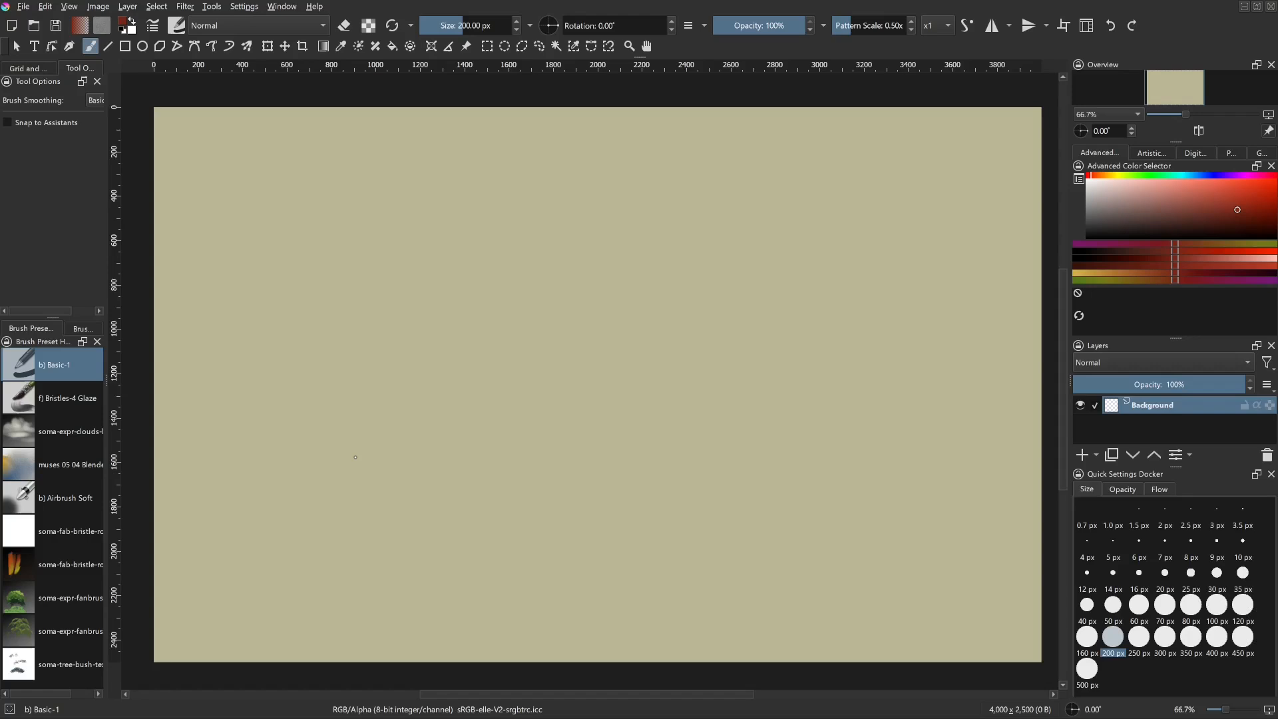
- Dock the Quick Settings Docker into the group with Tool Options and widen that docker column
{"action": "left_click", "coordinate": [67, 362]}
{"action": "left_click_drag", "start_coordinate": [1176, 466], "coordinate": [1182, 423]}
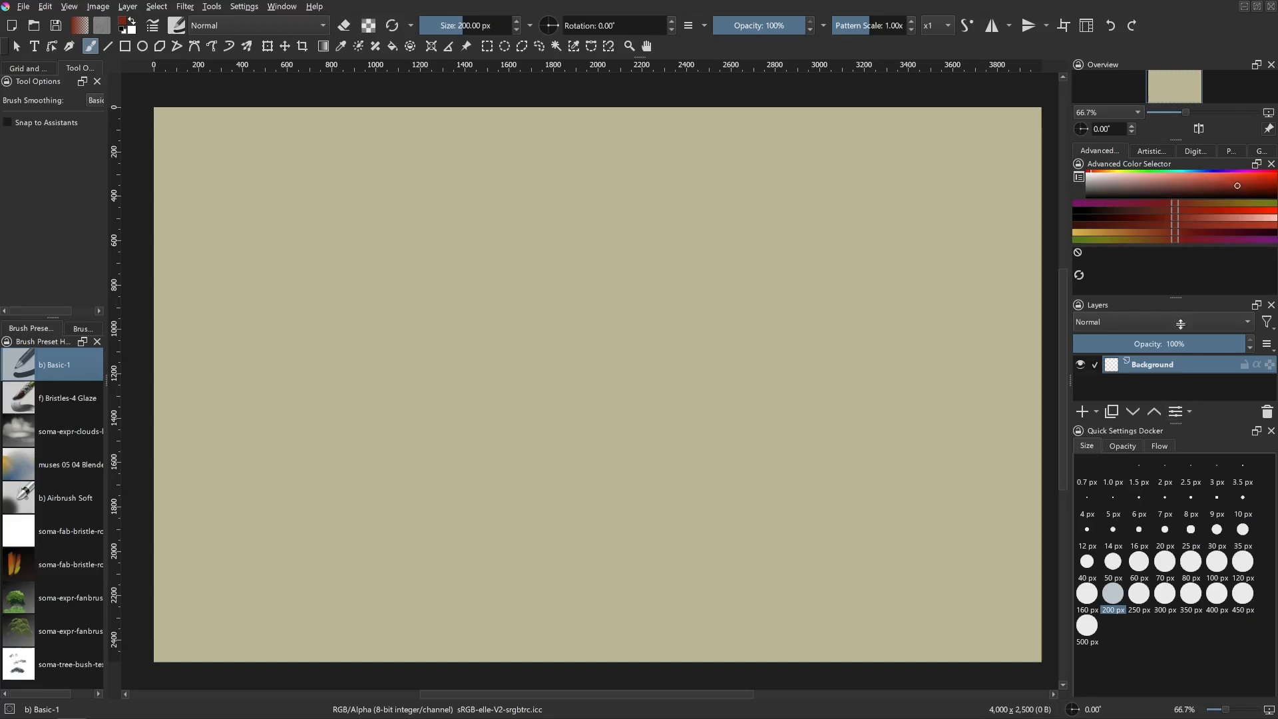
{"action": "left_click_drag", "start_coordinate": [1179, 136], "coordinate": [1180, 139]}
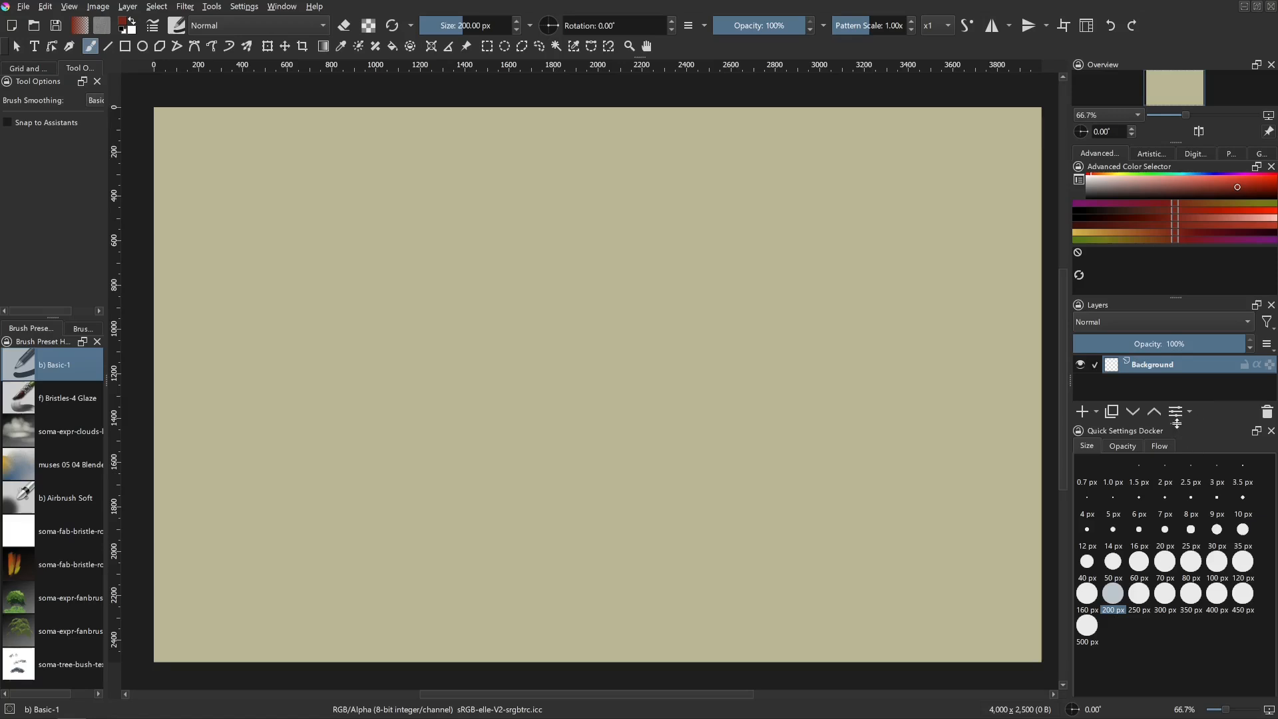
{"action": "left_click_drag", "start_coordinate": [1178, 424], "coordinate": [1179, 451]}
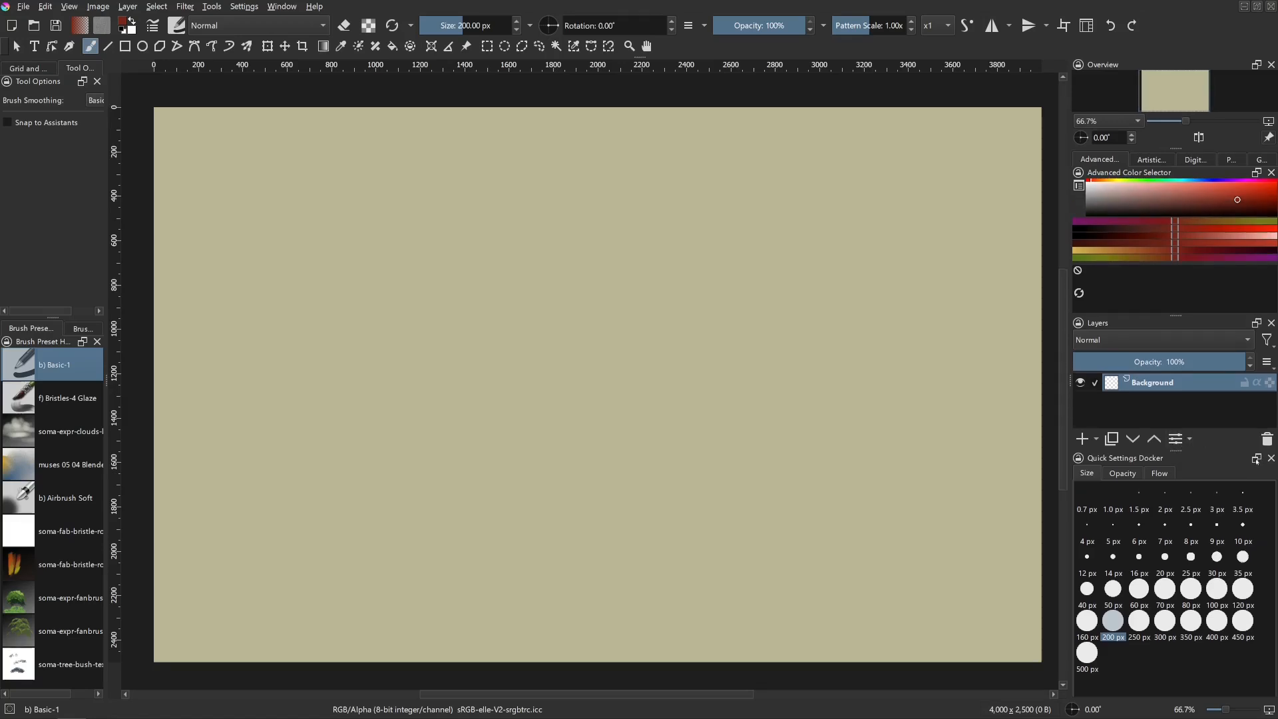
{"action": "left_click", "coordinate": [1257, 459]}
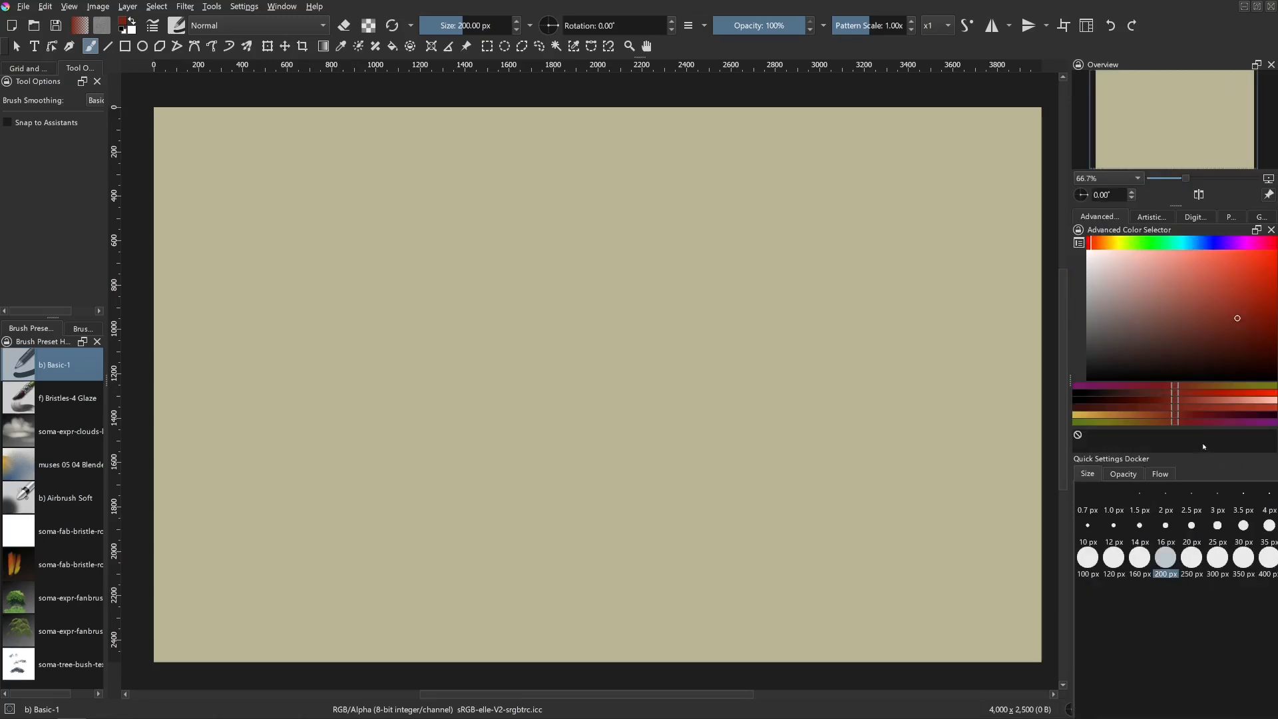
{"action": "mouse_move", "coordinate": [1206, 453]}
{"action": "left_mouse_down"}
{"action": "mouse_move", "coordinate": [1031, 457]}
{"action": "mouse_move", "coordinate": [1031, 446]}
{"action": "mouse_move", "coordinate": [1095, 458]}
{"action": "mouse_move", "coordinate": [228, 268]}
{"action": "mouse_move", "coordinate": [57, 213]}
{"action": "left_mouse_up"}
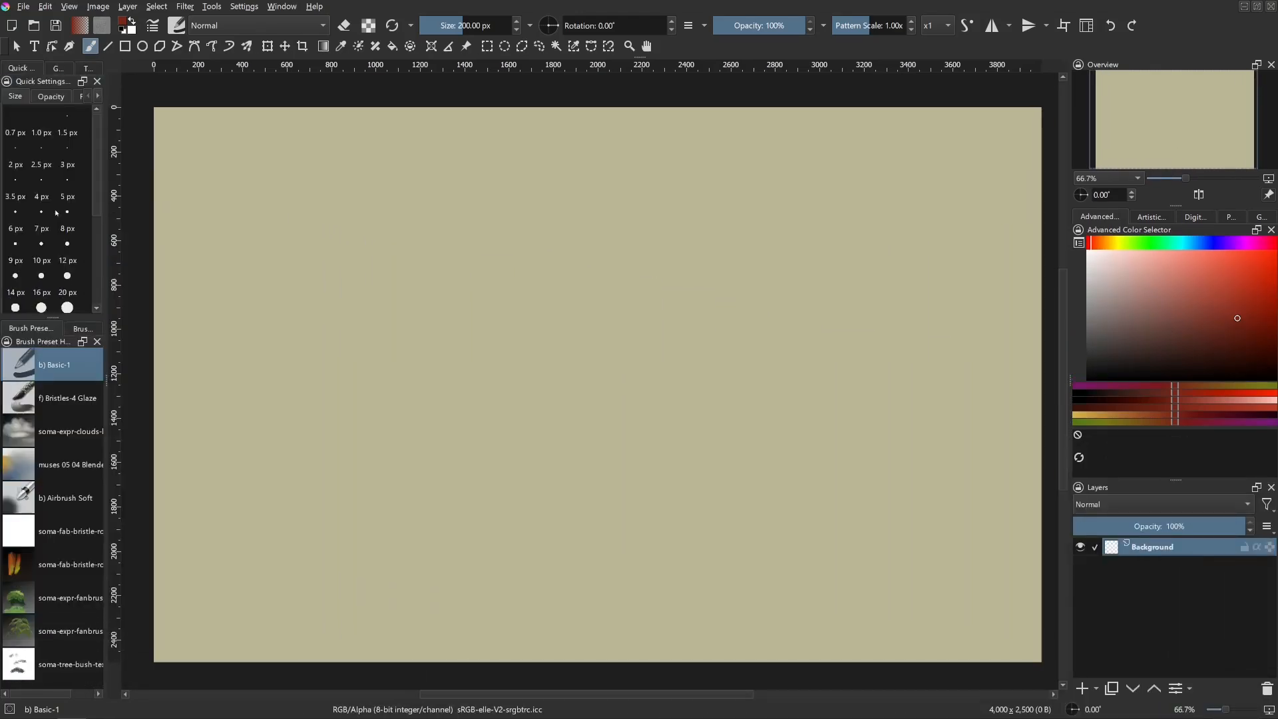
{"action": "left_click_drag", "start_coordinate": [106, 267], "coordinate": [189, 268]}
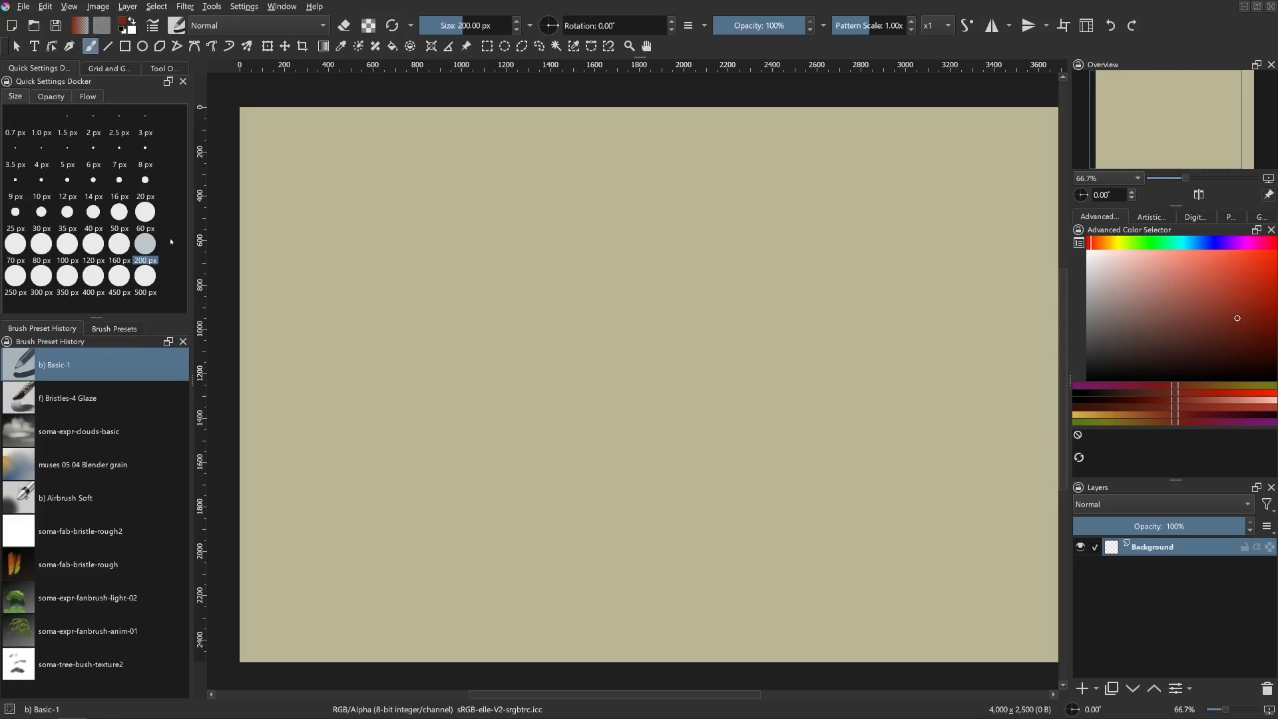
- Try several brush size presets between 80 px and 300 px, settling on 250 px
{"action": "left_click", "coordinate": [121, 249]}
{"action": "left_click", "coordinate": [94, 246]}
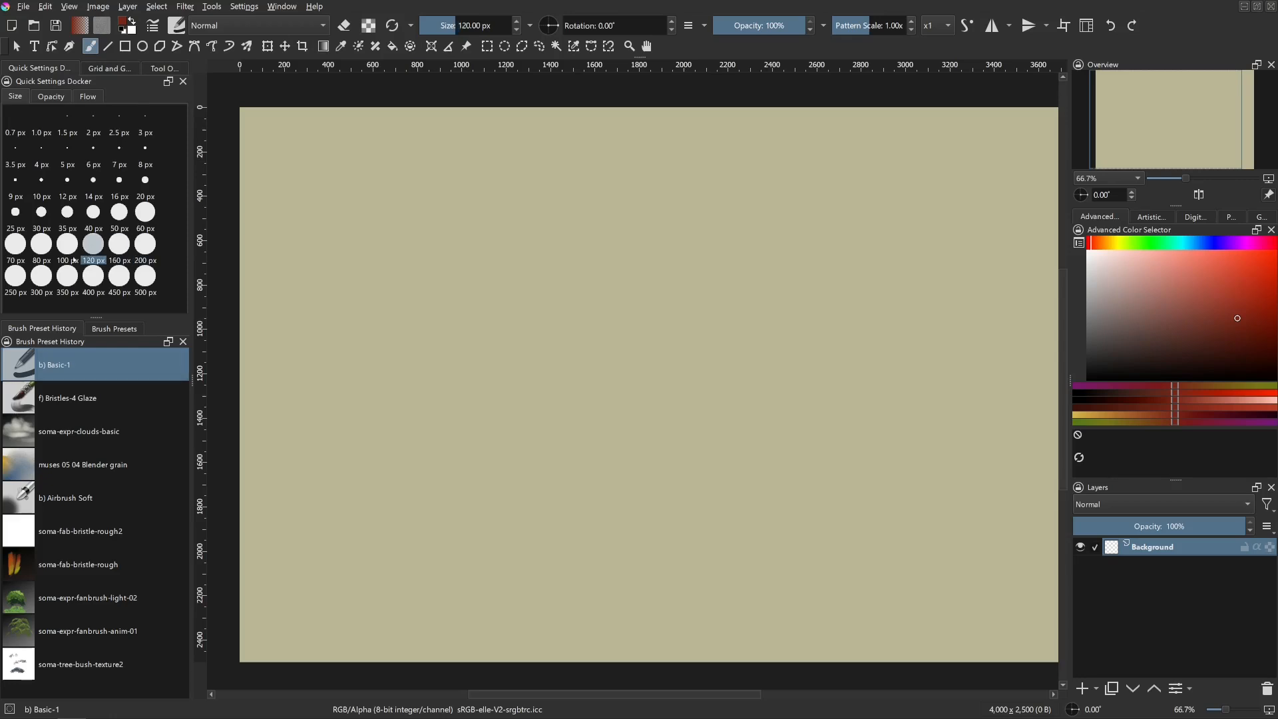
{"action": "left_click", "coordinate": [69, 245]}
{"action": "left_click", "coordinate": [43, 244]}
{"action": "left_click", "coordinate": [65, 243]}
{"action": "left_click", "coordinate": [84, 241]}
{"action": "left_click", "coordinate": [68, 244]}
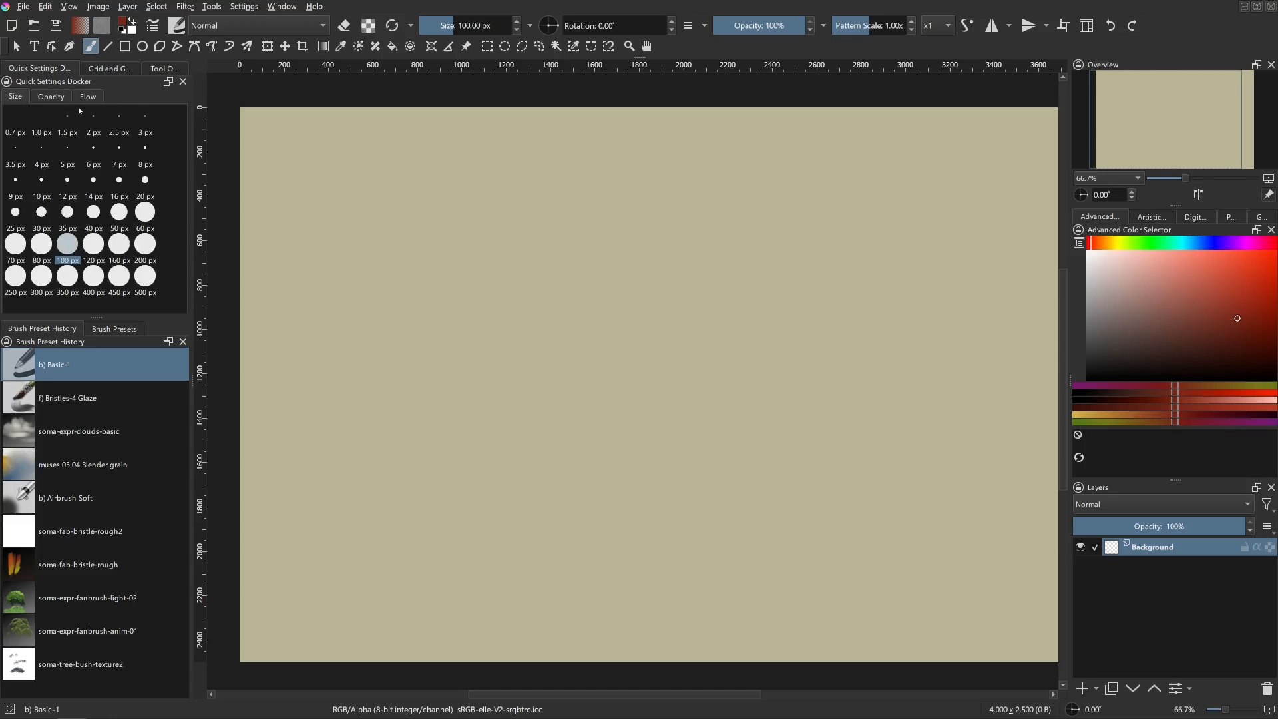
{"action": "left_click", "coordinate": [93, 244]}
{"action": "left_click", "coordinate": [119, 244]}
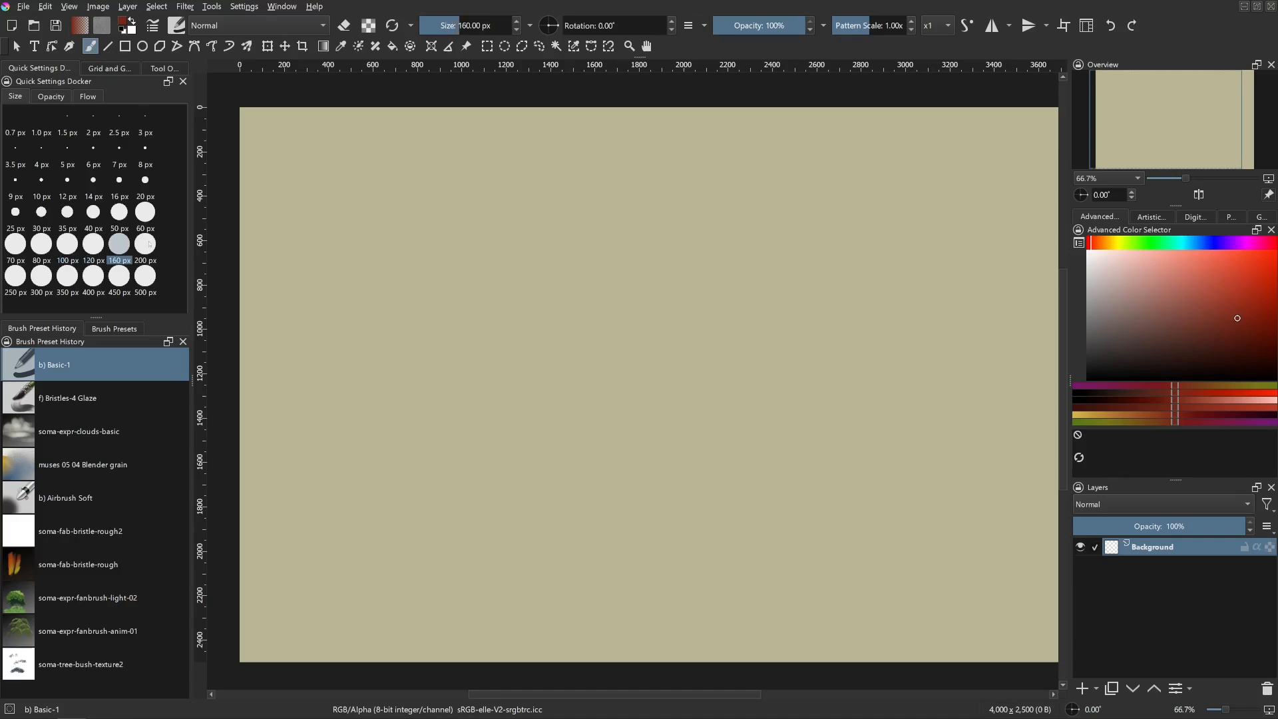
{"action": "left_click", "coordinate": [145, 243]}
{"action": "left_click", "coordinate": [41, 276]}
{"action": "left_click", "coordinate": [16, 277]}
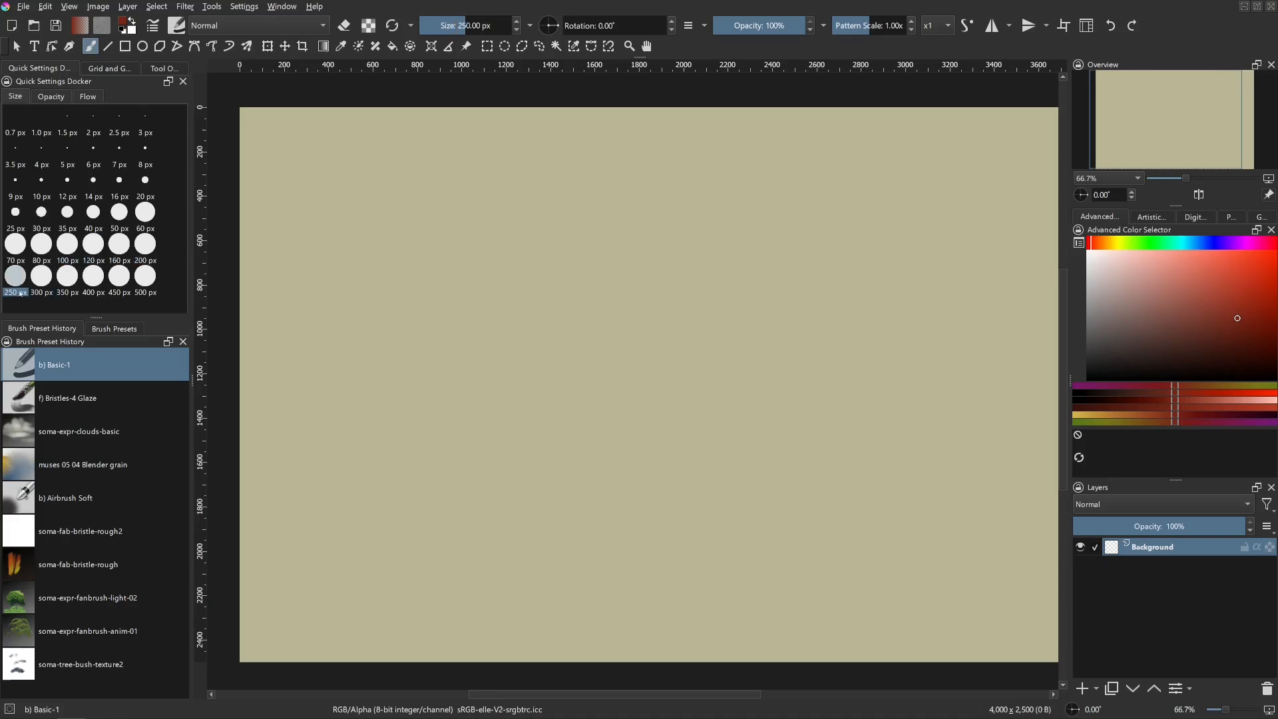
- Set the brush opacity and flow presets to 100 %, then return to the brush size presets
{"action": "left_click", "coordinate": [50, 97]}
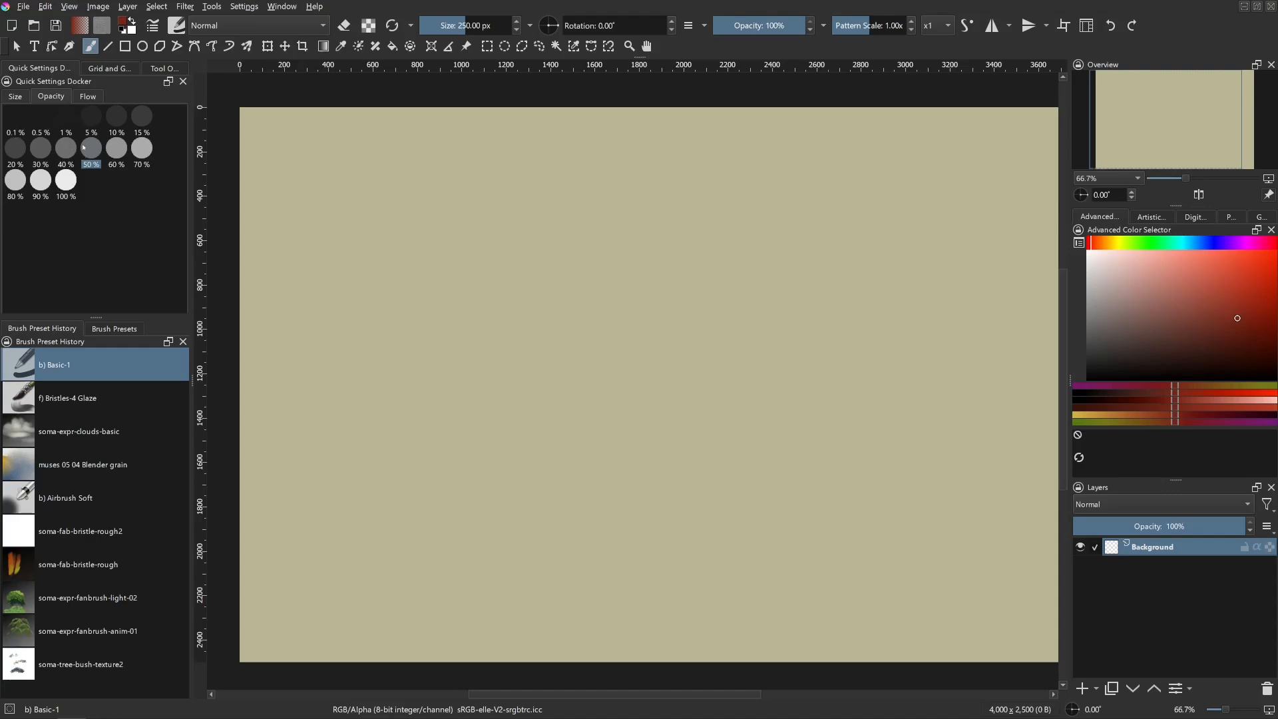
{"action": "left_click", "coordinate": [66, 180]}
{"action": "left_click", "coordinate": [98, 96]}
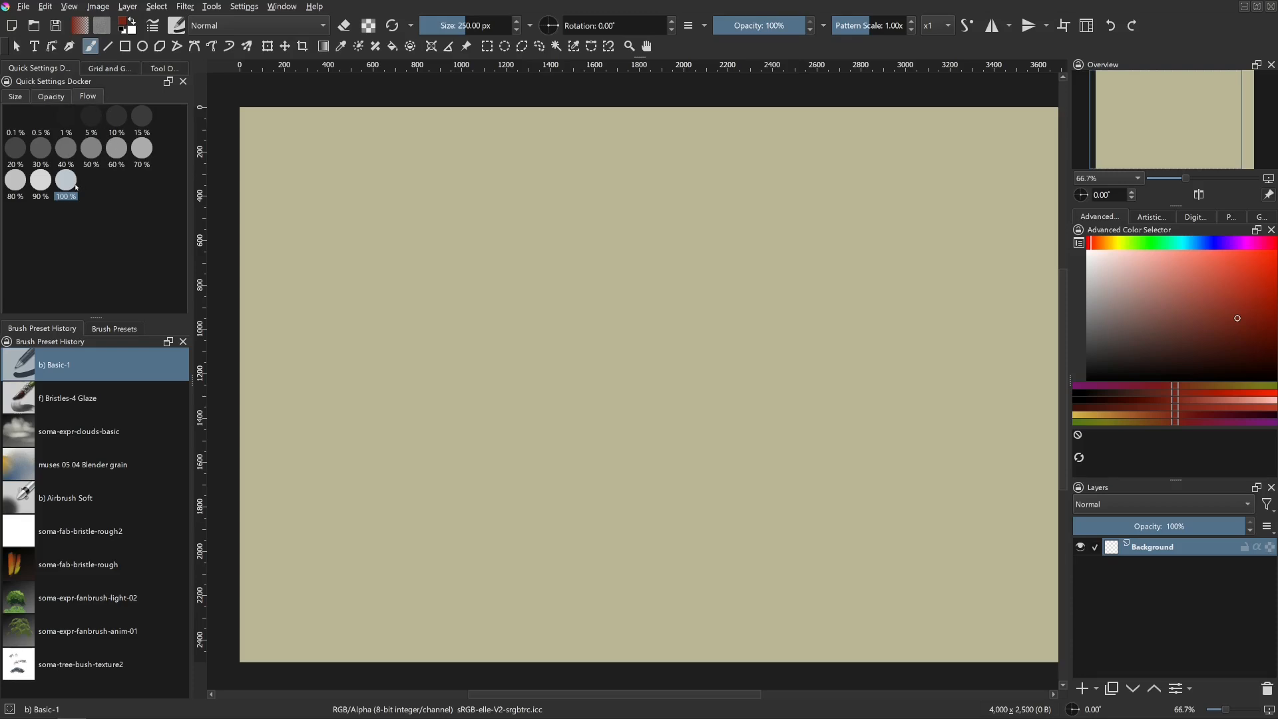
{"action": "left_click", "coordinate": [51, 96]}
{"action": "left_click", "coordinate": [16, 96]}
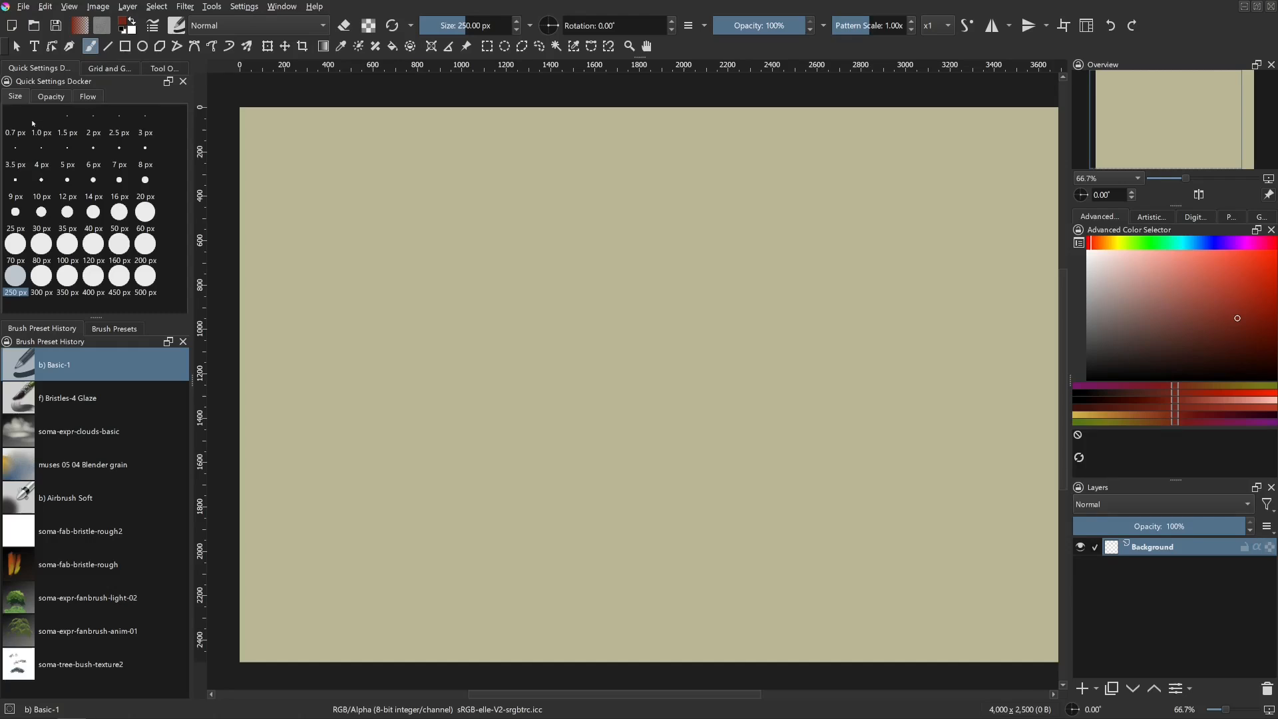
- Add two paint layers above the background and make the Background layer active again
{"action": "left_click", "coordinate": [1083, 689]}
{"action": "left_click", "coordinate": [1083, 688]}
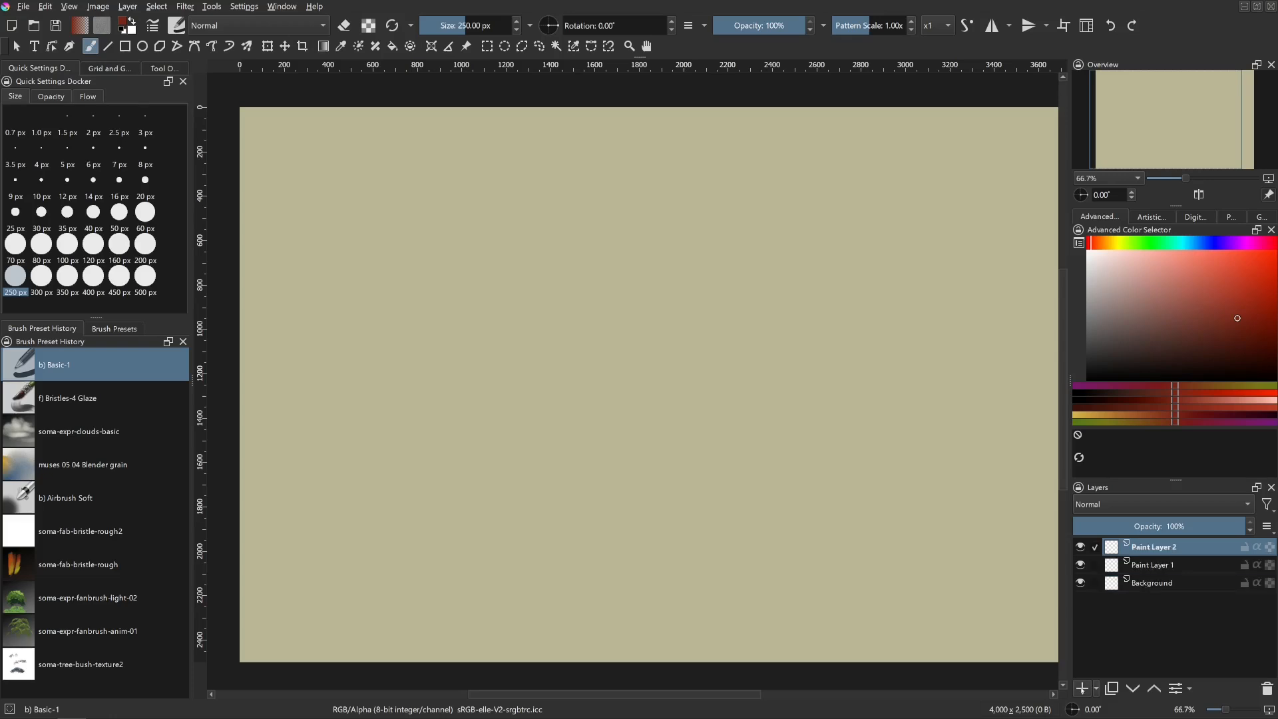
{"action": "key", "text": "Page_Down"}
{"action": "left_click", "coordinate": [1189, 585]}
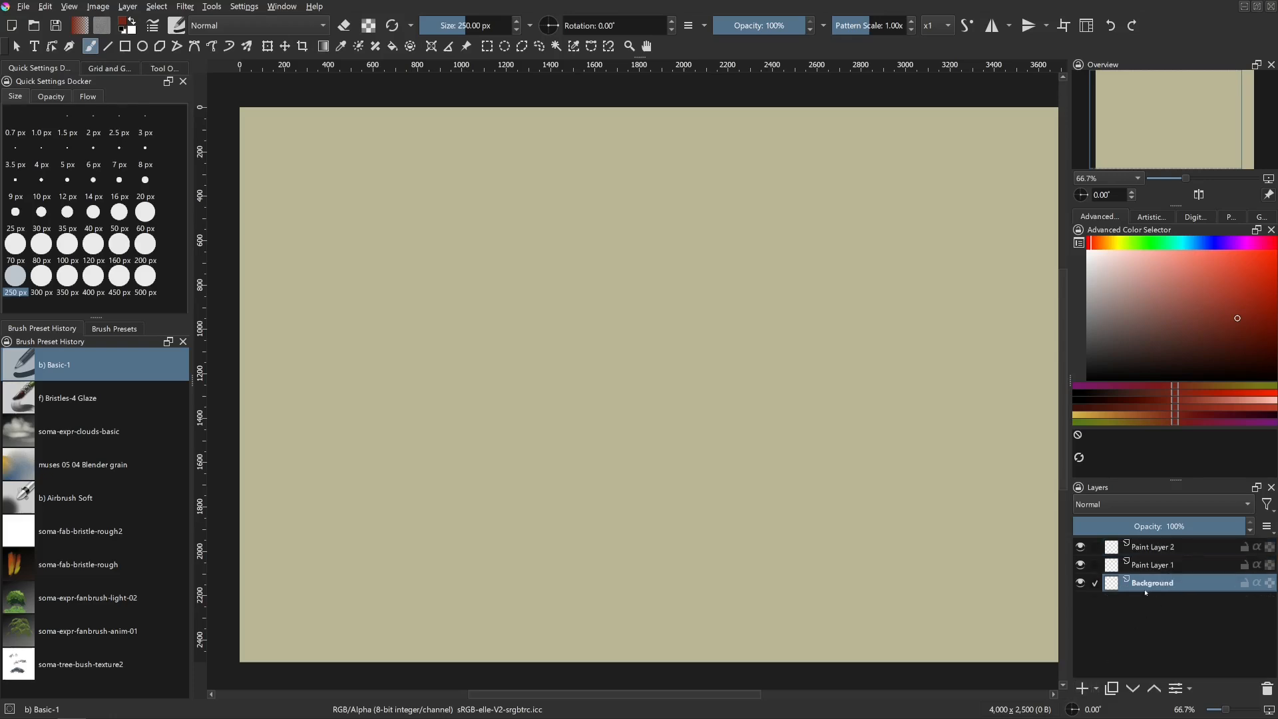
- Widen the docker column holding the Quick Settings Docker slightly
{"action": "scroll", "coordinate": [565, 366], "scroll_direction": "down", "scroll_amount": 3}
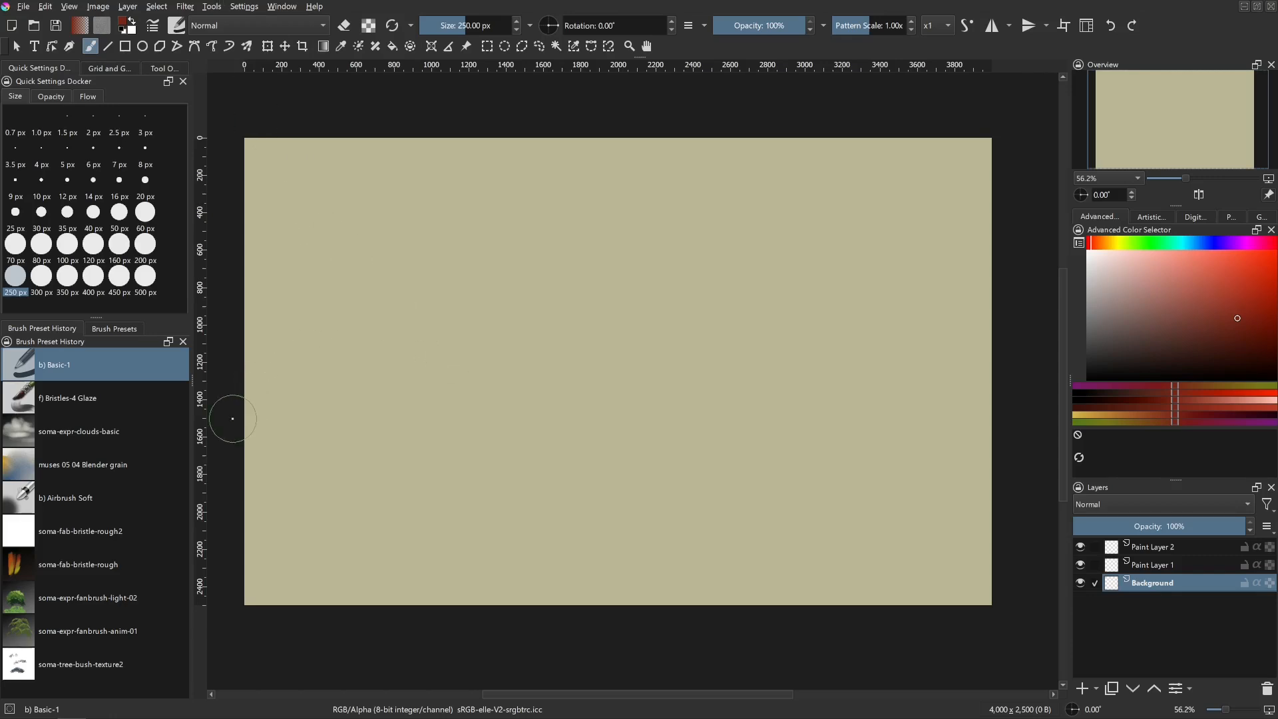
{"action": "left_click_drag", "start_coordinate": [193, 444], "coordinate": [205, 444]}
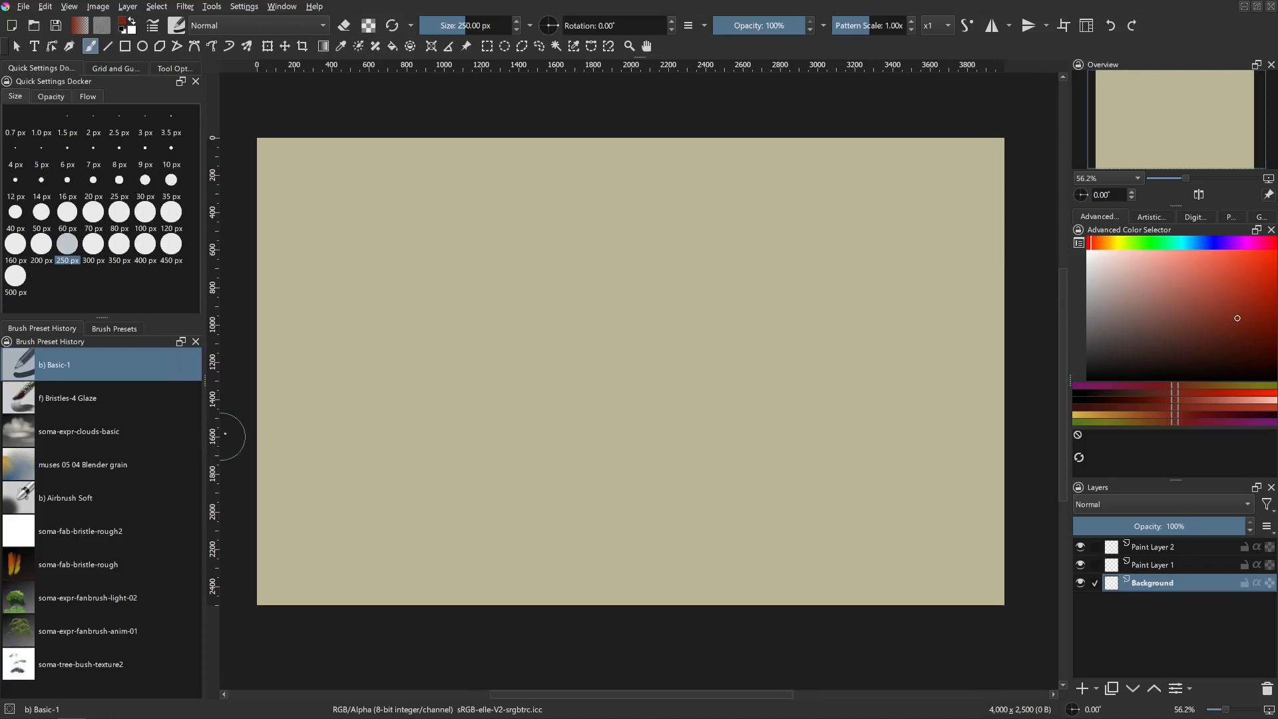
{"action": "scroll", "coordinate": [348, 372], "scroll_direction": "down", "scroll_amount": 1}
{"action": "scroll", "coordinate": [347, 372], "scroll_direction": "up", "scroll_amount": 1}
{"action": "scroll", "coordinate": [373, 363], "scroll_direction": "down", "scroll_amount": 1}
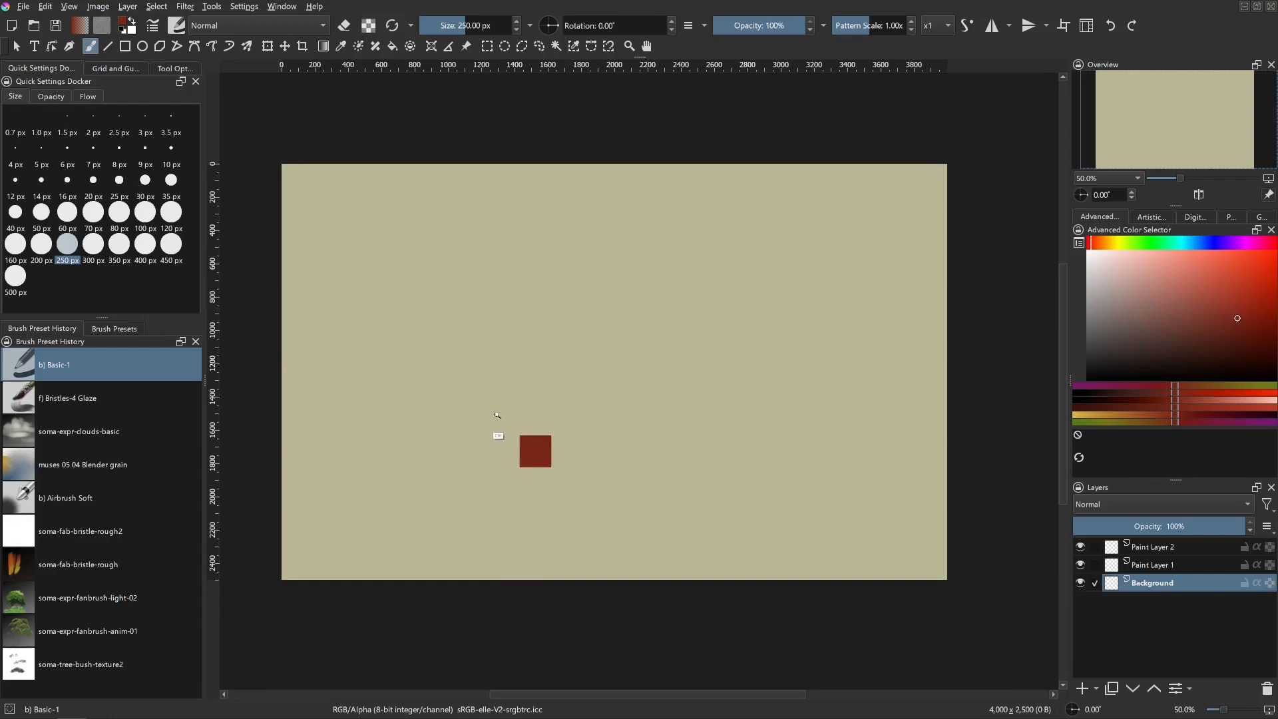
{"action": "scroll", "coordinate": [512, 426], "scroll_direction": "up", "scroll_amount": 1}
{"action": "left_click_drag", "start_coordinate": [513, 411], "coordinate": [540, 426]}
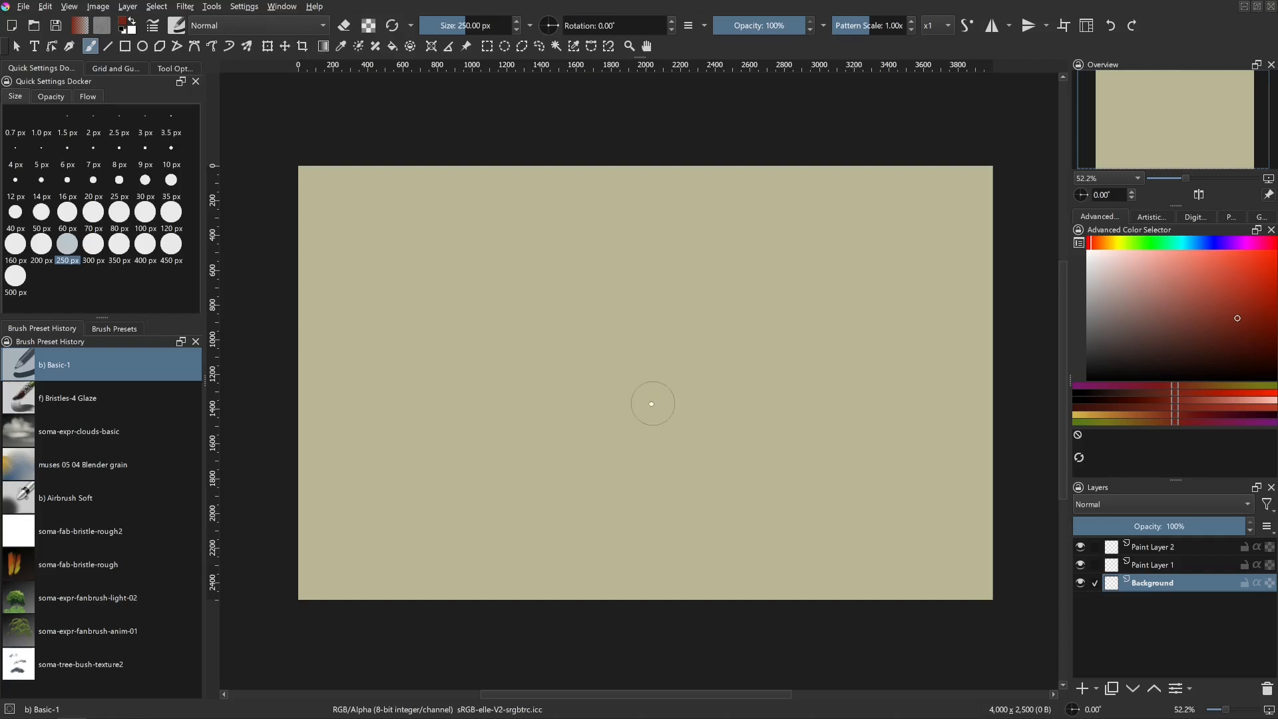
{"action": "left_click_drag", "start_coordinate": [652, 404], "coordinate": [645, 402]}
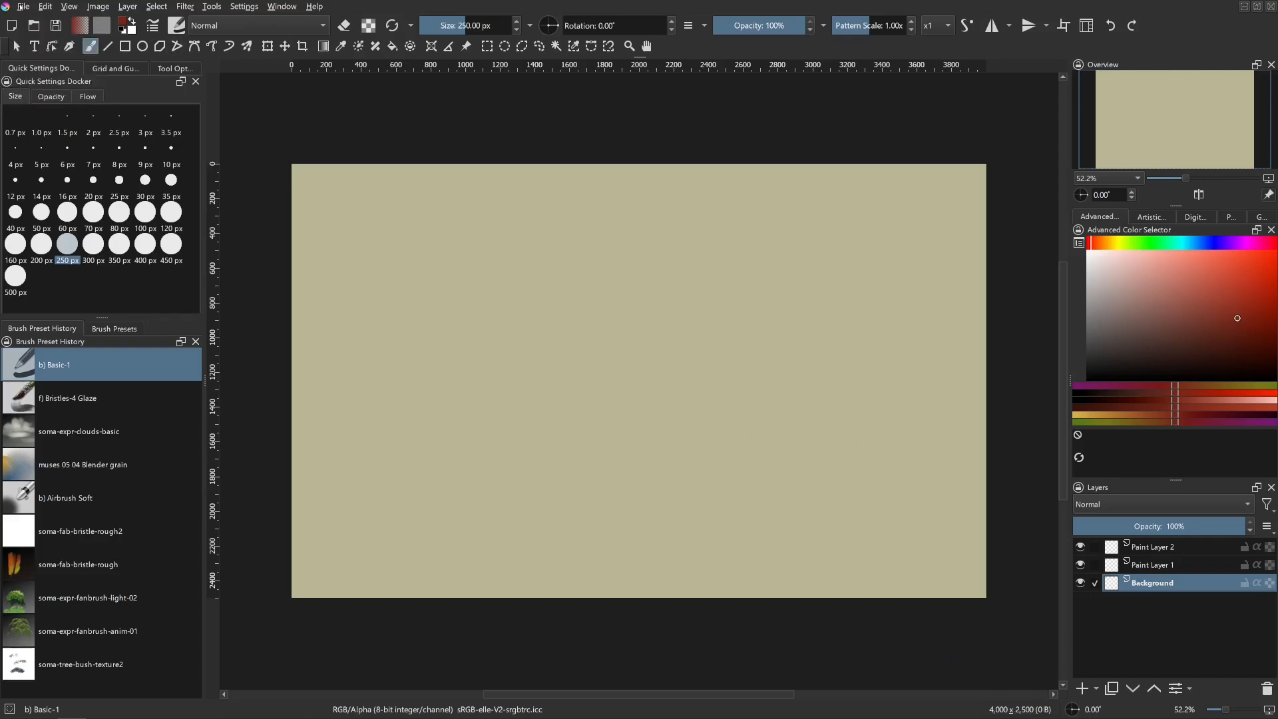
- Create a new custom document 1024 px wide and 640 px high
{"action": "left_click", "coordinate": [25, 10]}
{"action": "left_click", "coordinate": [43, 20]}
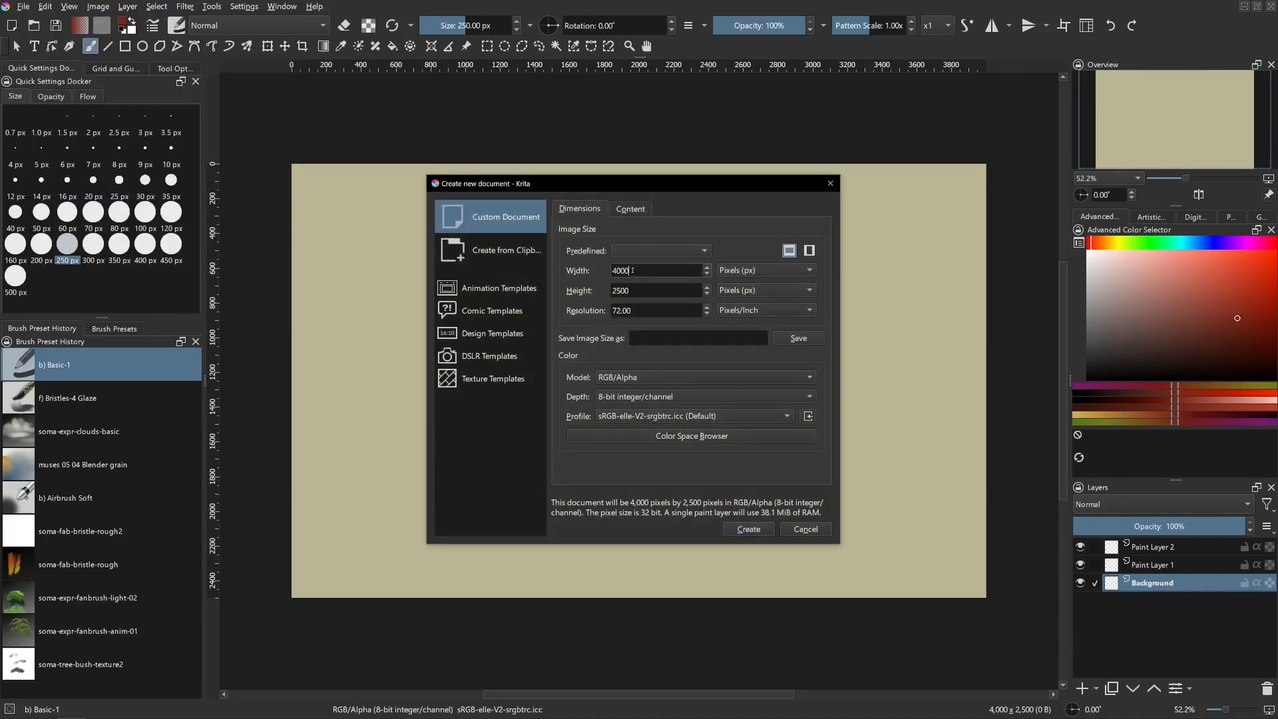
{"action": "type", "text": "1024"}
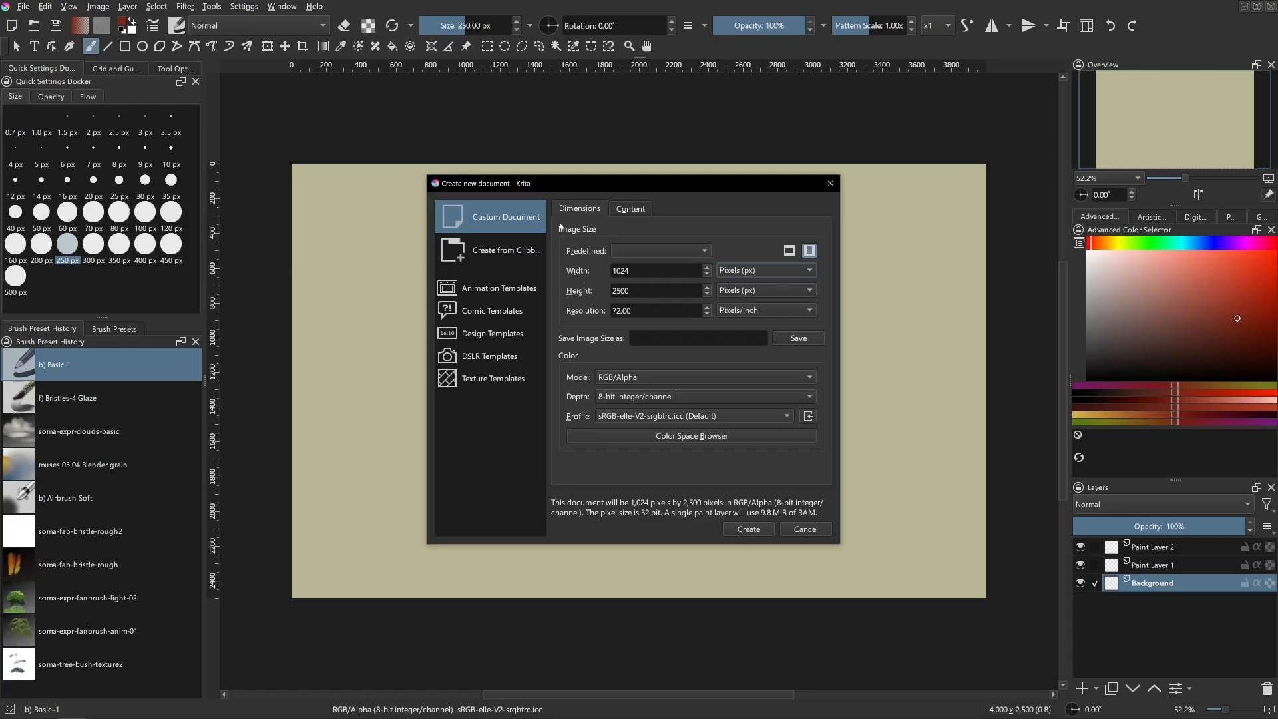
{"action": "key", "text": "Tab"}
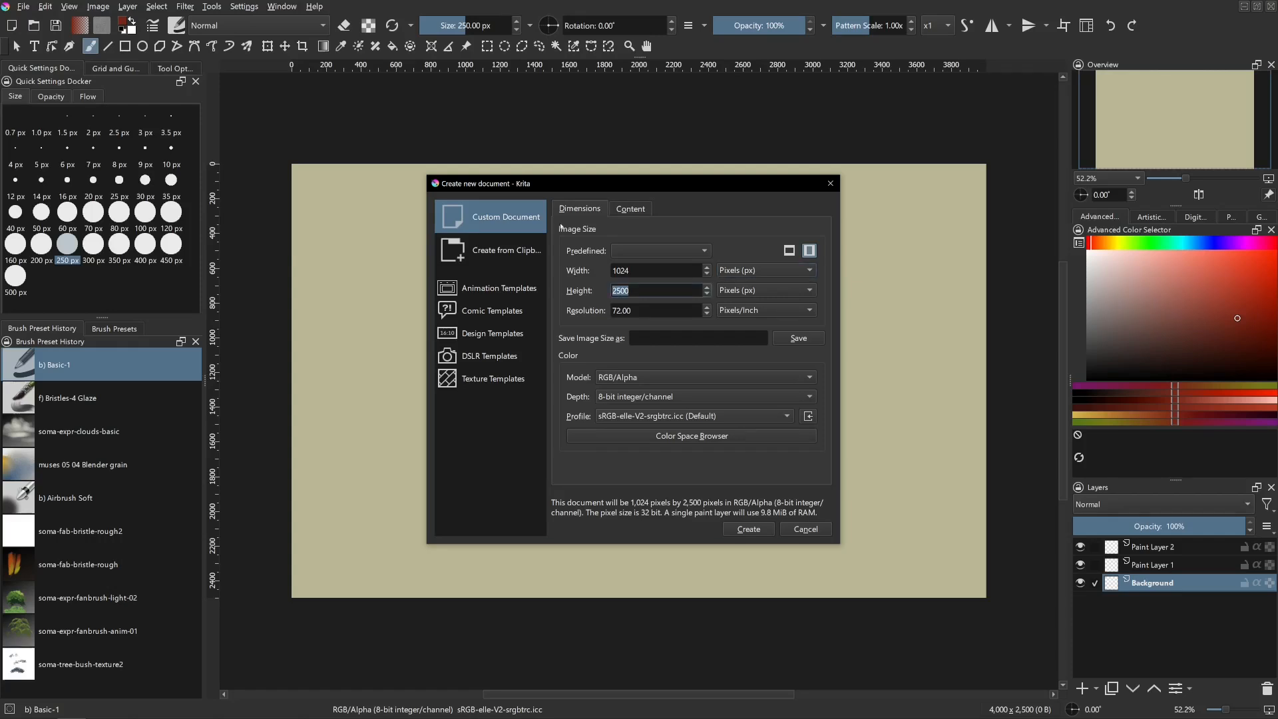
{"action": "type", "text": "640"}
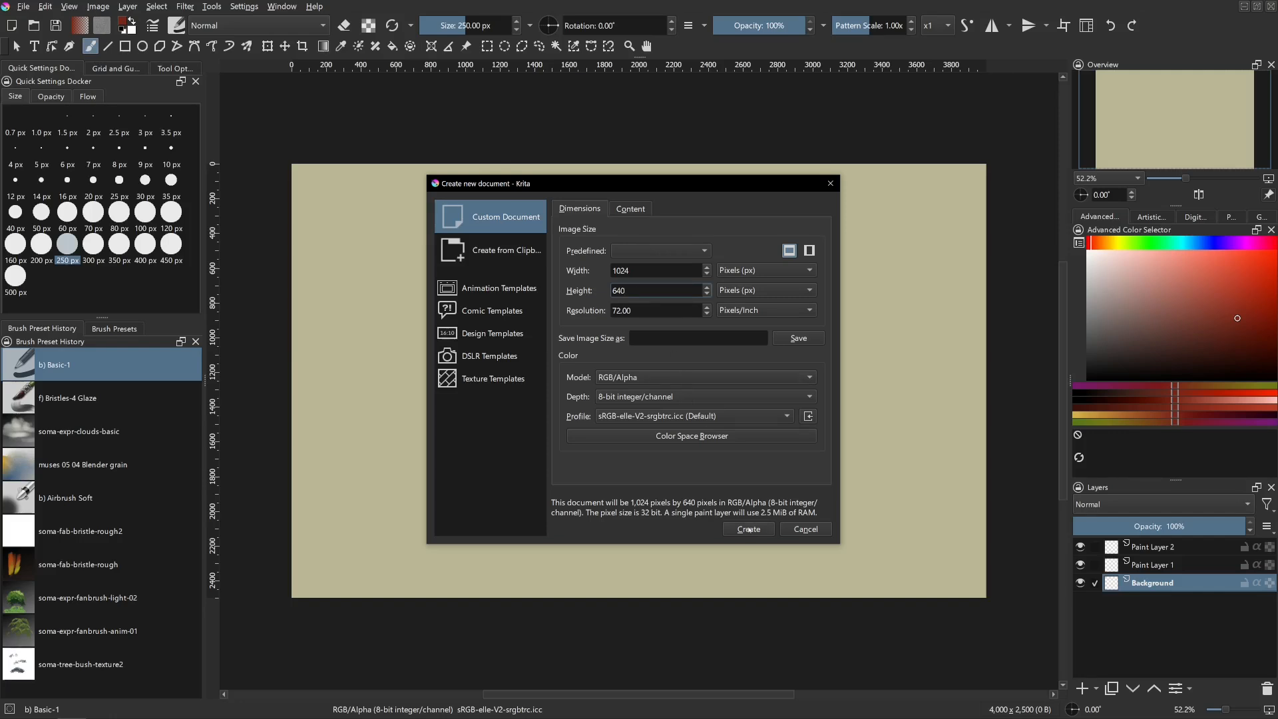
{"action": "left_click", "coordinate": [749, 530]}
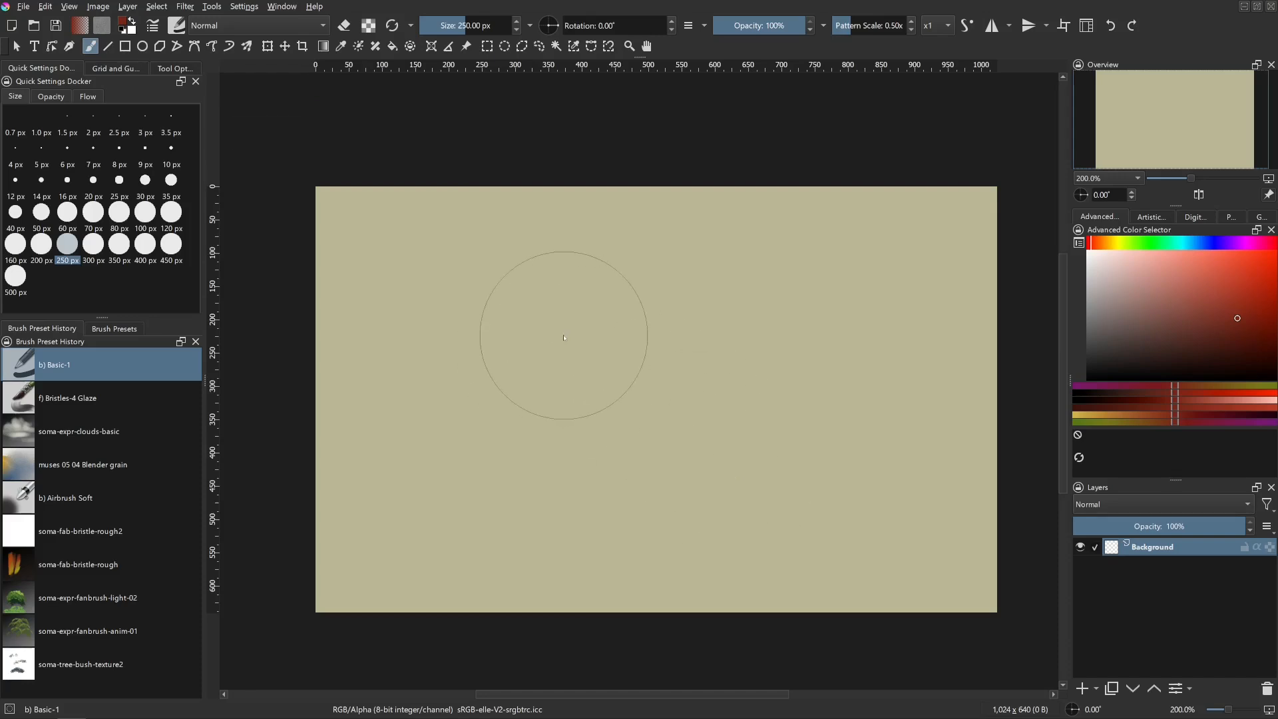
- Try the 70 px and 300 px brush sizes, settling on about 110 px, and add a paint layer
{"action": "left_click", "coordinate": [93, 213]}
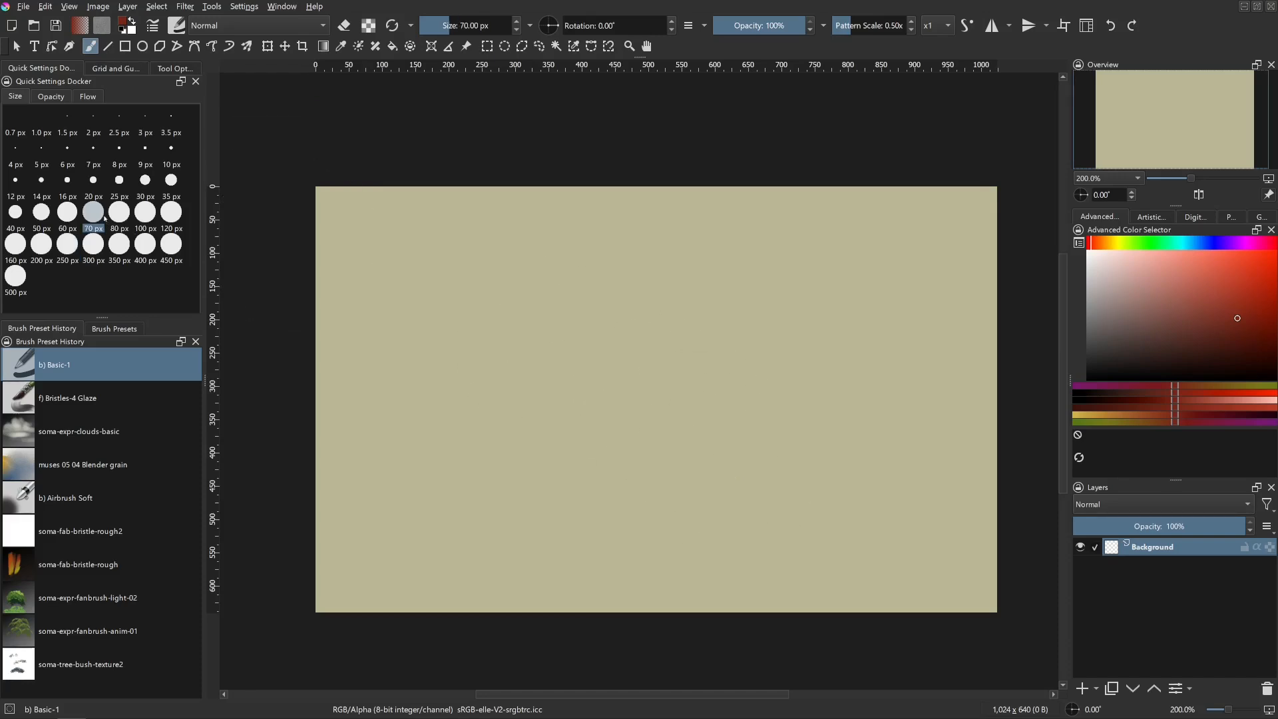
{"action": "left_click", "coordinate": [93, 254]}
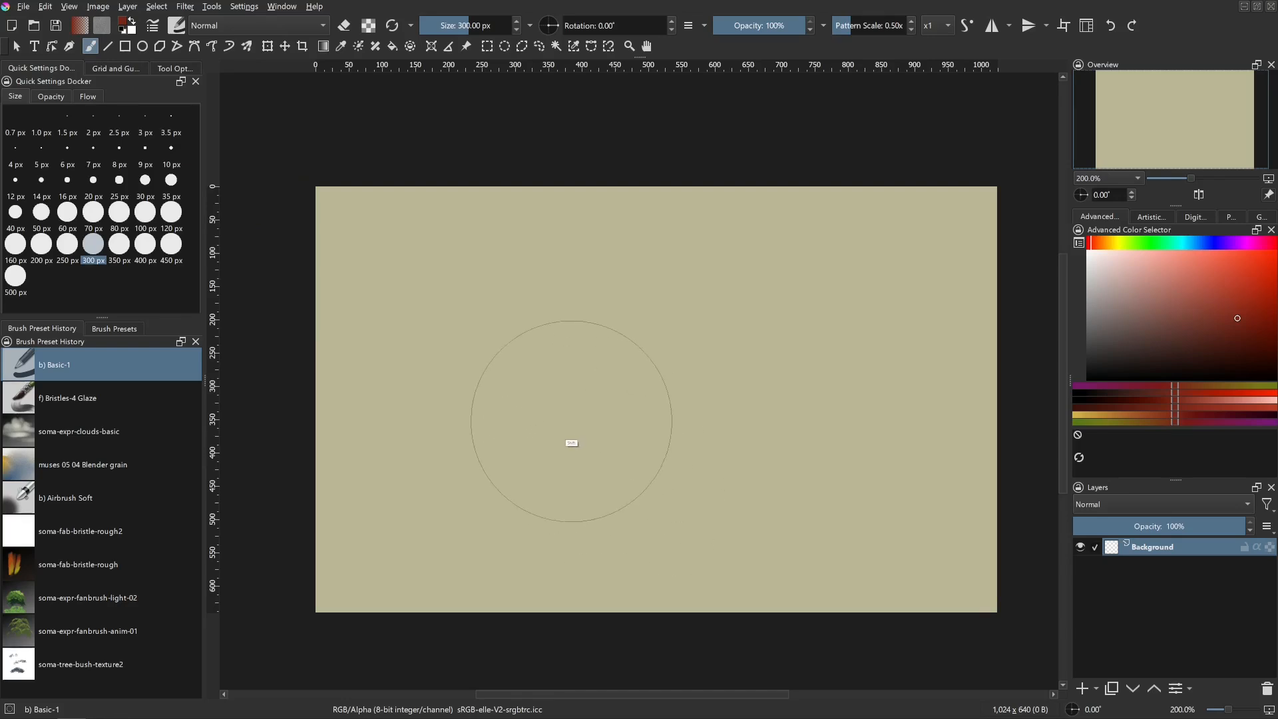
{"action": "mouse_move", "coordinate": [570, 429]}
{"action": "left_mouse_down"}
{"action": "mouse_move", "coordinate": [514, 422]}
{"action": "mouse_move", "coordinate": [521, 415]}
{"action": "left_mouse_up"}
{"action": "left_click_drag", "start_coordinate": [346, 215], "coordinate": [364, 201]}
{"action": "left_click", "coordinate": [1081, 689]}
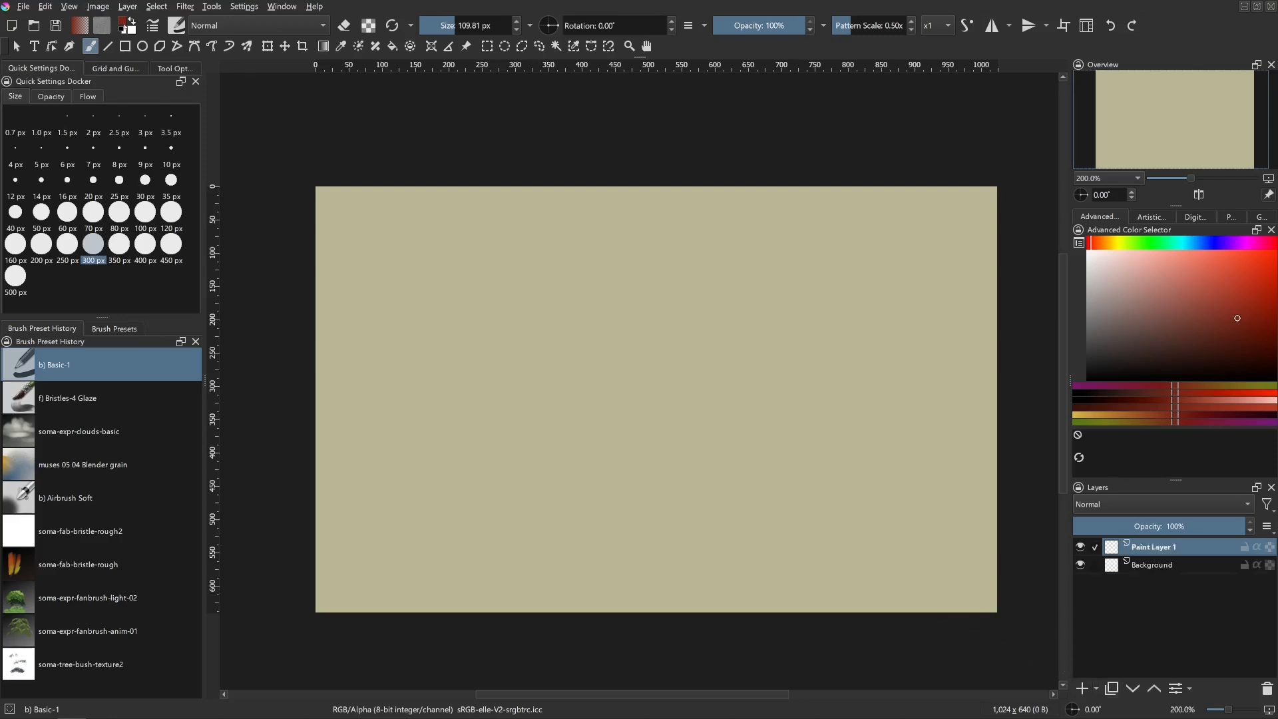
- Try several palette colors for the image background color in Image Properties and apply Cerulean frost (#6cadc6)
{"action": "left_click", "coordinate": [98, 6]}
{"action": "left_click", "coordinate": [122, 22]}
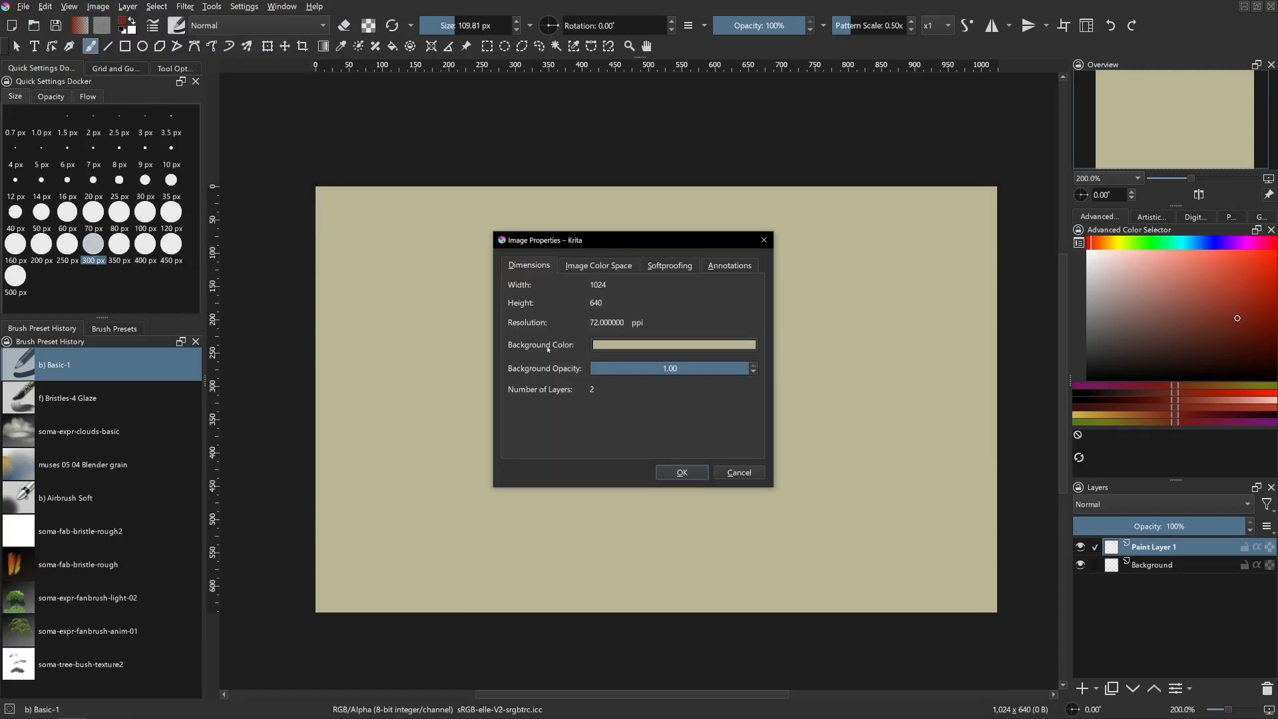
{"action": "left_click", "coordinate": [643, 347]}
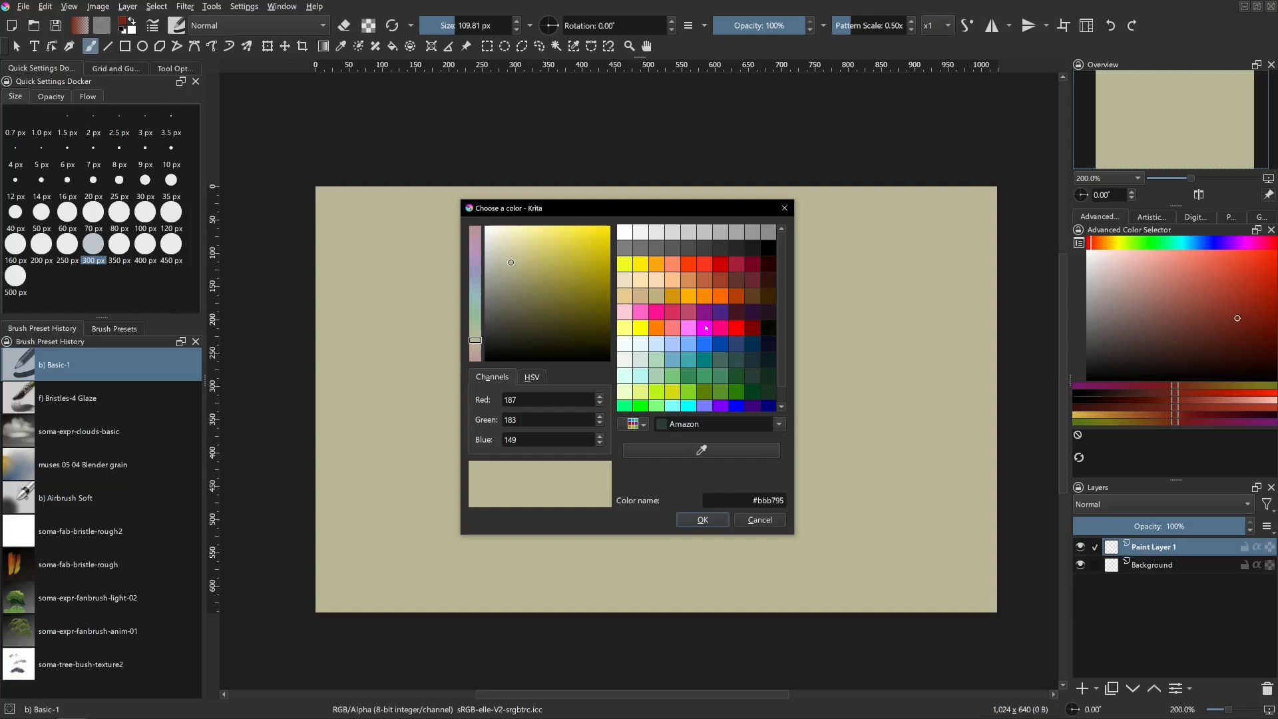
{"action": "left_click", "coordinate": [656, 279]}
{"action": "left_click", "coordinate": [643, 311]}
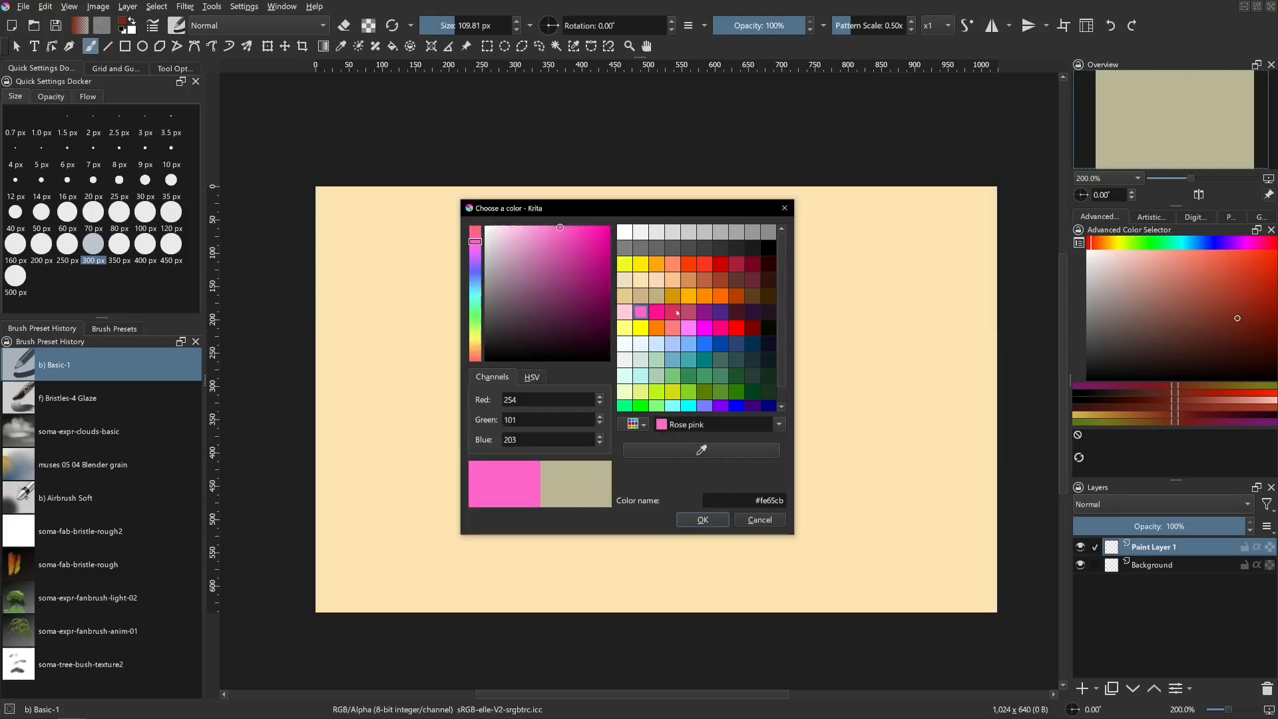
{"action": "left_click", "coordinate": [676, 312]}
{"action": "left_click", "coordinate": [736, 312]}
{"action": "left_click", "coordinate": [672, 360]}
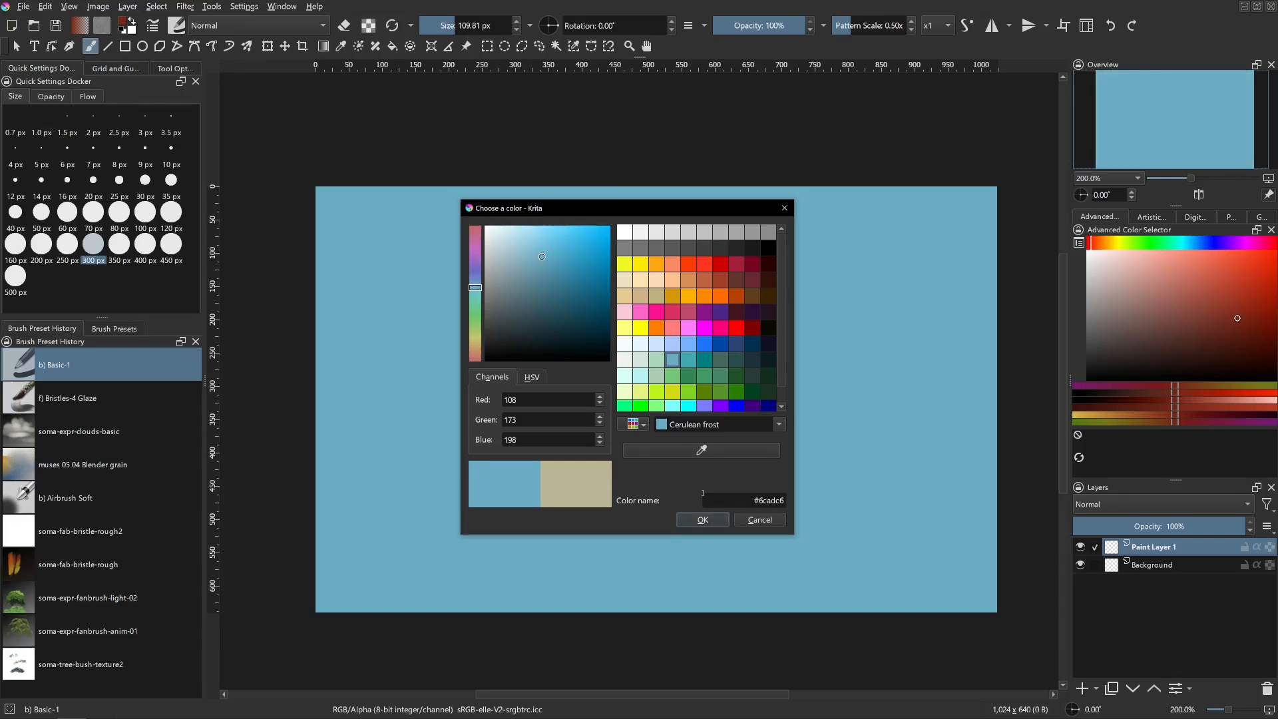
{"action": "left_click", "coordinate": [721, 522]}
- Lower the image's background opacity to 0.00 and raise it back to 1.00
{"action": "left_click_drag", "start_coordinate": [702, 375], "coordinate": [529, 385]}
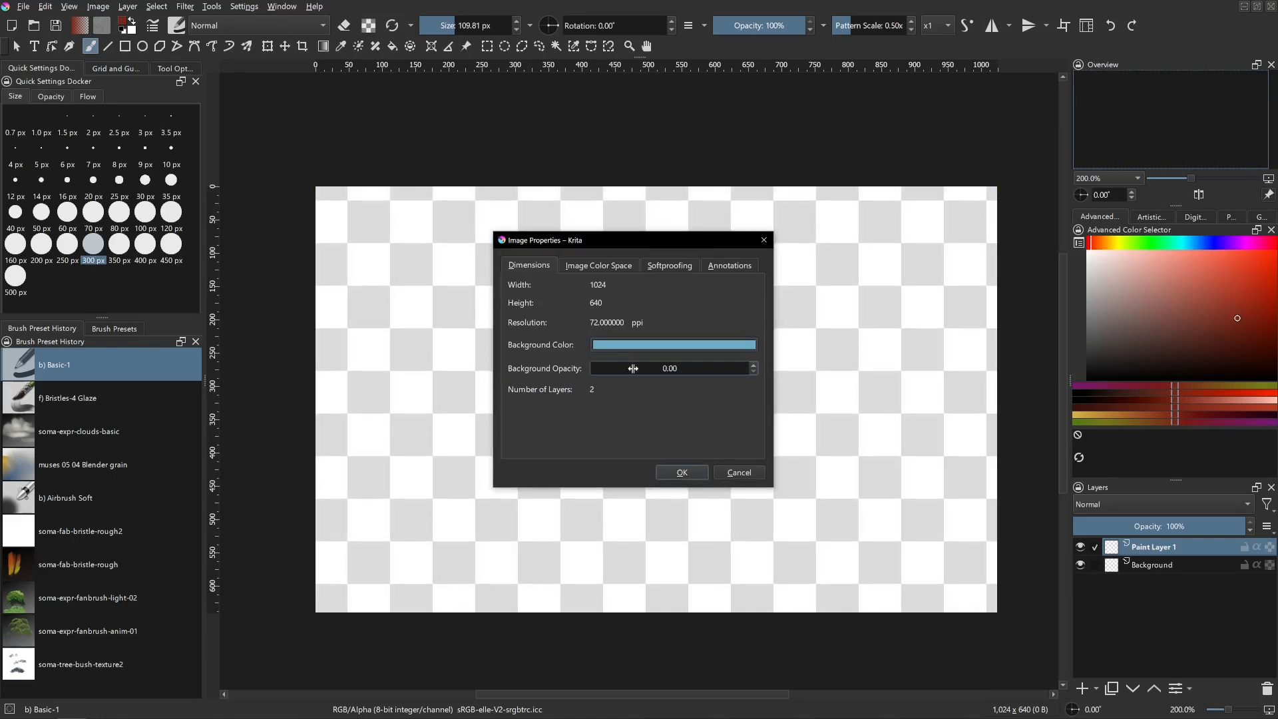
{"action": "left_click_drag", "start_coordinate": [636, 368], "coordinate": [796, 376]}
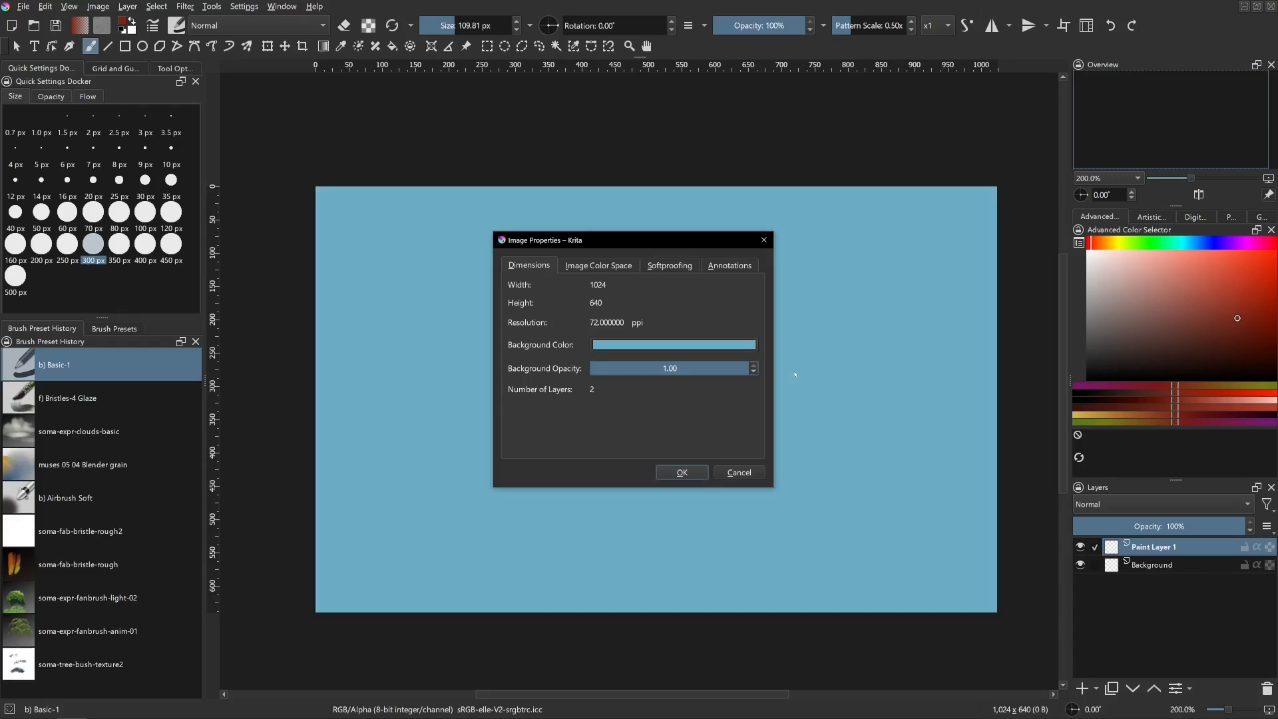
- Change the image background color to white in Image Properties and apply it
{"action": "left_click", "coordinate": [754, 344]}
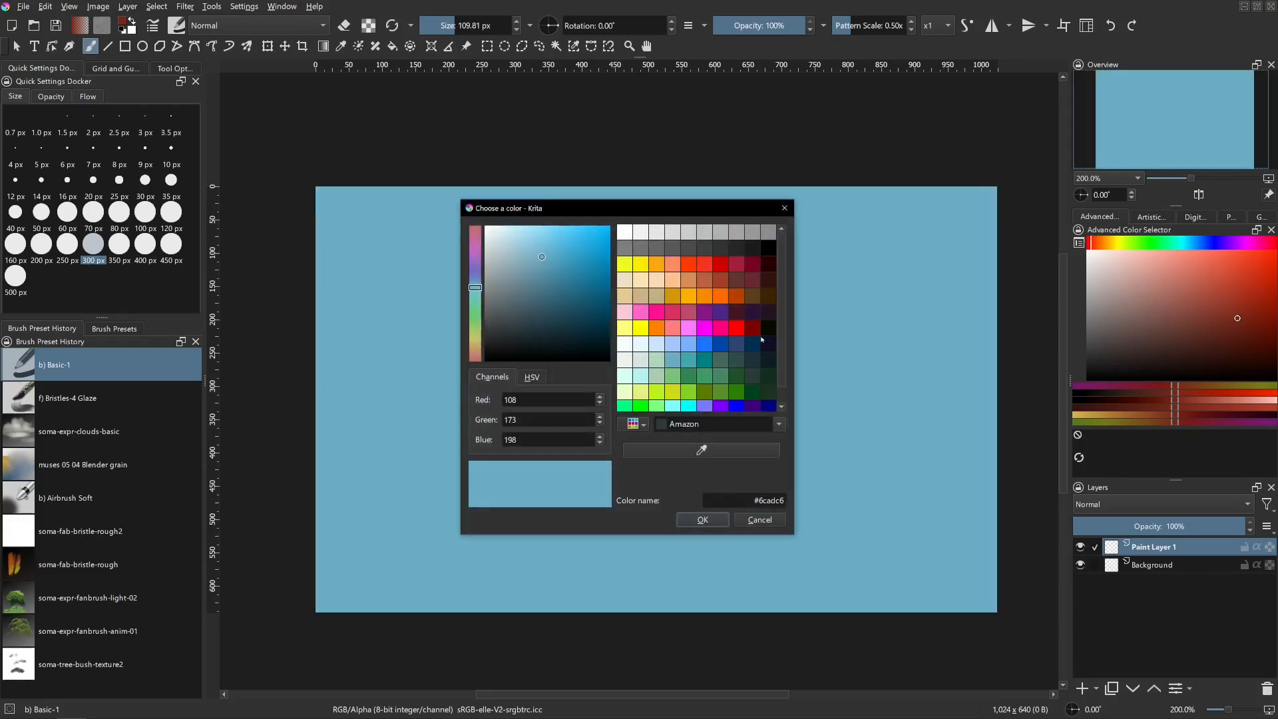
{"action": "left_click", "coordinate": [624, 279]}
{"action": "left_click", "coordinate": [625, 295]}
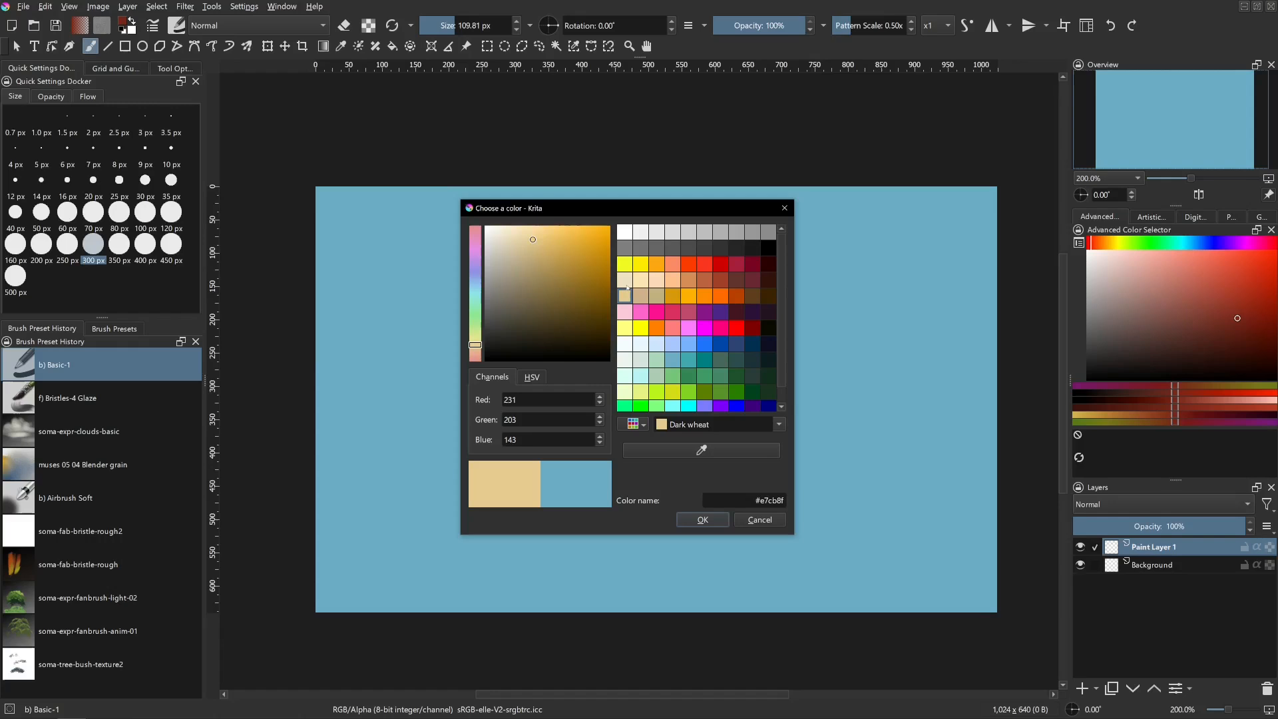
{"action": "left_click", "coordinate": [625, 281]}
{"action": "left_click", "coordinate": [625, 232]}
{"action": "left_click", "coordinate": [702, 520]}
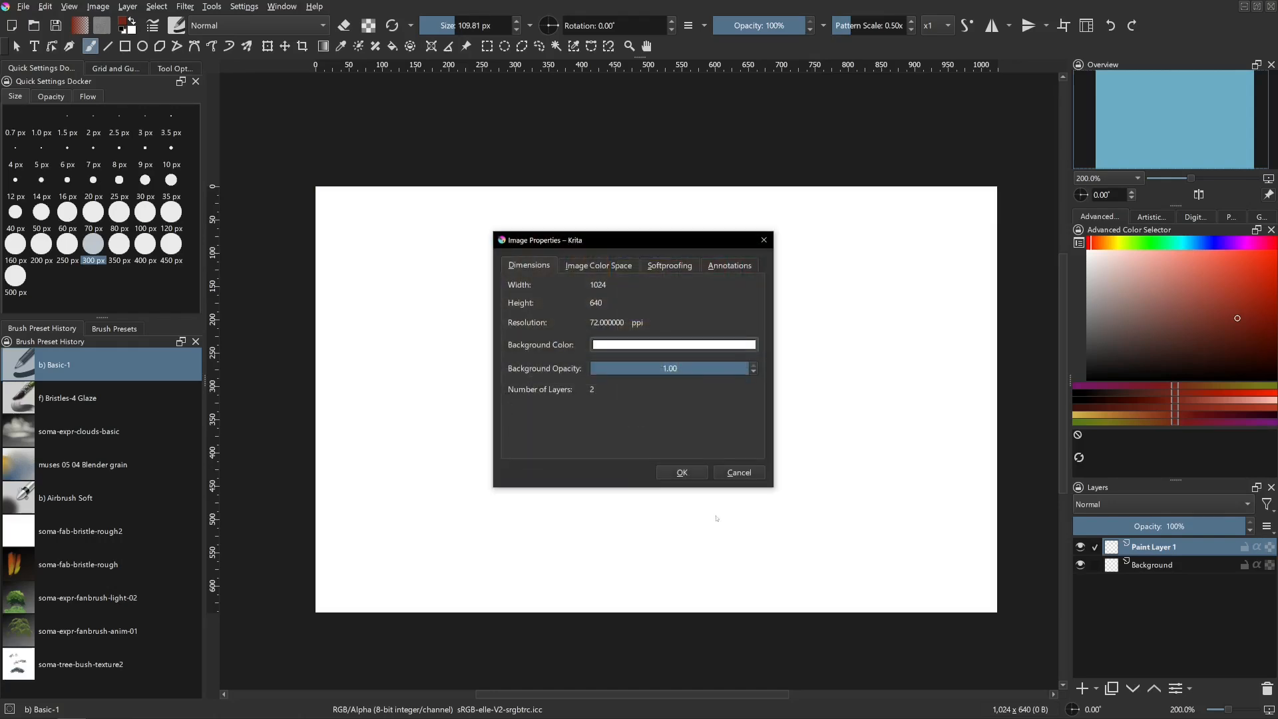
{"action": "left_click", "coordinate": [692, 459]}
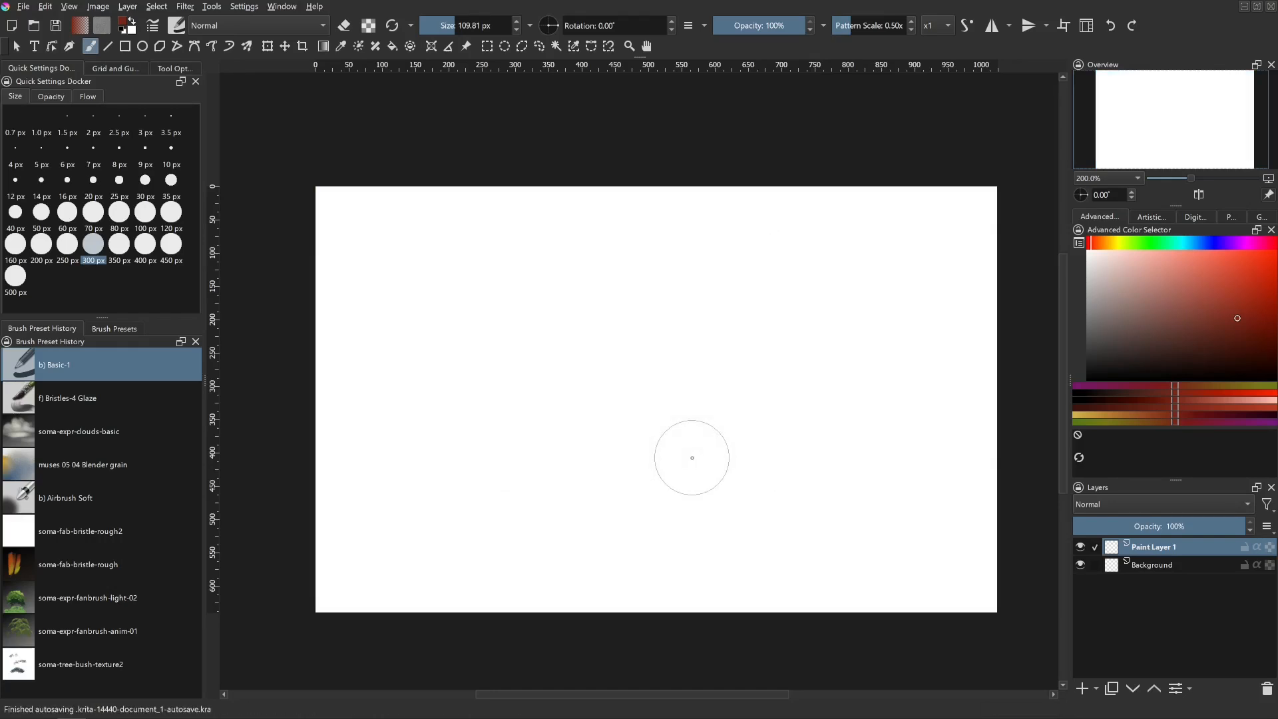
- Reselect the b) Basic-1 brush preset and briefly view the pop-up palette over the canvas
{"action": "left_click", "coordinate": [100, 380]}
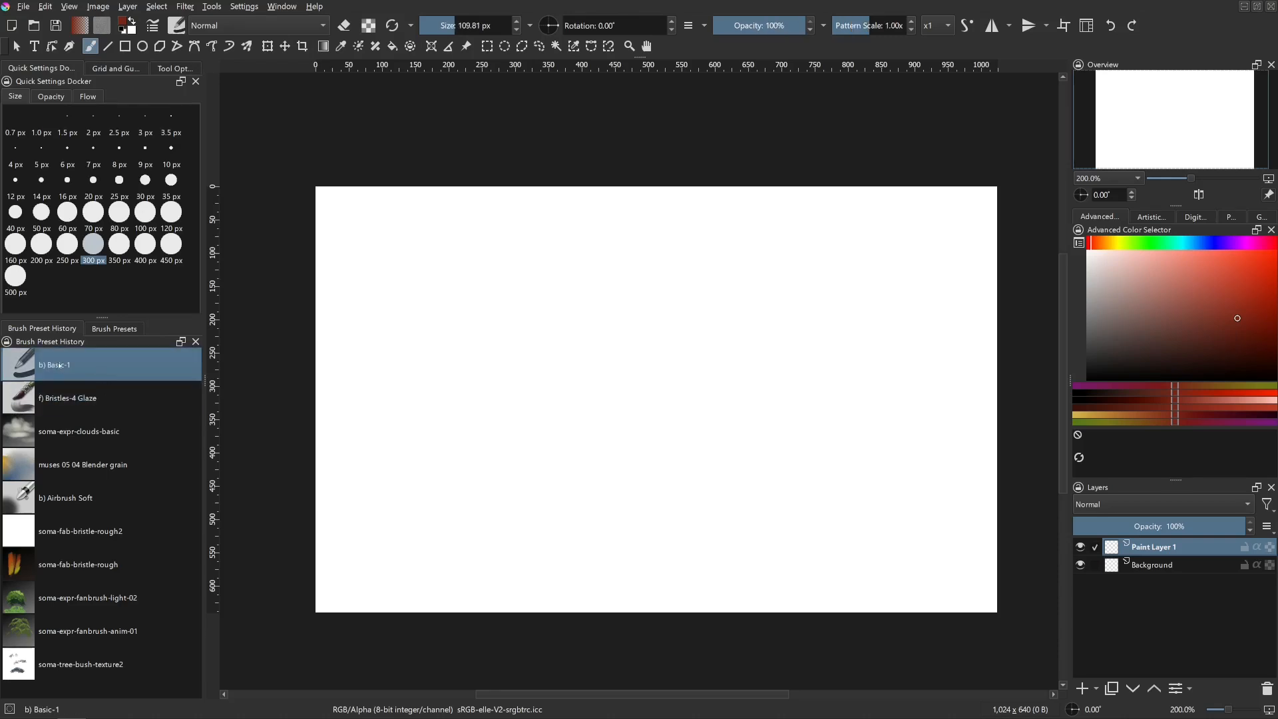
{"action": "right_click", "coordinate": [353, 393]}
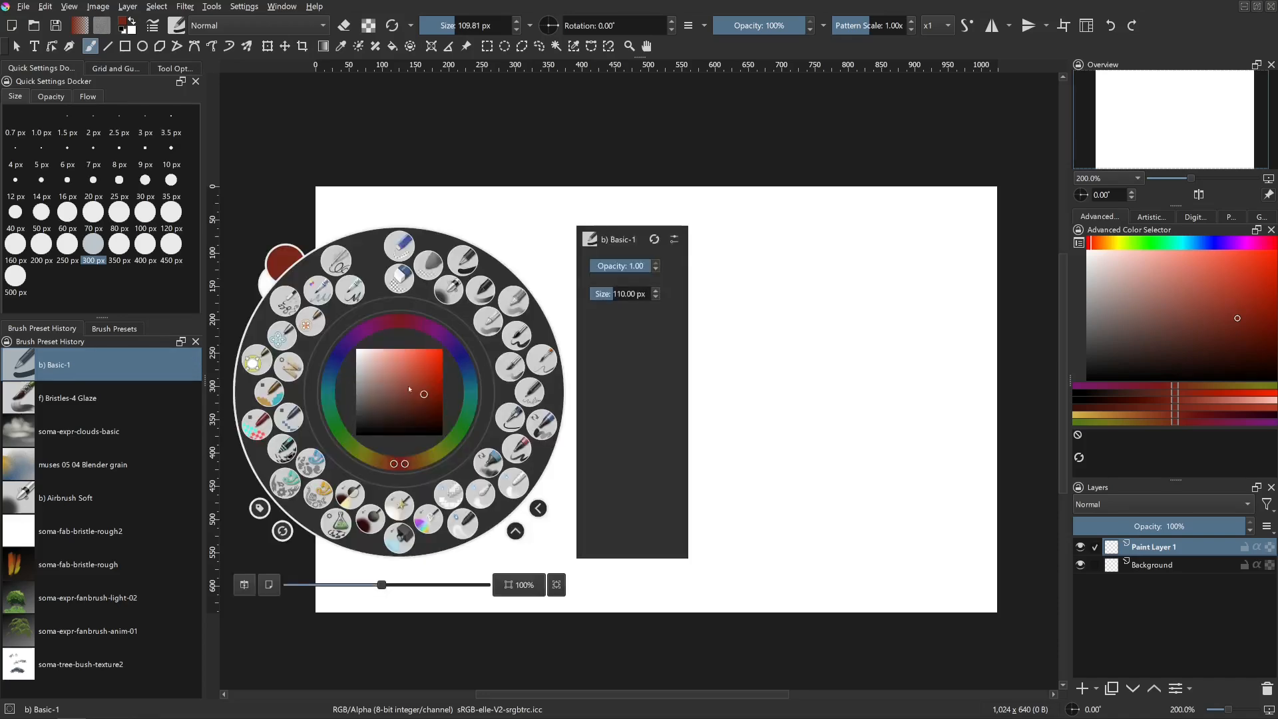
{"action": "left_click", "coordinate": [492, 245]}
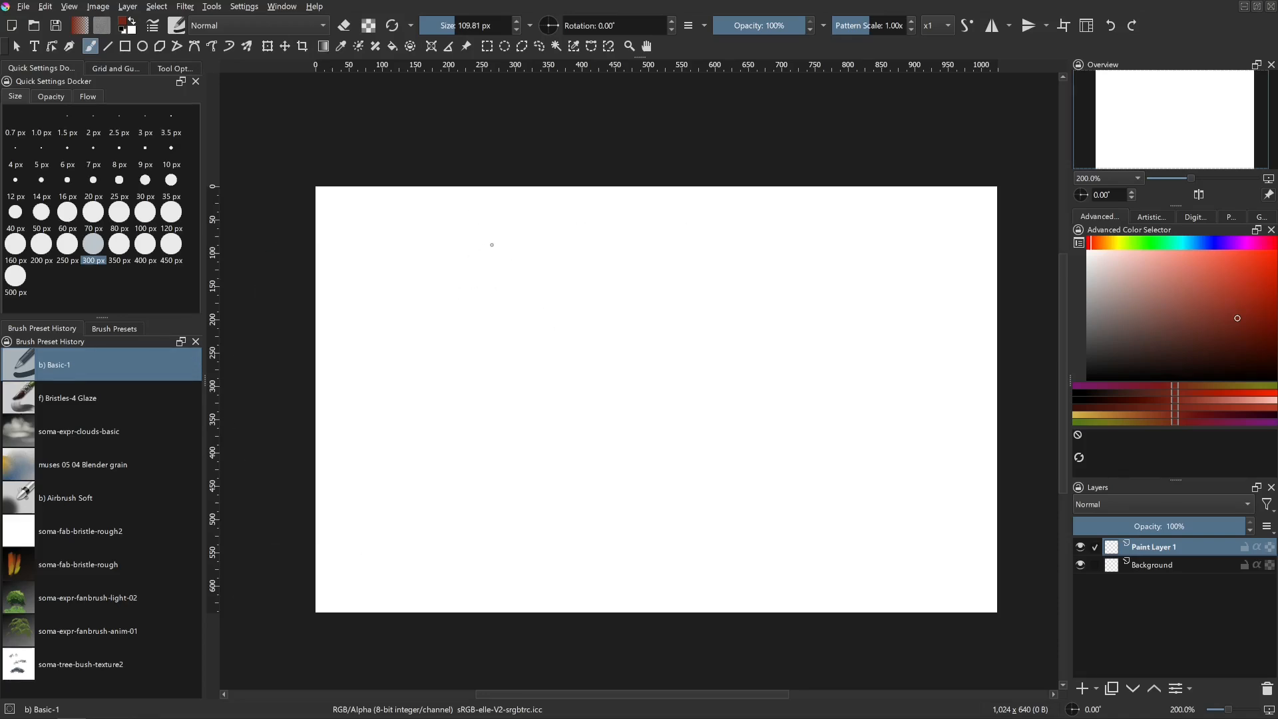
- Paint dark red test strokes and dots on Paint Layer 1, reducing the brush from about 110 px to about 19 px
{"action": "mouse_move", "coordinate": [665, 350]}
{"action": "left_mouse_down"}
{"action": "mouse_move", "coordinate": [471, 433]}
{"action": "mouse_move", "coordinate": [693, 379]}
{"action": "mouse_move", "coordinate": [732, 399]}
{"action": "left_mouse_up"}
{"action": "mouse_move", "coordinate": [802, 333]}
{"action": "left_mouse_down"}
{"action": "mouse_move", "coordinate": [560, 313]}
{"action": "mouse_move", "coordinate": [500, 291]}
{"action": "mouse_move", "coordinate": [506, 259]}
{"action": "mouse_move", "coordinate": [519, 265]}
{"action": "mouse_move", "coordinate": [523, 327]}
{"action": "left_mouse_up"}
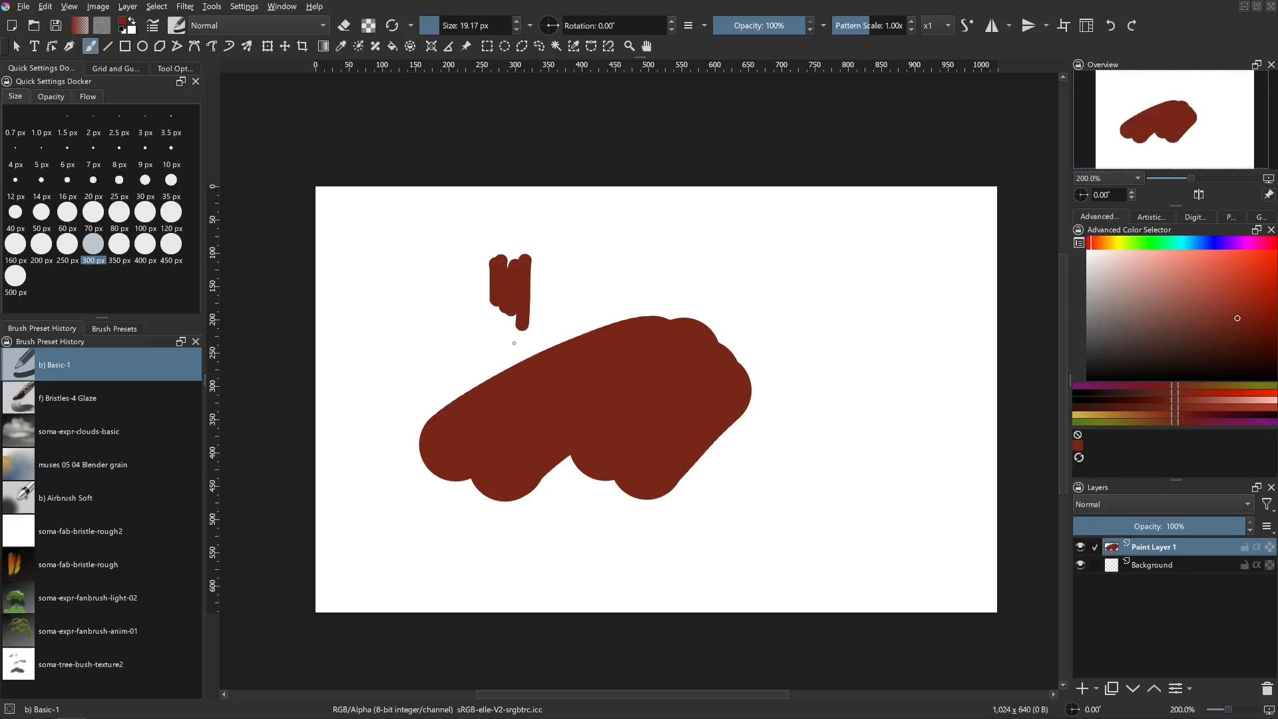
{"action": "mouse_move", "coordinate": [558, 275]}
{"action": "left_mouse_down"}
{"action": "mouse_move", "coordinate": [532, 303]}
{"action": "mouse_move", "coordinate": [569, 286]}
{"action": "mouse_move", "coordinate": [596, 293]}
{"action": "left_mouse_up"}
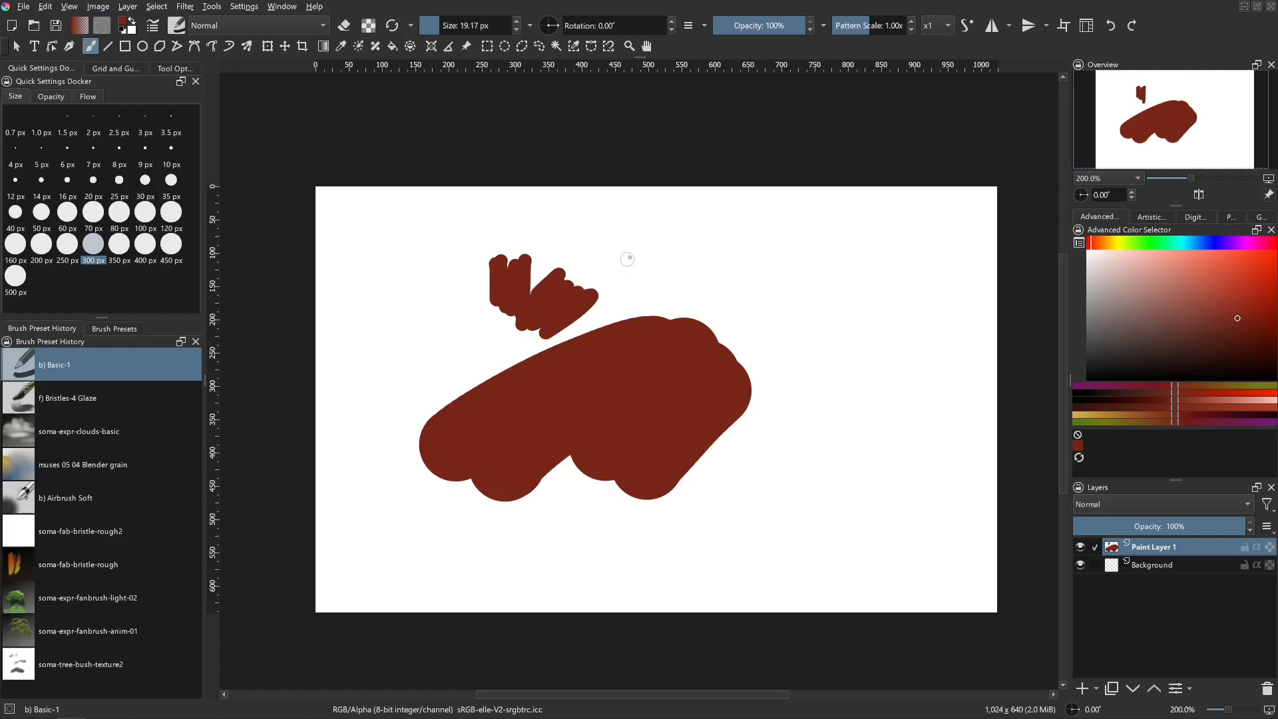
{"action": "left_click", "coordinate": [631, 255]}
{"action": "left_click", "coordinate": [647, 259]}
{"action": "left_click", "coordinate": [683, 258]}
{"action": "left_click", "coordinate": [712, 252]}
{"action": "left_click", "coordinate": [737, 252]}
{"action": "left_click", "coordinate": [769, 270]}
{"action": "mouse_move", "coordinate": [759, 265]}
{"action": "left_mouse_down"}
{"action": "mouse_move", "coordinate": [749, 282]}
{"action": "mouse_move", "coordinate": [819, 283]}
{"action": "mouse_move", "coordinate": [865, 306]}
{"action": "mouse_move", "coordinate": [832, 346]}
{"action": "mouse_move", "coordinate": [892, 360]}
{"action": "mouse_move", "coordinate": [809, 400]}
{"action": "left_mouse_up"}
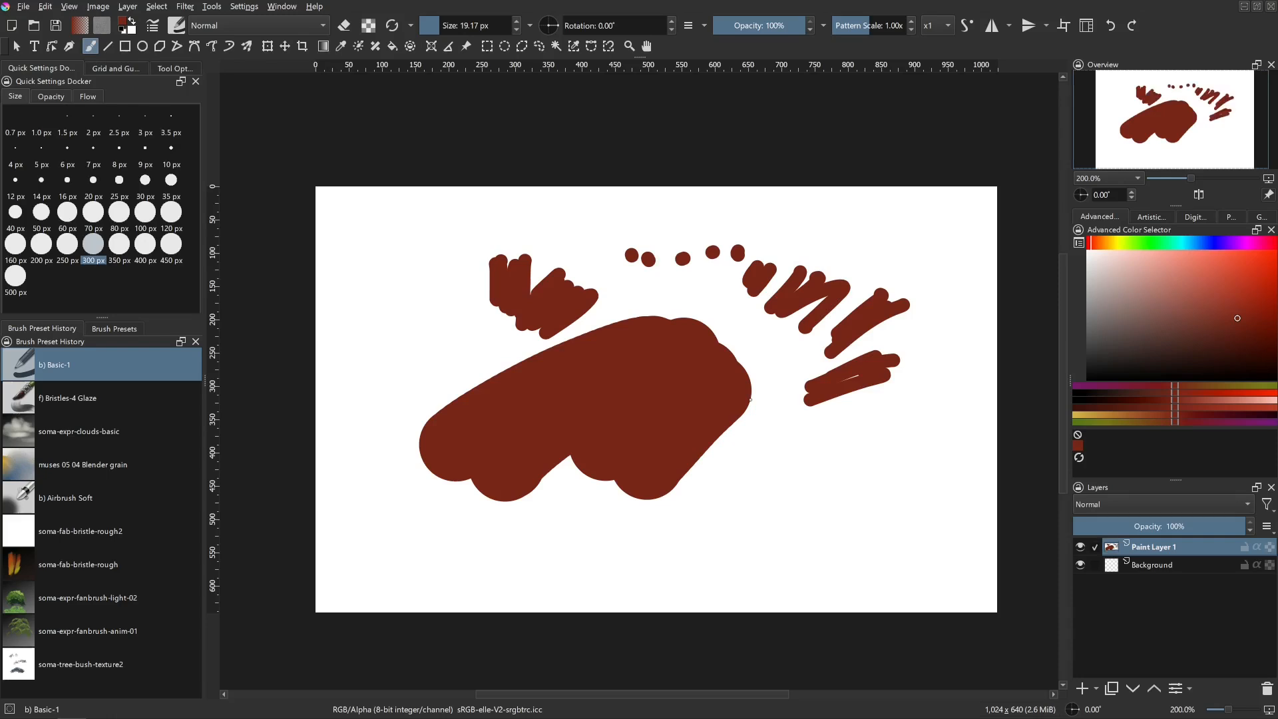
{"action": "mouse_move", "coordinate": [407, 325]}
{"action": "left_mouse_down"}
{"action": "mouse_move", "coordinate": [391, 333]}
{"action": "mouse_move", "coordinate": [430, 346]}
{"action": "mouse_move", "coordinate": [388, 390]}
{"action": "mouse_move", "coordinate": [390, 326]}
{"action": "mouse_move", "coordinate": [386, 406]}
{"action": "mouse_move", "coordinate": [383, 386]}
{"action": "left_mouse_up"}
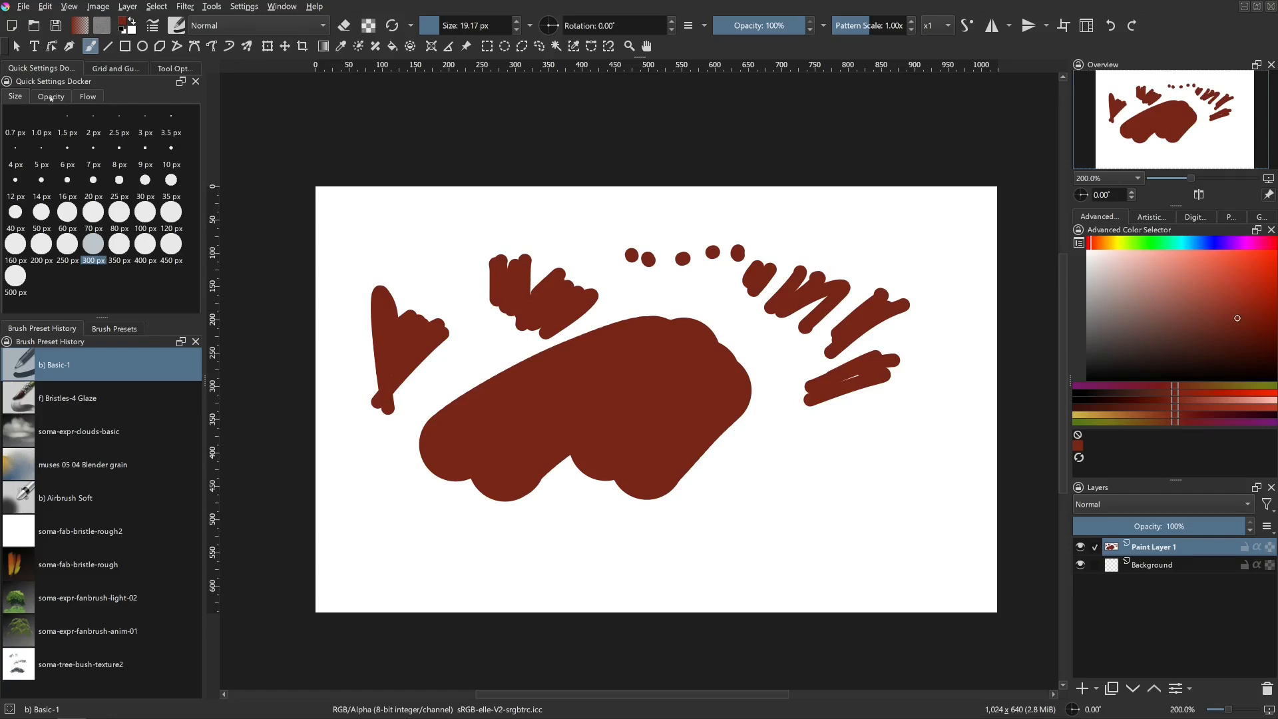
- Set the brush opacity to 50% after trying 20%, and clear the test strokes from Paint Layer 1
{"action": "left_click", "coordinate": [51, 97]}
{"action": "left_click", "coordinate": [66, 149]}
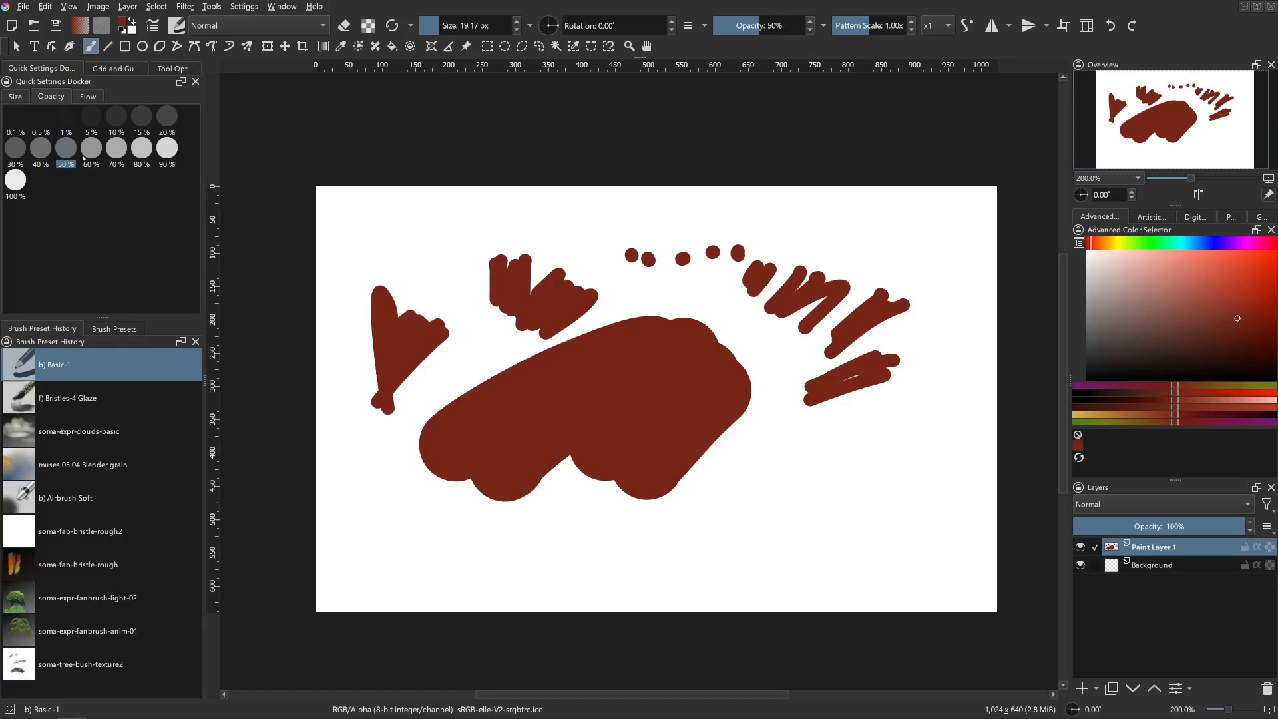
{"action": "left_click", "coordinate": [167, 120]}
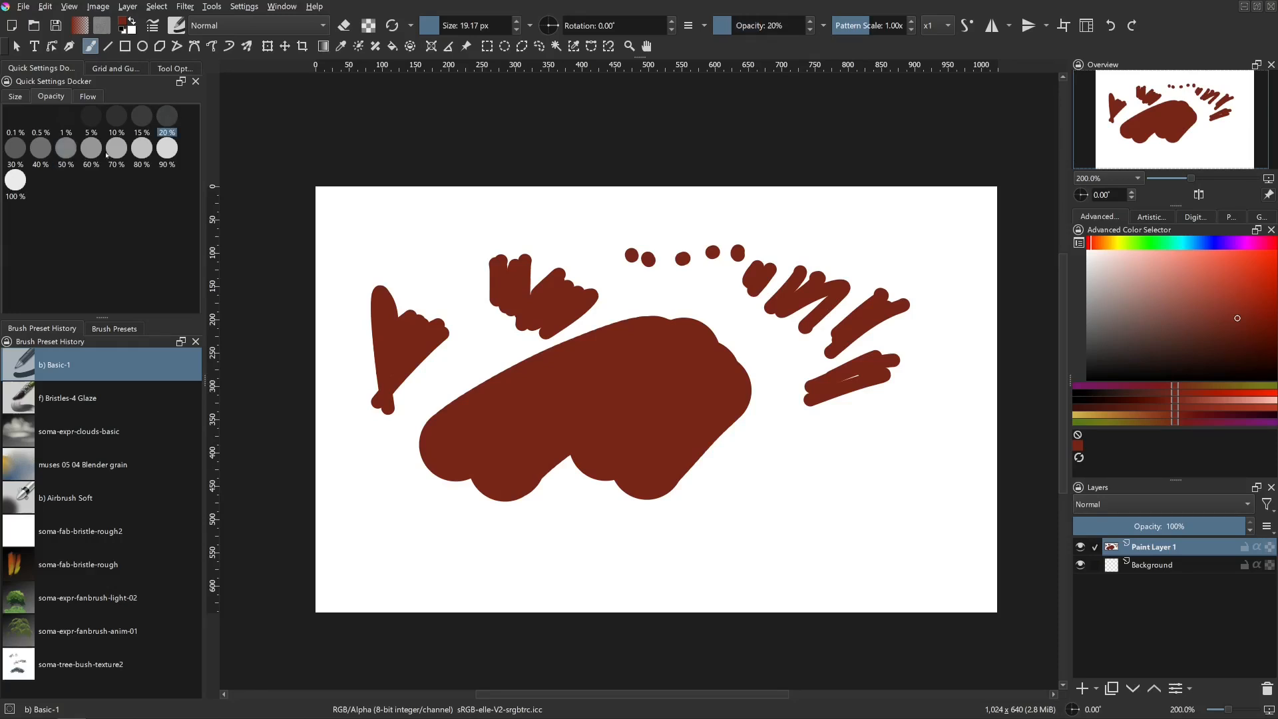
{"action": "left_click", "coordinate": [63, 154]}
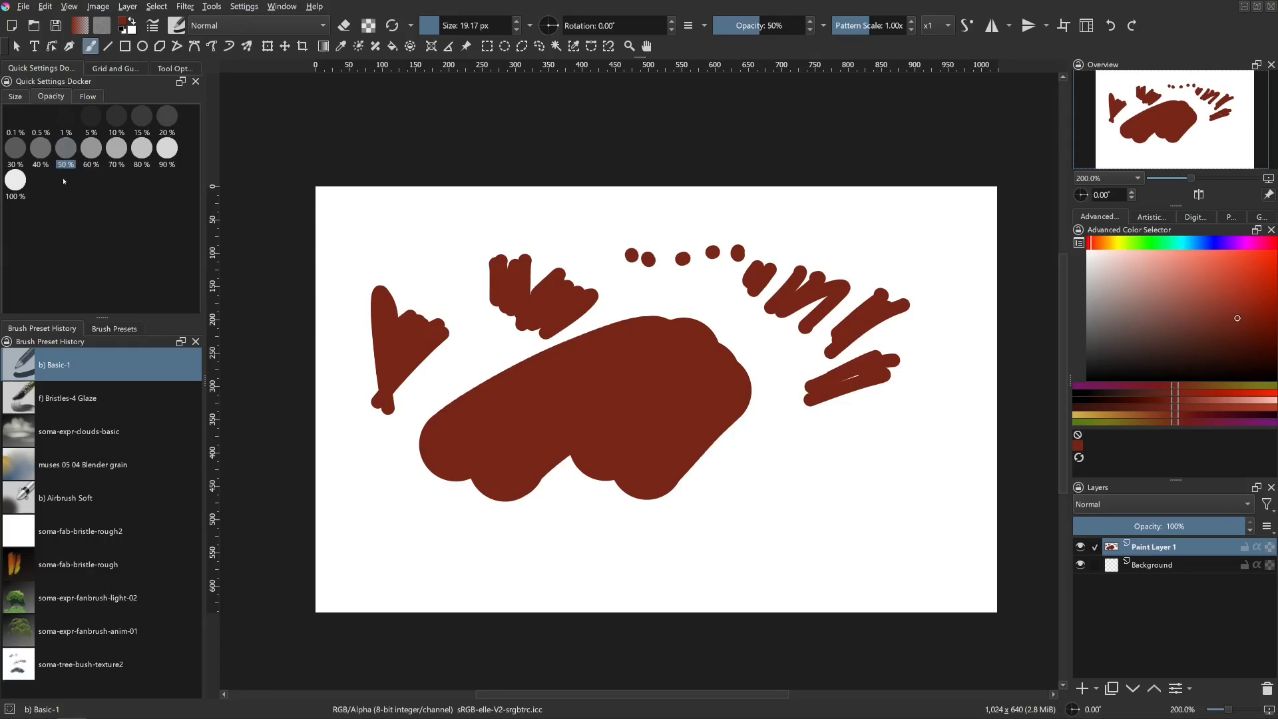
{"action": "key", "text": "Delete"}
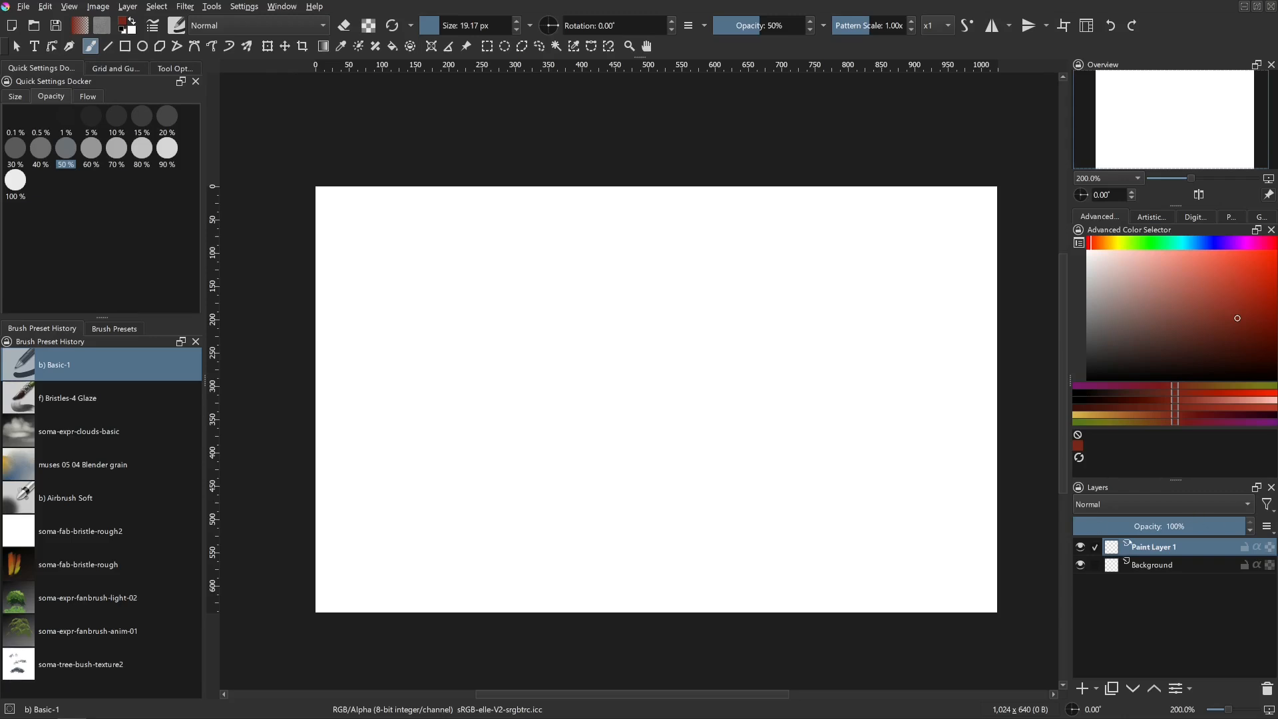
- Choose a muted light blue paint color and brush thin strokes along the canvas's top edge
{"action": "left_click_drag", "start_coordinate": [1157, 247], "coordinate": [1193, 243]}
{"action": "mouse_move", "coordinate": [1130, 317]}
{"action": "left_mouse_down"}
{"action": "mouse_move", "coordinate": [1161, 280]}
{"action": "mouse_move", "coordinate": [1148, 303]}
{"action": "left_mouse_up"}
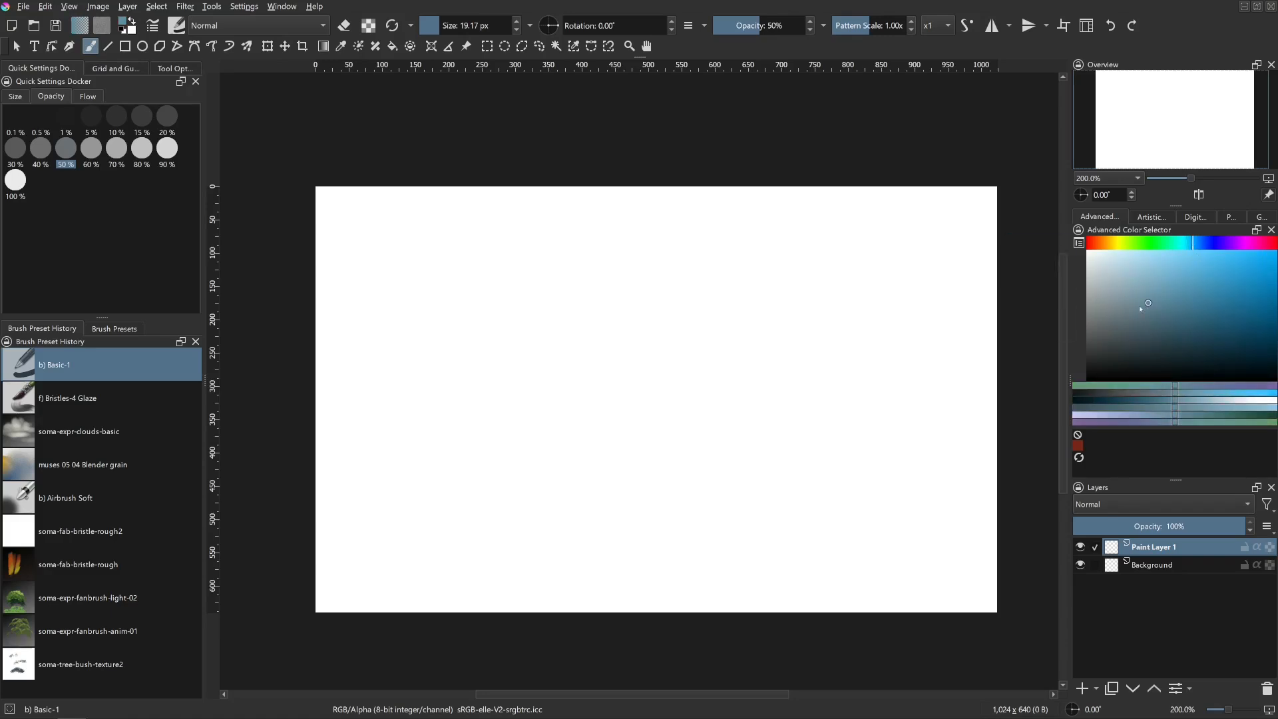
{"action": "left_click", "coordinate": [1152, 280]}
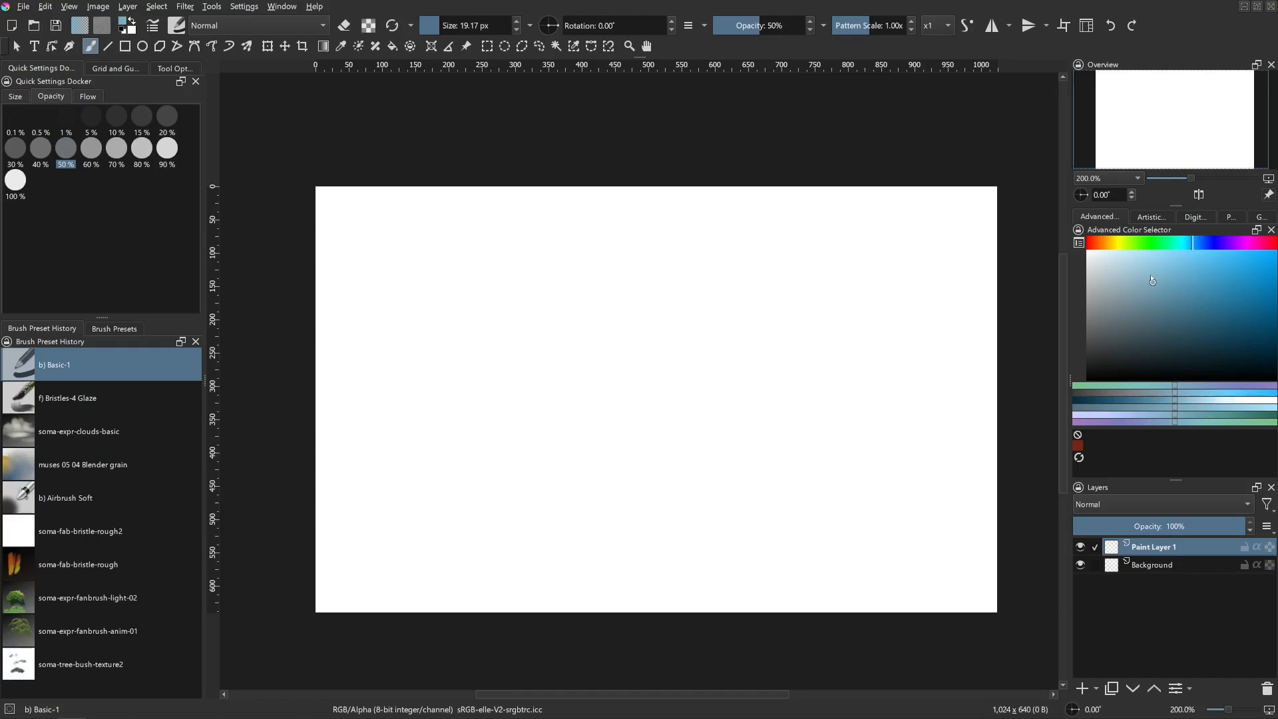
{"action": "left_click_drag", "start_coordinate": [310, 193], "coordinate": [459, 195]}
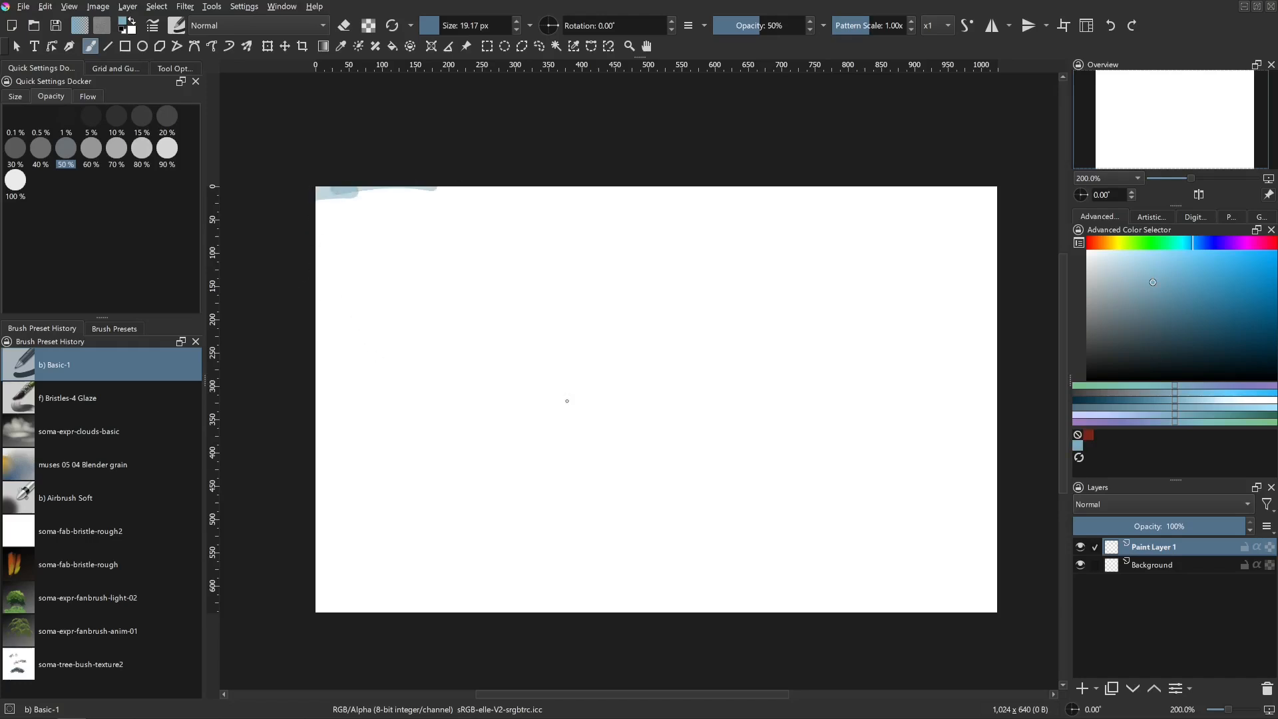
- Enlarge the brush, trying the 300 px, 400 px and 250 px presets and settling on 200 px
{"action": "mouse_move", "coordinate": [359, 240]}
{"action": "left_mouse_down", "text": "shift"}
{"action": "mouse_move", "coordinate": [436, 266]}
{"action": "mouse_move", "coordinate": [443, 248]}
{"action": "left_mouse_up", "text": "shift"}
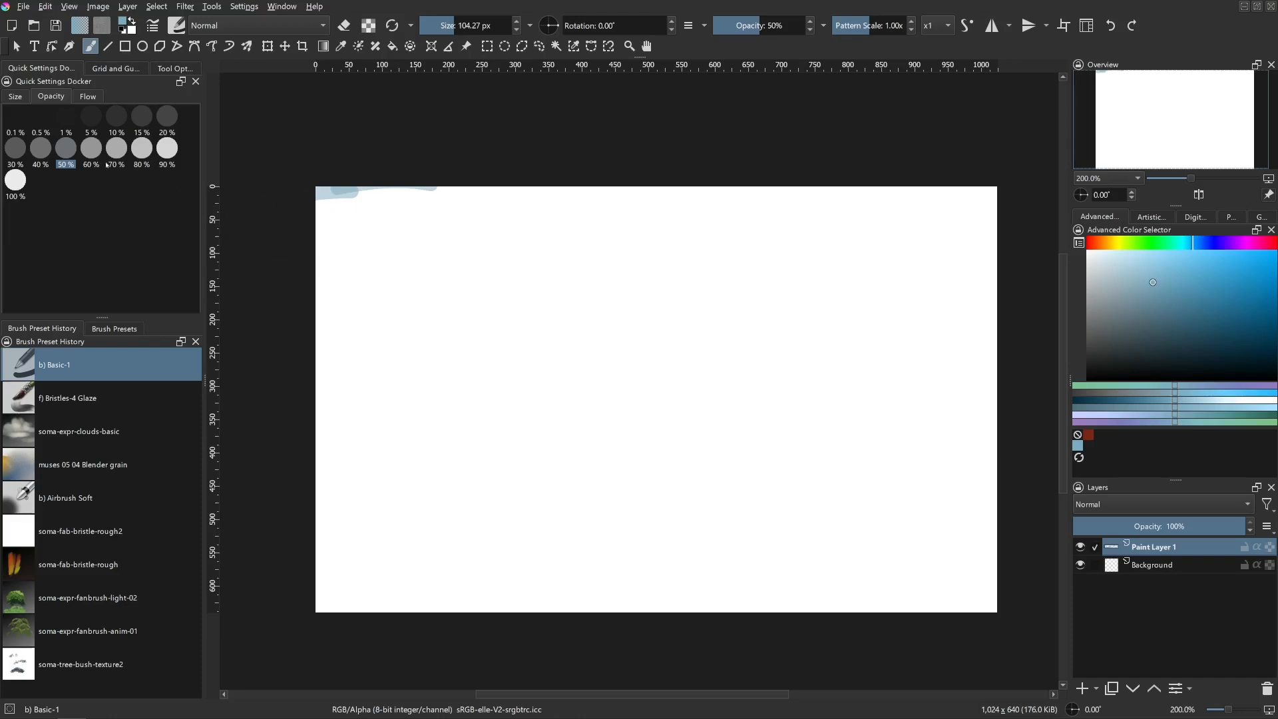
{"action": "left_click", "coordinate": [15, 96]}
{"action": "left_click", "coordinate": [93, 259]}
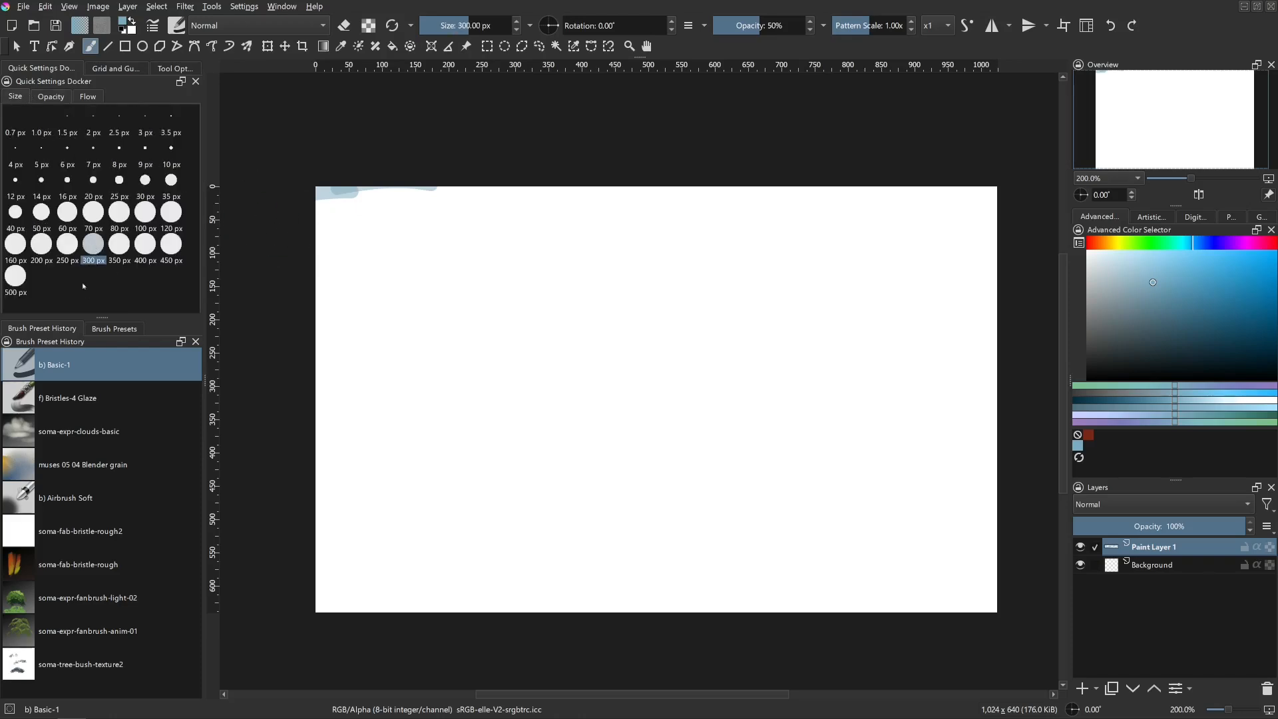
{"action": "left_click", "coordinate": [145, 246]}
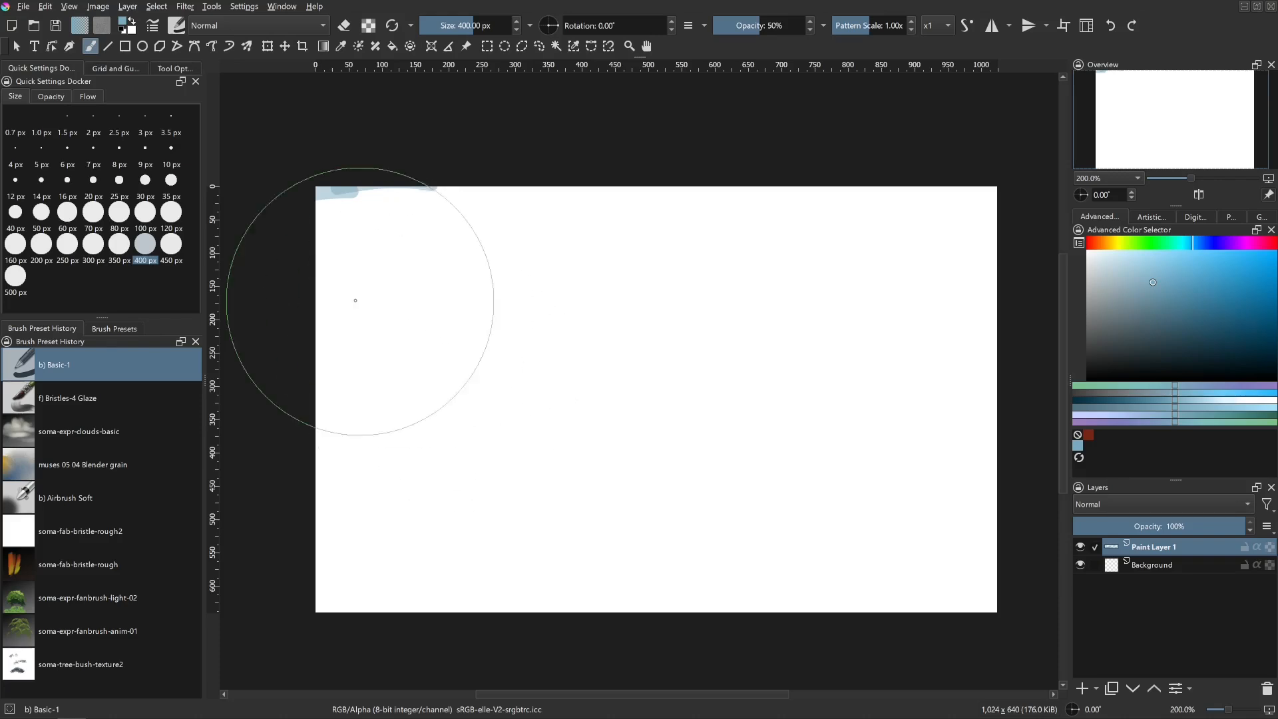
{"action": "left_click", "coordinate": [93, 257]}
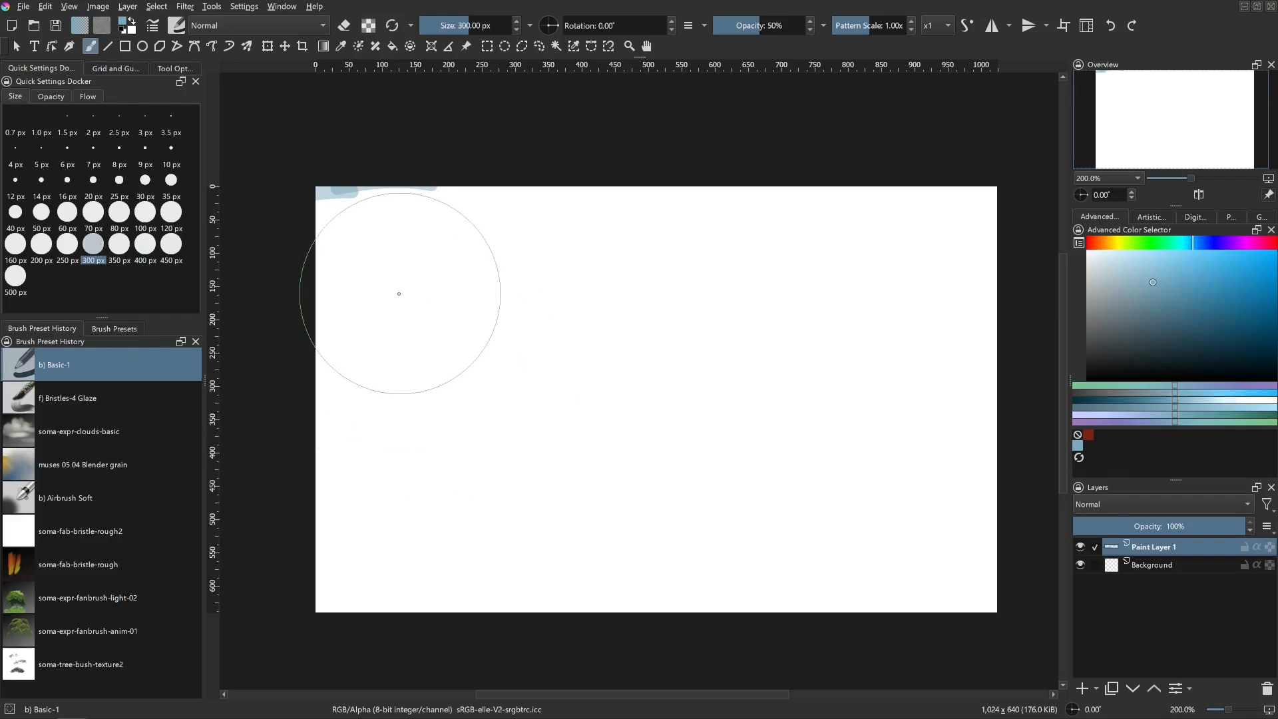
{"action": "left_click", "coordinate": [68, 245]}
{"action": "left_click", "coordinate": [42, 245]}
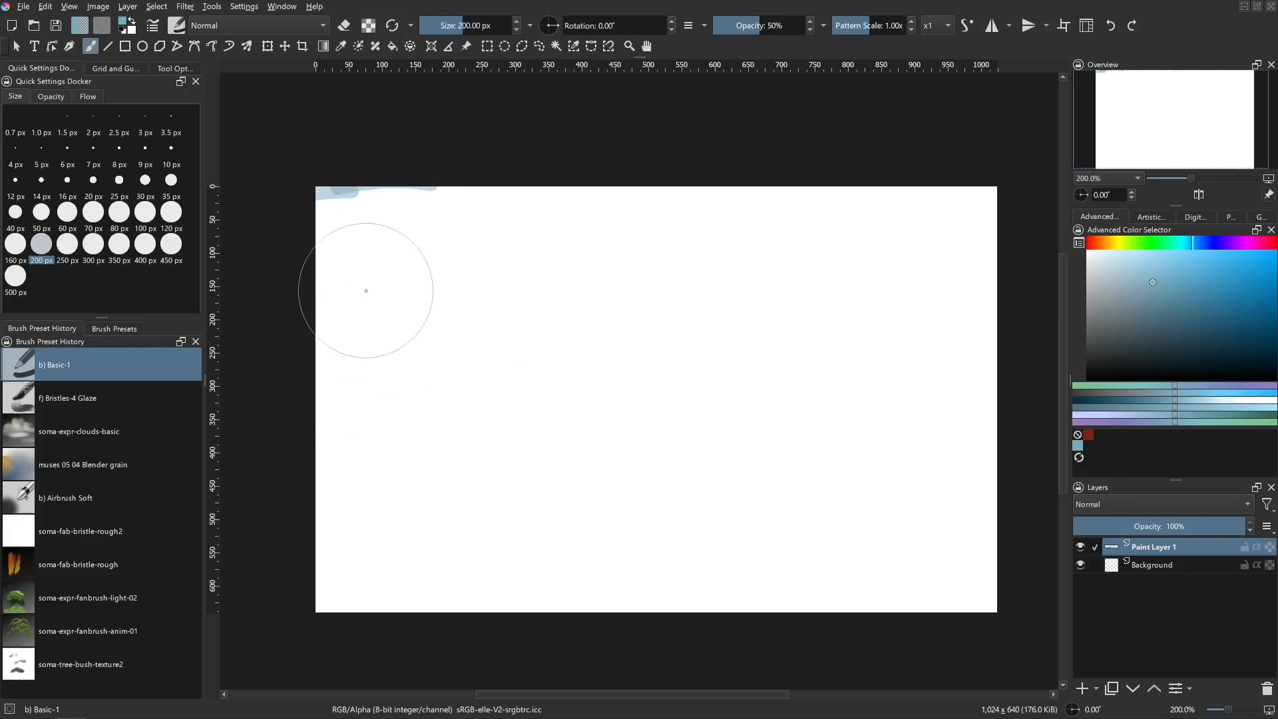
- Paint overlapping broad horizontal strokes of muted blue across the upper half of the canvas
{"action": "mouse_move", "coordinate": [394, 282]}
{"action": "left_mouse_down"}
{"action": "mouse_move", "coordinate": [433, 194]}
{"action": "mouse_move", "coordinate": [314, 251]}
{"action": "mouse_move", "coordinate": [1019, 177]}
{"action": "mouse_move", "coordinate": [803, 243]}
{"action": "mouse_move", "coordinate": [271, 277]}
{"action": "mouse_move", "coordinate": [1021, 314]}
{"action": "mouse_move", "coordinate": [457, 337]}
{"action": "mouse_move", "coordinate": [358, 297]}
{"action": "left_mouse_up"}
{"action": "left_click_drag", "start_coordinate": [528, 213], "coordinate": [1072, 206]}
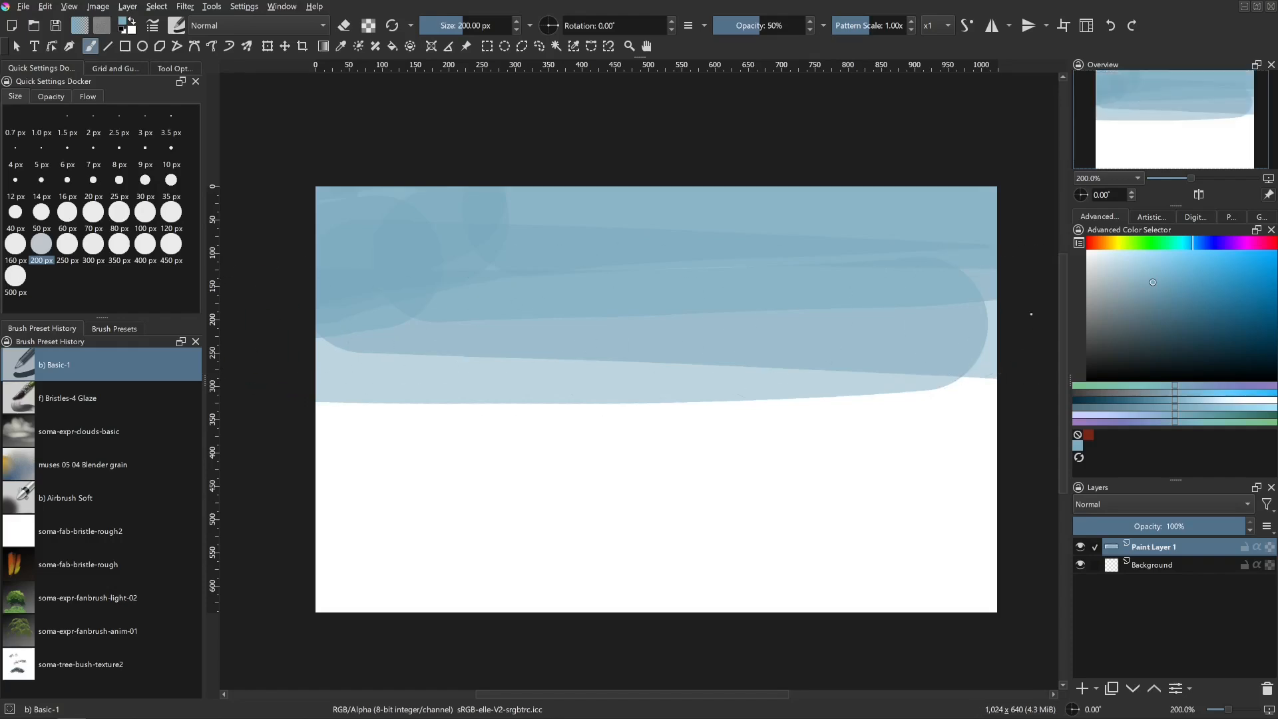
{"action": "left_click", "coordinate": [952, 310]}
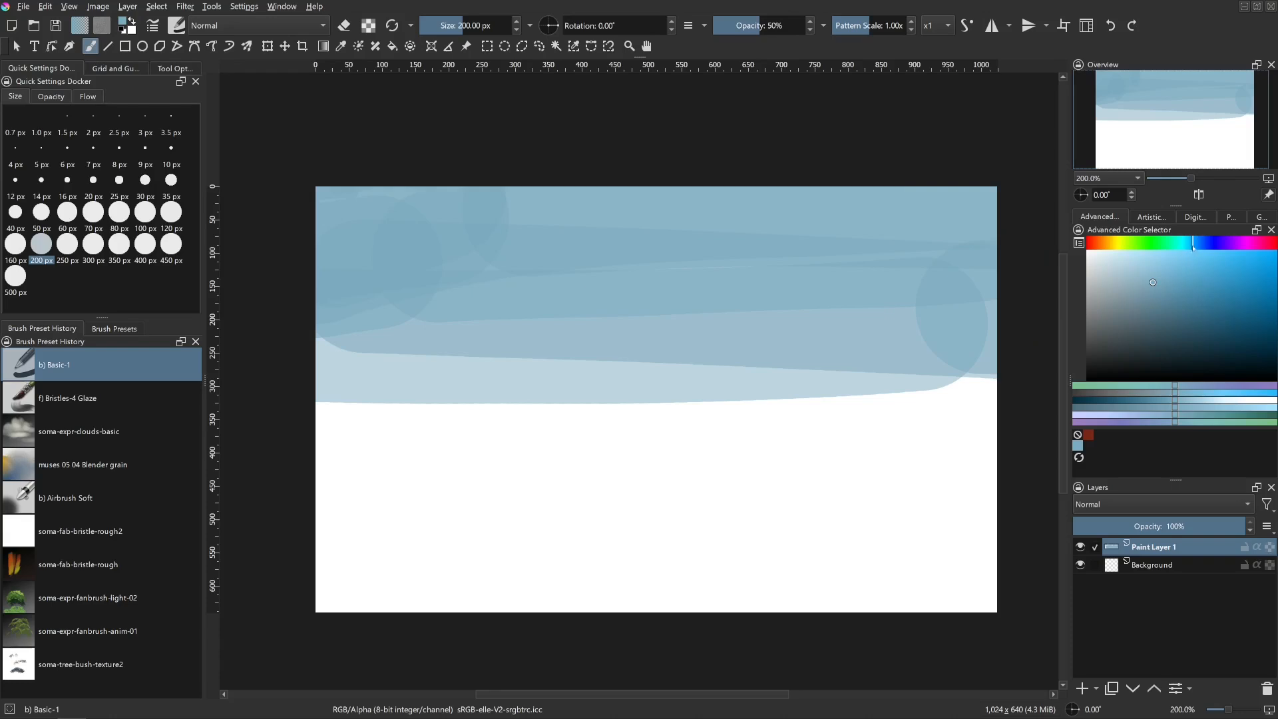
- Shift the paint hue slightly toward pure blue and layer broad strokes over the sky, extending it down to about two thirds of the canvas
{"action": "left_click", "coordinate": [1193, 247]}
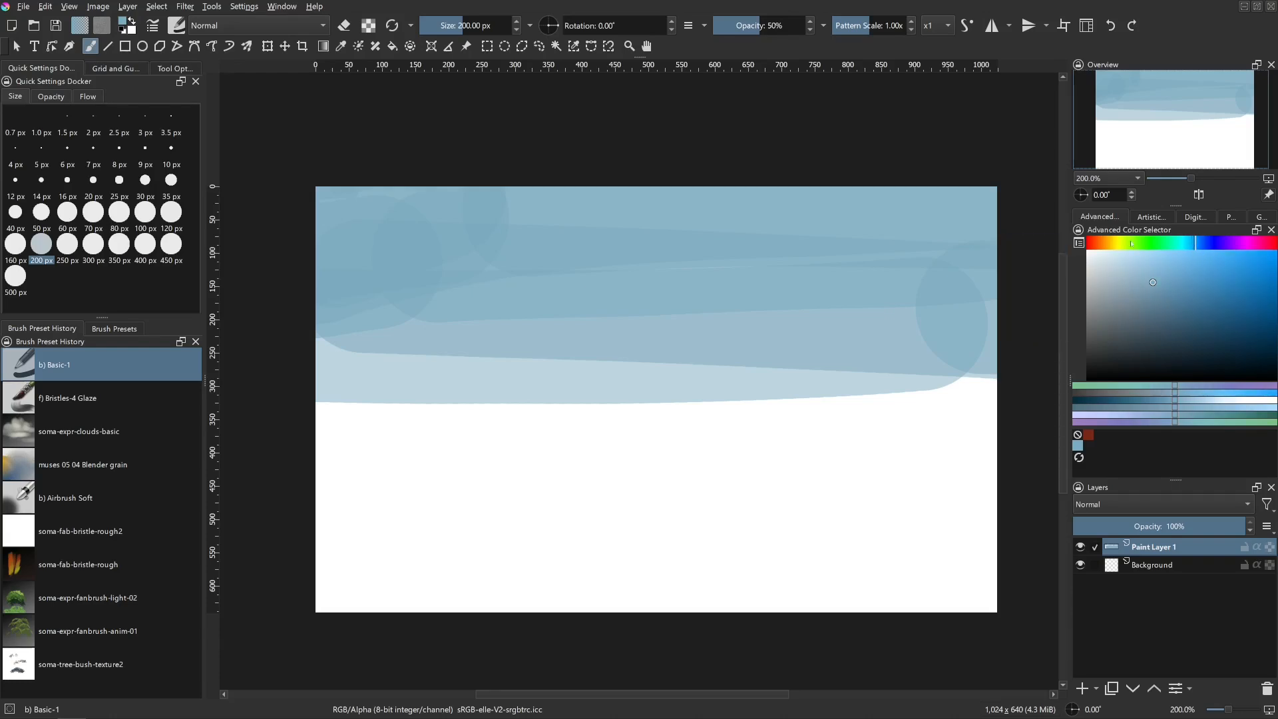
{"action": "left_click", "coordinate": [1197, 246]}
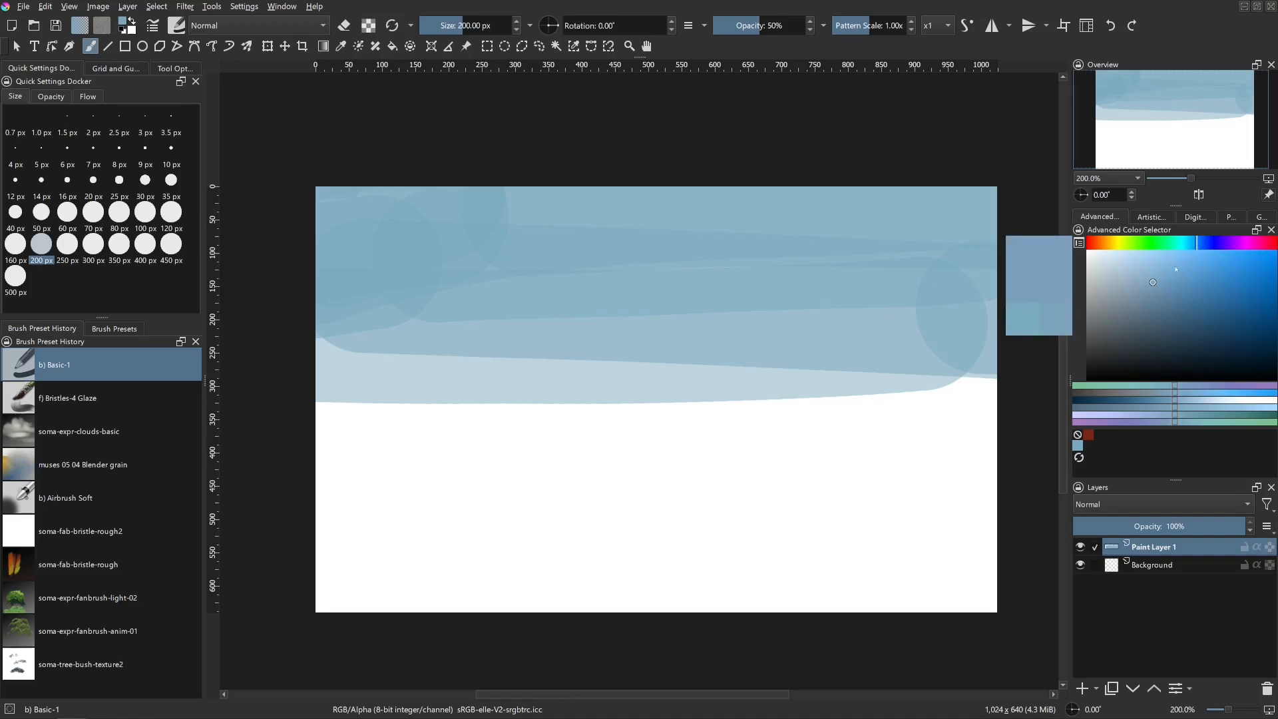
{"action": "left_click_drag", "start_coordinate": [1196, 246], "coordinate": [1199, 246]}
{"action": "mouse_move", "coordinate": [885, 213]}
{"action": "left_mouse_down"}
{"action": "mouse_move", "coordinate": [805, 222]}
{"action": "mouse_move", "coordinate": [320, 206]}
{"action": "mouse_move", "coordinate": [1027, 209]}
{"action": "mouse_move", "coordinate": [758, 273]}
{"action": "mouse_move", "coordinate": [333, 307]}
{"action": "mouse_move", "coordinate": [992, 327]}
{"action": "mouse_move", "coordinate": [297, 349]}
{"action": "mouse_move", "coordinate": [965, 392]}
{"action": "left_mouse_up"}
{"action": "left_click_drag", "start_coordinate": [285, 422], "coordinate": [938, 413]}
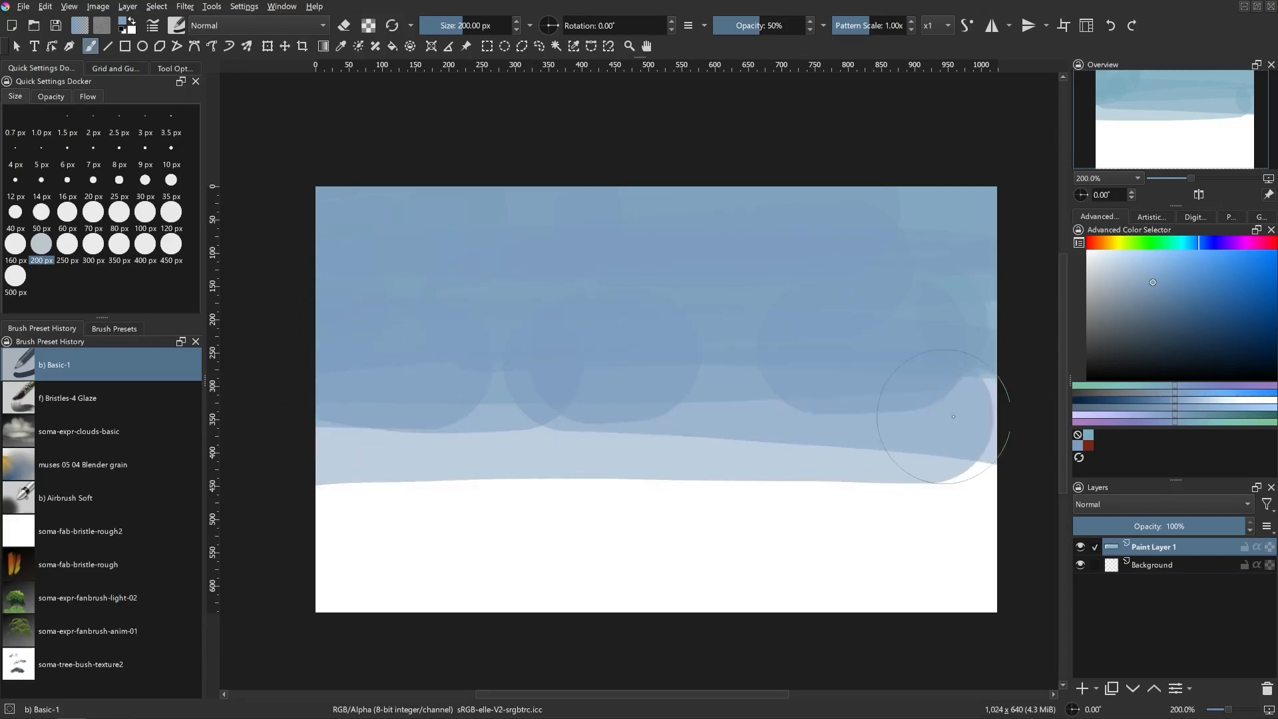
{"action": "mouse_move", "coordinate": [380, 420]}
{"action": "left_mouse_down"}
{"action": "mouse_move", "coordinate": [943, 380]}
{"action": "mouse_move", "coordinate": [985, 396]}
{"action": "left_mouse_up"}
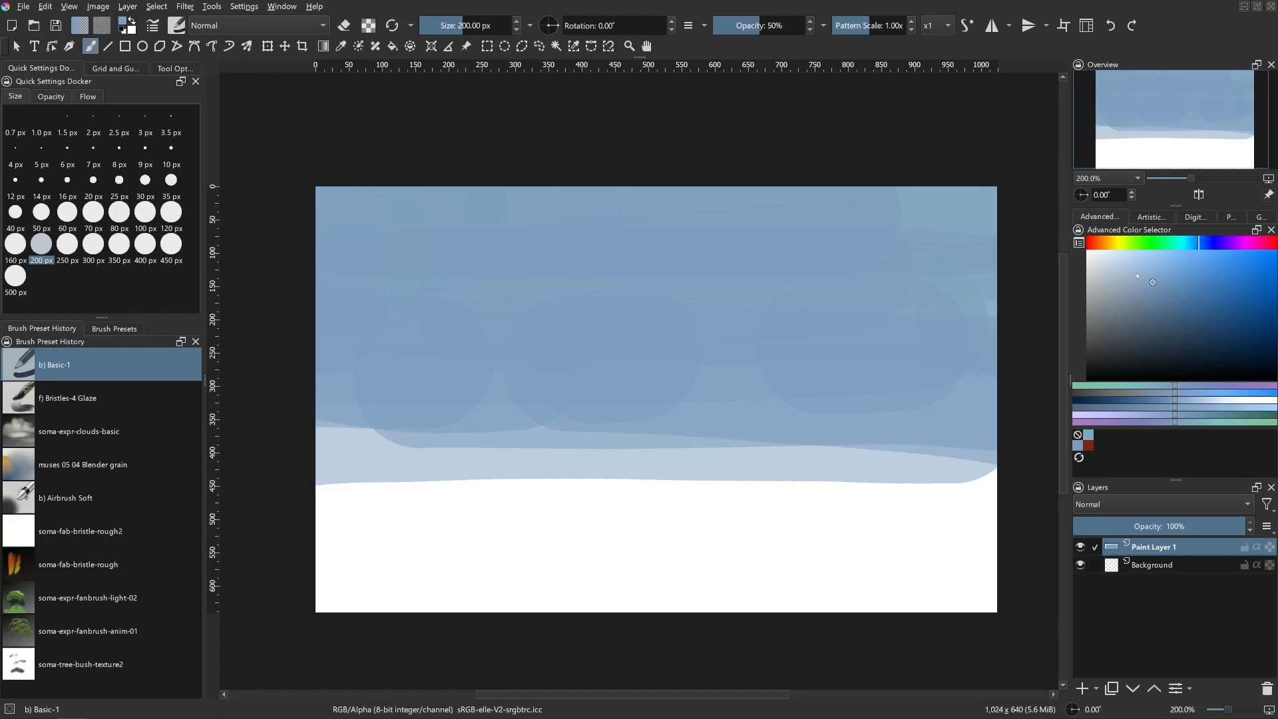
- Choose a brighter, more saturated blue at the same hue and layer broad strokes over the upper half of the sky
{"action": "left_click_drag", "start_coordinate": [1151, 289], "coordinate": [1203, 270]}
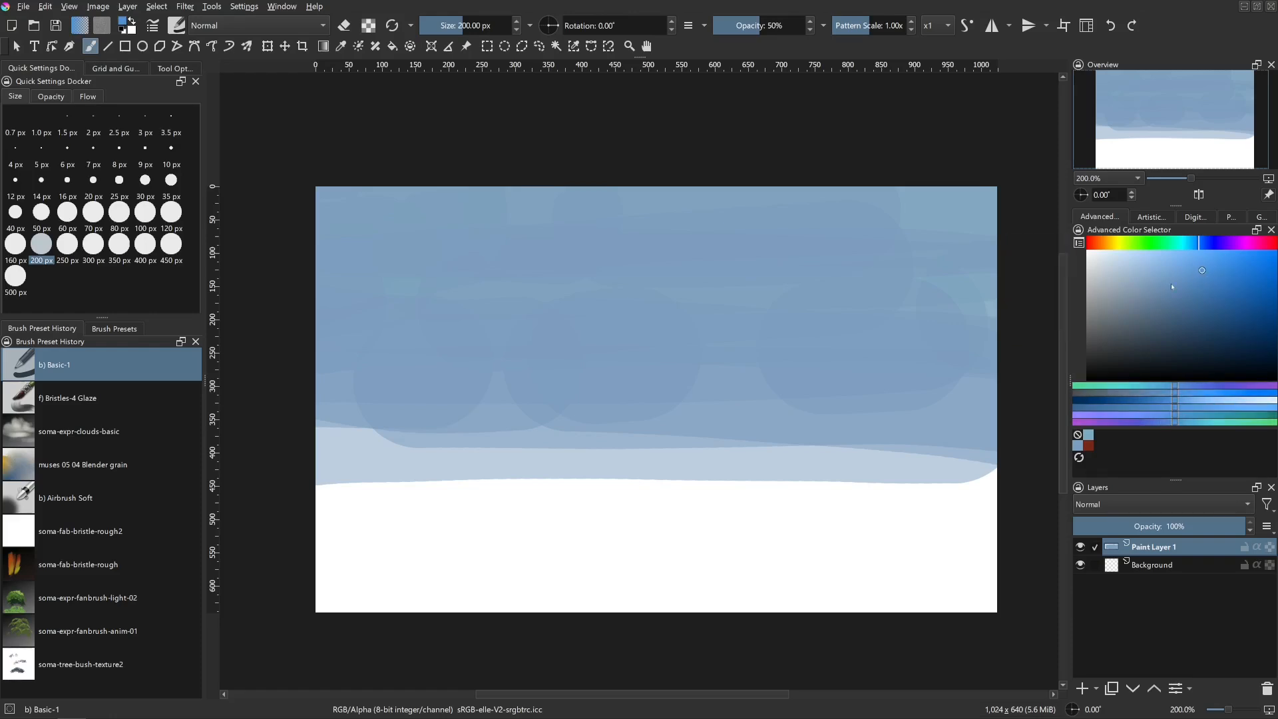
{"action": "left_click", "coordinate": [1195, 267]}
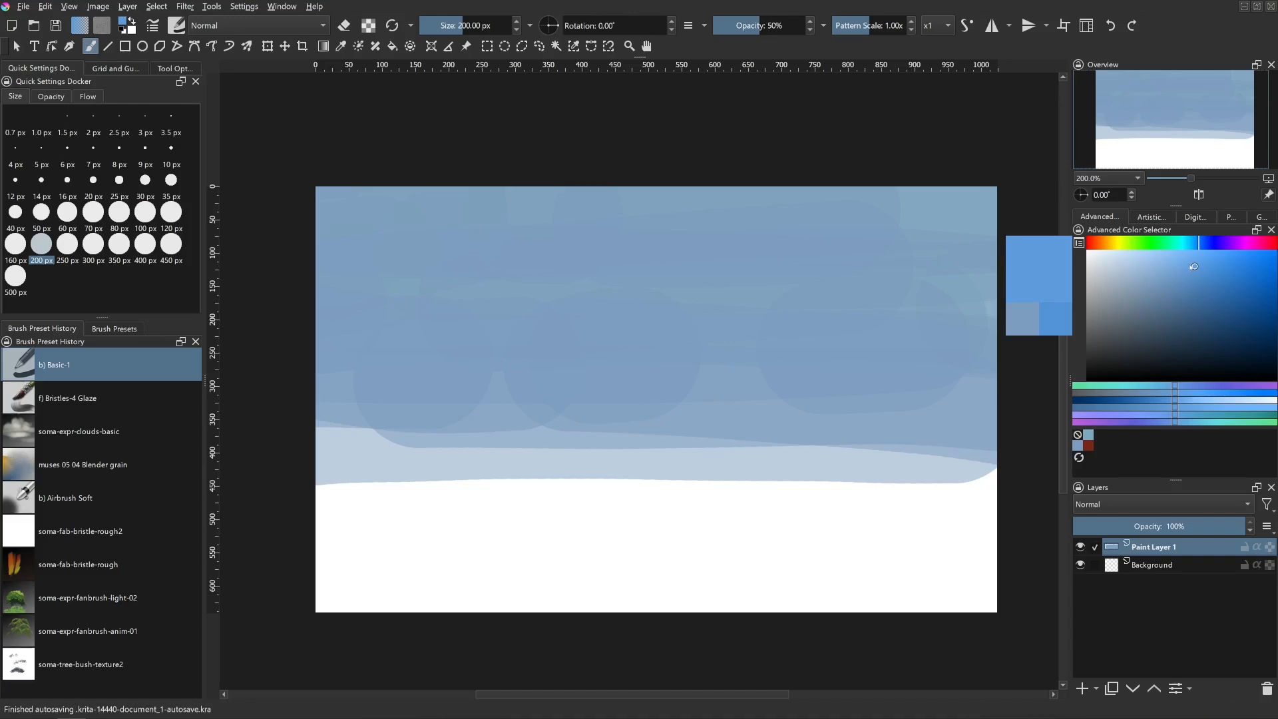
{"action": "left_click", "coordinate": [1193, 264]}
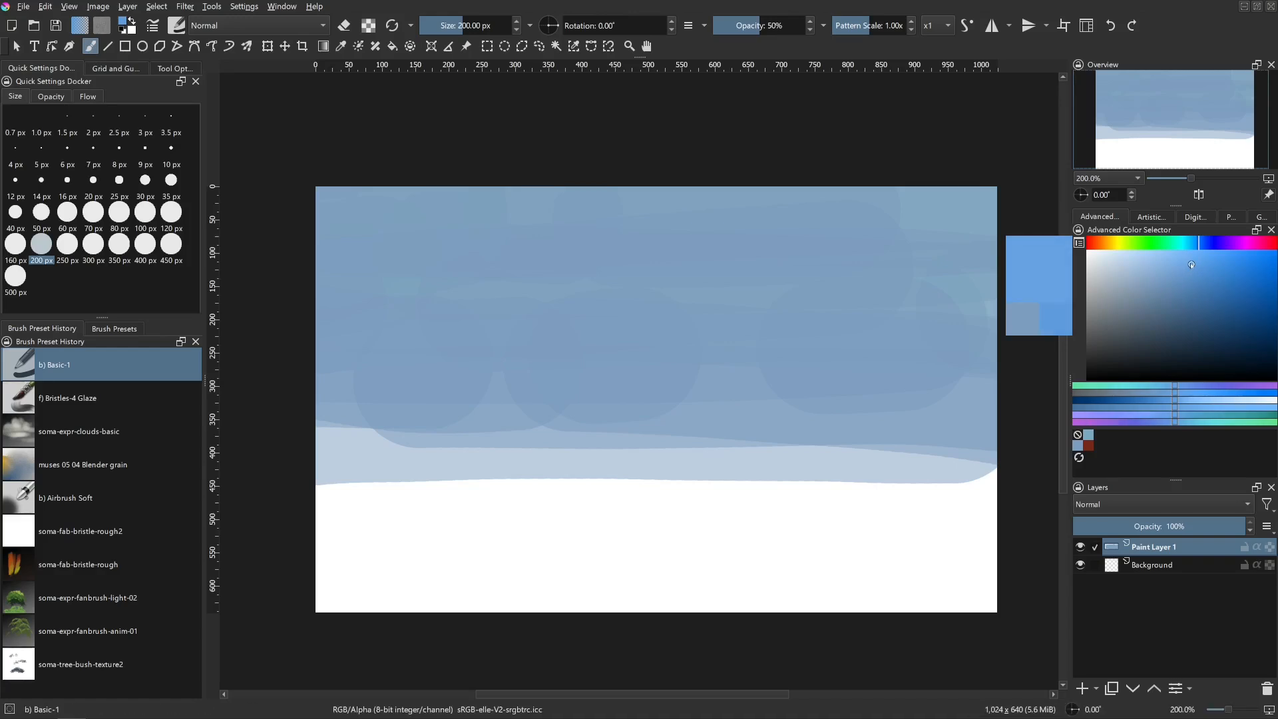
{"action": "mouse_move", "coordinate": [380, 230]}
{"action": "left_mouse_down"}
{"action": "mouse_move", "coordinate": [560, 197]}
{"action": "mouse_move", "coordinate": [992, 195]}
{"action": "left_mouse_up"}
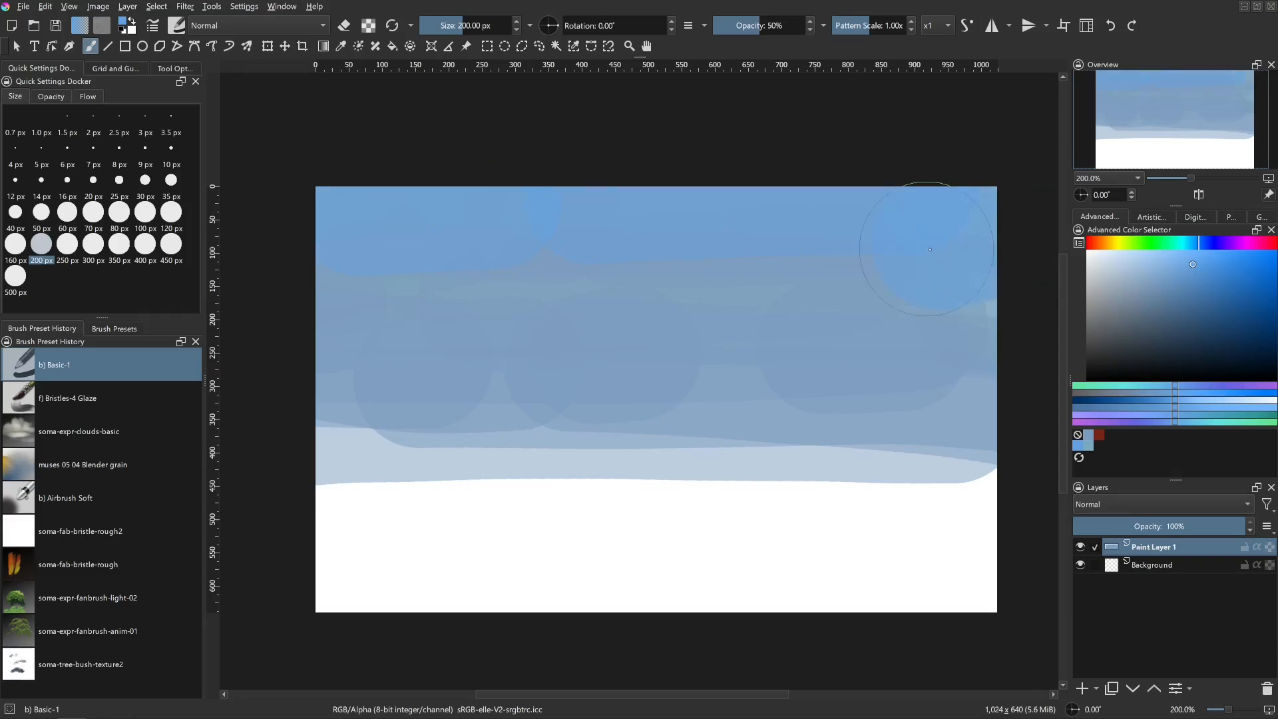
{"action": "mouse_move", "coordinate": [285, 285]}
{"action": "left_mouse_down"}
{"action": "mouse_move", "coordinate": [776, 276]}
{"action": "mouse_move", "coordinate": [986, 293]}
{"action": "mouse_move", "coordinate": [1004, 313]}
{"action": "left_mouse_up"}
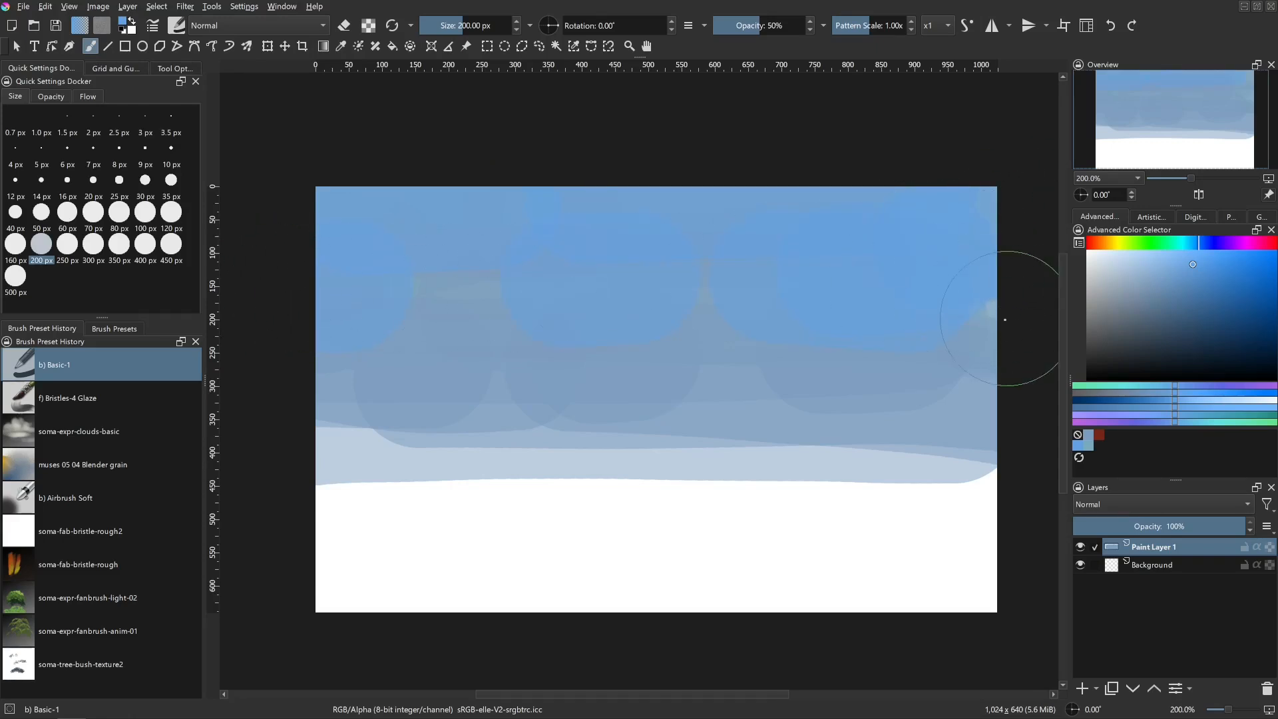
{"action": "mouse_move", "coordinate": [285, 300]}
{"action": "left_mouse_down"}
{"action": "mouse_move", "coordinate": [395, 350]}
{"action": "mouse_move", "coordinate": [674, 371]}
{"action": "left_mouse_up"}
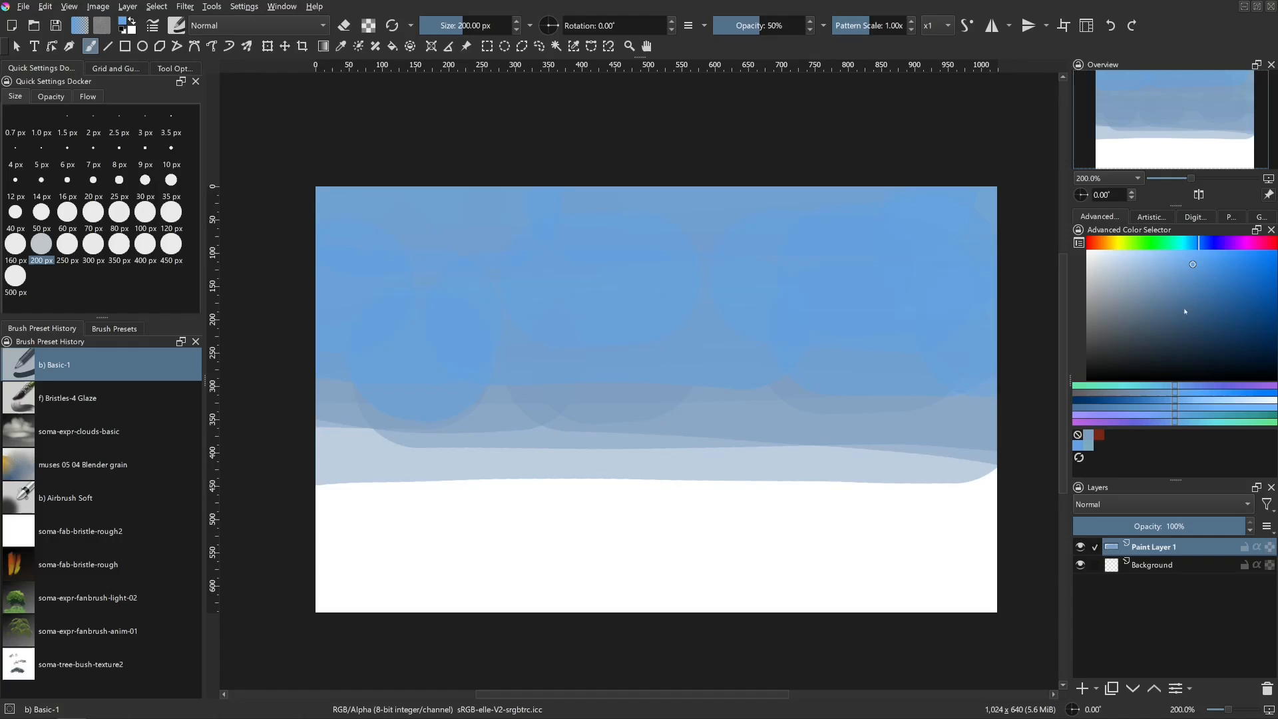
- Choose a paler, less saturated blue at the same hue and layer broad strokes over the lower half, filling the canvas to its bottom edge
{"action": "left_click_drag", "start_coordinate": [1197, 273], "coordinate": [1210, 284]}
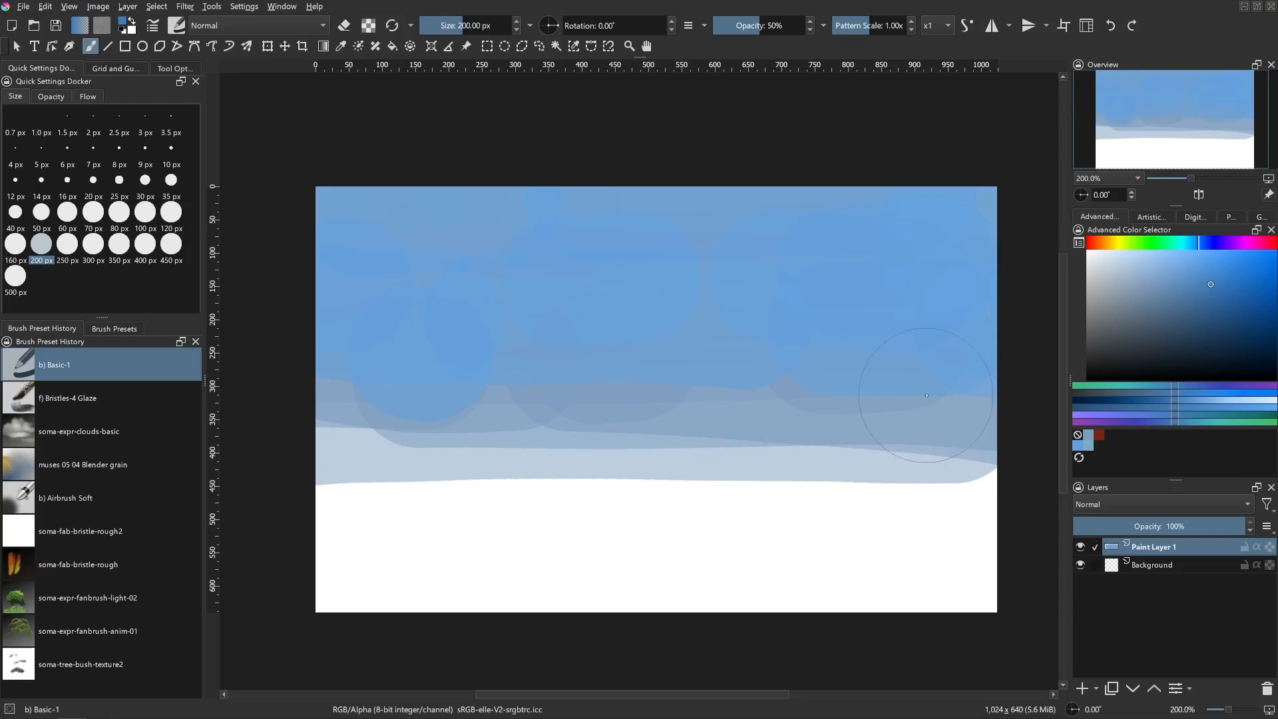
{"action": "left_click", "coordinate": [1154, 271]}
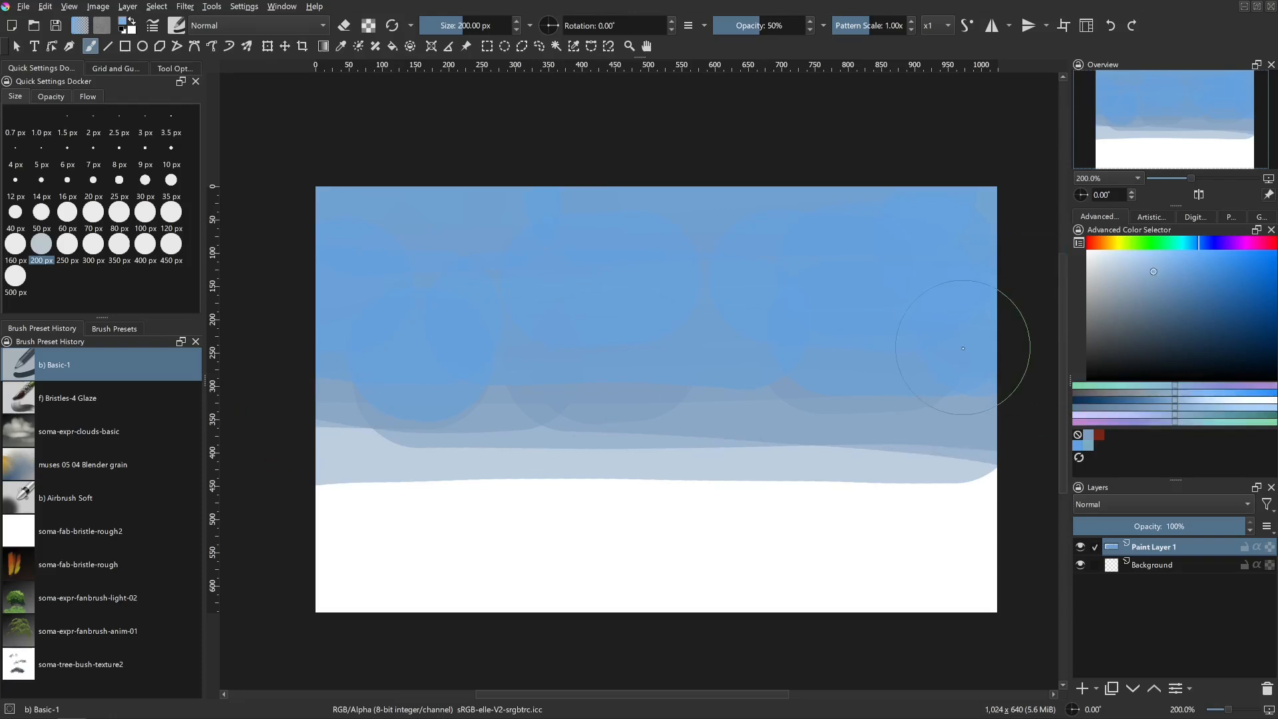
{"action": "mouse_move", "coordinate": [540, 407]}
{"action": "left_mouse_down"}
{"action": "mouse_move", "coordinate": [856, 408]}
{"action": "mouse_move", "coordinate": [1013, 430]}
{"action": "mouse_move", "coordinate": [747, 400]}
{"action": "left_mouse_up"}
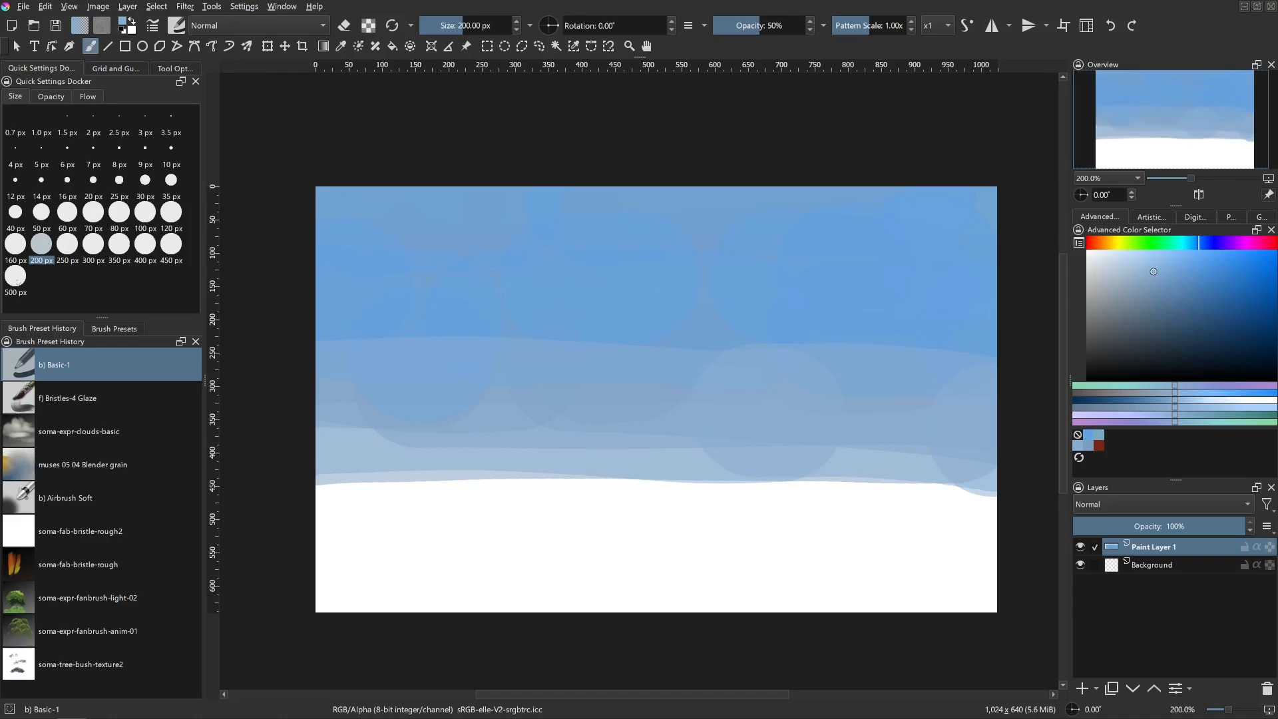
{"action": "mouse_move", "coordinate": [285, 520]}
{"action": "left_mouse_down"}
{"action": "mouse_move", "coordinate": [733, 522]}
{"action": "mouse_move", "coordinate": [840, 565]}
{"action": "mouse_move", "coordinate": [285, 557]}
{"action": "mouse_move", "coordinate": [1002, 531]}
{"action": "mouse_move", "coordinate": [266, 469]}
{"action": "mouse_move", "coordinate": [880, 566]}
{"action": "mouse_move", "coordinate": [253, 584]}
{"action": "left_mouse_up"}
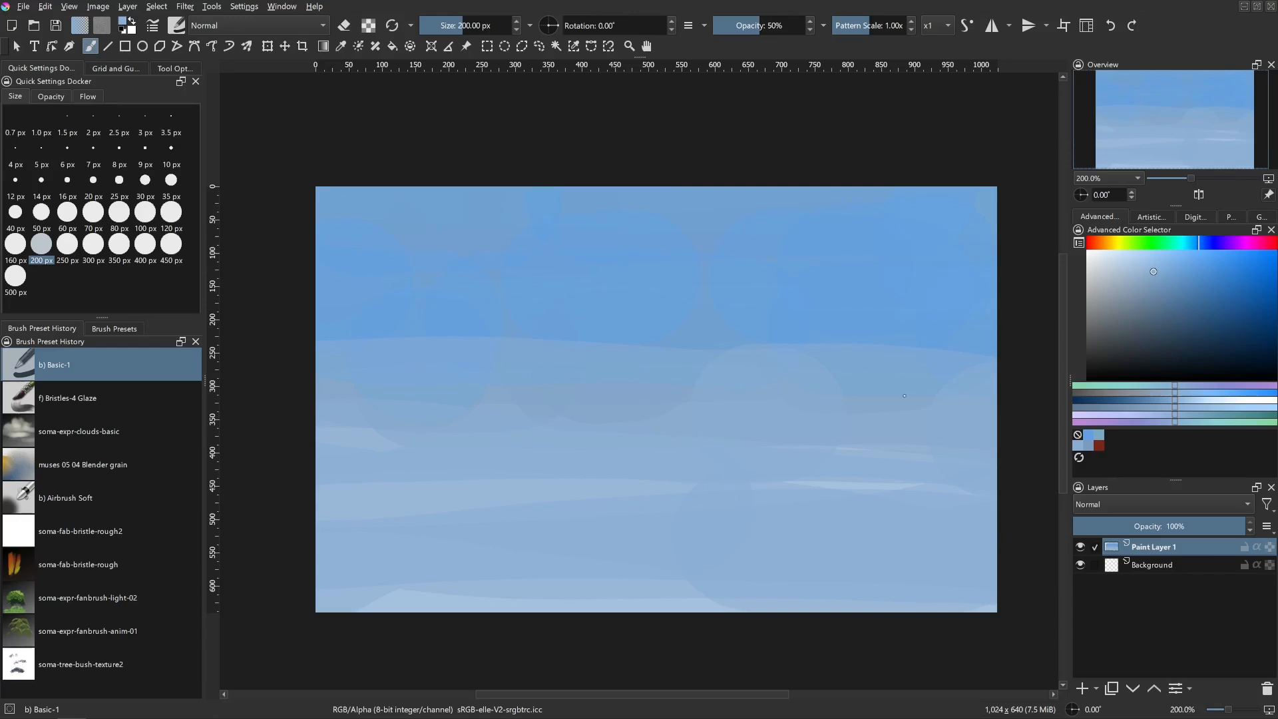
- Shift the paint hue slightly toward cyan and choose a lighter, less saturated tint for the clouds
{"action": "left_click", "coordinate": [1192, 243]}
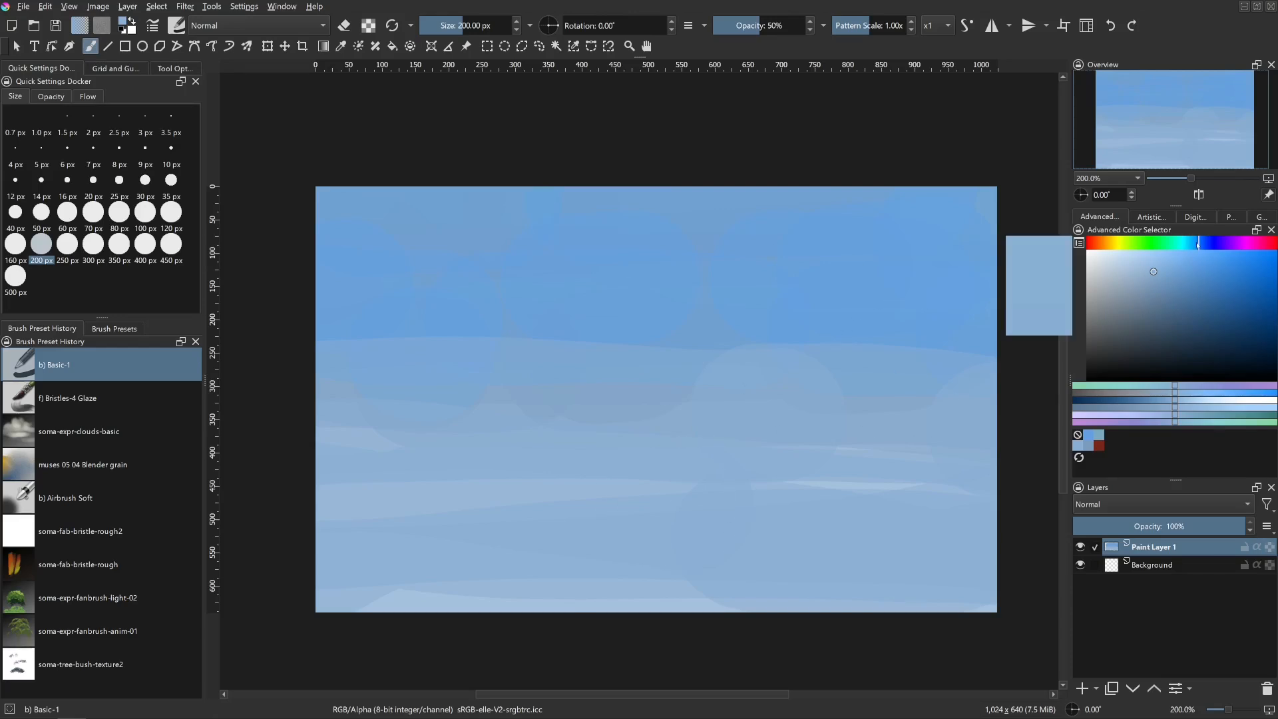
{"action": "left_click", "coordinate": [1124, 243]}
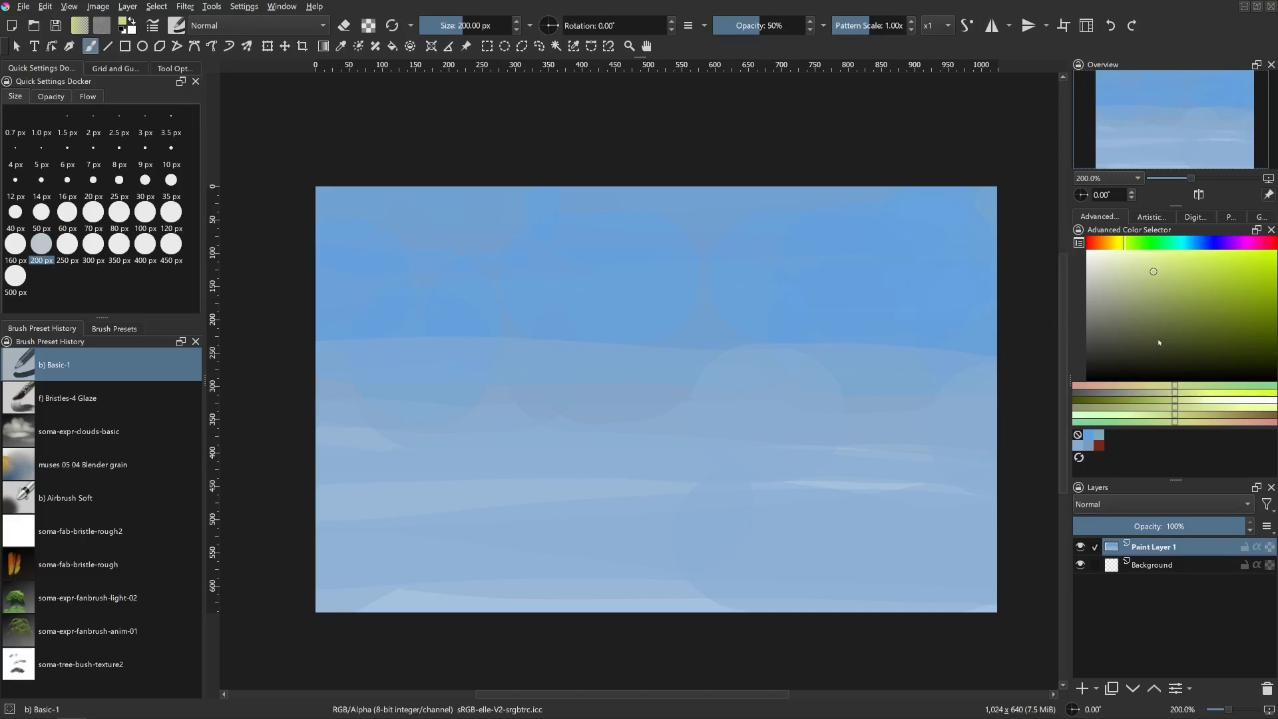
{"action": "left_click", "coordinate": [1189, 244]}
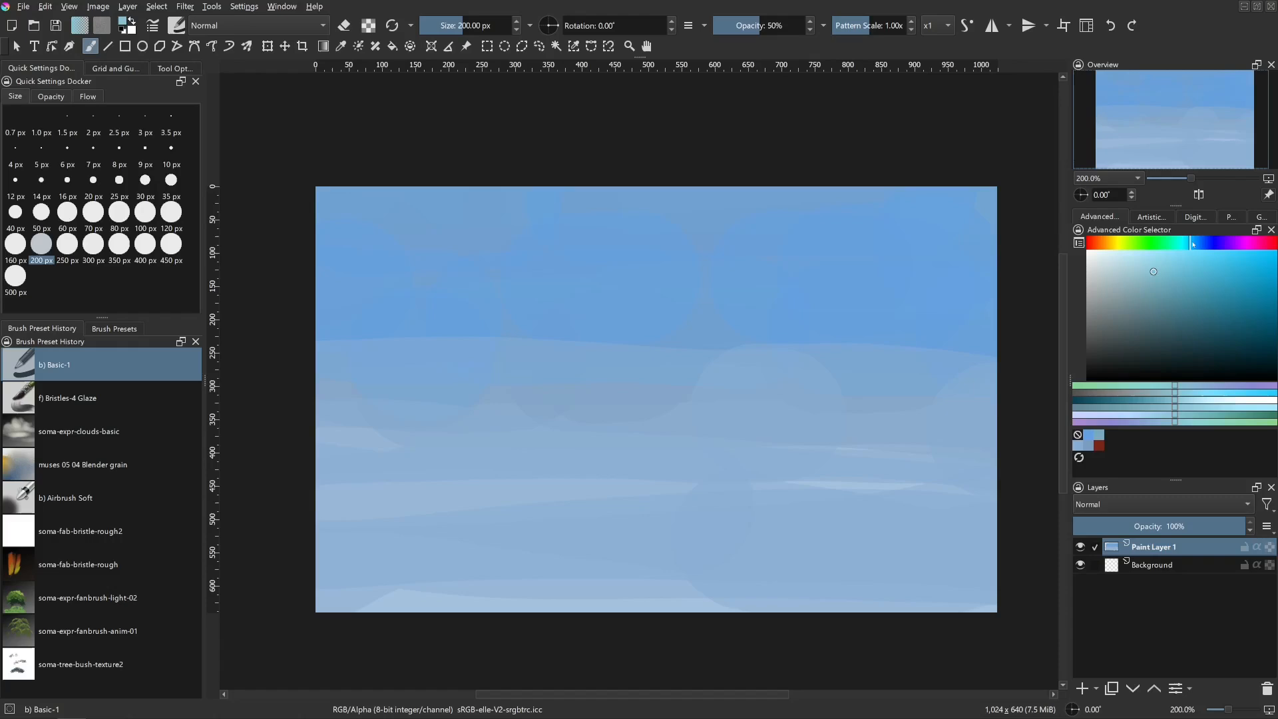
{"action": "left_click", "coordinate": [1147, 274]}
{"action": "left_click_drag", "start_coordinate": [1147, 274], "coordinate": [1139, 266]}
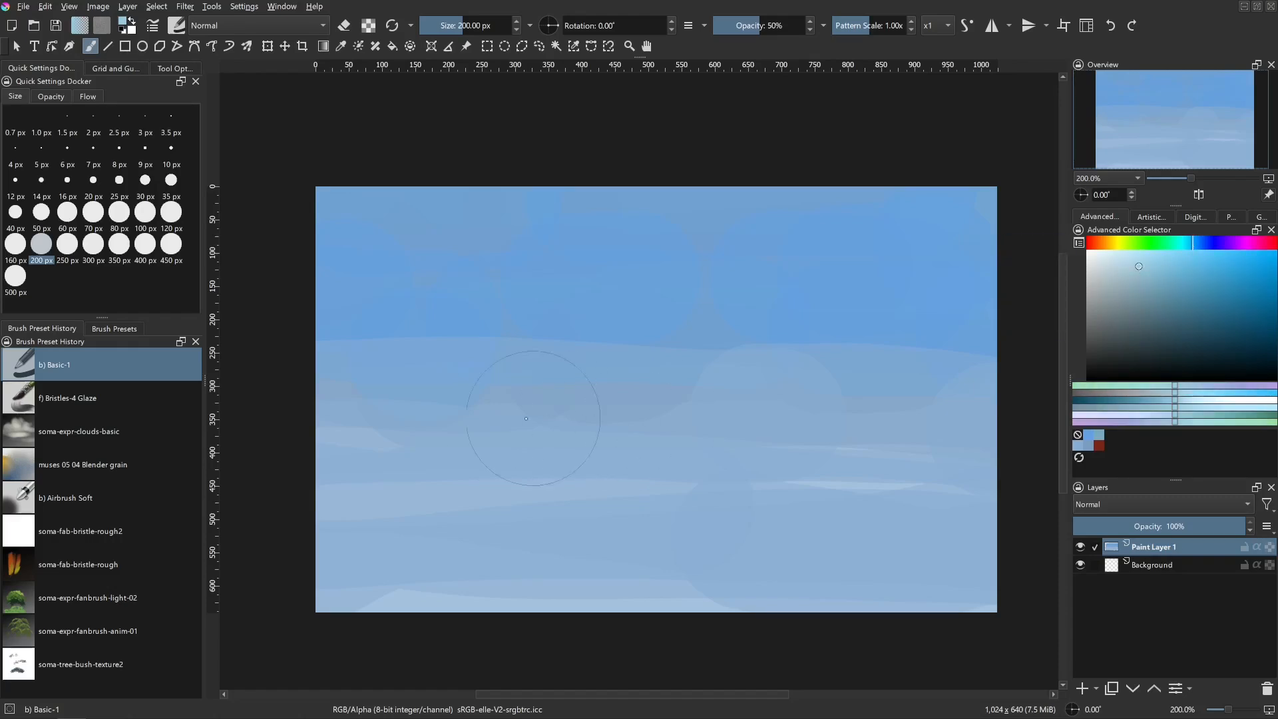
- Reduce the brush size, trying the 120 px and 80 px presets and settling on 70 px
{"action": "left_click", "coordinate": [171, 212]}
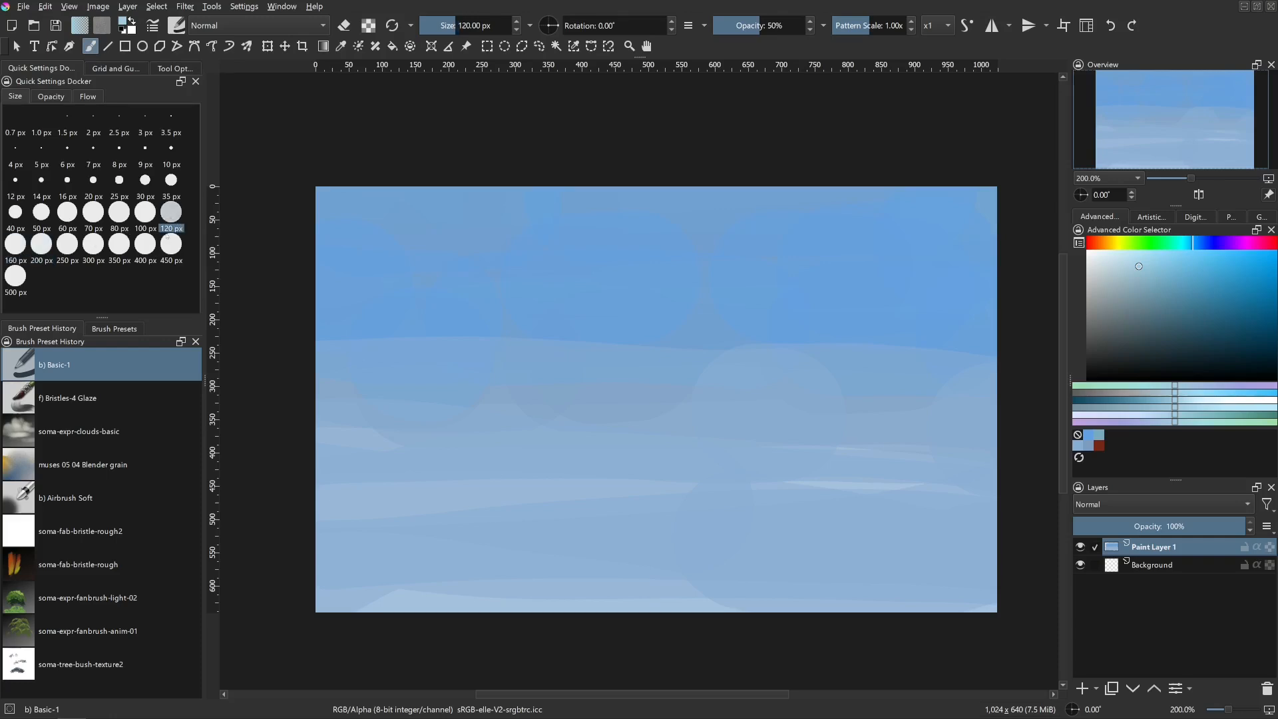
{"action": "left_click", "coordinate": [119, 212]}
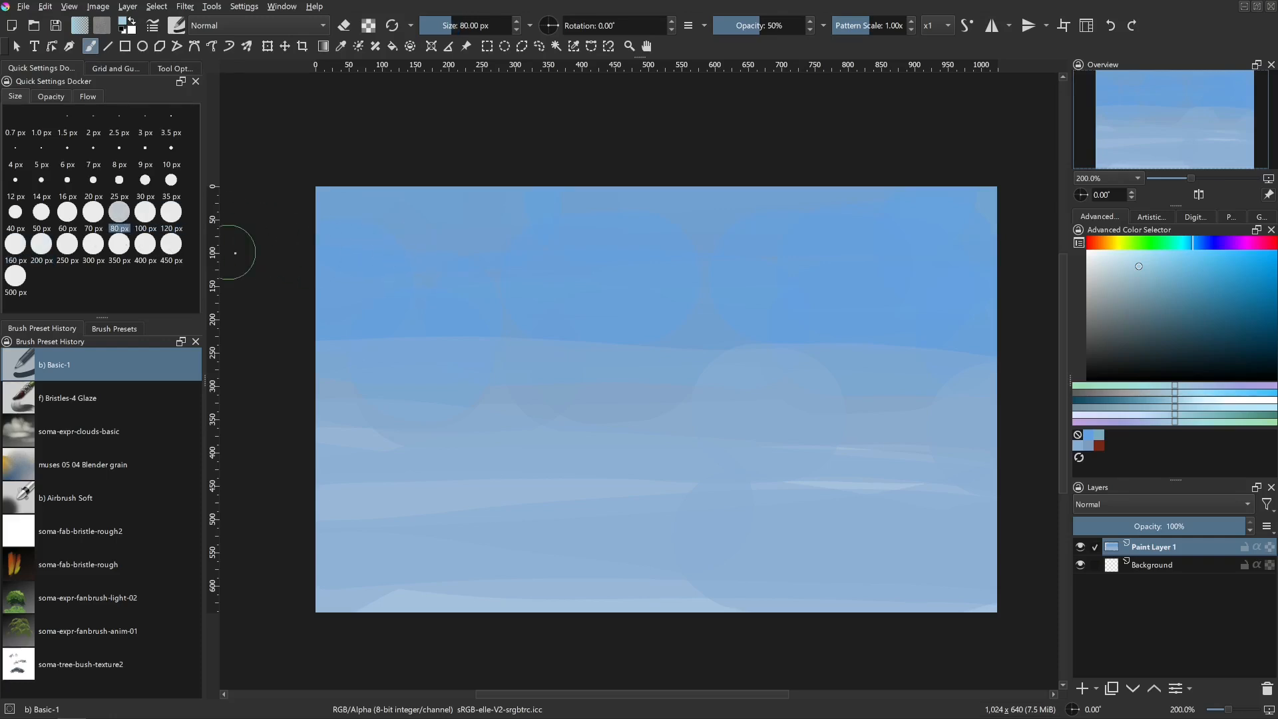
{"action": "left_click", "coordinate": [93, 212]}
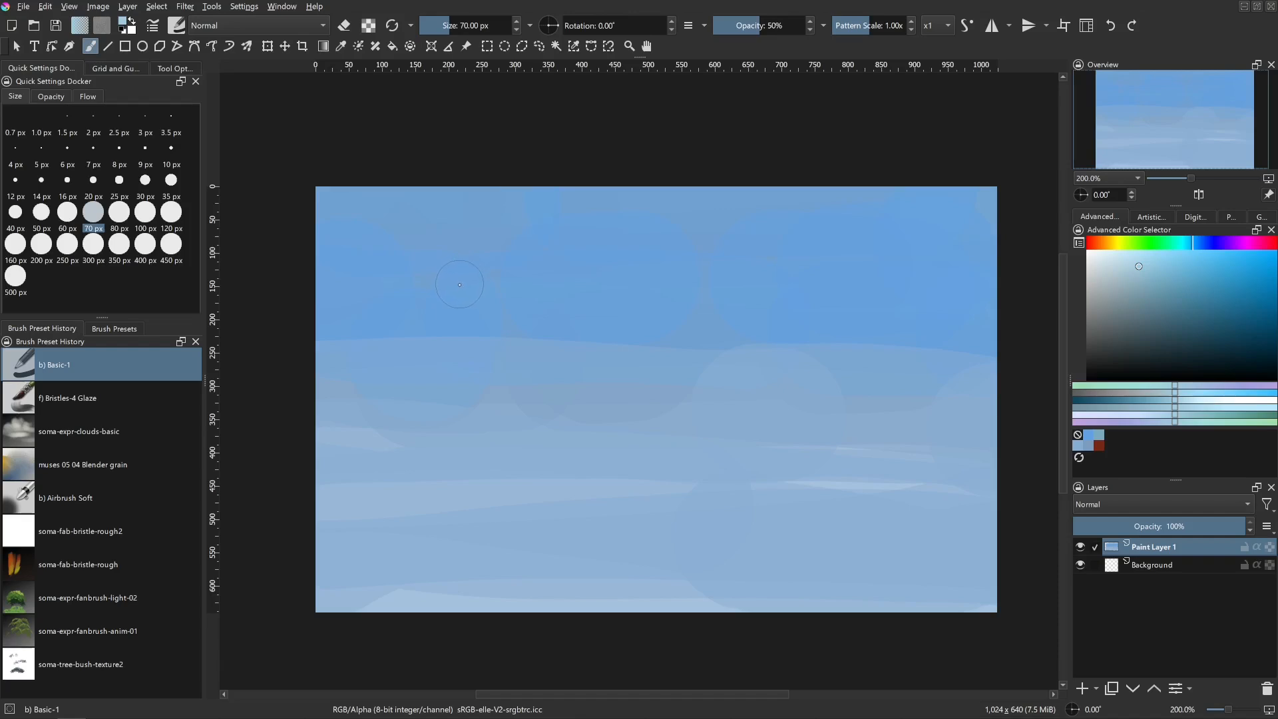
- Paint a large cloud from overlapping pale cyan dabs and strokes in the upper sky, with a thin tail trailing to its left
{"action": "mouse_move", "coordinate": [501, 347]}
{"action": "left_mouse_down"}
{"action": "mouse_move", "coordinate": [545, 308]}
{"action": "mouse_move", "coordinate": [536, 326]}
{"action": "mouse_move", "coordinate": [581, 308]}
{"action": "mouse_move", "coordinate": [525, 337]}
{"action": "mouse_move", "coordinate": [621, 297]}
{"action": "mouse_move", "coordinate": [478, 372]}
{"action": "mouse_move", "coordinate": [633, 270]}
{"action": "mouse_move", "coordinate": [514, 346]}
{"action": "mouse_move", "coordinate": [600, 311]}
{"action": "mouse_move", "coordinate": [515, 357]}
{"action": "mouse_move", "coordinate": [503, 332]}
{"action": "mouse_move", "coordinate": [512, 350]}
{"action": "mouse_move", "coordinate": [538, 334]}
{"action": "left_mouse_up"}
{"action": "left_click", "coordinate": [102, 226]}
{"action": "left_click_drag", "start_coordinate": [553, 303], "coordinate": [627, 303]}
{"action": "left_click", "coordinate": [704, 296]}
{"action": "left_click", "coordinate": [753, 294]}
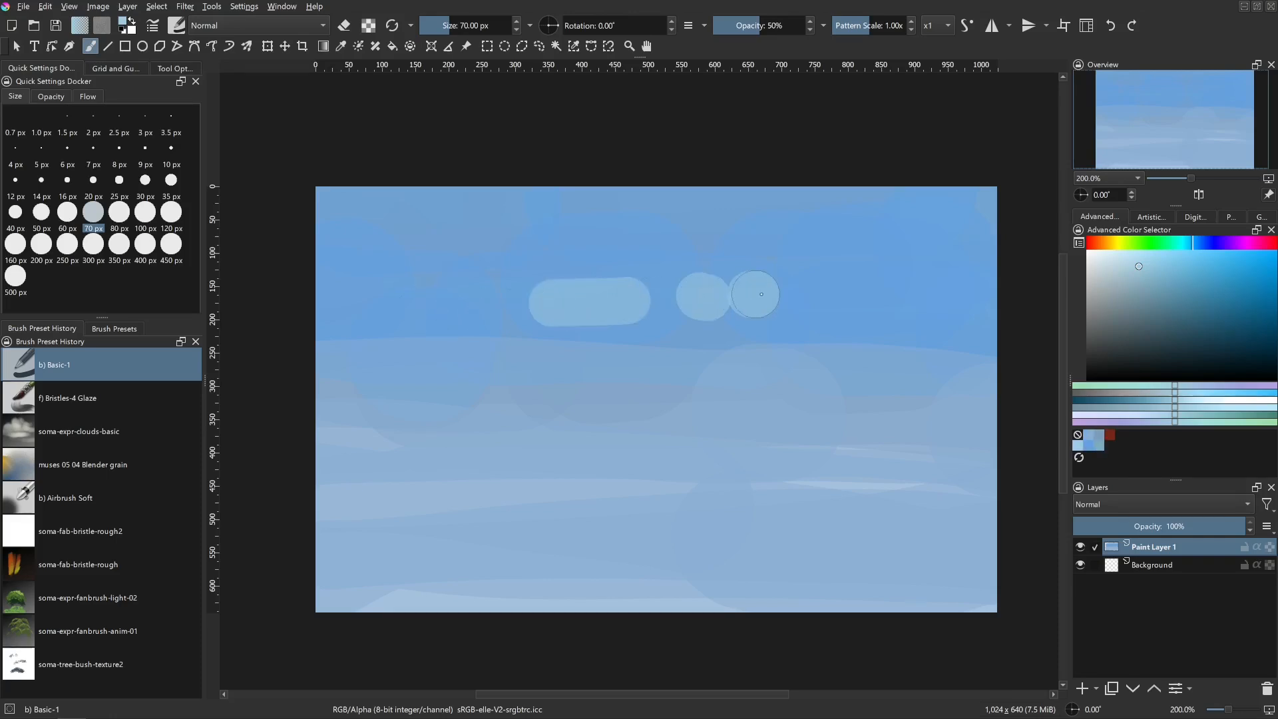
{"action": "left_click", "coordinate": [825, 291]}
{"action": "left_click", "coordinate": [863, 291]}
{"action": "left_click", "coordinate": [799, 258]}
{"action": "left_click_drag", "start_coordinate": [793, 257], "coordinate": [791, 257]}
{"action": "left_click_drag", "start_coordinate": [764, 260], "coordinate": [756, 261]}
{"action": "mouse_move", "coordinate": [635, 272]}
{"action": "left_mouse_down"}
{"action": "mouse_move", "coordinate": [756, 236]}
{"action": "mouse_move", "coordinate": [812, 258]}
{"action": "mouse_move", "coordinate": [833, 288]}
{"action": "mouse_move", "coordinate": [639, 305]}
{"action": "mouse_move", "coordinate": [688, 293]}
{"action": "left_mouse_up"}
{"action": "mouse_move", "coordinate": [689, 274]}
{"action": "left_mouse_down"}
{"action": "mouse_move", "coordinate": [553, 318]}
{"action": "mouse_move", "coordinate": [401, 334]}
{"action": "left_mouse_up"}
{"action": "left_click_drag", "start_coordinate": [659, 309], "coordinate": [786, 306]}
{"action": "mouse_move", "coordinate": [803, 313]}
{"action": "left_mouse_down"}
{"action": "mouse_move", "coordinate": [703, 314]}
{"action": "mouse_move", "coordinate": [709, 337]}
{"action": "left_mouse_up"}
{"action": "left_click_drag", "start_coordinate": [709, 326], "coordinate": [572, 336]}
{"action": "mouse_move", "coordinate": [602, 334]}
{"action": "left_mouse_down"}
{"action": "mouse_move", "coordinate": [831, 321]}
{"action": "mouse_move", "coordinate": [858, 288]}
{"action": "mouse_move", "coordinate": [794, 271]}
{"action": "mouse_move", "coordinate": [719, 298]}
{"action": "left_mouse_up"}
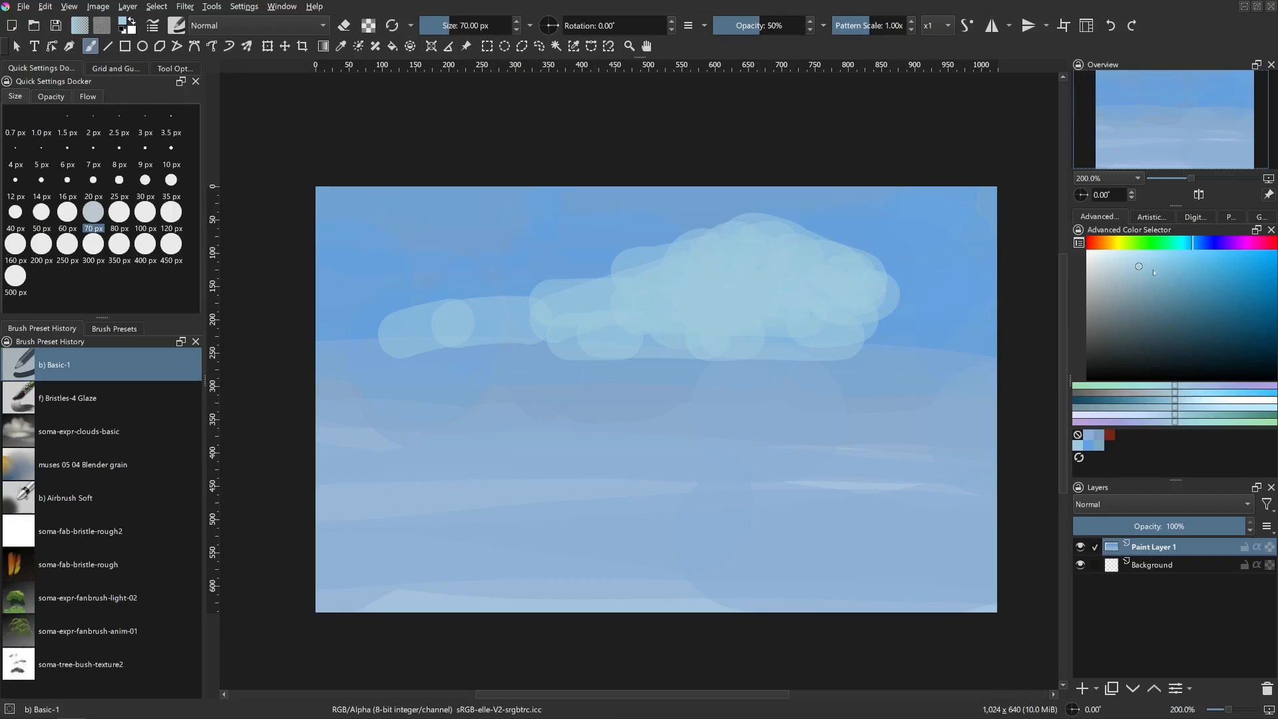
- Choose a lighter, paler blue and dab overlapping highlights over the center and left shoulder of the large cloud
{"action": "mouse_move", "coordinate": [1153, 272]}
{"action": "left_mouse_down"}
{"action": "mouse_move", "coordinate": [1132, 272]}
{"action": "mouse_move", "coordinate": [1195, 246]}
{"action": "mouse_move", "coordinate": [1139, 268]}
{"action": "mouse_move", "coordinate": [1125, 258]}
{"action": "left_mouse_up"}
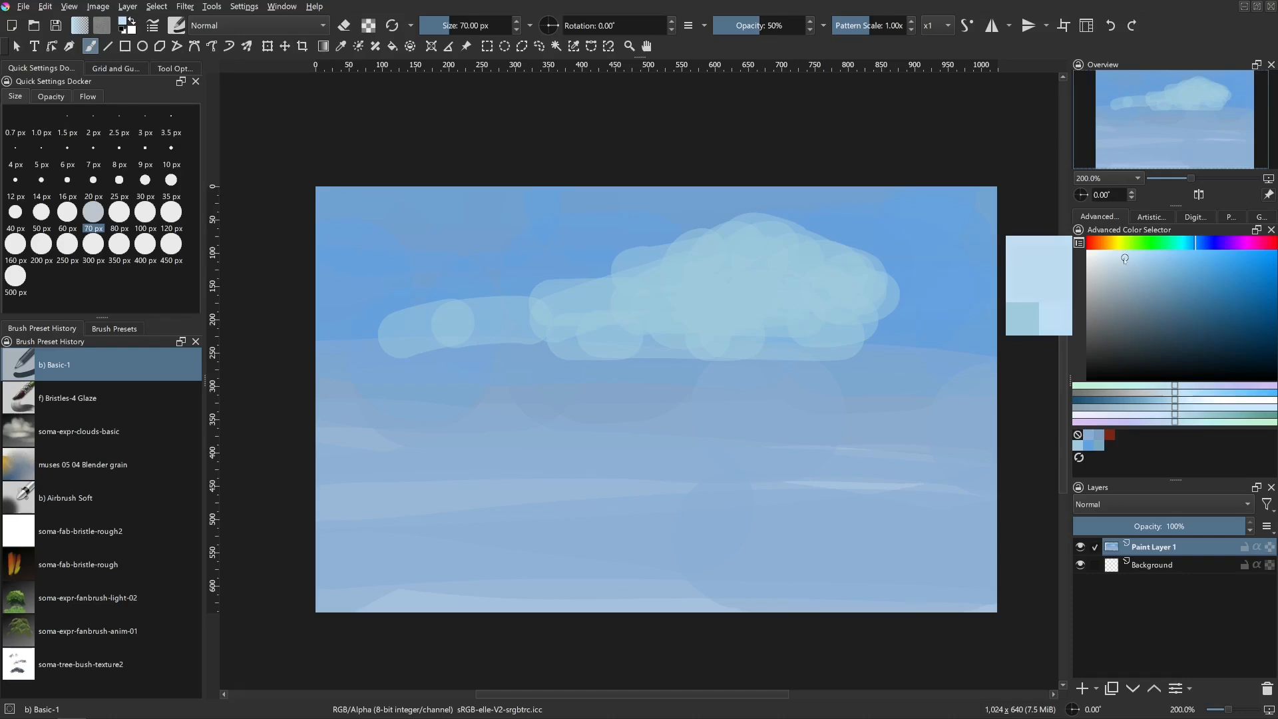
{"action": "mouse_move", "coordinate": [737, 264]}
{"action": "left_mouse_down"}
{"action": "mouse_move", "coordinate": [756, 257]}
{"action": "mouse_move", "coordinate": [765, 279]}
{"action": "mouse_move", "coordinate": [750, 317]}
{"action": "left_mouse_up"}
{"action": "left_click_drag", "start_coordinate": [693, 274], "coordinate": [593, 361]}
{"action": "left_click_drag", "start_coordinate": [621, 285], "coordinate": [583, 311]}
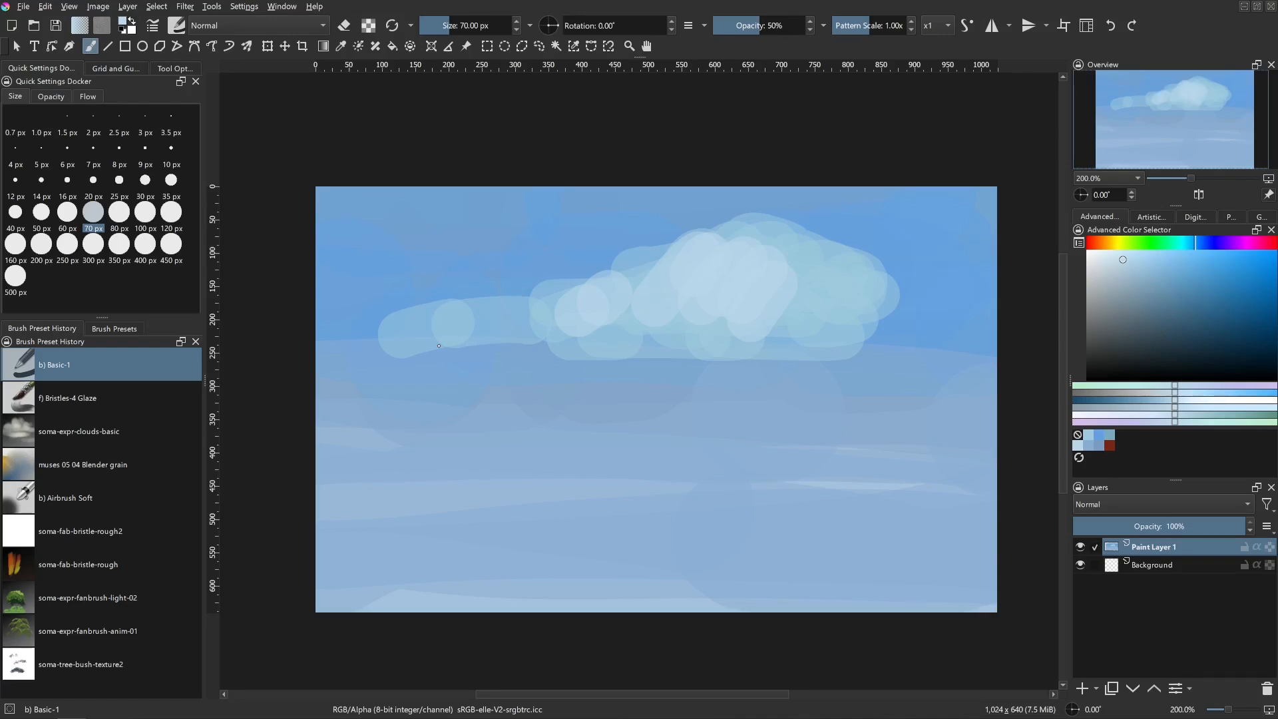
{"action": "left_click", "coordinate": [809, 276]}
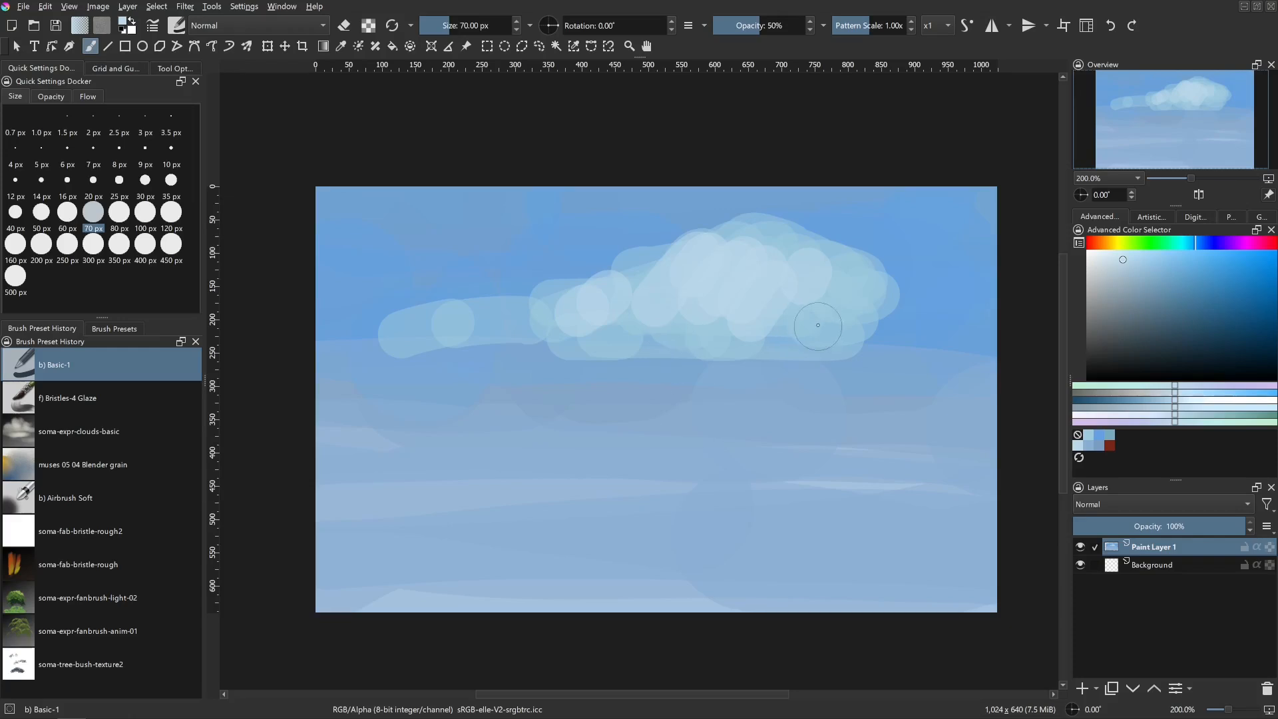
- Sample tones from the cloud and sky and build up a rounded, lighter puff on the cloud's left tail
{"action": "key", "text": "ctrl"}
{"action": "left_click", "coordinate": [661, 287], "text": "ctrl"}
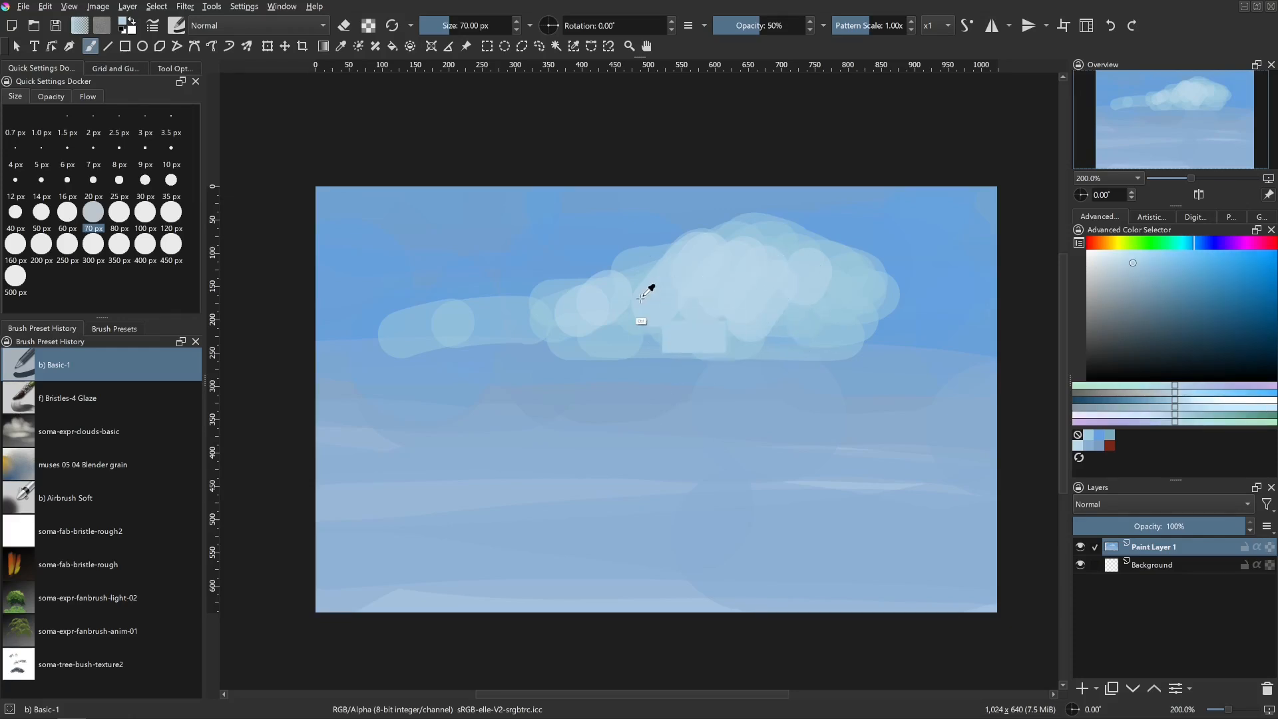
{"action": "left_click", "coordinate": [469, 325], "text": "ctrl"}
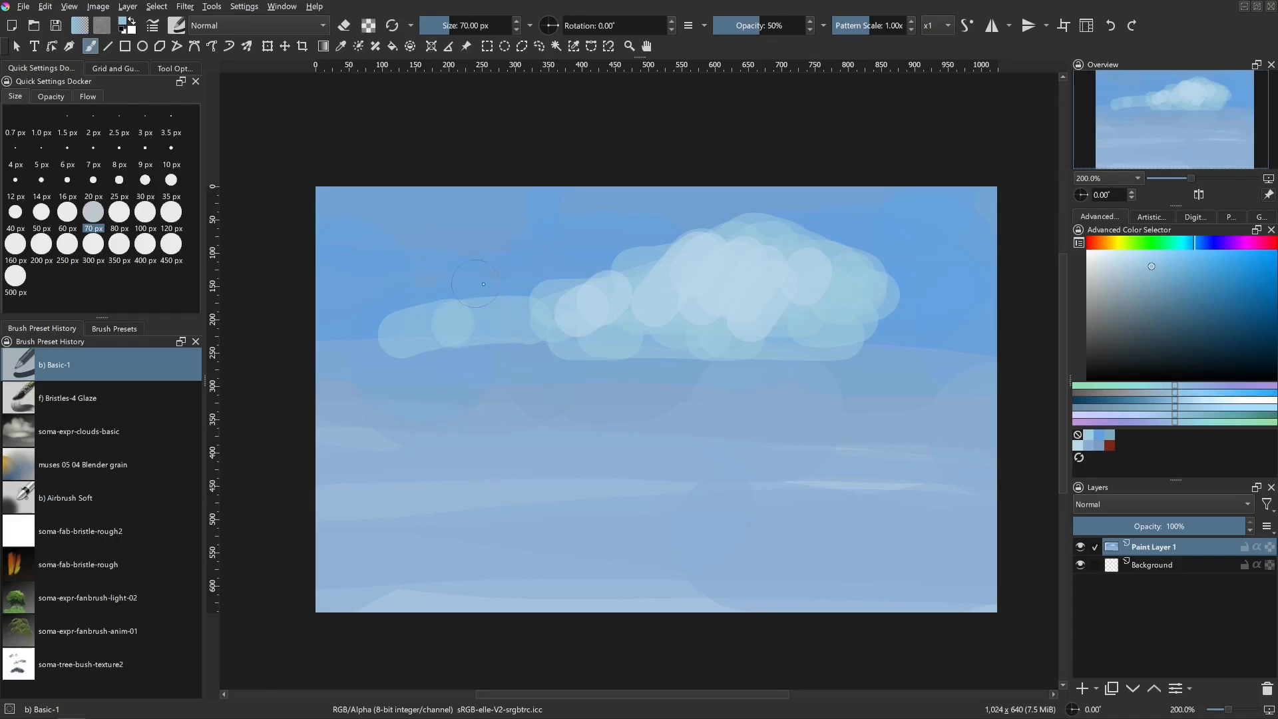
{"action": "key", "text": "ctrl"}
{"action": "left_click_drag", "start_coordinate": [488, 318], "coordinate": [504, 380]}
{"action": "left_click", "coordinate": [600, 310], "text": "ctrl"}
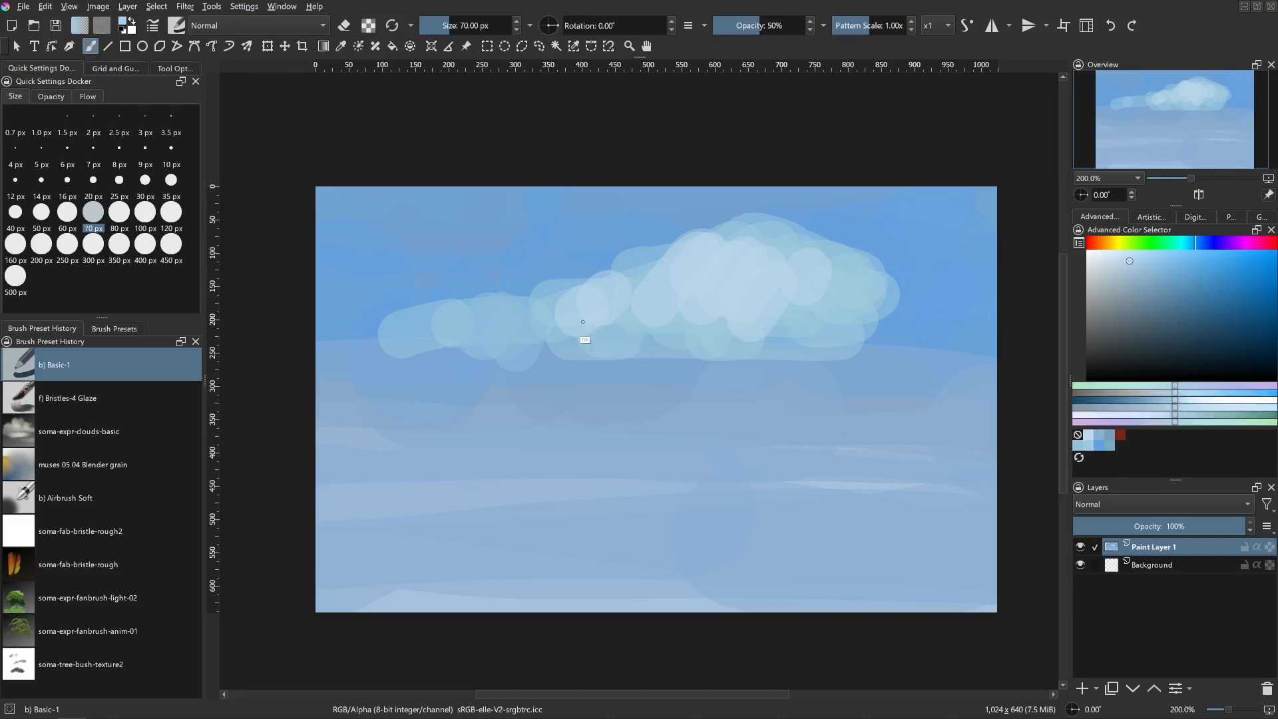
{"action": "left_click_drag", "start_coordinate": [469, 299], "coordinate": [506, 378]}
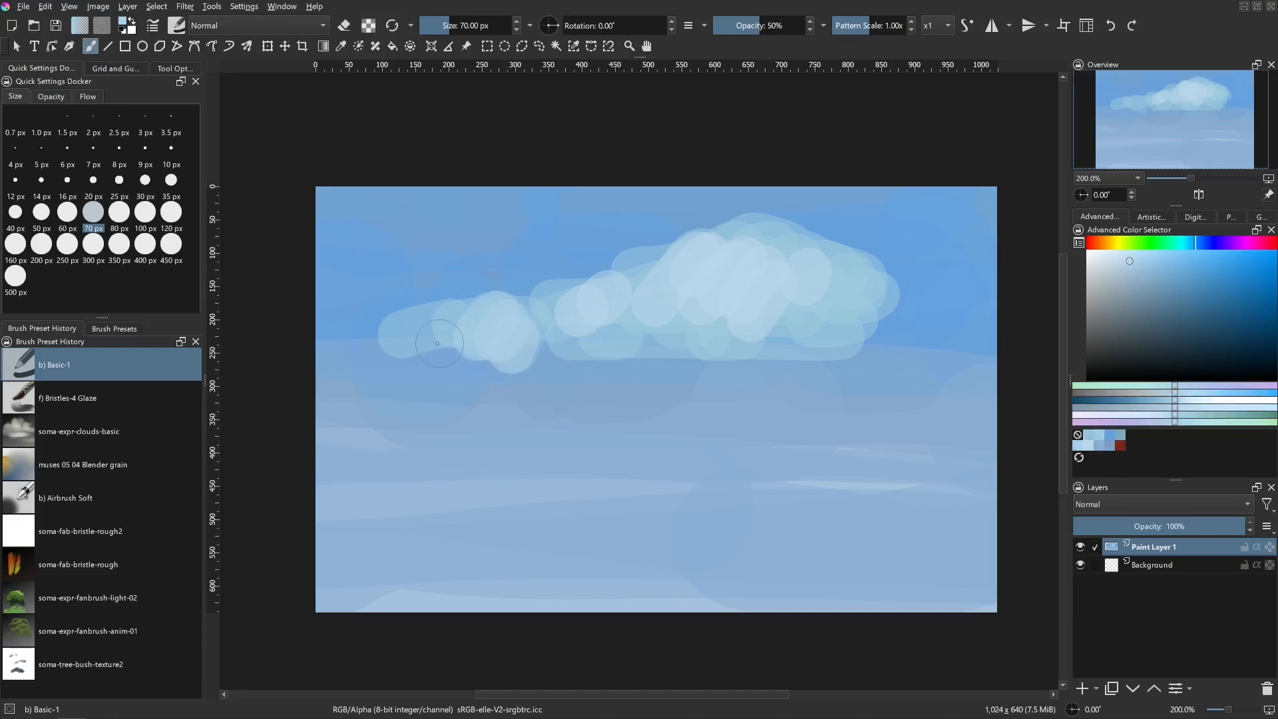
- Sample the cloud's light highlight color and dab puffs over its right end and along its top
{"action": "left_click", "coordinate": [700, 276], "text": "ctrl"}
{"action": "mouse_move", "coordinate": [820, 310]}
{"action": "left_mouse_down"}
{"action": "mouse_move", "coordinate": [859, 304]}
{"action": "mouse_move", "coordinate": [865, 282]}
{"action": "mouse_move", "coordinate": [820, 277]}
{"action": "left_mouse_up"}
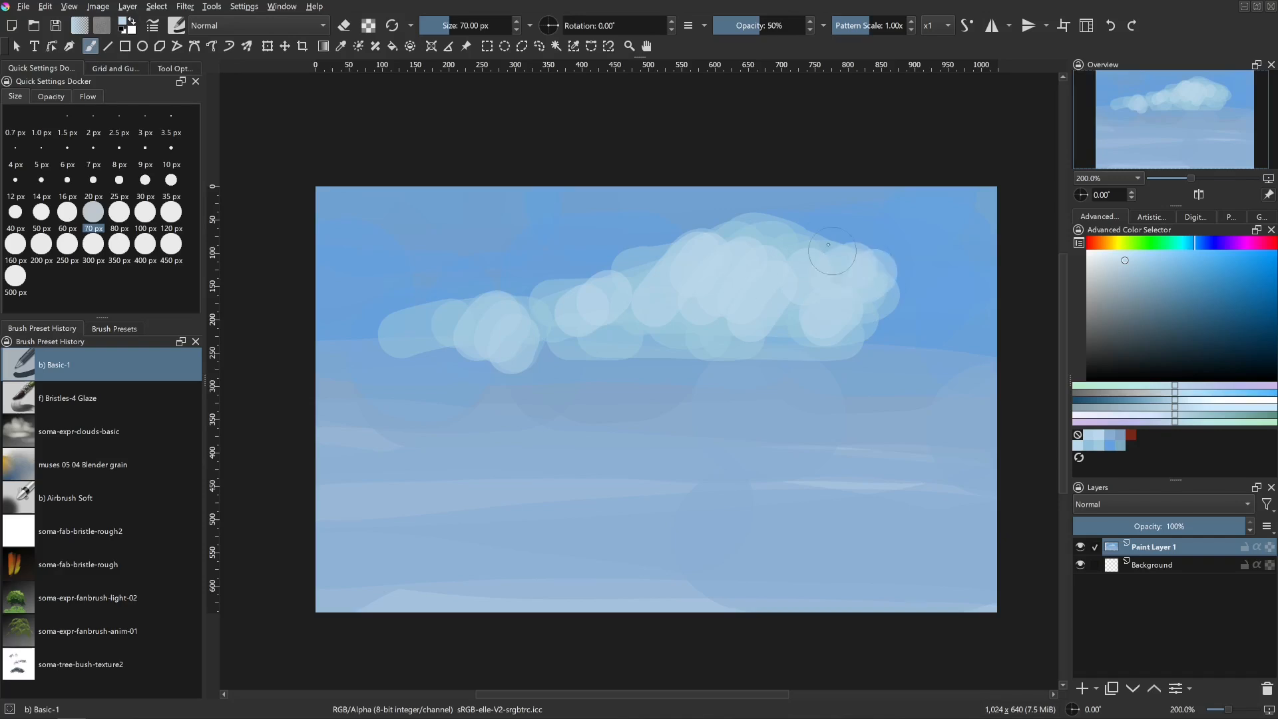
{"action": "mouse_move", "coordinate": [766, 220]}
{"action": "left_mouse_down"}
{"action": "mouse_move", "coordinate": [716, 256]}
{"action": "mouse_move", "coordinate": [687, 253]}
{"action": "mouse_move", "coordinate": [636, 308]}
{"action": "left_mouse_up"}
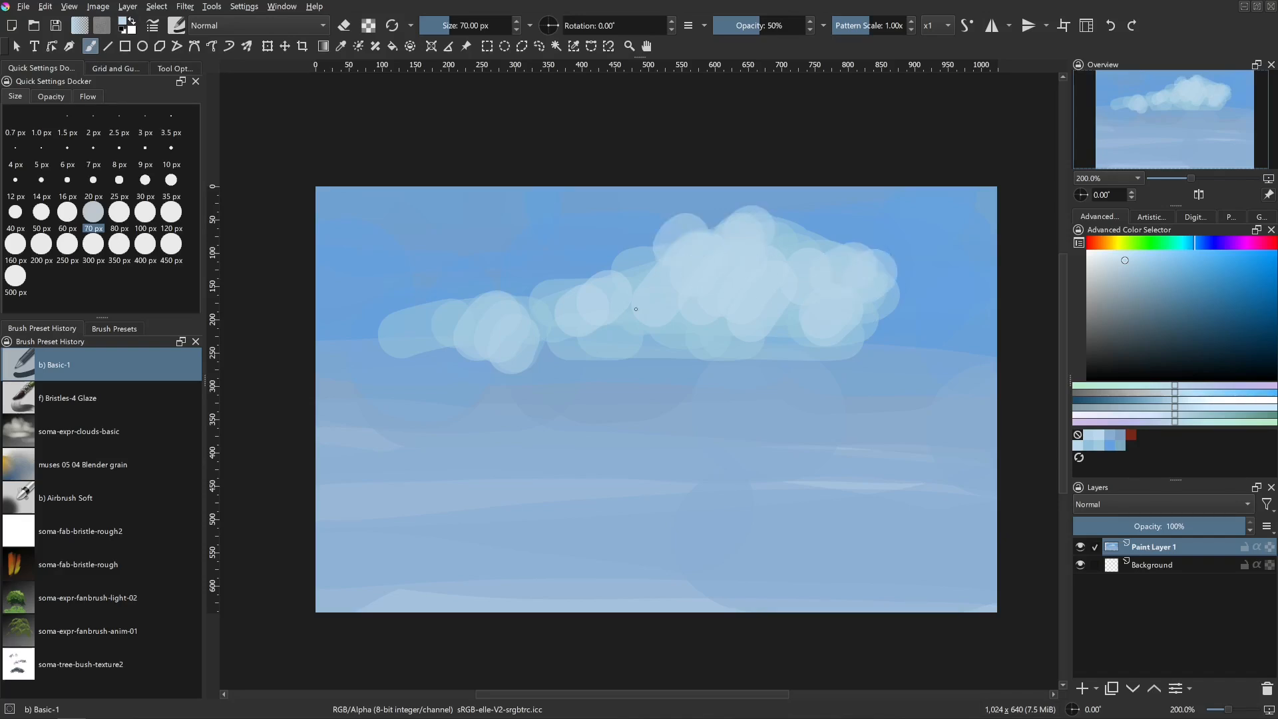
- Sample the sky blue and paint over the cloud's lower right edge to carve its outline, reducing the brush to 60 px
{"action": "left_click", "coordinate": [932, 292], "text": "ctrl"}
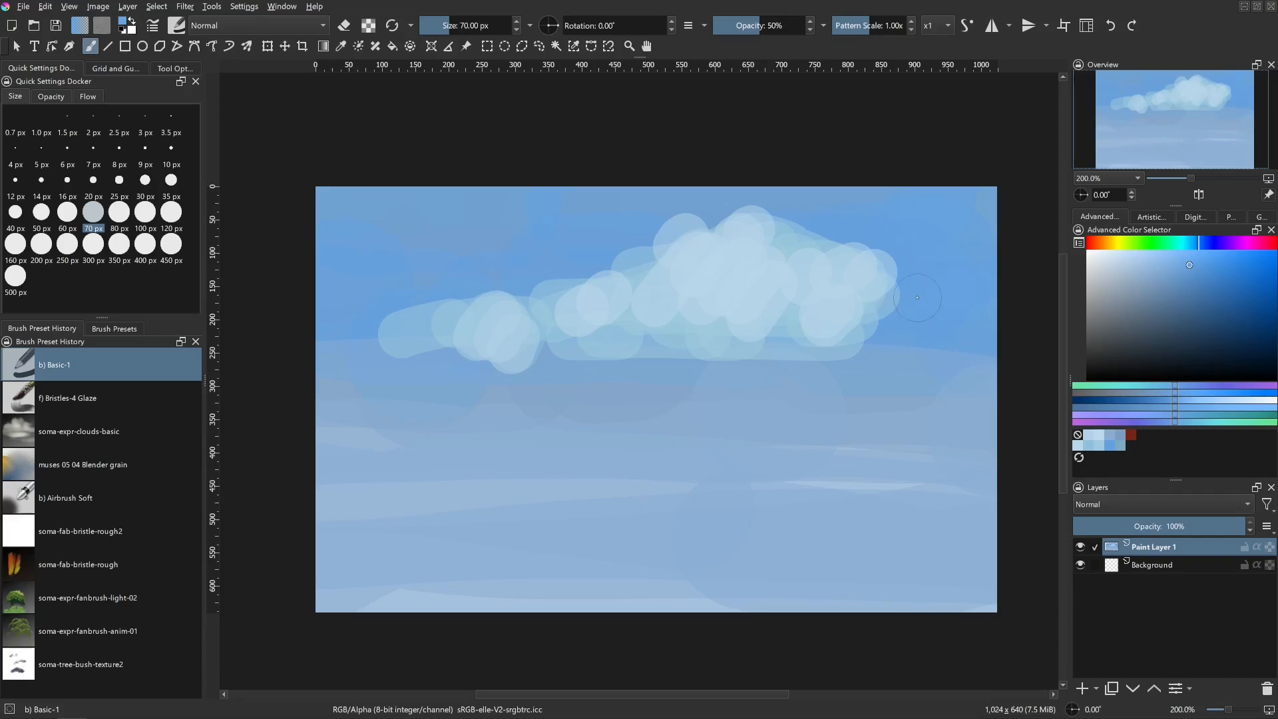
{"action": "left_click", "coordinate": [917, 297], "text": "ctrl"}
{"action": "left_click_drag", "start_coordinate": [859, 313], "coordinate": [888, 338]}
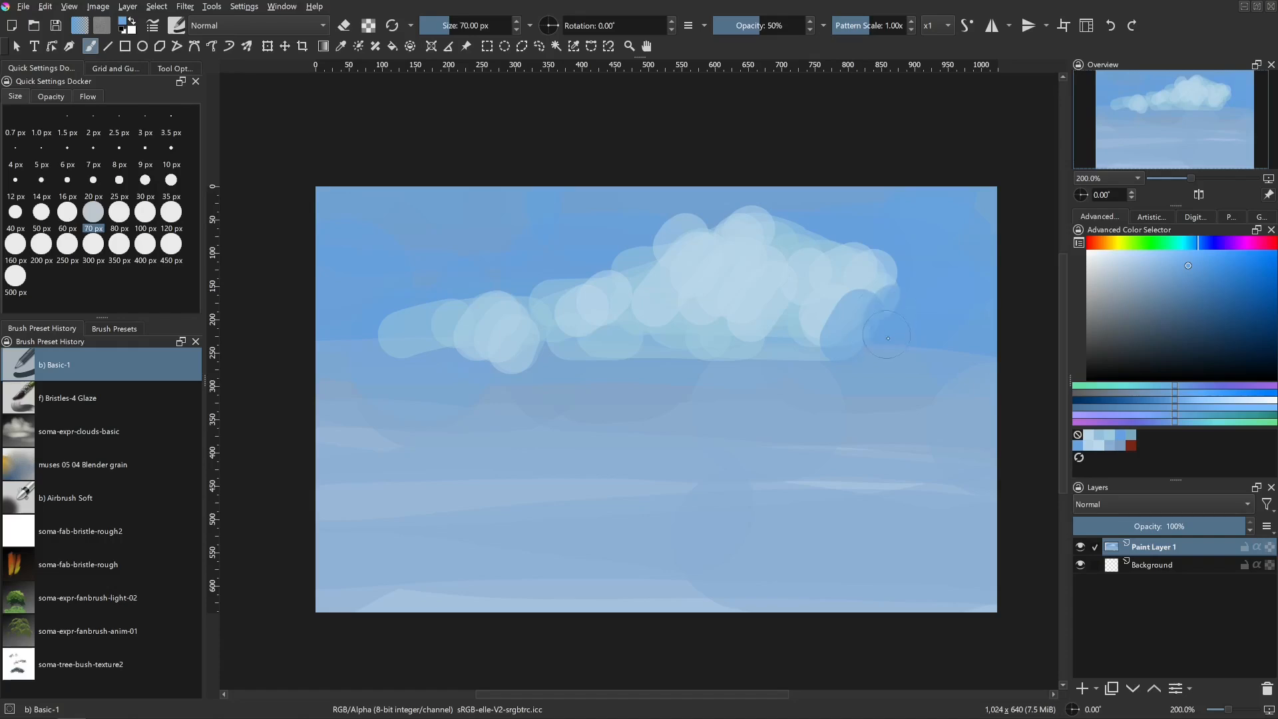
{"action": "left_click", "coordinate": [77, 225]}
{"action": "mouse_move", "coordinate": [837, 326]}
{"action": "left_mouse_down"}
{"action": "mouse_move", "coordinate": [822, 316]}
{"action": "mouse_move", "coordinate": [871, 343]}
{"action": "left_mouse_up"}
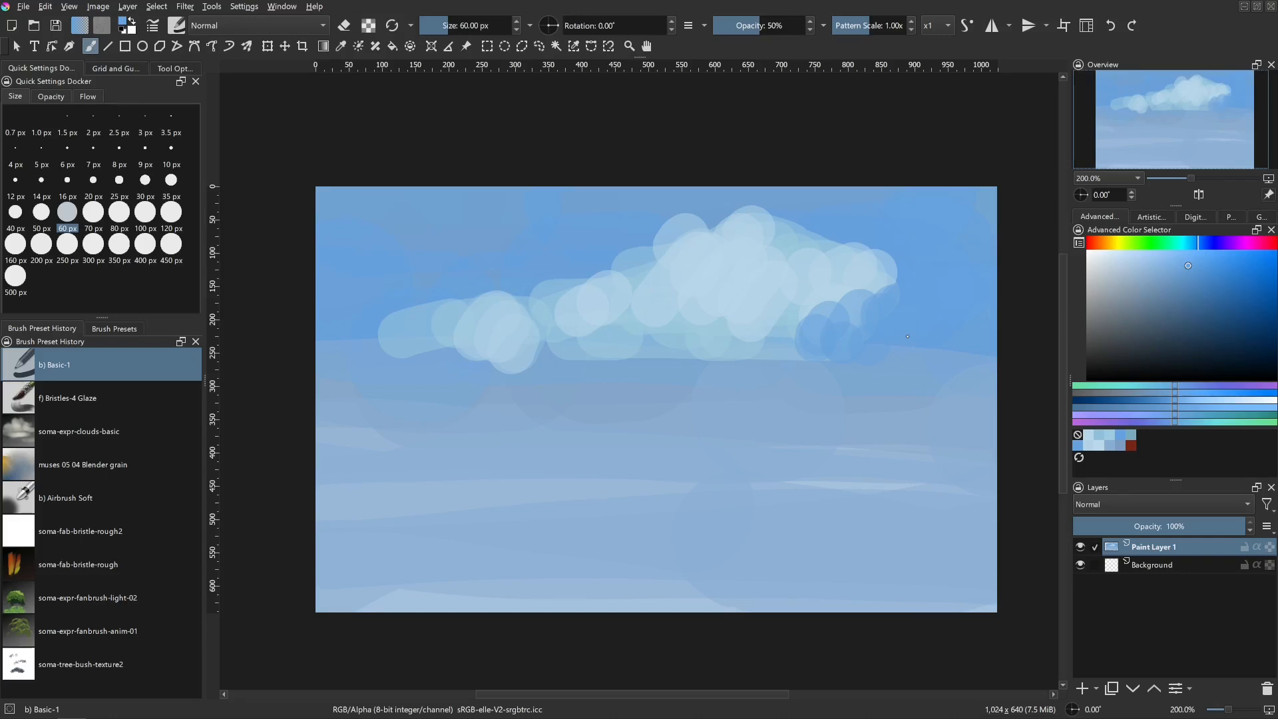
- Sample the pale cloud color and paint a row of overlapping puffs along the top edge of the canvas
{"action": "left_click", "coordinate": [709, 270], "text": "ctrl"}
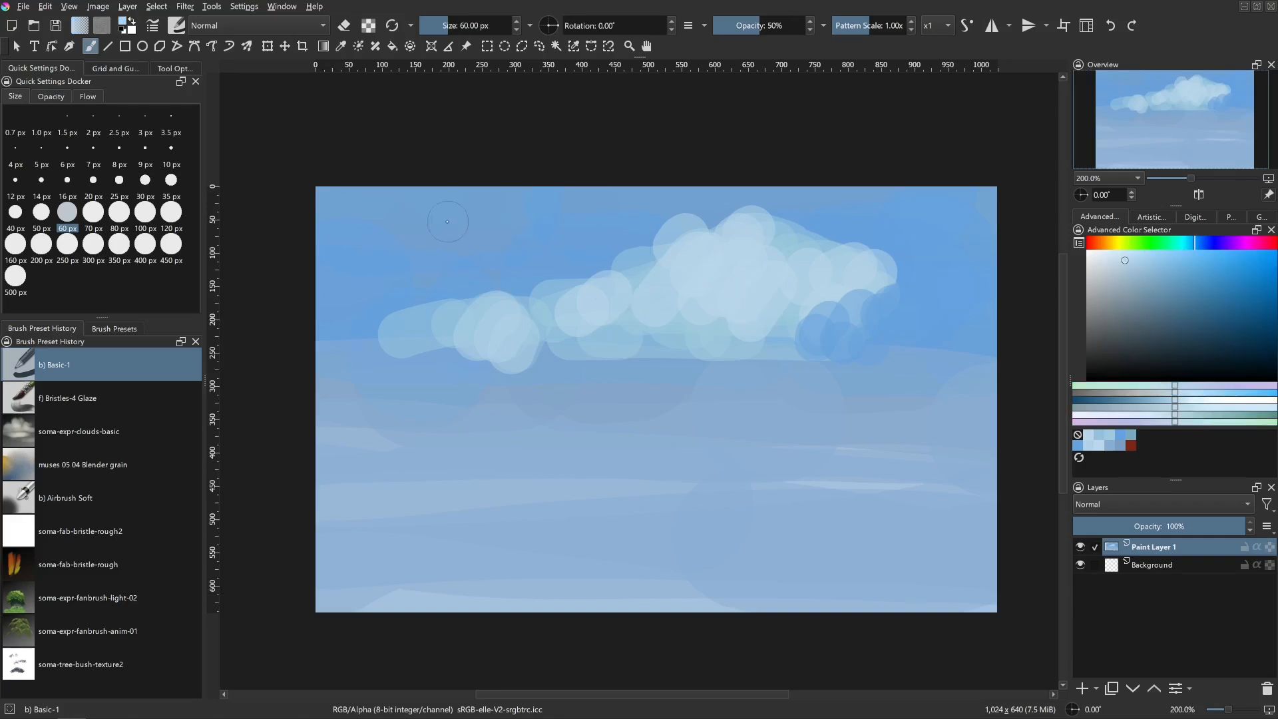
{"action": "left_click_drag", "start_coordinate": [409, 208], "coordinate": [446, 193]}
{"action": "left_click_drag", "start_coordinate": [406, 193], "coordinate": [591, 194]}
{"action": "mouse_move", "coordinate": [605, 195]}
{"action": "left_mouse_down"}
{"action": "mouse_move", "coordinate": [644, 190]}
{"action": "mouse_move", "coordinate": [641, 209]}
{"action": "left_mouse_up"}
{"action": "left_click", "coordinate": [604, 202]}
{"action": "left_click_drag", "start_coordinate": [540, 193], "coordinate": [542, 195]}
{"action": "left_click_drag", "start_coordinate": [495, 195], "coordinate": [459, 194]}
{"action": "left_click", "coordinate": [390, 185]}
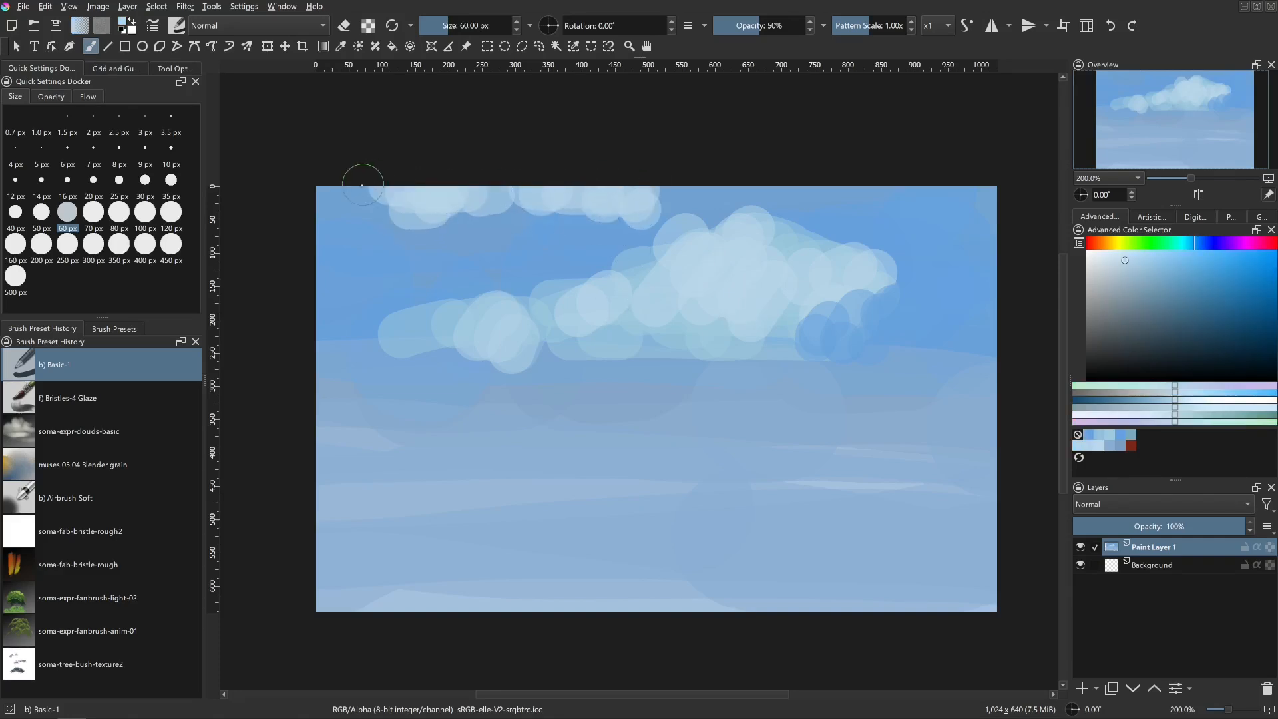
{"action": "left_click", "coordinate": [360, 189]}
{"action": "left_click_drag", "start_coordinate": [680, 188], "coordinate": [715, 189]}
- Add a small cloud right of the large one, extend the tail to the canvas's left edge, and dab puffs along the cloud base
{"action": "mouse_move", "coordinate": [904, 306]}
{"action": "left_mouse_down"}
{"action": "mouse_move", "coordinate": [936, 307]}
{"action": "mouse_move", "coordinate": [921, 285]}
{"action": "mouse_move", "coordinate": [920, 302]}
{"action": "mouse_move", "coordinate": [889, 316]}
{"action": "left_mouse_up"}
{"action": "left_click_drag", "start_coordinate": [953, 283], "coordinate": [969, 306]}
{"action": "left_click_drag", "start_coordinate": [856, 229], "coordinate": [840, 246]}
{"action": "mouse_move", "coordinate": [359, 323]}
{"action": "left_mouse_down"}
{"action": "mouse_move", "coordinate": [316, 326]}
{"action": "mouse_move", "coordinate": [313, 304]}
{"action": "mouse_move", "coordinate": [319, 338]}
{"action": "mouse_move", "coordinate": [381, 348]}
{"action": "mouse_move", "coordinate": [394, 319]}
{"action": "mouse_move", "coordinate": [412, 347]}
{"action": "mouse_move", "coordinate": [429, 319]}
{"action": "mouse_move", "coordinate": [496, 346]}
{"action": "mouse_move", "coordinate": [687, 353]}
{"action": "left_mouse_up"}
{"action": "left_click", "coordinate": [824, 347]}
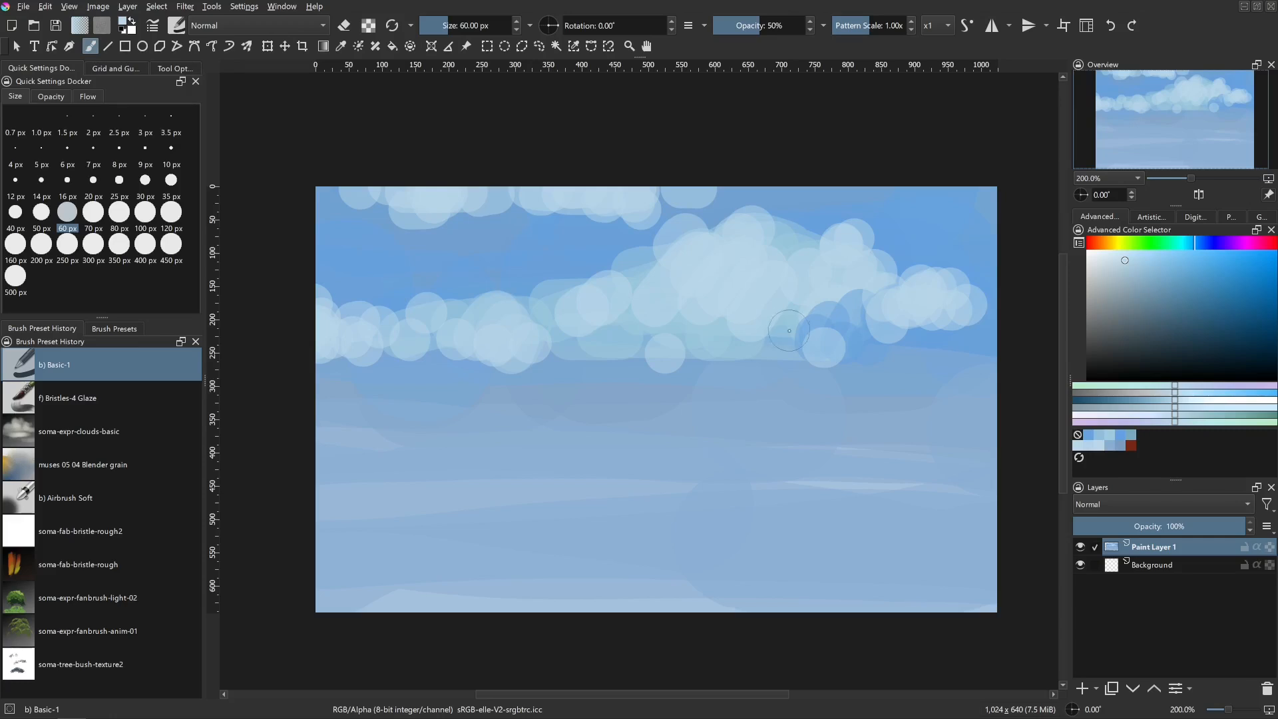
{"action": "mouse_move", "coordinate": [786, 330]}
{"action": "left_mouse_down"}
{"action": "mouse_move", "coordinate": [646, 328]}
{"action": "mouse_move", "coordinate": [562, 348]}
{"action": "left_mouse_up"}
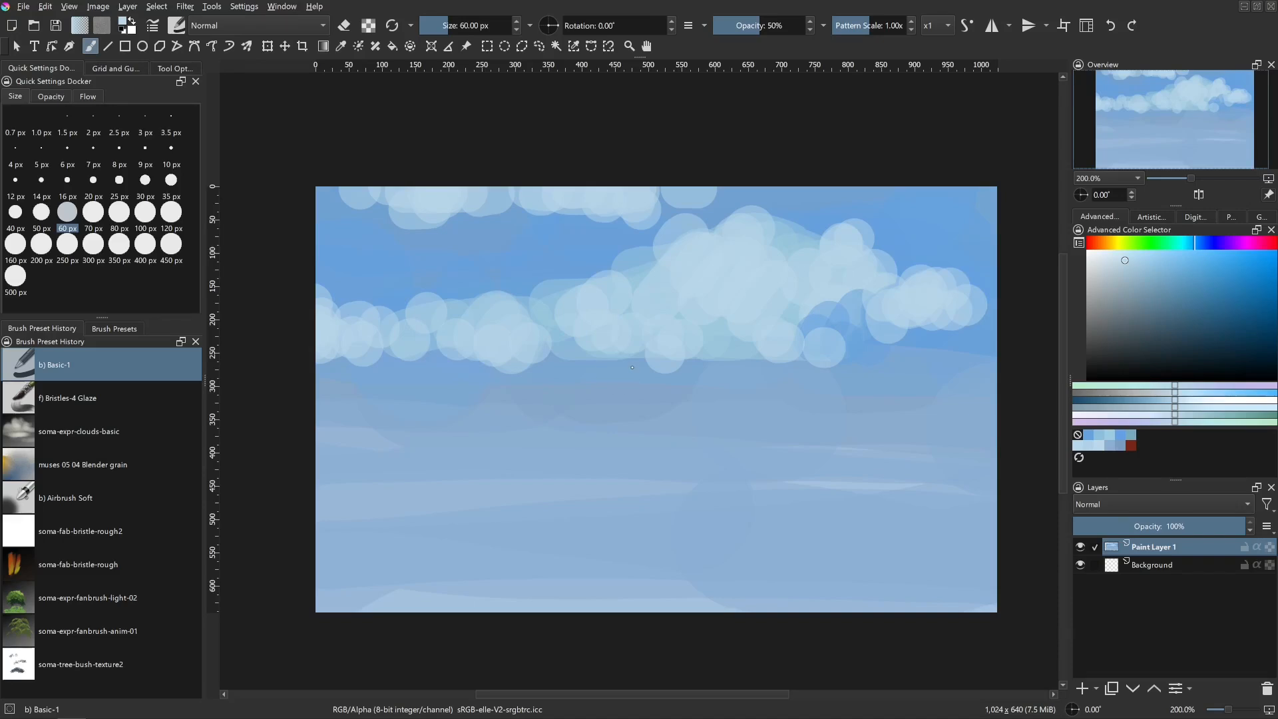
- Paint a thin, broken horizontal streak of cloud below the large cloud with the brush at about 27 px
{"action": "mouse_move", "coordinate": [614, 390]}
{"action": "left_mouse_down"}
{"action": "mouse_move", "coordinate": [599, 417]}
{"action": "mouse_move", "coordinate": [568, 417]}
{"action": "mouse_move", "coordinate": [599, 416]}
{"action": "mouse_move", "coordinate": [594, 389]}
{"action": "mouse_move", "coordinate": [895, 386]}
{"action": "mouse_move", "coordinate": [469, 393]}
{"action": "left_mouse_up"}
{"action": "left_click_drag", "start_coordinate": [871, 382], "coordinate": [943, 384]}
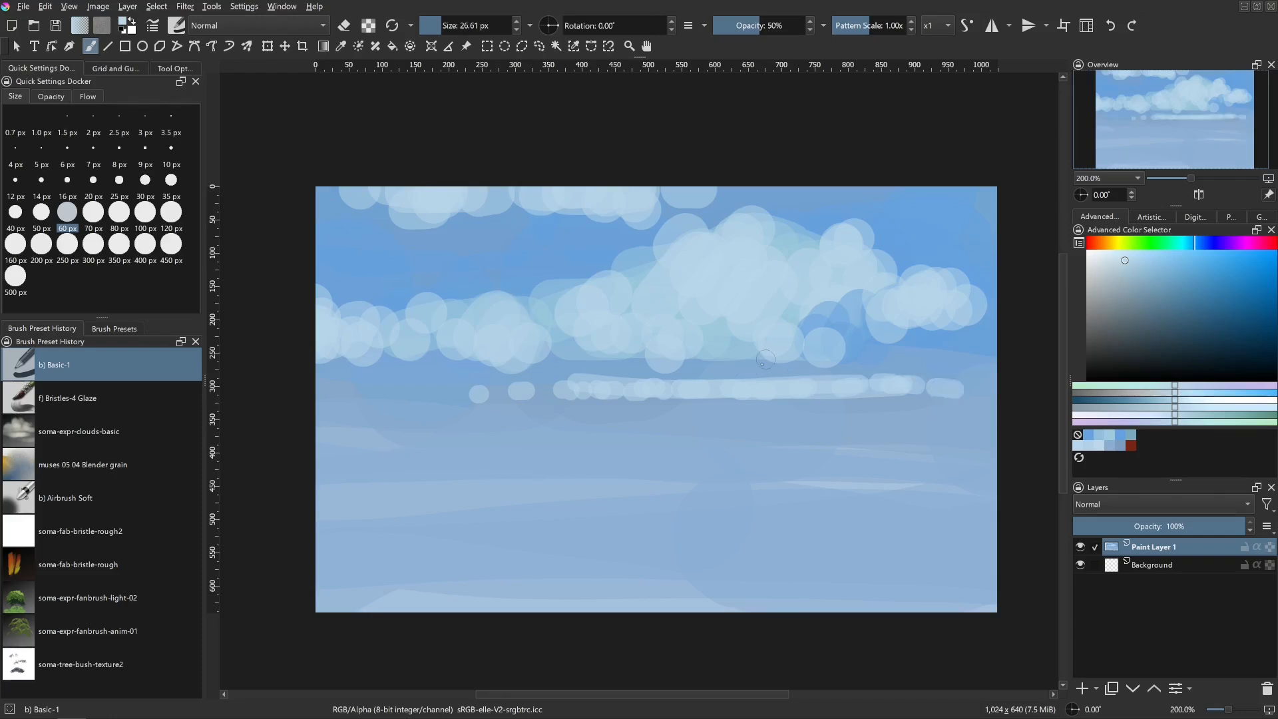
- Reduce the brush to about 15 px, choose a muted grey-blue, and paint short shadow strokes on the large cloud's lower right part
{"action": "left_click_drag", "start_coordinate": [558, 432], "coordinate": [550, 430]}
{"action": "left_click", "coordinate": [1129, 406]}
{"action": "left_click", "coordinate": [1119, 408]}
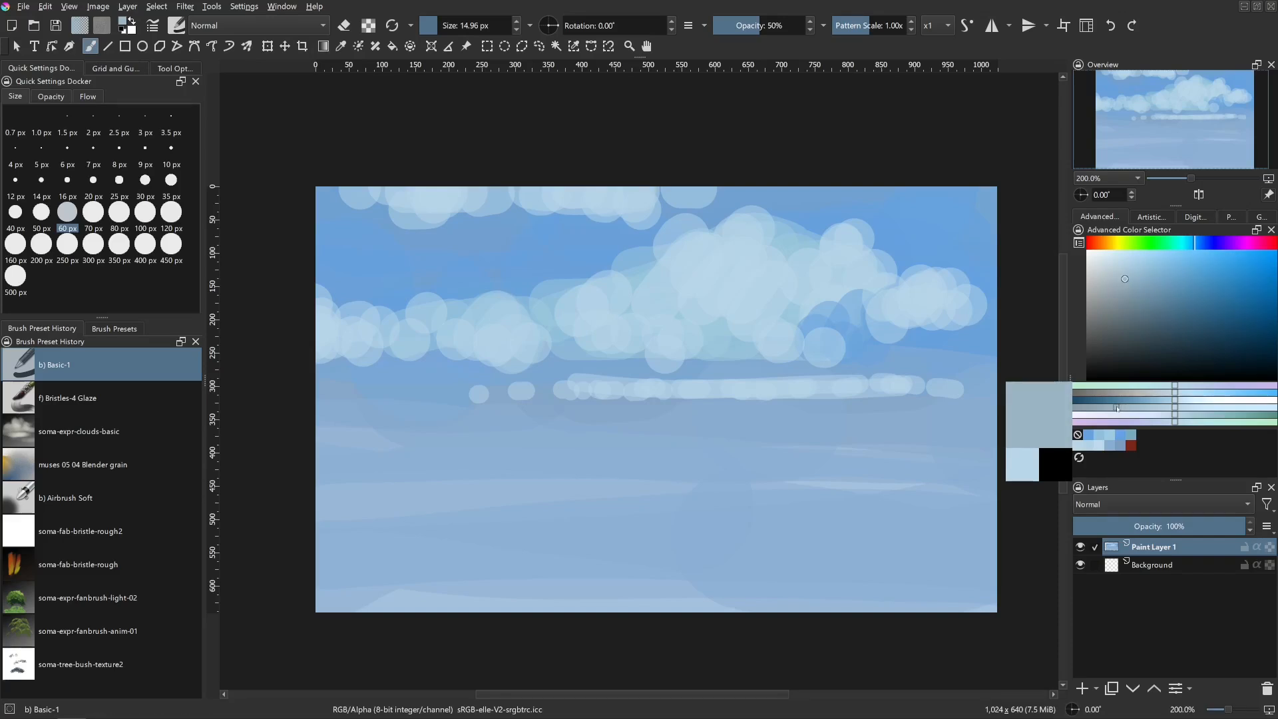
{"action": "left_click_drag", "start_coordinate": [1117, 409], "coordinate": [1112, 408]}
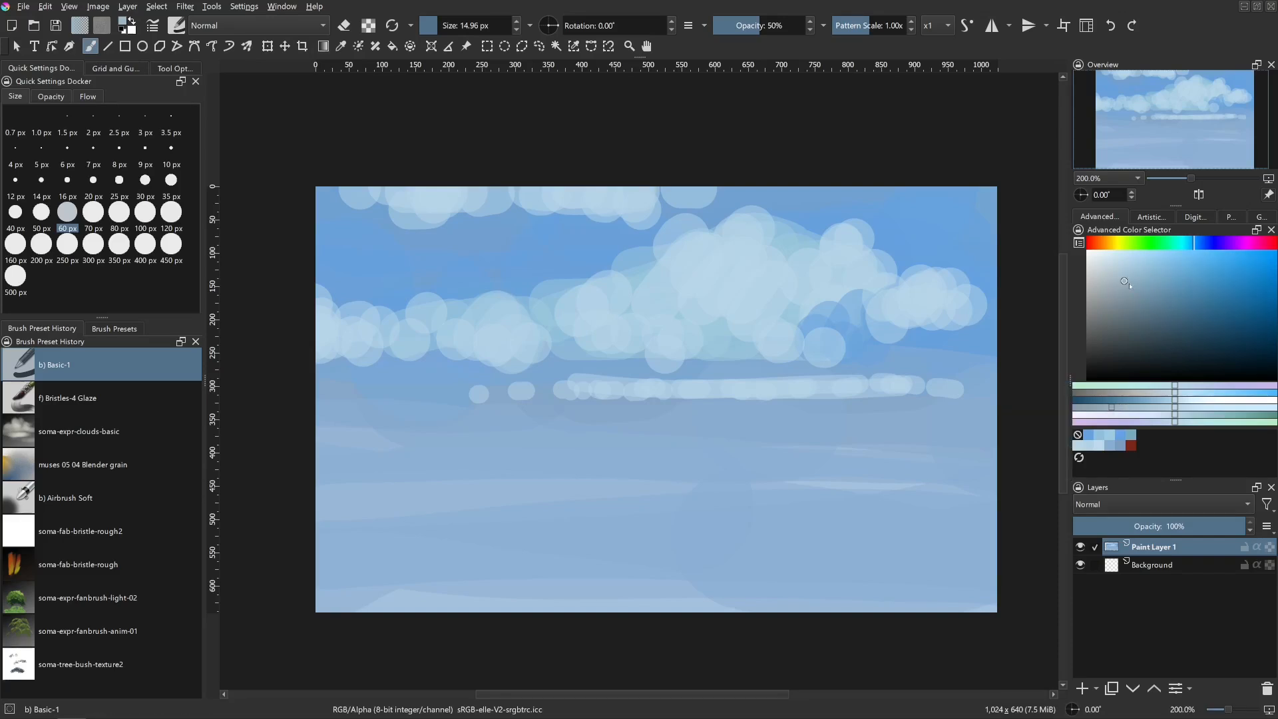
{"action": "left_click_drag", "start_coordinate": [1125, 282], "coordinate": [1123, 287]}
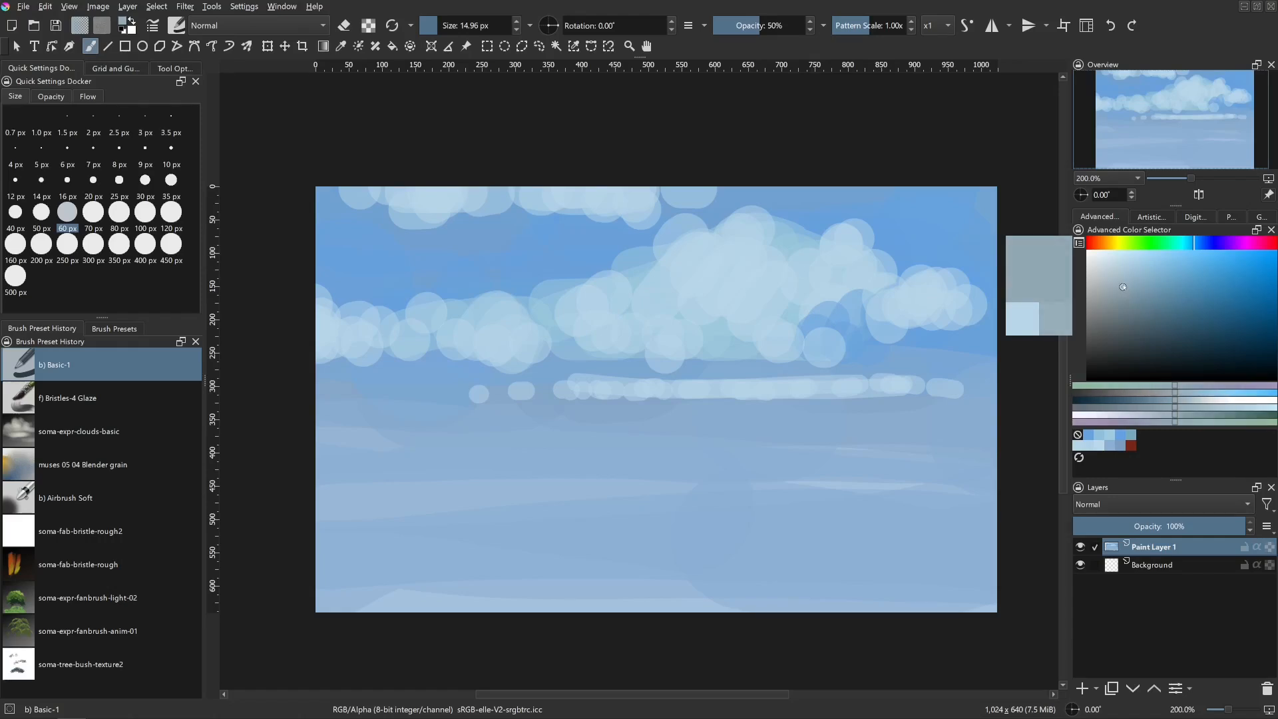
{"action": "left_click", "coordinate": [1127, 286]}
{"action": "mouse_move", "coordinate": [809, 302]}
{"action": "left_mouse_down"}
{"action": "mouse_move", "coordinate": [792, 323]}
{"action": "mouse_move", "coordinate": [813, 306]}
{"action": "mouse_move", "coordinate": [762, 320]}
{"action": "left_mouse_up"}
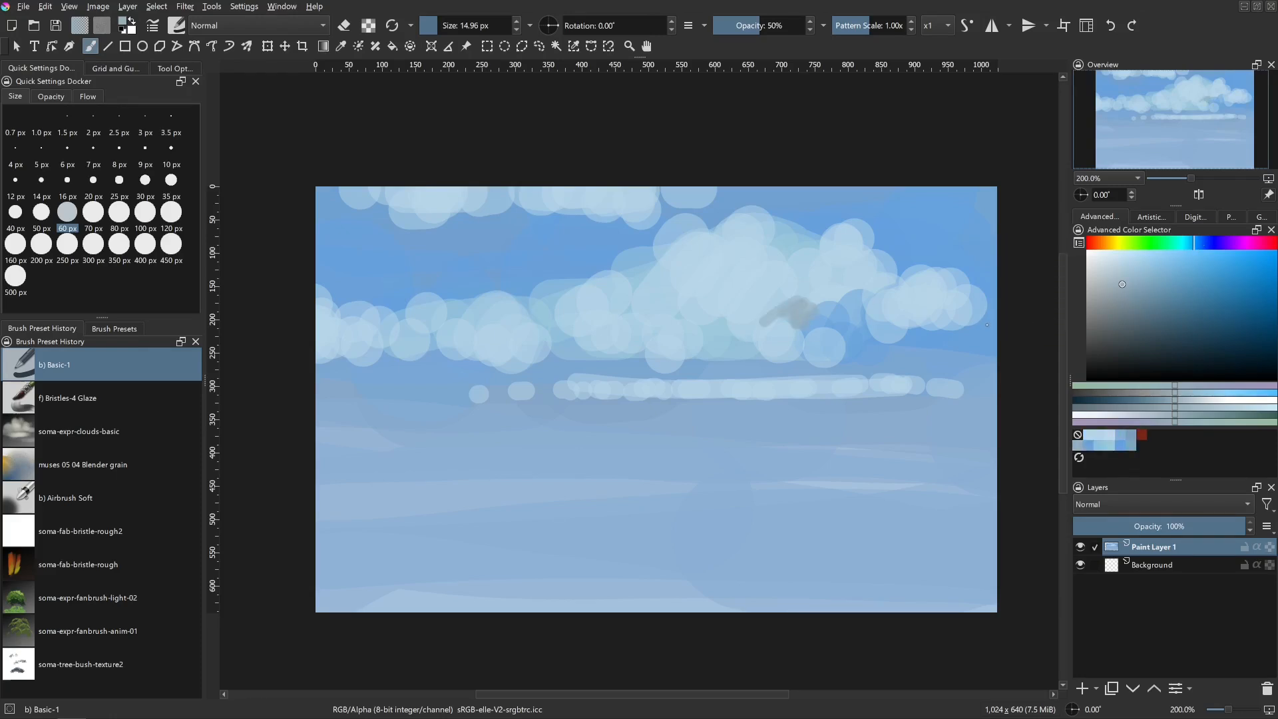
{"action": "left_click", "coordinate": [822, 306]}
- Shift the shadow color toward a slightly bluer muted grey-blue and paint short shadow strokes on the large cloud's right side and the small right cloud
{"action": "mouse_move", "coordinate": [1193, 248]}
{"action": "left_mouse_down"}
{"action": "mouse_move", "coordinate": [1212, 245]}
{"action": "mouse_move", "coordinate": [1197, 248]}
{"action": "left_mouse_up"}
{"action": "left_click", "coordinate": [1144, 282]}
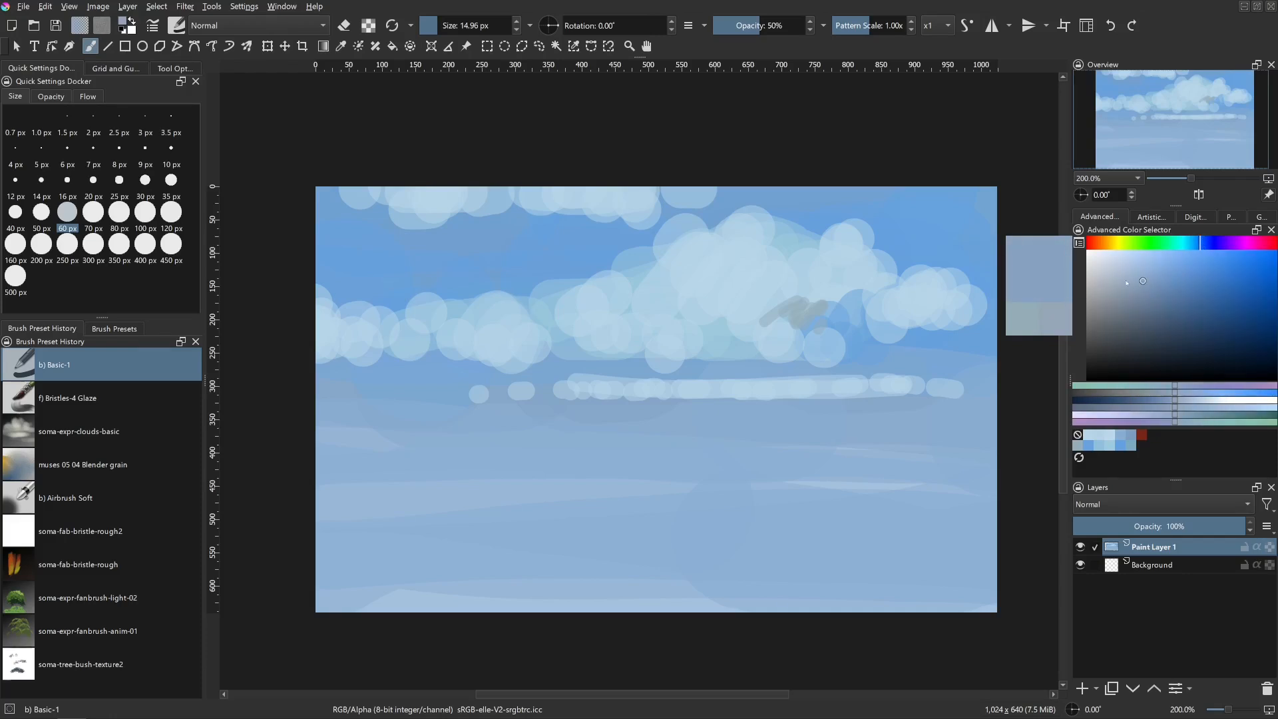
{"action": "left_click_drag", "start_coordinate": [1126, 283], "coordinate": [1159, 280]}
{"action": "left_click_drag", "start_coordinate": [1160, 279], "coordinate": [1130, 281]}
{"action": "left_click", "coordinate": [1136, 292]}
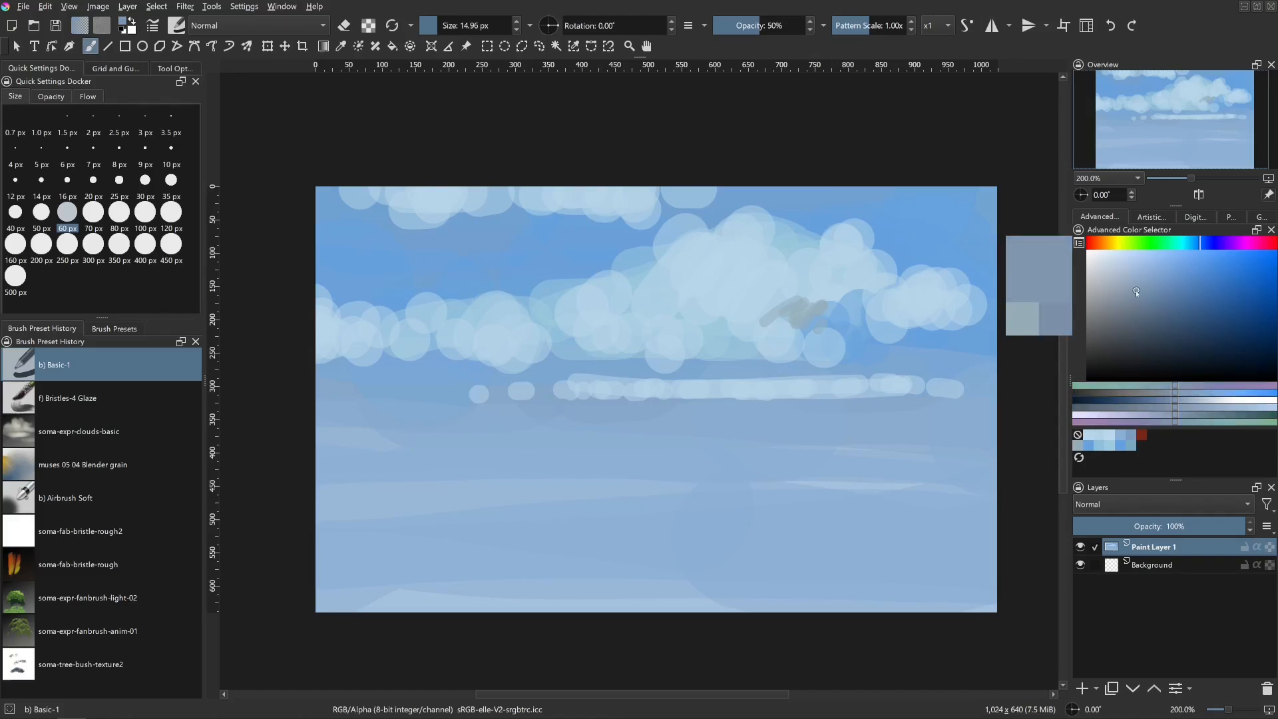
{"action": "left_click", "coordinate": [1133, 296]}
{"action": "left_click", "coordinate": [1130, 288]}
{"action": "left_click", "coordinate": [1141, 297]}
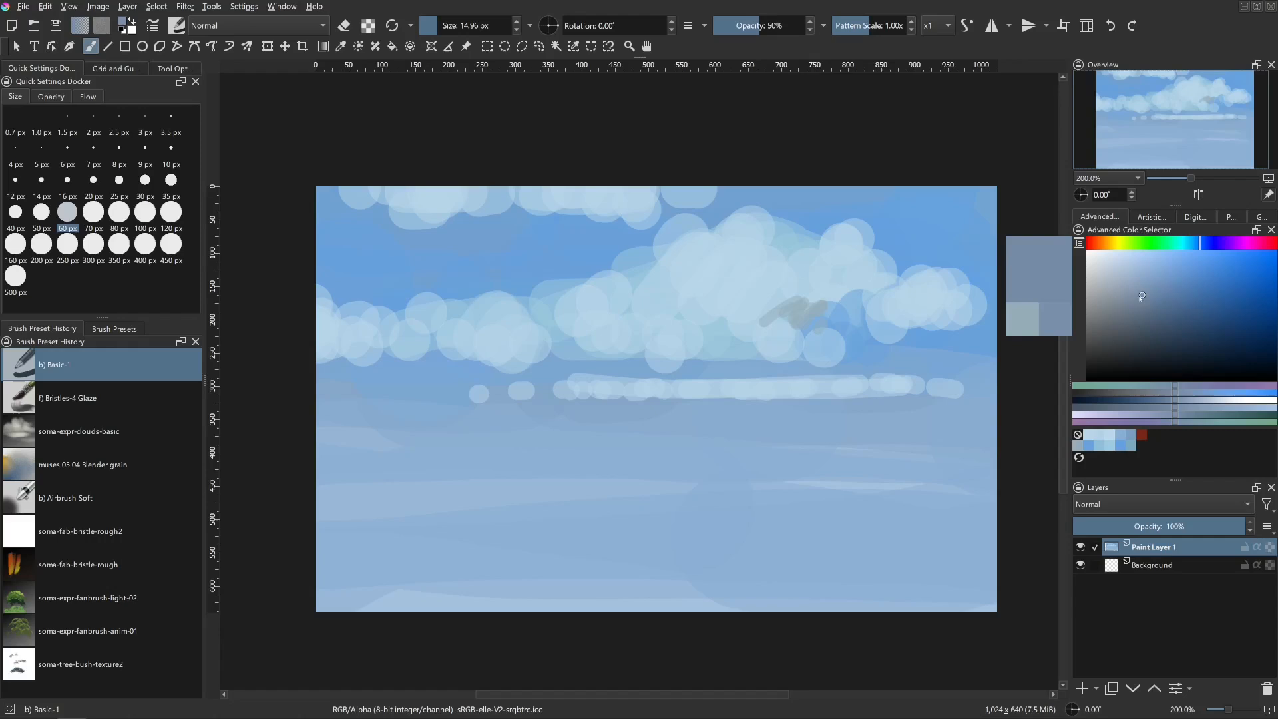
{"action": "left_click", "coordinate": [1126, 290]}
{"action": "left_click", "coordinate": [1145, 282]}
{"action": "left_click", "coordinate": [1141, 298]}
{"action": "left_click", "coordinate": [1136, 287]}
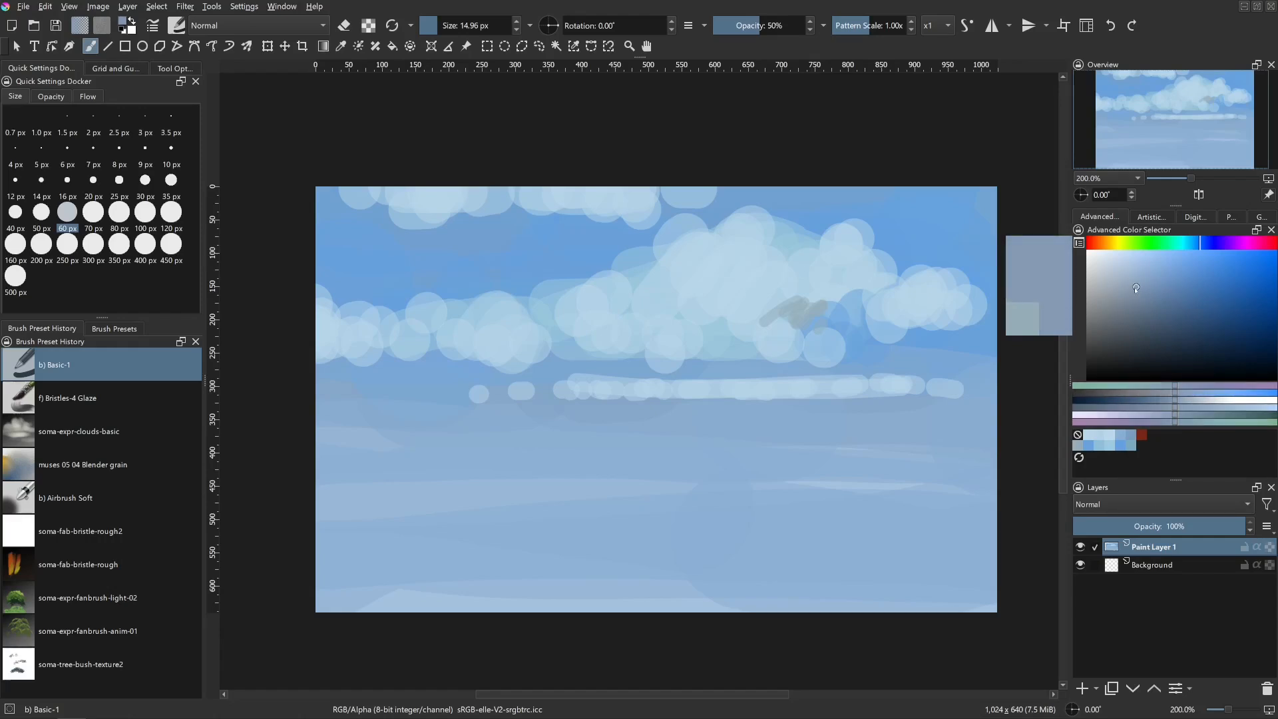
{"action": "mouse_move", "coordinate": [835, 296]}
{"action": "left_mouse_down"}
{"action": "mouse_move", "coordinate": [905, 306]}
{"action": "mouse_move", "coordinate": [911, 321]}
{"action": "mouse_move", "coordinate": [939, 321]}
{"action": "left_mouse_up"}
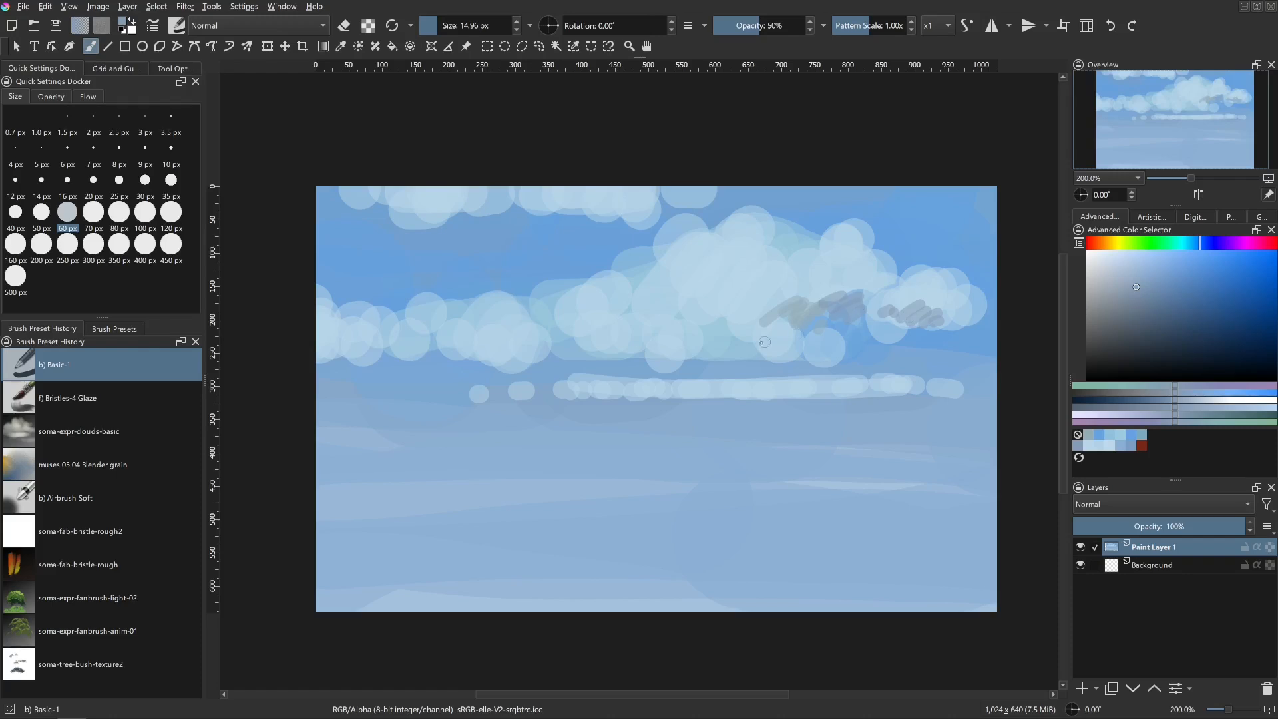
- Set the brush to 70 px, choose a lighter lavender grey, and dab soft shadow puffs across the large cloud's lower half
{"action": "left_click", "coordinate": [93, 216]}
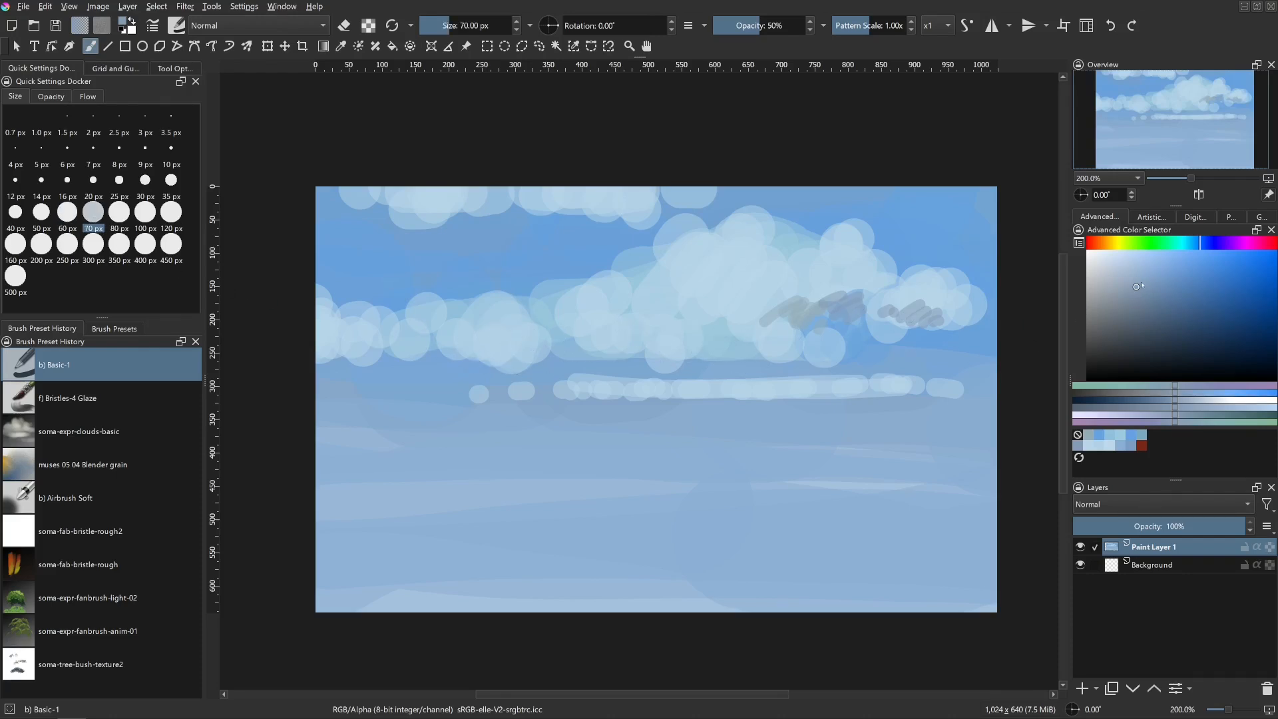
{"action": "left_click", "coordinate": [1121, 273]}
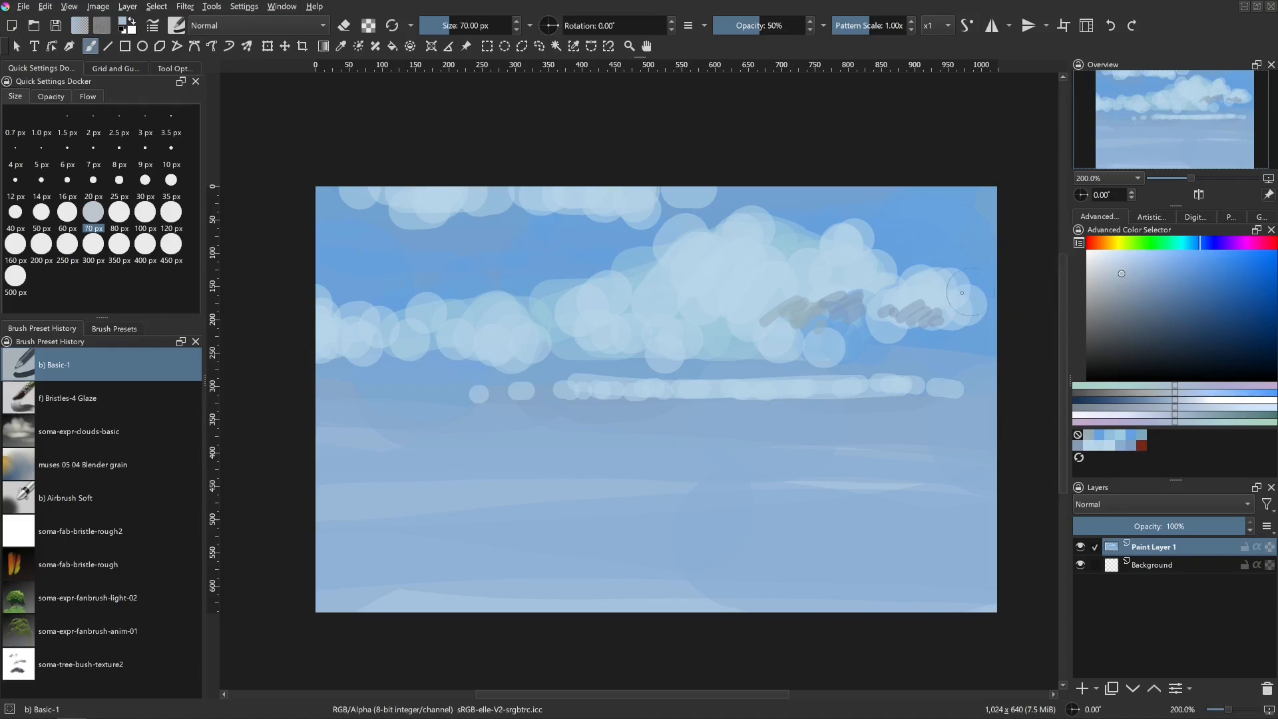
{"action": "left_click_drag", "start_coordinate": [805, 306], "coordinate": [772, 323]}
{"action": "left_click", "coordinate": [720, 333]}
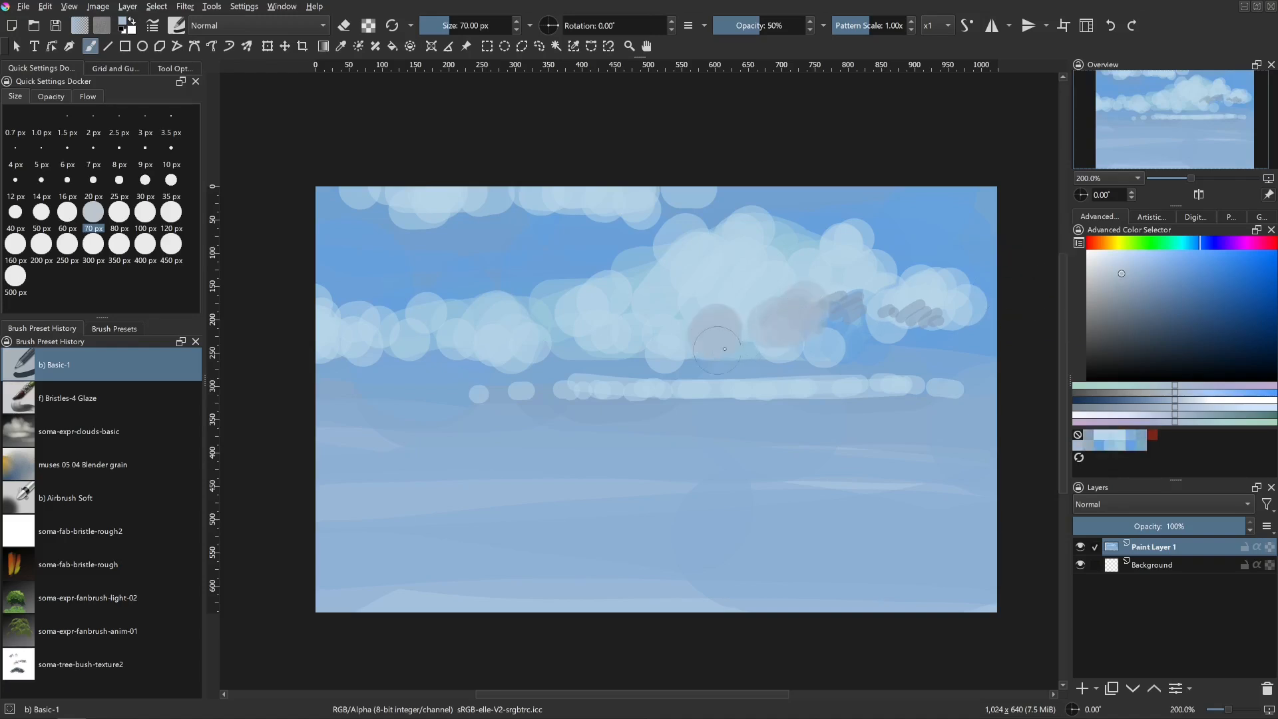
{"action": "left_click", "coordinate": [808, 272]}
{"action": "mouse_move", "coordinate": [629, 336]}
{"action": "left_mouse_down"}
{"action": "mouse_move", "coordinate": [677, 356]}
{"action": "mouse_move", "coordinate": [630, 370]}
{"action": "mouse_move", "coordinate": [589, 343]}
{"action": "left_mouse_up"}
{"action": "left_click", "coordinate": [666, 340]}
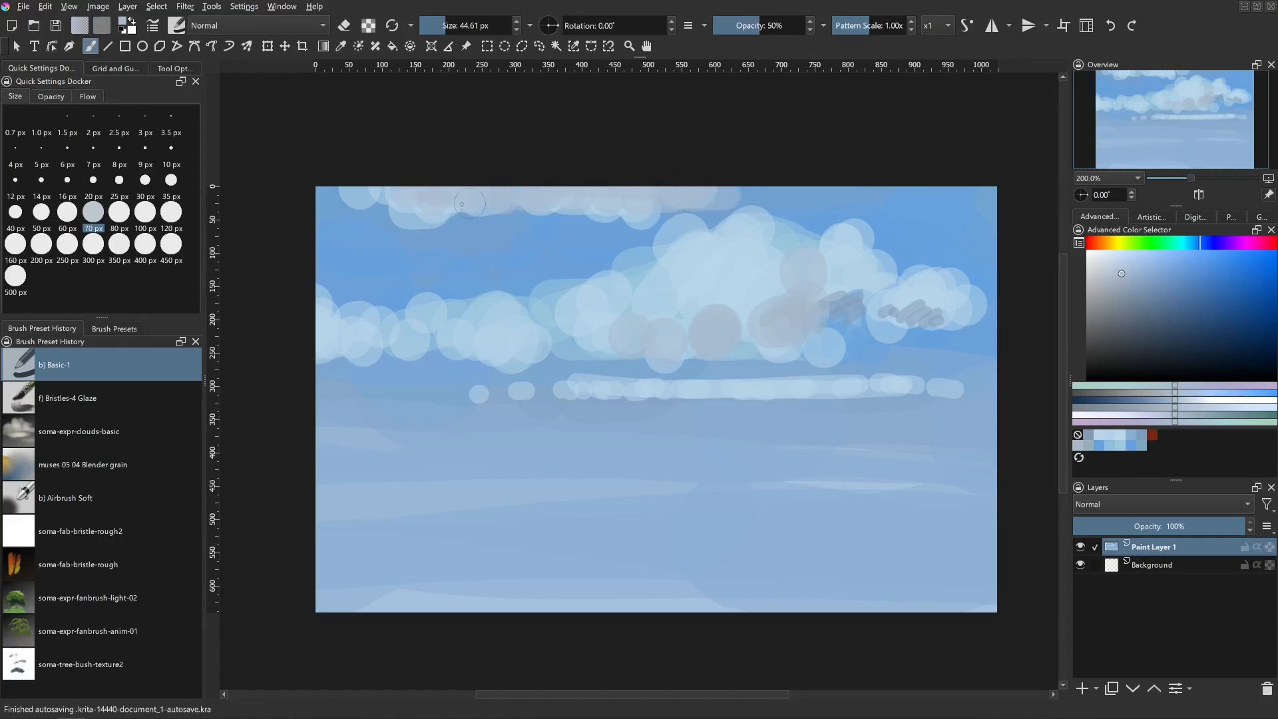
- Shade the cloud row along the canvas's top edge at about 45 px, then add soft shadow to the small right cloud and large cloud
{"action": "left_click_drag", "start_coordinate": [477, 198], "coordinate": [746, 194]}
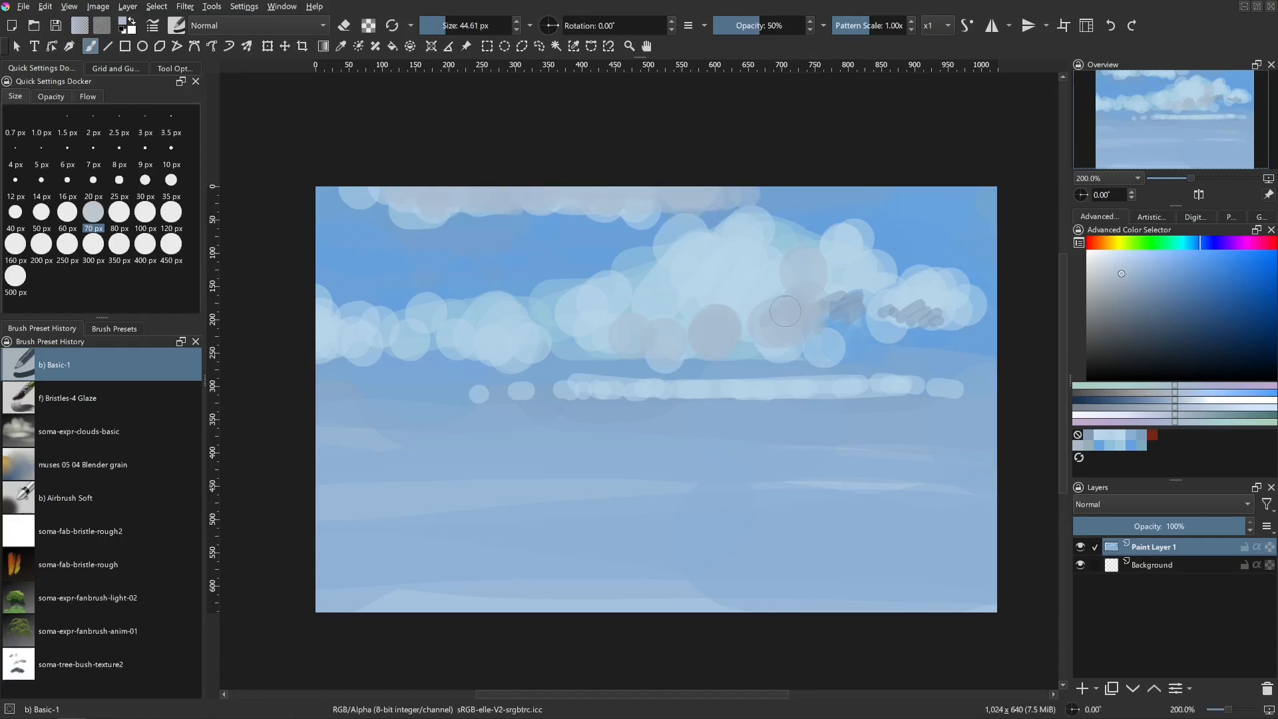
{"action": "mouse_move", "coordinate": [720, 299]}
{"action": "left_mouse_down", "text": "shift"}
{"action": "mouse_move", "coordinate": [945, 302]}
{"action": "mouse_move", "coordinate": [968, 319]}
{"action": "left_mouse_up", "text": "shift"}
{"action": "left_click_drag", "start_coordinate": [828, 329], "coordinate": [820, 325]}
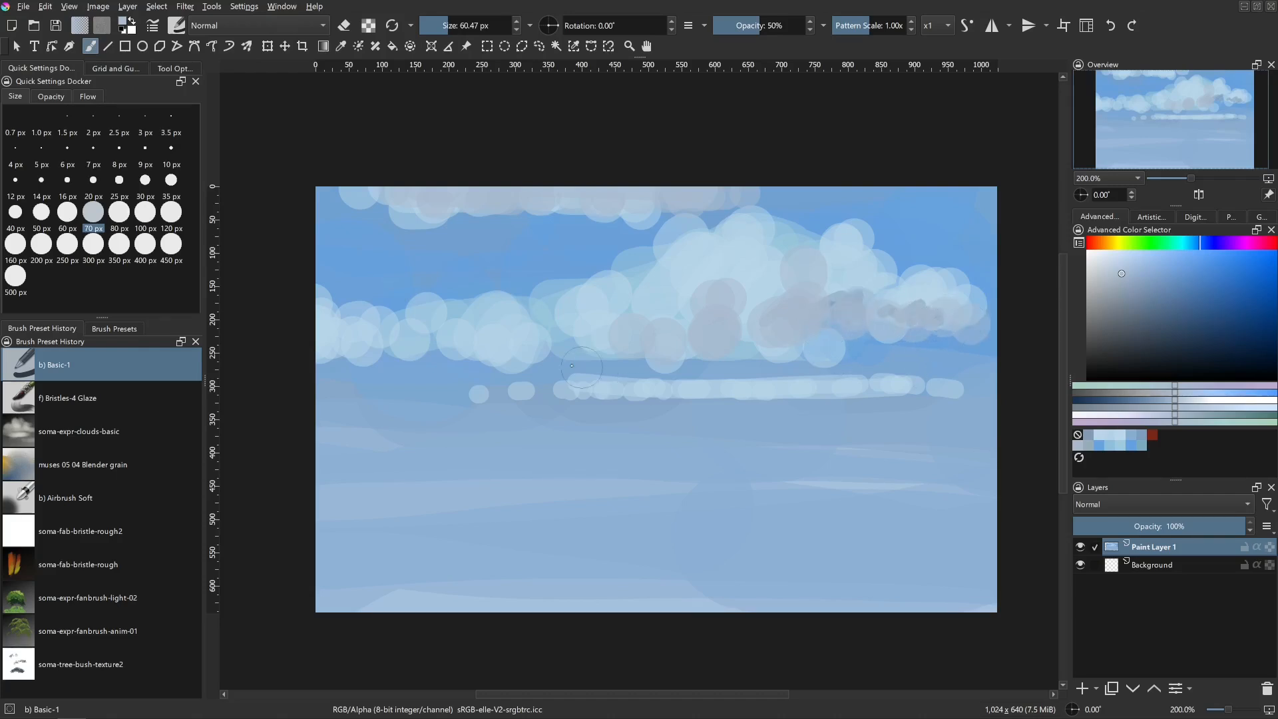
- Shade the underside of the left cloud tail and the large cloud's base with the brush at about 30 px
{"action": "mouse_move", "coordinate": [522, 348]}
{"action": "left_mouse_down", "text": "shift"}
{"action": "mouse_move", "coordinate": [498, 337]}
{"action": "mouse_move", "coordinate": [478, 346]}
{"action": "mouse_move", "coordinate": [532, 345]}
{"action": "left_mouse_up", "text": "shift"}
{"action": "left_click_drag", "start_coordinate": [432, 342], "coordinate": [332, 346]}
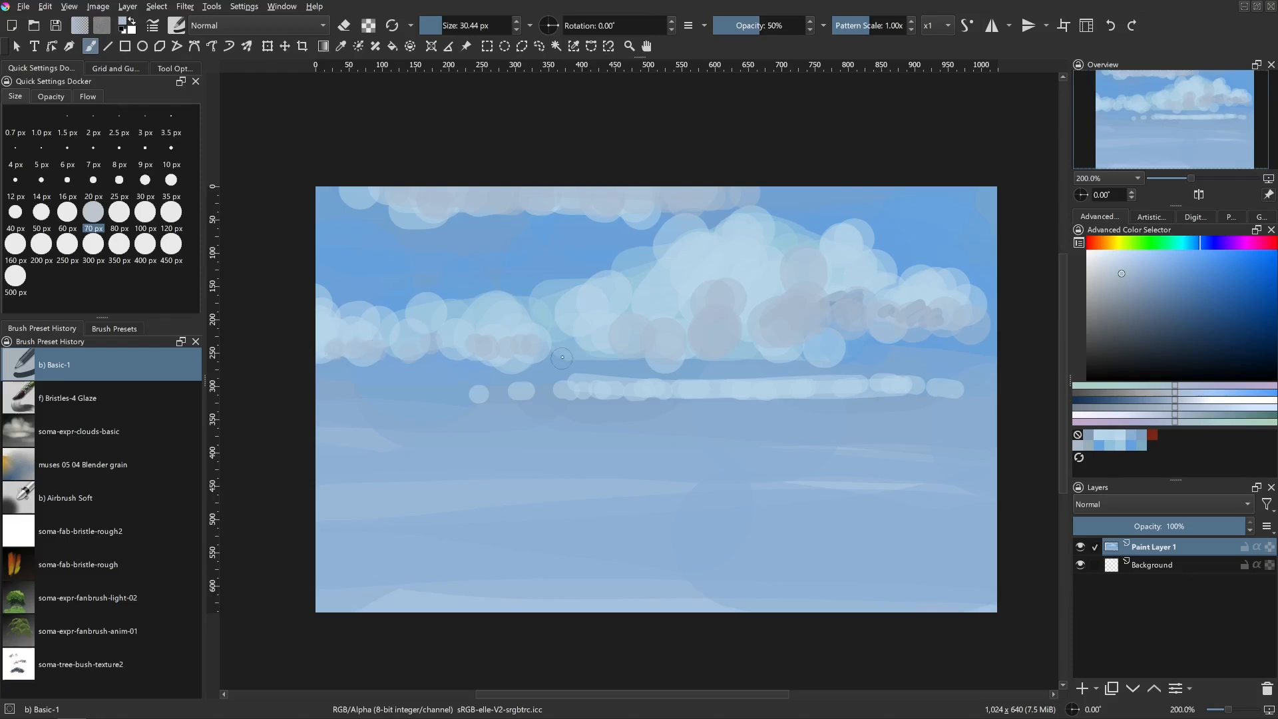
{"action": "mouse_move", "coordinate": [562, 358]}
{"action": "left_mouse_down"}
{"action": "mouse_move", "coordinate": [598, 350]}
{"action": "mouse_move", "coordinate": [654, 321]}
{"action": "mouse_move", "coordinate": [681, 325]}
{"action": "mouse_move", "coordinate": [706, 358]}
{"action": "left_mouse_up"}
- Shade the underside of the thin horizontal cloud streak, stepping the brush down from 35 px to about 25 px
{"action": "mouse_move", "coordinate": [685, 406]}
{"action": "left_mouse_down", "text": "shift"}
{"action": "mouse_move", "coordinate": [673, 400]}
{"action": "mouse_move", "coordinate": [696, 402]}
{"action": "mouse_move", "coordinate": [685, 394]}
{"action": "left_mouse_up", "text": "shift"}
{"action": "left_click", "coordinate": [42, 216]}
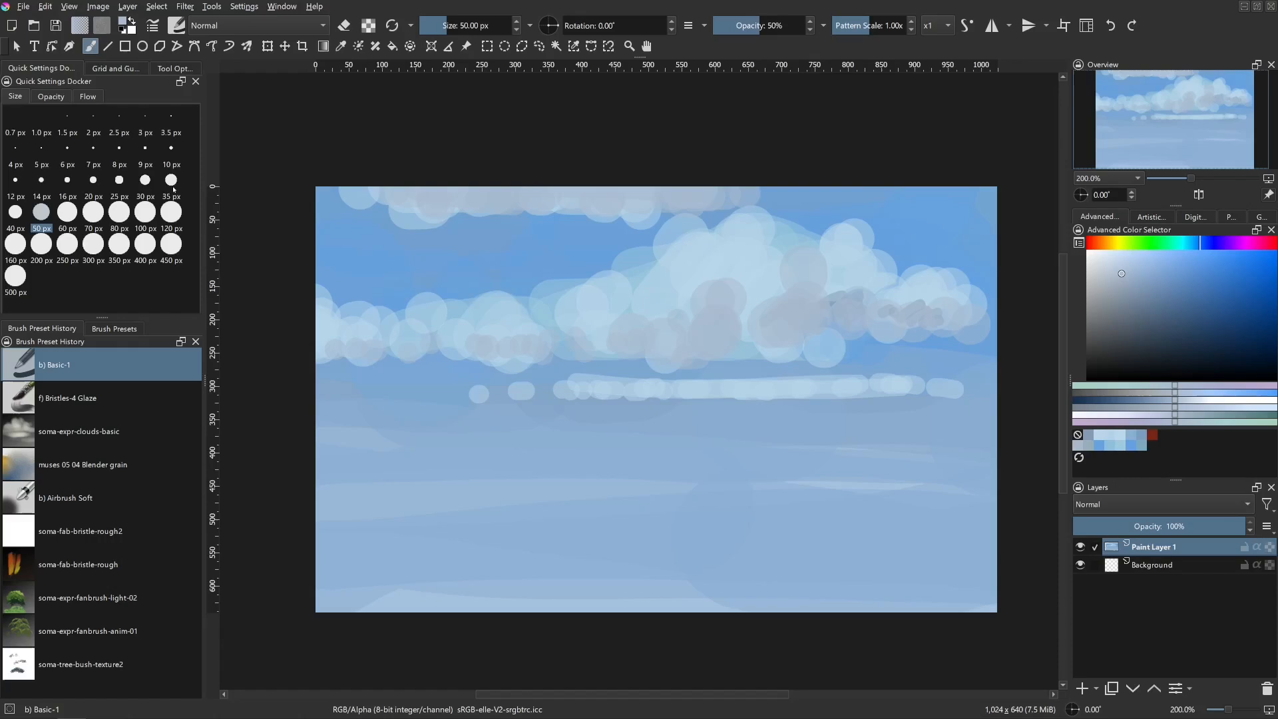
{"action": "left_click", "coordinate": [21, 214]}
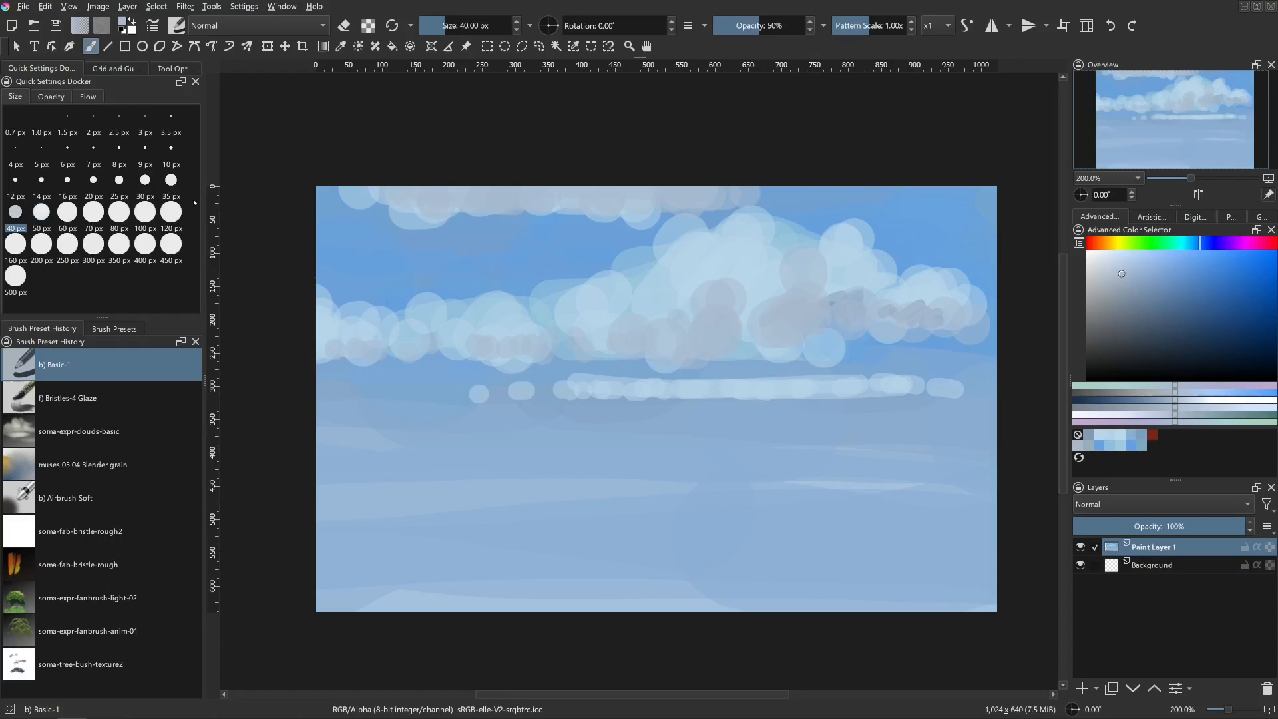
{"action": "key", "text": "bracketleft"}
{"action": "left_click_drag", "start_coordinate": [626, 398], "coordinate": [713, 400]}
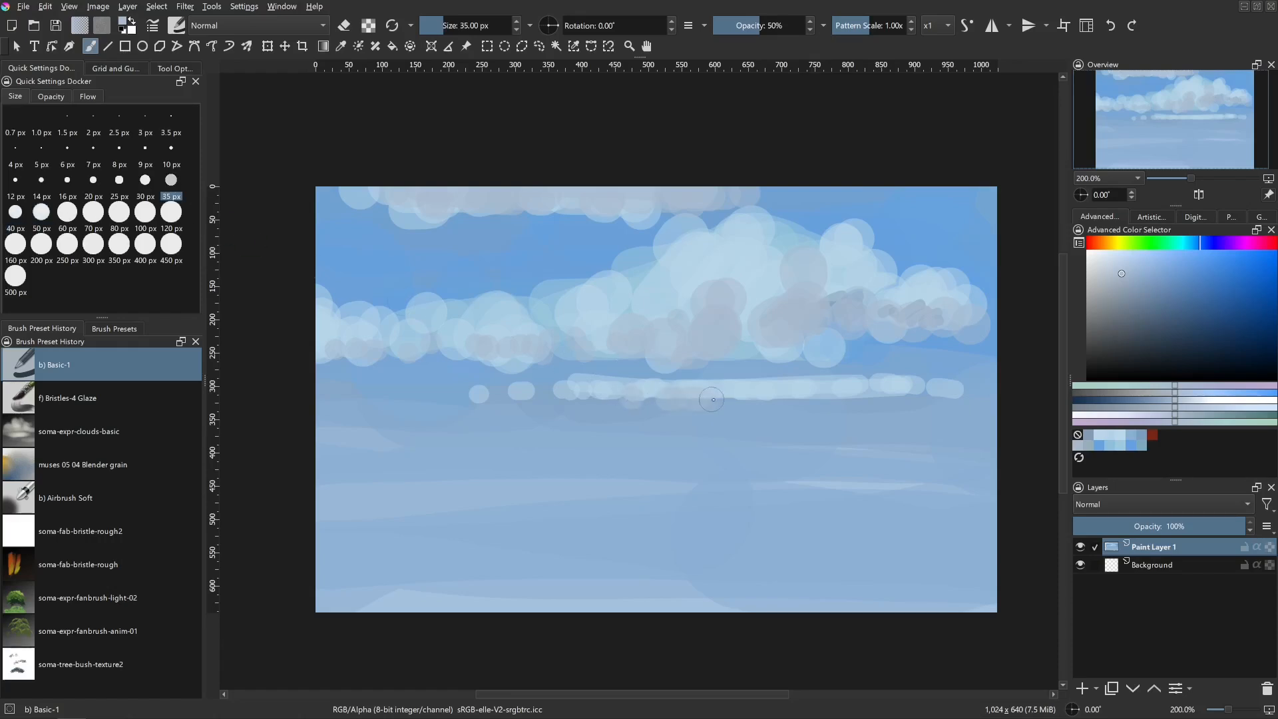
{"action": "key", "text": "bracketleft"}
{"action": "left_click_drag", "start_coordinate": [632, 398], "coordinate": [650, 400]}
{"action": "left_click", "coordinate": [746, 397]}
{"action": "mouse_move", "coordinate": [873, 395]}
{"action": "left_mouse_down"}
{"action": "mouse_move", "coordinate": [952, 395]}
{"action": "mouse_move", "coordinate": [758, 400]}
{"action": "mouse_move", "coordinate": [871, 394]}
{"action": "left_mouse_up"}
{"action": "left_click_drag", "start_coordinate": [779, 428], "coordinate": [765, 423], "text": "shift"}
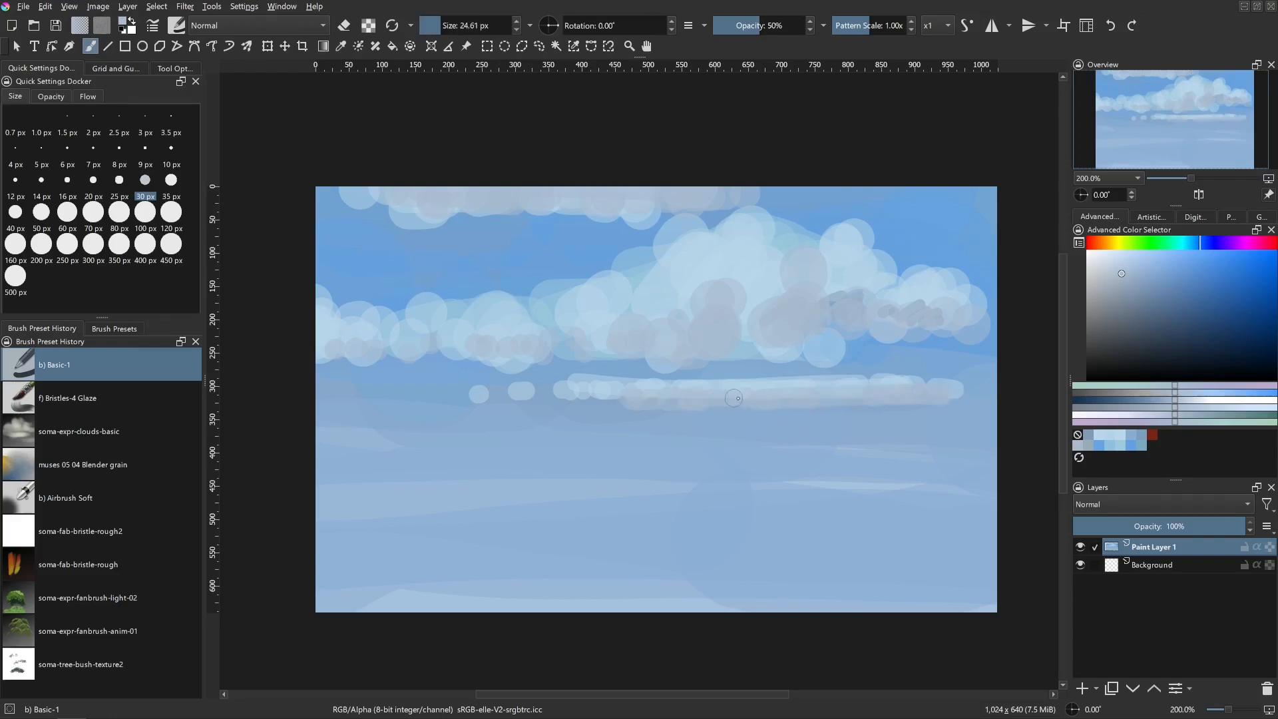
{"action": "left_click_drag", "start_coordinate": [616, 399], "coordinate": [567, 399]}
- Sample the pale color from the large cloud and dab small highlight puffs along the thin streak's upper edge at about 25 px
{"action": "left_click", "coordinate": [765, 273], "text": "ctrl"}
{"action": "mouse_move", "coordinate": [763, 381]}
{"action": "left_mouse_down"}
{"action": "mouse_move", "coordinate": [843, 379]}
{"action": "mouse_move", "coordinate": [732, 382]}
{"action": "mouse_move", "coordinate": [753, 404]}
{"action": "left_mouse_up"}
{"action": "mouse_move", "coordinate": [721, 380]}
{"action": "left_mouse_down"}
{"action": "mouse_move", "coordinate": [700, 407]}
{"action": "mouse_move", "coordinate": [709, 378]}
{"action": "left_mouse_up"}
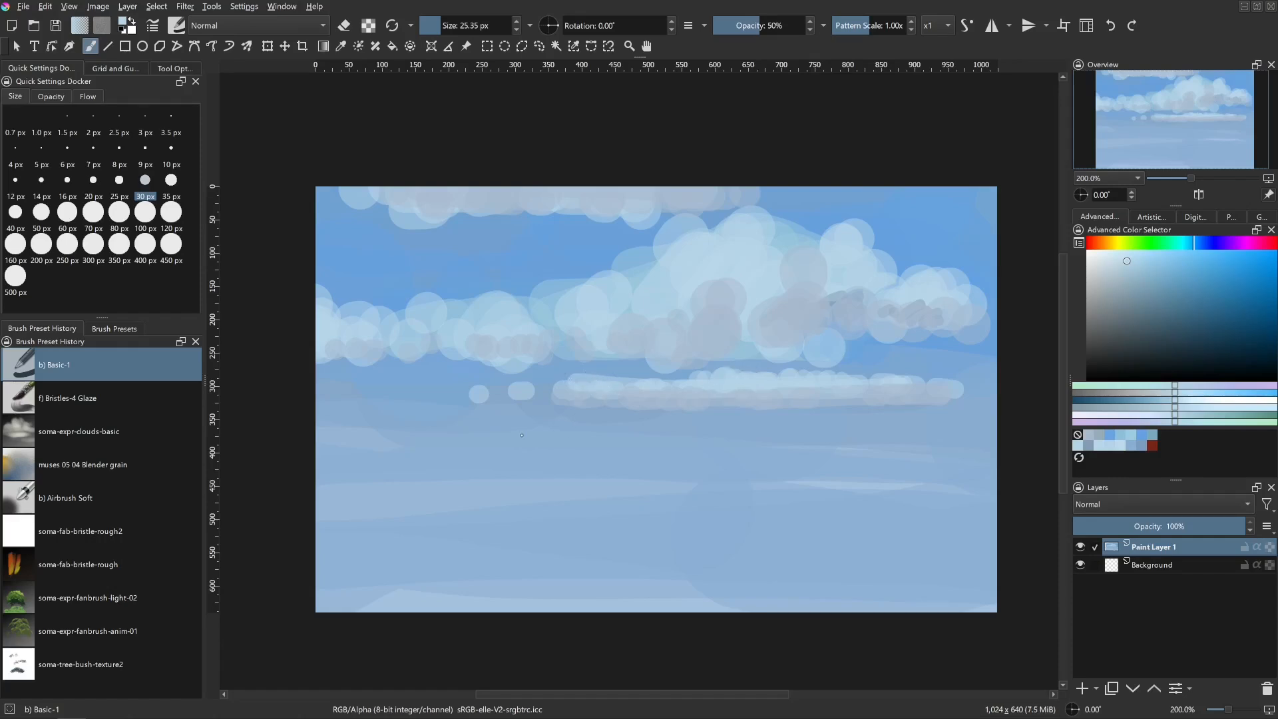
- Sample the sky blue just below the large cloud and brush it beneath the left cloud tail
{"action": "left_click", "coordinate": [623, 359], "text": "ctrl"}
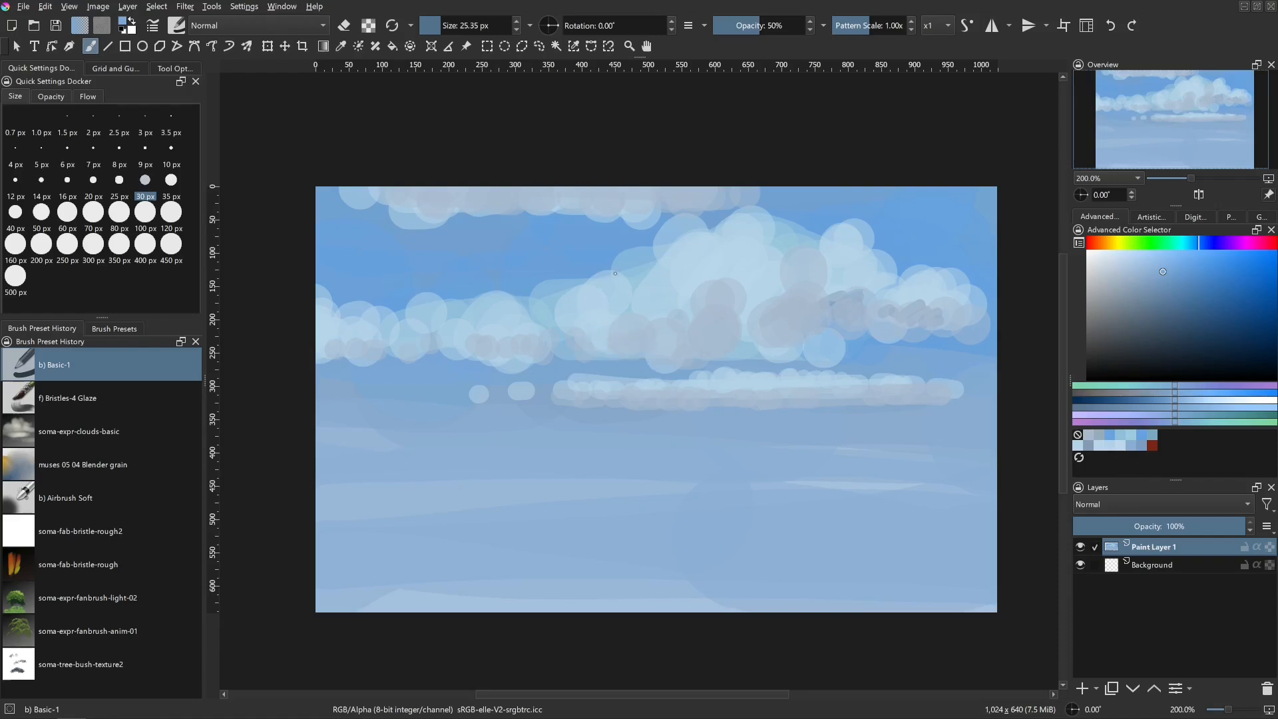
{"action": "left_click", "coordinate": [605, 366], "text": "ctrl"}
{"action": "left_click_drag", "start_coordinate": [321, 378], "coordinate": [327, 378]}
{"action": "mouse_move", "coordinate": [405, 378]}
{"action": "left_mouse_down"}
{"action": "mouse_move", "coordinate": [626, 370]}
{"action": "mouse_move", "coordinate": [577, 398]}
{"action": "mouse_move", "coordinate": [621, 373]}
{"action": "mouse_move", "coordinate": [623, 387]}
{"action": "left_mouse_up"}
{"action": "left_click", "coordinate": [609, 366], "text": "ctrl"}
{"action": "left_click", "coordinate": [617, 366], "text": "ctrl"}
- Sample the deeper upper sky blue and trim the top cloud row's lower edge and the upper contour of the large cloud and tail
{"action": "left_click", "coordinate": [545, 269], "text": "ctrl"}
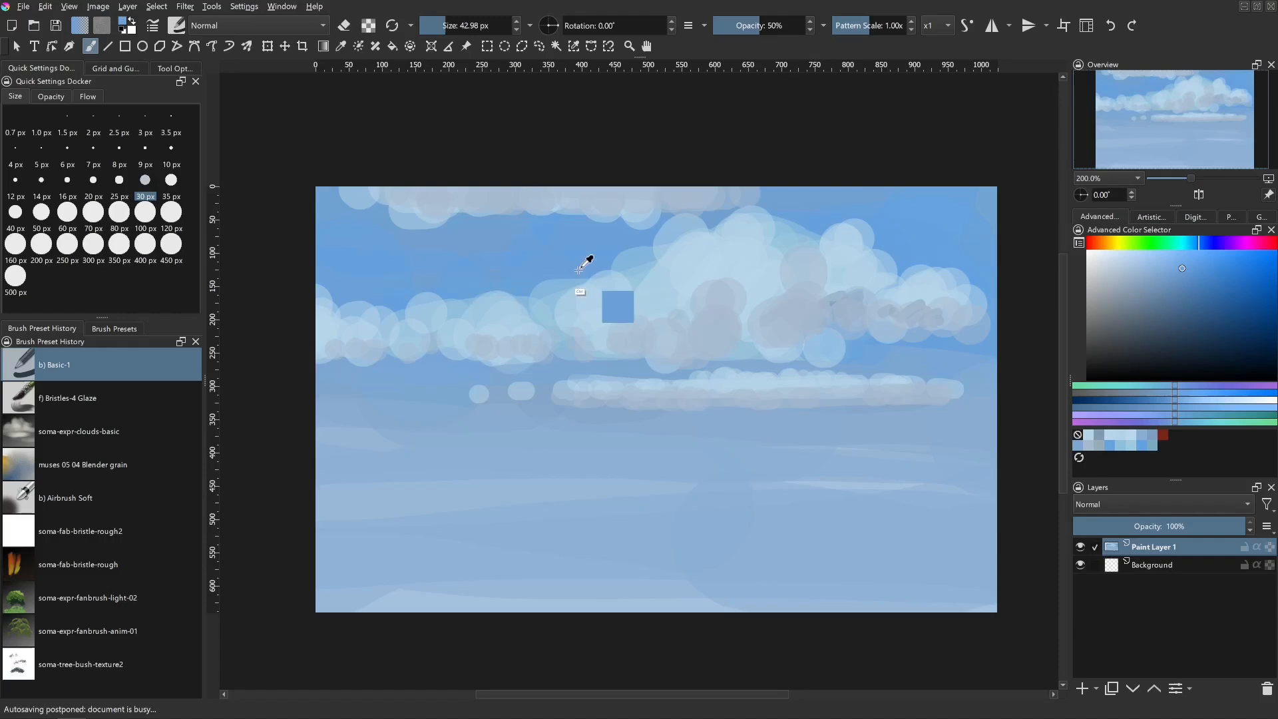
{"action": "left_click", "coordinate": [546, 258], "text": "ctrl"}
{"action": "mouse_move", "coordinate": [495, 242]}
{"action": "left_mouse_down", "text": "shift"}
{"action": "mouse_move", "coordinate": [549, 227]}
{"action": "mouse_move", "coordinate": [435, 234]}
{"action": "mouse_move", "coordinate": [383, 225]}
{"action": "mouse_move", "coordinate": [404, 222]}
{"action": "mouse_move", "coordinate": [360, 202]}
{"action": "mouse_move", "coordinate": [498, 238]}
{"action": "mouse_move", "coordinate": [392, 222]}
{"action": "mouse_move", "coordinate": [509, 207]}
{"action": "left_mouse_up", "text": "shift"}
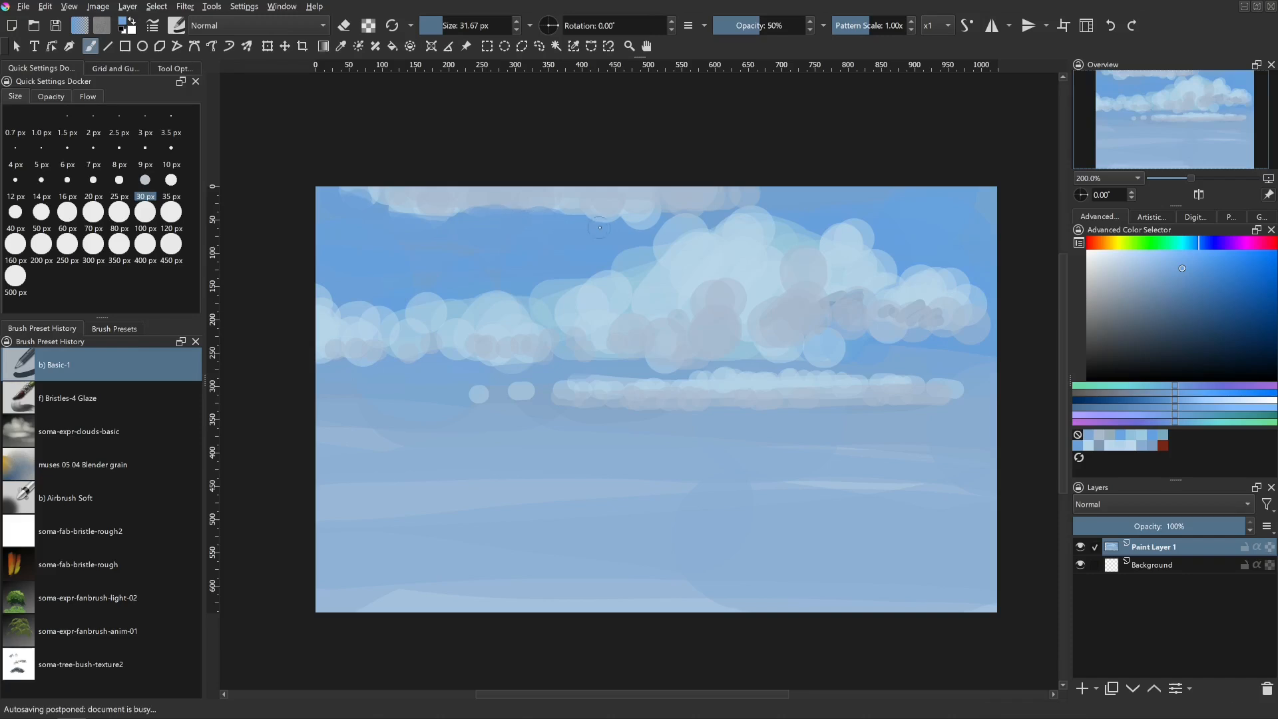
{"action": "left_click_drag", "start_coordinate": [655, 233], "coordinate": [626, 227]}
{"action": "mouse_move", "coordinate": [656, 229]}
{"action": "left_mouse_down", "text": "shift"}
{"action": "mouse_move", "coordinate": [827, 199]}
{"action": "mouse_move", "coordinate": [778, 196]}
{"action": "mouse_move", "coordinate": [682, 213]}
{"action": "left_mouse_up", "text": "shift"}
{"action": "left_click_drag", "start_coordinate": [757, 191], "coordinate": [742, 197]}
{"action": "left_click_drag", "start_coordinate": [766, 212], "coordinate": [687, 217]}
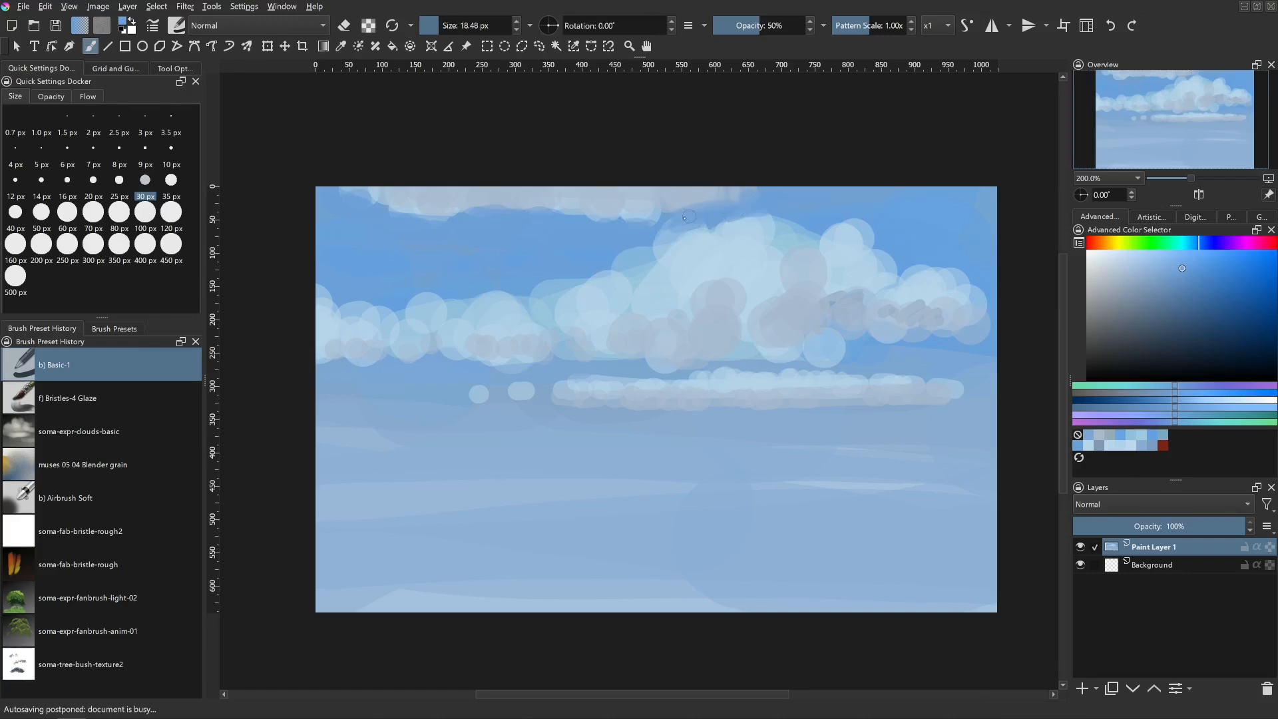
{"action": "left_click_drag", "start_coordinate": [625, 313], "coordinate": [637, 313], "text": "shift"}
{"action": "mouse_move", "coordinate": [626, 255]}
{"action": "left_mouse_down"}
{"action": "mouse_move", "coordinate": [522, 288]}
{"action": "mouse_move", "coordinate": [340, 305]}
{"action": "left_mouse_up"}
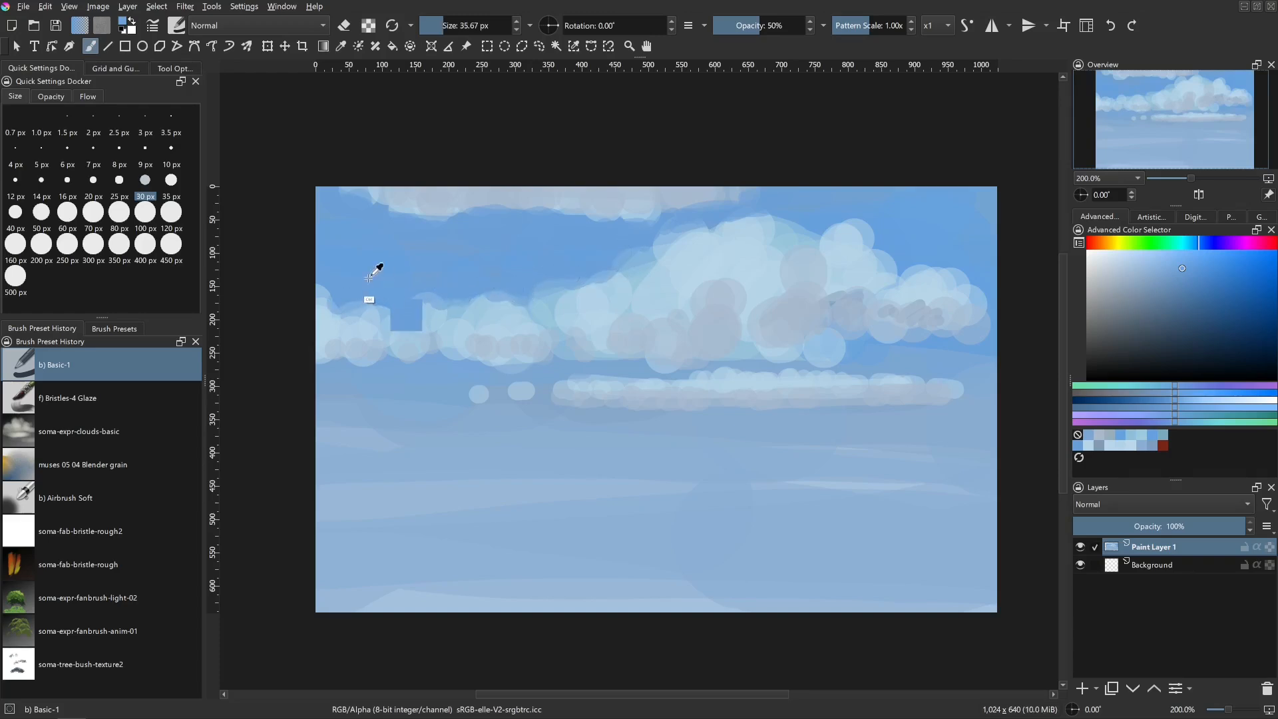
- Sample the lower sky blue and flatten the bases of the tail, large cloud and small right cloud, trimming the streak's upper edge
{"action": "left_click", "coordinate": [414, 400], "text": "ctrl"}
{"action": "mouse_move", "coordinate": [351, 371]}
{"action": "left_mouse_down"}
{"action": "mouse_move", "coordinate": [593, 357]}
{"action": "mouse_move", "coordinate": [1001, 379]}
{"action": "left_mouse_up"}
{"action": "left_click_drag", "start_coordinate": [777, 400], "coordinate": [772, 387], "text": "shift"}
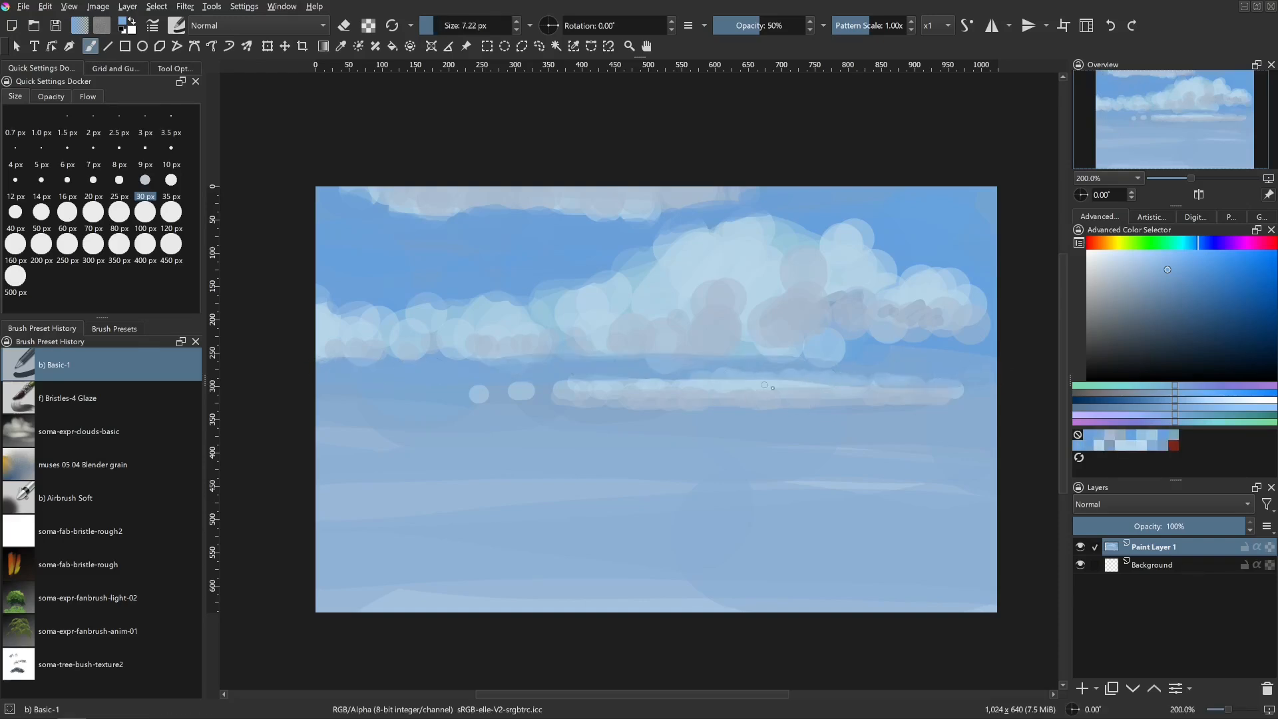
{"action": "left_click_drag", "start_coordinate": [959, 342], "coordinate": [973, 341], "text": "shift"}
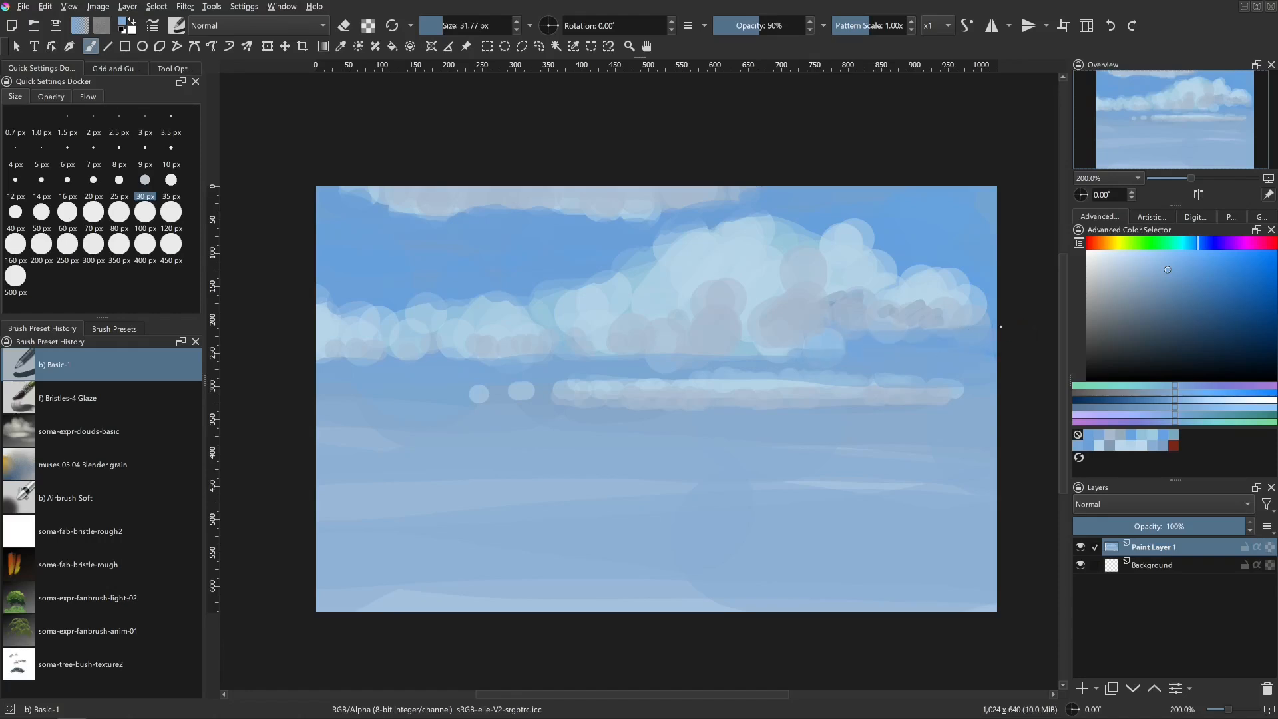
- Sample the pale cloud color and repaint highlights along the thin streak and the small detached puffs at its left end
{"action": "left_click", "coordinate": [797, 385], "text": "ctrl"}
{"action": "mouse_move", "coordinate": [776, 378]}
{"action": "left_mouse_down"}
{"action": "mouse_move", "coordinate": [790, 382]}
{"action": "mouse_move", "coordinate": [736, 379]}
{"action": "mouse_move", "coordinate": [753, 398]}
{"action": "mouse_move", "coordinate": [692, 382]}
{"action": "mouse_move", "coordinate": [721, 382]}
{"action": "left_mouse_up"}
{"action": "mouse_move", "coordinate": [613, 383]}
{"action": "left_mouse_down"}
{"action": "mouse_move", "coordinate": [476, 390]}
{"action": "mouse_move", "coordinate": [526, 390]}
{"action": "left_mouse_up"}
- Reduce the brush to about 16 px, sample a light grey cloud tone, and stroke along the large cloud's base
{"action": "left_click_drag", "start_coordinate": [815, 409], "coordinate": [819, 409], "text": "shift"}
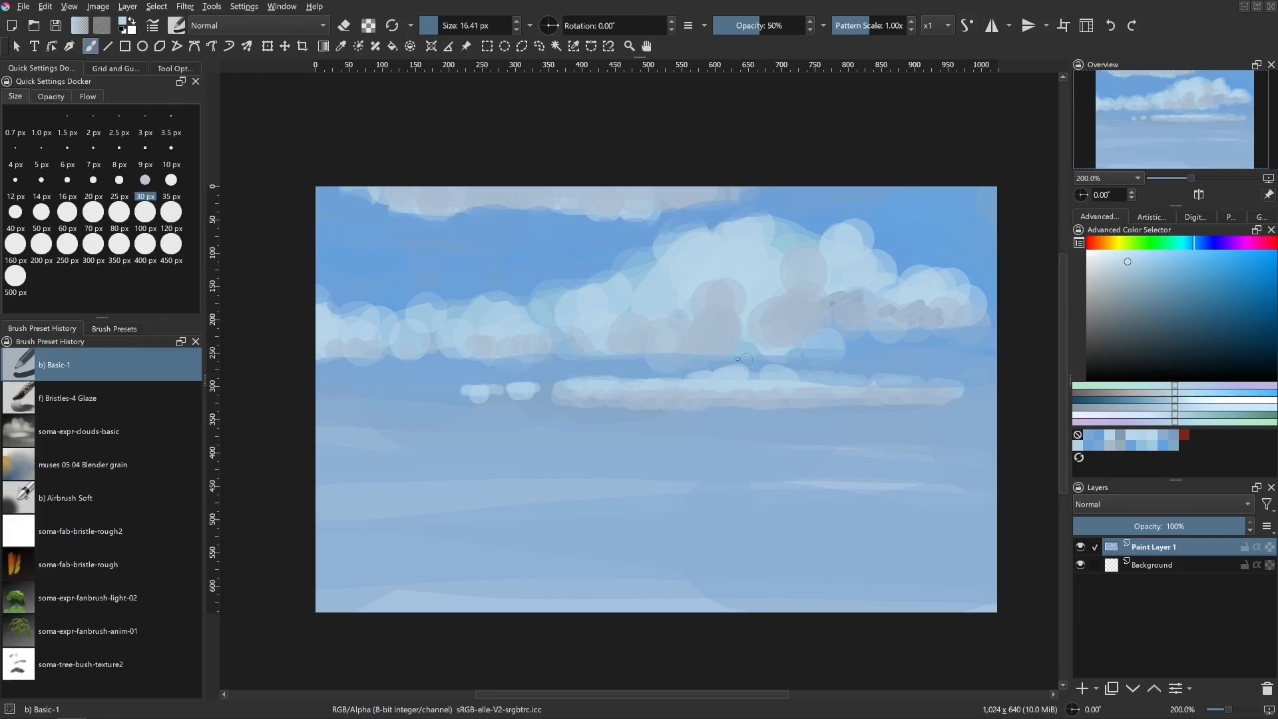
{"action": "left_click", "coordinate": [656, 386], "text": "ctrl"}
{"action": "left_click", "coordinate": [730, 365], "text": "ctrl"}
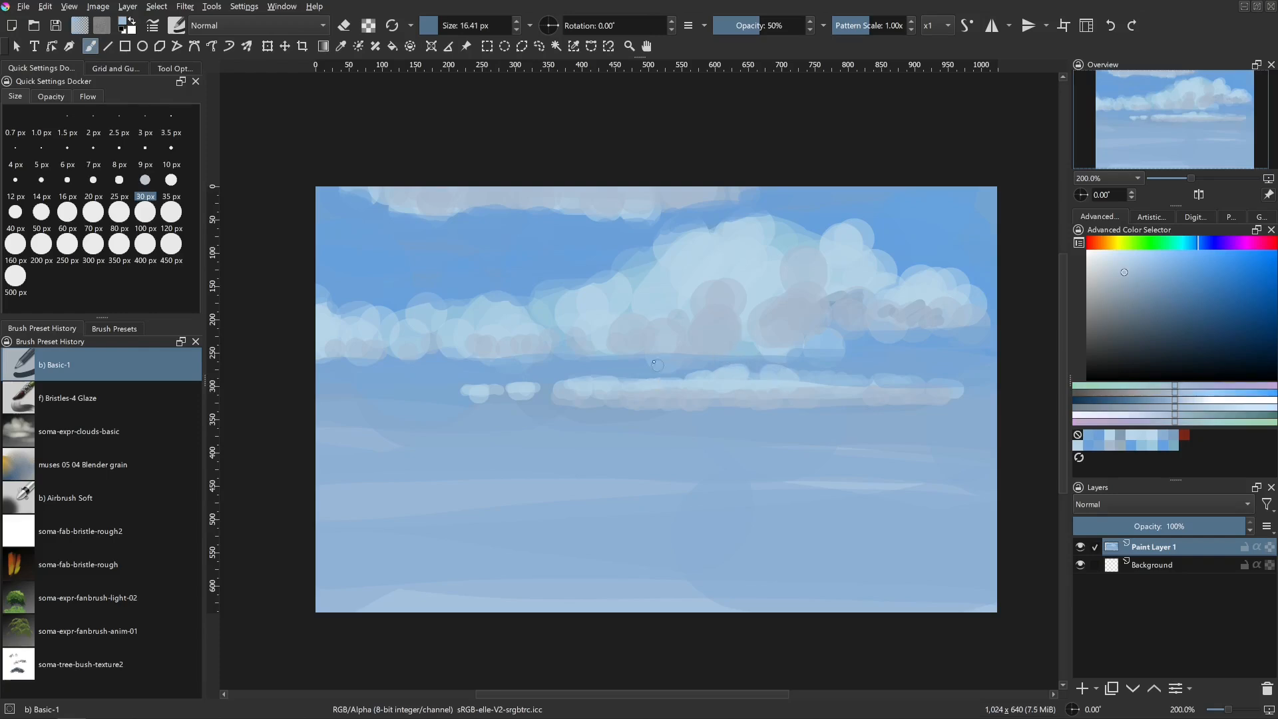
{"action": "left_click_drag", "start_coordinate": [626, 361], "coordinate": [746, 361]}
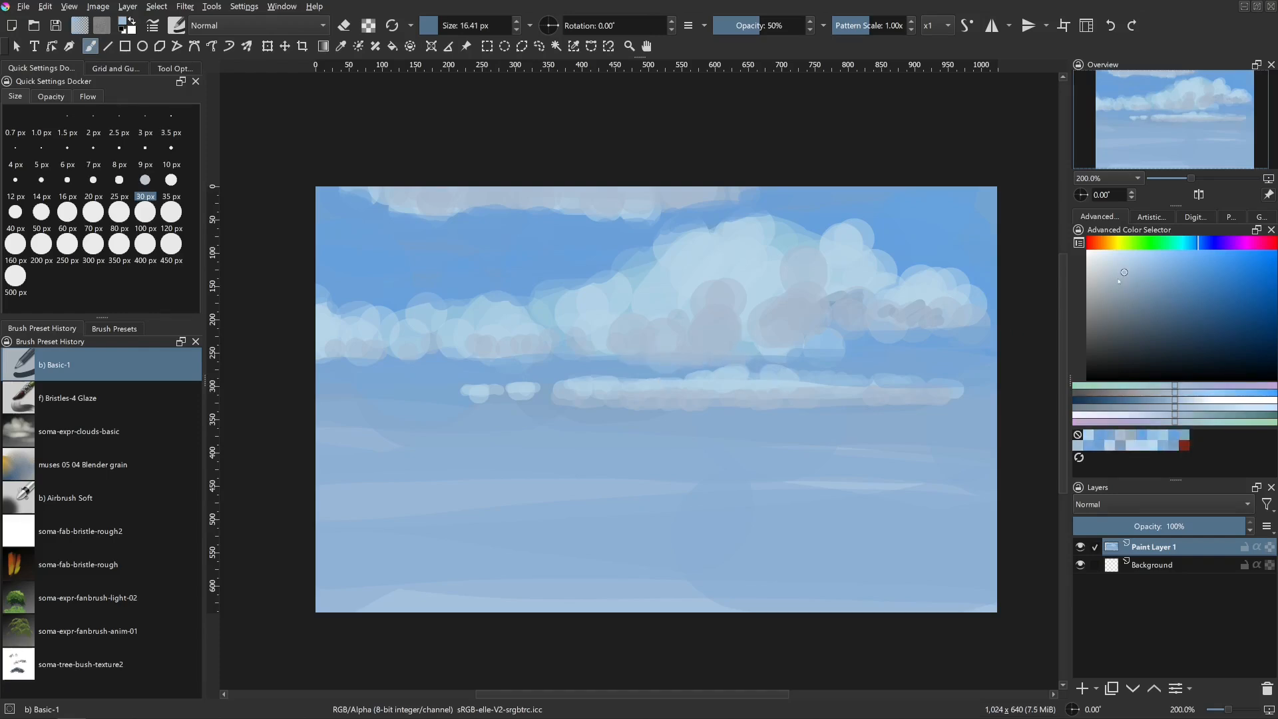
- Choose a darker grey and paint deep shadows on the large, small right and top-edge clouds with the brush at about 43 px
{"action": "left_click_drag", "start_coordinate": [1118, 281], "coordinate": [1121, 293]}
{"action": "left_click_drag", "start_coordinate": [786, 321], "coordinate": [803, 321]}
{"action": "left_click_drag", "start_coordinate": [797, 322], "coordinate": [821, 335]}
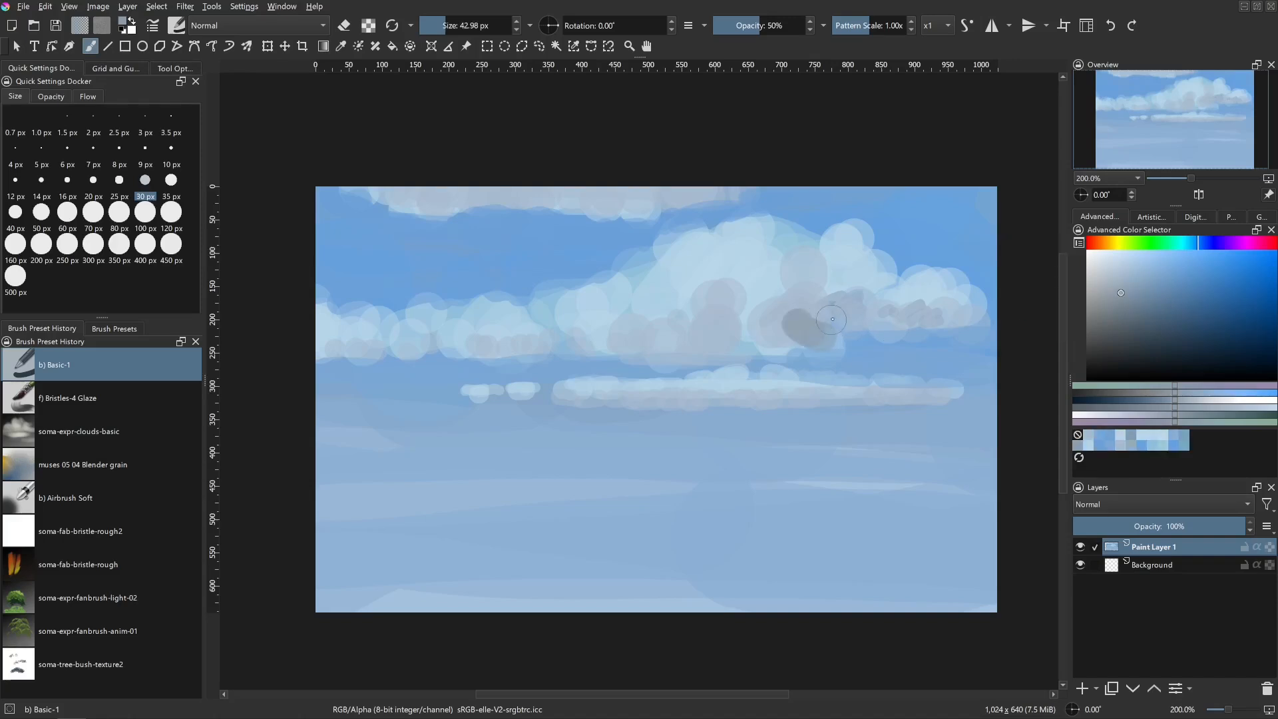
{"action": "left_click_drag", "start_coordinate": [923, 313], "coordinate": [927, 312]}
{"action": "mouse_move", "coordinate": [825, 322]}
{"action": "left_mouse_down"}
{"action": "mouse_move", "coordinate": [857, 296]}
{"action": "mouse_move", "coordinate": [855, 316]}
{"action": "left_mouse_up"}
{"action": "left_click_drag", "start_coordinate": [896, 308], "coordinate": [965, 318]}
{"action": "left_click_drag", "start_coordinate": [804, 333], "coordinate": [717, 347]}
{"action": "mouse_move", "coordinate": [595, 199]}
{"action": "left_mouse_down"}
{"action": "mouse_move", "coordinate": [691, 186]}
{"action": "mouse_move", "coordinate": [631, 205]}
{"action": "mouse_move", "coordinate": [642, 207]}
{"action": "left_mouse_up"}
{"action": "left_click_drag", "start_coordinate": [566, 191], "coordinate": [390, 191]}
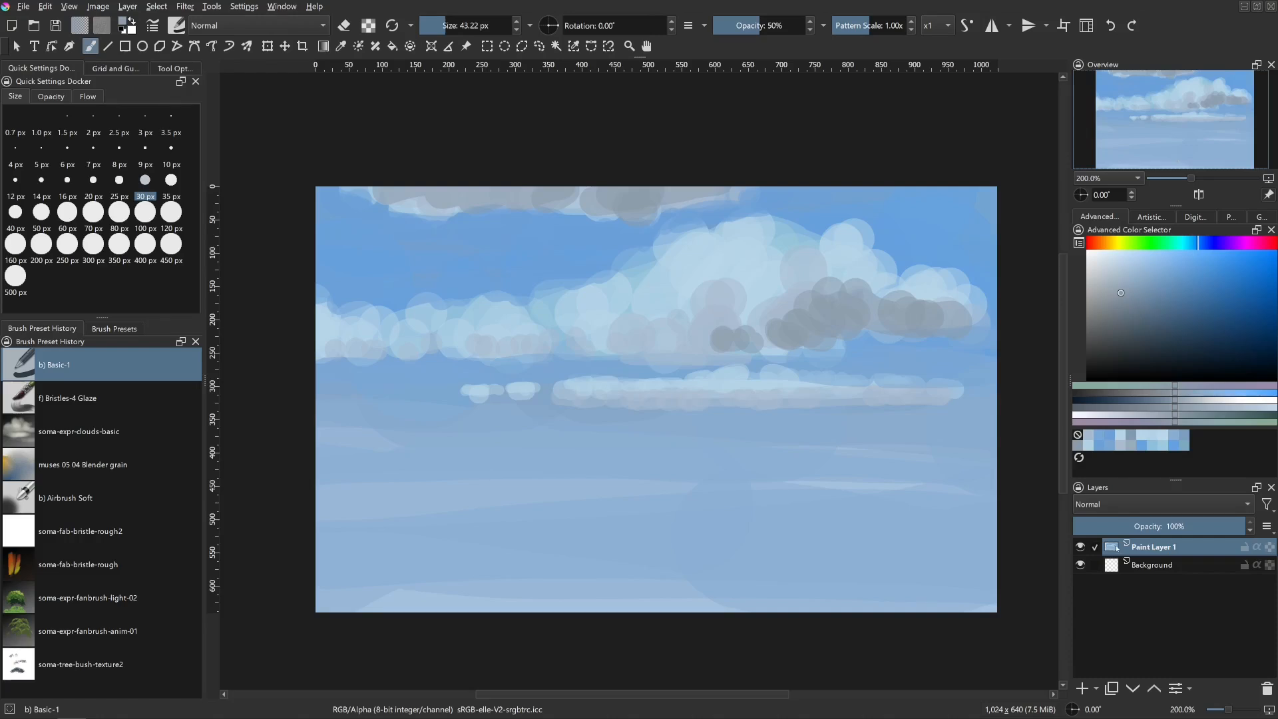
- Sample the pale color from the large cloud and dab a new puffy cloud into the canvas's upper right corner
{"action": "left_click", "coordinate": [766, 264], "text": "ctrl"}
{"action": "mouse_move", "coordinate": [869, 259]}
{"action": "left_mouse_down", "text": "shift"}
{"action": "mouse_move", "coordinate": [907, 233]}
{"action": "mouse_move", "coordinate": [840, 211]}
{"action": "mouse_move", "coordinate": [900, 217]}
{"action": "mouse_move", "coordinate": [920, 201]}
{"action": "mouse_move", "coordinate": [900, 204]}
{"action": "left_mouse_up", "text": "shift"}
{"action": "left_click_drag", "start_coordinate": [910, 211], "coordinate": [937, 192]}
{"action": "left_click_drag", "start_coordinate": [940, 201], "coordinate": [944, 211]}
{"action": "mouse_move", "coordinate": [926, 206]}
{"action": "left_mouse_down"}
{"action": "mouse_move", "coordinate": [917, 212]}
{"action": "mouse_move", "coordinate": [945, 192]}
{"action": "left_mouse_up"}
{"action": "mouse_move", "coordinate": [948, 197]}
{"action": "left_mouse_down"}
{"action": "mouse_move", "coordinate": [972, 192]}
{"action": "mouse_move", "coordinate": [989, 210]}
{"action": "mouse_move", "coordinate": [1000, 189]}
{"action": "mouse_move", "coordinate": [877, 189]}
{"action": "left_mouse_up"}
{"action": "left_click", "coordinate": [969, 210]}
- Sample the dark grey from the top cloud row and shade the new upper right cloud and the row's right part at about 43 px
{"action": "left_click", "coordinate": [677, 213], "text": "ctrl"}
{"action": "left_click_drag", "start_coordinate": [730, 219], "coordinate": [737, 217]}
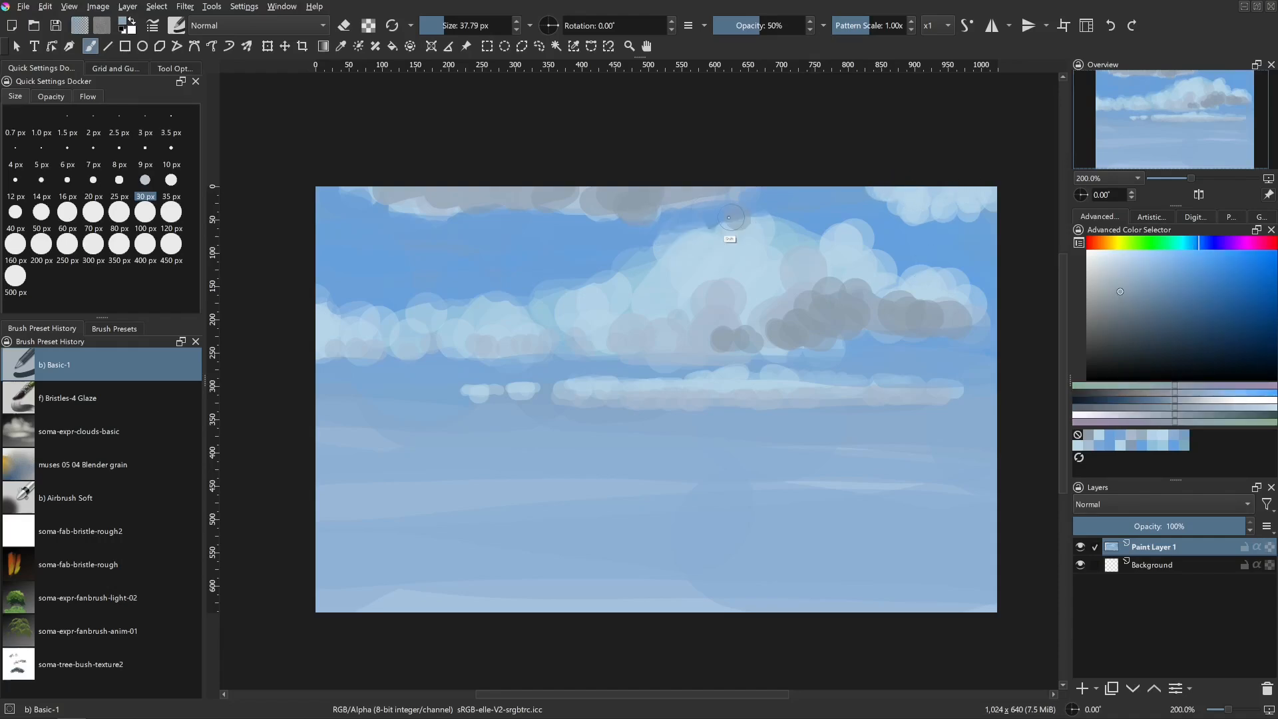
{"action": "key", "text": "ctrl+z"}
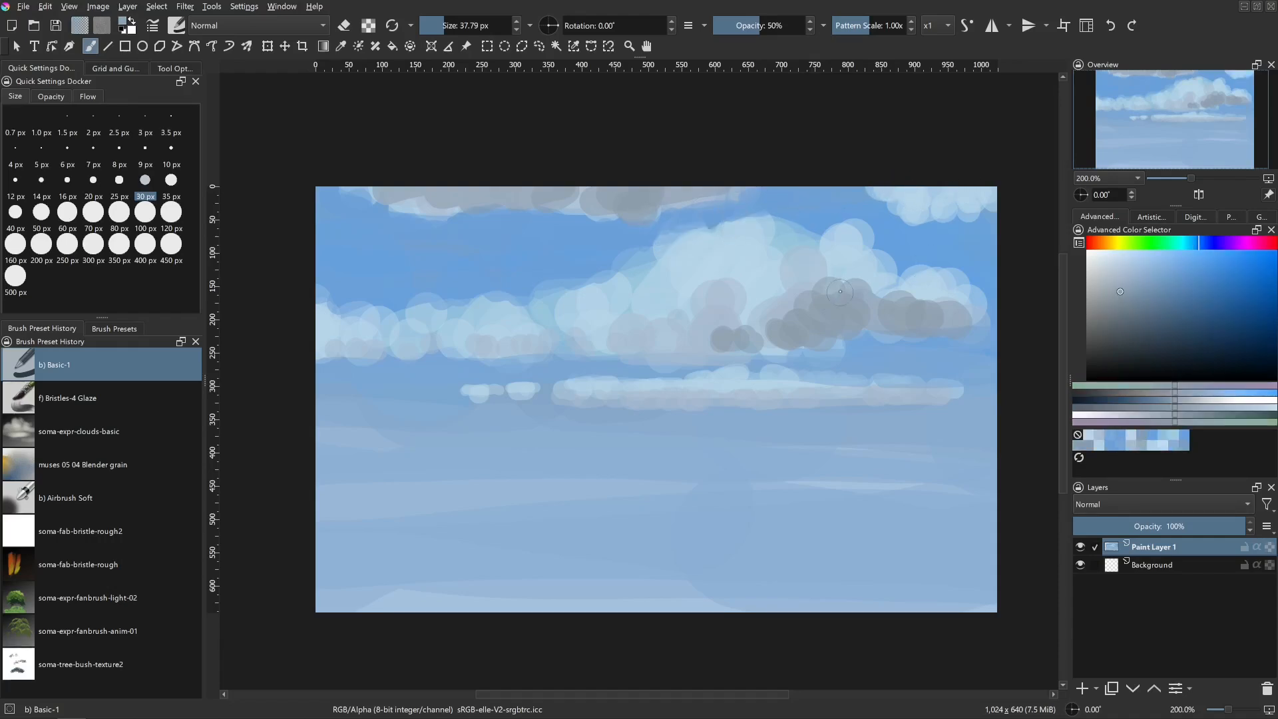
{"action": "left_click_drag", "start_coordinate": [869, 237], "coordinate": [854, 237], "text": "shift"}
{"action": "mouse_move", "coordinate": [894, 191]}
{"action": "left_mouse_down"}
{"action": "mouse_move", "coordinate": [940, 202]}
{"action": "mouse_move", "coordinate": [1007, 194]}
{"action": "mouse_move", "coordinate": [948, 204]}
{"action": "left_mouse_up"}
{"action": "left_click_drag", "start_coordinate": [880, 237], "coordinate": [890, 238], "text": "shift"}
{"action": "left_click_drag", "start_coordinate": [764, 186], "coordinate": [577, 187]}
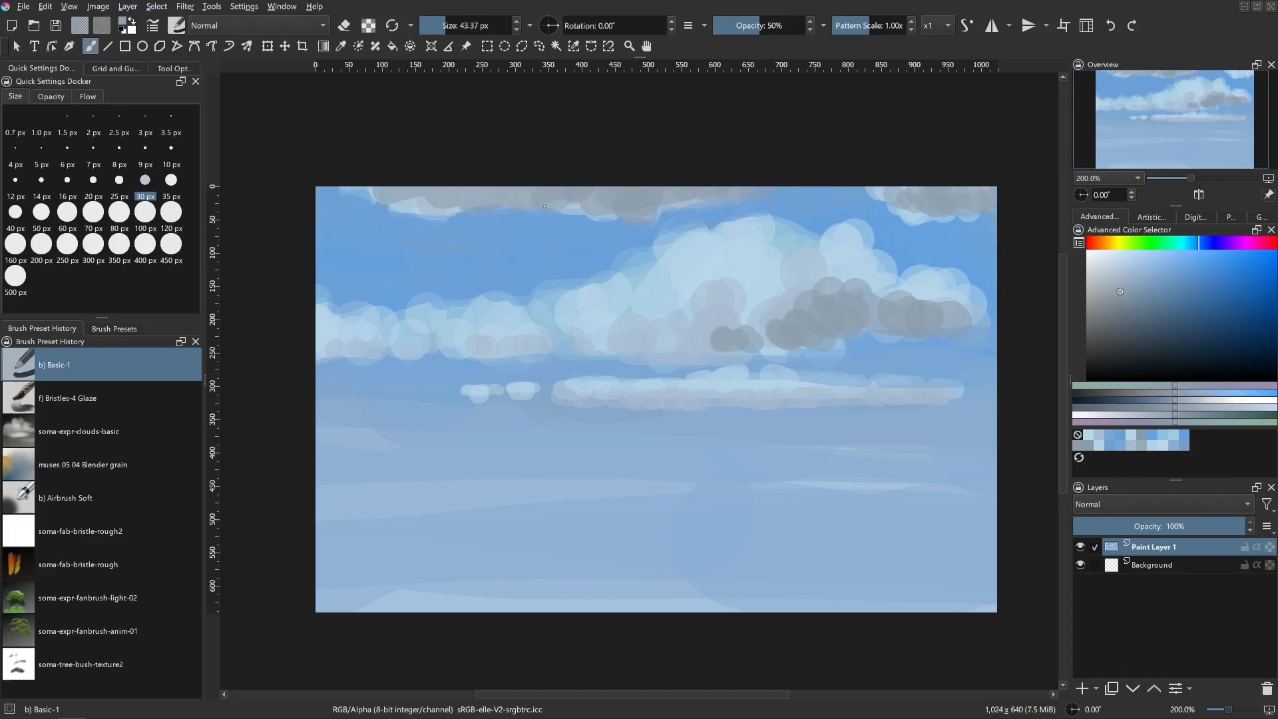
- Sample pale grey-blue cloud tones and touch up the large cloud's middle and base with the brush between about 14 and 26 px
{"action": "left_click_drag", "start_coordinate": [472, 348], "coordinate": [433, 349], "text": "shift"}
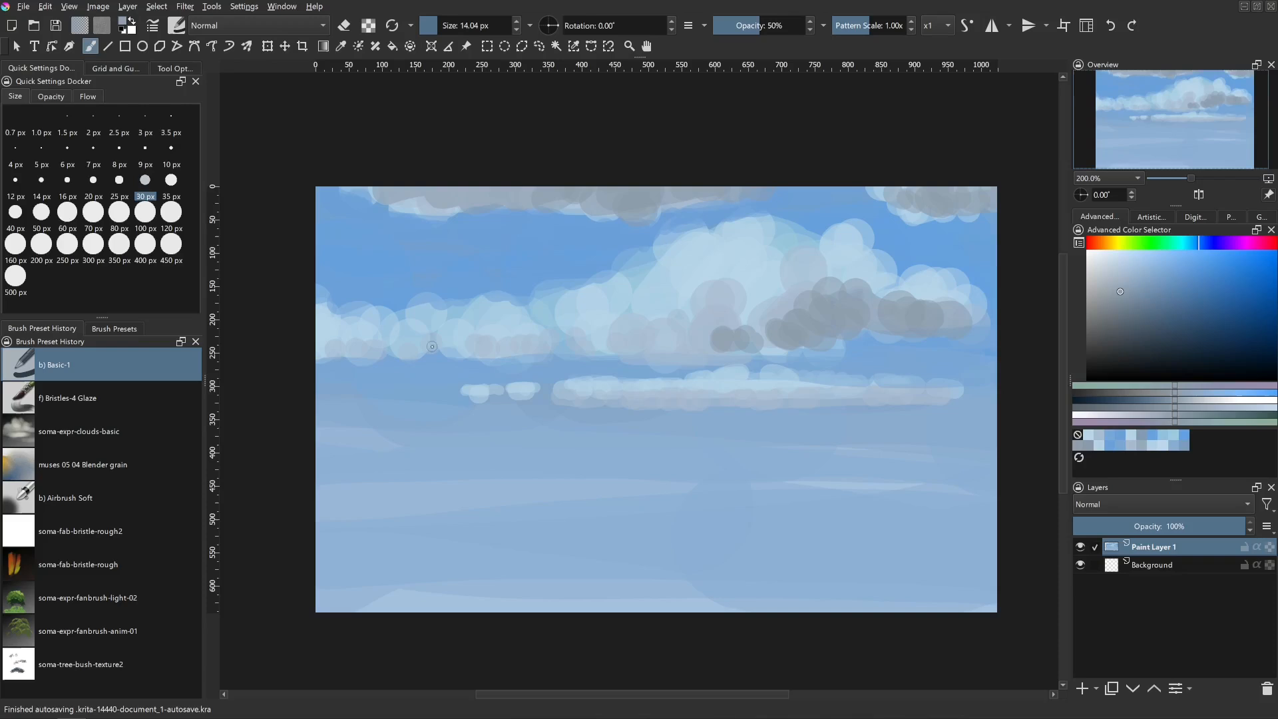
{"action": "left_click", "coordinate": [491, 340], "text": "ctrl"}
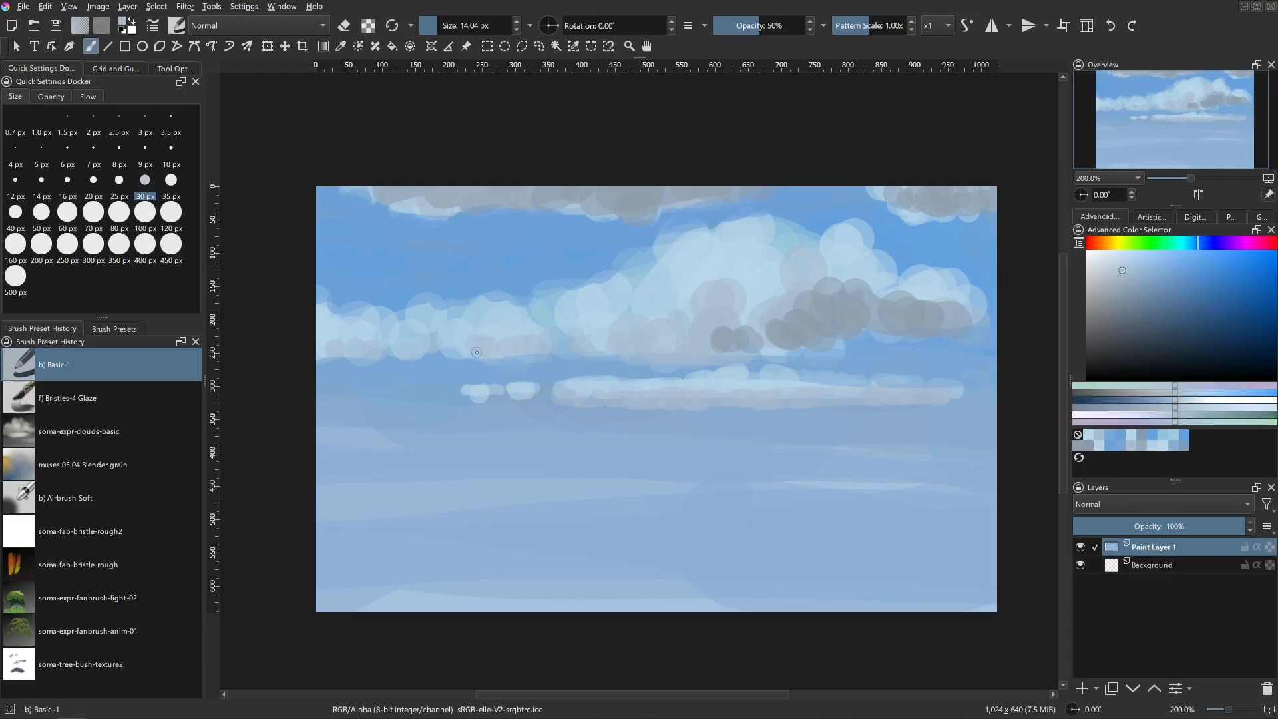
{"action": "left_click", "coordinate": [699, 295], "text": "ctrl"}
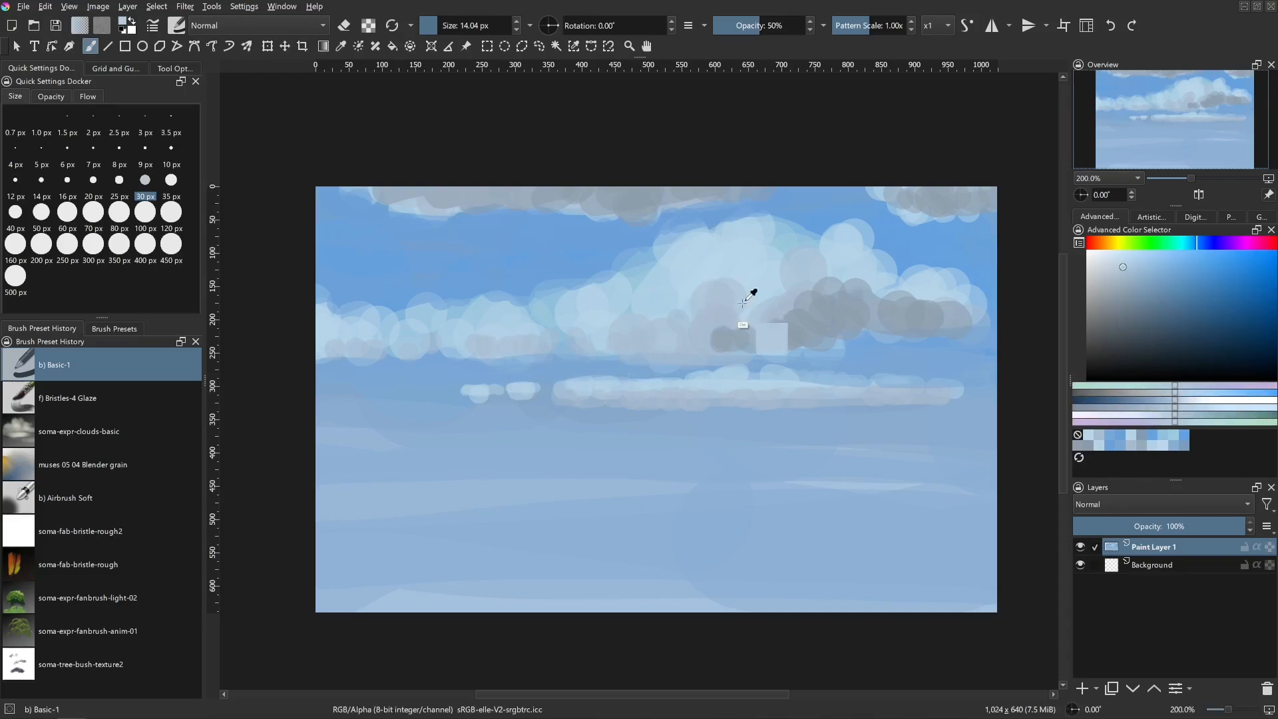
{"action": "left_click_drag", "start_coordinate": [729, 303], "coordinate": [737, 299], "text": "shift"}
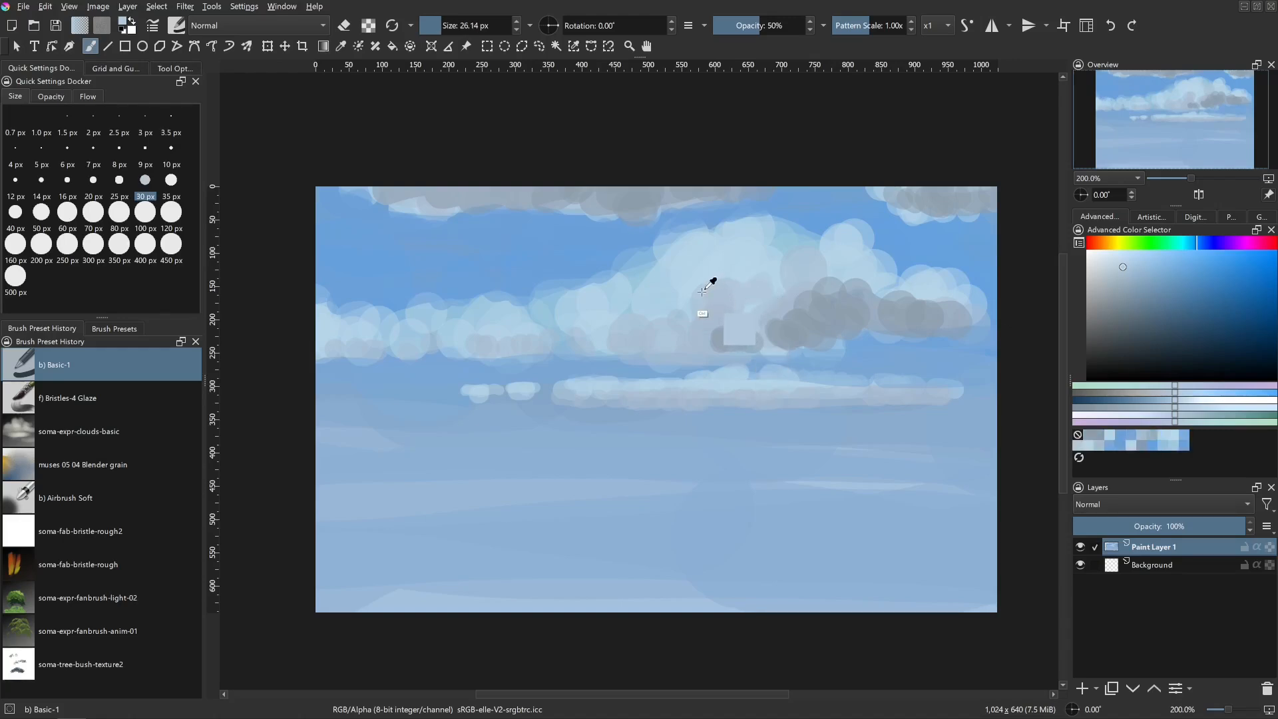
{"action": "left_click", "coordinate": [661, 325], "text": "ctrl"}
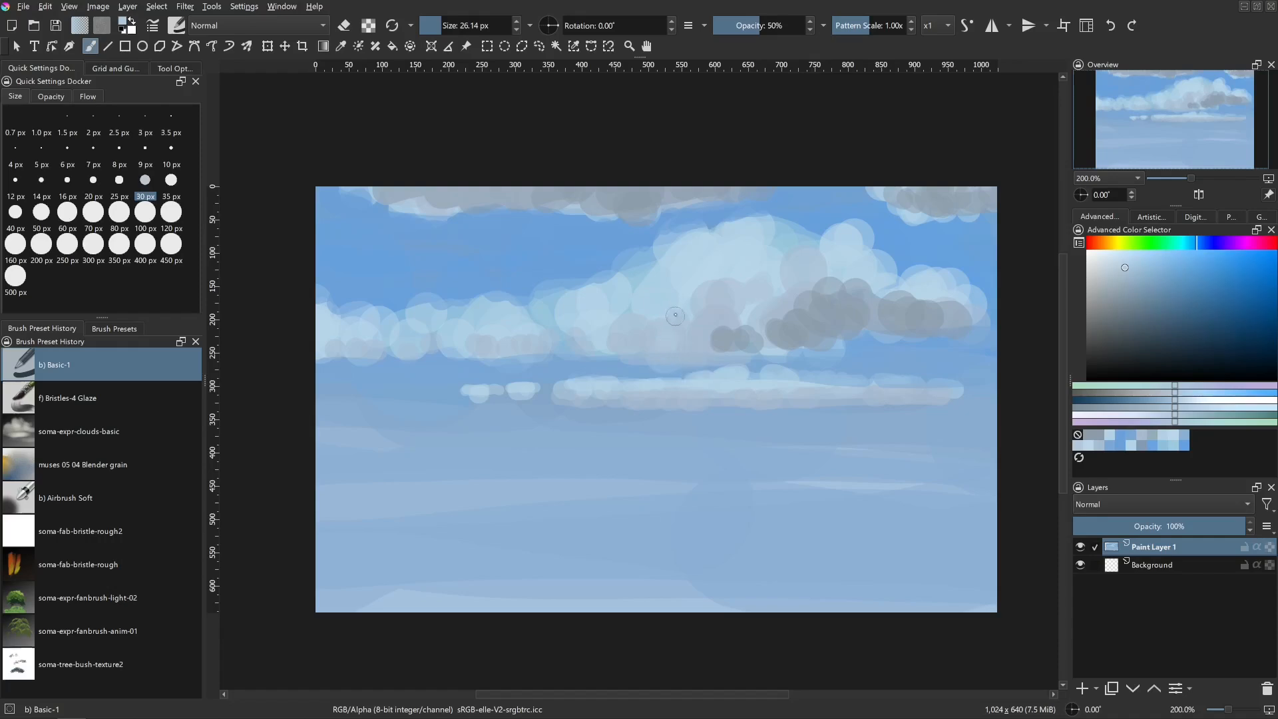
- Reduce the brush to about 14 px, sample nearby greys, and refine the lower edge of the large cloud's dark shadow
{"action": "left_click", "coordinate": [749, 348], "text": "ctrl"}
{"action": "left_click_drag", "start_coordinate": [693, 348], "coordinate": [707, 347], "text": "shift"}
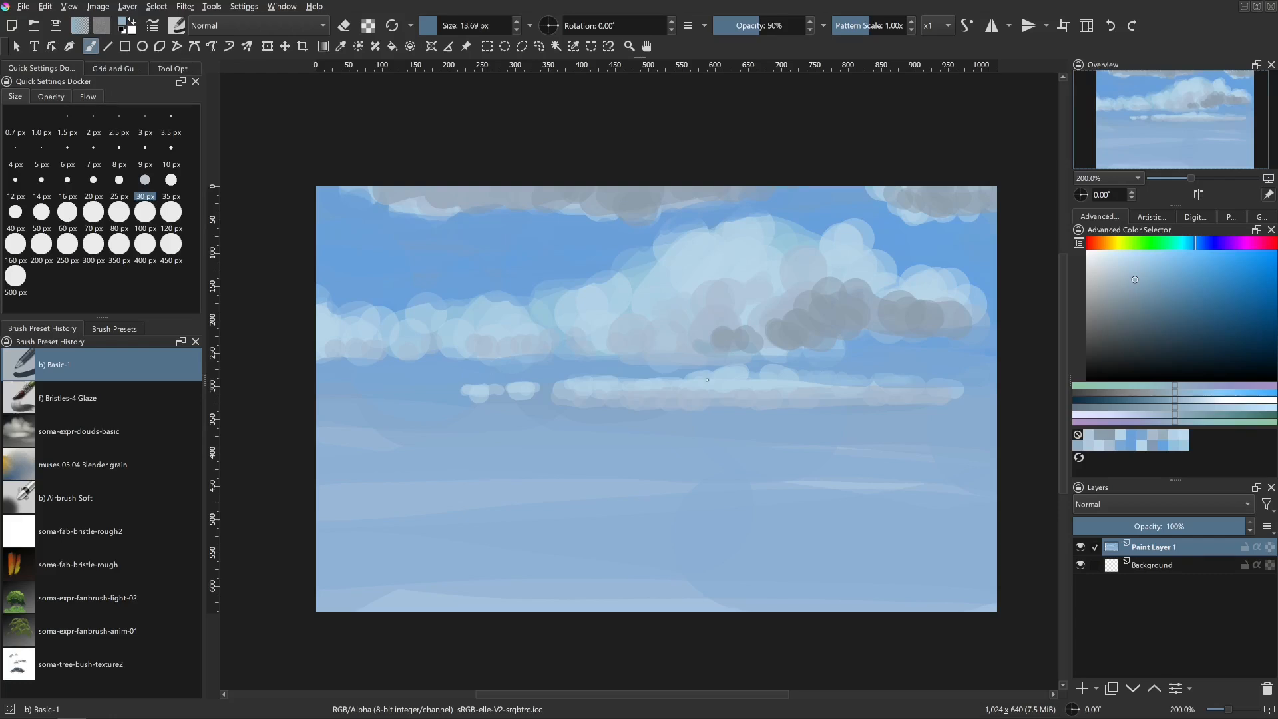
{"action": "left_click", "coordinate": [826, 346], "text": "ctrl"}
{"action": "left_click", "coordinate": [878, 350], "text": "ctrl"}
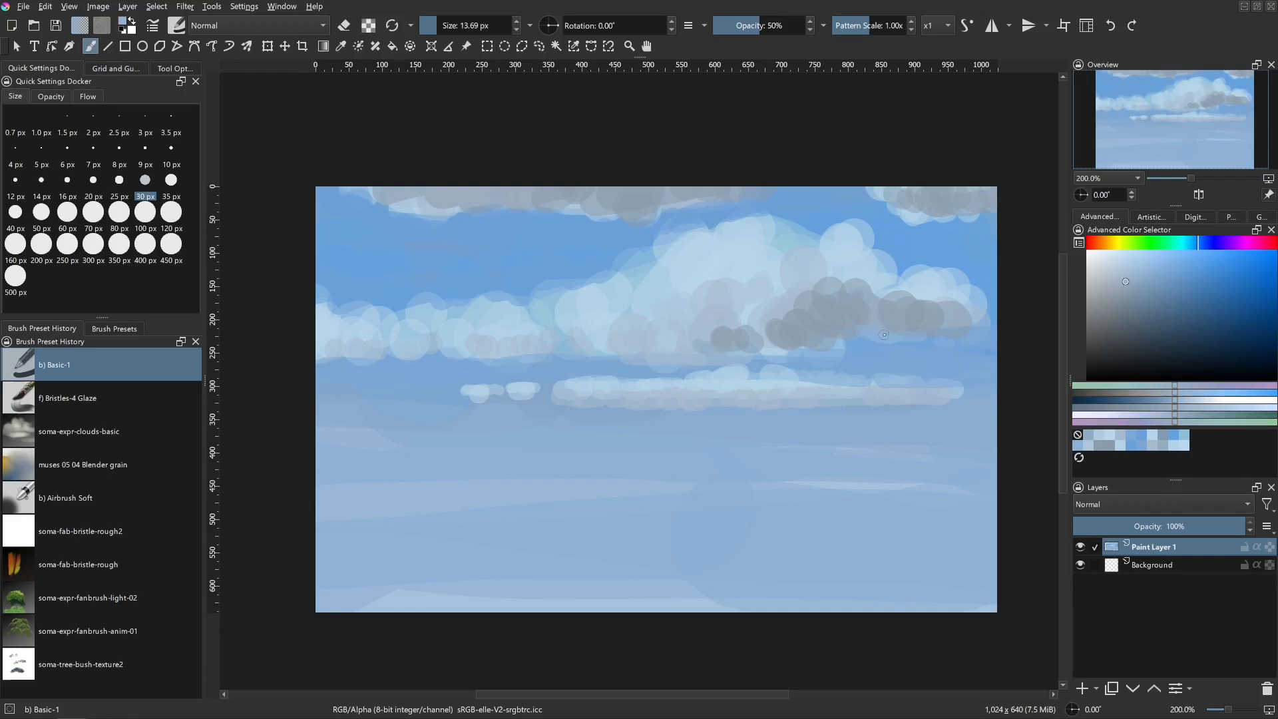
{"action": "left_click", "coordinate": [873, 317], "text": "ctrl"}
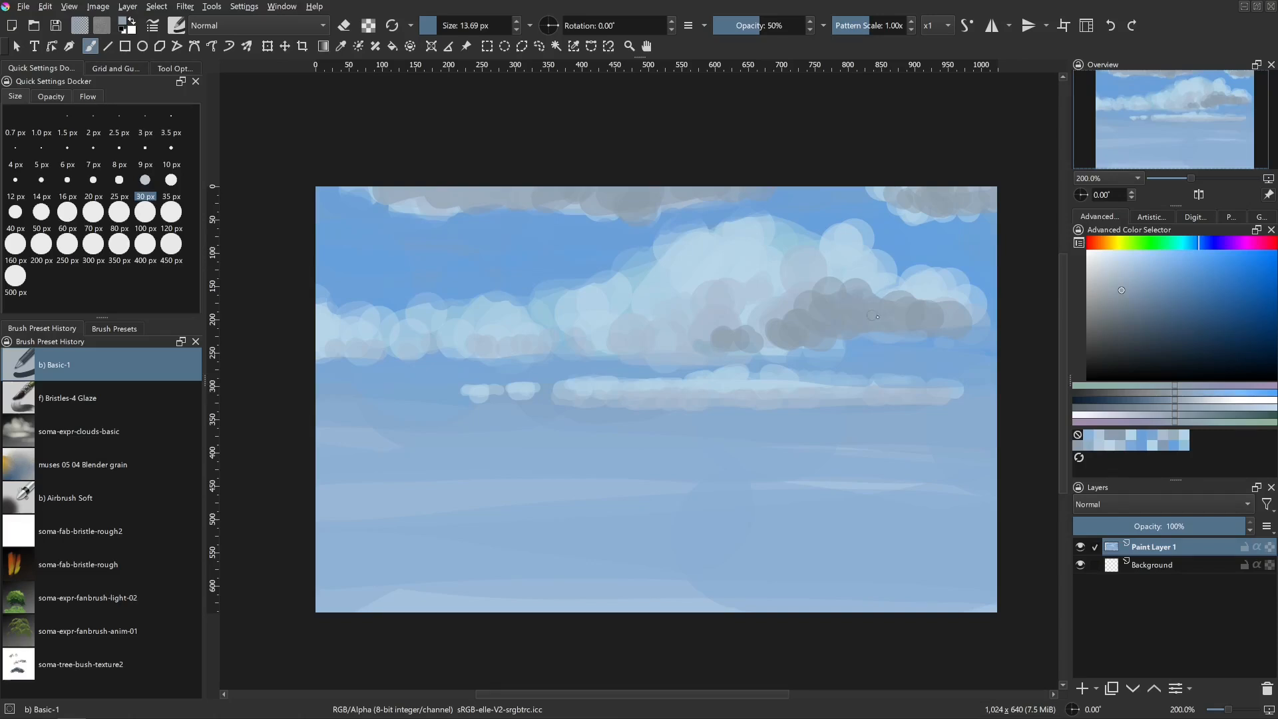
- Choose a bluer, more saturated grey and paint it over the large cloud's dark right-hand shadow at about 37 px
{"action": "left_click", "coordinate": [1133, 288]}
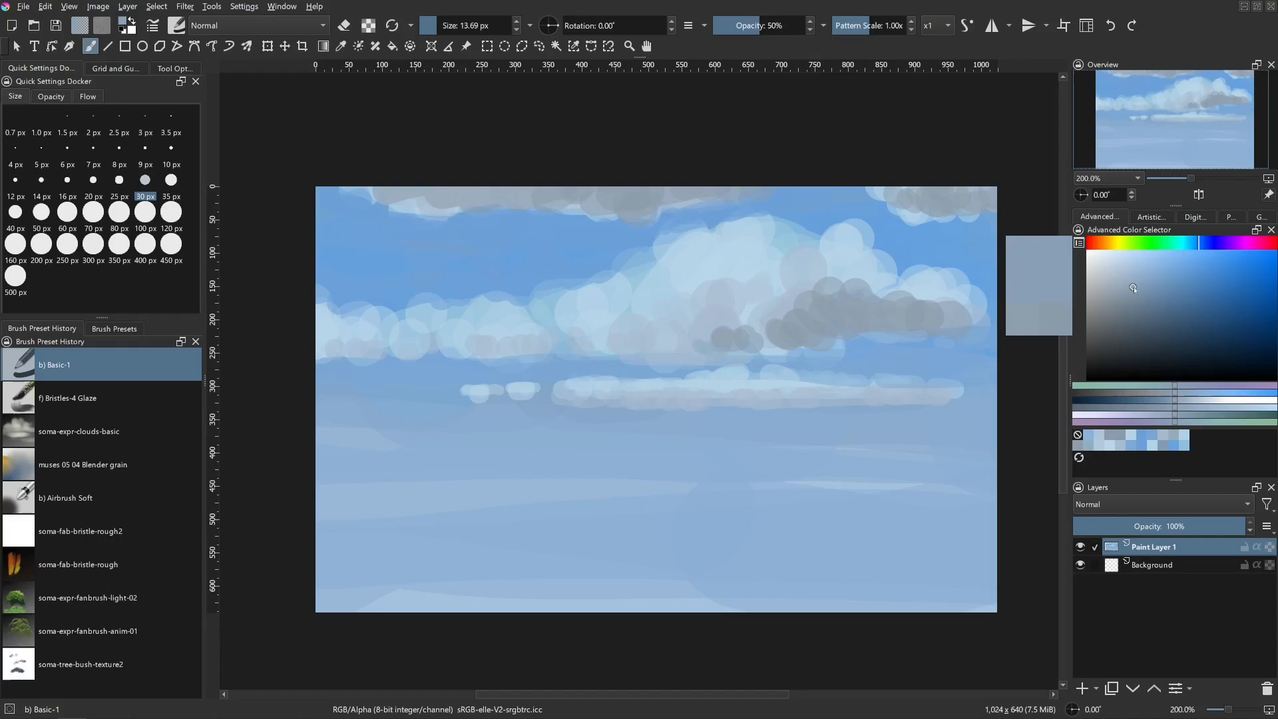
{"action": "left_click", "coordinate": [1122, 290]}
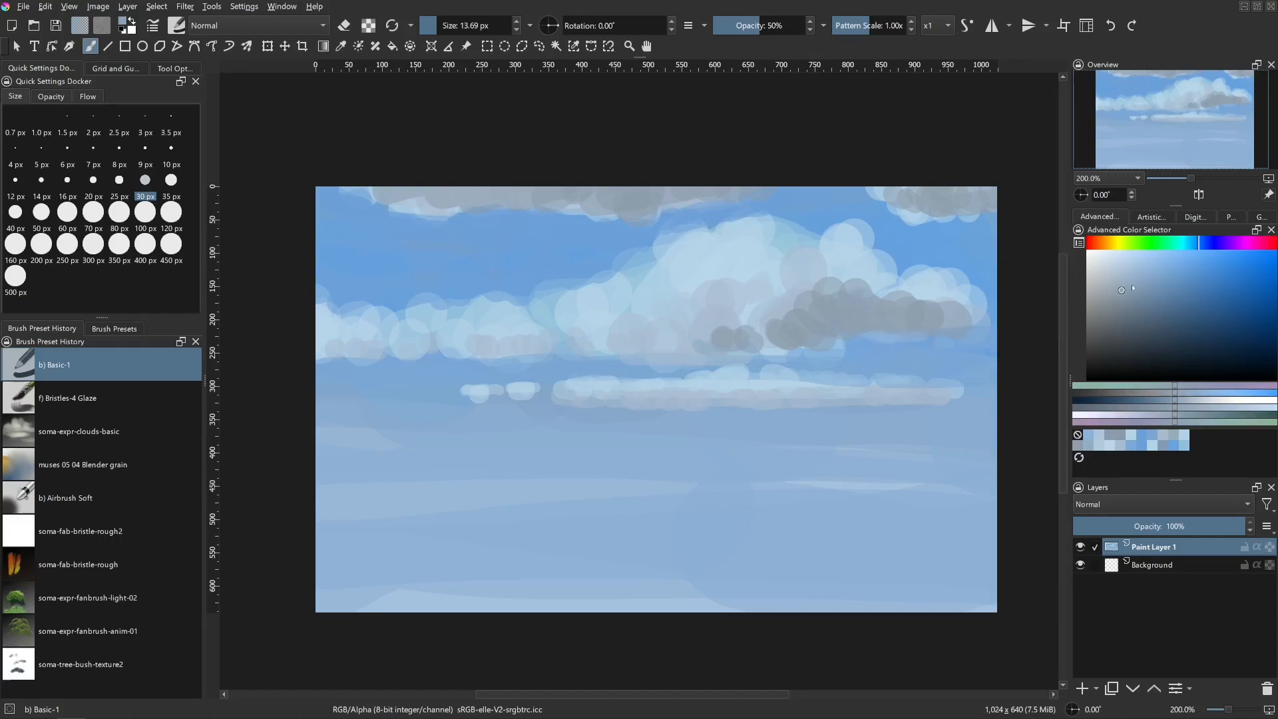
{"action": "left_click_drag", "start_coordinate": [1133, 288], "coordinate": [1140, 285]}
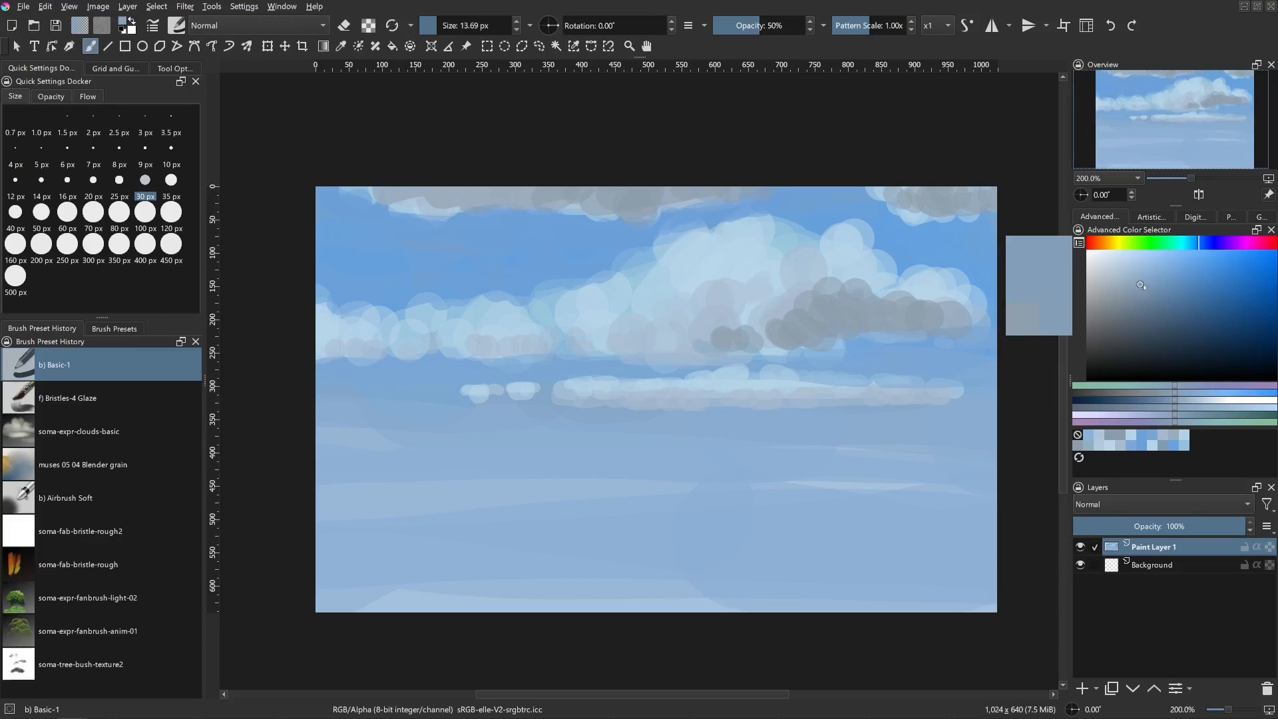
{"action": "left_click", "coordinate": [1156, 285]}
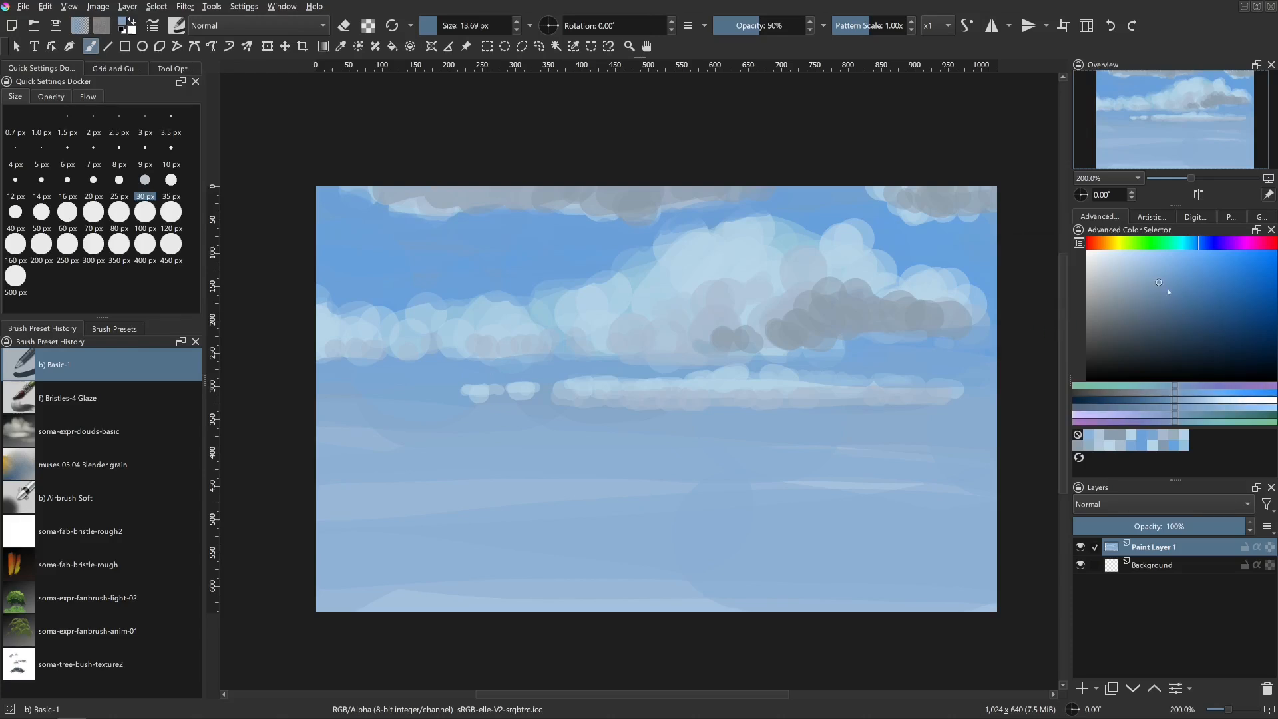
{"action": "mouse_move", "coordinate": [824, 325]}
{"action": "left_mouse_down"}
{"action": "mouse_move", "coordinate": [848, 354]}
{"action": "mouse_move", "coordinate": [926, 326]}
{"action": "left_mouse_up"}
{"action": "mouse_move", "coordinate": [832, 302]}
{"action": "left_mouse_down"}
{"action": "mouse_move", "coordinate": [851, 303]}
{"action": "mouse_move", "coordinate": [822, 313]}
{"action": "mouse_move", "coordinate": [907, 315]}
{"action": "left_mouse_up"}
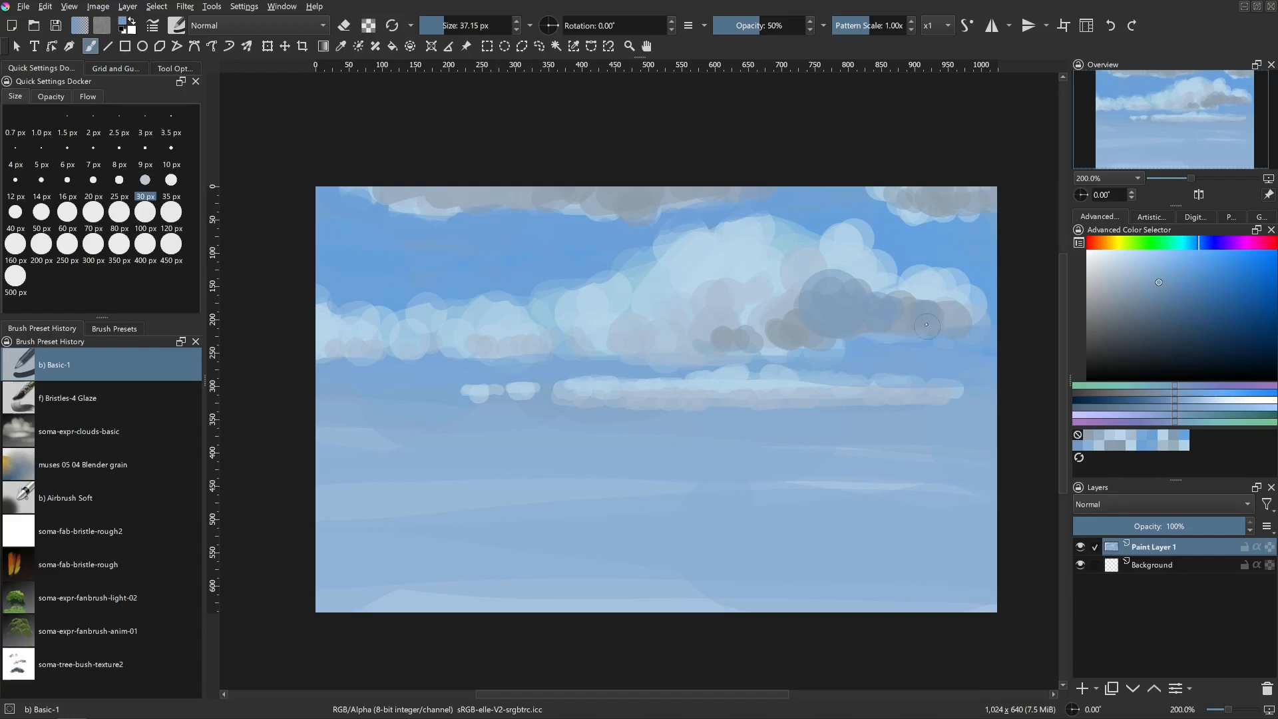
- Sample the blended blue-grey and shade the shadow's edges and the large cloud's central base with the brush between about 14 and 45 px
{"action": "left_click", "coordinate": [885, 305], "text": "ctrl"}
{"action": "left_click_drag", "start_coordinate": [850, 362], "coordinate": [823, 329]}
{"action": "left_click_drag", "start_coordinate": [898, 315], "coordinate": [890, 314]}
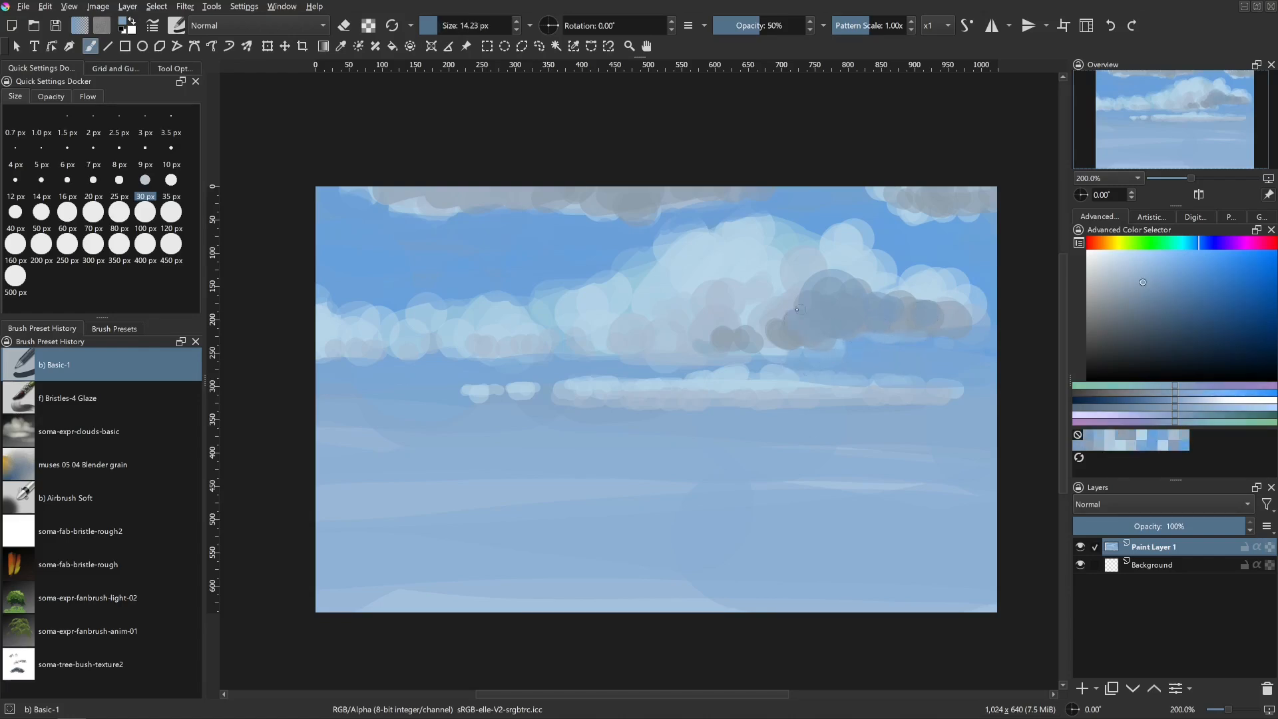
{"action": "left_click_drag", "start_coordinate": [783, 296], "coordinate": [792, 299]}
{"action": "mouse_move", "coordinate": [716, 324]}
{"action": "left_mouse_down"}
{"action": "mouse_move", "coordinate": [737, 325]}
{"action": "mouse_move", "coordinate": [656, 337]}
{"action": "mouse_move", "coordinate": [758, 356]}
{"action": "left_mouse_up"}
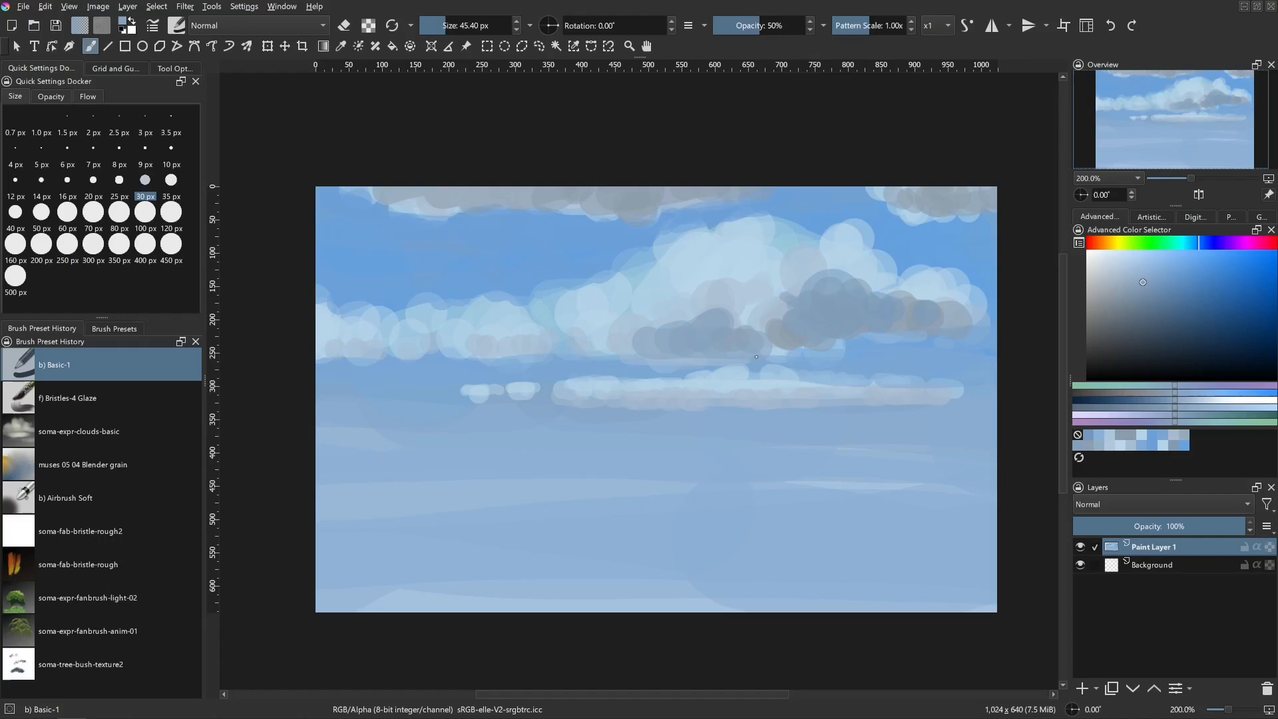
- Reduce the brush to about 30 px and try mid-saturation green, teal and yellow-green hues as the painting color
{"action": "left_click_drag", "start_coordinate": [524, 462], "coordinate": [504, 464], "text": "shift"}
{"action": "left_click_drag", "start_coordinate": [1118, 244], "coordinate": [1187, 301]}
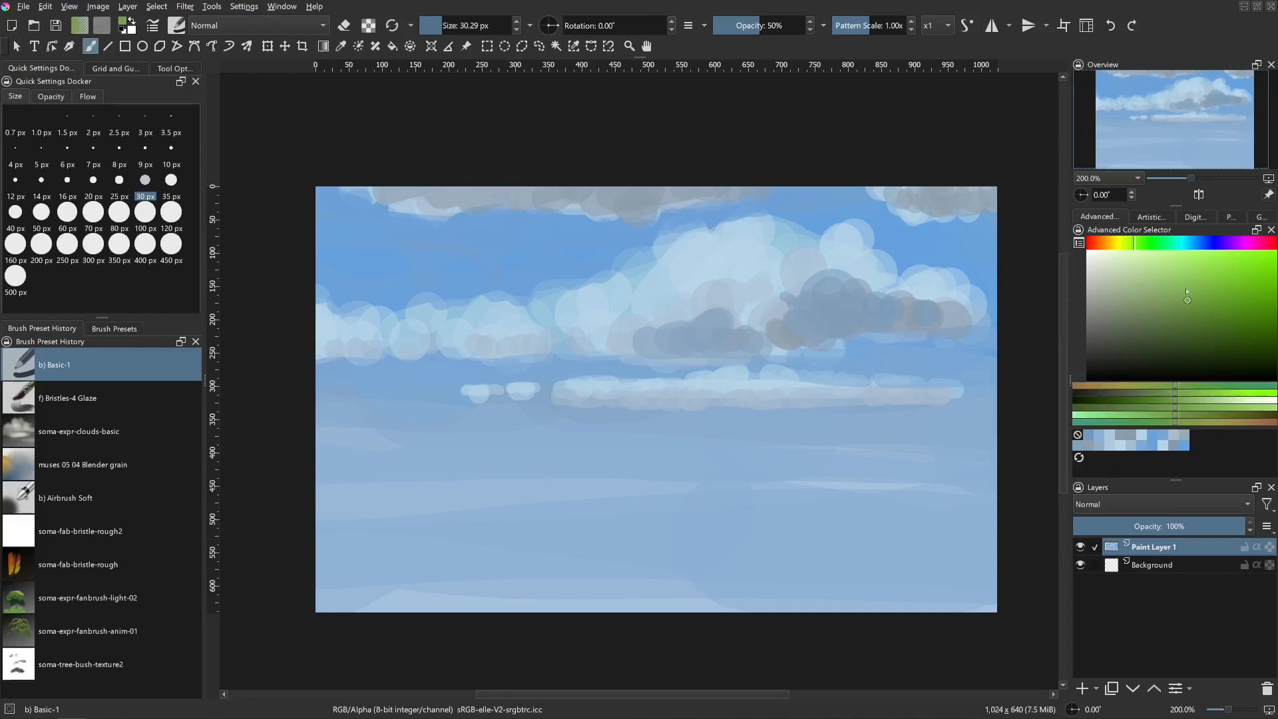
{"action": "left_click_drag", "start_coordinate": [1173, 297], "coordinate": [1166, 293]}
{"action": "mouse_move", "coordinate": [1145, 247]}
{"action": "left_mouse_down"}
{"action": "mouse_move", "coordinate": [1120, 247]}
{"action": "mouse_move", "coordinate": [1180, 248]}
{"action": "left_mouse_up"}
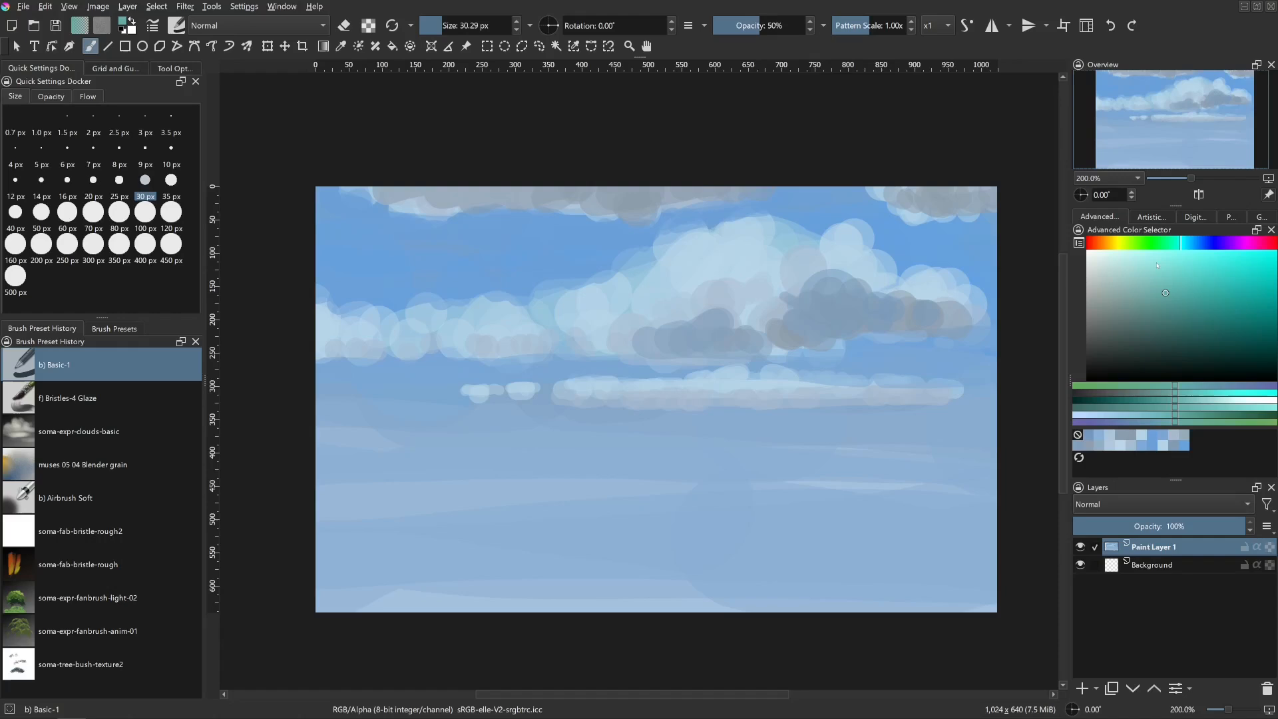
{"action": "left_click_drag", "start_coordinate": [1145, 245], "coordinate": [1125, 246]}
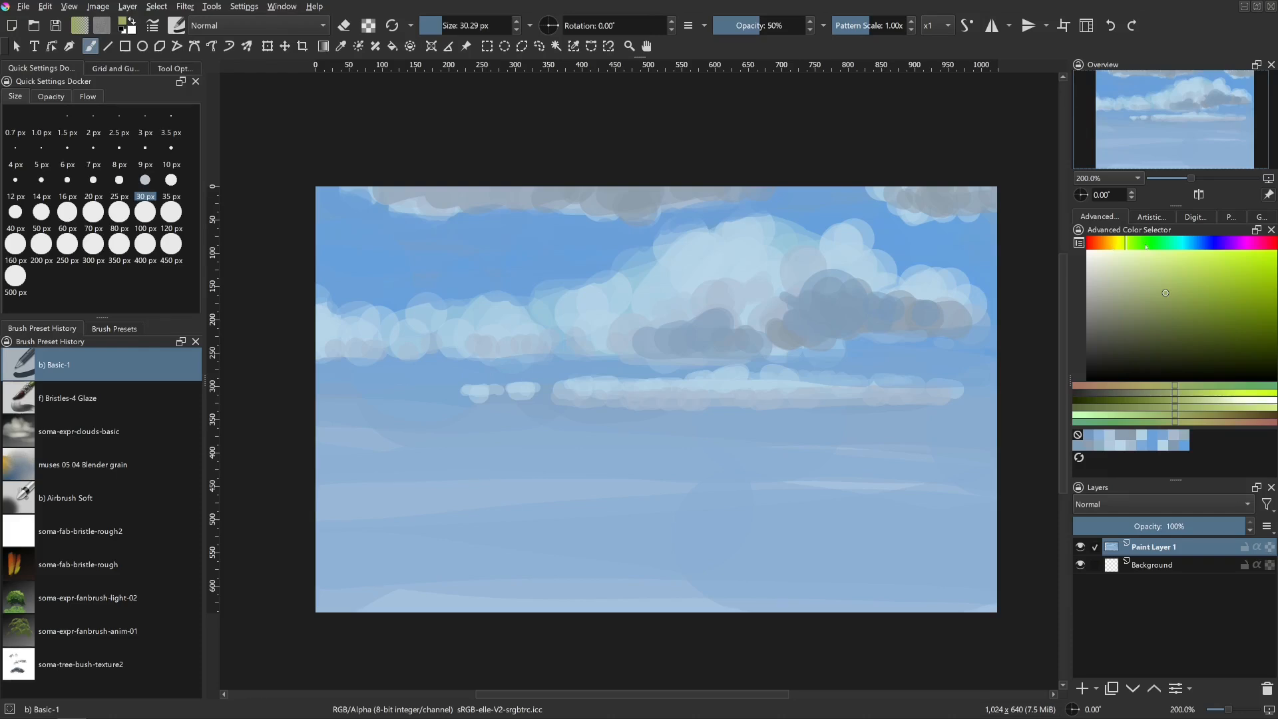
{"action": "mouse_move", "coordinate": [1147, 246]}
{"action": "left_mouse_down"}
{"action": "mouse_move", "coordinate": [1165, 253]}
{"action": "mouse_move", "coordinate": [1150, 252]}
{"action": "left_mouse_up"}
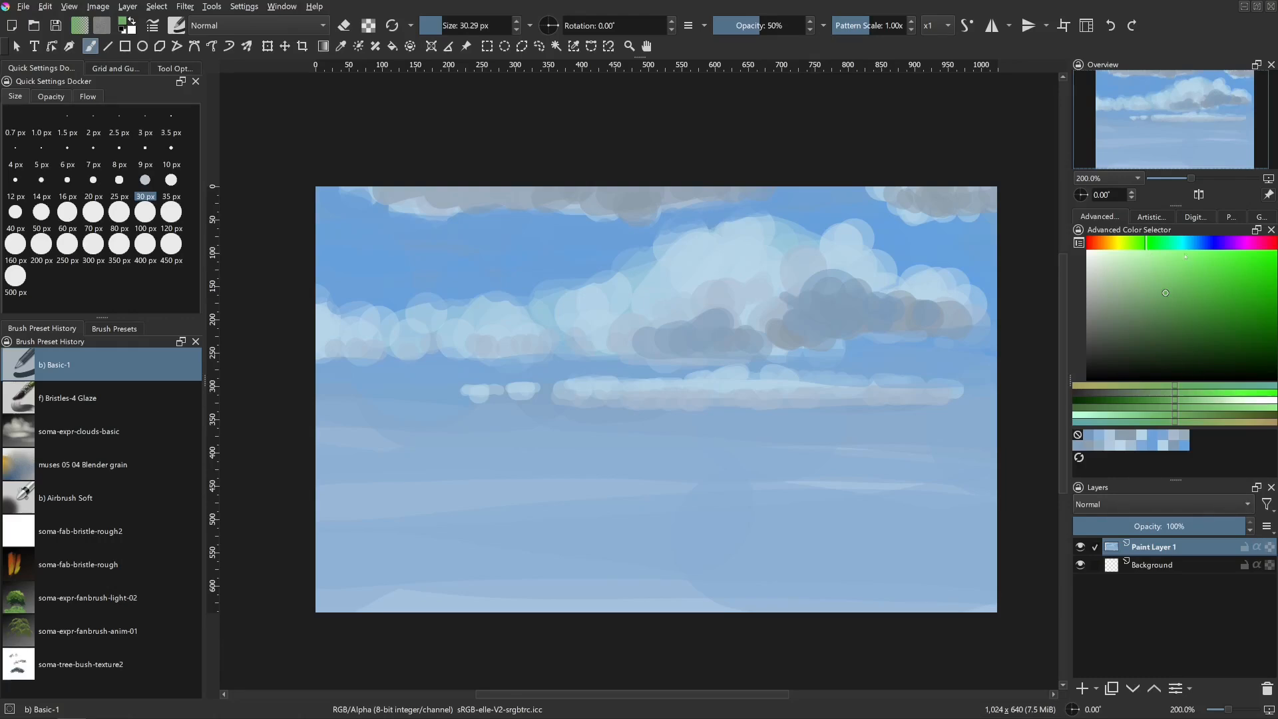
{"action": "left_click_drag", "start_coordinate": [1159, 247], "coordinate": [1137, 245]}
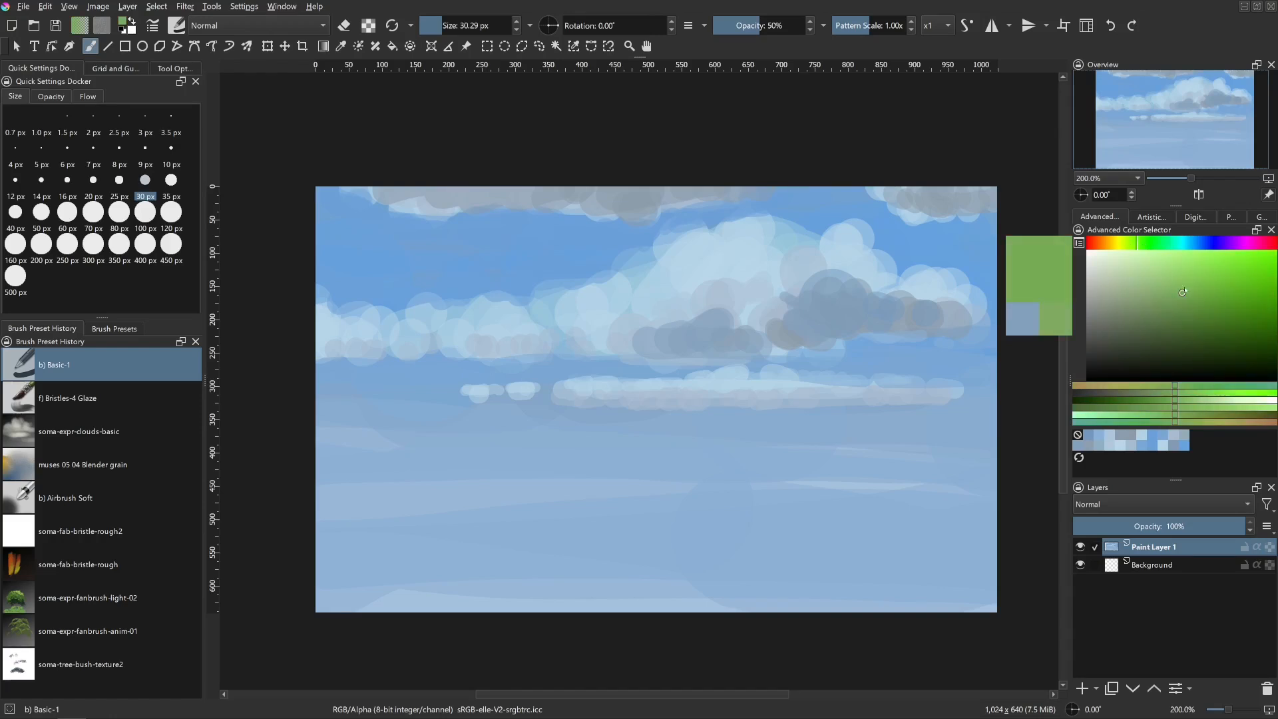
{"action": "mouse_move", "coordinate": [1147, 247]}
{"action": "left_mouse_down"}
{"action": "mouse_move", "coordinate": [1176, 246]}
{"action": "mouse_move", "coordinate": [1131, 245]}
{"action": "mouse_move", "coordinate": [1187, 250]}
{"action": "left_mouse_up"}
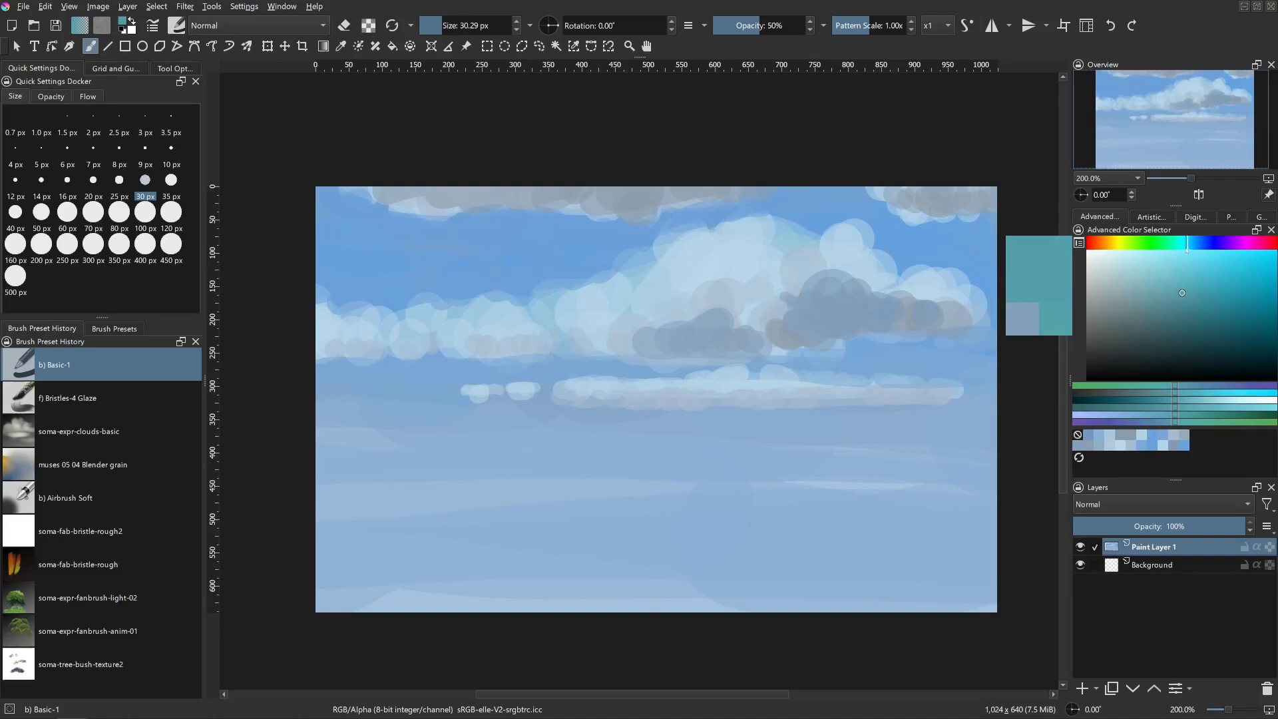
- Try nearly grey versions of cyan, green and yellow, and a pale mint, as the painting color
{"action": "left_click", "coordinate": [1105, 308]}
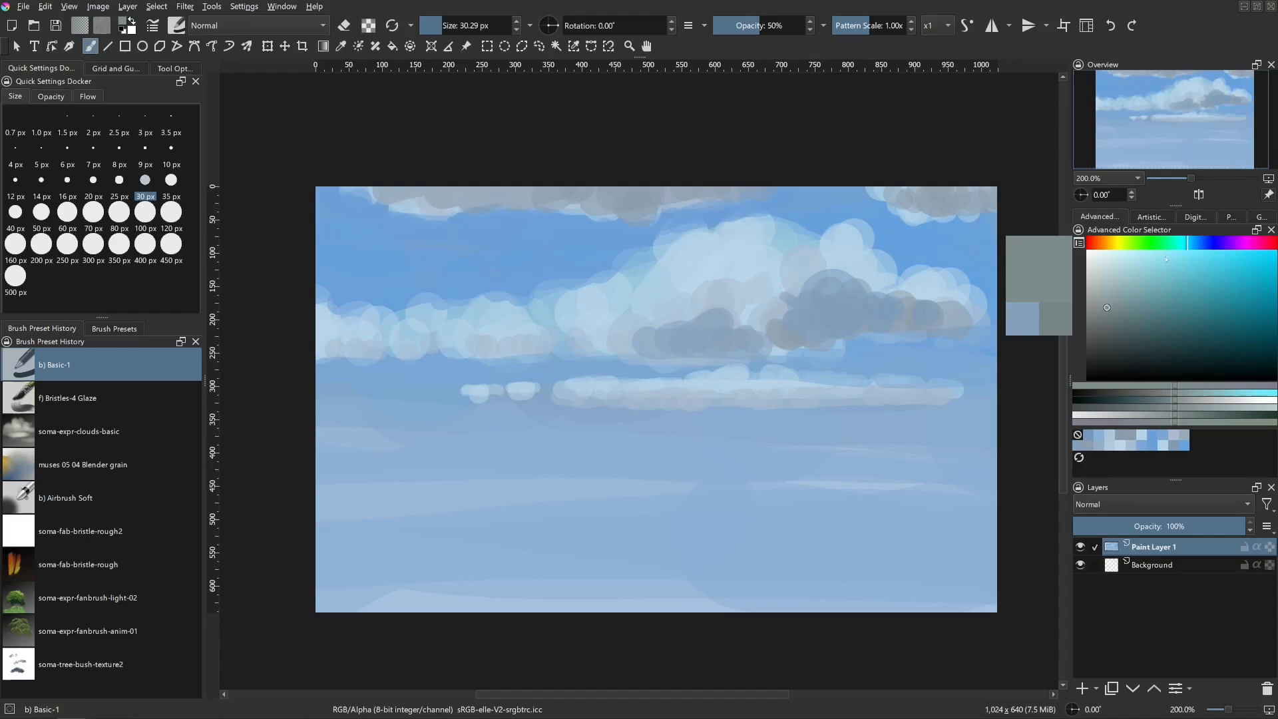
{"action": "mouse_move", "coordinate": [1141, 246]}
{"action": "left_mouse_down"}
{"action": "mouse_move", "coordinate": [1124, 243]}
{"action": "mouse_move", "coordinate": [1146, 246]}
{"action": "left_mouse_up"}
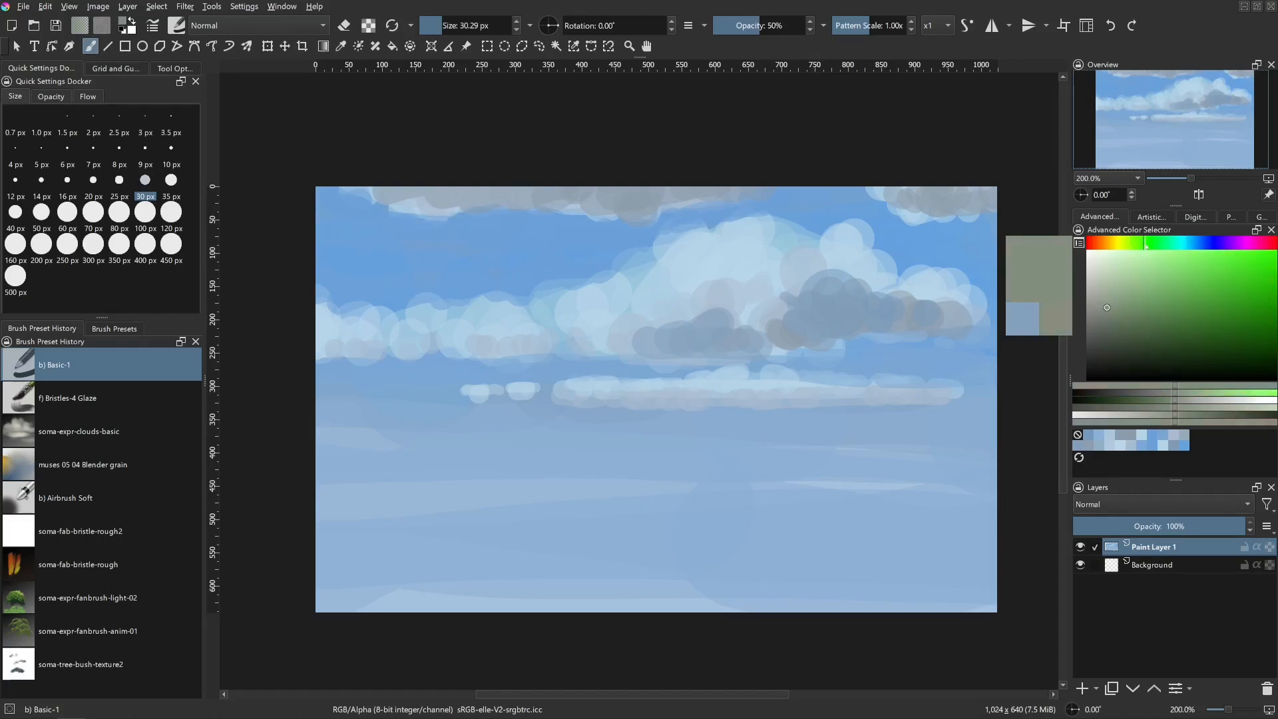
{"action": "left_click", "coordinate": [1121, 246]}
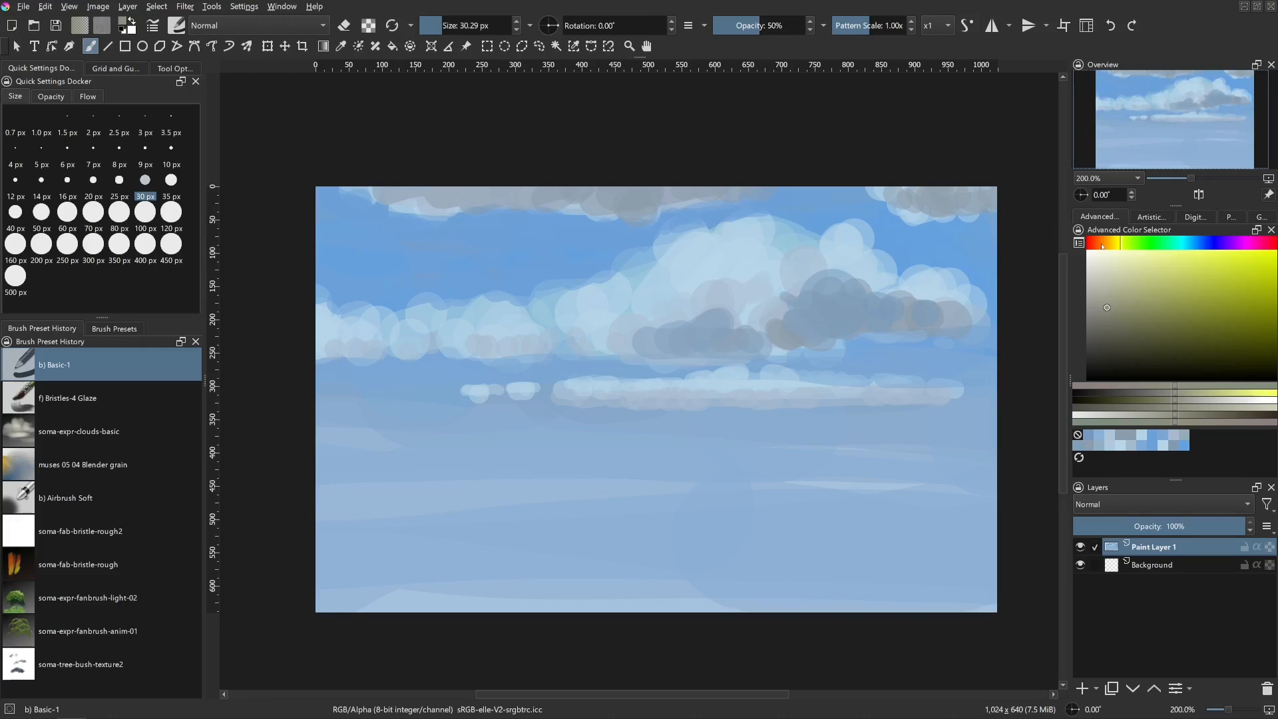
{"action": "left_click", "coordinate": [1171, 246]}
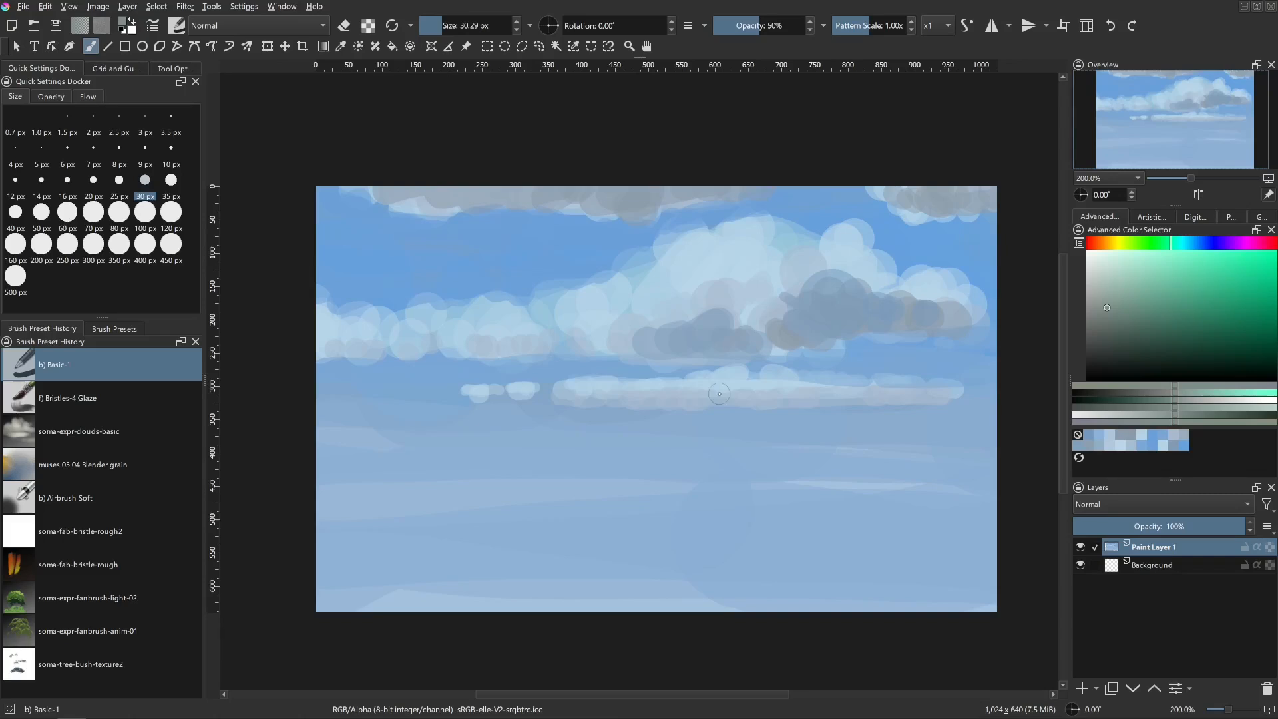
{"action": "left_click", "coordinate": [1103, 267]}
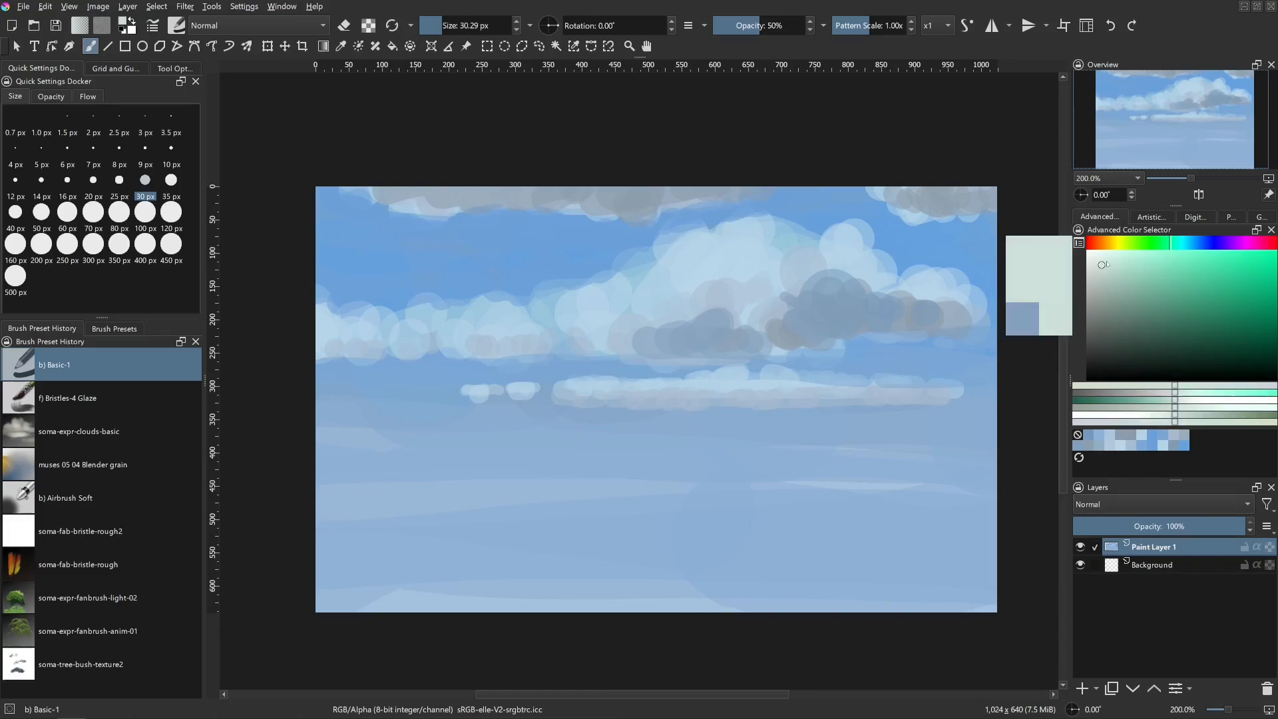
- Sample the sky blue, enlarge the brush to about 50 px, and shift the color toward a pale, greyer blue
{"action": "left_click", "coordinate": [560, 358], "text": "ctrl"}
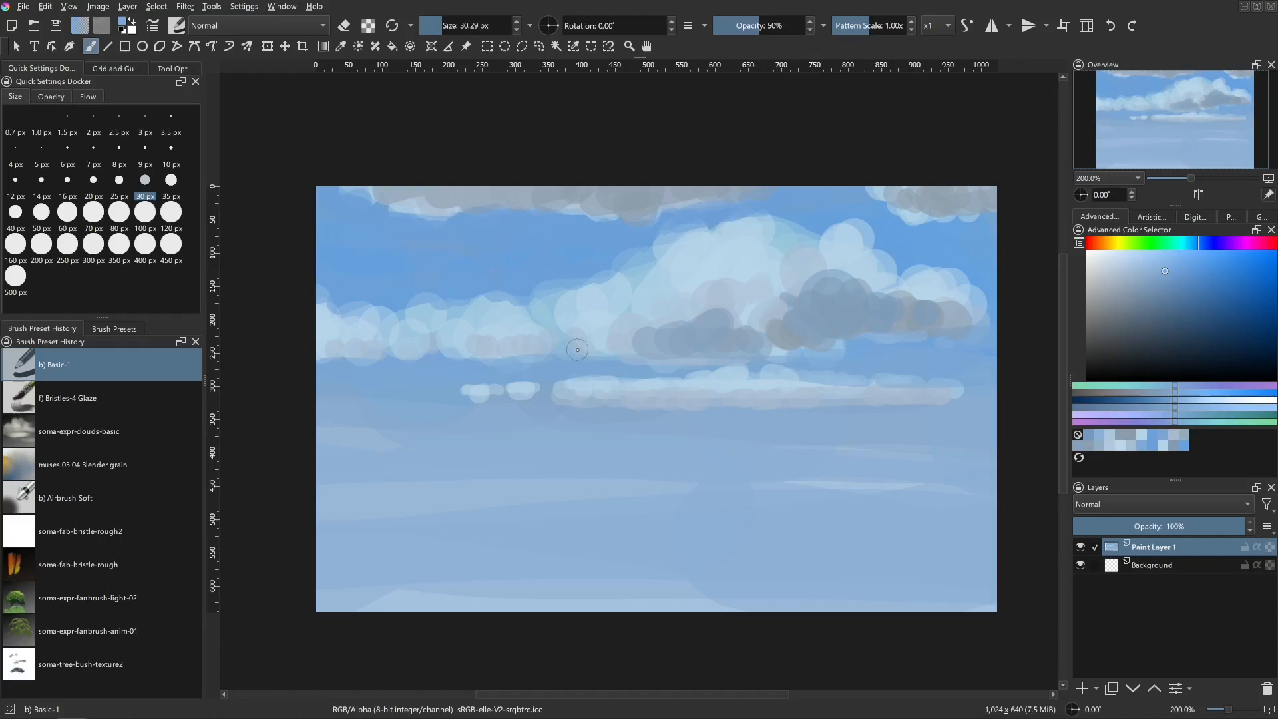
{"action": "left_click", "coordinate": [445, 411], "text": "ctrl"}
{"action": "left_click_drag", "start_coordinate": [451, 433], "coordinate": [459, 431]}
{"action": "left_click", "coordinate": [1165, 273]}
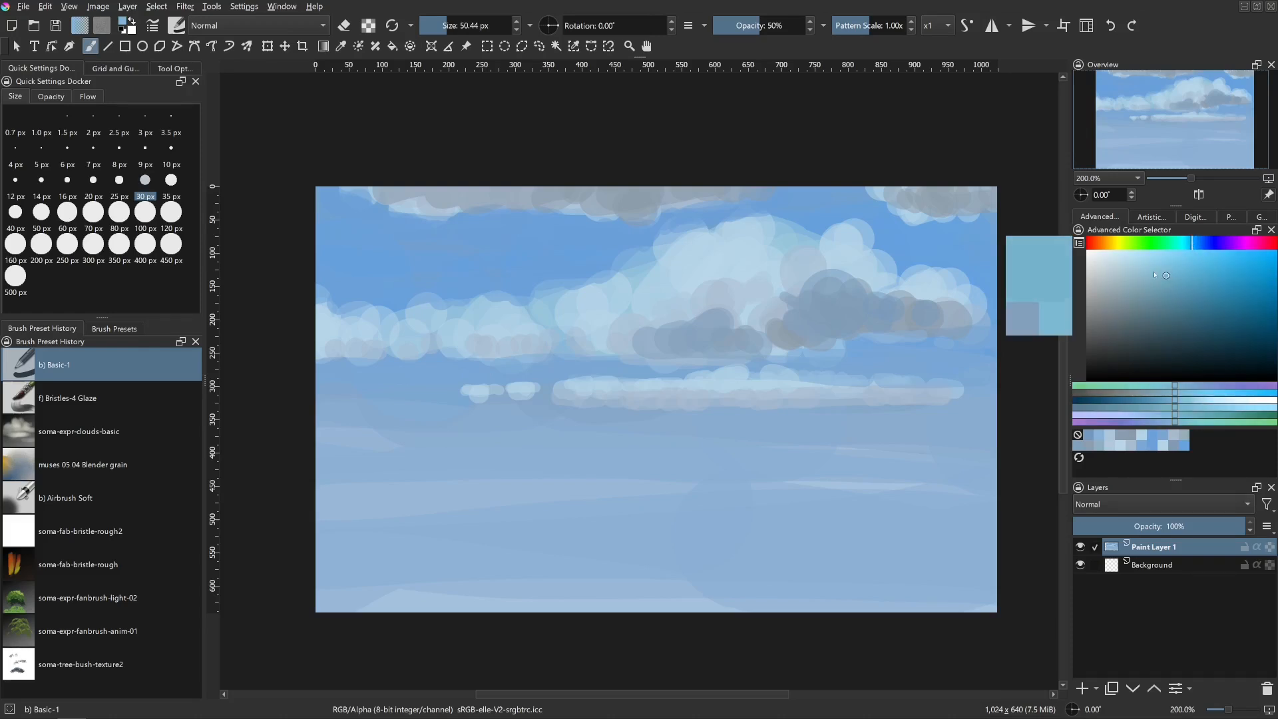
{"action": "left_click", "coordinate": [1148, 272]}
{"action": "left_click", "coordinate": [1132, 271]}
{"action": "left_click", "coordinate": [1116, 269]}
{"action": "left_click", "coordinate": [1108, 269]}
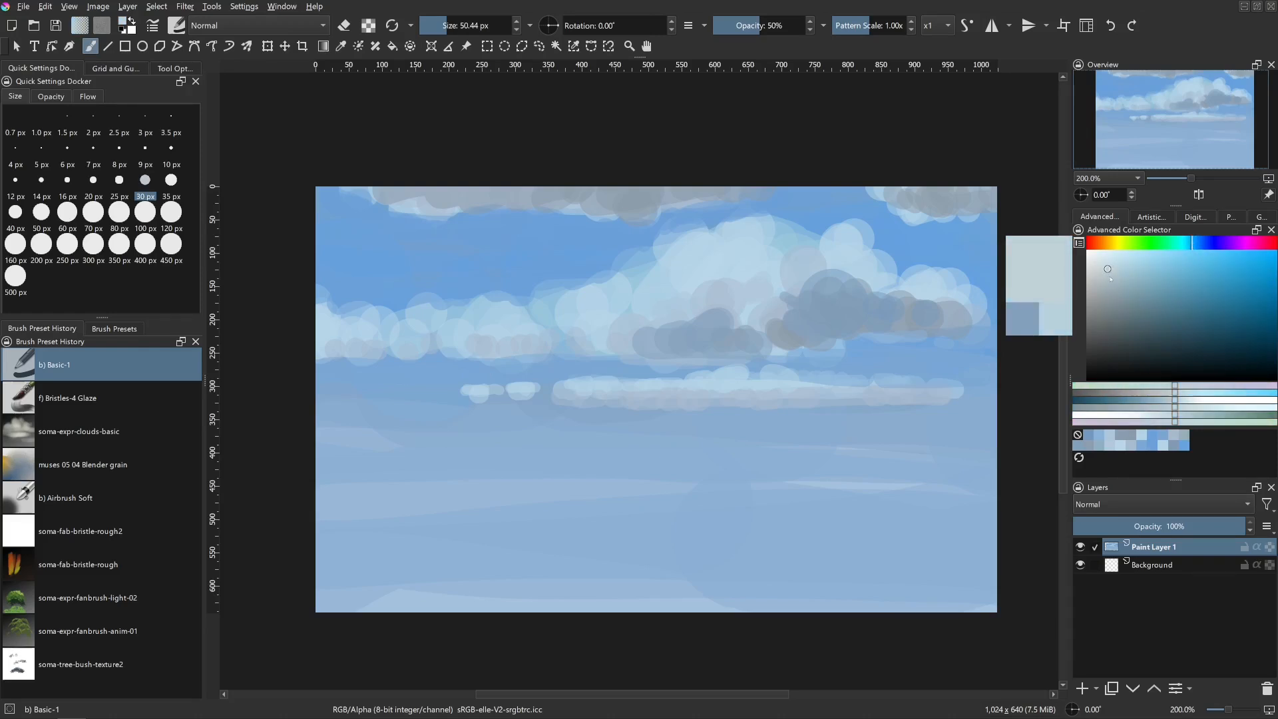
{"action": "left_click_drag", "start_coordinate": [1110, 277], "coordinate": [1135, 269]}
- Choose a pale yellow and paint a short horizontal band across the sky below the small clouds at about 50 px
{"action": "left_click_drag", "start_coordinate": [1200, 243], "coordinate": [1188, 245]}
{"action": "left_click", "coordinate": [1116, 245]}
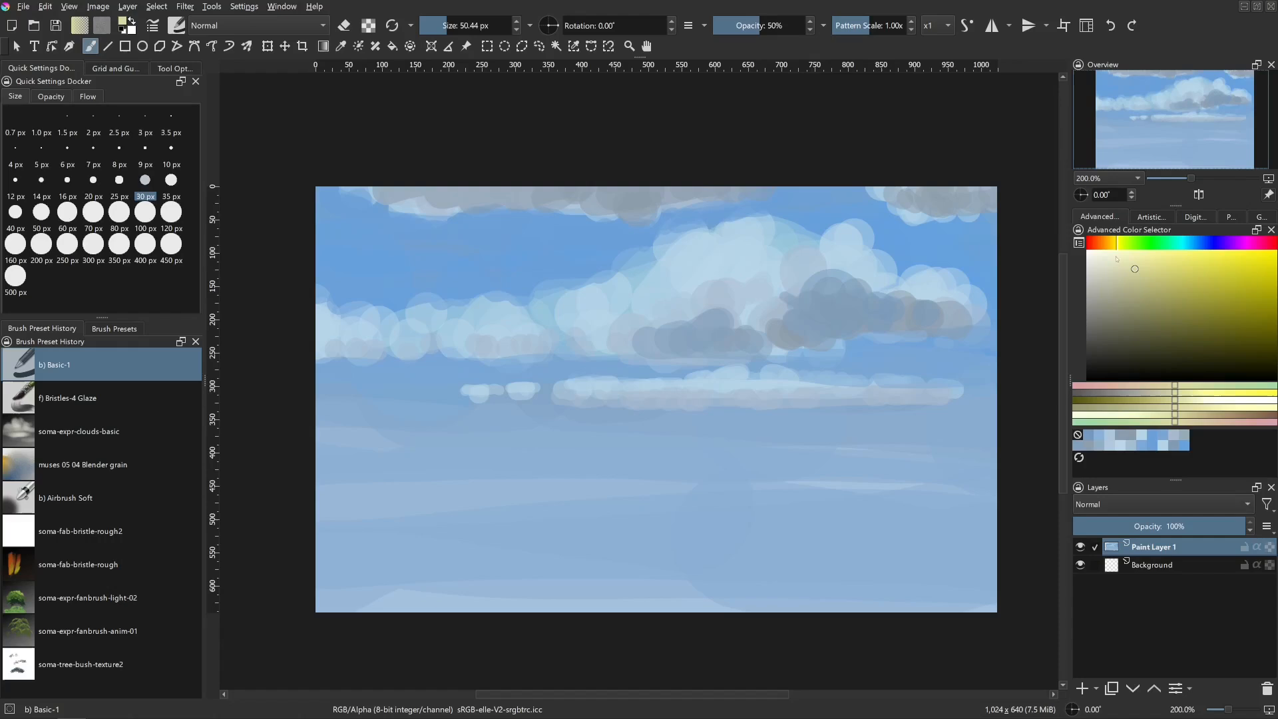
{"action": "left_click_drag", "start_coordinate": [1100, 260], "coordinate": [1119, 248]}
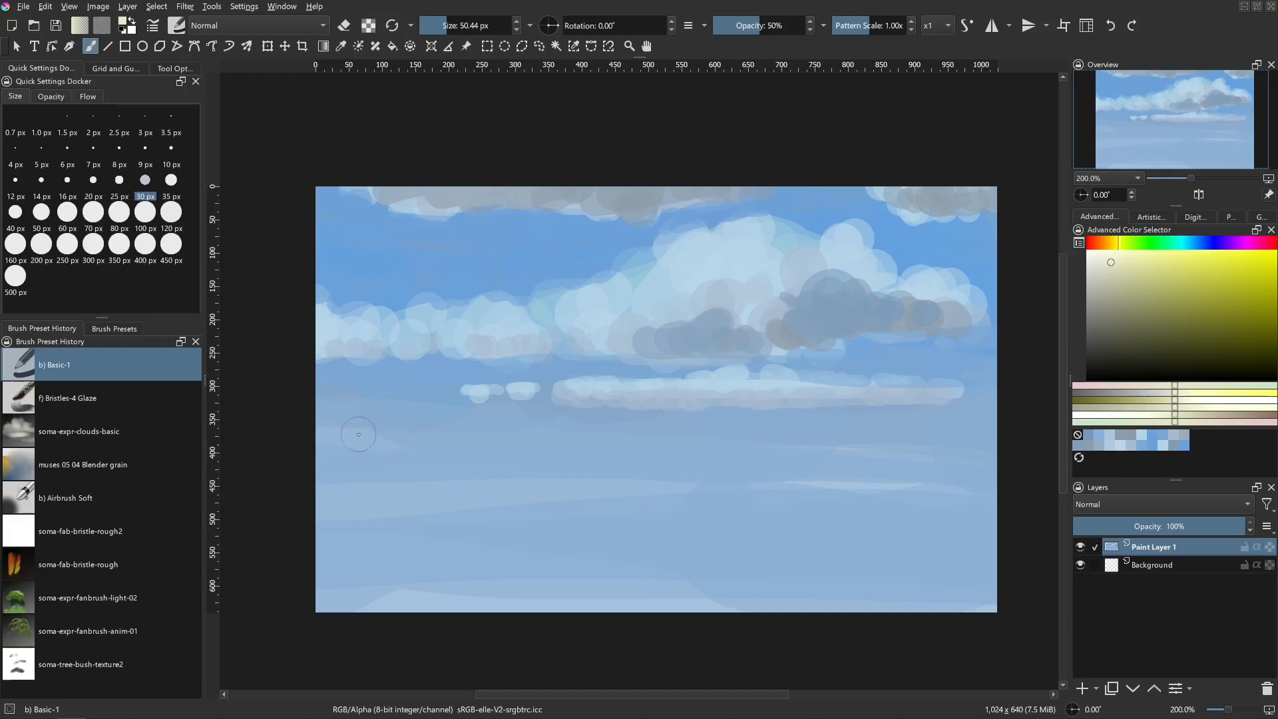
{"action": "left_click_drag", "start_coordinate": [349, 424], "coordinate": [508, 418]}
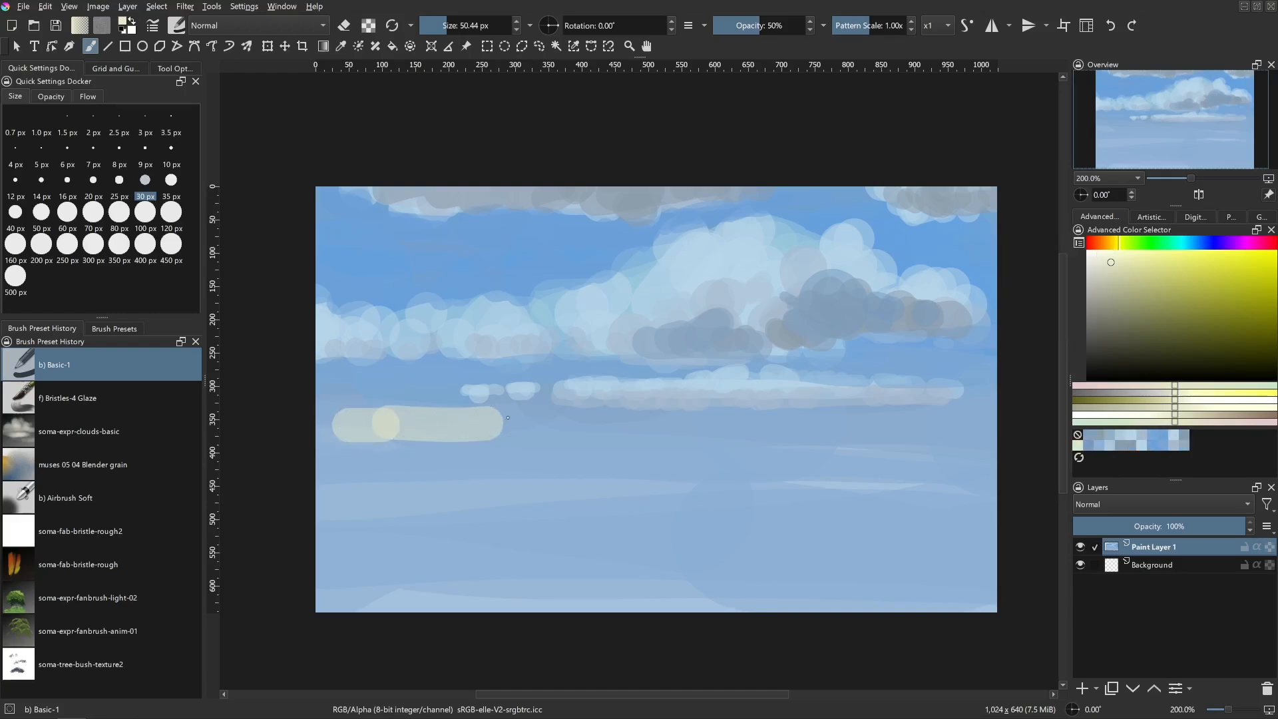
- Lower the brush opacity to 20% and paint faint pale yellow horizontal bands across the sky beneath and over the small clouds
{"action": "left_click", "coordinate": [51, 100]}
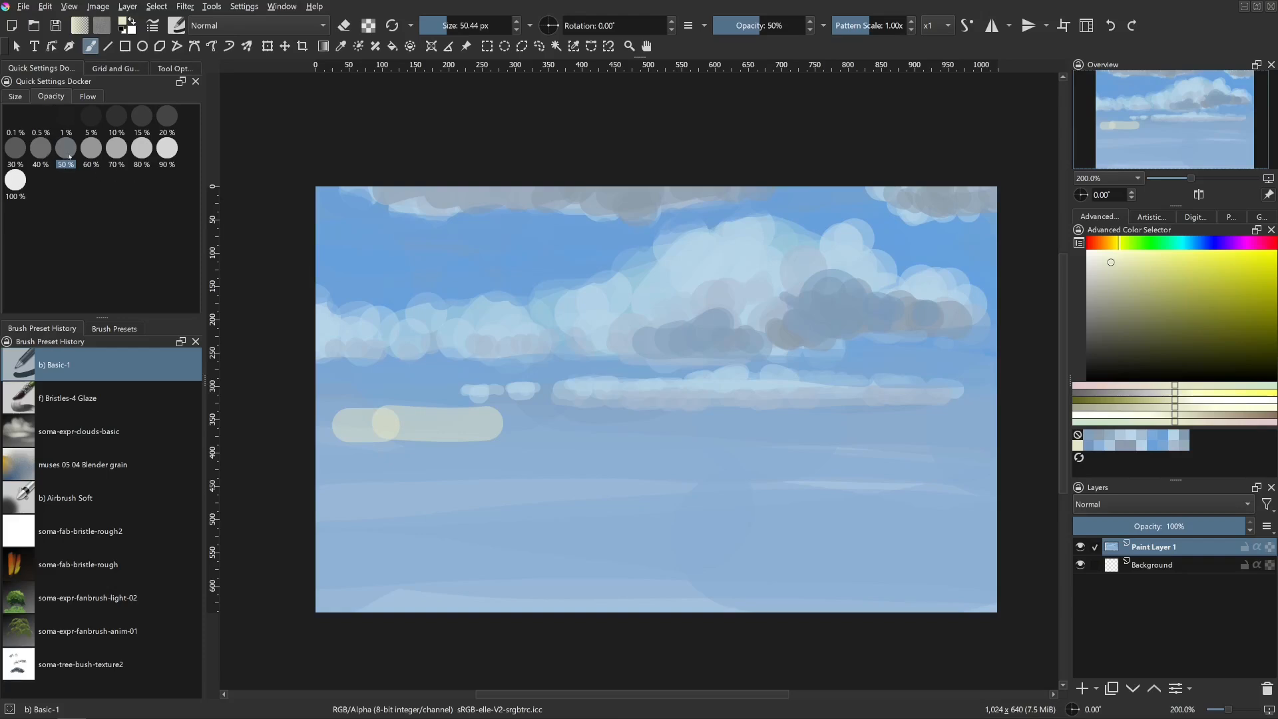
{"action": "left_click", "coordinate": [167, 117]}
{"action": "left_click_drag", "start_coordinate": [504, 431], "coordinate": [687, 430]}
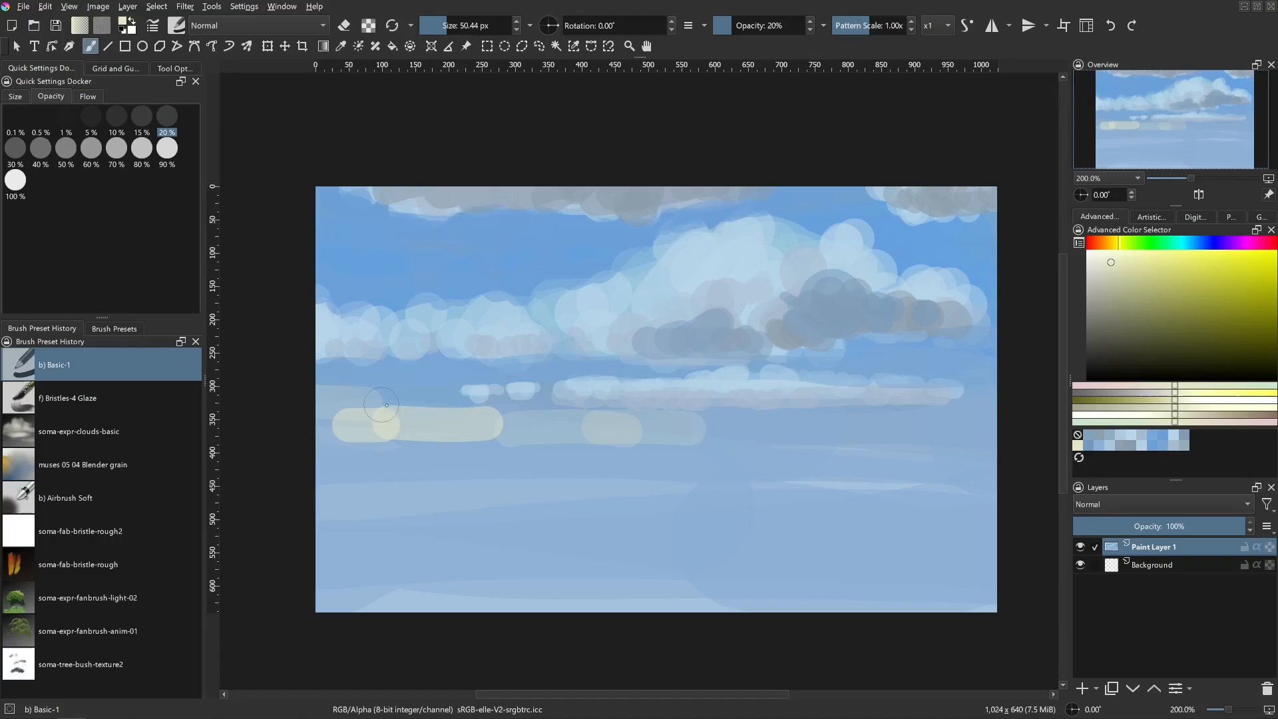
{"action": "left_click_drag", "start_coordinate": [299, 381], "coordinate": [602, 377]}
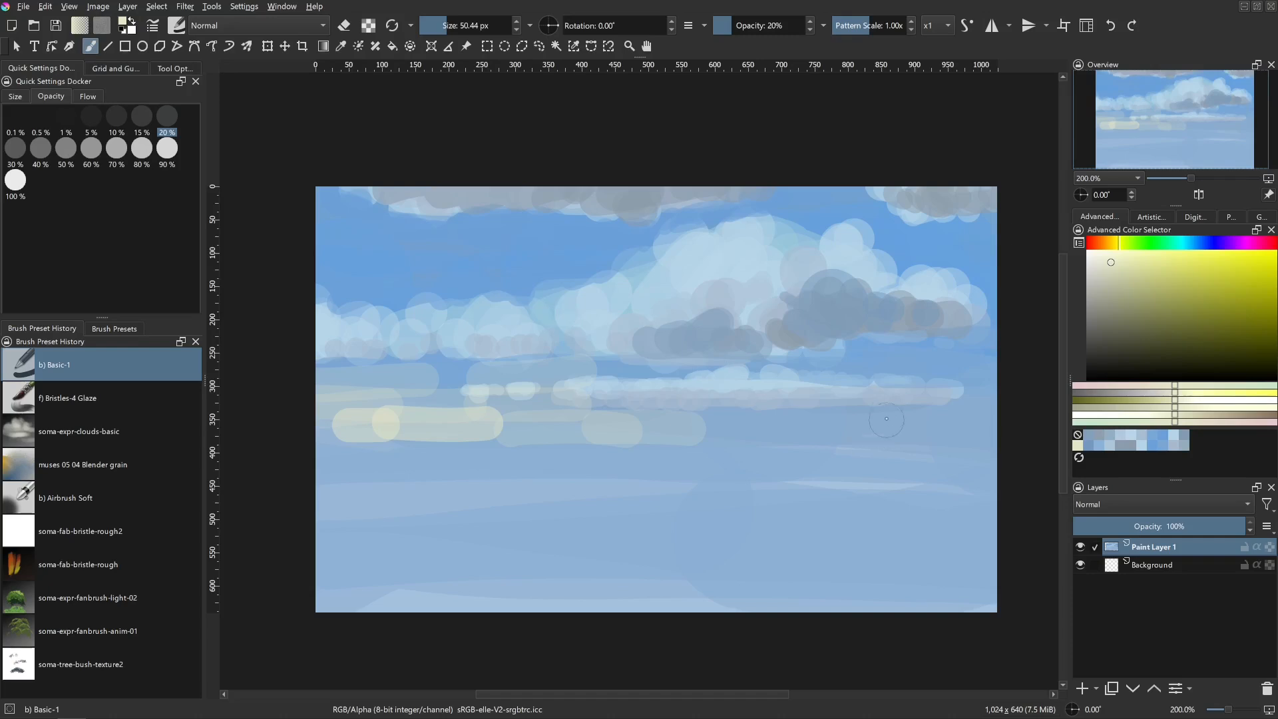
- Extend the faint pale yellow bands across the full width of the sky beneath the small clouds, at 20% opacity and about 50 px
{"action": "mouse_move", "coordinate": [740, 423]}
{"action": "left_mouse_down"}
{"action": "mouse_move", "coordinate": [1012, 432]}
{"action": "mouse_move", "coordinate": [332, 460]}
{"action": "mouse_move", "coordinate": [290, 450]}
{"action": "mouse_move", "coordinate": [1010, 448]}
{"action": "left_mouse_up"}
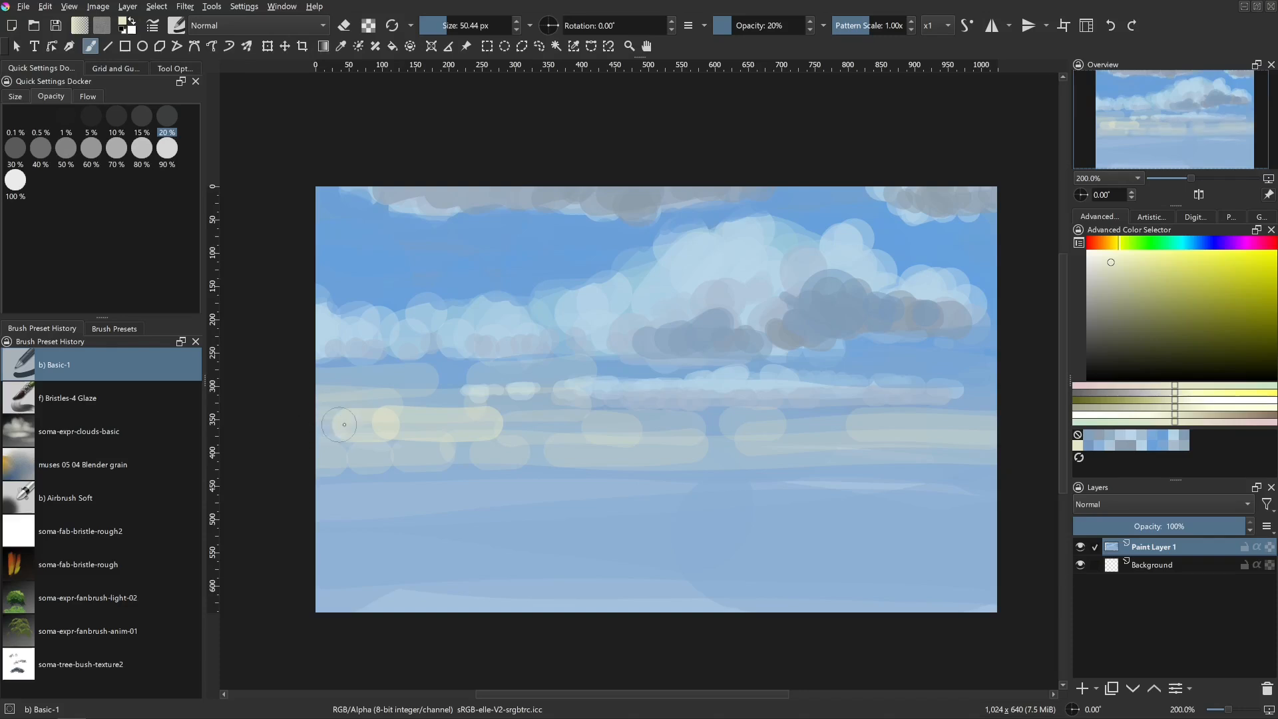
{"action": "left_click_drag", "start_coordinate": [608, 426], "coordinate": [778, 425]}
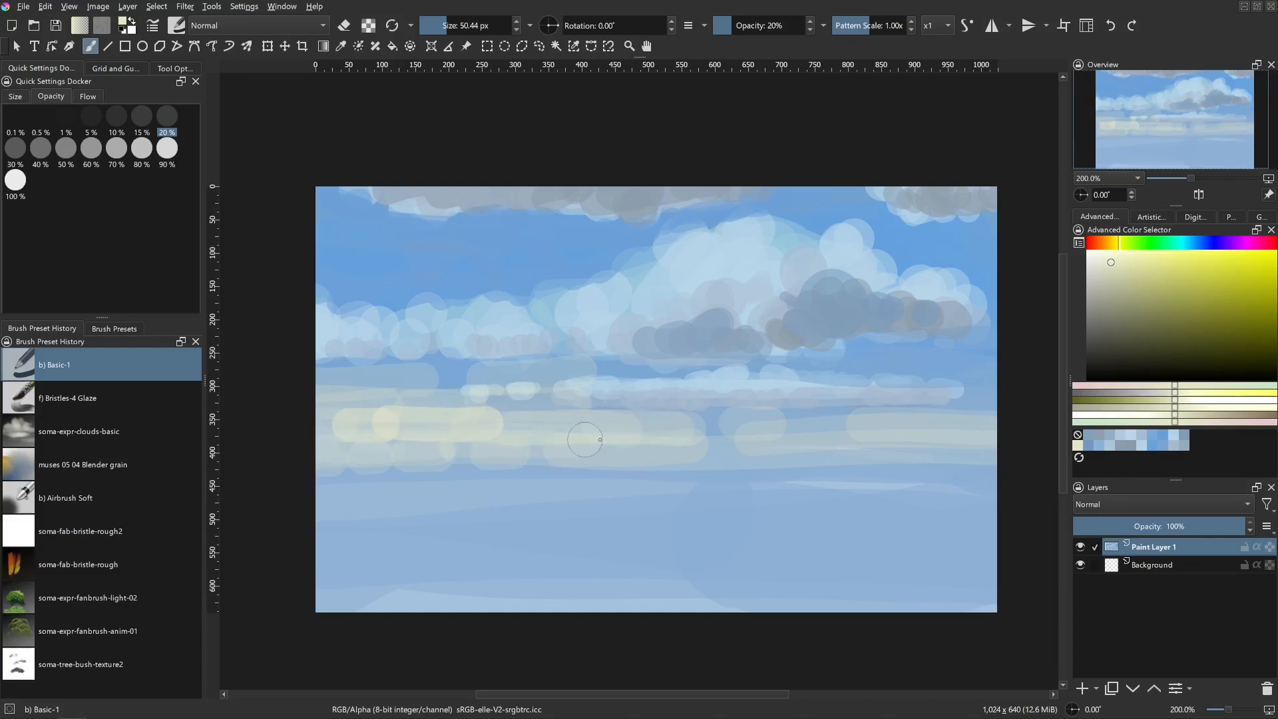
{"action": "left_click_drag", "start_coordinate": [585, 439], "coordinate": [1043, 444]}
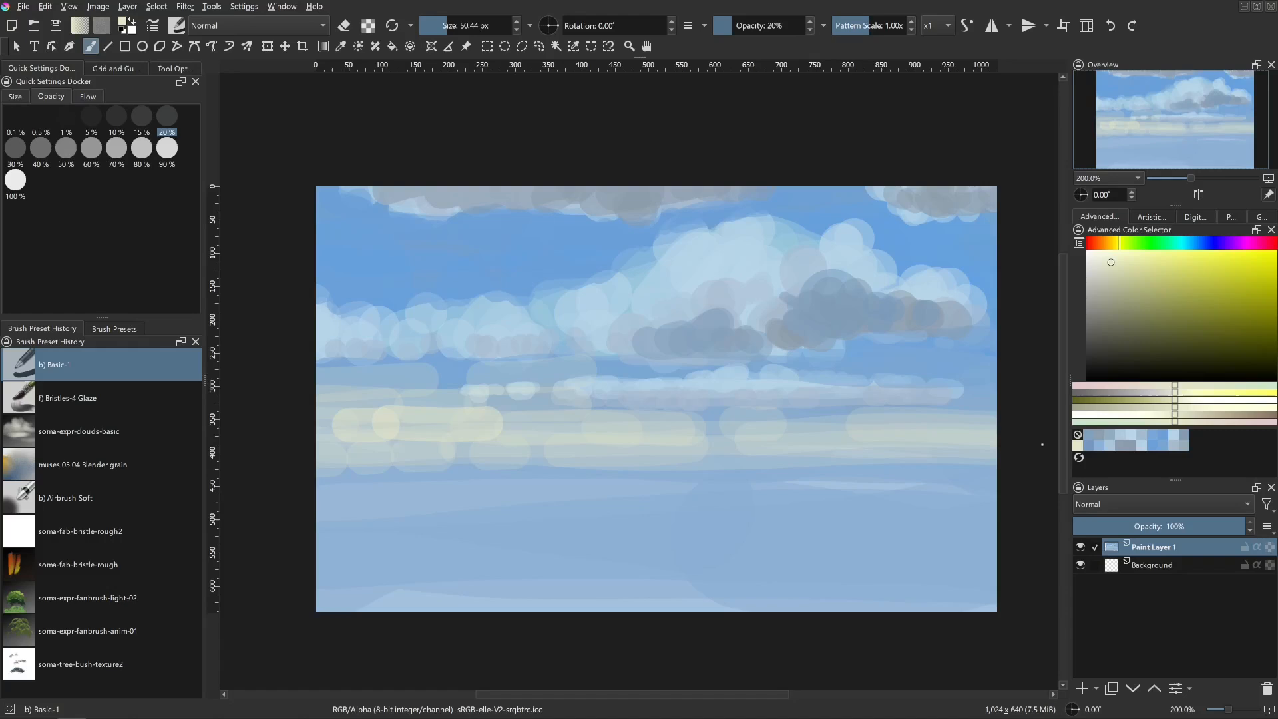
- Sample the sky blue, raise the brush opacity to 50%, and paint over the thin small clouds and the flat bases of the clouds above
{"action": "left_click", "coordinate": [422, 378], "text": "ctrl"}
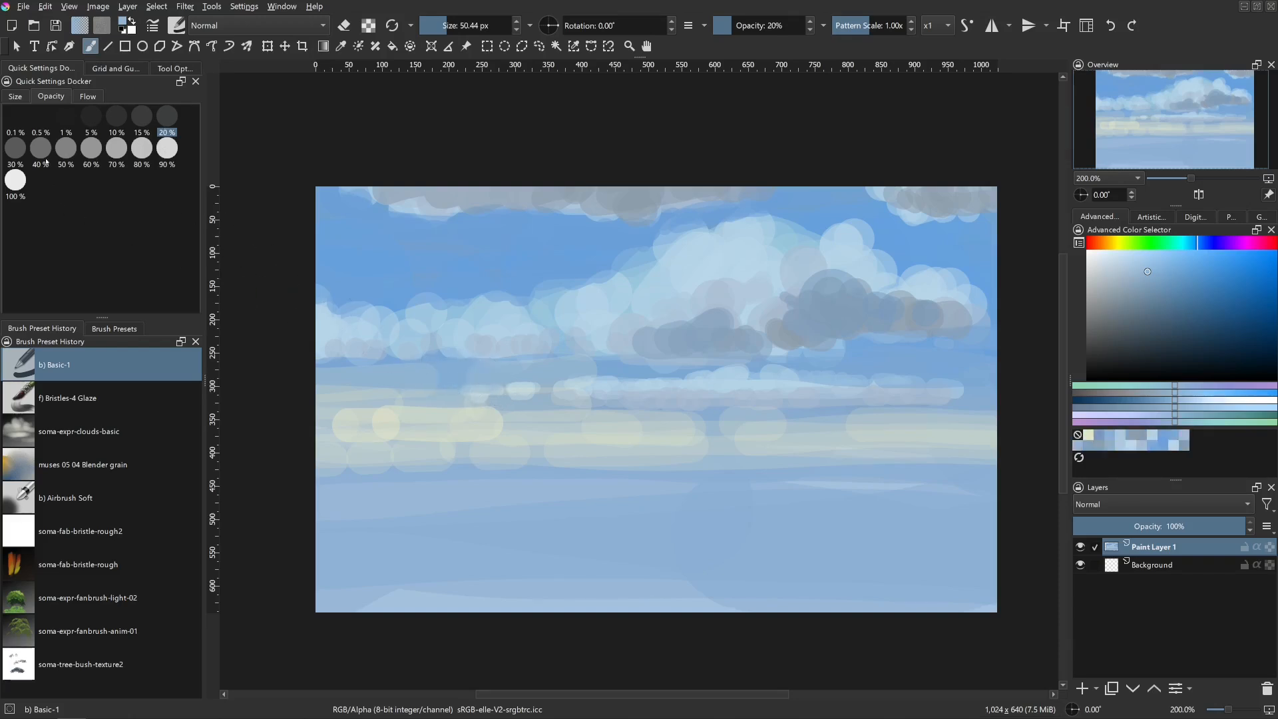
{"action": "left_click", "coordinate": [66, 148]}
{"action": "left_click", "coordinate": [437, 377], "text": "ctrl"}
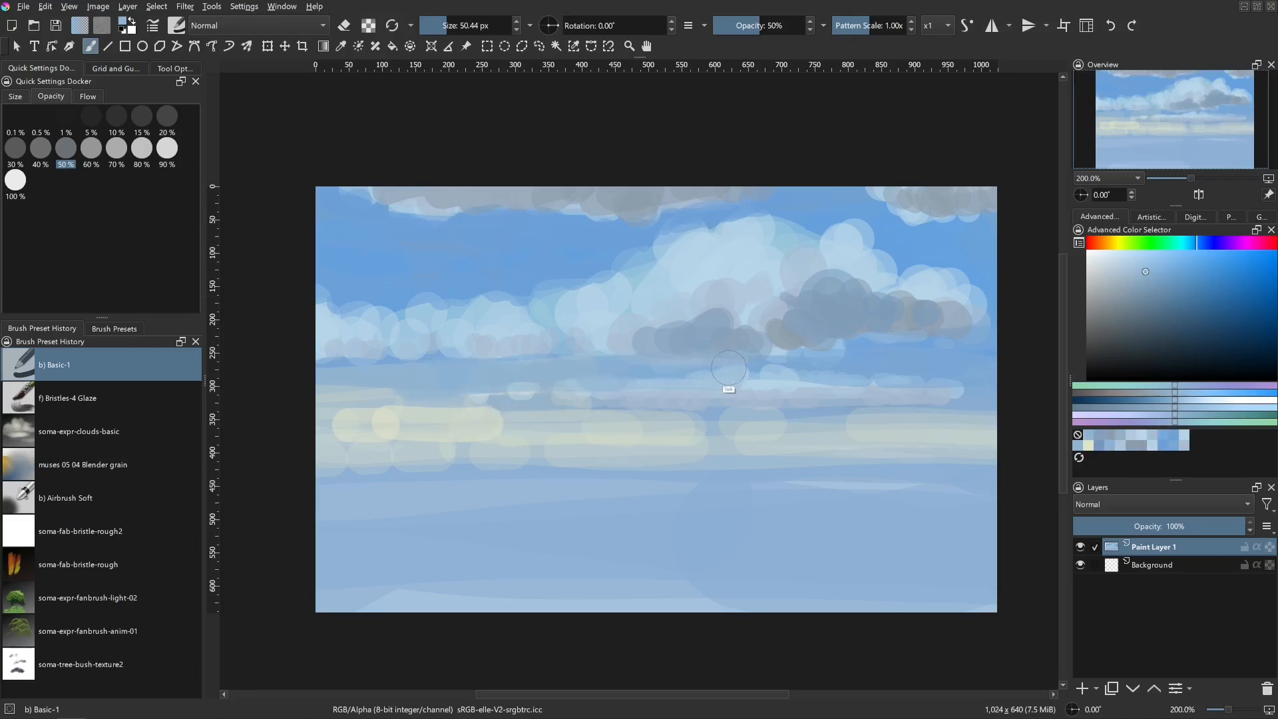
{"action": "mouse_move", "coordinate": [729, 367]}
{"action": "left_mouse_down"}
{"action": "mouse_move", "coordinate": [699, 368]}
{"action": "mouse_move", "coordinate": [1008, 368]}
{"action": "left_mouse_up"}
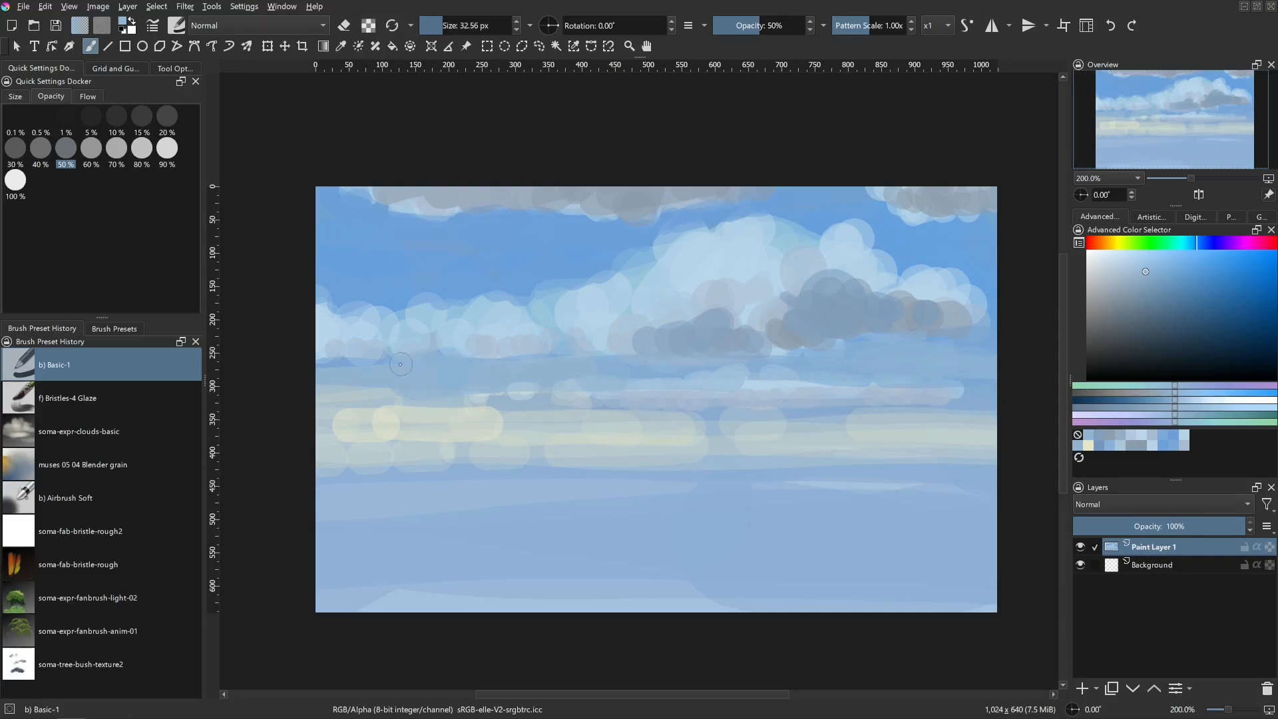
{"action": "left_click_drag", "start_coordinate": [313, 351], "coordinate": [596, 348]}
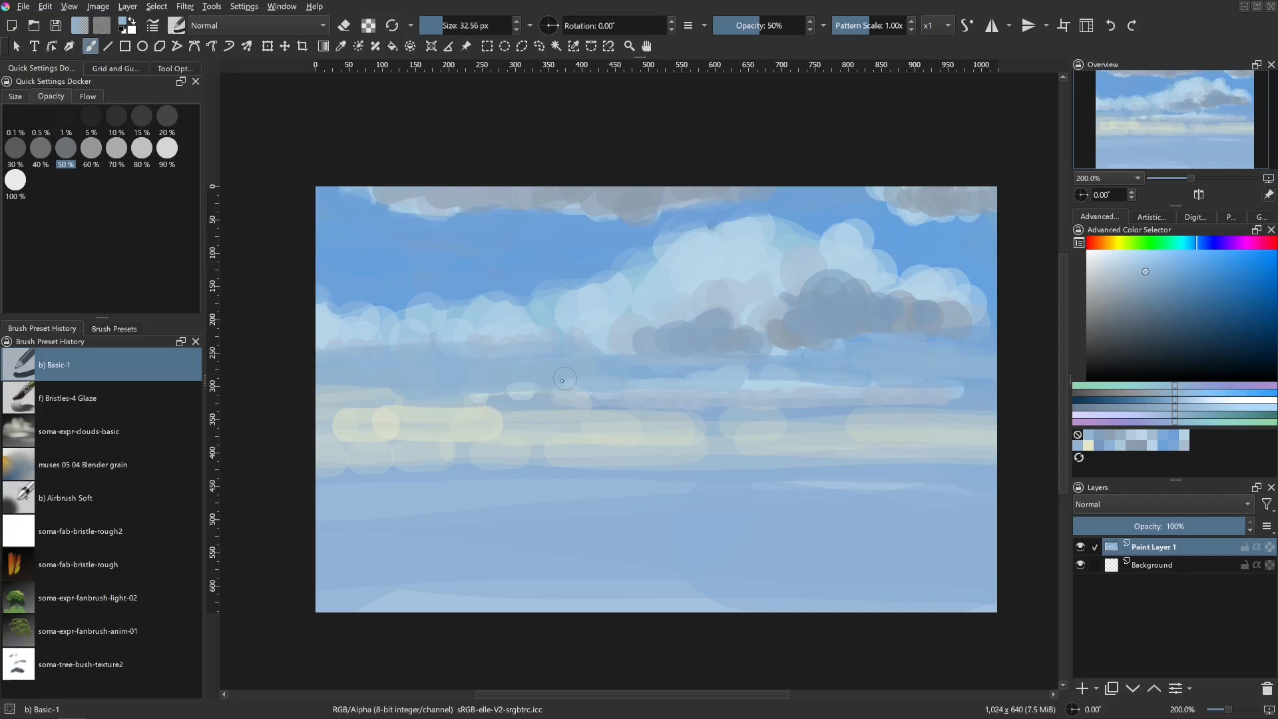
- Soften the left part of the yellow band with blue and a blue-grey sampled from the band at about 40 px
{"action": "key", "text": "bracketright"}
{"action": "left_click_drag", "start_coordinate": [378, 414], "coordinate": [488, 405]}
{"action": "left_click", "coordinate": [419, 423], "text": "ctrl"}
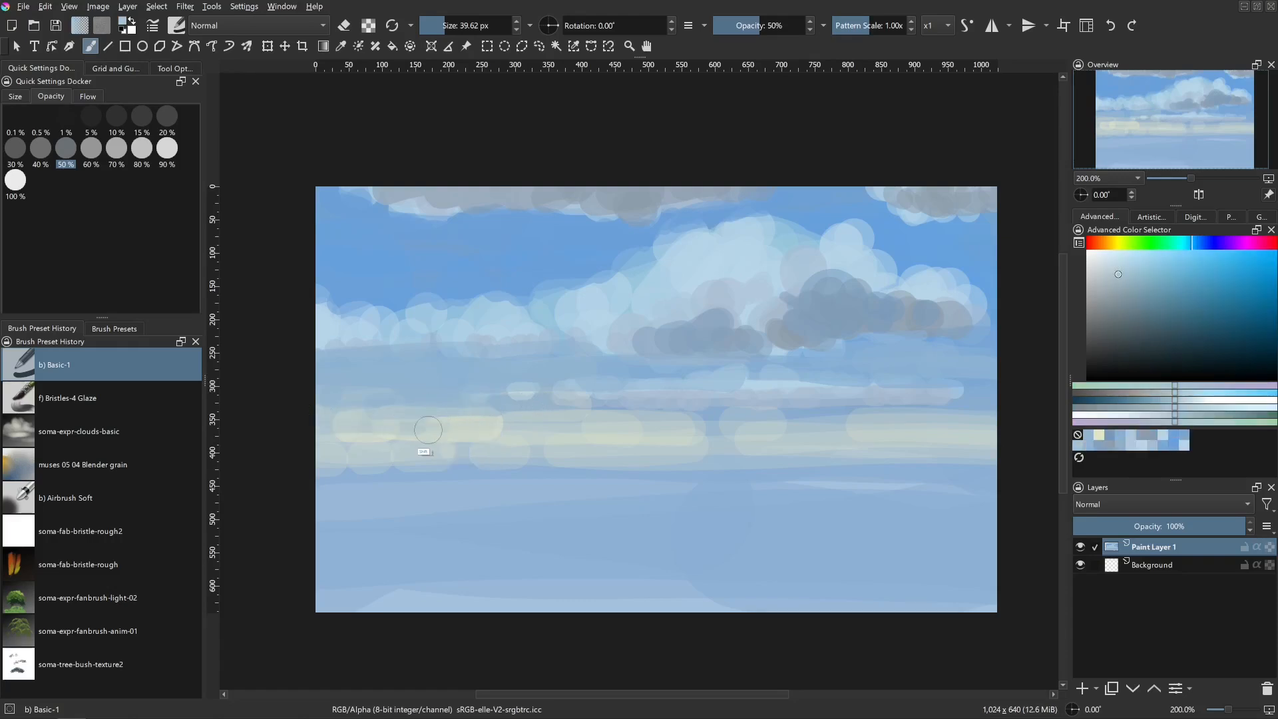
- Shrink the brush to about 12 px and paint thin blue-grey strokes along the upper edge of the yellow band
{"action": "key", "text": "bracketleft"}
{"action": "key", "text": "bracketleft"}
{"action": "key", "text": "bracketleft"}
{"action": "key", "text": "bracketleft"}
{"action": "key", "text": "bracketleft"}
{"action": "key", "text": "bracketleft"}
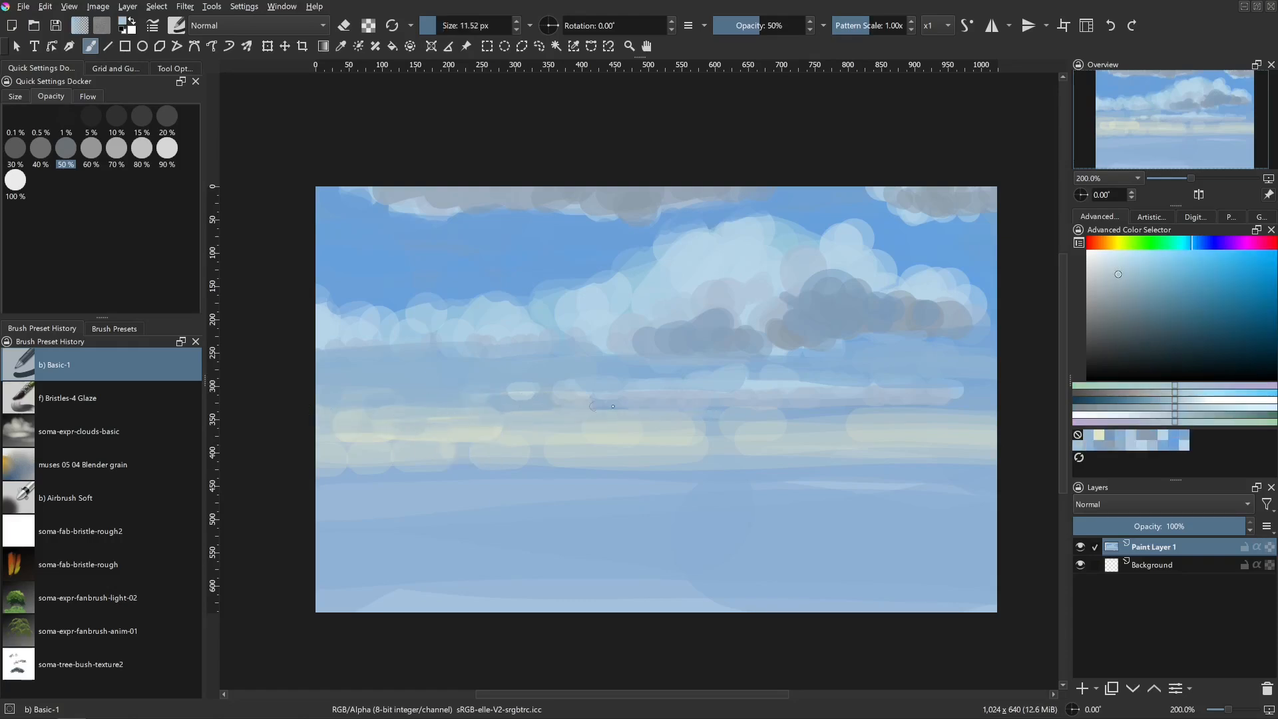
{"action": "left_click_drag", "start_coordinate": [602, 414], "coordinate": [693, 414]}
{"action": "mouse_move", "coordinate": [699, 418]}
{"action": "left_mouse_down"}
{"action": "mouse_move", "coordinate": [873, 421]}
{"action": "mouse_move", "coordinate": [982, 419]}
{"action": "left_mouse_up"}
{"action": "key", "text": "bracketleft"}
{"action": "key", "text": "bracketleft"}
{"action": "key", "text": "bracketleft"}
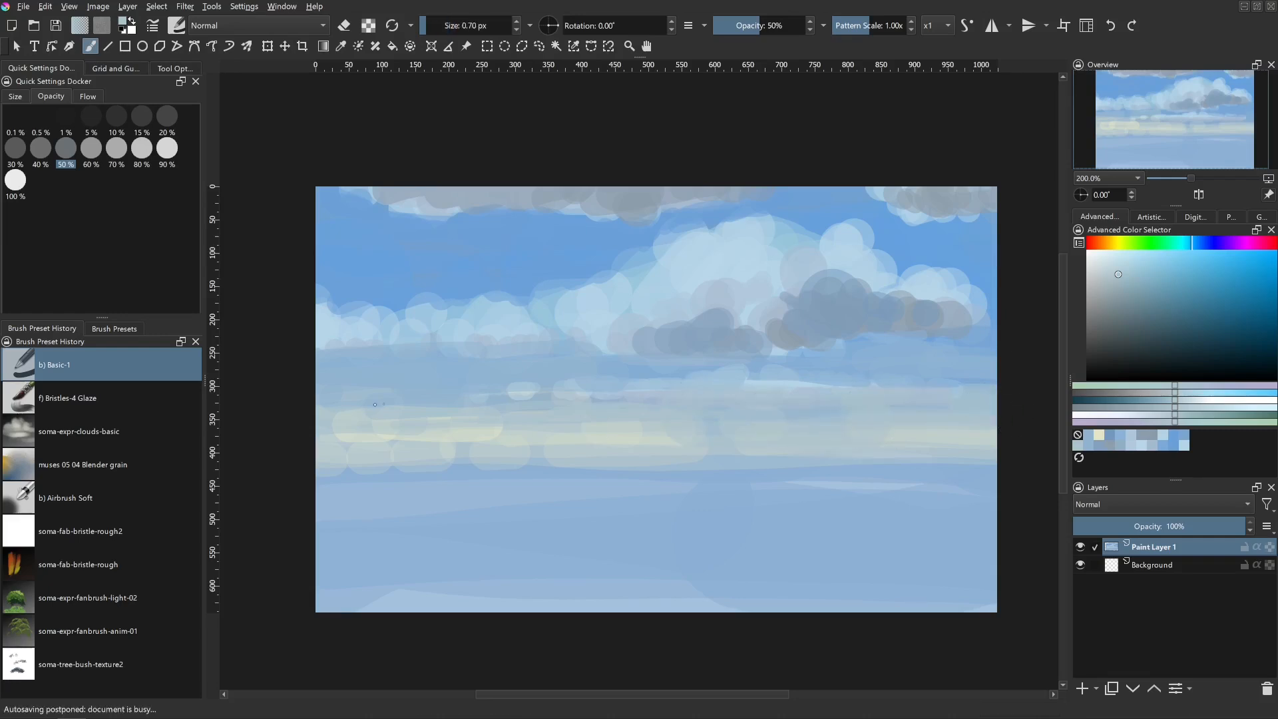
- Enlarge the brush to about 54 px and paint blue-grey across the sky above the yellow band's left end
{"action": "key", "text": "bracketright"}
{"action": "key", "text": "bracketright"}
{"action": "key", "text": "bracketright"}
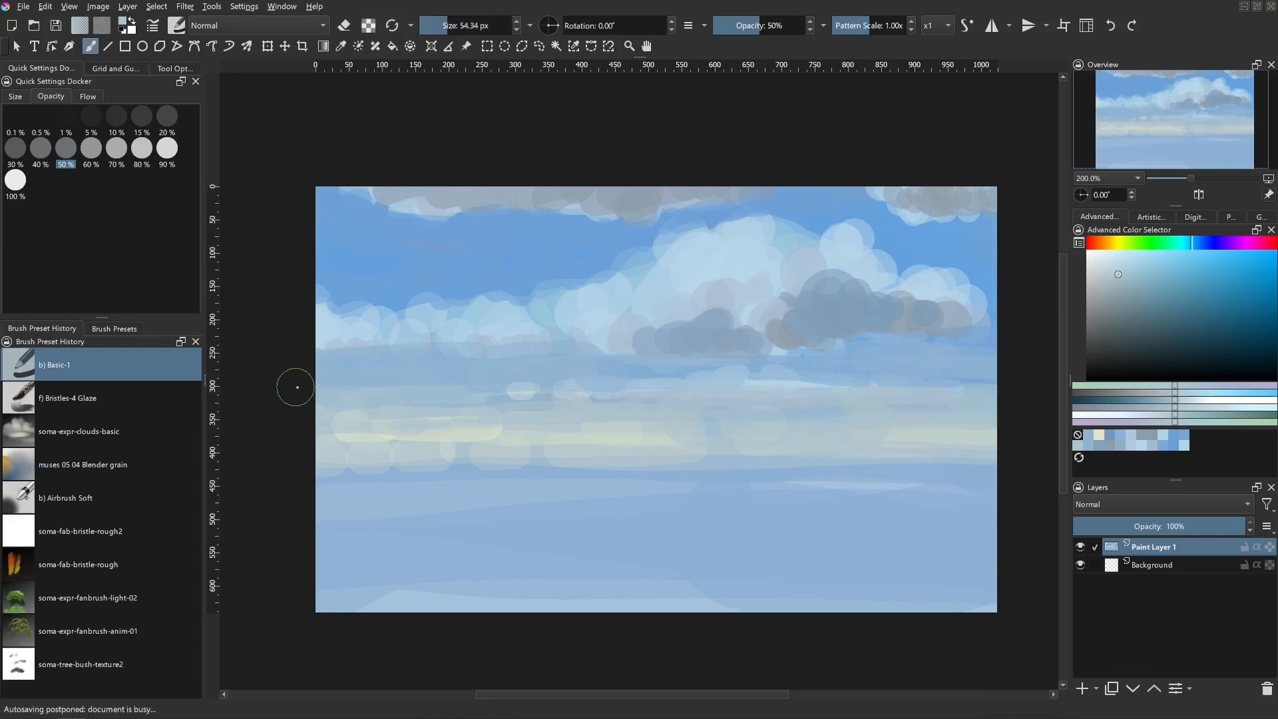
{"action": "left_click_drag", "start_coordinate": [294, 385], "coordinate": [442, 376]}
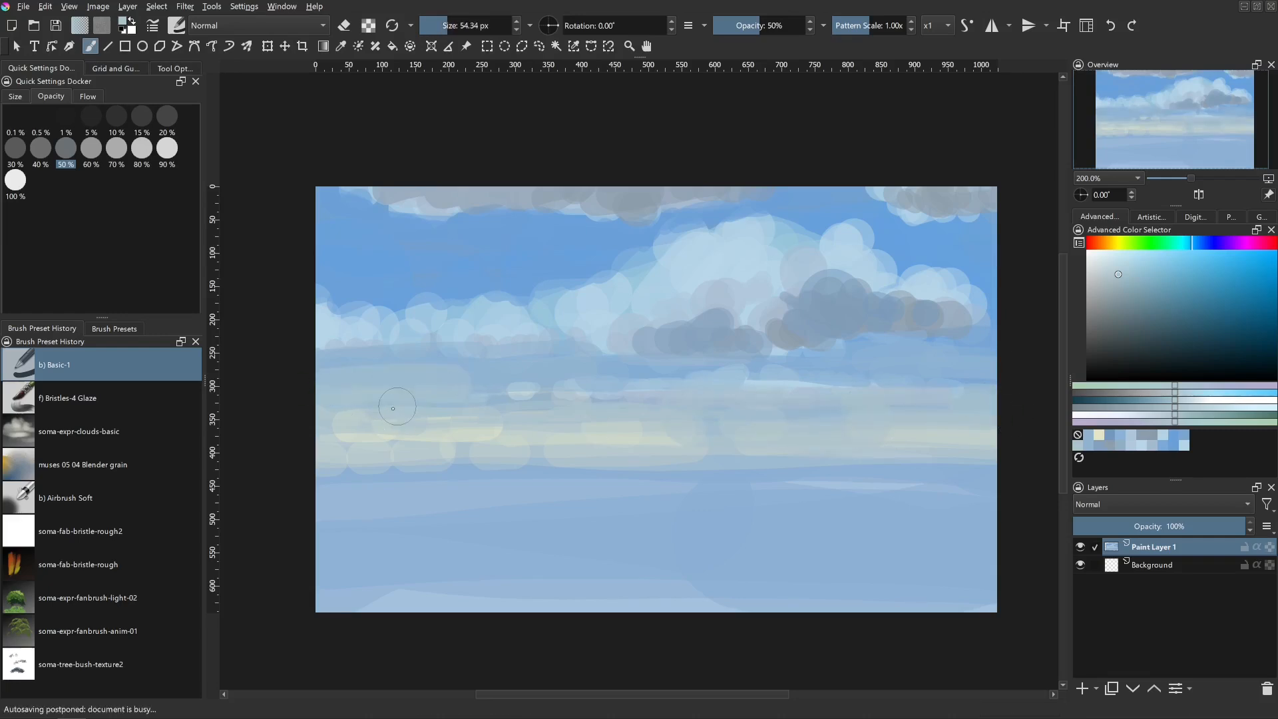
- Sample a pale tint from the yellow band and blend it in horizontal strokes along the band with a smaller brush
{"action": "left_click", "coordinate": [491, 420], "text": "ctrl"}
{"action": "key", "text": "bracketleft"}
{"action": "key", "text": "bracketleft"}
{"action": "key", "text": "bracketleft"}
{"action": "left_click_drag", "start_coordinate": [322, 442], "coordinate": [856, 439]}
- Enlarge the brush to about 61 px and paint a wide pale stroke along the yellow band's lower edge
{"action": "key", "text": "bracketright"}
{"action": "key", "text": "bracketright"}
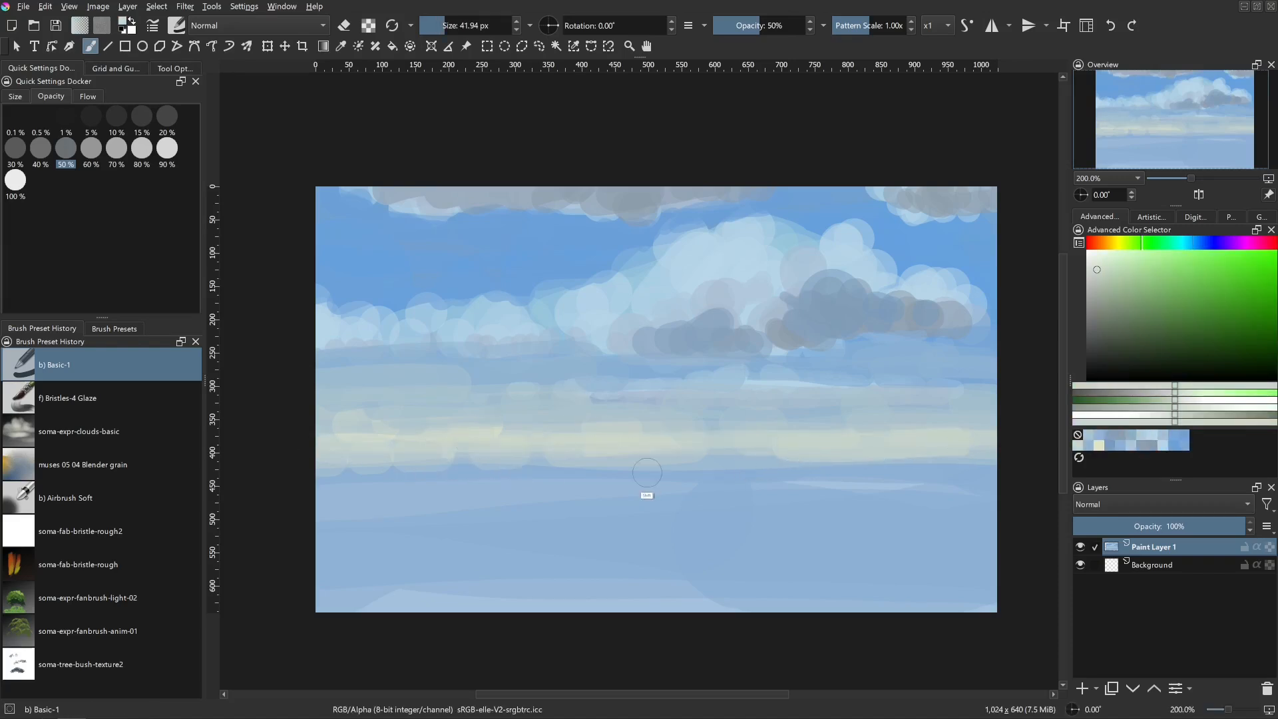
{"action": "key", "text": "bracketright"}
{"action": "key", "text": "bracketright"}
{"action": "left_click_drag", "start_coordinate": [357, 460], "coordinate": [823, 467]}
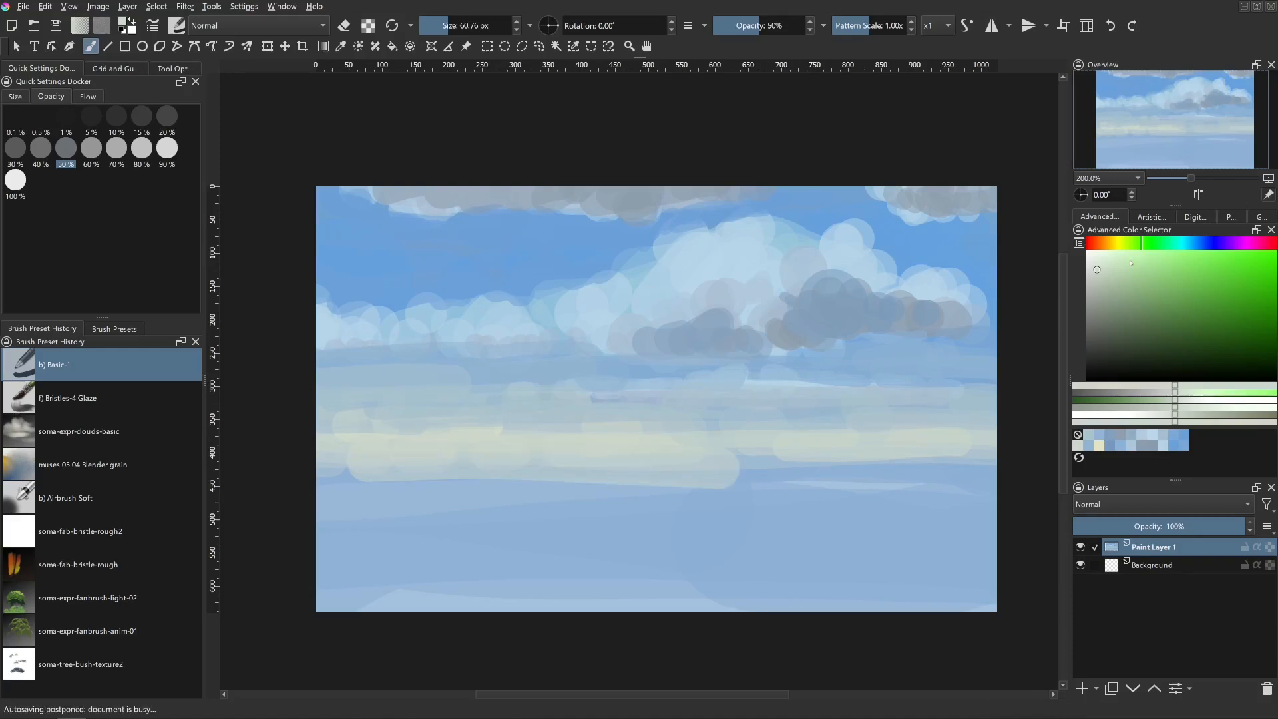
- Change the painting color to a pale, muted cyan-blue
{"action": "left_click", "coordinate": [1185, 245]}
{"action": "left_click", "coordinate": [1186, 246]}
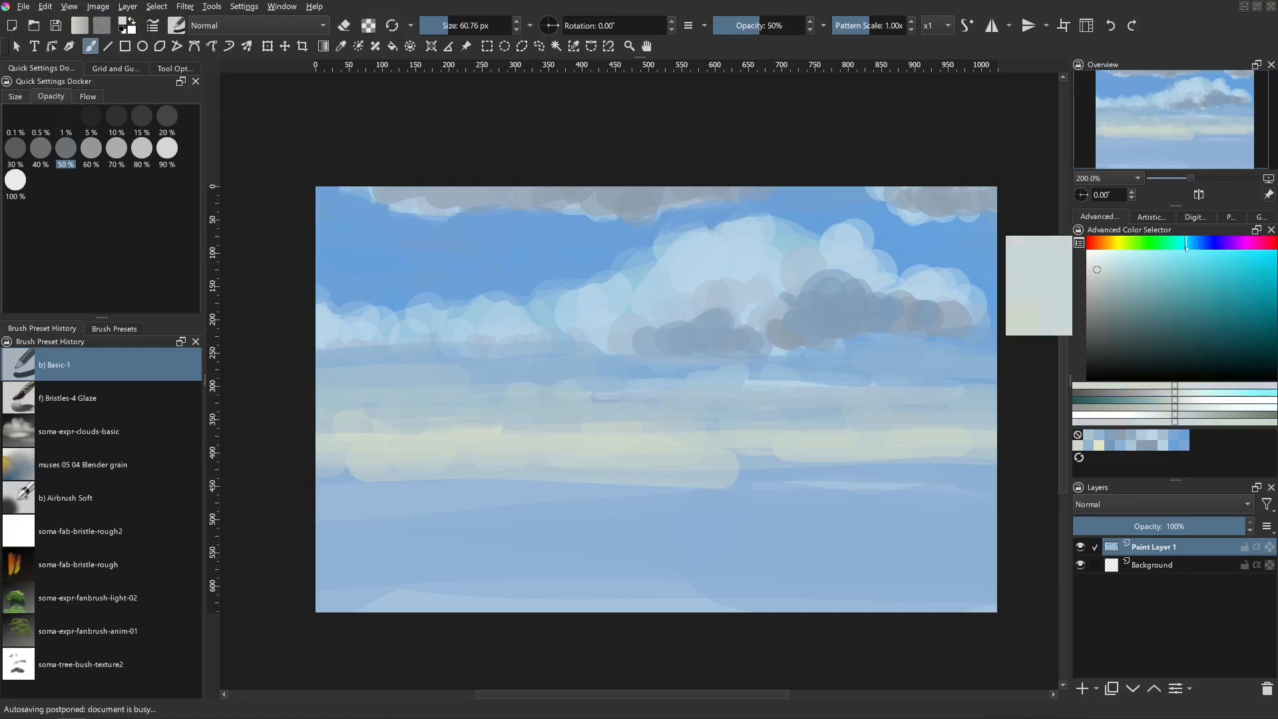
{"action": "left_click", "coordinate": [1128, 265]}
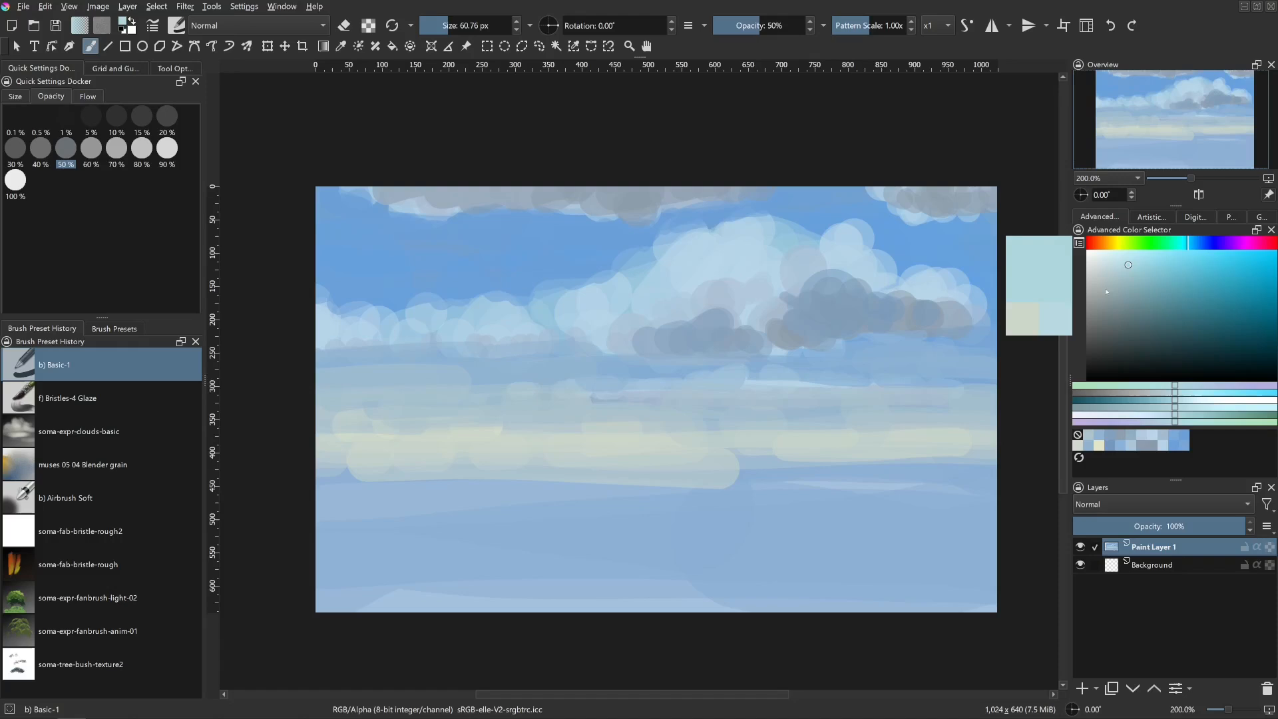
{"action": "left_click", "coordinate": [1136, 273]}
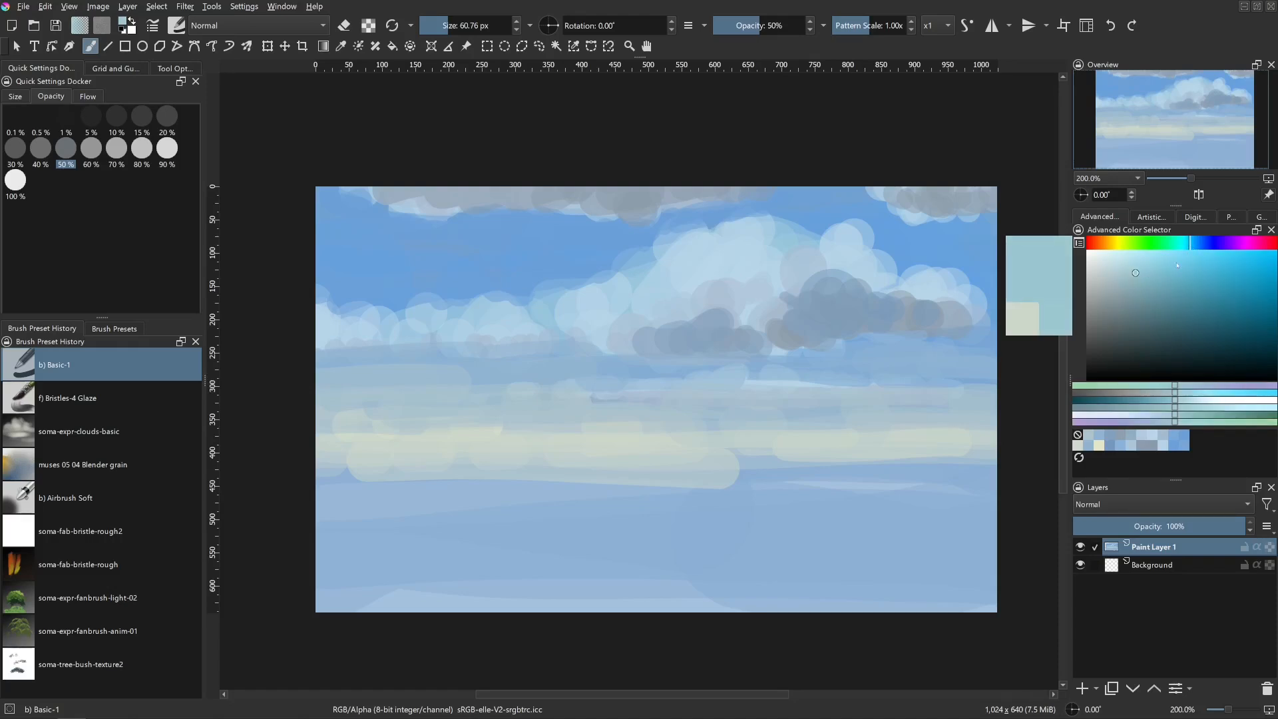
{"action": "left_click", "coordinate": [1141, 268]}
- Lower the brush opacity to 20% and glaze pale cyan over the yellow band and the sky above it at about 80 to 160 px
{"action": "left_click_drag", "start_coordinate": [676, 408], "coordinate": [721, 409], "text": "shift"}
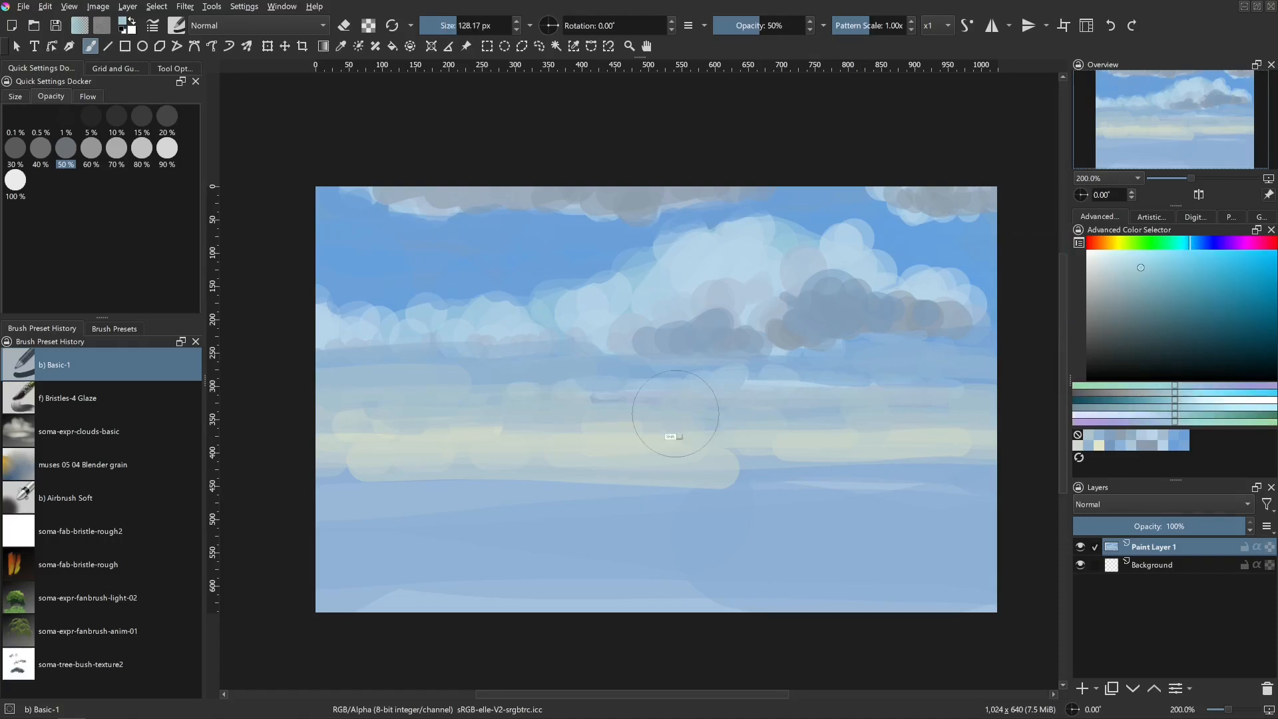
{"action": "left_click", "coordinate": [169, 118]}
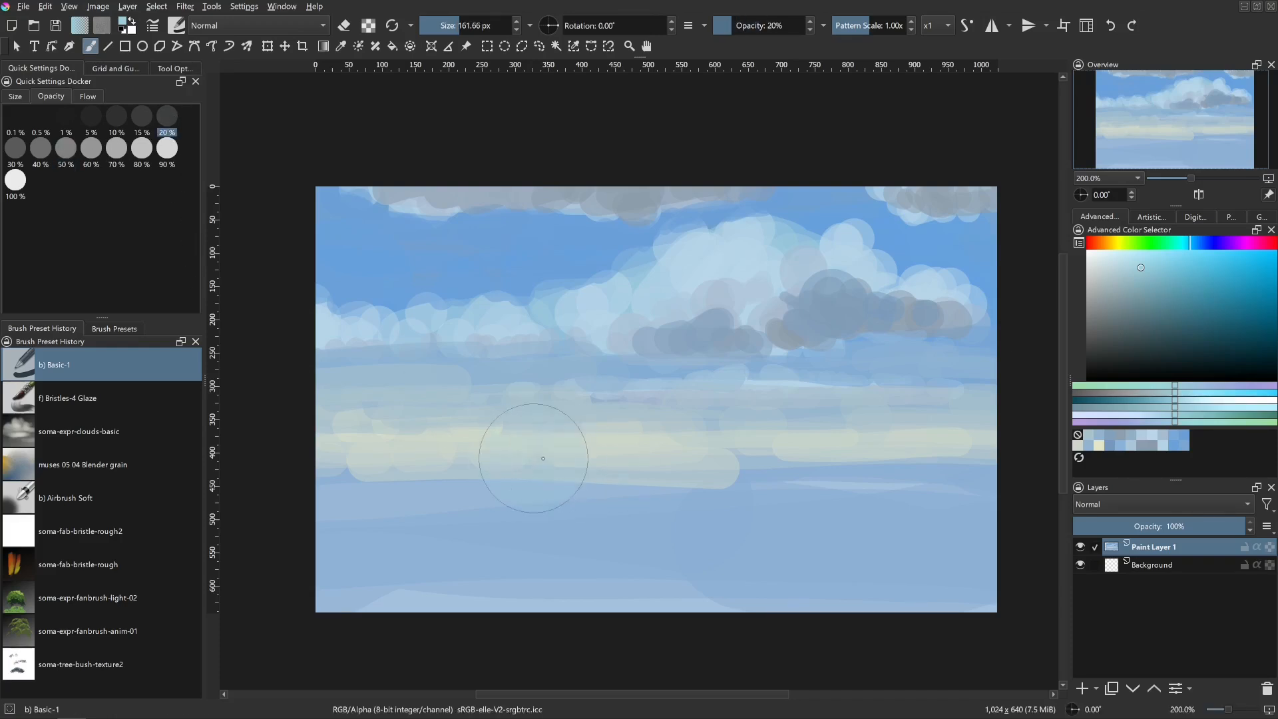
{"action": "mouse_move", "coordinate": [726, 455]}
{"action": "left_mouse_down", "text": "shift"}
{"action": "mouse_move", "coordinate": [747, 455]}
{"action": "mouse_move", "coordinate": [696, 454]}
{"action": "left_mouse_up", "text": "shift"}
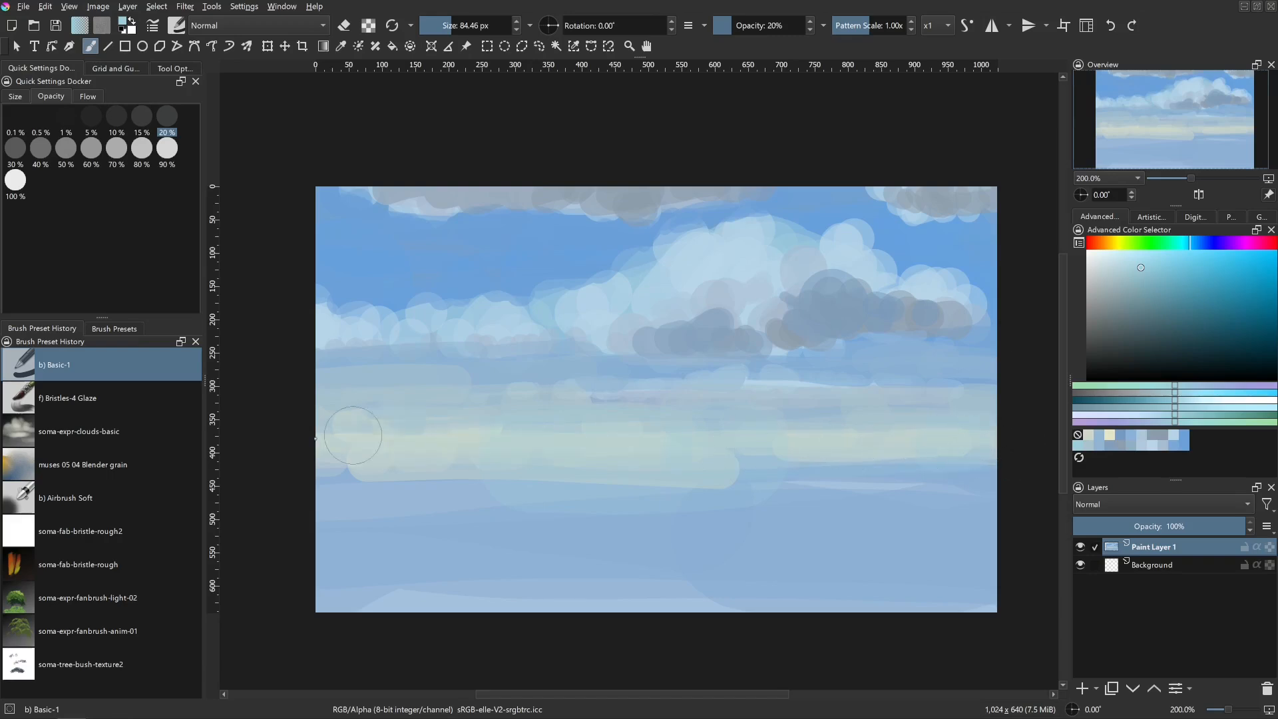
{"action": "left_click_drag", "start_coordinate": [465, 445], "coordinate": [496, 445], "text": "shift"}
{"action": "left_click_drag", "start_coordinate": [374, 424], "coordinate": [810, 430]}
{"action": "left_click_drag", "start_coordinate": [852, 400], "coordinate": [820, 399], "text": "shift"}
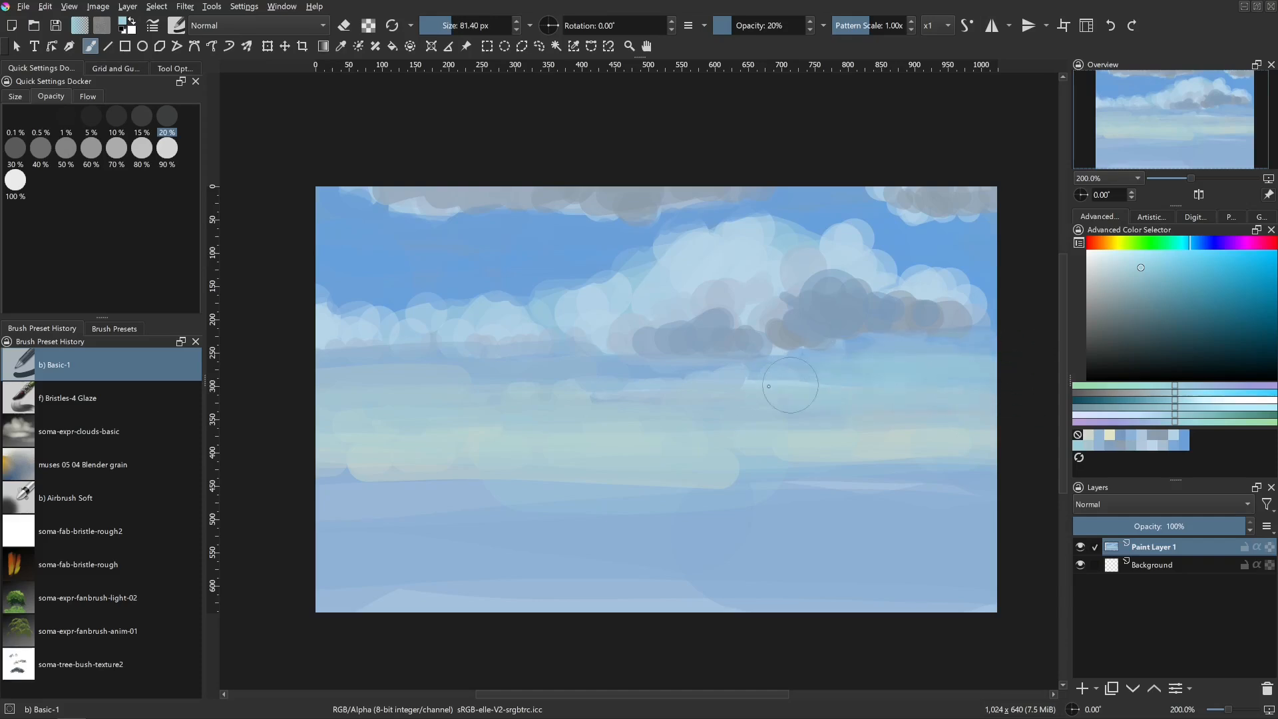
{"action": "left_click_drag", "start_coordinate": [452, 365], "coordinate": [463, 365], "text": "shift"}
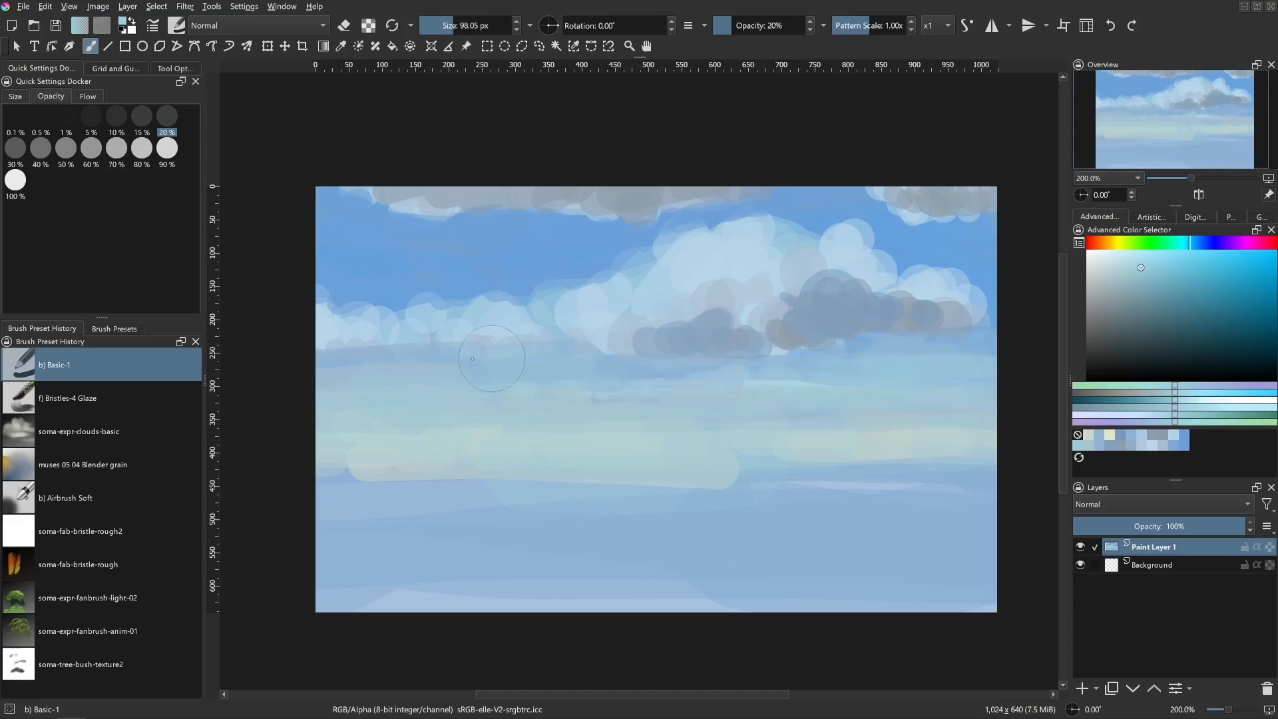
- Sample the sky blue and fade the row of clouds on the left at 20% opacity and about 98 px
{"action": "left_click", "coordinate": [417, 302], "text": "ctrl"}
{"action": "left_click_drag", "start_coordinate": [300, 303], "coordinate": [462, 322]}
{"action": "left_click_drag", "start_coordinate": [333, 326], "coordinate": [502, 313]}
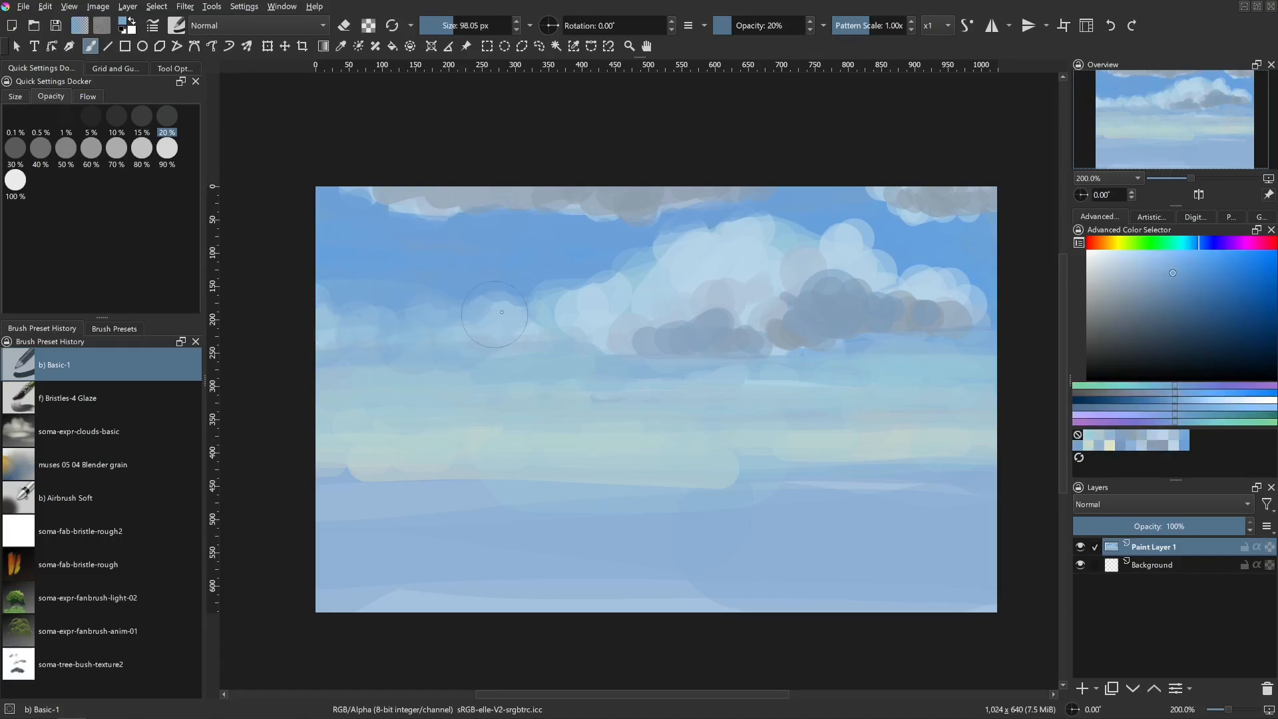
- Raise the brush opacity to 50%, enlarge the brush to about 116 px, and cover the left clouds with sky blue
{"action": "left_click", "coordinate": [65, 148]}
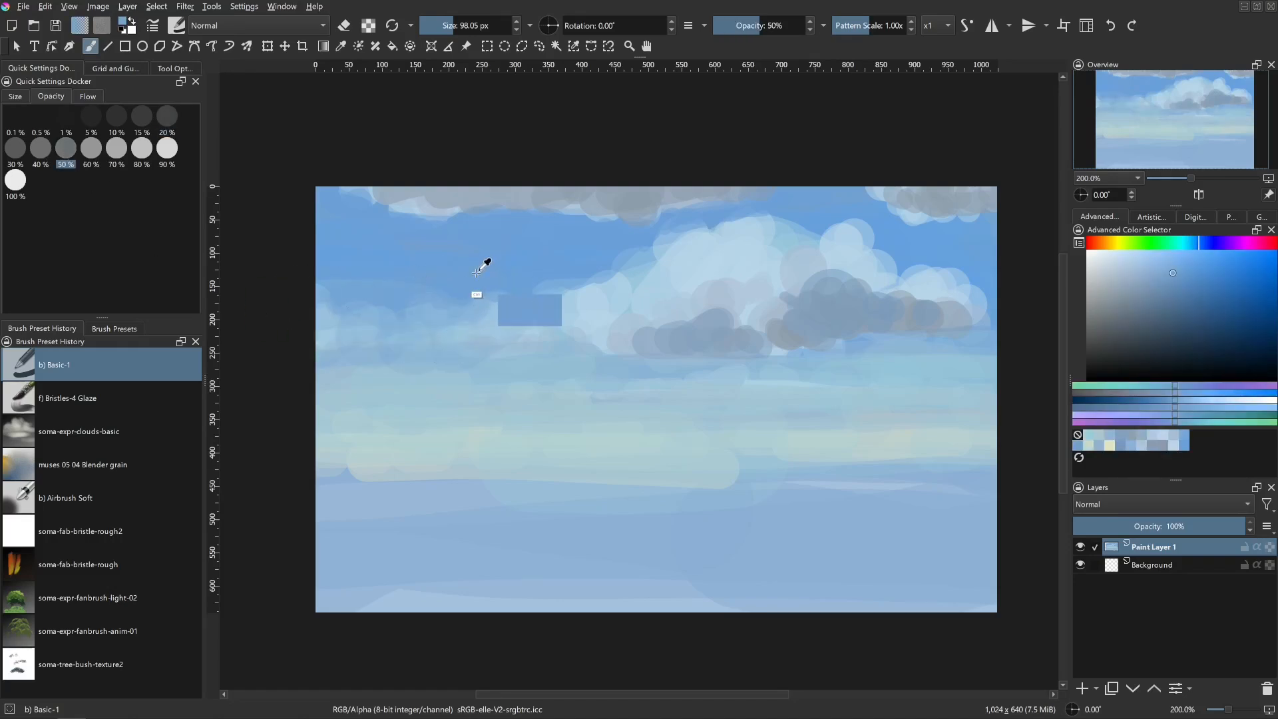
{"action": "left_click_drag", "start_coordinate": [485, 266], "coordinate": [497, 266], "text": "shift"}
{"action": "left_click", "coordinate": [526, 326]}
{"action": "left_click_drag", "start_coordinate": [571, 289], "coordinate": [574, 308]}
{"action": "left_click_drag", "start_coordinate": [492, 306], "coordinate": [365, 320]}
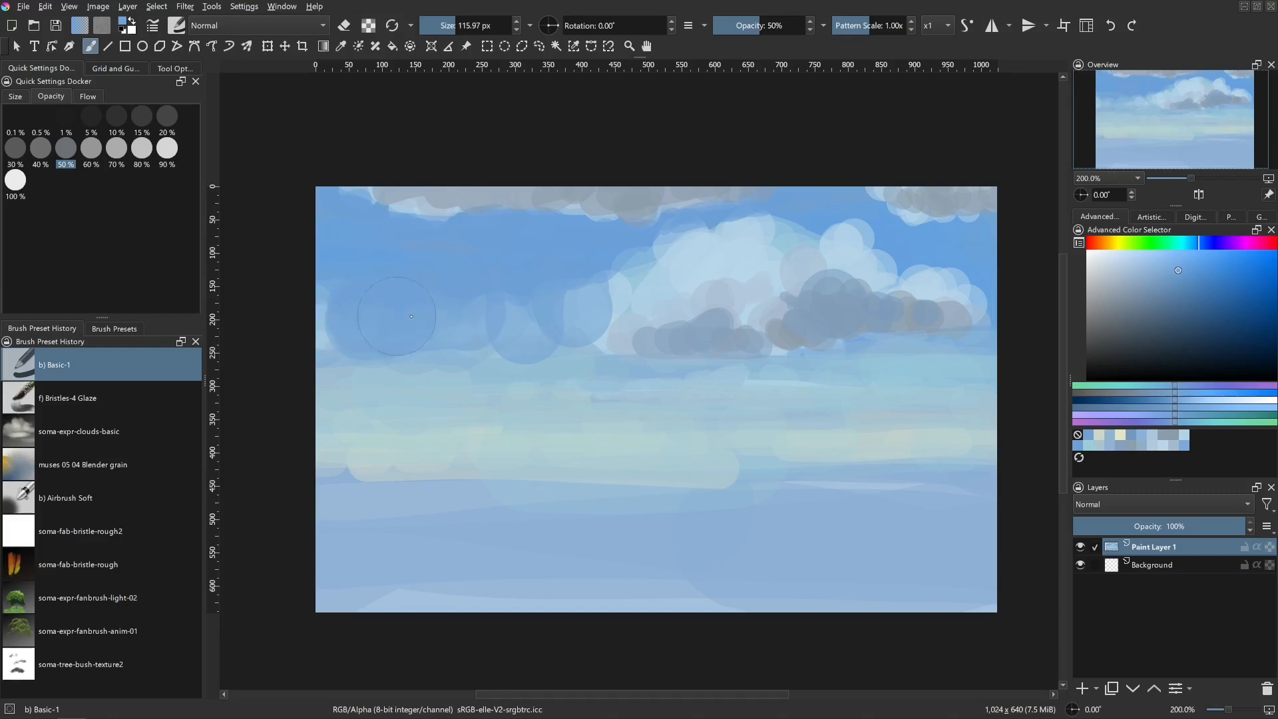
{"action": "left_click_drag", "start_coordinate": [564, 292], "coordinate": [492, 304]}
- Sample a lighter blue from the lower sky and paint broad horizontal bands over the left sky at about 126 px
{"action": "left_click_drag", "start_coordinate": [430, 368], "coordinate": [437, 368], "text": "shift"}
{"action": "left_click", "coordinate": [459, 385], "text": "ctrl"}
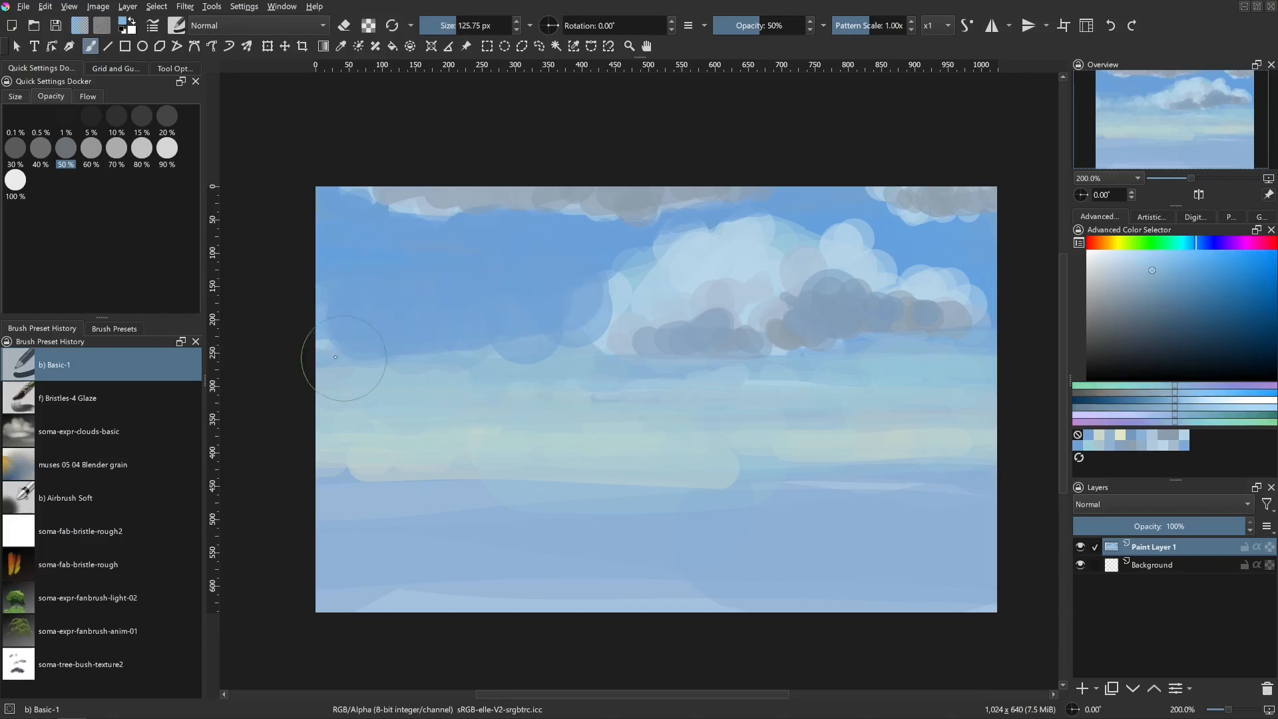
{"action": "left_click_drag", "start_coordinate": [342, 356], "coordinate": [594, 356]}
{"action": "left_click_drag", "start_coordinate": [310, 306], "coordinate": [489, 301]}
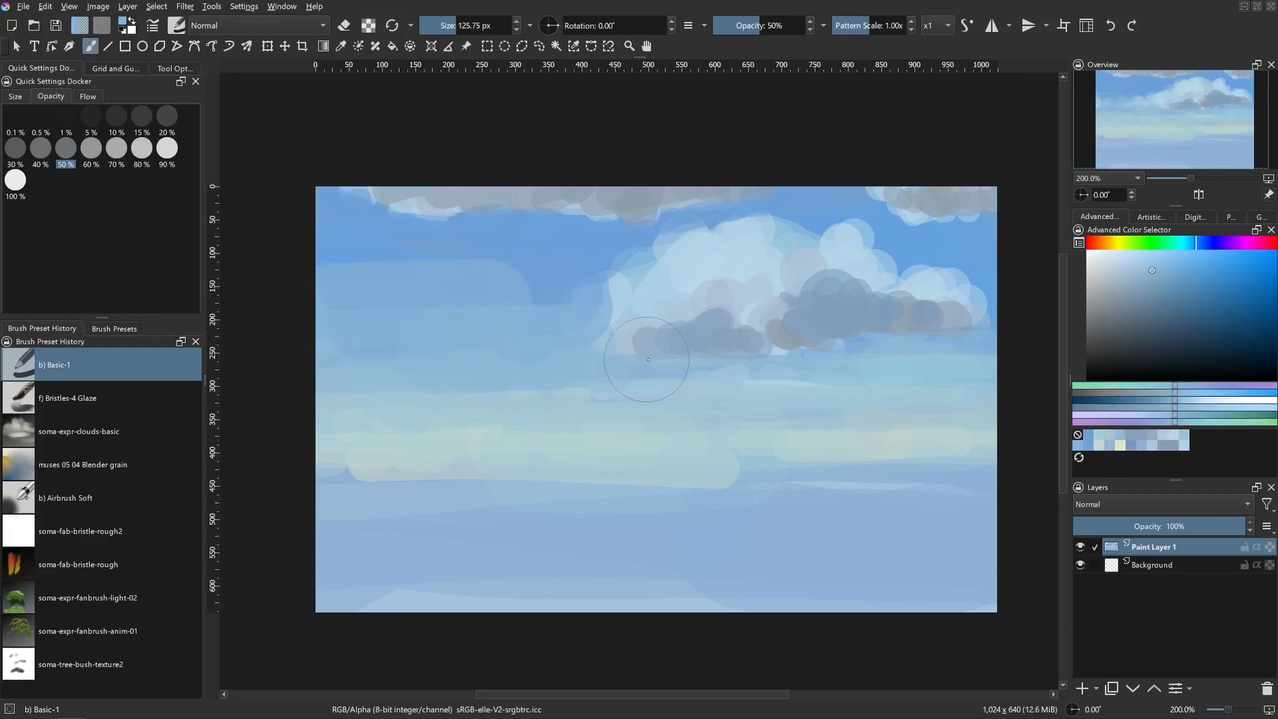
- Reduce the brush to about 106 px and paint light blue over the large cloud's left edge and along its base
{"action": "left_click_drag", "start_coordinate": [618, 385], "coordinate": [594, 386], "text": "shift"}
{"action": "left_click_drag", "start_coordinate": [520, 297], "coordinate": [643, 297]}
{"action": "left_click_drag", "start_coordinate": [711, 399], "coordinate": [723, 399], "text": "shift"}
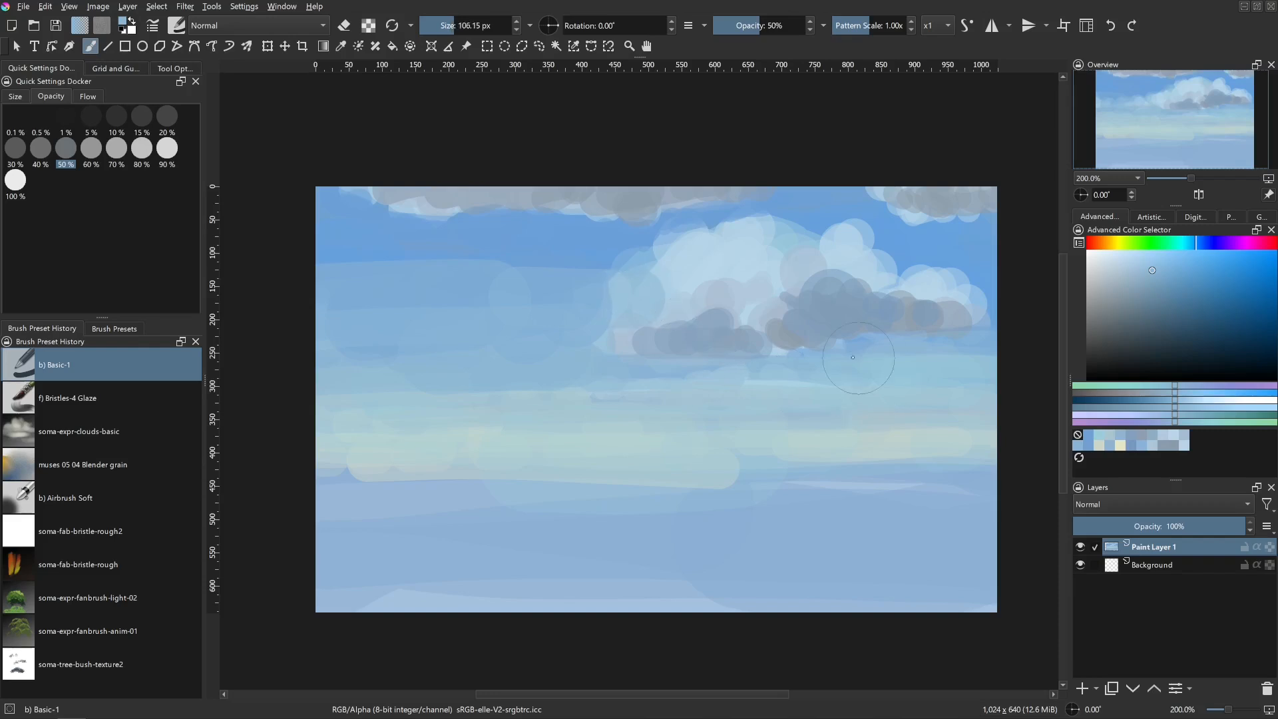
{"action": "mouse_move", "coordinate": [878, 357]}
{"action": "left_mouse_down"}
{"action": "mouse_move", "coordinate": [968, 364]}
{"action": "mouse_move", "coordinate": [809, 358]}
{"action": "left_mouse_up"}
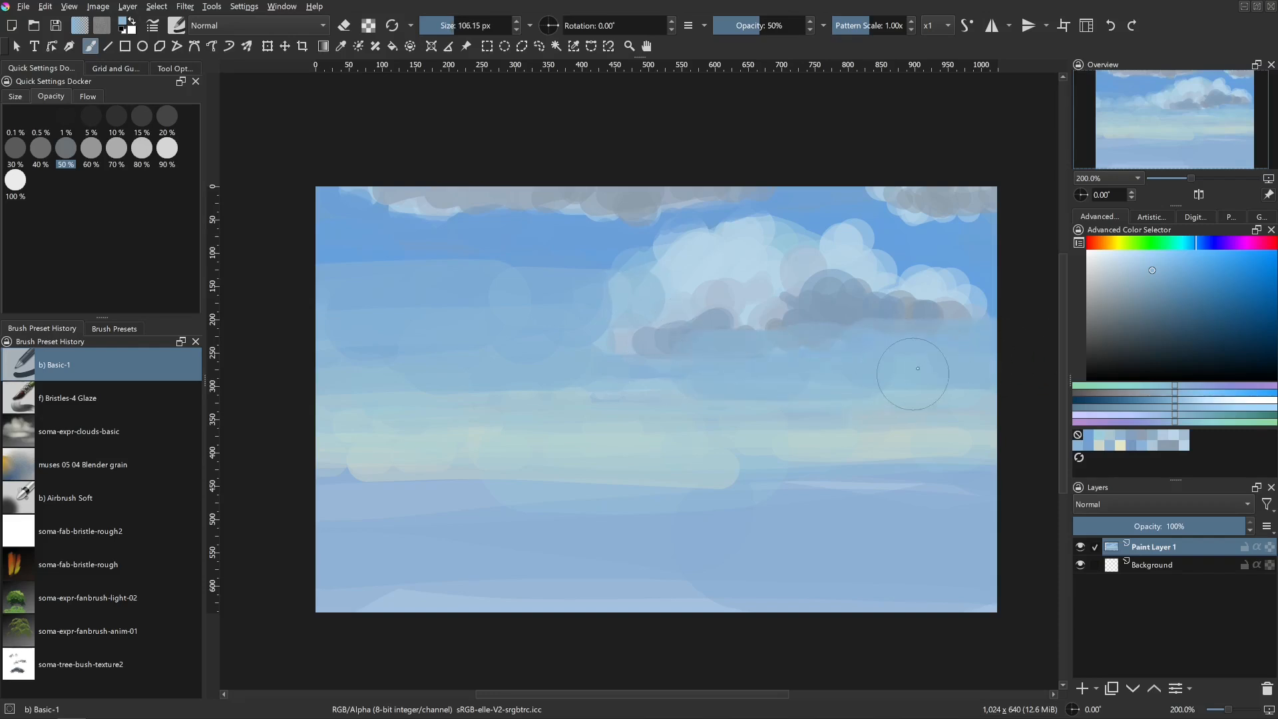
- Sample the deeper sky blue and paint over the large cloud's right edge and a short band beneath it at about 45 px
{"action": "left_click", "coordinate": [925, 243], "text": "ctrl"}
{"action": "left_click_drag", "start_coordinate": [1021, 265], "coordinate": [986, 265], "text": "shift"}
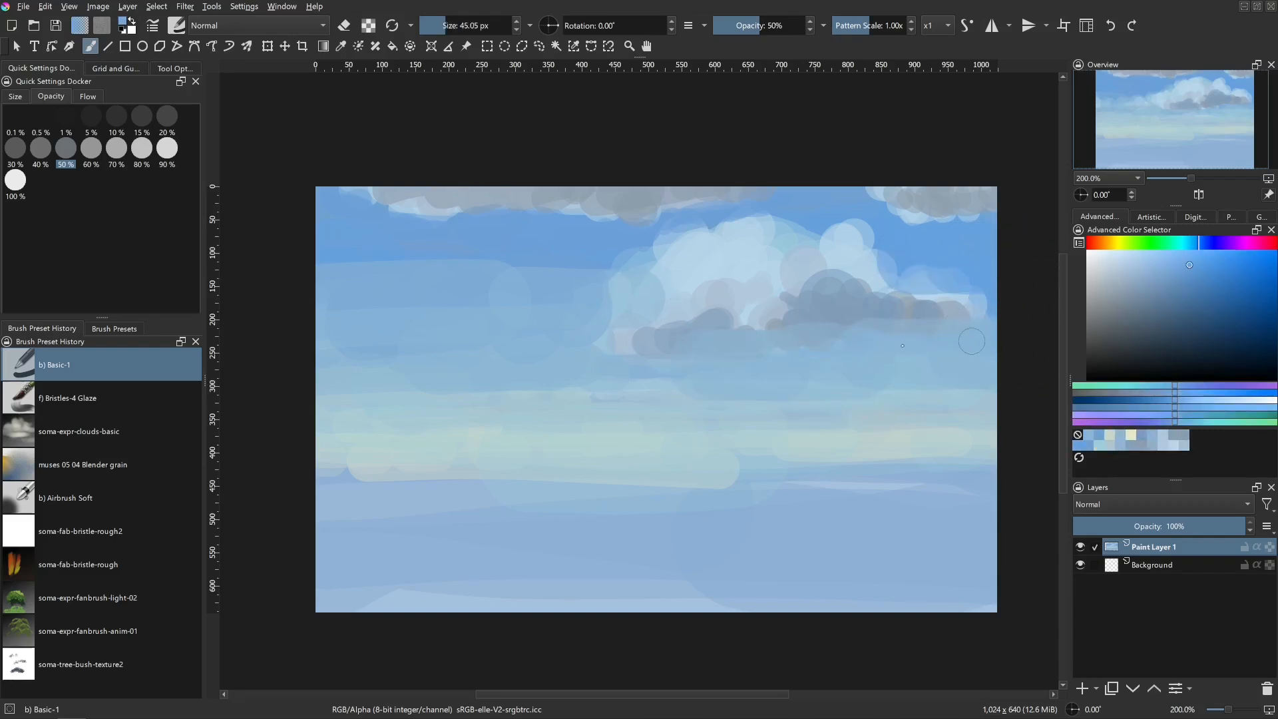
{"action": "left_click_drag", "start_coordinate": [954, 357], "coordinate": [896, 356]}
{"action": "left_click_drag", "start_coordinate": [716, 259], "coordinate": [725, 259], "text": "shift"}
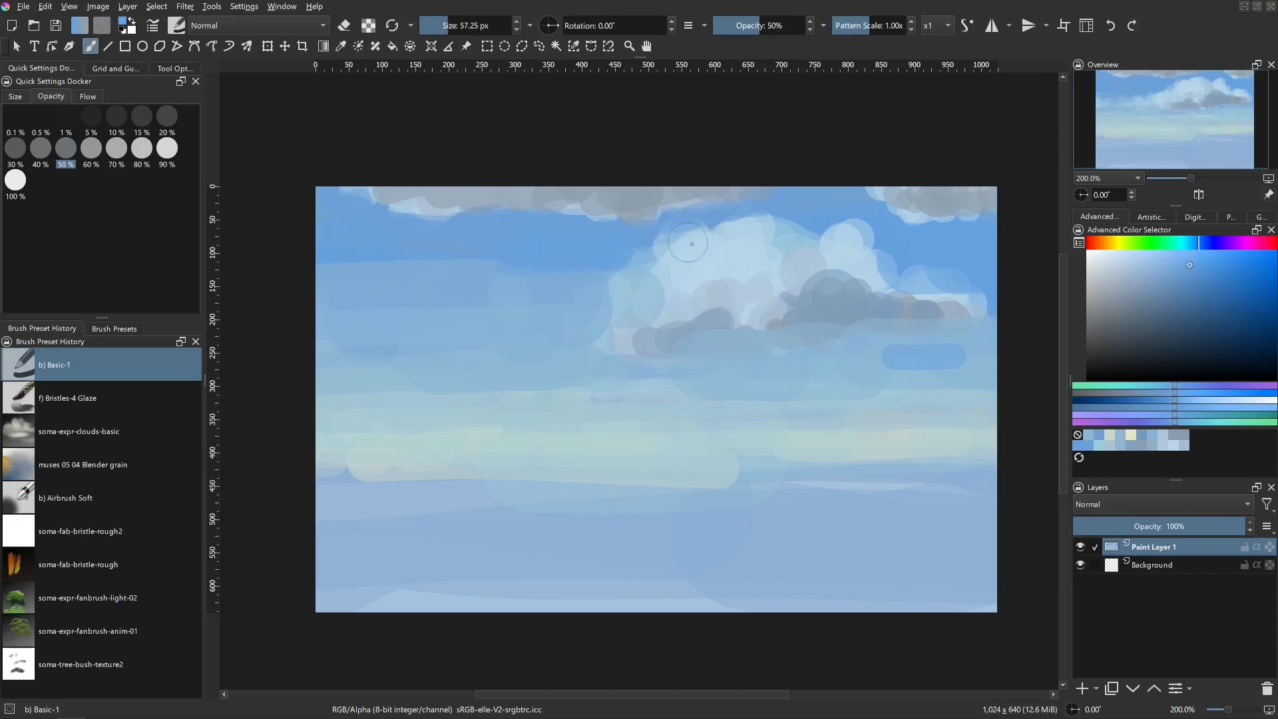
- Sample the mid-blue beside the large cloud and repaint the upper-left sky and the cloud's outer edges at about 100 px
{"action": "left_click", "coordinate": [573, 267], "text": "ctrl"}
{"action": "mouse_move", "coordinate": [556, 247]}
{"action": "left_mouse_down"}
{"action": "mouse_move", "coordinate": [406, 249]}
{"action": "mouse_move", "coordinate": [483, 261]}
{"action": "left_mouse_up"}
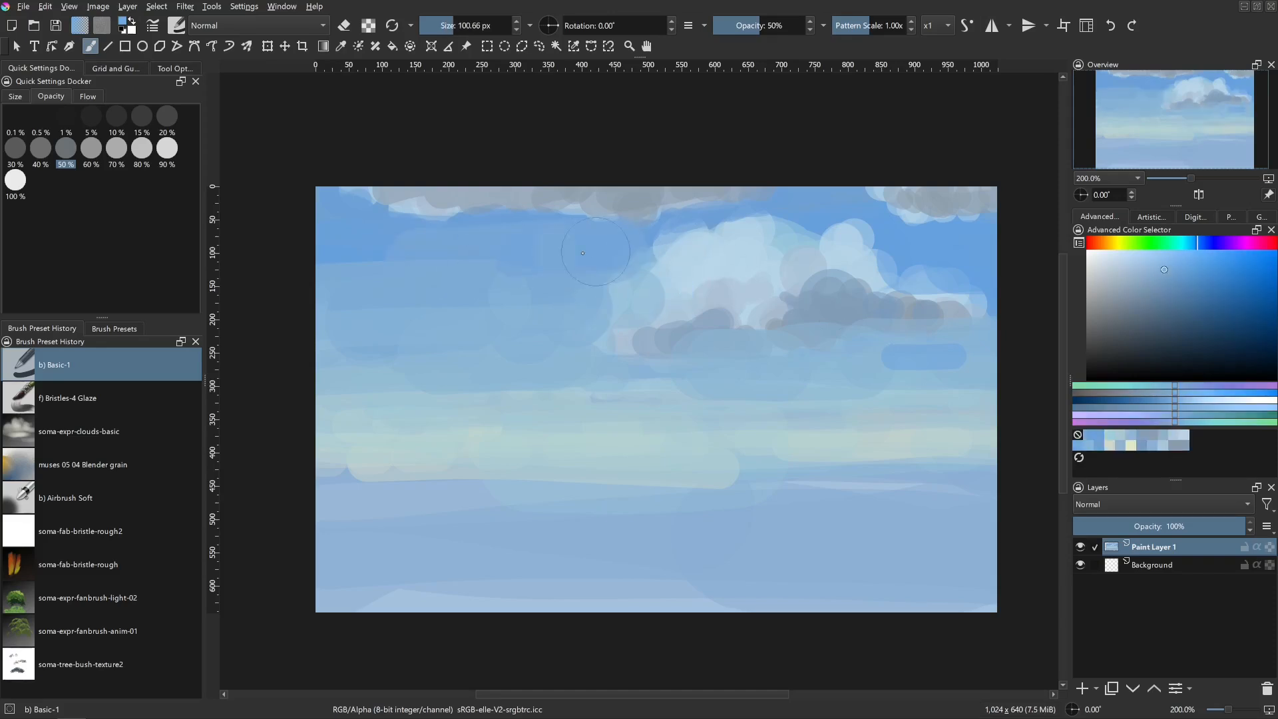
{"action": "mouse_move", "coordinate": [574, 253]}
{"action": "left_mouse_down"}
{"action": "mouse_move", "coordinate": [337, 271]}
{"action": "mouse_move", "coordinate": [321, 252]}
{"action": "mouse_move", "coordinate": [344, 227]}
{"action": "left_mouse_up"}
{"action": "left_click_drag", "start_coordinate": [530, 253], "coordinate": [675, 261]}
{"action": "left_click_drag", "start_coordinate": [840, 225], "coordinate": [1002, 288]}
- Repaint the sky under the top clouds with a sampled deeper blue, and smooth the middle sky with a sampled pale blue at about 50 px
{"action": "left_click", "coordinate": [970, 230], "text": "ctrl"}
{"action": "mouse_move", "coordinate": [906, 250]}
{"action": "left_mouse_down", "text": "shift"}
{"action": "mouse_move", "coordinate": [892, 251]}
{"action": "mouse_move", "coordinate": [899, 212]}
{"action": "mouse_move", "coordinate": [926, 241]}
{"action": "mouse_move", "coordinate": [685, 216]}
{"action": "mouse_move", "coordinate": [843, 200]}
{"action": "left_mouse_up", "text": "shift"}
{"action": "mouse_move", "coordinate": [626, 223]}
{"action": "left_mouse_down"}
{"action": "mouse_move", "coordinate": [377, 231]}
{"action": "mouse_move", "coordinate": [316, 207]}
{"action": "left_mouse_up"}
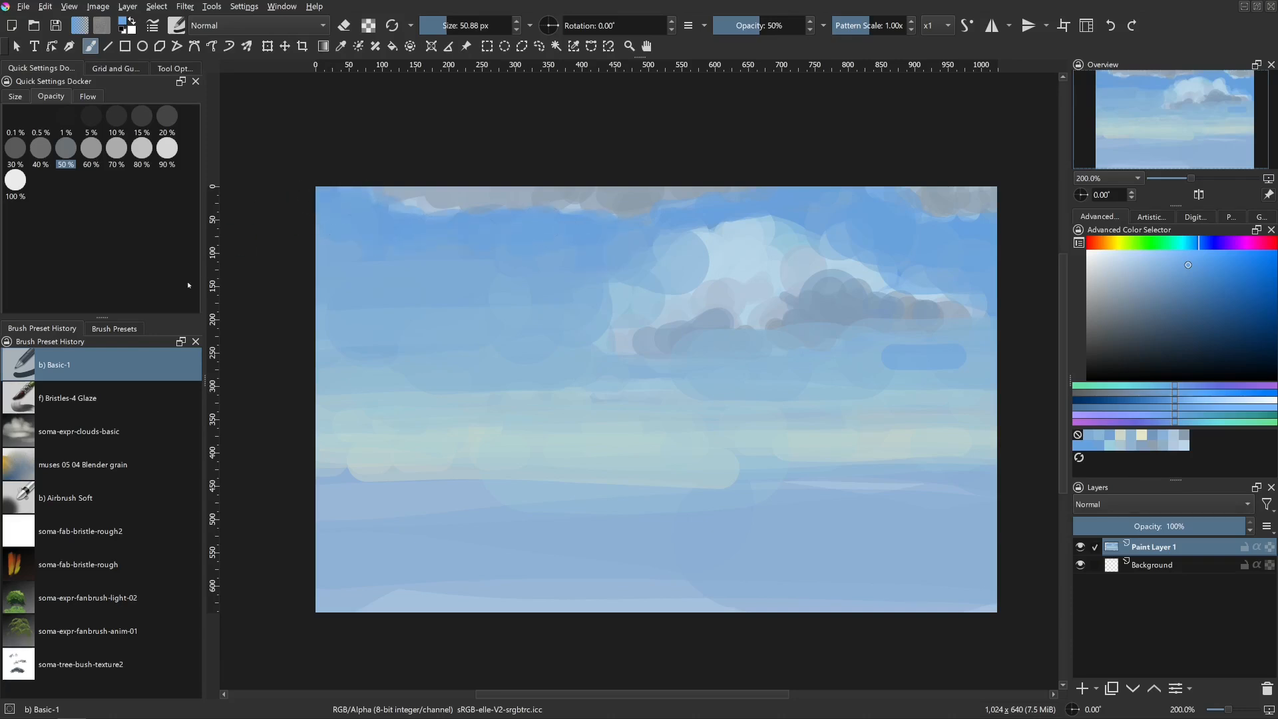
{"action": "left_click", "coordinate": [493, 404], "text": "ctrl"}
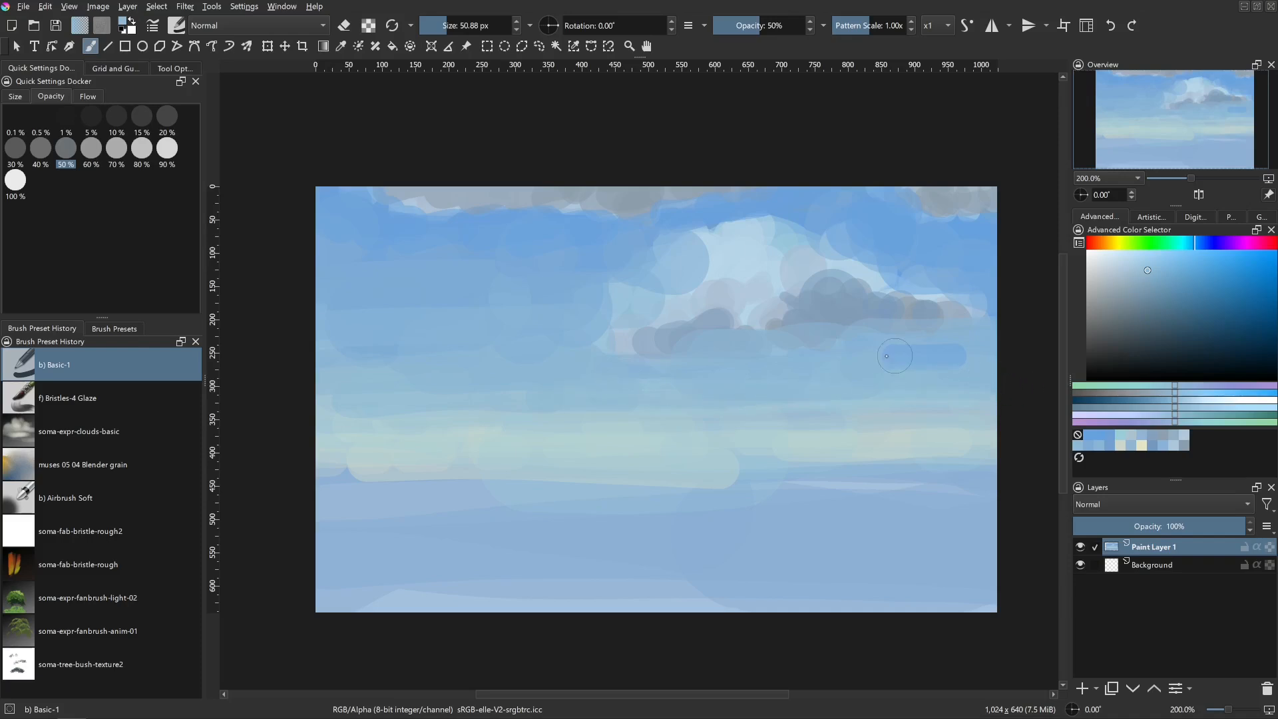
- Sample the large cloud's grey shadow color and paint a small grey cloud in the left sky with a brush of about 29 px
{"action": "left_click", "coordinate": [842, 310], "text": "ctrl"}
{"action": "left_click_drag", "start_coordinate": [842, 323], "coordinate": [796, 332], "text": "shift"}
{"action": "left_click_drag", "start_coordinate": [518, 350], "coordinate": [531, 348], "text": "shift"}
{"action": "left_click_drag", "start_coordinate": [420, 336], "coordinate": [474, 343]}
{"action": "mouse_move", "coordinate": [494, 345]}
{"action": "left_mouse_down", "text": "shift"}
{"action": "mouse_move", "coordinate": [505, 339]}
{"action": "mouse_move", "coordinate": [478, 363]}
{"action": "mouse_move", "coordinate": [486, 339]}
{"action": "left_mouse_up", "text": "shift"}
{"action": "left_click_drag", "start_coordinate": [404, 339], "coordinate": [393, 338]}
- Sample the large cloud's light color and paint highlights along the small cloud's top at about 10 px
{"action": "left_click", "coordinate": [733, 241], "text": "ctrl"}
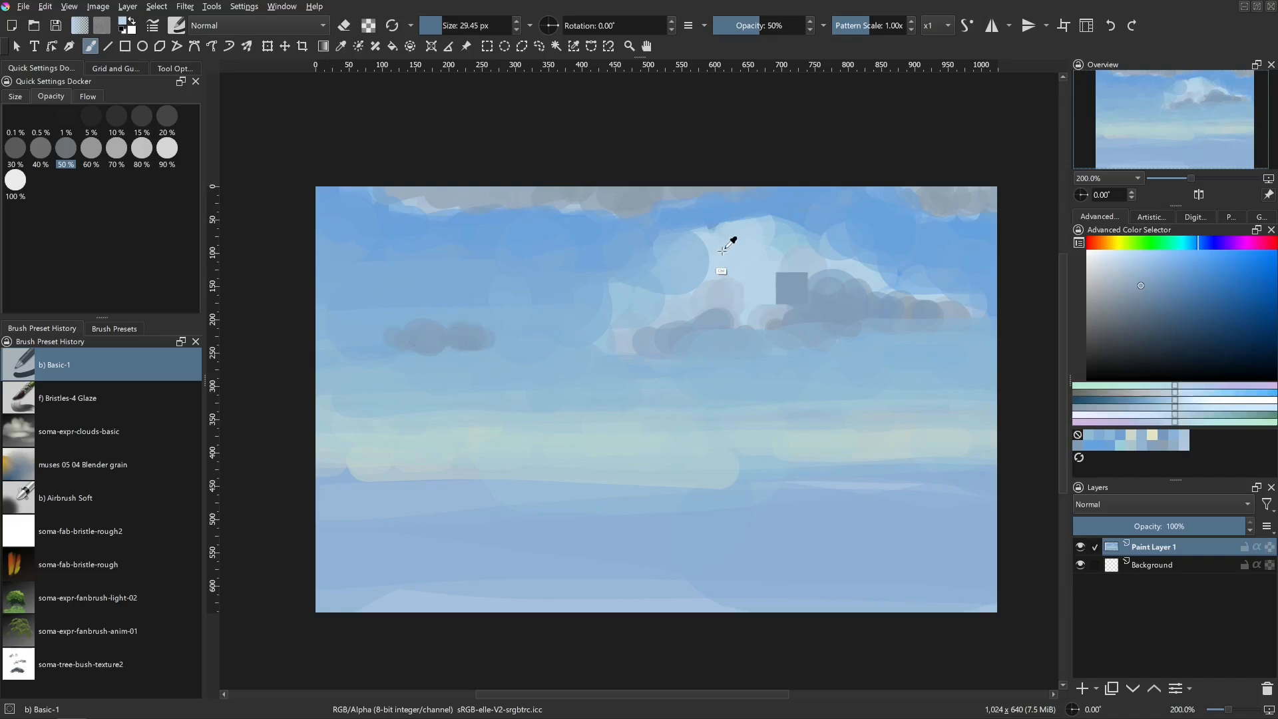
{"action": "left_click_drag", "start_coordinate": [481, 346], "coordinate": [472, 347], "text": "shift"}
{"action": "left_click_drag", "start_coordinate": [449, 323], "coordinate": [417, 323]}
- Pick a creamy off-white and glaze it at 20% opacity over the large cloud at about 109 px and the small cloud at about 45 px
{"action": "left_click", "coordinate": [1120, 248]}
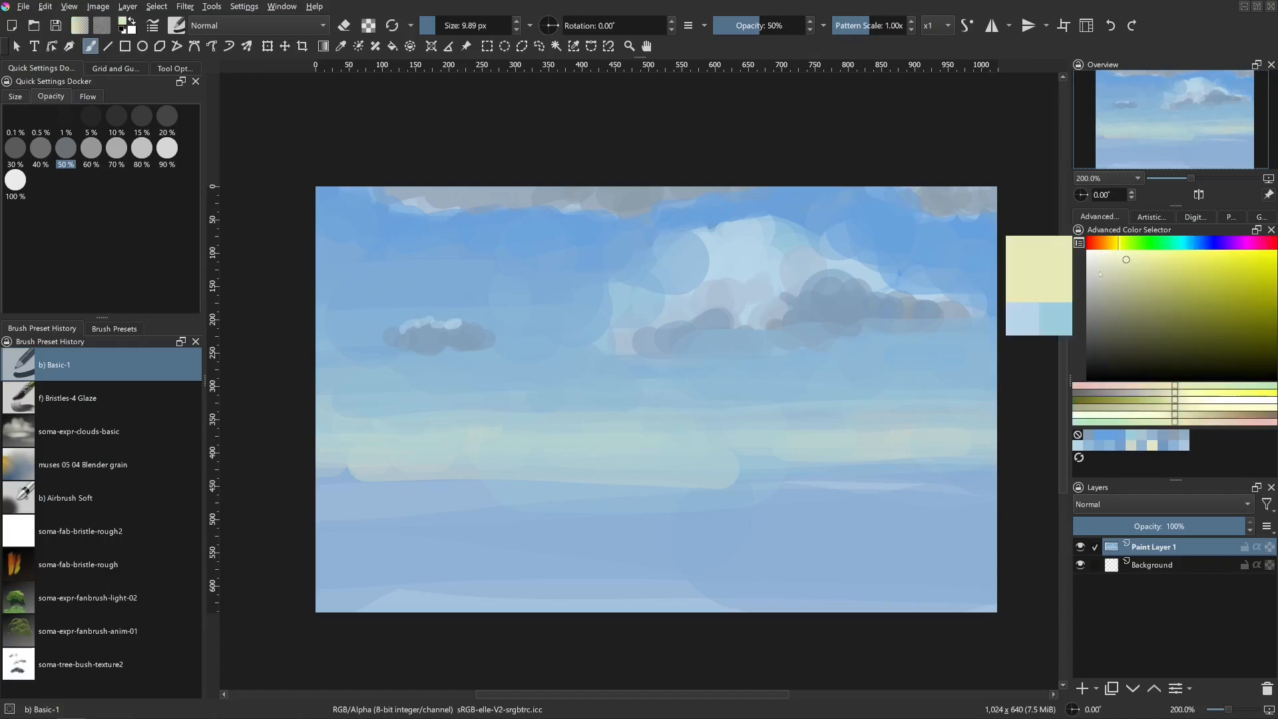
{"action": "left_click", "coordinate": [1098, 257]}
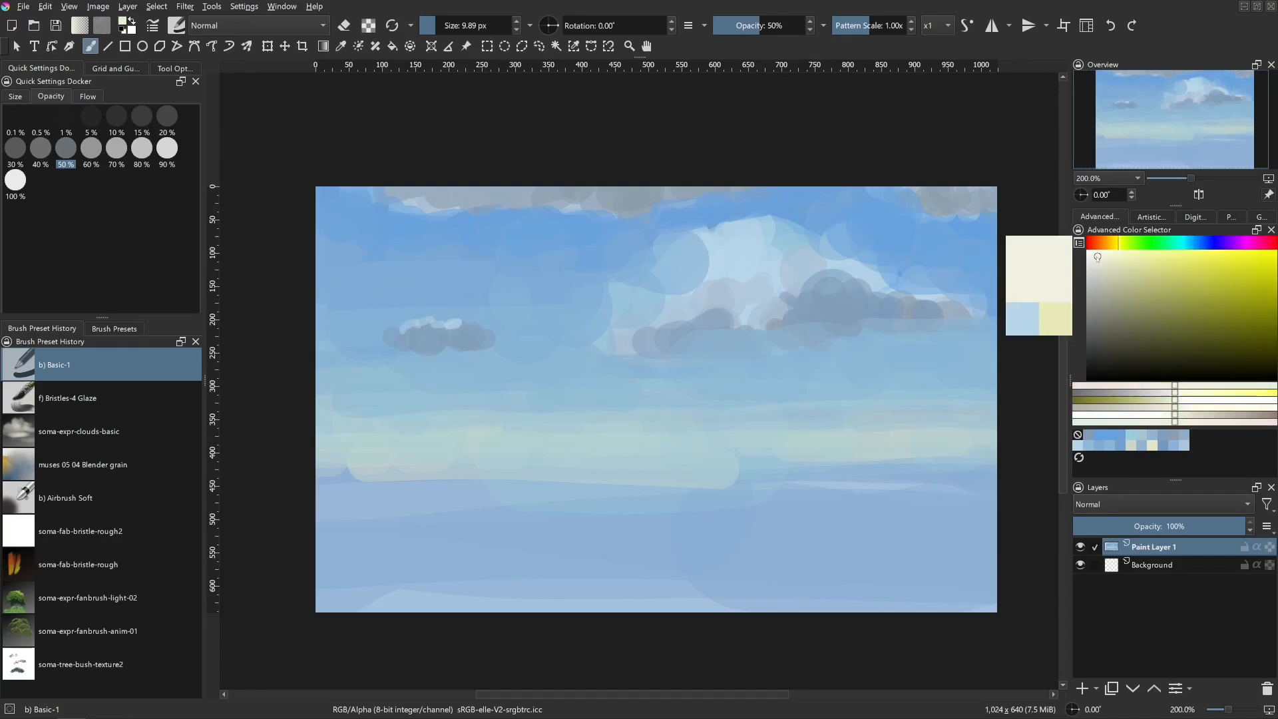
{"action": "left_click", "coordinate": [170, 121]}
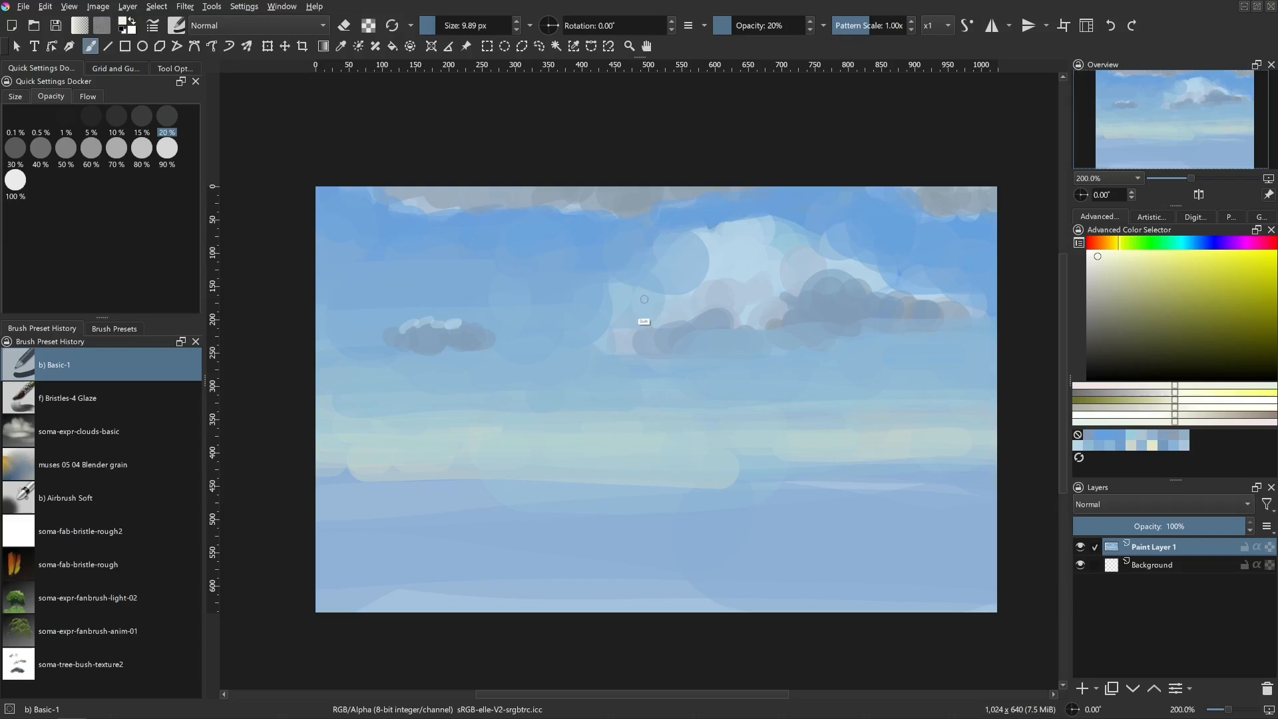
{"action": "left_click_drag", "start_coordinate": [694, 318], "coordinate": [745, 301]}
{"action": "mouse_move", "coordinate": [731, 241]}
{"action": "left_mouse_down"}
{"action": "mouse_move", "coordinate": [722, 287]}
{"action": "mouse_move", "coordinate": [765, 249]}
{"action": "left_mouse_up"}
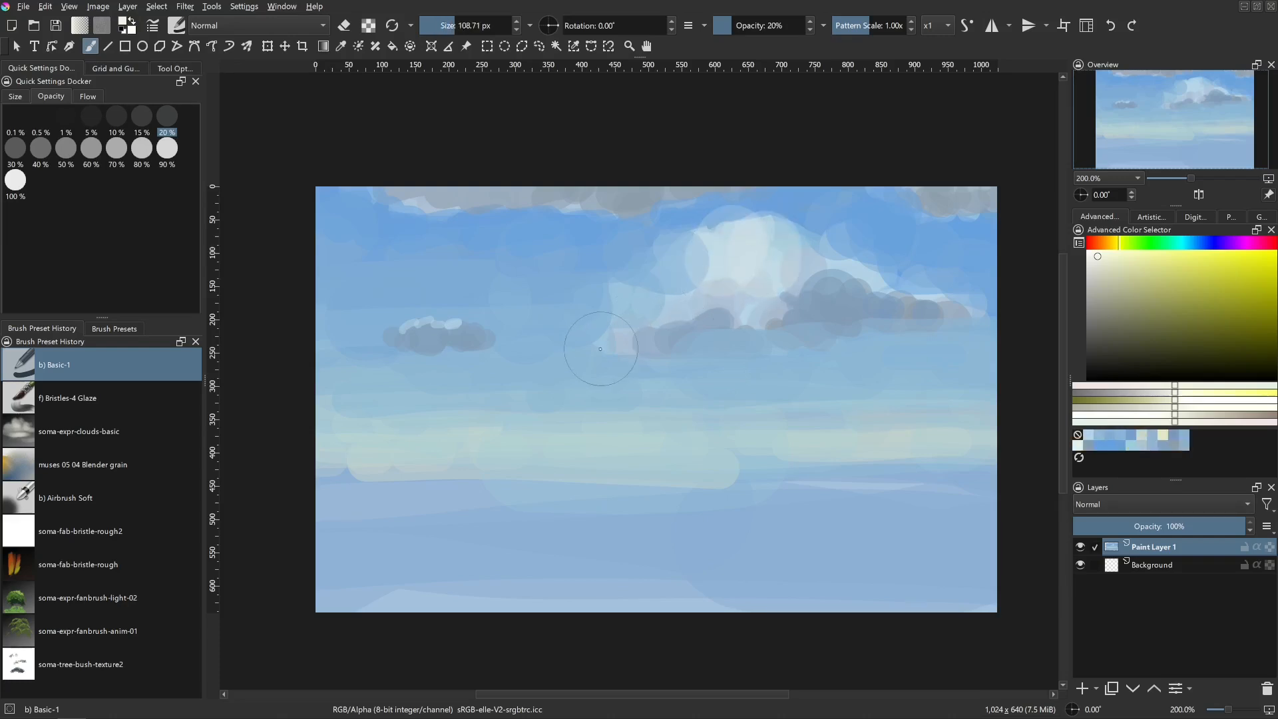
{"action": "left_click_drag", "start_coordinate": [461, 341], "coordinate": [416, 333]}
{"action": "left_click", "coordinate": [416, 324]}
{"action": "left_click", "coordinate": [449, 325]}
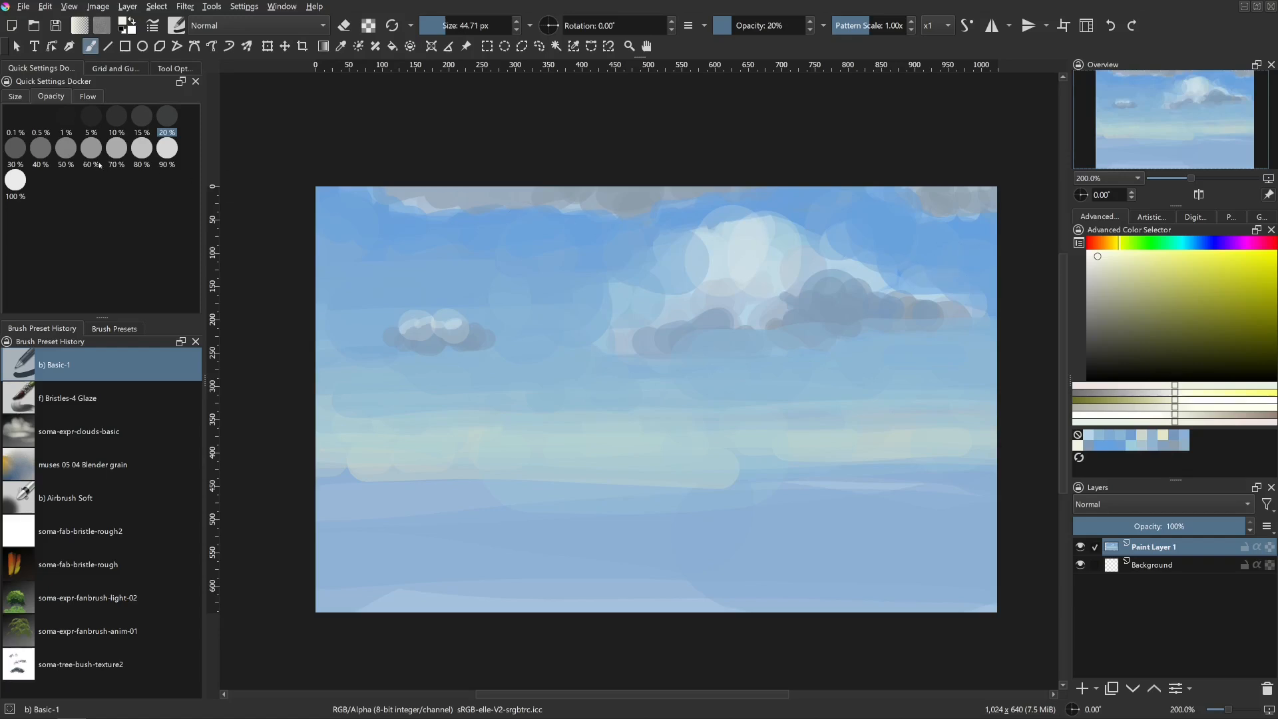
- Pick a pale cream and brush it lightly over the yellow horizon band at 20% opacity and about 138 px
{"action": "left_click", "coordinate": [66, 148]}
{"action": "left_click", "coordinate": [750, 233], "text": "ctrl"}
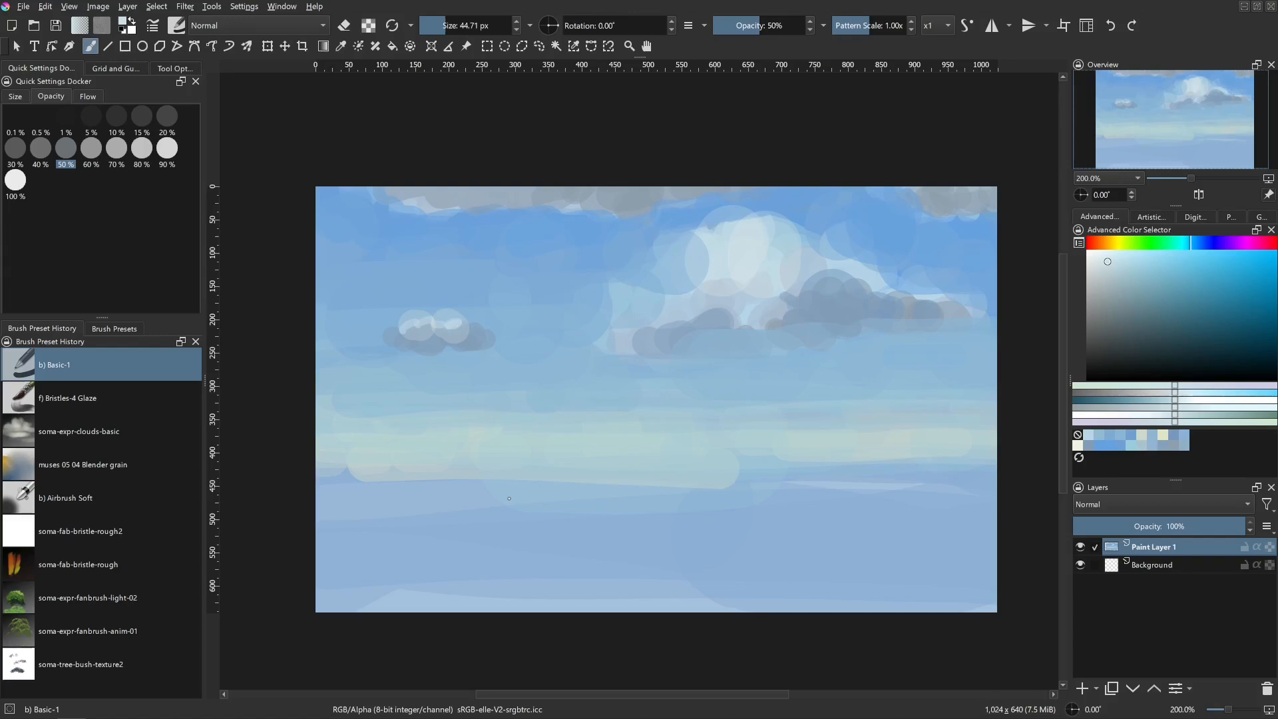
{"action": "left_click", "coordinate": [471, 443], "text": "ctrl"}
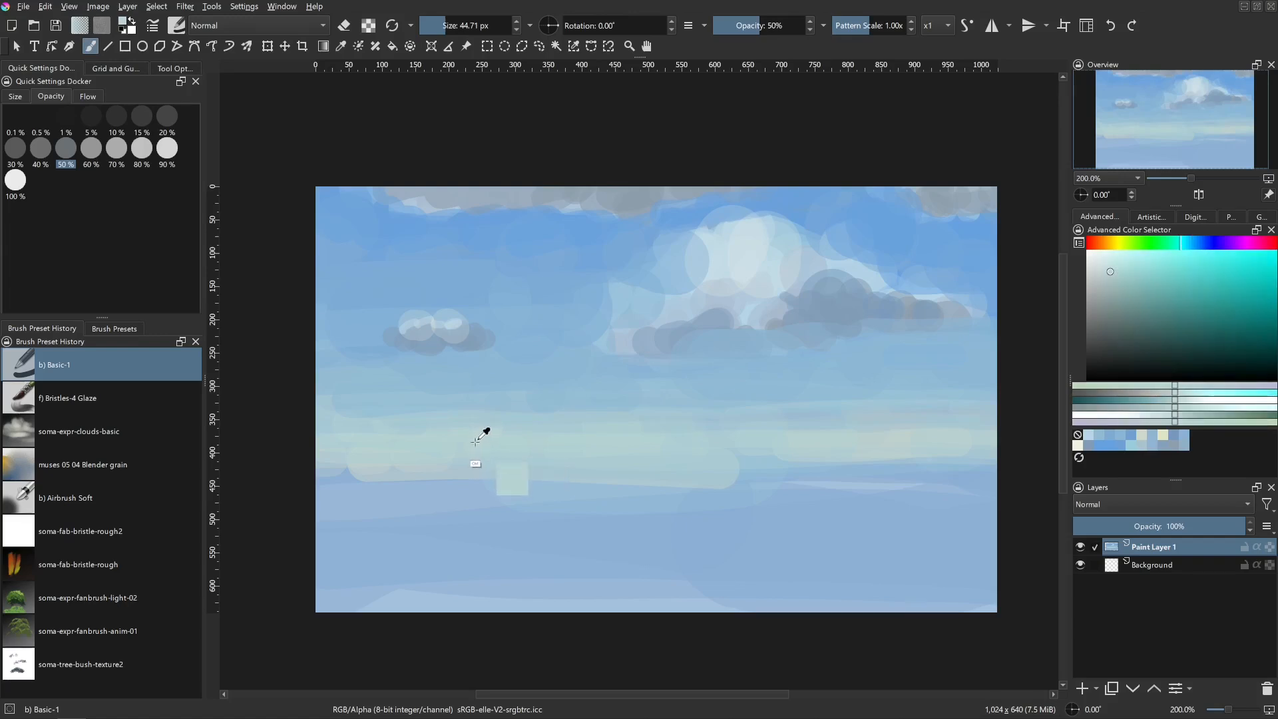
{"action": "left_click", "coordinate": [496, 442], "text": "ctrl"}
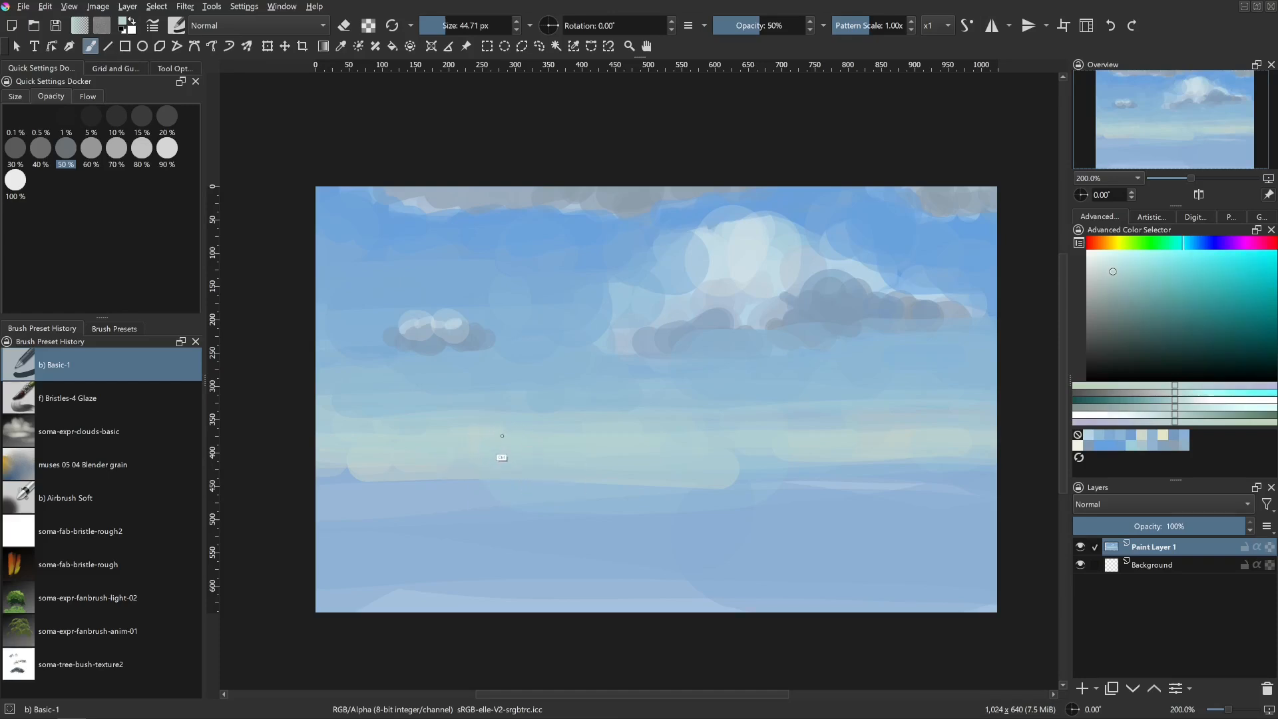
{"action": "left_click", "coordinate": [478, 467], "text": "ctrl"}
{"action": "left_click", "coordinate": [1115, 248]}
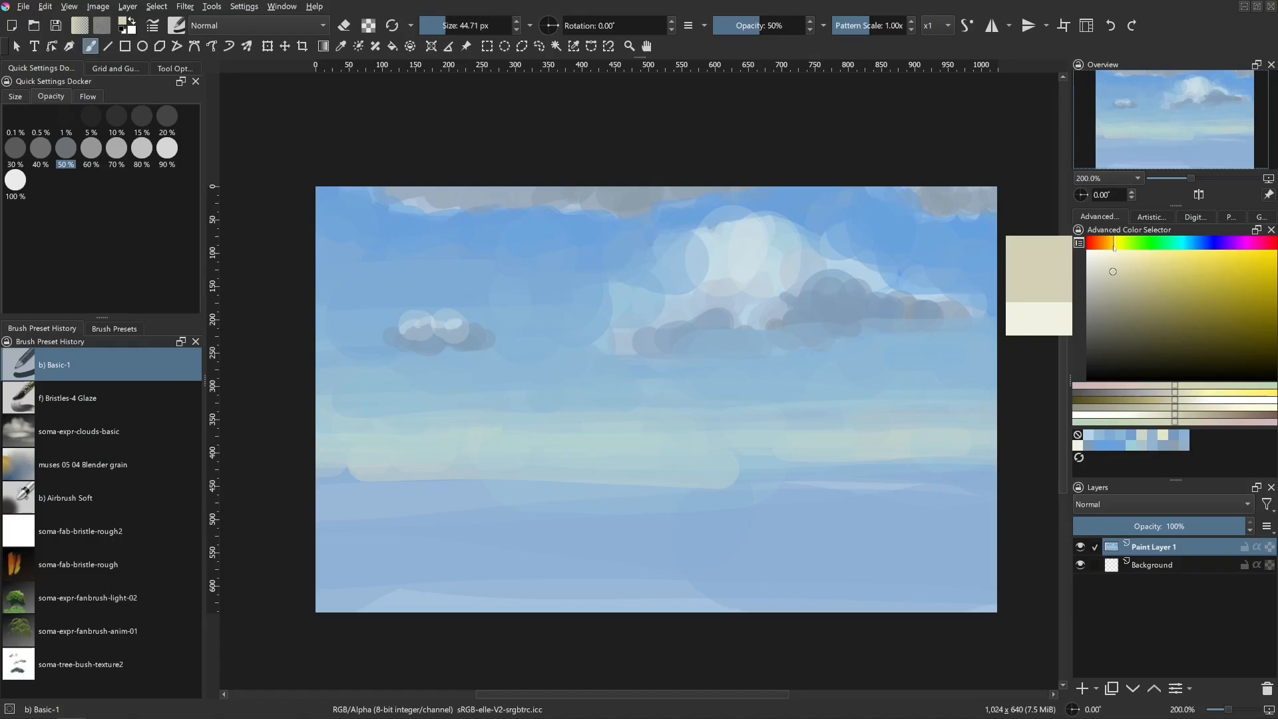
{"action": "left_click", "coordinate": [1103, 257]}
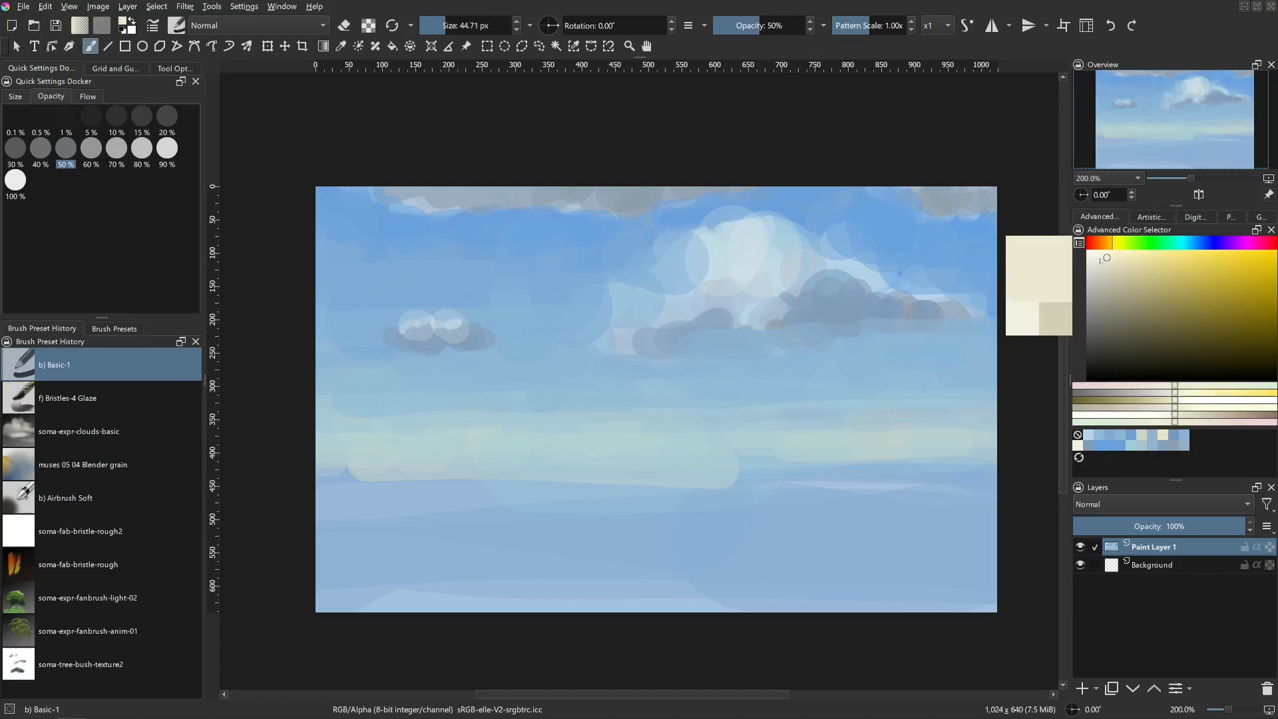
{"action": "left_click", "coordinate": [168, 119]}
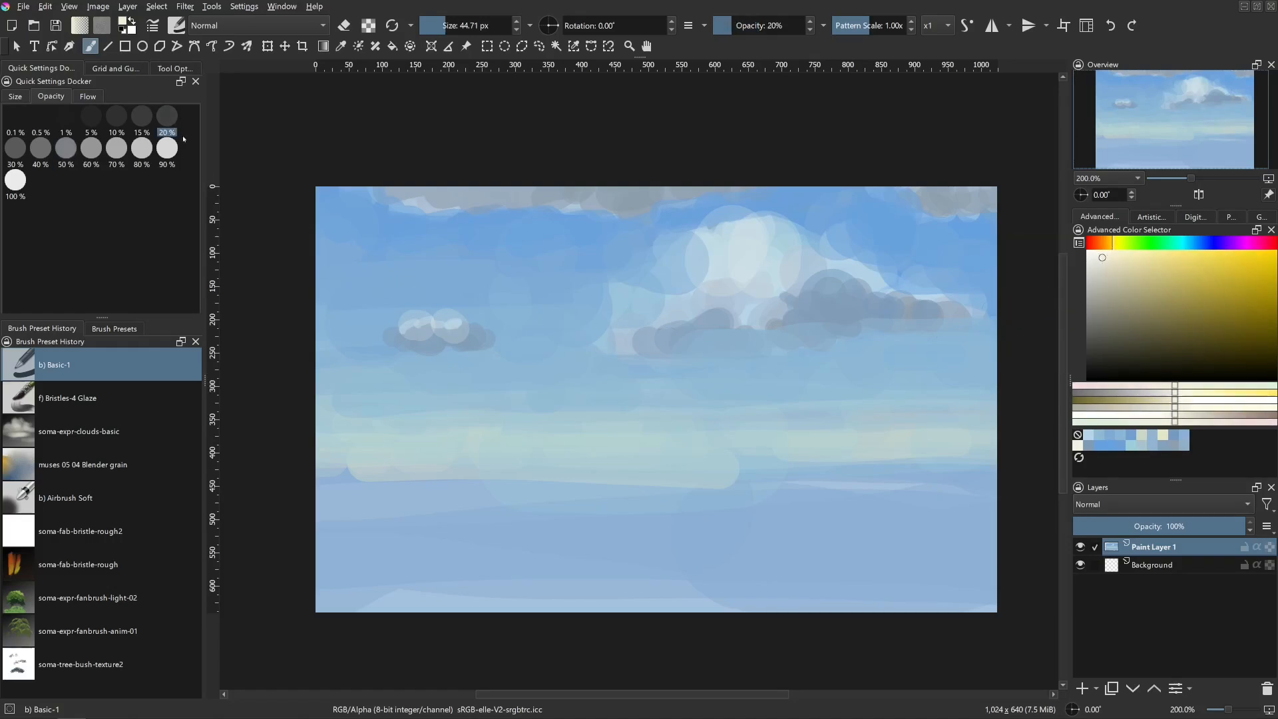
{"action": "left_click_drag", "start_coordinate": [437, 466], "coordinate": [499, 457]}
{"action": "left_click_drag", "start_coordinate": [312, 418], "coordinate": [1048, 419]}
- Try several pale yellow and beige shades as the painting color
{"action": "left_click", "coordinate": [1116, 252]}
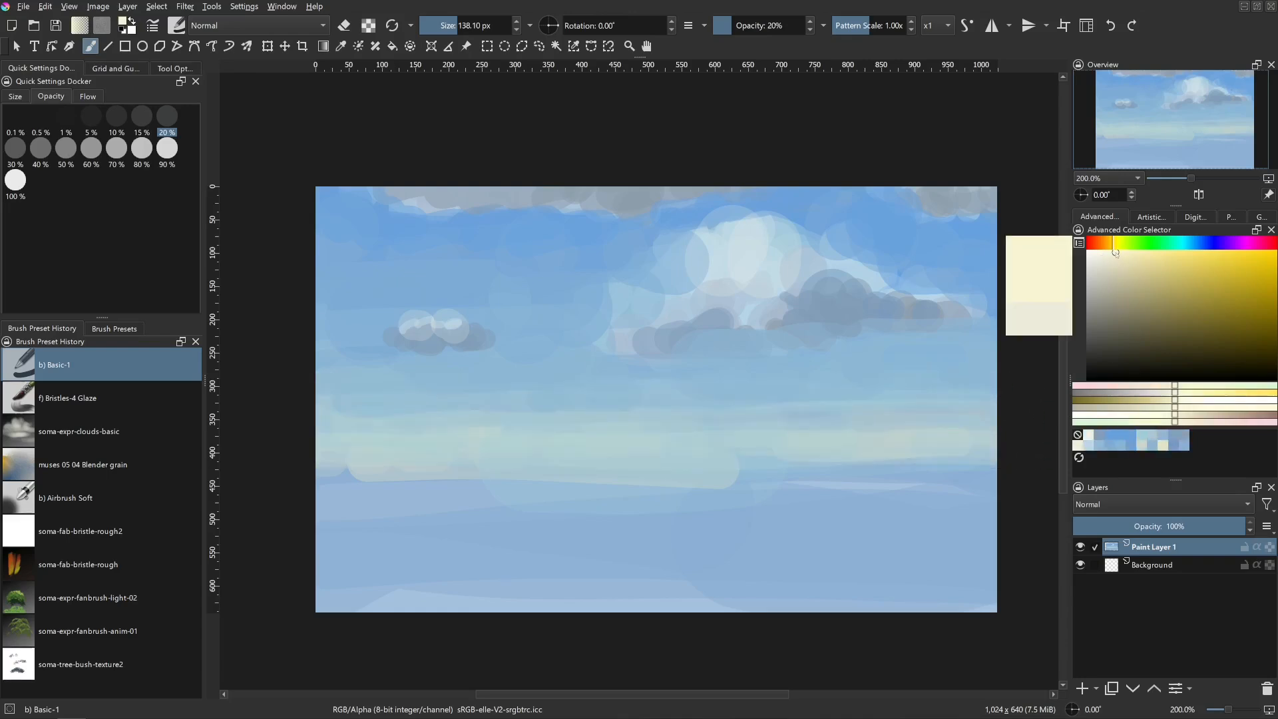
{"action": "left_click", "coordinate": [1121, 255]}
{"action": "left_click", "coordinate": [1127, 254]}
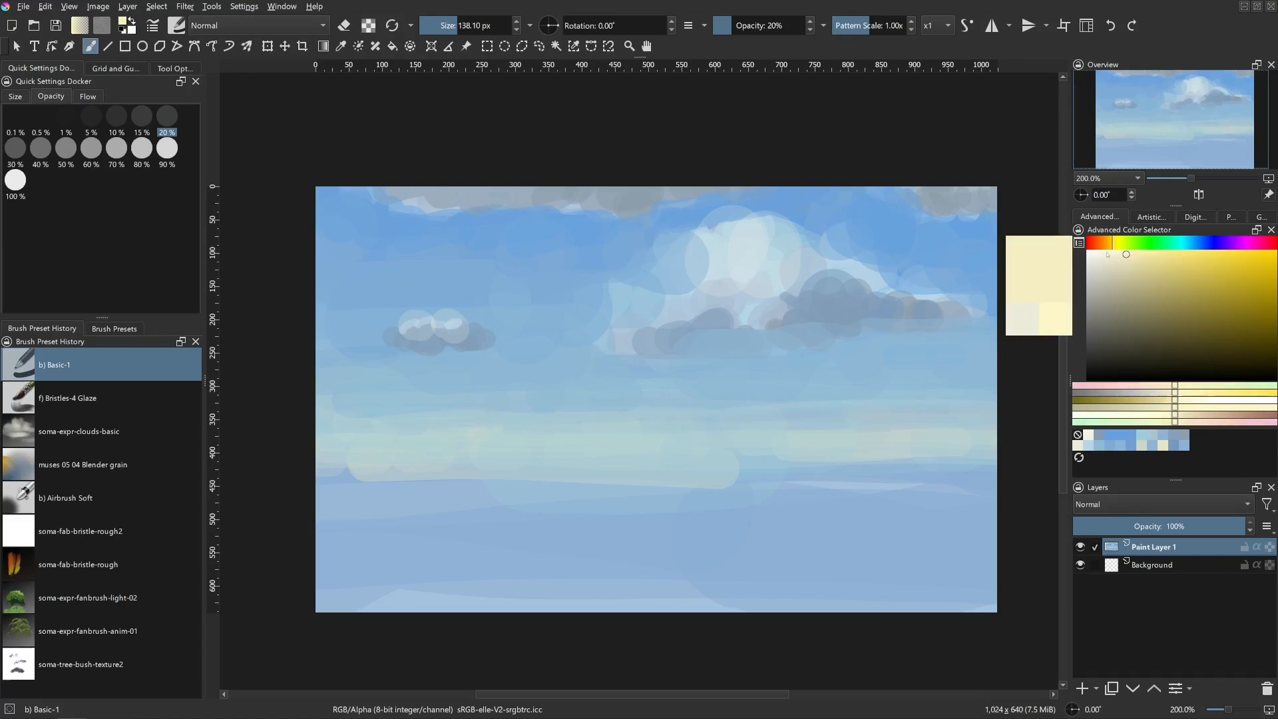
{"action": "left_click", "coordinate": [1119, 255]}
{"action": "left_click", "coordinate": [1114, 267]}
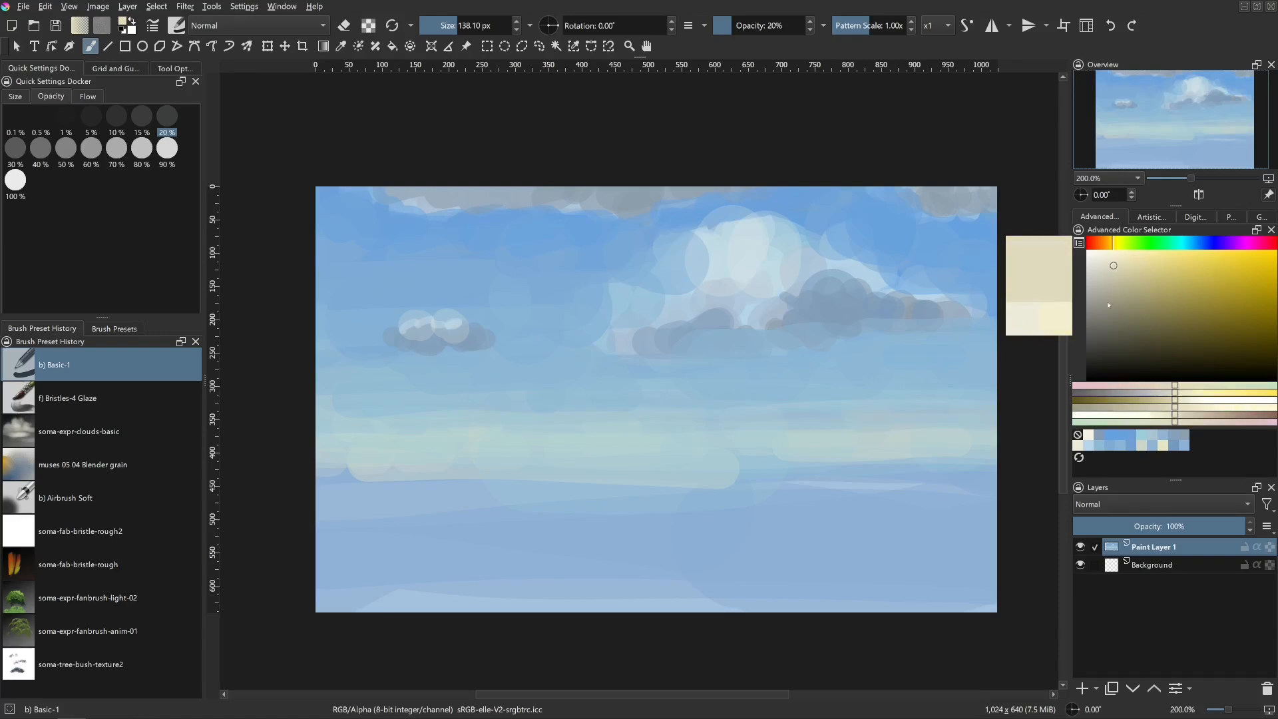
{"action": "left_click_drag", "start_coordinate": [1108, 305], "coordinate": [1126, 254]}
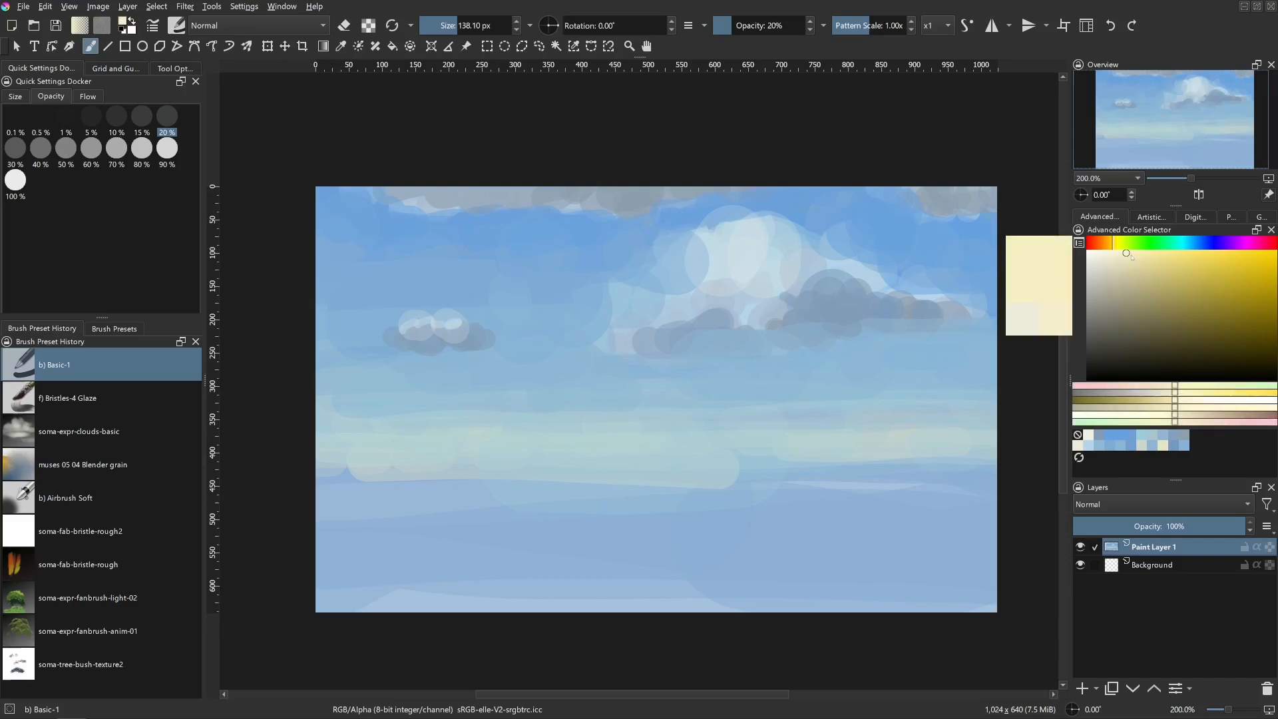
- Try a saturated yellow and a muted dark teal as the painting color
{"action": "left_click", "coordinate": [1228, 254]}
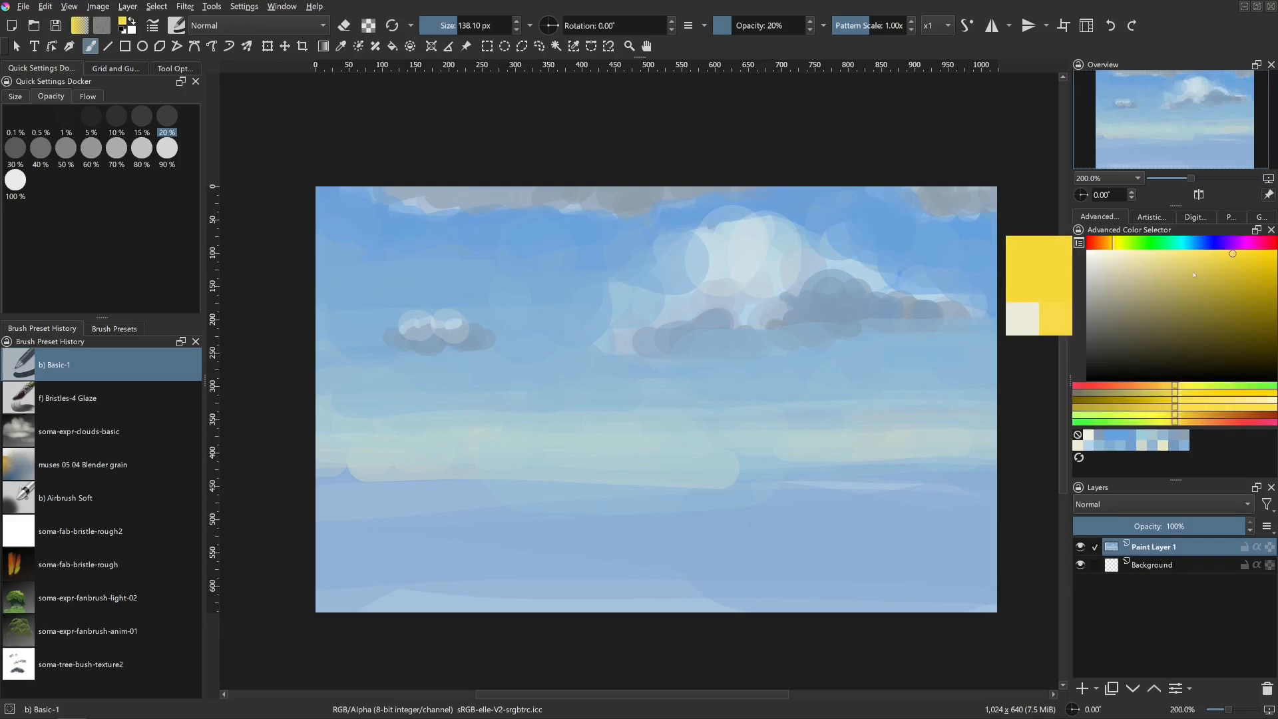
{"action": "left_click", "coordinate": [1175, 251]}
{"action": "left_click", "coordinate": [1120, 244]}
{"action": "mouse_move", "coordinate": [1212, 244]}
{"action": "left_mouse_down"}
{"action": "mouse_move", "coordinate": [1157, 244]}
{"action": "mouse_move", "coordinate": [1188, 243]}
{"action": "left_mouse_up"}
{"action": "left_click", "coordinate": [1188, 311]}
{"action": "left_click", "coordinate": [1191, 303]}
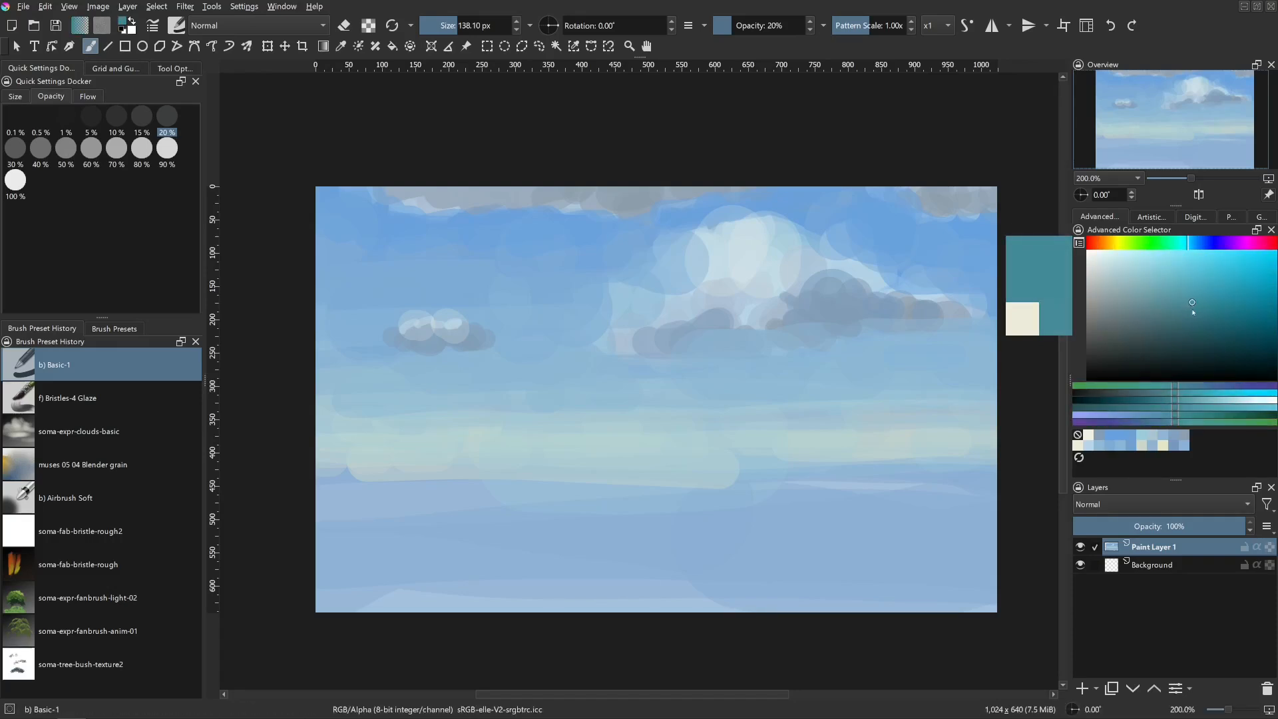
{"action": "left_click", "coordinate": [1198, 310]}
{"action": "left_click", "coordinate": [1196, 320]}
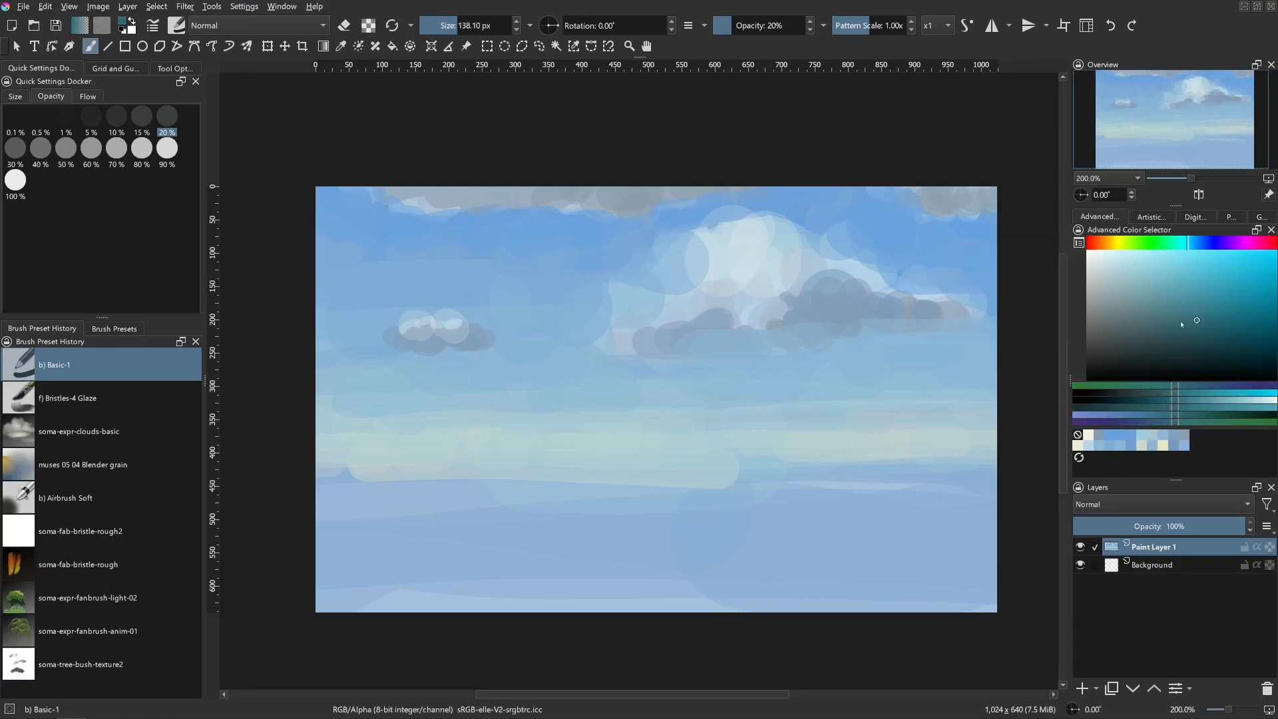
{"action": "mouse_move", "coordinate": [1202, 316]}
{"action": "left_mouse_down"}
{"action": "mouse_move", "coordinate": [1180, 318]}
{"action": "mouse_move", "coordinate": [1189, 315]}
{"action": "left_mouse_up"}
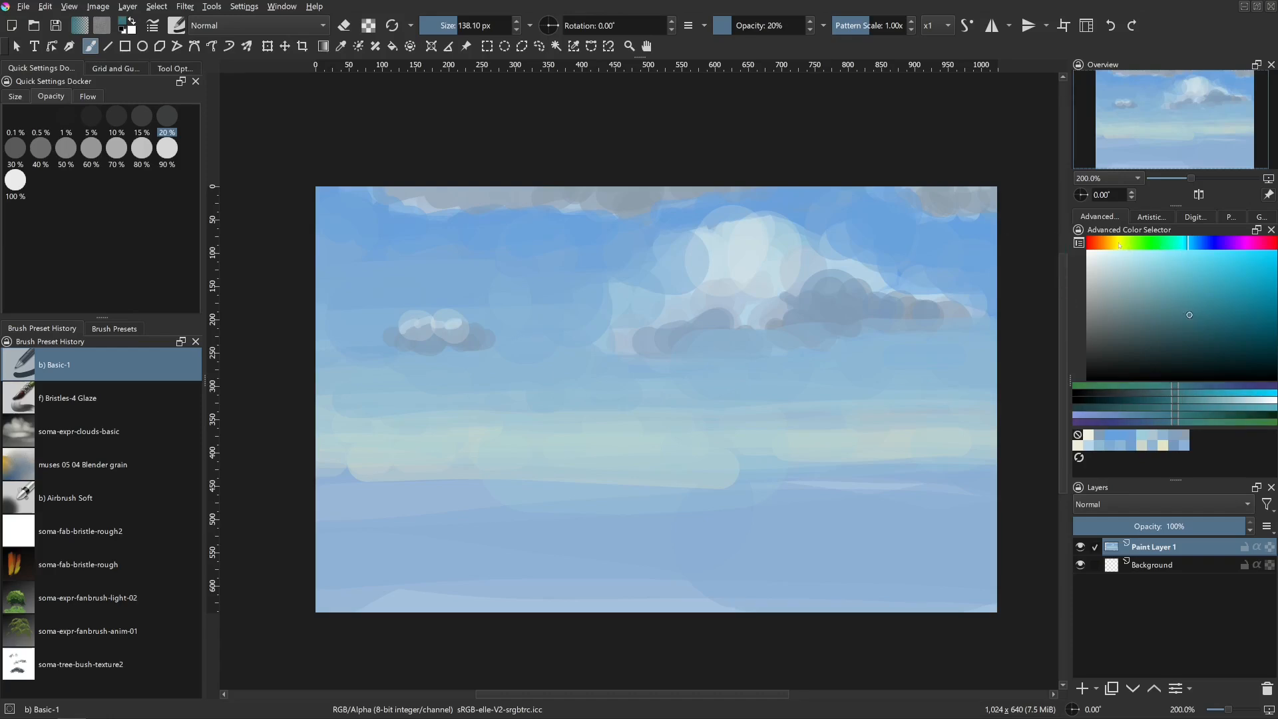
- Compare a bright yellow-green, and settle on a light, low-saturation yellow as the painting color
{"action": "left_click_drag", "start_coordinate": [1119, 245], "coordinate": [1241, 260]}
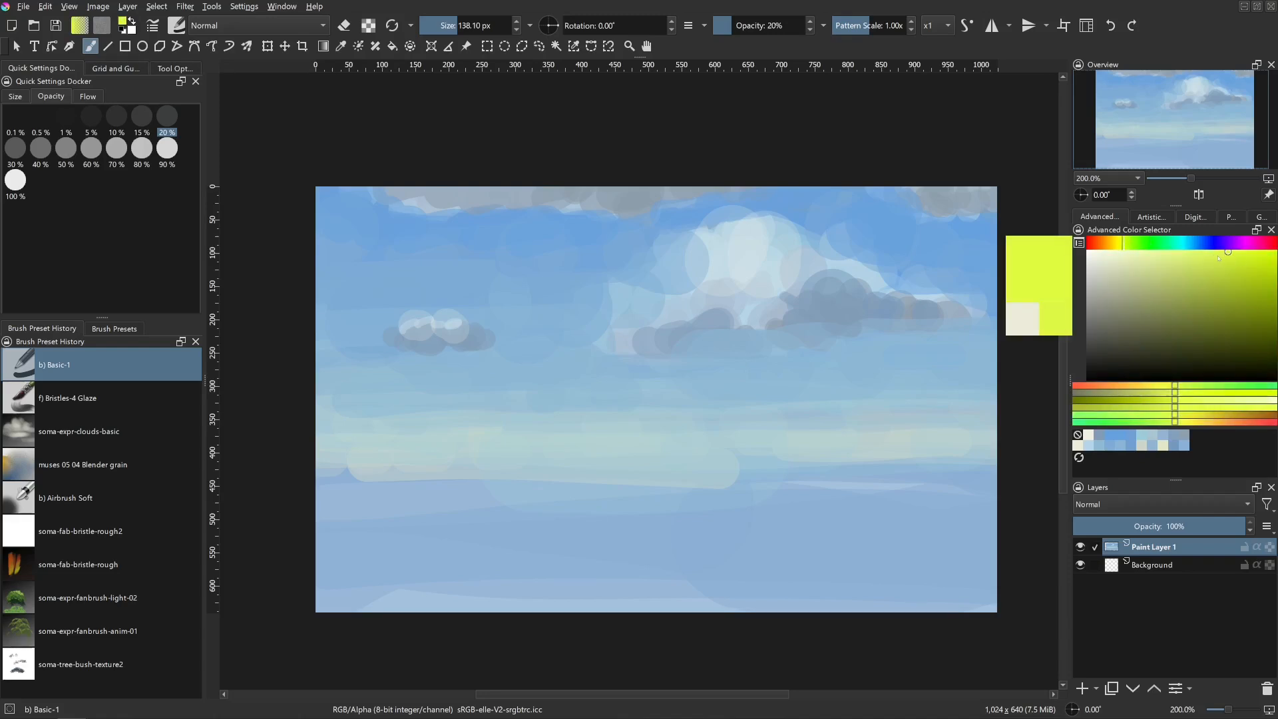
{"action": "left_click", "coordinate": [1204, 253]}
{"action": "mouse_move", "coordinate": [1114, 247]}
{"action": "left_mouse_down"}
{"action": "mouse_move", "coordinate": [1112, 259]}
{"action": "mouse_move", "coordinate": [1120, 252]}
{"action": "left_mouse_up"}
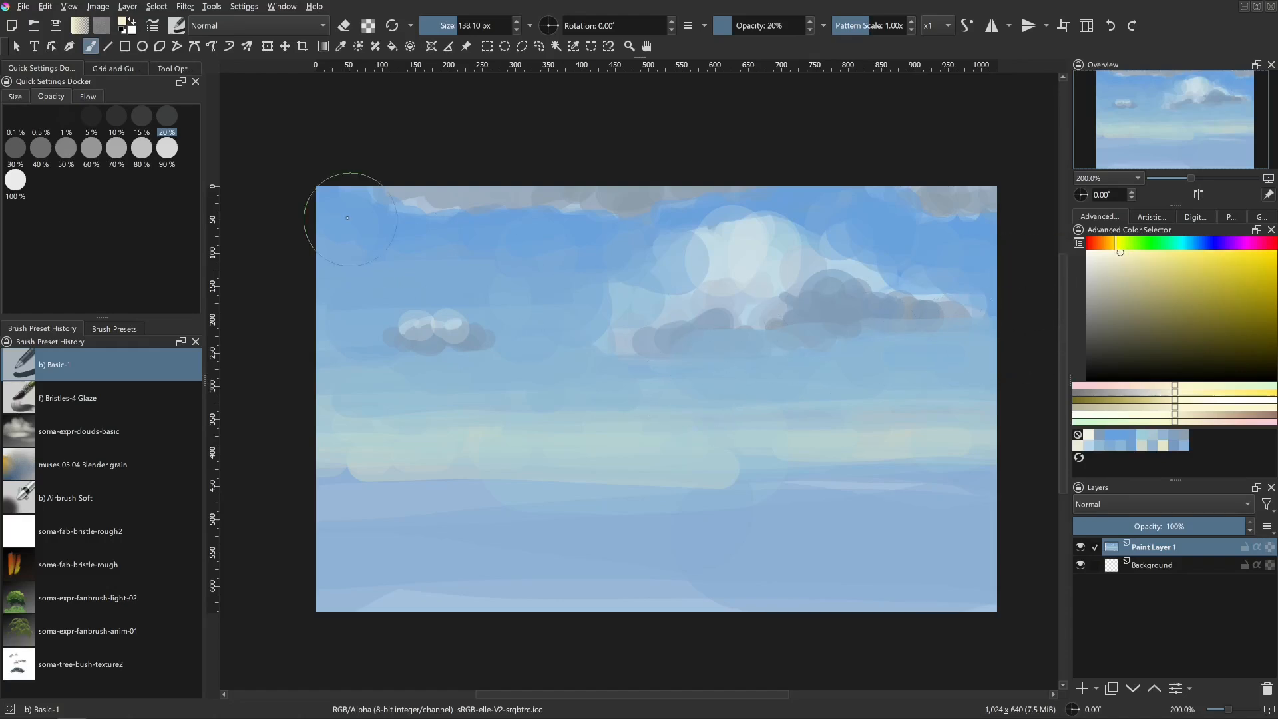
- Try broad pale yellow strokes across the middle sky at about 209 px, and undo them
{"action": "mouse_move", "coordinate": [399, 399]}
{"action": "left_mouse_down"}
{"action": "mouse_move", "coordinate": [811, 387]}
{"action": "mouse_move", "coordinate": [975, 386]}
{"action": "left_mouse_up"}
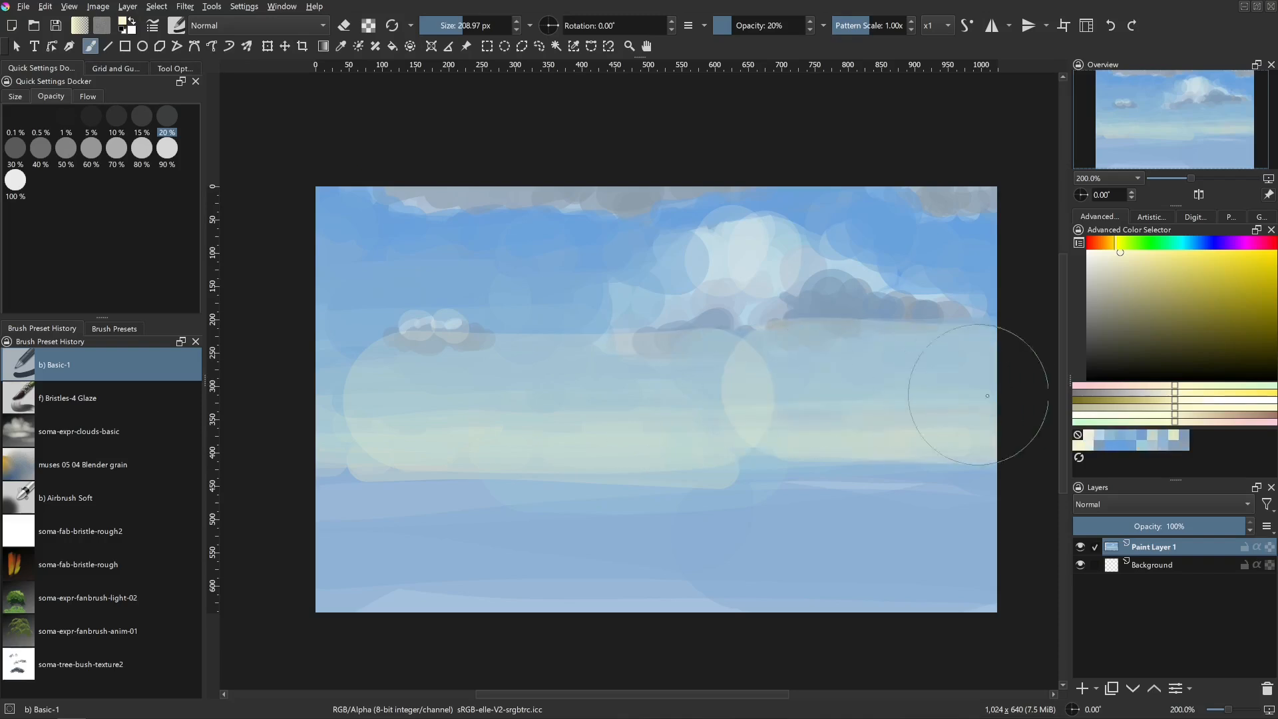
{"action": "key", "text": "ctrl+z"}
{"action": "key", "text": "ctrl+z"}
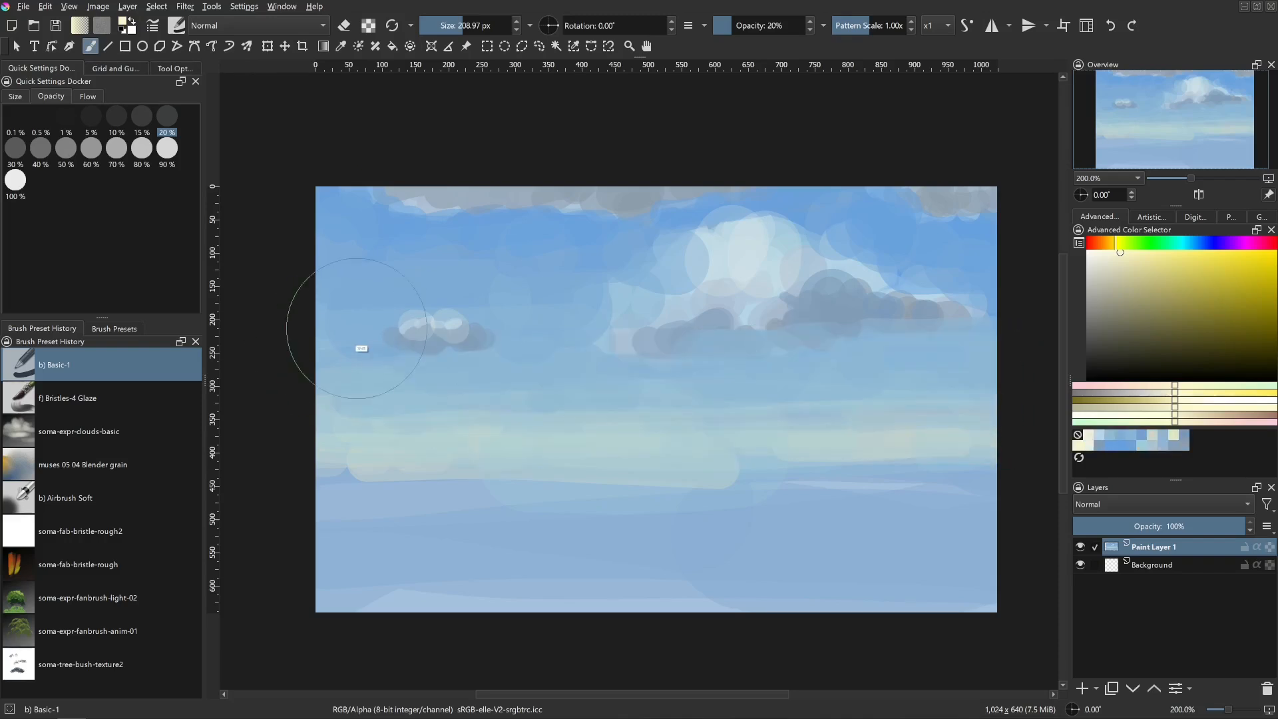
- Reduce the brush to about 96 px and paint a translucent pale yellow band across the sky below the clouds
{"action": "left_click_drag", "start_coordinate": [355, 329], "coordinate": [311, 339], "text": "shift"}
{"action": "left_click_drag", "start_coordinate": [614, 433], "coordinate": [583, 433], "text": "shift"}
{"action": "left_click_drag", "start_coordinate": [472, 434], "coordinate": [466, 434], "text": "shift"}
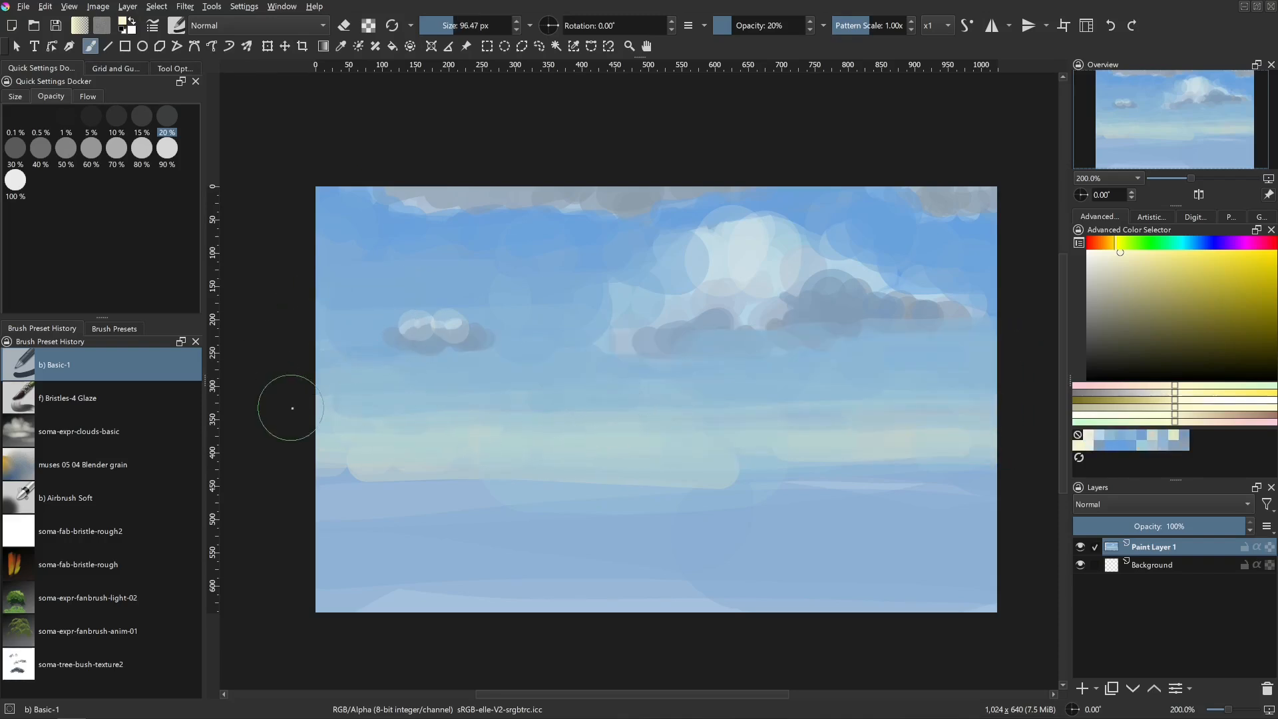
{"action": "left_click_drag", "start_coordinate": [279, 408], "coordinate": [999, 413]}
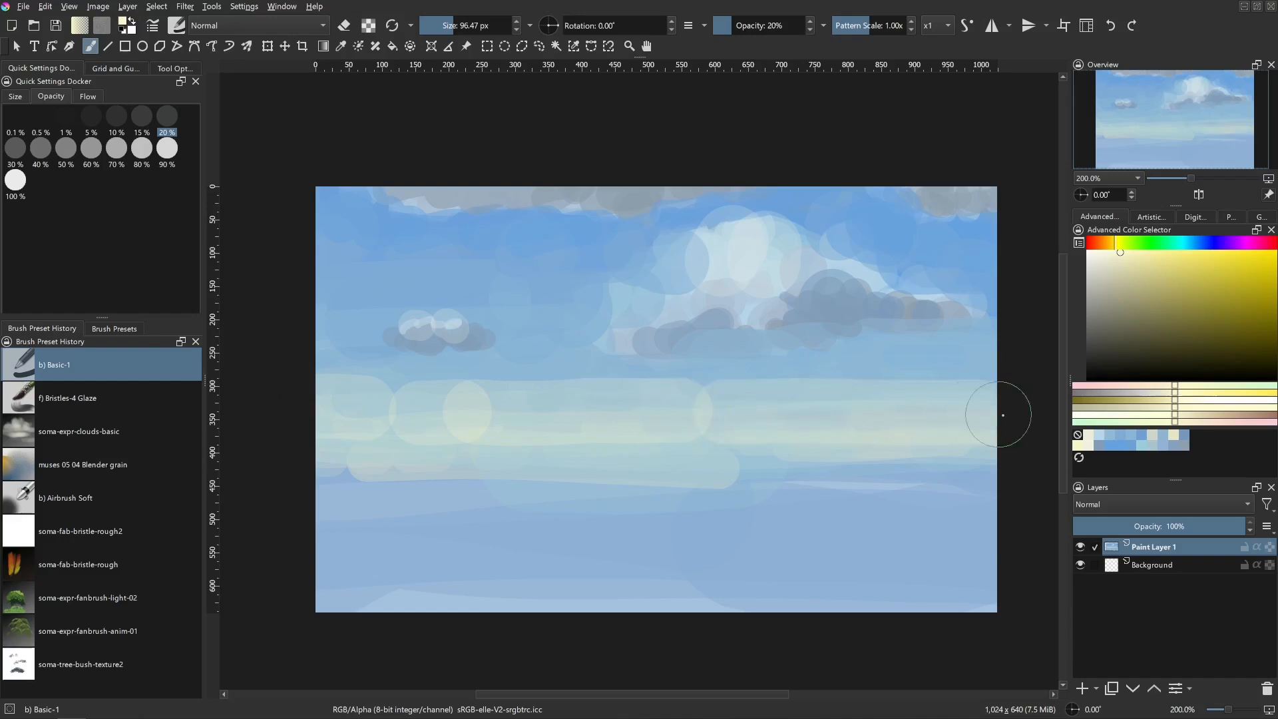
- Sample the large cloud's light color and paint thin, broken cloud streaks along the yellow band's upper edge at 50% opacity
{"action": "mouse_move", "coordinate": [601, 410]}
{"action": "left_mouse_down", "text": "shift"}
{"action": "mouse_move", "coordinate": [514, 413]}
{"action": "mouse_move", "coordinate": [551, 406]}
{"action": "left_mouse_up", "text": "shift"}
{"action": "left_click", "coordinate": [780, 287], "text": "ctrl"}
{"action": "mouse_move", "coordinate": [631, 393]}
{"action": "left_mouse_down", "text": "shift"}
{"action": "mouse_move", "coordinate": [611, 400]}
{"action": "mouse_move", "coordinate": [629, 399]}
{"action": "mouse_move", "coordinate": [627, 381]}
{"action": "mouse_move", "coordinate": [997, 377]}
{"action": "left_mouse_up", "text": "shift"}
{"action": "left_click_drag", "start_coordinate": [923, 388], "coordinate": [866, 388], "text": "shift"}
{"action": "left_click", "coordinate": [66, 149]}
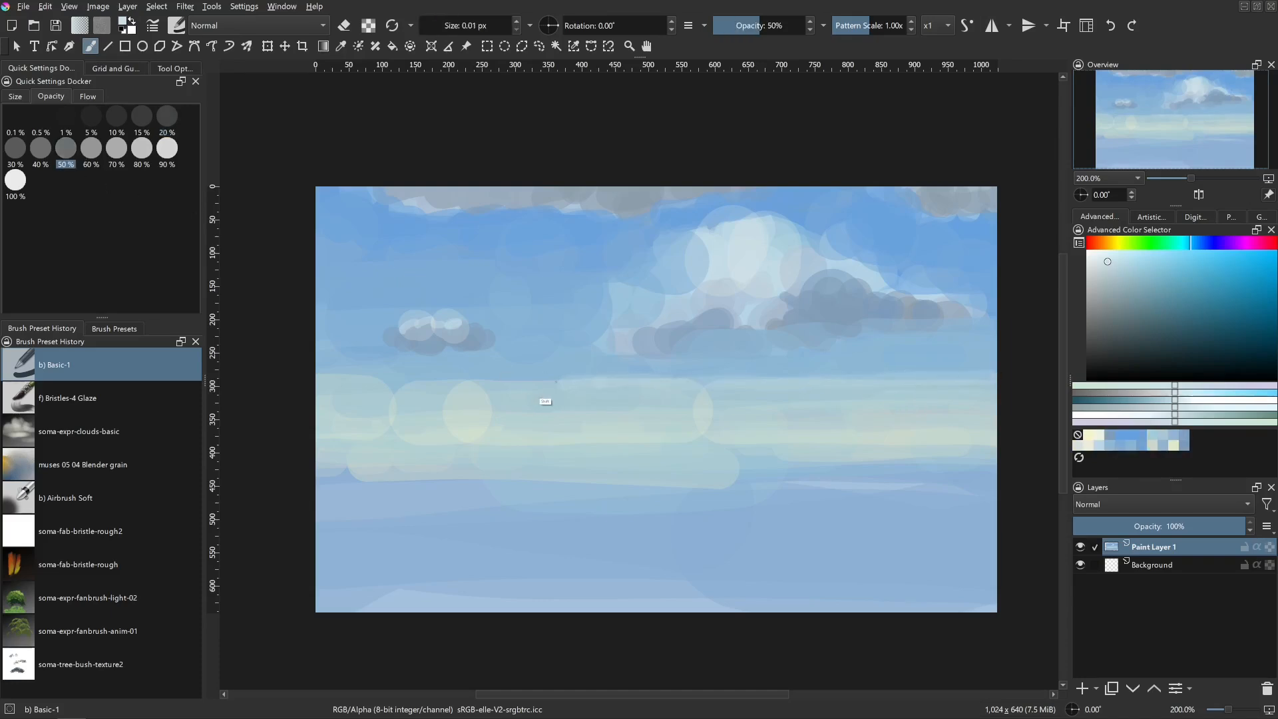
{"action": "left_click_drag", "start_coordinate": [545, 401], "coordinate": [567, 402], "text": "shift"}
{"action": "mouse_move", "coordinate": [535, 380]}
{"action": "left_mouse_down"}
{"action": "mouse_move", "coordinate": [643, 380]}
{"action": "mouse_move", "coordinate": [499, 381]}
{"action": "left_mouse_up"}
{"action": "left_click", "coordinate": [429, 380]}
{"action": "left_click_drag", "start_coordinate": [639, 381], "coordinate": [635, 380], "text": "shift"}
{"action": "left_click", "coordinate": [703, 379]}
{"action": "mouse_move", "coordinate": [663, 380]}
{"action": "left_mouse_down"}
{"action": "mouse_move", "coordinate": [814, 376]}
{"action": "mouse_move", "coordinate": [830, 310]}
{"action": "mouse_move", "coordinate": [716, 384]}
{"action": "left_mouse_up"}
- Sample the large cloud's grey shadow and paint thin shadow lines under the horizontal cloud streaks at about 9 px
{"action": "left_click", "coordinate": [842, 298], "text": "ctrl"}
{"action": "left_click_drag", "start_coordinate": [717, 384], "coordinate": [824, 384]}
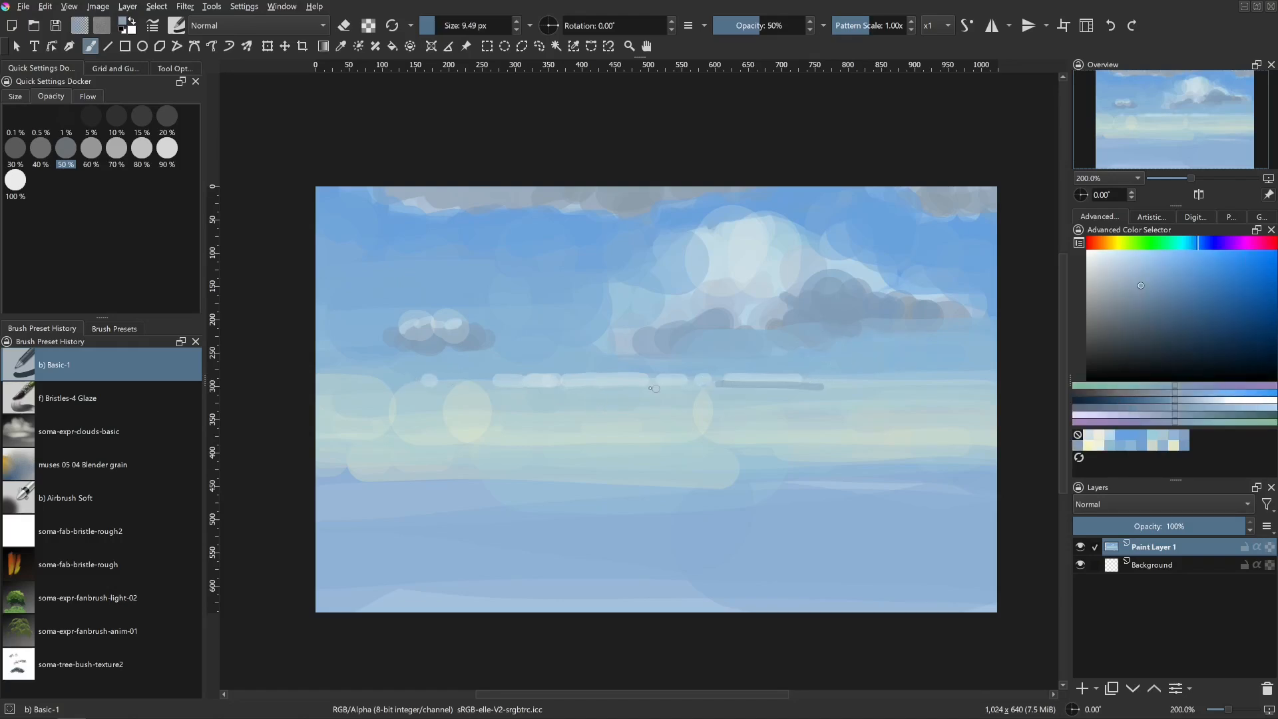
{"action": "mouse_move", "coordinate": [608, 386]}
{"action": "left_mouse_down"}
{"action": "mouse_move", "coordinate": [828, 381]}
{"action": "mouse_move", "coordinate": [746, 383]}
{"action": "mouse_move", "coordinate": [789, 388]}
{"action": "left_mouse_up"}
- Sample a blended grey-blue from the cloud streaks and soften their shadow line with a finer brush
{"action": "left_click", "coordinate": [773, 381], "text": "ctrl"}
{"action": "left_click", "coordinate": [786, 384], "text": "ctrl"}
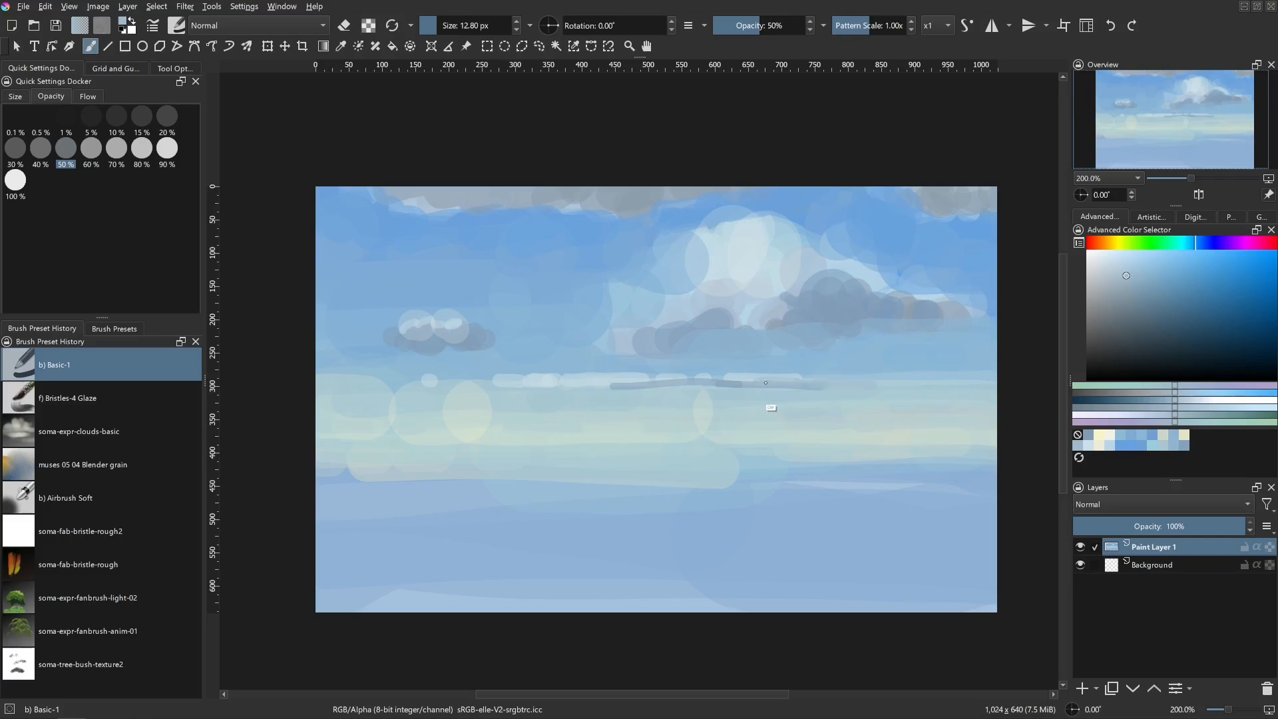
{"action": "left_click_drag", "start_coordinate": [630, 385], "coordinate": [555, 382], "text": "shift"}
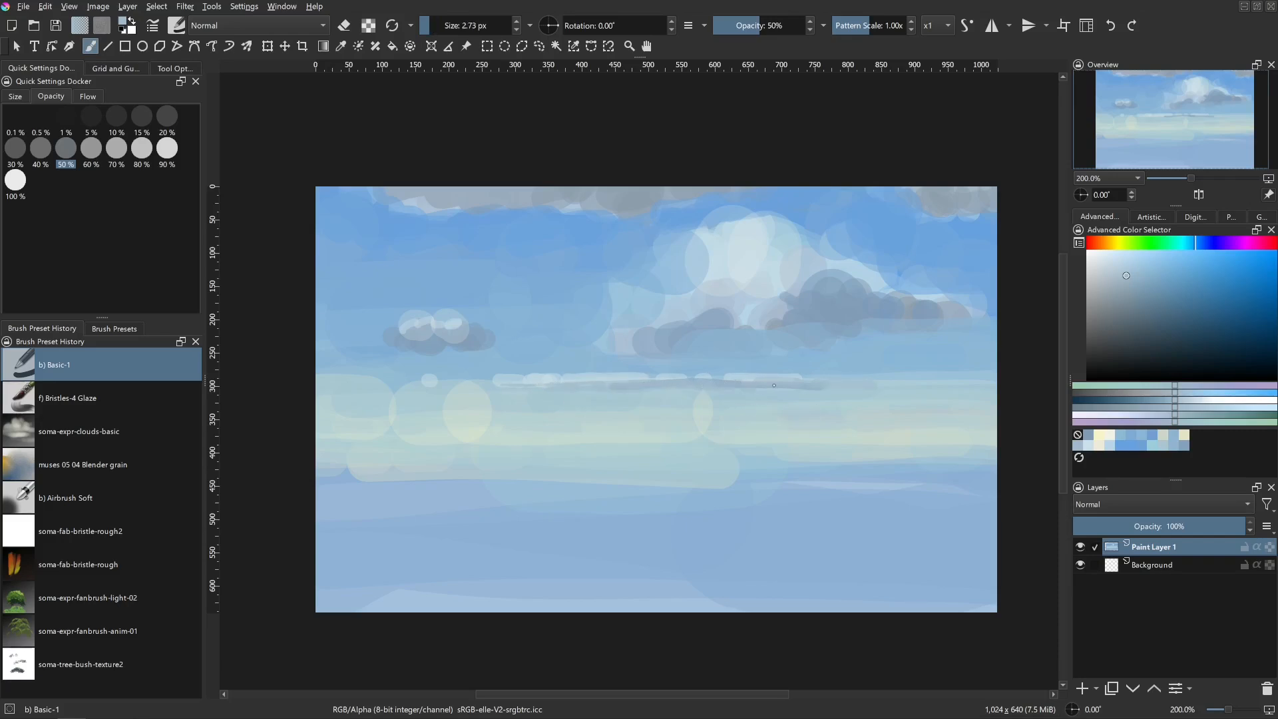
- Repaint the streaks' highlights with the large cloud's sampled light color, and blend them using a paler blue sampled from the streaks
{"action": "left_click", "coordinate": [753, 242], "text": "ctrl"}
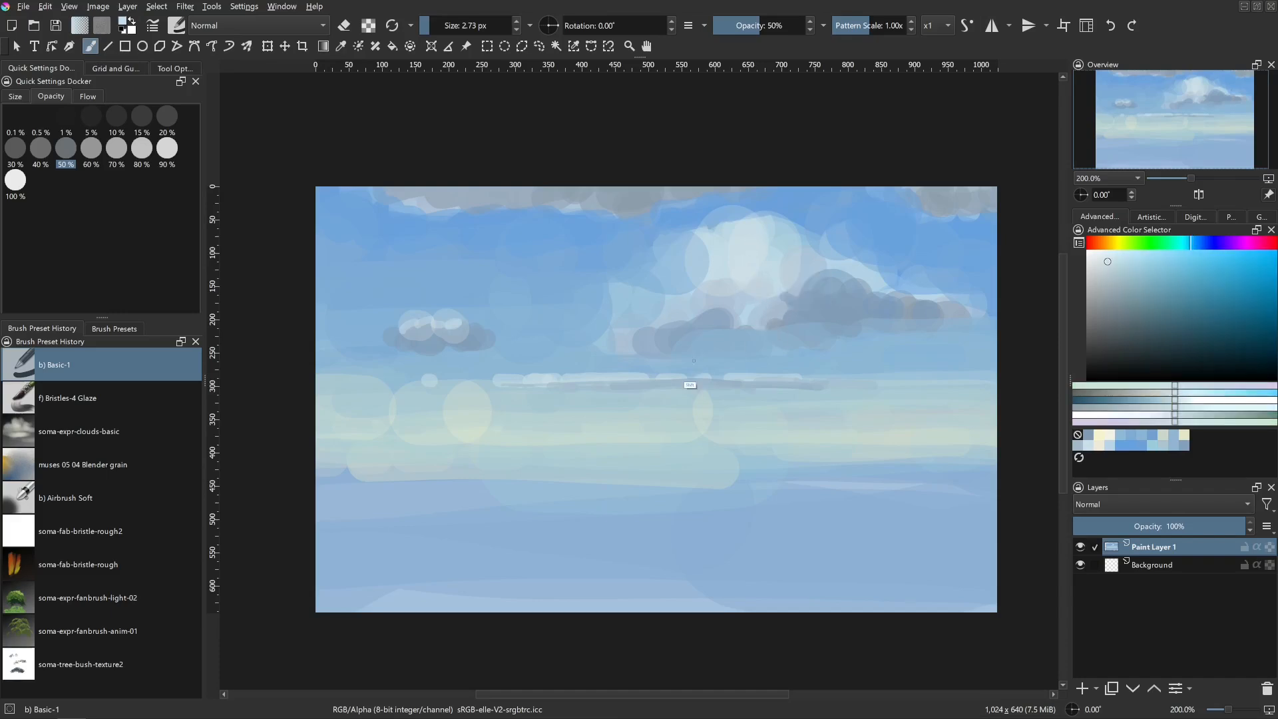
{"action": "mouse_move", "coordinate": [688, 379]}
{"action": "left_mouse_down", "text": "shift"}
{"action": "mouse_move", "coordinate": [558, 380]}
{"action": "mouse_move", "coordinate": [633, 369]}
{"action": "mouse_move", "coordinate": [560, 378]}
{"action": "left_mouse_up", "text": "shift"}
{"action": "left_click", "coordinate": [634, 374], "text": "ctrl"}
{"action": "mouse_move", "coordinate": [640, 381]}
{"action": "left_mouse_down", "text": "shift"}
{"action": "mouse_move", "coordinate": [688, 372]}
{"action": "mouse_move", "coordinate": [818, 383]}
{"action": "left_mouse_up", "text": "shift"}
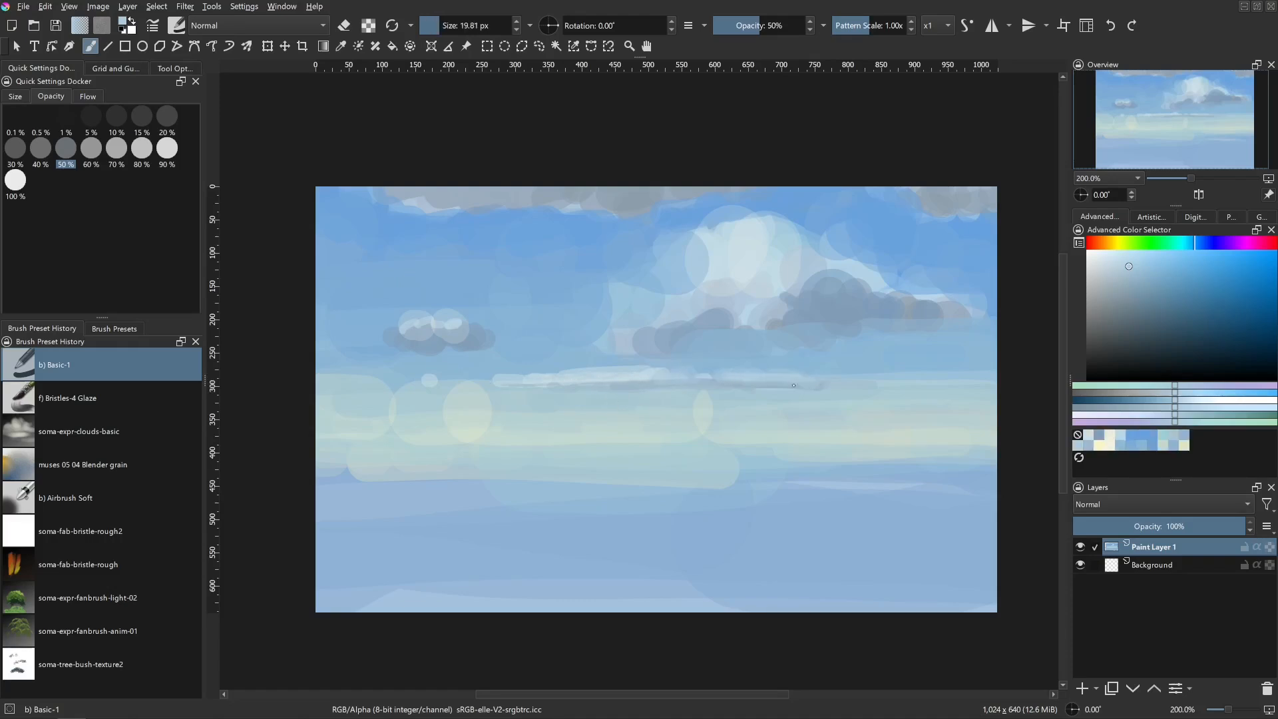
- Sample the small cloud's grey shadow and rework its shaded base at about 13 px
{"action": "left_click", "coordinate": [470, 337], "text": "ctrl"}
{"action": "left_click_drag", "start_coordinate": [451, 371], "coordinate": [442, 371], "text": "shift"}
{"action": "left_click_drag", "start_coordinate": [437, 339], "coordinate": [432, 341]}
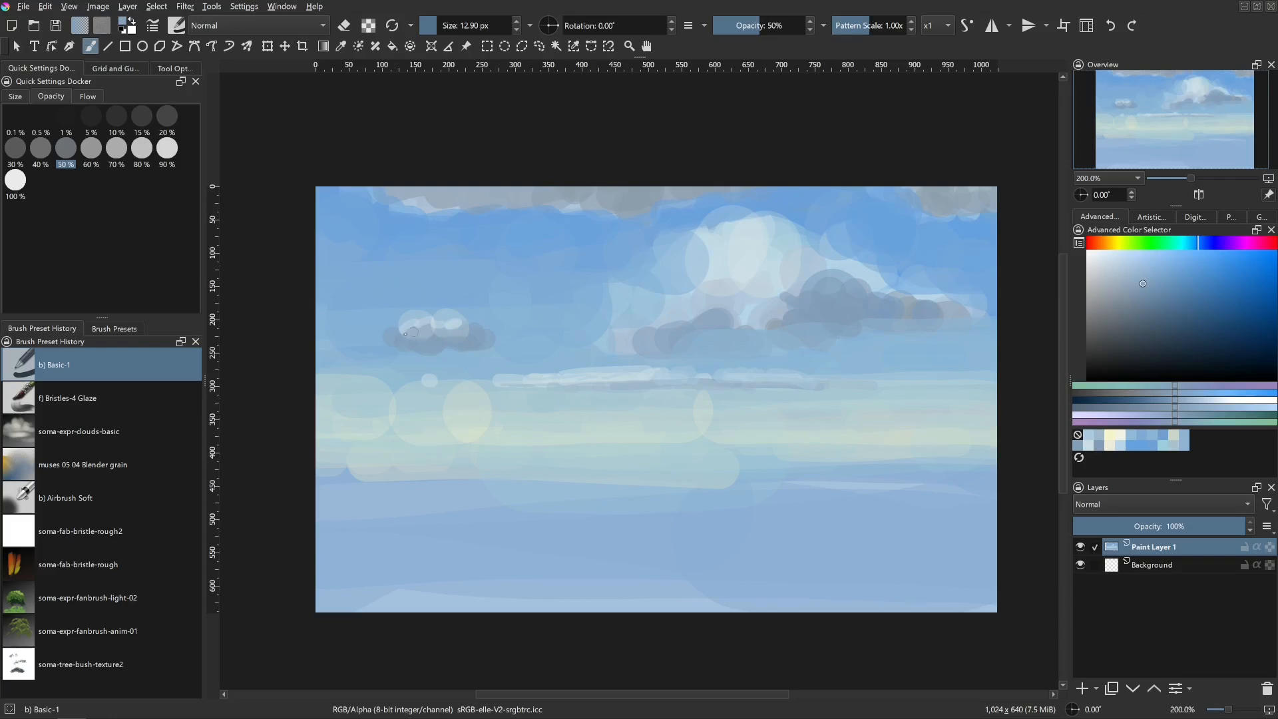
- Paint a short wispy cloud between the small cloud and the long streaks, with a grey base and a sampled light highlight
{"action": "mouse_move", "coordinate": [508, 363]}
{"action": "left_mouse_down", "text": "shift"}
{"action": "mouse_move", "coordinate": [529, 376]}
{"action": "mouse_move", "coordinate": [505, 364]}
{"action": "left_mouse_up", "text": "shift"}
{"action": "mouse_move", "coordinate": [511, 359]}
{"action": "left_mouse_down"}
{"action": "mouse_move", "coordinate": [580, 357]}
{"action": "mouse_move", "coordinate": [515, 356]}
{"action": "left_mouse_up"}
{"action": "left_click", "coordinate": [735, 267], "text": "ctrl"}
{"action": "mouse_move", "coordinate": [536, 354]}
{"action": "left_mouse_down"}
{"action": "mouse_move", "coordinate": [521, 355]}
{"action": "mouse_move", "coordinate": [581, 354]}
{"action": "mouse_move", "coordinate": [558, 359]}
{"action": "left_mouse_up"}
{"action": "left_click", "coordinate": [536, 354], "text": "ctrl"}
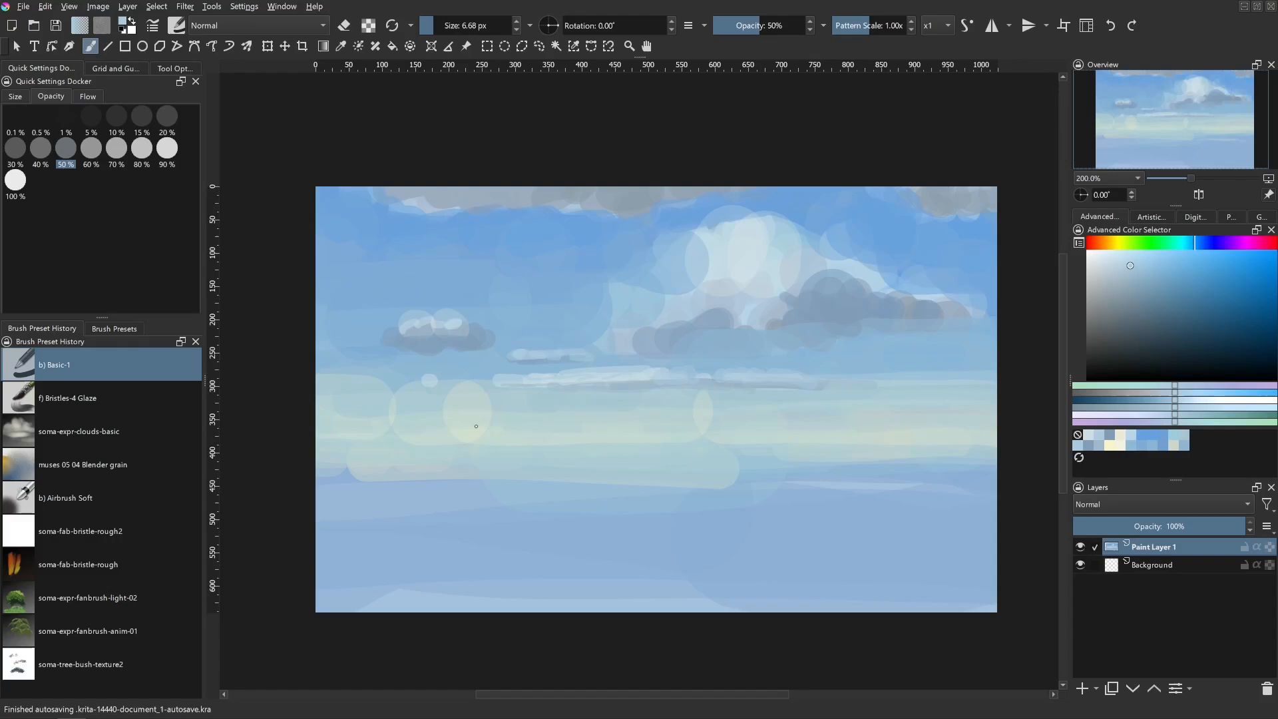
- Sample pale blue from beside the cloud streaks and paint a broad band over the upper part of the yellow bands
{"action": "left_click", "coordinate": [444, 373], "text": "ctrl"}
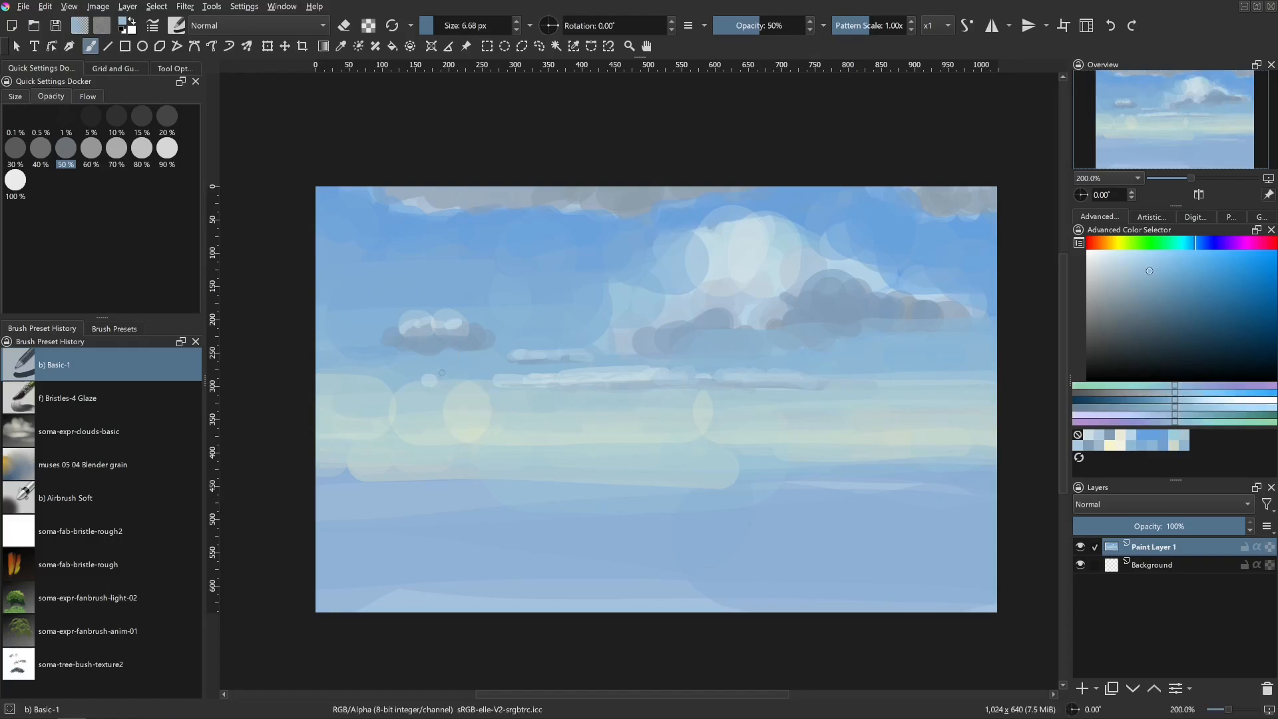
{"action": "left_click_drag", "start_coordinate": [444, 374], "coordinate": [463, 374], "text": "shift"}
{"action": "mouse_move", "coordinate": [425, 381]}
{"action": "left_mouse_down"}
{"action": "mouse_move", "coordinate": [453, 377]}
{"action": "mouse_move", "coordinate": [326, 394]}
{"action": "left_mouse_up"}
{"action": "left_click_drag", "start_coordinate": [439, 425], "coordinate": [441, 425], "text": "shift"}
{"action": "left_click_drag", "start_coordinate": [319, 402], "coordinate": [1031, 392]}
{"action": "left_click_drag", "start_coordinate": [695, 430], "coordinate": [716, 429], "text": "shift"}
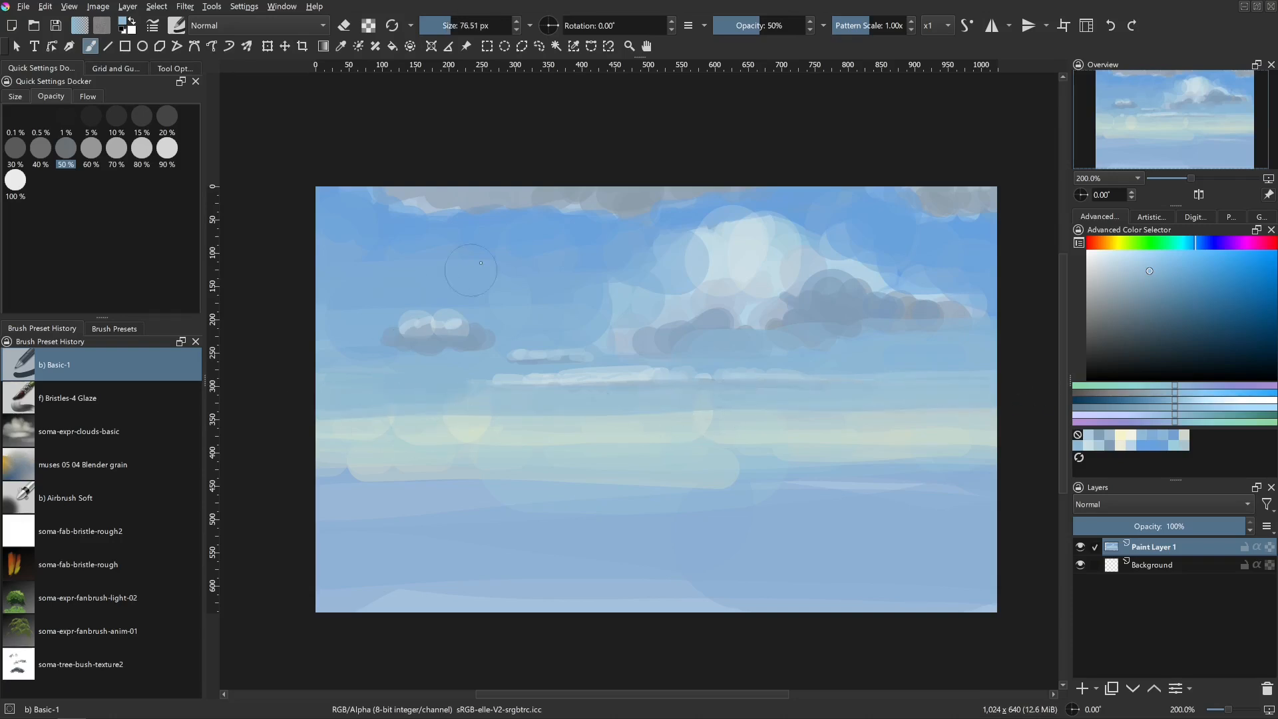
- Glaze the yellow bands at 20% opacity with a large brush, and blend the sky beside the small cloud with a sampled blue
{"action": "left_click", "coordinate": [167, 116]}
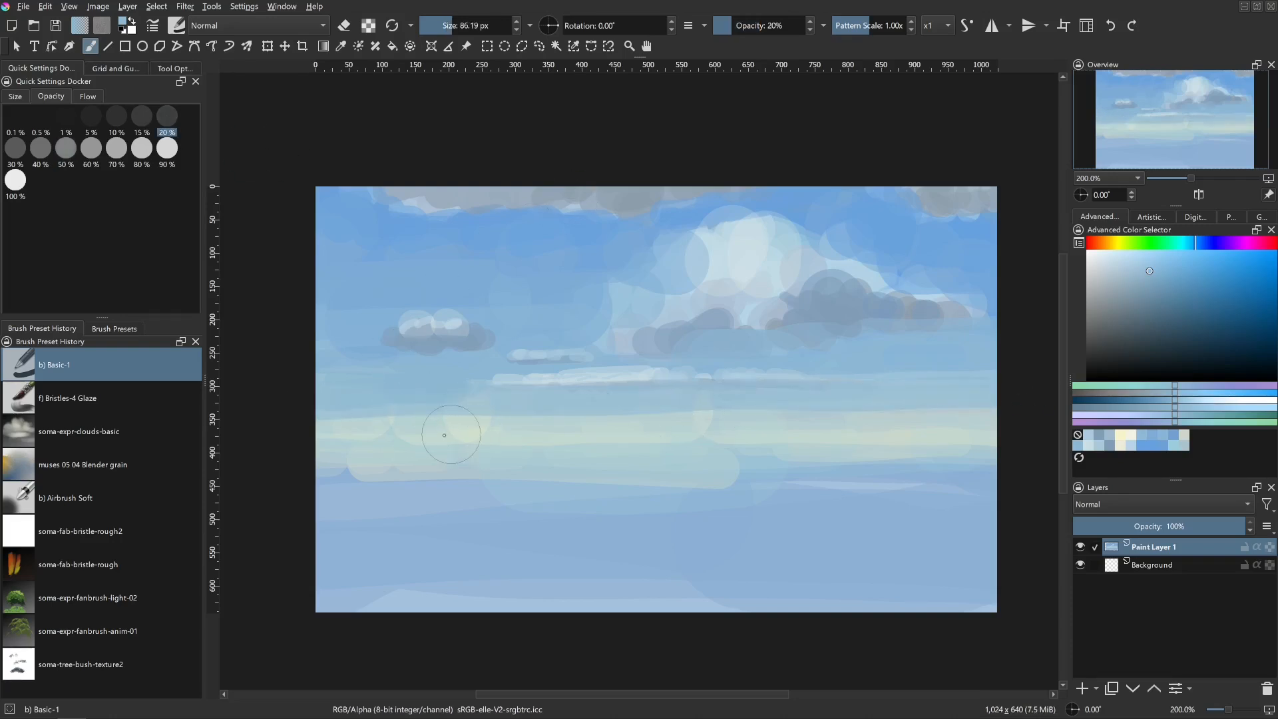
{"action": "left_click_drag", "start_coordinate": [652, 423], "coordinate": [698, 424], "text": "shift"}
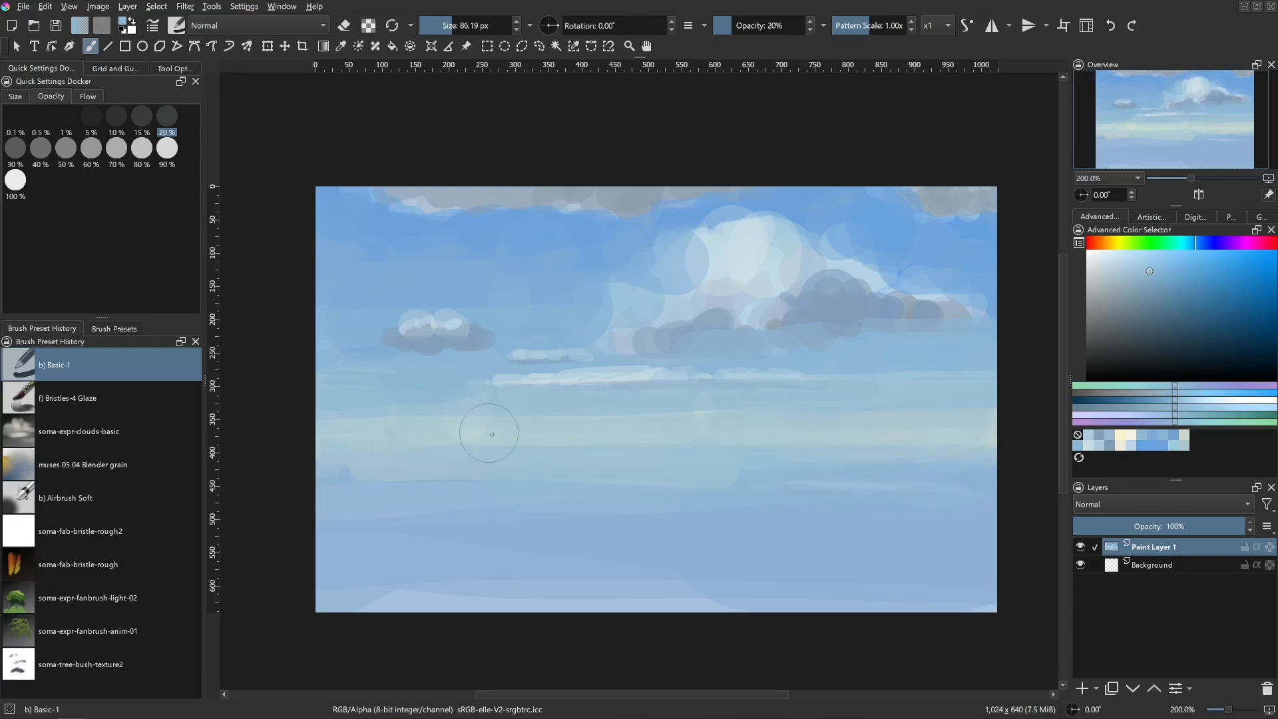
{"action": "left_click_drag", "start_coordinate": [471, 431], "coordinate": [400, 446], "text": "shift"}
{"action": "left_click_drag", "start_coordinate": [976, 433], "coordinate": [416, 433]}
{"action": "left_click", "coordinate": [490, 309], "text": "ctrl"}
{"action": "left_click_drag", "start_coordinate": [515, 340], "coordinate": [471, 306]}
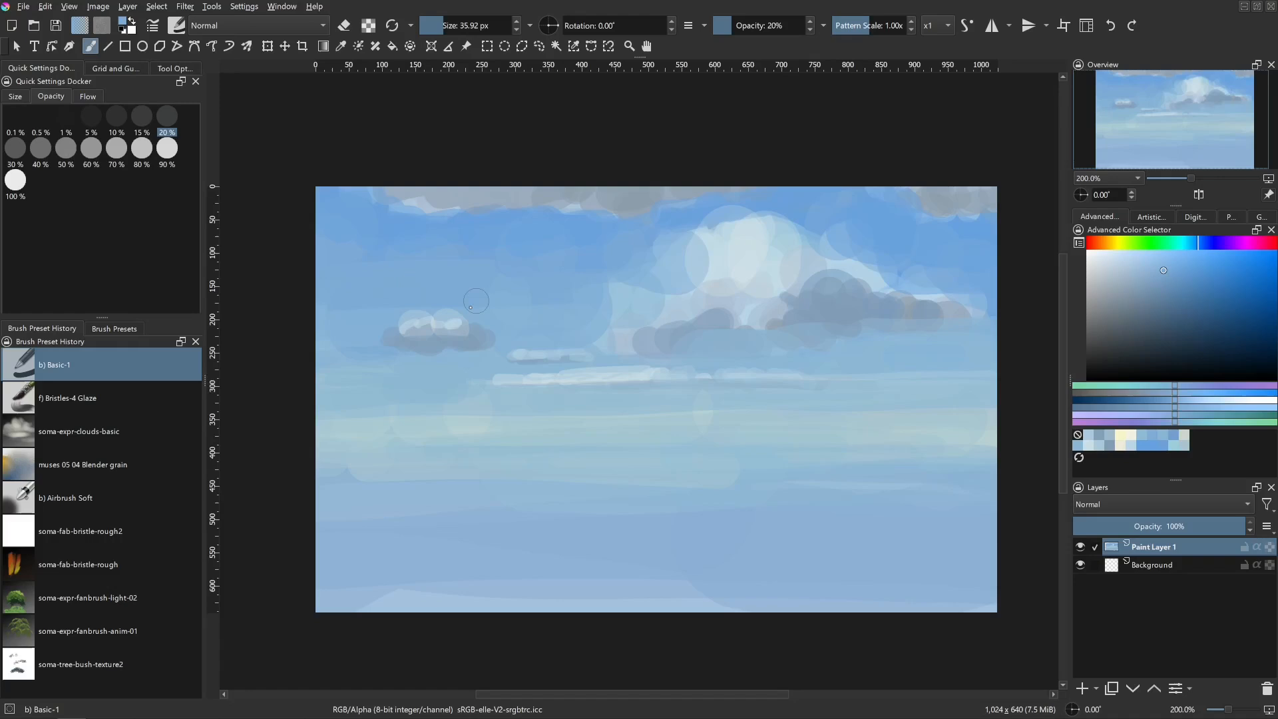
- Sample the large cloud's light color and soften the long streaks' highlights at about 16 px and 20% opacity
{"action": "left_click", "coordinate": [748, 255], "text": "ctrl"}
{"action": "mouse_move", "coordinate": [610, 371]}
{"action": "left_mouse_down", "text": "shift"}
{"action": "mouse_move", "coordinate": [552, 382]}
{"action": "mouse_move", "coordinate": [554, 372]}
{"action": "left_mouse_up", "text": "shift"}
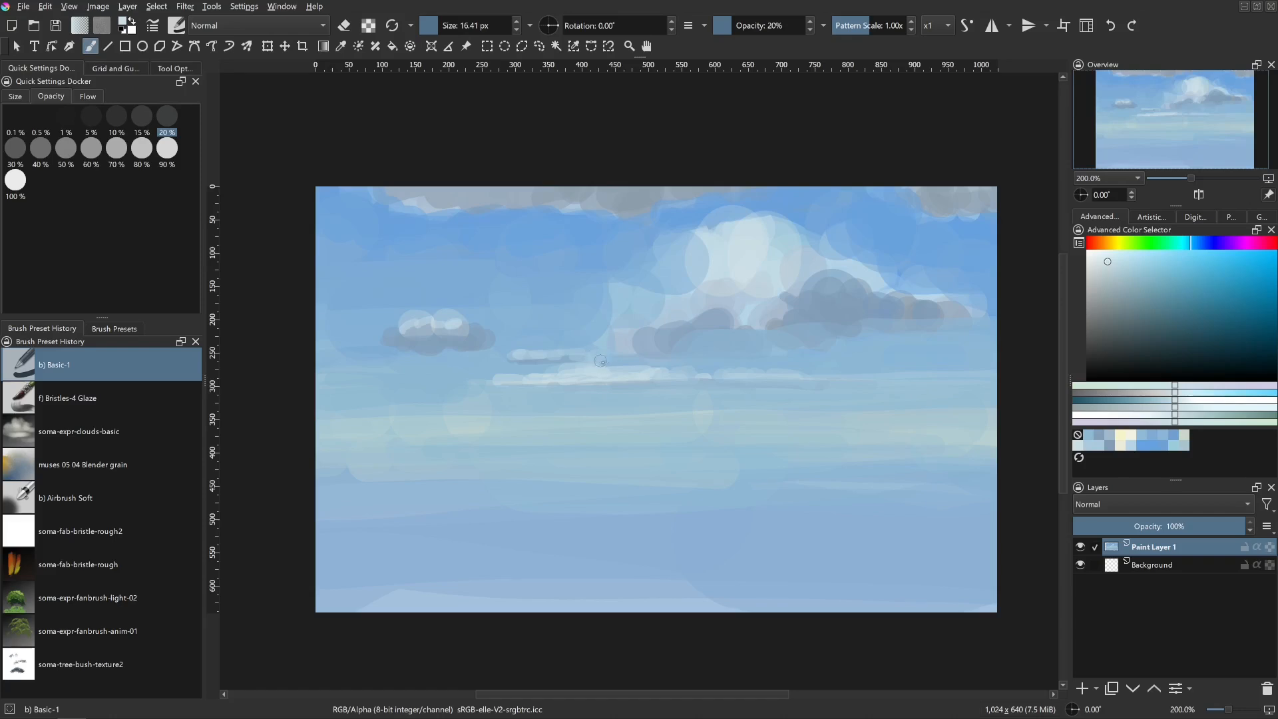
{"action": "left_click_drag", "start_coordinate": [628, 363], "coordinate": [616, 364]}
{"action": "left_click_drag", "start_coordinate": [1139, 245], "coordinate": [1184, 242]}
{"action": "left_click_drag", "start_coordinate": [529, 467], "coordinate": [544, 466], "text": "shift"}
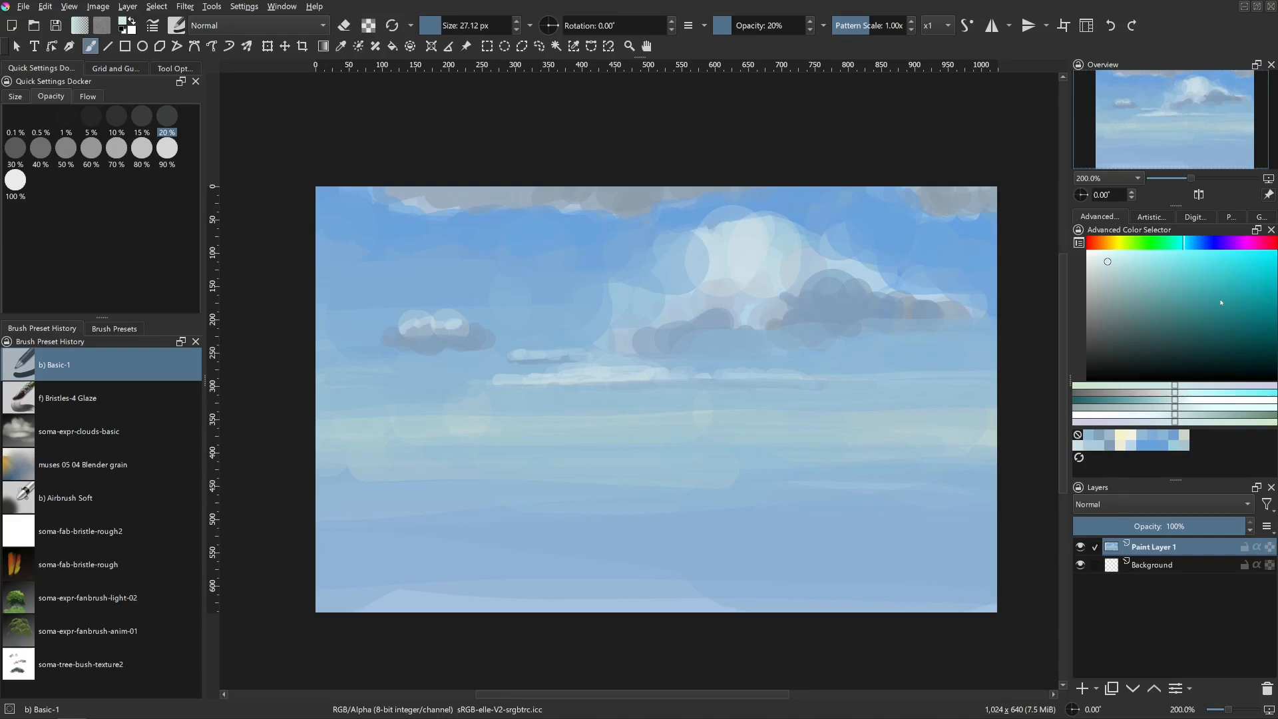
- Glaze over the pale yellow band at about 55 px, using light blues sampled from the sky below the streaks
{"action": "left_click", "coordinate": [640, 386], "text": "ctrl"}
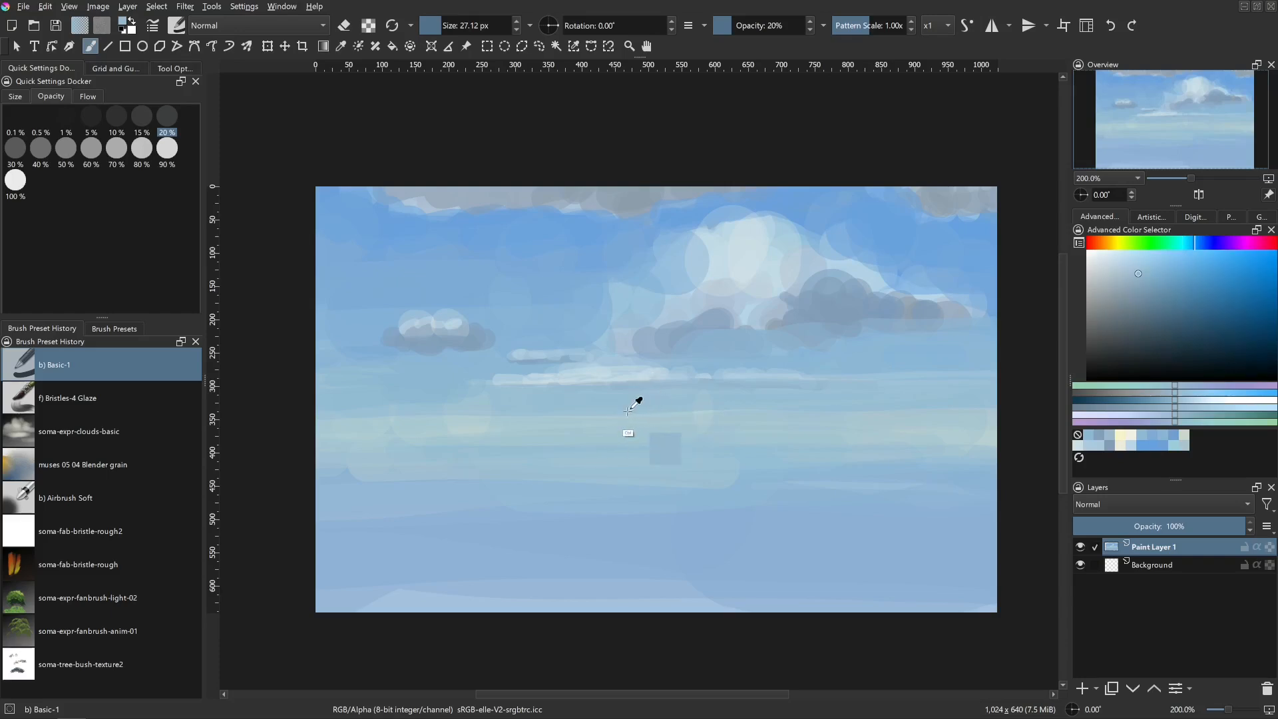
{"action": "left_click_drag", "start_coordinate": [590, 424], "coordinate": [935, 413]}
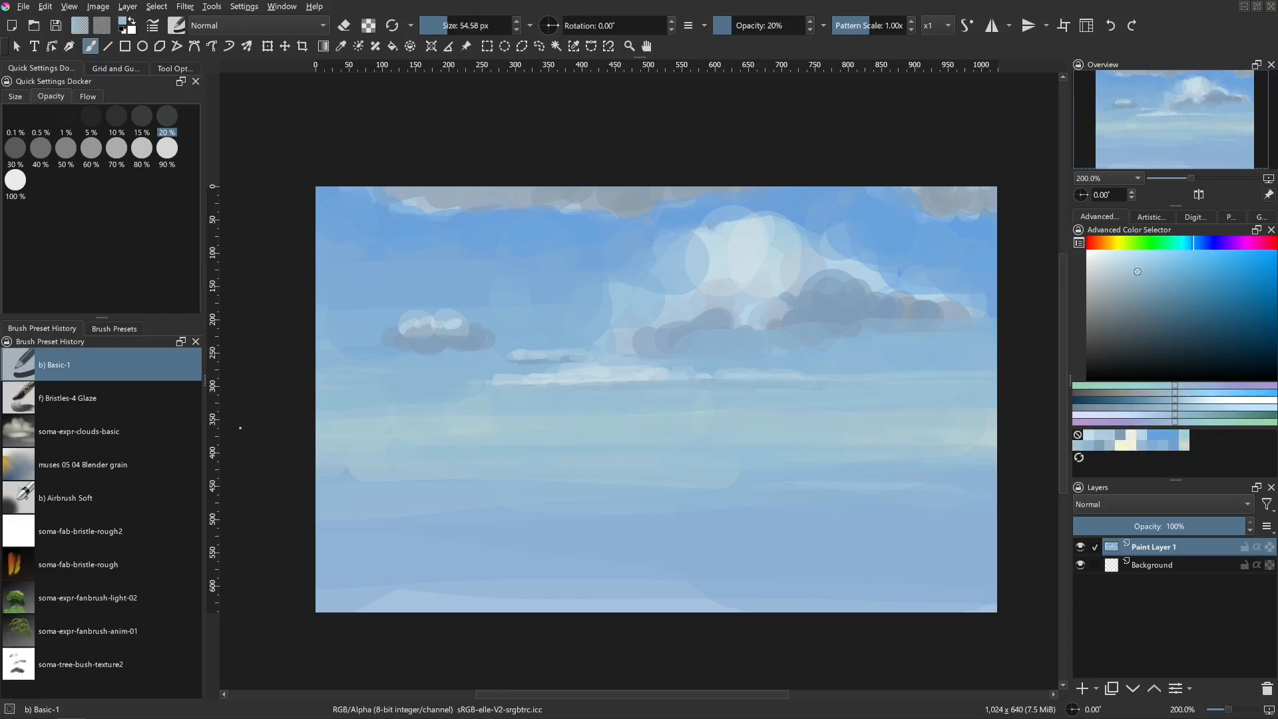
{"action": "left_click", "coordinate": [464, 424], "text": "ctrl"}
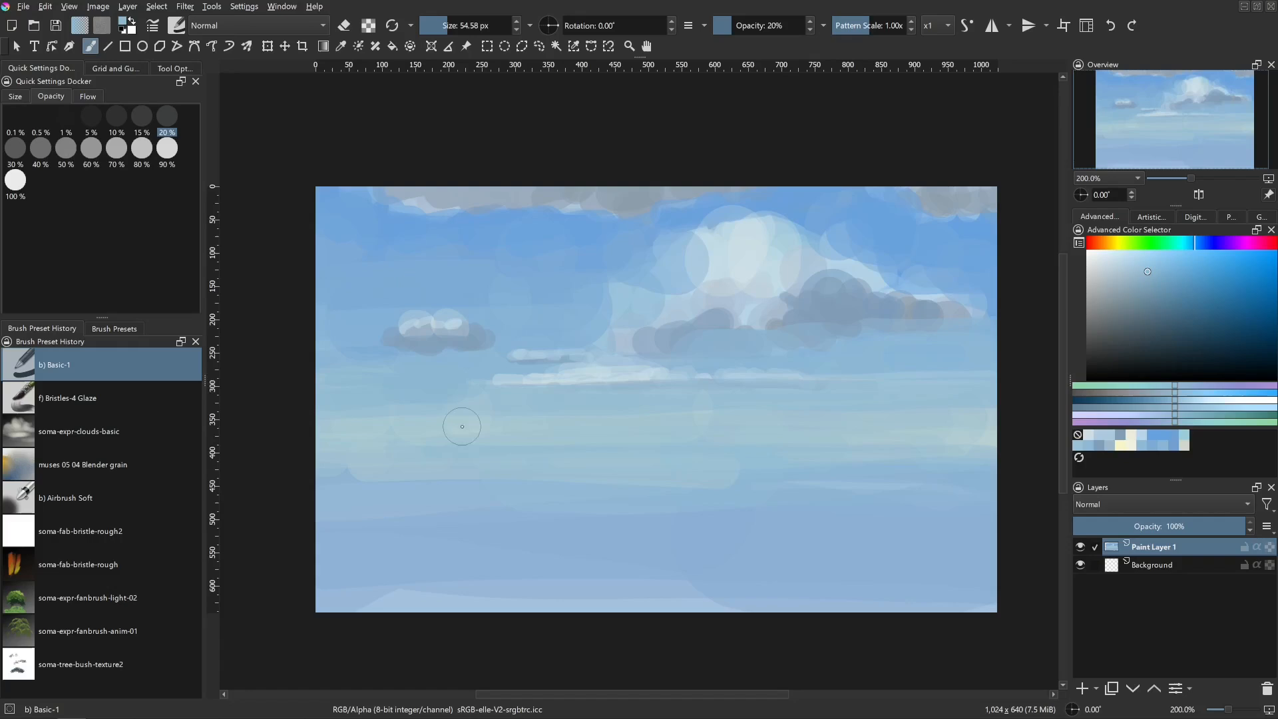
{"action": "left_click_drag", "start_coordinate": [466, 427], "coordinate": [445, 436]}
{"action": "mouse_move", "coordinate": [340, 414]}
{"action": "left_mouse_down"}
{"action": "mouse_move", "coordinate": [686, 444]}
{"action": "mouse_move", "coordinate": [839, 413]}
{"action": "left_mouse_up"}
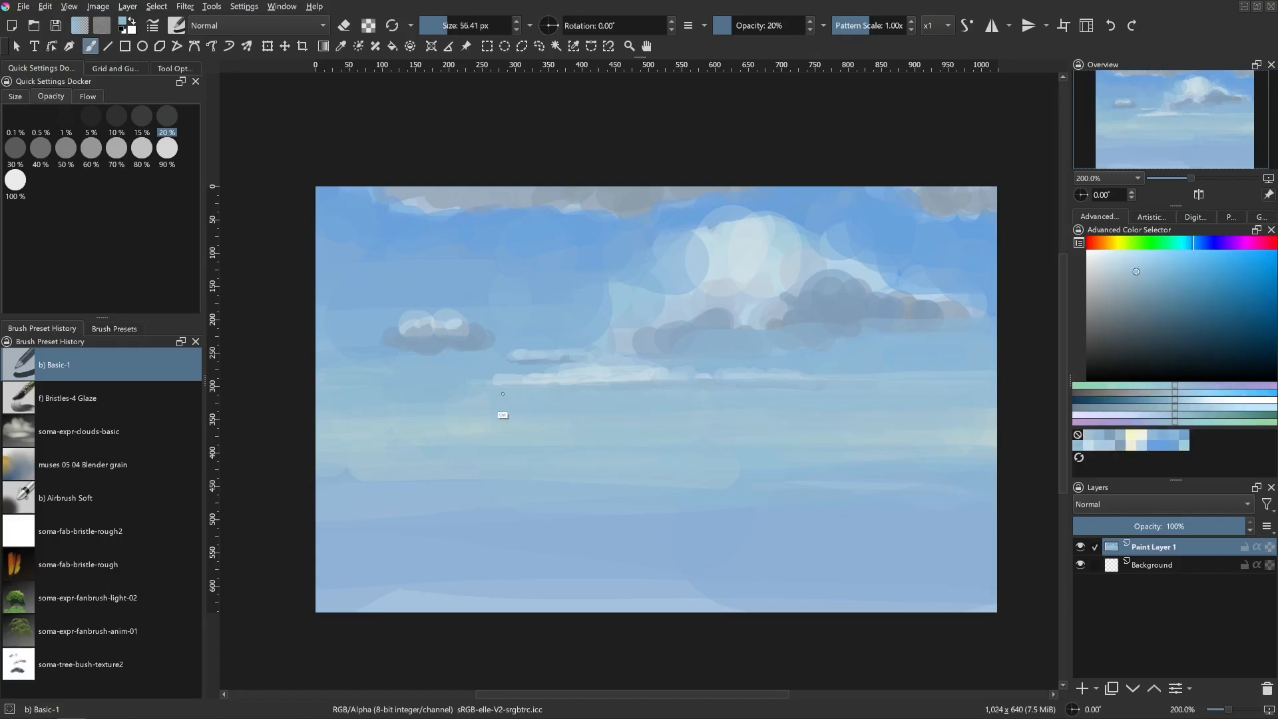
- Sample the band's light blue, set the opacity to 50% and cover the remaining yellow areas at about 65 px
{"action": "left_click", "coordinate": [496, 416], "text": "ctrl"}
{"action": "left_click", "coordinate": [65, 148]}
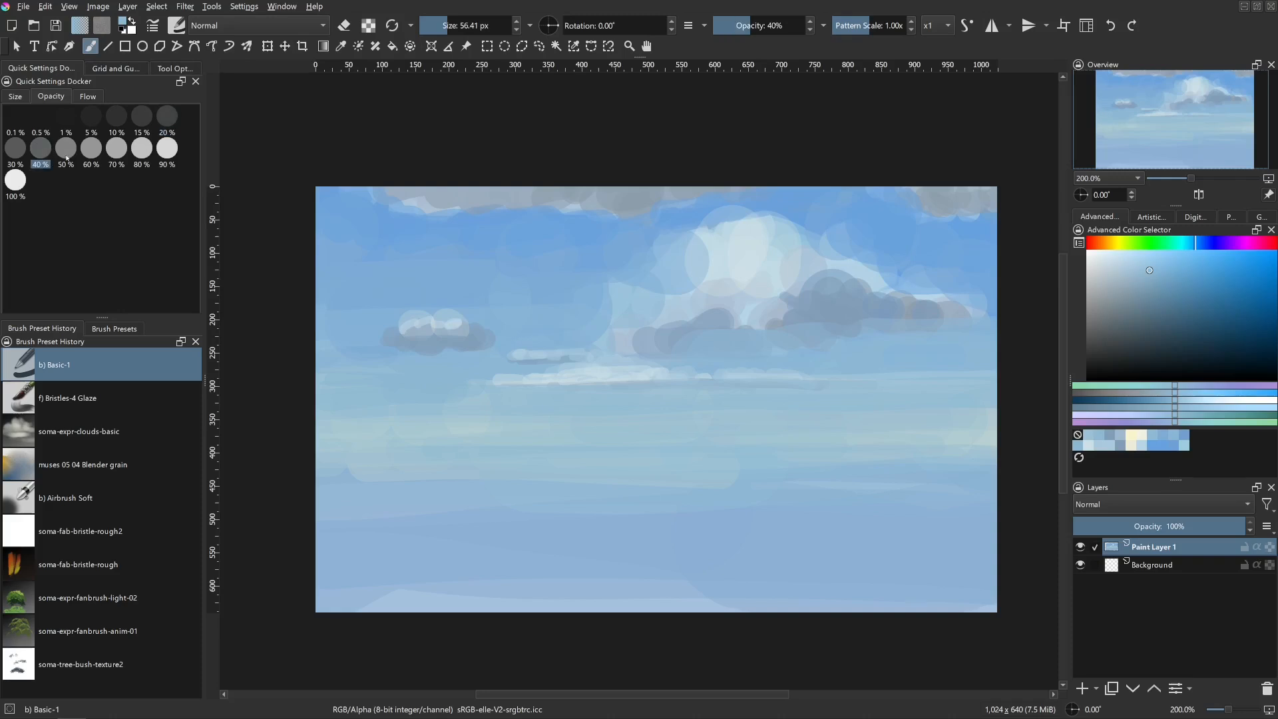
{"action": "left_click_drag", "start_coordinate": [457, 406], "coordinate": [498, 406]}
{"action": "left_click_drag", "start_coordinate": [340, 416], "coordinate": [477, 405]}
{"action": "mouse_move", "coordinate": [336, 446]}
{"action": "left_mouse_down"}
{"action": "mouse_move", "coordinate": [972, 429]}
{"action": "mouse_move", "coordinate": [819, 460]}
{"action": "mouse_move", "coordinate": [365, 474]}
{"action": "mouse_move", "coordinate": [973, 486]}
{"action": "left_mouse_up"}
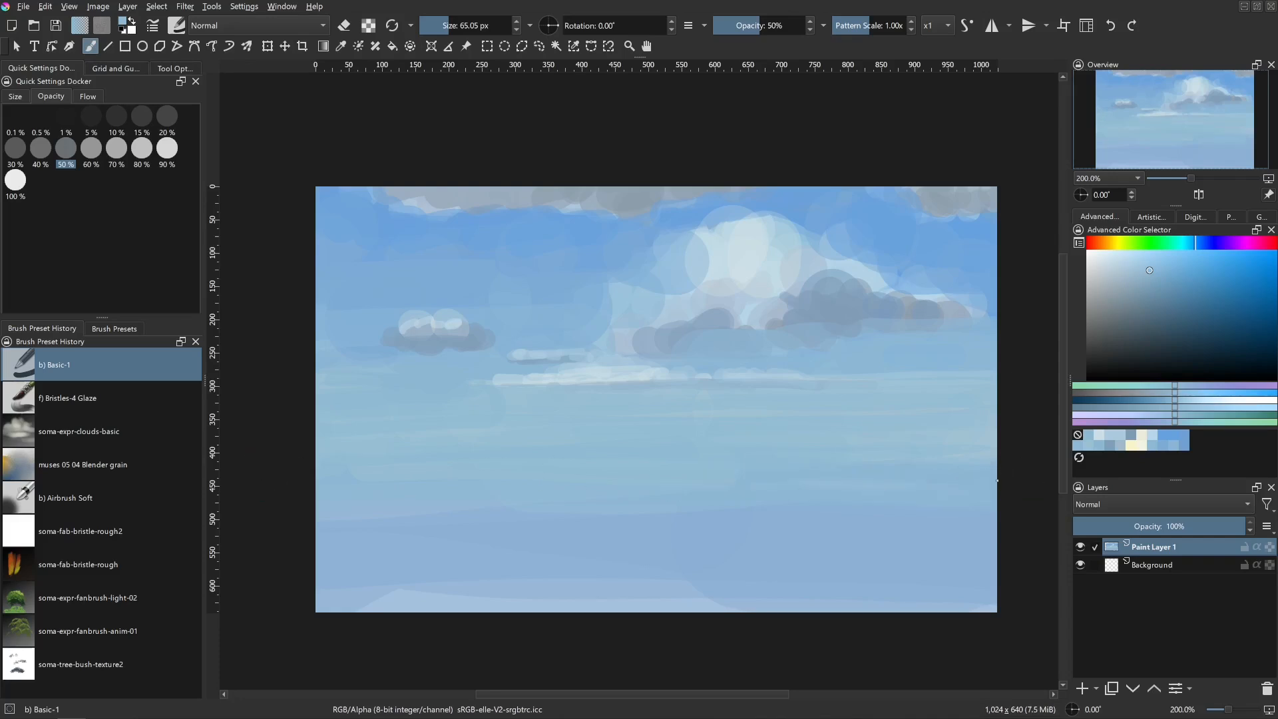
- Sample the blue below the streaks, fade the long streaks into the sky at about 49 px, and undo the last stroke
{"action": "left_click", "coordinate": [922, 389], "text": "ctrl"}
{"action": "mouse_move", "coordinate": [983, 422]}
{"action": "left_mouse_down"}
{"action": "mouse_move", "coordinate": [890, 359]}
{"action": "mouse_move", "coordinate": [985, 383]}
{"action": "mouse_move", "coordinate": [867, 387]}
{"action": "left_mouse_up"}
{"action": "left_click_drag", "start_coordinate": [867, 365], "coordinate": [856, 366]}
{"action": "left_click_drag", "start_coordinate": [745, 374], "coordinate": [523, 373]}
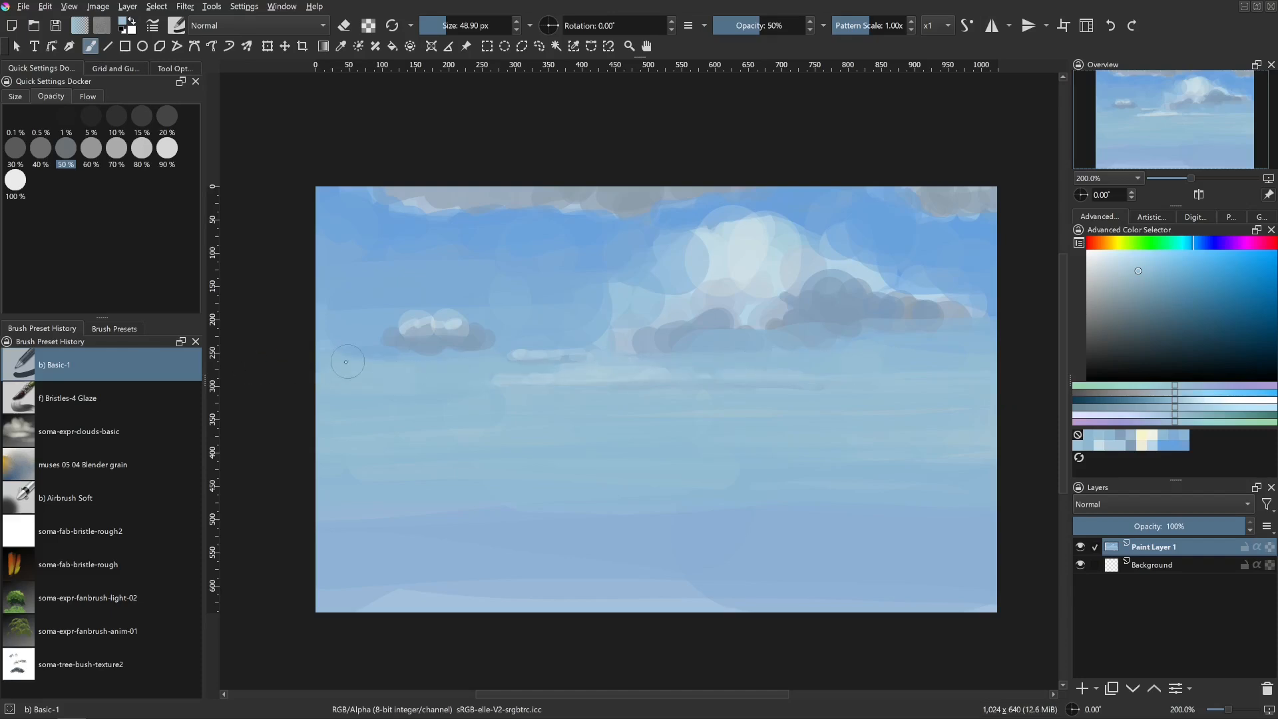
{"action": "key", "text": "ctrl+z"}
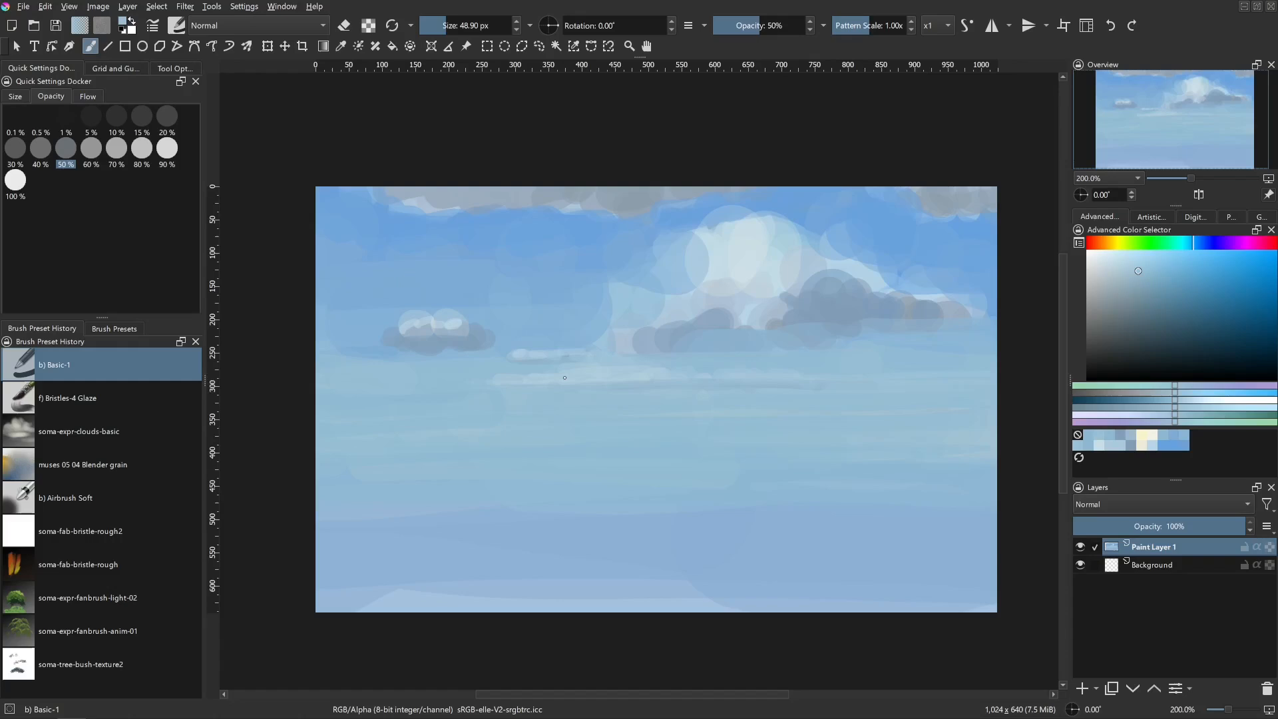
- Paint a low grey cloud at the canvas's right edge, using grey-blue sampled from the large cloud's shadow
{"action": "left_click", "coordinate": [931, 339], "text": "ctrl"}
{"action": "left_click_drag", "start_coordinate": [926, 362], "coordinate": [803, 381]}
{"action": "left_click", "coordinate": [858, 308], "text": "ctrl"}
{"action": "mouse_move", "coordinate": [906, 358]}
{"action": "left_mouse_down"}
{"action": "mouse_move", "coordinate": [878, 358]}
{"action": "mouse_move", "coordinate": [956, 358]}
{"action": "left_mouse_up"}
{"action": "mouse_move", "coordinate": [920, 360]}
{"action": "left_mouse_down"}
{"action": "mouse_move", "coordinate": [975, 353]}
{"action": "mouse_move", "coordinate": [919, 336]}
{"action": "mouse_move", "coordinate": [856, 357]}
{"action": "mouse_move", "coordinate": [954, 341]}
{"action": "left_mouse_up"}
- Dab small grey cloud puffs along the faded long streak at about 20 px
{"action": "mouse_move", "coordinate": [893, 384]}
{"action": "left_mouse_down"}
{"action": "mouse_move", "coordinate": [740, 383]}
{"action": "mouse_move", "coordinate": [760, 377]}
{"action": "mouse_move", "coordinate": [782, 407]}
{"action": "mouse_move", "coordinate": [792, 380]}
{"action": "left_mouse_up"}
{"action": "left_click_drag", "start_coordinate": [597, 380], "coordinate": [628, 377]}
{"action": "left_click", "coordinate": [574, 381]}
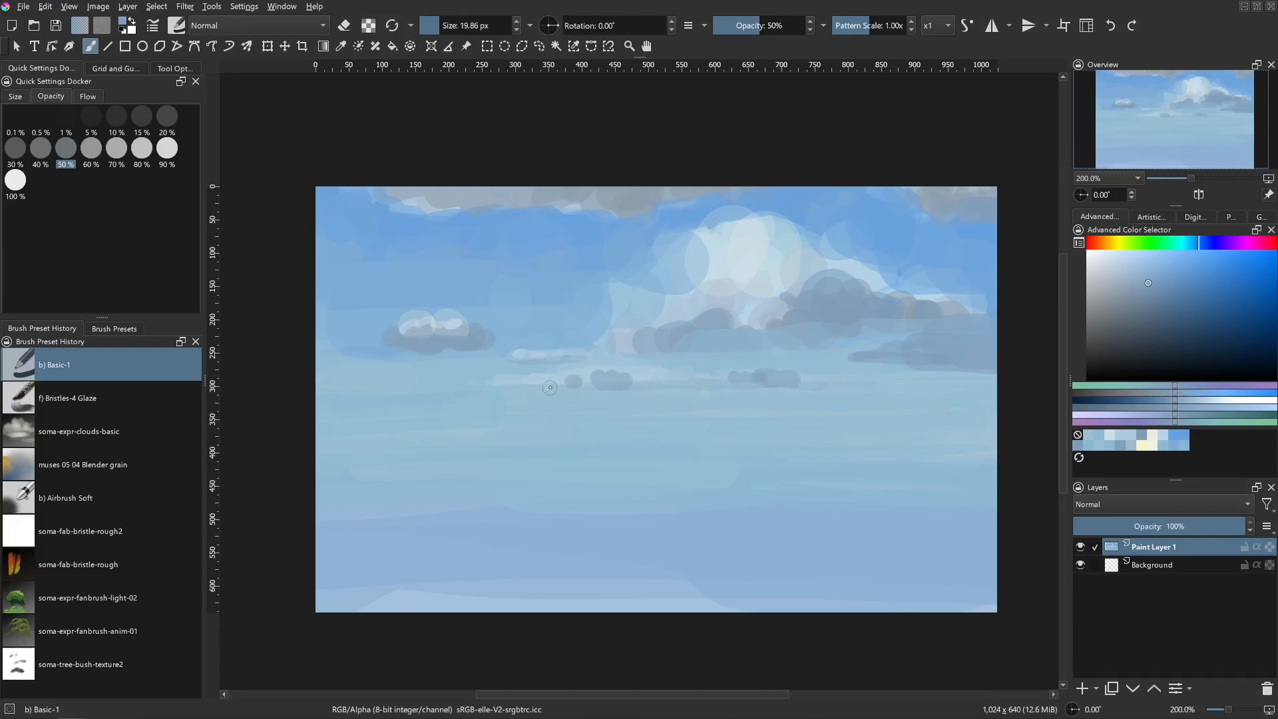
{"action": "left_click", "coordinate": [549, 384]}
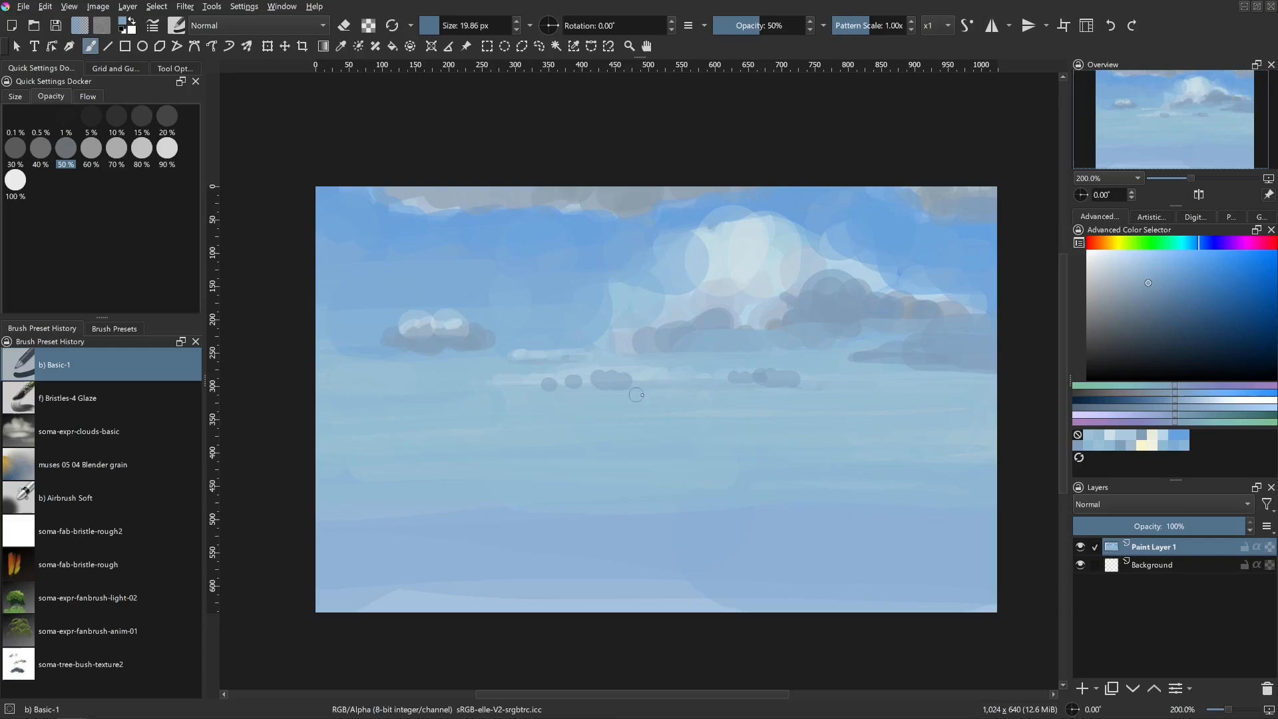
- Sample the large cloud's light color and paint highlights above the leftmost grey puffs
{"action": "left_click", "coordinate": [739, 245], "text": "ctrl"}
{"action": "mouse_move", "coordinate": [602, 369]}
{"action": "left_mouse_down"}
{"action": "mouse_move", "coordinate": [582, 369]}
{"action": "mouse_move", "coordinate": [598, 369]}
{"action": "left_mouse_up"}
{"action": "mouse_move", "coordinate": [597, 374]}
{"action": "left_mouse_down"}
{"action": "mouse_move", "coordinate": [544, 378]}
{"action": "mouse_move", "coordinate": [554, 389]}
{"action": "mouse_move", "coordinate": [617, 373]}
{"action": "mouse_move", "coordinate": [518, 382]}
{"action": "left_mouse_up"}
{"action": "left_click", "coordinate": [576, 375]}
{"action": "left_click", "coordinate": [584, 374]}
{"action": "key", "text": "bracketleft"}
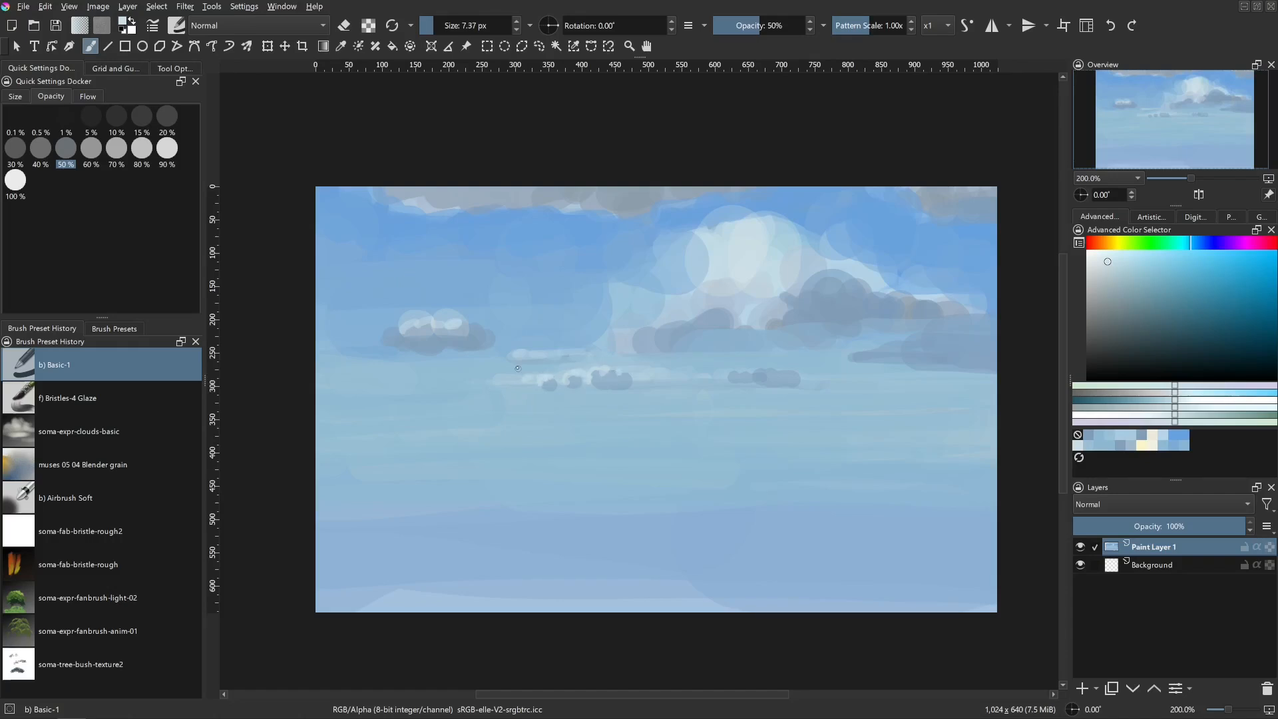
- Repaint the highlights along the small cloud's top and left edges with the light color at about 11 px
{"action": "left_click", "coordinate": [470, 322]}
{"action": "left_click_drag", "start_coordinate": [395, 326], "coordinate": [385, 330]}
{"action": "left_click_drag", "start_coordinate": [386, 329], "coordinate": [378, 338]}
{"action": "left_click_drag", "start_coordinate": [395, 326], "coordinate": [405, 352]}
{"action": "left_click_drag", "start_coordinate": [402, 327], "coordinate": [428, 318]}
- Rework and widen the small cloud's grey base at about 14 px, and extend its sampled light highlight down to the left tip
{"action": "left_click", "coordinate": [436, 343], "text": "ctrl"}
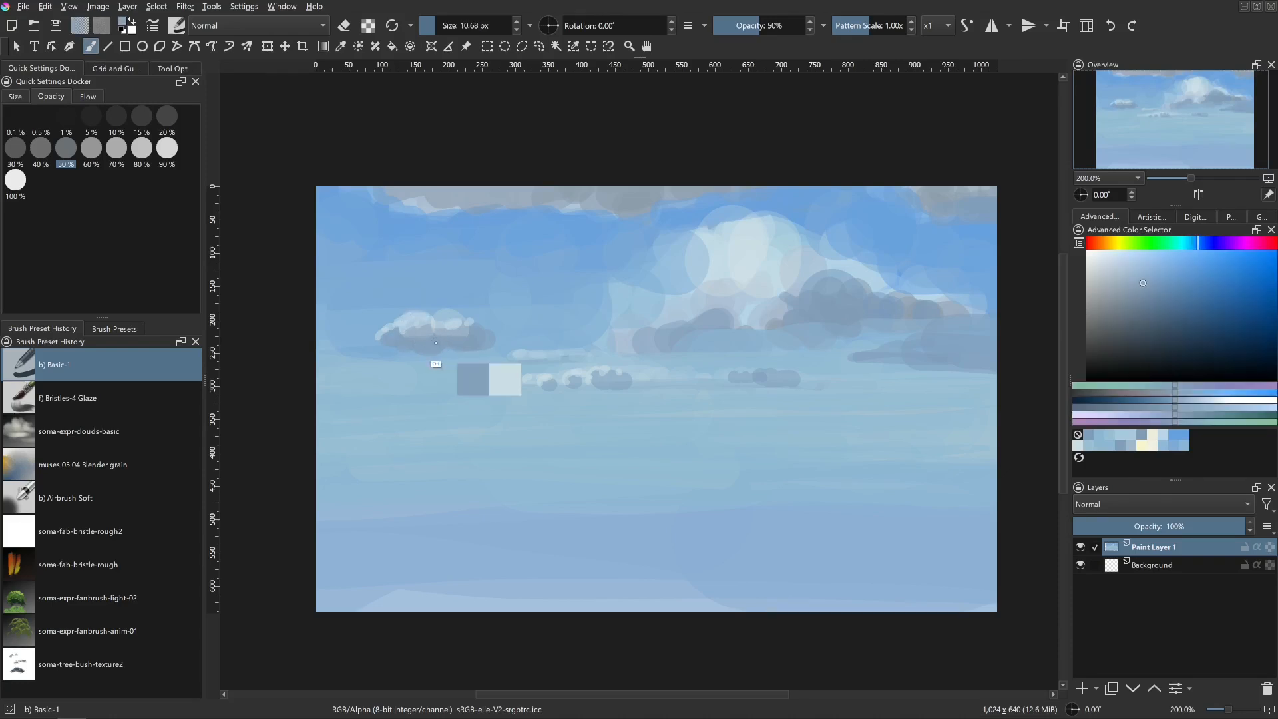
{"action": "left_click_drag", "start_coordinate": [414, 376], "coordinate": [419, 375], "text": "shift"}
{"action": "left_click_drag", "start_coordinate": [336, 349], "coordinate": [498, 343]}
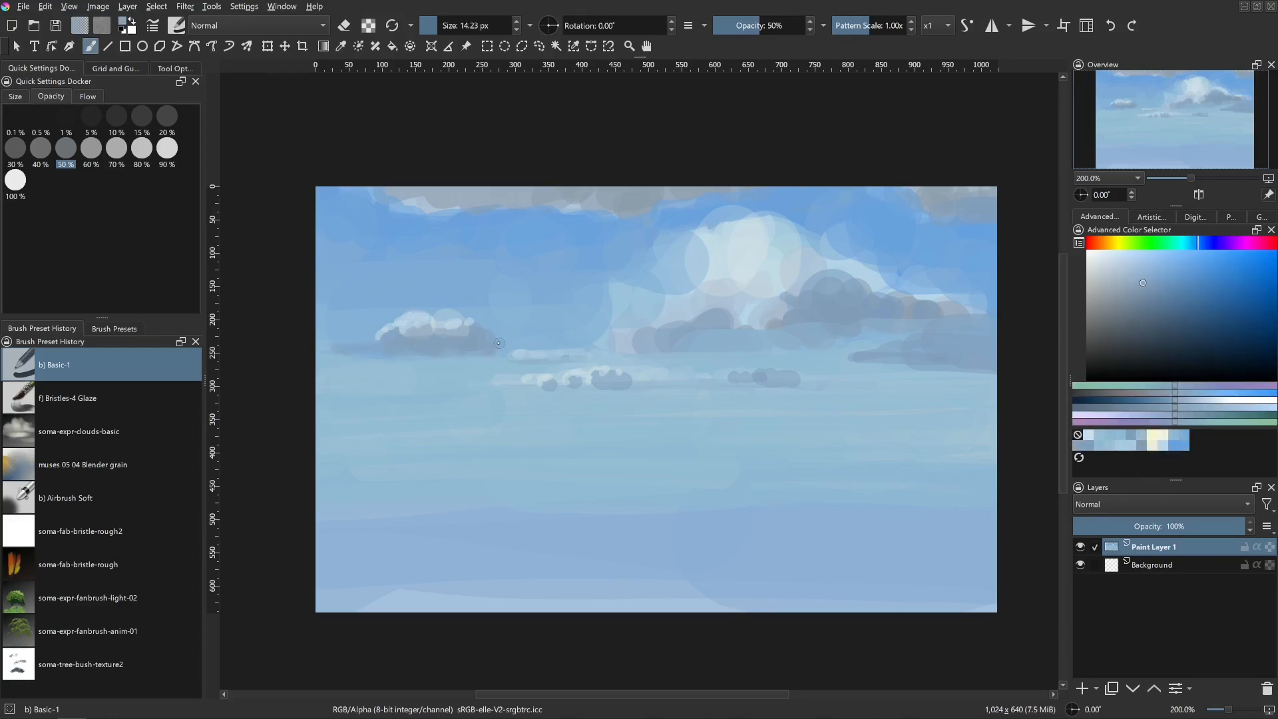
{"action": "left_click_drag", "start_coordinate": [378, 340], "coordinate": [462, 326]}
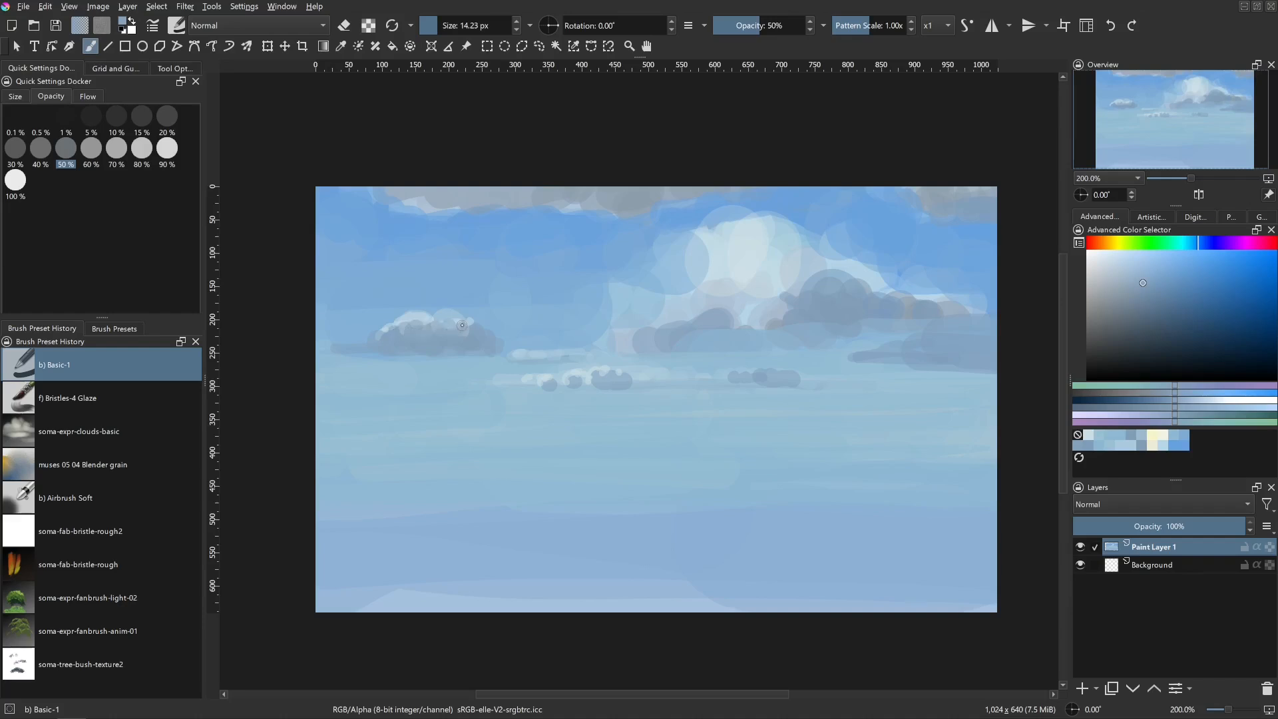
{"action": "left_click", "coordinate": [419, 307], "text": "ctrl"}
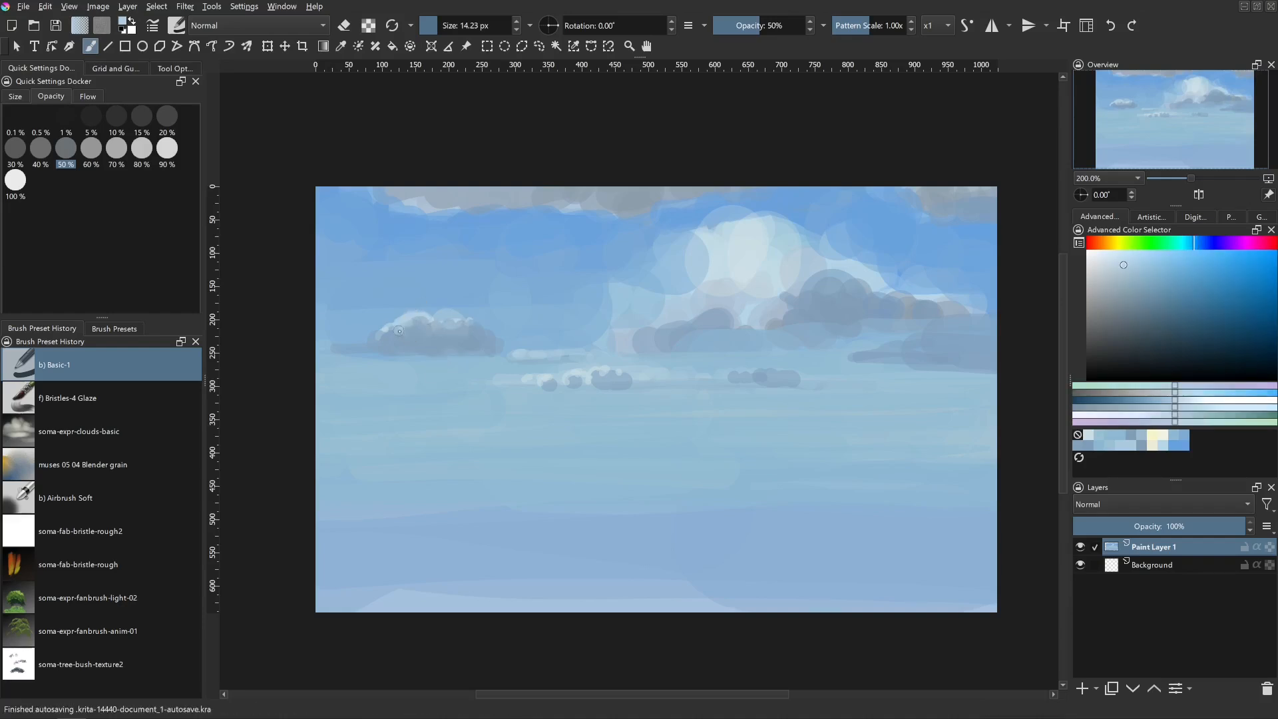
{"action": "mouse_move", "coordinate": [424, 321]}
{"action": "left_mouse_down"}
{"action": "mouse_move", "coordinate": [398, 324]}
{"action": "mouse_move", "coordinate": [380, 362]}
{"action": "mouse_move", "coordinate": [327, 348]}
{"action": "left_mouse_up"}
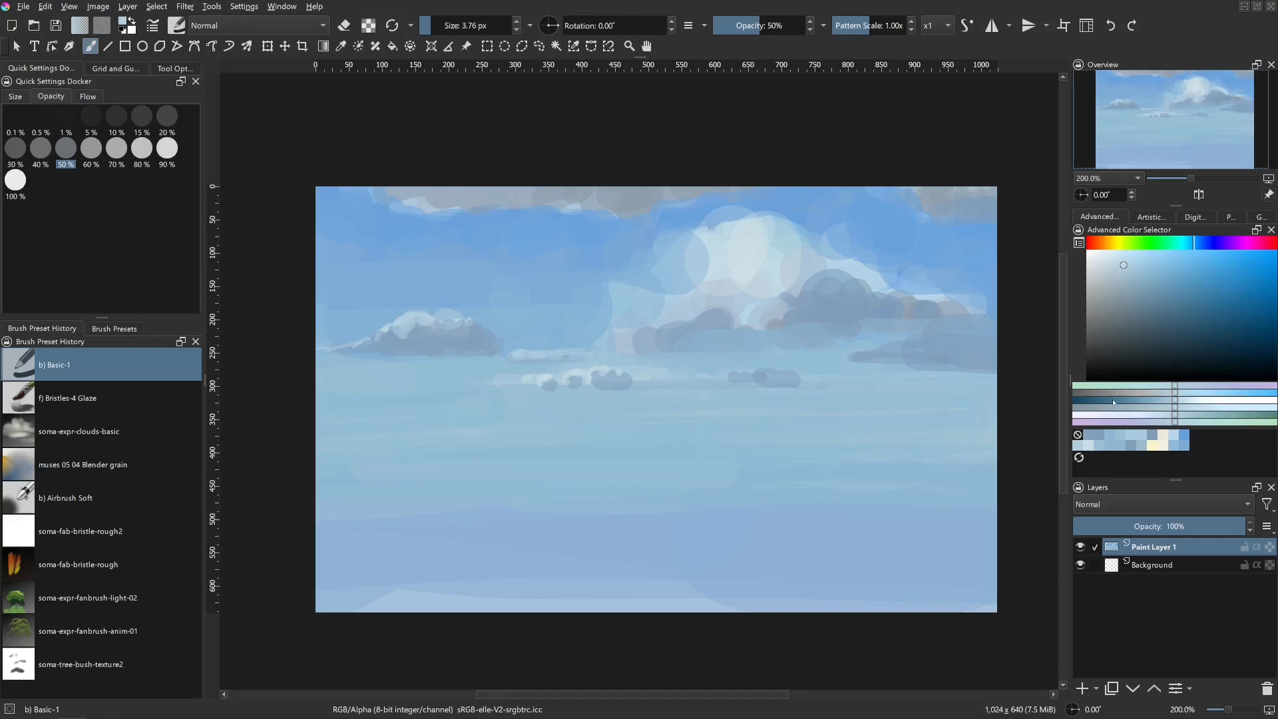
{"action": "mouse_move", "coordinate": [1114, 402]}
{"action": "left_mouse_down"}
{"action": "mouse_move", "coordinate": [1126, 400]}
{"action": "mouse_move", "coordinate": [1102, 400]}
{"action": "mouse_move", "coordinate": [1125, 400]}
{"action": "left_mouse_up"}
{"action": "left_click_drag", "start_coordinate": [1197, 245], "coordinate": [1194, 244]}
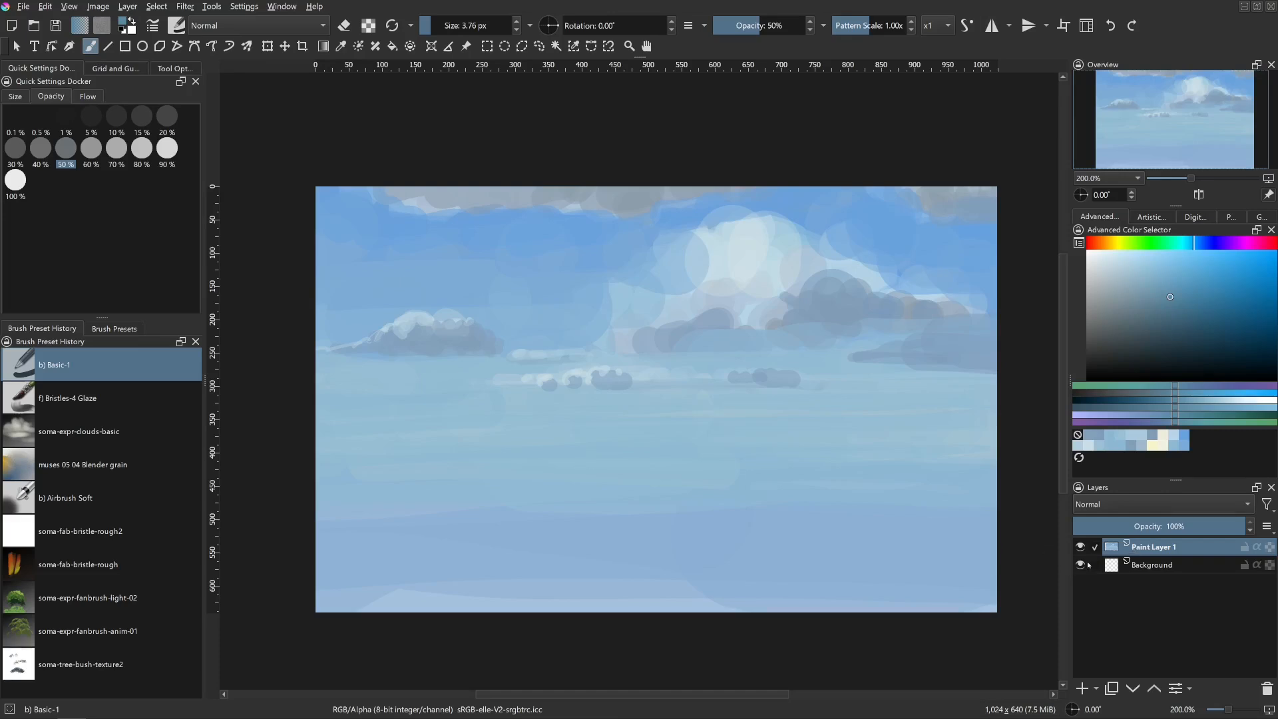
{"action": "mouse_move", "coordinate": [658, 482]}
{"action": "left_mouse_down"}
{"action": "mouse_move", "coordinate": [682, 474]}
{"action": "mouse_move", "coordinate": [674, 444]}
{"action": "left_mouse_up"}
{"action": "mouse_move", "coordinate": [596, 435]}
{"action": "left_mouse_down"}
{"action": "mouse_move", "coordinate": [584, 436]}
{"action": "mouse_move", "coordinate": [604, 427]}
{"action": "left_mouse_up"}
- Sample the large cloud's light color and highlight the remaining grey puffs and the large cloud's lower left edge
{"action": "left_click", "coordinate": [765, 260], "text": "ctrl"}
{"action": "mouse_move", "coordinate": [765, 370]}
{"action": "left_mouse_down"}
{"action": "mouse_move", "coordinate": [748, 391]}
{"action": "mouse_move", "coordinate": [756, 368]}
{"action": "left_mouse_up"}
{"action": "mouse_move", "coordinate": [743, 395]}
{"action": "left_mouse_down"}
{"action": "mouse_move", "coordinate": [734, 372]}
{"action": "mouse_move", "coordinate": [695, 403]}
{"action": "left_mouse_up"}
{"action": "mouse_move", "coordinate": [709, 380]}
{"action": "left_mouse_down"}
{"action": "mouse_move", "coordinate": [633, 369]}
{"action": "mouse_move", "coordinate": [677, 377]}
{"action": "mouse_move", "coordinate": [632, 370]}
{"action": "mouse_move", "coordinate": [607, 341]}
{"action": "mouse_move", "coordinate": [638, 358]}
{"action": "left_mouse_up"}
{"action": "left_click_drag", "start_coordinate": [647, 324], "coordinate": [587, 351]}
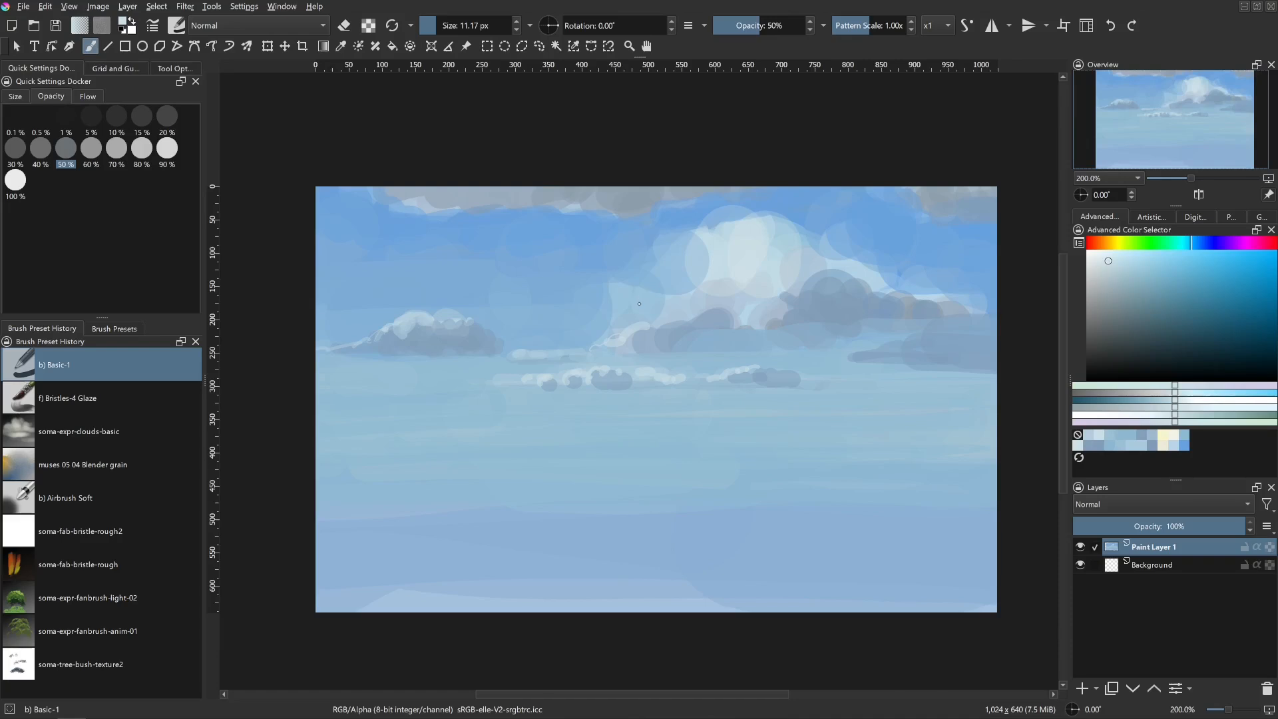
- Paint a light highlight along the upper edge of the low grey cloud at the canvas's right side, at about 11 px
{"action": "left_click_drag", "start_coordinate": [797, 310], "coordinate": [808, 293]}
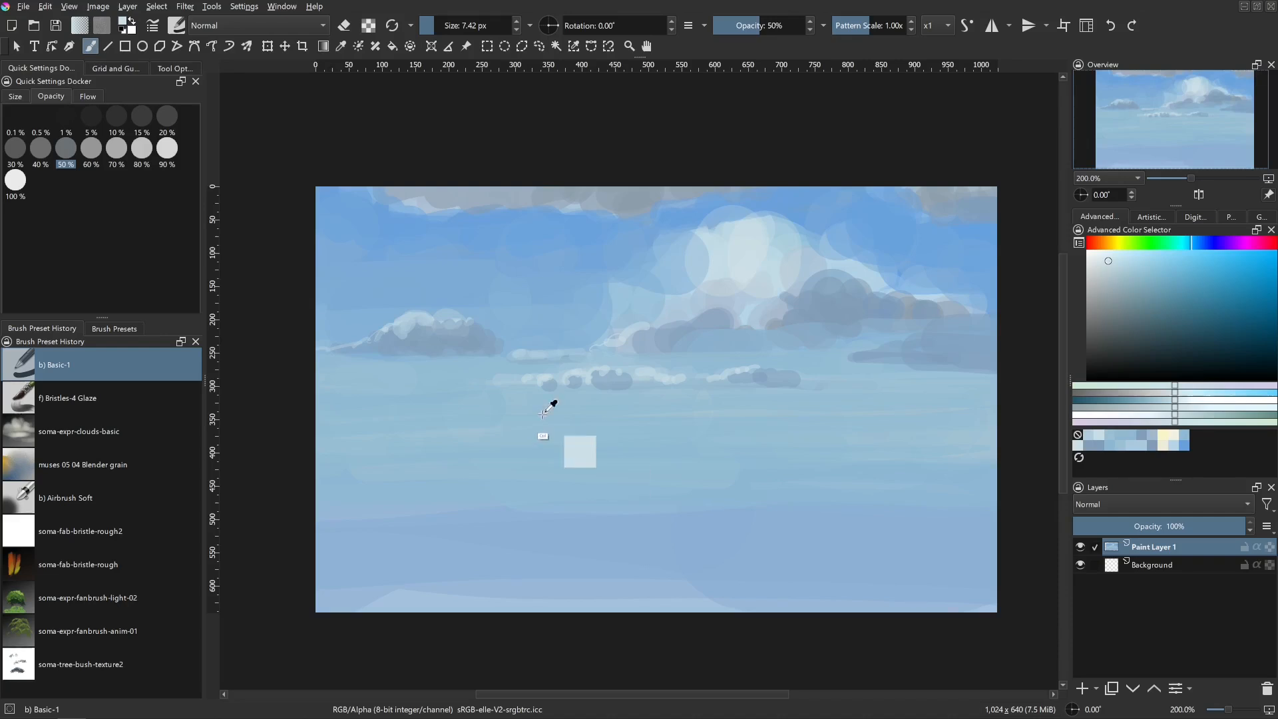
{"action": "scroll", "coordinate": [568, 440], "scroll_direction": "down", "scroll_amount": 1}
{"action": "mouse_move", "coordinate": [565, 431]}
{"action": "left_mouse_down"}
{"action": "mouse_move", "coordinate": [590, 417]}
{"action": "mouse_move", "coordinate": [552, 445]}
{"action": "mouse_move", "coordinate": [550, 434]}
{"action": "mouse_move", "coordinate": [534, 477]}
{"action": "mouse_move", "coordinate": [595, 424]}
{"action": "mouse_move", "coordinate": [653, 406]}
{"action": "mouse_move", "coordinate": [581, 431]}
{"action": "left_mouse_up"}
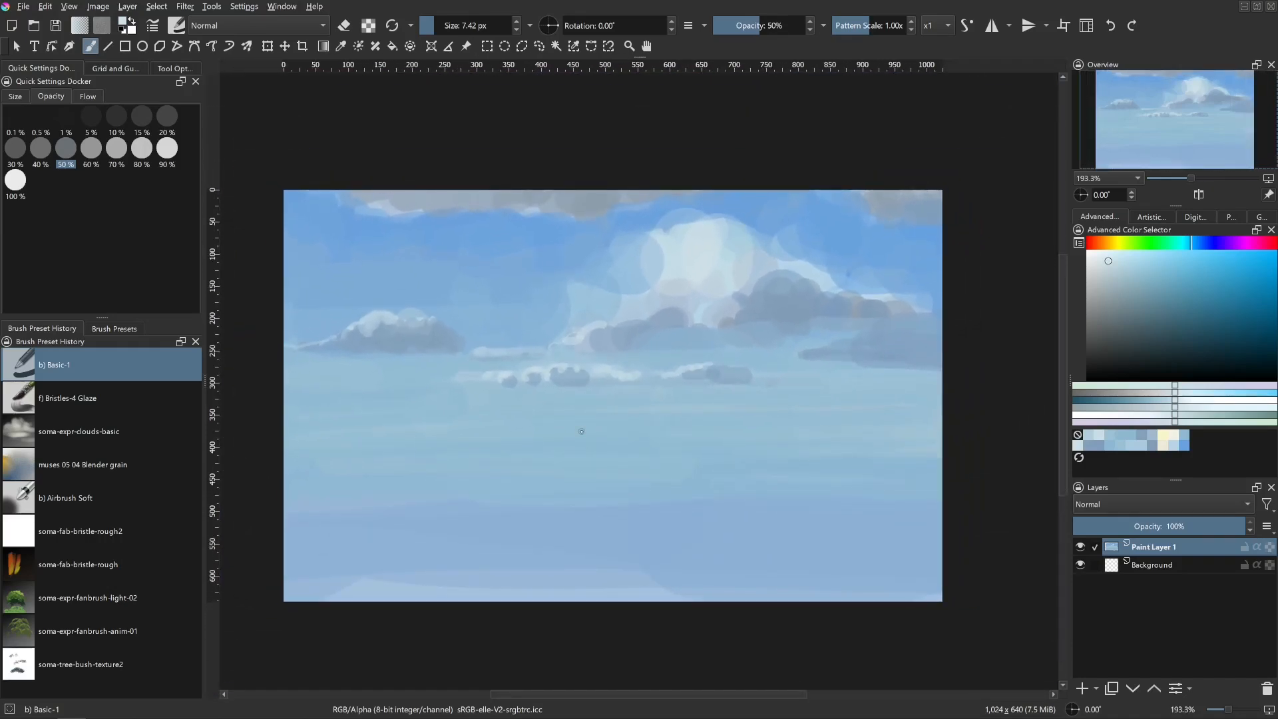
{"action": "mouse_move", "coordinate": [904, 315]}
{"action": "left_mouse_down"}
{"action": "mouse_move", "coordinate": [832, 341]}
{"action": "mouse_move", "coordinate": [861, 335]}
{"action": "left_mouse_up"}
{"action": "left_click_drag", "start_coordinate": [906, 309], "coordinate": [938, 310]}
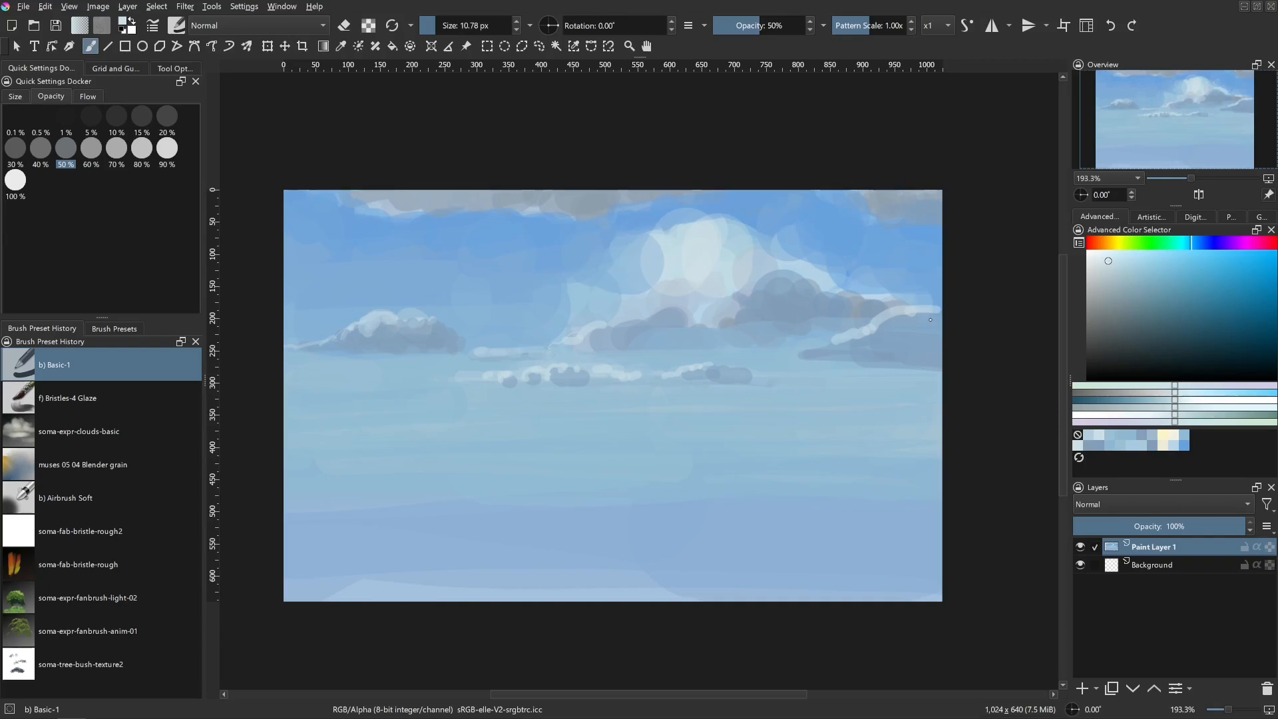
- Sample the large cloud's grey shadow and extend its right shadow mass down toward the low cloud
{"action": "left_click", "coordinate": [675, 322], "text": "ctrl"}
{"action": "left_click", "coordinate": [669, 371]}
{"action": "left_click", "coordinate": [787, 306], "text": "ctrl"}
{"action": "mouse_move", "coordinate": [779, 311]}
{"action": "left_mouse_down"}
{"action": "mouse_move", "coordinate": [818, 343]}
{"action": "mouse_move", "coordinate": [755, 349]}
{"action": "mouse_move", "coordinate": [828, 334]}
{"action": "left_mouse_up"}
{"action": "mouse_move", "coordinate": [696, 345]}
{"action": "left_mouse_down"}
{"action": "mouse_move", "coordinate": [684, 345]}
{"action": "mouse_move", "coordinate": [708, 345]}
{"action": "left_mouse_up"}
{"action": "left_click_drag", "start_coordinate": [677, 333], "coordinate": [704, 345]}
{"action": "left_click", "coordinate": [681, 346]}
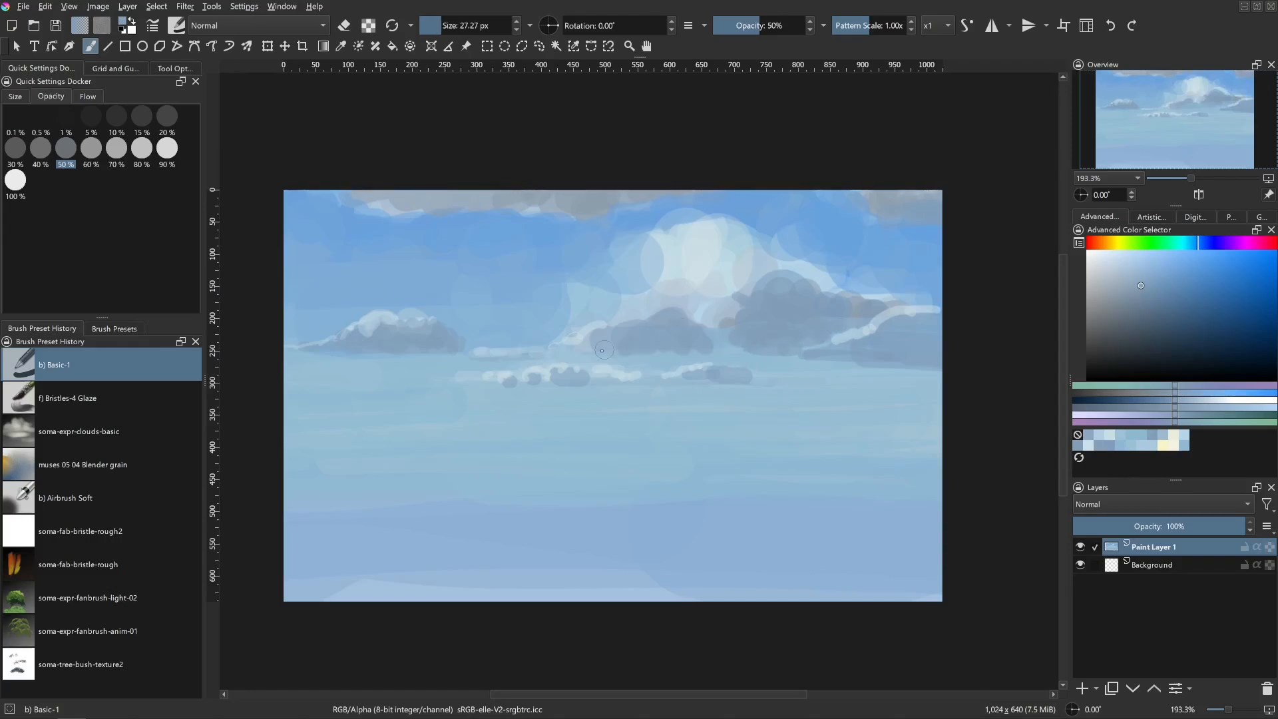
{"action": "key", "text": "ctrl+z"}
{"action": "key", "text": "ctrl+z"}
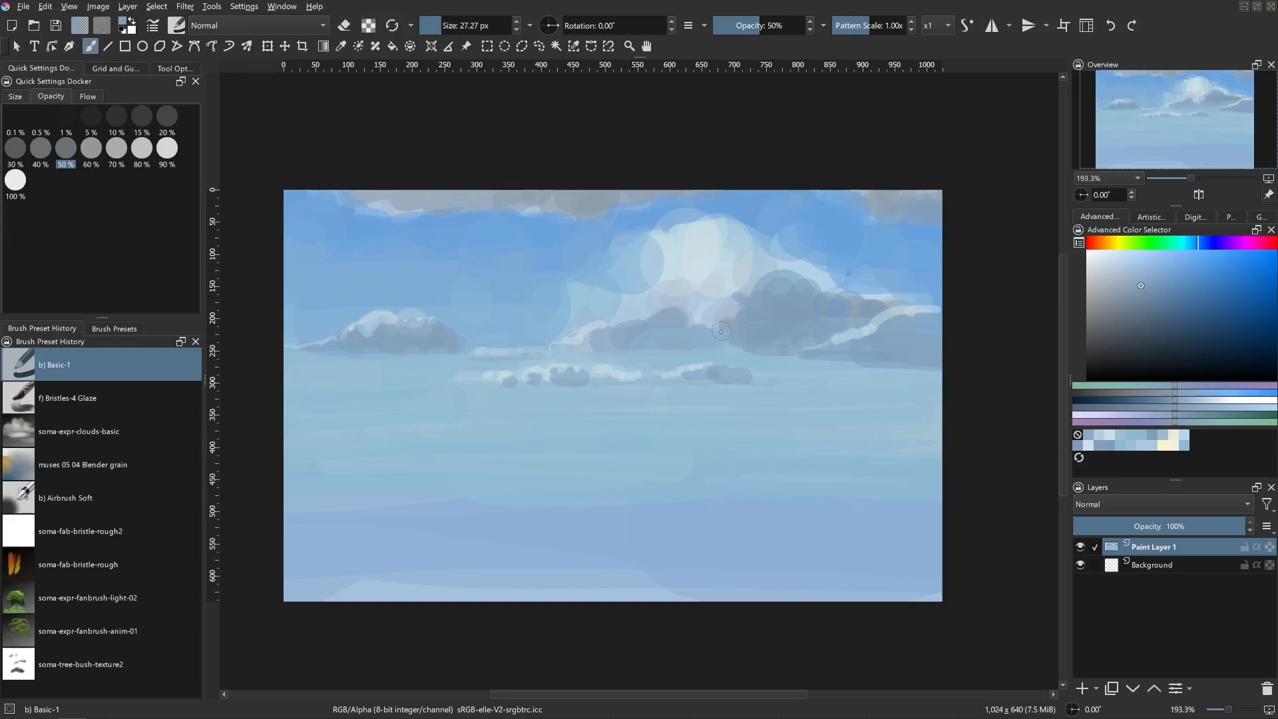
- Sample the large cloud's light color and paint highlight edges along both of its grey shadow masses at about 11 px
{"action": "left_click", "coordinate": [710, 336], "text": "ctrl"}
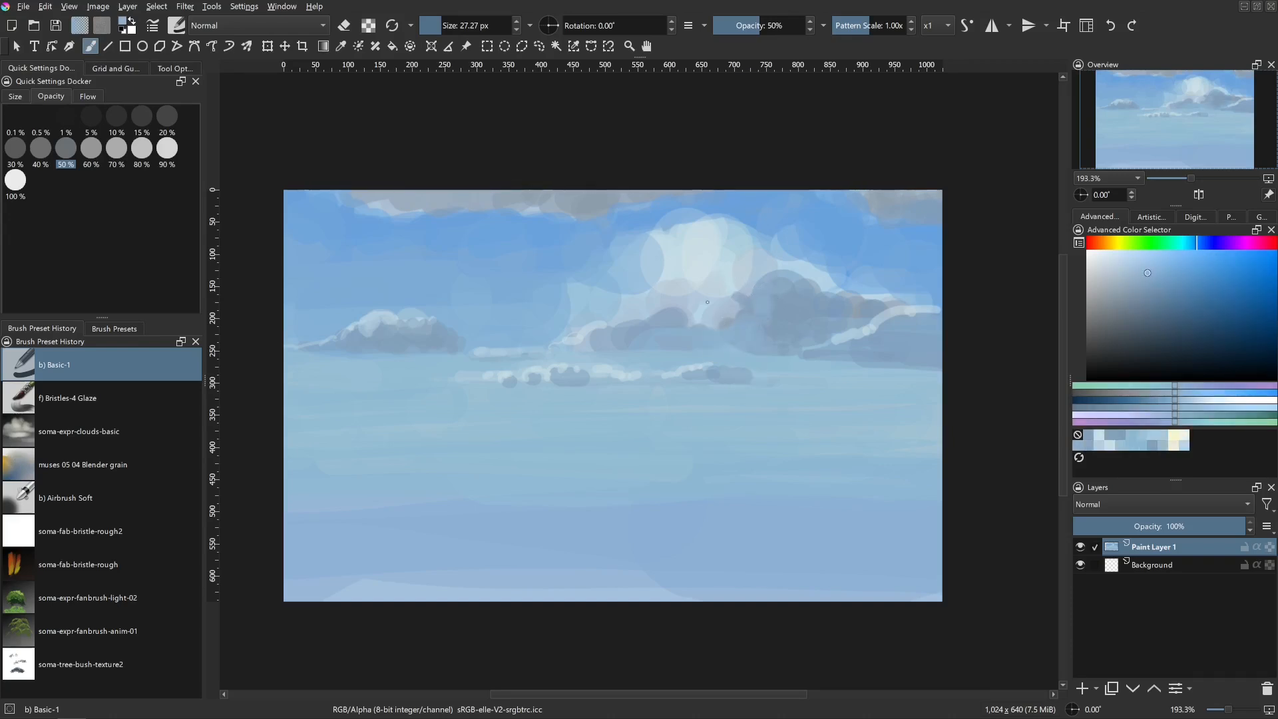
{"action": "left_click", "coordinate": [725, 288], "text": "ctrl"}
{"action": "mouse_move", "coordinate": [742, 303]}
{"action": "left_mouse_down"}
{"action": "mouse_move", "coordinate": [724, 303]}
{"action": "mouse_move", "coordinate": [787, 275]}
{"action": "mouse_move", "coordinate": [716, 327]}
{"action": "mouse_move", "coordinate": [601, 326]}
{"action": "mouse_move", "coordinate": [668, 328]}
{"action": "left_mouse_up"}
{"action": "key", "text": "bracketleft"}
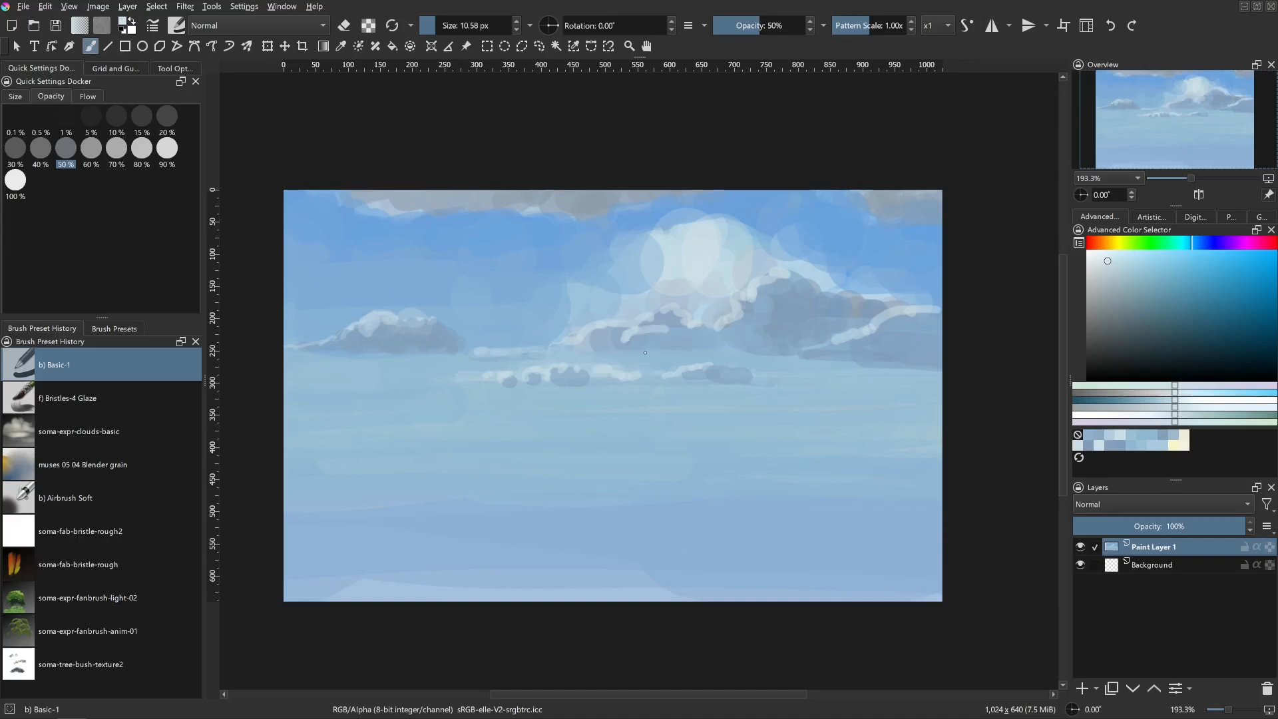
- Sample the puffs' grey-blue and paint a faint shadow band below and right of them at about 28 px
{"action": "key", "text": "bracketleft"}
{"action": "key", "text": "bracketleft"}
{"action": "key", "text": "bracketleft"}
{"action": "left_click", "coordinate": [743, 375], "text": "ctrl"}
{"action": "left_click_drag", "start_coordinate": [789, 398], "coordinate": [819, 398]}
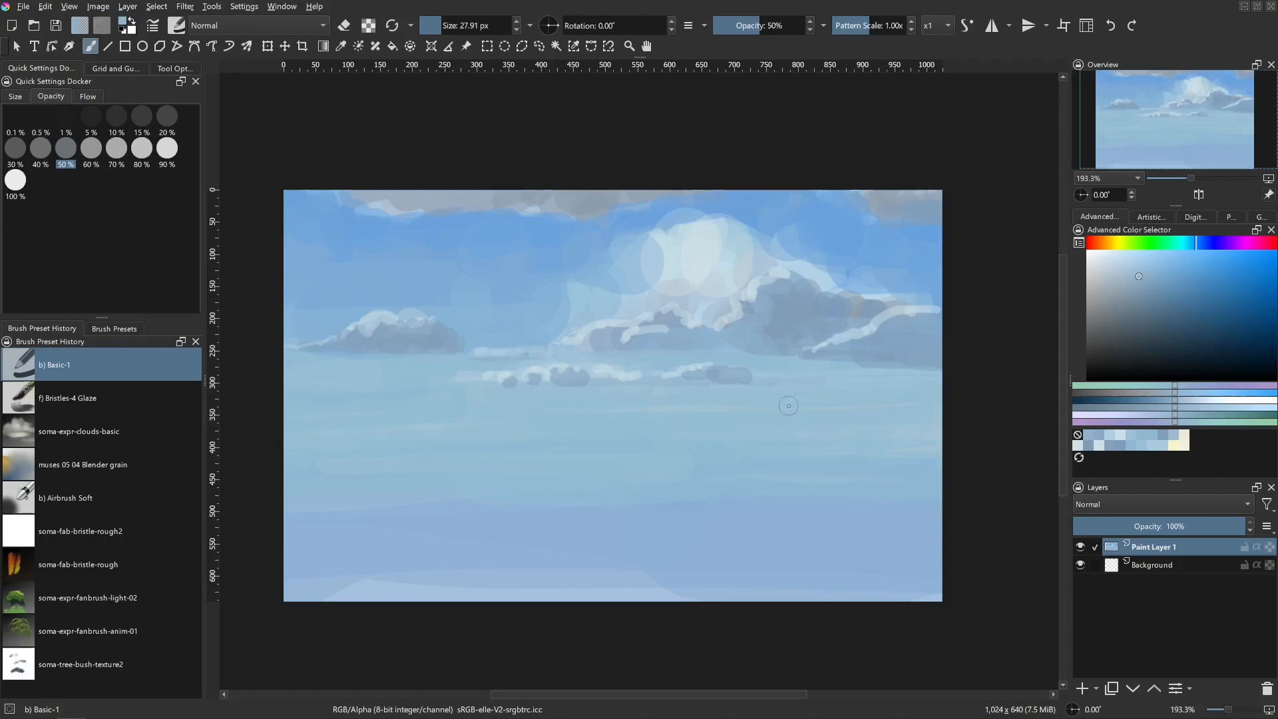
{"action": "left_click_drag", "start_coordinate": [728, 399], "coordinate": [816, 400]}
- Sample the low right cloud's grey and paint a thin streak beneath it at about 15 px
{"action": "key", "text": "bracketleft"}
{"action": "key", "text": "bracketleft"}
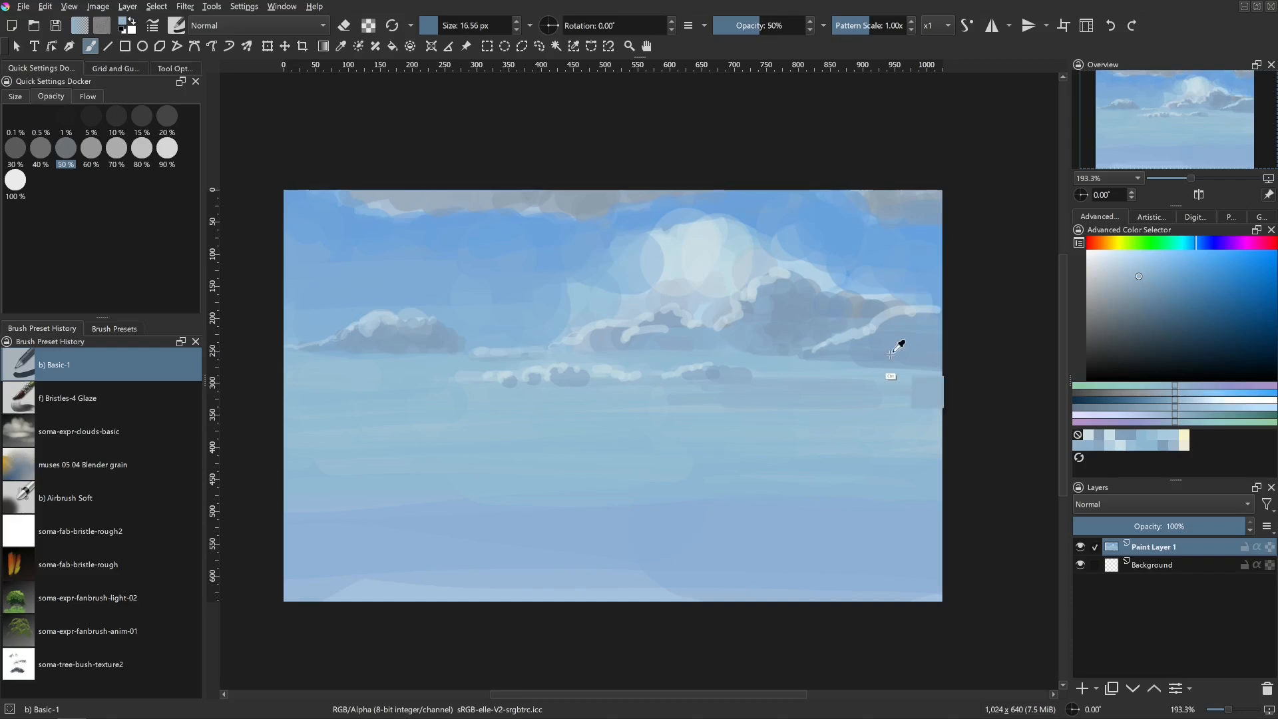
{"action": "left_click", "coordinate": [896, 347], "text": "ctrl"}
{"action": "left_click_drag", "start_coordinate": [819, 385], "coordinate": [938, 380], "text": "shift"}
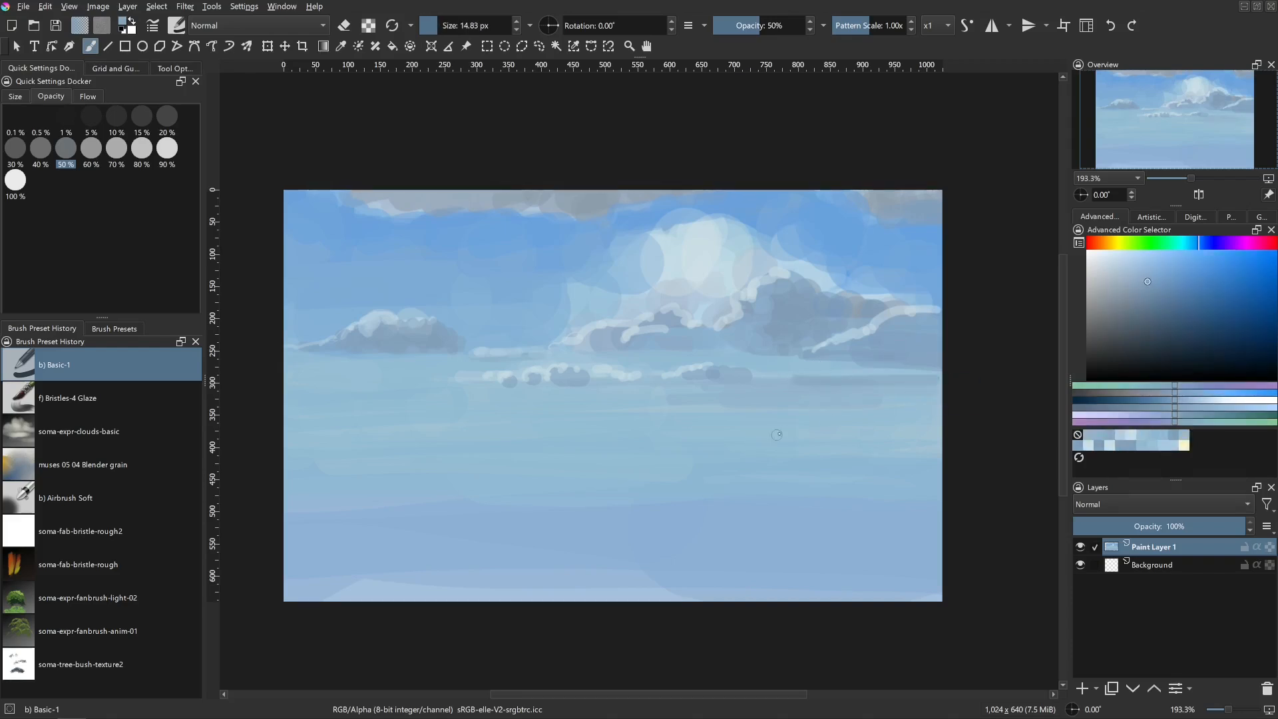
- Undo the last thin streak and paint wider grey streaks beneath the low right cloud at about 21 px
{"action": "key", "text": "ctrl+z"}
{"action": "left_click_drag", "start_coordinate": [854, 383], "coordinate": [844, 371], "text": "shift"}
{"action": "left_click_drag", "start_coordinate": [844, 376], "coordinate": [935, 375]}
{"action": "left_click_drag", "start_coordinate": [792, 373], "coordinate": [936, 372]}
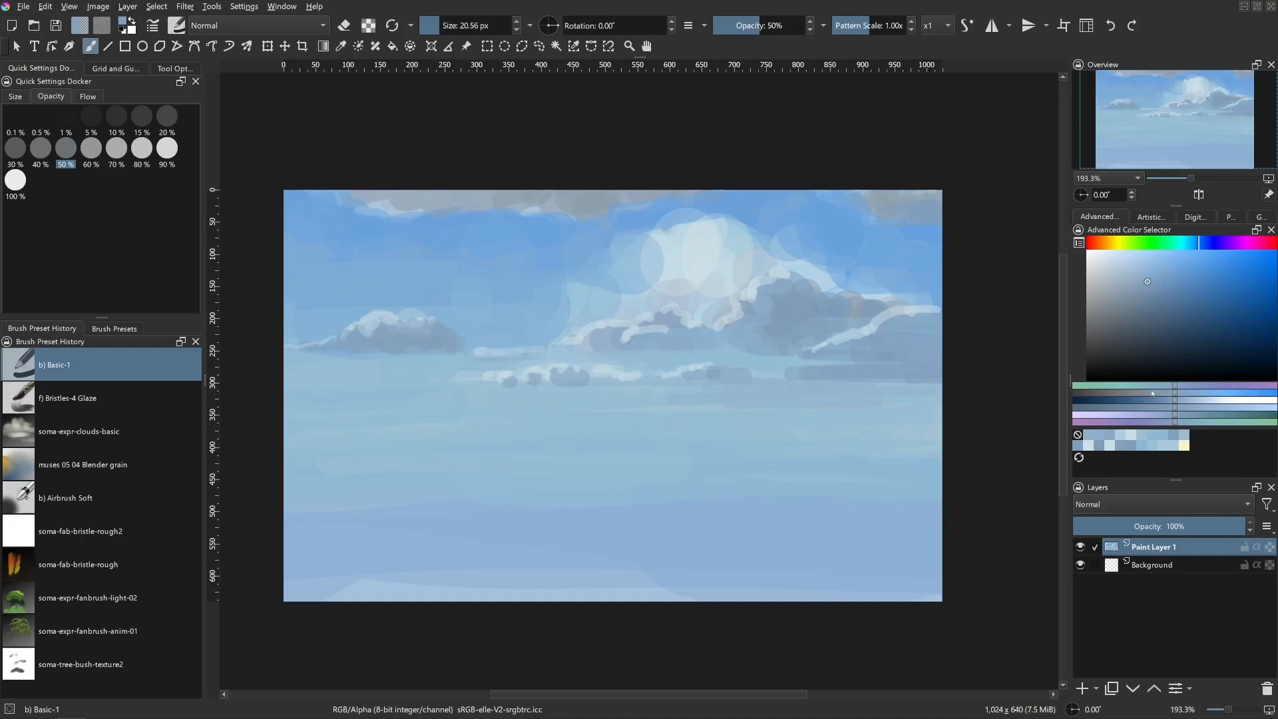
- Choose a dark teal and paint a first foliage dab below the small cloud puffs at about 38 px
{"action": "left_click_drag", "start_coordinate": [1202, 418], "coordinate": [1243, 415]}
{"action": "left_click_drag", "start_coordinate": [1185, 245], "coordinate": [1191, 247]}
{"action": "left_click_drag", "start_coordinate": [409, 430], "coordinate": [420, 430], "text": "shift"}
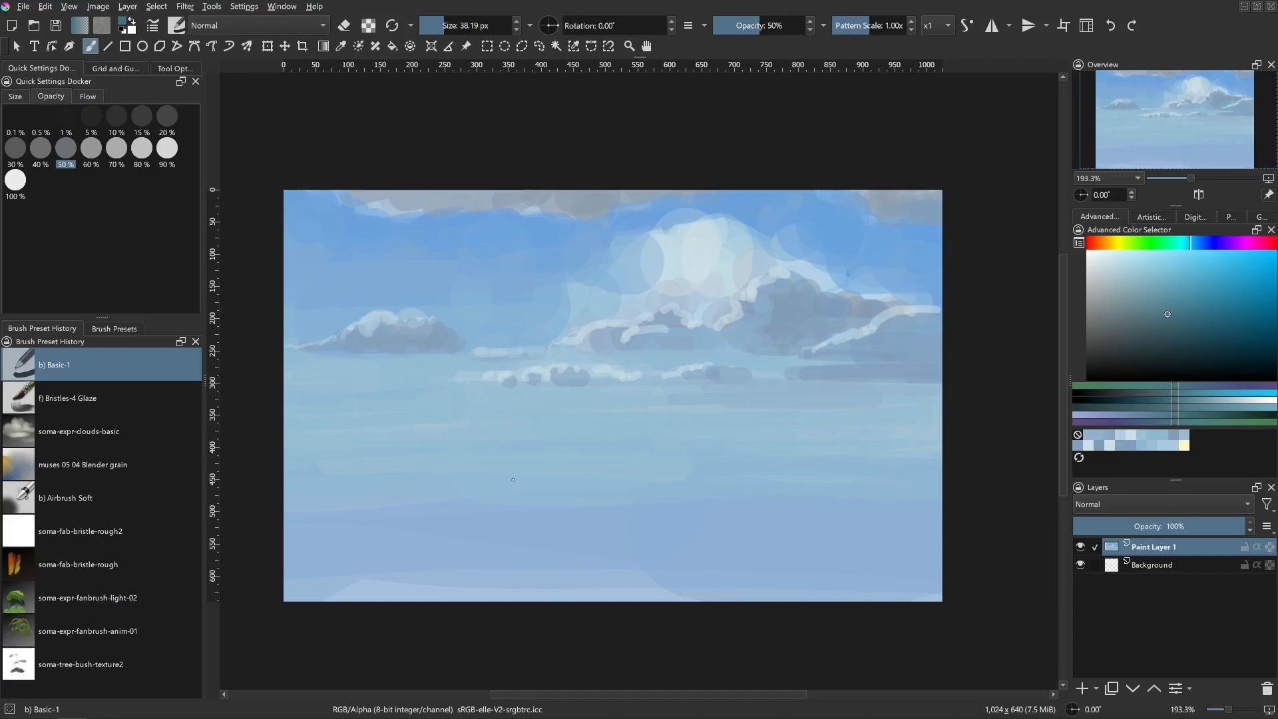
{"action": "left_click", "coordinate": [1206, 315]}
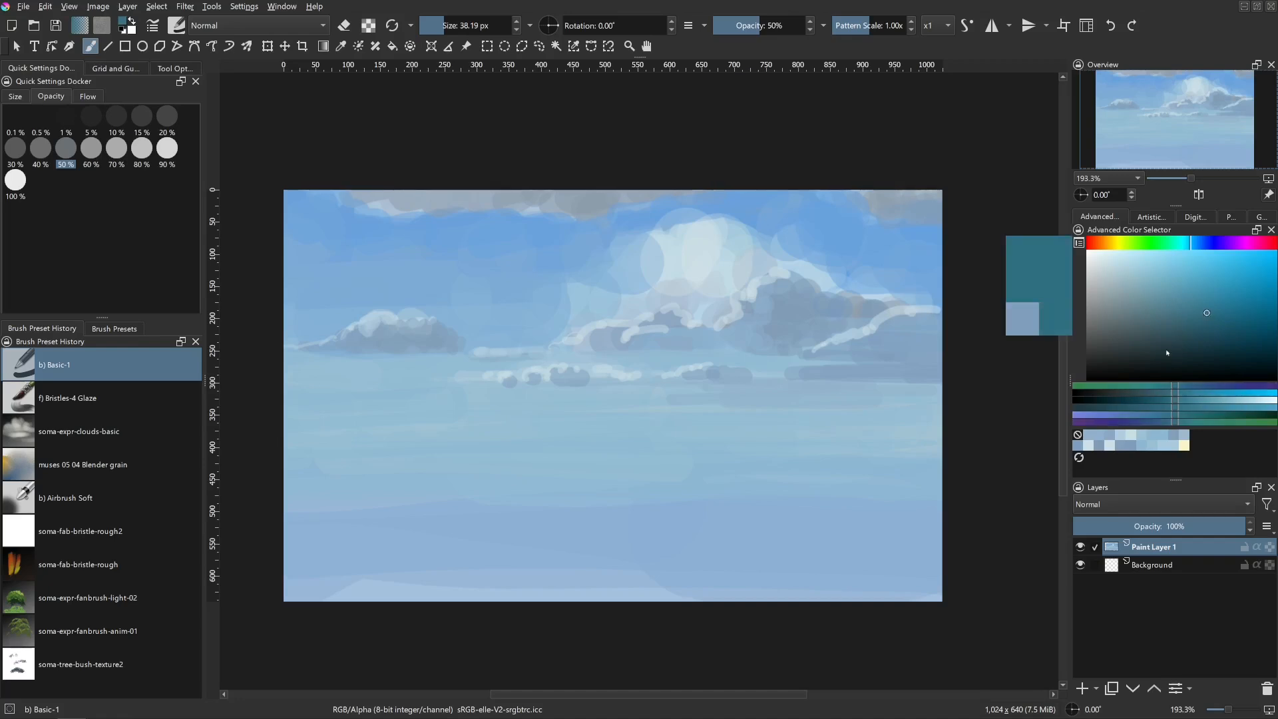
{"action": "left_click_drag", "start_coordinate": [521, 407], "coordinate": [522, 426]}
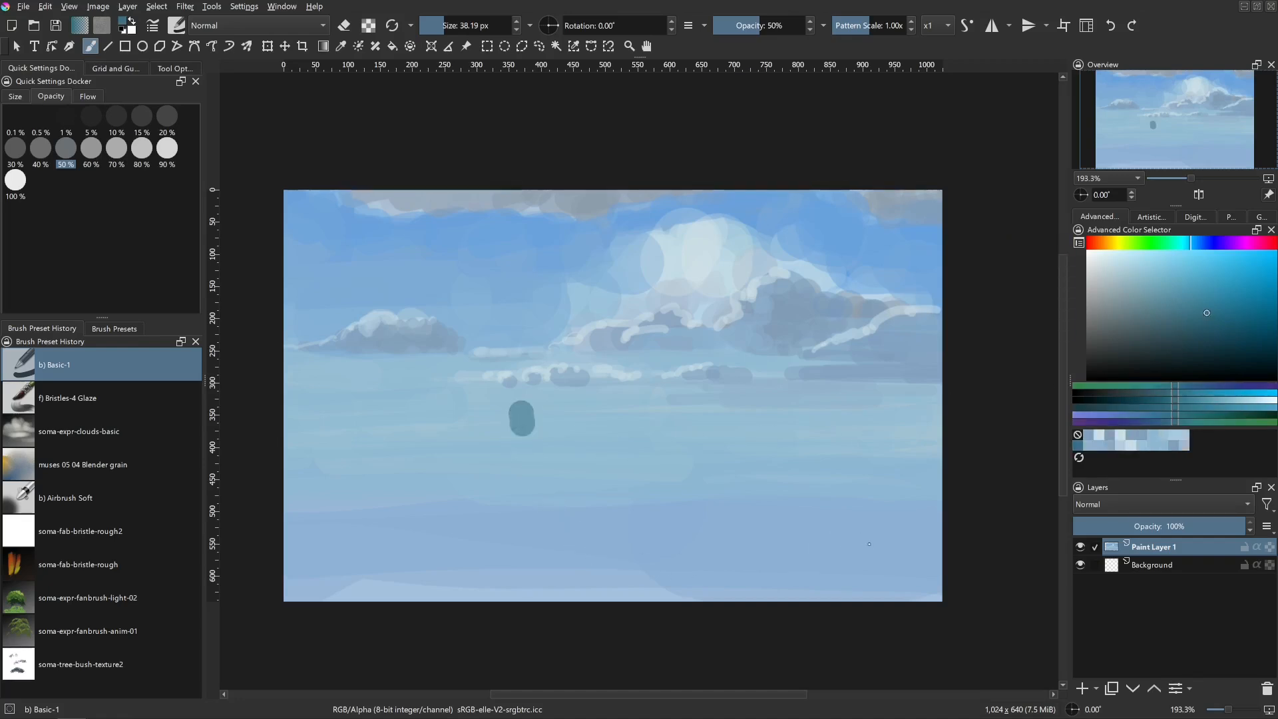
- Choose a greyer dark blue and dab a row of distant tree shapes to the canvas's left edge at about 38 px
{"action": "left_click", "coordinate": [1182, 319]}
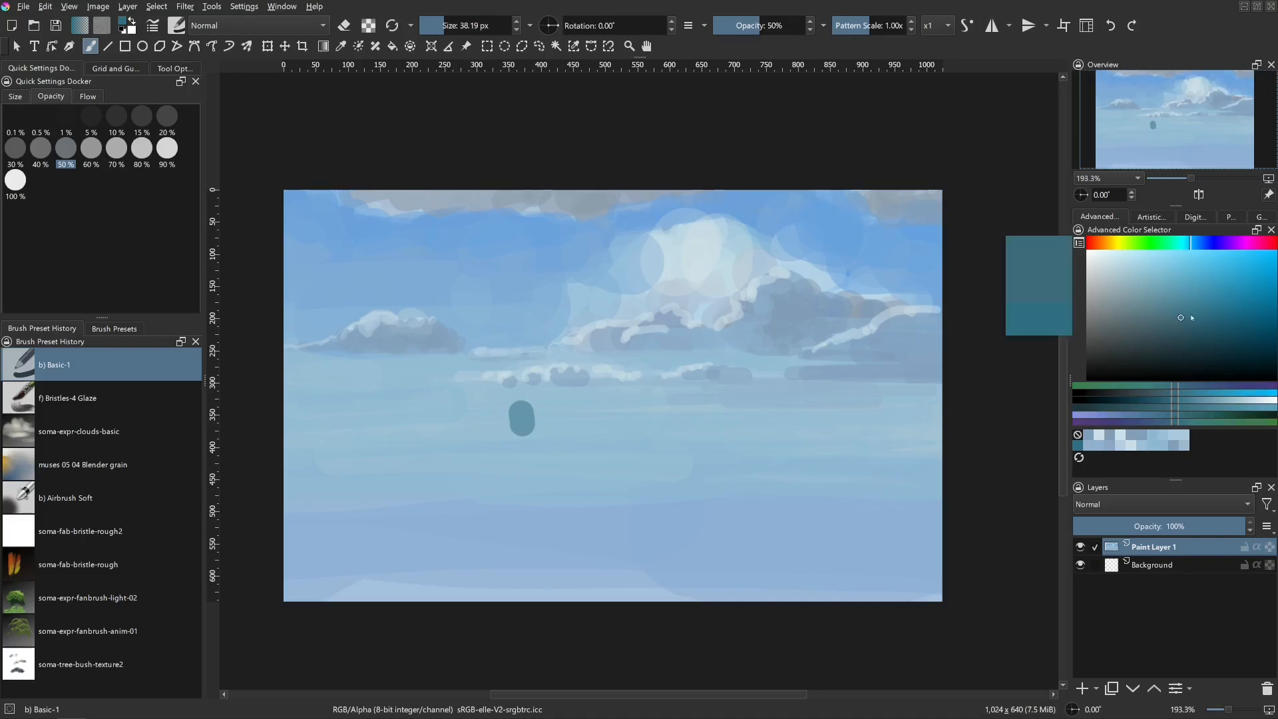
{"action": "left_click_drag", "start_coordinate": [1191, 315], "coordinate": [1177, 318]}
{"action": "left_click", "coordinate": [1194, 246]}
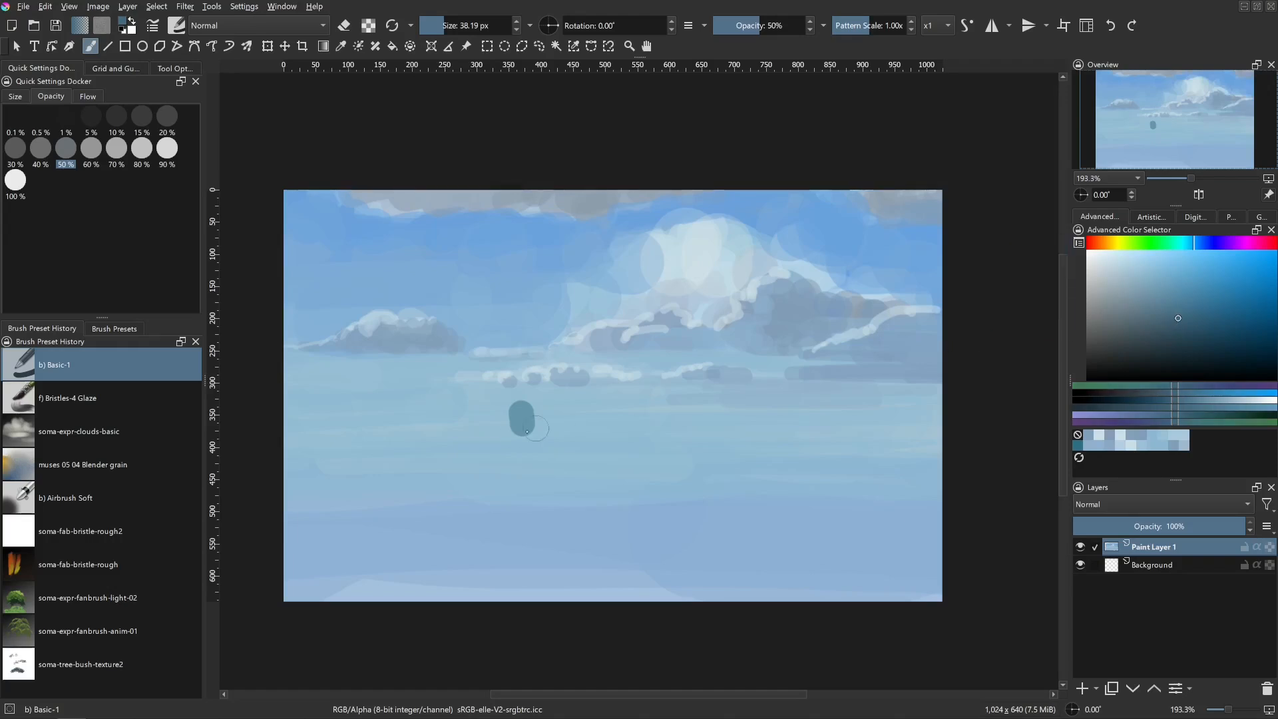
{"action": "left_click", "coordinate": [498, 420]}
{"action": "left_click", "coordinate": [493, 420]}
{"action": "left_click", "coordinate": [465, 425]}
{"action": "left_click", "coordinate": [448, 424]}
{"action": "left_click", "coordinate": [423, 426]}
{"action": "left_click", "coordinate": [406, 428]}
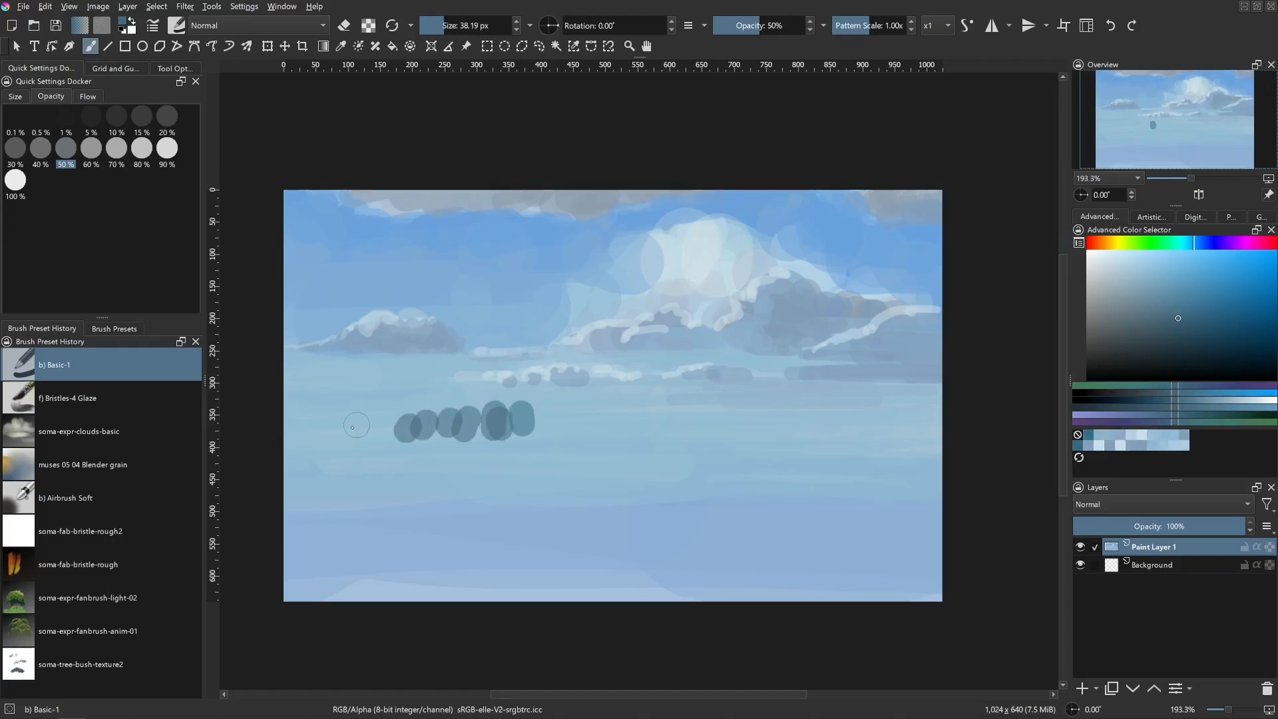
{"action": "left_click", "coordinate": [348, 430]}
{"action": "left_click", "coordinate": [317, 432]}
{"action": "left_click_drag", "start_coordinate": [302, 431], "coordinate": [287, 434]}
{"action": "left_click_drag", "start_coordinate": [546, 429], "coordinate": [534, 429]}
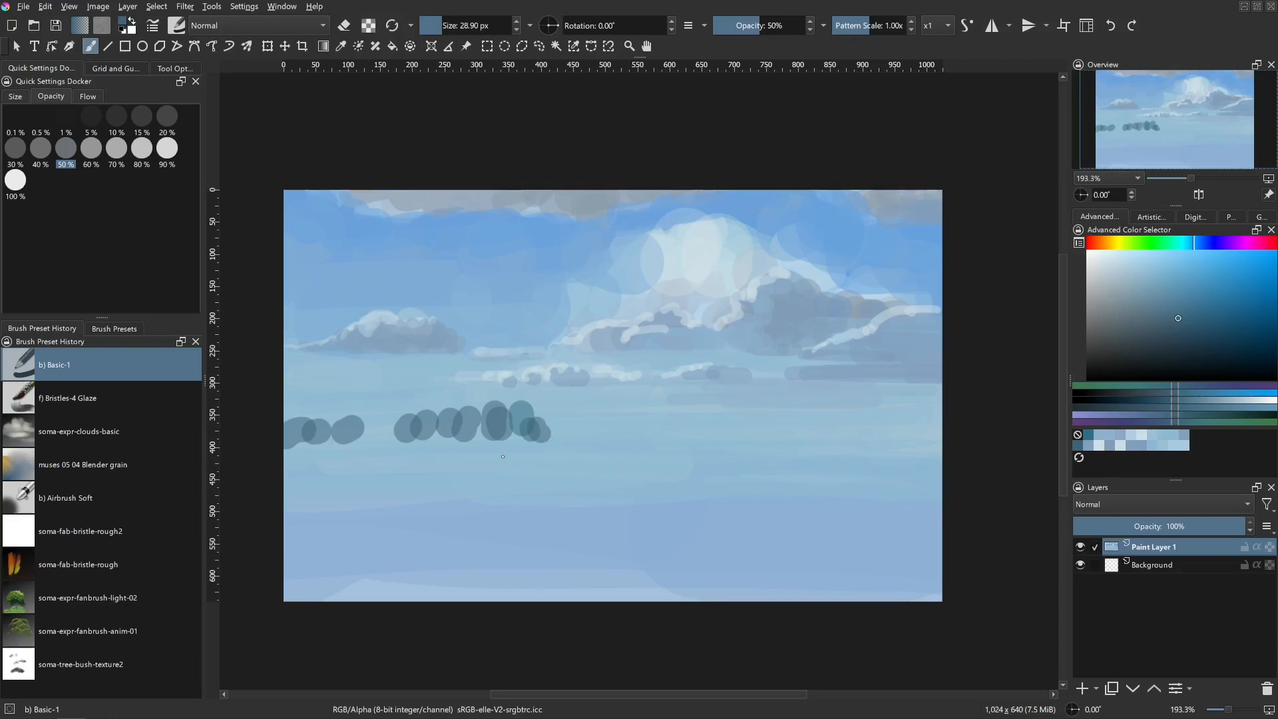
- Reduce the brush to about 25 px or less and add overlapping dabs under the row's right end and along its upper edge
{"action": "key", "text": "["}
{"action": "left_click_drag", "start_coordinate": [496, 447], "coordinate": [519, 446]}
{"action": "left_click_drag", "start_coordinate": [520, 446], "coordinate": [543, 448]}
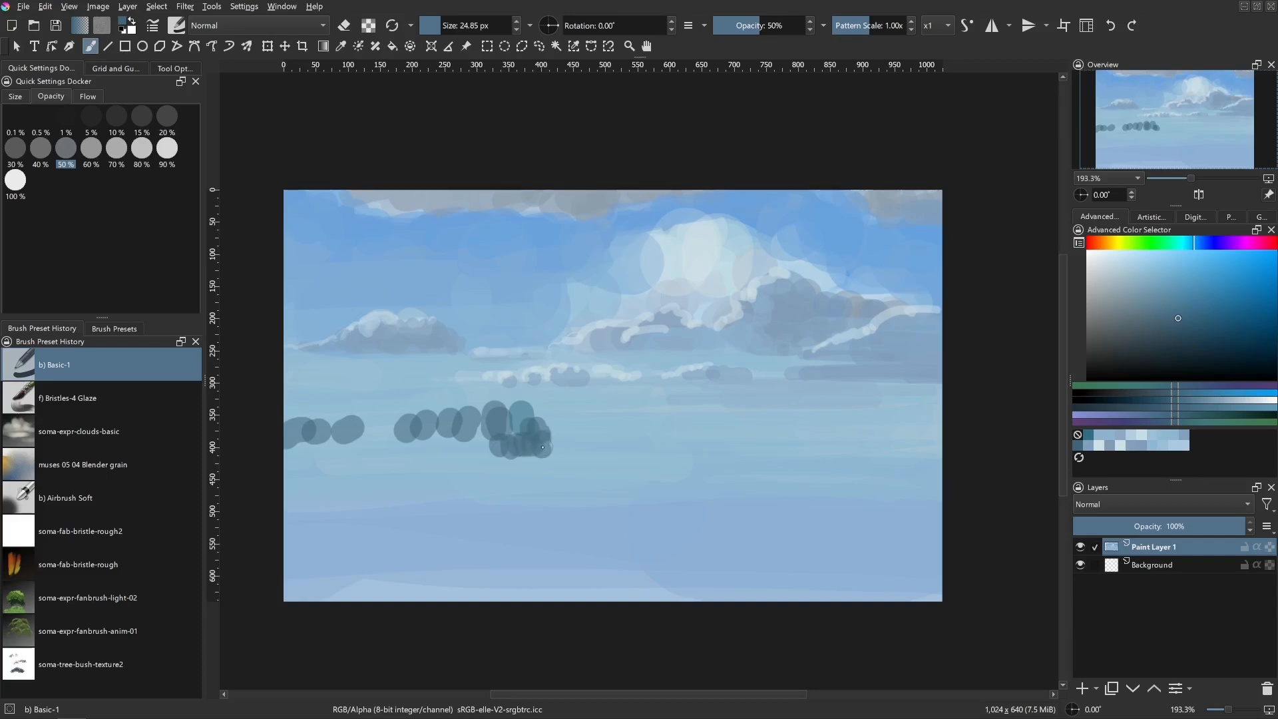
{"action": "key", "text": "["}
{"action": "mouse_move", "coordinate": [485, 407]}
{"action": "left_mouse_down"}
{"action": "mouse_move", "coordinate": [450, 413]}
{"action": "mouse_move", "coordinate": [446, 431]}
{"action": "mouse_move", "coordinate": [403, 426]}
{"action": "left_mouse_up"}
- Paint a thin ground line under the tree row's right end at about 15 px and a short mark farther right
{"action": "key", "text": "["}
{"action": "key", "text": "["}
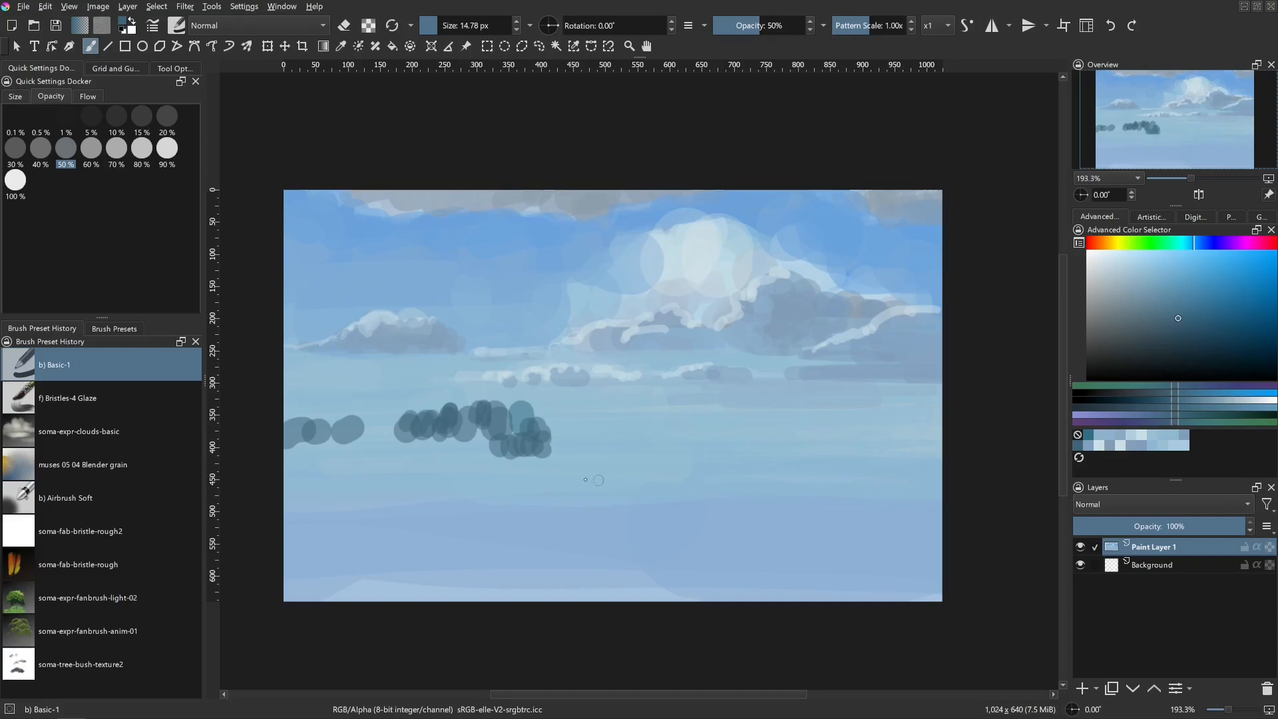
{"action": "left_click_drag", "start_coordinate": [494, 498], "coordinate": [478, 492]}
{"action": "left_click_drag", "start_coordinate": [478, 476], "coordinate": [556, 478]}
{"action": "key", "text": "ctrl+z"}
{"action": "left_click_drag", "start_coordinate": [469, 474], "coordinate": [578, 475]}
{"action": "left_click_drag", "start_coordinate": [579, 498], "coordinate": [647, 481], "text": "shift"}
{"action": "left_click_drag", "start_coordinate": [662, 422], "coordinate": [637, 434]}
- Enlarge the brush to as much as about 50 px and fill the distant tree row with overlapping vertical strokes to the left edge
{"action": "left_click_drag", "start_coordinate": [589, 439], "coordinate": [601, 440], "text": "shift"}
{"action": "left_click_drag", "start_coordinate": [551, 424], "coordinate": [550, 440]}
{"action": "mouse_move", "coordinate": [554, 432]}
{"action": "left_mouse_down"}
{"action": "mouse_move", "coordinate": [566, 458]}
{"action": "mouse_move", "coordinate": [521, 431]}
{"action": "left_mouse_up"}
{"action": "mouse_move", "coordinate": [509, 405]}
{"action": "left_mouse_down"}
{"action": "mouse_move", "coordinate": [499, 430]}
{"action": "mouse_move", "coordinate": [526, 444]}
{"action": "left_mouse_up"}
{"action": "mouse_move", "coordinate": [489, 410]}
{"action": "left_mouse_down"}
{"action": "mouse_move", "coordinate": [492, 443]}
{"action": "mouse_move", "coordinate": [471, 440]}
{"action": "mouse_move", "coordinate": [460, 412]}
{"action": "mouse_move", "coordinate": [451, 438]}
{"action": "left_mouse_up"}
{"action": "mouse_move", "coordinate": [439, 418]}
{"action": "left_mouse_down"}
{"action": "mouse_move", "coordinate": [438, 453]}
{"action": "mouse_move", "coordinate": [419, 456]}
{"action": "left_mouse_up"}
{"action": "mouse_move", "coordinate": [401, 424]}
{"action": "left_mouse_down"}
{"action": "mouse_move", "coordinate": [396, 461]}
{"action": "mouse_move", "coordinate": [365, 454]}
{"action": "left_mouse_up"}
{"action": "left_click_drag", "start_coordinate": [349, 428], "coordinate": [326, 466]}
{"action": "mouse_move", "coordinate": [305, 414]}
{"action": "left_mouse_down"}
{"action": "mouse_move", "coordinate": [300, 466]}
{"action": "mouse_move", "coordinate": [283, 469]}
{"action": "left_mouse_up"}
{"action": "left_click_drag", "start_coordinate": [277, 442], "coordinate": [275, 470]}
{"action": "mouse_move", "coordinate": [366, 411]}
{"action": "left_mouse_down"}
{"action": "mouse_move", "coordinate": [365, 459]}
{"action": "mouse_move", "coordinate": [390, 454]}
{"action": "left_mouse_up"}
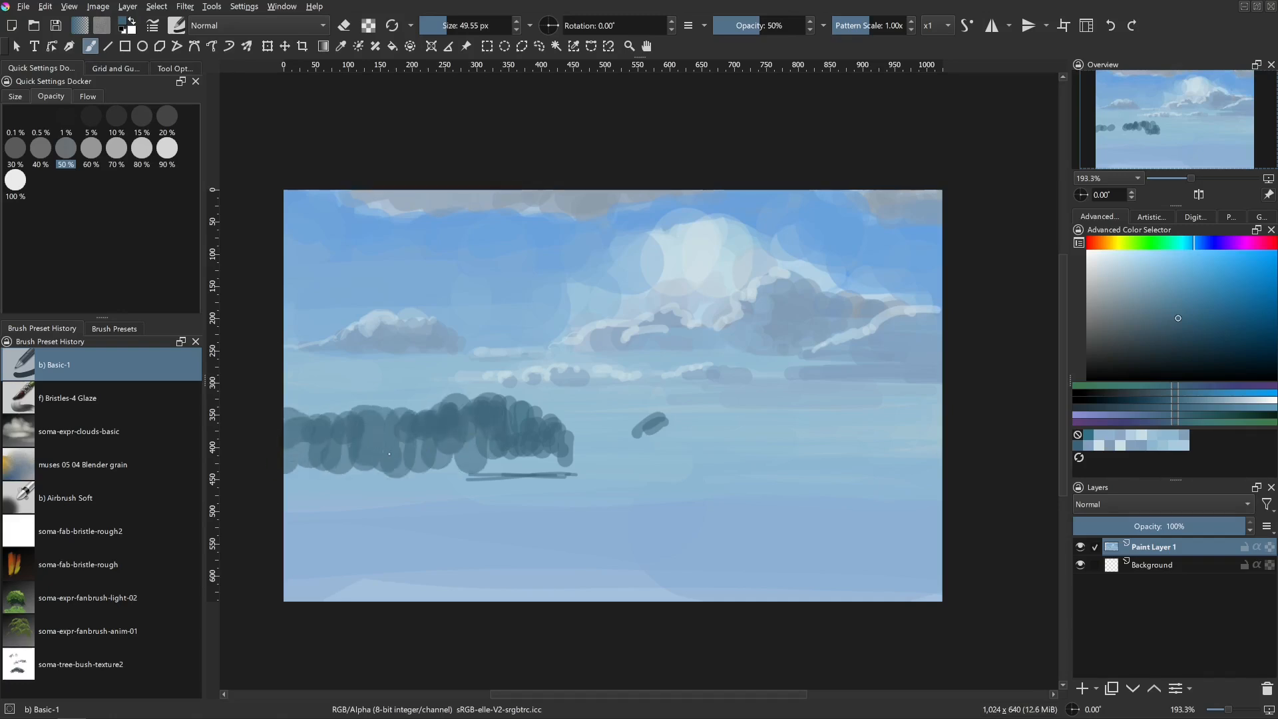
- Choose a more saturated dark blue and layer vertical strokes over the tree row to the left edge at about 36 px
{"action": "left_click_drag", "start_coordinate": [1185, 323], "coordinate": [1203, 326]}
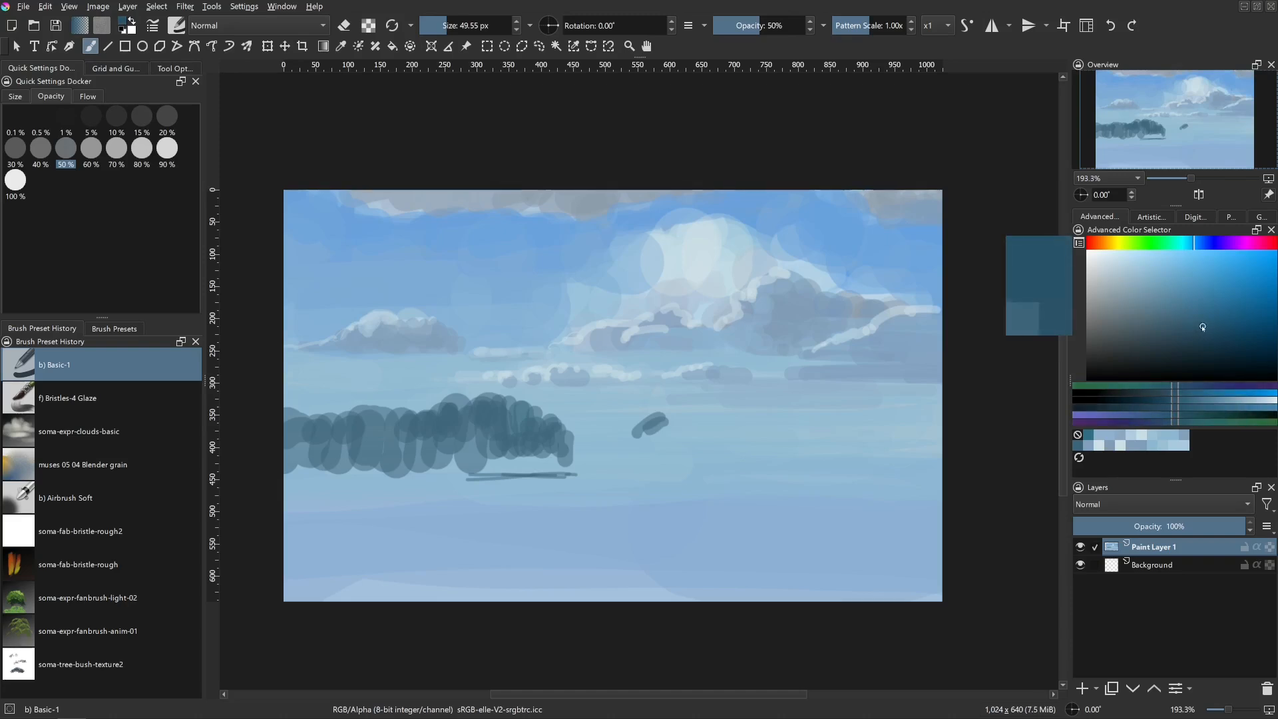
{"action": "left_click_drag", "start_coordinate": [675, 402], "coordinate": [667, 404]}
{"action": "left_click_drag", "start_coordinate": [427, 418], "coordinate": [425, 449]}
{"action": "left_click_drag", "start_coordinate": [432, 426], "coordinate": [430, 446]}
{"action": "left_click_drag", "start_coordinate": [438, 410], "coordinate": [440, 450]}
{"action": "left_click_drag", "start_coordinate": [458, 408], "coordinate": [454, 450]}
{"action": "mouse_move", "coordinate": [468, 448]}
{"action": "left_mouse_down"}
{"action": "mouse_move", "coordinate": [474, 429]}
{"action": "mouse_move", "coordinate": [476, 460]}
{"action": "left_mouse_up"}
{"action": "left_click_drag", "start_coordinate": [426, 403], "coordinate": [422, 459]}
{"action": "mouse_move", "coordinate": [409, 403]}
{"action": "left_mouse_down"}
{"action": "mouse_move", "coordinate": [407, 461]}
{"action": "mouse_move", "coordinate": [396, 463]}
{"action": "left_mouse_up"}
{"action": "mouse_move", "coordinate": [385, 403]}
{"action": "left_mouse_down"}
{"action": "mouse_move", "coordinate": [383, 463]}
{"action": "mouse_move", "coordinate": [370, 464]}
{"action": "left_mouse_up"}
{"action": "left_click_drag", "start_coordinate": [356, 402], "coordinate": [353, 464]}
{"action": "mouse_move", "coordinate": [344, 463]}
{"action": "left_mouse_down"}
{"action": "mouse_move", "coordinate": [344, 414]}
{"action": "mouse_move", "coordinate": [336, 463]}
{"action": "left_mouse_up"}
{"action": "mouse_move", "coordinate": [323, 407]}
{"action": "left_mouse_down"}
{"action": "mouse_move", "coordinate": [320, 464]}
{"action": "mouse_move", "coordinate": [305, 466]}
{"action": "left_mouse_up"}
{"action": "left_click_drag", "start_coordinate": [291, 401], "coordinate": [288, 458]}
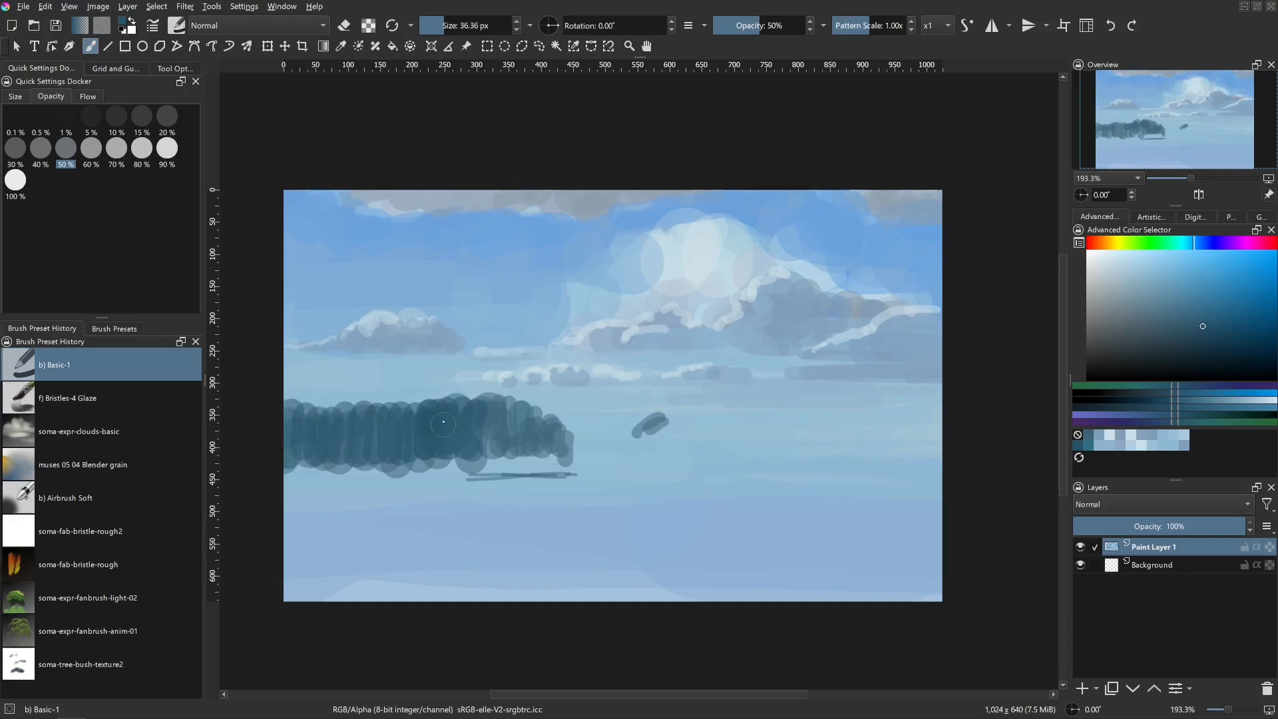
- Deepen the blue tree row's middle with vertical strokes at about 36 px and block in a small bush right of it at about 21 px
{"action": "left_click_drag", "start_coordinate": [439, 413], "coordinate": [437, 466]}
{"action": "mouse_move", "coordinate": [448, 395]}
{"action": "left_mouse_down"}
{"action": "mouse_move", "coordinate": [446, 466]}
{"action": "mouse_move", "coordinate": [467, 465]}
{"action": "left_mouse_up"}
{"action": "mouse_move", "coordinate": [496, 394]}
{"action": "left_mouse_down"}
{"action": "mouse_move", "coordinate": [494, 464]}
{"action": "mouse_move", "coordinate": [511, 471]}
{"action": "left_mouse_up"}
{"action": "left_click_drag", "start_coordinate": [525, 455], "coordinate": [508, 480]}
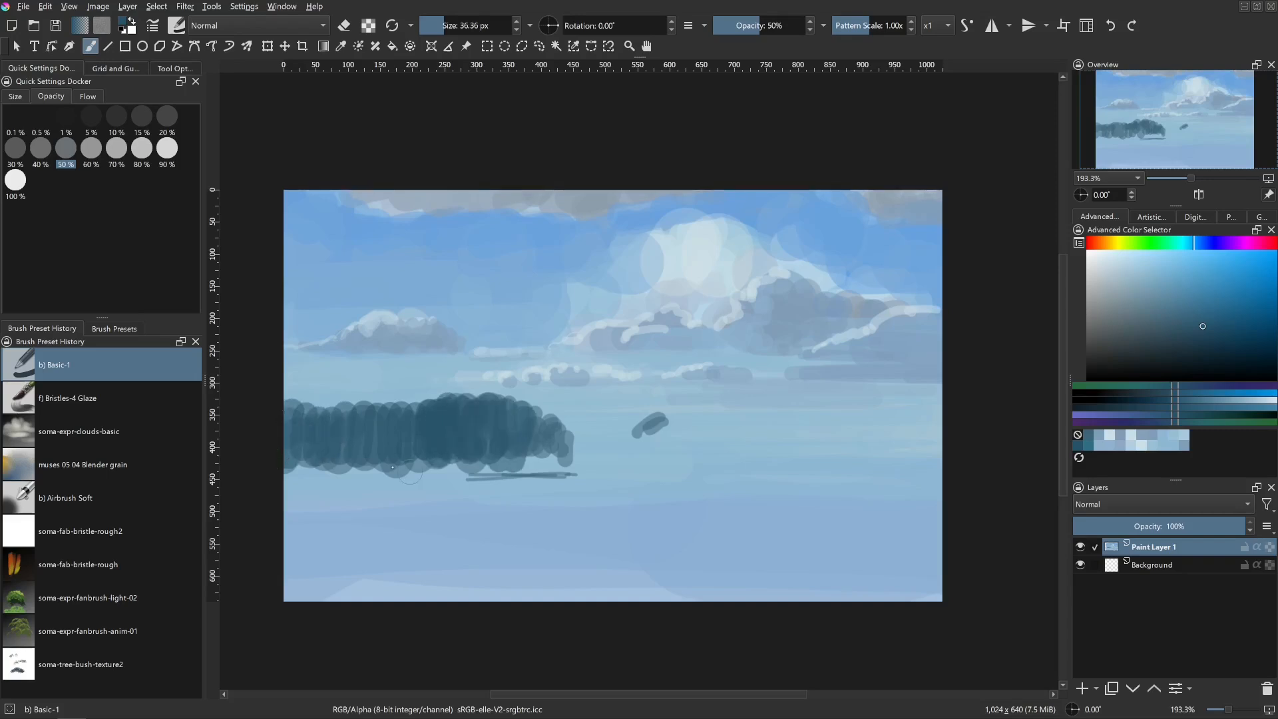
{"action": "left_click_drag", "start_coordinate": [348, 399], "coordinate": [354, 466]}
{"action": "left_click_drag", "start_coordinate": [374, 395], "coordinate": [380, 469]}
{"action": "left_click_drag", "start_coordinate": [398, 403], "coordinate": [392, 475]}
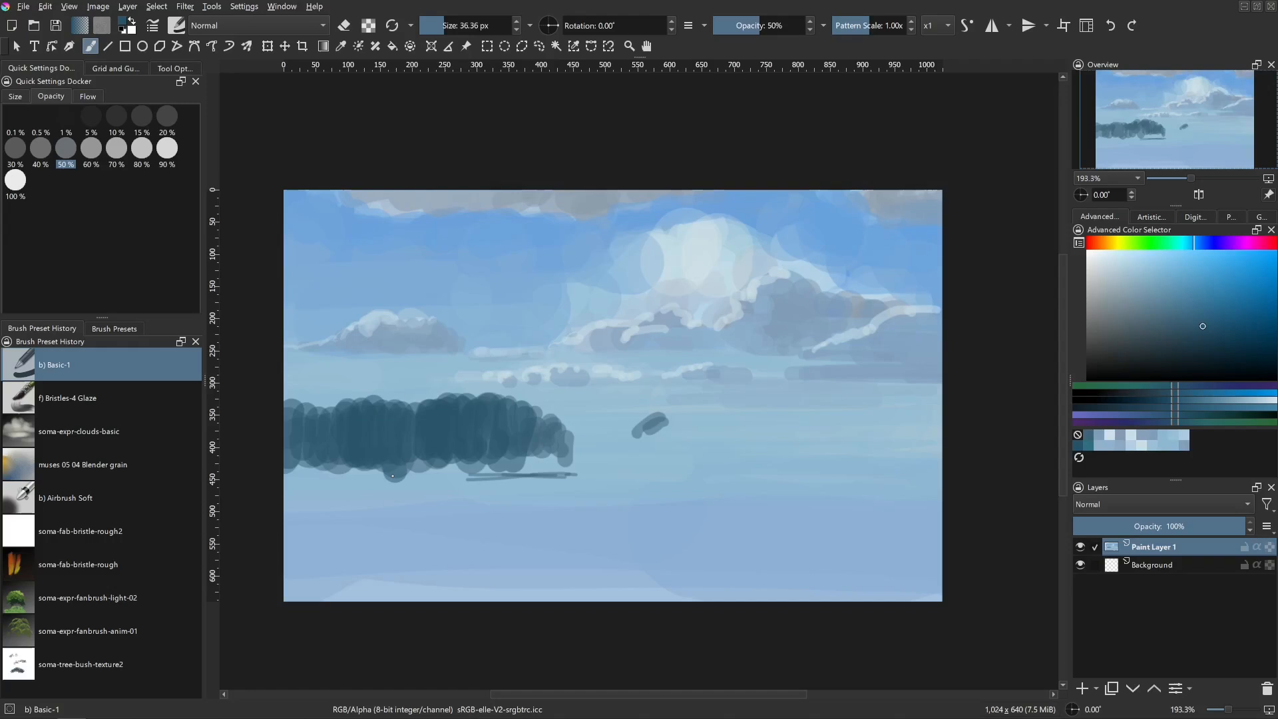
{"action": "mouse_move", "coordinate": [612, 448]}
{"action": "left_mouse_down"}
{"action": "mouse_move", "coordinate": [599, 447]}
{"action": "mouse_move", "coordinate": [637, 424]}
{"action": "left_mouse_up"}
{"action": "left_click", "coordinate": [593, 437]}
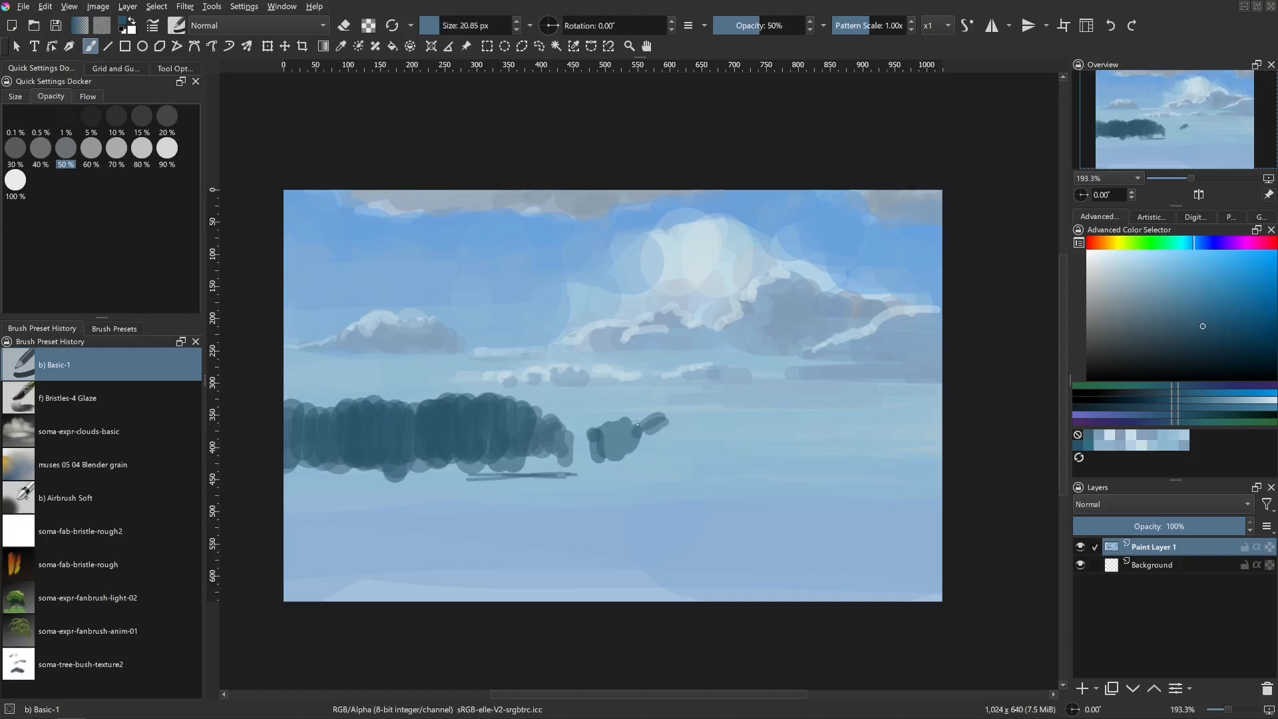
- Set the paint color to a muted dark green
{"action": "left_click", "coordinate": [1183, 243]}
{"action": "left_click", "coordinate": [1136, 244]}
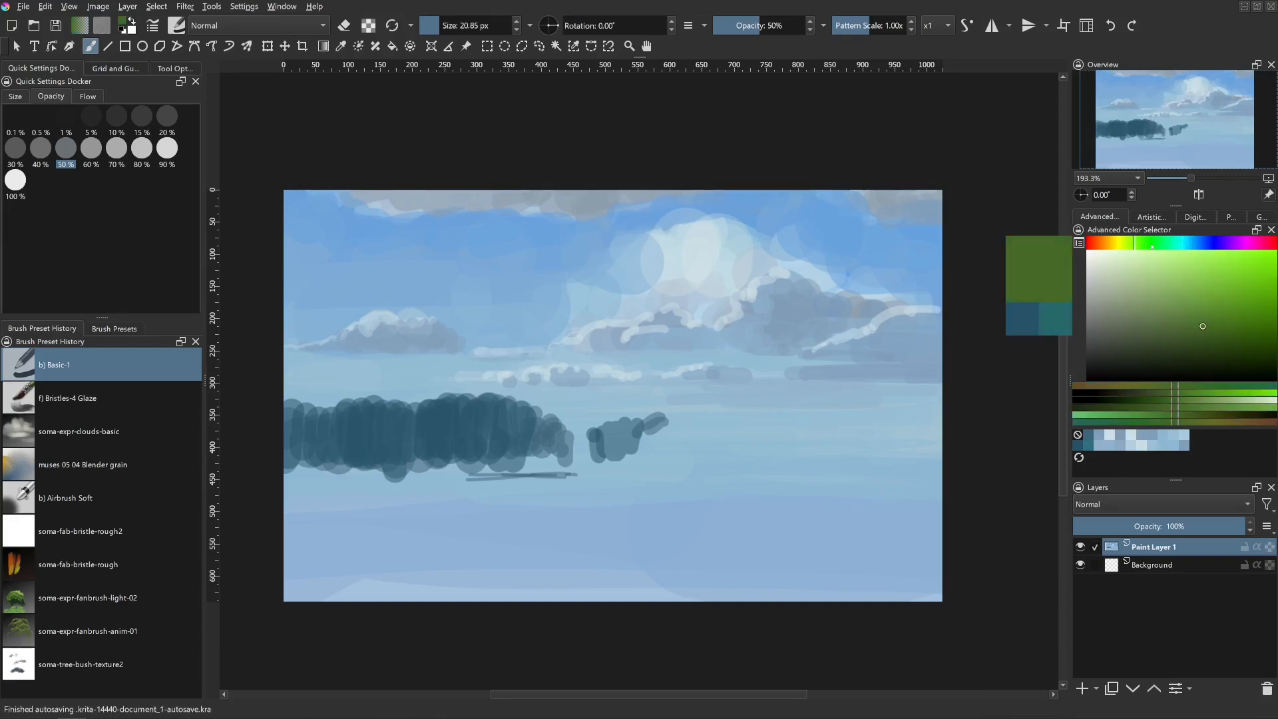
{"action": "left_click", "coordinate": [1153, 246]}
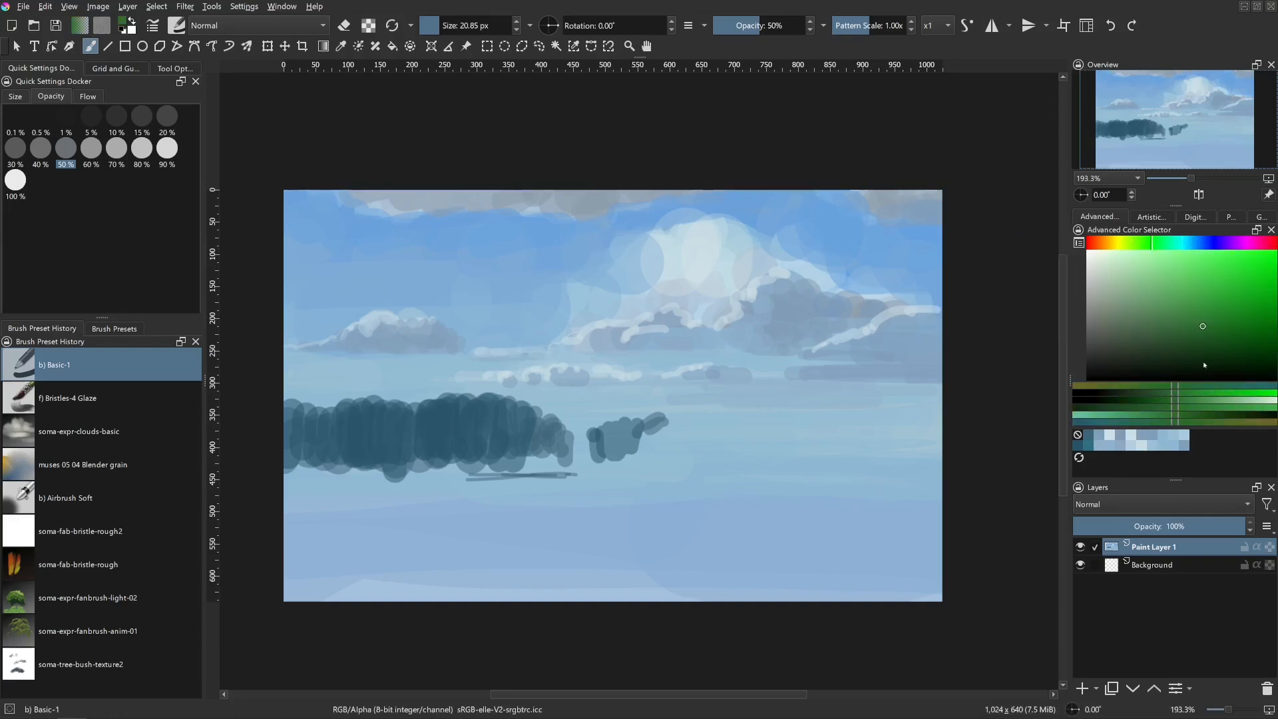
{"action": "left_click_drag", "start_coordinate": [1185, 337], "coordinate": [1179, 333]}
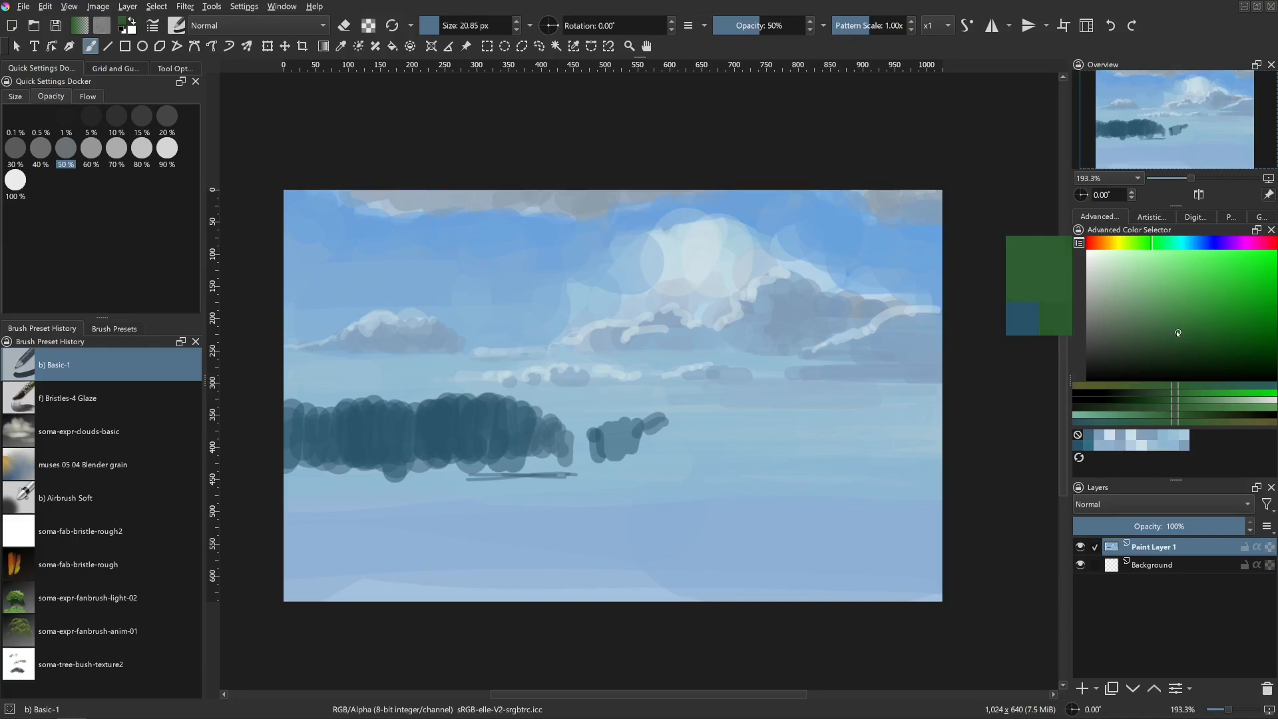
{"action": "left_click", "coordinate": [1174, 341]}
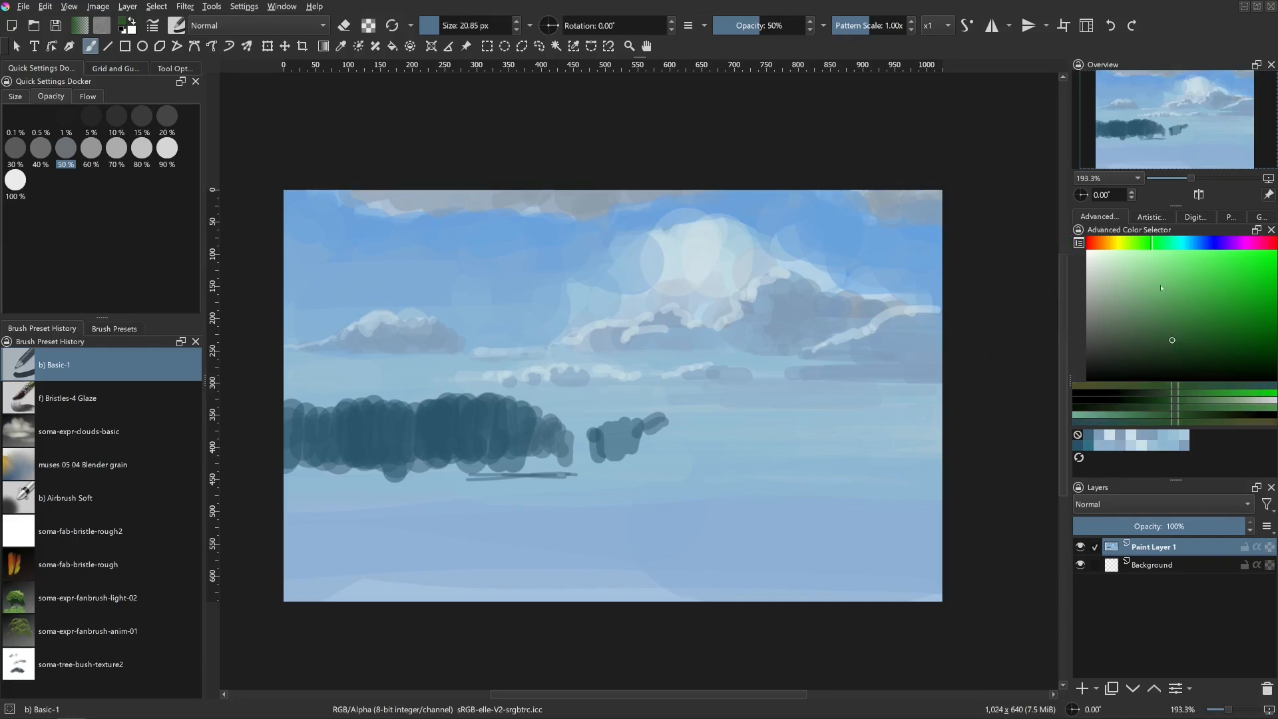
{"action": "left_click", "coordinate": [1162, 341]}
{"action": "left_click_drag", "start_coordinate": [1168, 340], "coordinate": [1172, 340]}
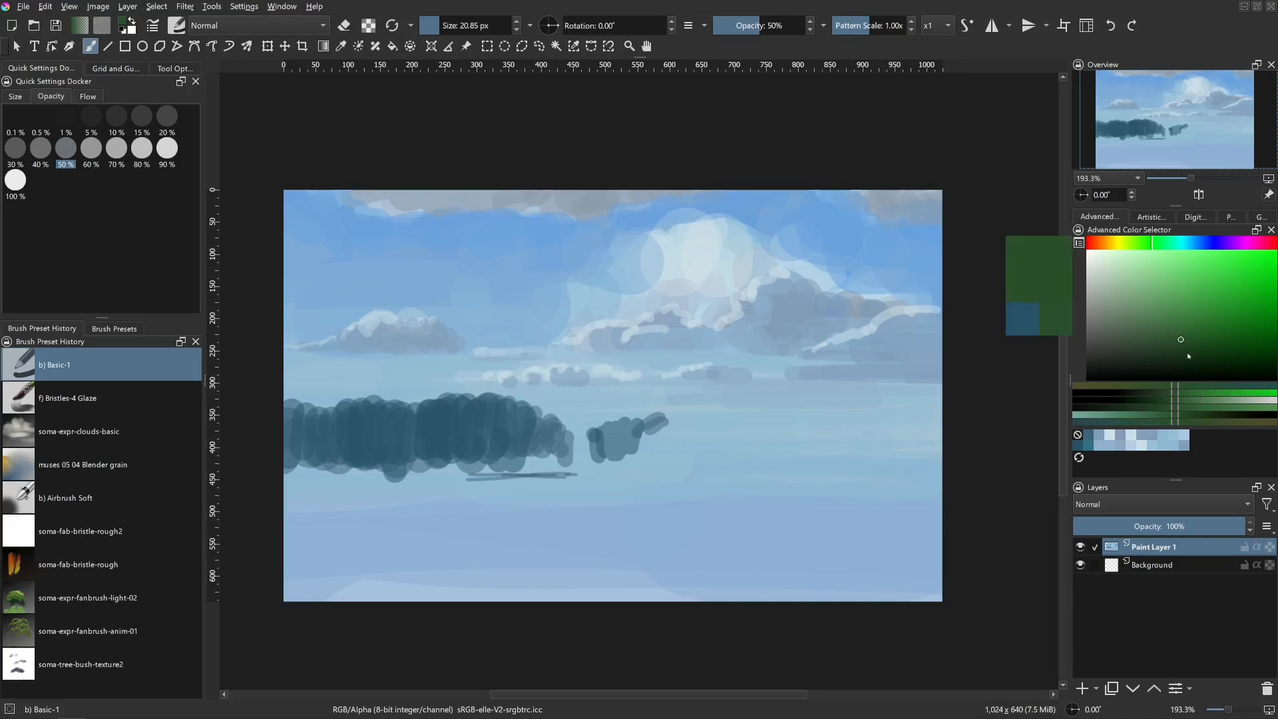
{"action": "left_click", "coordinate": [1180, 339]}
{"action": "left_click", "coordinate": [1185, 338]}
{"action": "left_click", "coordinate": [1177, 338]}
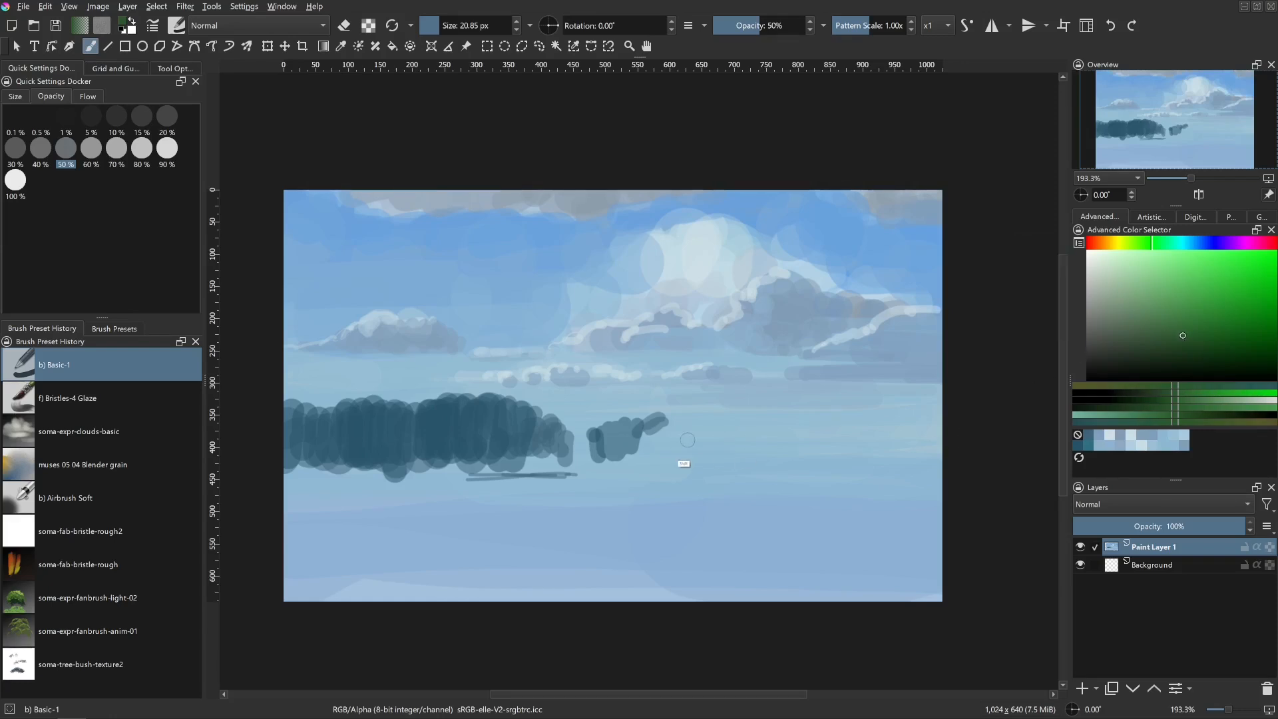
- Block in a rounded dark green tree mass over the small blue bush, using brush sizes up to about 43 px
{"action": "left_click_drag", "start_coordinate": [687, 441], "coordinate": [696, 440], "text": "shift"}
{"action": "mouse_move", "coordinate": [649, 424]}
{"action": "left_mouse_down"}
{"action": "mouse_move", "coordinate": [667, 448]}
{"action": "mouse_move", "coordinate": [696, 426]}
{"action": "mouse_move", "coordinate": [686, 442]}
{"action": "mouse_move", "coordinate": [672, 403]}
{"action": "mouse_move", "coordinate": [704, 433]}
{"action": "mouse_move", "coordinate": [686, 453]}
{"action": "mouse_move", "coordinate": [696, 403]}
{"action": "mouse_move", "coordinate": [711, 453]}
{"action": "left_mouse_up"}
{"action": "left_click_drag", "start_coordinate": [685, 485], "coordinate": [688, 486], "text": "shift"}
{"action": "mouse_move", "coordinate": [662, 462]}
{"action": "left_mouse_down"}
{"action": "mouse_move", "coordinate": [719, 470]}
{"action": "mouse_move", "coordinate": [682, 464]}
{"action": "left_mouse_up"}
{"action": "mouse_move", "coordinate": [646, 442]}
{"action": "left_mouse_down"}
{"action": "mouse_move", "coordinate": [647, 464]}
{"action": "mouse_move", "coordinate": [609, 462]}
{"action": "mouse_move", "coordinate": [618, 426]}
{"action": "mouse_move", "coordinate": [649, 446]}
{"action": "mouse_move", "coordinate": [638, 412]}
{"action": "left_mouse_up"}
{"action": "mouse_move", "coordinate": [639, 411]}
{"action": "left_mouse_down"}
{"action": "mouse_move", "coordinate": [646, 434]}
{"action": "mouse_move", "coordinate": [607, 460]}
{"action": "mouse_move", "coordinate": [644, 466]}
{"action": "left_mouse_up"}
{"action": "left_click_drag", "start_coordinate": [622, 452], "coordinate": [631, 453], "text": "shift"}
{"action": "mouse_move", "coordinate": [625, 464]}
{"action": "left_mouse_down"}
{"action": "mouse_move", "coordinate": [643, 436]}
{"action": "mouse_move", "coordinate": [676, 469]}
{"action": "mouse_move", "coordinate": [712, 466]}
{"action": "mouse_move", "coordinate": [719, 436]}
{"action": "mouse_move", "coordinate": [759, 439]}
{"action": "mouse_move", "coordinate": [756, 478]}
{"action": "mouse_move", "coordinate": [615, 476]}
{"action": "mouse_move", "coordinate": [696, 476]}
{"action": "mouse_move", "coordinate": [596, 459]}
{"action": "left_mouse_up"}
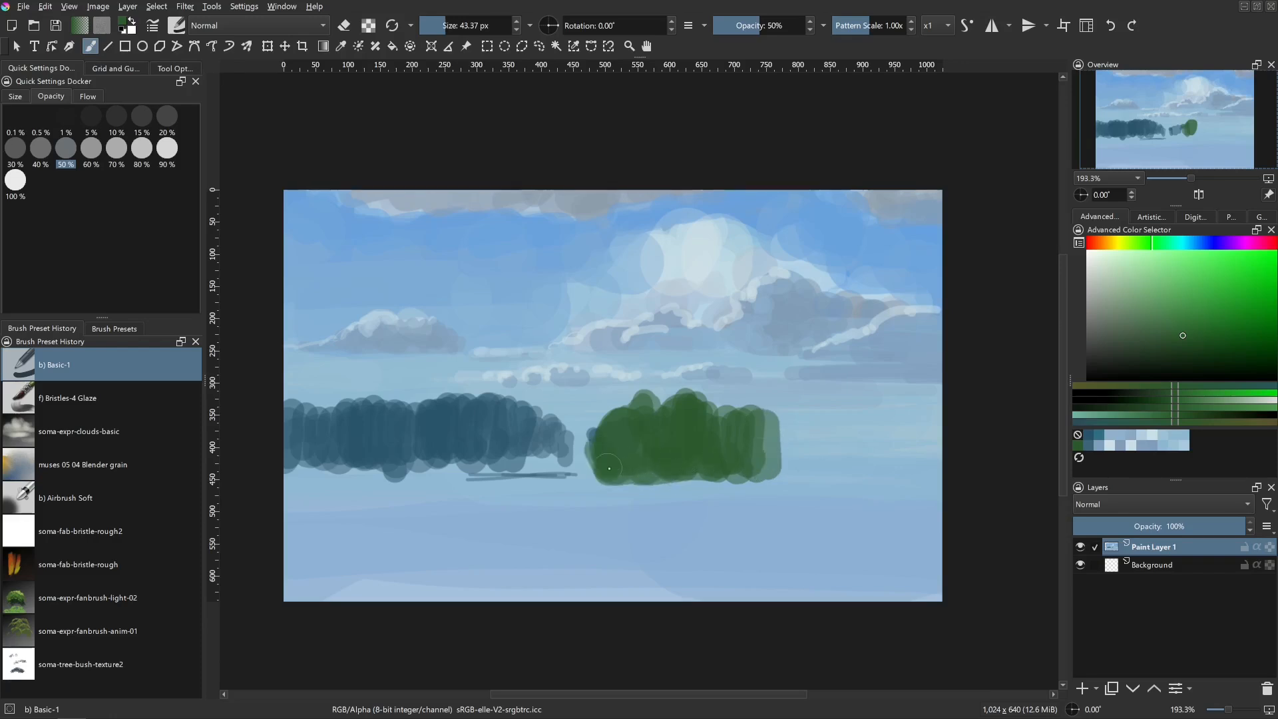
- Extend the green tree row to the canvas's right edge at about 32 px
{"action": "key", "text": "bracketleft"}
{"action": "mouse_move", "coordinate": [745, 439]}
{"action": "left_mouse_down"}
{"action": "mouse_move", "coordinate": [815, 452]}
{"action": "mouse_move", "coordinate": [851, 435]}
{"action": "mouse_move", "coordinate": [953, 459]}
{"action": "left_mouse_up"}
{"action": "key", "text": "bracketright"}
{"action": "mouse_move", "coordinate": [802, 416]}
{"action": "left_mouse_down"}
{"action": "mouse_move", "coordinate": [783, 458]}
{"action": "mouse_move", "coordinate": [865, 436]}
{"action": "mouse_move", "coordinate": [926, 459]}
{"action": "left_mouse_up"}
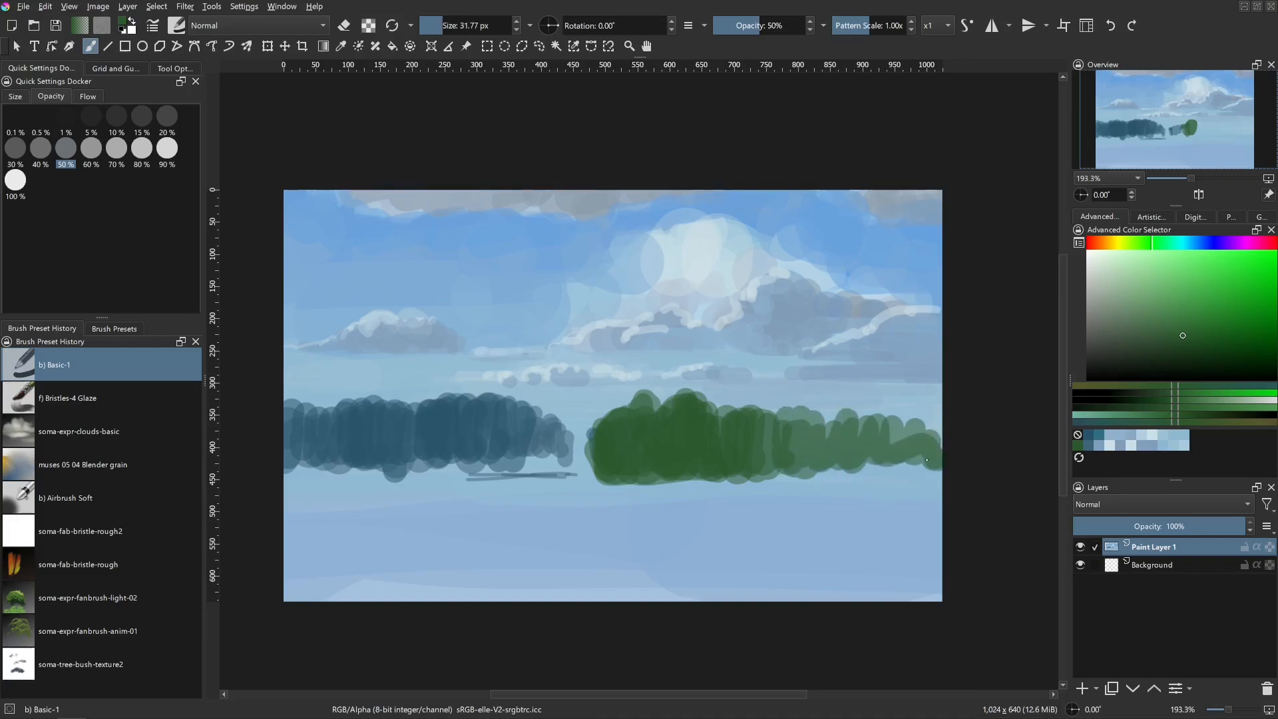
- Reduce the brush to about 26 px and reinforce the middle of the green tree row with another layer of strokes
{"action": "key", "text": "bracketleft"}
{"action": "key", "text": "bracketleft"}
{"action": "key", "text": "bracketleft"}
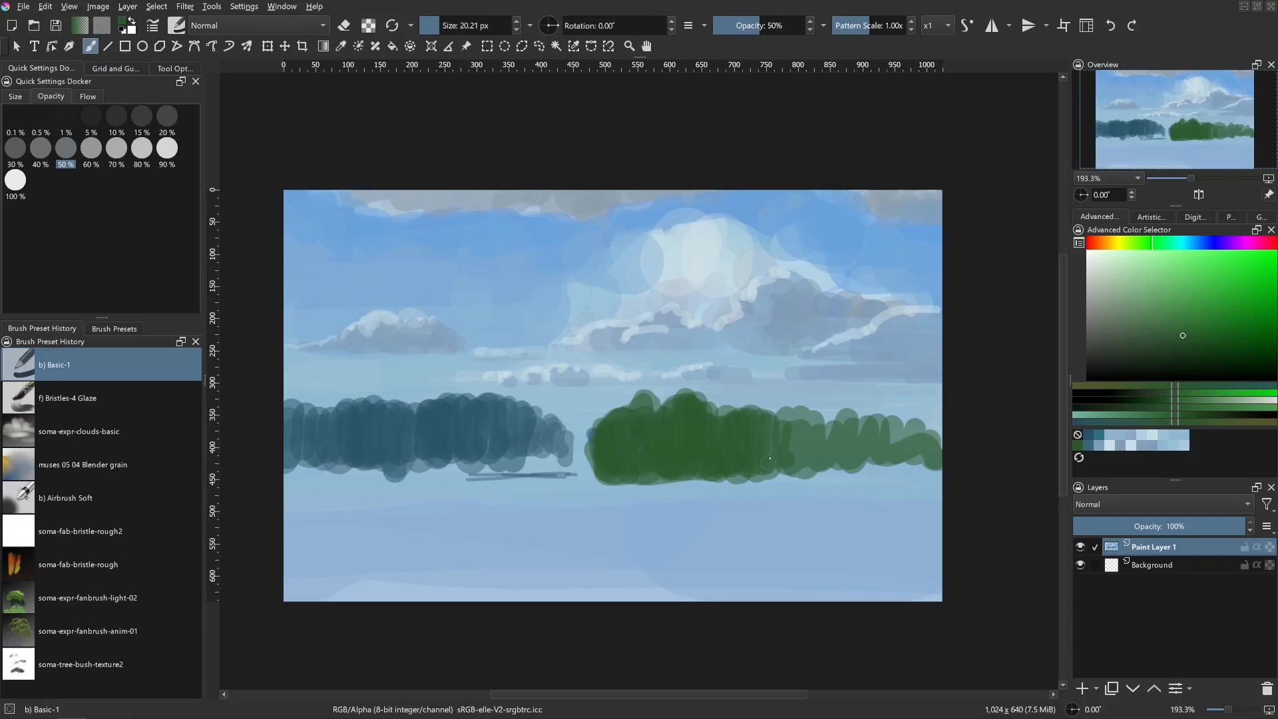
{"action": "key", "text": "bracketright"}
{"action": "key", "text": "bracketright"}
{"action": "mouse_move", "coordinate": [770, 459]}
{"action": "left_mouse_down"}
{"action": "mouse_move", "coordinate": [792, 436]}
{"action": "mouse_move", "coordinate": [867, 455]}
{"action": "left_mouse_up"}
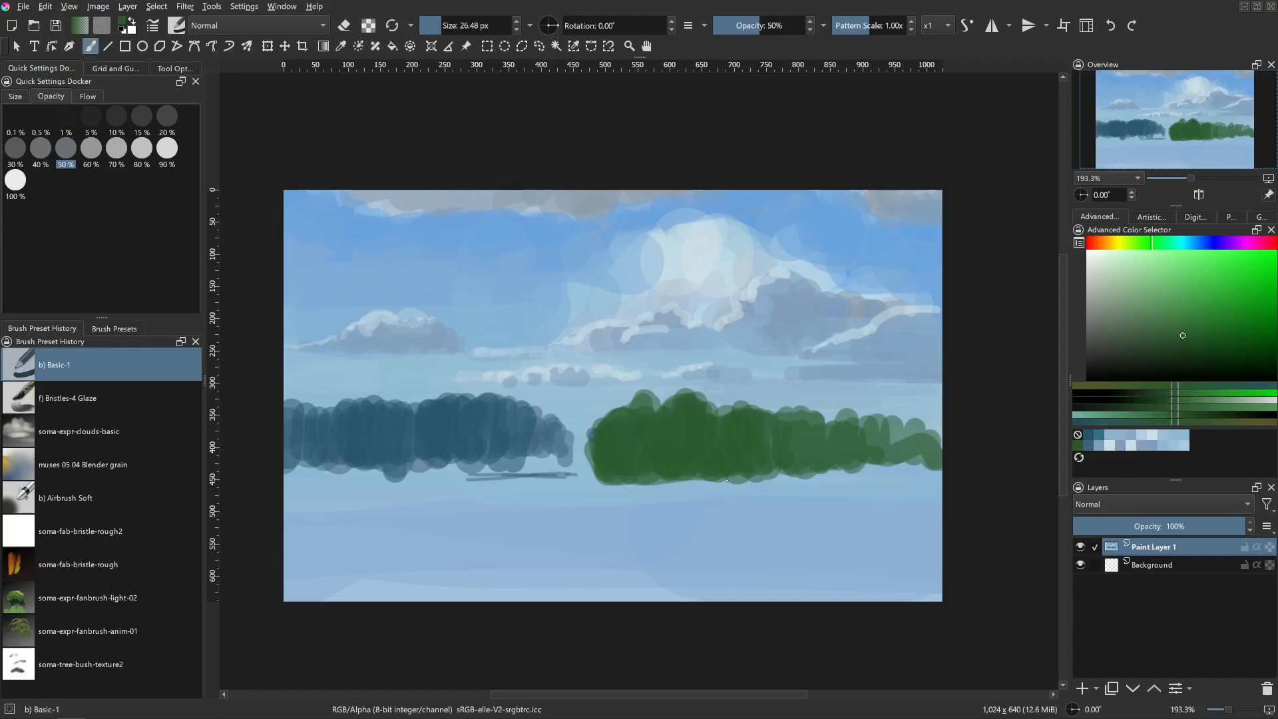
- Choose a yellower green and paint color variation across the green tree row at about 24 px
{"action": "left_click", "coordinate": [1139, 246]}
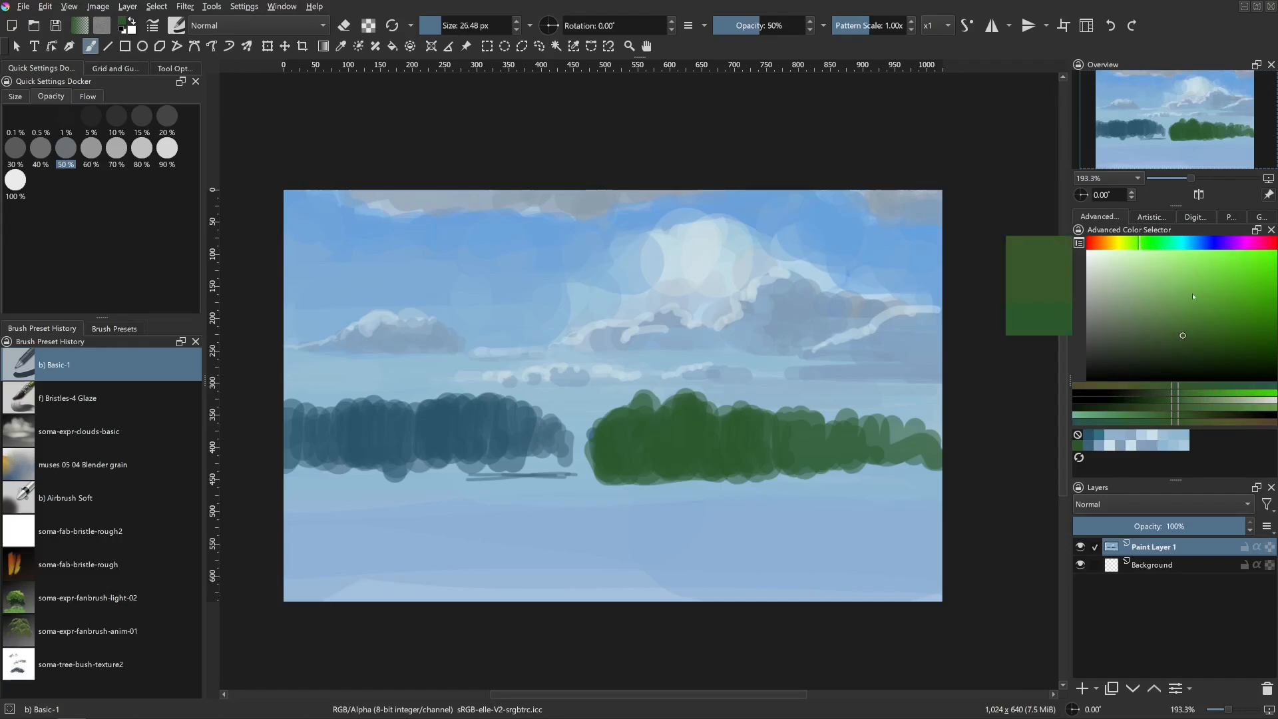
{"action": "left_click", "coordinate": [1134, 245]}
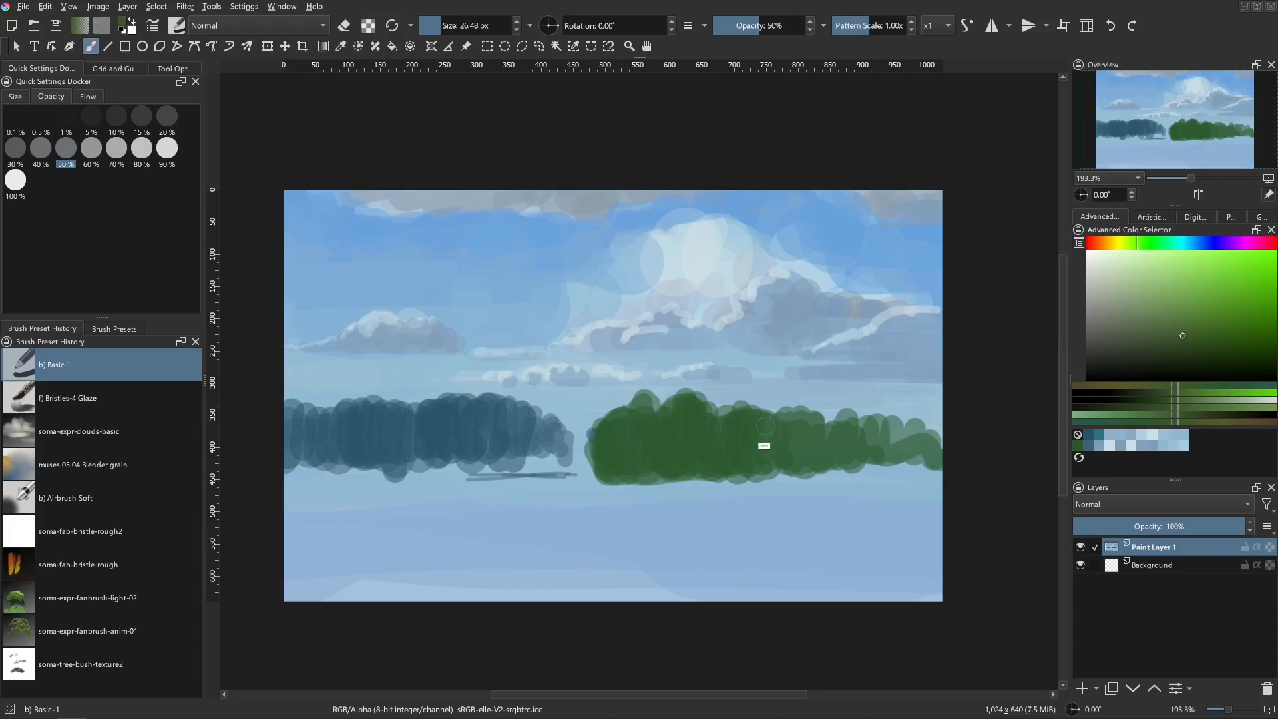
{"action": "left_click_drag", "start_coordinate": [764, 445], "coordinate": [761, 445]}
{"action": "mouse_move", "coordinate": [729, 417]}
{"action": "left_mouse_down"}
{"action": "mouse_move", "coordinate": [737, 432]}
{"action": "mouse_move", "coordinate": [822, 418]}
{"action": "mouse_move", "coordinate": [892, 465]}
{"action": "left_mouse_up"}
{"action": "left_click_drag", "start_coordinate": [666, 409], "coordinate": [637, 413]}
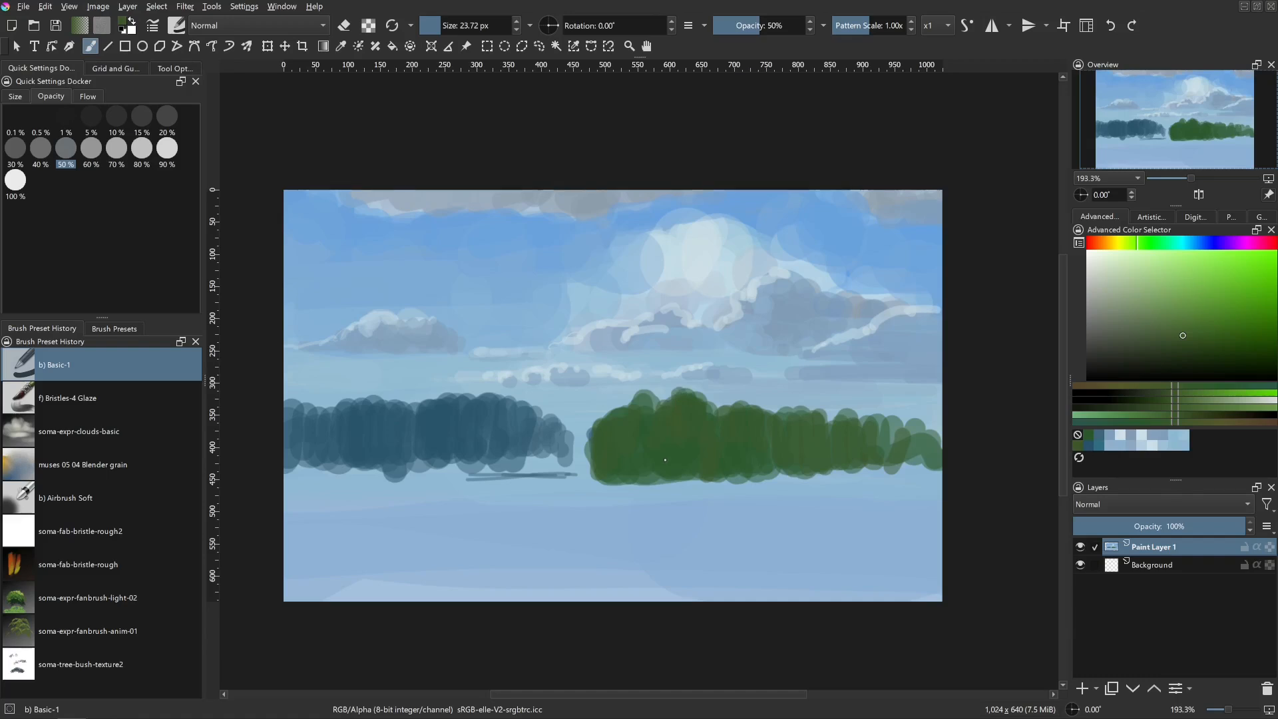
- Choose a dark bluish green and paint shadow strokes over the middle and right of the green tree row at about 34 px
{"action": "left_click", "coordinate": [1173, 244]}
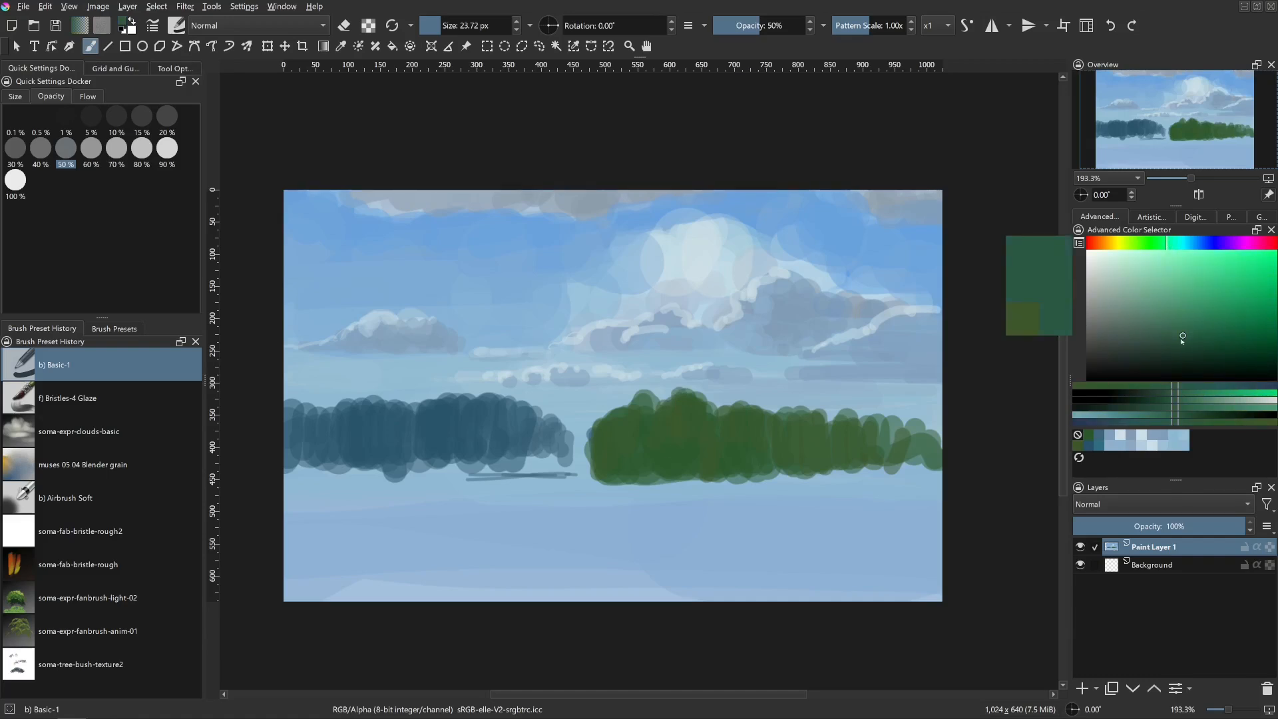
{"action": "left_click", "coordinate": [1182, 341]}
{"action": "left_click_drag", "start_coordinate": [704, 431], "coordinate": [748, 474]}
{"action": "left_click_drag", "start_coordinate": [787, 468], "coordinate": [793, 468]}
{"action": "mouse_move", "coordinate": [766, 421]}
{"action": "left_mouse_down"}
{"action": "mouse_move", "coordinate": [775, 467]}
{"action": "mouse_move", "coordinate": [824, 460]}
{"action": "mouse_move", "coordinate": [833, 474]}
{"action": "left_mouse_up"}
{"action": "mouse_move", "coordinate": [869, 426]}
{"action": "left_mouse_down"}
{"action": "mouse_move", "coordinate": [875, 466]}
{"action": "mouse_move", "coordinate": [859, 469]}
{"action": "mouse_move", "coordinate": [902, 474]}
{"action": "left_mouse_up"}
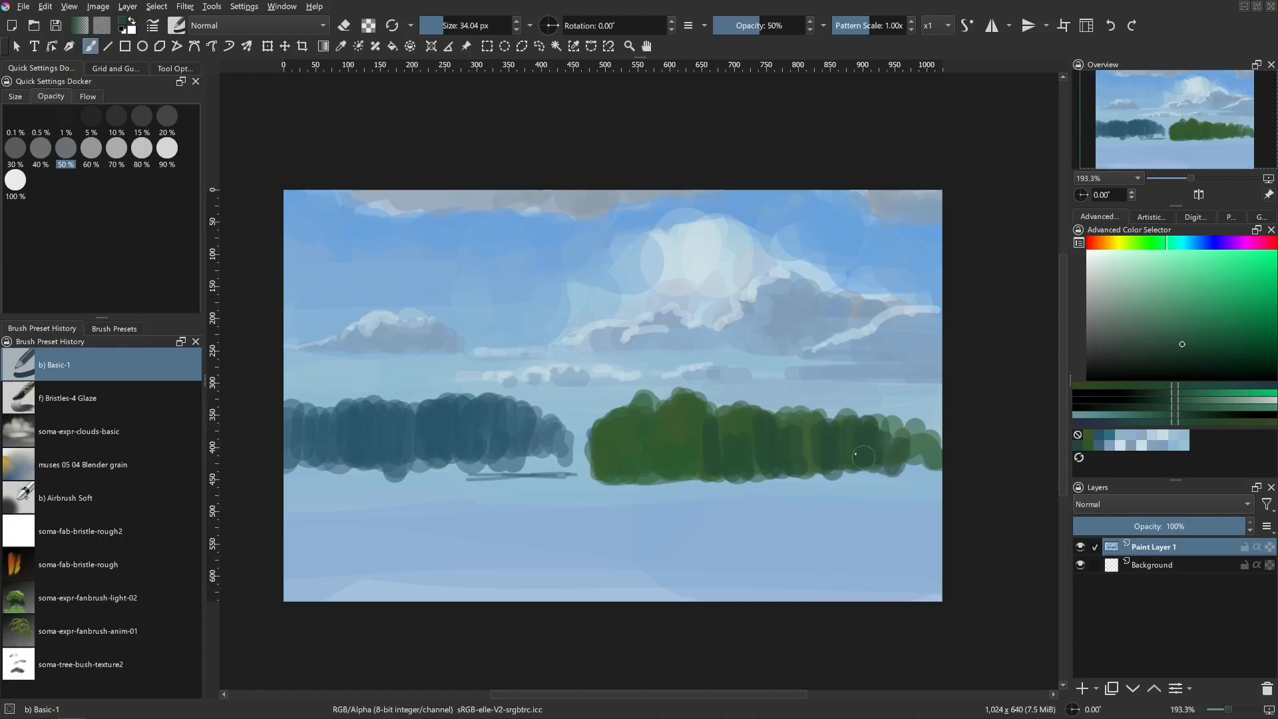
{"action": "mouse_move", "coordinate": [806, 450]}
{"action": "left_mouse_down"}
{"action": "mouse_move", "coordinate": [819, 478]}
{"action": "mouse_move", "coordinate": [844, 486]}
{"action": "left_mouse_up"}
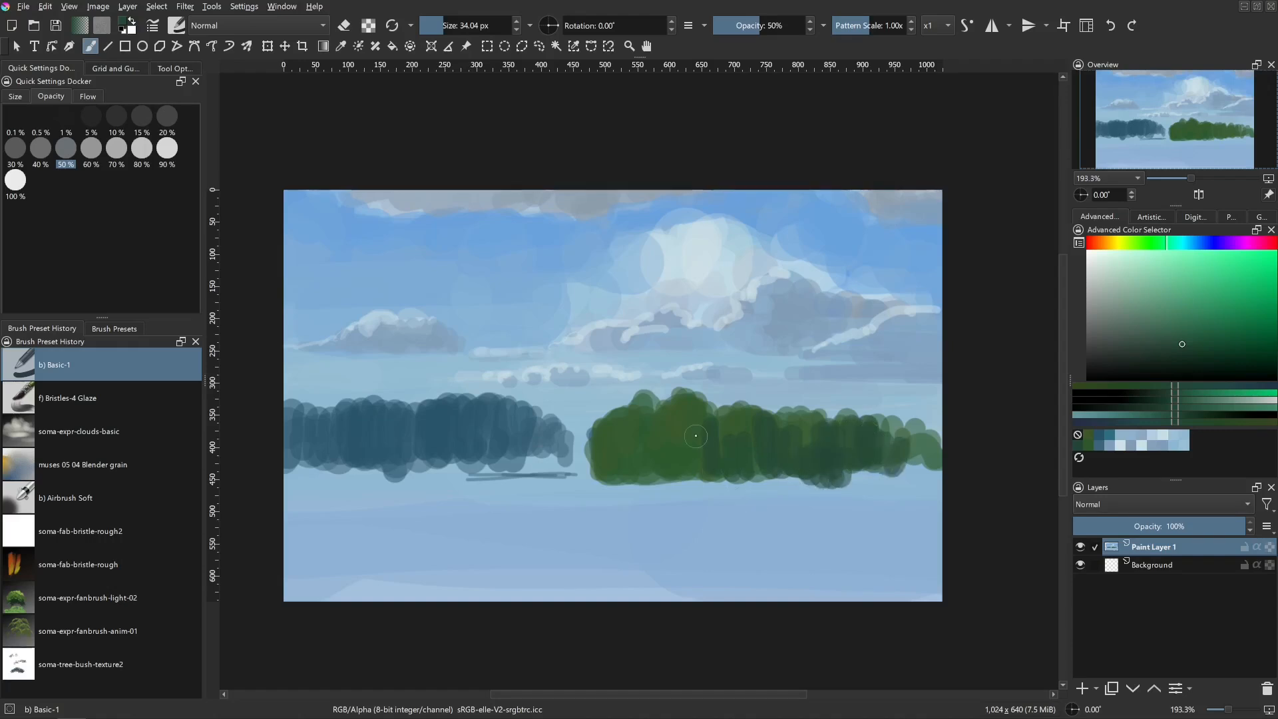
- Paint dark bluish-green shadows through the body and base of the large left green tree mass at about 28–35 px
{"action": "mouse_move", "coordinate": [695, 430]}
{"action": "left_mouse_down"}
{"action": "mouse_move", "coordinate": [698, 481]}
{"action": "mouse_move", "coordinate": [642, 457]}
{"action": "left_mouse_up"}
{"action": "left_click_drag", "start_coordinate": [641, 437], "coordinate": [645, 460]}
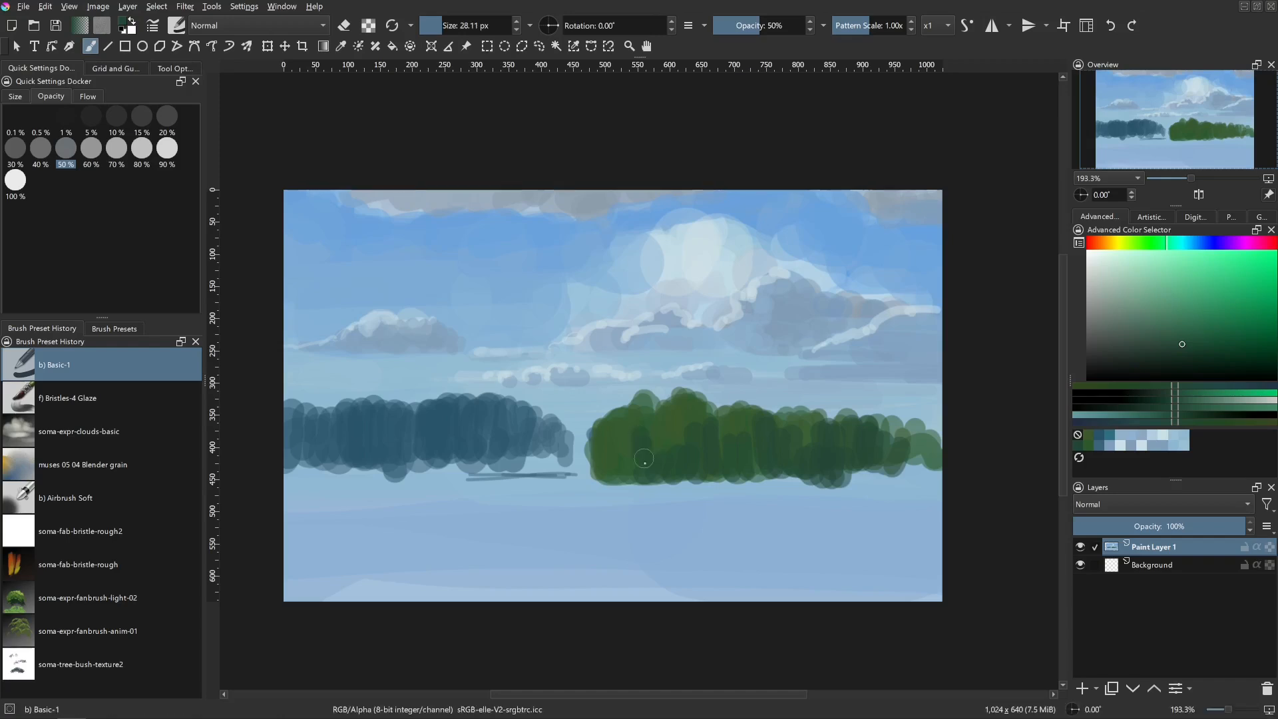
{"action": "left_click_drag", "start_coordinate": [709, 420], "coordinate": [750, 434]}
{"action": "left_click_drag", "start_coordinate": [672, 449], "coordinate": [681, 449]}
{"action": "mouse_move", "coordinate": [668, 436]}
{"action": "left_mouse_down"}
{"action": "mouse_move", "coordinate": [678, 418]}
{"action": "mouse_move", "coordinate": [692, 432]}
{"action": "left_mouse_up"}
{"action": "left_click_drag", "start_coordinate": [644, 470], "coordinate": [605, 470]}
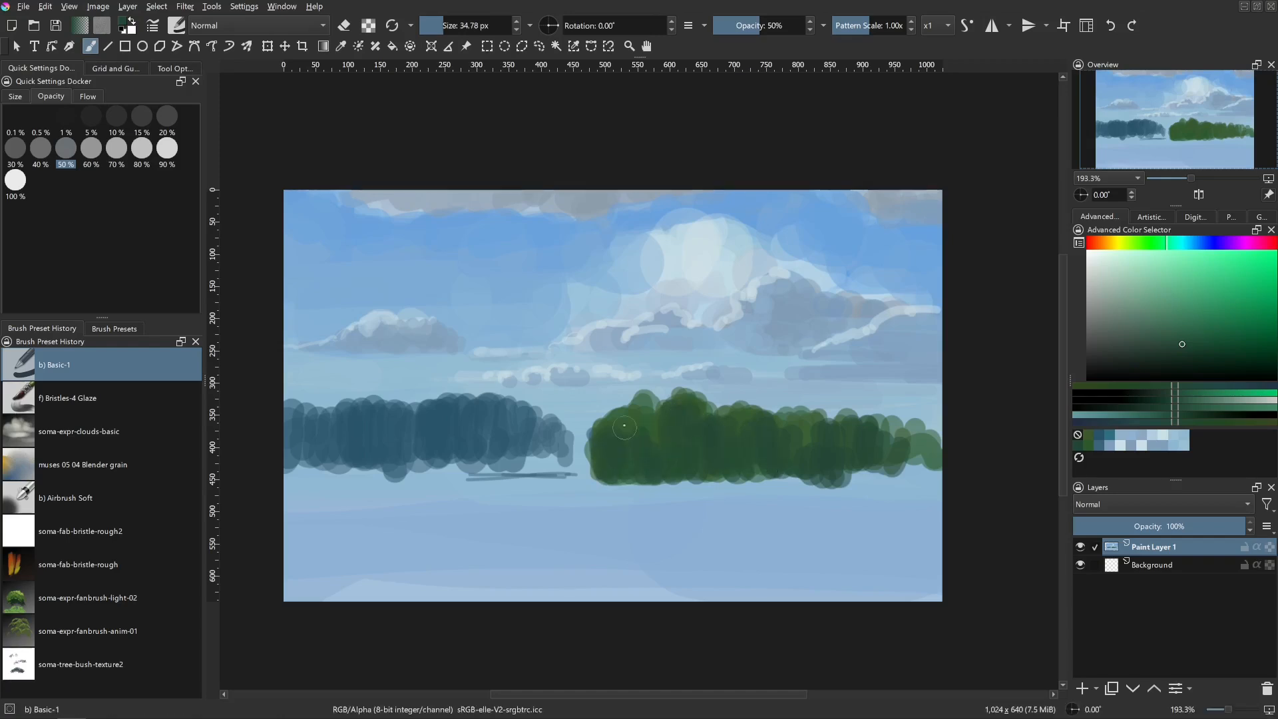
{"action": "mouse_move", "coordinate": [623, 426]}
{"action": "left_mouse_down"}
{"action": "mouse_move", "coordinate": [668, 484]}
{"action": "mouse_move", "coordinate": [641, 497]}
{"action": "mouse_move", "coordinate": [702, 484]}
{"action": "left_mouse_up"}
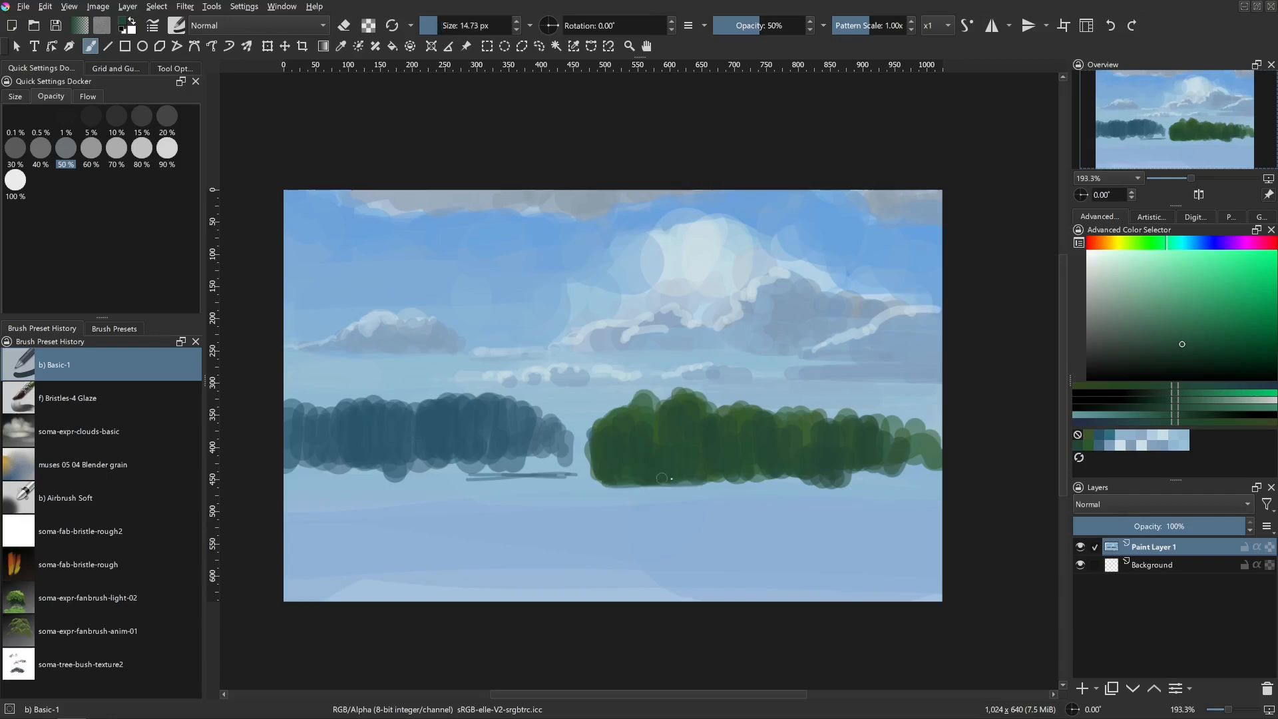
- Extend the dark bluish-green shadow along the base of the large left green tree mass at about 15–19 px
{"action": "left_click_drag", "start_coordinate": [614, 482], "coordinate": [694, 483]}
{"action": "left_click_drag", "start_coordinate": [649, 511], "coordinate": [664, 487]}
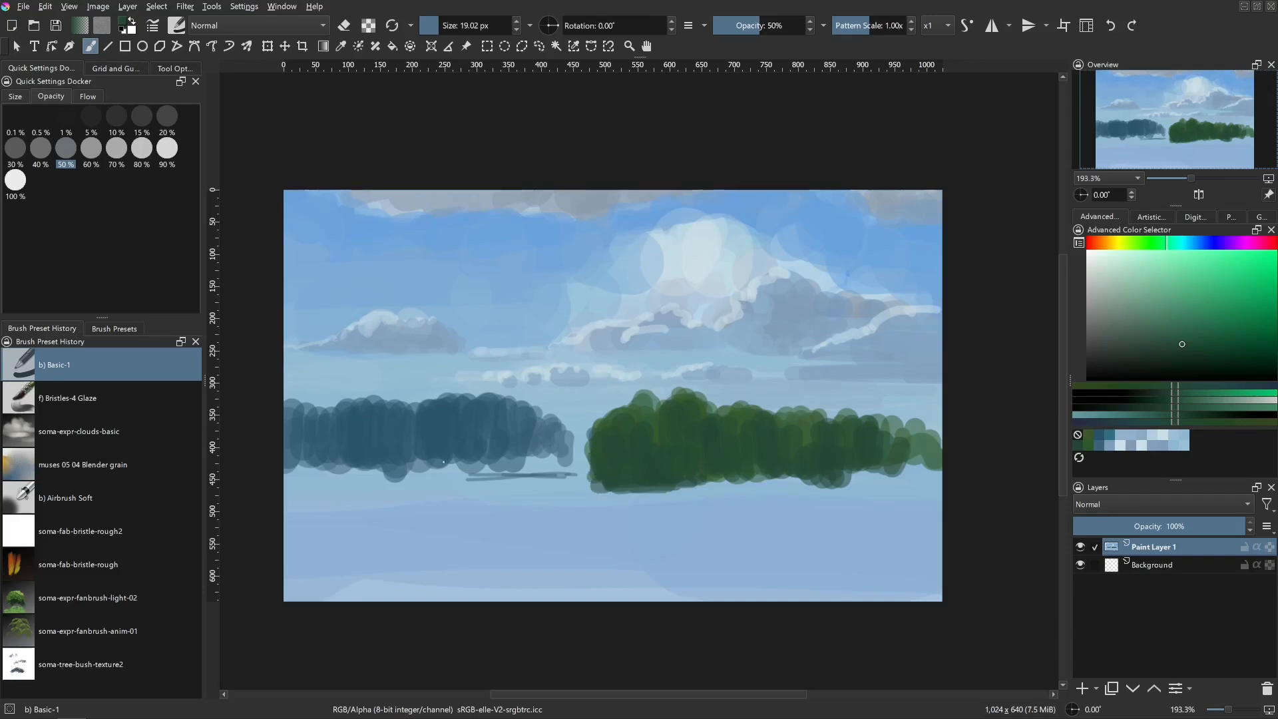
- Sample the distant tree row's blue and extend that row rightward to meet the green trees at about 27 px
{"action": "left_click", "coordinate": [427, 436], "text": "ctrl"}
{"action": "mouse_move", "coordinate": [426, 438]}
{"action": "left_mouse_down"}
{"action": "mouse_move", "coordinate": [463, 424]}
{"action": "mouse_move", "coordinate": [583, 442]}
{"action": "mouse_move", "coordinate": [572, 426]}
{"action": "mouse_move", "coordinate": [587, 442]}
{"action": "mouse_move", "coordinate": [543, 483]}
{"action": "left_mouse_up"}
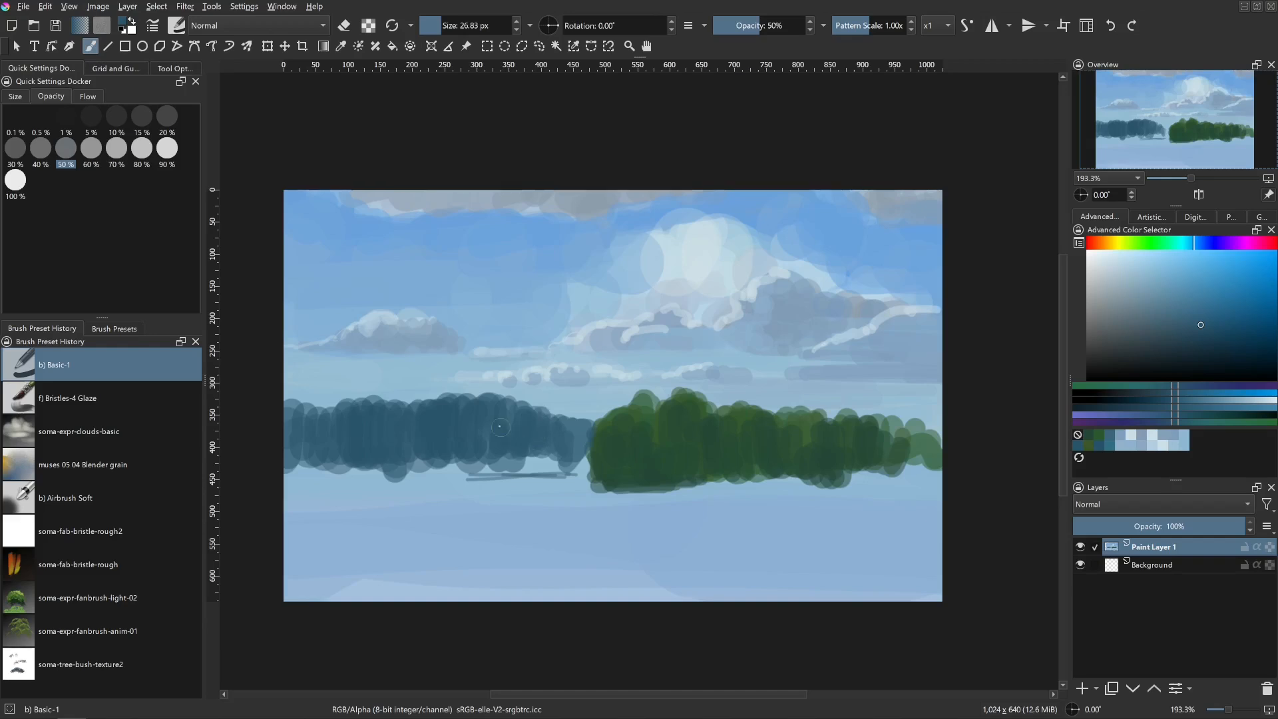
{"action": "left_click_drag", "start_coordinate": [457, 415], "coordinate": [453, 401]}
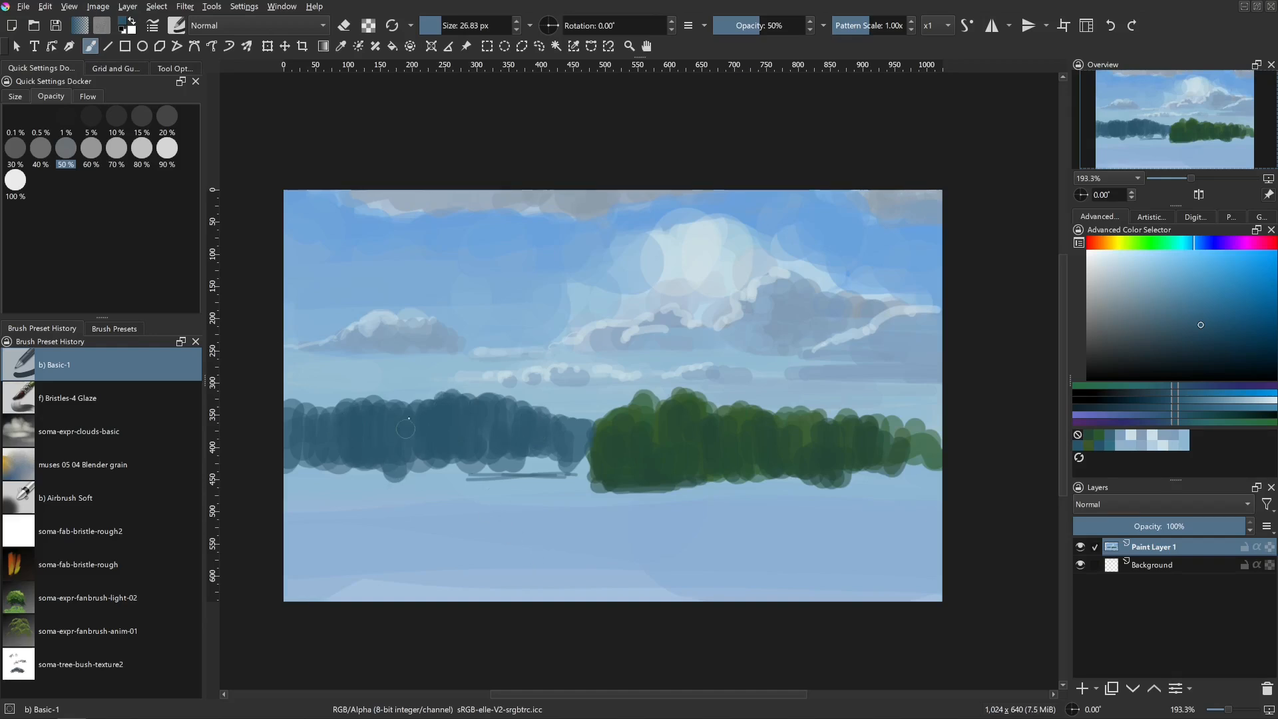
{"action": "left_click_drag", "start_coordinate": [446, 465], "coordinate": [449, 465]}
- Sample the dark green and extend the large green tree mass leftward over the end of the blue tree row
{"action": "left_click", "coordinate": [631, 458], "text": "ctrl"}
{"action": "mouse_move", "coordinate": [588, 456]}
{"action": "left_mouse_down"}
{"action": "mouse_move", "coordinate": [590, 472]}
{"action": "mouse_move", "coordinate": [585, 456]}
{"action": "mouse_move", "coordinate": [572, 470]}
{"action": "mouse_move", "coordinate": [583, 451]}
{"action": "mouse_move", "coordinate": [571, 465]}
{"action": "left_mouse_up"}
{"action": "left_click_drag", "start_coordinate": [574, 474], "coordinate": [577, 485]}
{"action": "mouse_move", "coordinate": [570, 474]}
{"action": "left_mouse_down"}
{"action": "mouse_move", "coordinate": [581, 485]}
{"action": "mouse_move", "coordinate": [570, 460]}
{"action": "mouse_move", "coordinate": [585, 452]}
{"action": "left_mouse_up"}
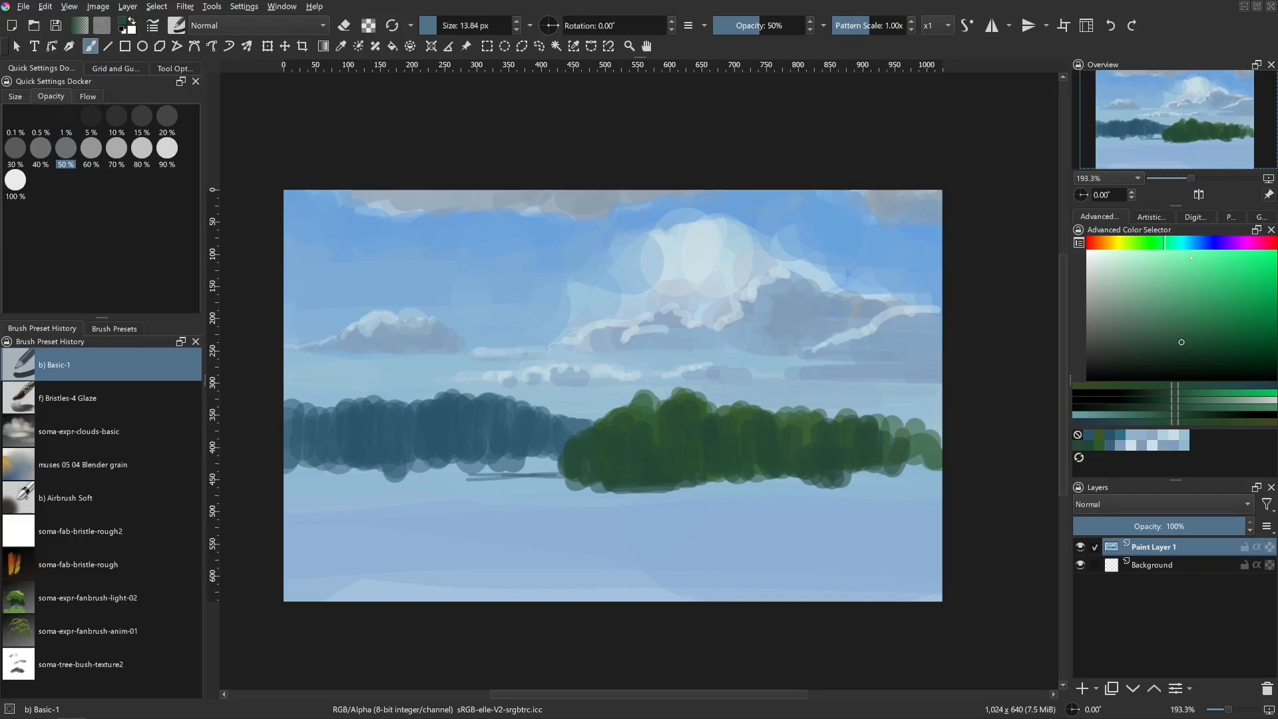
- Choose a lighter medium green and paint a thin ground strip across the canvas beneath both tree rows at about 28 px
{"action": "left_click", "coordinate": [1135, 246]}
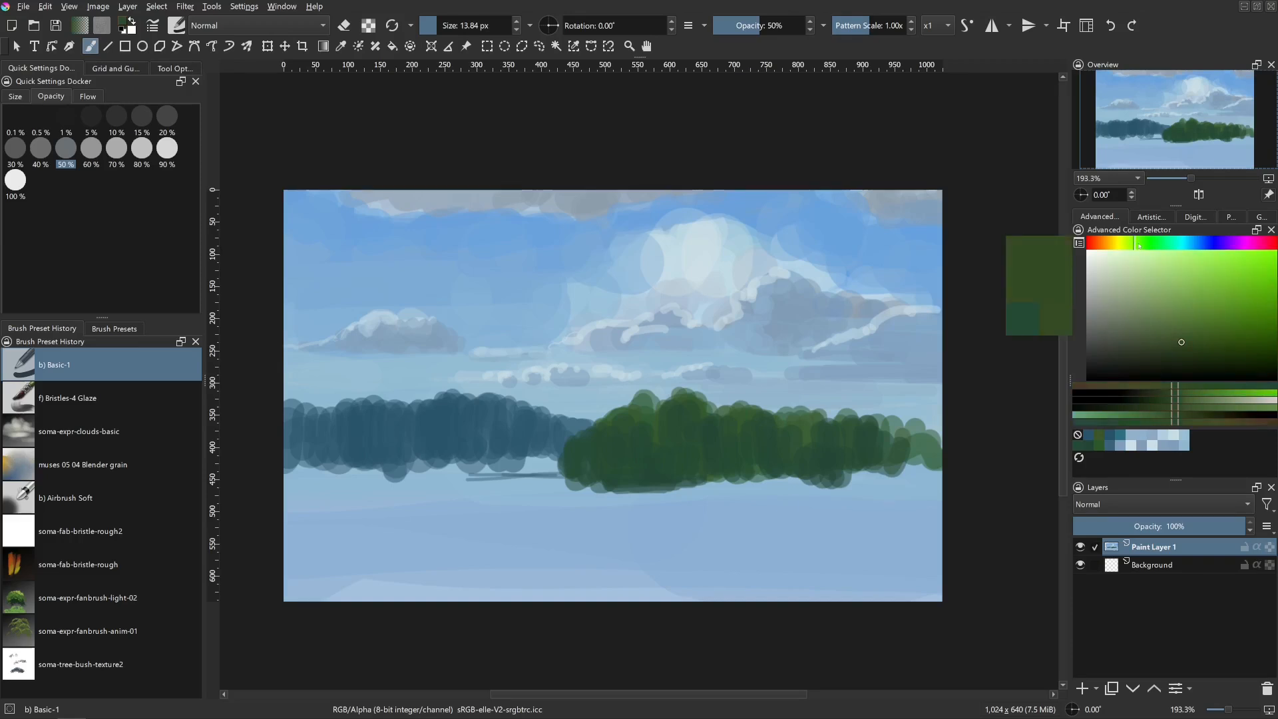
{"action": "mouse_move", "coordinate": [1134, 246]}
{"action": "left_mouse_down"}
{"action": "mouse_move", "coordinate": [1169, 246]}
{"action": "mouse_move", "coordinate": [1143, 247]}
{"action": "left_mouse_up"}
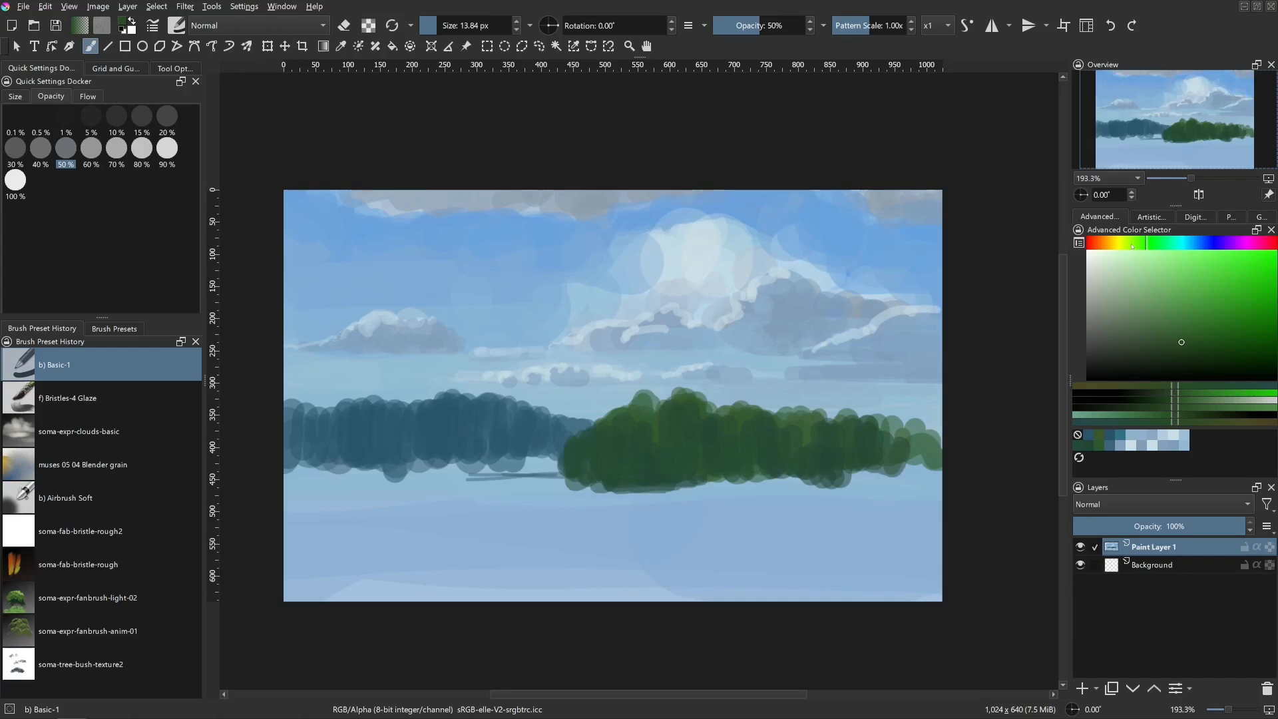
{"action": "left_click_drag", "start_coordinate": [1185, 325], "coordinate": [1183, 328]}
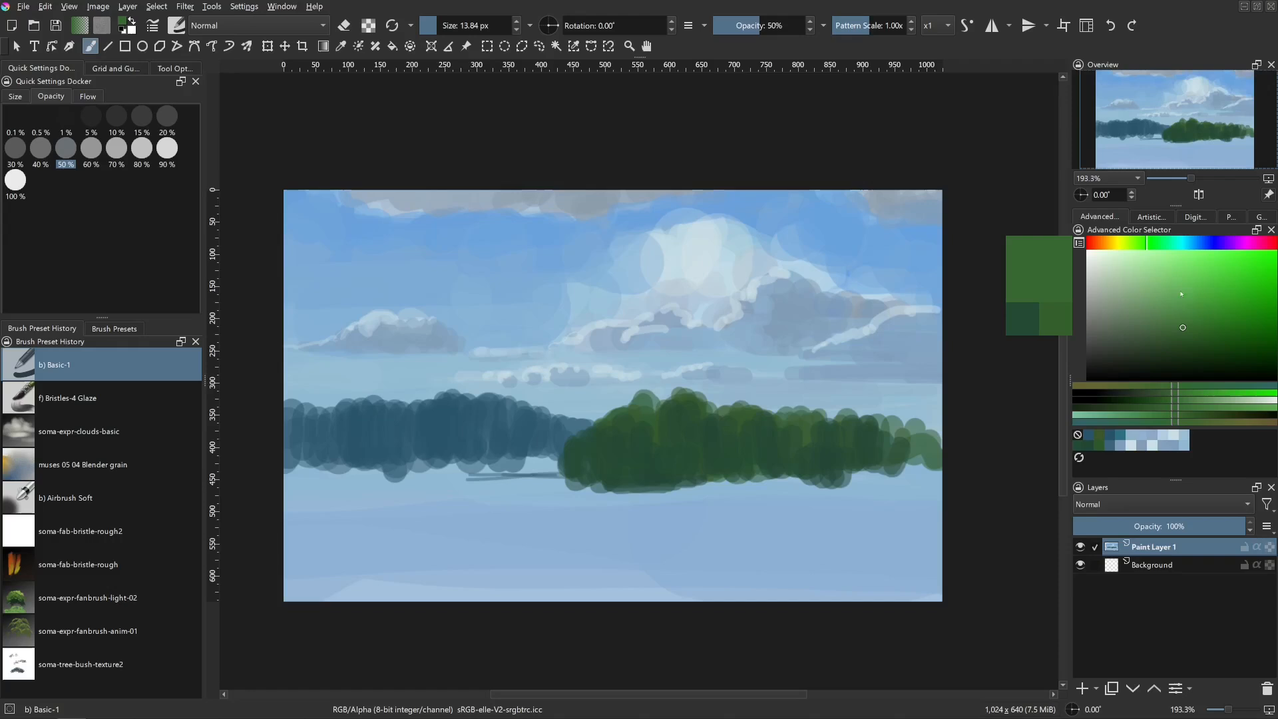
{"action": "left_click", "coordinate": [1186, 311]}
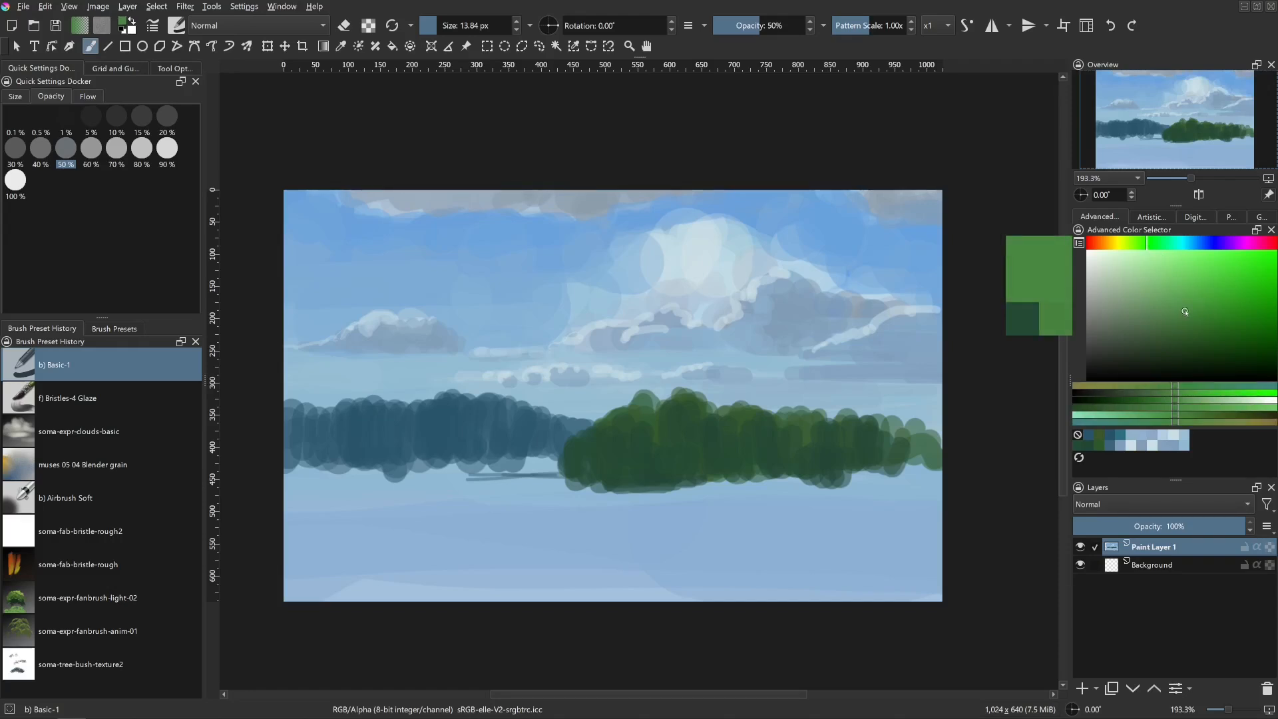
{"action": "left_click_drag", "start_coordinate": [1185, 310], "coordinate": [1183, 312]}
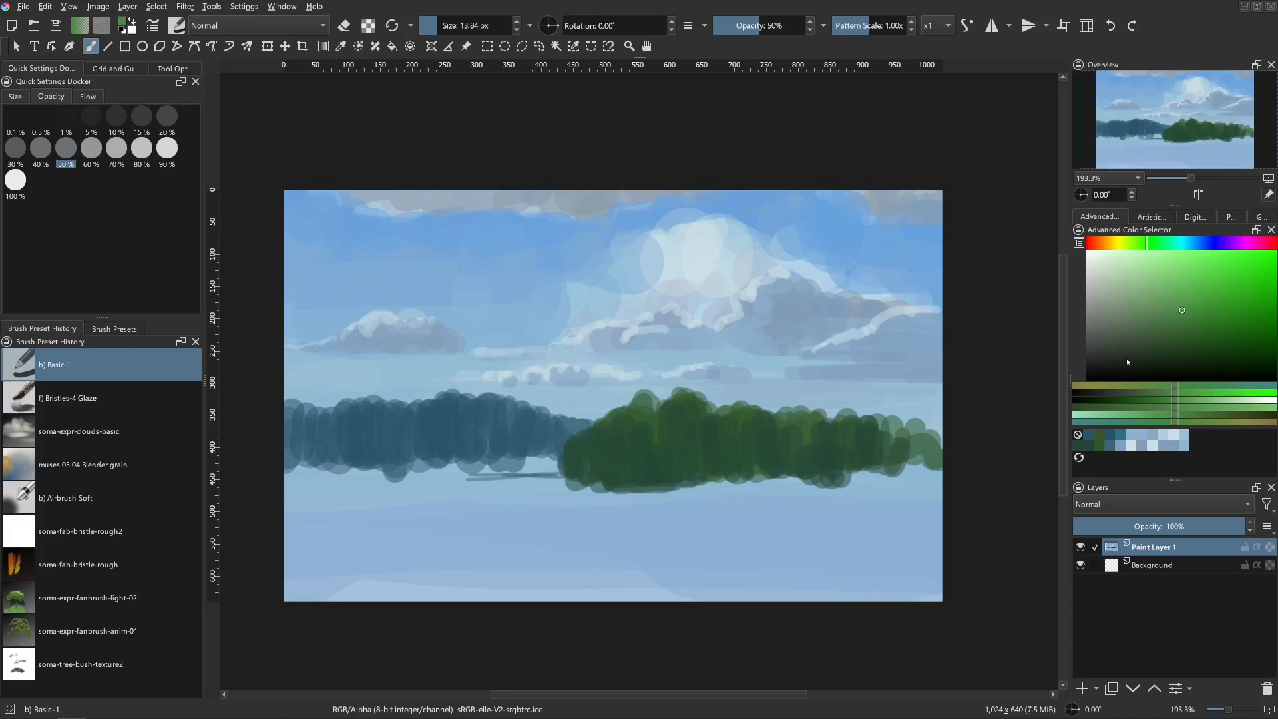
{"action": "left_click_drag", "start_coordinate": [1143, 247], "coordinate": [1142, 247]}
{"action": "left_click", "coordinate": [1131, 247]}
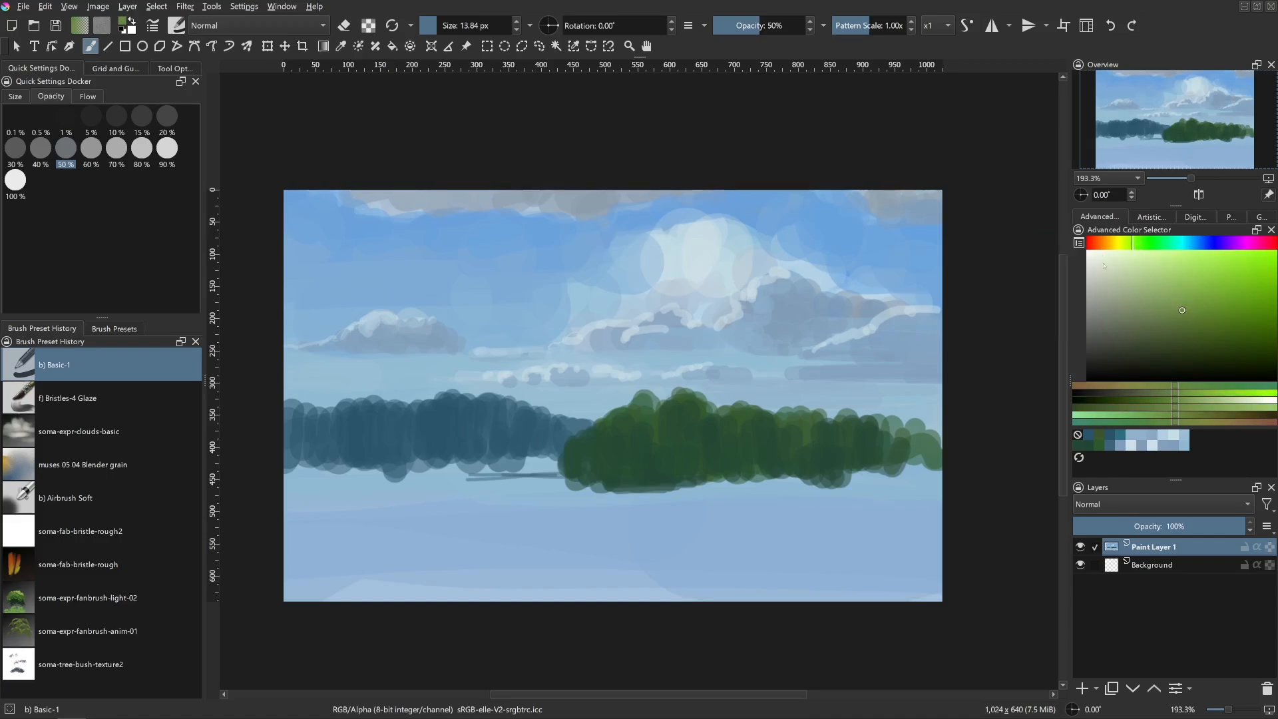
{"action": "mouse_move", "coordinate": [1132, 247]}
{"action": "left_mouse_down"}
{"action": "mouse_move", "coordinate": [1166, 249]}
{"action": "mouse_move", "coordinate": [1146, 247]}
{"action": "left_mouse_up"}
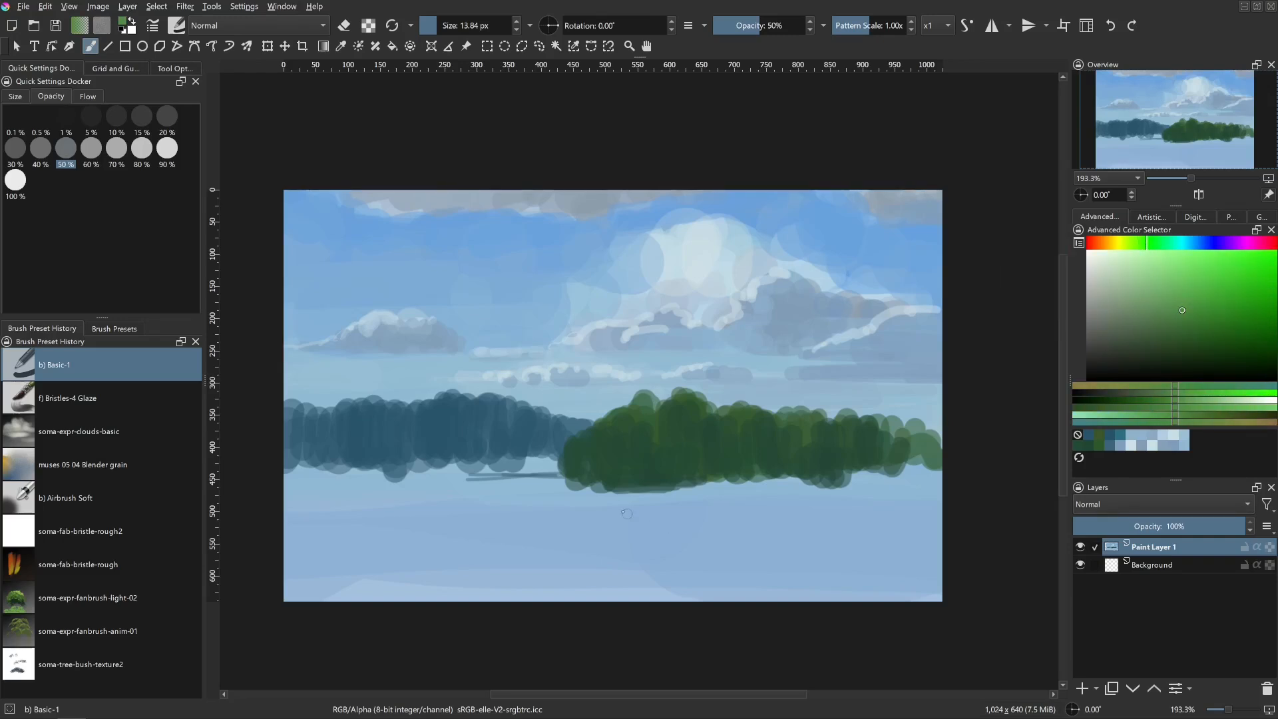
{"action": "mouse_move", "coordinate": [607, 500]}
{"action": "left_mouse_down"}
{"action": "mouse_move", "coordinate": [924, 498]}
{"action": "mouse_move", "coordinate": [275, 488]}
{"action": "mouse_move", "coordinate": [953, 499]}
{"action": "mouse_move", "coordinate": [765, 490]}
{"action": "left_mouse_up"}
{"action": "key", "text": "bracketright"}
{"action": "key", "text": "bracketright"}
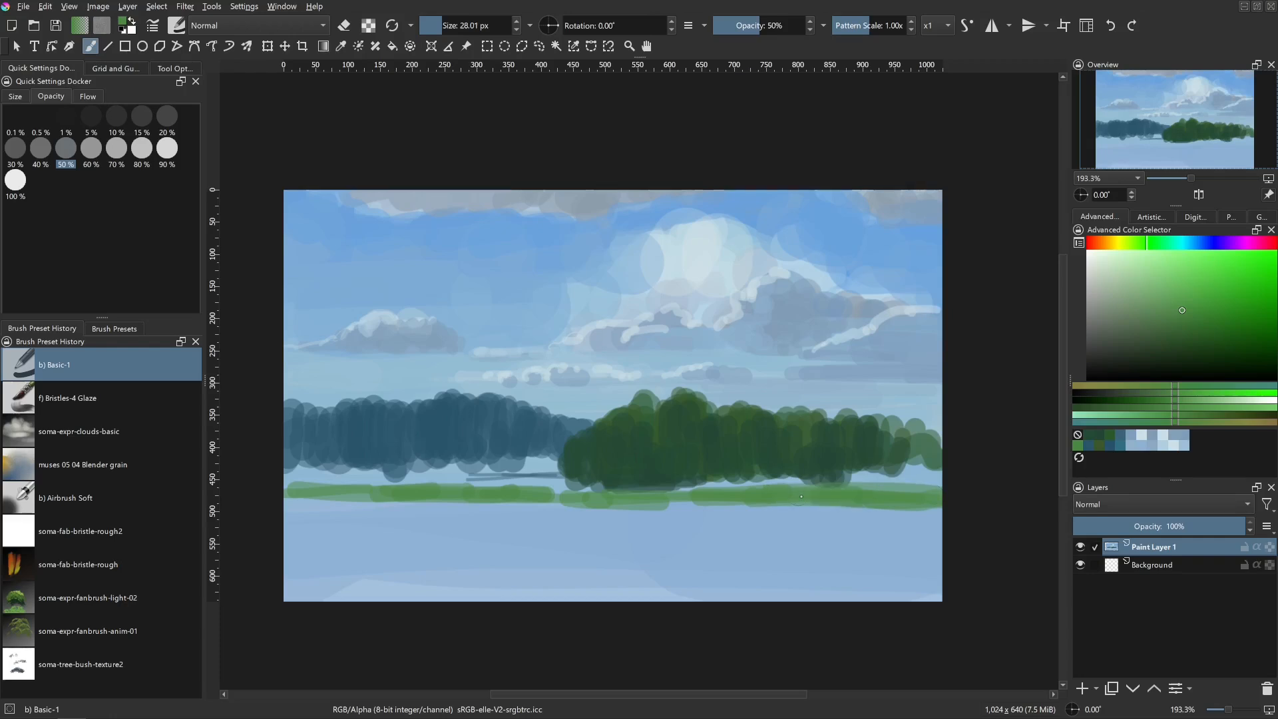
- Enlarge the brush to about 76 px and paint a green foreground bank across the canvas's bottom edge
{"action": "key", "text": "bracketright"}
{"action": "key", "text": "bracketright"}
{"action": "key", "text": "bracketright"}
{"action": "key", "text": "bracketright"}
{"action": "key", "text": "bracketright"}
{"action": "mouse_move", "coordinate": [260, 585]}
{"action": "left_mouse_down"}
{"action": "mouse_move", "coordinate": [397, 605]}
{"action": "mouse_move", "coordinate": [261, 598]}
{"action": "mouse_move", "coordinate": [464, 603]}
{"action": "mouse_move", "coordinate": [271, 606]}
{"action": "mouse_move", "coordinate": [958, 608]}
{"action": "left_mouse_up"}
{"action": "left_click_drag", "start_coordinate": [612, 615], "coordinate": [527, 608]}
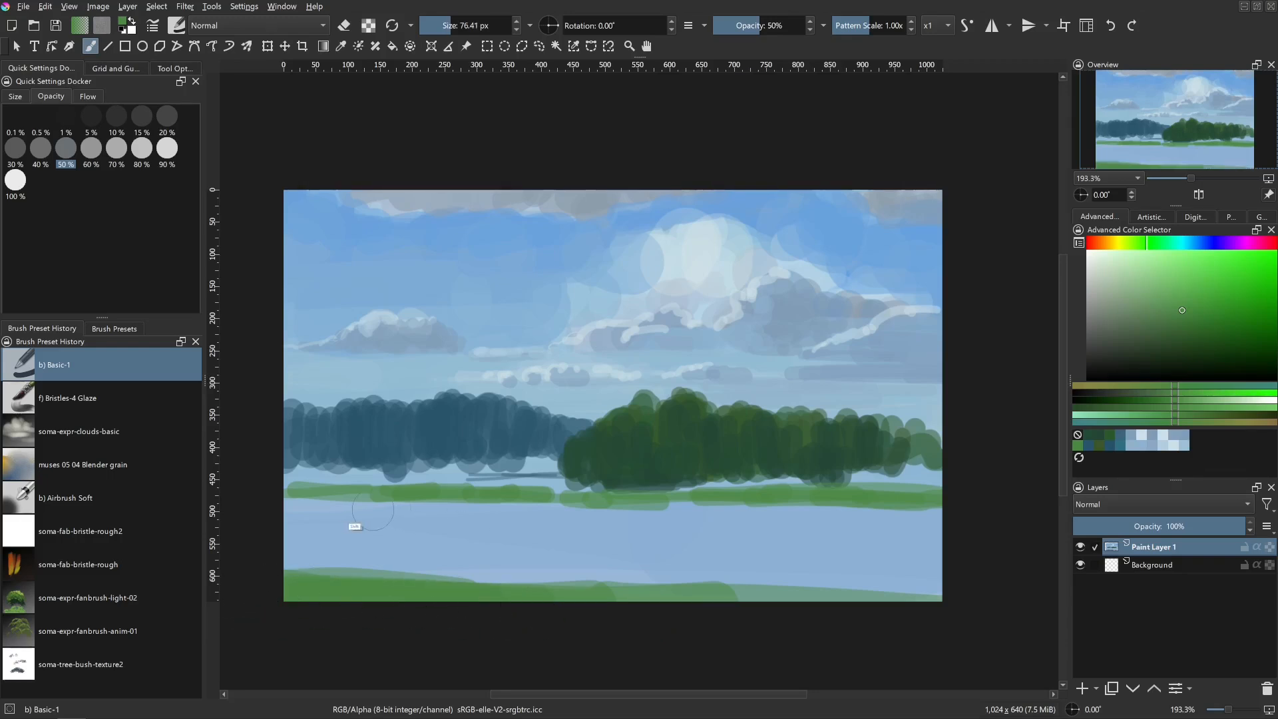
- Reduce the brush to about 17 px and reinforce the green ground strip beneath the green trees
{"action": "mouse_move", "coordinate": [356, 527]}
{"action": "left_mouse_down", "text": "shift"}
{"action": "mouse_move", "coordinate": [327, 525]}
{"action": "mouse_move", "coordinate": [406, 498]}
{"action": "mouse_move", "coordinate": [382, 523]}
{"action": "left_mouse_up", "text": "shift"}
{"action": "left_click_drag", "start_coordinate": [299, 495], "coordinate": [291, 496], "text": "shift"}
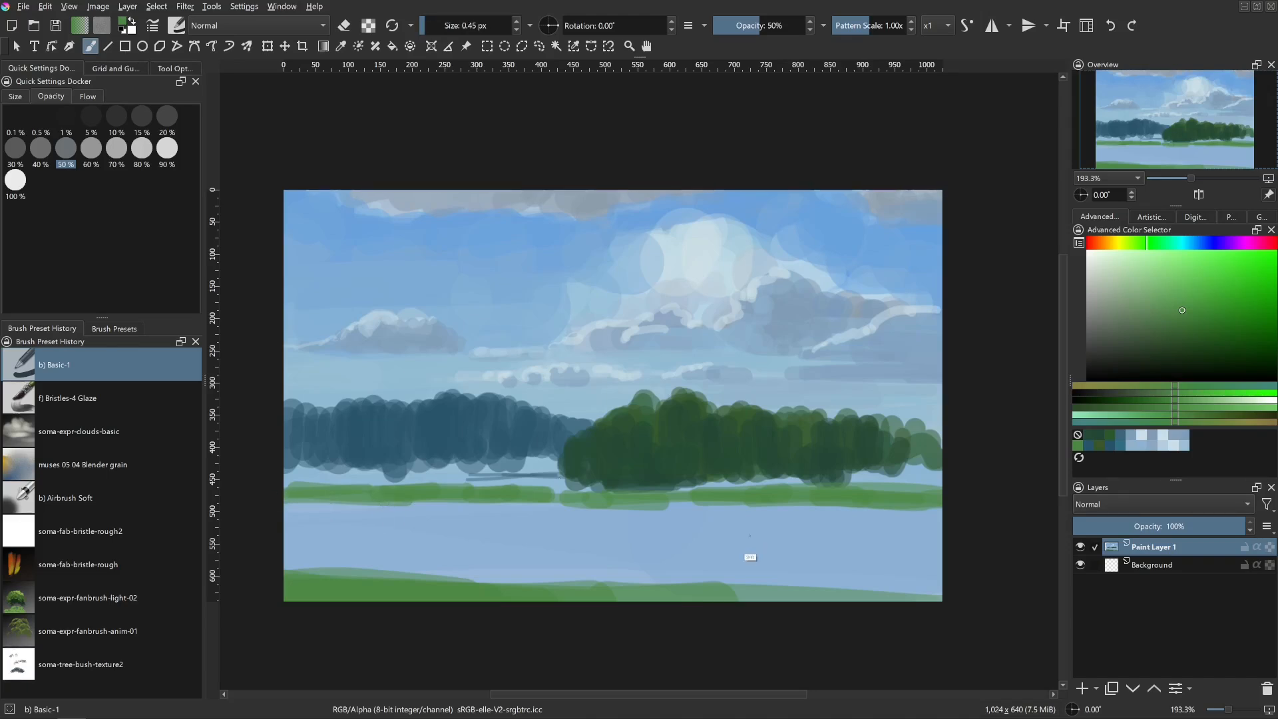
{"action": "left_click_drag", "start_coordinate": [747, 559], "coordinate": [792, 522], "text": "shift"}
{"action": "left_click_drag", "start_coordinate": [936, 496], "coordinate": [943, 492]}
{"action": "left_click_drag", "start_coordinate": [754, 542], "coordinate": [817, 532], "text": "shift"}
{"action": "left_click_drag", "start_coordinate": [606, 497], "coordinate": [585, 498], "text": "shift"}
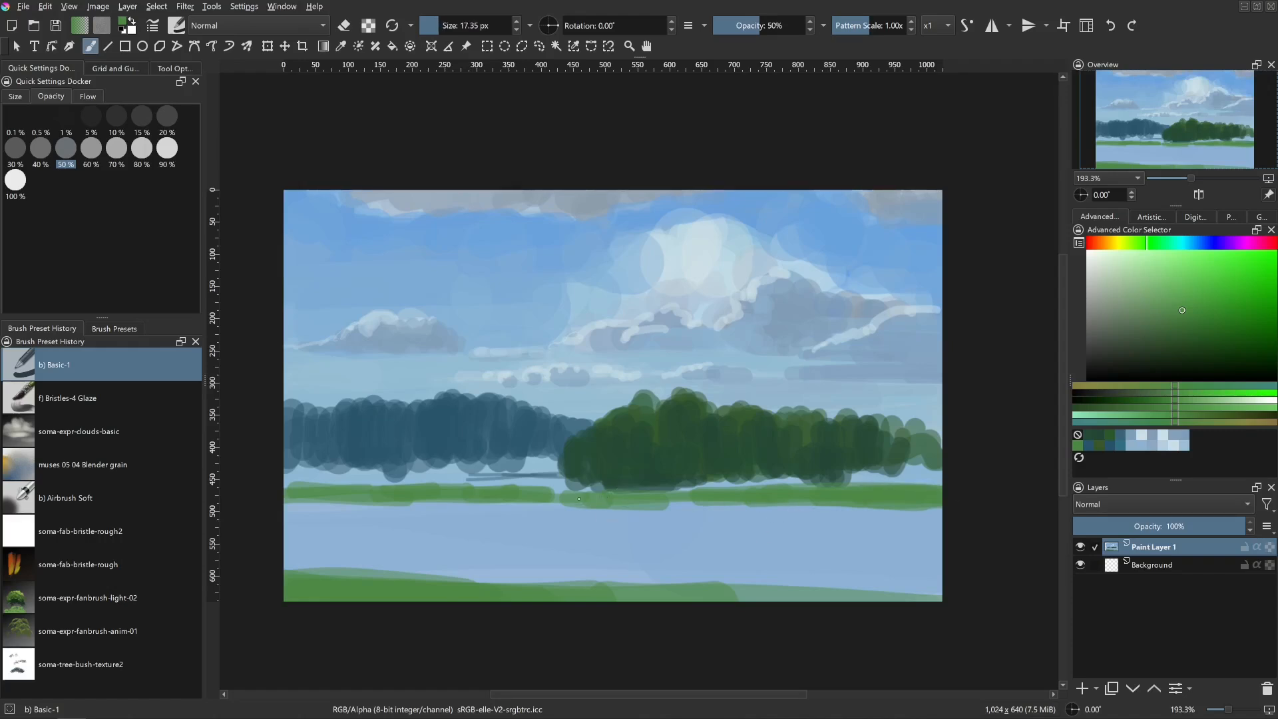
{"action": "left_click_drag", "start_coordinate": [667, 501], "coordinate": [734, 500]}
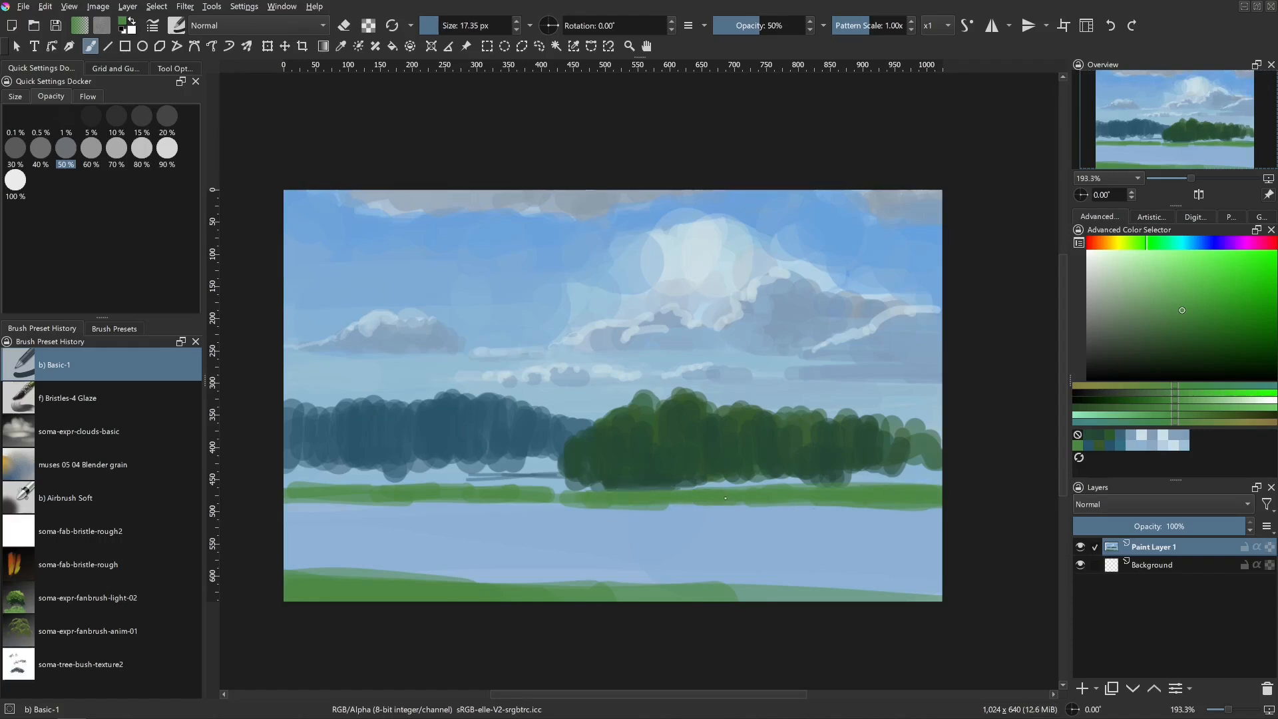
- Broaden the foreground grass with a brush of about 36 px, then add slightly cooler green strokes to it and the far bank's lower edge
{"action": "mouse_move", "coordinate": [685, 575]}
{"action": "left_mouse_down", "text": "shift"}
{"action": "mouse_move", "coordinate": [878, 604]}
{"action": "mouse_move", "coordinate": [383, 578]}
{"action": "left_mouse_up", "text": "shift"}
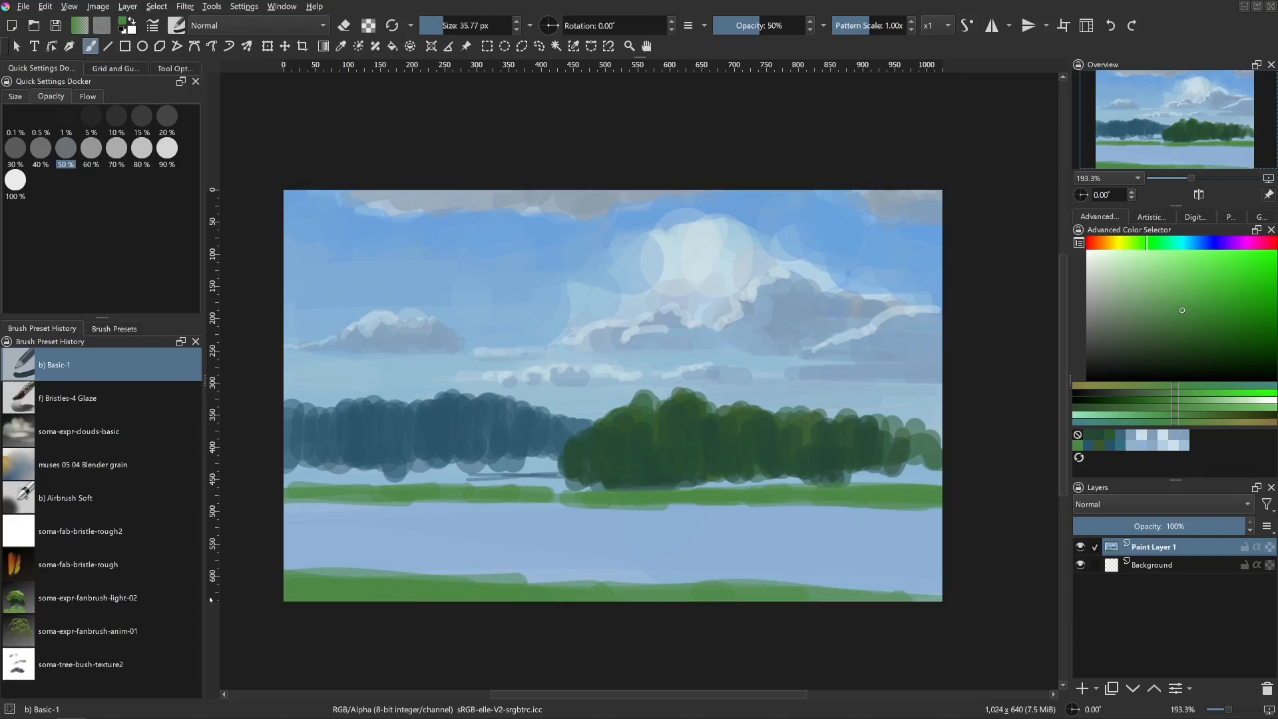
{"action": "left_click", "coordinate": [1159, 243]}
{"action": "left_click", "coordinate": [1184, 319]}
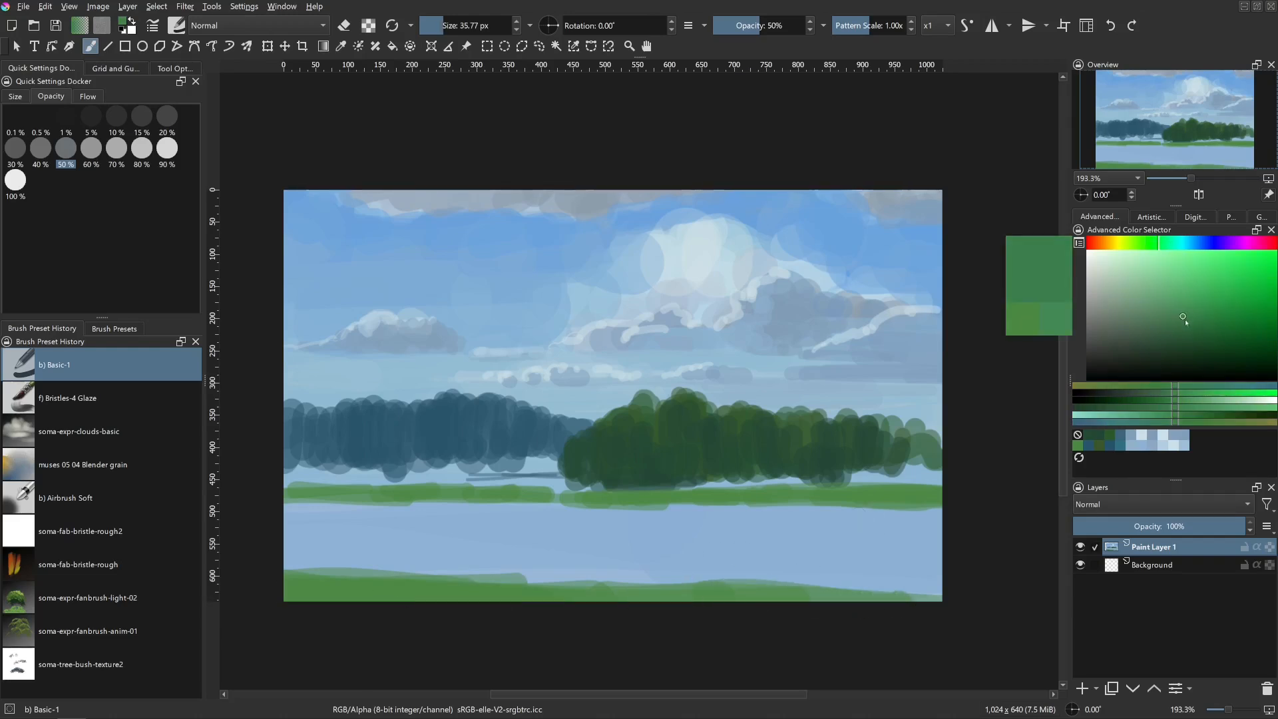
{"action": "left_click_drag", "start_coordinate": [755, 568], "coordinate": [764, 567], "text": "shift"}
{"action": "left_click_drag", "start_coordinate": [485, 599], "coordinate": [928, 607]}
{"action": "left_click_drag", "start_coordinate": [699, 548], "coordinate": [672, 548], "text": "shift"}
{"action": "mouse_move", "coordinate": [669, 504]}
{"action": "left_mouse_down"}
{"action": "mouse_move", "coordinate": [953, 500]}
{"action": "mouse_move", "coordinate": [663, 490]}
{"action": "mouse_move", "coordinate": [236, 503]}
{"action": "left_mouse_up"}
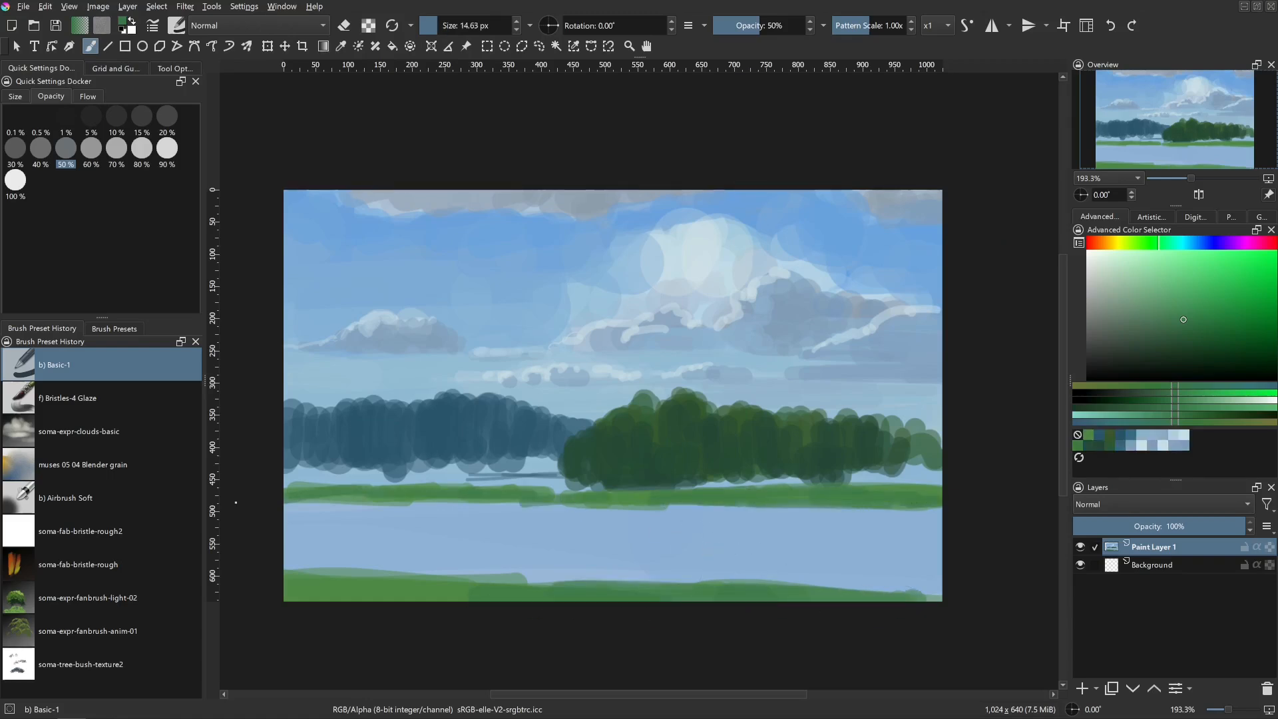
- Fill the gap between the distant blue trees and the far bank with bluish-green meadow, using brushes of about 21 px and 13 px
{"action": "left_click_drag", "start_coordinate": [540, 531], "coordinate": [544, 531], "text": "shift"}
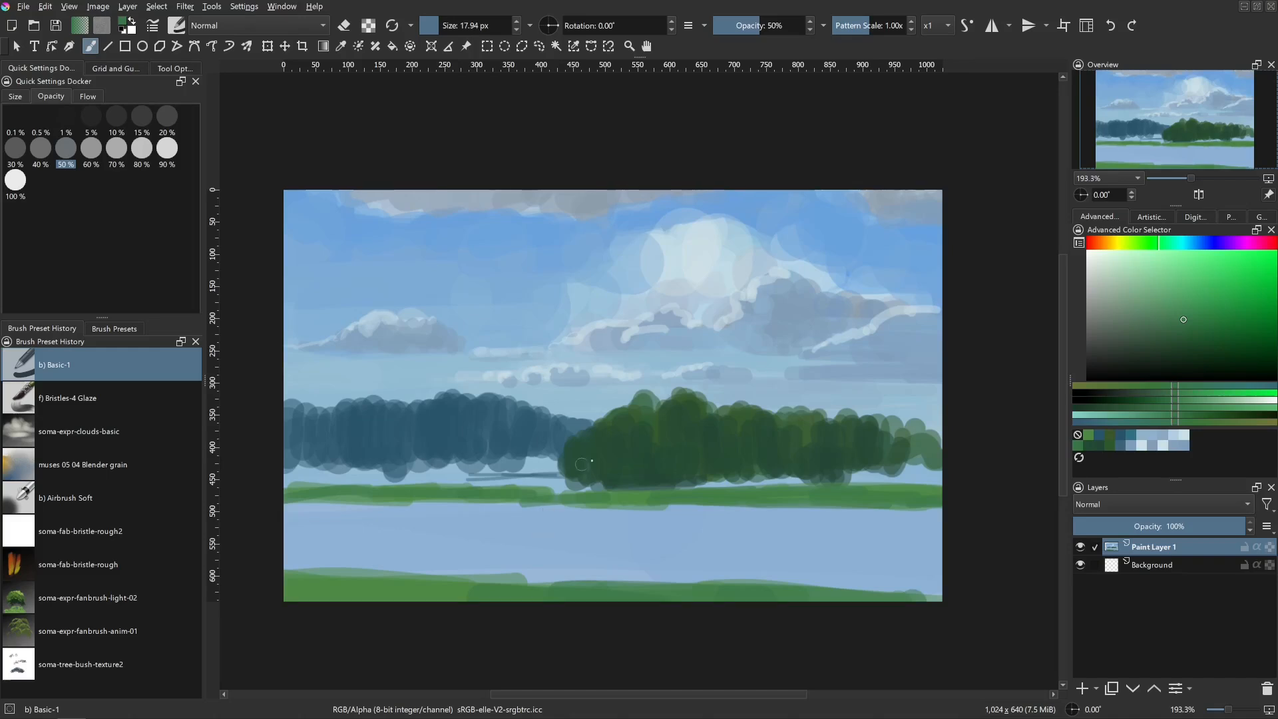
{"action": "left_click", "coordinate": [1165, 246]}
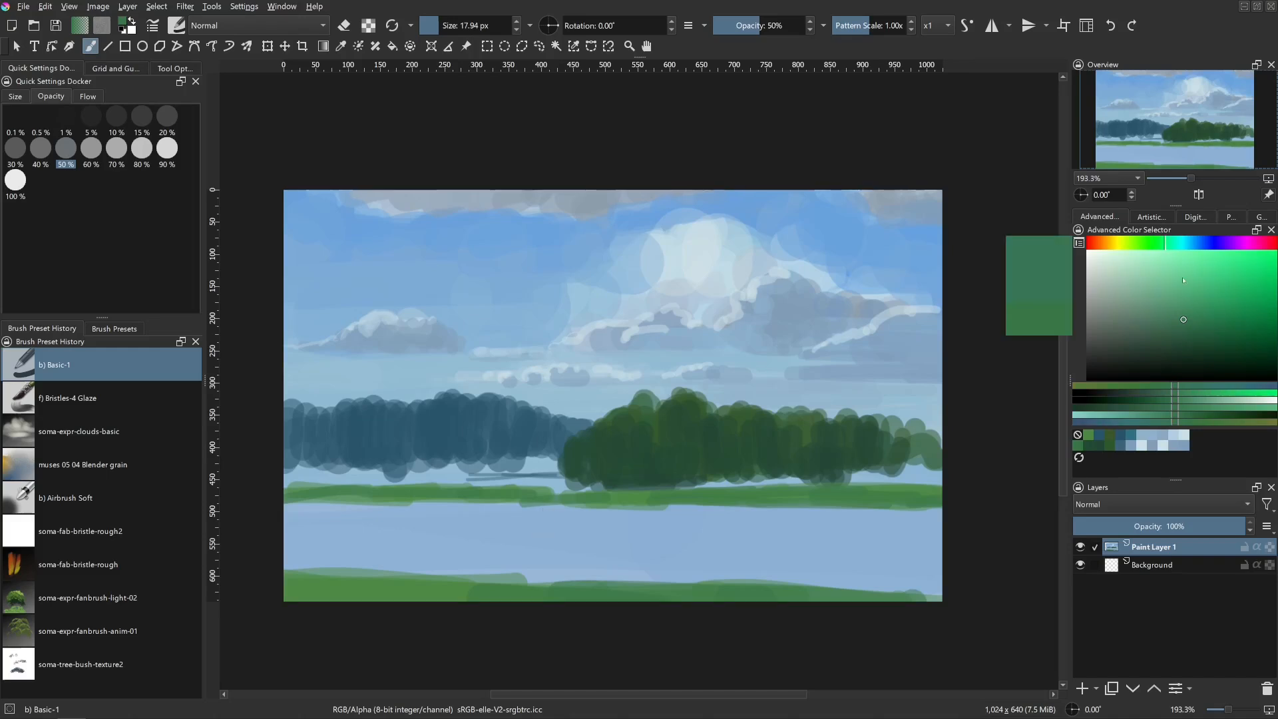
{"action": "left_click", "coordinate": [1183, 325]}
{"action": "key", "text": "bracketright"}
{"action": "mouse_move", "coordinate": [285, 476]}
{"action": "left_mouse_down"}
{"action": "mouse_move", "coordinate": [549, 478]}
{"action": "mouse_move", "coordinate": [469, 468]}
{"action": "mouse_move", "coordinate": [539, 465]}
{"action": "mouse_move", "coordinate": [357, 473]}
{"action": "left_mouse_up"}
{"action": "left_click_drag", "start_coordinate": [448, 469], "coordinate": [474, 469]}
{"action": "left_click_drag", "start_coordinate": [466, 469], "coordinate": [274, 470]}
{"action": "mouse_move", "coordinate": [402, 472]}
{"action": "left_mouse_down"}
{"action": "mouse_move", "coordinate": [388, 471]}
{"action": "mouse_move", "coordinate": [450, 467]}
{"action": "left_mouse_up"}
{"action": "left_click_drag", "start_coordinate": [447, 473], "coordinate": [428, 467]}
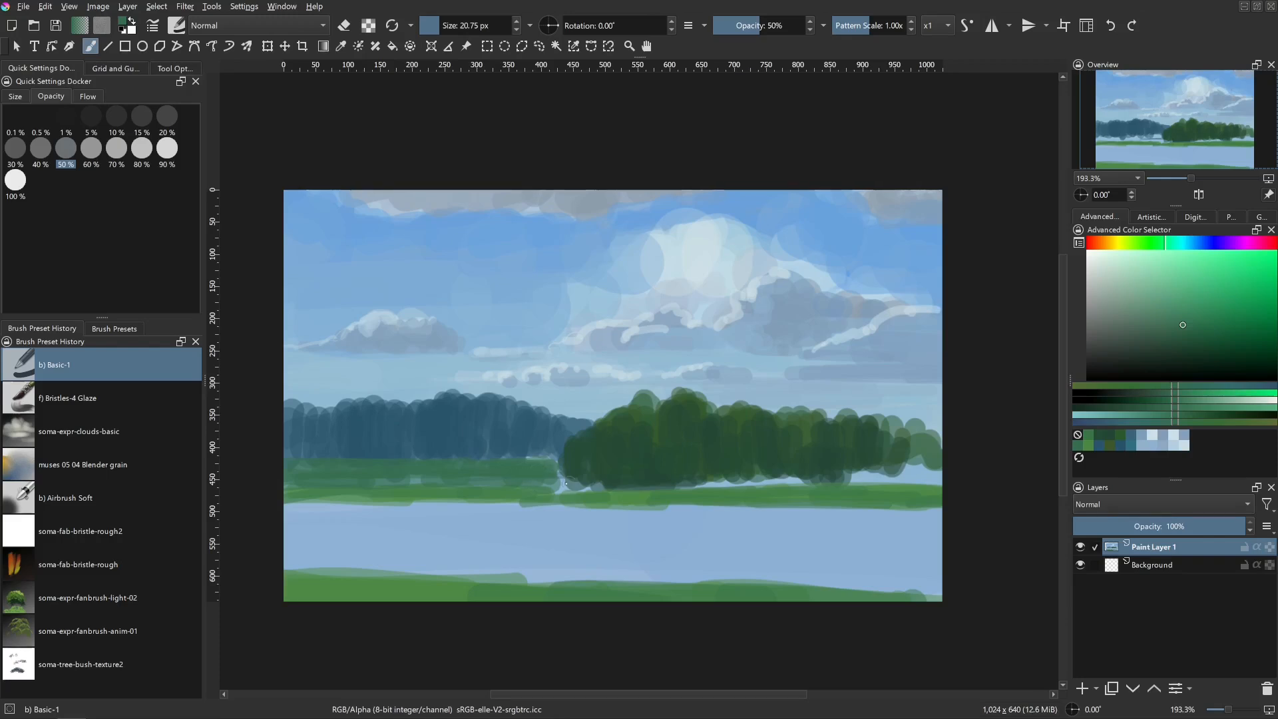
{"action": "mouse_move", "coordinate": [613, 469]}
{"action": "left_mouse_down"}
{"action": "mouse_move", "coordinate": [516, 481]}
{"action": "mouse_move", "coordinate": [564, 488]}
{"action": "left_mouse_up"}
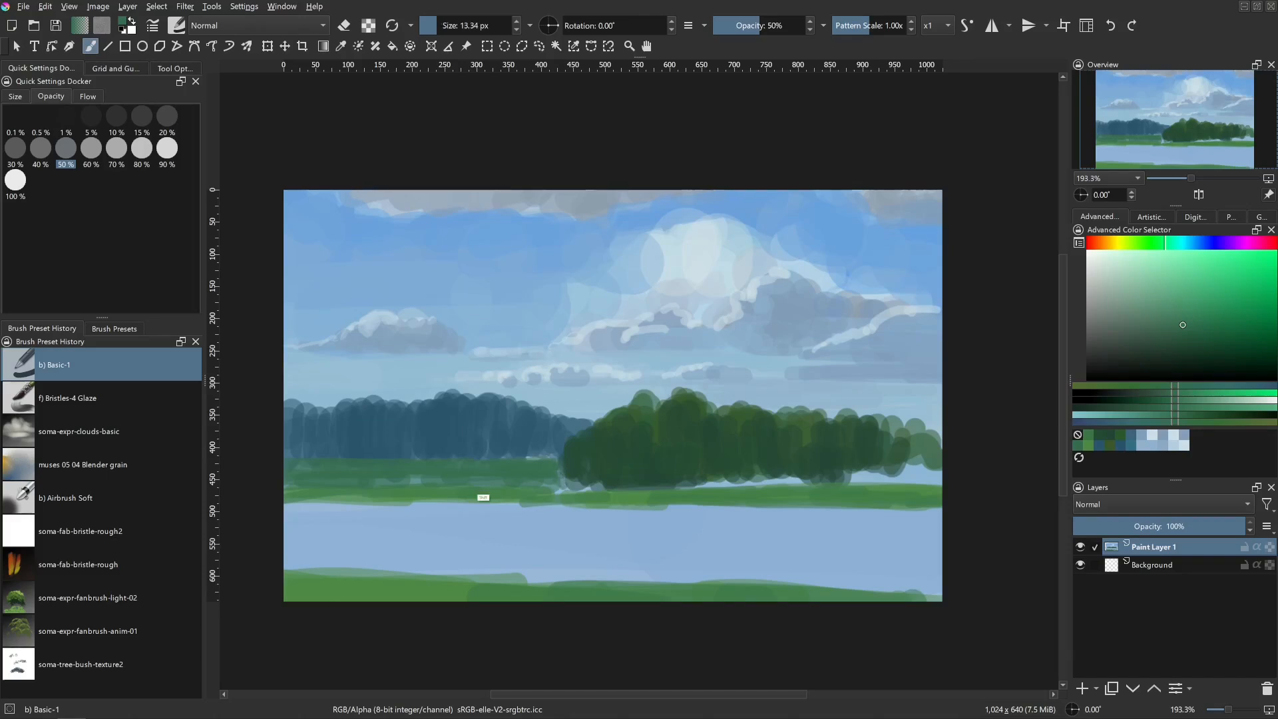
{"action": "left_click_drag", "start_coordinate": [480, 490], "coordinate": [489, 488]}
{"action": "left_click_drag", "start_coordinate": [405, 479], "coordinate": [440, 480]}
- Sample the distant trees' blue and touch up their base beside the green trees with a brush of about 16 px
{"action": "key", "text": "bracketleft"}
{"action": "left_click", "coordinate": [502, 448], "text": "ctrl"}
{"action": "key", "text": "bracketright"}
{"action": "left_click_drag", "start_coordinate": [500, 453], "coordinate": [540, 457]}
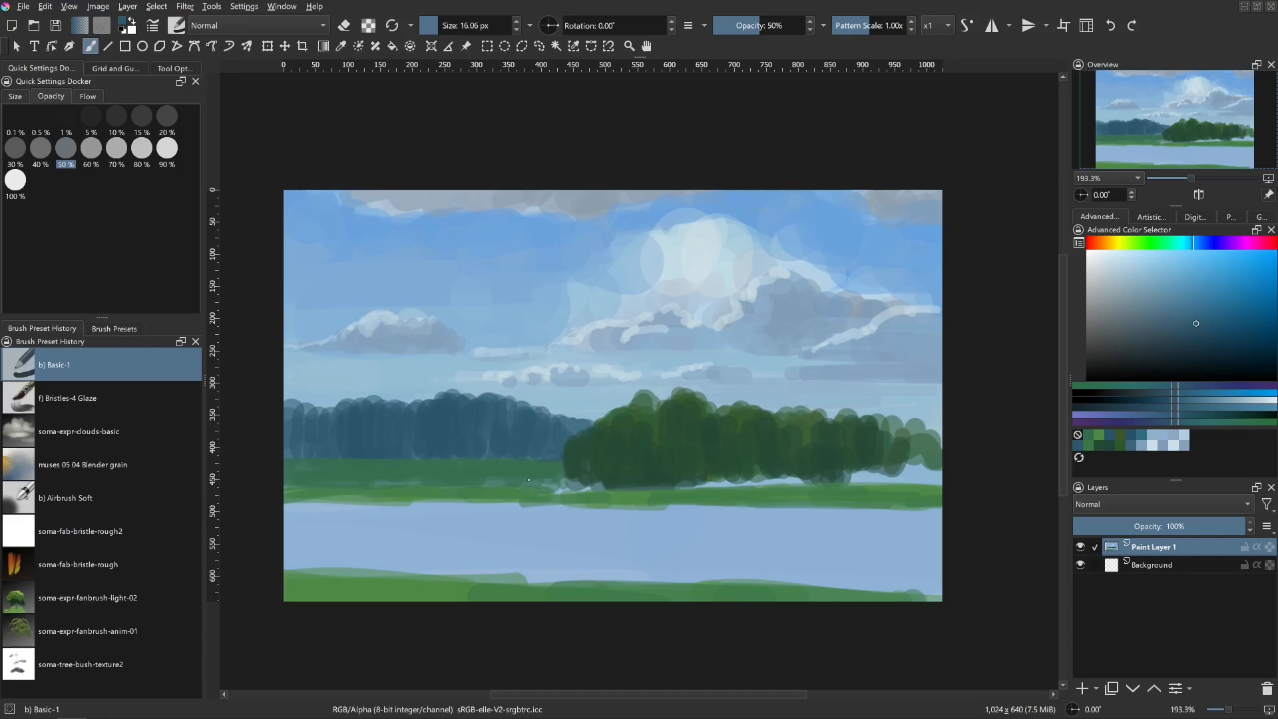
- Sample the dark green at the foot of the green trees and paint a thin shadow along their base, brush about 7 px
{"action": "key", "text": "bracketleft"}
{"action": "key", "text": "bracketleft"}
{"action": "key", "text": "bracketleft"}
{"action": "key", "text": "bracketleft"}
{"action": "key", "text": "bracketleft"}
{"action": "key", "text": "bracketleft"}
{"action": "key", "text": "bracketleft"}
{"action": "key", "text": "bracketleft"}
{"action": "key", "text": "bracketleft"}
{"action": "left_click", "coordinate": [664, 478], "text": "ctrl"}
{"action": "key", "text": "bracketright"}
{"action": "key", "text": "bracketright"}
{"action": "key", "text": "bracketright"}
{"action": "key", "text": "bracketright"}
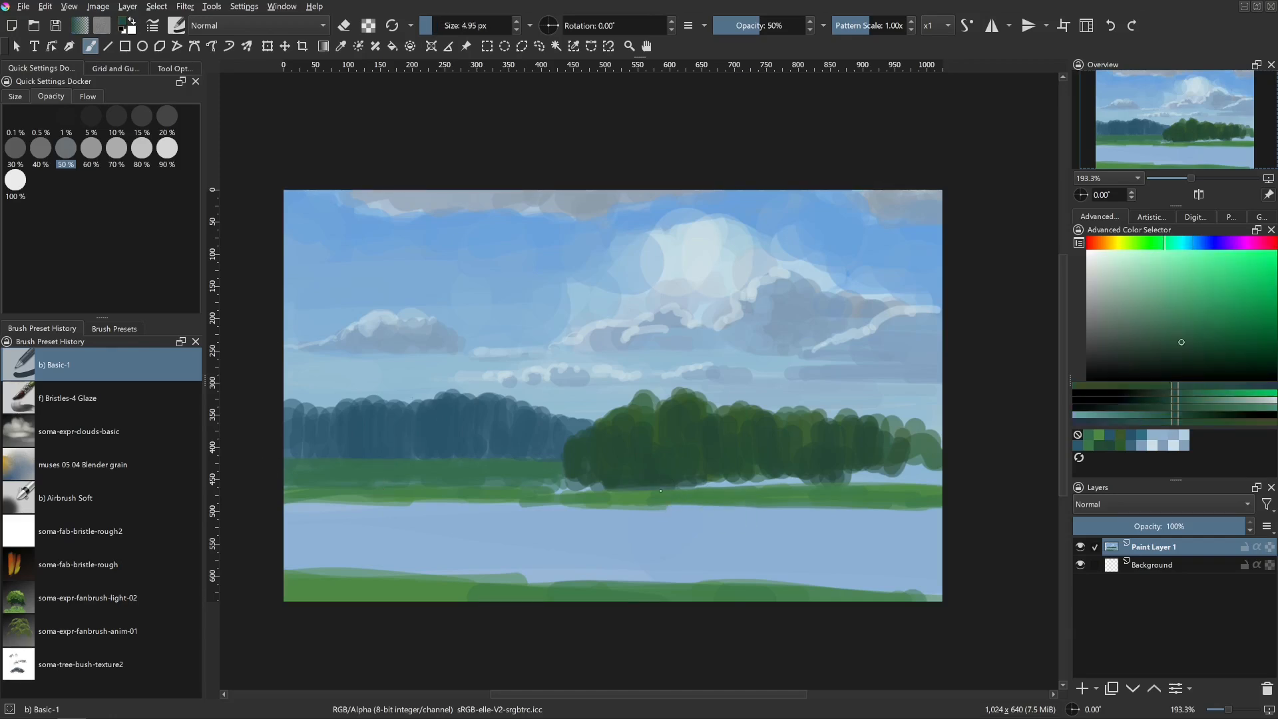
{"action": "left_click_drag", "start_coordinate": [620, 482], "coordinate": [913, 490]}
{"action": "key", "text": "ctrl+z"}
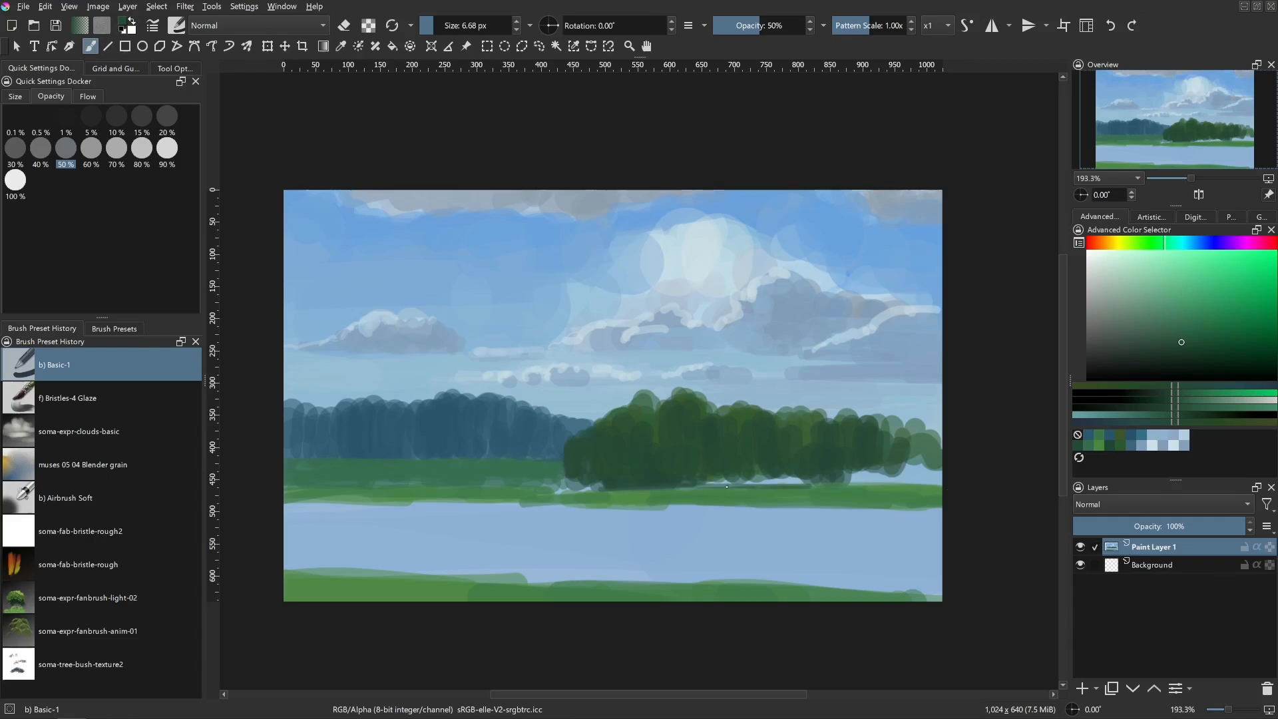
{"action": "left_click_drag", "start_coordinate": [707, 487], "coordinate": [940, 485]}
- Choose a darker green and paint a round bush in front of the green trees with a brush of about 32 px
{"action": "key", "text": "bracketright"}
{"action": "key", "text": "bracketright"}
{"action": "key", "text": "bracketright"}
{"action": "key", "text": "bracketright"}
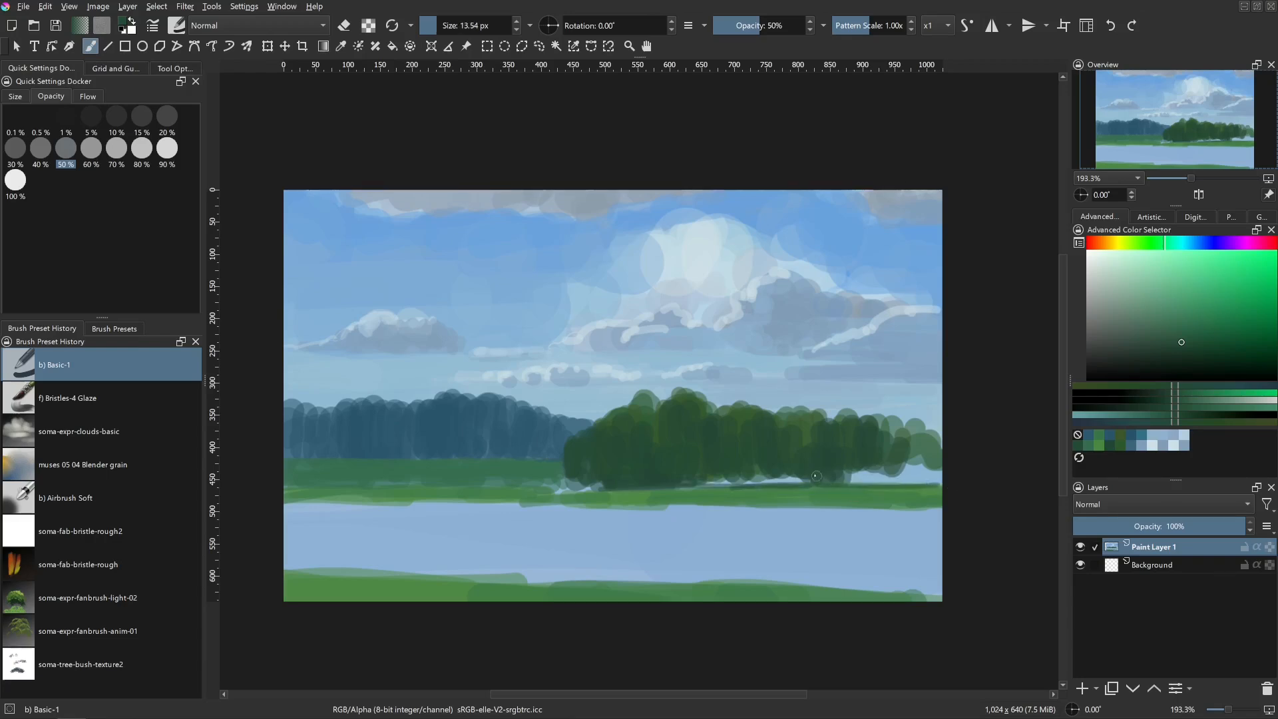
{"action": "key", "text": "bracketright"}
{"action": "key", "text": "bracketright"}
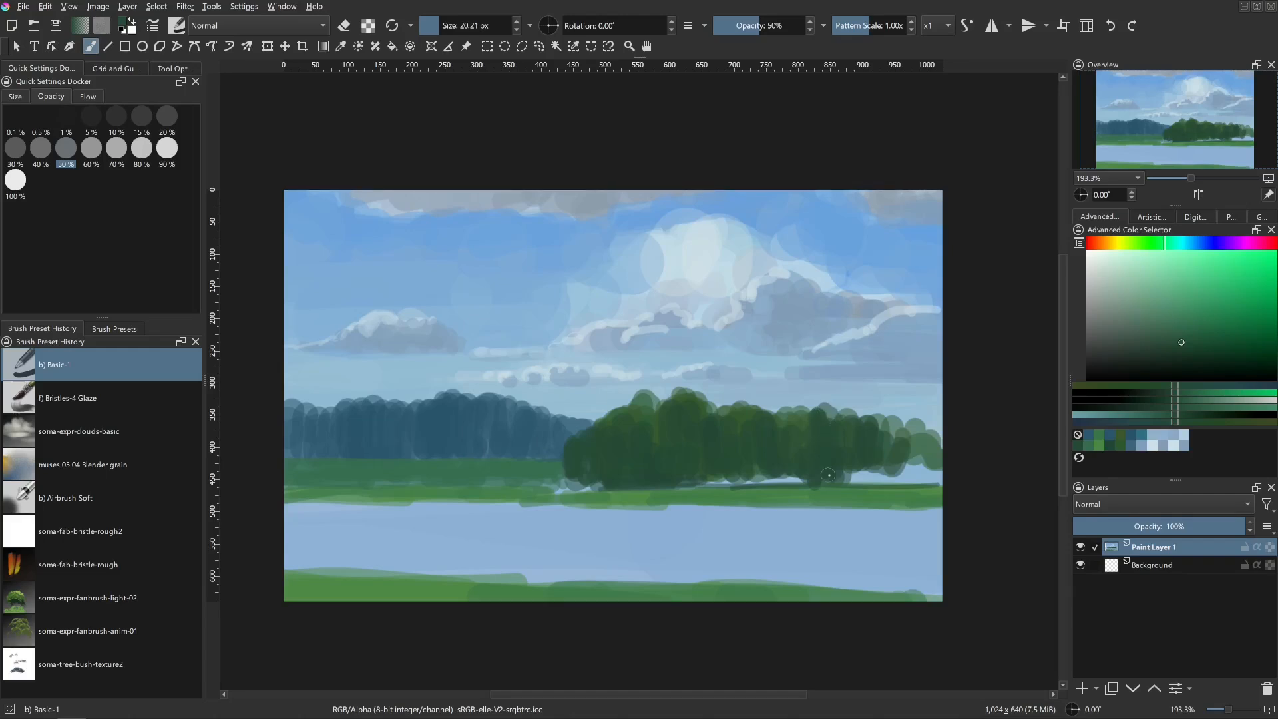
{"action": "left_click", "coordinate": [1183, 352]}
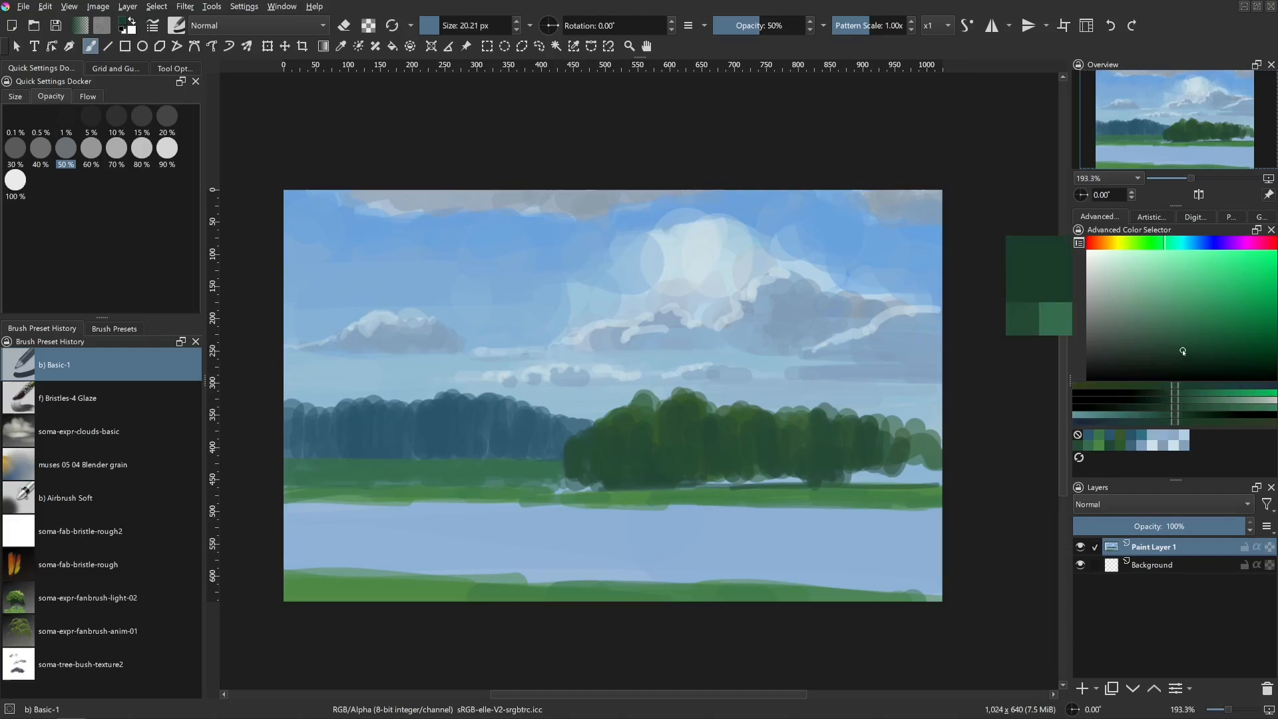
{"action": "key", "text": "bracketright"}
{"action": "key", "text": "bracketright"}
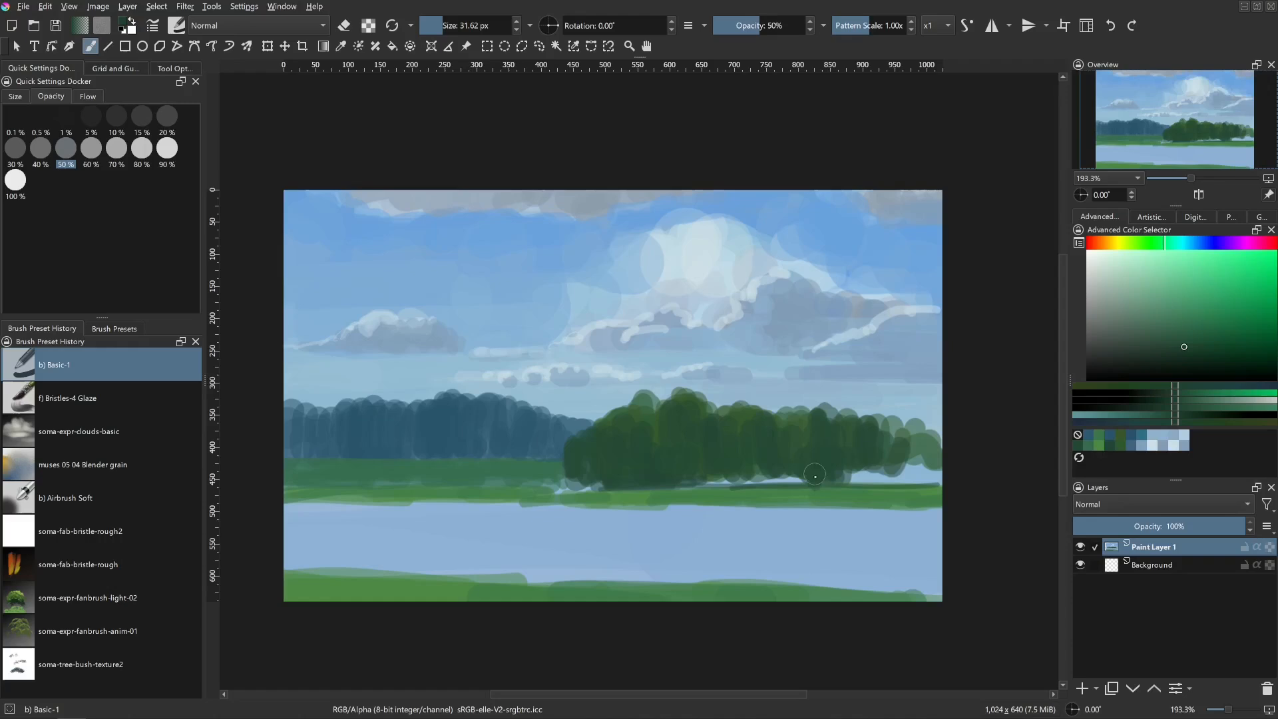
- Extend the dark bush upward into a tree with a narrow, pointed crown, using a brush of about 8 px
{"action": "key", "text": "bracketleft"}
{"action": "key", "text": "bracketleft"}
{"action": "key", "text": "bracketleft"}
{"action": "key", "text": "bracketleft"}
{"action": "key", "text": "bracketleft"}
{"action": "key", "text": "bracketleft"}
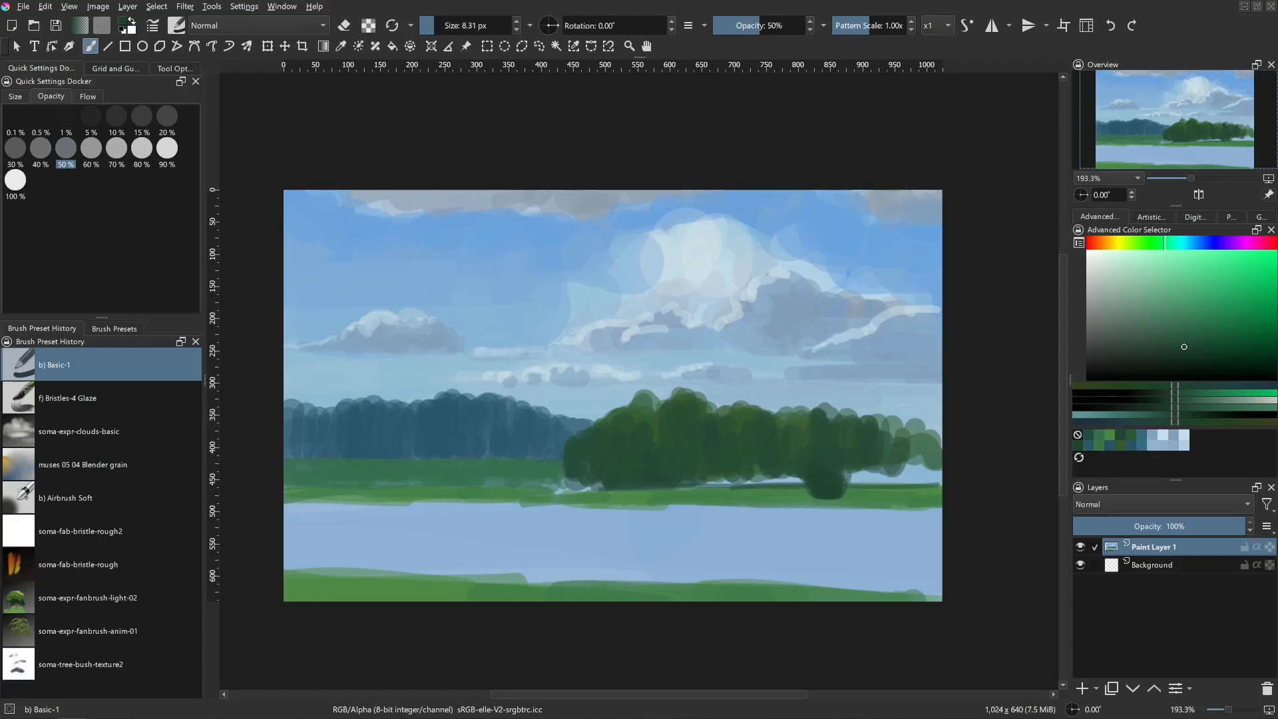
{"action": "left_click_drag", "start_coordinate": [820, 428], "coordinate": [825, 428]}
{"action": "mouse_move", "coordinate": [819, 401]}
{"action": "left_mouse_down"}
{"action": "mouse_move", "coordinate": [806, 424]}
{"action": "mouse_move", "coordinate": [823, 414]}
{"action": "left_mouse_up"}
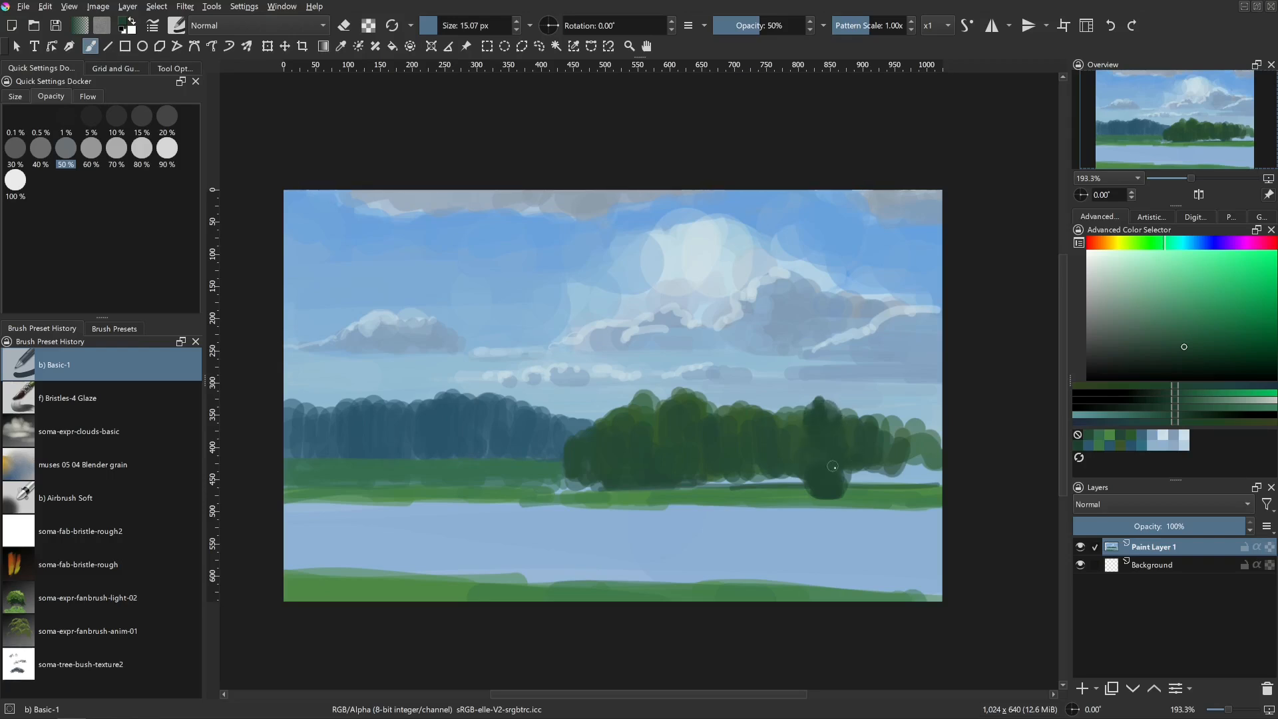
- Refine the dark tree's lower outline and foliage with a brush of about 3 px
{"action": "key", "text": "bracketright"}
{"action": "key", "text": "bracketleft"}
{"action": "key", "text": "bracketleft"}
{"action": "key", "text": "bracketleft"}
{"action": "key", "text": "bracketleft"}
{"action": "key", "text": "bracketleft"}
{"action": "key", "text": "bracketleft"}
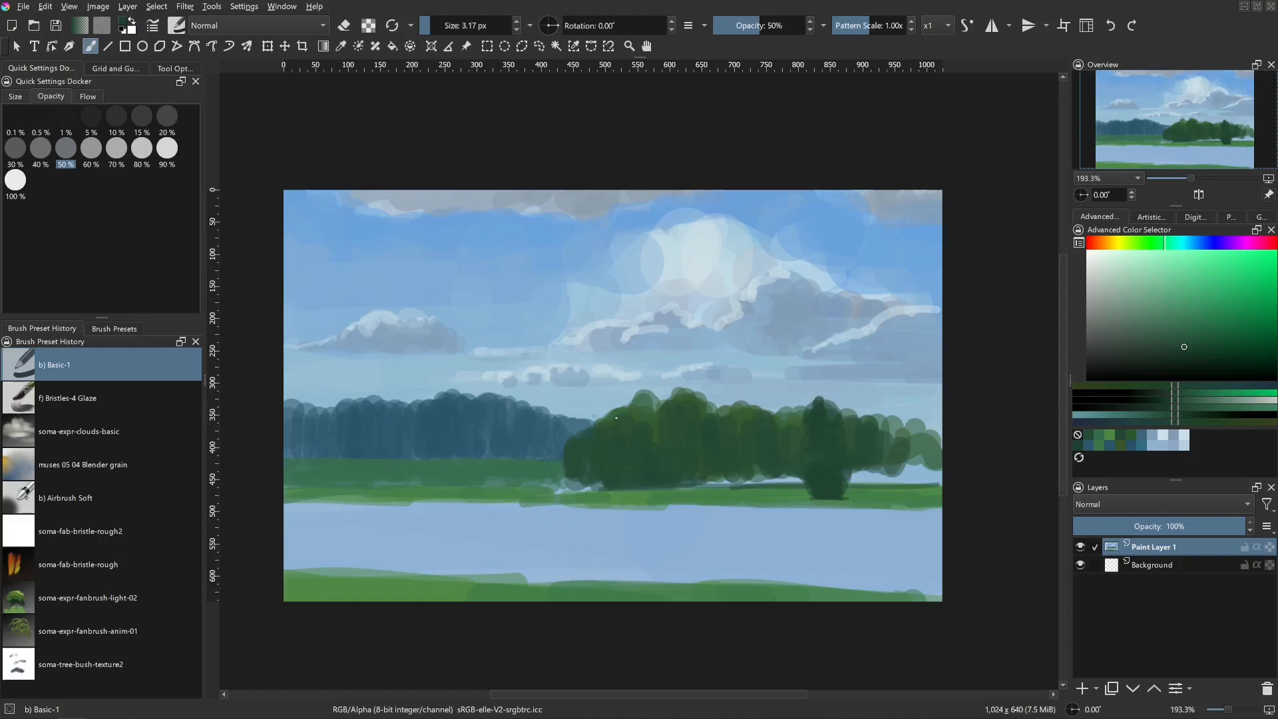
{"action": "left_click_drag", "start_coordinate": [815, 458], "coordinate": [825, 458]}
{"action": "left_click_drag", "start_coordinate": [508, 221], "coordinate": [709, 407]}
{"action": "key", "text": "ctrl+z"}
{"action": "left_click_drag", "start_coordinate": [513, 198], "coordinate": [606, 343]}
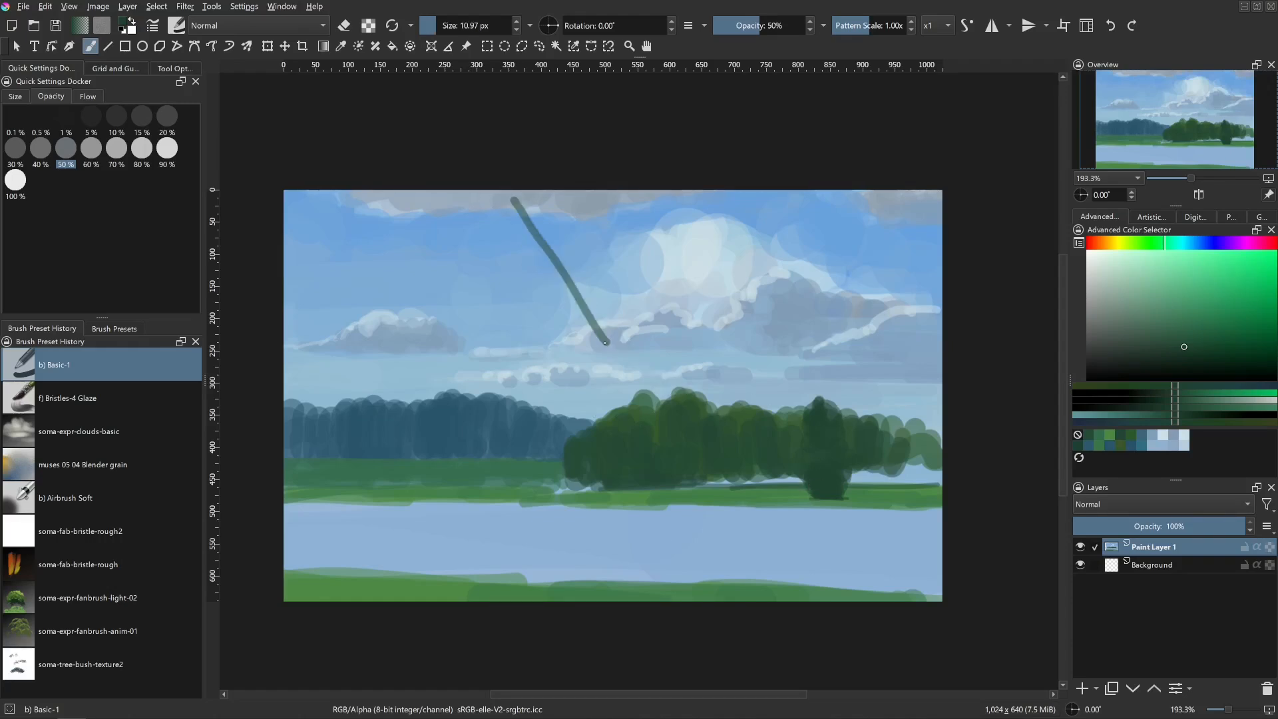
{"action": "key", "text": "ctrl+z"}
{"action": "mouse_move", "coordinate": [839, 521]}
{"action": "left_mouse_down"}
{"action": "mouse_move", "coordinate": [854, 499]}
{"action": "mouse_move", "coordinate": [852, 522]}
{"action": "mouse_move", "coordinate": [832, 499]}
{"action": "mouse_move", "coordinate": [869, 499]}
{"action": "mouse_move", "coordinate": [834, 502]}
{"action": "mouse_move", "coordinate": [862, 503]}
{"action": "mouse_move", "coordinate": [844, 529]}
{"action": "left_mouse_up"}
{"action": "key", "text": "ctrl+z"}
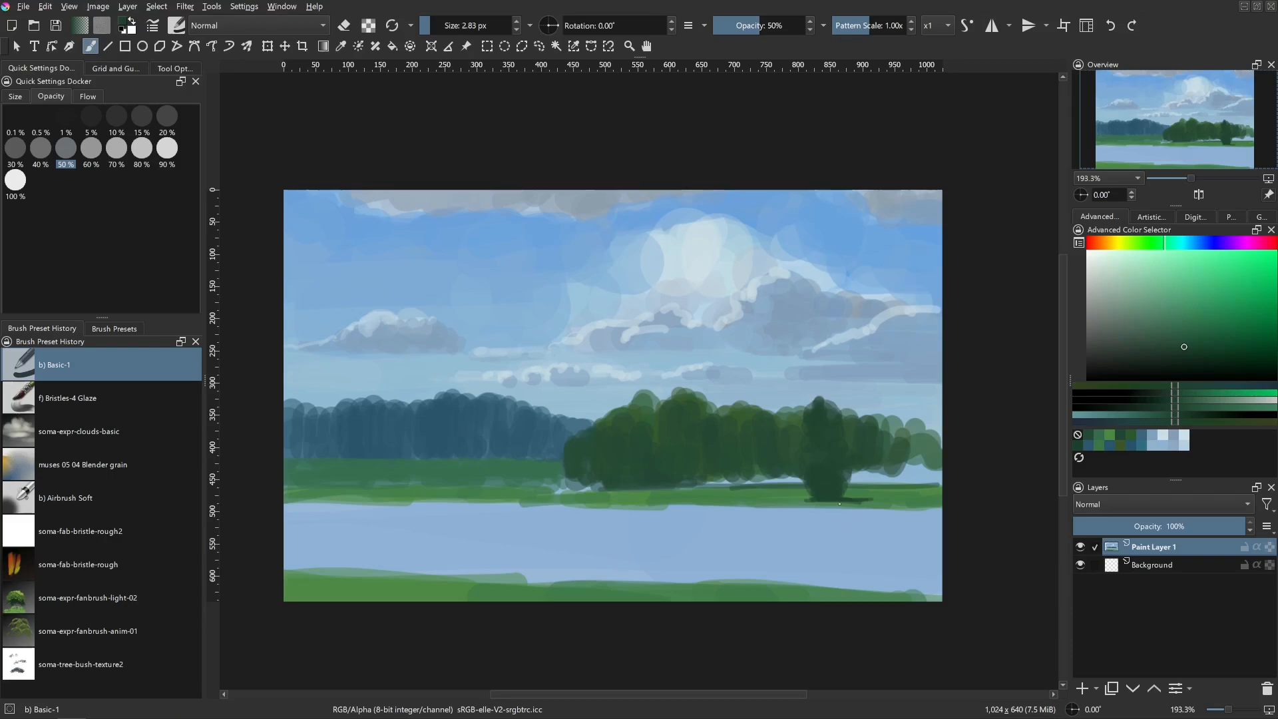
- Sample the grass green and smooth the far bank's lower edge beneath the green trees with a brush of about 8 px
{"action": "left_click", "coordinate": [830, 490], "text": "ctrl"}
{"action": "left_click", "coordinate": [852, 502], "text": "ctrl"}
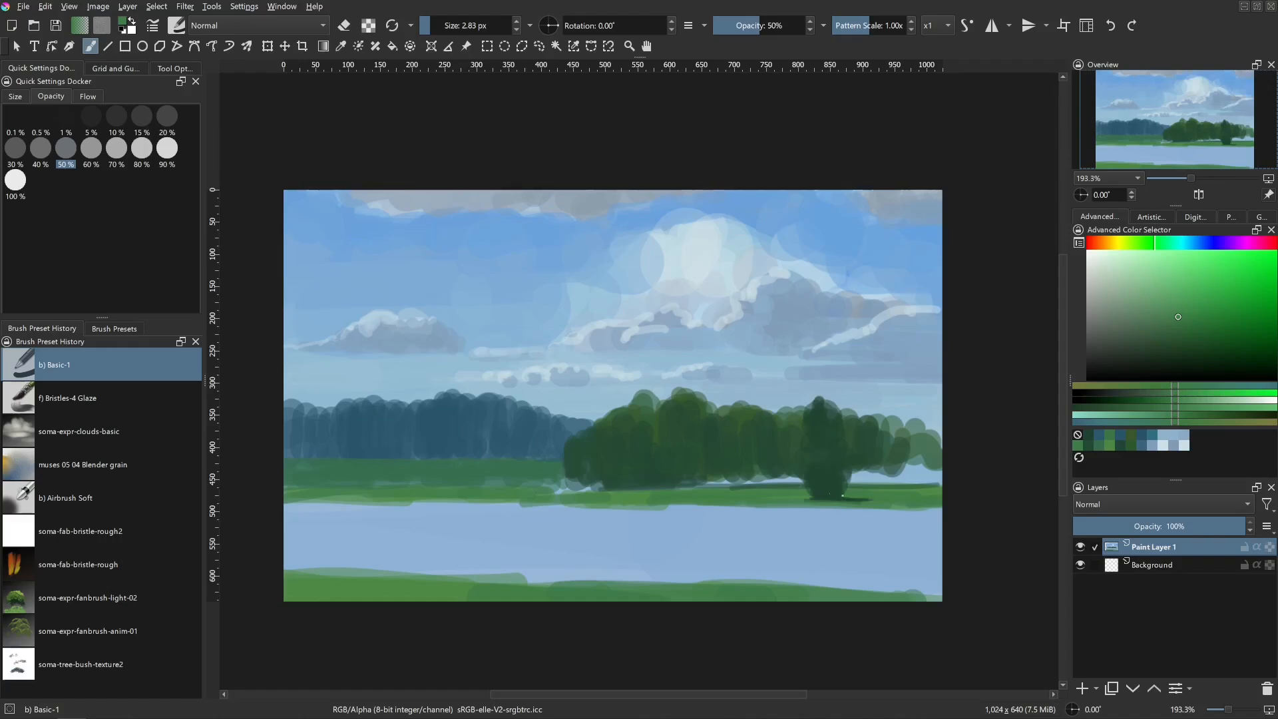
{"action": "left_click", "coordinate": [645, 500], "text": "ctrl"}
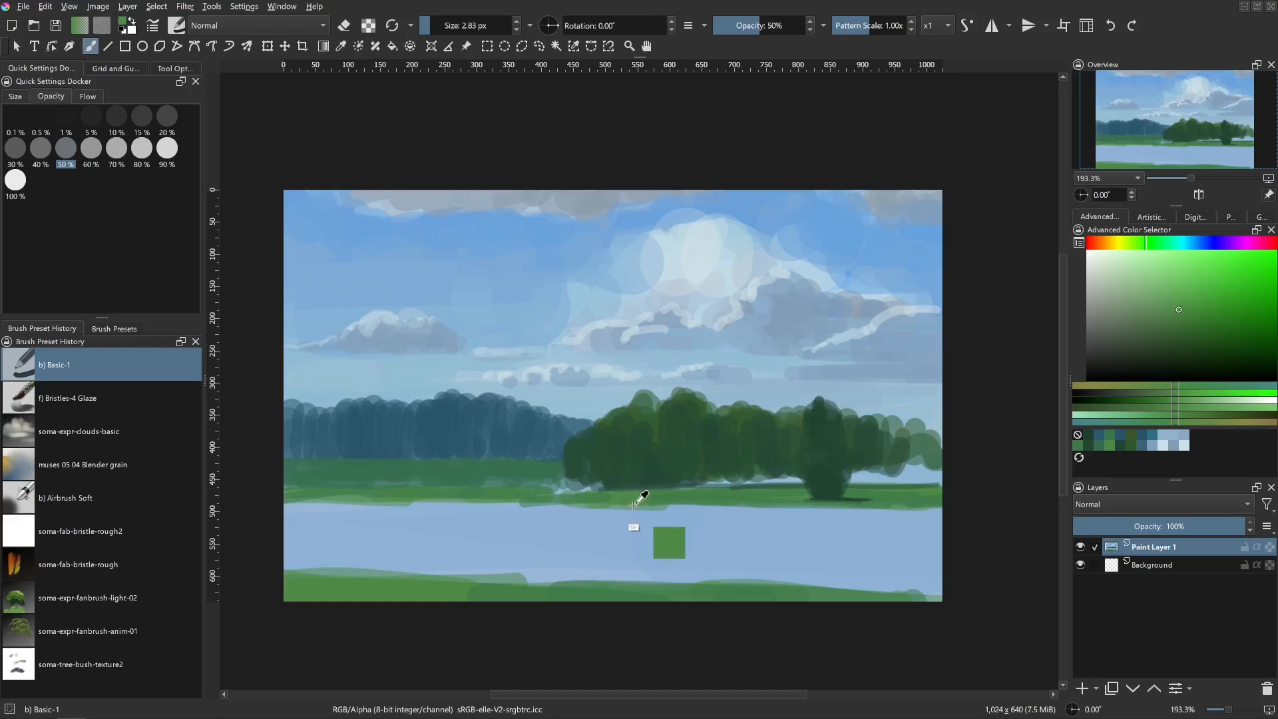
{"action": "left_click", "coordinate": [629, 500], "text": "ctrl"}
{"action": "left_click", "coordinate": [634, 500], "text": "ctrl"}
{"action": "left_click_drag", "start_coordinate": [636, 499], "coordinate": [678, 498]}
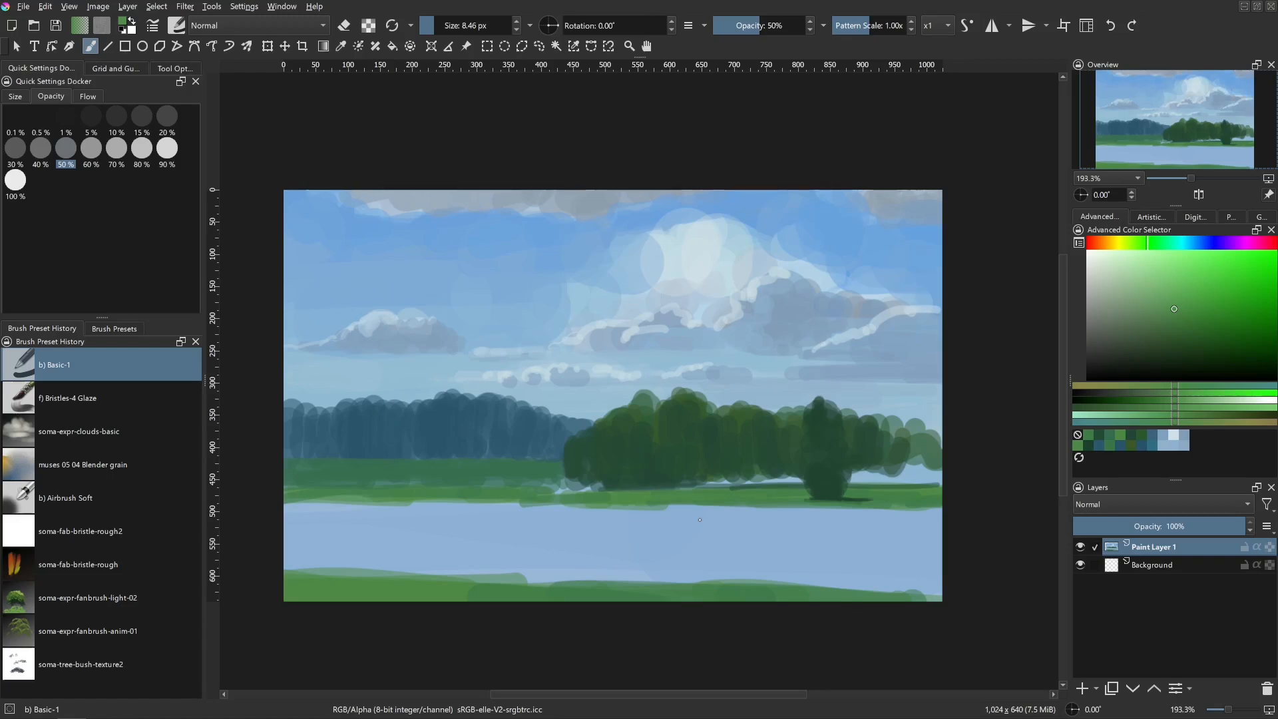
- Sample the distant meadow's green, make it lighter and yellower, and paint bright streaks across the meadow with a brush of about 6 px
{"action": "key", "text": "bracketleft"}
{"action": "left_click", "coordinate": [491, 458], "text": "ctrl"}
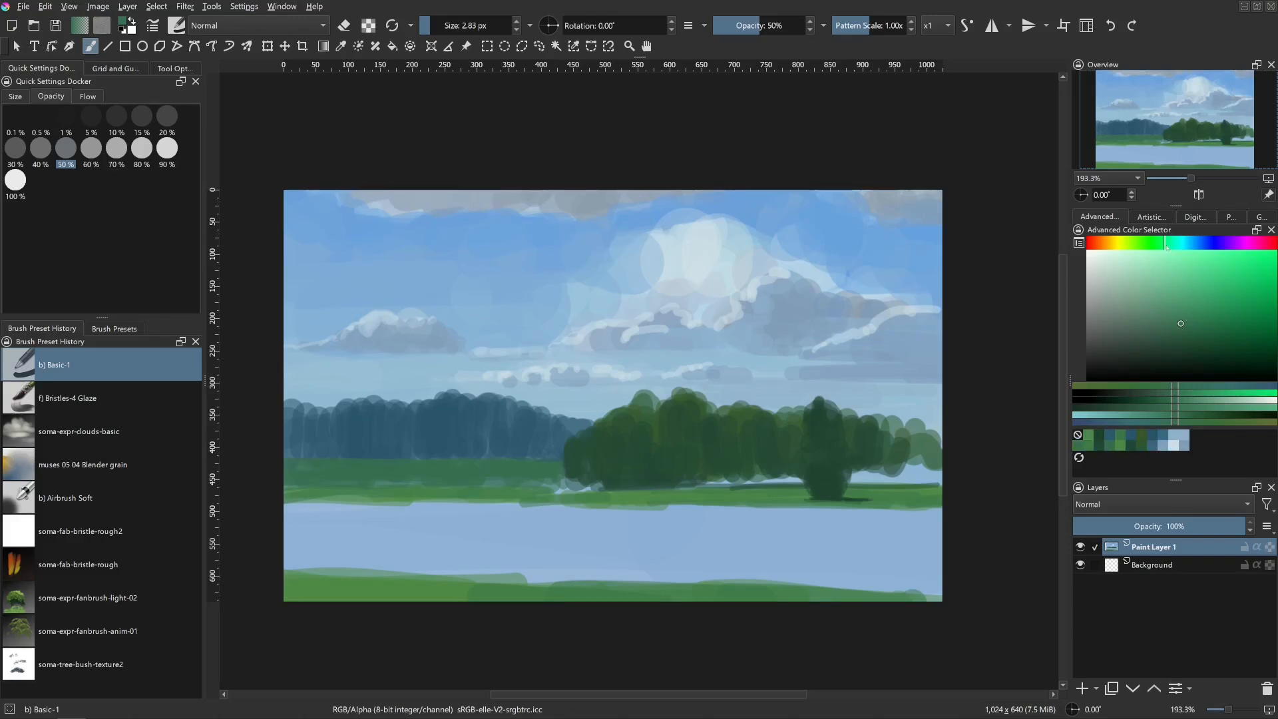
{"action": "left_click", "coordinate": [1184, 314]}
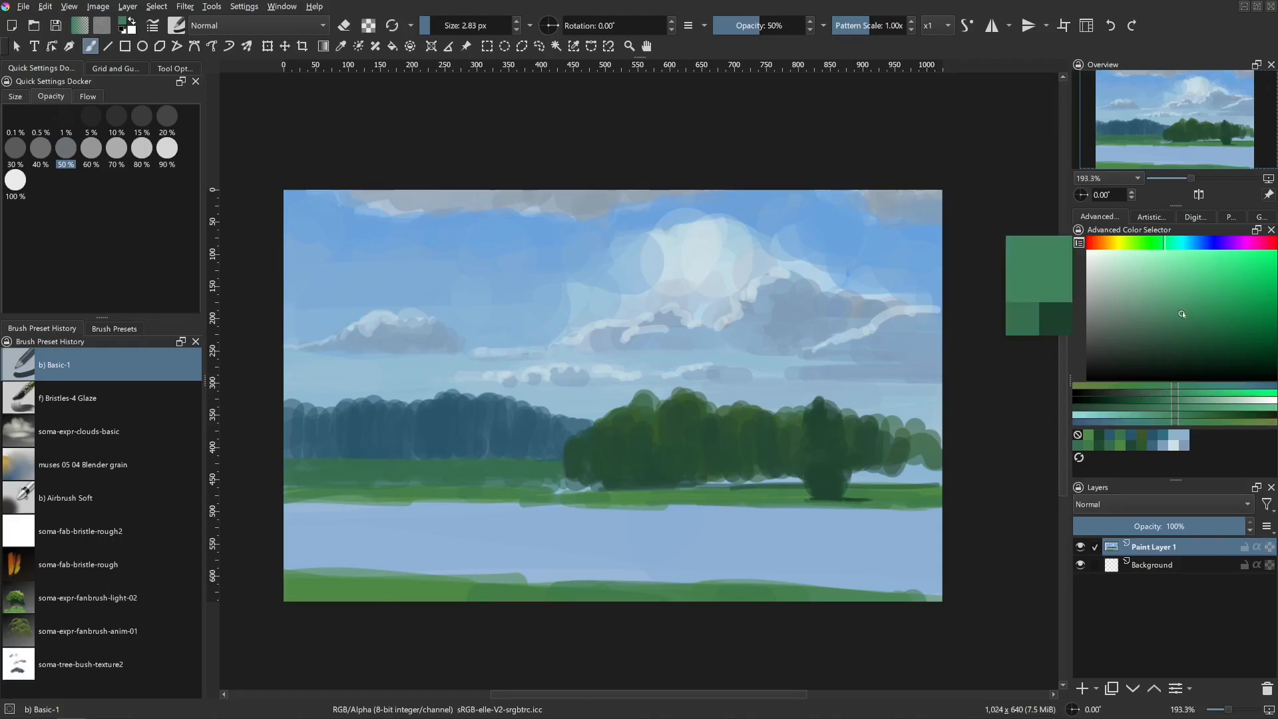
{"action": "left_click", "coordinate": [1154, 245]}
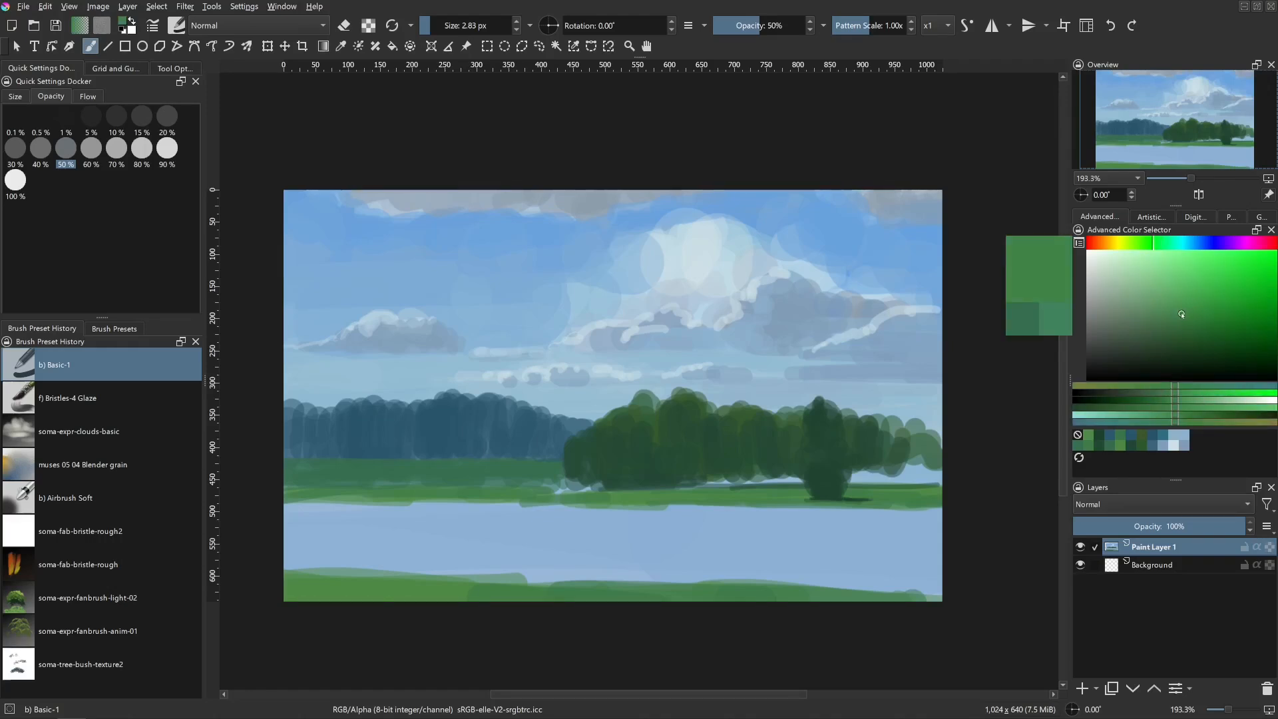
{"action": "mouse_move", "coordinate": [558, 474]}
{"action": "left_mouse_down"}
{"action": "mouse_move", "coordinate": [383, 474]}
{"action": "mouse_move", "coordinate": [492, 475]}
{"action": "mouse_move", "coordinate": [470, 467]}
{"action": "left_mouse_up"}
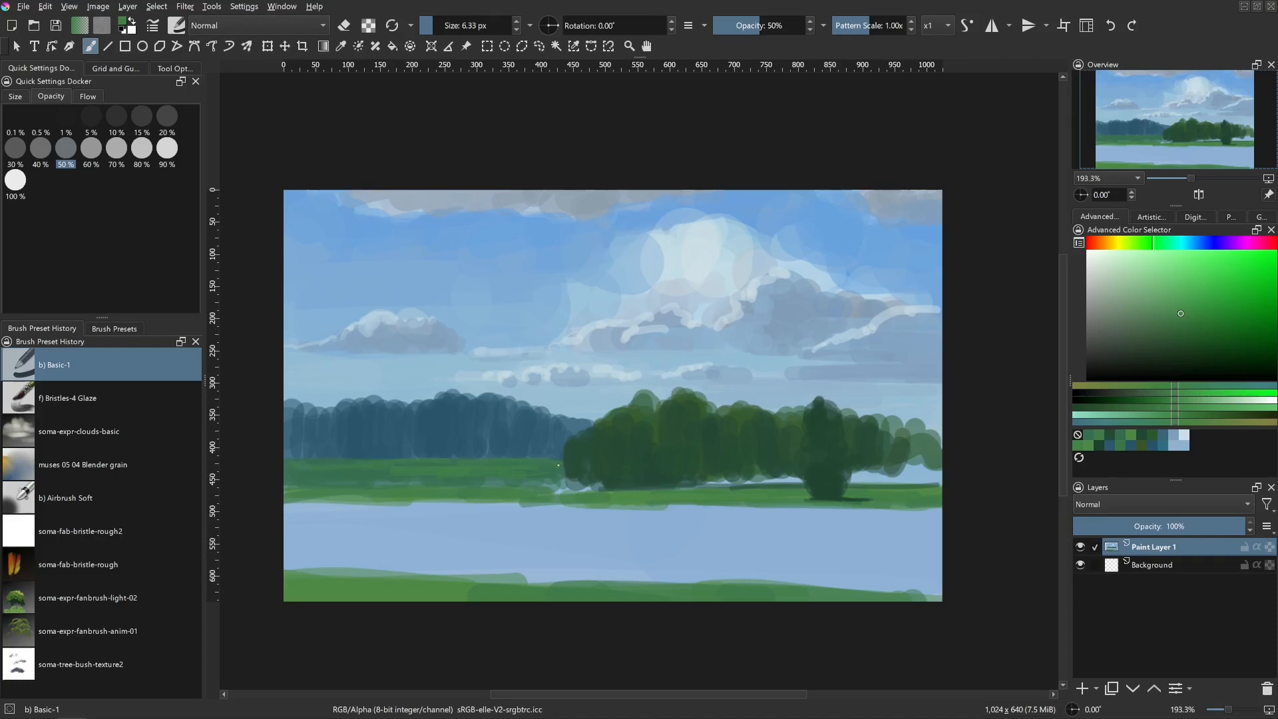
{"action": "left_click", "coordinate": [472, 443], "text": "ctrl"}
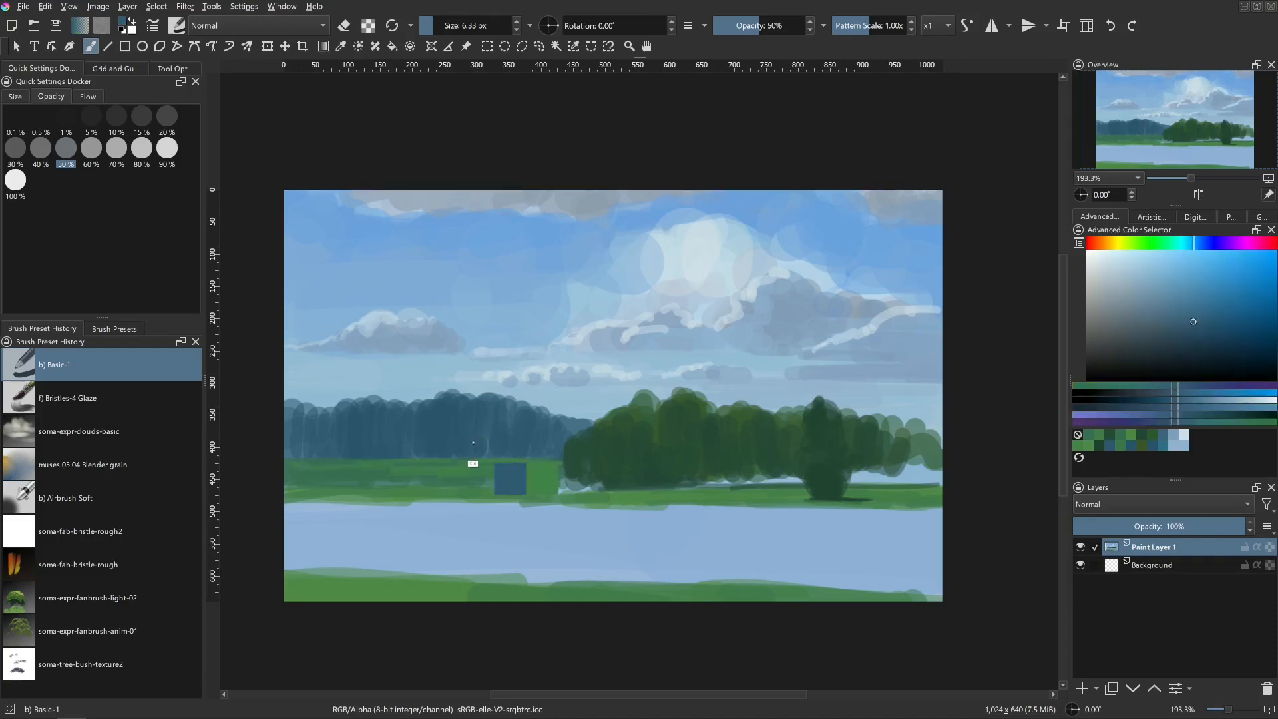
{"action": "left_click_drag", "start_coordinate": [470, 481], "coordinate": [474, 480]}
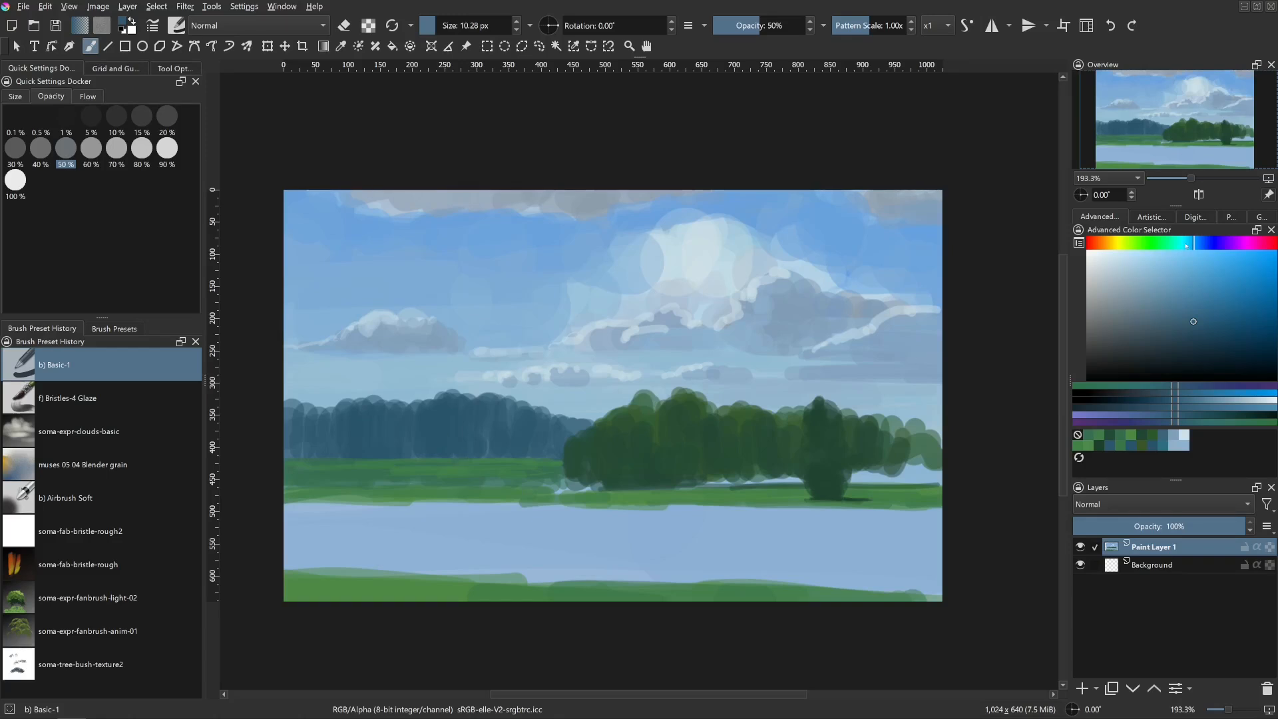
{"action": "left_click_drag", "start_coordinate": [1184, 246], "coordinate": [1179, 246]}
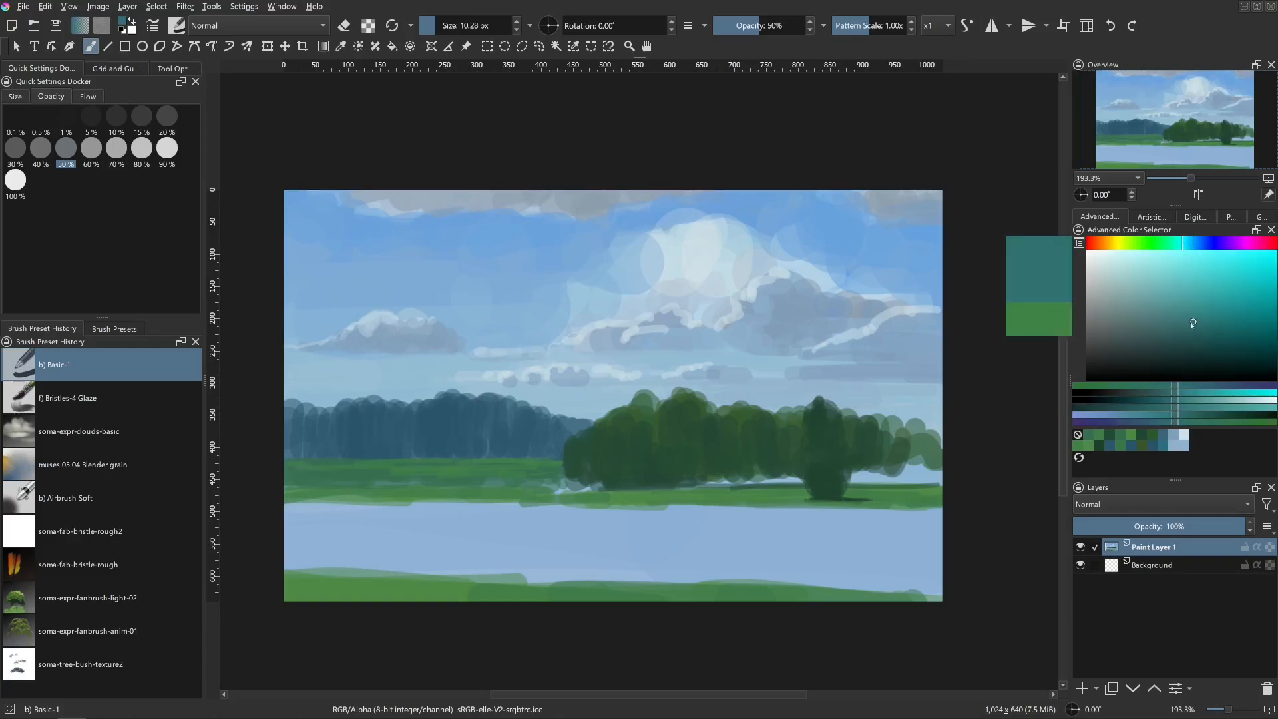
{"action": "left_click", "coordinate": [465, 437], "text": "ctrl"}
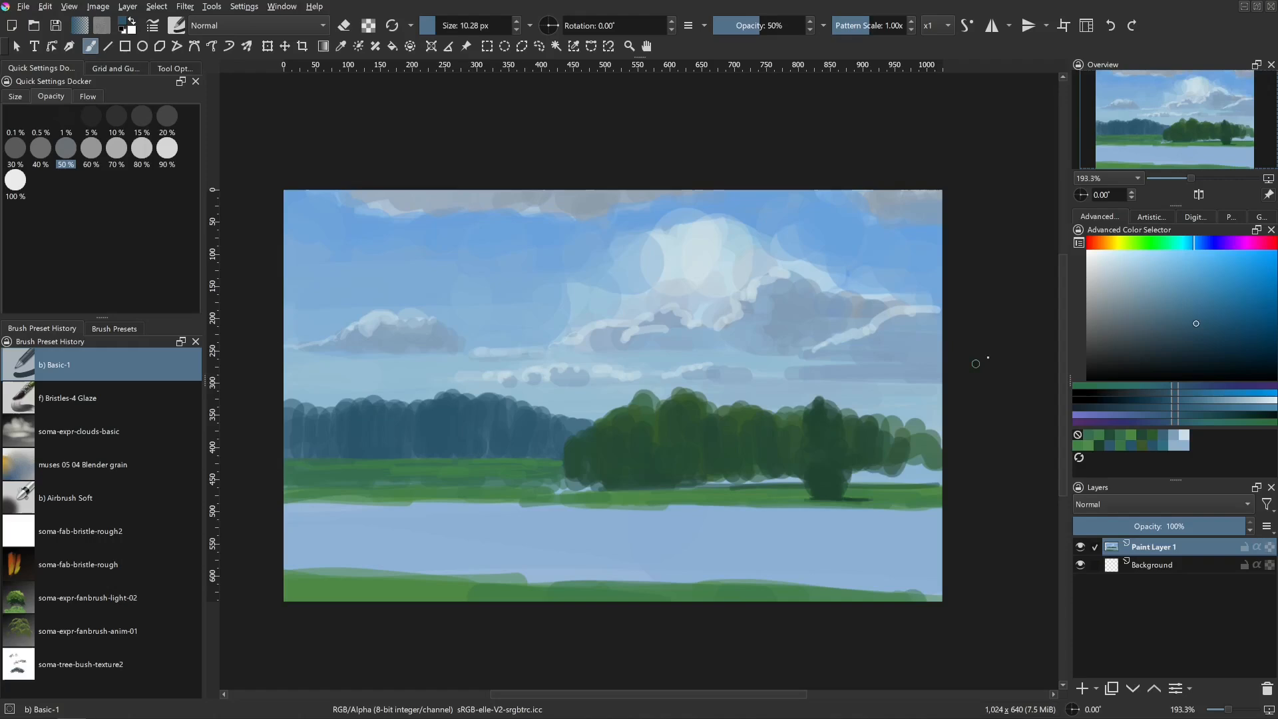
{"action": "left_click_drag", "start_coordinate": [1185, 247], "coordinate": [1179, 246]}
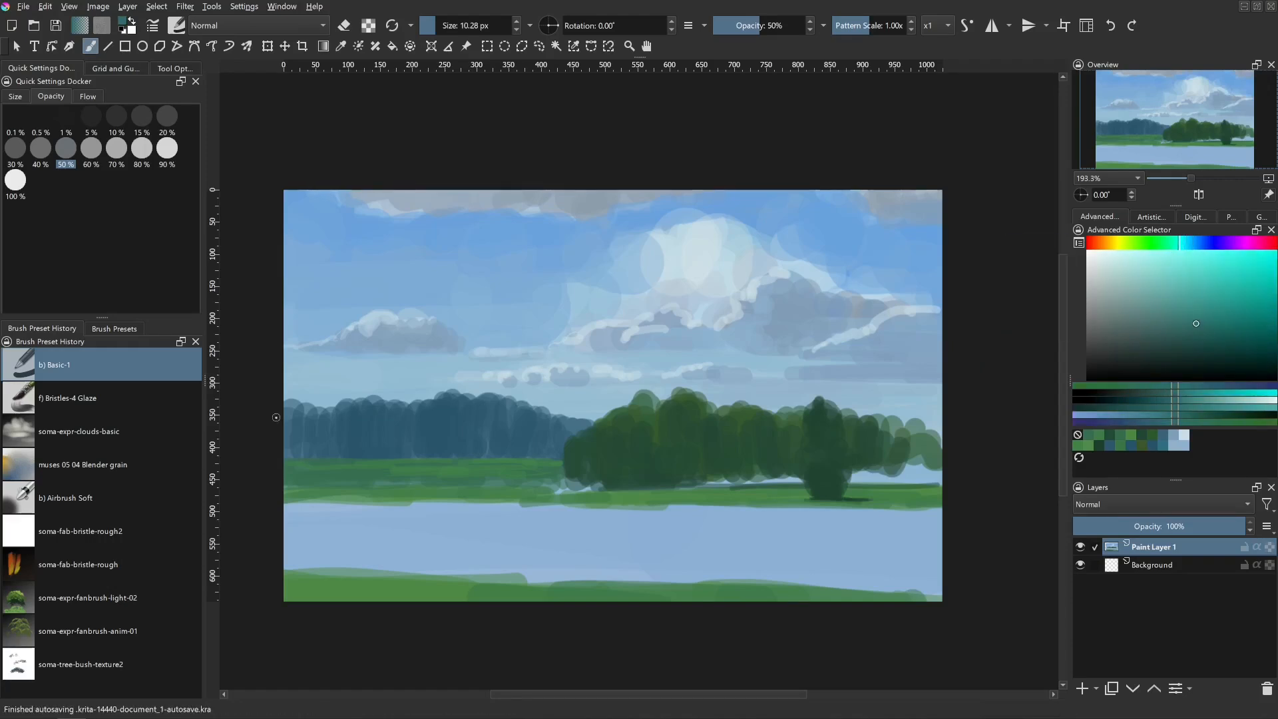
- Sample the light blue at the distant treetops and dab softer foliage along their upper edge with brushes of about 10 px and 8 px
{"action": "left_click", "coordinate": [305, 406], "text": "ctrl"}
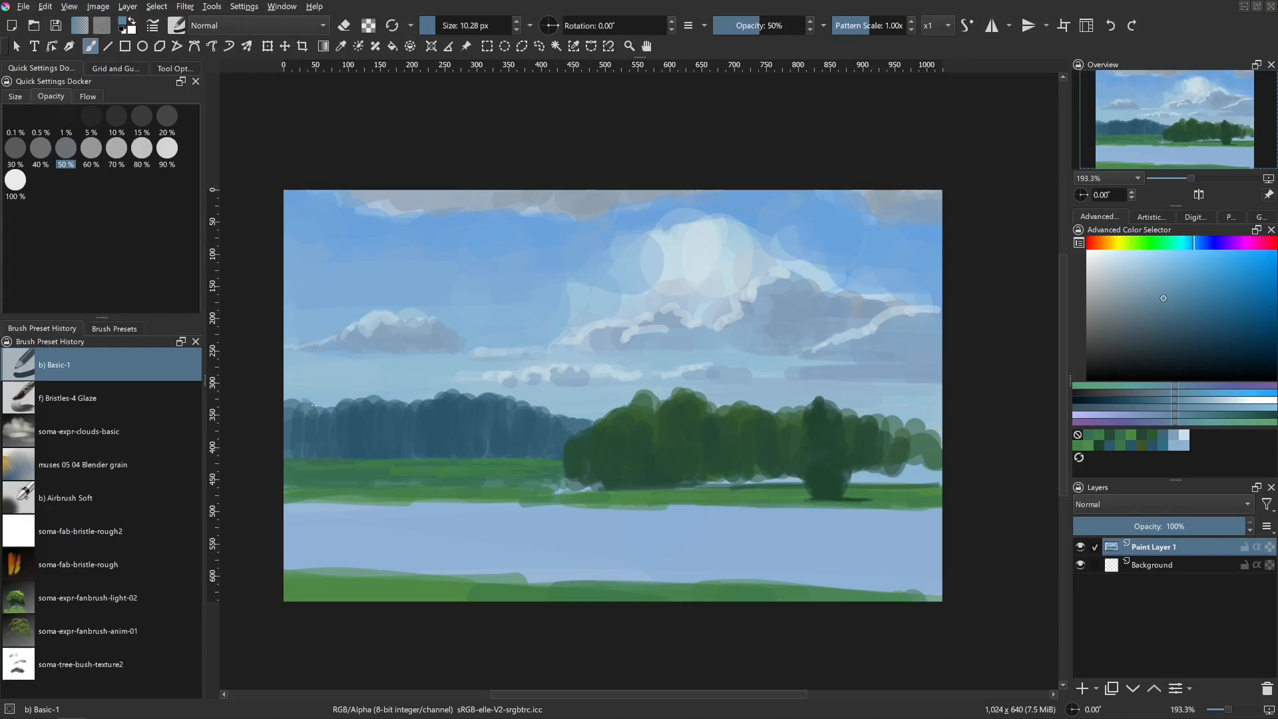
{"action": "left_click_drag", "start_coordinate": [313, 406], "coordinate": [317, 403]}
{"action": "left_click", "coordinate": [319, 408], "text": "ctrl"}
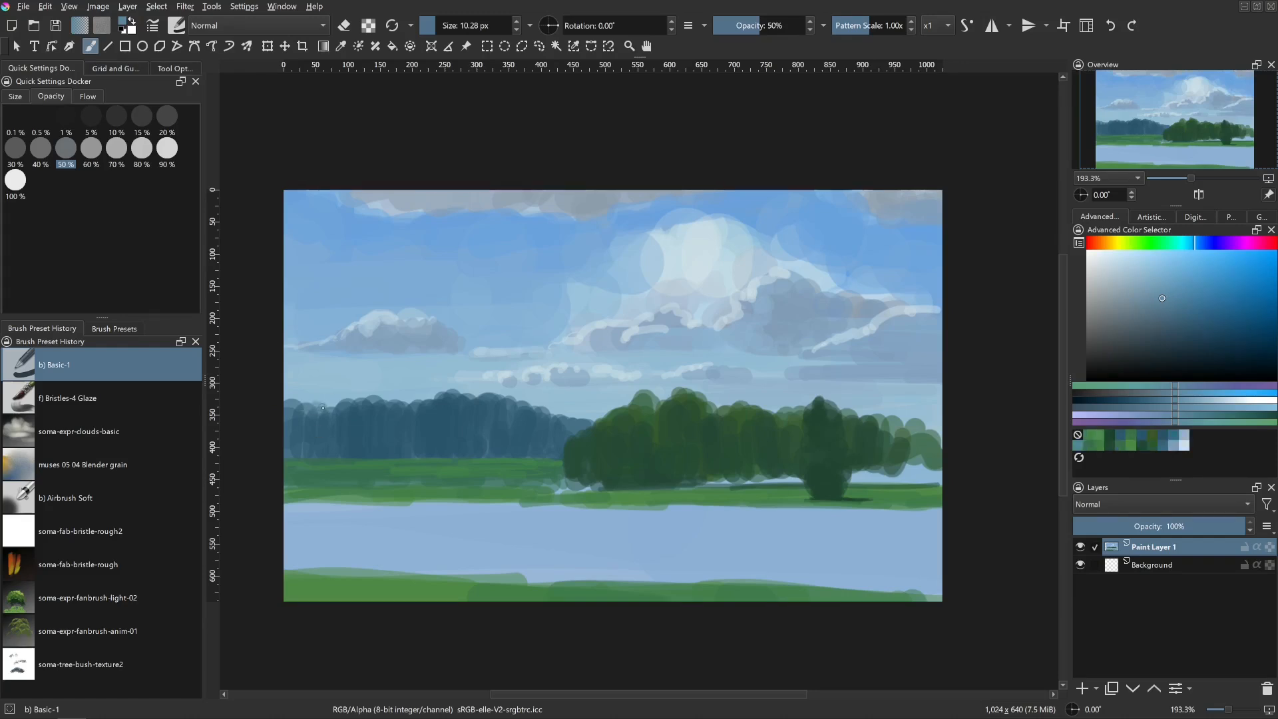
{"action": "key", "text": "bracketleft"}
{"action": "left_click_drag", "start_coordinate": [412, 403], "coordinate": [408, 402]}
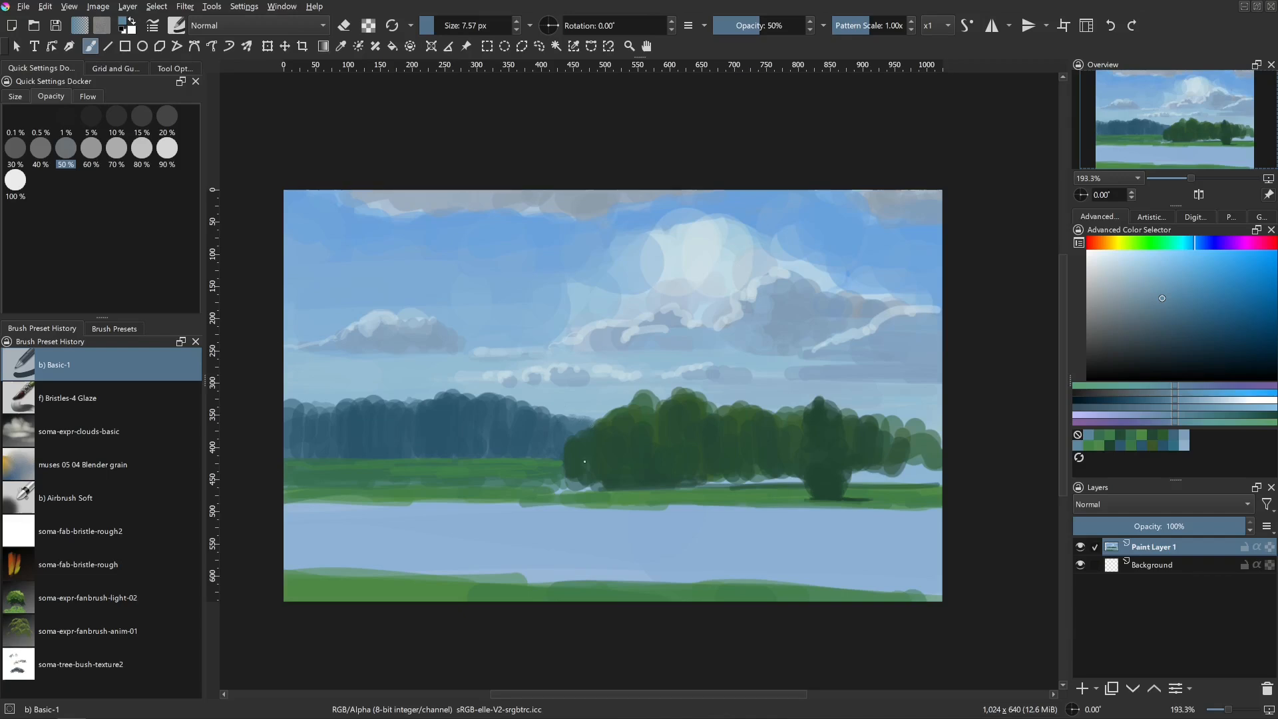
- Sample the distant trees' blue, shift it to a muted dark green, and enlarge the brush to about 17 px
{"action": "left_click", "coordinate": [437, 424], "text": "ctrl"}
{"action": "left_click_drag", "start_coordinate": [436, 424], "coordinate": [436, 444]}
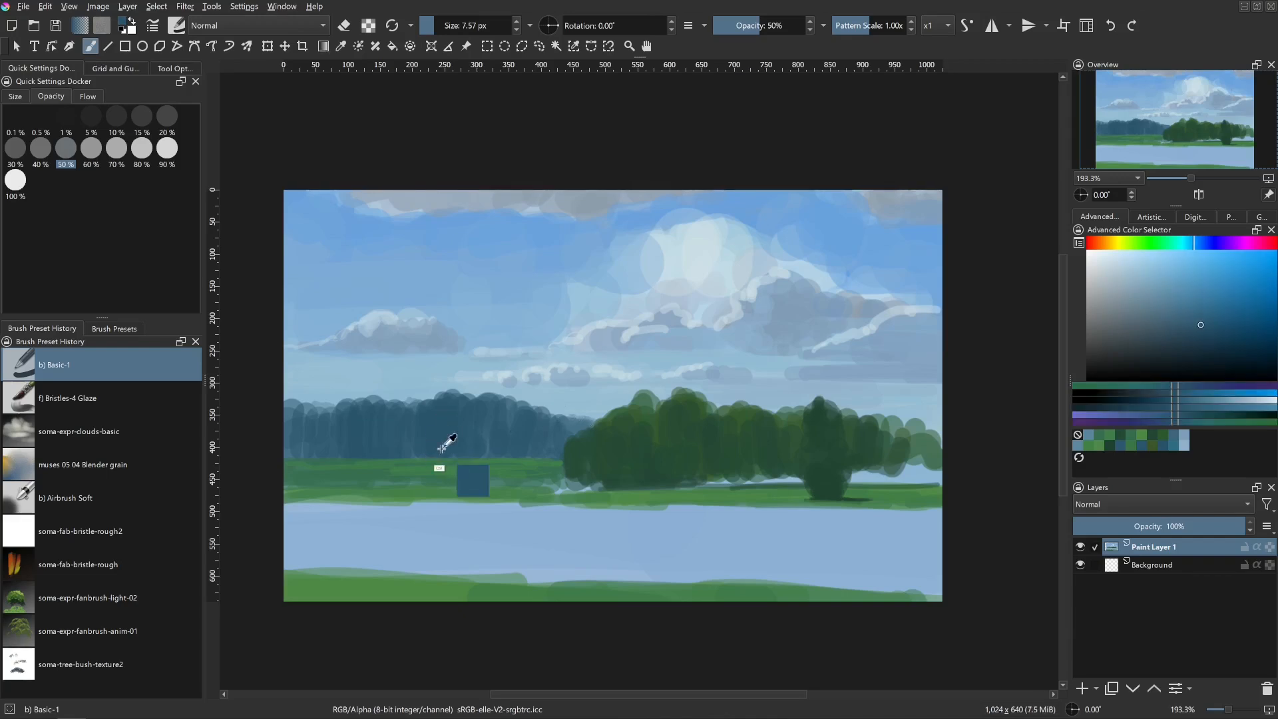
{"action": "left_click_drag", "start_coordinate": [693, 442], "coordinate": [708, 442]}
{"action": "left_click", "coordinate": [431, 435], "text": "ctrl"}
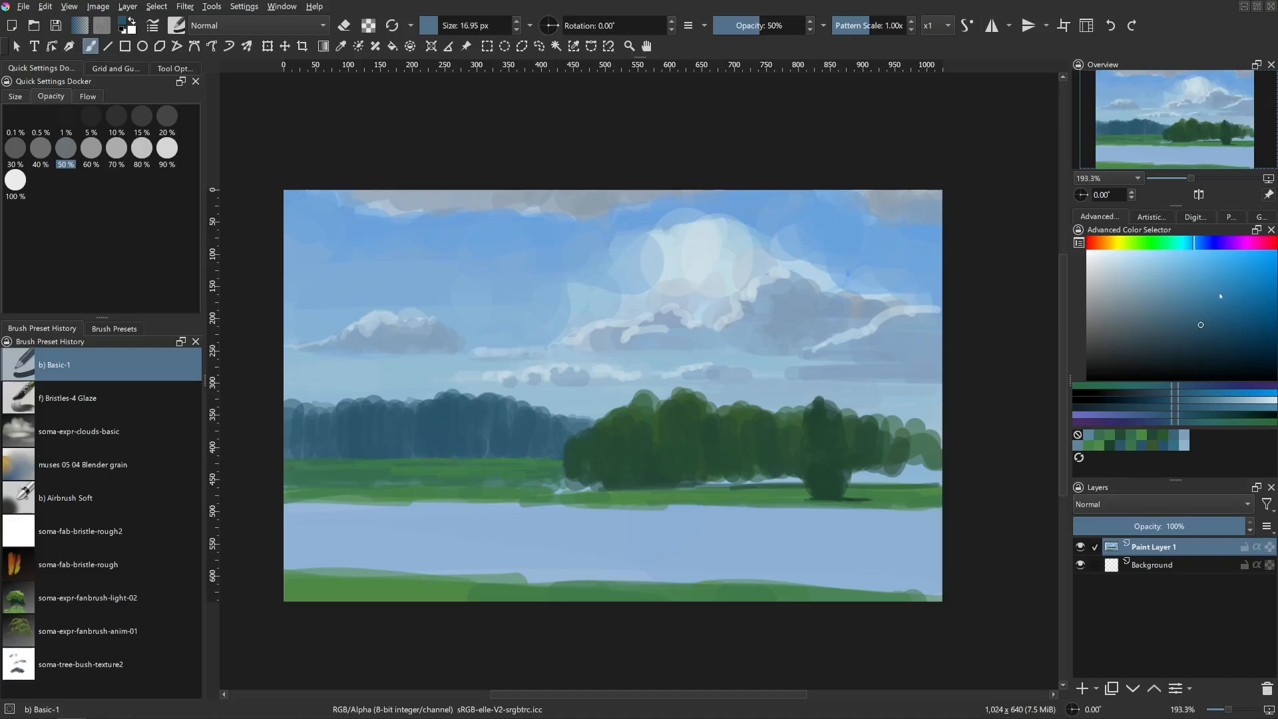
{"action": "left_click", "coordinate": [1180, 245]}
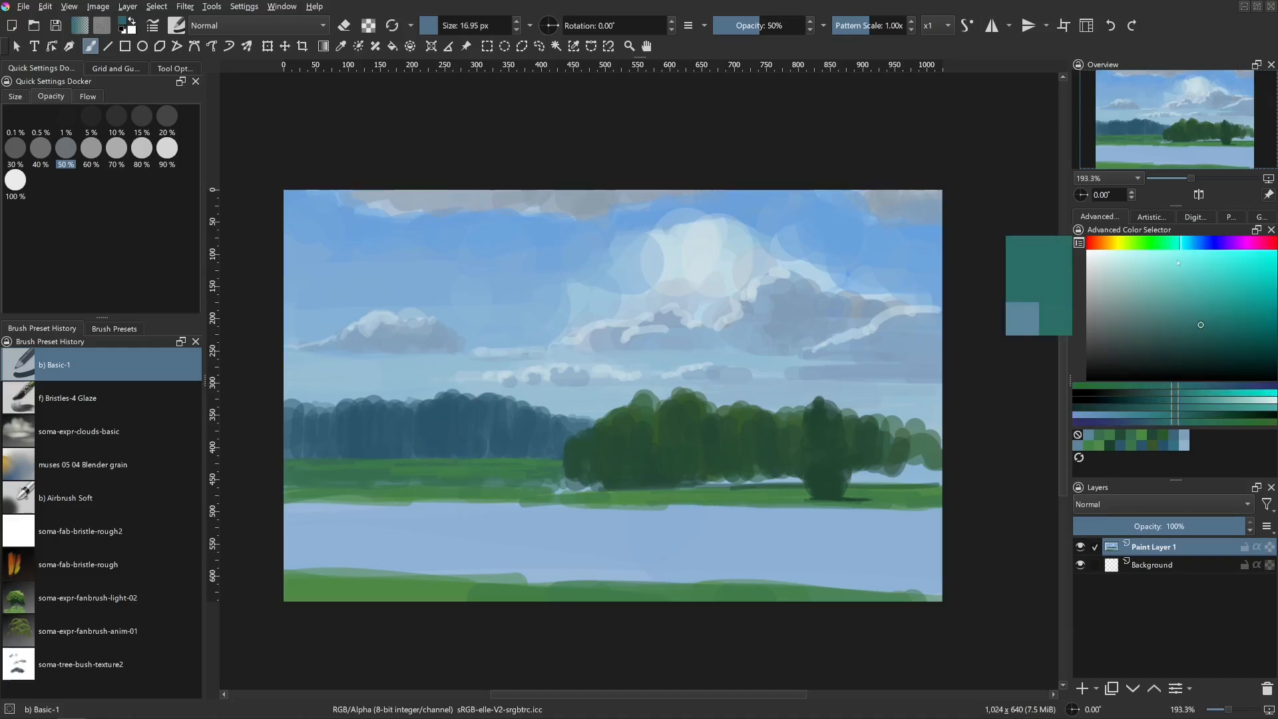
{"action": "left_click", "coordinate": [1194, 330]}
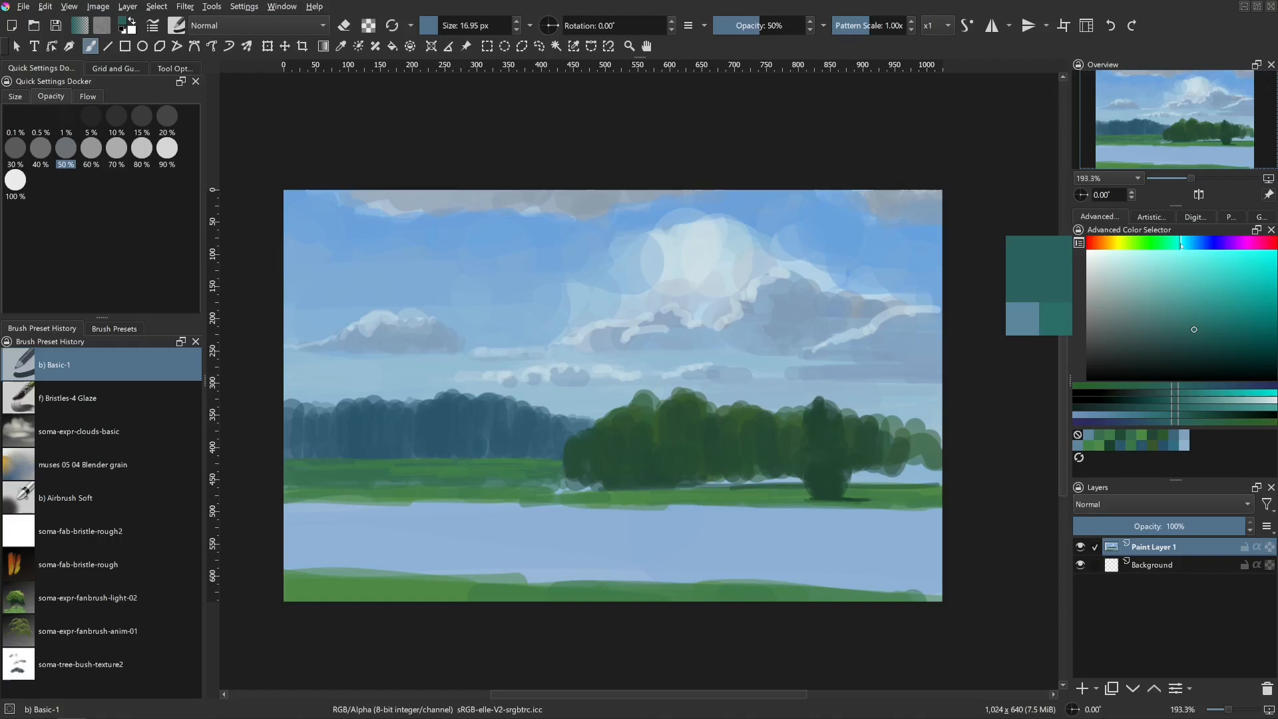
{"action": "mouse_move", "coordinate": [1182, 245]}
{"action": "left_mouse_down"}
{"action": "mouse_move", "coordinate": [1150, 245]}
{"action": "mouse_move", "coordinate": [1169, 247]}
{"action": "left_mouse_up"}
{"action": "left_click", "coordinate": [1166, 246]}
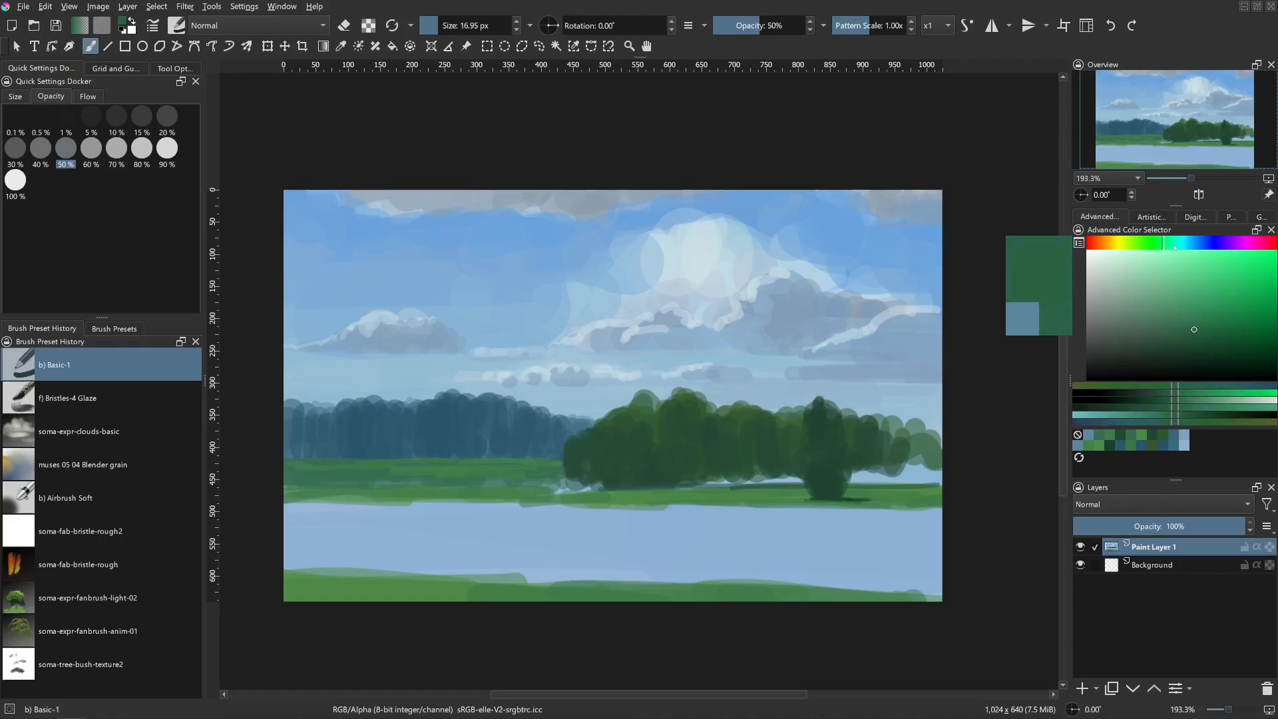
{"action": "left_click", "coordinate": [1195, 339]}
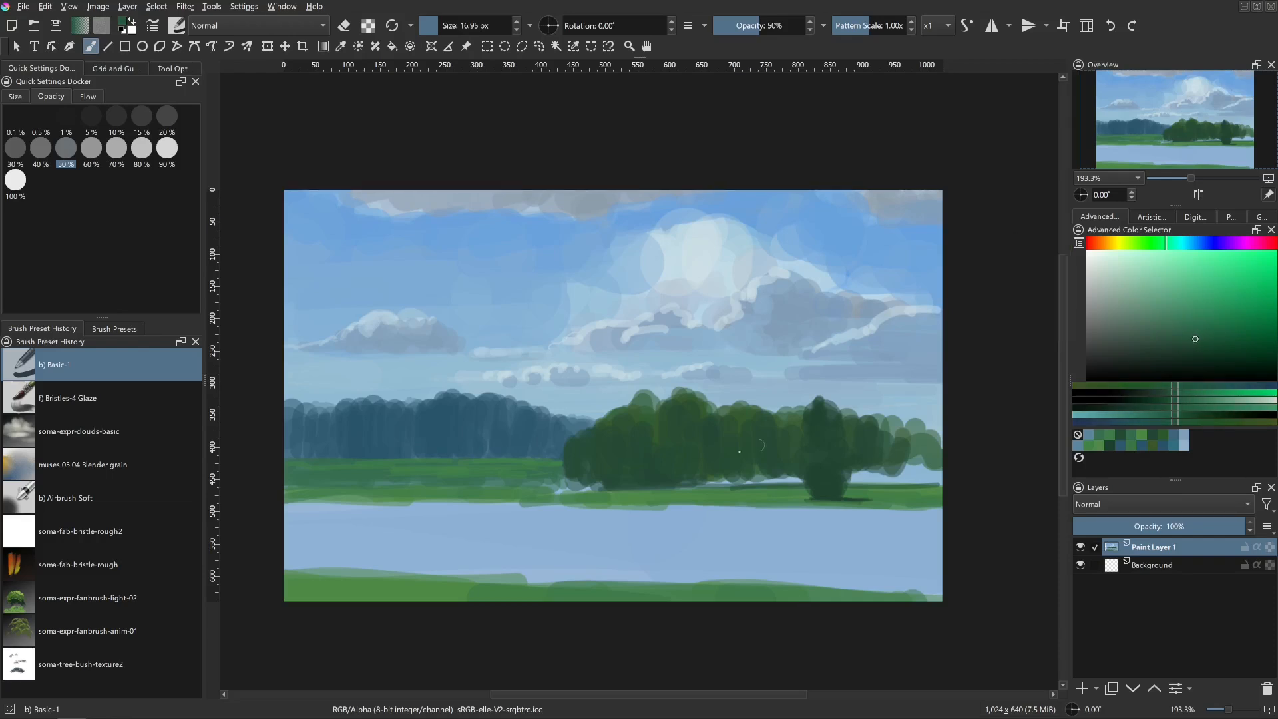
- Paint dark green foliage over the middle of the distant blue trees with brushes of about 22, 12 and 17 px
{"action": "left_click_drag", "start_coordinate": [462, 452], "coordinate": [455, 415], "text": "shift"}
{"action": "left_click_drag", "start_coordinate": [446, 420], "coordinate": [437, 413]}
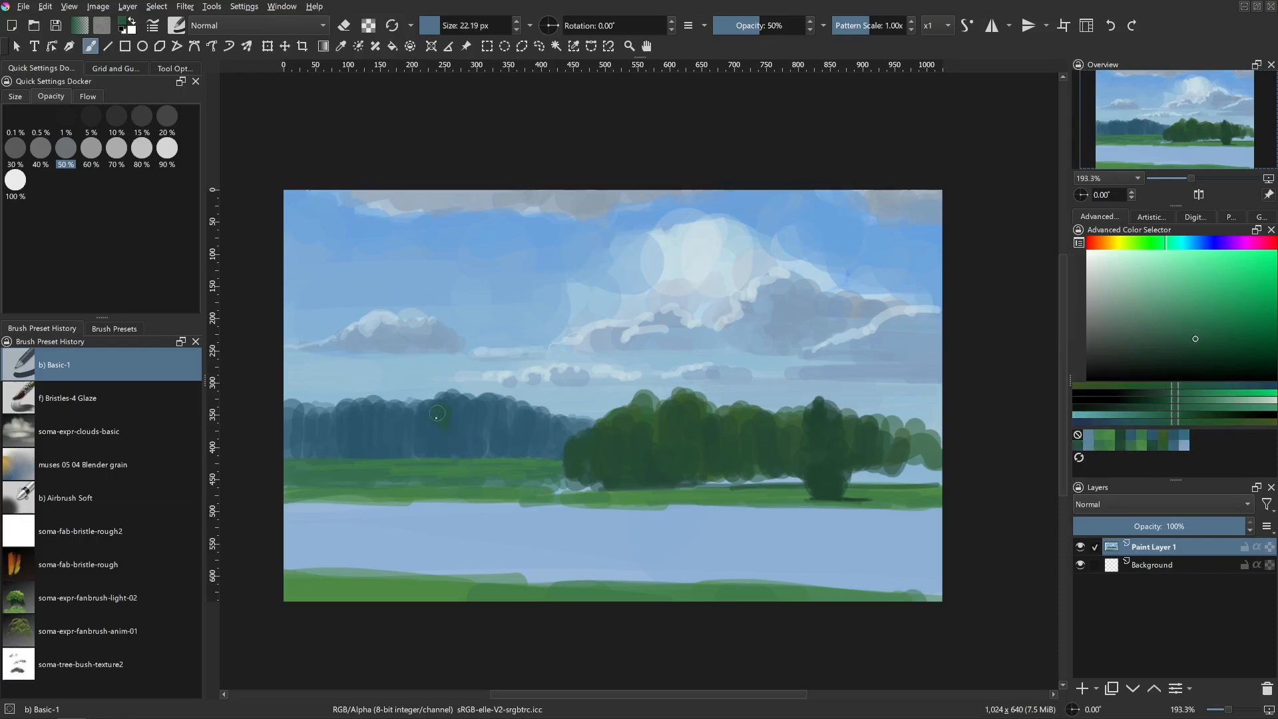
{"action": "left_click_drag", "start_coordinate": [458, 510], "coordinate": [445, 510], "text": "shift"}
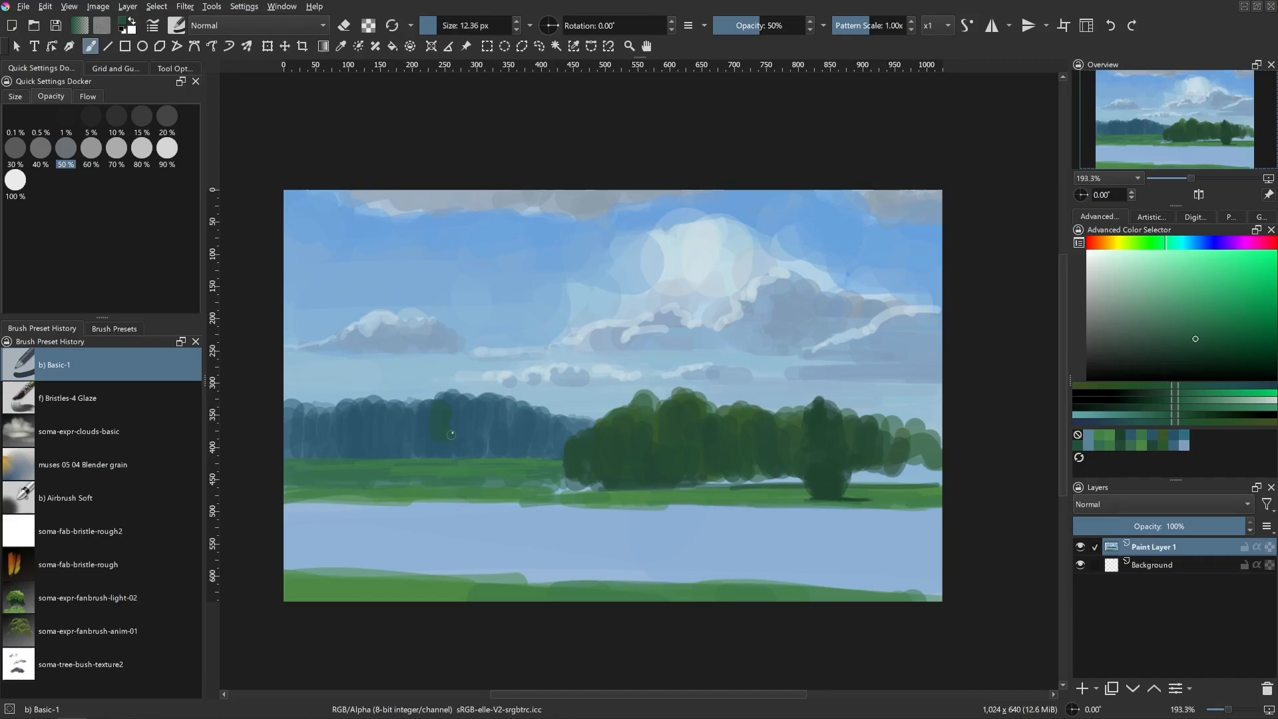
{"action": "left_click_drag", "start_coordinate": [459, 421], "coordinate": [446, 396]}
{"action": "left_click_drag", "start_coordinate": [462, 451], "coordinate": [467, 451], "text": "shift"}
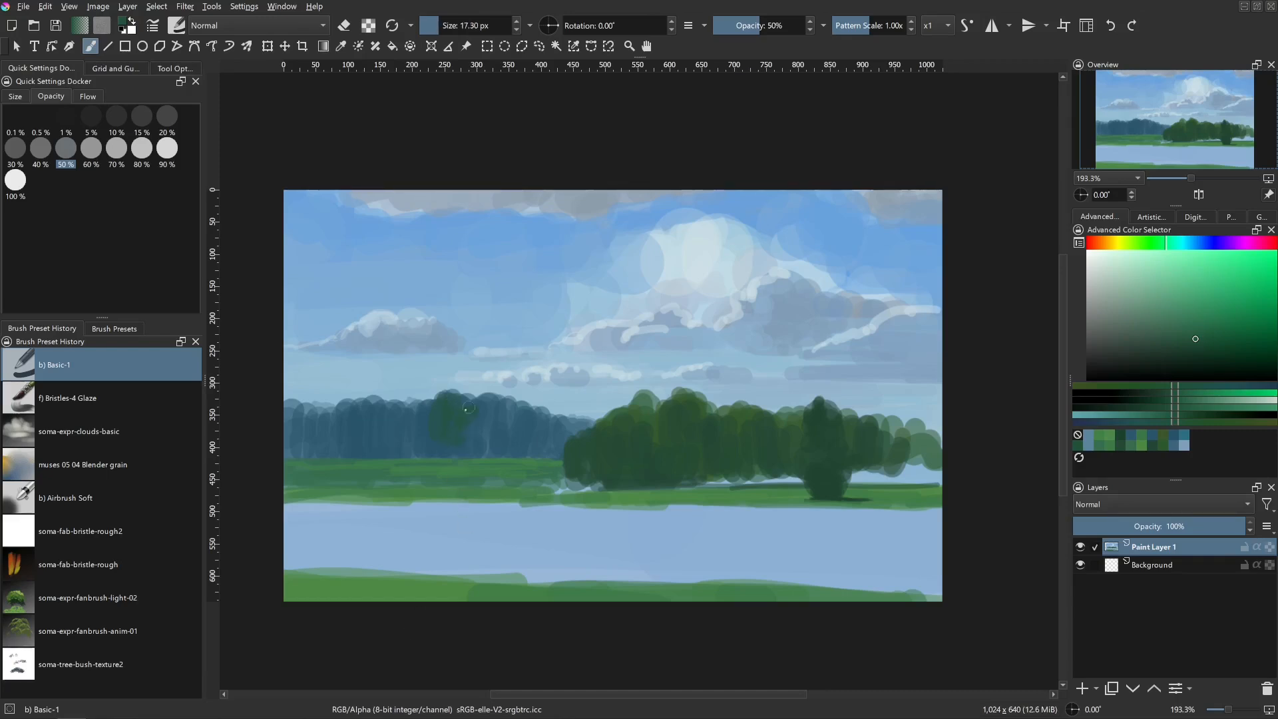
{"action": "mouse_move", "coordinate": [470, 407]}
{"action": "left_mouse_down"}
{"action": "mouse_move", "coordinate": [454, 444]}
{"action": "mouse_move", "coordinate": [463, 452]}
{"action": "left_mouse_up"}
- Extend the dark green foliage towards both ends of the distant tree line with a brush of about 21 px
{"action": "mouse_move", "coordinate": [479, 423]}
{"action": "left_mouse_down", "text": "shift"}
{"action": "mouse_move", "coordinate": [509, 417]}
{"action": "mouse_move", "coordinate": [464, 468]}
{"action": "mouse_move", "coordinate": [412, 477]}
{"action": "mouse_move", "coordinate": [392, 443]}
{"action": "mouse_move", "coordinate": [398, 475]}
{"action": "left_mouse_up", "text": "shift"}
{"action": "left_click_drag", "start_coordinate": [396, 455], "coordinate": [385, 420]}
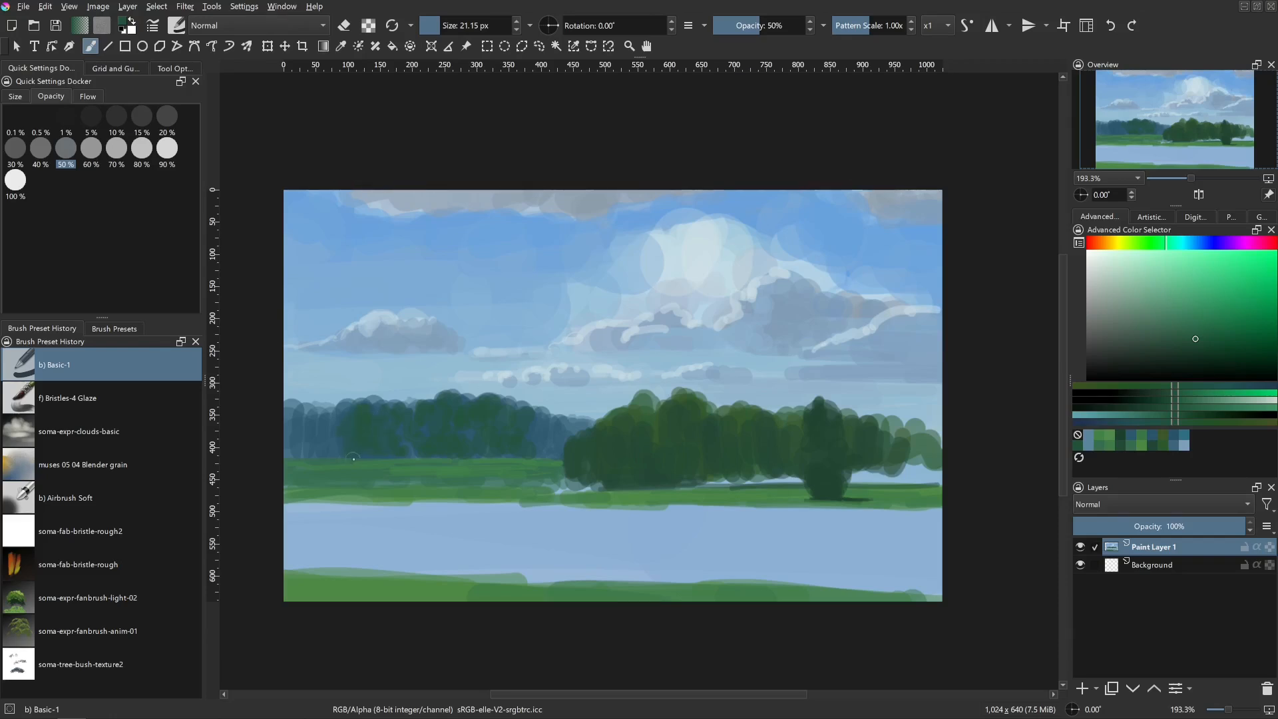
{"action": "mouse_move", "coordinate": [371, 479]}
{"action": "left_mouse_down", "text": "shift"}
{"action": "mouse_move", "coordinate": [322, 460]}
{"action": "mouse_move", "coordinate": [320, 438]}
{"action": "left_mouse_up", "text": "shift"}
{"action": "left_click_drag", "start_coordinate": [518, 439], "coordinate": [540, 452]}
- Sample the distant trees' dark greens and refine their foliage and base with a brush of about 7 px
{"action": "left_click_drag", "start_coordinate": [466, 477], "coordinate": [456, 476]}
{"action": "left_click", "coordinate": [445, 458], "text": "ctrl"}
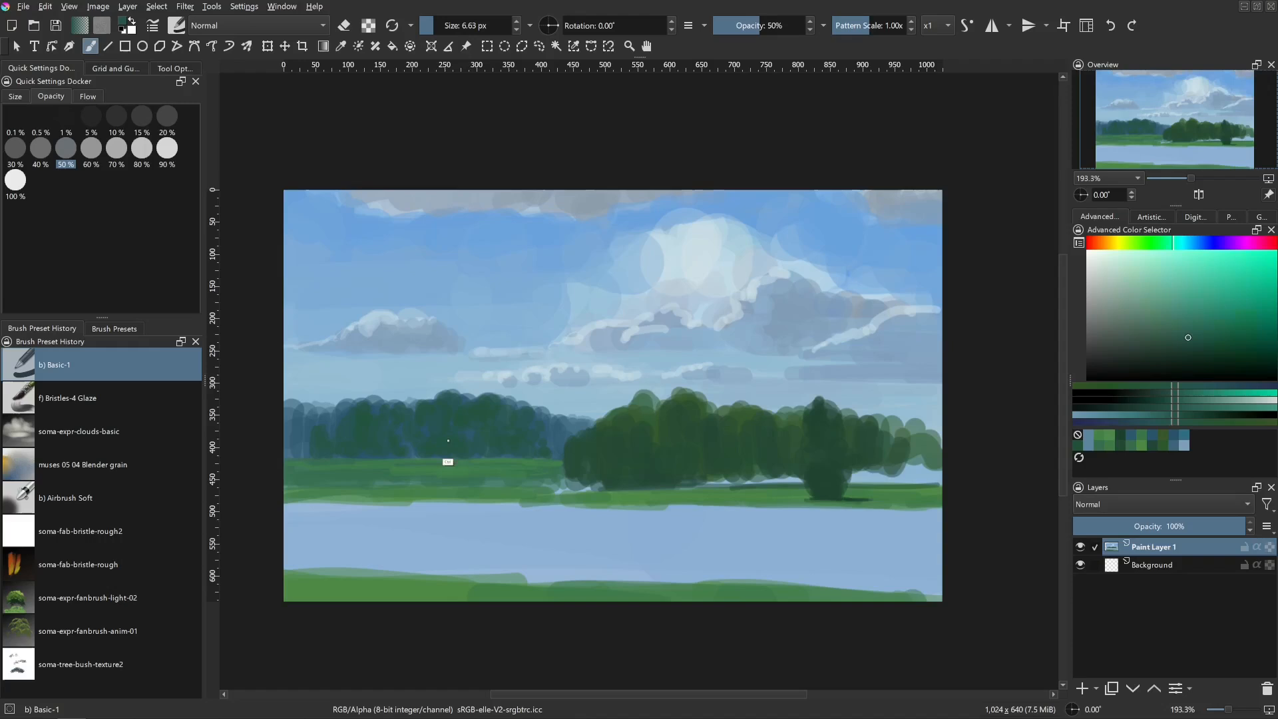
{"action": "left_click", "coordinate": [461, 455], "text": "ctrl"}
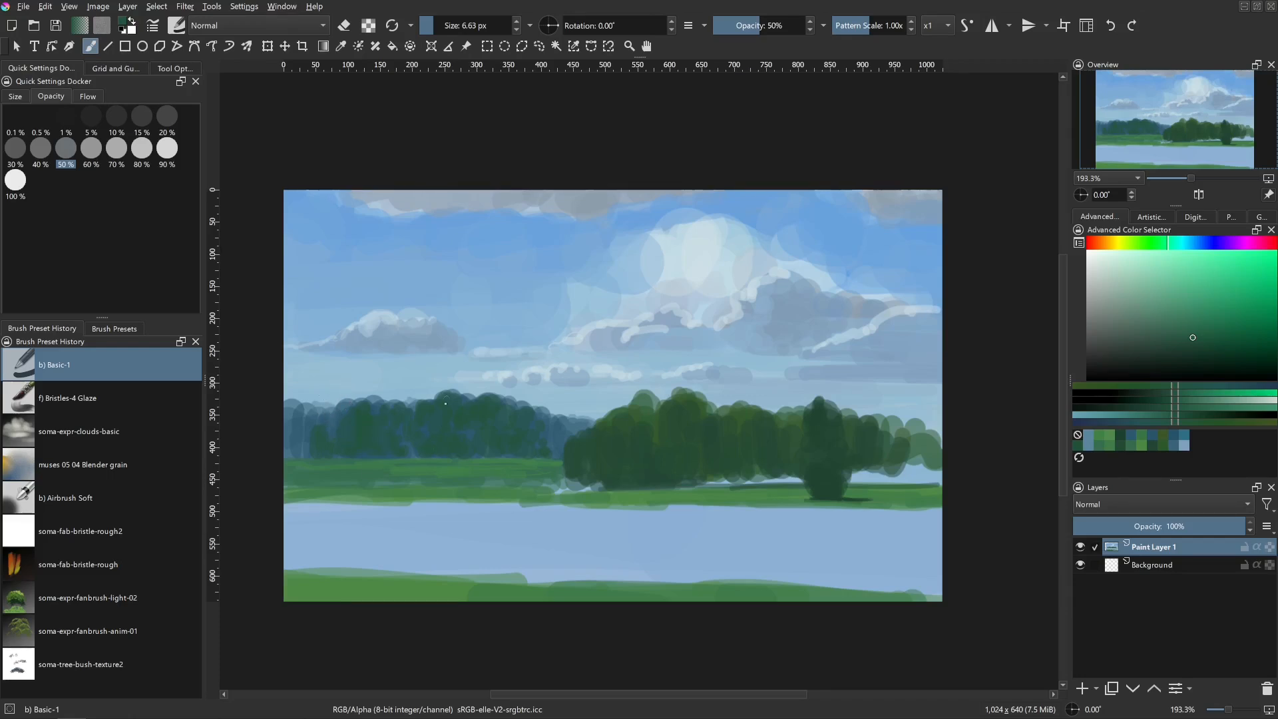
- Sample the tree group's green and build up a taller rounded tree at the canvas's right edge with a brush of about 24 px
{"action": "left_click_drag", "start_coordinate": [724, 483], "coordinate": [726, 483], "text": "shift"}
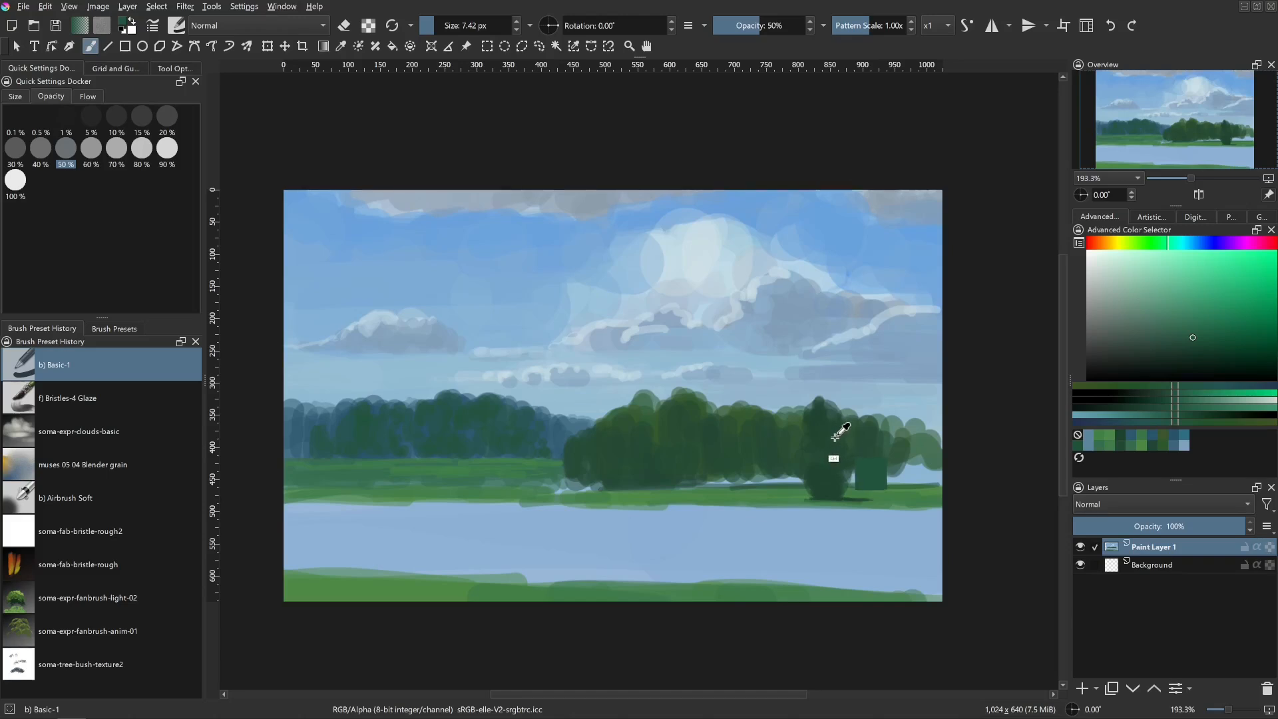
{"action": "left_click", "coordinate": [881, 440], "text": "ctrl"}
{"action": "left_click_drag", "start_coordinate": [919, 456], "coordinate": [934, 457], "text": "shift"}
{"action": "mouse_move", "coordinate": [931, 470]}
{"action": "left_mouse_down"}
{"action": "mouse_move", "coordinate": [925, 439]}
{"action": "mouse_move", "coordinate": [904, 442]}
{"action": "mouse_move", "coordinate": [915, 415]}
{"action": "left_mouse_up"}
{"action": "mouse_move", "coordinate": [916, 414]}
{"action": "left_mouse_down"}
{"action": "mouse_move", "coordinate": [928, 401]}
{"action": "mouse_move", "coordinate": [936, 425]}
{"action": "left_mouse_up"}
{"action": "left_click_drag", "start_coordinate": [938, 424], "coordinate": [907, 419], "text": "shift"}
{"action": "mouse_move", "coordinate": [907, 420]}
{"action": "left_mouse_down"}
{"action": "mouse_move", "coordinate": [934, 429]}
{"action": "mouse_move", "coordinate": [931, 419]}
{"action": "left_mouse_up"}
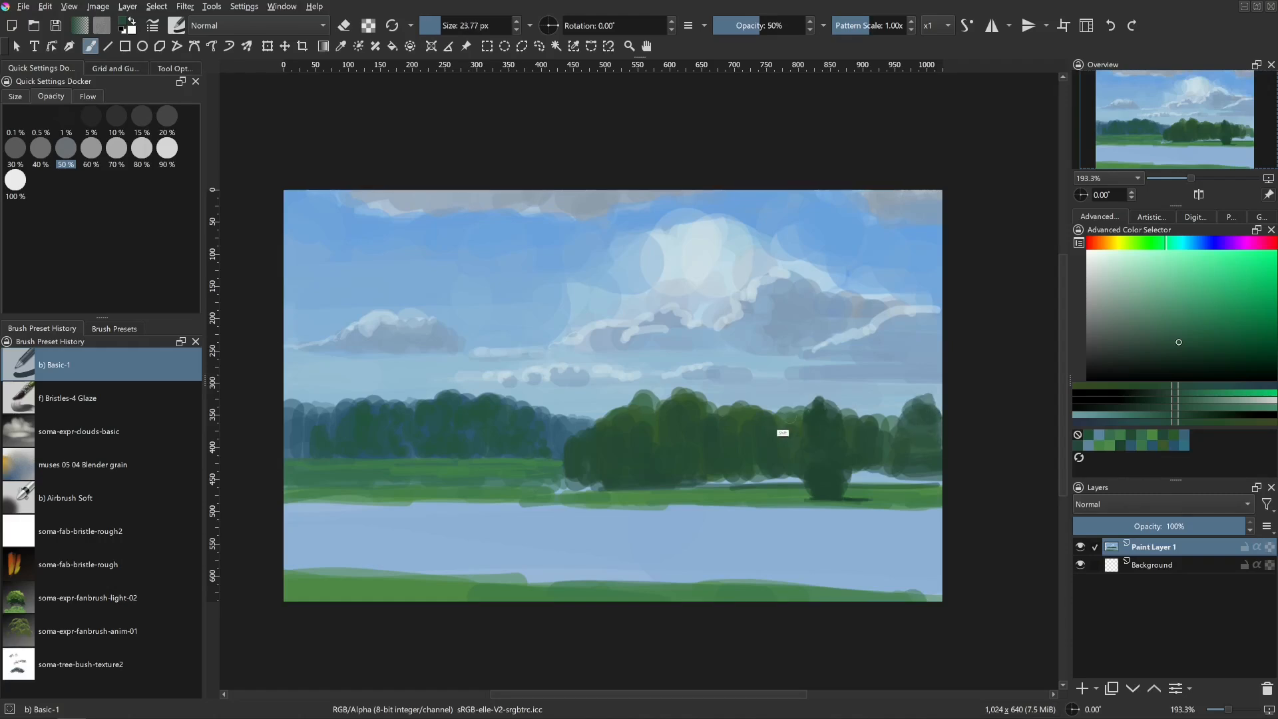
- Sample greens within the main tree group and paint fuller, higher crowns along its top with a brush of about 16 px
{"action": "left_click_drag", "start_coordinate": [783, 432], "coordinate": [741, 402], "text": "shift"}
{"action": "left_click", "coordinate": [739, 433], "text": "ctrl"}
{"action": "mouse_move", "coordinate": [741, 410]}
{"action": "left_mouse_down"}
{"action": "mouse_move", "coordinate": [755, 408]}
{"action": "mouse_move", "coordinate": [693, 430]}
{"action": "left_mouse_up"}
{"action": "mouse_move", "coordinate": [599, 411]}
{"action": "left_mouse_down"}
{"action": "mouse_move", "coordinate": [591, 442]}
{"action": "mouse_move", "coordinate": [586, 417]}
{"action": "mouse_move", "coordinate": [576, 427]}
{"action": "mouse_move", "coordinate": [590, 409]}
{"action": "mouse_move", "coordinate": [604, 436]}
{"action": "left_mouse_up"}
{"action": "left_click", "coordinate": [586, 459], "text": "ctrl"}
{"action": "left_click_drag", "start_coordinate": [600, 404], "coordinate": [590, 415]}
{"action": "mouse_move", "coordinate": [603, 401]}
{"action": "left_mouse_down"}
{"action": "mouse_move", "coordinate": [639, 396]}
{"action": "mouse_move", "coordinate": [646, 427]}
{"action": "left_mouse_up"}
{"action": "left_click", "coordinate": [622, 457], "text": "ctrl"}
{"action": "mouse_move", "coordinate": [645, 398]}
{"action": "left_mouse_down"}
{"action": "mouse_move", "coordinate": [685, 405]}
{"action": "mouse_move", "coordinate": [678, 389]}
{"action": "mouse_move", "coordinate": [715, 406]}
{"action": "mouse_move", "coordinate": [693, 388]}
{"action": "mouse_move", "coordinate": [699, 462]}
{"action": "mouse_move", "coordinate": [683, 419]}
{"action": "mouse_move", "coordinate": [644, 389]}
{"action": "mouse_move", "coordinate": [635, 396]}
{"action": "mouse_move", "coordinate": [658, 415]}
{"action": "mouse_move", "coordinate": [604, 416]}
{"action": "left_mouse_up"}
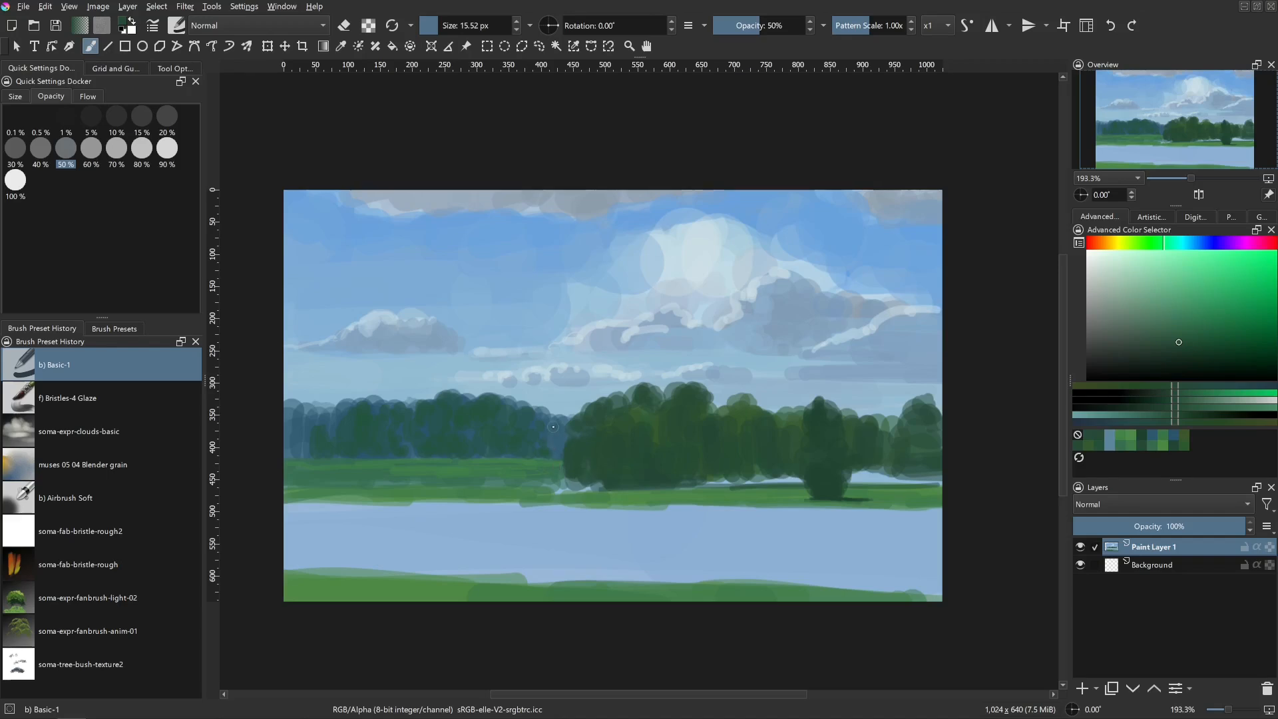
- Sample the light blue of the low sky and trim the distant treetops into a smoother outline, starting with a brush of about 7 px
{"action": "left_click", "coordinate": [555, 433], "text": "ctrl"}
{"action": "left_click", "coordinate": [558, 401], "text": "ctrl"}
{"action": "mouse_move", "coordinate": [487, 394]}
{"action": "left_mouse_down", "text": "shift"}
{"action": "mouse_move", "coordinate": [512, 405]}
{"action": "mouse_move", "coordinate": [491, 425]}
{"action": "left_mouse_up", "text": "shift"}
{"action": "left_click_drag", "start_coordinate": [506, 402], "coordinate": [483, 397]}
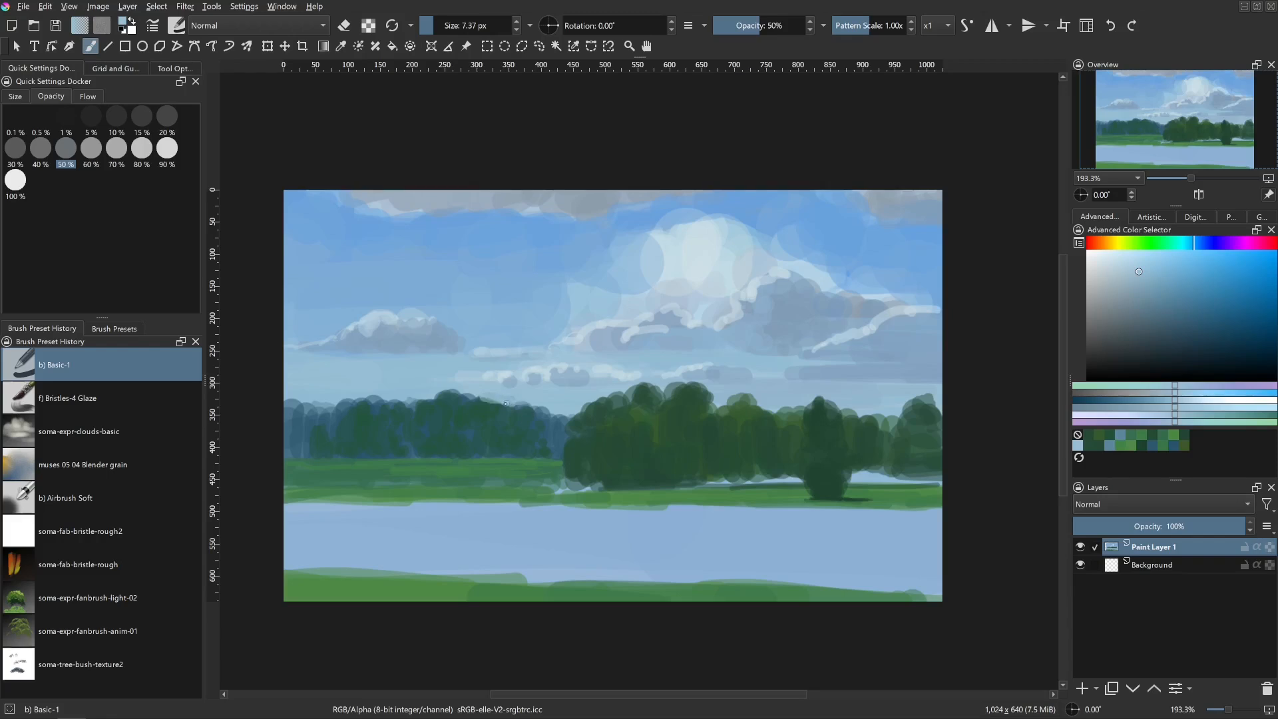
{"action": "left_click_drag", "start_coordinate": [515, 395], "coordinate": [531, 396], "text": "shift"}
{"action": "mouse_move", "coordinate": [501, 400]}
{"action": "left_mouse_down"}
{"action": "mouse_move", "coordinate": [396, 395]}
{"action": "mouse_move", "coordinate": [425, 395]}
{"action": "left_mouse_up"}
{"action": "left_click", "coordinate": [425, 392], "text": "ctrl"}
{"action": "left_click", "coordinate": [426, 394], "text": "ctrl"}
{"action": "mouse_move", "coordinate": [431, 395]}
{"action": "left_mouse_down"}
{"action": "mouse_move", "coordinate": [482, 402]}
{"action": "mouse_move", "coordinate": [470, 399]}
{"action": "left_mouse_up"}
{"action": "left_click_drag", "start_coordinate": [470, 401], "coordinate": [495, 404]}
{"action": "left_click_drag", "start_coordinate": [499, 404], "coordinate": [563, 402]}
{"action": "mouse_move", "coordinate": [522, 403]}
{"action": "left_mouse_down"}
{"action": "mouse_move", "coordinate": [561, 417]}
{"action": "mouse_move", "coordinate": [575, 387]}
{"action": "mouse_move", "coordinate": [554, 430]}
{"action": "left_mouse_up"}
{"action": "key", "text": "ctrl+z"}
{"action": "key", "text": "ctrl+z"}
{"action": "key", "text": "ctrl+z"}
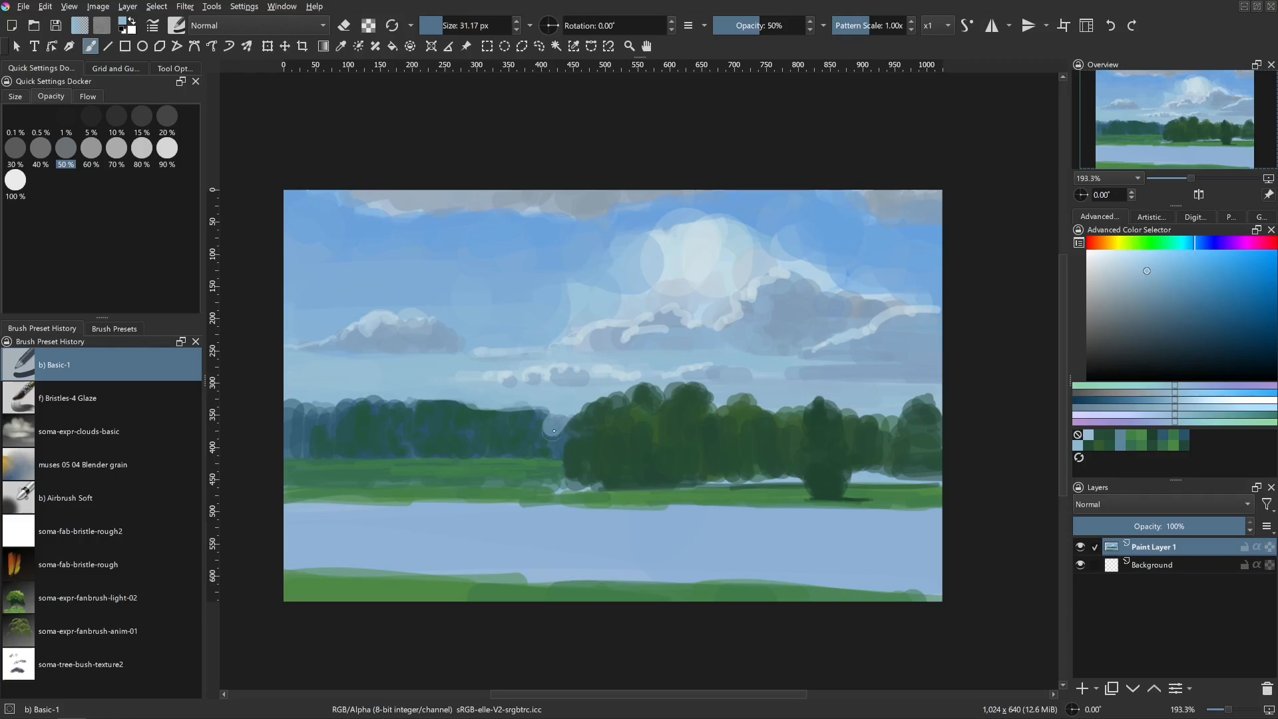
- Slope the distant trees' right end with sampled sky blue at about 18 px, and rework their tops in sampled dark green at about 11 px
{"action": "left_click", "coordinate": [560, 424], "text": "ctrl"}
{"action": "left_click", "coordinate": [559, 425], "text": "ctrl"}
{"action": "mouse_move", "coordinate": [553, 431]}
{"action": "left_mouse_down", "text": "shift"}
{"action": "mouse_move", "coordinate": [516, 436]}
{"action": "mouse_move", "coordinate": [562, 437]}
{"action": "mouse_move", "coordinate": [538, 404]}
{"action": "mouse_move", "coordinate": [556, 404]}
{"action": "mouse_move", "coordinate": [542, 412]}
{"action": "left_mouse_up", "text": "shift"}
{"action": "left_click", "coordinate": [557, 397], "text": "ctrl"}
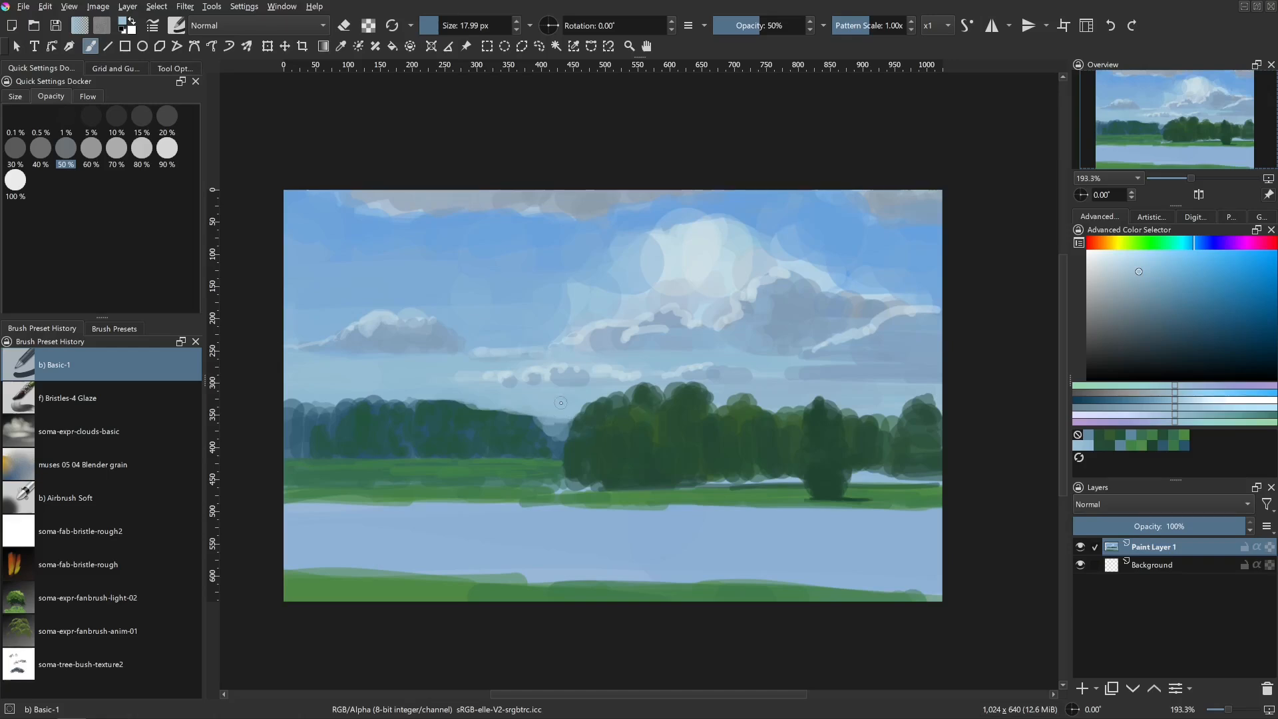
{"action": "left_click", "coordinate": [518, 421], "text": "ctrl"}
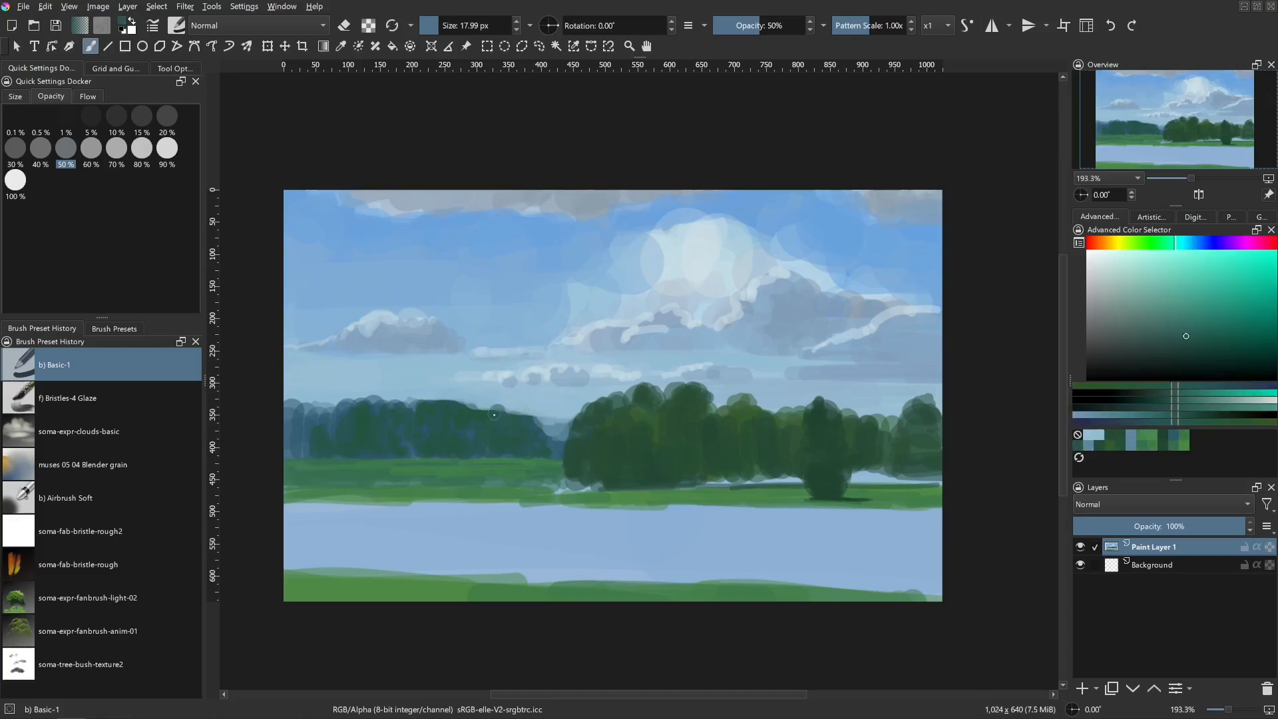
{"action": "mouse_move", "coordinate": [501, 419]}
{"action": "left_mouse_down", "text": "shift"}
{"action": "mouse_move", "coordinate": [443, 405]}
{"action": "mouse_move", "coordinate": [455, 403]}
{"action": "left_mouse_up", "text": "shift"}
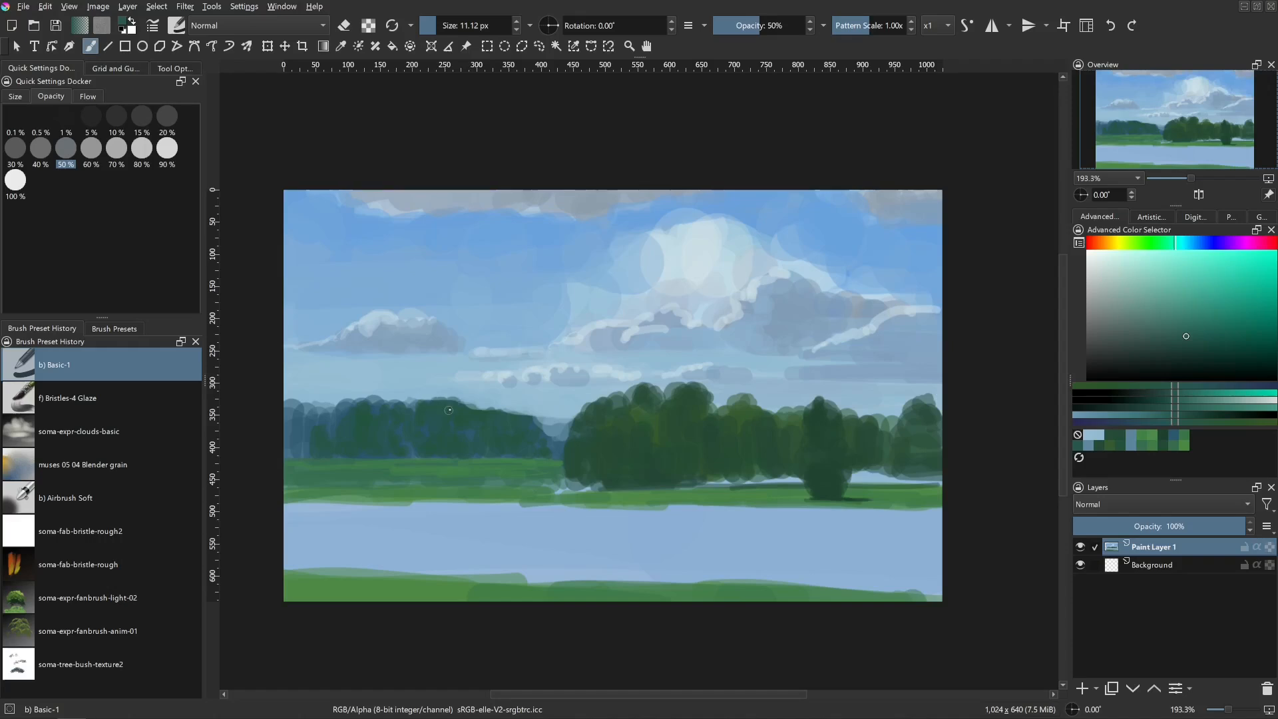
- Sample the low sky's light blue and lower the treetops at the distant trees' left end with a brush of about 10 px
{"action": "left_click", "coordinate": [408, 384], "text": "ctrl"}
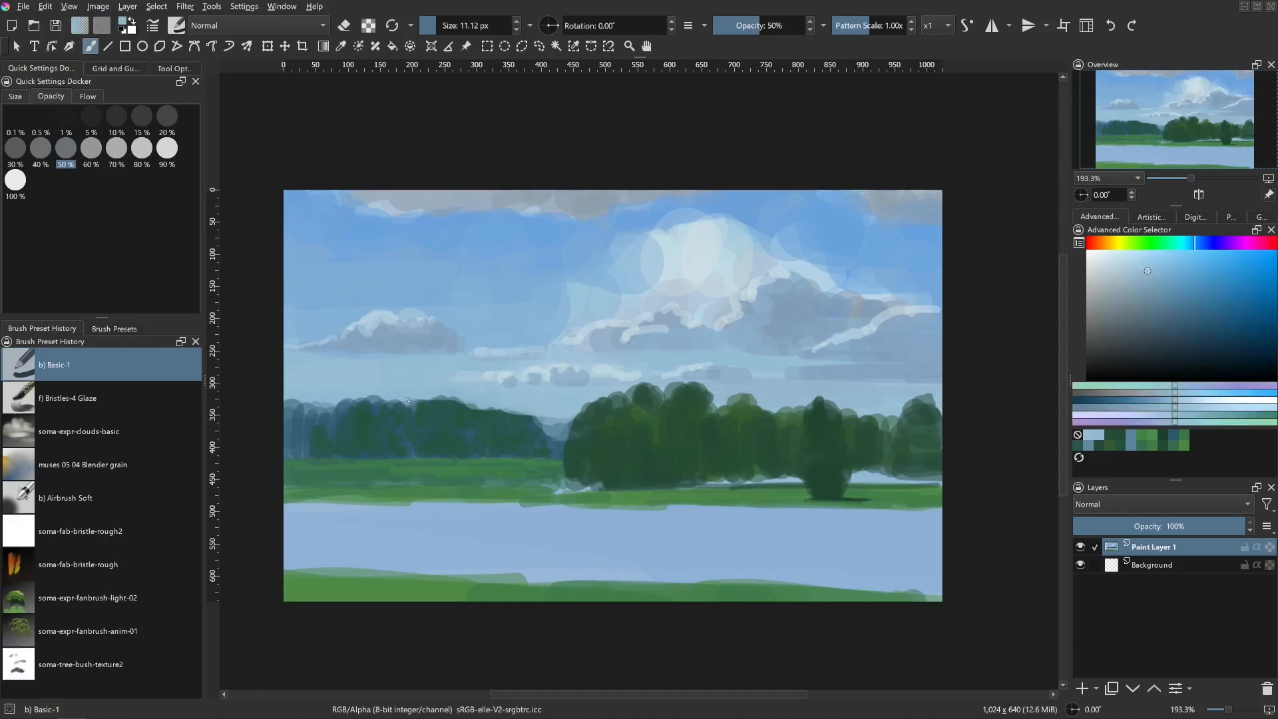
{"action": "left_click", "coordinate": [331, 393], "text": "ctrl"}
{"action": "left_click_drag", "start_coordinate": [297, 409], "coordinate": [312, 408], "text": "shift"}
{"action": "mouse_move", "coordinate": [311, 406]}
{"action": "left_mouse_down"}
{"action": "mouse_move", "coordinate": [284, 401]}
{"action": "mouse_move", "coordinate": [325, 420]}
{"action": "mouse_move", "coordinate": [345, 398]}
{"action": "left_mouse_up"}
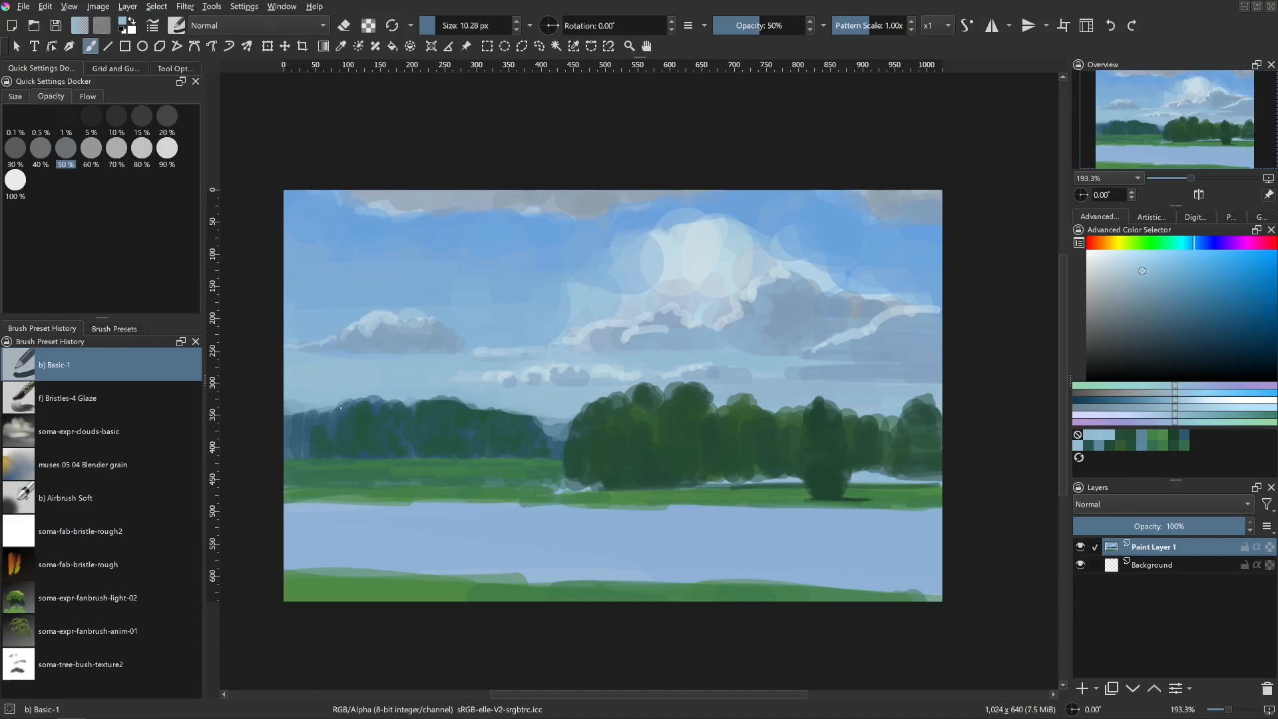
- Sample the distant trees' dark greens and fill in foliage along their crowns and left end with brushes of about 14, 16 and 12 px
{"action": "left_click", "coordinate": [530, 442], "text": "ctrl"}
{"action": "left_click_drag", "start_coordinate": [523, 413], "coordinate": [466, 411], "text": "shift"}
{"action": "left_click_drag", "start_coordinate": [454, 404], "coordinate": [436, 409]}
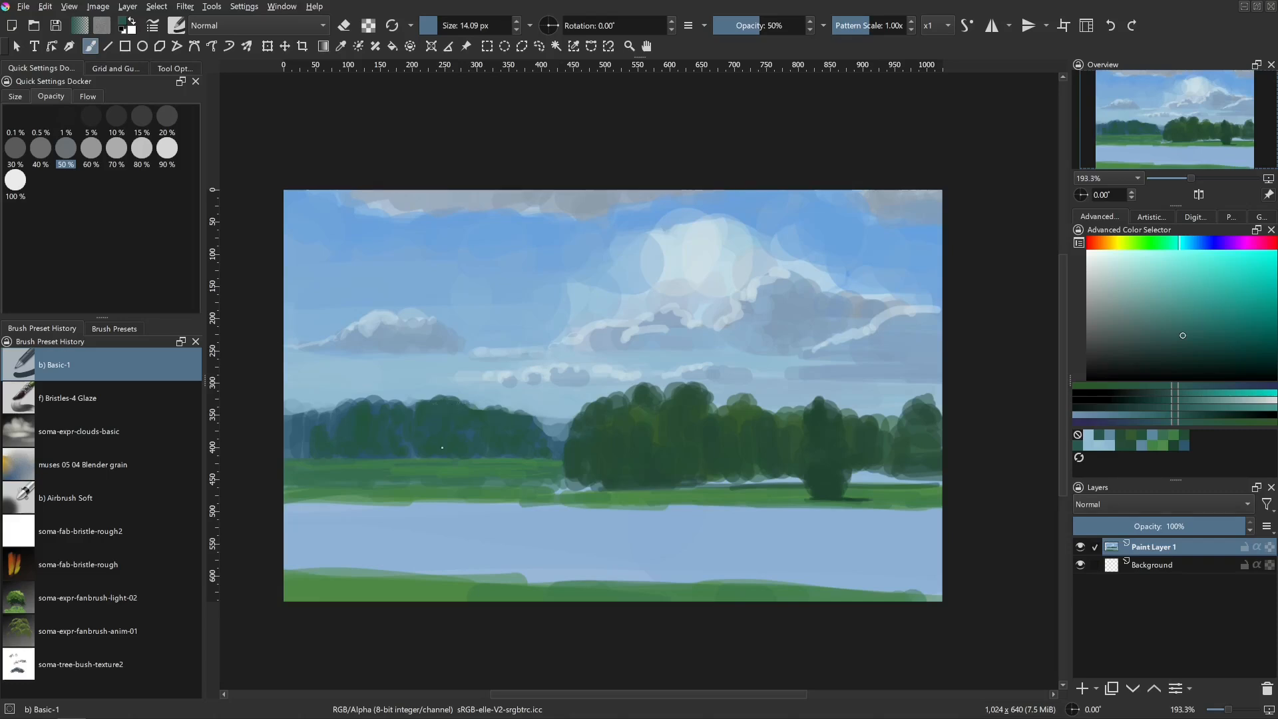
{"action": "left_click", "coordinate": [344, 433], "text": "ctrl"}
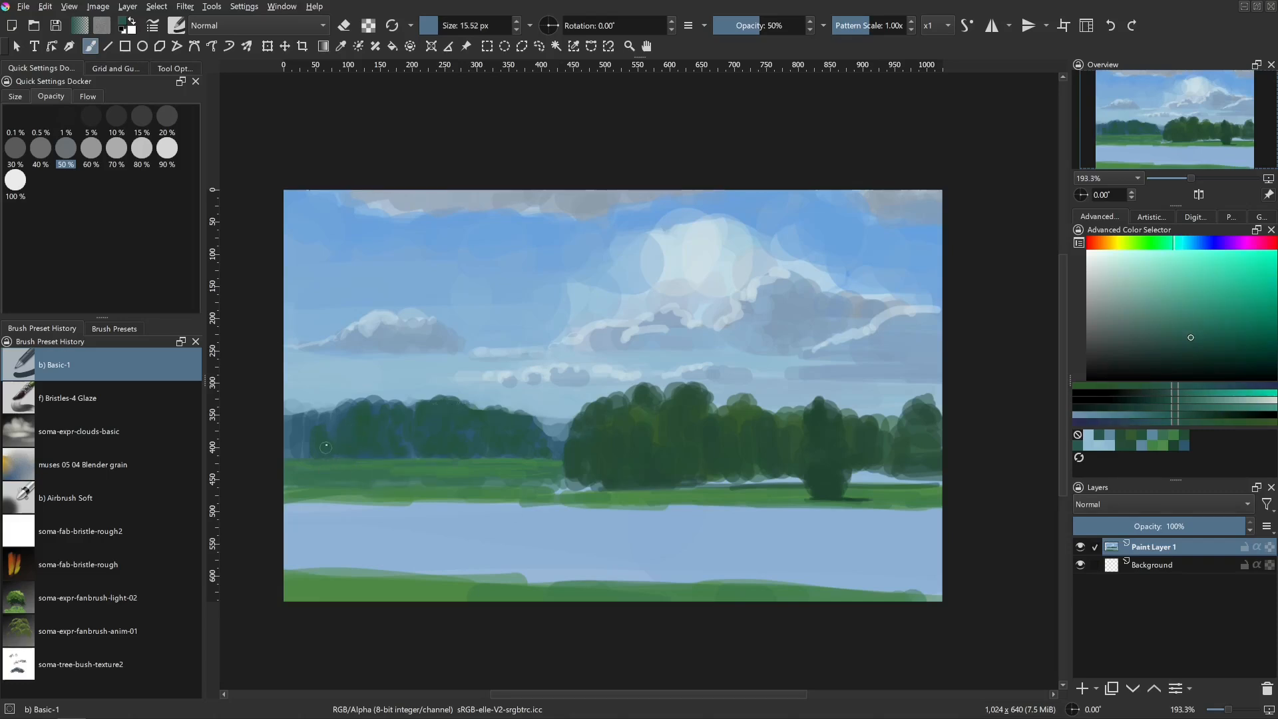
{"action": "mouse_move", "coordinate": [282, 452]}
{"action": "left_mouse_down", "text": "shift"}
{"action": "mouse_move", "coordinate": [291, 426]}
{"action": "mouse_move", "coordinate": [305, 434]}
{"action": "left_mouse_up", "text": "shift"}
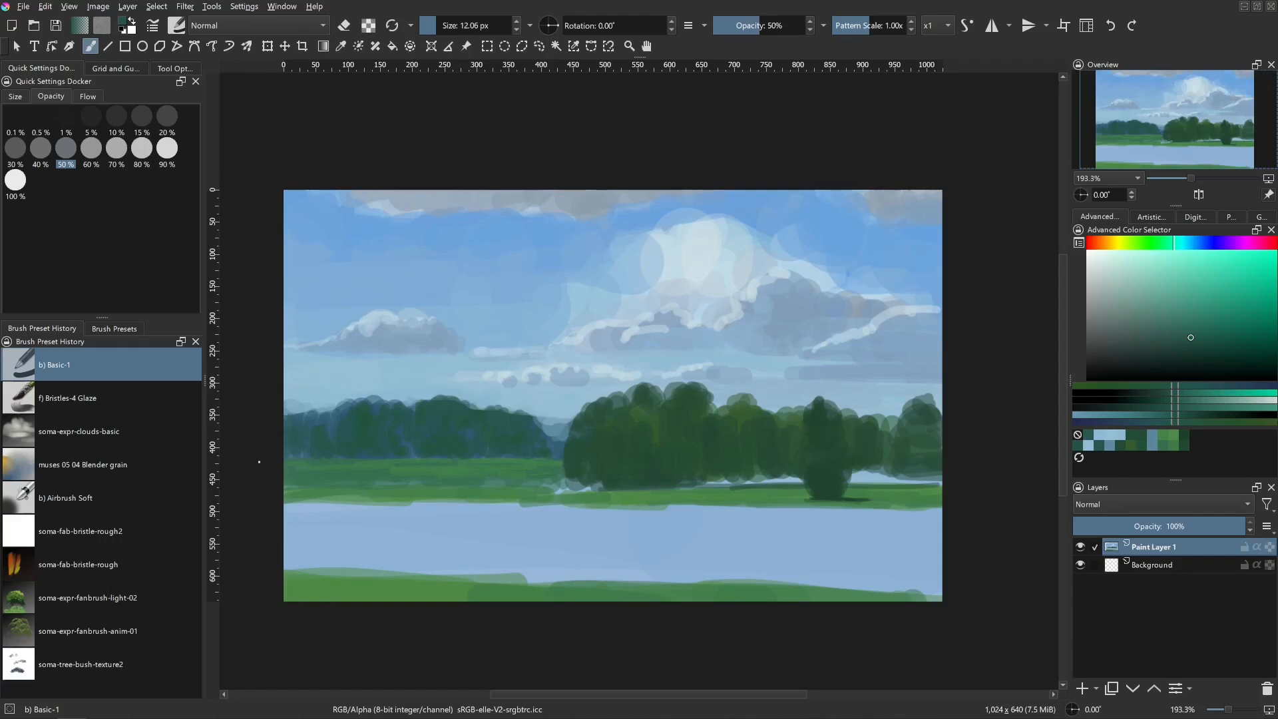
- Sample the light sky blue and clean up the distant trees' upper left outline with a brush of about 13 px
{"action": "left_click", "coordinate": [312, 414], "text": "ctrl"}
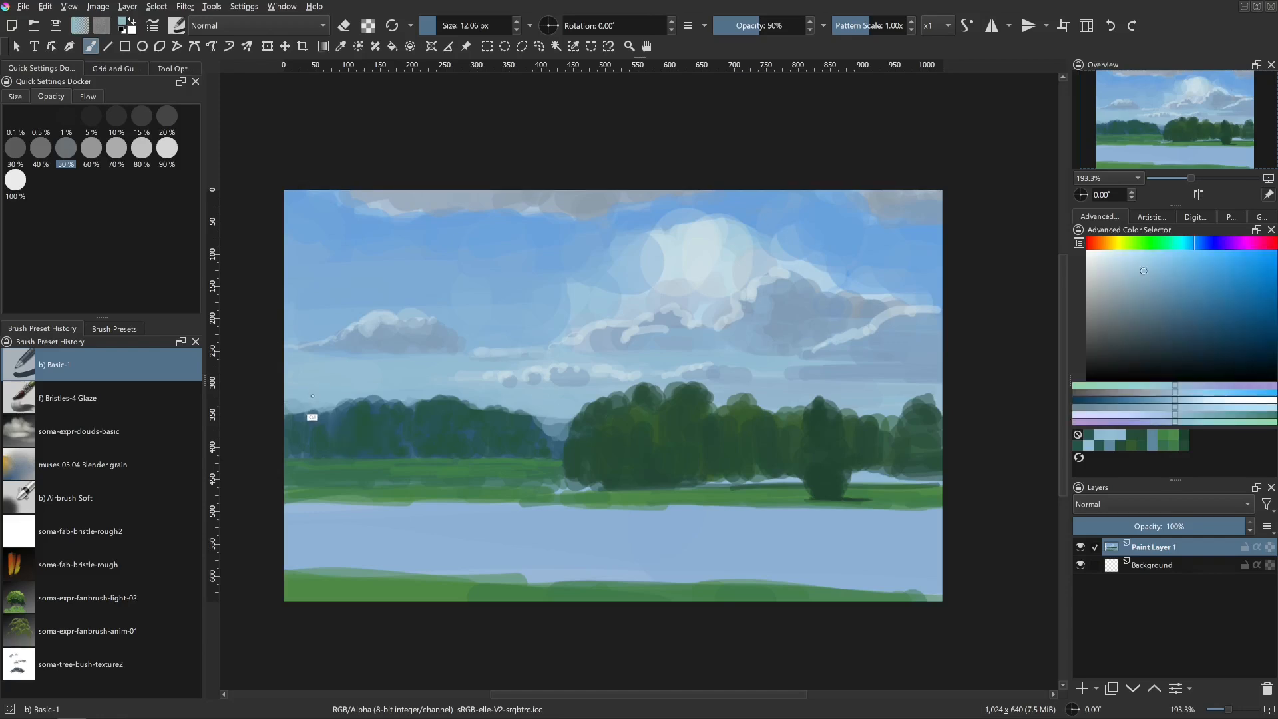
{"action": "left_click_drag", "start_coordinate": [303, 420], "coordinate": [306, 408], "text": "shift"}
{"action": "left_click_drag", "start_coordinate": [302, 411], "coordinate": [301, 411], "text": "shift"}
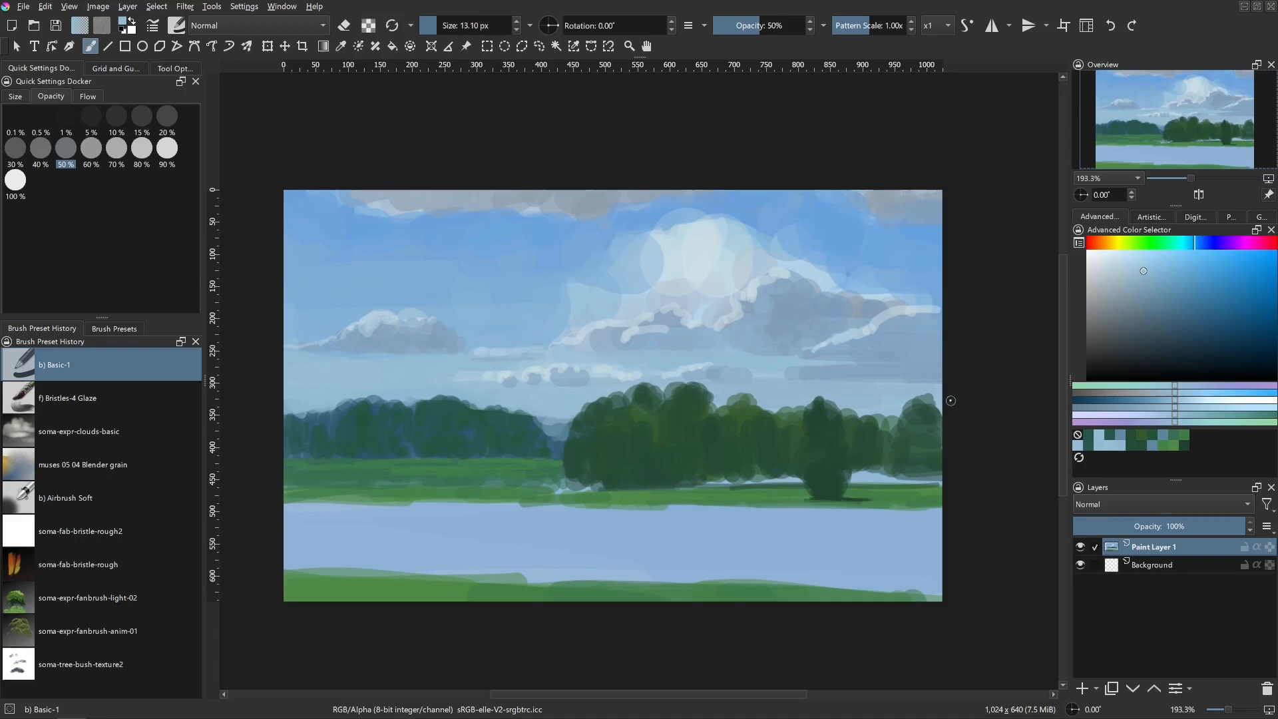
- Sample the green of the tree at the canvas's right edge and fill out its foliage with a brush of about 16 px
{"action": "left_click", "coordinate": [922, 427], "text": "ctrl"}
{"action": "mouse_move", "coordinate": [926, 442]}
{"action": "left_mouse_down"}
{"action": "mouse_move", "coordinate": [885, 429]}
{"action": "mouse_move", "coordinate": [915, 421]}
{"action": "mouse_move", "coordinate": [902, 439]}
{"action": "mouse_move", "coordinate": [945, 442]}
{"action": "left_mouse_up"}
{"action": "mouse_move", "coordinate": [940, 420]}
{"action": "left_mouse_down"}
{"action": "mouse_move", "coordinate": [948, 454]}
{"action": "mouse_move", "coordinate": [944, 414]}
{"action": "mouse_move", "coordinate": [938, 444]}
{"action": "mouse_move", "coordinate": [930, 406]}
{"action": "mouse_move", "coordinate": [915, 407]}
{"action": "mouse_move", "coordinate": [913, 441]}
{"action": "mouse_move", "coordinate": [879, 427]}
{"action": "left_mouse_up"}
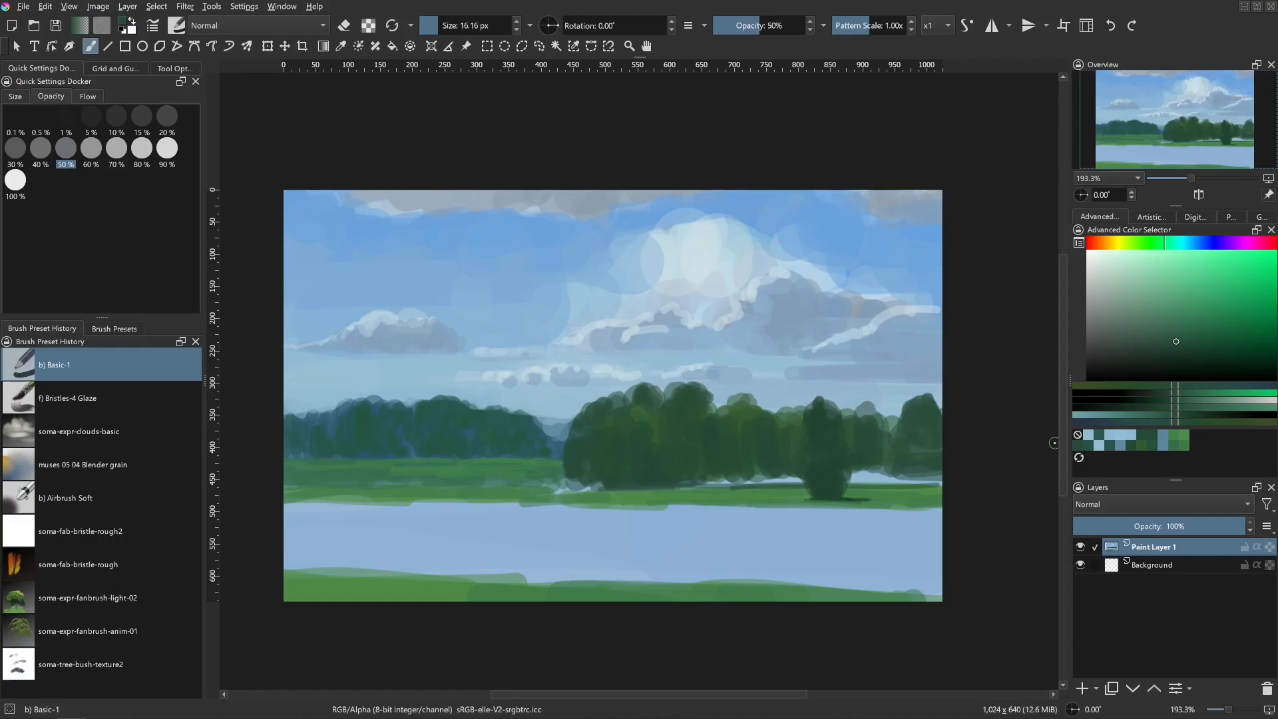
- Sample the main tree group's dark greens and refine its left edge at about 5 px and its base at about 12 px
{"action": "left_click_drag", "start_coordinate": [266, 433], "coordinate": [252, 434]}
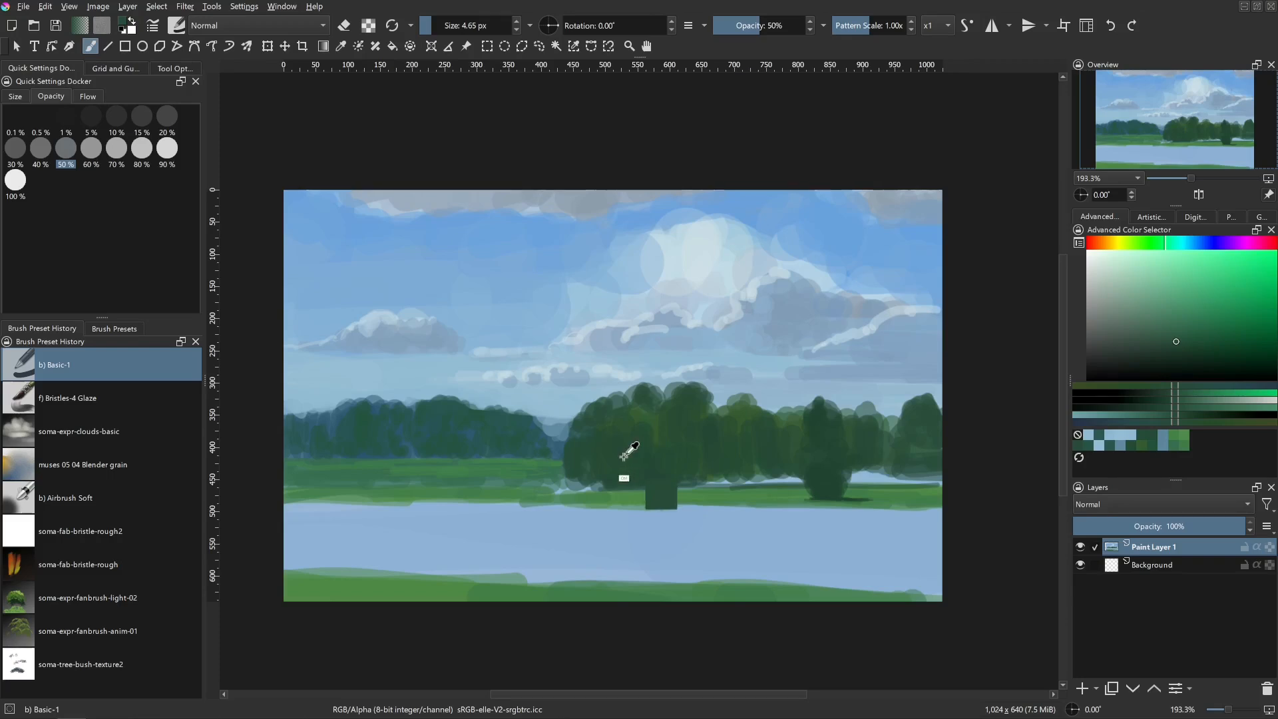
{"action": "left_click", "coordinate": [650, 456], "text": "ctrl"}
{"action": "left_click_drag", "start_coordinate": [614, 431], "coordinate": [575, 423]}
{"action": "left_click_drag", "start_coordinate": [577, 425], "coordinate": [574, 425]}
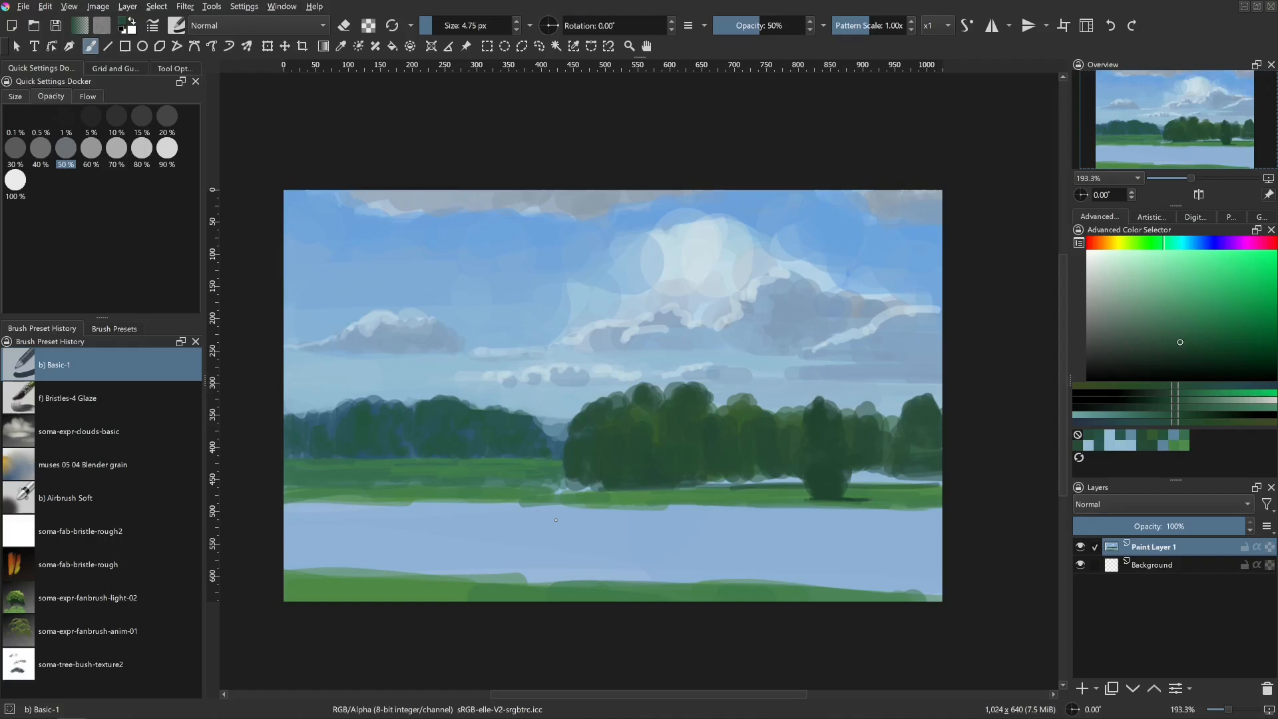
{"action": "left_click", "coordinate": [641, 480], "text": "ctrl"}
{"action": "left_click_drag", "start_coordinate": [667, 477], "coordinate": [677, 476]}
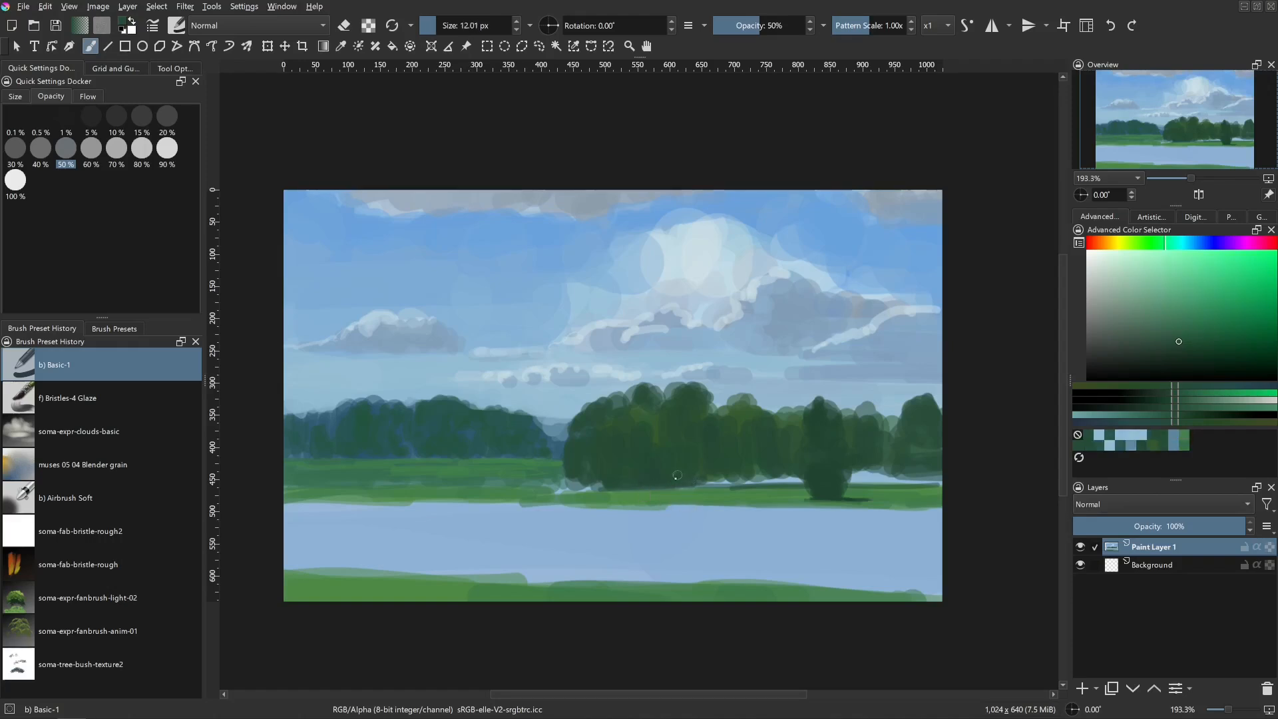
- Sample a dark tree green, make it darker and slightly bluer, and reshape the lone foreground tree with a brush of about 23 px
{"action": "left_click", "coordinate": [854, 484], "text": "ctrl"}
{"action": "left_click", "coordinate": [1185, 349]}
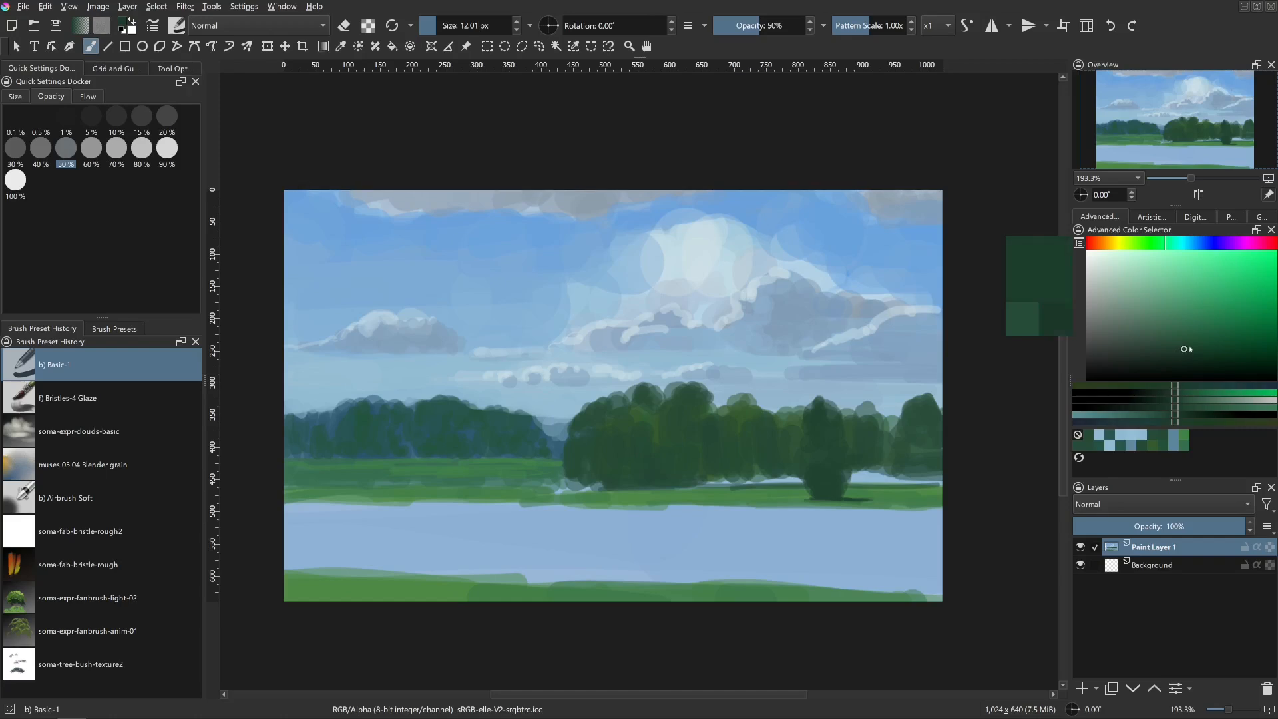
{"action": "left_click", "coordinate": [1170, 244]}
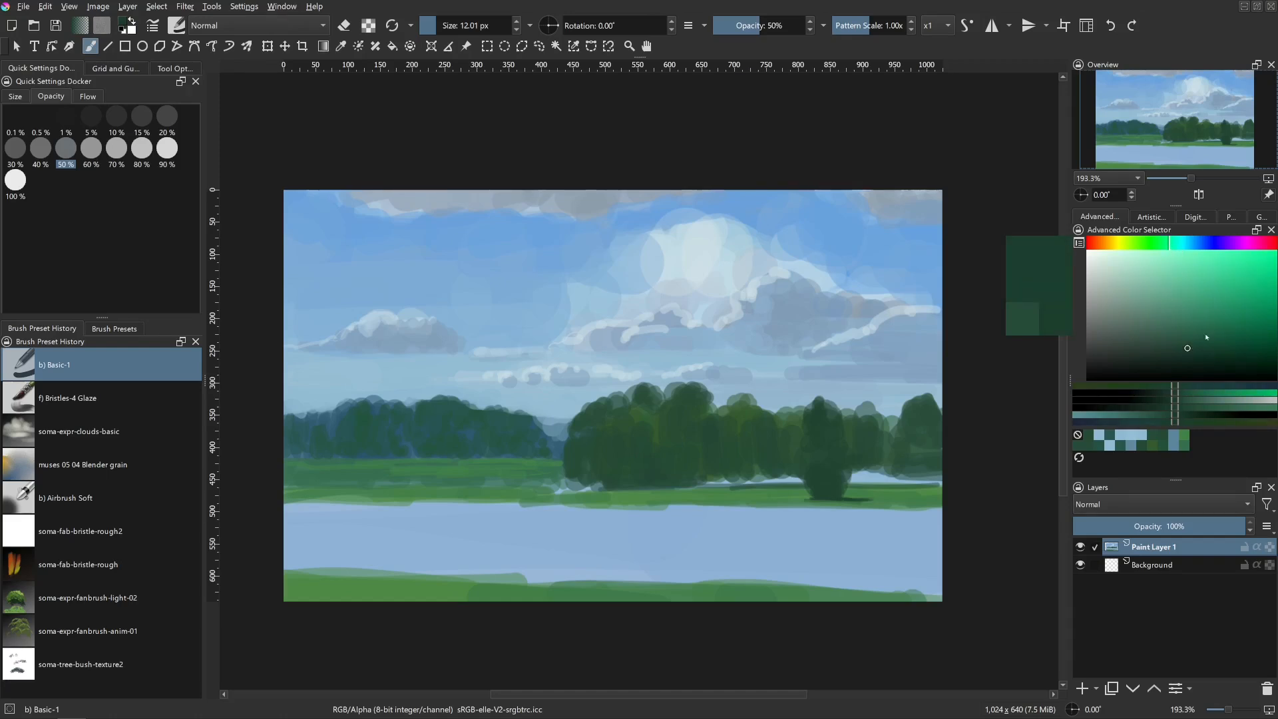
{"action": "left_click", "coordinate": [1190, 351]}
{"action": "mouse_move", "coordinate": [818, 455]}
{"action": "left_mouse_down"}
{"action": "mouse_move", "coordinate": [852, 453]}
{"action": "mouse_move", "coordinate": [838, 479]}
{"action": "mouse_move", "coordinate": [824, 405]}
{"action": "mouse_move", "coordinate": [836, 423]}
{"action": "mouse_move", "coordinate": [806, 428]}
{"action": "mouse_move", "coordinate": [840, 446]}
{"action": "mouse_move", "coordinate": [806, 452]}
{"action": "mouse_move", "coordinate": [823, 483]}
{"action": "left_mouse_up"}
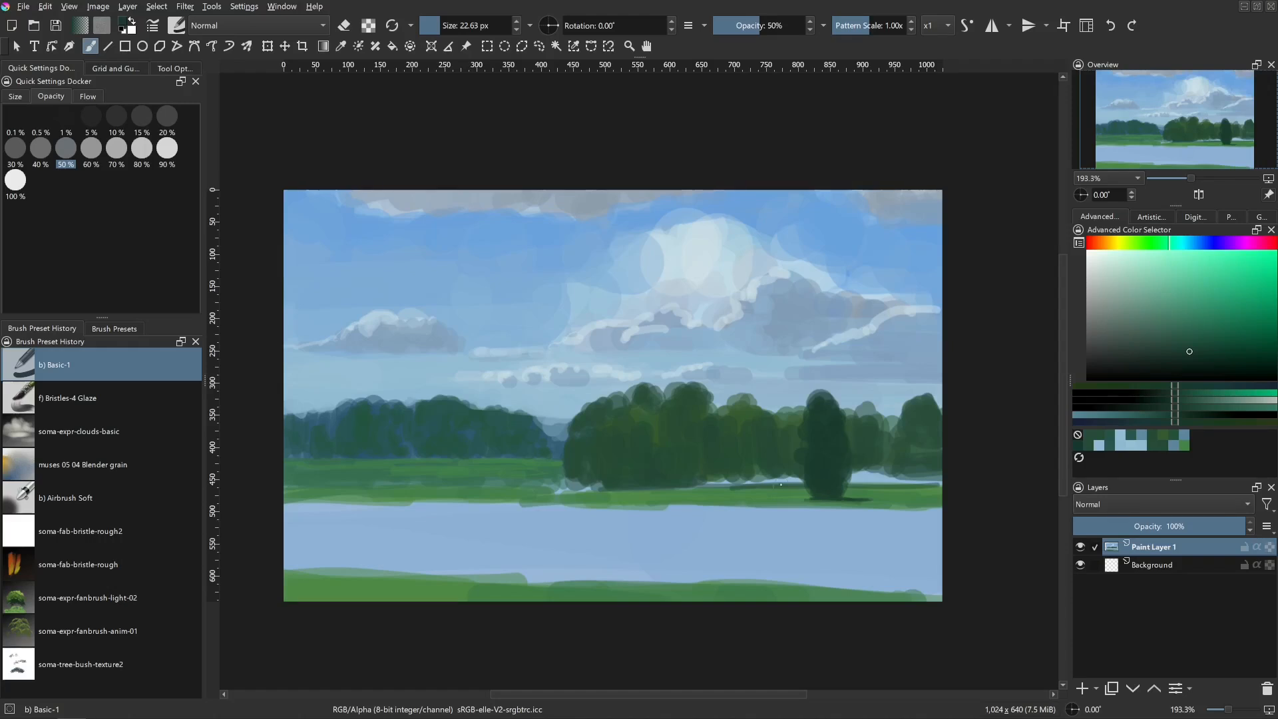
- Sample the tree group's green and cover the pale gaps along the trees' base on both sides of the lone tree at about 16 px
{"action": "left_click", "coordinate": [708, 468], "text": "ctrl"}
{"action": "key", "text": "bracketleft"}
{"action": "left_click_drag", "start_coordinate": [794, 480], "coordinate": [710, 482]}
{"action": "left_click_drag", "start_coordinate": [855, 474], "coordinate": [938, 477]}
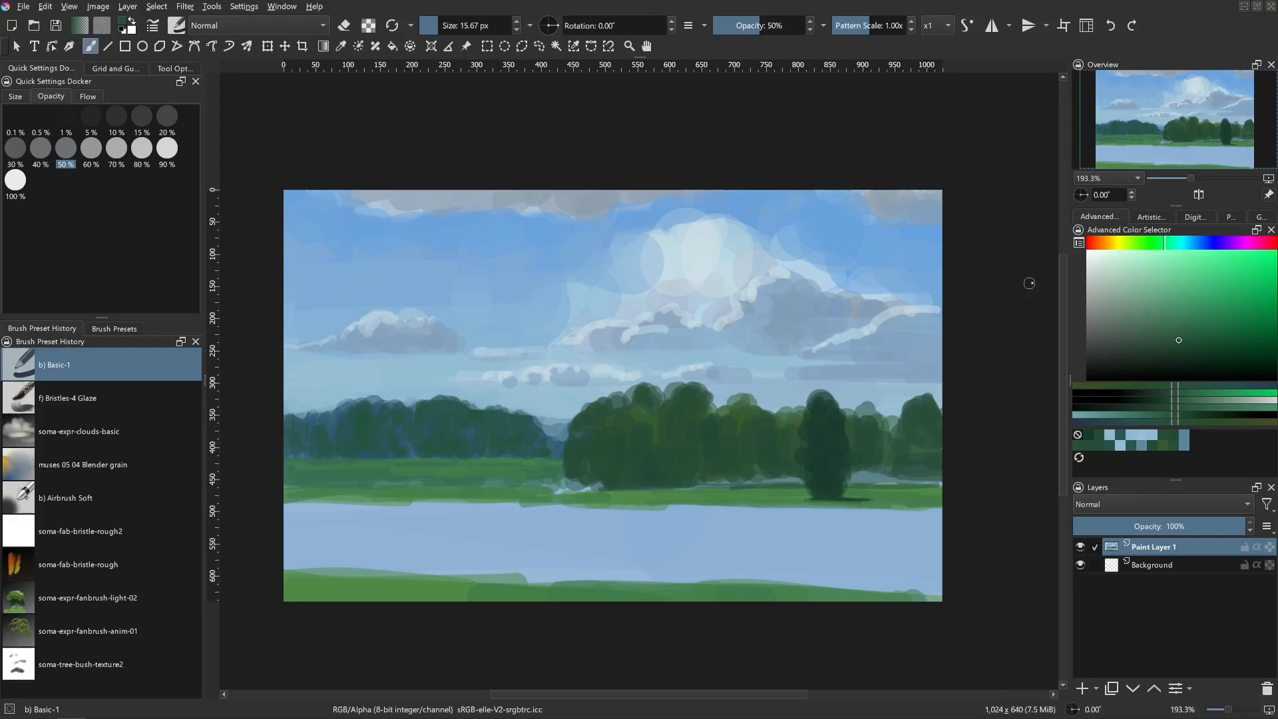
- Pick a pale straw yellow and paint over the blue water band across its full width with a brush of about 51 px
{"action": "left_click_drag", "start_coordinate": [1123, 244], "coordinate": [1114, 244]}
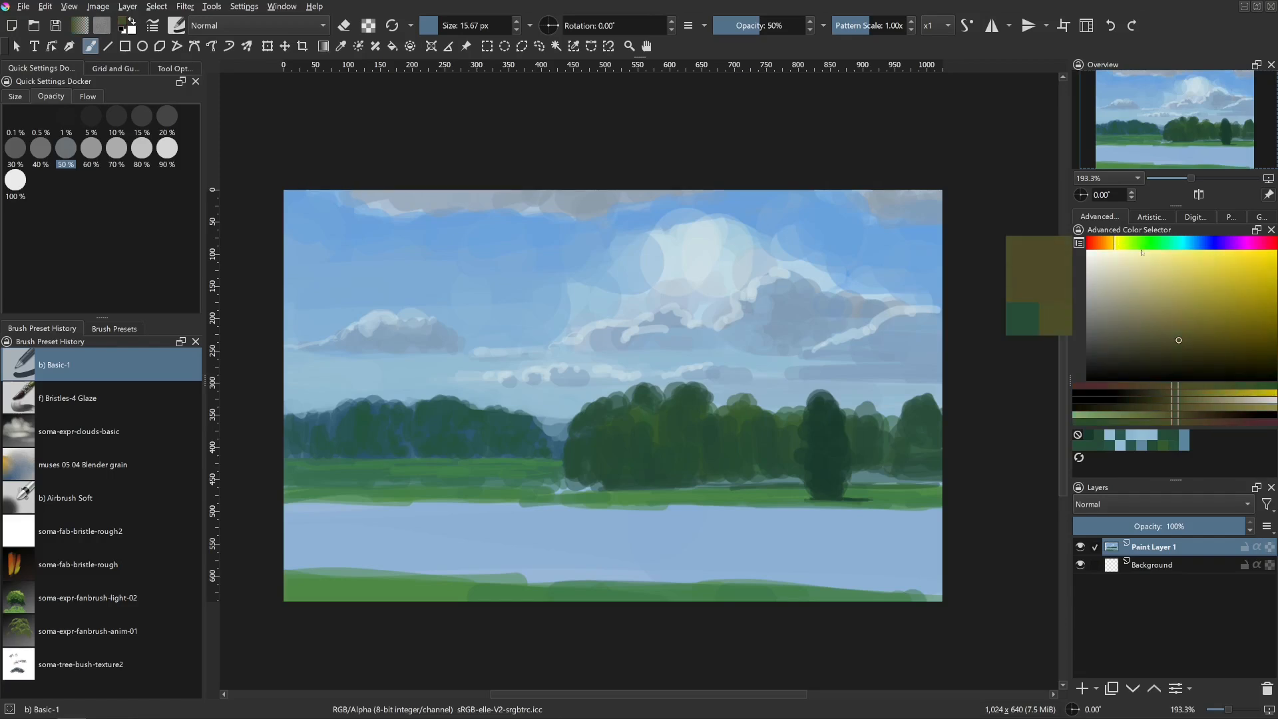
{"action": "left_click", "coordinate": [1156, 272]}
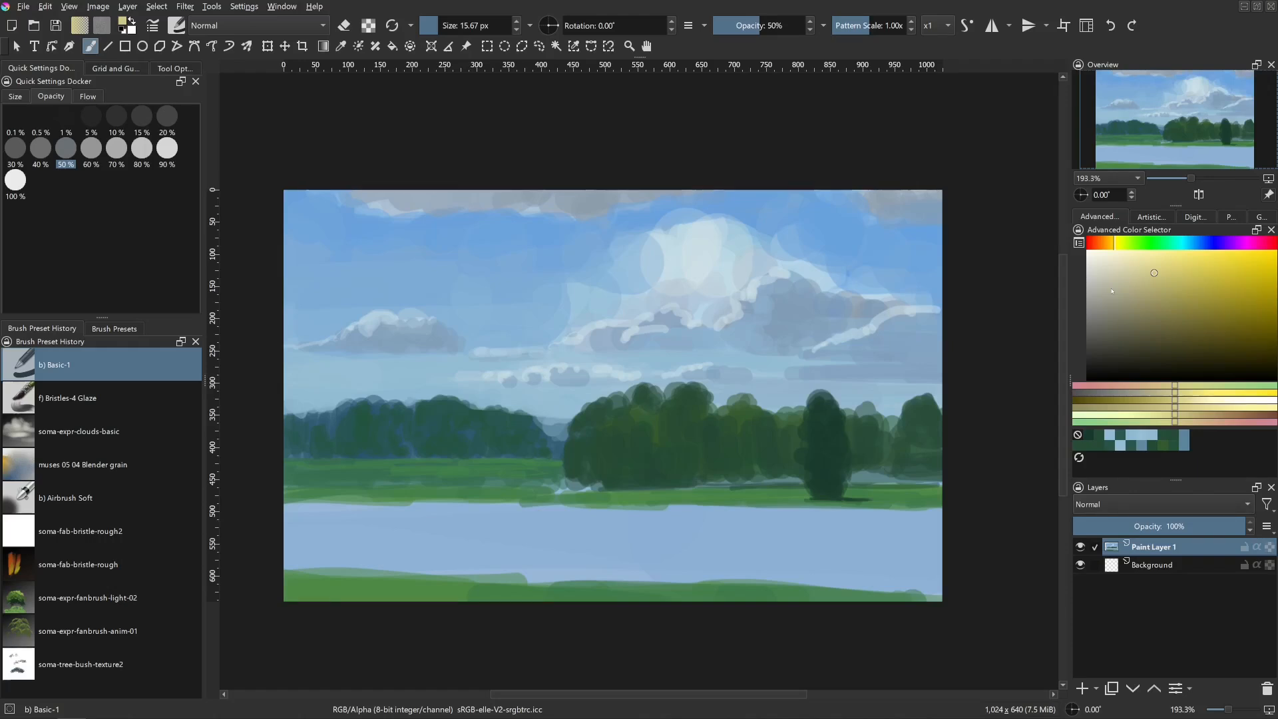
{"action": "left_click", "coordinate": [1145, 270]}
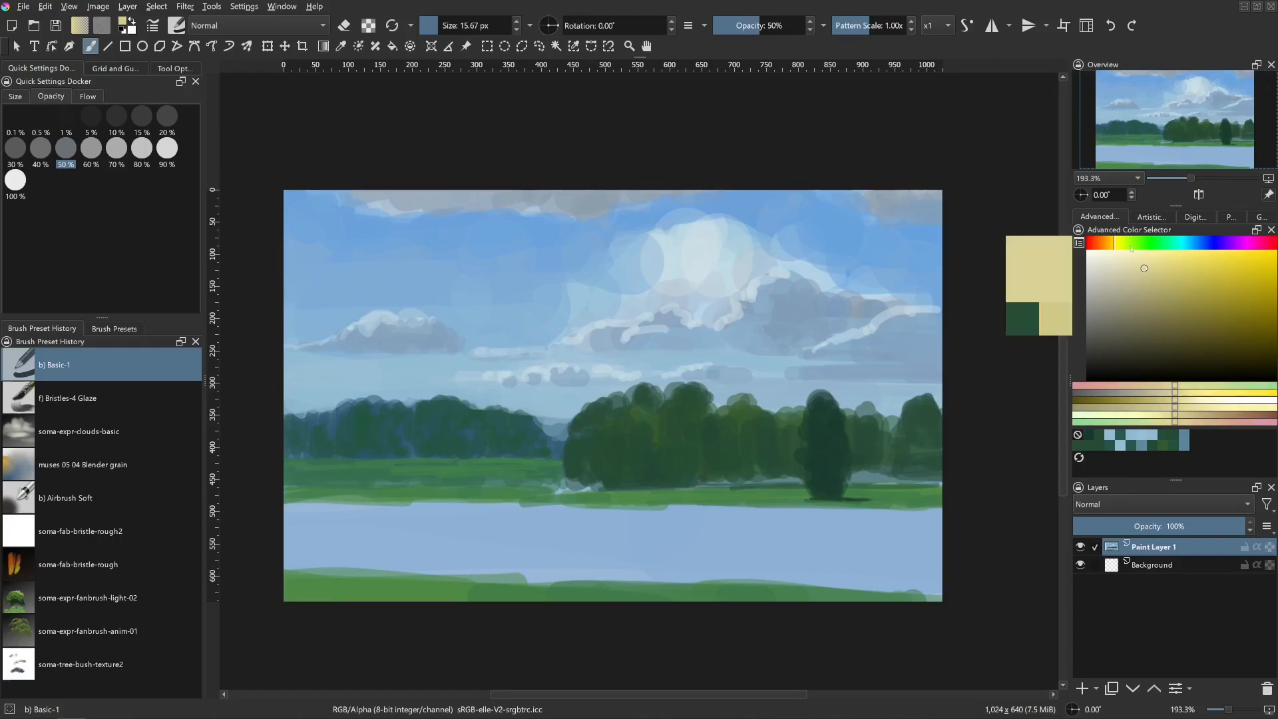
{"action": "left_click_drag", "start_coordinate": [520, 570], "coordinate": [544, 569]}
{"action": "left_click_drag", "start_coordinate": [299, 520], "coordinate": [786, 549]}
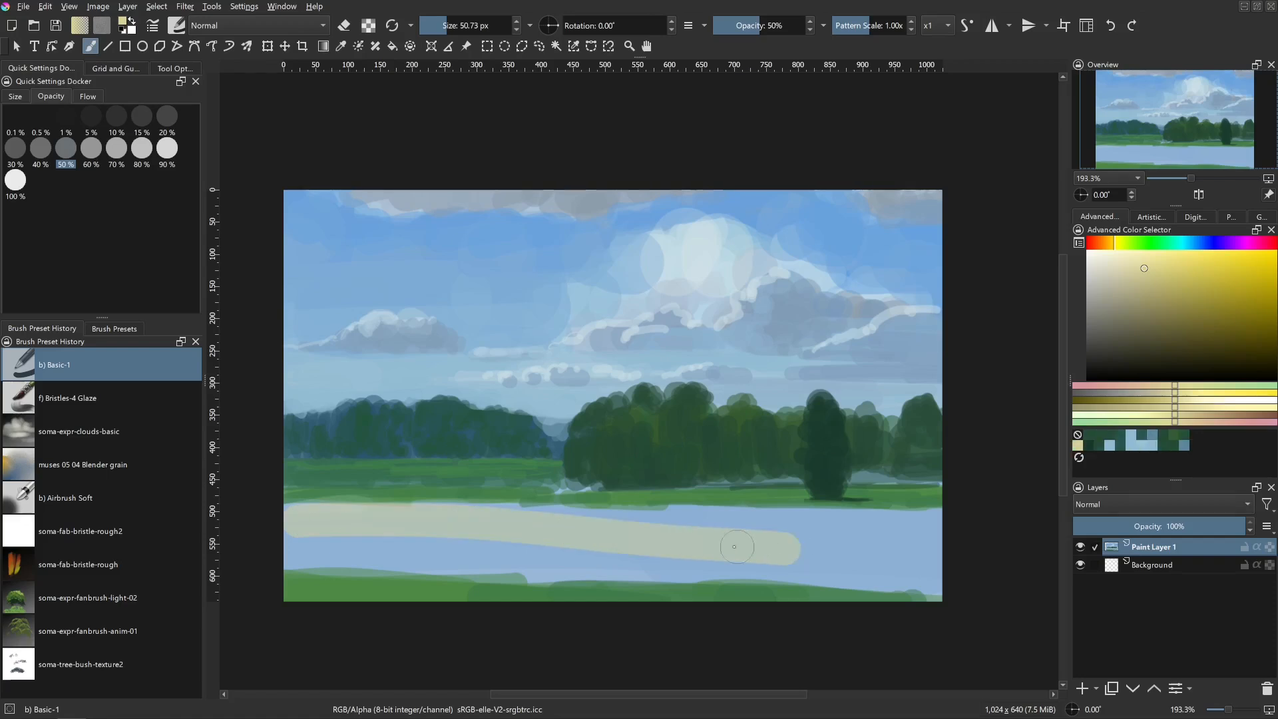
{"action": "left_click_drag", "start_coordinate": [579, 526], "coordinate": [984, 528]}
{"action": "mouse_move", "coordinate": [922, 556]}
{"action": "left_mouse_down"}
{"action": "mouse_move", "coordinate": [253, 543]}
{"action": "mouse_move", "coordinate": [1002, 587]}
{"action": "mouse_move", "coordinate": [931, 585]}
{"action": "mouse_move", "coordinate": [894, 554]}
{"action": "mouse_move", "coordinate": [248, 507]}
{"action": "left_mouse_up"}
- Paint a thin straw-yellow strip across the distant grass below the blue-green trees with a brush of about 5 px
{"action": "mouse_move", "coordinate": [414, 508]}
{"action": "left_mouse_down"}
{"action": "mouse_move", "coordinate": [388, 499]}
{"action": "mouse_move", "coordinate": [403, 521]}
{"action": "mouse_move", "coordinate": [397, 498]}
{"action": "left_mouse_up"}
{"action": "left_click_drag", "start_coordinate": [275, 474], "coordinate": [398, 477]}
{"action": "key", "text": "ctrl+z"}
{"action": "left_click_drag", "start_coordinate": [274, 471], "coordinate": [526, 469]}
{"action": "key", "text": "ctrl+z"}
- Make the straw yellow slightly darker and add fine horizontal streaks to the yellow field with a brush of about 2 px
{"action": "left_click", "coordinate": [1153, 275]}
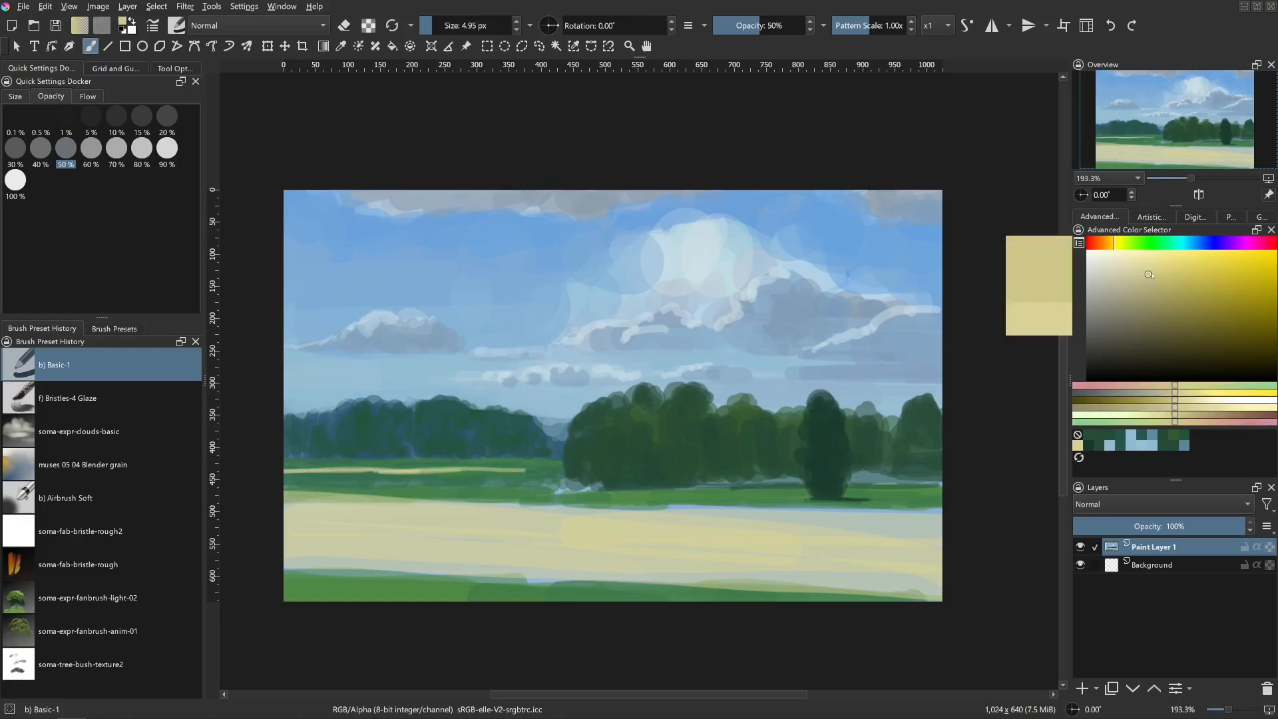
{"action": "left_click", "coordinate": [1114, 247]}
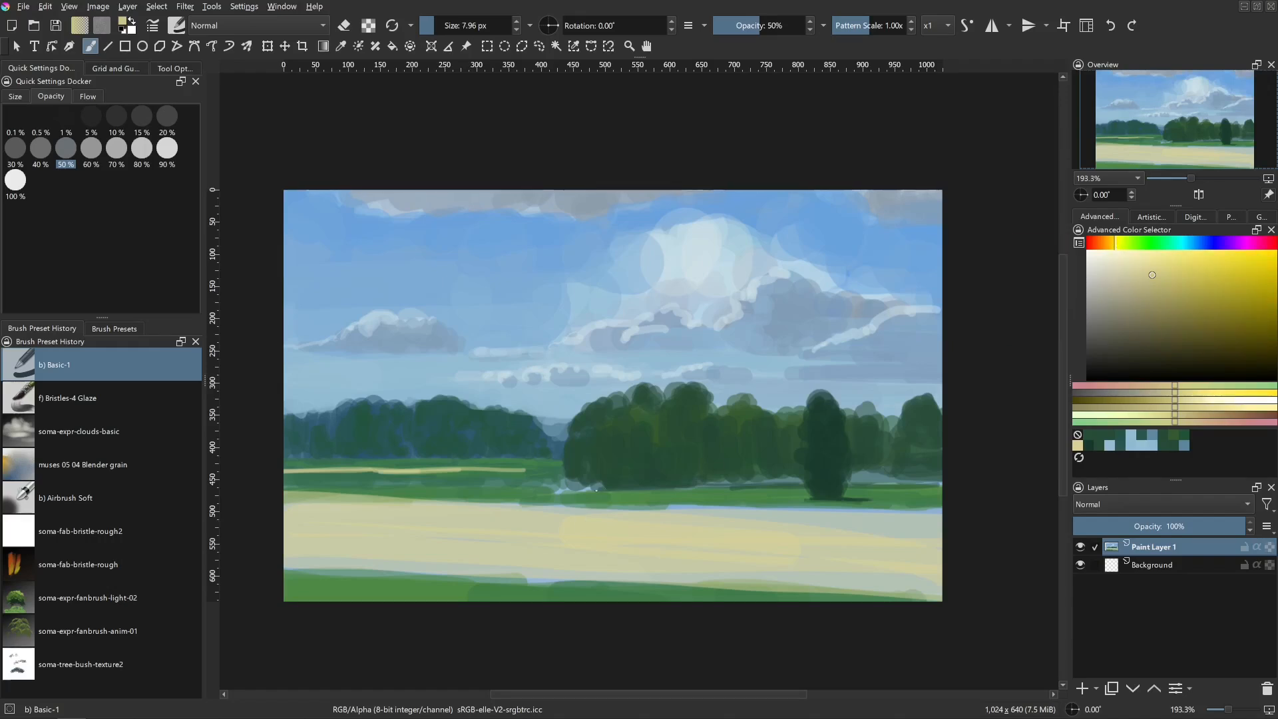
{"action": "mouse_move", "coordinate": [415, 494]}
{"action": "left_mouse_down"}
{"action": "mouse_move", "coordinate": [431, 494]}
{"action": "mouse_move", "coordinate": [331, 494]}
{"action": "mouse_move", "coordinate": [422, 468]}
{"action": "left_mouse_up"}
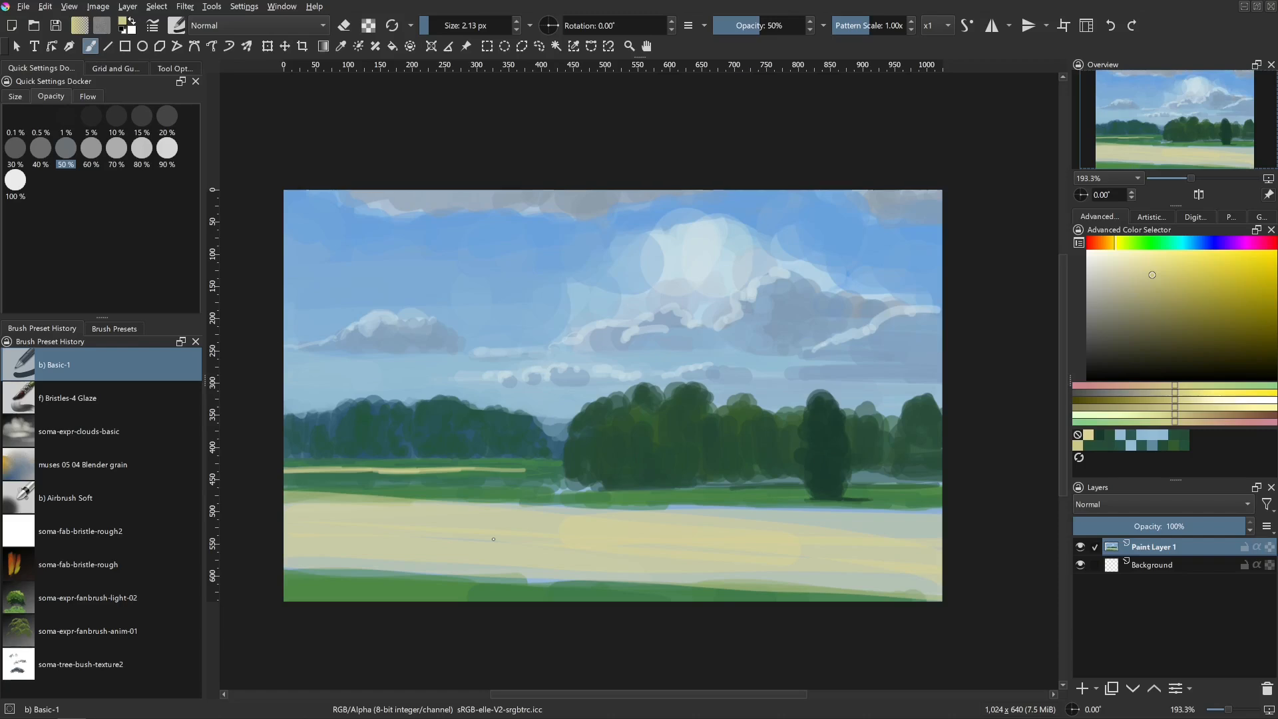
{"action": "left_click_drag", "start_coordinate": [494, 540], "coordinate": [717, 530]}
{"action": "mouse_move", "coordinate": [738, 530]}
{"action": "left_mouse_down"}
{"action": "mouse_move", "coordinate": [962, 531]}
{"action": "mouse_move", "coordinate": [852, 546]}
{"action": "mouse_move", "coordinate": [987, 539]}
{"action": "left_mouse_up"}
- Pick a warmer, more saturated yellow and lay broad horizontal streaks across the whole field with a brush of about 24 px
{"action": "left_click", "coordinate": [1167, 276]}
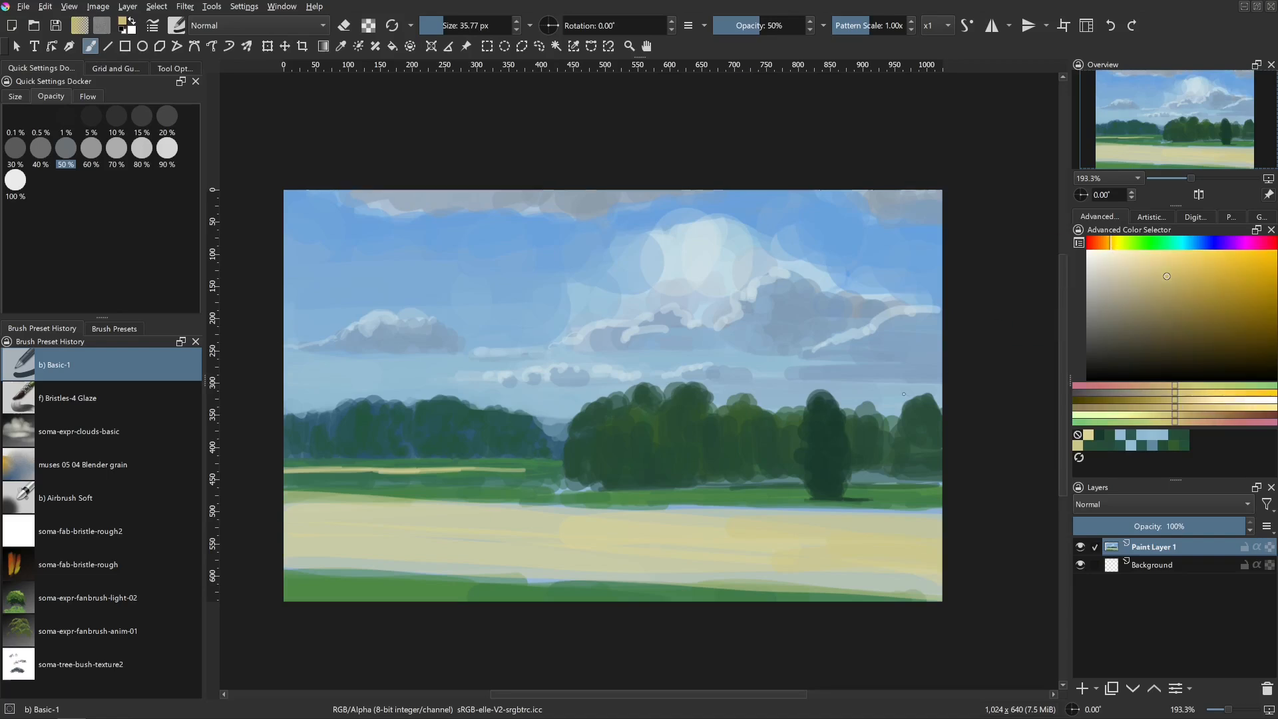
{"action": "left_click_drag", "start_coordinate": [904, 394], "coordinate": [890, 394]}
{"action": "left_click_drag", "start_coordinate": [700, 528], "coordinate": [899, 531]}
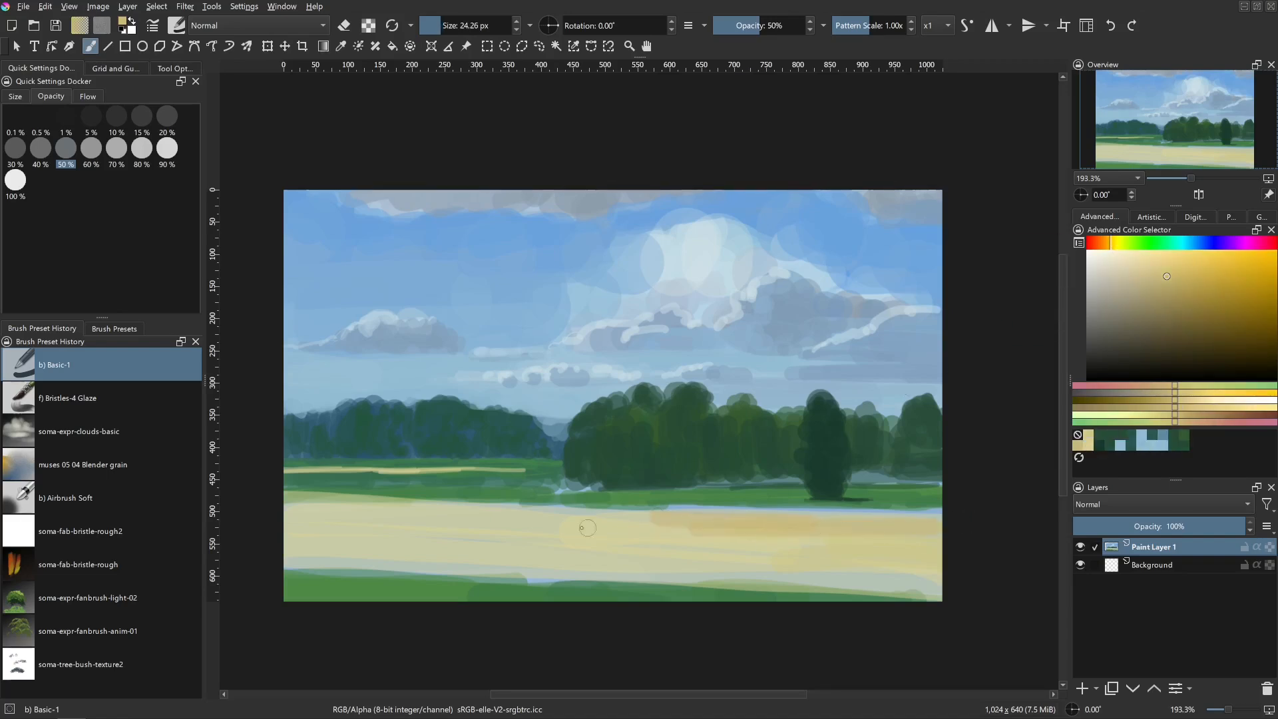
{"action": "left_click_drag", "start_coordinate": [293, 506], "coordinate": [649, 520]}
{"action": "mouse_move", "coordinate": [441, 533]}
{"action": "left_mouse_down"}
{"action": "mouse_move", "coordinate": [950, 565]}
{"action": "mouse_move", "coordinate": [656, 545]}
{"action": "mouse_move", "coordinate": [301, 546]}
{"action": "mouse_move", "coordinate": [896, 585]}
{"action": "left_mouse_up"}
{"action": "mouse_move", "coordinate": [695, 555]}
{"action": "left_mouse_down"}
{"action": "mouse_move", "coordinate": [682, 555]}
{"action": "mouse_move", "coordinate": [685, 530]}
{"action": "mouse_move", "coordinate": [276, 524]}
{"action": "mouse_move", "coordinate": [529, 535]}
{"action": "left_mouse_up"}
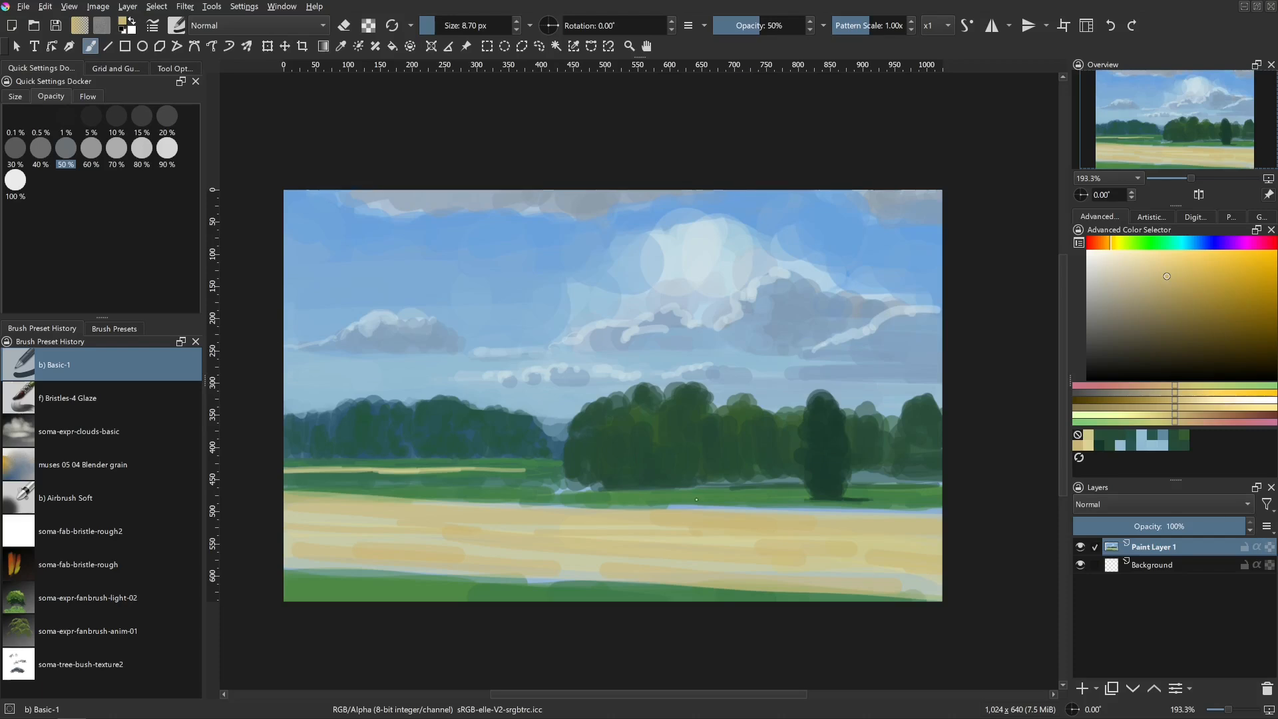
- Cover the blue gap along the field's upper edge and touch up its lower edge with a small brush
{"action": "key", "text": "bracketright"}
{"action": "mouse_move", "coordinate": [967, 508]}
{"action": "left_mouse_down"}
{"action": "mouse_move", "coordinate": [899, 517]}
{"action": "mouse_move", "coordinate": [949, 515]}
{"action": "mouse_move", "coordinate": [274, 496]}
{"action": "left_mouse_up"}
{"action": "left_click_drag", "start_coordinate": [573, 559], "coordinate": [564, 559], "text": "shift"}
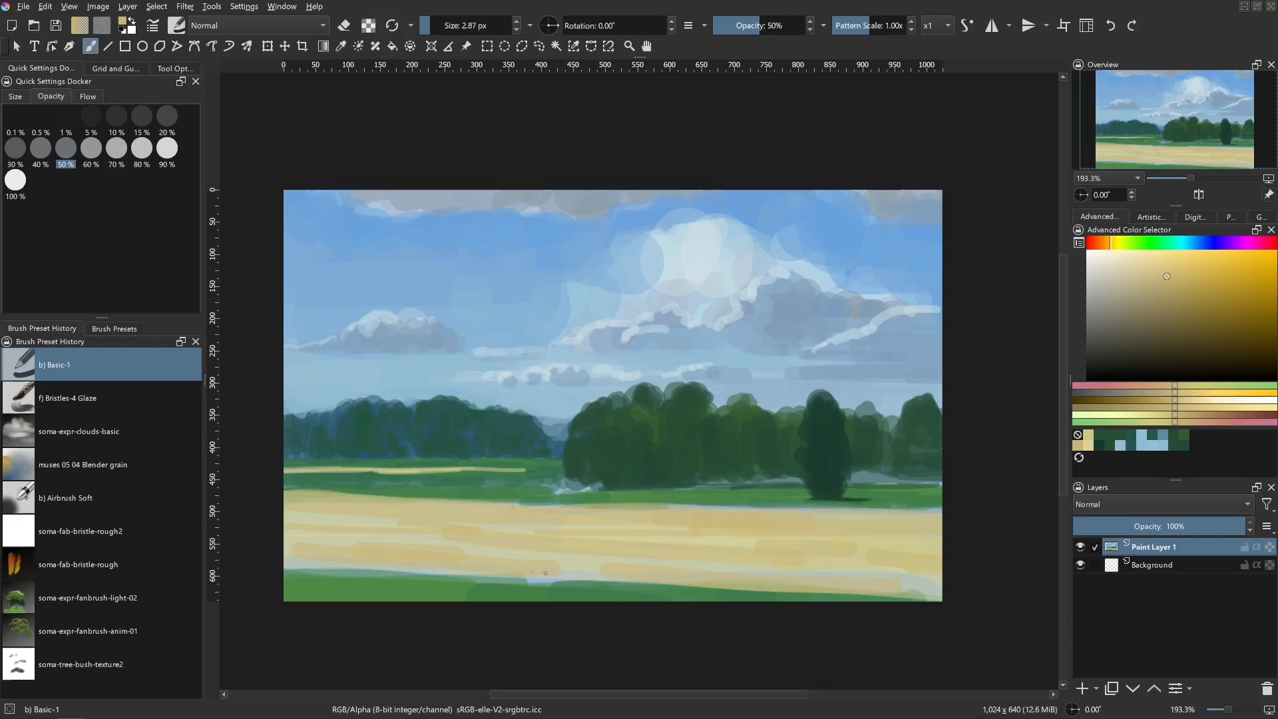
{"action": "left_click_drag", "start_coordinate": [854, 591], "coordinate": [965, 592], "text": "shift"}
{"action": "mouse_move", "coordinate": [694, 546]}
{"action": "left_mouse_down", "text": "shift"}
{"action": "mouse_move", "coordinate": [677, 566]}
{"action": "mouse_move", "coordinate": [358, 518]}
{"action": "mouse_move", "coordinate": [533, 506]}
{"action": "left_mouse_up", "text": "shift"}
- Try a few furrow lines fanning out from the thin far strip across the field at about 11 px, and undo them
{"action": "left_click_drag", "start_coordinate": [331, 482], "coordinate": [360, 492]}
{"action": "key", "text": "ctrl+z"}
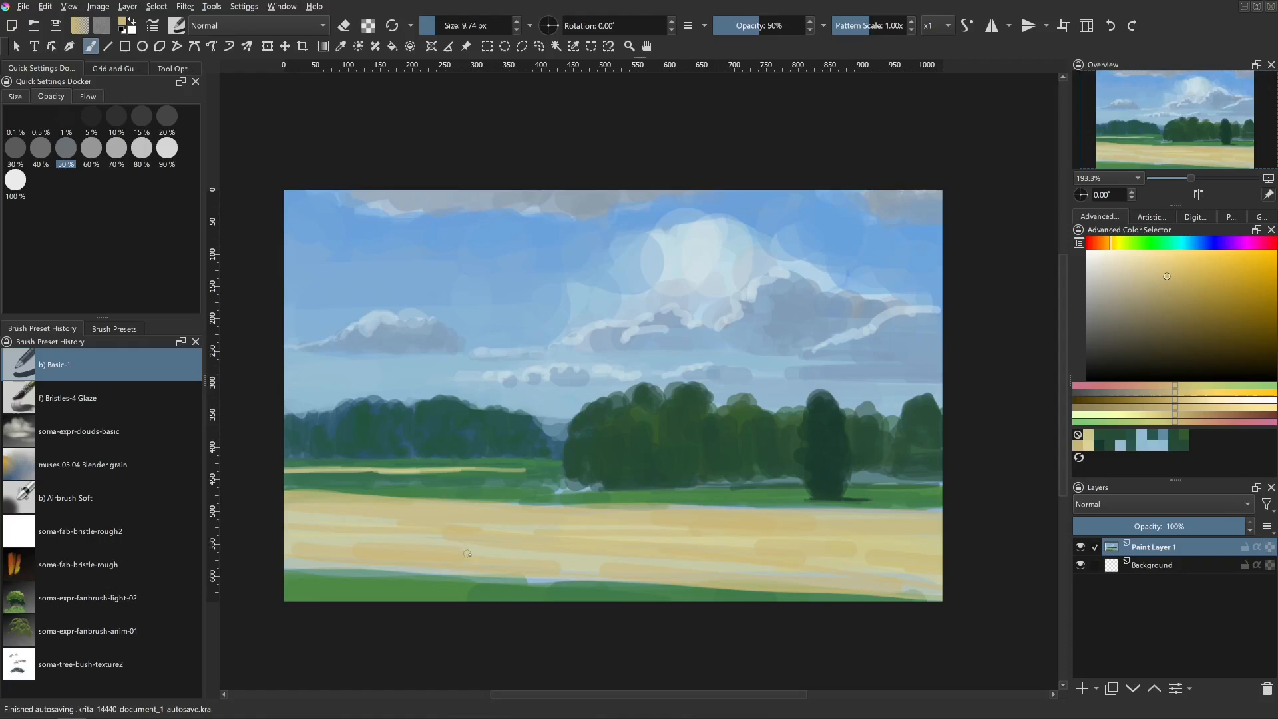
{"action": "left_click_drag", "start_coordinate": [522, 502], "coordinate": [526, 502], "text": "shift"}
{"action": "left_click_drag", "start_coordinate": [464, 473], "coordinate": [469, 472], "text": "shift"}
{"action": "left_click_drag", "start_coordinate": [469, 472], "coordinate": [365, 532]}
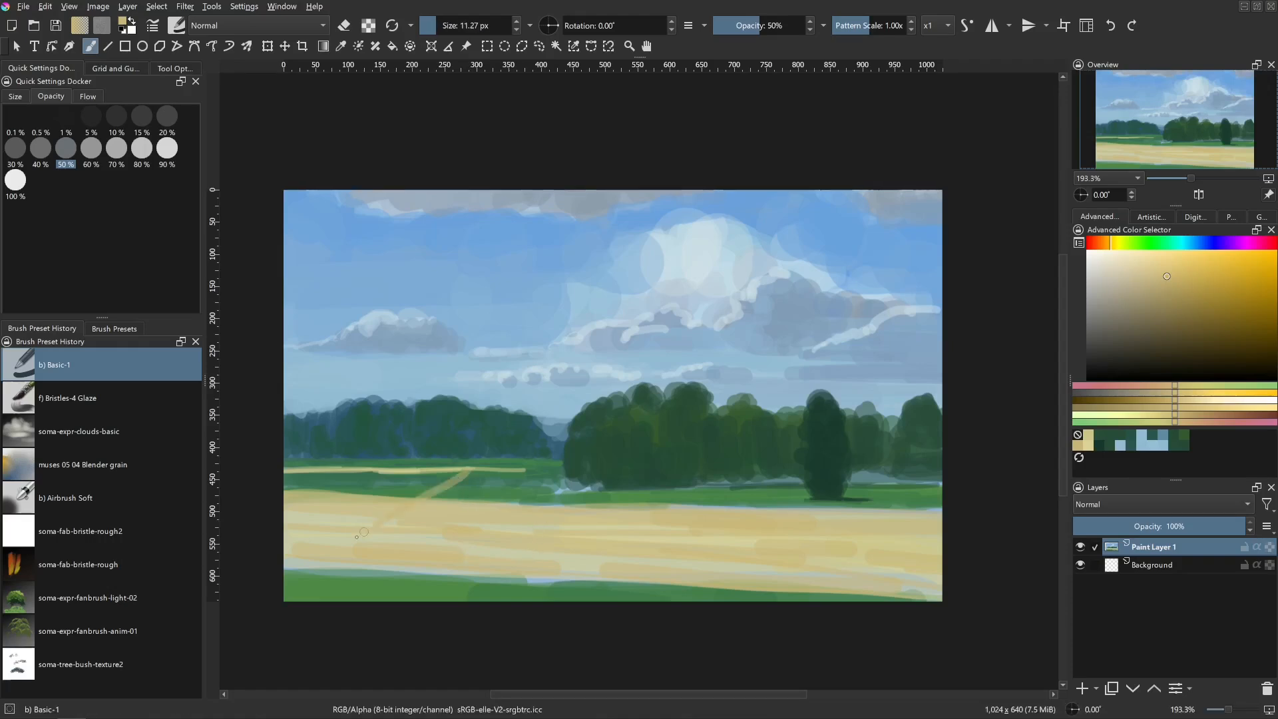
{"action": "mouse_move", "coordinate": [470, 471]}
{"action": "left_mouse_down"}
{"action": "mouse_move", "coordinate": [374, 594]}
{"action": "mouse_move", "coordinate": [464, 599]}
{"action": "left_mouse_up"}
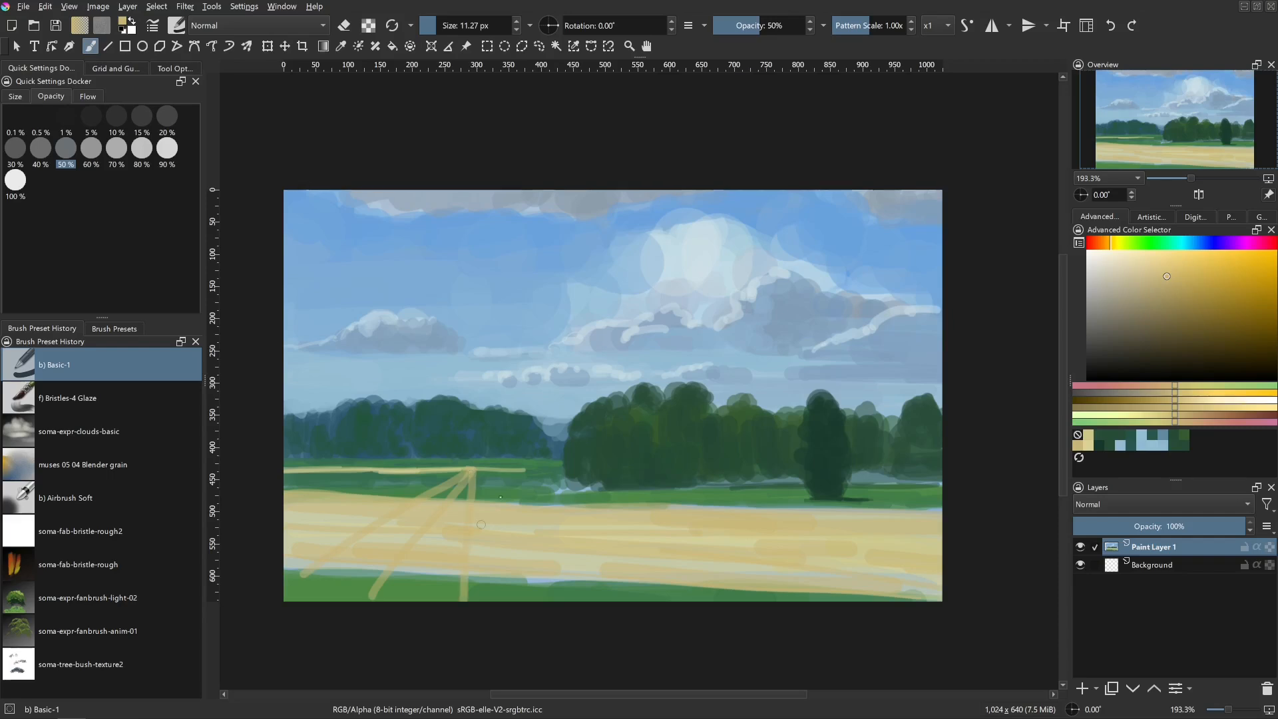
{"action": "key", "text": "ctrl+z"}
{"action": "key", "text": "ctrl+z"}
{"action": "key", "text": "ctrl+z"}
{"action": "key", "text": "ctrl+z"}
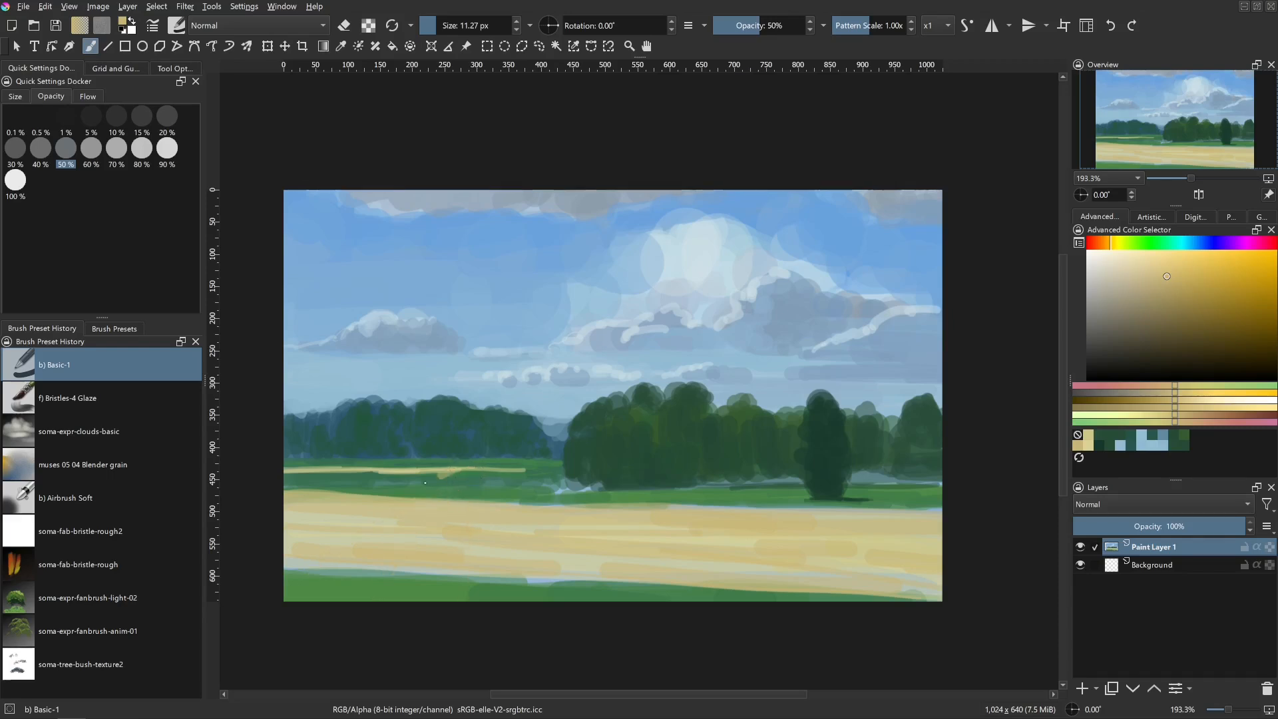
- Try a wider set of perspective furrow lines from the far strip down both sides of the field, and undo them all
{"action": "left_click_drag", "start_coordinate": [470, 471], "coordinate": [343, 581]}
{"action": "mouse_move", "coordinate": [486, 472]}
{"action": "left_mouse_down"}
{"action": "mouse_move", "coordinate": [436, 583]}
{"action": "mouse_move", "coordinate": [518, 525]}
{"action": "mouse_move", "coordinate": [589, 586]}
{"action": "left_mouse_up"}
{"action": "left_click_drag", "start_coordinate": [531, 474], "coordinate": [753, 599]}
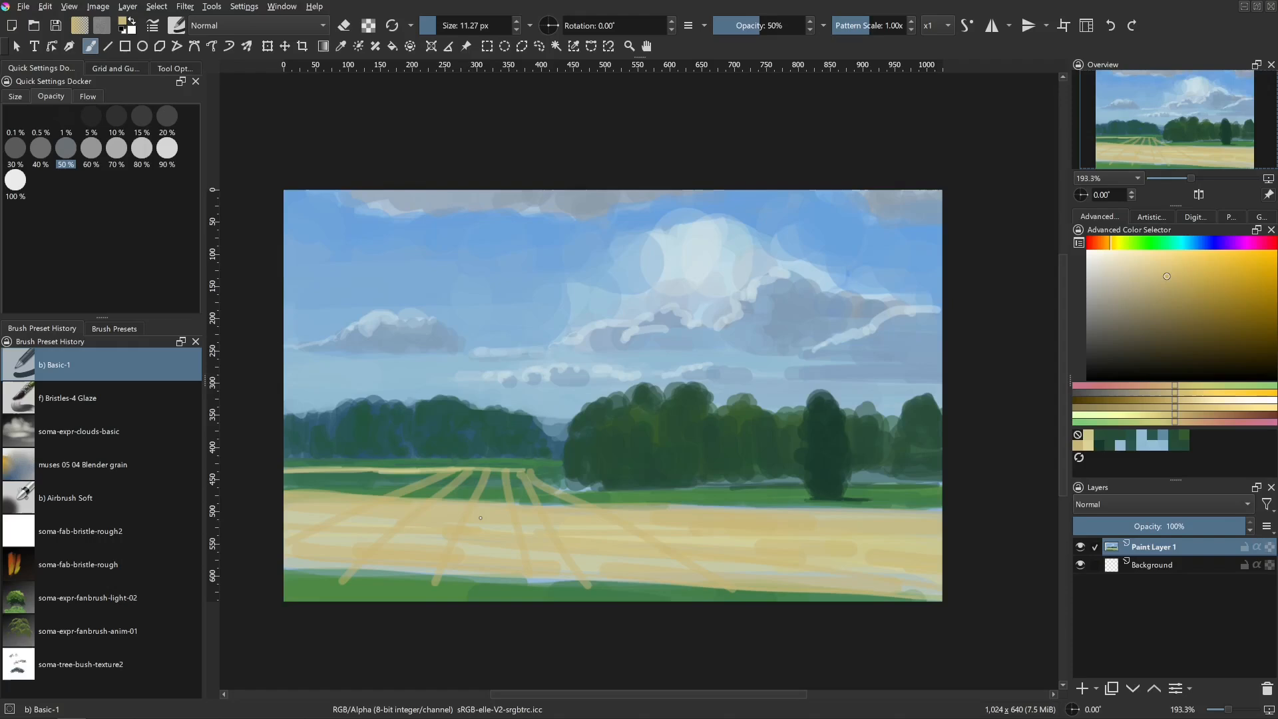
{"action": "key", "text": "ctrl+z"}
{"action": "key", "text": "ctrl+z"}
{"action": "key", "text": "ctrl+z"}
{"action": "key", "text": "ctrl+z"}
{"action": "key", "text": "ctrl+z"}
{"action": "key", "text": "ctrl+z"}
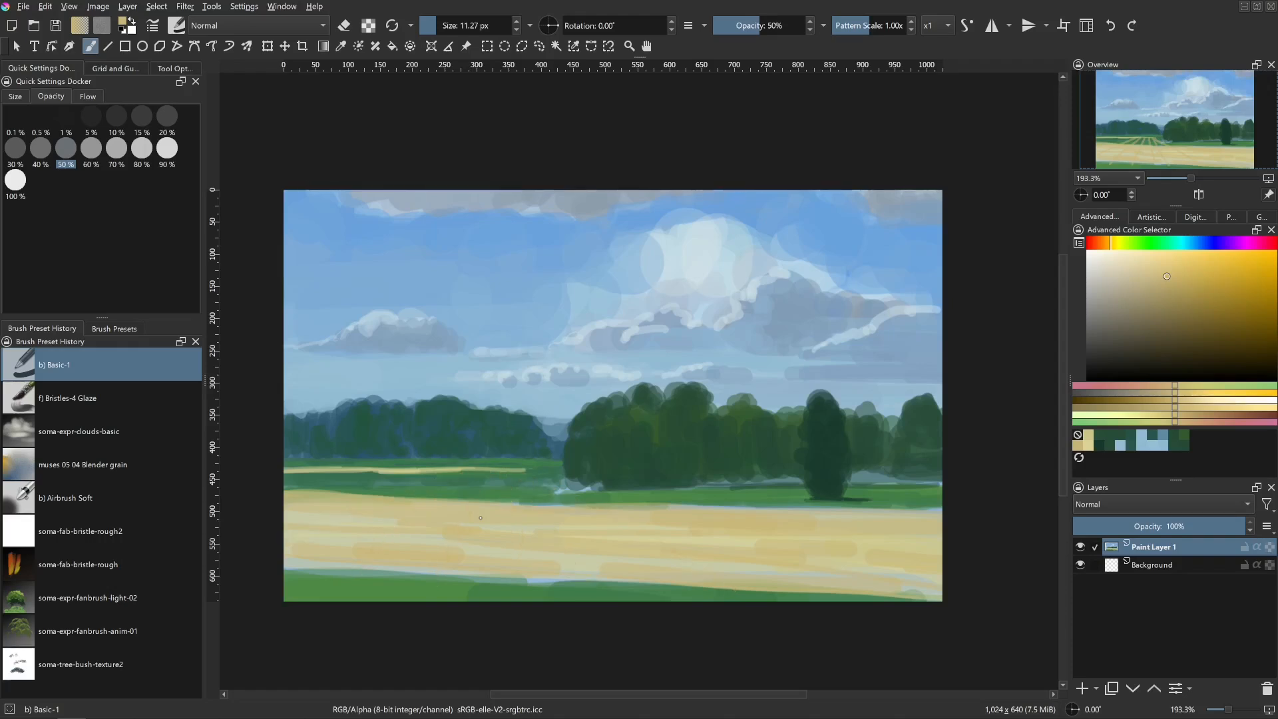
- Sample the field's colour, shift it to a deeper golden yellow, and streak the field's right part at about 8 and 15 px
{"action": "left_click", "coordinate": [725, 542], "text": "ctrl"}
{"action": "mouse_move", "coordinate": [670, 546]}
{"action": "left_mouse_down", "text": "shift"}
{"action": "mouse_move", "coordinate": [682, 546]}
{"action": "mouse_move", "coordinate": [586, 541]}
{"action": "left_mouse_up", "text": "shift"}
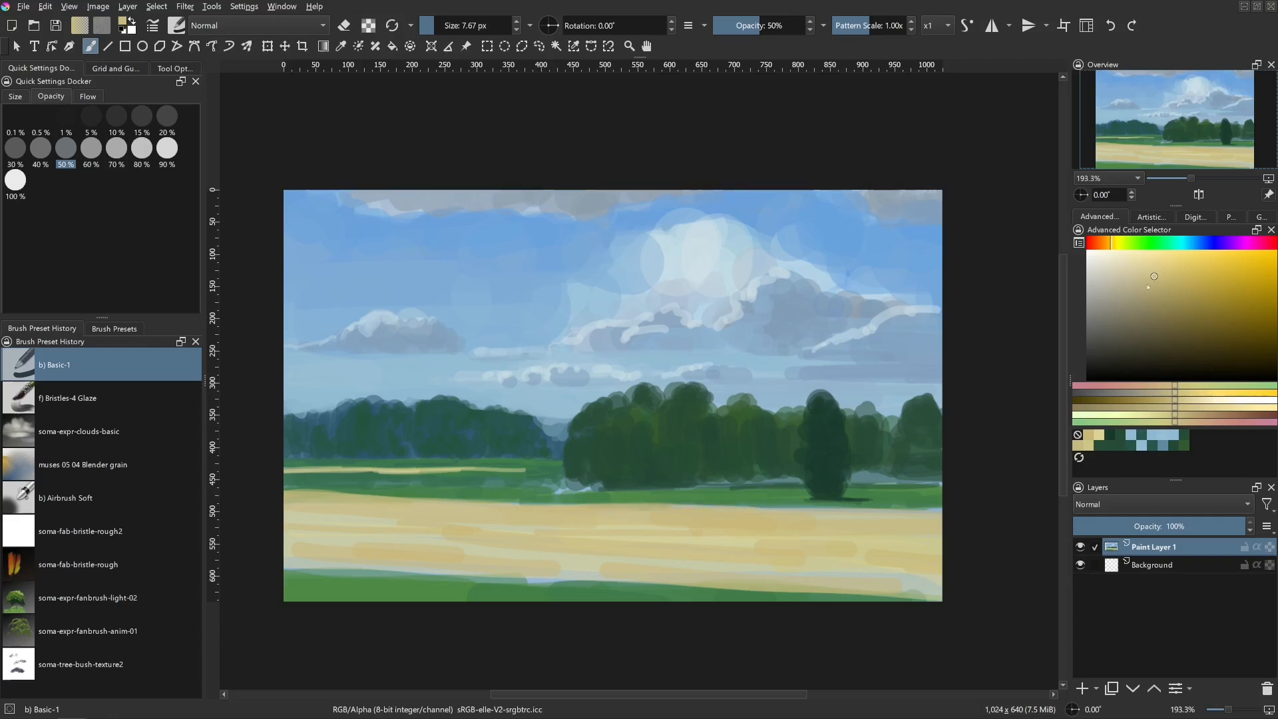
{"action": "left_click", "coordinate": [1160, 266]}
{"action": "left_click", "coordinate": [1162, 269]}
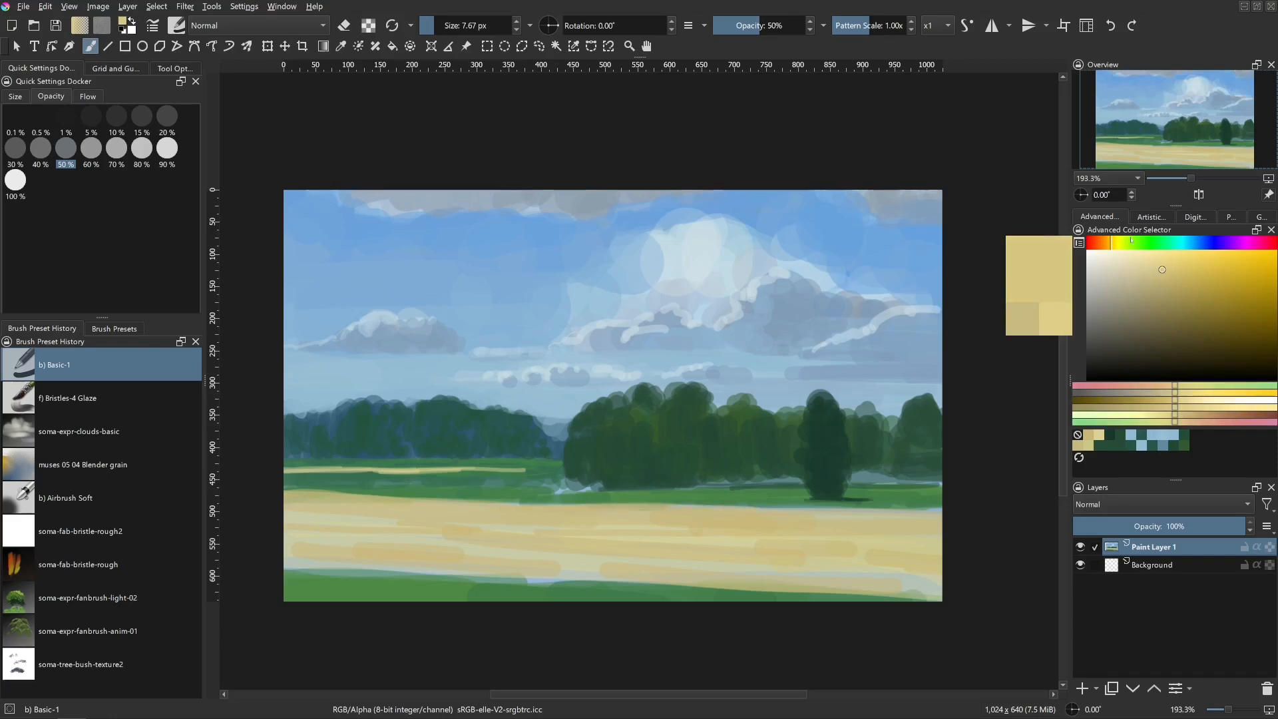
{"action": "left_click", "coordinate": [1175, 283]}
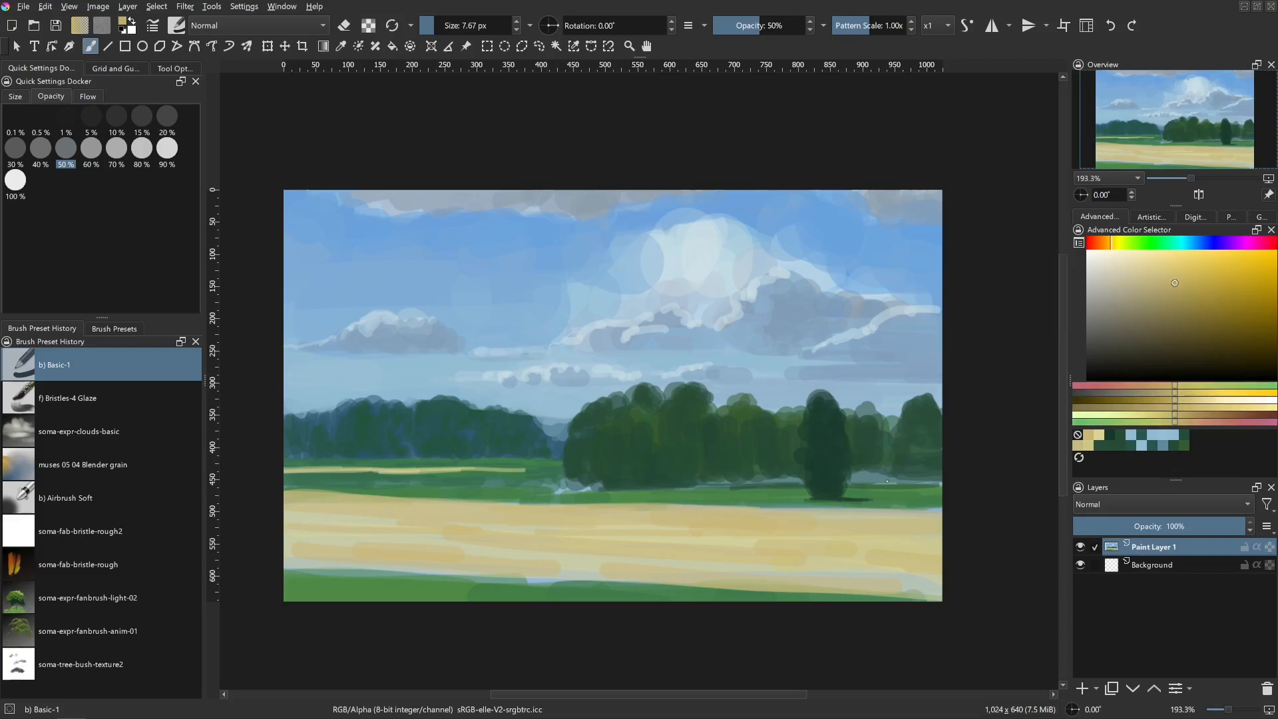
{"action": "left_click_drag", "start_coordinate": [781, 533], "coordinate": [804, 534]}
{"action": "left_click_drag", "start_coordinate": [804, 535], "coordinate": [940, 540]}
{"action": "left_click_drag", "start_coordinate": [913, 538], "coordinate": [926, 538], "text": "shift"}
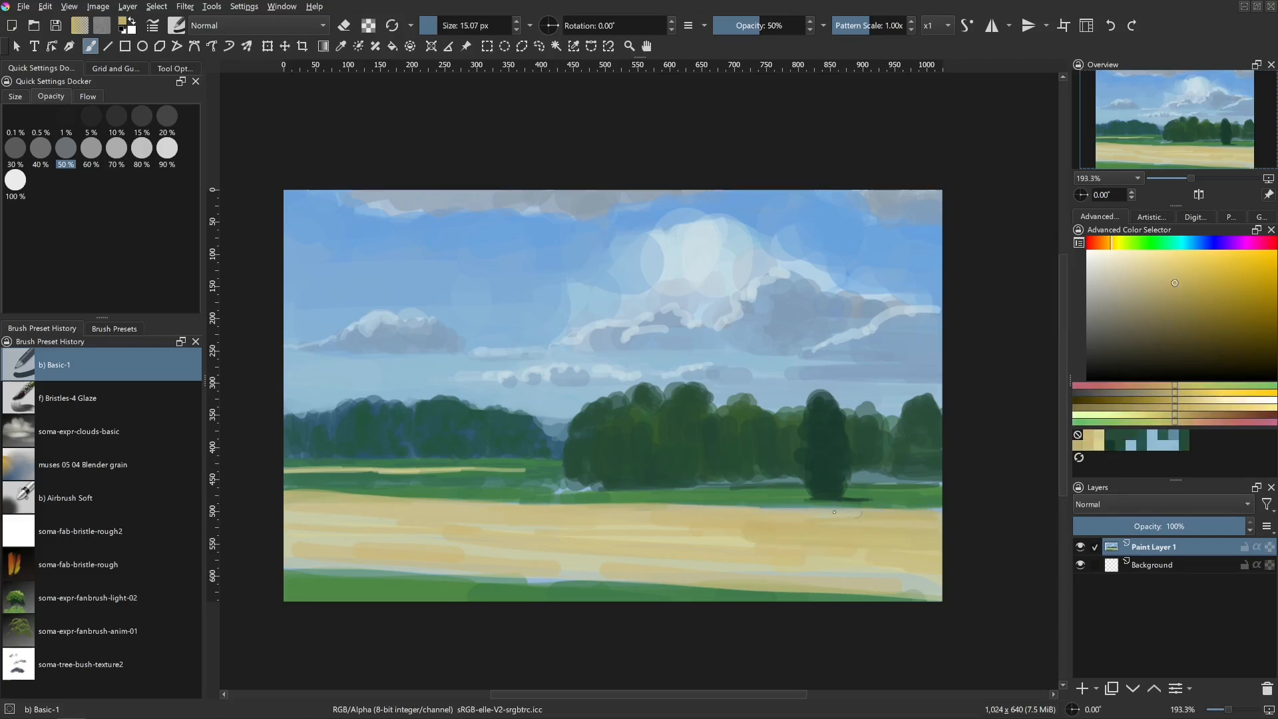
{"action": "left_click_drag", "start_coordinate": [766, 515], "coordinate": [945, 513]}
- Pick a slightly more saturated gold and add horizontal streaks across the field's lower middle and right at about 11 px
{"action": "left_click", "coordinate": [1183, 280]}
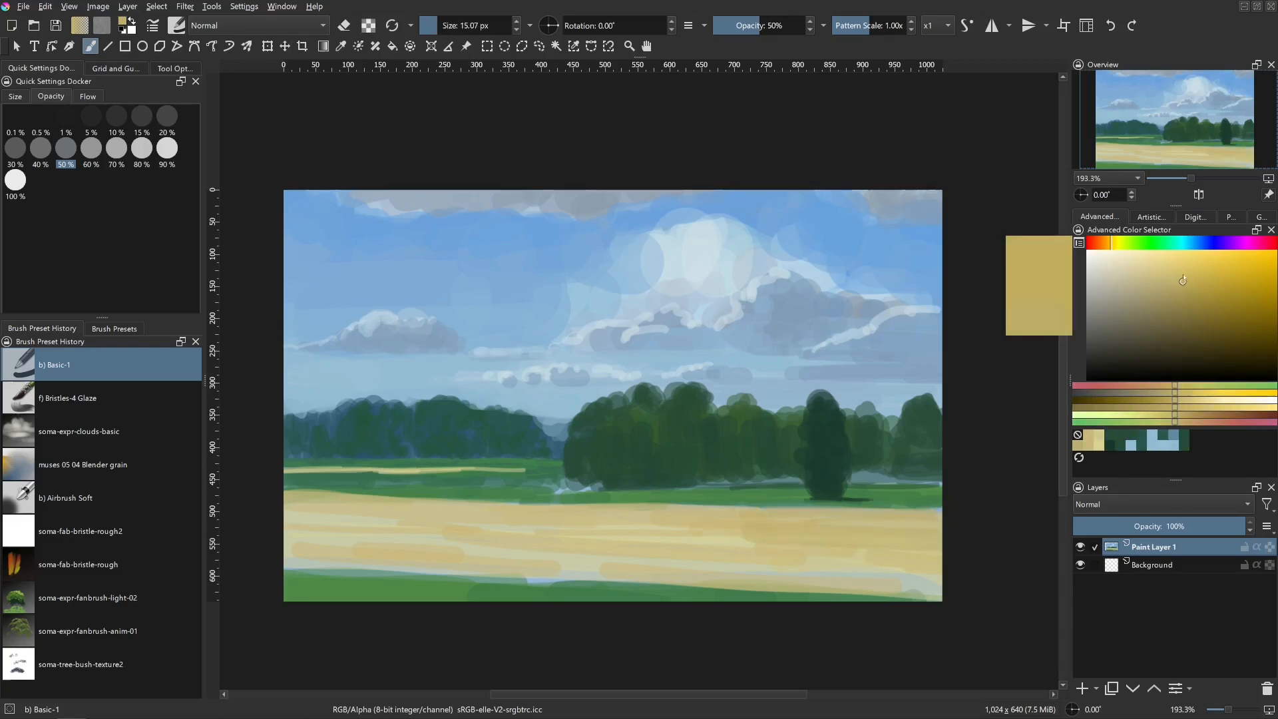
{"action": "left_click_drag", "start_coordinate": [589, 534], "coordinate": [597, 534], "text": "shift"}
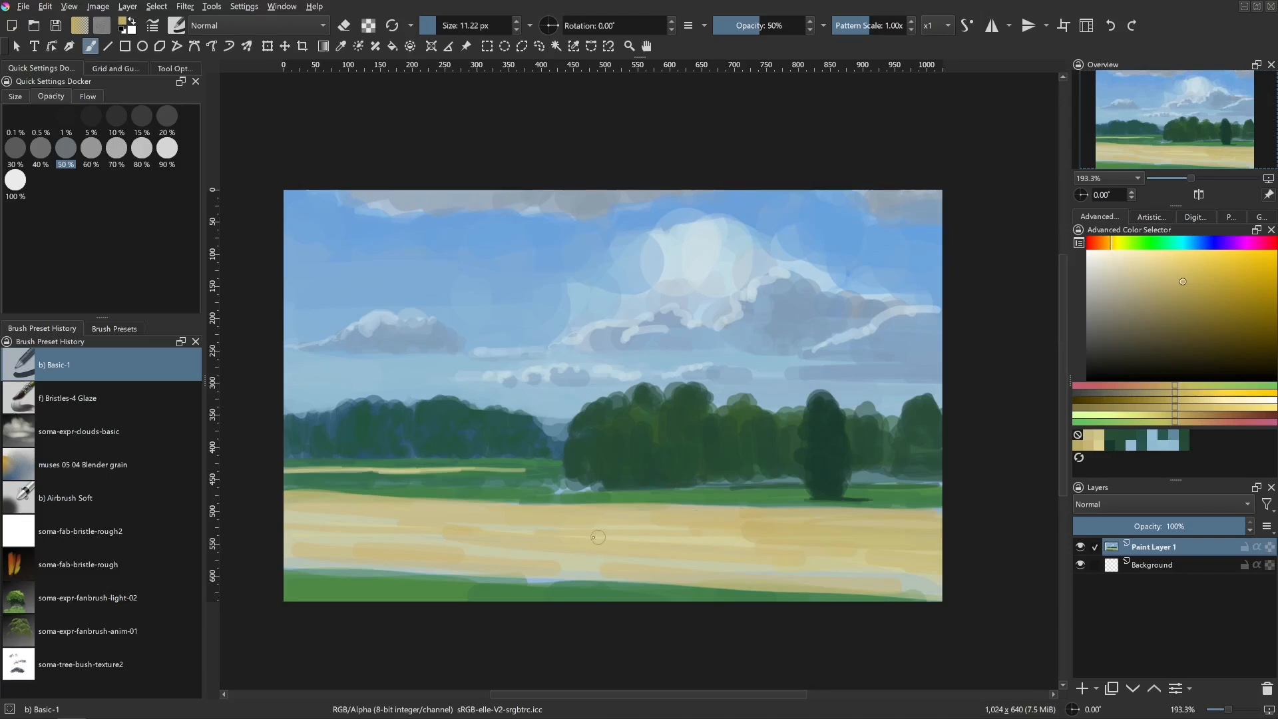
{"action": "mouse_move", "coordinate": [457, 552]}
{"action": "left_mouse_down"}
{"action": "mouse_move", "coordinate": [609, 554]}
{"action": "mouse_move", "coordinate": [583, 559]}
{"action": "left_mouse_up"}
{"action": "mouse_move", "coordinate": [555, 563]}
{"action": "left_mouse_down"}
{"action": "mouse_move", "coordinate": [666, 562]}
{"action": "mouse_move", "coordinate": [639, 577]}
{"action": "left_mouse_up"}
{"action": "left_click_drag", "start_coordinate": [659, 561], "coordinate": [950, 572]}
{"action": "left_click_drag", "start_coordinate": [686, 571], "coordinate": [667, 570], "text": "shift"}
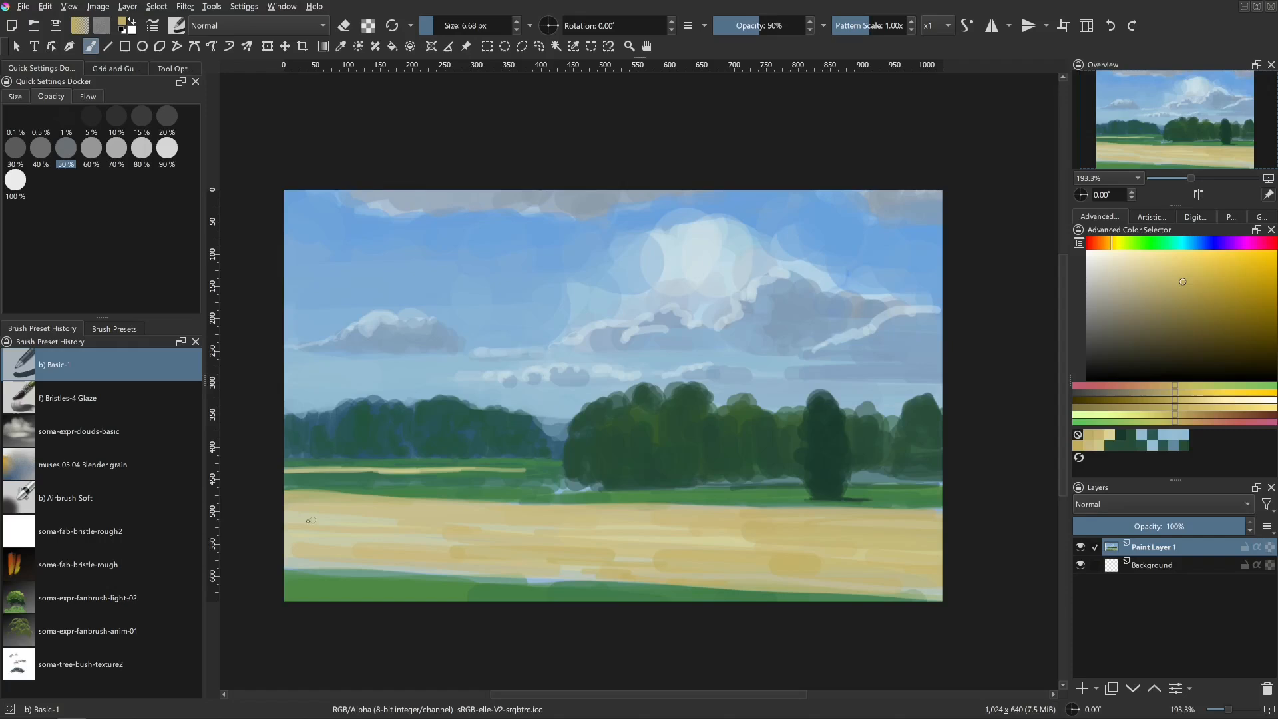
- Extend the golden streaks over the pale patches in the field's upper left with a brush of about 7 px and larger
{"action": "left_click_drag", "start_coordinate": [319, 524], "coordinate": [420, 525]}
{"action": "left_click_drag", "start_coordinate": [338, 527], "coordinate": [354, 527], "text": "shift"}
{"action": "left_click_drag", "start_coordinate": [269, 517], "coordinate": [483, 524]}
{"action": "left_click_drag", "start_coordinate": [537, 524], "coordinate": [467, 514], "text": "shift"}
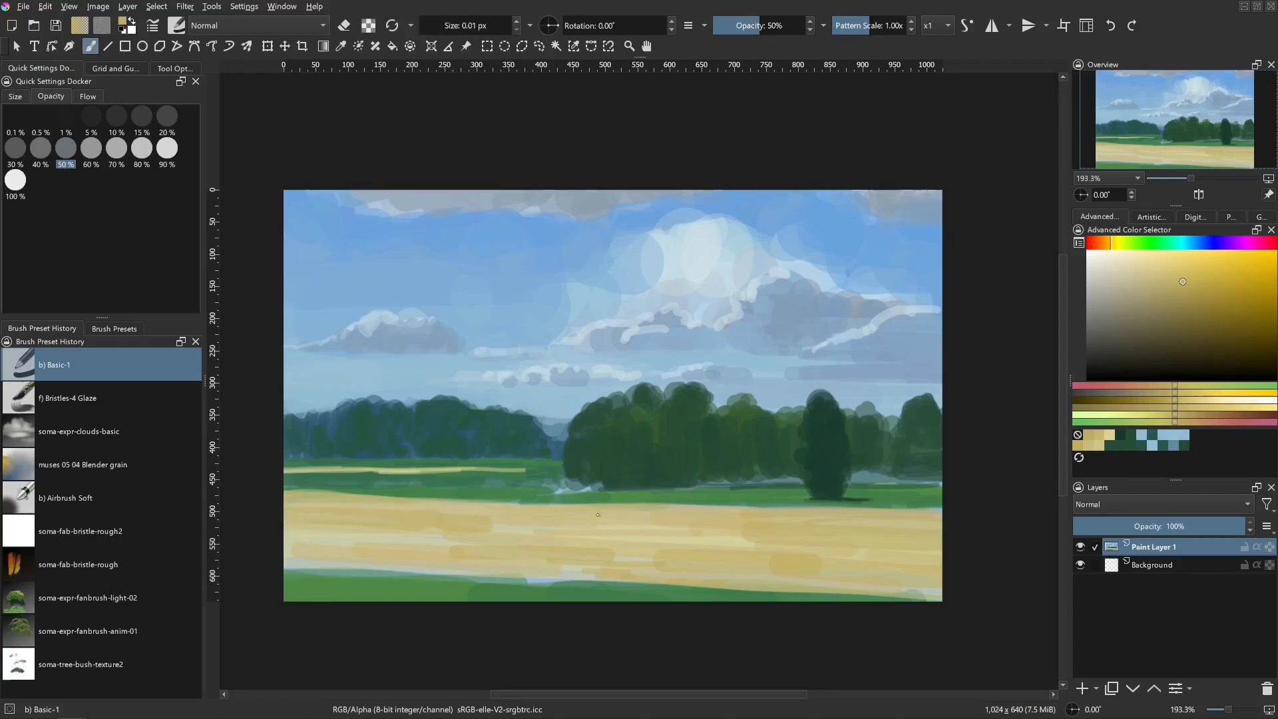
{"action": "left_click_drag", "start_coordinate": [559, 504], "coordinate": [565, 505], "text": "shift"}
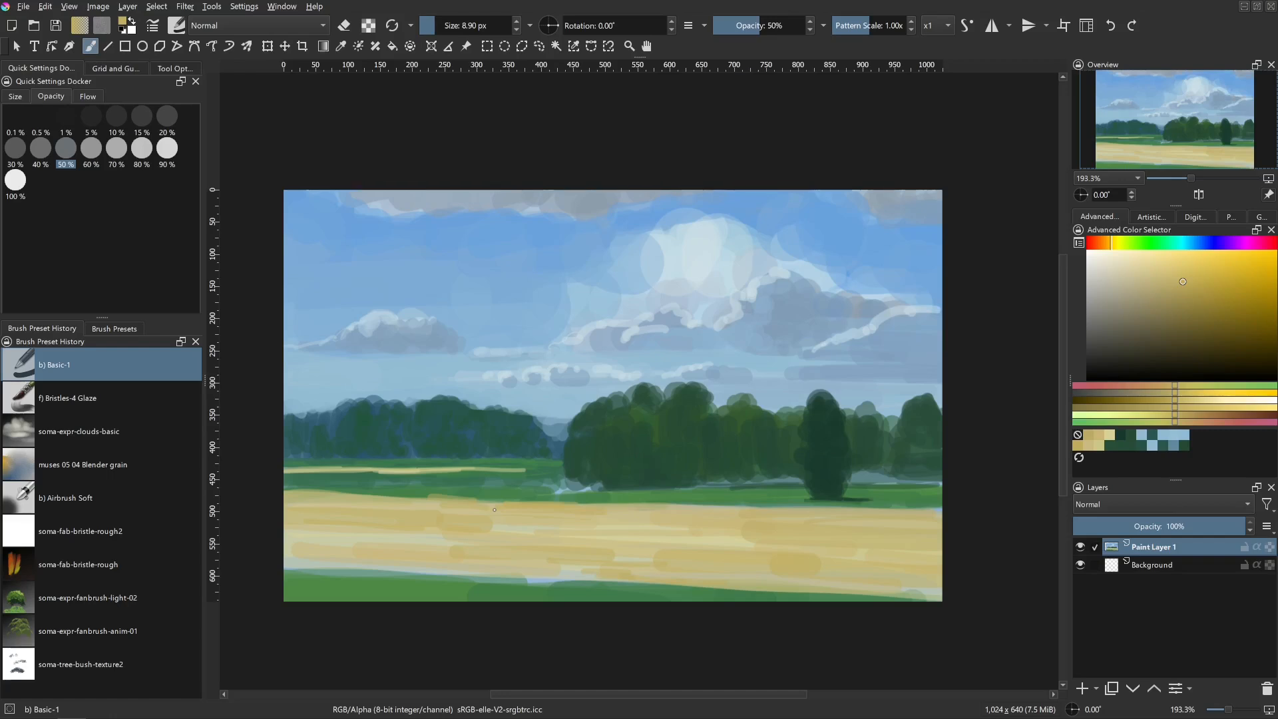
- Cover the remaining pale areas along the field's lower edge and middle with gold, enlarging the brush to about 20 px
{"action": "left_click_drag", "start_coordinate": [465, 578], "coordinate": [472, 577], "text": "shift"}
{"action": "left_click_drag", "start_coordinate": [374, 566], "coordinate": [953, 598]}
{"action": "mouse_move", "coordinate": [285, 549]}
{"action": "left_mouse_down"}
{"action": "mouse_move", "coordinate": [375, 538]}
{"action": "mouse_move", "coordinate": [546, 540]}
{"action": "left_mouse_up"}
{"action": "left_click_drag", "start_coordinate": [500, 526], "coordinate": [819, 550]}
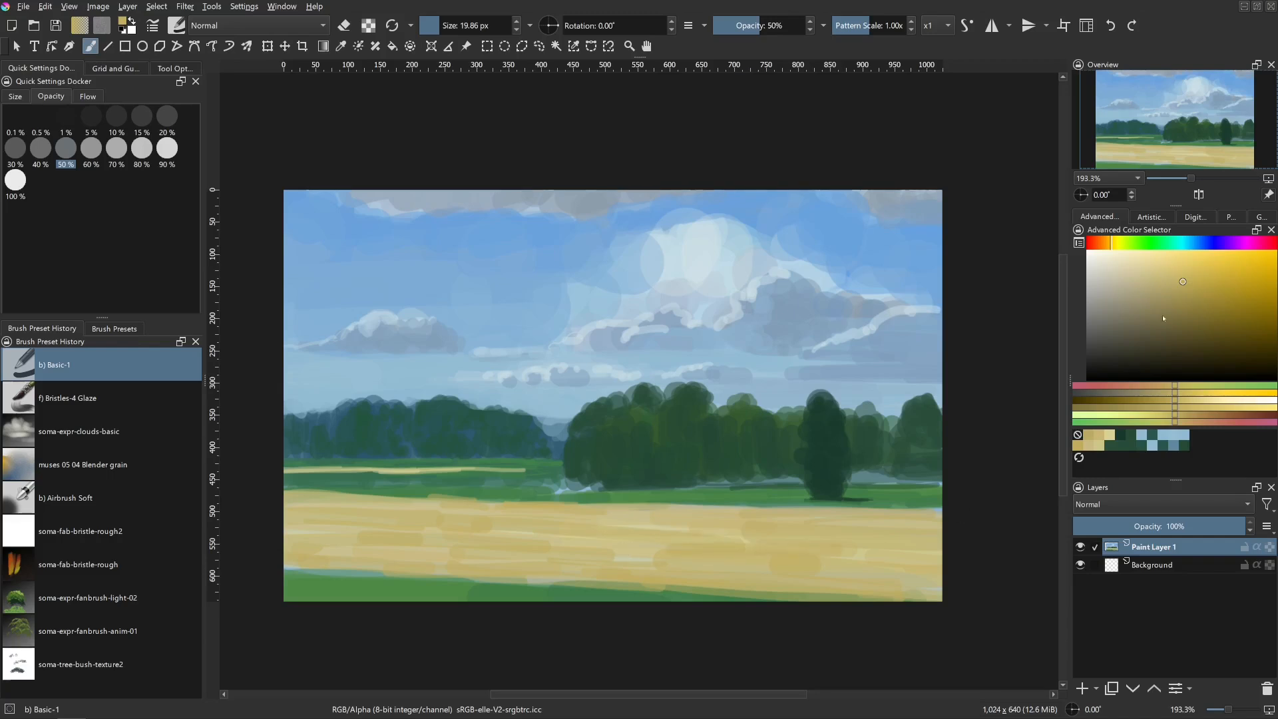
- Pick a lighter, brighter yellow and paint highlight streaks across the upper field, reducing the brush to about 6 px
{"action": "left_click", "coordinate": [1169, 267]}
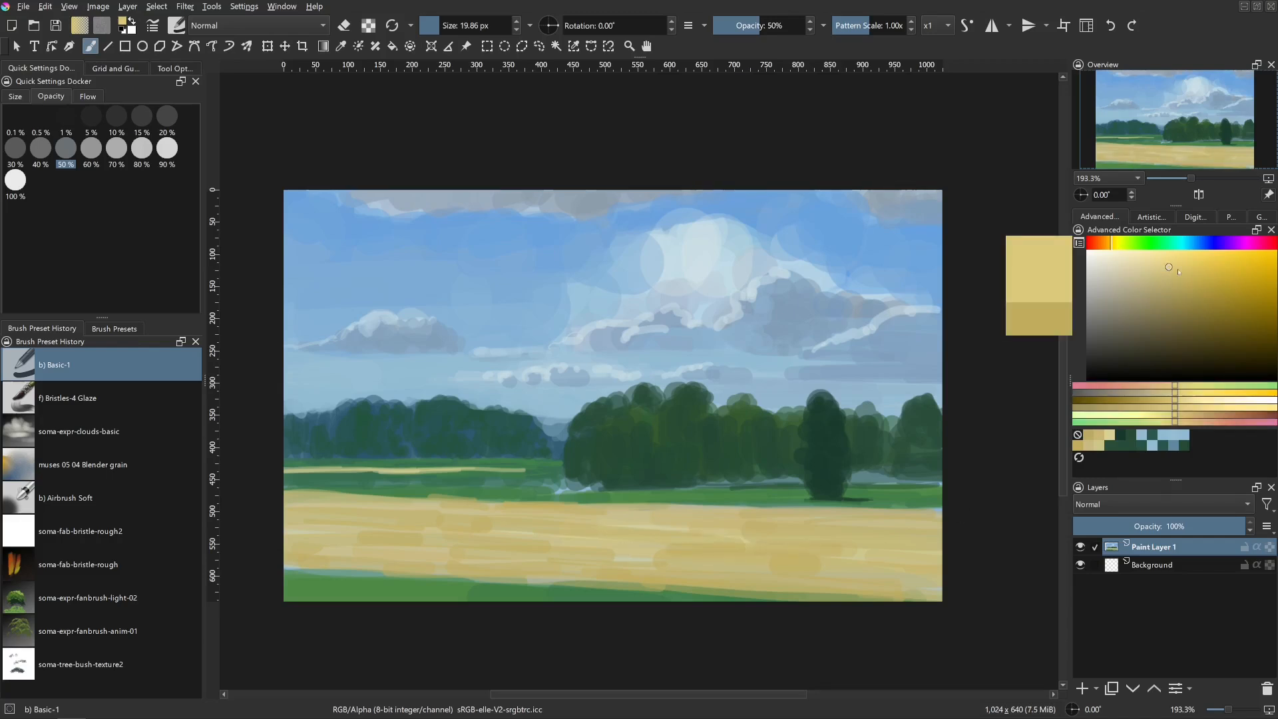
{"action": "left_click", "coordinate": [1164, 261]}
{"action": "left_click", "coordinate": [1165, 261]}
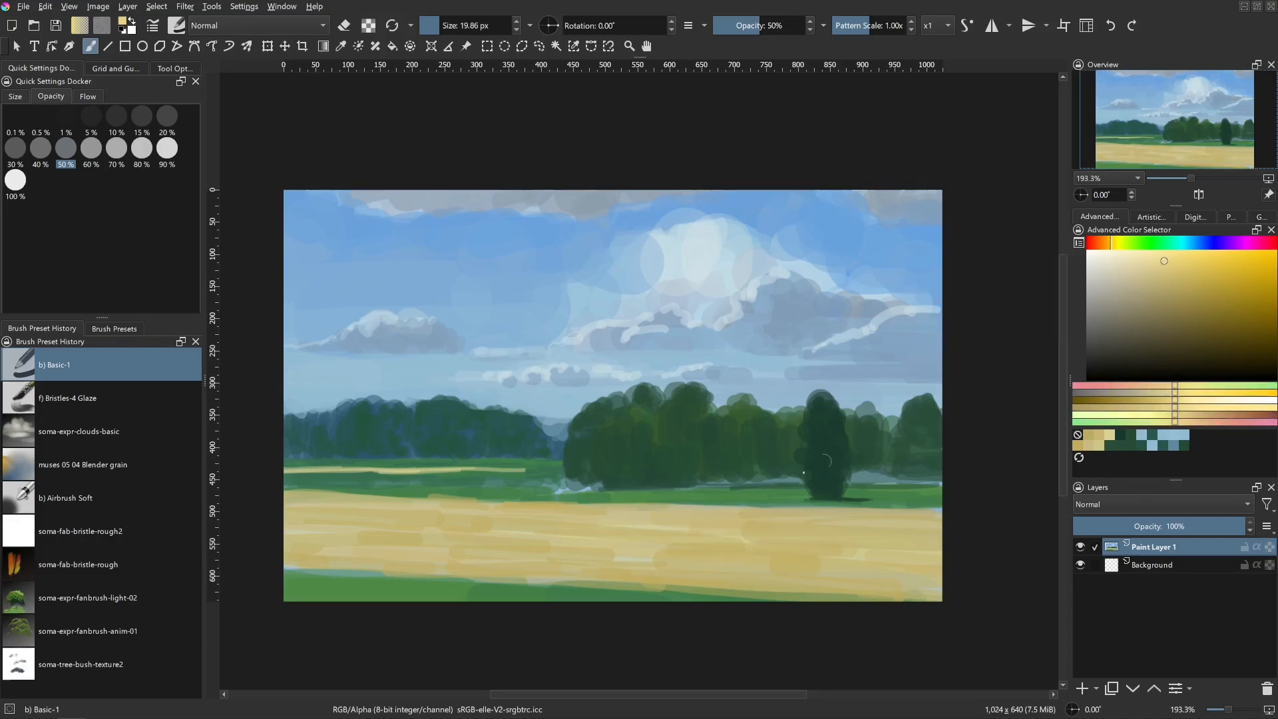
{"action": "mouse_move", "coordinate": [660, 520]}
{"action": "left_mouse_down"}
{"action": "mouse_move", "coordinate": [649, 521]}
{"action": "mouse_move", "coordinate": [935, 527]}
{"action": "left_mouse_up"}
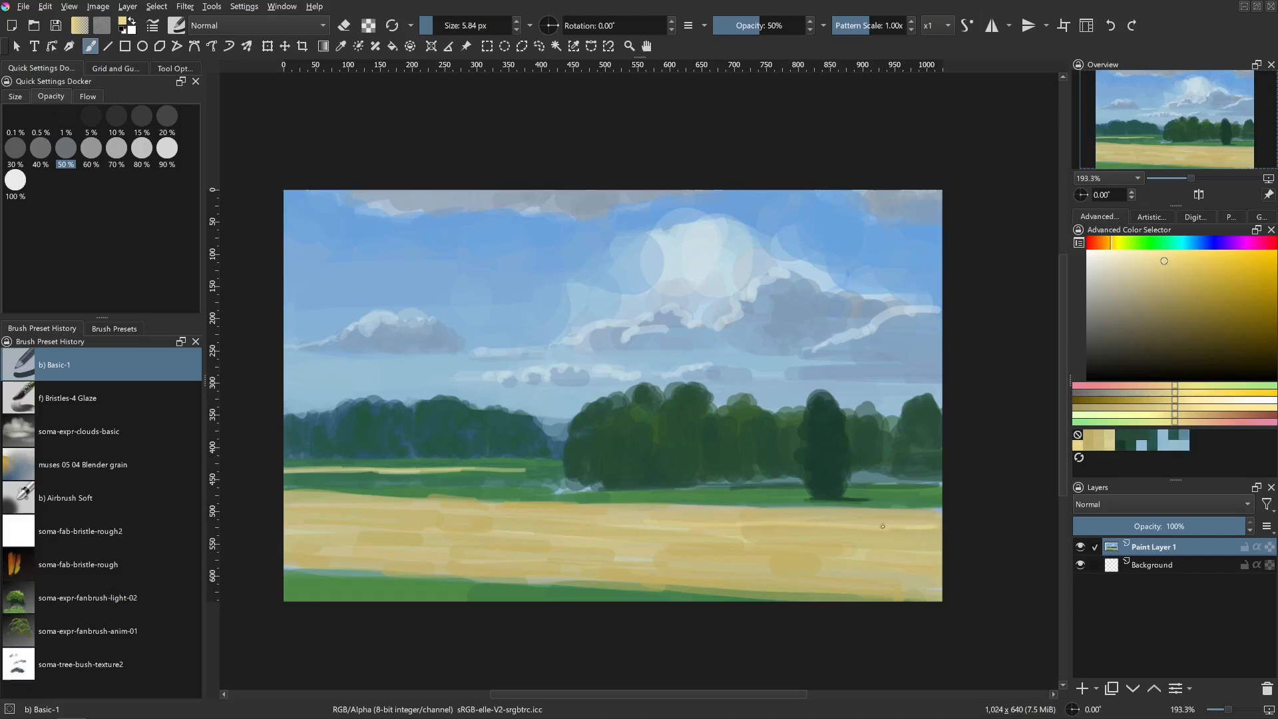
{"action": "left_click_drag", "start_coordinate": [849, 522], "coordinate": [344, 506]}
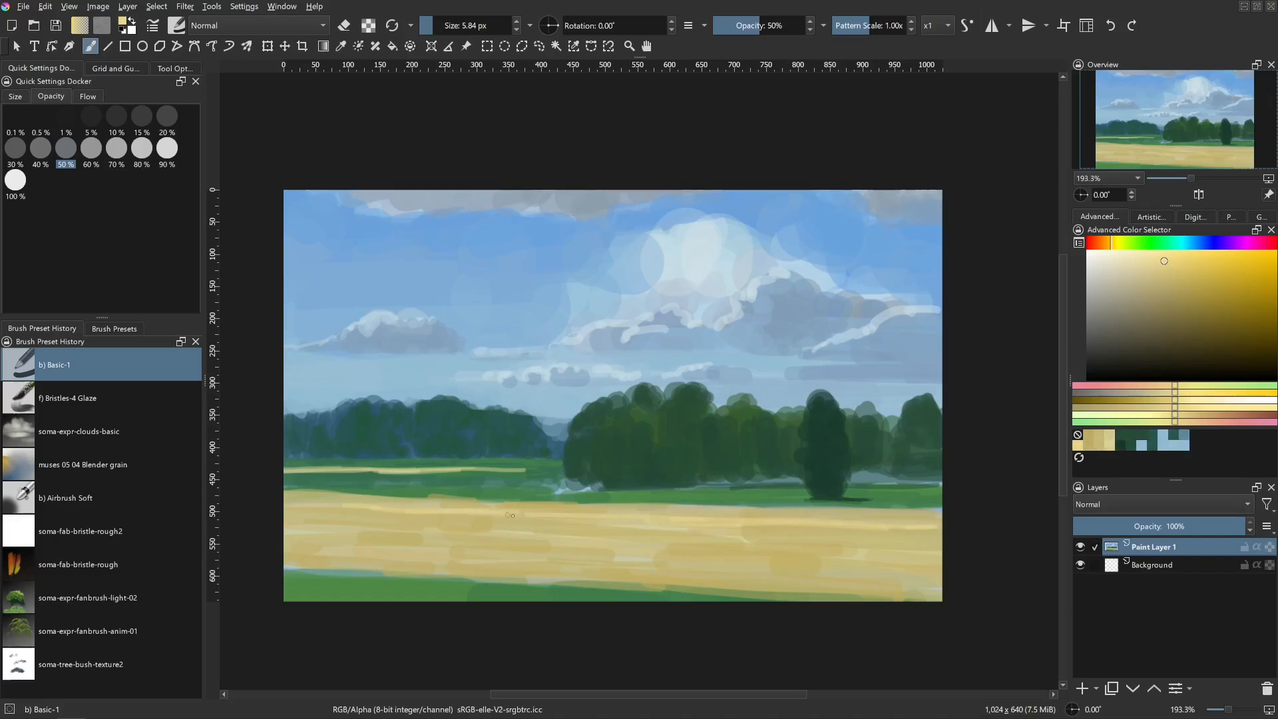
- Add more fine light-yellow streaks through the middle and left of the field, reducing the brush to about 1 px
{"action": "left_click_drag", "start_coordinate": [647, 529], "coordinate": [912, 549]}
{"action": "left_click_drag", "start_coordinate": [912, 549], "coordinate": [308, 518]}
{"action": "mouse_move", "coordinate": [426, 527]}
{"action": "left_mouse_down"}
{"action": "mouse_move", "coordinate": [839, 554]}
{"action": "mouse_move", "coordinate": [364, 537]}
{"action": "mouse_move", "coordinate": [325, 502]}
{"action": "left_mouse_up"}
{"action": "left_click_drag", "start_coordinate": [444, 503], "coordinate": [497, 505]}
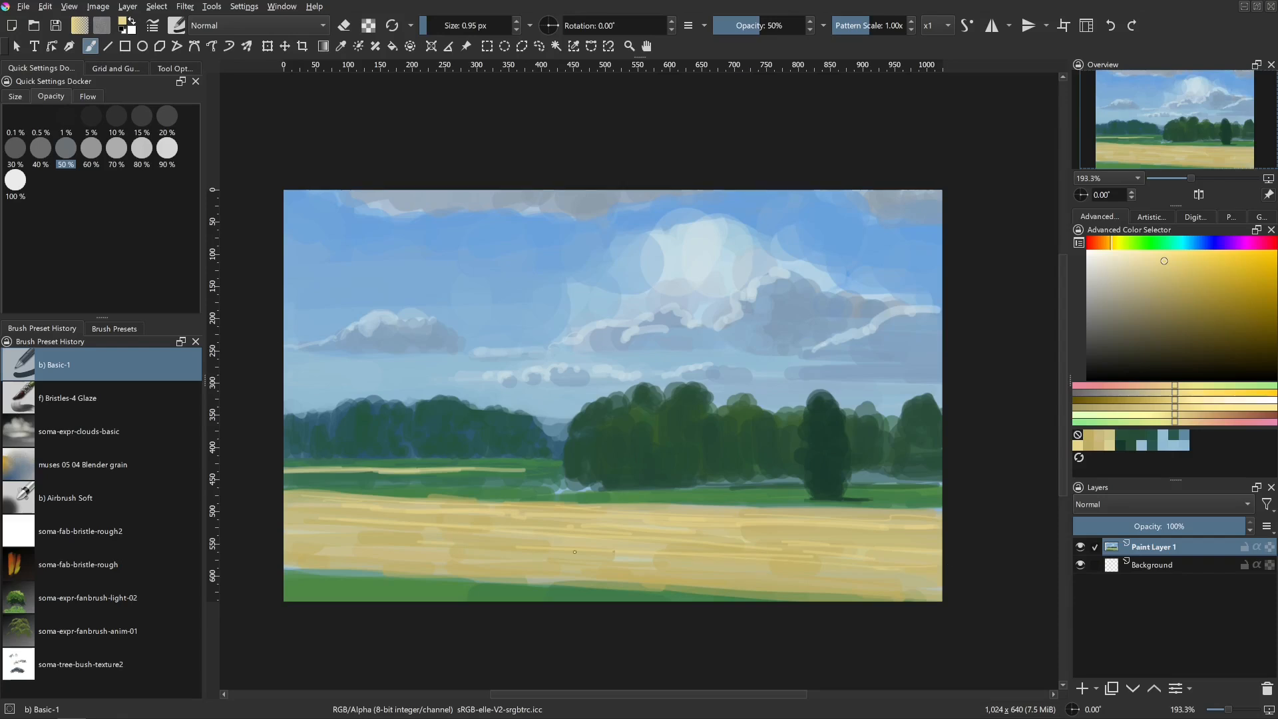
{"action": "left_click_drag", "start_coordinate": [397, 561], "coordinate": [408, 560]}
{"action": "mouse_move", "coordinate": [506, 551]}
{"action": "left_mouse_down"}
{"action": "mouse_move", "coordinate": [271, 535]}
{"action": "mouse_move", "coordinate": [674, 556]}
{"action": "left_mouse_up"}
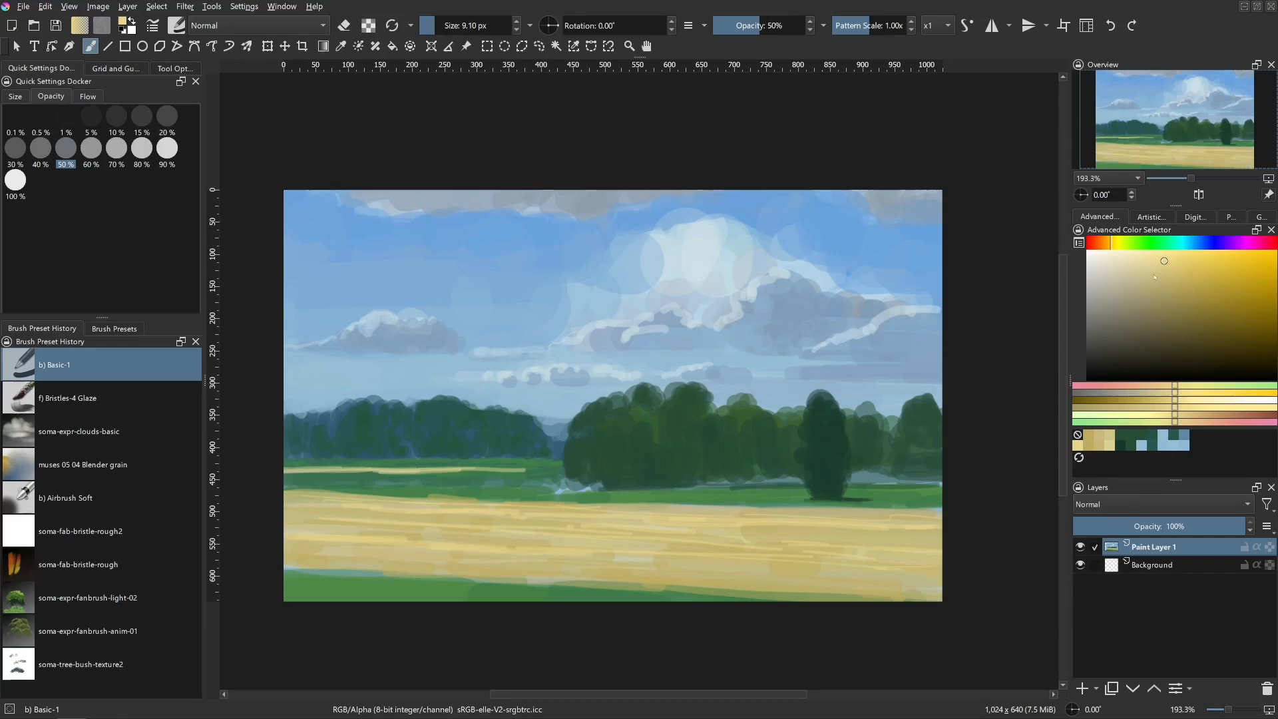
- Pick a muted greyish beige and add dull patches at the field's right and thin streaks further left at about 4 px
{"action": "left_click_drag", "start_coordinate": [1139, 278], "coordinate": [1134, 278]}
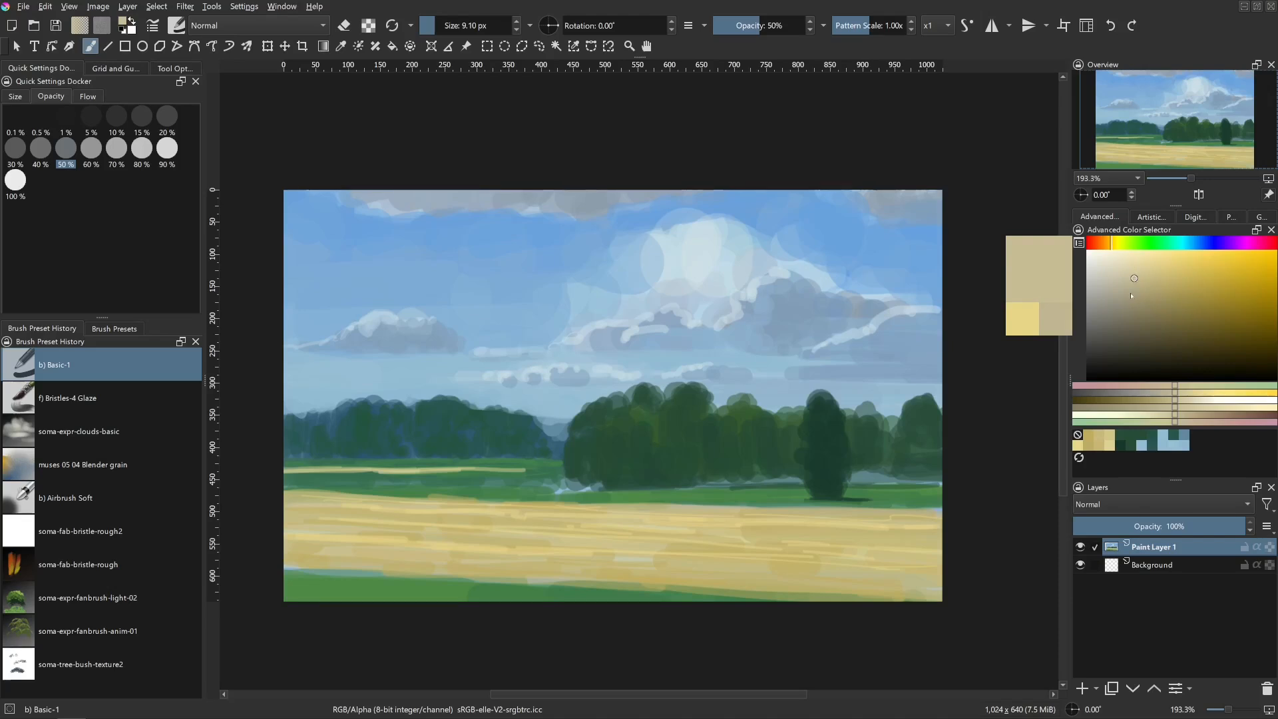
{"action": "left_click", "coordinate": [1131, 294]}
{"action": "left_click_drag", "start_coordinate": [748, 545], "coordinate": [779, 543]}
{"action": "mouse_move", "coordinate": [785, 543]}
{"action": "left_mouse_down"}
{"action": "mouse_move", "coordinate": [963, 549]}
{"action": "mouse_move", "coordinate": [802, 527]}
{"action": "left_mouse_up"}
{"action": "left_click_drag", "start_coordinate": [785, 527], "coordinate": [723, 522]}
{"action": "left_click_drag", "start_coordinate": [592, 532], "coordinate": [586, 531], "text": "shift"}
{"action": "left_click_drag", "start_coordinate": [390, 511], "coordinate": [419, 513]}
{"action": "mouse_move", "coordinate": [587, 526]}
{"action": "left_mouse_down"}
{"action": "mouse_move", "coordinate": [691, 517]}
{"action": "mouse_move", "coordinate": [636, 516]}
{"action": "mouse_move", "coordinate": [665, 517]}
{"action": "left_mouse_up"}
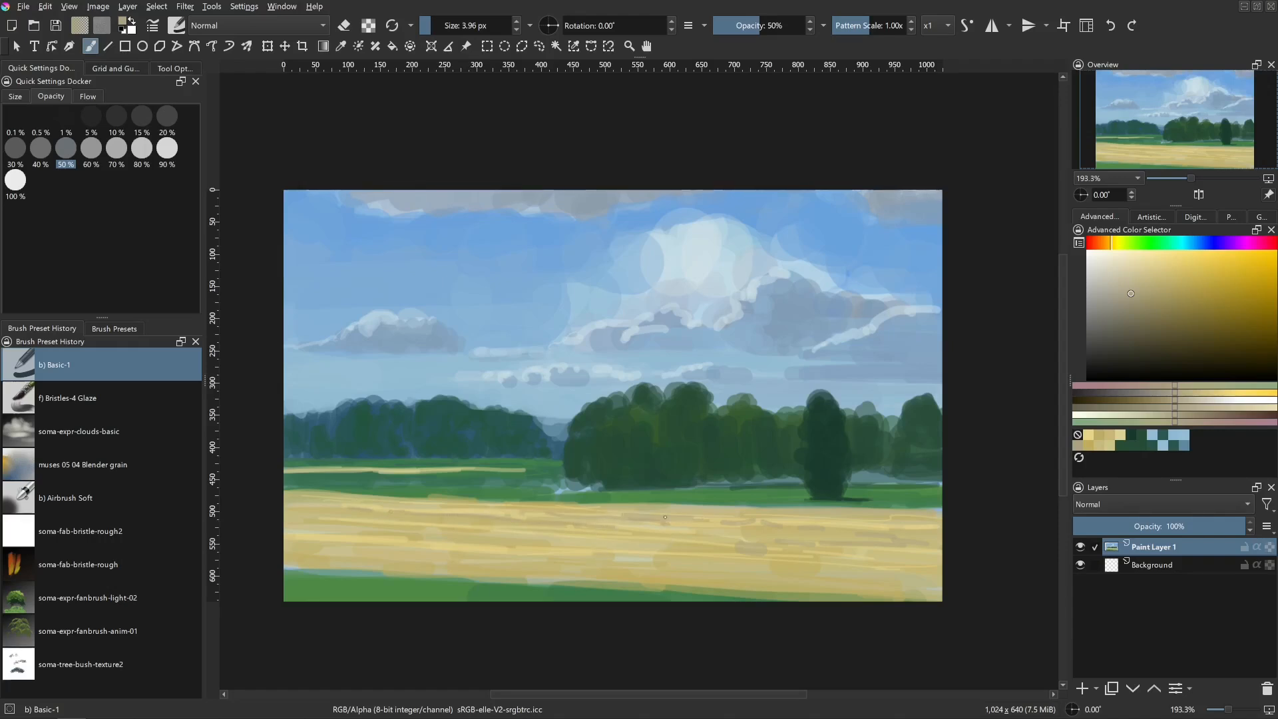
- Add more thin beige streaks across the field's left part, enlarging the brush to about 5 px
{"action": "left_click_drag", "start_coordinate": [311, 535], "coordinate": [345, 538]}
{"action": "left_click_drag", "start_coordinate": [391, 547], "coordinate": [506, 560]}
{"action": "left_click_drag", "start_coordinate": [511, 555], "coordinate": [518, 556], "text": "shift"}
- Sample the foreground grass green, shift it to a yellower green and paint along the grass's upper edge on the left at about 15 px
{"action": "left_click", "coordinate": [493, 602], "text": "ctrl"}
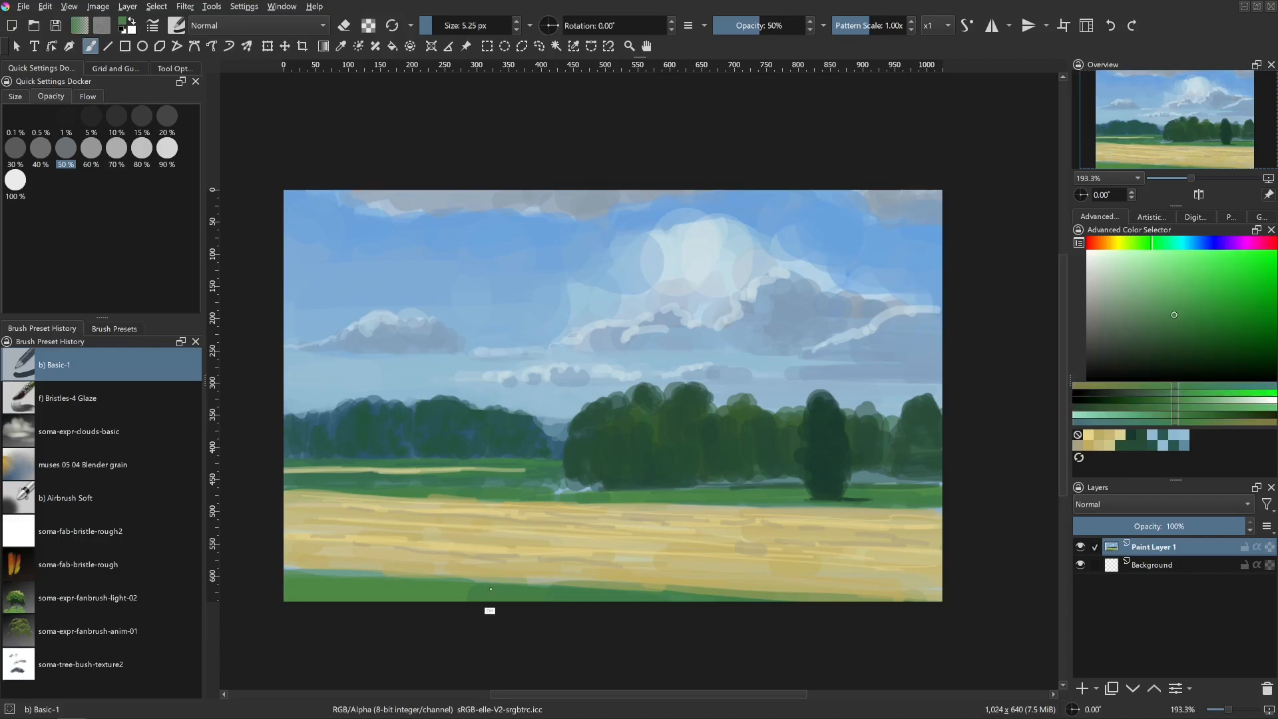
{"action": "left_click", "coordinate": [1134, 245]}
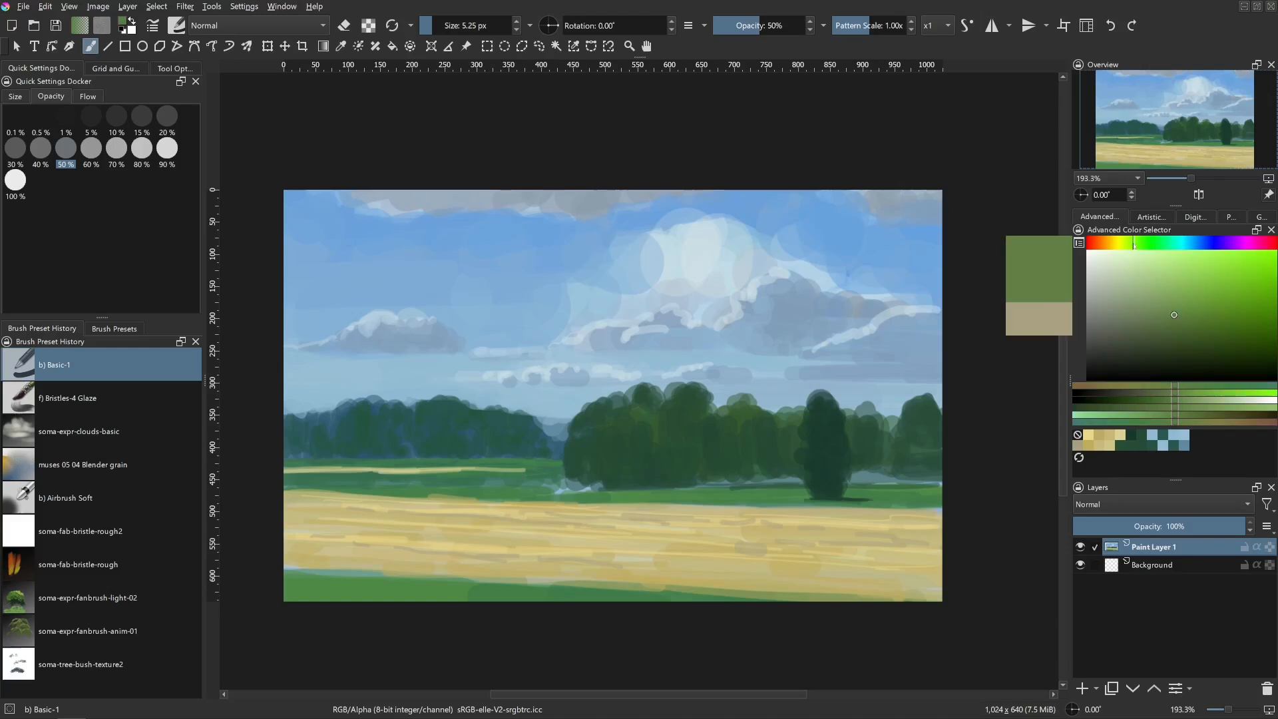
{"action": "left_click", "coordinate": [1185, 313]}
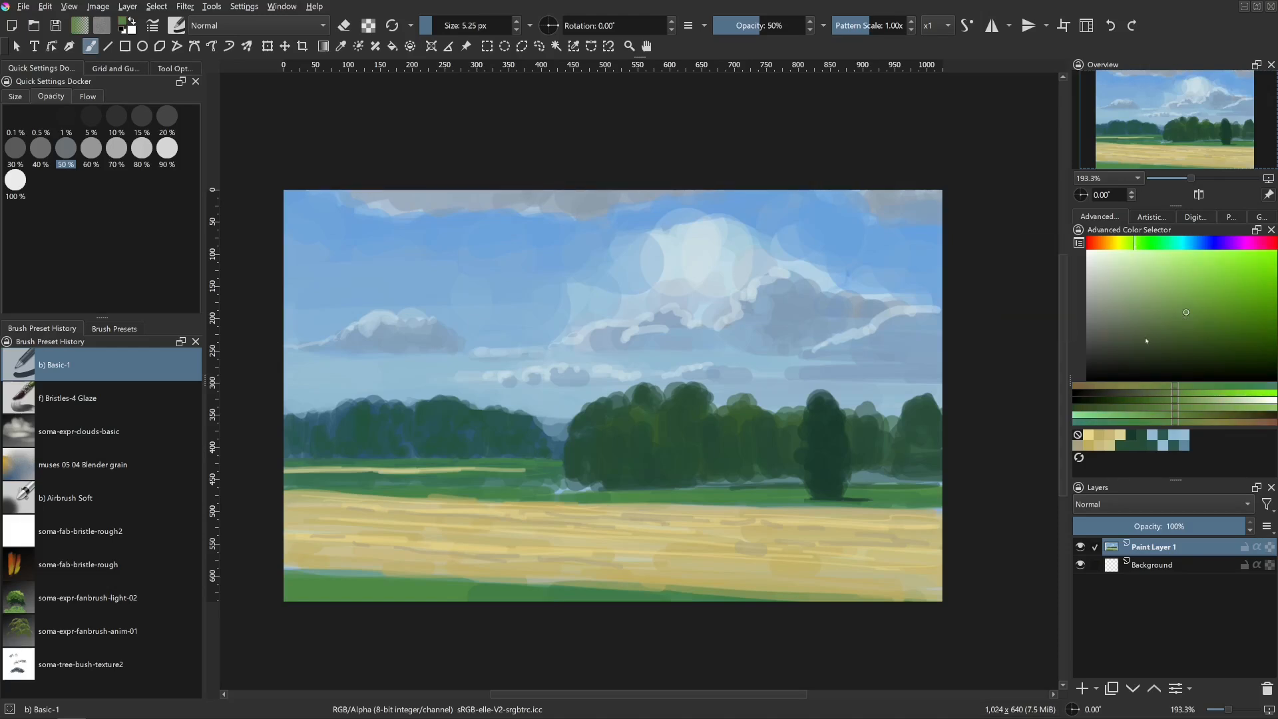
{"action": "left_click_drag", "start_coordinate": [526, 589], "coordinate": [553, 589]}
{"action": "left_click_drag", "start_coordinate": [442, 583], "coordinate": [527, 583]}
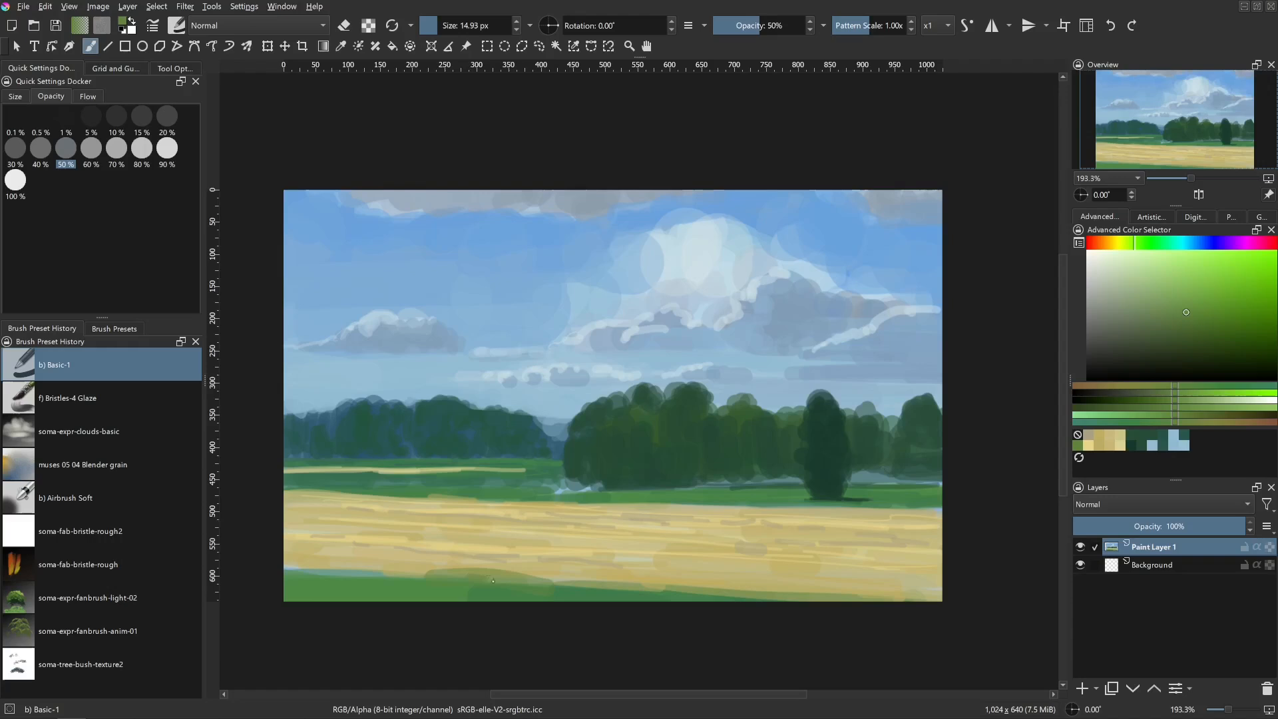
{"action": "key", "text": "ctrl+z"}
{"action": "left_click_drag", "start_coordinate": [288, 571], "coordinate": [457, 576]}
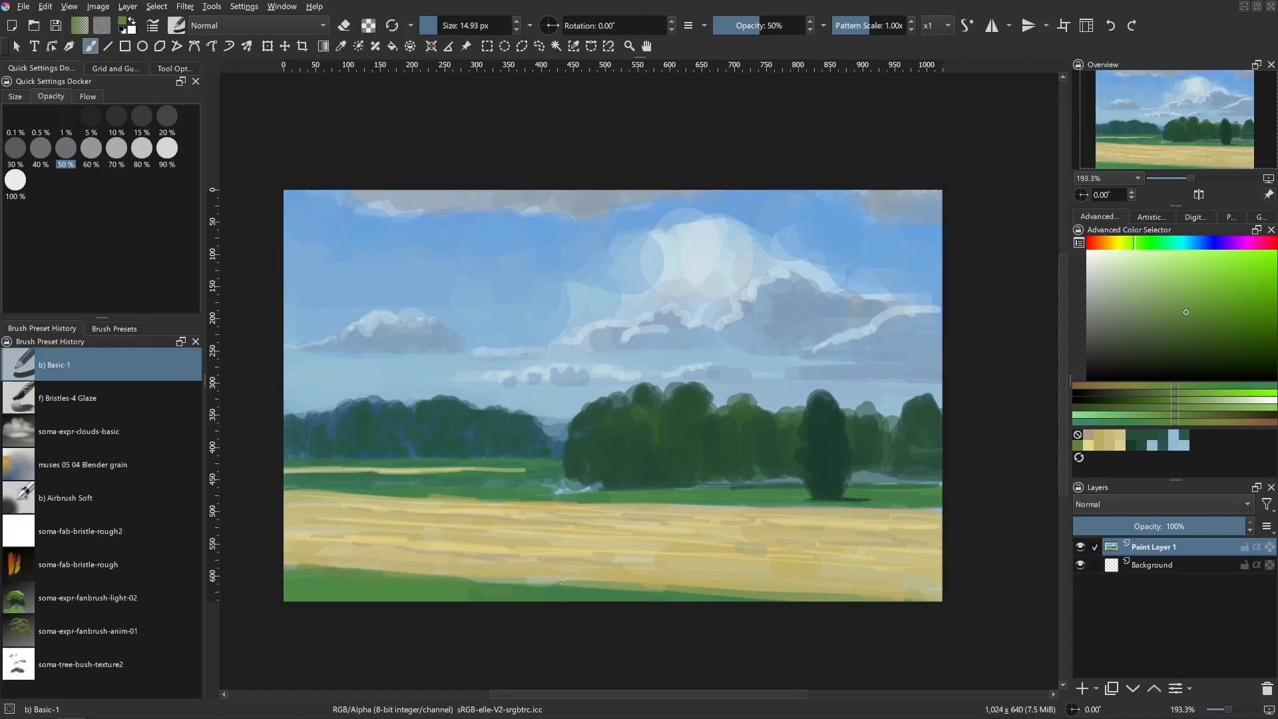
- Pick a slightly brighter green and paint strokes along the foreground grass edge at about 12 px, reducing the brush to about 9 px
{"action": "left_click", "coordinate": [1193, 305]}
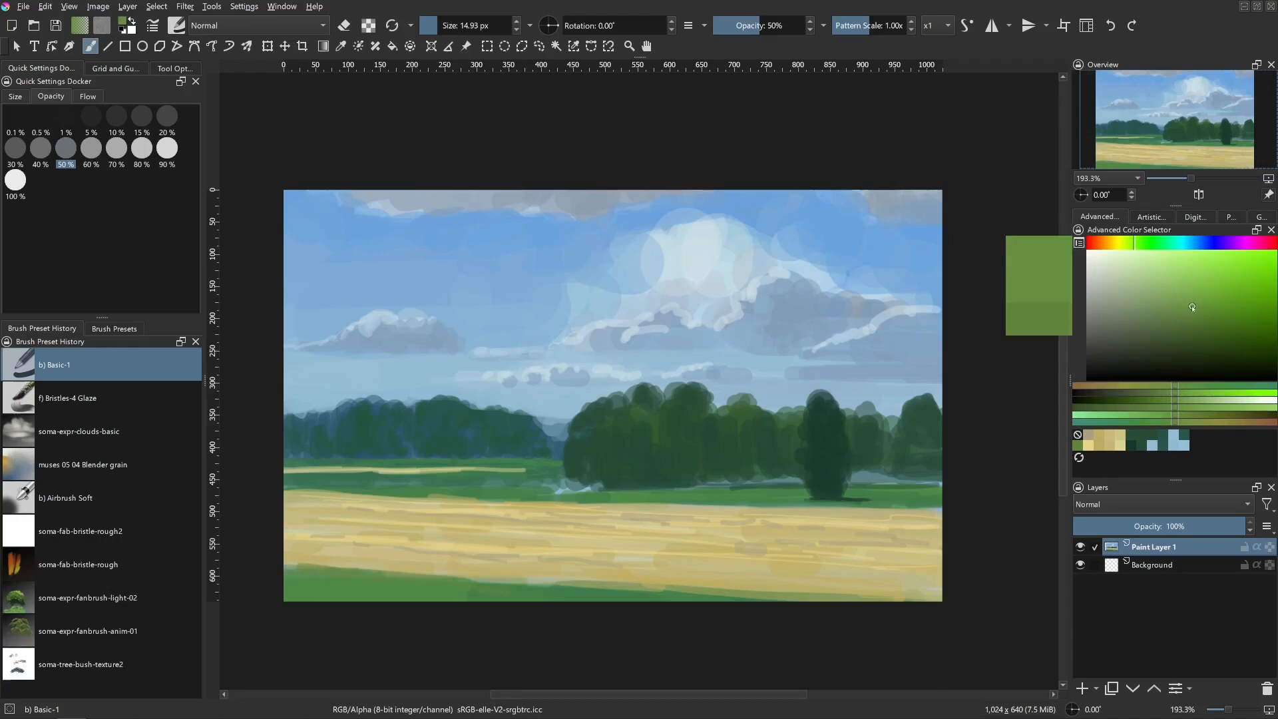
{"action": "left_click_drag", "start_coordinate": [506, 591], "coordinate": [671, 593]}
{"action": "left_click_drag", "start_coordinate": [640, 586], "coordinate": [747, 588]}
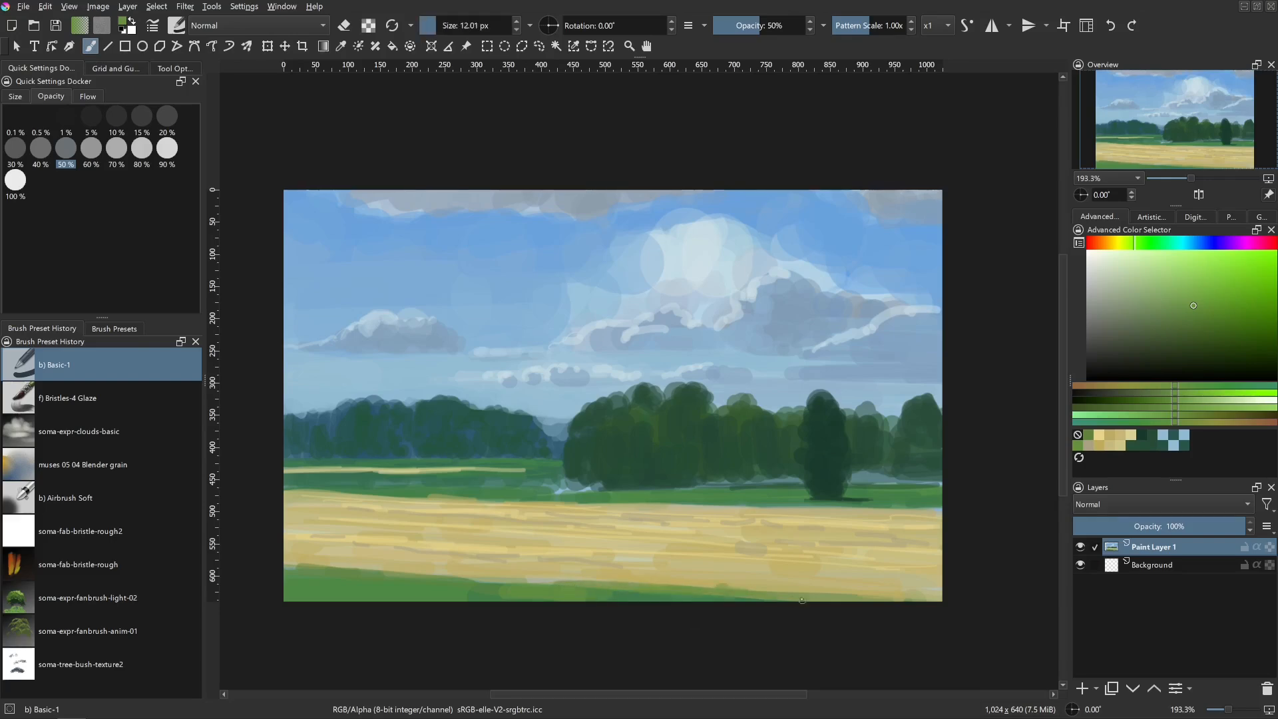
{"action": "left_click_drag", "start_coordinate": [529, 586], "coordinate": [270, 560]}
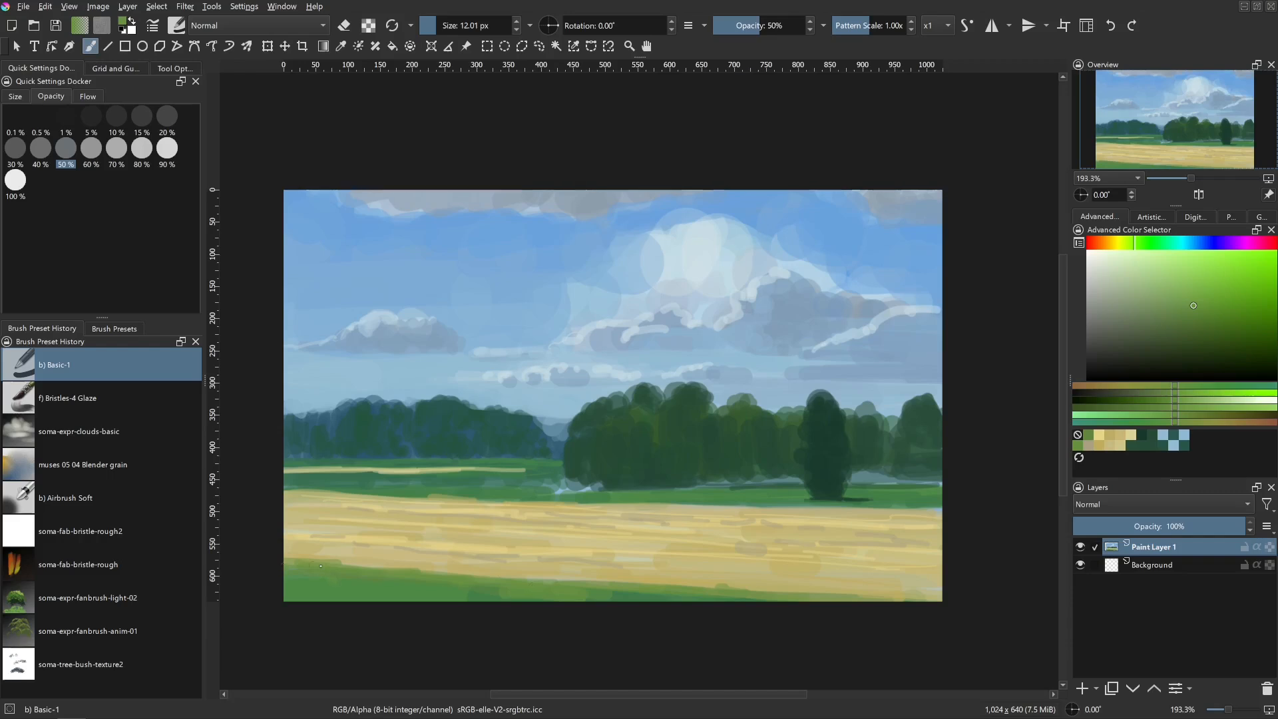
{"action": "left_click_drag", "start_coordinate": [621, 597], "coordinate": [829, 592]}
{"action": "mouse_move", "coordinate": [768, 530]}
{"action": "left_mouse_down"}
{"action": "mouse_move", "coordinate": [666, 520]}
{"action": "mouse_move", "coordinate": [659, 500]}
{"action": "left_mouse_up"}
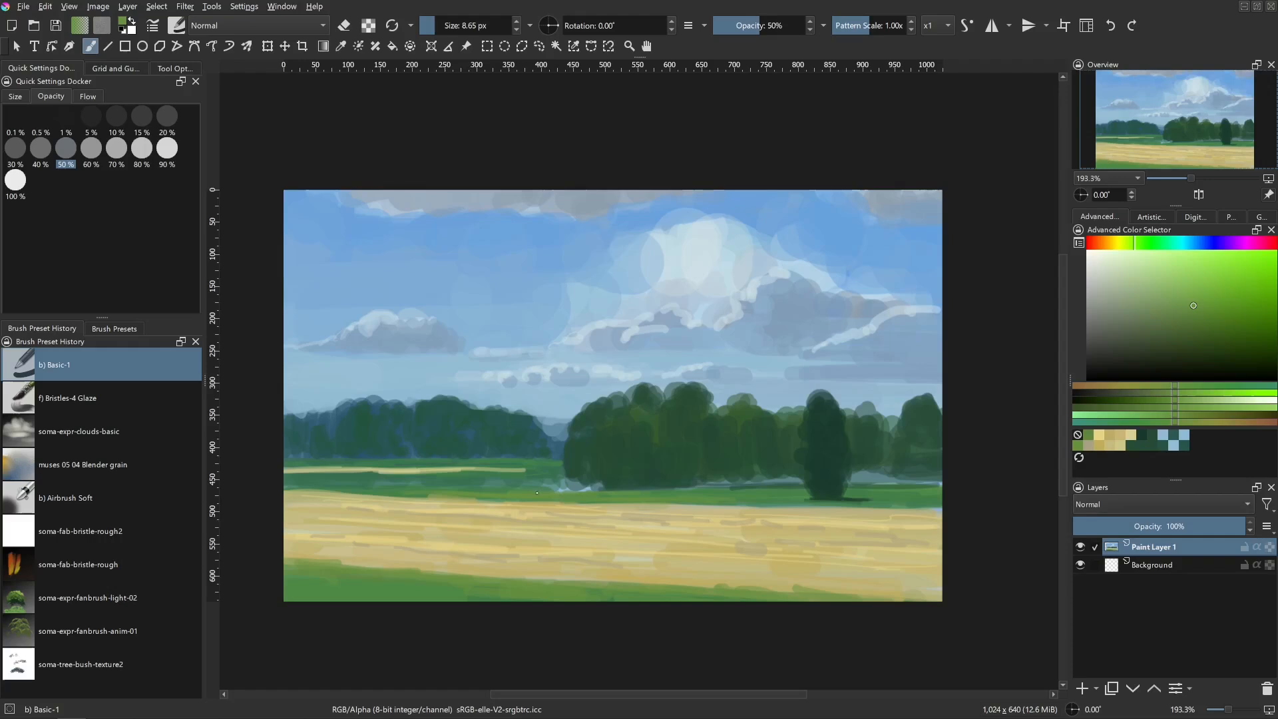
- Pick a lighter green and paint thin bright strips across the distant meadow left of the tree group at about 4 px
{"action": "key", "text": "bracketright"}
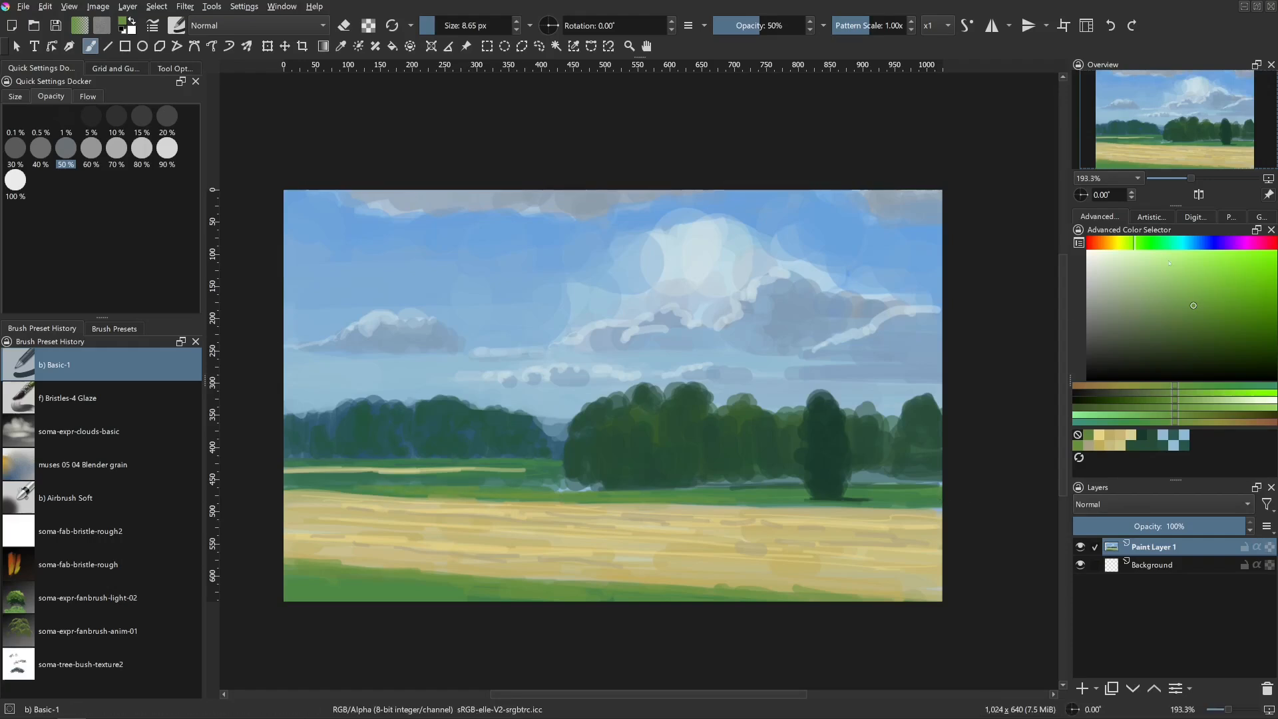
{"action": "left_click", "coordinate": [1194, 292]}
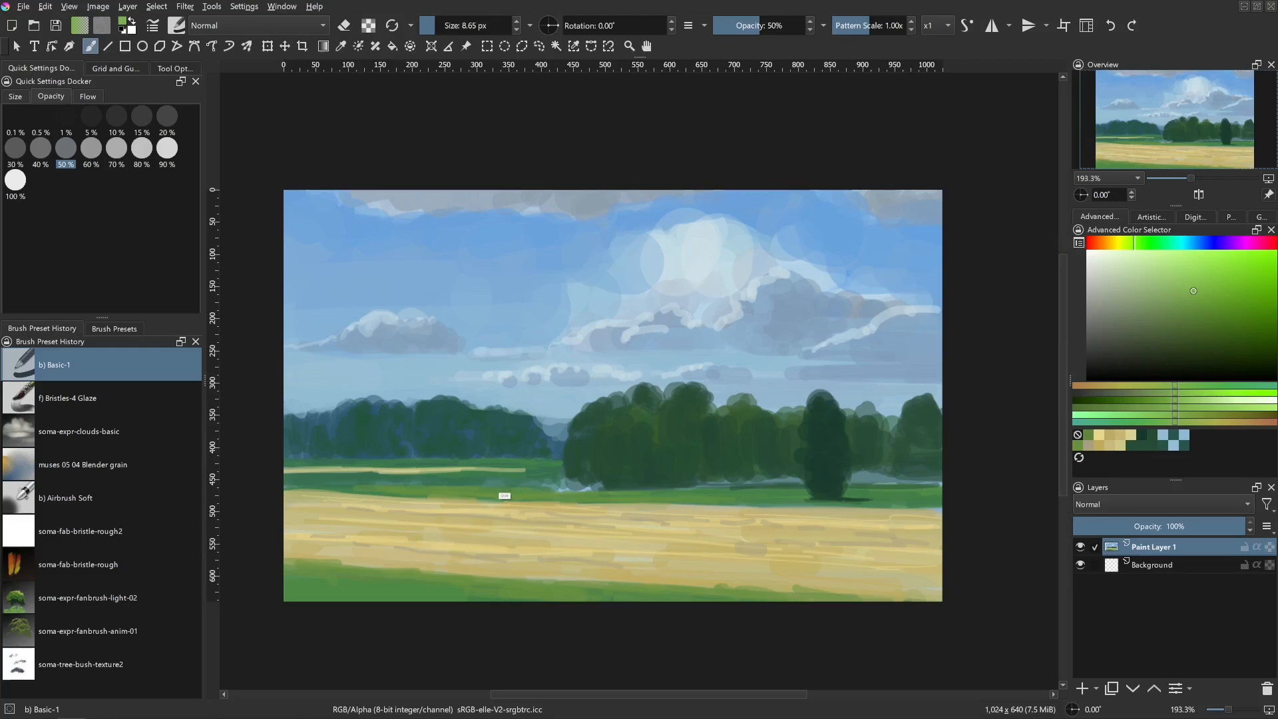
{"action": "left_click_drag", "start_coordinate": [505, 496], "coordinate": [501, 496]}
{"action": "mouse_move", "coordinate": [491, 476]}
{"action": "left_mouse_down"}
{"action": "mouse_move", "coordinate": [554, 475]}
{"action": "mouse_move", "coordinate": [524, 477]}
{"action": "left_mouse_up"}
{"action": "key", "text": "ctrl+z"}
{"action": "left_click_drag", "start_coordinate": [379, 460], "coordinate": [383, 460]}
{"action": "left_click_drag", "start_coordinate": [379, 460], "coordinate": [561, 461]}
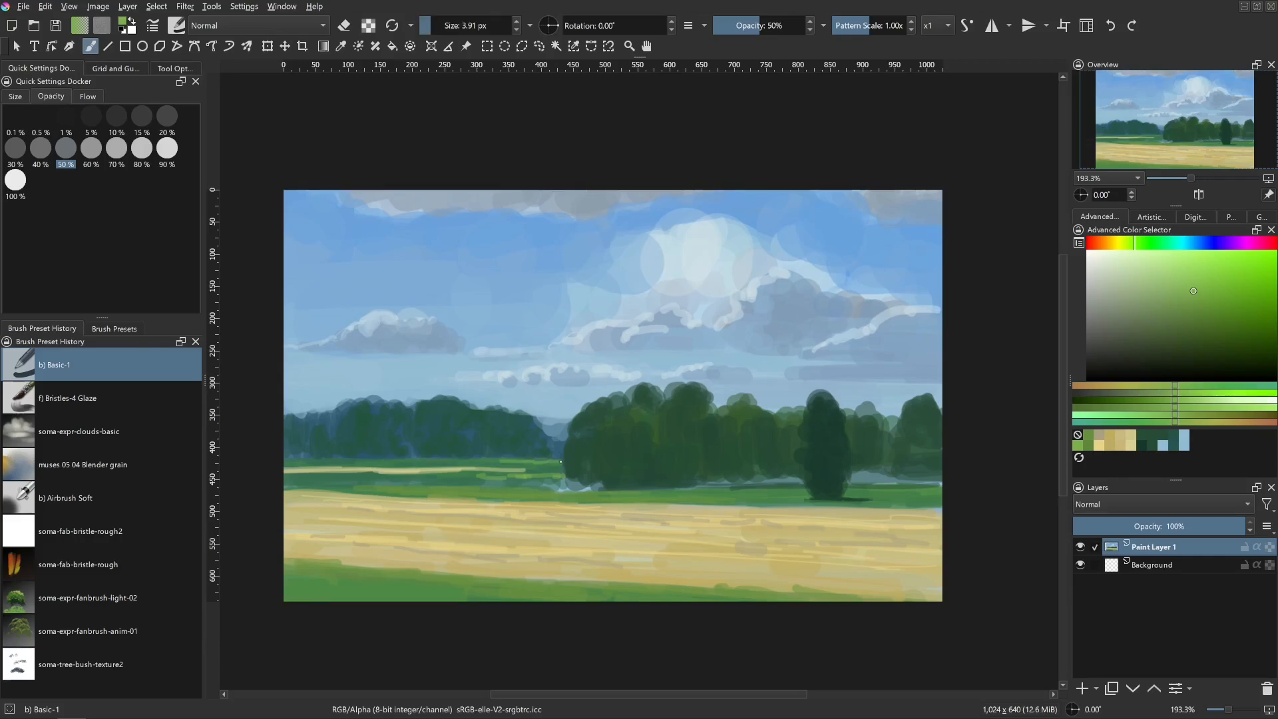
{"action": "left_click_drag", "start_coordinate": [383, 461], "coordinate": [380, 462]}
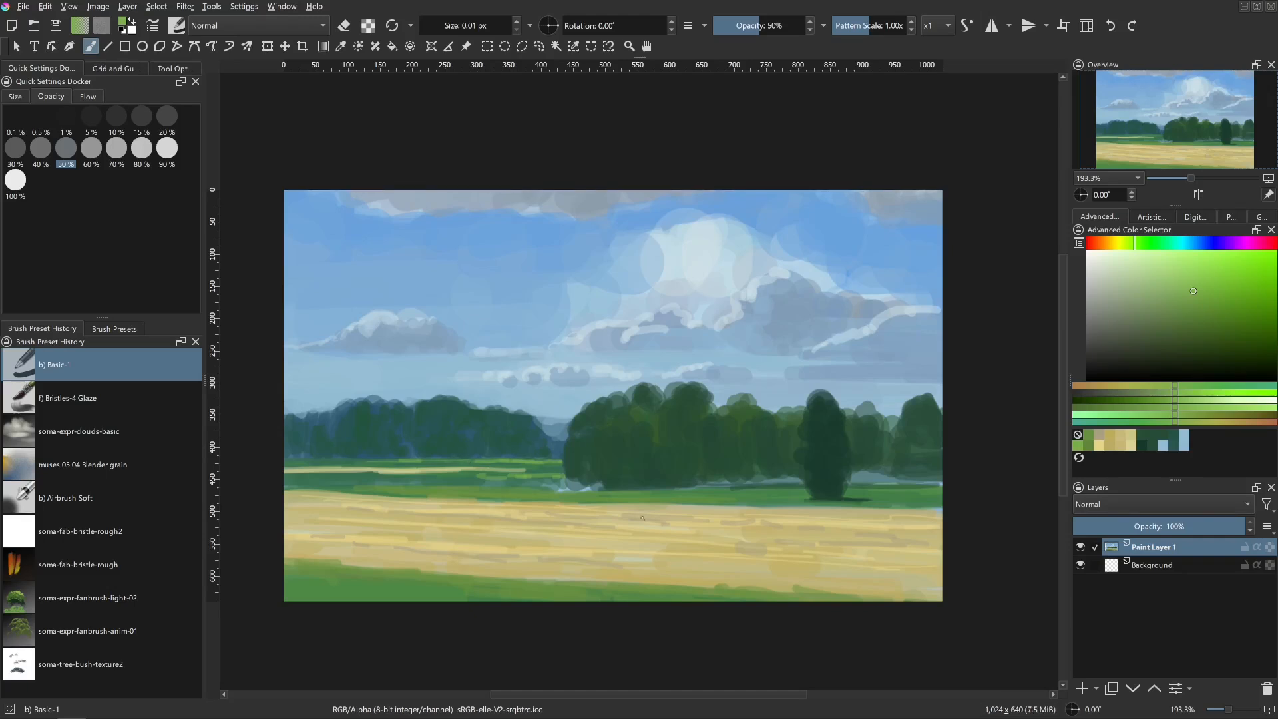
- Undo the last two strokes, sample a pale yellow-green from the distant strip and extend the strip towards the tree group
{"action": "key", "text": "ctrl+z"}
{"action": "key", "text": "ctrl+z"}
{"action": "left_click_drag", "start_coordinate": [524, 464], "coordinate": [524, 464]}
{"action": "left_click", "coordinate": [453, 466], "text": "ctrl"}
{"action": "left_click_drag", "start_coordinate": [496, 470], "coordinate": [532, 470]}
{"action": "left_click_drag", "start_coordinate": [535, 470], "coordinate": [534, 472]}
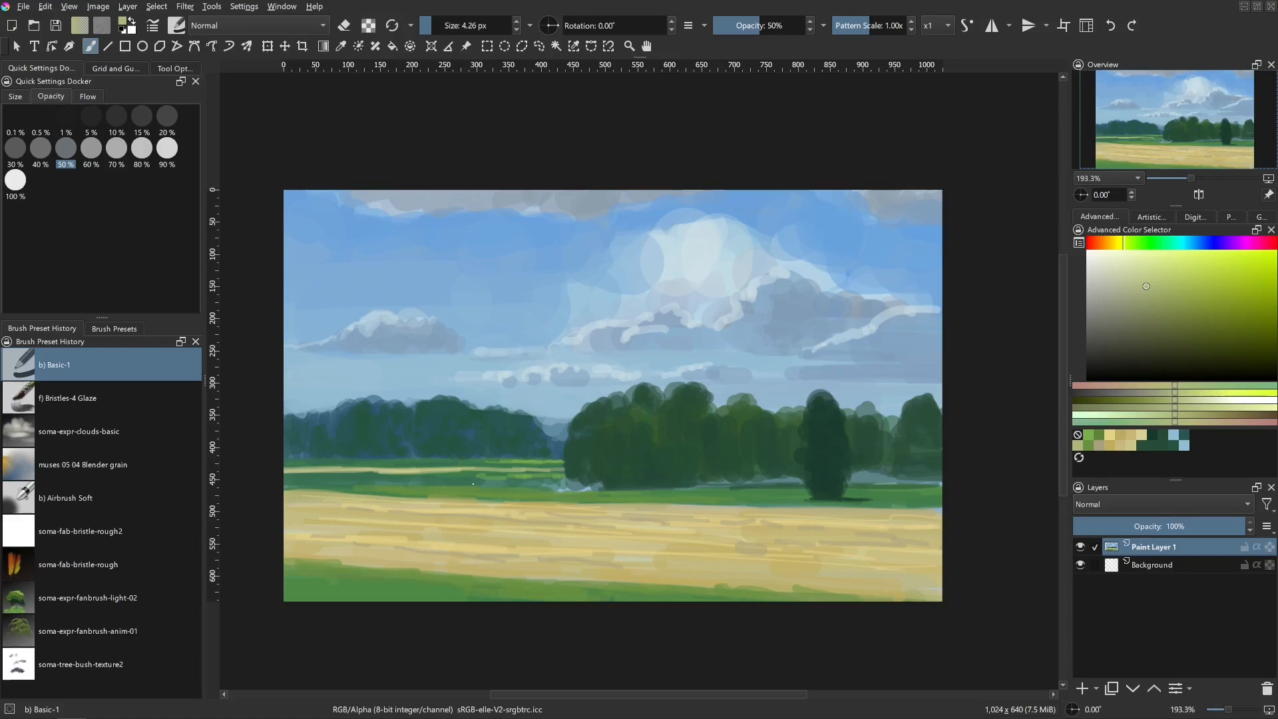
- Sample the distant strip's pale yellow and refine the strip with fine streaks up to the tree group at about 1 px
{"action": "left_click_drag", "start_coordinate": [497, 494], "coordinate": [490, 494]}
{"action": "mouse_move", "coordinate": [419, 466]}
{"action": "left_mouse_down"}
{"action": "mouse_move", "coordinate": [511, 468]}
{"action": "mouse_move", "coordinate": [480, 470]}
{"action": "left_mouse_up"}
{"action": "left_click", "coordinate": [445, 472], "text": "ctrl"}
{"action": "left_click_drag", "start_coordinate": [481, 470], "coordinate": [540, 469]}
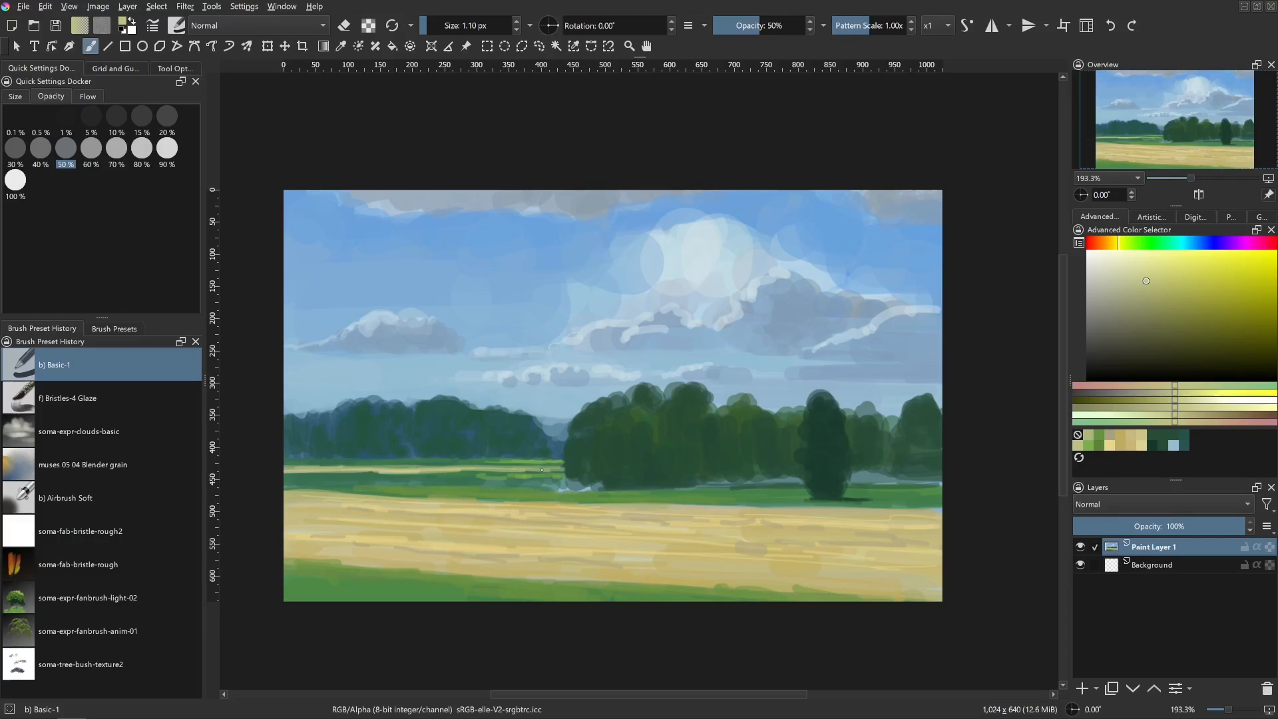
- Cover the pale blue gap under the tree group with sampled dark tree green and grass green at about 9 px
{"action": "left_click", "coordinate": [619, 478], "text": "ctrl"}
{"action": "left_click_drag", "start_coordinate": [579, 509], "coordinate": [591, 482], "text": "shift"}
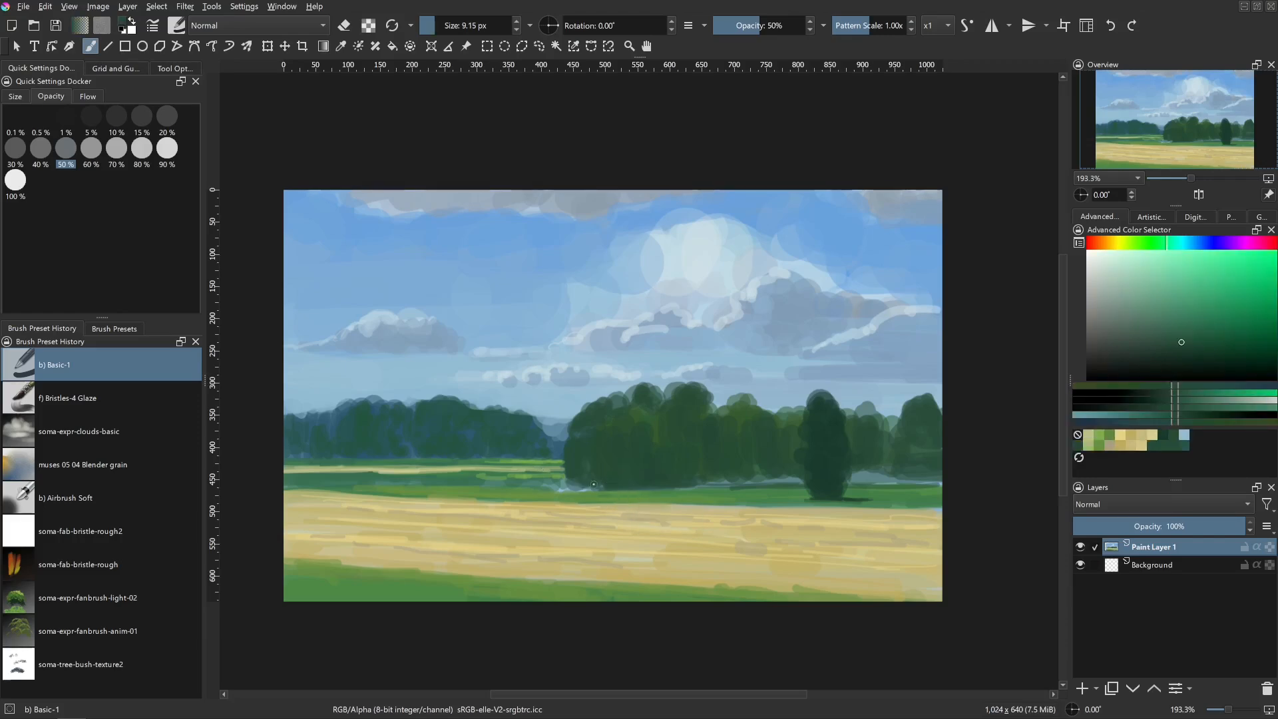
{"action": "left_click", "coordinate": [540, 488], "text": "ctrl"}
{"action": "left_click", "coordinate": [567, 488]}
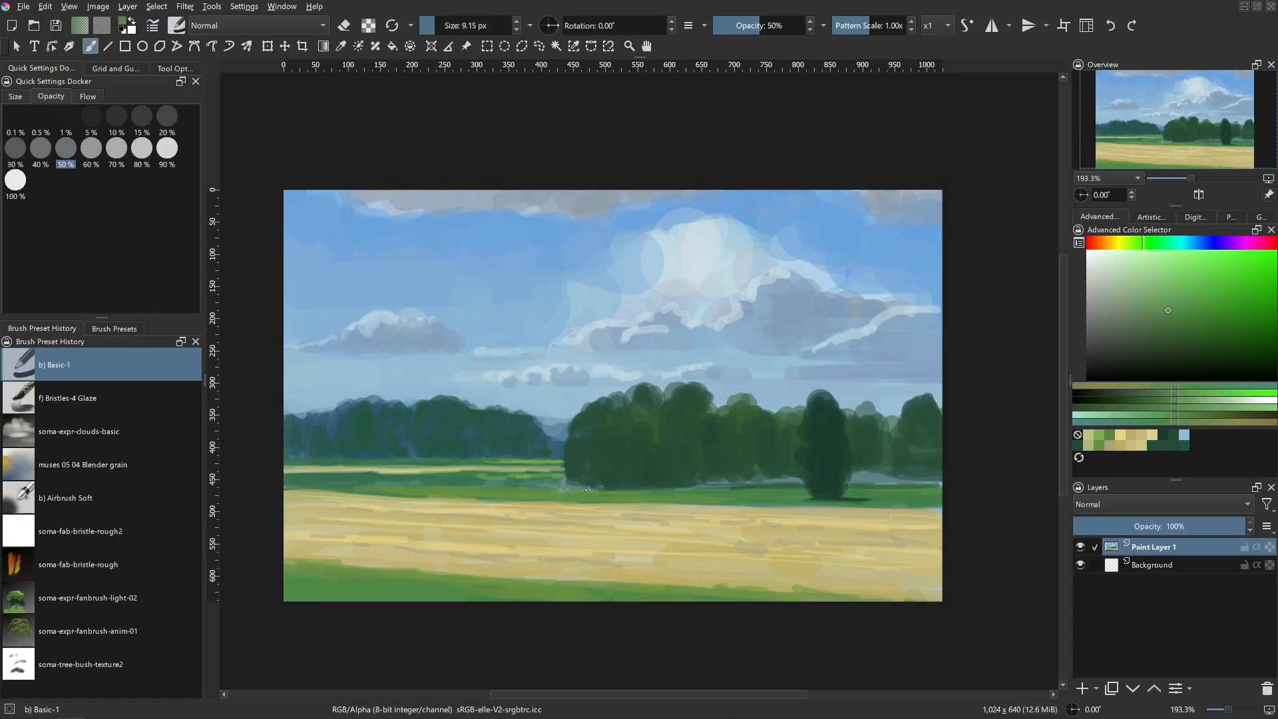
{"action": "left_click_drag", "start_coordinate": [565, 488], "coordinate": [578, 485], "text": "shift"}
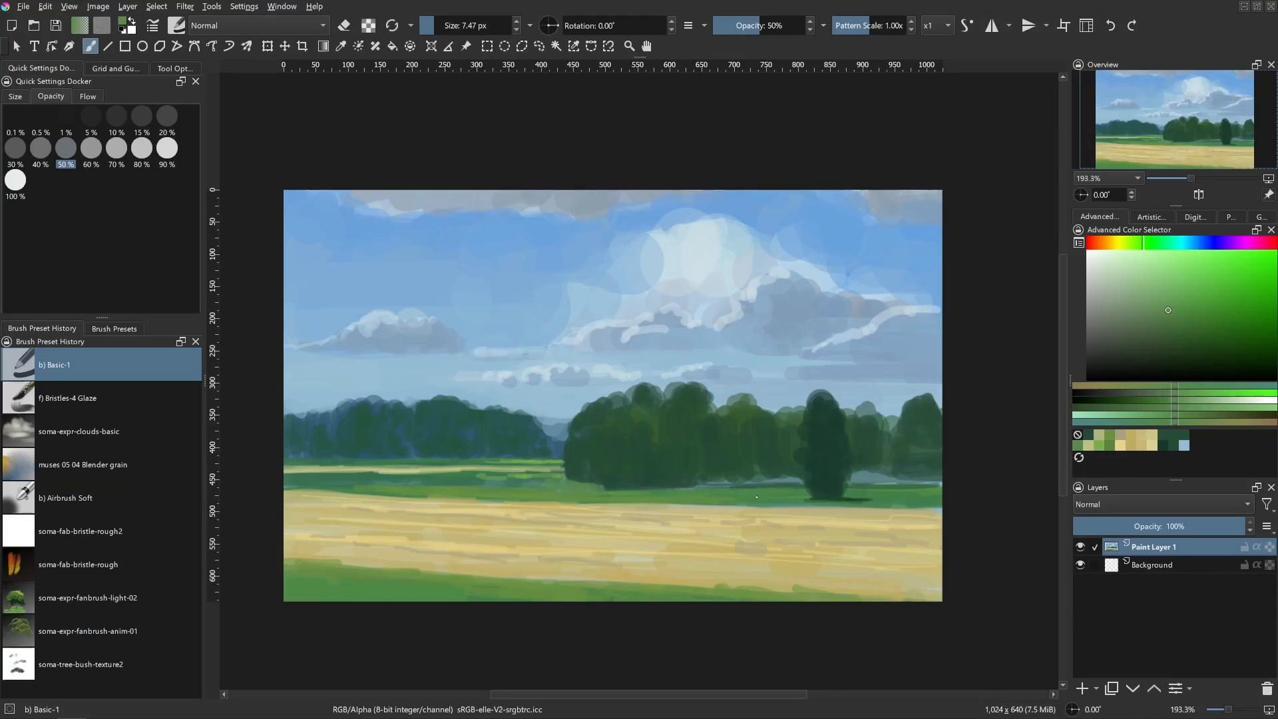
- Sample the meadow's green and blend the grass strip behind the field, enlarging the brush to about 12 px
{"action": "left_click", "coordinate": [459, 484], "text": "ctrl"}
{"action": "key", "text": "bracketright"}
{"action": "key", "text": "bracketright"}
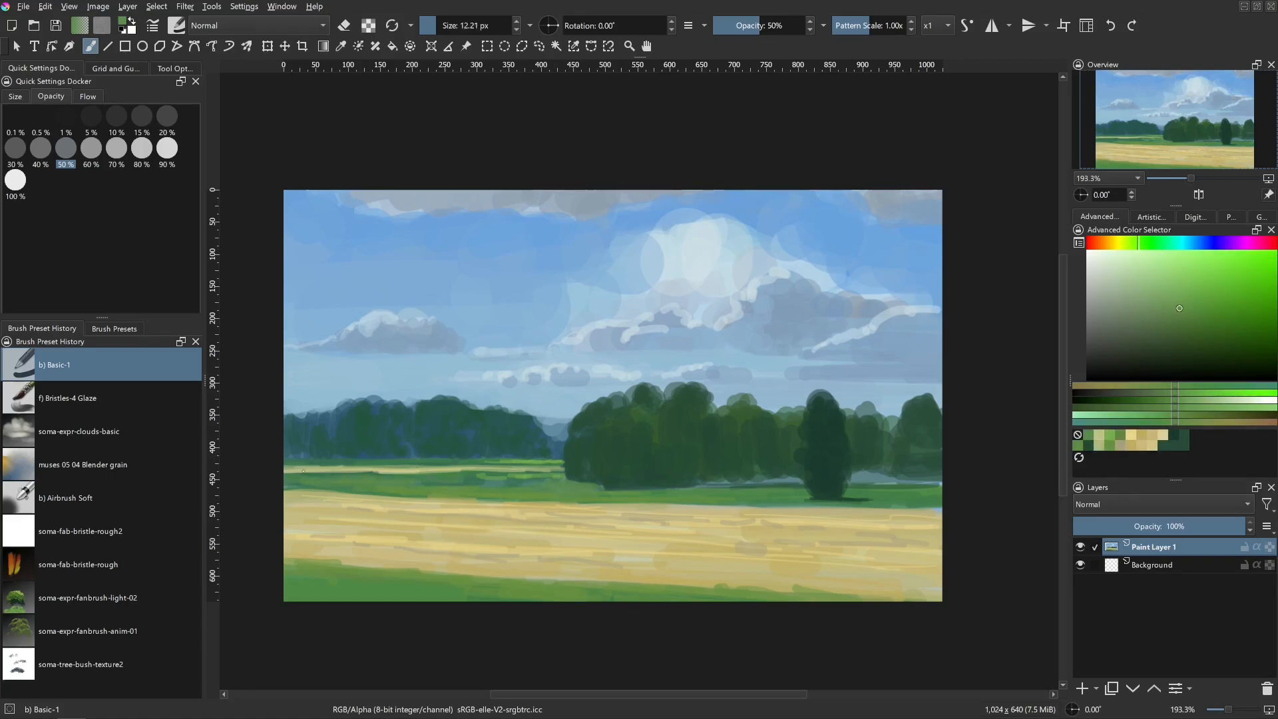
- Reduce the brush to about 3 px, sample the field's gold and pick a darker, muted ochre from it
{"action": "key", "text": "bracketleft"}
{"action": "key", "text": "bracketleft"}
{"action": "key", "text": "bracketleft"}
{"action": "key", "text": "bracketleft"}
{"action": "key", "text": "bracketleft"}
{"action": "key", "text": "bracketleft"}
{"action": "left_click", "coordinate": [752, 532], "text": "ctrl"}
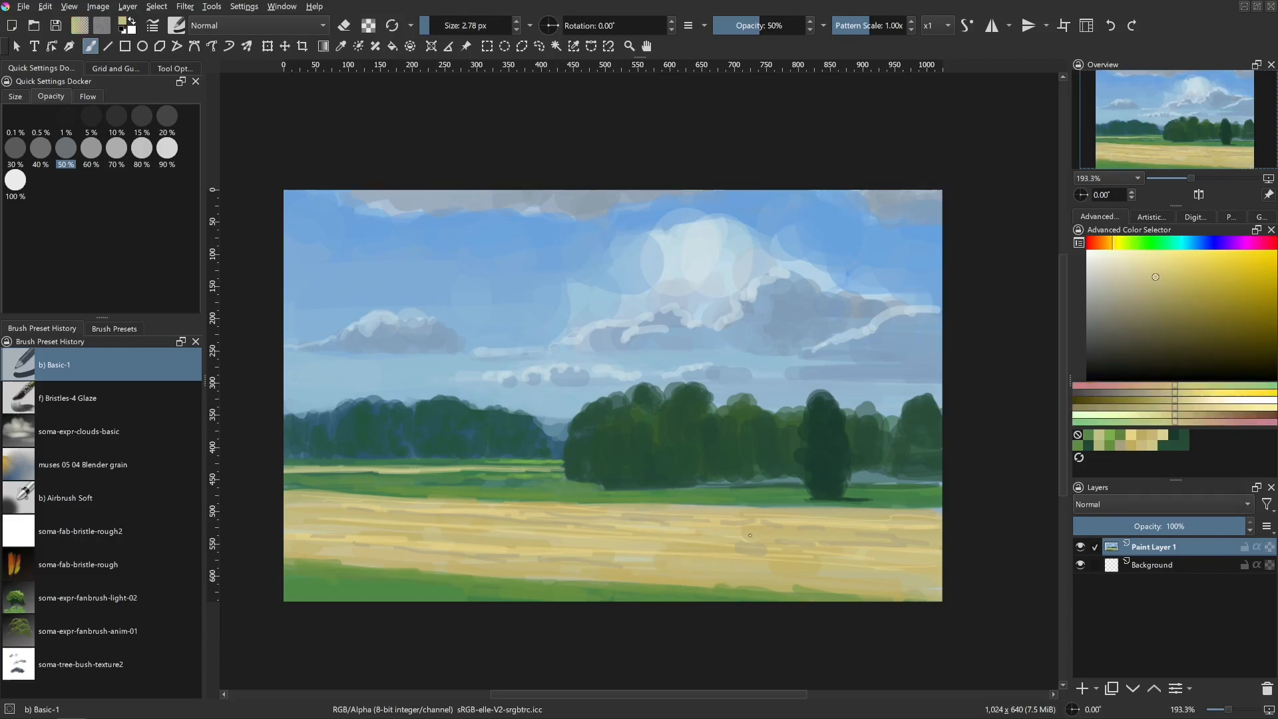
{"action": "left_click", "coordinate": [1185, 309]}
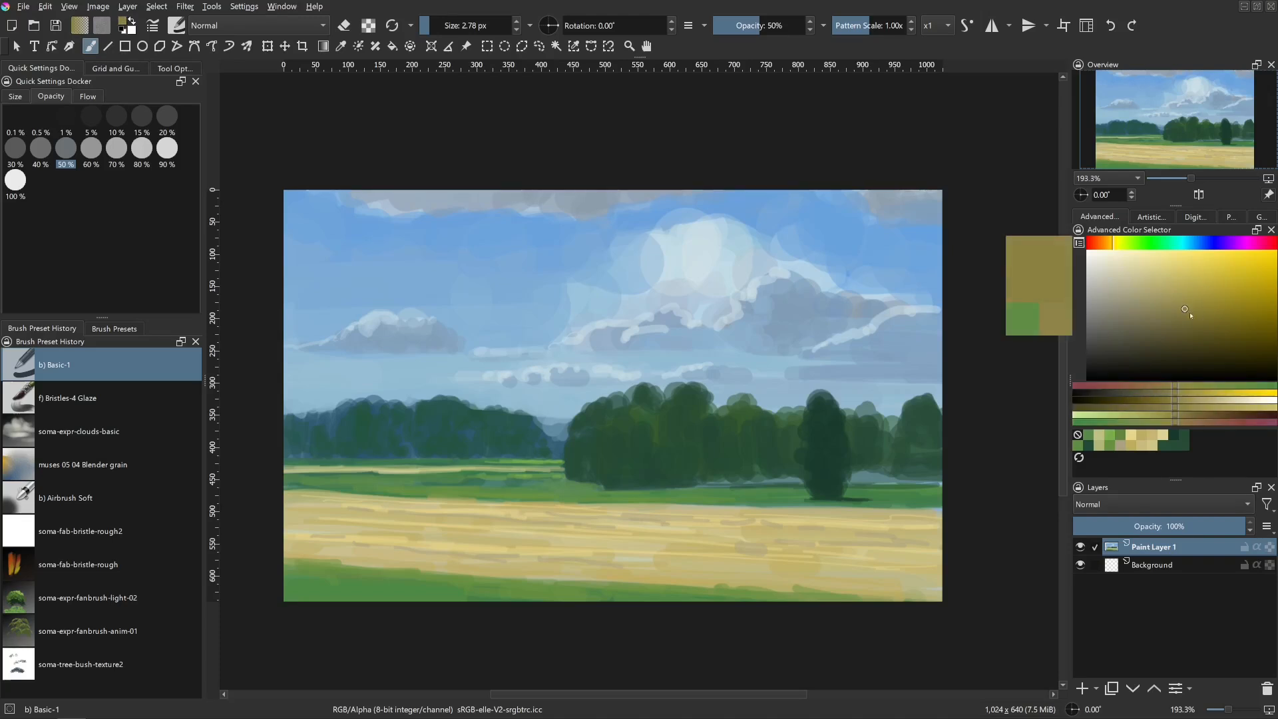
{"action": "left_click", "coordinate": [1168, 313]}
{"action": "left_click", "coordinate": [1168, 318]}
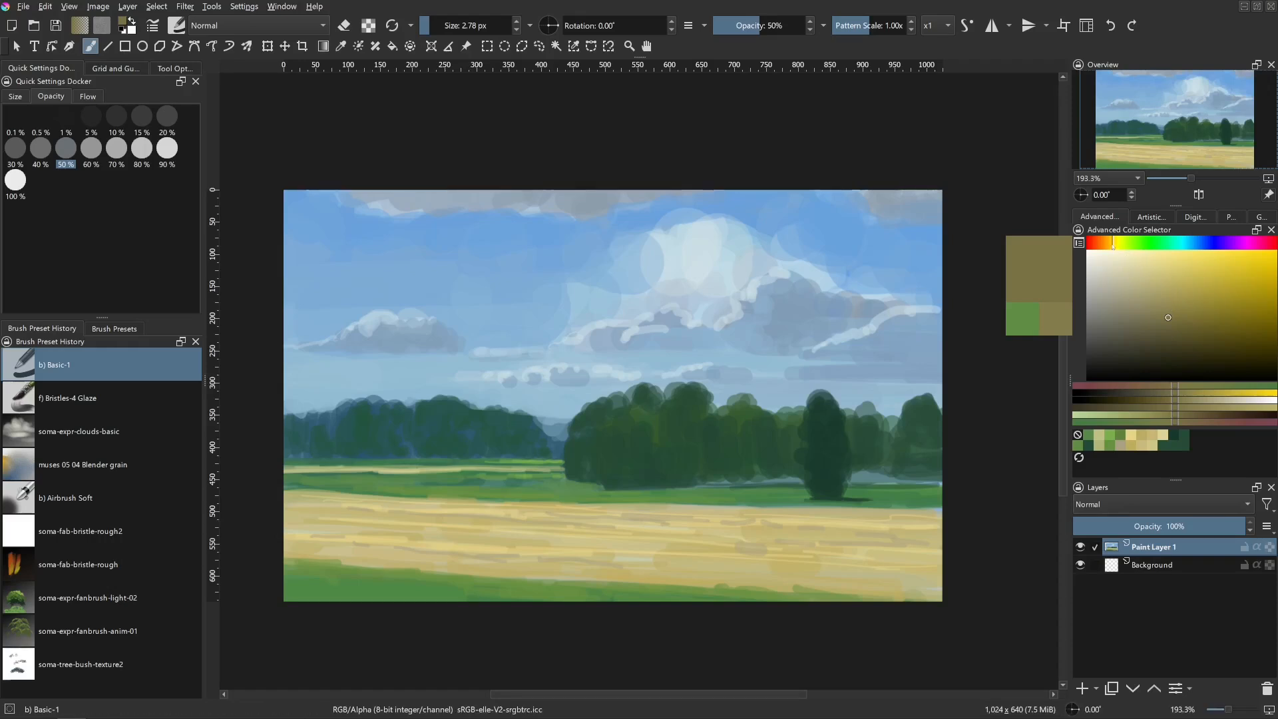
{"action": "left_click", "coordinate": [1177, 303]}
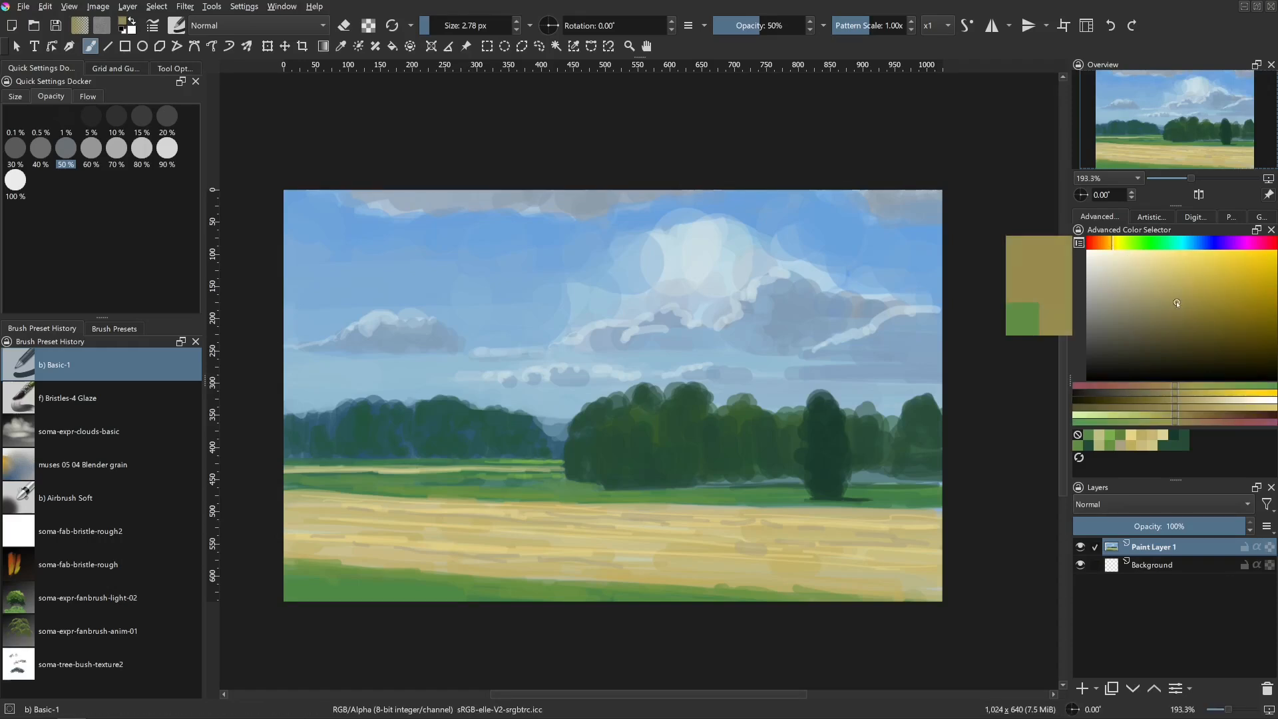
- Paint a large round hay bale on the right side of the field with overlapping dabs at about 100 px
{"action": "mouse_move", "coordinate": [626, 556]}
{"action": "left_mouse_down", "text": "shift"}
{"action": "mouse_move", "coordinate": [746, 562]}
{"action": "mouse_move", "coordinate": [732, 533]}
{"action": "mouse_move", "coordinate": [744, 551]}
{"action": "mouse_move", "coordinate": [751, 533]}
{"action": "left_mouse_up", "text": "shift"}
{"action": "left_click", "coordinate": [755, 532]}
{"action": "left_click", "coordinate": [755, 533]}
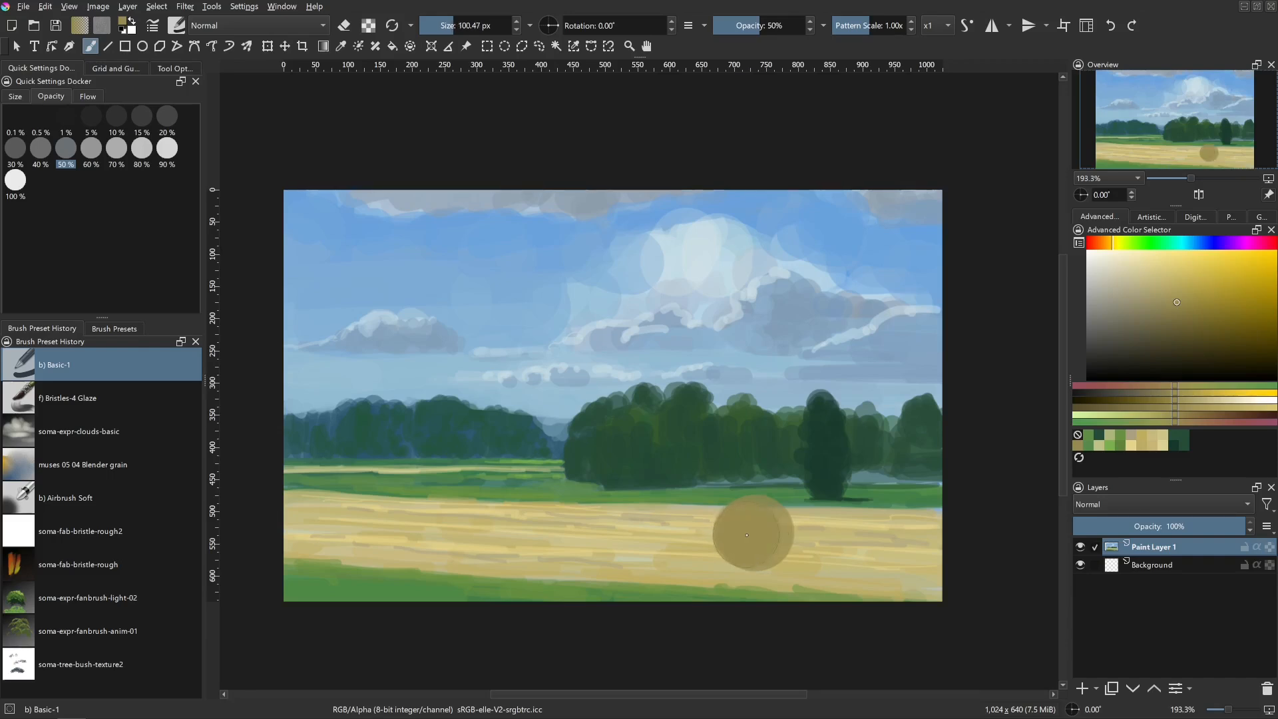
- Pick a slightly lighter, more saturated ochre and stroke around the bale's left and lower part, reducing the brush to about 15 px
{"action": "mouse_move", "coordinate": [491, 549]}
{"action": "left_mouse_down", "text": "shift"}
{"action": "mouse_move", "coordinate": [493, 534]}
{"action": "mouse_move", "coordinate": [526, 526]}
{"action": "left_mouse_up", "text": "shift"}
{"action": "left_click_drag", "start_coordinate": [733, 550], "coordinate": [739, 550], "text": "shift"}
{"action": "left_click_drag", "start_coordinate": [761, 557], "coordinate": [715, 557], "text": "shift"}
{"action": "left_click", "coordinate": [1184, 296]}
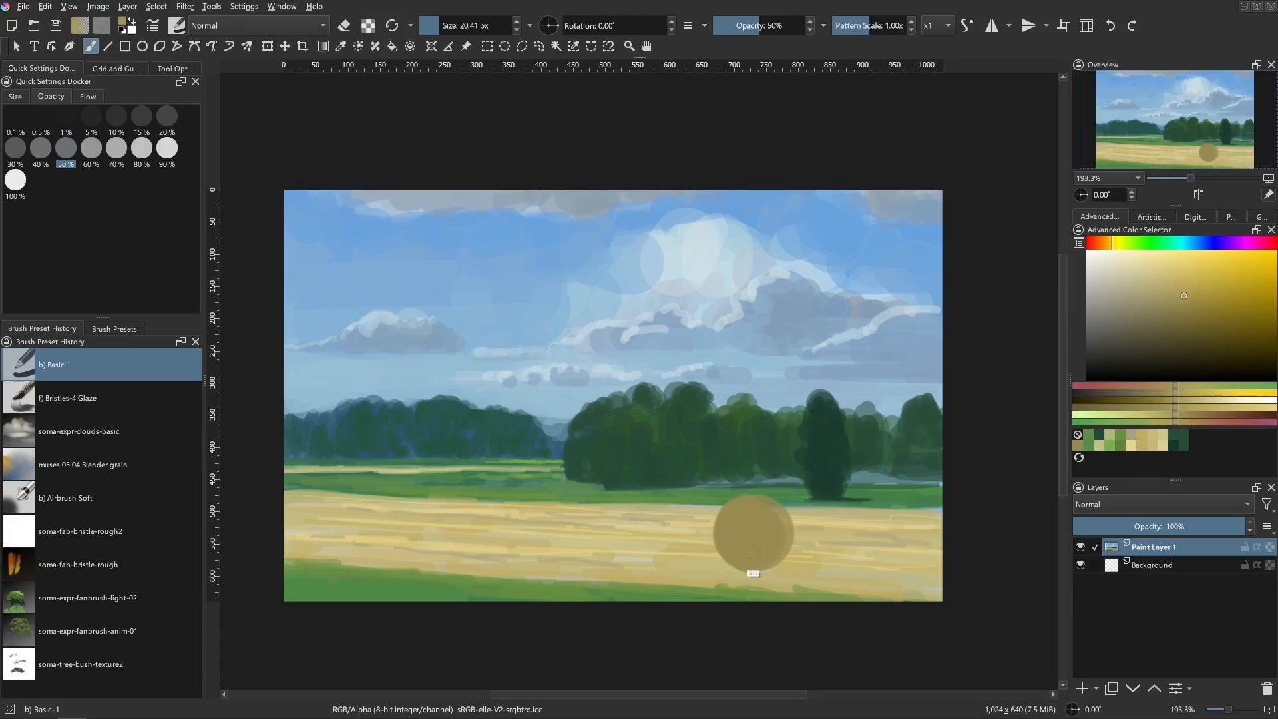
{"action": "left_click_drag", "start_coordinate": [755, 574], "coordinate": [753, 573], "text": "shift"}
{"action": "mouse_move", "coordinate": [762, 560]}
{"action": "left_mouse_down"}
{"action": "mouse_move", "coordinate": [742, 560]}
{"action": "mouse_move", "coordinate": [728, 521]}
{"action": "left_mouse_up"}
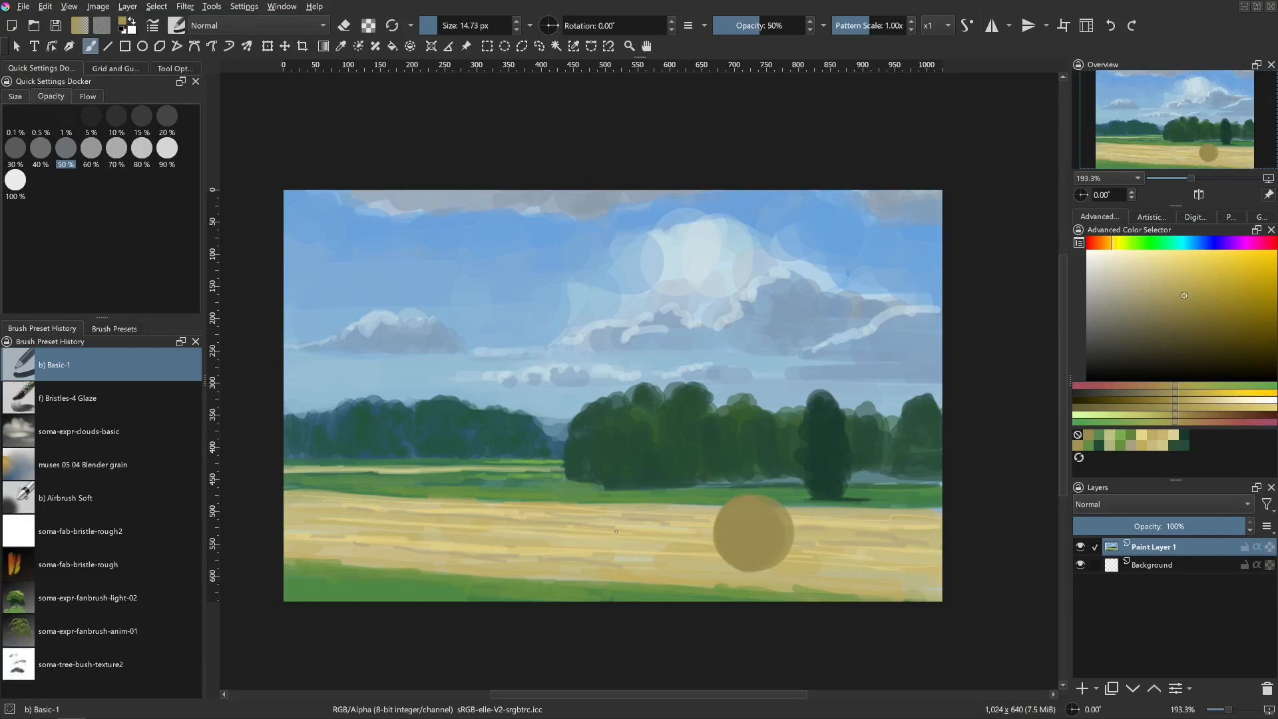
- Sample the bale's ochre, shift it to an orange-brown and tint the bale's face with it at about 86 px
{"action": "left_click", "coordinate": [756, 551], "text": "ctrl"}
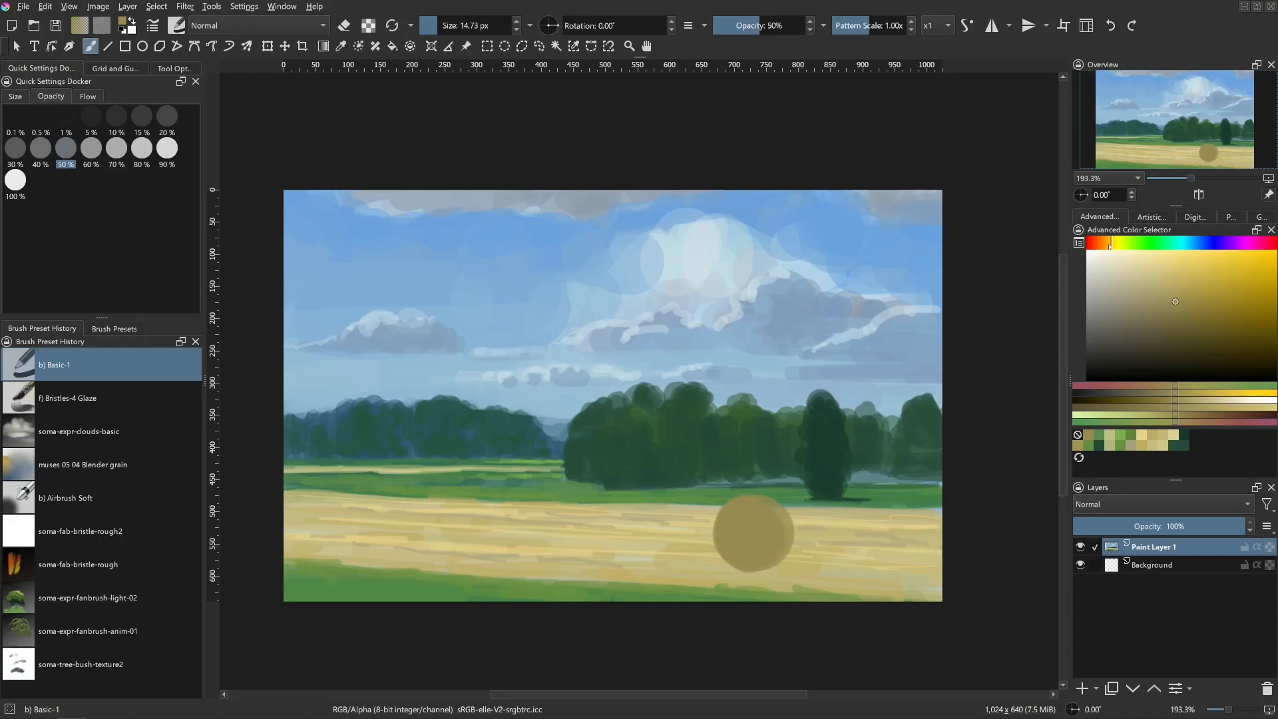
{"action": "left_click_drag", "start_coordinate": [1109, 247], "coordinate": [1106, 247]}
{"action": "left_click", "coordinate": [1186, 299]}
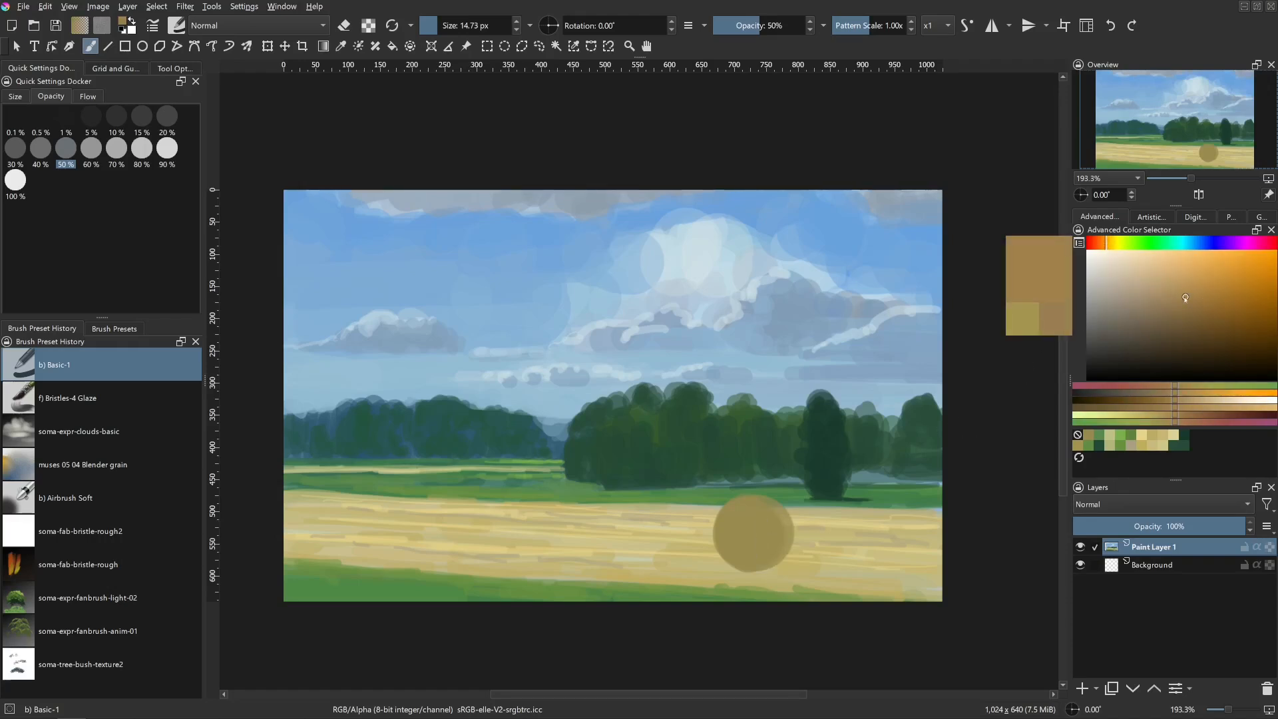
{"action": "mouse_move", "coordinate": [756, 527]}
{"action": "left_mouse_down"}
{"action": "mouse_move", "coordinate": [802, 566]}
{"action": "mouse_move", "coordinate": [756, 536]}
{"action": "left_mouse_up"}
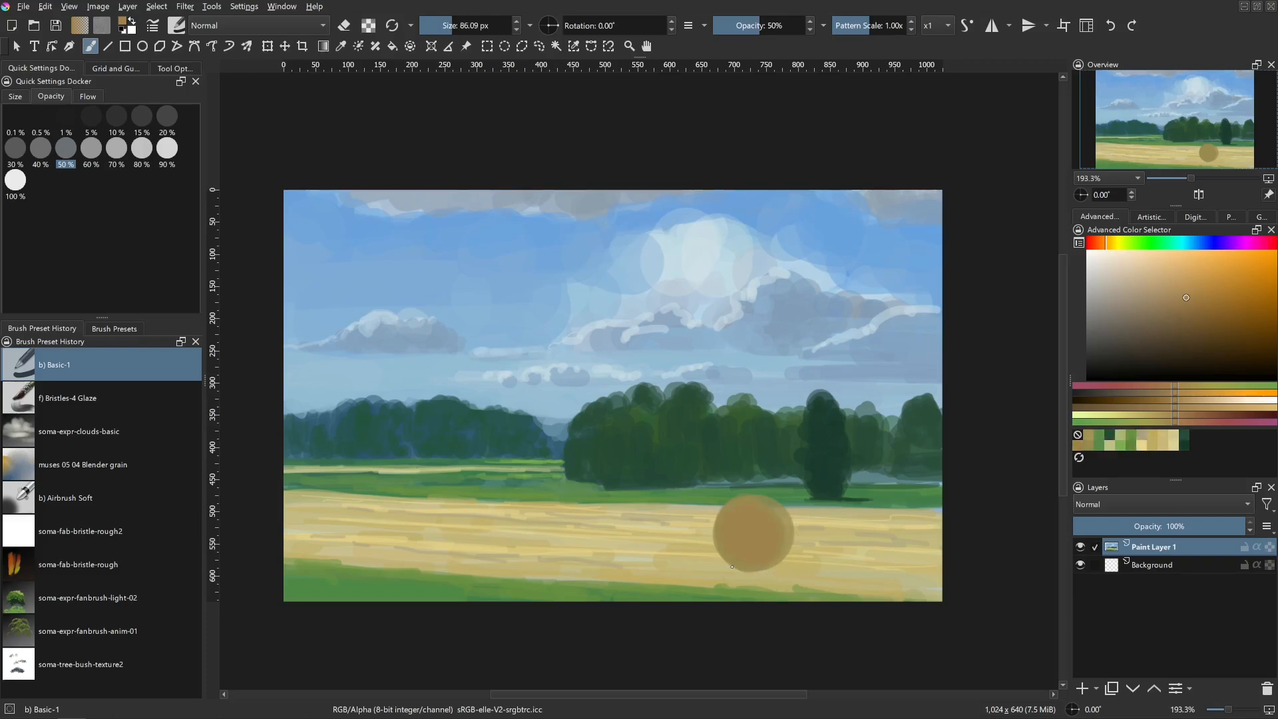
{"action": "left_click", "coordinate": [1195, 298]}
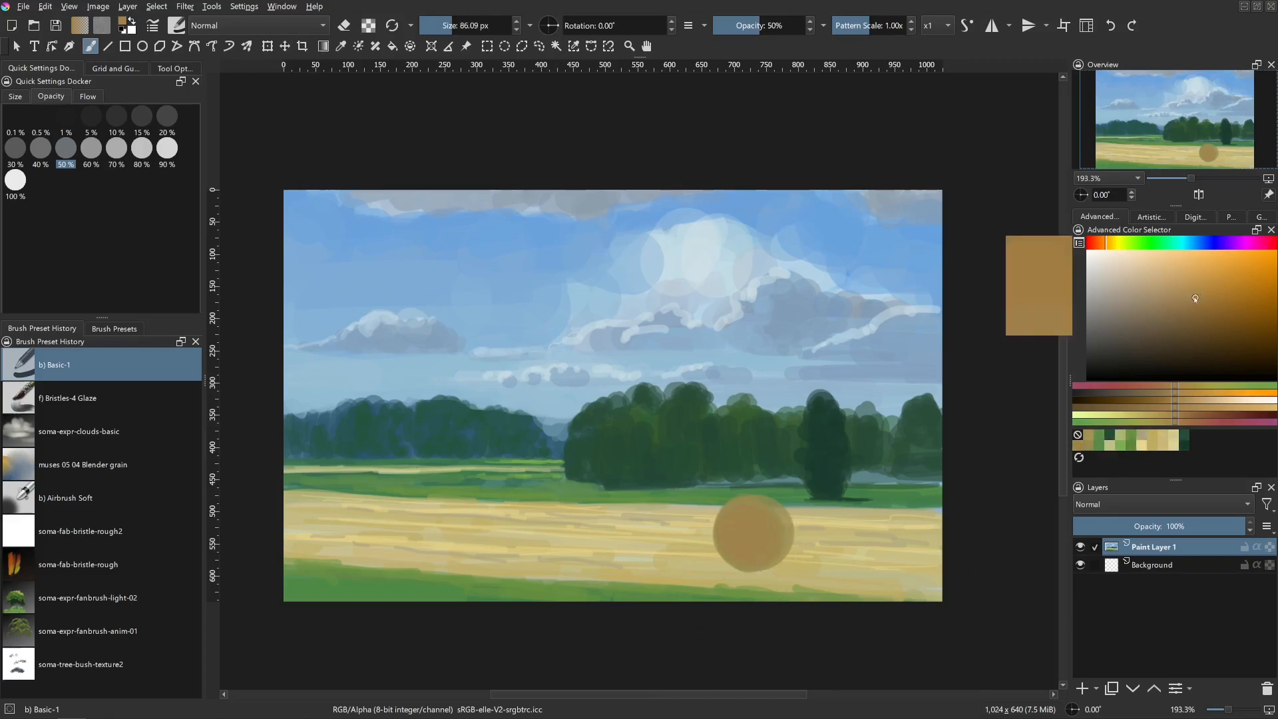
{"action": "left_click", "coordinate": [1119, 246]}
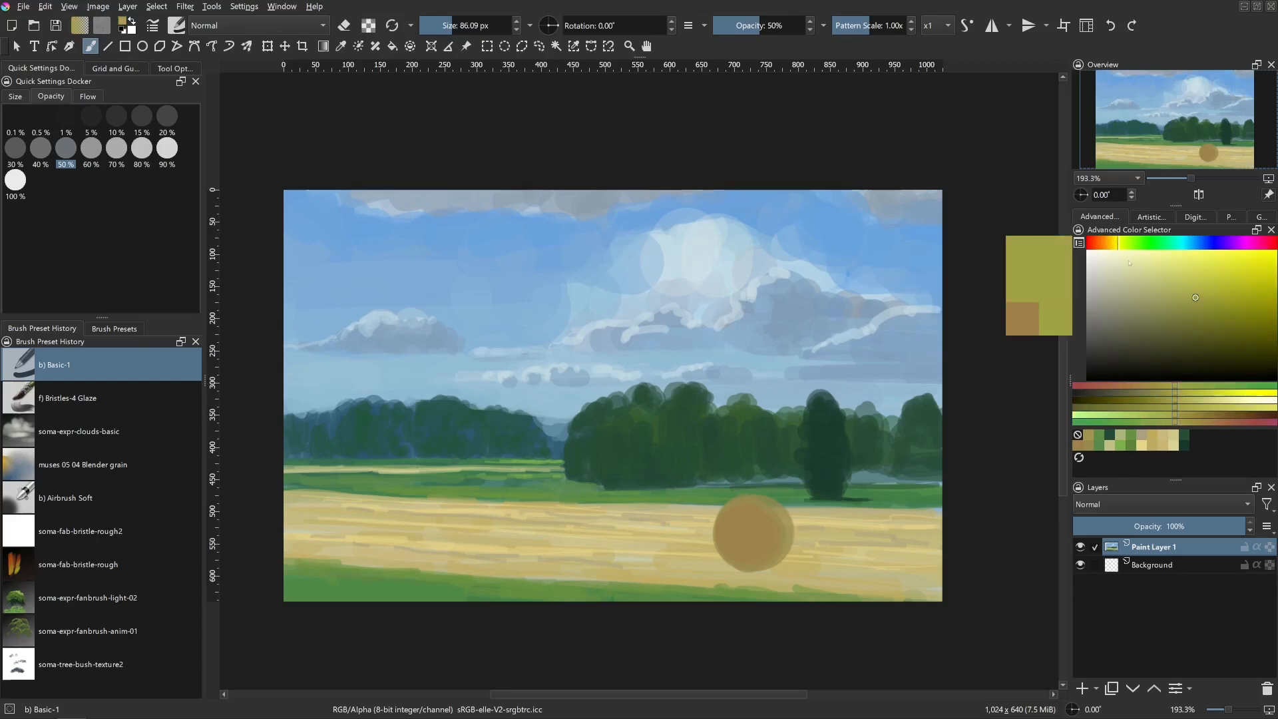
{"action": "left_click", "coordinate": [749, 532]}
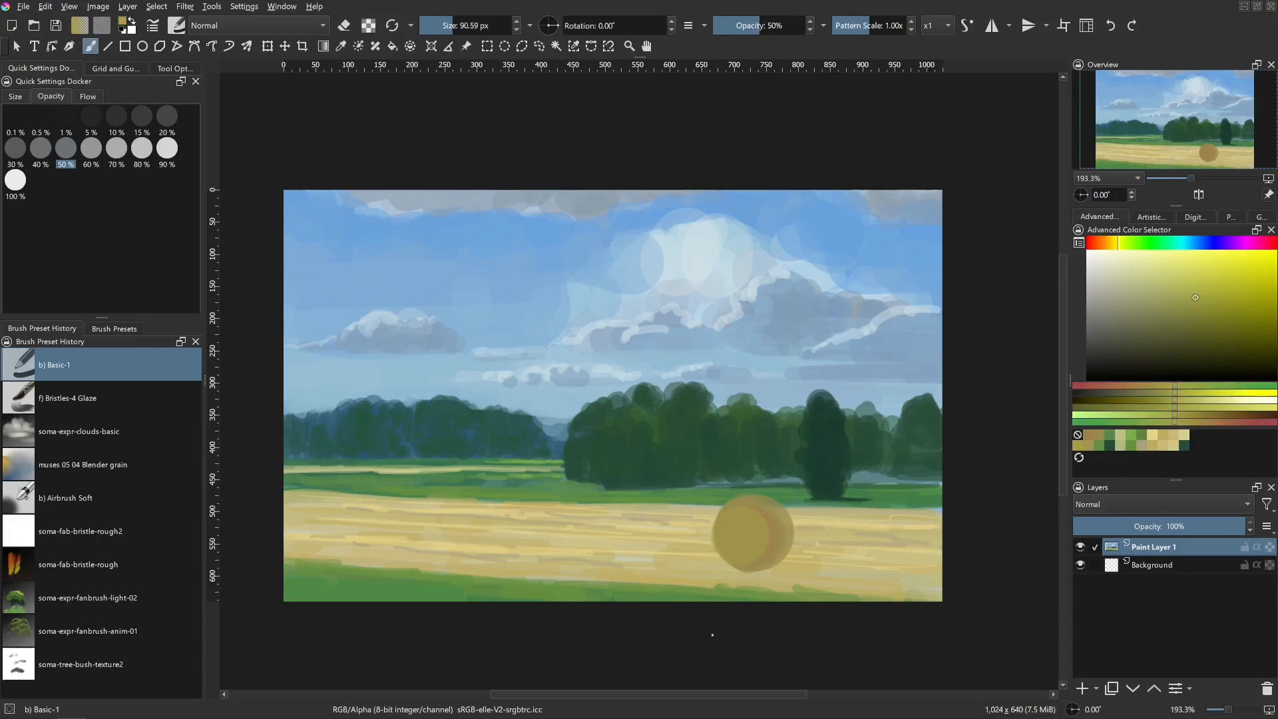
{"action": "key", "text": "ctrl+z"}
{"action": "left_click_drag", "start_coordinate": [749, 532], "coordinate": [729, 532], "text": "shift"}
{"action": "left_click", "coordinate": [746, 531]}
{"action": "key", "text": "ctrl+z"}
- Sample the large bale's brown and add two smaller round bales further back on the field, at about 45 px and 23 px
{"action": "left_click", "coordinate": [767, 531], "text": "ctrl"}
{"action": "left_click_drag", "start_coordinate": [767, 531], "coordinate": [754, 531], "text": "shift"}
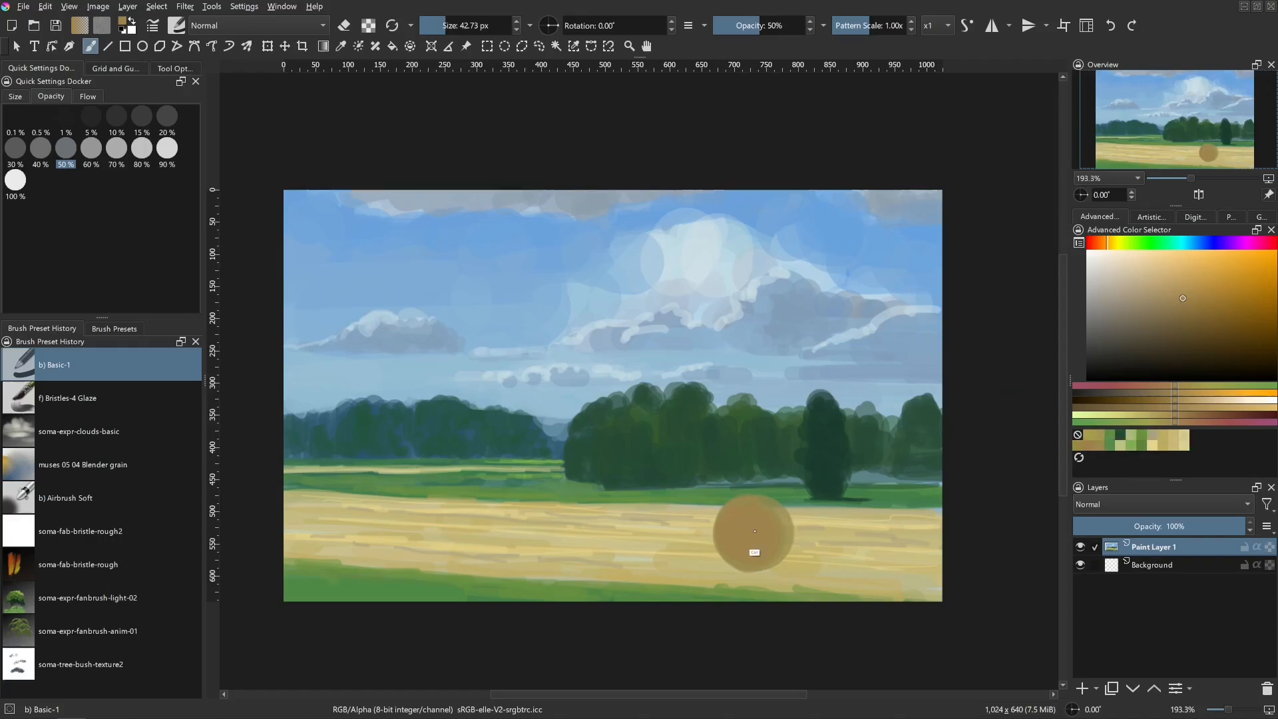
{"action": "left_click_drag", "start_coordinate": [426, 515], "coordinate": [413, 508], "text": "shift"}
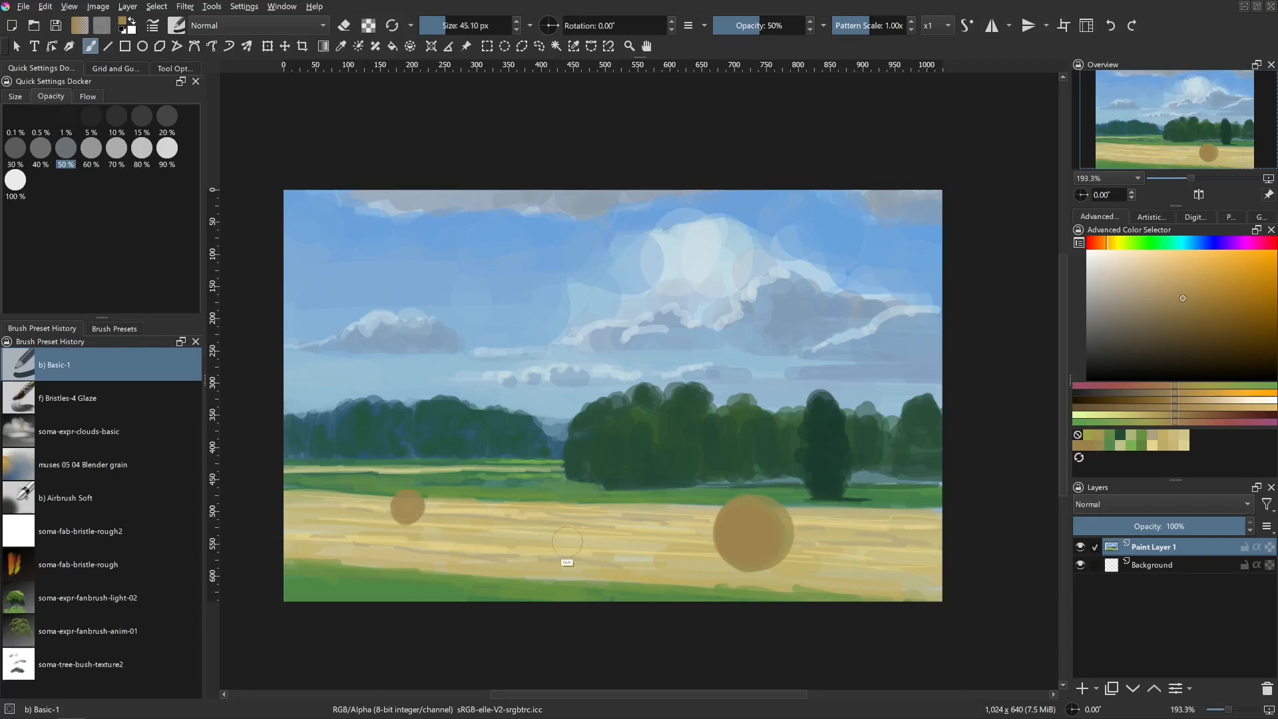
{"action": "left_click_drag", "start_coordinate": [565, 566], "coordinate": [522, 530], "text": "shift"}
{"action": "left_click_drag", "start_coordinate": [529, 498], "coordinate": [530, 498], "text": "shift"}
{"action": "left_click", "coordinate": [528, 501]}
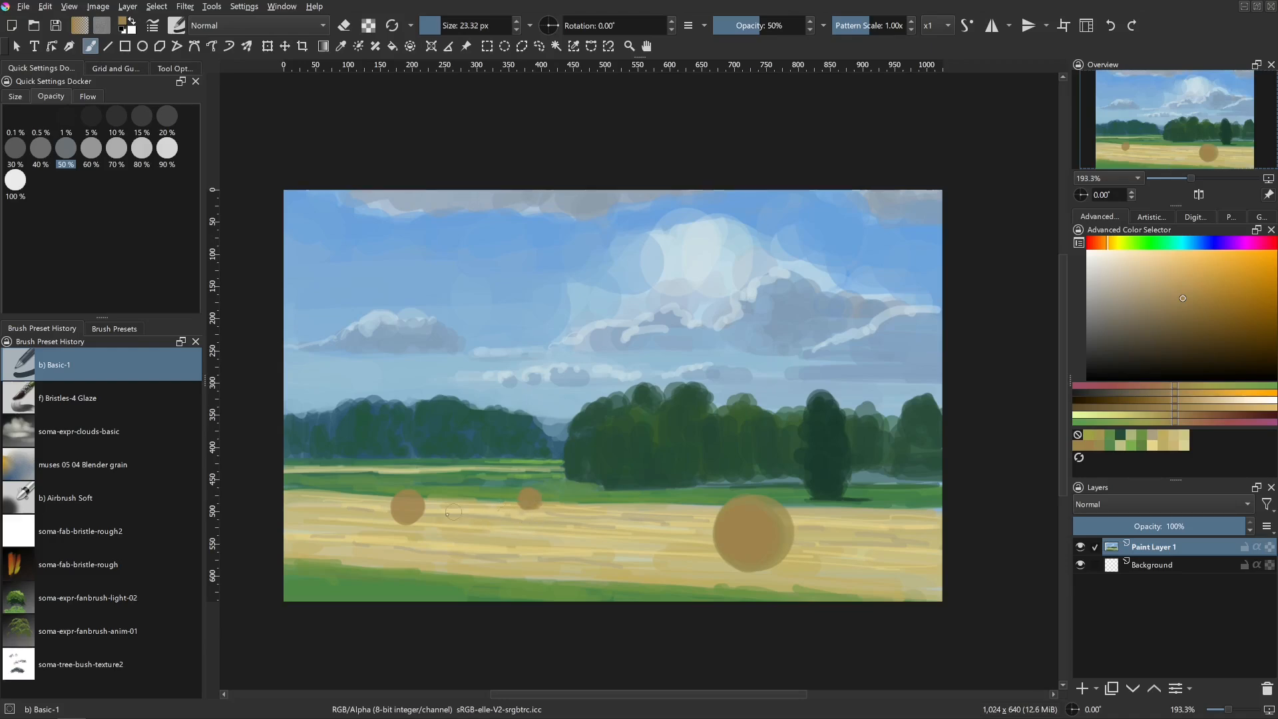
- Add a small round bale beside the leftmost one at about 39 px and widen the neighbouring bale to the right
{"action": "mouse_move", "coordinate": [404, 543]}
{"action": "left_mouse_down", "text": "shift"}
{"action": "mouse_move", "coordinate": [387, 543]}
{"action": "mouse_move", "coordinate": [420, 511]}
{"action": "mouse_move", "coordinate": [373, 531]}
{"action": "mouse_move", "coordinate": [403, 531]}
{"action": "mouse_move", "coordinate": [369, 508]}
{"action": "mouse_move", "coordinate": [381, 508]}
{"action": "left_mouse_up", "text": "shift"}
{"action": "left_click_drag", "start_coordinate": [378, 508], "coordinate": [364, 505]}
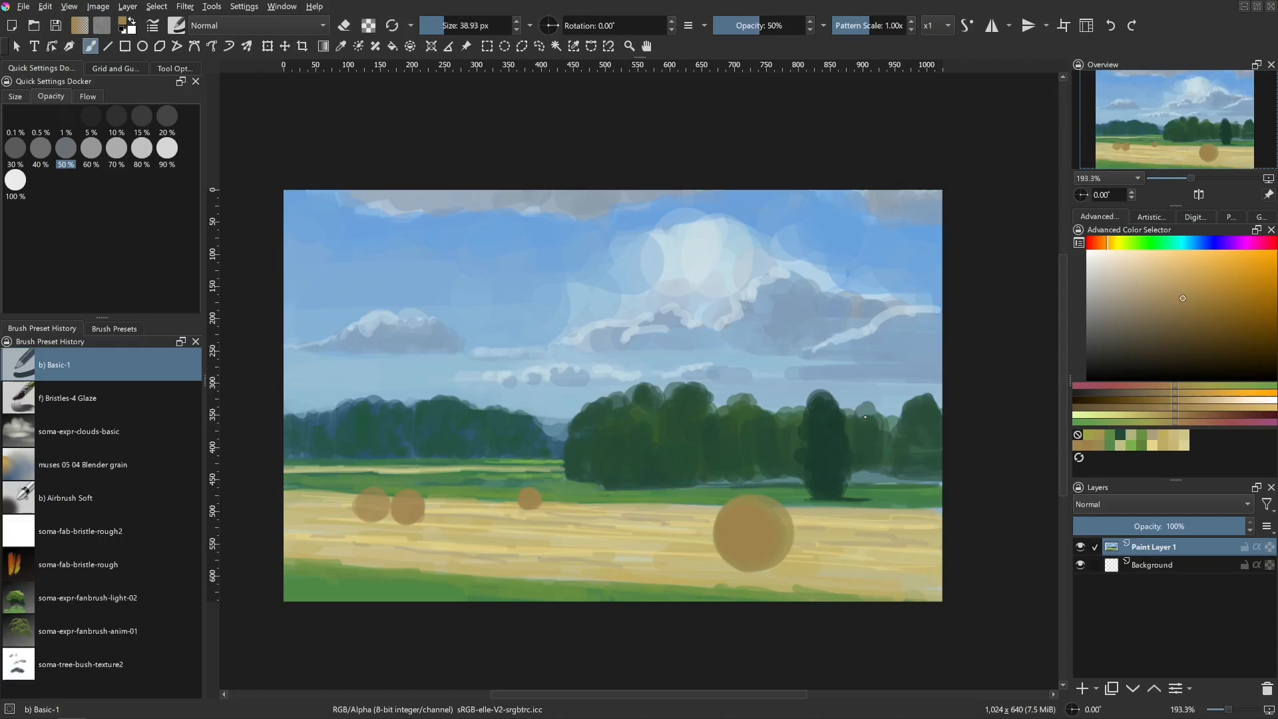
{"action": "mouse_move", "coordinate": [399, 514]}
{"action": "left_mouse_down", "text": "shift"}
{"action": "mouse_move", "coordinate": [388, 513]}
{"action": "mouse_move", "coordinate": [391, 492]}
{"action": "mouse_move", "coordinate": [428, 513]}
{"action": "left_mouse_up", "text": "shift"}
{"action": "left_click_drag", "start_coordinate": [428, 518], "coordinate": [435, 518], "text": "shift"}
{"action": "mouse_move", "coordinate": [423, 498]}
{"action": "left_mouse_down"}
{"action": "mouse_move", "coordinate": [420, 517]}
{"action": "mouse_move", "coordinate": [394, 522]}
{"action": "left_mouse_up"}
{"action": "key", "text": "bracketright"}
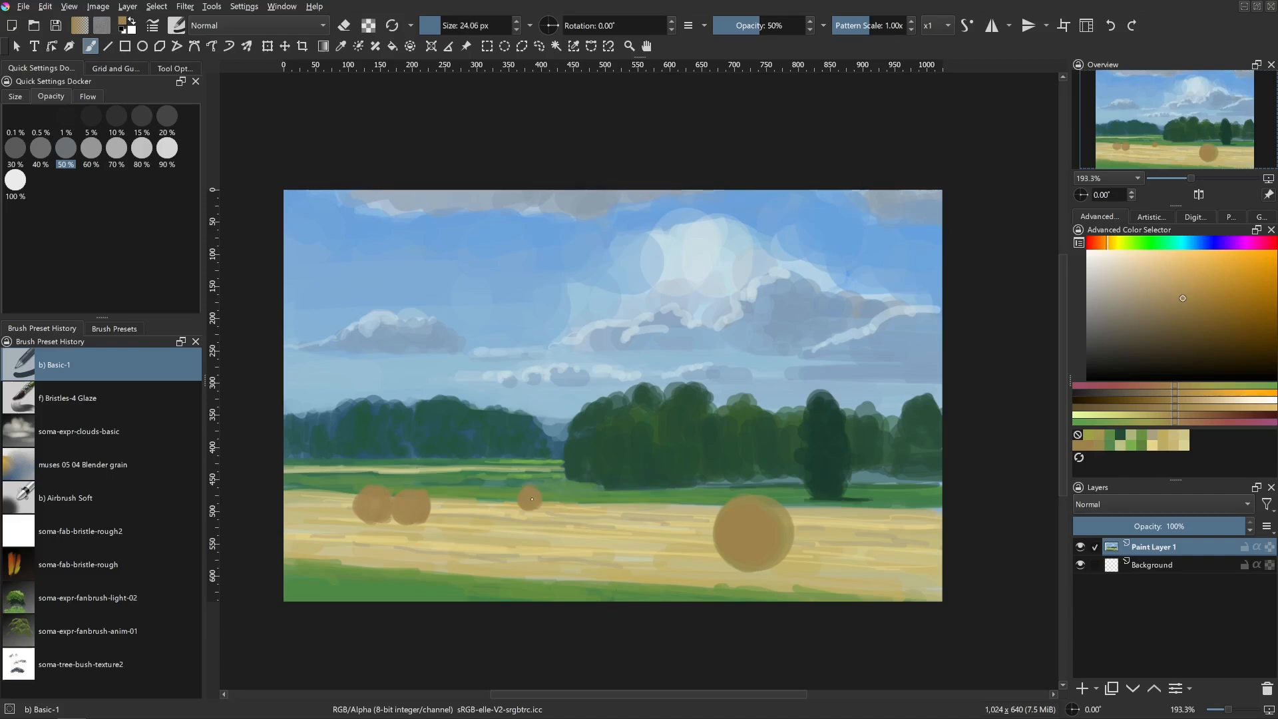
{"action": "key", "text": "bracketleft"}
{"action": "key", "text": "ctrl+z"}
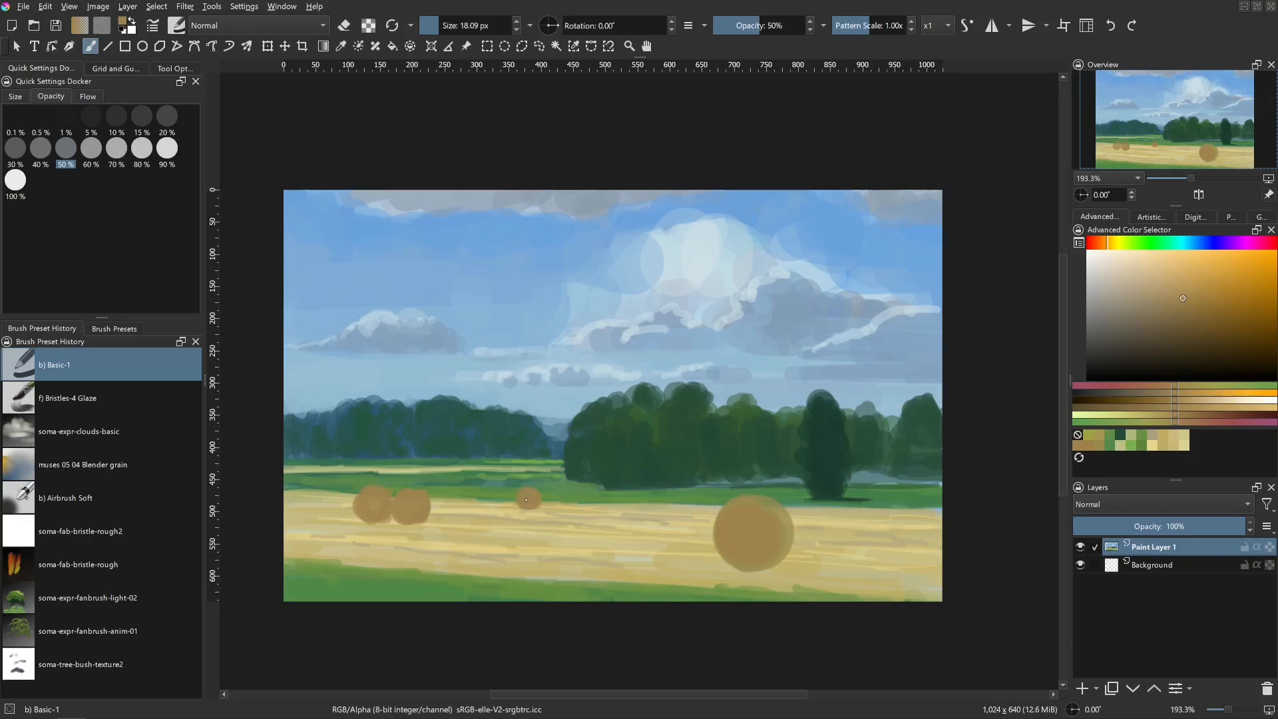
- Flatten the undersides of the large bale and the left bales with sampled straw colour, reducing the brush from about 14 px to 6.6 px
{"action": "left_click_drag", "start_coordinate": [762, 537], "coordinate": [755, 514]}
{"action": "mouse_move", "coordinate": [765, 576]}
{"action": "left_mouse_down"}
{"action": "mouse_move", "coordinate": [751, 578]}
{"action": "mouse_move", "coordinate": [766, 564]}
{"action": "left_mouse_up"}
{"action": "key", "text": "ctrl+z"}
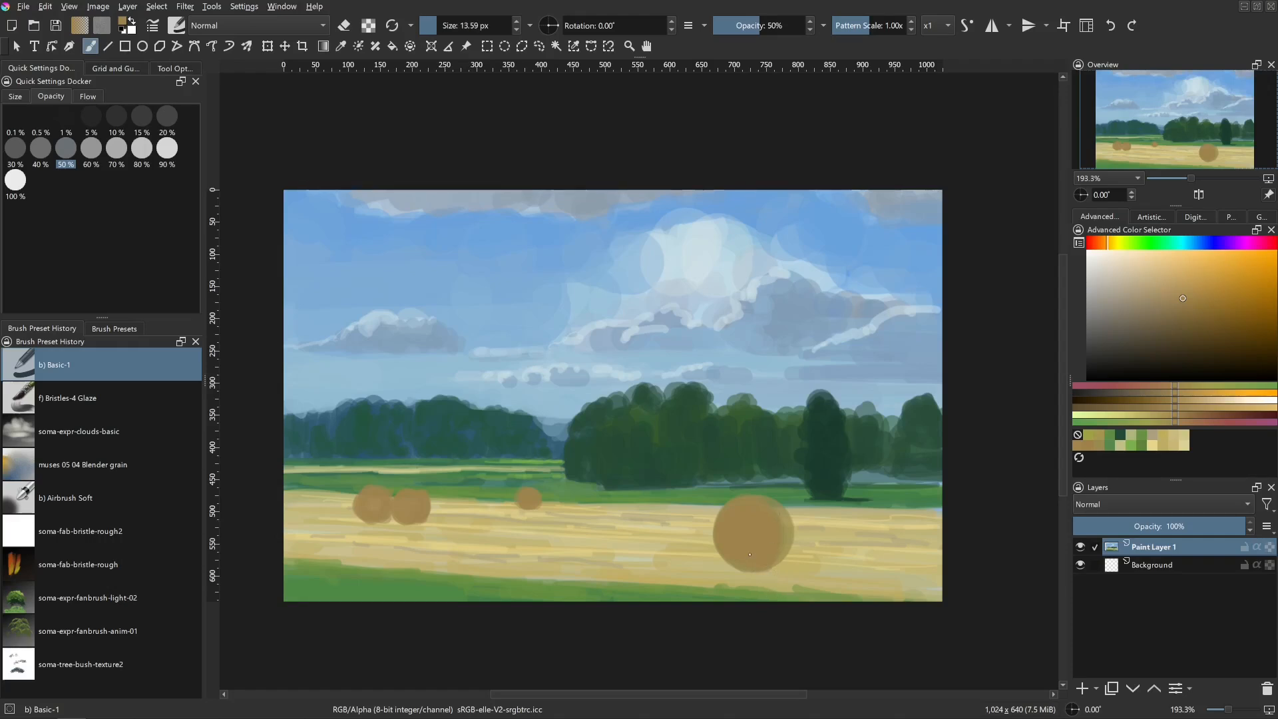
{"action": "left_click", "coordinate": [776, 587], "text": "ctrl"}
{"action": "left_click_drag", "start_coordinate": [744, 573], "coordinate": [755, 574]}
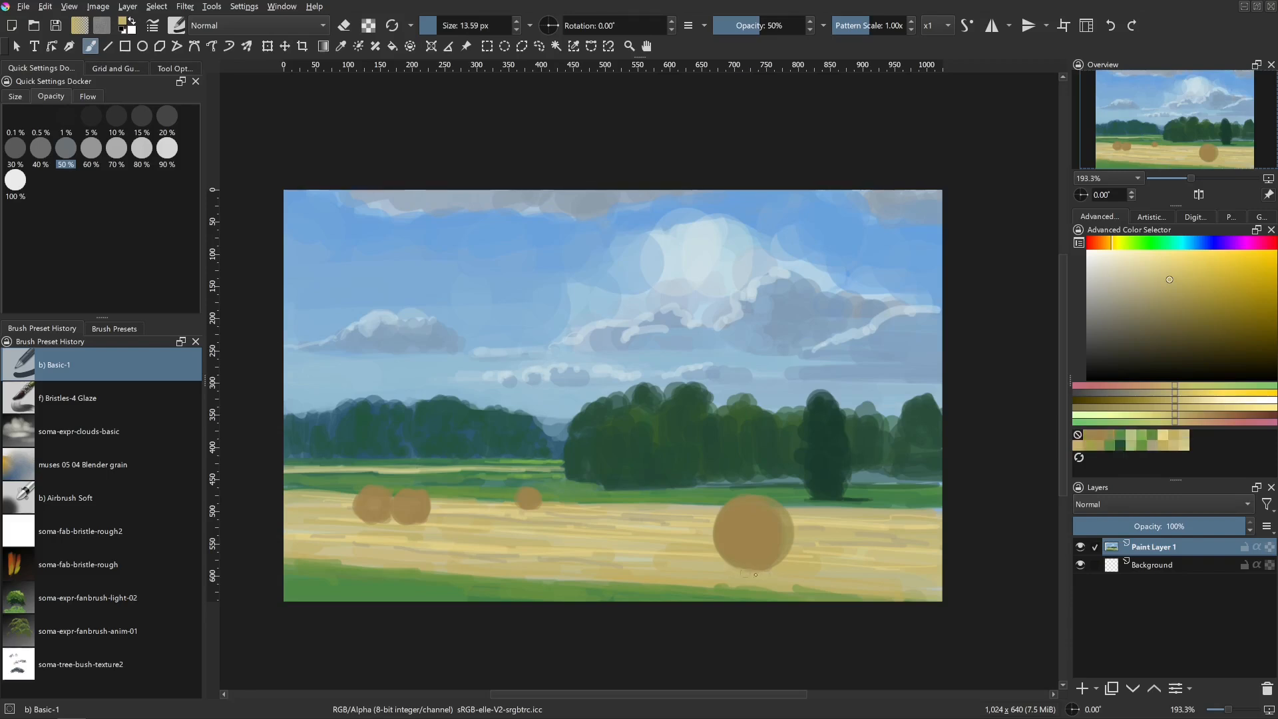
{"action": "key", "text": "bracketleft"}
{"action": "key", "text": "bracketleft"}
{"action": "key", "text": "bracketleft"}
{"action": "key", "text": "bracketleft"}
{"action": "key", "text": "bracketleft"}
{"action": "key", "text": "bracketleft"}
{"action": "key", "text": "bracketleft"}
{"action": "left_click", "coordinate": [756, 533], "text": "ctrl"}
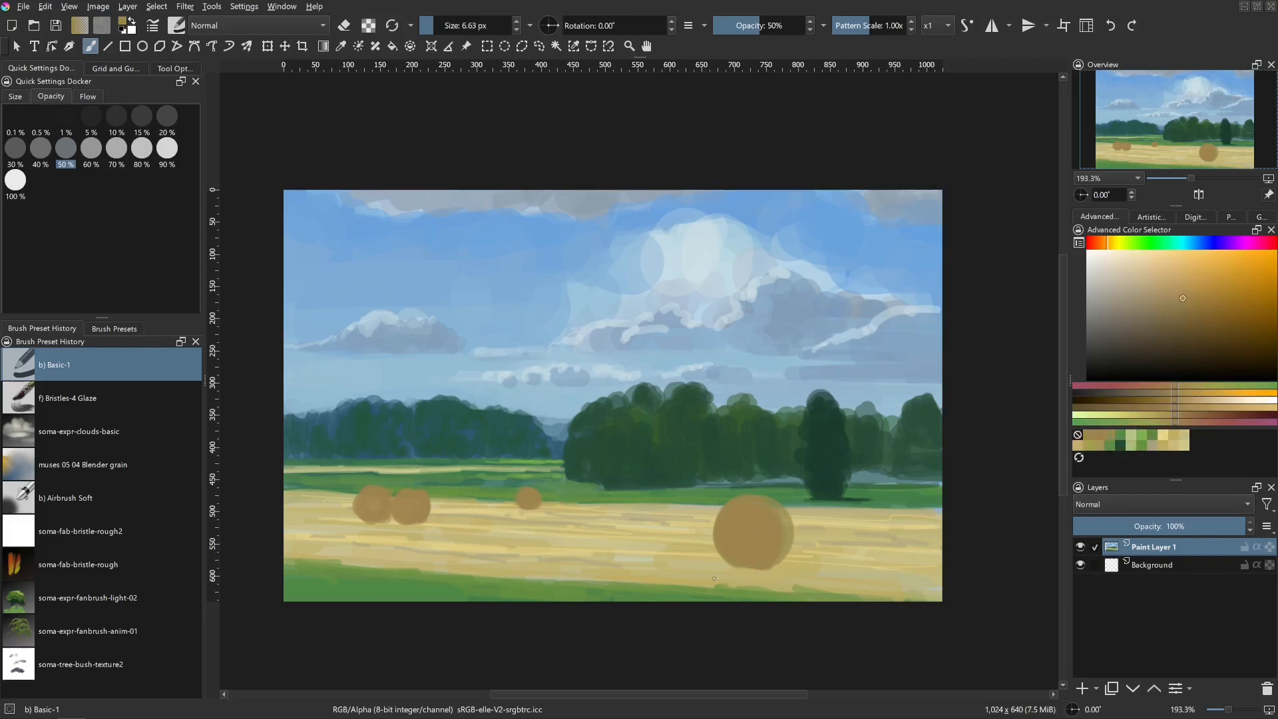
{"action": "left_click", "coordinate": [413, 551], "text": "ctrl"}
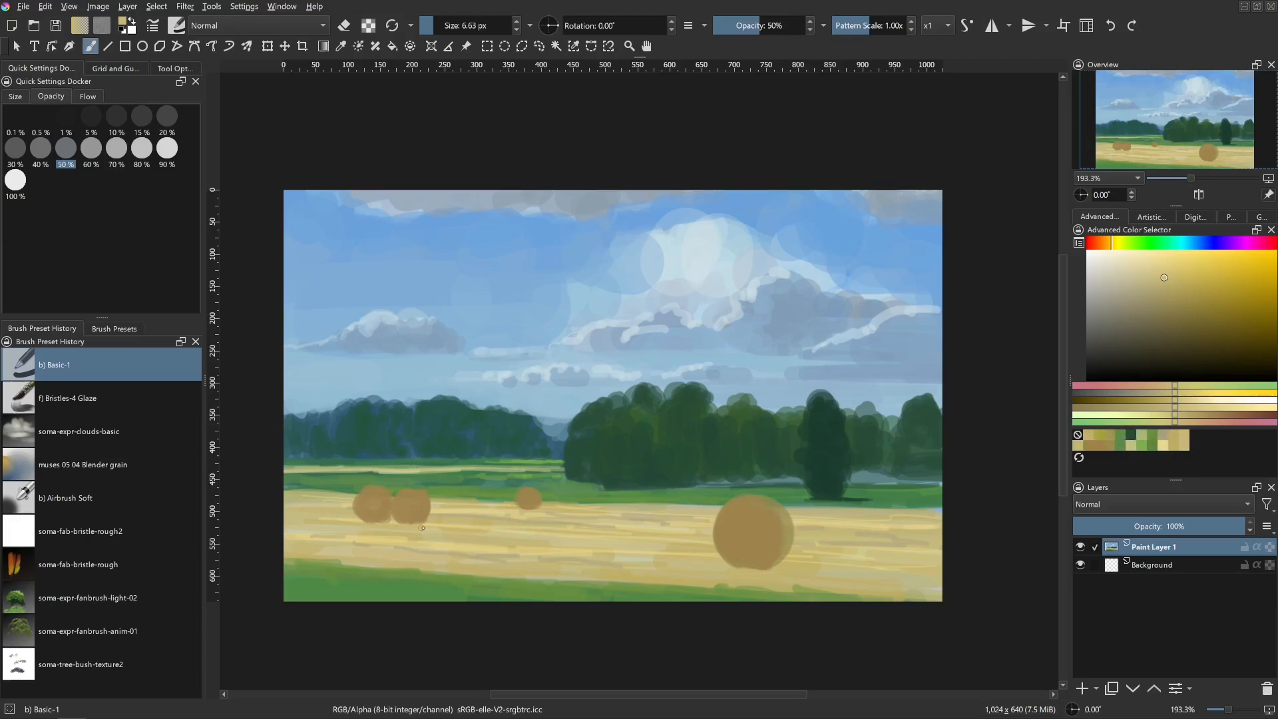
- Sample the large bale's brown, pick a darker, greyer tone and paint a small ground shadow beside its base at about 4 to 8 px
{"action": "left_click", "coordinate": [762, 540], "text": "ctrl"}
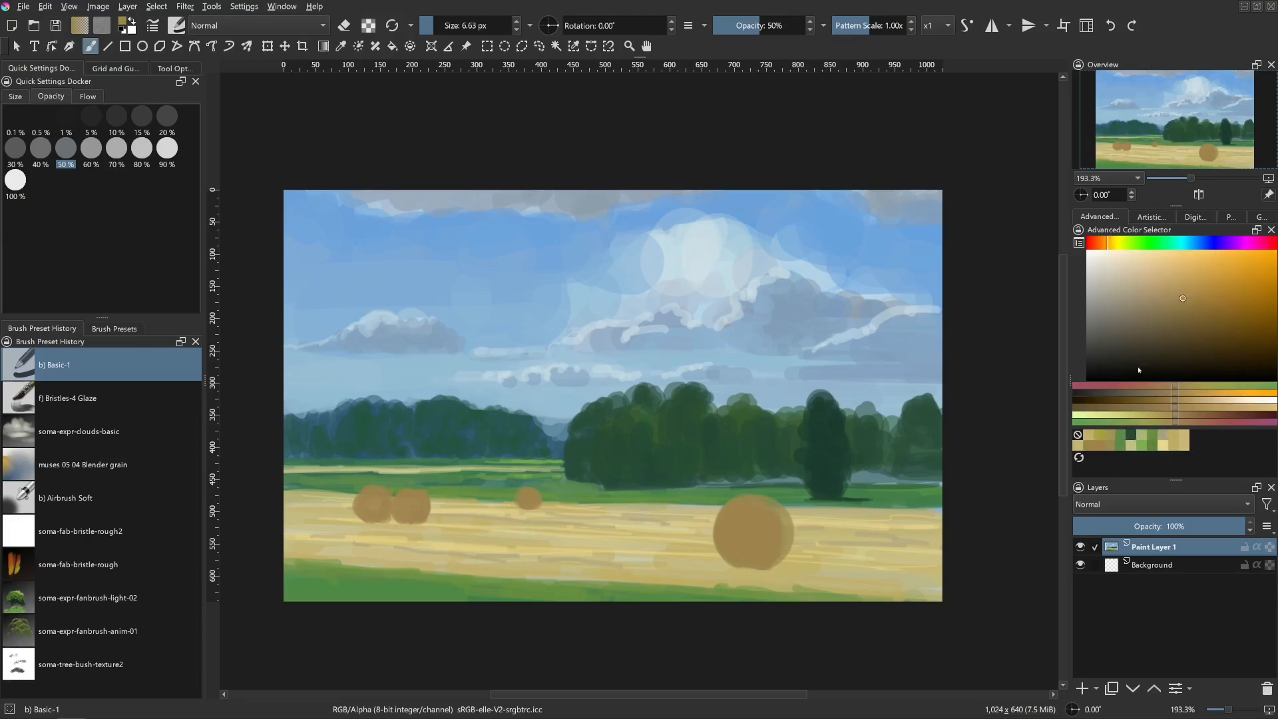
{"action": "left_click", "coordinate": [1156, 317]}
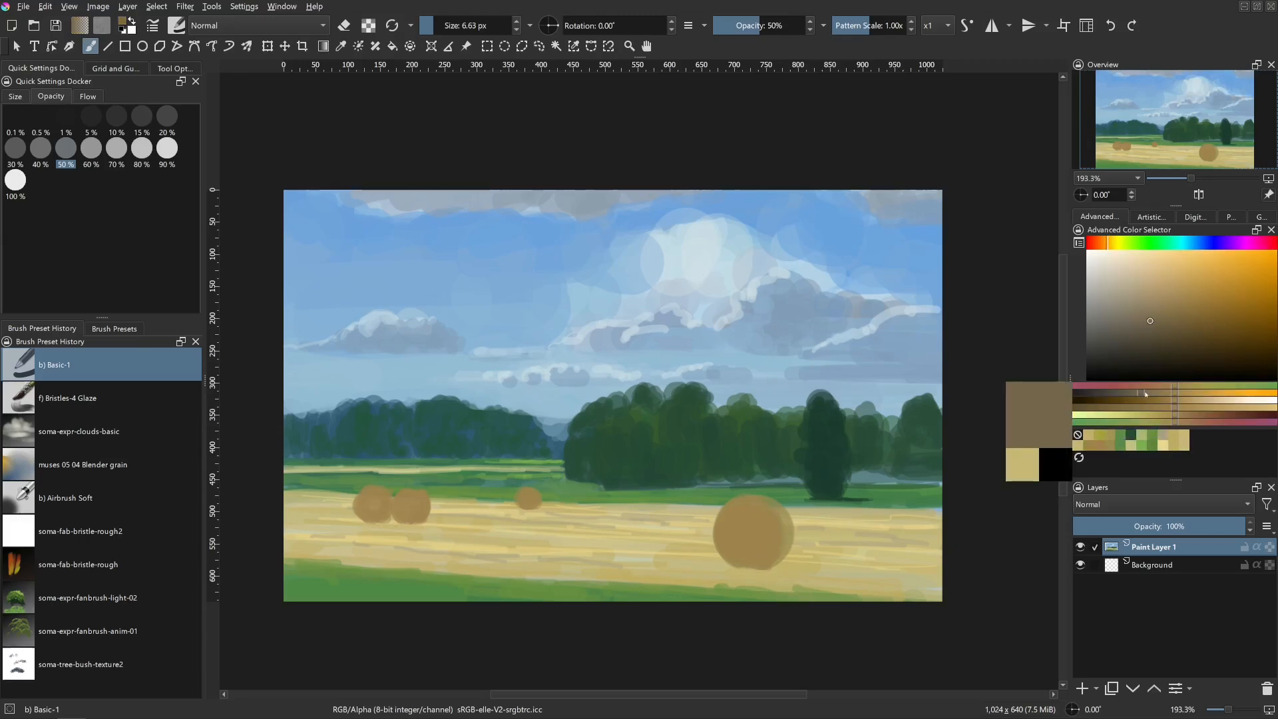
{"action": "left_click", "coordinate": [1146, 318]}
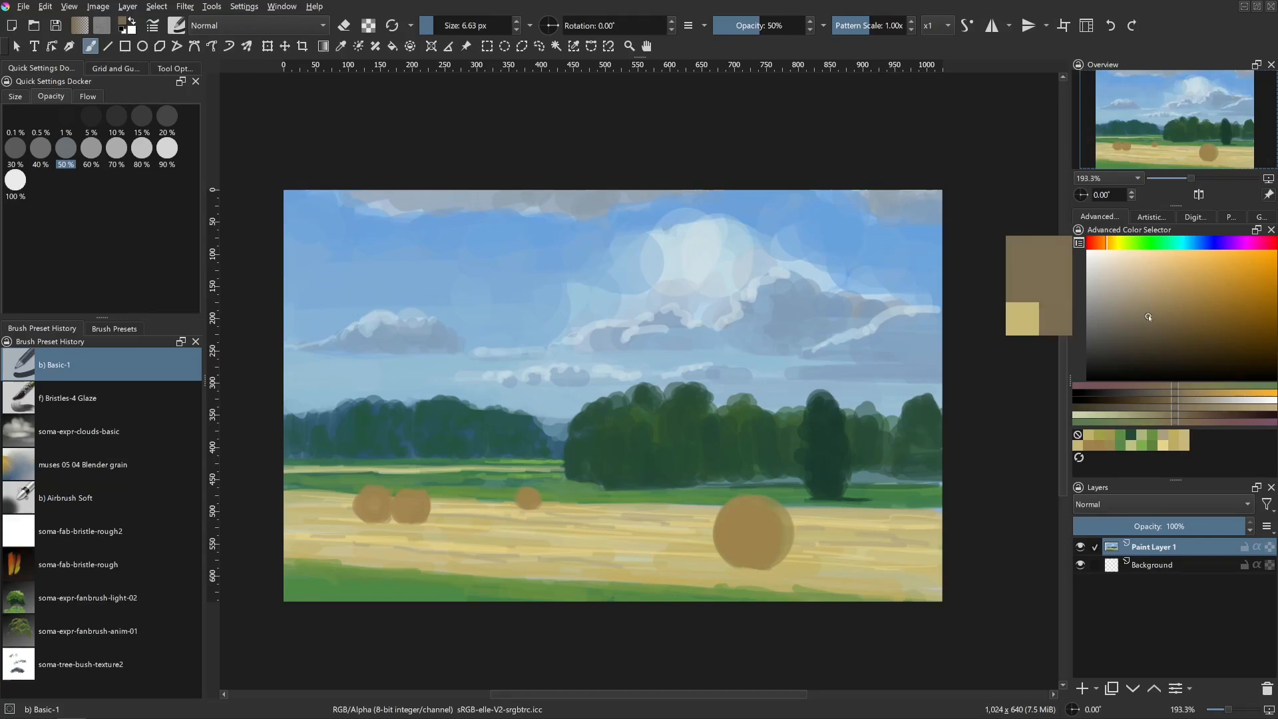
{"action": "left_click_drag", "start_coordinate": [792, 562], "coordinate": [778, 566]}
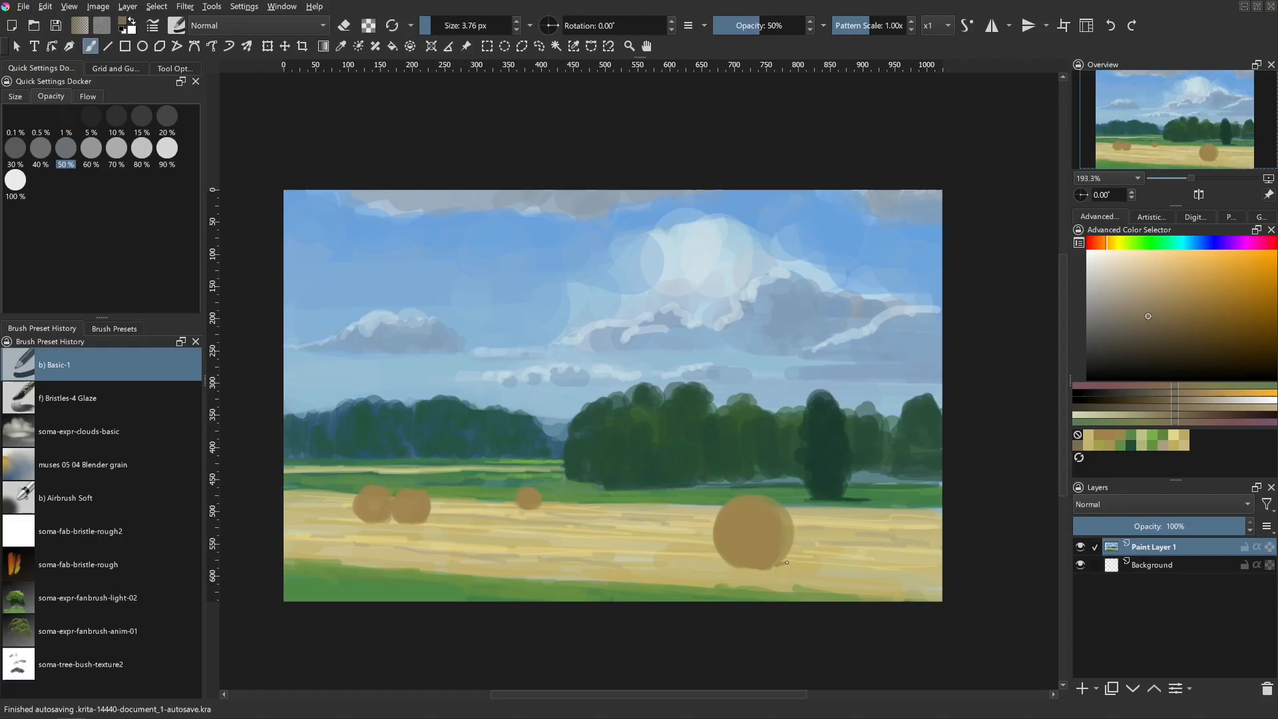
{"action": "left_click_drag", "start_coordinate": [785, 563], "coordinate": [794, 564]}
{"action": "mouse_move", "coordinate": [793, 563]}
{"action": "left_mouse_down"}
{"action": "mouse_move", "coordinate": [758, 571]}
{"action": "mouse_move", "coordinate": [793, 565]}
{"action": "left_mouse_up"}
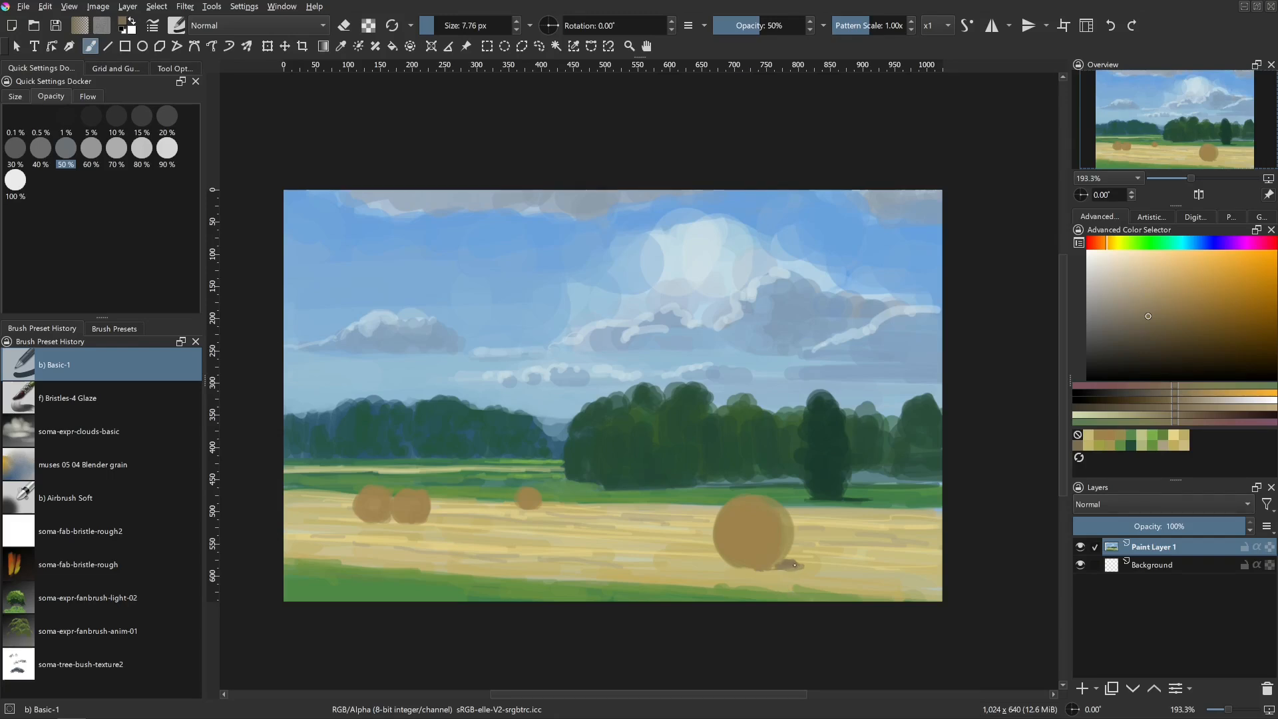
{"action": "mouse_move", "coordinate": [778, 568]}
{"action": "left_mouse_down"}
{"action": "mouse_move", "coordinate": [805, 568]}
{"action": "mouse_move", "coordinate": [783, 560]}
{"action": "left_mouse_up"}
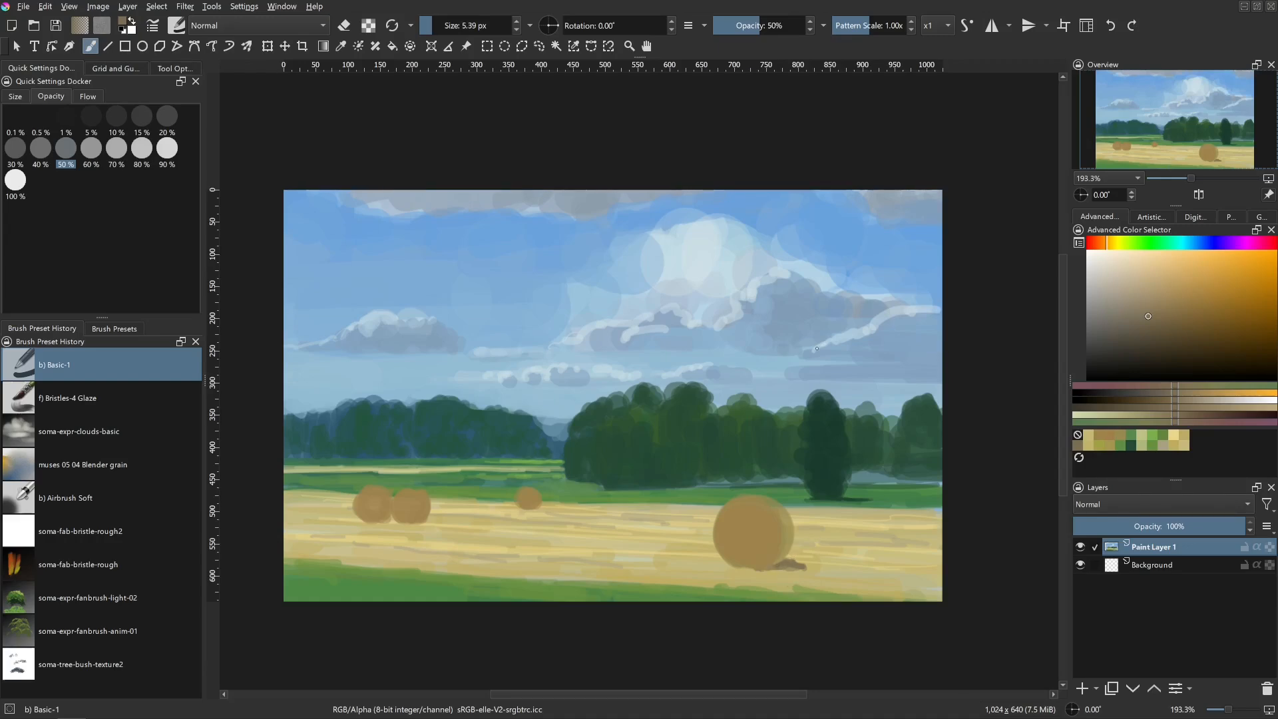
- Shift the colour to a muted blue-grey and repaint the large bale's ground shadow with it
{"action": "left_click", "coordinate": [1131, 317]}
{"action": "left_click_drag", "start_coordinate": [1123, 322], "coordinate": [1125, 317]}
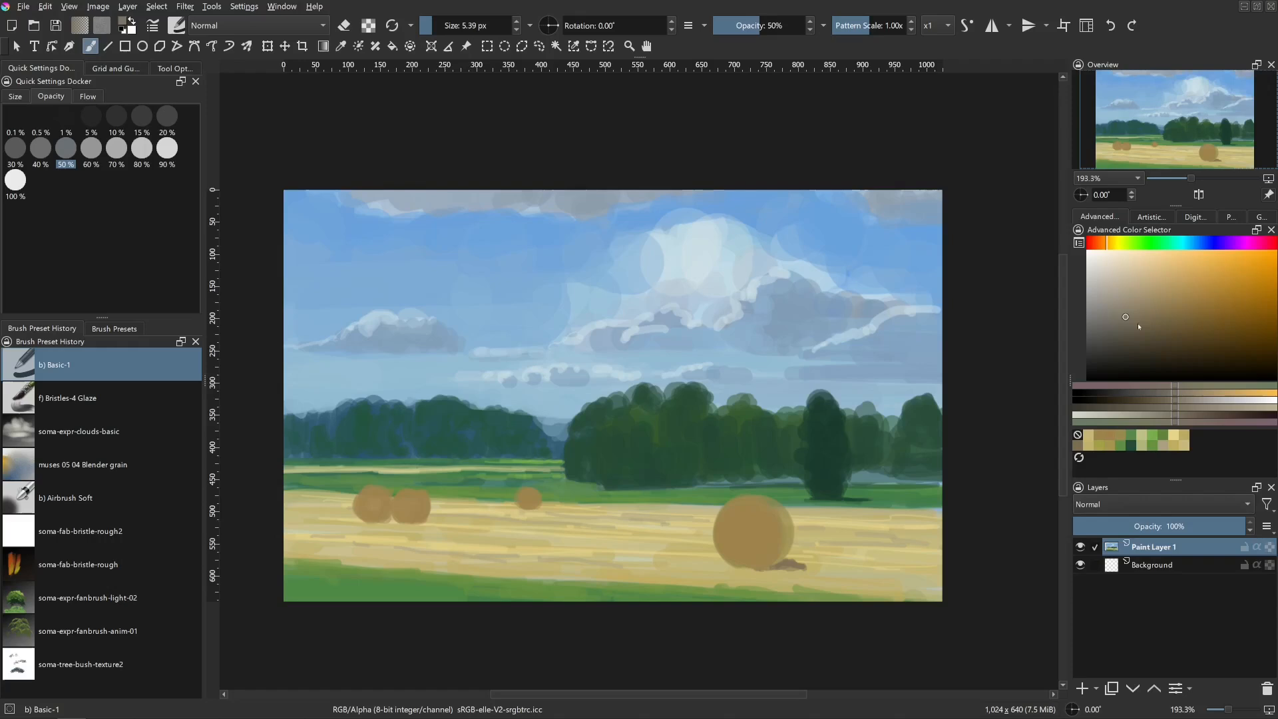
{"action": "left_click_drag", "start_coordinate": [1179, 244], "coordinate": [1184, 245]}
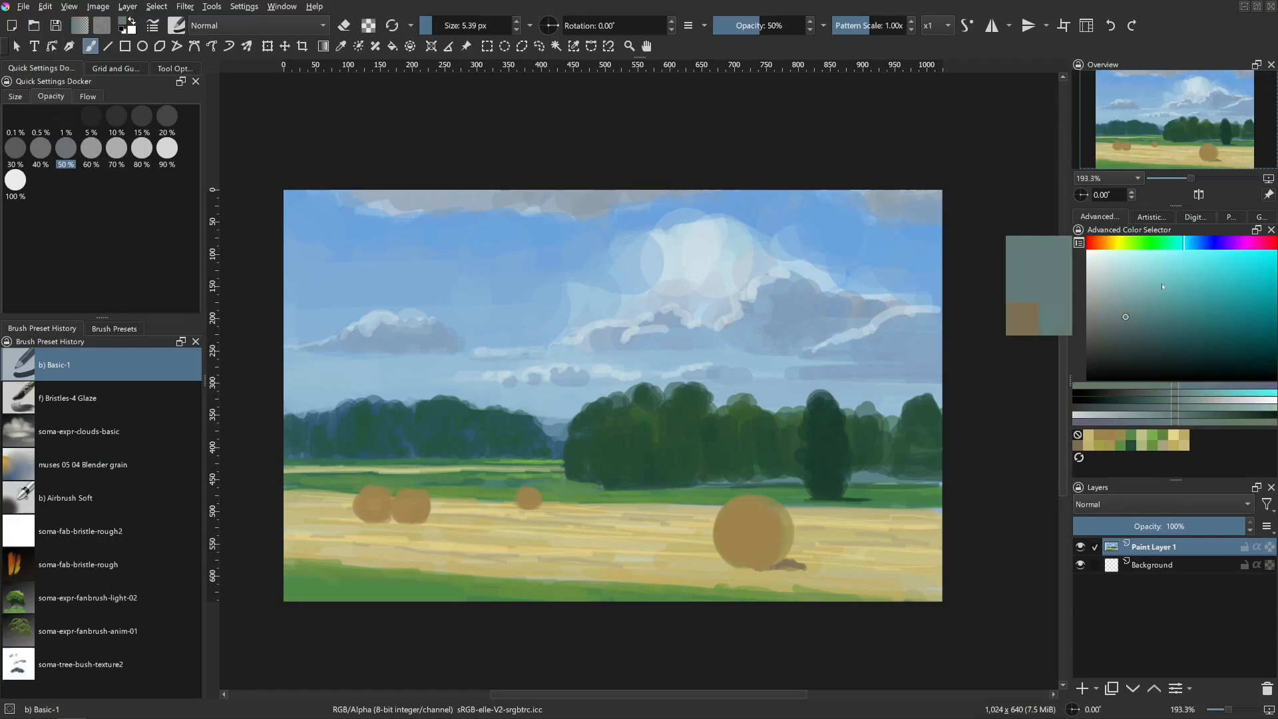
{"action": "left_click", "coordinate": [1188, 245]}
{"action": "left_click_drag", "start_coordinate": [801, 578], "coordinate": [796, 565], "text": "shift"}
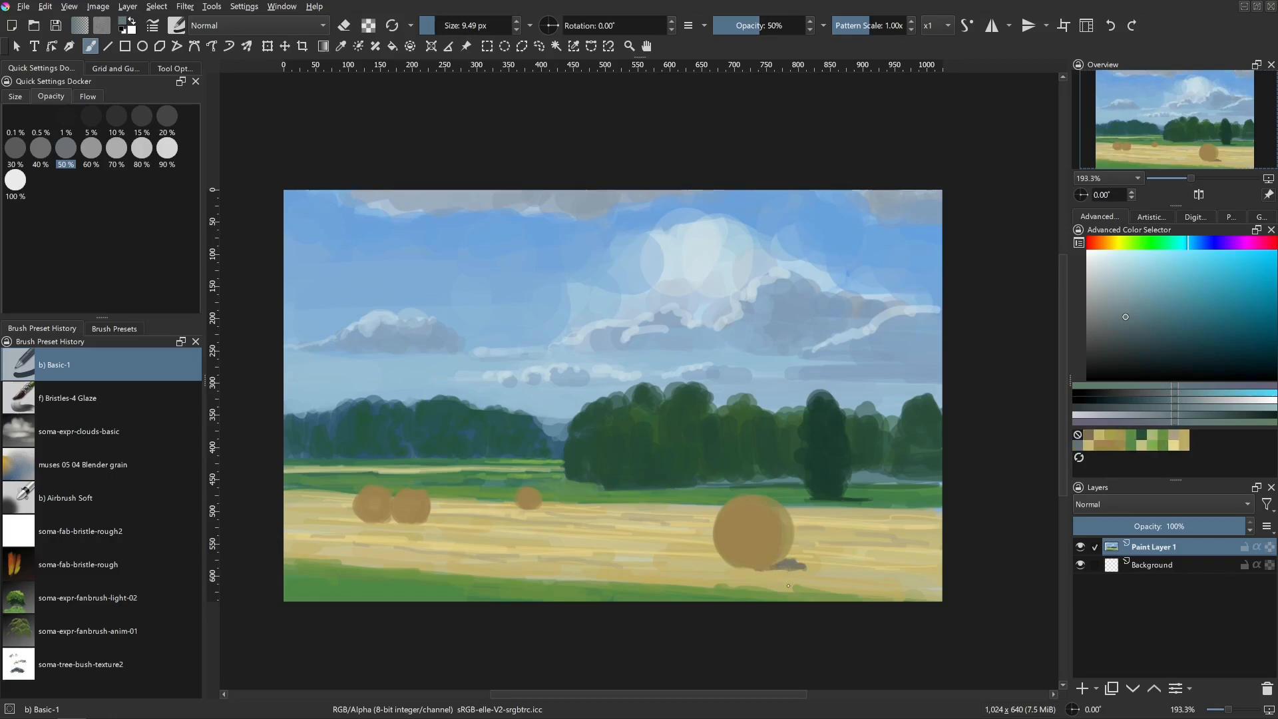
- Paint thin blue-grey ground shadows under the left bales and the distant bale at about 3 px
{"action": "left_click_drag", "start_coordinate": [416, 545], "coordinate": [430, 546]}
{"action": "left_click_drag", "start_coordinate": [431, 523], "coordinate": [393, 521]}
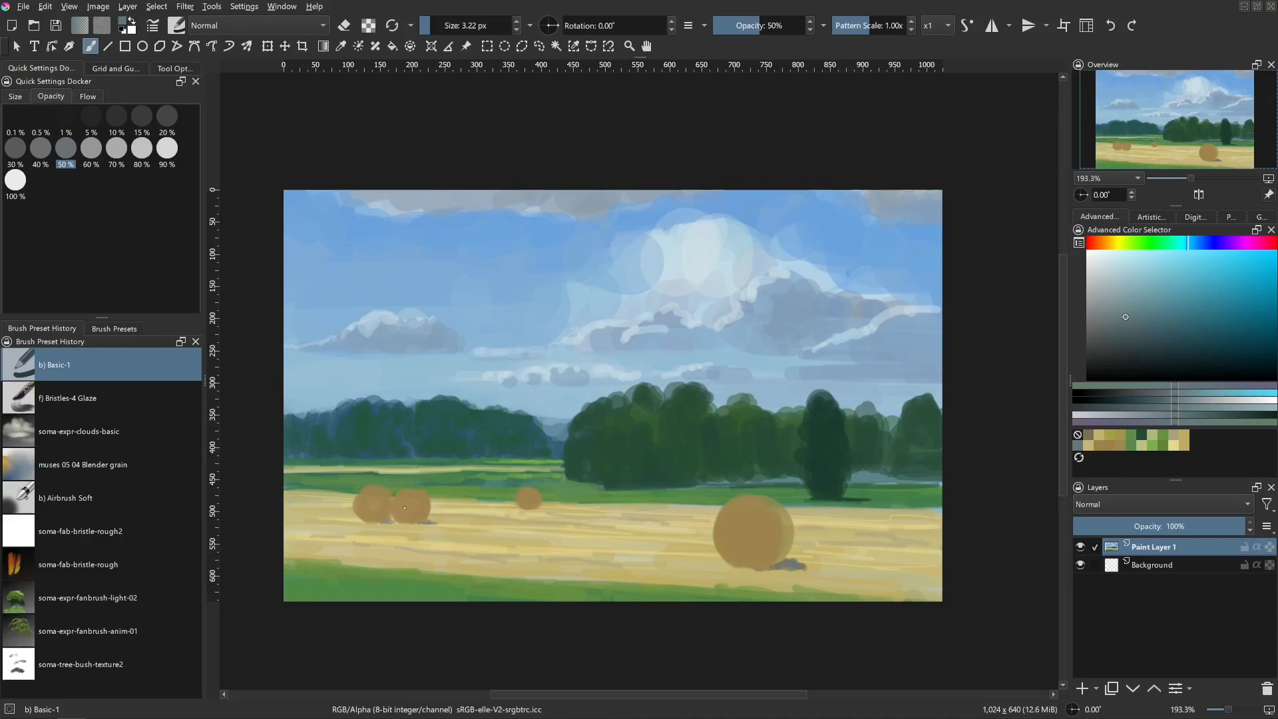
{"action": "key", "text": "bracketright"}
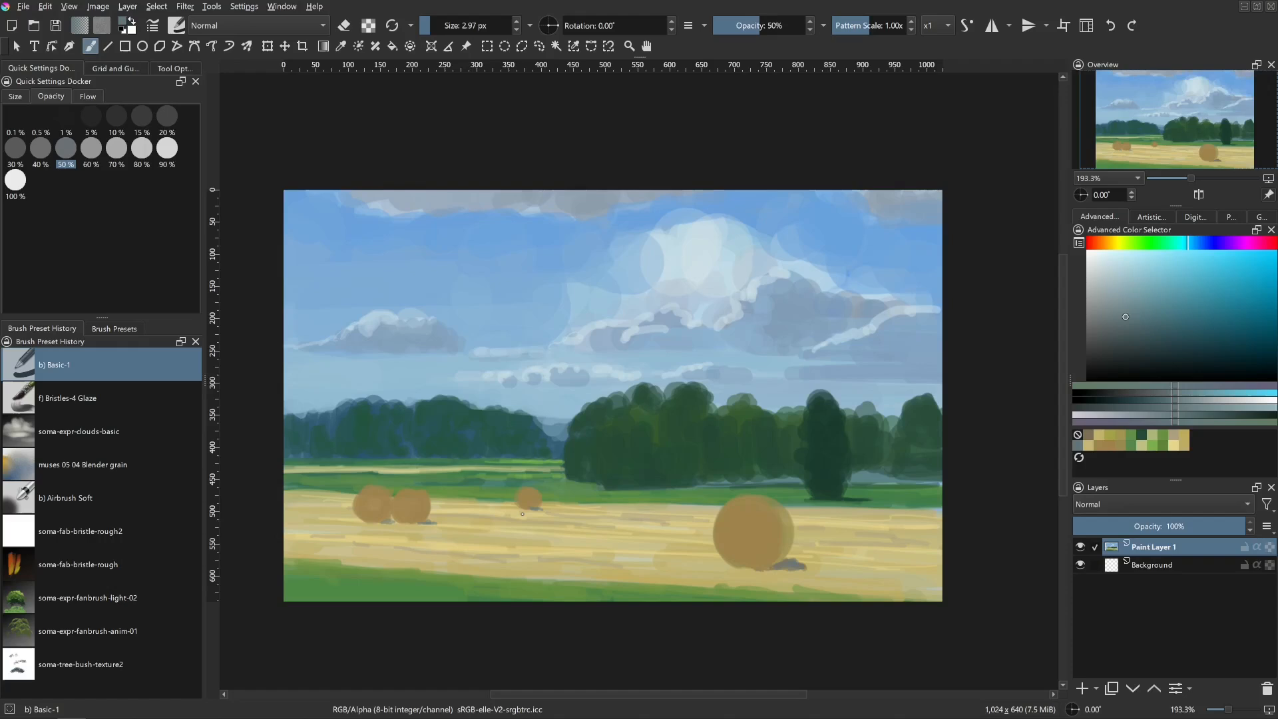
- Sample the large bale's brown, shift it to a light yellow and paint a highlight along the bale's upper-left rim at about 3 px
{"action": "left_click_drag", "start_coordinate": [1122, 243], "coordinate": [1115, 243]}
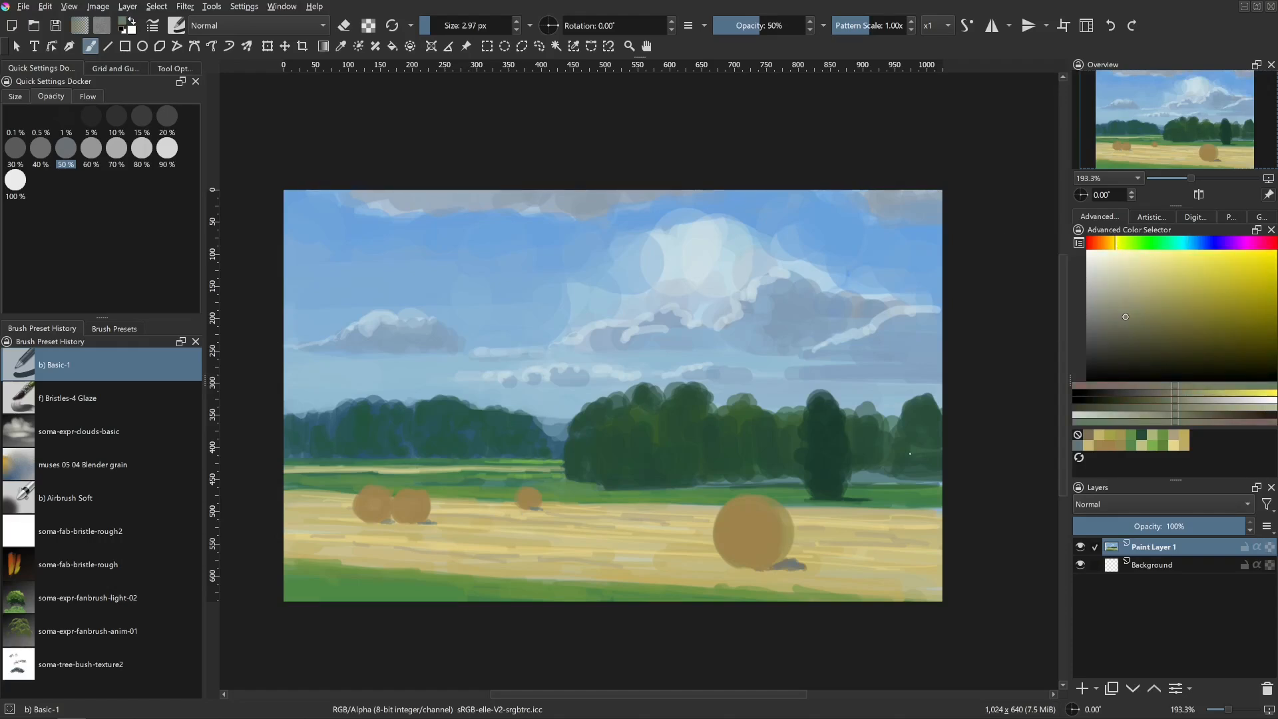
{"action": "left_click", "coordinate": [749, 528], "text": "ctrl"}
{"action": "mouse_move", "coordinate": [752, 527]}
{"action": "left_mouse_down"}
{"action": "mouse_move", "coordinate": [778, 527]}
{"action": "mouse_move", "coordinate": [720, 542]}
{"action": "left_mouse_up"}
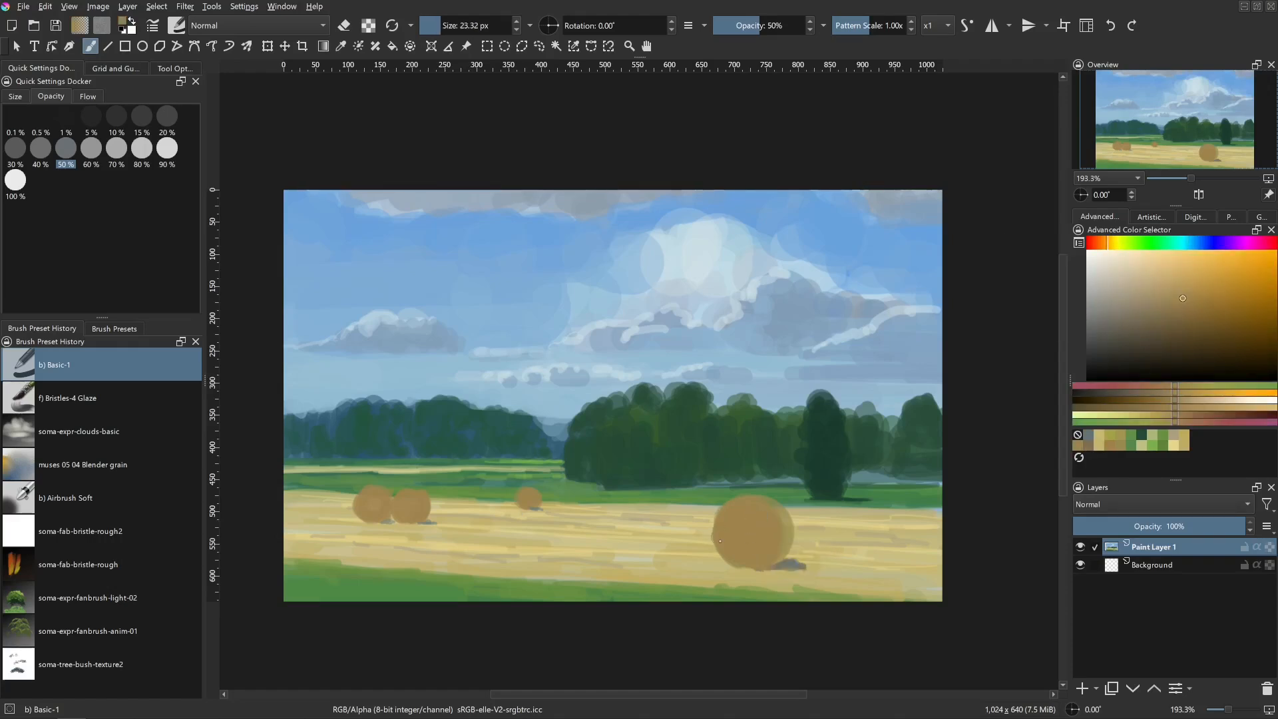
{"action": "left_click", "coordinate": [1114, 243]}
{"action": "left_click_drag", "start_coordinate": [1193, 293], "coordinate": [1165, 264]}
{"action": "left_click_drag", "start_coordinate": [760, 514], "coordinate": [734, 498]}
{"action": "left_click_drag", "start_coordinate": [740, 496], "coordinate": [722, 509]}
{"action": "mouse_move", "coordinate": [723, 509]}
{"action": "left_mouse_down", "text": "shift"}
{"action": "mouse_move", "coordinate": [724, 541]}
{"action": "mouse_move", "coordinate": [743, 519]}
{"action": "left_mouse_up", "text": "shift"}
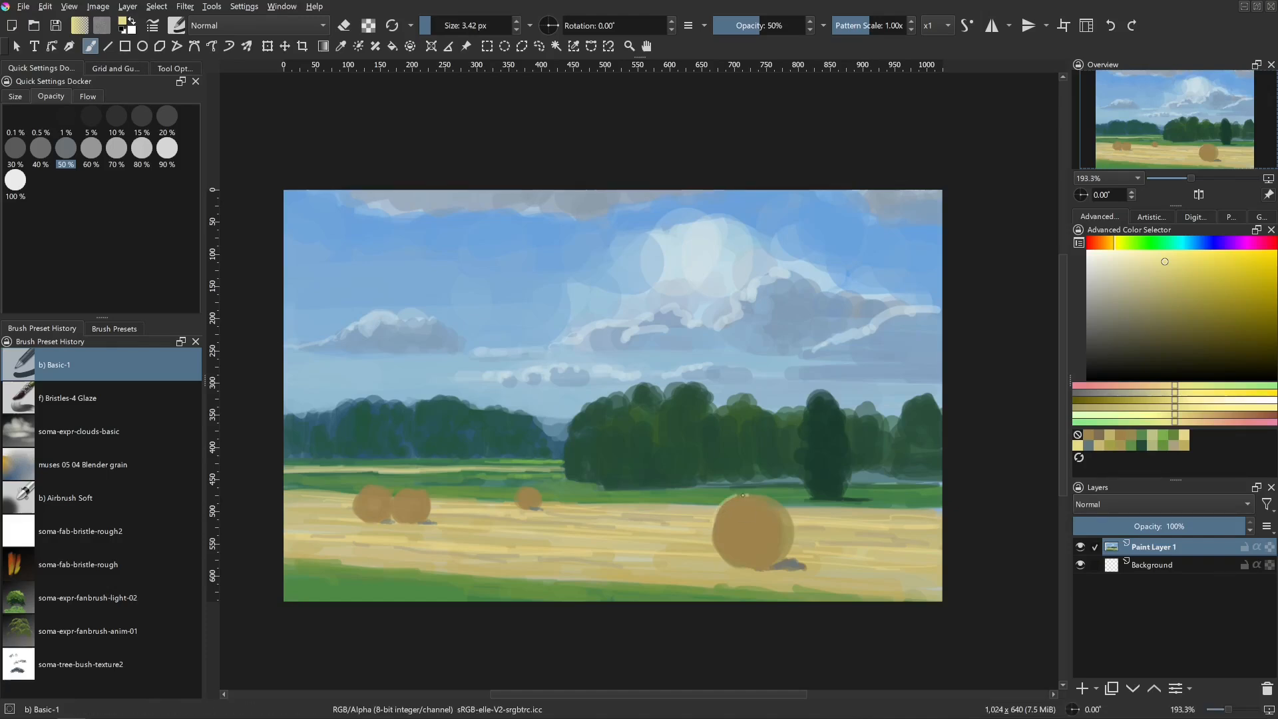
{"action": "left_click_drag", "start_coordinate": [744, 500], "coordinate": [738, 497], "text": "shift"}
{"action": "left_click_drag", "start_coordinate": [749, 493], "coordinate": [715, 520]}
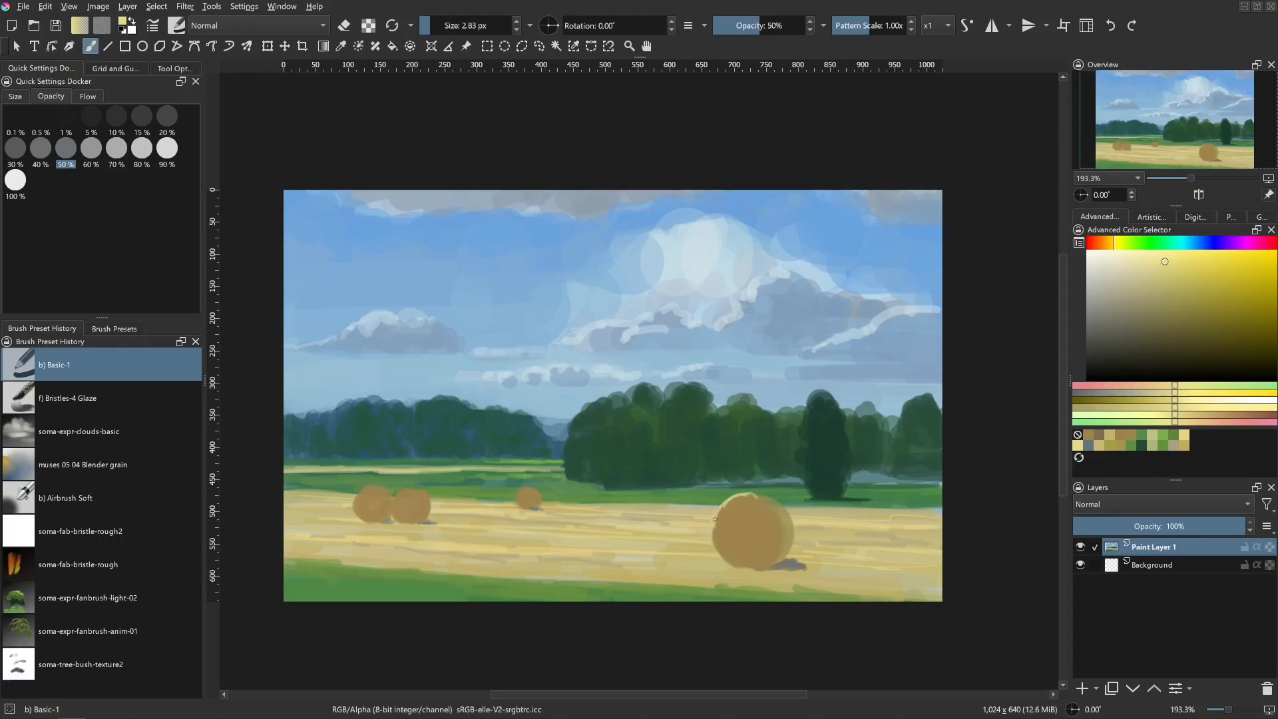
- Pick a slightly more saturated yellow and strengthen the large bale's rim highlight along its upper and left edge, thinning the brush to about 1.3 px
{"action": "left_click", "coordinate": [1176, 256]}
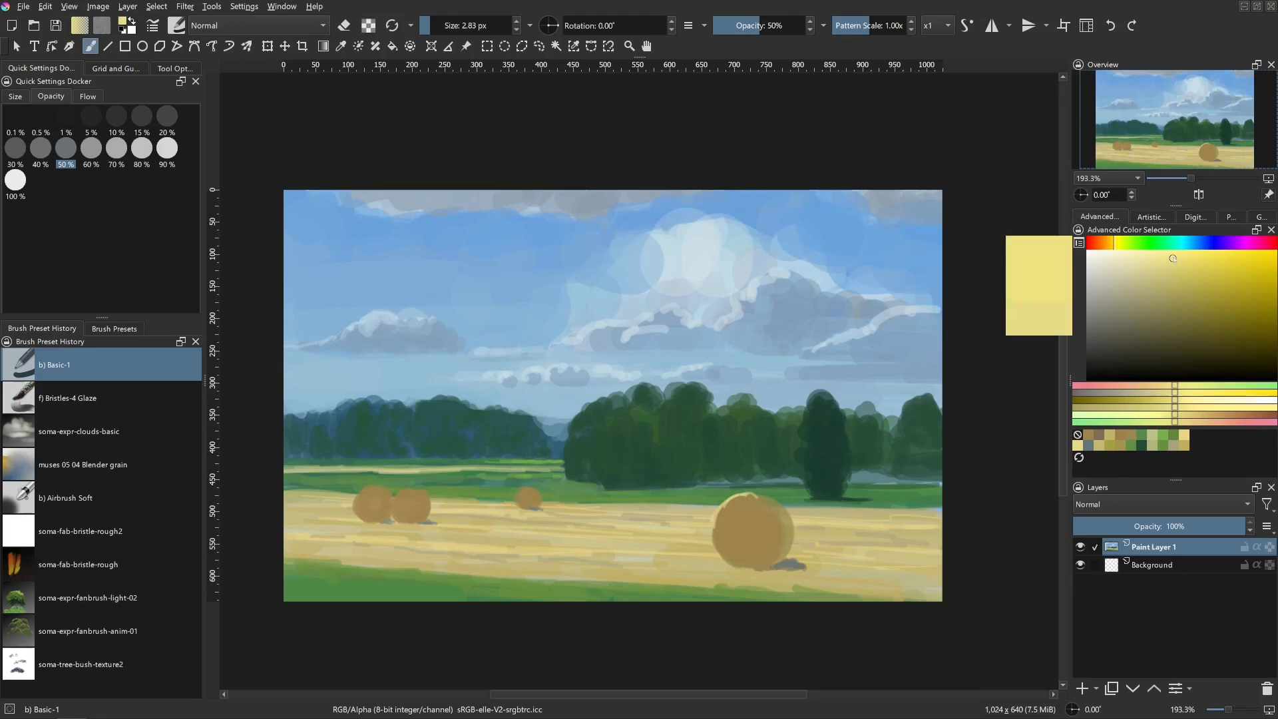
{"action": "mouse_move", "coordinate": [728, 510]}
{"action": "left_mouse_down"}
{"action": "mouse_move", "coordinate": [715, 526]}
{"action": "mouse_move", "coordinate": [750, 495]}
{"action": "mouse_move", "coordinate": [734, 501]}
{"action": "mouse_move", "coordinate": [762, 497]}
{"action": "mouse_move", "coordinate": [768, 519]}
{"action": "left_mouse_up"}
{"action": "key", "text": "ctrl+z"}
{"action": "mouse_move", "coordinate": [751, 495]}
{"action": "left_mouse_down"}
{"action": "mouse_move", "coordinate": [762, 496]}
{"action": "mouse_move", "coordinate": [721, 511]}
{"action": "mouse_move", "coordinate": [715, 538]}
{"action": "mouse_move", "coordinate": [731, 499]}
{"action": "left_mouse_up"}
{"action": "left_click", "coordinate": [751, 504], "text": "ctrl"}
{"action": "left_click", "coordinate": [741, 497], "text": "ctrl"}
{"action": "left_click_drag", "start_coordinate": [730, 499], "coordinate": [713, 534]}
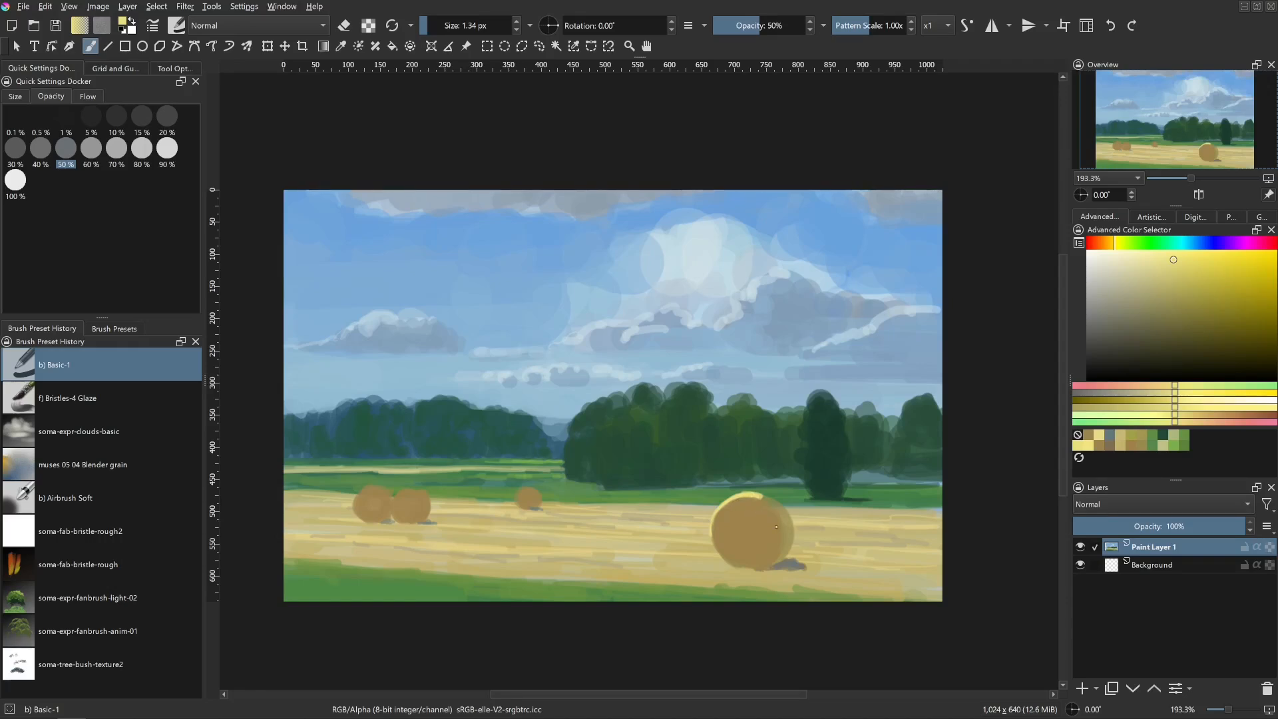
- Refine the top of the large bale's highlight and trim its inner edge with the bale's sampled brown at about 7.7 px
{"action": "left_click", "coordinate": [752, 492], "text": "ctrl"}
{"action": "left_click_drag", "start_coordinate": [752, 494], "coordinate": [763, 496]}
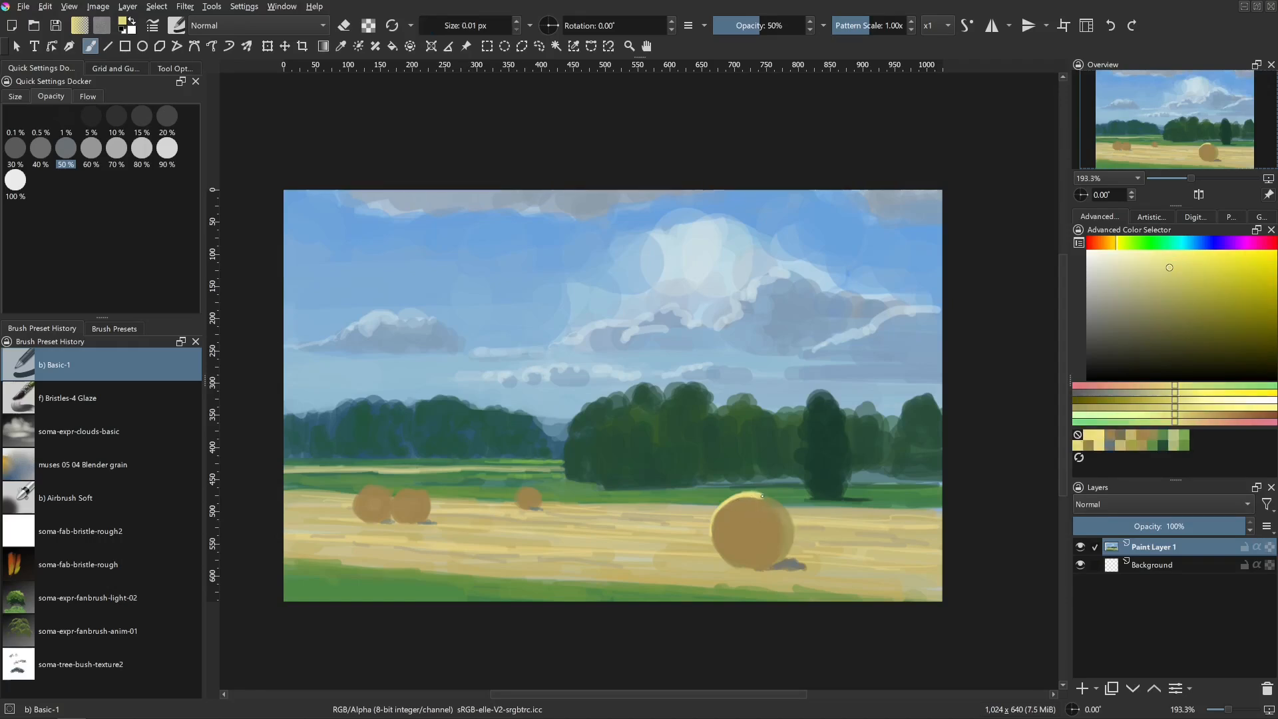
{"action": "left_click", "coordinate": [745, 517], "text": "ctrl"}
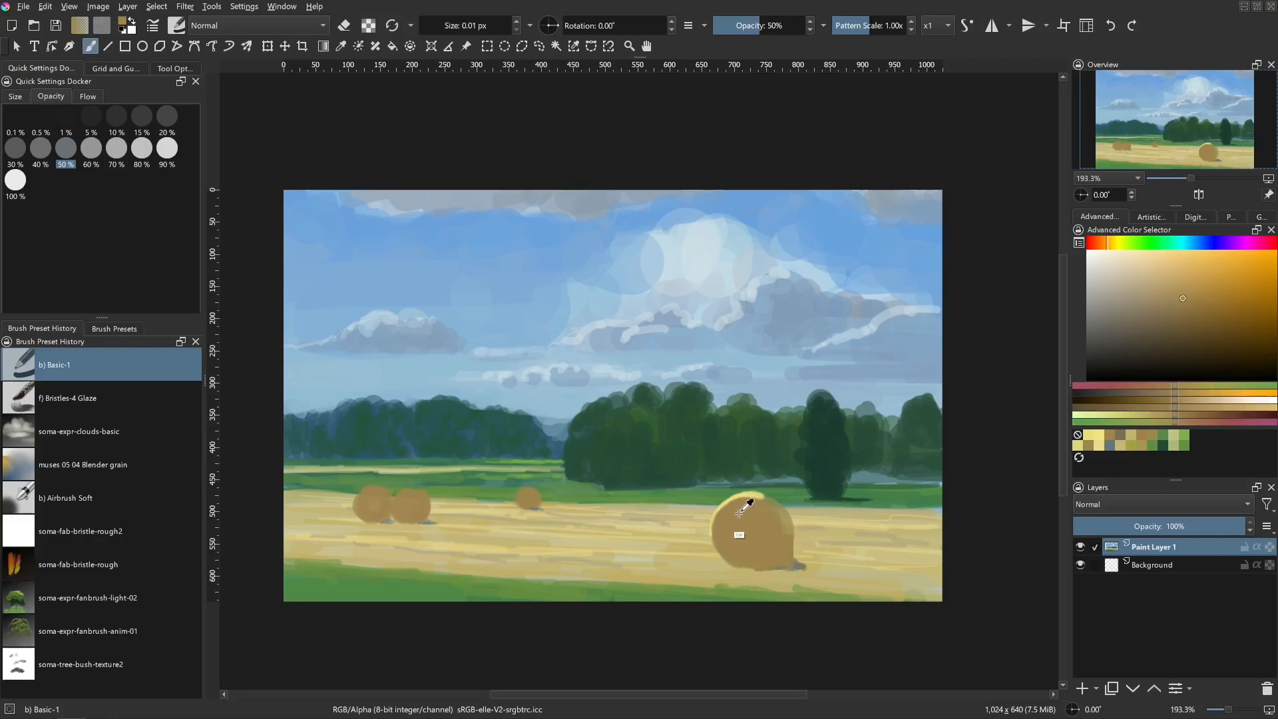
{"action": "mouse_move", "coordinate": [726, 505]}
{"action": "left_mouse_down"}
{"action": "mouse_move", "coordinate": [742, 501]}
{"action": "mouse_move", "coordinate": [714, 533]}
{"action": "mouse_move", "coordinate": [740, 498]}
{"action": "left_mouse_up"}
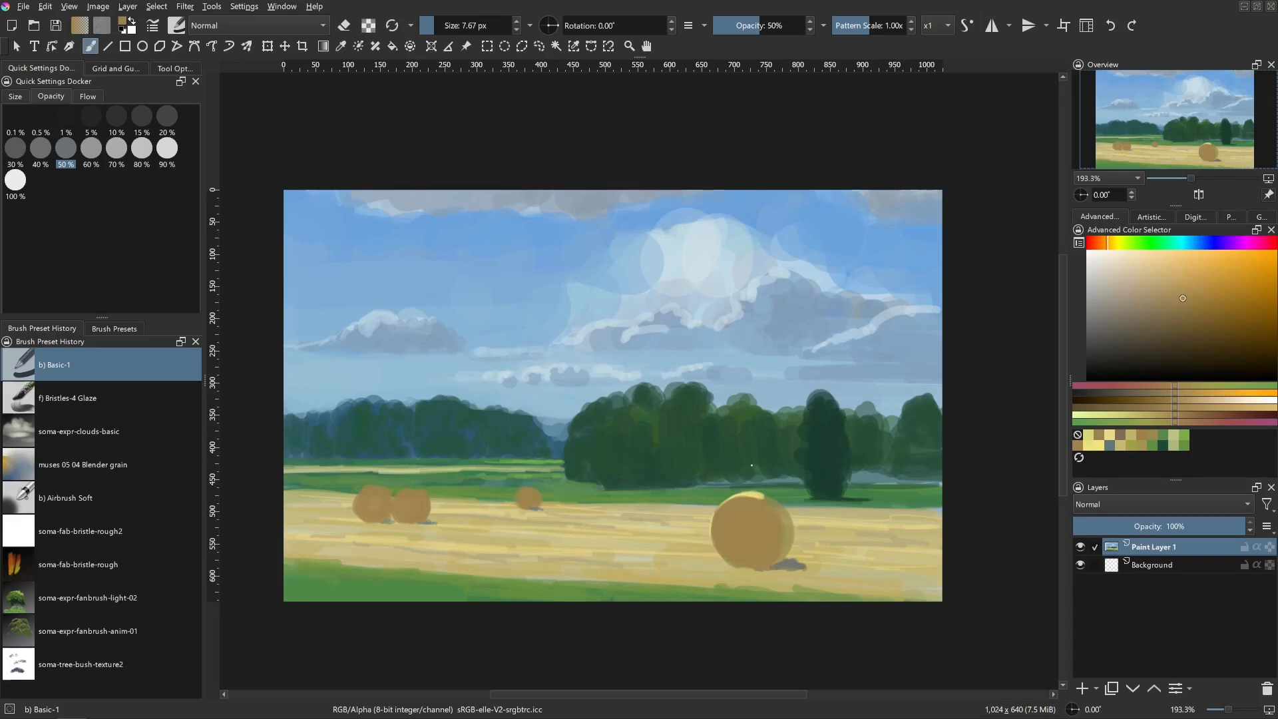
- Sample the large bale's highlight yellow and paint highlights on the tops of the smaller bales at about 2.7 px
{"action": "left_click", "coordinate": [751, 493], "text": "ctrl"}
{"action": "left_click", "coordinate": [753, 492], "text": "ctrl"}
{"action": "left_click", "coordinate": [713, 500], "text": "ctrl"}
{"action": "mouse_move", "coordinate": [431, 506]}
{"action": "left_mouse_down"}
{"action": "mouse_move", "coordinate": [408, 504]}
{"action": "mouse_move", "coordinate": [412, 489]}
{"action": "mouse_move", "coordinate": [362, 490]}
{"action": "left_mouse_up"}
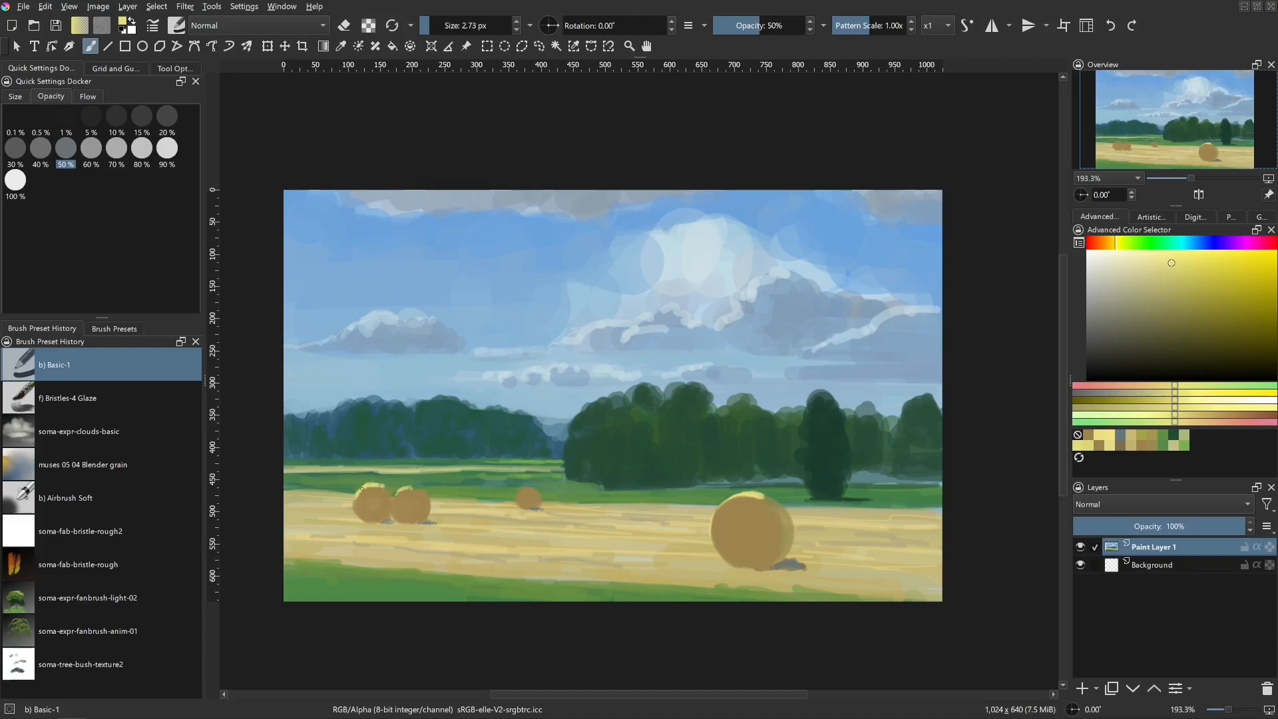
{"action": "left_click_drag", "start_coordinate": [534, 518], "coordinate": [539, 518]}
{"action": "left_click_drag", "start_coordinate": [525, 489], "coordinate": [518, 498]}
- Pick a pale cream yellow and brighten the upper edges of the small bales, reducing the brush to about 1.6 px
{"action": "left_click", "coordinate": [1146, 254]}
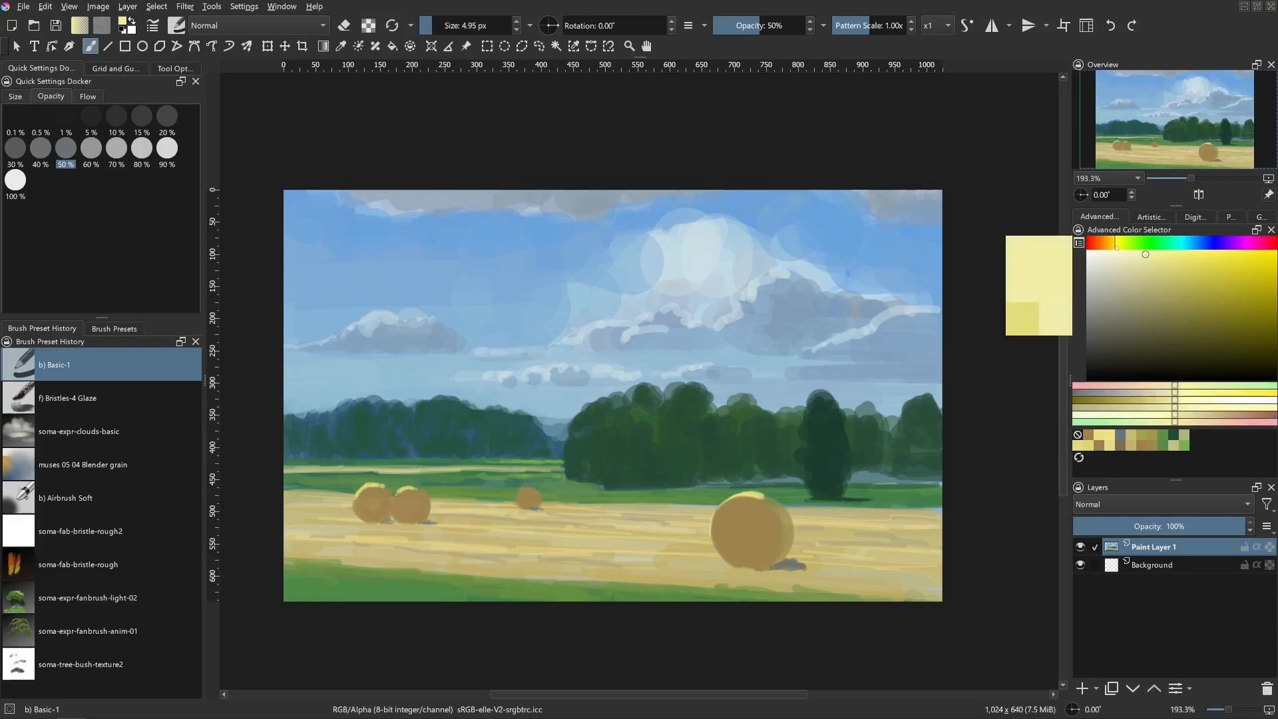
{"action": "left_click", "coordinate": [1138, 256]}
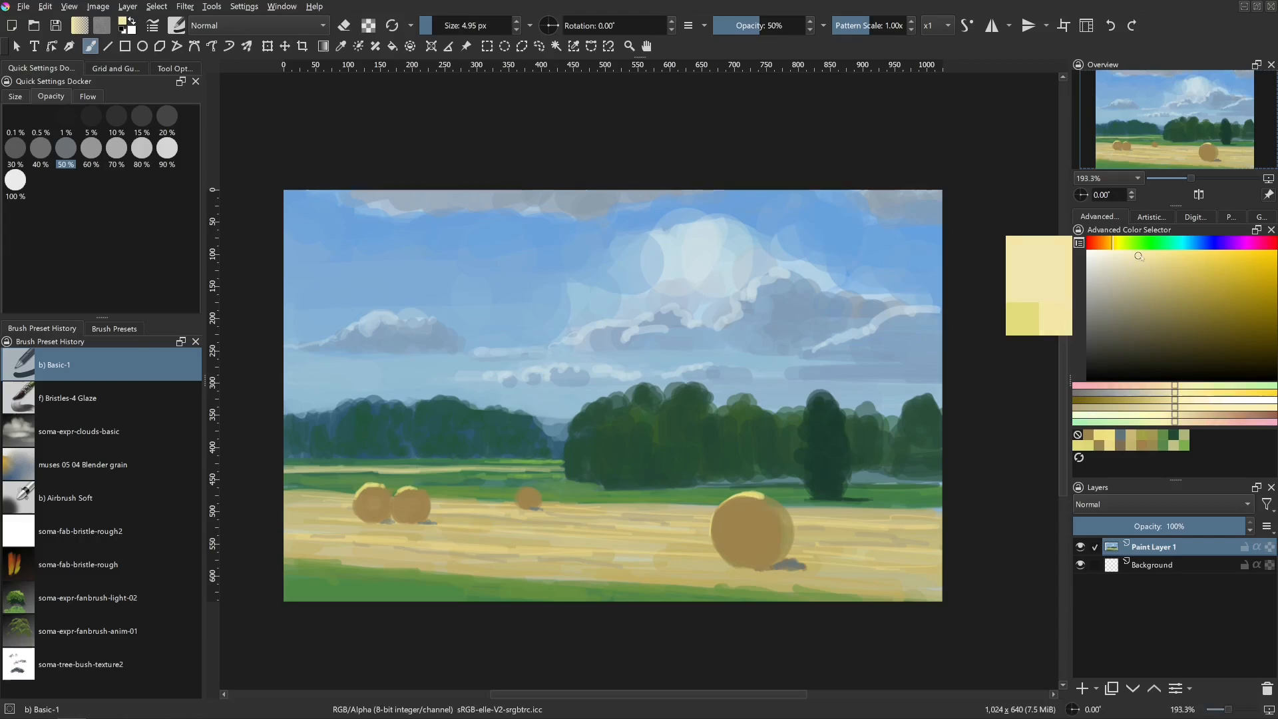
{"action": "left_click_drag", "start_coordinate": [441, 506], "coordinate": [397, 494]}
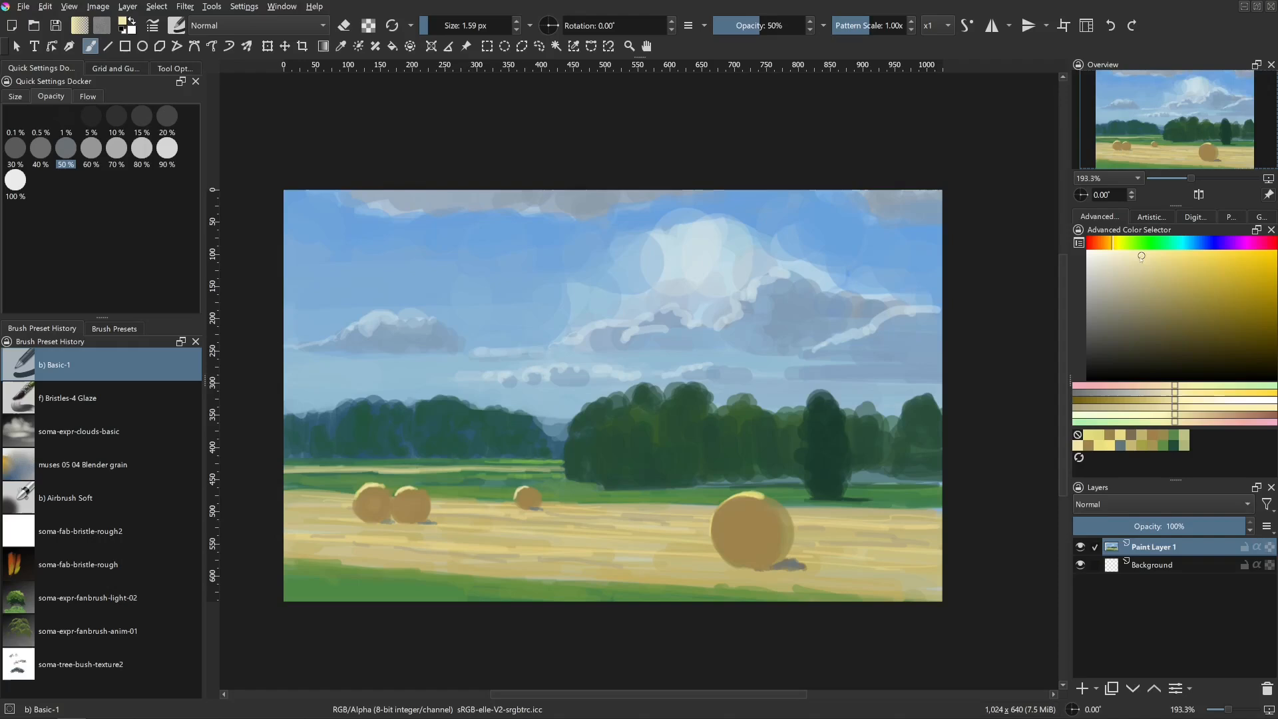
{"action": "left_click", "coordinate": [1141, 254]}
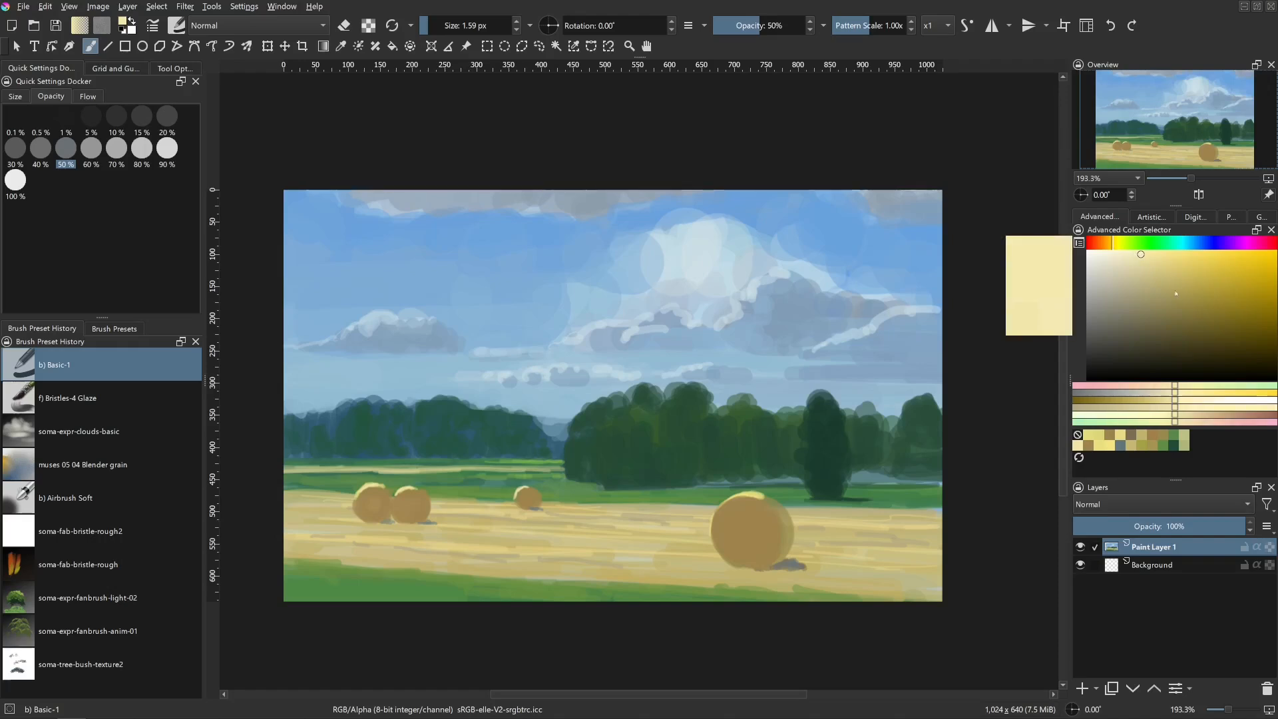
- Sample the large bale's brown, pick a more saturated orange-brown and paint swirling straw strokes on its face at about 11 px
{"action": "left_click", "coordinate": [769, 511], "text": "ctrl"}
{"action": "left_click", "coordinate": [758, 519], "text": "ctrl"}
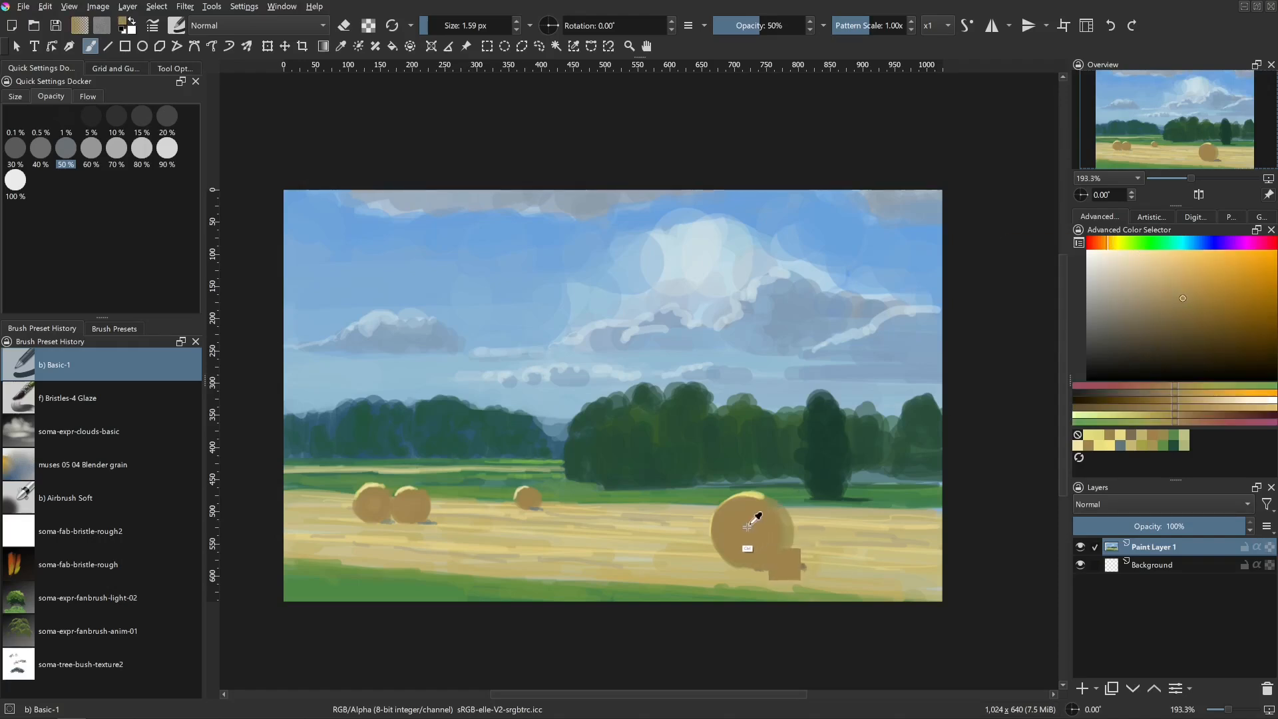
{"action": "left_click_drag", "start_coordinate": [745, 522], "coordinate": [750, 515]}
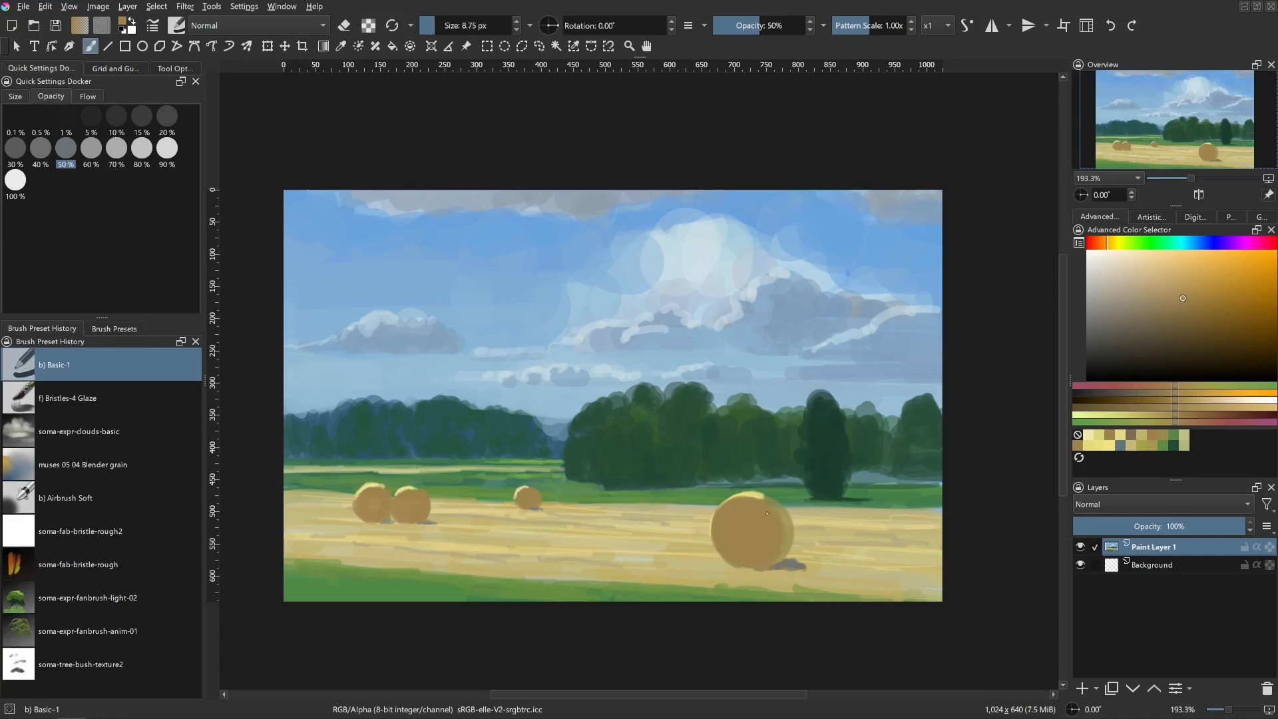
{"action": "left_click", "coordinate": [1205, 281]}
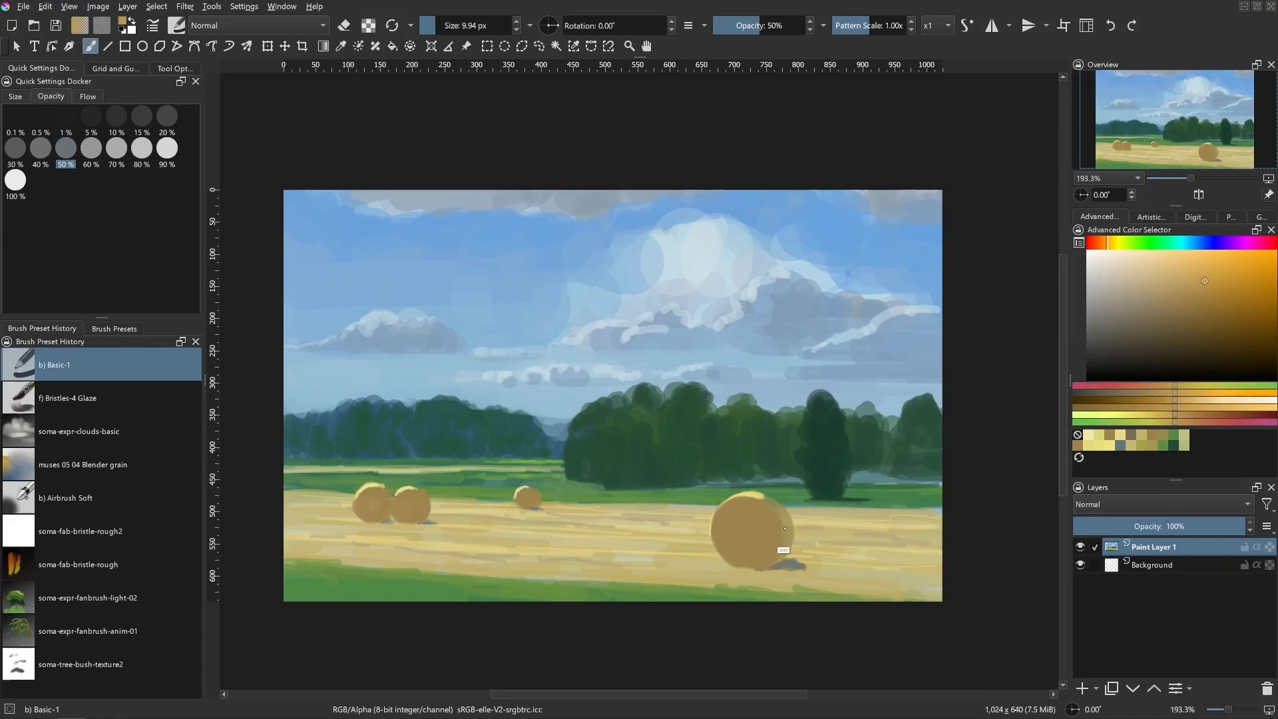
{"action": "left_click_drag", "start_coordinate": [785, 551], "coordinate": [817, 551]}
{"action": "mouse_move", "coordinate": [736, 514]}
{"action": "left_mouse_down"}
{"action": "mouse_move", "coordinate": [760, 555]}
{"action": "mouse_move", "coordinate": [769, 528]}
{"action": "mouse_move", "coordinate": [734, 539]}
{"action": "left_mouse_up"}
{"action": "key", "text": "ctrl+z"}
{"action": "key", "text": "ctrl+z"}
- Complete the spiral strokes toward the center of the large bale's face, reducing the brush to about 9.25 px
{"action": "mouse_move", "coordinate": [747, 531]}
{"action": "left_mouse_down"}
{"action": "mouse_move", "coordinate": [735, 557]}
{"action": "mouse_move", "coordinate": [764, 539]}
{"action": "mouse_move", "coordinate": [754, 511]}
{"action": "mouse_move", "coordinate": [715, 536]}
{"action": "mouse_move", "coordinate": [760, 536]}
{"action": "mouse_move", "coordinate": [748, 554]}
{"action": "mouse_move", "coordinate": [728, 534]}
{"action": "mouse_move", "coordinate": [777, 556]}
{"action": "mouse_move", "coordinate": [764, 558]}
{"action": "mouse_move", "coordinate": [776, 539]}
{"action": "mouse_move", "coordinate": [746, 501]}
{"action": "mouse_move", "coordinate": [720, 532]}
{"action": "mouse_move", "coordinate": [754, 532]}
{"action": "mouse_move", "coordinate": [733, 509]}
{"action": "mouse_move", "coordinate": [746, 539]}
{"action": "mouse_move", "coordinate": [742, 503]}
{"action": "mouse_move", "coordinate": [772, 524]}
{"action": "mouse_move", "coordinate": [766, 555]}
{"action": "mouse_move", "coordinate": [746, 518]}
{"action": "mouse_move", "coordinate": [745, 544]}
{"action": "mouse_move", "coordinate": [760, 529]}
{"action": "mouse_move", "coordinate": [752, 516]}
{"action": "mouse_move", "coordinate": [755, 551]}
{"action": "left_mouse_up"}
{"action": "key", "text": "ctrl+z"}
{"action": "key", "text": "ctrl+z"}
{"action": "key", "text": "ctrl+z"}
{"action": "key", "text": "ctrl+z"}
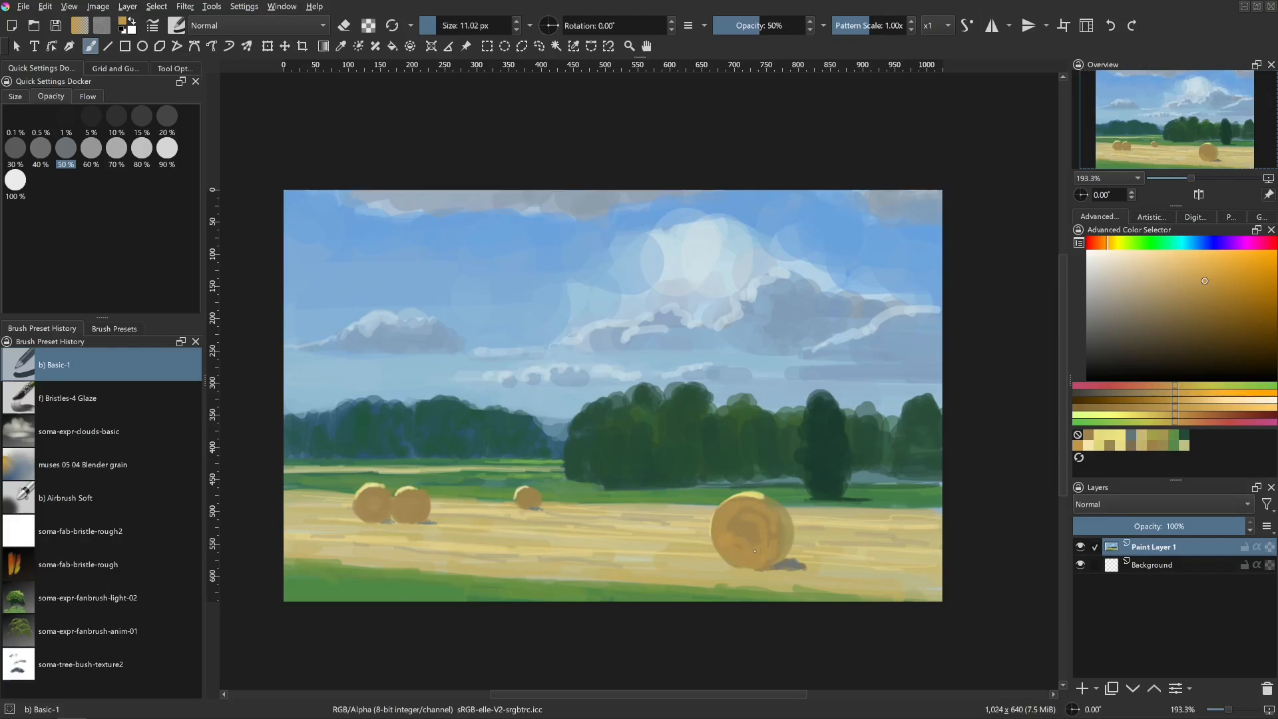
{"action": "key", "text": "bracketleft"}
{"action": "key", "text": "bracketleft"}
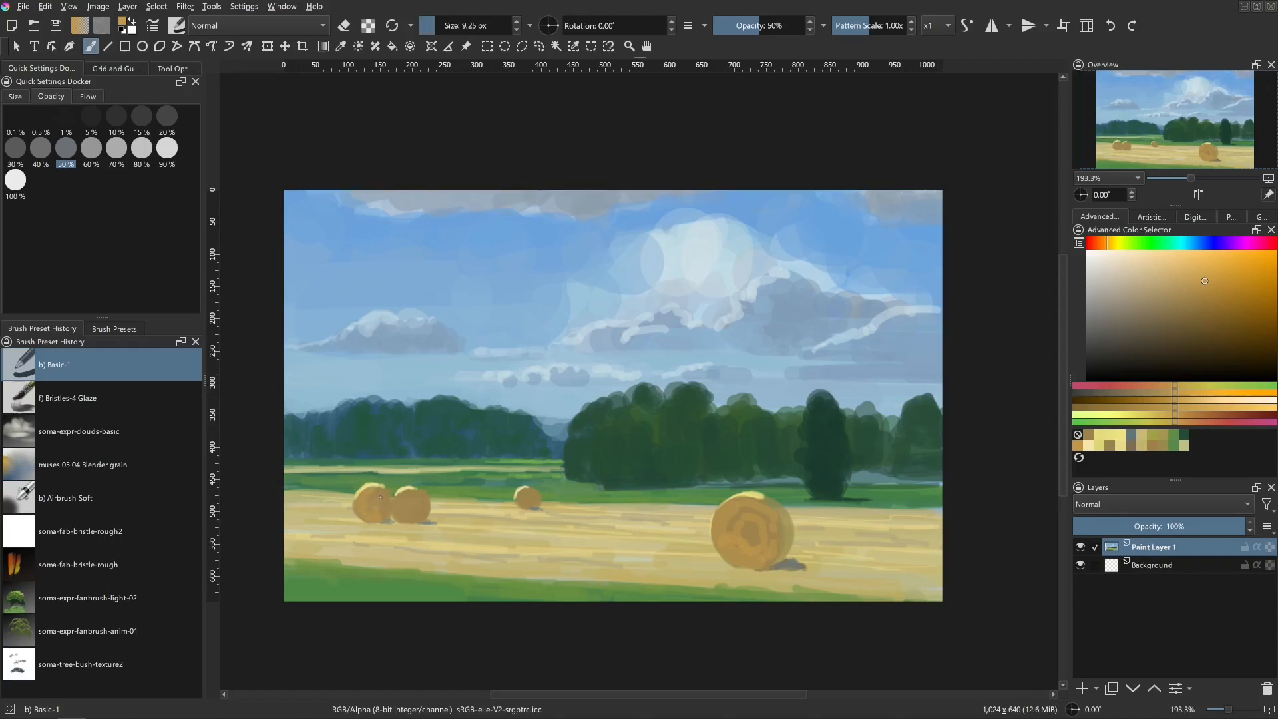
- Warm the faces of the small bales with the orange-brown at about 4.85 px and sample a bale tone for blending
{"action": "key", "text": "bracketleft"}
{"action": "key", "text": "bracketleft"}
{"action": "key", "text": "bracketleft"}
{"action": "key", "text": "bracketleft"}
{"action": "left_click", "coordinate": [418, 499], "text": "ctrl"}
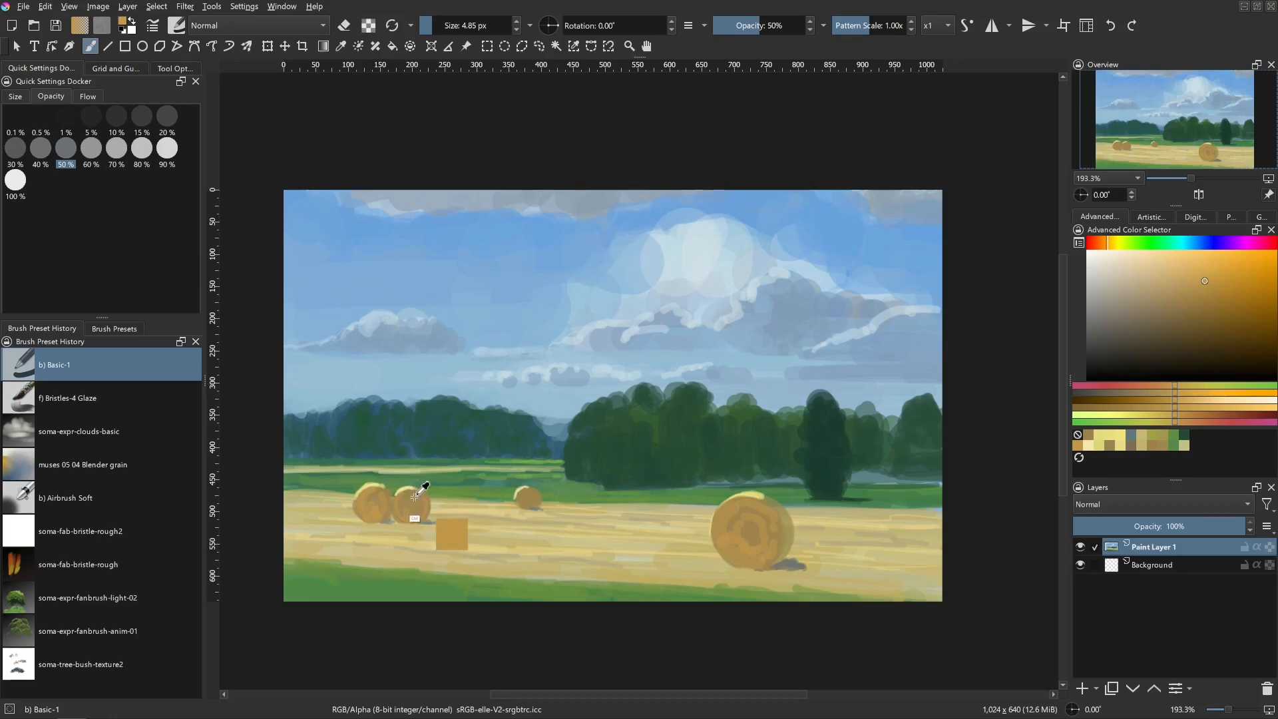
- Sample brown tones from the large bale and shade its right side at about 9.25 px with a slightly adjusted brown
{"action": "left_click", "coordinate": [784, 525], "text": "ctrl"}
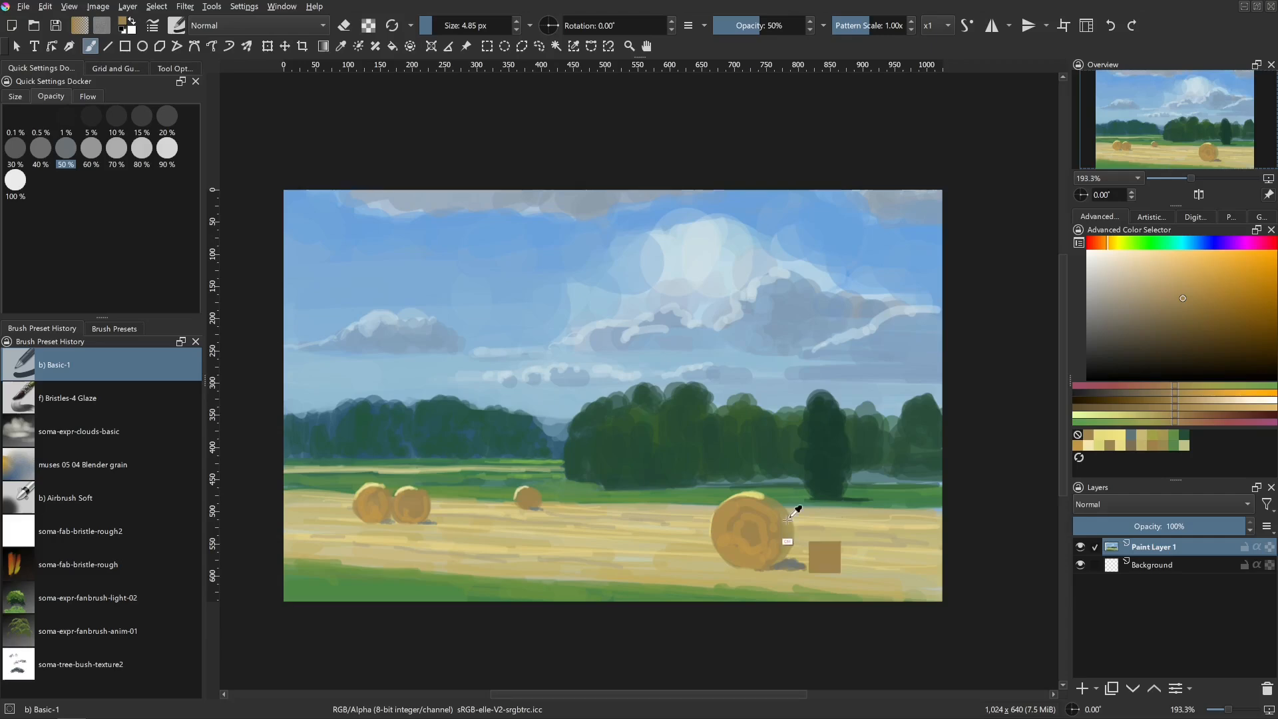
{"action": "left_click", "coordinate": [788, 520], "text": "ctrl"}
{"action": "left_click", "coordinate": [765, 524], "text": "ctrl"}
{"action": "left_click_drag", "start_coordinate": [786, 516], "coordinate": [792, 516]}
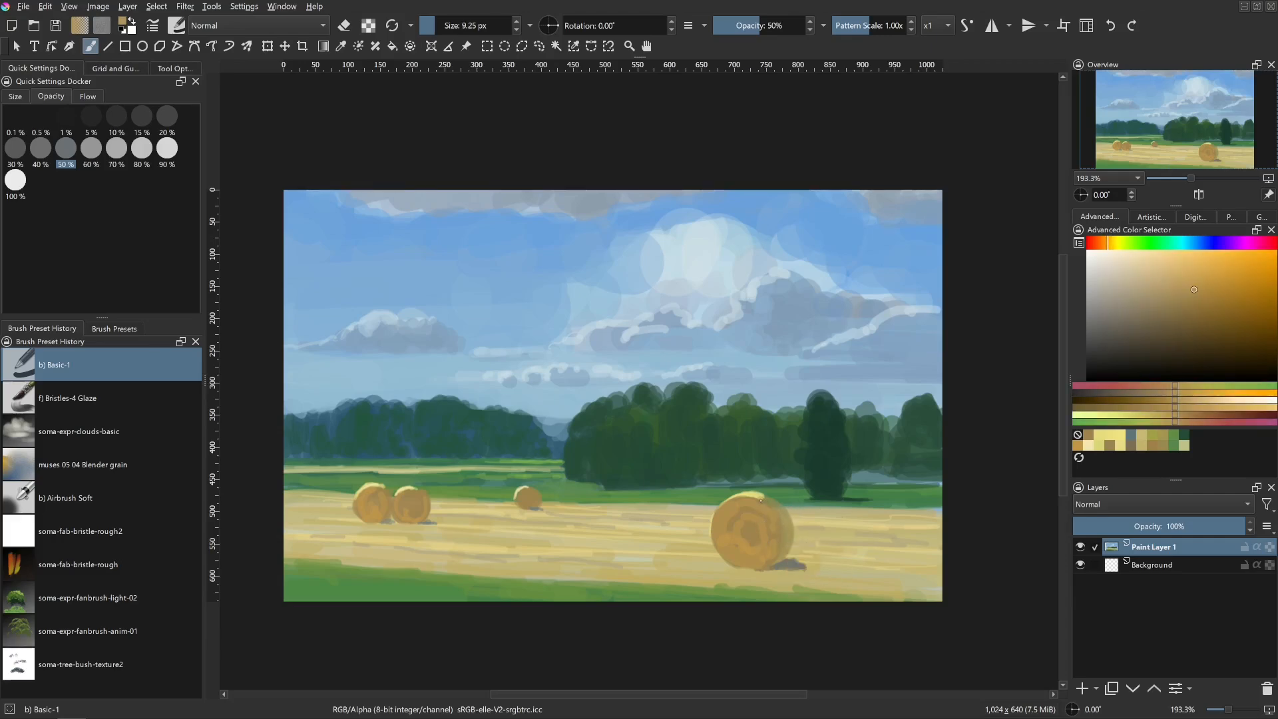
{"action": "left_click", "coordinate": [1191, 293]}
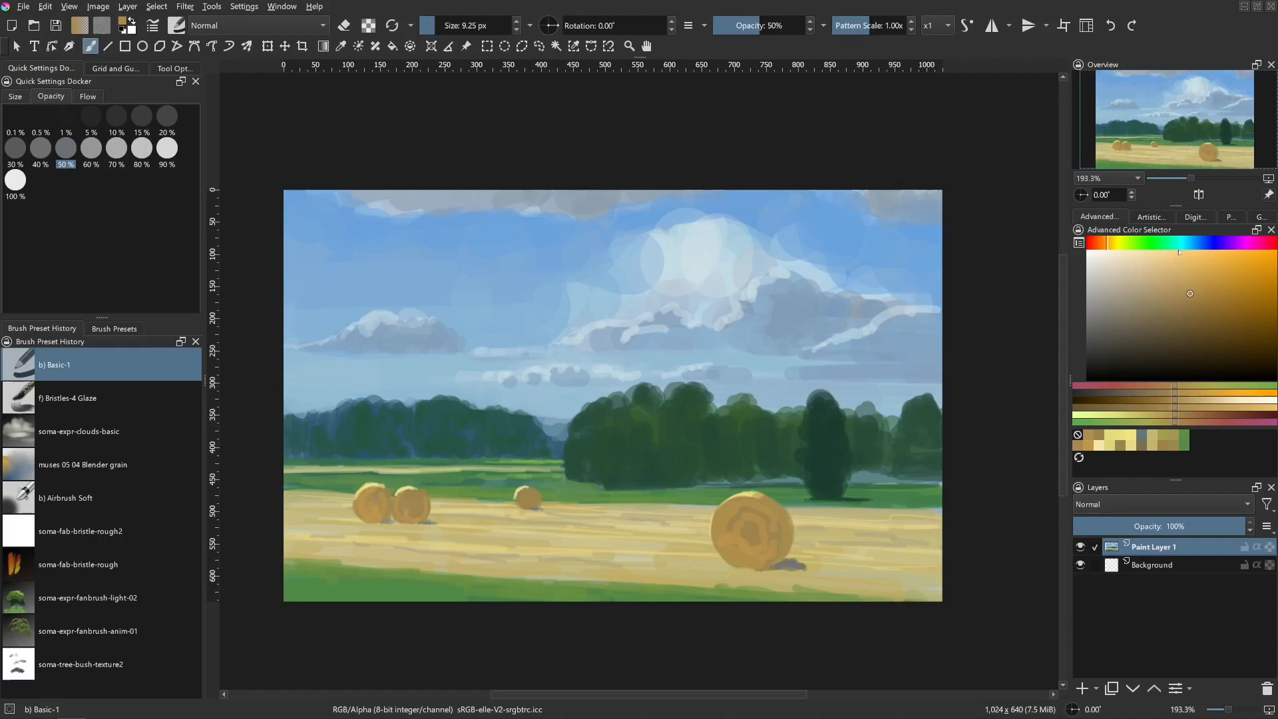
- Sample the sky blue, dab cool reflected light on the large bale's upper right and sample the blended grey
{"action": "left_click", "coordinate": [1108, 303]}
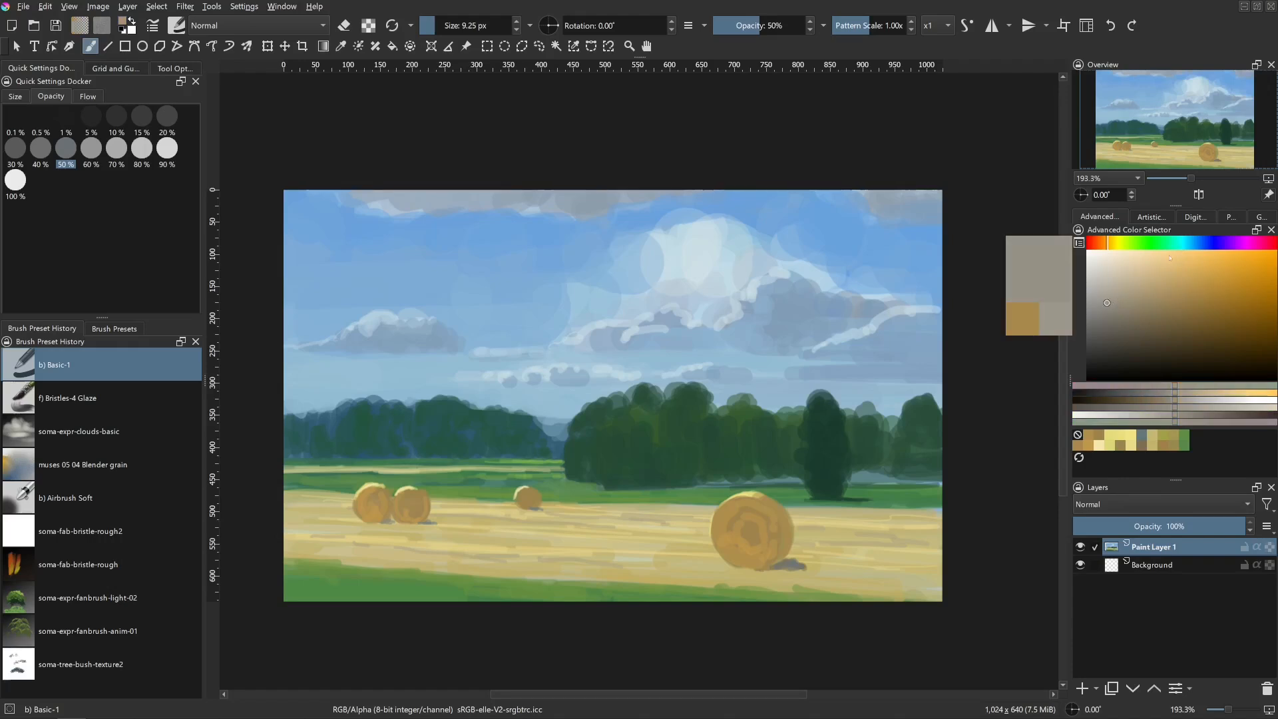
{"action": "left_click", "coordinate": [906, 262], "text": "ctrl"}
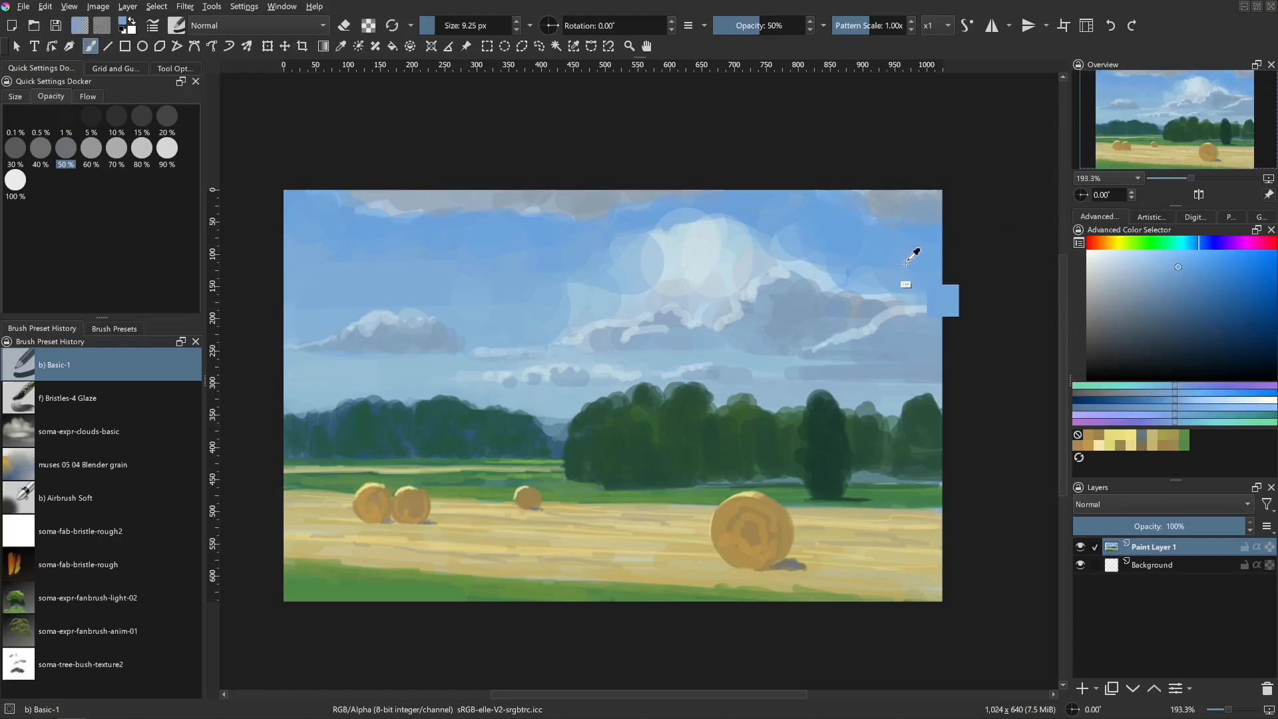
{"action": "left_click_drag", "start_coordinate": [765, 499], "coordinate": [784, 525]}
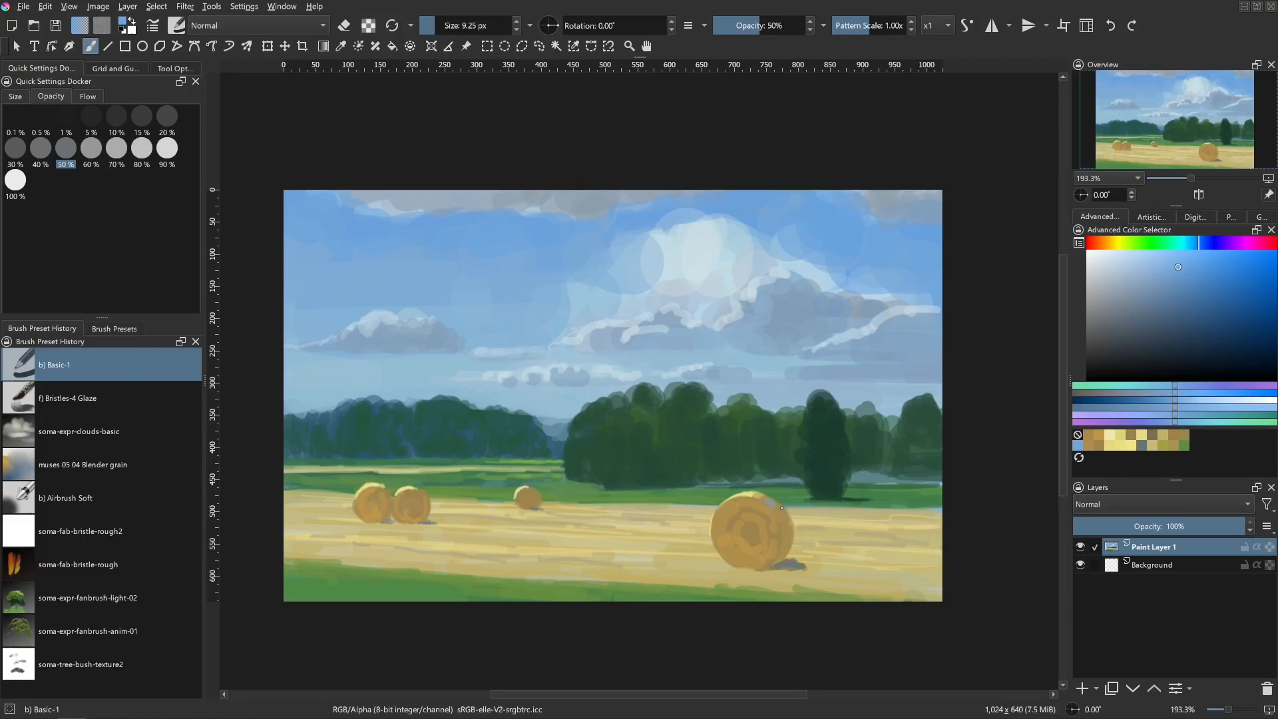
{"action": "left_click", "coordinate": [772, 504], "text": "ctrl"}
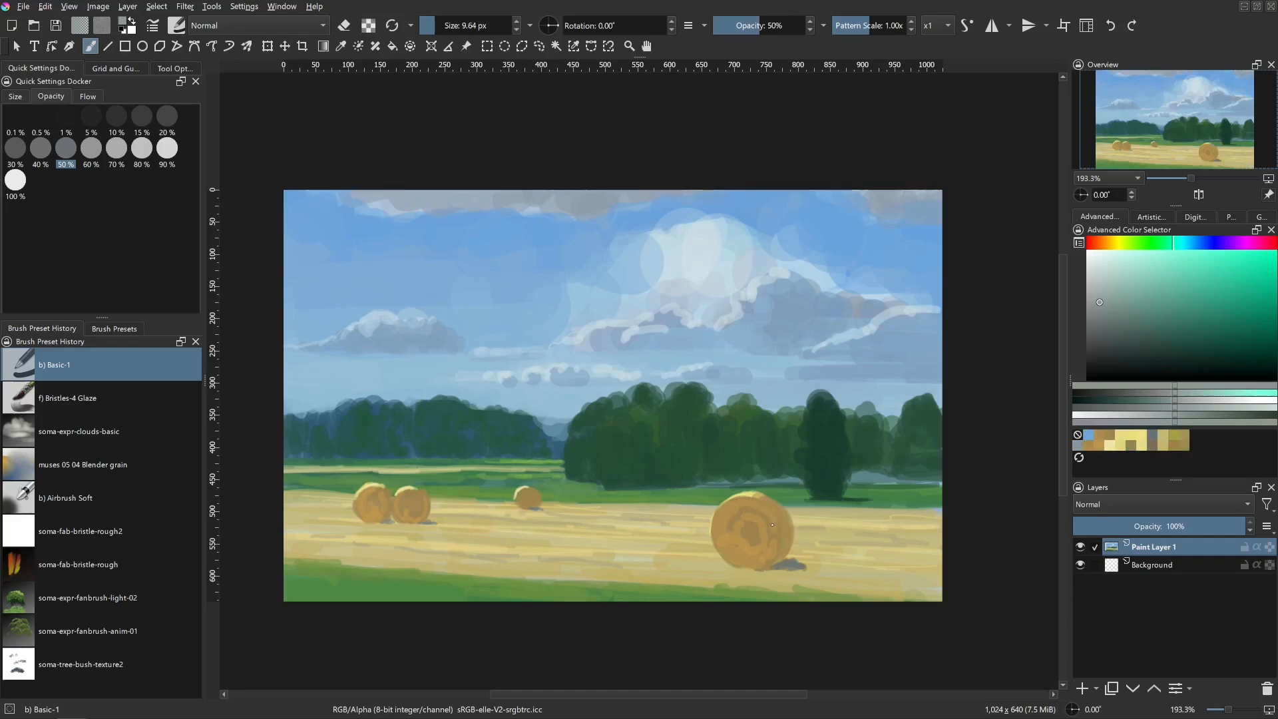
- Resample the sky blue and strengthen the cool light on the large bale's upper right with a brush of about 13 px
{"action": "left_click", "coordinate": [1185, 243]}
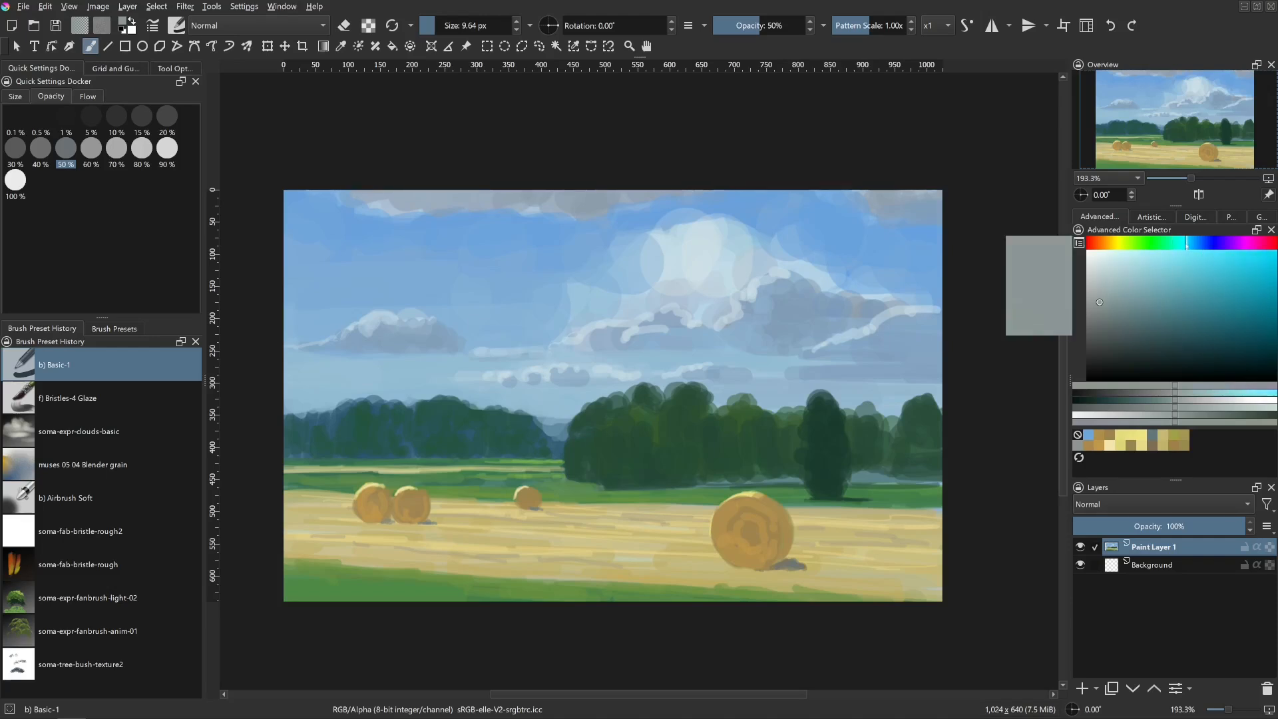
{"action": "left_click", "coordinate": [866, 248], "text": "ctrl"}
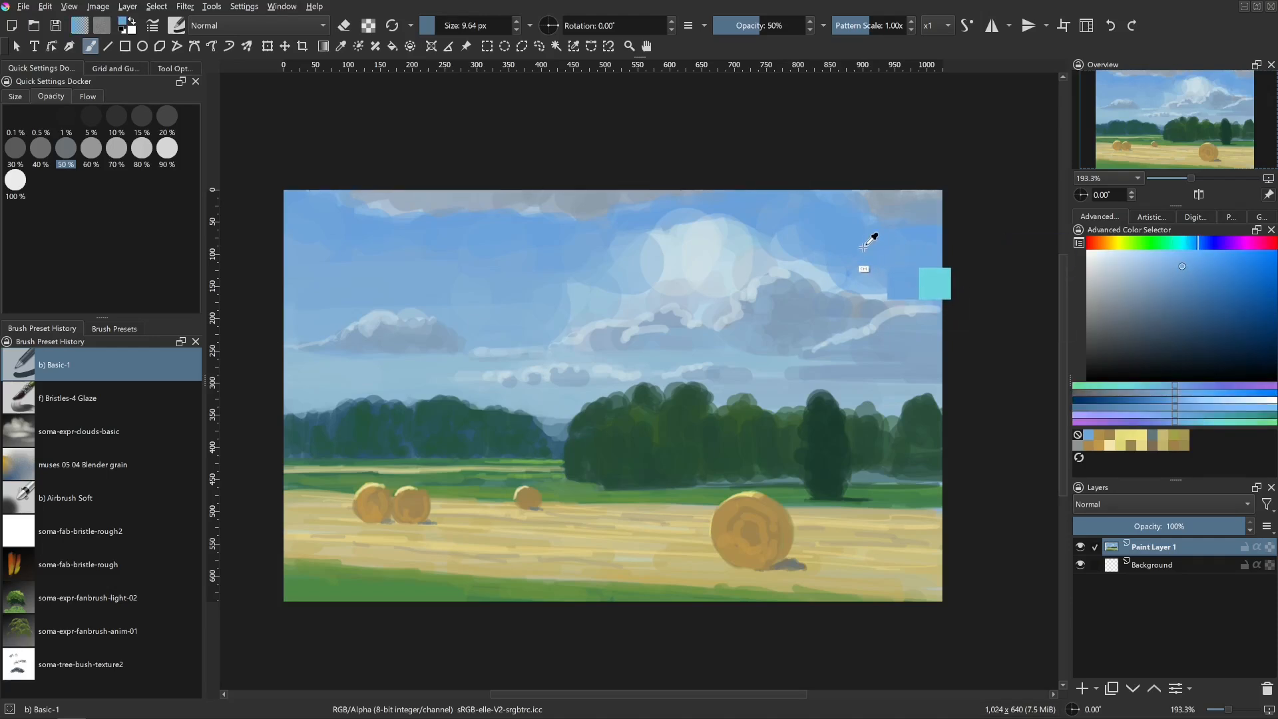
{"action": "left_click_drag", "start_coordinate": [773, 518], "coordinate": [777, 517]}
{"action": "left_click_drag", "start_coordinate": [765, 502], "coordinate": [778, 512]}
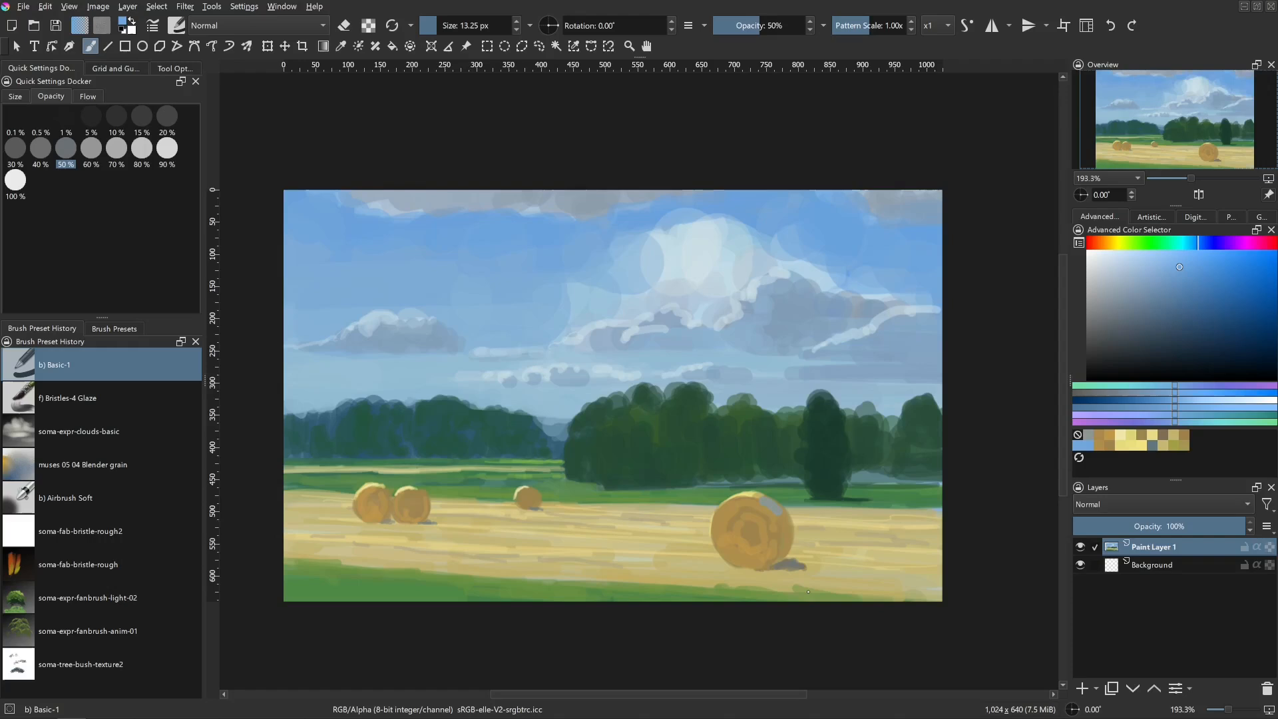
{"action": "key", "text": "bracketleft"}
{"action": "key", "text": "bracketright"}
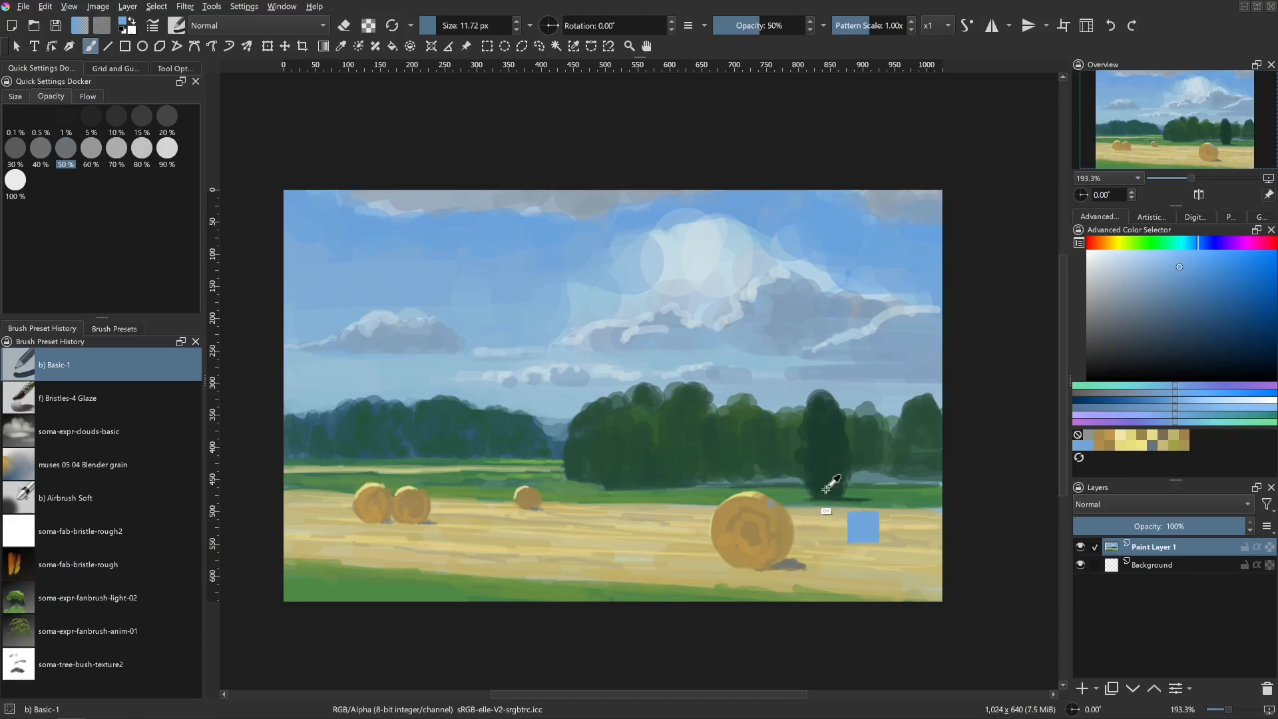
- Sample the blended grey and soften the large bale's upper-right rim, reducing the brush to about 5.8 px, then sample its side brown
{"action": "scroll", "coordinate": [841, 499], "scroll_direction": "up", "scroll_amount": 2}
{"action": "mouse_move", "coordinate": [763, 485]}
{"action": "left_mouse_down", "text": "ctrl"}
{"action": "mouse_move", "coordinate": [768, 552]}
{"action": "mouse_move", "coordinate": [773, 522]}
{"action": "left_mouse_up", "text": "ctrl"}
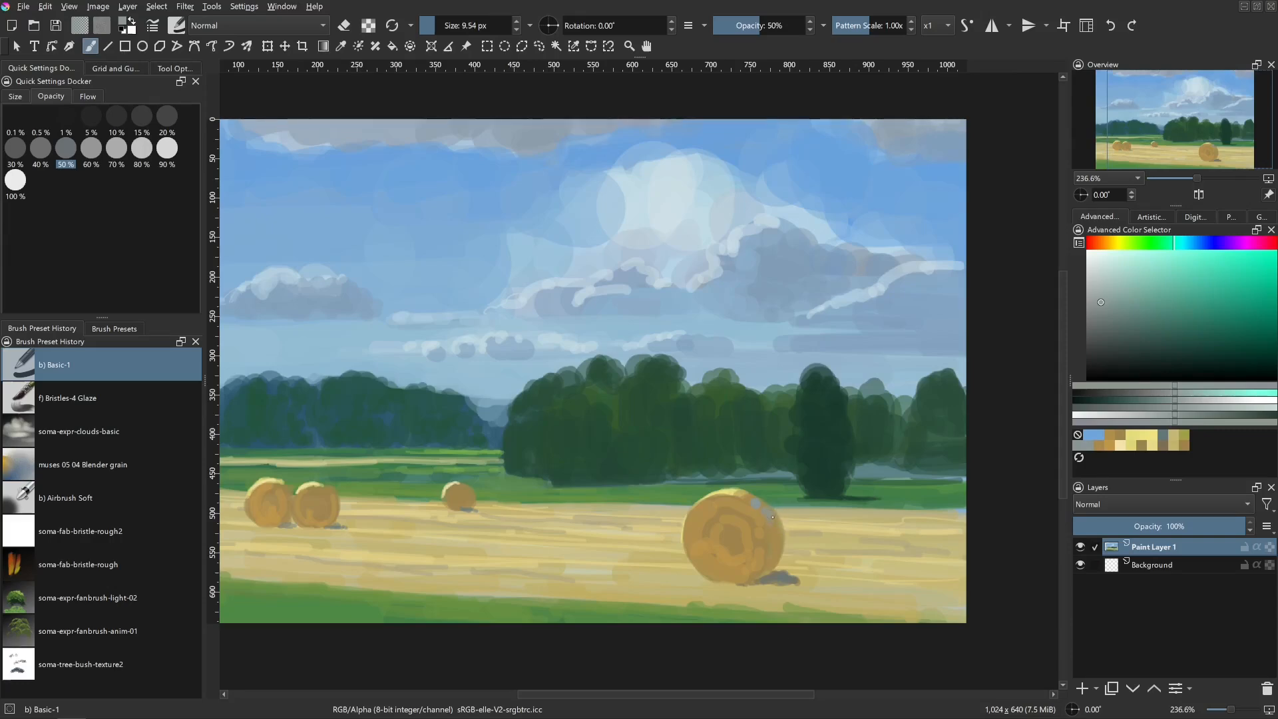
{"action": "left_click_drag", "start_coordinate": [775, 522], "coordinate": [776, 522], "text": "shift"}
{"action": "mouse_move", "coordinate": [771, 520]}
{"action": "left_mouse_down"}
{"action": "mouse_move", "coordinate": [763, 508]}
{"action": "mouse_move", "coordinate": [784, 534]}
{"action": "left_mouse_up"}
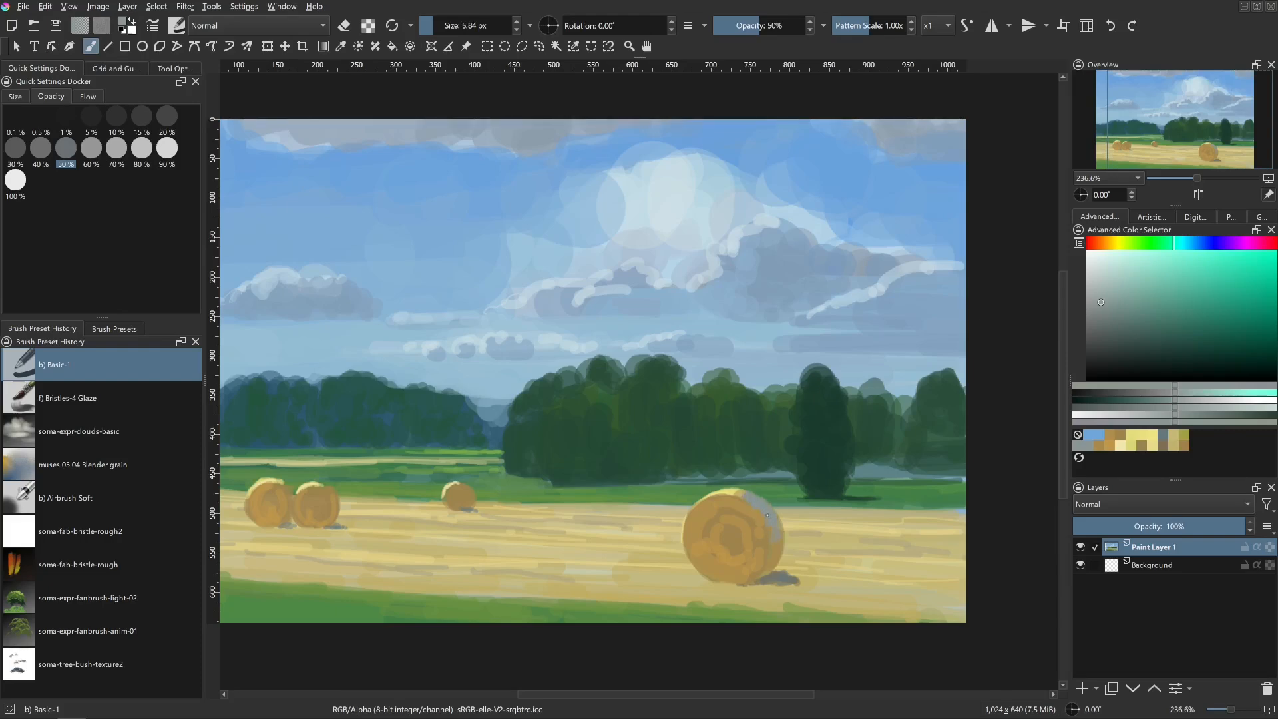
{"action": "left_click", "coordinate": [775, 551], "text": "ctrl"}
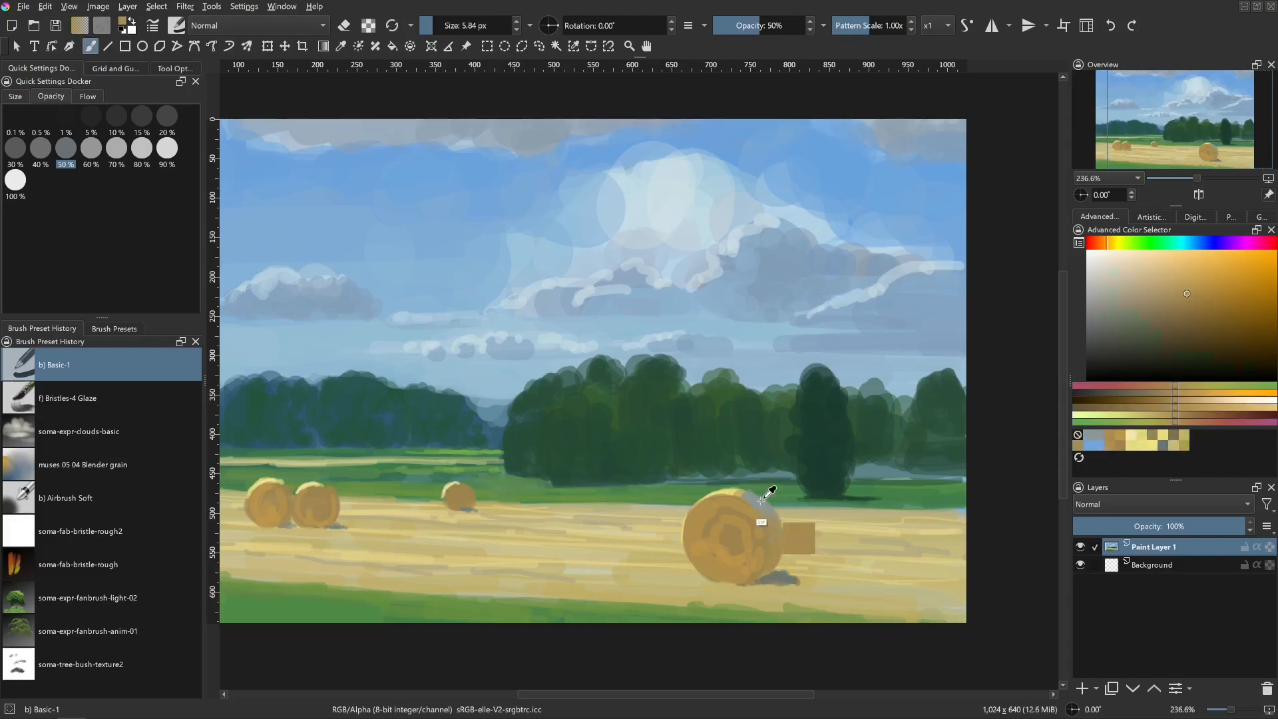
- Sample the large bale's grey and add cool edges to the small bales, blending the lone bale with sampled brown at about 3.8 px
{"action": "left_click", "coordinate": [771, 523], "text": "ctrl"}
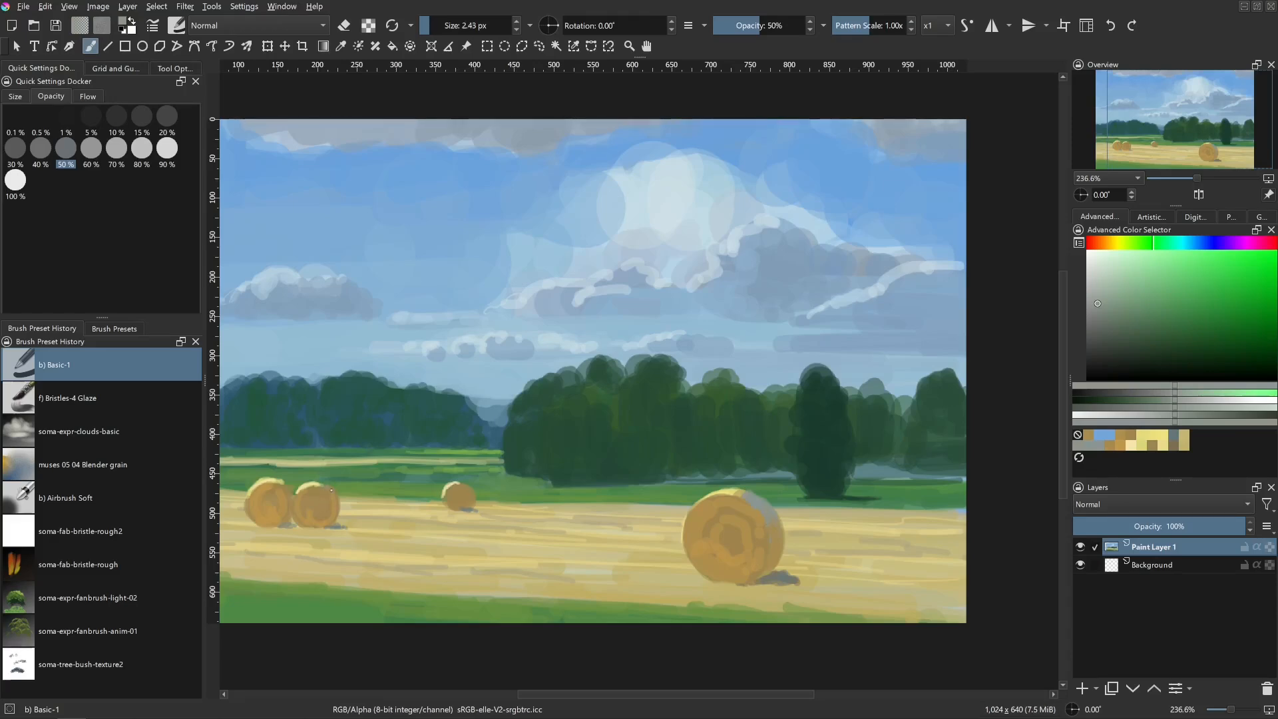
{"action": "key", "text": "bracketleft"}
{"action": "key", "text": "bracketleft"}
{"action": "left_click", "coordinate": [446, 496], "text": "ctrl"}
{"action": "left_click_drag", "start_coordinate": [452, 487], "coordinate": [466, 506]}
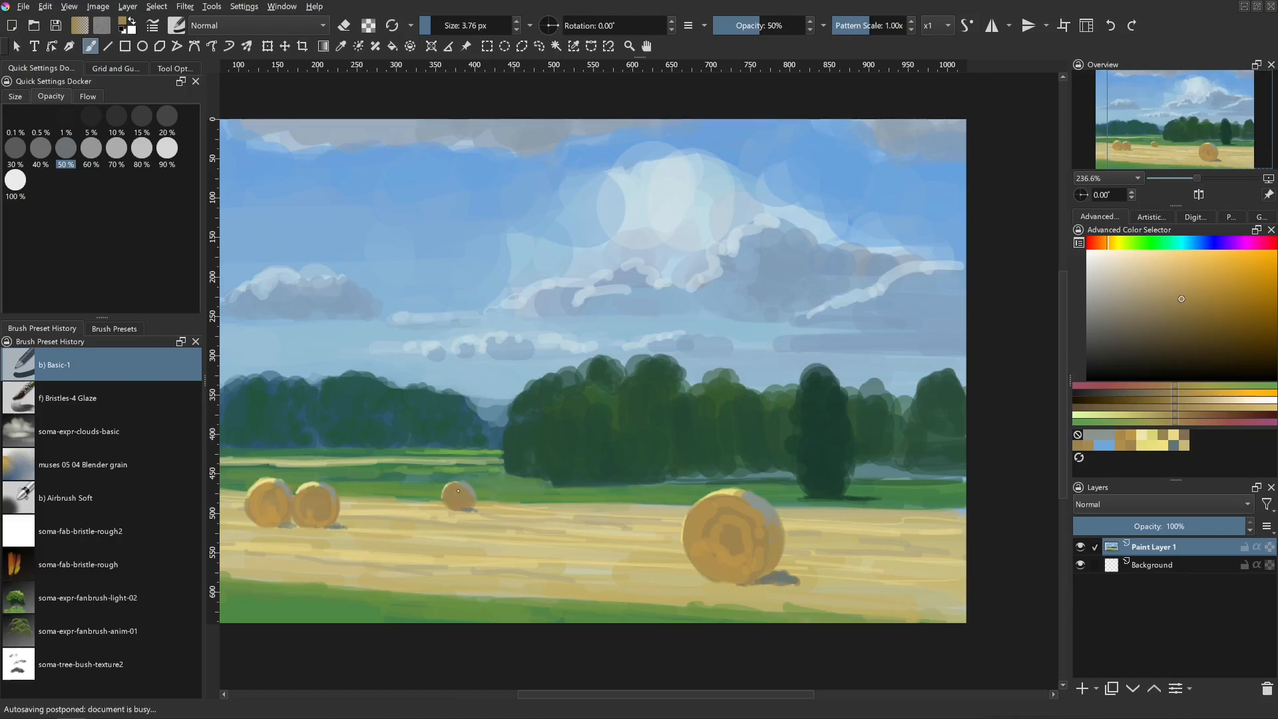
{"action": "left_click", "coordinate": [468, 498], "text": "ctrl"}
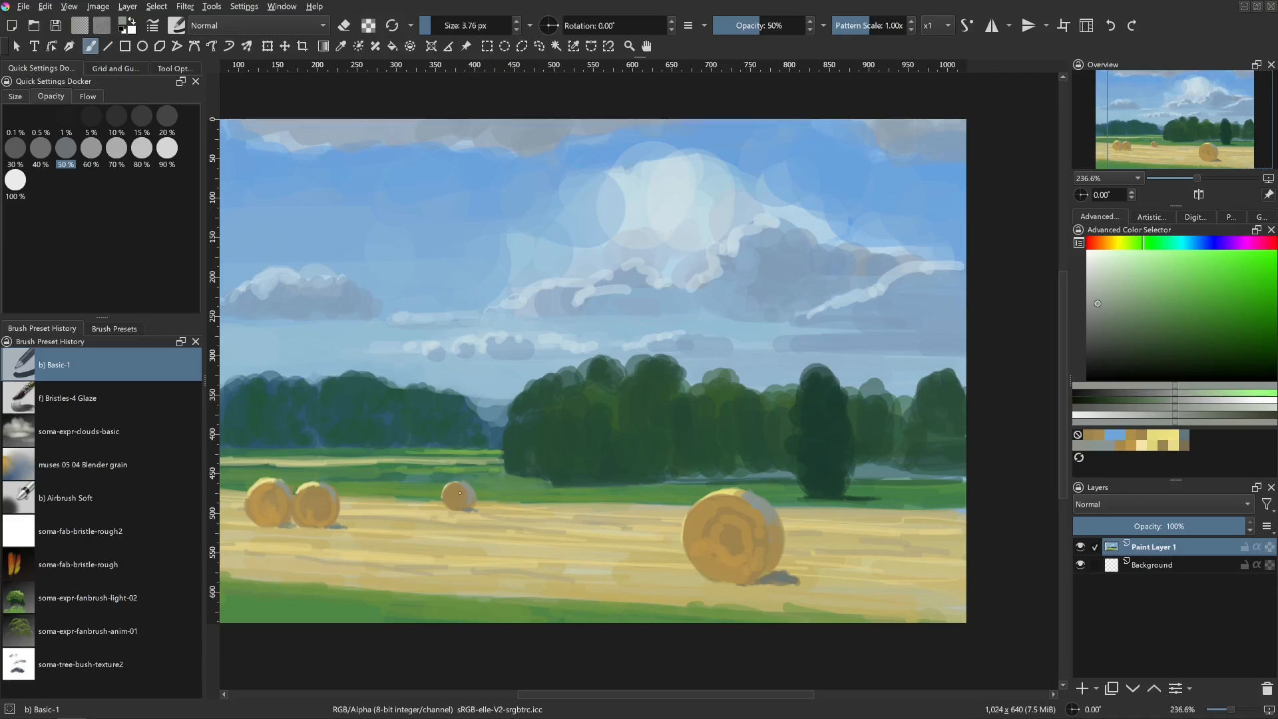
- Sample brown tones from the two left bales and refine the swirls and shading on their faces at about 3.8 px
{"action": "left_click", "coordinate": [334, 508], "text": "ctrl"}
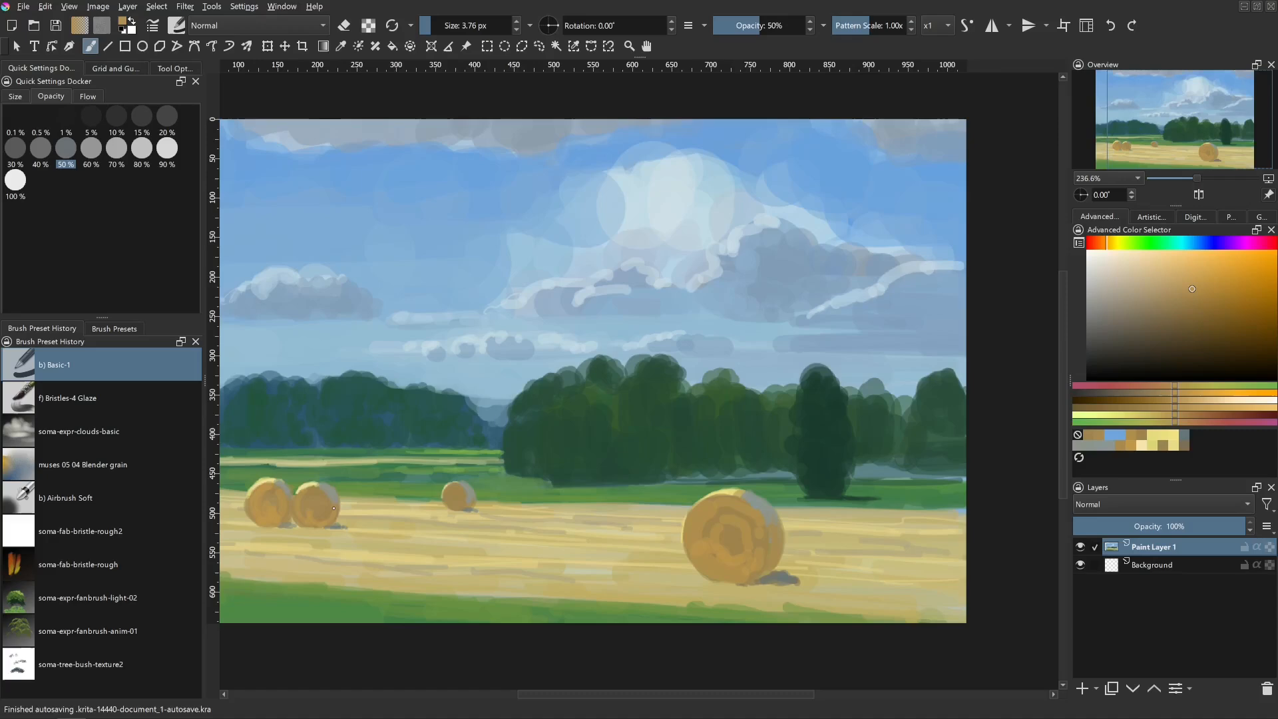
{"action": "left_click", "coordinate": [304, 493], "text": "ctrl"}
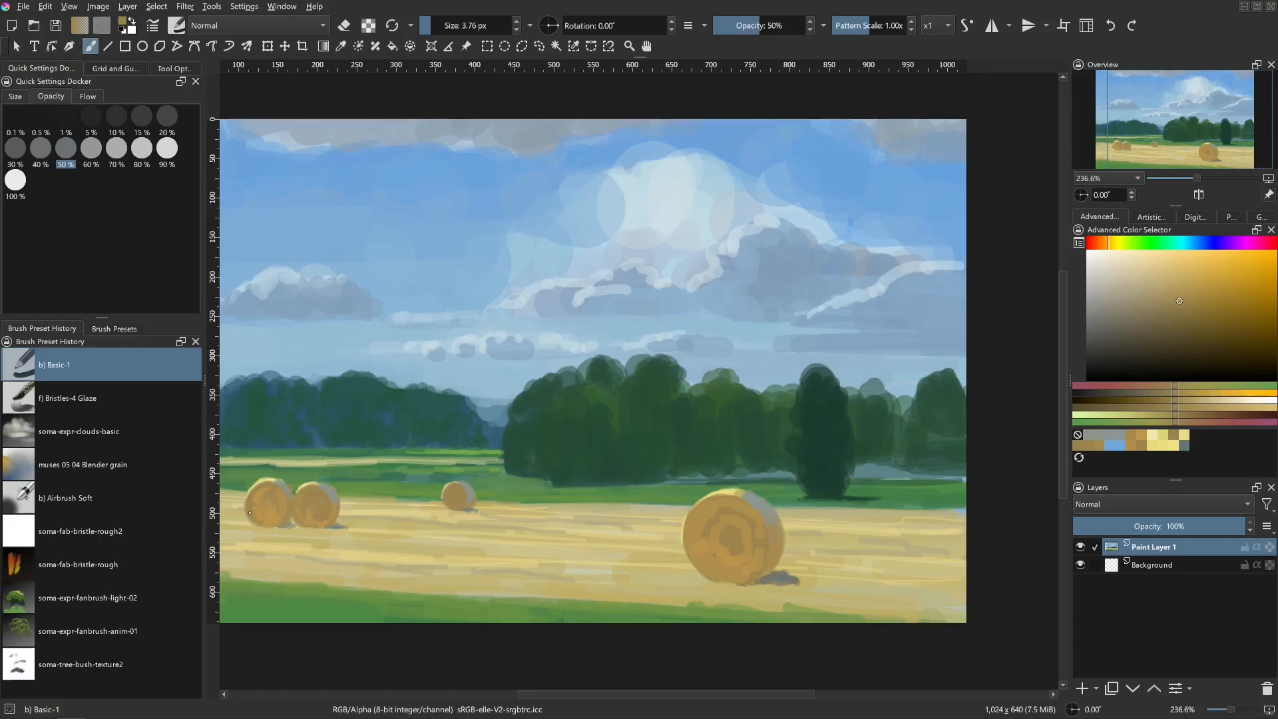
{"action": "left_click", "coordinate": [277, 525], "text": "ctrl"}
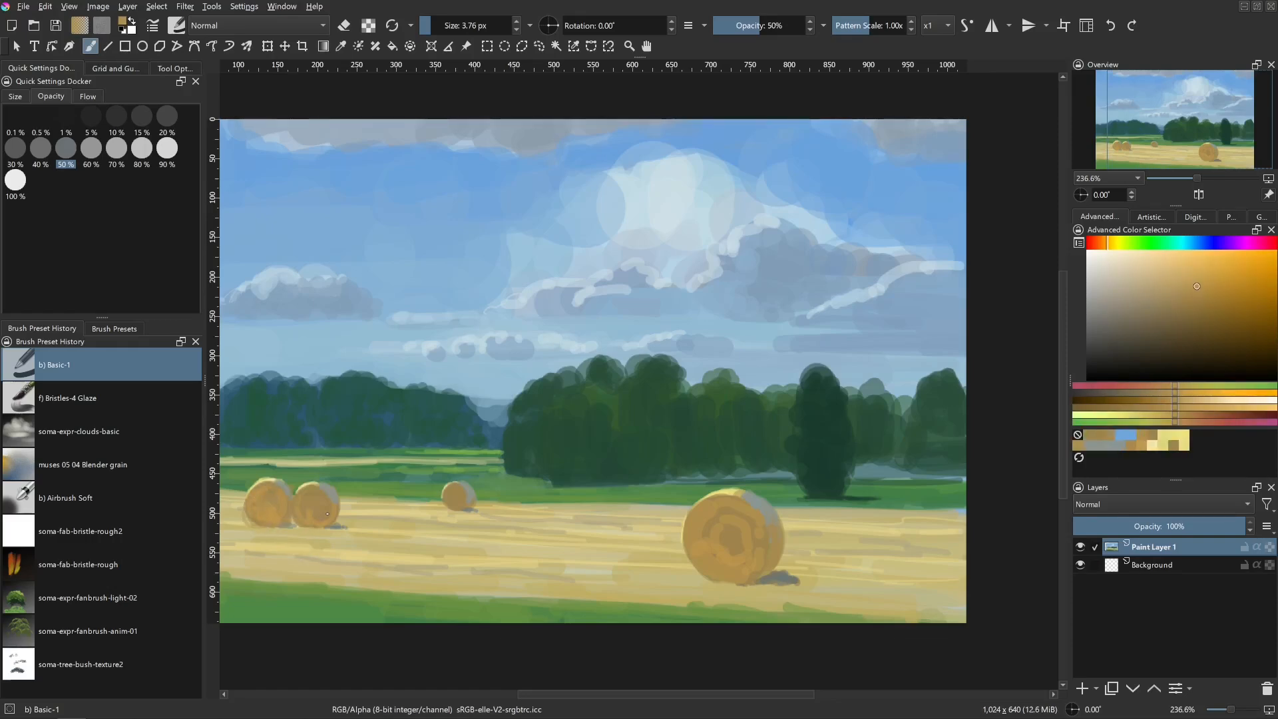
- Paint sampled grey along the two left bales' upper-right edges, and fill out the second bale's right side with sampled brown at about 2.8 px
{"action": "left_click", "coordinate": [288, 485], "text": "ctrl"}
{"action": "left_click_drag", "start_coordinate": [289, 485], "coordinate": [290, 484]}
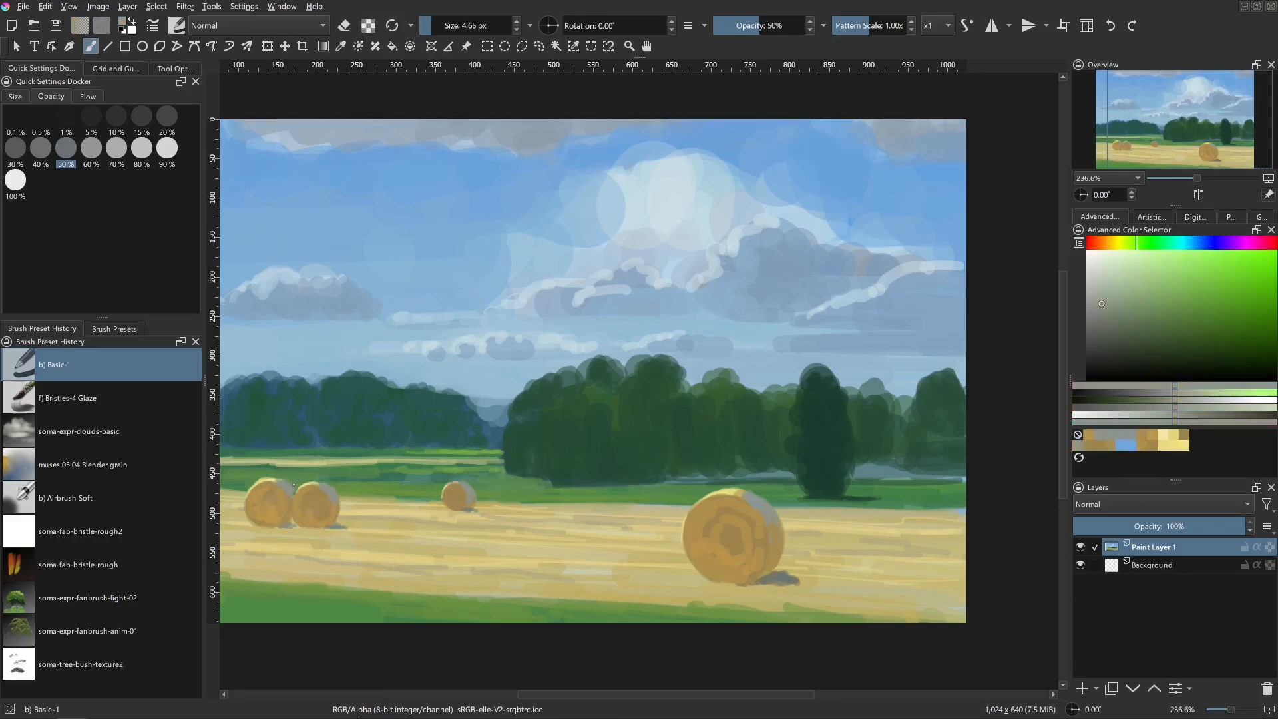
{"action": "left_click_drag", "start_coordinate": [290, 498], "coordinate": [333, 489]}
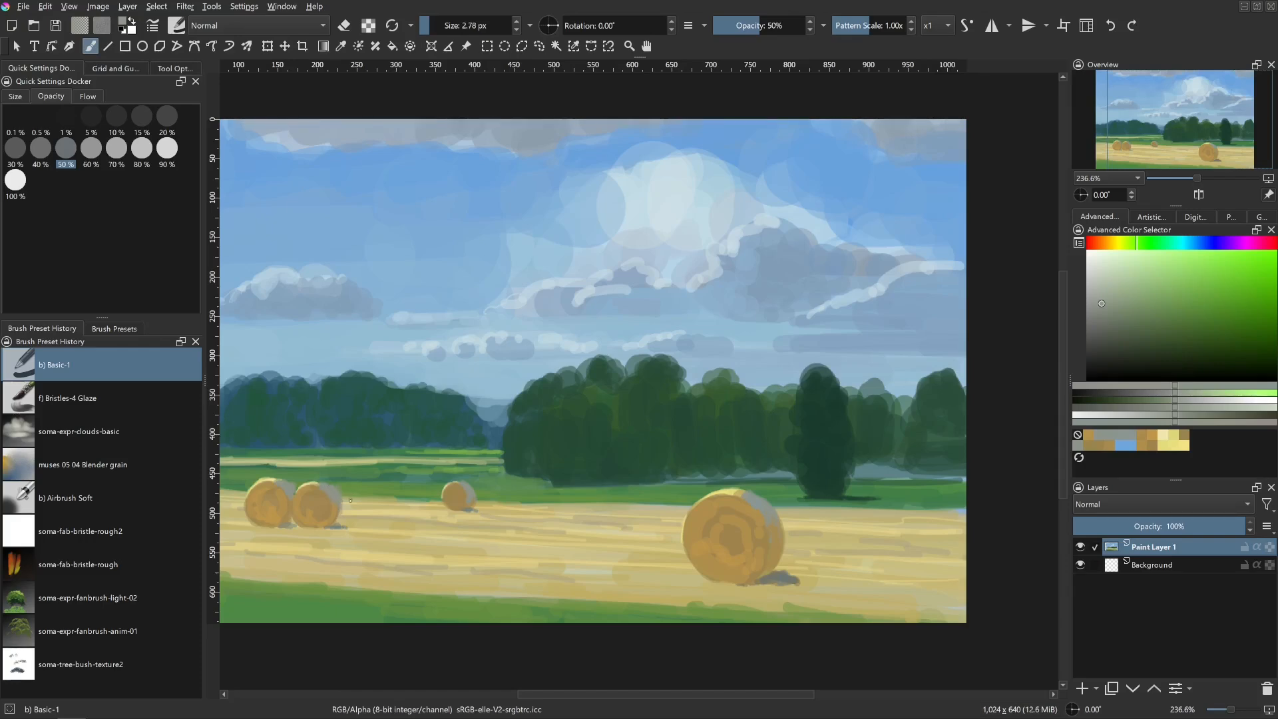
{"action": "left_click", "coordinate": [342, 513], "text": "ctrl"}
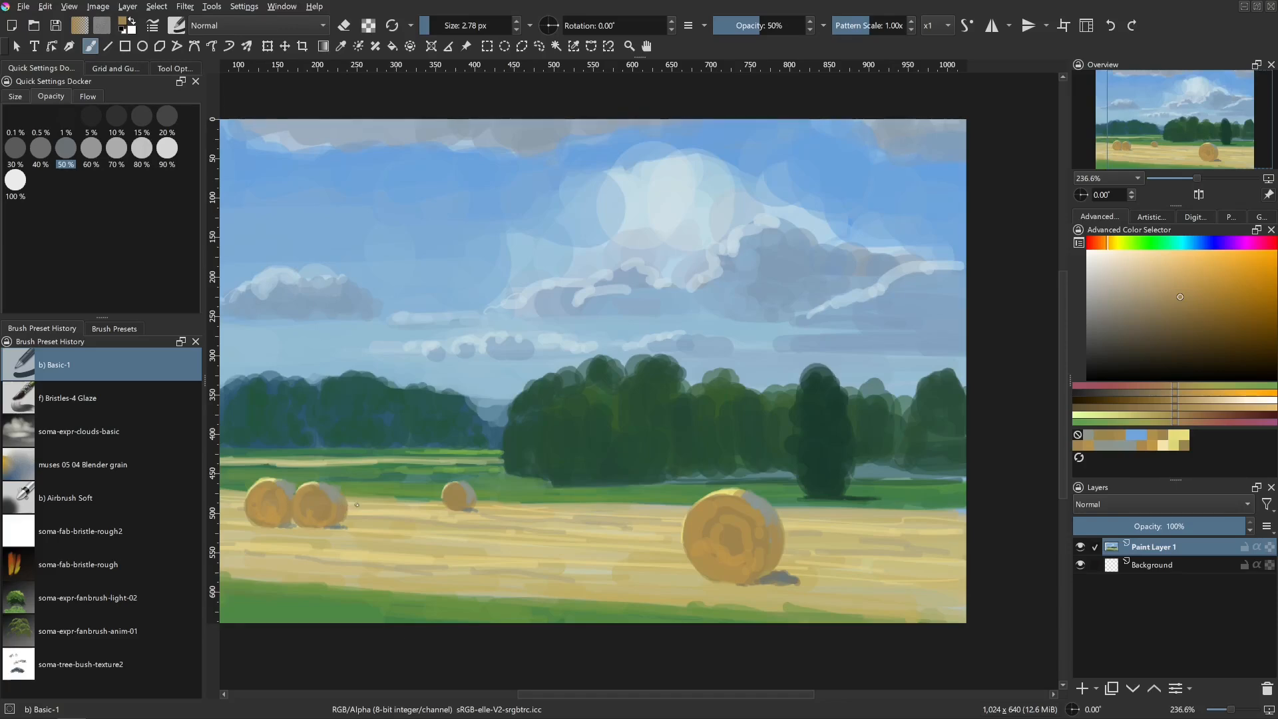
{"action": "left_click", "coordinate": [290, 524], "text": "ctrl"}
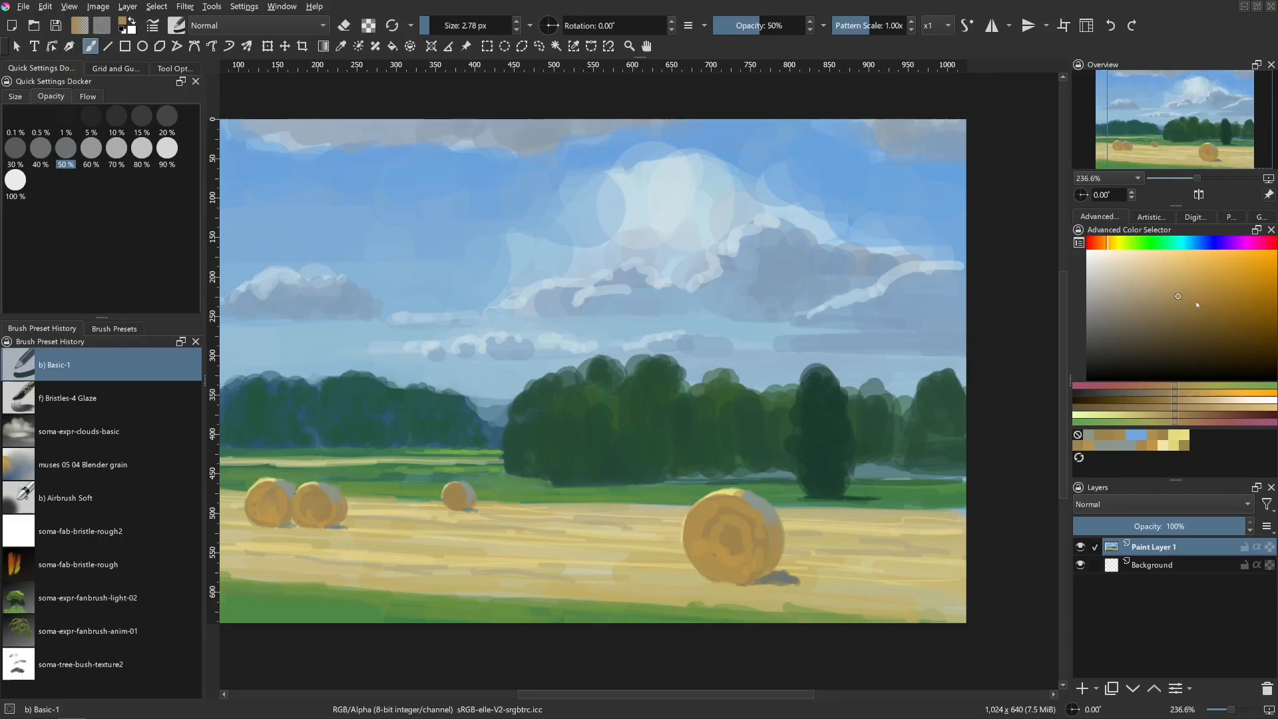
- Touch up the lone bale's base, then pick a dark brown and paint it at the large bale's lower right base at about 10.5 px
{"action": "left_click_drag", "start_coordinate": [464, 514], "coordinate": [470, 514]}
{"action": "left_click", "coordinate": [297, 510], "text": "ctrl"}
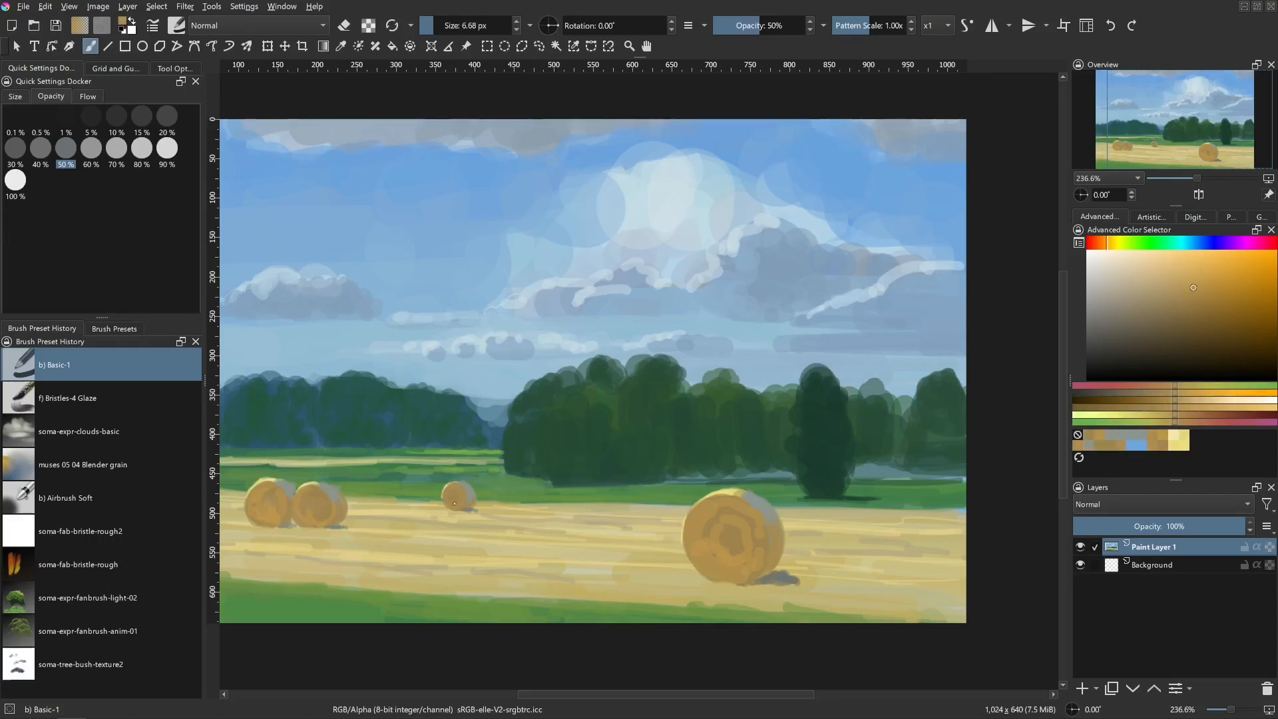
{"action": "left_click", "coordinate": [1198, 310]}
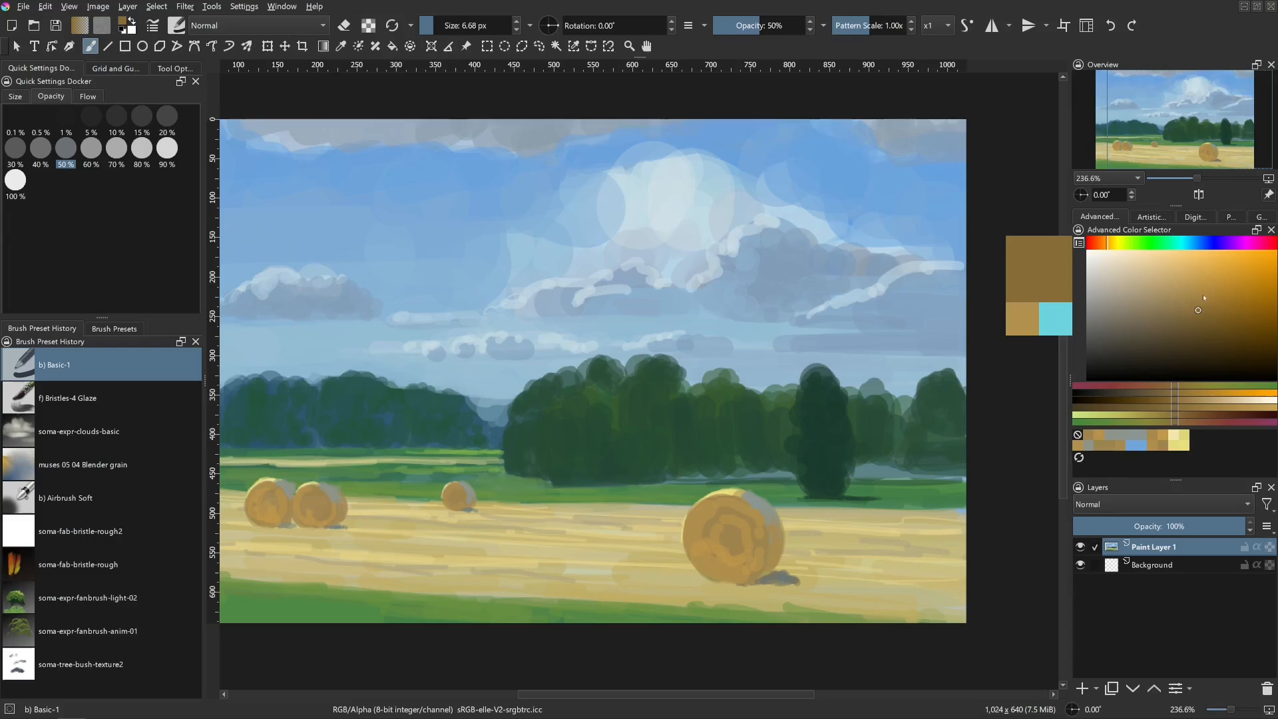
{"action": "left_click", "coordinate": [1194, 316]}
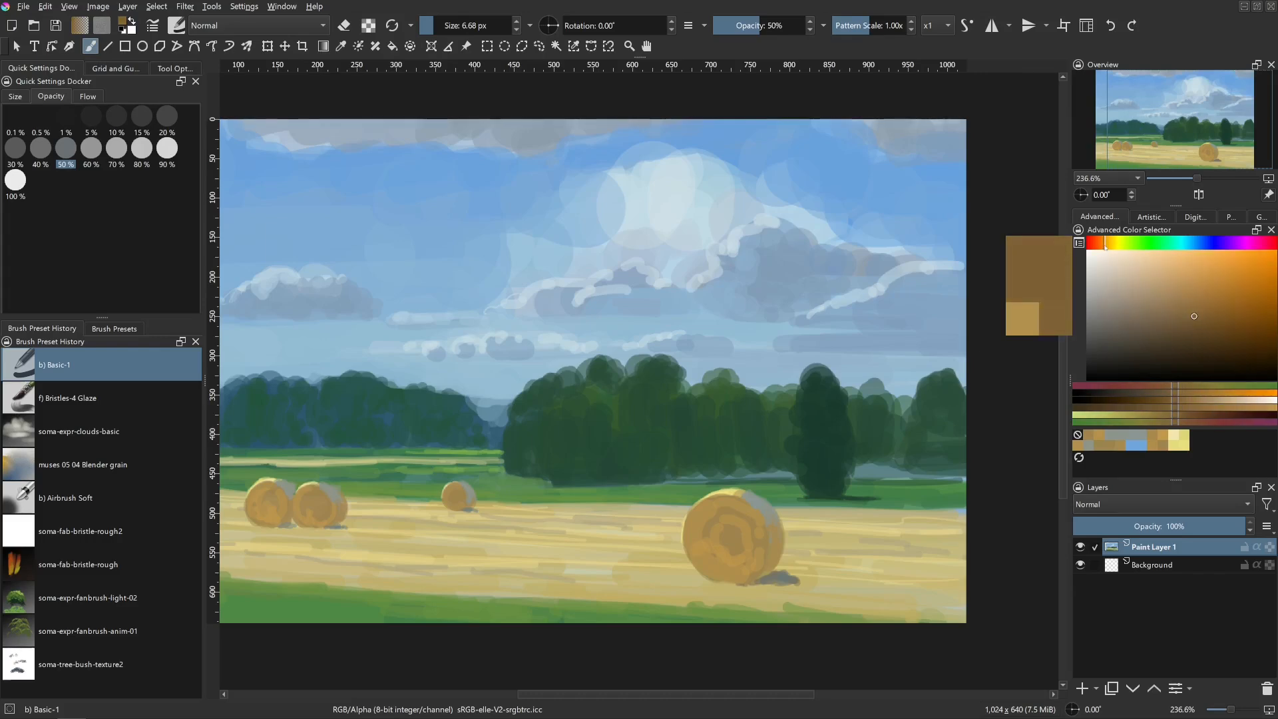
{"action": "left_click", "coordinate": [1197, 321]}
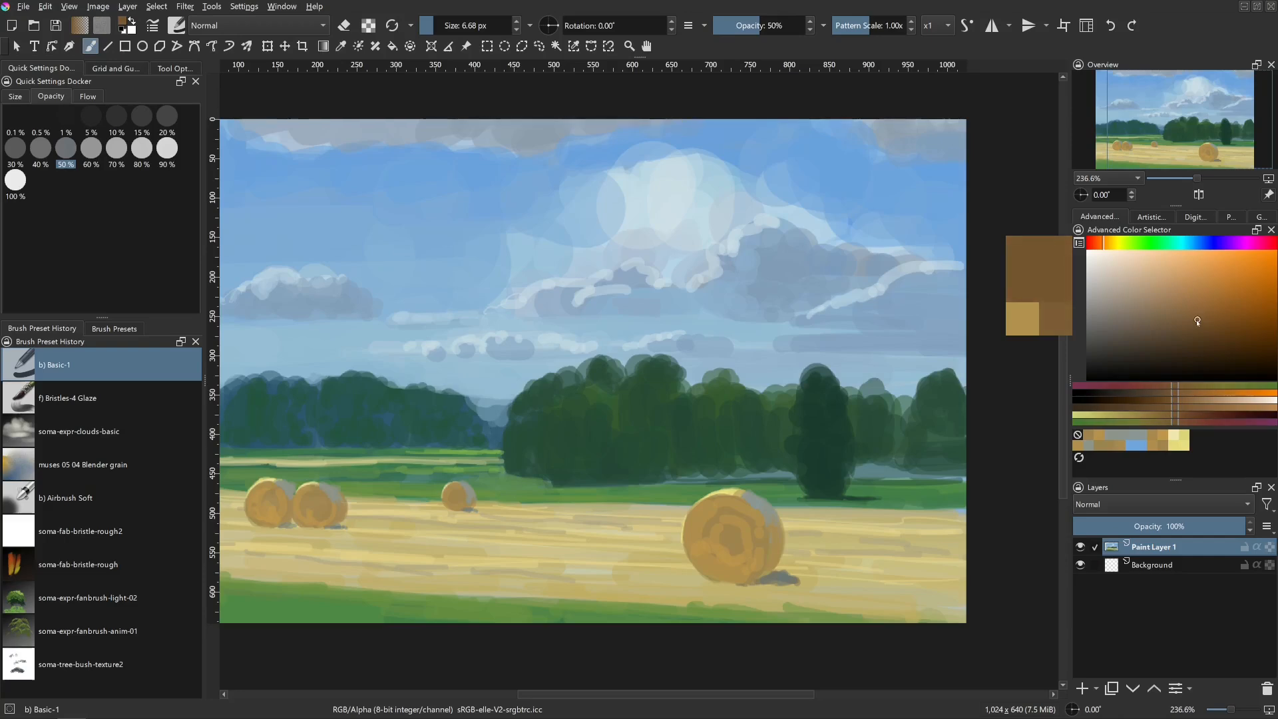
{"action": "left_click", "coordinate": [1195, 328]}
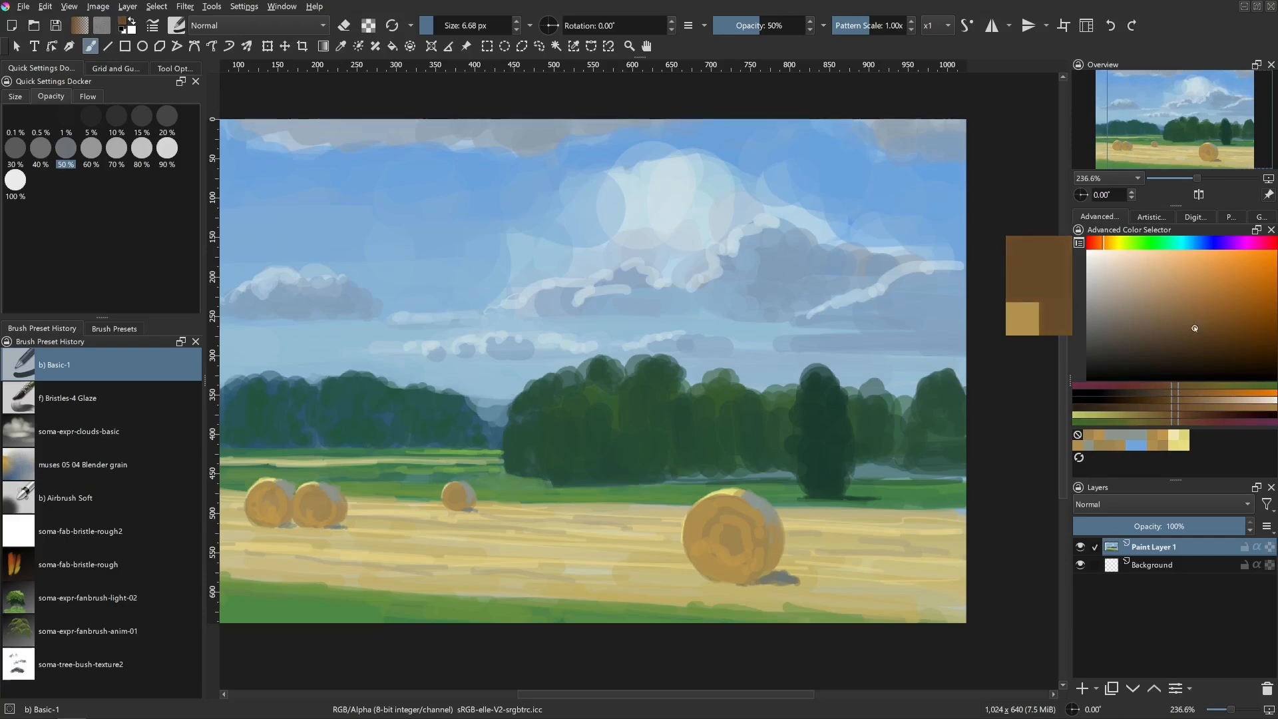
{"action": "mouse_move", "coordinate": [740, 602]}
{"action": "left_mouse_down"}
{"action": "mouse_move", "coordinate": [744, 583]}
{"action": "mouse_move", "coordinate": [727, 584]}
{"action": "mouse_move", "coordinate": [772, 570]}
{"action": "left_mouse_up"}
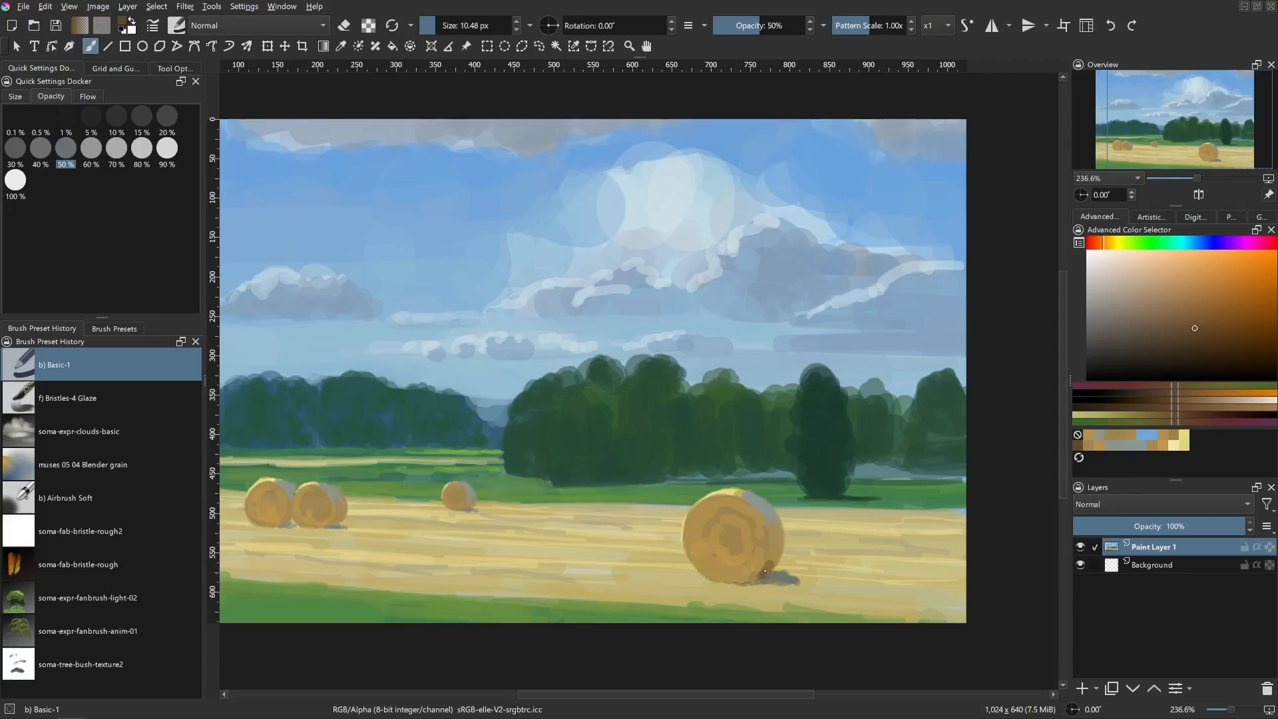
- Deepen the contact shadows under the large bale and the two left bales with dark brown, reducing the brush to about 4.9 px, and enlarge the overview
{"action": "key", "text": "bracketleft"}
{"action": "key", "text": "bracketleft"}
{"action": "key", "text": "bracketleft"}
{"action": "key", "text": "bracketleft"}
{"action": "key", "text": "bracketleft"}
{"action": "key", "text": "bracketleft"}
{"action": "key", "text": "bracketright"}
{"action": "key", "text": "bracketright"}
{"action": "key", "text": "bracketright"}
{"action": "key", "text": "bracketleft"}
{"action": "key", "text": "bracketright"}
{"action": "key", "text": "bracketright"}
{"action": "key", "text": "bracketright"}
{"action": "key", "text": "bracketright"}
{"action": "key", "text": "bracketleft"}
{"action": "key", "text": "bracketleft"}
{"action": "key", "text": "bracketleft"}
{"action": "key", "text": "bracketleft"}
{"action": "key", "text": "bracketleft"}
{"action": "key", "text": "bracketleft"}
{"action": "key", "text": "bracketleft"}
{"action": "key", "text": "bracketright"}
{"action": "key", "text": "bracketright"}
{"action": "key", "text": "bracketright"}
{"action": "key", "text": "bracketright"}
{"action": "key", "text": "bracketright"}
{"action": "left_click_drag", "start_coordinate": [1178, 204], "coordinate": [1179, 220]}
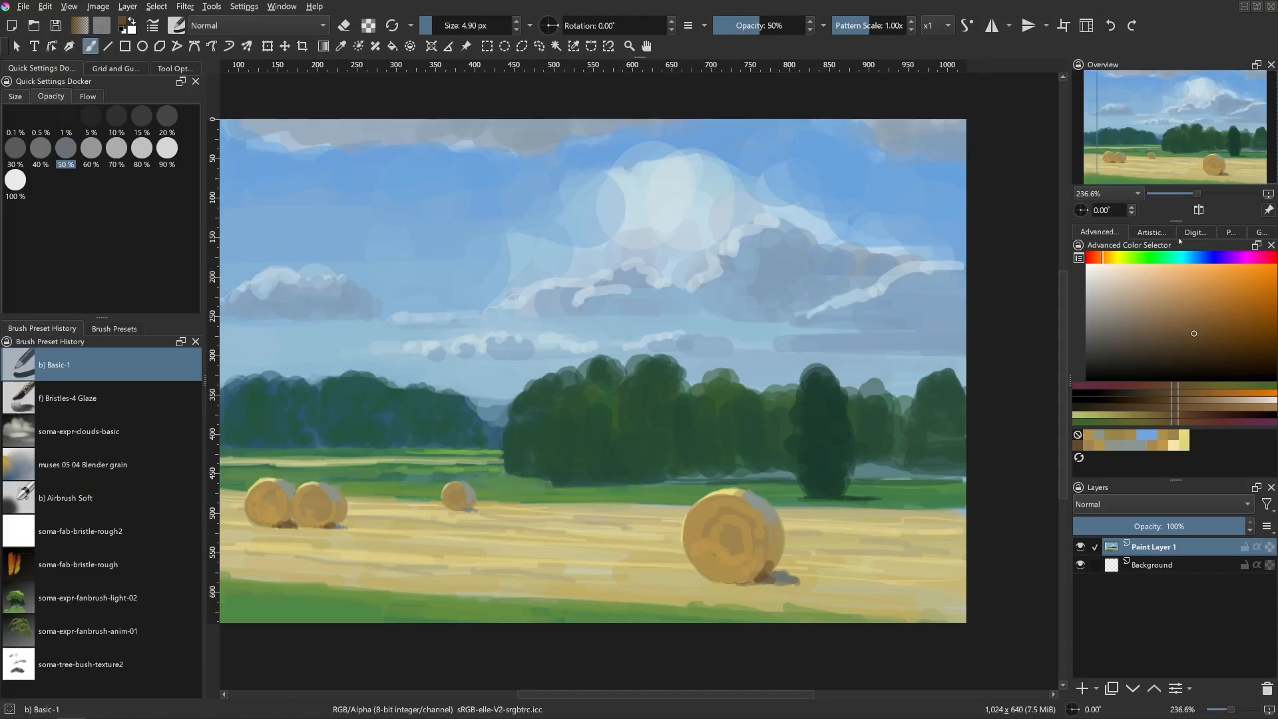
- Sample brown from the second left bale and dab tiny distant bales on the far golden strip at about 7.4 px
{"action": "left_click_drag", "start_coordinate": [626, 597], "coordinate": [707, 561]}
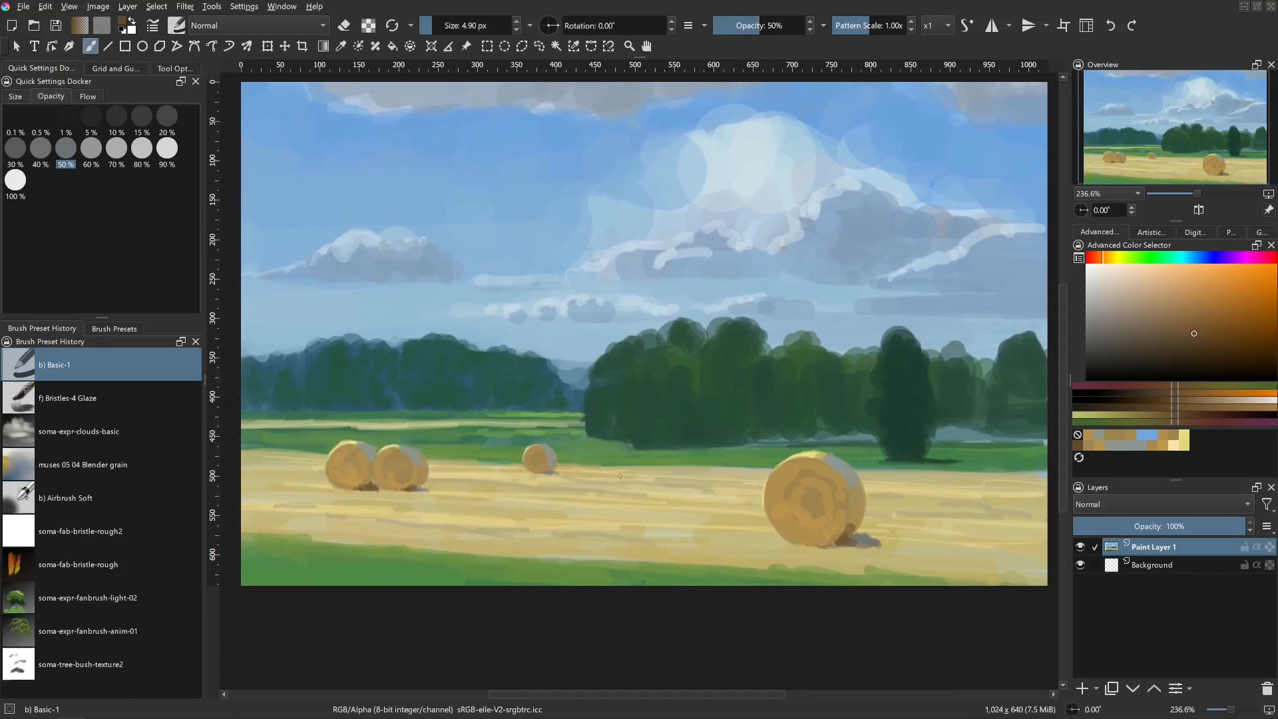
{"action": "scroll", "coordinate": [581, 478], "scroll_direction": "down", "scroll_amount": 1}
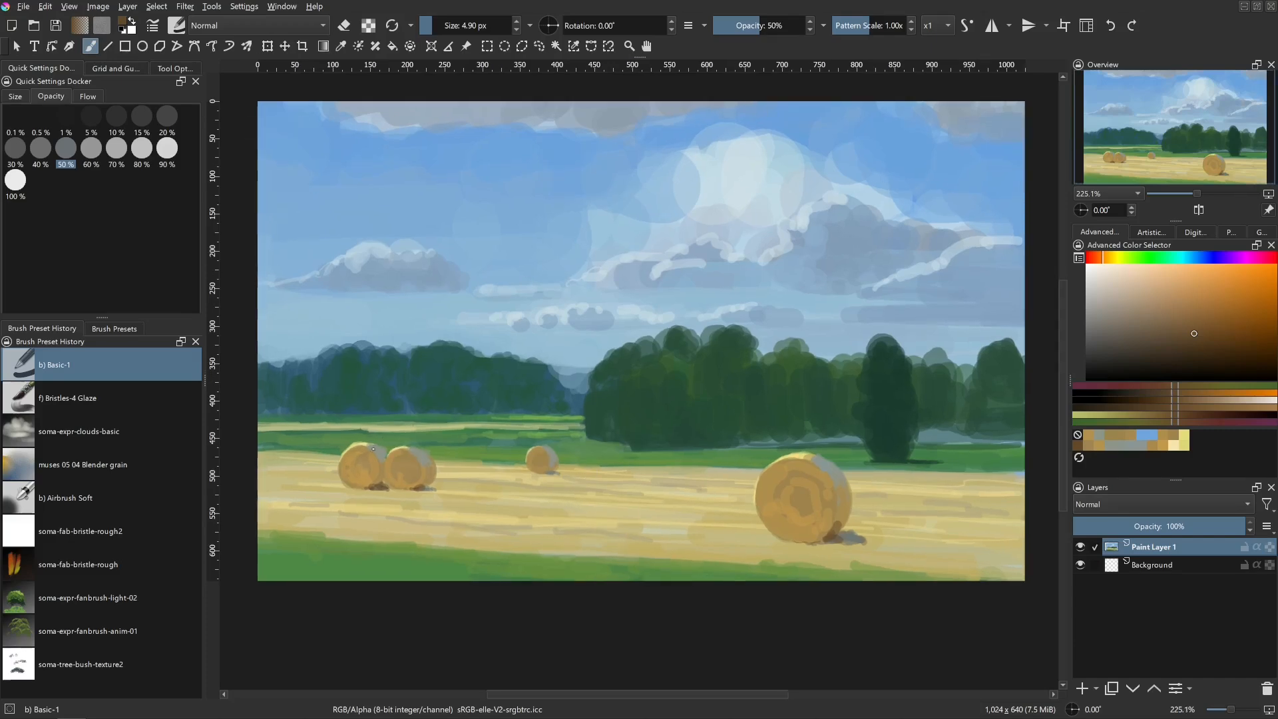
{"action": "left_click", "coordinate": [411, 464], "text": "ctrl"}
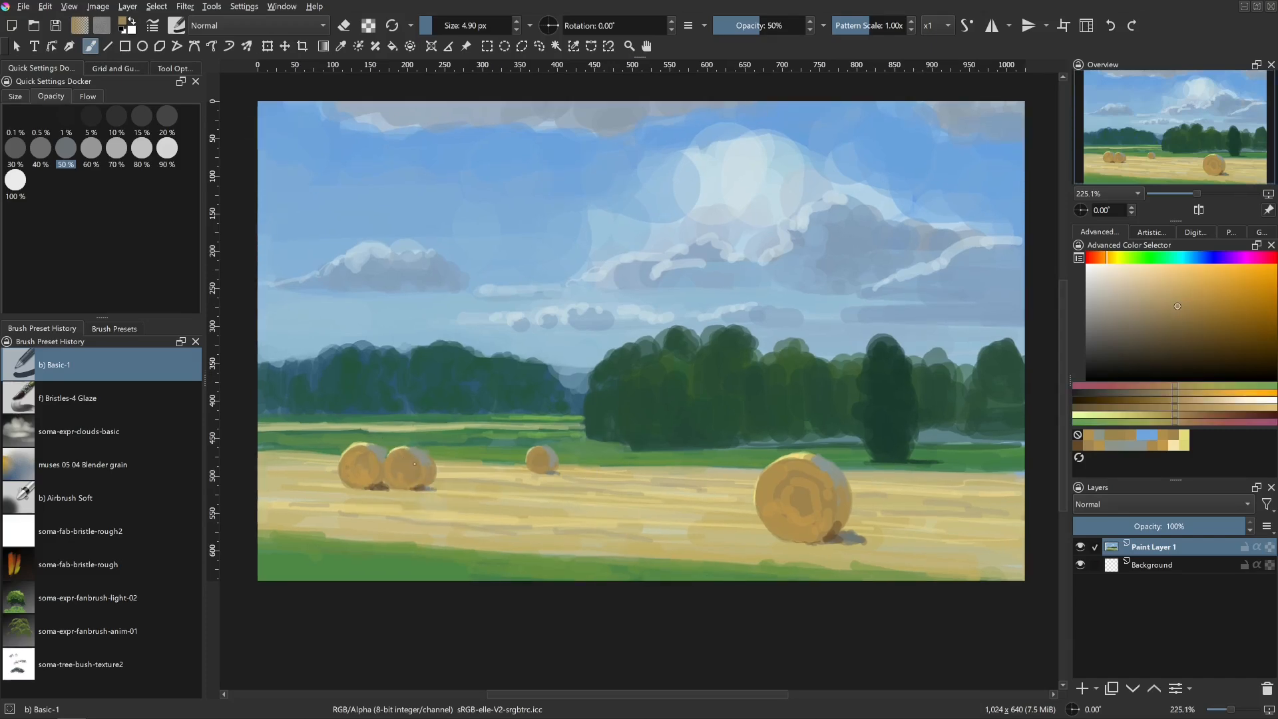
{"action": "left_click_drag", "start_coordinate": [414, 464], "coordinate": [399, 424]}
{"action": "left_click", "coordinate": [396, 427]}
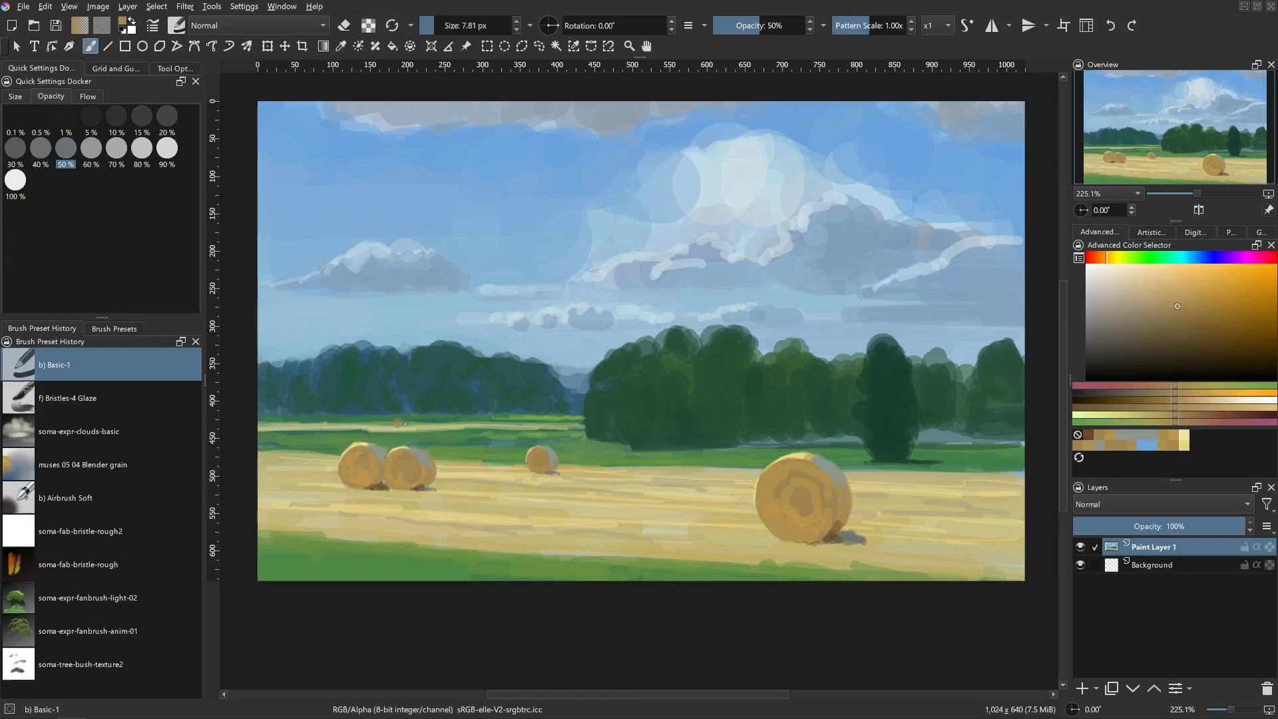
{"action": "key", "text": "ctrl+z"}
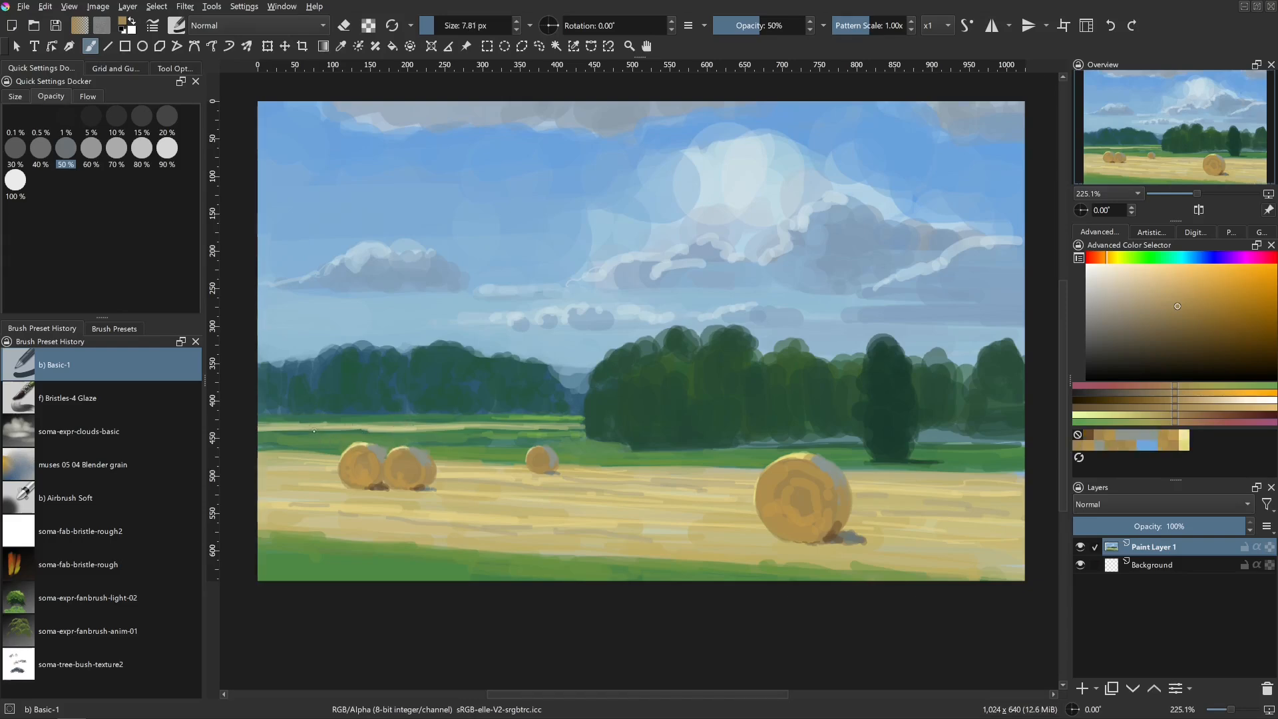
{"action": "left_click_drag", "start_coordinate": [314, 432], "coordinate": [315, 422]}
{"action": "left_click_drag", "start_coordinate": [529, 426], "coordinate": [492, 428]}
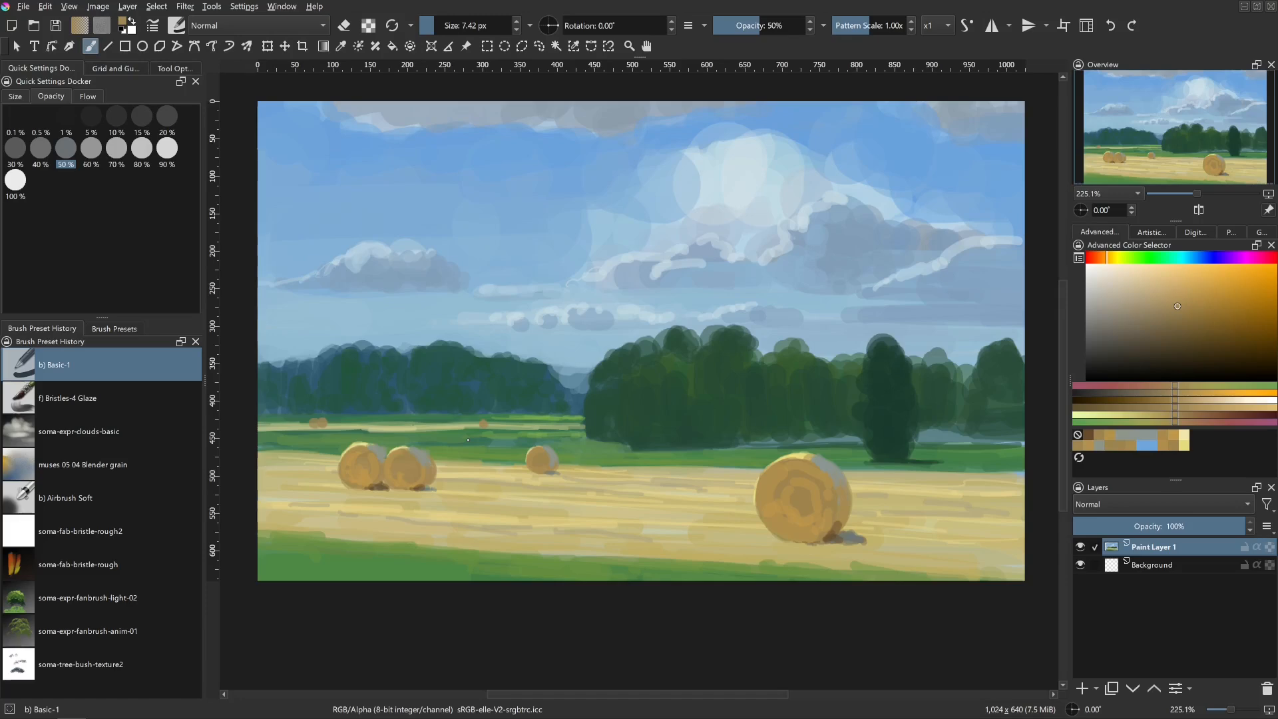
- Sample grass green beside the left bales and refine the golden field's far edge, varying the brush between about 20 and 7.6 px
{"action": "left_click_drag", "start_coordinate": [636, 526], "coordinate": [579, 532]}
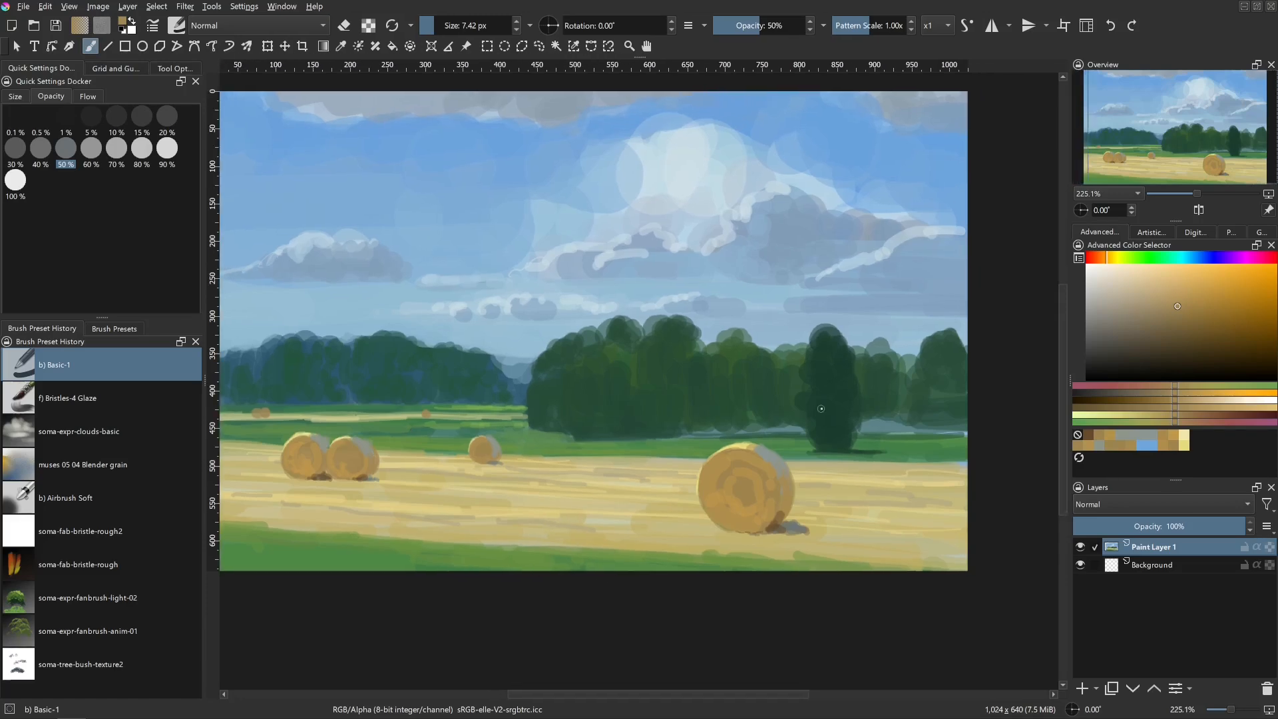
{"action": "left_click_drag", "start_coordinate": [598, 463], "coordinate": [618, 458]}
{"action": "left_click_drag", "start_coordinate": [627, 566], "coordinate": [656, 575]}
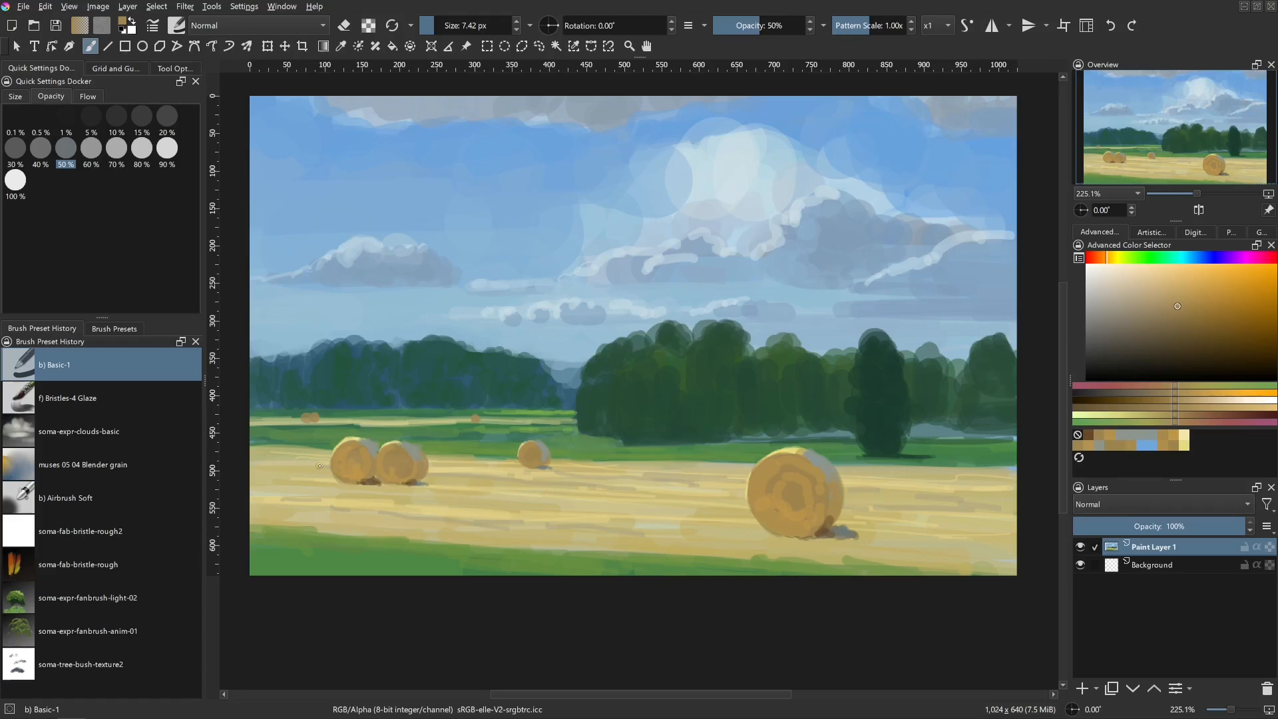
{"action": "left_click", "coordinate": [306, 444], "text": "ctrl"}
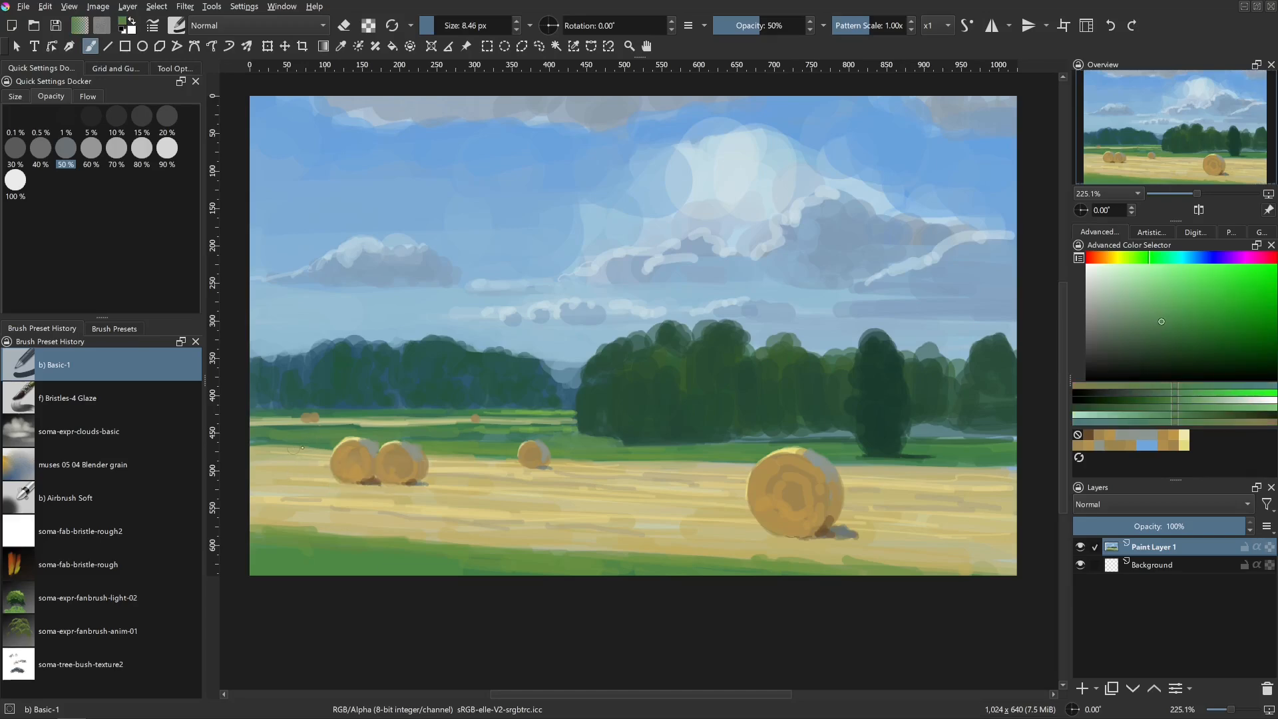
{"action": "left_click_drag", "start_coordinate": [285, 443], "coordinate": [297, 444], "text": "shift"}
{"action": "left_click_drag", "start_coordinate": [263, 442], "coordinate": [321, 451]}
{"action": "left_click_drag", "start_coordinate": [317, 470], "coordinate": [332, 453], "text": "shift"}
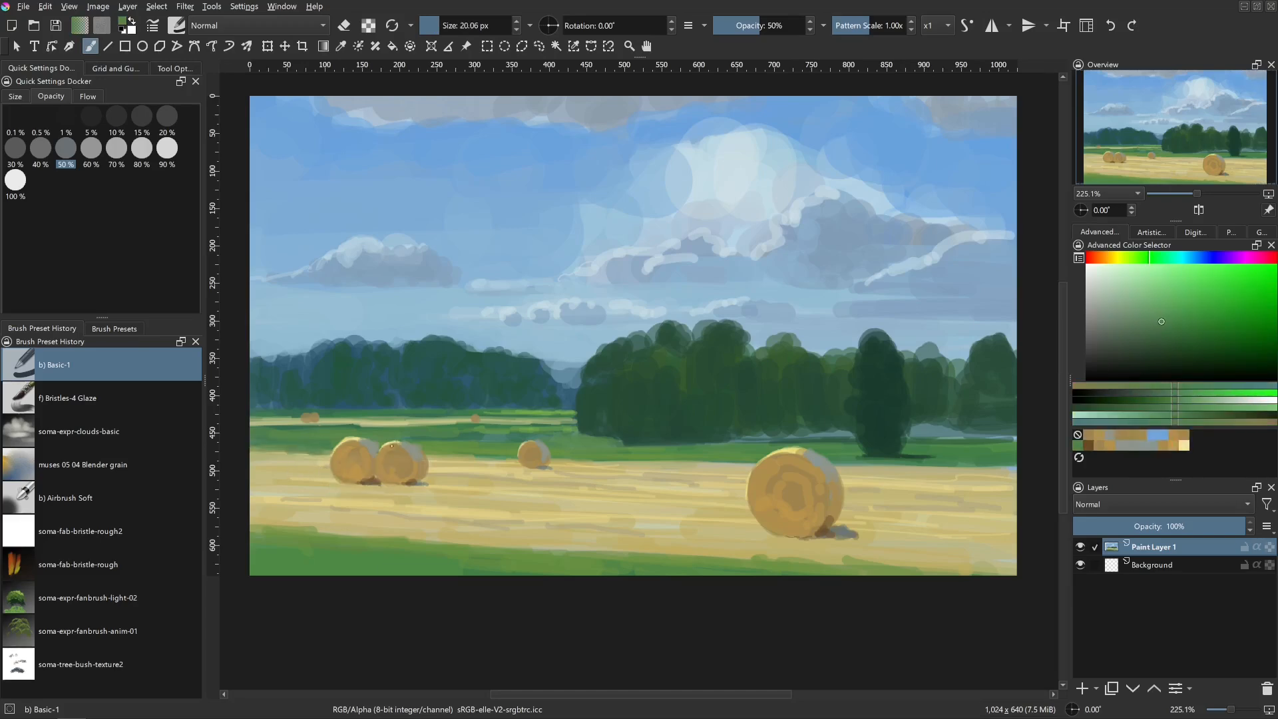
{"action": "left_click_drag", "start_coordinate": [439, 484], "coordinate": [436, 484], "text": "shift"}
{"action": "mouse_move", "coordinate": [523, 486]}
{"action": "left_mouse_down", "text": "shift"}
{"action": "mouse_move", "coordinate": [499, 459]}
{"action": "mouse_move", "coordinate": [552, 459]}
{"action": "left_mouse_up", "text": "shift"}
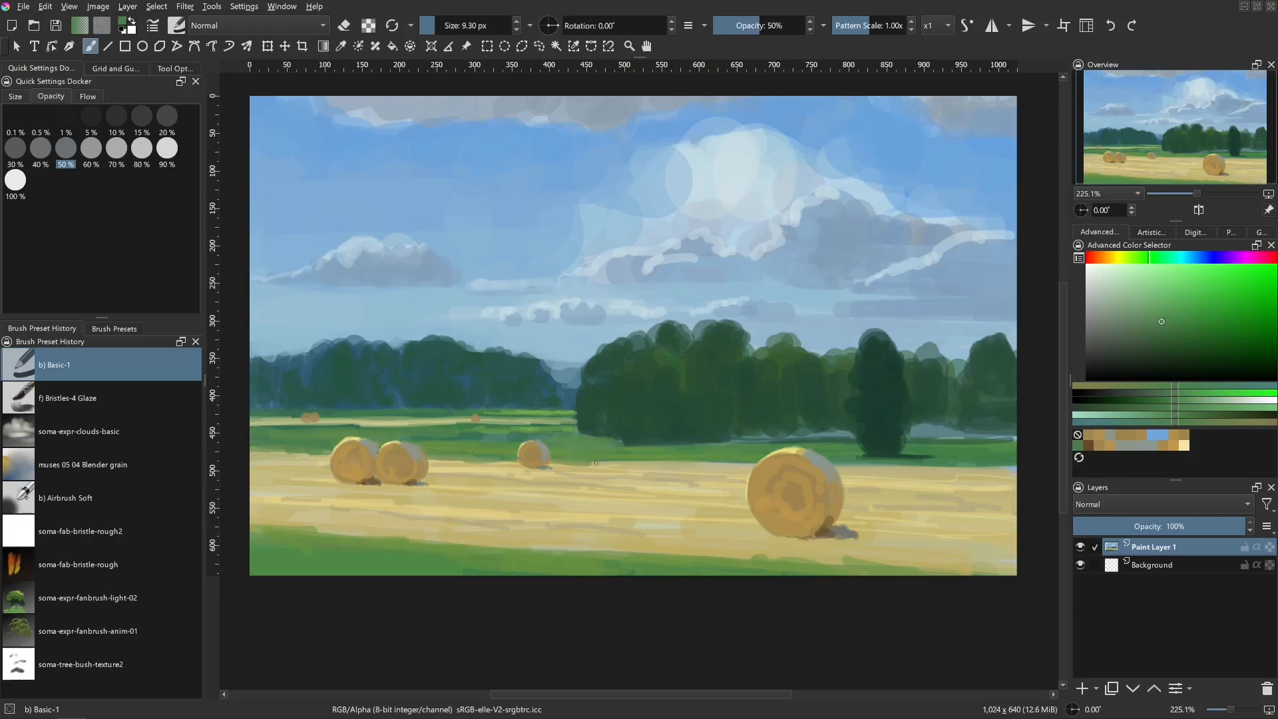
{"action": "mouse_move", "coordinate": [707, 463]}
{"action": "left_mouse_down"}
{"action": "mouse_move", "coordinate": [741, 464]}
{"action": "mouse_move", "coordinate": [641, 463]}
{"action": "mouse_move", "coordinate": [735, 466]}
{"action": "left_mouse_up"}
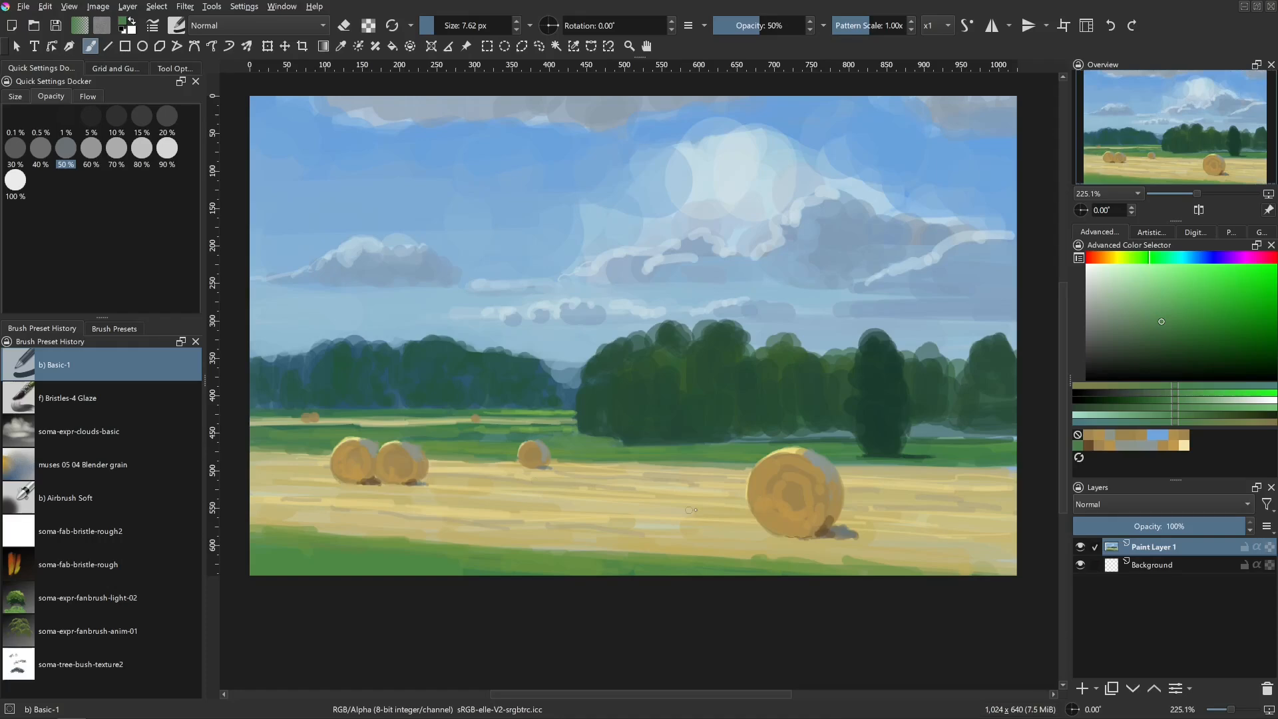
- Sample dark brown at the large bale's base and dab small marks along the field's near edge at about 4.3 px
{"action": "left_click", "coordinate": [748, 544], "text": "ctrl"}
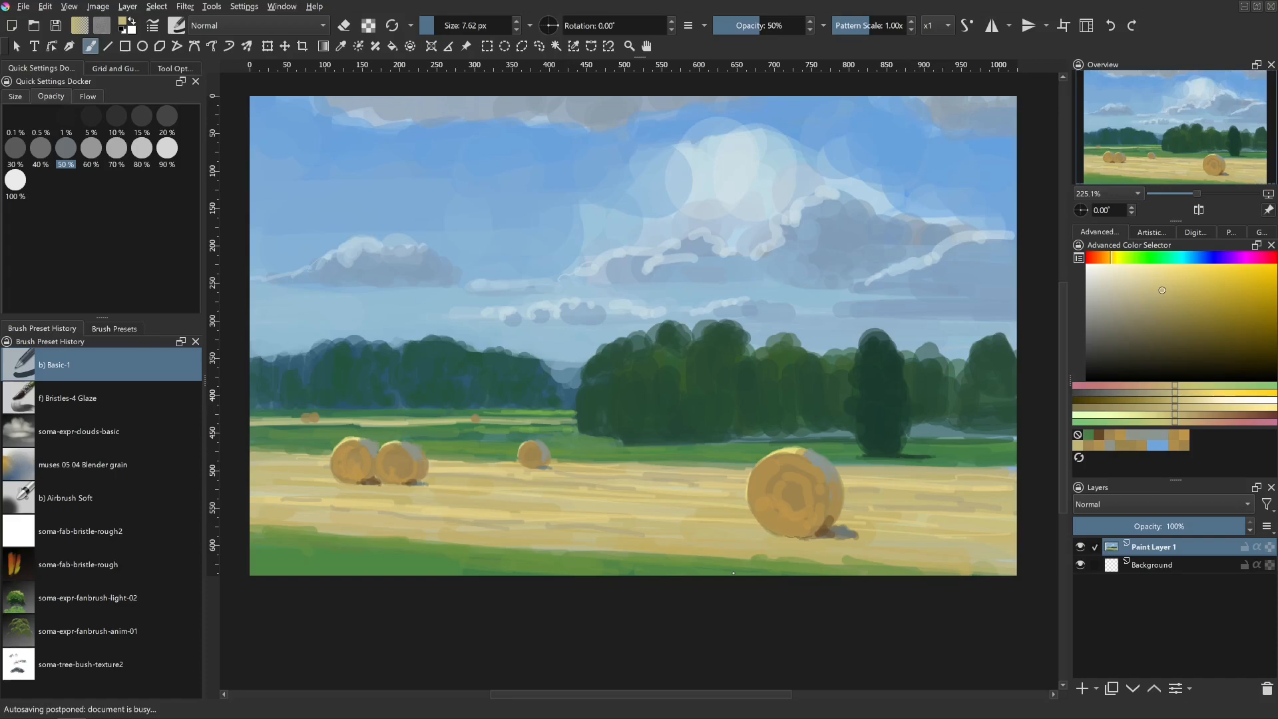
{"action": "left_click", "coordinate": [826, 535], "text": "ctrl"}
{"action": "mouse_move", "coordinate": [716, 584]}
{"action": "left_mouse_down"}
{"action": "mouse_move", "coordinate": [703, 583]}
{"action": "mouse_move", "coordinate": [698, 555]}
{"action": "left_mouse_up"}
{"action": "left_click_drag", "start_coordinate": [707, 553], "coordinate": [747, 557]}
{"action": "key", "text": "ctrl+z"}
{"action": "key", "text": "ctrl+z"}
{"action": "left_click_drag", "start_coordinate": [793, 557], "coordinate": [808, 556]}
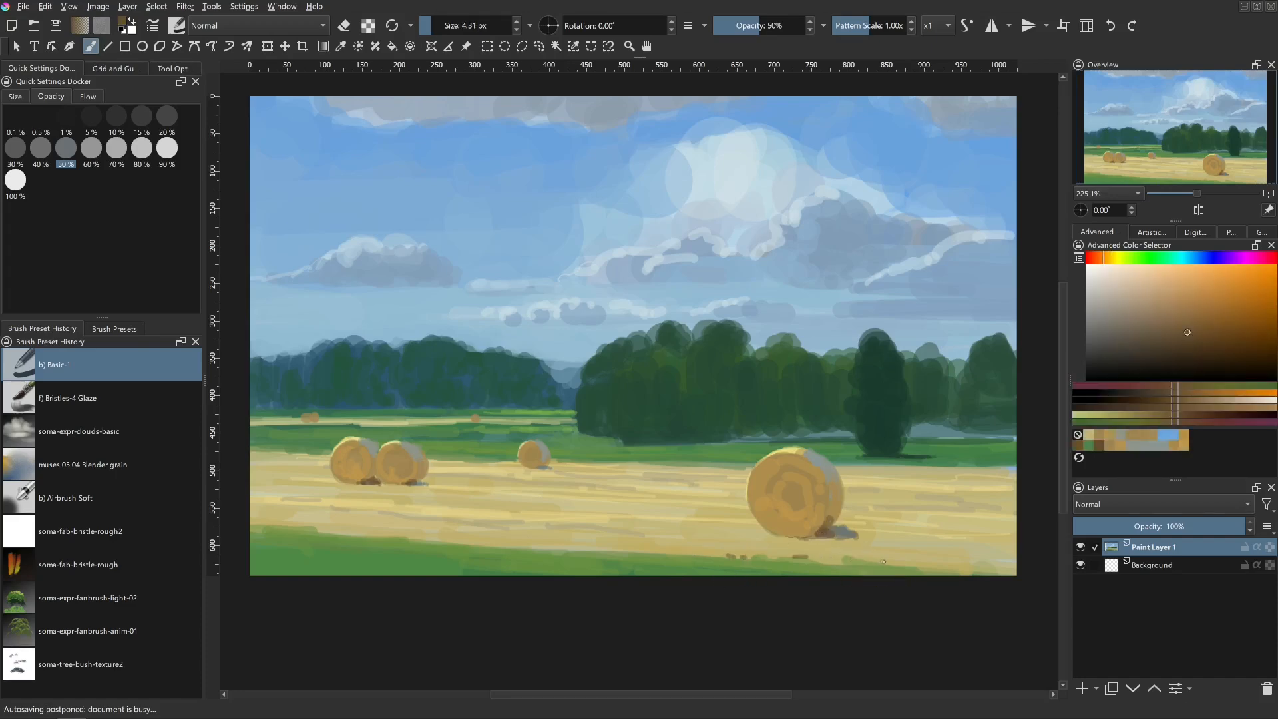
{"action": "left_click_drag", "start_coordinate": [918, 562], "coordinate": [948, 566]}
{"action": "left_click_drag", "start_coordinate": [964, 566], "coordinate": [973, 567]}
{"action": "left_click_drag", "start_coordinate": [995, 567], "coordinate": [1001, 567]}
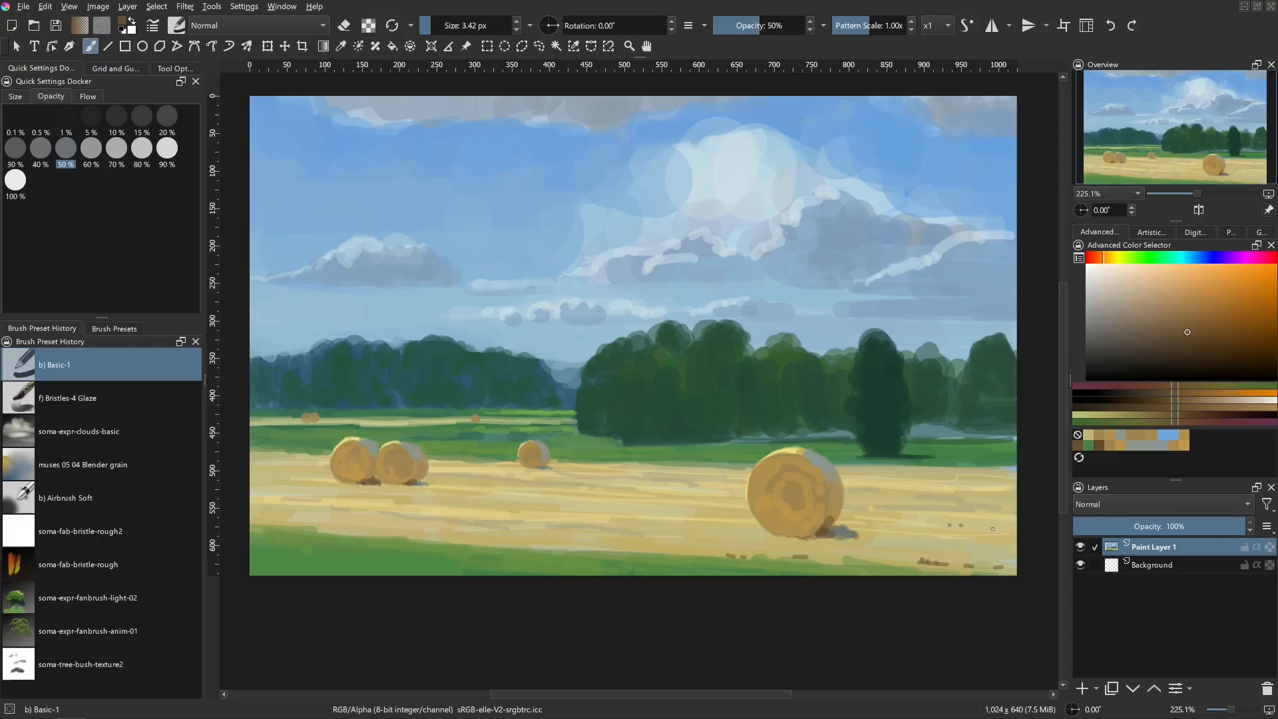
- Scatter rows of dark brown flecks over the field around the large bale, reducing the brush from about 3.4 to 1.9 px
{"action": "mouse_move", "coordinate": [962, 526]}
{"action": "left_mouse_down"}
{"action": "mouse_move", "coordinate": [976, 526]}
{"action": "mouse_move", "coordinate": [922, 524]}
{"action": "left_mouse_up"}
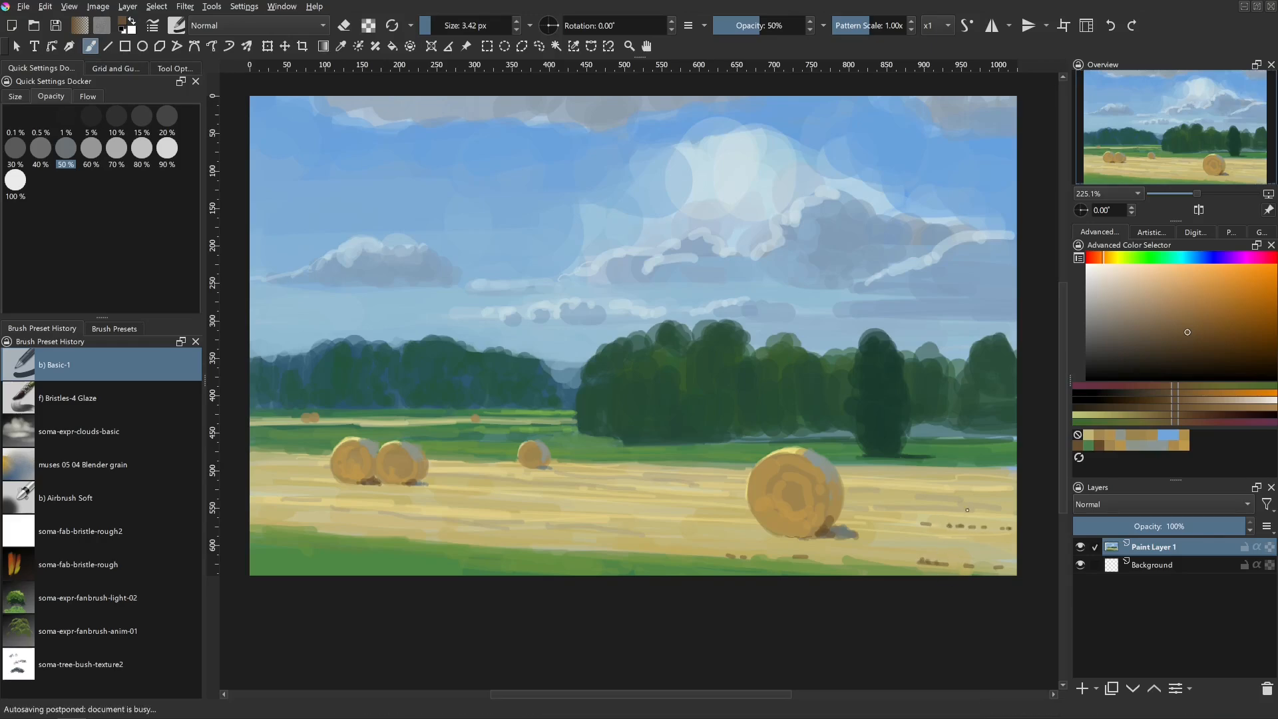
{"action": "left_click_drag", "start_coordinate": [1003, 510], "coordinate": [1012, 510]}
{"action": "key", "text": "bracketleft"}
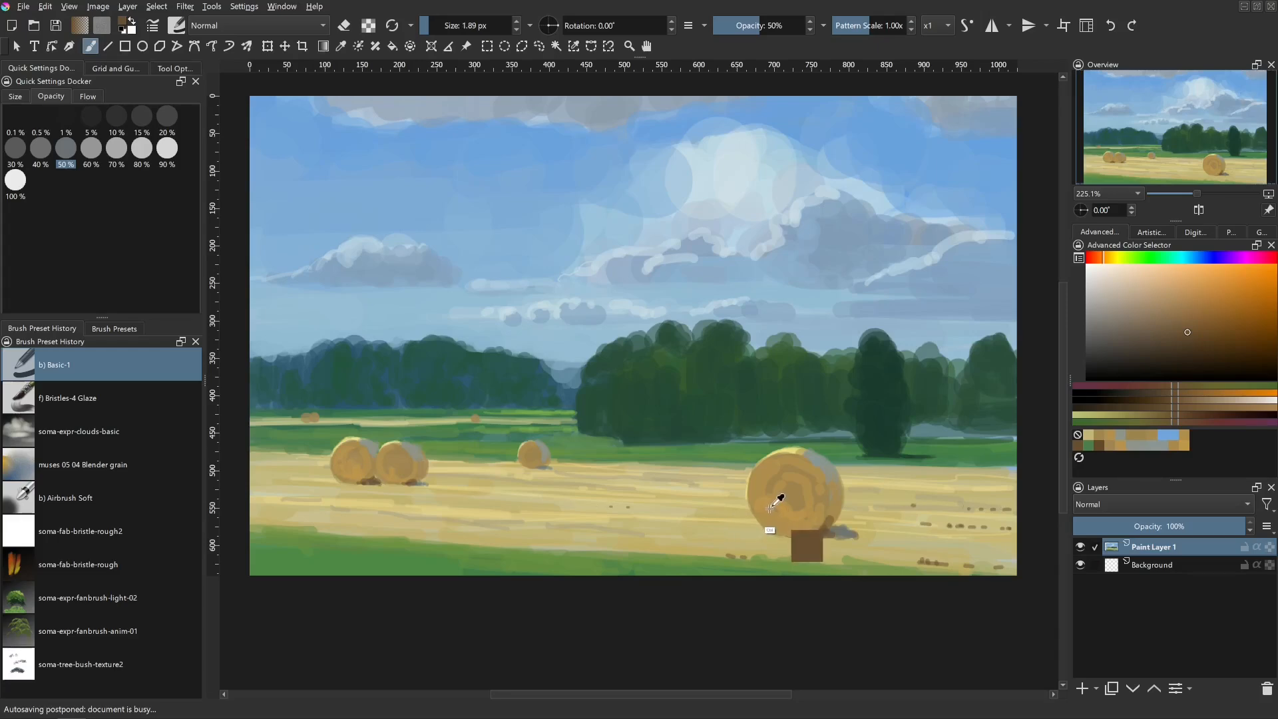
- Sample golden brown from the large bale's face and add fine straw strokes across the field at about 0.9 px
{"action": "left_click", "coordinate": [792, 562], "text": "ctrl"}
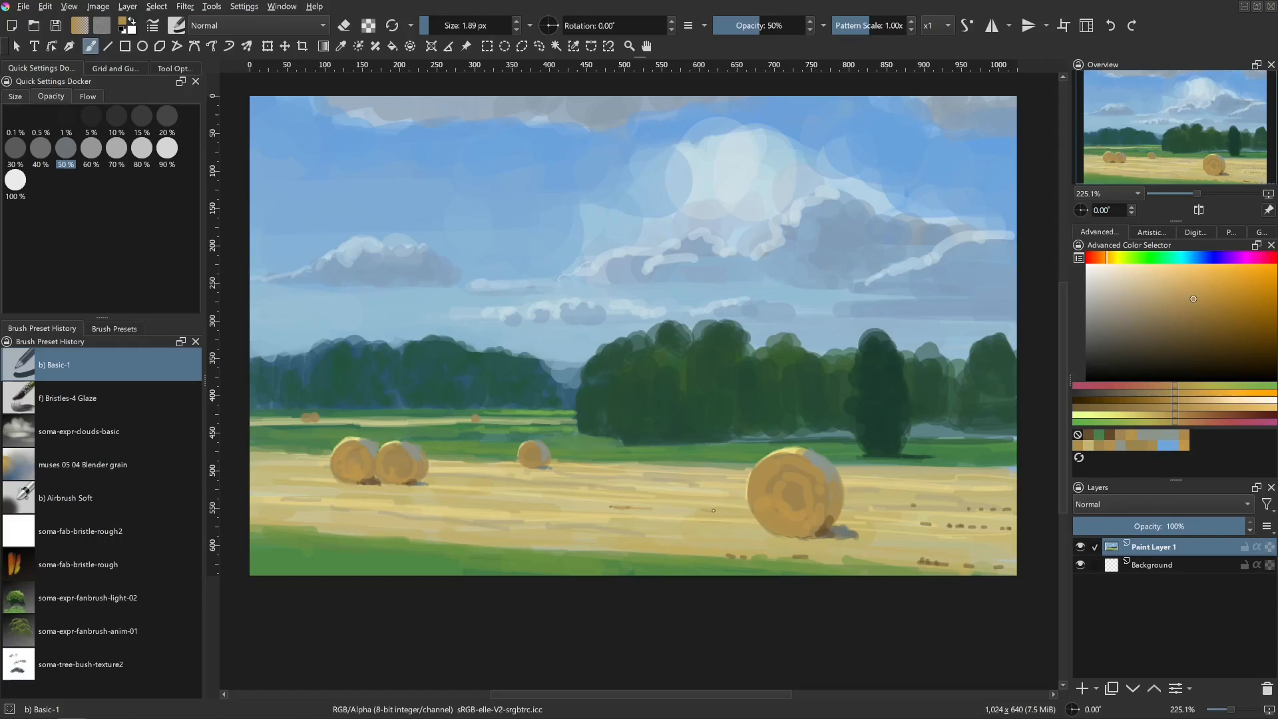
{"action": "mouse_move", "coordinate": [737, 533]}
{"action": "left_mouse_down", "text": "shift"}
{"action": "mouse_move", "coordinate": [692, 491]}
{"action": "mouse_move", "coordinate": [430, 485]}
{"action": "left_mouse_up", "text": "shift"}
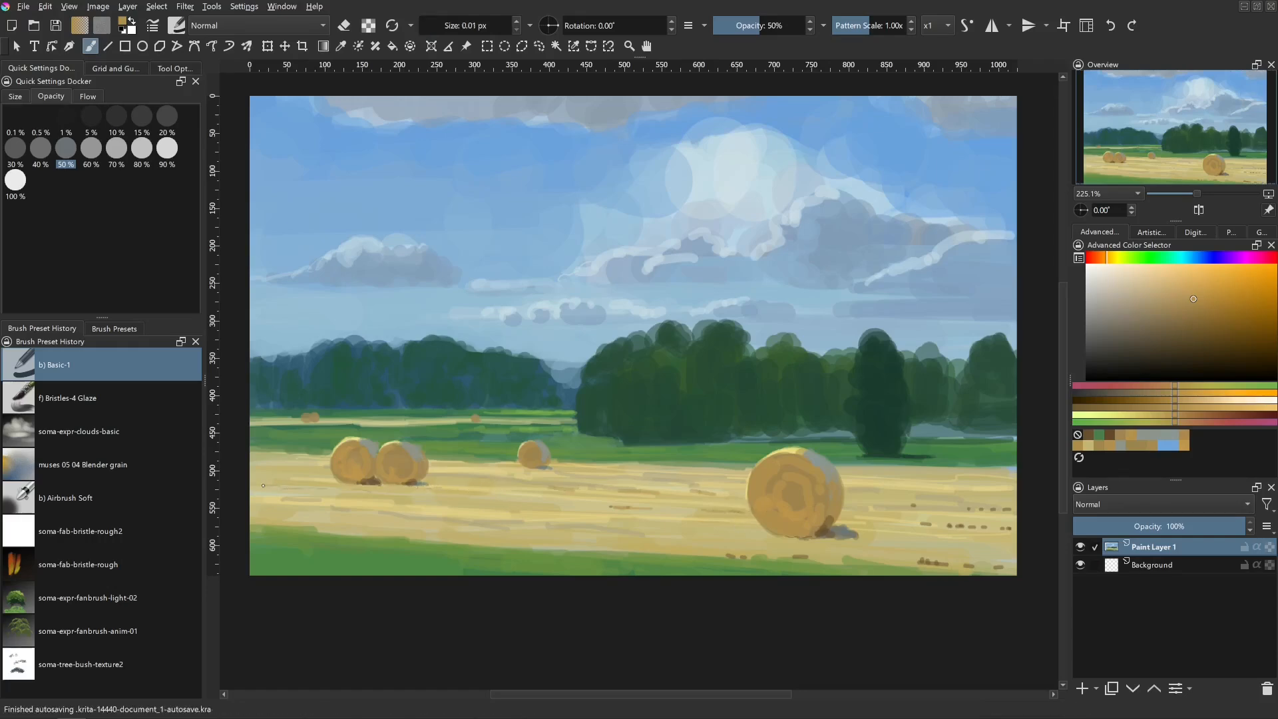
{"action": "left_click_drag", "start_coordinate": [263, 486], "coordinate": [443, 504], "text": "shift"}
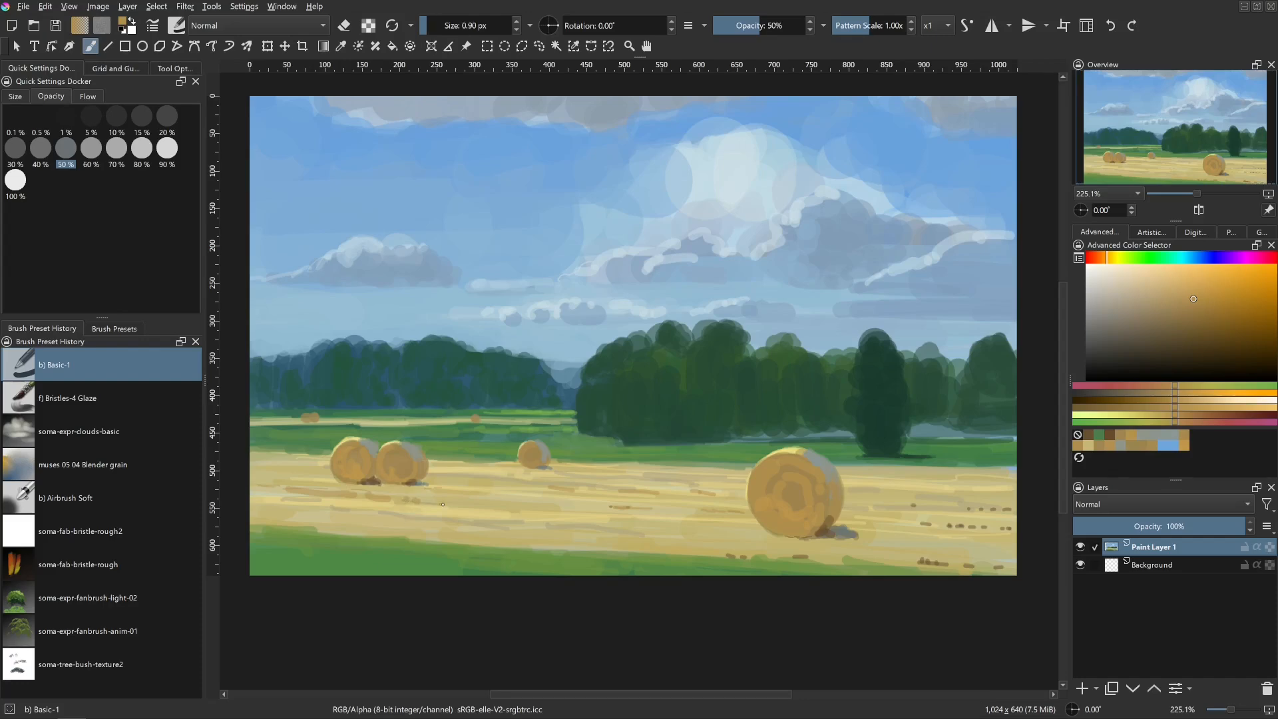
- Sample a grass green, shift it to a lighter yellow-green and paint thin highlights along the distant grass strip at about 2.4 px
{"action": "left_click_drag", "start_coordinate": [559, 517], "coordinate": [510, 473], "text": "shift"}
{"action": "left_click", "coordinate": [461, 460], "text": "ctrl"}
{"action": "left_click", "coordinate": [501, 442], "text": "ctrl"}
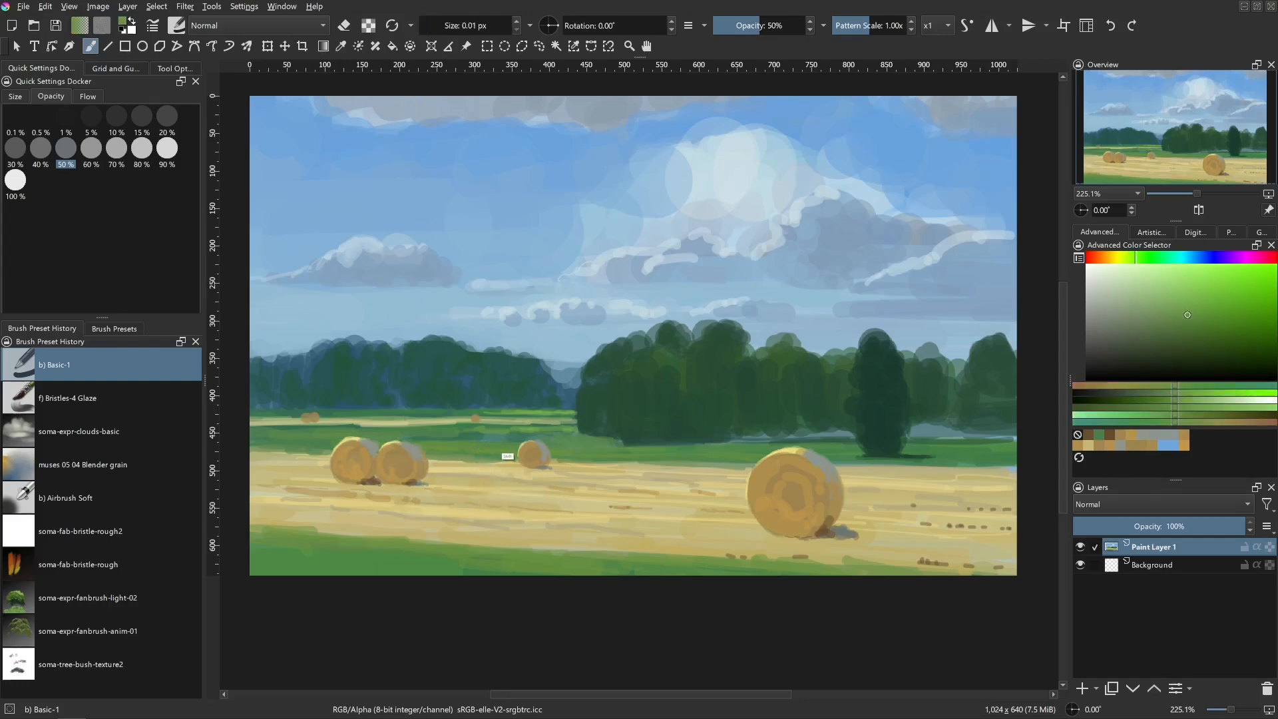
{"action": "left_click_drag", "start_coordinate": [508, 452], "coordinate": [542, 431], "text": "shift"}
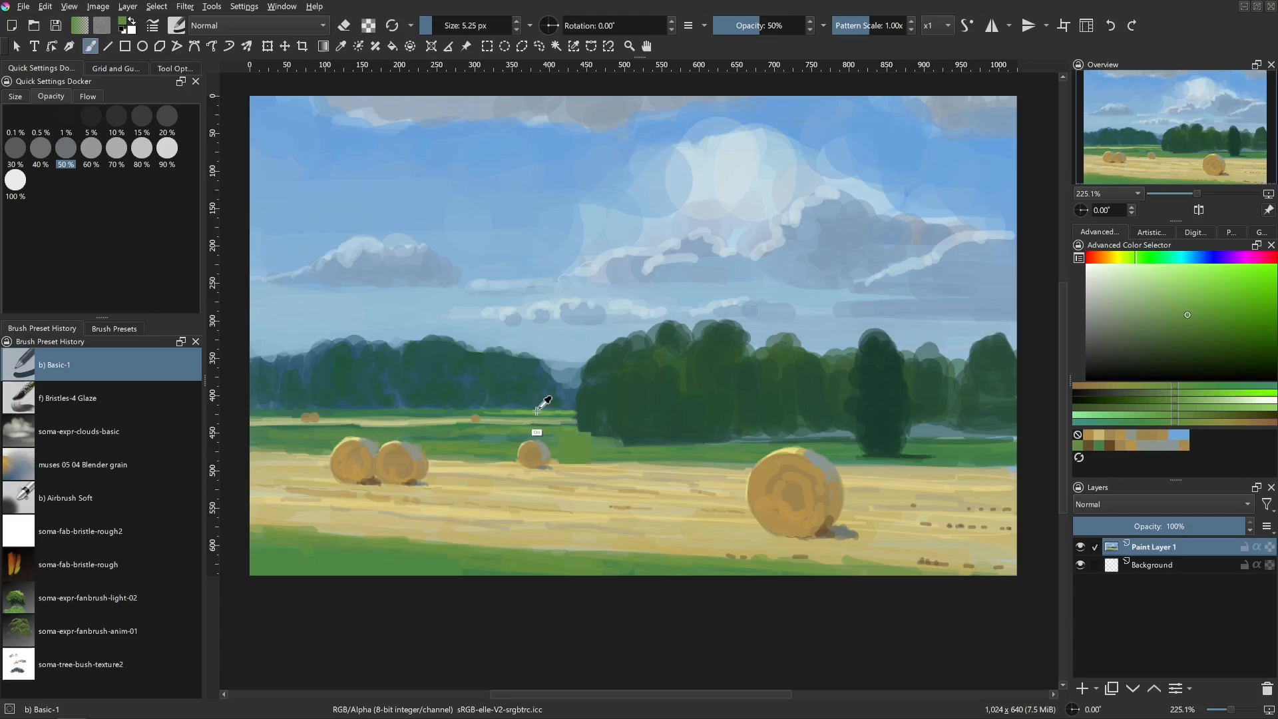
{"action": "left_click", "coordinate": [553, 409], "text": "ctrl"}
{"action": "left_click", "coordinate": [592, 453], "text": "ctrl"}
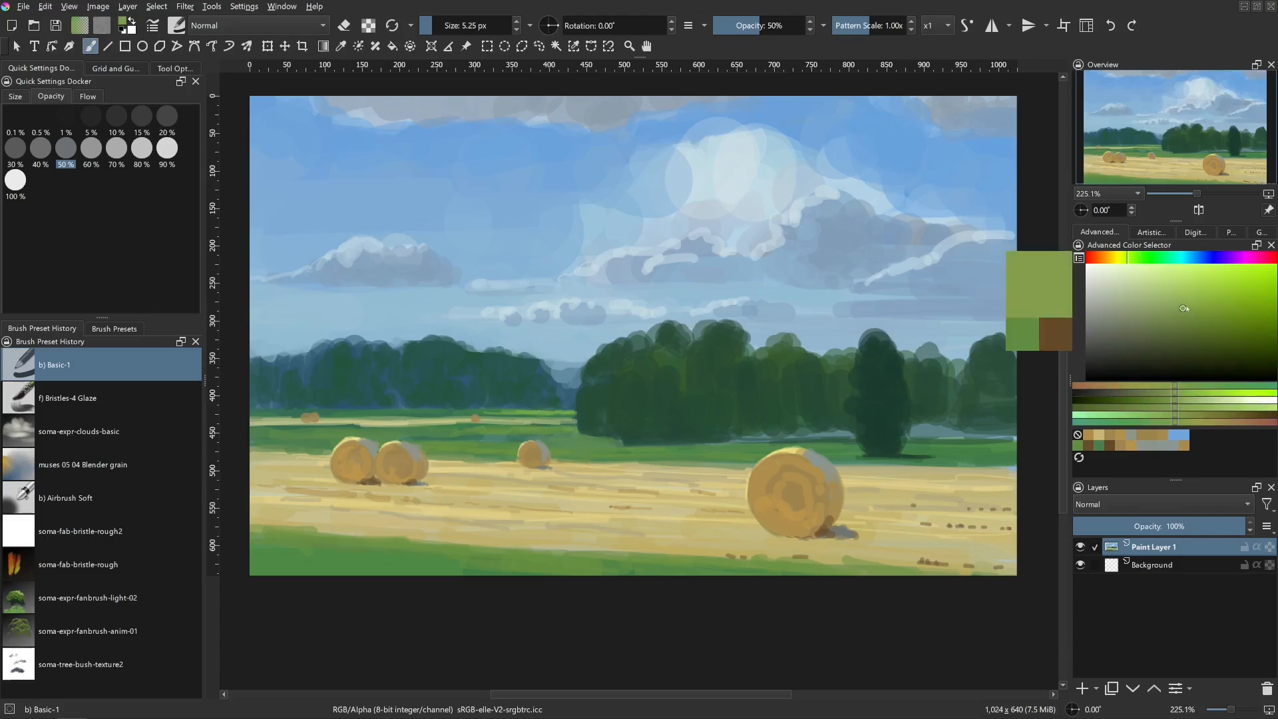
{"action": "mouse_move", "coordinate": [593, 453]}
{"action": "left_mouse_down", "text": "shift"}
{"action": "mouse_move", "coordinate": [453, 415]}
{"action": "mouse_move", "coordinate": [465, 434]}
{"action": "left_mouse_up", "text": "shift"}
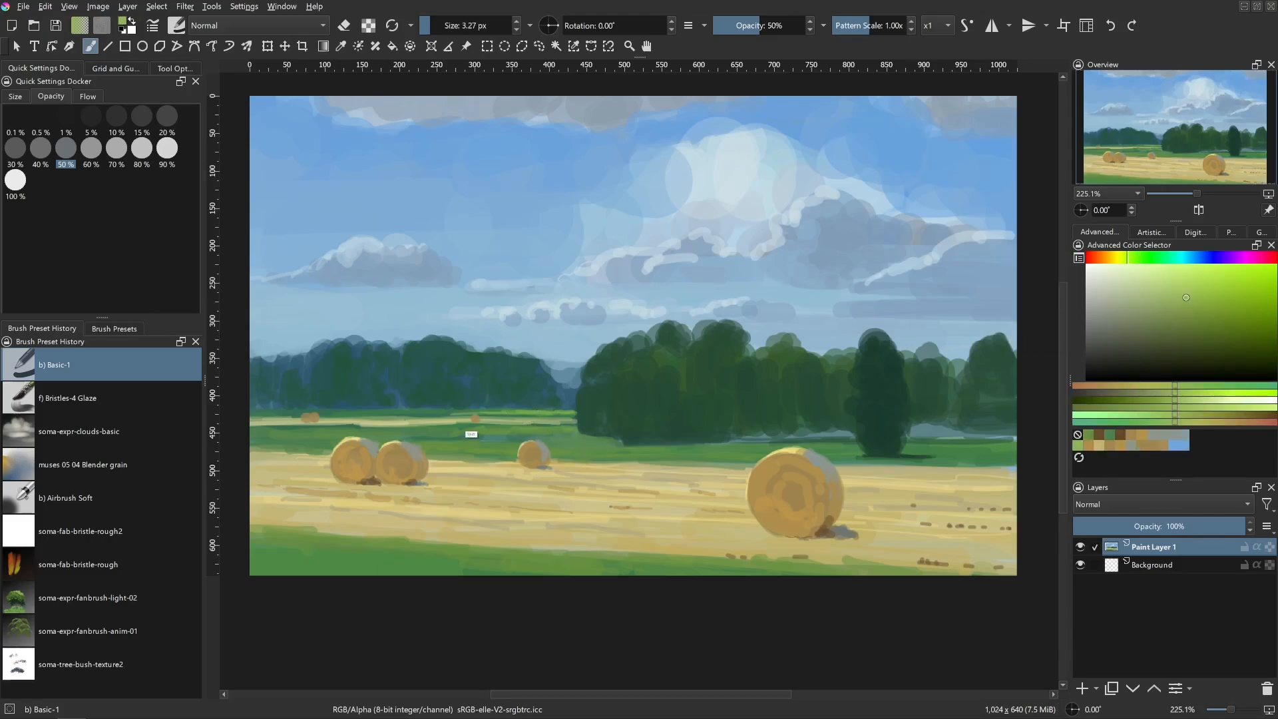
{"action": "mouse_move", "coordinate": [259, 413]}
{"action": "left_mouse_down"}
{"action": "mouse_move", "coordinate": [306, 424]}
{"action": "mouse_move", "coordinate": [251, 413]}
{"action": "left_mouse_up"}
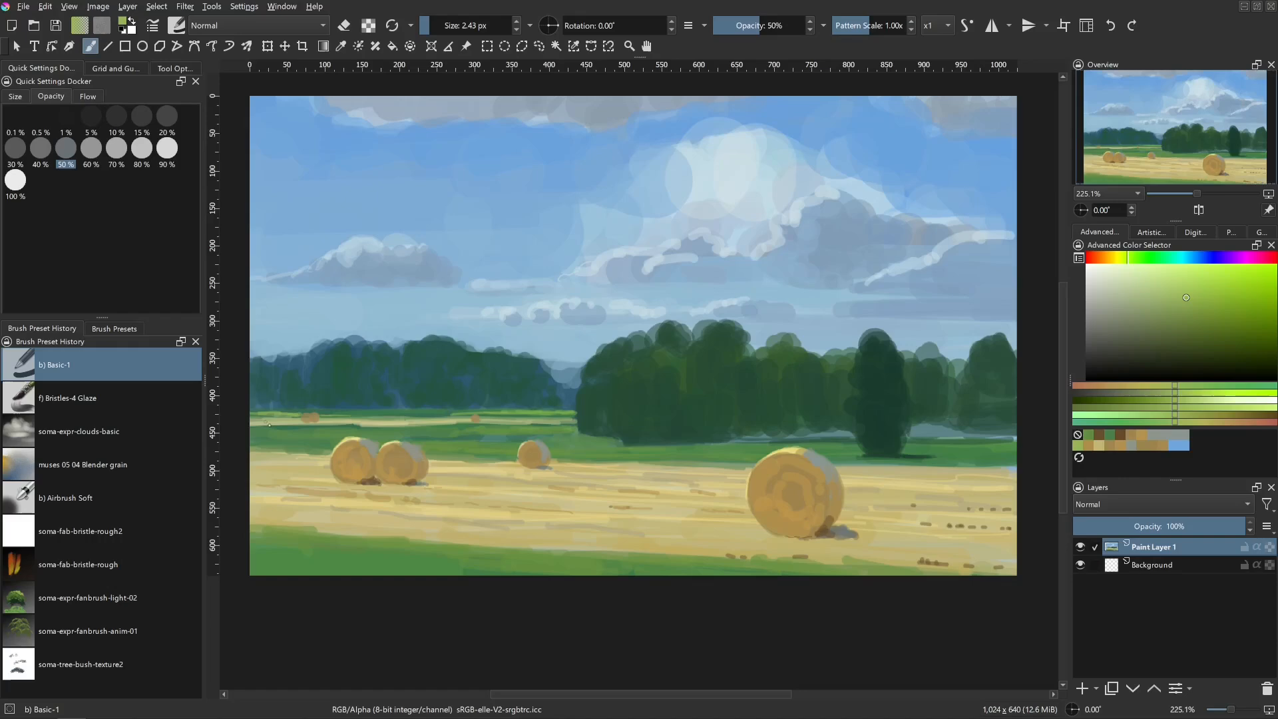
- Add yellow-green strokes across the grassy band behind the bales, varying the brush between about 6.6 and 2.7 px
{"action": "mouse_move", "coordinate": [782, 463]}
{"action": "left_mouse_down", "text": "shift"}
{"action": "mouse_move", "coordinate": [792, 463]}
{"action": "mouse_move", "coordinate": [737, 456]}
{"action": "left_mouse_up", "text": "shift"}
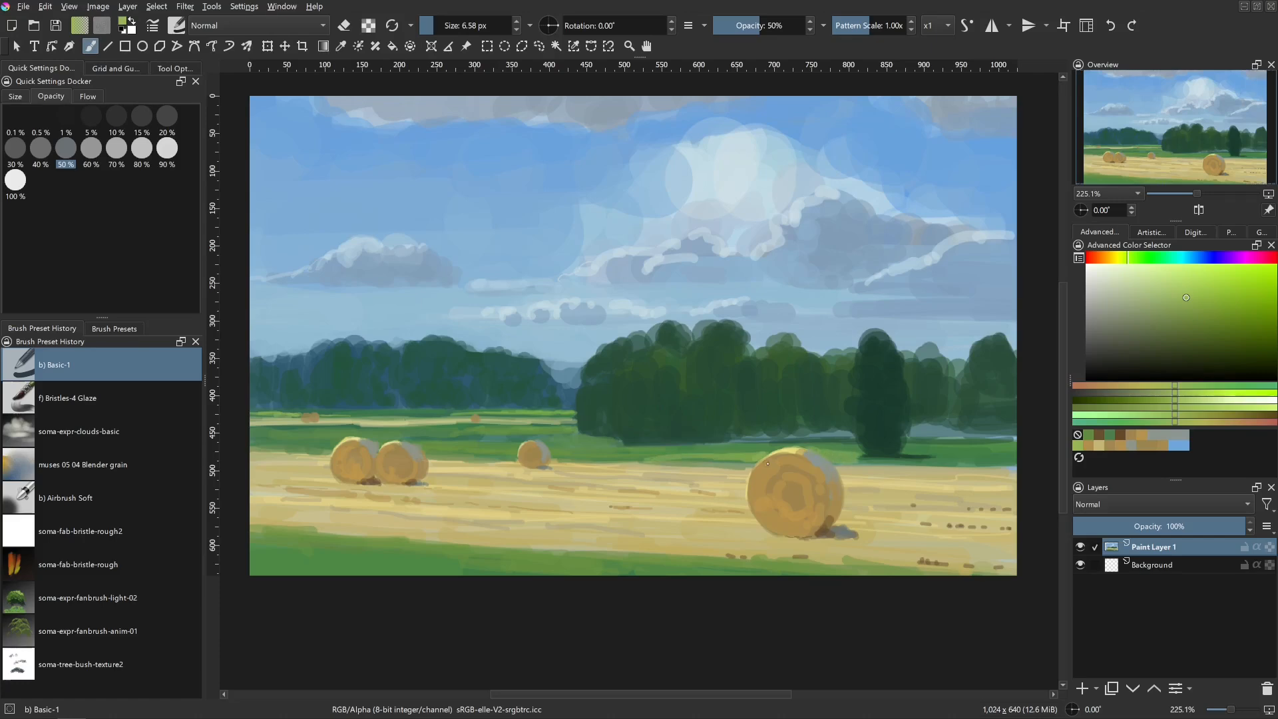
{"action": "key", "text": "bracketleft"}
{"action": "key", "text": "bracketright"}
{"action": "key", "text": "bracketright"}
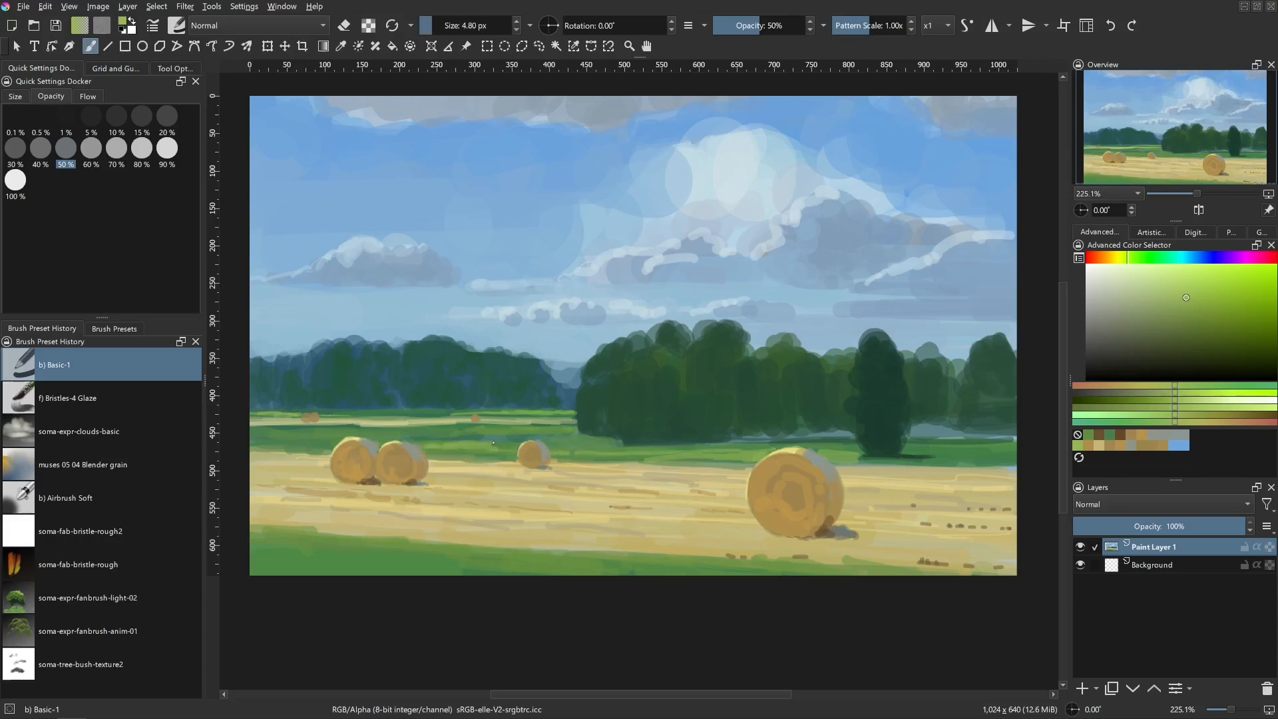
{"action": "key", "text": "bracketleft"}
{"action": "key", "text": "bracketleft"}
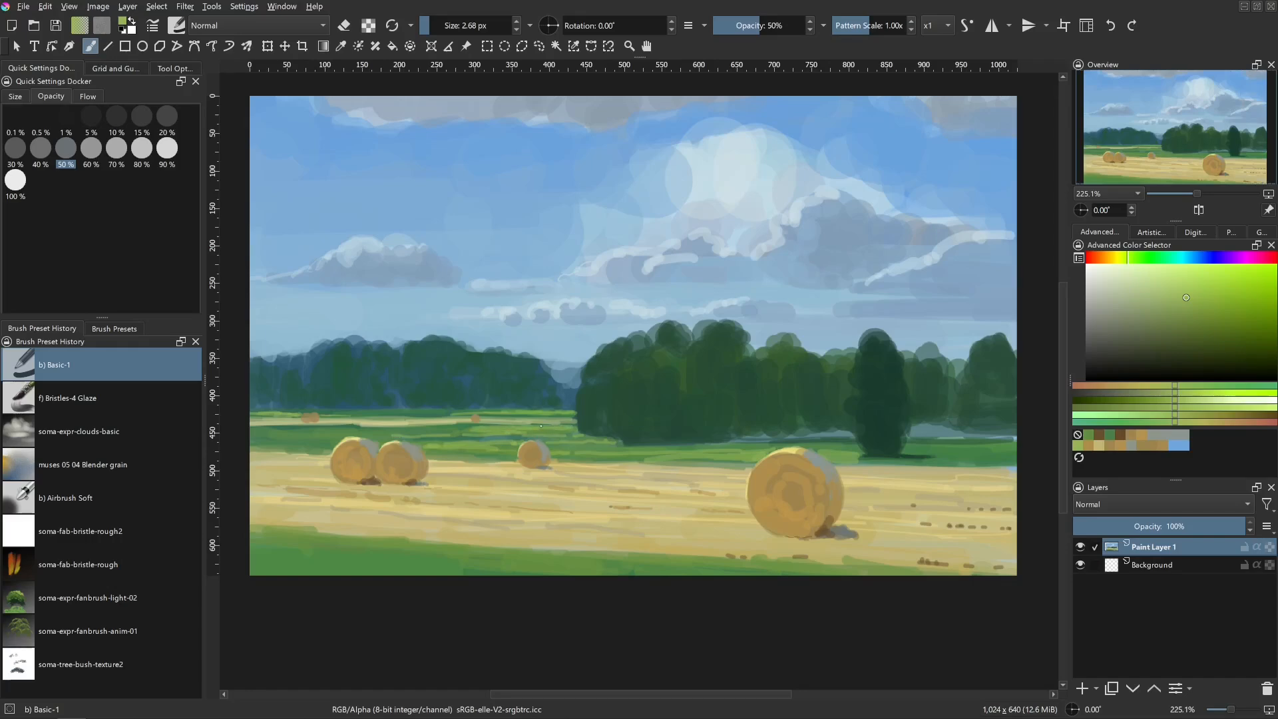
- Sample a cool green from the distant grass, shift it to a purer light green and paint strokes along the far tree line's foot at about 5 px
{"action": "left_click", "coordinate": [426, 434], "text": "ctrl"}
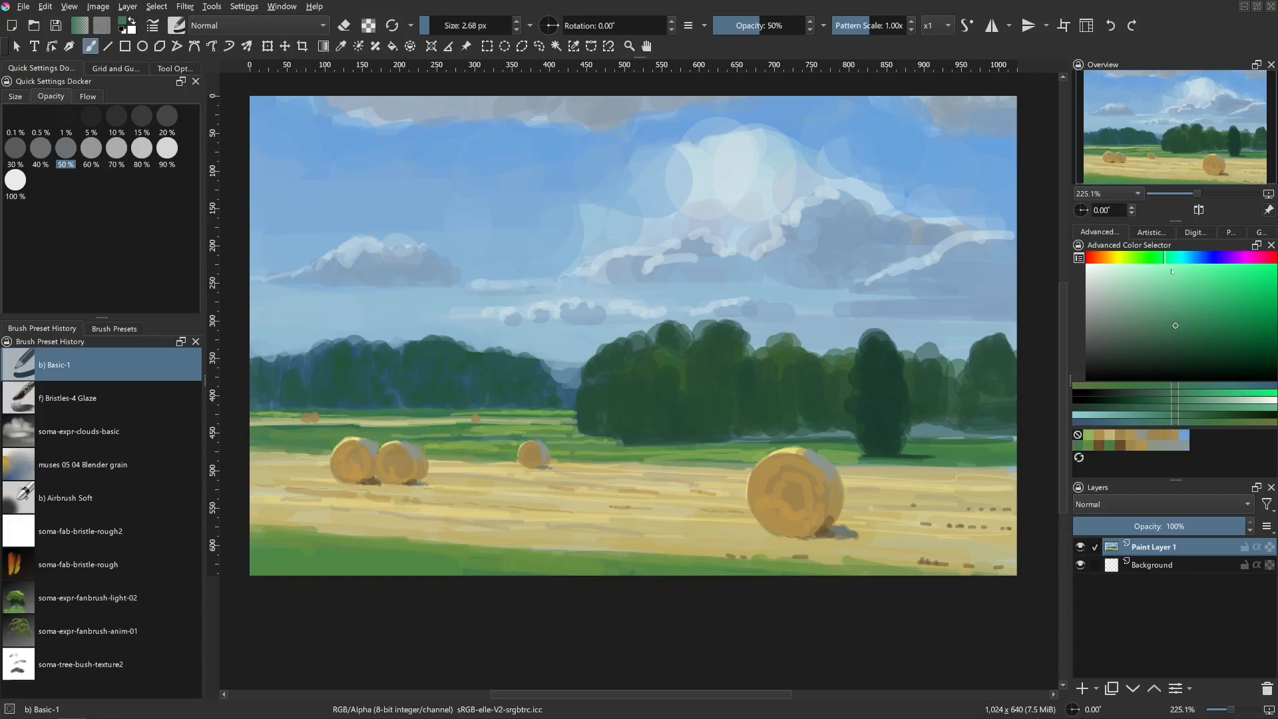
{"action": "left_click", "coordinate": [1177, 313]}
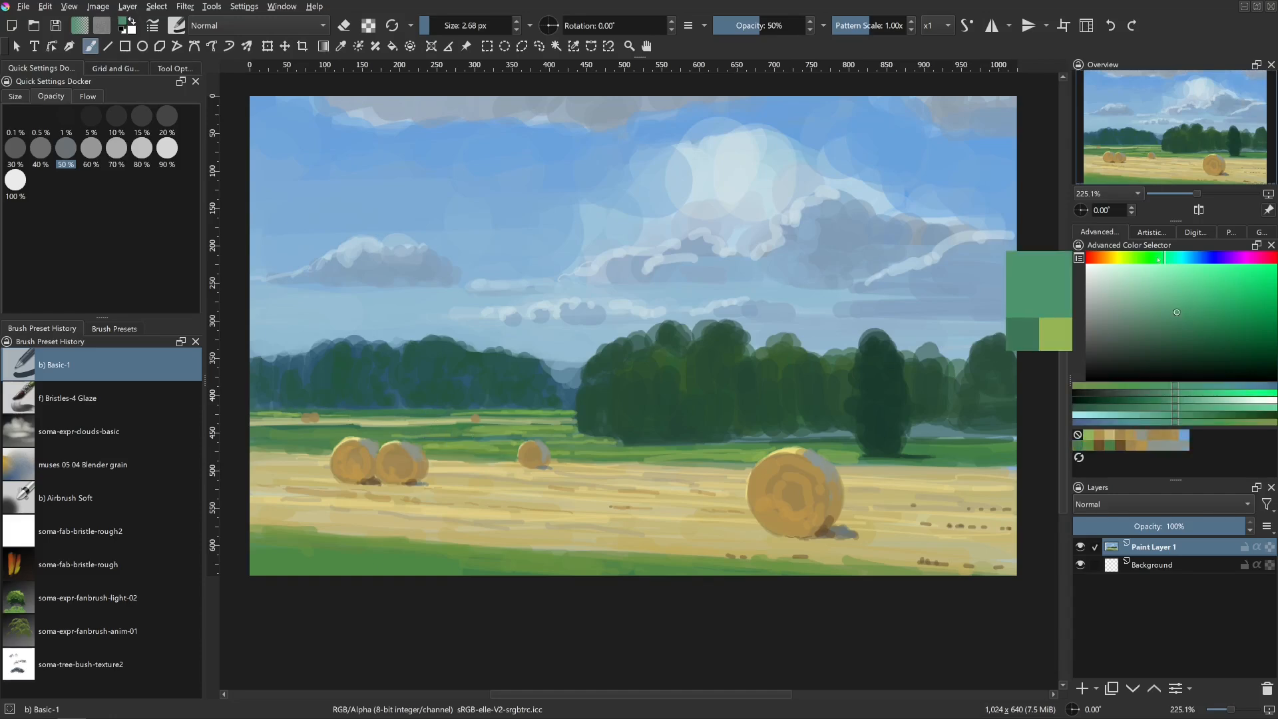
{"action": "left_click", "coordinate": [1157, 259]}
{"action": "left_click_drag", "start_coordinate": [392, 411], "coordinate": [376, 411]}
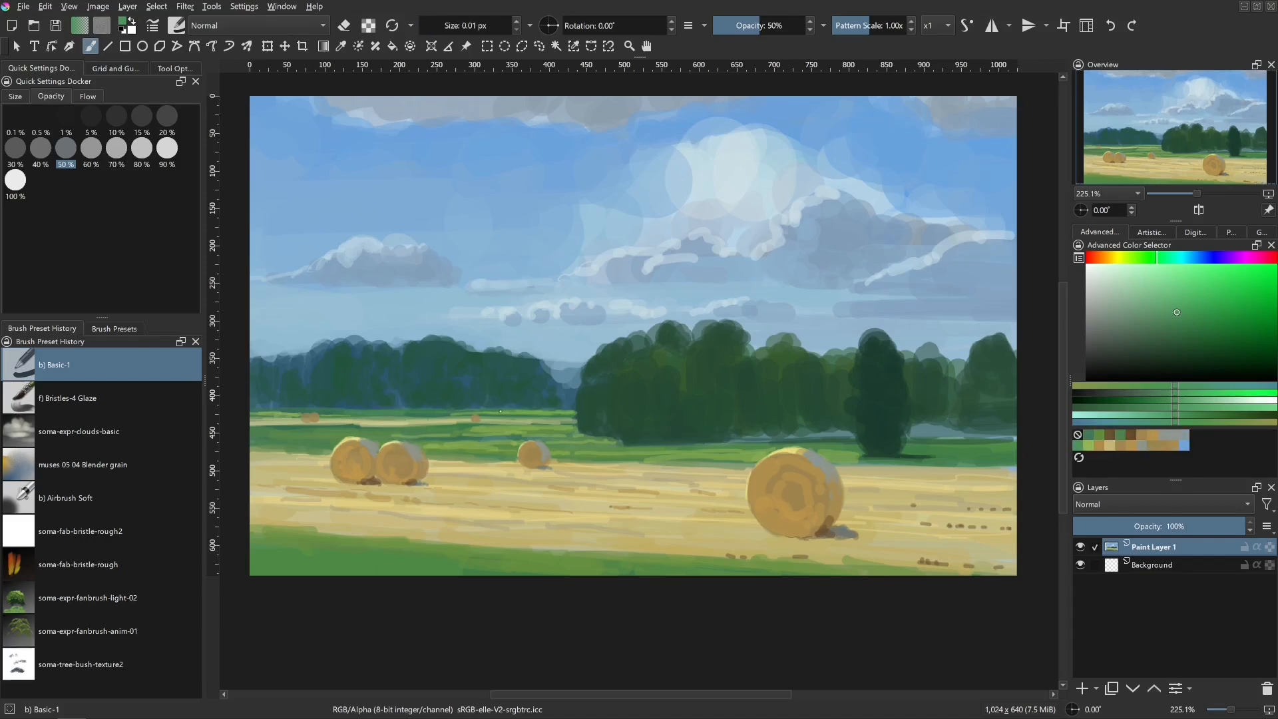
{"action": "left_click_drag", "start_coordinate": [534, 431], "coordinate": [549, 432]}
{"action": "mouse_move", "coordinate": [517, 406]}
{"action": "left_mouse_down"}
{"action": "mouse_move", "coordinate": [551, 407]}
{"action": "mouse_move", "coordinate": [493, 432]}
{"action": "left_mouse_up"}
{"action": "key", "text": "ctrl+z"}
{"action": "mouse_move", "coordinate": [486, 406]}
{"action": "left_mouse_down"}
{"action": "mouse_move", "coordinate": [534, 408]}
{"action": "mouse_move", "coordinate": [283, 409]}
{"action": "mouse_move", "coordinate": [309, 408]}
{"action": "left_mouse_up"}
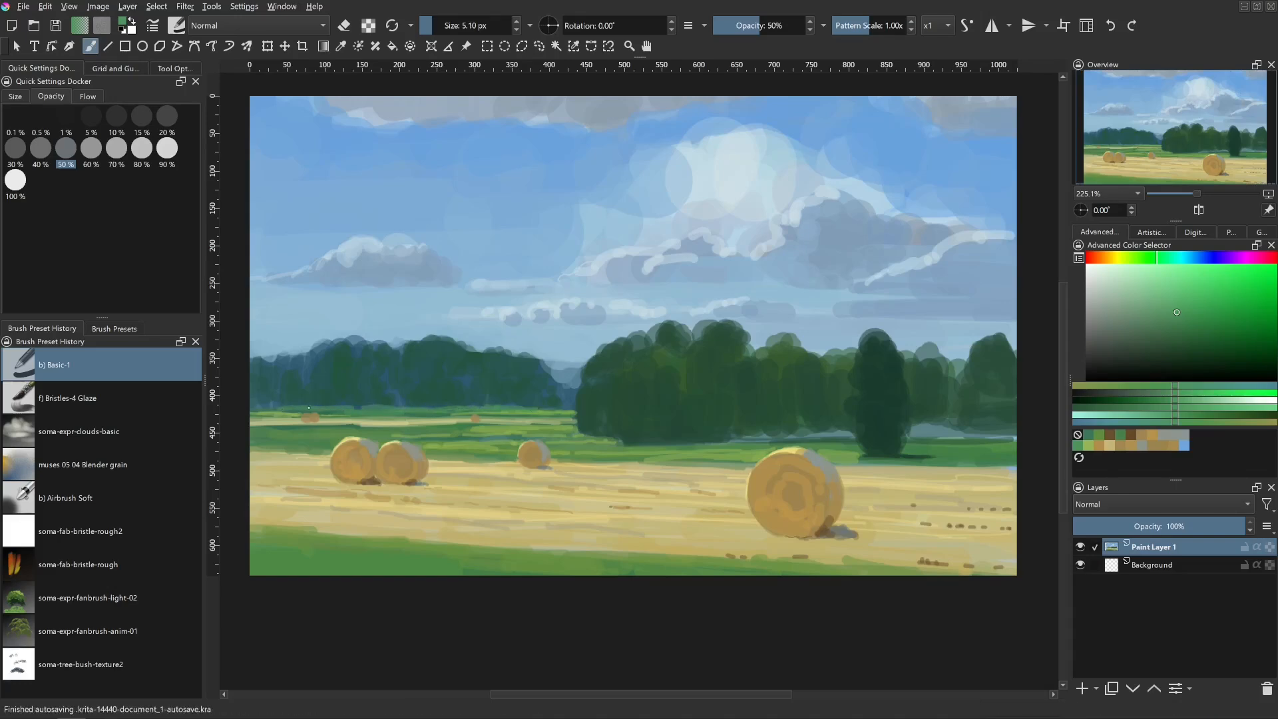
- Sample dark greens from the large tree group and darken its foliage mass with strokes between about 10 and 17 px
{"action": "left_click", "coordinate": [668, 418], "text": "ctrl"}
{"action": "left_click_drag", "start_coordinate": [689, 403], "coordinate": [701, 403]}
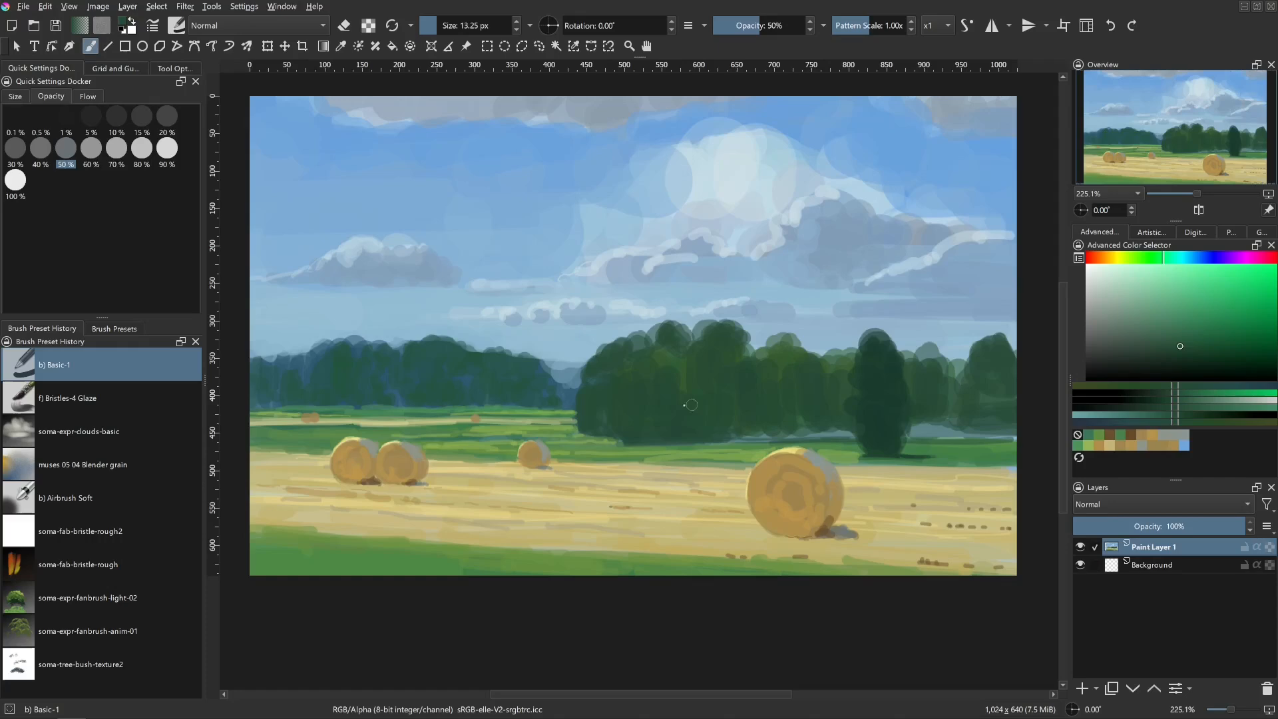
{"action": "mouse_move", "coordinate": [611, 424]}
{"action": "left_mouse_down"}
{"action": "mouse_move", "coordinate": [586, 431]}
{"action": "mouse_move", "coordinate": [600, 365]}
{"action": "left_mouse_up"}
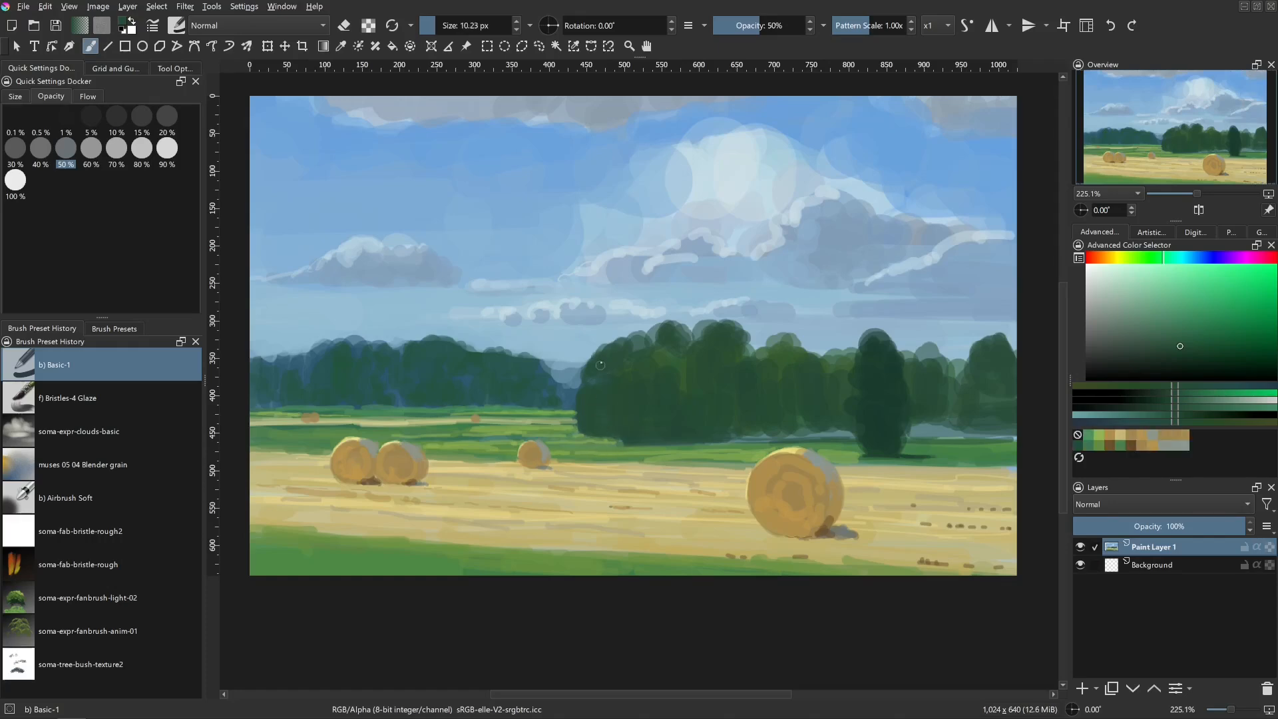
{"action": "mouse_move", "coordinate": [926, 416]}
{"action": "left_mouse_down"}
{"action": "mouse_move", "coordinate": [899, 412]}
{"action": "mouse_move", "coordinate": [964, 428]}
{"action": "left_mouse_up"}
{"action": "left_click", "coordinate": [903, 413], "text": "ctrl"}
{"action": "left_click", "coordinate": [897, 405], "text": "ctrl"}
{"action": "left_click", "coordinate": [897, 405], "text": "ctrl"}
{"action": "left_click_drag", "start_coordinate": [804, 428], "coordinate": [661, 443]}
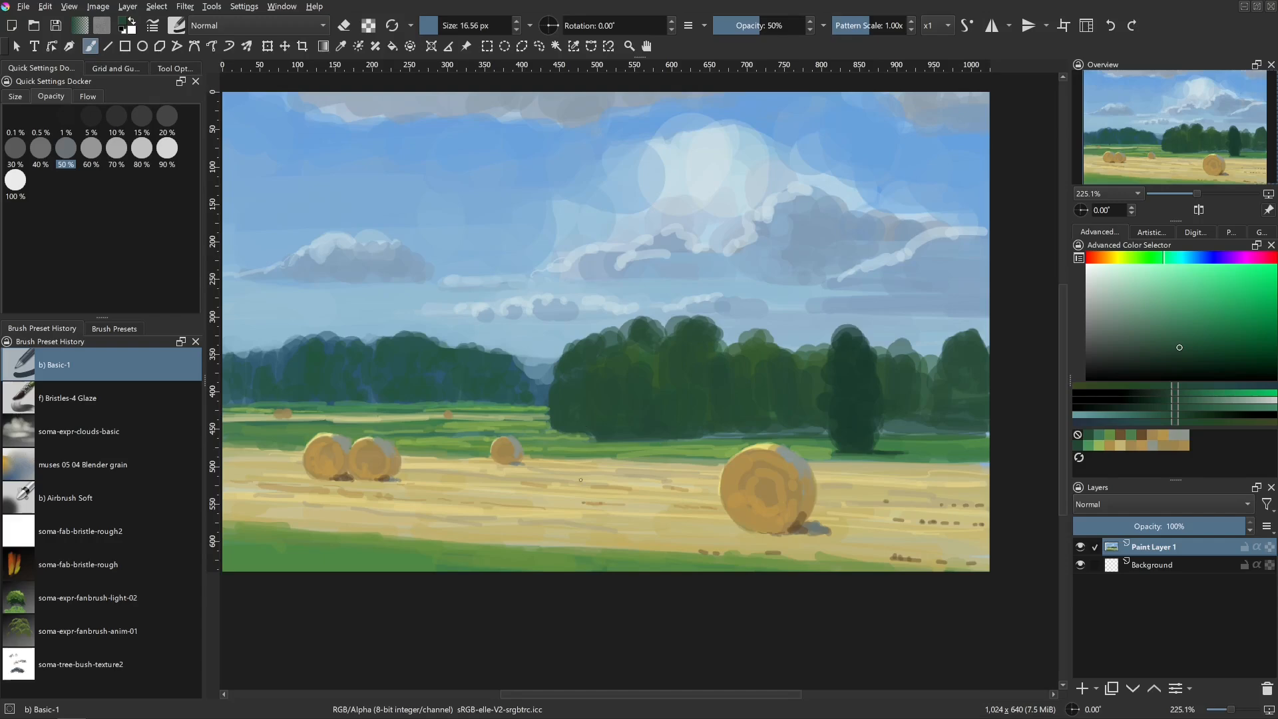
{"action": "left_click_drag", "start_coordinate": [481, 537], "coordinate": [484, 551]}
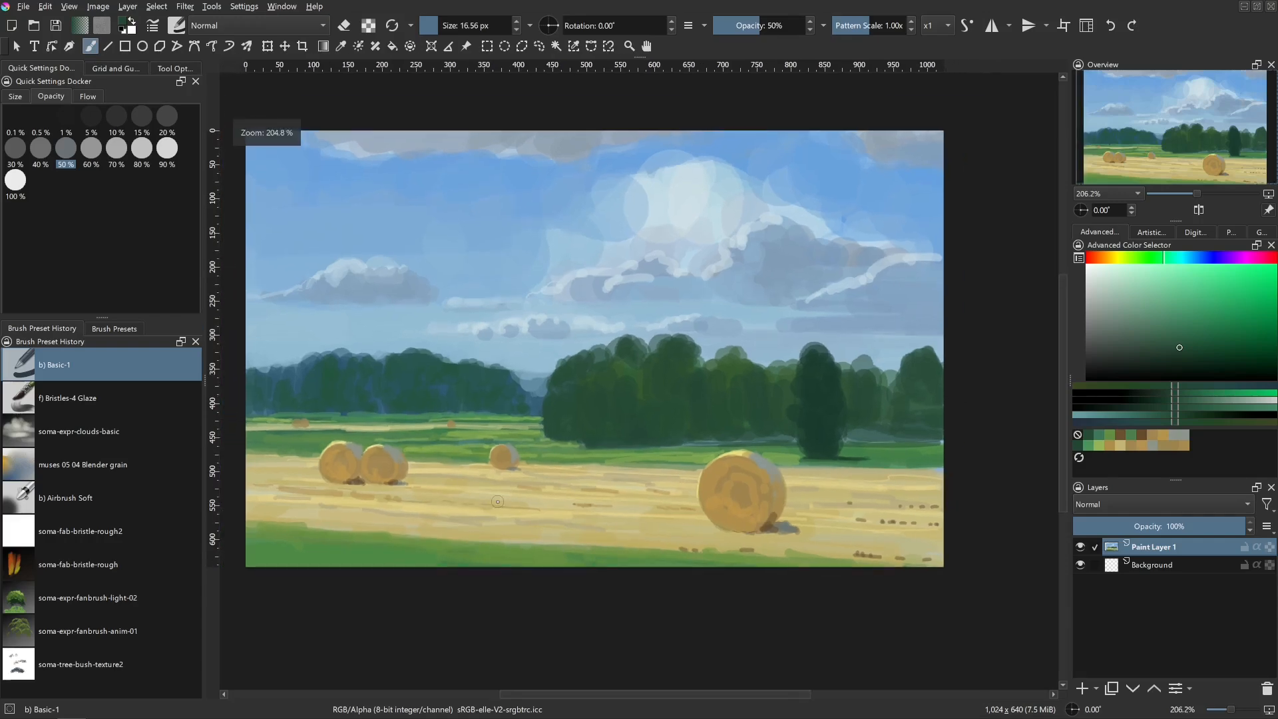
{"action": "left_click_drag", "start_coordinate": [618, 337], "coordinate": [611, 330]}
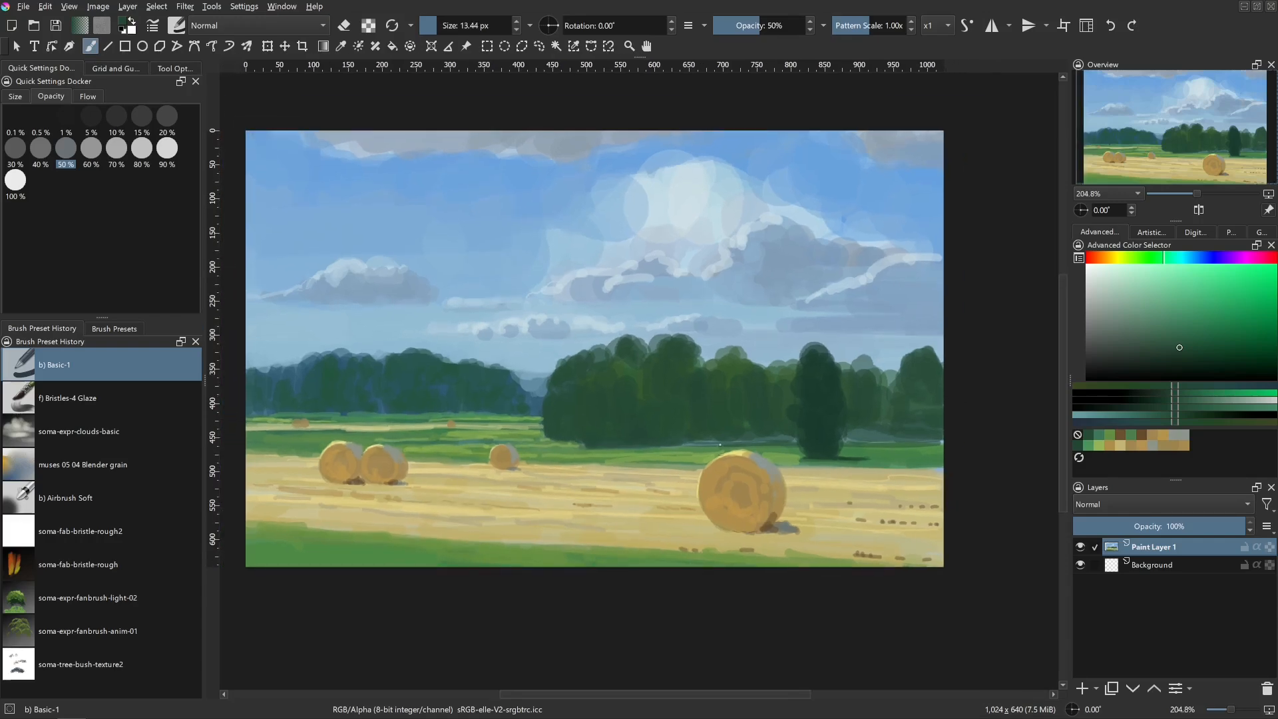
- Sample light blues from the cloud and the sky above the horizon for touch-ups, reducing the brush to about 5 px
{"action": "left_click", "coordinate": [633, 276], "text": "ctrl"}
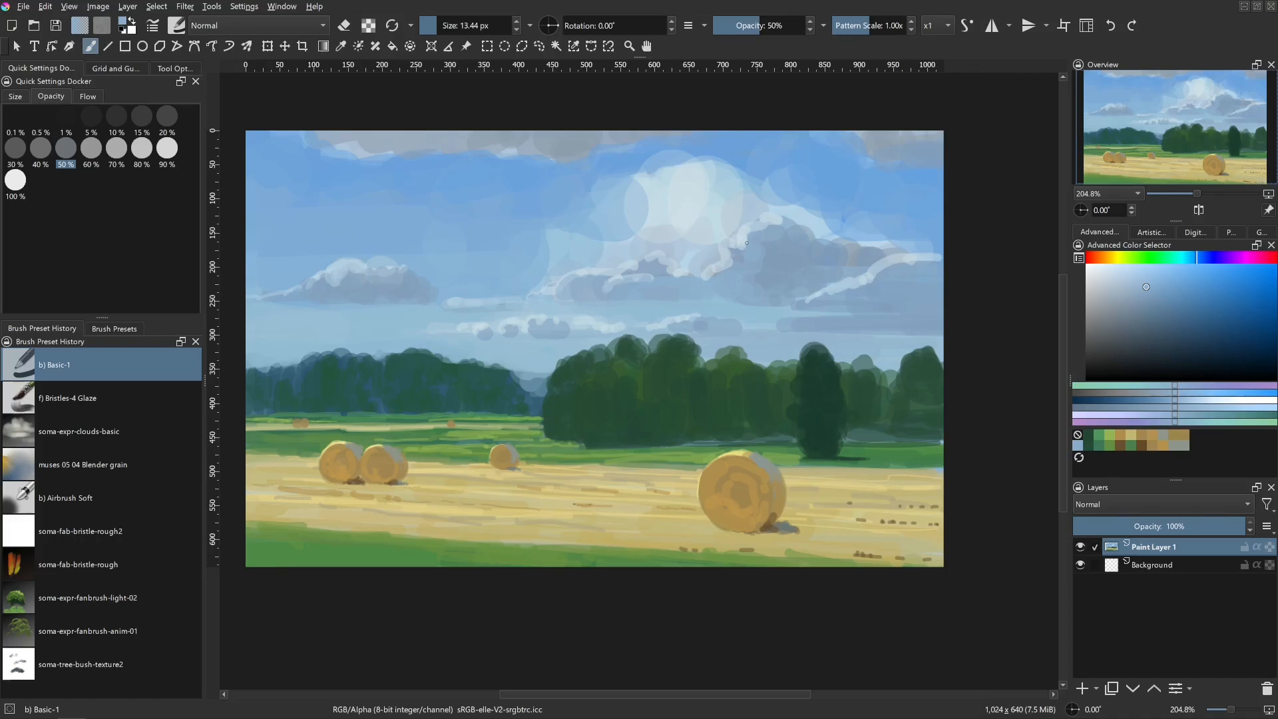
{"action": "left_click", "coordinate": [536, 364], "text": "ctrl"}
{"action": "mouse_move", "coordinate": [540, 362]}
{"action": "left_mouse_down", "text": "shift"}
{"action": "mouse_move", "coordinate": [529, 363]}
{"action": "mouse_move", "coordinate": [559, 345]}
{"action": "left_mouse_up", "text": "shift"}
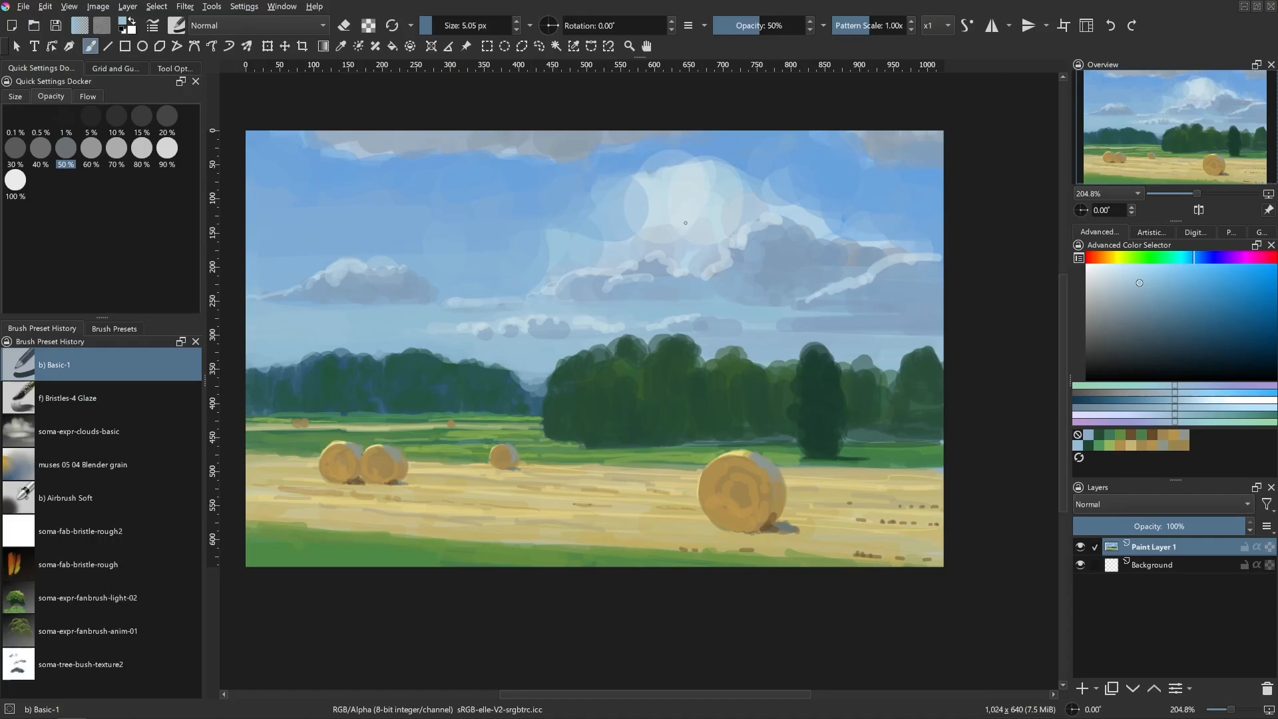
- Try a paler tint of the sampled sky blue, shifting the hue through yellow to cyan
{"action": "left_click", "coordinate": [1119, 281]}
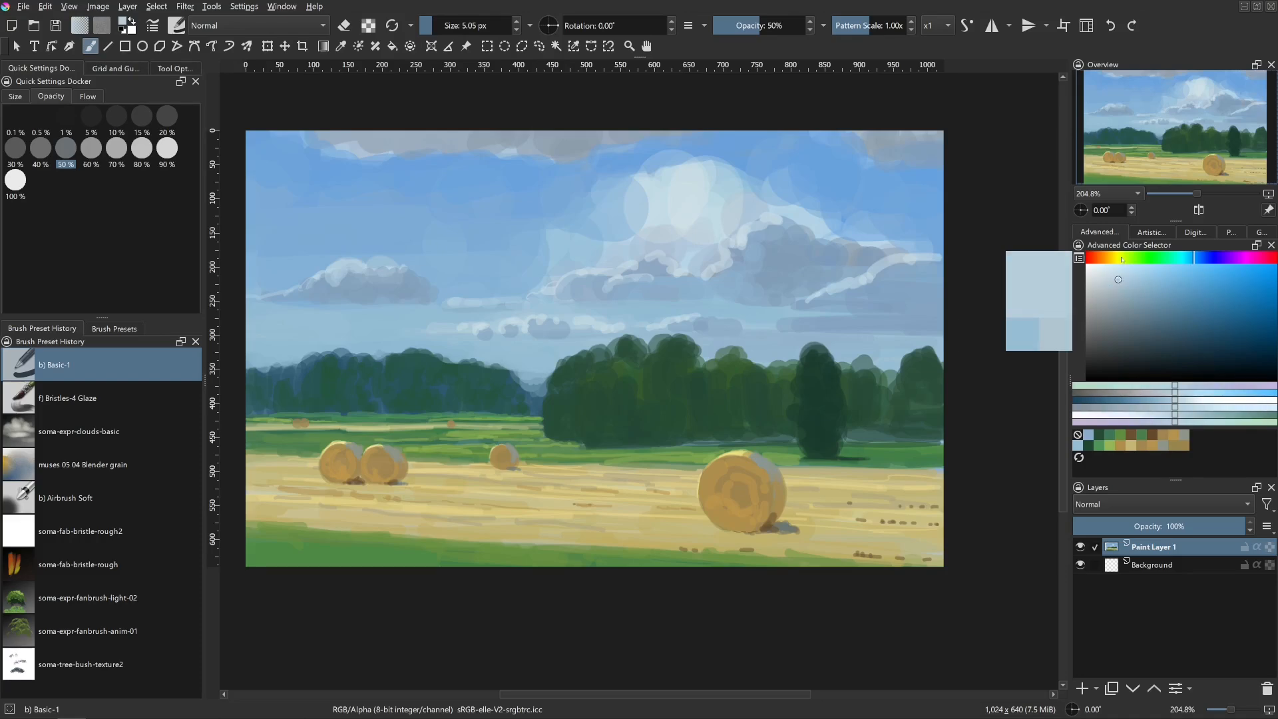
{"action": "left_click_drag", "start_coordinate": [1121, 259], "coordinate": [1124, 261]}
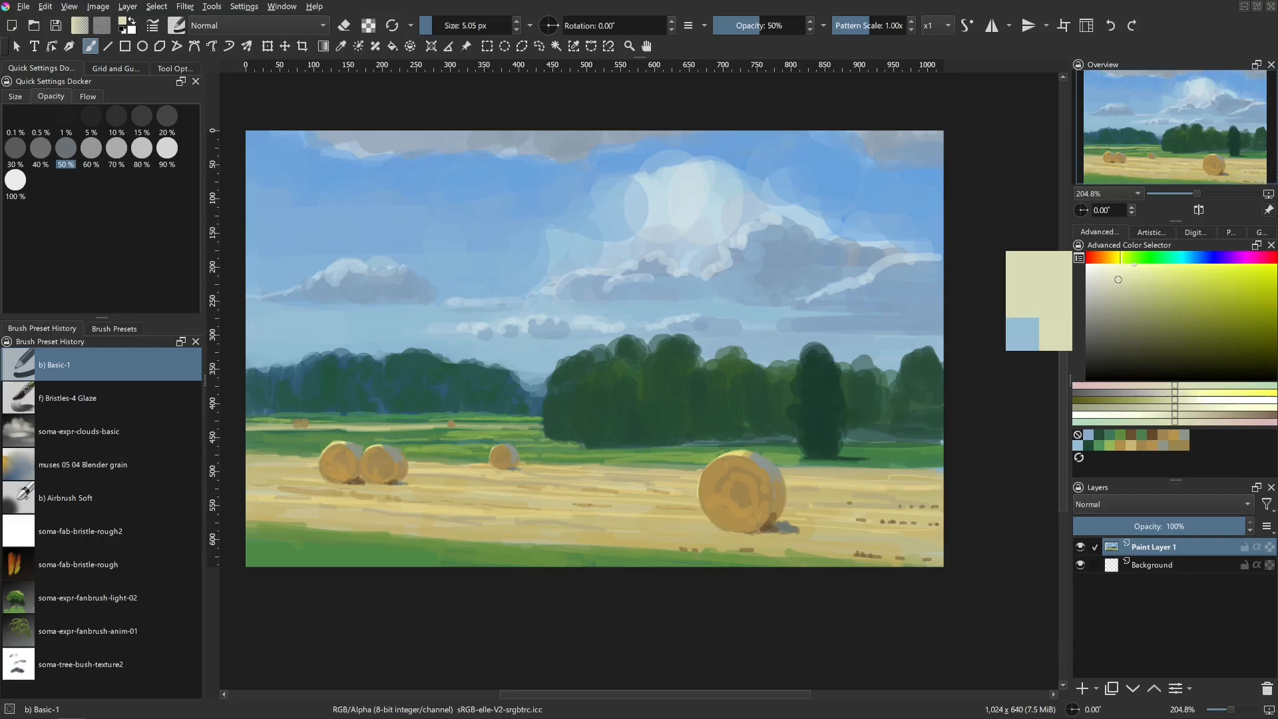
{"action": "left_click", "coordinate": [1187, 261]}
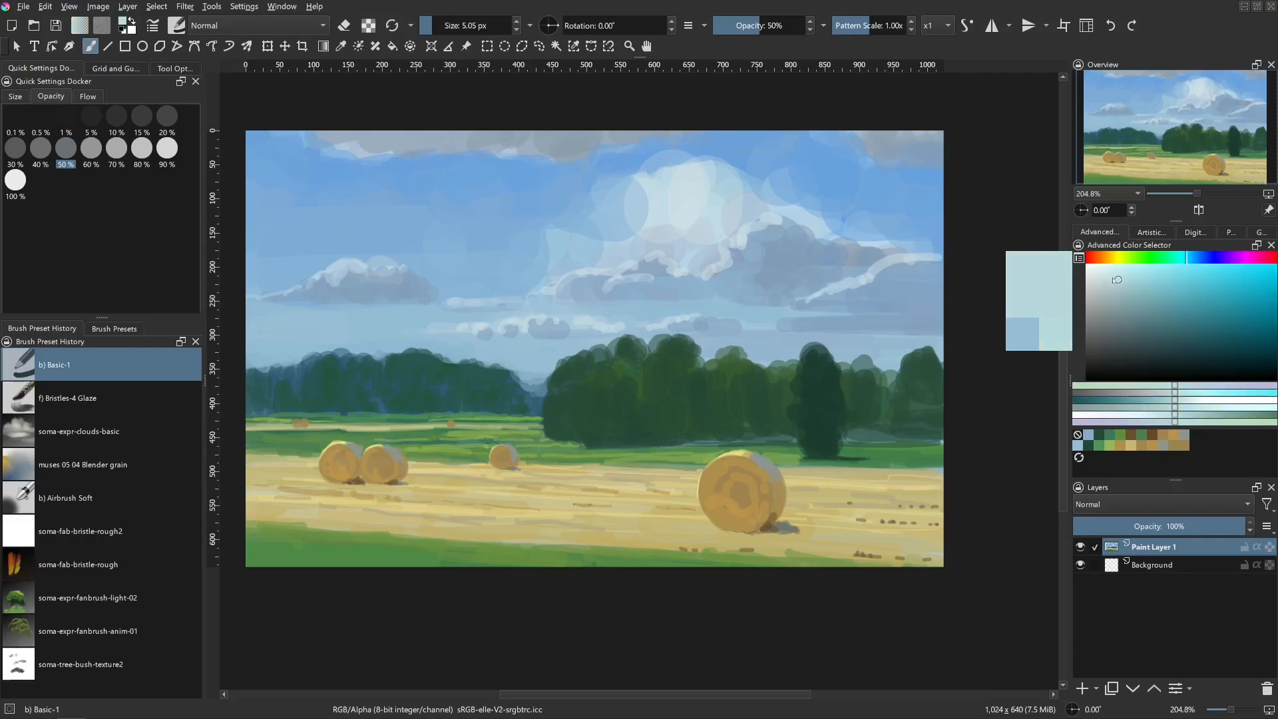
{"action": "left_click_drag", "start_coordinate": [1117, 280], "coordinate": [1105, 282]}
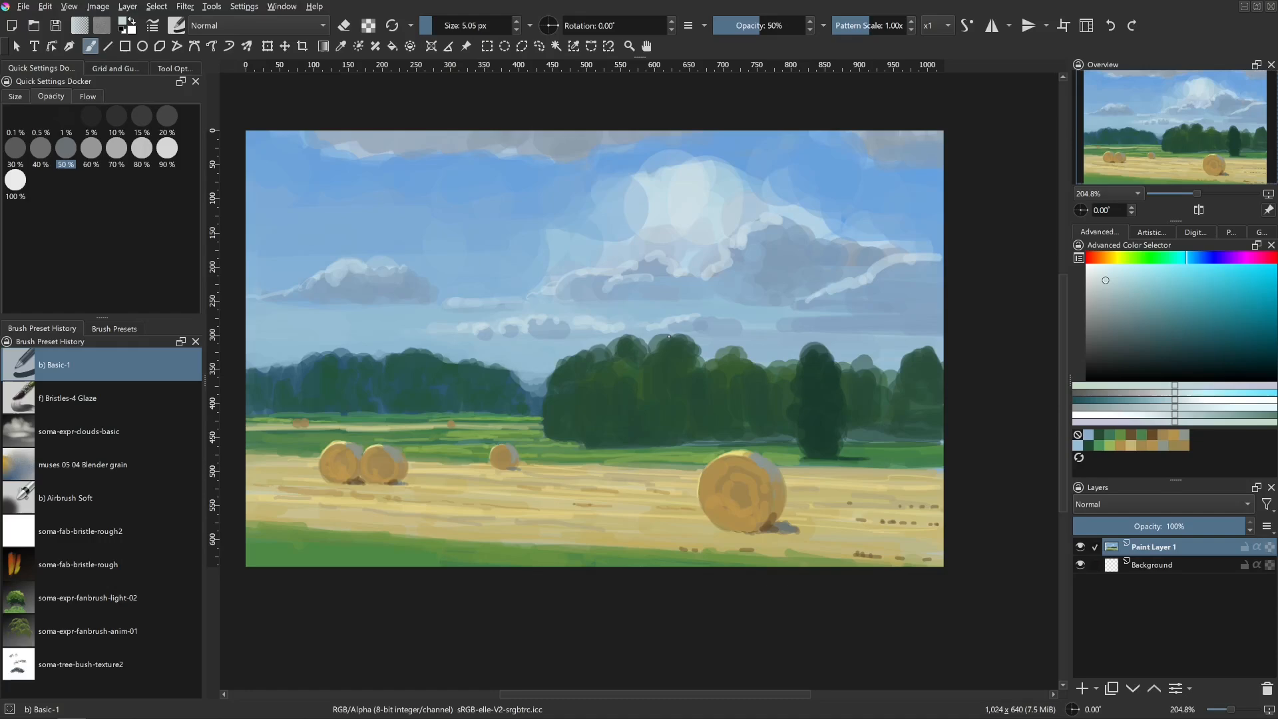
- Sample sky blues near the clouds and above the distant trees and touch up their upper edge, varying the brush between about 15 and 11 px
{"action": "left_click", "coordinate": [791, 256], "text": "ctrl"}
{"action": "left_click_drag", "start_coordinate": [809, 290], "coordinate": [824, 290]}
{"action": "left_click", "coordinate": [1160, 285]}
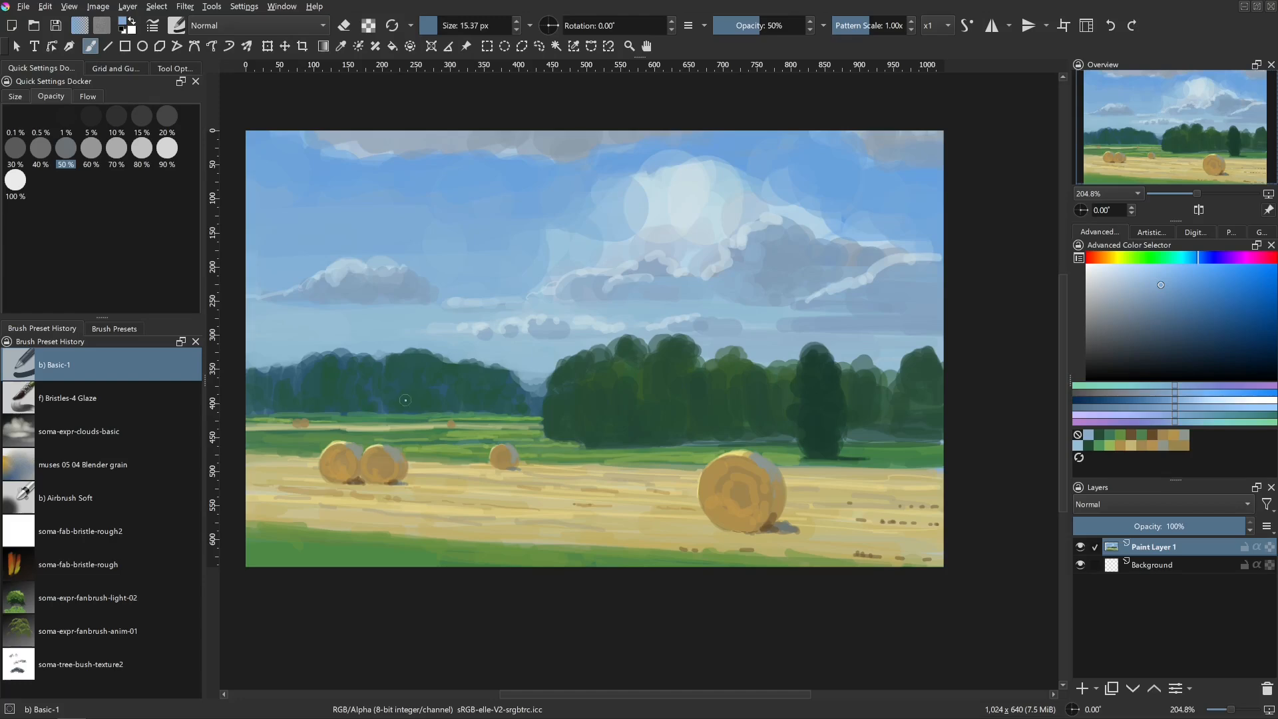
{"action": "left_click", "coordinate": [516, 360], "text": "ctrl"}
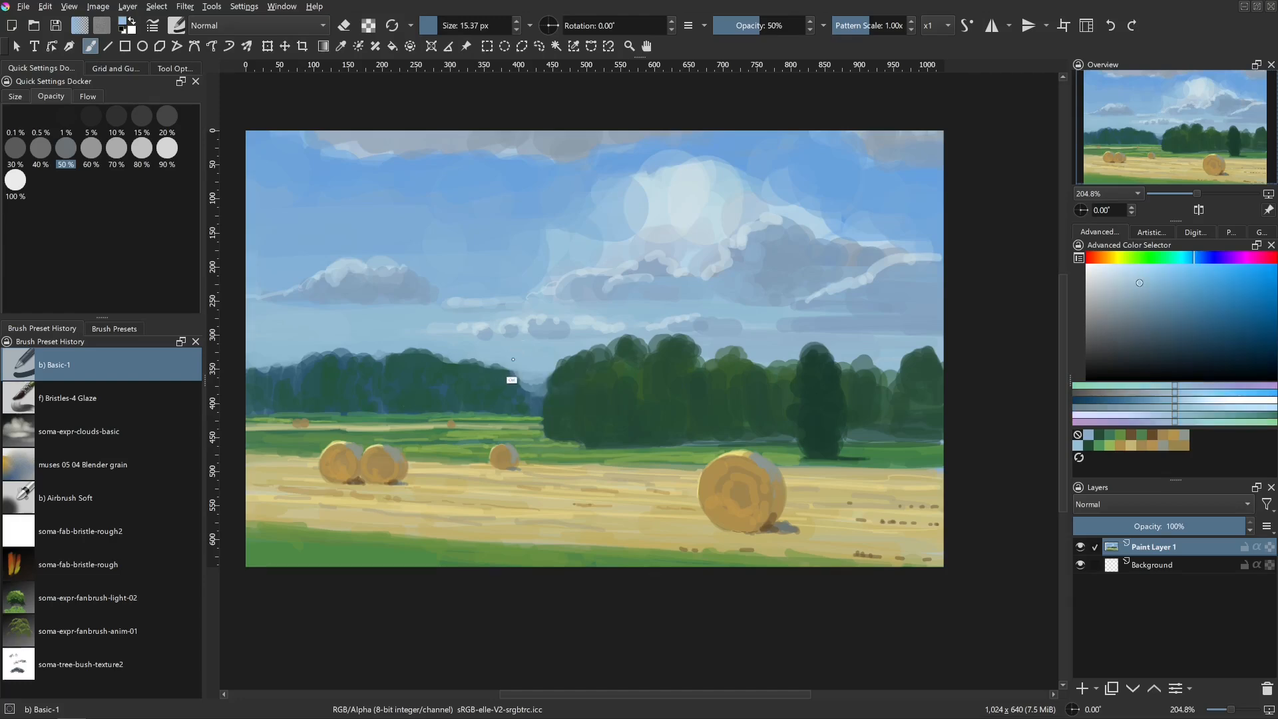
{"action": "left_click", "coordinate": [479, 352], "text": "ctrl"}
{"action": "mouse_move", "coordinate": [453, 402]}
{"action": "left_mouse_down", "text": "shift"}
{"action": "mouse_move", "coordinate": [442, 367]}
{"action": "mouse_move", "coordinate": [415, 376]}
{"action": "mouse_move", "coordinate": [419, 351]}
{"action": "left_mouse_up", "text": "shift"}
{"action": "left_click", "coordinate": [400, 340], "text": "ctrl"}
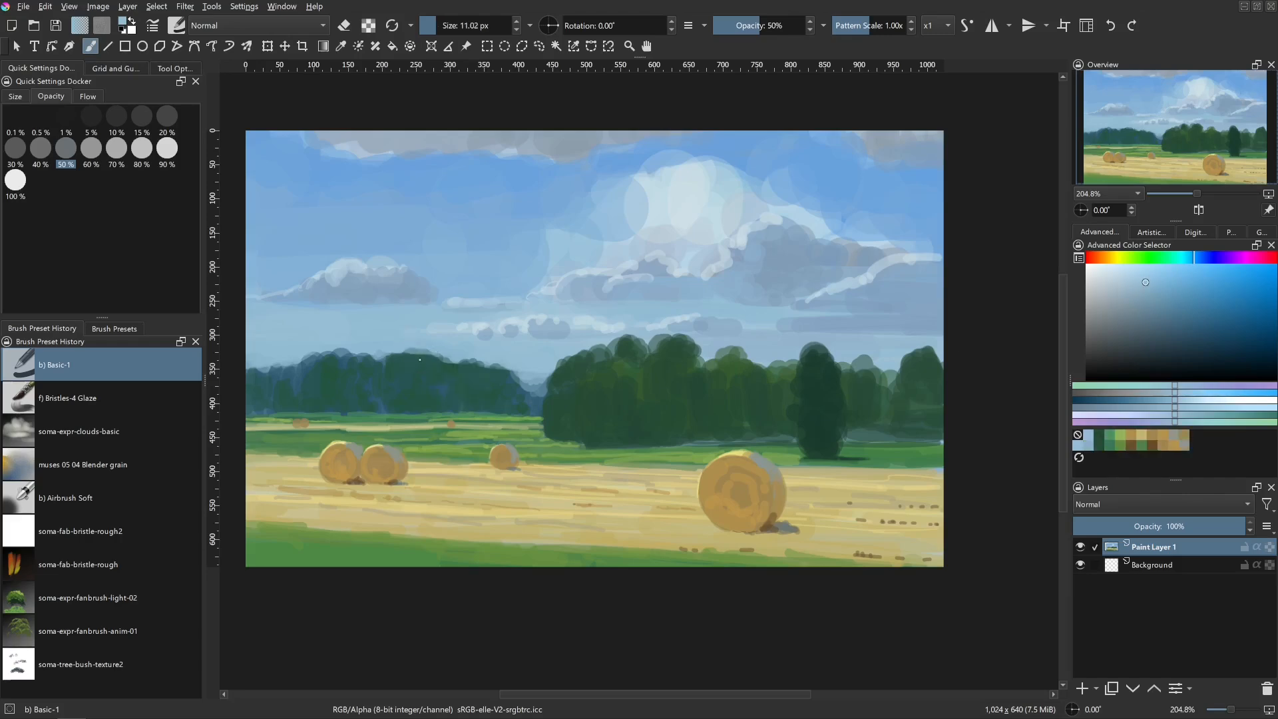
{"action": "left_click_drag", "start_coordinate": [415, 427], "coordinate": [417, 427], "text": "shift"}
- Paint sky blue over the crowns of the distant trees to lower and smooth their outline at about 17 px
{"action": "left_click_drag", "start_coordinate": [325, 353], "coordinate": [318, 354]}
{"action": "left_click_drag", "start_coordinate": [330, 352], "coordinate": [348, 350]}
{"action": "left_click_drag", "start_coordinate": [353, 349], "coordinate": [358, 350], "text": "shift"}
{"action": "left_click_drag", "start_coordinate": [345, 353], "coordinate": [317, 356]}
{"action": "mouse_move", "coordinate": [345, 356]}
{"action": "left_mouse_down"}
{"action": "mouse_move", "coordinate": [308, 359]}
{"action": "mouse_move", "coordinate": [323, 362]}
{"action": "left_mouse_up"}
{"action": "left_click_drag", "start_coordinate": [324, 359], "coordinate": [363, 354]}
{"action": "mouse_move", "coordinate": [305, 364]}
{"action": "left_mouse_down"}
{"action": "mouse_move", "coordinate": [368, 340]}
{"action": "mouse_move", "coordinate": [365, 352]}
{"action": "mouse_move", "coordinate": [388, 353]}
{"action": "mouse_move", "coordinate": [304, 358]}
{"action": "mouse_move", "coordinate": [336, 358]}
{"action": "left_mouse_up"}
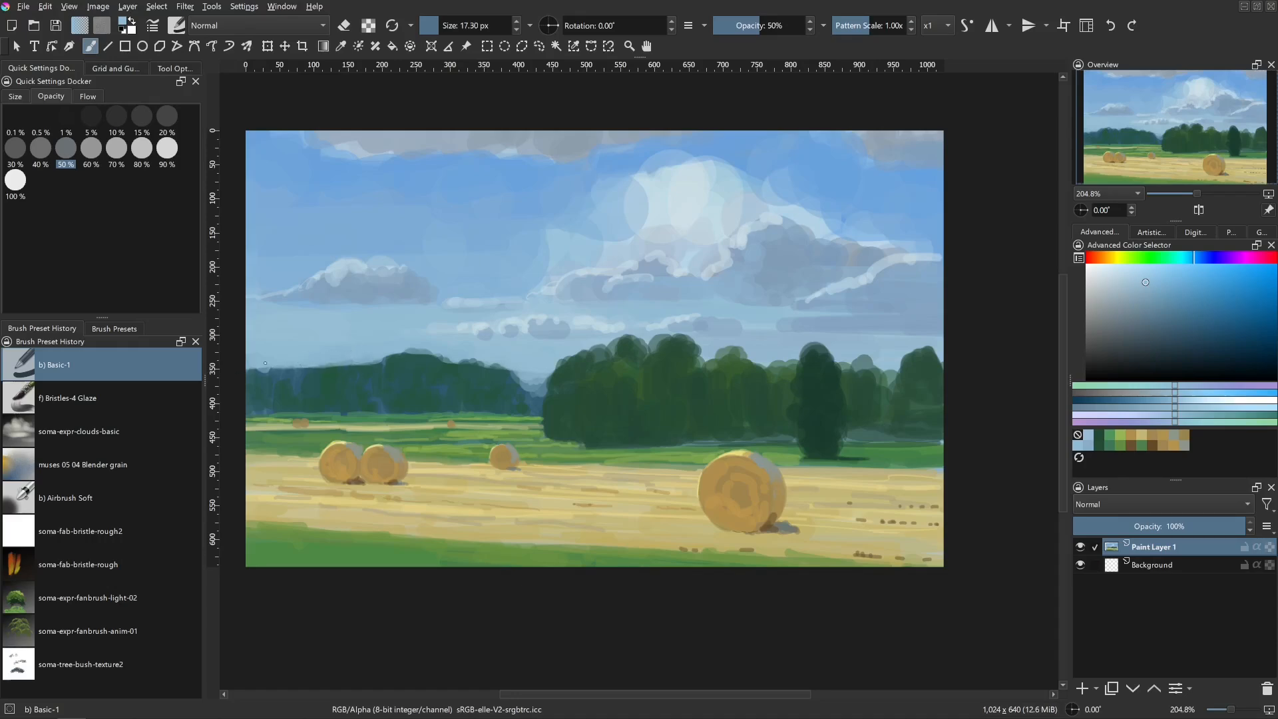
{"action": "left_click_drag", "start_coordinate": [454, 437], "coordinate": [450, 436], "text": "shift"}
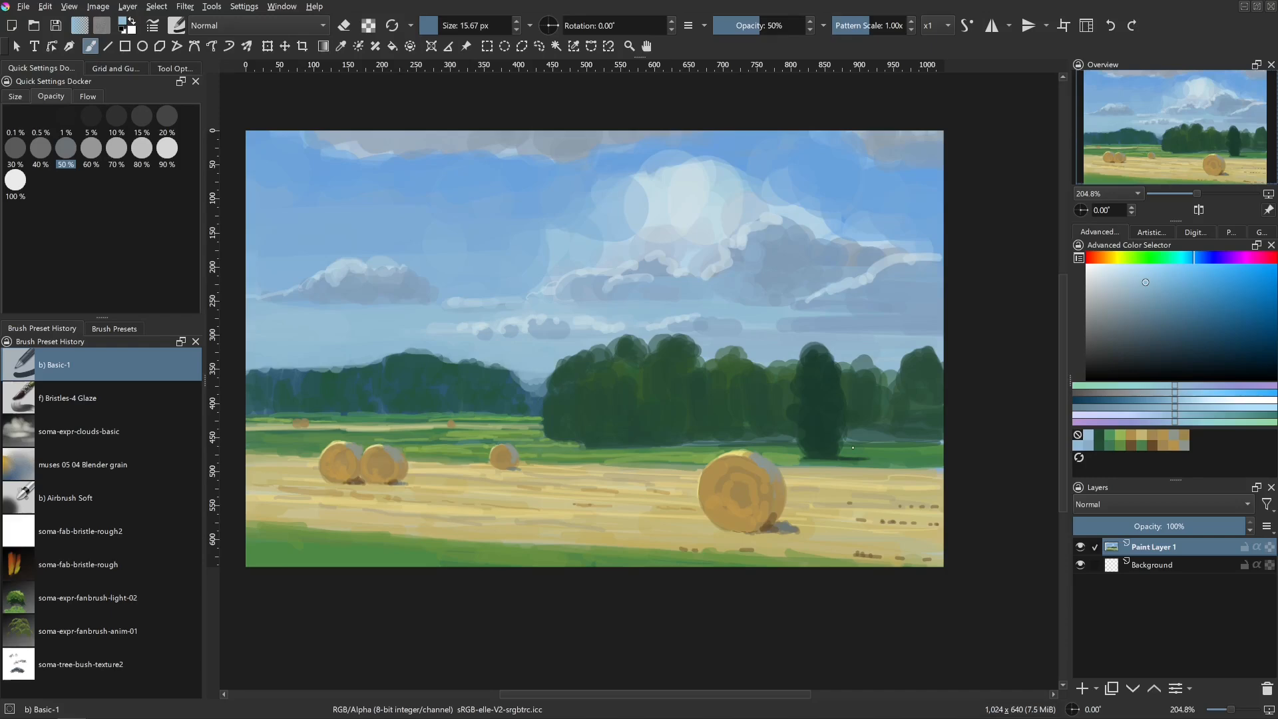
- Cut sky-colored notches between the distant tree crowns, sampling colors along the tree line and reducing the brush from about 9 to 1.5 px
{"action": "mouse_move", "coordinate": [458, 378]}
{"action": "left_mouse_down", "text": "shift"}
{"action": "mouse_move", "coordinate": [488, 358]}
{"action": "mouse_move", "coordinate": [400, 350]}
{"action": "left_mouse_up", "text": "shift"}
{"action": "mouse_move", "coordinate": [429, 358]}
{"action": "left_mouse_down", "text": "shift"}
{"action": "mouse_move", "coordinate": [403, 359]}
{"action": "mouse_move", "coordinate": [403, 397]}
{"action": "mouse_move", "coordinate": [367, 364]}
{"action": "left_mouse_up", "text": "shift"}
{"action": "left_click", "coordinate": [403, 365], "text": "ctrl"}
{"action": "left_click", "coordinate": [382, 371], "text": "ctrl"}
{"action": "left_click_drag", "start_coordinate": [367, 363], "coordinate": [371, 365], "text": "shift"}
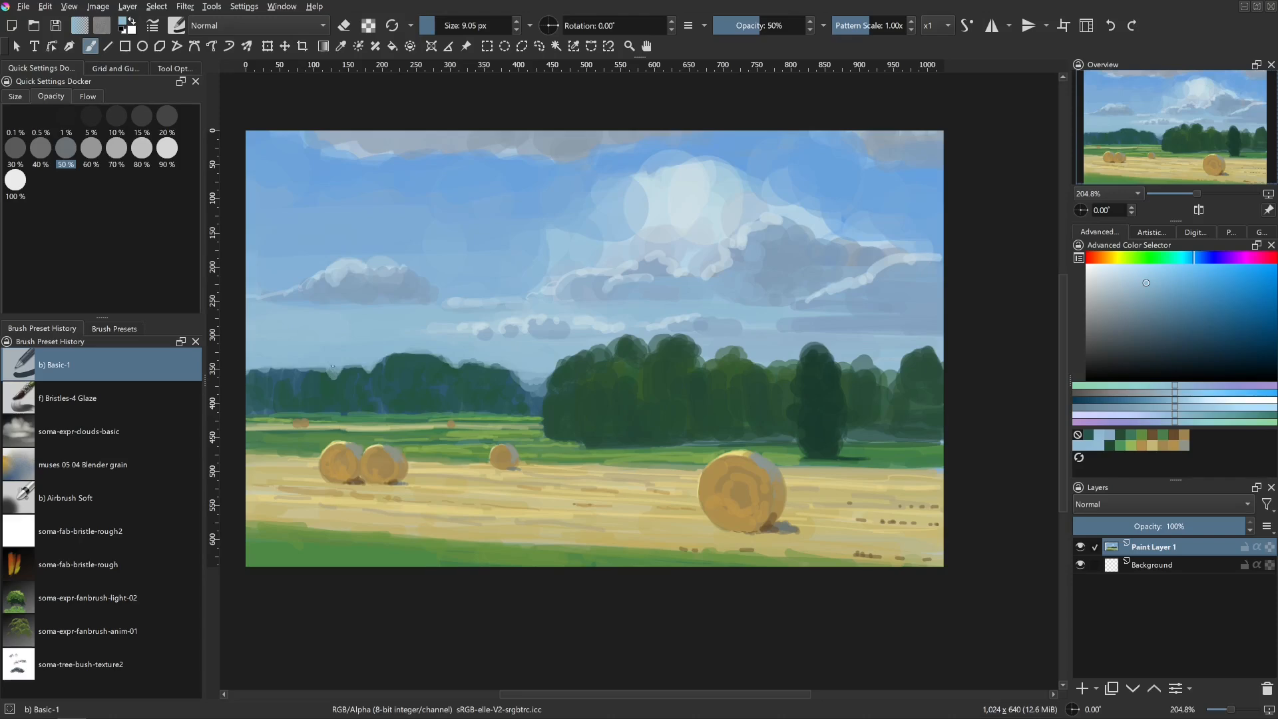
{"action": "left_click_drag", "start_coordinate": [349, 365], "coordinate": [343, 365], "text": "shift"}
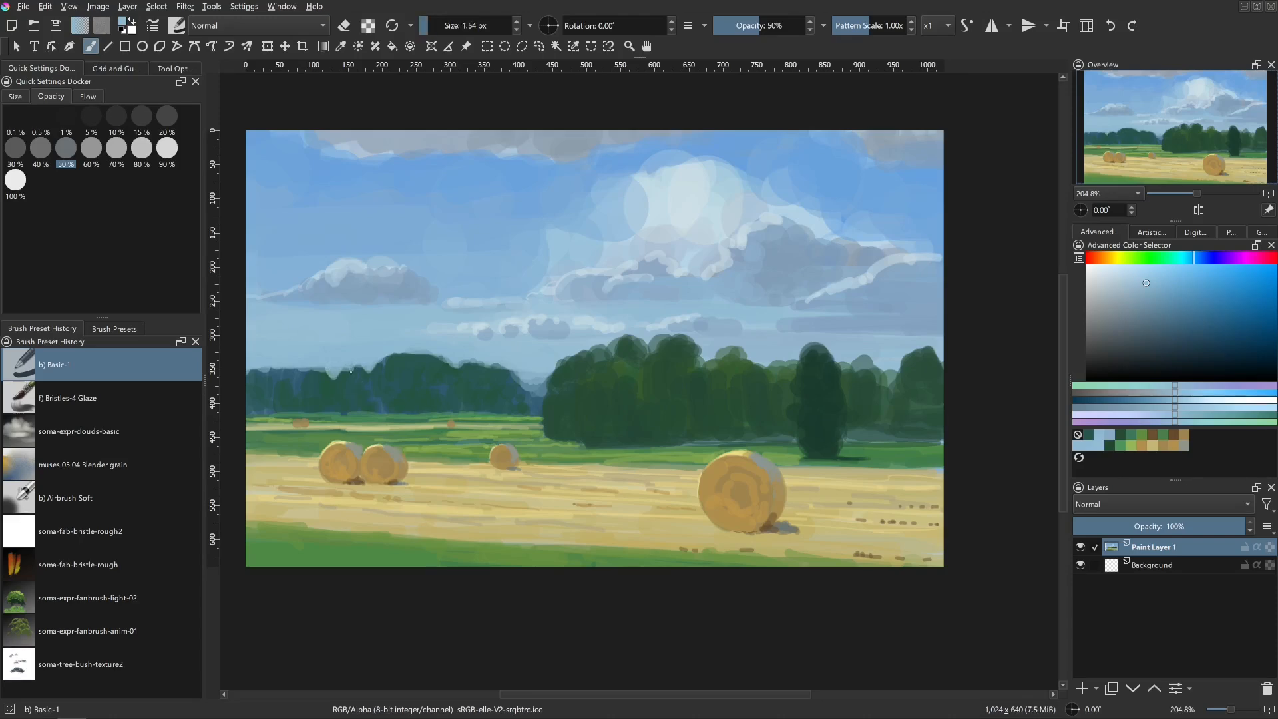
{"action": "mouse_move", "coordinate": [283, 381]}
{"action": "left_mouse_down", "text": "shift"}
{"action": "mouse_move", "coordinate": [295, 381]}
{"action": "mouse_move", "coordinate": [277, 370]}
{"action": "left_mouse_up", "text": "shift"}
- Sample dark greens from the large tree group and deepen its foliage shadows with a brush of about 10 to 12 px
{"action": "left_click", "coordinate": [621, 383], "text": "ctrl"}
{"action": "left_click", "coordinate": [693, 364], "text": "ctrl"}
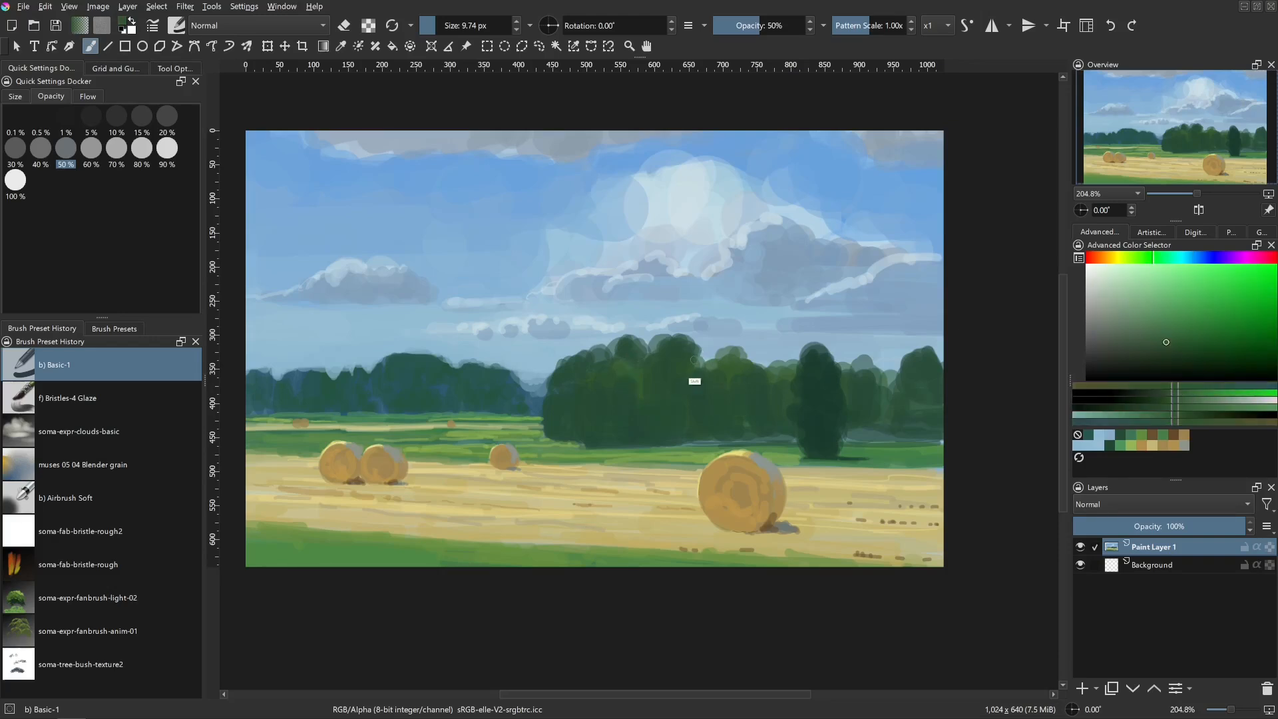
{"action": "left_click_drag", "start_coordinate": [698, 368], "coordinate": [700, 367]}
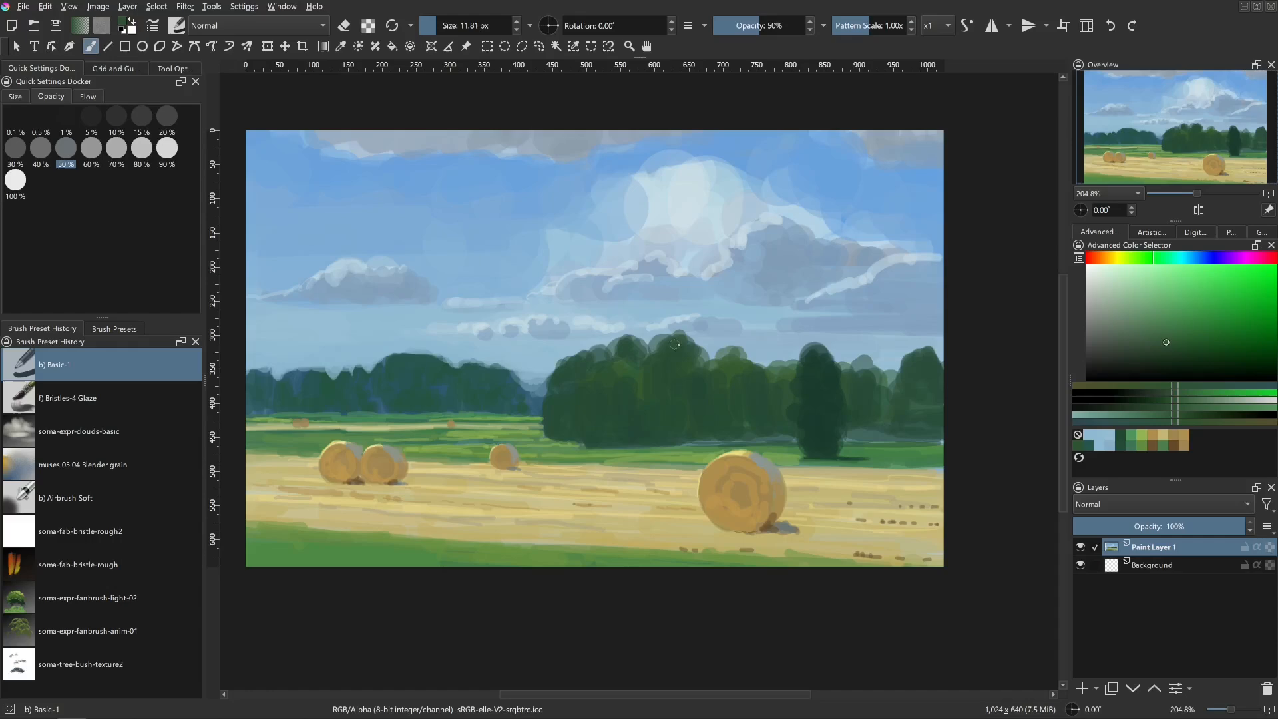
{"action": "key", "text": "bracketleft"}
{"action": "mouse_move", "coordinate": [864, 366]}
{"action": "left_mouse_down"}
{"action": "mouse_move", "coordinate": [892, 380]}
{"action": "mouse_move", "coordinate": [938, 370]}
{"action": "mouse_move", "coordinate": [929, 421]}
{"action": "left_mouse_up"}
{"action": "left_click", "coordinate": [933, 371], "text": "ctrl"}
{"action": "left_click_drag", "start_coordinate": [863, 437], "coordinate": [878, 439]}
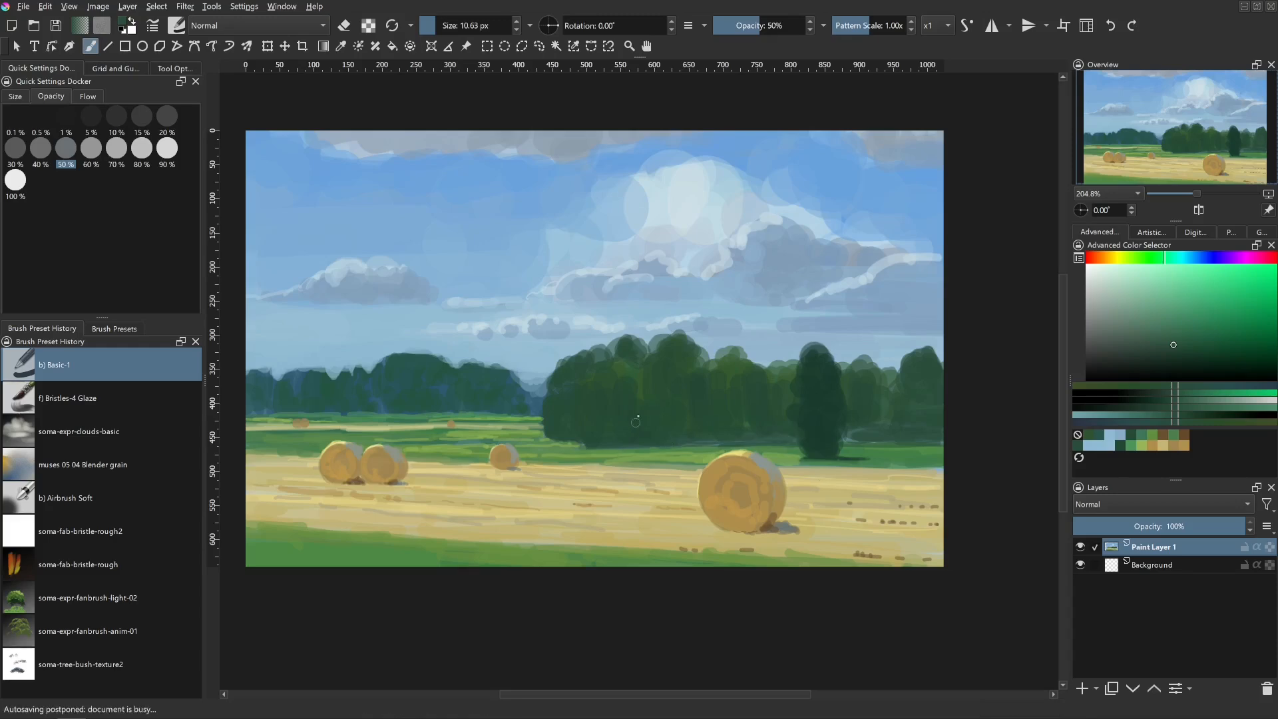
- Mix a lighter yellow-green and dab foliage highlights on the left end of the large tree group
{"action": "left_click", "coordinate": [1187, 320]}
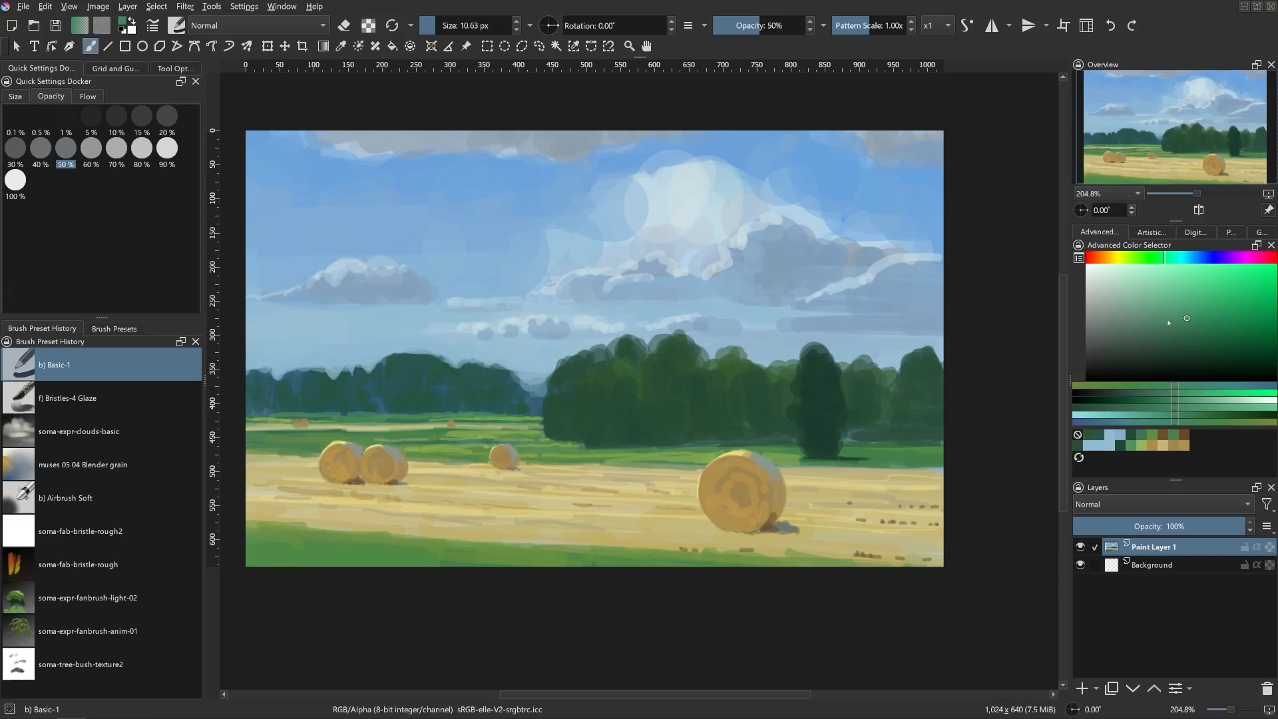
{"action": "left_click", "coordinate": [1169, 323]}
{"action": "left_click", "coordinate": [1136, 259]}
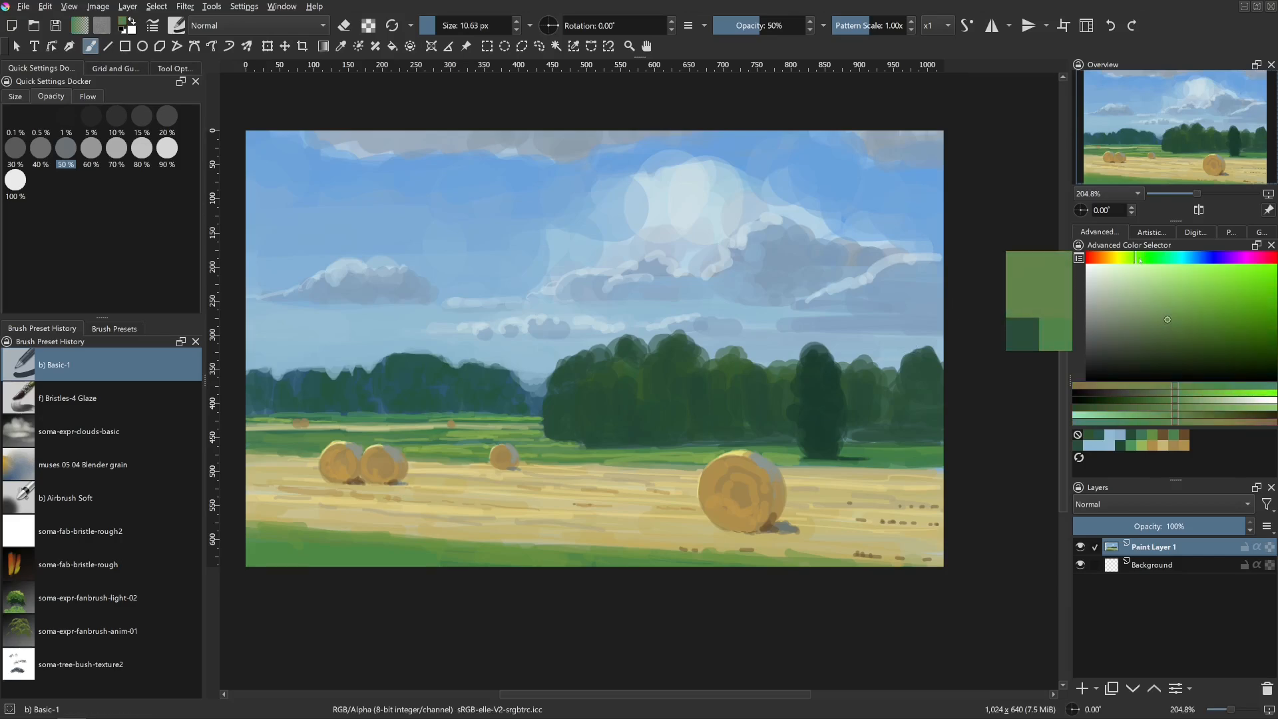
{"action": "left_click", "coordinate": [1140, 261]}
{"action": "left_click", "coordinate": [1163, 317]}
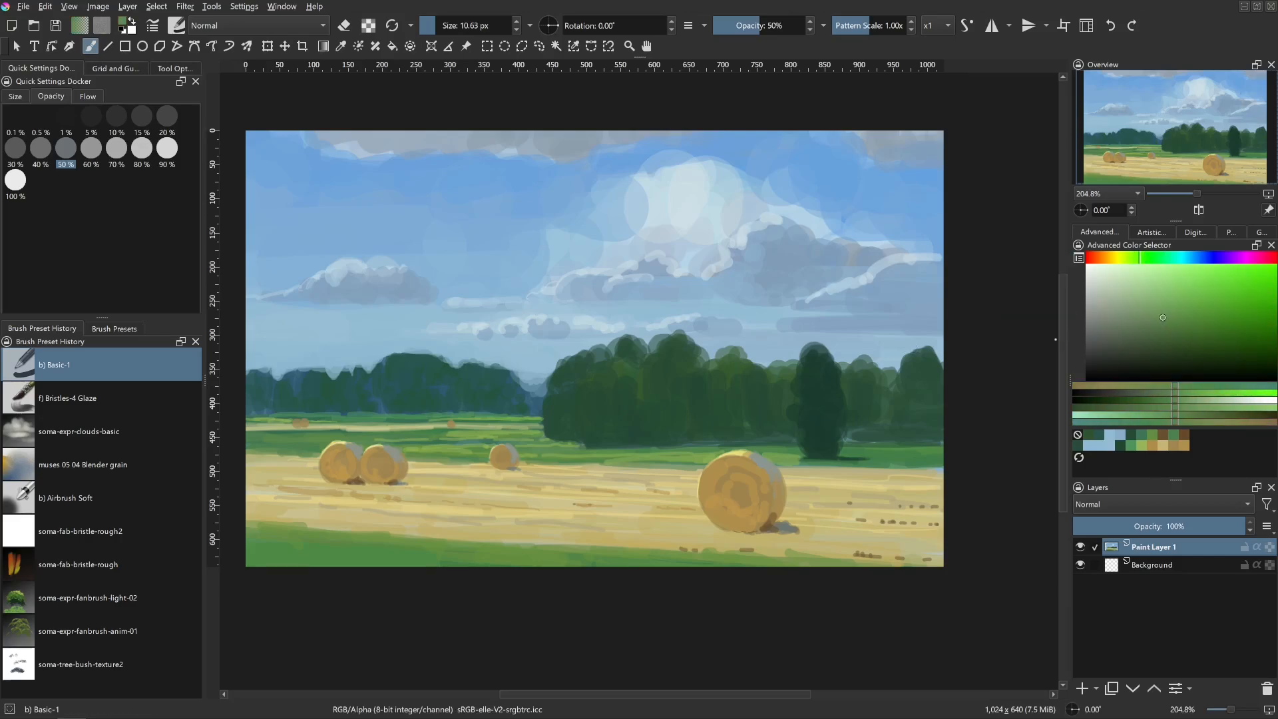
{"action": "mouse_move", "coordinate": [750, 420]}
{"action": "left_mouse_down"}
{"action": "mouse_move", "coordinate": [706, 373]}
{"action": "mouse_move", "coordinate": [698, 407]}
{"action": "mouse_move", "coordinate": [708, 384]}
{"action": "mouse_move", "coordinate": [614, 381]}
{"action": "left_mouse_up"}
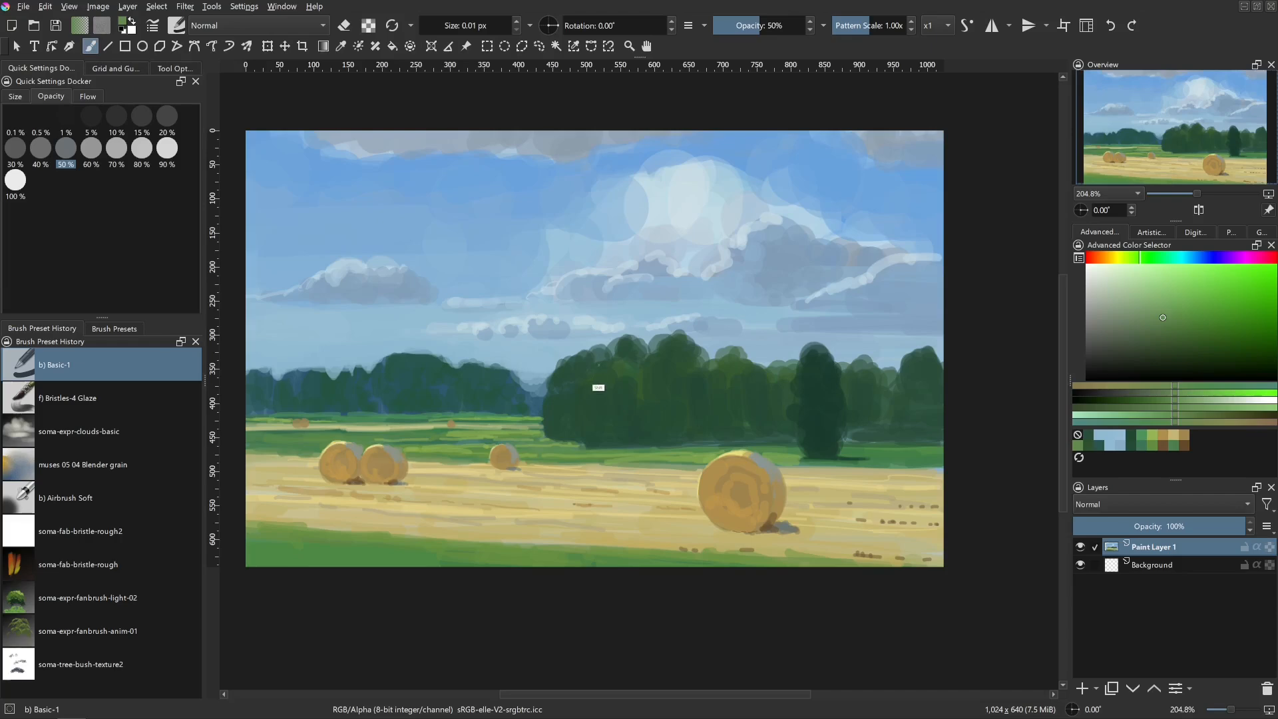
{"action": "mouse_move", "coordinate": [598, 388]}
{"action": "left_mouse_down"}
{"action": "mouse_move", "coordinate": [605, 396]}
{"action": "mouse_move", "coordinate": [597, 373]}
{"action": "left_mouse_up"}
{"action": "mouse_move", "coordinate": [600, 363]}
{"action": "left_mouse_down"}
{"action": "mouse_move", "coordinate": [592, 396]}
{"action": "mouse_move", "coordinate": [612, 366]}
{"action": "mouse_move", "coordinate": [634, 369]}
{"action": "mouse_move", "coordinate": [608, 360]}
{"action": "mouse_move", "coordinate": [633, 336]}
{"action": "mouse_move", "coordinate": [635, 350]}
{"action": "mouse_move", "coordinate": [558, 379]}
{"action": "left_mouse_up"}
- Build up leaf-cluster highlights down the left tree of the large group, varying the small brush between about 2.5 and 0.6 px
{"action": "key", "text": "bracketleft"}
{"action": "key", "text": "bracketleft"}
{"action": "key", "text": "bracketleft"}
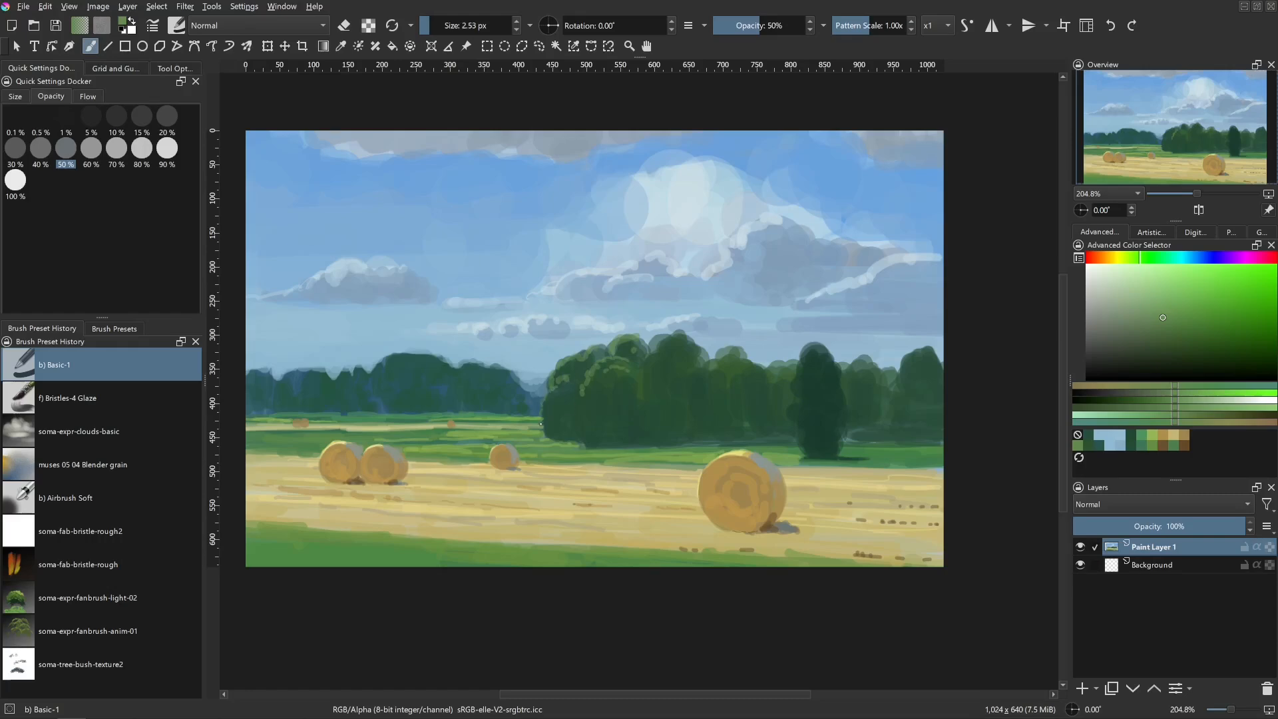
{"action": "key", "text": "bracketright"}
{"action": "key", "text": "bracketright"}
{"action": "key", "text": "bracketright"}
{"action": "key", "text": "bracketleft"}
{"action": "key", "text": "bracketleft"}
{"action": "key", "text": "bracketleft"}
{"action": "key", "text": "bracketleft"}
{"action": "mouse_move", "coordinate": [602, 396]}
{"action": "left_mouse_down", "text": "shift"}
{"action": "mouse_move", "coordinate": [610, 373]}
{"action": "mouse_move", "coordinate": [570, 368]}
{"action": "left_mouse_up", "text": "shift"}
- Shift the highlight color to a purer mid green and paint light strokes on the distant tree crowns at about 5.4 px
{"action": "left_click_drag", "start_coordinate": [1147, 263], "coordinate": [1155, 265]}
{"action": "left_click", "coordinate": [1167, 319]}
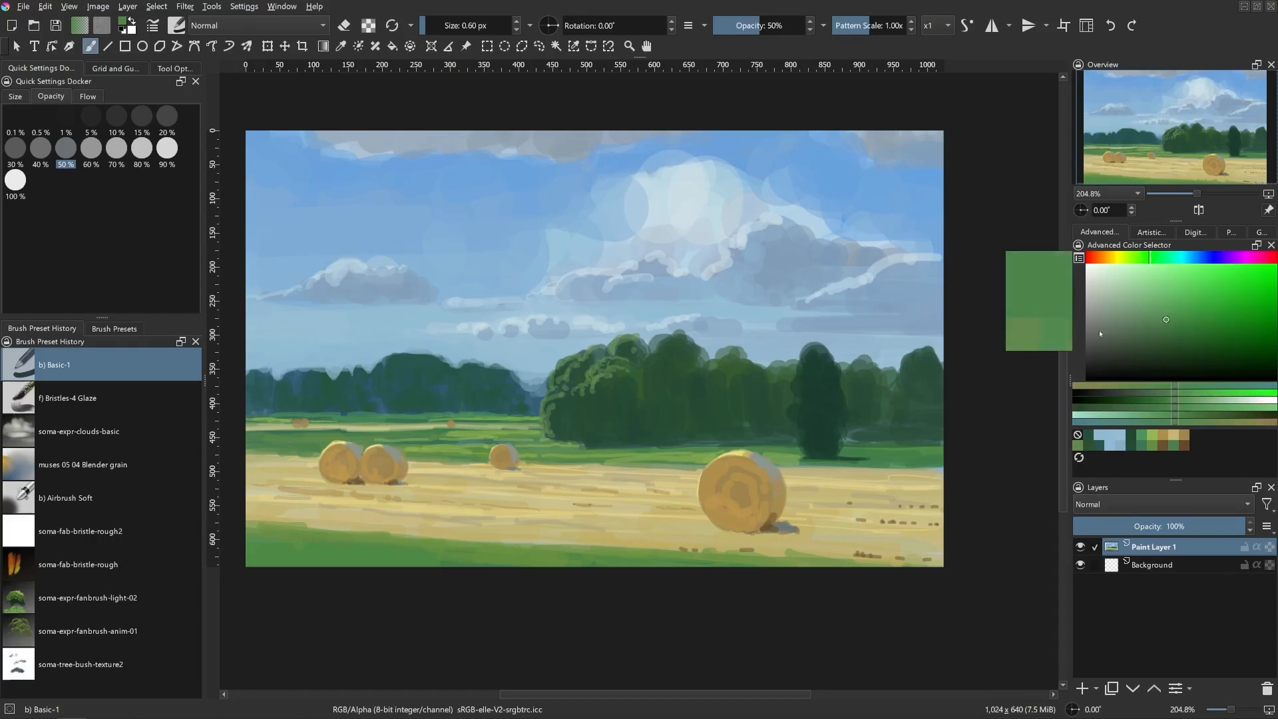
{"action": "left_click", "coordinate": [377, 395]}
{"action": "mouse_move", "coordinate": [377, 396]}
{"action": "left_mouse_down", "text": "shift"}
{"action": "mouse_move", "coordinate": [402, 353]}
{"action": "mouse_move", "coordinate": [373, 384]}
{"action": "mouse_move", "coordinate": [384, 398]}
{"action": "left_mouse_up", "text": "shift"}
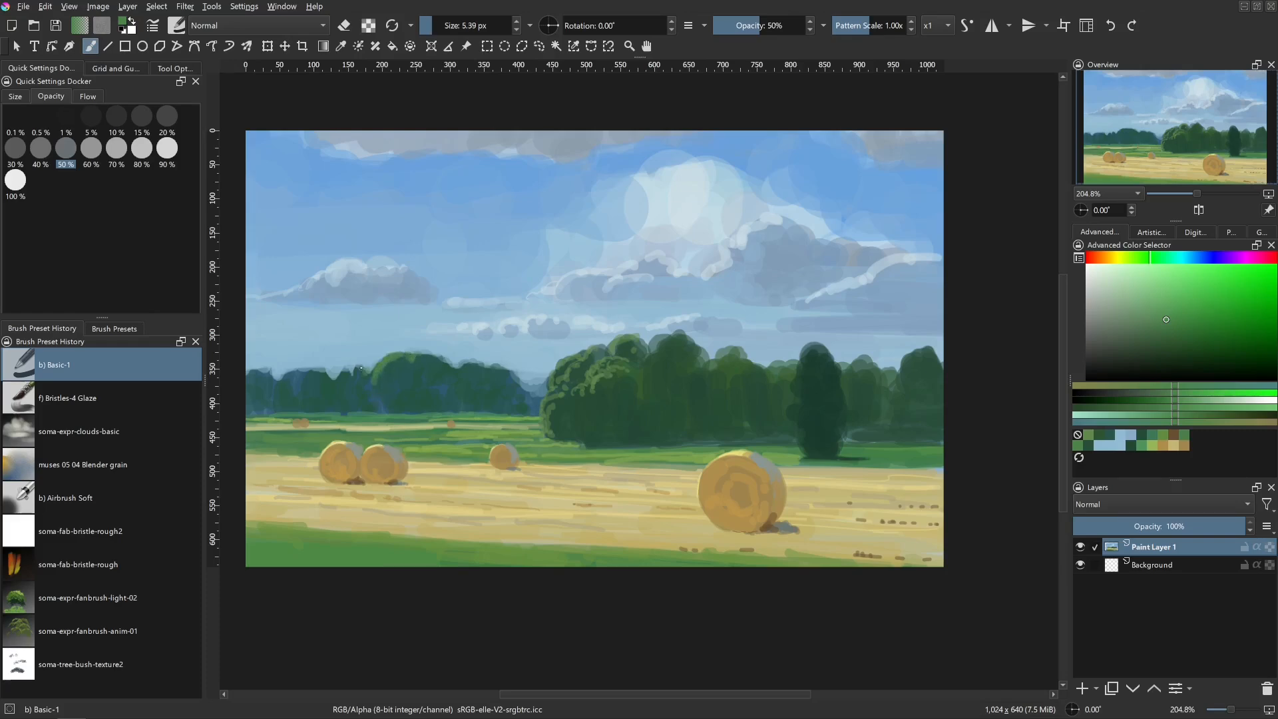
{"action": "mouse_move", "coordinate": [353, 396]}
{"action": "left_mouse_down", "text": "shift"}
{"action": "mouse_move", "coordinate": [354, 374]}
{"action": "mouse_move", "coordinate": [260, 372]}
{"action": "mouse_move", "coordinate": [344, 396]}
{"action": "mouse_move", "coordinate": [317, 406]}
{"action": "mouse_move", "coordinate": [306, 387]}
{"action": "mouse_move", "coordinate": [327, 366]}
{"action": "mouse_move", "coordinate": [349, 381]}
{"action": "left_mouse_up", "text": "shift"}
- Sample dark blue-greens from the distant trees and shade between their crowns at about 8 to 9 px
{"action": "left_click", "coordinate": [330, 380], "text": "ctrl"}
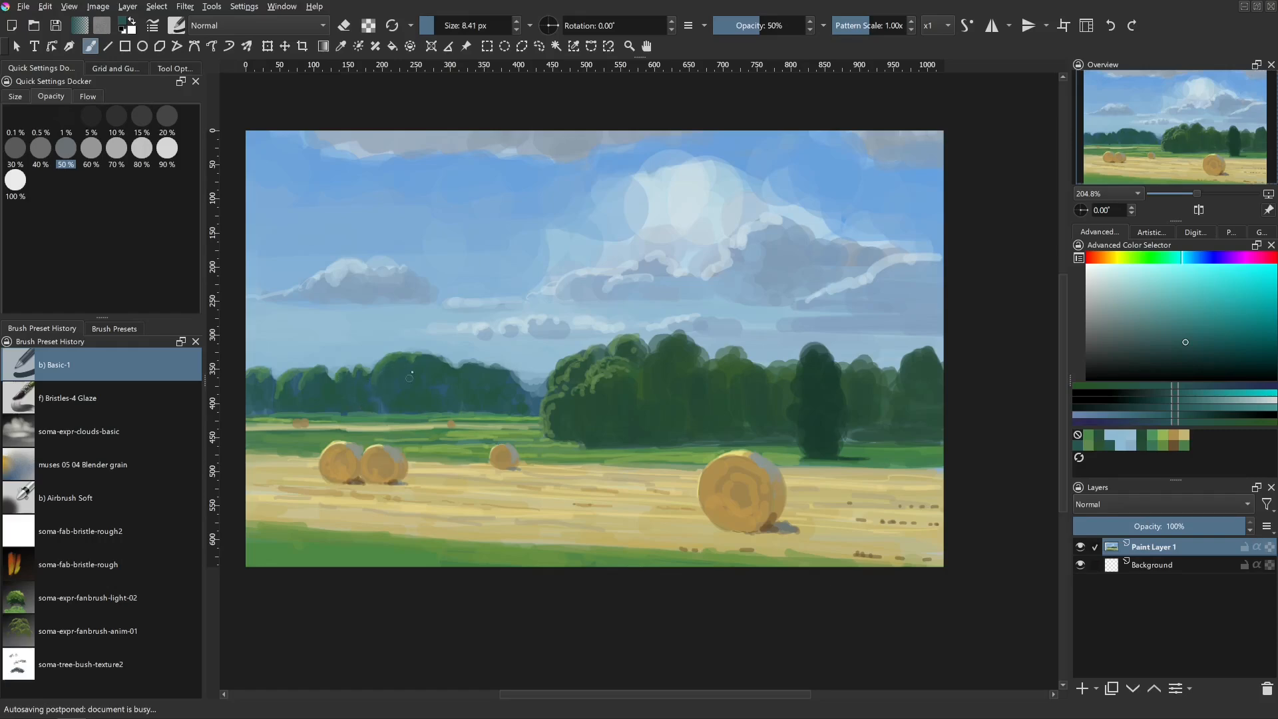
{"action": "left_click", "coordinate": [381, 366], "text": "ctrl"}
{"action": "left_click_drag", "start_coordinate": [382, 386], "coordinate": [376, 385]}
{"action": "mouse_move", "coordinate": [378, 377]}
{"action": "left_mouse_down"}
{"action": "mouse_move", "coordinate": [370, 402]}
{"action": "mouse_move", "coordinate": [391, 378]}
{"action": "left_mouse_up"}
{"action": "mouse_move", "coordinate": [397, 378]}
{"action": "left_mouse_down"}
{"action": "mouse_move", "coordinate": [398, 398]}
{"action": "mouse_move", "coordinate": [353, 396]}
{"action": "mouse_move", "coordinate": [363, 382]}
{"action": "left_mouse_up"}
{"action": "left_click", "coordinate": [358, 385], "text": "ctrl"}
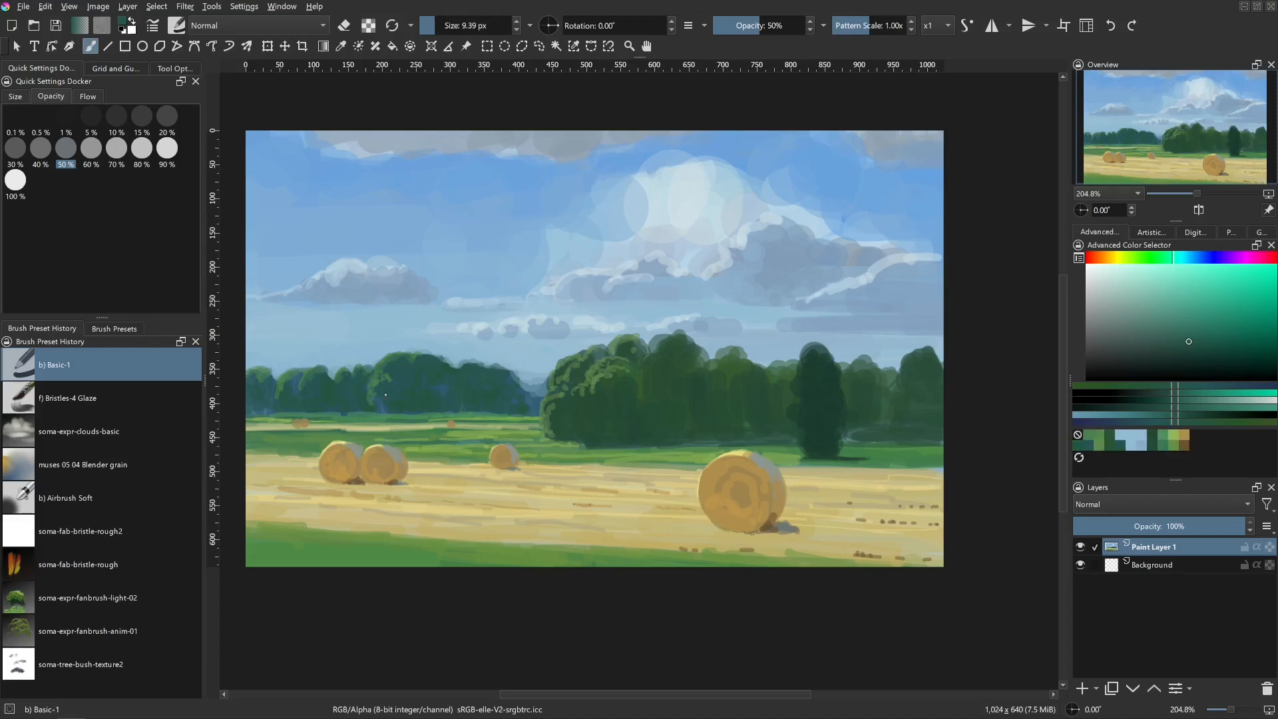
- Sample green from the large group's left tree, lighten it and dab foliage highlights there, reducing the brush to about 2.3 px
{"action": "left_click", "coordinate": [623, 377], "text": "ctrl"}
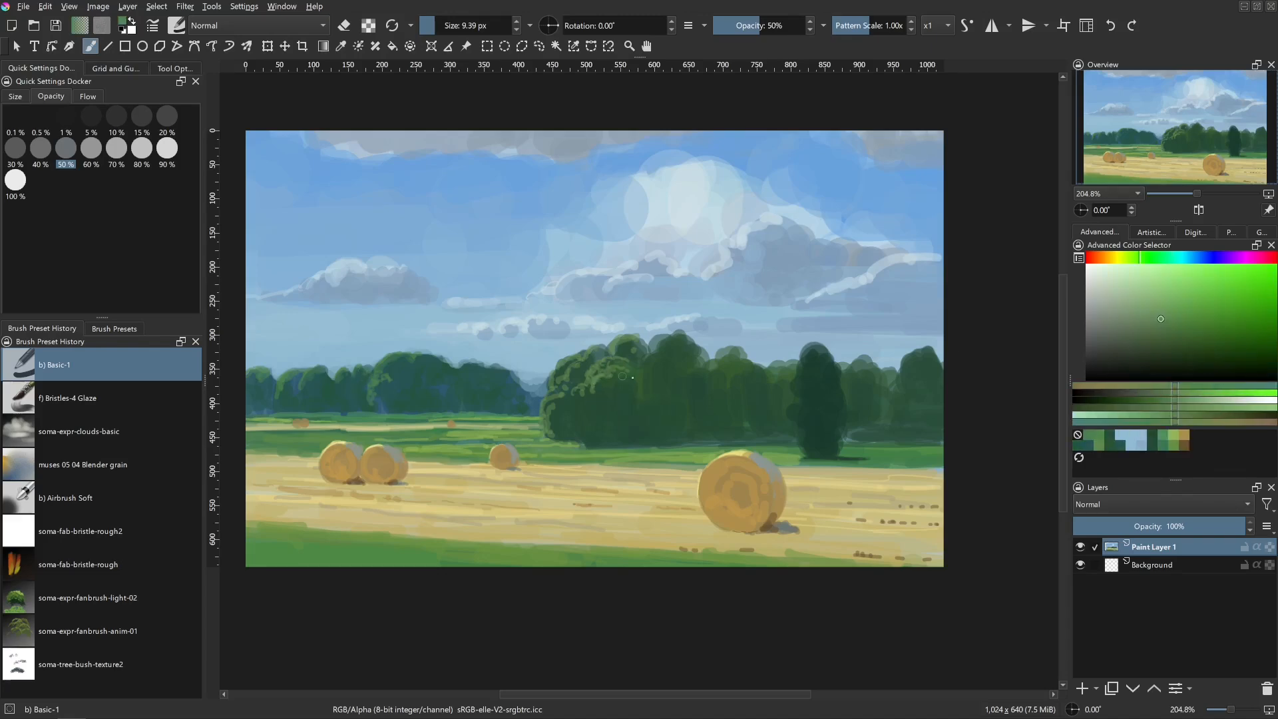
{"action": "left_click", "coordinate": [1167, 312]}
{"action": "left_click_drag", "start_coordinate": [623, 389], "coordinate": [621, 389]}
{"action": "left_click_drag", "start_coordinate": [597, 365], "coordinate": [598, 379]}
{"action": "key", "text": "bracketleft"}
{"action": "key", "text": "bracketleft"}
{"action": "key", "text": "bracketleft"}
{"action": "key", "text": "bracketleft"}
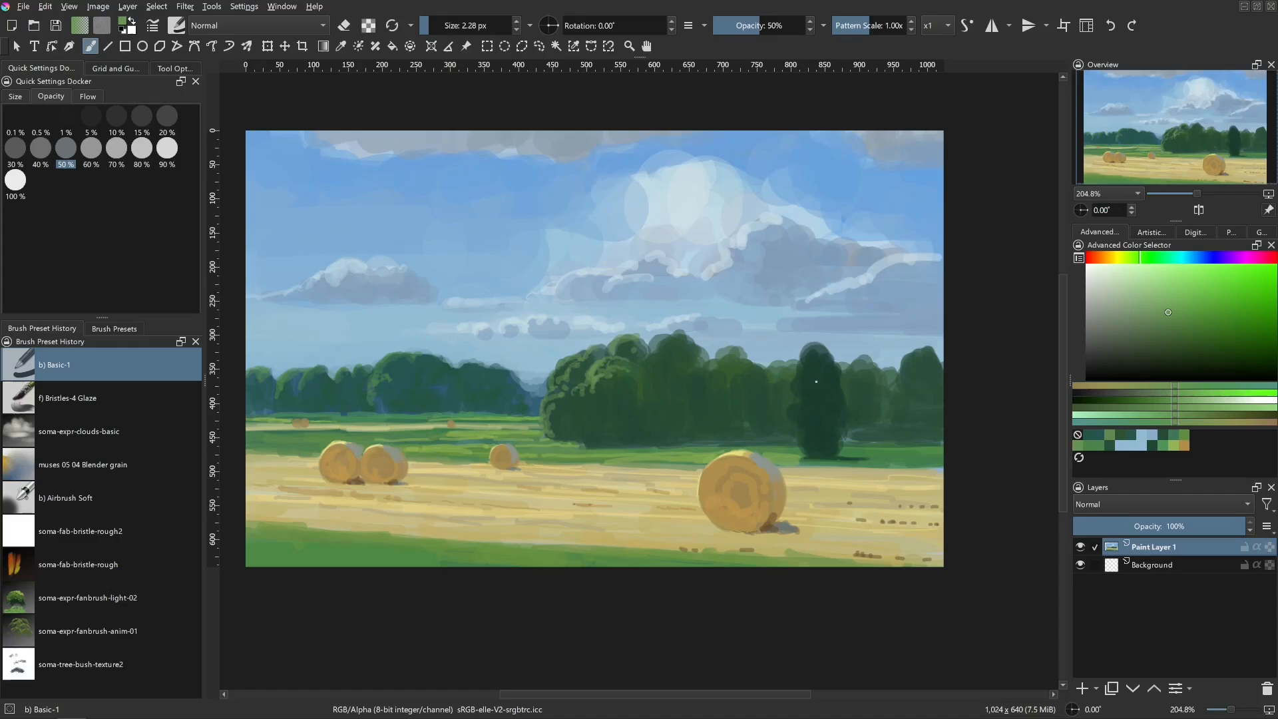
- Mix light yellow-green and mid green and paint leaf highlights along the tall dark tree's crown and left edge at about 5.4 to 4.6 px
{"action": "left_click", "coordinate": [1174, 297]}
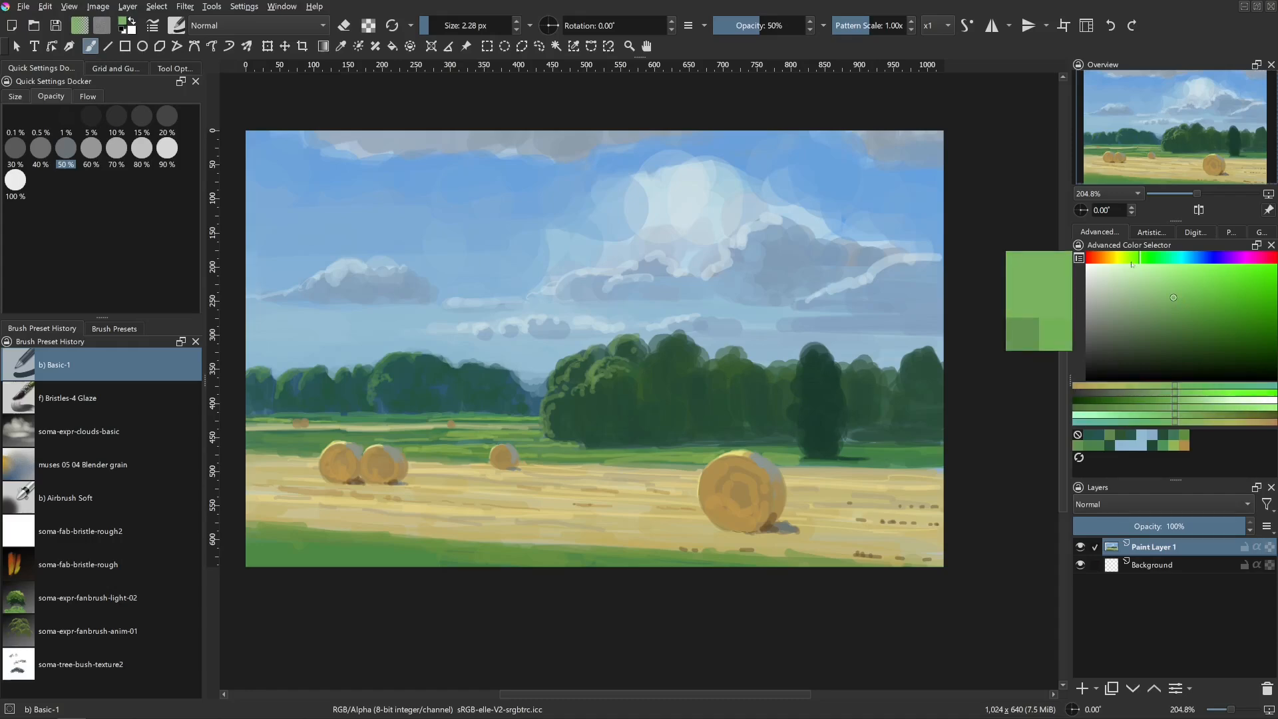
{"action": "left_click", "coordinate": [1127, 259]}
{"action": "left_click_drag", "start_coordinate": [817, 357], "coordinate": [824, 357], "text": "shift"}
{"action": "mouse_move", "coordinate": [803, 349]}
{"action": "left_mouse_down"}
{"action": "mouse_move", "coordinate": [876, 377]}
{"action": "mouse_move", "coordinate": [858, 376]}
{"action": "left_mouse_up"}
{"action": "left_click", "coordinate": [1180, 309]}
{"action": "left_click", "coordinate": [1139, 258]}
{"action": "mouse_move", "coordinate": [809, 360]}
{"action": "left_mouse_down"}
{"action": "mouse_move", "coordinate": [820, 345]}
{"action": "mouse_move", "coordinate": [807, 371]}
{"action": "left_mouse_up"}
{"action": "left_click_drag", "start_coordinate": [801, 367], "coordinate": [806, 382]}
{"action": "mouse_move", "coordinate": [795, 380]}
{"action": "left_mouse_down"}
{"action": "mouse_move", "coordinate": [801, 372]}
{"action": "mouse_move", "coordinate": [791, 387]}
{"action": "mouse_move", "coordinate": [806, 402]}
{"action": "left_mouse_up"}
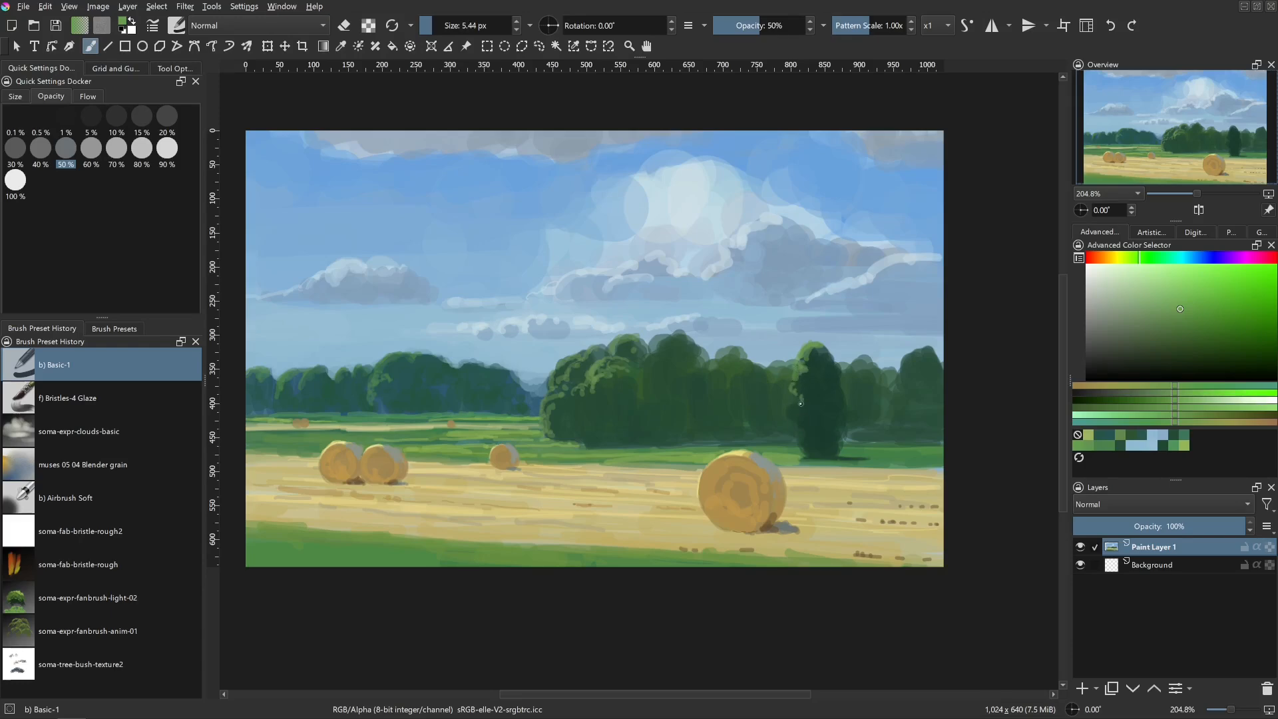
{"action": "left_click_drag", "start_coordinate": [791, 458], "coordinate": [784, 458], "text": "shift"}
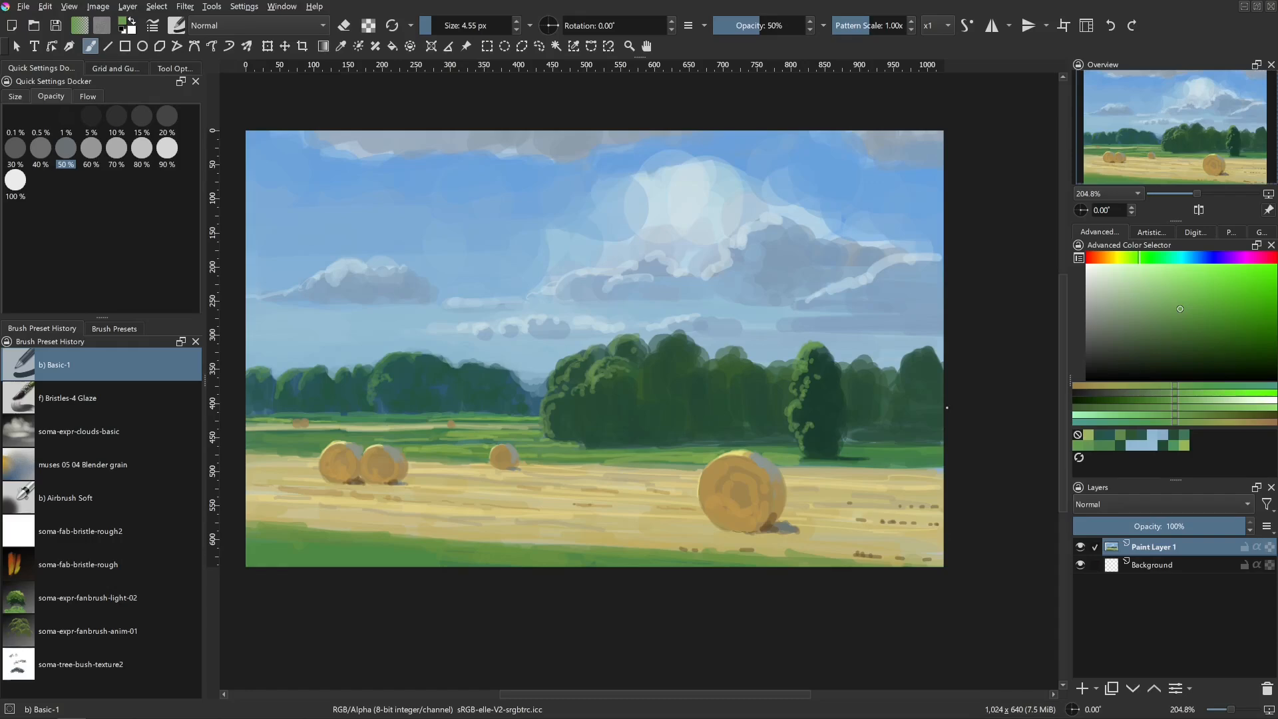
- Sample the tall tree's shadow color, shift it to a muted dark teal and paint leaf clusters on its shaded side at about 5.6 px
{"action": "left_click", "coordinate": [825, 398], "text": "ctrl"}
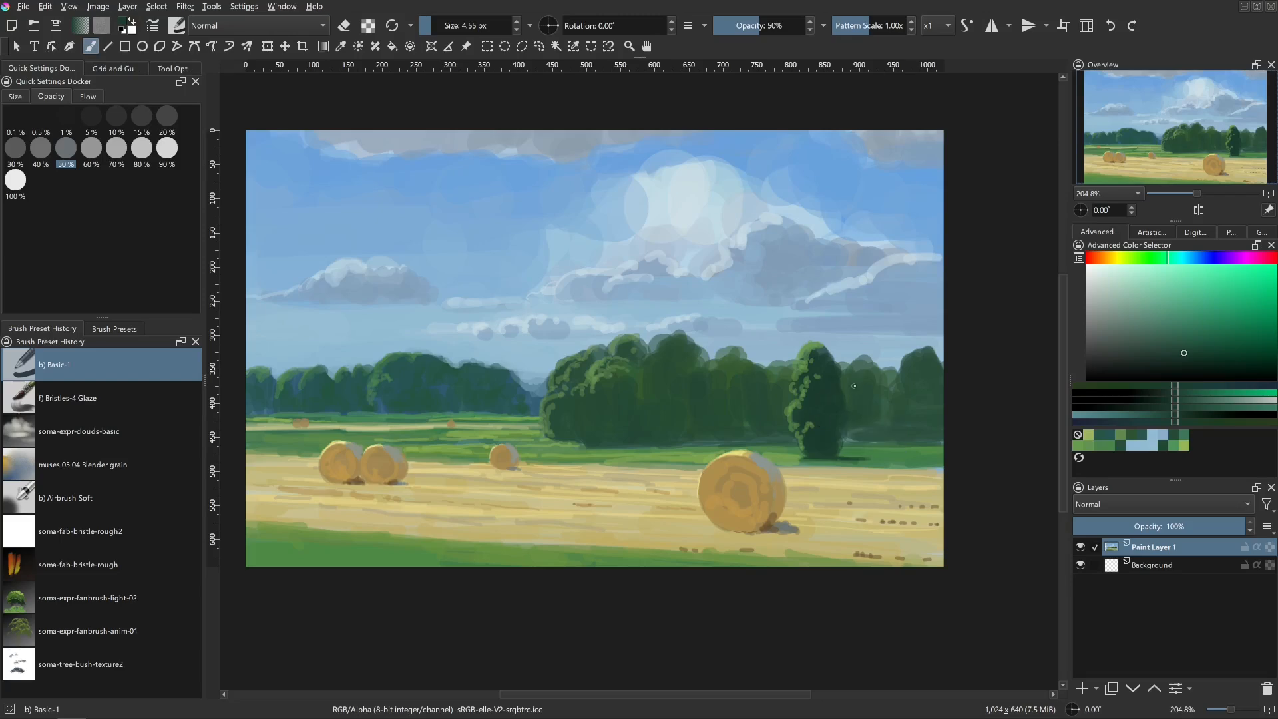
{"action": "left_click_drag", "start_coordinate": [1015, 356], "coordinate": [1018, 356]}
{"action": "mouse_move", "coordinate": [1141, 328]}
{"action": "left_mouse_down"}
{"action": "mouse_move", "coordinate": [1127, 318]}
{"action": "mouse_move", "coordinate": [1130, 331]}
{"action": "mouse_move", "coordinate": [1149, 309]}
{"action": "left_mouse_up"}
{"action": "left_click", "coordinate": [1183, 262]}
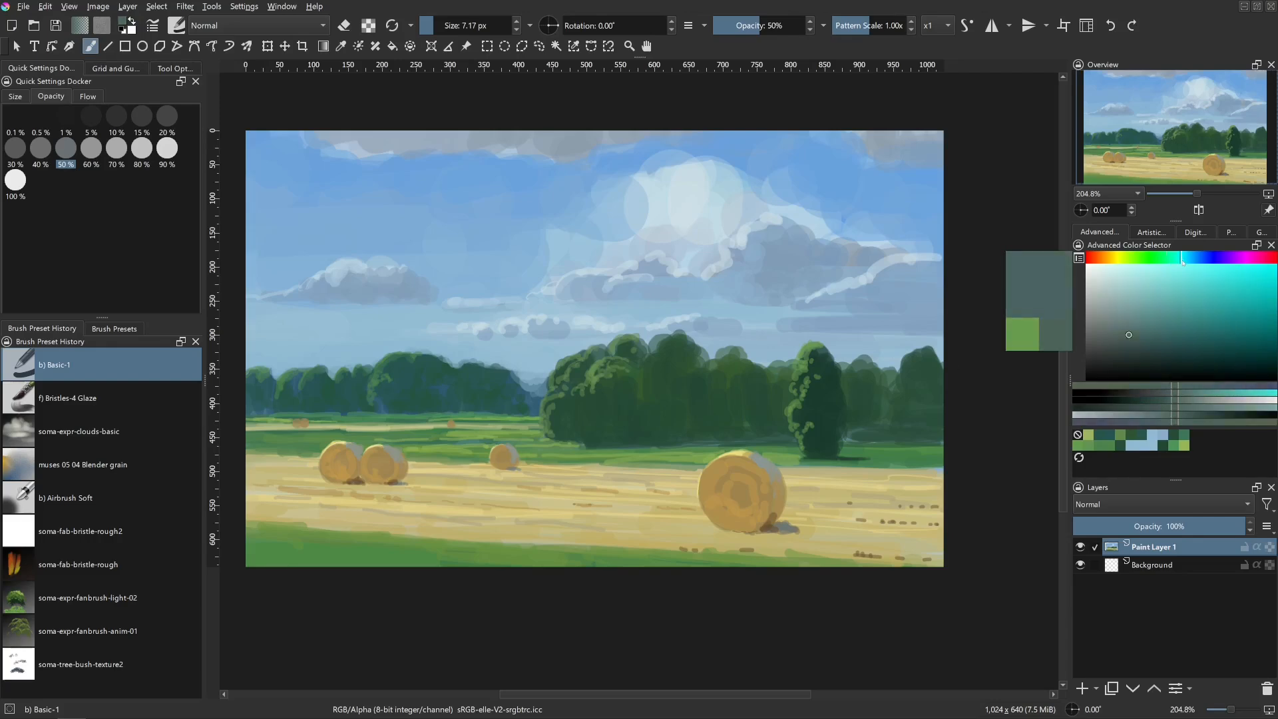
{"action": "left_click", "coordinate": [1164, 260]}
{"action": "left_click_drag", "start_coordinate": [1179, 261], "coordinate": [1182, 261]}
{"action": "mouse_move", "coordinate": [1150, 329]}
{"action": "left_mouse_down"}
{"action": "mouse_move", "coordinate": [1143, 345]}
{"action": "mouse_move", "coordinate": [1164, 346]}
{"action": "left_mouse_up"}
{"action": "left_click_drag", "start_coordinate": [841, 403], "coordinate": [831, 408]}
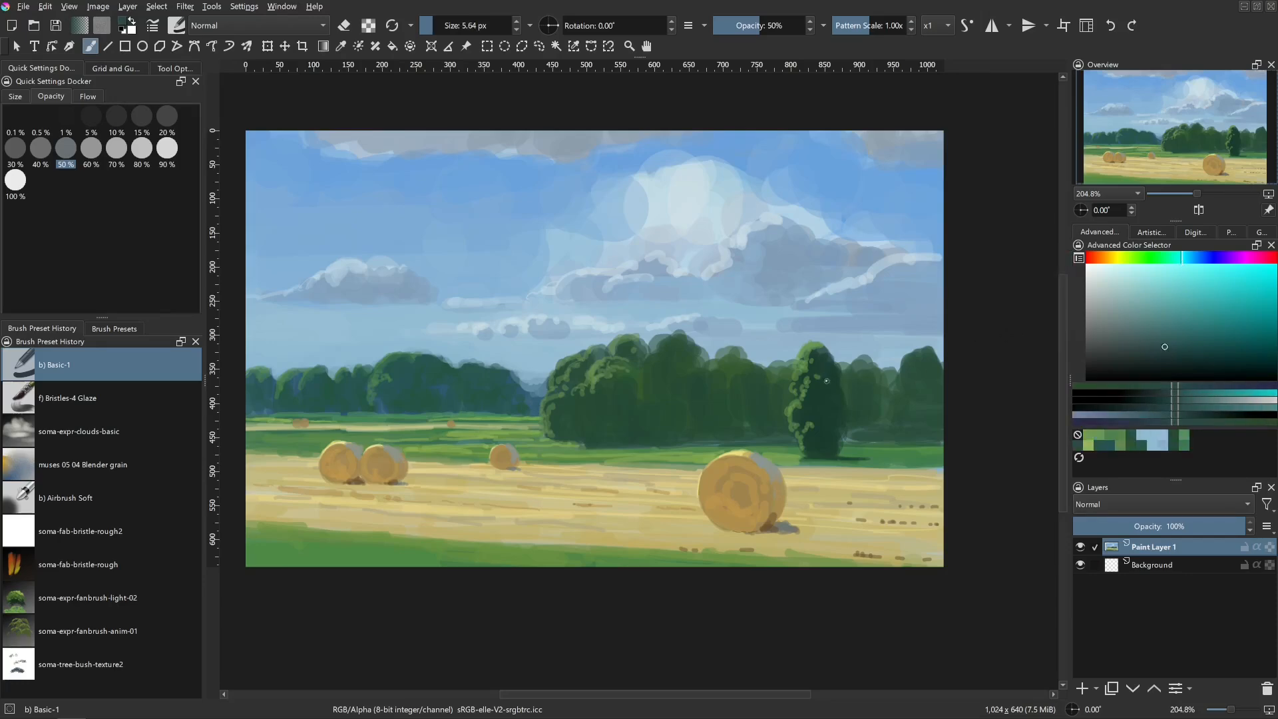
- Lighten the teal slightly and extend the cool leaf strokes across the tall tree's shaded side at about 5.8 px
{"action": "left_click", "coordinate": [1171, 341]}
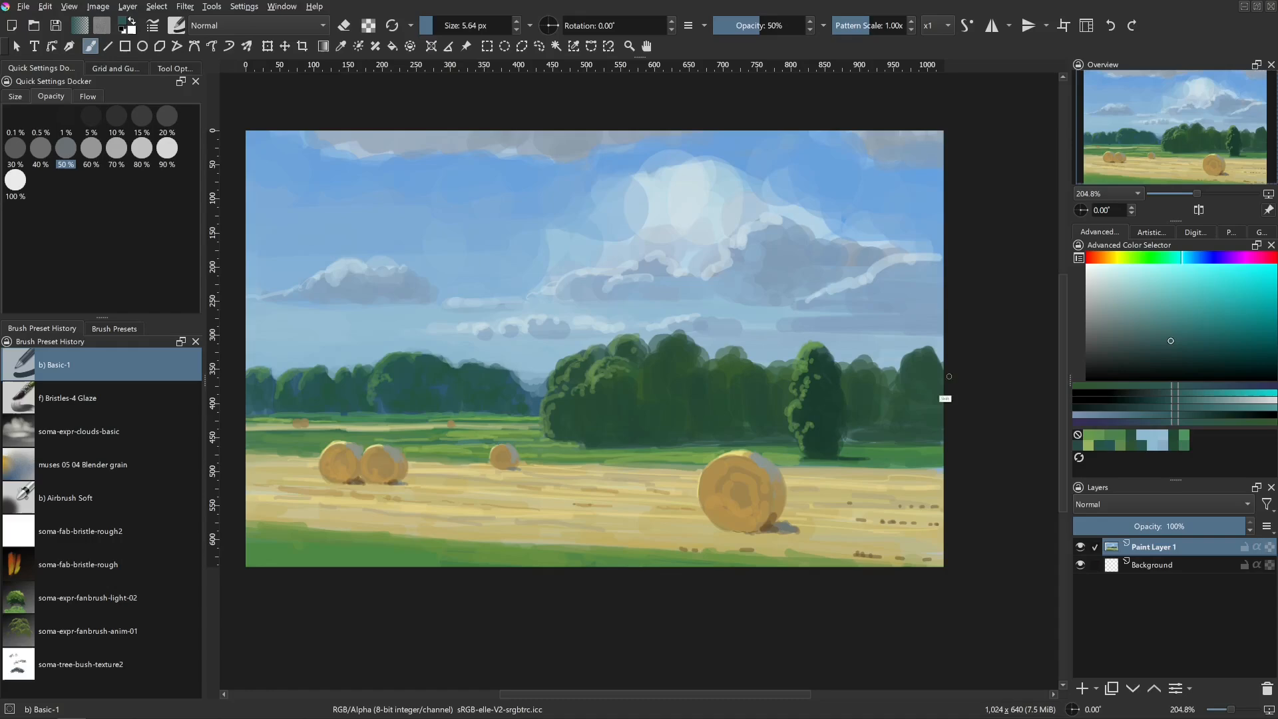
{"action": "left_click_drag", "start_coordinate": [945, 399], "coordinate": [932, 400]}
{"action": "left_click", "coordinate": [833, 409]}
{"action": "mouse_move", "coordinate": [833, 409]}
{"action": "left_mouse_down"}
{"action": "mouse_move", "coordinate": [839, 372]}
{"action": "mouse_move", "coordinate": [825, 347]}
{"action": "mouse_move", "coordinate": [819, 365]}
{"action": "left_mouse_up"}
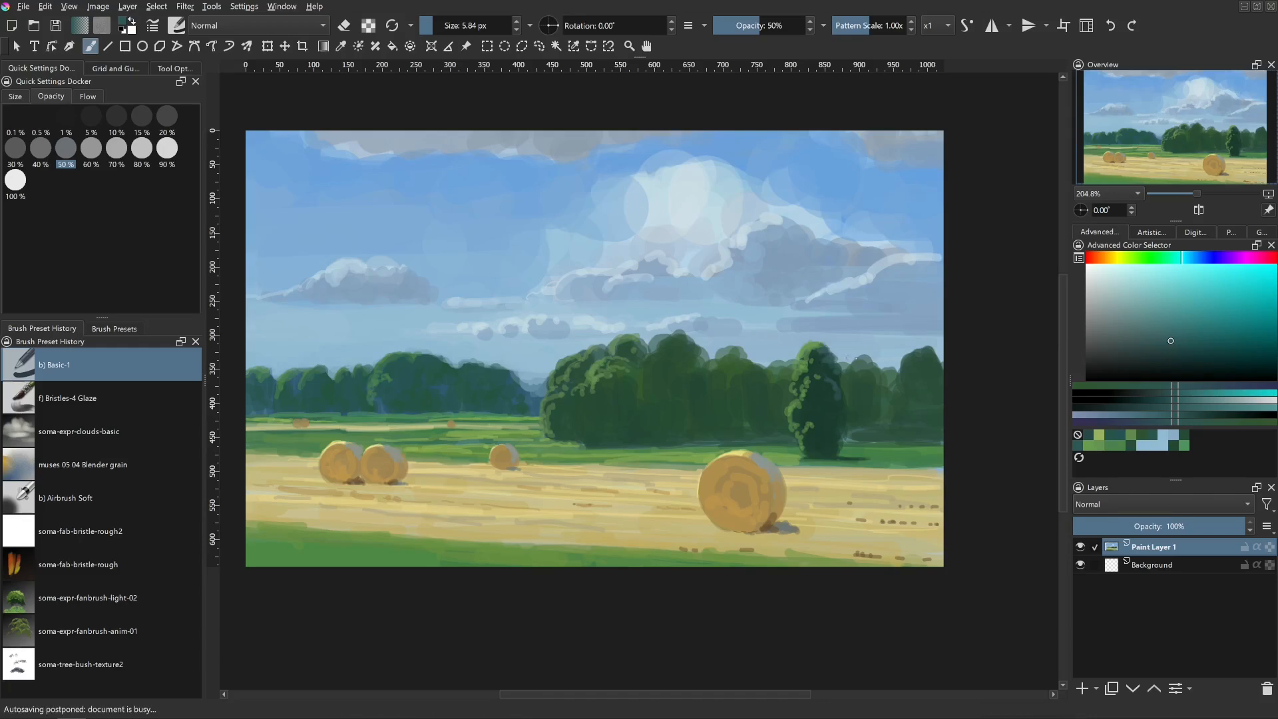
{"action": "left_click_drag", "start_coordinate": [845, 398], "coordinate": [834, 446], "text": "shift"}
- Mix a pale cyan and dab small cool glints on the large group's left tree and the tall tree, using a brush of about 2.2 px
{"action": "left_click_drag", "start_coordinate": [701, 397], "coordinate": [713, 398], "text": "shift"}
{"action": "left_click", "coordinate": [1126, 283]}
{"action": "left_click_drag", "start_coordinate": [1127, 284], "coordinate": [1126, 285]}
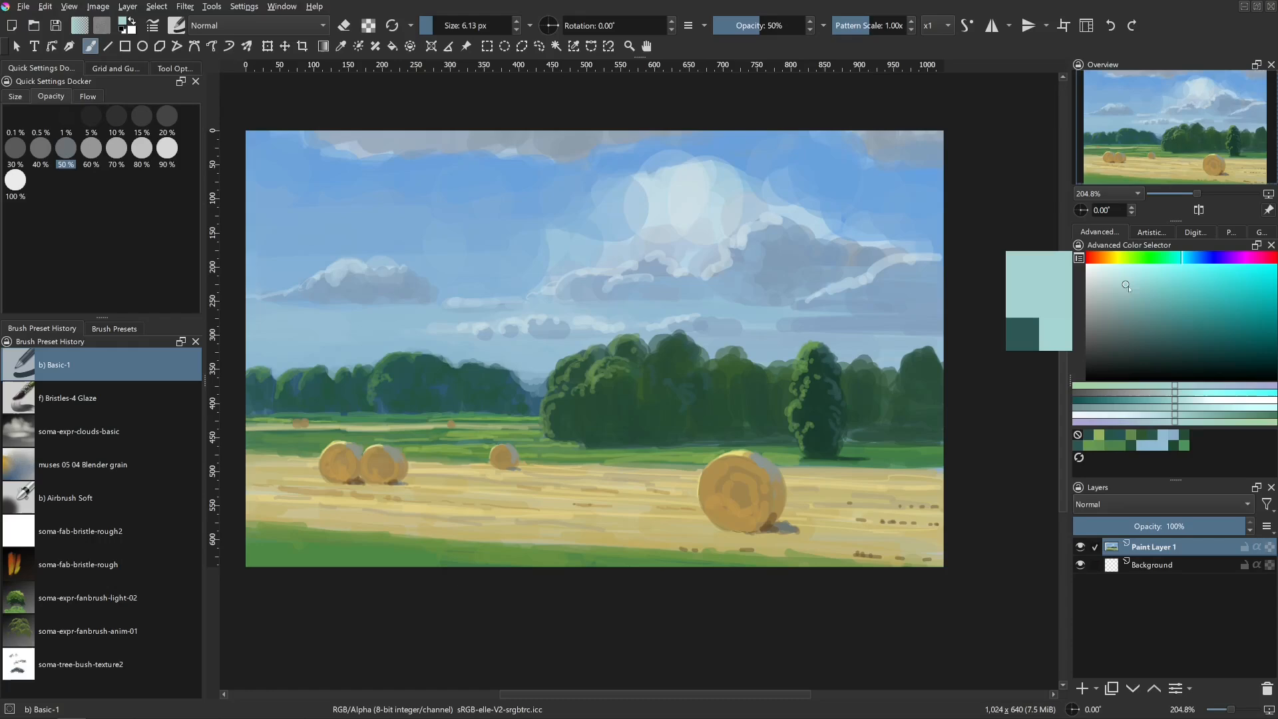
{"action": "left_click", "coordinate": [1129, 285]}
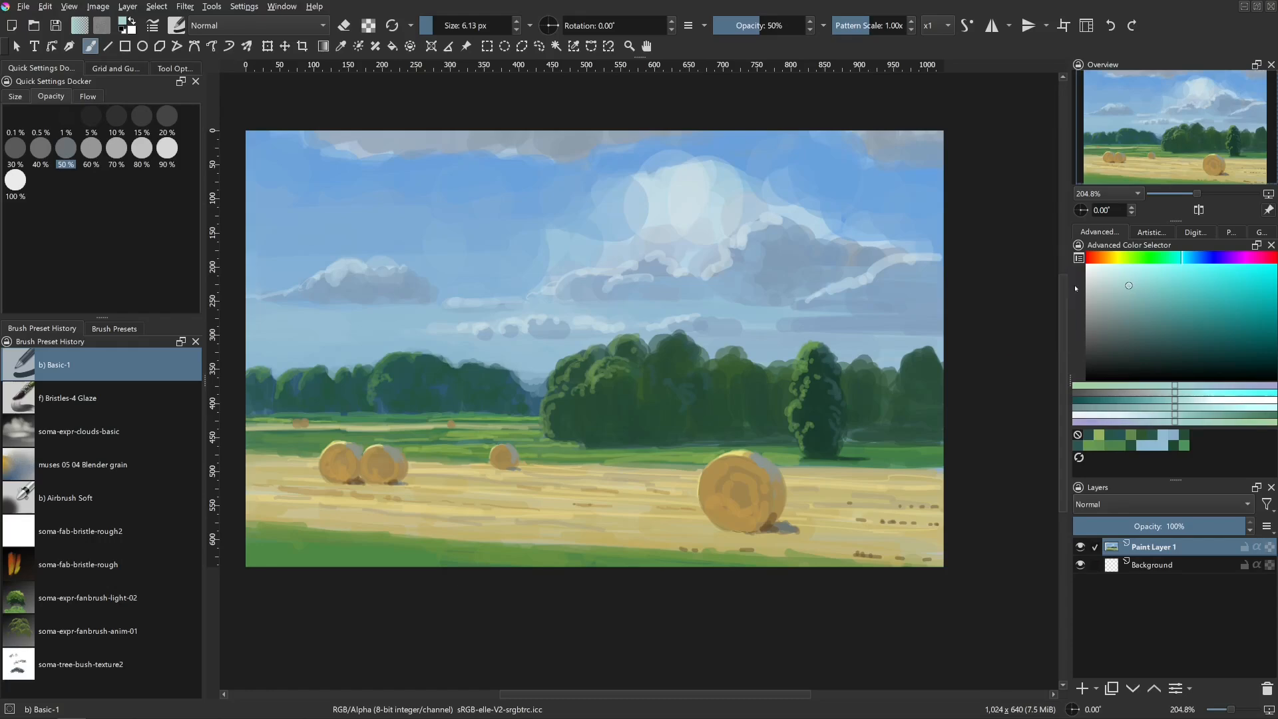
{"action": "left_click", "coordinate": [1184, 261]}
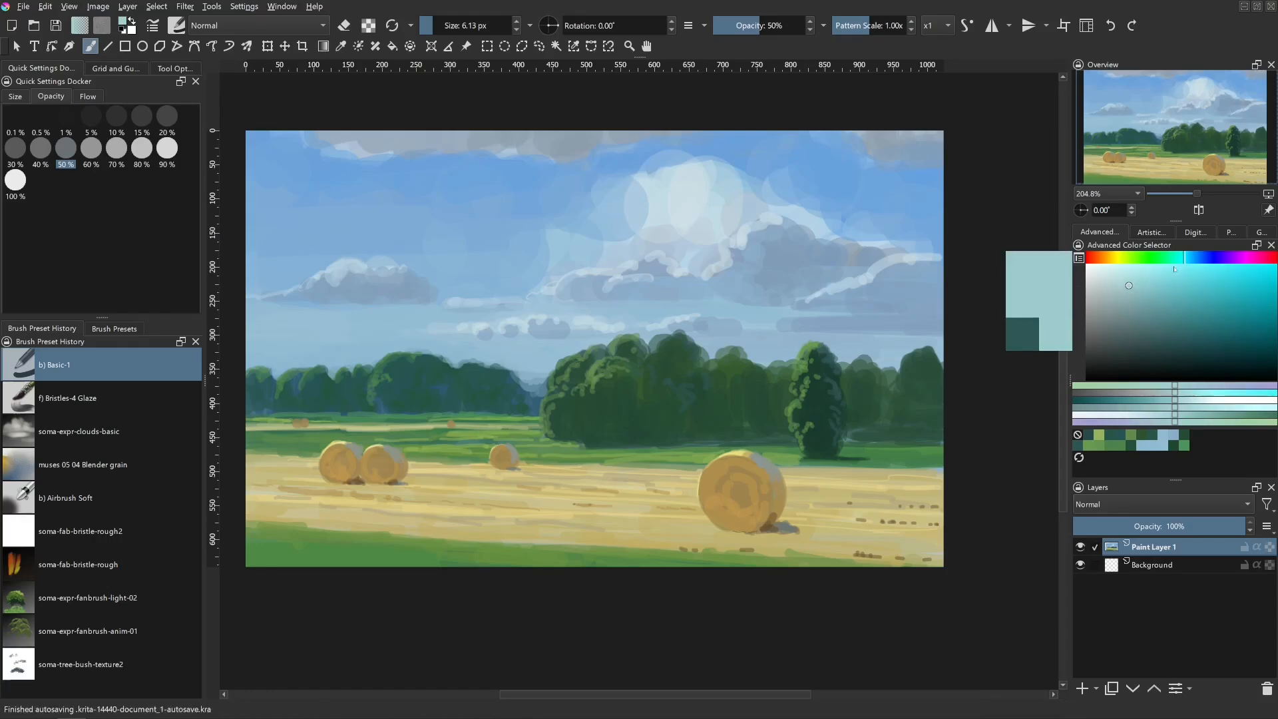
{"action": "left_click", "coordinate": [1133, 279]}
{"action": "left_click", "coordinate": [1135, 283]}
{"action": "left_click_drag", "start_coordinate": [612, 399], "coordinate": [598, 396]}
{"action": "left_click", "coordinate": [599, 373]}
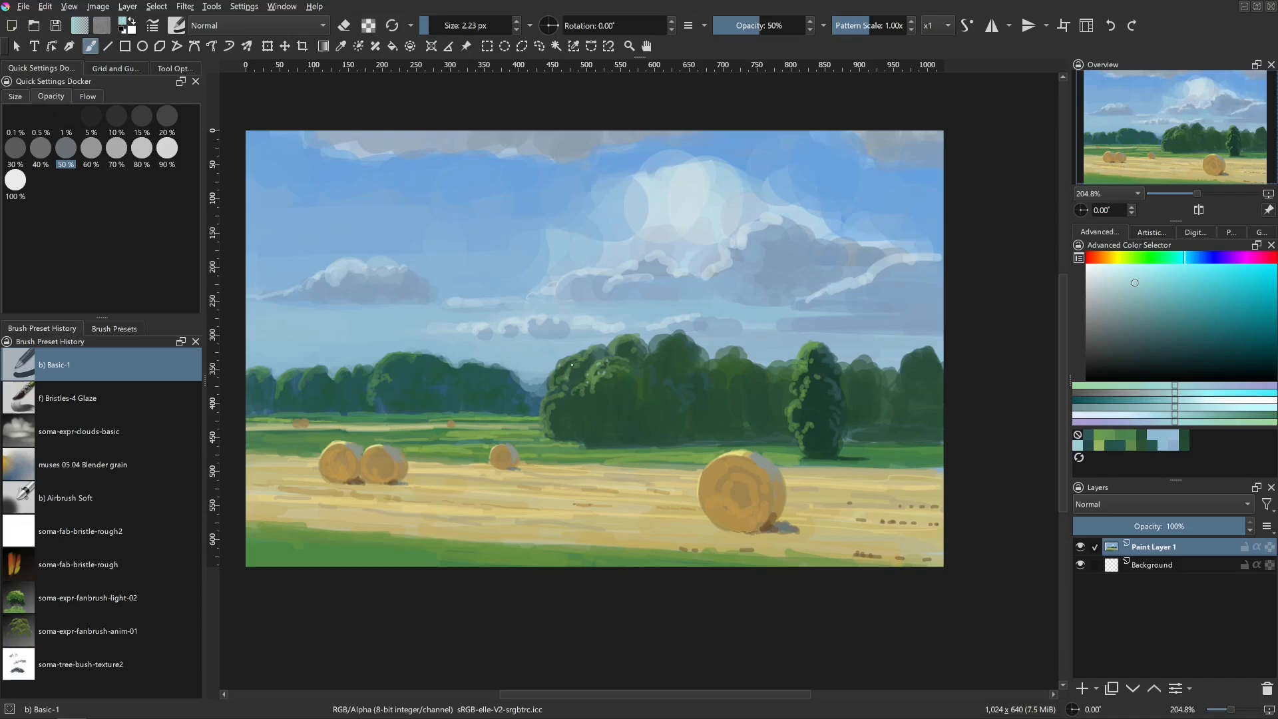
{"action": "left_click_drag", "start_coordinate": [559, 397], "coordinate": [552, 398]}
{"action": "left_click_drag", "start_coordinate": [610, 390], "coordinate": [616, 389], "text": "shift"}
{"action": "left_click_drag", "start_coordinate": [808, 377], "coordinate": [810, 377], "text": "shift"}
- Mix a saturated dark green and paint a small plant with its shadow on the foreground grass, varying the brush up to about 6.4 px
{"action": "left_click_drag", "start_coordinate": [434, 567], "coordinate": [405, 574], "text": "shift"}
{"action": "left_click", "coordinate": [1143, 258]}
{"action": "left_click", "coordinate": [1201, 322]}
{"action": "left_click", "coordinate": [1203, 333]}
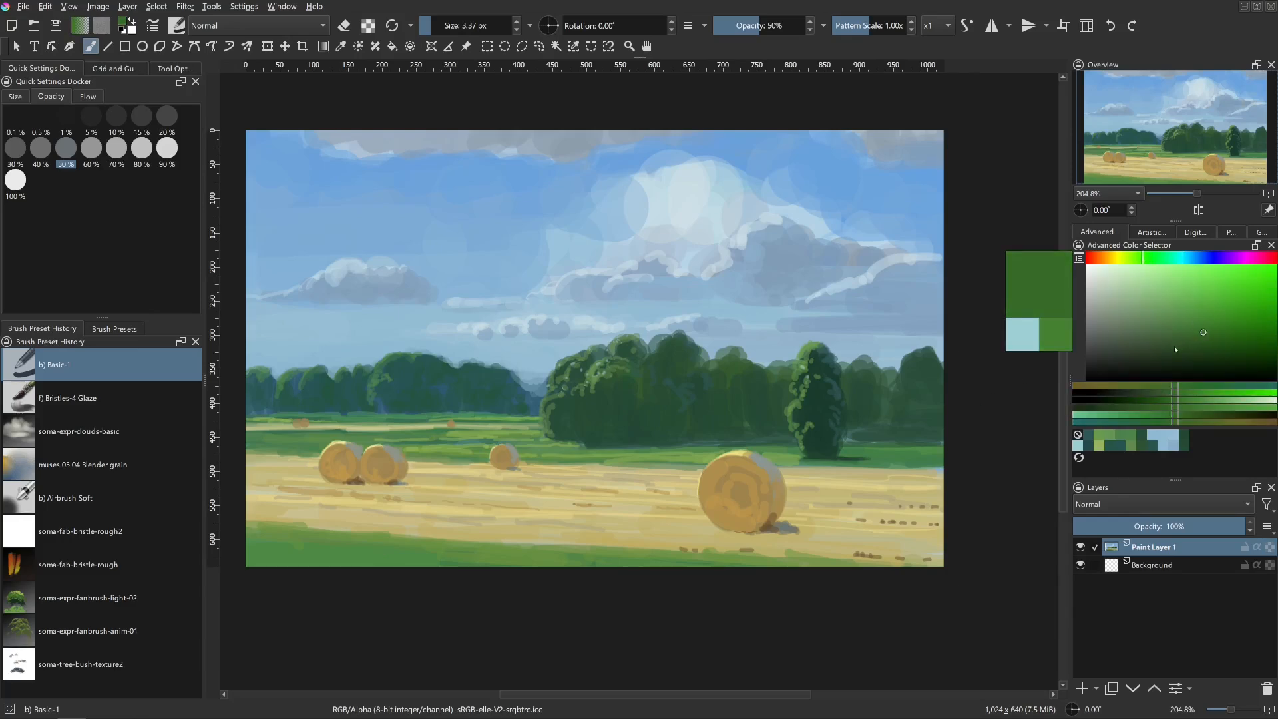
{"action": "left_click_drag", "start_coordinate": [482, 561], "coordinate": [488, 560], "text": "shift"}
{"action": "mouse_move", "coordinate": [419, 551]}
{"action": "left_mouse_down"}
{"action": "mouse_move", "coordinate": [436, 552]}
{"action": "mouse_move", "coordinate": [426, 570]}
{"action": "mouse_move", "coordinate": [440, 538]}
{"action": "mouse_move", "coordinate": [435, 556]}
{"action": "left_mouse_up"}
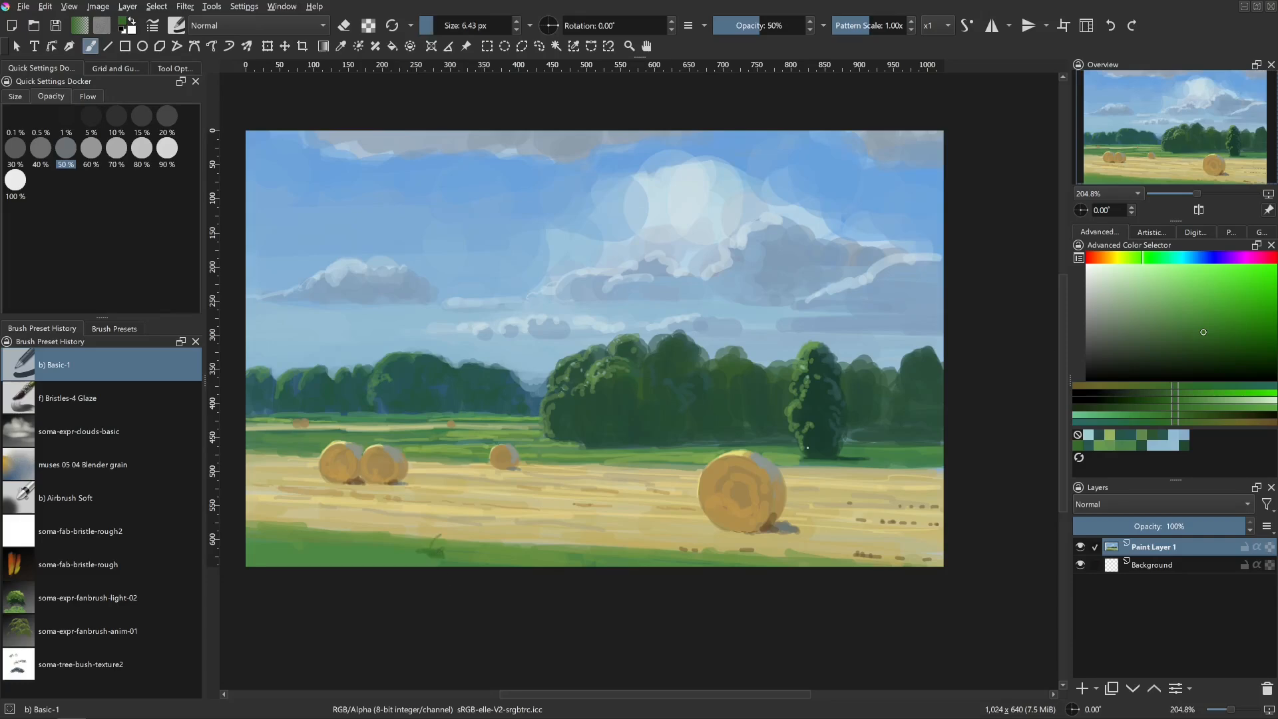
{"action": "left_click", "coordinate": [1215, 334]}
{"action": "mouse_move", "coordinate": [432, 554]}
{"action": "left_mouse_down", "text": "shift"}
{"action": "mouse_move", "coordinate": [446, 554]}
{"action": "mouse_move", "coordinate": [430, 548]}
{"action": "left_mouse_up", "text": "shift"}
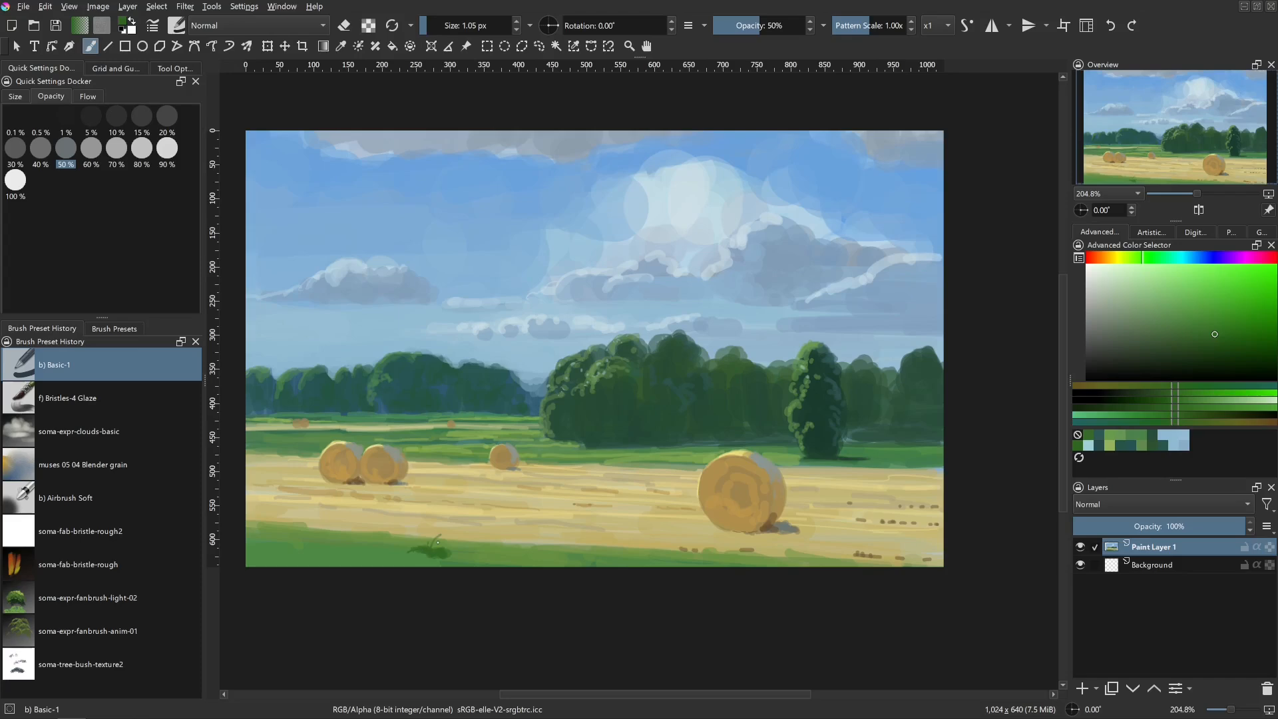
- Mix a pale aqua green and add very fine highlights to the foreground plant's leaves with a brush of about 1 px or less
{"action": "left_click", "coordinate": [1139, 277]}
{"action": "left_click", "coordinate": [1174, 258]}
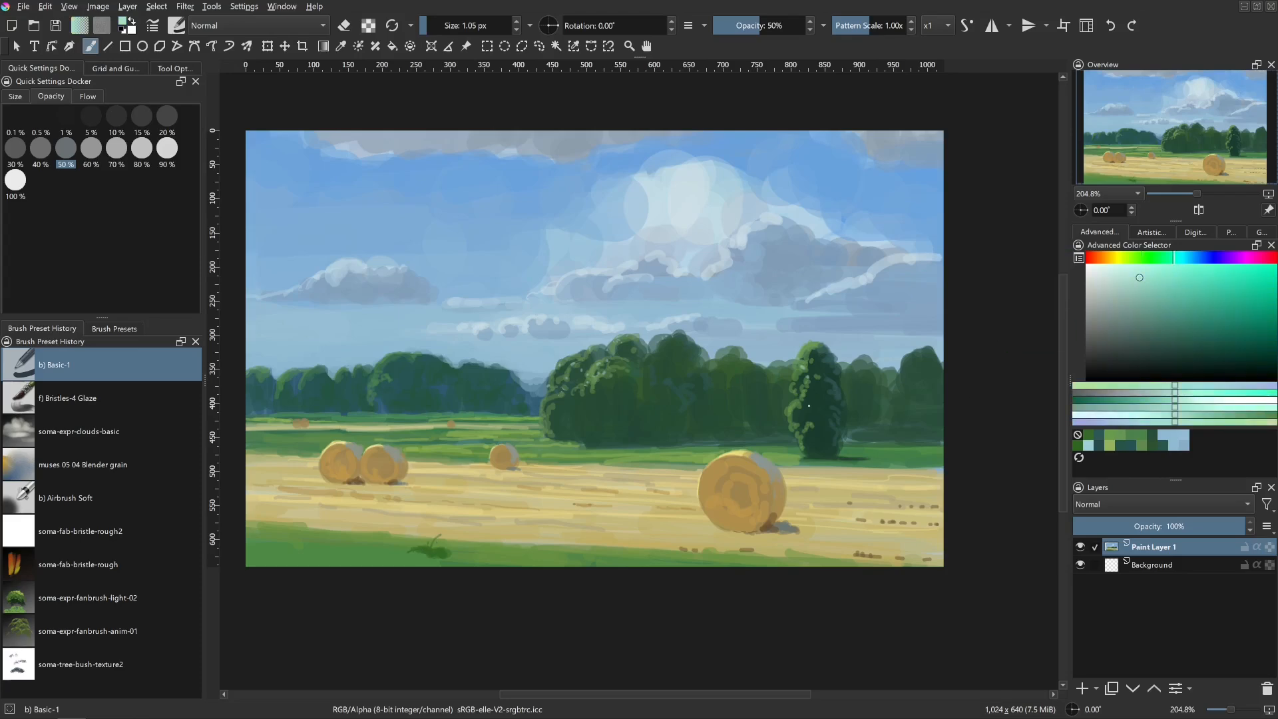
{"action": "left_click_drag", "start_coordinate": [430, 550], "coordinate": [419, 547], "text": "shift"}
{"action": "left_click", "coordinate": [423, 547]}
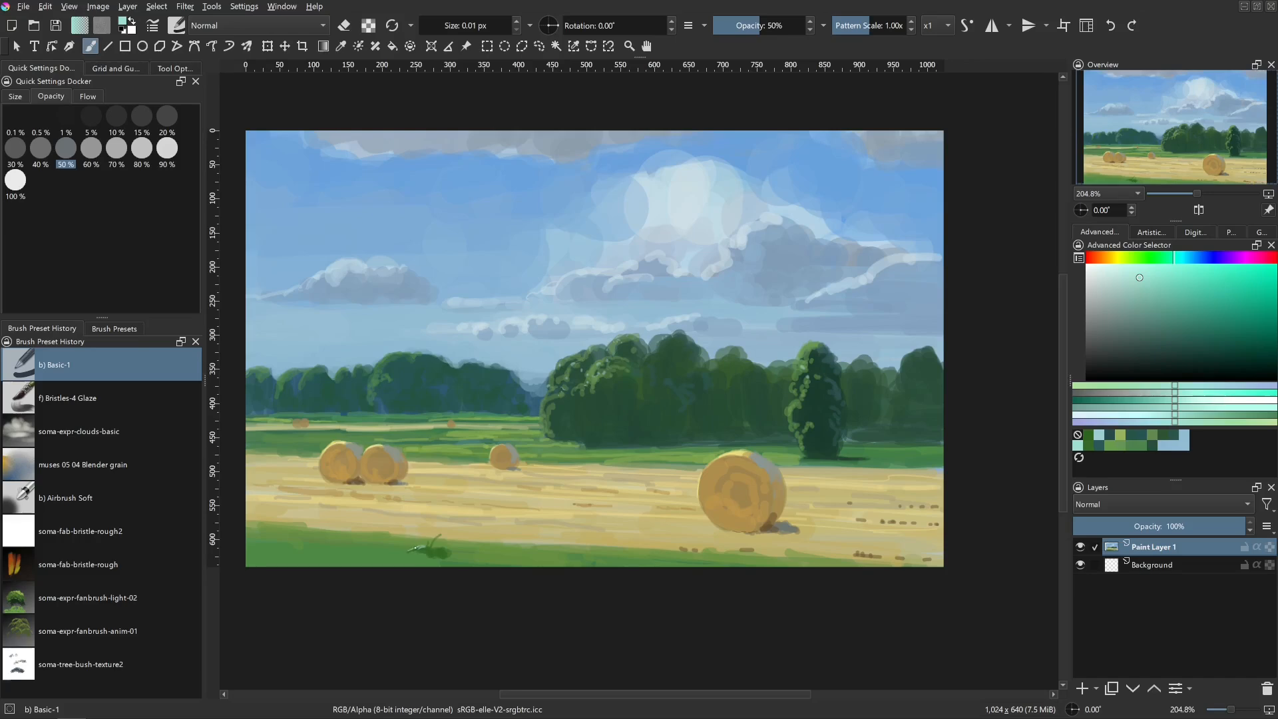
{"action": "left_click_drag", "start_coordinate": [414, 548], "coordinate": [426, 550], "text": "shift"}
- Sample the foreground plant's green, darken it and deepen the shadow around its base at about 3.5 px
{"action": "left_click", "coordinate": [438, 550], "text": "ctrl"}
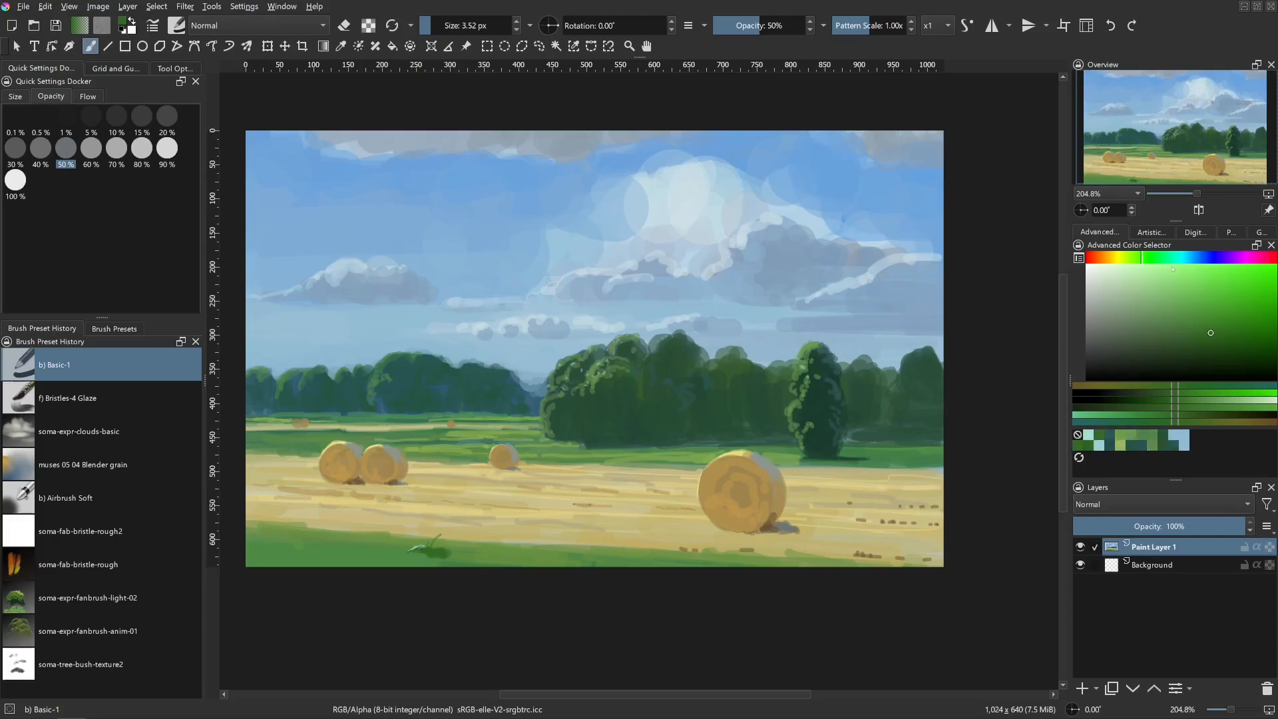
{"action": "left_click_drag", "start_coordinate": [1207, 347], "coordinate": [1196, 344]}
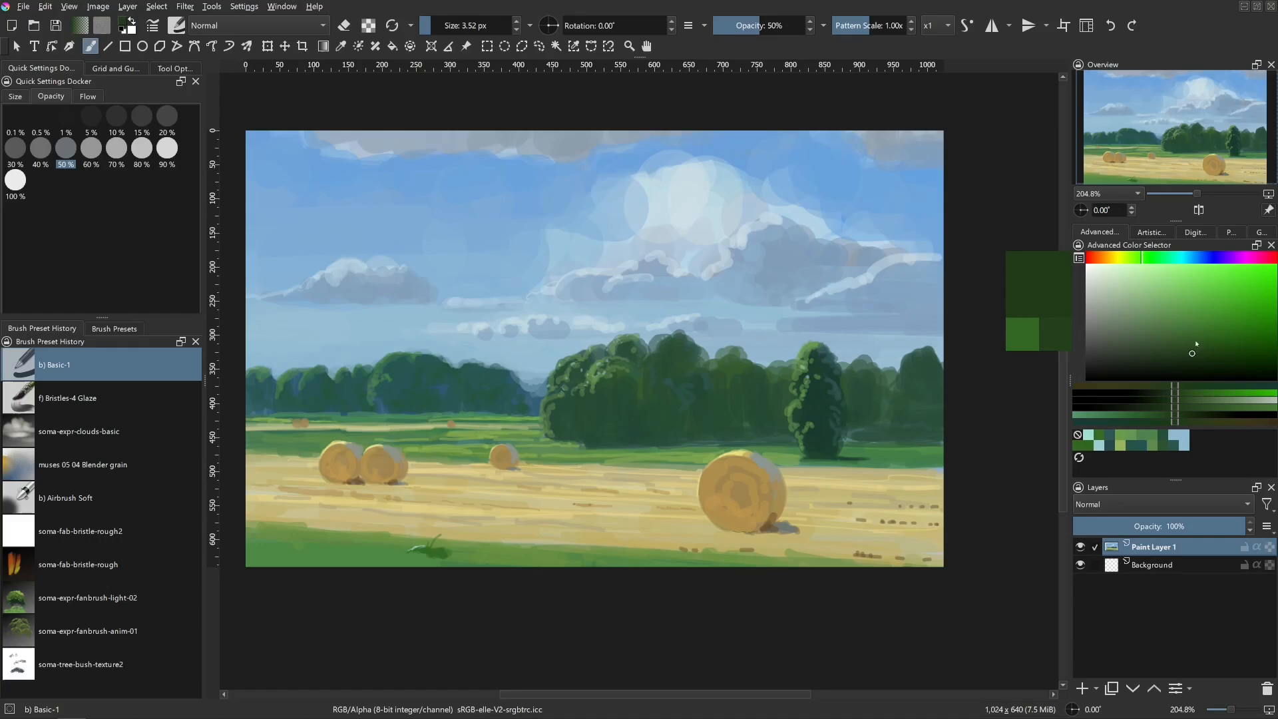
{"action": "left_click", "coordinate": [1148, 259]}
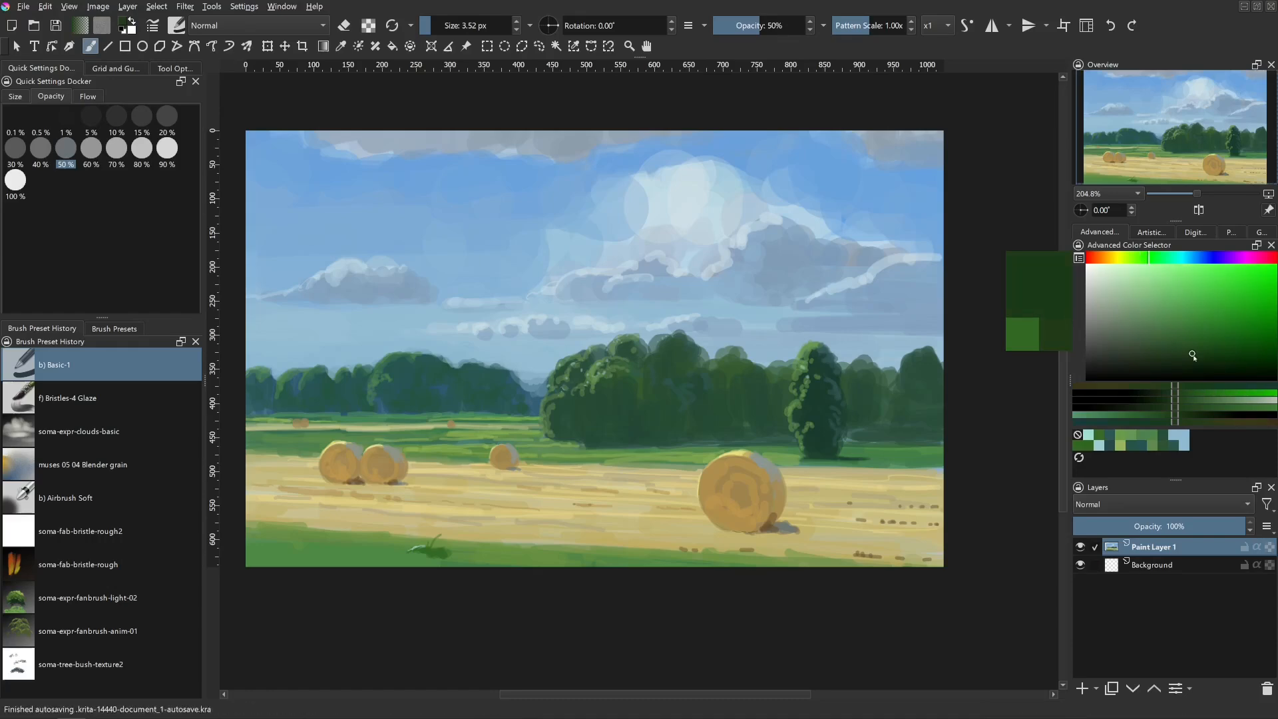
{"action": "left_click", "coordinate": [1192, 351]}
{"action": "left_click_drag", "start_coordinate": [428, 552], "coordinate": [451, 546]}
{"action": "left_click", "coordinate": [424, 554]}
- Mix a brighter, slightly cooler green and paint thin light leaf strokes on the foreground plant
{"action": "left_click_drag", "start_coordinate": [1176, 313], "coordinate": [1183, 313]}
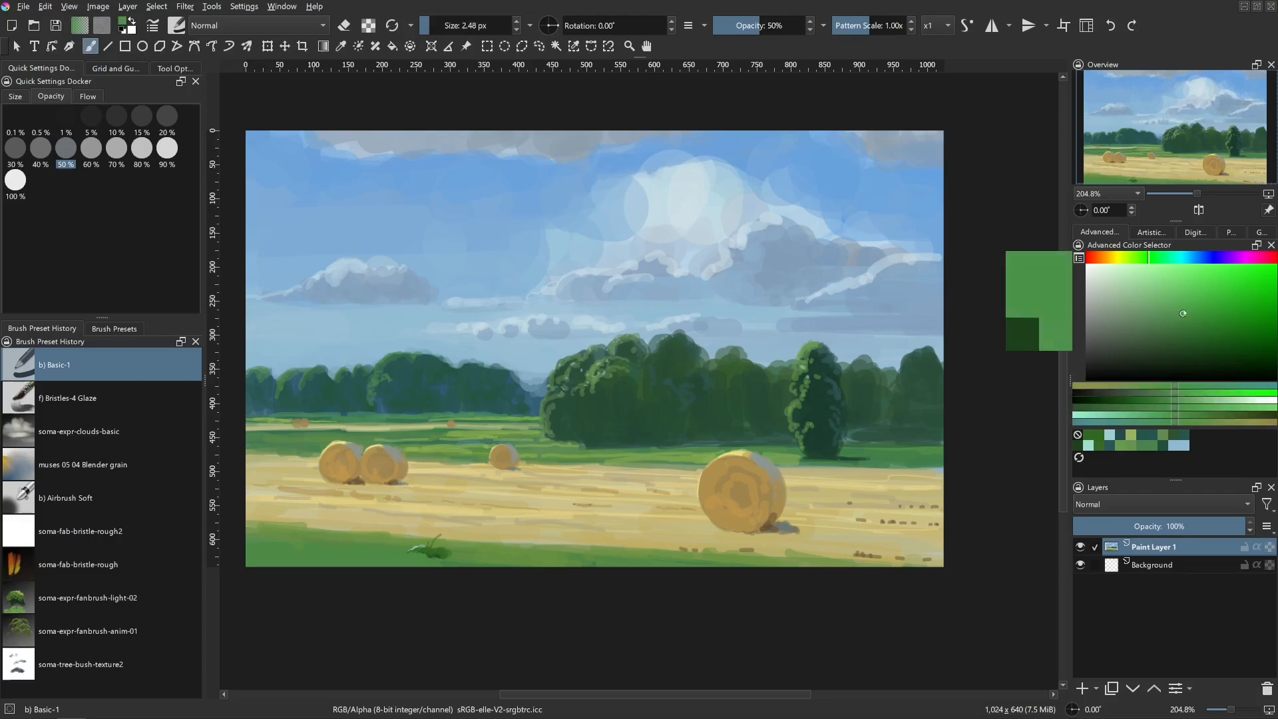
{"action": "left_click", "coordinate": [1162, 260]}
{"action": "left_click", "coordinate": [1157, 260]}
{"action": "left_click", "coordinate": [1190, 309]}
{"action": "mouse_move", "coordinate": [443, 550]}
{"action": "left_mouse_down"}
{"action": "mouse_move", "coordinate": [460, 547]}
{"action": "mouse_move", "coordinate": [422, 551]}
{"action": "left_mouse_up"}
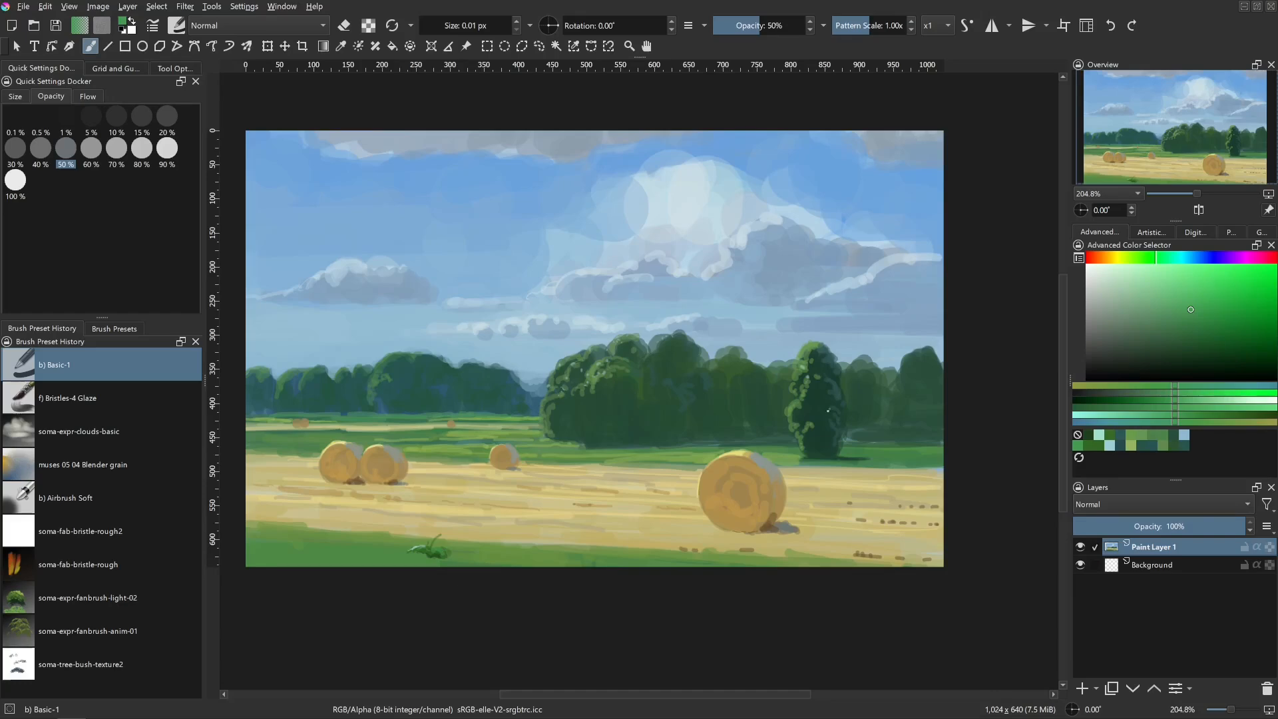
- Sample green from the tall tree and paint soft leaf strokes on it and the rightmost tree crown at about 7 px
{"action": "left_click", "coordinate": [795, 409], "text": "ctrl"}
{"action": "mouse_move", "coordinate": [802, 431]}
{"action": "left_mouse_down"}
{"action": "mouse_move", "coordinate": [816, 432]}
{"action": "mouse_move", "coordinate": [812, 386]}
{"action": "left_mouse_up"}
{"action": "left_click", "coordinate": [825, 387]}
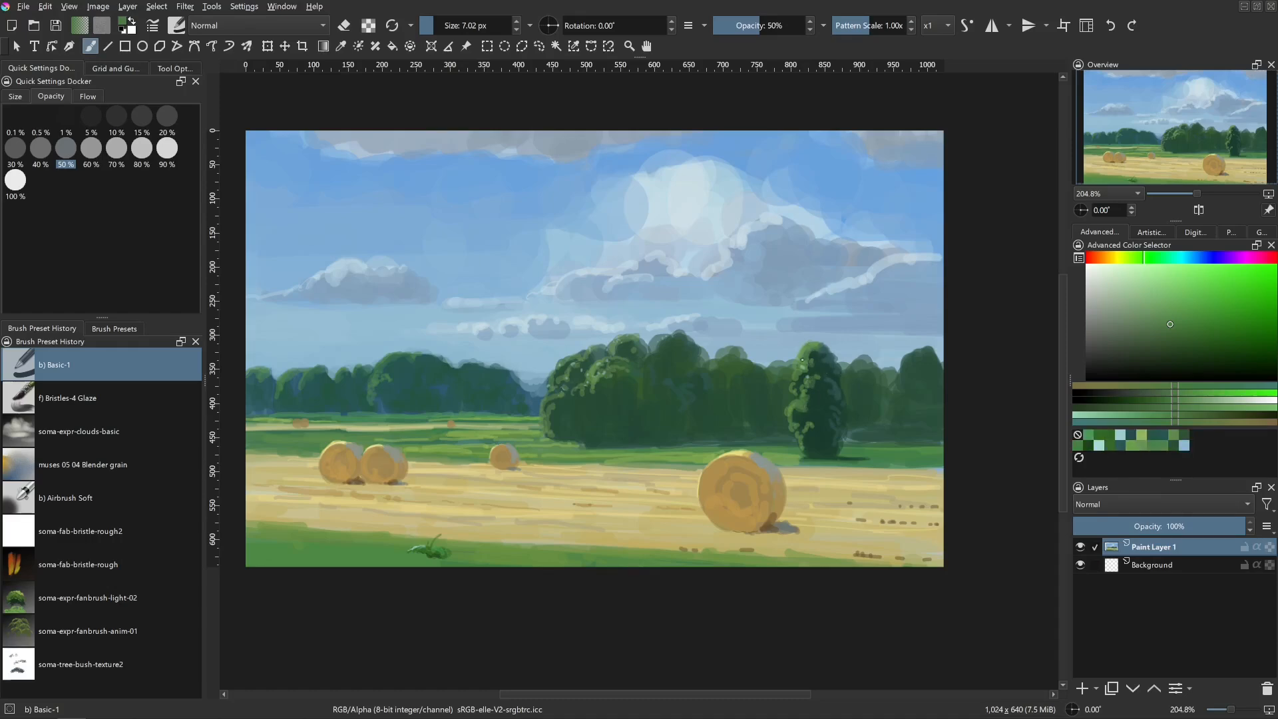
{"action": "mouse_move", "coordinate": [916, 383]}
{"action": "left_mouse_down"}
{"action": "mouse_move", "coordinate": [904, 368]}
{"action": "mouse_move", "coordinate": [918, 360]}
{"action": "left_mouse_up"}
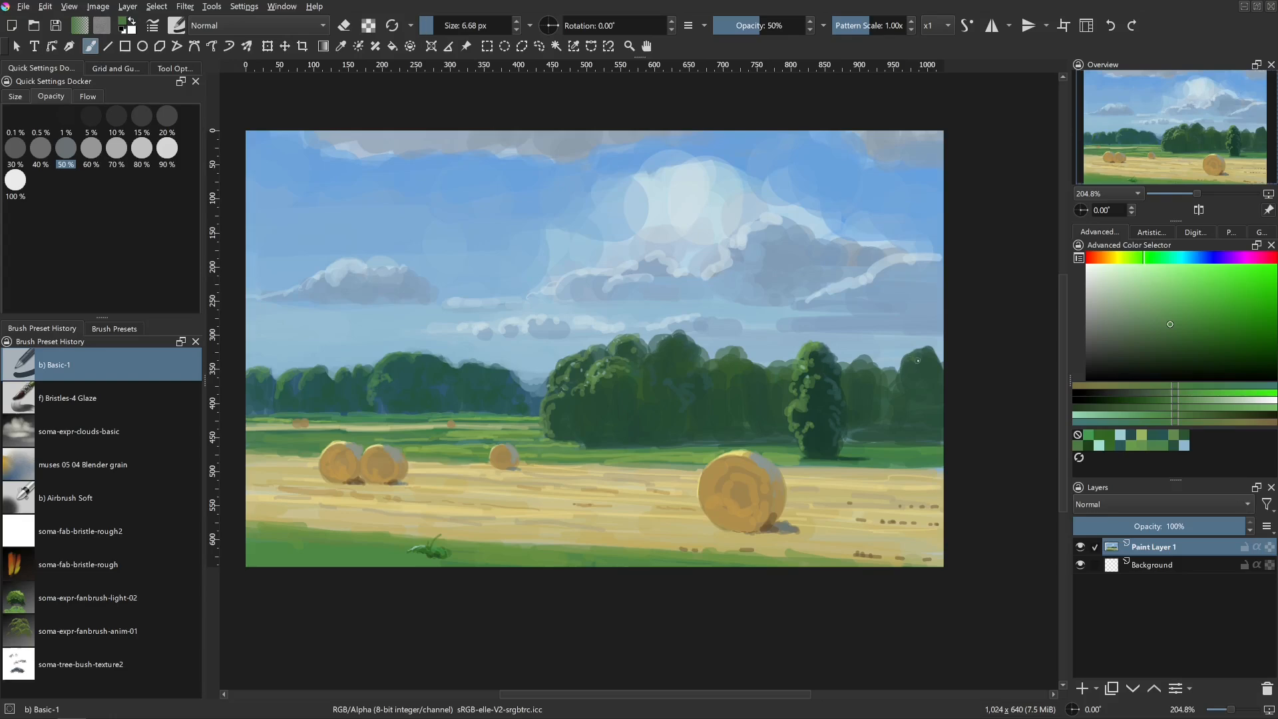
- Shift the color to a yellowish olive green and brush warm highlights over the middle tree crowns at about 6 px
{"action": "left_click", "coordinate": [1127, 256]}
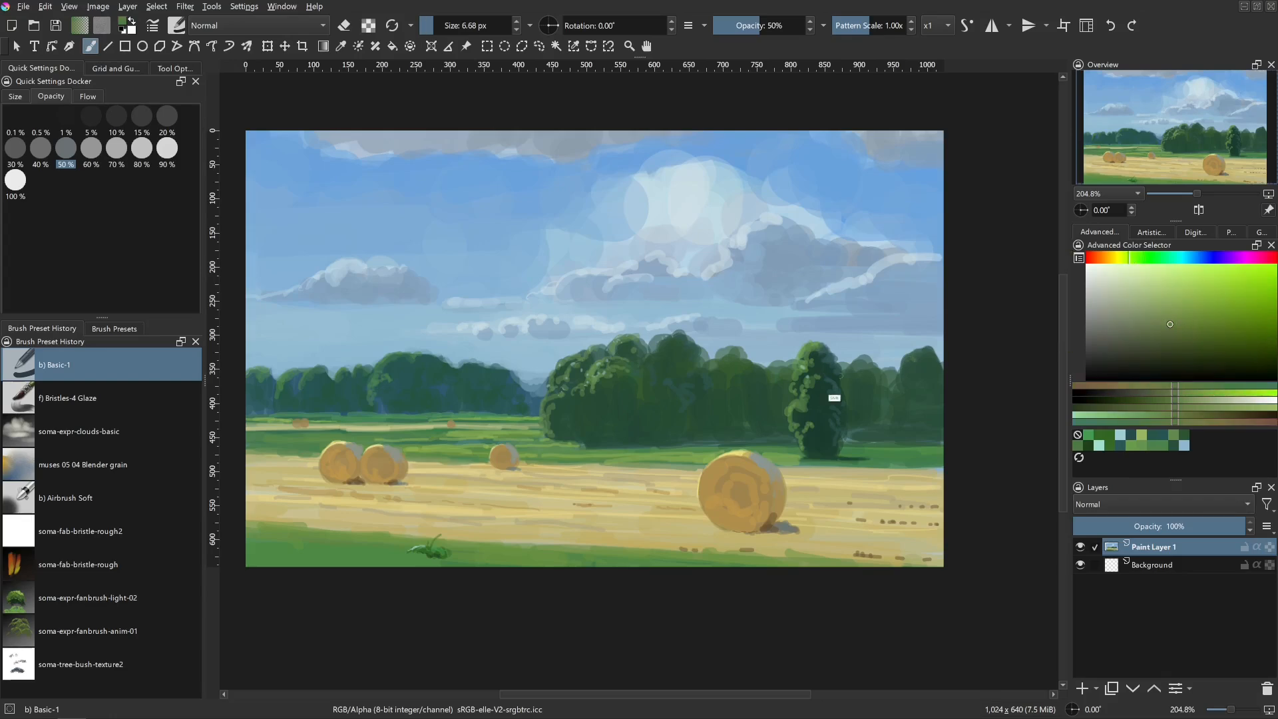
{"action": "left_click_drag", "start_coordinate": [833, 397], "coordinate": [838, 398]}
{"action": "mouse_move", "coordinate": [714, 360]}
{"action": "left_mouse_down"}
{"action": "mouse_move", "coordinate": [726, 350]}
{"action": "mouse_move", "coordinate": [729, 382]}
{"action": "mouse_move", "coordinate": [739, 361]}
{"action": "mouse_move", "coordinate": [747, 374]}
{"action": "mouse_move", "coordinate": [684, 372]}
{"action": "mouse_move", "coordinate": [668, 337]}
{"action": "left_mouse_up"}
{"action": "left_click", "coordinate": [745, 373]}
{"action": "left_click", "coordinate": [757, 366]}
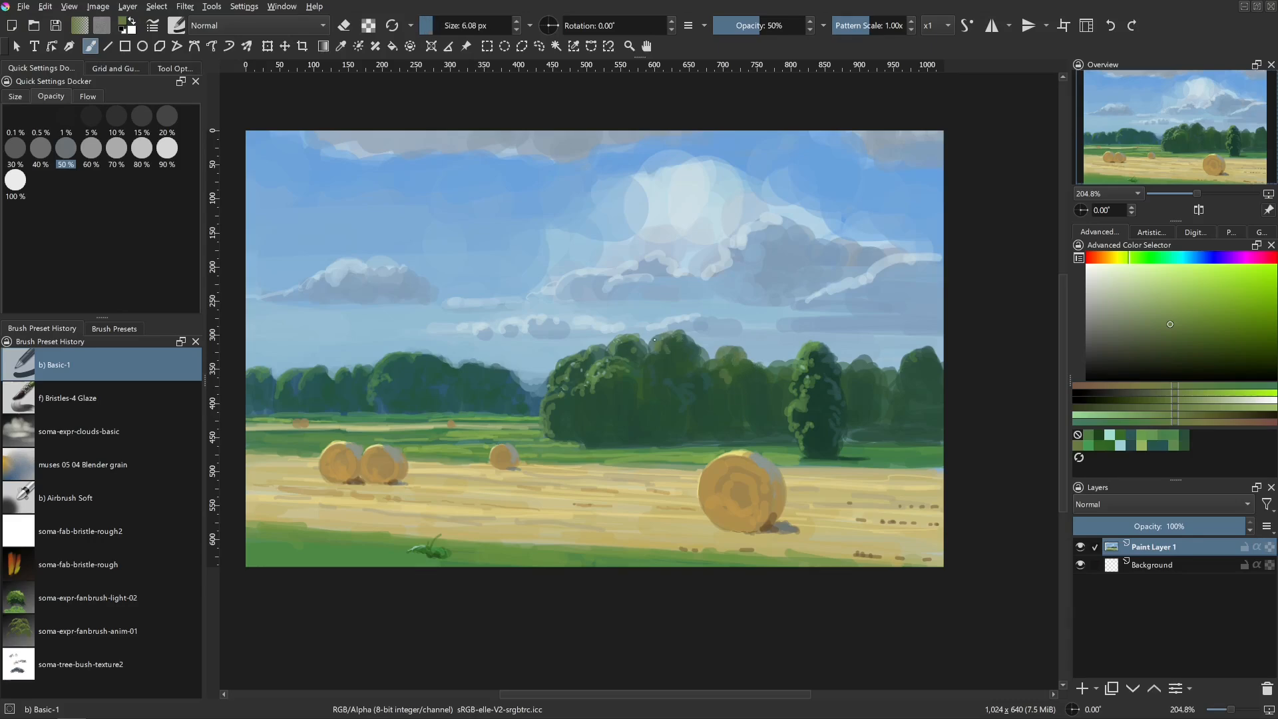
- Sample light and dark greens from the trees and dab finer leaf clusters on the large group's crowns at about 3.4 px
{"action": "left_click", "coordinate": [642, 351], "text": "ctrl"}
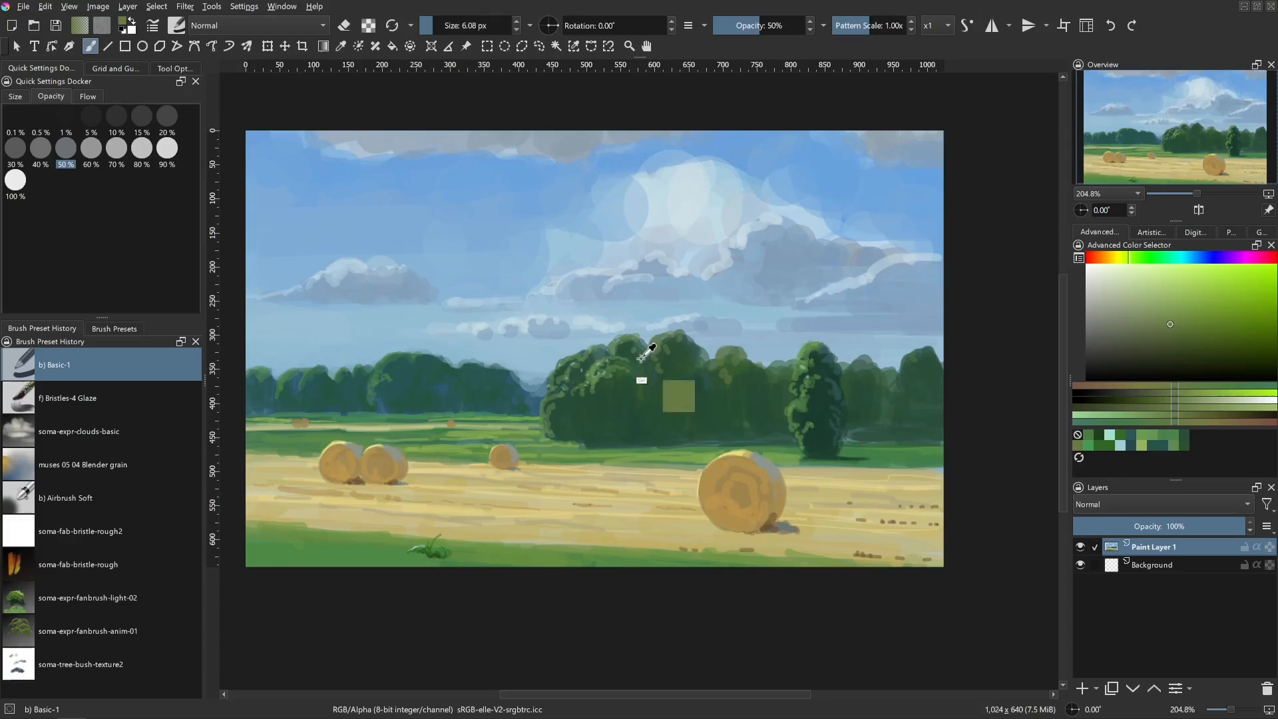
{"action": "left_click", "coordinate": [589, 384], "text": "ctrl"}
{"action": "left_click_drag", "start_coordinate": [626, 360], "coordinate": [618, 353]}
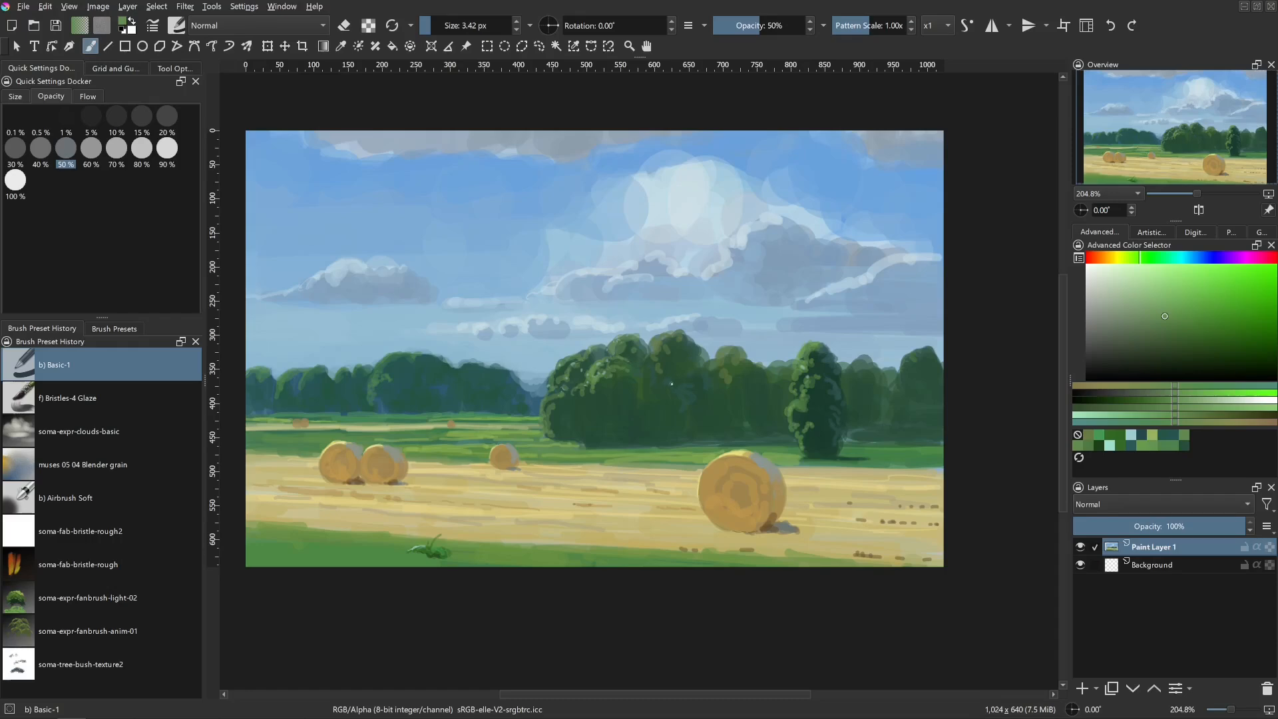
{"action": "left_click", "coordinate": [618, 390], "text": "ctrl"}
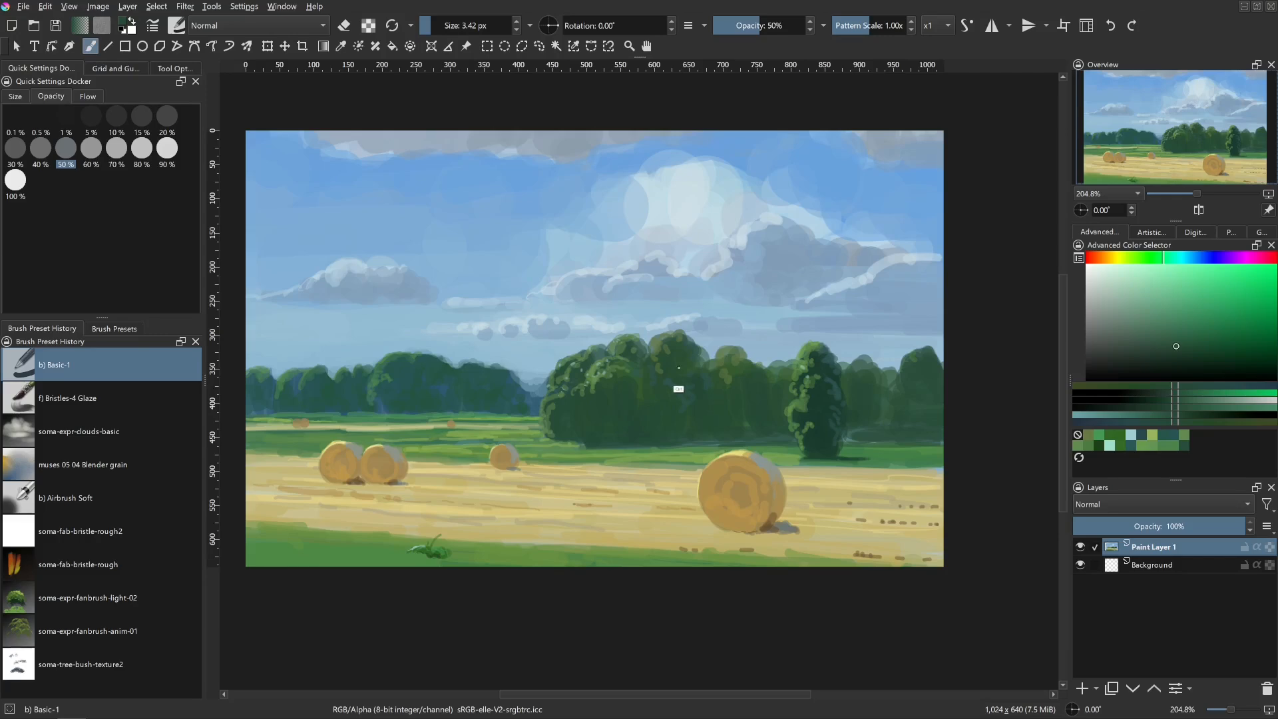
{"action": "left_click", "coordinate": [798, 378], "text": "ctrl"}
- Try muted olive, blue-green and yellow-green hues as variations of the foliage color
{"action": "left_click_drag", "start_coordinate": [1176, 333], "coordinate": [1144, 338]}
{"action": "mouse_move", "coordinate": [1156, 261]}
{"action": "left_mouse_down"}
{"action": "mouse_move", "coordinate": [1176, 260]}
{"action": "mouse_move", "coordinate": [1132, 260]}
{"action": "left_mouse_up"}
{"action": "left_click", "coordinate": [1149, 332]}
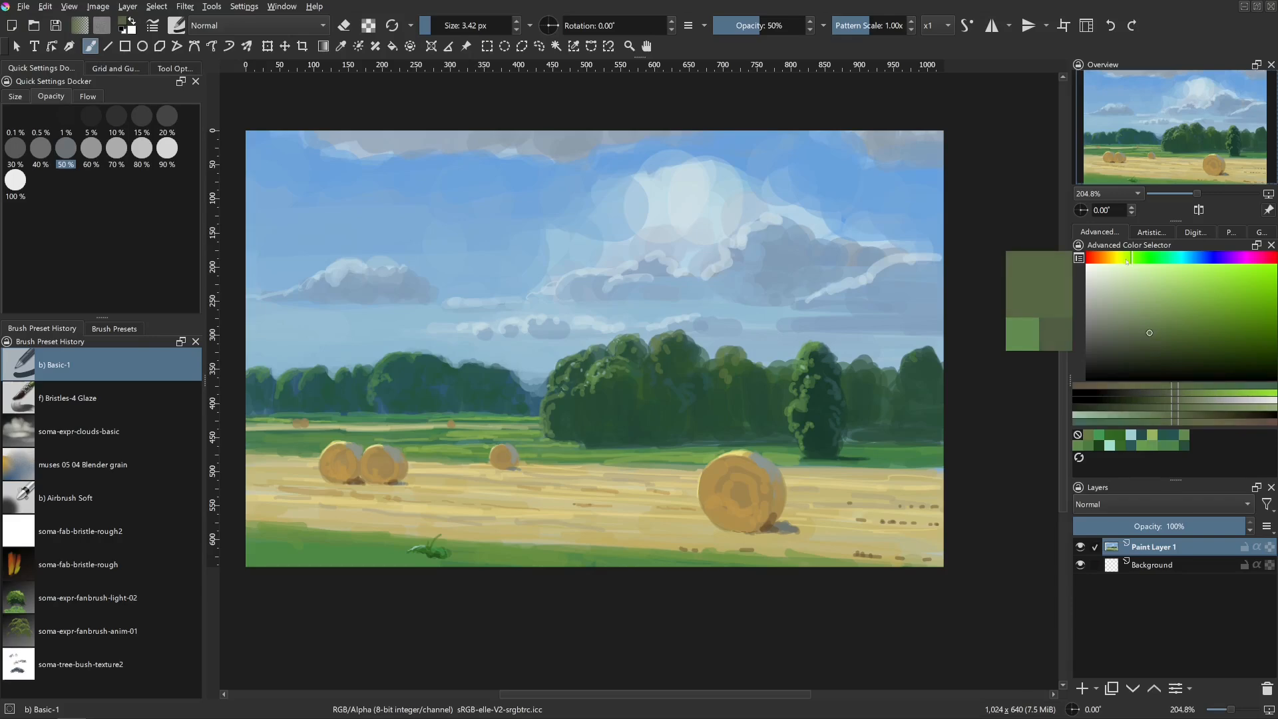
{"action": "left_click_drag", "start_coordinate": [1176, 262], "coordinate": [1179, 260]}
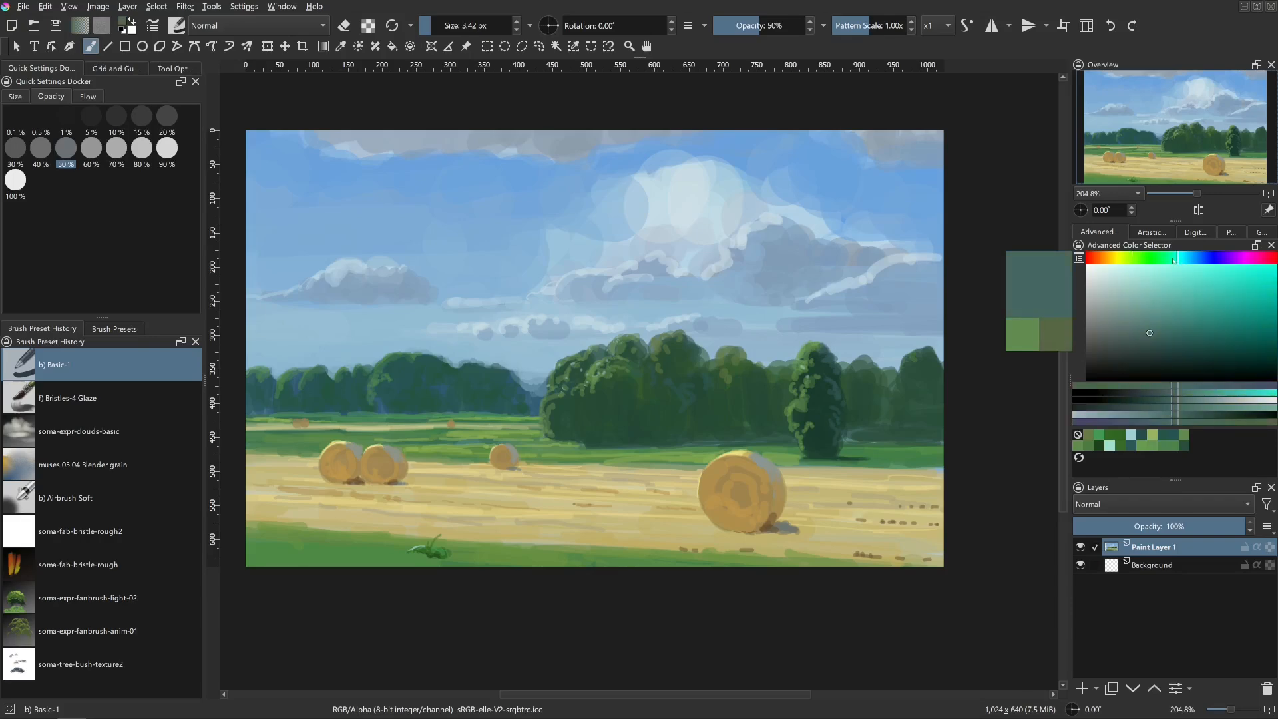
{"action": "left_click", "coordinate": [1124, 260]}
{"action": "left_click", "coordinate": [1155, 260]}
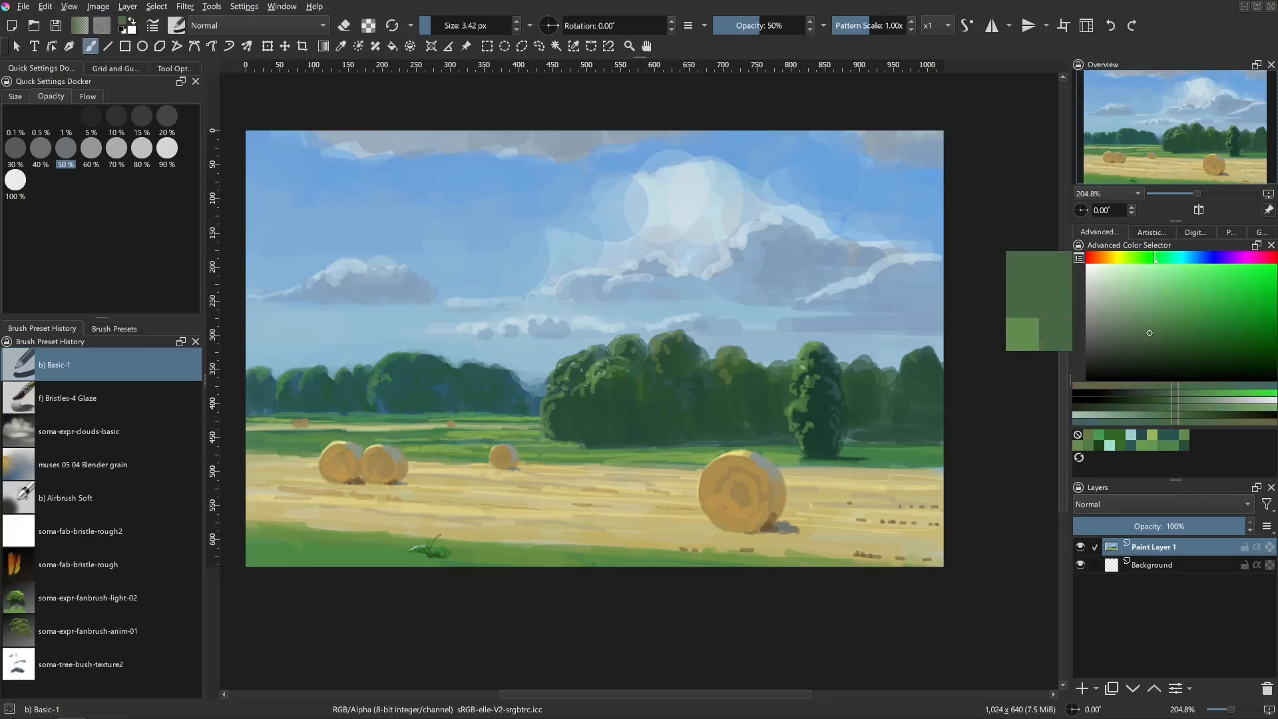
{"action": "left_click", "coordinate": [1155, 262]}
{"action": "left_click_drag", "start_coordinate": [1125, 261], "coordinate": [1142, 259]}
{"action": "left_click_drag", "start_coordinate": [1159, 319], "coordinate": [1180, 317]}
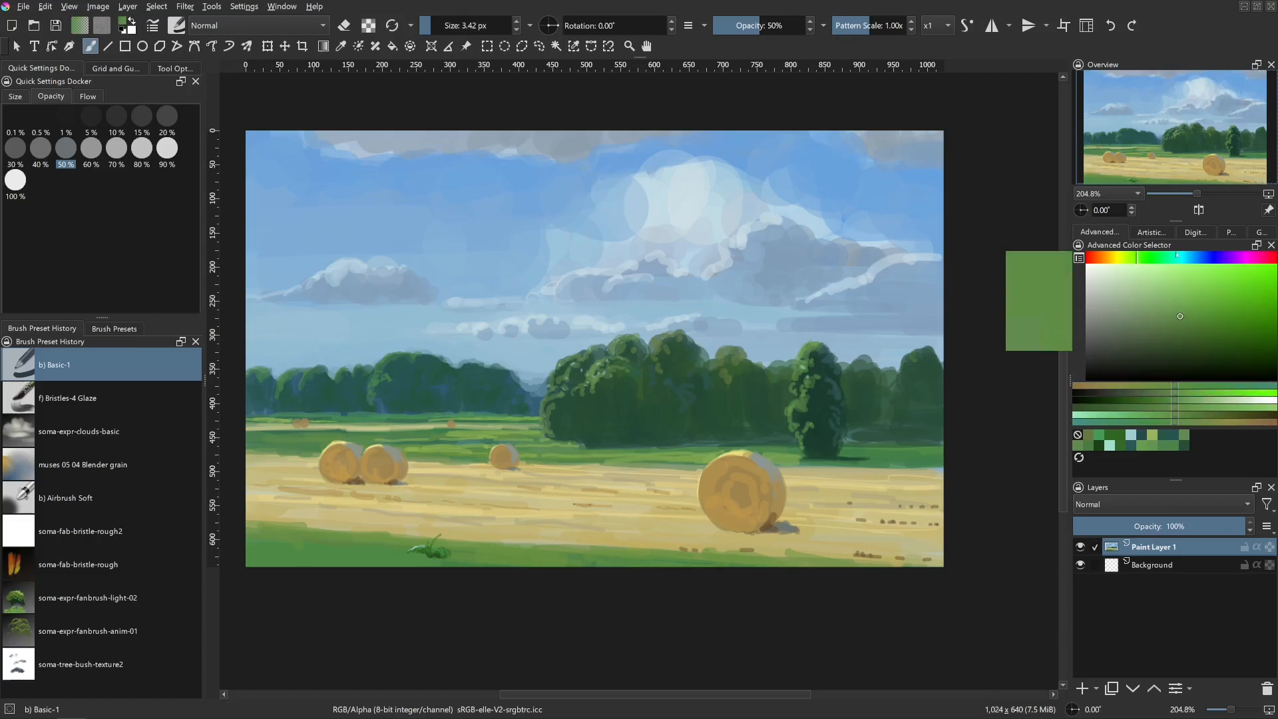
{"action": "left_click_drag", "start_coordinate": [1178, 261], "coordinate": [1173, 260]}
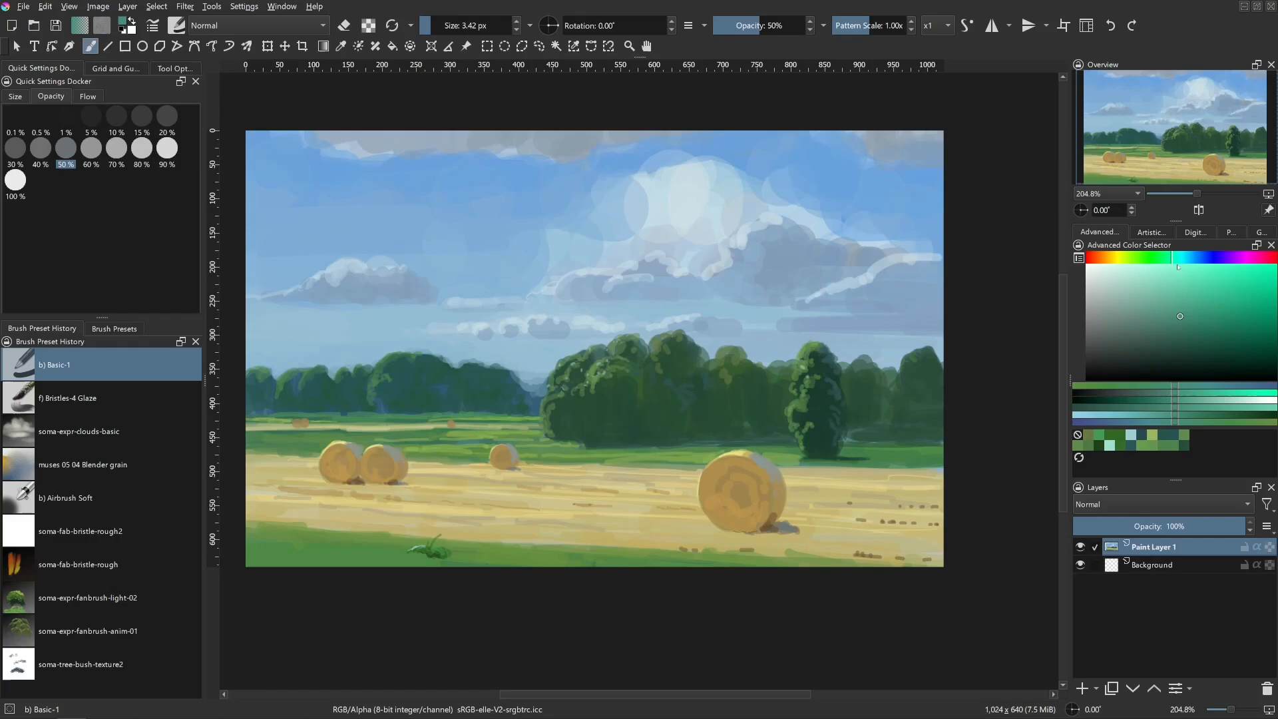
- Sample light green from the large tree group, brighten it and dab leaf highlights down its left side at about 14 and 8 px
{"action": "left_click", "coordinate": [599, 376], "text": "ctrl"}
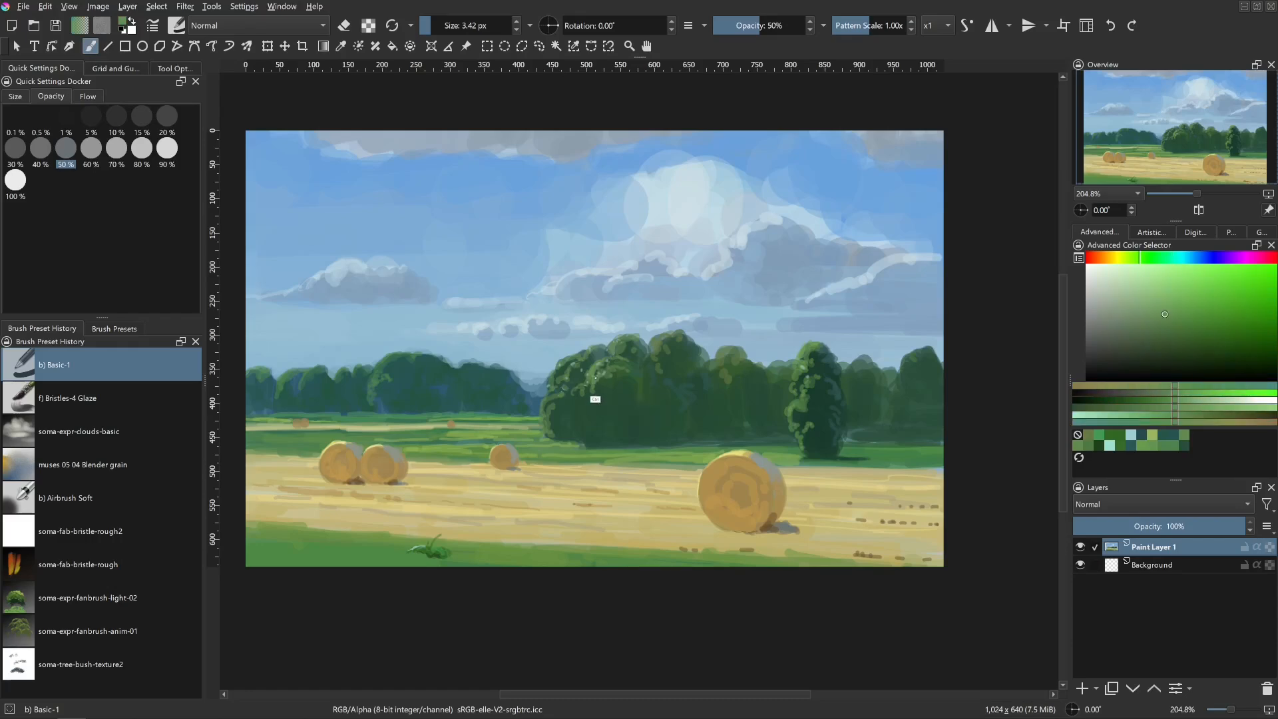
{"action": "left_click", "coordinate": [1177, 303]}
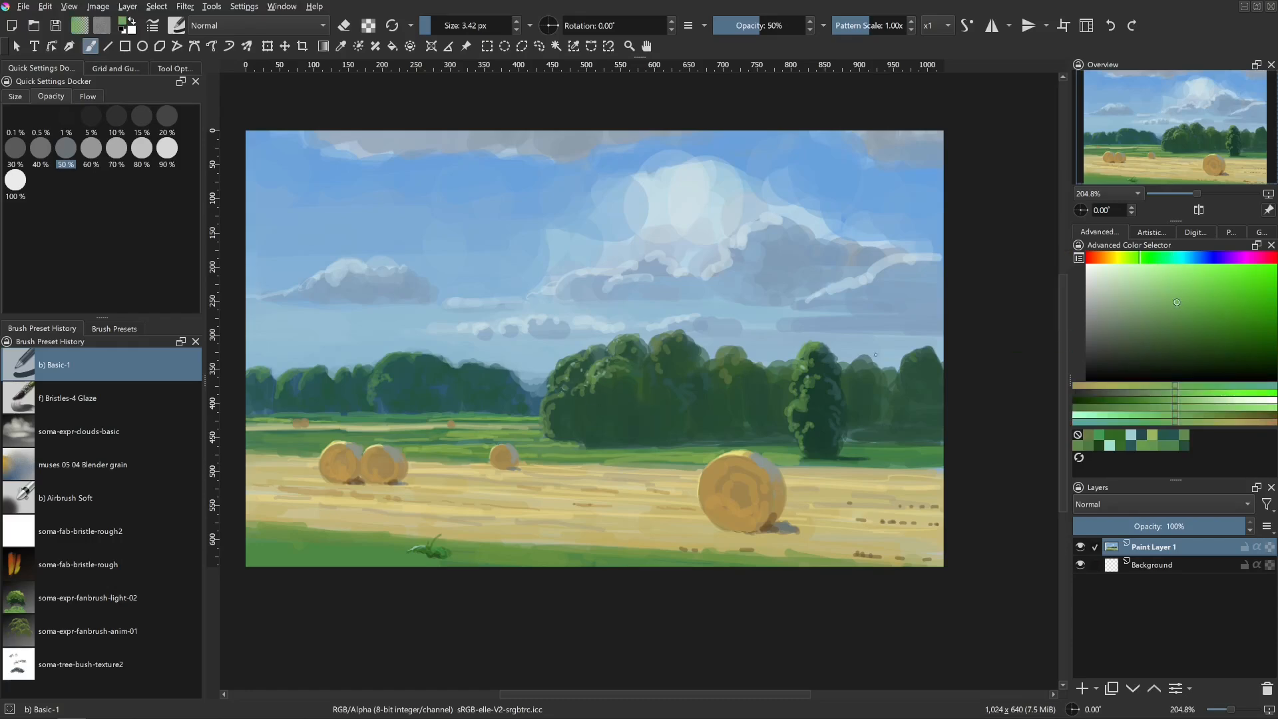
{"action": "key", "text": "bracketleft"}
{"action": "key", "text": "bracketleft"}
{"action": "key", "text": "bracketleft"}
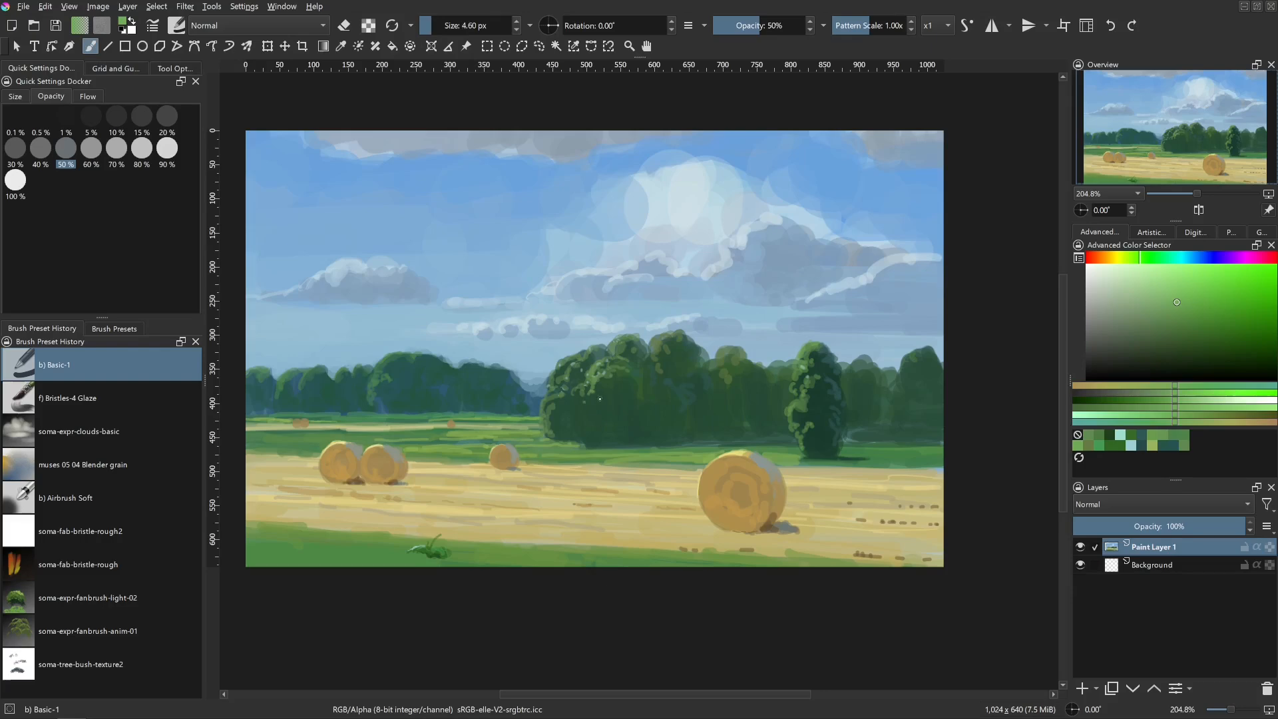
{"action": "mouse_move", "coordinate": [606, 420]}
{"action": "left_mouse_down", "text": "shift"}
{"action": "mouse_move", "coordinate": [608, 396]}
{"action": "mouse_move", "coordinate": [597, 422]}
{"action": "left_mouse_up", "text": "shift"}
{"action": "left_click_drag", "start_coordinate": [601, 367], "coordinate": [546, 412]}
{"action": "left_click_drag", "start_coordinate": [548, 416], "coordinate": [548, 422]}
{"action": "left_click_drag", "start_coordinate": [552, 433], "coordinate": [556, 438]}
{"action": "left_click_drag", "start_coordinate": [560, 384], "coordinate": [558, 389]}
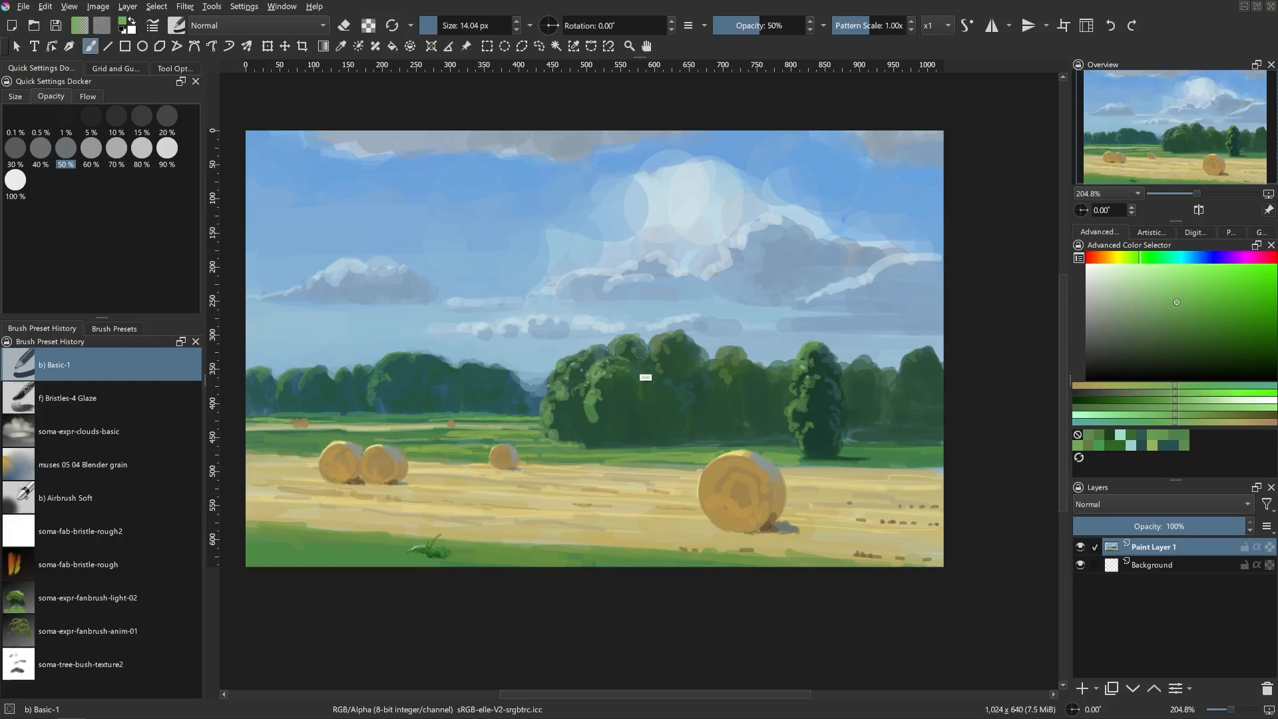
{"action": "left_click_drag", "start_coordinate": [645, 376], "coordinate": [634, 376], "text": "shift"}
{"action": "key", "text": "bracketright"}
- Sample dark green from the distant trees, shift it to a lighter, purer green and brush their crowns at about 6 to 8 px
{"action": "left_click", "coordinate": [402, 372], "text": "ctrl"}
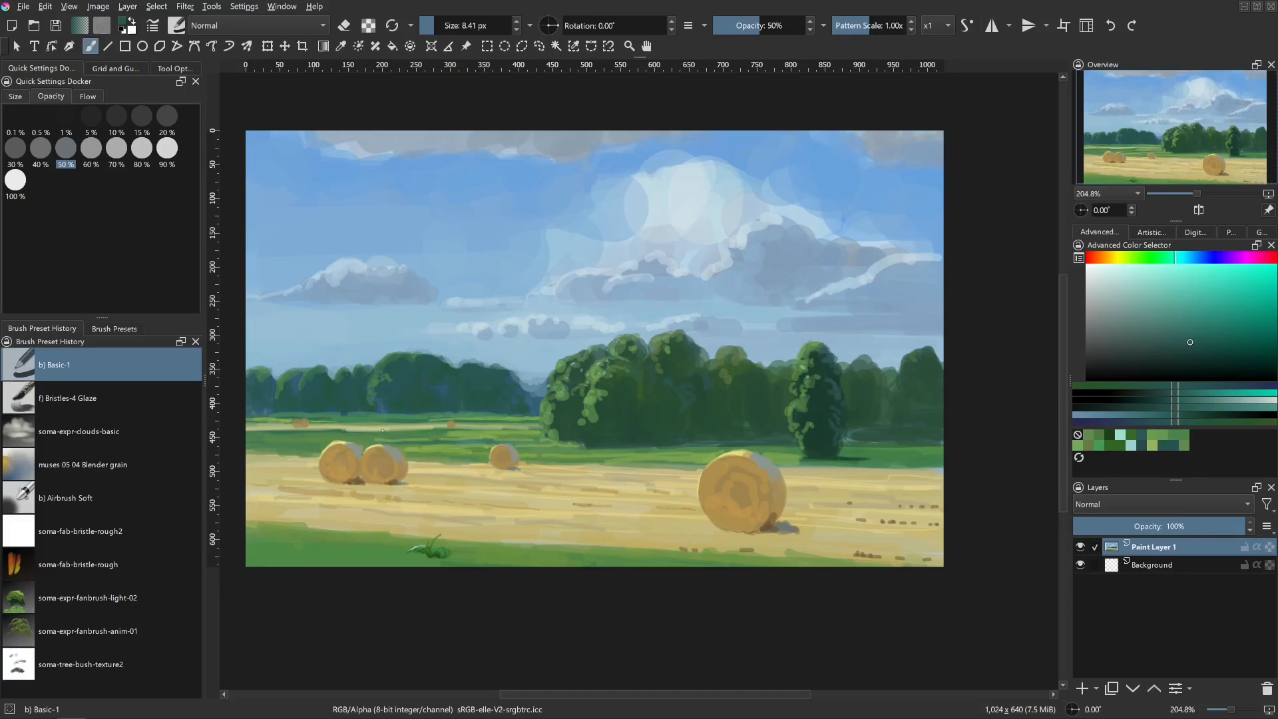
{"action": "left_click", "coordinate": [396, 378], "text": "ctrl"}
{"action": "left_click", "coordinate": [1163, 260]}
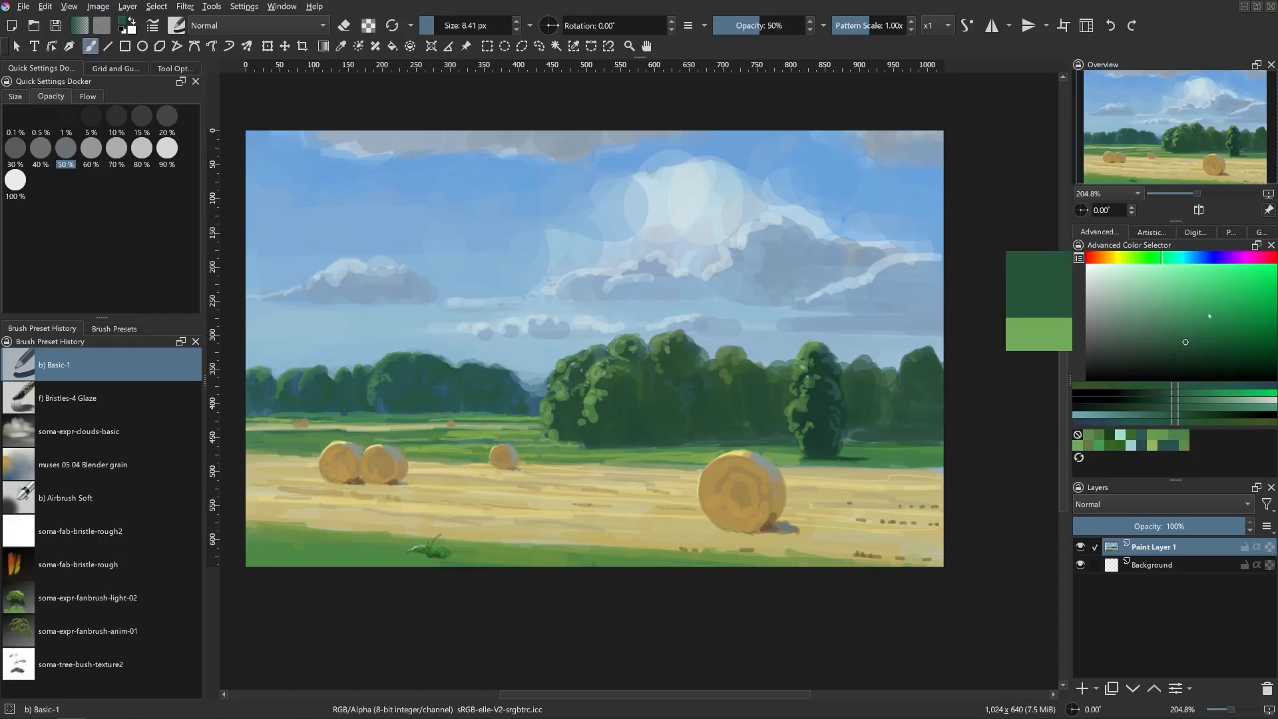
{"action": "left_click", "coordinate": [1187, 331]}
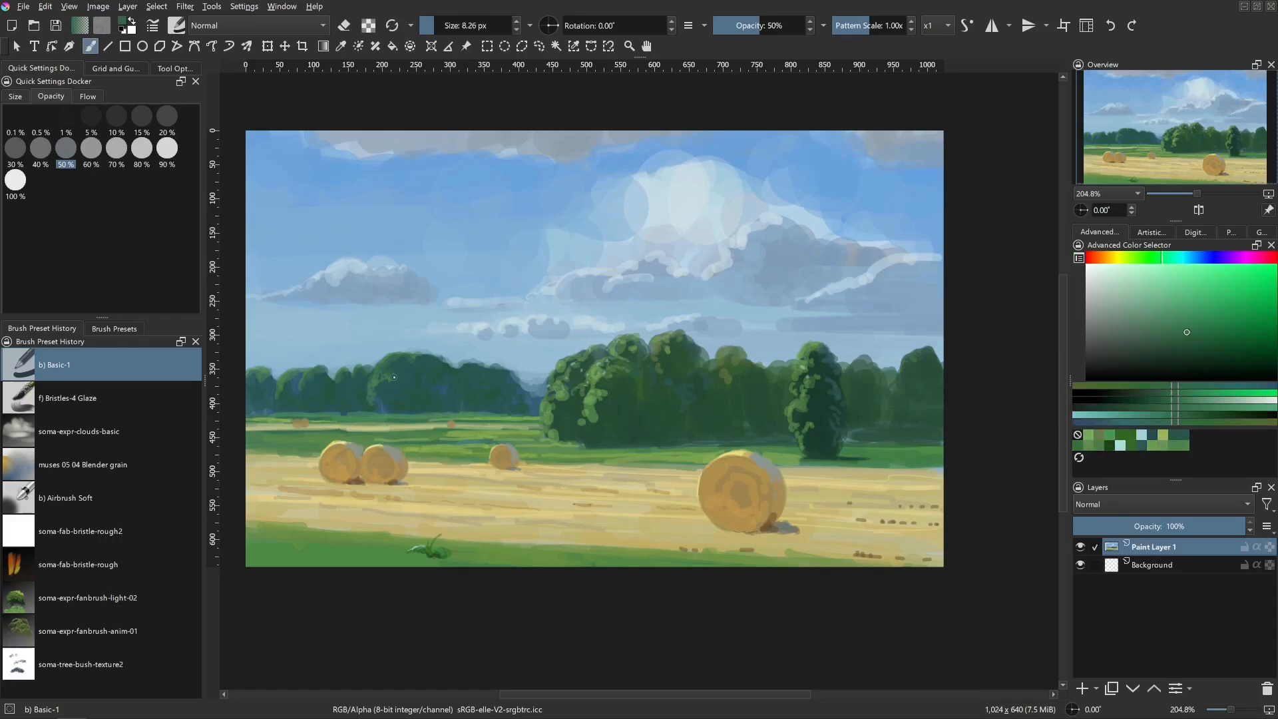
{"action": "key", "text": "bracketleft"}
{"action": "key", "text": "bracketleft"}
{"action": "key", "text": "bracketleft"}
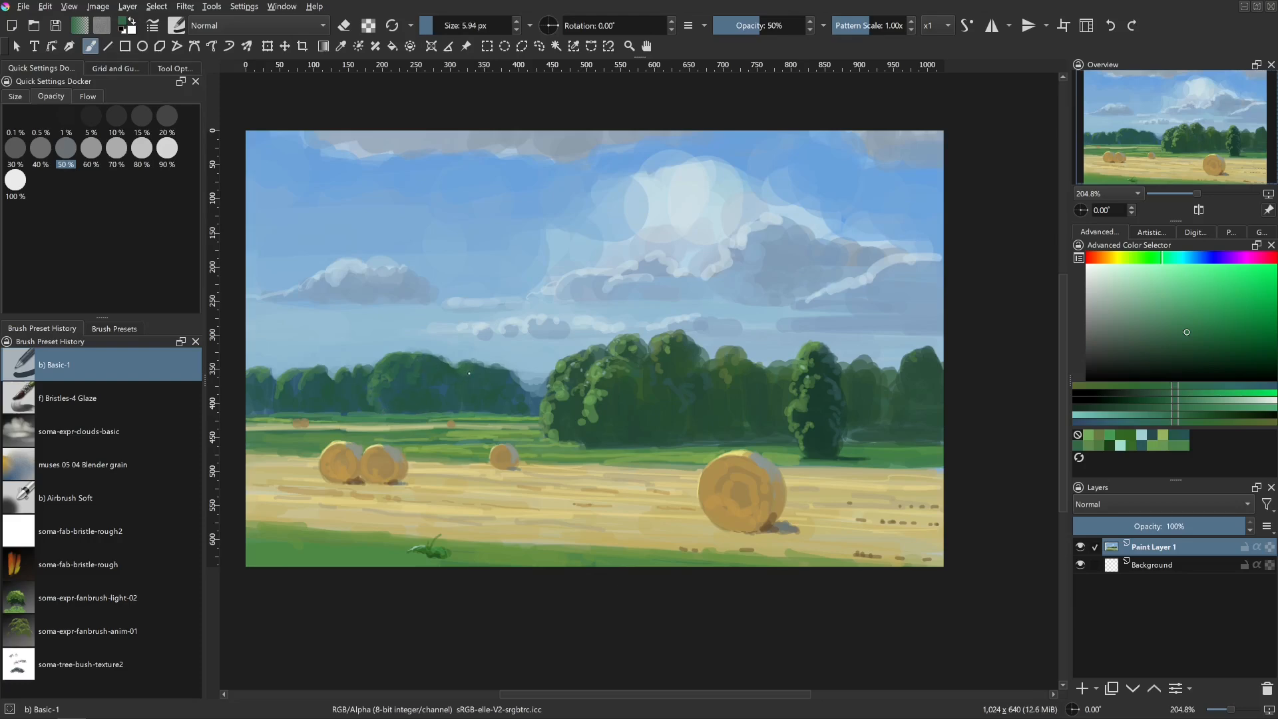
- Lighten the green, warm its hue and dab small highlights on the distant tree crowns at about 5 px
{"action": "left_click", "coordinate": [1185, 319]}
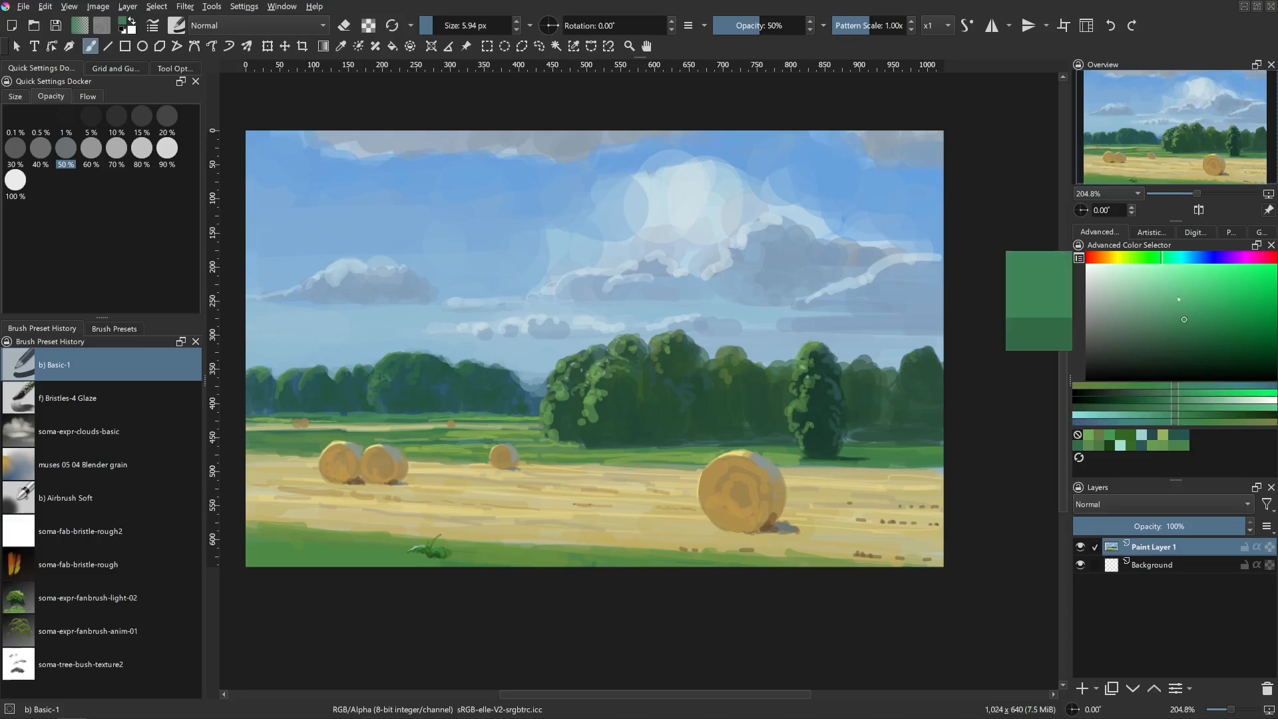
{"action": "left_click", "coordinate": [1150, 262]}
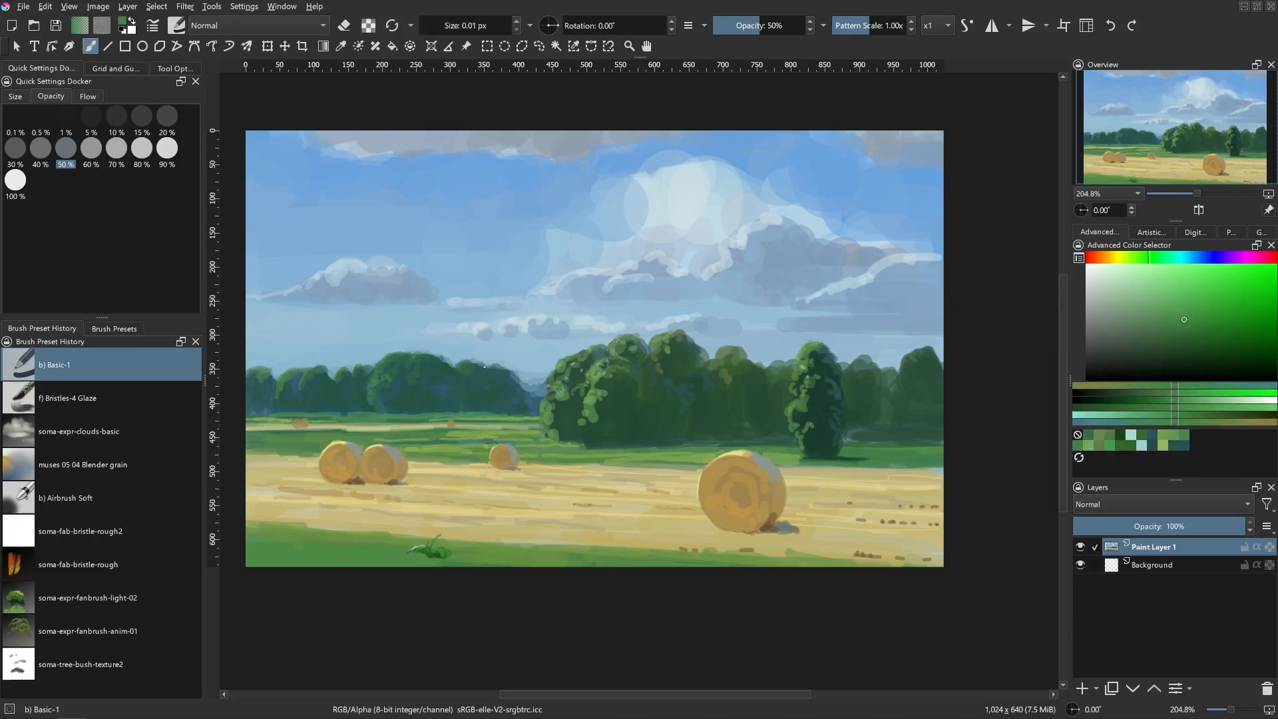
{"action": "left_click", "coordinate": [1161, 312]}
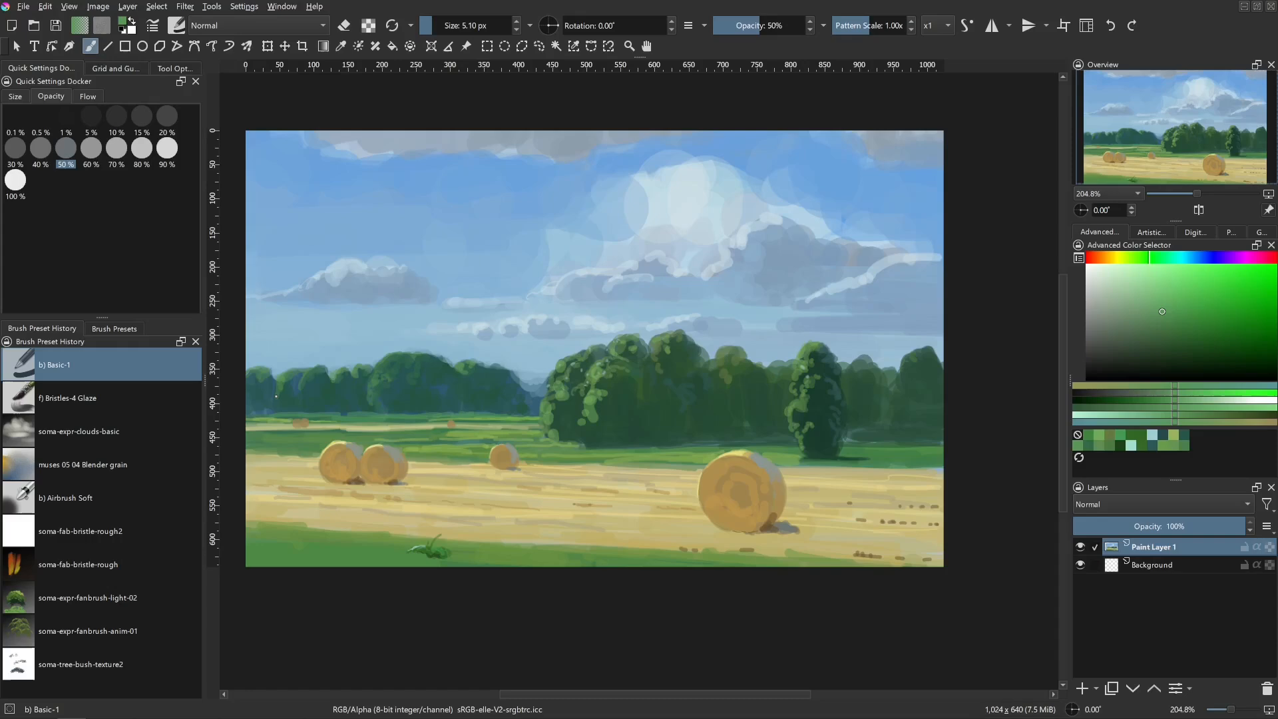
- Sample hazy blue and repaint the right end of the distant tree group as lower, bluish faraway trees at about 10 px
{"action": "left_click", "coordinate": [536, 391], "text": "ctrl"}
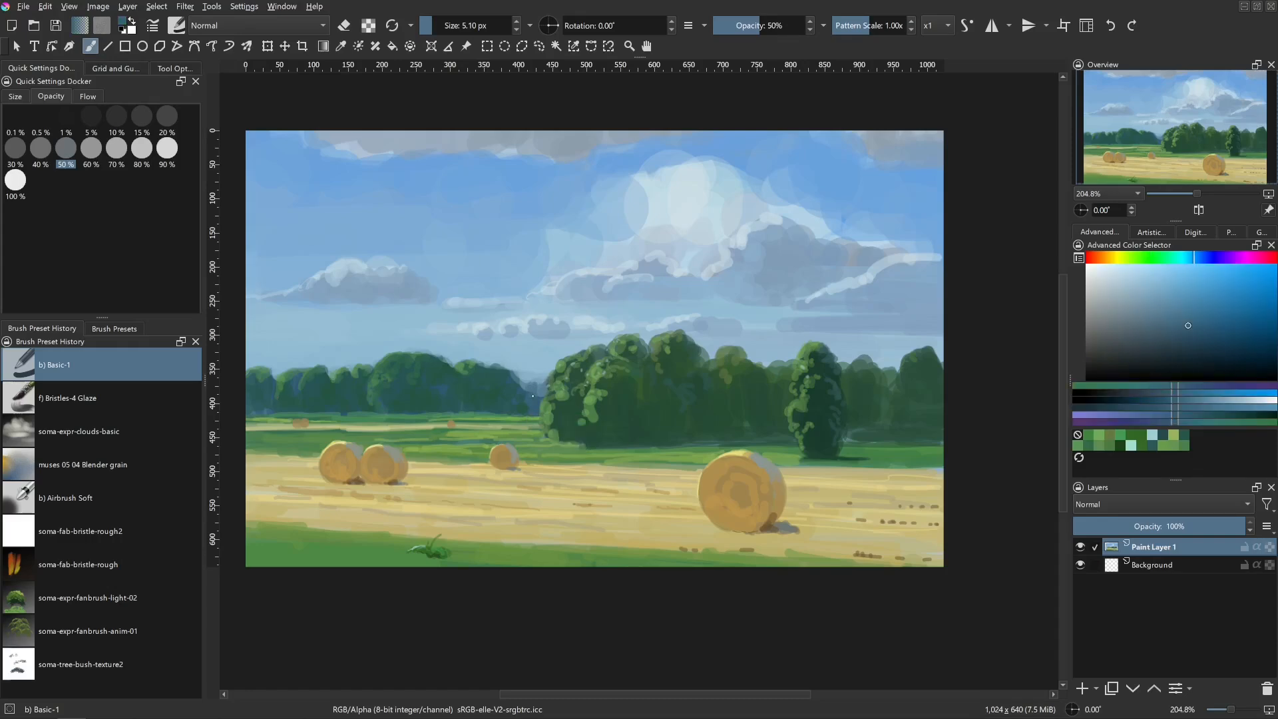
{"action": "mouse_move", "coordinate": [542, 389]}
{"action": "left_mouse_down"}
{"action": "mouse_move", "coordinate": [508, 337]}
{"action": "mouse_move", "coordinate": [499, 371]}
{"action": "left_mouse_up"}
{"action": "left_click", "coordinate": [481, 366], "text": "ctrl"}
{"action": "left_click_drag", "start_coordinate": [461, 365], "coordinate": [468, 385]}
{"action": "mouse_move", "coordinate": [469, 373]}
{"action": "left_mouse_down"}
{"action": "mouse_move", "coordinate": [504, 363]}
{"action": "mouse_move", "coordinate": [483, 393]}
{"action": "mouse_move", "coordinate": [522, 380]}
{"action": "mouse_move", "coordinate": [518, 395]}
{"action": "mouse_move", "coordinate": [498, 372]}
{"action": "mouse_move", "coordinate": [489, 390]}
{"action": "mouse_move", "coordinate": [497, 358]}
{"action": "mouse_move", "coordinate": [486, 356]}
{"action": "mouse_move", "coordinate": [468, 373]}
{"action": "mouse_move", "coordinate": [483, 383]}
{"action": "mouse_move", "coordinate": [502, 359]}
{"action": "mouse_move", "coordinate": [558, 365]}
{"action": "mouse_move", "coordinate": [550, 391]}
{"action": "left_mouse_up"}
{"action": "left_click", "coordinate": [540, 392], "text": "ctrl"}
{"action": "left_click_drag", "start_coordinate": [529, 391], "coordinate": [477, 393]}
{"action": "left_click_drag", "start_coordinate": [480, 393], "coordinate": [496, 387]}
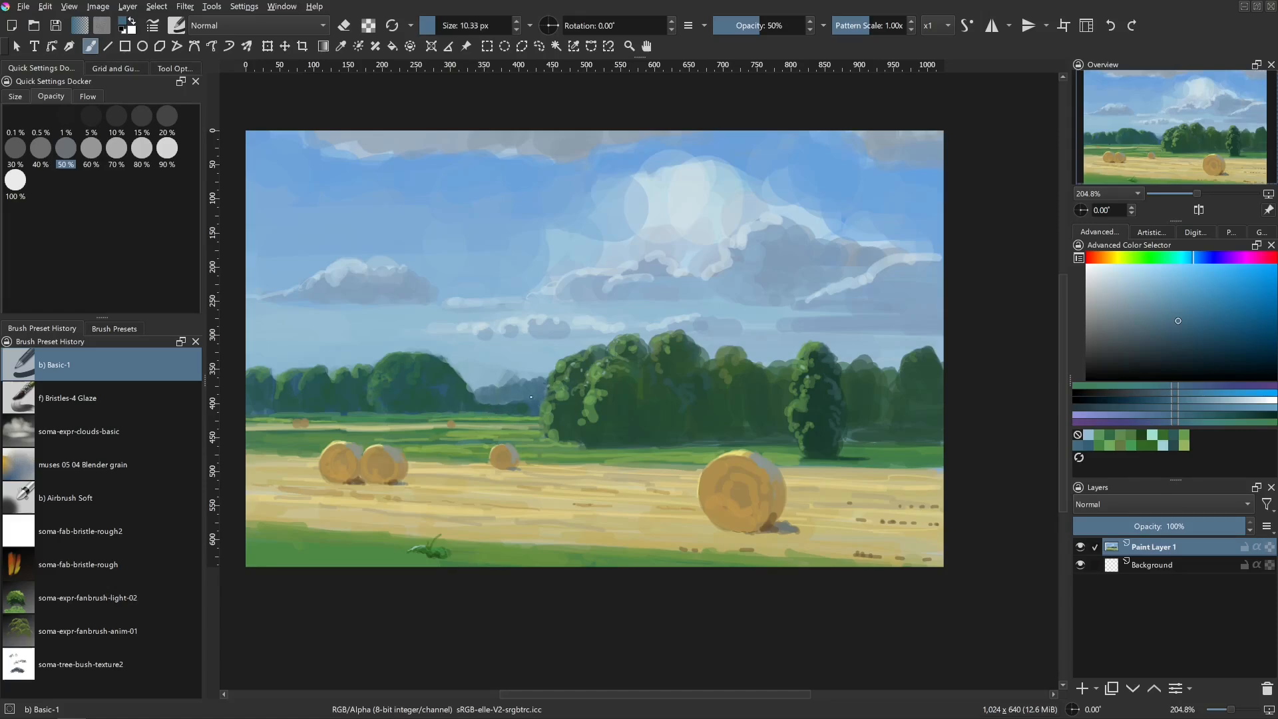
- Sample blue and green tones around the faraway bluish trees and refine their shapes and base at about 6 px
{"action": "left_click", "coordinate": [529, 395], "text": "ctrl"}
{"action": "mouse_move", "coordinate": [517, 394]}
{"action": "left_mouse_down"}
{"action": "mouse_move", "coordinate": [473, 393]}
{"action": "mouse_move", "coordinate": [523, 407]}
{"action": "mouse_move", "coordinate": [520, 418]}
{"action": "mouse_move", "coordinate": [497, 416]}
{"action": "mouse_move", "coordinate": [562, 394]}
{"action": "mouse_move", "coordinate": [519, 409]}
{"action": "left_mouse_up"}
{"action": "left_click", "coordinate": [456, 396], "text": "ctrl"}
{"action": "left_click", "coordinate": [524, 418], "text": "ctrl"}
{"action": "left_click", "coordinate": [526, 418], "text": "ctrl"}
{"action": "left_click", "coordinate": [535, 394], "text": "ctrl"}
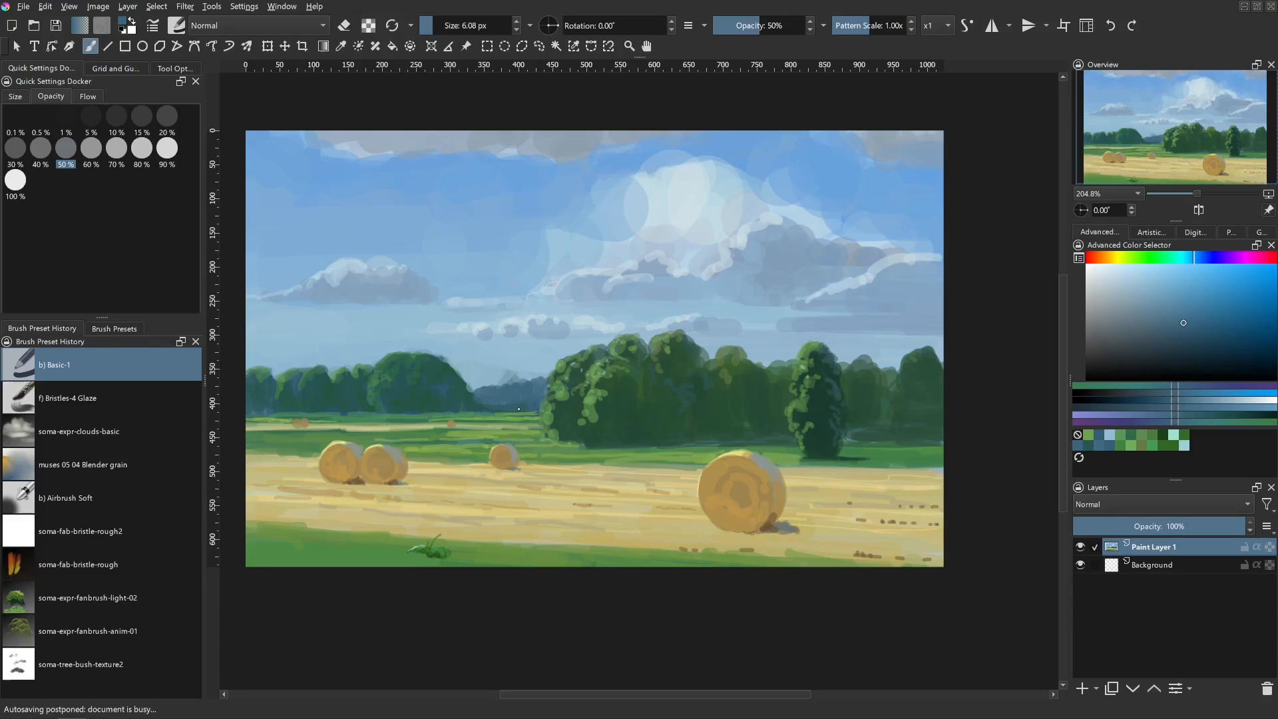
- Sample pale sky blue and trim the treetop edges of the faraway bluish trees at about 3 to 4 px
{"action": "left_click", "coordinate": [531, 362], "text": "ctrl"}
{"action": "left_click_drag", "start_coordinate": [531, 363], "coordinate": [509, 396], "text": "shift"}
{"action": "key", "text": "bracketleft"}
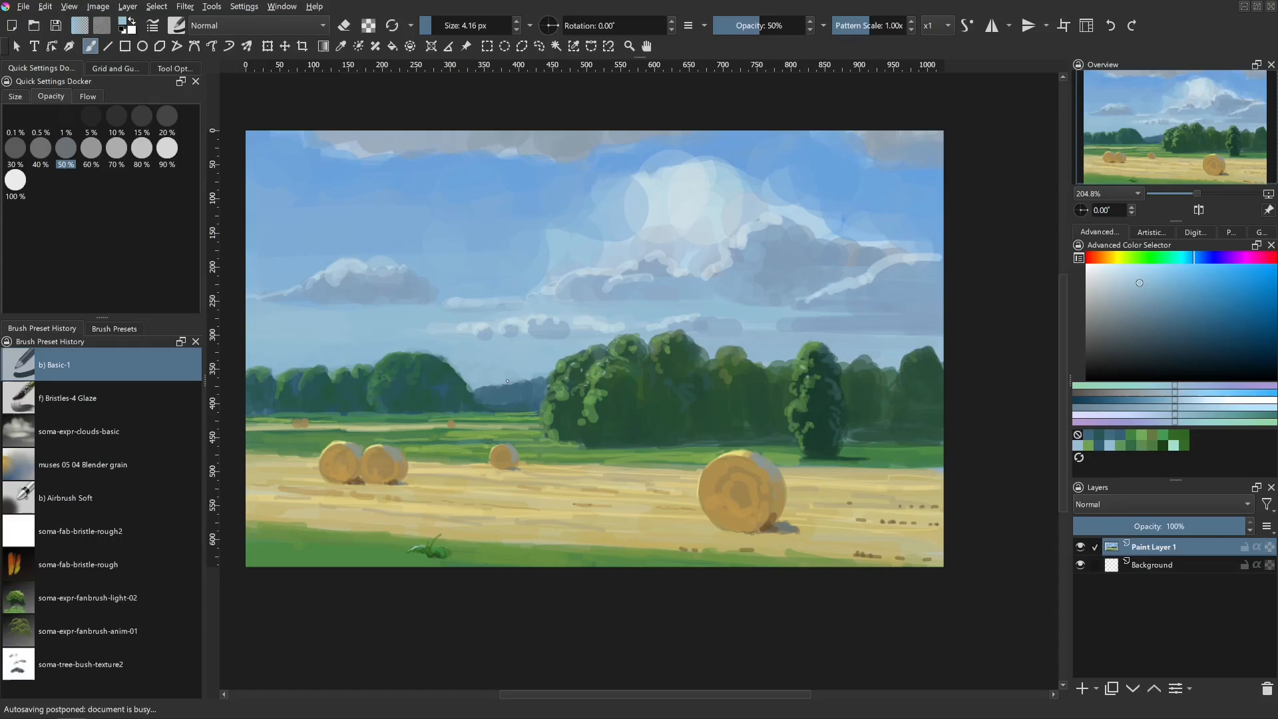
{"action": "left_click", "coordinate": [520, 370], "text": "ctrl"}
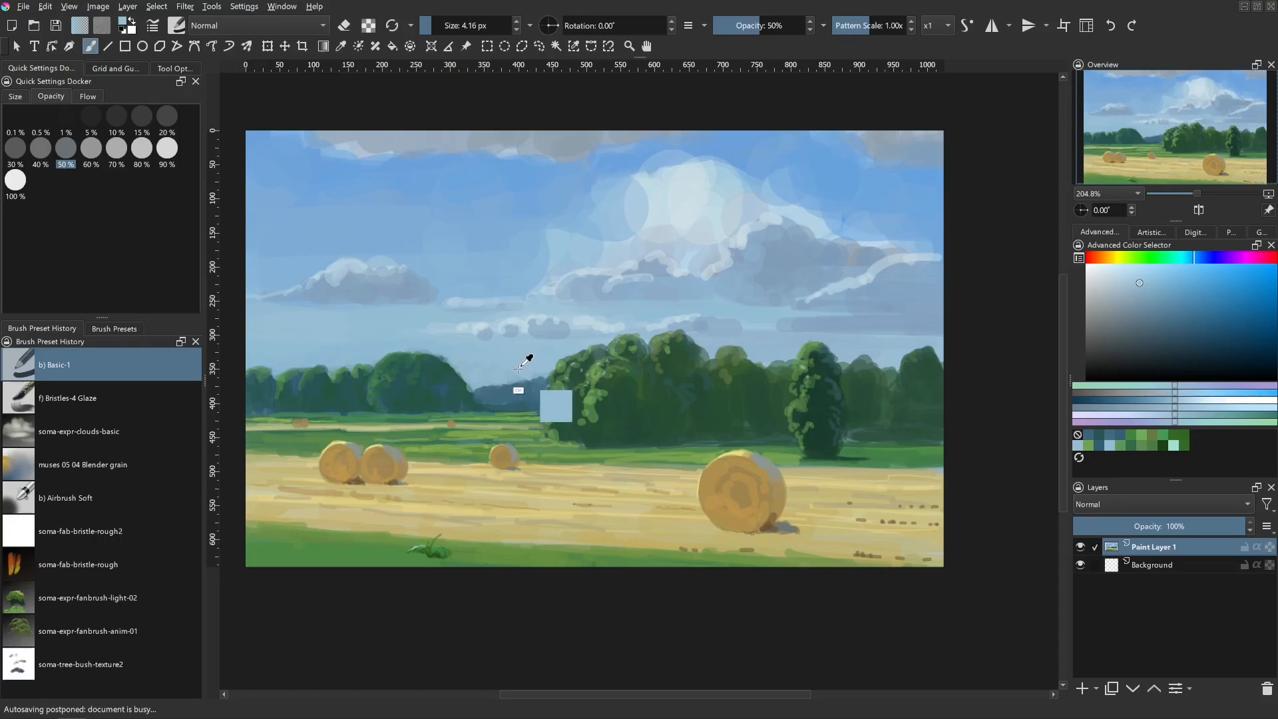
{"action": "mouse_move", "coordinate": [522, 375]}
{"action": "left_mouse_down"}
{"action": "mouse_move", "coordinate": [510, 381]}
{"action": "mouse_move", "coordinate": [520, 380]}
{"action": "left_mouse_up"}
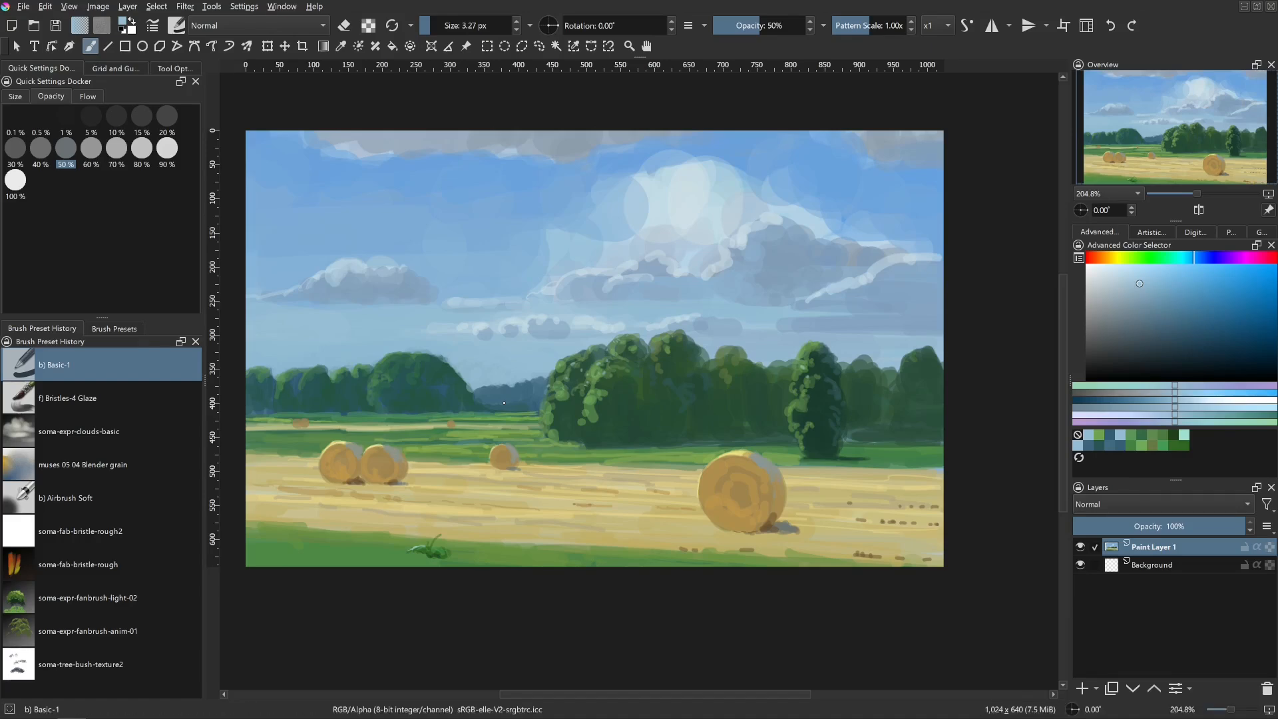
{"action": "left_click_drag", "start_coordinate": [534, 381], "coordinate": [556, 360], "text": "shift"}
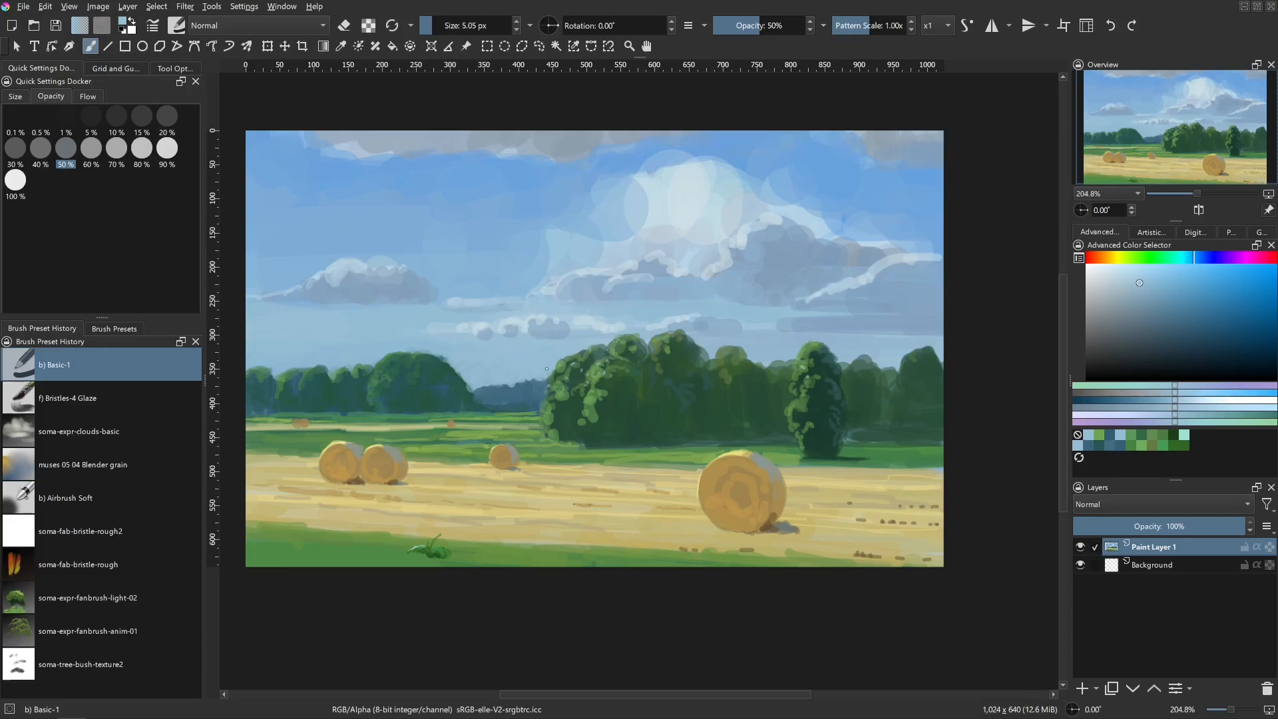
- Paint a thin stroke along the far field below the left trees, using sampled green and a 4.26 px brush
{"action": "left_click", "coordinate": [508, 391], "text": "ctrl"}
{"action": "mouse_move", "coordinate": [511, 402]}
{"action": "left_mouse_down", "text": "shift"}
{"action": "mouse_move", "coordinate": [522, 405]}
{"action": "mouse_move", "coordinate": [503, 416]}
{"action": "mouse_move", "coordinate": [534, 414]}
{"action": "left_mouse_up", "text": "shift"}
{"action": "left_click", "coordinate": [504, 408], "text": "ctrl"}
{"action": "left_click", "coordinate": [504, 416], "text": "ctrl"}
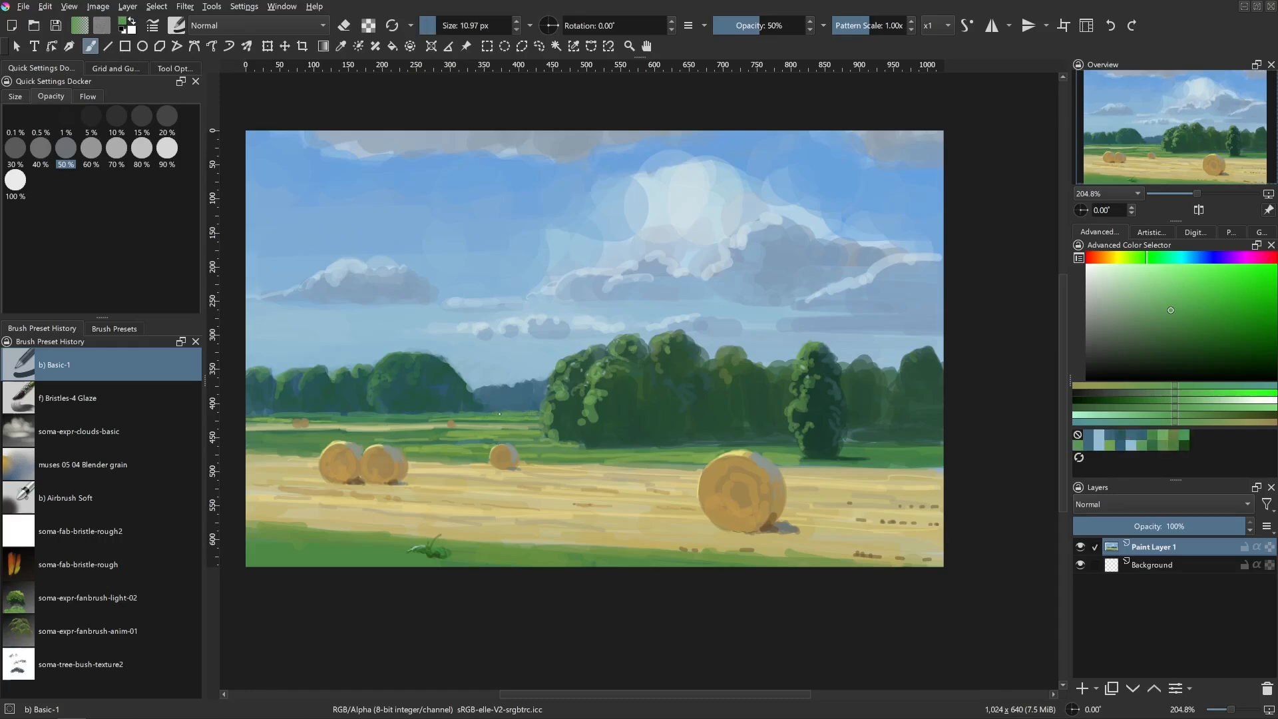
{"action": "left_click_drag", "start_coordinate": [421, 439], "coordinate": [370, 441], "text": "shift"}
{"action": "left_click_drag", "start_coordinate": [248, 415], "coordinate": [309, 412]}
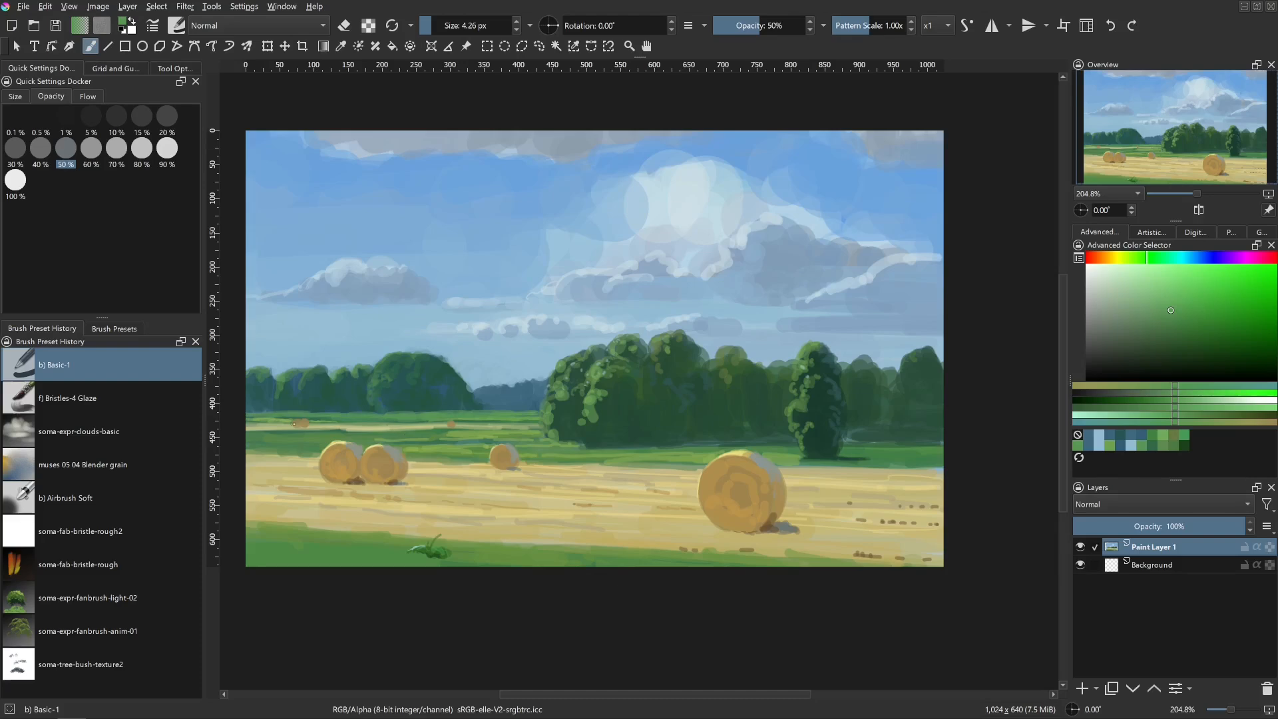
- Touch up the ground around the distant hay bale with sampled pale green and shade the bale in muted brown
{"action": "left_click", "coordinate": [319, 424], "text": "ctrl"}
{"action": "left_click_drag", "start_coordinate": [297, 427], "coordinate": [313, 426]}
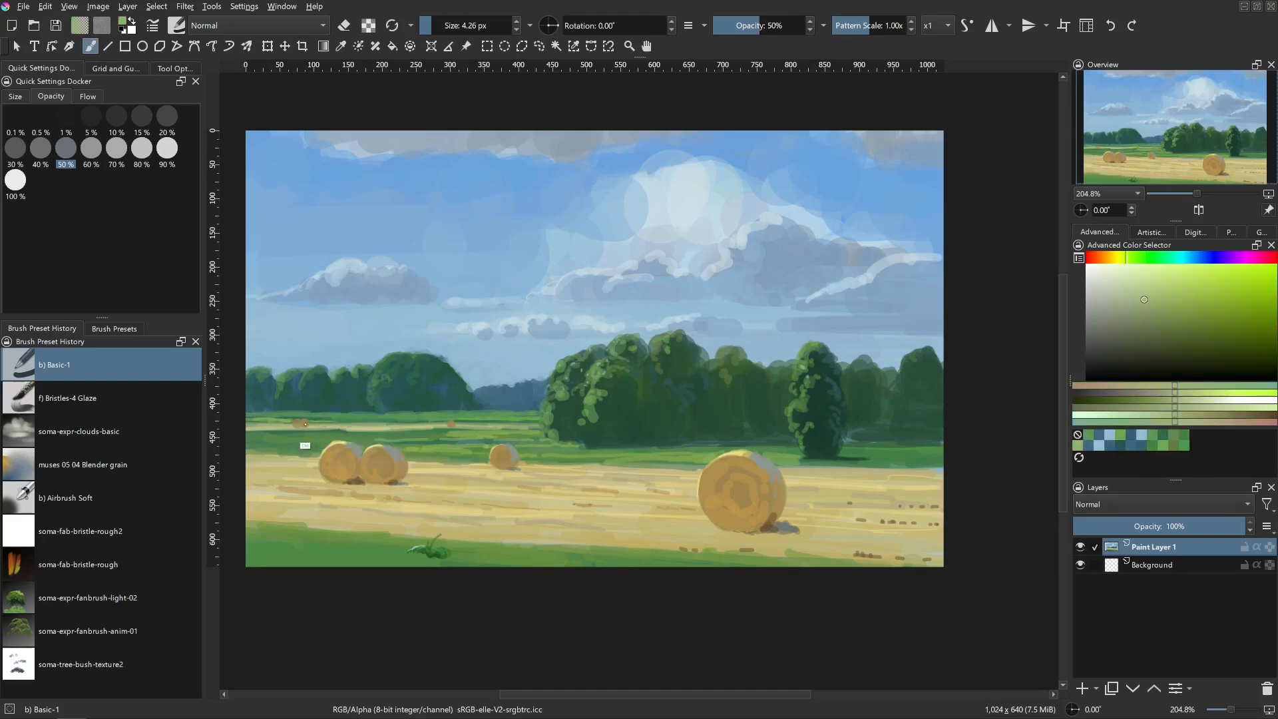
{"action": "left_click", "coordinate": [304, 423], "text": "ctrl"}
{"action": "left_click", "coordinate": [1157, 319]}
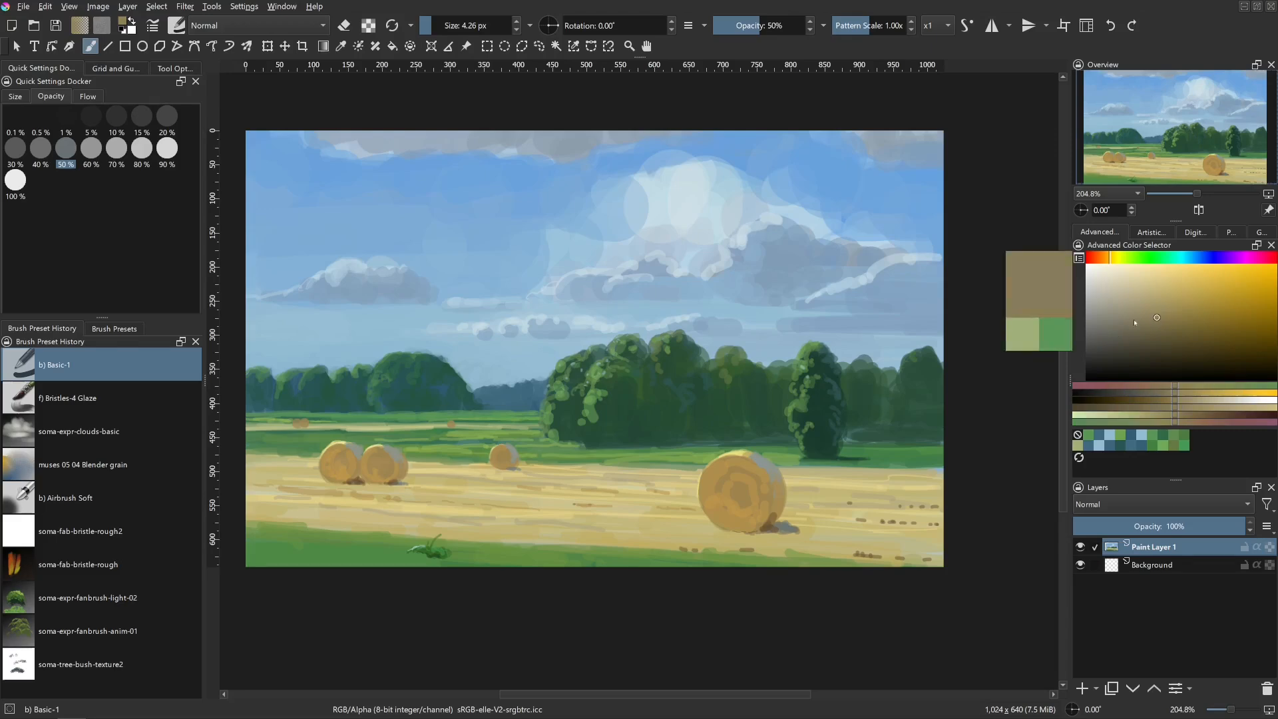
{"action": "left_click", "coordinate": [1134, 320]}
{"action": "left_click_drag", "start_coordinate": [311, 426], "coordinate": [308, 423]}
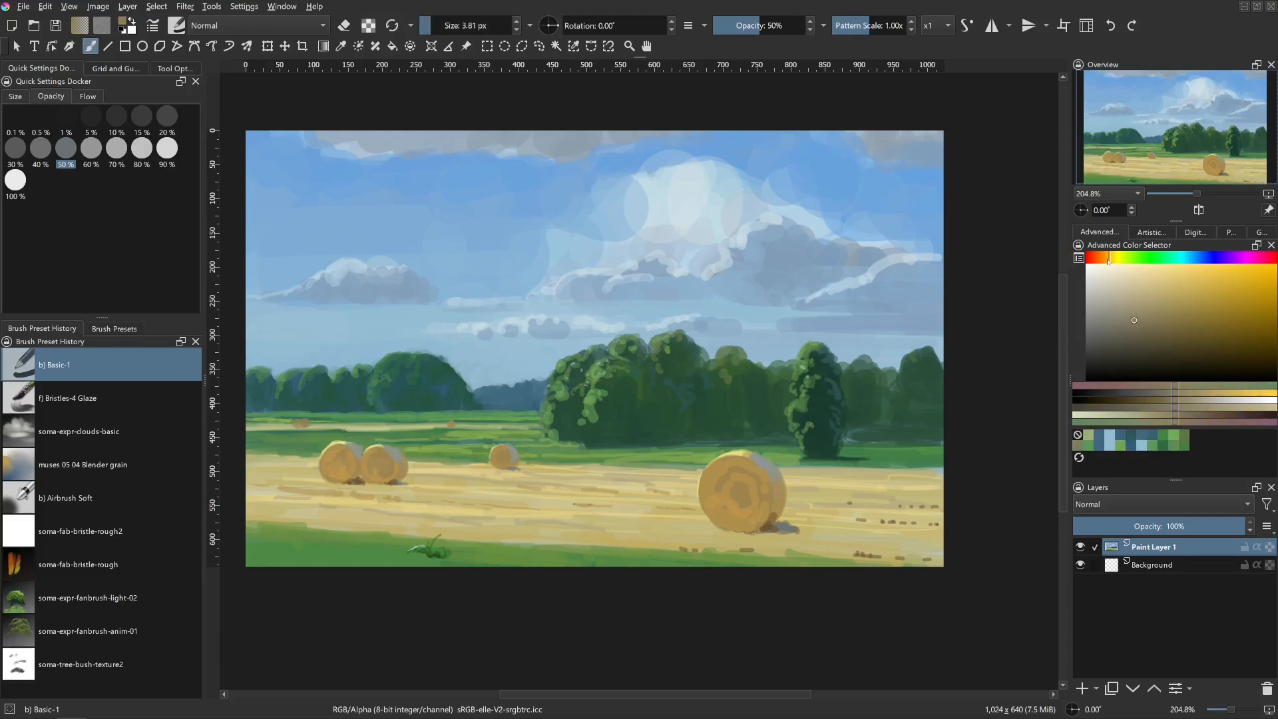
- Deepen the distant bale's shading with a darker greyish orange-brown, enlarging the brush to 6.33 px
{"action": "left_click", "coordinate": [1107, 258]}
{"action": "left_click", "coordinate": [1129, 326]}
{"action": "key", "text": "bracketright"}
{"action": "key", "text": "bracketright"}
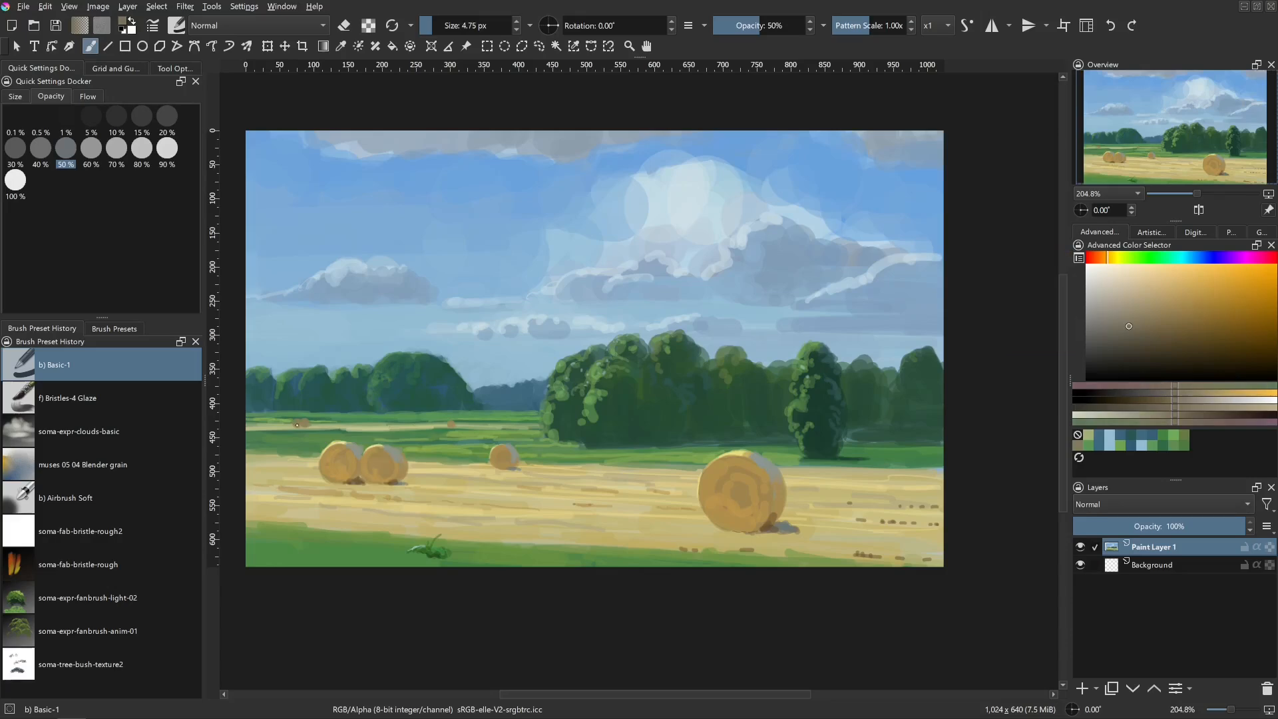
{"action": "key", "text": "bracketright"}
{"action": "key", "text": "bracketright"}
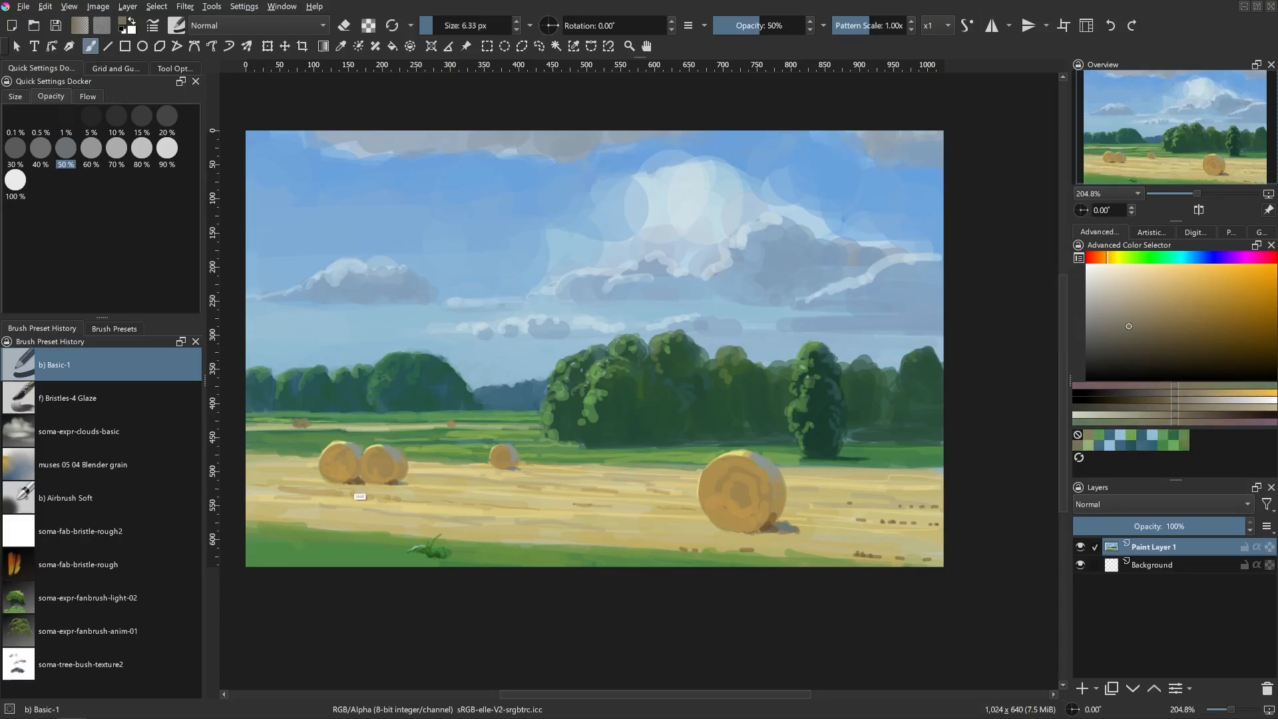
- Shade the left pair of hay bales with the greyish brown and an 11.17 px brush, undoing unsatisfactory strokes
{"action": "left_click_drag", "start_coordinate": [359, 496], "coordinate": [372, 496], "text": "shift"}
{"action": "mouse_move", "coordinate": [337, 451]}
{"action": "left_mouse_down"}
{"action": "mouse_move", "coordinate": [361, 472]}
{"action": "mouse_move", "coordinate": [334, 478]}
{"action": "left_mouse_up"}
{"action": "key", "text": "ctrl+z"}
{"action": "key", "text": "ctrl+z"}
{"action": "mouse_move", "coordinate": [335, 445]}
{"action": "left_mouse_down"}
{"action": "mouse_move", "coordinate": [340, 479]}
{"action": "mouse_move", "coordinate": [339, 448]}
{"action": "left_mouse_up"}
{"action": "key", "text": "ctrl+z"}
{"action": "left_click_drag", "start_coordinate": [335, 446], "coordinate": [341, 496]}
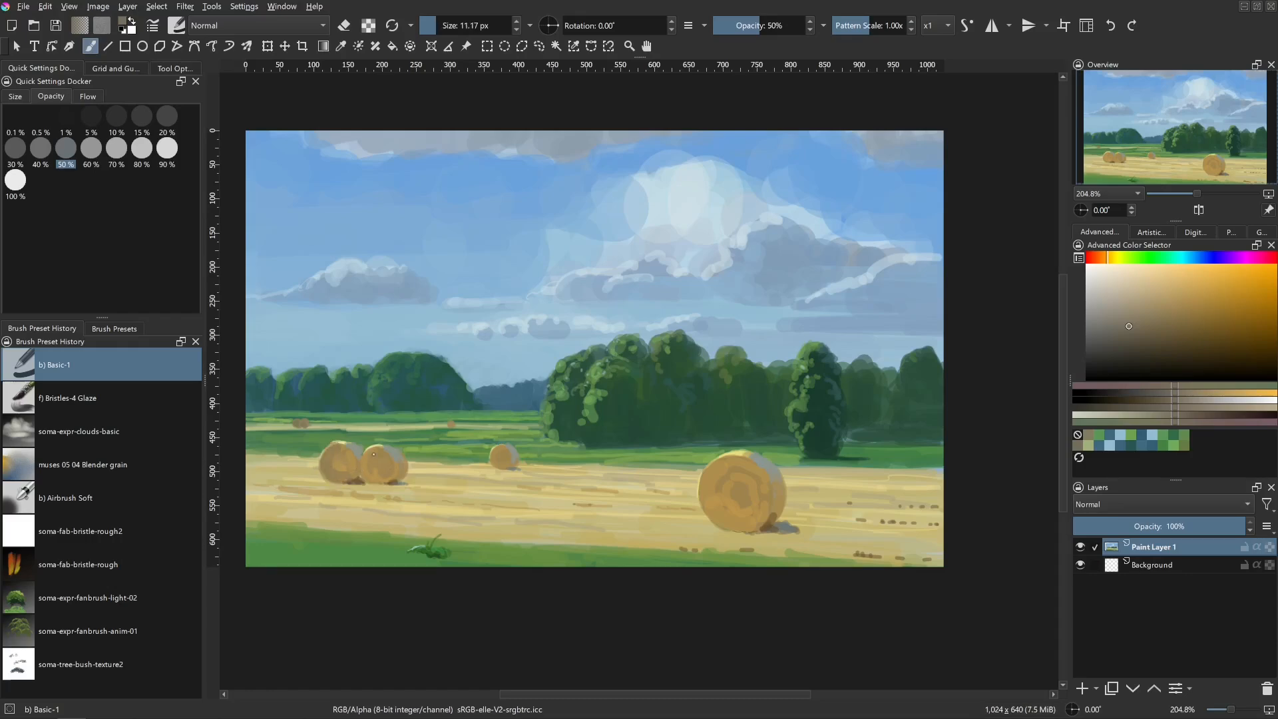
{"action": "mouse_move", "coordinate": [374, 454]}
{"action": "left_mouse_down"}
{"action": "mouse_move", "coordinate": [366, 482]}
{"action": "mouse_move", "coordinate": [341, 476]}
{"action": "mouse_move", "coordinate": [350, 463]}
{"action": "mouse_move", "coordinate": [337, 472]}
{"action": "mouse_move", "coordinate": [311, 525]}
{"action": "mouse_move", "coordinate": [347, 510]}
{"action": "mouse_move", "coordinate": [356, 475]}
{"action": "left_mouse_up"}
{"action": "key", "text": "ctrl+z"}
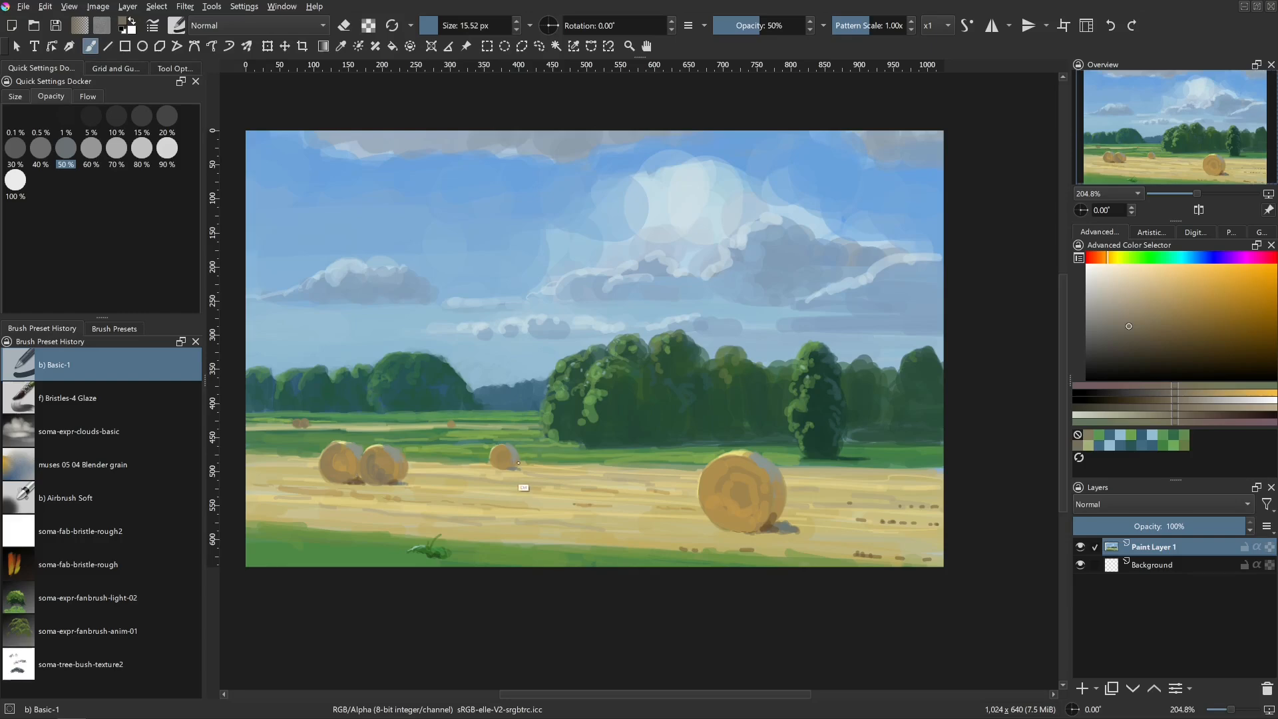
- Sample the small middle bale's shadow tone, shade that bale, and refine its base with a 0.75 px brush
{"action": "left_click", "coordinate": [510, 458], "text": "ctrl"}
{"action": "key", "text": "bracketleft"}
{"action": "key", "text": "bracketleft"}
{"action": "mouse_move", "coordinate": [512, 449]}
{"action": "left_mouse_down"}
{"action": "mouse_move", "coordinate": [509, 466]}
{"action": "mouse_move", "coordinate": [400, 476]}
{"action": "left_mouse_up"}
{"action": "left_click_drag", "start_coordinate": [513, 490], "coordinate": [507, 470], "text": "shift"}
{"action": "mouse_move", "coordinate": [510, 470]}
{"action": "left_mouse_down"}
{"action": "mouse_move", "coordinate": [524, 471]}
{"action": "mouse_move", "coordinate": [514, 469]}
{"action": "left_mouse_up"}
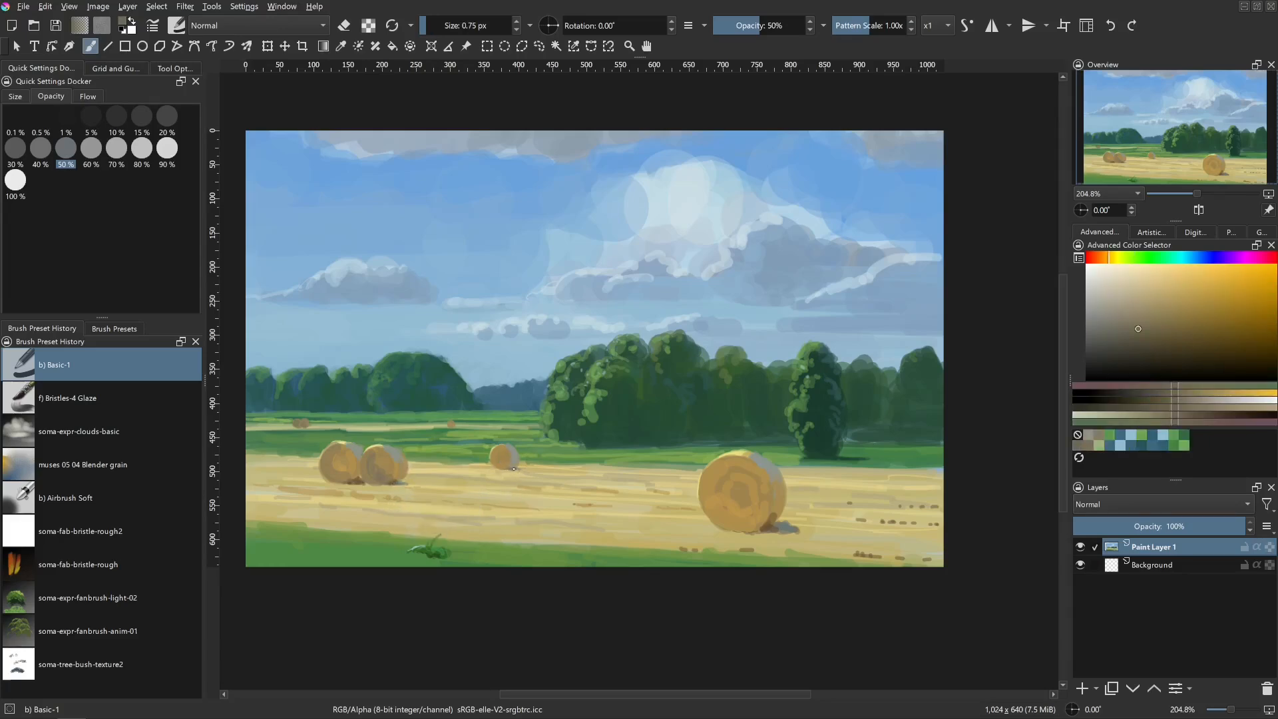
- Sample dark green from the far field and paint a small shadow beside the distant bale with a 2.92 px brush
{"action": "left_click_drag", "start_coordinate": [401, 486], "coordinate": [413, 485], "text": "shift"}
{"action": "left_click", "coordinate": [463, 418], "text": "ctrl"}
{"action": "left_click", "coordinate": [468, 423], "text": "ctrl"}
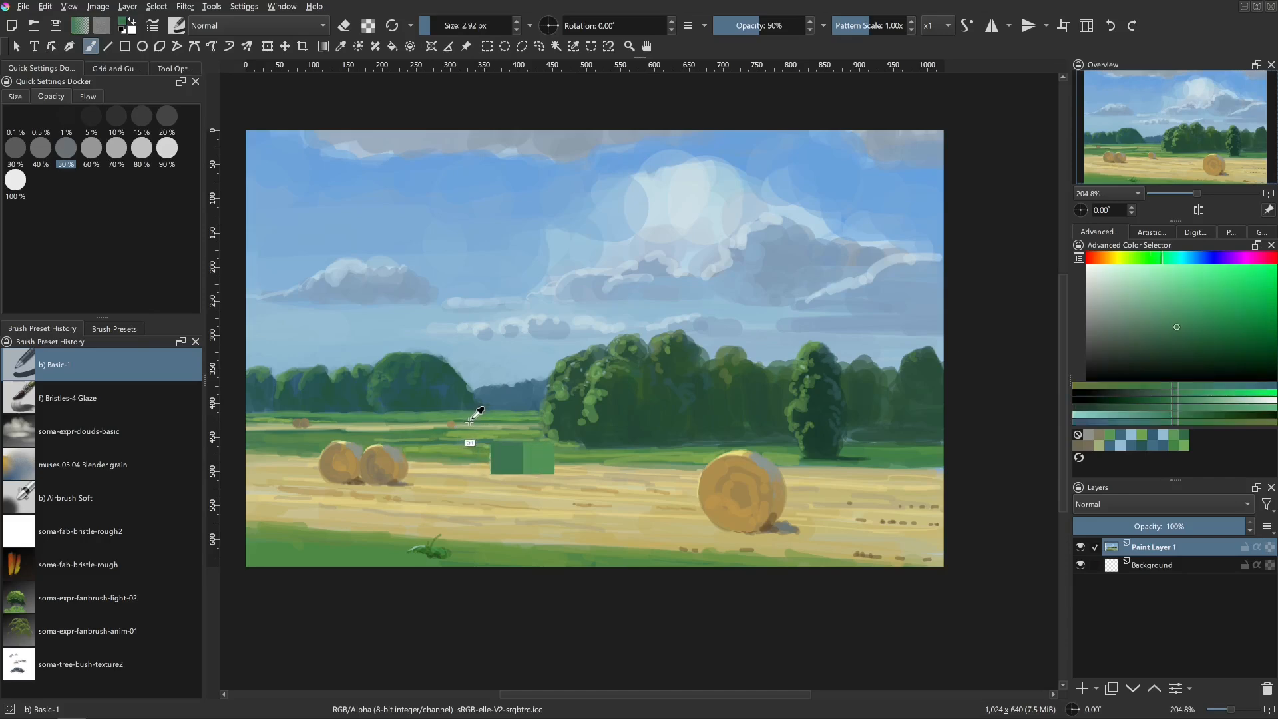
{"action": "left_click_drag", "start_coordinate": [468, 422], "coordinate": [471, 422]}
{"action": "left_click_drag", "start_coordinate": [468, 422], "coordinate": [470, 422]}
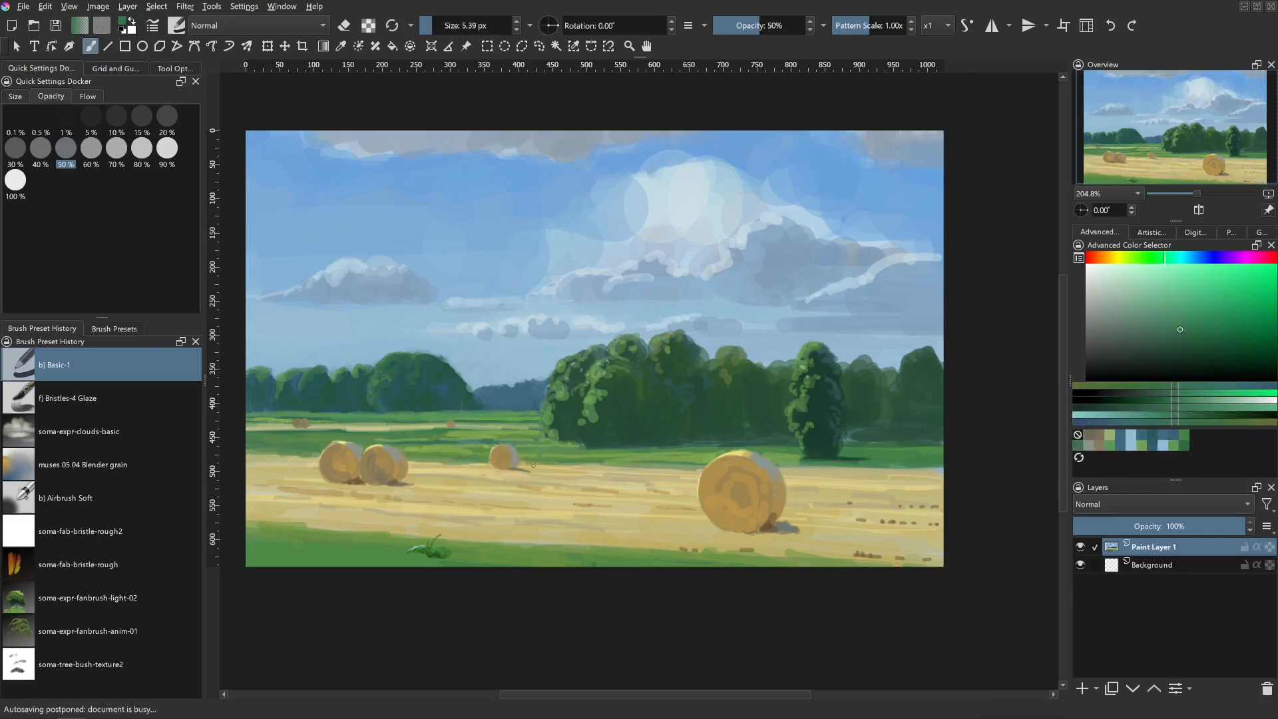
- Try glazing the large hay bale with sampled grass green at 50% opacity and a 41.15 px brush
{"action": "left_click", "coordinate": [575, 558], "text": "ctrl"}
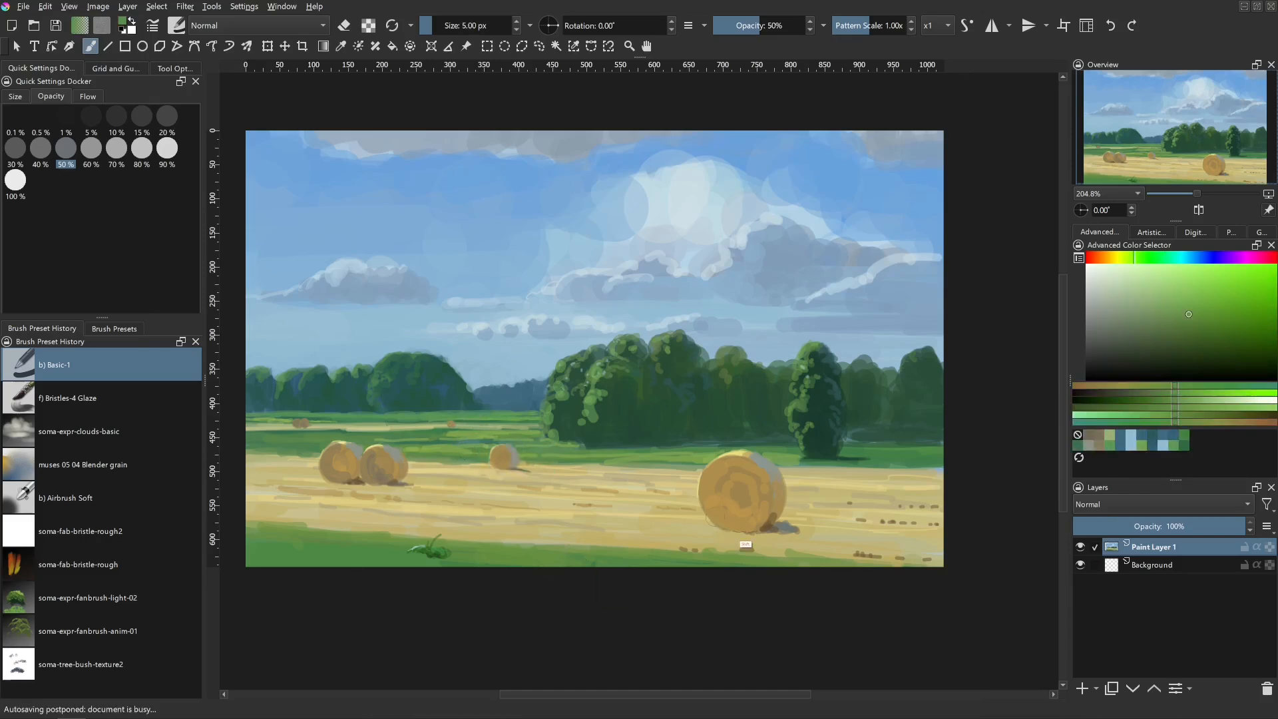
{"action": "left_click_drag", "start_coordinate": [745, 545], "coordinate": [775, 545]}
{"action": "mouse_move", "coordinate": [718, 476]}
{"action": "left_mouse_down"}
{"action": "mouse_move", "coordinate": [752, 502]}
{"action": "mouse_move", "coordinate": [786, 501]}
{"action": "left_mouse_up"}
{"action": "key", "text": "ctrl+z"}
{"action": "mouse_move", "coordinate": [731, 469]}
{"action": "left_mouse_down"}
{"action": "mouse_move", "coordinate": [716, 496]}
{"action": "mouse_move", "coordinate": [755, 499]}
{"action": "left_mouse_up"}
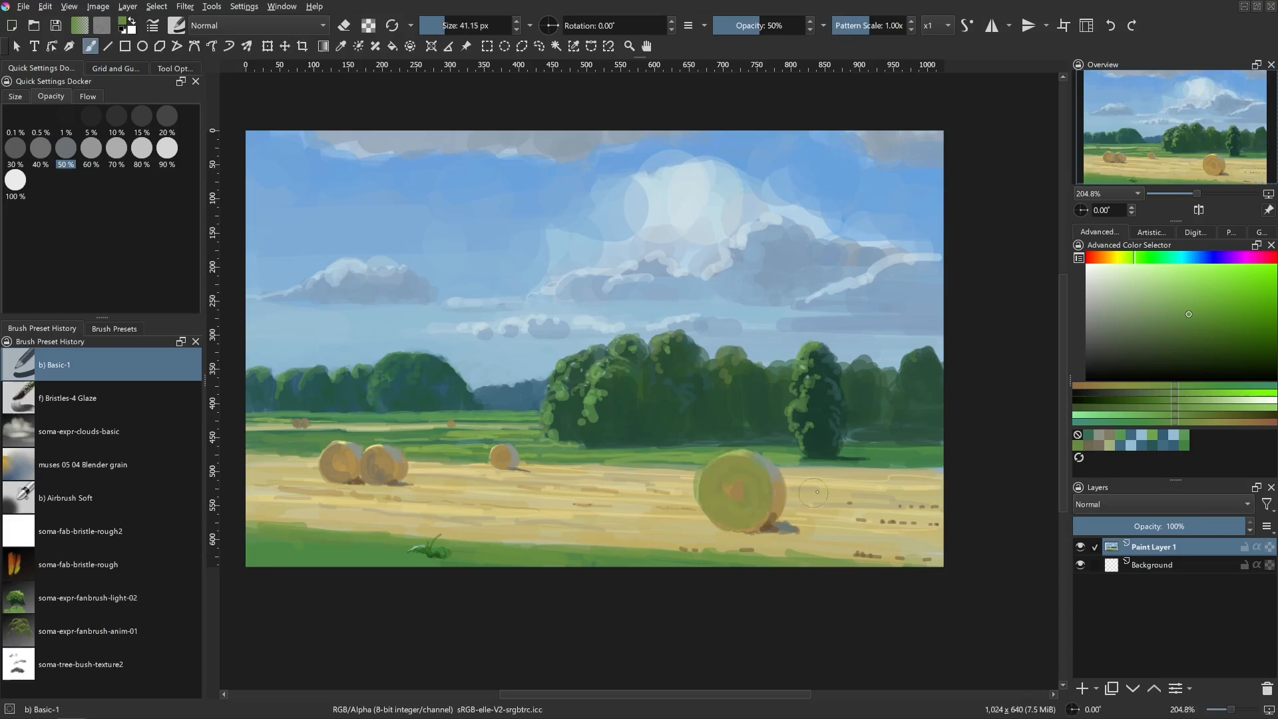
{"action": "key", "text": "ctrl+z"}
- Set the brush opacity to 20%
{"action": "left_click", "coordinate": [166, 118]}
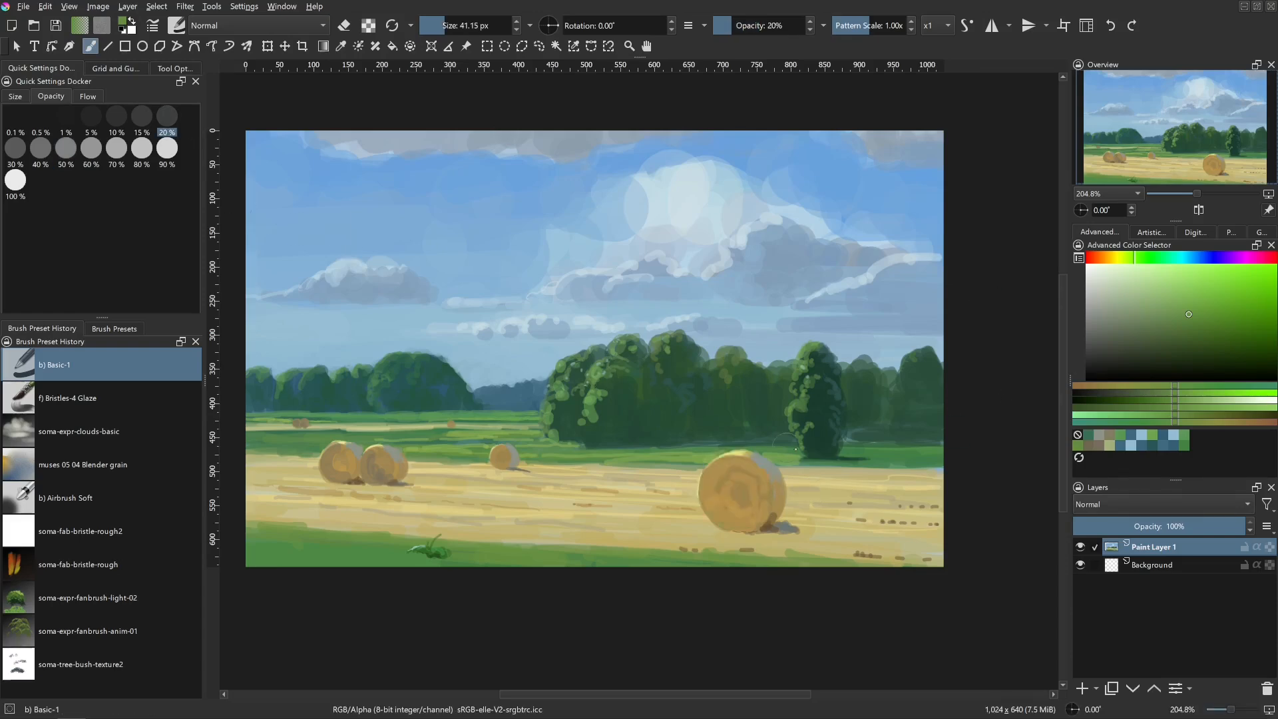
- Try glazing the large hay bale with green and a dark green sampled from the trees, using a 51.18 px brush
{"action": "left_click_drag", "start_coordinate": [754, 482], "coordinate": [757, 481]}
{"action": "left_click", "coordinate": [686, 420], "text": "ctrl"}
{"action": "left_click_drag", "start_coordinate": [687, 434], "coordinate": [697, 434], "text": "shift"}
{"action": "mouse_move", "coordinate": [731, 489]}
{"action": "left_mouse_down"}
{"action": "mouse_move", "coordinate": [767, 499]}
{"action": "mouse_move", "coordinate": [778, 489]}
{"action": "mouse_move", "coordinate": [741, 495]}
{"action": "mouse_move", "coordinate": [735, 470]}
{"action": "mouse_move", "coordinate": [746, 498]}
{"action": "left_mouse_up"}
{"action": "key", "text": "ctrl+z"}
{"action": "key", "text": "ctrl+z"}
{"action": "key", "text": "ctrl+z"}
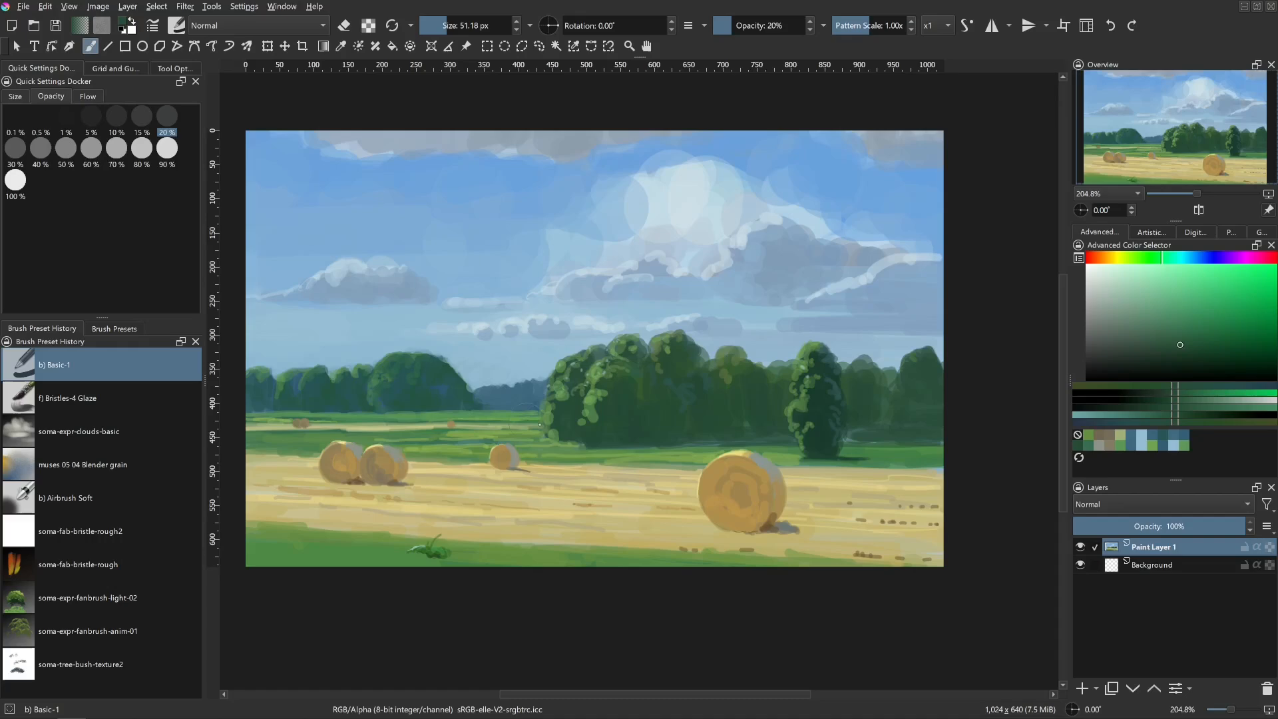
- Try shading the large bale with dark green at 41.64 px and the left pair at 38.68 px
{"action": "left_click_drag", "start_coordinate": [756, 513], "coordinate": [744, 513], "text": "shift"}
{"action": "mouse_move", "coordinate": [725, 474]}
{"action": "left_mouse_down"}
{"action": "mouse_move", "coordinate": [766, 497]}
{"action": "mouse_move", "coordinate": [748, 478]}
{"action": "mouse_move", "coordinate": [731, 510]}
{"action": "left_mouse_up"}
{"action": "key", "text": "ctrl+z"}
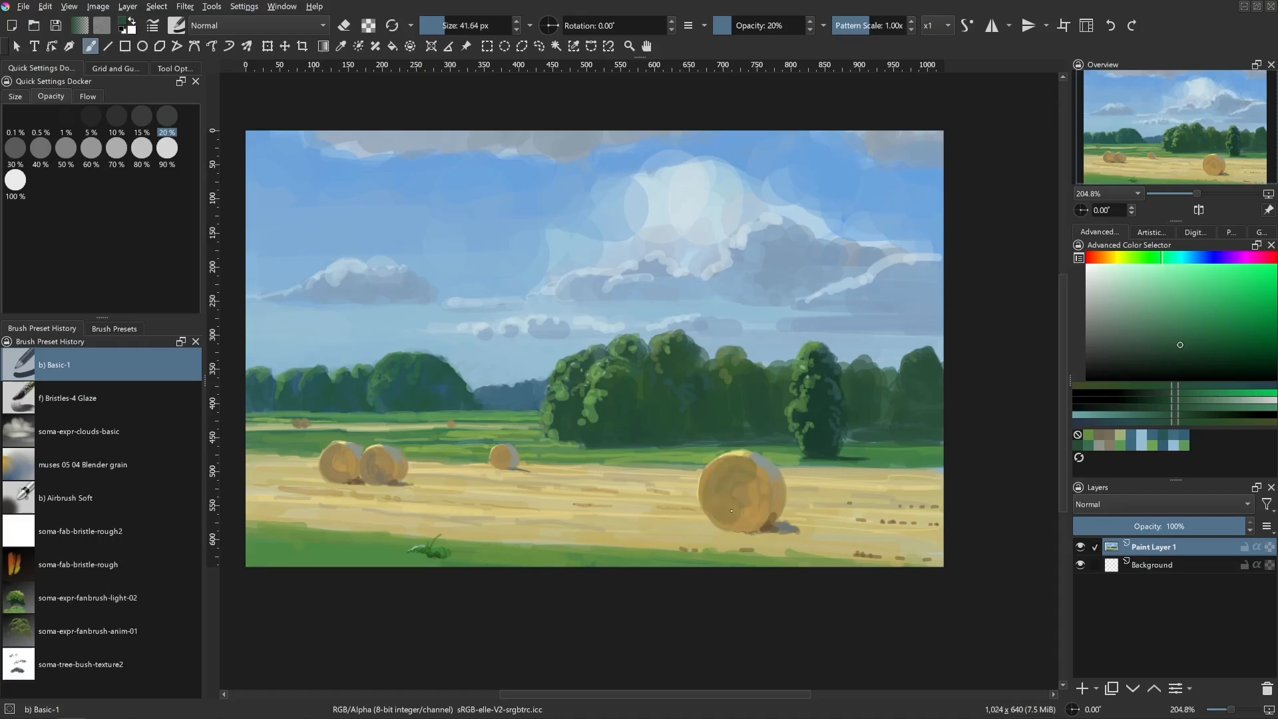
{"action": "key", "text": "ctrl+z"}
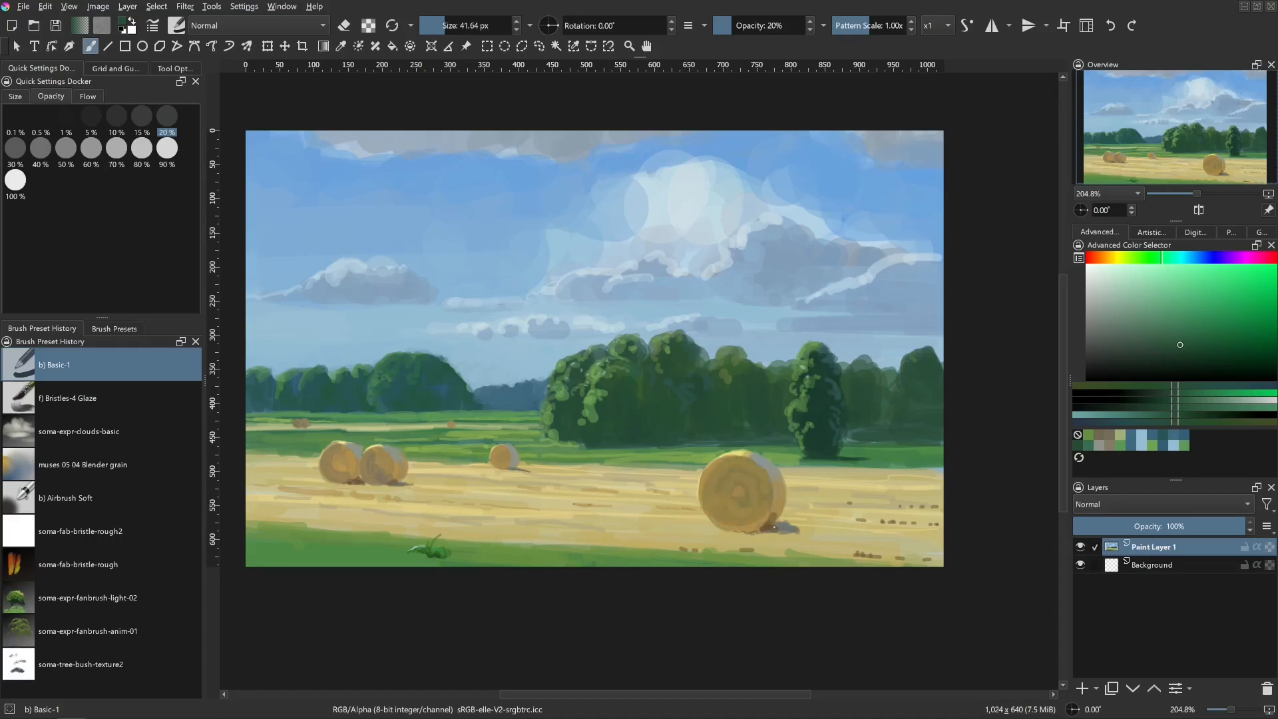
{"action": "left_click_drag", "start_coordinate": [338, 486], "coordinate": [334, 487], "text": "shift"}
{"action": "left_click_drag", "start_coordinate": [336, 464], "coordinate": [380, 476]}
{"action": "key", "text": "ctrl+z"}
{"action": "key", "text": "ctrl+z"}
{"action": "key", "text": "ctrl+z"}
{"action": "key", "text": "ctrl+z"}
- Shift the hue to dark orange-brown and glaze shadow over the large hay bale with a 62.34 px brush
{"action": "left_click", "coordinate": [1100, 258]}
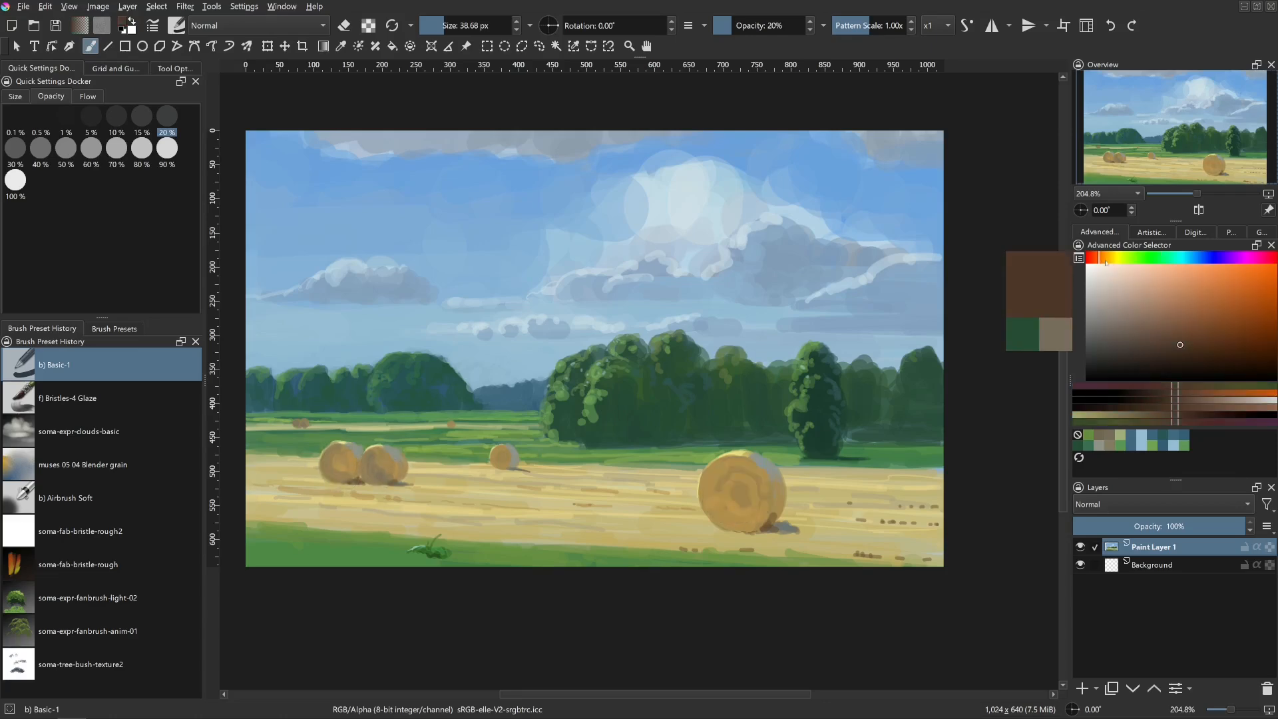
{"action": "left_click_drag", "start_coordinate": [790, 421], "coordinate": [807, 422], "text": "shift"}
{"action": "mouse_move", "coordinate": [740, 477]}
{"action": "left_mouse_down"}
{"action": "mouse_move", "coordinate": [729, 507]}
{"action": "mouse_move", "coordinate": [765, 505]}
{"action": "left_mouse_up"}
{"action": "key", "text": "ctrl+z"}
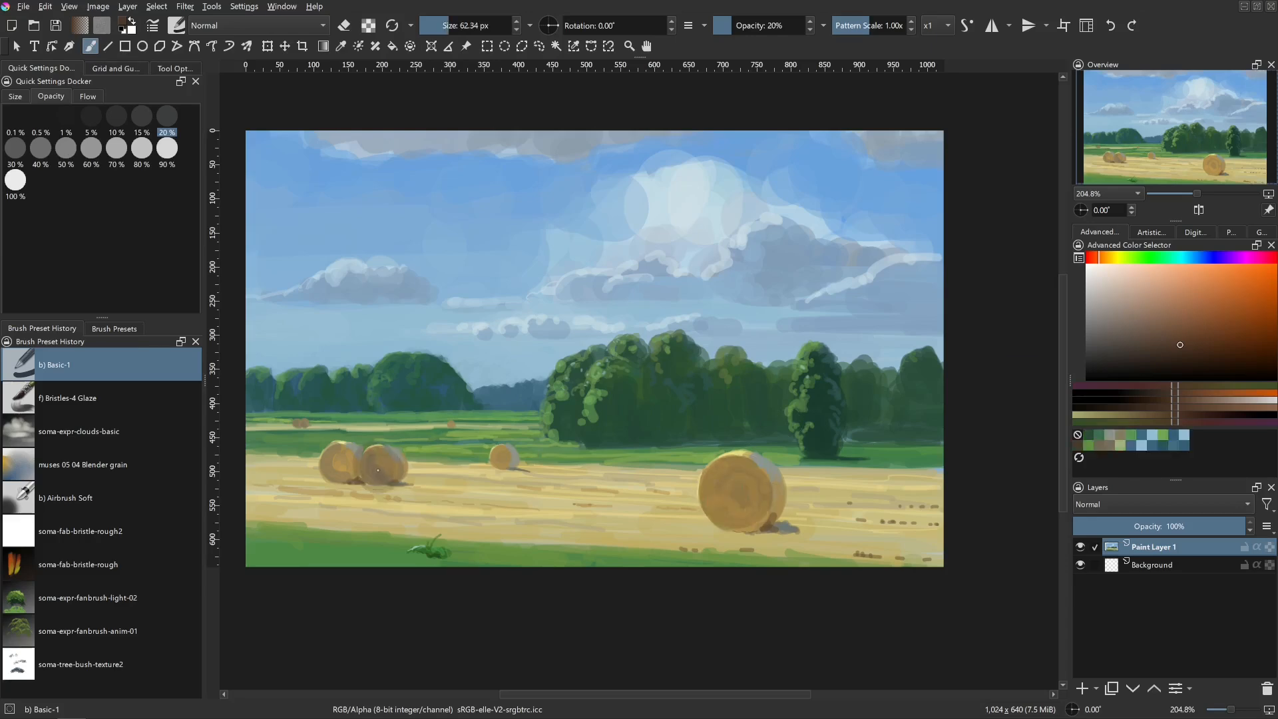
- Glaze the left pair of bales with dark brown at 39.03 px and the small middle bale at 32.80 px
{"action": "left_click_drag", "start_coordinate": [381, 471], "coordinate": [353, 466], "text": "shift"}
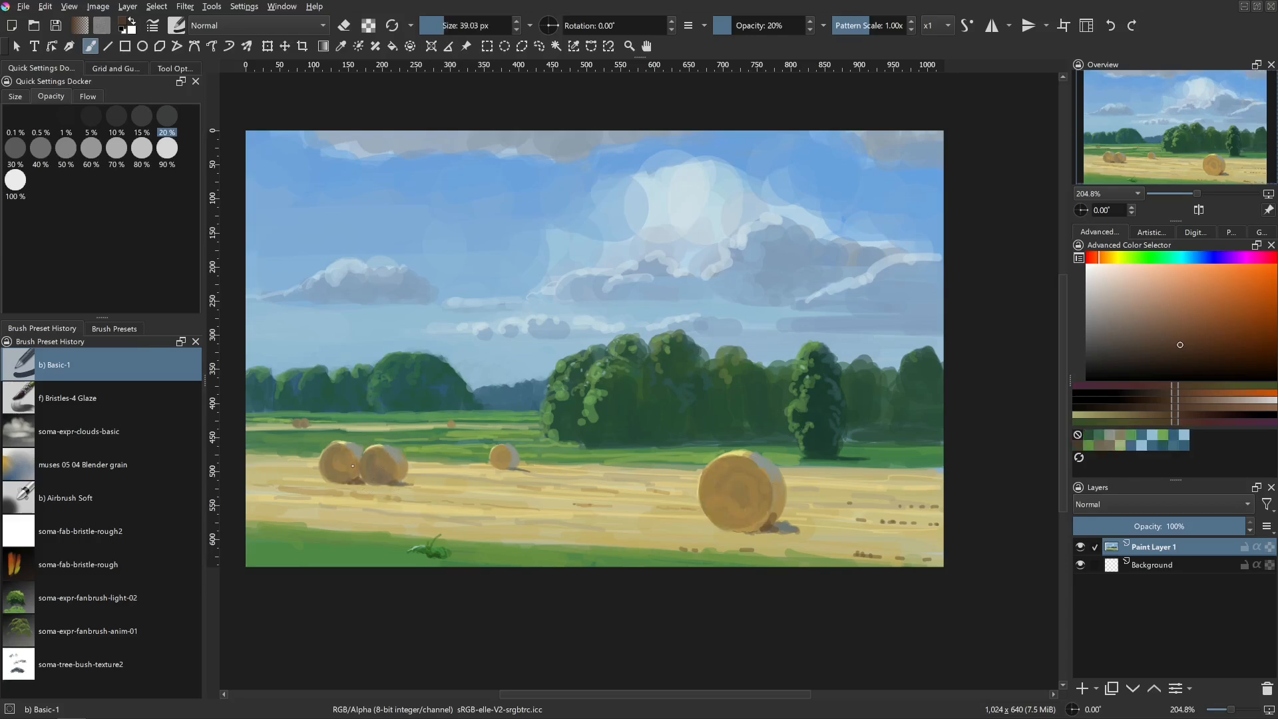
{"action": "left_click_drag", "start_coordinate": [509, 459], "coordinate": [504, 460], "text": "shift"}
{"action": "left_click_drag", "start_coordinate": [498, 455], "coordinate": [504, 461]}
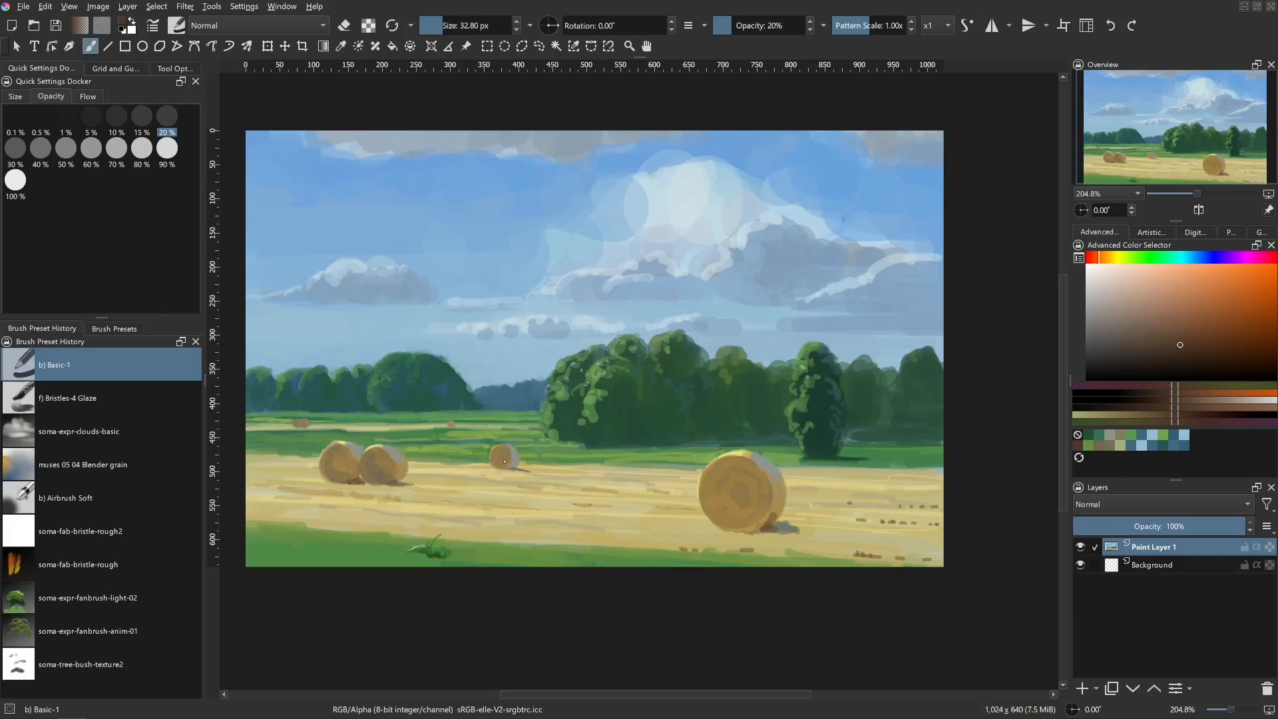
- Choose a saturated golden yellow and warm up the small middle bale and the left pair with soft glazes
{"action": "left_click_drag", "start_coordinate": [1100, 257], "coordinate": [1110, 257]}
{"action": "left_click", "coordinate": [1236, 277]}
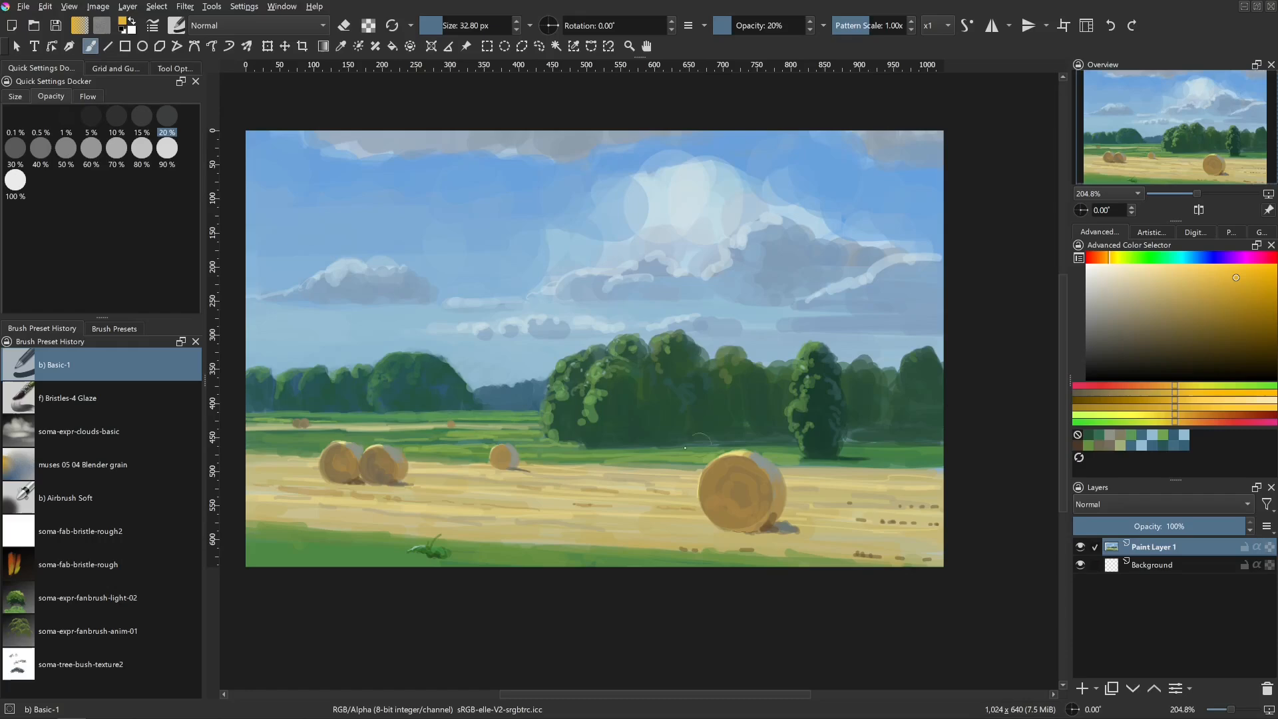
{"action": "left_click_drag", "start_coordinate": [503, 461], "coordinate": [502, 464], "text": "shift"}
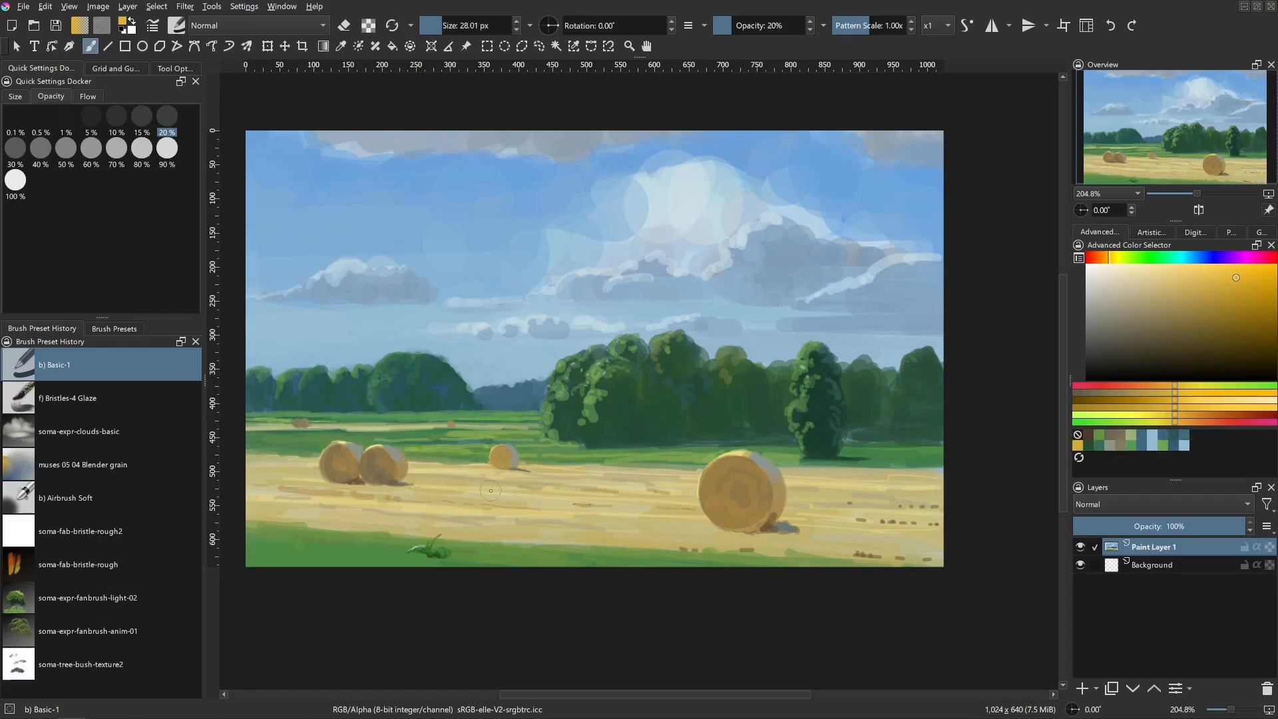
{"action": "left_click_drag", "start_coordinate": [406, 481], "coordinate": [342, 462], "text": "shift"}
- Paint straw-coloured stubble strokes below the left bales with sampled field yellow, raising the brush opacity to 50%
{"action": "left_click", "coordinate": [358, 480], "text": "ctrl"}
{"action": "left_click_drag", "start_coordinate": [359, 491], "coordinate": [273, 491]}
{"action": "mouse_move", "coordinate": [261, 482]}
{"action": "left_mouse_down"}
{"action": "mouse_move", "coordinate": [406, 498]}
{"action": "mouse_move", "coordinate": [338, 498]}
{"action": "left_mouse_up"}
{"action": "left_click", "coordinate": [346, 500], "text": "ctrl"}
{"action": "left_click", "coordinate": [337, 499], "text": "ctrl"}
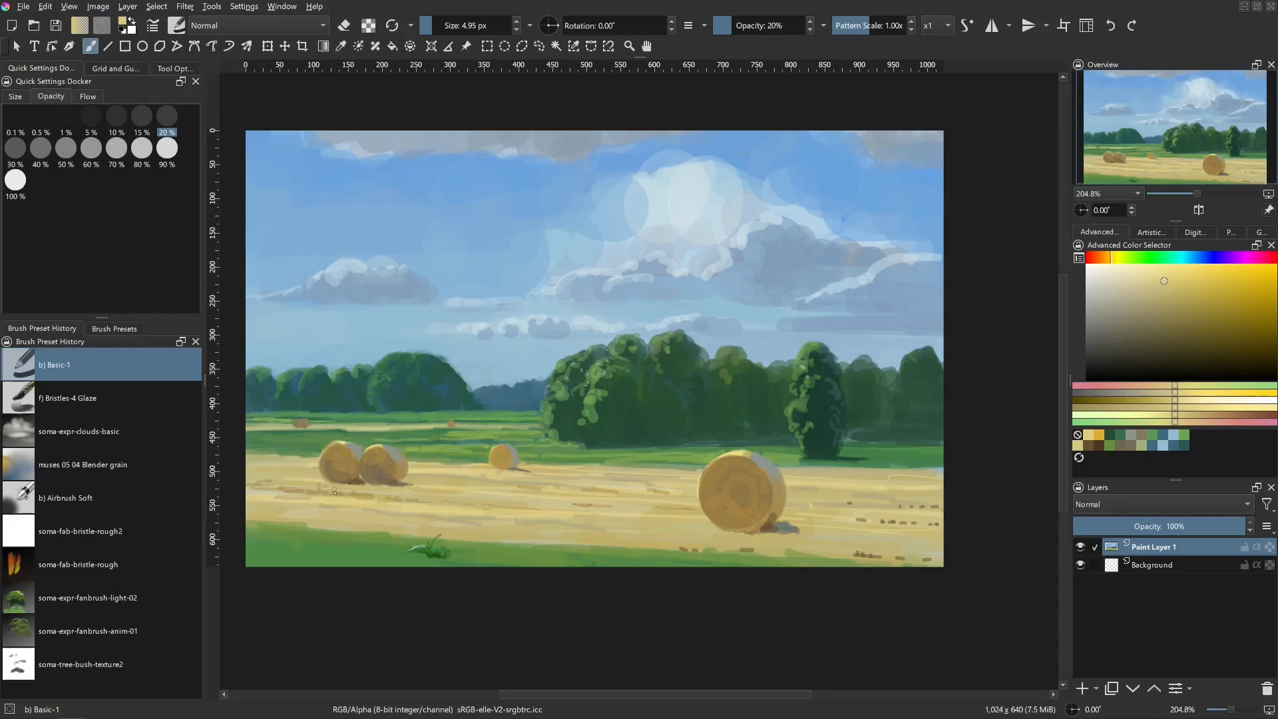
{"action": "left_click", "coordinate": [67, 159]}
{"action": "mouse_move", "coordinate": [346, 493]}
{"action": "left_mouse_down"}
{"action": "mouse_move", "coordinate": [328, 488]}
{"action": "mouse_move", "coordinate": [418, 499]}
{"action": "left_mouse_up"}
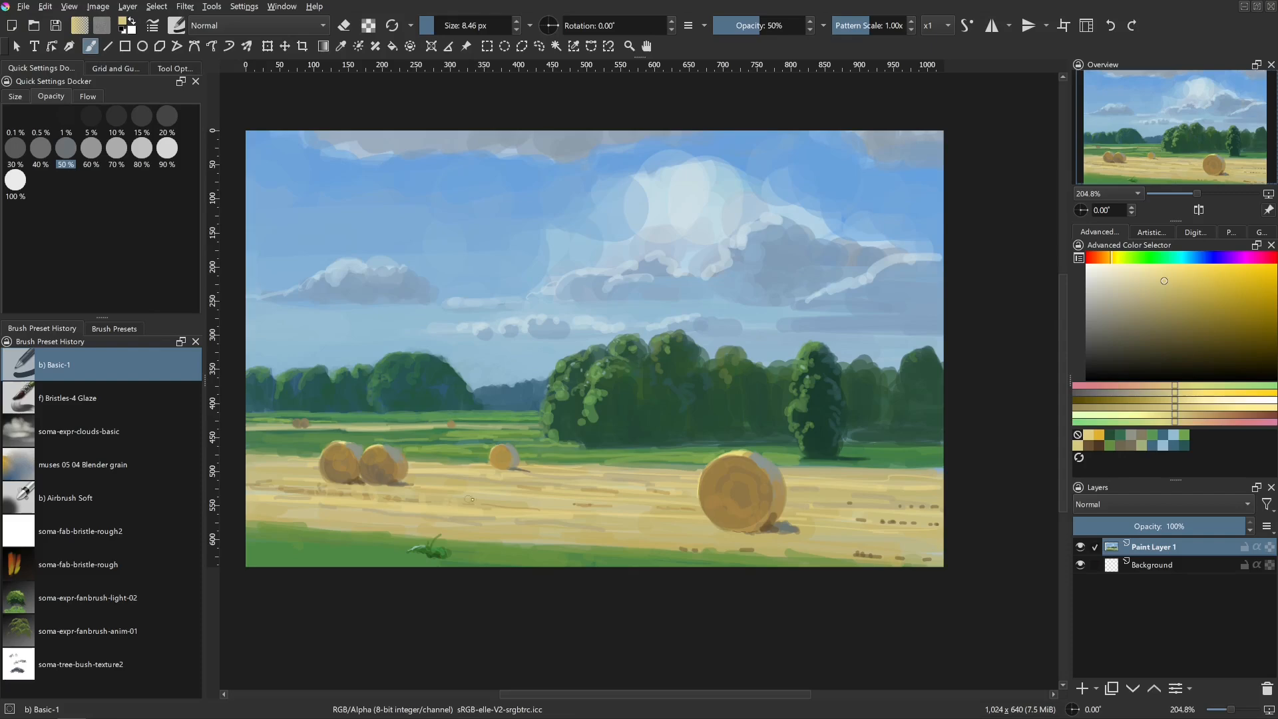
- Add rows of light straw stubble dabs across the foreground field between the large bale and the left edge
{"action": "left_click_drag", "start_coordinate": [665, 512], "coordinate": [640, 533]}
{"action": "left_click_drag", "start_coordinate": [617, 535], "coordinate": [570, 537]}
{"action": "mouse_move", "coordinate": [557, 525]}
{"action": "left_mouse_down"}
{"action": "mouse_move", "coordinate": [597, 526]}
{"action": "mouse_move", "coordinate": [580, 517]}
{"action": "mouse_move", "coordinate": [534, 533]}
{"action": "left_mouse_up"}
{"action": "mouse_move", "coordinate": [534, 528]}
{"action": "left_mouse_down"}
{"action": "mouse_move", "coordinate": [491, 545]}
{"action": "mouse_move", "coordinate": [475, 530]}
{"action": "left_mouse_up"}
{"action": "left_click_drag", "start_coordinate": [463, 519], "coordinate": [446, 524]}
{"action": "left_click_drag", "start_coordinate": [366, 512], "coordinate": [344, 515]}
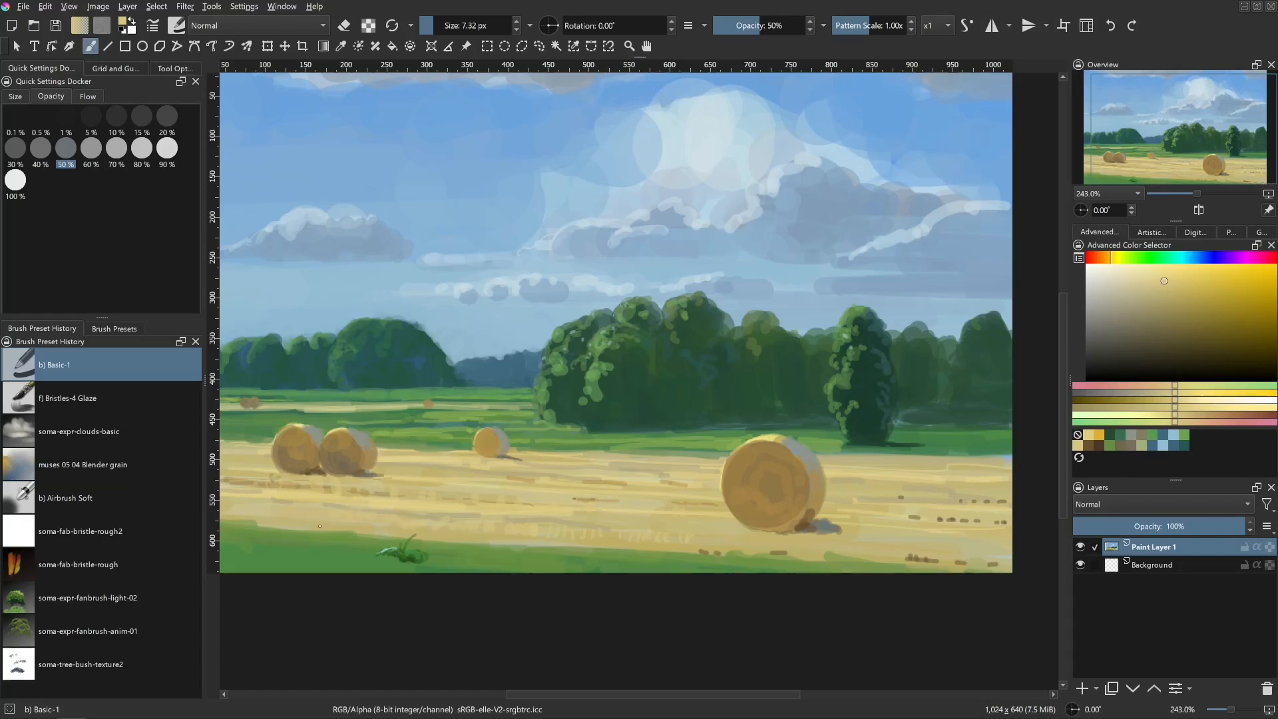
- Sample a darker straw tone, reduce the brush to 0.01 px, and dab a fine mark in the middle field
{"action": "left_click", "coordinate": [603, 480], "text": "ctrl"}
{"action": "left_click_drag", "start_coordinate": [588, 502], "coordinate": [575, 502], "text": "shift"}
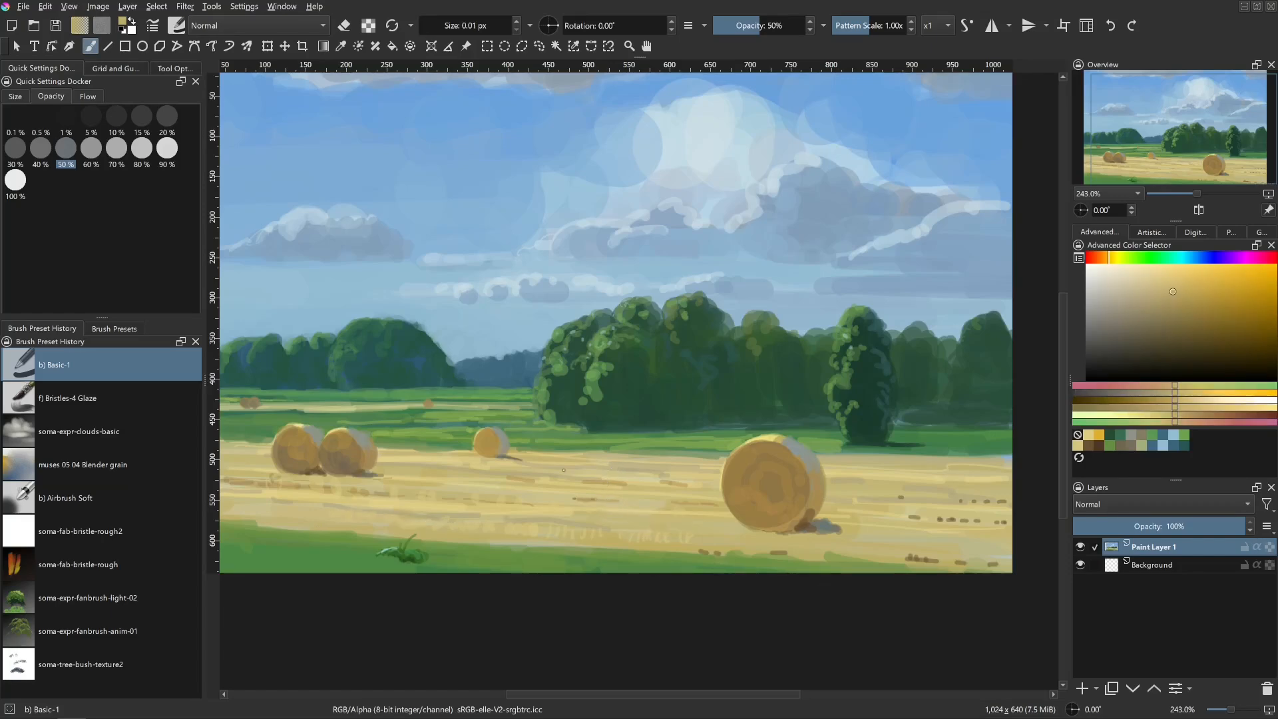
{"action": "left_click", "coordinate": [574, 473]}
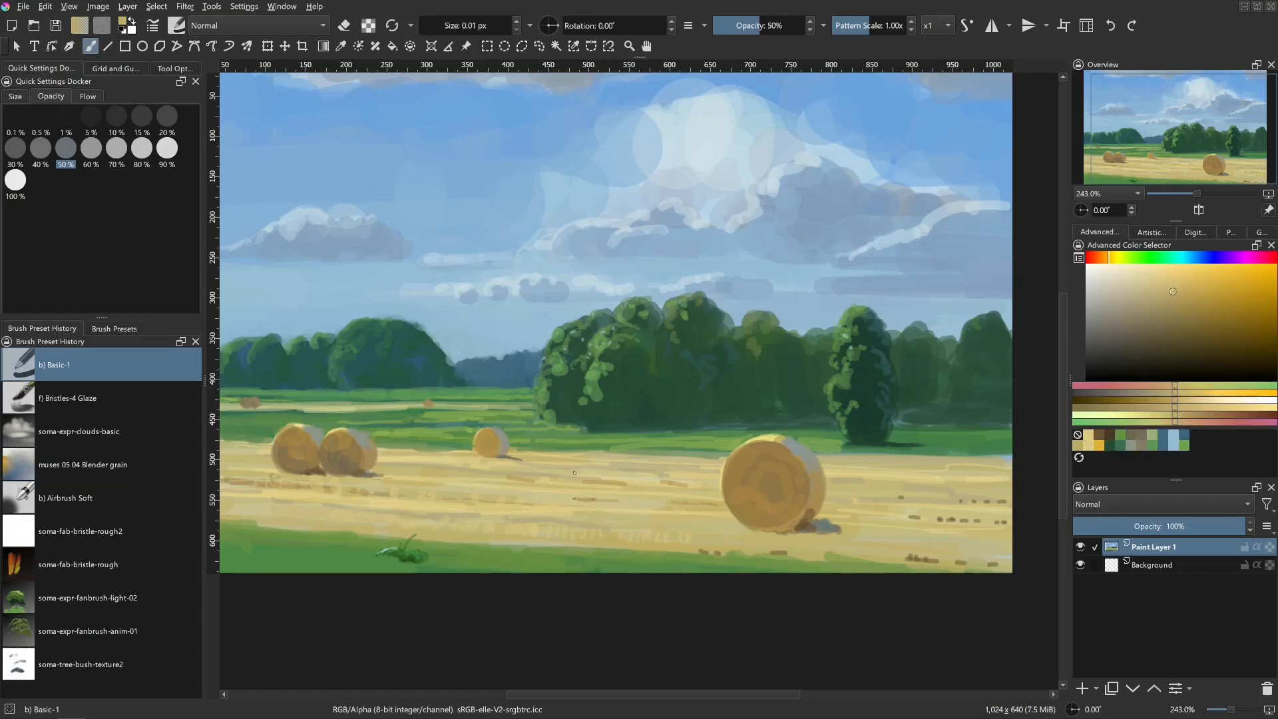
- Sample greens from the grass and the far field strip and choose a lighter pale green for its highlights
{"action": "left_click", "coordinate": [652, 443], "text": "ctrl"}
{"action": "left_click_drag", "start_coordinate": [373, 528], "coordinate": [435, 516]}
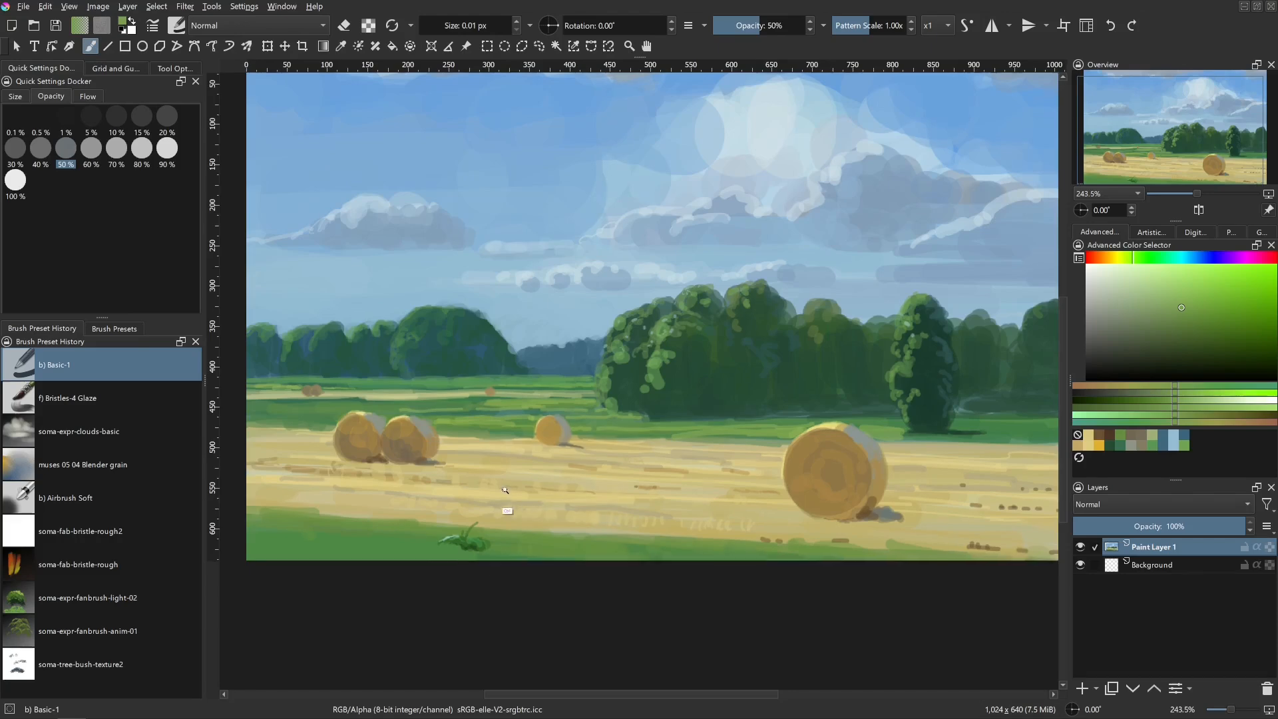
{"action": "scroll", "coordinate": [516, 483], "scroll_direction": "down", "scroll_amount": 3}
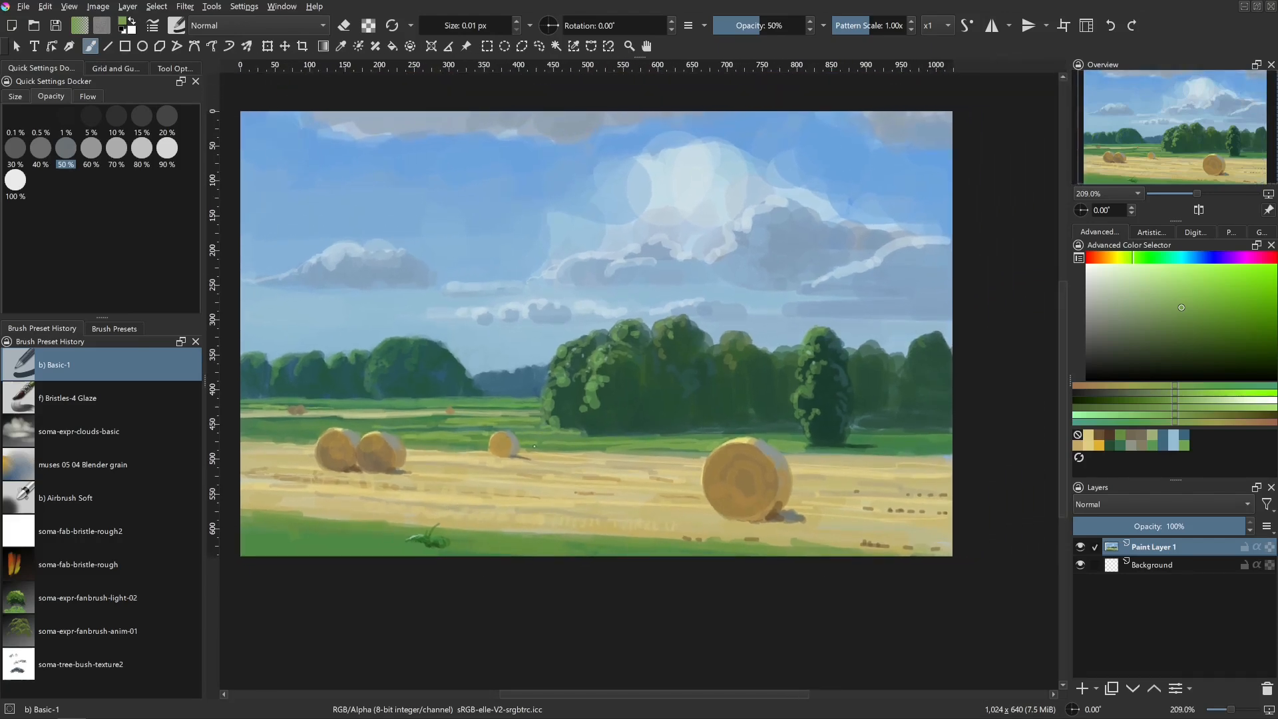
{"action": "left_click", "coordinate": [380, 409], "text": "ctrl"}
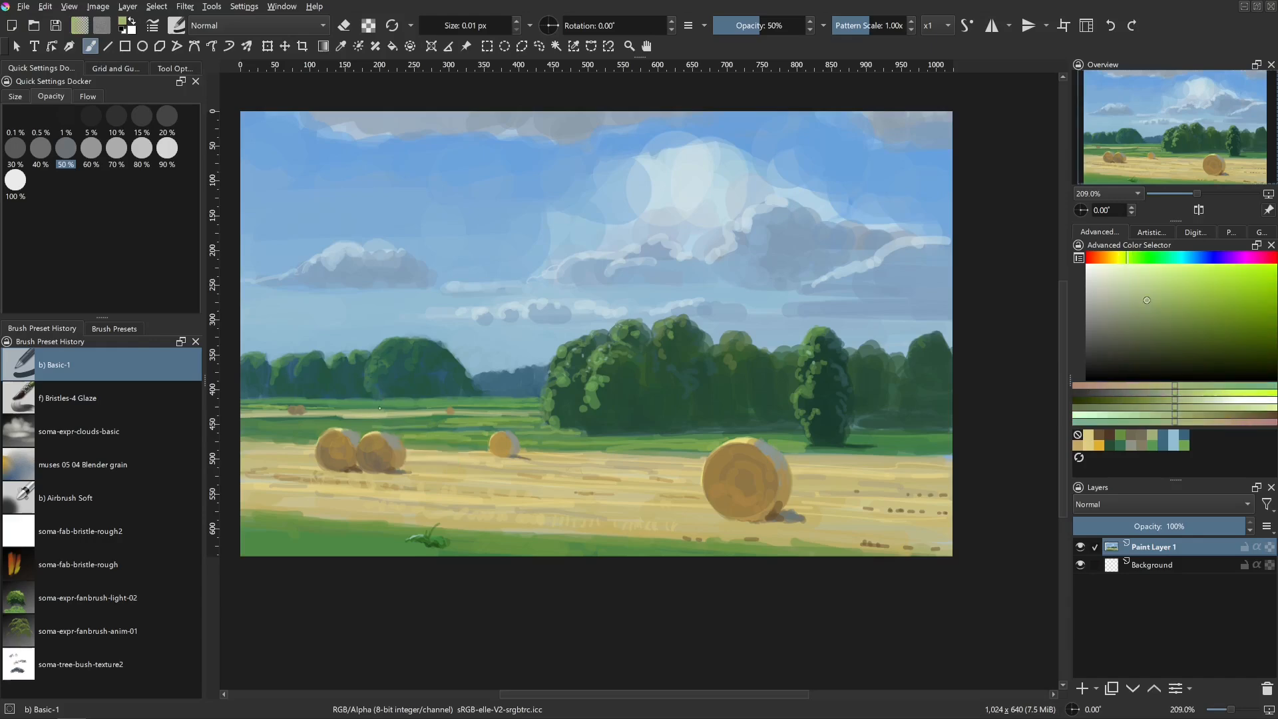
{"action": "left_click", "coordinate": [1158, 293]}
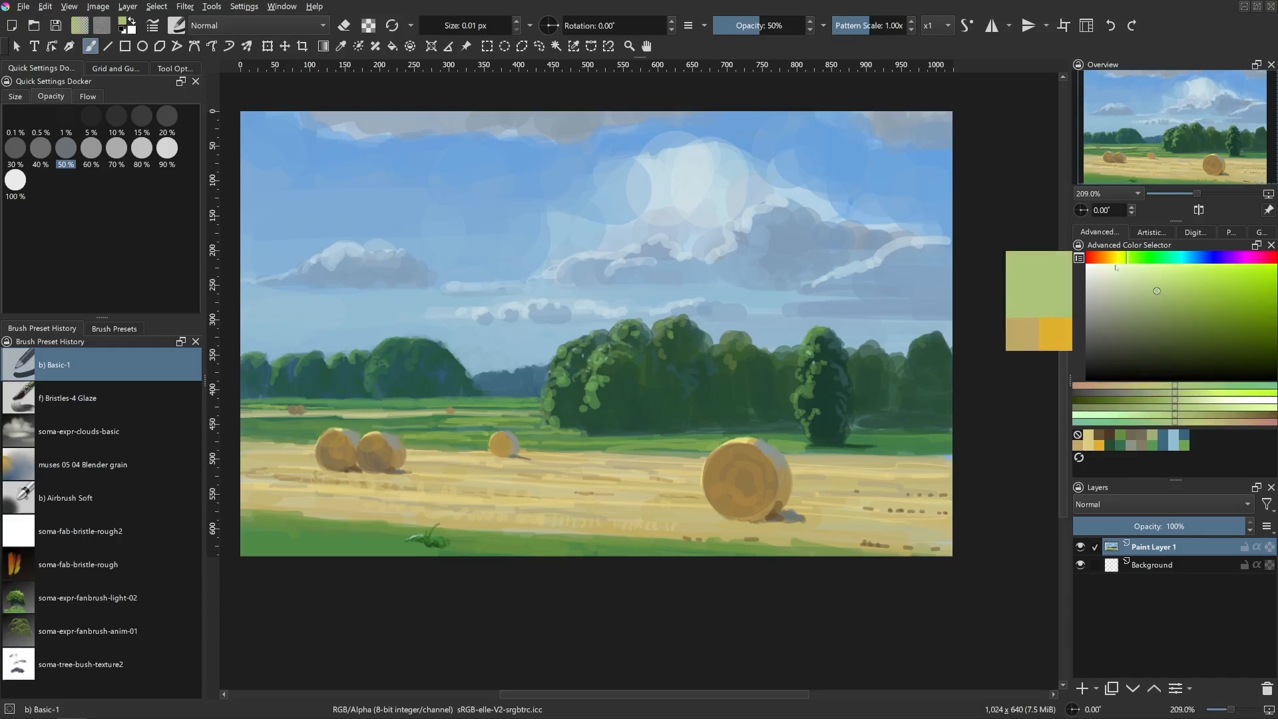
- Sample the yellow-green of the meadow behind the two left bales and lighten it to a pale yellow
{"action": "left_click", "coordinate": [370, 415], "text": "ctrl"}
{"action": "left_click", "coordinate": [366, 419], "text": "ctrl"}
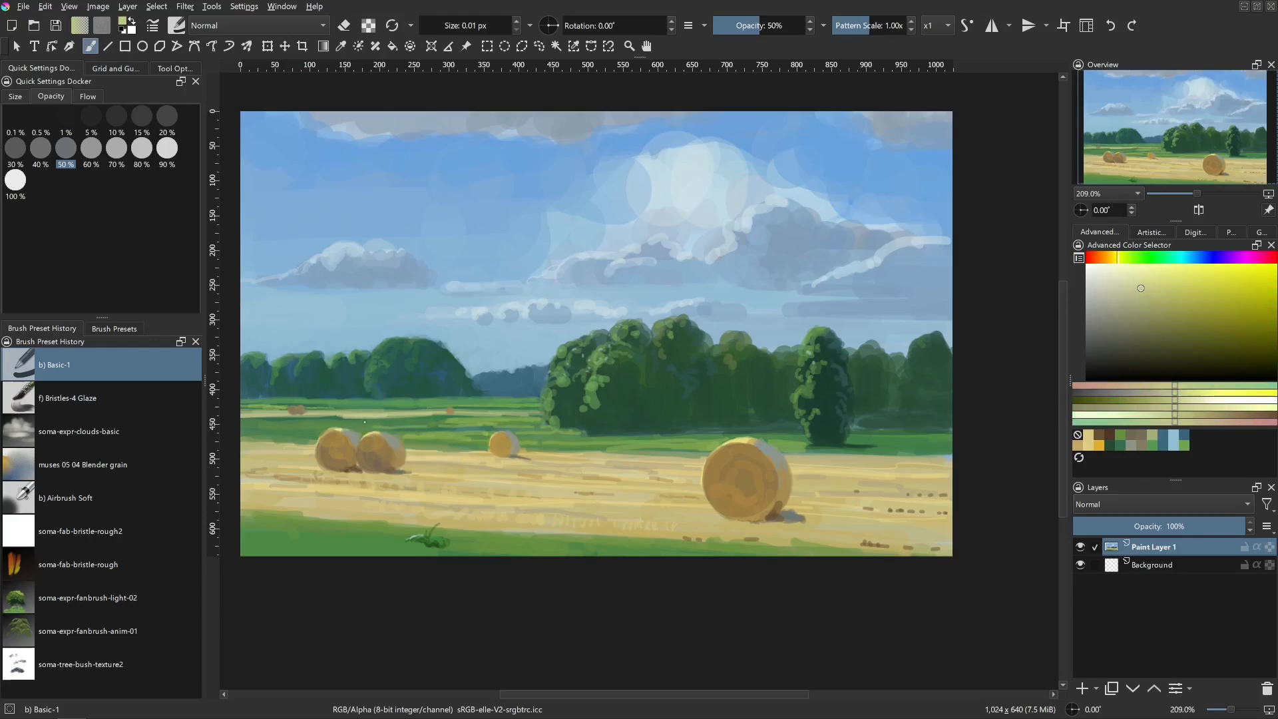
{"action": "left_click", "coordinate": [1161, 280]}
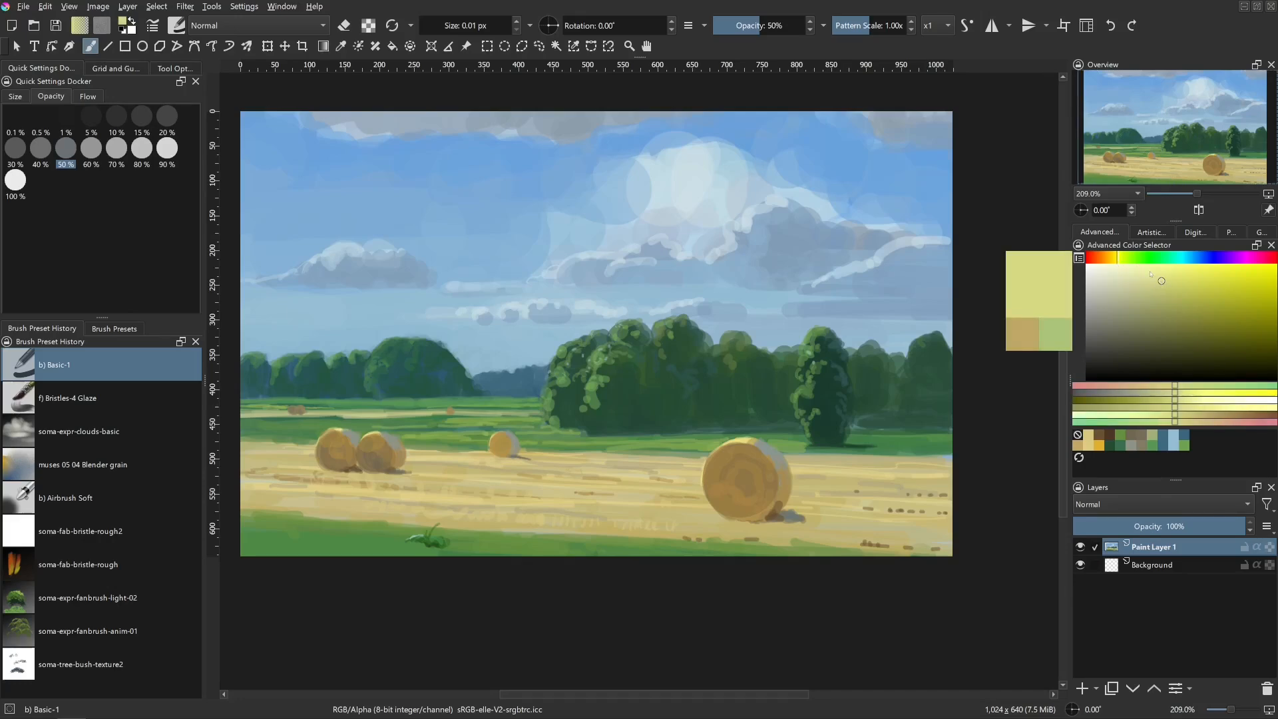
{"action": "left_click", "coordinate": [1162, 274]}
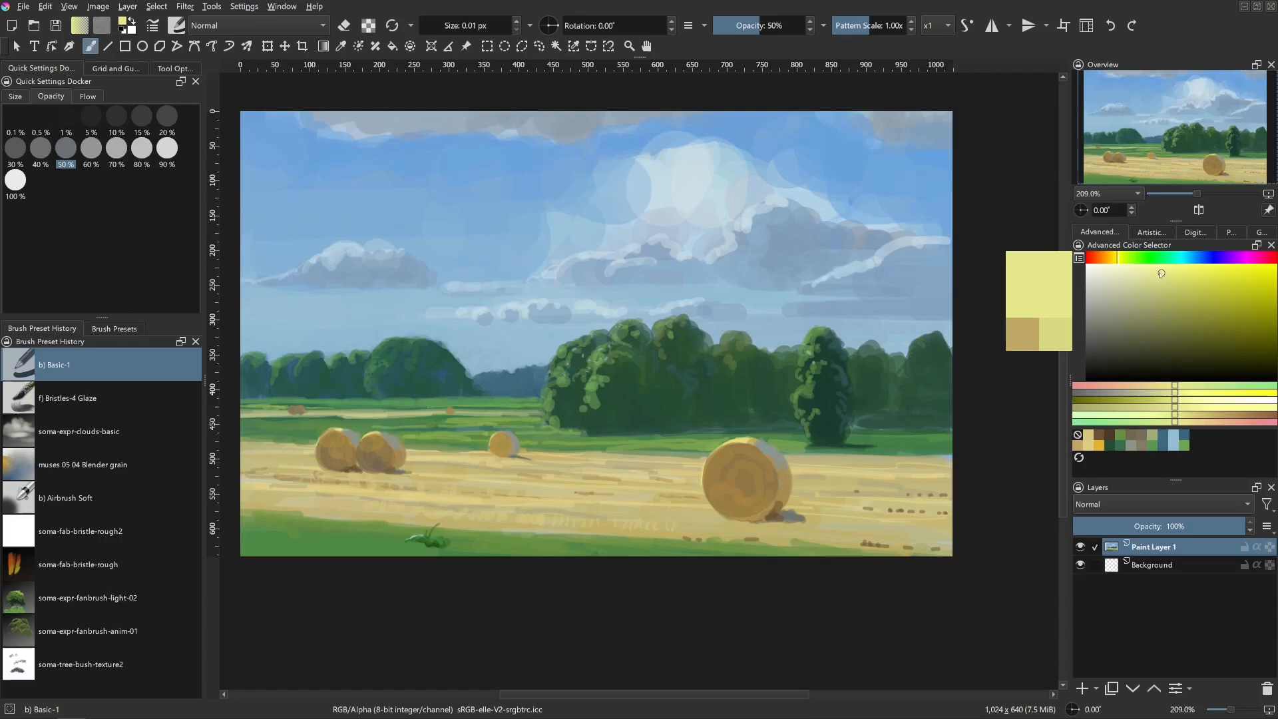
{"action": "left_click", "coordinate": [1136, 277]}
{"action": "left_click", "coordinate": [1161, 273]}
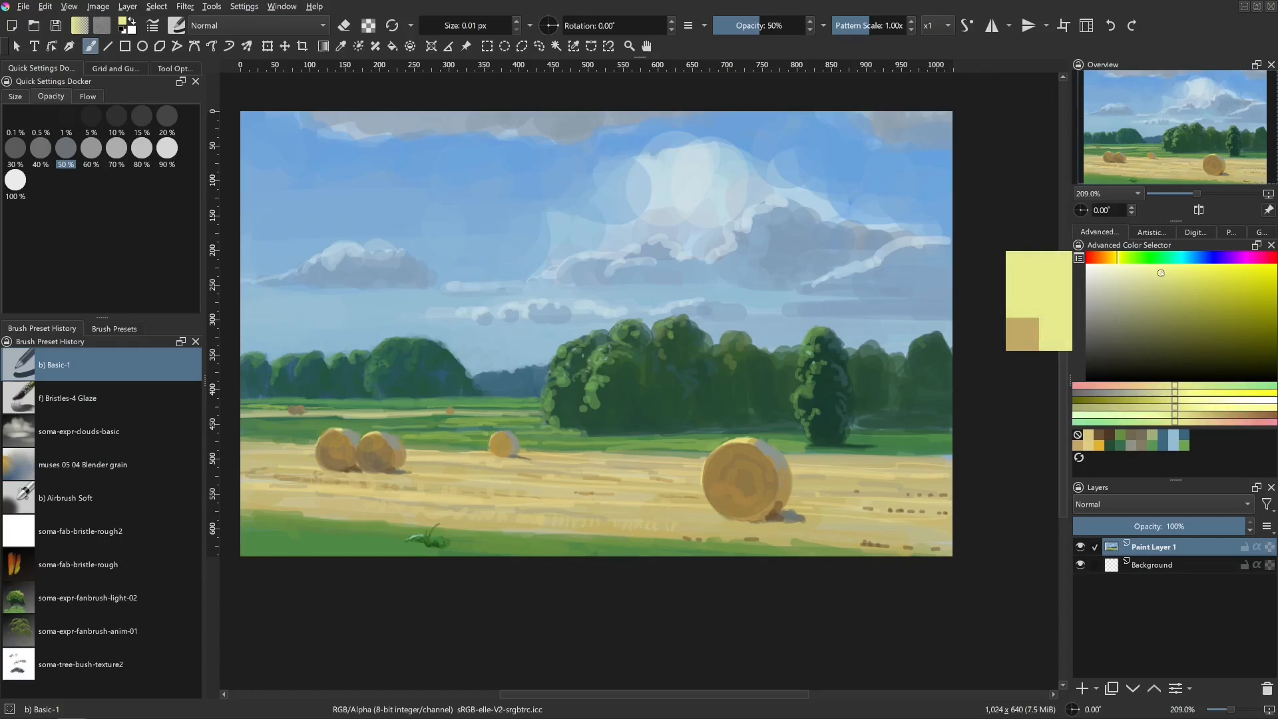
{"action": "left_click", "coordinate": [1162, 271]}
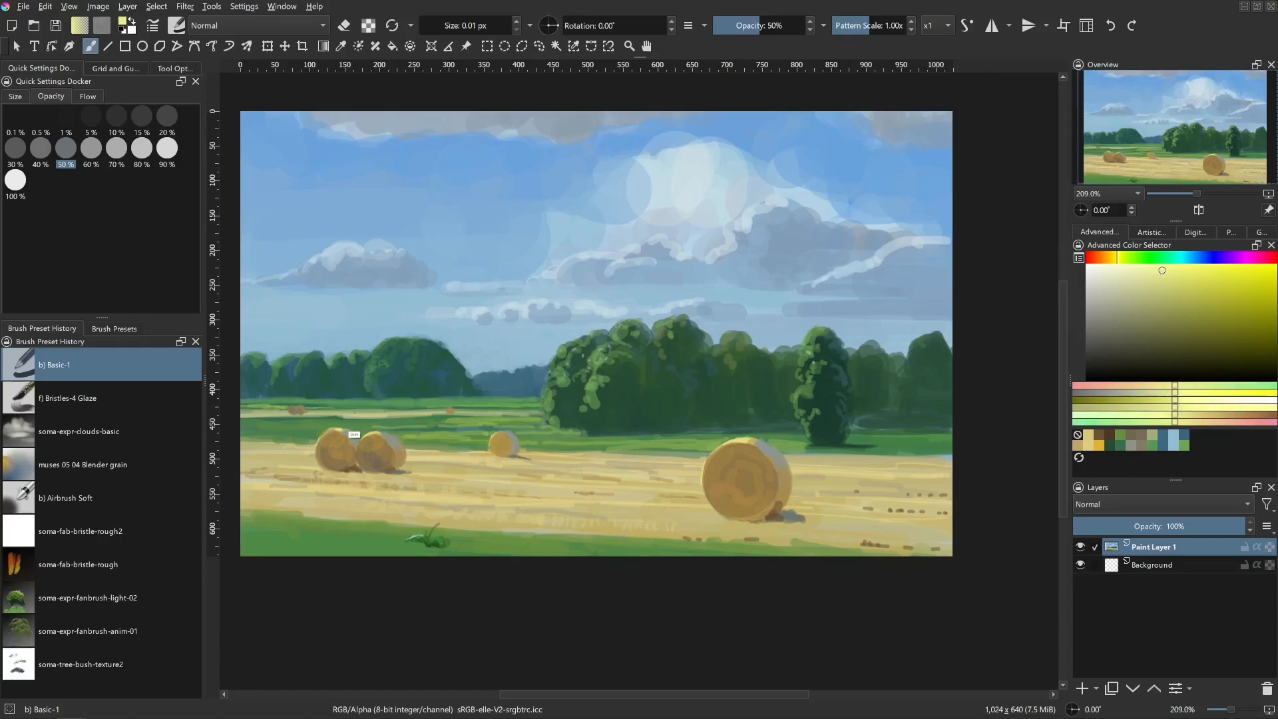
- Paint thin pale yellow streaks along the far field strip above the two left bales, undoing stray strokes
{"action": "left_click", "coordinate": [353, 435]}
{"action": "mouse_move", "coordinate": [336, 416]}
{"action": "left_mouse_down"}
{"action": "mouse_move", "coordinate": [364, 413]}
{"action": "mouse_move", "coordinate": [347, 414]}
{"action": "left_mouse_up"}
{"action": "key", "text": "ctrl+z"}
{"action": "left_click_drag", "start_coordinate": [320, 414], "coordinate": [341, 415]}
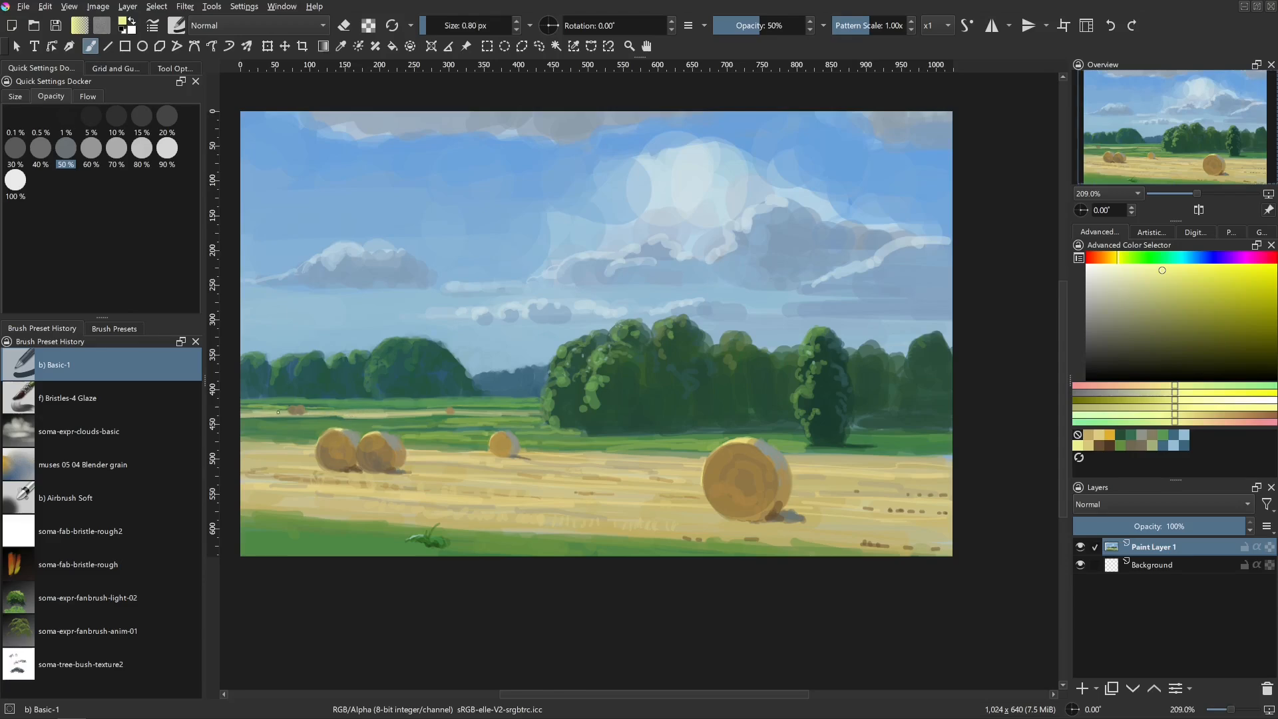
{"action": "left_click_drag", "start_coordinate": [321, 440], "coordinate": [337, 432]}
{"action": "key", "text": "ctrl+z"}
{"action": "mouse_move", "coordinate": [311, 412]}
{"action": "left_mouse_down", "text": "shift"}
{"action": "mouse_move", "coordinate": [397, 414]}
{"action": "mouse_move", "coordinate": [377, 438]}
{"action": "mouse_move", "coordinate": [411, 414]}
{"action": "mouse_move", "coordinate": [320, 412]}
{"action": "left_mouse_up", "text": "shift"}
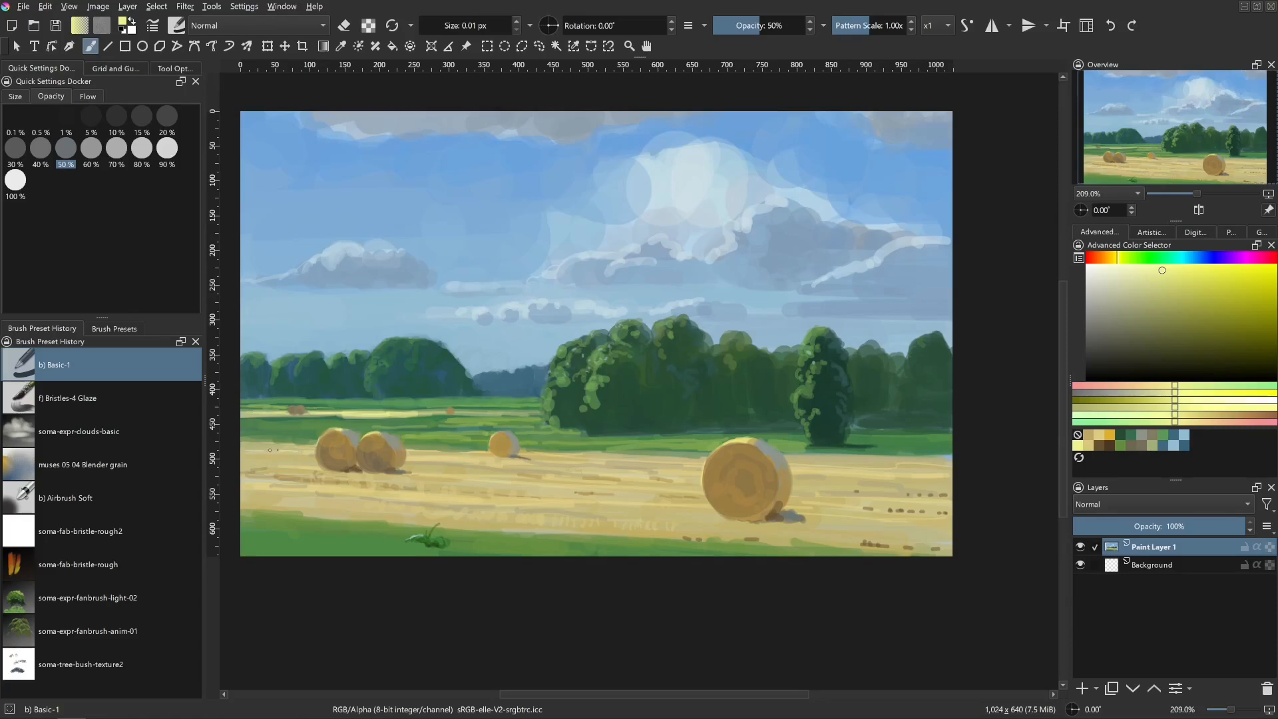
- Add pale yellow highlight strokes to the stubble around and in front of the left bales, with a brush of about 4 to 5.5 px
{"action": "mouse_move", "coordinate": [302, 451]}
{"action": "left_mouse_down", "text": "shift"}
{"action": "mouse_move", "coordinate": [249, 458]}
{"action": "mouse_move", "coordinate": [293, 459]}
{"action": "left_mouse_up", "text": "shift"}
{"action": "left_click_drag", "start_coordinate": [294, 459], "coordinate": [290, 460], "text": "shift"}
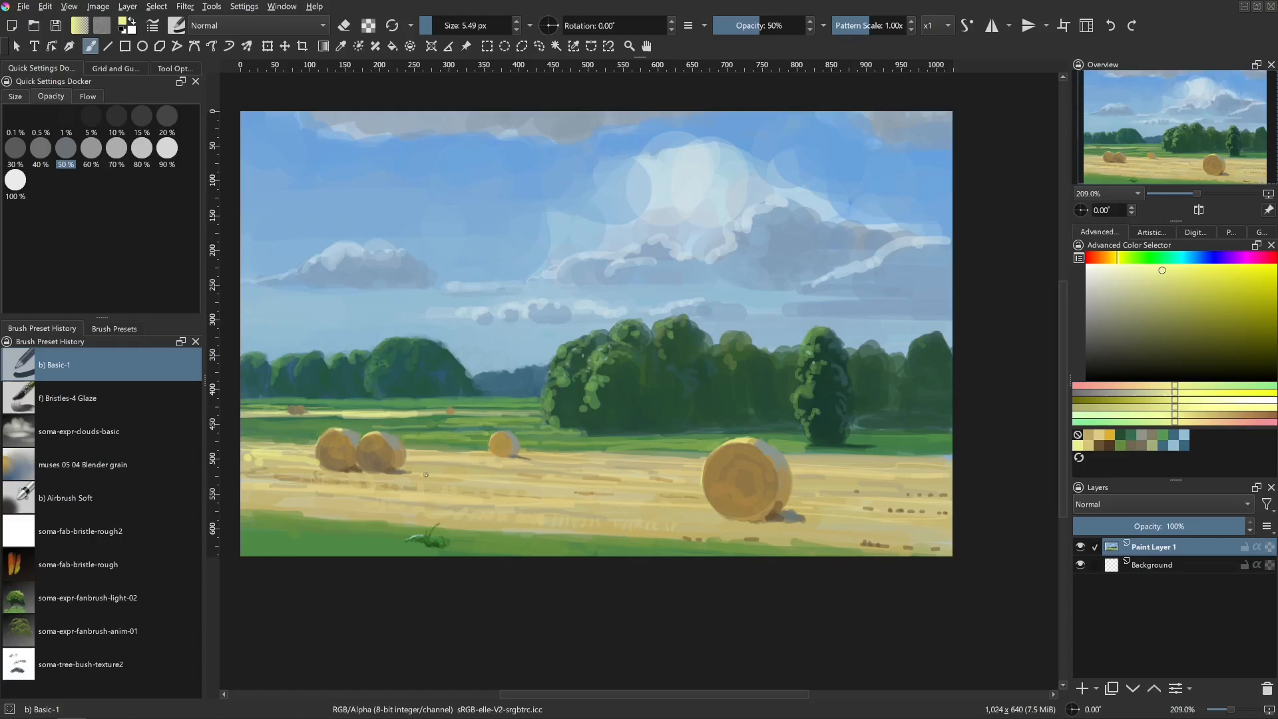
{"action": "left_click_drag", "start_coordinate": [409, 470], "coordinate": [423, 469]}
{"action": "left_click_drag", "start_coordinate": [467, 473], "coordinate": [477, 473]}
{"action": "left_click_drag", "start_coordinate": [554, 480], "coordinate": [570, 481]}
{"action": "left_click_drag", "start_coordinate": [570, 482], "coordinate": [562, 482], "text": "shift"}
{"action": "left_click_drag", "start_coordinate": [431, 484], "coordinate": [437, 484], "text": "shift"}
{"action": "left_click_drag", "start_coordinate": [412, 457], "coordinate": [457, 464]}
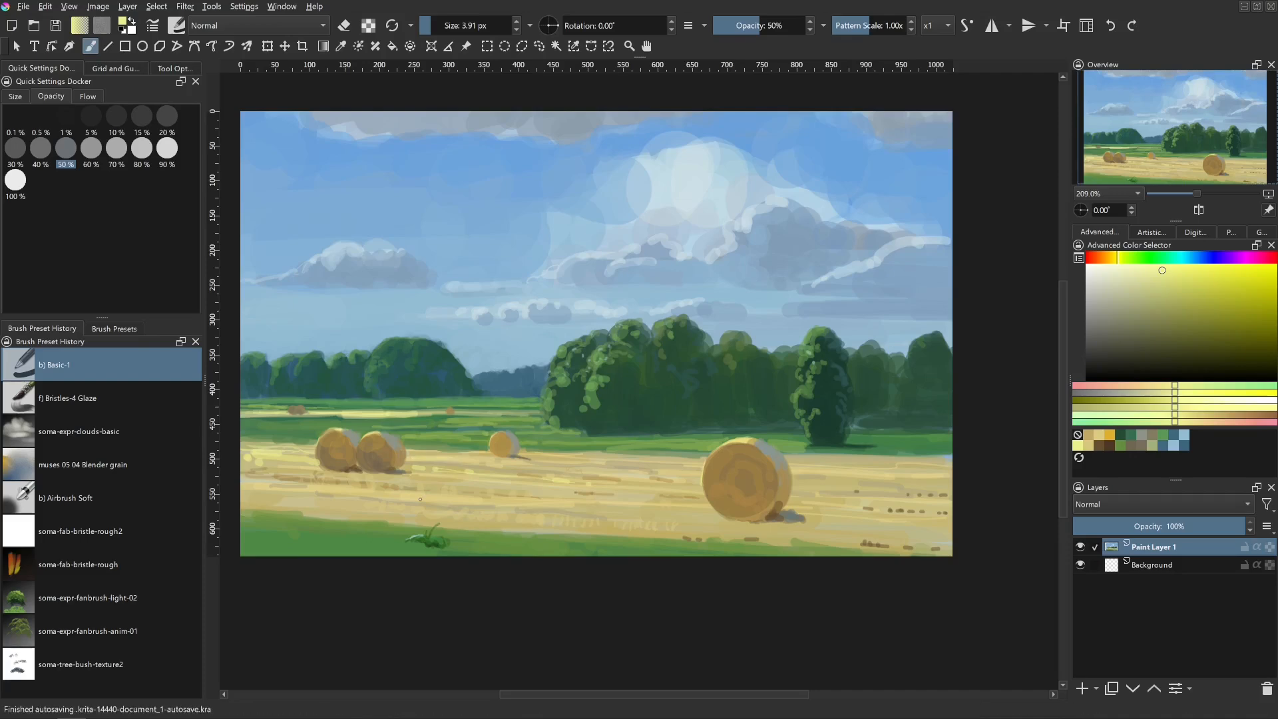
- Paint grass strokes along the meadow's edge behind the bales with sampled greens and a brush of about 5 to 8 px
{"action": "left_click", "coordinate": [373, 465], "text": "ctrl"}
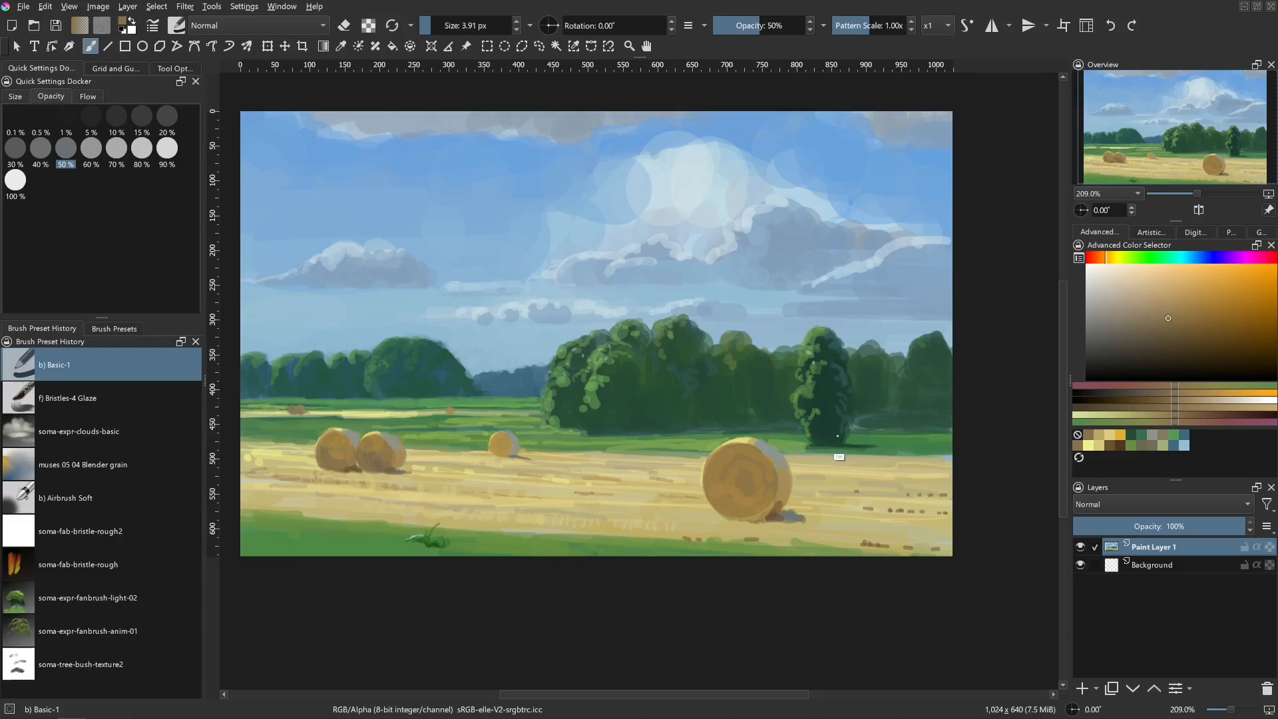
{"action": "left_click", "coordinate": [799, 445], "text": "ctrl"}
{"action": "mouse_move", "coordinate": [802, 446]}
{"action": "left_mouse_down", "text": "shift"}
{"action": "mouse_move", "coordinate": [819, 447]}
{"action": "mouse_move", "coordinate": [680, 437]}
{"action": "left_mouse_up", "text": "shift"}
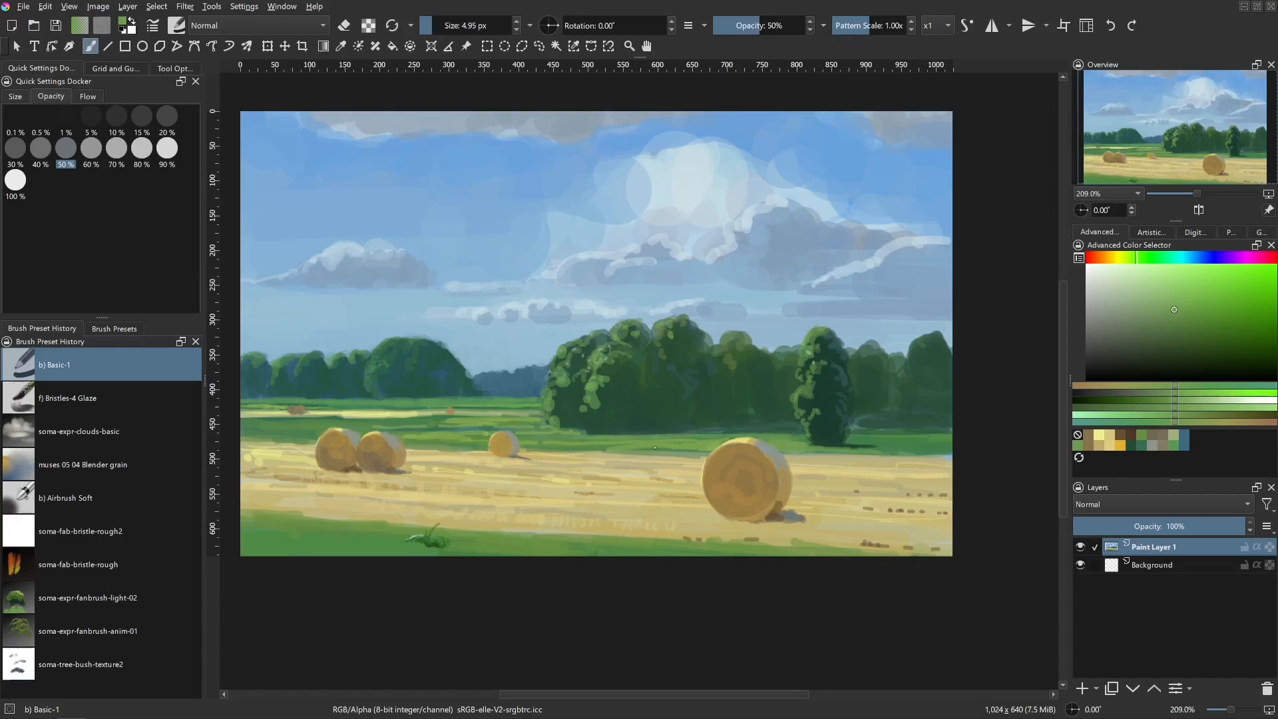
{"action": "left_click", "coordinate": [477, 442], "text": "ctrl"}
{"action": "mouse_move", "coordinate": [476, 442]}
{"action": "left_mouse_down", "text": "shift"}
{"action": "mouse_move", "coordinate": [376, 419]}
{"action": "mouse_move", "coordinate": [450, 419]}
{"action": "mouse_move", "coordinate": [233, 423]}
{"action": "mouse_move", "coordinate": [372, 421]}
{"action": "left_mouse_up", "text": "shift"}
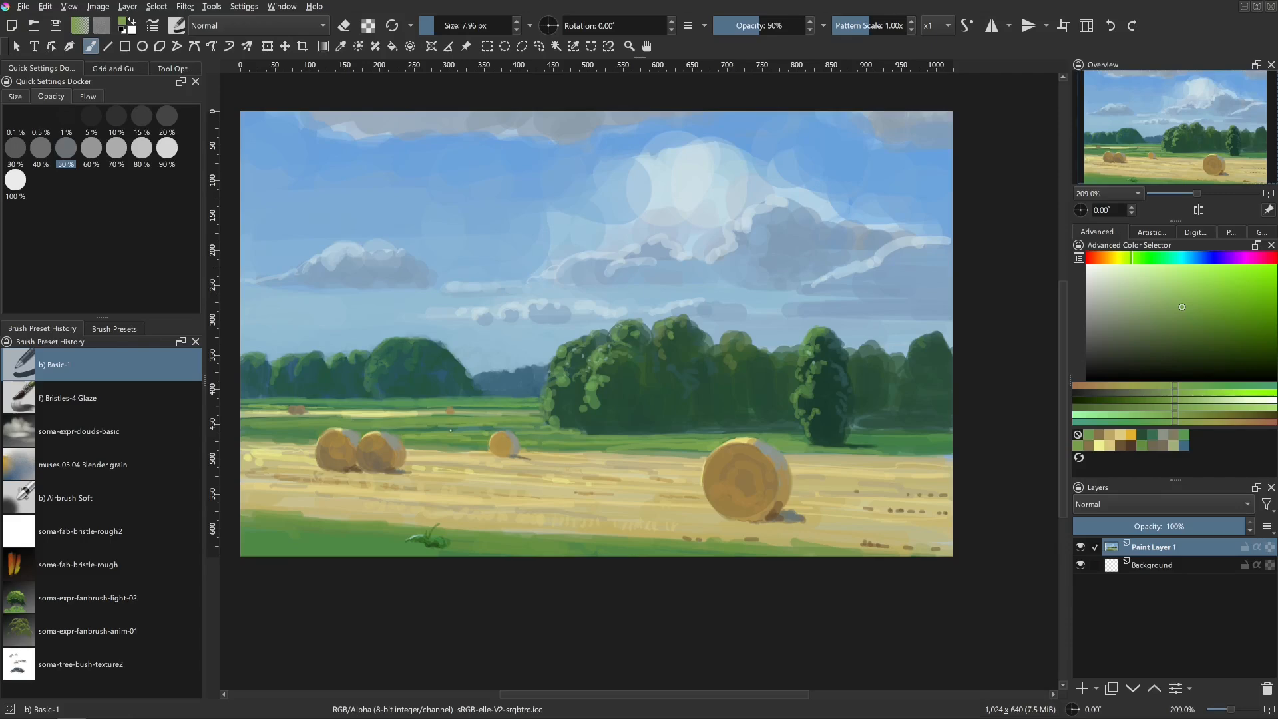
{"action": "left_click", "coordinate": [451, 430], "text": "ctrl"}
{"action": "mouse_move", "coordinate": [426, 434]}
{"action": "left_mouse_down", "text": "shift"}
{"action": "mouse_move", "coordinate": [436, 413]}
{"action": "mouse_move", "coordinate": [540, 412]}
{"action": "mouse_move", "coordinate": [445, 420]}
{"action": "left_mouse_up", "text": "shift"}
- Paint fine pale yellow-green streaks across the far field strip, undo unwanted strokes, and sample a mid green from the distant grass
{"action": "mouse_move", "coordinate": [428, 402]}
{"action": "left_mouse_down"}
{"action": "mouse_move", "coordinate": [488, 403]}
{"action": "mouse_move", "coordinate": [474, 426]}
{"action": "left_mouse_up"}
{"action": "key", "text": "ctrl+z"}
{"action": "mouse_move", "coordinate": [455, 402]}
{"action": "left_mouse_down"}
{"action": "mouse_move", "coordinate": [498, 402]}
{"action": "mouse_move", "coordinate": [510, 424]}
{"action": "mouse_move", "coordinate": [538, 401]}
{"action": "mouse_move", "coordinate": [447, 402]}
{"action": "left_mouse_up"}
{"action": "left_click_drag", "start_coordinate": [465, 401], "coordinate": [454, 402], "text": "shift"}
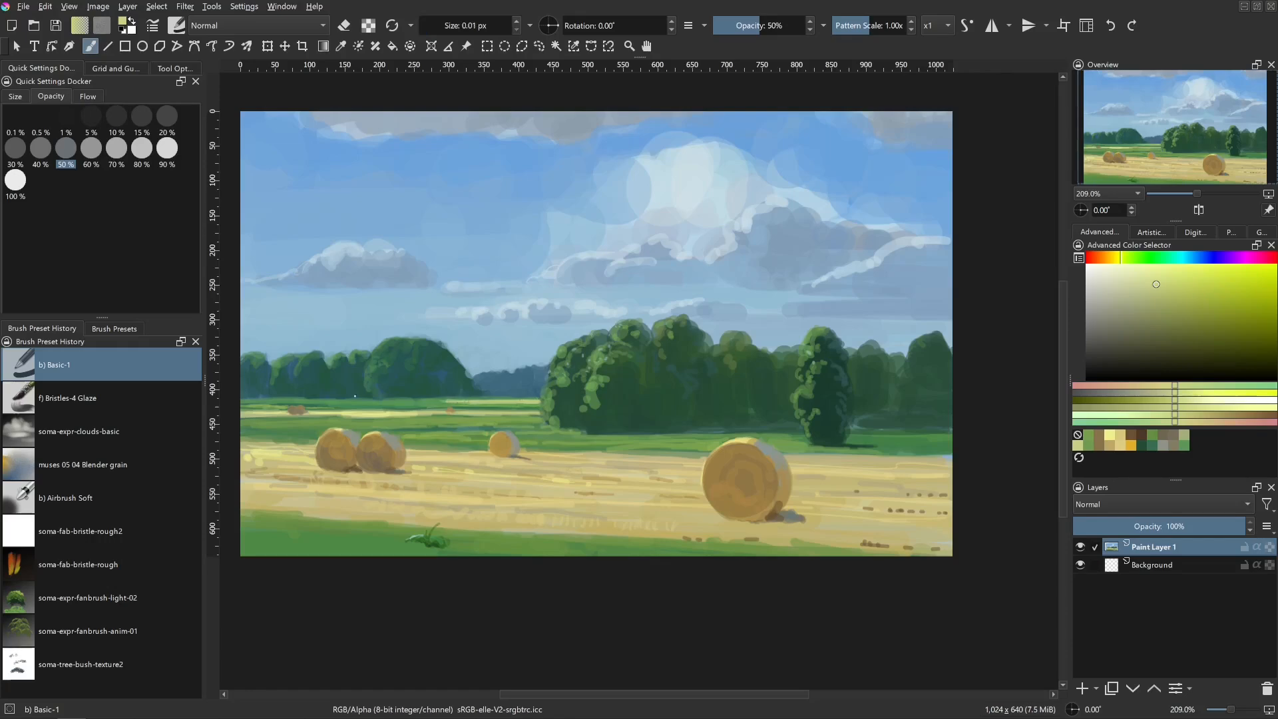
{"action": "left_click_drag", "start_coordinate": [354, 396], "coordinate": [361, 396], "text": "shift"}
{"action": "mouse_move", "coordinate": [251, 401]}
{"action": "left_mouse_down"}
{"action": "mouse_move", "coordinate": [390, 400]}
{"action": "mouse_move", "coordinate": [368, 402]}
{"action": "left_mouse_up"}
{"action": "key", "text": "ctrl+z"}
{"action": "left_click", "coordinate": [490, 402], "text": "ctrl"}
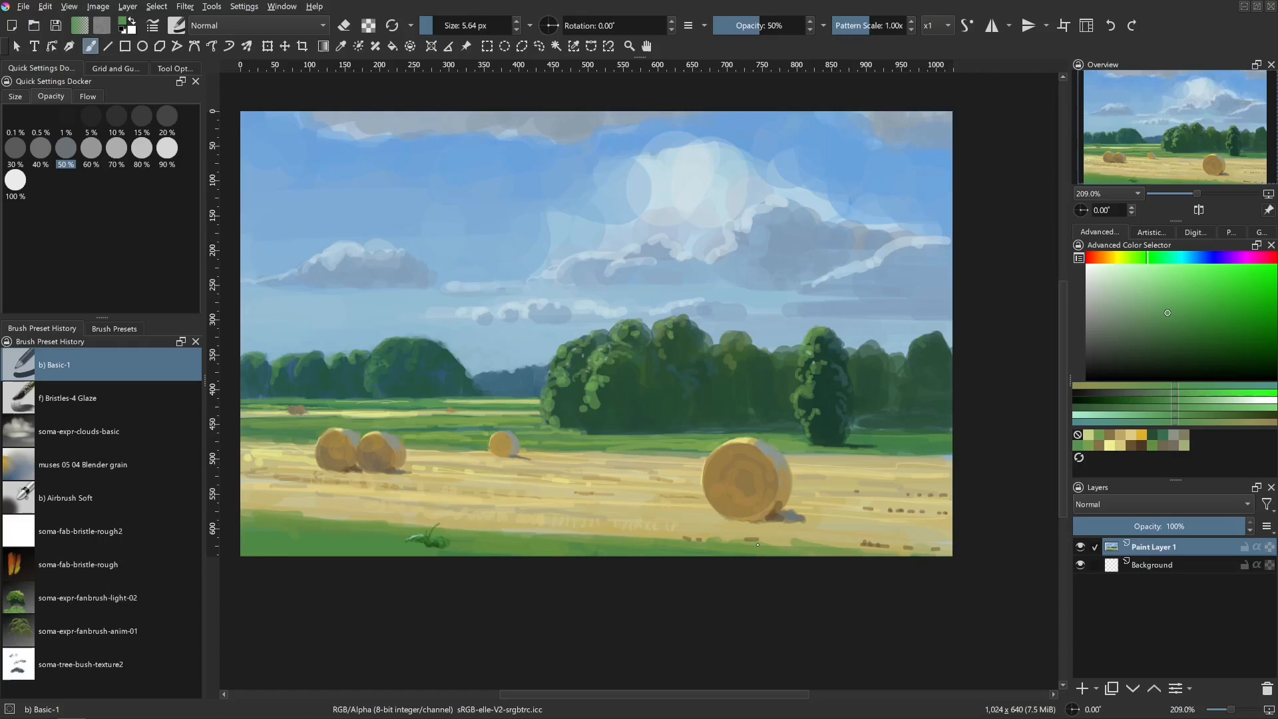
- Rework the low cloud band above the tree line with pale blues sampled from the sky and clouds, undoing one stray stroke
{"action": "left_click_drag", "start_coordinate": [546, 611], "coordinate": [539, 644]}
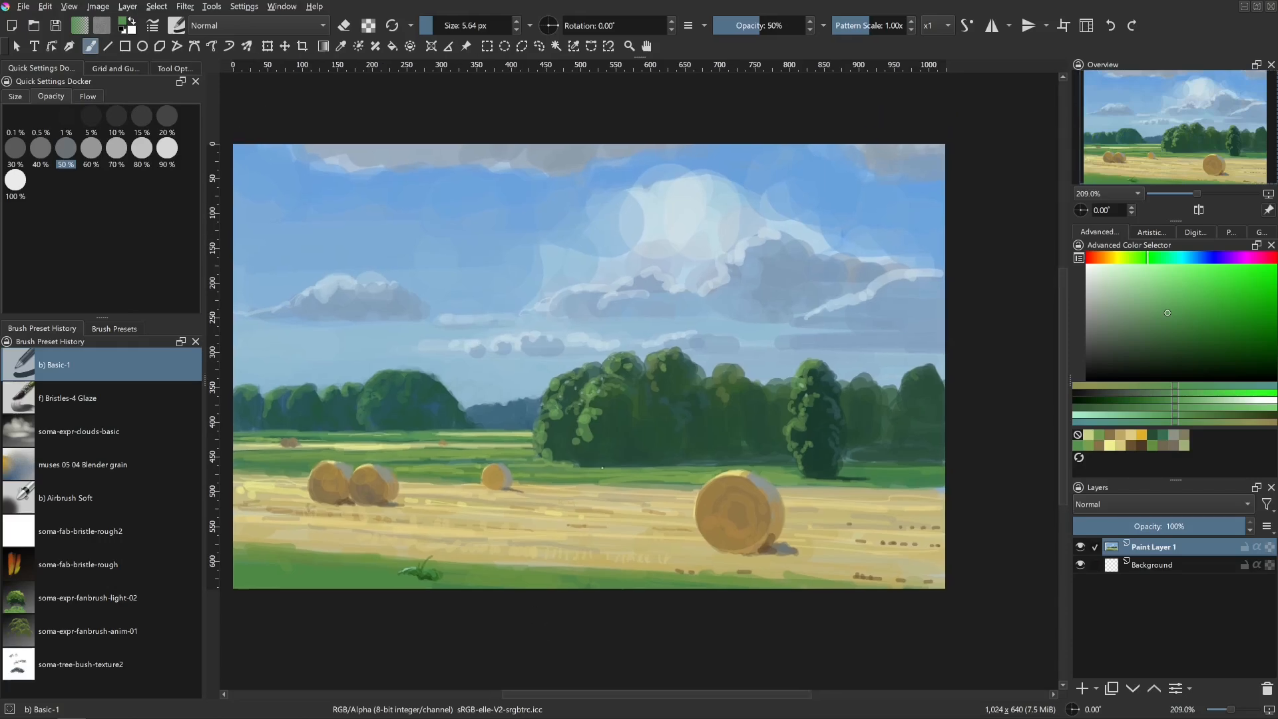
{"action": "left_click", "coordinate": [477, 280], "text": "ctrl"}
{"action": "mouse_move", "coordinate": [504, 307]}
{"action": "left_mouse_down"}
{"action": "mouse_move", "coordinate": [521, 248]}
{"action": "mouse_move", "coordinate": [566, 278]}
{"action": "left_mouse_up"}
{"action": "mouse_move", "coordinate": [554, 362]}
{"action": "left_mouse_down"}
{"action": "mouse_move", "coordinate": [417, 354]}
{"action": "mouse_move", "coordinate": [493, 363]}
{"action": "mouse_move", "coordinate": [498, 345]}
{"action": "mouse_move", "coordinate": [478, 344]}
{"action": "left_mouse_up"}
{"action": "key", "text": "ctrl+z"}
{"action": "left_click", "coordinate": [493, 363], "text": "ctrl"}
{"action": "left_click", "coordinate": [513, 345], "text": "ctrl"}
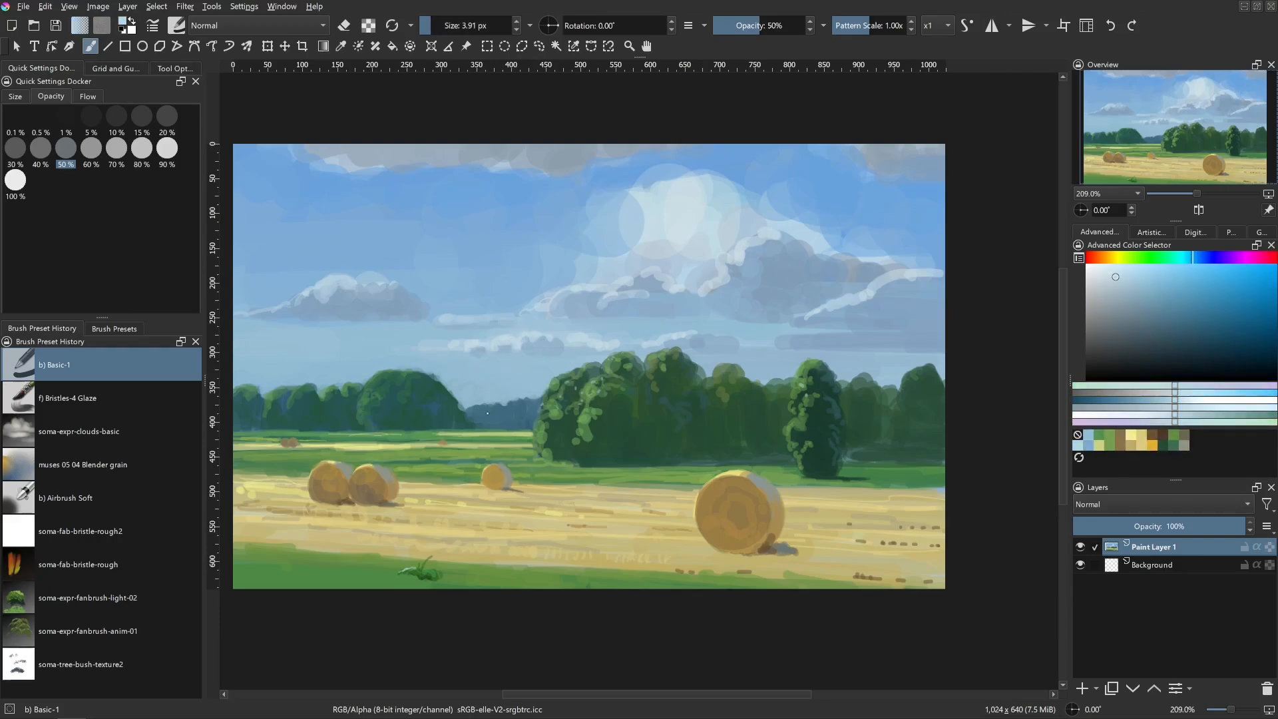
{"action": "left_click_drag", "start_coordinate": [551, 391], "coordinate": [555, 391]}
{"action": "left_click", "coordinate": [461, 350], "text": "ctrl"}
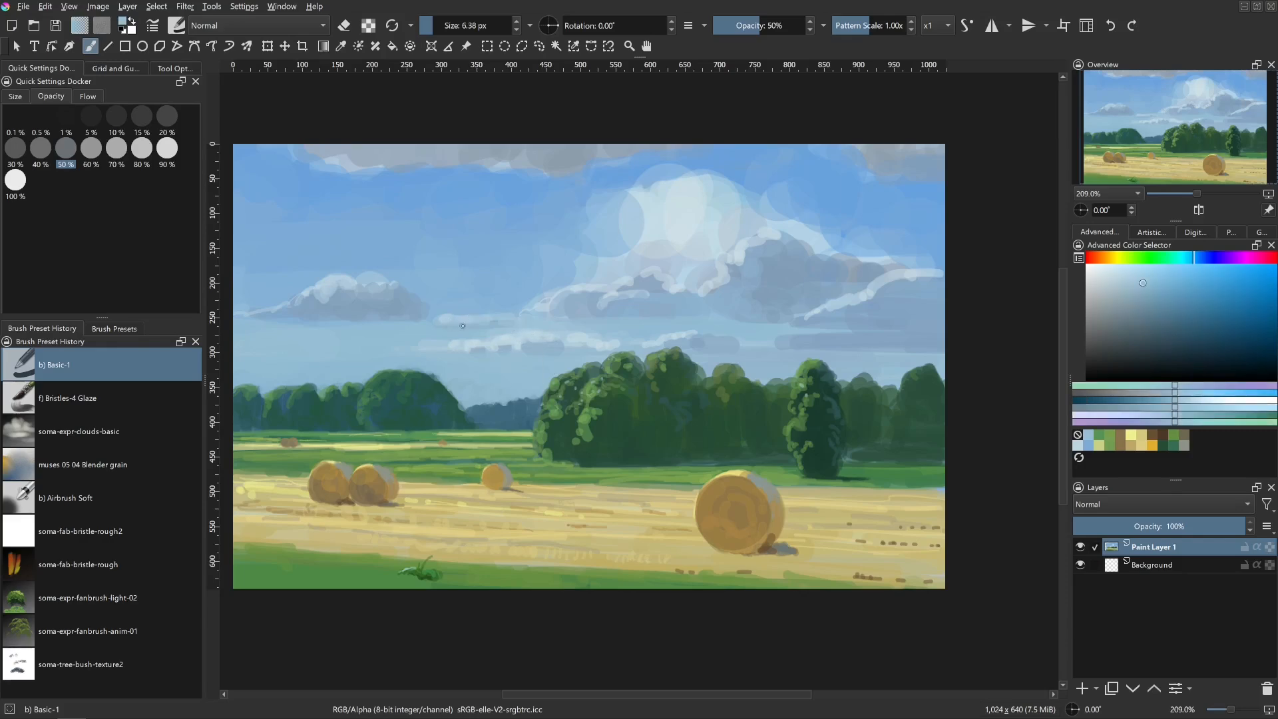
- Extend the low cloud band leftward with pale blue streaks and add thin wisps beneath it above the horizon
{"action": "mouse_move", "coordinate": [462, 324]}
{"action": "left_mouse_down"}
{"action": "mouse_move", "coordinate": [441, 315]}
{"action": "mouse_move", "coordinate": [357, 338]}
{"action": "left_mouse_up"}
{"action": "left_click", "coordinate": [474, 347], "text": "ctrl"}
{"action": "left_click_drag", "start_coordinate": [434, 357], "coordinate": [436, 357]}
{"action": "mouse_move", "coordinate": [434, 335]}
{"action": "left_mouse_down"}
{"action": "mouse_move", "coordinate": [418, 336]}
{"action": "mouse_move", "coordinate": [452, 347]}
{"action": "left_mouse_up"}
{"action": "left_click_drag", "start_coordinate": [520, 409], "coordinate": [531, 399]}
{"action": "key", "text": "ctrl+z"}
{"action": "mouse_move", "coordinate": [505, 387]}
{"action": "left_mouse_down"}
{"action": "mouse_move", "coordinate": [544, 387]}
{"action": "mouse_move", "coordinate": [502, 388]}
{"action": "mouse_move", "coordinate": [542, 389]}
{"action": "mouse_move", "coordinate": [506, 410]}
{"action": "left_mouse_up"}
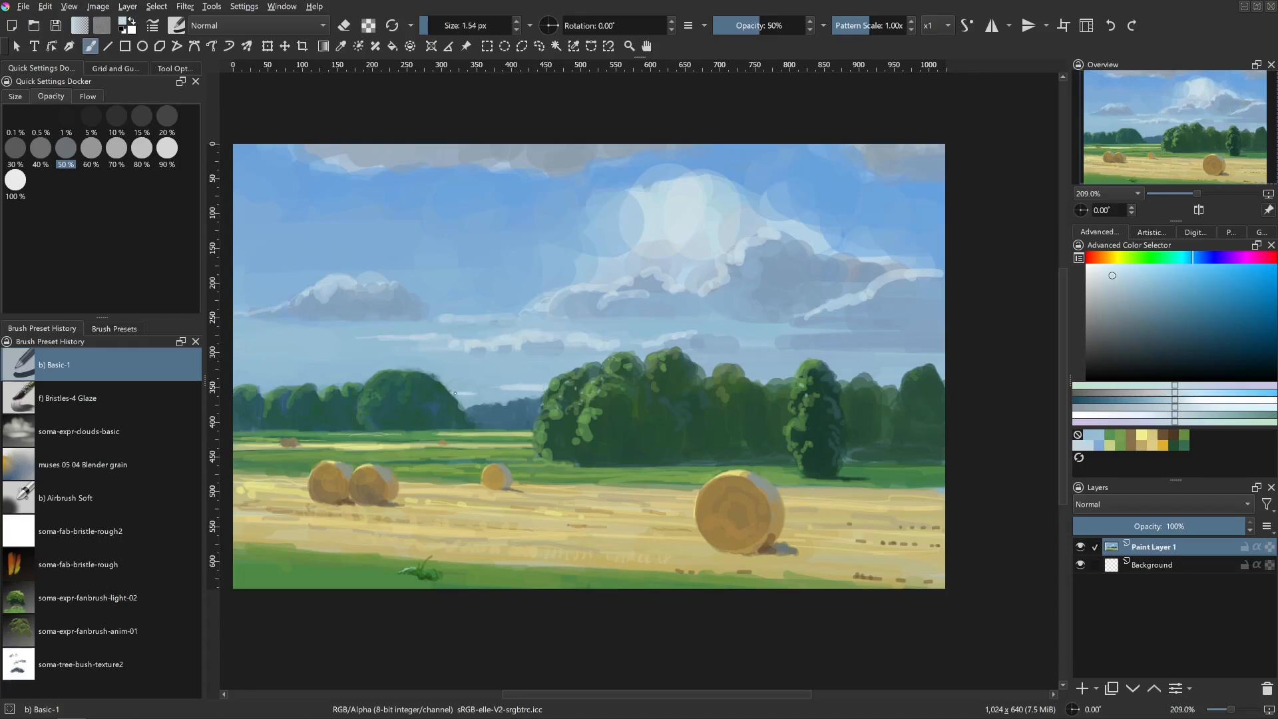
{"action": "left_click_drag", "start_coordinate": [453, 414], "coordinate": [471, 395]}
{"action": "mouse_move", "coordinate": [325, 395]}
{"action": "left_mouse_down"}
{"action": "mouse_move", "coordinate": [341, 377]}
{"action": "mouse_move", "coordinate": [312, 380]}
{"action": "mouse_move", "coordinate": [371, 373]}
{"action": "left_mouse_up"}
{"action": "key", "text": "ctrl+z"}
{"action": "key", "text": "ctrl+z"}
- Soften the low cloud band above the tree line with a sampled sky blue and a brush of about 10 px
{"action": "key", "text": "bracketright"}
{"action": "left_click", "coordinate": [550, 348], "text": "ctrl"}
{"action": "mouse_move", "coordinate": [526, 373]}
{"action": "left_mouse_down"}
{"action": "mouse_move", "coordinate": [491, 346]}
{"action": "mouse_move", "coordinate": [570, 347]}
{"action": "left_mouse_up"}
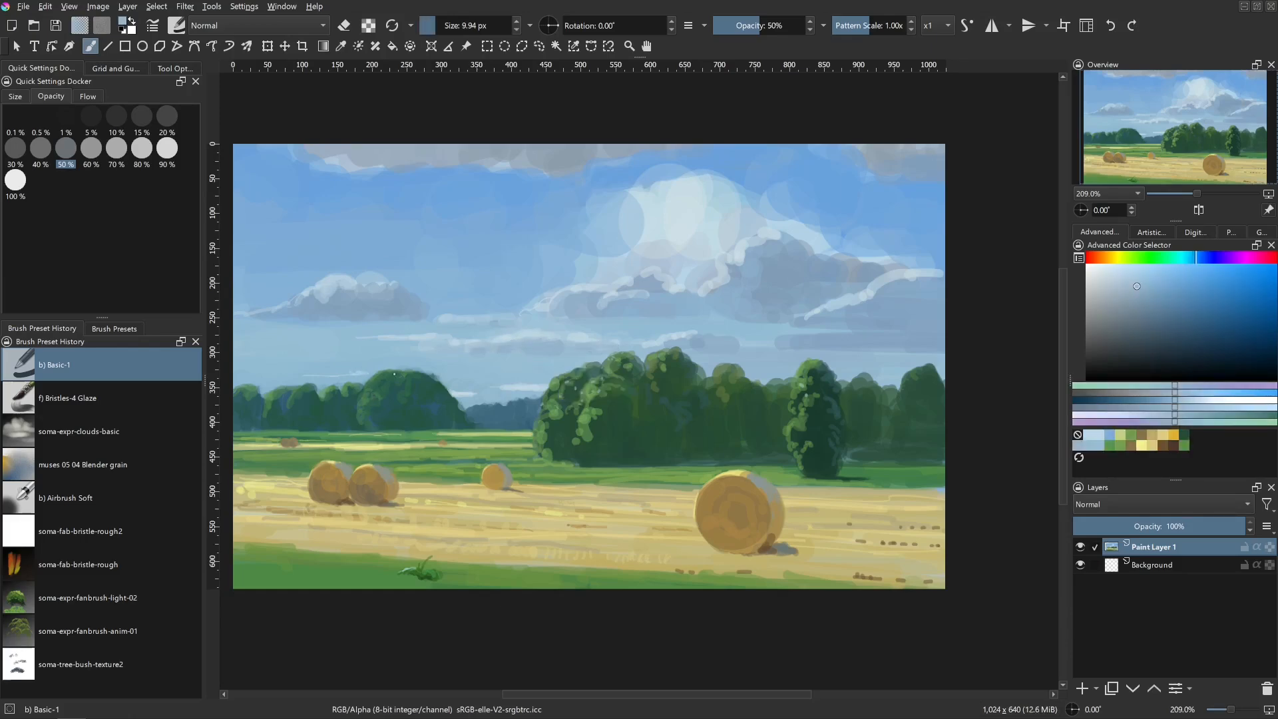
- Shade the inside of the small left cloud with its sampled blue-grey and a brush of about 7.7 px
{"action": "key", "text": "bracketleft"}
{"action": "left_click", "coordinate": [345, 287], "text": "ctrl"}
{"action": "left_click_drag", "start_coordinate": [336, 287], "coordinate": [354, 286]}
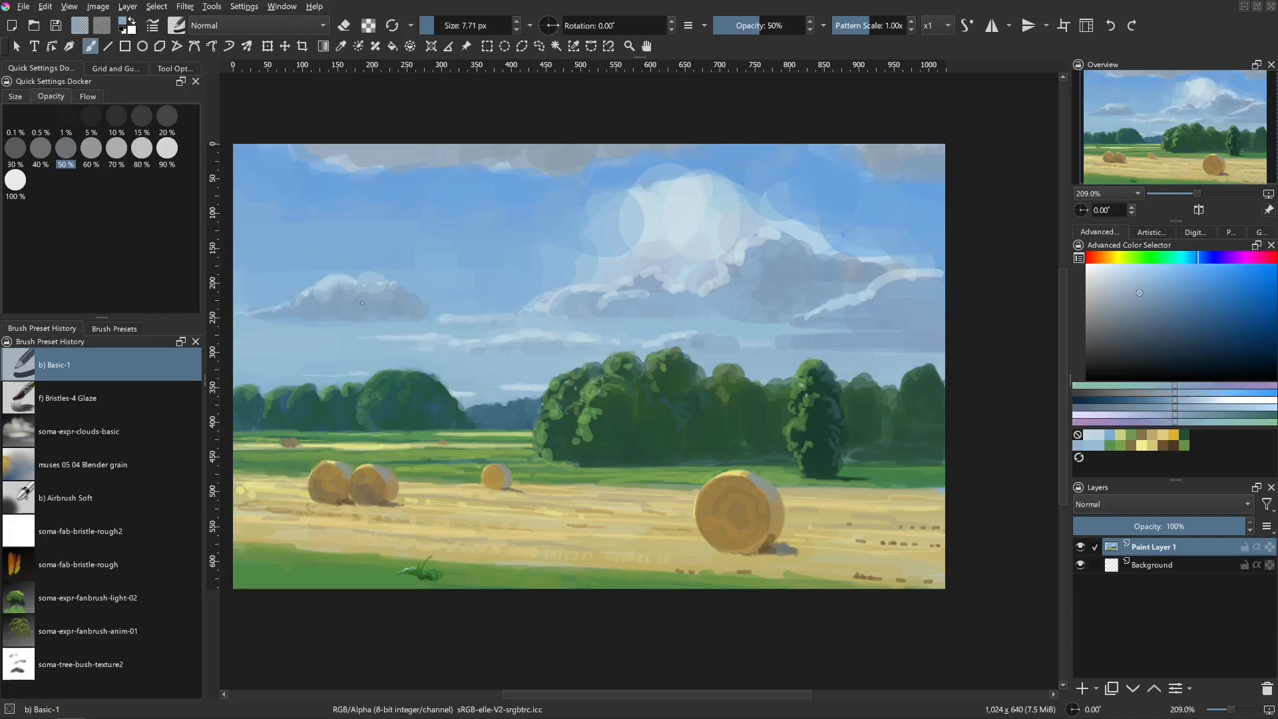
- Add a new paint layer above Paint Layer 1 and make Paint Layer 1 active again
{"action": "left_click_drag", "start_coordinate": [441, 337], "coordinate": [452, 300]}
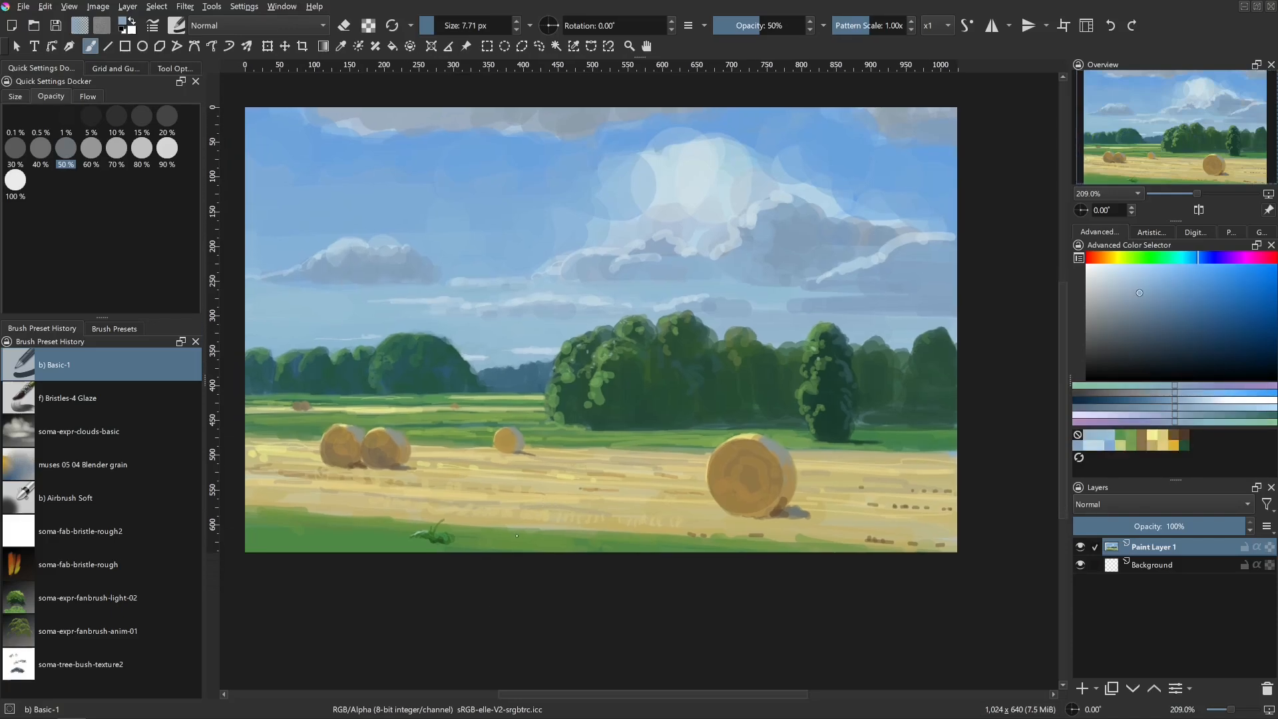
{"action": "left_click", "coordinate": [1082, 688]}
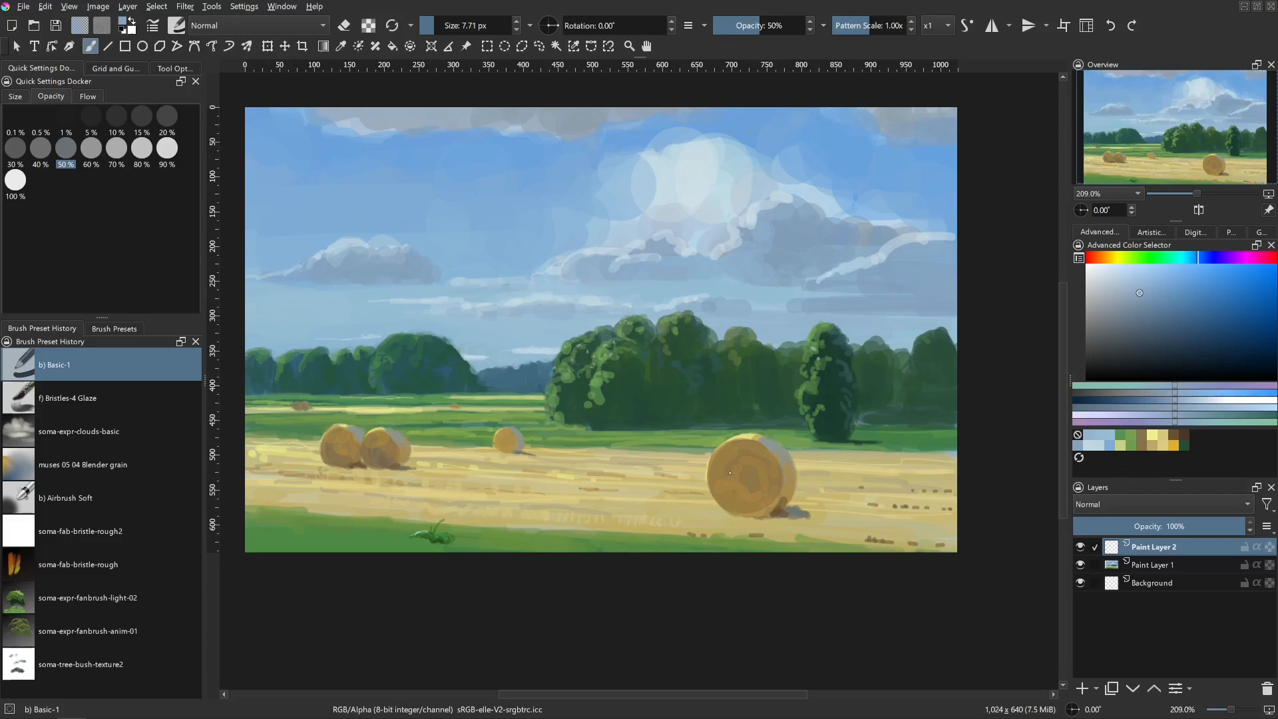
{"action": "left_click", "coordinate": [1154, 568]}
- Paint the foliage and base of the central cluster's front tree with a sampled mid green and a brush of about 6.8 px
{"action": "left_click", "coordinate": [604, 394], "text": "ctrl"}
{"action": "mouse_move", "coordinate": [610, 423]}
{"action": "left_mouse_down"}
{"action": "mouse_move", "coordinate": [603, 398]}
{"action": "mouse_move", "coordinate": [594, 426]}
{"action": "left_mouse_up"}
{"action": "mouse_move", "coordinate": [601, 448]}
{"action": "left_mouse_down"}
{"action": "mouse_move", "coordinate": [605, 426]}
{"action": "mouse_move", "coordinate": [566, 391]}
{"action": "left_mouse_up"}
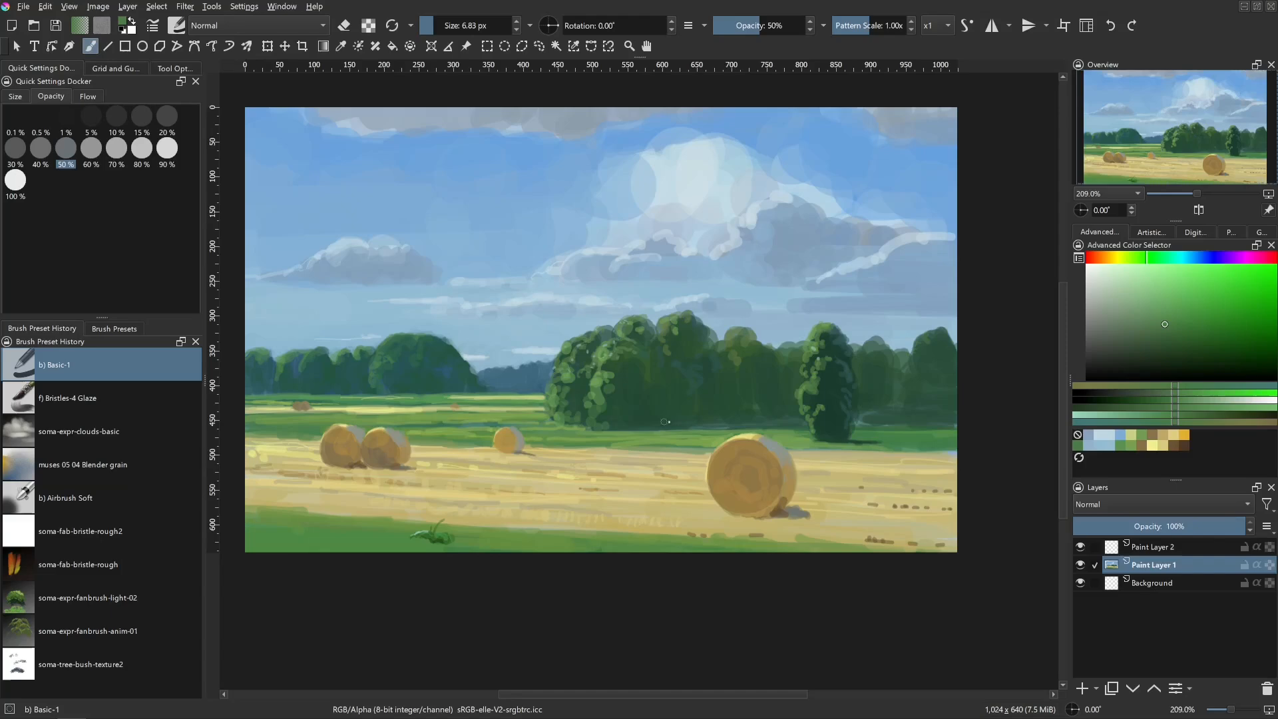
- Shade the base and the gaps between the central cluster's trees with sampled dark greens and a brush of about 6 to 9 px
{"action": "left_click", "coordinate": [629, 419], "text": "ctrl"}
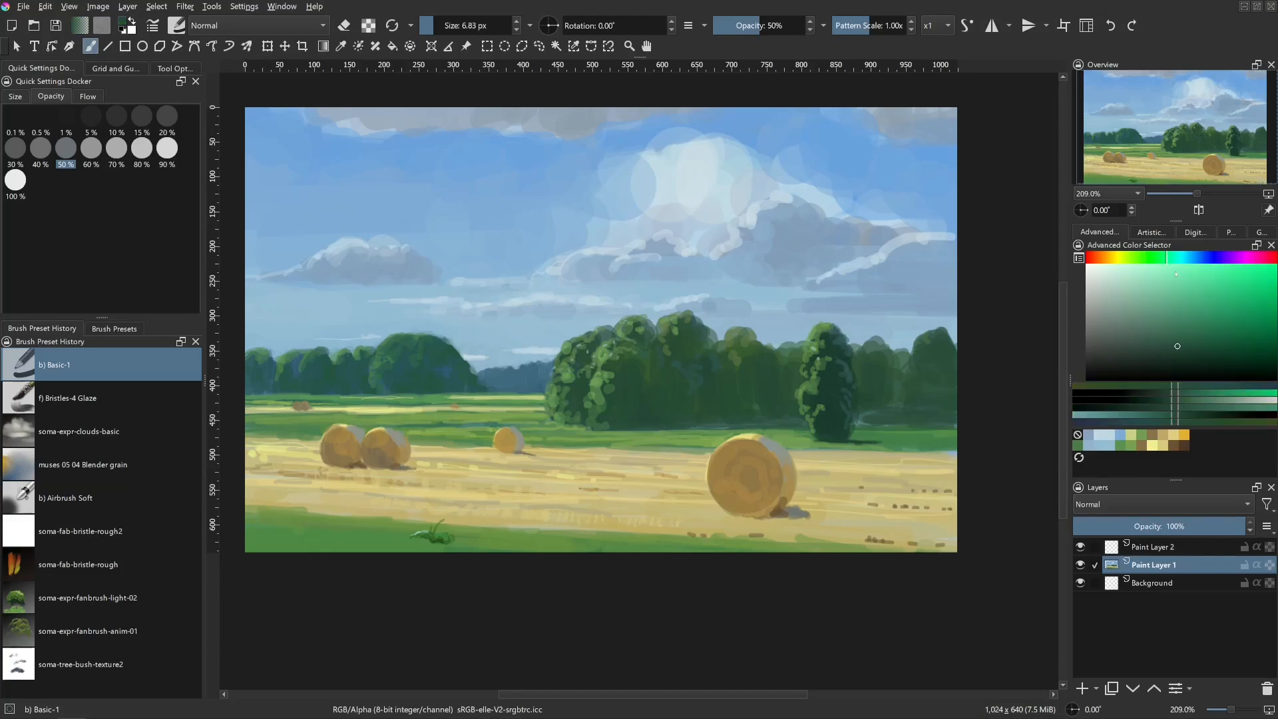
{"action": "left_click", "coordinate": [1153, 260]}
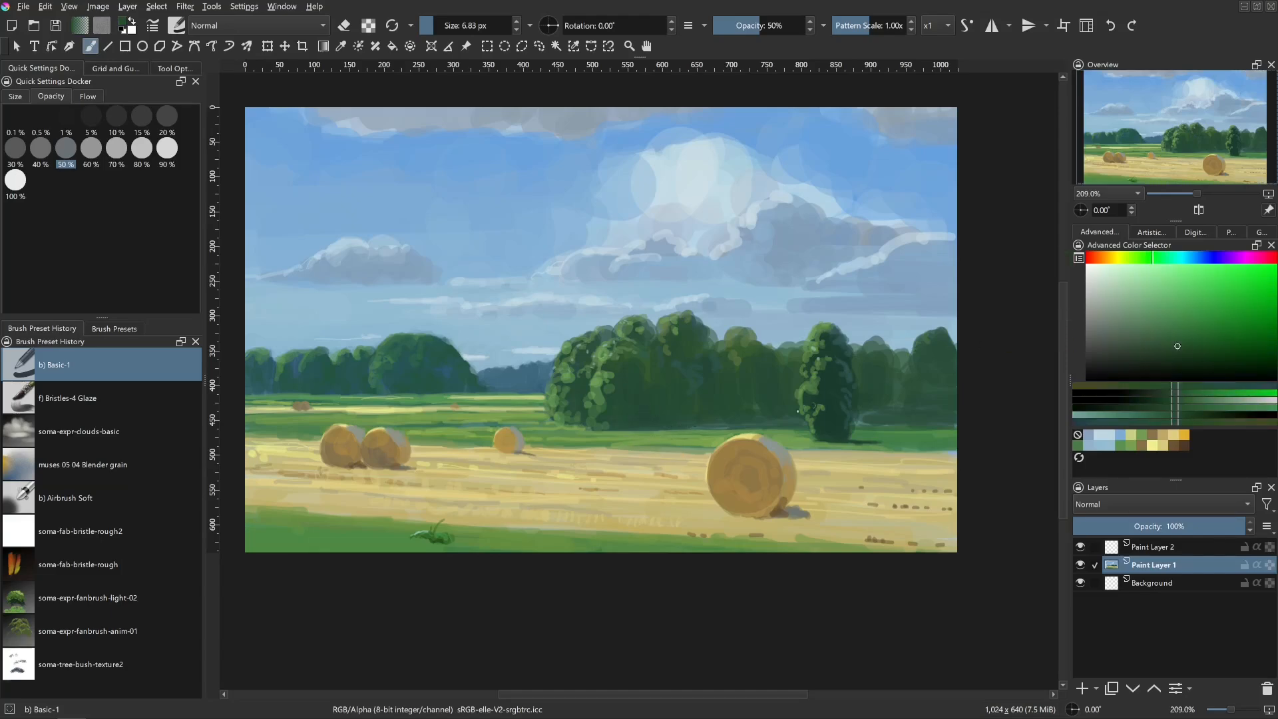
{"action": "left_click", "coordinate": [832, 421], "text": "ctrl"}
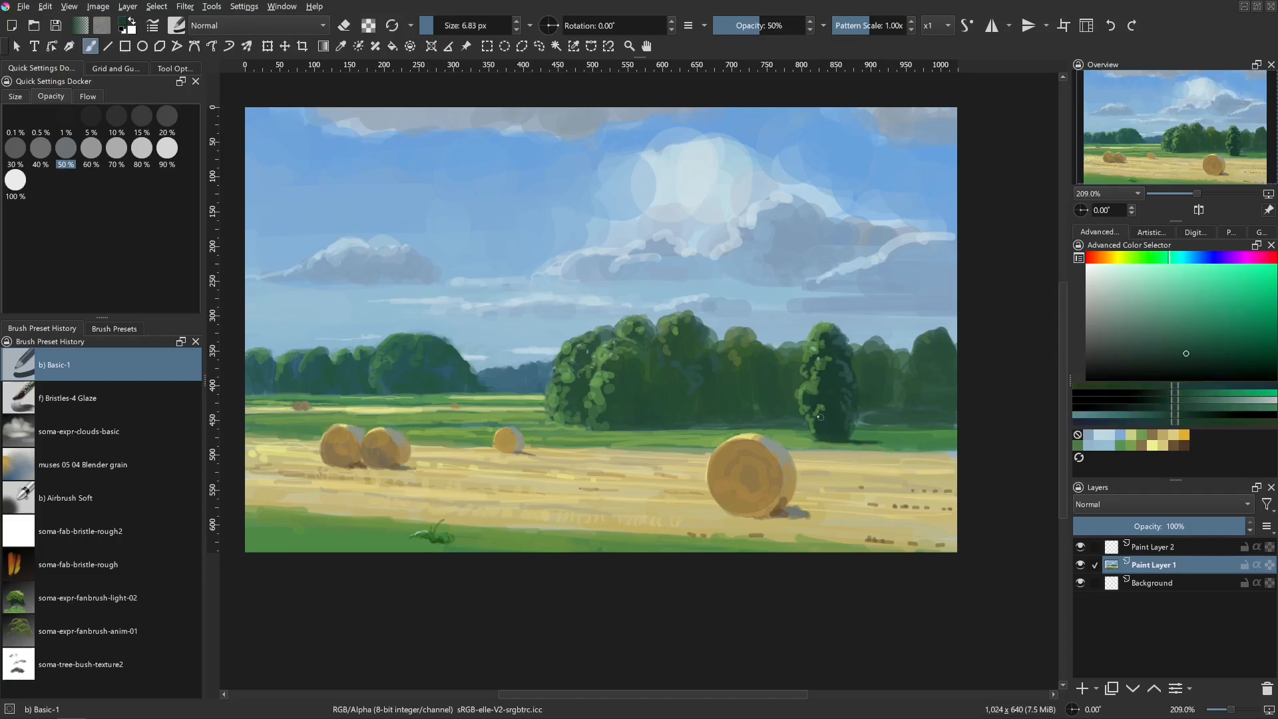
{"action": "mouse_move", "coordinate": [781, 408]}
{"action": "left_mouse_down"}
{"action": "mouse_move", "coordinate": [718, 416]}
{"action": "mouse_move", "coordinate": [748, 406]}
{"action": "mouse_move", "coordinate": [723, 375]}
{"action": "mouse_move", "coordinate": [699, 391]}
{"action": "mouse_move", "coordinate": [719, 395]}
{"action": "mouse_move", "coordinate": [725, 423]}
{"action": "left_mouse_up"}
{"action": "left_click_drag", "start_coordinate": [657, 446], "coordinate": [667, 445], "text": "shift"}
{"action": "mouse_move", "coordinate": [658, 389]}
{"action": "left_mouse_down"}
{"action": "mouse_move", "coordinate": [652, 366]}
{"action": "mouse_move", "coordinate": [652, 394]}
{"action": "left_mouse_up"}
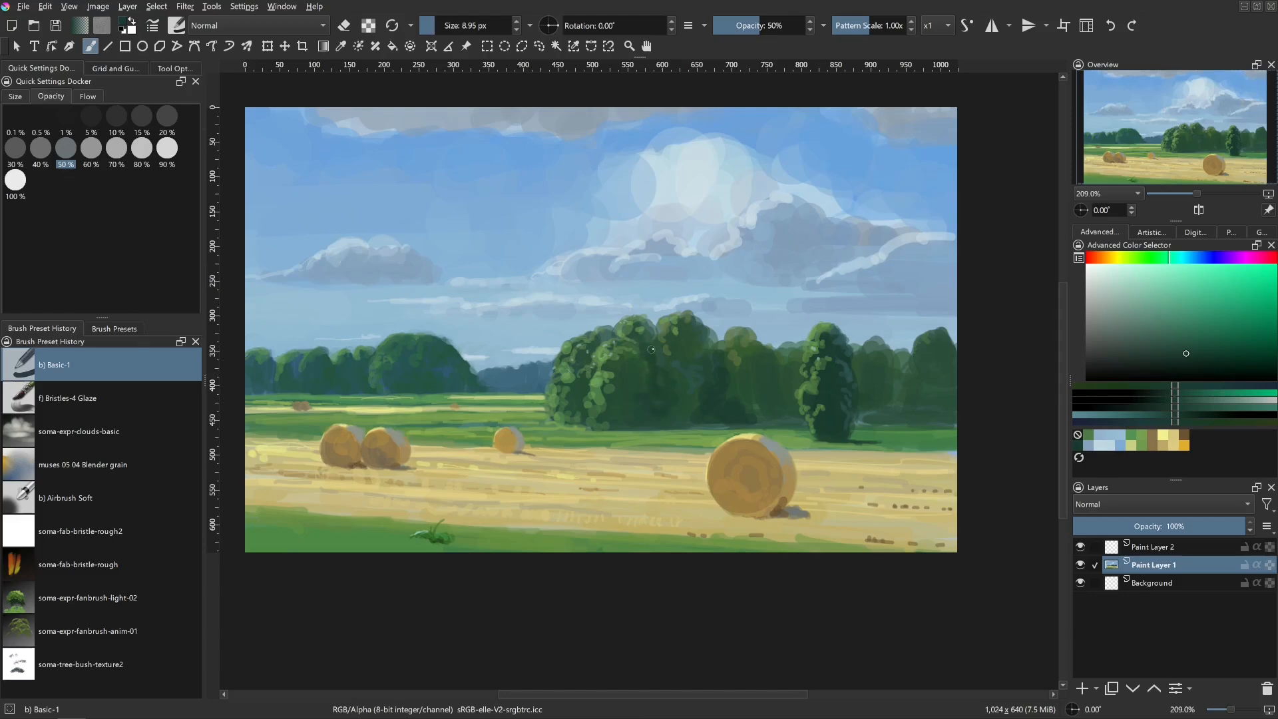
{"action": "left_click_drag", "start_coordinate": [671, 340], "coordinate": [667, 341], "text": "shift"}
{"action": "mouse_move", "coordinate": [653, 325]}
{"action": "left_mouse_down"}
{"action": "mouse_move", "coordinate": [686, 380]}
{"action": "mouse_move", "coordinate": [669, 418]}
{"action": "left_mouse_up"}
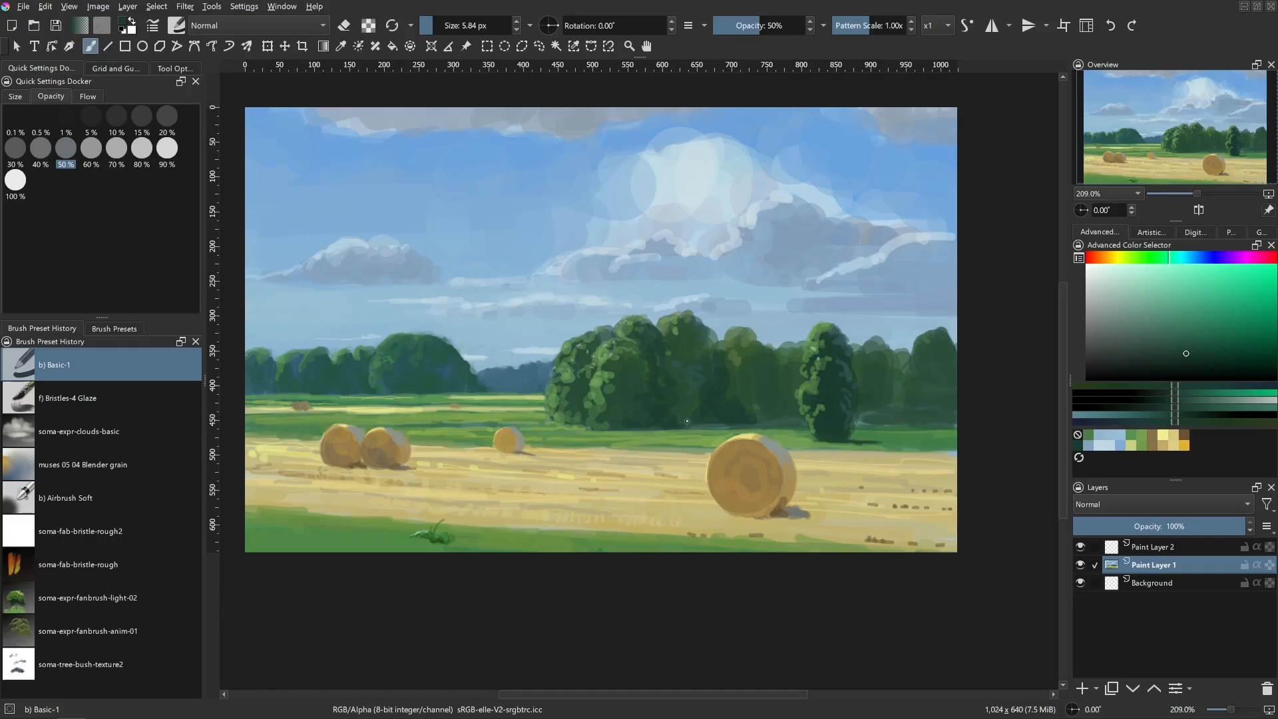
- Shape the far-right tree with dark shadow strokes and sampled green highlights, using a brush of about 10.6 px
{"action": "left_click_drag", "start_coordinate": [742, 426], "coordinate": [757, 412], "text": "shift"}
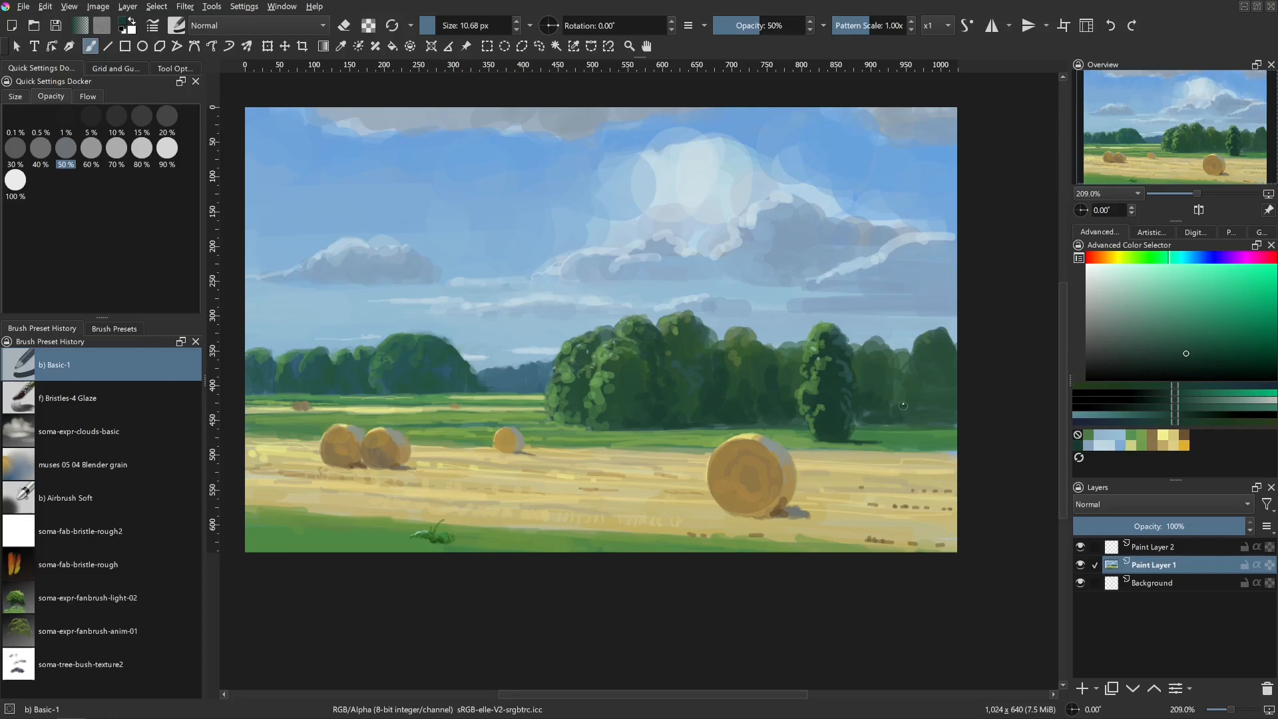
{"action": "left_click_drag", "start_coordinate": [916, 379], "coordinate": [917, 343], "text": "shift"}
{"action": "left_click", "coordinate": [601, 382], "text": "ctrl"}
{"action": "mouse_move", "coordinate": [925, 345]}
{"action": "left_mouse_down"}
{"action": "mouse_move", "coordinate": [915, 364]}
{"action": "mouse_move", "coordinate": [937, 331]}
{"action": "mouse_move", "coordinate": [923, 344]}
{"action": "left_mouse_up"}
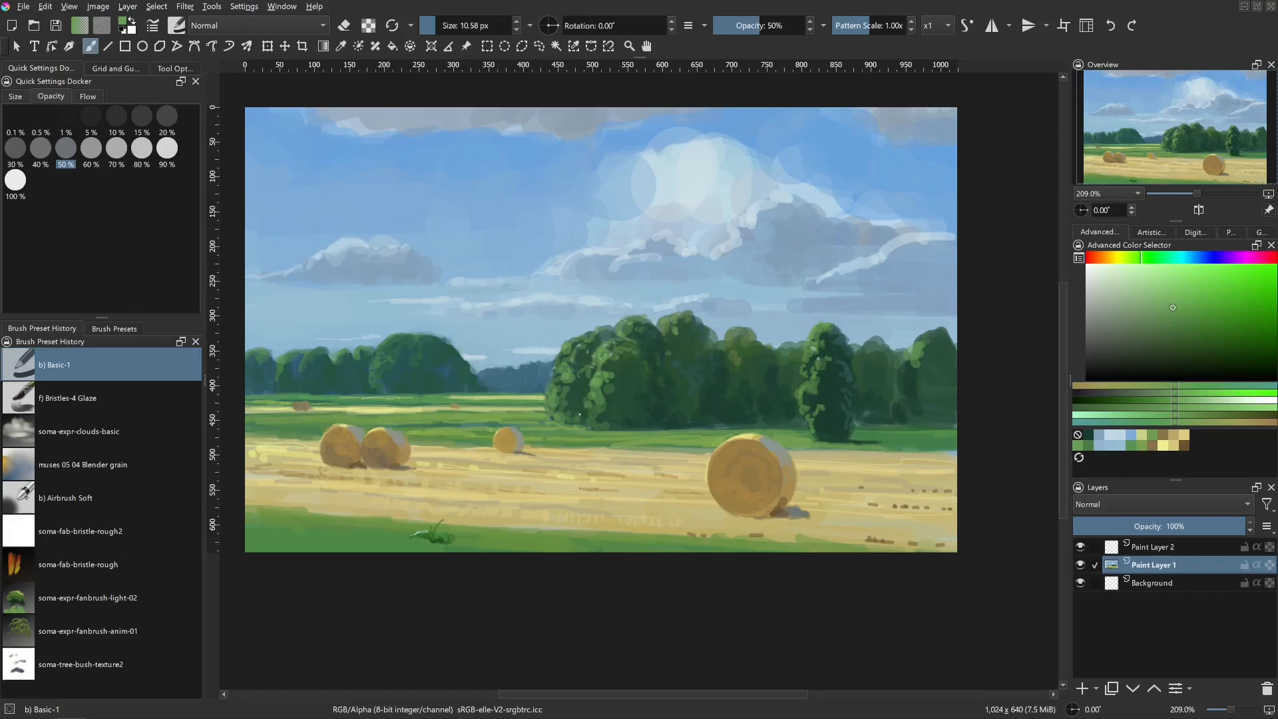
- Deepen the shadows inside the central tree cluster with sampled dark greens, varying the brush size
{"action": "left_click", "coordinate": [619, 395], "text": "ctrl"}
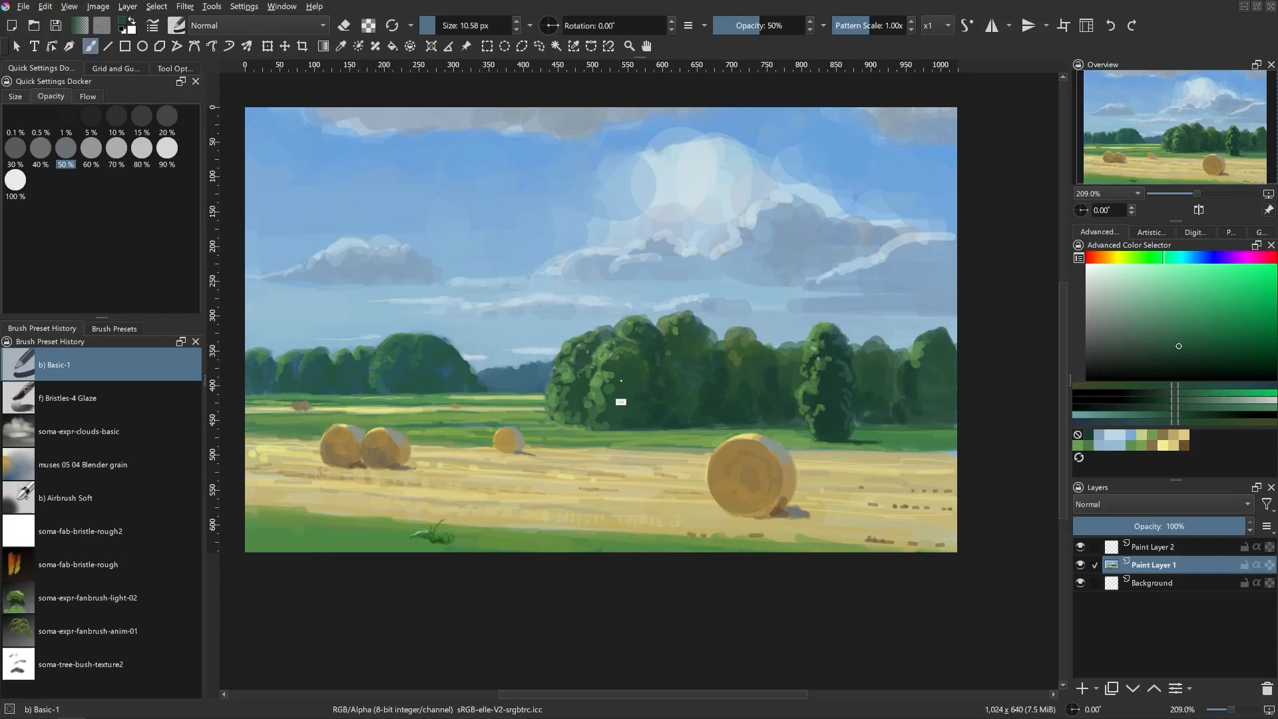
{"action": "left_click_drag", "start_coordinate": [616, 383], "coordinate": [616, 373]}
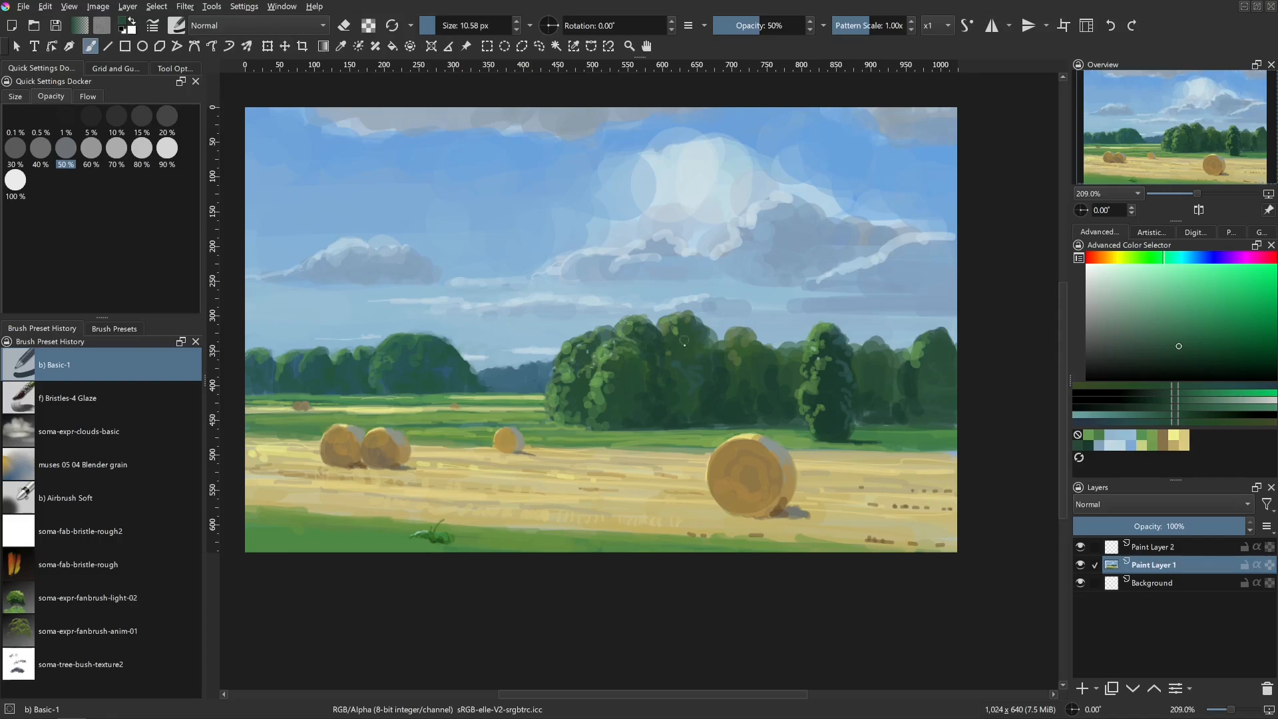
{"action": "left_click", "coordinate": [684, 364], "text": "ctrl"}
{"action": "mouse_move", "coordinate": [685, 362]}
{"action": "left_mouse_down", "text": "shift"}
{"action": "mouse_move", "coordinate": [645, 388]}
{"action": "mouse_move", "coordinate": [656, 359]}
{"action": "left_mouse_up", "text": "shift"}
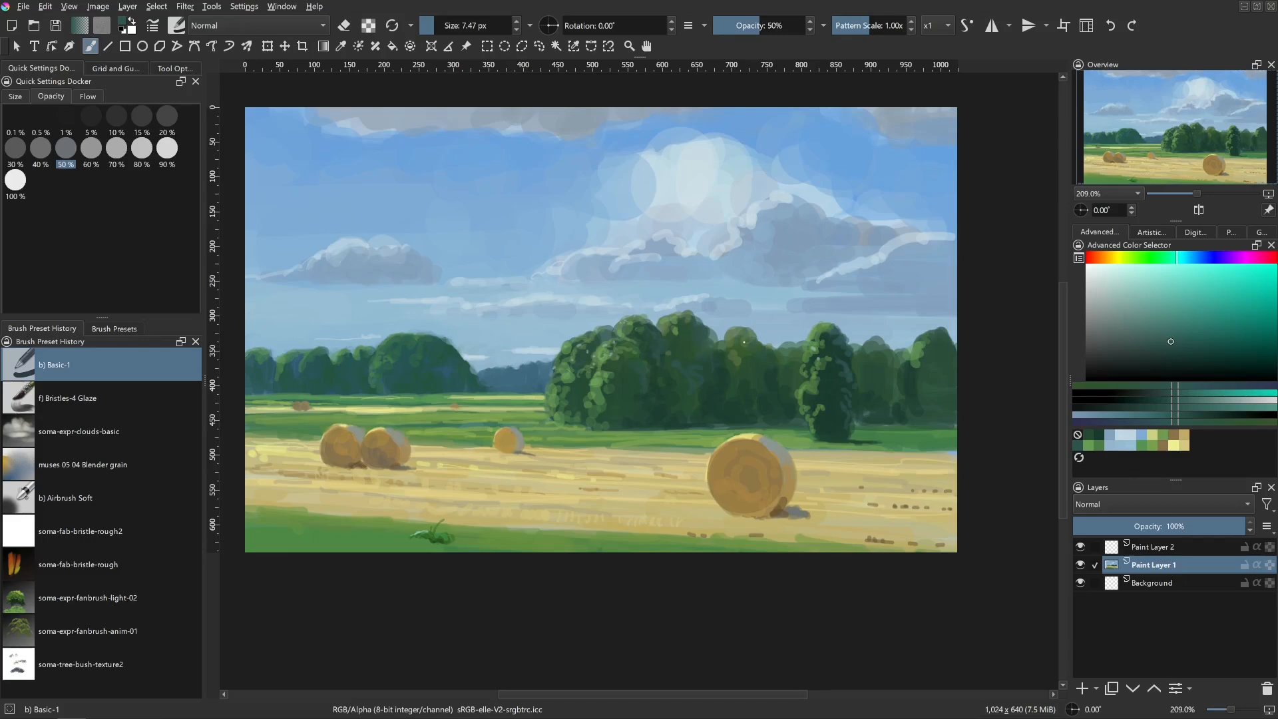
{"action": "left_click_drag", "start_coordinate": [739, 394], "coordinate": [746, 393], "text": "shift"}
{"action": "left_click_drag", "start_coordinate": [627, 379], "coordinate": [611, 378], "text": "shift"}
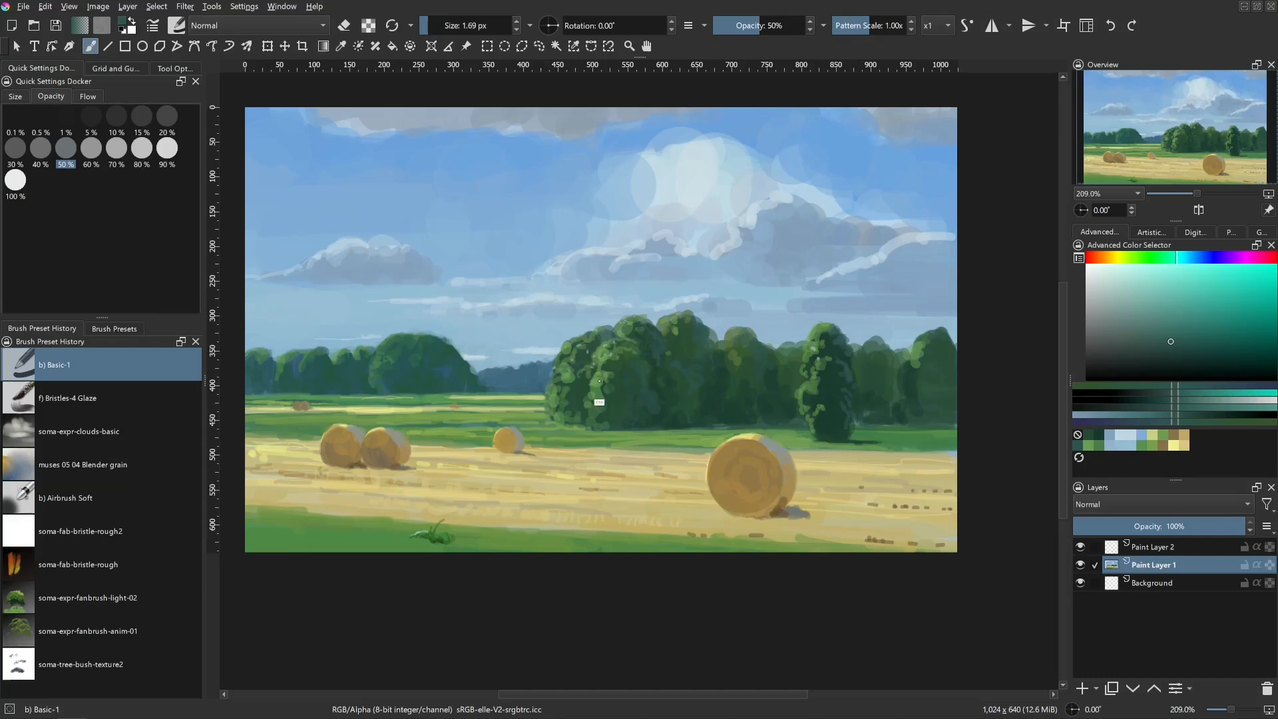
- Add foliage highlights to the lower front tree of the central cluster with a sampled light green and a brush of about 7 px
{"action": "left_click", "coordinate": [602, 400], "text": "ctrl"}
{"action": "mouse_move", "coordinate": [612, 384]}
{"action": "left_mouse_down", "text": "shift"}
{"action": "mouse_move", "coordinate": [626, 371]}
{"action": "mouse_move", "coordinate": [612, 403]}
{"action": "left_mouse_up", "text": "shift"}
{"action": "left_click_drag", "start_coordinate": [610, 408], "coordinate": [609, 414]}
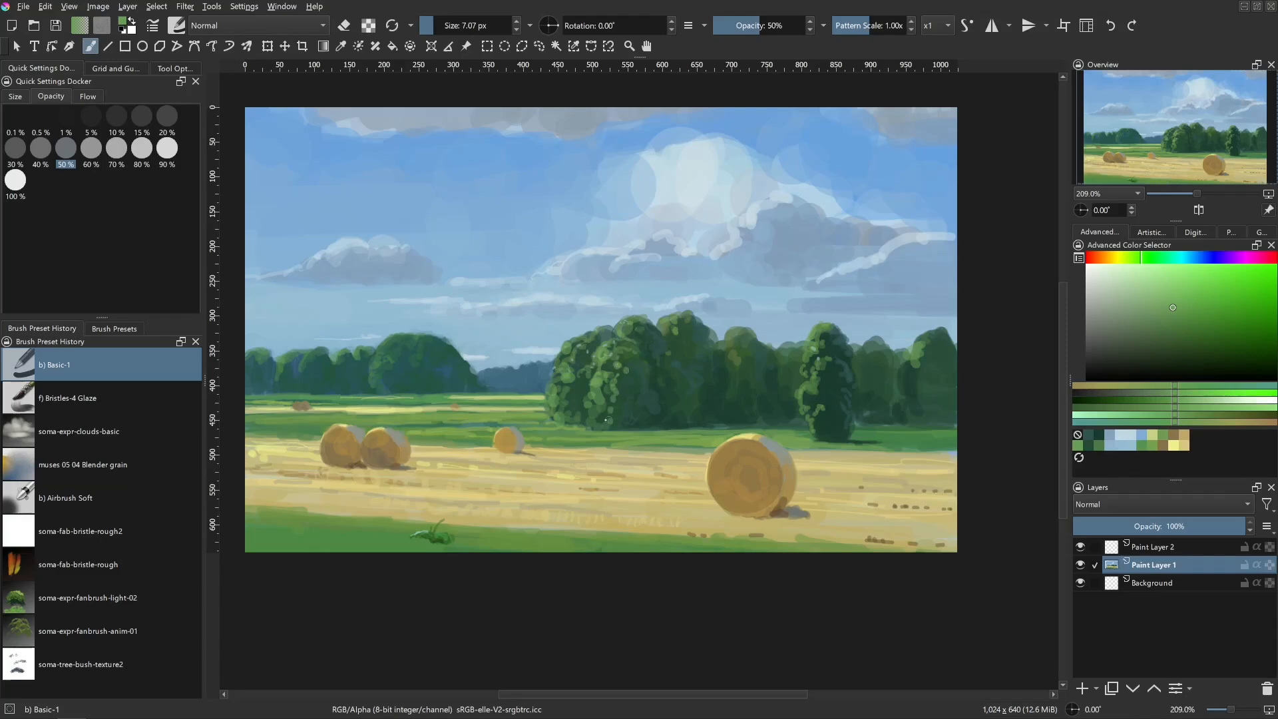
- Carve gaps and notches into the upper outline of the far-left tree group with sampled sky blue and a brush of about 5.9 px
{"action": "left_click", "coordinate": [419, 317], "text": "ctrl"}
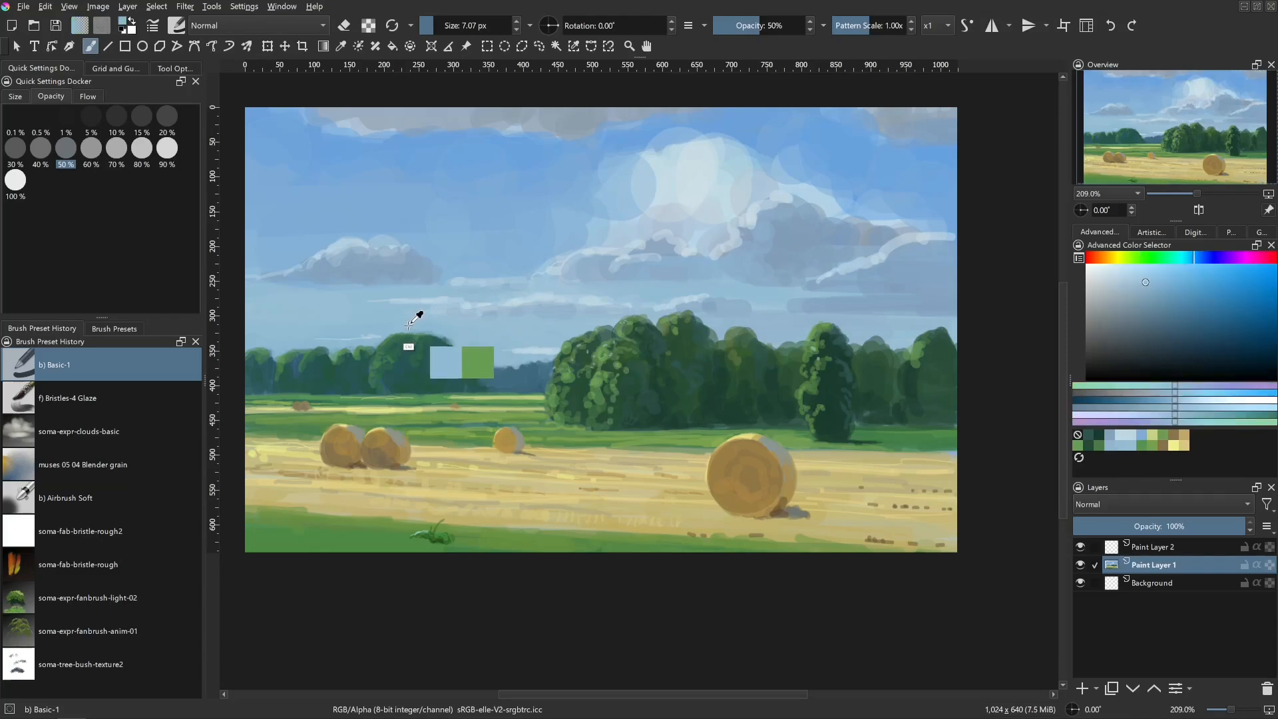
{"action": "mouse_move", "coordinate": [412, 331]}
{"action": "left_mouse_down", "text": "shift"}
{"action": "mouse_move", "coordinate": [400, 331]}
{"action": "mouse_move", "coordinate": [423, 331]}
{"action": "left_mouse_up", "text": "shift"}
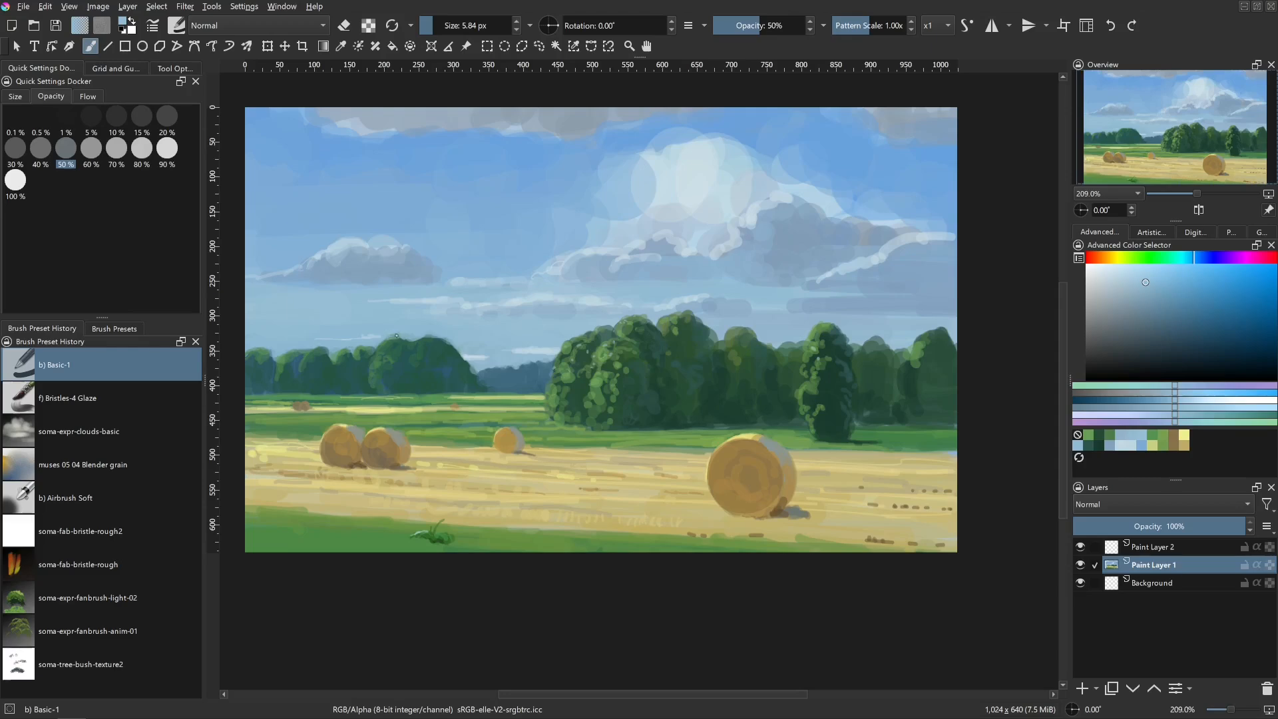
{"action": "left_click_drag", "start_coordinate": [385, 337], "coordinate": [401, 337]}
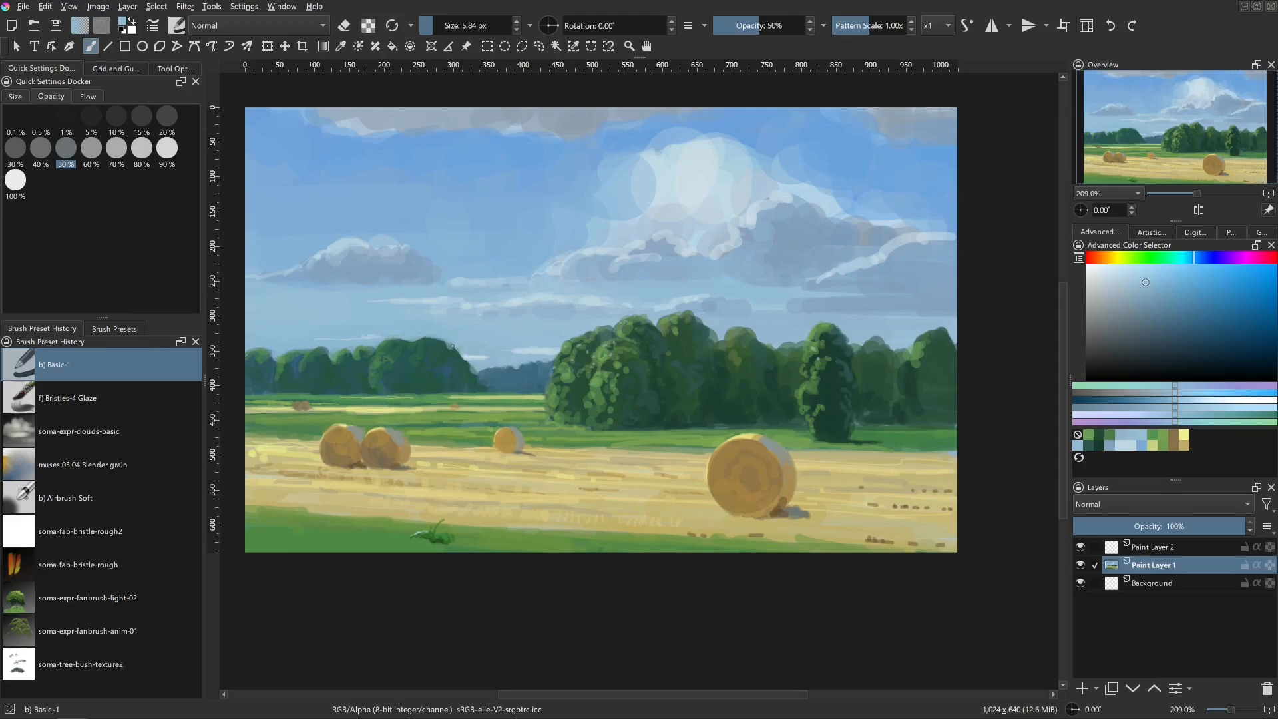
{"action": "key", "text": "bracketright"}
{"action": "left_click_drag", "start_coordinate": [452, 336], "coordinate": [450, 346]}
{"action": "left_click_drag", "start_coordinate": [449, 347], "coordinate": [453, 348]}
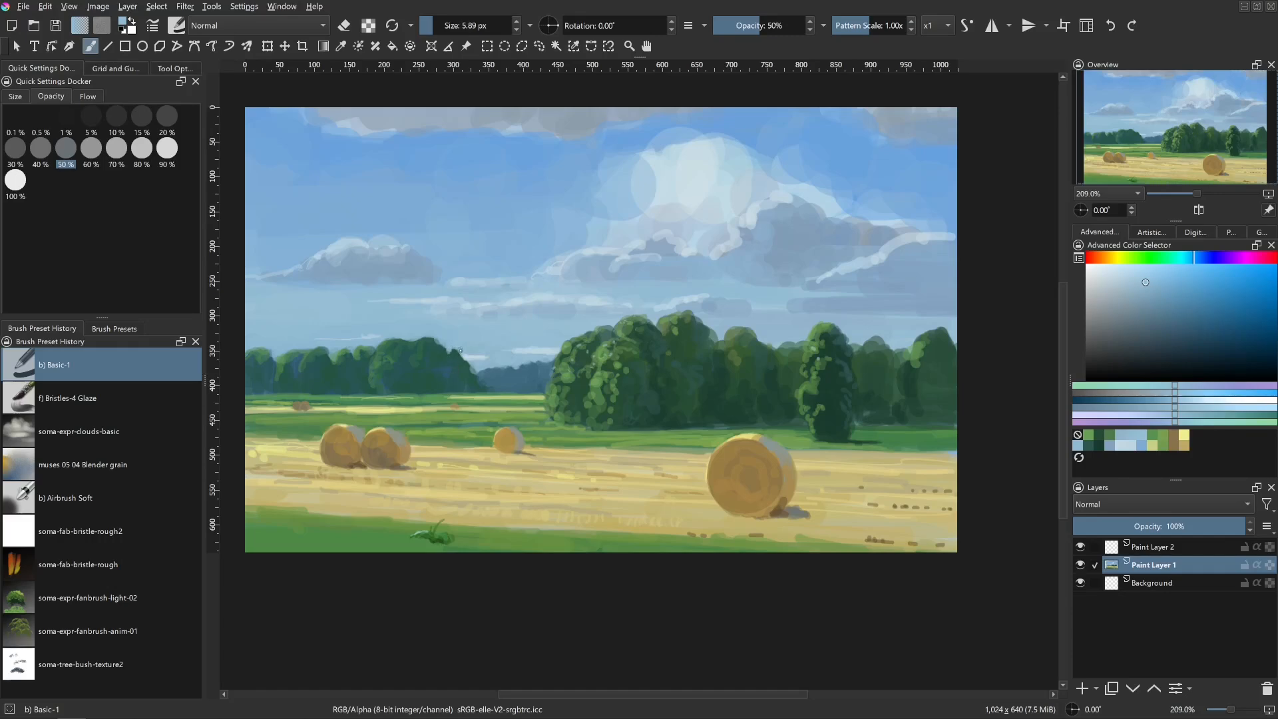
{"action": "mouse_move", "coordinate": [473, 362]}
{"action": "left_mouse_down"}
{"action": "mouse_move", "coordinate": [476, 392]}
{"action": "mouse_move", "coordinate": [468, 366]}
{"action": "left_mouse_up"}
- Detail the foliage of the far-left tree group with sampled dark greens and a brush of about 3.6 px
{"action": "left_click", "coordinate": [468, 382], "text": "ctrl"}
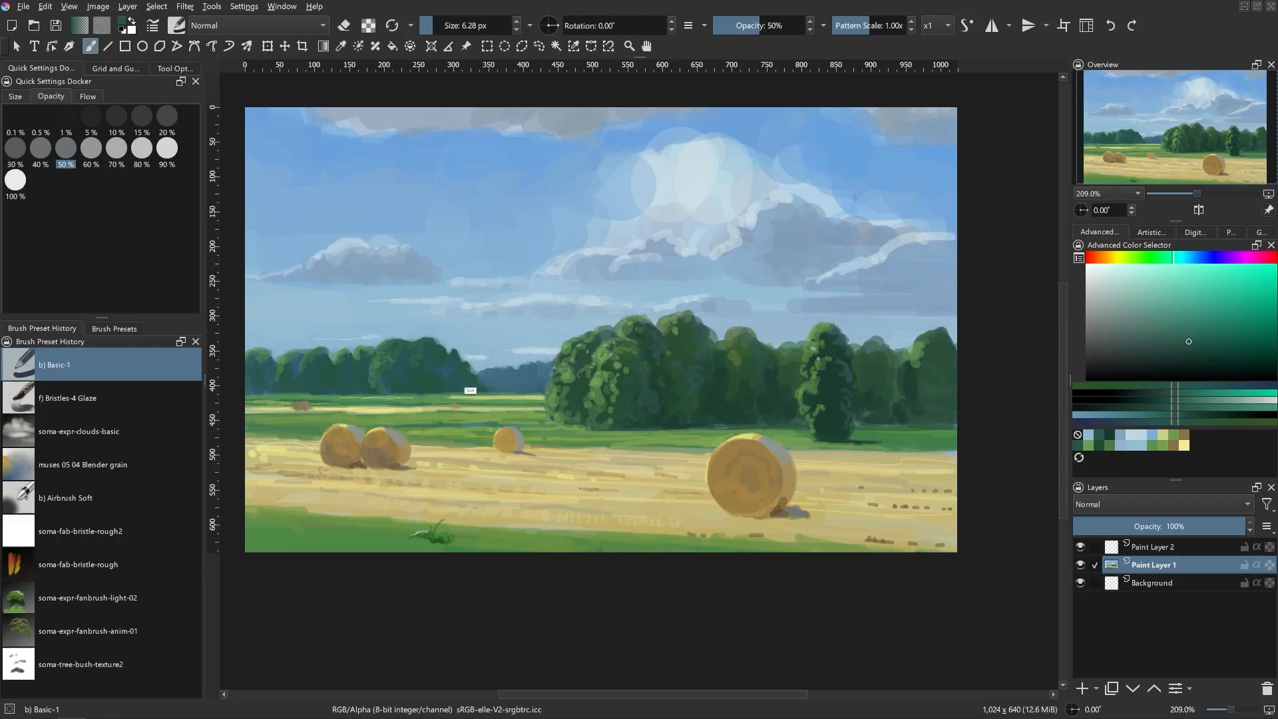
{"action": "left_click", "coordinate": [424, 340], "text": "ctrl"}
{"action": "left_click_drag", "start_coordinate": [425, 341], "coordinate": [429, 368]}
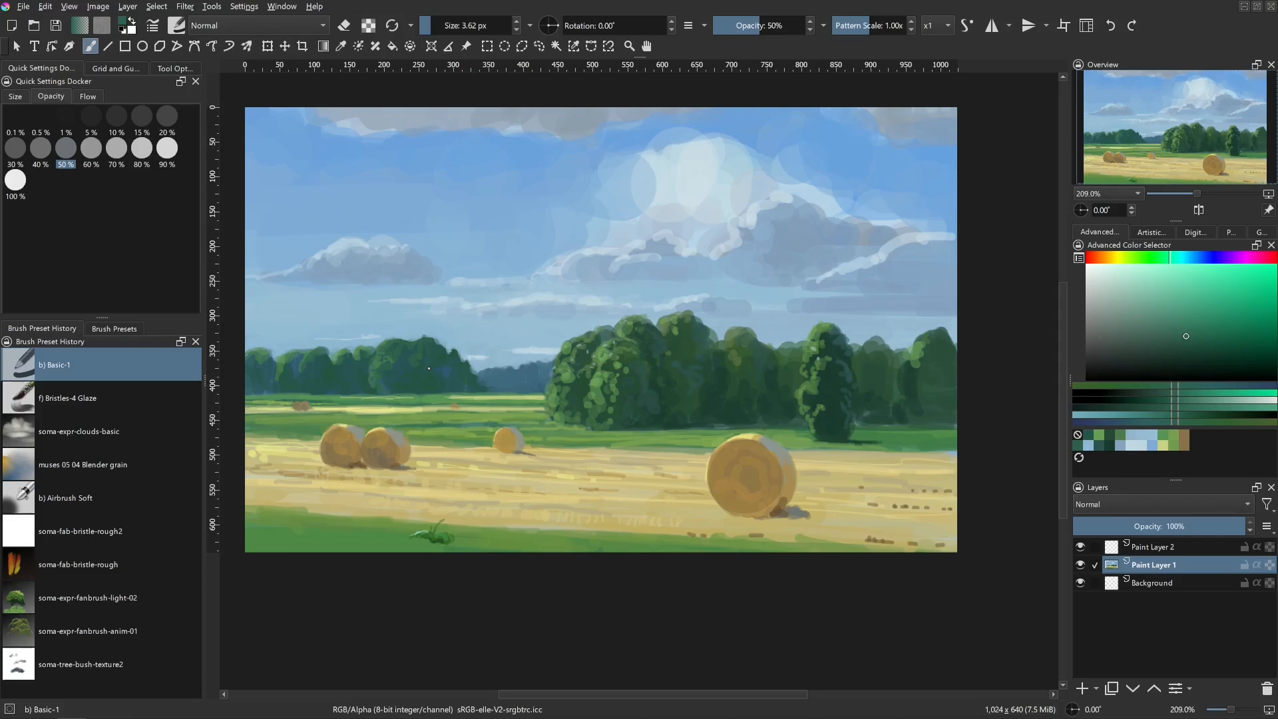
- Refine the distant tree line between the two tree groups with sampled muted blues and a brush of about 3.6 px
{"action": "left_click", "coordinate": [521, 368], "text": "ctrl"}
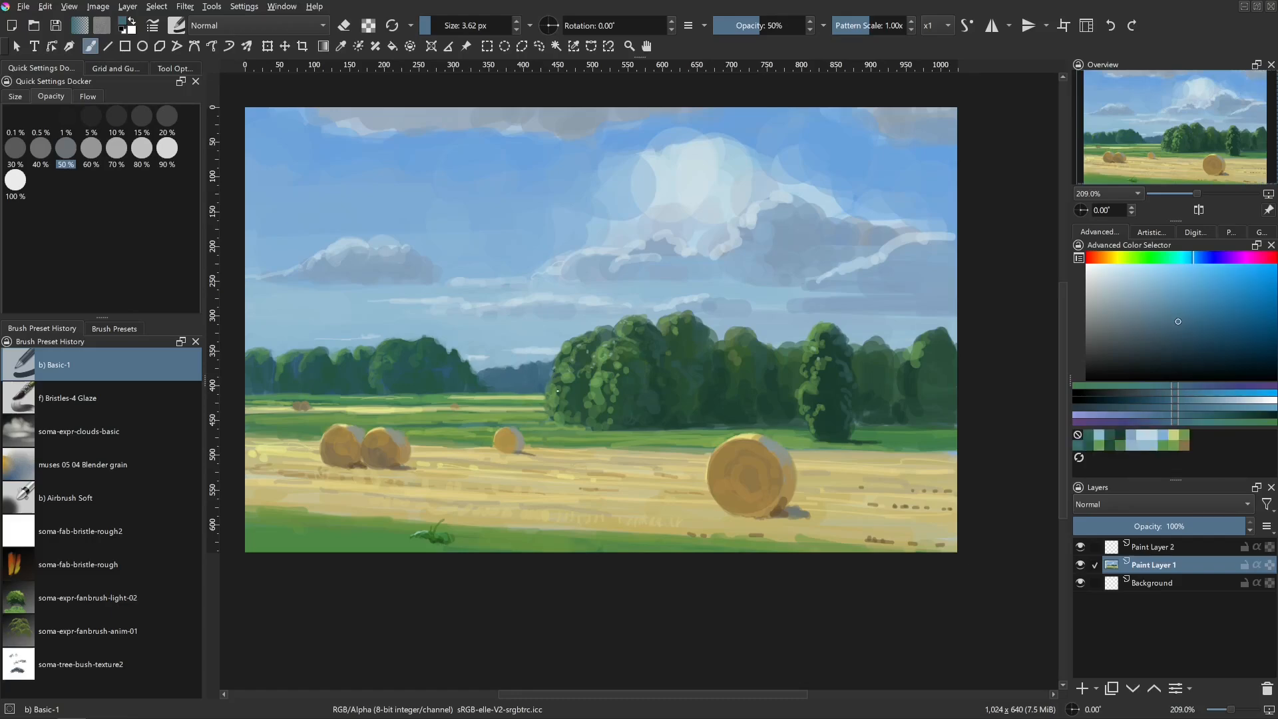
{"action": "left_click", "coordinate": [530, 377], "text": "ctrl"}
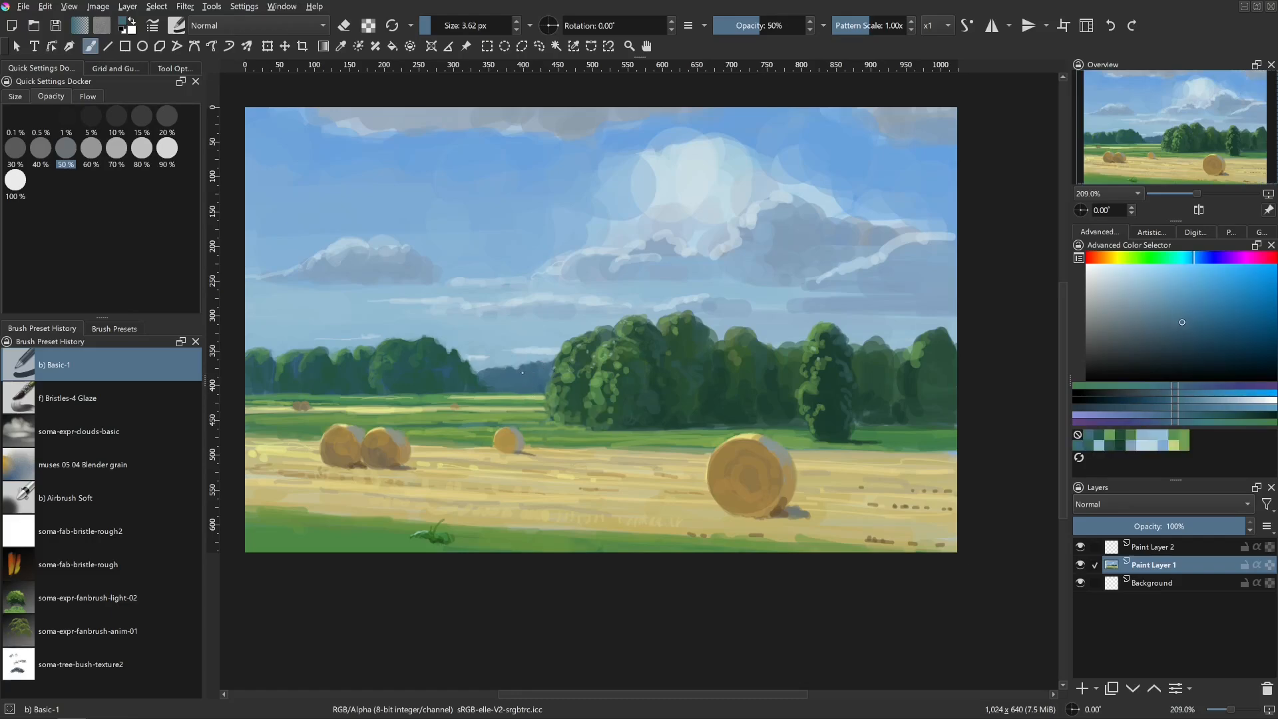
{"action": "left_click", "coordinate": [528, 363], "text": "ctrl"}
{"action": "mouse_move", "coordinate": [559, 418]}
{"action": "left_mouse_down"}
{"action": "mouse_move", "coordinate": [564, 380]}
{"action": "mouse_move", "coordinate": [600, 408]}
{"action": "left_mouse_up"}
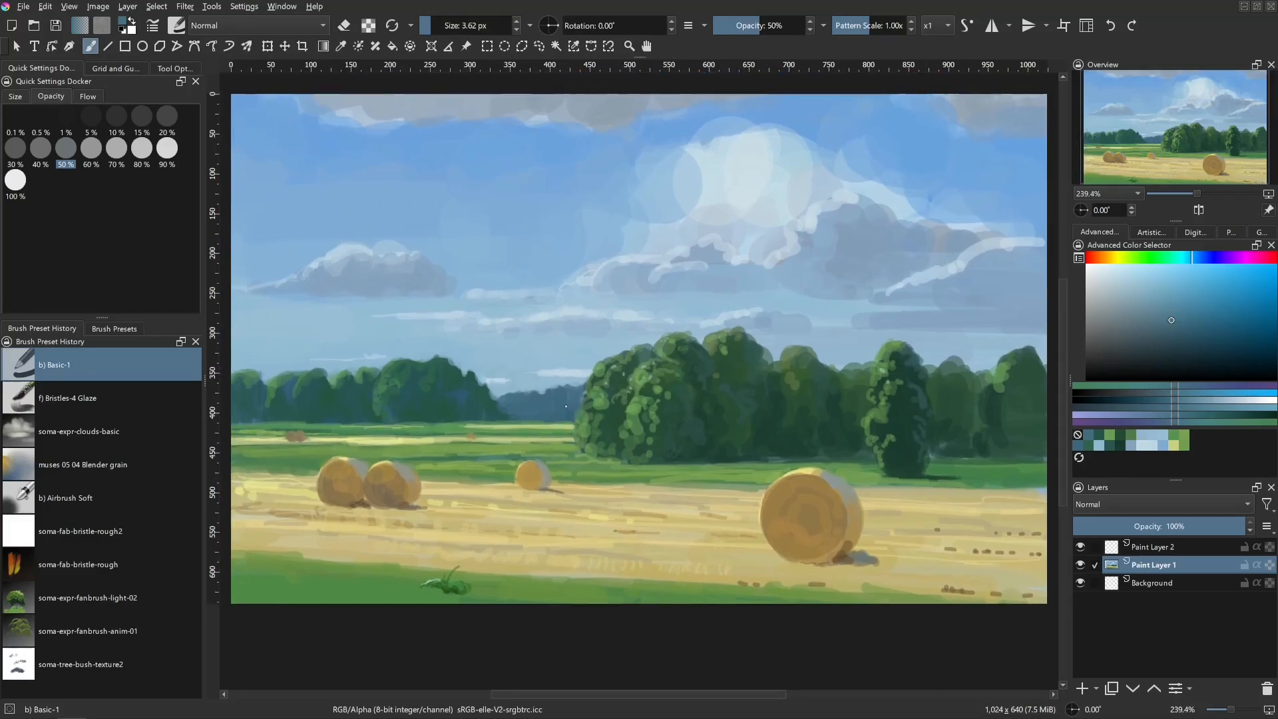
- Mix a muted green and add small foliage highlights to the distant tree line, using a brush of about 1.5 to 4 px
{"action": "left_click_drag", "start_coordinate": [1127, 262], "coordinate": [1161, 263]}
{"action": "left_click", "coordinate": [1158, 316]}
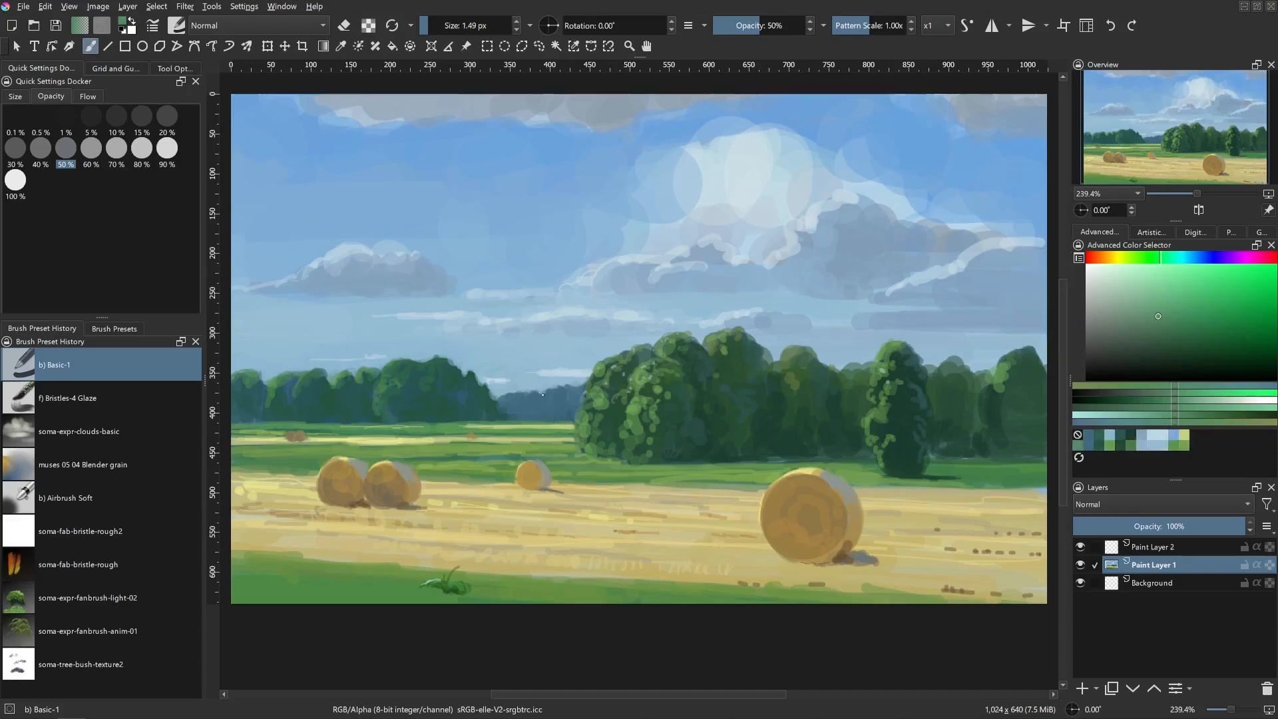
{"action": "key", "text": "bracketright"}
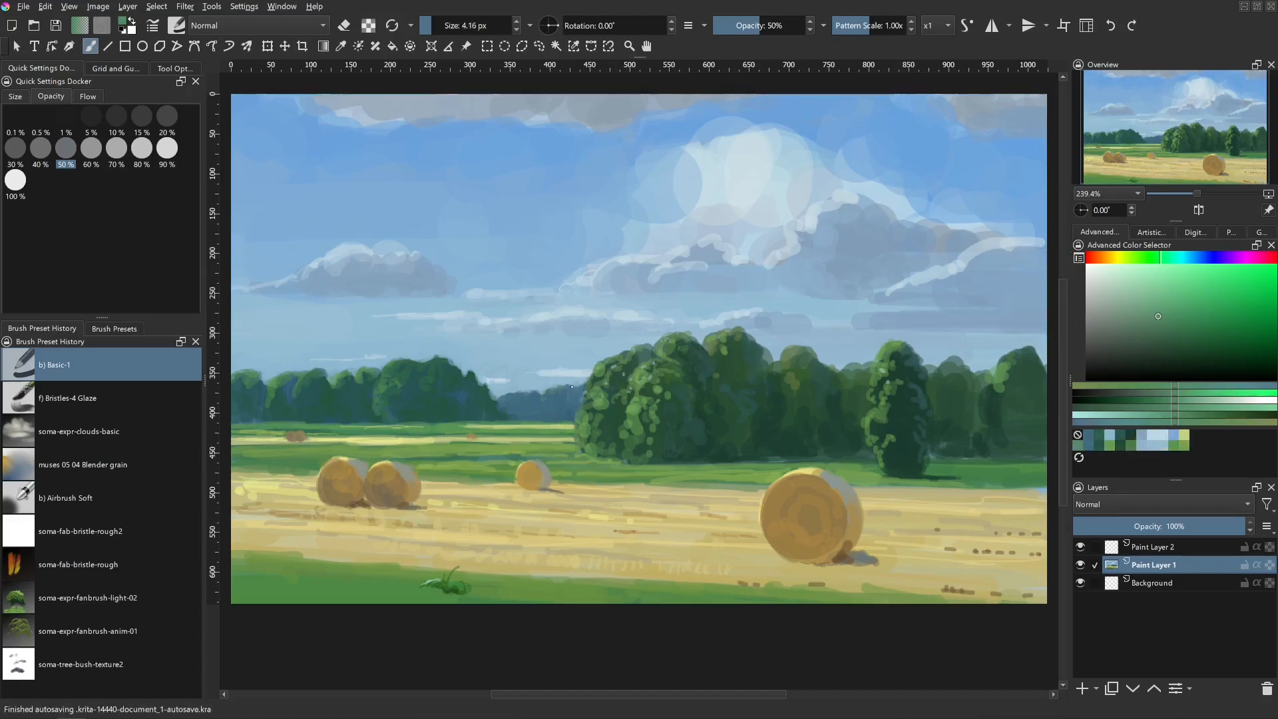
{"action": "left_click_drag", "start_coordinate": [523, 394], "coordinate": [510, 394], "text": "shift"}
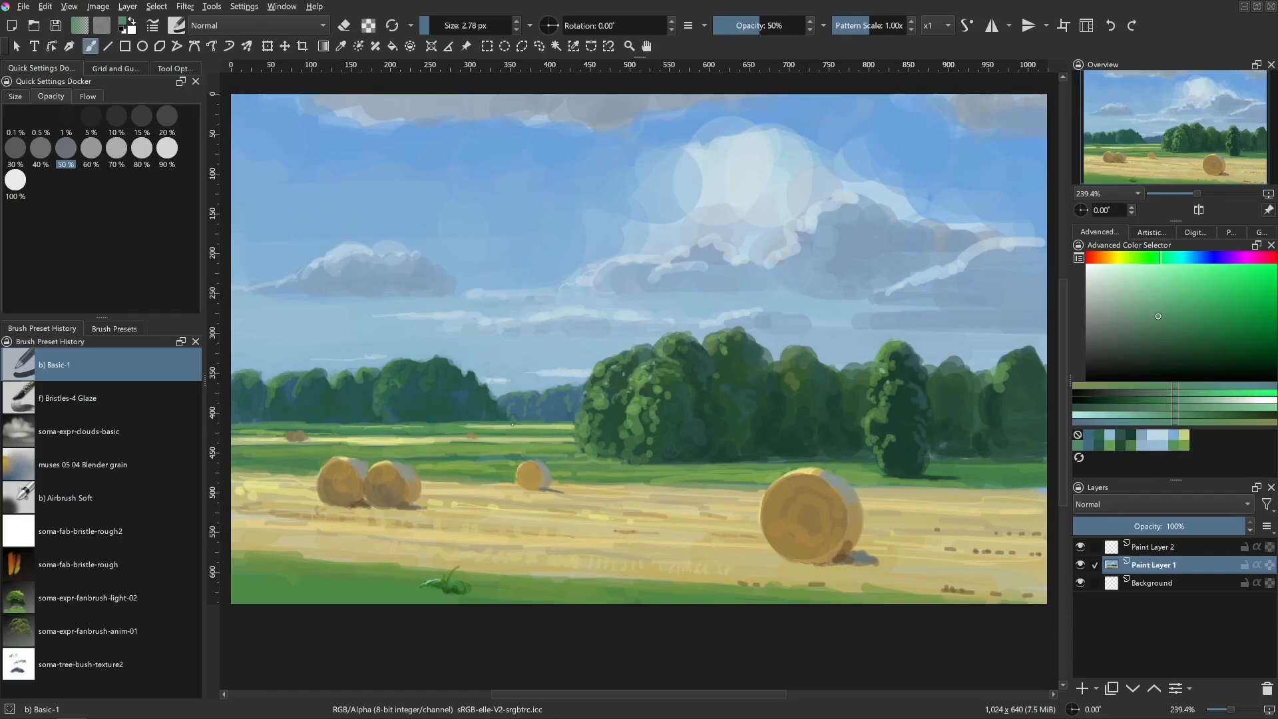
- Touch up the distant tree line beside the central cluster with a sampled shadow blue and a brush of about 2.8 px
{"action": "left_click", "coordinate": [554, 405], "text": "ctrl"}
{"action": "left_click_drag", "start_coordinate": [568, 390], "coordinate": [576, 385]}
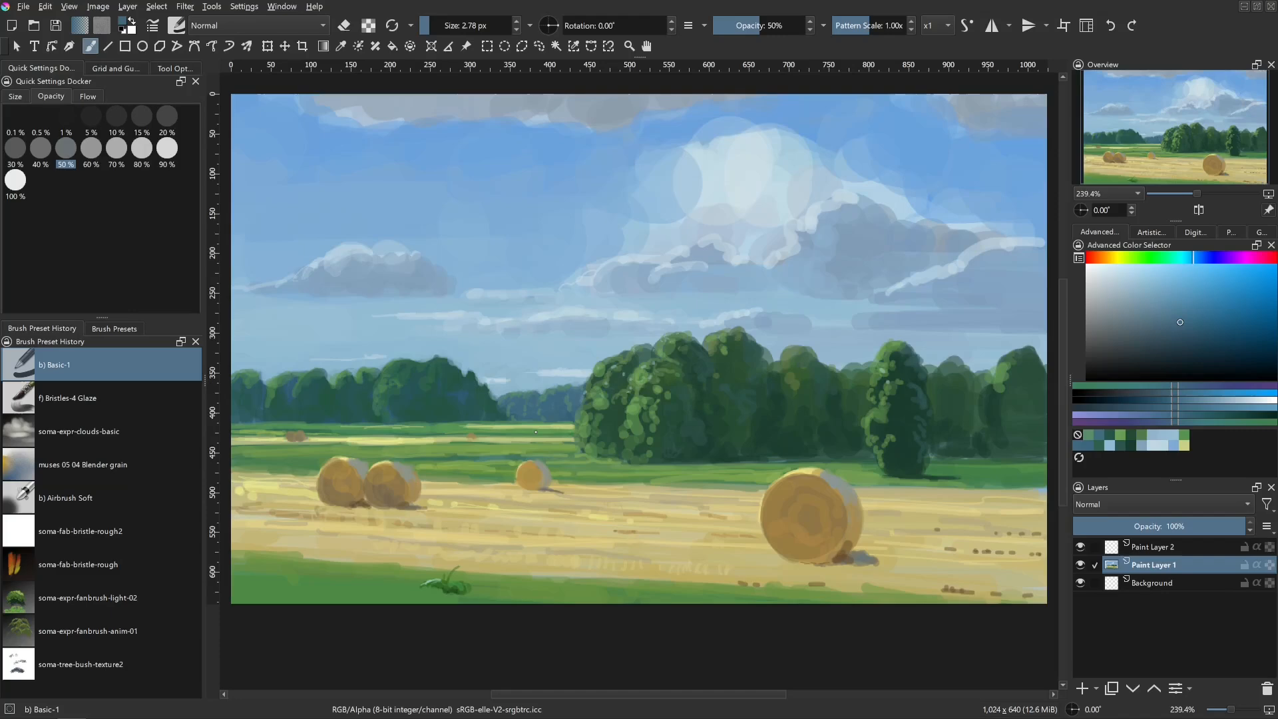
{"action": "mouse_move", "coordinate": [602, 426]}
{"action": "left_mouse_down"}
{"action": "mouse_move", "coordinate": [695, 405]}
{"action": "mouse_move", "coordinate": [518, 470]}
{"action": "mouse_move", "coordinate": [479, 514]}
{"action": "left_mouse_up"}
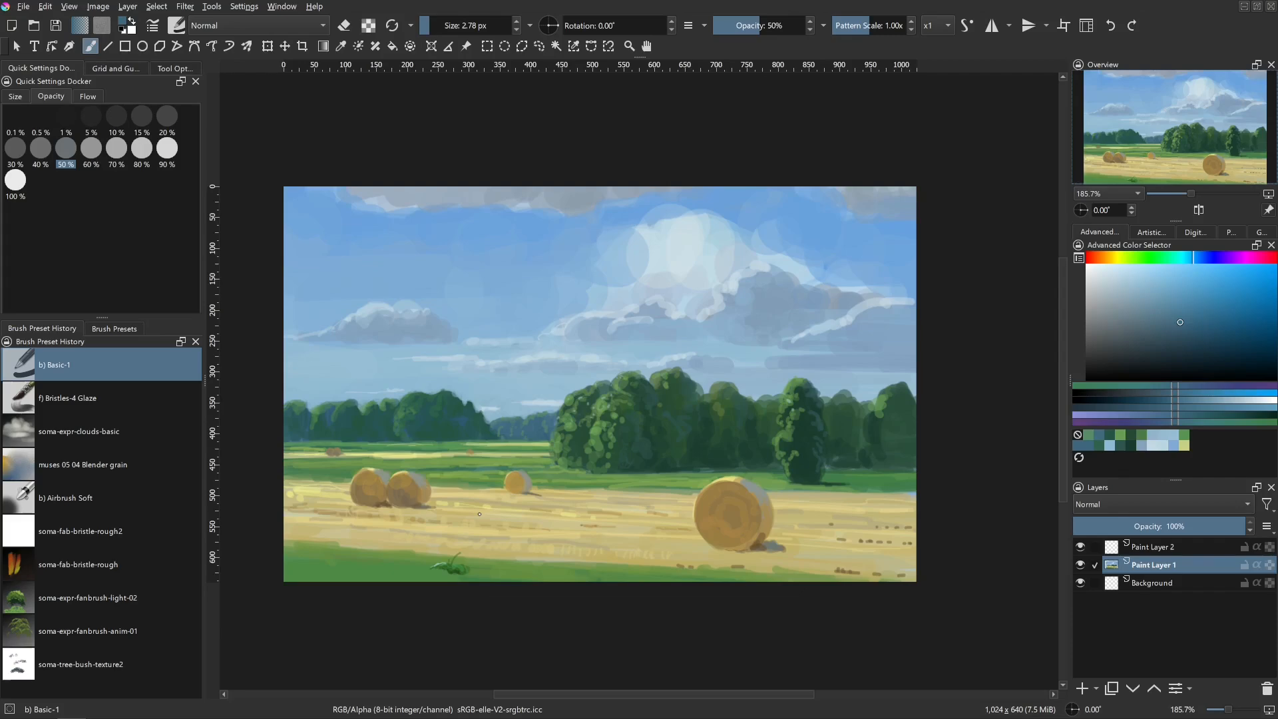
- Deepen the central cluster's shadows with sampled dark green and brighten its front tree with sampled light green, using a brush of about 5 to 7 px
{"action": "left_click", "coordinate": [693, 456], "text": "ctrl"}
{"action": "mouse_move", "coordinate": [687, 475]}
{"action": "left_mouse_down", "text": "shift"}
{"action": "mouse_move", "coordinate": [690, 435]}
{"action": "mouse_move", "coordinate": [674, 391]}
{"action": "mouse_move", "coordinate": [659, 392]}
{"action": "mouse_move", "coordinate": [721, 393]}
{"action": "left_mouse_up", "text": "shift"}
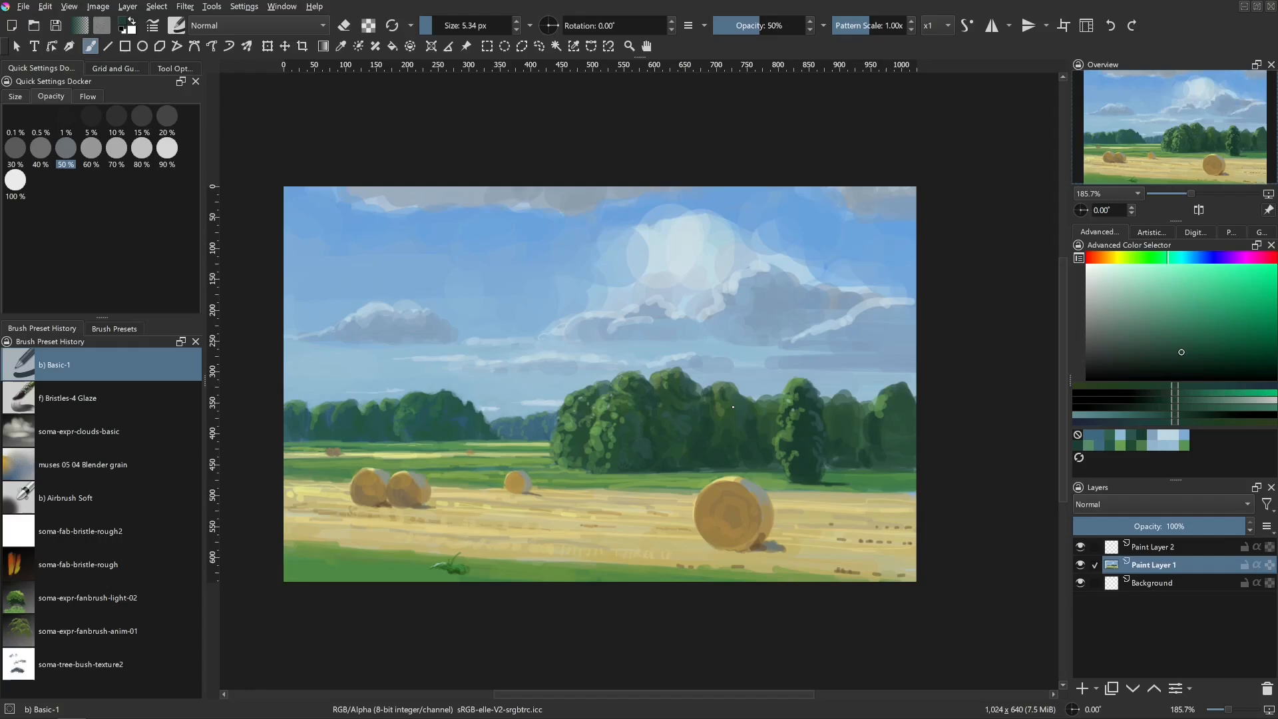
{"action": "left_click", "coordinate": [589, 436], "text": "ctrl"}
{"action": "left_click", "coordinate": [590, 445]}
{"action": "left_click_drag", "start_coordinate": [591, 449], "coordinate": [593, 445], "text": "shift"}
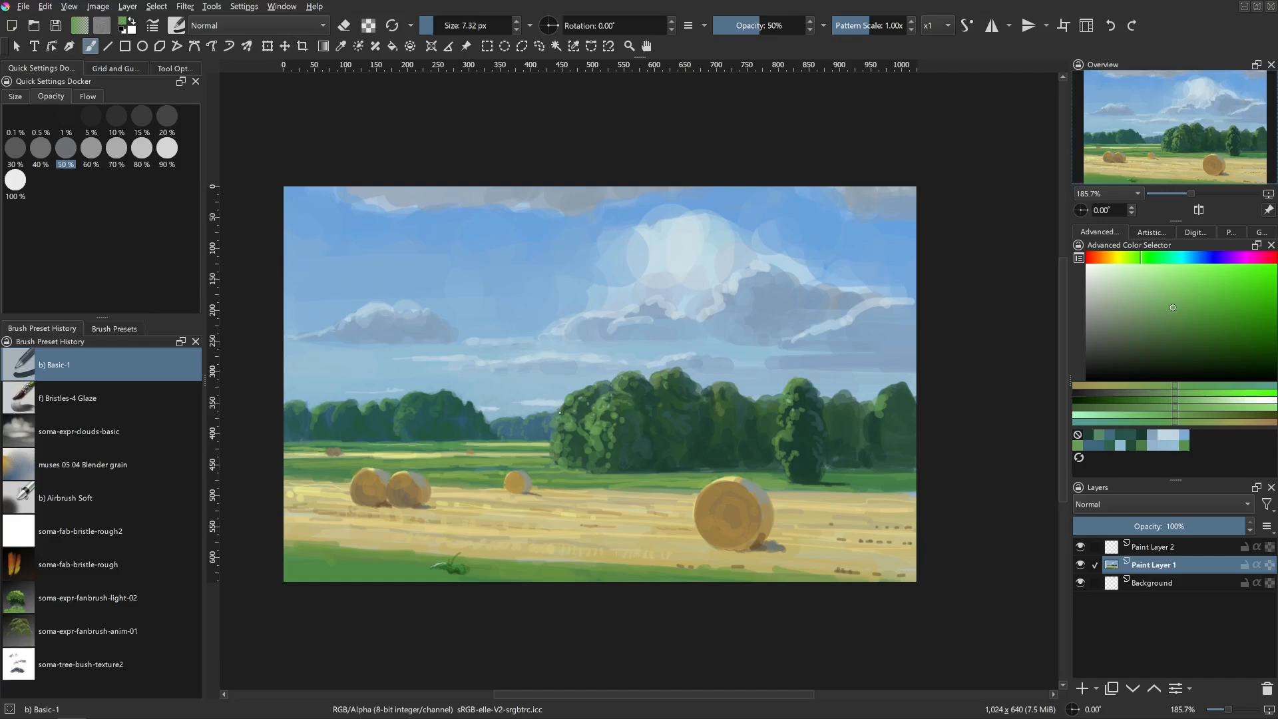
{"action": "left_click_drag", "start_coordinate": [586, 394], "coordinate": [606, 380], "text": "shift"}
- Soften the low cloud bands above the central and right-hand trees with sampled sky and cloud blues
{"action": "left_click", "coordinate": [587, 380], "text": "ctrl"}
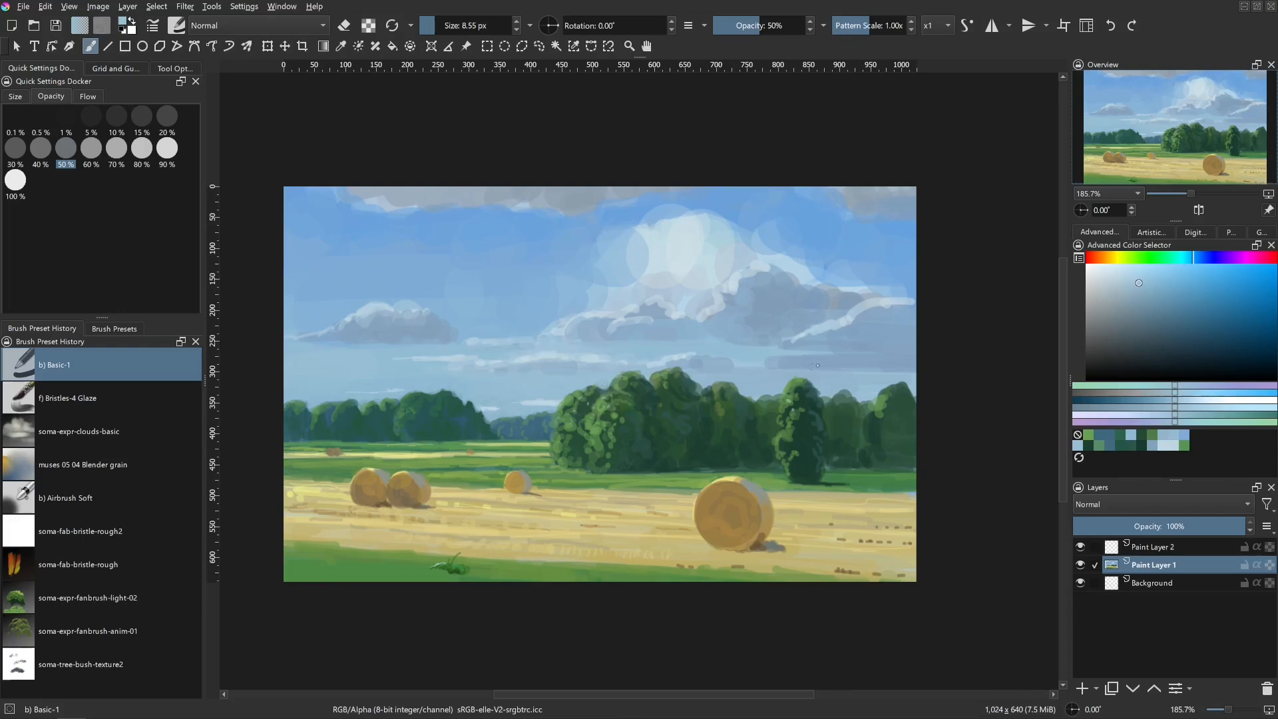
{"action": "left_click", "coordinate": [791, 358], "text": "ctrl"}
{"action": "mouse_move", "coordinate": [765, 366]}
{"action": "left_mouse_down"}
{"action": "mouse_move", "coordinate": [819, 366]}
{"action": "mouse_move", "coordinate": [818, 378]}
{"action": "left_mouse_up"}
{"action": "left_click", "coordinate": [835, 324], "text": "ctrl"}
{"action": "mouse_move", "coordinate": [798, 354]}
{"action": "left_mouse_down", "text": "shift"}
{"action": "mouse_move", "coordinate": [757, 373]}
{"action": "mouse_move", "coordinate": [753, 358]}
{"action": "mouse_move", "coordinate": [743, 363]}
{"action": "left_mouse_up", "text": "shift"}
- Brighten the thin low cloud streaks with a sampled pale blue and a brush of about 4 to 5 px
{"action": "left_click", "coordinate": [684, 266], "text": "ctrl"}
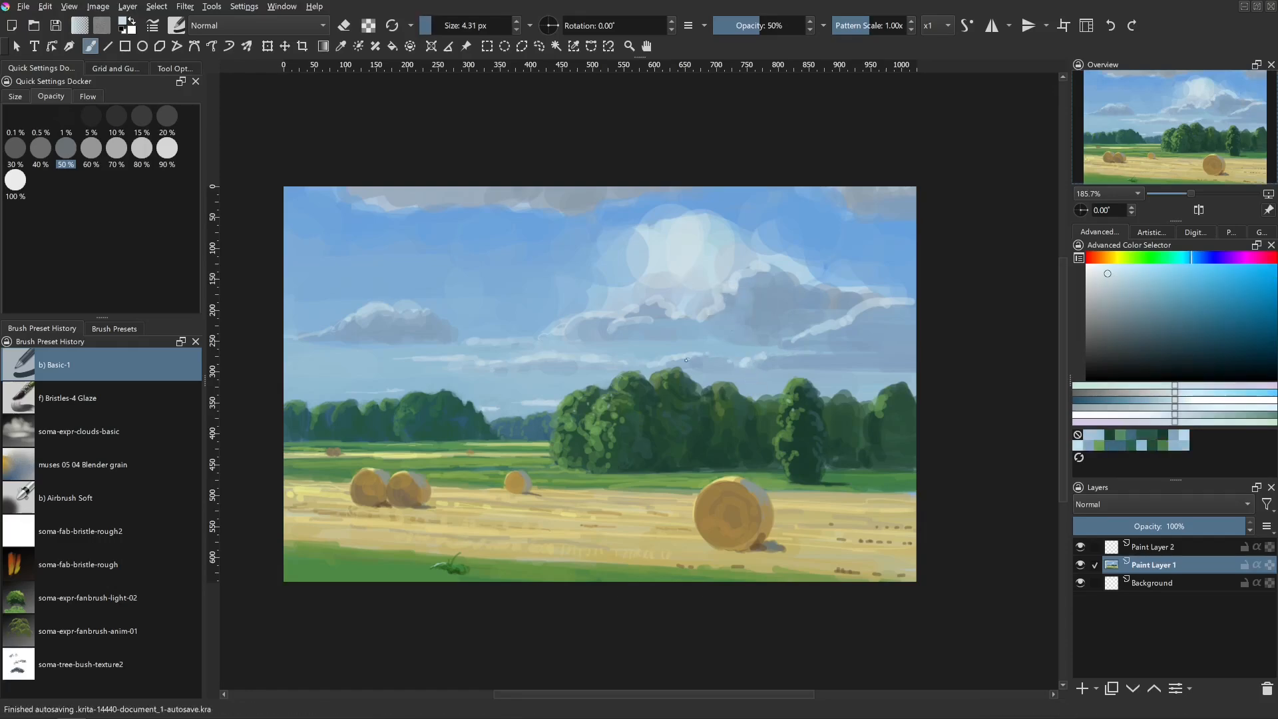
{"action": "left_click_drag", "start_coordinate": [625, 364], "coordinate": [628, 364], "text": "shift"}
{"action": "left_click_drag", "start_coordinate": [488, 358], "coordinate": [518, 364], "text": "shift"}
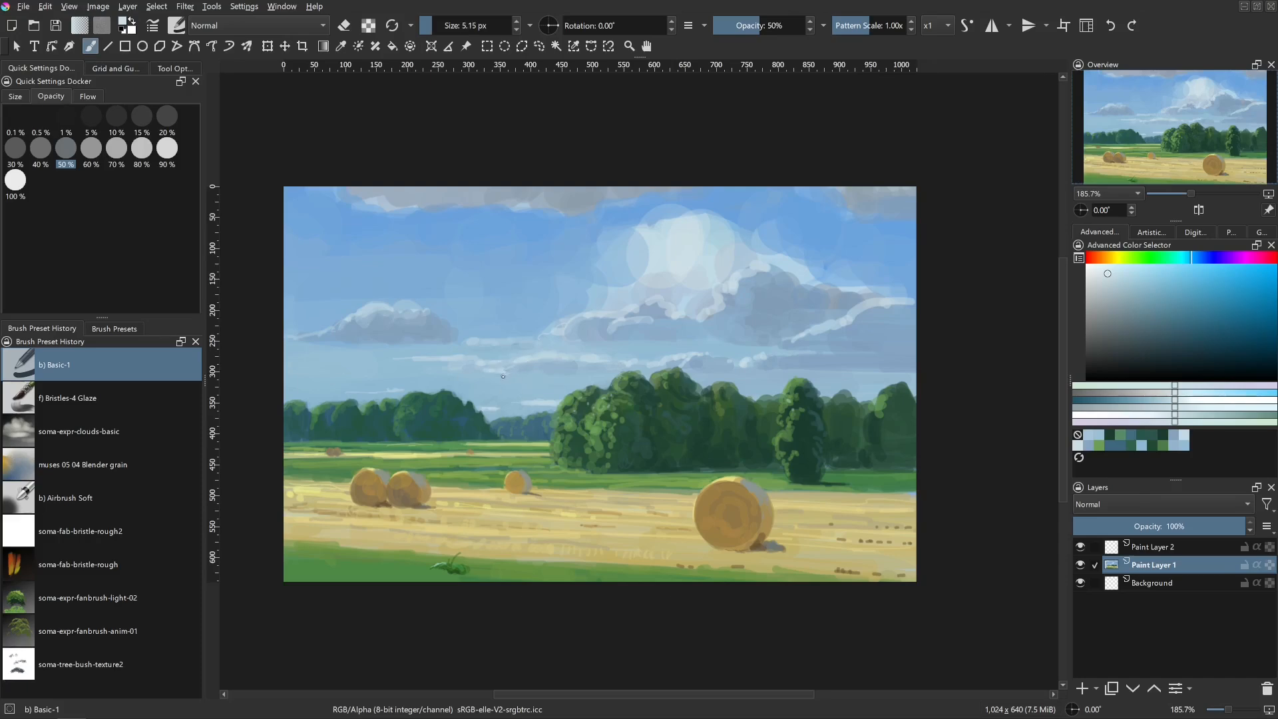
{"action": "left_click_drag", "start_coordinate": [397, 338], "coordinate": [321, 333], "text": "shift"}
- Mirror the canvas view and build an extra lobe on the large cloud with sampled shadow blue and a pale rim, varying the brush size
{"action": "key", "text": "m"}
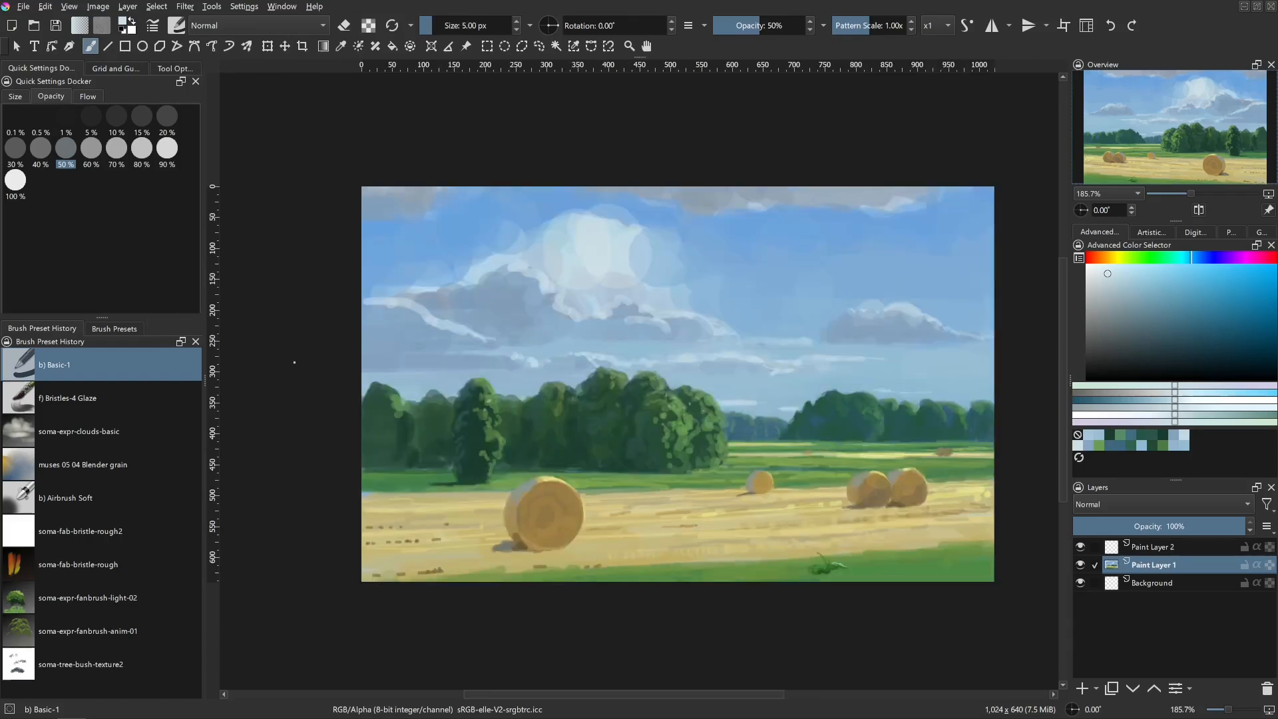
{"action": "left_click", "coordinate": [505, 286], "text": "ctrl"}
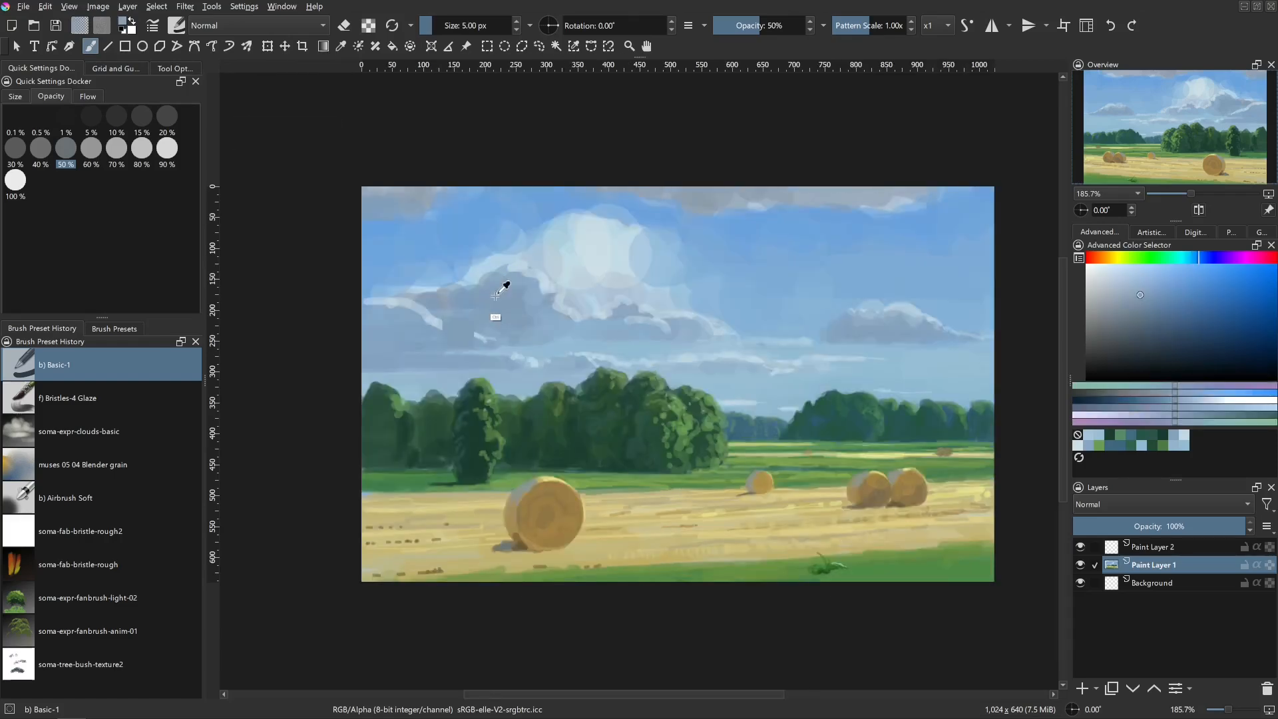
{"action": "mouse_move", "coordinate": [447, 289]}
{"action": "left_mouse_down", "text": "shift"}
{"action": "mouse_move", "coordinate": [460, 286]}
{"action": "mouse_move", "coordinate": [435, 242]}
{"action": "mouse_move", "coordinate": [436, 275]}
{"action": "mouse_move", "coordinate": [470, 265]}
{"action": "left_mouse_up", "text": "shift"}
{"action": "left_click", "coordinate": [582, 256], "text": "ctrl"}
{"action": "left_click_drag", "start_coordinate": [574, 265], "coordinate": [532, 265], "text": "shift"}
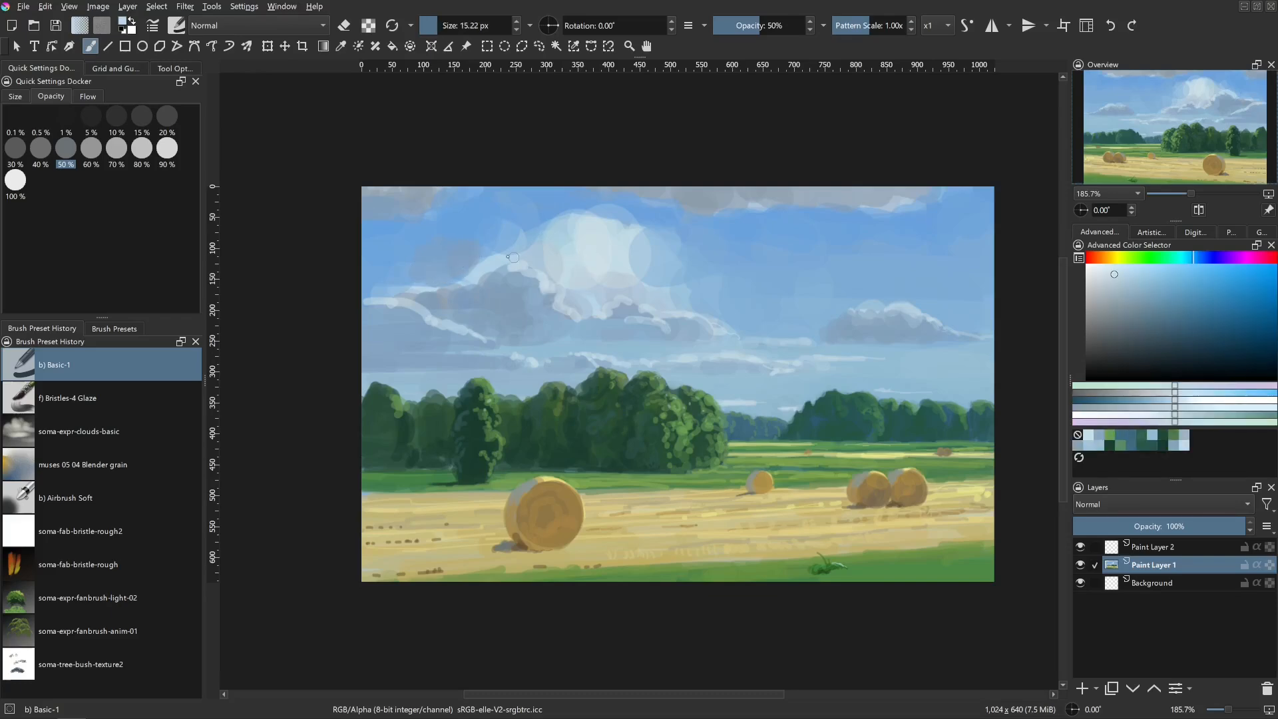
{"action": "left_click_drag", "start_coordinate": [453, 238], "coordinate": [482, 259]}
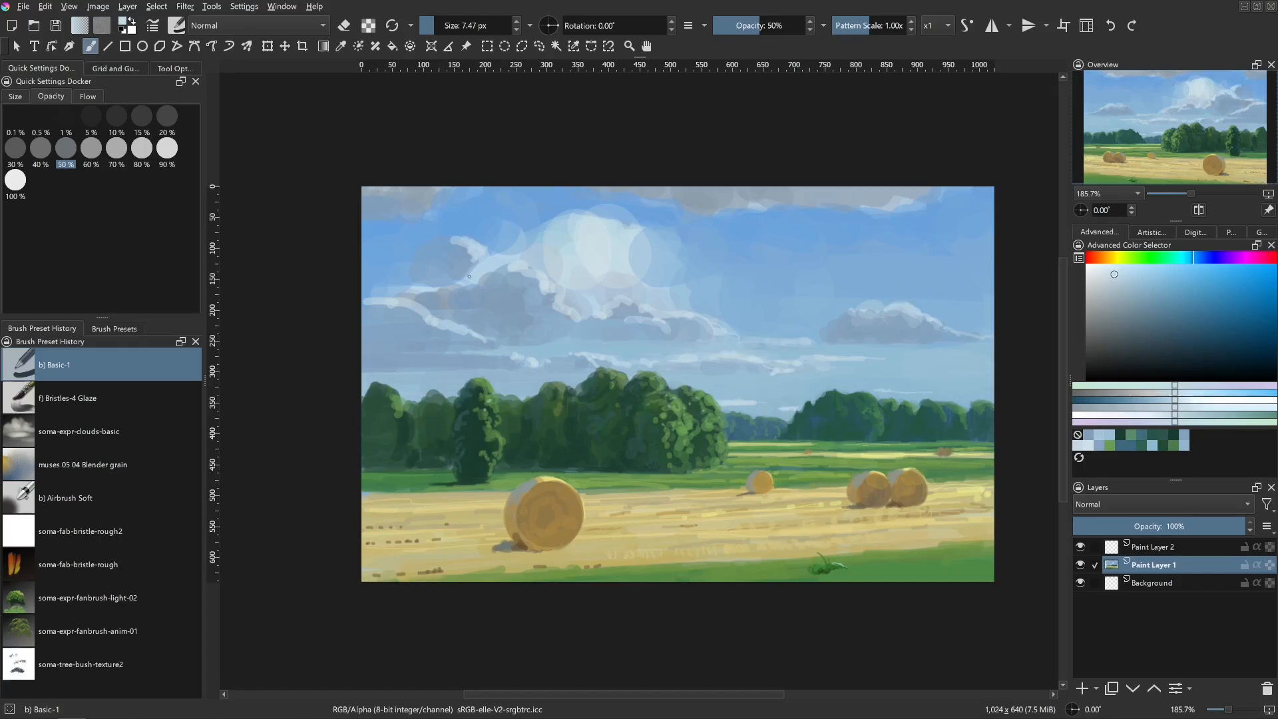
- Rework the low cloud bands beneath the large cloud with sampled grey-blue and pale blue, using a brush of about 8 px
{"action": "left_click", "coordinate": [478, 325], "text": "ctrl"}
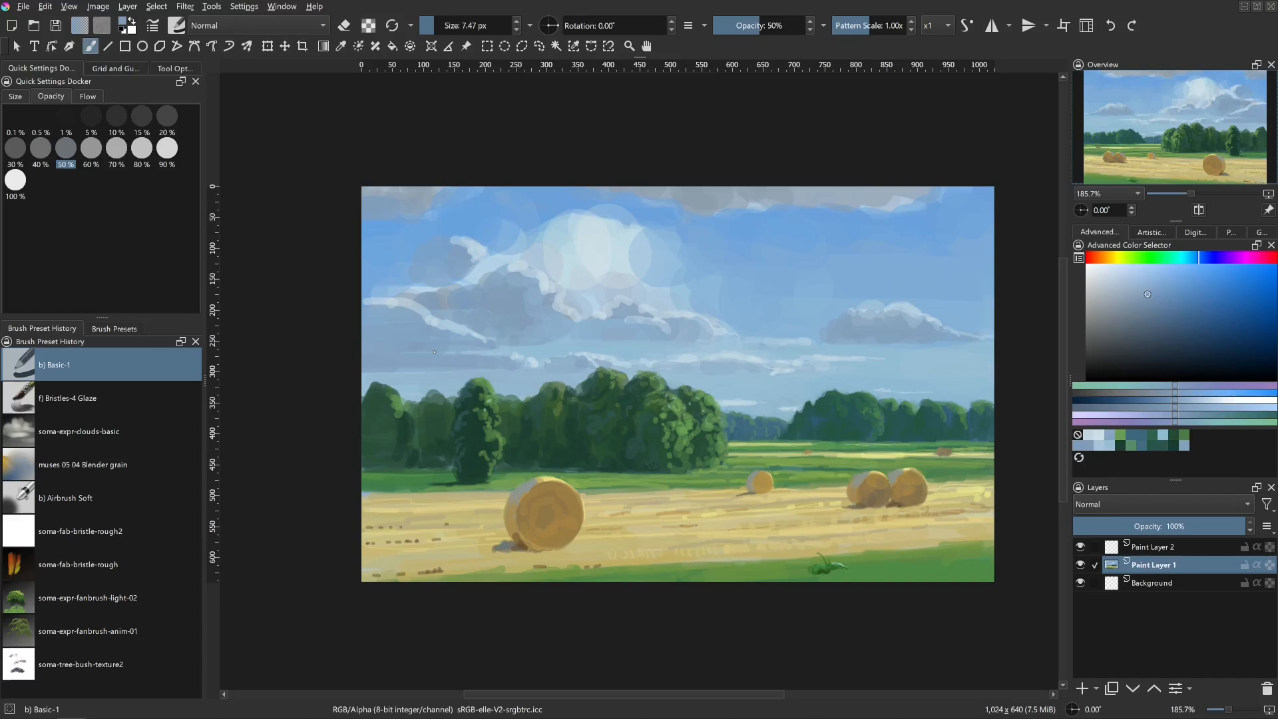
{"action": "left_click_drag", "start_coordinate": [435, 352], "coordinate": [466, 329], "text": "shift"}
{"action": "mouse_move", "coordinate": [393, 372]}
{"action": "left_mouse_down"}
{"action": "mouse_move", "coordinate": [451, 370]}
{"action": "mouse_move", "coordinate": [555, 341]}
{"action": "mouse_move", "coordinate": [571, 313]}
{"action": "mouse_move", "coordinate": [552, 277]}
{"action": "mouse_move", "coordinate": [540, 339]}
{"action": "mouse_move", "coordinate": [480, 370]}
{"action": "mouse_move", "coordinate": [436, 368]}
{"action": "mouse_move", "coordinate": [526, 358]}
{"action": "left_mouse_up"}
{"action": "left_click", "coordinate": [461, 331], "text": "ctrl"}
{"action": "left_click", "coordinate": [437, 367], "text": "ctrl"}
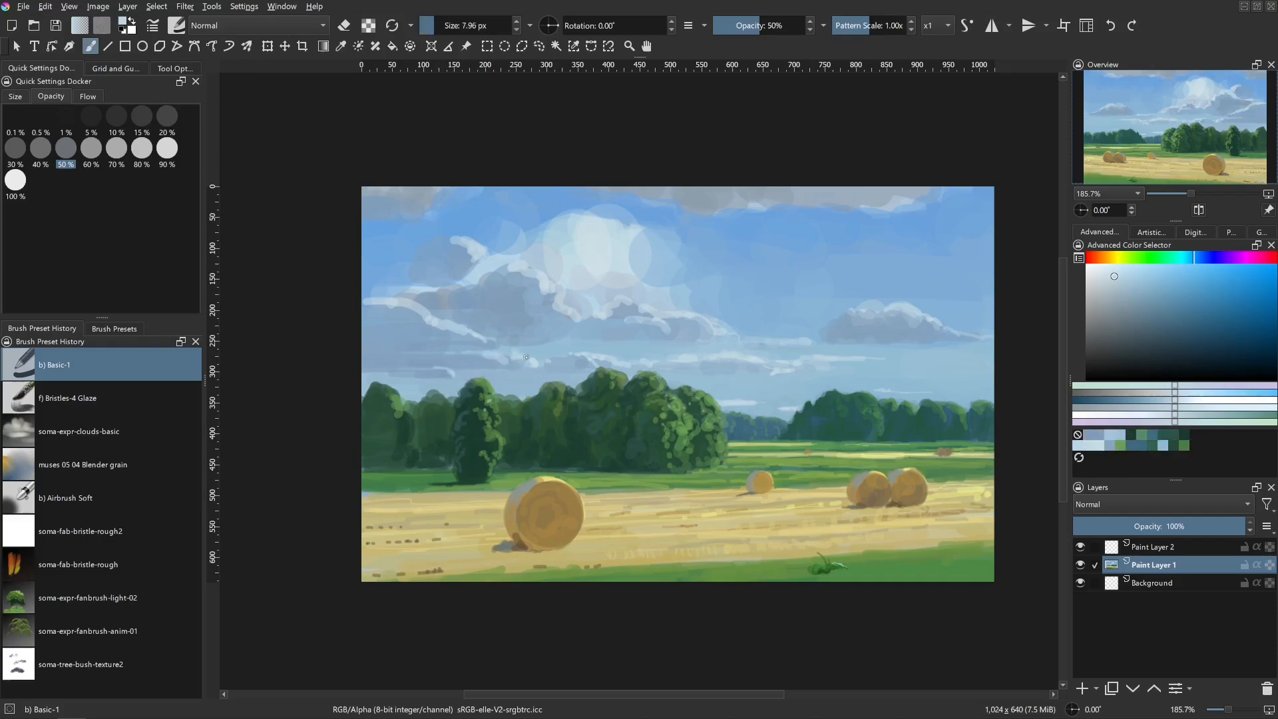
- Soften the large cloud's shadow area and upper lobe with sampled and adjusted light blues, using a brush of about 16 to 18 px
{"action": "left_click", "coordinate": [526, 299], "text": "ctrl"}
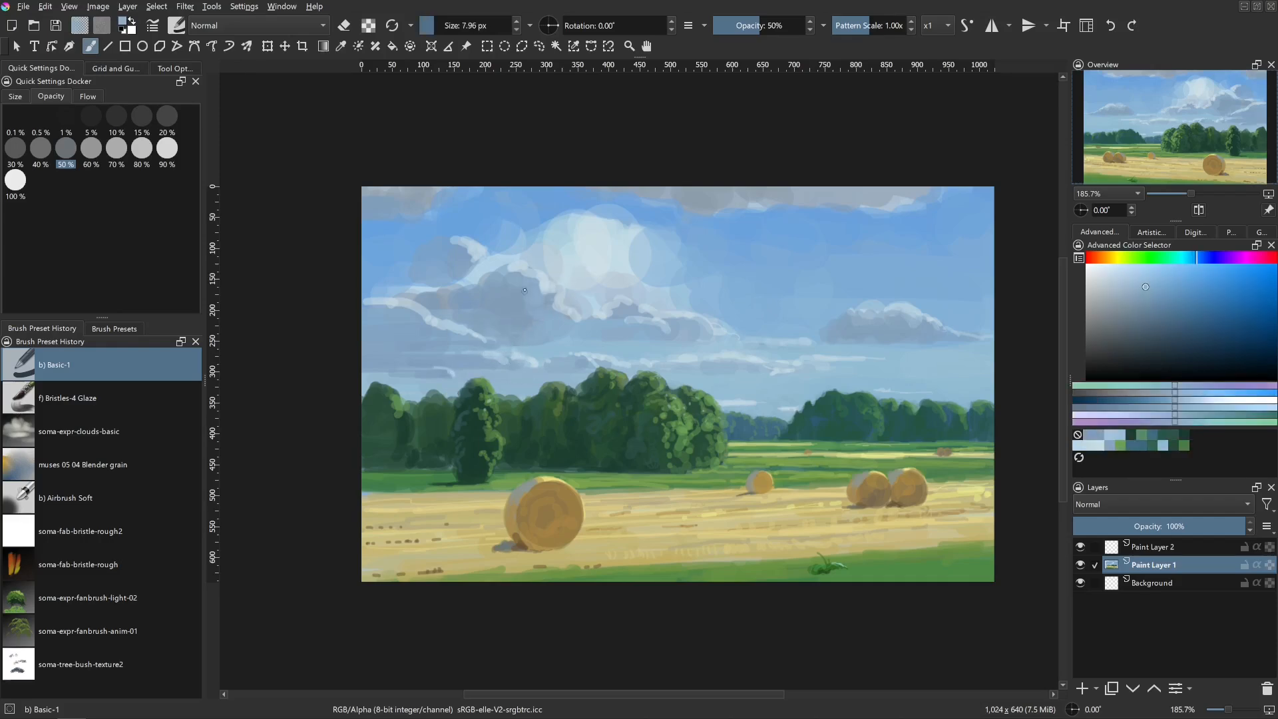
{"action": "left_click_drag", "start_coordinate": [497, 284], "coordinate": [502, 281], "text": "shift"}
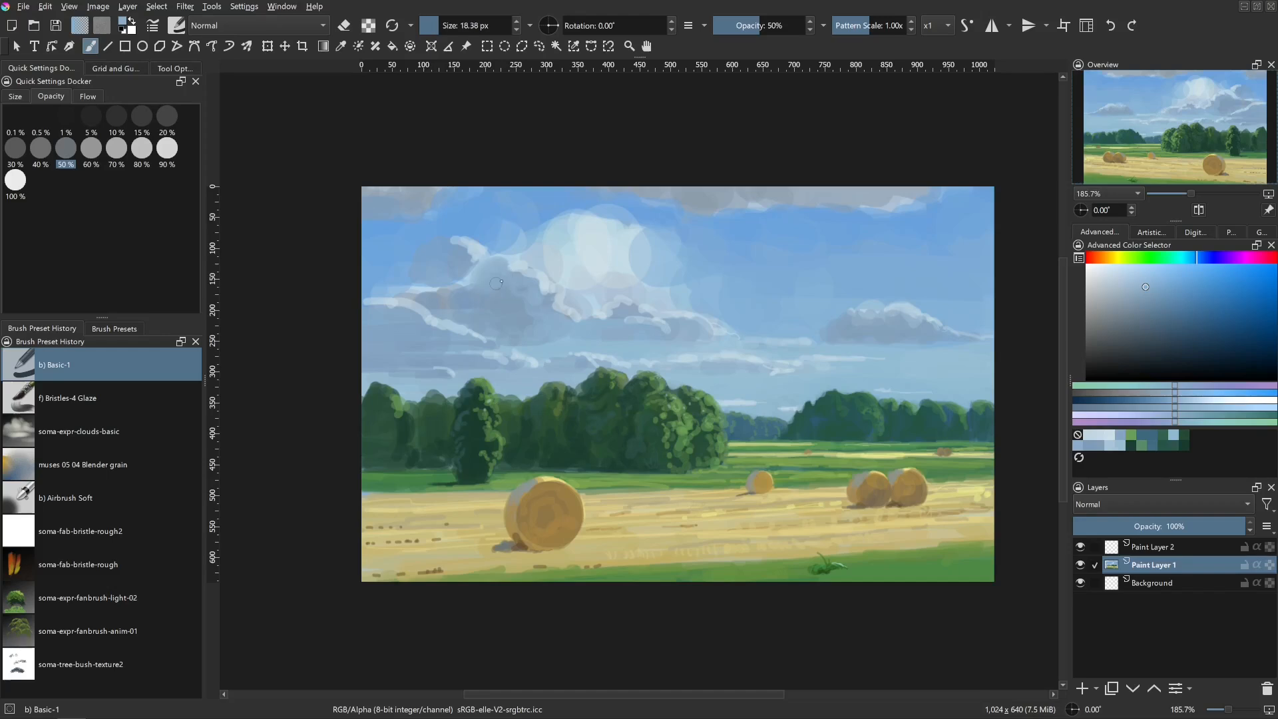
{"action": "left_click", "coordinate": [429, 292], "text": "ctrl"}
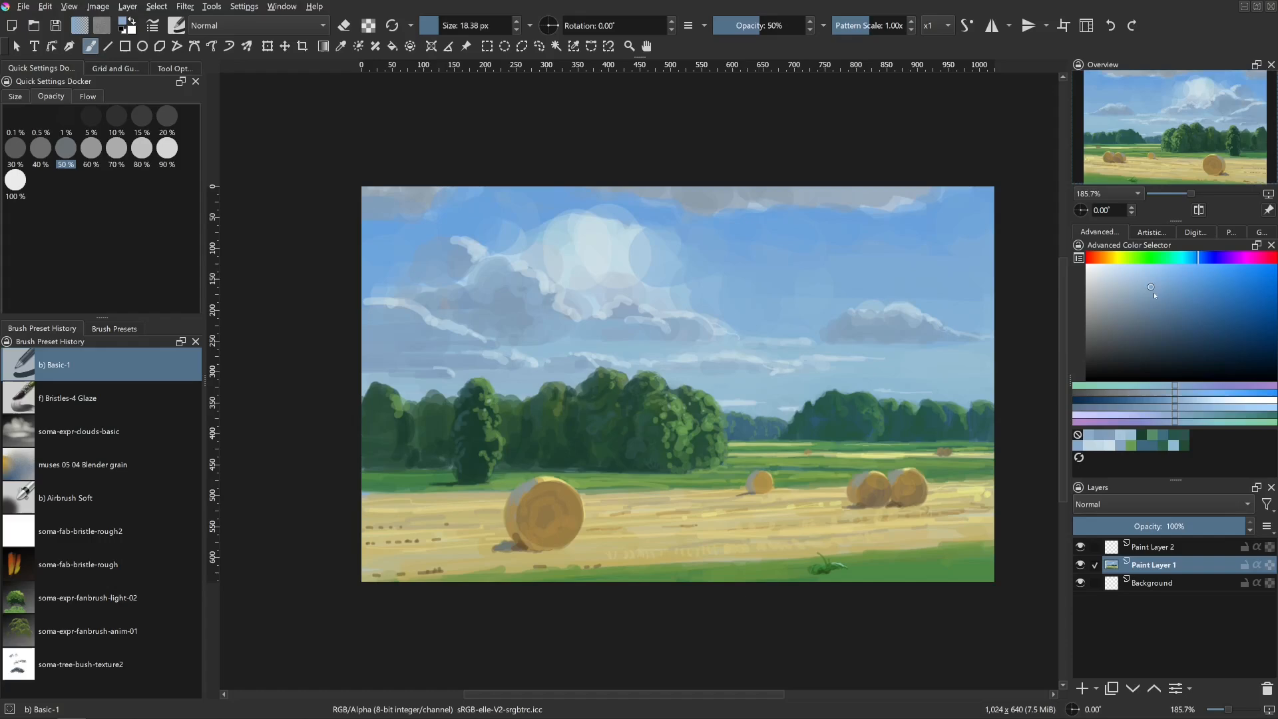
{"action": "left_click", "coordinate": [1155, 294]}
{"action": "left_click", "coordinate": [1162, 297]}
{"action": "left_click", "coordinate": [1193, 257]}
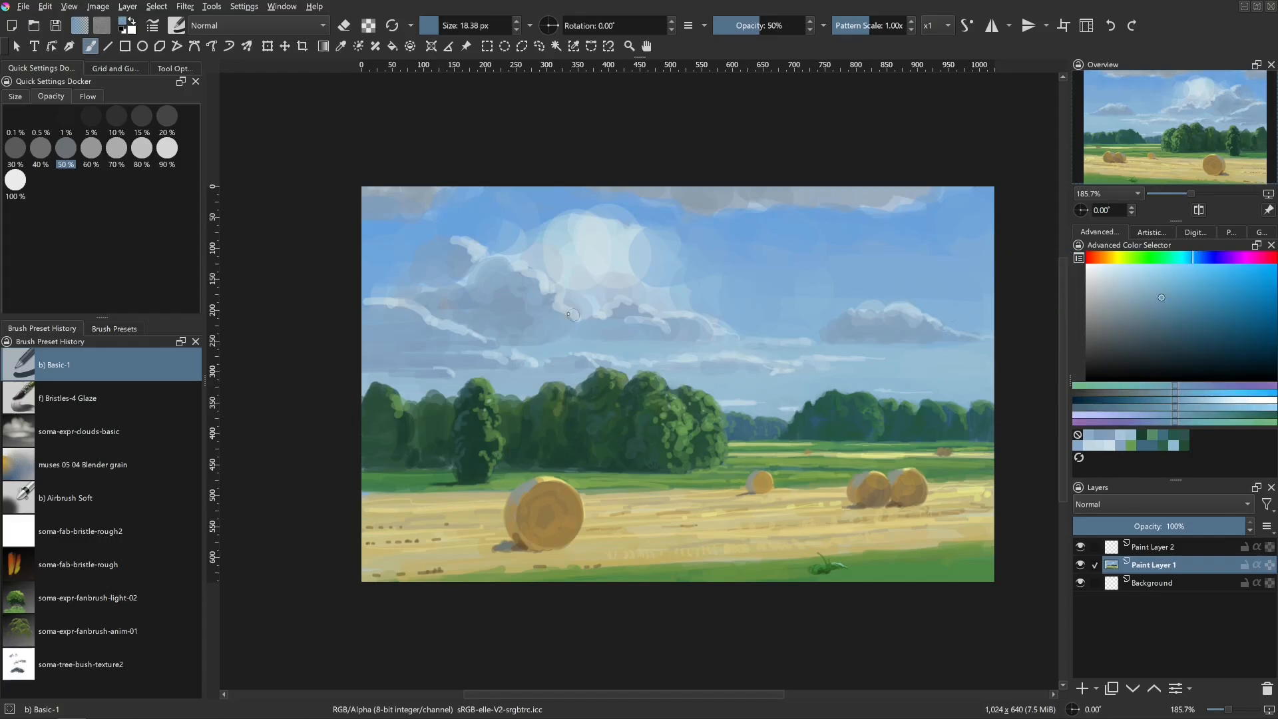
{"action": "left_click_drag", "start_coordinate": [488, 303], "coordinate": [486, 302], "text": "shift"}
{"action": "left_click_drag", "start_coordinate": [432, 261], "coordinate": [454, 259]}
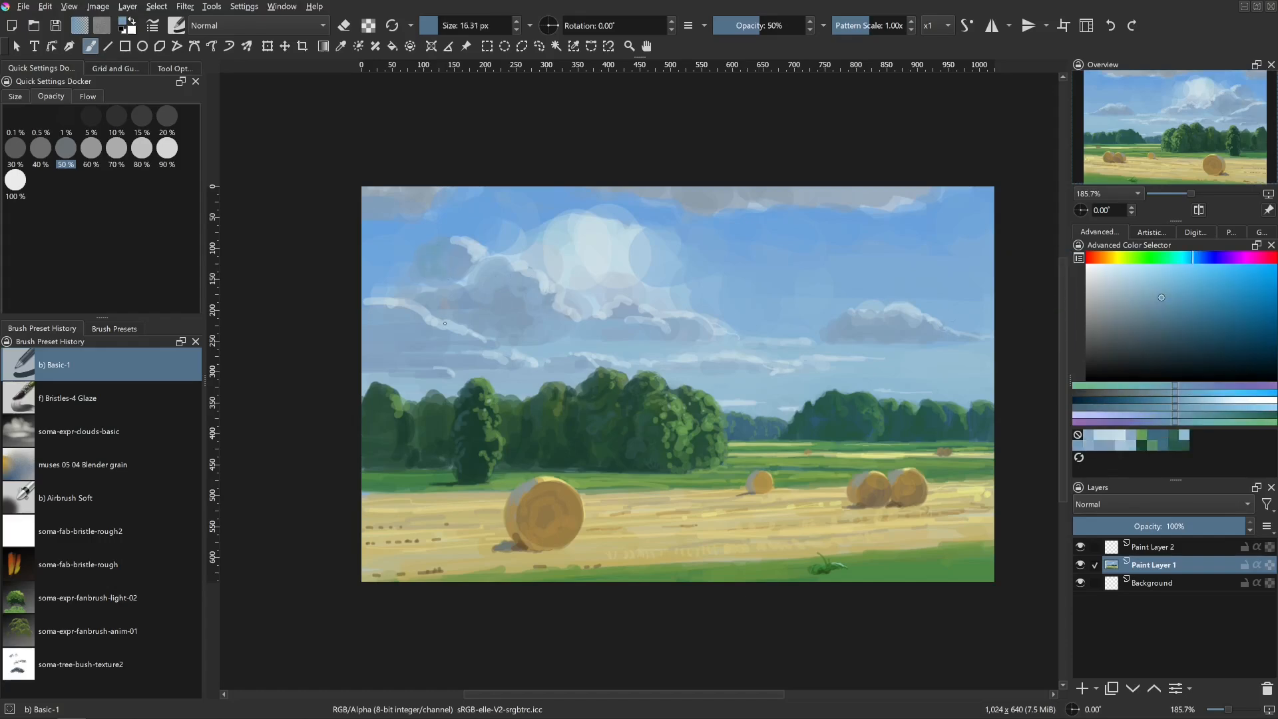
- Shade the large cloud's upper lobe with a darker, greyer blue and a brush of about 16.2 px
{"action": "left_click", "coordinate": [1158, 307]}
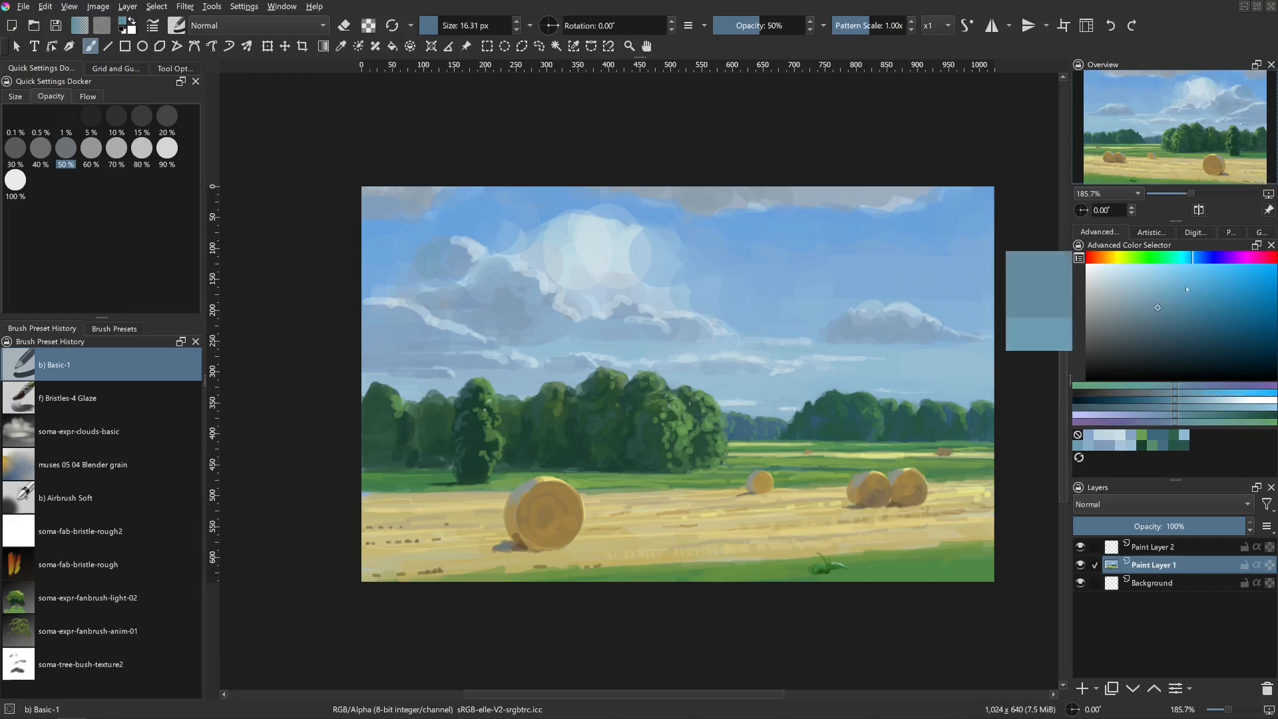
{"action": "left_click", "coordinate": [1196, 260]}
{"action": "left_click_drag", "start_coordinate": [426, 251], "coordinate": [424, 271]}
{"action": "left_click_drag", "start_coordinate": [432, 266], "coordinate": [431, 266], "text": "shift"}
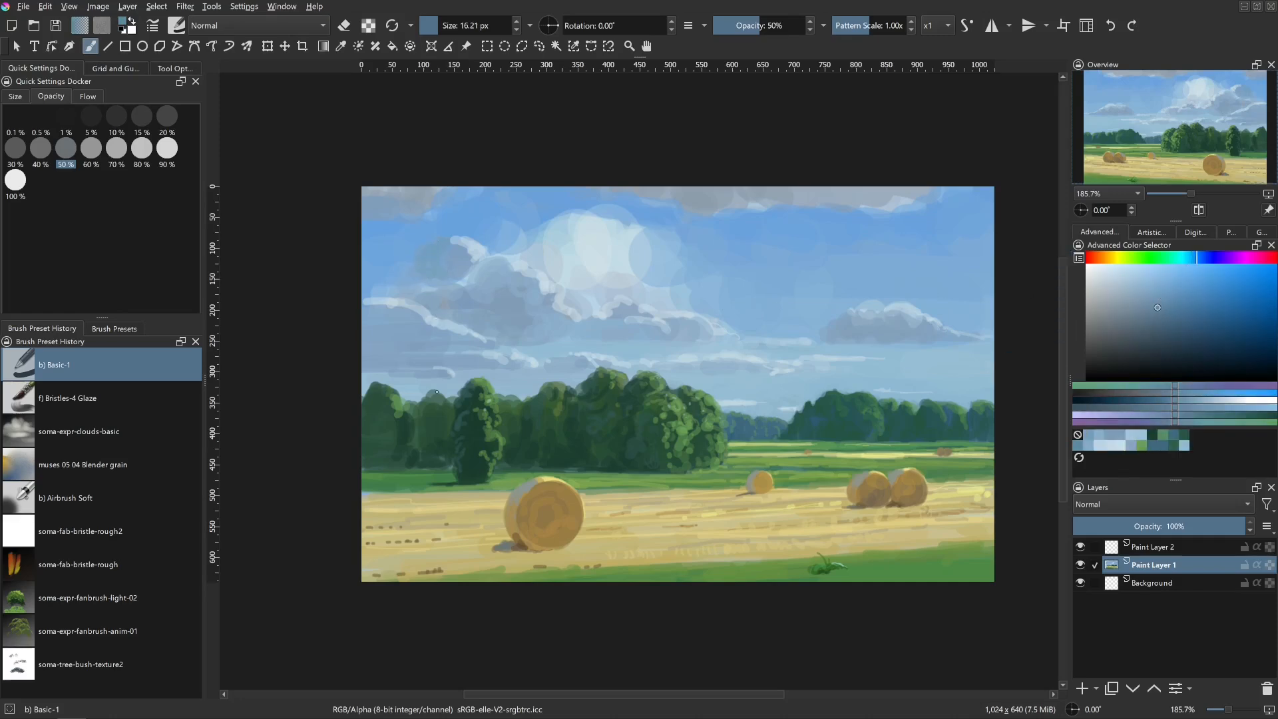
- Mirror the canvas view and shade the base of the large cloud with a lighter blue, using a brush of about 18 to 24 px
{"action": "key", "text": "m"}
{"action": "left_click_drag", "start_coordinate": [680, 331], "coordinate": [709, 330]}
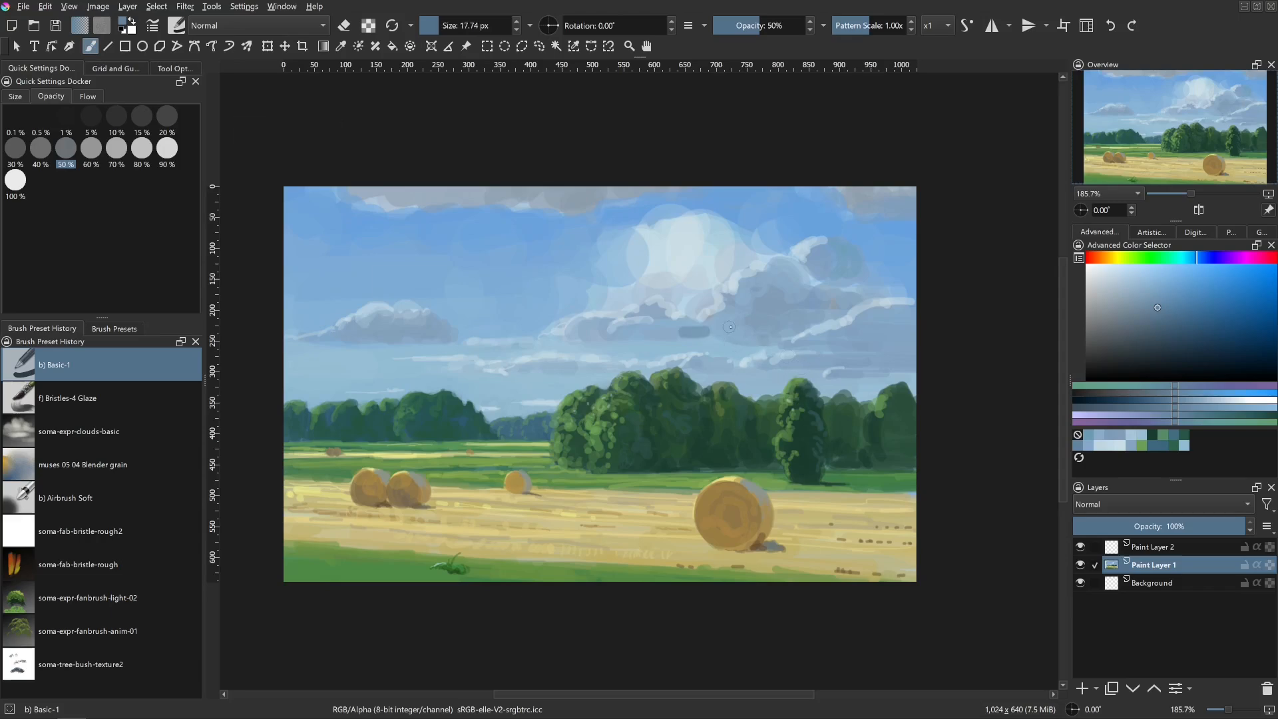
{"action": "key", "text": "ctrl+z"}
{"action": "left_click", "coordinate": [1150, 298]}
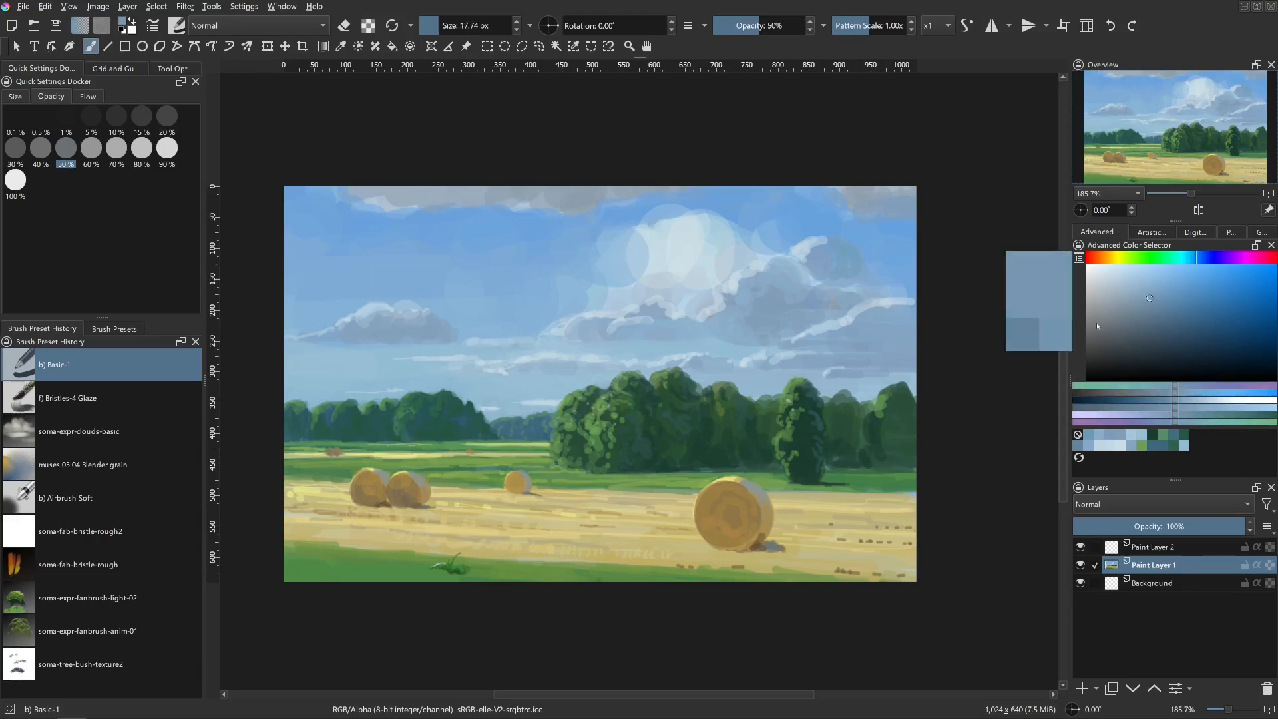
{"action": "mouse_move", "coordinate": [689, 329]}
{"action": "left_mouse_down"}
{"action": "mouse_move", "coordinate": [683, 319]}
{"action": "mouse_move", "coordinate": [634, 326]}
{"action": "mouse_move", "coordinate": [704, 331]}
{"action": "left_mouse_up"}
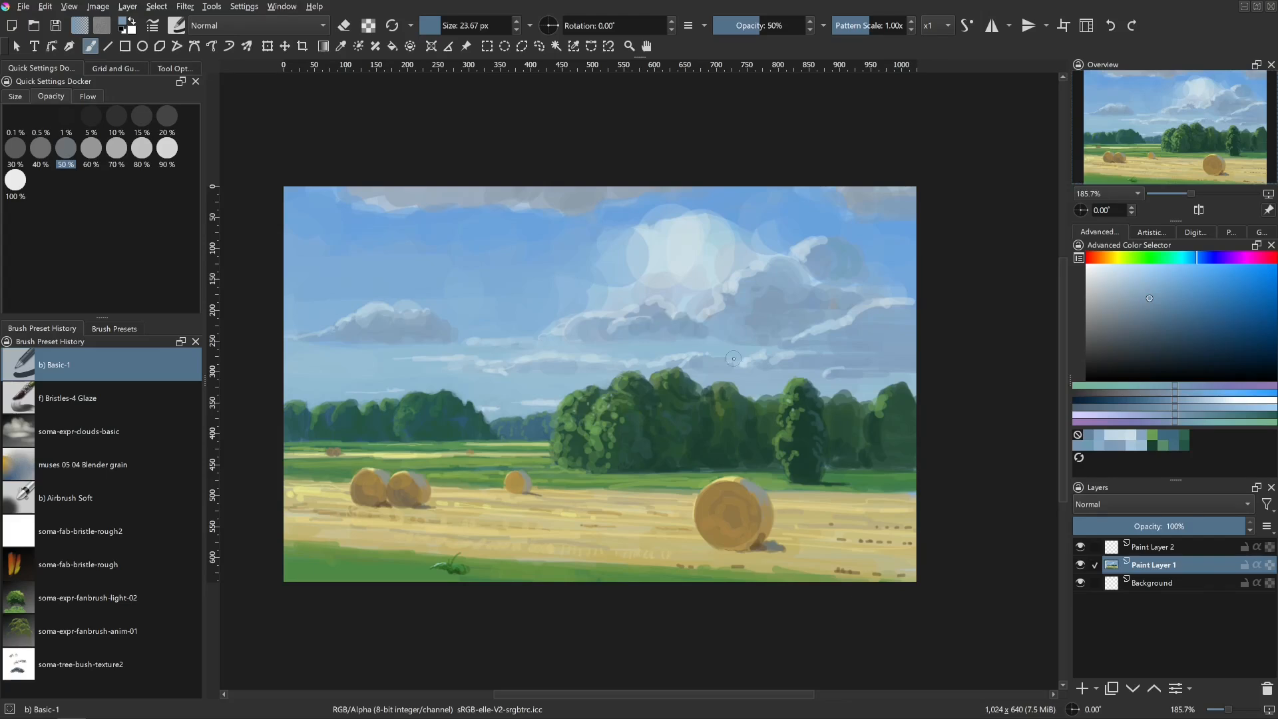
{"action": "mouse_move", "coordinate": [792, 342]}
{"action": "left_mouse_down", "text": "shift"}
{"action": "mouse_move", "coordinate": [823, 333]}
{"action": "mouse_move", "coordinate": [854, 350]}
{"action": "left_mouse_up", "text": "shift"}
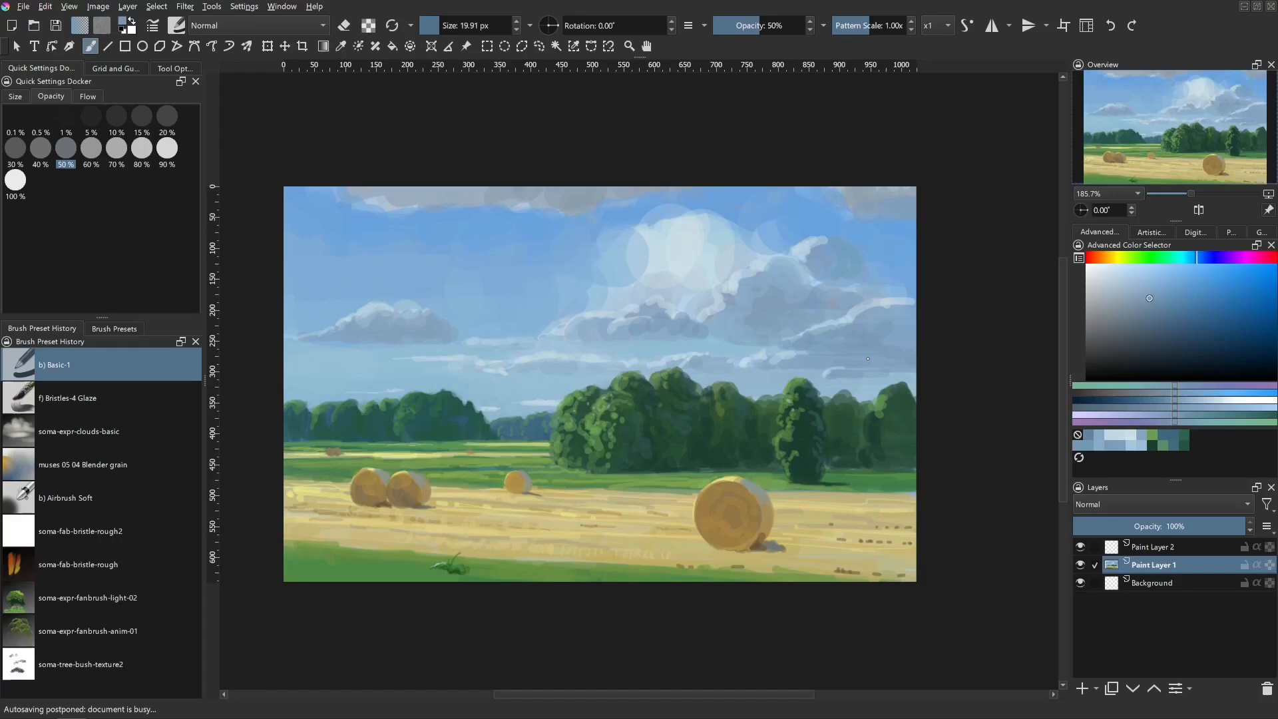
- Sample the pale horizon sky, shift the colour to a muted yellow and tint the low sky with a brush of about 8 px
{"action": "left_click", "coordinate": [542, 403], "text": "ctrl"}
{"action": "left_click_drag", "start_coordinate": [542, 405], "coordinate": [586, 404], "text": "shift"}
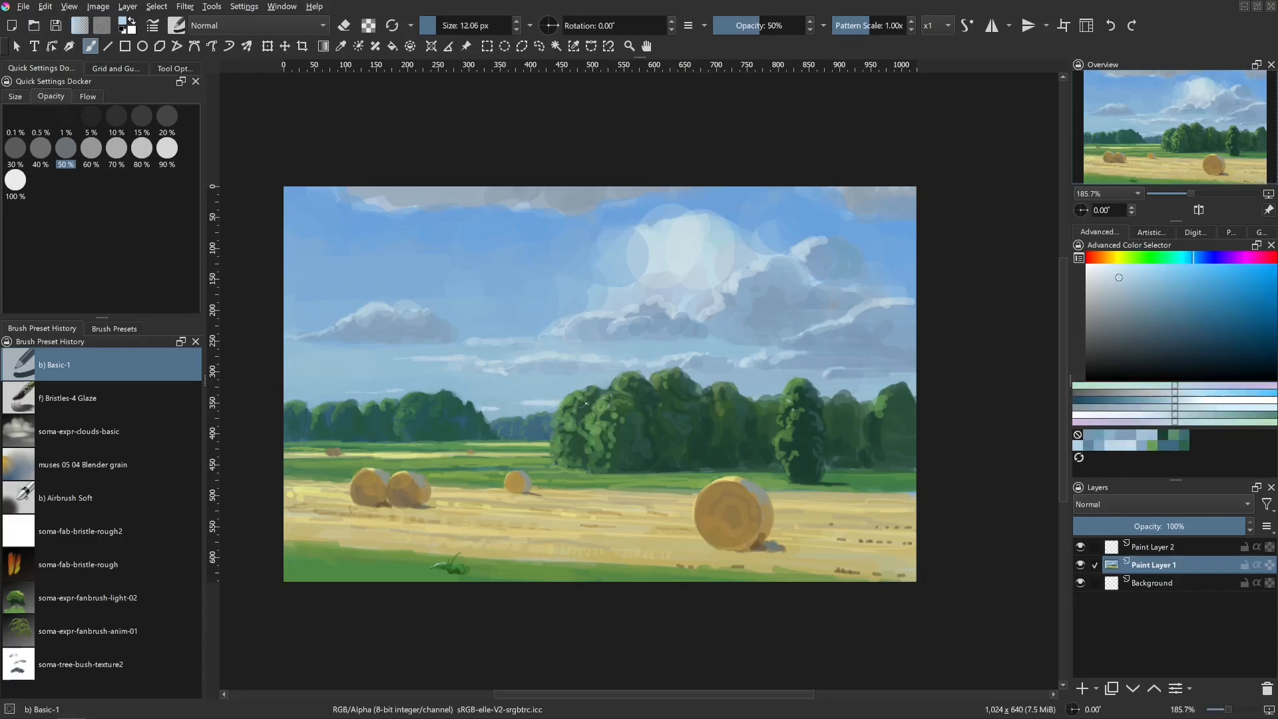
{"action": "left_click", "coordinate": [1121, 257]}
{"action": "left_click_drag", "start_coordinate": [1130, 276], "coordinate": [1131, 280]}
{"action": "left_click_drag", "start_coordinate": [566, 409], "coordinate": [561, 409], "text": "shift"}
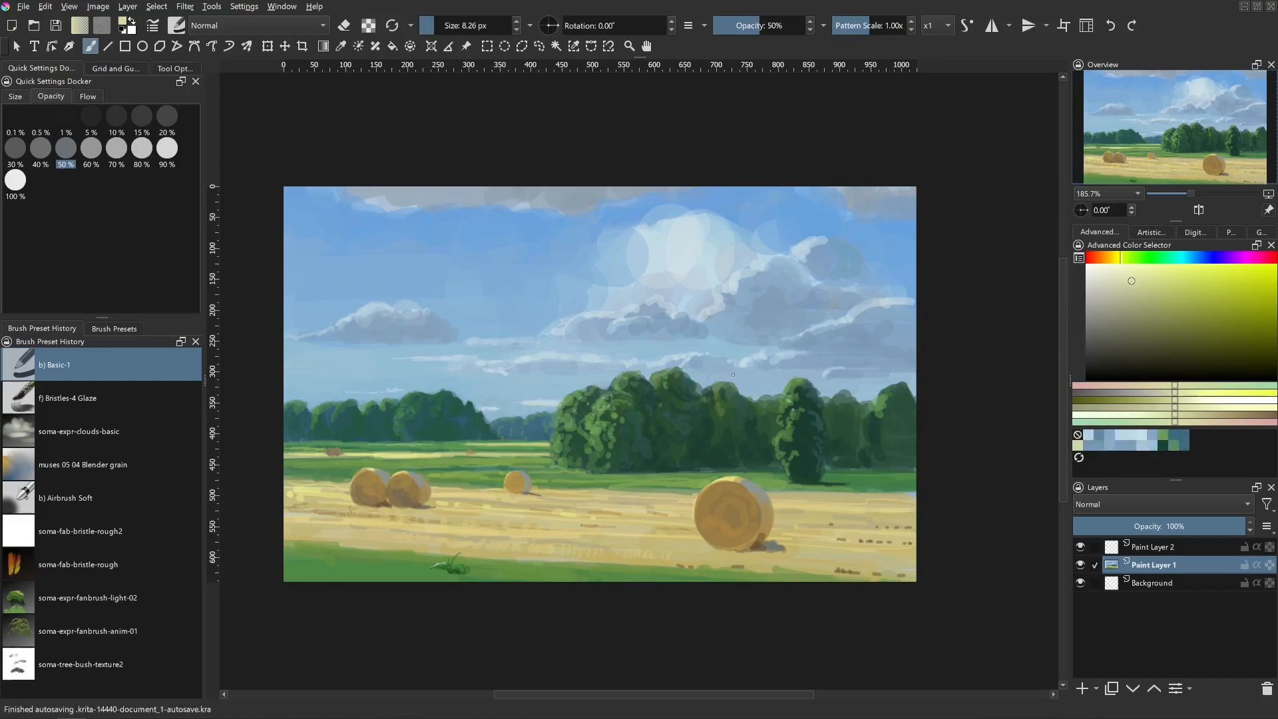
- Switch back to pale blue and refine the sky along the distant tree line with a brush of about 5.5 px
{"action": "left_click", "coordinate": [1183, 257]}
{"action": "left_click_drag", "start_coordinate": [659, 400], "coordinate": [655, 399], "text": "shift"}
{"action": "left_click_drag", "start_coordinate": [556, 402], "coordinate": [534, 422]}
{"action": "left_click", "coordinate": [542, 404], "text": "ctrl"}
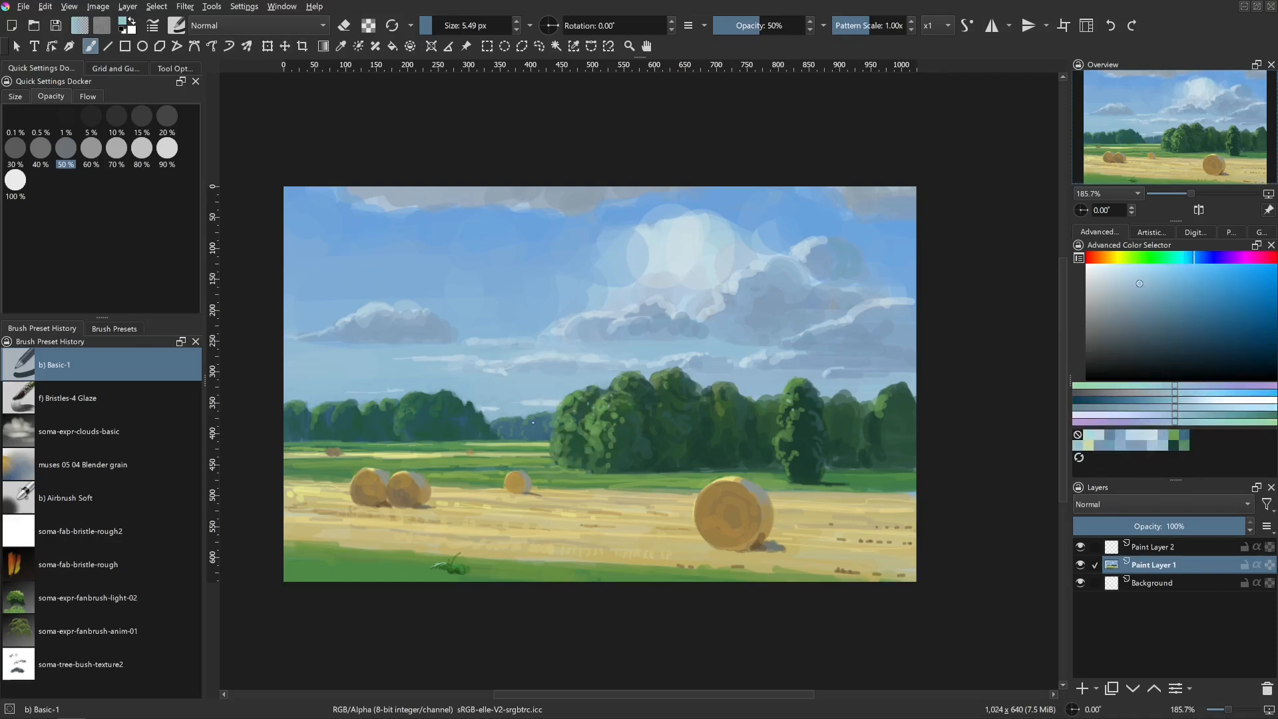
{"action": "left_click", "coordinate": [435, 392], "text": "ctrl"}
{"action": "left_click_drag", "start_coordinate": [434, 392], "coordinate": [436, 393]}
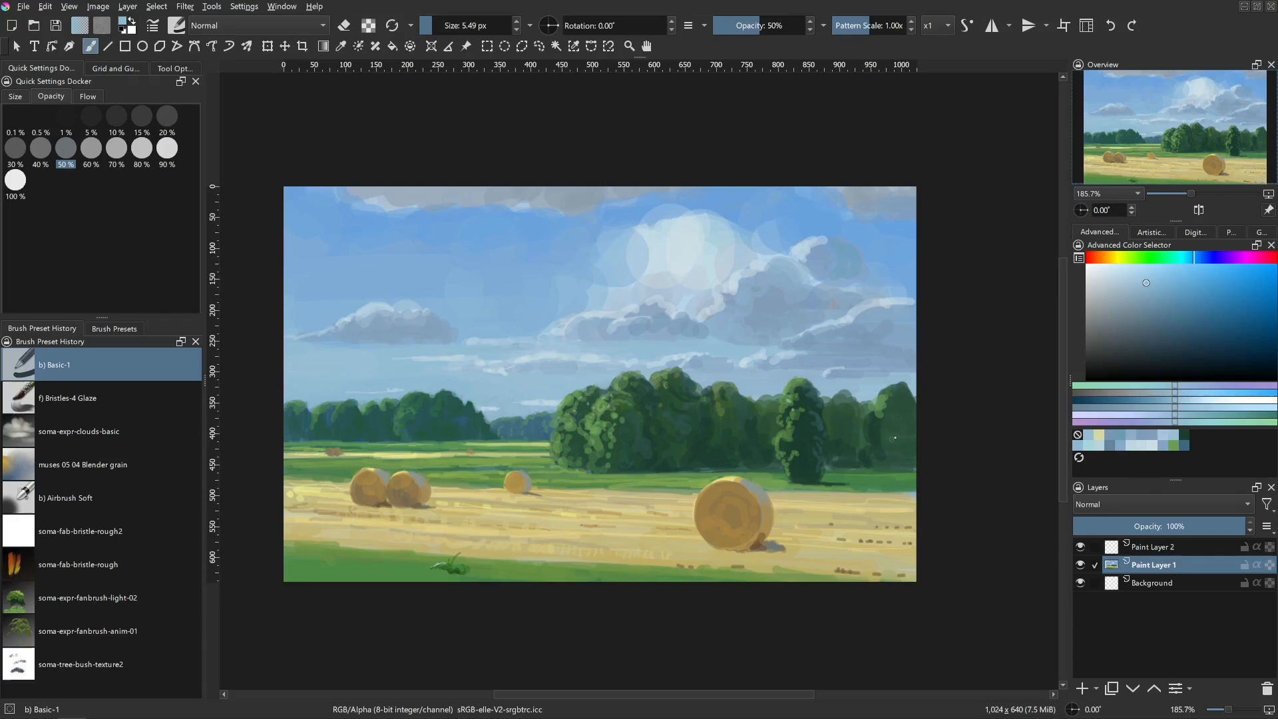
- Model the foliage of the tree at the canvas edge with sampled light and dark greens, using a brush of about 7.6 px
{"action": "left_click_drag", "start_coordinate": [920, 434], "coordinate": [926, 434], "text": "shift"}
{"action": "left_click", "coordinate": [880, 405], "text": "ctrl"}
{"action": "mouse_move", "coordinate": [888, 394]}
{"action": "left_mouse_down"}
{"action": "mouse_move", "coordinate": [900, 390]}
{"action": "mouse_move", "coordinate": [897, 410]}
{"action": "mouse_move", "coordinate": [879, 423]}
{"action": "mouse_move", "coordinate": [907, 419]}
{"action": "mouse_move", "coordinate": [886, 433]}
{"action": "left_mouse_up"}
{"action": "left_click", "coordinate": [882, 427], "text": "ctrl"}
{"action": "left_click_drag", "start_coordinate": [889, 413], "coordinate": [905, 398]}
{"action": "left_click", "coordinate": [908, 398], "text": "ctrl"}
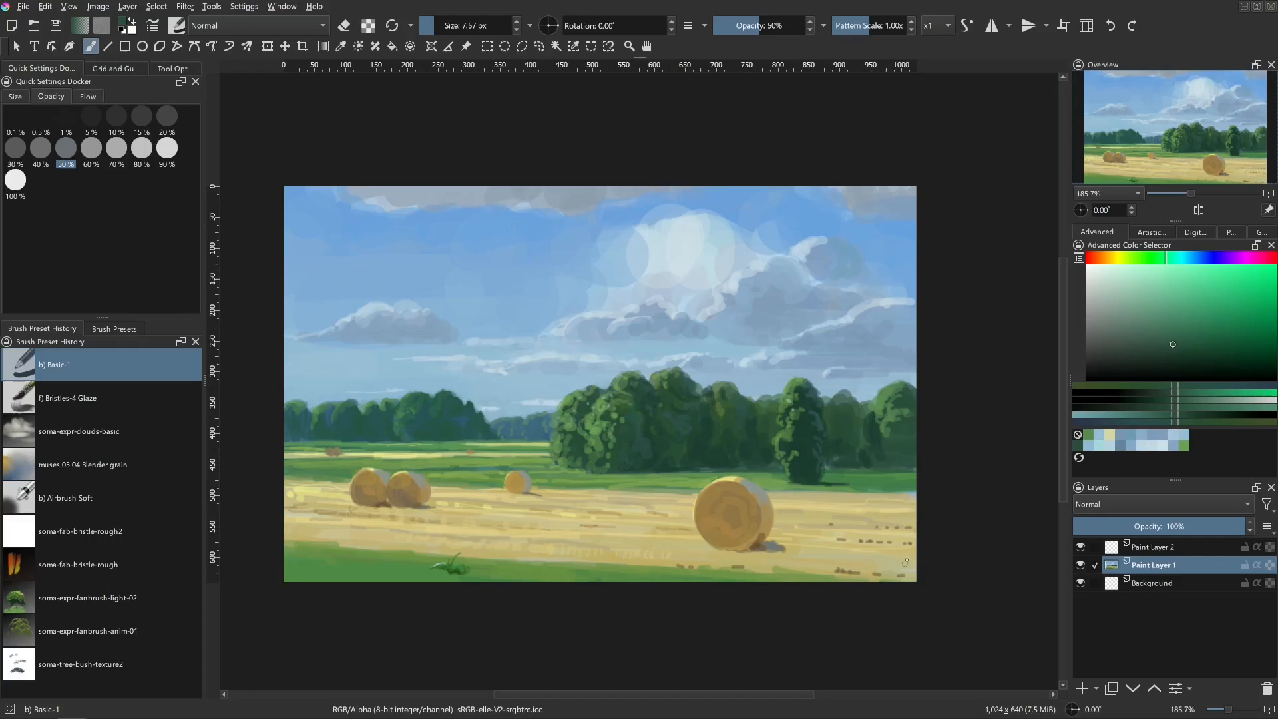
- Paint over the near corner of the stubble field with sampled straw colour, using a brush of about 15 px
{"action": "left_click_drag", "start_coordinate": [741, 570], "coordinate": [847, 578], "text": "shift"}
{"action": "left_click", "coordinate": [789, 569], "text": "ctrl"}
{"action": "left_click_drag", "start_coordinate": [837, 574], "coordinate": [871, 580]}
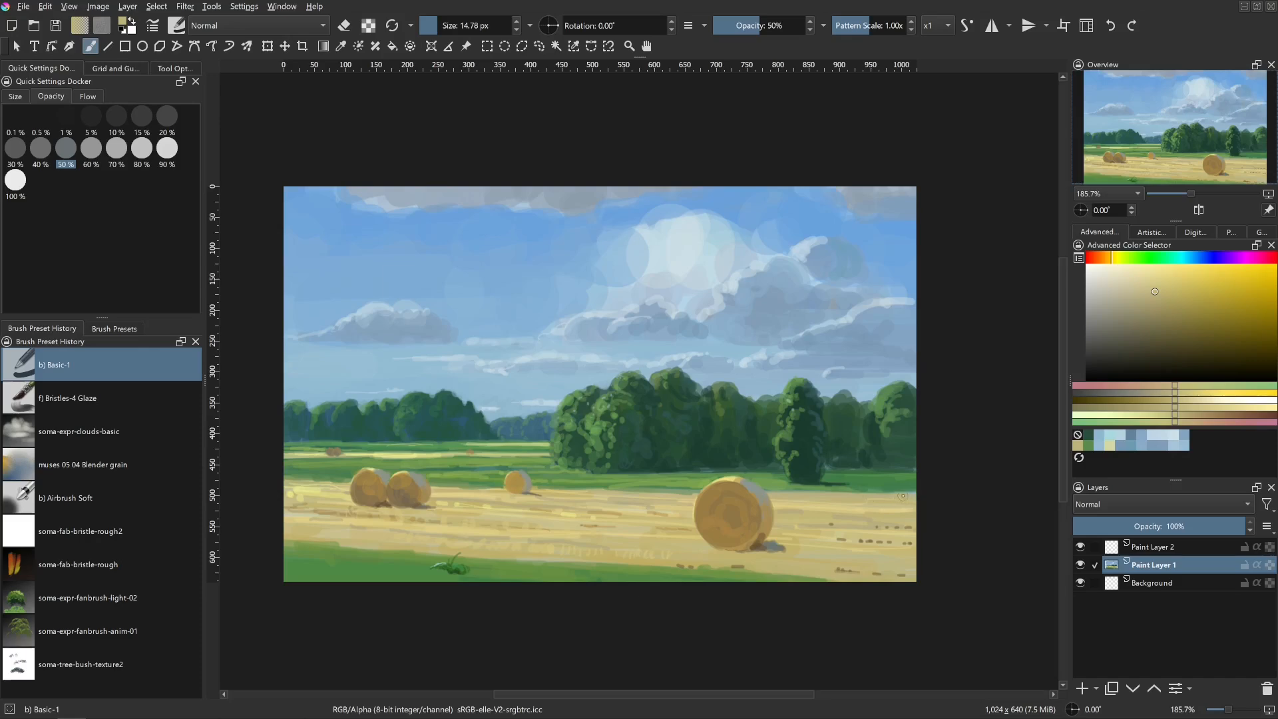
- Mirror the canvas view and touch up the edge trees with sampled greens, using a brush of about 3.3 px
{"action": "left_click_drag", "start_coordinate": [869, 493], "coordinate": [829, 493], "text": "shift"}
{"action": "key", "text": "m"}
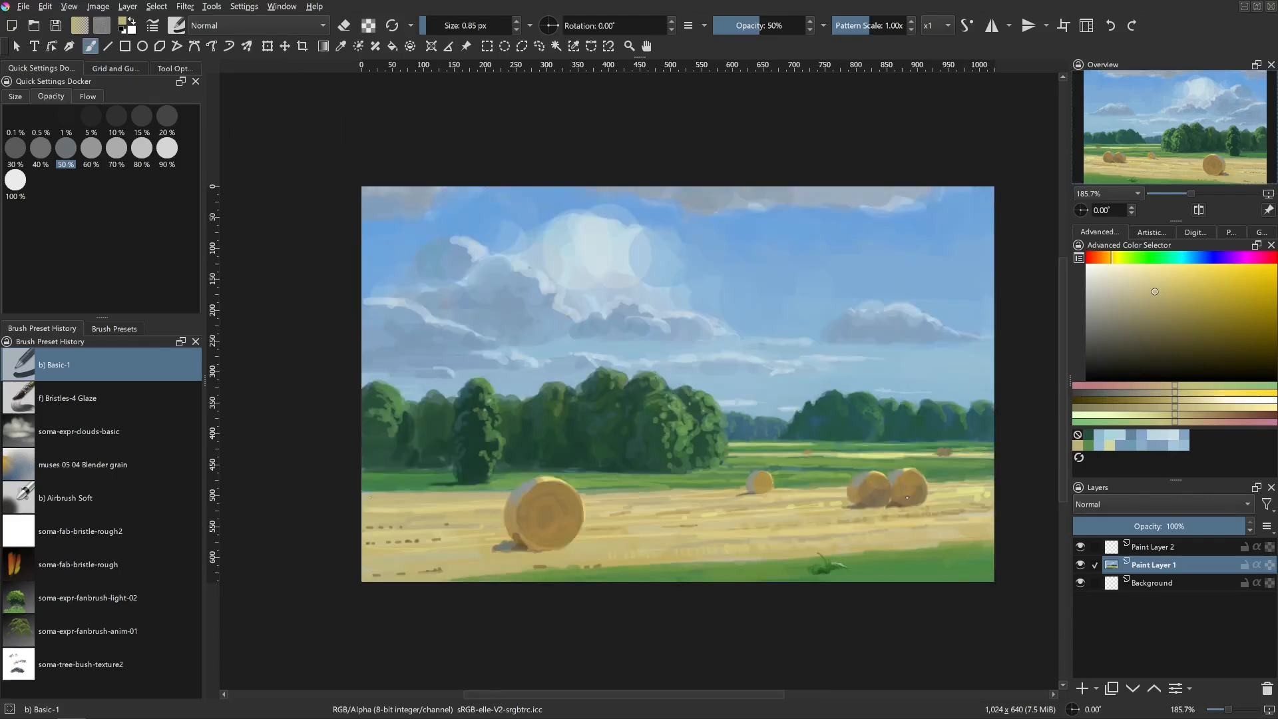
{"action": "left_click", "coordinate": [471, 455], "text": "ctrl"}
{"action": "mouse_move", "coordinate": [412, 461]}
{"action": "left_mouse_down", "text": "shift"}
{"action": "mouse_move", "coordinate": [436, 462]}
{"action": "mouse_move", "coordinate": [355, 452]}
{"action": "mouse_move", "coordinate": [401, 461]}
{"action": "left_mouse_up", "text": "shift"}
{"action": "mouse_move", "coordinate": [404, 462]}
{"action": "left_mouse_down", "text": "shift"}
{"action": "mouse_move", "coordinate": [385, 462]}
{"action": "mouse_move", "coordinate": [415, 477]}
{"action": "mouse_move", "coordinate": [418, 464]}
{"action": "mouse_move", "coordinate": [398, 462]}
{"action": "left_mouse_up", "text": "shift"}
{"action": "left_click", "coordinate": [397, 404], "text": "ctrl"}
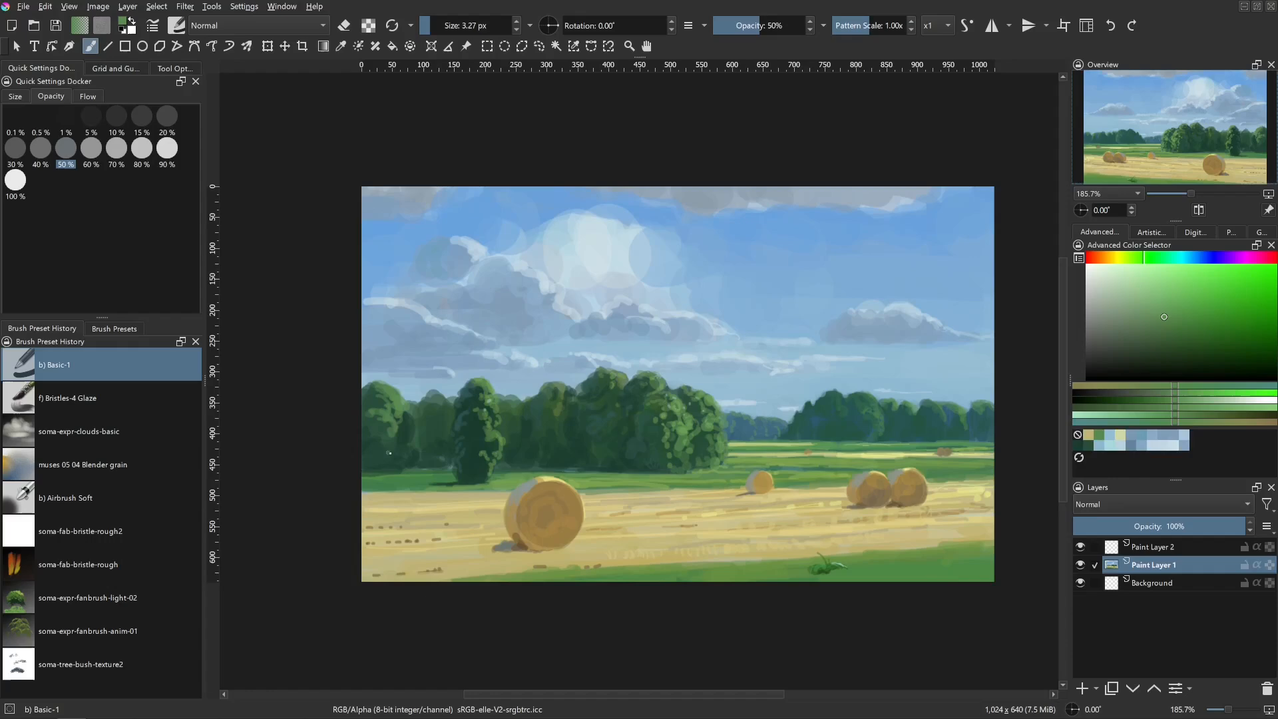
{"action": "left_click", "coordinate": [395, 463]}
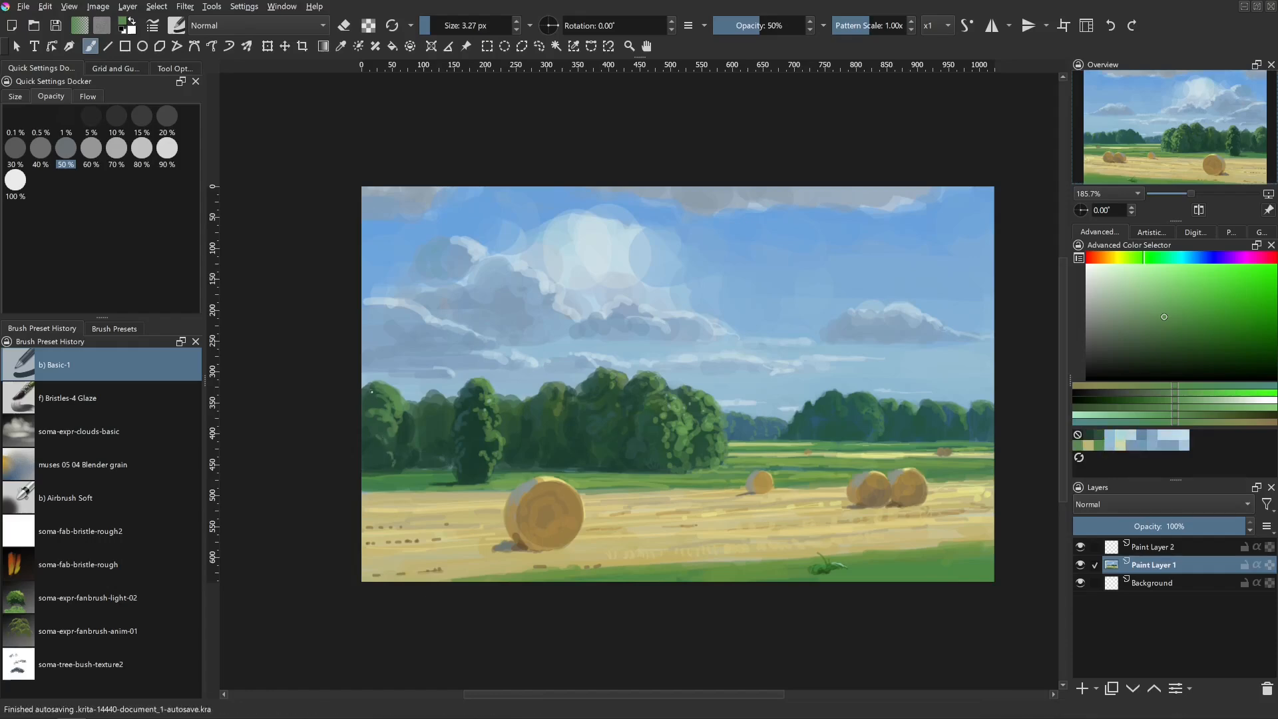
- Cut sky gaps into the treetops beside the tall tree with sampled pale blue and a brush of about 4.1 px
{"action": "left_click", "coordinate": [542, 397], "text": "ctrl"}
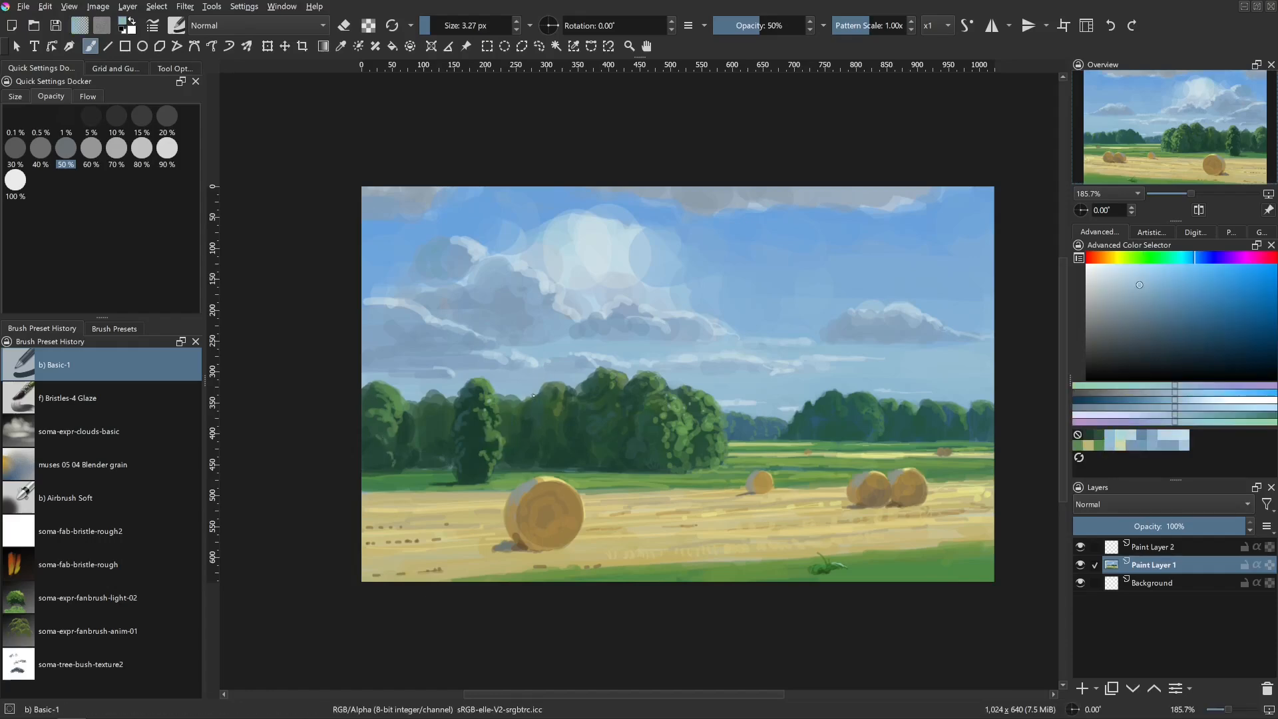
{"action": "mouse_move", "coordinate": [542, 397]}
{"action": "left_mouse_down", "text": "shift"}
{"action": "mouse_move", "coordinate": [528, 396]}
{"action": "mouse_move", "coordinate": [540, 422]}
{"action": "left_mouse_up", "text": "shift"}
{"action": "left_click", "coordinate": [526, 401]}
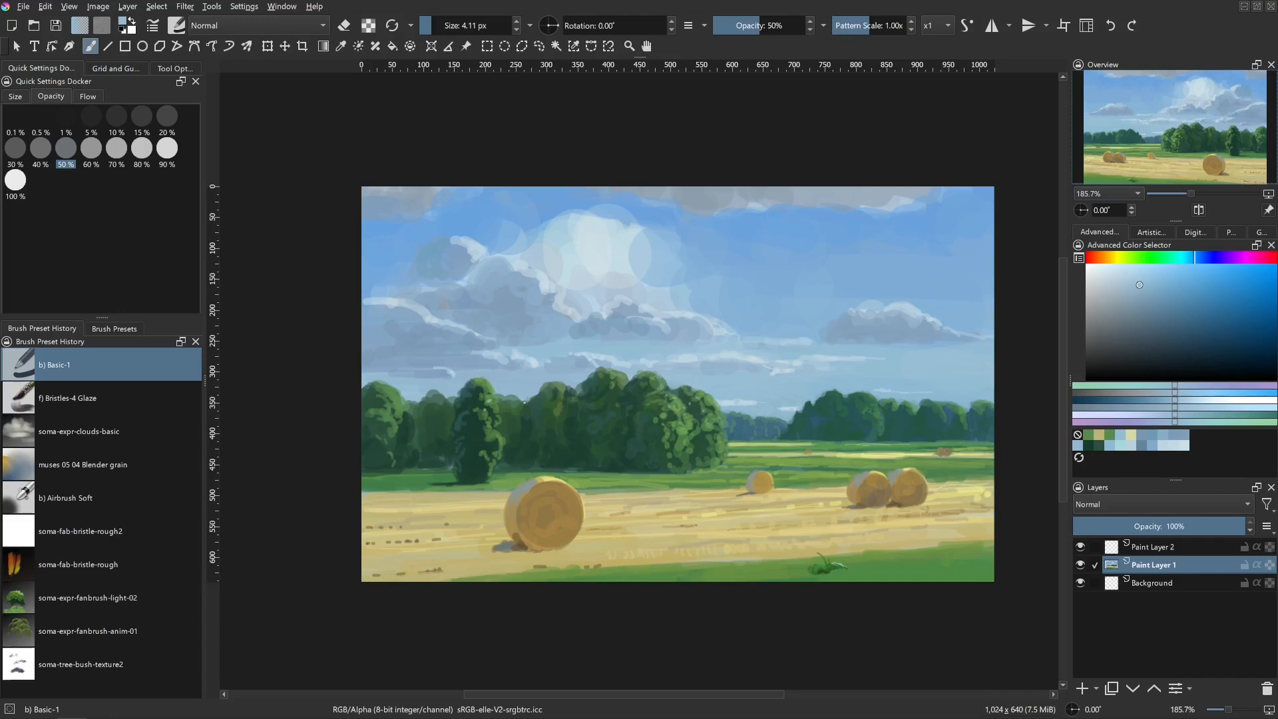
- Highlight the trees behind the tall tree with a lighter yellow-green based on sampled foliage, using a brush of about 4.1 px
{"action": "left_click", "coordinate": [521, 428], "text": "ctrl"}
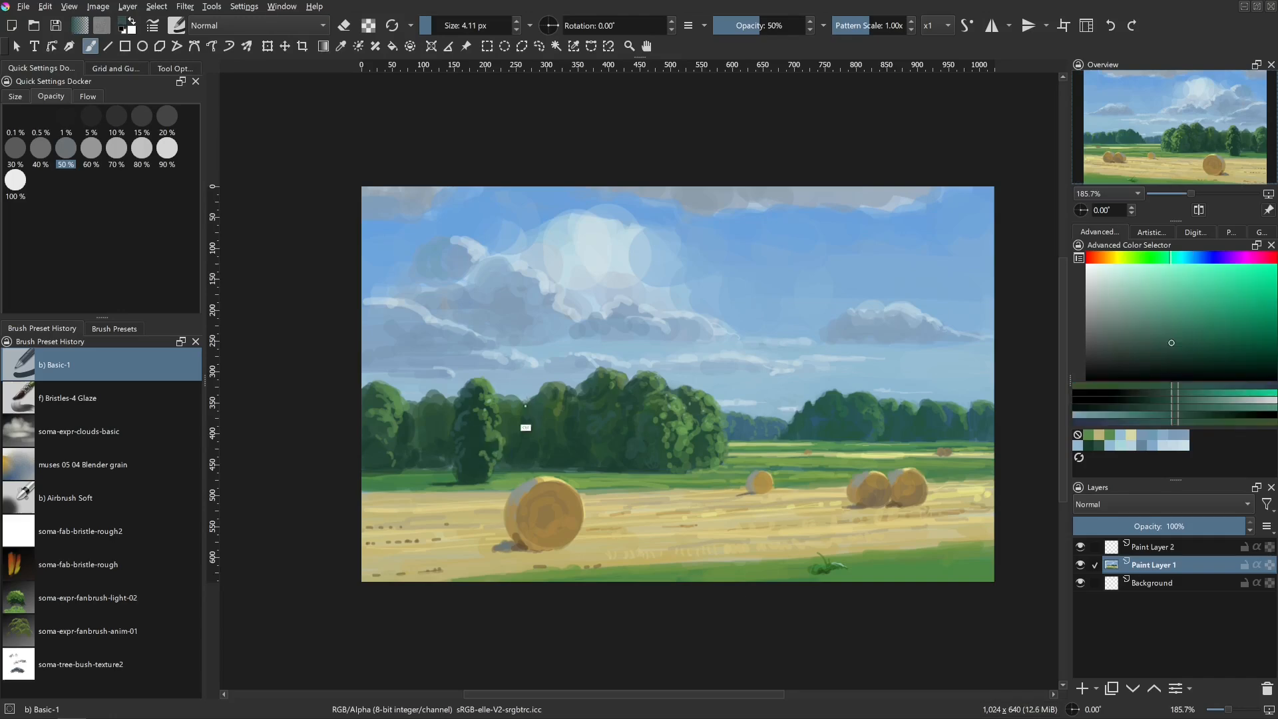
{"action": "left_click", "coordinate": [594, 387], "text": "ctrl"}
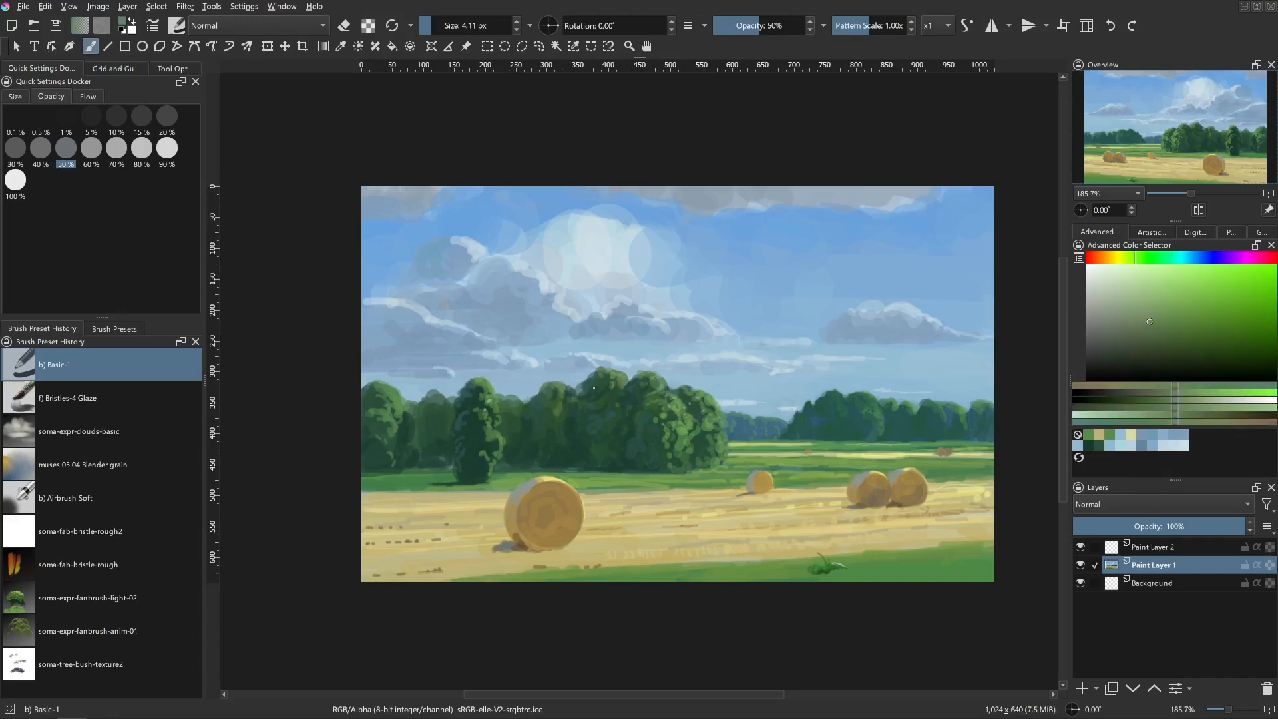
{"action": "left_click", "coordinate": [1144, 295]}
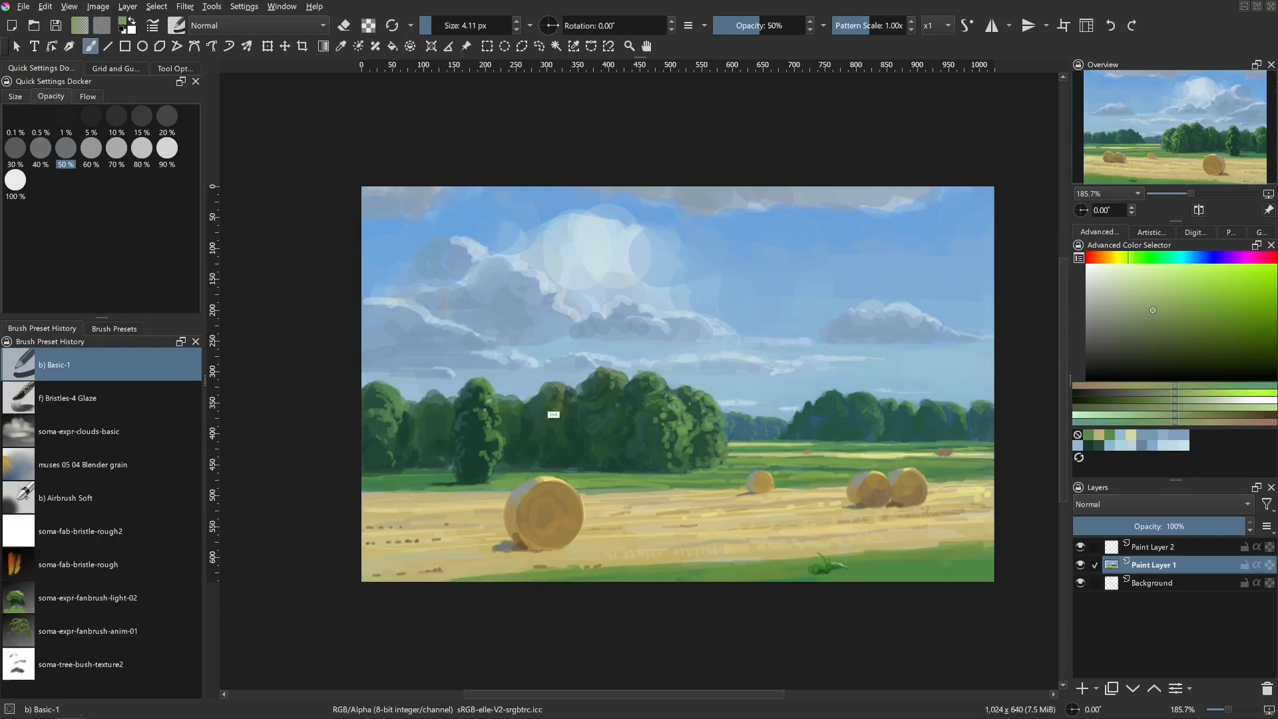
{"action": "left_click_drag", "start_coordinate": [546, 408], "coordinate": [446, 398]}
{"action": "left_click", "coordinate": [512, 408]}
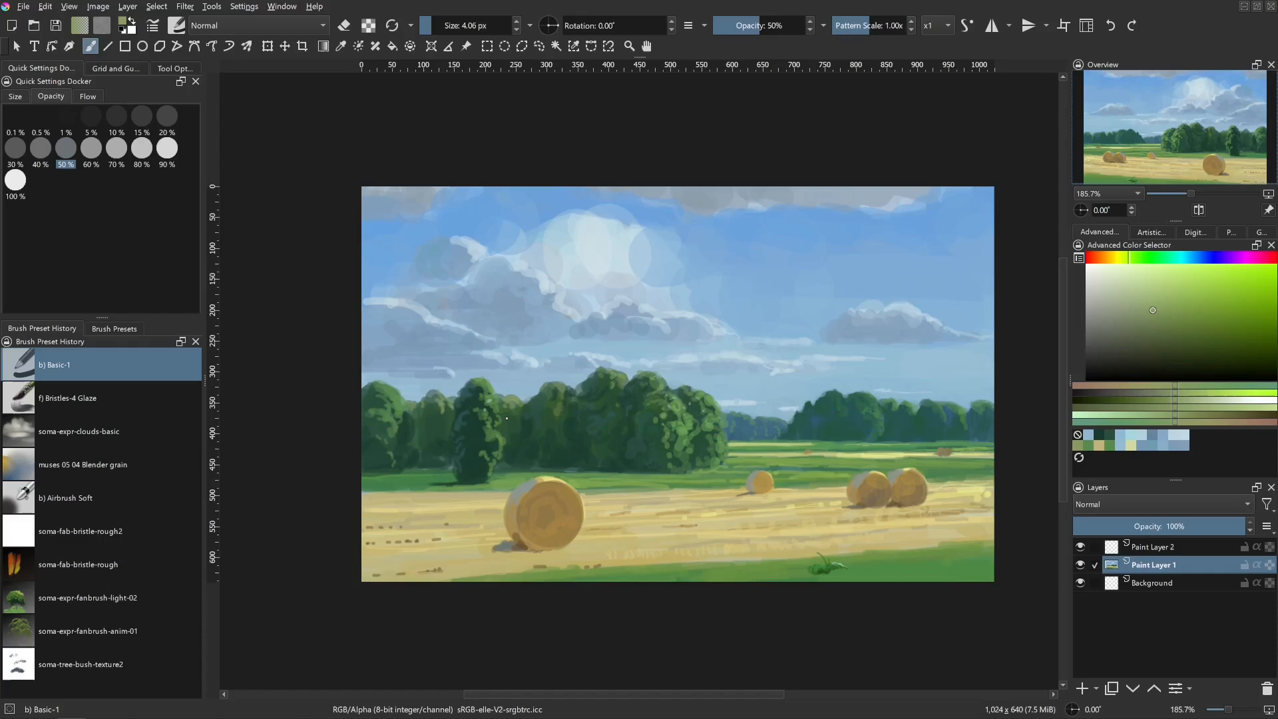
- Rework the boundary between the stubble and the green strip with sampled straw and greens, using brushes of about 4 to 11.5 px
{"action": "left_click", "coordinate": [598, 505], "text": "ctrl"}
{"action": "left_click_drag", "start_coordinate": [593, 492], "coordinate": [632, 493]}
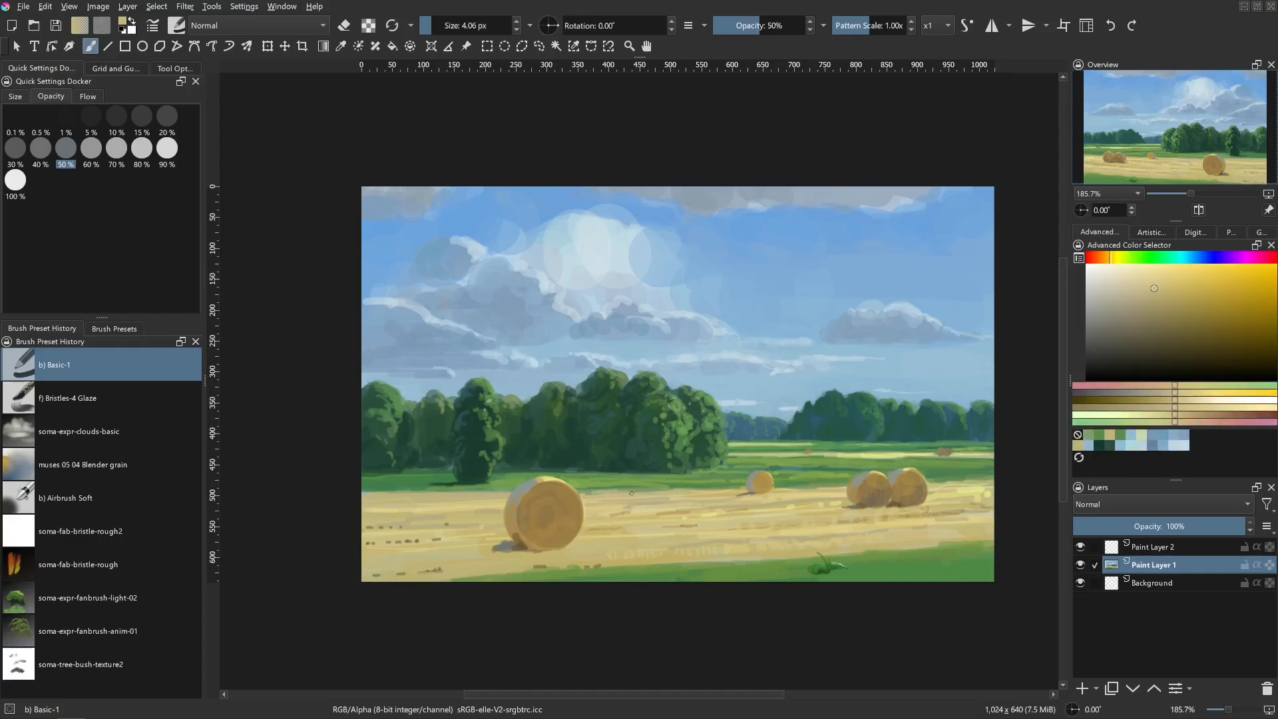
{"action": "left_click", "coordinate": [671, 480], "text": "ctrl"}
{"action": "left_click", "coordinate": [672, 480], "text": "ctrl"}
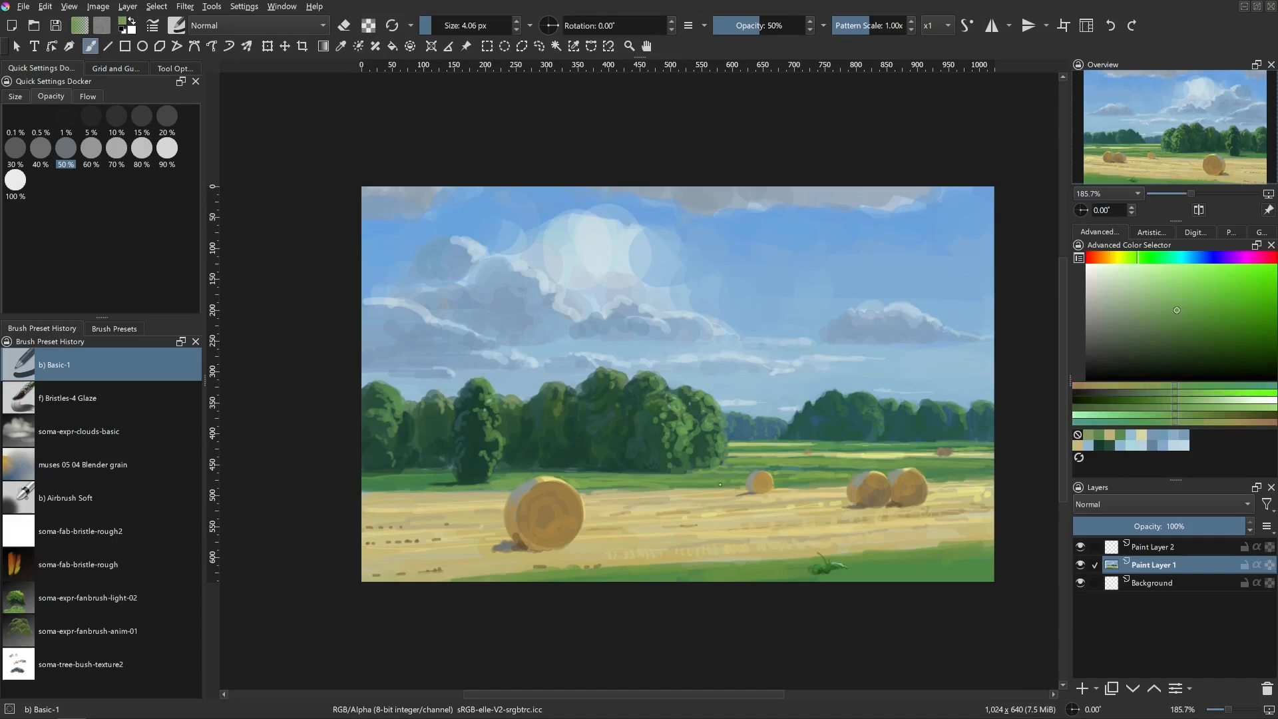
{"action": "left_click_drag", "start_coordinate": [720, 484], "coordinate": [656, 503]}
{"action": "left_click", "coordinate": [629, 480], "text": "ctrl"}
{"action": "left_click_drag", "start_coordinate": [658, 483], "coordinate": [691, 478]}
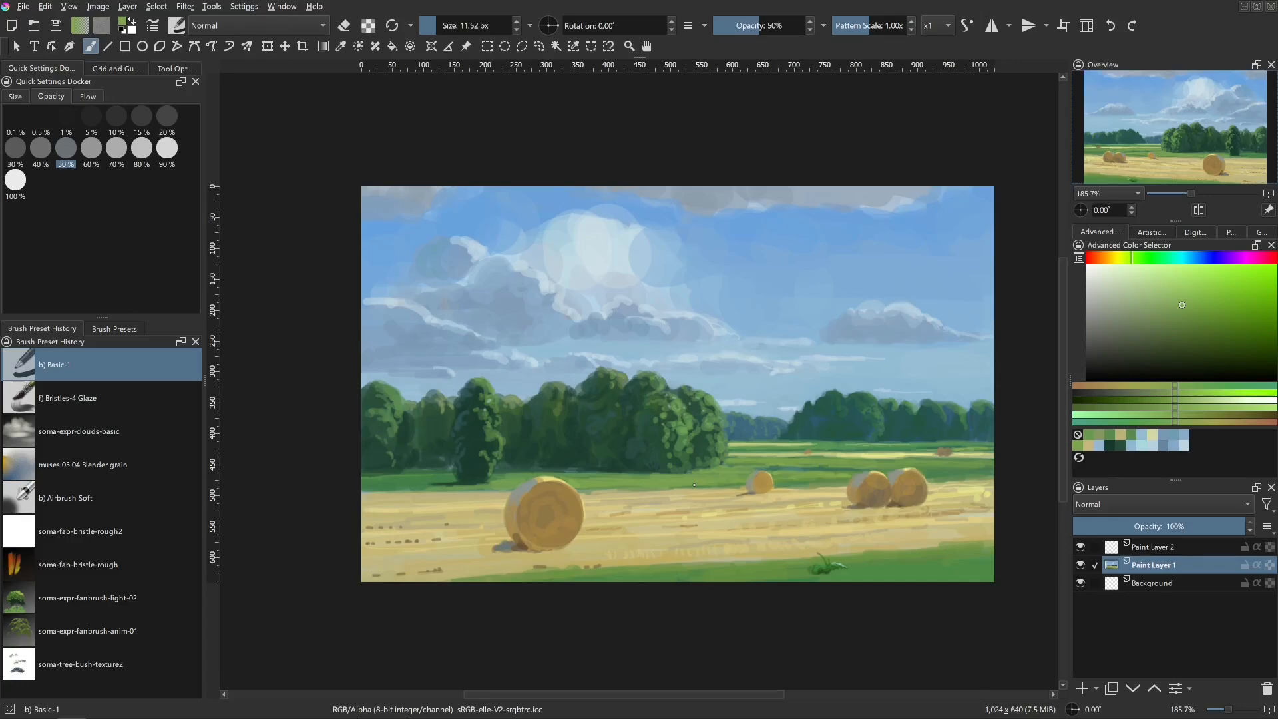
- Paint sampled cloud grey into the sky's upper corner and across the large cloud's shadow, enlarging the brush to about 38 to 61 px
{"action": "left_click", "coordinate": [701, 202], "text": "ctrl"}
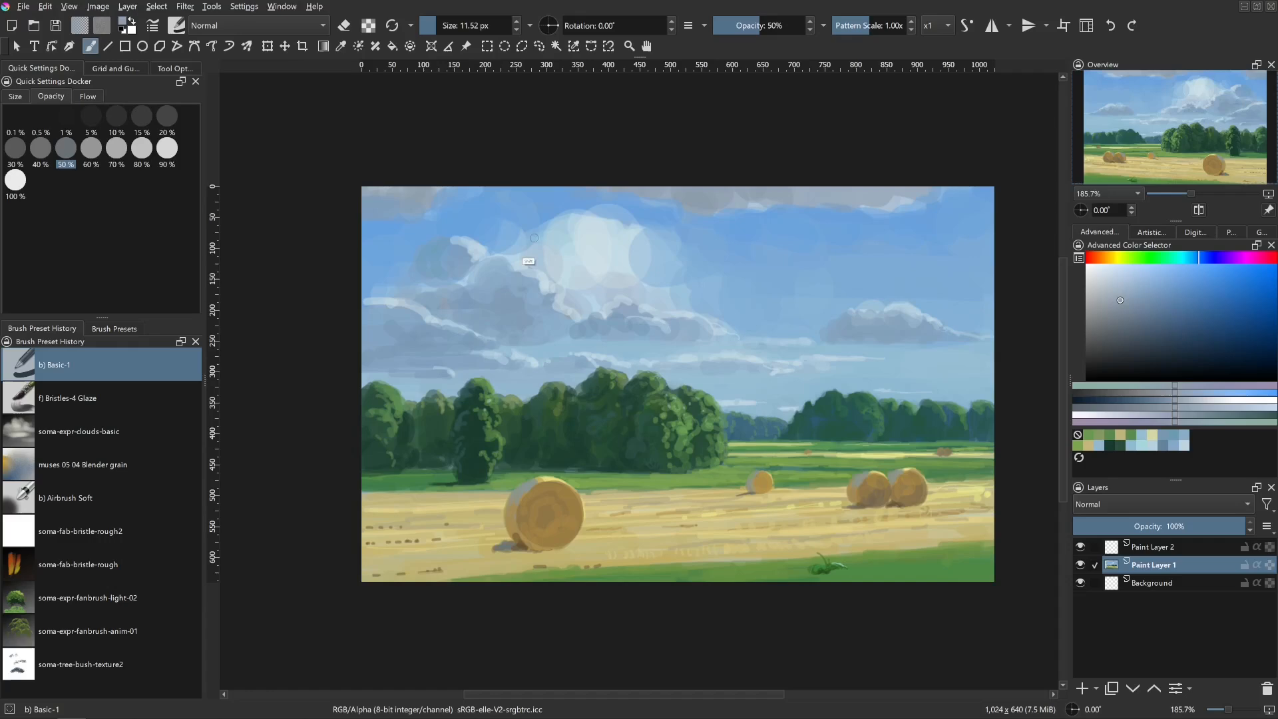
{"action": "left_click_drag", "start_coordinate": [529, 262], "coordinate": [541, 261]}
{"action": "mouse_move", "coordinate": [441, 191]}
{"action": "left_mouse_down"}
{"action": "mouse_move", "coordinate": [400, 236]}
{"action": "mouse_move", "coordinate": [466, 229]}
{"action": "mouse_move", "coordinate": [403, 235]}
{"action": "mouse_move", "coordinate": [380, 215]}
{"action": "mouse_move", "coordinate": [390, 171]}
{"action": "mouse_move", "coordinate": [400, 184]}
{"action": "mouse_move", "coordinate": [360, 190]}
{"action": "mouse_move", "coordinate": [468, 205]}
{"action": "left_mouse_up"}
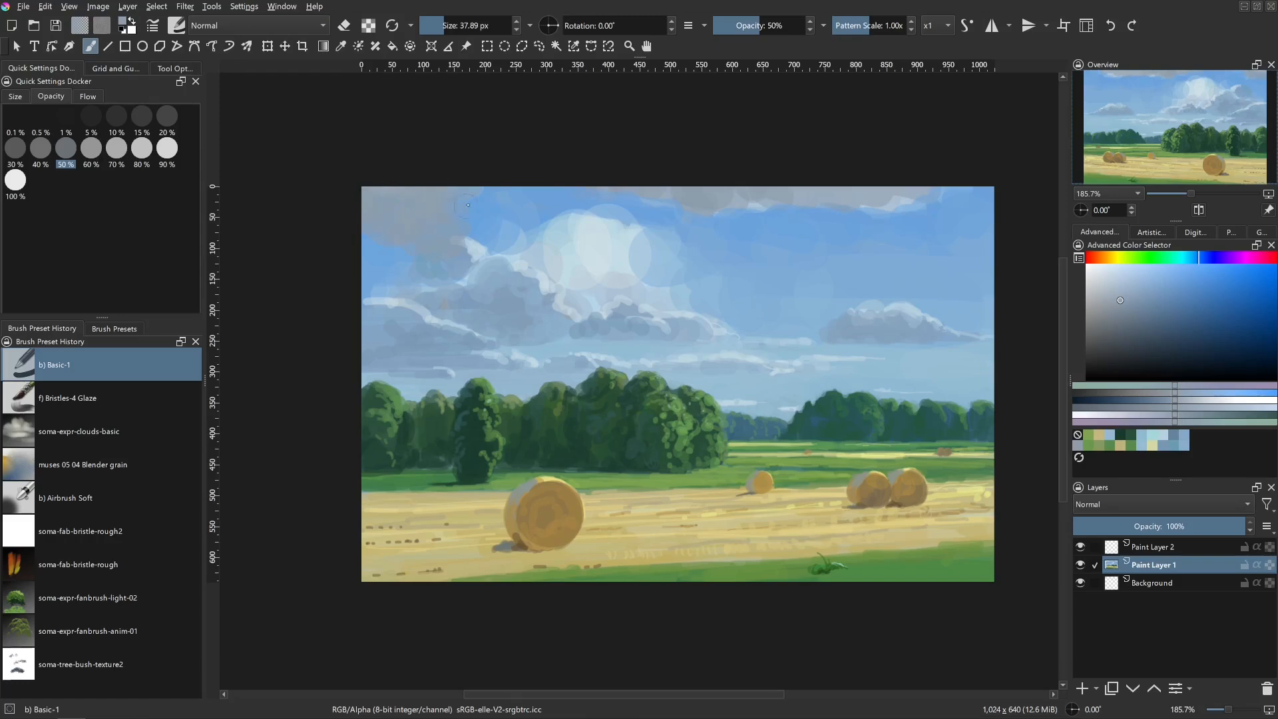
{"action": "mouse_move", "coordinate": [471, 261]}
{"action": "left_mouse_down"}
{"action": "mouse_move", "coordinate": [437, 257]}
{"action": "mouse_move", "coordinate": [449, 248]}
{"action": "mouse_move", "coordinate": [514, 299]}
{"action": "left_mouse_up"}
{"action": "mouse_move", "coordinate": [465, 285]}
{"action": "left_mouse_down"}
{"action": "mouse_move", "coordinate": [362, 341]}
{"action": "mouse_move", "coordinate": [398, 321]}
{"action": "mouse_move", "coordinate": [422, 327]}
{"action": "mouse_move", "coordinate": [453, 361]}
{"action": "left_mouse_up"}
{"action": "key", "text": "["}
{"action": "left_click_drag", "start_coordinate": [493, 313], "coordinate": [530, 354]}
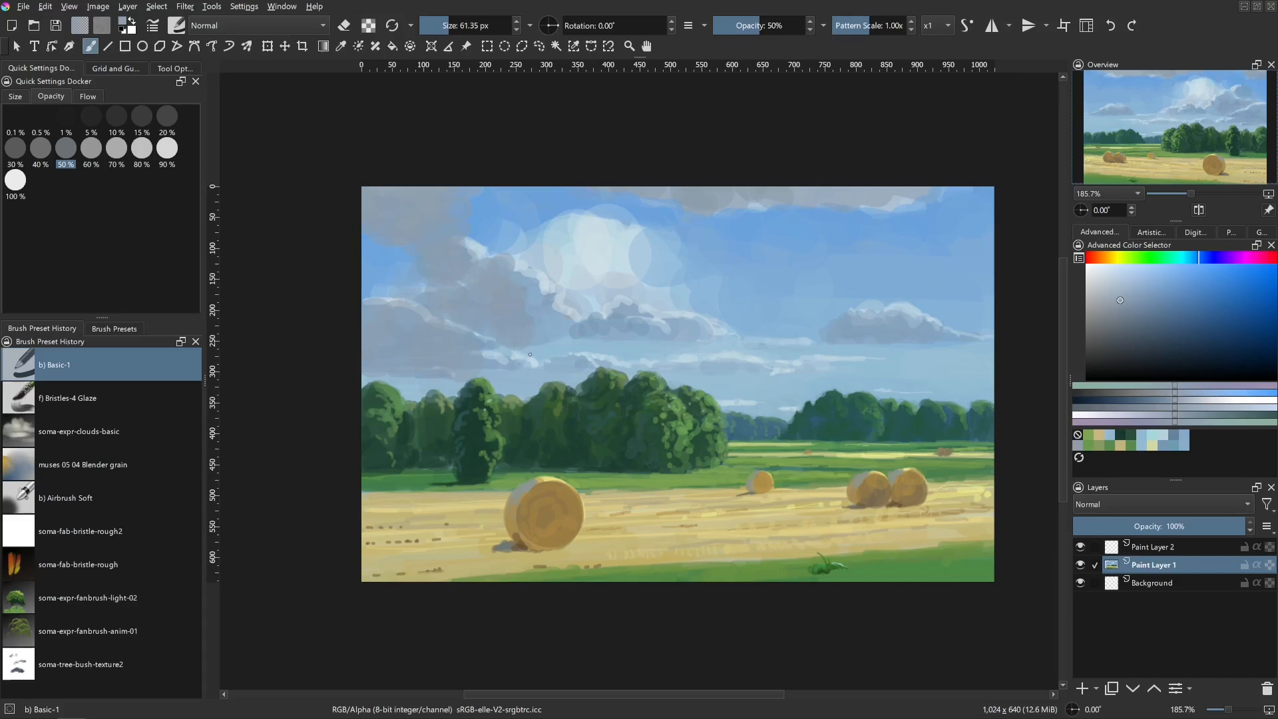
- Blend the large cloud's lower edge with sampled mid blue, reducing the brush to about 32 and then 19 px
{"action": "key", "text": "["}
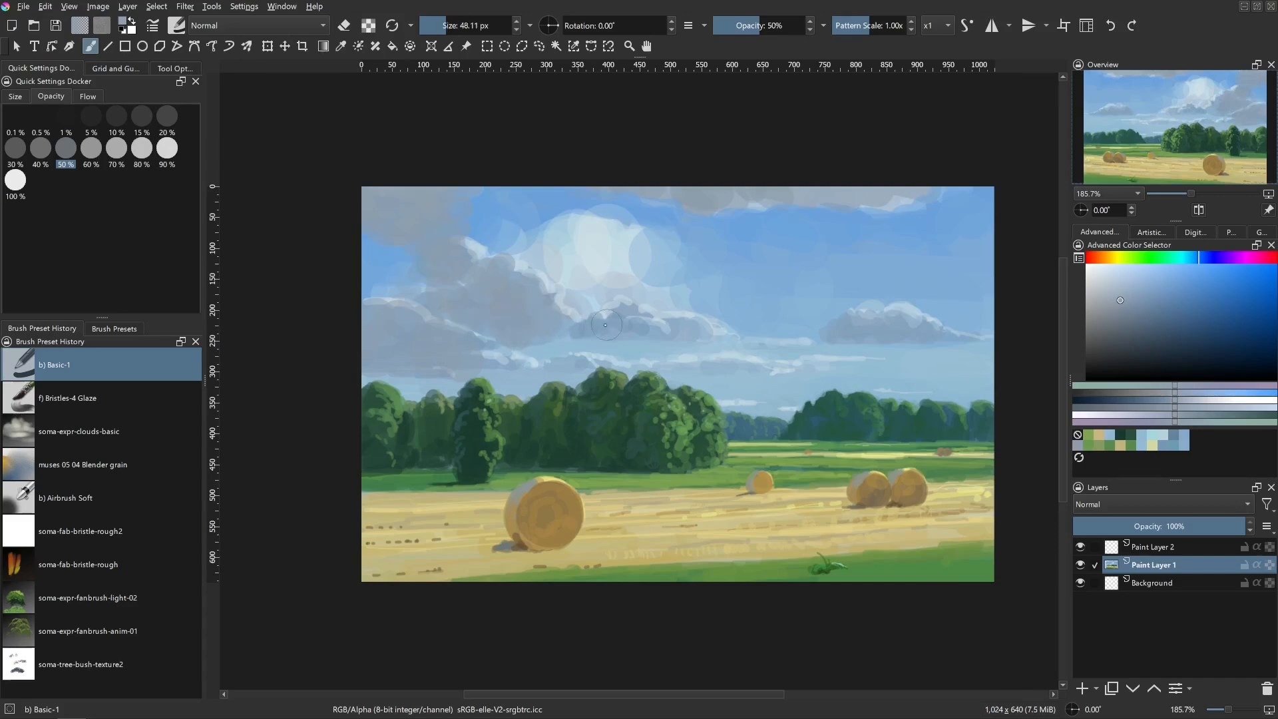
{"action": "key", "text": "["}
{"action": "key", "text": "["}
{"action": "key", "text": "["}
{"action": "key", "text": "["}
{"action": "key", "text": "["}
{"action": "key", "text": "["}
{"action": "left_click", "coordinate": [591, 314], "text": "ctrl"}
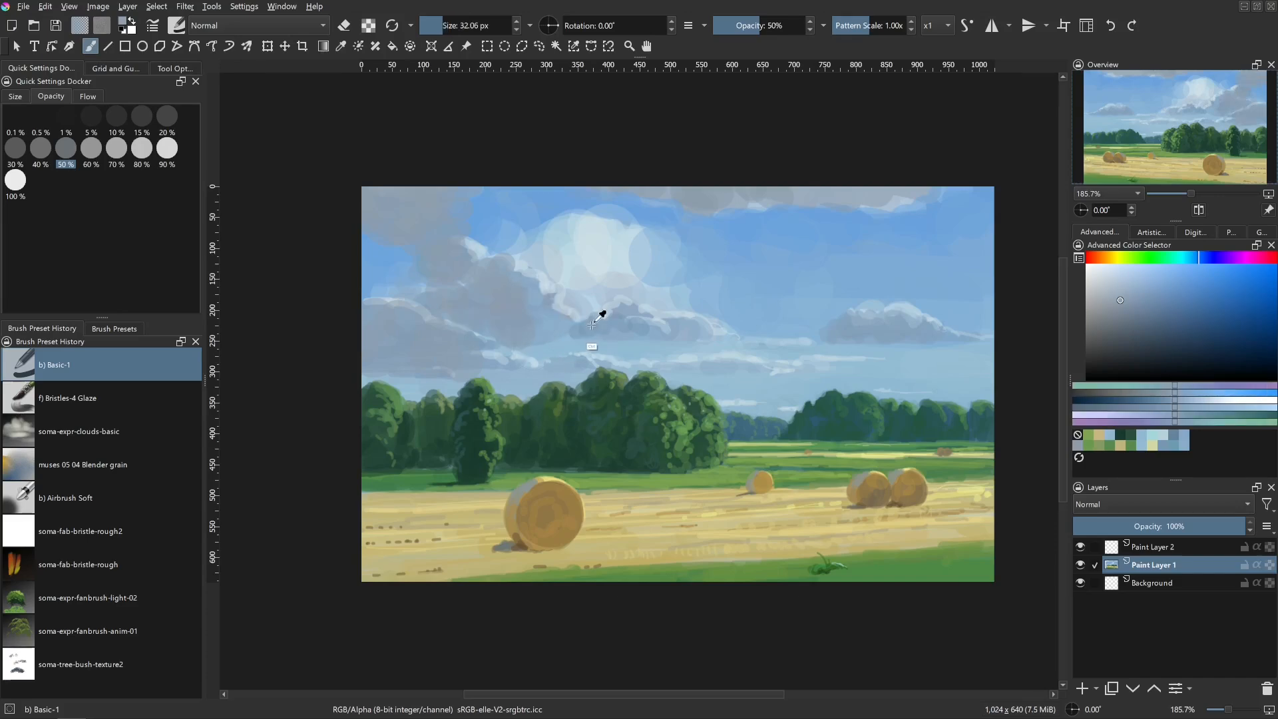
{"action": "left_click_drag", "start_coordinate": [535, 343], "coordinate": [551, 330]}
{"action": "mouse_move", "coordinate": [537, 342]}
{"action": "left_mouse_down"}
{"action": "mouse_move", "coordinate": [555, 347]}
{"action": "mouse_move", "coordinate": [537, 355]}
{"action": "mouse_move", "coordinate": [584, 349]}
{"action": "left_mouse_up"}
{"action": "key", "text": "["}
{"action": "key", "text": "["}
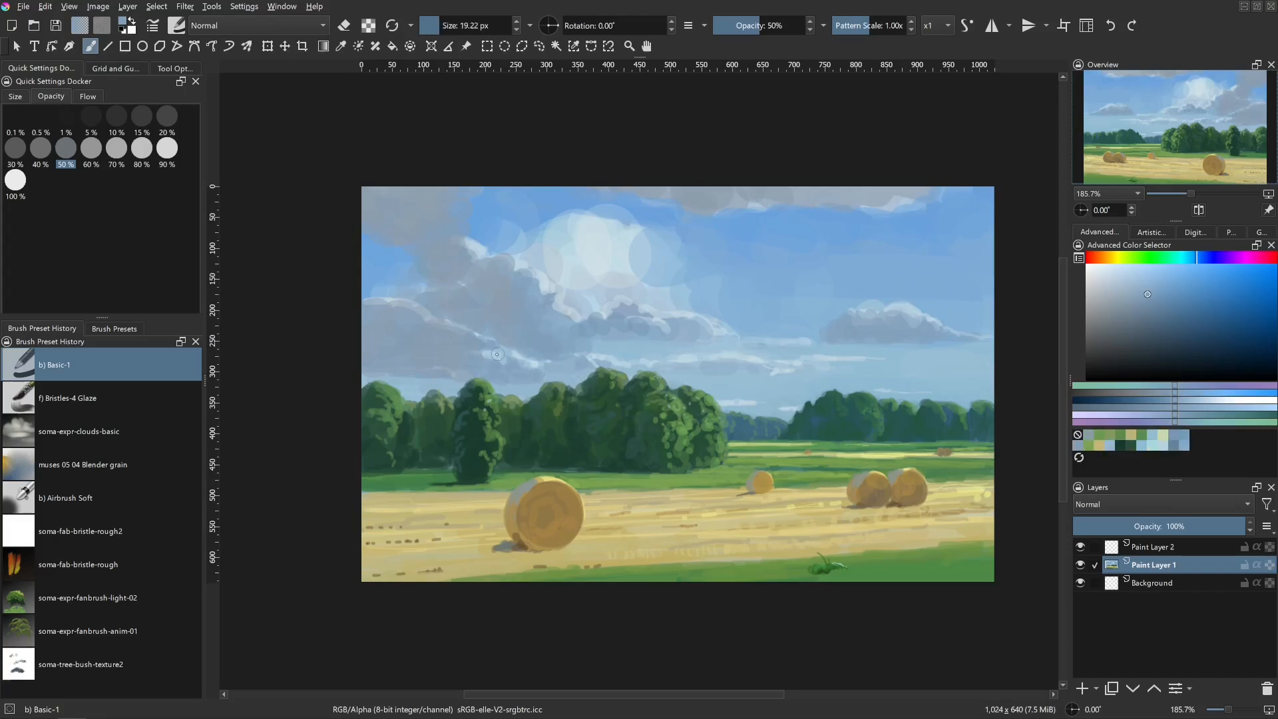
- Draw a pale inner rim within the large cloud's shadow using sampled cloud white and a brush of about 7 to 10 px, mirroring the view midway
{"action": "left_click", "coordinate": [556, 282], "text": "ctrl"}
{"action": "key", "text": "["}
{"action": "key", "text": "["}
{"action": "key", "text": "["}
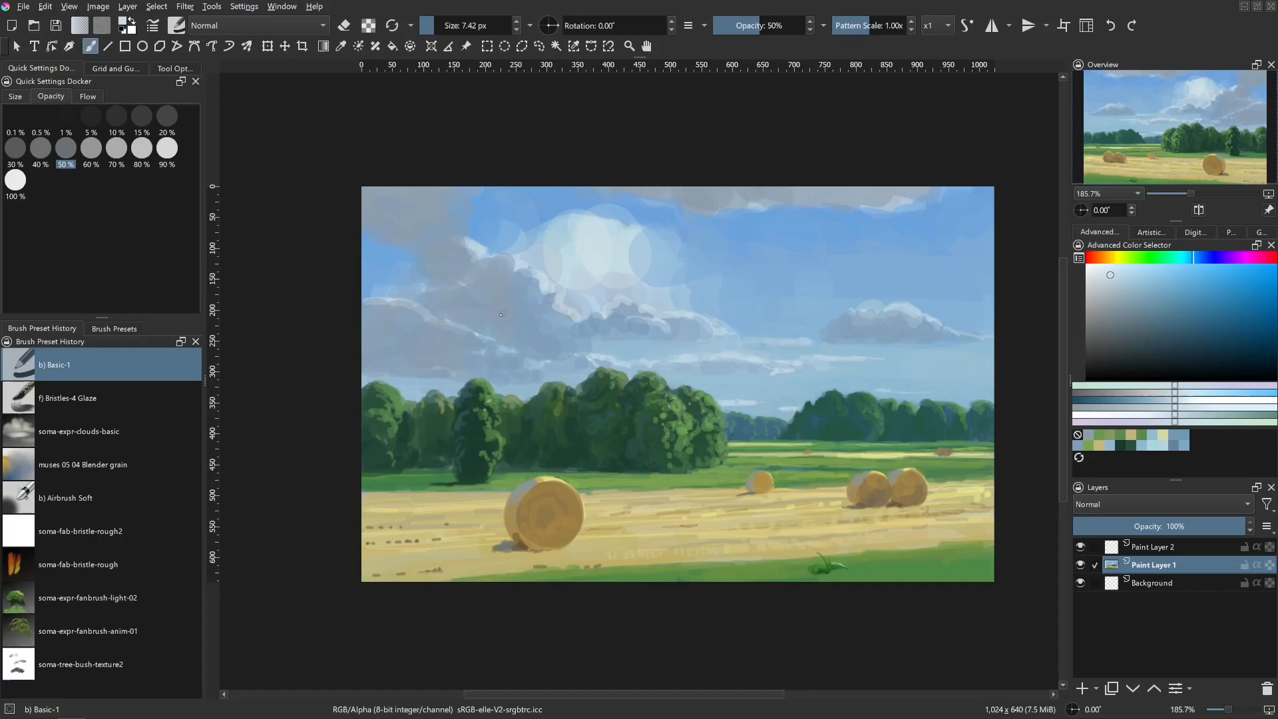
{"action": "left_click_drag", "start_coordinate": [477, 304], "coordinate": [513, 340]}
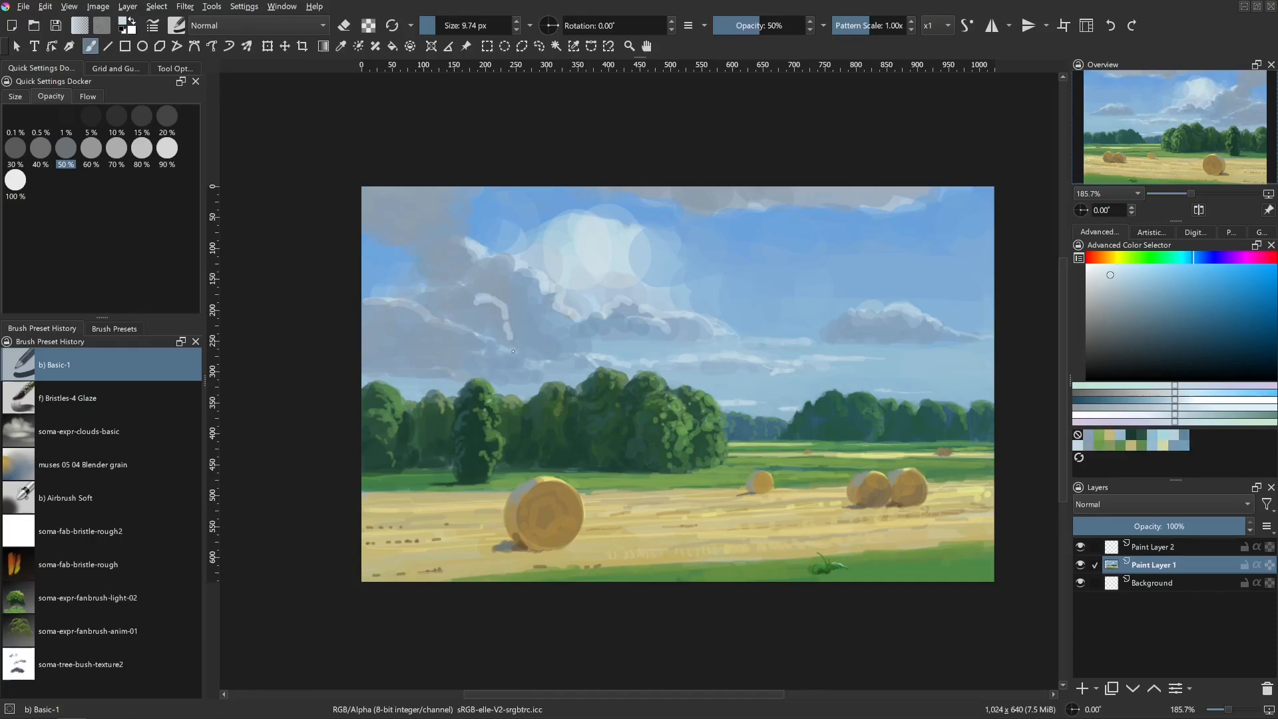
{"action": "key", "text": "m"}
{"action": "mouse_move", "coordinate": [771, 317]}
{"action": "left_mouse_down"}
{"action": "mouse_move", "coordinate": [757, 344]}
{"action": "mouse_move", "coordinate": [719, 325]}
{"action": "left_mouse_up"}
{"action": "key", "text": "bracketleft"}
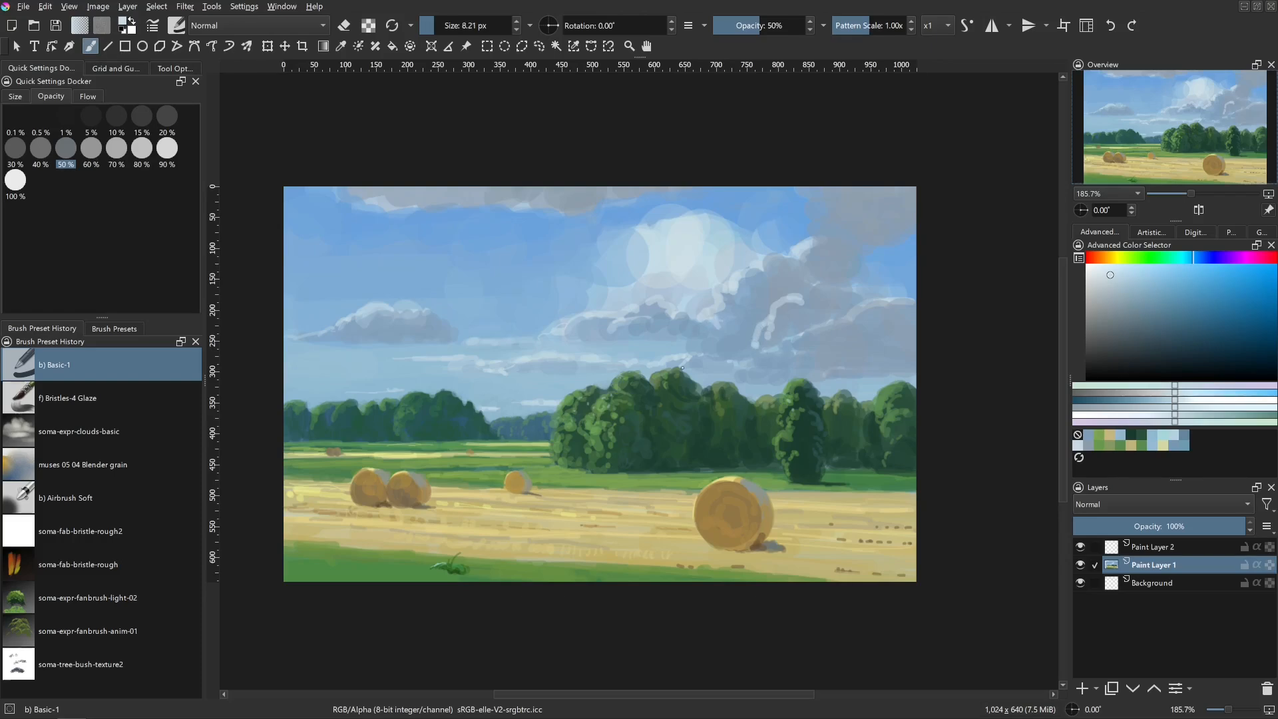
- Reshape the bright top of the large cloud with sampled pale blue-white, using a brush of about 10.7 px
{"action": "left_click", "coordinate": [687, 258], "text": "ctrl"}
{"action": "left_click_drag", "start_coordinate": [687, 258], "coordinate": [695, 257]}
{"action": "left_click_drag", "start_coordinate": [652, 240], "coordinate": [643, 284]}
{"action": "mouse_move", "coordinate": [651, 261]}
{"action": "left_mouse_down"}
{"action": "mouse_move", "coordinate": [637, 231]}
{"action": "mouse_move", "coordinate": [690, 215]}
{"action": "left_mouse_up"}
{"action": "left_click_drag", "start_coordinate": [673, 252], "coordinate": [663, 221]}
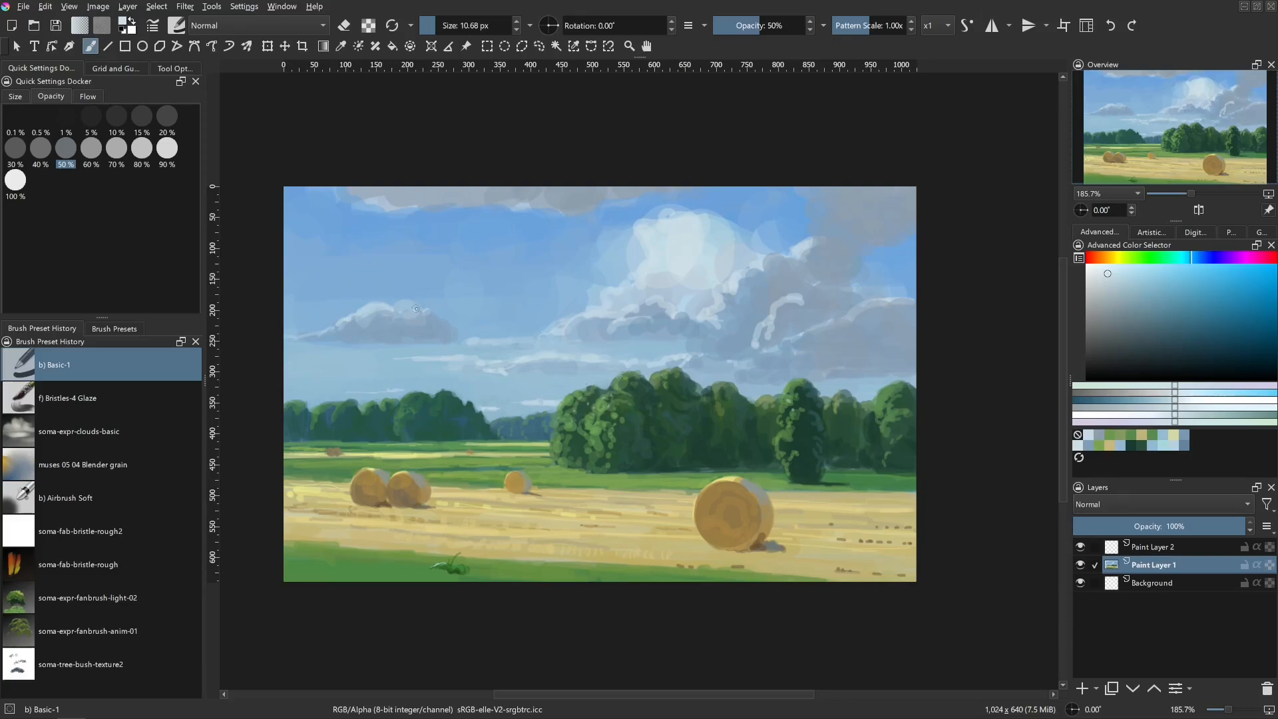
- Add a small pale puff to the low cloud band between the two clouds, using a brush of about 9.6 px
{"action": "key", "text": "bracketleft"}
{"action": "key", "text": "bracketleft"}
{"action": "left_click_drag", "start_coordinate": [506, 339], "coordinate": [509, 339]}
{"action": "left_click_drag", "start_coordinate": [496, 339], "coordinate": [518, 341]}
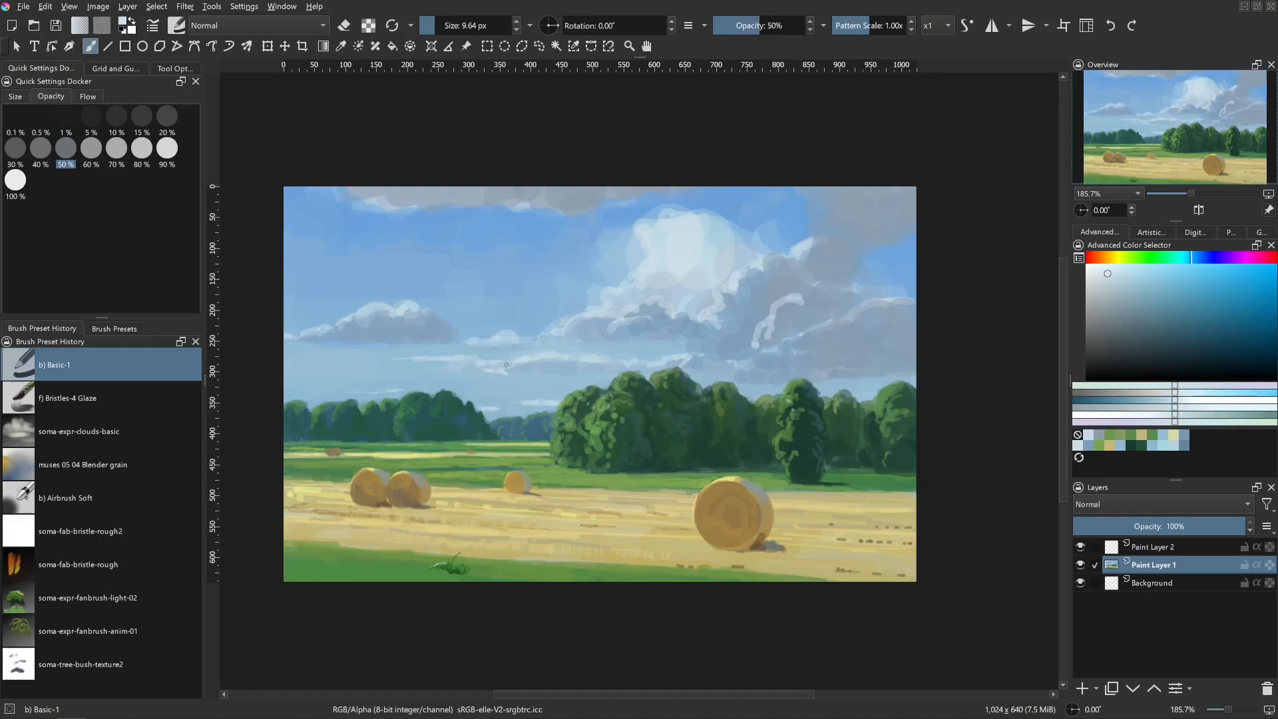
- Refine the distant tree line with sampled sky blue and slate blue using a 1.1 px brush, then sample dark green at about 7.6 px
{"action": "left_click", "coordinate": [489, 391], "text": "ctrl"}
{"action": "mouse_move", "coordinate": [515, 405]}
{"action": "left_mouse_down"}
{"action": "mouse_move", "coordinate": [514, 433]}
{"action": "mouse_move", "coordinate": [532, 413]}
{"action": "left_mouse_up"}
{"action": "left_click", "coordinate": [554, 396], "text": "ctrl"}
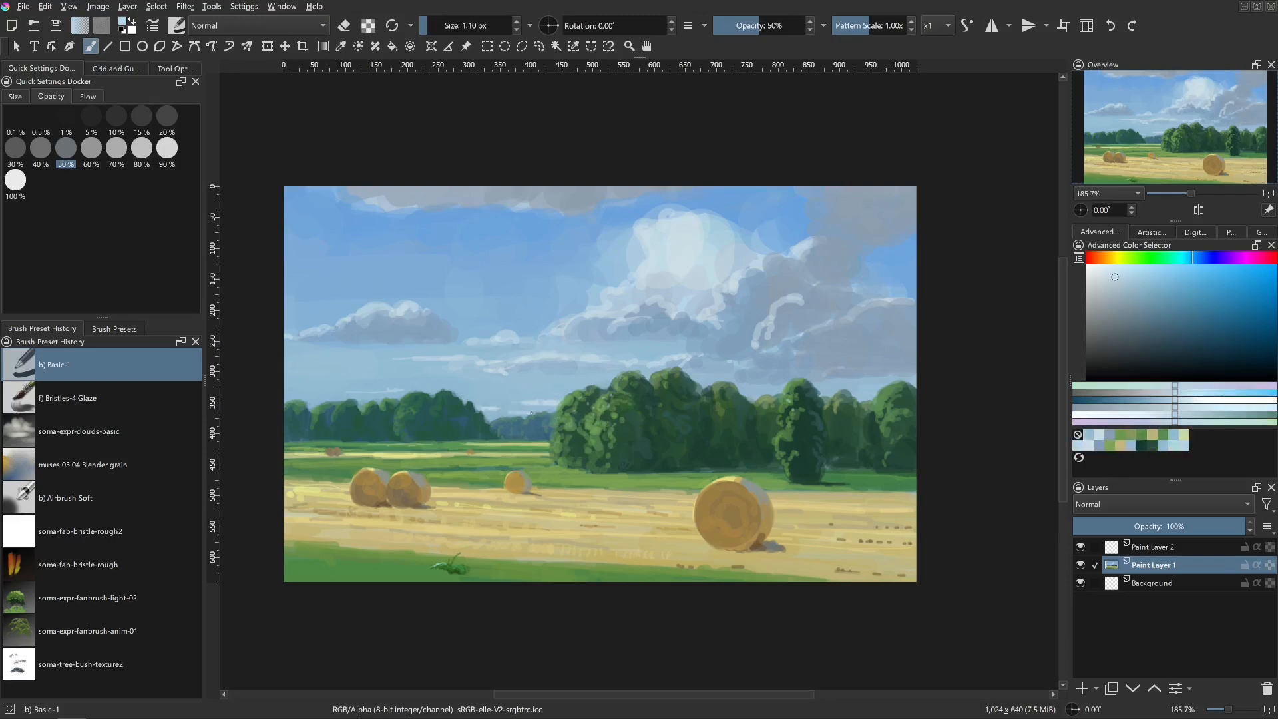
{"action": "left_click", "coordinate": [548, 413], "text": "ctrl"}
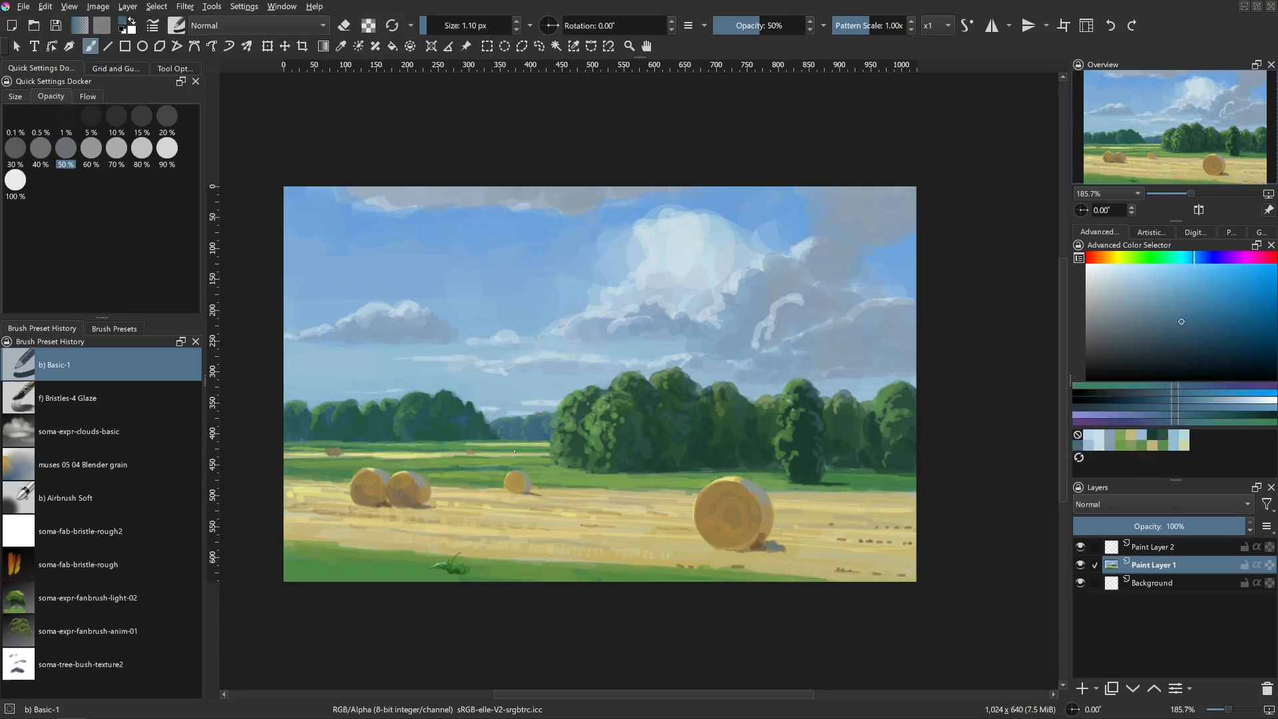
{"action": "left_click", "coordinate": [724, 443], "text": "ctrl"}
{"action": "left_click_drag", "start_coordinate": [682, 450], "coordinate": [690, 450], "text": "shift"}
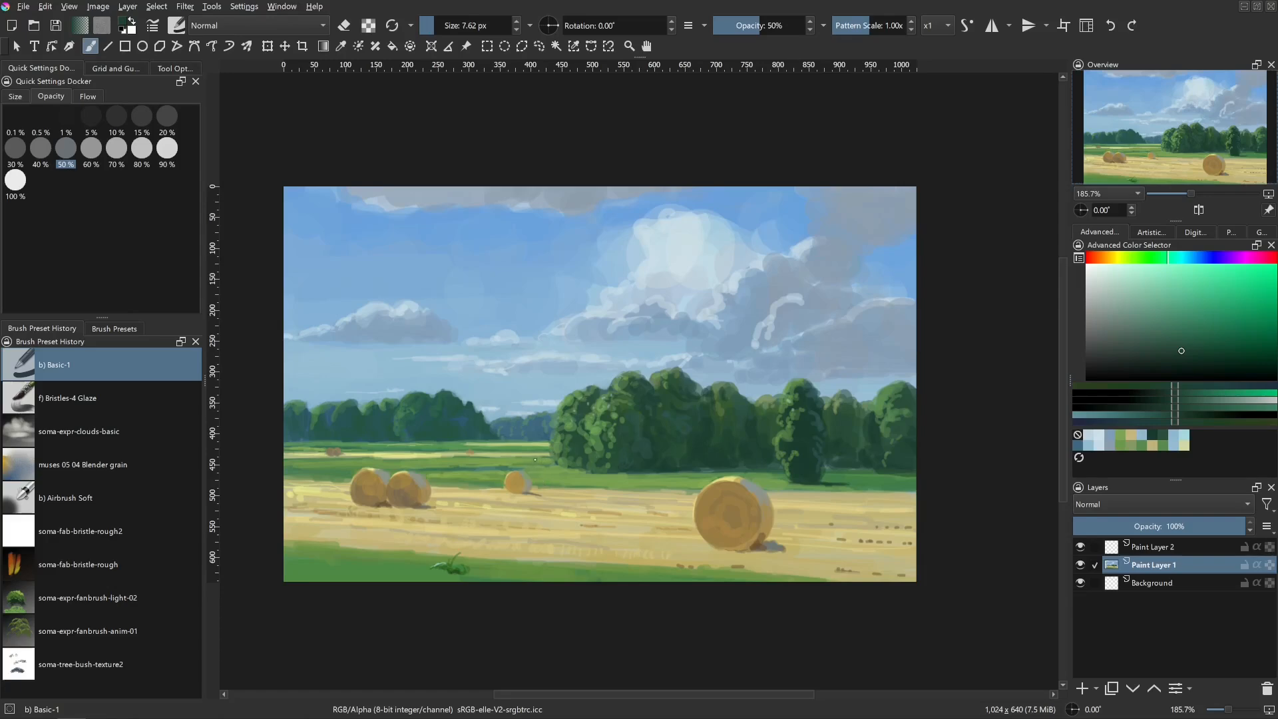
- Try yellow-green highlights along the distant field below the left trees, shifting a sampled green's hue and using a brush of about 3.2 px
{"action": "left_click", "coordinate": [559, 506], "text": "ctrl"}
{"action": "left_click", "coordinate": [1185, 298]}
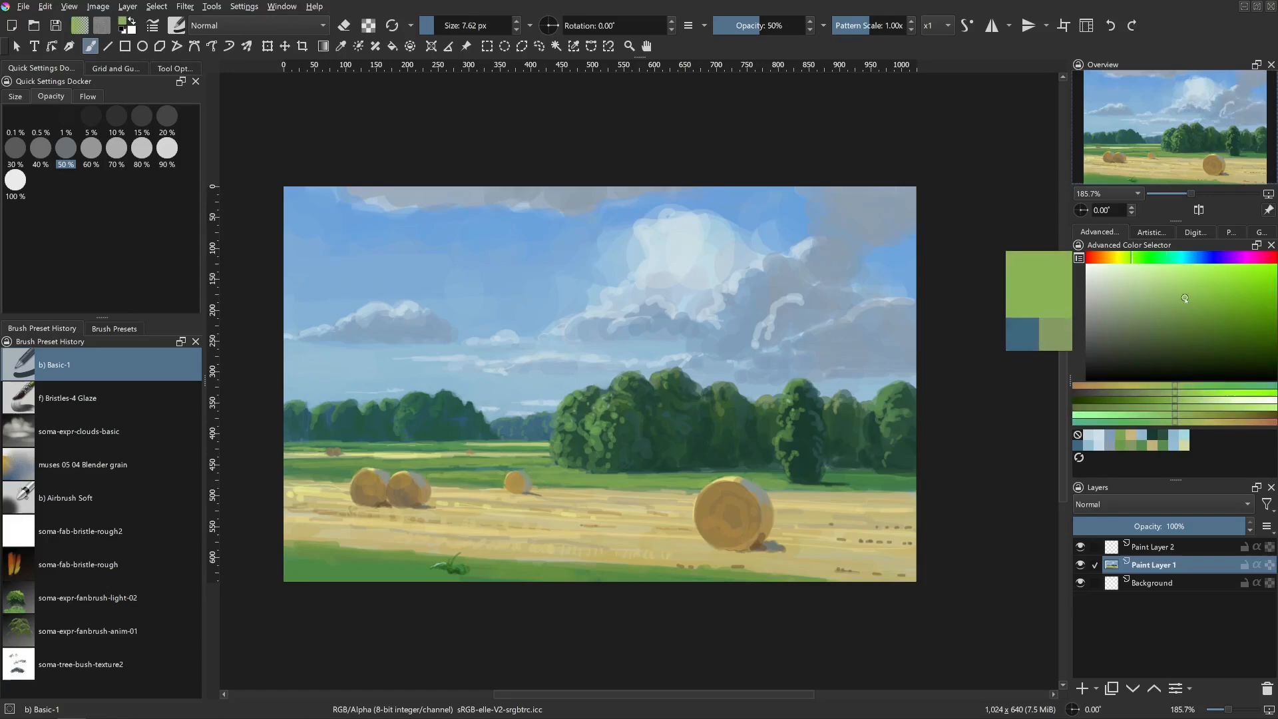
{"action": "left_click_drag", "start_coordinate": [1131, 261], "coordinate": [1127, 260]}
{"action": "left_click_drag", "start_coordinate": [535, 492], "coordinate": [531, 492], "text": "shift"}
{"action": "left_click_drag", "start_coordinate": [433, 445], "coordinate": [379, 444]}
{"action": "left_click_drag", "start_coordinate": [476, 483], "coordinate": [471, 484], "text": "shift"}
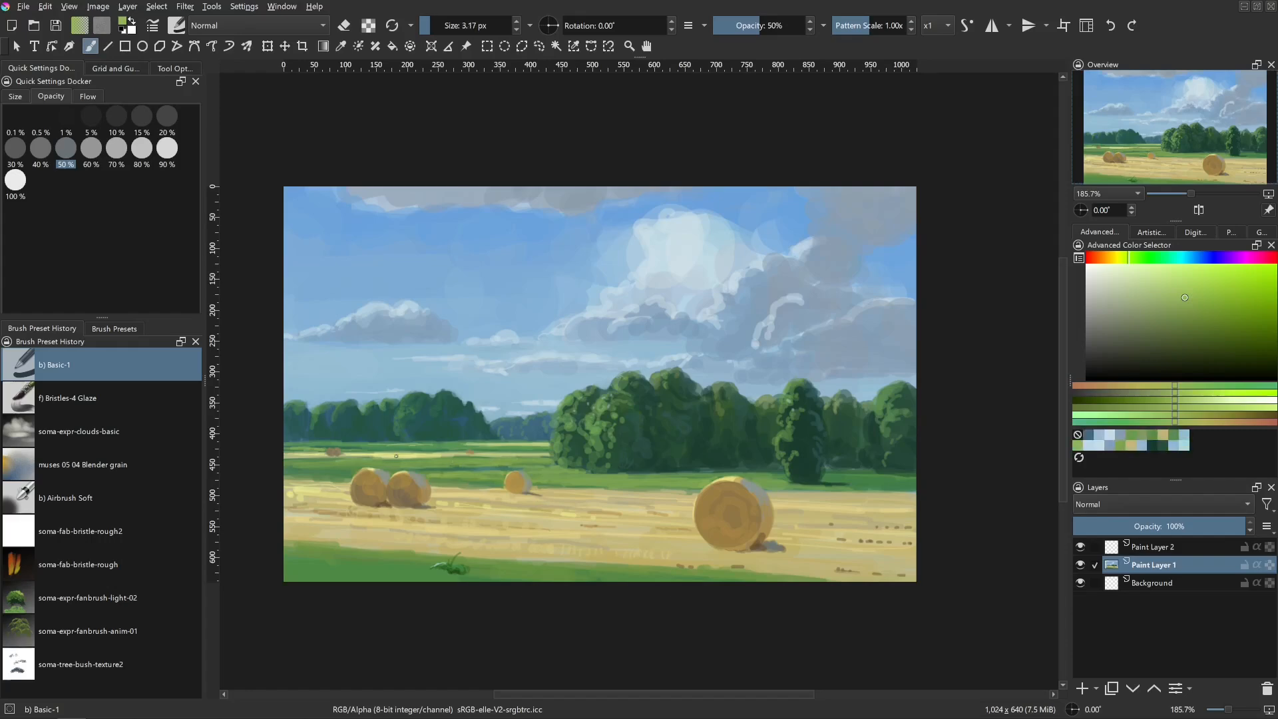
{"action": "mouse_move", "coordinate": [385, 459]}
{"action": "left_mouse_down"}
{"action": "mouse_move", "coordinate": [421, 462]}
{"action": "mouse_move", "coordinate": [310, 447]}
{"action": "left_mouse_up"}
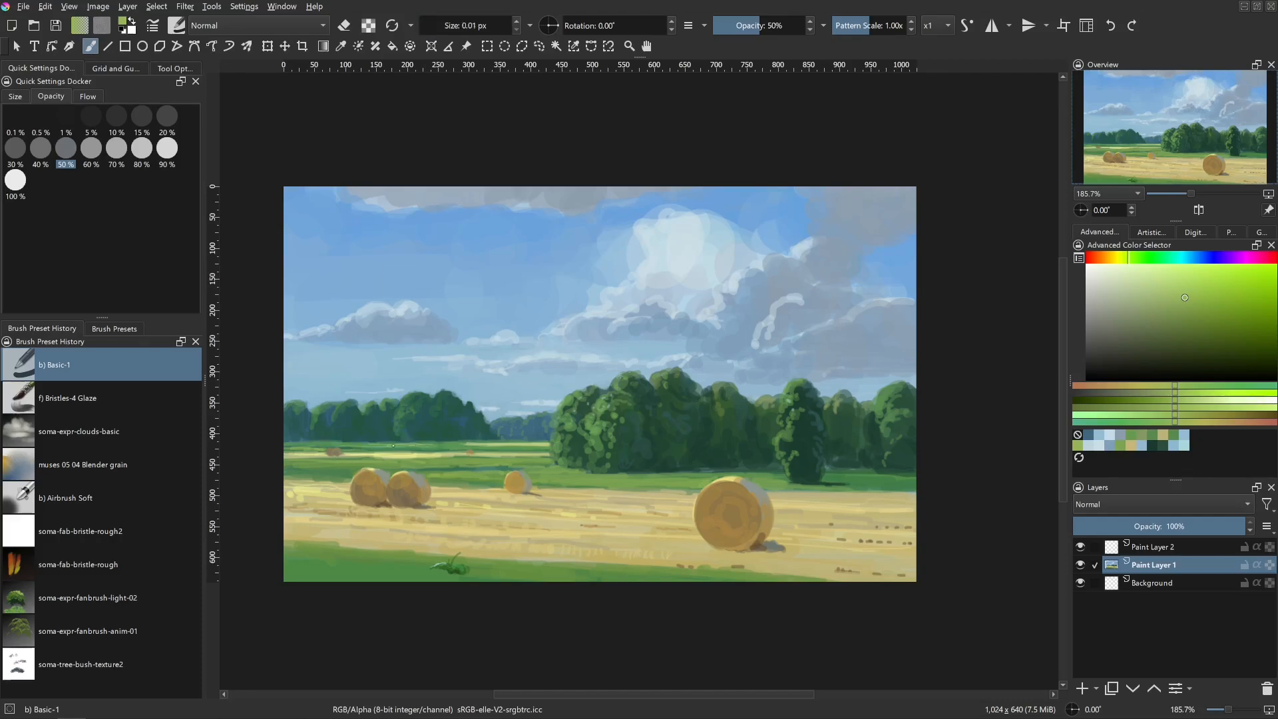
- Undo the last two field highlights, try one long streak below the left trees, and undo it too
{"action": "mouse_move", "coordinate": [371, 449]}
{"action": "left_mouse_down", "text": "shift"}
{"action": "mouse_move", "coordinate": [414, 449]}
{"action": "mouse_move", "coordinate": [280, 443]}
{"action": "mouse_move", "coordinate": [399, 448]}
{"action": "mouse_move", "coordinate": [411, 474]}
{"action": "left_mouse_up", "text": "shift"}
{"action": "key", "text": "ctrl+z"}
{"action": "key", "text": "ctrl+z"}
{"action": "left_click_drag", "start_coordinate": [333, 444], "coordinate": [465, 447]}
{"action": "key", "text": "ctrl+z"}
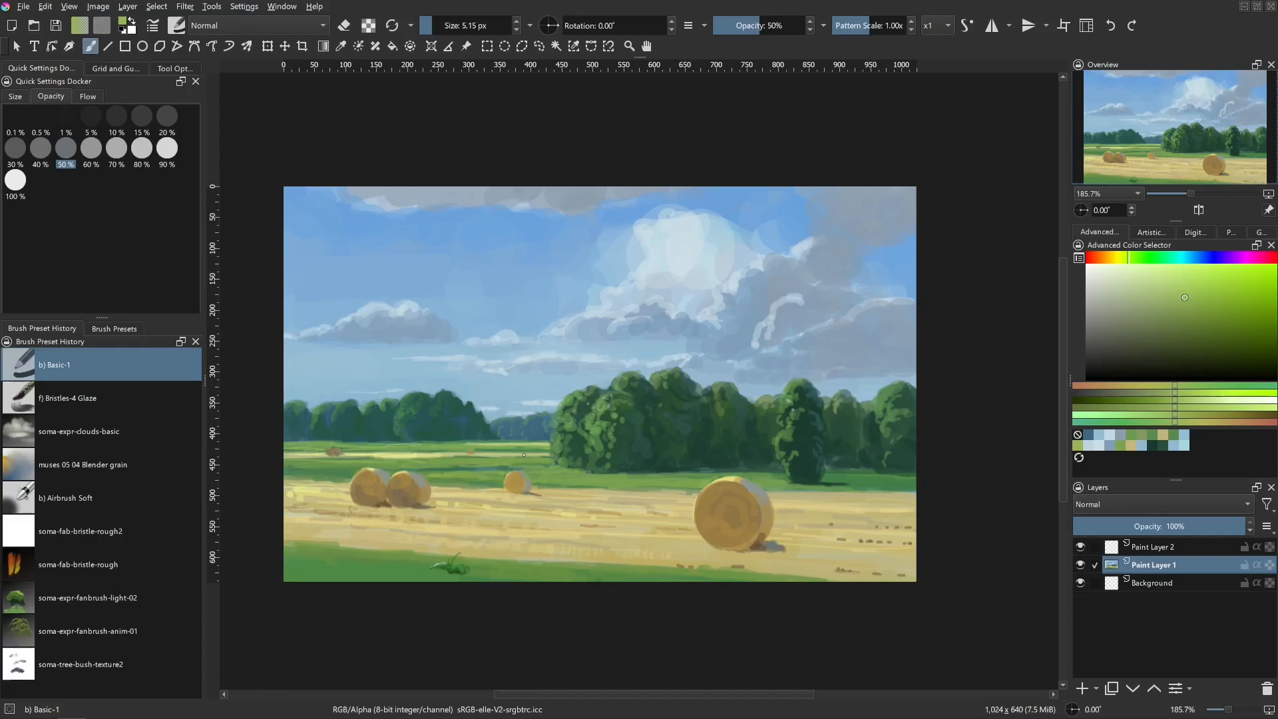
- Touch up the shadow side of the left distant trees with sampled dark blue, using a brush of about 3.2 px
{"action": "left_click", "coordinate": [469, 423], "text": "ctrl"}
{"action": "mouse_move", "coordinate": [458, 423]}
{"action": "left_mouse_down"}
{"action": "mouse_move", "coordinate": [462, 436]}
{"action": "mouse_move", "coordinate": [448, 427]}
{"action": "left_mouse_up"}
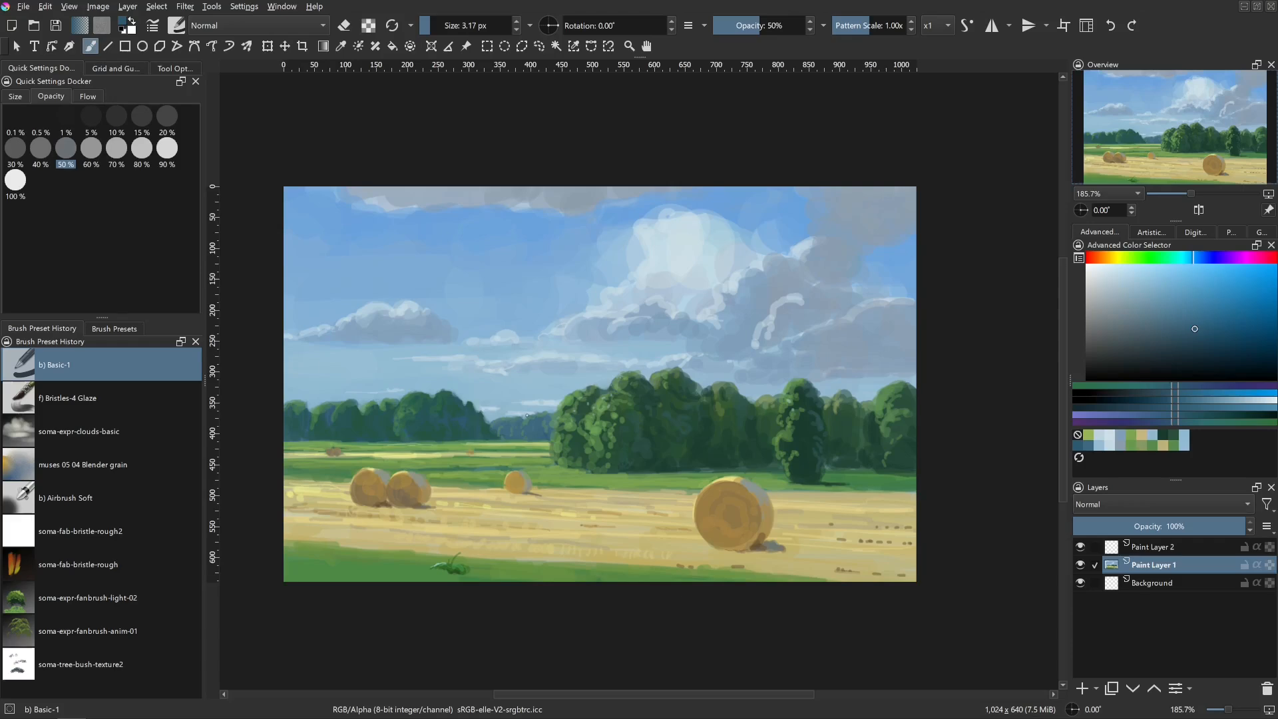
- Dab sampled light green on the central clump's foliage at about 4 px and trim its top edge with sampled sky blue at 2.8 px
{"action": "left_click", "coordinate": [591, 418], "text": "ctrl"}
{"action": "mouse_move", "coordinate": [591, 418]}
{"action": "left_mouse_down", "text": "shift"}
{"action": "mouse_move", "coordinate": [589, 401]}
{"action": "mouse_move", "coordinate": [582, 426]}
{"action": "left_mouse_up", "text": "shift"}
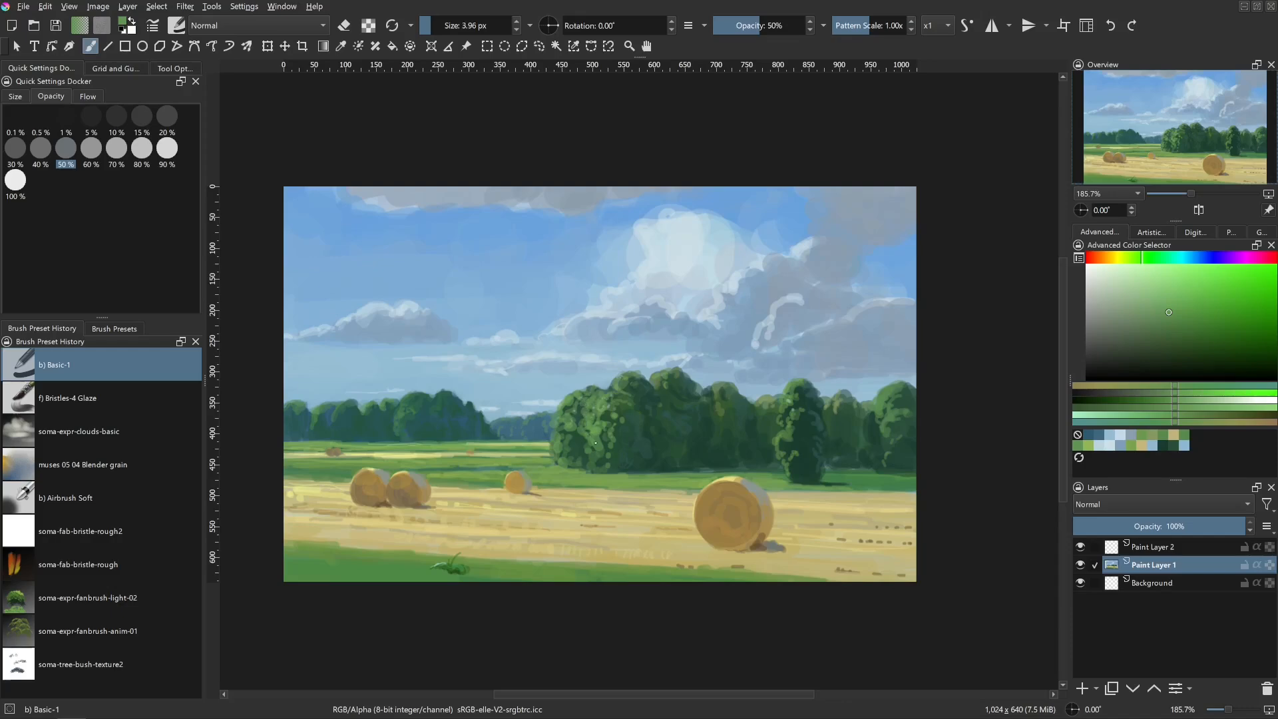
{"action": "left_click", "coordinate": [596, 382], "text": "ctrl"}
{"action": "left_click_drag", "start_coordinate": [583, 385], "coordinate": [609, 381], "text": "shift"}
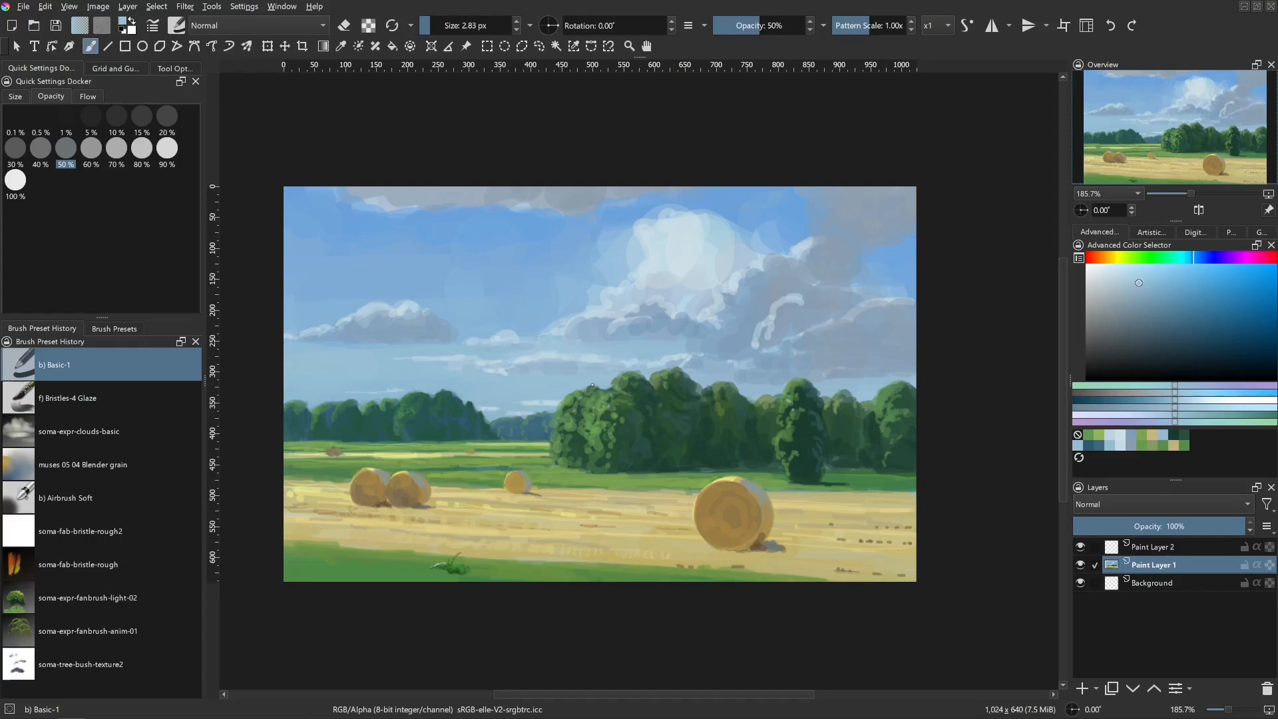
- Try a broad turquoise stroke across the sky, shifting a sampled sky blue toward cyan and using a brush of about 132 px
{"action": "left_click", "coordinate": [488, 230], "text": "ctrl"}
{"action": "left_click_drag", "start_coordinate": [987, 329], "coordinate": [1006, 328]}
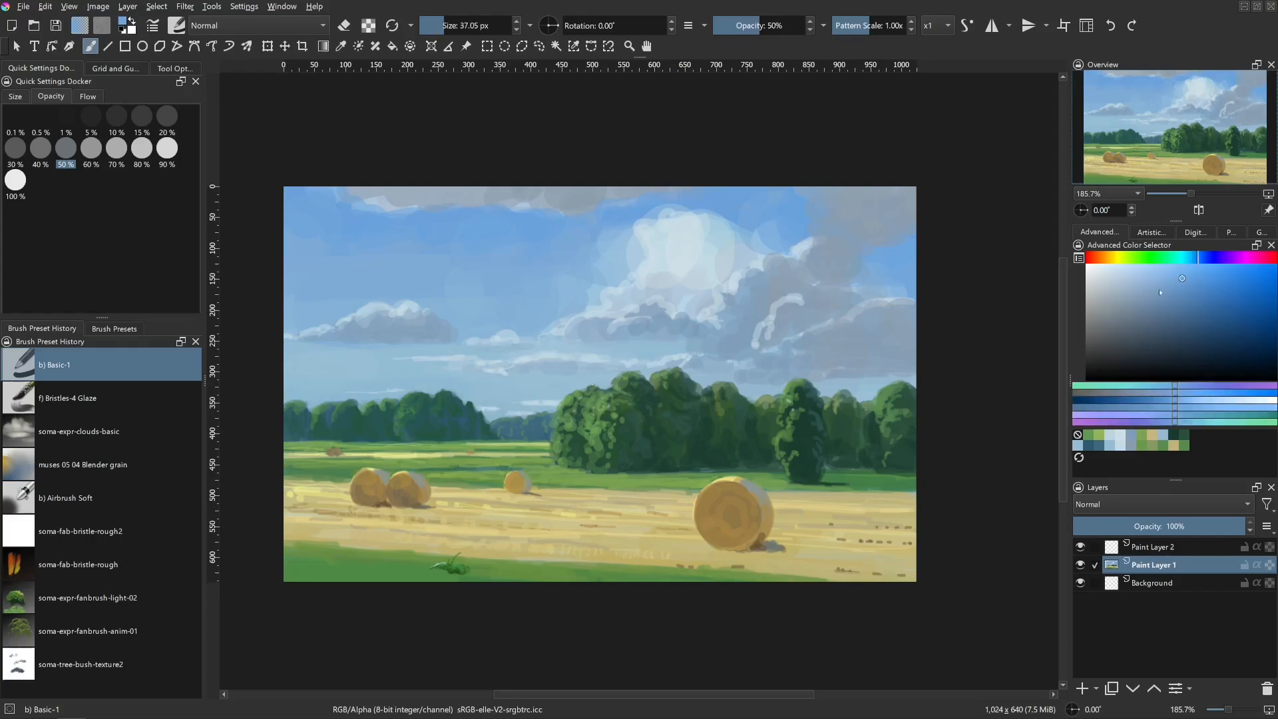
{"action": "left_click", "coordinate": [1159, 285]}
{"action": "left_click", "coordinate": [1192, 259]}
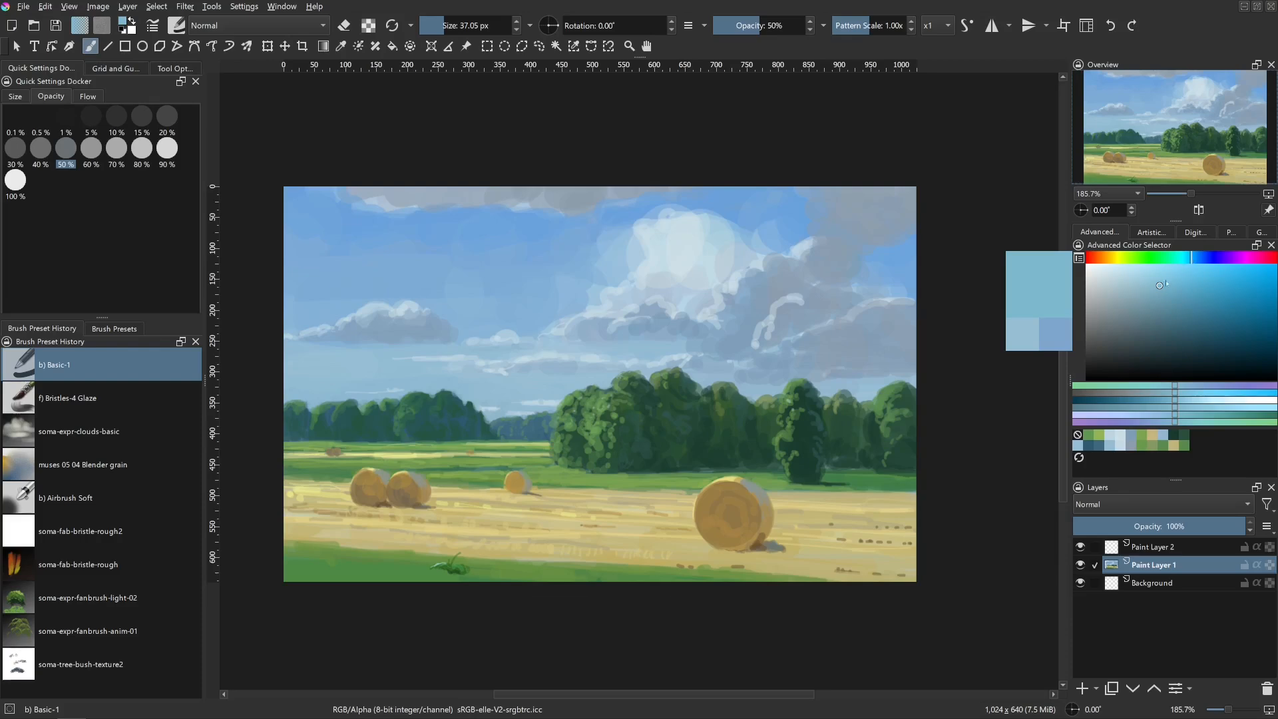
{"action": "left_click_drag", "start_coordinate": [1172, 292], "coordinate": [1190, 295]}
{"action": "left_click_drag", "start_coordinate": [666, 281], "coordinate": [758, 278]}
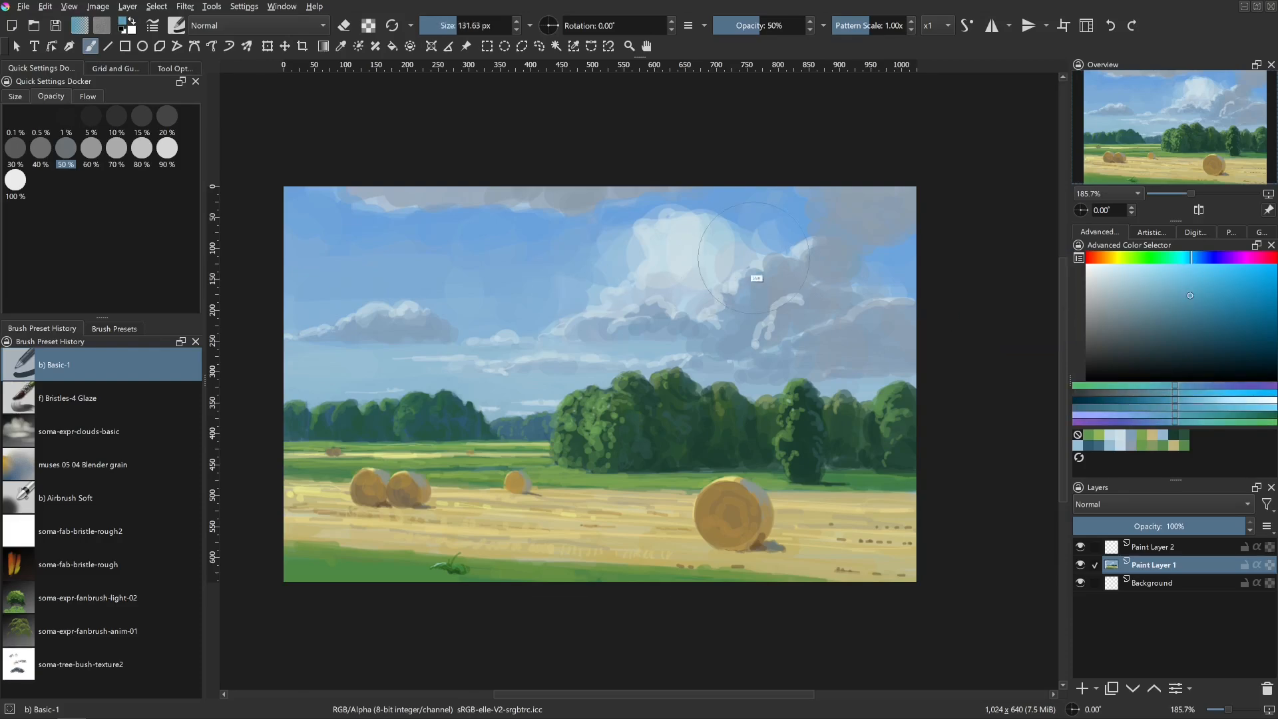
{"action": "left_click_drag", "start_coordinate": [699, 213], "coordinate": [307, 288]}
{"action": "key", "text": "ctrl+z"}
- Try covering the left sky with turquoise strokes using brushes of about 200 and 151 px, undoing each attempt
{"action": "left_click_drag", "start_coordinate": [407, 314], "coordinate": [413, 314]}
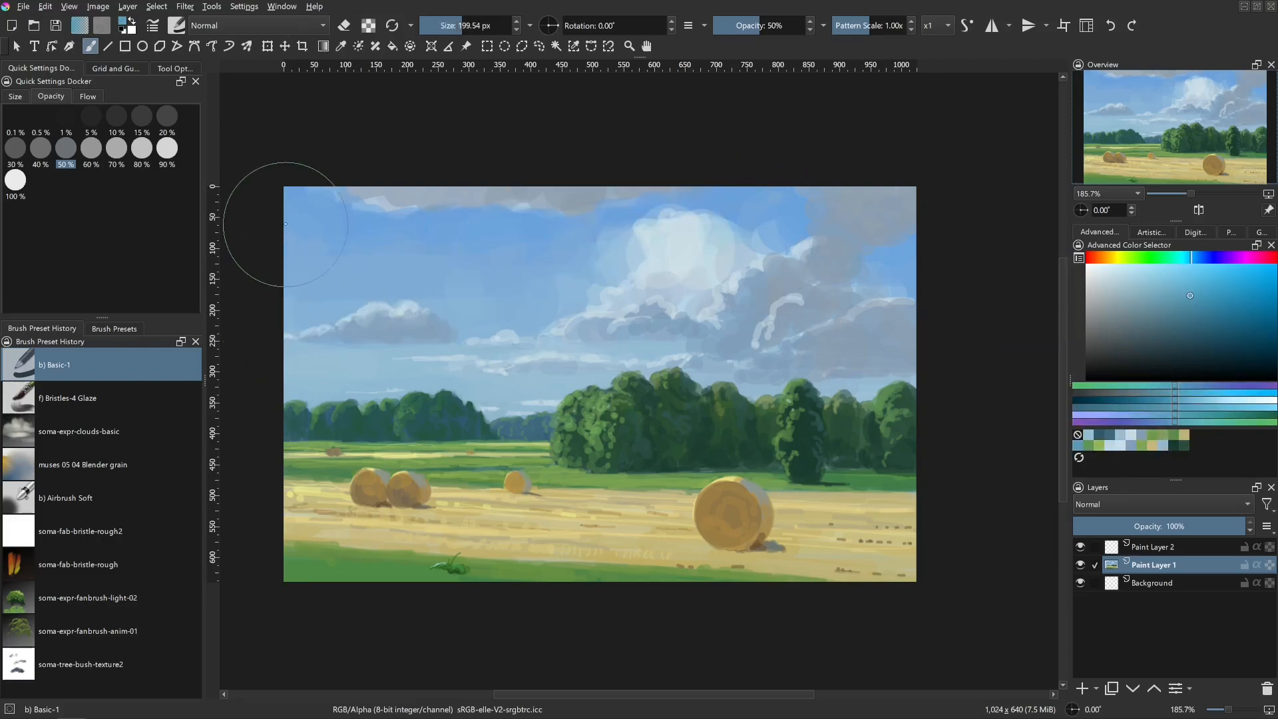
{"action": "left_click_drag", "start_coordinate": [285, 225], "coordinate": [502, 282]}
{"action": "key", "text": "ctrl+z"}
{"action": "left_click_drag", "start_coordinate": [371, 259], "coordinate": [342, 258]}
{"action": "left_click_drag", "start_coordinate": [306, 208], "coordinate": [510, 258]}
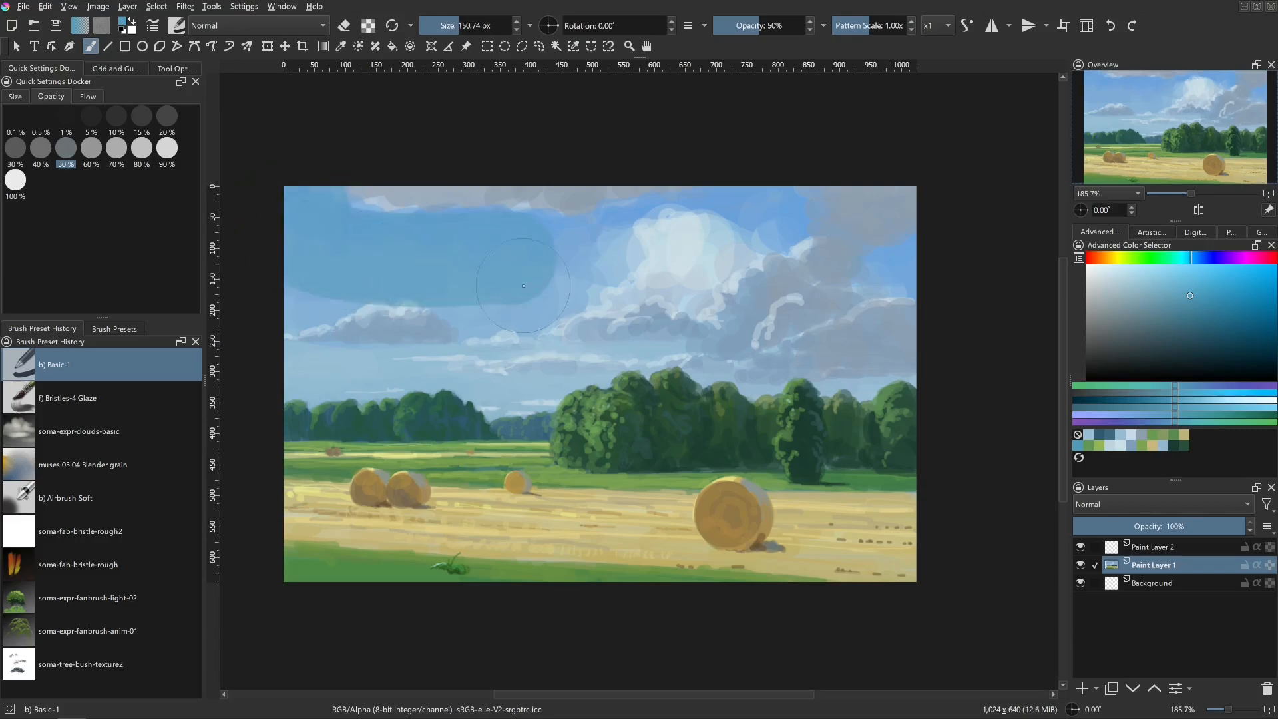
{"action": "key", "text": "ctrl+z"}
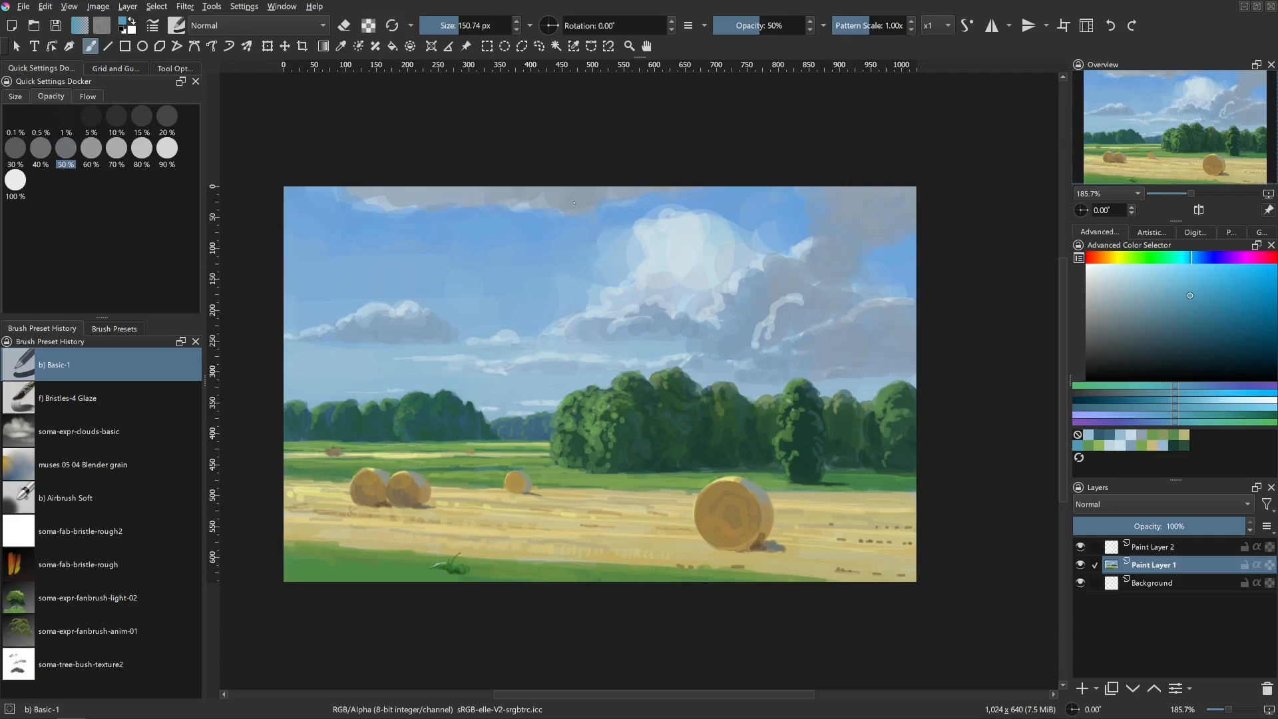
- Brighten the large cloud's sunlit rim with sampled cloud white, using a brush of about 5.9 px
{"action": "left_click", "coordinate": [497, 237], "text": "ctrl"}
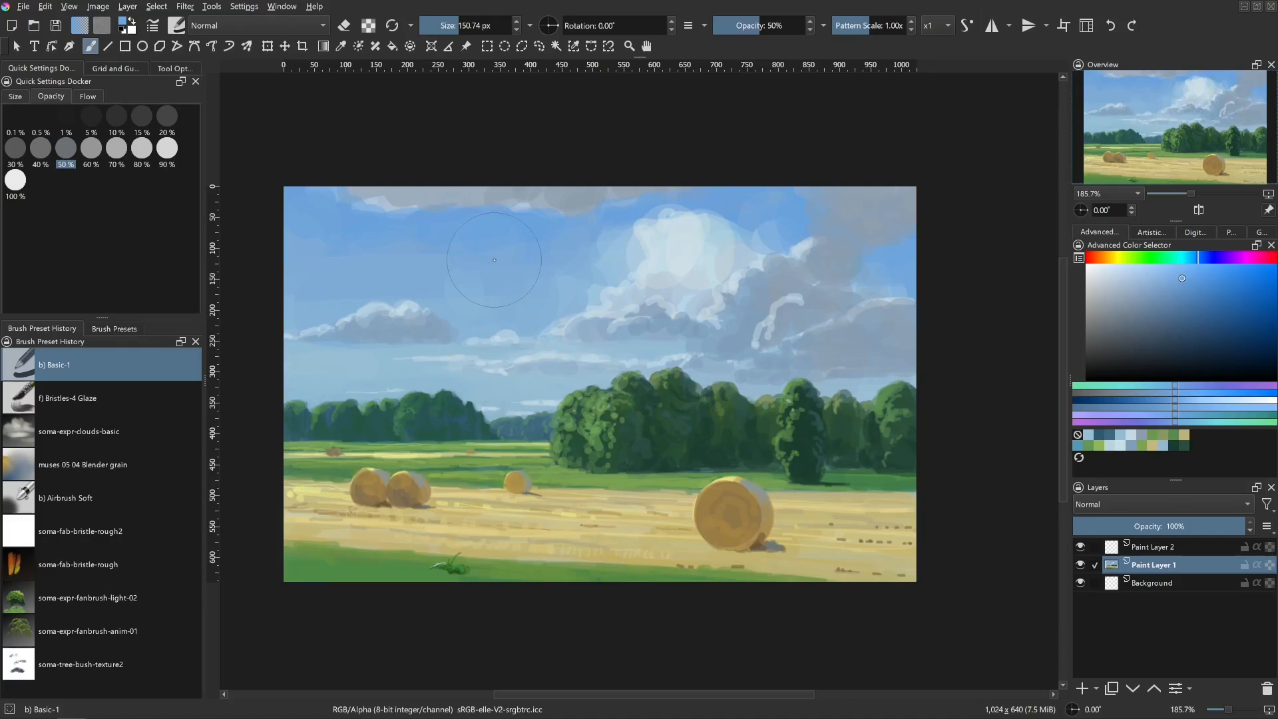
{"action": "left_click", "coordinate": [681, 255], "text": "ctrl"}
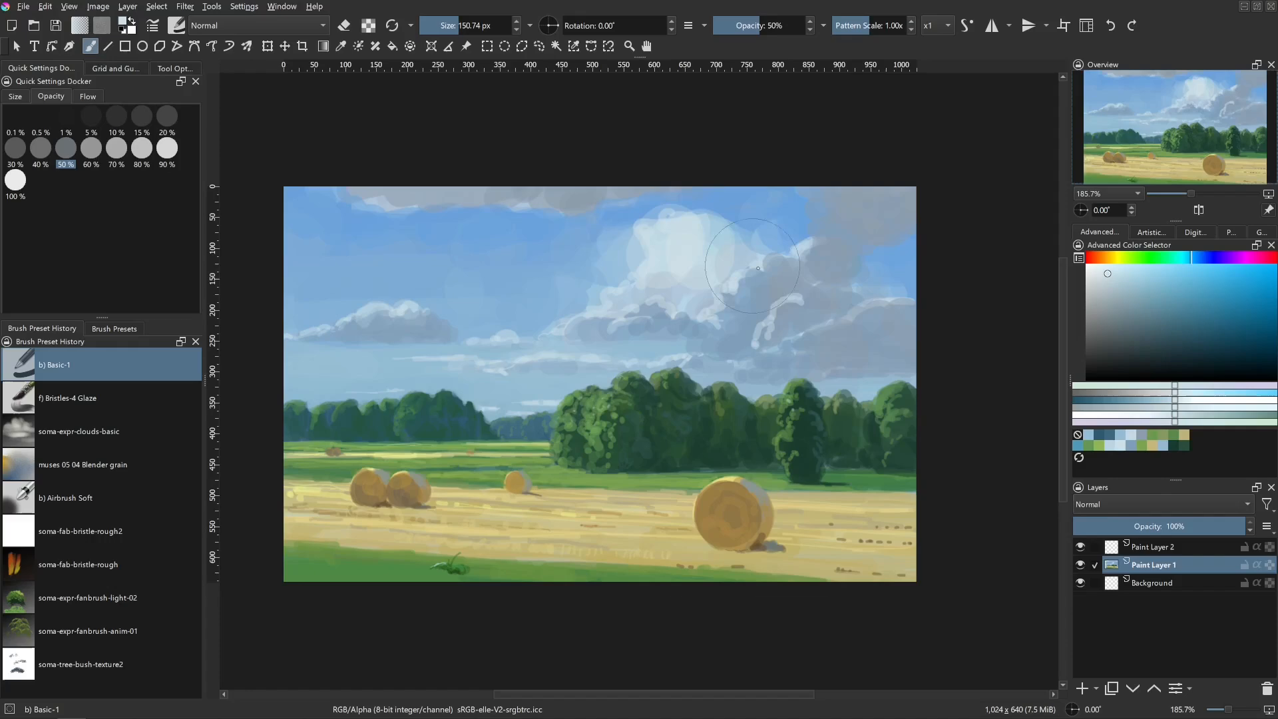
{"action": "left_click_drag", "start_coordinate": [763, 279], "coordinate": [730, 278], "text": "shift"}
{"action": "mouse_move", "coordinate": [816, 241]}
{"action": "left_mouse_down"}
{"action": "mouse_move", "coordinate": [763, 267]}
{"action": "mouse_move", "coordinate": [770, 292]}
{"action": "mouse_move", "coordinate": [750, 324]}
{"action": "mouse_move", "coordinate": [746, 274]}
{"action": "mouse_move", "coordinate": [737, 291]}
{"action": "mouse_move", "coordinate": [751, 274]}
{"action": "mouse_move", "coordinate": [708, 313]}
{"action": "mouse_move", "coordinate": [711, 331]}
{"action": "mouse_move", "coordinate": [621, 304]}
{"action": "left_mouse_up"}
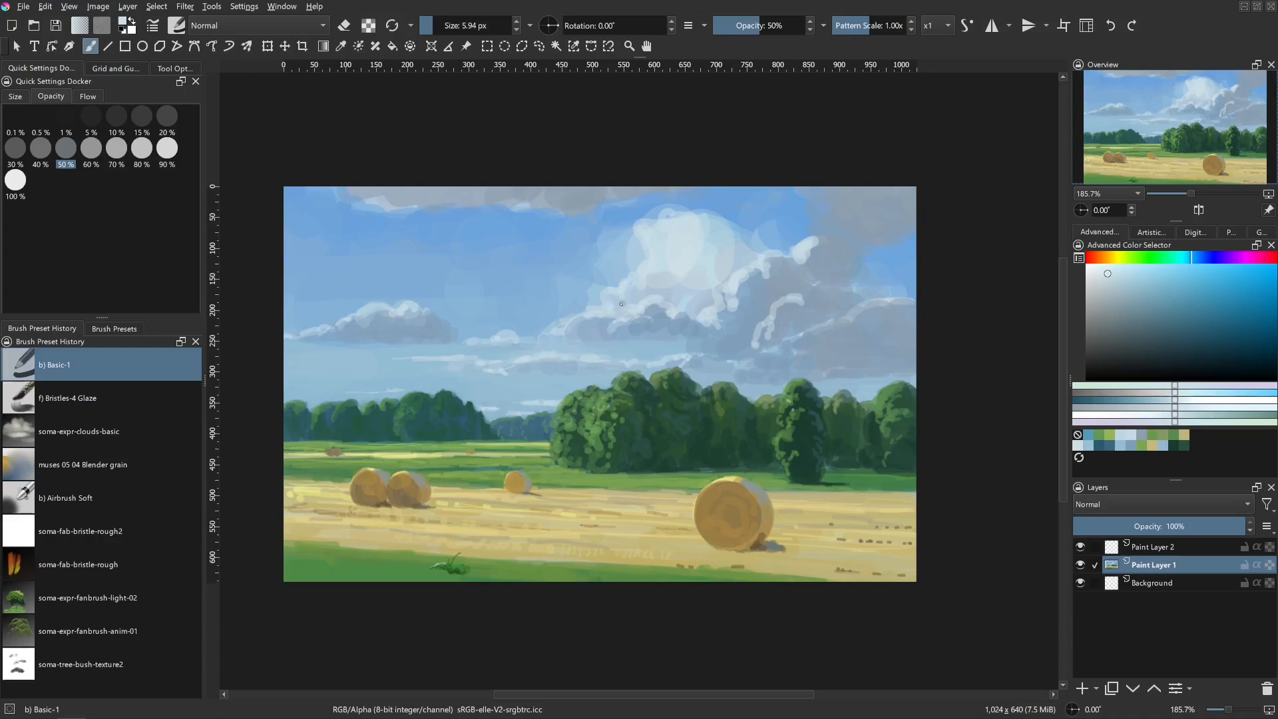
- Rework the large cloud's shadowed underside with sampled grey-blue, using a brush of about 9.9 px and undoing one stroke
{"action": "left_click", "coordinate": [801, 285], "text": "ctrl"}
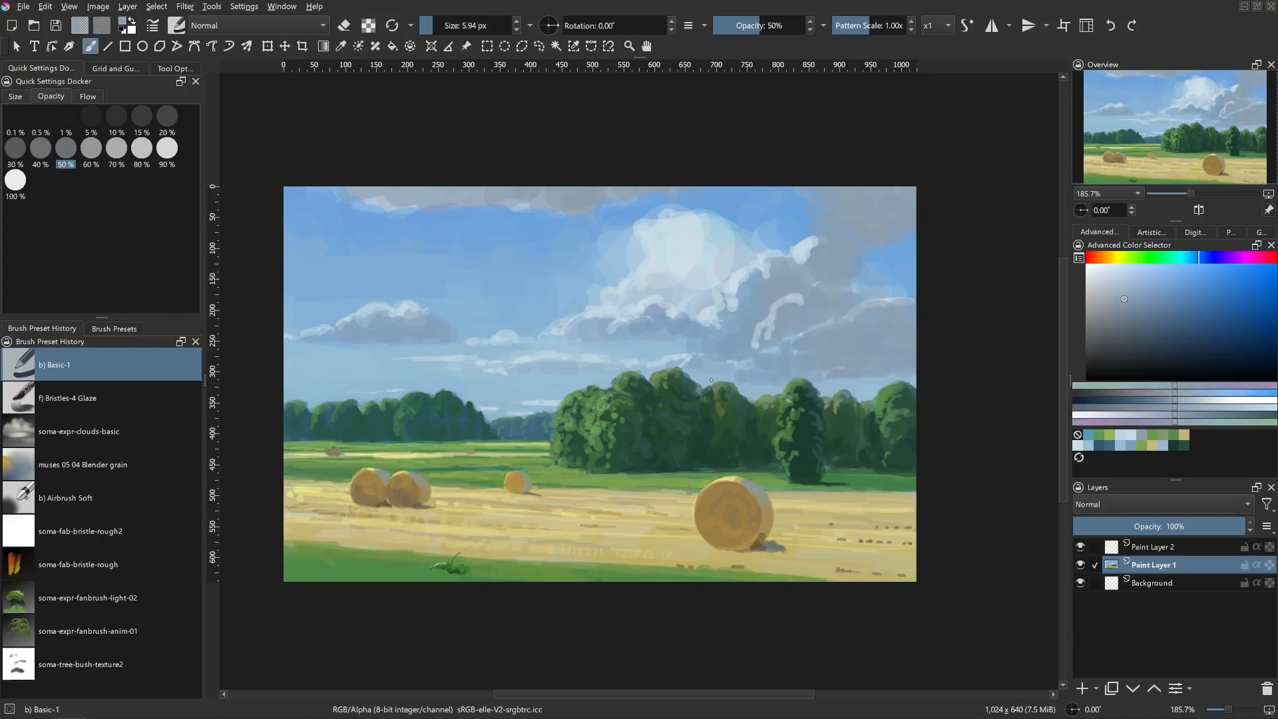
{"action": "left_click", "coordinate": [851, 334], "text": "ctrl"}
{"action": "left_click_drag", "start_coordinate": [746, 333], "coordinate": [728, 335], "text": "shift"}
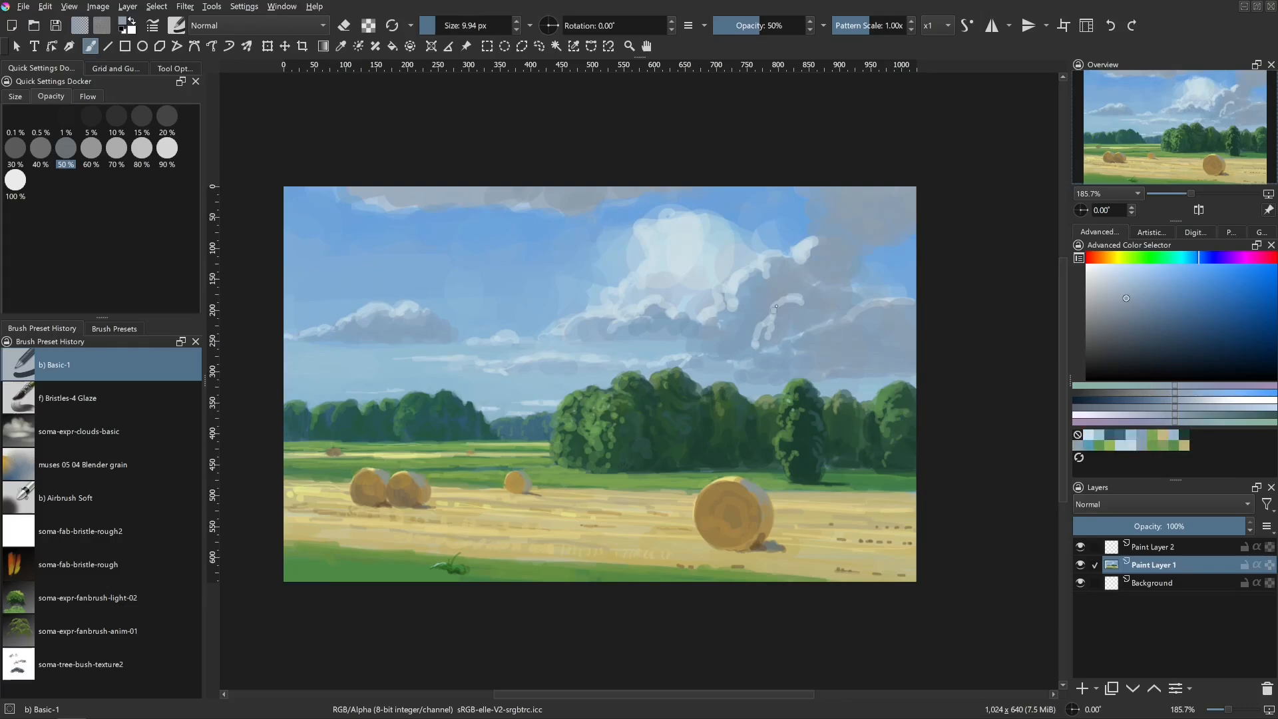
{"action": "key", "text": "ctrl+z"}
{"action": "left_click", "coordinate": [786, 314], "text": "ctrl"}
{"action": "left_click_drag", "start_coordinate": [738, 319], "coordinate": [741, 330]}
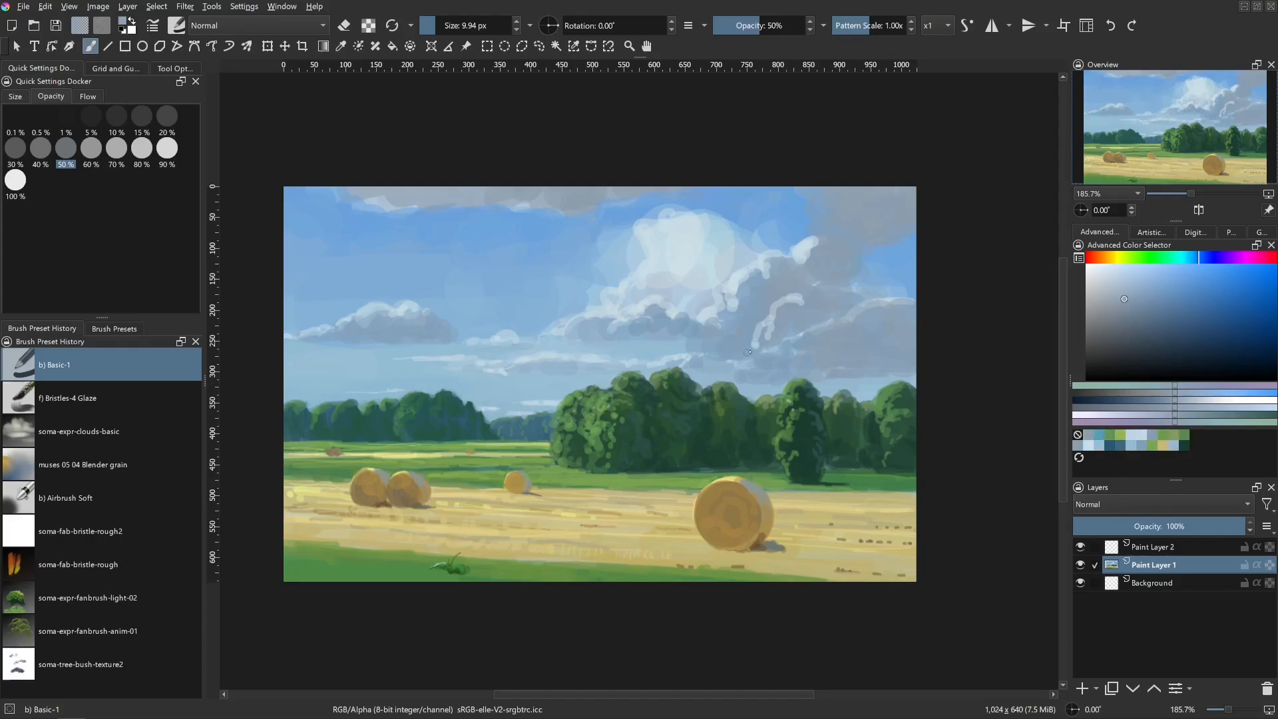
- Tint the left distant trees with slate blue sampled from the far tree line, using a brush of about 15.4 px
{"action": "scroll", "coordinate": [737, 335], "scroll_direction": "up", "scroll_amount": 6}
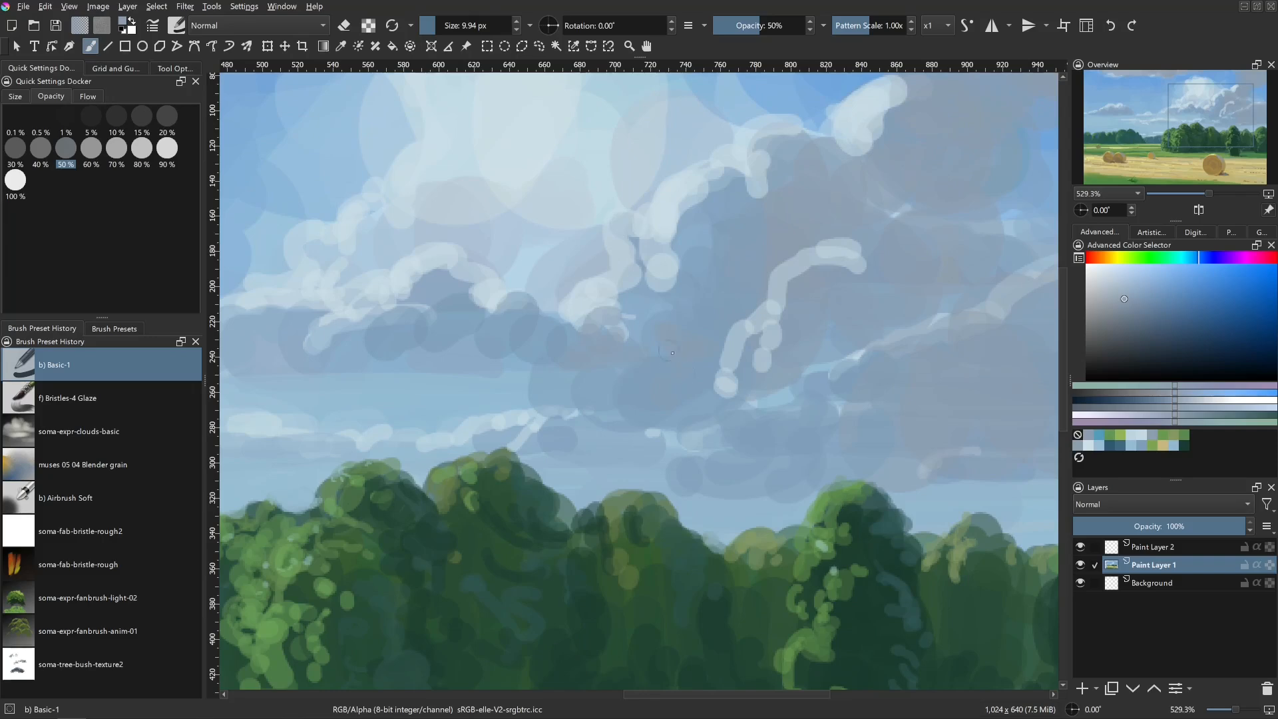
{"action": "scroll", "coordinate": [676, 391], "scroll_direction": "down", "scroll_amount": 2}
{"action": "scroll", "coordinate": [676, 392], "scroll_direction": "down", "scroll_amount": 3}
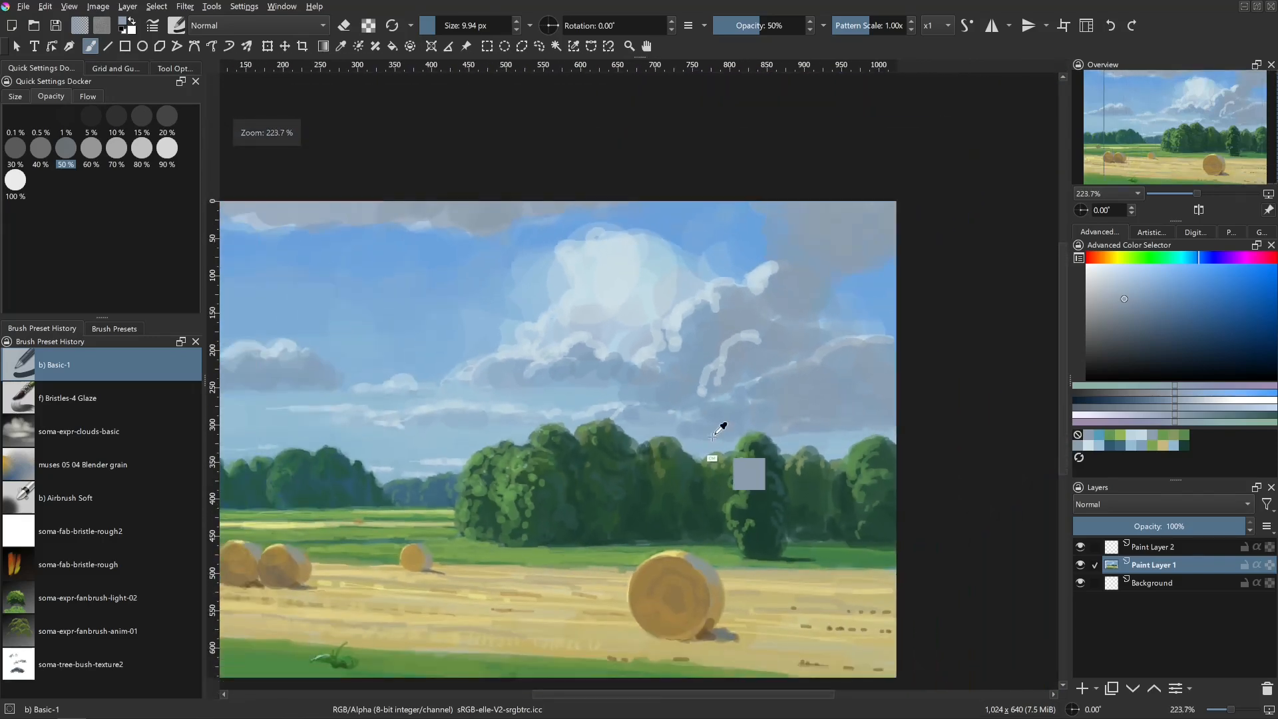
{"action": "left_click_drag", "start_coordinate": [760, 430], "coordinate": [808, 401]}
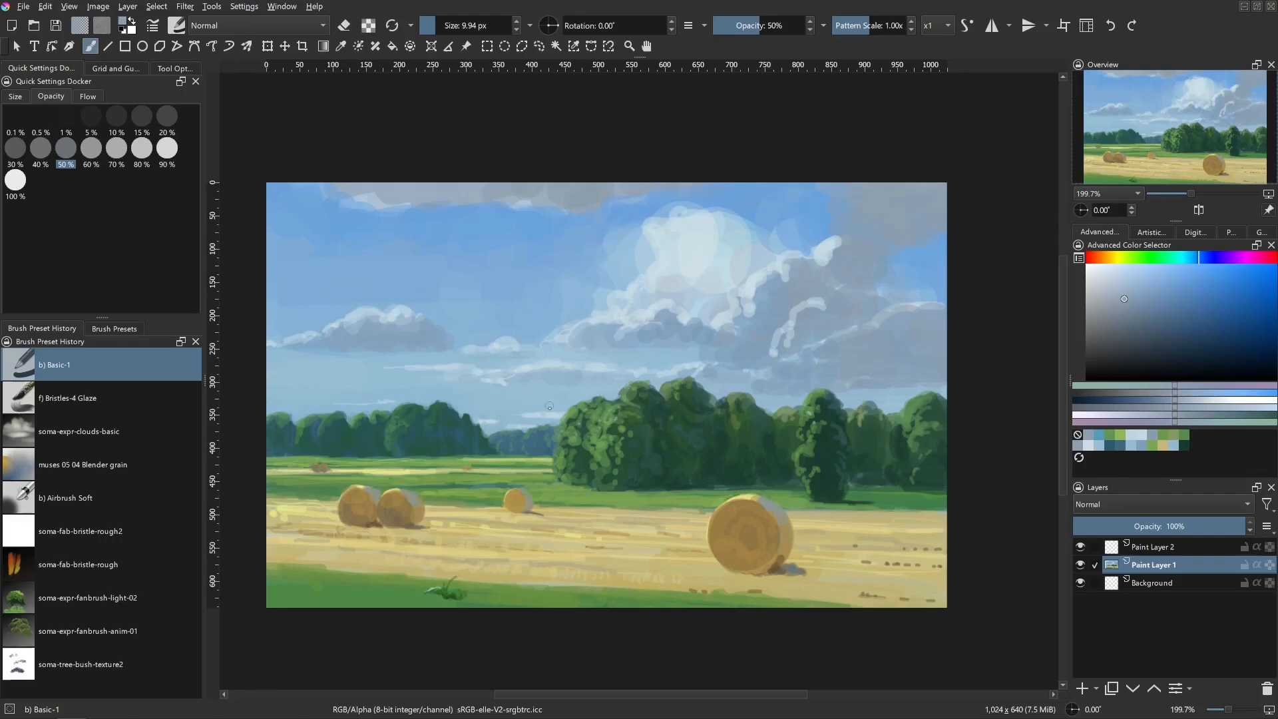
{"action": "left_click", "coordinate": [537, 441], "text": "ctrl"}
{"action": "left_click_drag", "start_coordinate": [534, 467], "coordinate": [559, 467]}
{"action": "left_click_drag", "start_coordinate": [439, 443], "coordinate": [355, 449]}
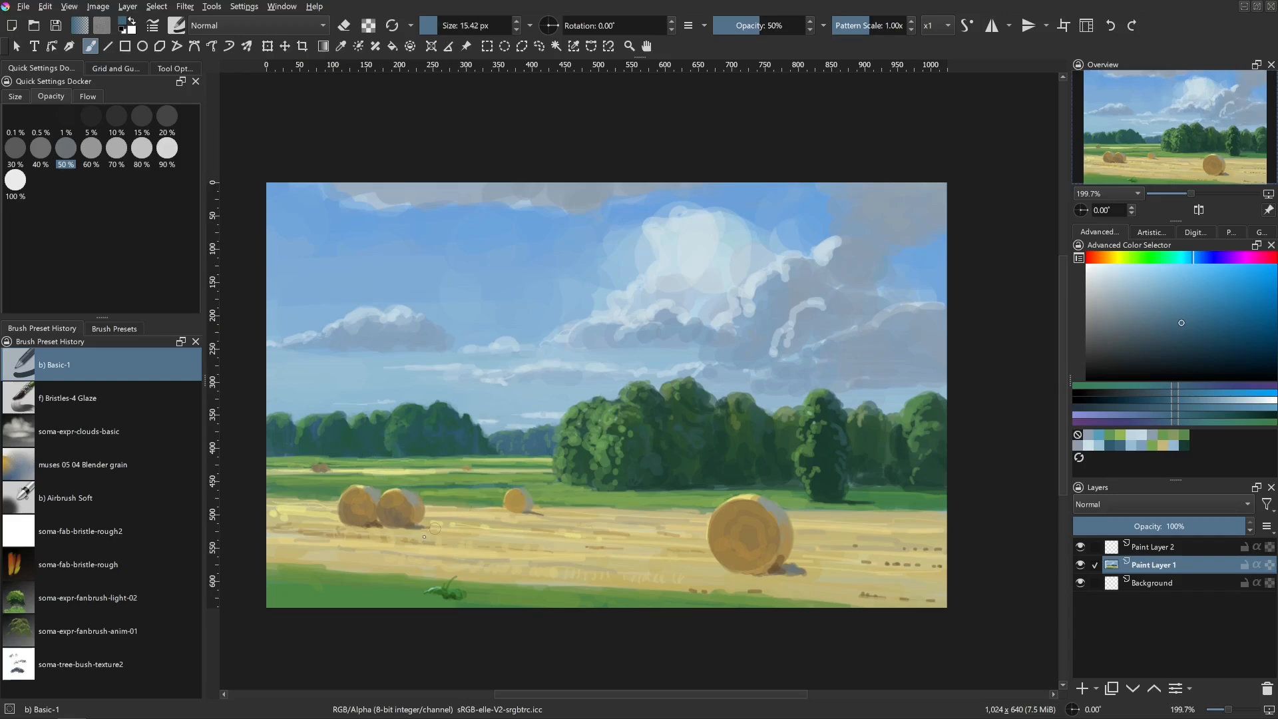
- Soften the left distant trees with sampled pale sky blue, using a brush of about 21.7 px
{"action": "left_click", "coordinate": [408, 422], "text": "ctrl"}
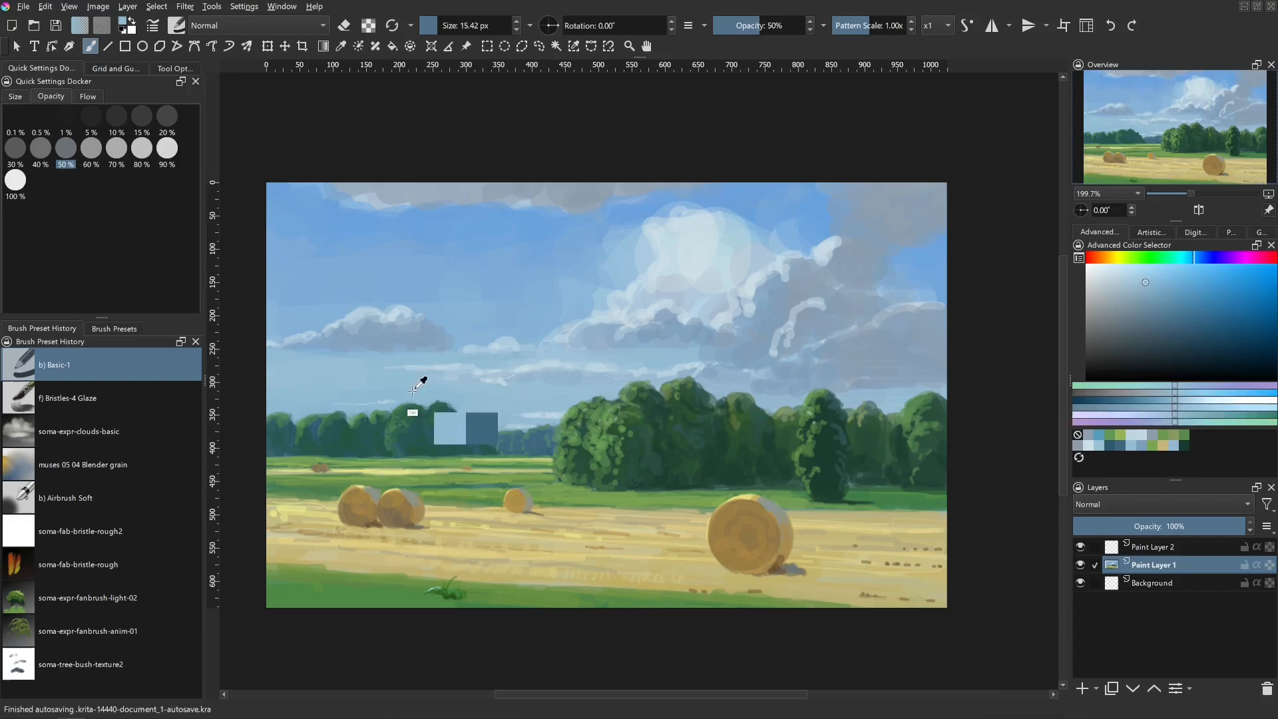
{"action": "left_click_drag", "start_coordinate": [371, 442], "coordinate": [386, 443]}
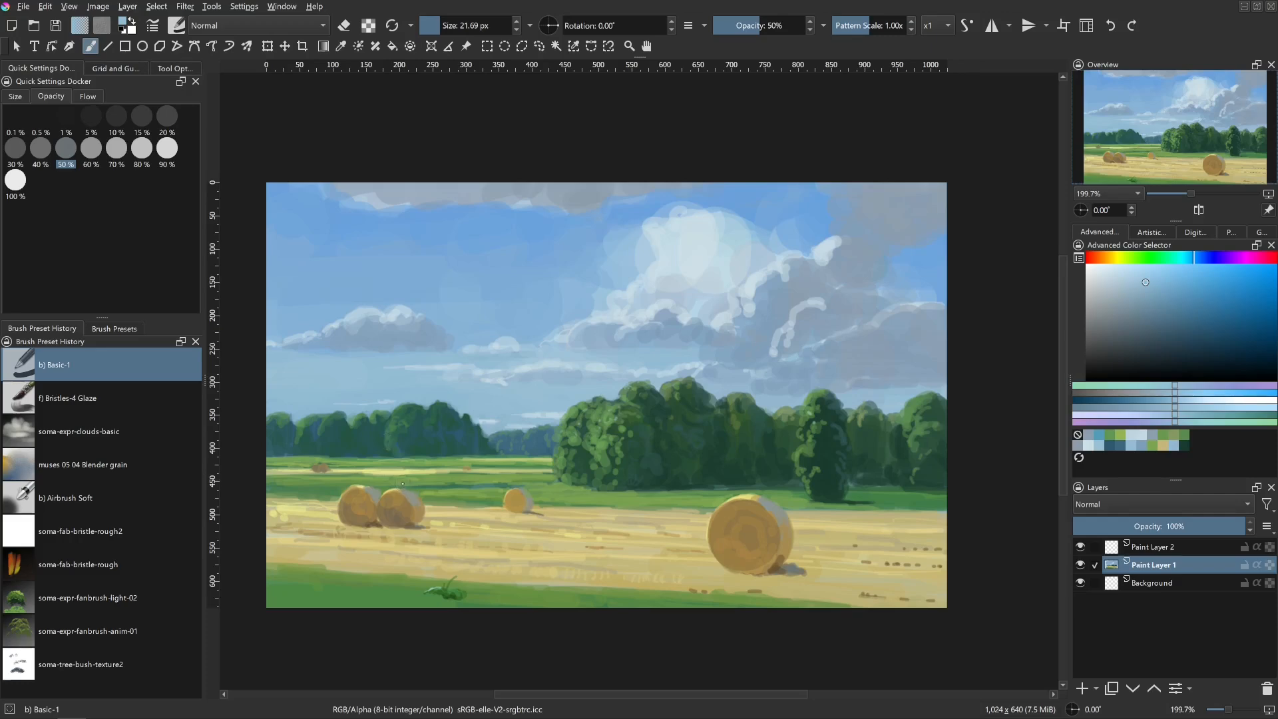
{"action": "left_click_drag", "start_coordinate": [438, 454], "coordinate": [429, 420]}
- Hide Paint Layer 1, make Paint Layer 2 active, and shift a recently used sky blue toward a purer blue
{"action": "left_click", "coordinate": [1081, 564]}
{"action": "left_click", "coordinate": [1095, 547]}
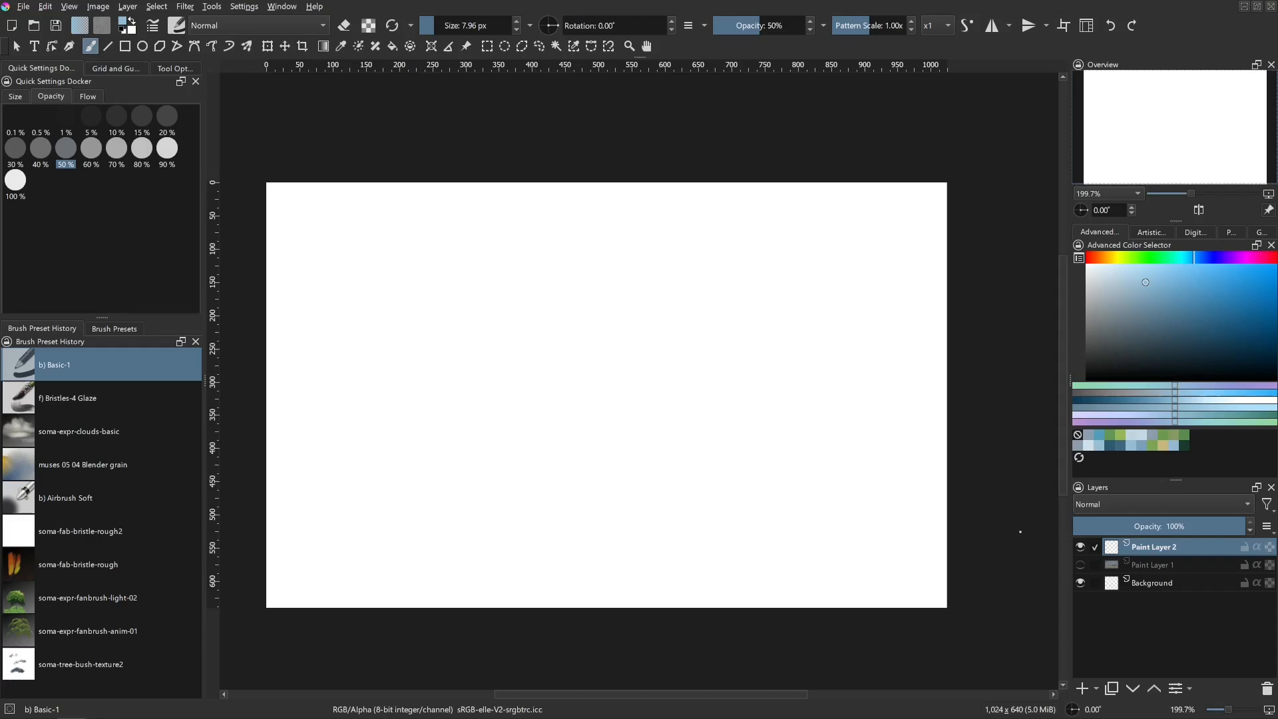
{"action": "left_click", "coordinate": [1093, 437]}
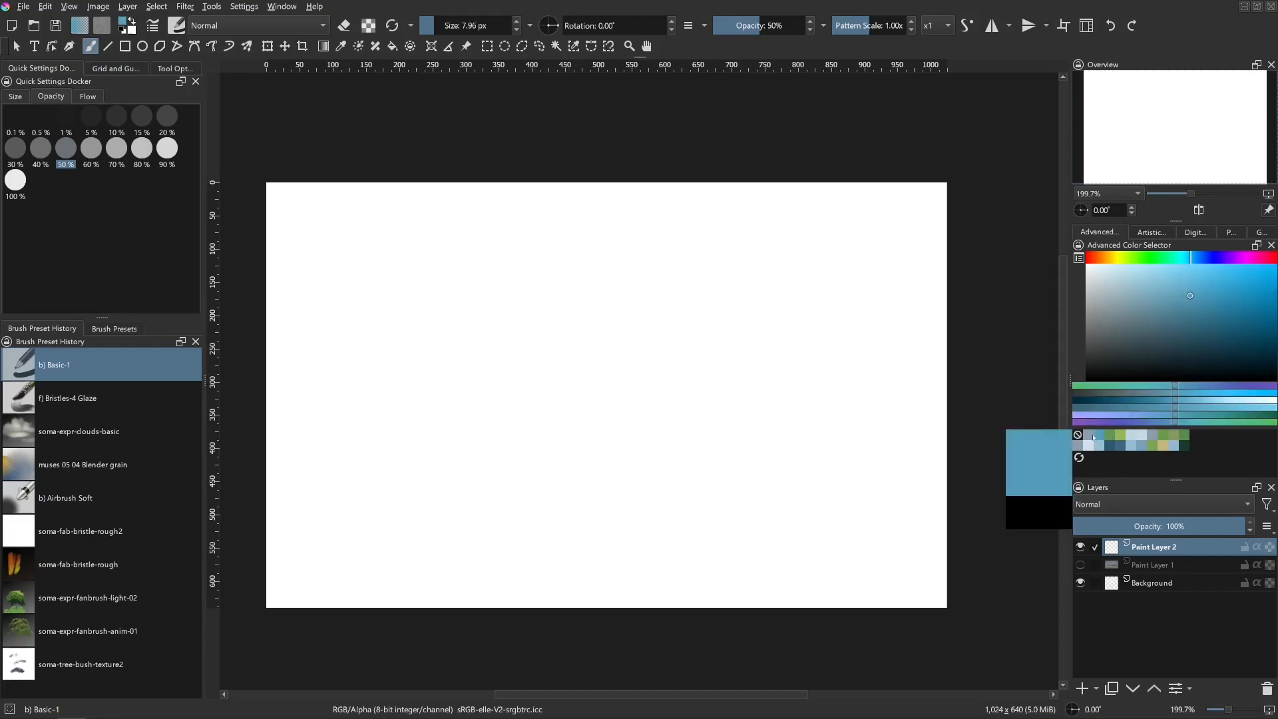
{"action": "left_click", "coordinate": [1209, 385]}
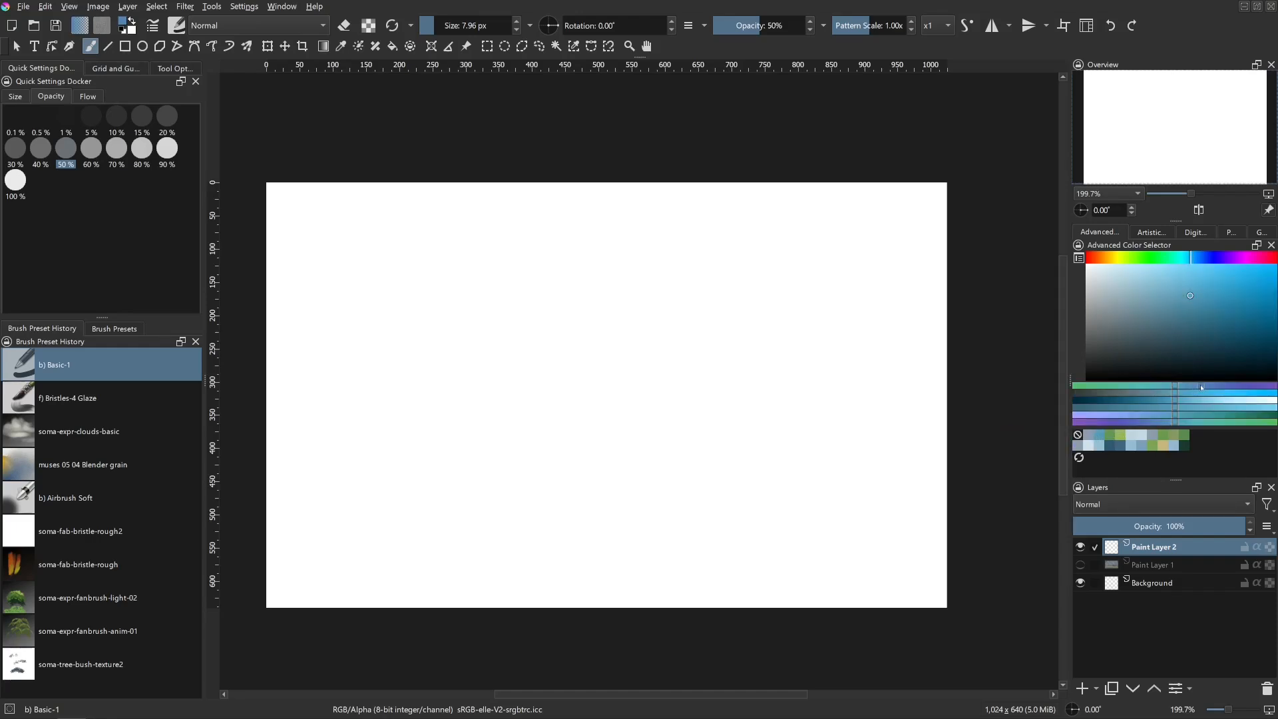
- Cover the upper canvas of Paint Layer 2 with broad overlapping horizontal blue strokes, using a brush of about 384 px
{"action": "mouse_move", "coordinate": [620, 347]}
{"action": "left_mouse_down", "text": "shift"}
{"action": "mouse_move", "coordinate": [791, 346]}
{"action": "mouse_move", "coordinate": [953, 286]}
{"action": "mouse_move", "coordinate": [314, 249]}
{"action": "left_mouse_up", "text": "shift"}
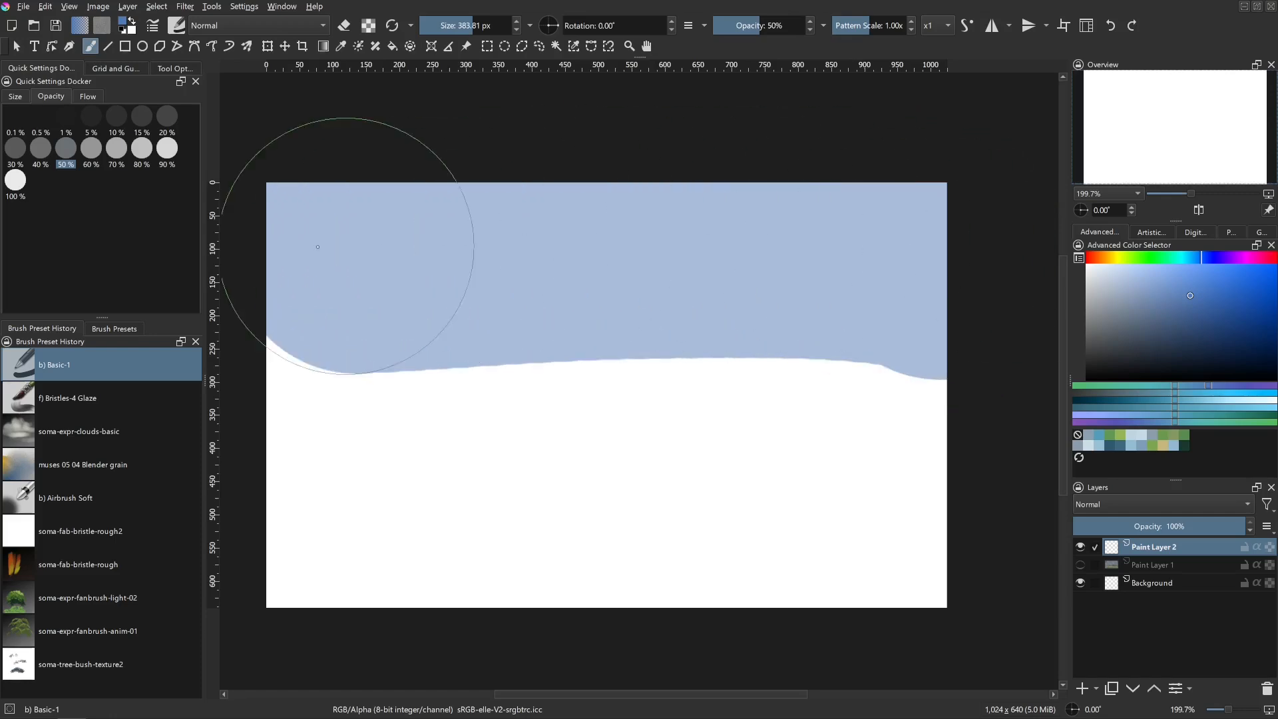
{"action": "mouse_move", "coordinate": [305, 346]}
{"action": "left_mouse_down"}
{"action": "mouse_move", "coordinate": [770, 368]}
{"action": "mouse_move", "coordinate": [933, 289]}
{"action": "mouse_move", "coordinate": [200, 219]}
{"action": "mouse_move", "coordinate": [705, 229]}
{"action": "mouse_move", "coordinate": [842, 328]}
{"action": "mouse_move", "coordinate": [245, 401]}
{"action": "mouse_move", "coordinate": [1013, 400]}
{"action": "mouse_move", "coordinate": [766, 207]}
{"action": "mouse_move", "coordinate": [203, 245]}
{"action": "left_mouse_up"}
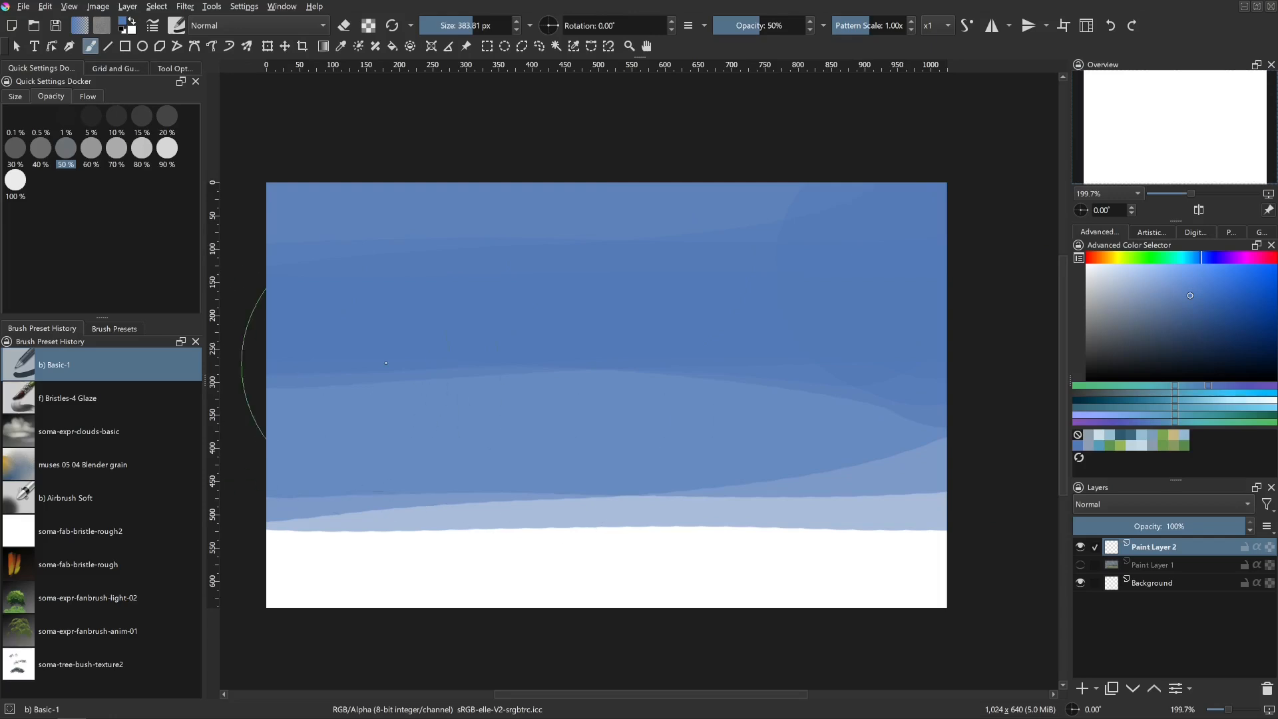
{"action": "left_click_drag", "start_coordinate": [399, 363], "coordinate": [866, 368]}
- Blend the lower sky with broad horizontal blue strokes, using brushes of about 246 px and 167 px
{"action": "left_click_drag", "start_coordinate": [707, 407], "coordinate": [616, 407], "text": "shift"}
{"action": "key", "text": "ctrl+z"}
{"action": "mouse_move", "coordinate": [284, 392]}
{"action": "left_mouse_down"}
{"action": "mouse_move", "coordinate": [729, 381]}
{"action": "mouse_move", "coordinate": [976, 354]}
{"action": "left_mouse_up"}
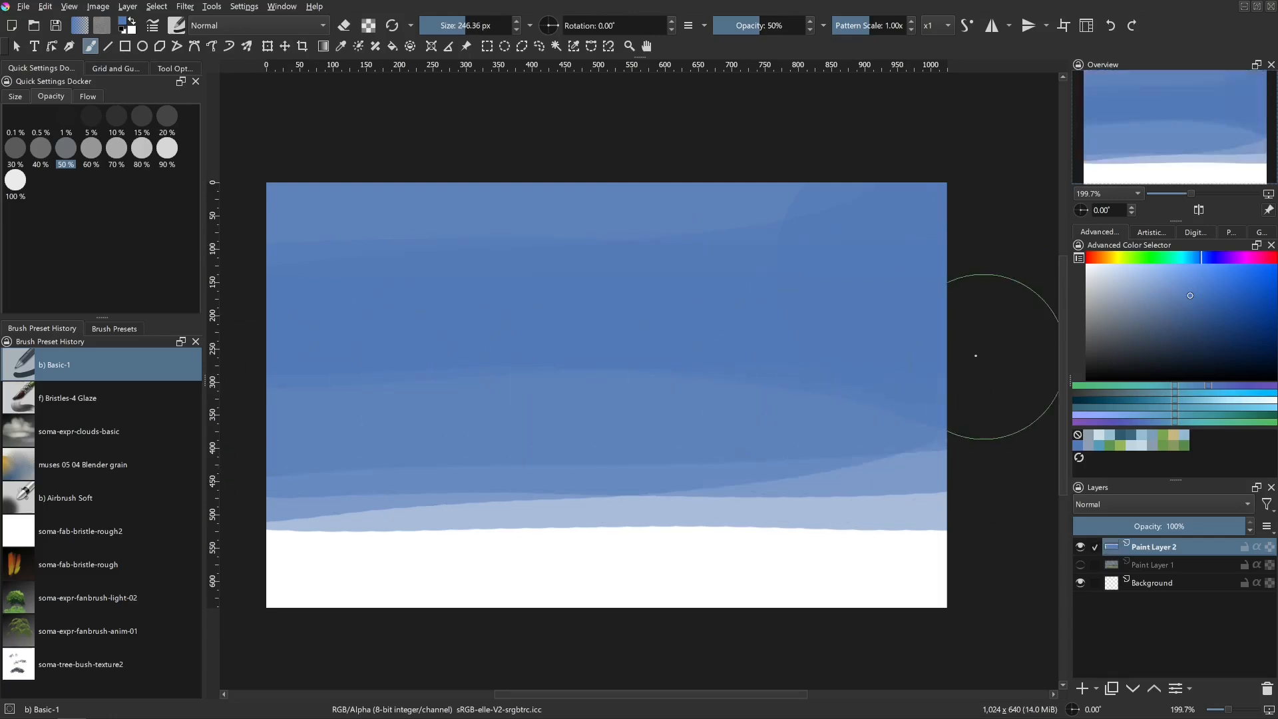
{"action": "left_click_drag", "start_coordinate": [744, 441], "coordinate": [691, 441], "text": "shift"}
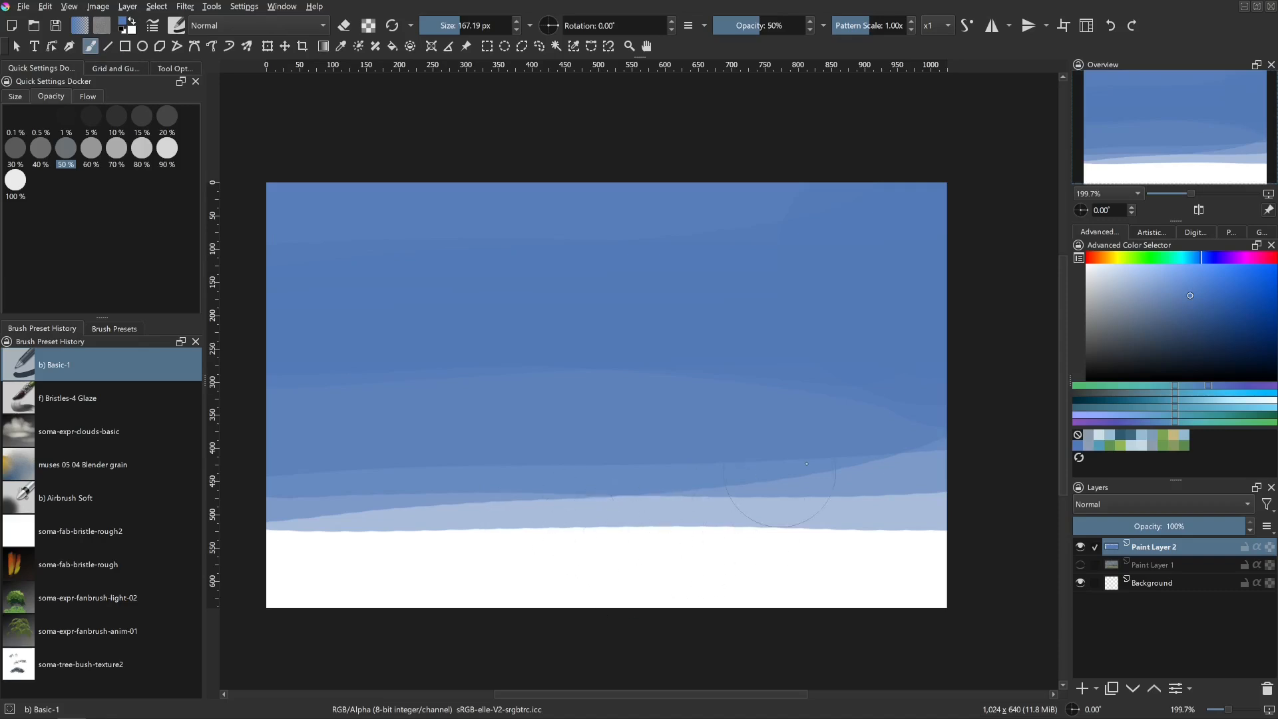
- Paint a dark teal horizontal band across the canvas just below the middle, using brushes from about 106 px down to 41 px
{"action": "left_click", "coordinate": [1124, 402]}
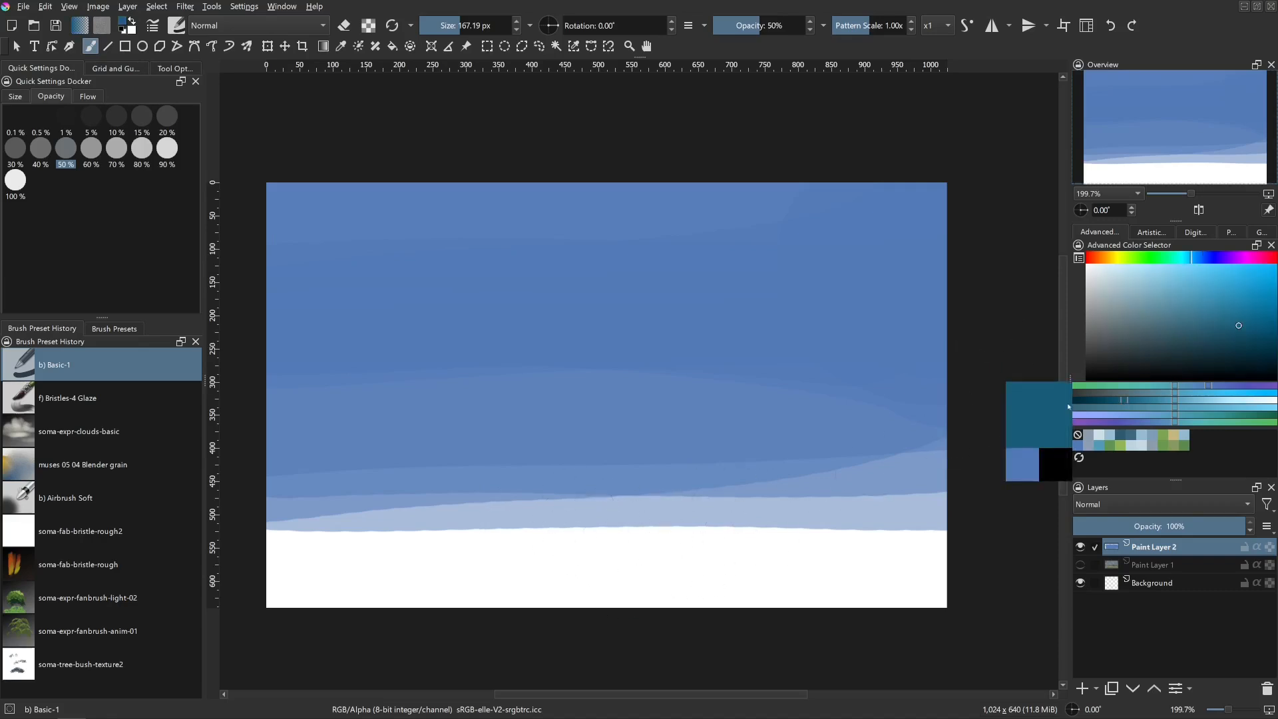
{"action": "left_click_drag", "start_coordinate": [599, 500], "coordinate": [558, 500], "text": "shift"}
{"action": "left_click_drag", "start_coordinate": [583, 450], "coordinate": [597, 485]}
{"action": "key", "text": "ctrl+z"}
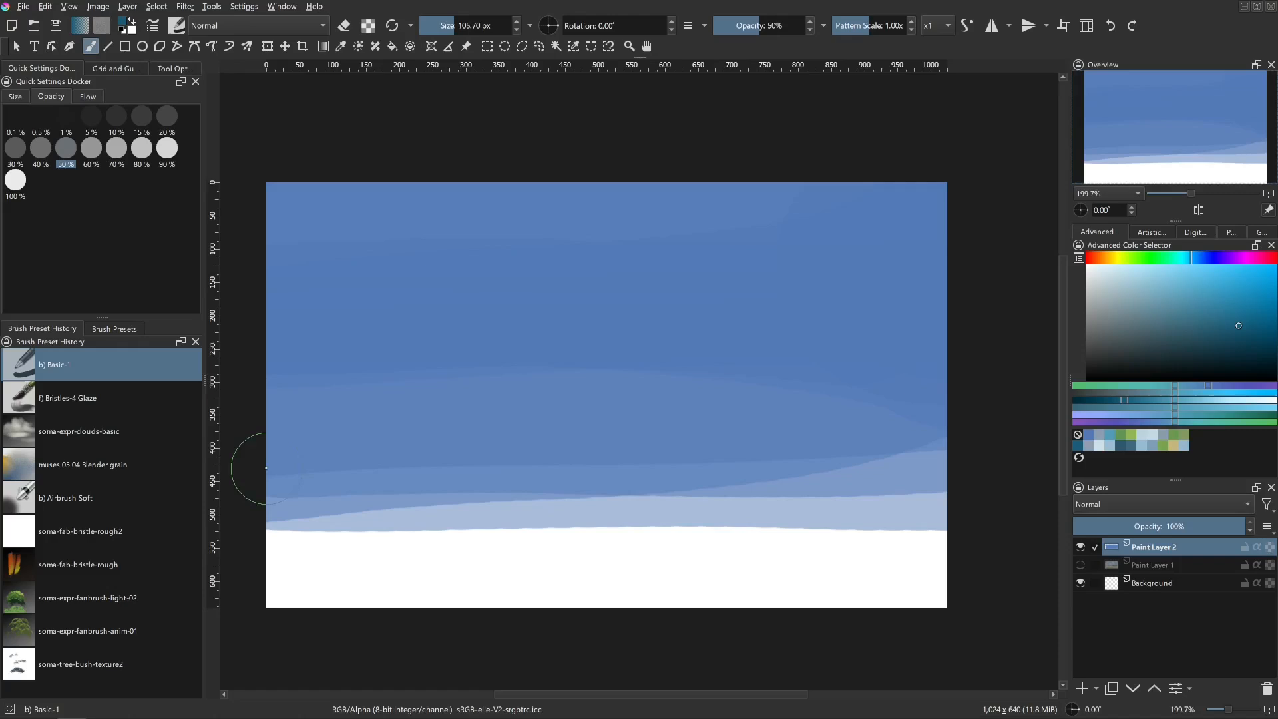
{"action": "mouse_move", "coordinate": [265, 468]}
{"action": "left_mouse_down"}
{"action": "mouse_move", "coordinate": [985, 452]}
{"action": "mouse_move", "coordinate": [219, 464]}
{"action": "mouse_move", "coordinate": [969, 456]}
{"action": "mouse_move", "coordinate": [228, 442]}
{"action": "left_mouse_up"}
{"action": "key", "text": "ctrl+z"}
{"action": "key", "text": "ctrl+z"}
{"action": "key", "text": "bracketleft"}
{"action": "key", "text": "bracketleft"}
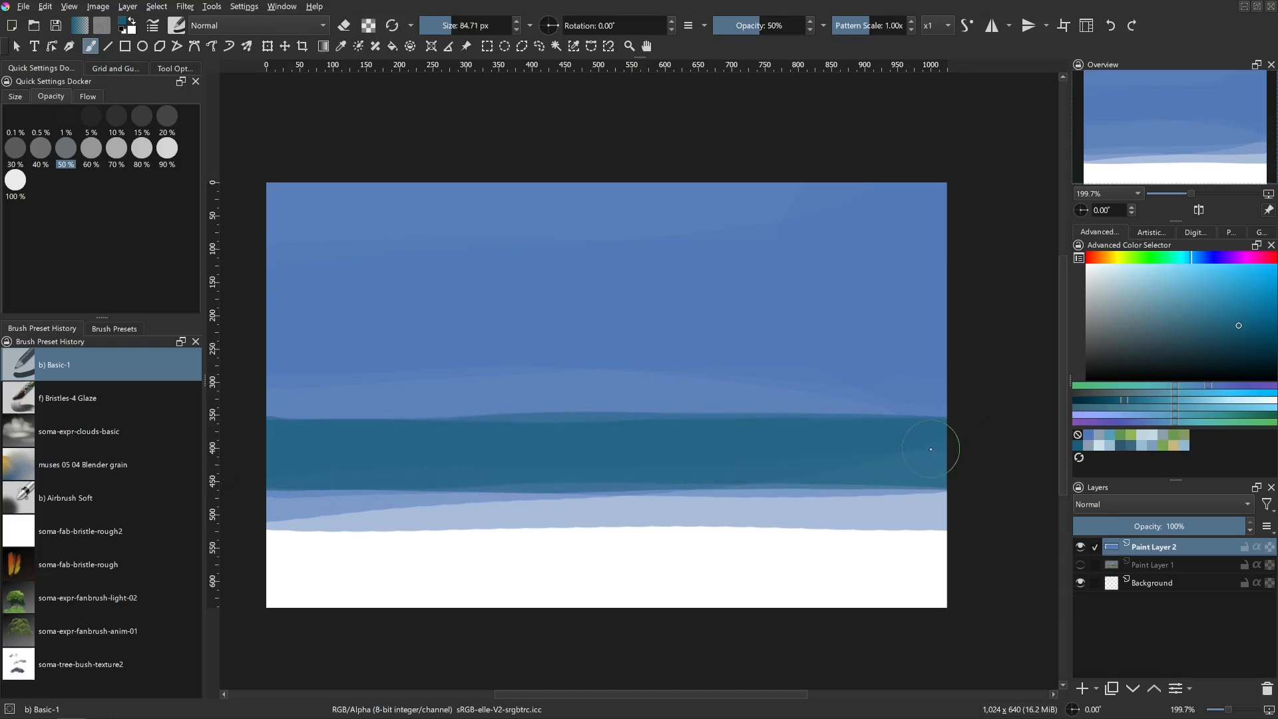
{"action": "left_click_drag", "start_coordinate": [743, 473], "coordinate": [714, 473], "text": "shift"}
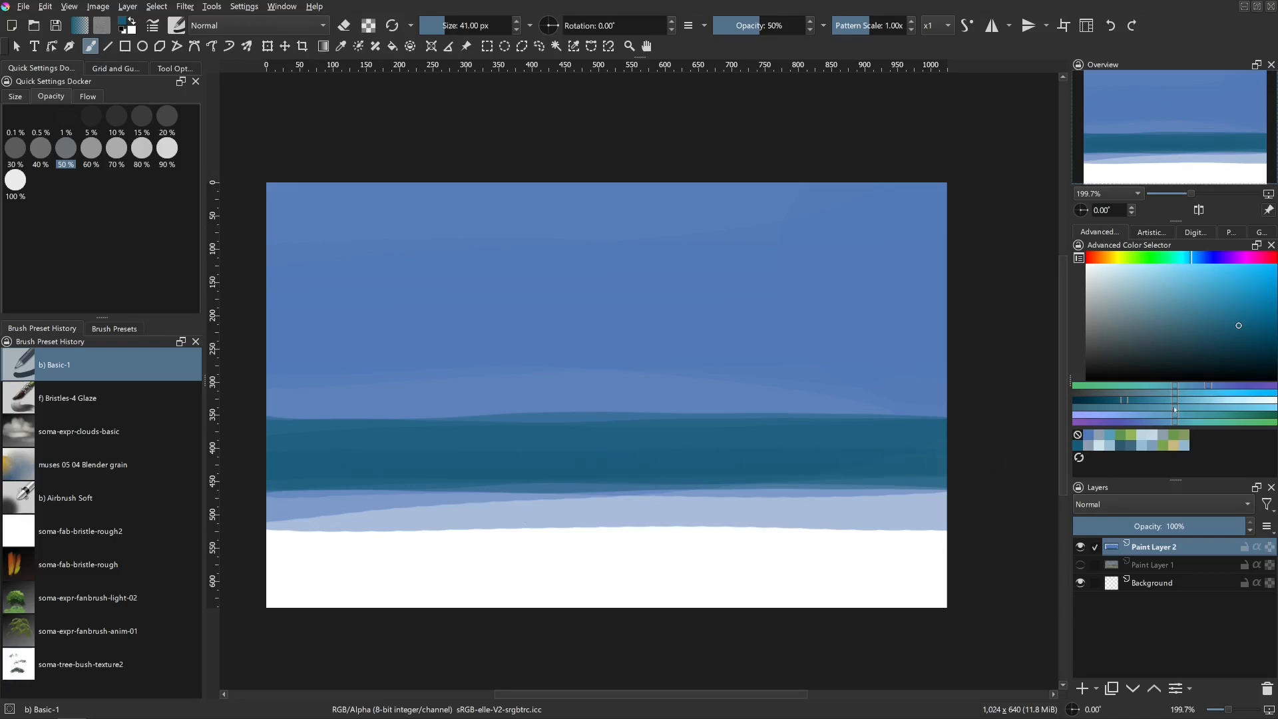
- Pick a green, shift its hue to yellow-green, and cover the ground below the teal band with a brush of about 70.7 px
{"action": "left_click", "coordinate": [1101, 385]}
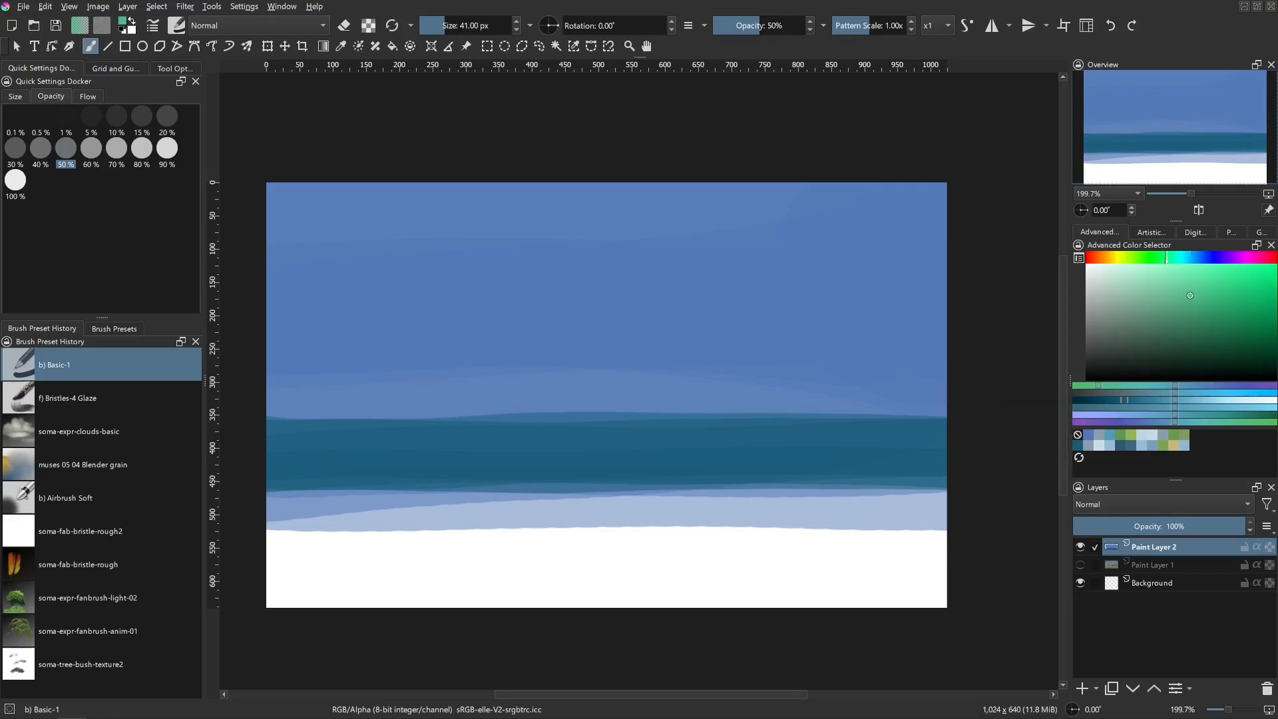
{"action": "left_click_drag", "start_coordinate": [1167, 261], "coordinate": [1145, 266]}
{"action": "left_click", "coordinate": [1131, 260]}
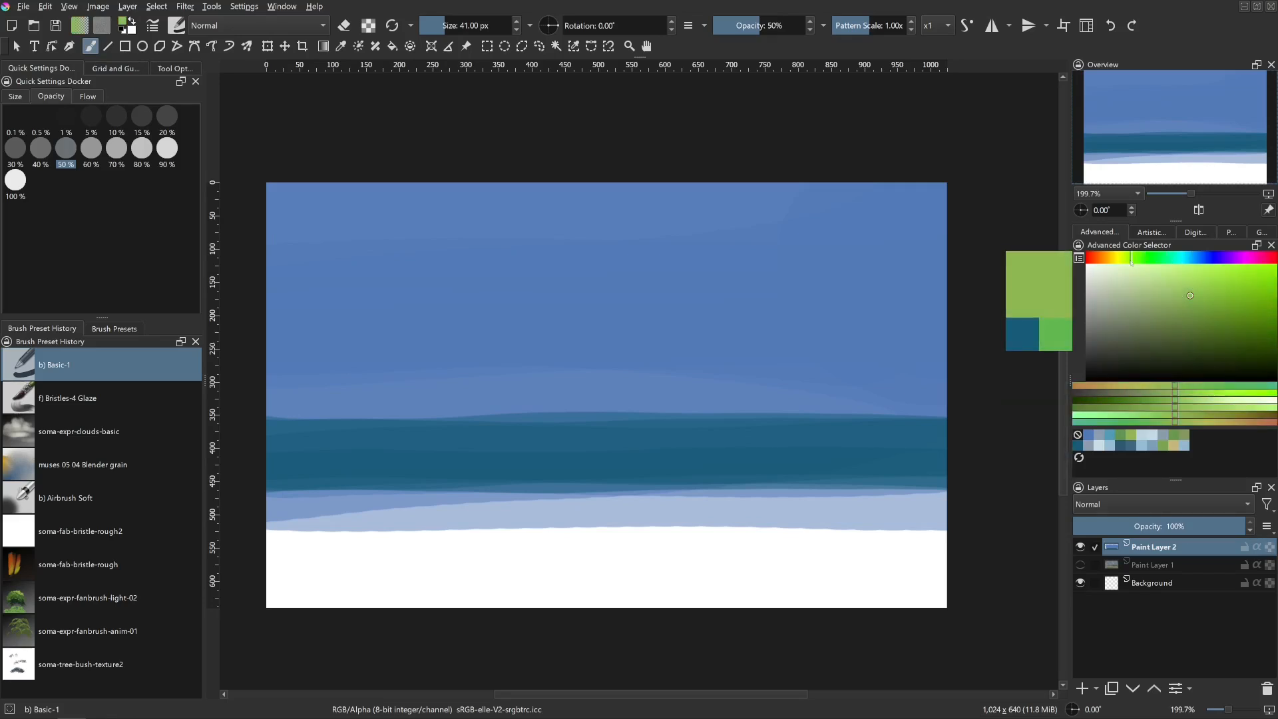
{"action": "left_click_drag", "start_coordinate": [506, 533], "coordinate": [526, 533]}
{"action": "mouse_move", "coordinate": [261, 508]}
{"action": "left_mouse_down"}
{"action": "mouse_move", "coordinate": [1006, 526]}
{"action": "mouse_move", "coordinate": [286, 545]}
{"action": "mouse_move", "coordinate": [813, 585]}
{"action": "mouse_move", "coordinate": [308, 608]}
{"action": "mouse_move", "coordinate": [922, 546]}
{"action": "left_mouse_up"}
- Layer a slightly darker yellow-green over the whole ground with broad strokes, using a brush of about 99.6 px
{"action": "left_click", "coordinate": [1188, 309]}
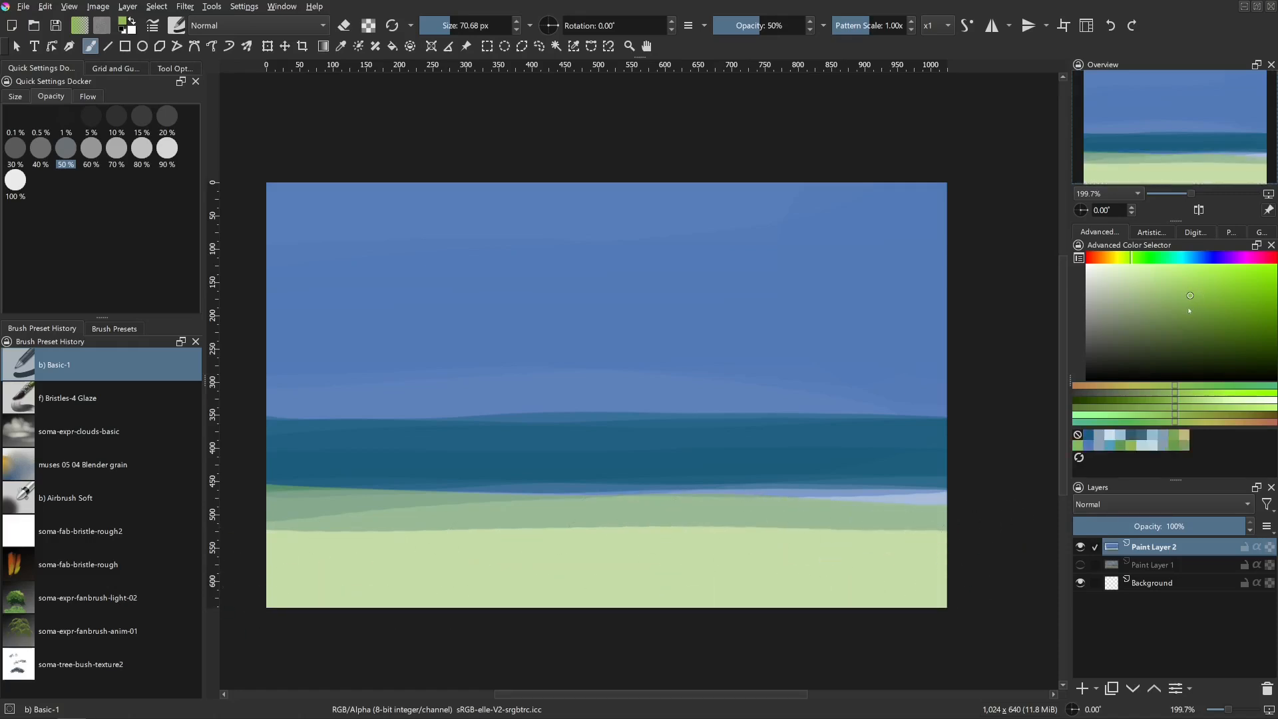
{"action": "key", "text": "bracketright"}
{"action": "mouse_move", "coordinate": [976, 508]}
{"action": "left_mouse_down"}
{"action": "mouse_move", "coordinate": [276, 535]}
{"action": "mouse_move", "coordinate": [270, 546]}
{"action": "mouse_move", "coordinate": [350, 568]}
{"action": "mouse_move", "coordinate": [299, 584]}
{"action": "mouse_move", "coordinate": [971, 556]}
{"action": "left_mouse_up"}
{"action": "key", "text": "bracketright"}
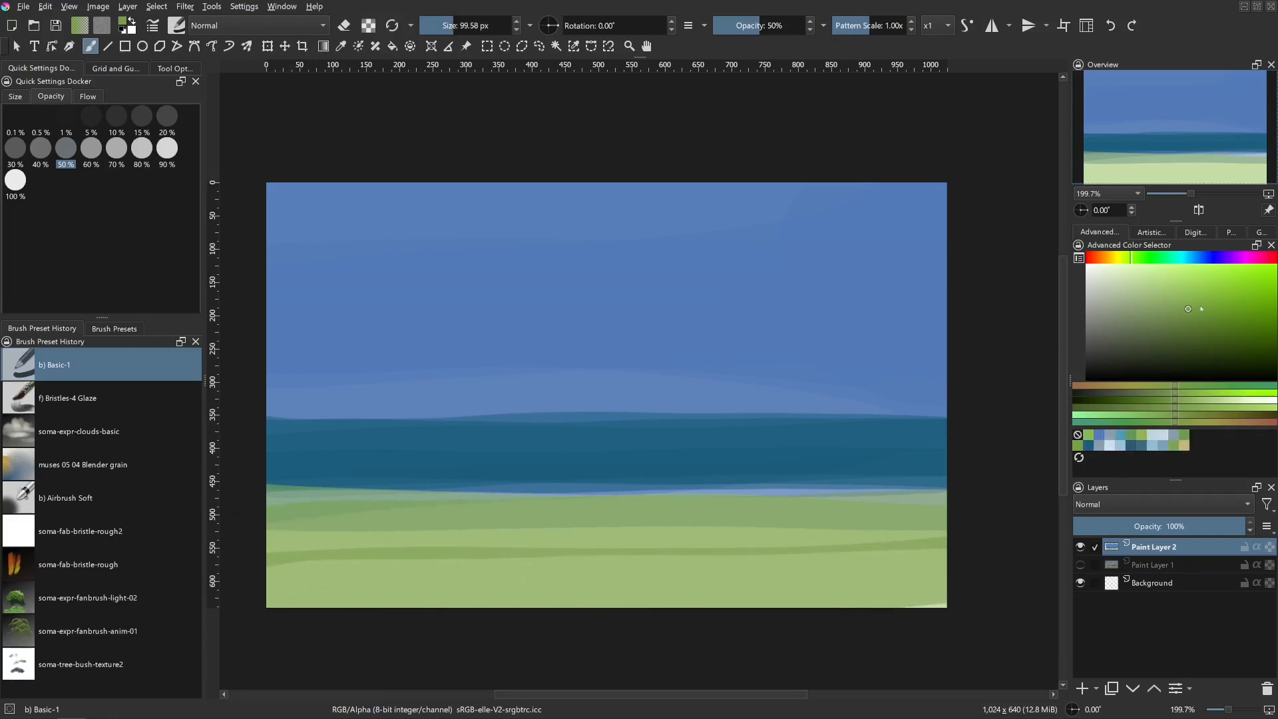
- Deepen the ground with a darker muted green up to the teal band, using a brush of about 74.7 px
{"action": "left_click", "coordinate": [1194, 314]}
{"action": "left_click", "coordinate": [1189, 322]}
{"action": "key", "text": "bracketleft"}
{"action": "key", "text": "bracketleft"}
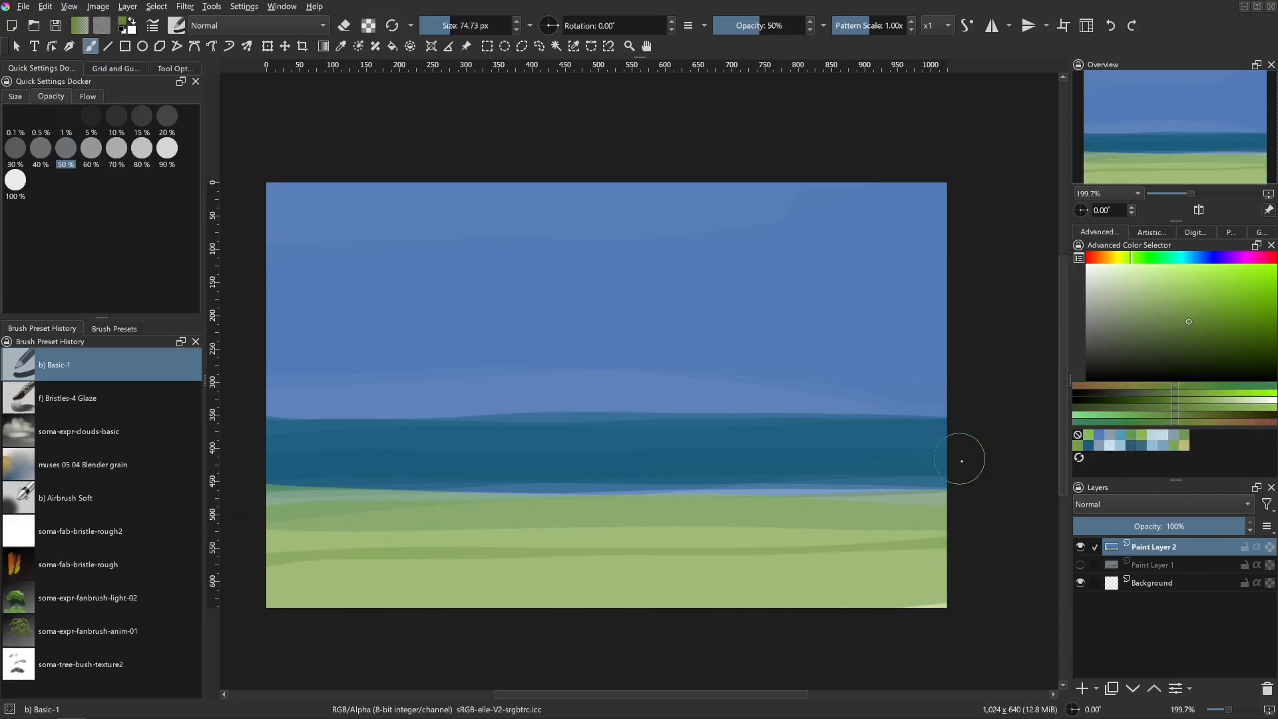
{"action": "mouse_move", "coordinate": [949, 504]}
{"action": "left_mouse_down"}
{"action": "mouse_move", "coordinate": [589, 507]}
{"action": "mouse_move", "coordinate": [226, 532]}
{"action": "mouse_move", "coordinate": [332, 528]}
{"action": "mouse_move", "coordinate": [257, 505]}
{"action": "mouse_move", "coordinate": [972, 507]}
{"action": "mouse_move", "coordinate": [966, 530]}
{"action": "mouse_move", "coordinate": [233, 552]}
{"action": "mouse_move", "coordinate": [982, 574]}
{"action": "mouse_move", "coordinate": [765, 590]}
{"action": "mouse_move", "coordinate": [357, 579]}
{"action": "mouse_move", "coordinate": [225, 590]}
{"action": "mouse_move", "coordinate": [825, 589]}
{"action": "left_mouse_up"}
{"action": "key", "text": "ctrl+z"}
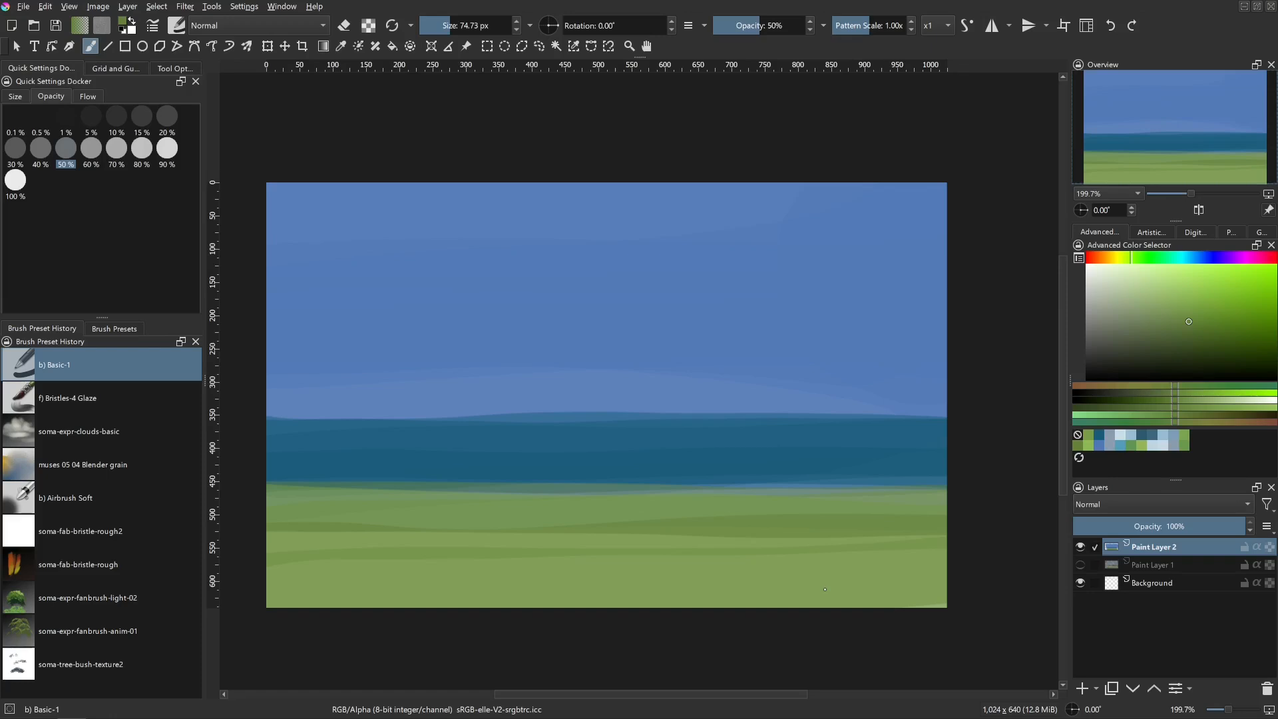
- Even out the sky with the lighter blue sampled just above the teal band, keeping the brush at about 74.7 px
{"action": "left_click", "coordinate": [593, 393], "text": "ctrl"}
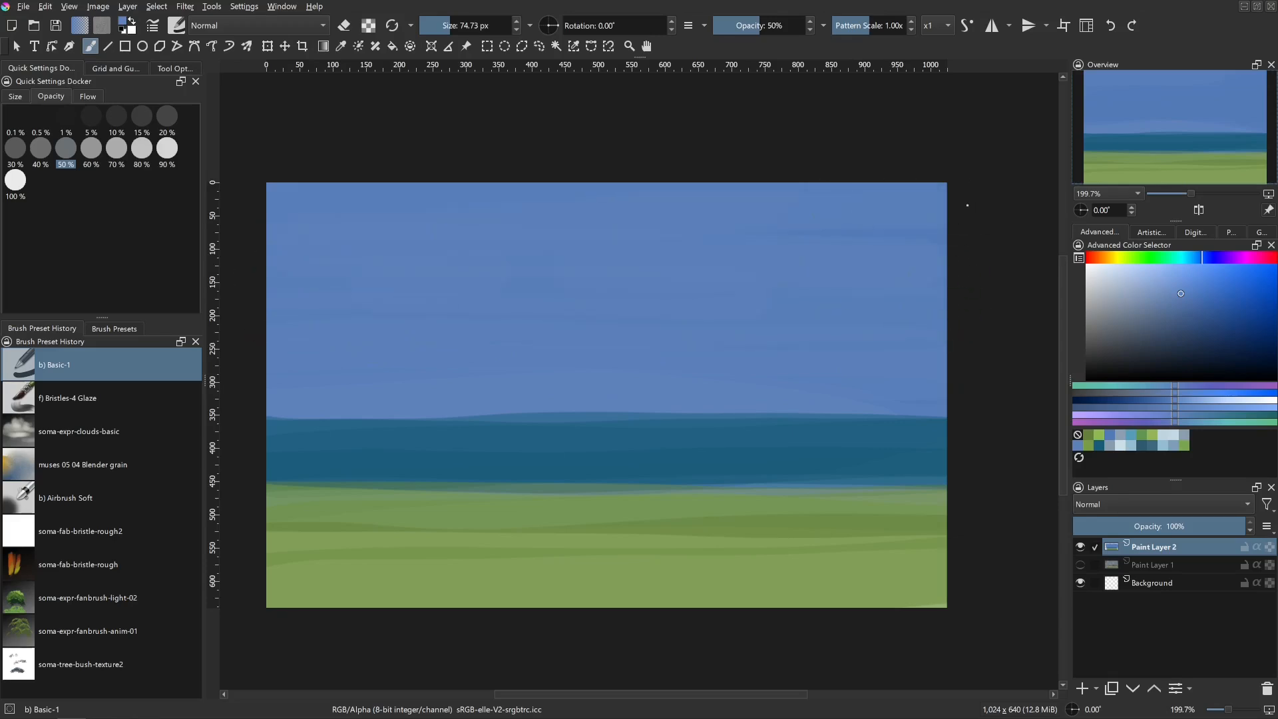
- Sample the mid blue at the teal band's upper edge and paint a distant line of rounded treetops, using a brush of about 45.8 px
{"action": "left_click", "coordinate": [560, 419], "text": "ctrl"}
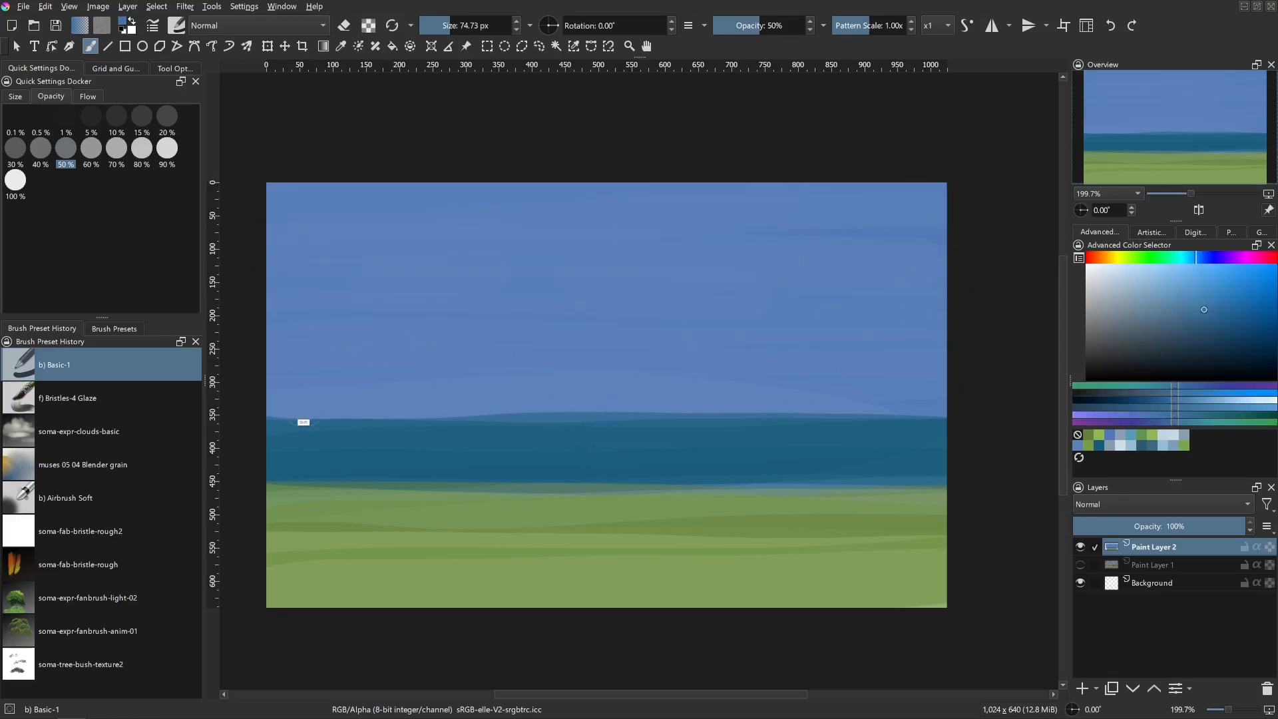
{"action": "mouse_move", "coordinate": [301, 419]}
{"action": "left_mouse_down"}
{"action": "mouse_move", "coordinate": [401, 400]}
{"action": "mouse_move", "coordinate": [945, 403]}
{"action": "mouse_move", "coordinate": [894, 396]}
{"action": "mouse_move", "coordinate": [932, 397]}
{"action": "left_mouse_up"}
{"action": "left_click", "coordinate": [823, 402]}
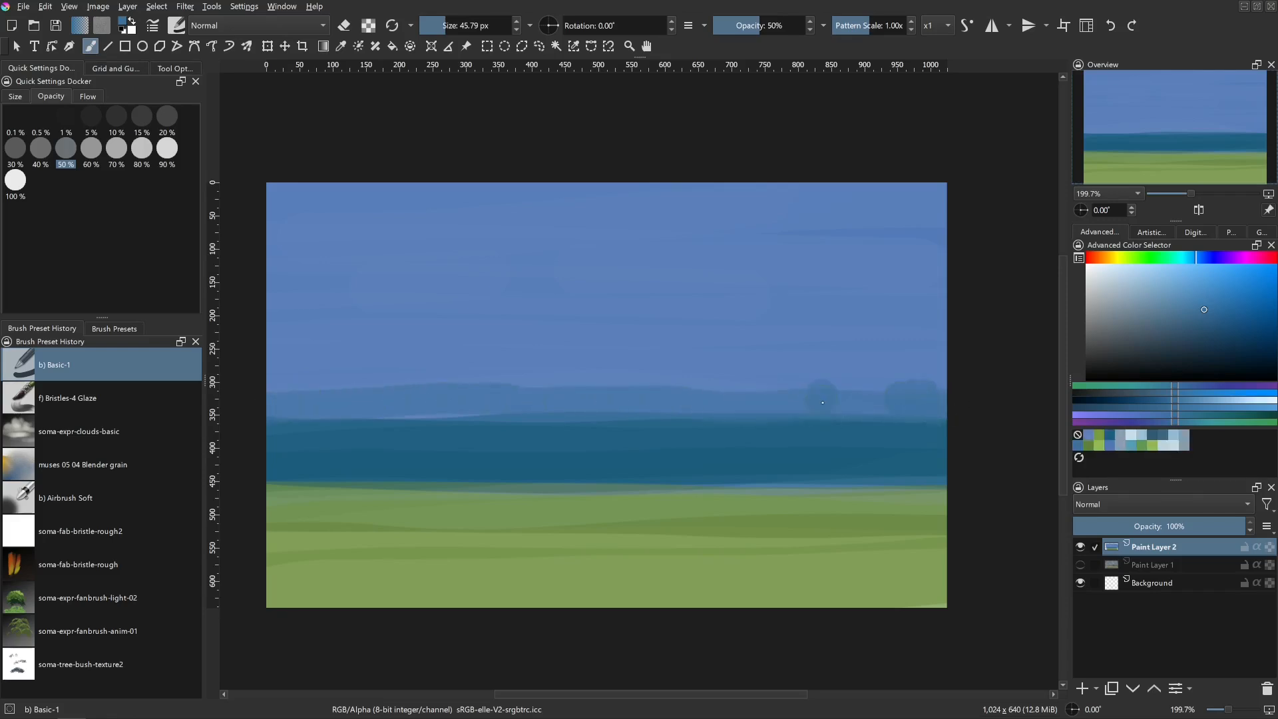
{"action": "mouse_move", "coordinate": [849, 398]}
{"action": "left_mouse_down"}
{"action": "mouse_move", "coordinate": [562, 403]}
{"action": "mouse_move", "coordinate": [464, 391]}
{"action": "mouse_move", "coordinate": [279, 387]}
{"action": "left_mouse_up"}
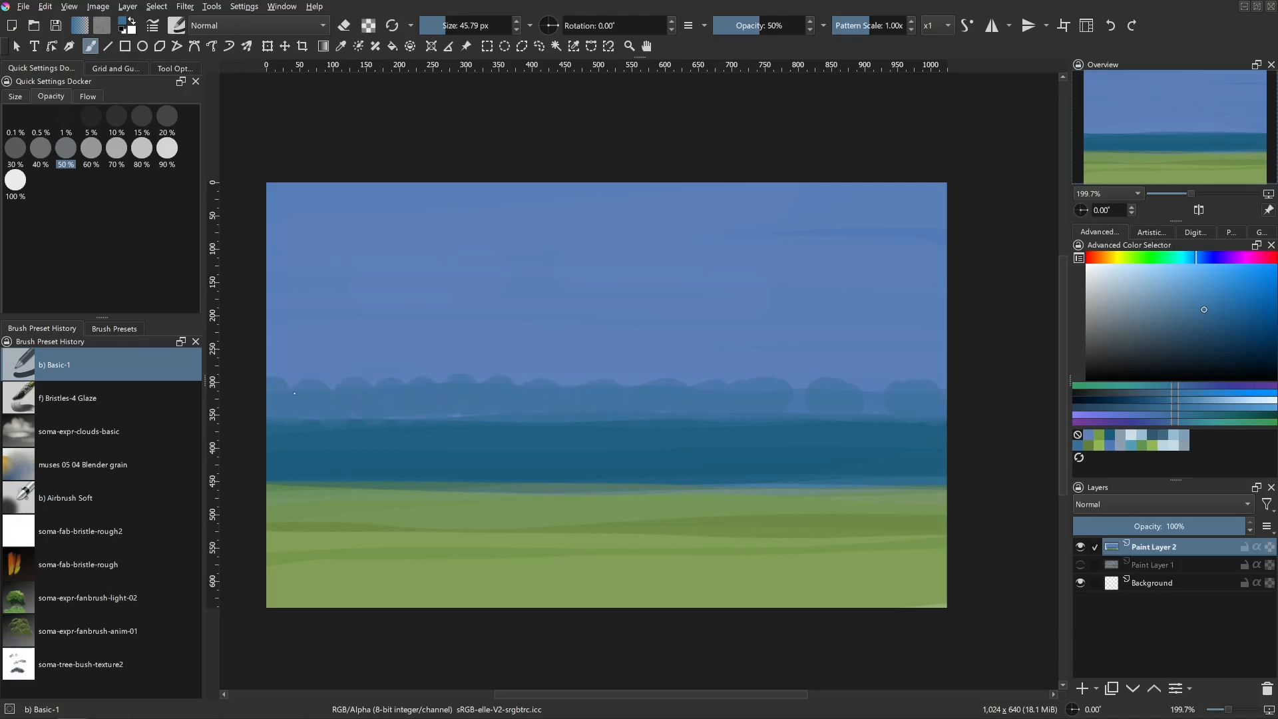
{"action": "left_click", "coordinate": [412, 403]}
- Retouch the edge between the distant trees and the band with sampled teal, using a brush of about 30.4 px
{"action": "key", "text": "bracketleft"}
{"action": "key", "text": "bracketleft"}
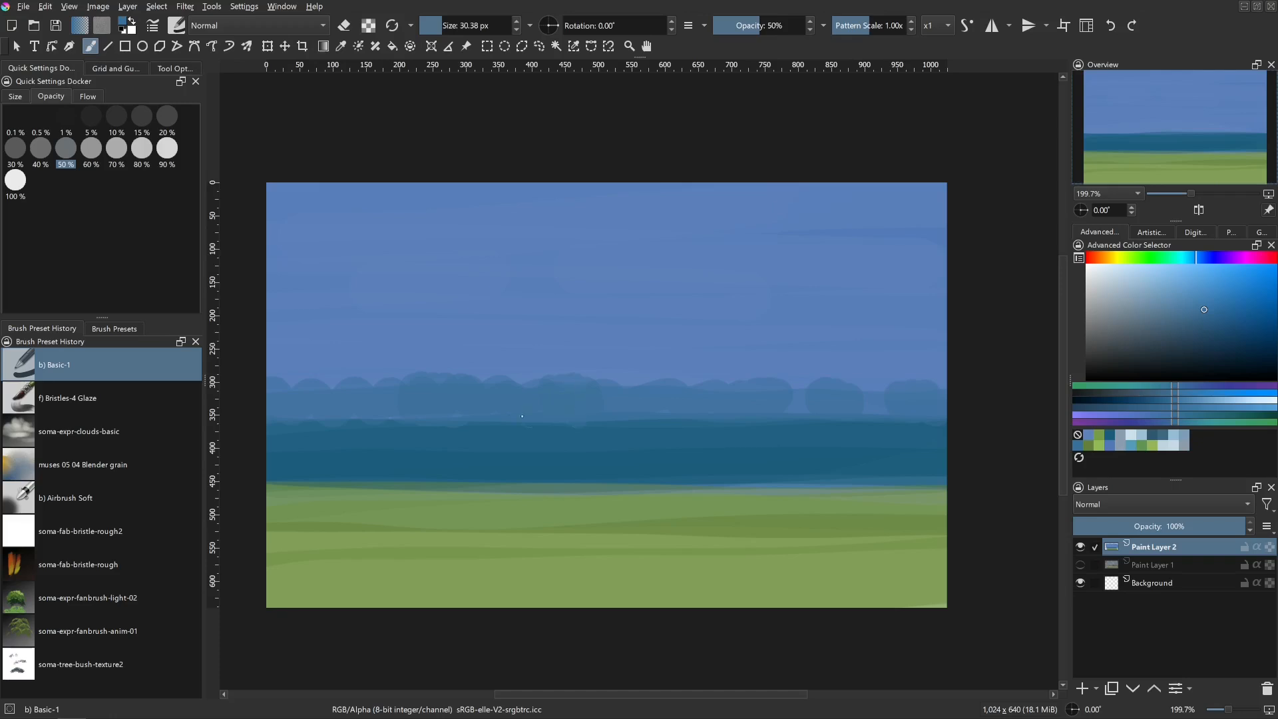
{"action": "left_click", "coordinate": [461, 422], "text": "ctrl"}
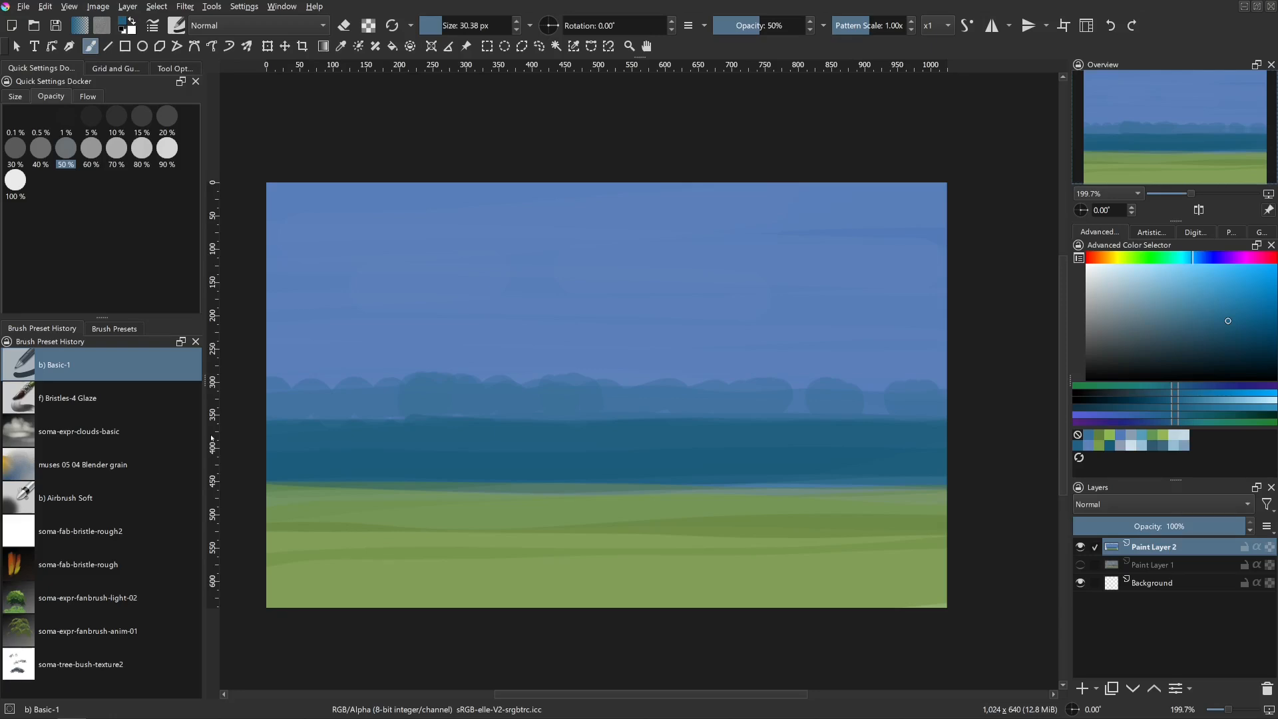
- Paint a cluster of bushes in dark green-teal tones at the right end of the teal band, sloping down to the field
{"action": "left_click", "coordinate": [1218, 417]}
{"action": "left_click_drag", "start_coordinate": [740, 426], "coordinate": [758, 425]}
{"action": "mouse_move", "coordinate": [761, 421]}
{"action": "left_mouse_down"}
{"action": "mouse_move", "coordinate": [752, 435]}
{"action": "mouse_move", "coordinate": [829, 426]}
{"action": "mouse_move", "coordinate": [845, 444]}
{"action": "mouse_move", "coordinate": [835, 444]}
{"action": "left_mouse_up"}
{"action": "left_click", "coordinate": [1236, 345]}
{"action": "mouse_move", "coordinate": [843, 452]}
{"action": "left_mouse_down"}
{"action": "mouse_move", "coordinate": [756, 463]}
{"action": "mouse_move", "coordinate": [803, 469]}
{"action": "mouse_move", "coordinate": [844, 455]}
{"action": "mouse_move", "coordinate": [821, 410]}
{"action": "mouse_move", "coordinate": [856, 441]}
{"action": "mouse_move", "coordinate": [861, 428]}
{"action": "mouse_move", "coordinate": [864, 455]}
{"action": "mouse_move", "coordinate": [934, 468]}
{"action": "mouse_move", "coordinate": [826, 469]}
{"action": "left_mouse_up"}
{"action": "mouse_move", "coordinate": [836, 479]}
{"action": "left_mouse_down"}
{"action": "mouse_move", "coordinate": [827, 503]}
{"action": "mouse_move", "coordinate": [803, 503]}
{"action": "left_mouse_up"}
{"action": "mouse_move", "coordinate": [753, 477]}
{"action": "left_mouse_down"}
{"action": "mouse_move", "coordinate": [902, 474]}
{"action": "mouse_move", "coordinate": [787, 472]}
{"action": "left_mouse_up"}
- Paint two tall oval dark green-teal trees near the middle of the teal band, using a brush of about 33.5 px
{"action": "left_click_drag", "start_coordinate": [632, 472], "coordinate": [653, 472]}
{"action": "mouse_move", "coordinate": [548, 433]}
{"action": "left_mouse_down"}
{"action": "mouse_move", "coordinate": [562, 468]}
{"action": "mouse_move", "coordinate": [569, 436]}
{"action": "mouse_move", "coordinate": [547, 445]}
{"action": "mouse_move", "coordinate": [564, 428]}
{"action": "mouse_move", "coordinate": [535, 438]}
{"action": "mouse_move", "coordinate": [548, 453]}
{"action": "mouse_move", "coordinate": [562, 421]}
{"action": "mouse_move", "coordinate": [550, 383]}
{"action": "mouse_move", "coordinate": [556, 453]}
{"action": "mouse_move", "coordinate": [619, 436]}
{"action": "mouse_move", "coordinate": [599, 404]}
{"action": "left_mouse_up"}
{"action": "mouse_move", "coordinate": [624, 426]}
{"action": "left_mouse_down"}
{"action": "mouse_move", "coordinate": [593, 433]}
{"action": "mouse_move", "coordinate": [619, 452]}
{"action": "mouse_move", "coordinate": [613, 474]}
{"action": "mouse_move", "coordinate": [642, 458]}
{"action": "left_mouse_up"}
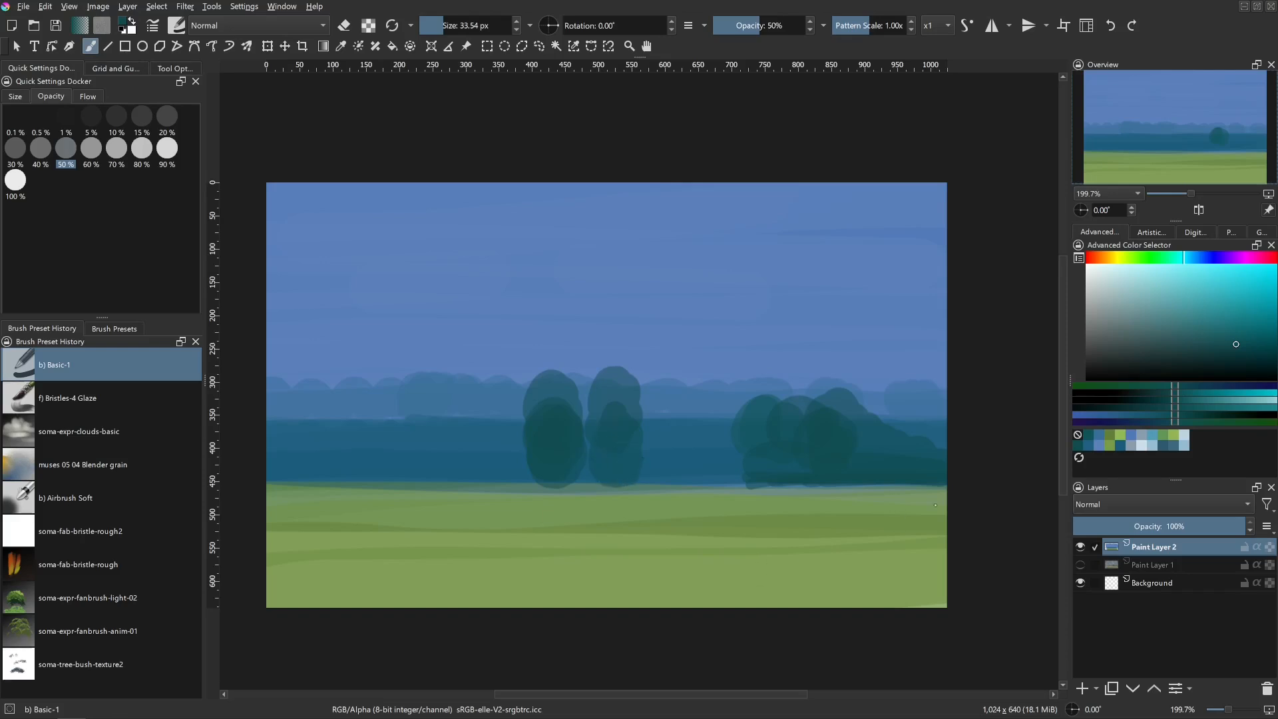
- Choose a pale yellow and draw thin converging furrow lines across the left half of the field, using a brush of about 2.9 px
{"action": "left_click", "coordinate": [1120, 258]}
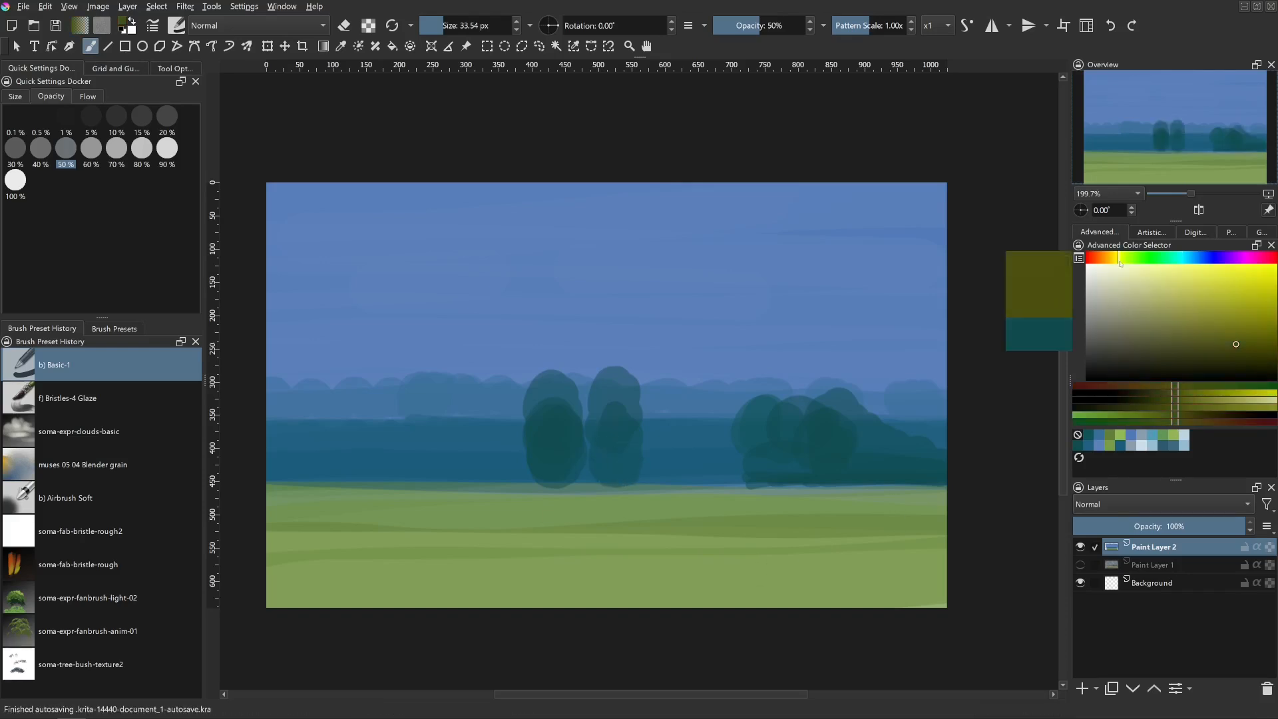
{"action": "left_click", "coordinate": [1123, 258]}
{"action": "left_click", "coordinate": [1164, 271]}
{"action": "left_click", "coordinate": [1115, 258]}
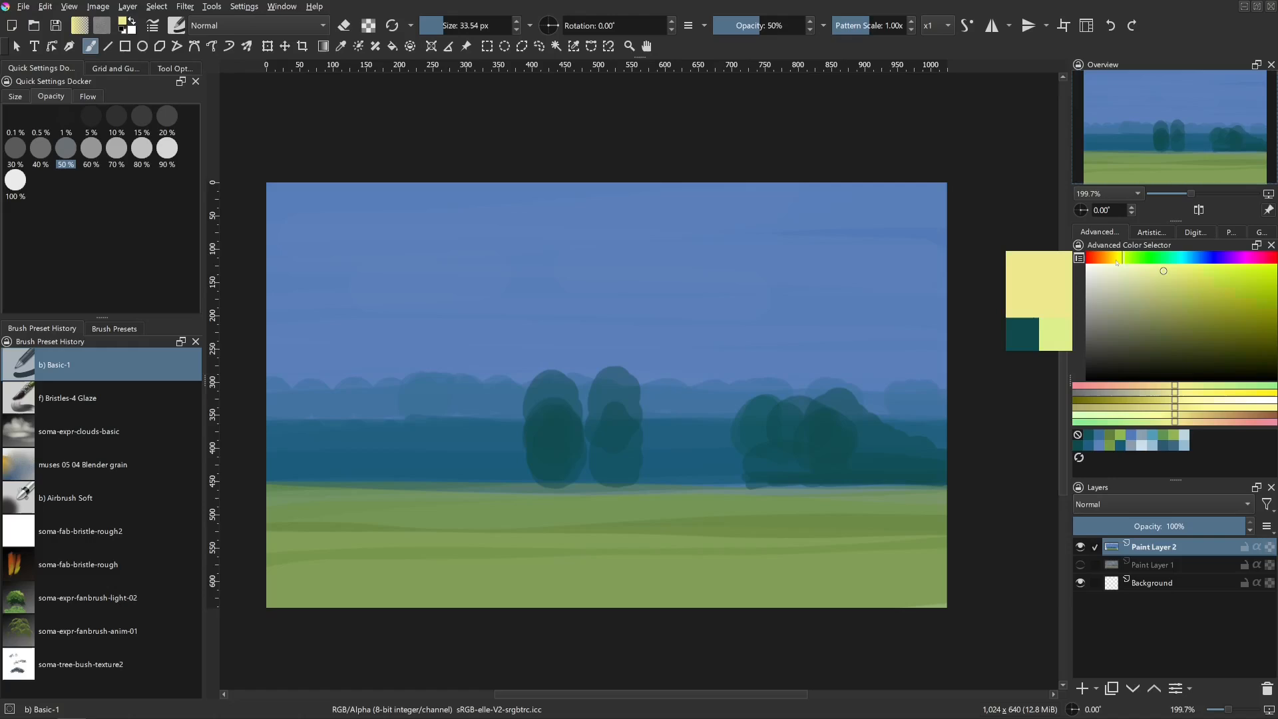
{"action": "left_click_drag", "start_coordinate": [547, 498], "coordinate": [313, 523], "text": "shift"}
{"action": "key", "text": "ctrl+z"}
{"action": "left_click_drag", "start_coordinate": [424, 520], "coordinate": [411, 520], "text": "shift"}
{"action": "mouse_move", "coordinate": [265, 521]}
{"action": "left_mouse_down"}
{"action": "mouse_move", "coordinate": [508, 494]}
{"action": "mouse_move", "coordinate": [451, 526]}
{"action": "left_mouse_up"}
{"action": "left_click_drag", "start_coordinate": [351, 579], "coordinate": [315, 597]}
{"action": "left_click_drag", "start_coordinate": [555, 501], "coordinate": [472, 607]}
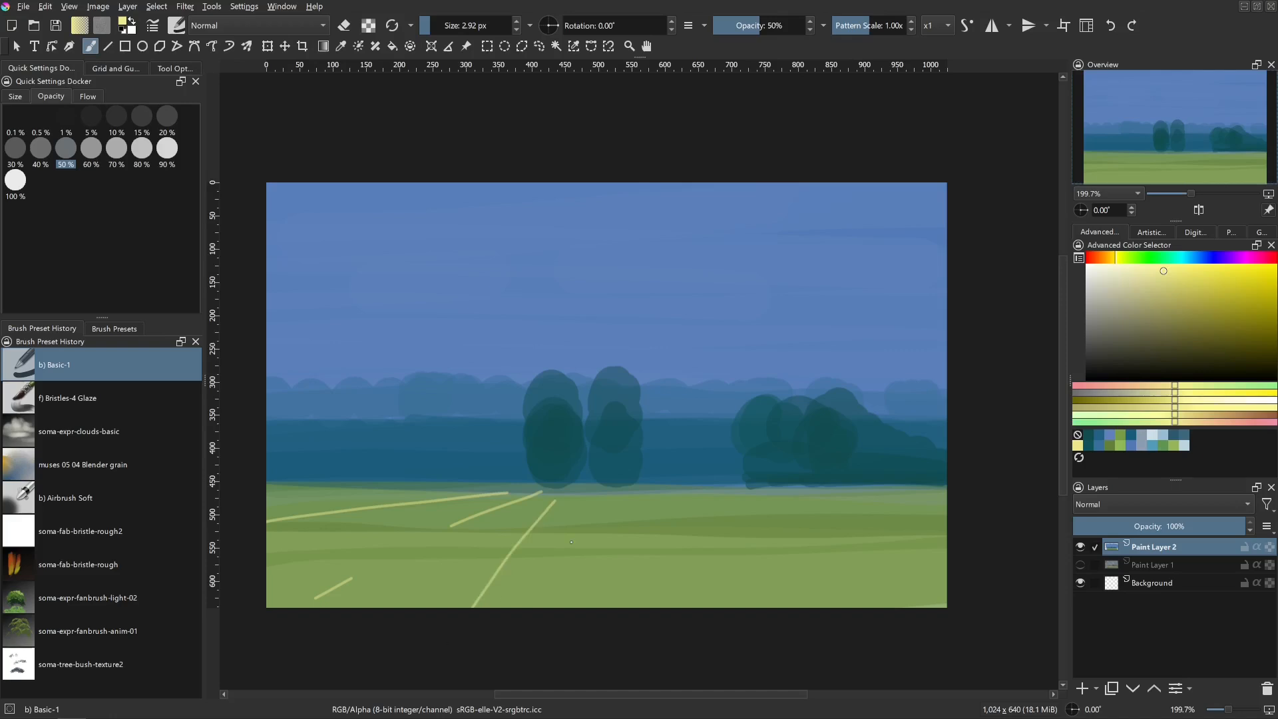
- Draw thin pale yellow furrow lines fanning from the horizon across the middle and right half of the field
{"action": "left_click_drag", "start_coordinate": [584, 516], "coordinate": [563, 643]}
{"action": "mouse_move", "coordinate": [613, 496]}
{"action": "left_mouse_down"}
{"action": "mouse_move", "coordinate": [667, 581]}
{"action": "mouse_move", "coordinate": [708, 613]}
{"action": "mouse_move", "coordinate": [708, 530]}
{"action": "mouse_move", "coordinate": [832, 596]}
{"action": "left_mouse_up"}
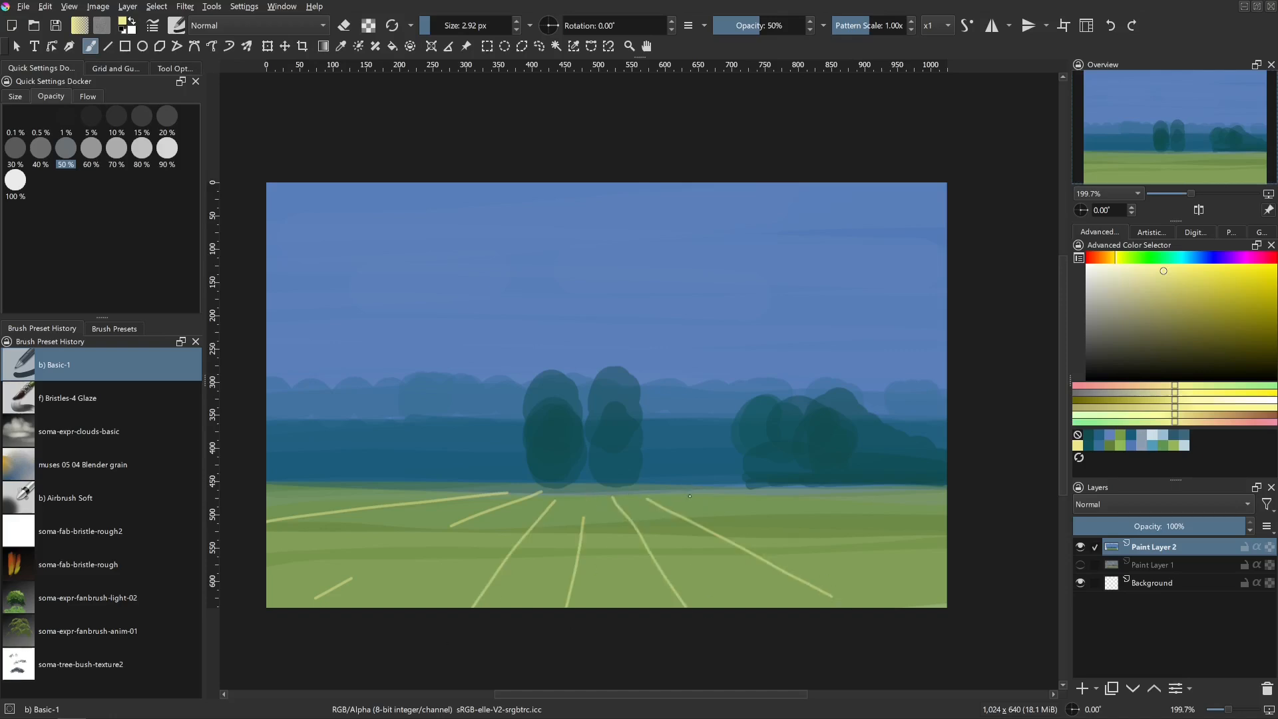
{"action": "left_click_drag", "start_coordinate": [690, 496], "coordinate": [1004, 565]}
{"action": "left_click_drag", "start_coordinate": [746, 513], "coordinate": [765, 514], "text": "shift"}
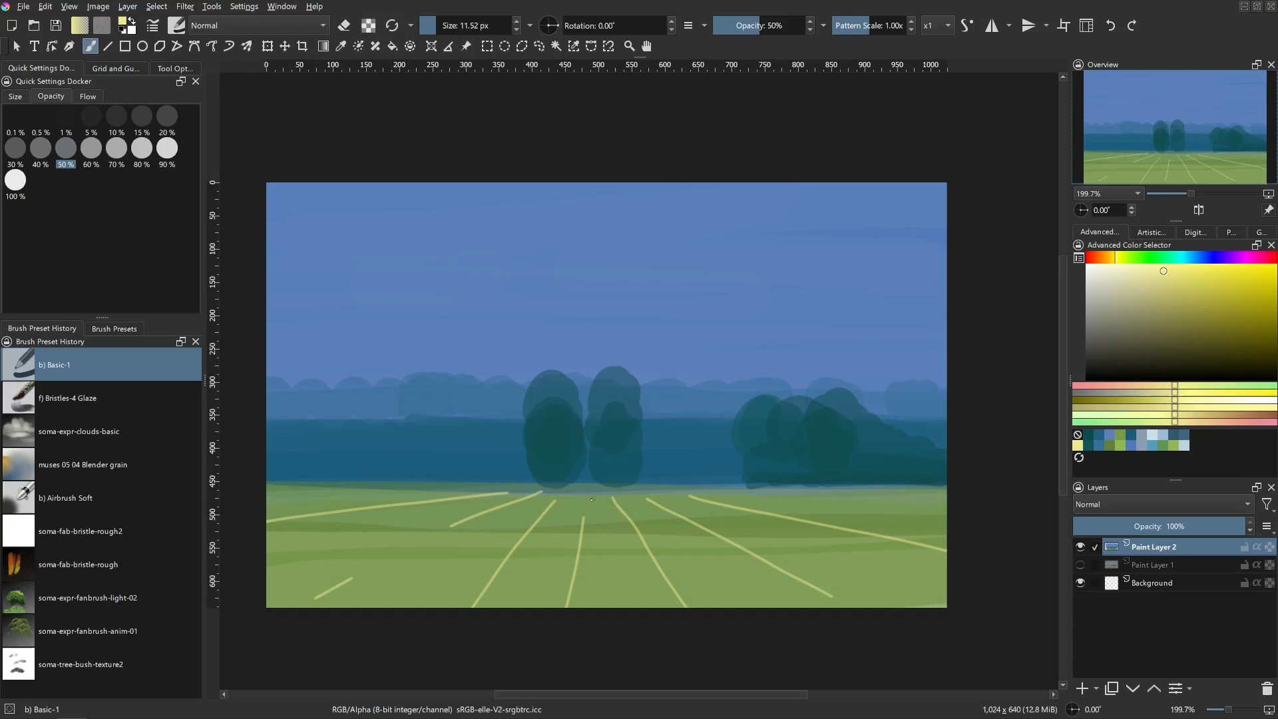
{"action": "mouse_move", "coordinate": [590, 499]}
{"action": "left_mouse_down"}
{"action": "mouse_move", "coordinate": [560, 591]}
{"action": "mouse_move", "coordinate": [560, 567]}
{"action": "left_mouse_up"}
{"action": "key", "text": "ctrl+z"}
{"action": "left_click_drag", "start_coordinate": [491, 538], "coordinate": [503, 538], "text": "shift"}
{"action": "left_click_drag", "start_coordinate": [434, 518], "coordinate": [269, 549]}
{"action": "key", "text": "ctrl+z"}
{"action": "left_click_drag", "start_coordinate": [470, 508], "coordinate": [416, 516]}
{"action": "mouse_move", "coordinate": [354, 523]}
{"action": "left_mouse_down"}
{"action": "mouse_move", "coordinate": [269, 535]}
{"action": "mouse_move", "coordinate": [324, 560]}
{"action": "left_mouse_up"}
{"action": "key", "text": "ctrl+z"}
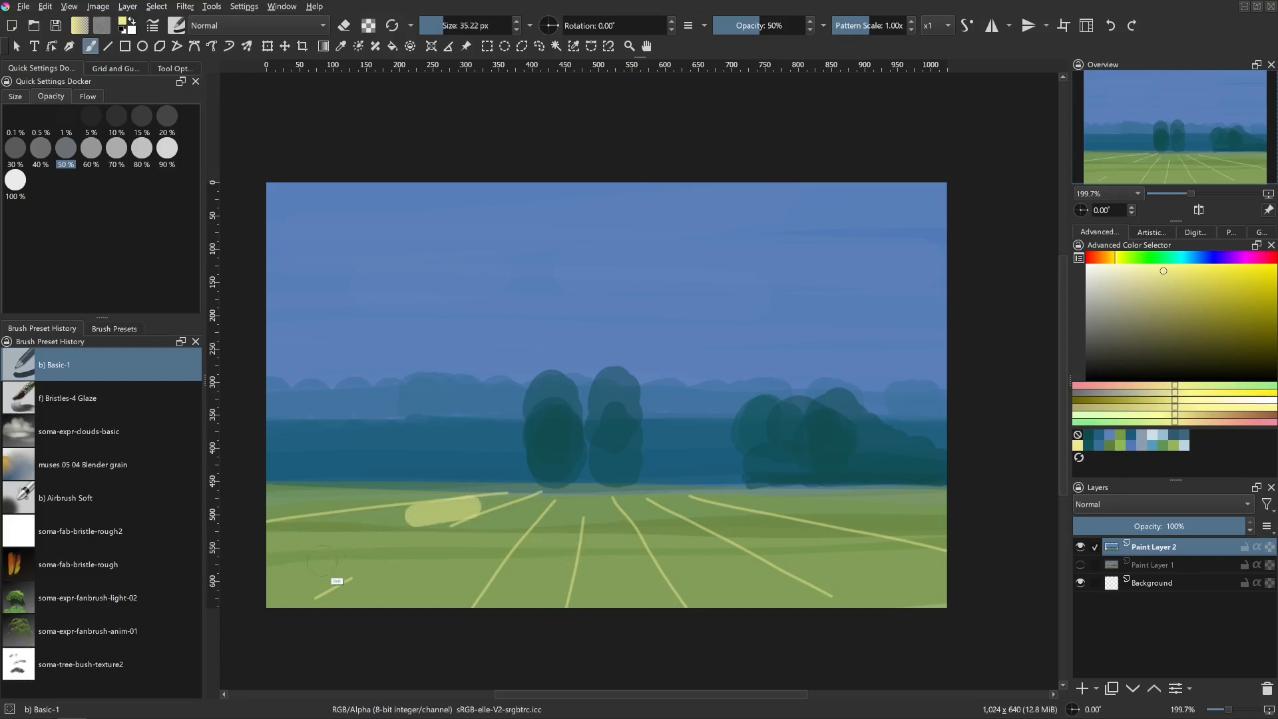
{"action": "left_click_drag", "start_coordinate": [676, 548], "coordinate": [684, 547], "text": "shift"}
{"action": "key", "text": "ctrl+z"}
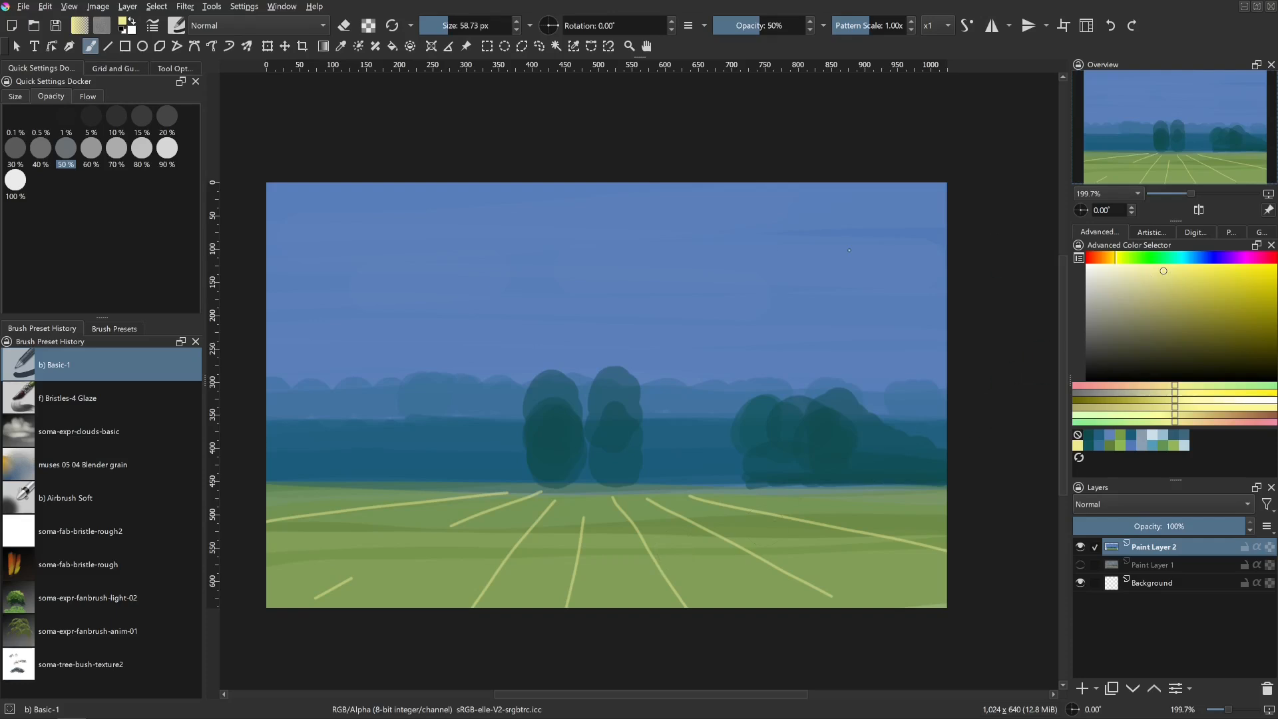
- Set the brush opacity to 20% and glaze the field with broad pale yellow strokes, using brushes of about 143 px and 111 px
{"action": "left_click", "coordinate": [167, 116]}
{"action": "left_click_drag", "start_coordinate": [732, 666], "coordinate": [765, 666], "text": "shift"}
{"action": "mouse_move", "coordinate": [919, 586]}
{"action": "left_mouse_down"}
{"action": "mouse_move", "coordinate": [620, 538]}
{"action": "mouse_move", "coordinate": [456, 546]}
{"action": "mouse_move", "coordinate": [327, 572]}
{"action": "left_mouse_up"}
{"action": "key", "text": "ctrl+z"}
{"action": "left_click_drag", "start_coordinate": [378, 587], "coordinate": [368, 587], "text": "shift"}
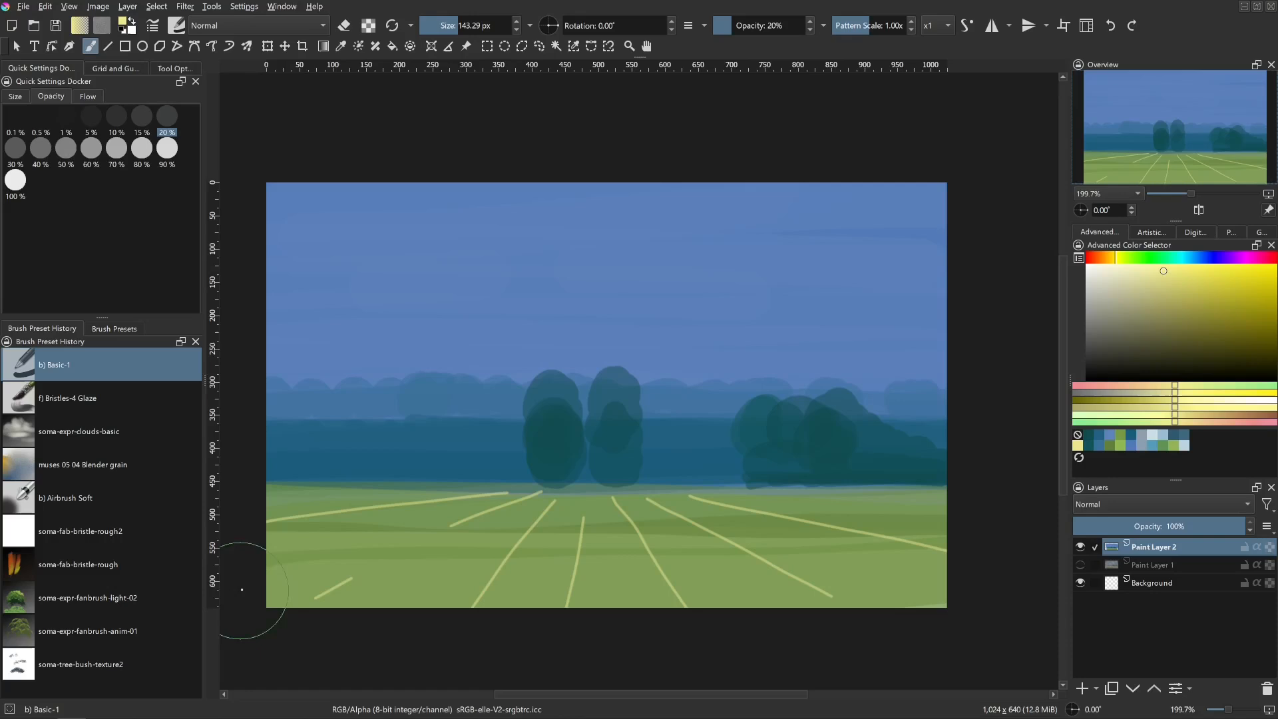
{"action": "mouse_move", "coordinate": [244, 589]}
{"action": "left_mouse_down"}
{"action": "mouse_move", "coordinate": [389, 553]}
{"action": "mouse_move", "coordinate": [642, 535]}
{"action": "mouse_move", "coordinate": [939, 606]}
{"action": "mouse_move", "coordinate": [835, 572]}
{"action": "mouse_move", "coordinate": [634, 540]}
{"action": "mouse_move", "coordinate": [373, 563]}
{"action": "mouse_move", "coordinate": [273, 585]}
{"action": "left_mouse_up"}
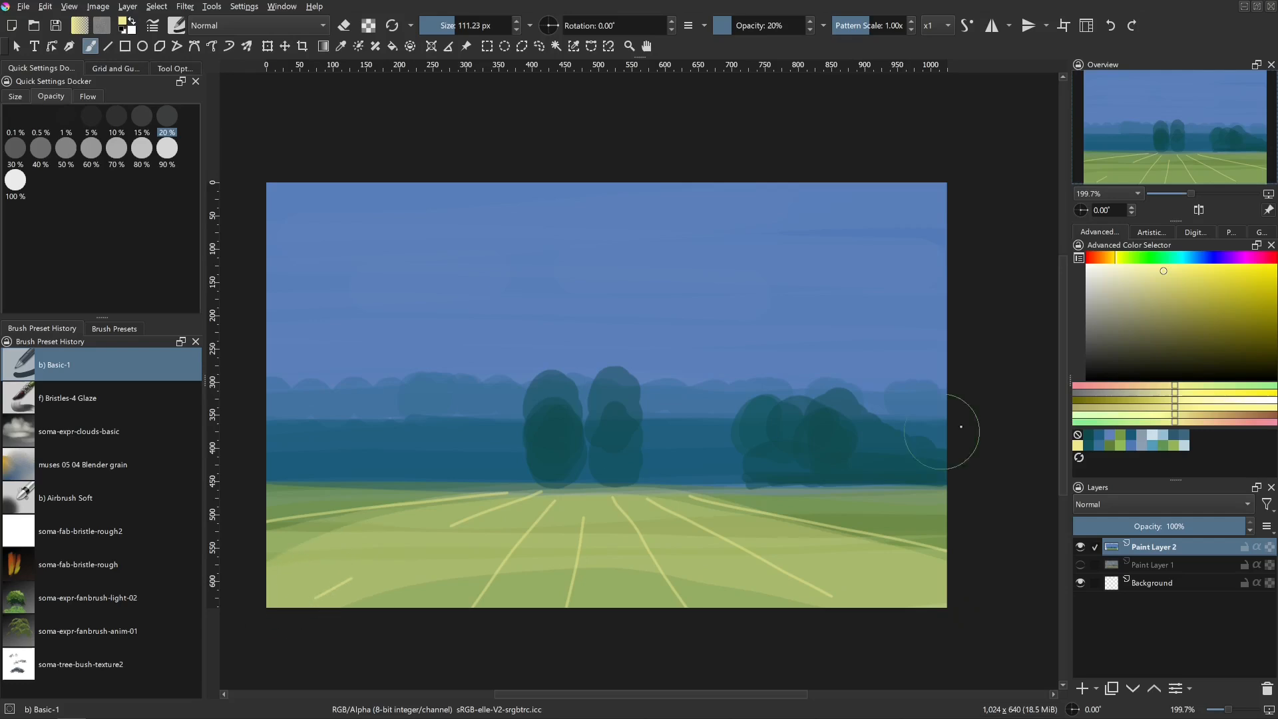
- Shift the hue toward orange and warm the field with broad translucent strokes, adding smaller patches on its left part
{"action": "left_click", "coordinate": [1110, 260]}
{"action": "mouse_move", "coordinate": [908, 602]}
{"action": "left_mouse_down", "text": "shift"}
{"action": "mouse_move", "coordinate": [361, 589]}
{"action": "mouse_move", "coordinate": [820, 621]}
{"action": "mouse_move", "coordinate": [580, 529]}
{"action": "mouse_move", "coordinate": [258, 619]}
{"action": "left_mouse_up", "text": "shift"}
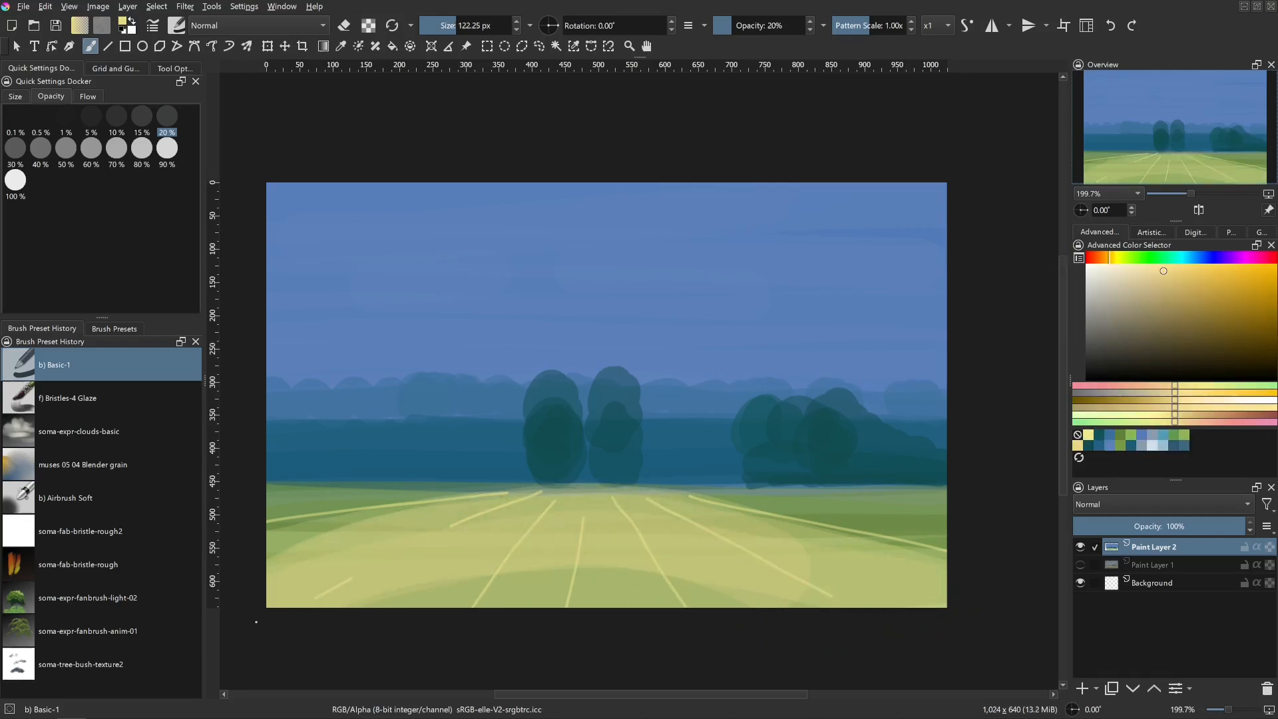
{"action": "key", "text": "ctrl+z"}
{"action": "left_click_drag", "start_coordinate": [562, 559], "coordinate": [524, 559], "text": "shift"}
{"action": "mouse_move", "coordinate": [456, 531]}
{"action": "left_mouse_down"}
{"action": "mouse_move", "coordinate": [677, 533]}
{"action": "mouse_move", "coordinate": [976, 596]}
{"action": "mouse_move", "coordinate": [454, 599]}
{"action": "mouse_move", "coordinate": [609, 593]}
{"action": "mouse_move", "coordinate": [648, 572]}
{"action": "mouse_move", "coordinate": [408, 556]}
{"action": "mouse_move", "coordinate": [397, 527]}
{"action": "mouse_move", "coordinate": [301, 557]}
{"action": "left_mouse_up"}
- Paint soft warm yellow furrows along the converging lines and the field's right edge, using a brush of about 15.2 px
{"action": "mouse_move", "coordinate": [501, 511]}
{"action": "left_mouse_down", "text": "shift"}
{"action": "mouse_move", "coordinate": [470, 510]}
{"action": "mouse_move", "coordinate": [497, 511]}
{"action": "left_mouse_up", "text": "shift"}
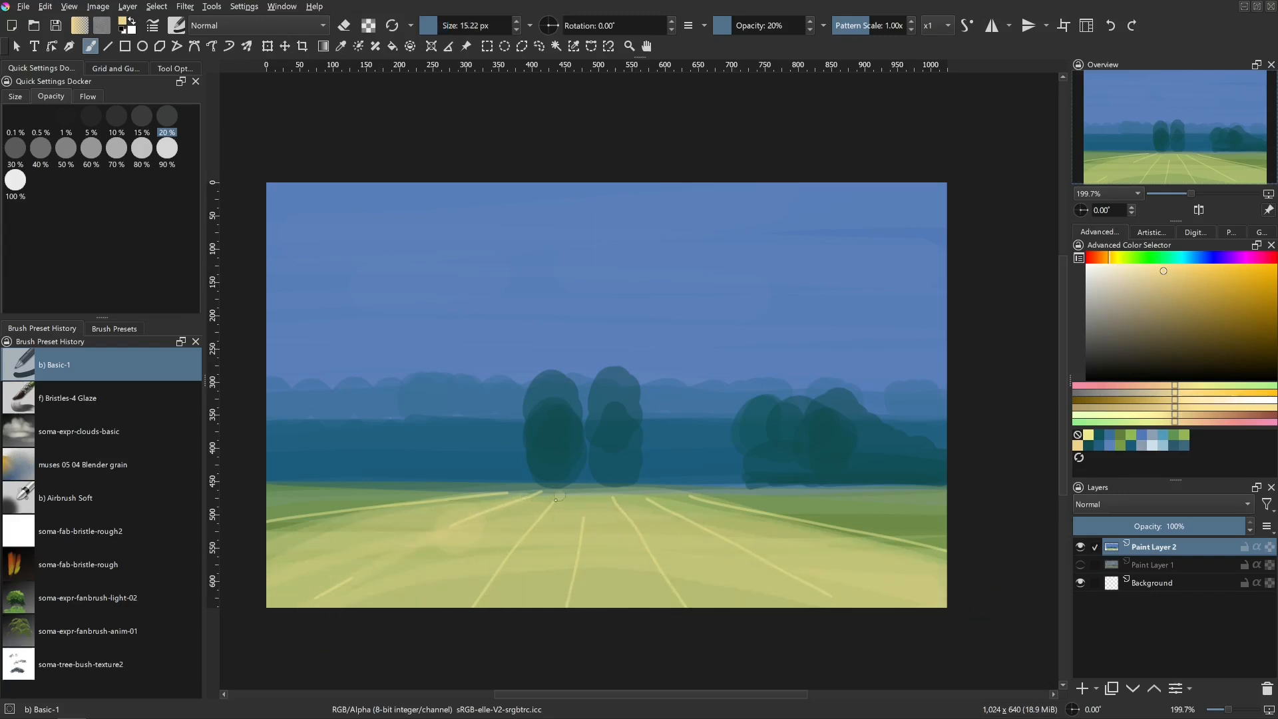
{"action": "left_click_drag", "start_coordinate": [582, 517], "coordinate": [560, 627]}
{"action": "mouse_move", "coordinate": [716, 509]}
{"action": "left_mouse_down"}
{"action": "mouse_move", "coordinate": [1012, 569]}
{"action": "mouse_move", "coordinate": [945, 556]}
{"action": "left_mouse_up"}
{"action": "left_click_drag", "start_coordinate": [819, 526], "coordinate": [994, 571]}
- Sample the grass green, shift it toward purer green, and glaze the grass right of the field with a brush of about 21.5 px
{"action": "left_click", "coordinate": [875, 540], "text": "ctrl"}
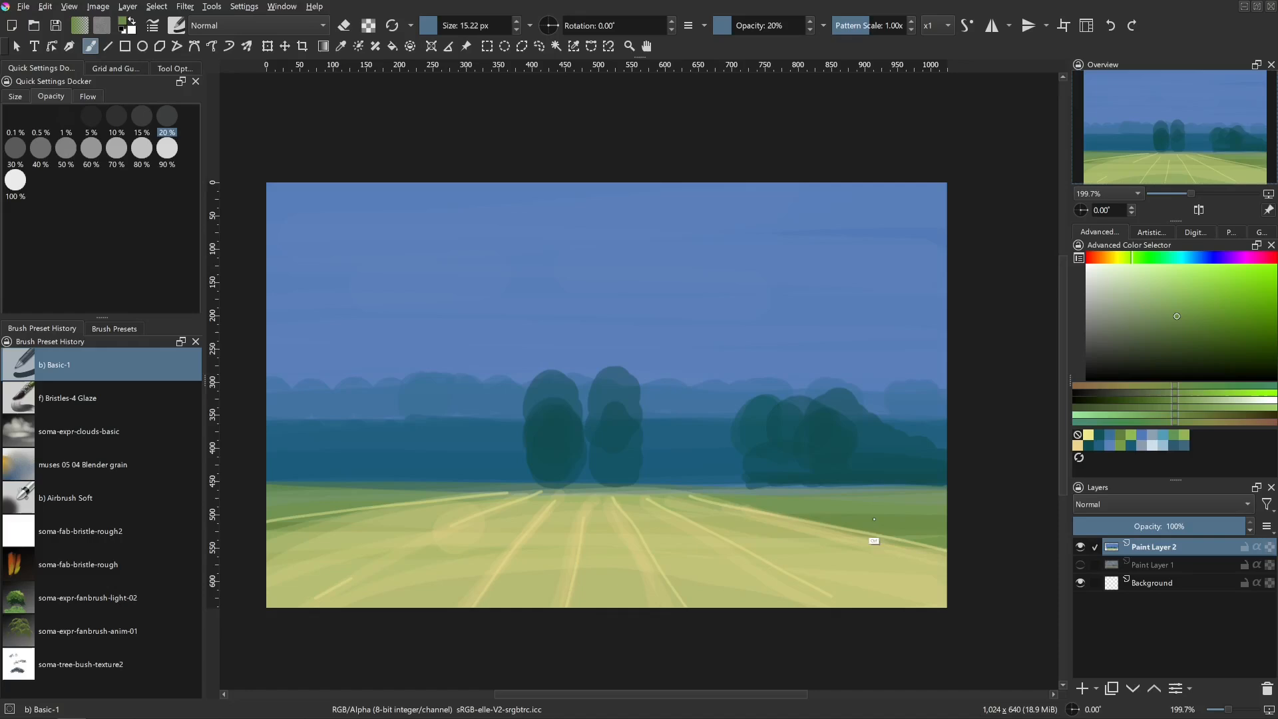
{"action": "left_click_drag", "start_coordinate": [874, 539], "coordinate": [886, 540]}
{"action": "left_click", "coordinate": [1194, 314]}
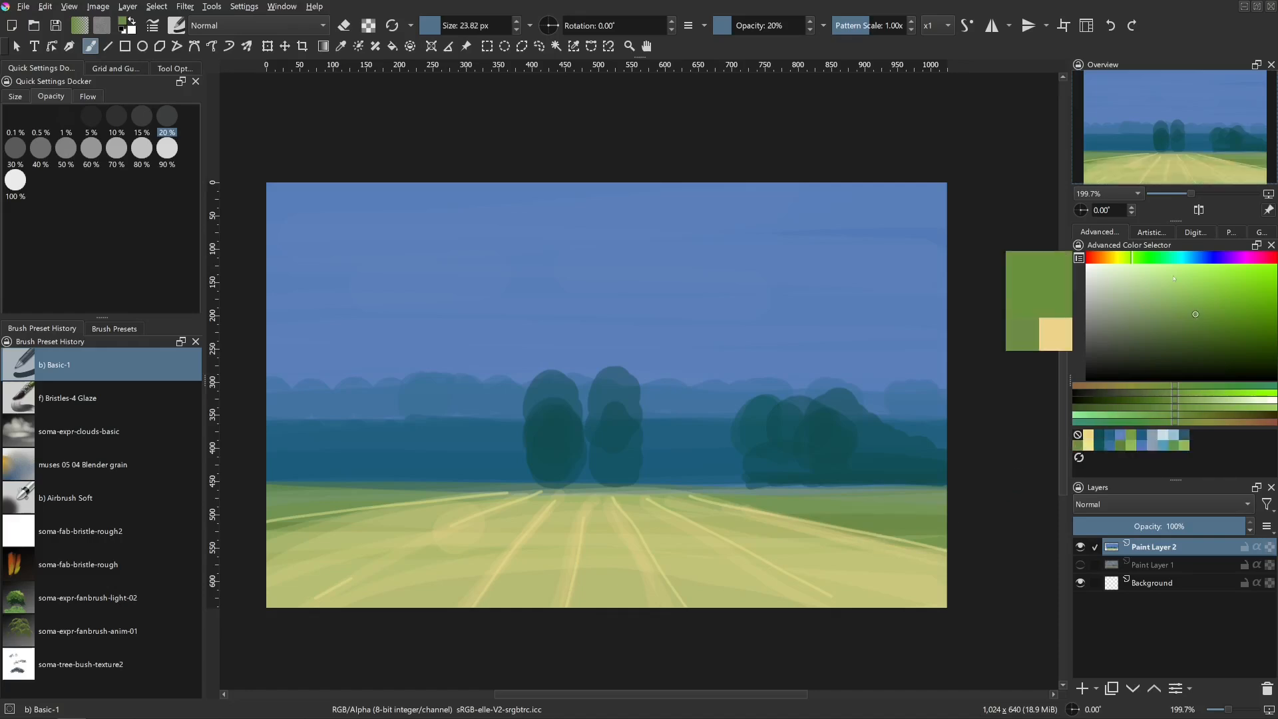
{"action": "left_click", "coordinate": [1138, 260]}
{"action": "left_click", "coordinate": [1144, 259]}
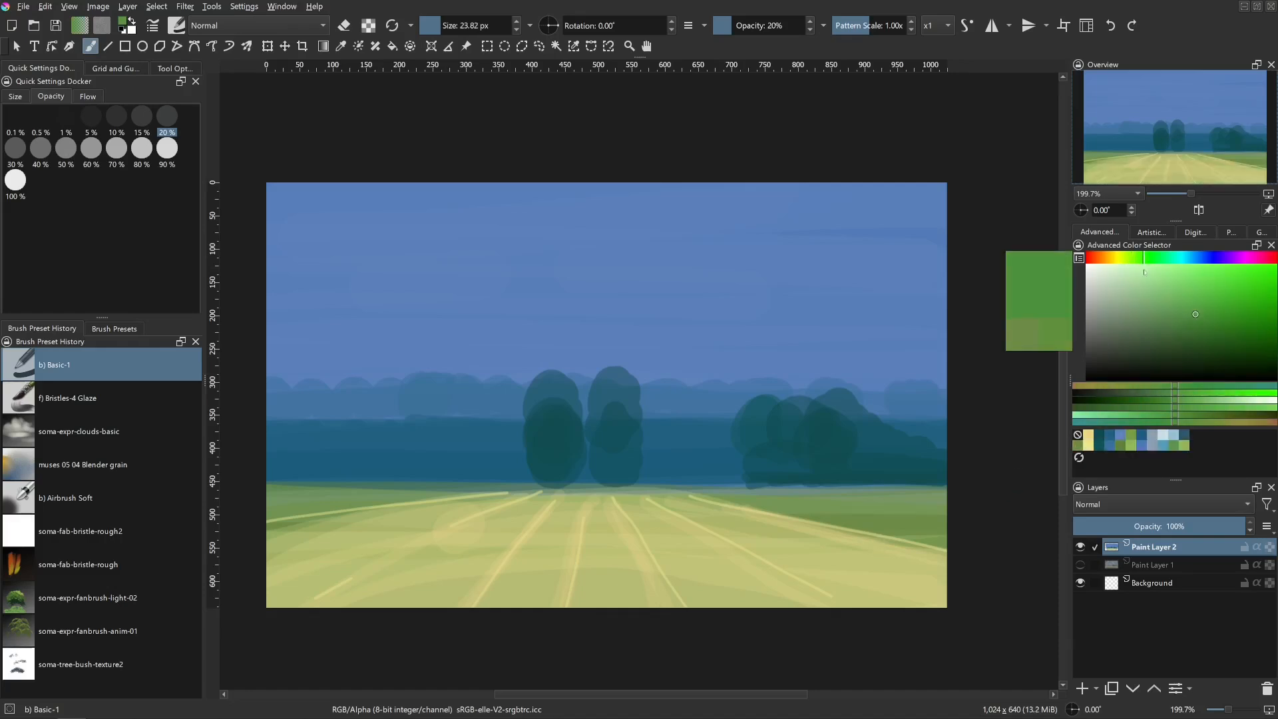
{"action": "left_click_drag", "start_coordinate": [965, 450], "coordinate": [987, 450]}
{"action": "mouse_move", "coordinate": [775, 497]}
{"action": "left_mouse_down"}
{"action": "mouse_move", "coordinate": [957, 501]}
{"action": "mouse_move", "coordinate": [803, 487]}
{"action": "mouse_move", "coordinate": [879, 495]}
{"action": "left_mouse_up"}
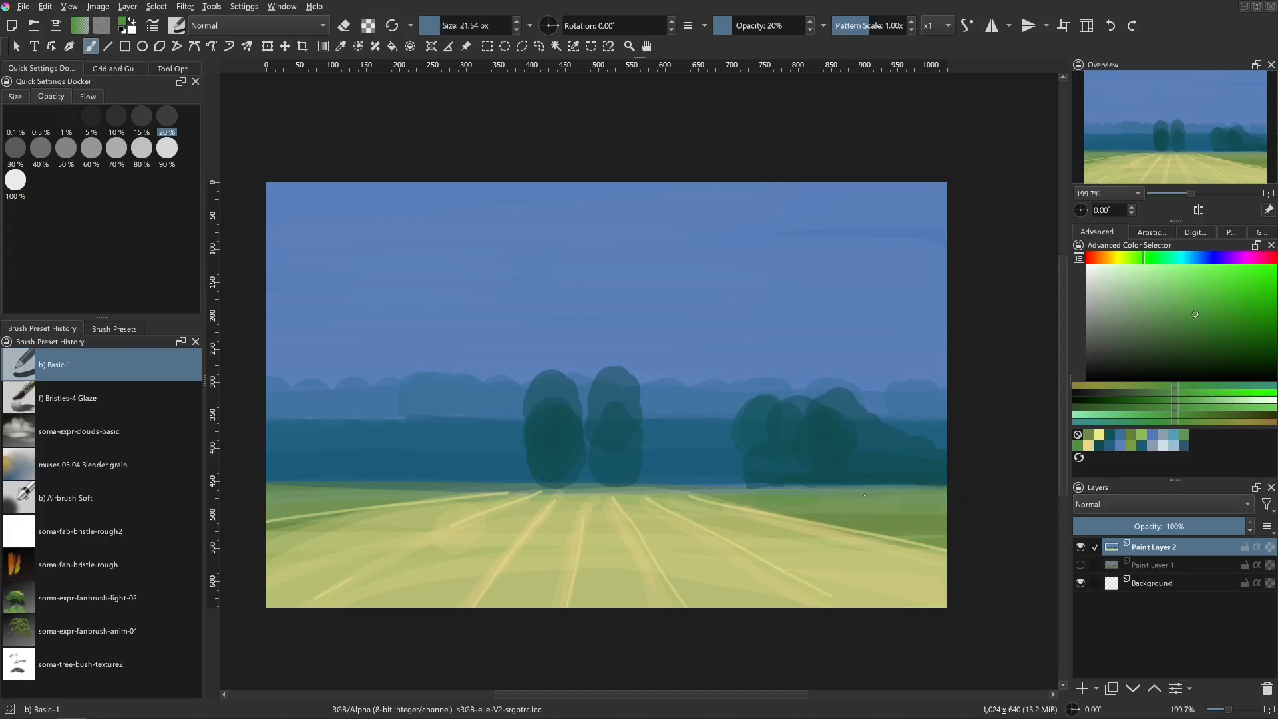
- Shift the green's hue toward yellow and glaze the grass on both sides of the field, ending with a brush of about 11.5 px
{"action": "left_click", "coordinate": [1135, 259]}
{"action": "left_click", "coordinate": [1203, 305]}
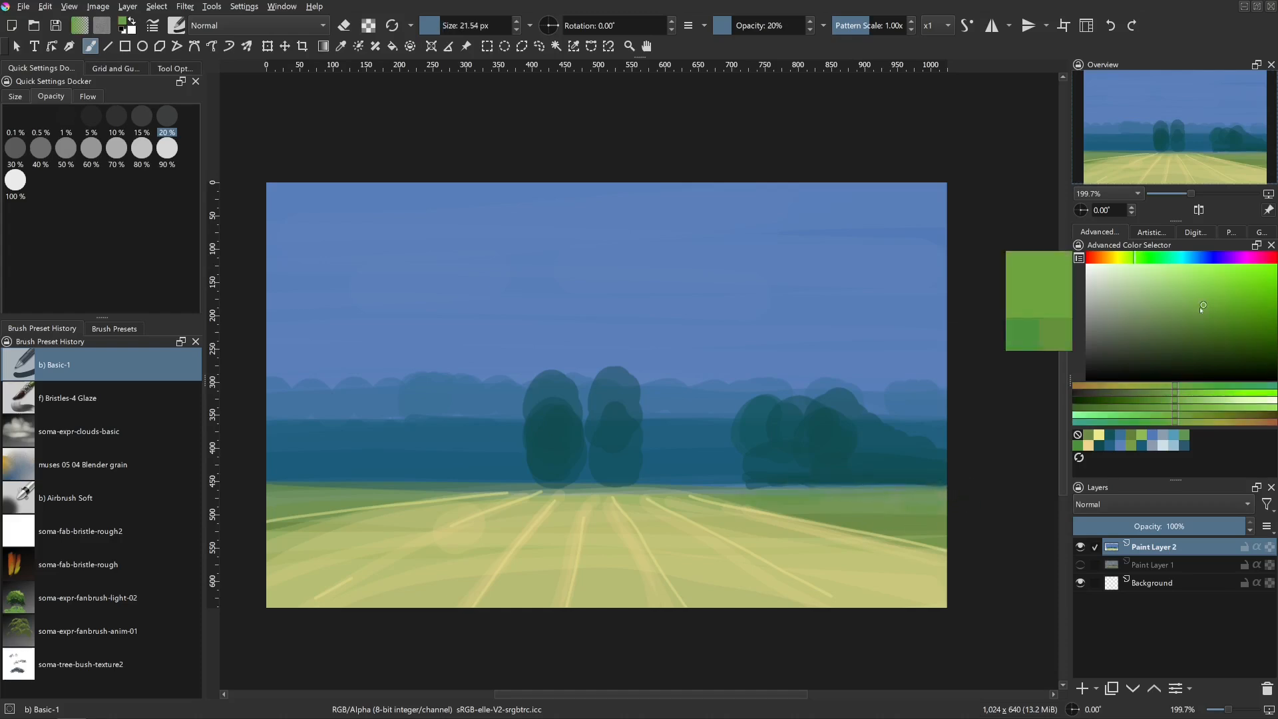
{"action": "left_click_drag", "start_coordinate": [884, 471], "coordinate": [862, 471]}
{"action": "left_click_drag", "start_coordinate": [930, 494], "coordinate": [912, 490]}
{"action": "left_click_drag", "start_coordinate": [854, 520], "coordinate": [860, 520]}
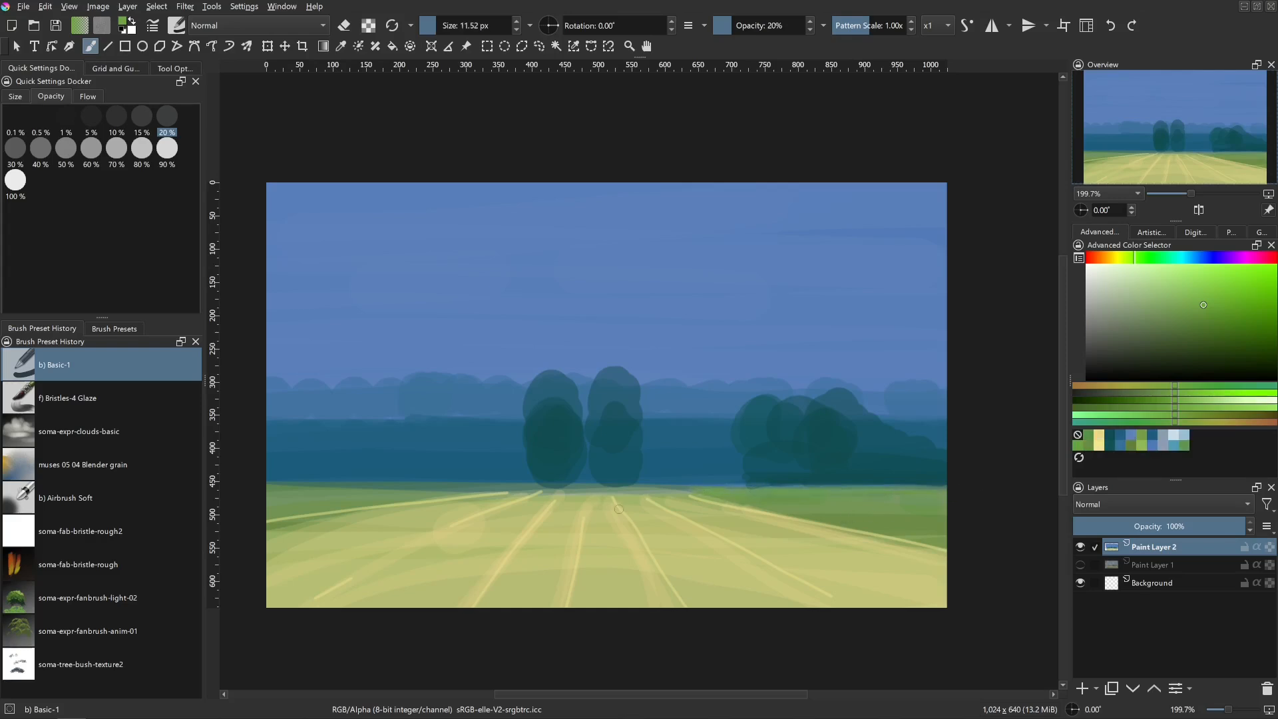
{"action": "left_click_drag", "start_coordinate": [334, 486], "coordinate": [467, 484]}
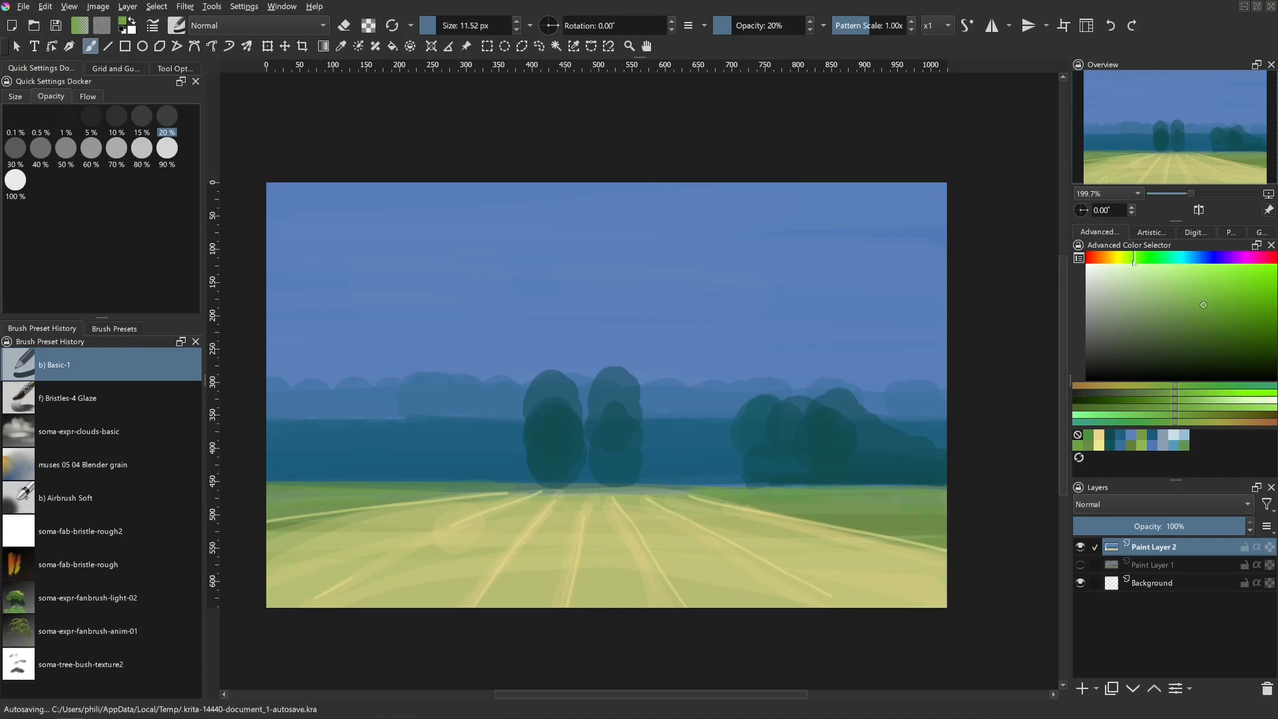
- Pick a yellower green and paint thin grass strokes along the horizon under the trees, using brushes from about 13.5 px down to 7.5 px
{"action": "left_click", "coordinate": [1206, 300]}
{"action": "left_click", "coordinate": [1209, 307]}
{"action": "left_click_drag", "start_coordinate": [844, 491], "coordinate": [892, 510]}
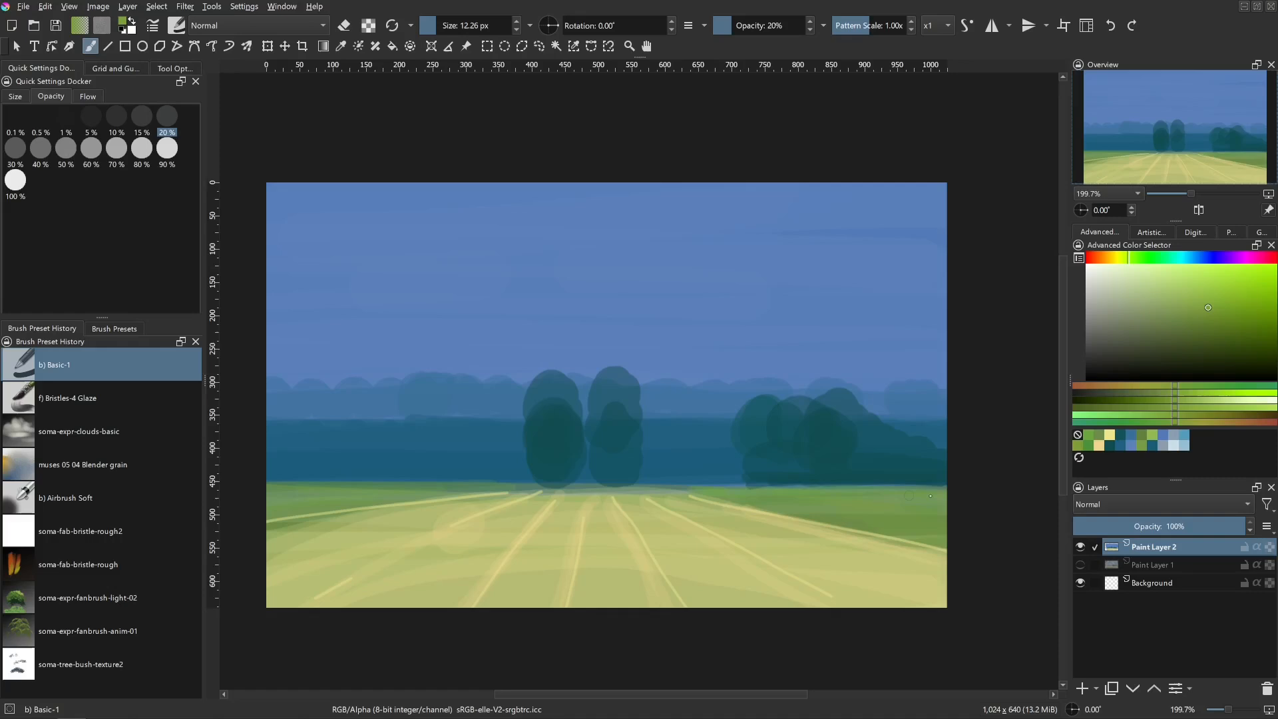
{"action": "left_click_drag", "start_coordinate": [838, 488], "coordinate": [810, 487]}
{"action": "mouse_move", "coordinate": [698, 488]}
{"action": "left_mouse_down"}
{"action": "mouse_move", "coordinate": [659, 482]}
{"action": "mouse_move", "coordinate": [725, 486]}
{"action": "mouse_move", "coordinate": [647, 482]}
{"action": "mouse_move", "coordinate": [739, 482]}
{"action": "left_mouse_up"}
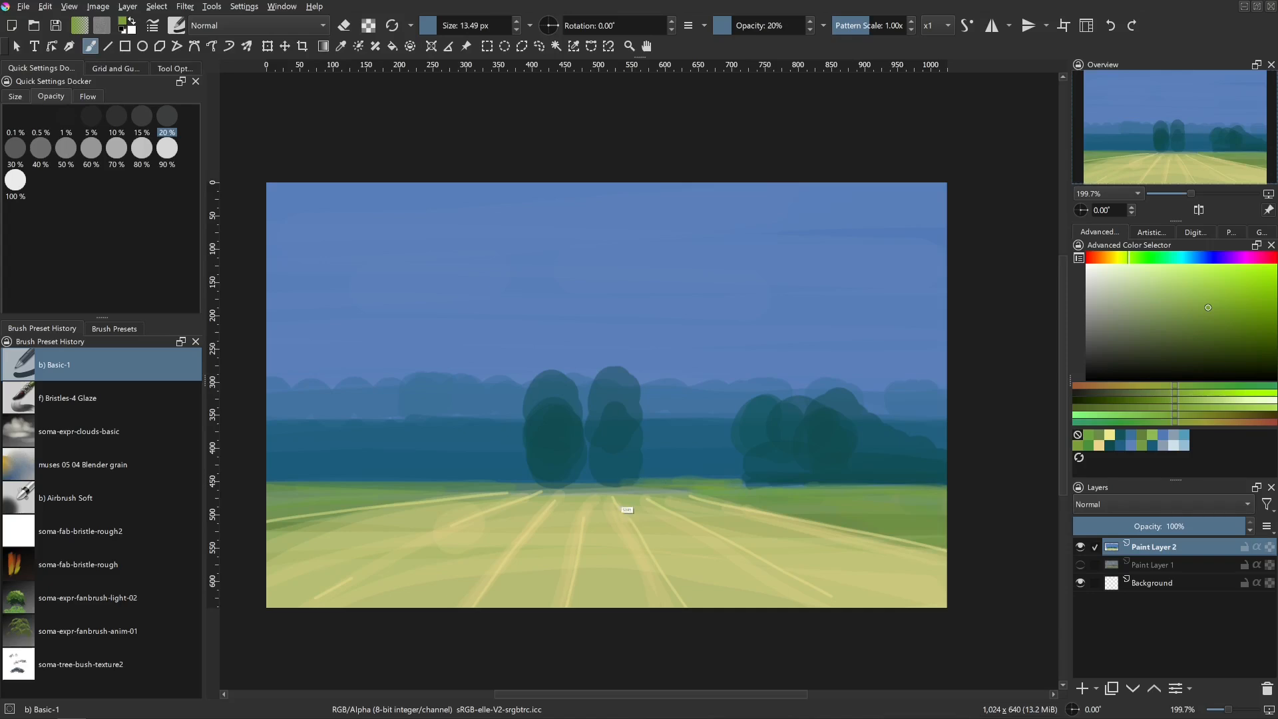
{"action": "left_click_drag", "start_coordinate": [628, 511], "coordinate": [581, 484]}
{"action": "left_click_drag", "start_coordinate": [499, 484], "coordinate": [260, 481]}
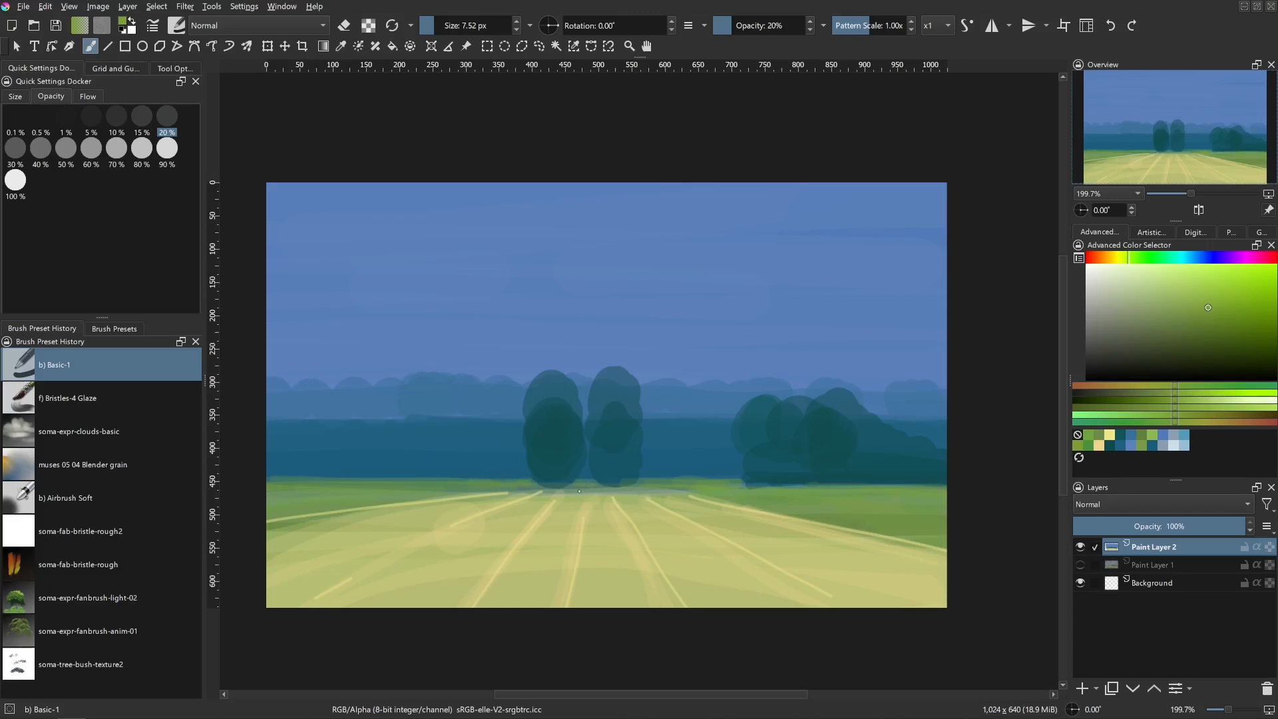
- Sample the dark teal of the central trees, deepen it, and shade the central and right trees with a brush of about 29 px
{"action": "left_click", "coordinate": [557, 448], "text": "ctrl"}
{"action": "mouse_move", "coordinate": [557, 448]}
{"action": "left_mouse_down"}
{"action": "mouse_move", "coordinate": [566, 459]}
{"action": "mouse_move", "coordinate": [607, 450]}
{"action": "left_mouse_up"}
{"action": "left_click", "coordinate": [1232, 350]}
{"action": "mouse_move", "coordinate": [556, 445]}
{"action": "left_mouse_down"}
{"action": "mouse_move", "coordinate": [626, 467]}
{"action": "mouse_move", "coordinate": [625, 452]}
{"action": "left_mouse_up"}
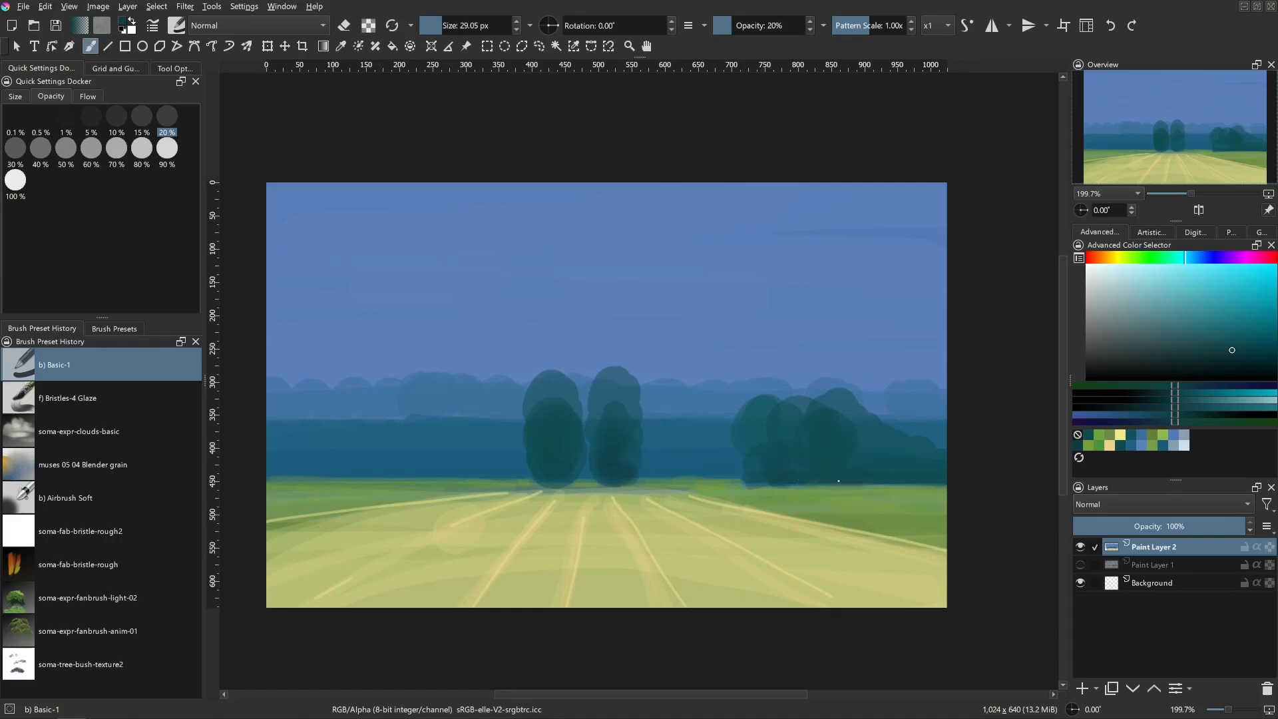
{"action": "mouse_move", "coordinate": [394, 471]}
{"action": "left_mouse_down"}
{"action": "mouse_move", "coordinate": [340, 482]}
{"action": "mouse_move", "coordinate": [475, 412]}
{"action": "left_mouse_up"}
- Sample the sky blue, shift it lighter and toward cyan, and glaze the sky with broad strokes of about 213 px and 149 px
{"action": "left_click", "coordinate": [509, 317], "text": "ctrl"}
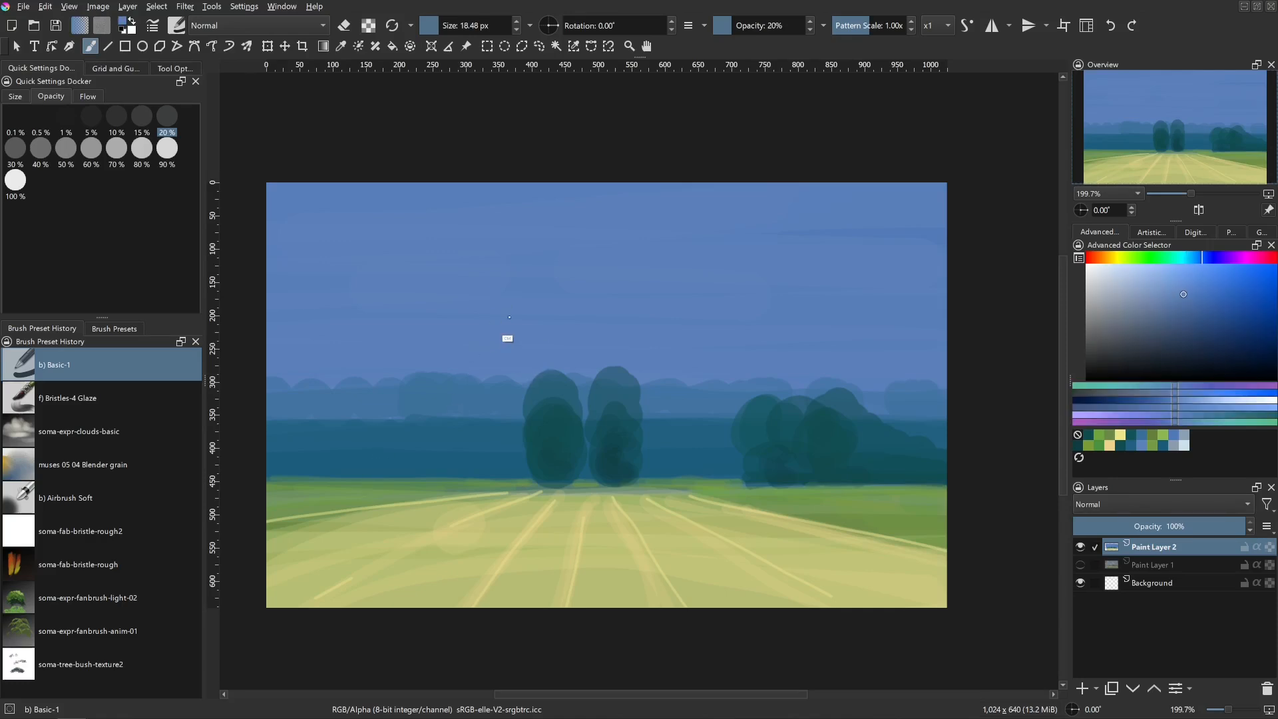
{"action": "left_click", "coordinate": [1195, 258]}
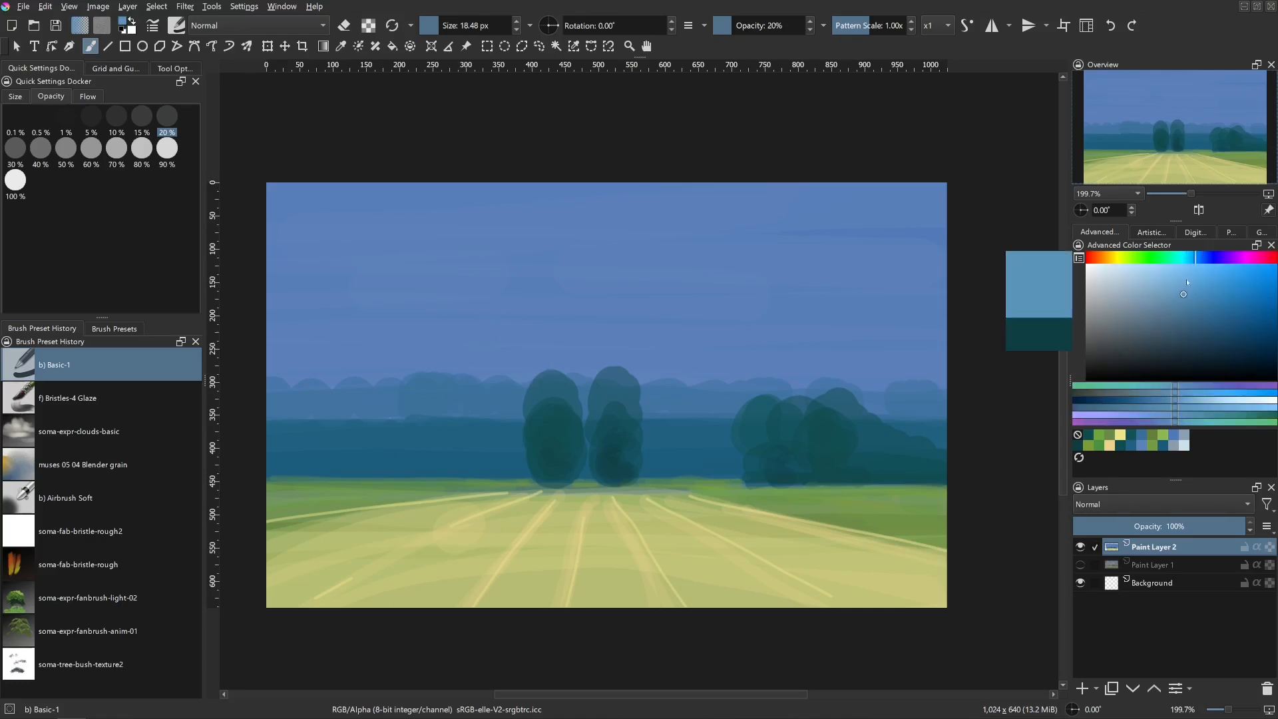
{"action": "left_click", "coordinate": [1180, 286]}
{"action": "left_click_drag", "start_coordinate": [672, 336], "coordinate": [877, 303]}
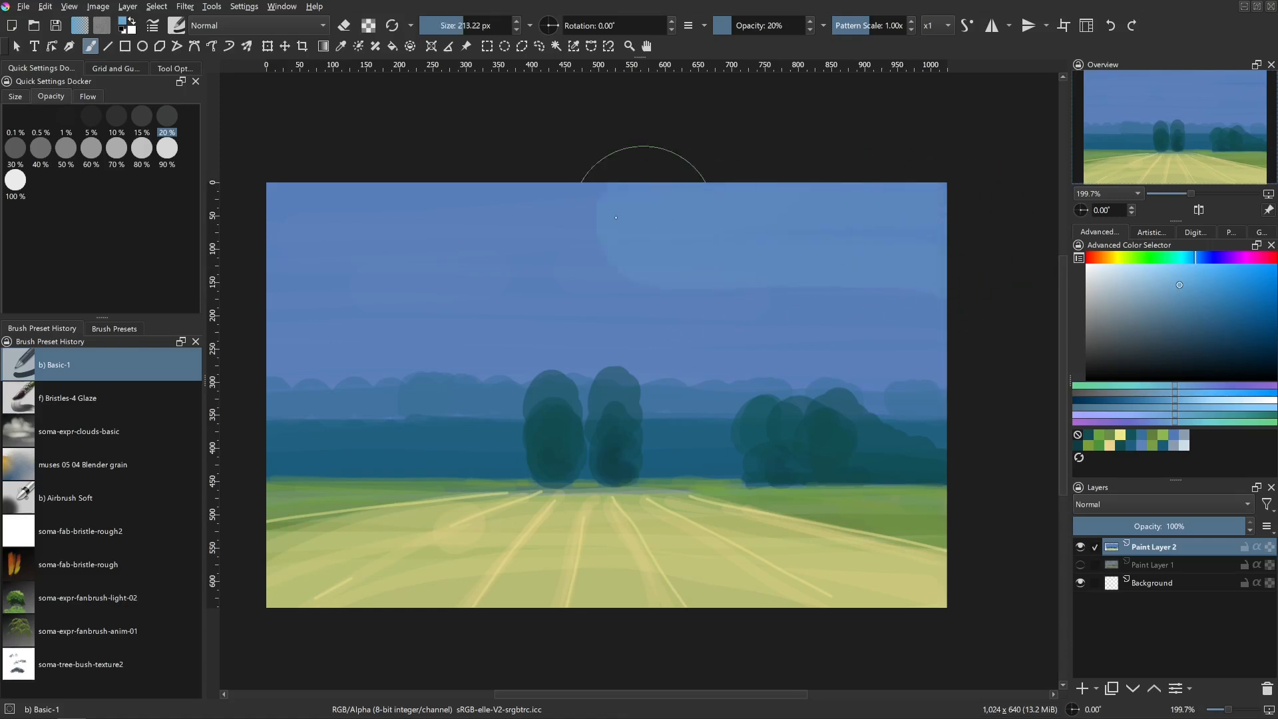
{"action": "left_click_drag", "start_coordinate": [401, 233], "coordinate": [992, 234]}
{"action": "mouse_move", "coordinate": [912, 288]}
{"action": "left_mouse_down"}
{"action": "mouse_move", "coordinate": [819, 313]}
{"action": "mouse_move", "coordinate": [703, 319]}
{"action": "left_mouse_up"}
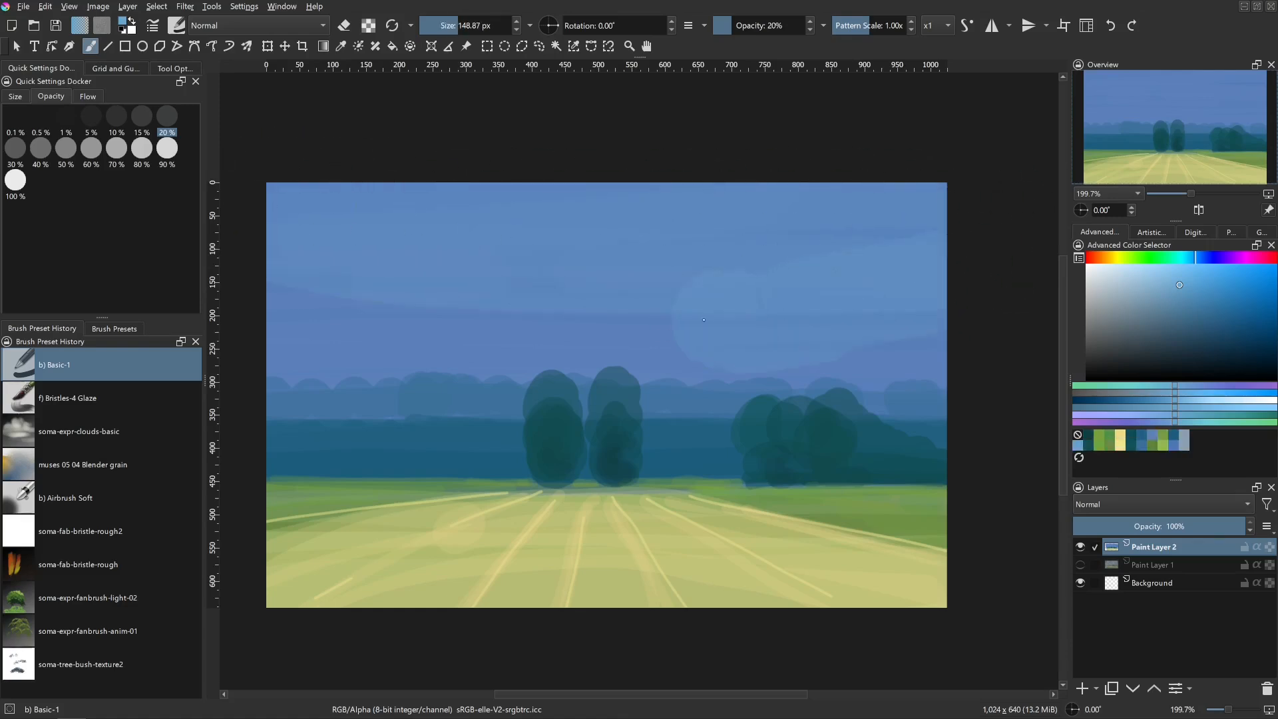
{"action": "mouse_move", "coordinate": [384, 301]}
{"action": "left_mouse_down"}
{"action": "mouse_move", "coordinate": [266, 313]}
{"action": "mouse_move", "coordinate": [967, 349]}
{"action": "left_mouse_up"}
{"action": "left_click_drag", "start_coordinate": [796, 273], "coordinate": [736, 283]}
{"action": "left_click_drag", "start_coordinate": [633, 309], "coordinate": [257, 336]}
- Haze the distant tree line and lower sky with soft strokes in a paler, less saturated blue, using brushes of about 50 px and 37.5 px
{"action": "left_click_drag", "start_coordinate": [469, 389], "coordinate": [328, 379]}
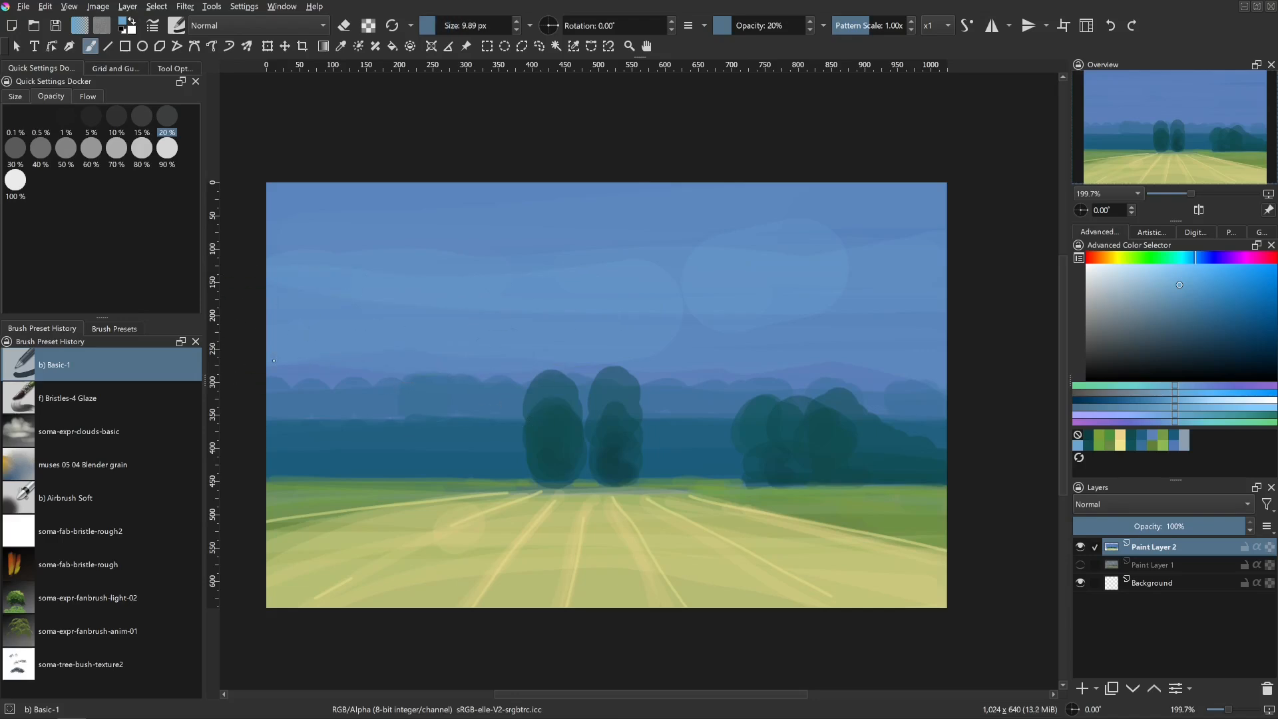
{"action": "mouse_move", "coordinate": [401, 405]}
{"action": "left_mouse_down"}
{"action": "mouse_move", "coordinate": [265, 372]}
{"action": "mouse_move", "coordinate": [372, 388]}
{"action": "mouse_move", "coordinate": [521, 374]}
{"action": "left_mouse_up"}
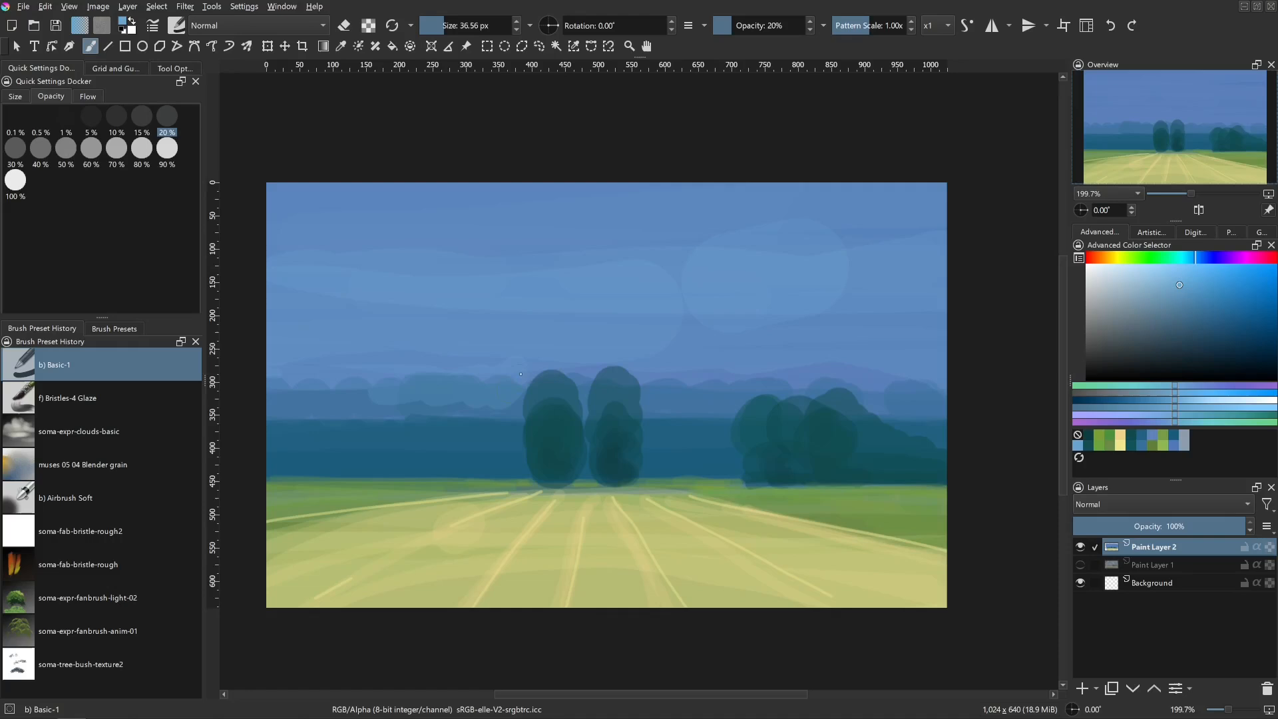
{"action": "left_click", "coordinate": [1168, 286]}
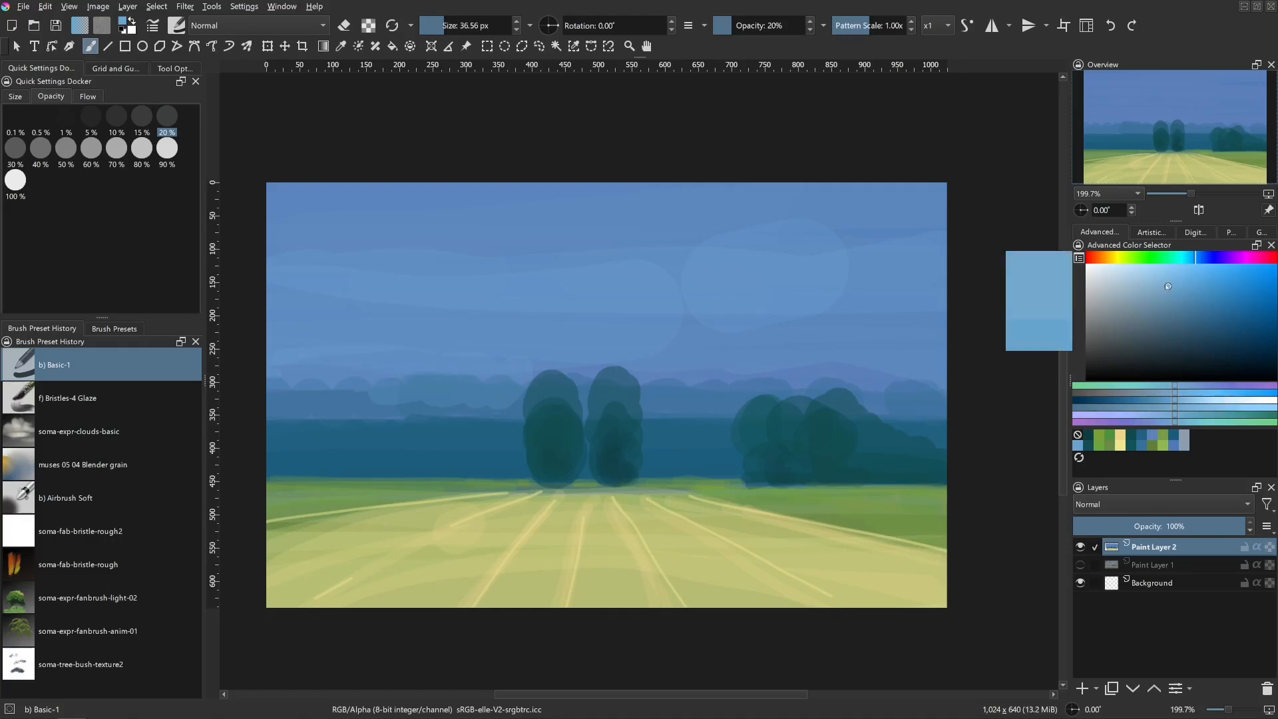
{"action": "left_click_drag", "start_coordinate": [627, 386], "coordinate": [696, 388], "text": "shift"}
{"action": "mouse_move", "coordinate": [568, 348]}
{"action": "left_mouse_down"}
{"action": "mouse_move", "coordinate": [416, 386]}
{"action": "mouse_move", "coordinate": [290, 372]}
{"action": "left_mouse_up"}
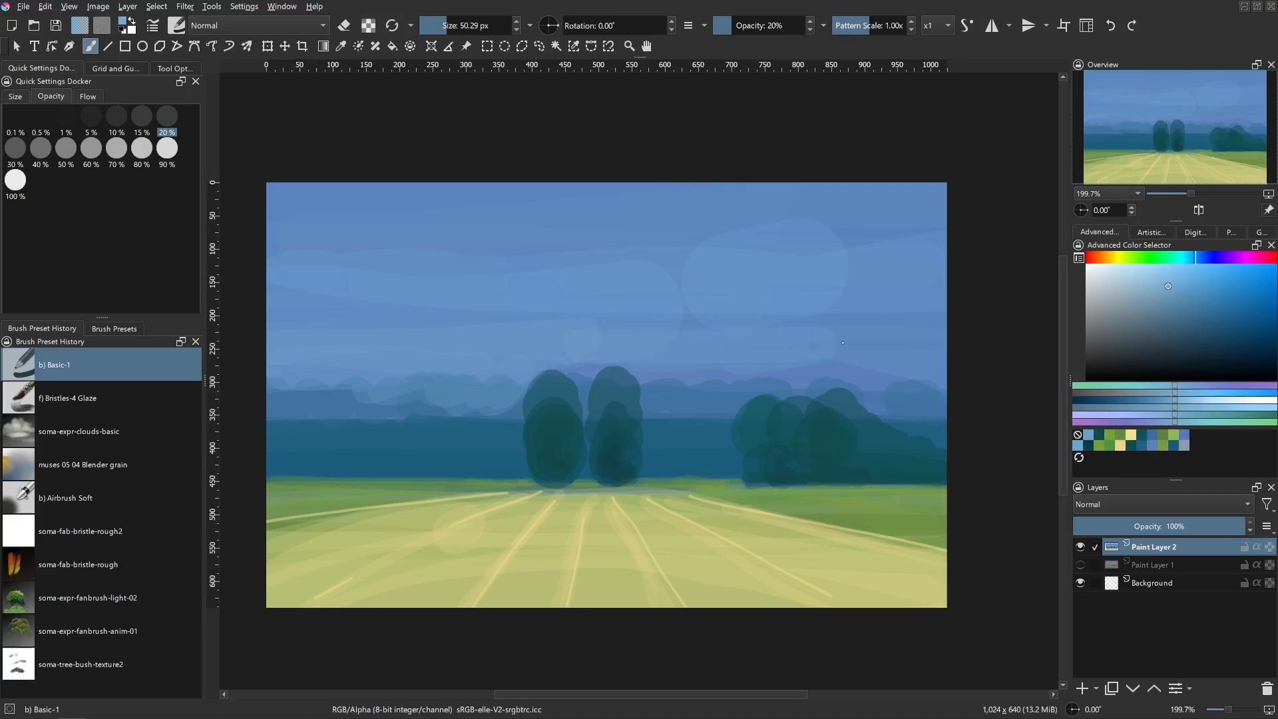
{"action": "mouse_move", "coordinate": [879, 380]}
{"action": "left_mouse_down"}
{"action": "mouse_move", "coordinate": [659, 396]}
{"action": "mouse_move", "coordinate": [588, 359]}
{"action": "left_mouse_up"}
{"action": "key", "text": "bracketleft"}
{"action": "key", "text": "bracketleft"}
{"action": "key", "text": "bracketleft"}
{"action": "left_click_drag", "start_coordinate": [440, 400], "coordinate": [251, 393]}
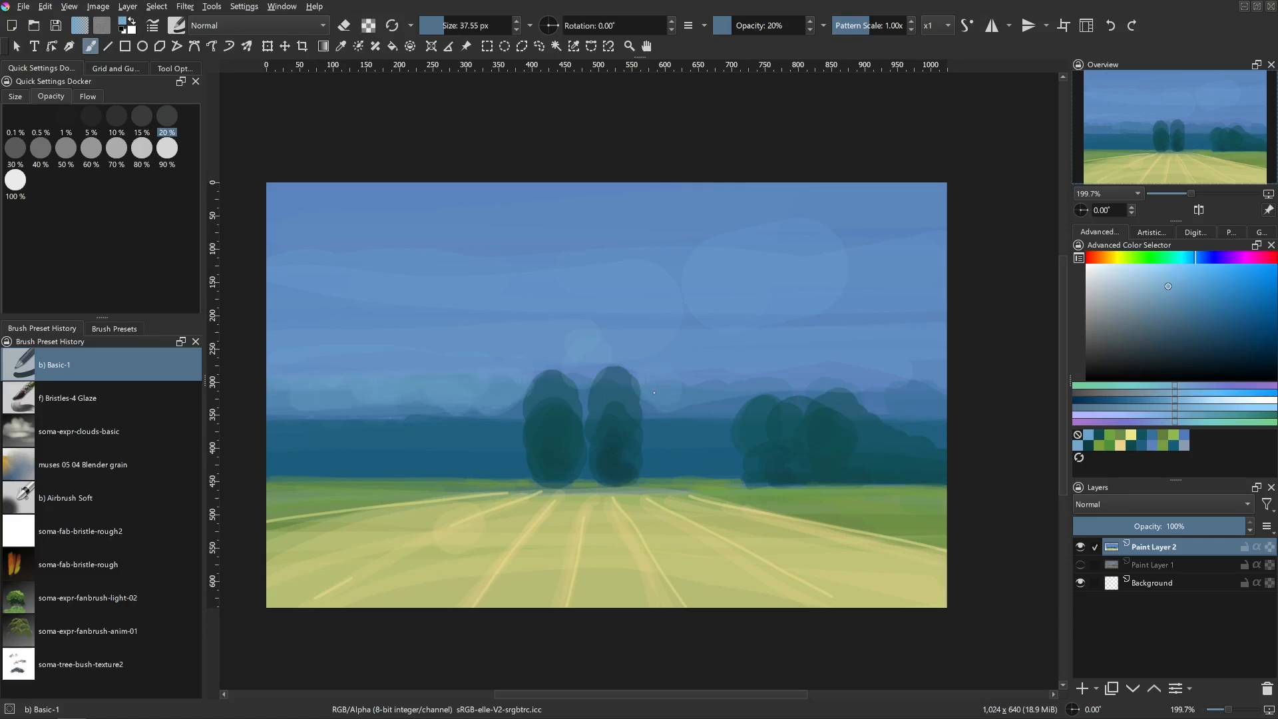
{"action": "left_click_drag", "start_coordinate": [654, 393], "coordinate": [729, 390]}
- Desaturate and lighten the painting colour, and shift its hue to a pale yellow
{"action": "left_click", "coordinate": [1134, 283]}
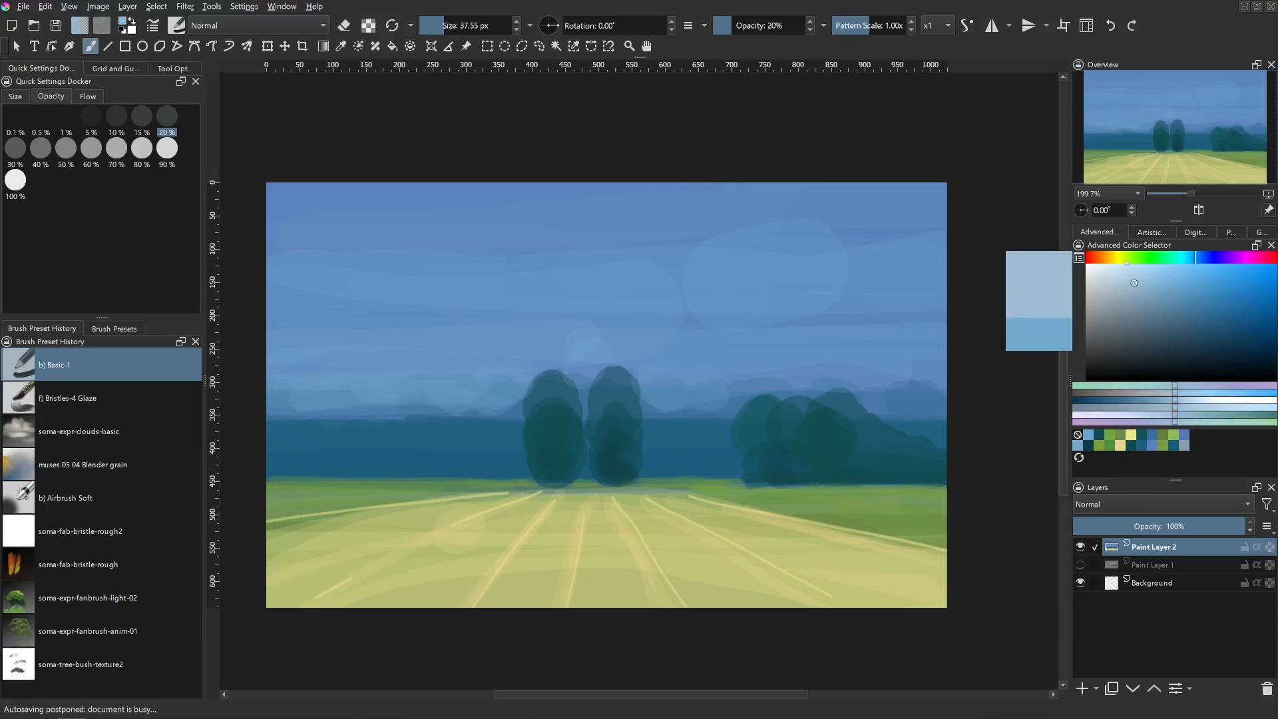
{"action": "left_click", "coordinate": [1124, 258]}
{"action": "left_click", "coordinate": [1119, 260]}
- Try to haze the distant trees on the right with pale yellow strokes, using brushes of about 55 px and 87 px
{"action": "left_click_drag", "start_coordinate": [973, 349], "coordinate": [986, 350], "text": "shift"}
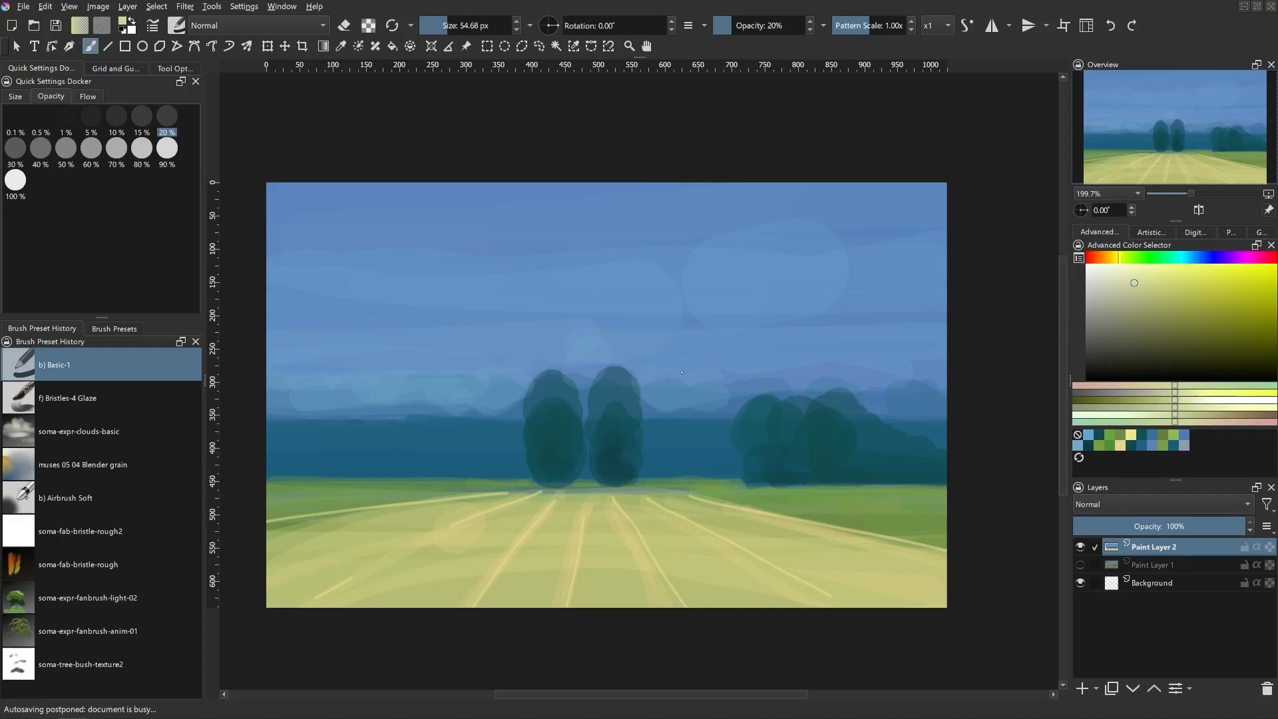
{"action": "left_click_drag", "start_coordinate": [650, 382], "coordinate": [933, 375]}
{"action": "key", "text": "ctrl+z"}
{"action": "left_click_drag", "start_coordinate": [787, 383], "coordinate": [807, 382], "text": "shift"}
{"action": "left_click_drag", "start_coordinate": [652, 382], "coordinate": [990, 379]}
{"action": "key", "text": "ctrl+z"}
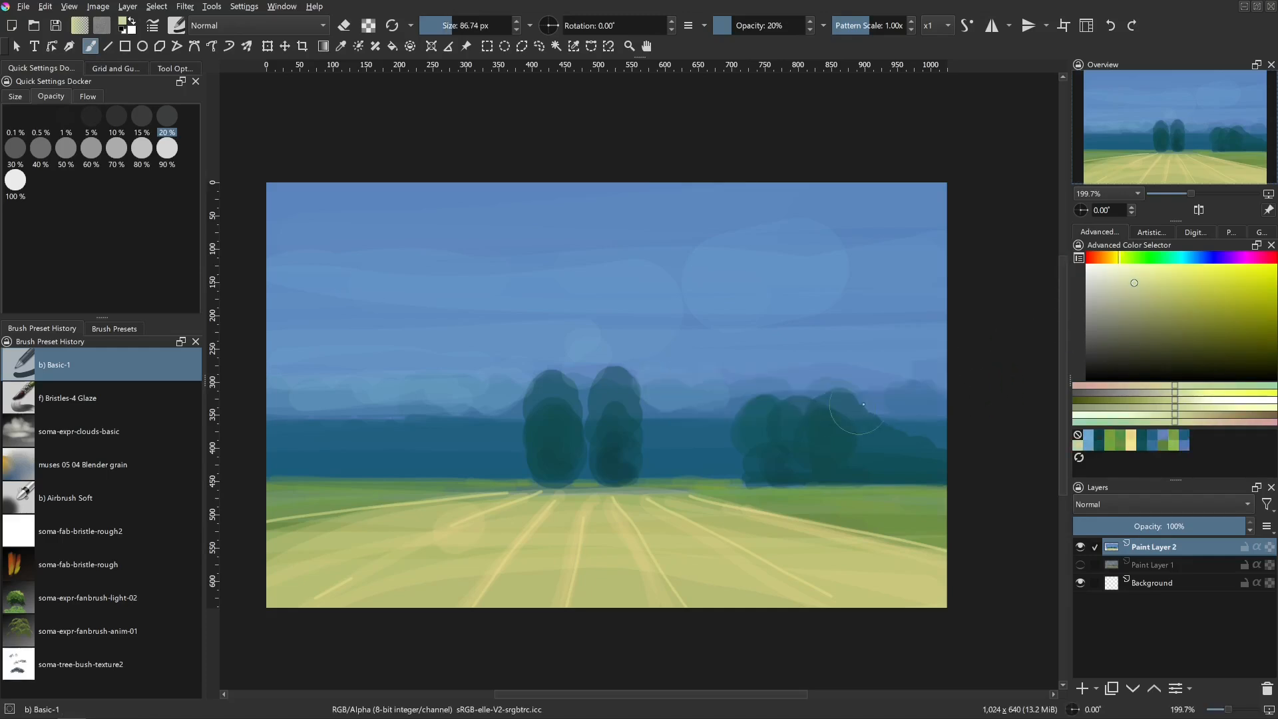
- Glaze the sky and all the trees with broad pale yellow strokes, using a brush of about 236 px
{"action": "mouse_move", "coordinate": [958, 448]}
{"action": "left_mouse_down", "text": "shift"}
{"action": "mouse_move", "coordinate": [976, 448]}
{"action": "mouse_move", "coordinate": [619, 426]}
{"action": "mouse_move", "coordinate": [279, 353]}
{"action": "mouse_move", "coordinate": [958, 298]}
{"action": "mouse_move", "coordinate": [235, 232]}
{"action": "mouse_move", "coordinate": [995, 208]}
{"action": "left_mouse_up", "text": "shift"}
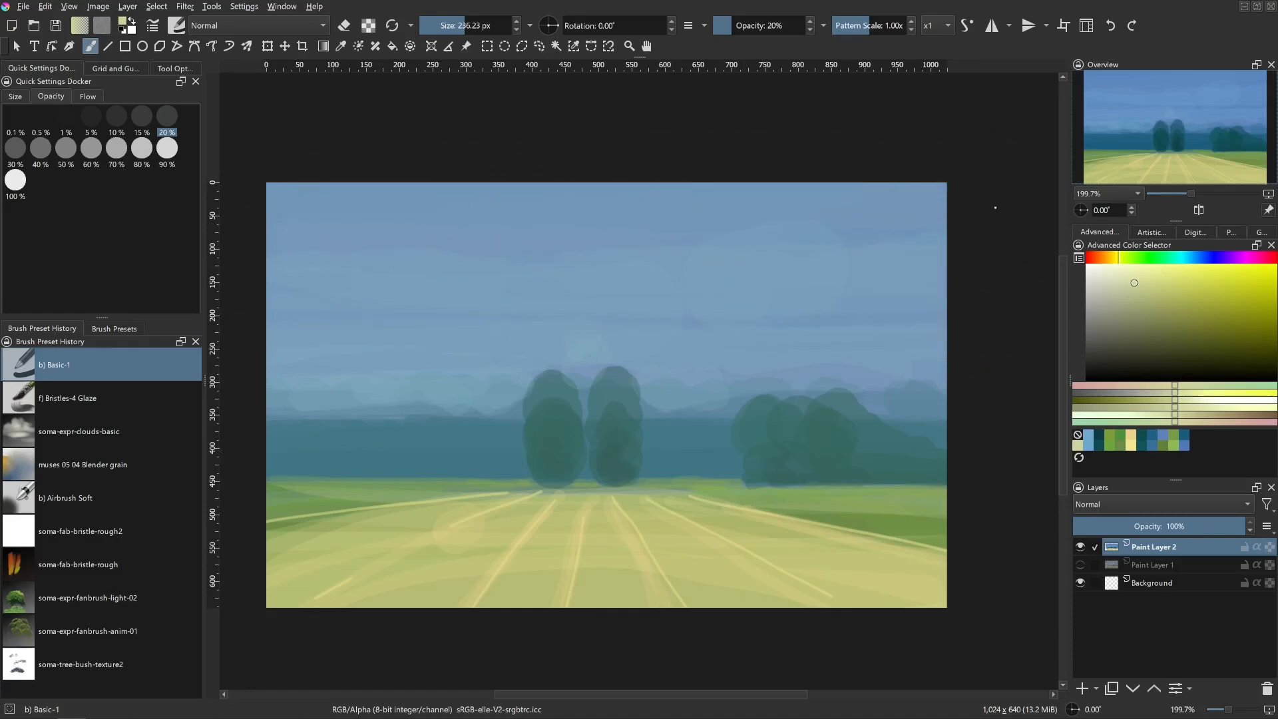
{"action": "left_click_drag", "start_coordinate": [267, 592], "coordinate": [193, 560]}
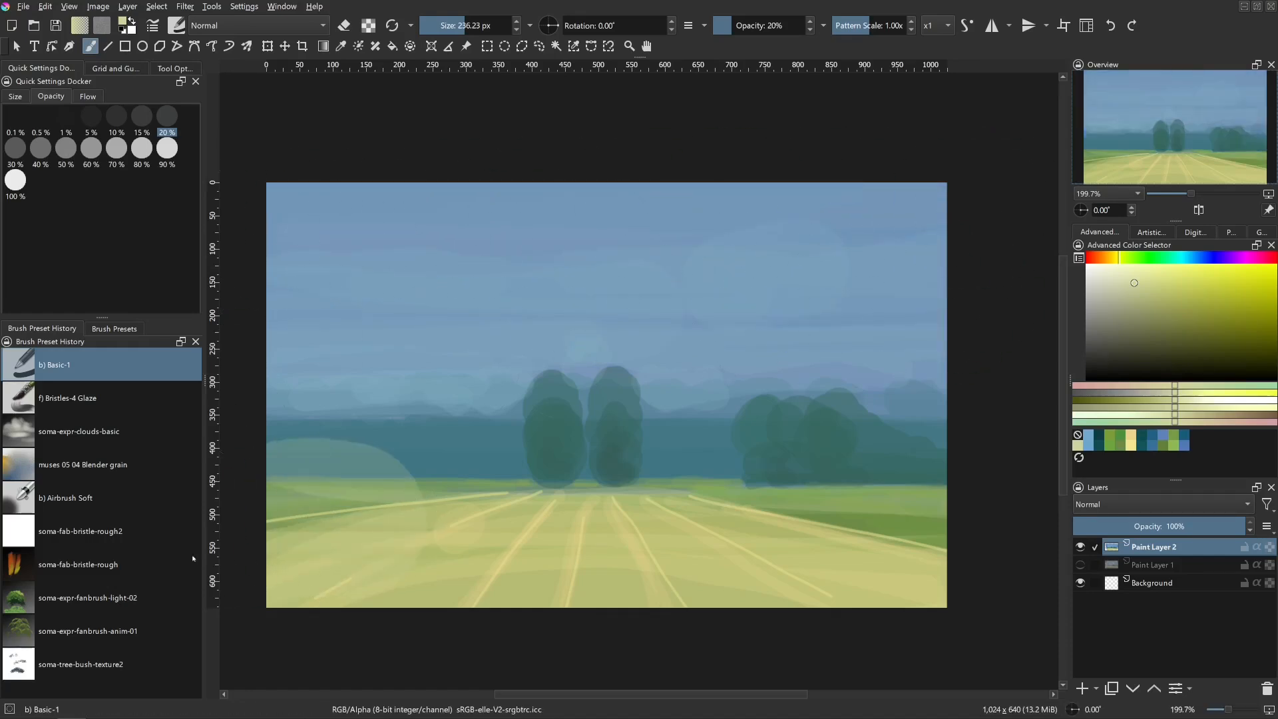
{"action": "key", "text": "ctrl+z"}
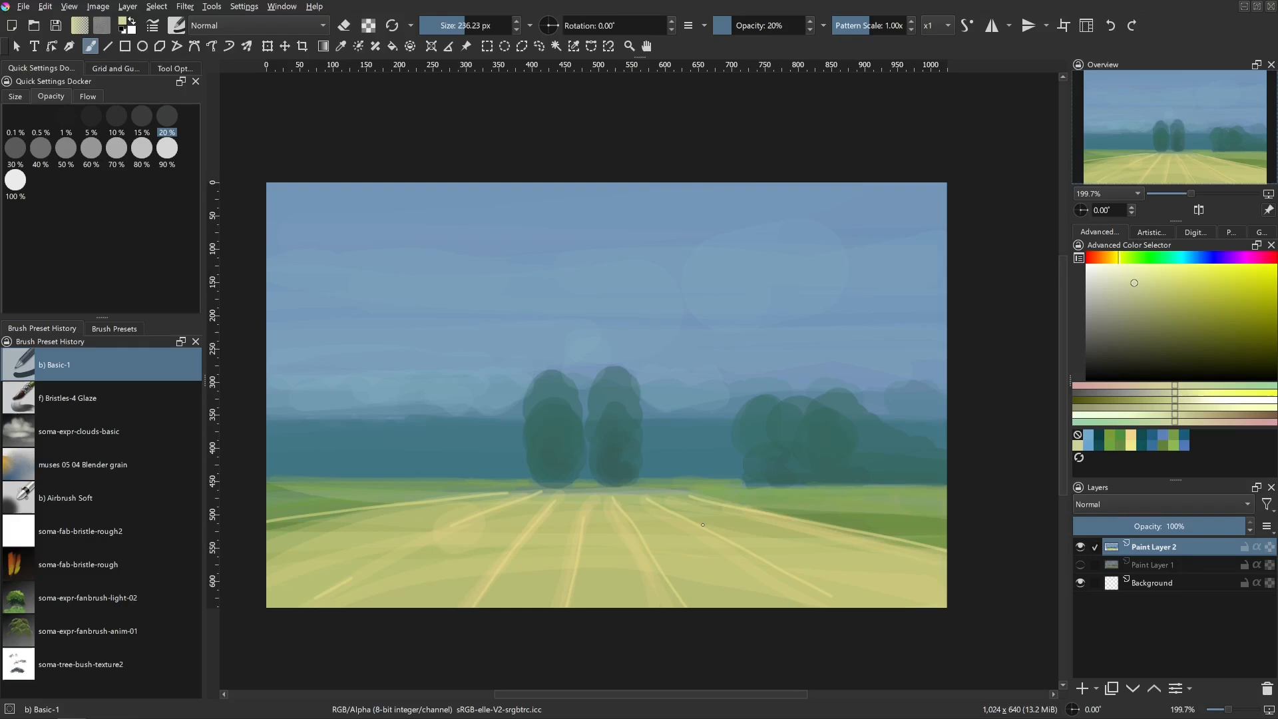
{"action": "mouse_move", "coordinate": [703, 525]}
{"action": "left_mouse_down"}
{"action": "mouse_move", "coordinate": [570, 466]}
{"action": "mouse_move", "coordinate": [499, 471]}
{"action": "mouse_move", "coordinate": [501, 455]}
{"action": "left_mouse_up"}
{"action": "left_click", "coordinate": [1176, 259]}
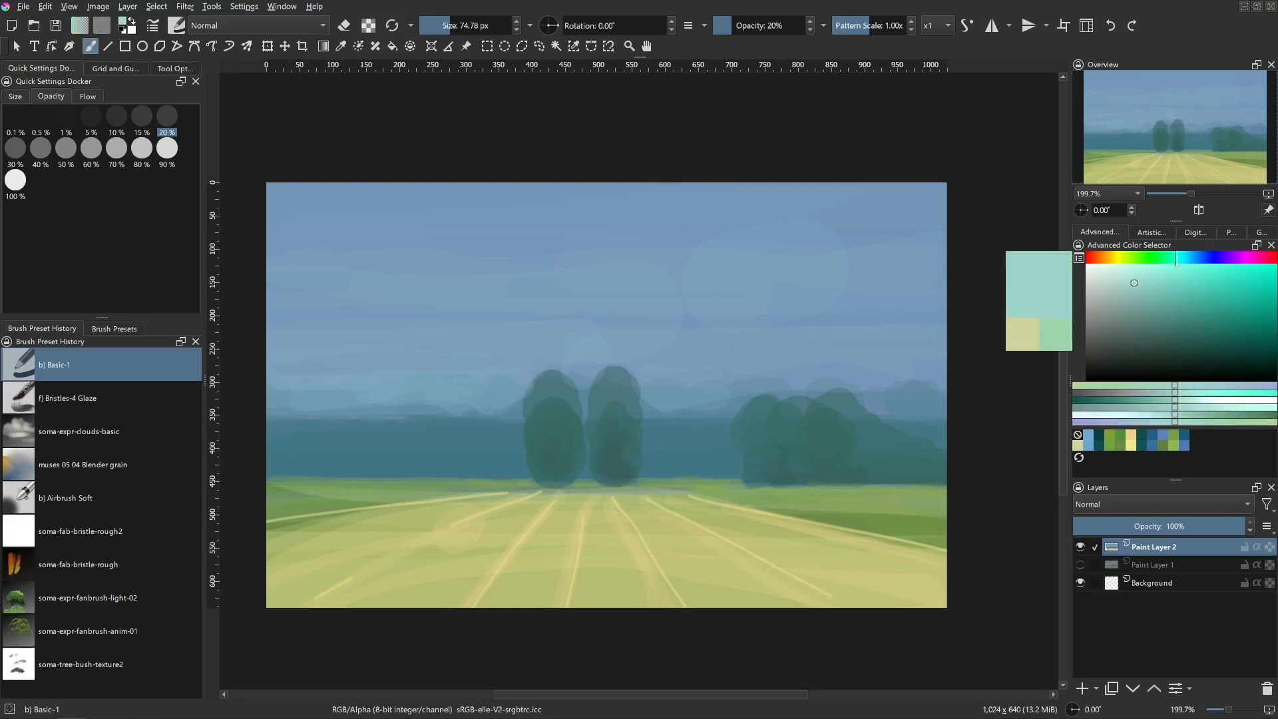
{"action": "left_click", "coordinate": [1196, 258]}
{"action": "left_click", "coordinate": [1188, 347]}
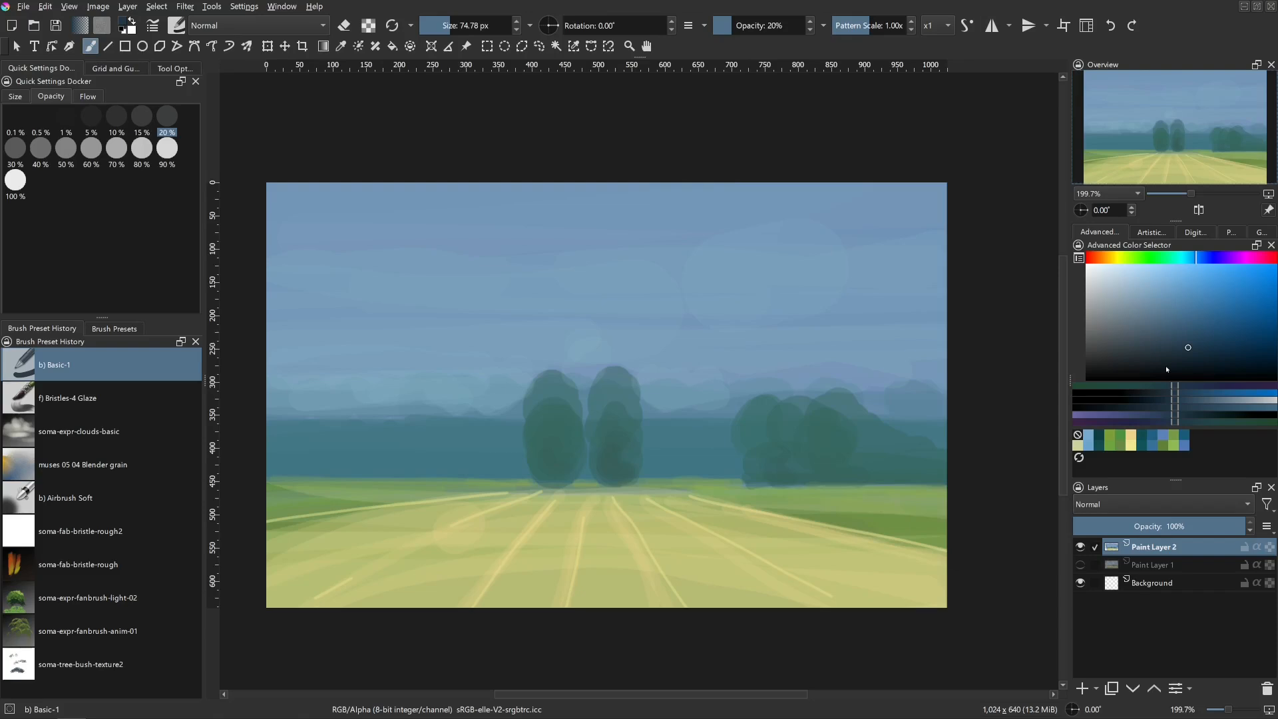
- Sample the grass green, darken it, and paint darker patches on the grass right of the field with a brush of about 7 px
{"action": "left_click", "coordinate": [890, 509], "text": "ctrl"}
{"action": "left_click_drag", "start_coordinate": [884, 516], "coordinate": [831, 499]}
{"action": "left_click_drag", "start_coordinate": [859, 502], "coordinate": [873, 499]}
{"action": "left_click", "coordinate": [1196, 327]}
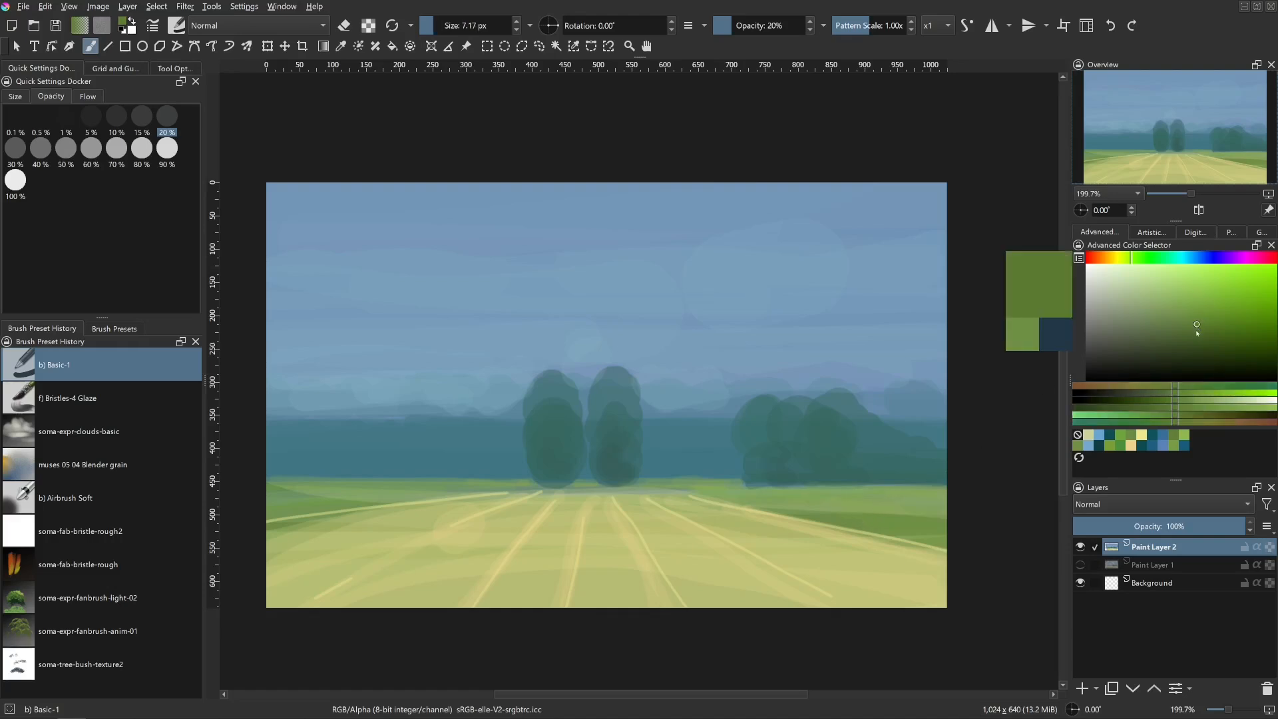
{"action": "left_click", "coordinate": [1196, 331]}
{"action": "left_click_drag", "start_coordinate": [1132, 259], "coordinate": [1136, 280]}
{"action": "left_click_drag", "start_coordinate": [793, 503], "coordinate": [823, 504]}
{"action": "mouse_move", "coordinate": [822, 504]}
{"action": "left_mouse_down"}
{"action": "mouse_move", "coordinate": [896, 511]}
{"action": "mouse_move", "coordinate": [896, 530]}
{"action": "left_mouse_up"}
{"action": "mouse_move", "coordinate": [907, 504]}
{"action": "left_mouse_down"}
{"action": "mouse_move", "coordinate": [950, 501]}
{"action": "mouse_move", "coordinate": [672, 491]}
{"action": "mouse_move", "coordinate": [595, 507]}
{"action": "mouse_move", "coordinate": [614, 488]}
{"action": "left_mouse_up"}
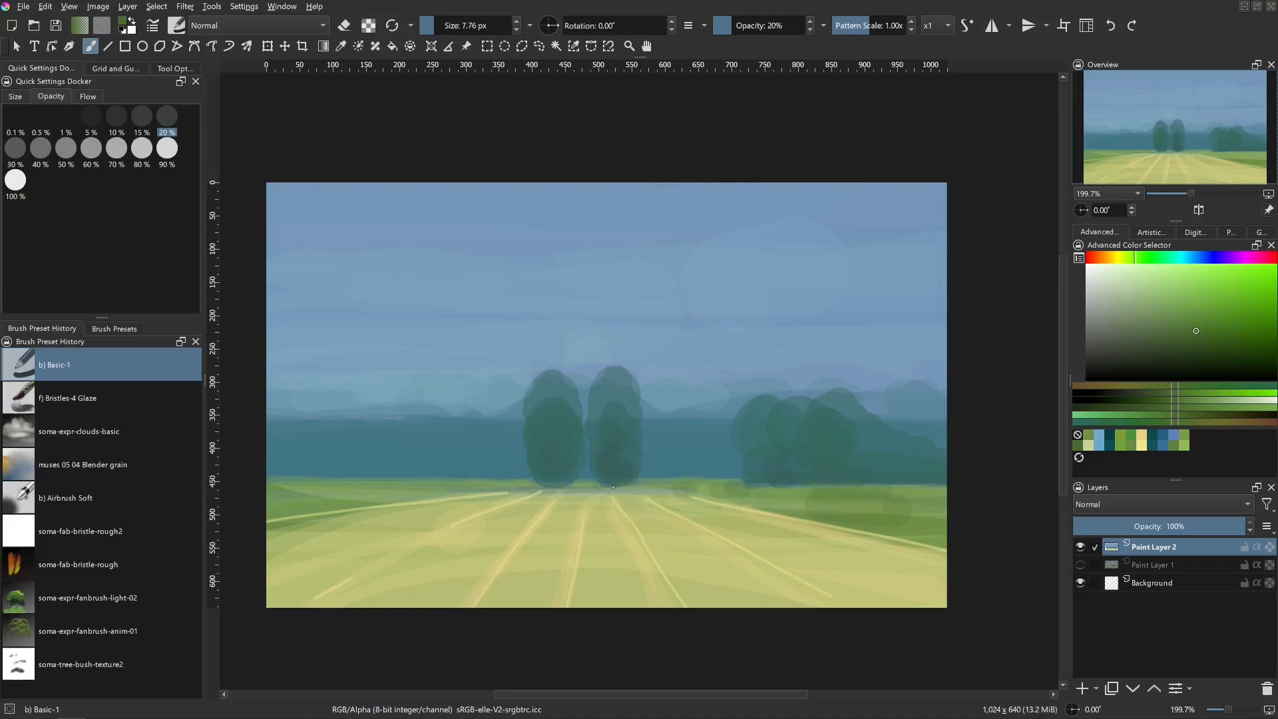
- Paint thin dark green strokes across the grass left of the field, using a brush of about 7.8 px
{"action": "left_click_drag", "start_coordinate": [271, 482], "coordinate": [445, 489]}
{"action": "left_click_drag", "start_coordinate": [324, 493], "coordinate": [479, 497]}
{"action": "left_click_drag", "start_coordinate": [273, 498], "coordinate": [373, 491]}
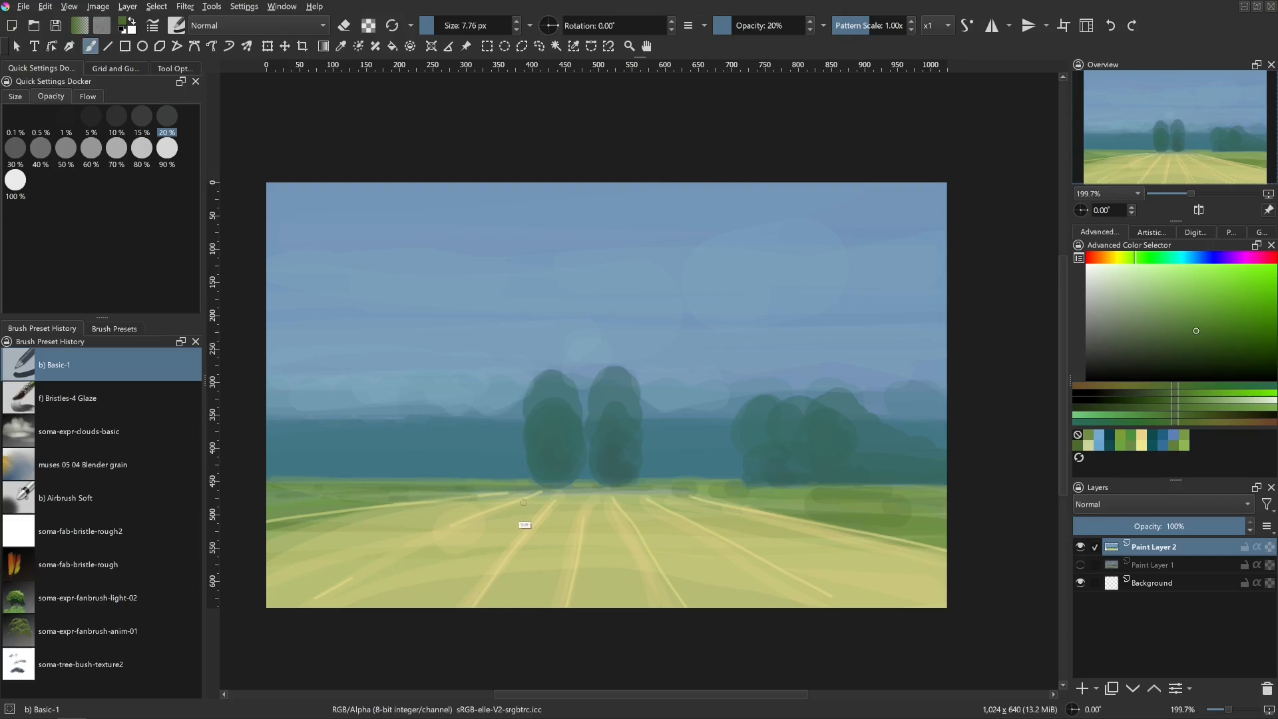
{"action": "left_click_drag", "start_coordinate": [526, 525], "coordinate": [546, 486]}
- Sample the right trees' teal, make it darker and bluer, and shade rounded crowns in that group with a brush of about 39 px
{"action": "left_click", "coordinate": [845, 451], "text": "ctrl"}
{"action": "mouse_move", "coordinate": [847, 452]}
{"action": "left_mouse_down"}
{"action": "mouse_move", "coordinate": [883, 467]}
{"action": "mouse_move", "coordinate": [897, 431]}
{"action": "left_mouse_up"}
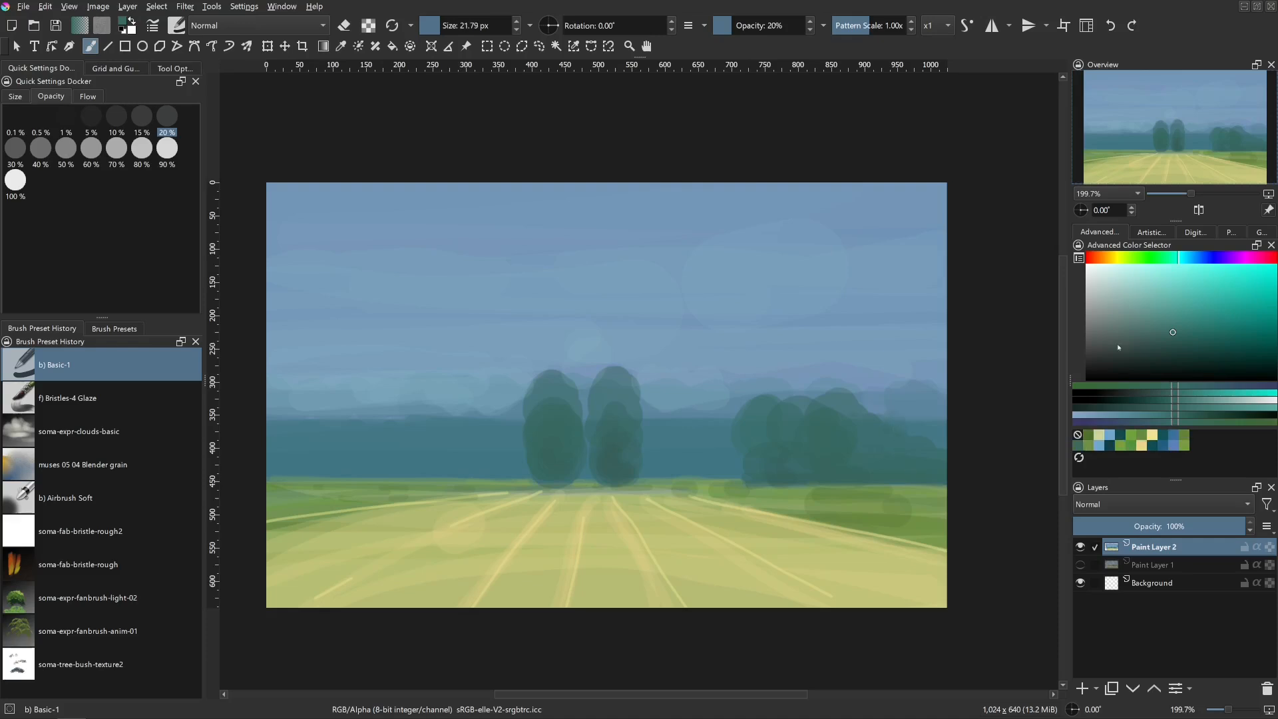
{"action": "left_click", "coordinate": [1183, 346]}
{"action": "left_click", "coordinate": [1187, 259]}
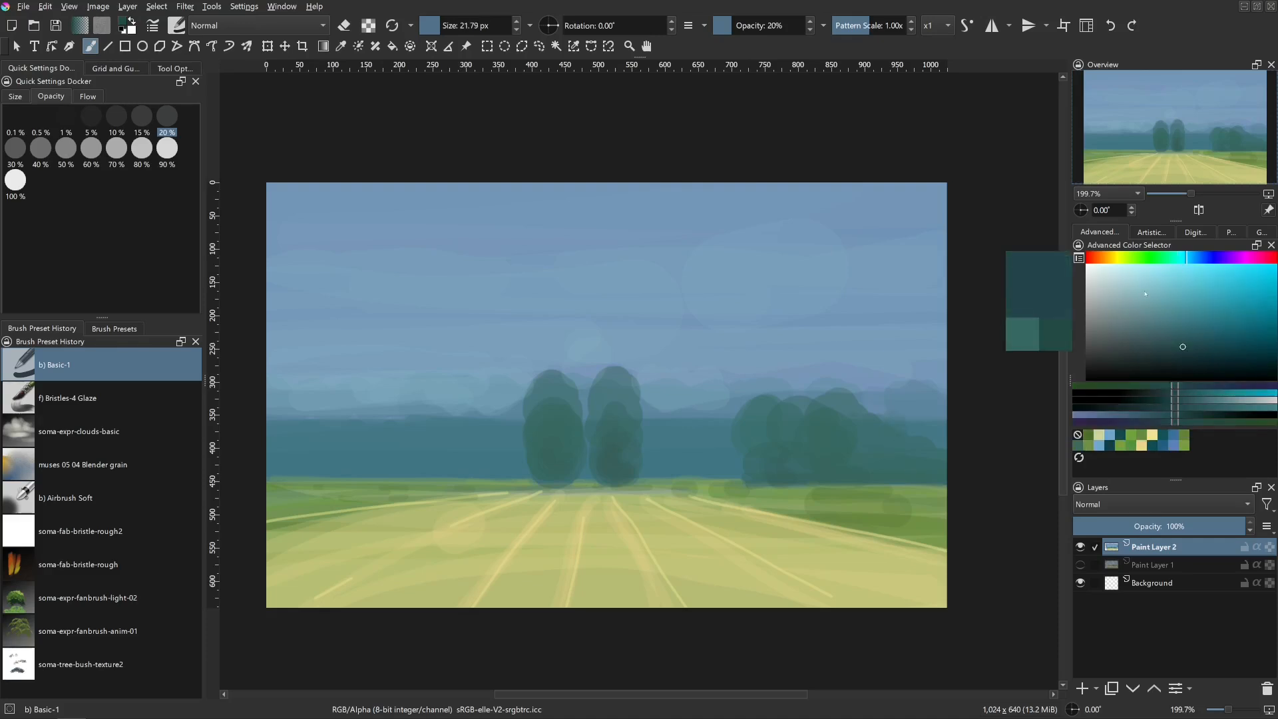
{"action": "left_click_drag", "start_coordinate": [881, 461], "coordinate": [895, 460]}
{"action": "mouse_move", "coordinate": [873, 419]}
{"action": "left_mouse_down"}
{"action": "mouse_move", "coordinate": [904, 437]}
{"action": "mouse_move", "coordinate": [906, 458]}
{"action": "left_mouse_up"}
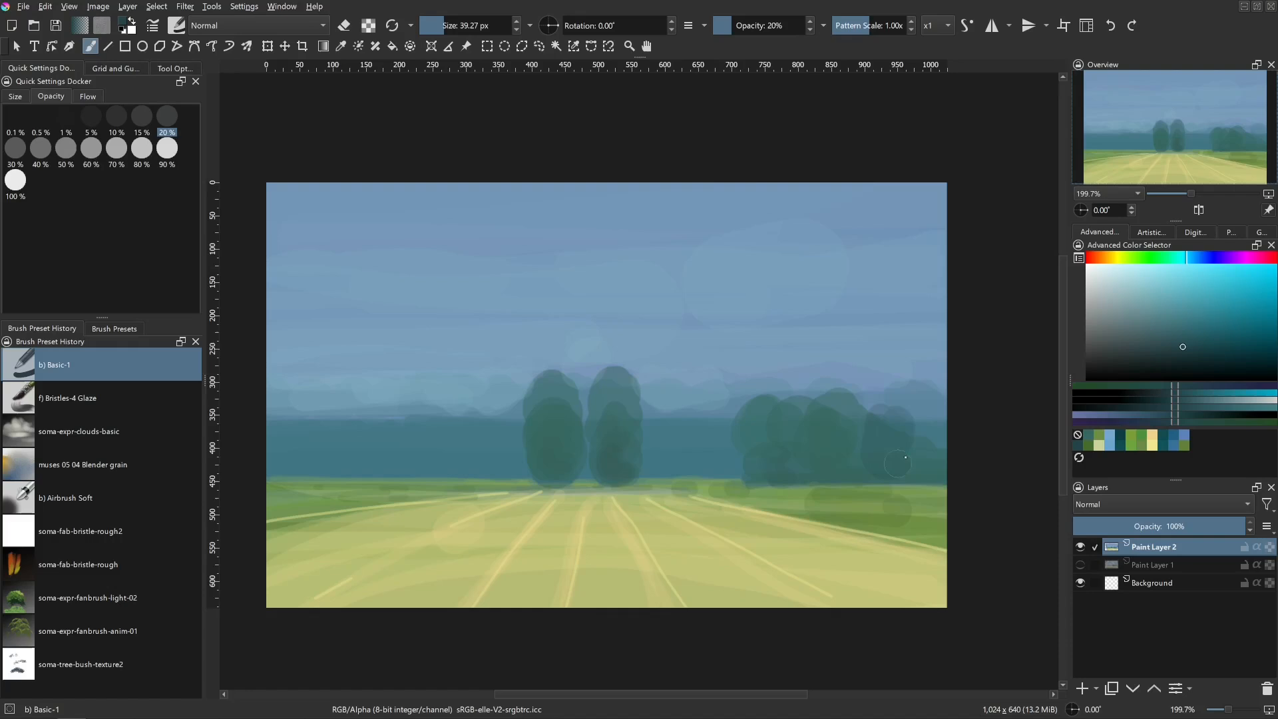
{"action": "key", "text": "bracketleft"}
{"action": "key", "text": "bracketleft"}
{"action": "mouse_move", "coordinate": [871, 418]}
{"action": "left_mouse_down"}
{"action": "mouse_move", "coordinate": [860, 409]}
{"action": "mouse_move", "coordinate": [837, 426]}
{"action": "mouse_move", "coordinate": [822, 456]}
{"action": "left_mouse_up"}
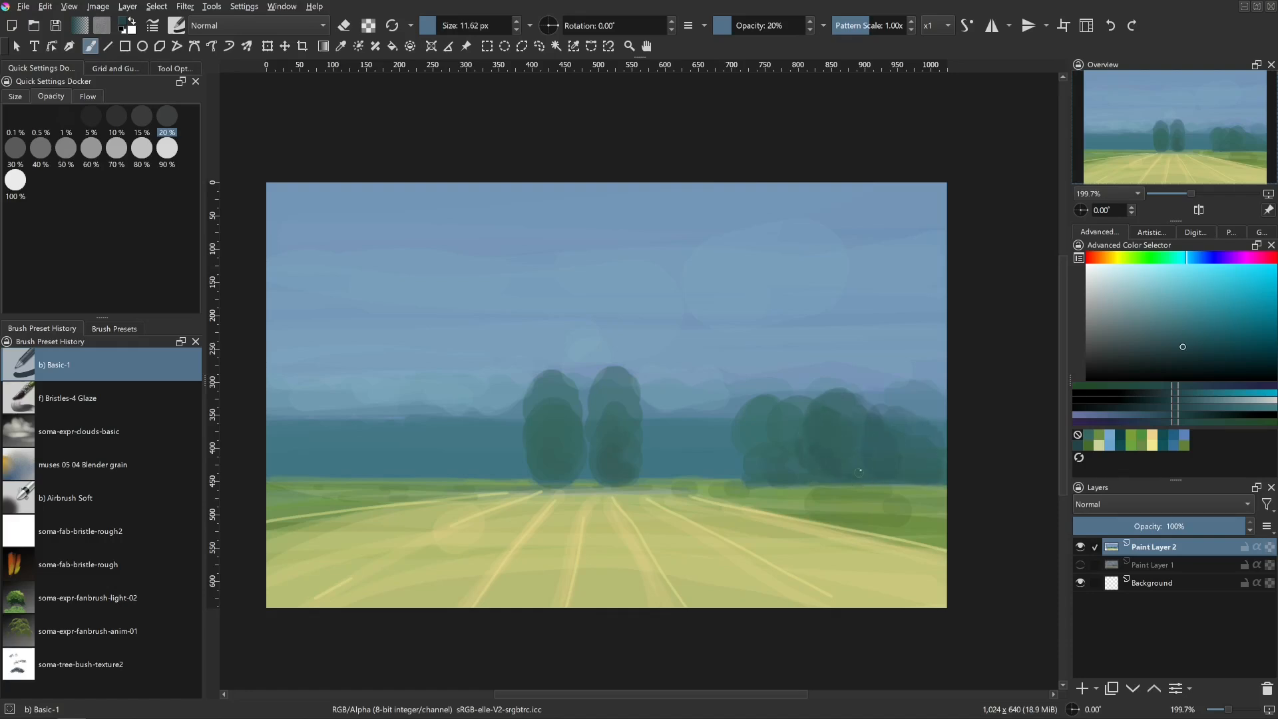
- Deepen the shadows inside the two central trees with the dark teal, using a brush of about 22 px
{"action": "key", "text": "bracketright"}
{"action": "left_click_drag", "start_coordinate": [575, 454], "coordinate": [611, 453], "text": "shift"}
{"action": "mouse_move", "coordinate": [610, 407]}
{"action": "left_mouse_down"}
{"action": "mouse_move", "coordinate": [613, 474]}
{"action": "mouse_move", "coordinate": [512, 478]}
{"action": "mouse_move", "coordinate": [623, 482]}
{"action": "left_mouse_up"}
{"action": "left_click_drag", "start_coordinate": [551, 430], "coordinate": [544, 446]}
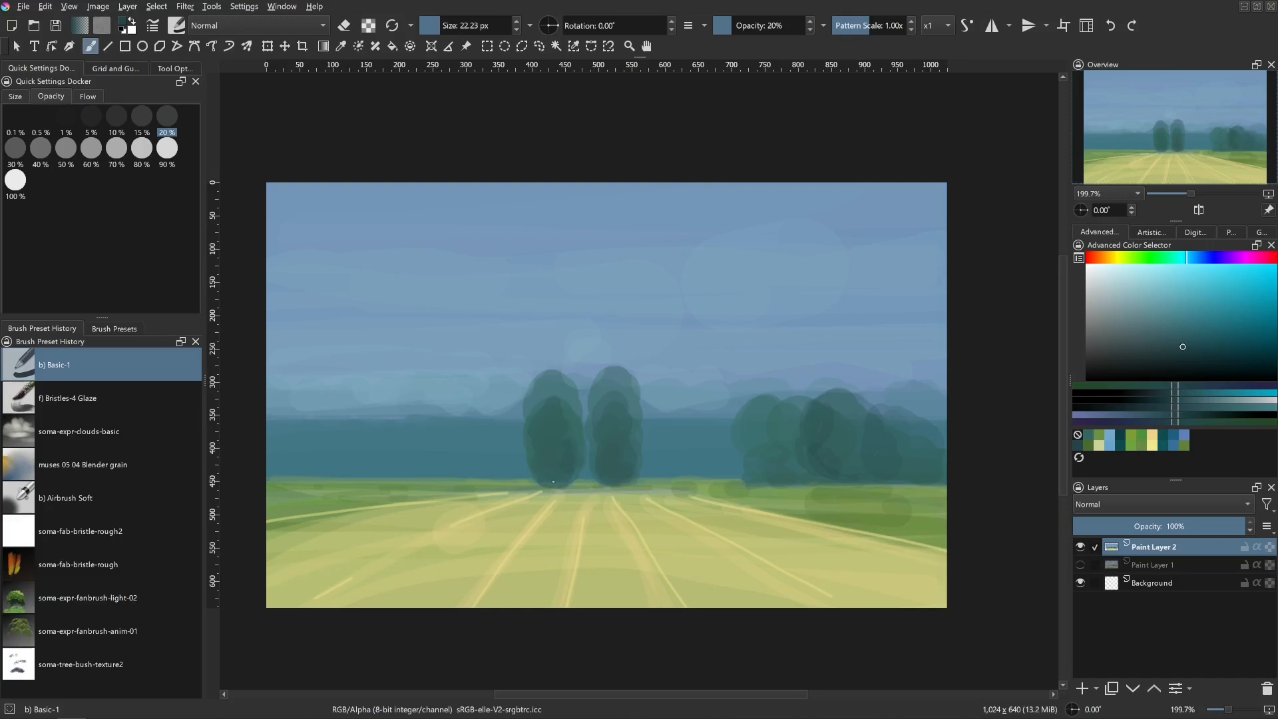
- Paint a cluster of small dark teal bushes on the horizon left of the central trees, using a brush of about 16 px
{"action": "mouse_move", "coordinate": [456, 504]}
{"action": "left_mouse_down", "text": "shift"}
{"action": "mouse_move", "coordinate": [414, 500]}
{"action": "mouse_move", "coordinate": [466, 500]}
{"action": "left_mouse_up", "text": "shift"}
{"action": "left_click_drag", "start_coordinate": [404, 477], "coordinate": [442, 479]}
{"action": "left_click_drag", "start_coordinate": [436, 480], "coordinate": [433, 485]}
{"action": "mouse_move", "coordinate": [392, 491]}
{"action": "left_mouse_down"}
{"action": "mouse_move", "coordinate": [376, 491]}
{"action": "mouse_move", "coordinate": [446, 490]}
{"action": "left_mouse_up"}
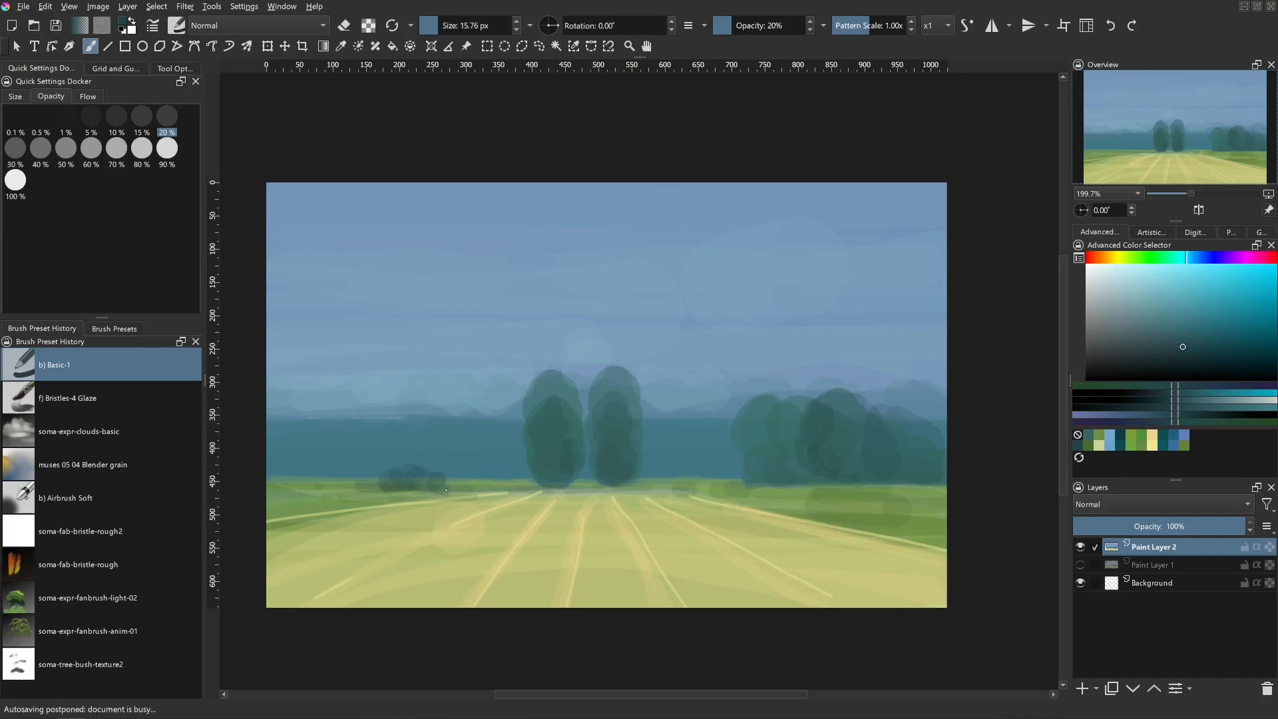
- Sample the field's muted yellow and soften the central furrows, using a brush of about 36 px
{"action": "left_click_drag", "start_coordinate": [538, 558], "coordinate": [552, 557], "text": "shift"}
{"action": "left_click", "coordinate": [649, 547], "text": "ctrl"}
{"action": "left_click_drag", "start_coordinate": [654, 559], "coordinate": [664, 559], "text": "shift"}
{"action": "left_click_drag", "start_coordinate": [653, 560], "coordinate": [650, 585]}
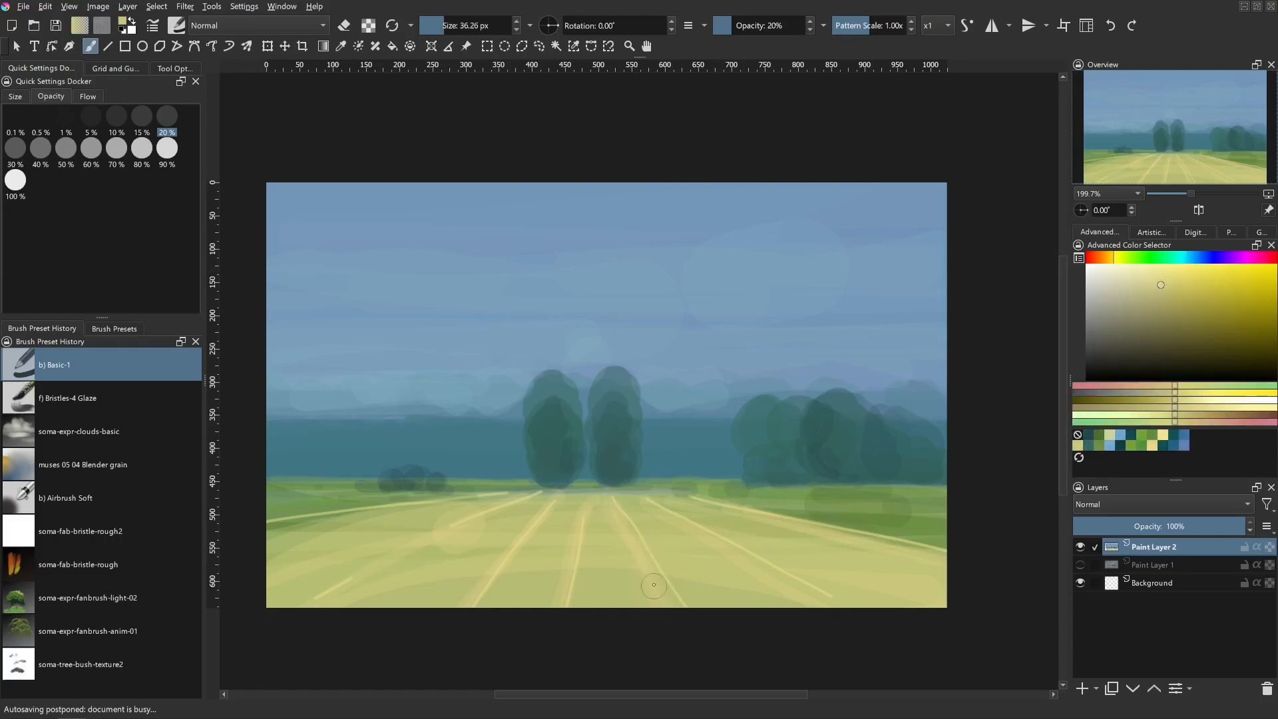
- Narrow the furrow lines below the central trees with sampled field colours, using a brush of about 8 to 13 px
{"action": "left_click", "coordinate": [630, 528], "text": "ctrl"}
{"action": "mouse_move", "coordinate": [632, 519]}
{"action": "left_mouse_down", "text": "shift"}
{"action": "mouse_move", "coordinate": [603, 498]}
{"action": "mouse_move", "coordinate": [592, 515]}
{"action": "mouse_move", "coordinate": [570, 589]}
{"action": "left_mouse_up", "text": "shift"}
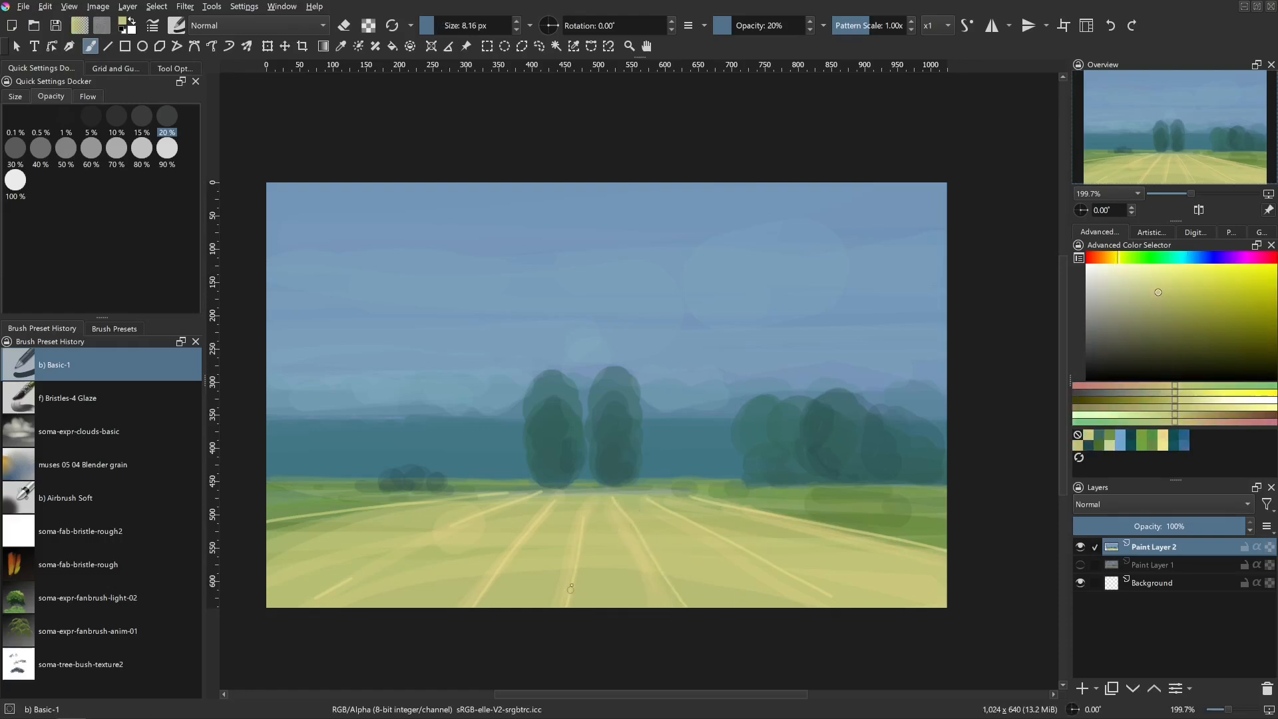
{"action": "left_click", "coordinate": [584, 525], "text": "ctrl"}
{"action": "mouse_move", "coordinate": [586, 517]}
{"action": "left_mouse_down"}
{"action": "mouse_move", "coordinate": [580, 574]}
{"action": "mouse_move", "coordinate": [595, 562]}
{"action": "left_mouse_up"}
{"action": "left_click", "coordinate": [605, 547], "text": "ctrl"}
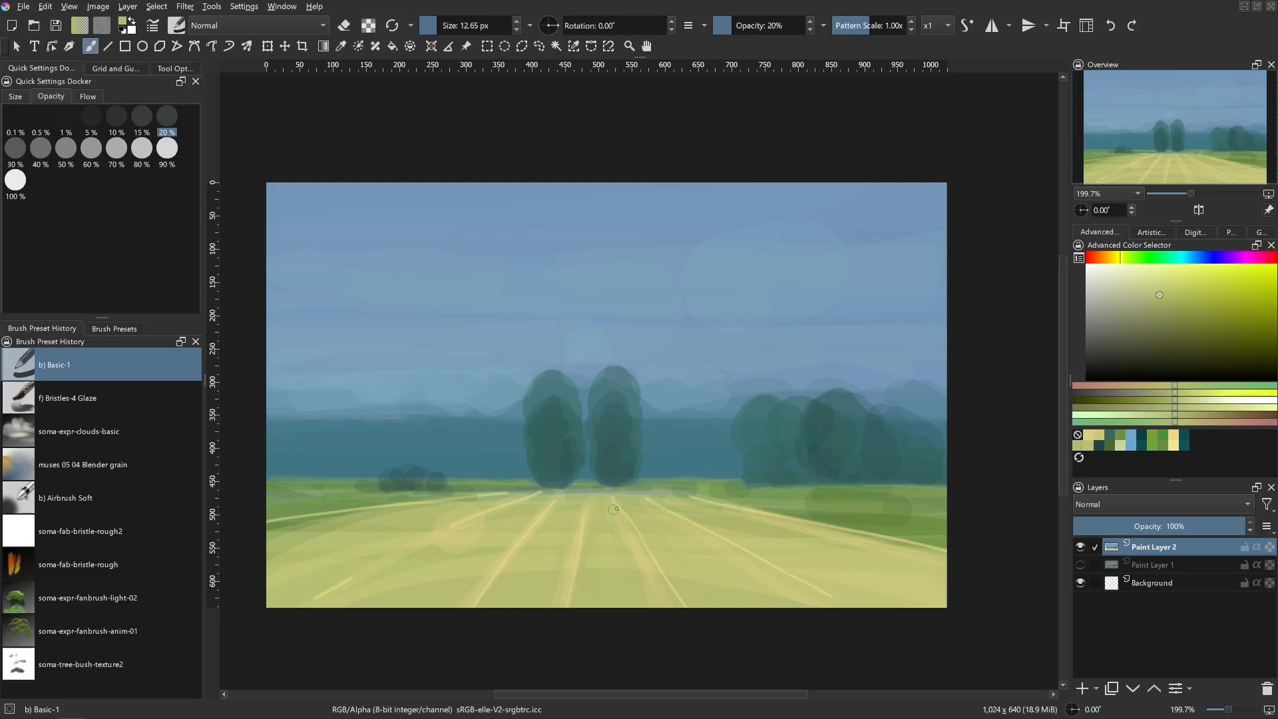
- Choose a lighter warm yellow and glaze thin strokes along the field's far edge and furrows, using a brush of about 9 to 17 px
{"action": "left_click", "coordinate": [1150, 280]}
{"action": "left_click", "coordinate": [1117, 259]}
{"action": "left_click_drag", "start_coordinate": [706, 489], "coordinate": [699, 489], "text": "shift"}
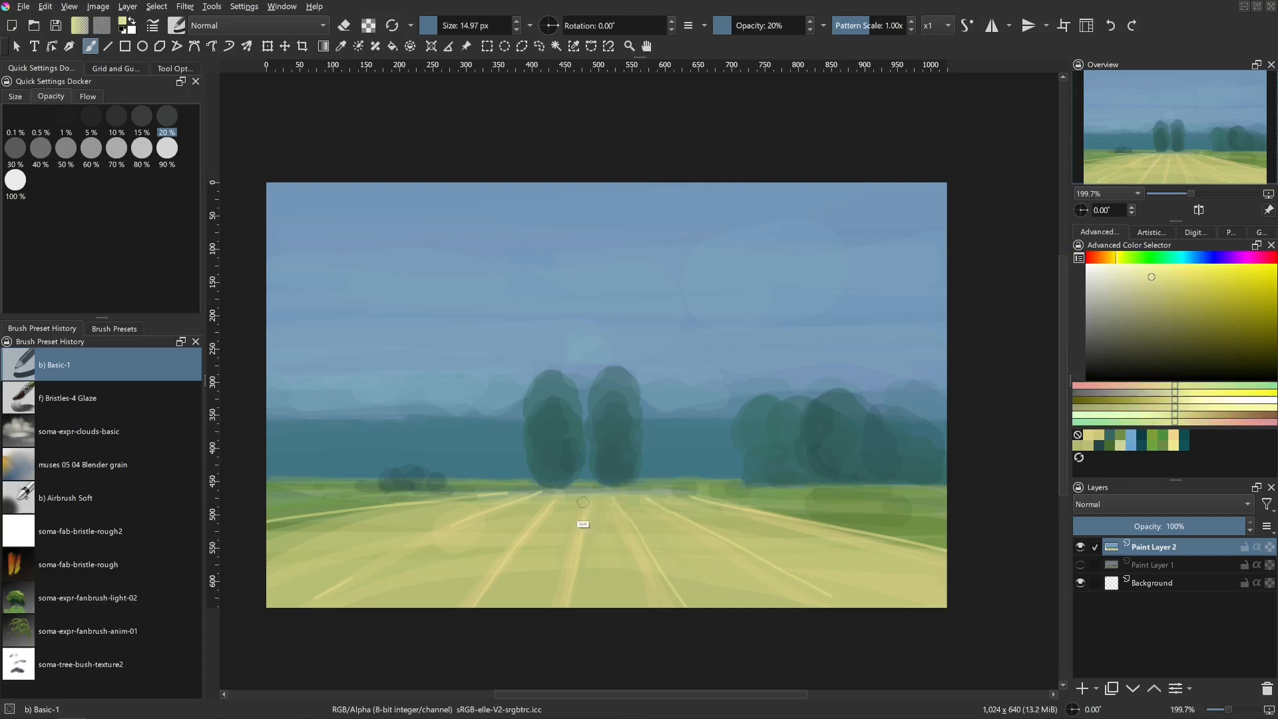
{"action": "left_click_drag", "start_coordinate": [507, 494], "coordinate": [534, 493]}
{"action": "key", "text": "ctrl+z"}
{"action": "mouse_move", "coordinate": [571, 498]}
{"action": "left_mouse_down", "text": "shift"}
{"action": "mouse_move", "coordinate": [560, 499]}
{"action": "mouse_move", "coordinate": [675, 495]}
{"action": "left_mouse_up", "text": "shift"}
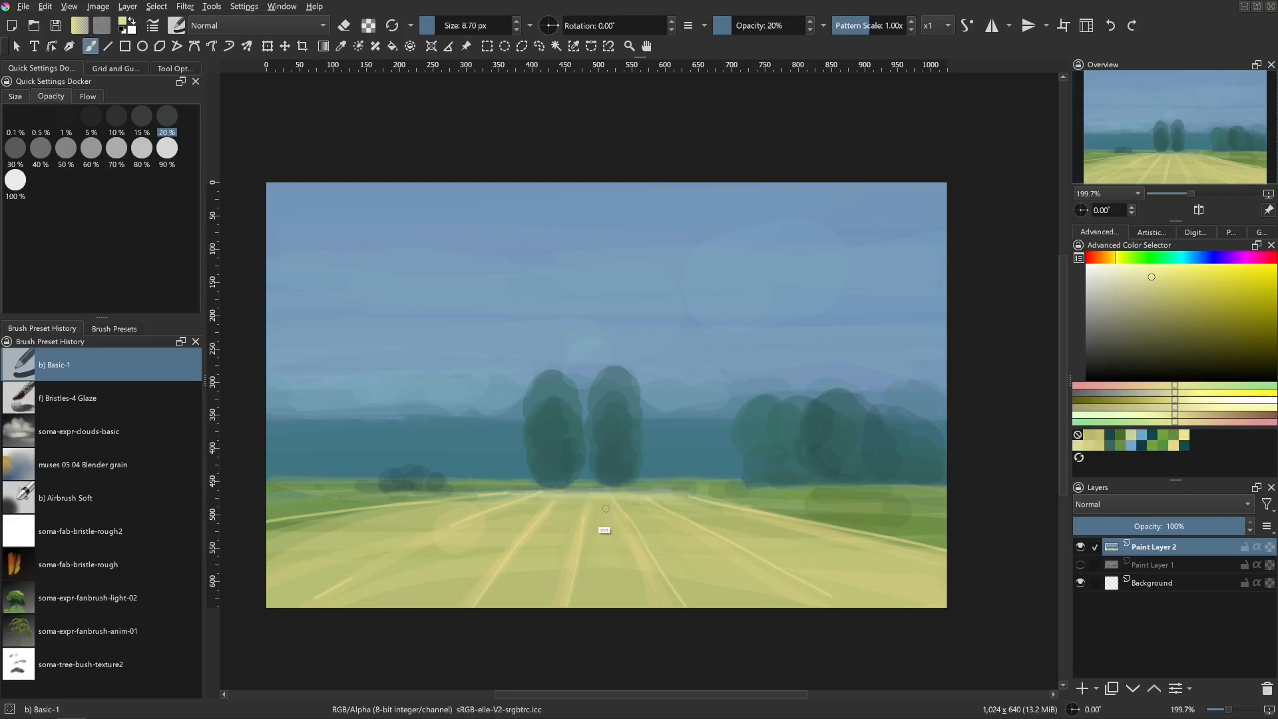
{"action": "left_click_drag", "start_coordinate": [478, 503], "coordinate": [464, 503], "text": "shift"}
{"action": "mouse_move", "coordinate": [584, 555]}
{"action": "left_mouse_down", "text": "shift"}
{"action": "mouse_move", "coordinate": [598, 583]}
{"action": "mouse_move", "coordinate": [706, 581]}
{"action": "left_mouse_up", "text": "shift"}
{"action": "left_click_drag", "start_coordinate": [555, 544], "coordinate": [505, 546], "text": "shift"}
{"action": "mouse_move", "coordinate": [715, 548]}
{"action": "left_mouse_down", "text": "shift"}
{"action": "mouse_move", "coordinate": [733, 547]}
{"action": "mouse_move", "coordinate": [707, 523]}
{"action": "left_mouse_up", "text": "shift"}
- Choose a dark olive-brown and rough in an upright hay bale on the field's left side, using a brush of about 27 px
{"action": "left_click", "coordinate": [1156, 329]}
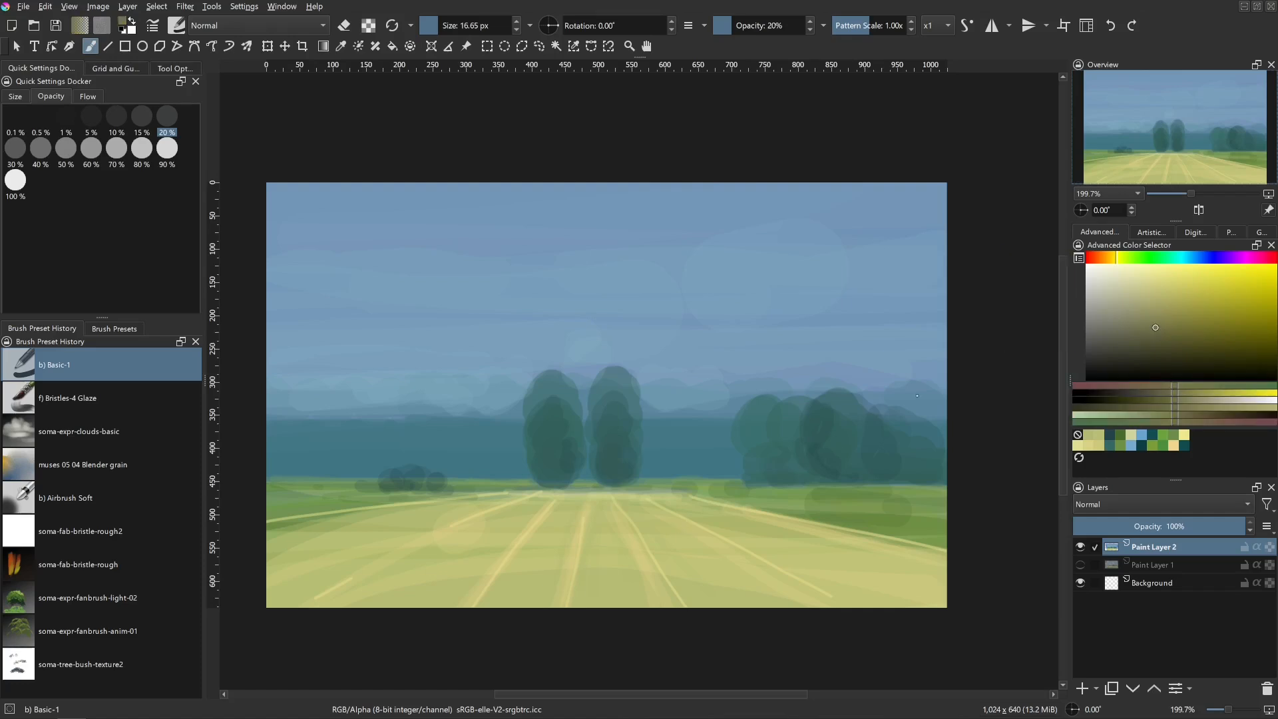
{"action": "mouse_move", "coordinate": [666, 529]}
{"action": "left_mouse_down", "text": "shift"}
{"action": "mouse_move", "coordinate": [655, 528]}
{"action": "mouse_move", "coordinate": [663, 555]}
{"action": "mouse_move", "coordinate": [661, 537]}
{"action": "left_mouse_up", "text": "shift"}
{"action": "key", "text": "ctrl+z"}
{"action": "left_click_drag", "start_coordinate": [664, 511], "coordinate": [657, 569]}
{"action": "key", "text": "ctrl+z"}
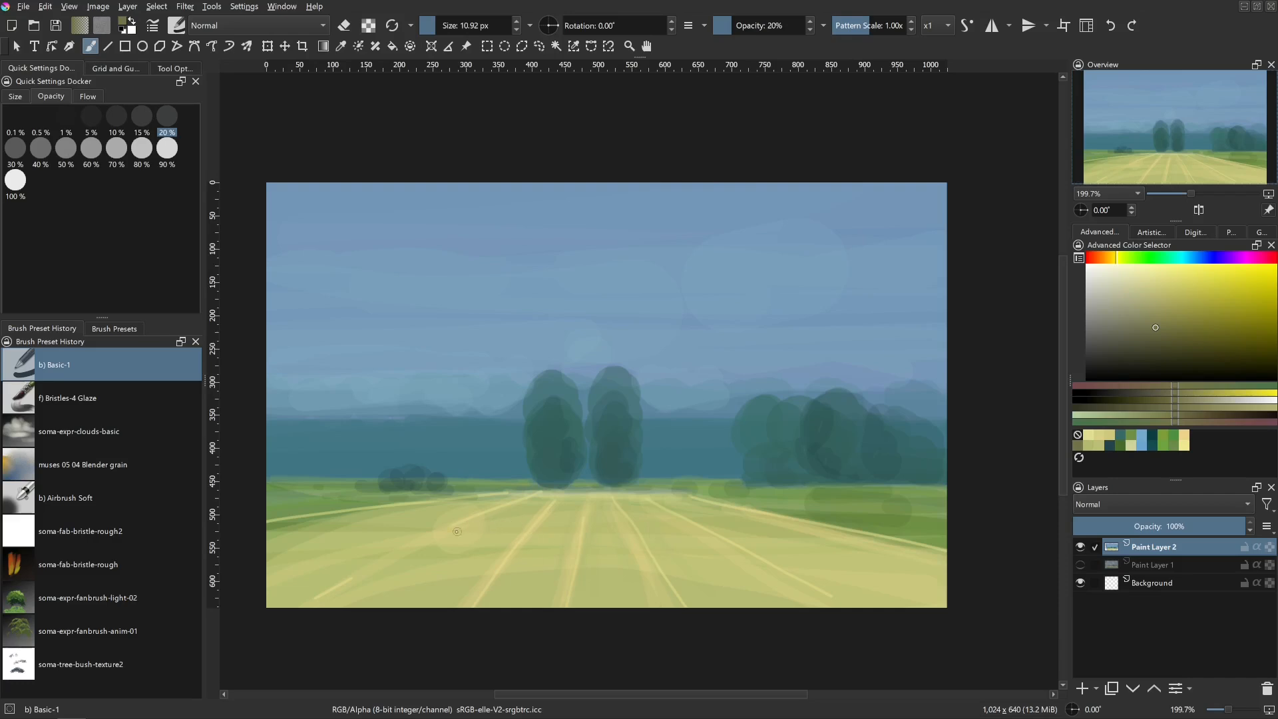
{"action": "mouse_move", "coordinate": [384, 496]}
{"action": "left_mouse_down"}
{"action": "mouse_move", "coordinate": [388, 552]}
{"action": "mouse_move", "coordinate": [406, 512]}
{"action": "left_mouse_up"}
{"action": "mouse_move", "coordinate": [394, 485]}
{"action": "left_mouse_down"}
{"action": "mouse_move", "coordinate": [396, 540]}
{"action": "mouse_move", "coordinate": [404, 504]}
{"action": "left_mouse_up"}
{"action": "mouse_move", "coordinate": [396, 538]}
{"action": "left_mouse_down"}
{"action": "mouse_move", "coordinate": [418, 498]}
{"action": "mouse_move", "coordinate": [409, 510]}
{"action": "left_mouse_up"}
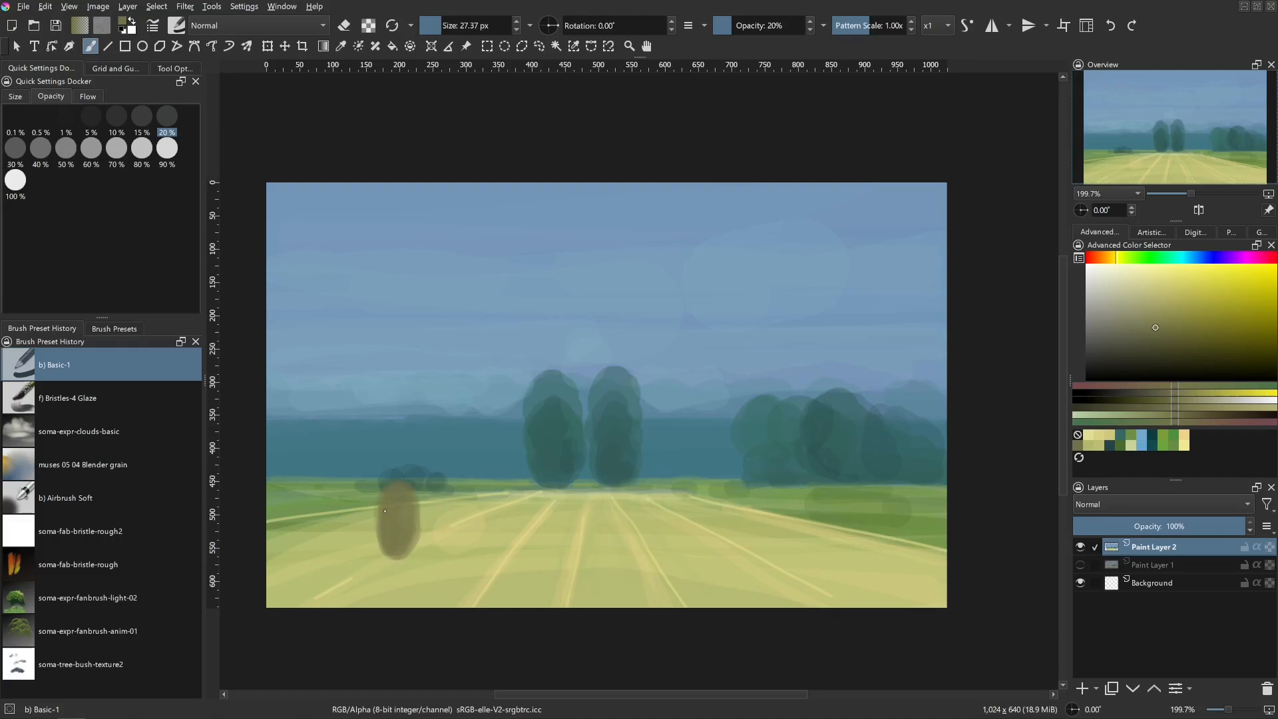
- Raise the brush opacity to 50% and fill out the hay bale into a large rounded solid shape
{"action": "left_click", "coordinate": [74, 156]}
{"action": "mouse_move", "coordinate": [398, 520]}
{"action": "left_mouse_down", "text": "shift"}
{"action": "mouse_move", "coordinate": [398, 541]}
{"action": "mouse_move", "coordinate": [403, 526]}
{"action": "left_mouse_up", "text": "shift"}
{"action": "mouse_move", "coordinate": [394, 533]}
{"action": "left_mouse_down"}
{"action": "mouse_move", "coordinate": [388, 497]}
{"action": "mouse_move", "coordinate": [380, 532]}
{"action": "mouse_move", "coordinate": [376, 501]}
{"action": "mouse_move", "coordinate": [393, 494]}
{"action": "mouse_move", "coordinate": [399, 521]}
{"action": "mouse_move", "coordinate": [372, 541]}
{"action": "mouse_move", "coordinate": [365, 511]}
{"action": "mouse_move", "coordinate": [384, 492]}
{"action": "left_mouse_up"}
{"action": "key", "text": "ctrl+z"}
{"action": "mouse_move", "coordinate": [392, 545]}
{"action": "left_mouse_down", "text": "shift"}
{"action": "mouse_move", "coordinate": [395, 521]}
{"action": "mouse_move", "coordinate": [363, 510]}
{"action": "left_mouse_up", "text": "shift"}
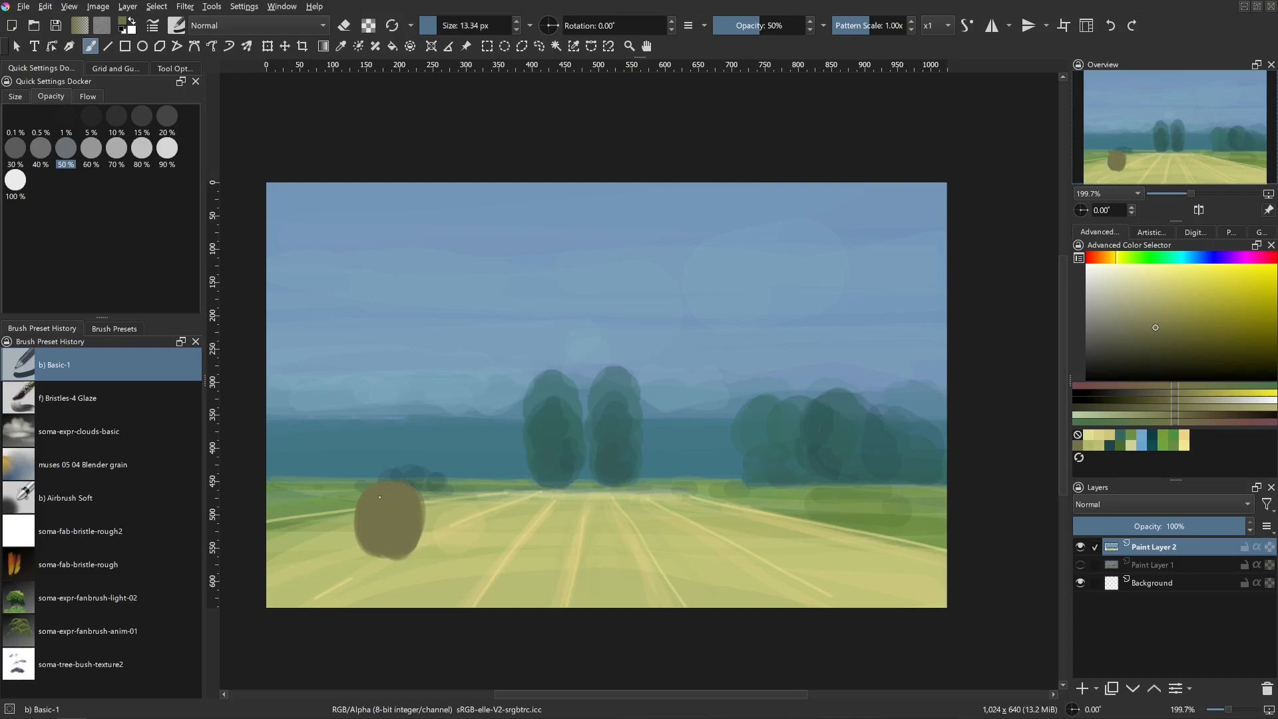
- Paint two smaller olive-brown hay bales, one near the field's right edge and a tiny one left of the central trees
{"action": "left_click_drag", "start_coordinate": [501, 509], "coordinate": [504, 509], "text": "shift"}
{"action": "left_click_drag", "start_coordinate": [499, 494], "coordinate": [507, 503]}
{"action": "key", "text": "ctrl+z"}
{"action": "key", "text": "ctrl+z"}
{"action": "left_click_drag", "start_coordinate": [696, 499], "coordinate": [715, 515]}
{"action": "key", "text": "ctrl+z"}
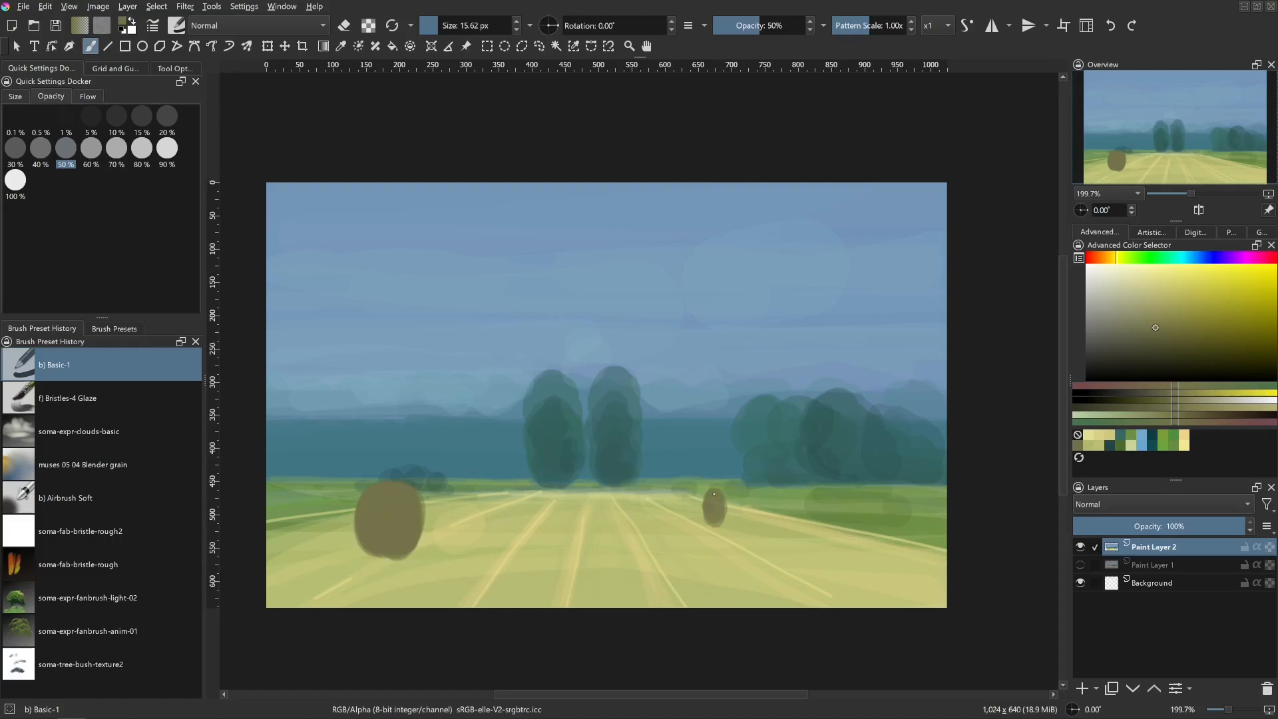
{"action": "key", "text": "bracketleft"}
{"action": "key", "text": "bracketright"}
{"action": "left_click", "coordinate": [511, 498]}
- Sample the sky blue and carve a dipping hill contour left of the central trees, using a brush of about 39 px
{"action": "left_click", "coordinate": [491, 360], "text": "ctrl"}
{"action": "left_click_drag", "start_coordinate": [465, 436], "coordinate": [500, 436]}
{"action": "mouse_move", "coordinate": [281, 418]}
{"action": "left_mouse_down"}
{"action": "mouse_move", "coordinate": [481, 416]}
{"action": "mouse_move", "coordinate": [365, 421]}
{"action": "mouse_move", "coordinate": [439, 429]}
{"action": "mouse_move", "coordinate": [510, 406]}
{"action": "mouse_move", "coordinate": [366, 414]}
{"action": "left_mouse_up"}
{"action": "key", "text": "ctrl+z"}
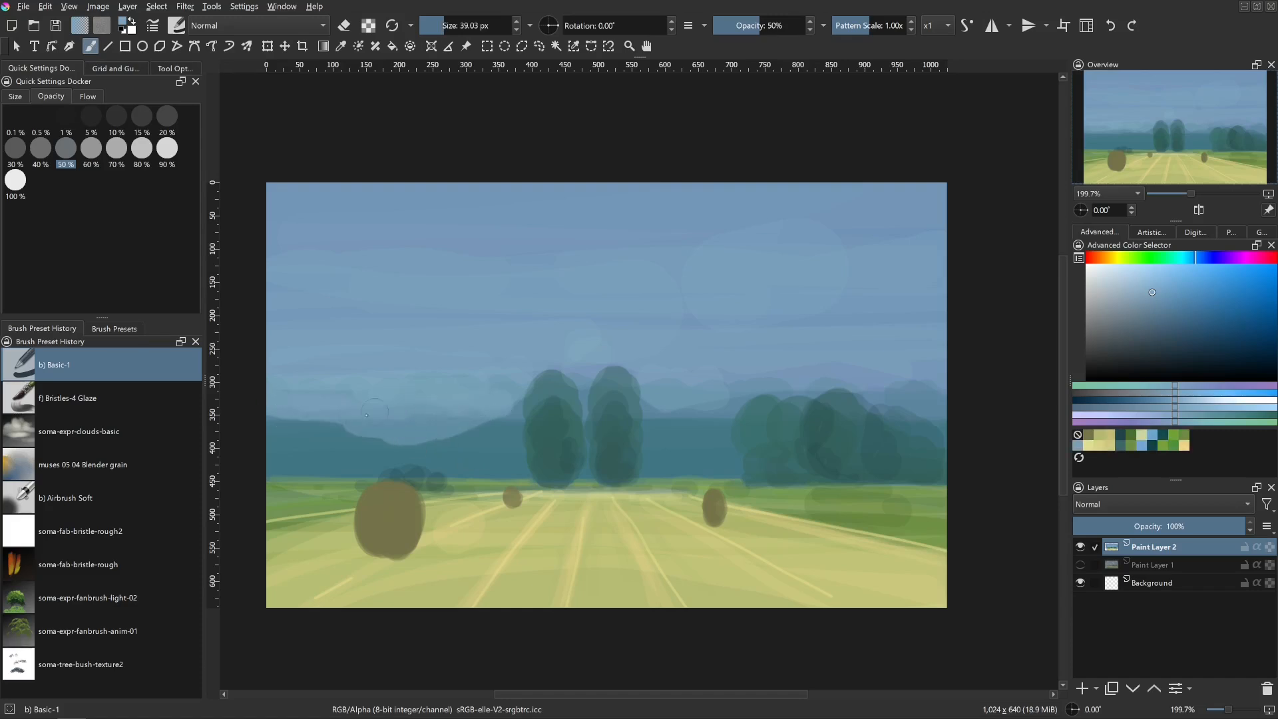
- Lower the brush opacity to 20% and choose a pale muted yellow for the clouds
{"action": "left_click", "coordinate": [1124, 260]}
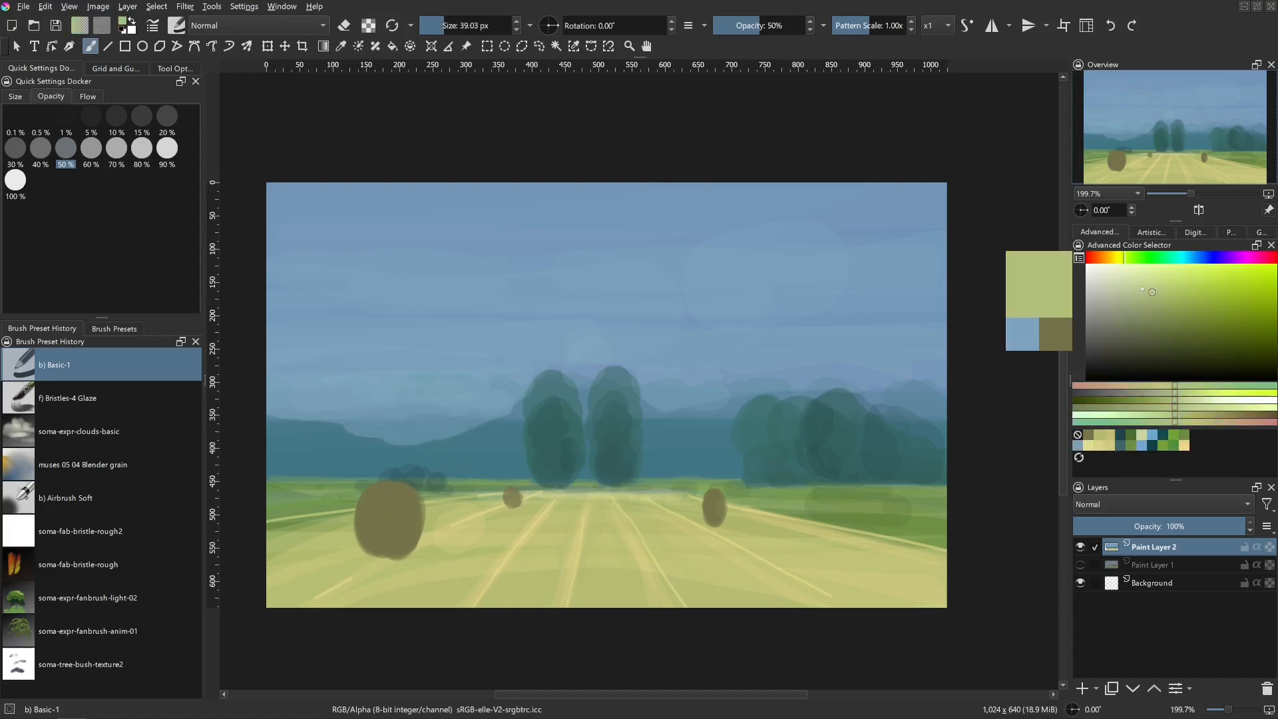
{"action": "left_click", "coordinate": [167, 123]}
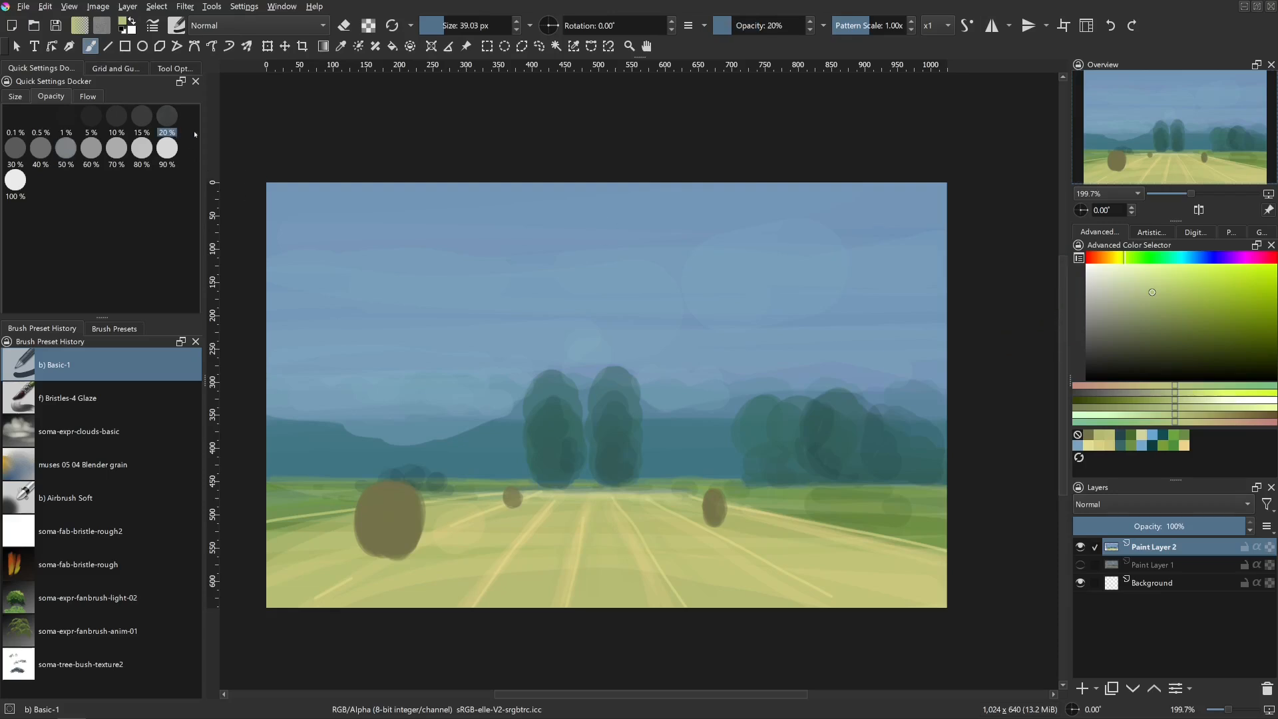
{"action": "left_click", "coordinate": [1116, 259]}
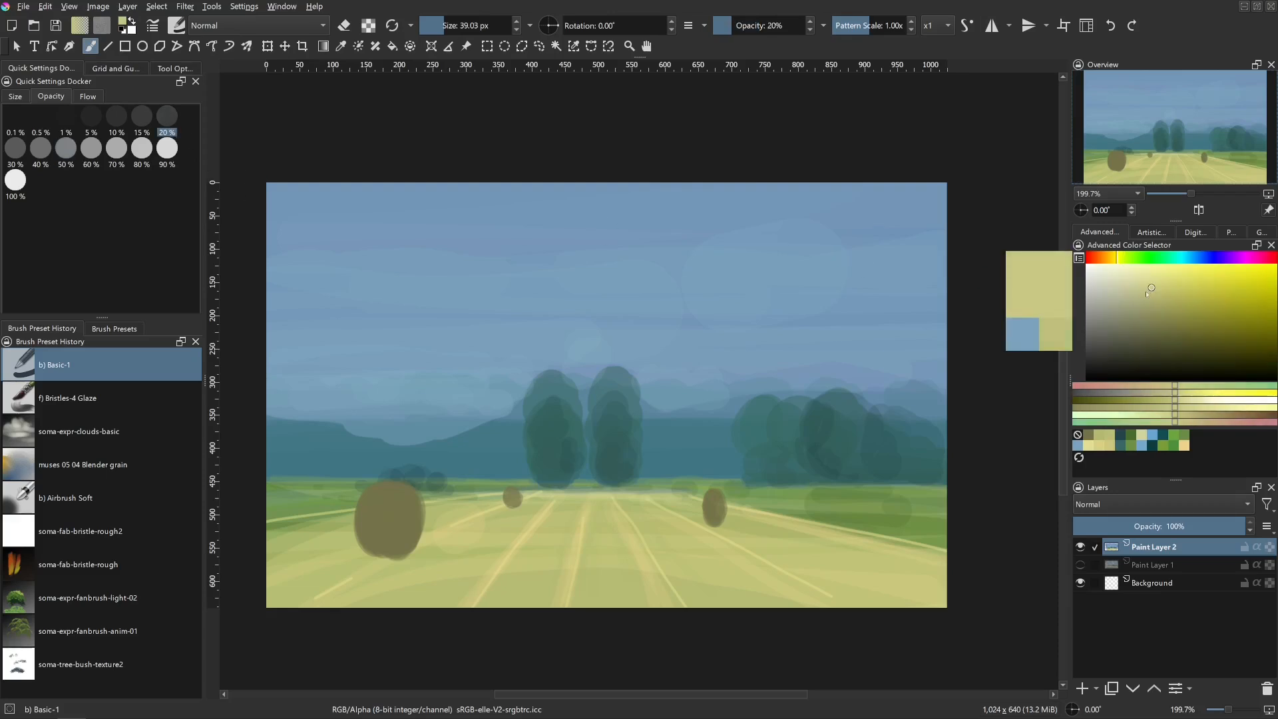
{"action": "mouse_move", "coordinate": [528, 442]}
{"action": "left_mouse_down"}
{"action": "mouse_move", "coordinate": [518, 380]}
{"action": "mouse_move", "coordinate": [454, 411]}
{"action": "mouse_move", "coordinate": [374, 412]}
{"action": "mouse_move", "coordinate": [277, 390]}
{"action": "left_mouse_up"}
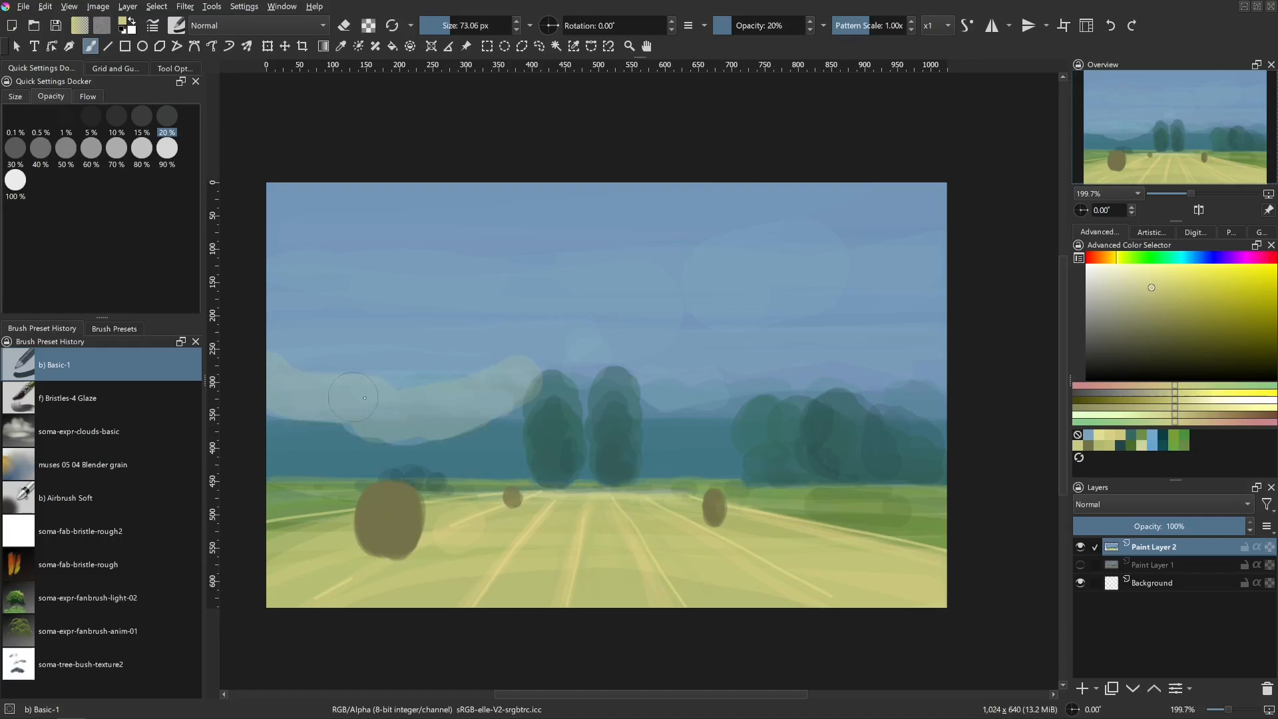
{"action": "key", "text": "ctrl+z"}
{"action": "left_click_drag", "start_coordinate": [419, 401], "coordinate": [440, 401]}
{"action": "mouse_move", "coordinate": [288, 386]}
{"action": "left_mouse_down"}
{"action": "mouse_move", "coordinate": [956, 371]}
{"action": "mouse_move", "coordinate": [668, 352]}
{"action": "mouse_move", "coordinate": [287, 364]}
{"action": "left_mouse_up"}
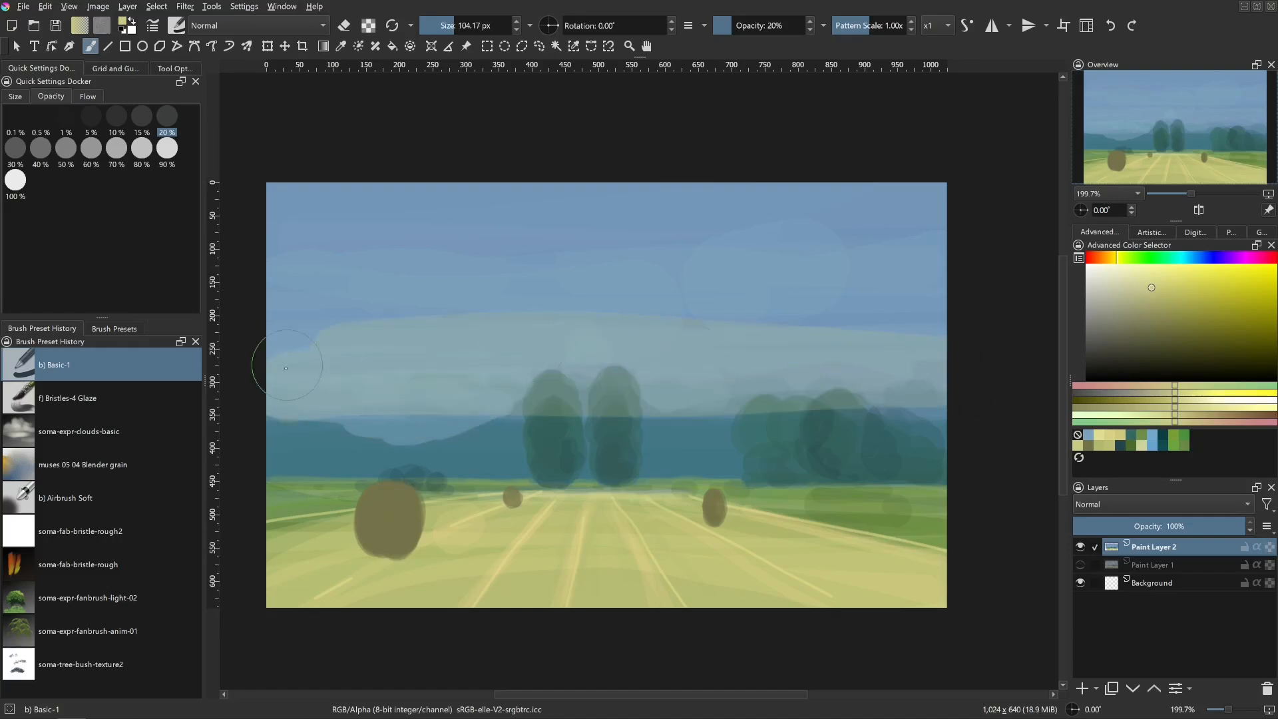
{"action": "key", "text": "ctrl+z"}
- Paint pale yellow cloud banks above the hills on both sides of the central trees, using a brush of about 25 to 33 px
{"action": "mouse_move", "coordinate": [601, 390]}
{"action": "left_mouse_down"}
{"action": "mouse_move", "coordinate": [523, 385]}
{"action": "mouse_move", "coordinate": [529, 374]}
{"action": "mouse_move", "coordinate": [498, 410]}
{"action": "mouse_move", "coordinate": [551, 376]}
{"action": "mouse_move", "coordinate": [589, 382]}
{"action": "mouse_move", "coordinate": [573, 369]}
{"action": "mouse_move", "coordinate": [586, 395]}
{"action": "mouse_move", "coordinate": [565, 370]}
{"action": "mouse_move", "coordinate": [540, 372]}
{"action": "mouse_move", "coordinate": [510, 381]}
{"action": "mouse_move", "coordinate": [477, 416]}
{"action": "mouse_move", "coordinate": [455, 404]}
{"action": "mouse_move", "coordinate": [473, 373]}
{"action": "mouse_move", "coordinate": [412, 377]}
{"action": "mouse_move", "coordinate": [417, 385]}
{"action": "mouse_move", "coordinate": [358, 402]}
{"action": "mouse_move", "coordinate": [411, 423]}
{"action": "mouse_move", "coordinate": [404, 444]}
{"action": "mouse_move", "coordinate": [340, 396]}
{"action": "mouse_move", "coordinate": [256, 390]}
{"action": "left_mouse_up"}
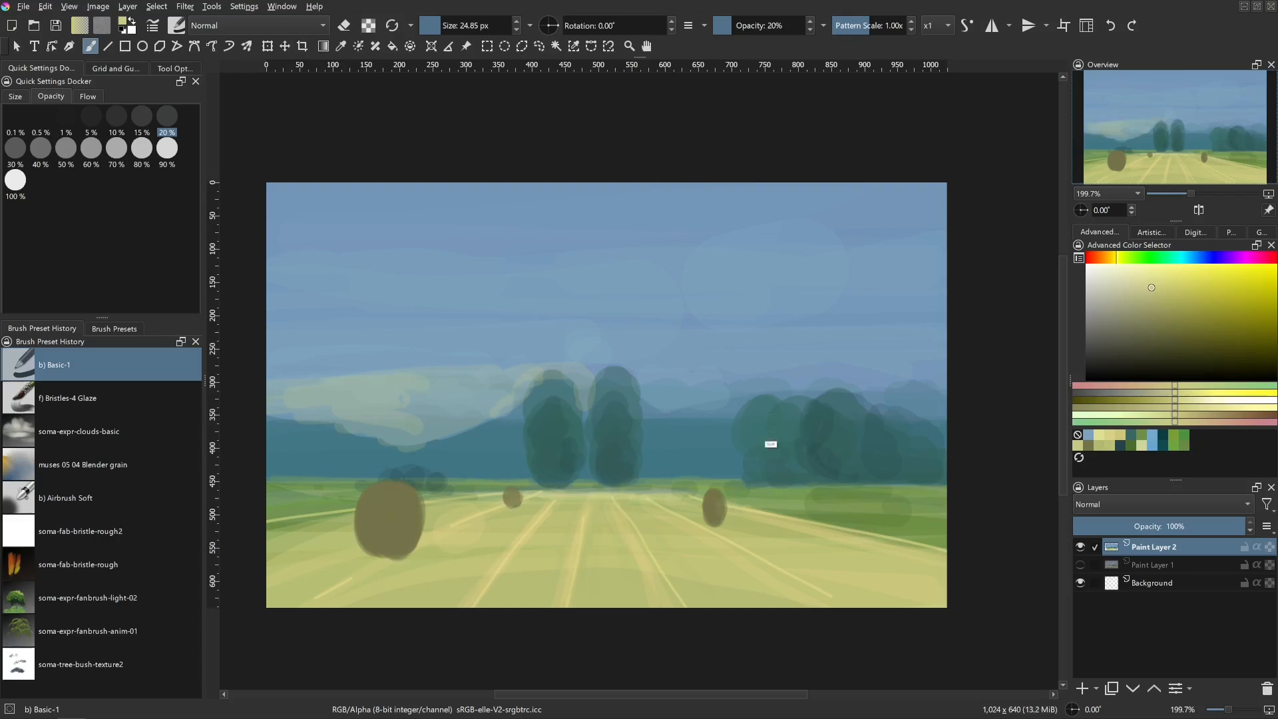
{"action": "left_click_drag", "start_coordinate": [719, 424], "coordinate": [788, 424], "text": "shift"}
{"action": "mouse_move", "coordinate": [673, 387]}
{"action": "left_mouse_down"}
{"action": "mouse_move", "coordinate": [699, 399]}
{"action": "mouse_move", "coordinate": [691, 391]}
{"action": "mouse_move", "coordinate": [803, 375]}
{"action": "mouse_move", "coordinate": [926, 377]}
{"action": "mouse_move", "coordinate": [689, 364]}
{"action": "mouse_move", "coordinate": [626, 344]}
{"action": "left_mouse_up"}
{"action": "left_click_drag", "start_coordinate": [586, 380], "coordinate": [527, 380], "text": "shift"}
{"action": "mouse_move", "coordinate": [609, 351]}
{"action": "left_mouse_down"}
{"action": "mouse_move", "coordinate": [586, 369]}
{"action": "mouse_move", "coordinate": [554, 353]}
{"action": "mouse_move", "coordinate": [468, 373]}
{"action": "left_mouse_up"}
{"action": "mouse_move", "coordinate": [474, 363]}
{"action": "left_mouse_down"}
{"action": "mouse_move", "coordinate": [409, 412]}
{"action": "mouse_move", "coordinate": [466, 412]}
{"action": "mouse_move", "coordinate": [512, 382]}
{"action": "left_mouse_up"}
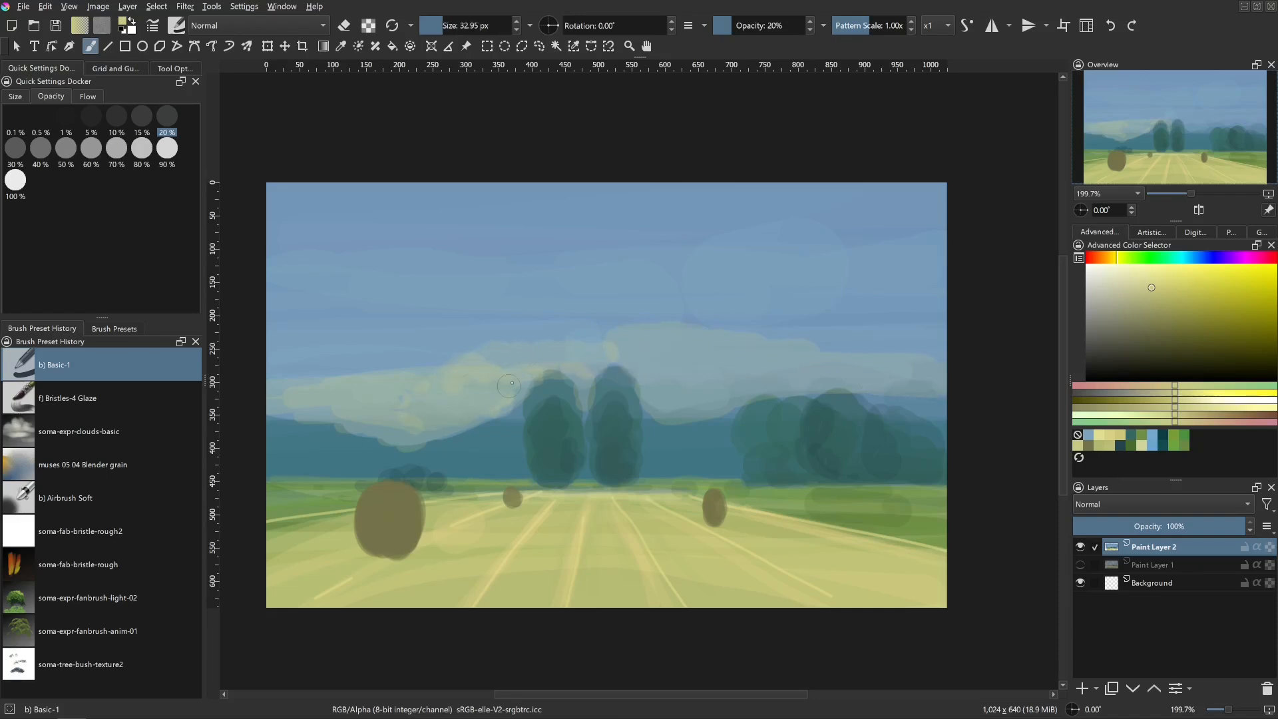
- Choose a near-white cream and build overlapping rounded puffs on the left cloud, using a brush of about 26 px
{"action": "left_click", "coordinate": [1112, 271]}
{"action": "left_click_drag", "start_coordinate": [619, 408], "coordinate": [642, 408], "text": "shift"}
{"action": "mouse_move", "coordinate": [492, 357]}
{"action": "left_mouse_down"}
{"action": "mouse_move", "coordinate": [433, 399]}
{"action": "mouse_move", "coordinate": [469, 412]}
{"action": "mouse_move", "coordinate": [507, 390]}
{"action": "left_mouse_up"}
{"action": "mouse_move", "coordinate": [507, 390]}
{"action": "left_mouse_down", "text": "shift"}
{"action": "mouse_move", "coordinate": [401, 404]}
{"action": "mouse_move", "coordinate": [416, 426]}
{"action": "left_mouse_up", "text": "shift"}
{"action": "mouse_move", "coordinate": [420, 388]}
{"action": "left_mouse_down"}
{"action": "mouse_move", "coordinate": [411, 431]}
{"action": "mouse_move", "coordinate": [431, 413]}
{"action": "mouse_move", "coordinate": [452, 423]}
{"action": "mouse_move", "coordinate": [434, 430]}
{"action": "mouse_move", "coordinate": [470, 424]}
{"action": "left_mouse_up"}
{"action": "mouse_move", "coordinate": [458, 380]}
{"action": "left_mouse_down", "text": "shift"}
{"action": "mouse_move", "coordinate": [428, 392]}
{"action": "mouse_move", "coordinate": [468, 356]}
{"action": "left_mouse_up", "text": "shift"}
{"action": "left_click_drag", "start_coordinate": [385, 428], "coordinate": [359, 419], "text": "shift"}
{"action": "mouse_move", "coordinate": [385, 428]}
{"action": "left_mouse_down", "text": "shift"}
{"action": "mouse_move", "coordinate": [368, 420]}
{"action": "mouse_move", "coordinate": [390, 427]}
{"action": "left_mouse_up", "text": "shift"}
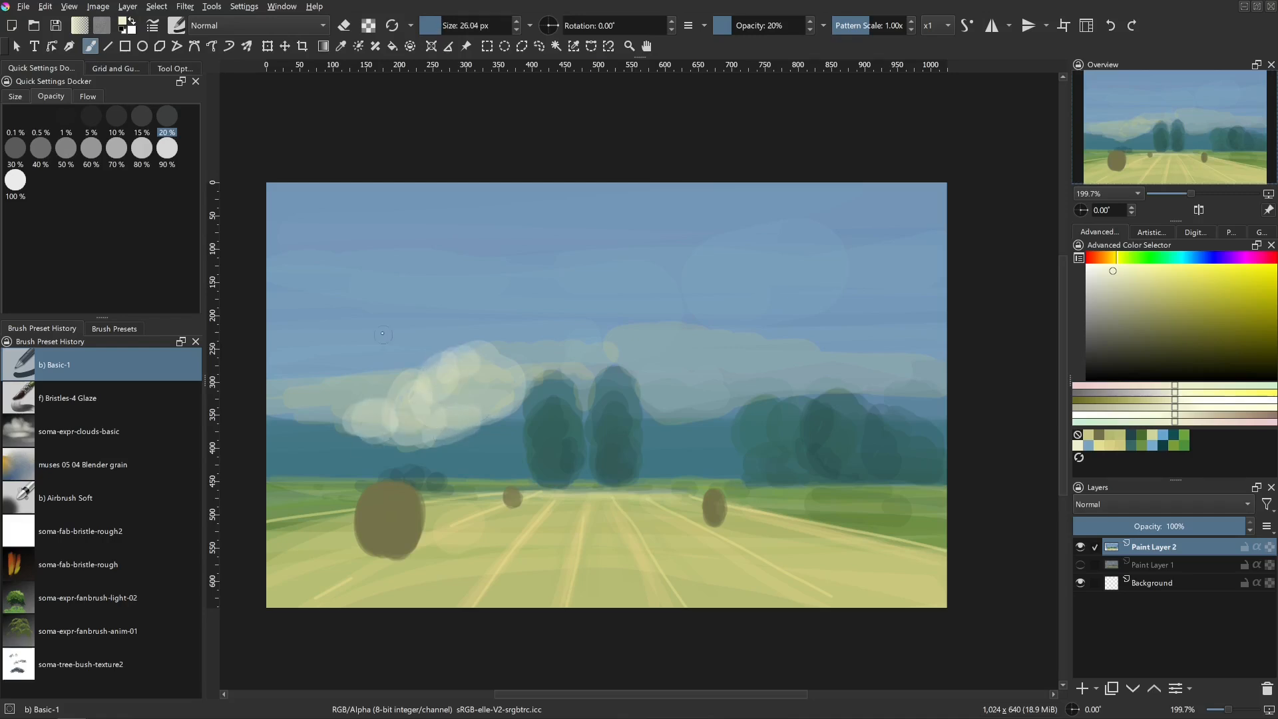
- Cover part of the left cloud band with sampled sky blue and raise the brush opacity to 50%
{"action": "left_click", "coordinate": [378, 351], "text": "ctrl"}
{"action": "left_click_drag", "start_coordinate": [382, 365], "coordinate": [318, 387]}
{"action": "left_click", "coordinate": [66, 150]}
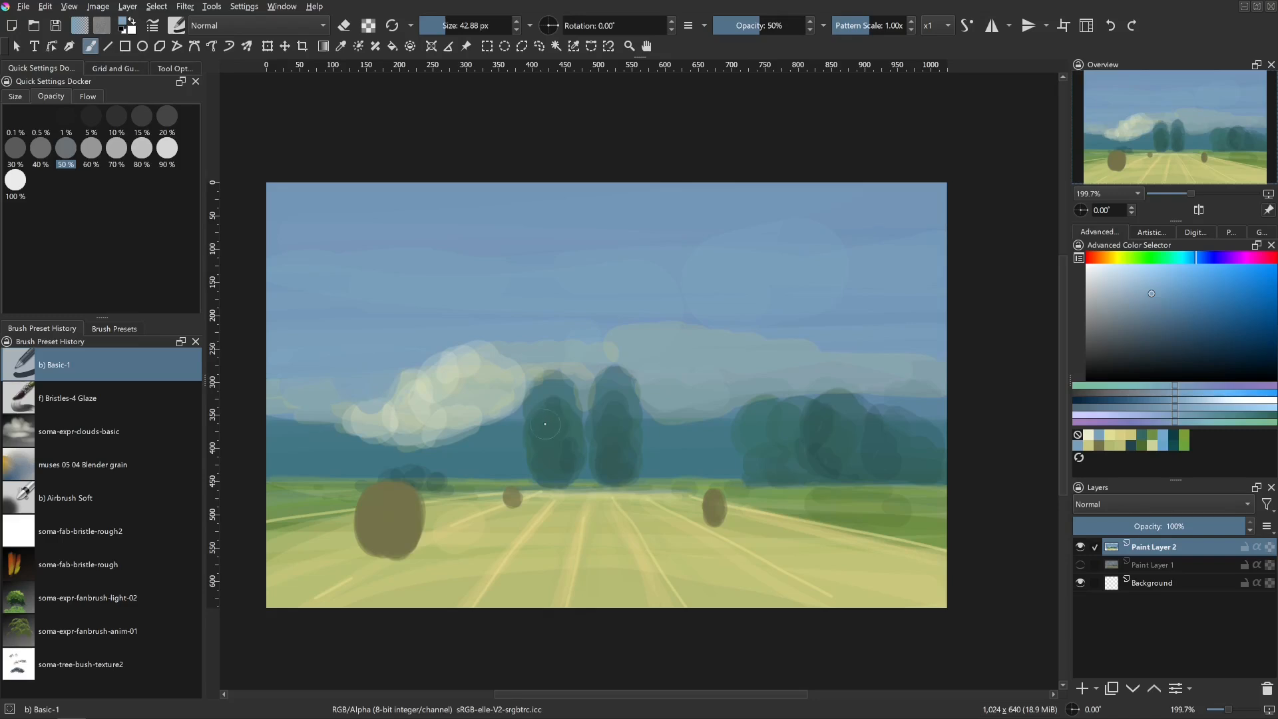
- Sample the left cloud's pale tones and paint large rounded puffs right of the central trees, using a brush of about 43 px
{"action": "left_click", "coordinate": [498, 384], "text": "ctrl"}
{"action": "mouse_move", "coordinate": [676, 394]}
{"action": "left_mouse_down"}
{"action": "mouse_move", "coordinate": [718, 378]}
{"action": "mouse_move", "coordinate": [661, 381]}
{"action": "left_mouse_up"}
{"action": "left_click", "coordinate": [480, 355], "text": "ctrl"}
{"action": "mouse_move", "coordinate": [710, 361]}
{"action": "left_mouse_down"}
{"action": "mouse_move", "coordinate": [700, 336]}
{"action": "mouse_move", "coordinate": [711, 329]}
{"action": "mouse_move", "coordinate": [744, 380]}
{"action": "left_mouse_up"}
{"action": "left_click_drag", "start_coordinate": [681, 348], "coordinate": [688, 351]}
{"action": "mouse_move", "coordinate": [723, 364]}
{"action": "left_mouse_down"}
{"action": "mouse_move", "coordinate": [711, 389]}
{"action": "mouse_move", "coordinate": [737, 389]}
{"action": "left_mouse_up"}
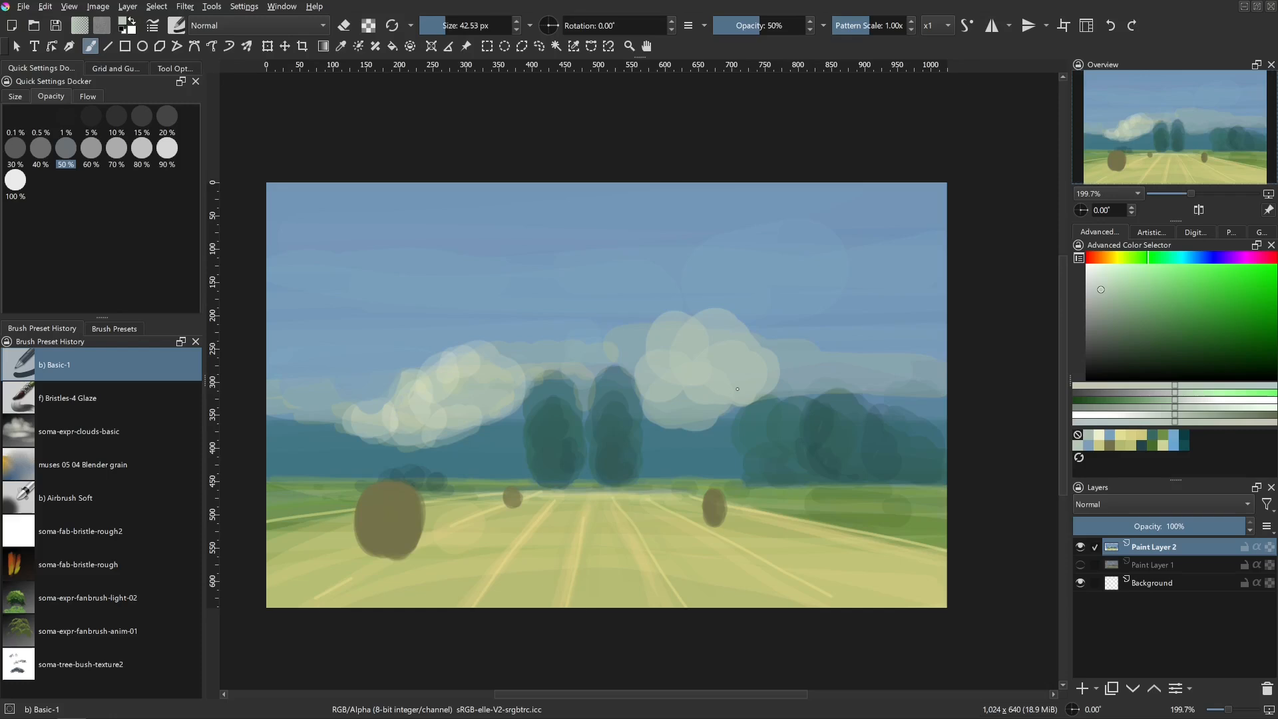
- Extend the pale cloud above and between the central trees and out to the right, using a brush of about 26 px
{"action": "left_click_drag", "start_coordinate": [584, 370], "coordinate": [584, 378]}
{"action": "key", "text": "ctrl+z"}
{"action": "mouse_move", "coordinate": [599, 403]}
{"action": "left_mouse_down"}
{"action": "mouse_move", "coordinate": [583, 404]}
{"action": "mouse_move", "coordinate": [583, 384]}
{"action": "mouse_move", "coordinate": [603, 365]}
{"action": "mouse_move", "coordinate": [629, 369]}
{"action": "mouse_move", "coordinate": [533, 372]}
{"action": "mouse_move", "coordinate": [571, 384]}
{"action": "mouse_move", "coordinate": [635, 373]}
{"action": "mouse_move", "coordinate": [586, 371]}
{"action": "mouse_move", "coordinate": [598, 373]}
{"action": "mouse_move", "coordinate": [591, 321]}
{"action": "mouse_move", "coordinate": [628, 351]}
{"action": "mouse_move", "coordinate": [651, 328]}
{"action": "mouse_move", "coordinate": [692, 368]}
{"action": "mouse_move", "coordinate": [671, 376]}
{"action": "mouse_move", "coordinate": [666, 414]}
{"action": "mouse_move", "coordinate": [734, 408]}
{"action": "mouse_move", "coordinate": [794, 370]}
{"action": "mouse_move", "coordinate": [815, 380]}
{"action": "mouse_move", "coordinate": [781, 398]}
{"action": "left_mouse_up"}
{"action": "key", "text": "bracketleft"}
{"action": "key", "text": "bracketleft"}
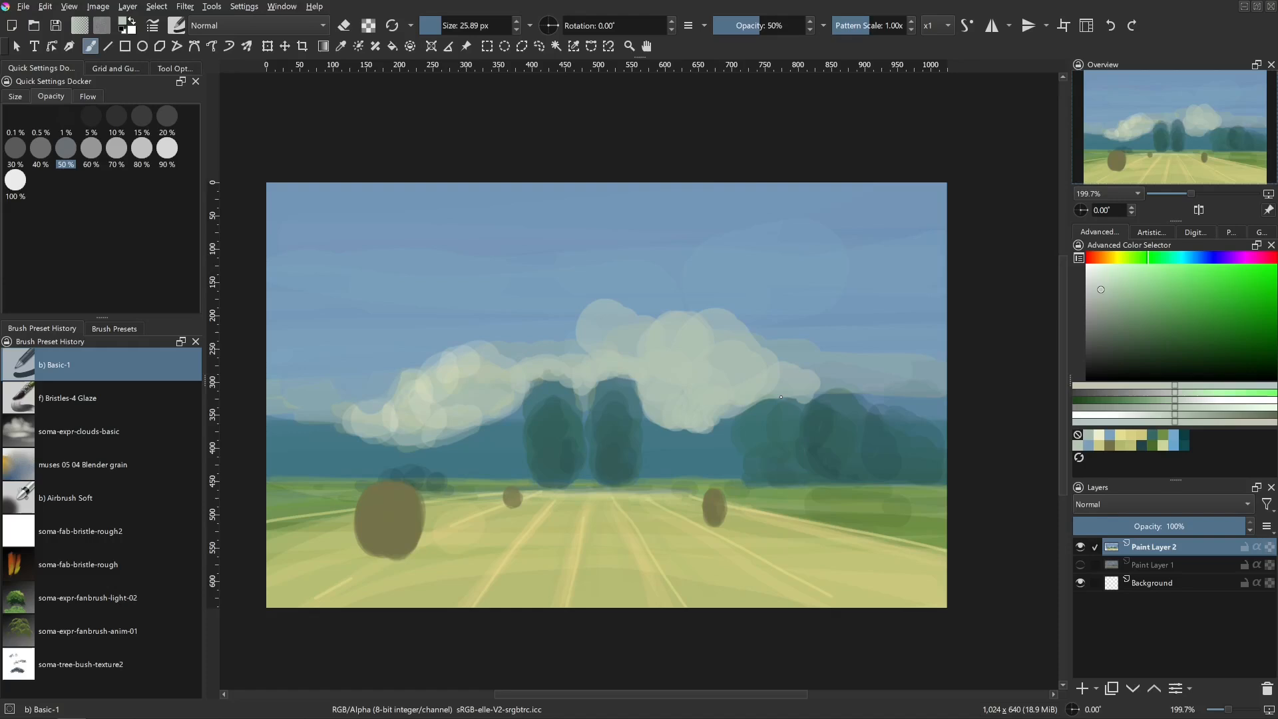
- Sample the tree's dark teal and repaint the crown of the left central tree, using a brush of about 17 px
{"action": "left_click", "coordinate": [543, 426], "text": "ctrl"}
{"action": "key", "text": "bracketleft"}
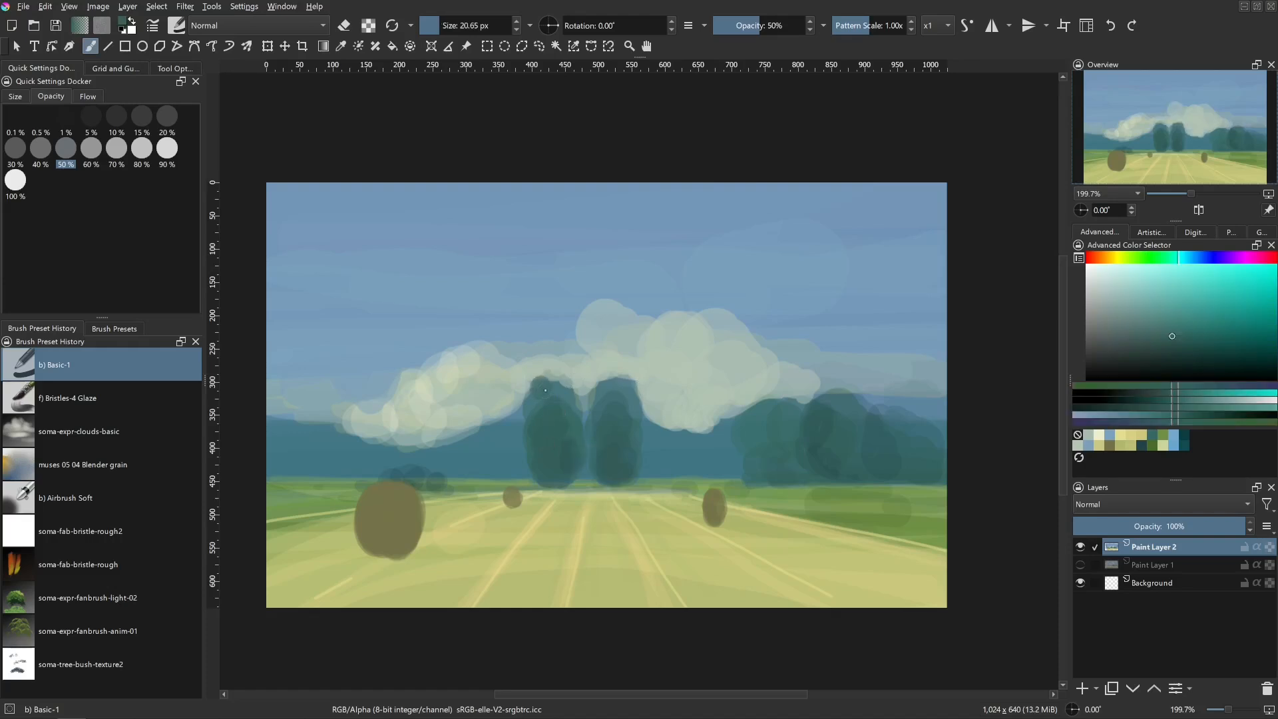
{"action": "key", "text": "bracketleft"}
{"action": "key", "text": "bracketleft"}
{"action": "mouse_move", "coordinate": [545, 390]}
{"action": "left_mouse_down"}
{"action": "mouse_move", "coordinate": [552, 418]}
{"action": "mouse_move", "coordinate": [553, 377]}
{"action": "mouse_move", "coordinate": [572, 397]}
{"action": "mouse_move", "coordinate": [532, 408]}
{"action": "left_mouse_up"}
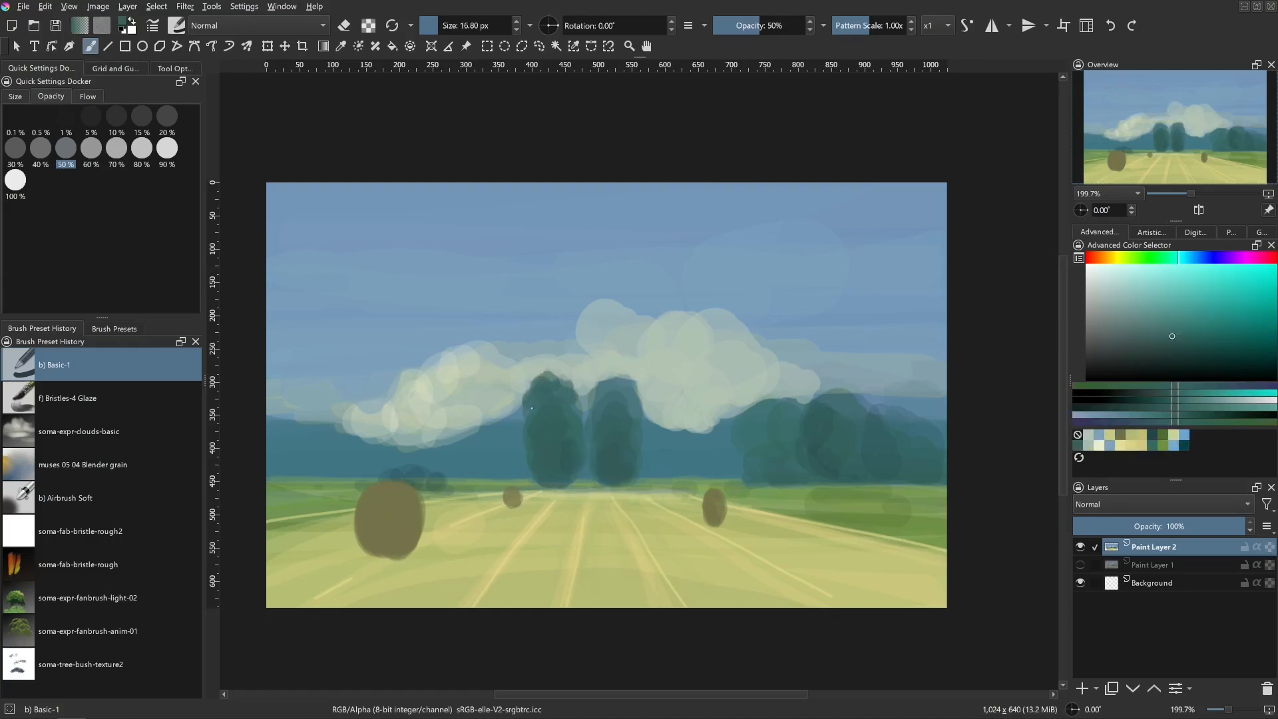
- Sample the pale cloud colour and add small touches around the central treetops and the cloud's upper edge
{"action": "left_click", "coordinate": [602, 383], "text": "ctrl"}
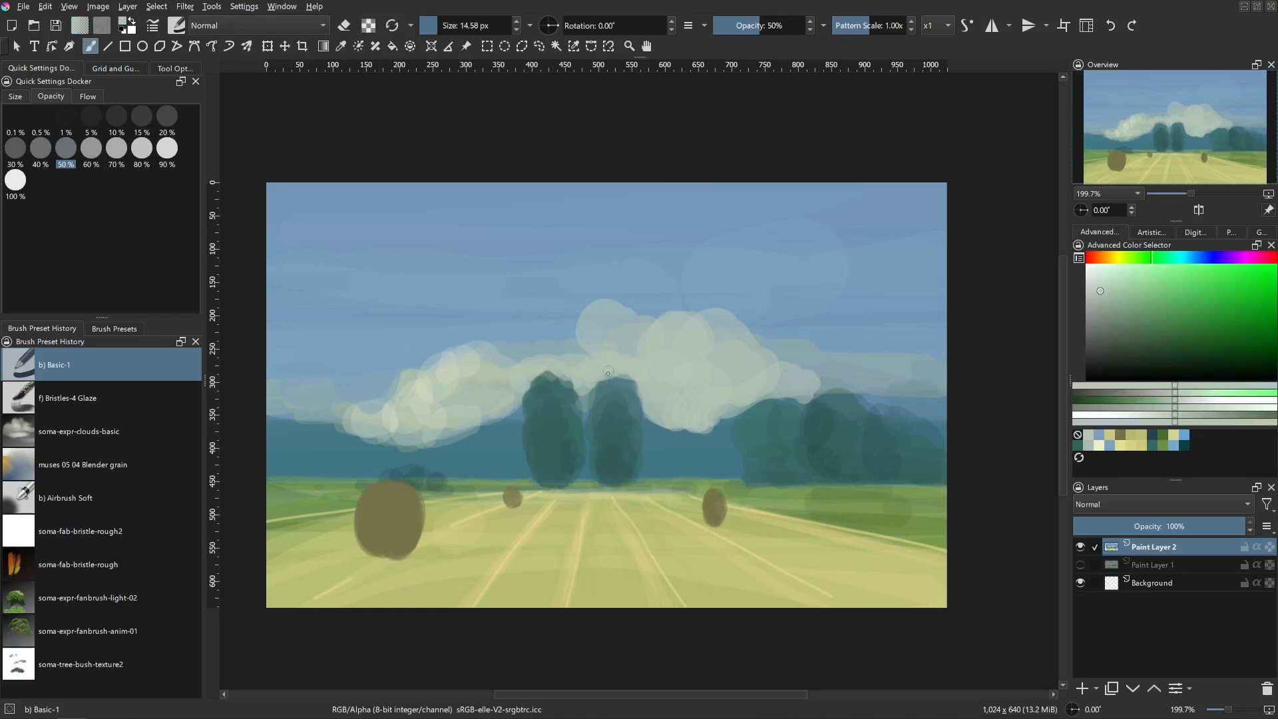
{"action": "left_click_drag", "start_coordinate": [581, 362], "coordinate": [582, 386], "text": "shift"}
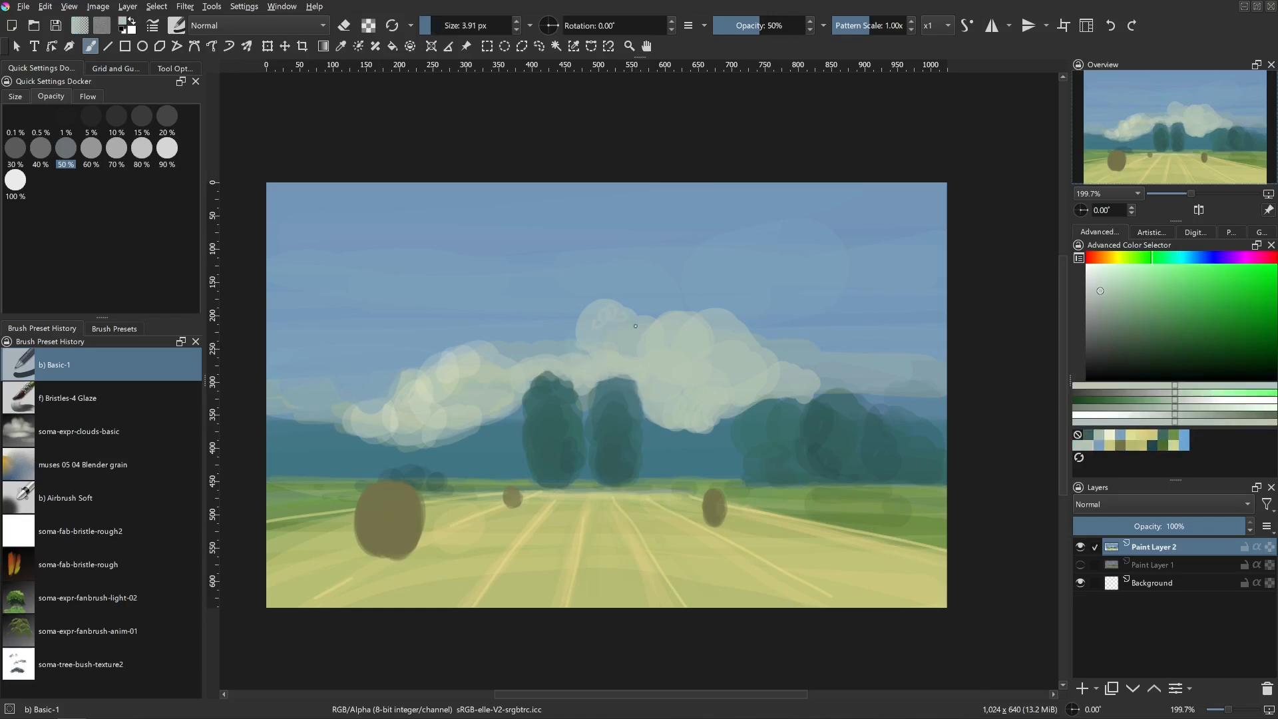
{"action": "mouse_move", "coordinate": [618, 345]}
{"action": "left_mouse_down", "text": "shift"}
{"action": "mouse_move", "coordinate": [641, 345]}
{"action": "mouse_move", "coordinate": [626, 315]}
{"action": "left_mouse_up", "text": "shift"}
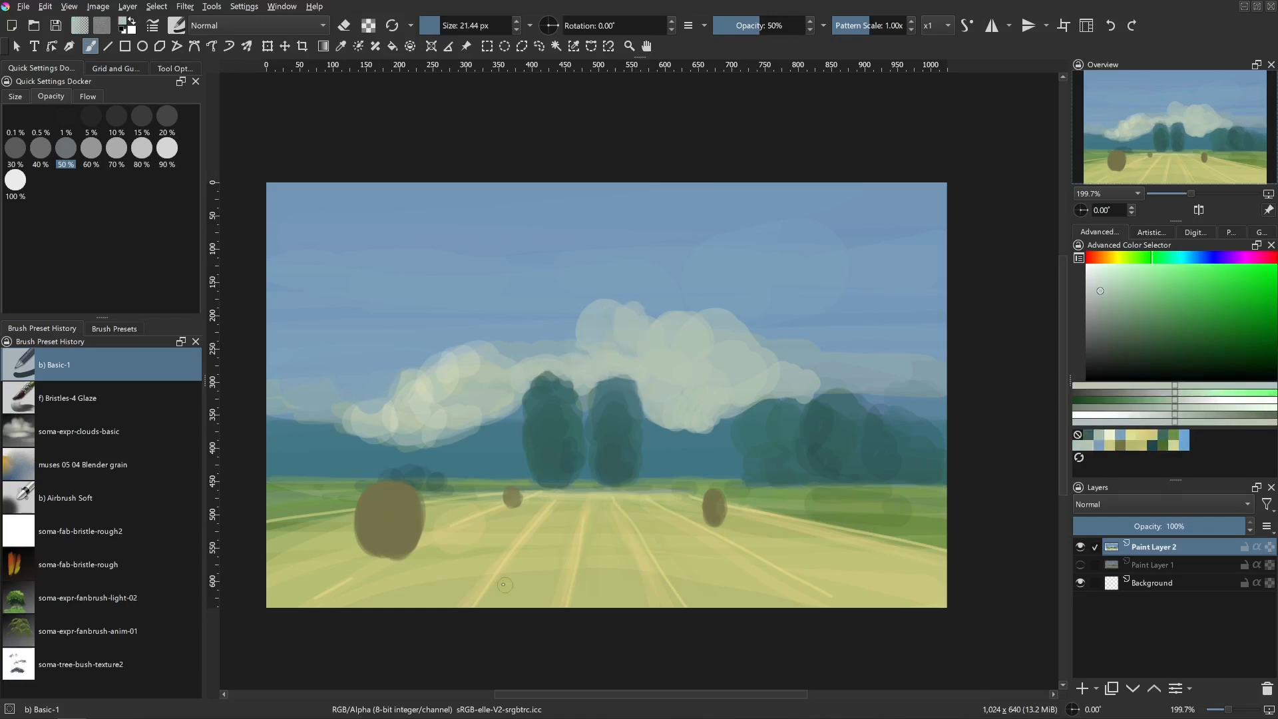
- Sample the large hay bale's brown and broaden its sides and base, using a brush of about 17 px
{"action": "left_click", "coordinate": [388, 551], "text": "ctrl"}
{"action": "mouse_move", "coordinate": [383, 537]}
{"action": "left_mouse_down", "text": "shift"}
{"action": "mouse_move", "coordinate": [362, 522]}
{"action": "mouse_move", "coordinate": [357, 552]}
{"action": "mouse_move", "coordinate": [391, 551]}
{"action": "left_mouse_up", "text": "shift"}
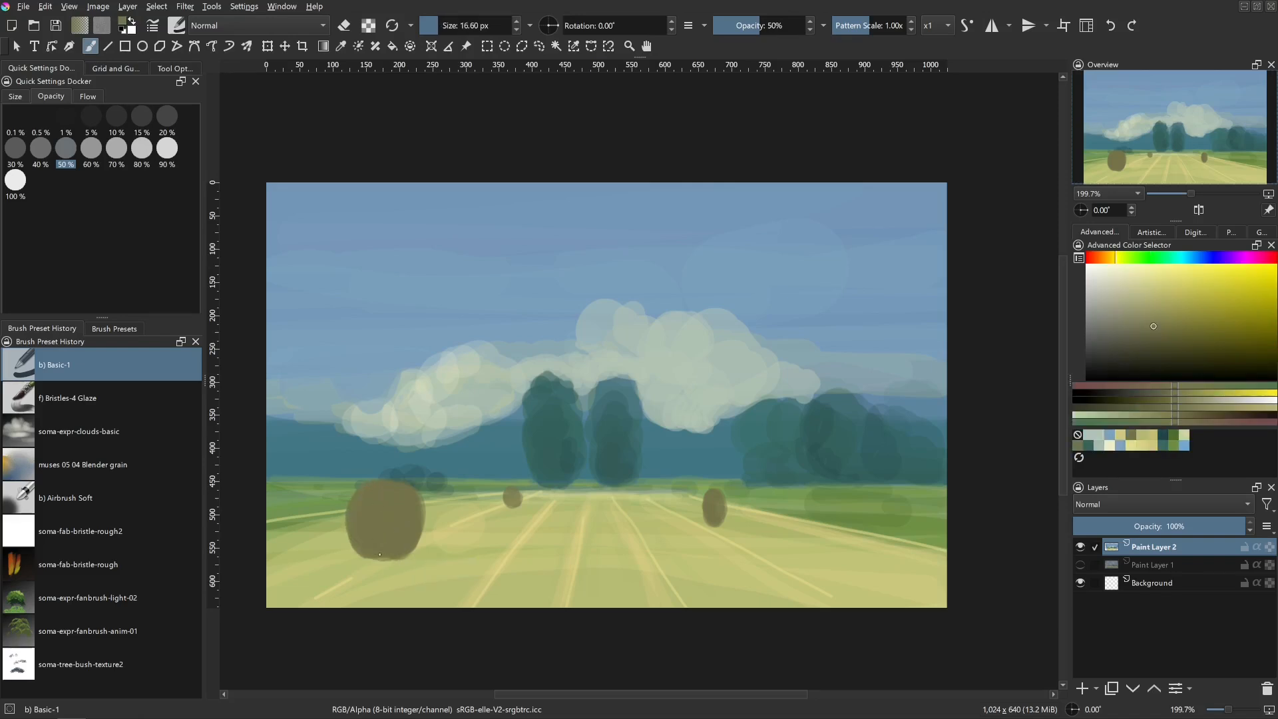
{"action": "left_click_drag", "start_coordinate": [418, 501], "coordinate": [405, 547]}
- Choose a pale cream and paint a highlight across the top of the large hay bale, using a brush of about 8 px
{"action": "left_click", "coordinate": [1126, 276]}
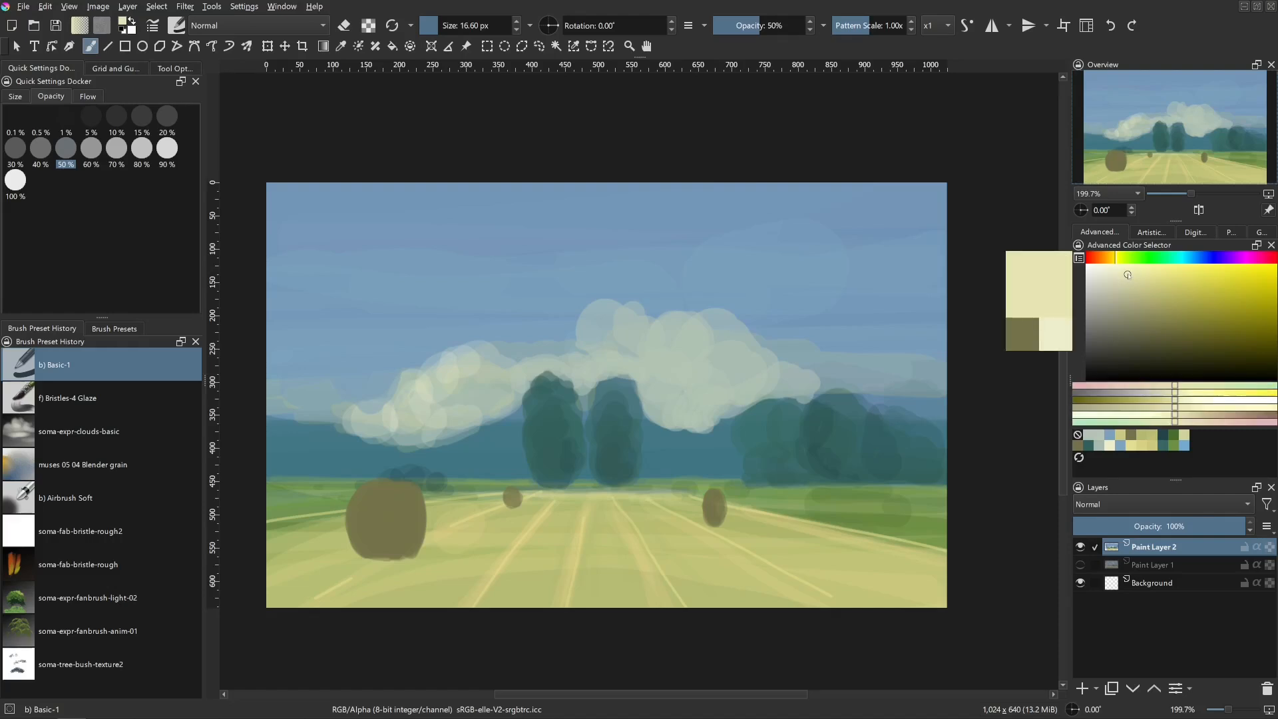
{"action": "mouse_move", "coordinate": [386, 511]}
{"action": "left_mouse_down", "text": "shift"}
{"action": "mouse_move", "coordinate": [374, 507]}
{"action": "mouse_move", "coordinate": [405, 483]}
{"action": "mouse_move", "coordinate": [386, 485]}
{"action": "left_mouse_up", "text": "shift"}
{"action": "key", "text": "ctrl+z"}
{"action": "mouse_move", "coordinate": [366, 484]}
{"action": "left_mouse_down"}
{"action": "mouse_move", "coordinate": [404, 483]}
{"action": "mouse_move", "coordinate": [374, 510]}
{"action": "mouse_move", "coordinate": [403, 484]}
{"action": "mouse_move", "coordinate": [358, 495]}
{"action": "mouse_move", "coordinate": [376, 511]}
{"action": "mouse_move", "coordinate": [394, 485]}
{"action": "left_mouse_up"}
{"action": "key", "text": "ctrl+z"}
{"action": "key", "text": "ctrl+z"}
{"action": "key", "text": "bracketleft"}
{"action": "mouse_move", "coordinate": [398, 507]}
{"action": "left_mouse_down", "text": "shift"}
{"action": "mouse_move", "coordinate": [396, 489]}
{"action": "mouse_move", "coordinate": [359, 492]}
{"action": "left_mouse_up", "text": "shift"}
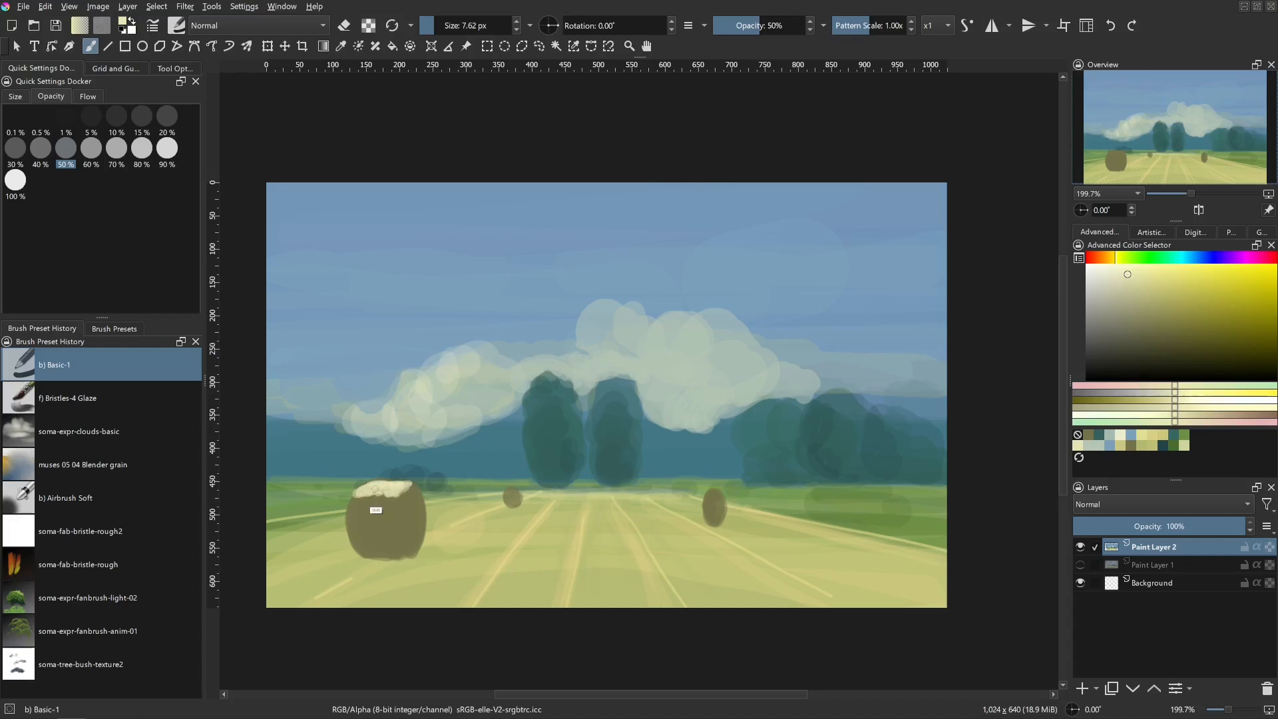
- Sample the bale's brown and reshape the right end of its top highlight, using a brush of about 13 px
{"action": "left_click_drag", "start_coordinate": [376, 510], "coordinate": [383, 510], "text": "shift"}
{"action": "left_click", "coordinate": [418, 495], "text": "ctrl"}
{"action": "left_click_drag", "start_coordinate": [410, 494], "coordinate": [408, 489]}
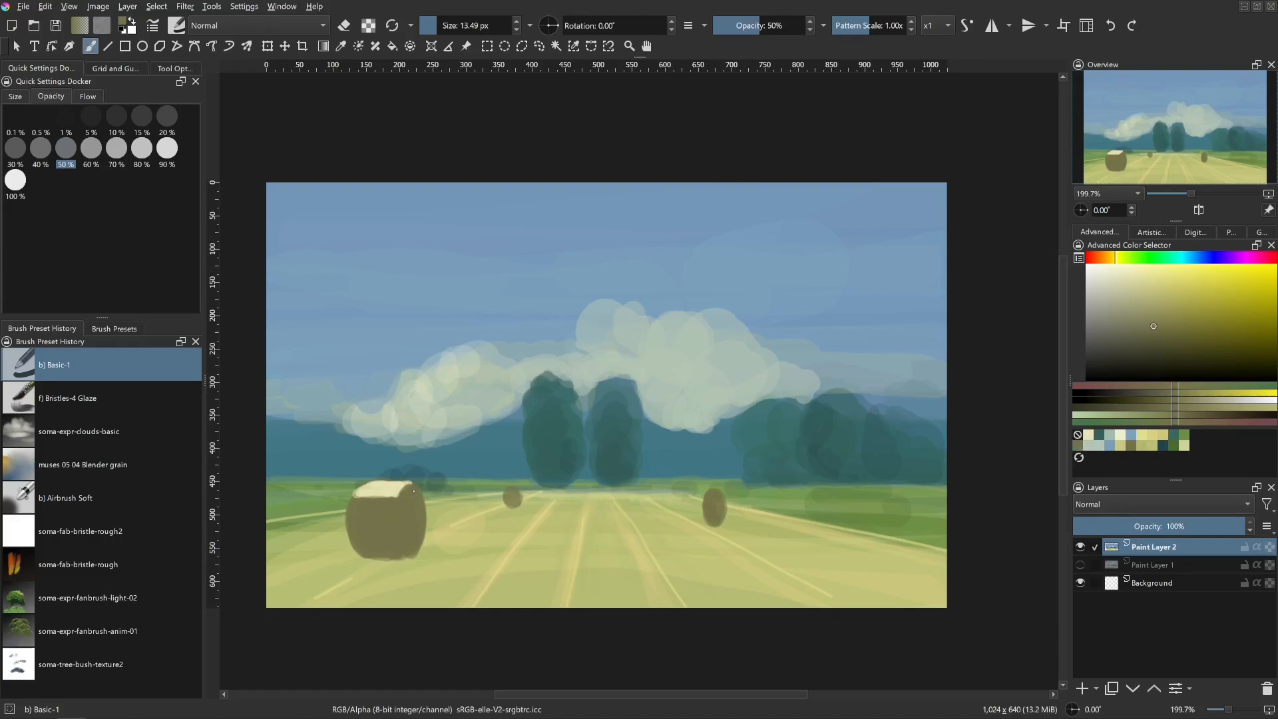
{"action": "key", "text": "bracketleft"}
- Choose a mid yellow and paint a lit band below the large bale's top highlight, using a brush of about 19 px
{"action": "left_click", "coordinate": [391, 494], "text": "ctrl"}
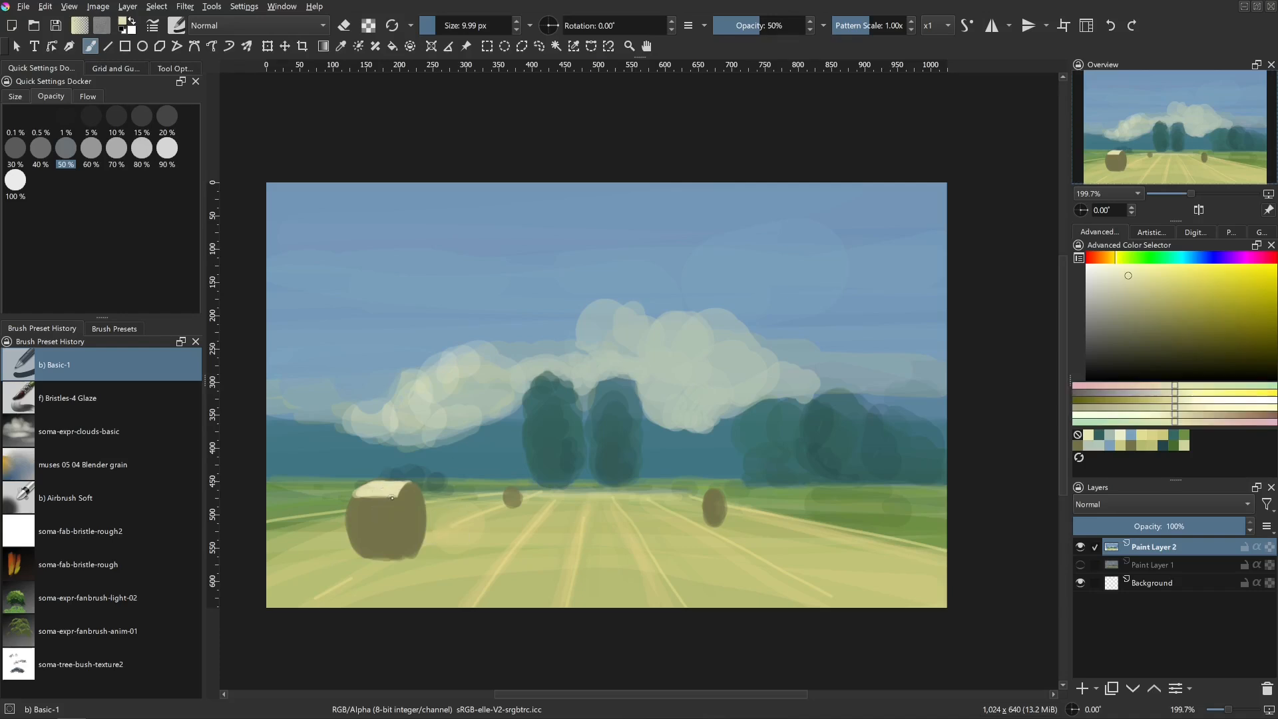
{"action": "left_click", "coordinate": [1155, 289]}
{"action": "left_click_drag", "start_coordinate": [368, 542], "coordinate": [402, 542]}
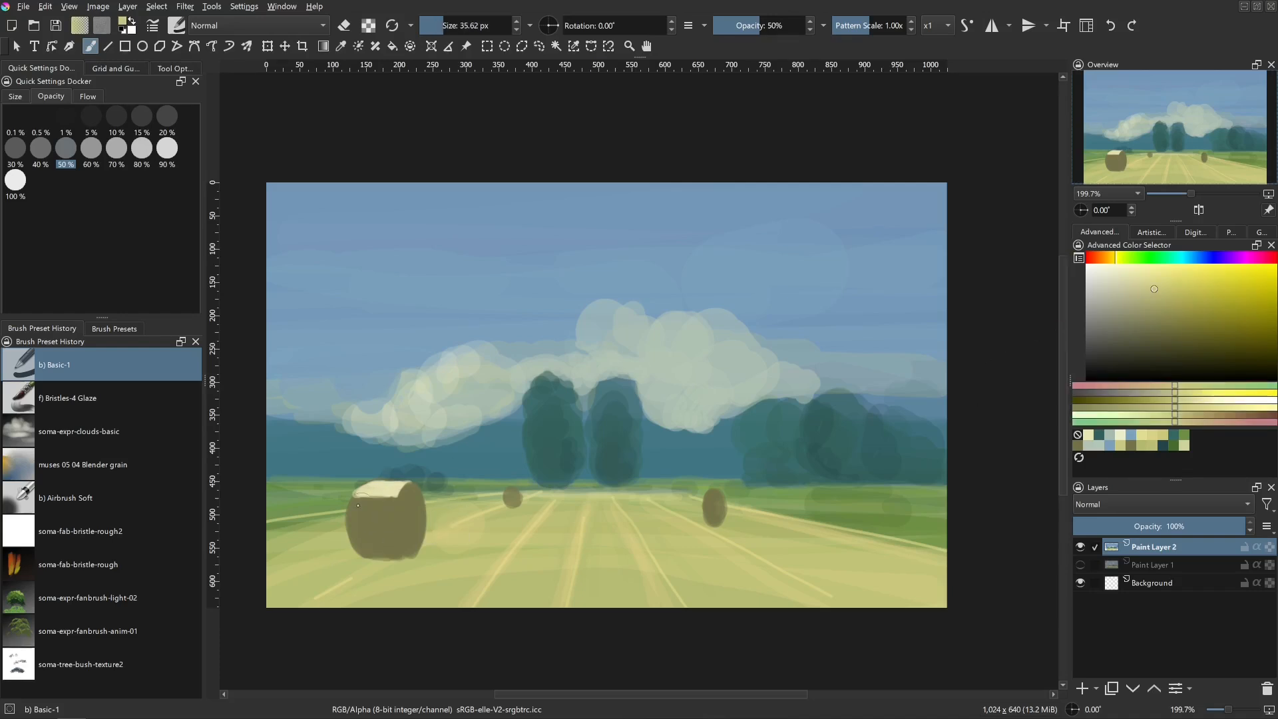
{"action": "key", "text": "ctrl+z"}
{"action": "left_click_drag", "start_coordinate": [354, 505], "coordinate": [392, 503]}
{"action": "key", "text": "bracketleft"}
{"action": "key", "text": "bracketleft"}
{"action": "left_click_drag", "start_coordinate": [360, 503], "coordinate": [394, 501]}
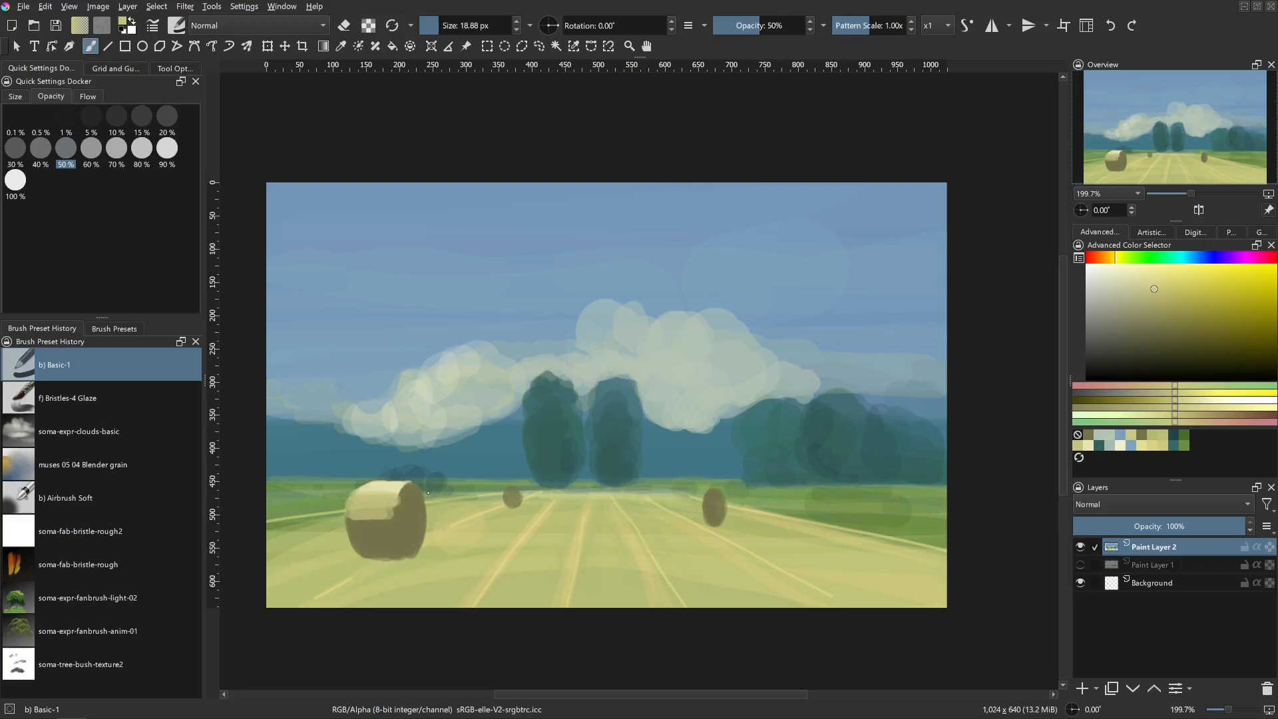
{"action": "left_click", "coordinate": [432, 506], "text": "ctrl"}
{"action": "left_click", "coordinate": [1115, 328]}
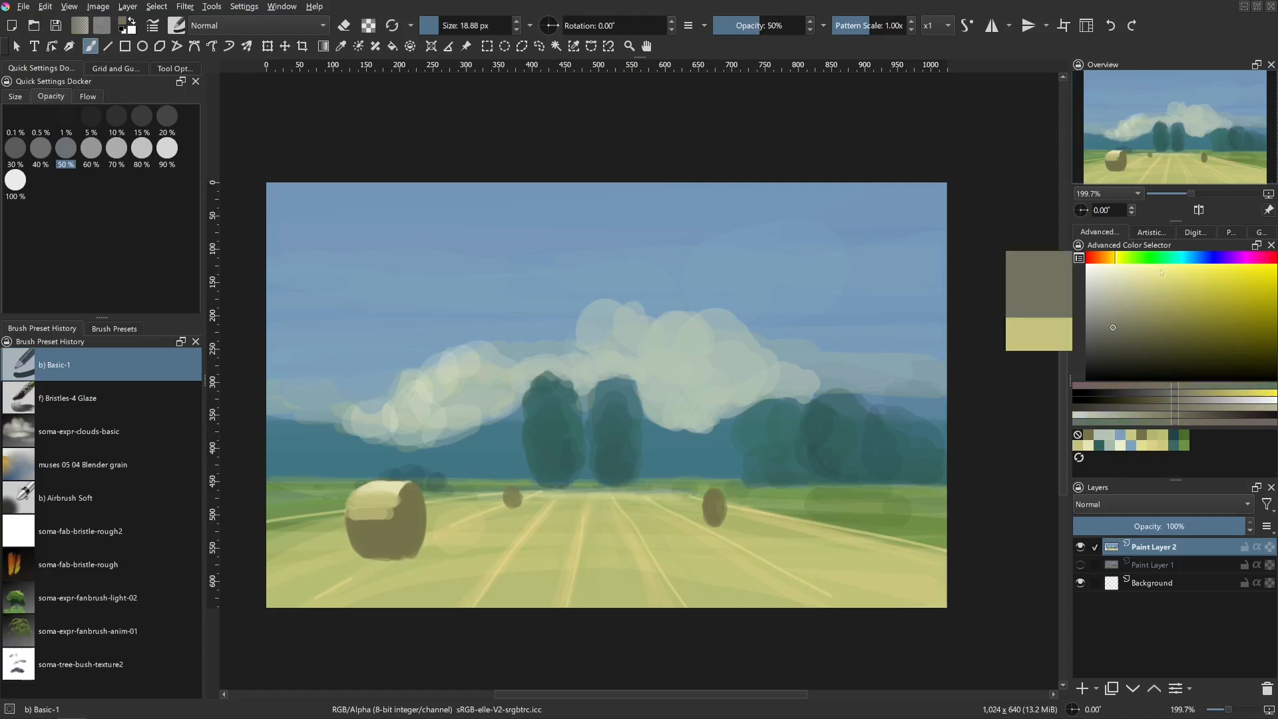
{"action": "left_click_drag", "start_coordinate": [1155, 264], "coordinate": [1178, 263]}
{"action": "left_click_drag", "start_coordinate": [447, 532], "coordinate": [458, 532], "text": "shift"}
{"action": "mouse_move", "coordinate": [411, 496]}
{"action": "left_mouse_down"}
{"action": "mouse_move", "coordinate": [411, 548]}
{"action": "mouse_move", "coordinate": [420, 514]}
{"action": "left_mouse_up"}
{"action": "key", "text": "ctrl+z"}
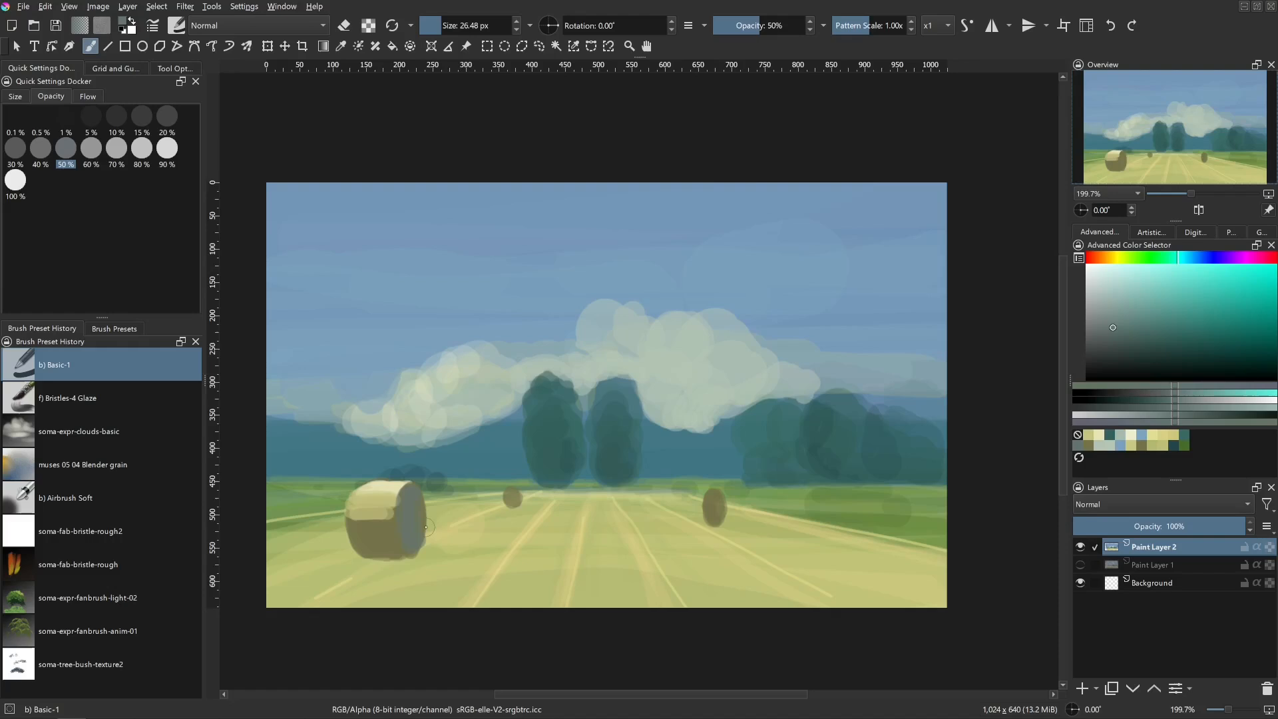
{"action": "key", "text": "ctrl+z"}
{"action": "key", "text": "ctrl+z"}
- Choose an ochre and paint the large hay bale's round end face and side, using a brush of about 15 px
{"action": "left_click", "coordinate": [1115, 260]}
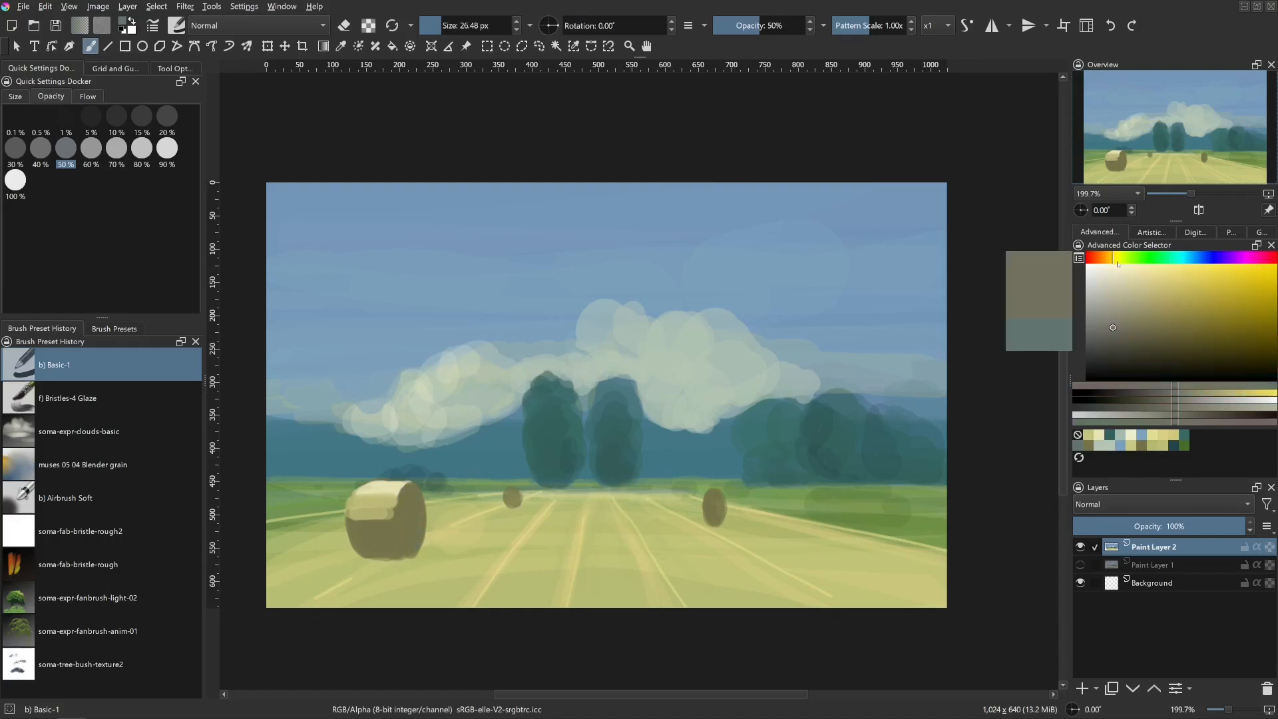
{"action": "left_click", "coordinate": [1185, 307]}
{"action": "left_click", "coordinate": [1109, 258]}
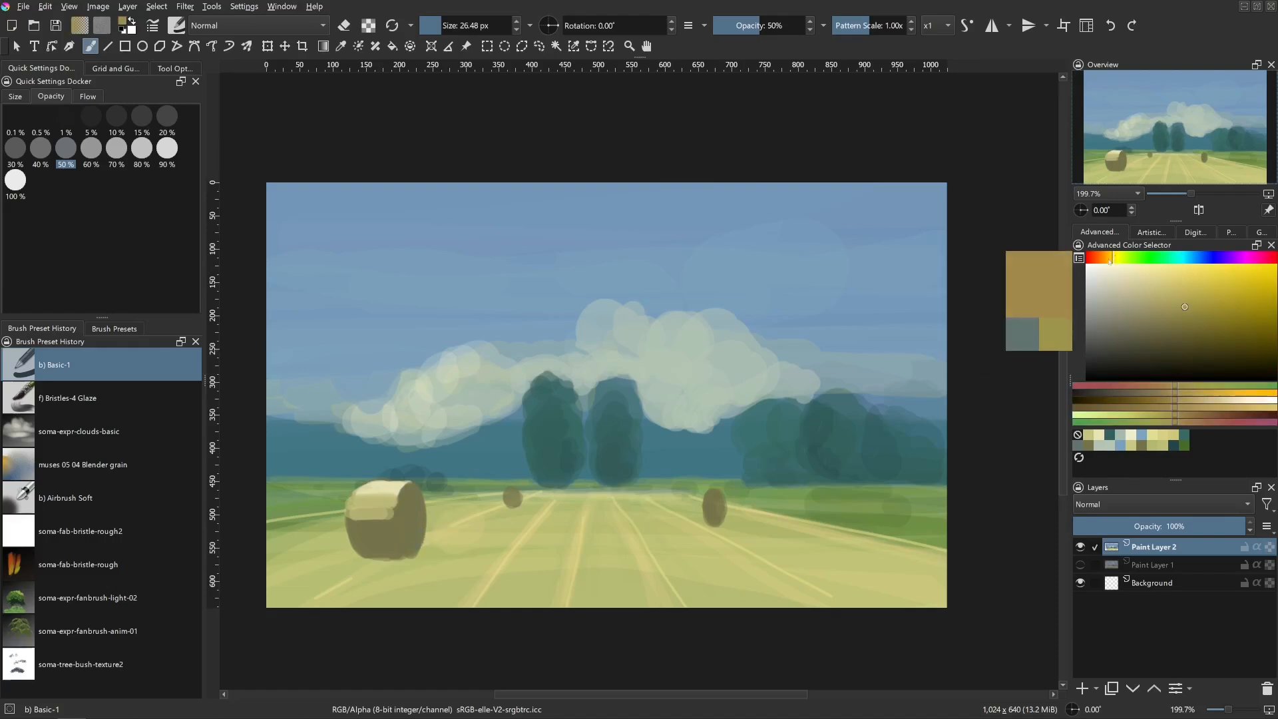
{"action": "mouse_move", "coordinate": [400, 504]}
{"action": "left_mouse_down", "text": "shift"}
{"action": "mouse_move", "coordinate": [413, 504]}
{"action": "mouse_move", "coordinate": [398, 534]}
{"action": "left_mouse_up", "text": "shift"}
{"action": "key", "text": "ctrl+z"}
{"action": "left_click_drag", "start_coordinate": [408, 495], "coordinate": [409, 539]}
{"action": "mouse_move", "coordinate": [416, 500]}
{"action": "left_mouse_down"}
{"action": "mouse_move", "coordinate": [423, 535]}
{"action": "mouse_move", "coordinate": [426, 499]}
{"action": "mouse_move", "coordinate": [356, 532]}
{"action": "left_mouse_up"}
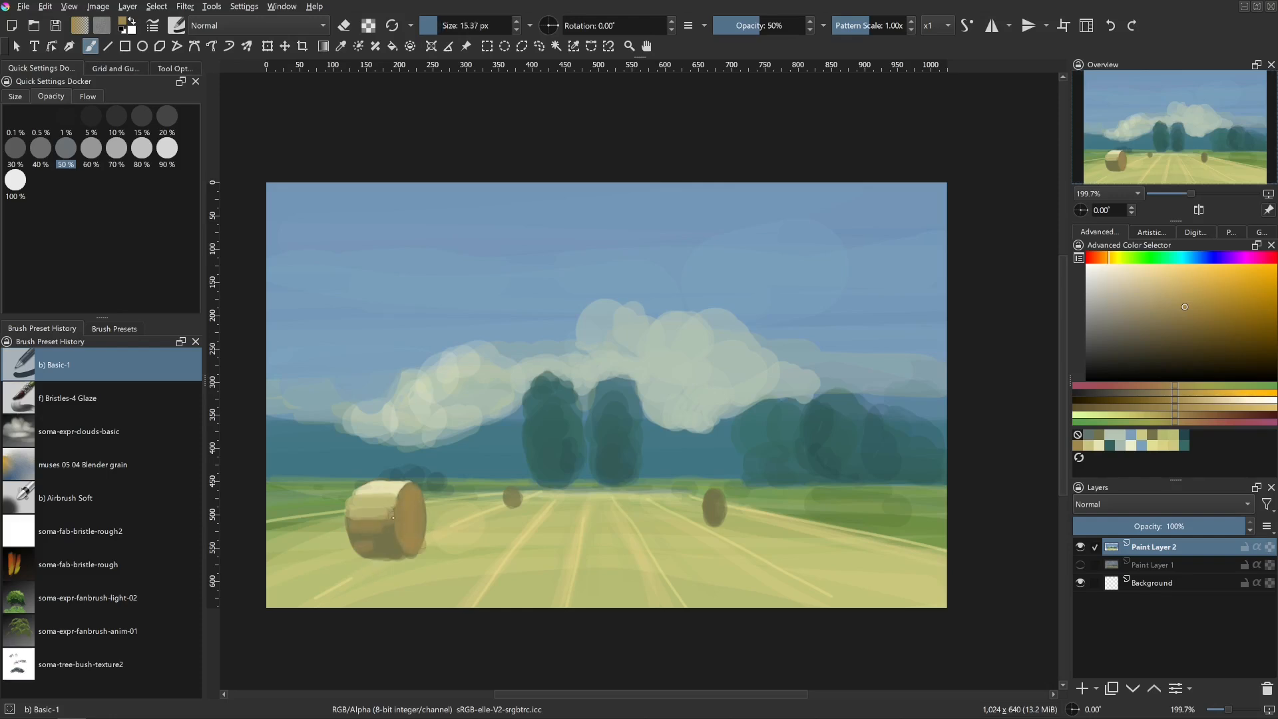
- Paint the large bale's cast shadow with its sampled dark brown at about 11 px, and extend the outer edge of its ochre end face
{"action": "left_click", "coordinate": [394, 553], "text": "ctrl"}
{"action": "left_click_drag", "start_coordinate": [393, 583], "coordinate": [425, 563], "text": "shift"}
{"action": "mouse_move", "coordinate": [409, 558]}
{"action": "left_mouse_down"}
{"action": "mouse_move", "coordinate": [455, 567]}
{"action": "mouse_move", "coordinate": [365, 556]}
{"action": "mouse_move", "coordinate": [431, 558]}
{"action": "mouse_move", "coordinate": [464, 575]}
{"action": "mouse_move", "coordinate": [408, 572]}
{"action": "left_mouse_up"}
{"action": "left_click", "coordinate": [463, 576], "text": "ctrl"}
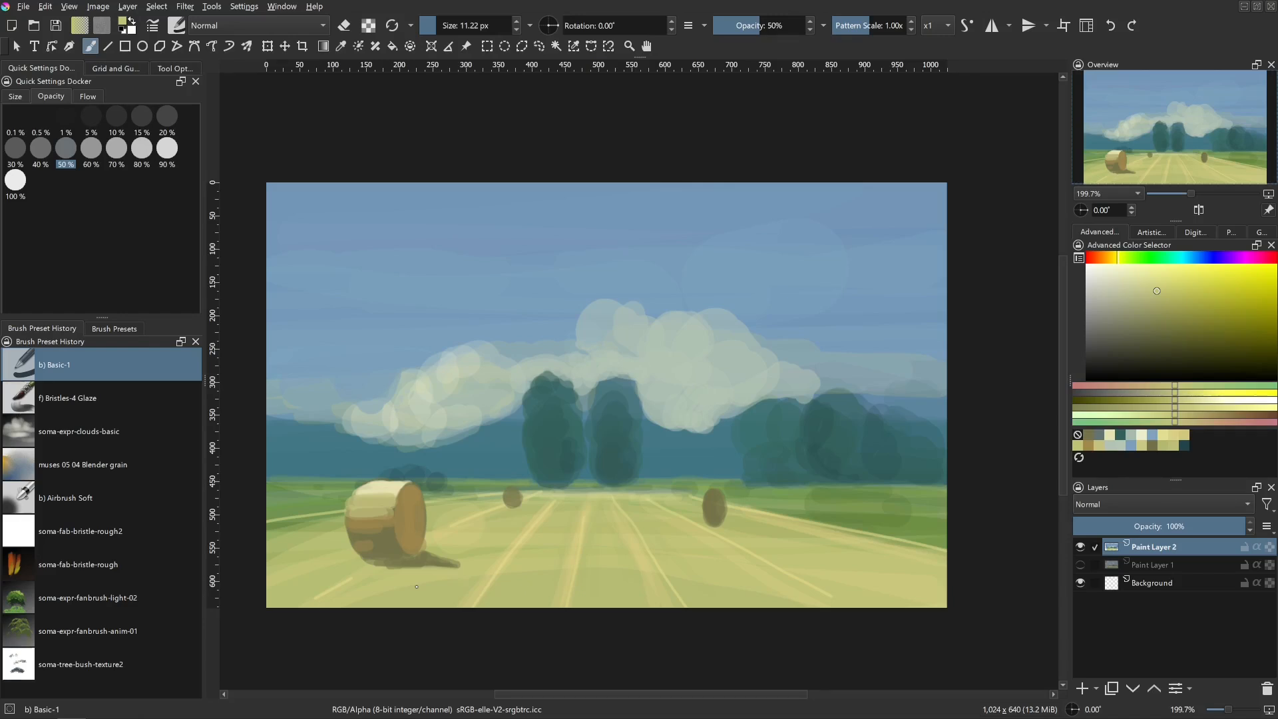
{"action": "left_click", "coordinate": [419, 495], "text": "ctrl"}
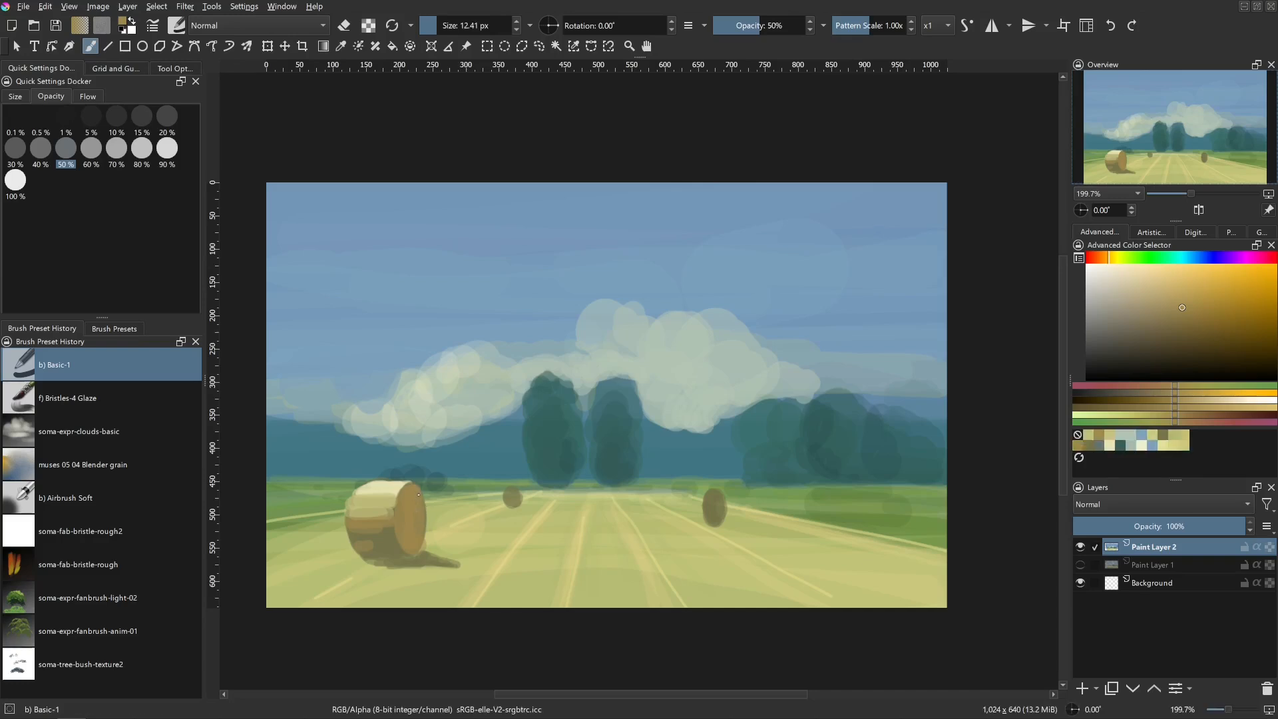
{"action": "left_click_drag", "start_coordinate": [420, 505], "coordinate": [427, 534]}
{"action": "left_click", "coordinate": [380, 506], "text": "ctrl"}
{"action": "left_click_drag", "start_coordinate": [349, 516], "coordinate": [385, 518]}
{"action": "key", "text": "ctrl+z"}
{"action": "key", "text": "ctrl+z"}
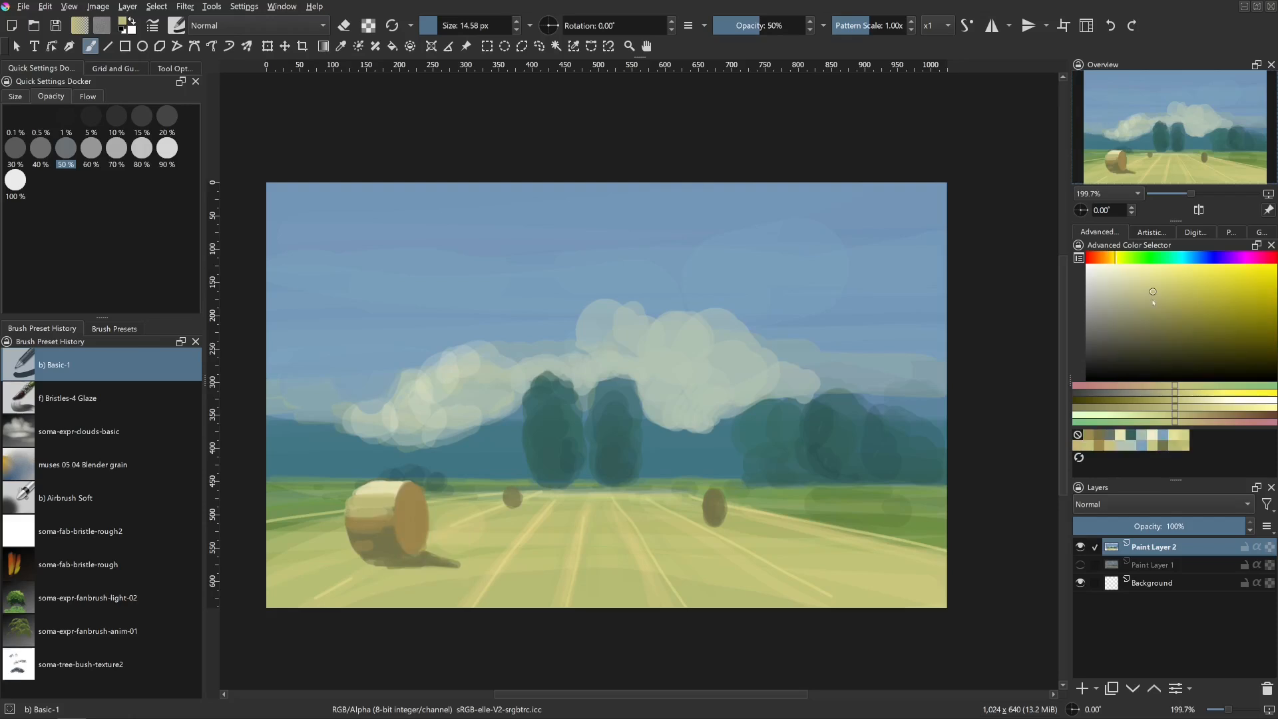
{"action": "left_click", "coordinate": [1175, 294]}
{"action": "left_click_drag", "start_coordinate": [462, 506], "coordinate": [474, 507], "text": "shift"}
{"action": "left_click_drag", "start_coordinate": [349, 514], "coordinate": [390, 516]}
{"action": "key", "text": "ctrl+z"}
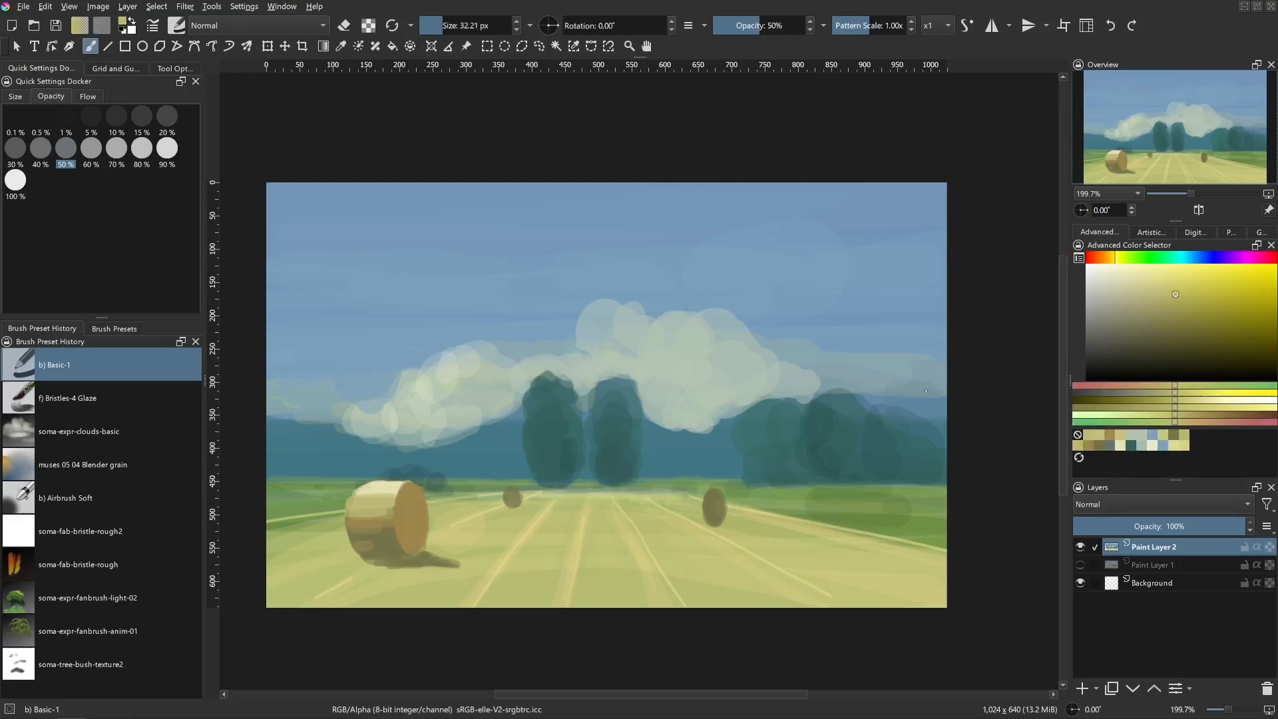
- Choose an orange-tan and warm up the large bale's side and end face, undoing unwanted strokes
{"action": "left_click", "coordinate": [1107, 260]}
{"action": "left_click", "coordinate": [1186, 299]}
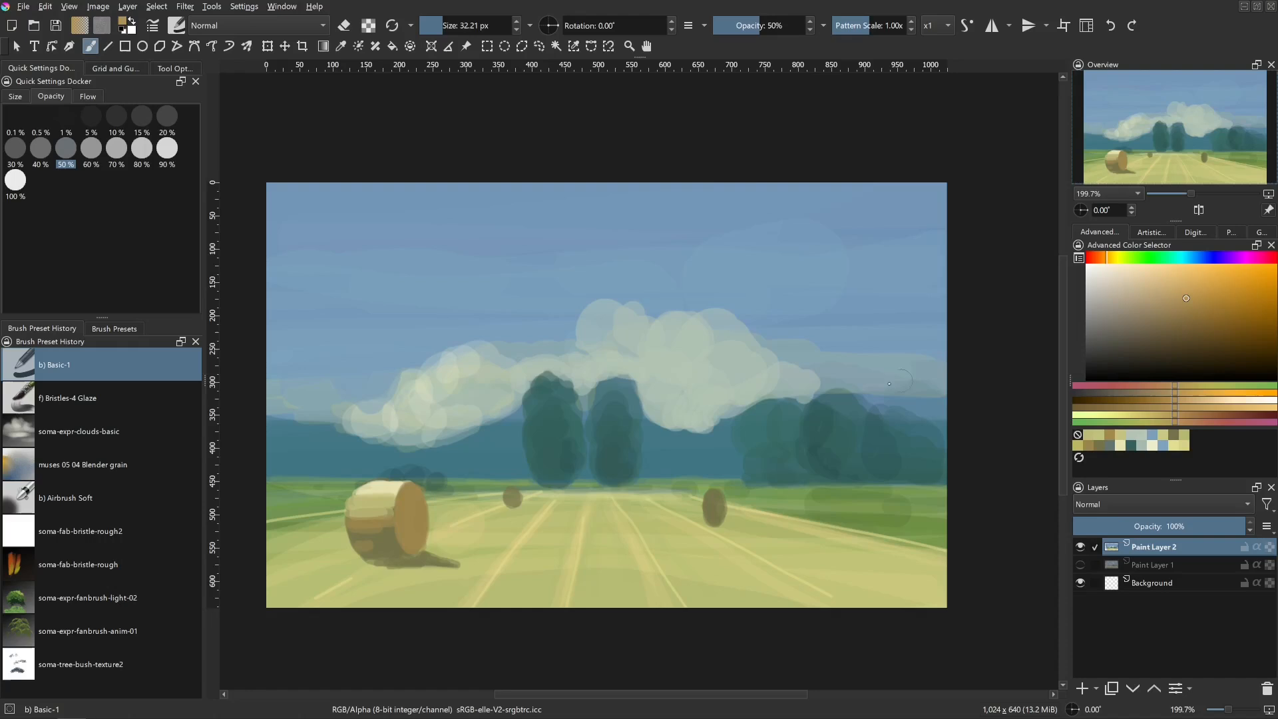
{"action": "left_click_drag", "start_coordinate": [426, 527], "coordinate": [436, 527], "text": "shift"}
{"action": "mouse_move", "coordinate": [385, 523]}
{"action": "left_mouse_down"}
{"action": "mouse_move", "coordinate": [361, 523]}
{"action": "mouse_move", "coordinate": [386, 511]}
{"action": "mouse_move", "coordinate": [382, 524]}
{"action": "left_mouse_up"}
{"action": "key", "text": "ctrl+z"}
{"action": "mouse_move", "coordinate": [350, 511]}
{"action": "left_mouse_down"}
{"action": "mouse_move", "coordinate": [417, 536]}
{"action": "mouse_move", "coordinate": [408, 517]}
{"action": "mouse_move", "coordinate": [409, 556]}
{"action": "left_mouse_up"}
{"action": "key", "text": "ctrl+z"}
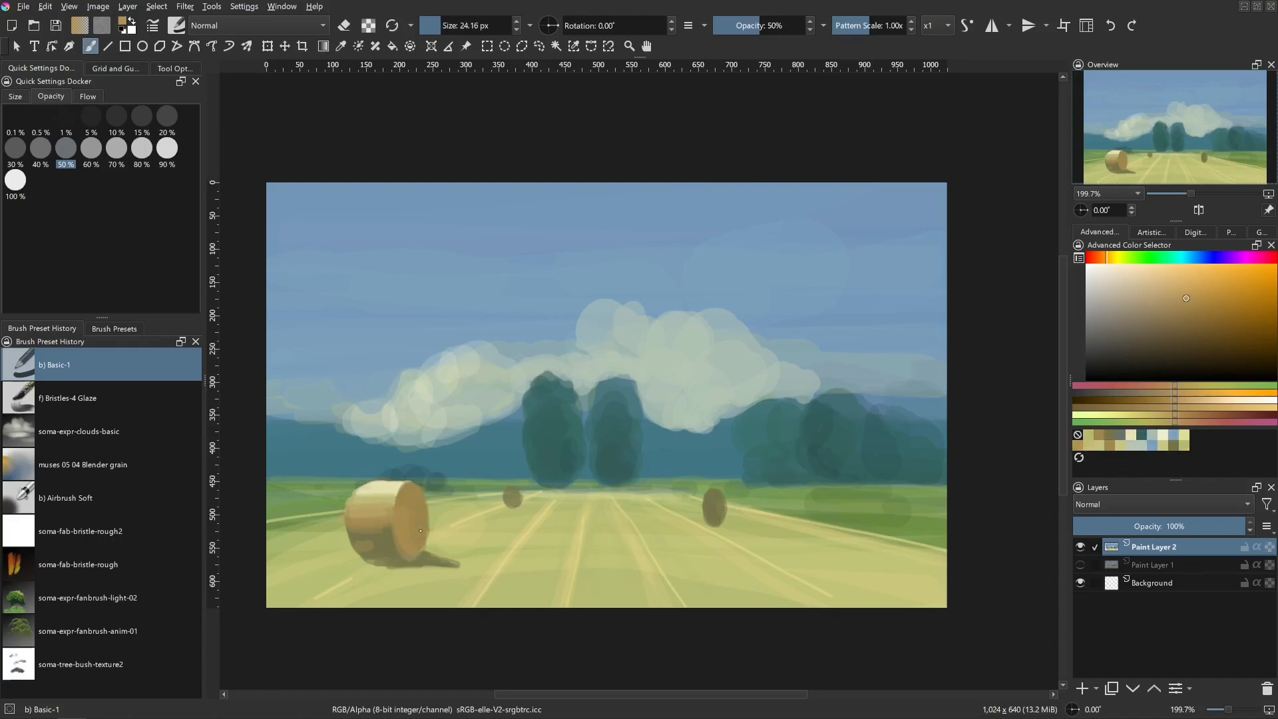
{"action": "key", "text": "ctrl+z"}
{"action": "left_click_drag", "start_coordinate": [399, 494], "coordinate": [396, 521], "text": "shift"}
- Darken the large bale's lower side with a sampled brown at about 12 px, and refine its top highlight in pale cream at about 5 px
{"action": "left_click", "coordinate": [388, 534], "text": "ctrl"}
{"action": "left_click_drag", "start_coordinate": [352, 549], "coordinate": [354, 553], "text": "shift"}
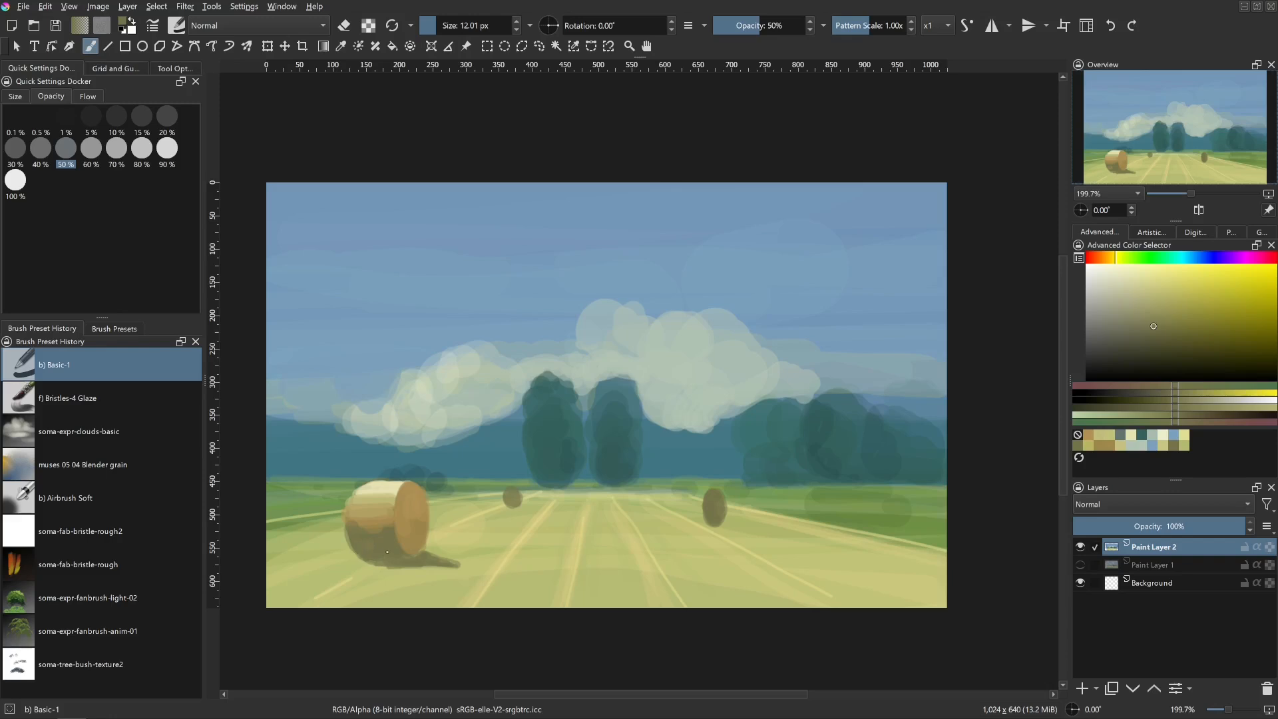
{"action": "left_click", "coordinate": [433, 598], "text": "ctrl"}
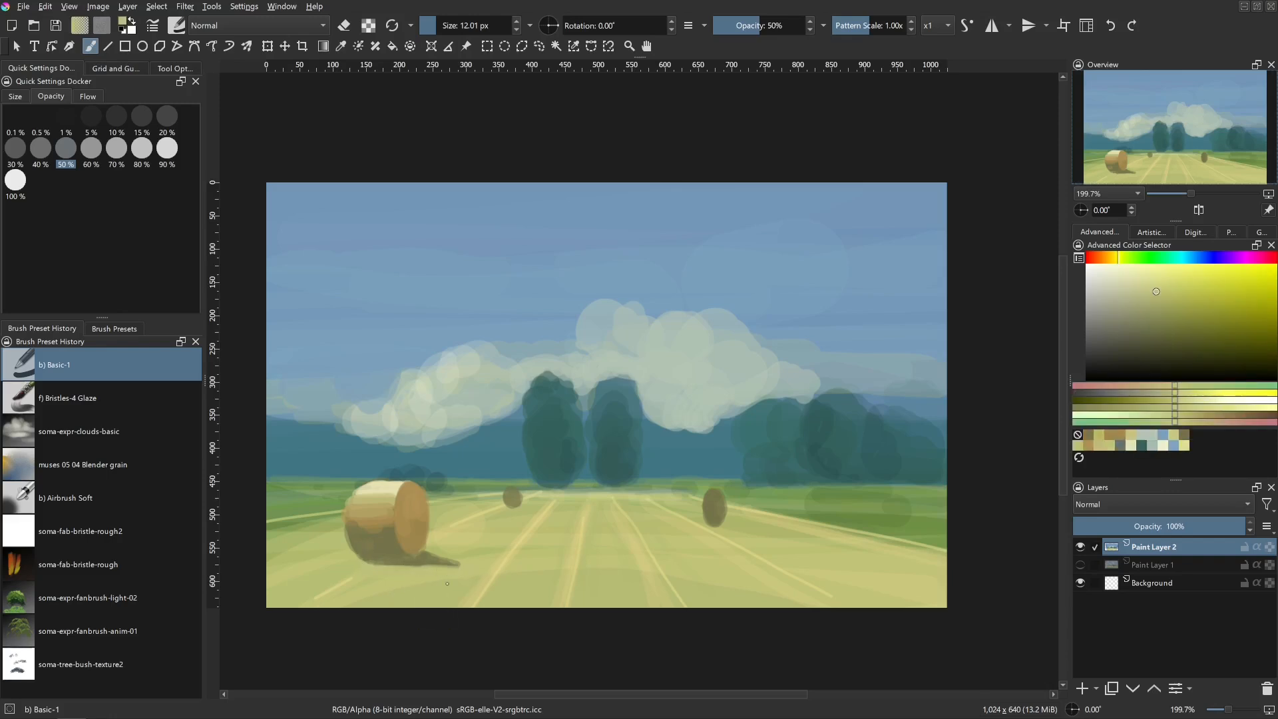
{"action": "left_click", "coordinate": [384, 484], "text": "ctrl"}
{"action": "left_click_drag", "start_coordinate": [369, 507], "coordinate": [352, 497], "text": "shift"}
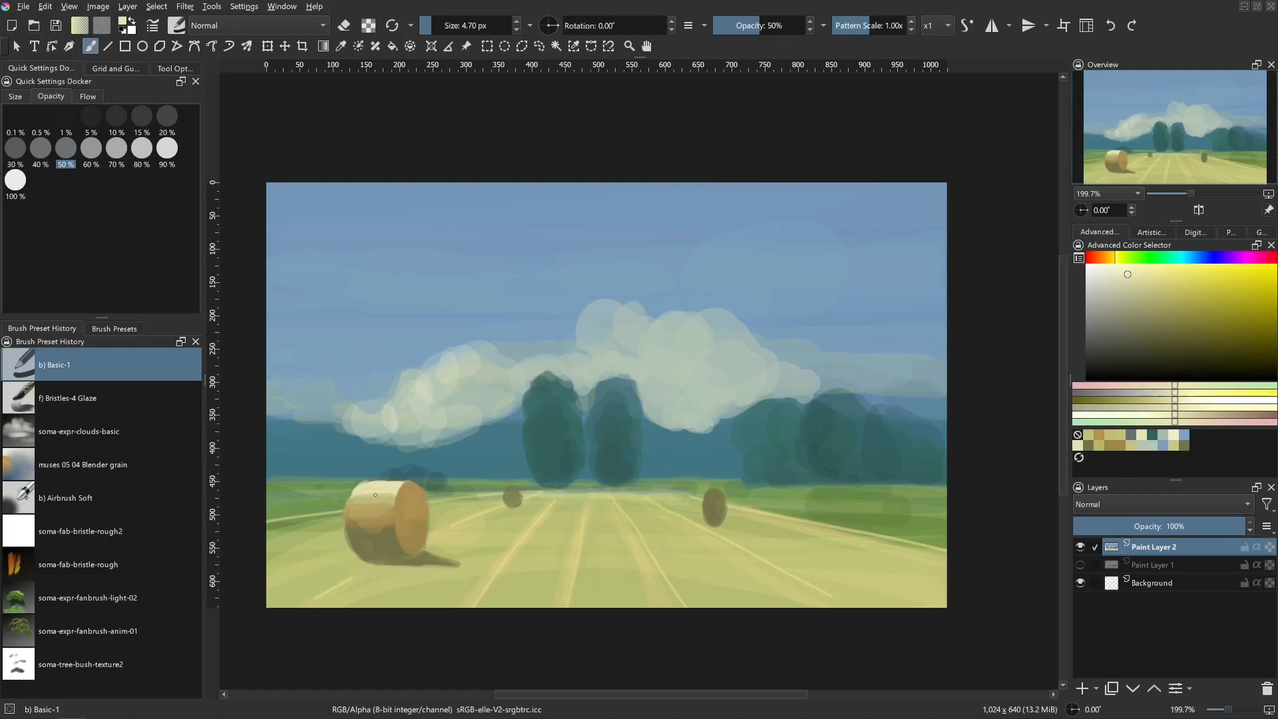
- Sample the dark teal of the central trees and deepen both of them, using a brush of about 16 to 21 px
{"action": "left_click", "coordinate": [573, 465], "text": "ctrl"}
{"action": "key", "text": "bracketright"}
{"action": "key", "text": "bracketright"}
{"action": "key", "text": "bracketright"}
{"action": "key", "text": "bracketright"}
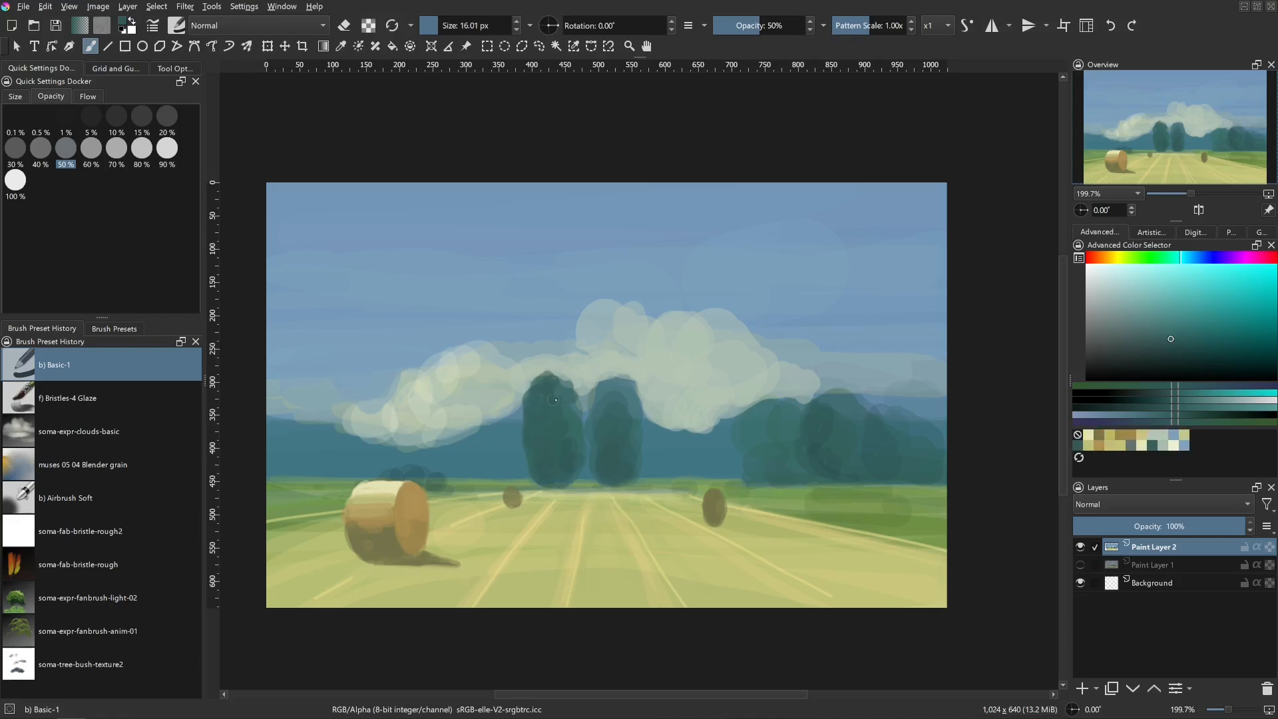
{"action": "key", "text": "bracketright"}
{"action": "mouse_move", "coordinate": [607, 425]}
{"action": "left_mouse_down"}
{"action": "mouse_move", "coordinate": [607, 381]}
{"action": "mouse_move", "coordinate": [612, 440]}
{"action": "left_mouse_up"}
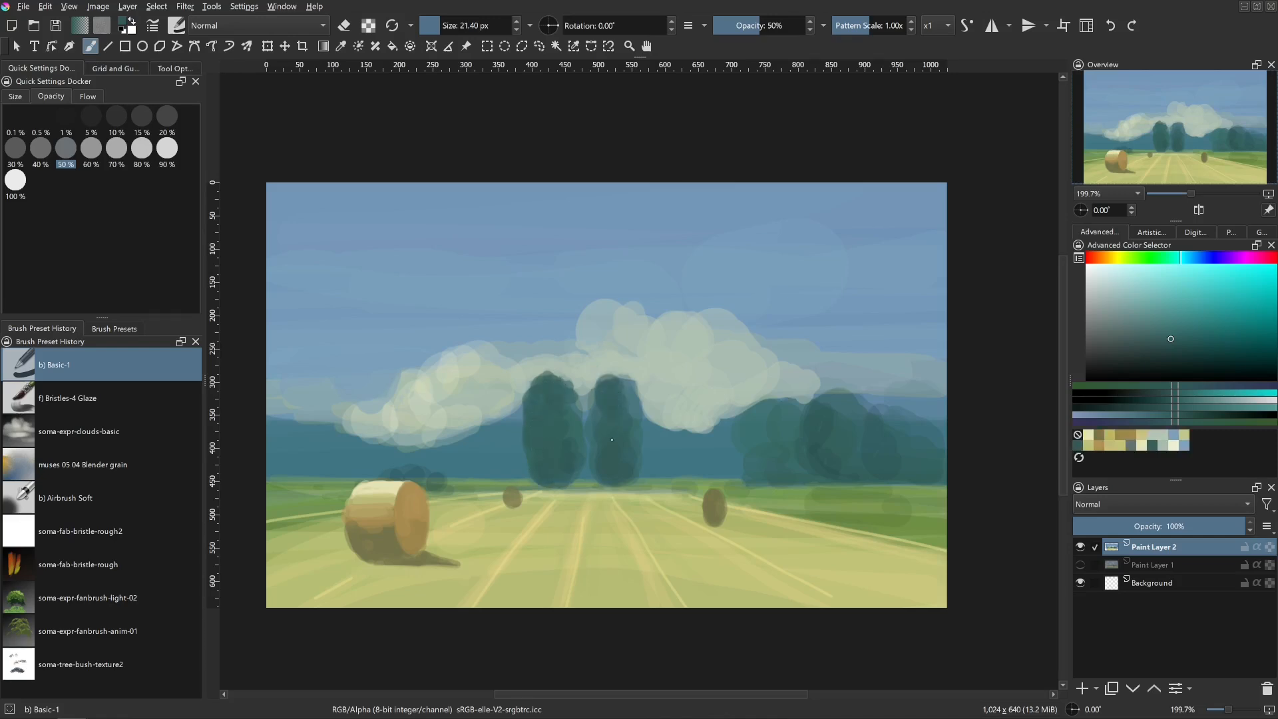
- Paint low teal bushes along the horizon behind and beside the large bale, using a brush of about 15 px
{"action": "key", "text": "bracketleft"}
{"action": "key", "text": "bracketleft"}
{"action": "mouse_move", "coordinate": [478, 477]}
{"action": "left_mouse_down"}
{"action": "mouse_move", "coordinate": [482, 491]}
{"action": "mouse_move", "coordinate": [438, 474]}
{"action": "mouse_move", "coordinate": [449, 486]}
{"action": "left_mouse_up"}
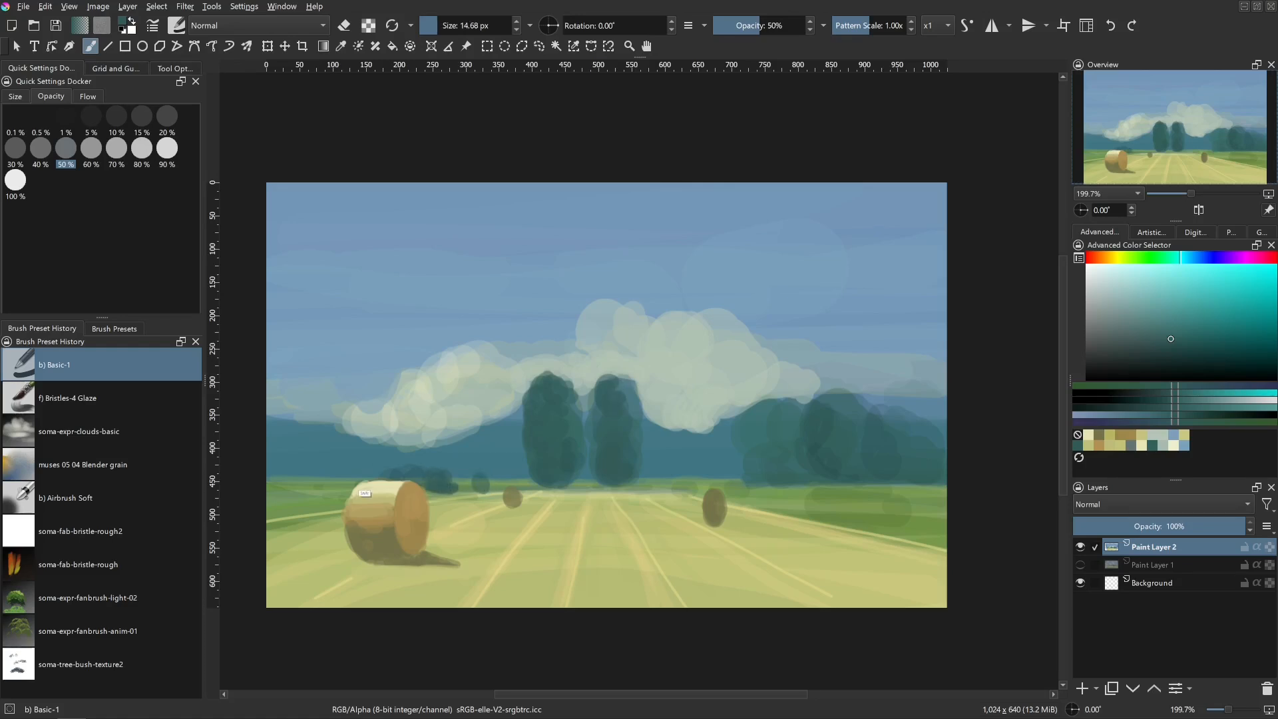
{"action": "mouse_move", "coordinate": [359, 489]}
{"action": "left_mouse_down", "text": "shift"}
{"action": "mouse_move", "coordinate": [341, 480]}
{"action": "mouse_move", "coordinate": [359, 474]}
{"action": "mouse_move", "coordinate": [324, 490]}
{"action": "mouse_move", "coordinate": [341, 492]}
{"action": "mouse_move", "coordinate": [273, 478]}
{"action": "mouse_move", "coordinate": [334, 494]}
{"action": "left_mouse_up", "text": "shift"}
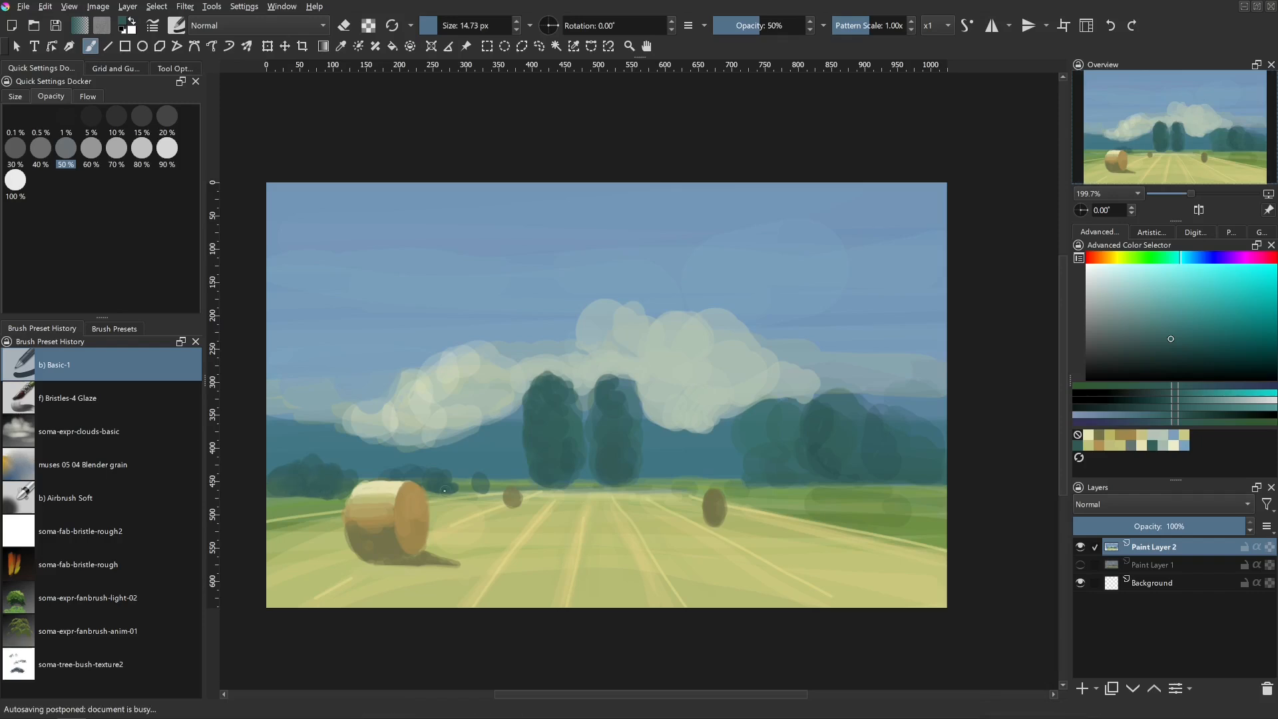
{"action": "left_click_drag", "start_coordinate": [384, 475], "coordinate": [418, 470]}
- Paint two narrow teal trees rising behind the large bale, using a brush of about 8 to 10 px
{"action": "left_click_drag", "start_coordinate": [420, 469], "coordinate": [420, 443]}
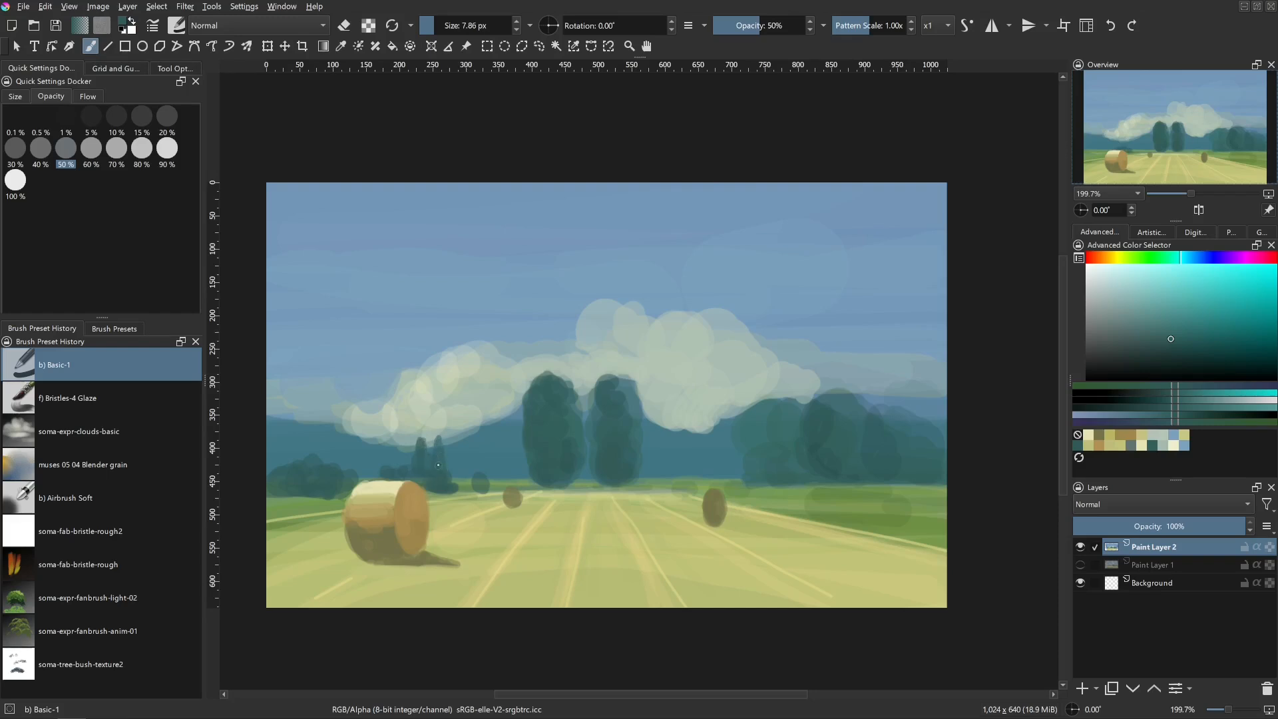
{"action": "left_click_drag", "start_coordinate": [438, 464], "coordinate": [447, 465], "text": "shift"}
{"action": "mouse_move", "coordinate": [424, 440]}
{"action": "left_mouse_down"}
{"action": "mouse_move", "coordinate": [426, 470]}
{"action": "mouse_move", "coordinate": [439, 440]}
{"action": "mouse_move", "coordinate": [448, 476]}
{"action": "left_mouse_up"}
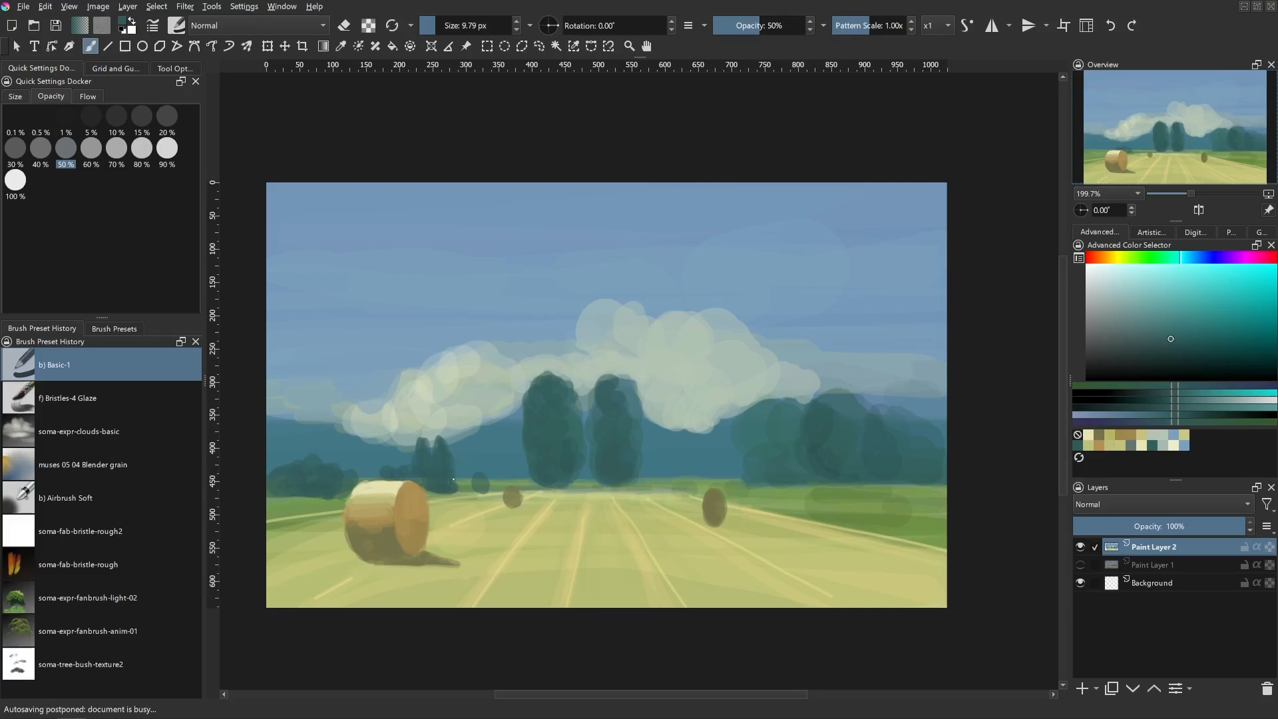
- Draw a thin dark teal line along the ground beside the two narrow trees, using a brush of about 1 px
{"action": "key", "text": "bracketleft"}
{"action": "key", "text": "bracketleft"}
{"action": "key", "text": "bracketleft"}
{"action": "key", "text": "bracketleft"}
{"action": "key", "text": "bracketleft"}
{"action": "key", "text": "bracketleft"}
{"action": "left_click_drag", "start_coordinate": [436, 494], "coordinate": [479, 494]}
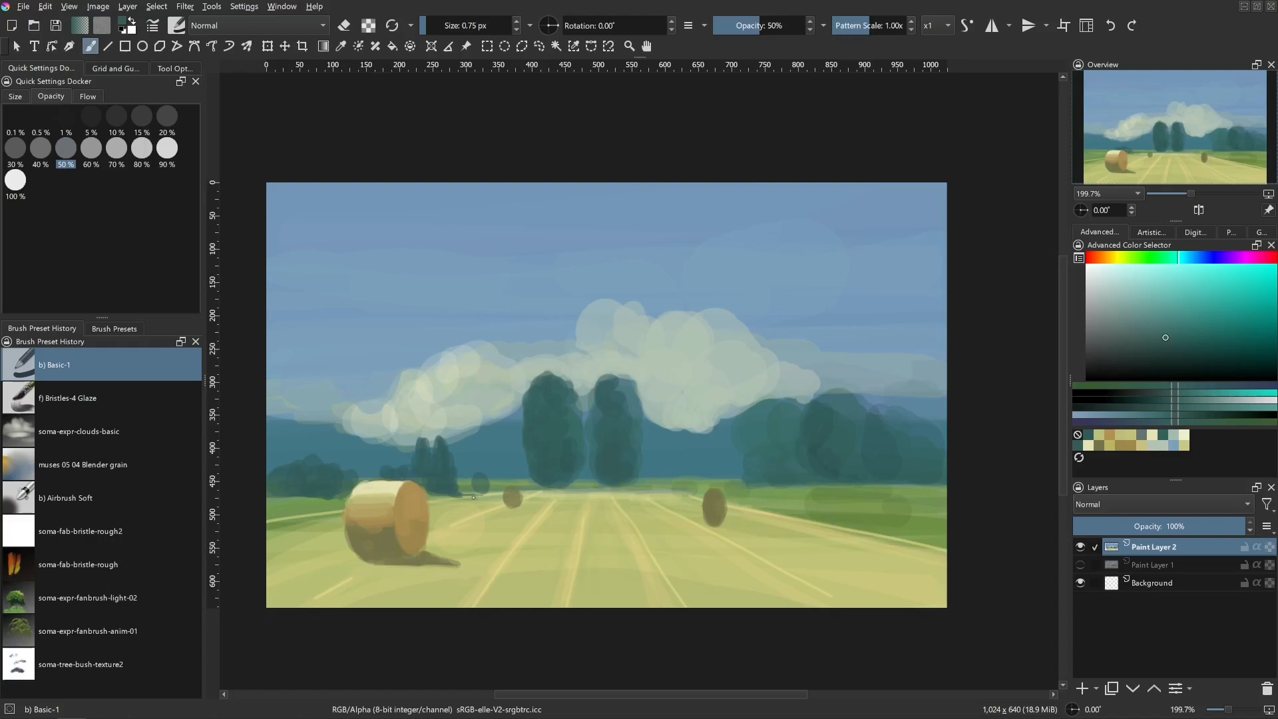
- Sample the narrow trees' teal and sharpen their tops into points, using a brush of about 5 px
{"action": "left_click", "coordinate": [424, 450], "text": "ctrl"}
{"action": "key", "text": "bracketright"}
{"action": "key", "text": "bracketright"}
{"action": "key", "text": "bracketright"}
{"action": "key", "text": "bracketright"}
{"action": "key", "text": "bracketright"}
{"action": "left_click_drag", "start_coordinate": [423, 432], "coordinate": [422, 434]}
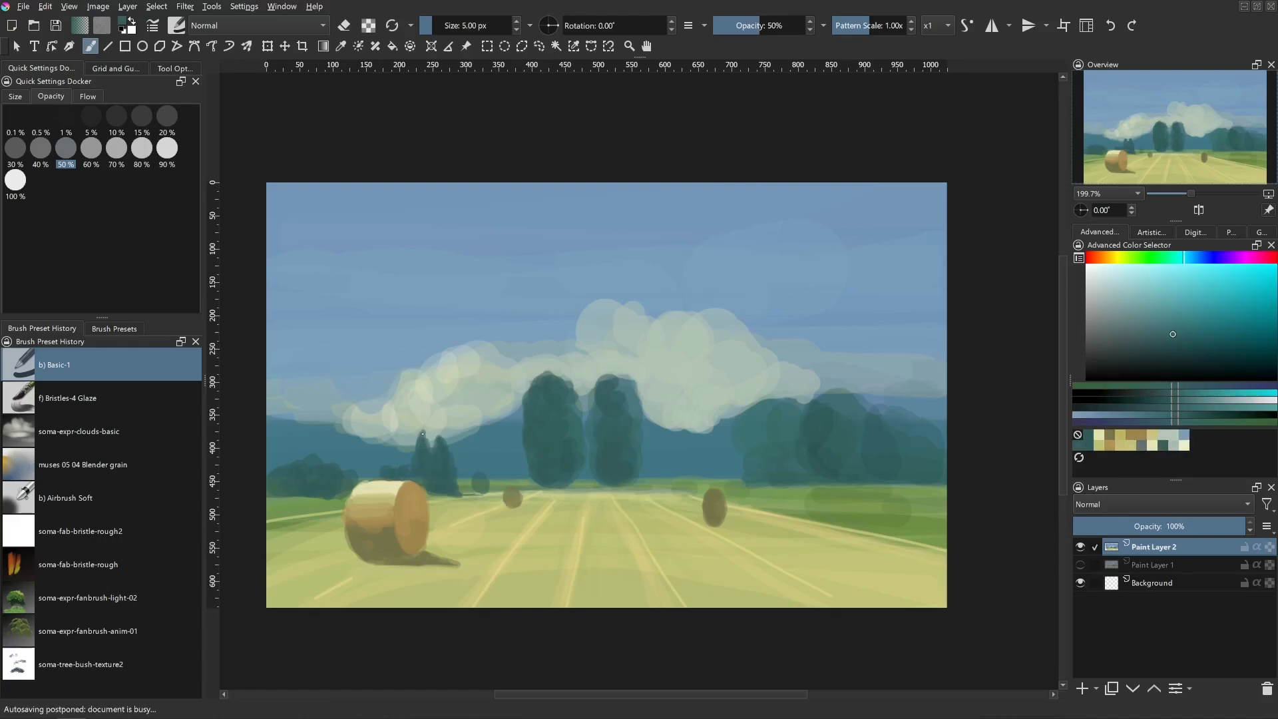
{"action": "key", "text": "bracketright"}
- Sample nearby teal tones and paint small trees just above the large bale, using a brush of about 5 px
{"action": "left_click", "coordinate": [424, 465], "text": "ctrl"}
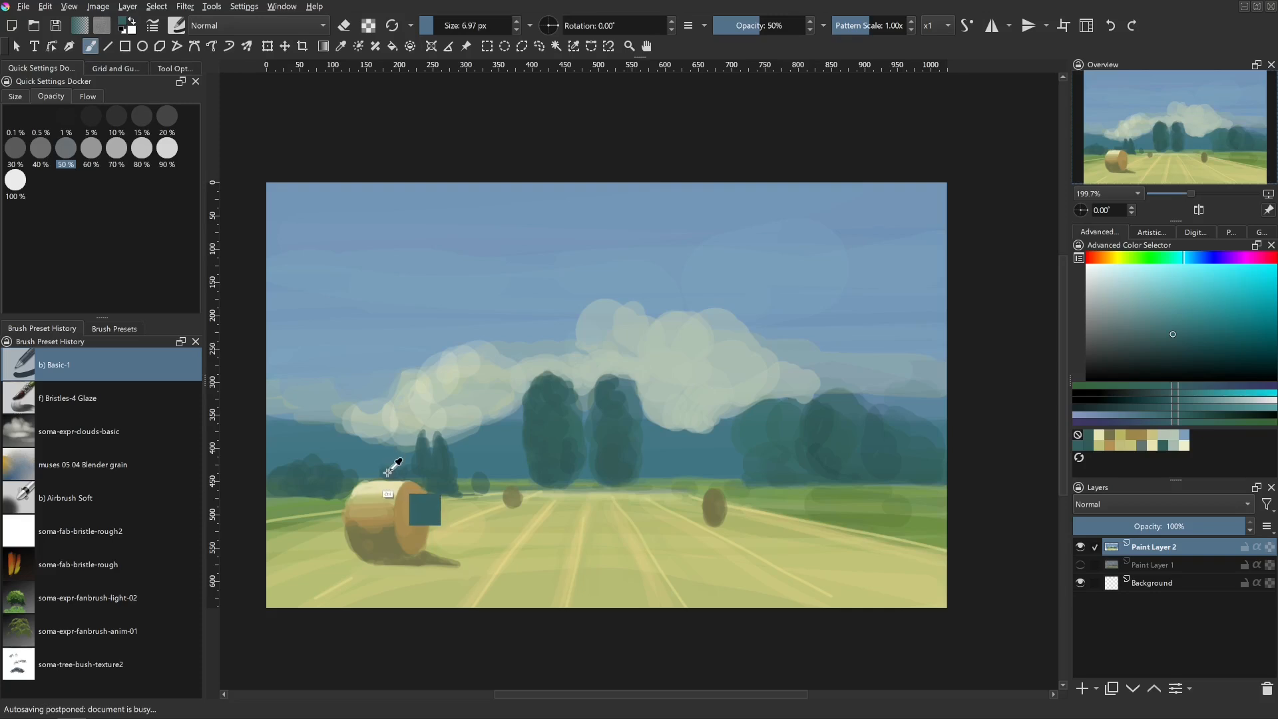
{"action": "key", "text": "bracketleft"}
{"action": "left_click", "coordinate": [386, 459], "text": "ctrl"}
{"action": "key", "text": "bracketleft"}
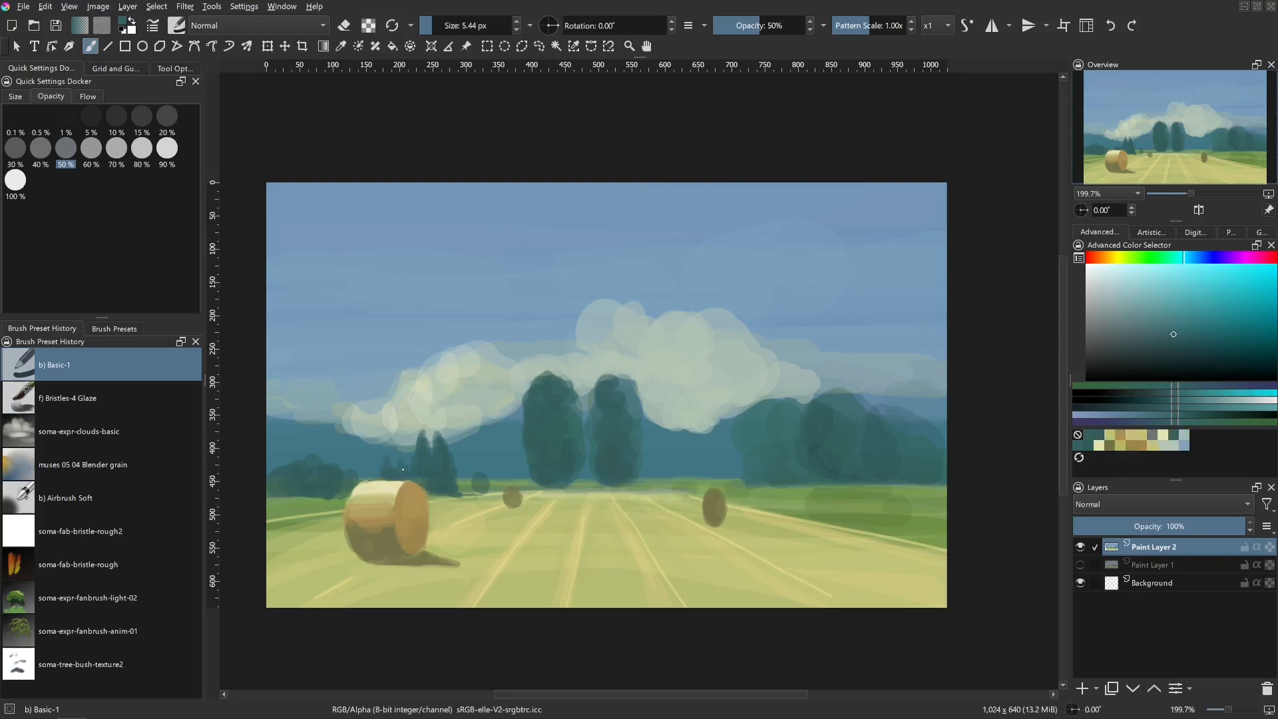
- Sample the bushes' teal and extend the bush row to the canvas's left edge, using a brush of about 10 px
{"action": "left_click", "coordinate": [313, 482], "text": "ctrl"}
{"action": "key", "text": "bracketright"}
{"action": "key", "text": "bracketright"}
{"action": "left_click_drag", "start_coordinate": [278, 468], "coordinate": [278, 492]}
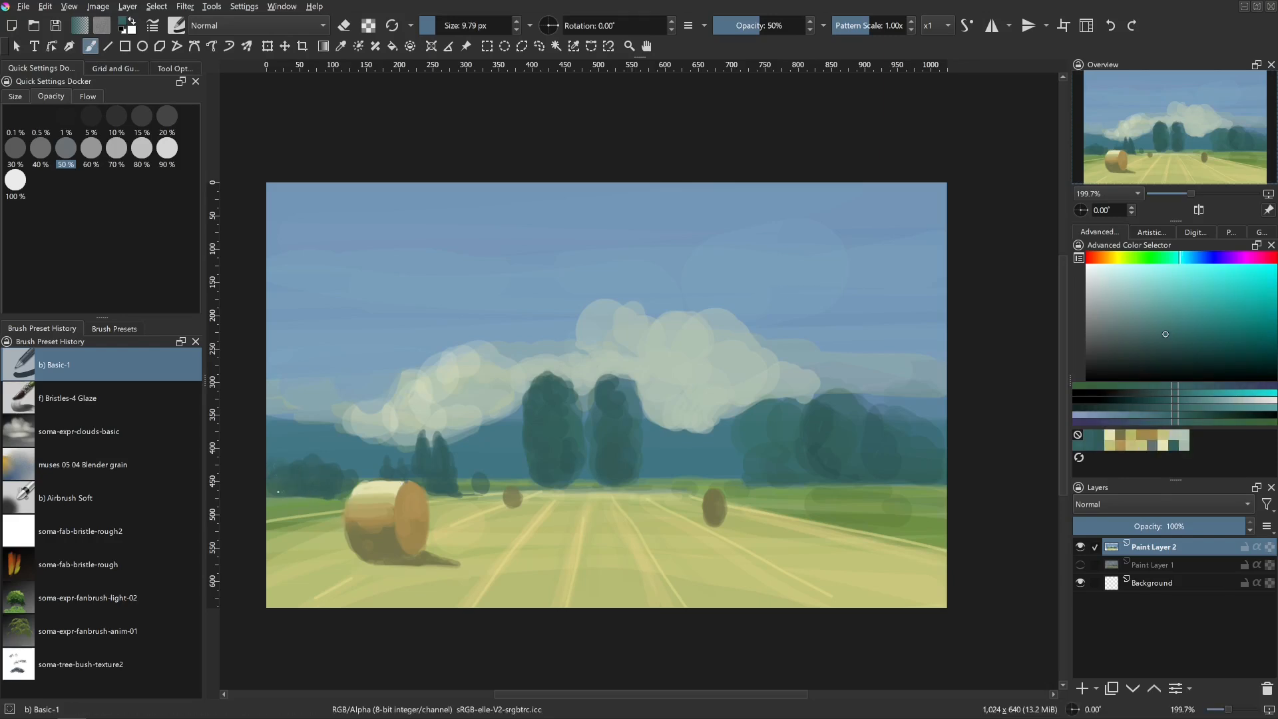
- Sample the central trees' teal and reshape both crowns into pointed tips, using a brush of about 11 px
{"action": "left_click", "coordinate": [552, 426], "text": "ctrl"}
{"action": "key", "text": "bracketright"}
{"action": "mouse_move", "coordinate": [540, 370]}
{"action": "left_mouse_down"}
{"action": "mouse_move", "coordinate": [528, 391]}
{"action": "mouse_move", "coordinate": [553, 370]}
{"action": "mouse_move", "coordinate": [543, 369]}
{"action": "left_mouse_up"}
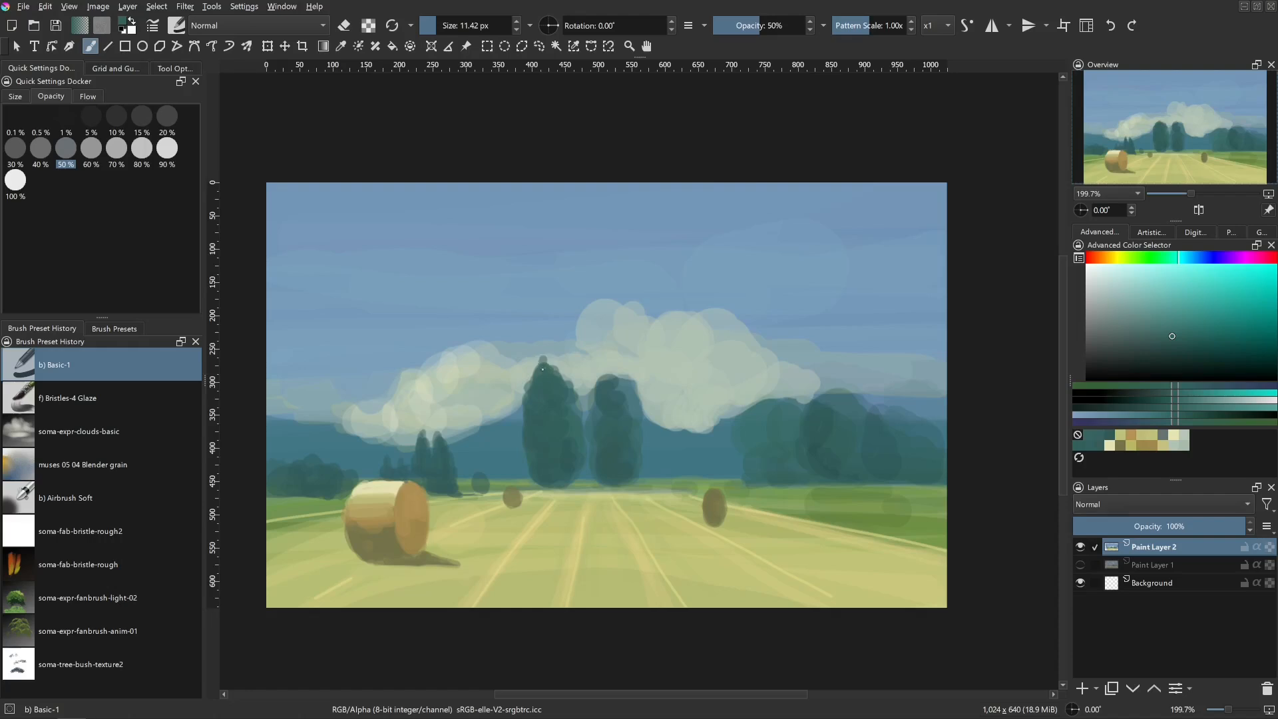
{"action": "left_click", "coordinate": [638, 360], "text": "ctrl"}
{"action": "left_click", "coordinate": [627, 400], "text": "ctrl"}
{"action": "mouse_move", "coordinate": [627, 399]}
{"action": "left_mouse_down"}
{"action": "mouse_move", "coordinate": [606, 378]}
{"action": "mouse_move", "coordinate": [612, 420]}
{"action": "left_mouse_up"}
- Touch up the narrow trees' tips with a brush of about 9 px, and add a peak to the tree group on the right
{"action": "left_click_drag", "start_coordinate": [500, 481], "coordinate": [495, 481]}
{"action": "left_click_drag", "start_coordinate": [437, 430], "coordinate": [438, 443]}
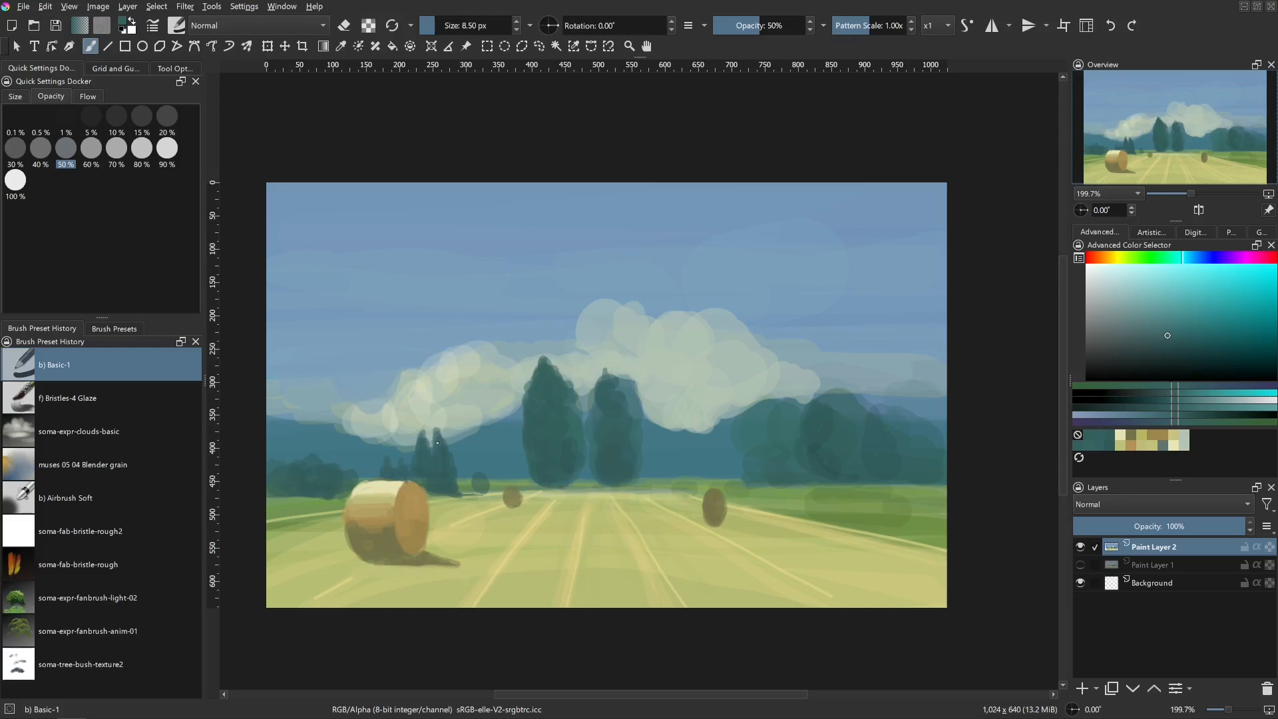
{"action": "left_click_drag", "start_coordinate": [432, 512], "coordinate": [445, 511]}
{"action": "left_click_drag", "start_coordinate": [811, 399], "coordinate": [820, 387]}
- Sample the cloud's pale grey-green, fill out the central cloud and paint a small detached cloud above it, using a brush of about 30 px
{"action": "left_click", "coordinate": [728, 371], "text": "ctrl"}
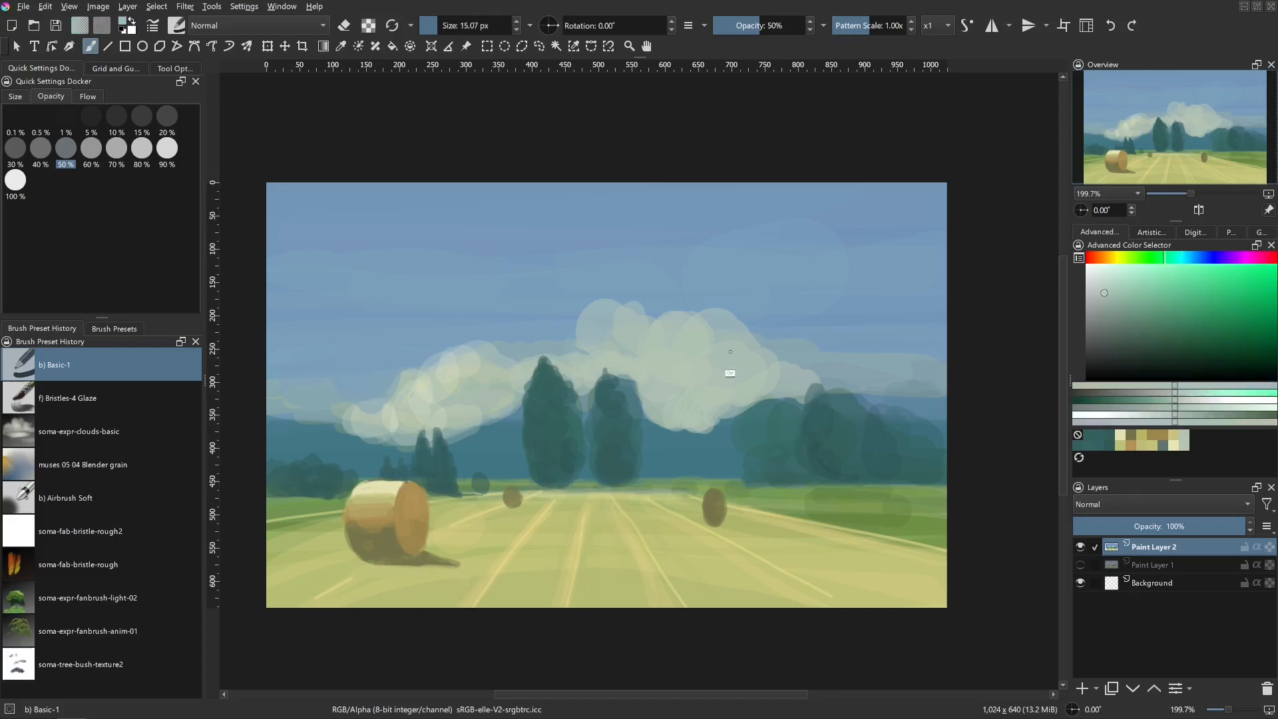
{"action": "left_click_drag", "start_coordinate": [766, 333], "coordinate": [786, 333]}
{"action": "mouse_move", "coordinate": [777, 288]}
{"action": "left_mouse_down"}
{"action": "mouse_move", "coordinate": [800, 307]}
{"action": "mouse_move", "coordinate": [805, 291]}
{"action": "mouse_move", "coordinate": [772, 271]}
{"action": "left_mouse_up"}
{"action": "mouse_move", "coordinate": [806, 347]}
{"action": "left_mouse_down"}
{"action": "mouse_move", "coordinate": [831, 338]}
{"action": "mouse_move", "coordinate": [837, 307]}
{"action": "mouse_move", "coordinate": [806, 300]}
{"action": "mouse_move", "coordinate": [795, 269]}
{"action": "mouse_move", "coordinate": [776, 263]}
{"action": "left_mouse_up"}
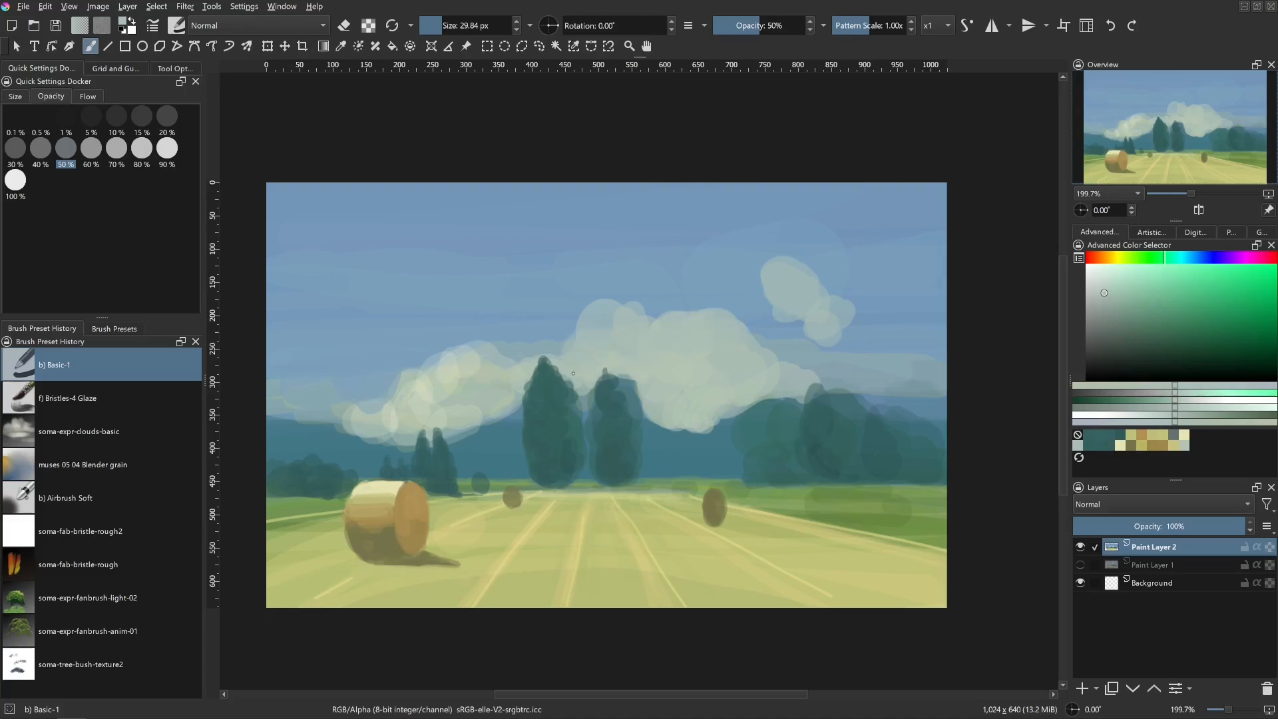
- Sample the cloud's underside colour and extend the central cloud's lower edge beside the trees, using a brush of about 11 px
{"action": "left_click", "coordinate": [673, 429], "text": "ctrl"}
{"action": "mouse_move", "coordinate": [584, 414]}
{"action": "left_mouse_down"}
{"action": "mouse_move", "coordinate": [553, 414]}
{"action": "mouse_move", "coordinate": [586, 385]}
{"action": "mouse_move", "coordinate": [628, 376]}
{"action": "mouse_move", "coordinate": [655, 411]}
{"action": "left_mouse_up"}
{"action": "mouse_move", "coordinate": [625, 382]}
{"action": "left_mouse_down"}
{"action": "mouse_move", "coordinate": [638, 409]}
{"action": "mouse_move", "coordinate": [690, 422]}
{"action": "mouse_move", "coordinate": [674, 422]}
{"action": "mouse_move", "coordinate": [677, 434]}
{"action": "left_mouse_up"}
{"action": "mouse_move", "coordinate": [685, 430]}
{"action": "left_mouse_down"}
{"action": "mouse_move", "coordinate": [724, 416]}
{"action": "mouse_move", "coordinate": [711, 423]}
{"action": "left_mouse_up"}
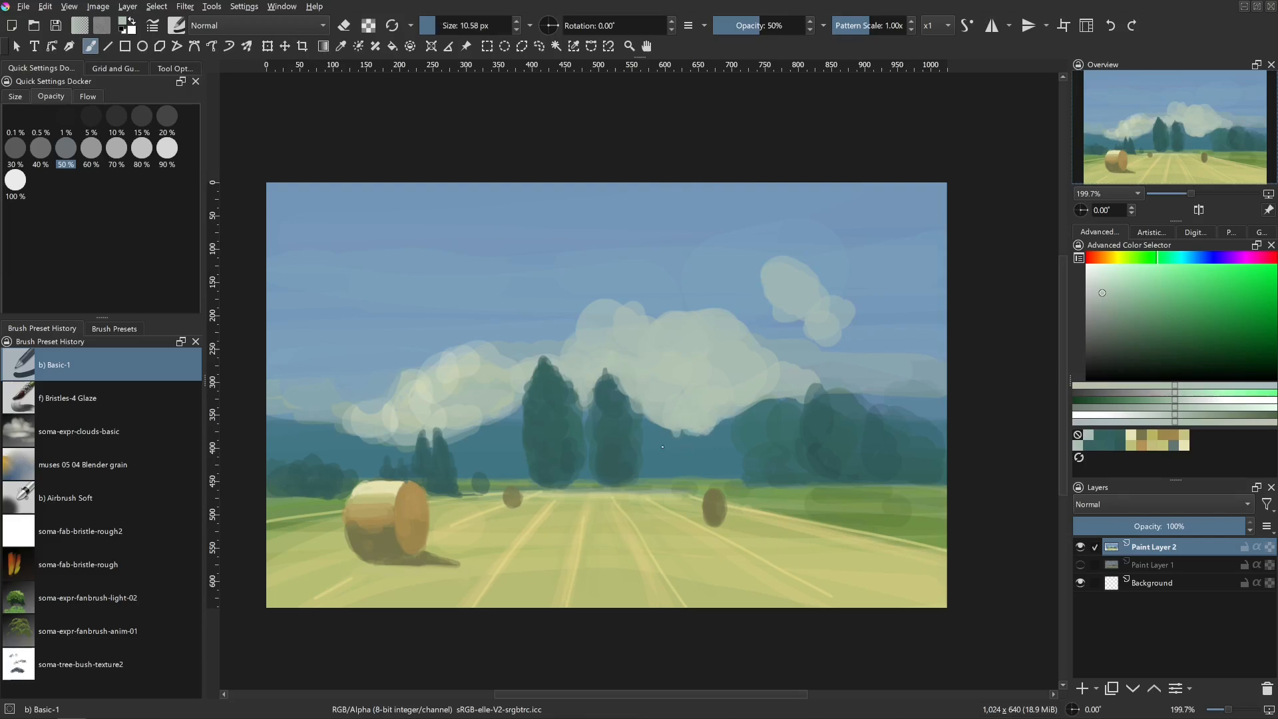
- Sample the right-hand trees' teal and add pointed crowns to that group, using a brush of about 8 to 17 px
{"action": "left_click", "coordinate": [825, 444], "text": "ctrl"}
{"action": "left_click_drag", "start_coordinate": [885, 466], "coordinate": [894, 466]}
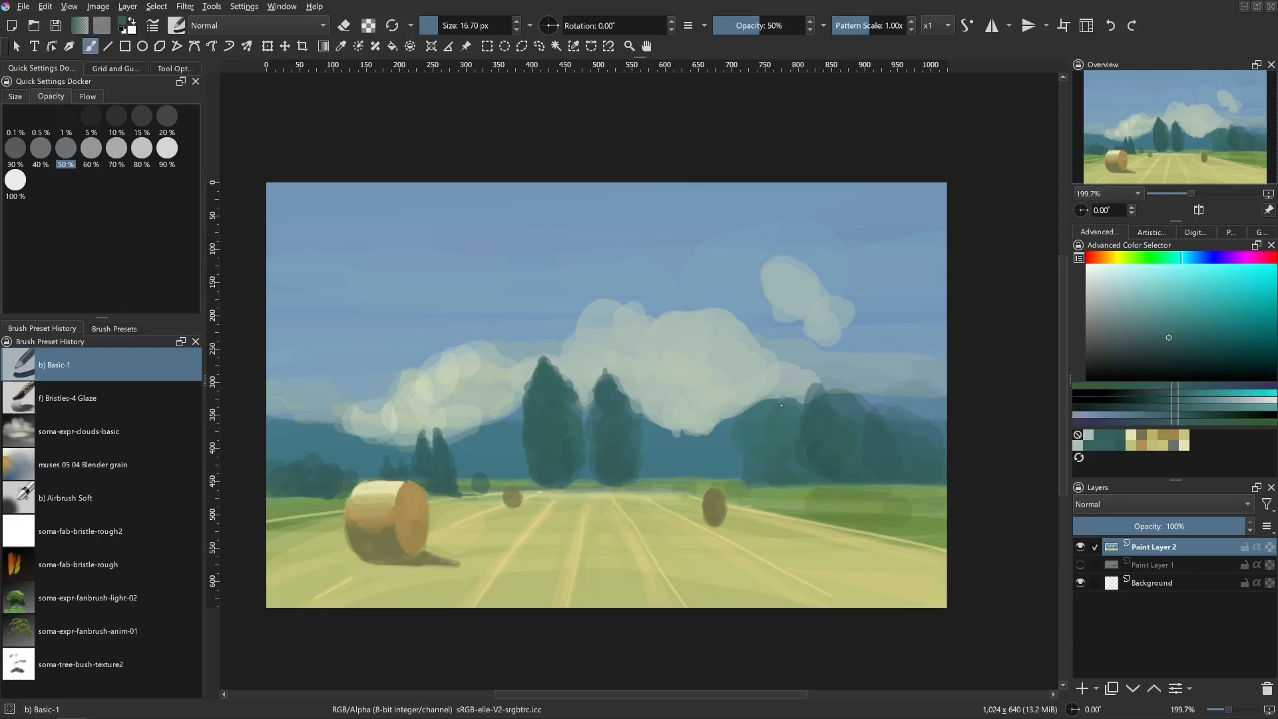
{"action": "left_click_drag", "start_coordinate": [781, 405], "coordinate": [784, 394]}
{"action": "left_click_drag", "start_coordinate": [777, 442], "coordinate": [766, 442]}
{"action": "left_click_drag", "start_coordinate": [753, 434], "coordinate": [754, 410]}
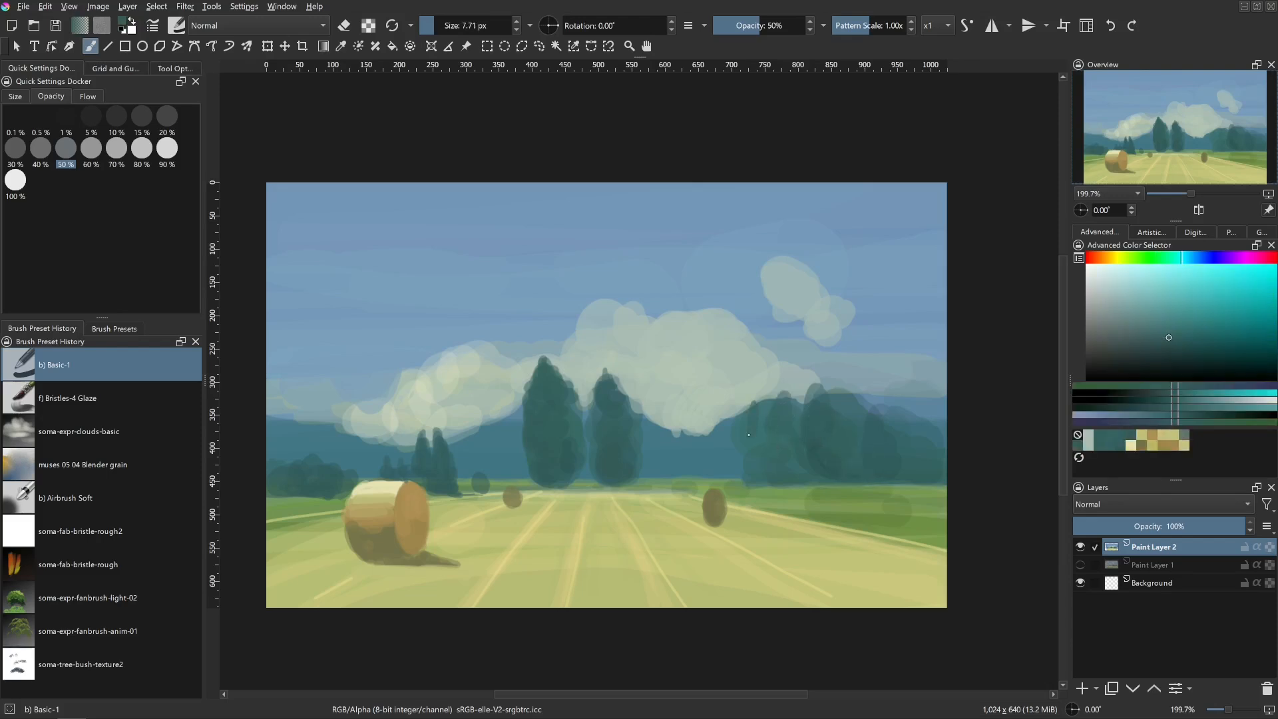
{"action": "left_click", "coordinate": [723, 446], "text": "ctrl"}
{"action": "left_click", "coordinate": [1188, 314]}
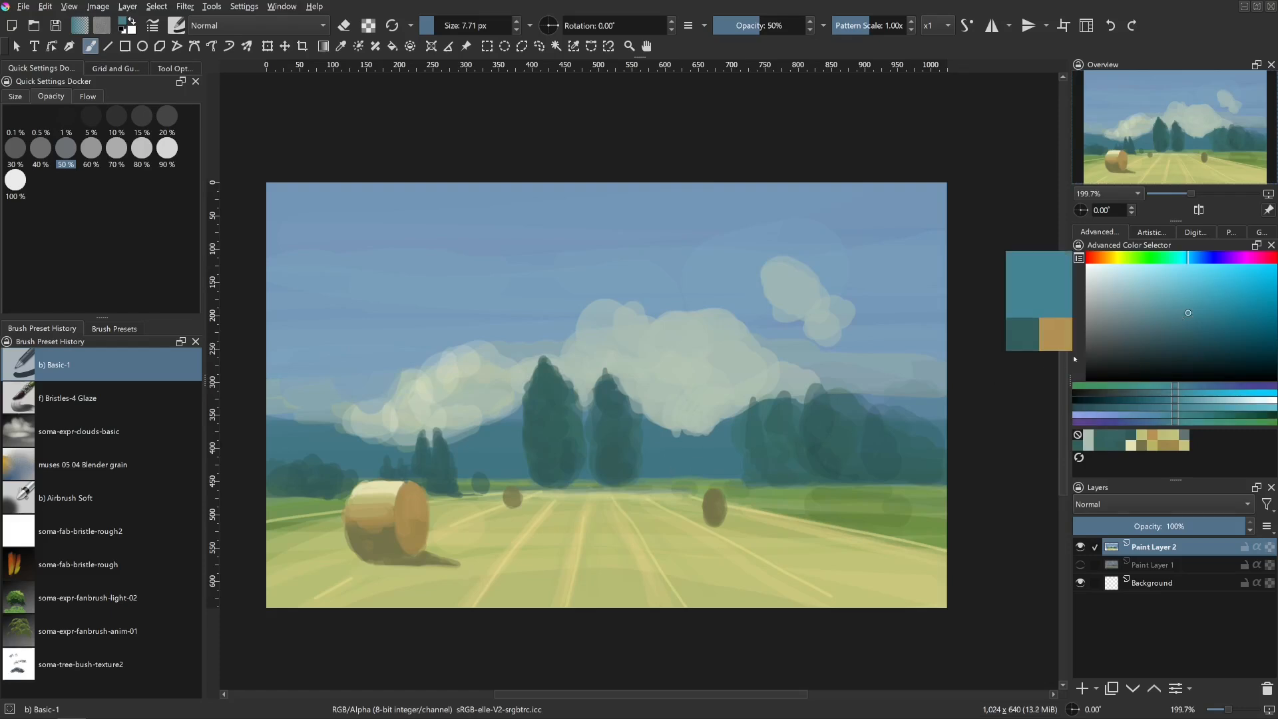
{"action": "left_click", "coordinate": [1182, 261]}
{"action": "left_click_drag", "start_coordinate": [679, 452], "coordinate": [699, 453]}
{"action": "left_click_drag", "start_coordinate": [699, 444], "coordinate": [699, 471]}
{"action": "left_click_drag", "start_coordinate": [705, 462], "coordinate": [696, 462], "text": "shift"}
{"action": "left_click_drag", "start_coordinate": [706, 439], "coordinate": [712, 471]}
{"action": "mouse_move", "coordinate": [720, 433]}
{"action": "left_mouse_down"}
{"action": "mouse_move", "coordinate": [733, 460]}
{"action": "mouse_move", "coordinate": [718, 453]}
{"action": "mouse_move", "coordinate": [747, 432]}
{"action": "mouse_move", "coordinate": [662, 447]}
{"action": "left_mouse_up"}
{"action": "key", "text": "ctrl+z"}
{"action": "key", "text": "ctrl+z"}
{"action": "key", "text": "ctrl+z"}
{"action": "key", "text": "ctrl+z"}
- Rework the boundary between the left cloud, sky and distant treeline with sampled teal and sky blue, using a brush of about 11 to 13 px
{"action": "left_click", "coordinate": [702, 468], "text": "ctrl"}
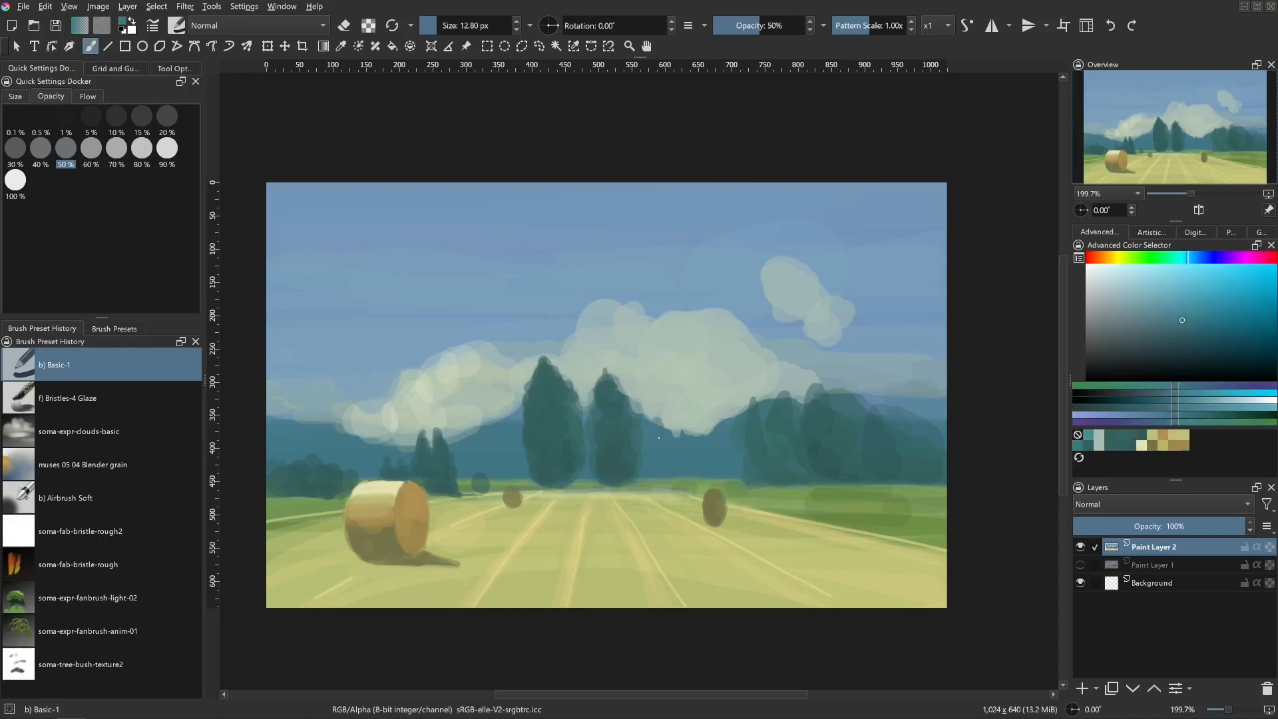
{"action": "mouse_move", "coordinate": [494, 419]}
{"action": "left_mouse_down"}
{"action": "mouse_move", "coordinate": [495, 436]}
{"action": "mouse_move", "coordinate": [474, 433]}
{"action": "left_mouse_up"}
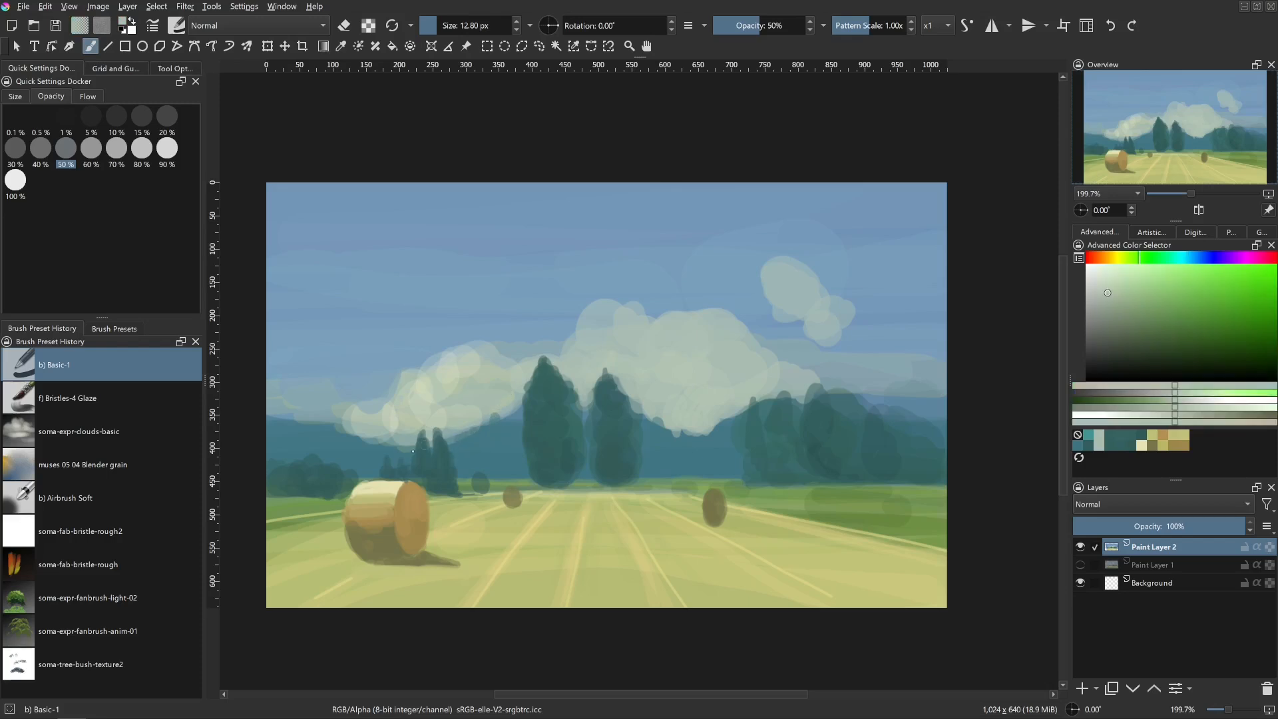
{"action": "left_click_drag", "start_coordinate": [366, 460], "coordinate": [339, 434]}
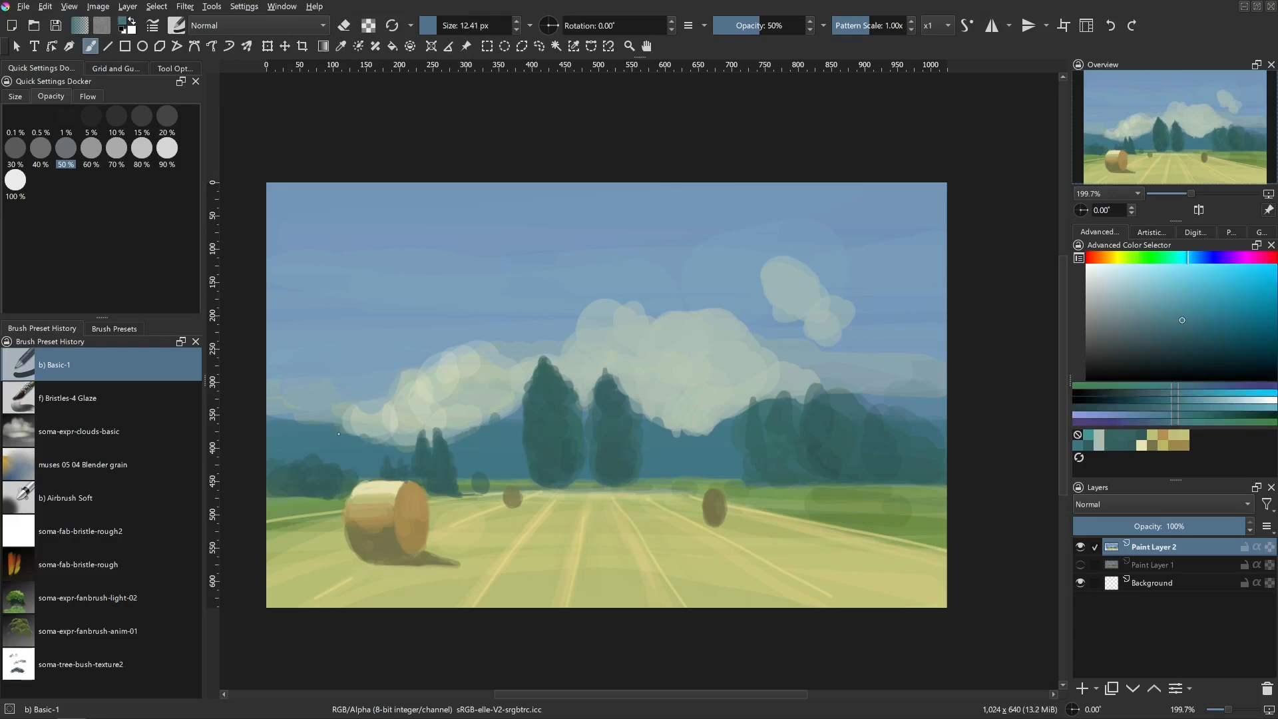
{"action": "left_click", "coordinate": [348, 385], "text": "ctrl"}
{"action": "mouse_move", "coordinate": [297, 378]}
{"action": "left_mouse_down"}
{"action": "mouse_move", "coordinate": [315, 379]}
{"action": "mouse_move", "coordinate": [294, 403]}
{"action": "mouse_move", "coordinate": [310, 404]}
{"action": "left_mouse_up"}
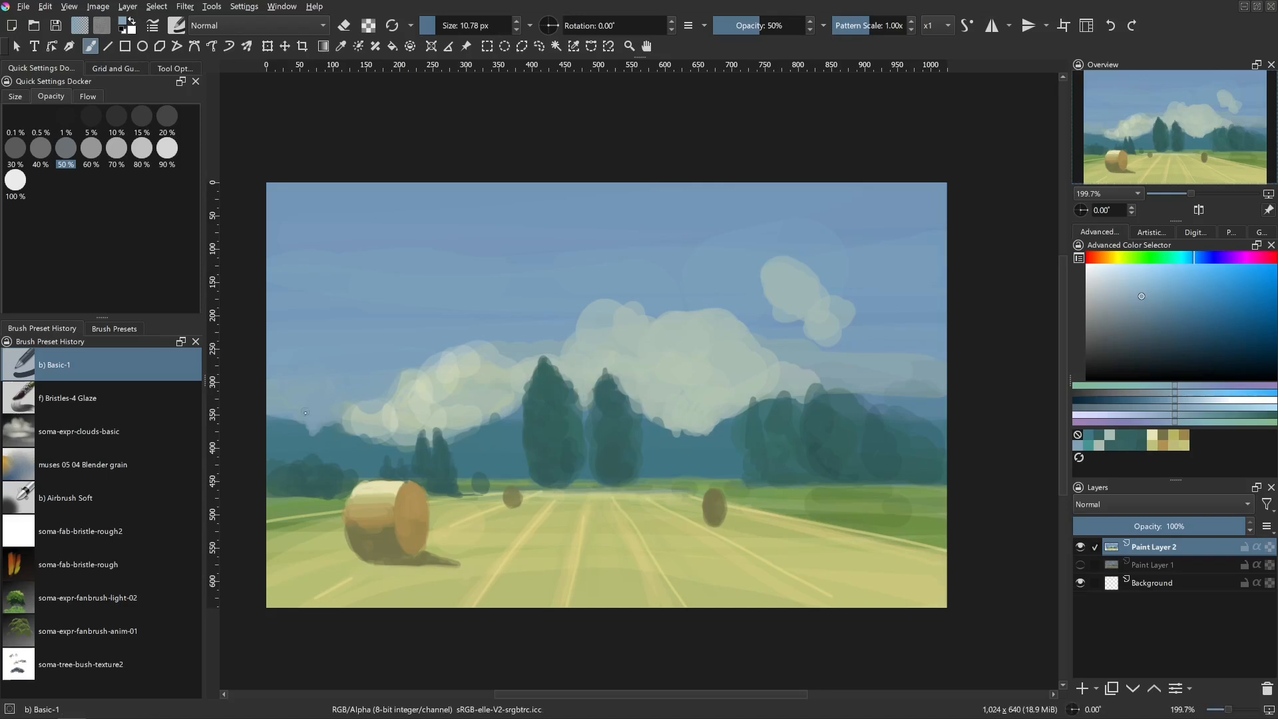
{"action": "mouse_move", "coordinate": [317, 466]}
{"action": "left_mouse_down"}
{"action": "mouse_move", "coordinate": [289, 413]}
{"action": "mouse_move", "coordinate": [293, 426]}
{"action": "left_mouse_up"}
{"action": "mouse_move", "coordinate": [381, 449]}
{"action": "left_mouse_down"}
{"action": "mouse_move", "coordinate": [302, 418]}
{"action": "mouse_move", "coordinate": [373, 439]}
{"action": "left_mouse_up"}
- Shift the sampled treeline teal to a lighter green-teal and paint thin vertical highlights left of the tall trees with a brush of about 5 px
{"action": "left_click", "coordinate": [496, 430], "text": "ctrl"}
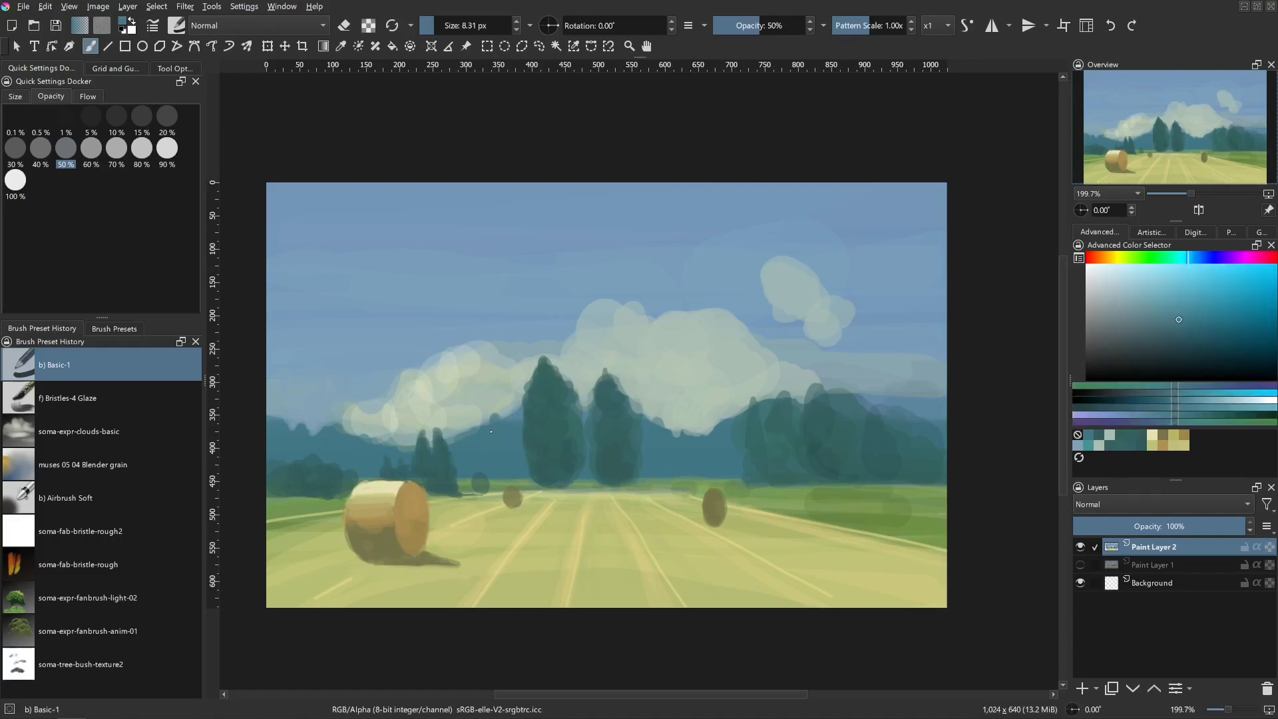
{"action": "left_click_drag", "start_coordinate": [546, 428], "coordinate": [547, 432]}
{"action": "left_click_drag", "start_coordinate": [1177, 309], "coordinate": [1182, 304]}
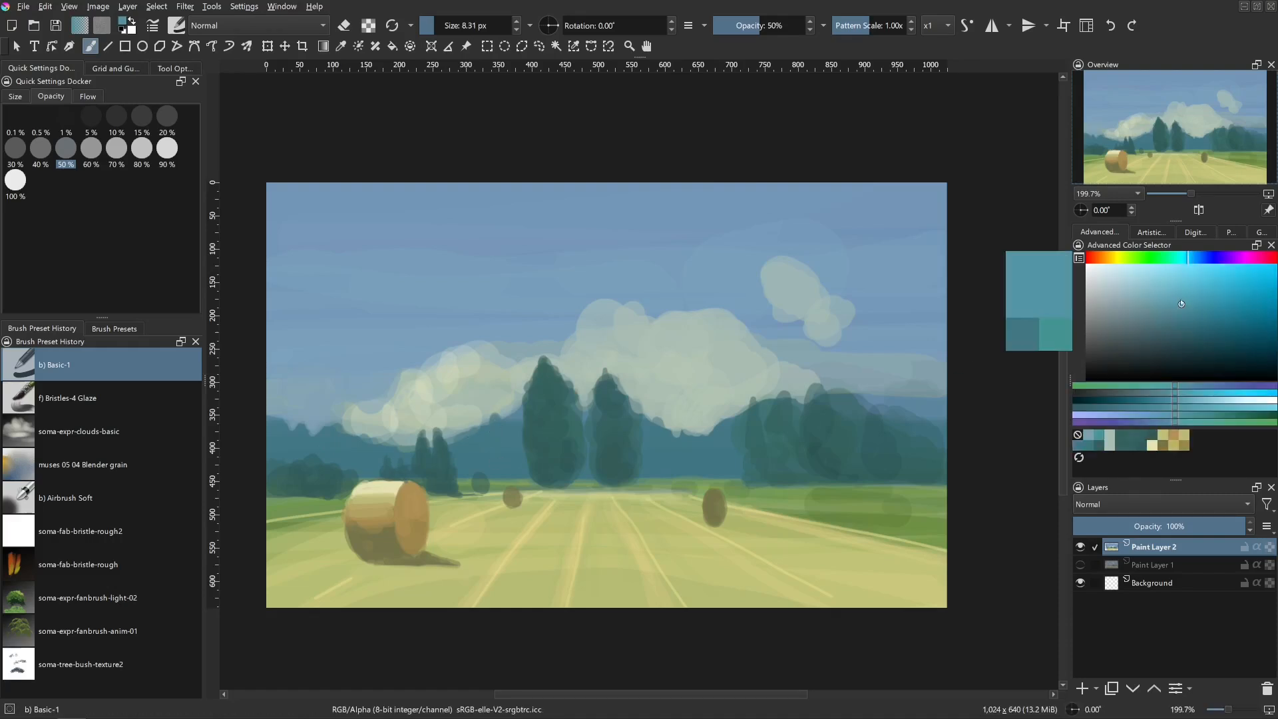
{"action": "left_click", "coordinate": [1172, 259]}
{"action": "left_click_drag", "start_coordinate": [529, 430], "coordinate": [493, 430]}
{"action": "left_click_drag", "start_coordinate": [488, 444], "coordinate": [493, 421]}
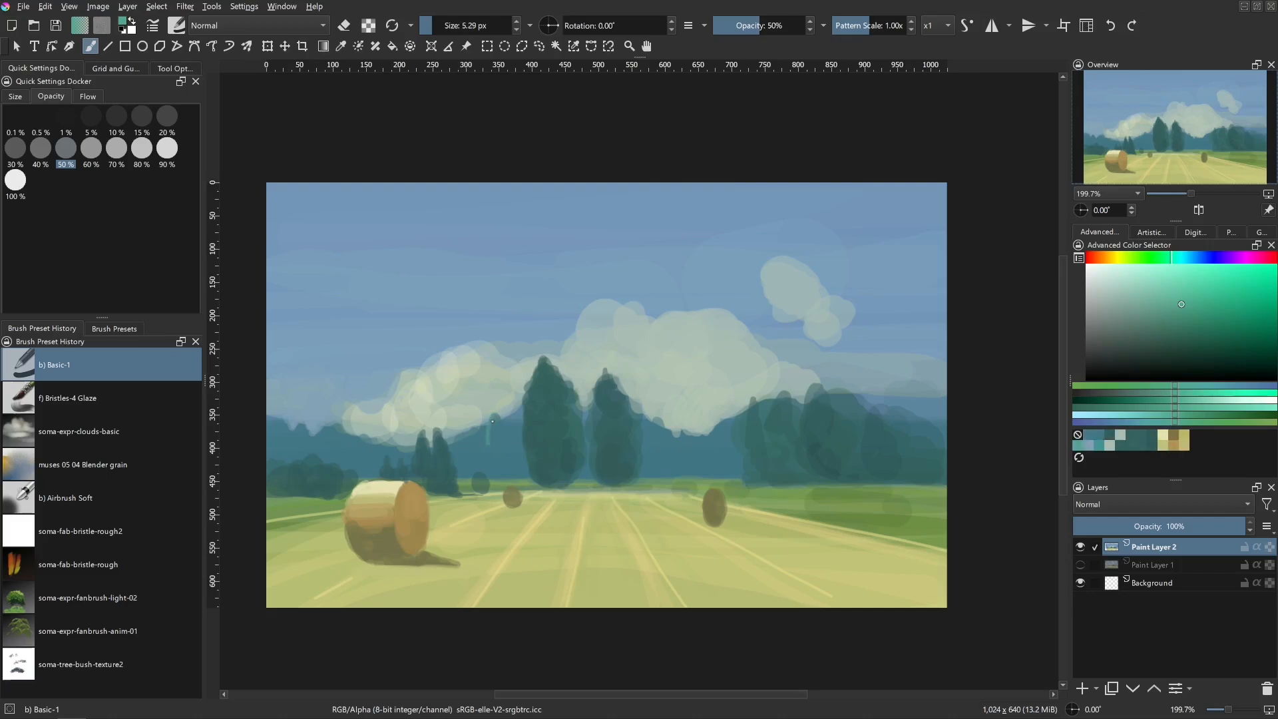
{"action": "mouse_move", "coordinate": [488, 467]}
{"action": "left_mouse_down"}
{"action": "mouse_move", "coordinate": [467, 456]}
{"action": "mouse_move", "coordinate": [478, 465]}
{"action": "mouse_move", "coordinate": [458, 476]}
{"action": "mouse_move", "coordinate": [387, 471]}
{"action": "left_mouse_up"}
{"action": "left_click", "coordinate": [1154, 257]}
{"action": "left_click_drag", "start_coordinate": [386, 440], "coordinate": [319, 432]}
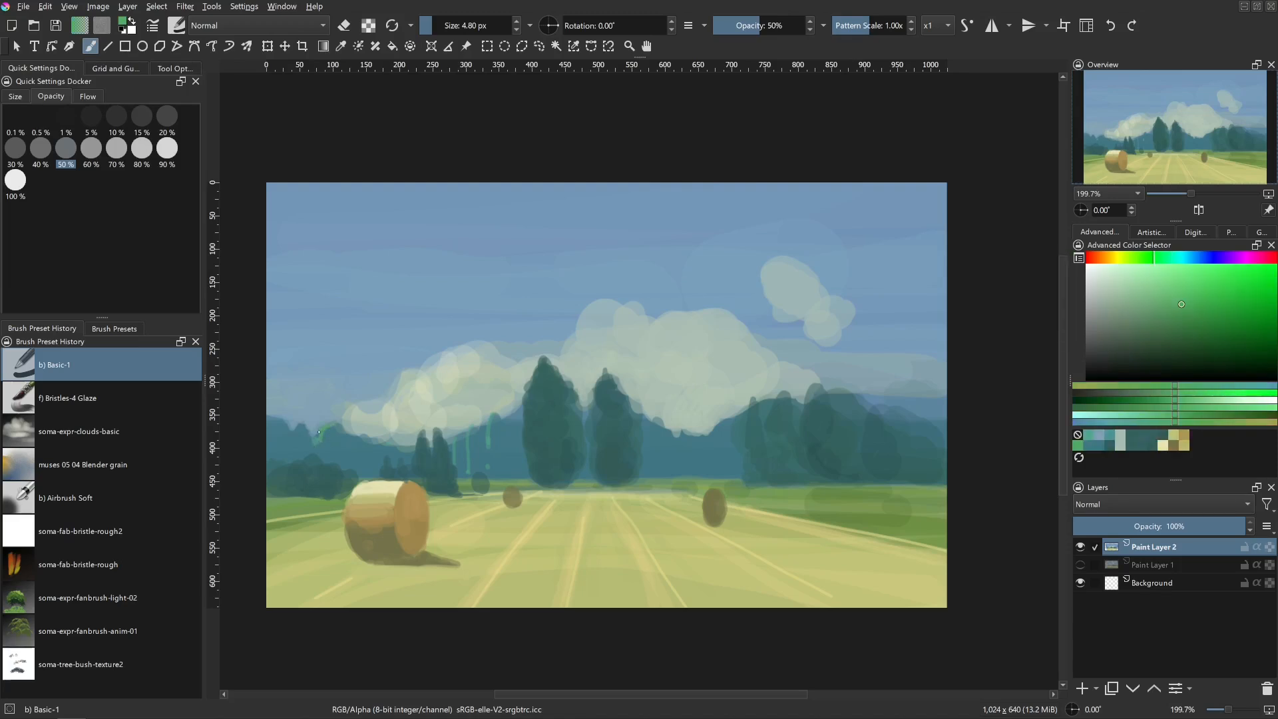
{"action": "mouse_move", "coordinate": [486, 439]}
{"action": "left_mouse_down"}
{"action": "mouse_move", "coordinate": [493, 424]}
{"action": "mouse_move", "coordinate": [503, 438]}
{"action": "left_mouse_up"}
{"action": "left_click", "coordinate": [1205, 293]}
{"action": "mouse_move", "coordinate": [493, 419]}
{"action": "left_mouse_down"}
{"action": "mouse_move", "coordinate": [491, 448]}
{"action": "mouse_move", "coordinate": [495, 419]}
{"action": "mouse_move", "coordinate": [492, 446]}
{"action": "mouse_move", "coordinate": [476, 433]}
{"action": "mouse_move", "coordinate": [473, 464]}
{"action": "mouse_move", "coordinate": [461, 434]}
{"action": "mouse_move", "coordinate": [458, 465]}
{"action": "left_mouse_up"}
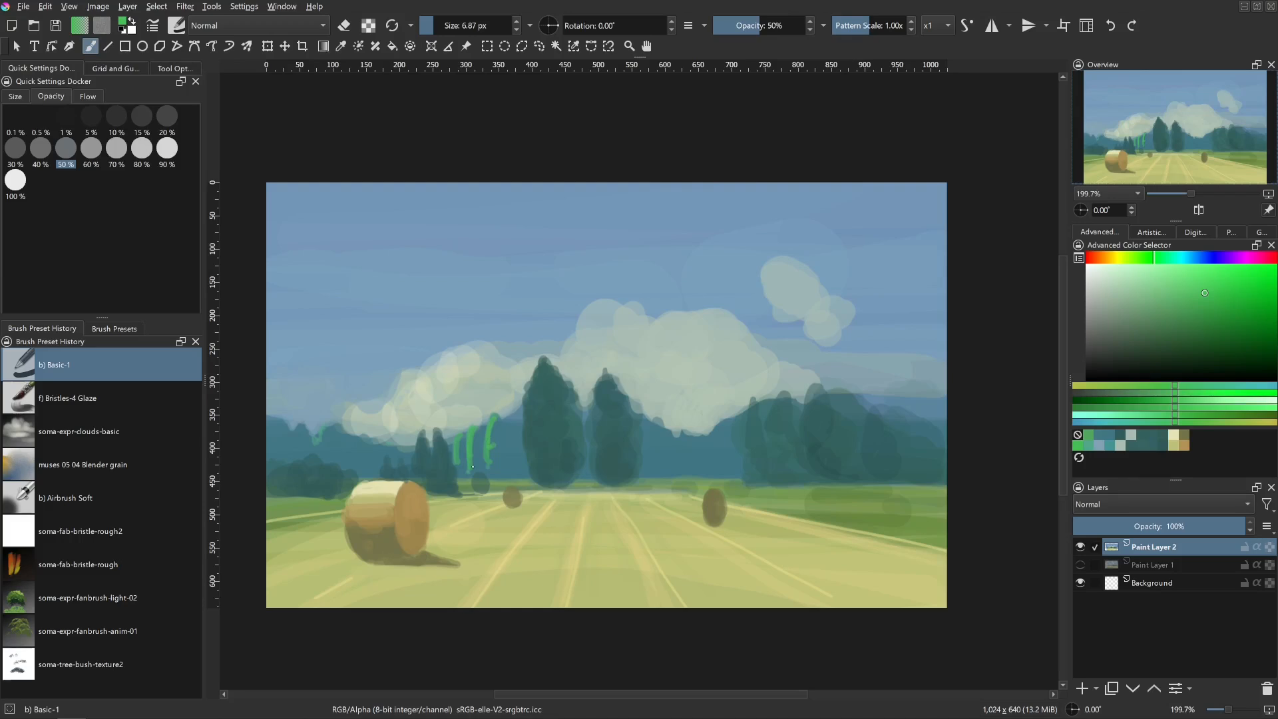
{"action": "key", "text": "ctrl+z"}
{"action": "key", "text": "ctrl+z"}
{"action": "key", "text": "ctrl+z"}
- Pick a light yellow-green and accent the thin vertical highlights left of the tall trees, using a brush of about 4 px
{"action": "left_click", "coordinate": [1129, 257]}
{"action": "left_click", "coordinate": [1177, 289]}
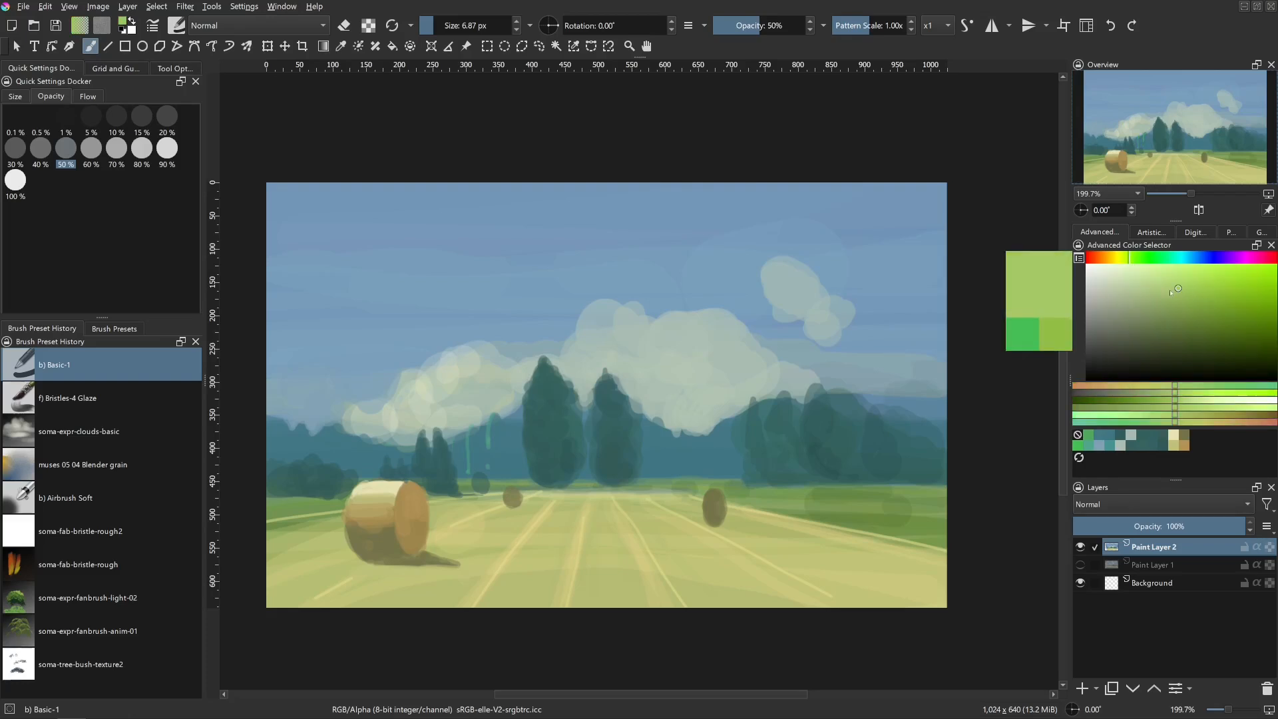
{"action": "left_click", "coordinate": [1170, 291]}
{"action": "left_click_drag", "start_coordinate": [488, 423], "coordinate": [491, 449]}
{"action": "mouse_move", "coordinate": [493, 415]}
{"action": "left_mouse_down"}
{"action": "mouse_move", "coordinate": [490, 453]}
{"action": "mouse_move", "coordinate": [494, 416]}
{"action": "mouse_move", "coordinate": [488, 453]}
{"action": "mouse_move", "coordinate": [472, 433]}
{"action": "mouse_move", "coordinate": [467, 464]}
{"action": "left_mouse_up"}
{"action": "key", "text": "ctrl+z"}
{"action": "mouse_move", "coordinate": [477, 444]}
{"action": "left_mouse_down"}
{"action": "mouse_move", "coordinate": [487, 454]}
{"action": "mouse_move", "coordinate": [517, 414]}
{"action": "left_mouse_up"}
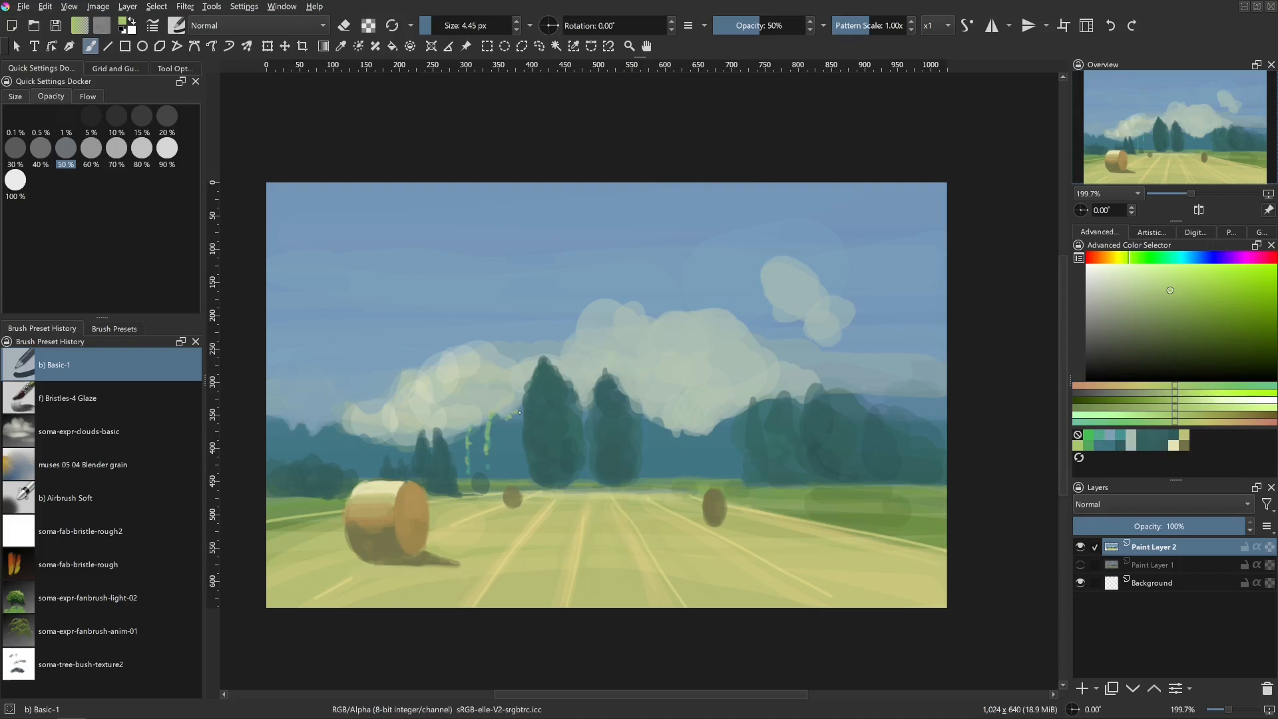
- Extend the left cloud's lower edge with sampled pale grey-green and touch up the treetops beneath it in teal, using a brush of about 10 px
{"action": "left_click_drag", "start_coordinate": [617, 455], "coordinate": [627, 455]}
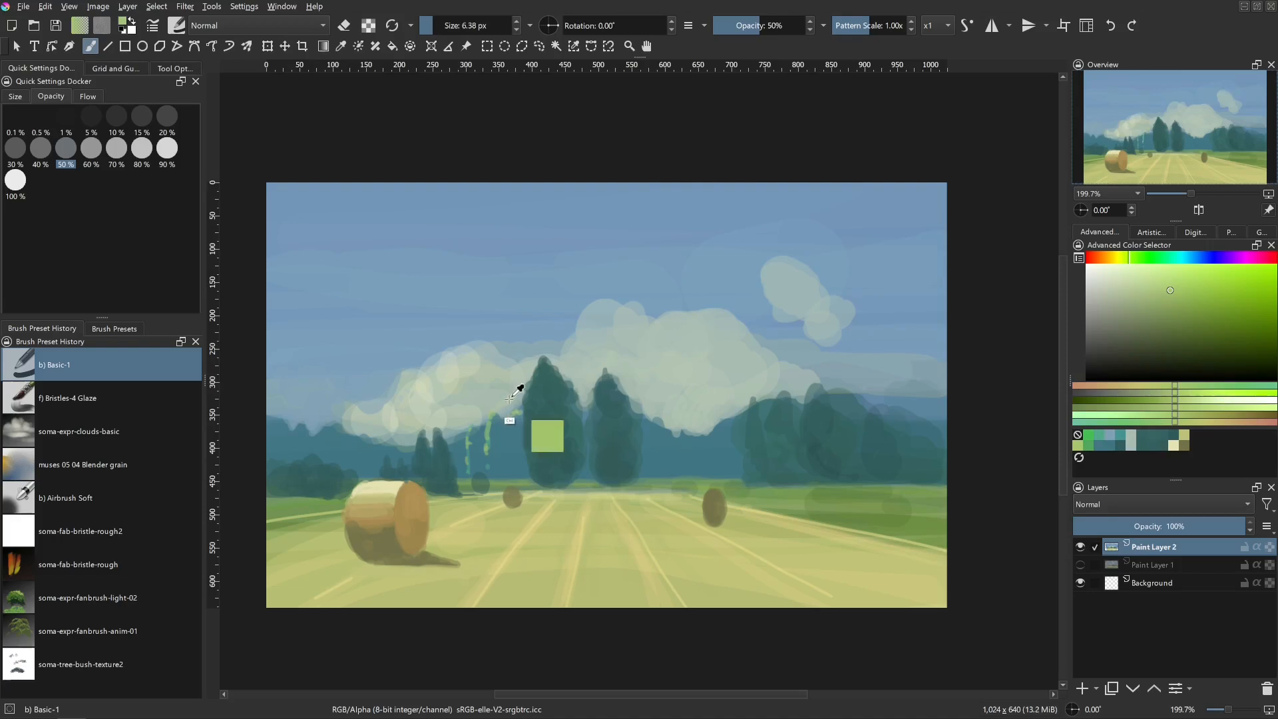
{"action": "left_click", "coordinate": [516, 401], "text": "ctrl"}
{"action": "mouse_move", "coordinate": [504, 414]}
{"action": "left_mouse_down"}
{"action": "mouse_move", "coordinate": [510, 401]}
{"action": "mouse_move", "coordinate": [489, 419]}
{"action": "mouse_move", "coordinate": [486, 446]}
{"action": "mouse_move", "coordinate": [460, 429]}
{"action": "mouse_move", "coordinate": [410, 434]}
{"action": "left_mouse_up"}
{"action": "left_click", "coordinate": [475, 410], "text": "ctrl"}
{"action": "mouse_move", "coordinate": [397, 433]}
{"action": "left_mouse_down"}
{"action": "mouse_move", "coordinate": [390, 424]}
{"action": "mouse_move", "coordinate": [320, 440]}
{"action": "left_mouse_up"}
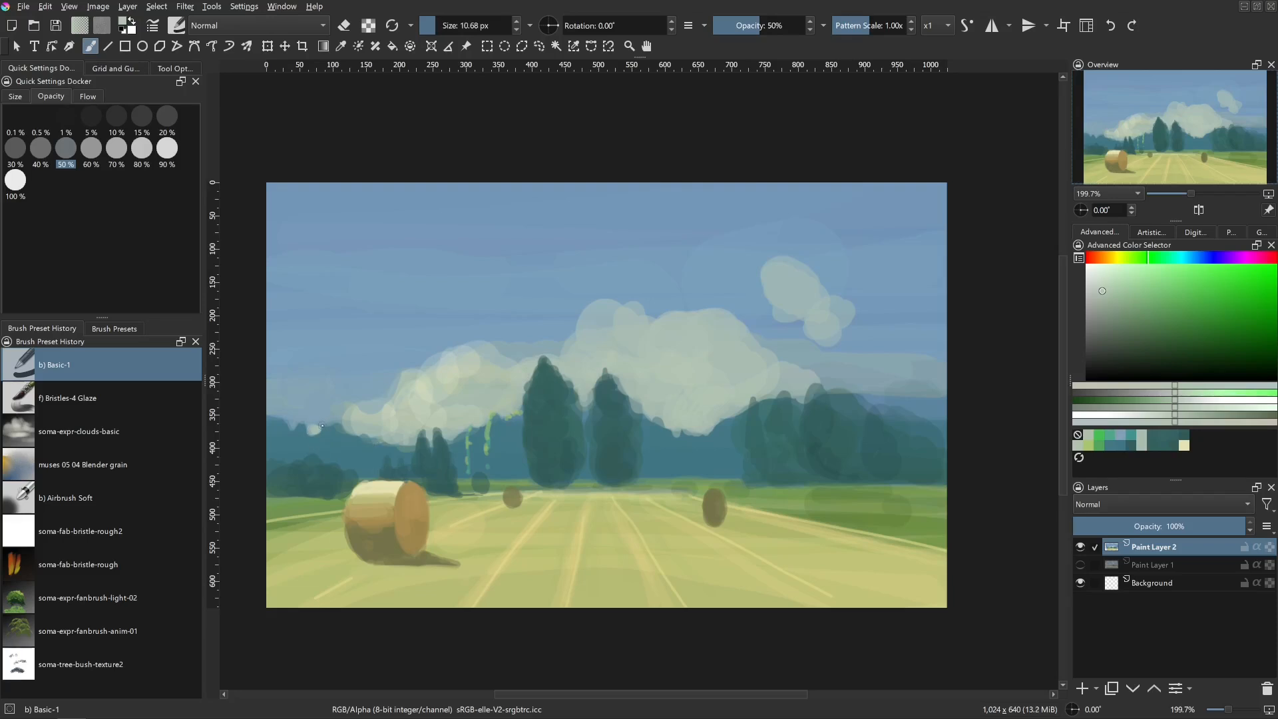
{"action": "left_click", "coordinate": [330, 430], "text": "ctrl"}
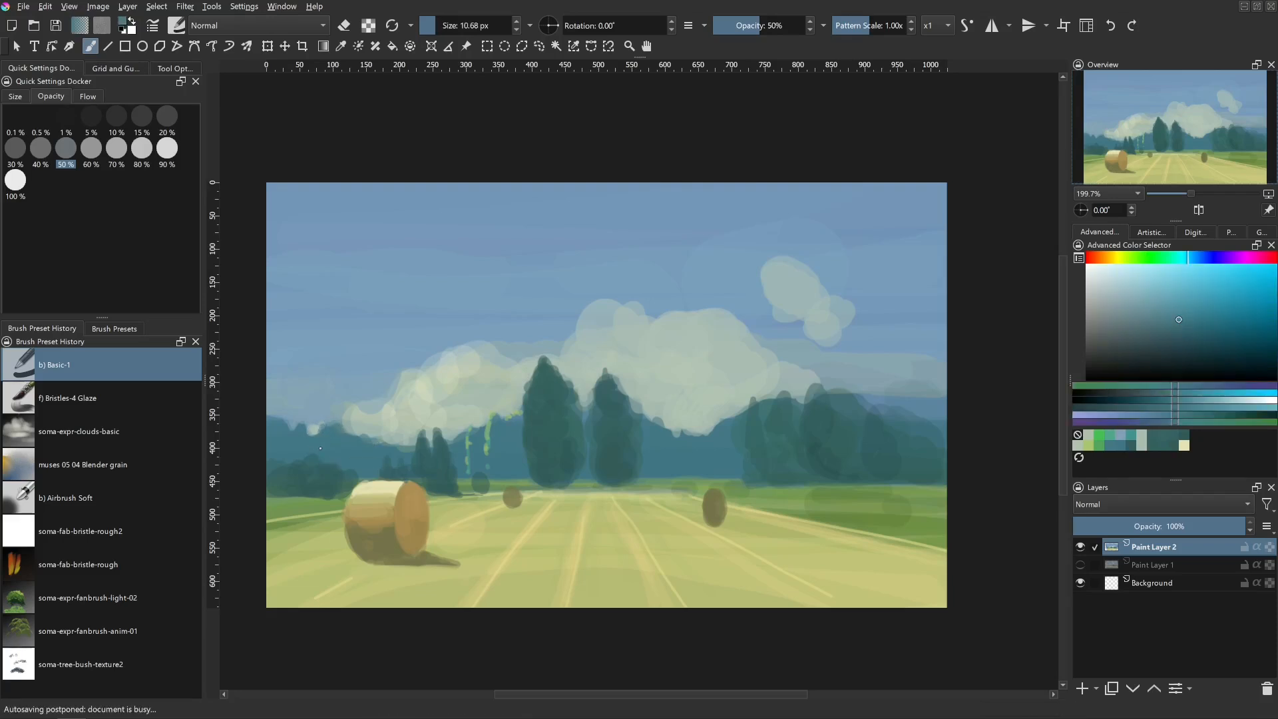
{"action": "left_click_drag", "start_coordinate": [321, 448], "coordinate": [323, 459]}
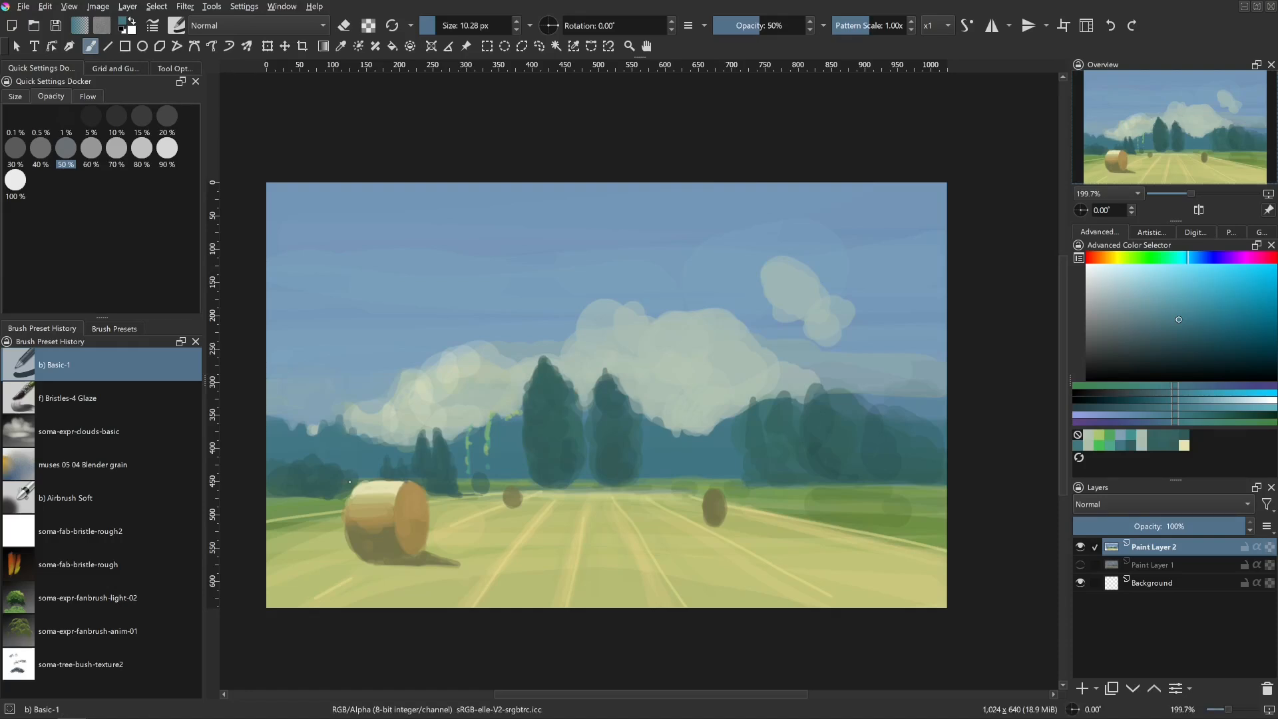
- Build up the left, central and small detached clouds with a sampled pale cream-green, using a brush of about 14 to 19 px
{"action": "left_click", "coordinate": [449, 430], "text": "ctrl"}
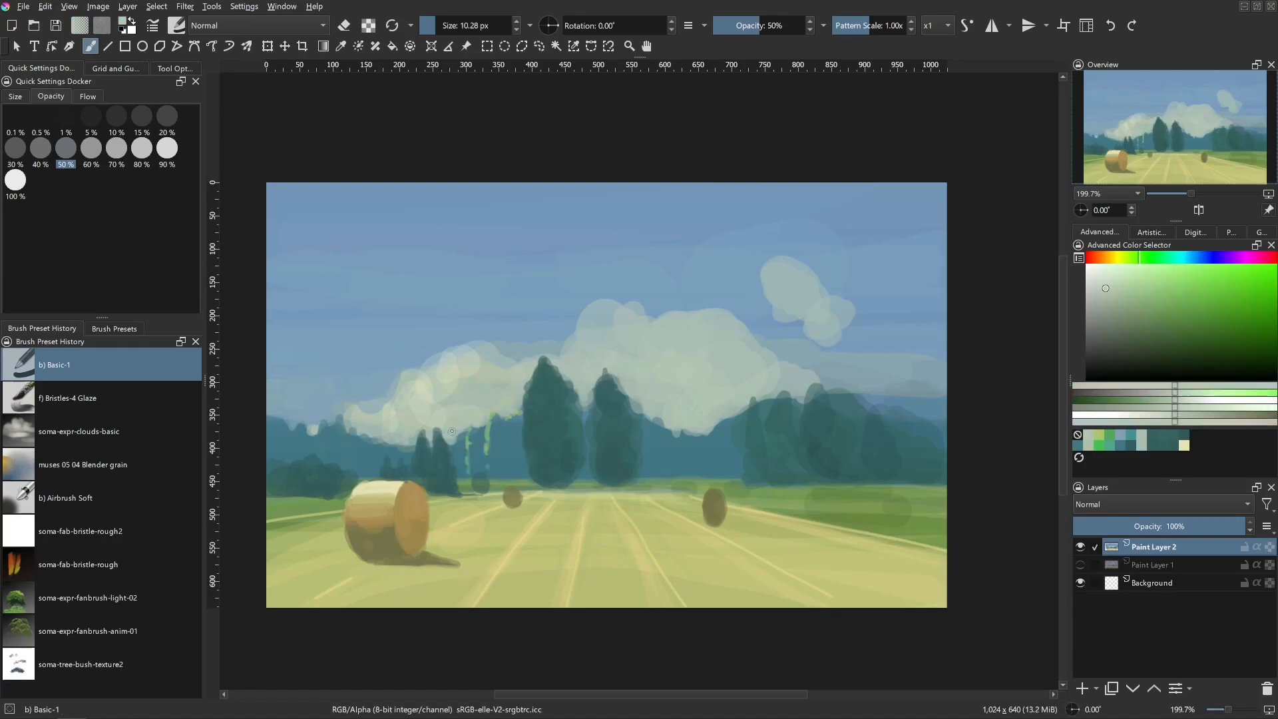
{"action": "mouse_move", "coordinate": [461, 429]}
{"action": "left_mouse_down", "text": "shift"}
{"action": "mouse_move", "coordinate": [447, 430]}
{"action": "mouse_move", "coordinate": [507, 403]}
{"action": "mouse_move", "coordinate": [473, 374]}
{"action": "mouse_move", "coordinate": [433, 376]}
{"action": "mouse_move", "coordinate": [388, 424]}
{"action": "mouse_move", "coordinate": [434, 409]}
{"action": "left_mouse_up", "text": "shift"}
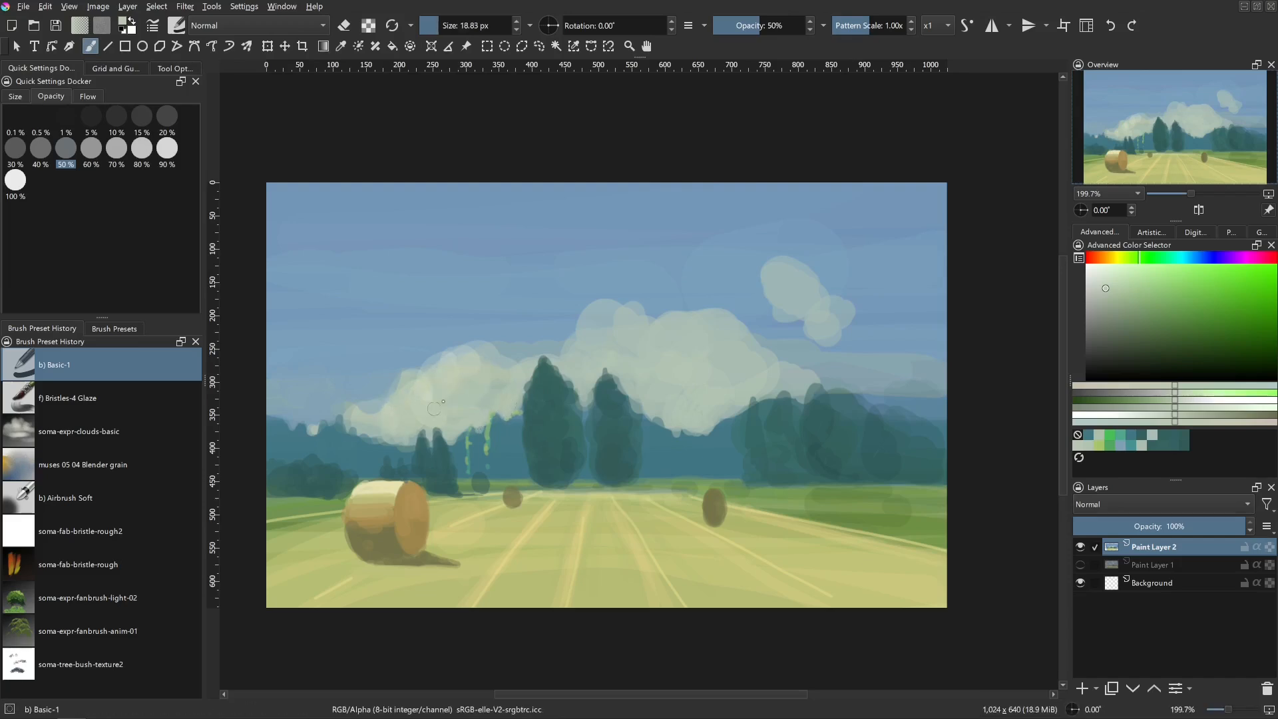
{"action": "left_click_drag", "start_coordinate": [703, 356], "coordinate": [729, 355], "text": "shift"}
{"action": "left_click_drag", "start_coordinate": [832, 371], "coordinate": [823, 371], "text": "shift"}
{"action": "mouse_move", "coordinate": [820, 301]}
{"action": "left_mouse_down"}
{"action": "mouse_move", "coordinate": [792, 259]}
{"action": "mouse_move", "coordinate": [774, 263]}
{"action": "mouse_move", "coordinate": [774, 290]}
{"action": "mouse_move", "coordinate": [691, 316]}
{"action": "left_mouse_up"}
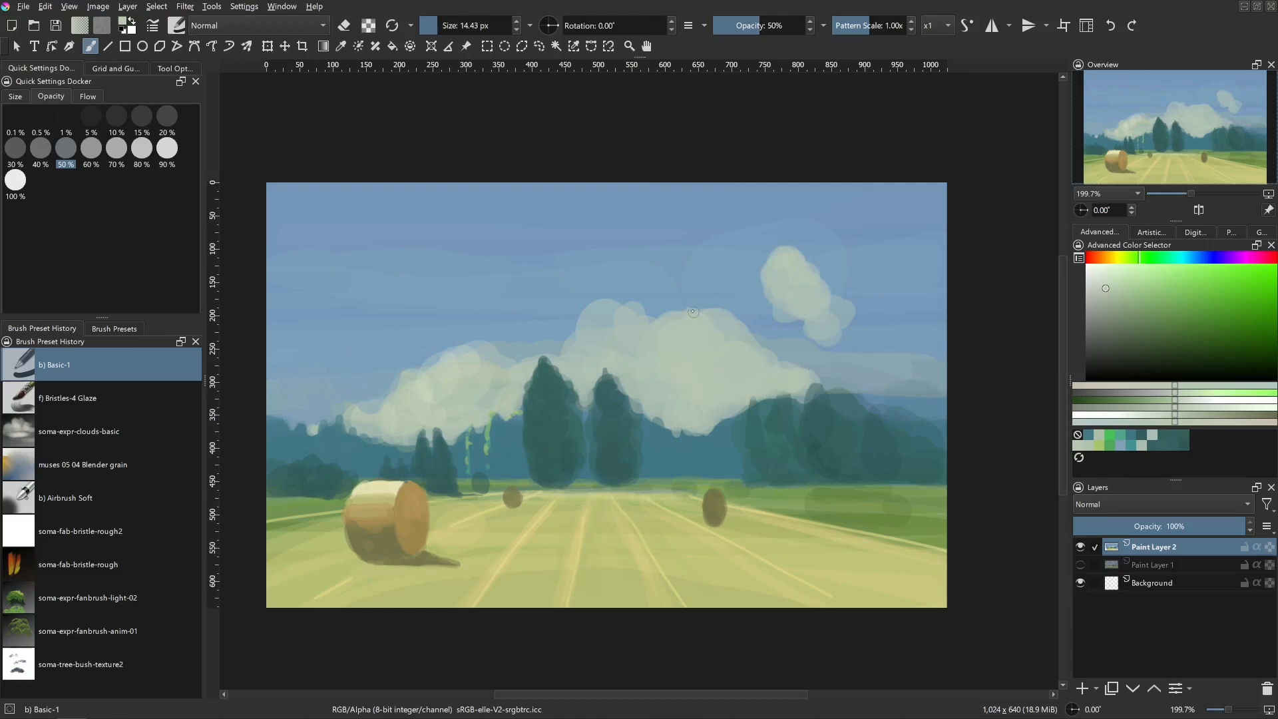
{"action": "left_click", "coordinate": [672, 371], "text": "ctrl"}
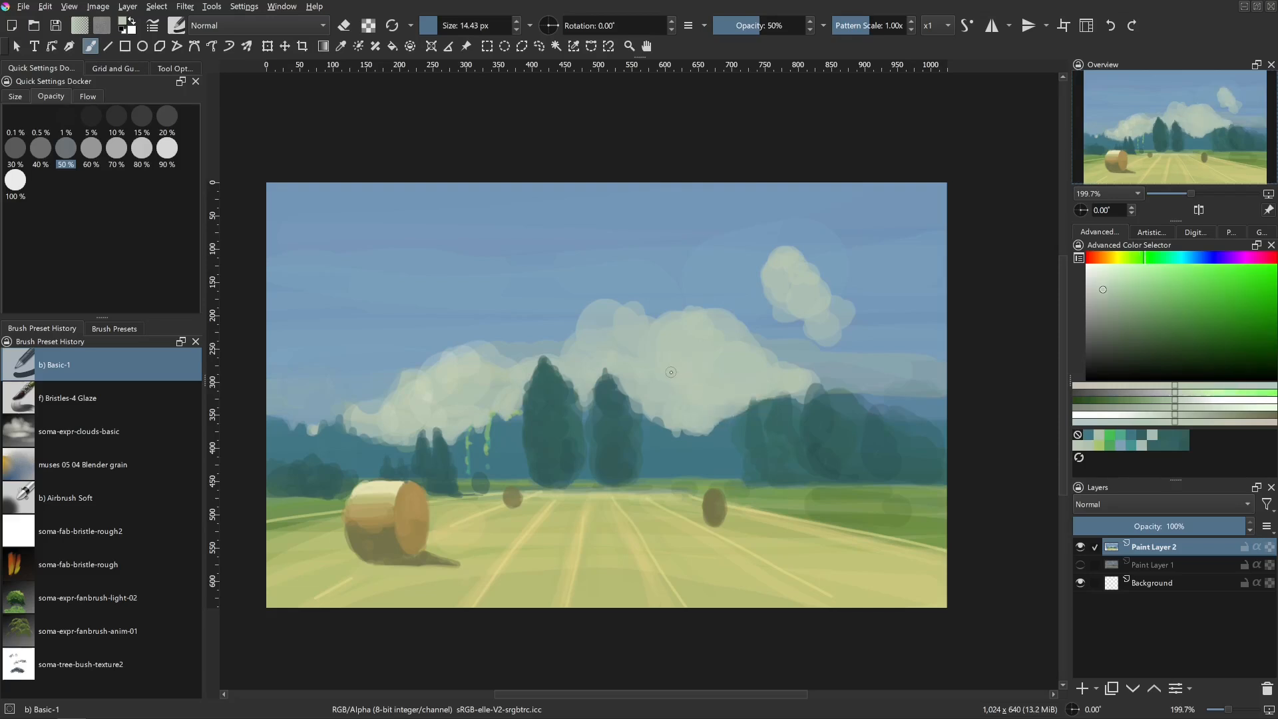
- Sample the distant treeline's teal, brighten it, and paint a lighter hazy patch beneath the central cloud, beside the right-hand trees
{"action": "left_click", "coordinate": [739, 448], "text": "ctrl"}
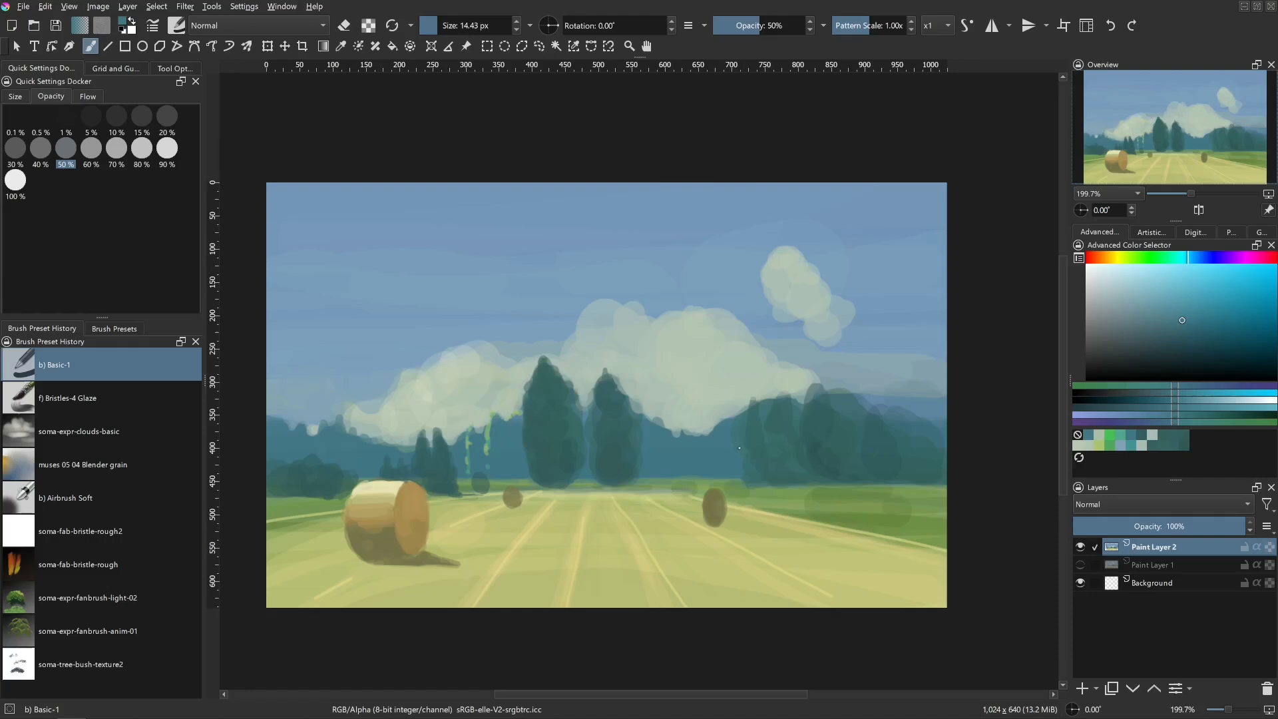
{"action": "left_click", "coordinate": [1191, 308]}
{"action": "mouse_move", "coordinate": [677, 429]}
{"action": "left_mouse_down"}
{"action": "mouse_move", "coordinate": [688, 438]}
{"action": "mouse_move", "coordinate": [697, 460]}
{"action": "mouse_move", "coordinate": [725, 425]}
{"action": "mouse_move", "coordinate": [710, 465]}
{"action": "mouse_move", "coordinate": [686, 437]}
{"action": "mouse_move", "coordinate": [691, 470]}
{"action": "mouse_move", "coordinate": [669, 438]}
{"action": "left_mouse_up"}
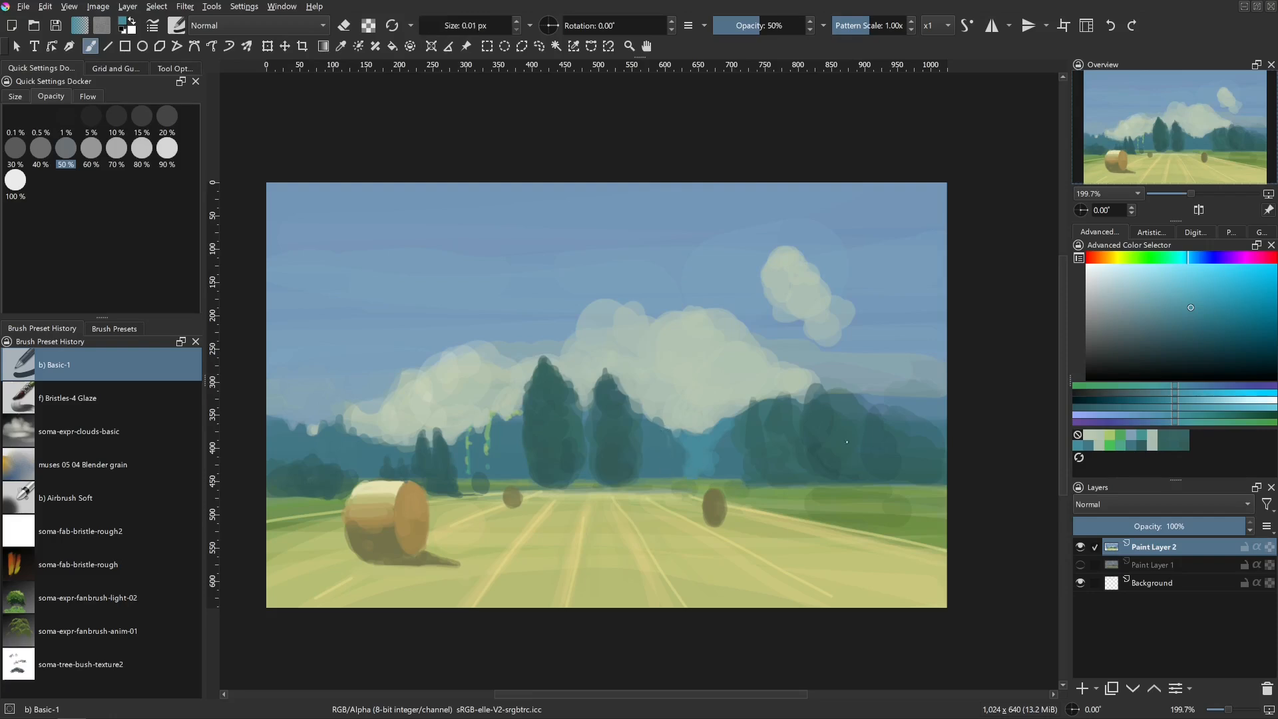
- Sample the right-hand trees' teal and adjust it to a lighter muted yellow-green
{"action": "left_click", "coordinate": [816, 458], "text": "ctrl"}
{"action": "left_click", "coordinate": [1133, 262]}
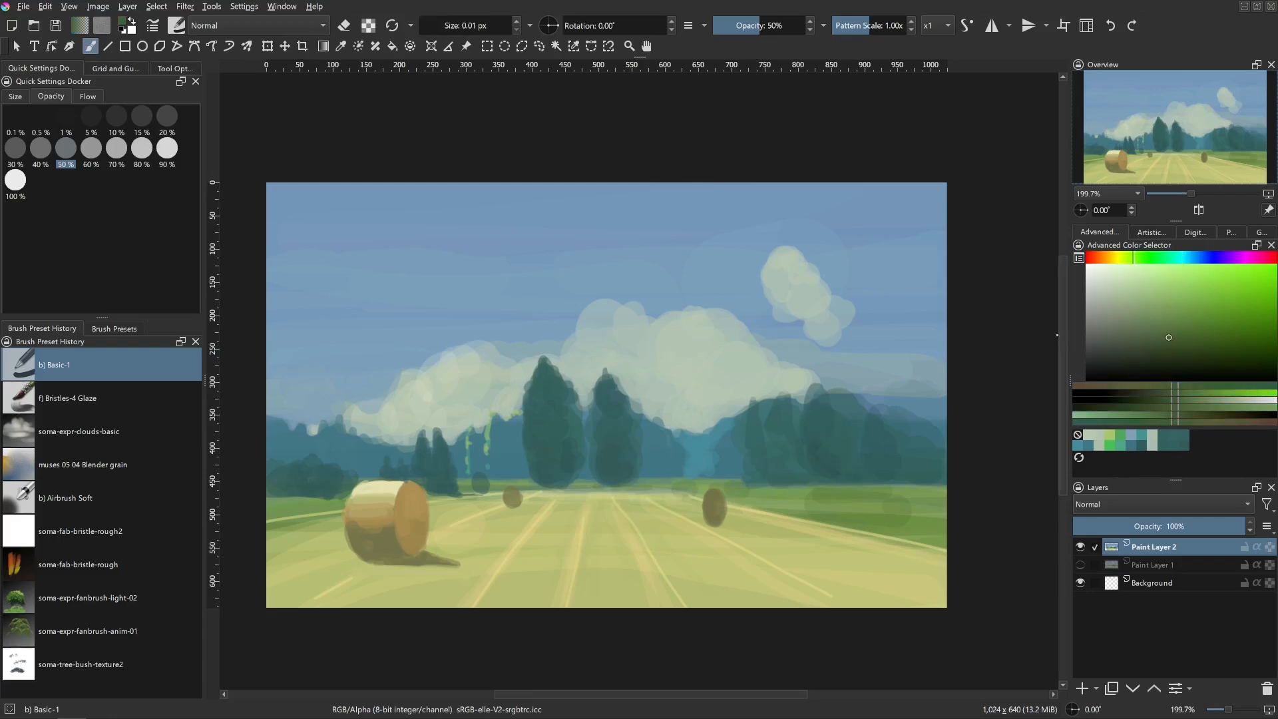
{"action": "left_click_drag", "start_coordinate": [1173, 323], "coordinate": [1156, 299]}
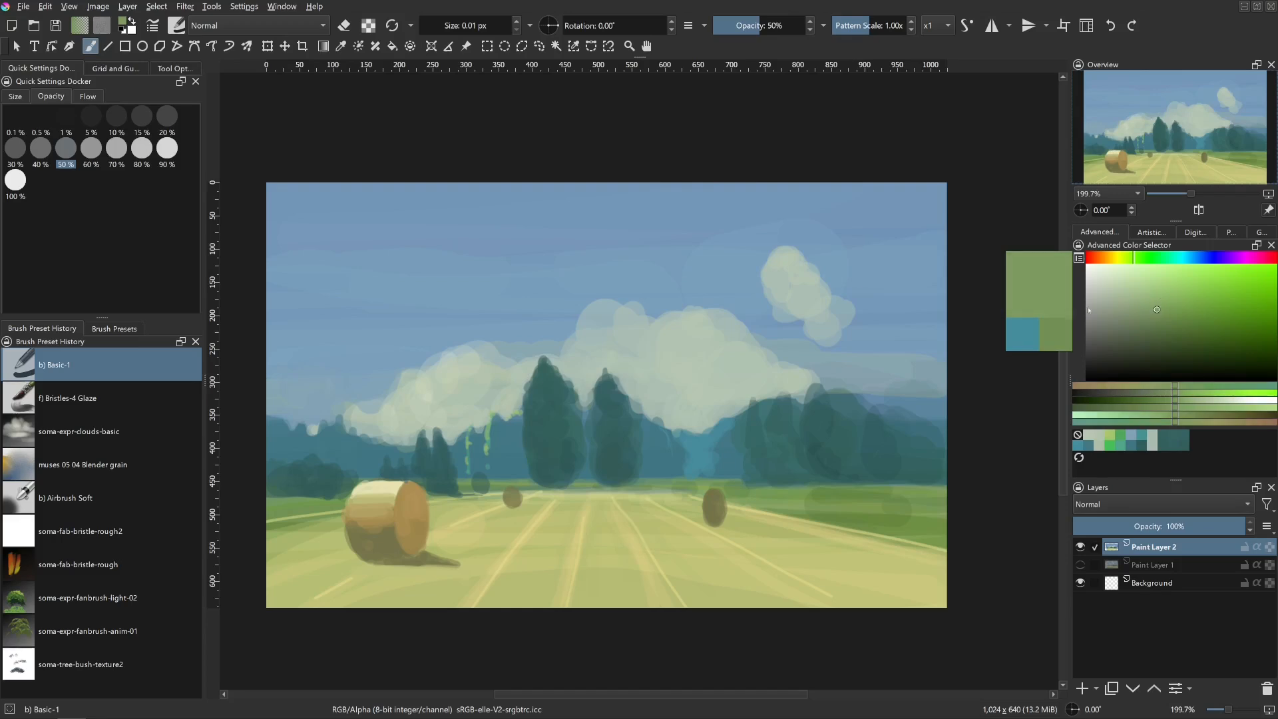
- Paint broken light green highlight strokes down the trees in the right-hand tree group, undoing the first misplaced stroke
{"action": "mouse_move", "coordinate": [839, 420]}
{"action": "left_mouse_down"}
{"action": "mouse_move", "coordinate": [802, 428]}
{"action": "mouse_move", "coordinate": [812, 406]}
{"action": "left_mouse_up"}
{"action": "key", "text": "ctrl+z"}
{"action": "left_click_drag", "start_coordinate": [810, 404], "coordinate": [806, 467]}
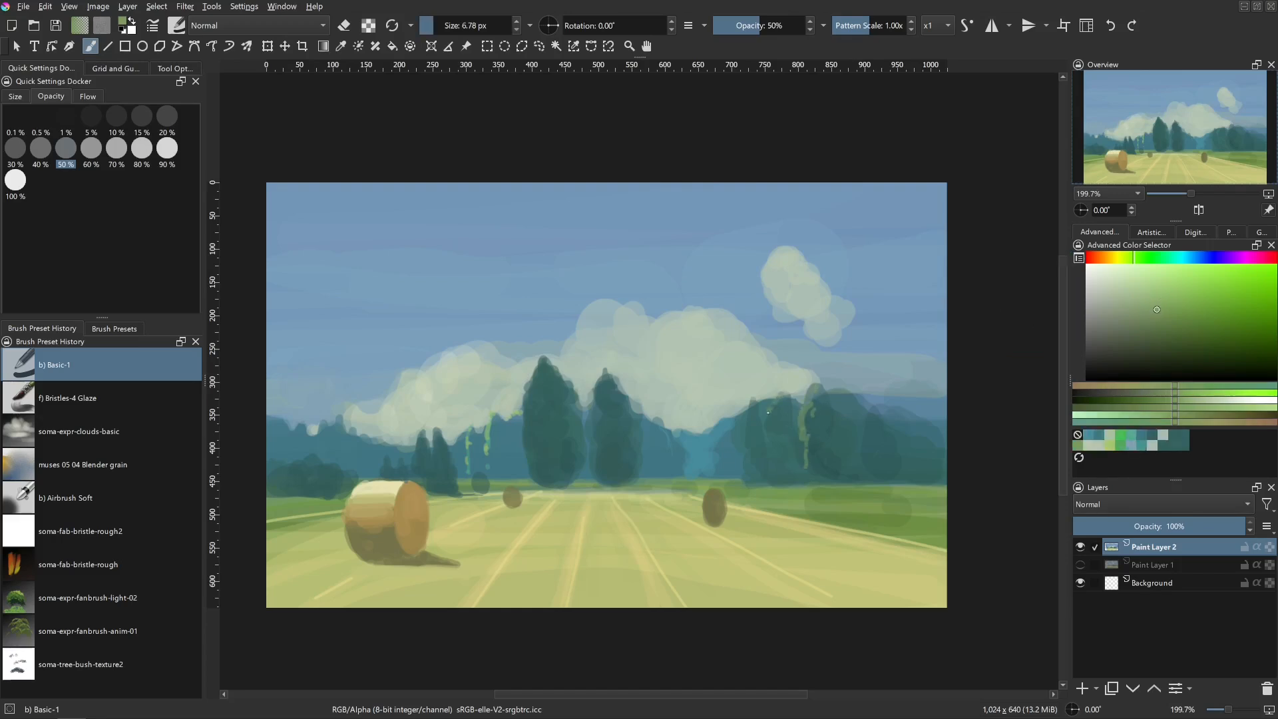
{"action": "mouse_move", "coordinate": [766, 411]}
{"action": "left_mouse_down"}
{"action": "mouse_move", "coordinate": [772, 485]}
{"action": "mouse_move", "coordinate": [774, 474]}
{"action": "left_mouse_up"}
{"action": "mouse_move", "coordinate": [781, 426]}
{"action": "left_mouse_down"}
{"action": "mouse_move", "coordinate": [744, 440]}
{"action": "mouse_move", "coordinate": [750, 400]}
{"action": "mouse_move", "coordinate": [749, 490]}
{"action": "left_mouse_up"}
- Widen the hay bale on the right side of the field using orange and brown tones sampled from the large bale
{"action": "left_click", "coordinate": [713, 504], "text": "ctrl"}
{"action": "left_click", "coordinate": [409, 527], "text": "ctrl"}
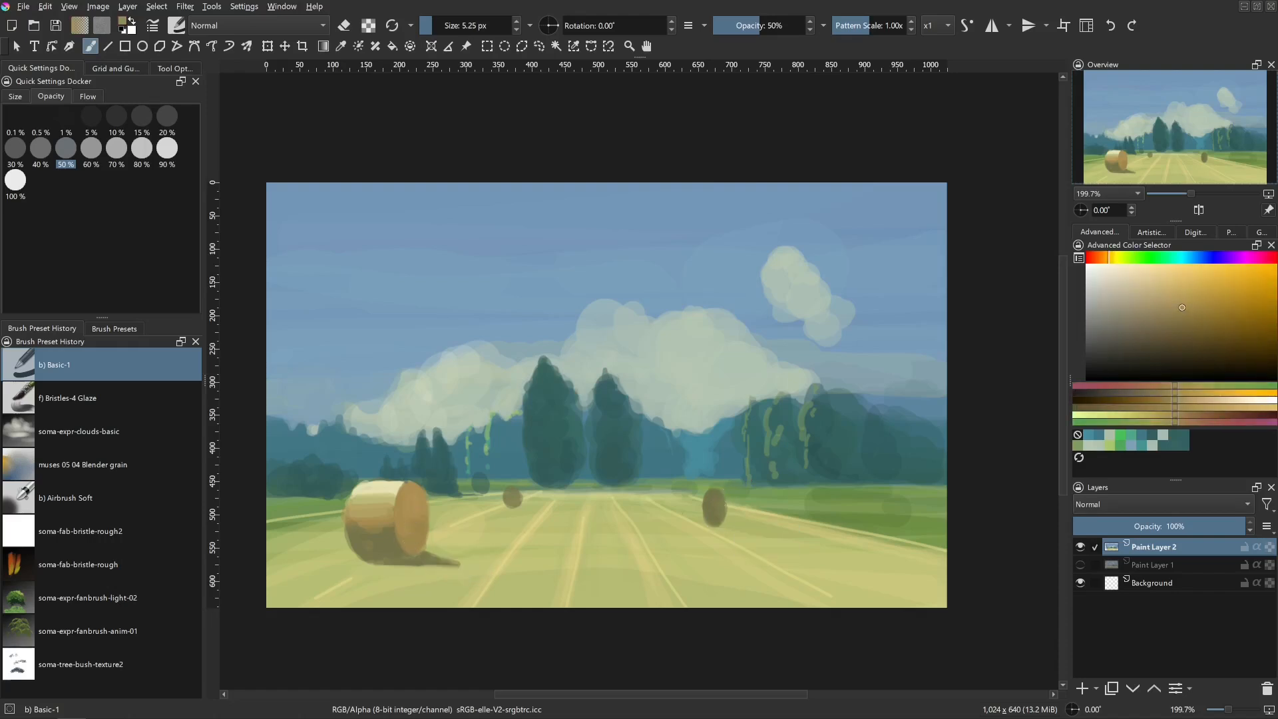
{"action": "mouse_move", "coordinate": [723, 490]}
{"action": "left_mouse_down"}
{"action": "mouse_move", "coordinate": [720, 517]}
{"action": "mouse_move", "coordinate": [733, 505]}
{"action": "mouse_move", "coordinate": [733, 520]}
{"action": "left_mouse_up"}
{"action": "left_click", "coordinate": [400, 562], "text": "ctrl"}
{"action": "left_click_drag", "start_coordinate": [727, 524], "coordinate": [719, 524]}
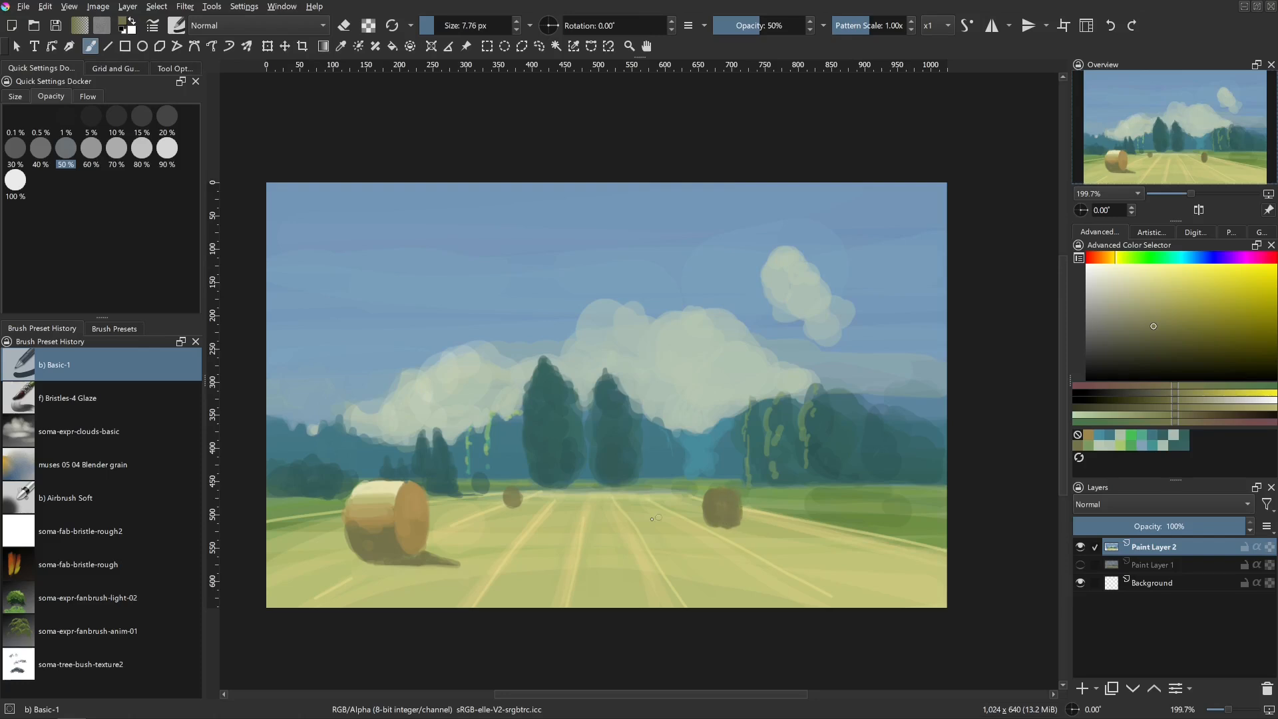
- Touch up the large hay bale with its sampled tones and add a pale yellow highlight along its top edge
{"action": "mouse_move", "coordinate": [611, 551]}
{"action": "left_mouse_down", "text": "shift"}
{"action": "mouse_move", "coordinate": [601, 526]}
{"action": "mouse_move", "coordinate": [598, 540]}
{"action": "left_mouse_up", "text": "shift"}
{"action": "left_click", "coordinate": [409, 537], "text": "ctrl"}
{"action": "left_click_drag", "start_coordinate": [408, 538], "coordinate": [416, 537], "text": "shift"}
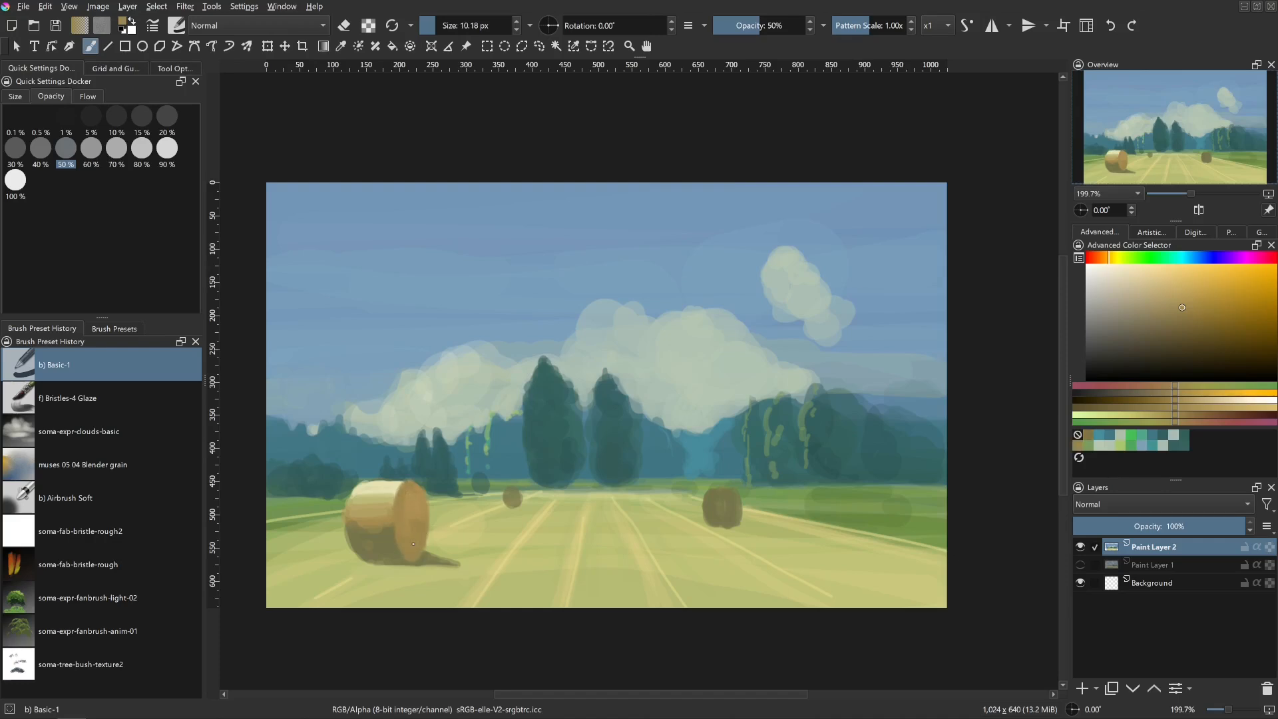
{"action": "left_click", "coordinate": [400, 495], "text": "ctrl"}
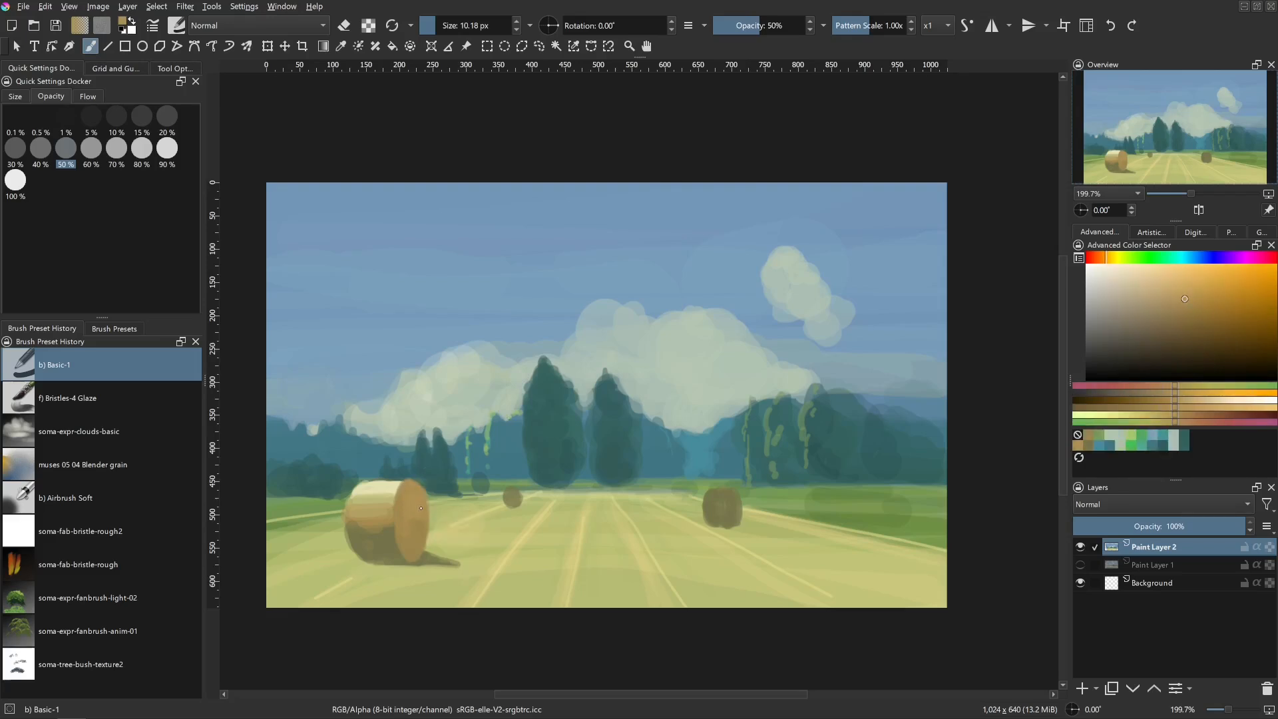
{"action": "left_click", "coordinate": [709, 433], "text": "ctrl"}
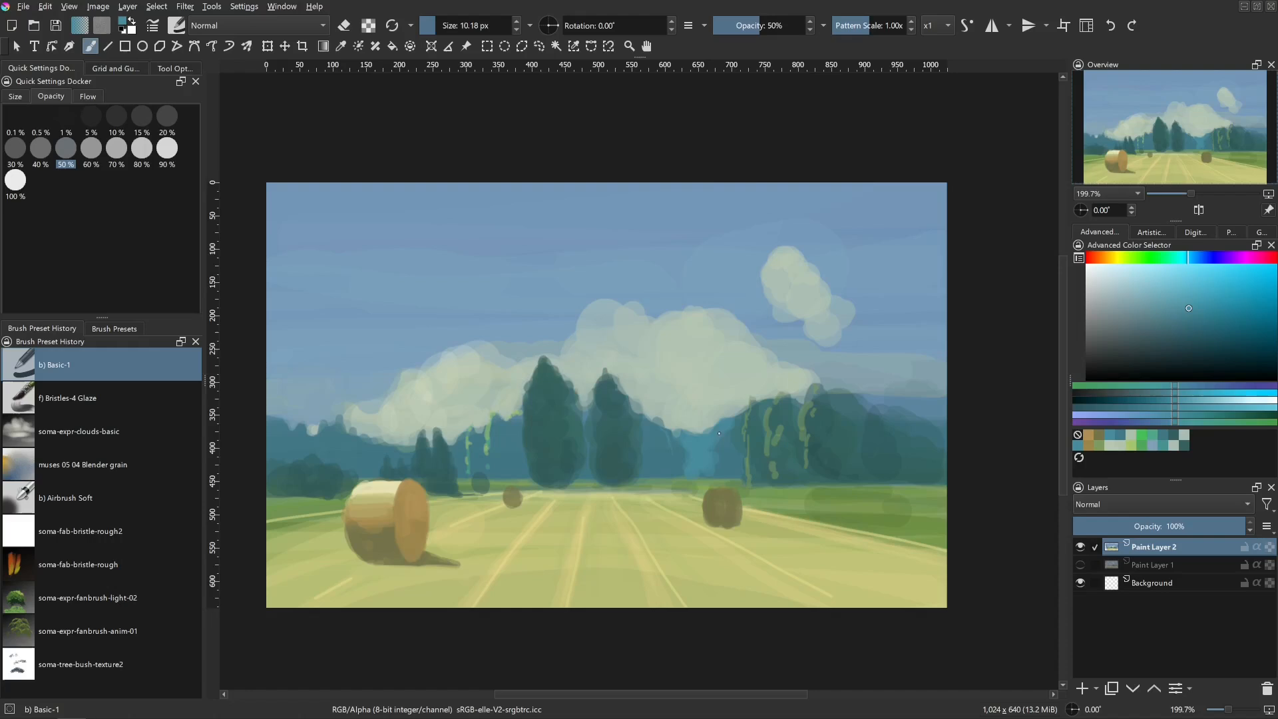
{"action": "left_click", "coordinate": [712, 465], "text": "ctrl"}
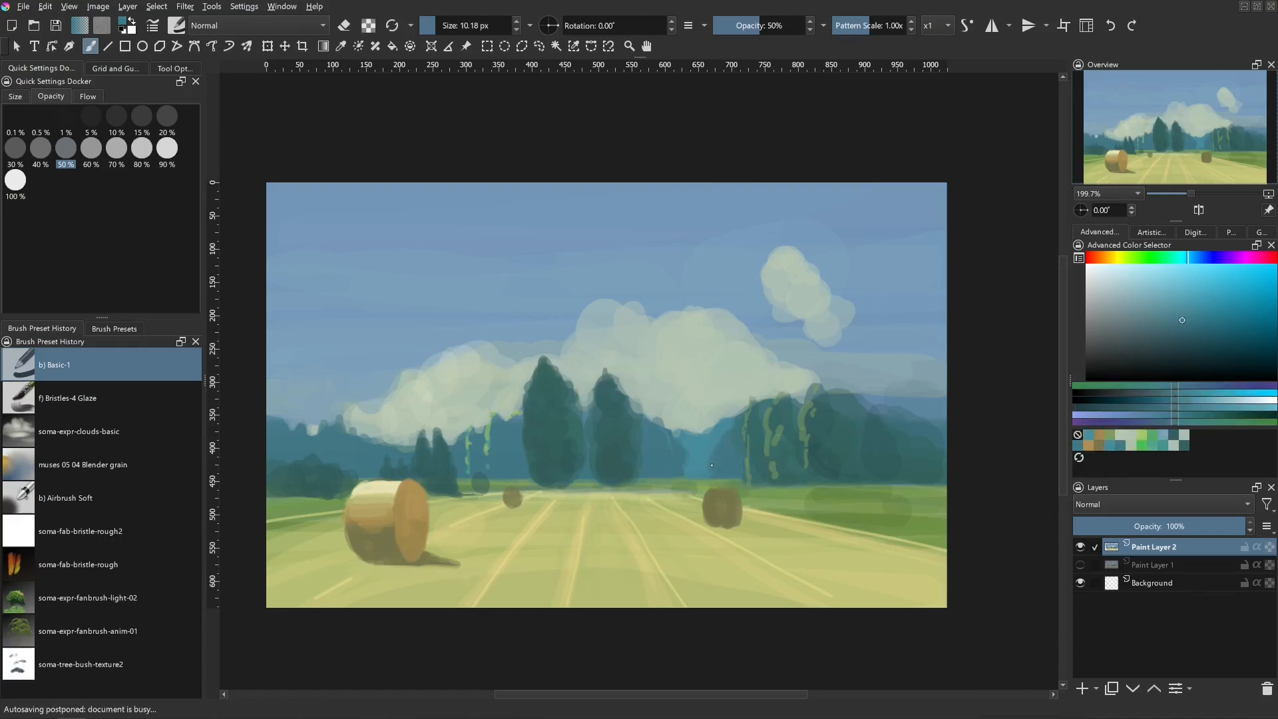
{"action": "left_click", "coordinate": [401, 506], "text": "ctrl"}
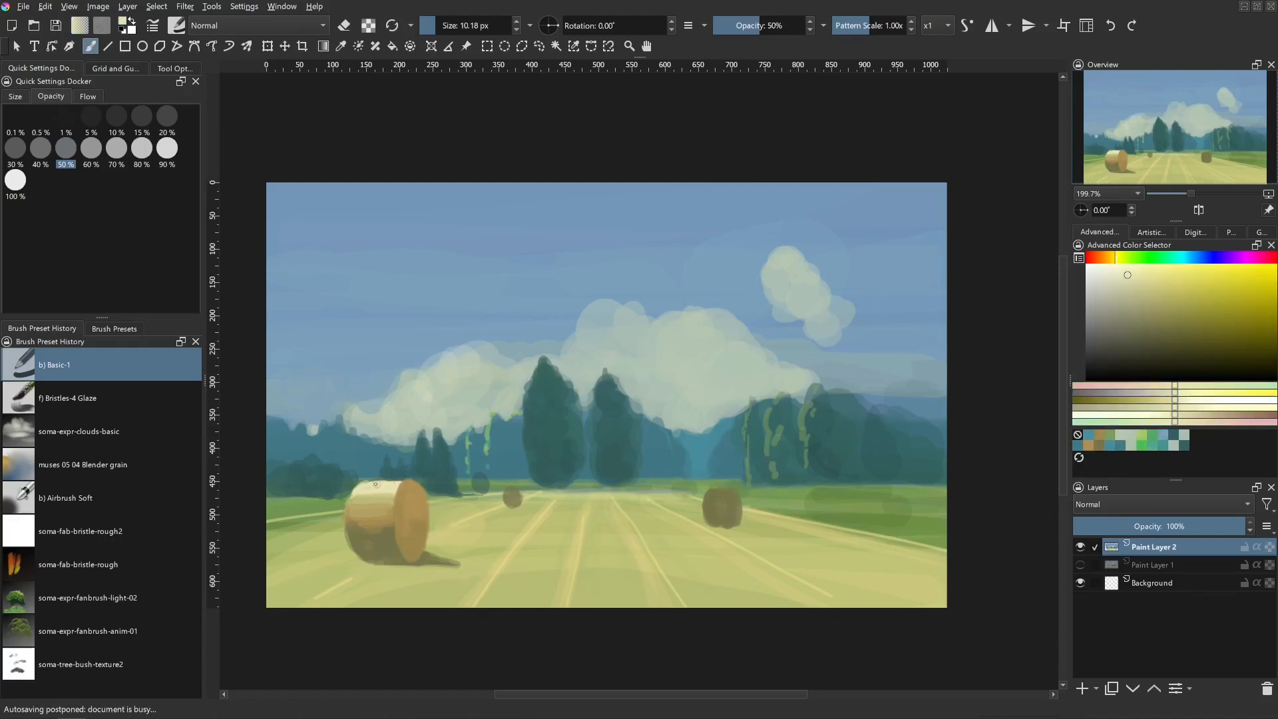
{"action": "mouse_move", "coordinate": [388, 483]}
{"action": "left_mouse_down"}
{"action": "mouse_move", "coordinate": [373, 483]}
{"action": "mouse_move", "coordinate": [403, 480]}
{"action": "left_mouse_up"}
- Rework the round face of the large hay bale with sampled orange and grey-brown shading, undoing the last stroke
{"action": "left_click", "coordinate": [406, 520], "text": "ctrl"}
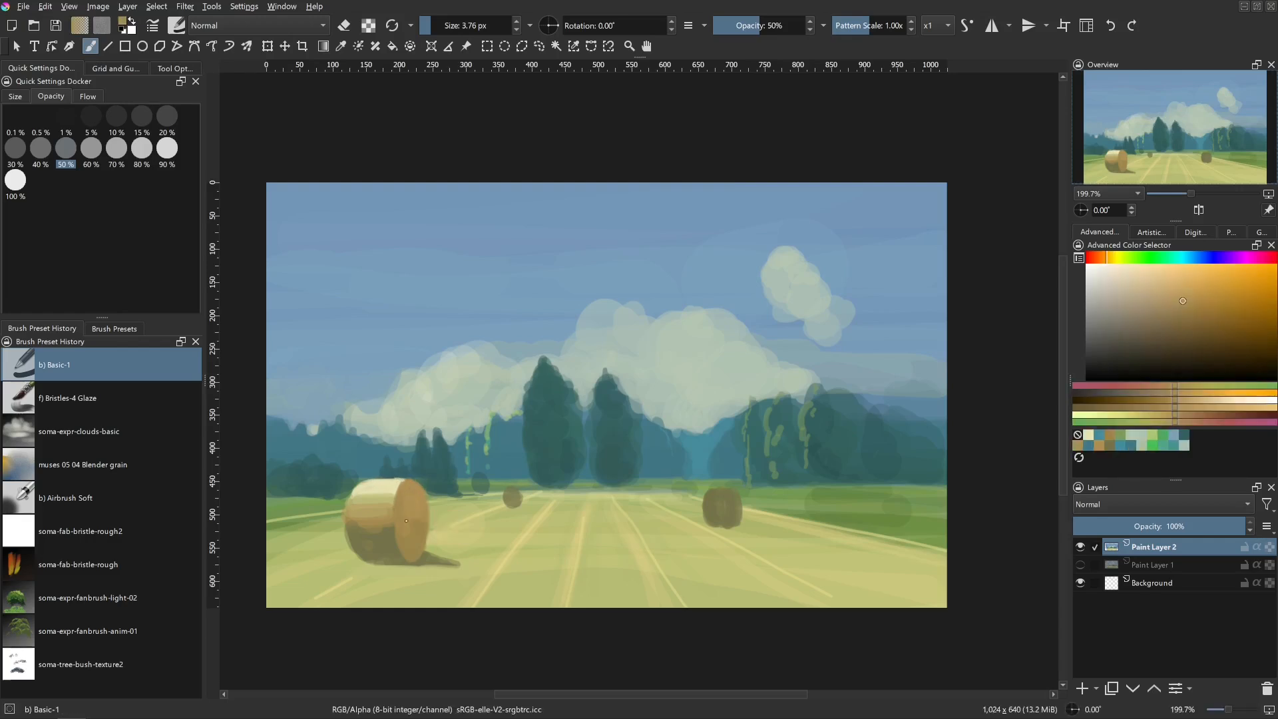
{"action": "left_click", "coordinate": [392, 539], "text": "ctrl"}
{"action": "left_click_drag", "start_coordinate": [405, 525], "coordinate": [411, 511]}
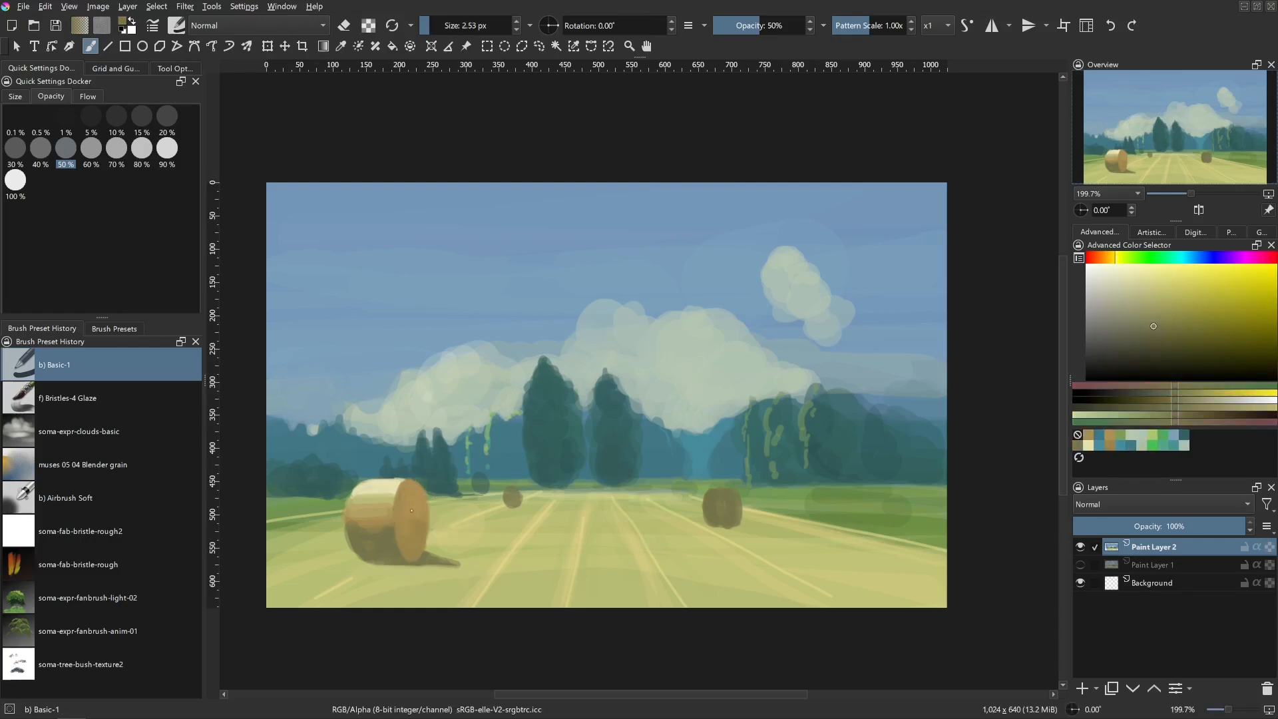
{"action": "left_click_drag", "start_coordinate": [414, 556], "coordinate": [422, 556], "text": "shift"}
{"action": "mouse_move", "coordinate": [402, 498]}
{"action": "left_mouse_down"}
{"action": "mouse_move", "coordinate": [416, 555]}
{"action": "mouse_move", "coordinate": [410, 503]}
{"action": "mouse_move", "coordinate": [398, 533]}
{"action": "left_mouse_up"}
{"action": "left_click", "coordinate": [412, 505], "text": "ctrl"}
{"action": "left_click", "coordinate": [388, 555], "text": "ctrl"}
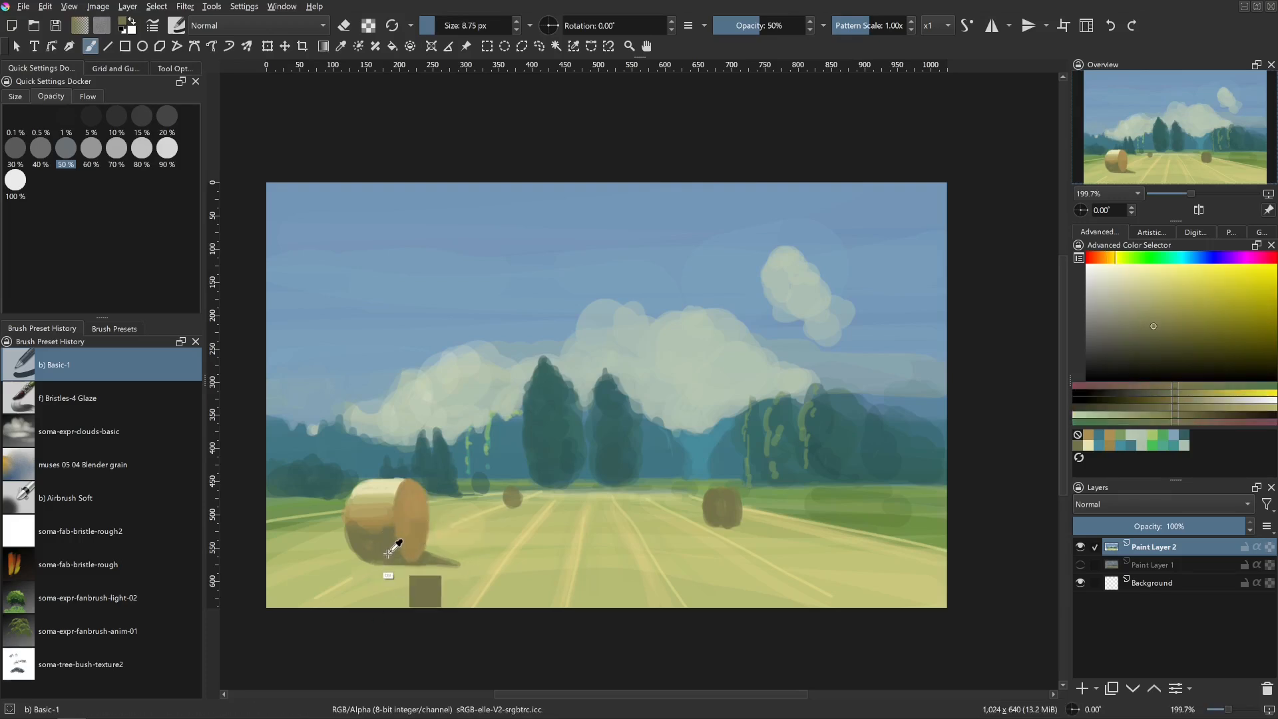
{"action": "left_click_drag", "start_coordinate": [410, 486], "coordinate": [402, 542], "text": "shift"}
{"action": "key", "text": "ctrl+z"}
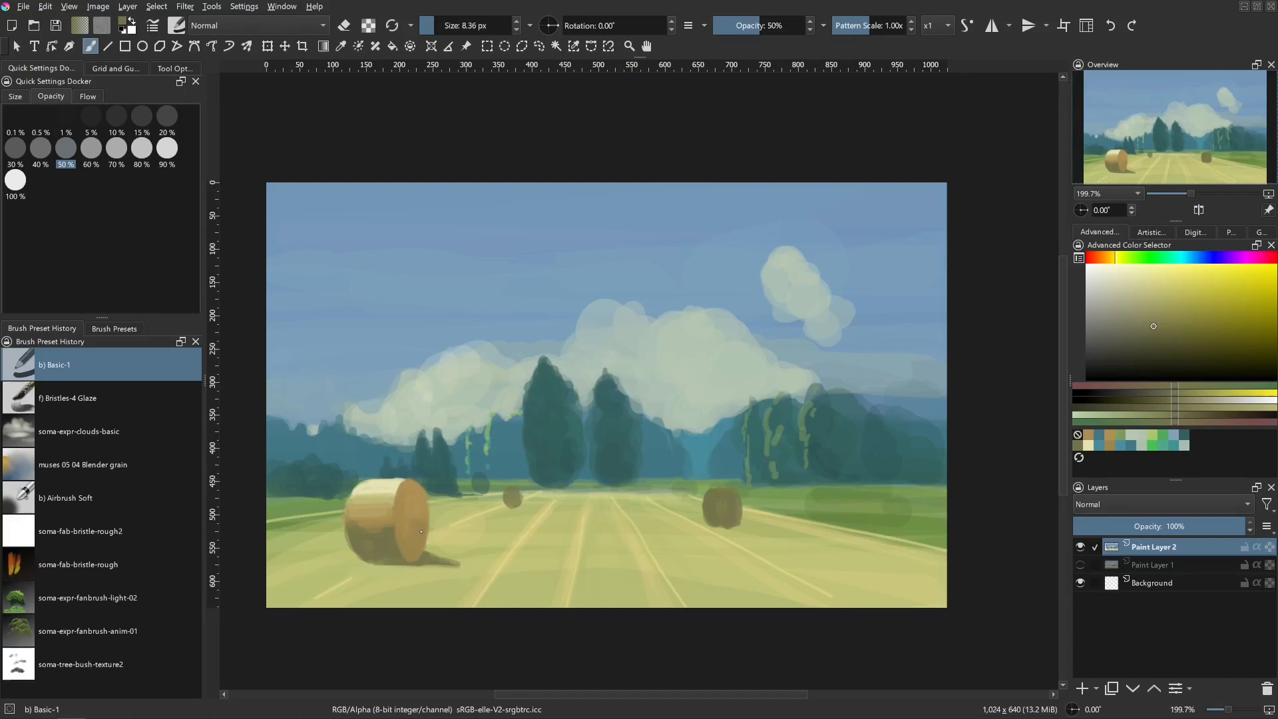
- Mix a warmer golden yellow from the sampled field colour and paint it over the left part of the field around the large bale
{"action": "left_click", "coordinate": [488, 533], "text": "ctrl"}
{"action": "left_click", "coordinate": [523, 536], "text": "ctrl"}
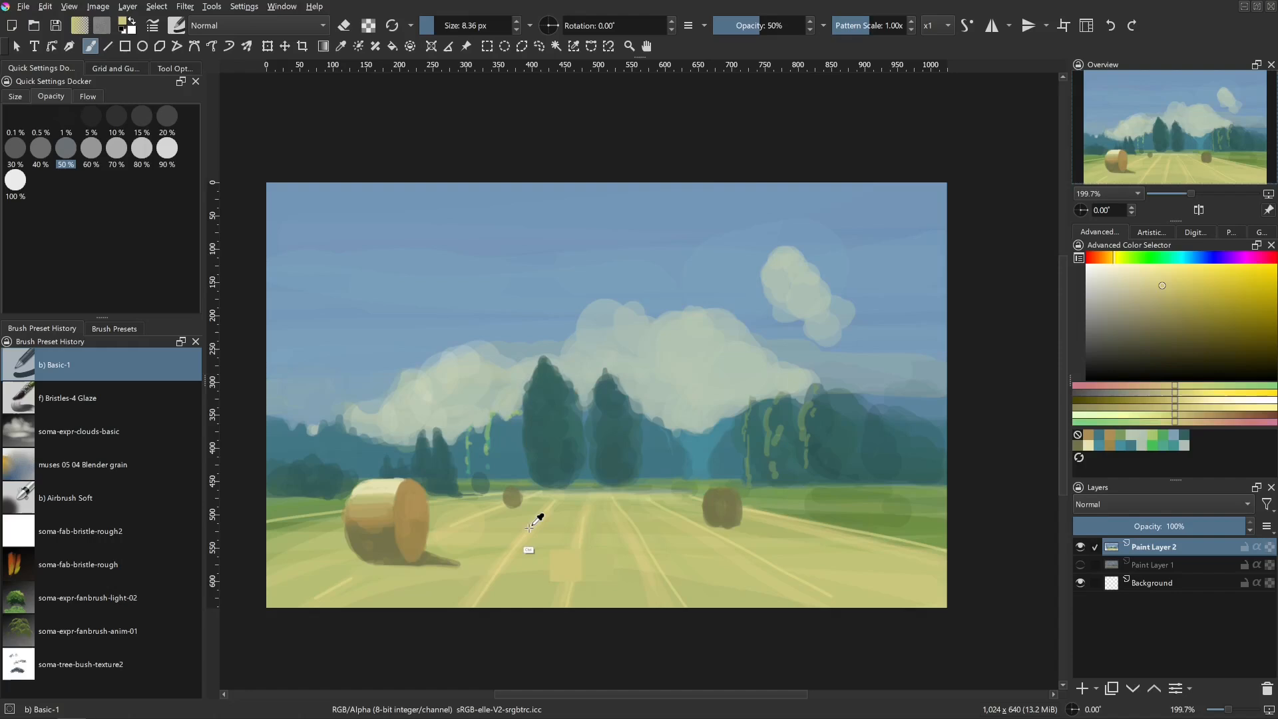
{"action": "left_click", "coordinate": [627, 557], "text": "ctrl"}
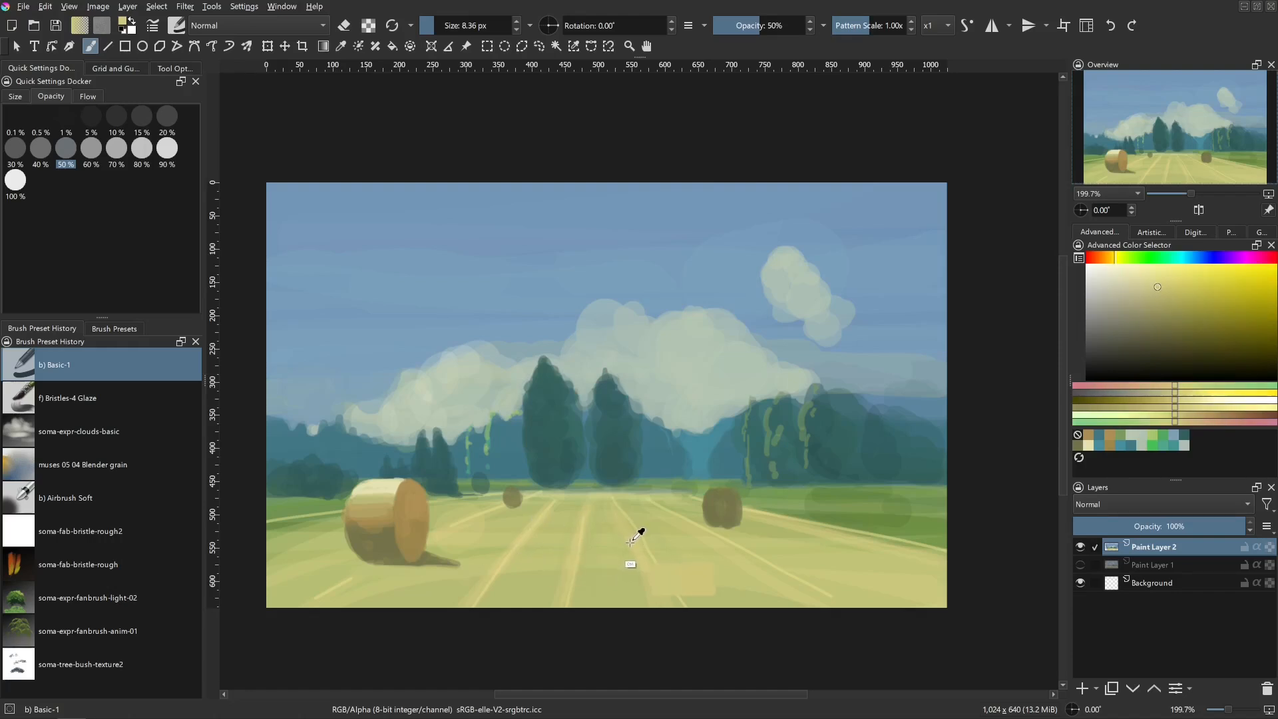
{"action": "left_click", "coordinate": [1173, 294]}
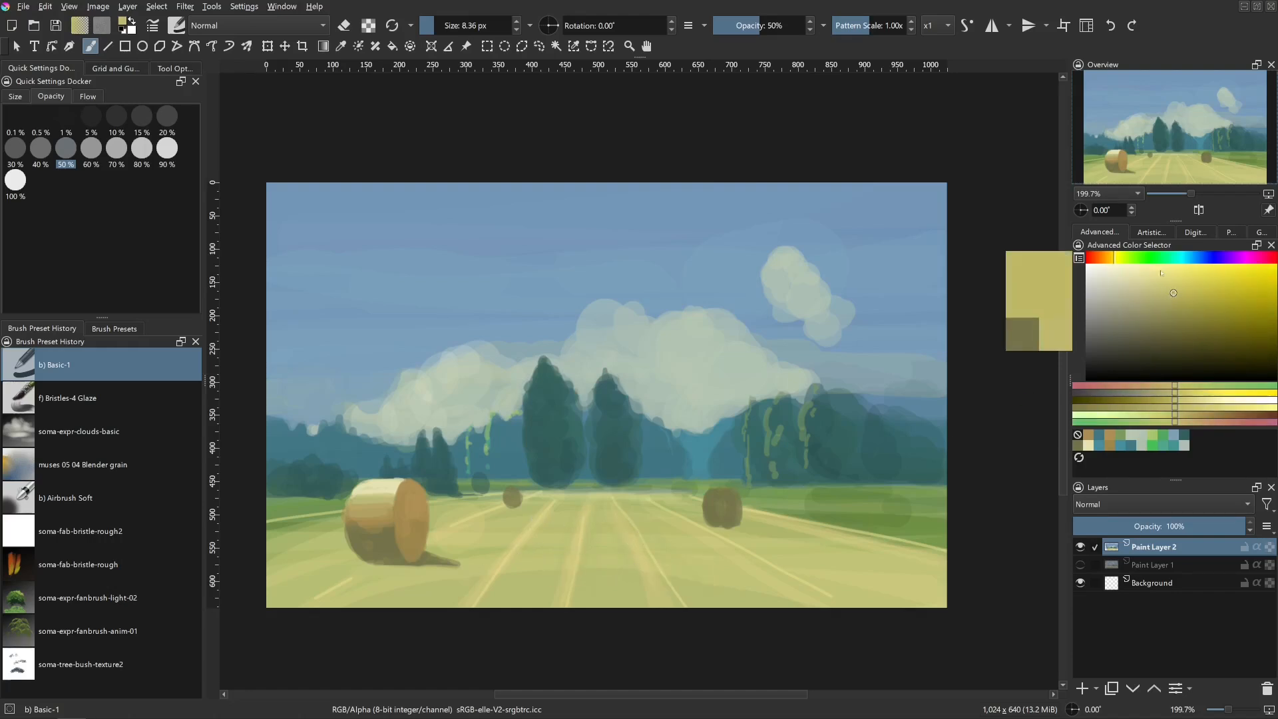
{"action": "left_click", "coordinate": [1111, 261]}
{"action": "left_click", "coordinate": [1181, 285]}
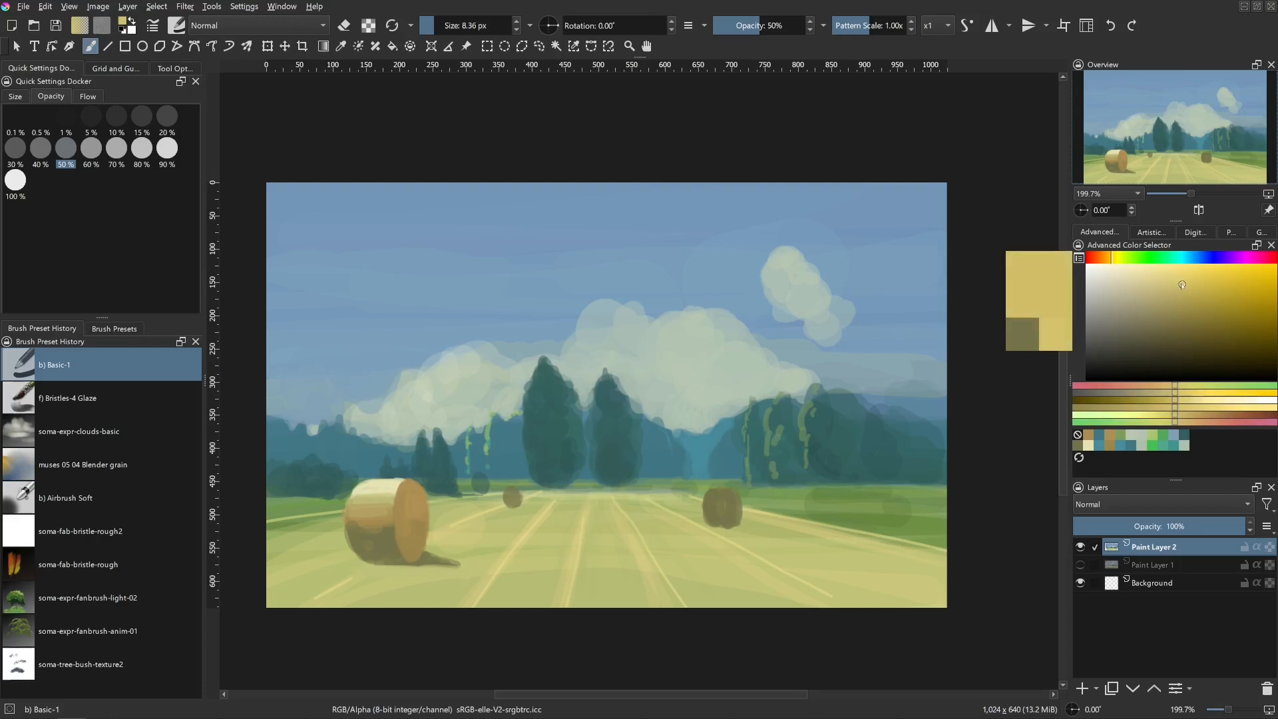
{"action": "left_click_drag", "start_coordinate": [559, 576], "coordinate": [587, 576], "text": "shift"}
{"action": "left_click_drag", "start_coordinate": [548, 511], "coordinate": [477, 604]}
{"action": "mouse_move", "coordinate": [561, 523]}
{"action": "left_mouse_down"}
{"action": "mouse_move", "coordinate": [506, 591]}
{"action": "mouse_move", "coordinate": [525, 622]}
{"action": "mouse_move", "coordinate": [557, 566]}
{"action": "mouse_move", "coordinate": [273, 586]}
{"action": "mouse_move", "coordinate": [230, 566]}
{"action": "mouse_move", "coordinate": [318, 532]}
{"action": "mouse_move", "coordinate": [260, 541]}
{"action": "mouse_move", "coordinate": [331, 543]}
{"action": "mouse_move", "coordinate": [342, 563]}
{"action": "left_mouse_up"}
{"action": "left_click_drag", "start_coordinate": [448, 530], "coordinate": [438, 530], "text": "shift"}
{"action": "mouse_move", "coordinate": [439, 534]}
{"action": "left_mouse_down"}
{"action": "mouse_move", "coordinate": [459, 534]}
{"action": "mouse_move", "coordinate": [456, 518]}
{"action": "left_mouse_up"}
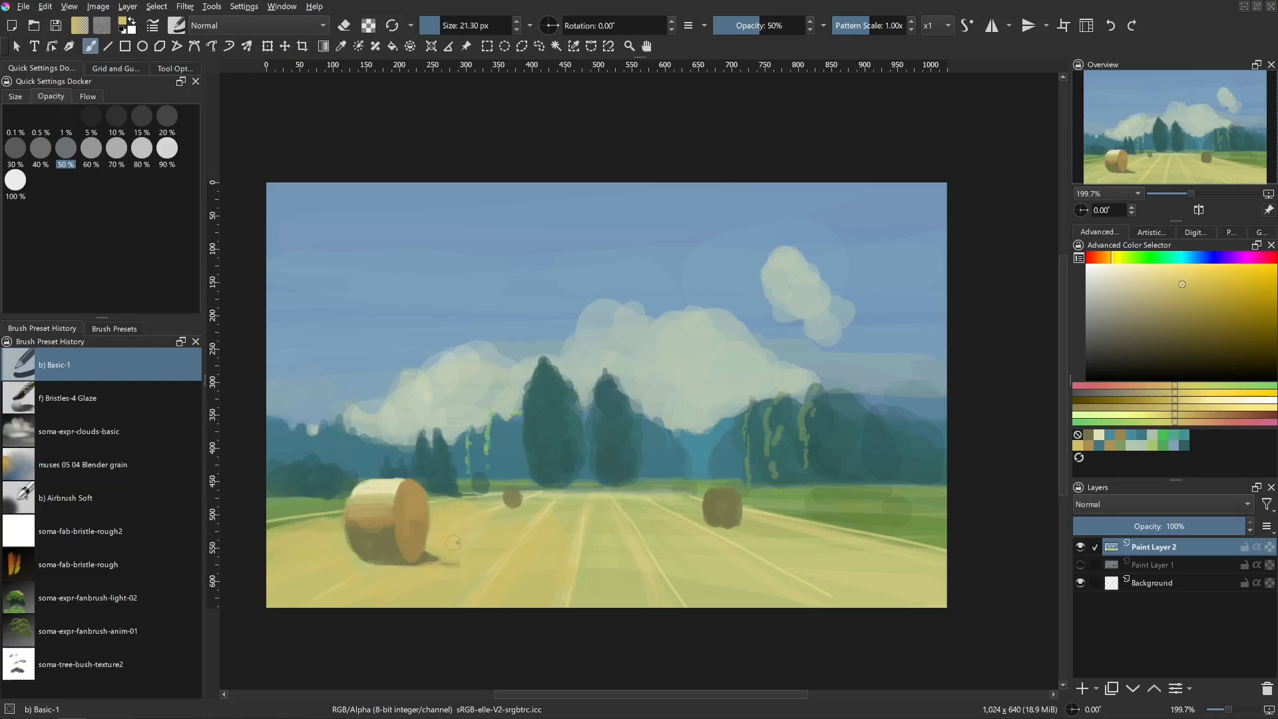
- Extend the golden yellow across the middle and right side of the field with broad strokes
{"action": "left_click_drag", "start_coordinate": [551, 508], "coordinate": [548, 507], "text": "shift"}
{"action": "left_click_drag", "start_coordinate": [547, 505], "coordinate": [612, 504]}
{"action": "left_click_drag", "start_coordinate": [742, 533], "coordinate": [697, 509], "text": "shift"}
{"action": "mouse_move", "coordinate": [698, 535]}
{"action": "left_mouse_down", "text": "shift"}
{"action": "mouse_move", "coordinate": [711, 535]}
{"action": "mouse_move", "coordinate": [705, 521]}
{"action": "mouse_move", "coordinate": [820, 531]}
{"action": "left_mouse_up", "text": "shift"}
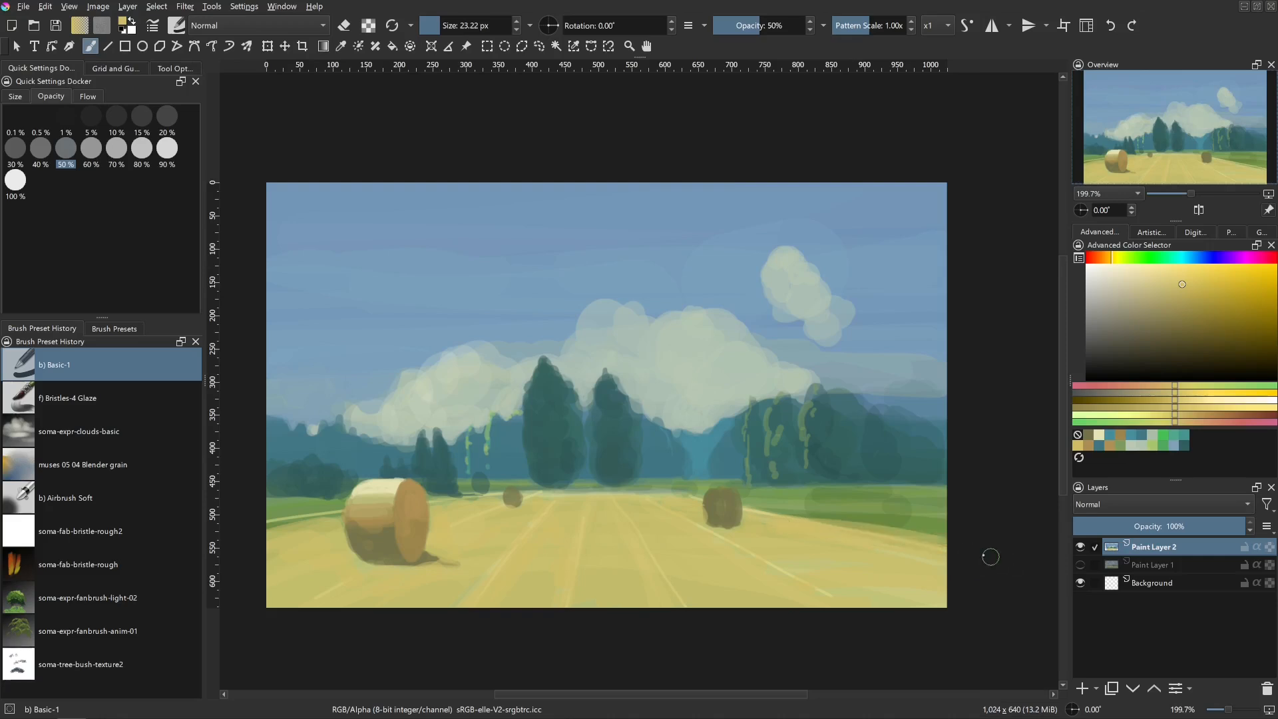
- Sample the dark green of the right-hand meadow and smooth it over with horizontal strokes
{"action": "left_click", "coordinate": [874, 517], "text": "ctrl"}
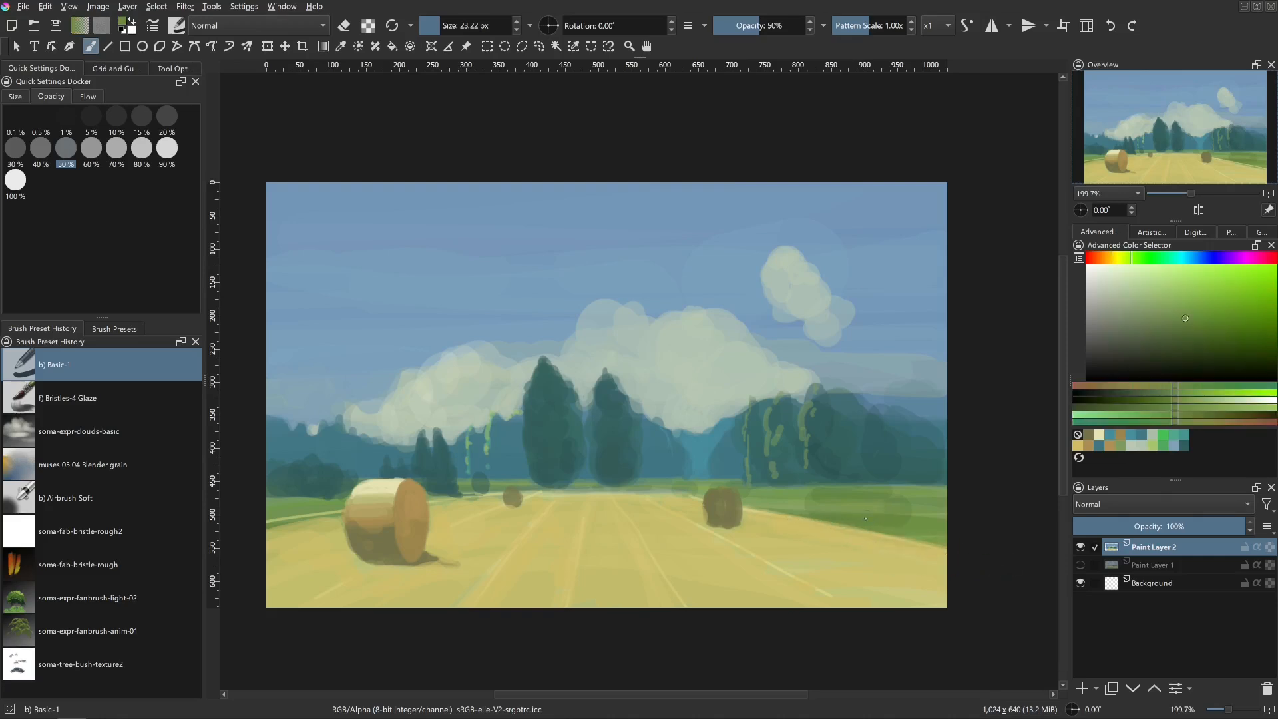
{"action": "mouse_move", "coordinate": [869, 520]}
{"action": "left_mouse_down", "text": "shift"}
{"action": "mouse_move", "coordinate": [851, 519]}
{"action": "mouse_move", "coordinate": [932, 515]}
{"action": "mouse_move", "coordinate": [778, 503]}
{"action": "mouse_move", "coordinate": [906, 500]}
{"action": "left_mouse_up", "text": "shift"}
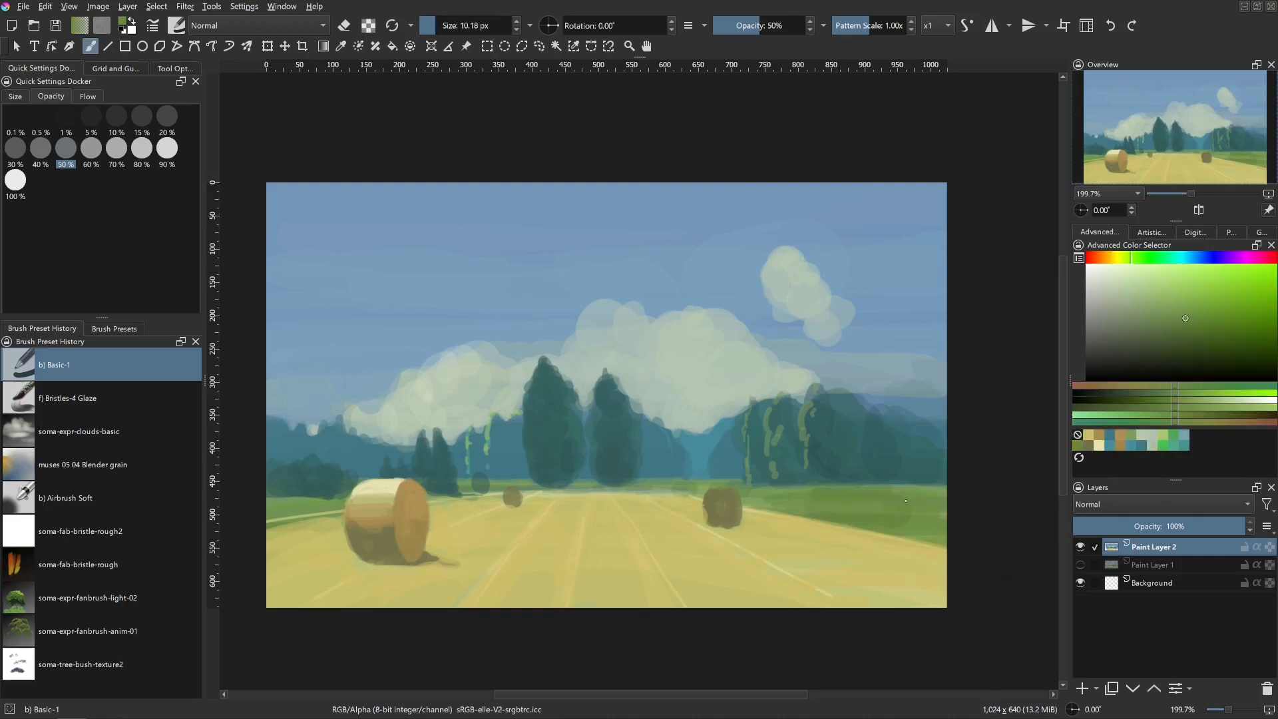
{"action": "left_click_drag", "start_coordinate": [538, 507], "coordinate": [510, 484], "text": "shift"}
- Choose a brighter yellow-green and paint it along the grass strip below the trees and across the left and right meadows
{"action": "left_click", "coordinate": [1192, 306]}
{"action": "left_click", "coordinate": [1127, 258]}
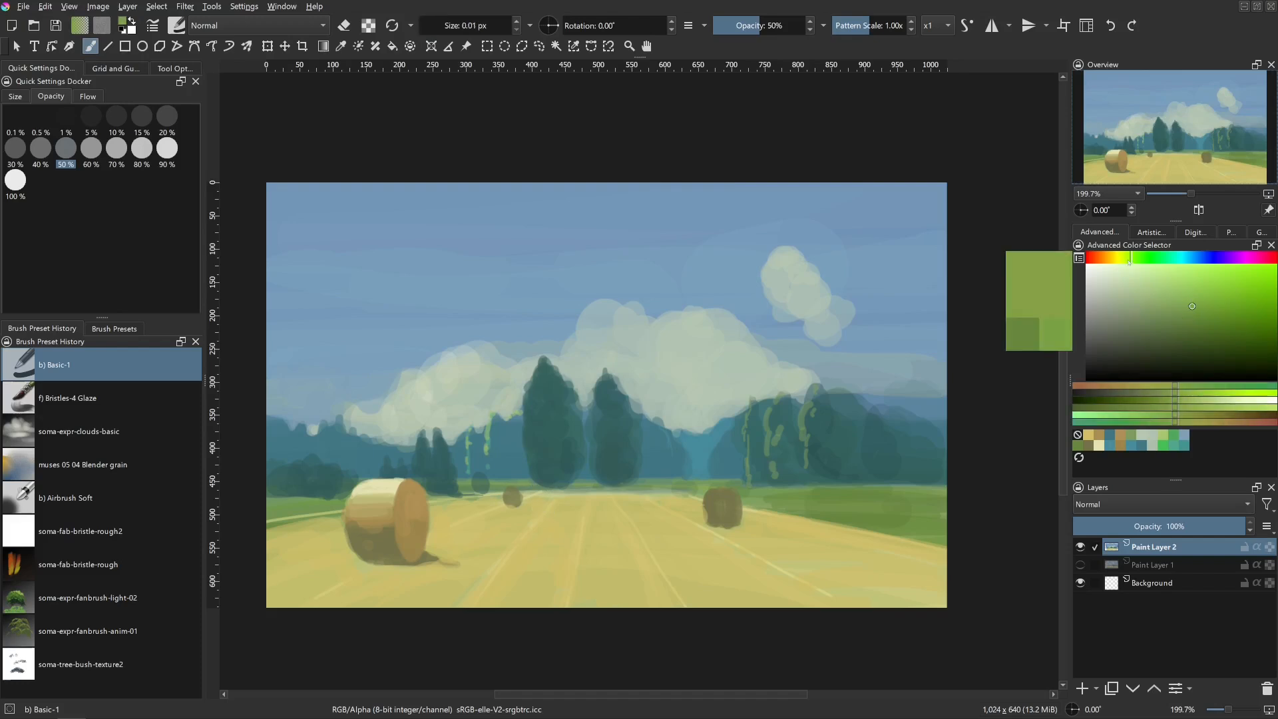
{"action": "mouse_move", "coordinate": [537, 512]}
{"action": "left_mouse_down", "text": "shift"}
{"action": "mouse_move", "coordinate": [548, 512]}
{"action": "mouse_move", "coordinate": [496, 485]}
{"action": "mouse_move", "coordinate": [522, 504]}
{"action": "mouse_move", "coordinate": [463, 484]}
{"action": "mouse_move", "coordinate": [264, 505]}
{"action": "left_mouse_up", "text": "shift"}
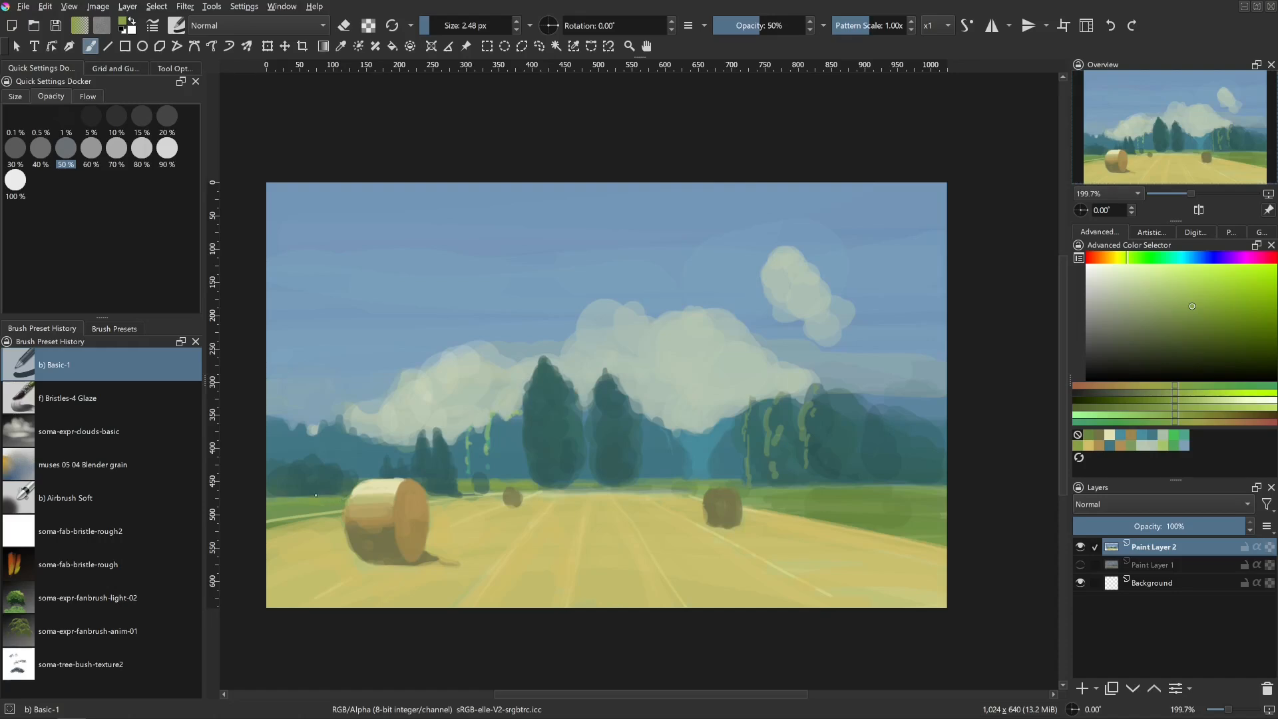
{"action": "left_click_drag", "start_coordinate": [682, 483], "coordinate": [690, 483], "text": "shift"}
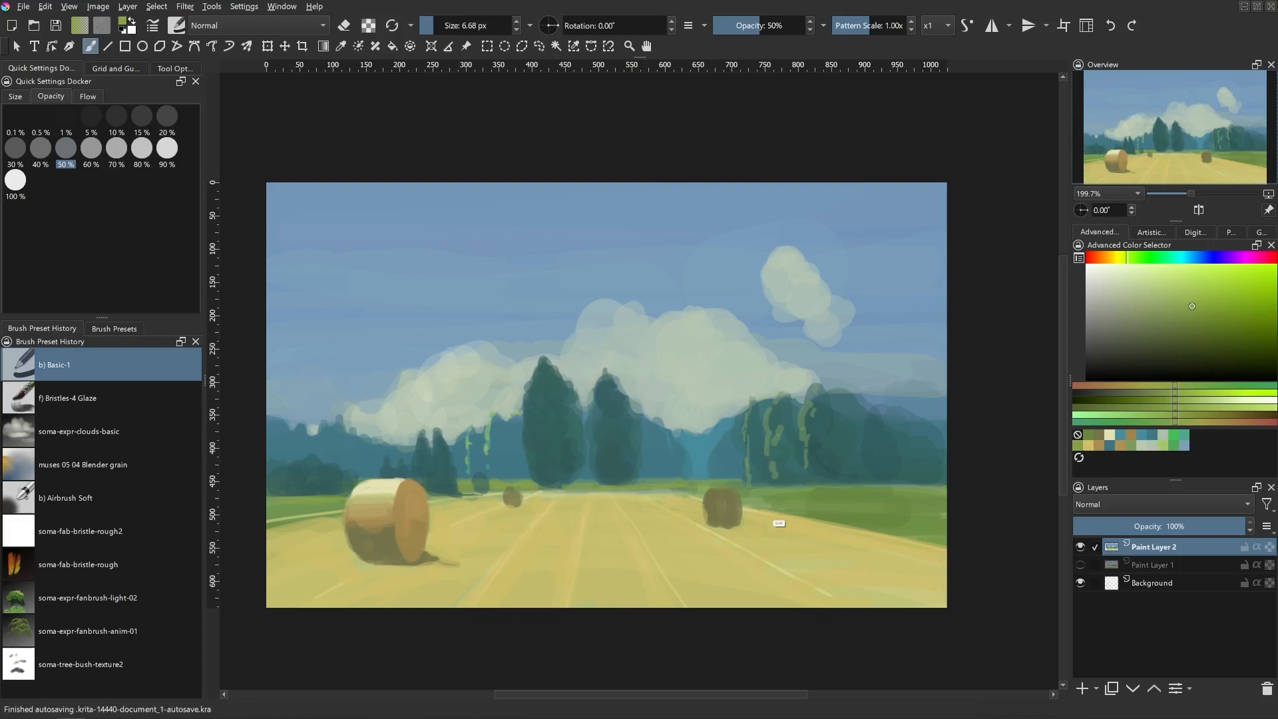
{"action": "left_click_drag", "start_coordinate": [778, 523], "coordinate": [776, 522], "text": "shift"}
{"action": "left_click_drag", "start_coordinate": [854, 494], "coordinate": [902, 493]}
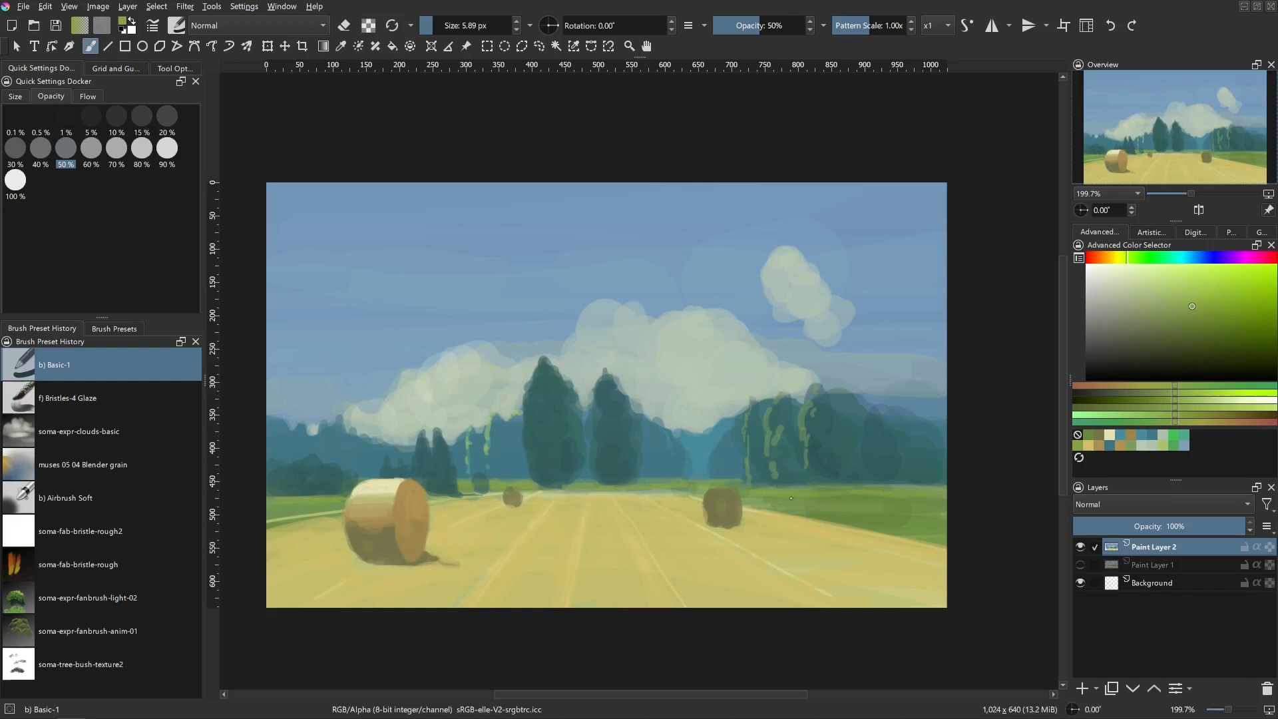
{"action": "left_click_drag", "start_coordinate": [823, 504], "coordinate": [935, 518]}
- Lighten the yellow-green and add thin sunlit streaks along the distant grass strip and the right-hand meadow
{"action": "left_click_drag", "start_coordinate": [693, 495], "coordinate": [692, 494], "text": "shift"}
{"action": "left_click", "coordinate": [1204, 293]}
{"action": "mouse_move", "coordinate": [657, 526]}
{"action": "left_mouse_down", "text": "shift"}
{"action": "mouse_move", "coordinate": [656, 490]}
{"action": "mouse_move", "coordinate": [637, 489]}
{"action": "left_mouse_up", "text": "shift"}
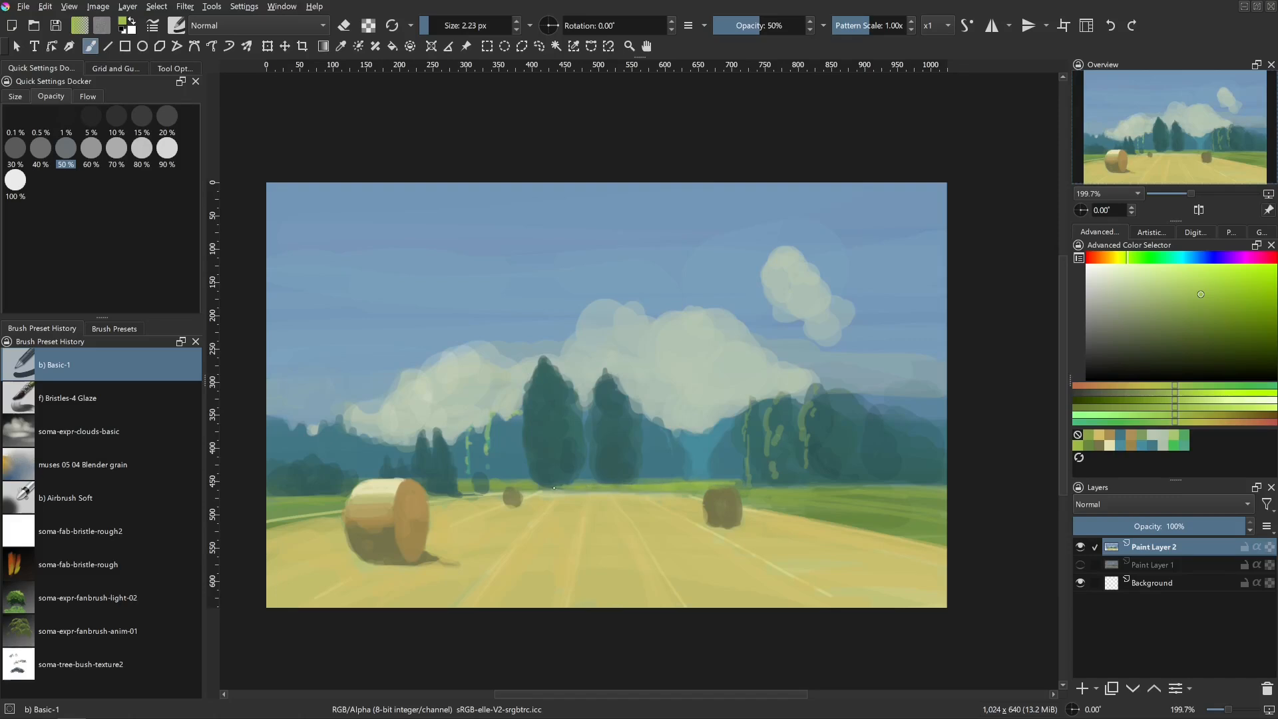
{"action": "mouse_move", "coordinate": [817, 522]}
{"action": "left_mouse_down", "text": "shift"}
{"action": "mouse_move", "coordinate": [766, 489]}
{"action": "mouse_move", "coordinate": [883, 494]}
{"action": "left_mouse_up", "text": "shift"}
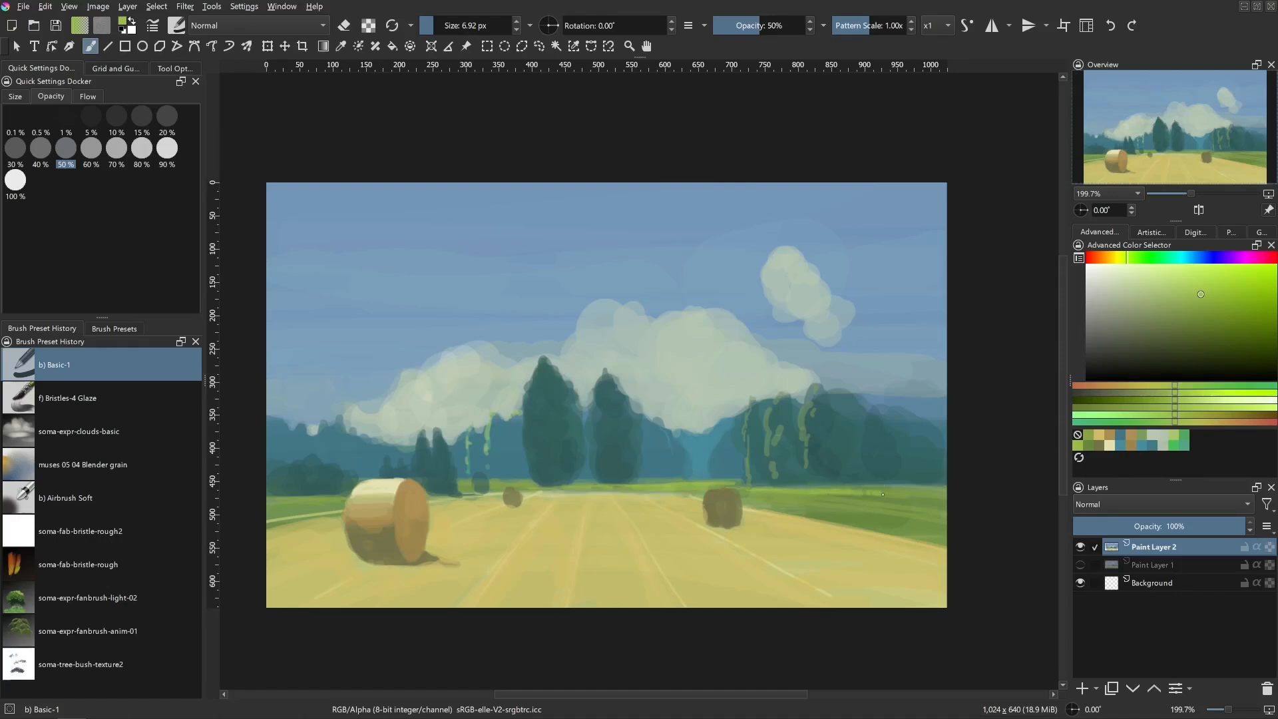
- Mix an olive yellow-green and paint highlights down the left edges of the two tall trees and the small trees behind the large bale
{"action": "left_click", "coordinate": [825, 447], "text": "ctrl"}
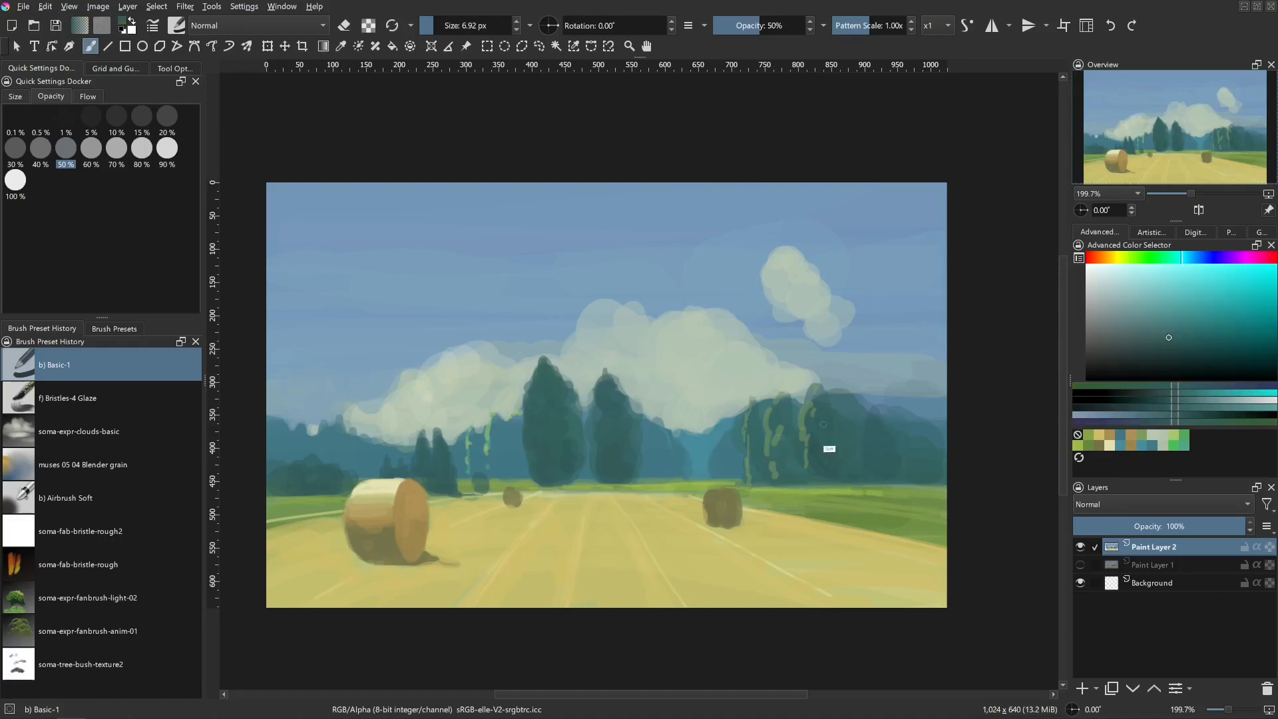
{"action": "left_click_drag", "start_coordinate": [826, 448], "coordinate": [836, 447], "text": "shift"}
{"action": "left_click", "coordinate": [776, 447], "text": "ctrl"}
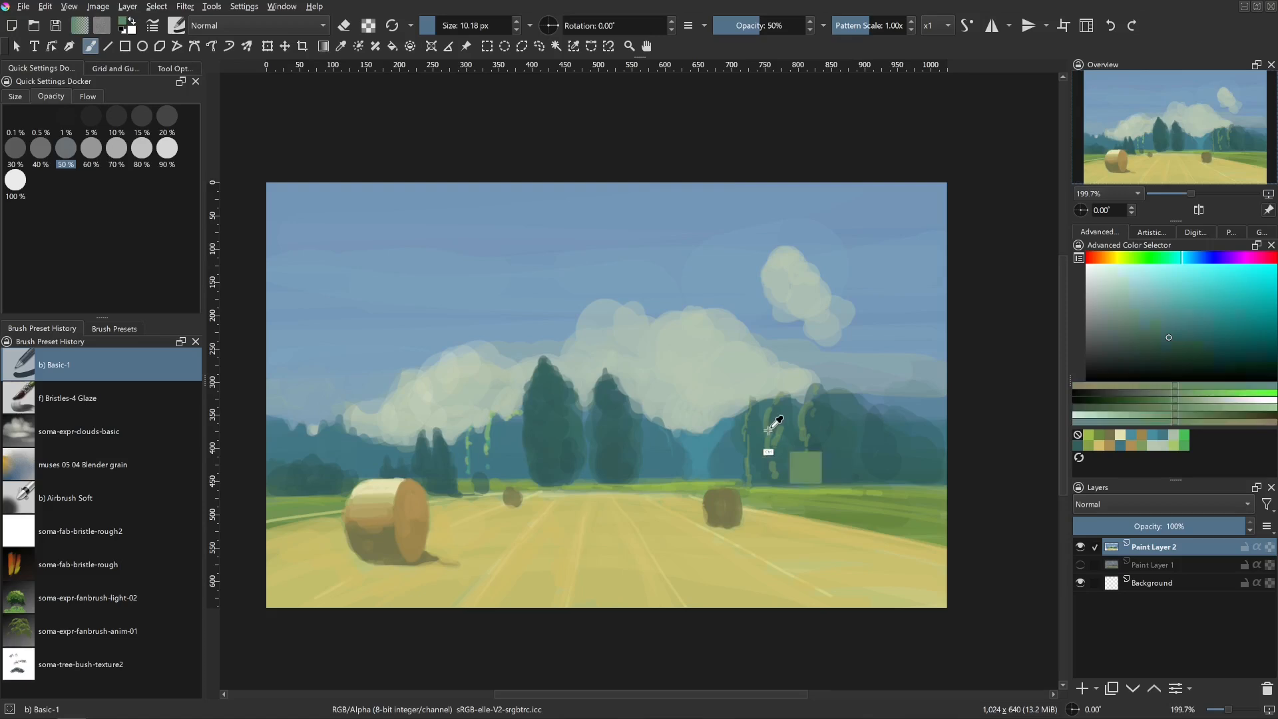
{"action": "left_click", "coordinate": [1159, 287]}
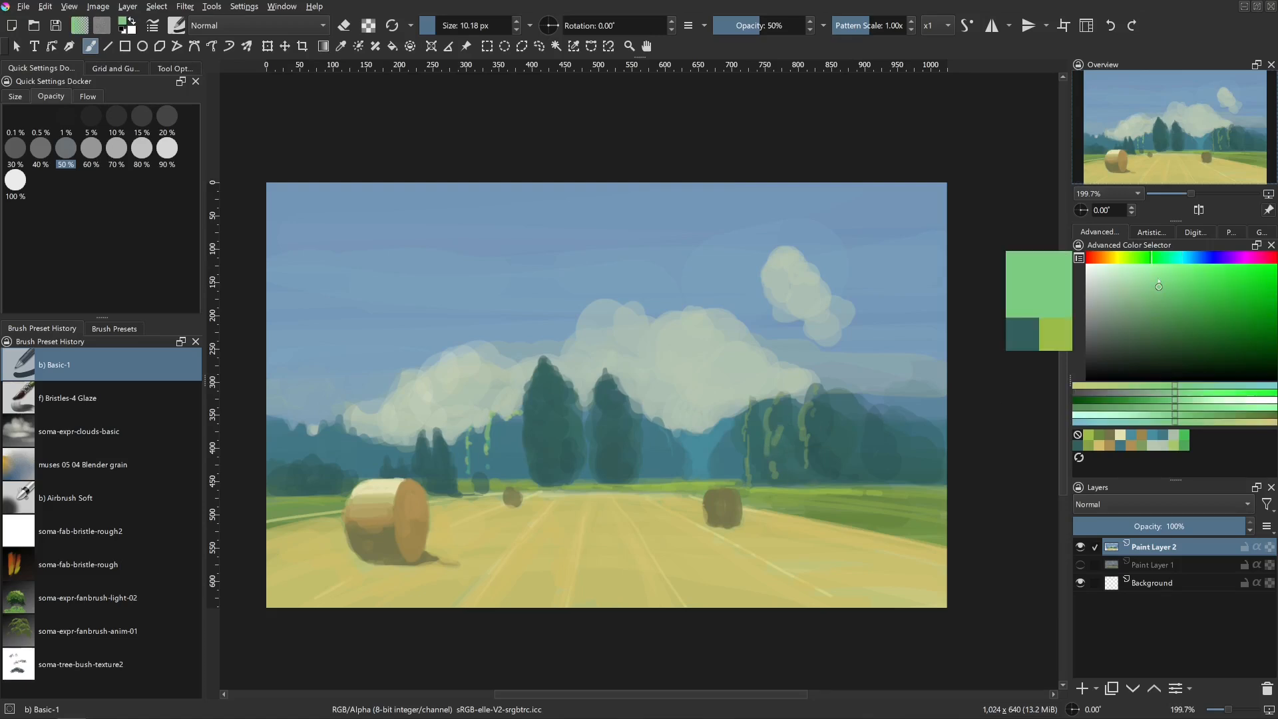
{"action": "left_click", "coordinate": [1123, 260]}
{"action": "left_click_drag", "start_coordinate": [1178, 290], "coordinate": [1176, 311]}
{"action": "left_click", "coordinate": [1187, 315]}
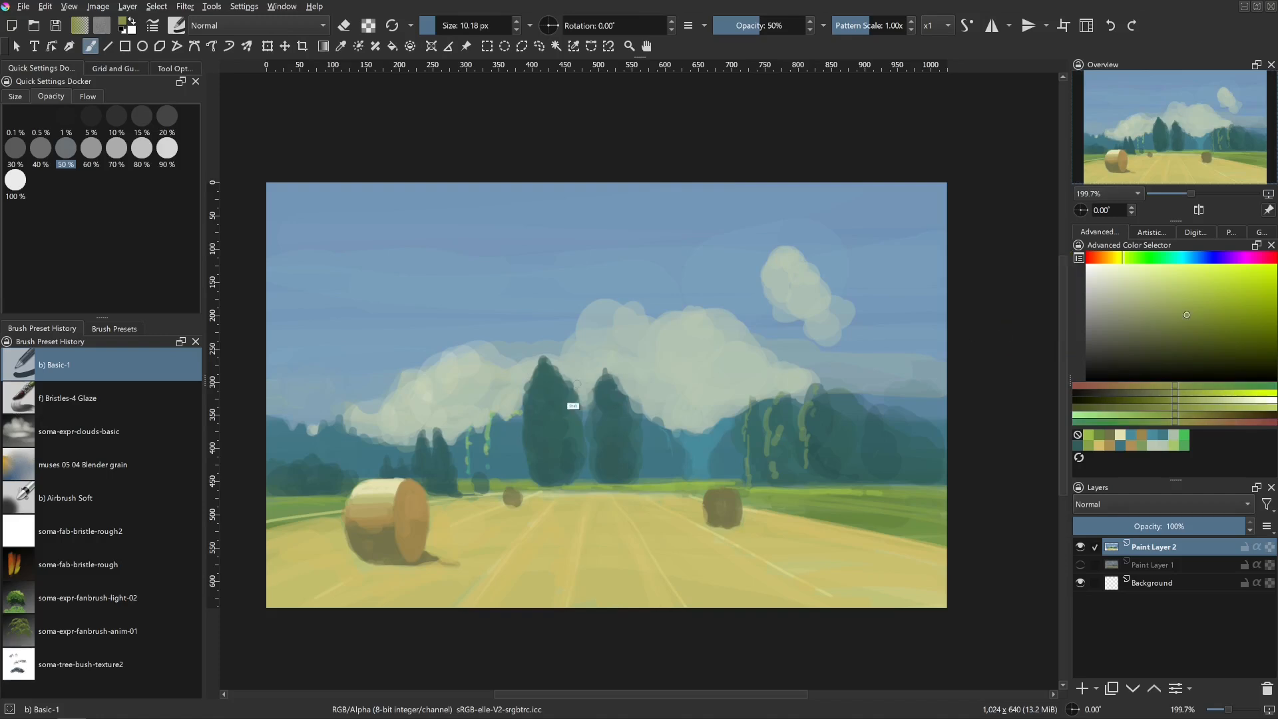
{"action": "mouse_move", "coordinate": [574, 406]}
{"action": "left_mouse_down", "text": "shift"}
{"action": "mouse_move", "coordinate": [533, 412]}
{"action": "mouse_move", "coordinate": [535, 368]}
{"action": "left_mouse_up", "text": "shift"}
{"action": "left_click_drag", "start_coordinate": [538, 380], "coordinate": [531, 472]}
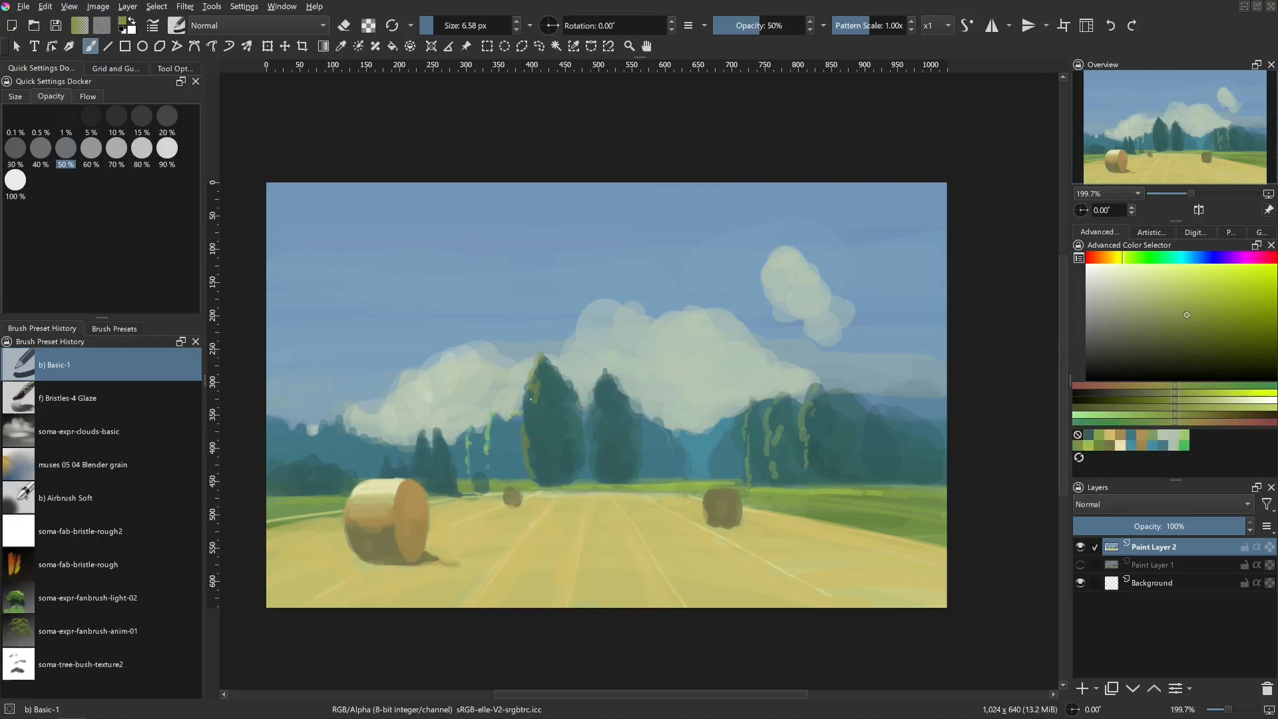
{"action": "key", "text": "bracketleft"}
{"action": "mouse_move", "coordinate": [422, 428]}
{"action": "left_mouse_down"}
{"action": "mouse_move", "coordinate": [413, 474]}
{"action": "mouse_move", "coordinate": [431, 458]}
{"action": "left_mouse_up"}
- Sample the orange from the large bale and paint the face of the small distant bale with an adjusted brush size
{"action": "key", "text": "bracketleft"}
{"action": "key", "text": "bracketleft"}
{"action": "key", "text": "bracketleft"}
{"action": "key", "text": "bracketleft"}
{"action": "left_click", "coordinate": [421, 527], "text": "ctrl"}
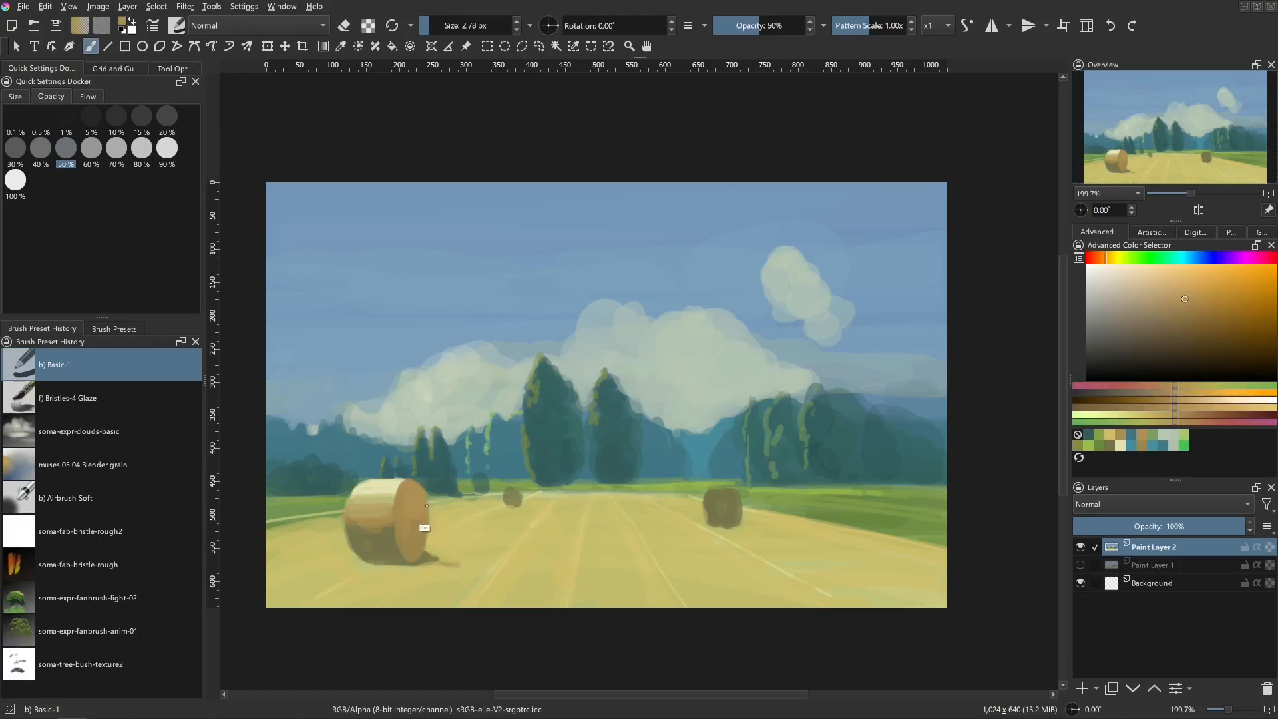
{"action": "key", "text": "bracketright"}
{"action": "key", "text": "bracketright"}
{"action": "key", "text": "bracketright"}
{"action": "key", "text": "bracketright"}
{"action": "key", "text": "bracketright"}
{"action": "key", "text": "bracketright"}
{"action": "key", "text": "bracketright"}
- Paint the small distant bale's cast shadow with the large bale's shadow colour and refine its body with its own sampled tone
{"action": "left_click", "coordinate": [428, 571], "text": "ctrl"}
{"action": "key", "text": "bracketleft"}
{"action": "key", "text": "bracketleft"}
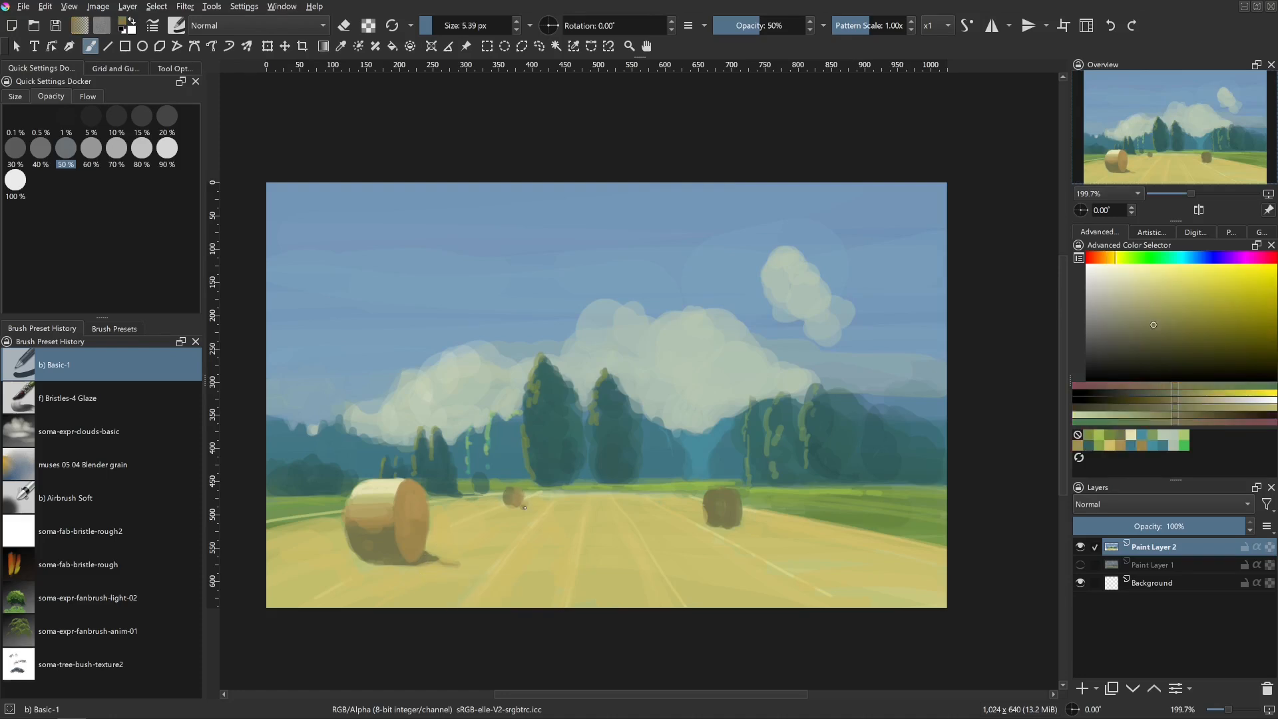
{"action": "left_click_drag", "start_coordinate": [525, 507], "coordinate": [522, 505]}
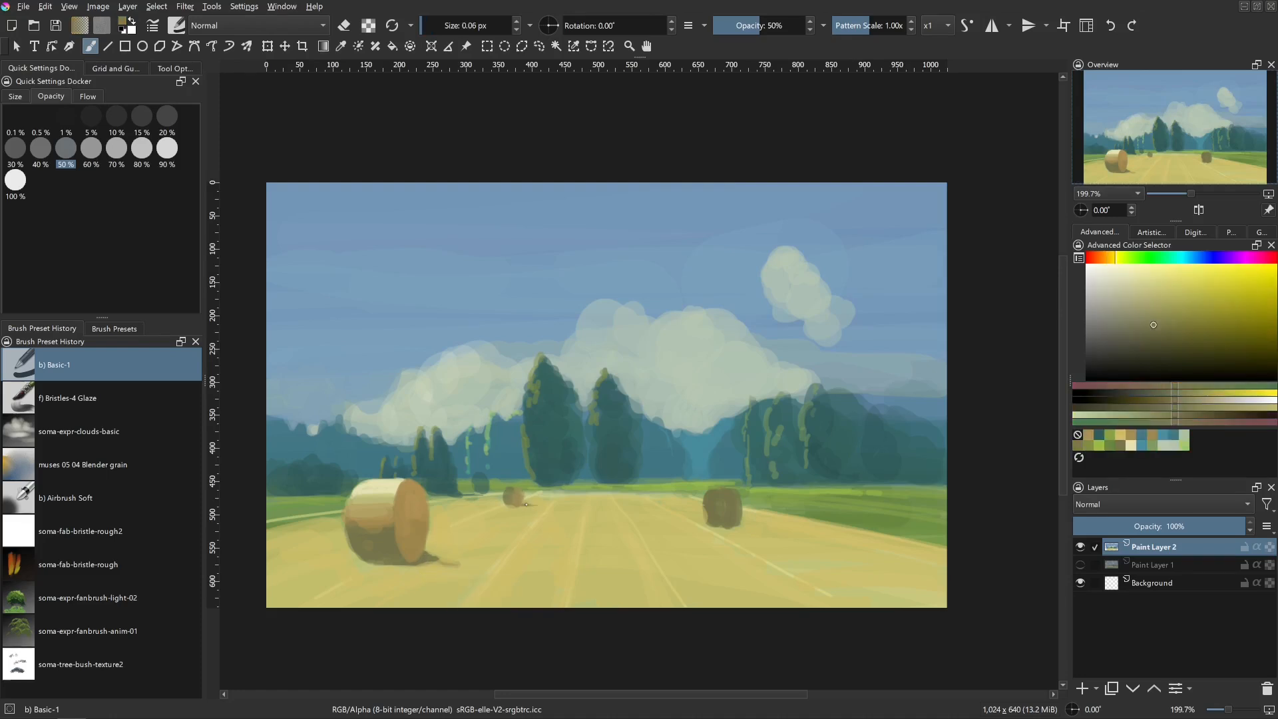
{"action": "left_click", "coordinate": [516, 493], "text": "ctrl"}
{"action": "left_click_drag", "start_coordinate": [512, 491], "coordinate": [518, 513]}
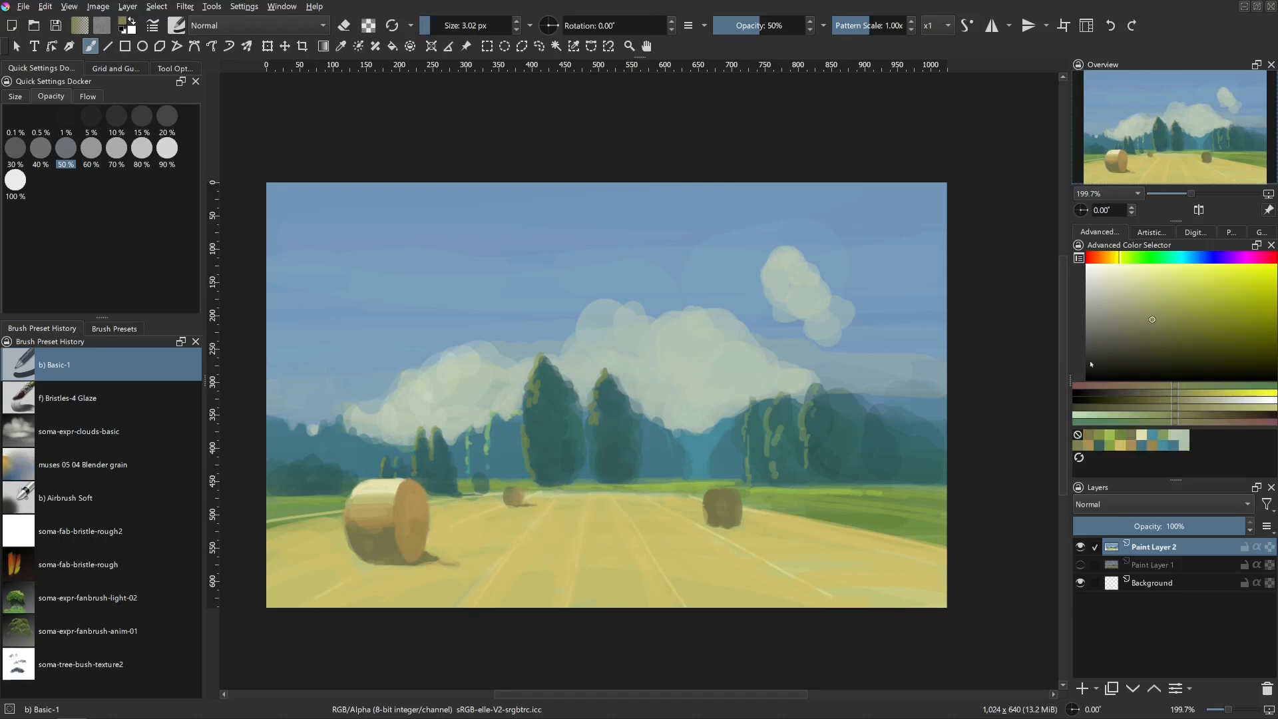
- Mix a golden yellow and paint a light accent on the small distant bale with a finer brush
{"action": "left_click", "coordinate": [1114, 260]}
{"action": "left_click", "coordinate": [1186, 290]}
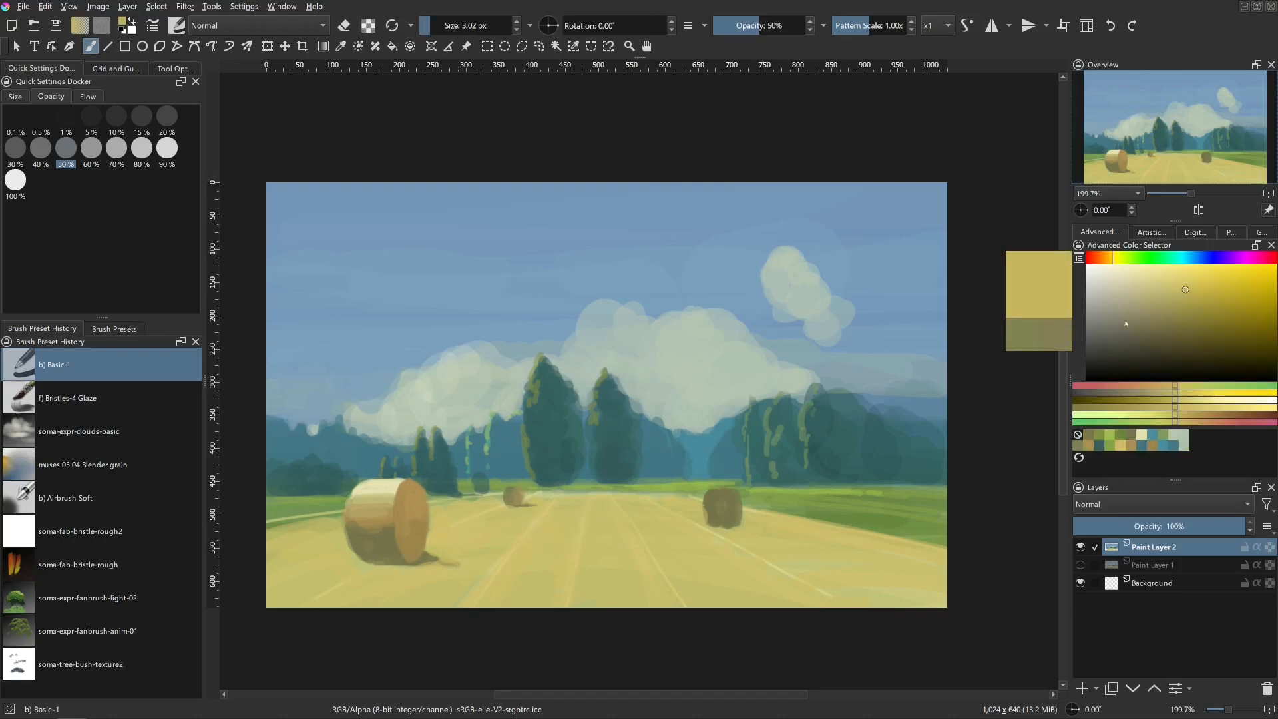
{"action": "left_click_drag", "start_coordinate": [511, 507], "coordinate": [514, 498], "text": "shift"}
{"action": "left_click_drag", "start_coordinate": [519, 495], "coordinate": [520, 493]}
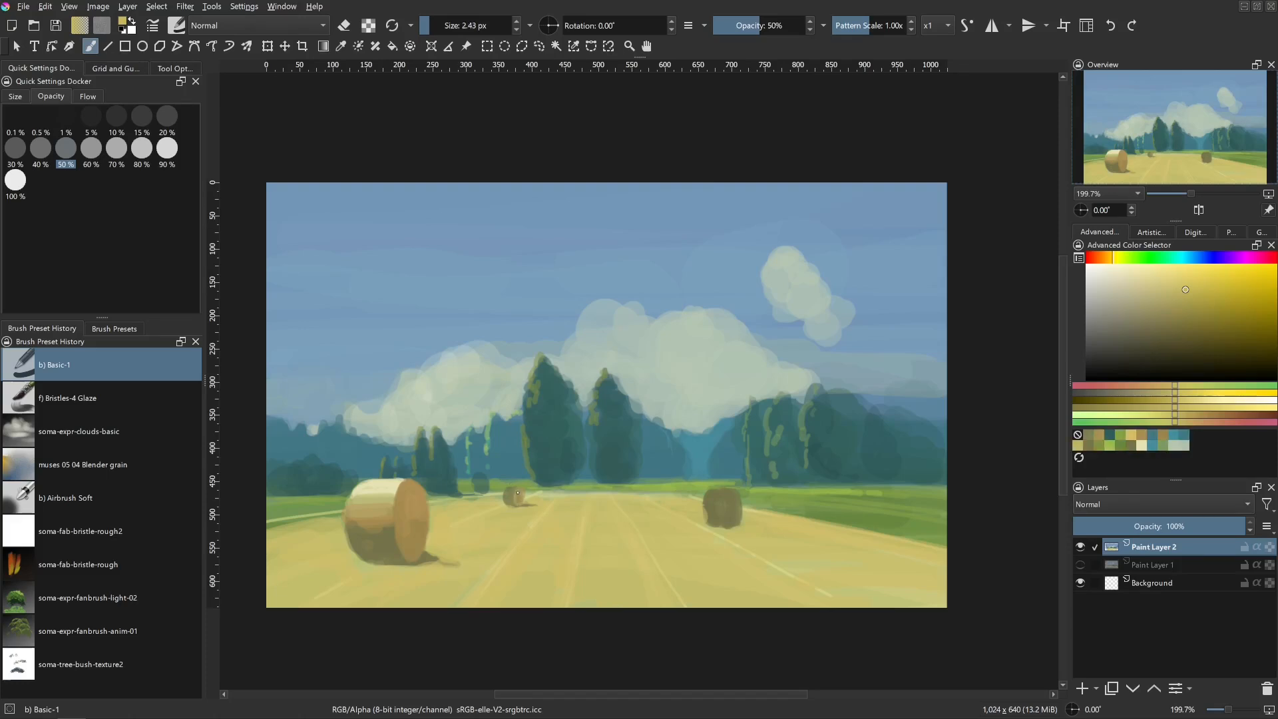
- Refine the large bale's orange face and pale rim with tones sampled from the bale, using a brush as fine as 0.95 px
{"action": "mouse_move", "coordinate": [386, 510]}
{"action": "left_mouse_down", "text": "shift"}
{"action": "mouse_move", "coordinate": [399, 534]}
{"action": "mouse_move", "coordinate": [413, 483]}
{"action": "left_mouse_up", "text": "shift"}
{"action": "key", "text": "ctrl+z"}
{"action": "left_click", "coordinate": [395, 478], "text": "ctrl"}
{"action": "left_click", "coordinate": [409, 491], "text": "ctrl"}
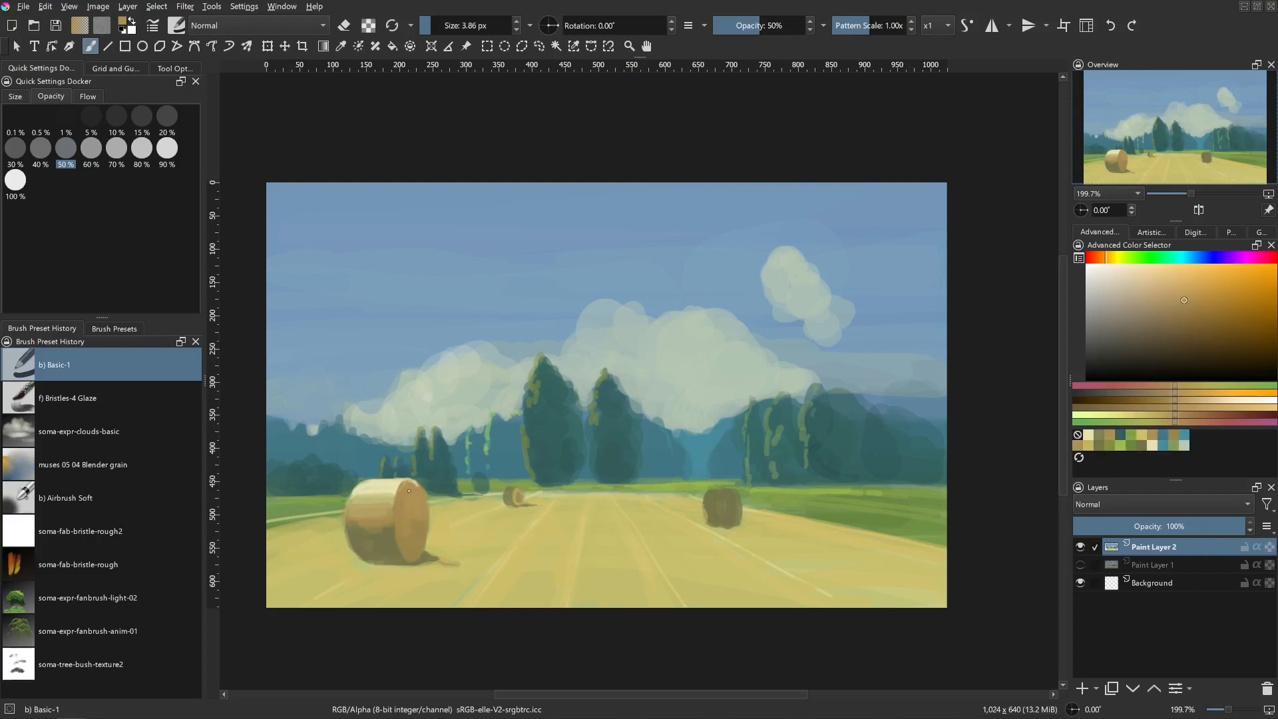
{"action": "left_click", "coordinate": [422, 506], "text": "ctrl"}
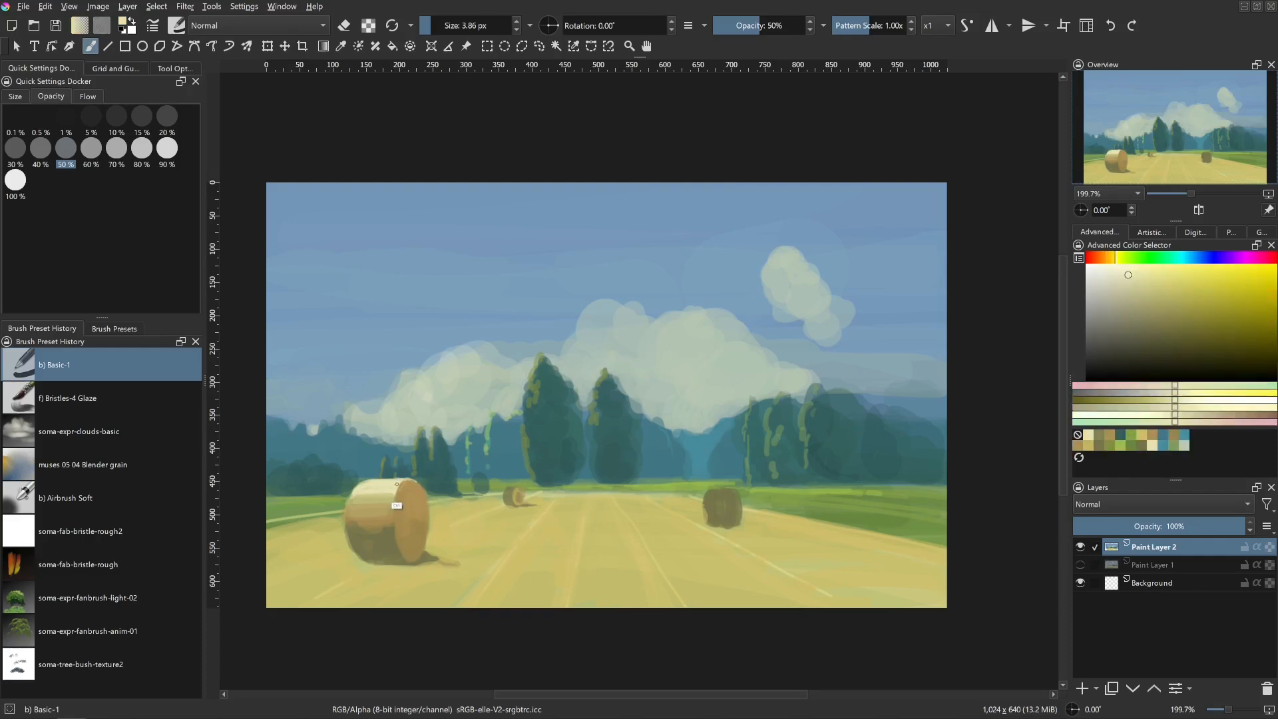
{"action": "left_click_drag", "start_coordinate": [423, 506], "coordinate": [418, 506], "text": "shift"}
{"action": "left_click", "coordinate": [427, 510], "text": "ctrl"}
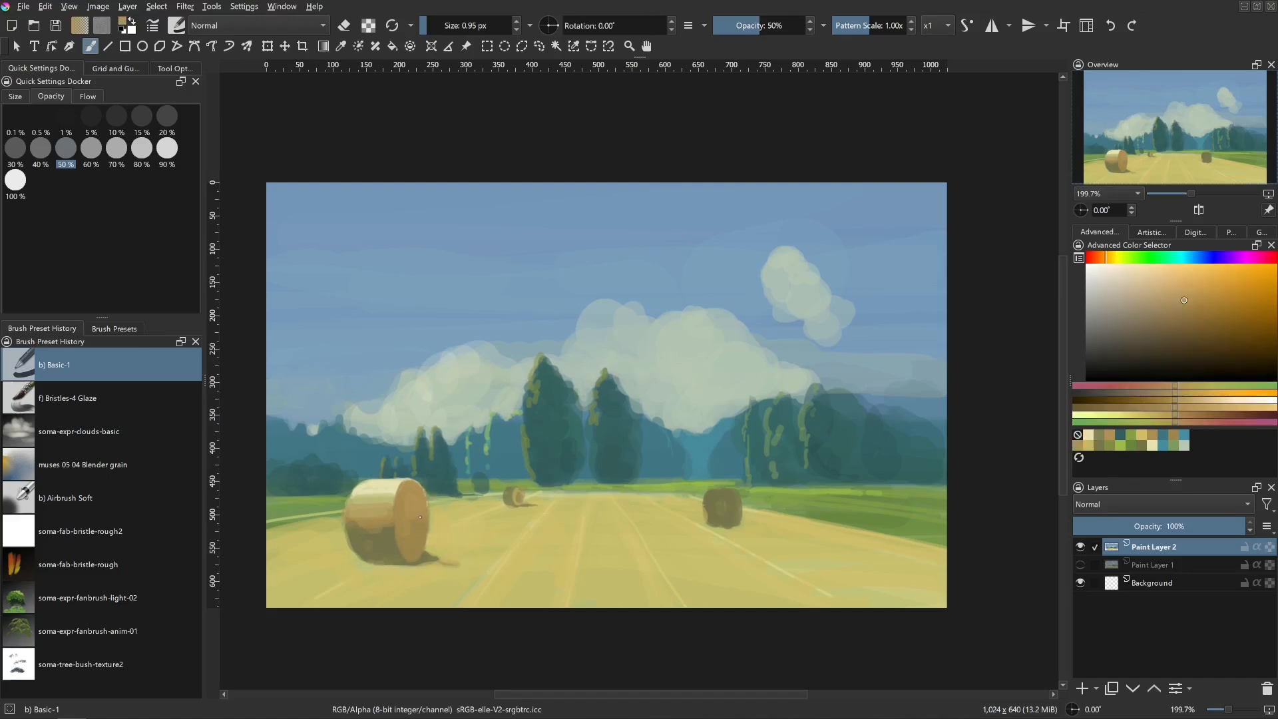
- Rework the large bale's shaded body and lower edge with sampled orange and shadow tones, undoing the unwanted strokes
{"action": "mouse_move", "coordinate": [420, 517]}
{"action": "left_mouse_down", "text": "shift"}
{"action": "mouse_move", "coordinate": [432, 517]}
{"action": "mouse_move", "coordinate": [426, 496]}
{"action": "mouse_move", "coordinate": [409, 533]}
{"action": "mouse_move", "coordinate": [367, 528]}
{"action": "mouse_move", "coordinate": [394, 535]}
{"action": "left_mouse_up", "text": "shift"}
{"action": "left_click", "coordinate": [403, 495], "text": "ctrl"}
{"action": "left_click", "coordinate": [393, 526], "text": "ctrl"}
{"action": "left_click", "coordinate": [407, 535], "text": "ctrl"}
{"action": "mouse_move", "coordinate": [365, 538]}
{"action": "left_mouse_down"}
{"action": "mouse_move", "coordinate": [397, 542]}
{"action": "mouse_move", "coordinate": [398, 528]}
{"action": "left_mouse_up"}
{"action": "left_click", "coordinate": [381, 548], "text": "ctrl"}
{"action": "key", "text": "ctrl+z"}
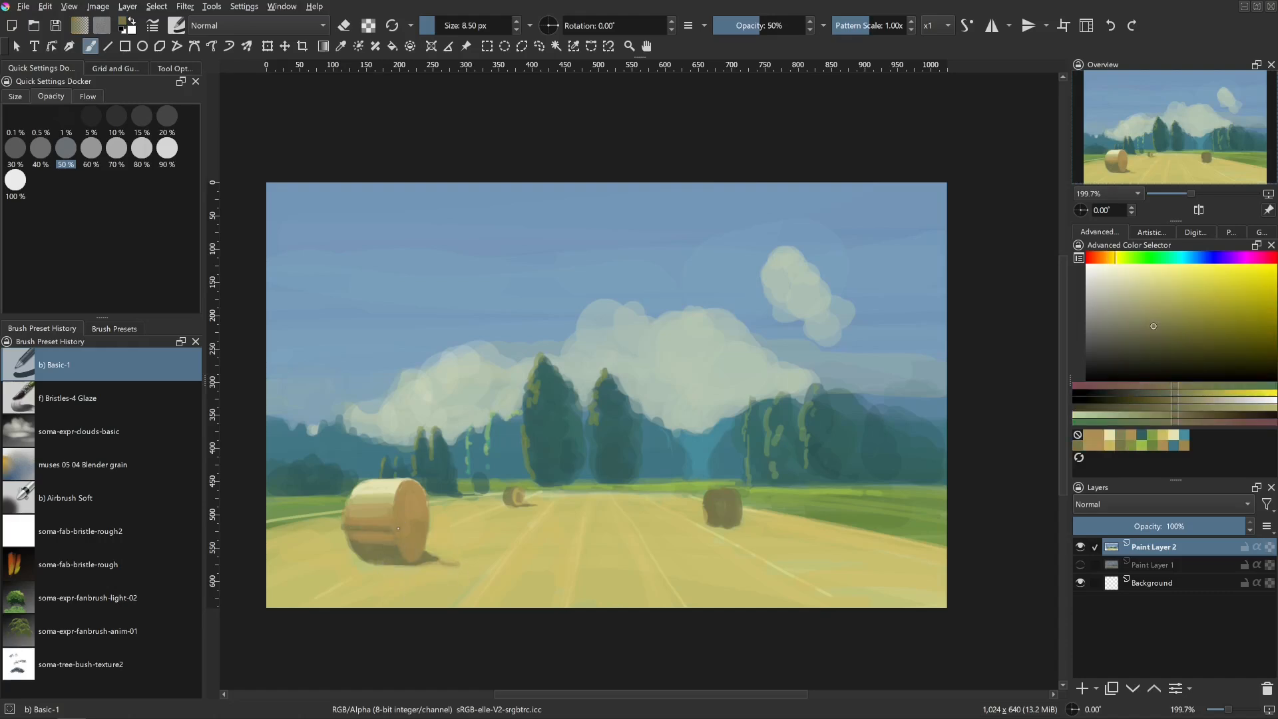
{"action": "key", "text": "ctrl+z"}
{"action": "left_click", "coordinate": [365, 561], "text": "ctrl"}
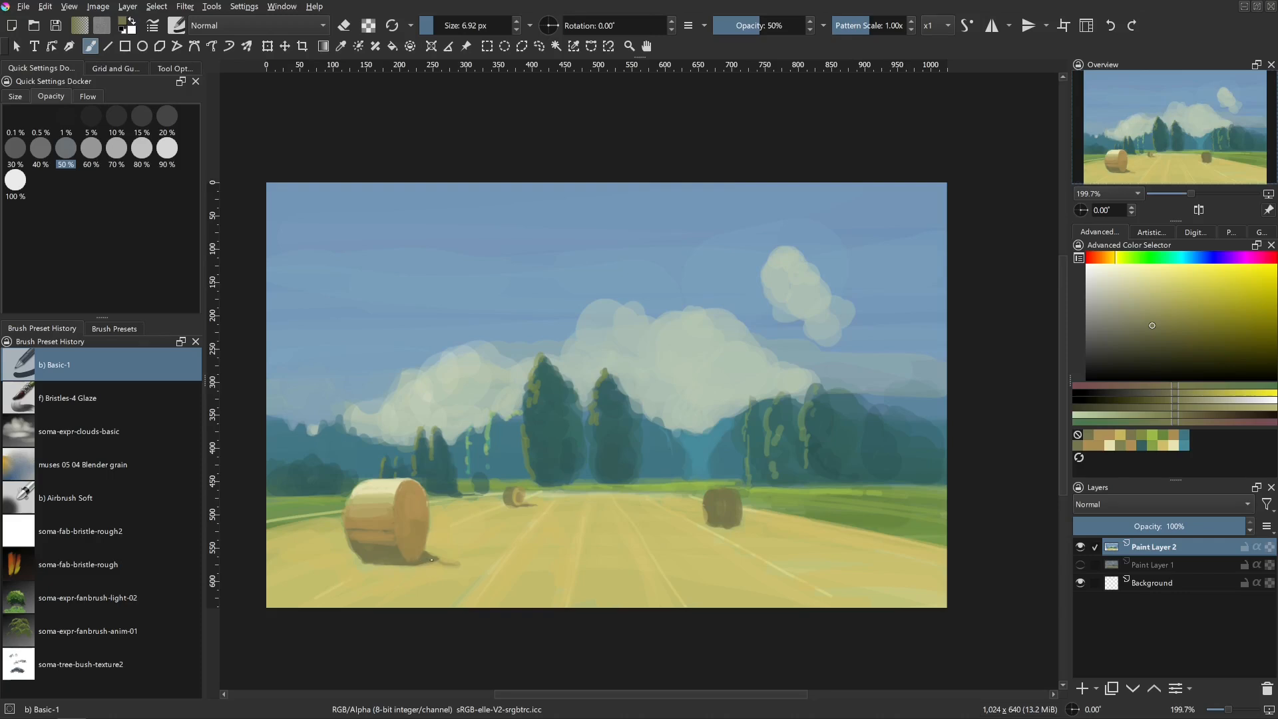
{"action": "left_click", "coordinate": [411, 539], "text": "ctrl"}
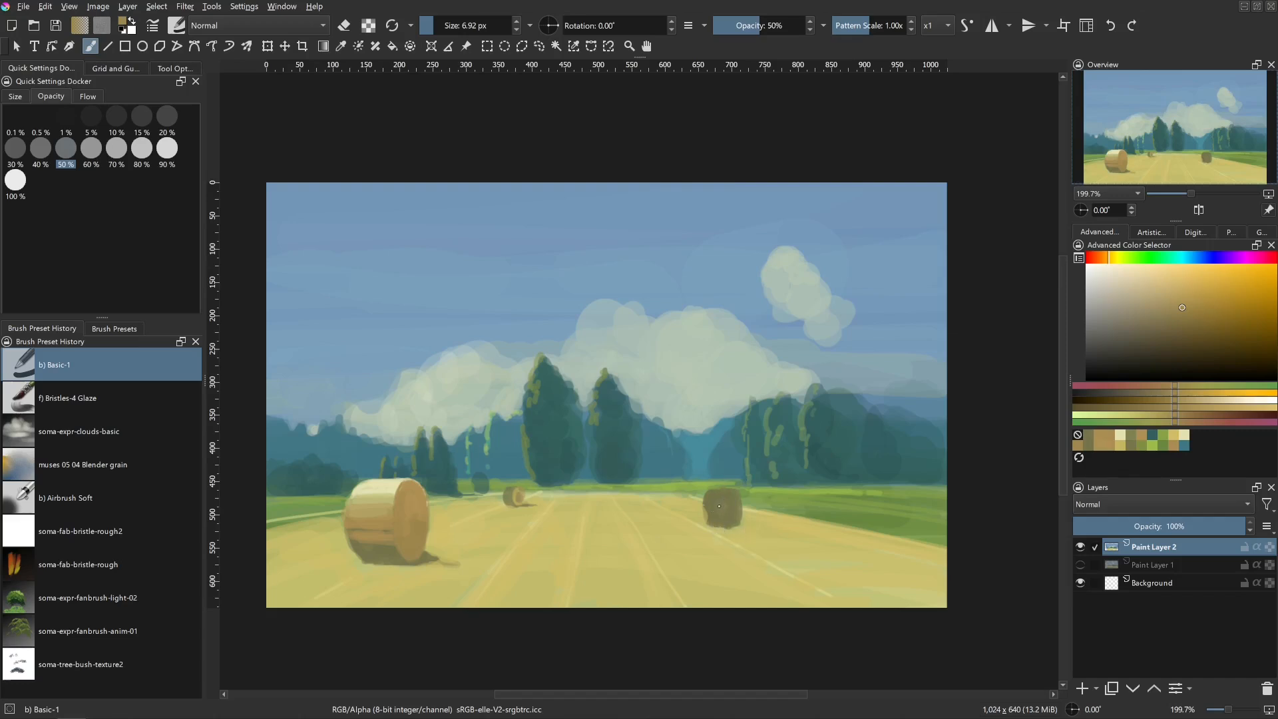
- Mix a light golden yellow from the large bale's highlight and paint the sunlit body of the right-hand bale
{"action": "left_click", "coordinate": [390, 490], "text": "ctrl"}
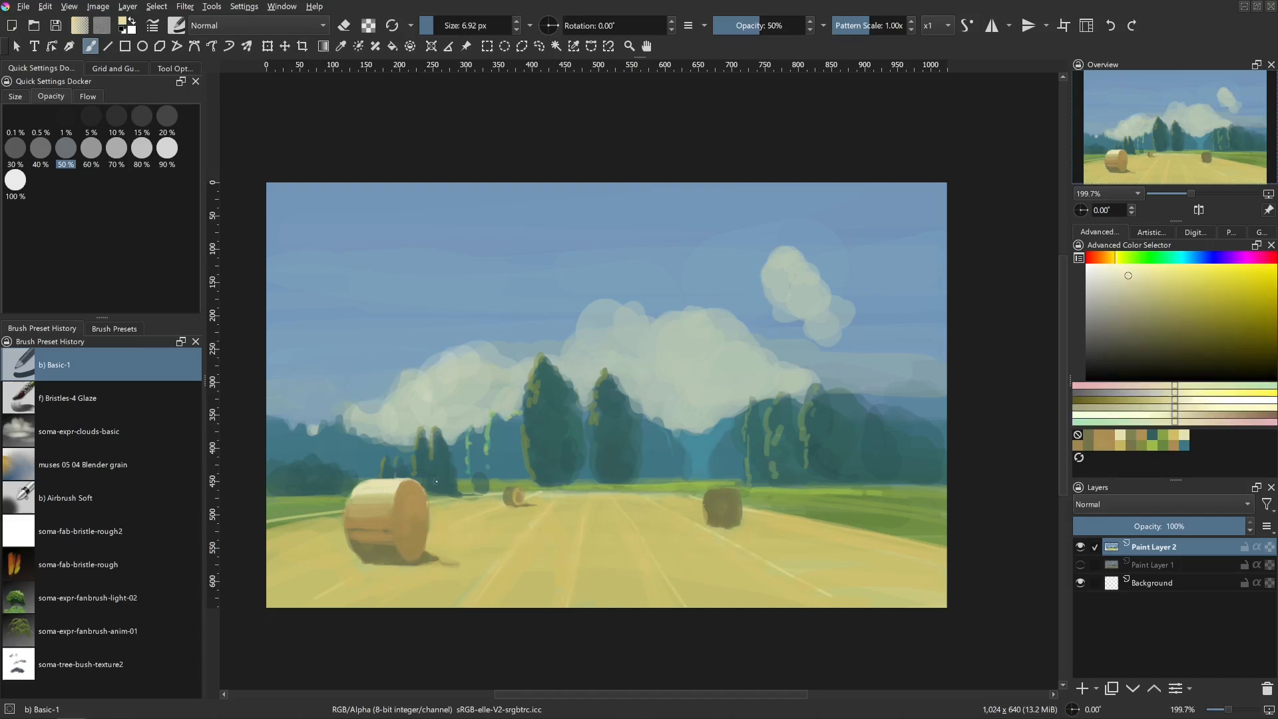
{"action": "key", "text": "bracketleft"}
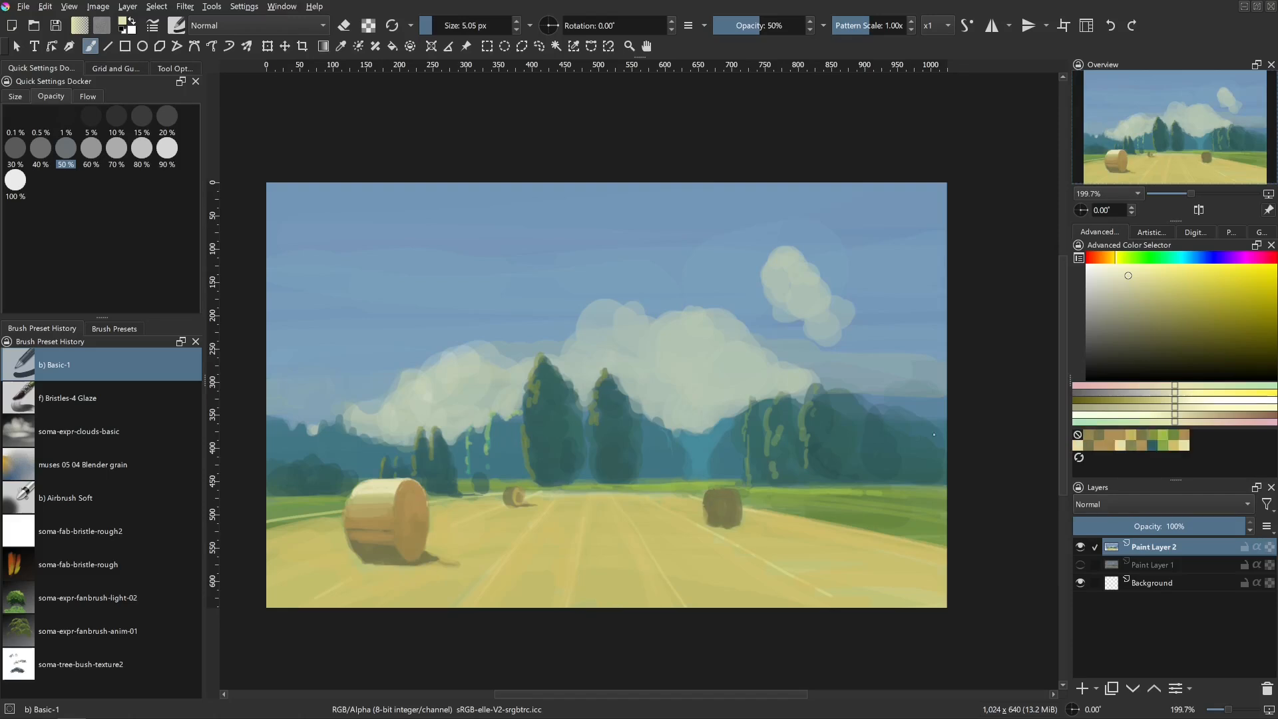
{"action": "left_click", "coordinate": [1171, 283]}
{"action": "left_click_drag", "start_coordinate": [1121, 261], "coordinate": [1116, 261]}
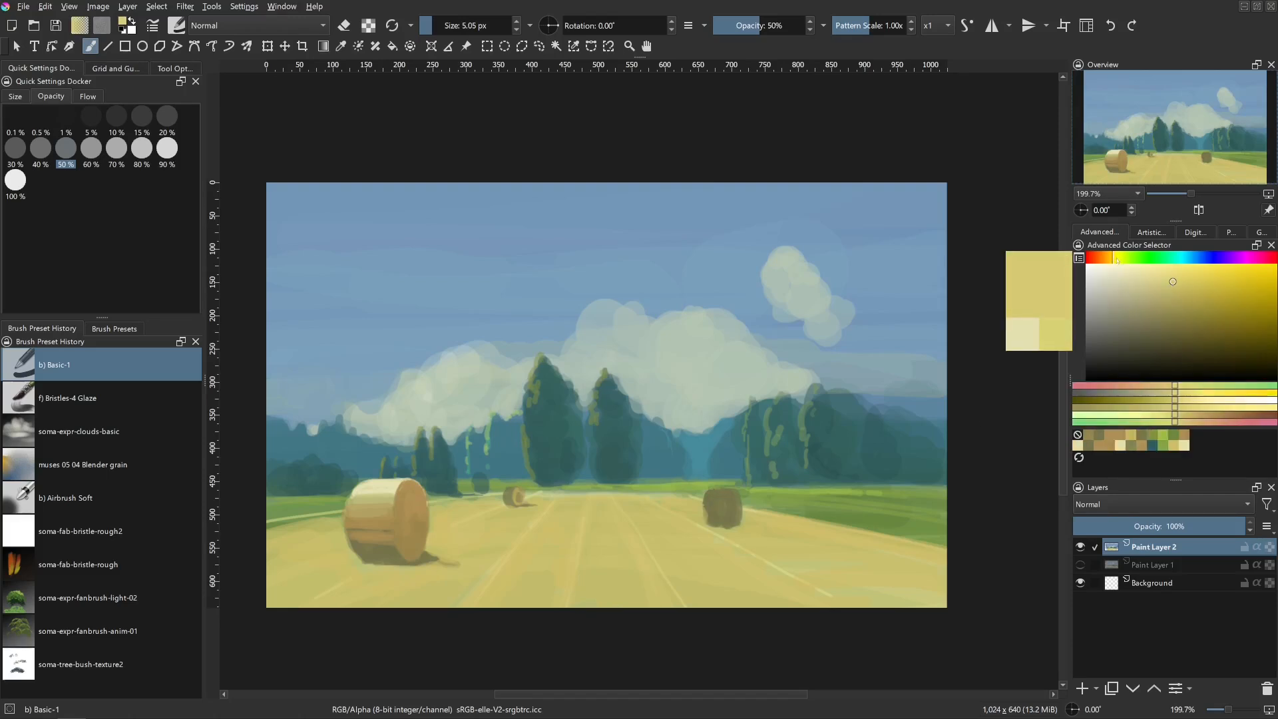
{"action": "key", "text": "bracketright"}
{"action": "key", "text": "bracketright"}
{"action": "key", "text": "bracketright"}
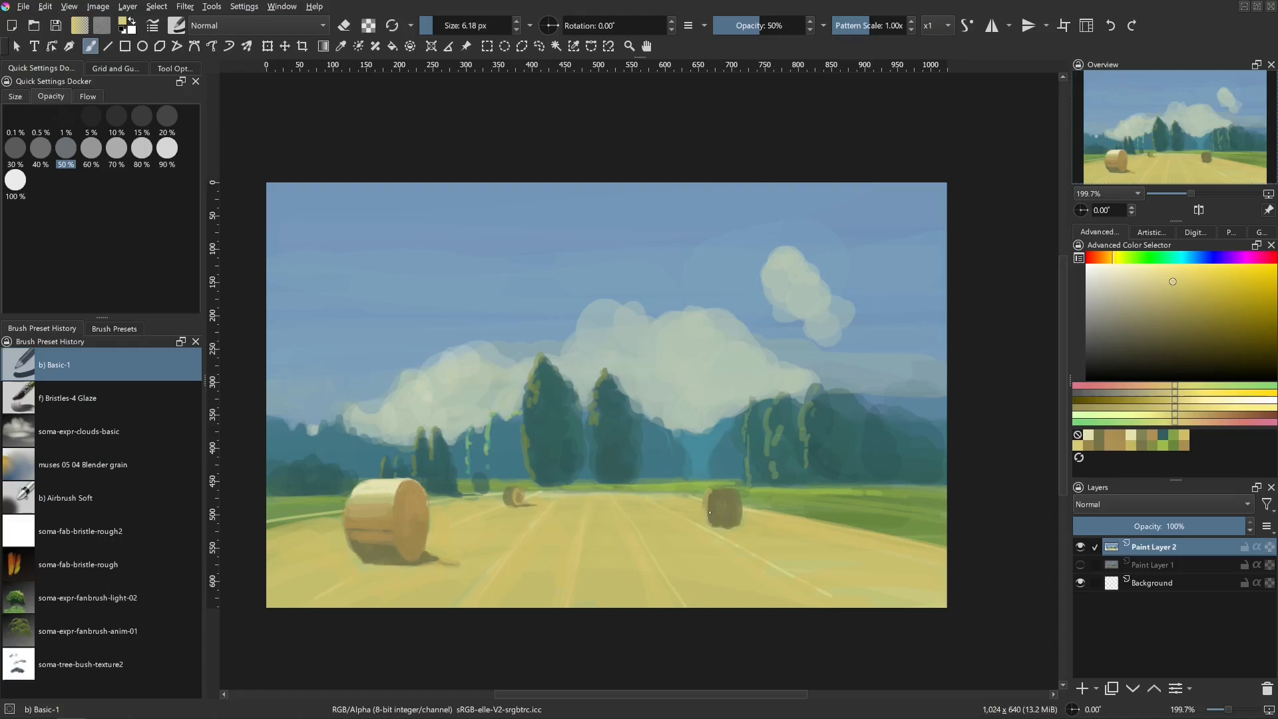
{"action": "mouse_move", "coordinate": [711, 496]}
{"action": "left_mouse_down"}
{"action": "mouse_move", "coordinate": [713, 523]}
{"action": "mouse_move", "coordinate": [709, 504]}
{"action": "left_mouse_up"}
{"action": "key", "text": "bracketright"}
{"action": "mouse_move", "coordinate": [719, 505]}
{"action": "left_mouse_down"}
{"action": "mouse_move", "coordinate": [740, 484]}
{"action": "mouse_move", "coordinate": [741, 508]}
{"action": "mouse_move", "coordinate": [705, 488]}
{"action": "left_mouse_up"}
- Add a thin highlight along the right-hand bale's upper edge with the large bale's pale highlight colour at 1.64 px
{"action": "left_click", "coordinate": [417, 518], "text": "ctrl"}
{"action": "left_click", "coordinate": [714, 498], "text": "ctrl"}
{"action": "left_click", "coordinate": [385, 489], "text": "ctrl"}
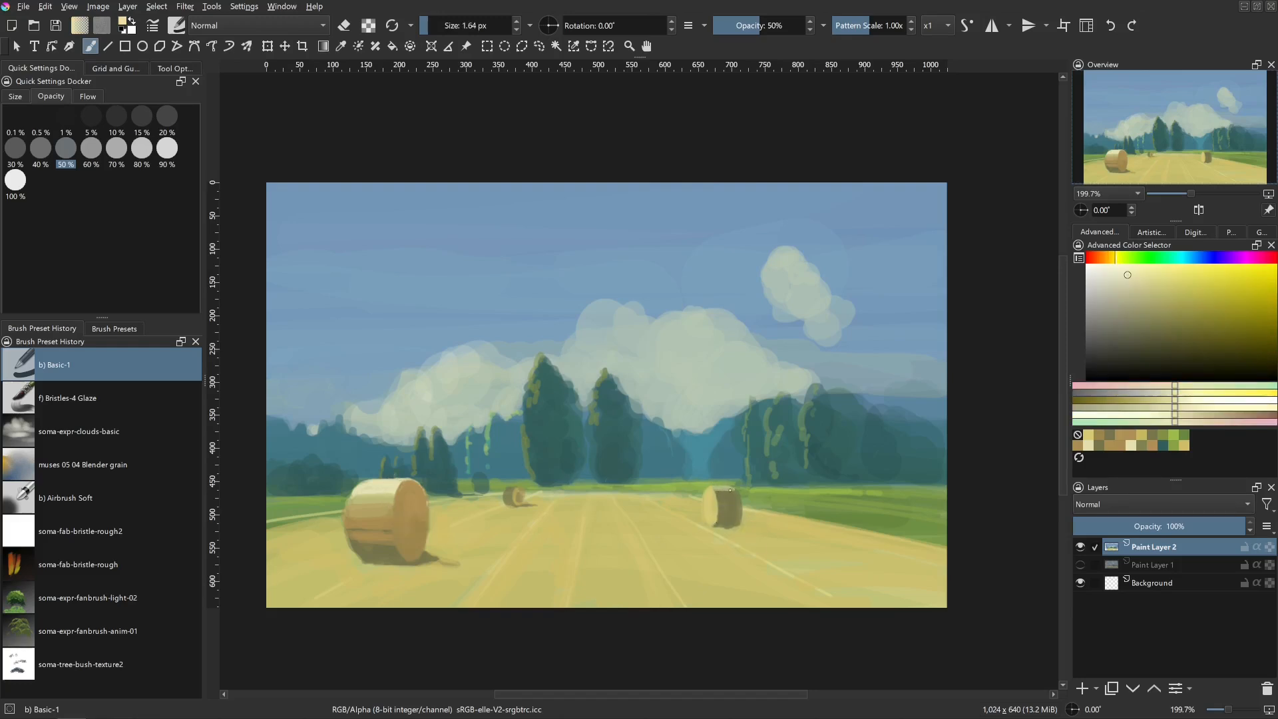
{"action": "mouse_move", "coordinate": [728, 492]}
{"action": "left_mouse_down"}
{"action": "mouse_move", "coordinate": [715, 487]}
{"action": "mouse_move", "coordinate": [739, 493]}
{"action": "left_mouse_up"}
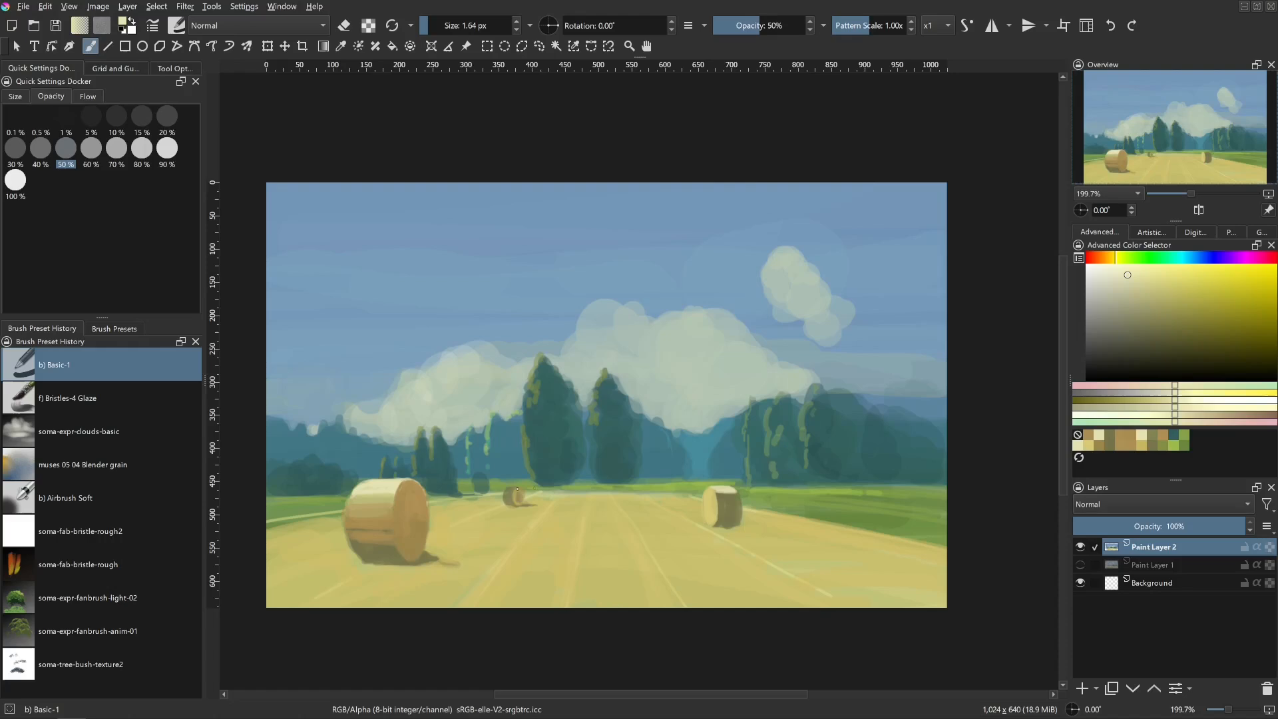
- Paint the face of the right-hand bale with the orange sampled from the large bale
{"action": "left_click", "coordinate": [402, 506], "text": "ctrl"}
{"action": "left_click_drag", "start_coordinate": [592, 502], "coordinate": [604, 503]}
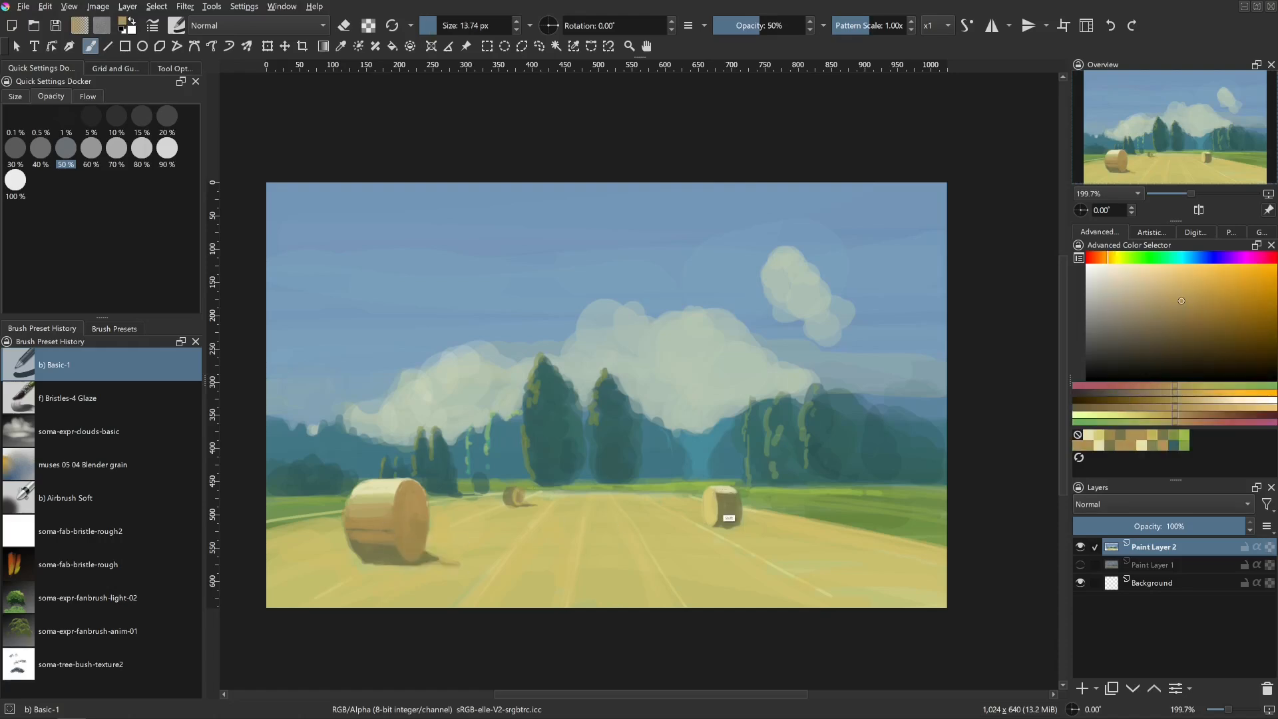
{"action": "left_click_drag", "start_coordinate": [731, 497], "coordinate": [733, 497]}
{"action": "left_click_drag", "start_coordinate": [734, 494], "coordinate": [733, 503]}
{"action": "left_click_drag", "start_coordinate": [734, 518], "coordinate": [716, 522]}
- Refine the right-hand bale's body with its own tones and paint its cast shadow on the field
{"action": "left_click", "coordinate": [714, 506], "text": "ctrl"}
{"action": "left_click", "coordinate": [715, 513], "text": "ctrl"}
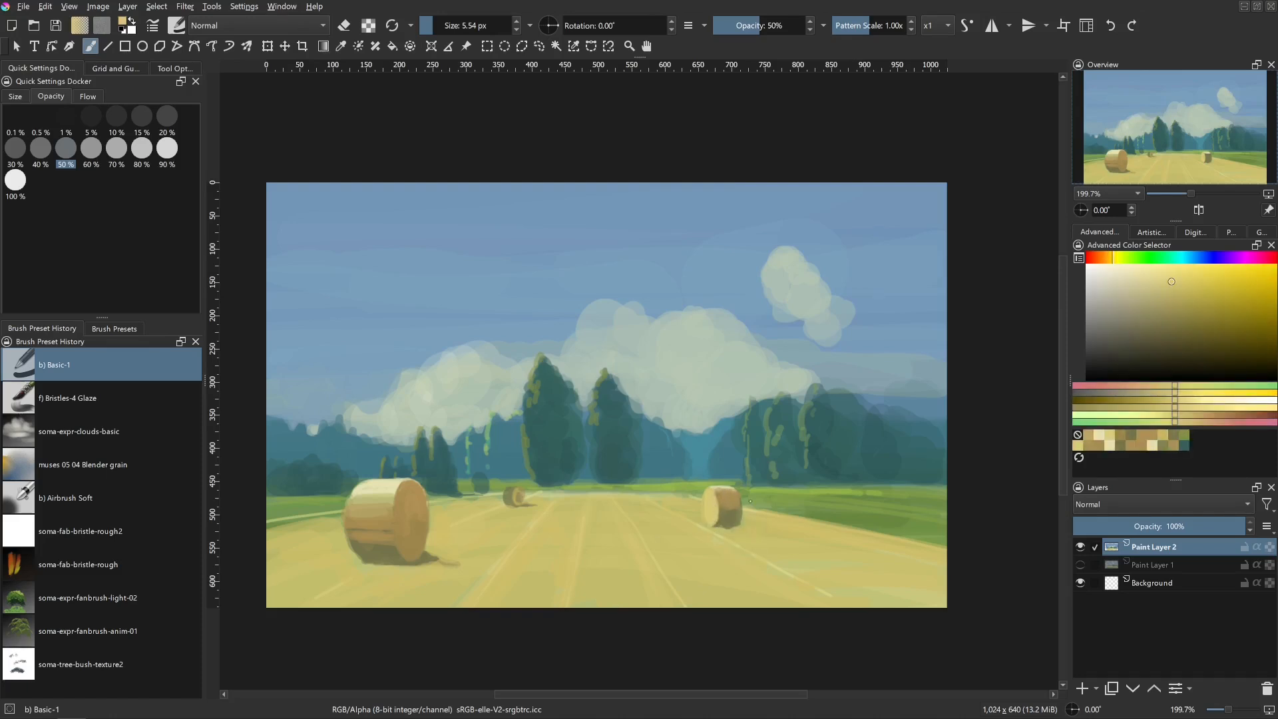
{"action": "left_click", "coordinate": [732, 522], "text": "ctrl"}
{"action": "key", "text": "bracketleft"}
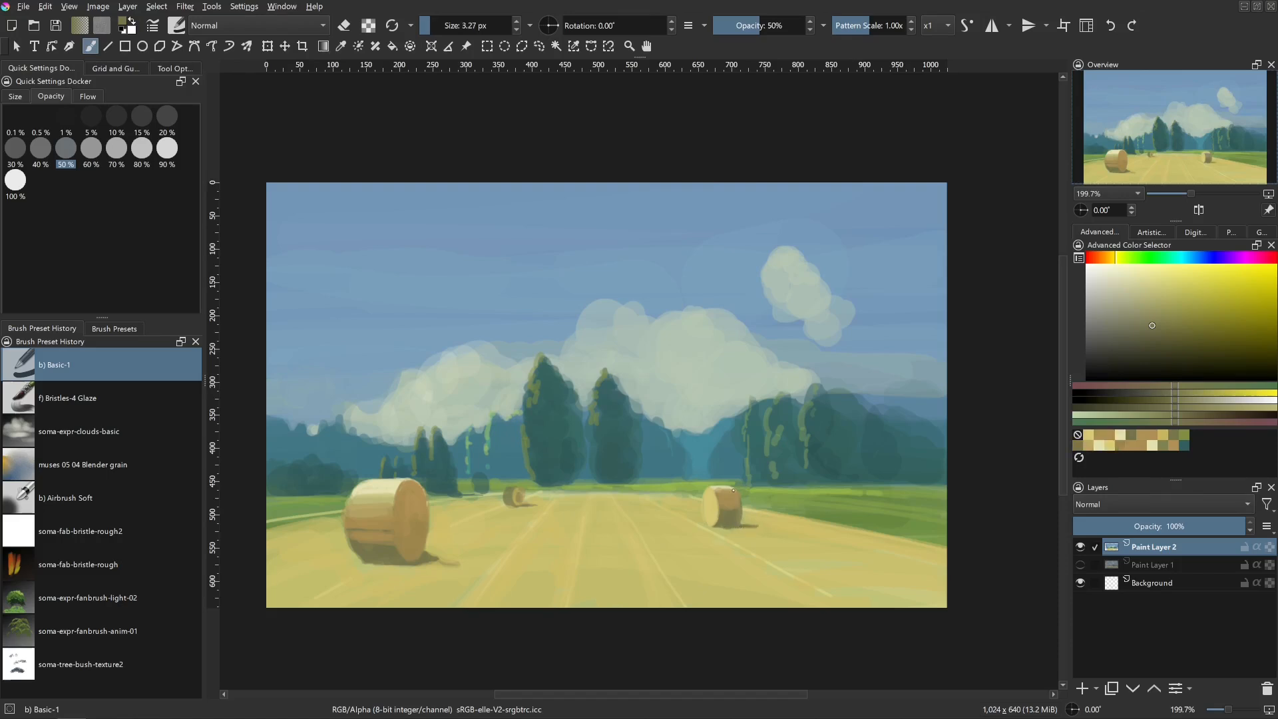
- Paint the top highlight and warm body of the small distant bale with colours sampled from the larger bales
{"action": "left_click", "coordinate": [727, 489], "text": "ctrl"}
{"action": "left_click", "coordinate": [387, 488], "text": "ctrl"}
{"action": "mouse_move", "coordinate": [515, 495]}
{"action": "left_mouse_down"}
{"action": "mouse_move", "coordinate": [511, 511]}
{"action": "mouse_move", "coordinate": [510, 491]}
{"action": "left_mouse_up"}
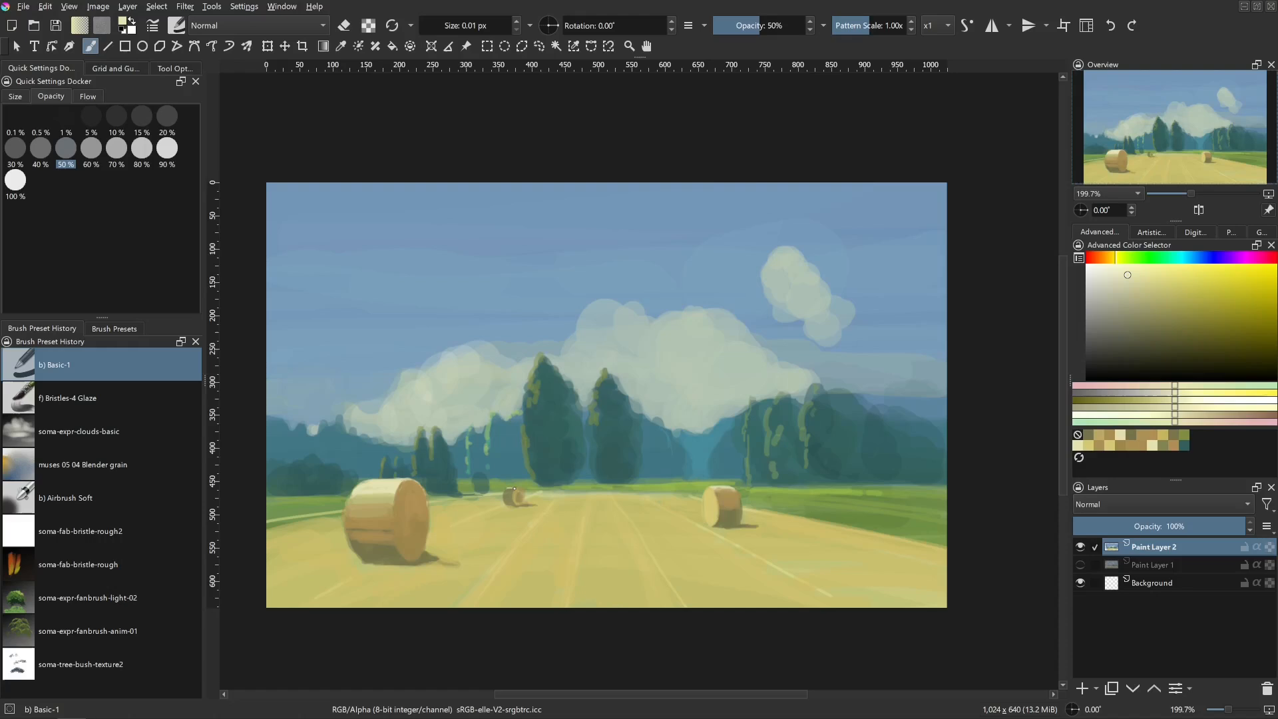
{"action": "left_click_drag", "start_coordinate": [512, 492], "coordinate": [518, 485]}
{"action": "left_click", "coordinate": [374, 522], "text": "ctrl"}
{"action": "left_click_drag", "start_coordinate": [515, 489], "coordinate": [510, 493]}
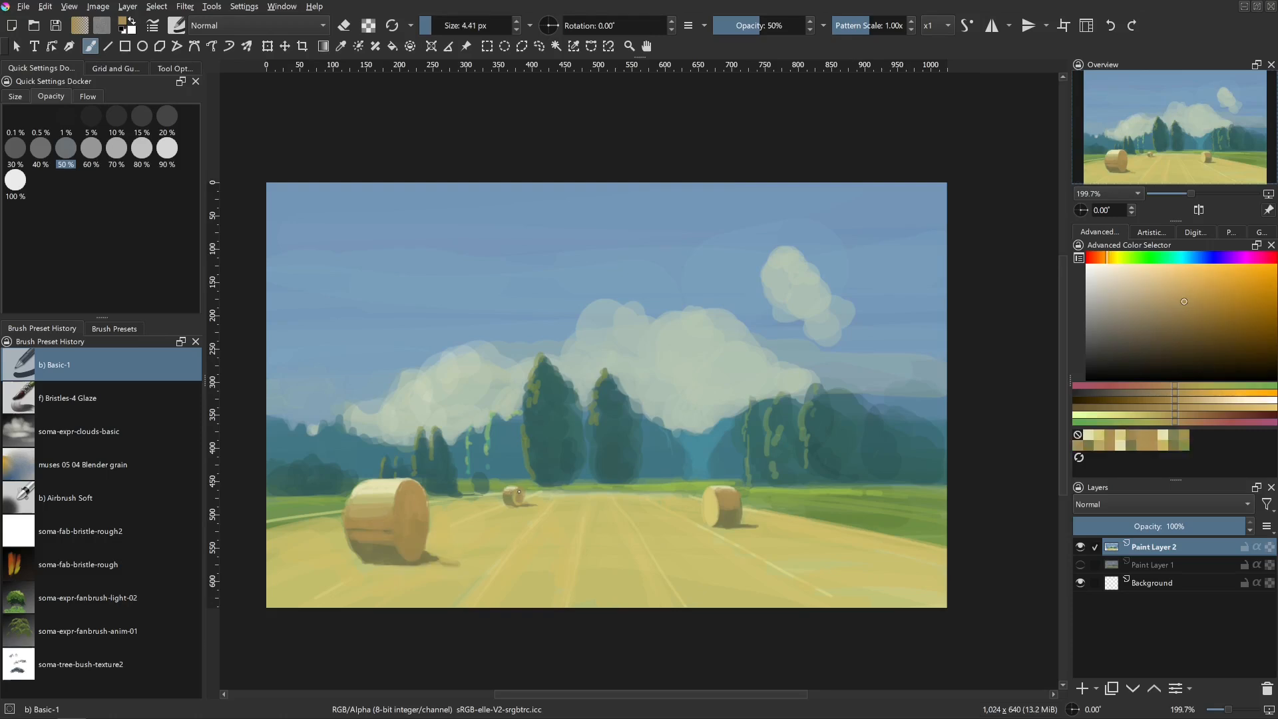
- Refine the small distant bale's shaded base, orange face and surrounding field edge with sampled shadow, orange and field colours
{"action": "left_click", "coordinate": [515, 502], "text": "ctrl"}
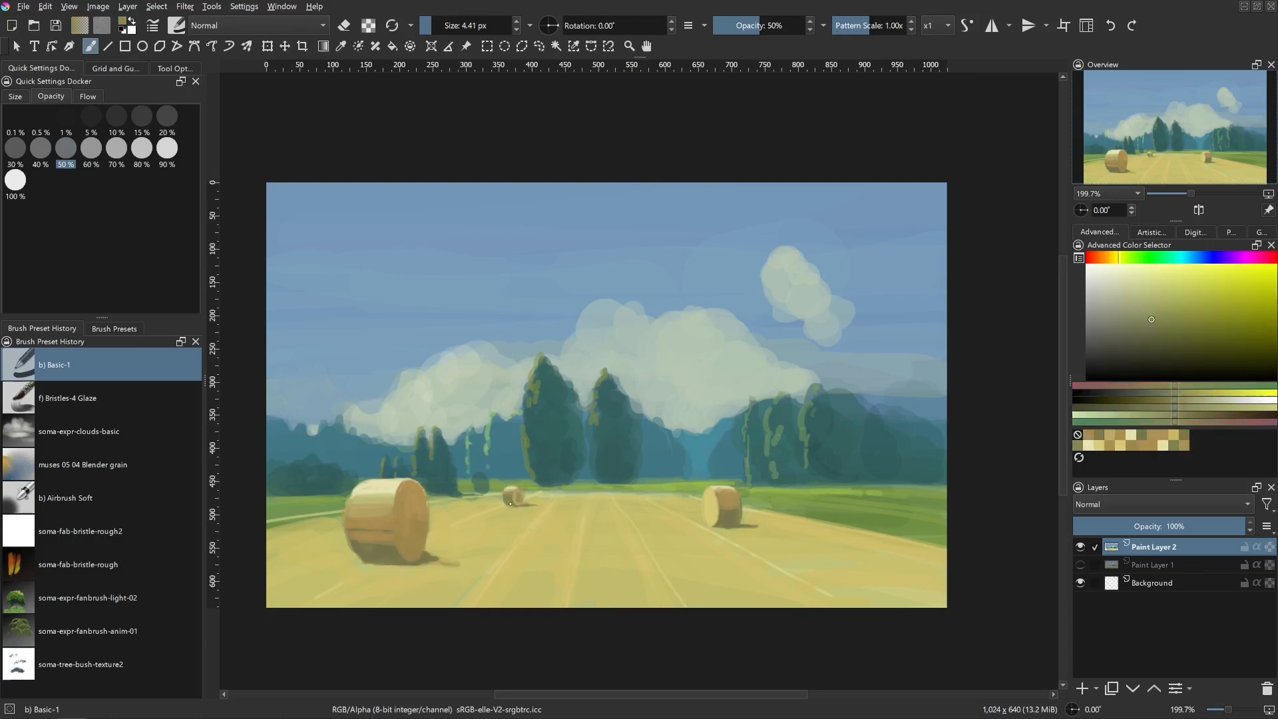
{"action": "left_click_drag", "start_coordinate": [510, 504], "coordinate": [512, 506]}
{"action": "left_click", "coordinate": [520, 498], "text": "ctrl"}
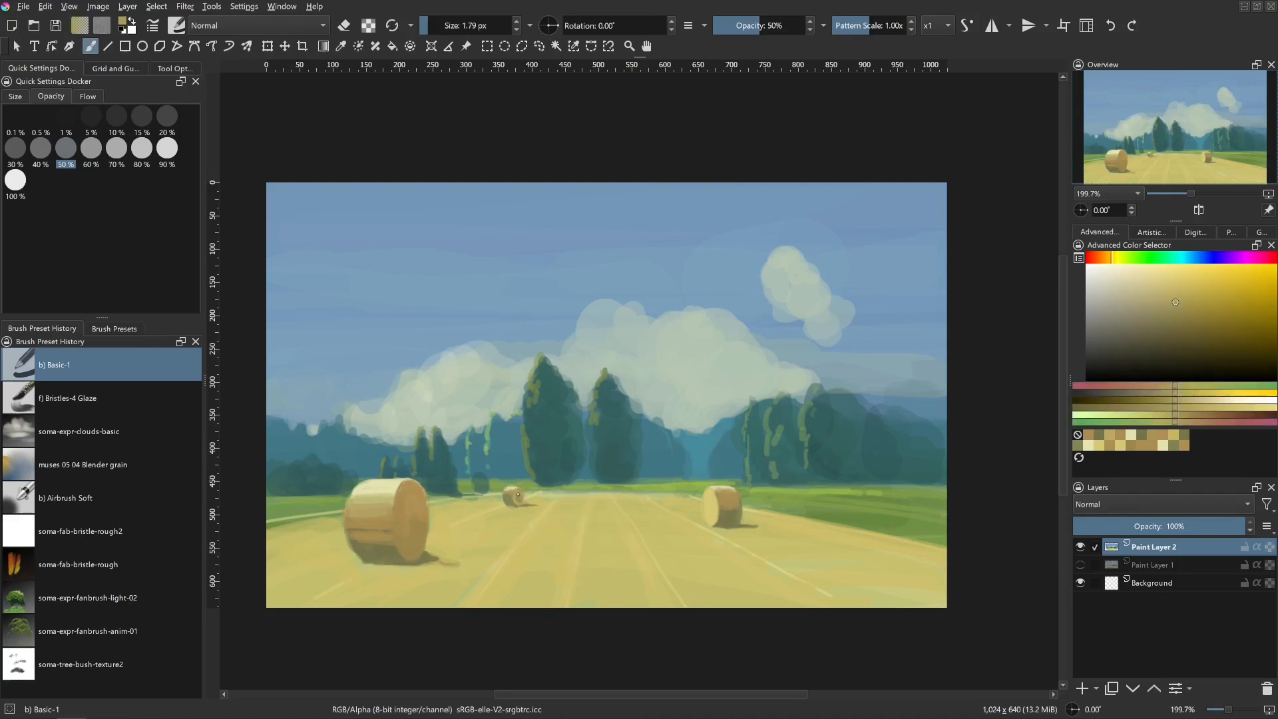
{"action": "left_click", "coordinate": [403, 510], "text": "ctrl"}
{"action": "left_click_drag", "start_coordinate": [508, 513], "coordinate": [522, 508], "text": "shift"}
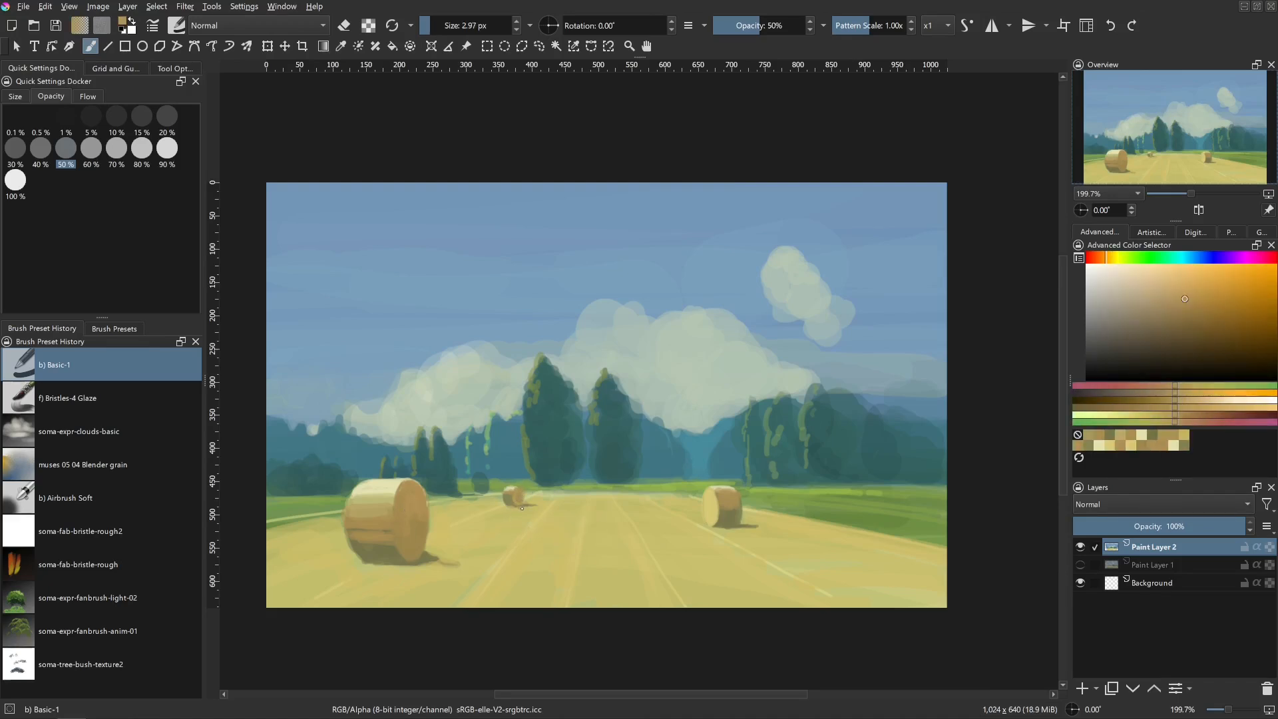
{"action": "left_click", "coordinate": [509, 502], "text": "ctrl"}
{"action": "mouse_move", "coordinate": [499, 506]}
{"action": "left_mouse_down"}
{"action": "mouse_move", "coordinate": [532, 507]}
{"action": "mouse_move", "coordinate": [514, 510]}
{"action": "left_mouse_up"}
{"action": "left_click", "coordinate": [542, 513], "text": "ctrl"}
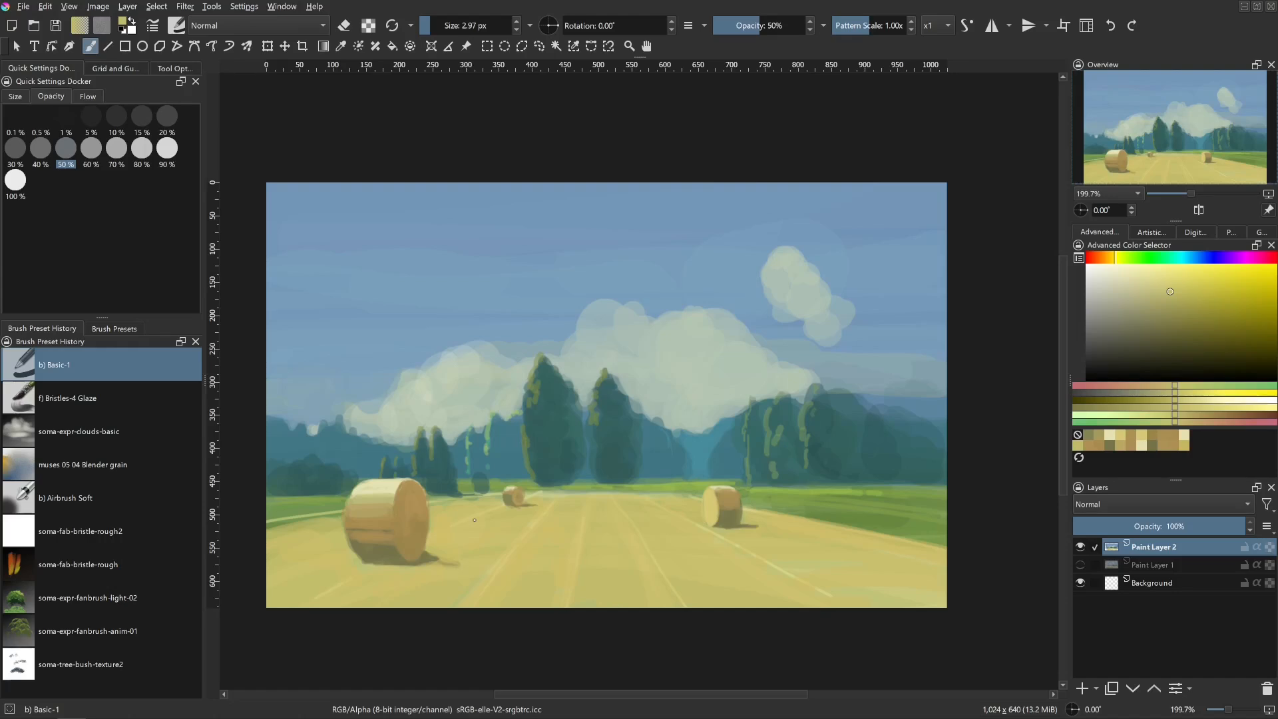
- Mix a darker grey from the main cloud's tone and paint shadow patches across its lower billows
{"action": "left_click", "coordinate": [707, 411], "text": "ctrl"}
{"action": "mouse_move", "coordinate": [683, 430]}
{"action": "left_mouse_down"}
{"action": "mouse_move", "coordinate": [736, 402]}
{"action": "mouse_move", "coordinate": [700, 434]}
{"action": "left_mouse_up"}
{"action": "left_click", "coordinate": [706, 410], "text": "ctrl"}
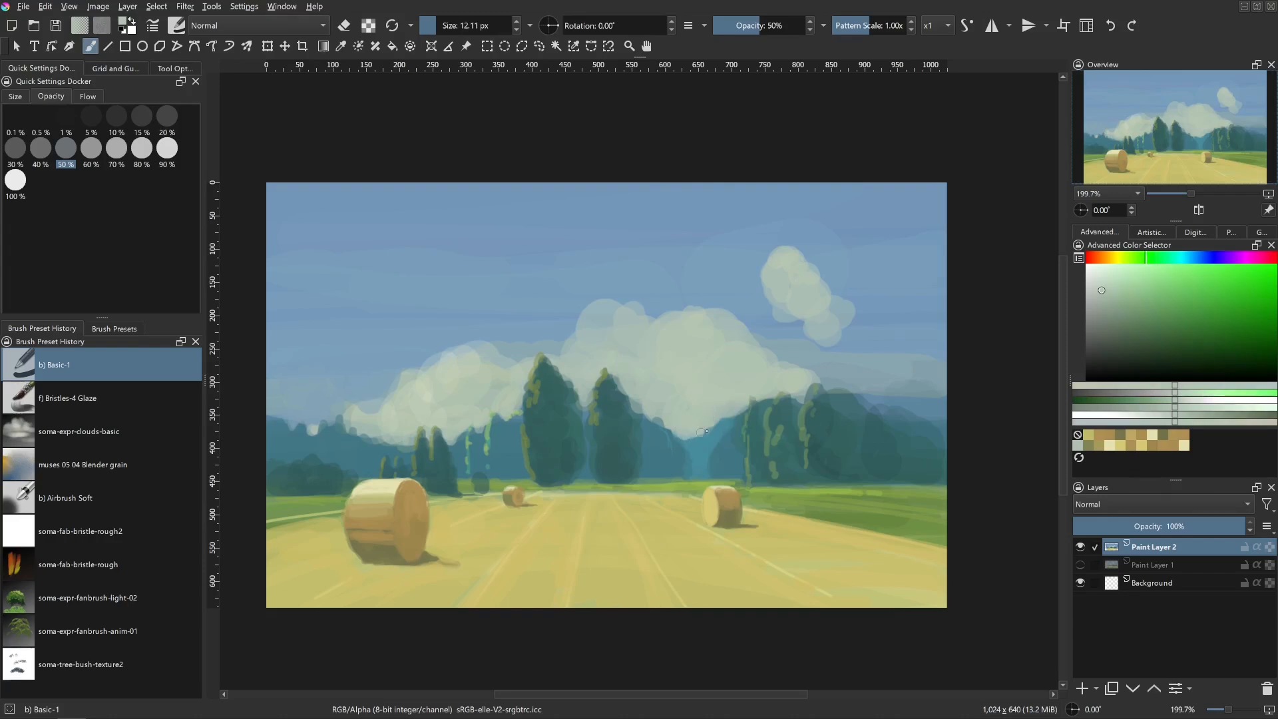
{"action": "left_click", "coordinate": [1104, 308]}
{"action": "mouse_move", "coordinate": [679, 378]}
{"action": "left_mouse_down"}
{"action": "mouse_move", "coordinate": [670, 372]}
{"action": "mouse_move", "coordinate": [701, 395]}
{"action": "mouse_move", "coordinate": [693, 422]}
{"action": "mouse_move", "coordinate": [707, 425]}
{"action": "mouse_move", "coordinate": [766, 373]}
{"action": "mouse_move", "coordinate": [801, 371]}
{"action": "mouse_move", "coordinate": [660, 382]}
{"action": "mouse_move", "coordinate": [645, 398]}
{"action": "left_mouse_up"}
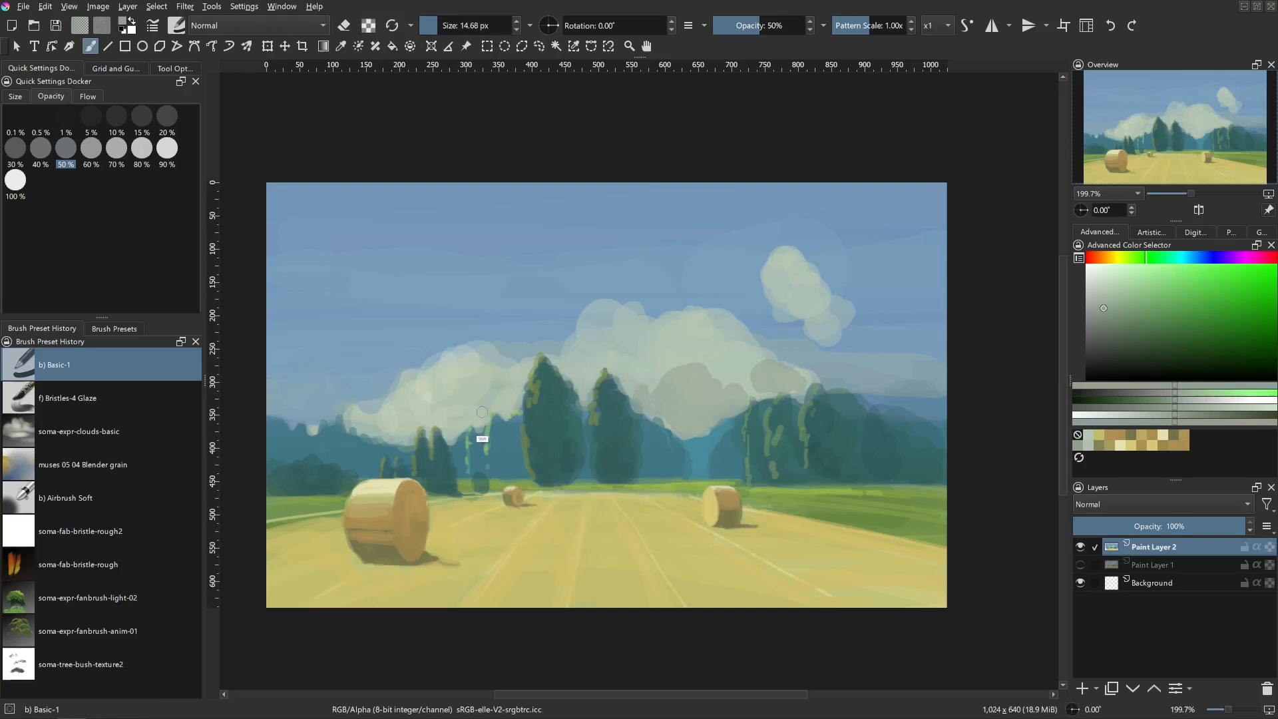
- Paint grey shadows along the lower part of the left-hand cloud above the trees, varying the brush size
{"action": "left_click_drag", "start_coordinate": [482, 412], "coordinate": [483, 412], "text": "shift"}
{"action": "mouse_move", "coordinate": [481, 414]}
{"action": "left_mouse_down"}
{"action": "mouse_move", "coordinate": [472, 420]}
{"action": "mouse_move", "coordinate": [506, 414]}
{"action": "left_mouse_up"}
{"action": "left_click_drag", "start_coordinate": [414, 435], "coordinate": [428, 432], "text": "shift"}
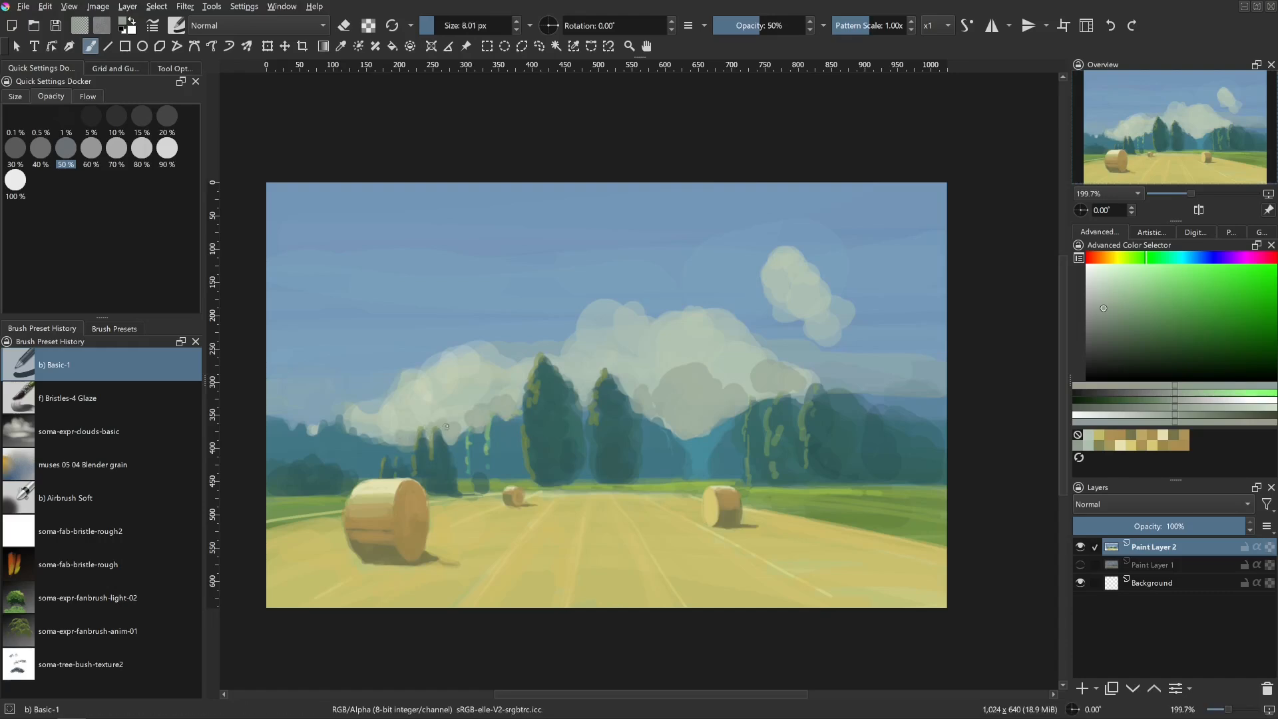
{"action": "left_click_drag", "start_coordinate": [465, 424], "coordinate": [490, 385], "text": "shift"}
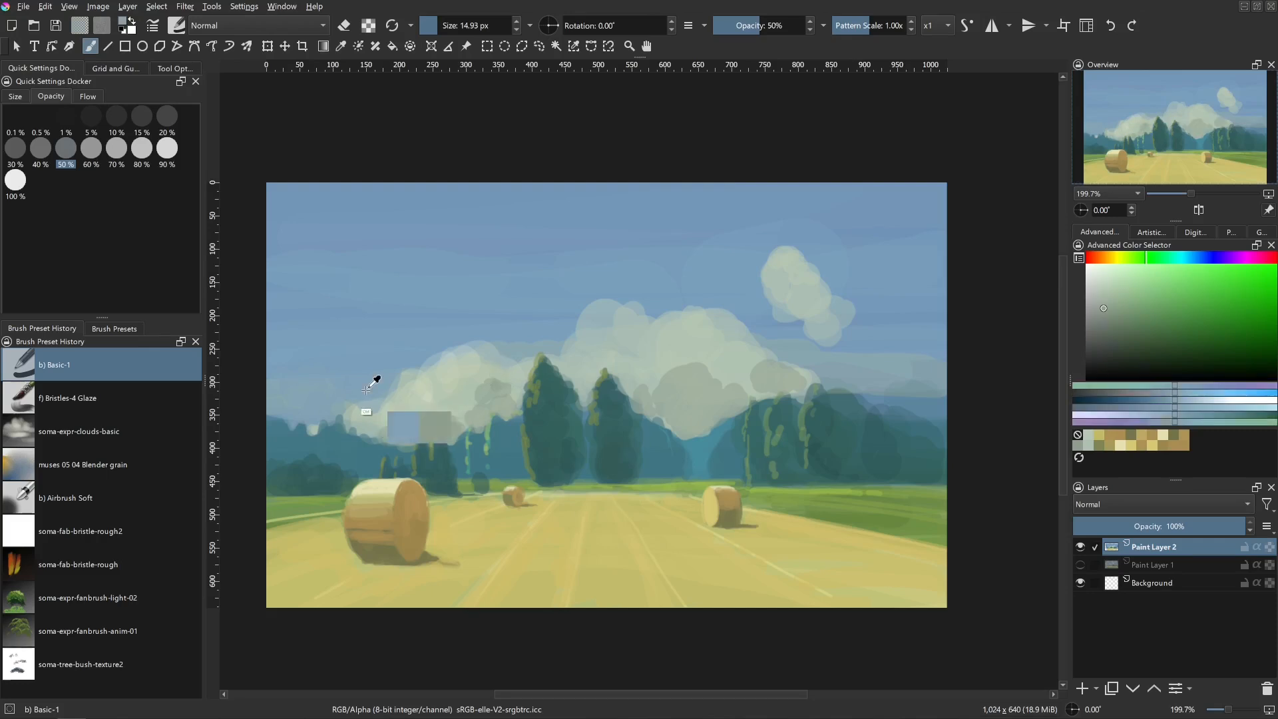
- Reshape the left-hand cloud's upper edge with sampled sky blue and soften the central cloud's top with the small cloud's pale tone
{"action": "left_click", "coordinate": [360, 426], "text": "ctrl"}
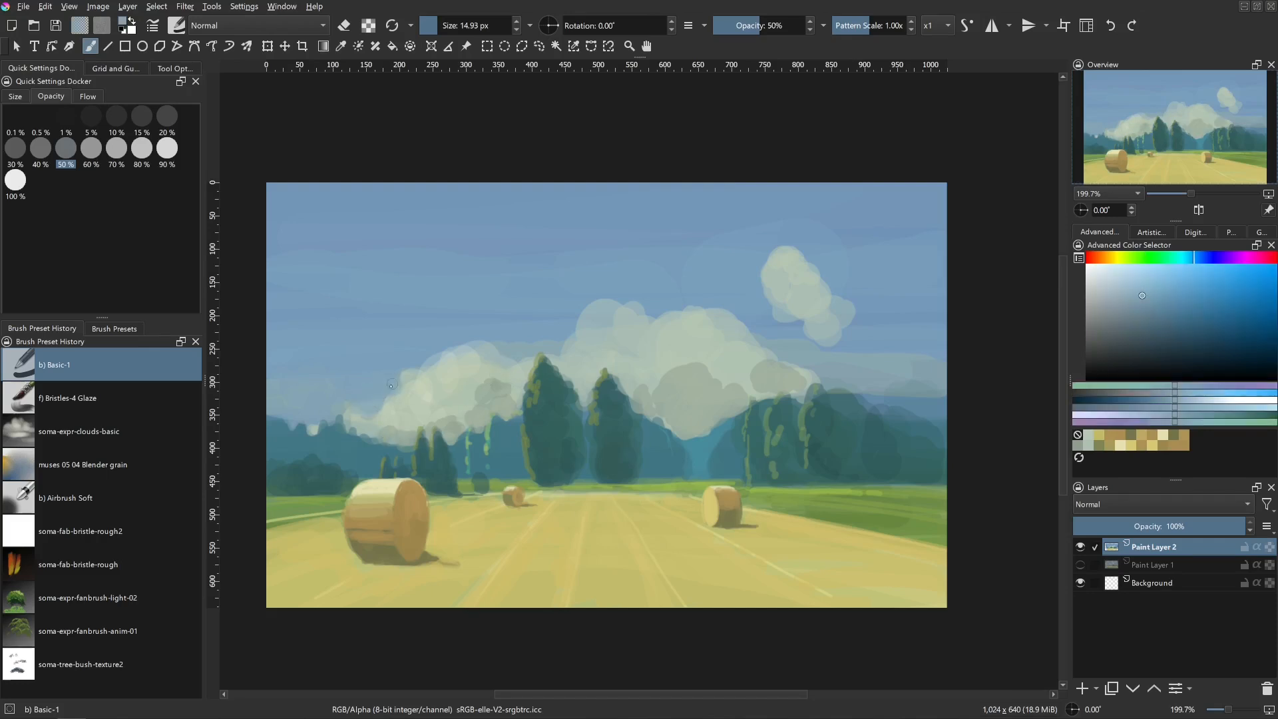
{"action": "left_click_drag", "start_coordinate": [415, 360], "coordinate": [406, 369]}
{"action": "left_click", "coordinate": [785, 288], "text": "ctrl"}
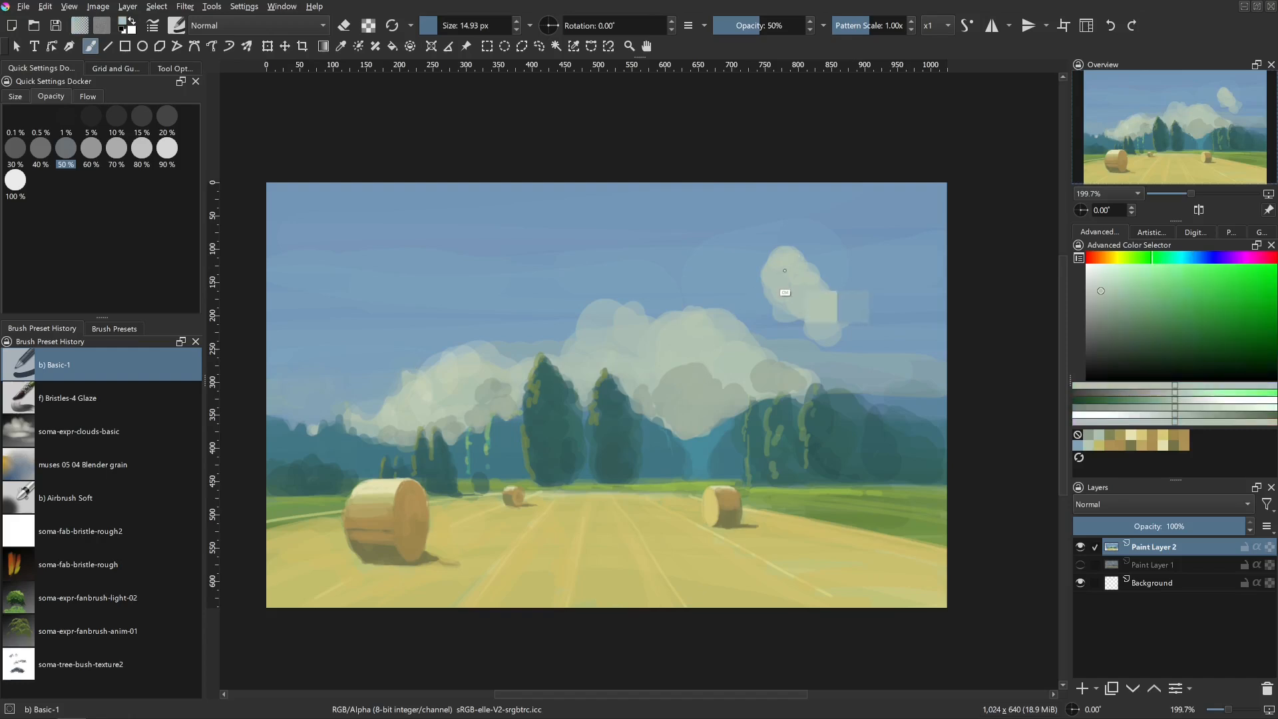
{"action": "left_click_drag", "start_coordinate": [670, 348], "coordinate": [641, 326], "text": "shift"}
{"action": "left_click_drag", "start_coordinate": [623, 313], "coordinate": [627, 333]}
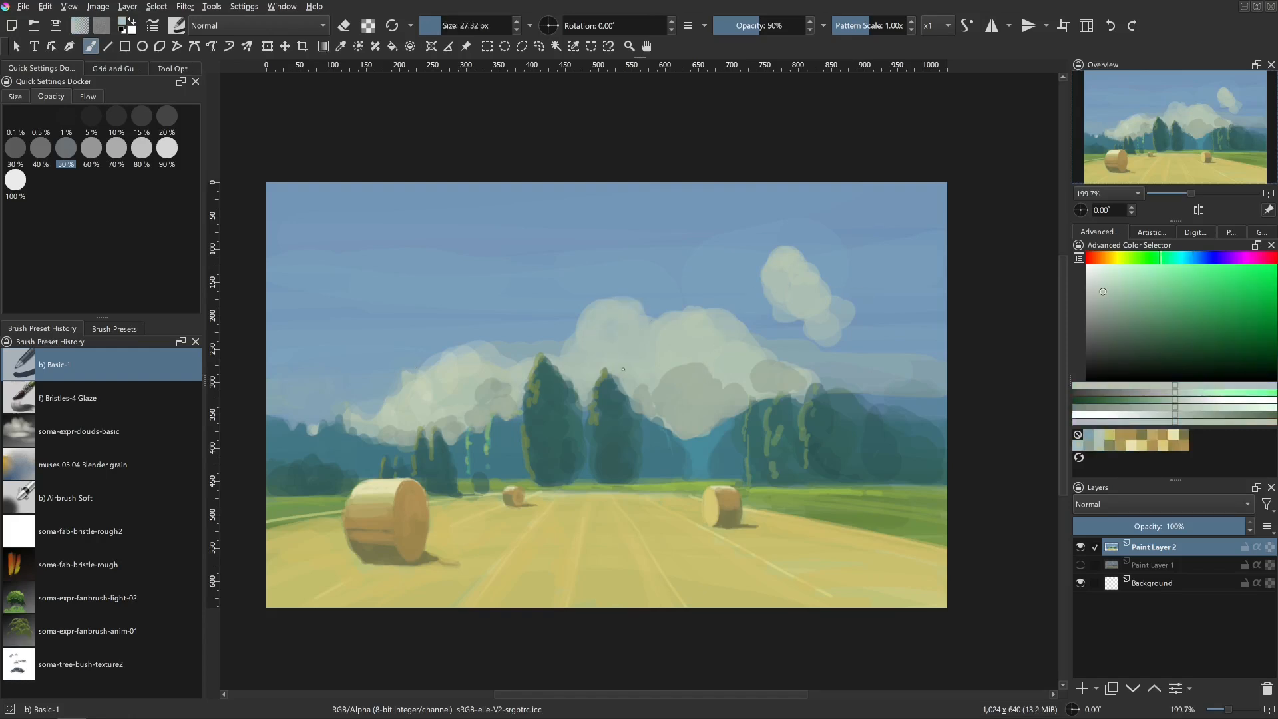
- Mix a warm cream and paint sunlit highlights on the central cloud's left billow and along the left-hand cloud
{"action": "left_click", "coordinate": [1123, 262]}
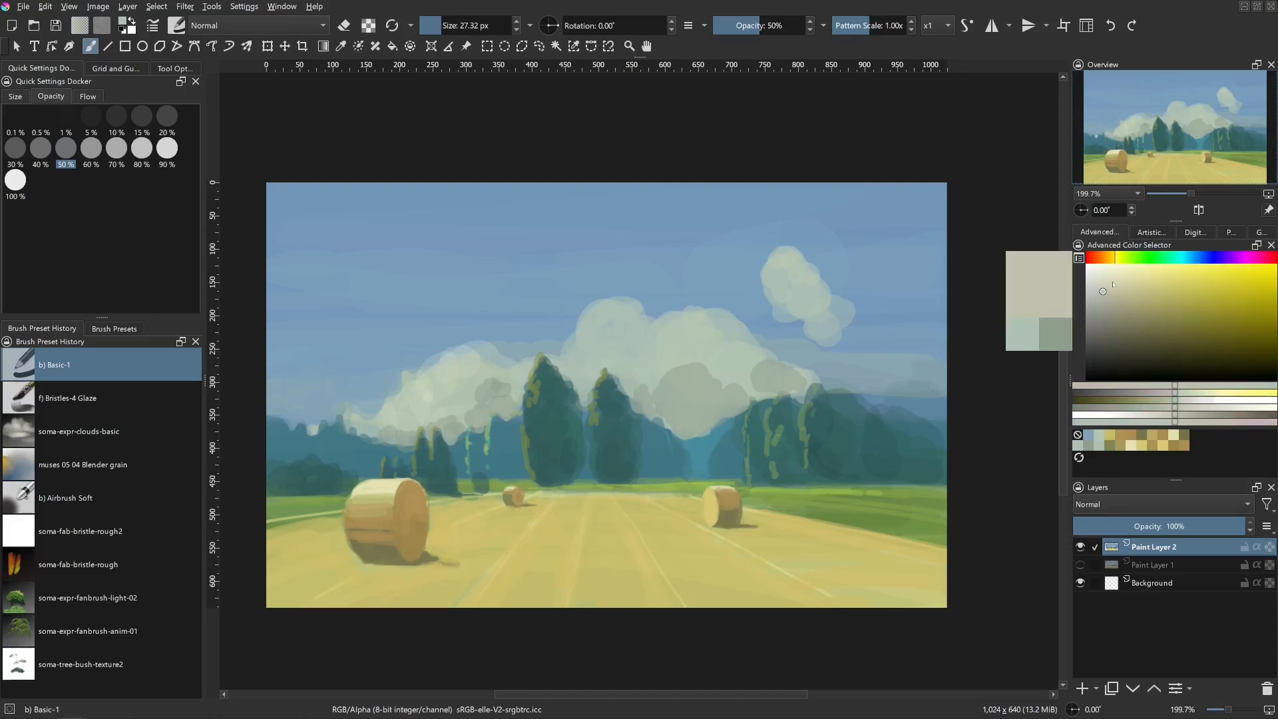
{"action": "left_click", "coordinate": [1116, 281]}
{"action": "left_click_drag", "start_coordinate": [645, 344], "coordinate": [643, 344], "text": "shift"}
{"action": "mouse_move", "coordinate": [622, 308]}
{"action": "left_mouse_down"}
{"action": "mouse_move", "coordinate": [585, 327]}
{"action": "mouse_move", "coordinate": [590, 348]}
{"action": "mouse_move", "coordinate": [590, 331]}
{"action": "left_mouse_up"}
{"action": "key", "text": "ctrl+z"}
{"action": "mouse_move", "coordinate": [609, 322]}
{"action": "left_mouse_down"}
{"action": "mouse_move", "coordinate": [594, 357]}
{"action": "mouse_move", "coordinate": [604, 364]}
{"action": "mouse_move", "coordinate": [567, 366]}
{"action": "mouse_move", "coordinate": [578, 356]}
{"action": "left_mouse_up"}
{"action": "left_click_drag", "start_coordinate": [576, 360], "coordinate": [522, 376], "text": "shift"}
{"action": "mouse_move", "coordinate": [558, 354]}
{"action": "left_mouse_down"}
{"action": "mouse_move", "coordinate": [497, 370]}
{"action": "mouse_move", "coordinate": [438, 362]}
{"action": "mouse_move", "coordinate": [394, 406]}
{"action": "left_mouse_up"}
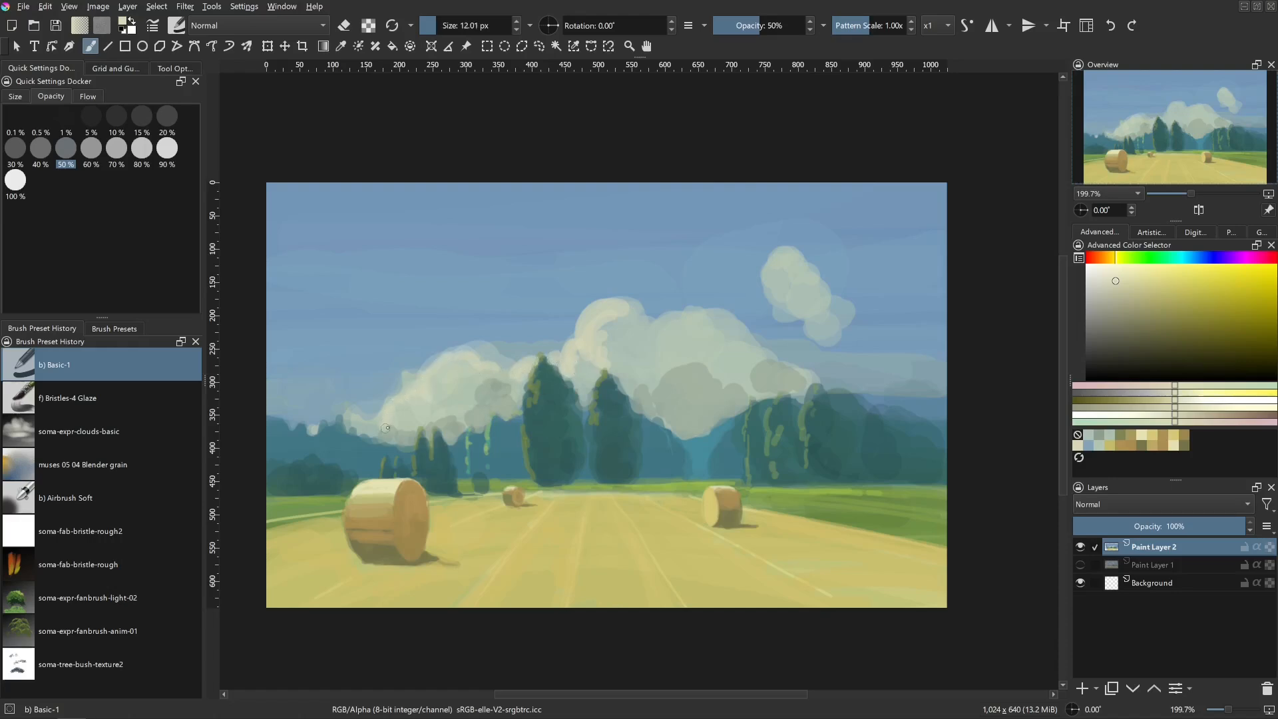
- Paint cream highlights on the main cloud's right billow and the small detached cloud, and sample the main cloud's grey shadow tone
{"action": "left_click_drag", "start_coordinate": [611, 361], "coordinate": [623, 361], "text": "shift"}
{"action": "mouse_move", "coordinate": [639, 306]}
{"action": "left_mouse_down"}
{"action": "mouse_move", "coordinate": [686, 334]}
{"action": "mouse_move", "coordinate": [686, 319]}
{"action": "mouse_move", "coordinate": [642, 362]}
{"action": "left_mouse_up"}
{"action": "left_click_drag", "start_coordinate": [689, 311], "coordinate": [713, 324]}
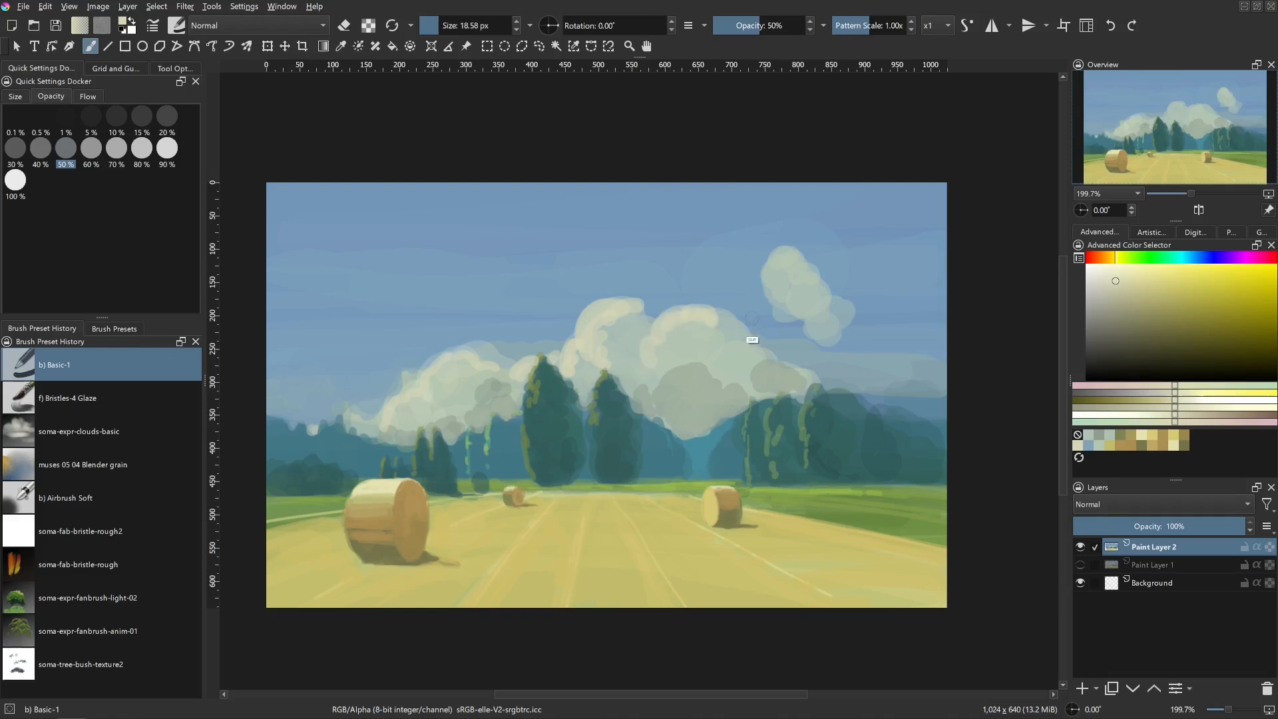
{"action": "mouse_move", "coordinate": [783, 254]}
{"action": "left_mouse_down"}
{"action": "mouse_move", "coordinate": [769, 305]}
{"action": "mouse_move", "coordinate": [802, 279]}
{"action": "mouse_move", "coordinate": [775, 286]}
{"action": "left_mouse_up"}
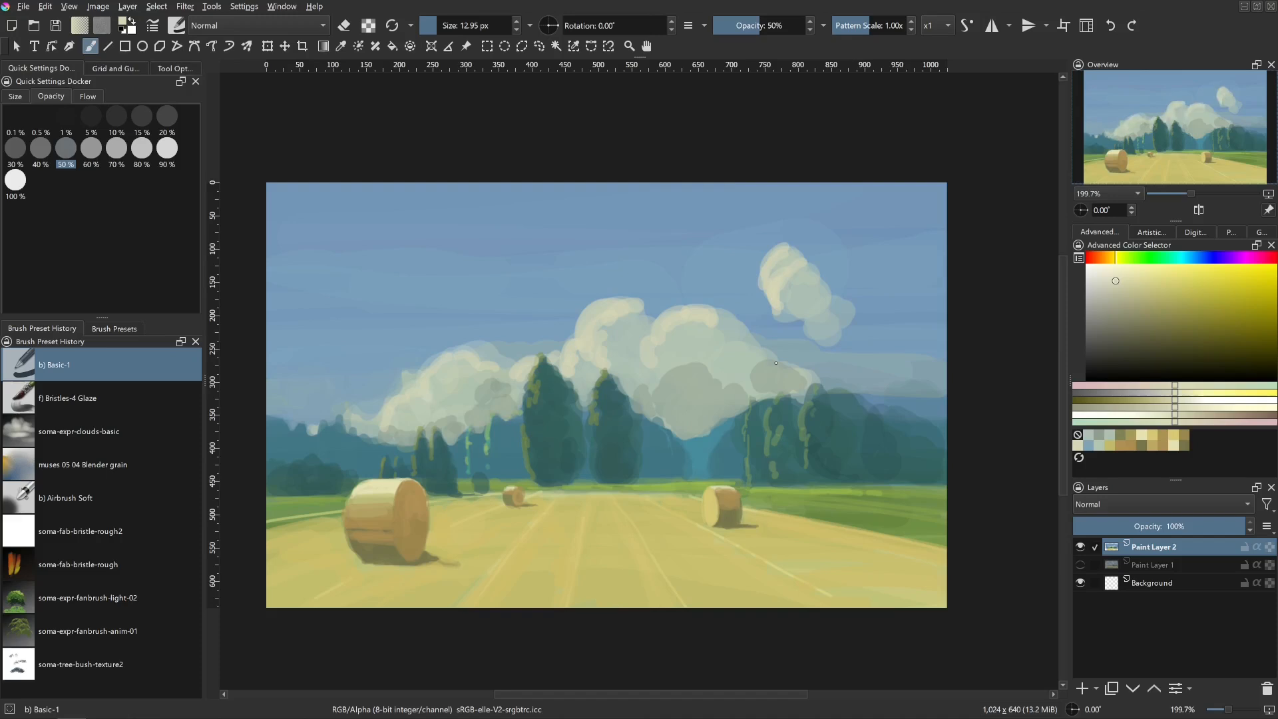
{"action": "left_click", "coordinate": [699, 398], "text": "ctrl"}
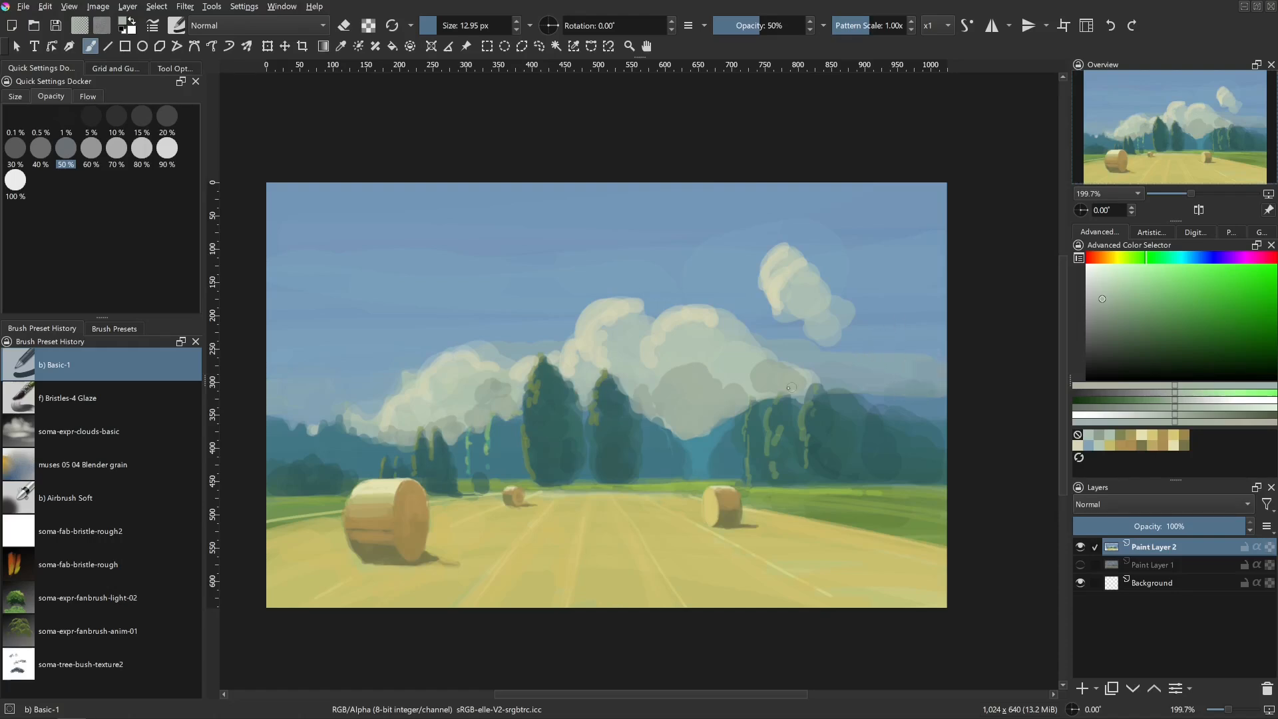
- Undo the recent cream highlight strokes on the small detached cloud and the main cloud's billows
{"action": "key", "text": "ctrl+z"}
{"action": "key", "text": "ctrl+z"}
{"action": "key", "text": "ctrl+z"}
{"action": "key", "text": "ctrl+z"}
{"action": "key", "text": "ctrl+z"}
{"action": "key", "text": "ctrl+z"}
{"action": "key", "text": "ctrl+z"}
{"action": "key", "text": "ctrl+z"}
{"action": "key", "text": "ctrl+z"}
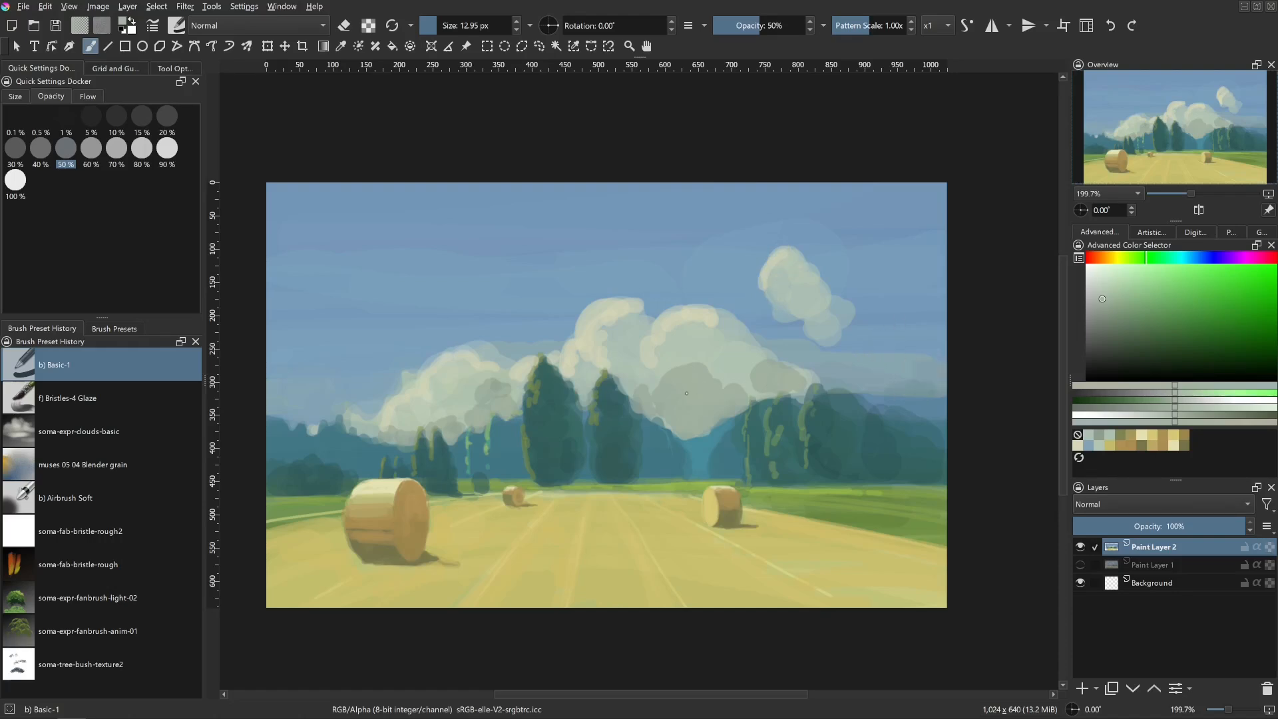
{"action": "key", "text": "ctrl+z"}
- Soften the shading across the central and left-hand clouds with sampled pale grey cloud tone, varying the brush size
{"action": "left_click", "coordinate": [730, 392], "text": "ctrl"}
{"action": "mouse_move", "coordinate": [707, 371]}
{"action": "left_mouse_down"}
{"action": "mouse_move", "coordinate": [664, 396]}
{"action": "mouse_move", "coordinate": [697, 409]}
{"action": "mouse_move", "coordinate": [789, 369]}
{"action": "left_mouse_up"}
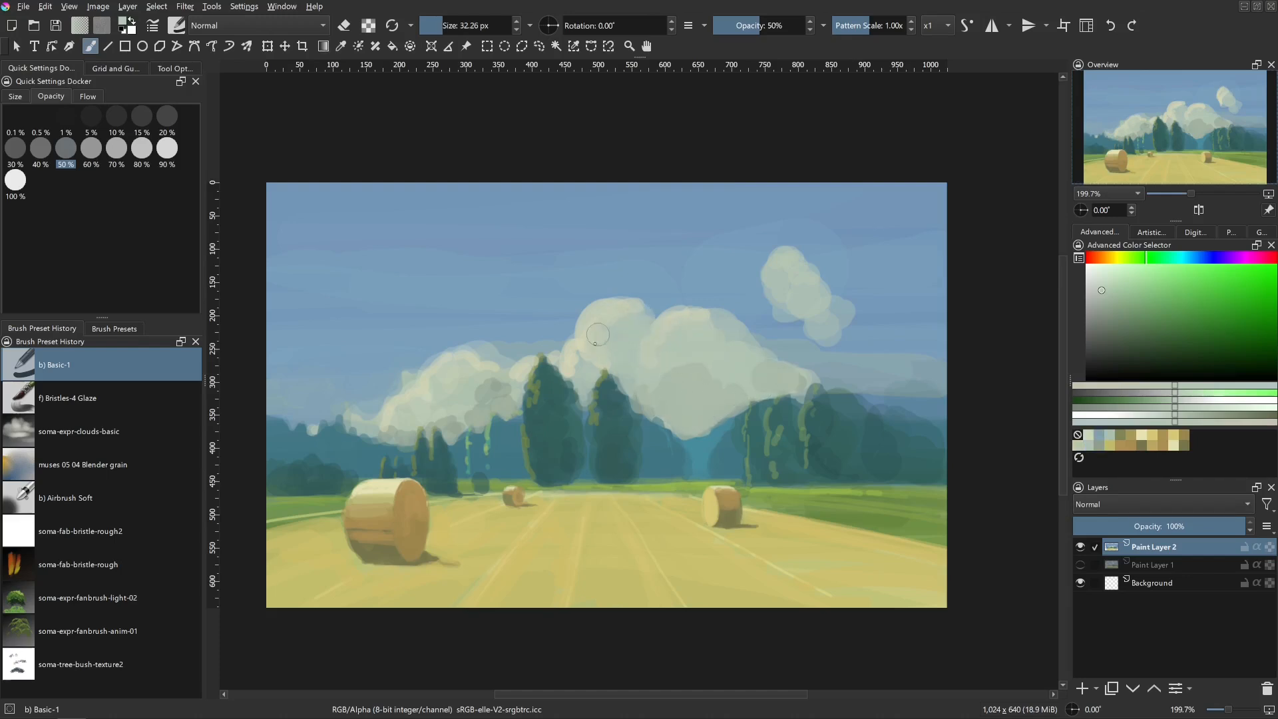
{"action": "left_click_drag", "start_coordinate": [589, 360], "coordinate": [578, 363]}
{"action": "left_click_drag", "start_coordinate": [580, 388], "coordinate": [574, 388], "text": "shift"}
{"action": "mouse_move", "coordinate": [569, 381]}
{"action": "left_mouse_down"}
{"action": "mouse_move", "coordinate": [590, 369]}
{"action": "mouse_move", "coordinate": [535, 394]}
{"action": "left_mouse_up"}
{"action": "mouse_move", "coordinate": [522, 386]}
{"action": "left_mouse_down"}
{"action": "mouse_move", "coordinate": [486, 376]}
{"action": "mouse_move", "coordinate": [448, 410]}
{"action": "mouse_move", "coordinate": [486, 393]}
{"action": "mouse_move", "coordinate": [445, 424]}
{"action": "mouse_move", "coordinate": [365, 436]}
{"action": "left_mouse_up"}
{"action": "left_click", "coordinate": [397, 406], "text": "ctrl"}
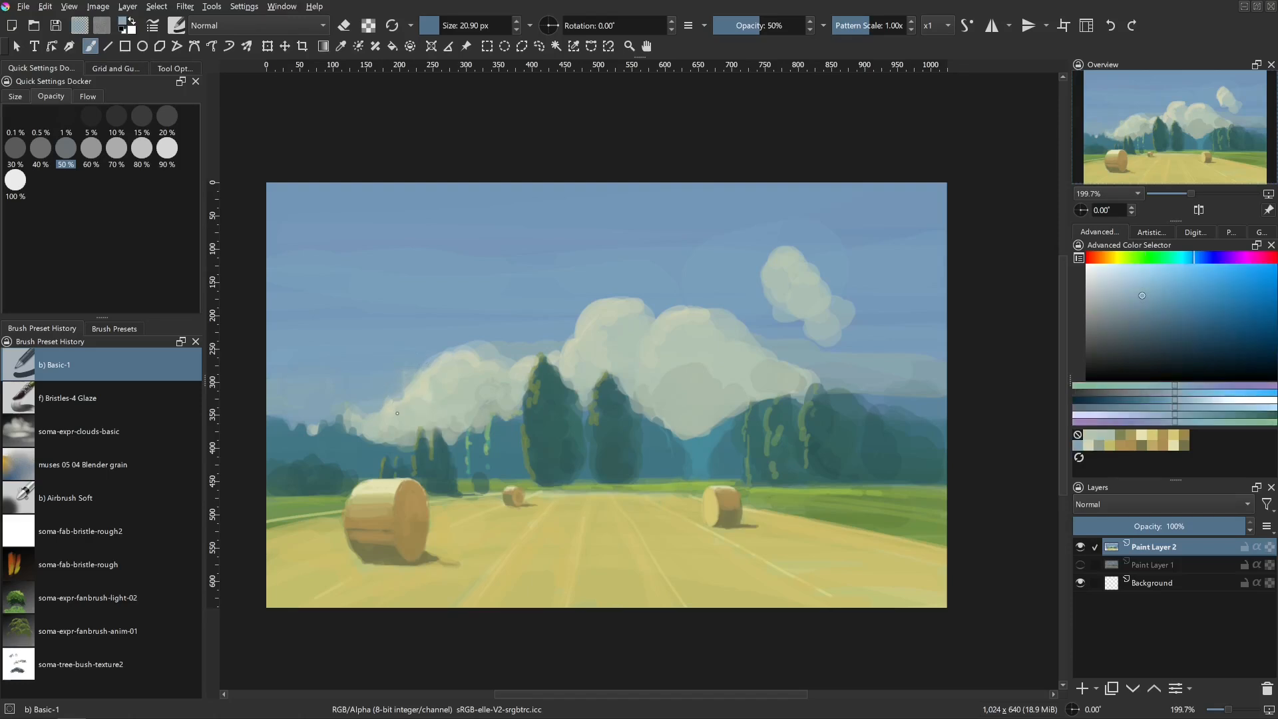
- Define the small trees just left of the tall poplars with sampled dark teal and blue-green tones
{"action": "left_click", "coordinate": [502, 446], "text": "ctrl"}
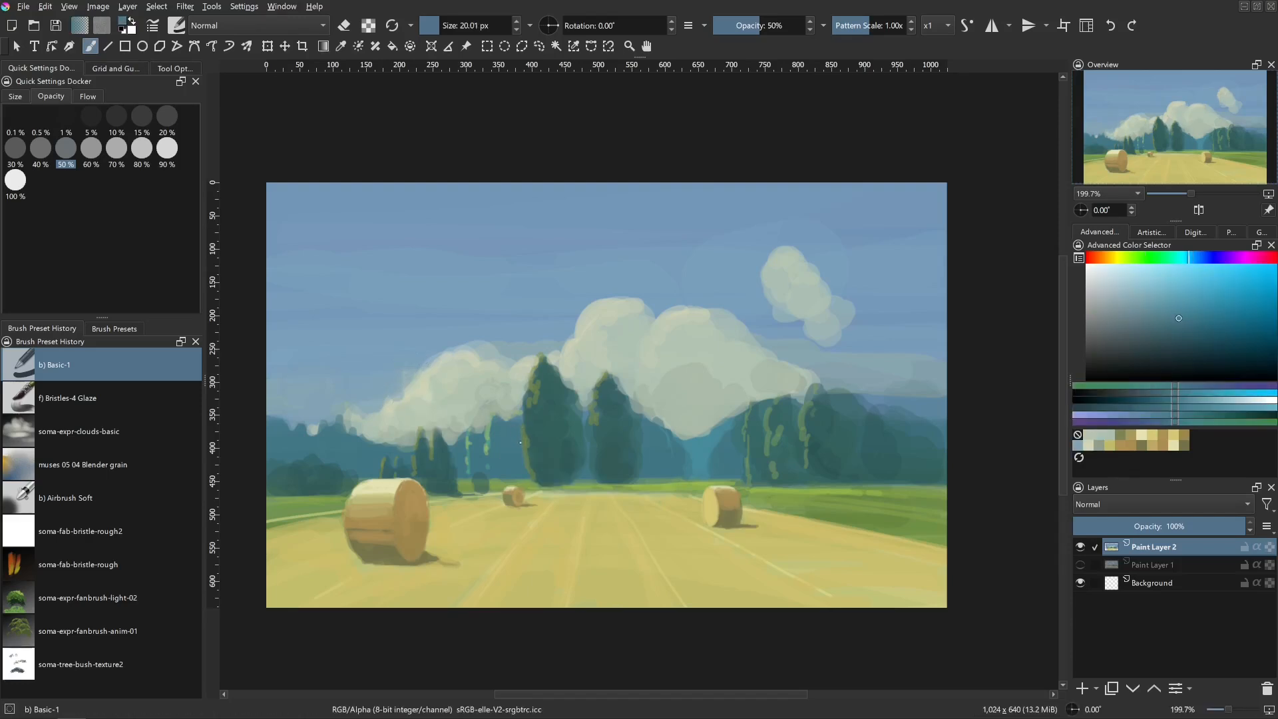
{"action": "left_click", "coordinate": [551, 446], "text": "ctrl"}
{"action": "left_click_drag", "start_coordinate": [498, 422], "coordinate": [496, 465]}
{"action": "left_click", "coordinate": [546, 448], "text": "ctrl"}
{"action": "left_click_drag", "start_coordinate": [500, 421], "coordinate": [498, 469]}
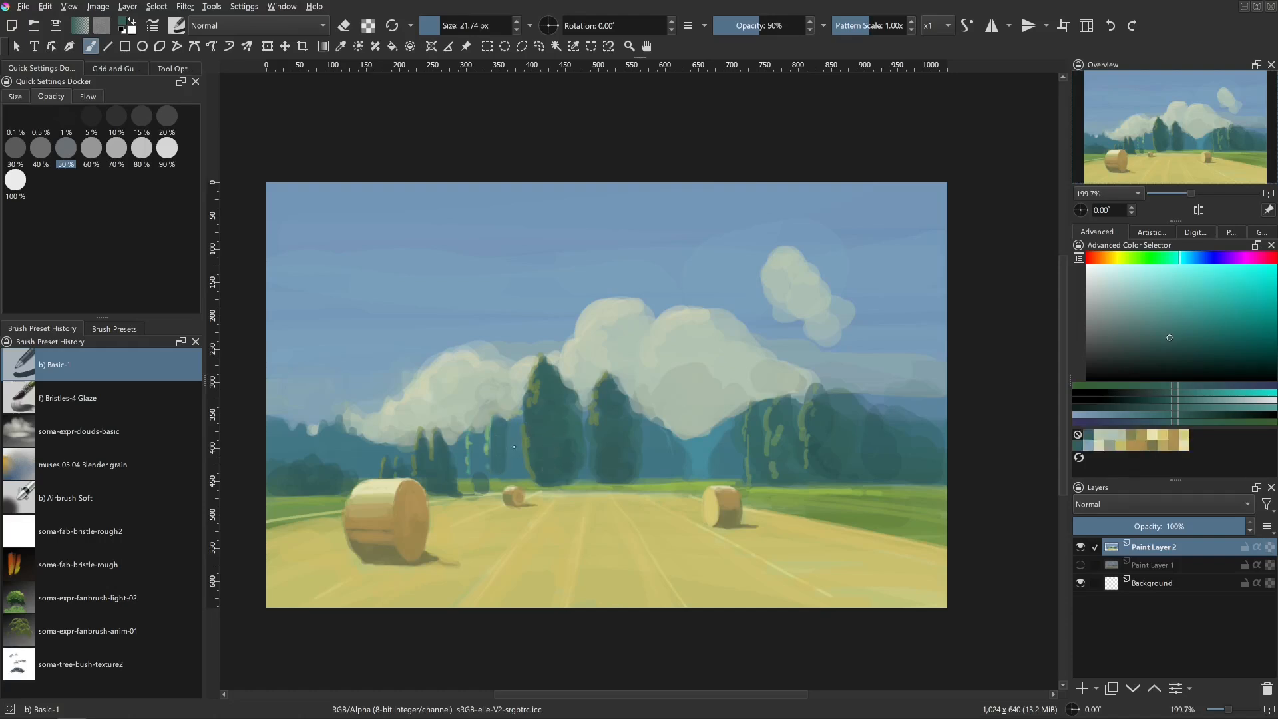
{"action": "left_click", "coordinate": [498, 445], "text": "ctrl"}
{"action": "left_click_drag", "start_coordinate": [498, 421], "coordinate": [471, 438]}
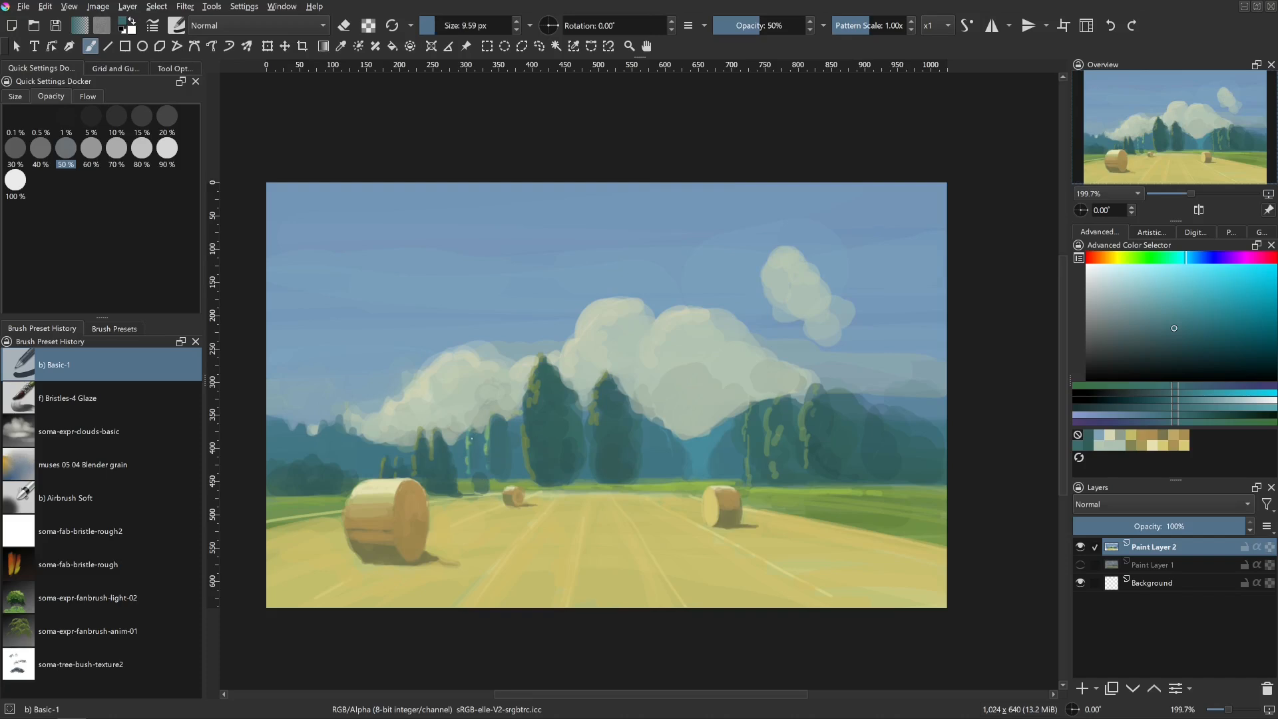
- Shape the poplars in the right-hand tree group with sampled dark teal
{"action": "mouse_move", "coordinate": [703, 436]}
{"action": "left_mouse_down", "text": "shift"}
{"action": "mouse_move", "coordinate": [746, 436]}
{"action": "mouse_move", "coordinate": [760, 471]}
{"action": "mouse_move", "coordinate": [748, 452]}
{"action": "left_mouse_up", "text": "shift"}
{"action": "left_click", "coordinate": [759, 446], "text": "ctrl"}
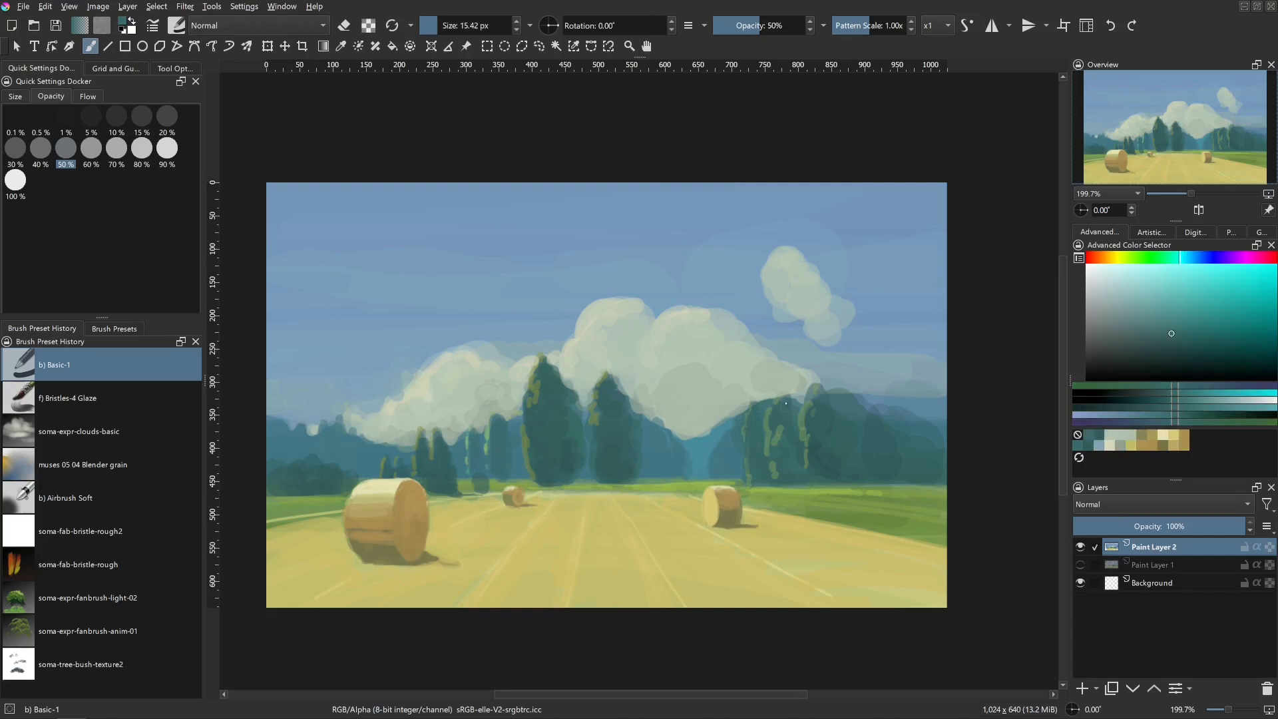
{"action": "left_click_drag", "start_coordinate": [784, 398], "coordinate": [821, 392]}
- Mix a darker green and paint the shadow mass on the two tall central poplars, varying the brush size
{"action": "left_click", "coordinate": [1172, 259]}
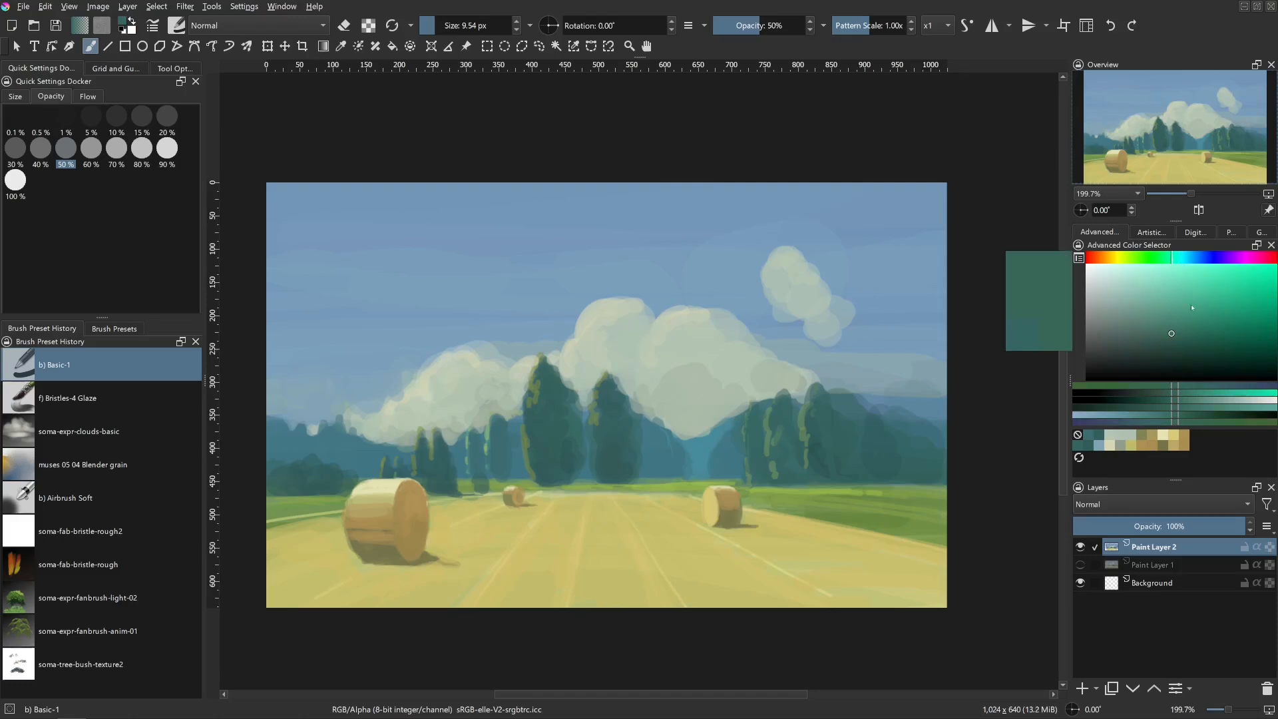
{"action": "left_click", "coordinate": [1180, 347]}
{"action": "mouse_move", "coordinate": [566, 489]}
{"action": "left_mouse_down", "text": "shift"}
{"action": "mouse_move", "coordinate": [538, 499]}
{"action": "mouse_move", "coordinate": [556, 483]}
{"action": "left_mouse_up", "text": "shift"}
{"action": "left_click", "coordinate": [552, 494]}
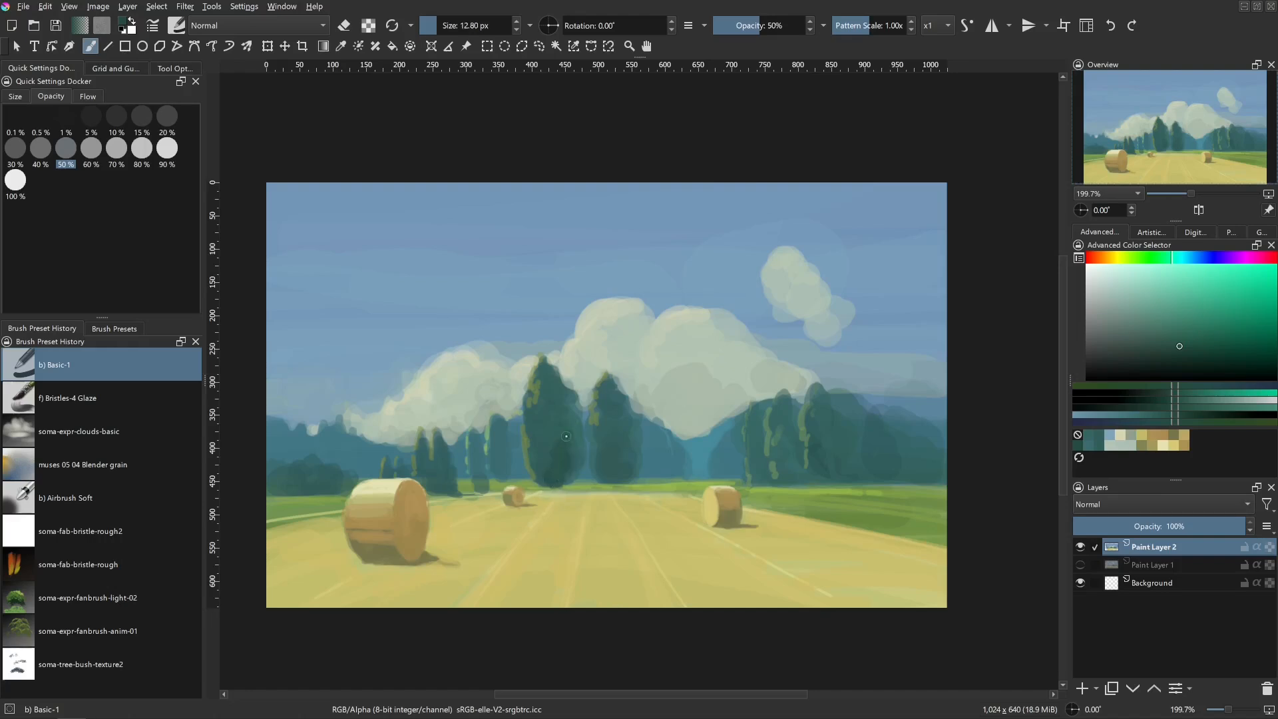
{"action": "left_click_drag", "start_coordinate": [556, 457], "coordinate": [562, 501], "text": "shift"}
{"action": "mouse_move", "coordinate": [645, 487]}
{"action": "left_mouse_down", "text": "shift"}
{"action": "mouse_move", "coordinate": [622, 476]}
{"action": "mouse_move", "coordinate": [639, 474]}
{"action": "mouse_move", "coordinate": [607, 484]}
{"action": "mouse_move", "coordinate": [637, 458]}
{"action": "left_mouse_up", "text": "shift"}
{"action": "mouse_move", "coordinate": [621, 406]}
{"action": "left_mouse_down"}
{"action": "mouse_move", "coordinate": [615, 451]}
{"action": "mouse_move", "coordinate": [629, 414]}
{"action": "mouse_move", "coordinate": [612, 406]}
{"action": "mouse_move", "coordinate": [600, 447]}
{"action": "left_mouse_up"}
{"action": "mouse_move", "coordinate": [619, 407]}
{"action": "left_mouse_down"}
{"action": "mouse_move", "coordinate": [623, 465]}
{"action": "mouse_move", "coordinate": [635, 454]}
{"action": "mouse_move", "coordinate": [563, 428]}
{"action": "mouse_move", "coordinate": [548, 356]}
{"action": "left_mouse_up"}
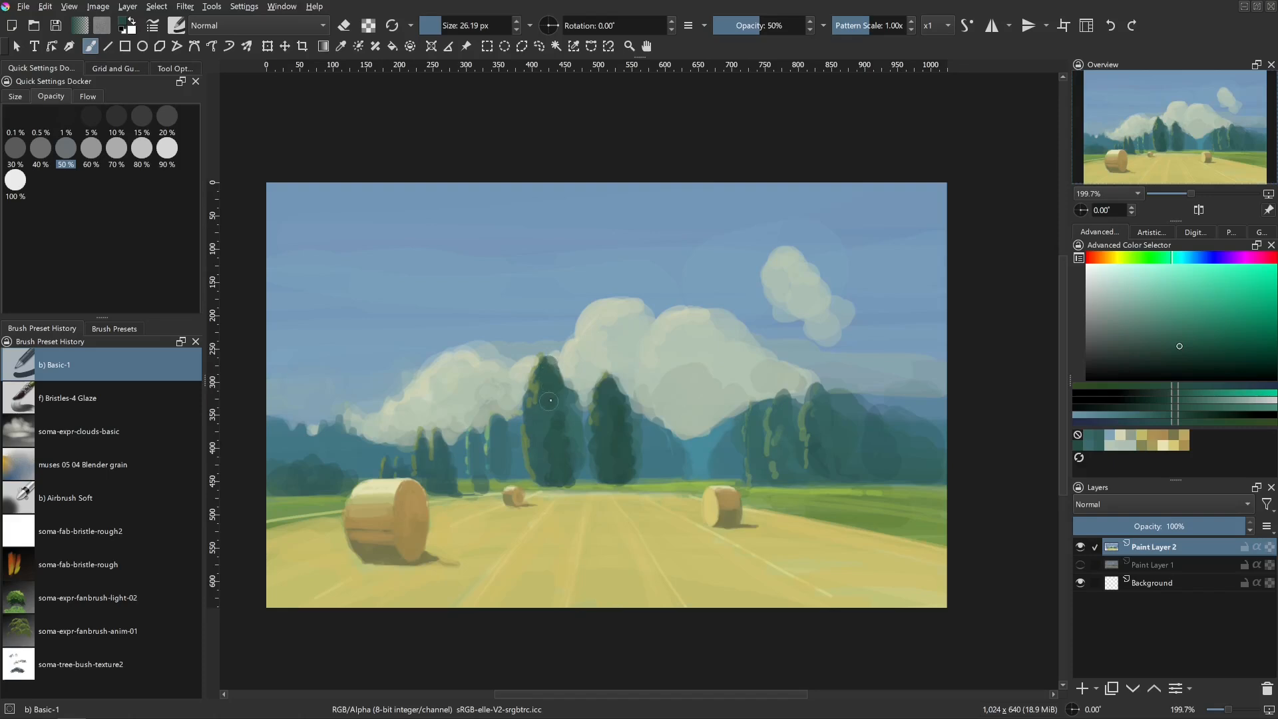
{"action": "mouse_move", "coordinate": [560, 416]}
{"action": "left_mouse_down"}
{"action": "mouse_move", "coordinate": [575, 456]}
{"action": "mouse_move", "coordinate": [563, 481]}
{"action": "left_mouse_up"}
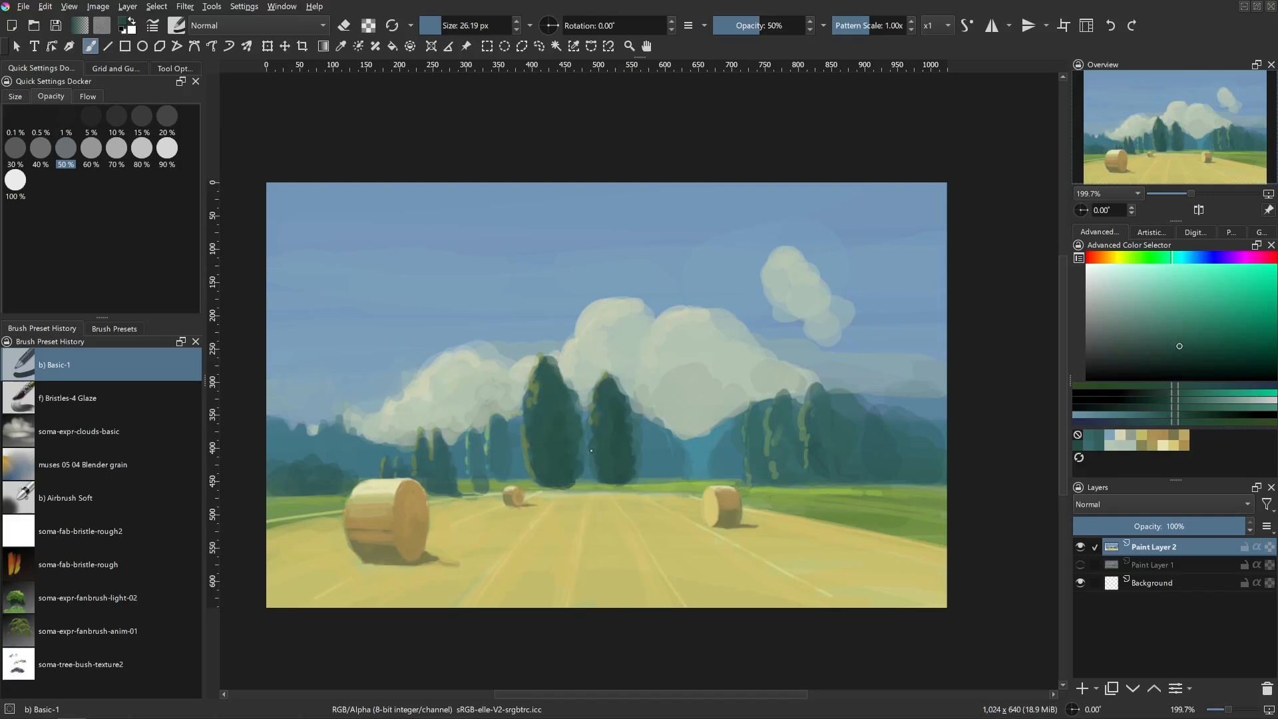
- Paint the sunlit left sides of the two tall poplars with a sampled muted green and a small brush
{"action": "left_click", "coordinate": [524, 449], "text": "ctrl"}
{"action": "left_click", "coordinate": [536, 385], "text": "ctrl"}
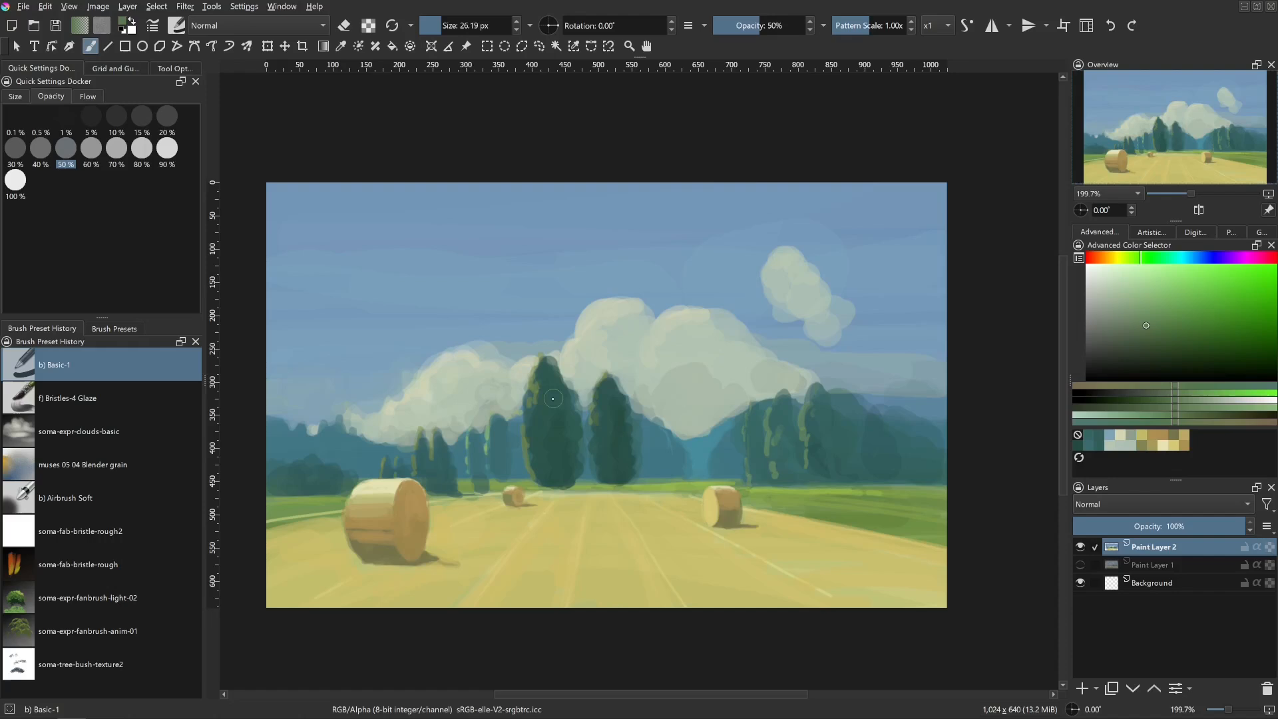
{"action": "mouse_move", "coordinate": [541, 397]}
{"action": "left_mouse_down", "text": "shift"}
{"action": "mouse_move", "coordinate": [537, 365]}
{"action": "mouse_move", "coordinate": [540, 479]}
{"action": "left_mouse_up", "text": "shift"}
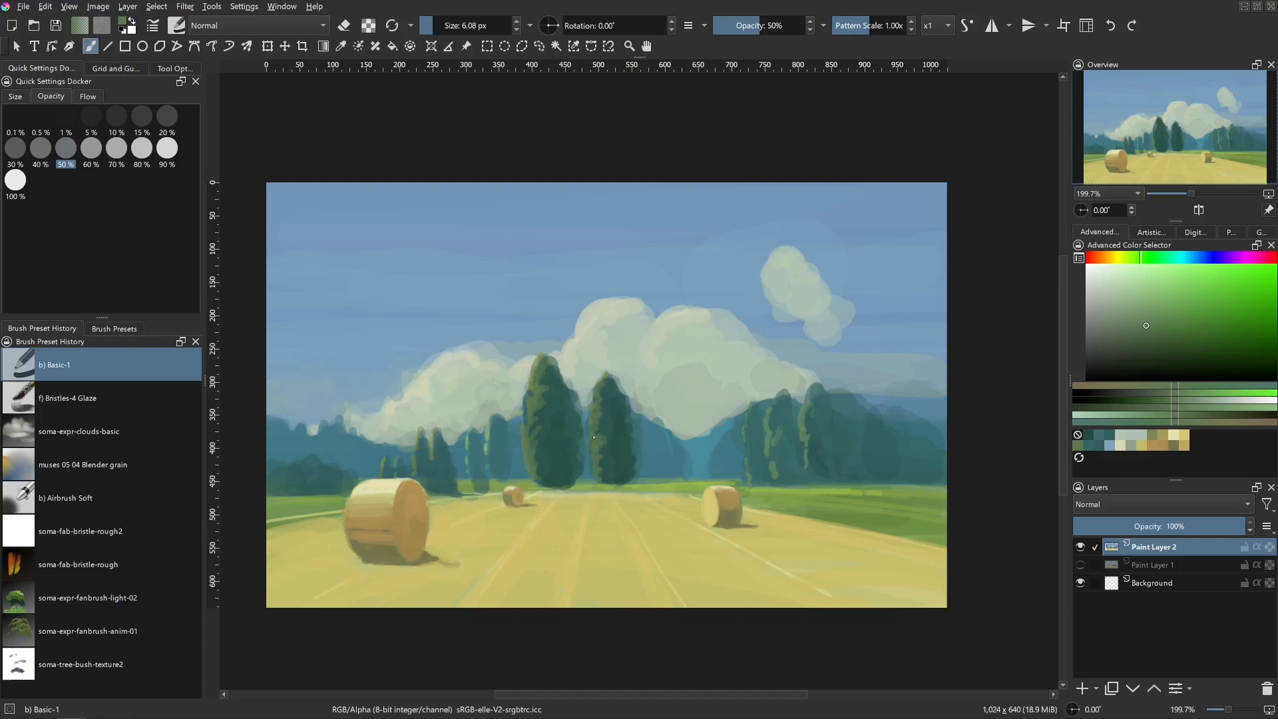
{"action": "left_click", "coordinate": [529, 408], "text": "ctrl"}
{"action": "left_click_drag", "start_coordinate": [530, 412], "coordinate": [538, 433]}
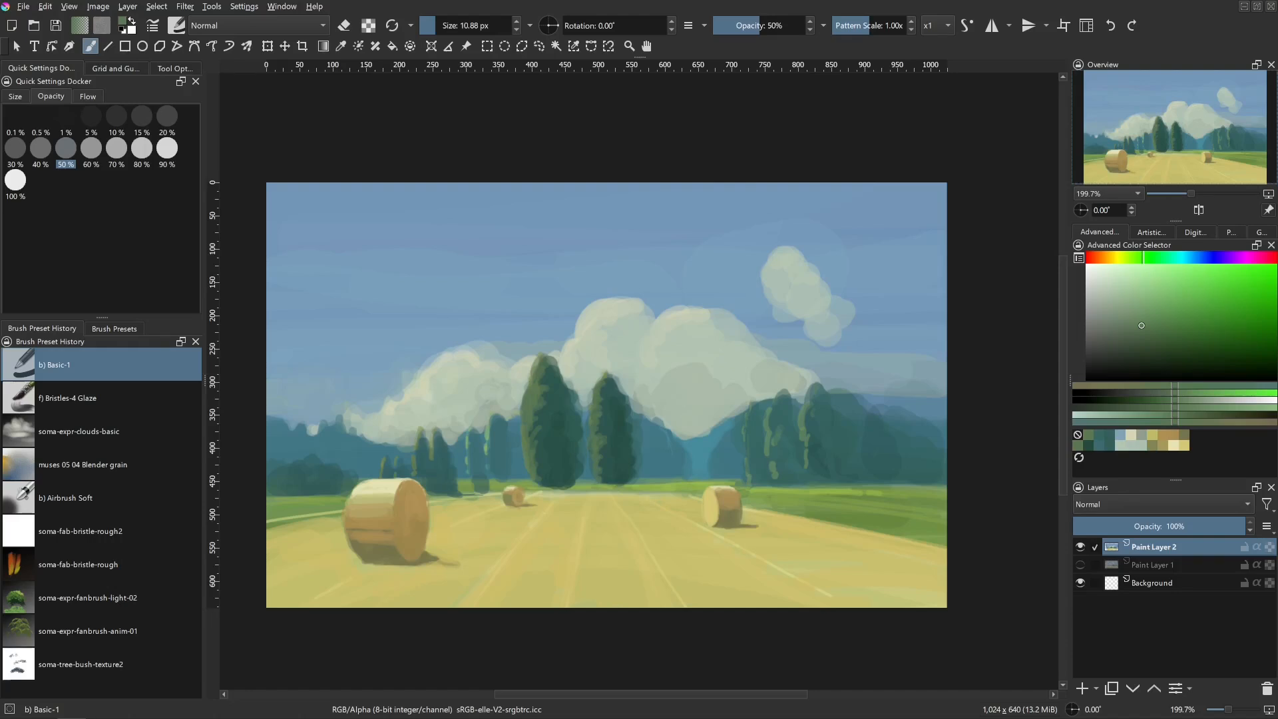
- Paint straw-coloured rings on the large bale's round face and sampled cream highlights along its top
{"action": "left_click", "coordinate": [428, 513], "text": "ctrl"}
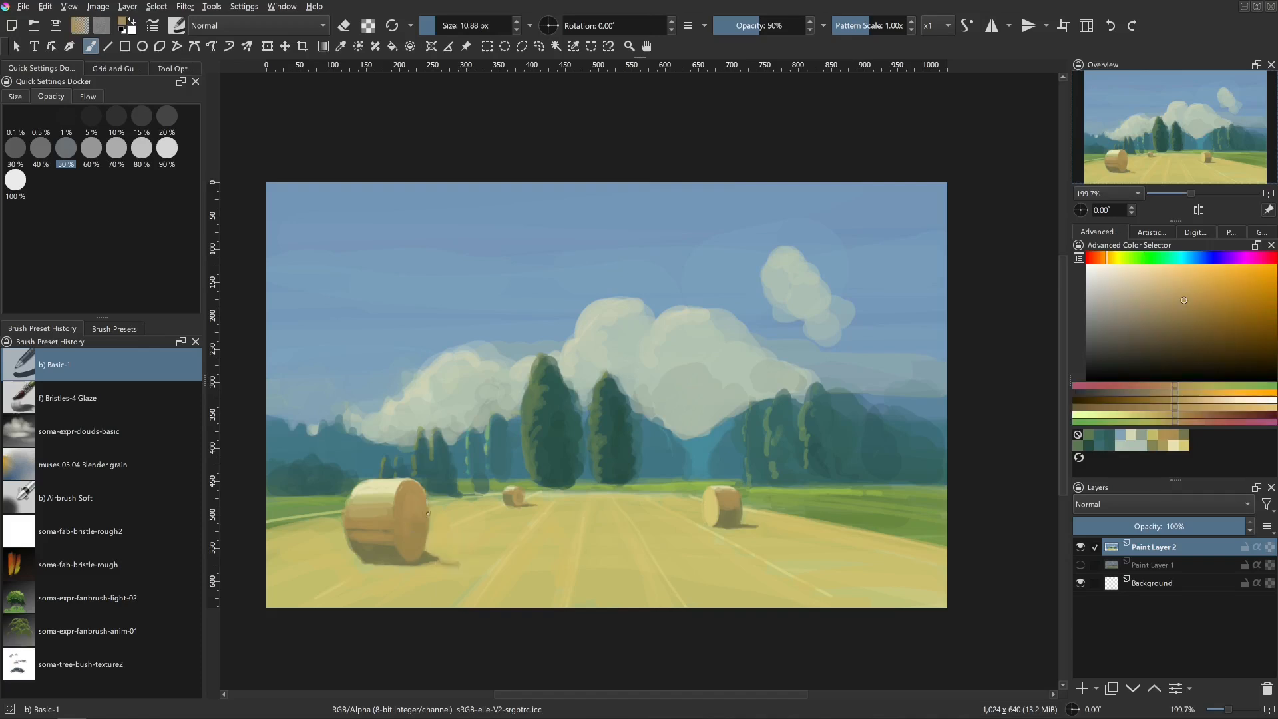
{"action": "left_click", "coordinate": [1178, 294]}
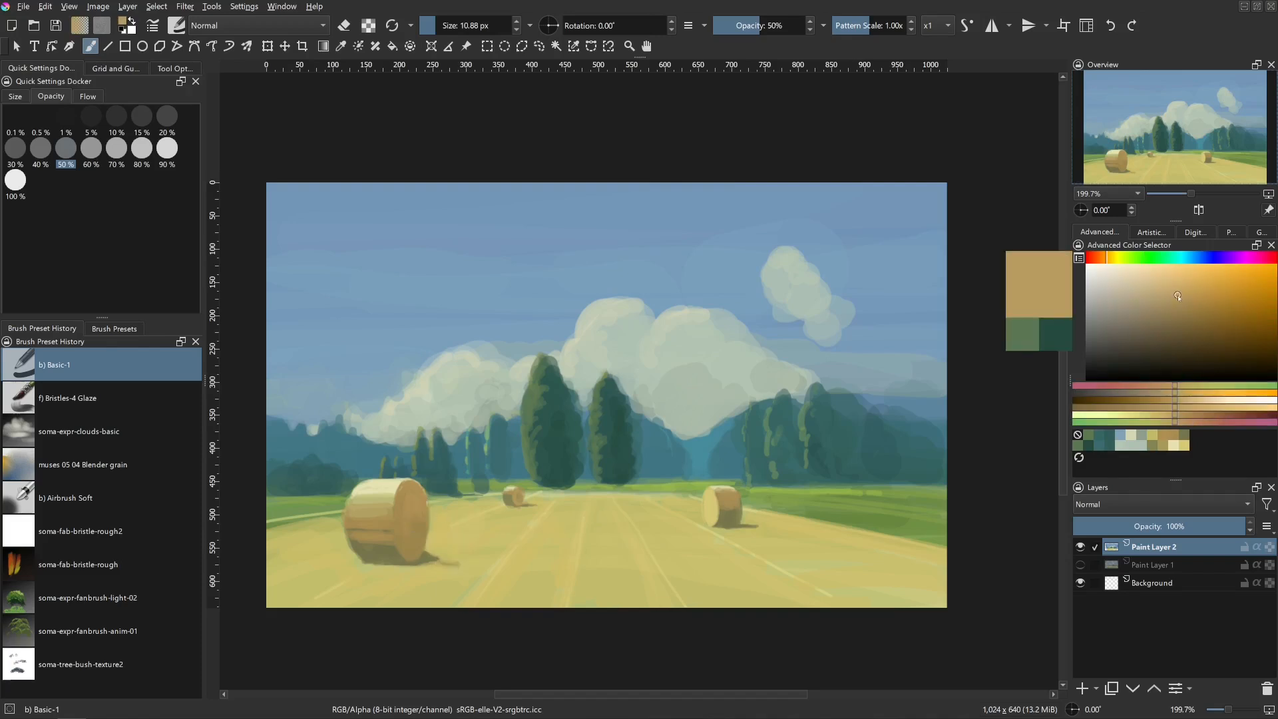
{"action": "left_click_drag", "start_coordinate": [430, 525], "coordinate": [416, 515]}
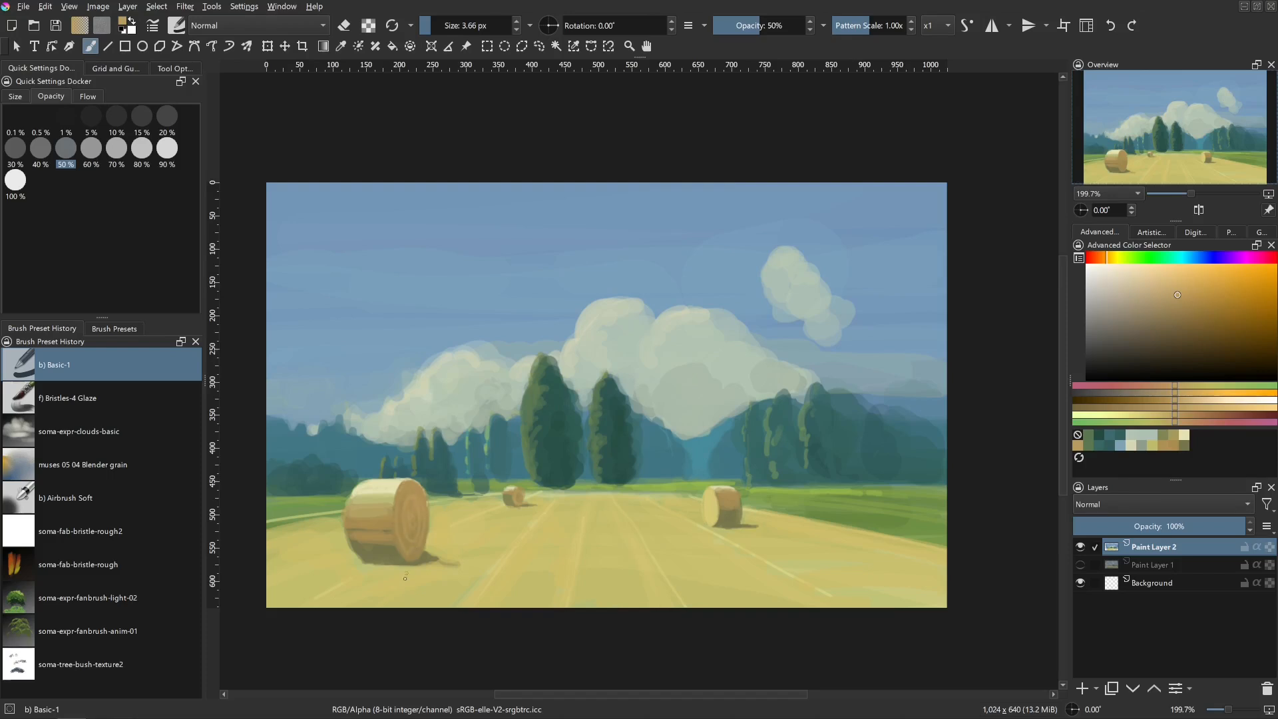
{"action": "left_click_drag", "start_coordinate": [405, 578], "coordinate": [394, 578]}
{"action": "left_click", "coordinate": [387, 488], "text": "ctrl"}
{"action": "left_click_drag", "start_coordinate": [387, 489], "coordinate": [352, 507]}
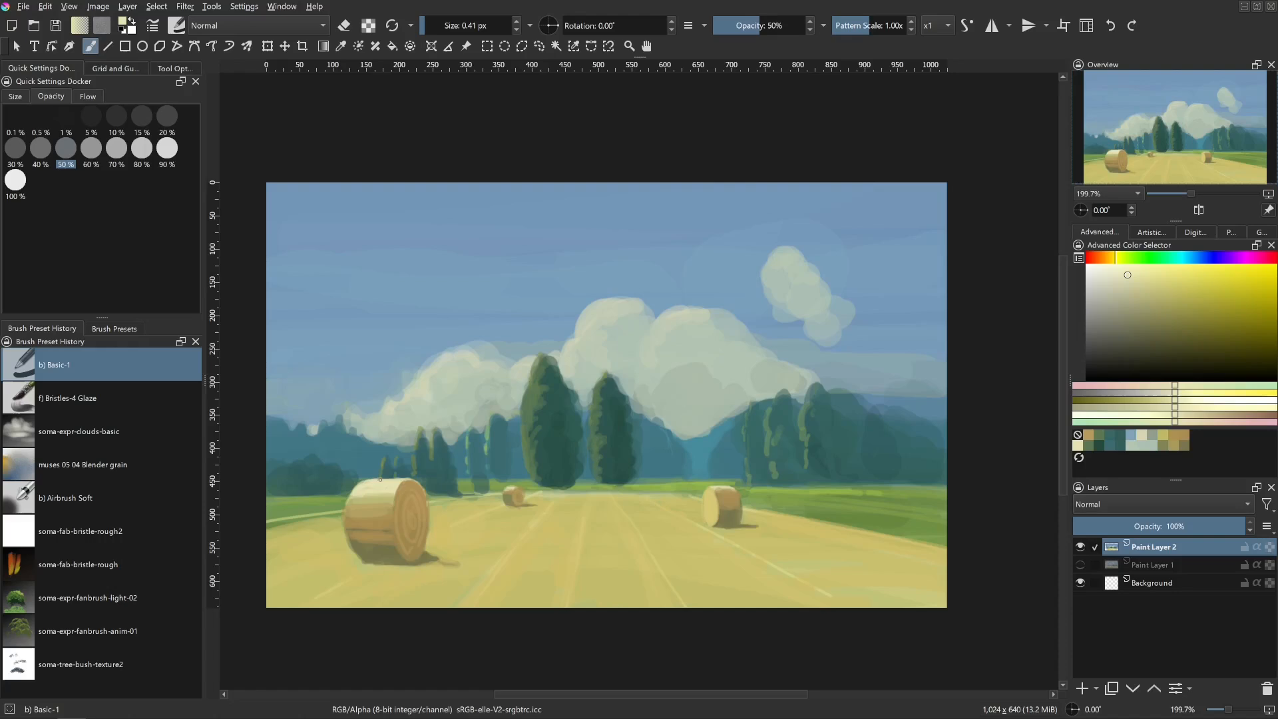
- Mix a dark ochre brown and paint the shadow along the large bale's base
{"action": "left_click", "coordinate": [386, 544], "text": "ctrl"}
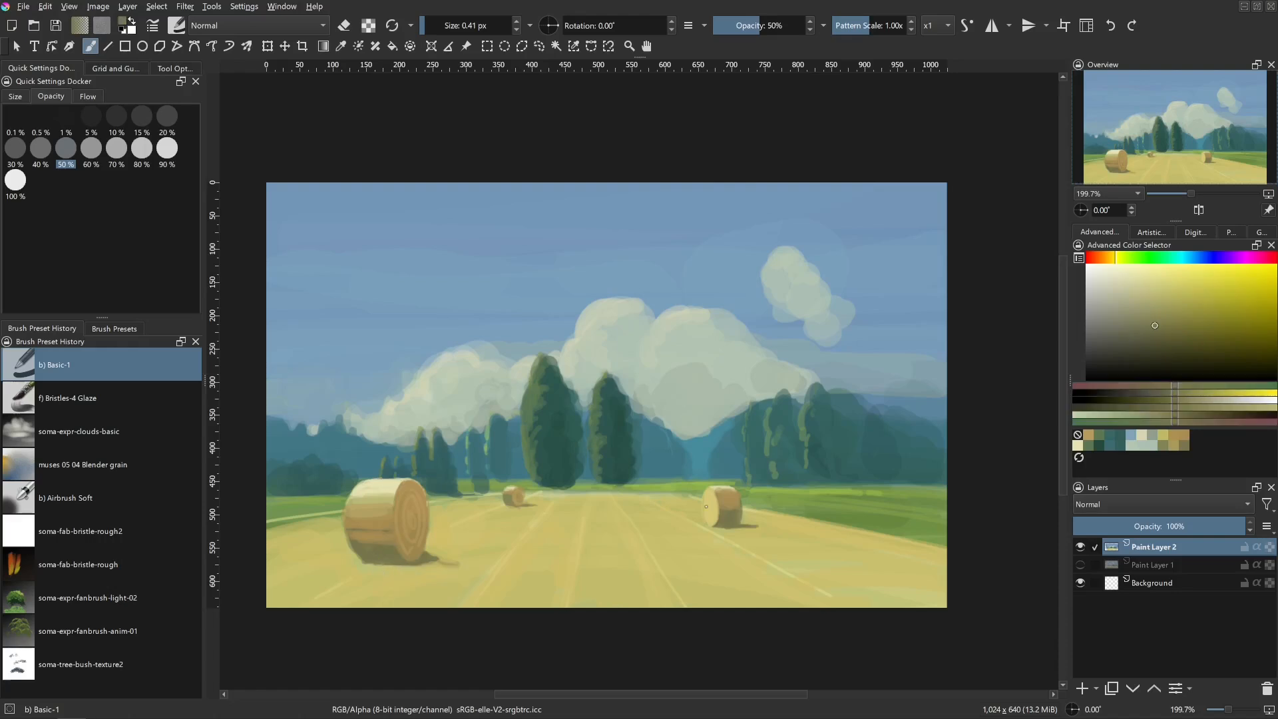
{"action": "left_click_drag", "start_coordinate": [1154, 338], "coordinate": [1187, 336]}
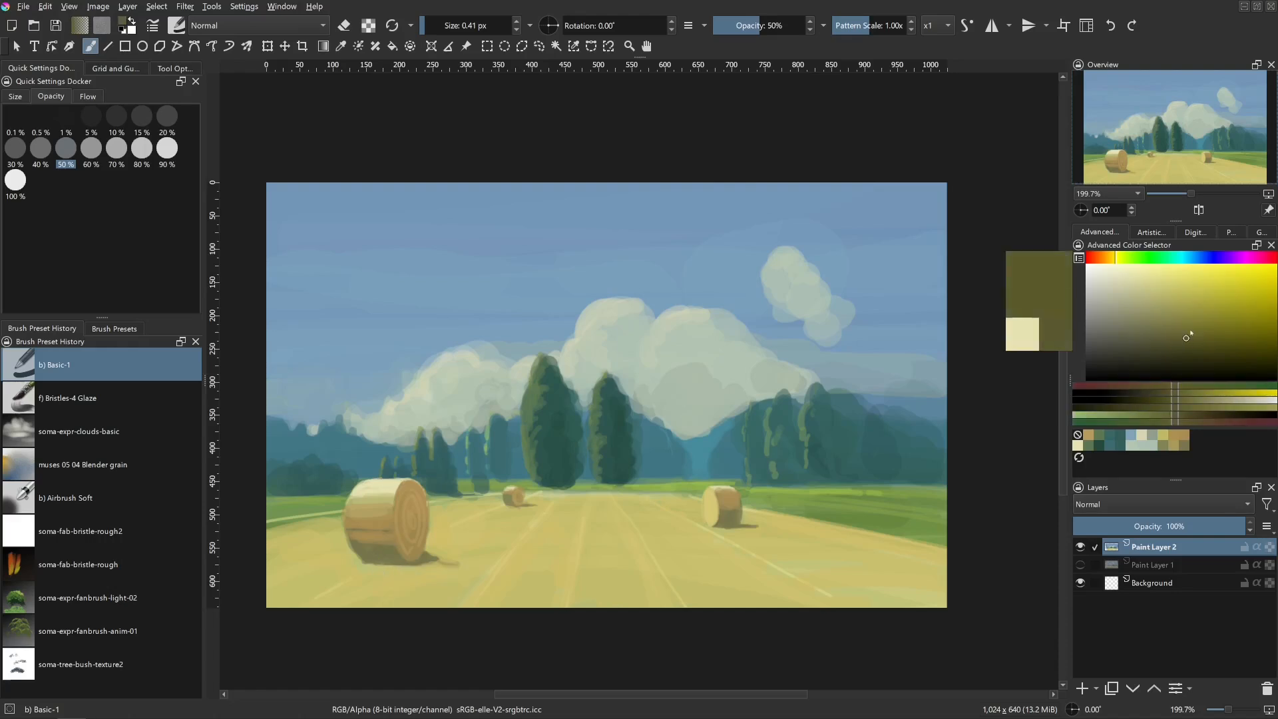
{"action": "left_click", "coordinate": [1109, 260]}
{"action": "left_click_drag", "start_coordinate": [385, 556], "coordinate": [424, 562], "text": "shift"}
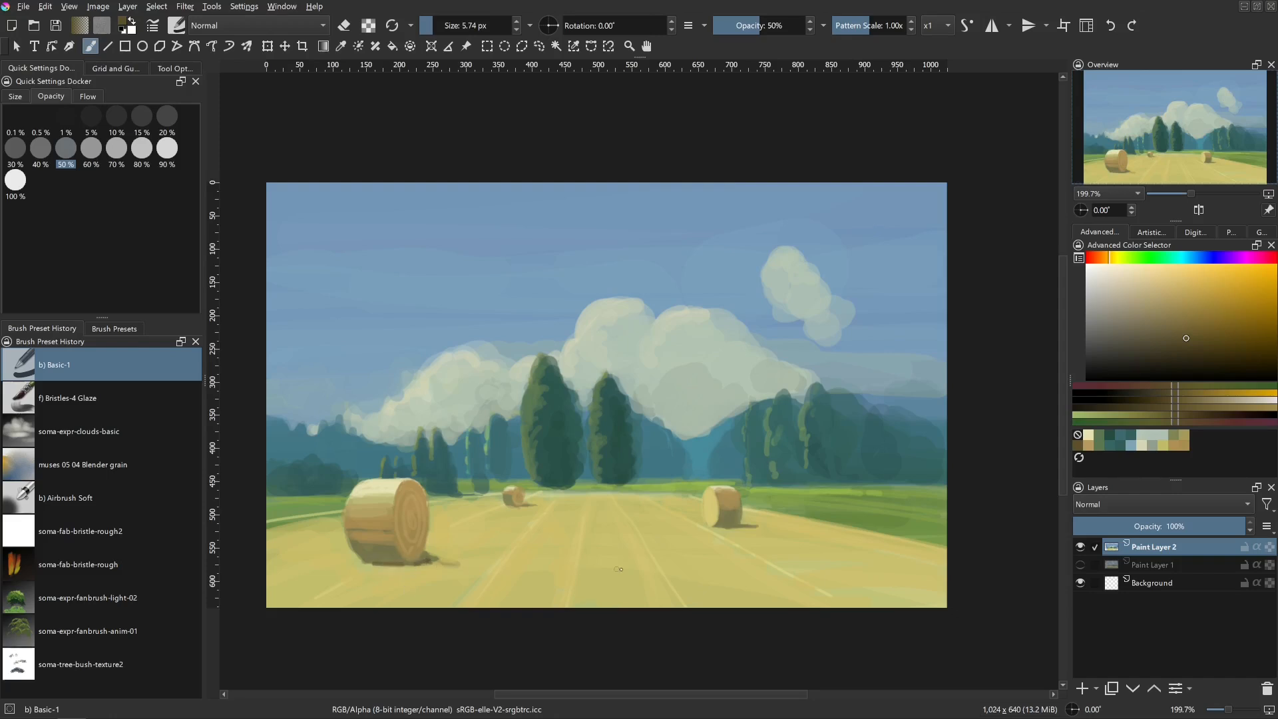
- Glaze the whole field with a warm peach-orange tone using a large brush, reducing the size towards the foreground
{"action": "left_click", "coordinate": [474, 563], "text": "ctrl"}
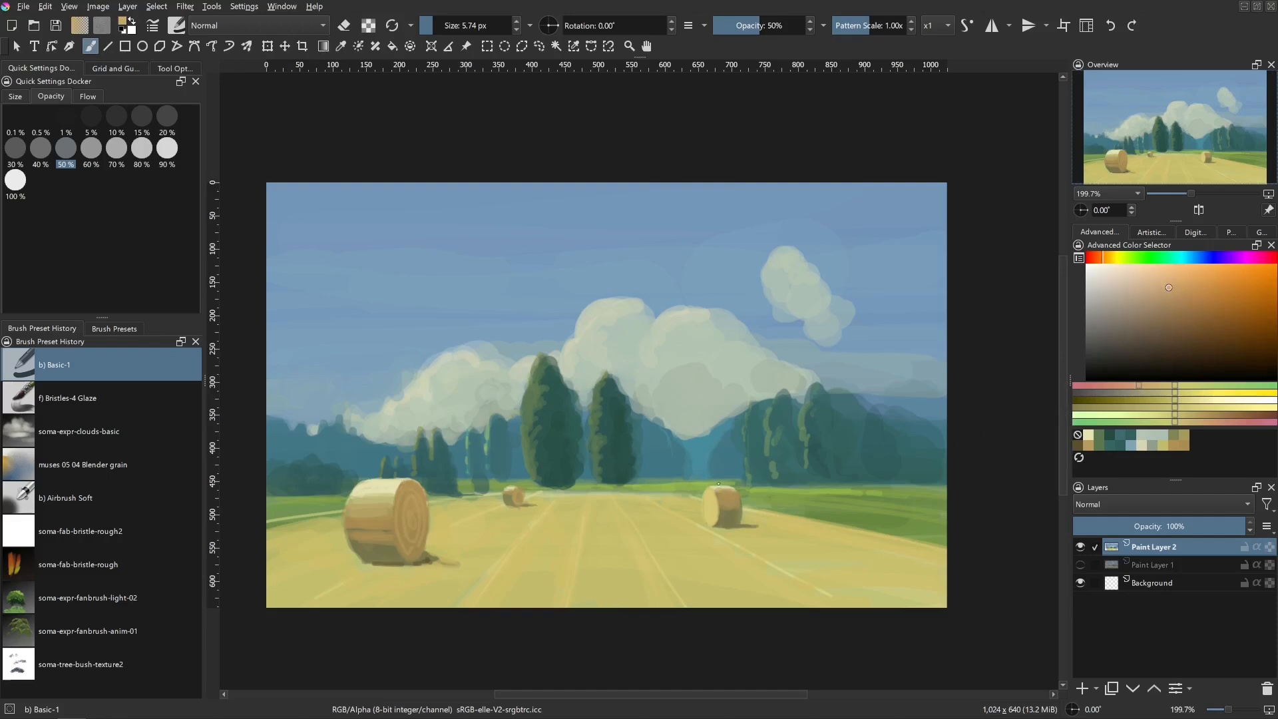
{"action": "mouse_move", "coordinate": [496, 561]}
{"action": "left_mouse_down", "text": "shift"}
{"action": "mouse_move", "coordinate": [635, 581]}
{"action": "mouse_move", "coordinate": [617, 559]}
{"action": "mouse_move", "coordinate": [629, 559]}
{"action": "left_mouse_up", "text": "shift"}
{"action": "key", "text": "ctrl+z"}
{"action": "mouse_move", "coordinate": [651, 512]}
{"action": "left_mouse_down"}
{"action": "mouse_move", "coordinate": [664, 512]}
{"action": "mouse_move", "coordinate": [574, 541]}
{"action": "mouse_move", "coordinate": [616, 564]}
{"action": "mouse_move", "coordinate": [956, 599]}
{"action": "mouse_move", "coordinate": [819, 533]}
{"action": "mouse_move", "coordinate": [799, 541]}
{"action": "left_mouse_up"}
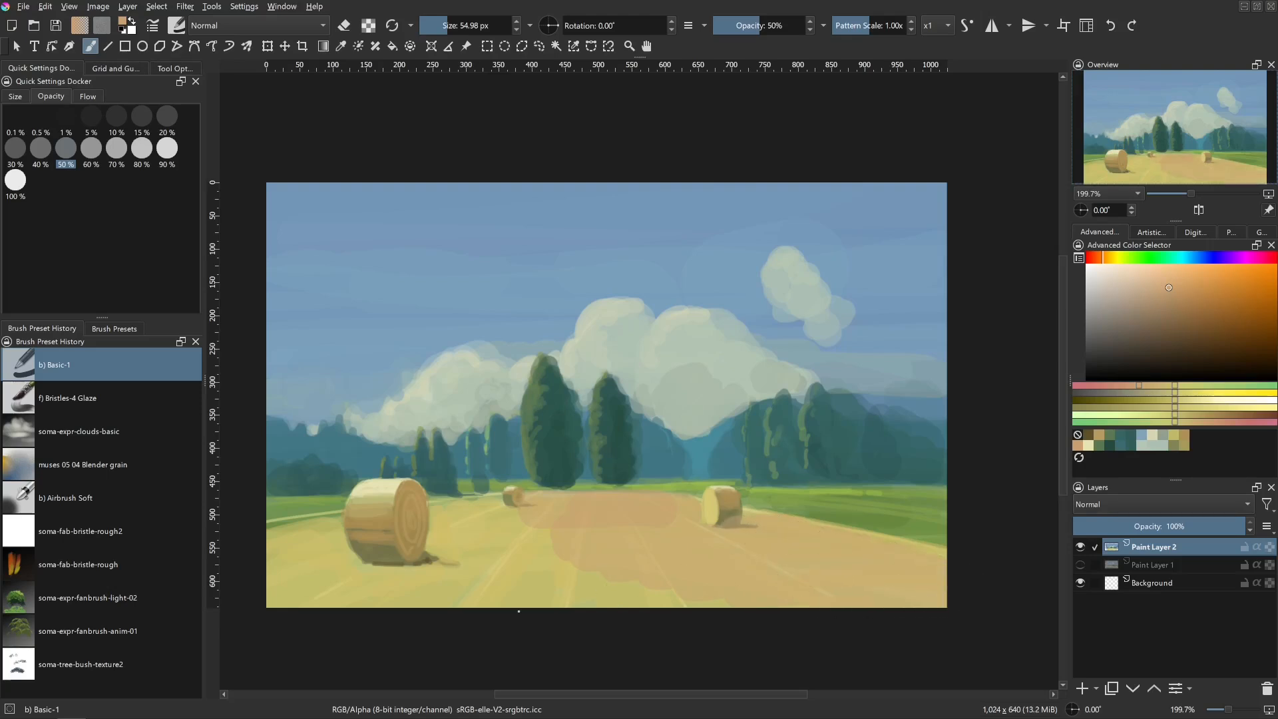
{"action": "left_click_drag", "start_coordinate": [523, 564], "coordinate": [505, 564], "text": "shift"}
{"action": "mouse_move", "coordinate": [509, 522]}
{"action": "left_mouse_down"}
{"action": "mouse_move", "coordinate": [481, 526]}
{"action": "mouse_move", "coordinate": [493, 505]}
{"action": "mouse_move", "coordinate": [459, 532]}
{"action": "mouse_move", "coordinate": [672, 604]}
{"action": "left_mouse_up"}
{"action": "mouse_move", "coordinate": [445, 626]}
{"action": "left_mouse_down"}
{"action": "mouse_move", "coordinate": [313, 579]}
{"action": "mouse_move", "coordinate": [277, 542]}
{"action": "left_mouse_up"}
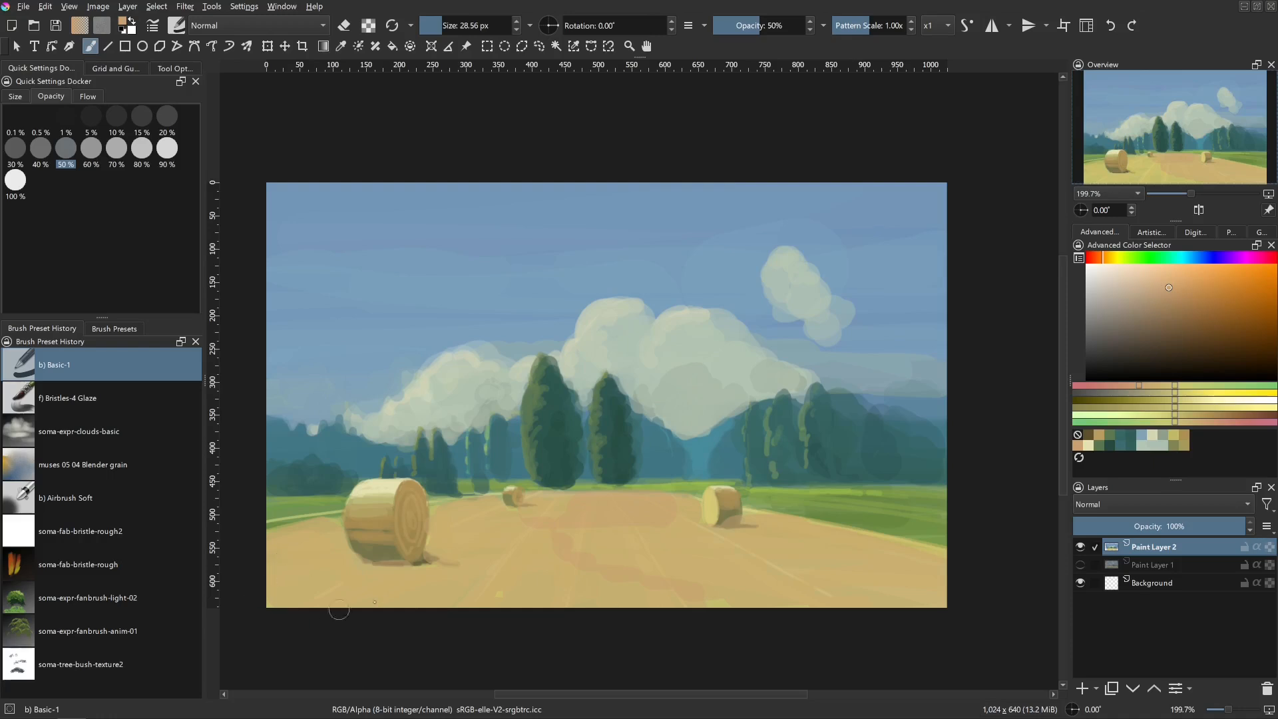
- Mix a darker brown and paint the shaded lower side and ground shadow of the large bale, adjusting the brush size
{"action": "key", "text": "bracketleft"}
{"action": "left_click", "coordinate": [1195, 319]}
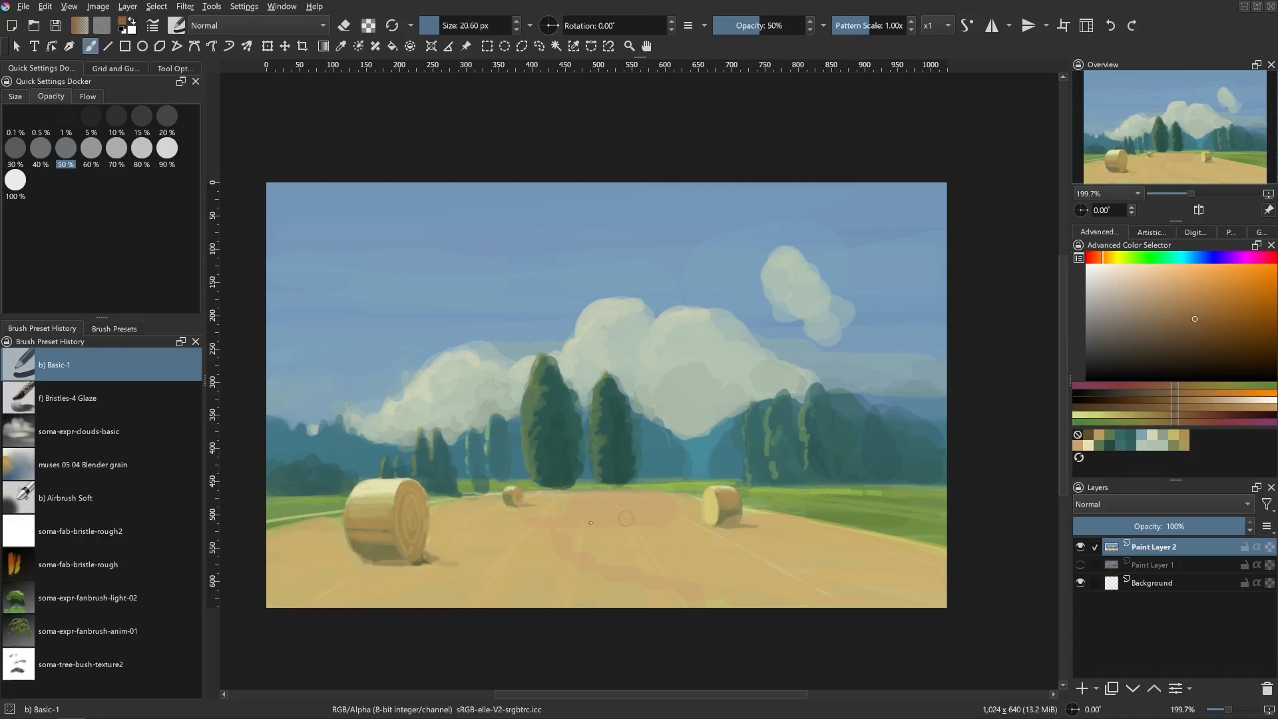
{"action": "key", "text": "bracketright"}
{"action": "key", "text": "bracketright"}
{"action": "left_click", "coordinate": [392, 535]}
{"action": "key", "text": "bracketleft"}
{"action": "mouse_move", "coordinate": [354, 522]}
{"action": "left_mouse_down"}
{"action": "mouse_move", "coordinate": [364, 553]}
{"action": "mouse_move", "coordinate": [361, 539]}
{"action": "mouse_move", "coordinate": [394, 551]}
{"action": "left_mouse_up"}
{"action": "key", "text": "ctrl+z"}
{"action": "key", "text": "bracketleft"}
{"action": "key", "text": "bracketleft"}
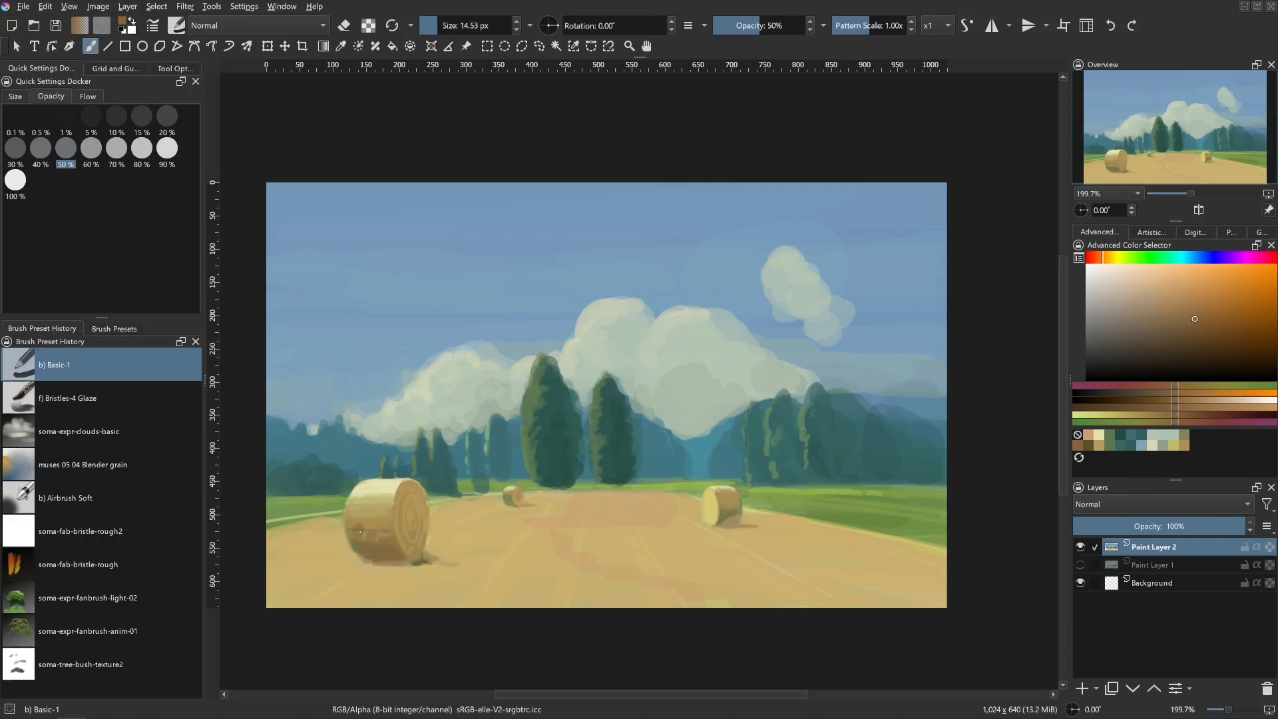
{"action": "key", "text": "bracketleft"}
{"action": "key", "text": "bracketleft"}
{"action": "key", "text": "bracketleft"}
- Mix a bright pale yellow and paint diagonal stubble rows from beside the small distant bale to the foreground
{"action": "left_click", "coordinate": [512, 536], "text": "ctrl"}
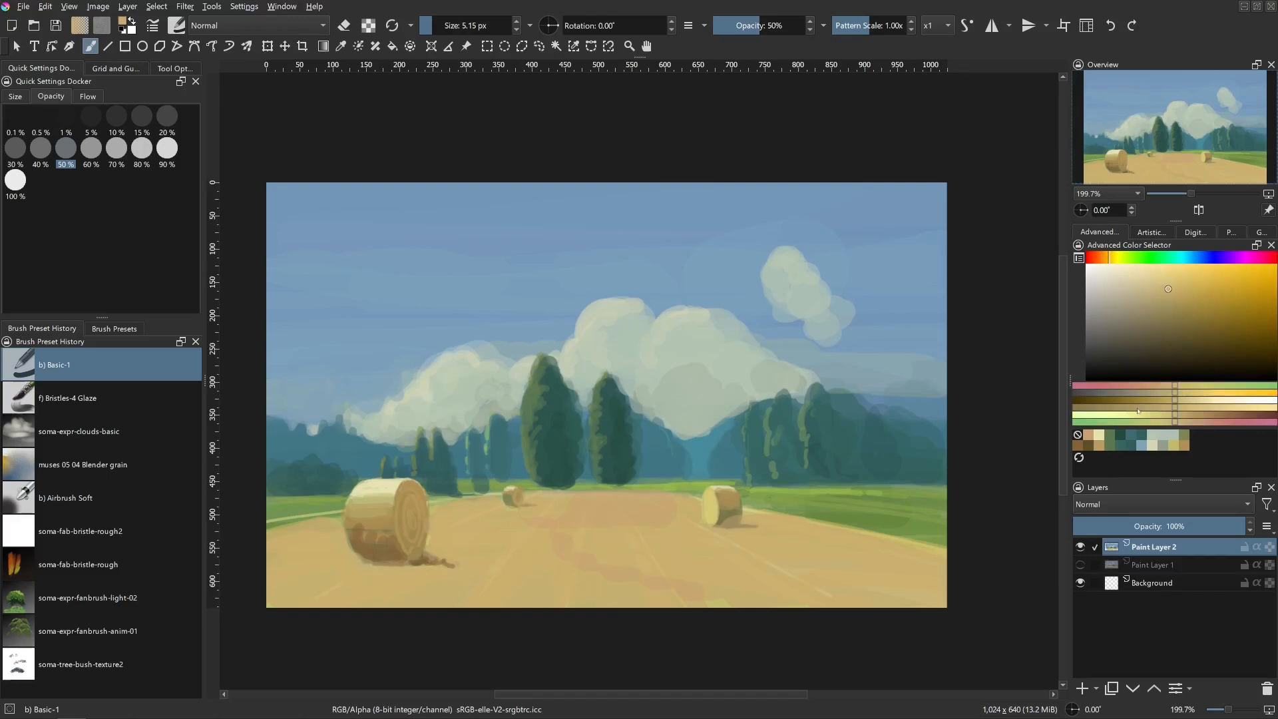
{"action": "left_click", "coordinate": [1198, 394]}
{"action": "left_click", "coordinate": [1173, 270]}
{"action": "key", "text": "bracketleft"}
{"action": "key", "text": "bracketleft"}
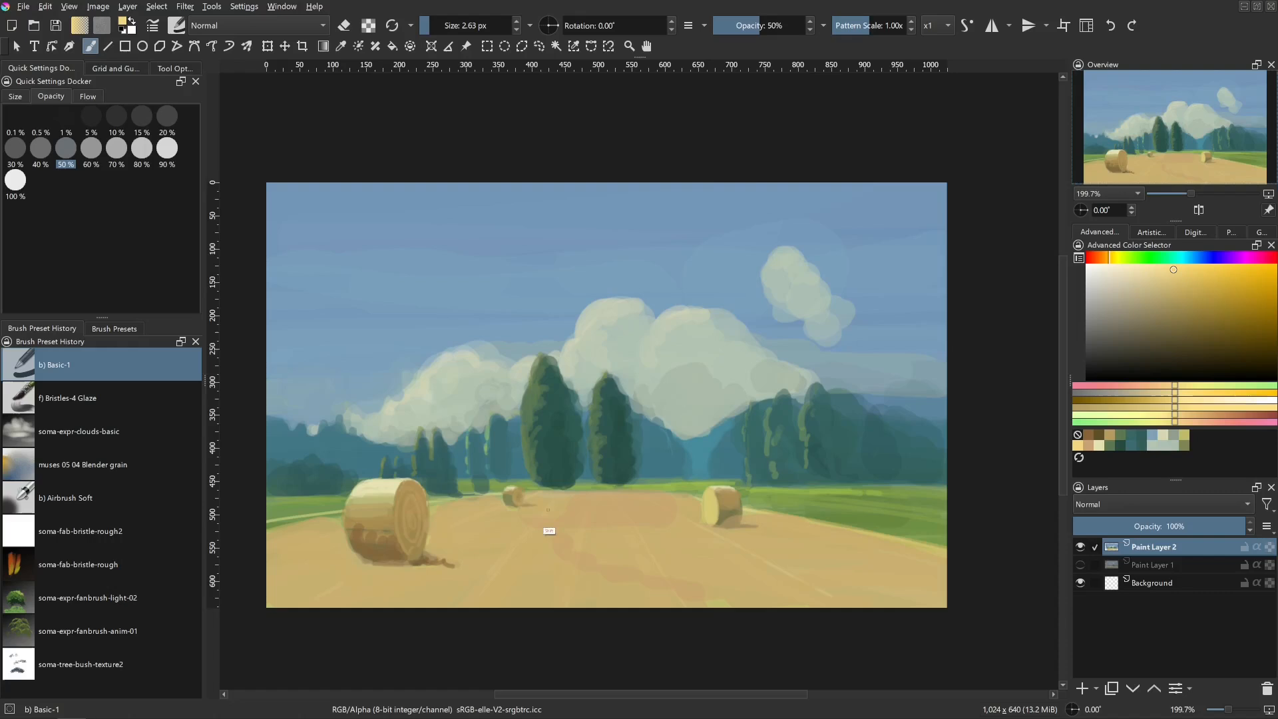
{"action": "left_click_drag", "start_coordinate": [548, 510], "coordinate": [554, 510], "text": "shift"}
{"action": "left_click_drag", "start_coordinate": [558, 502], "coordinate": [458, 585]}
{"action": "left_click_drag", "start_coordinate": [450, 591], "coordinate": [426, 608]}
{"action": "mouse_move", "coordinate": [522, 520]}
{"action": "left_mouse_down"}
{"action": "mouse_move", "coordinate": [452, 551]}
{"action": "mouse_move", "coordinate": [538, 505]}
{"action": "mouse_move", "coordinate": [493, 507]}
{"action": "left_mouse_up"}
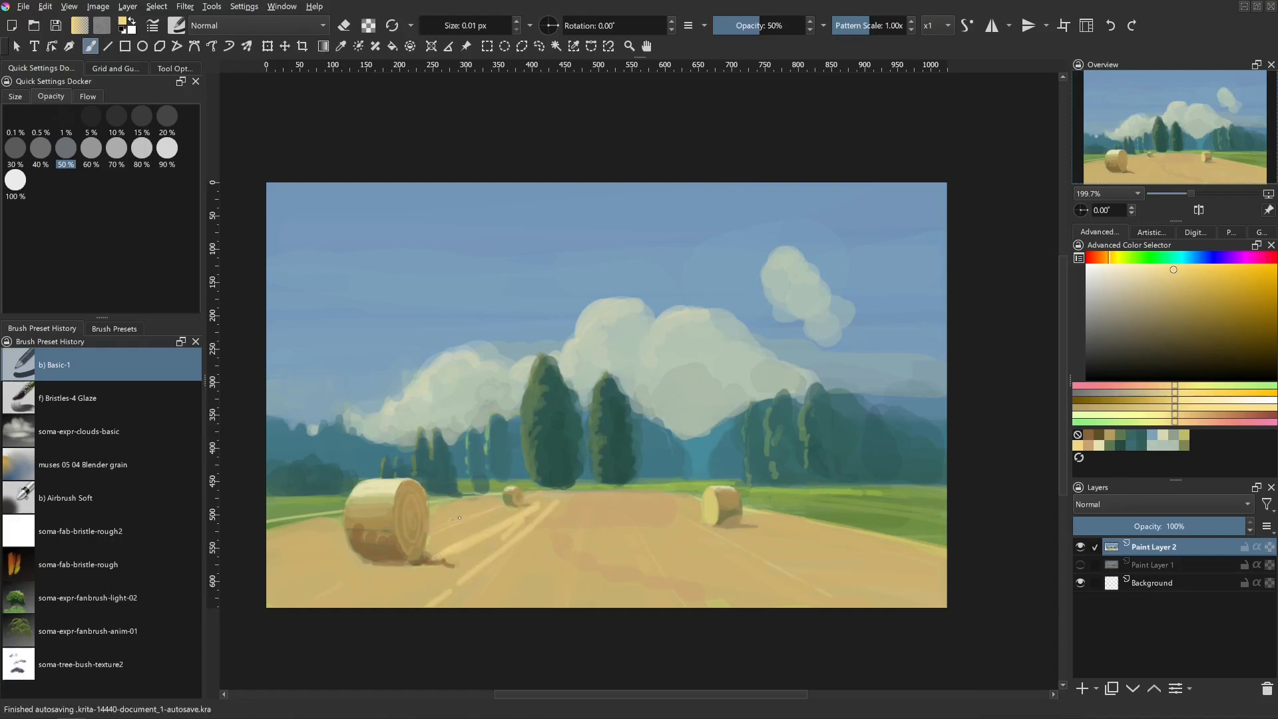
- Add pale yellow stubble rows on both sides of the large bale and along the field's left-centre
{"action": "left_click_drag", "start_coordinate": [434, 550], "coordinate": [446, 549], "text": "shift"}
{"action": "left_click_drag", "start_coordinate": [500, 509], "coordinate": [433, 531]}
{"action": "left_click_drag", "start_coordinate": [353, 559], "coordinate": [330, 563]}
{"action": "left_click_drag", "start_coordinate": [316, 564], "coordinate": [267, 577]}
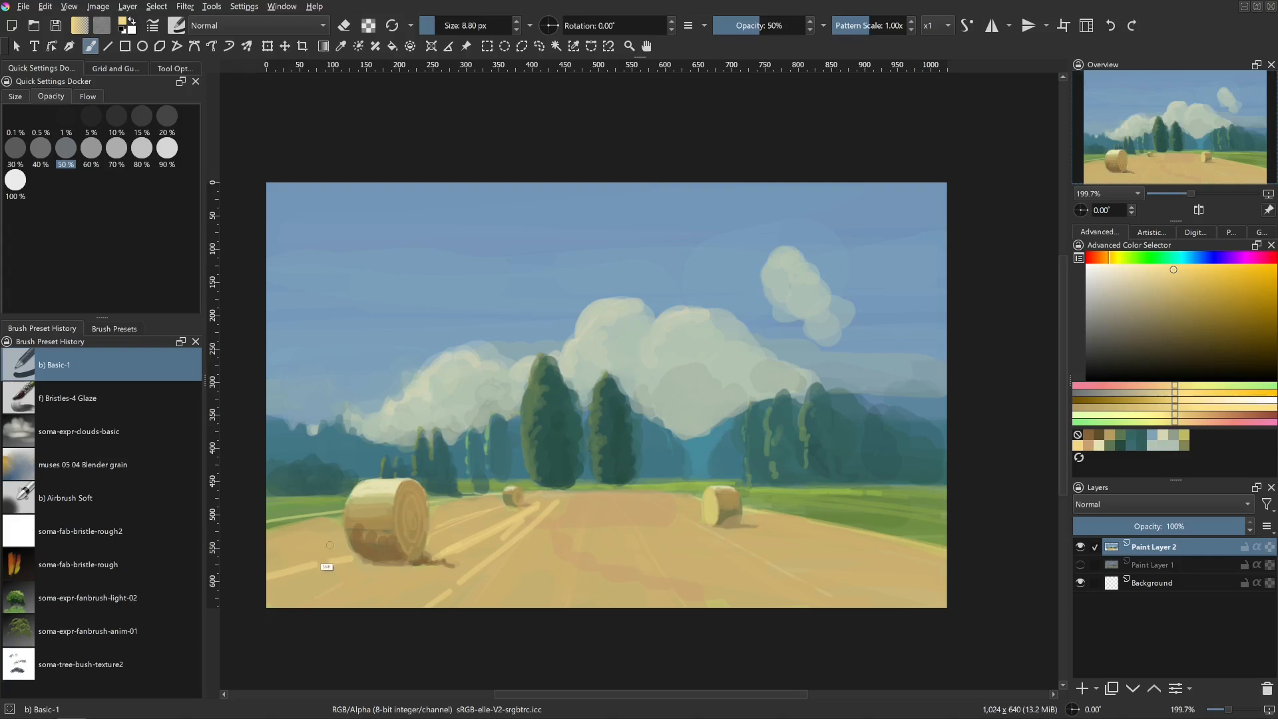
{"action": "left_click_drag", "start_coordinate": [330, 545], "coordinate": [254, 540], "text": "shift"}
{"action": "mouse_move", "coordinate": [529, 502]}
{"action": "left_mouse_down", "text": "shift"}
{"action": "mouse_move", "coordinate": [592, 500]}
{"action": "mouse_move", "coordinate": [574, 536]}
{"action": "left_mouse_up", "text": "shift"}
{"action": "left_click_drag", "start_coordinate": [564, 555], "coordinate": [536, 605]}
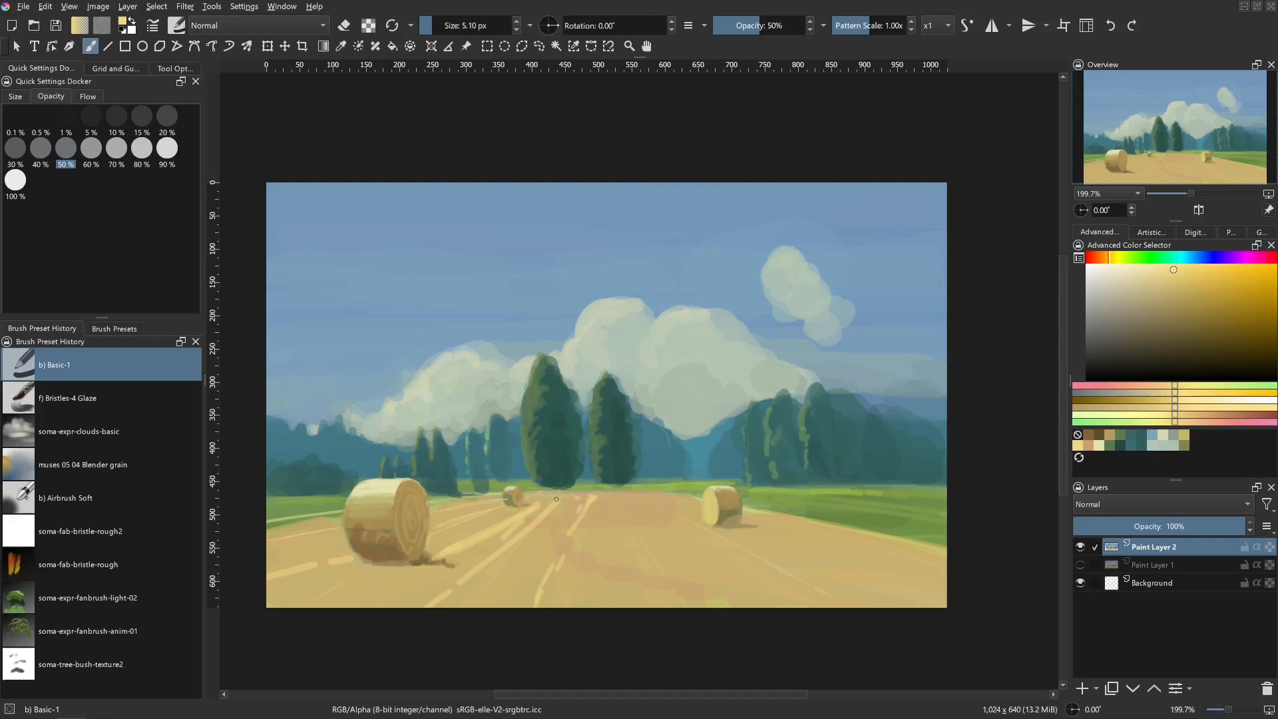
- Paint pale yellow stubble rows fanning out across the centre and right half of the field
{"action": "left_click_drag", "start_coordinate": [634, 512], "coordinate": [730, 595]}
{"action": "left_click_drag", "start_coordinate": [722, 543], "coordinate": [841, 605]}
{"action": "mouse_move", "coordinate": [753, 527]}
{"action": "left_mouse_down"}
{"action": "mouse_move", "coordinate": [936, 590]}
{"action": "mouse_move", "coordinate": [824, 534]}
{"action": "left_mouse_up"}
{"action": "left_click_drag", "start_coordinate": [701, 562], "coordinate": [699, 562]}
{"action": "left_click_drag", "start_coordinate": [617, 502], "coordinate": [629, 512]}
{"action": "mouse_move", "coordinate": [622, 501]}
{"action": "left_mouse_down"}
{"action": "mouse_move", "coordinate": [648, 506]}
{"action": "mouse_move", "coordinate": [621, 519]}
{"action": "mouse_move", "coordinate": [603, 503]}
{"action": "mouse_move", "coordinate": [619, 617]}
{"action": "left_mouse_up"}
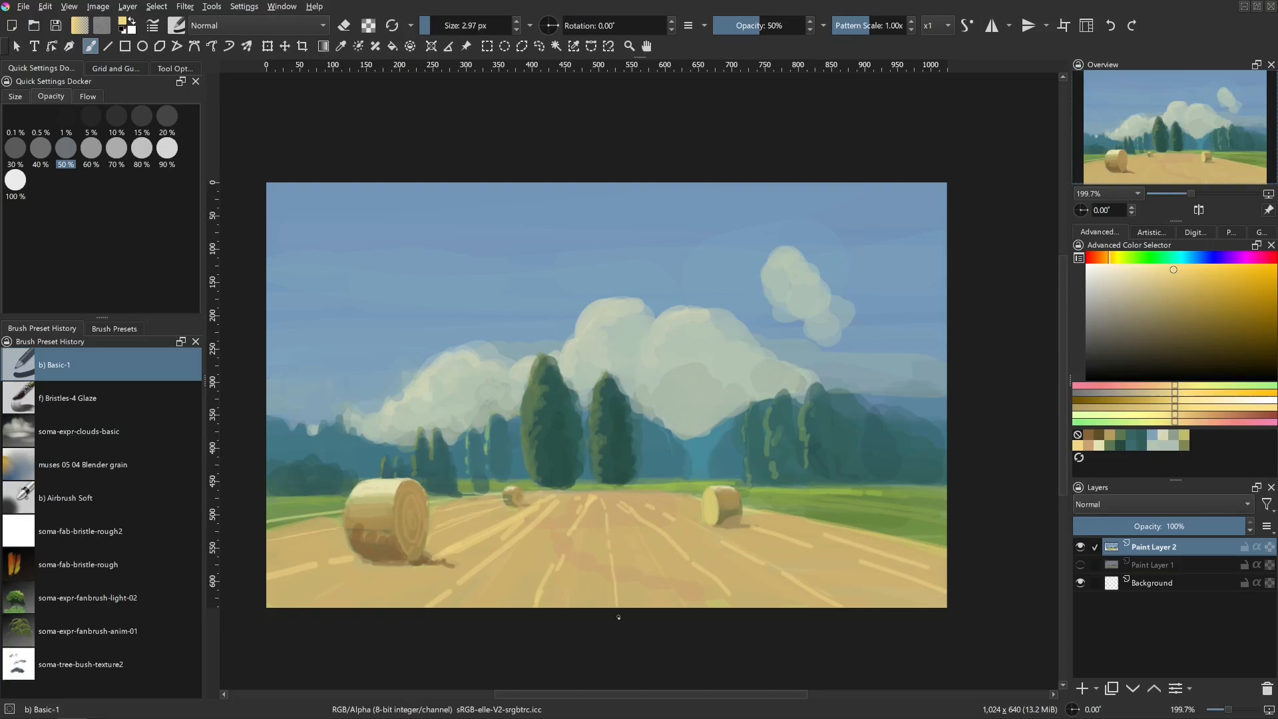
- Refine the large bale's cast shadow with sampled field tan and shadow brown, and sample the tall poplar's dark green
{"action": "left_click_drag", "start_coordinate": [538, 543], "coordinate": [546, 543]}
{"action": "left_click", "coordinate": [478, 542], "text": "ctrl"}
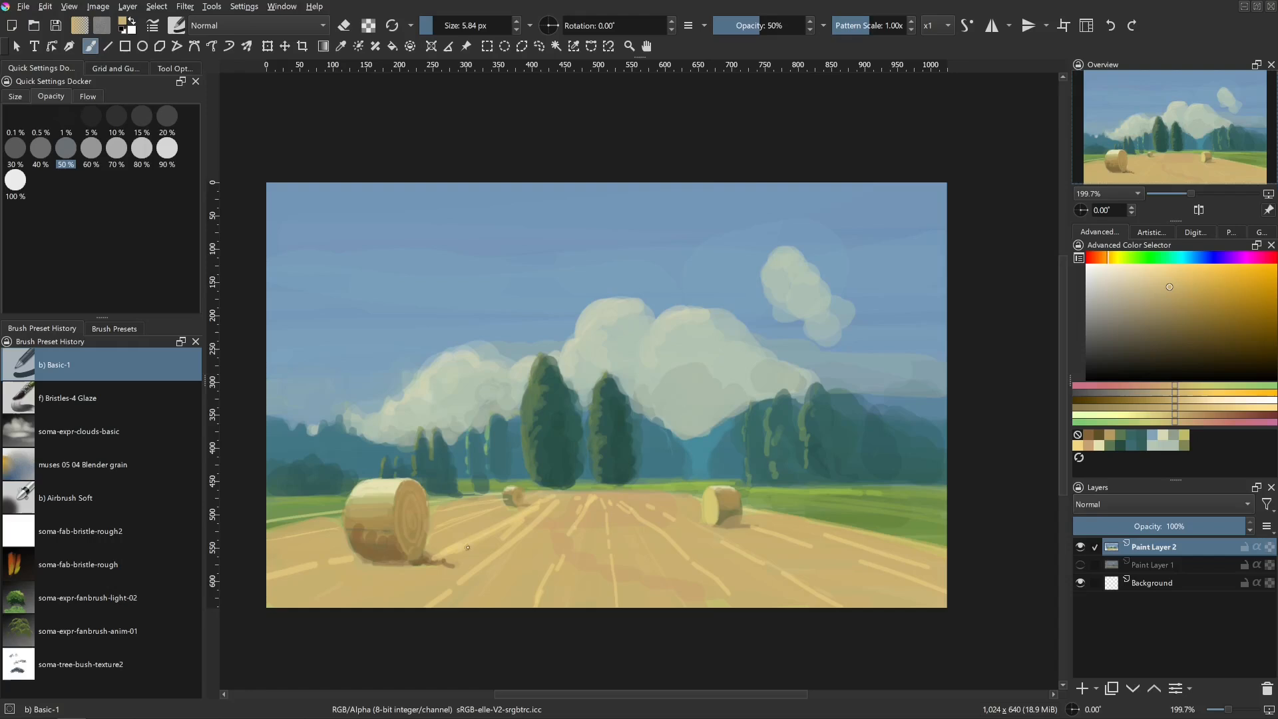
{"action": "left_click_drag", "start_coordinate": [465, 548], "coordinate": [526, 515]}
{"action": "left_click", "coordinate": [426, 551], "text": "ctrl"}
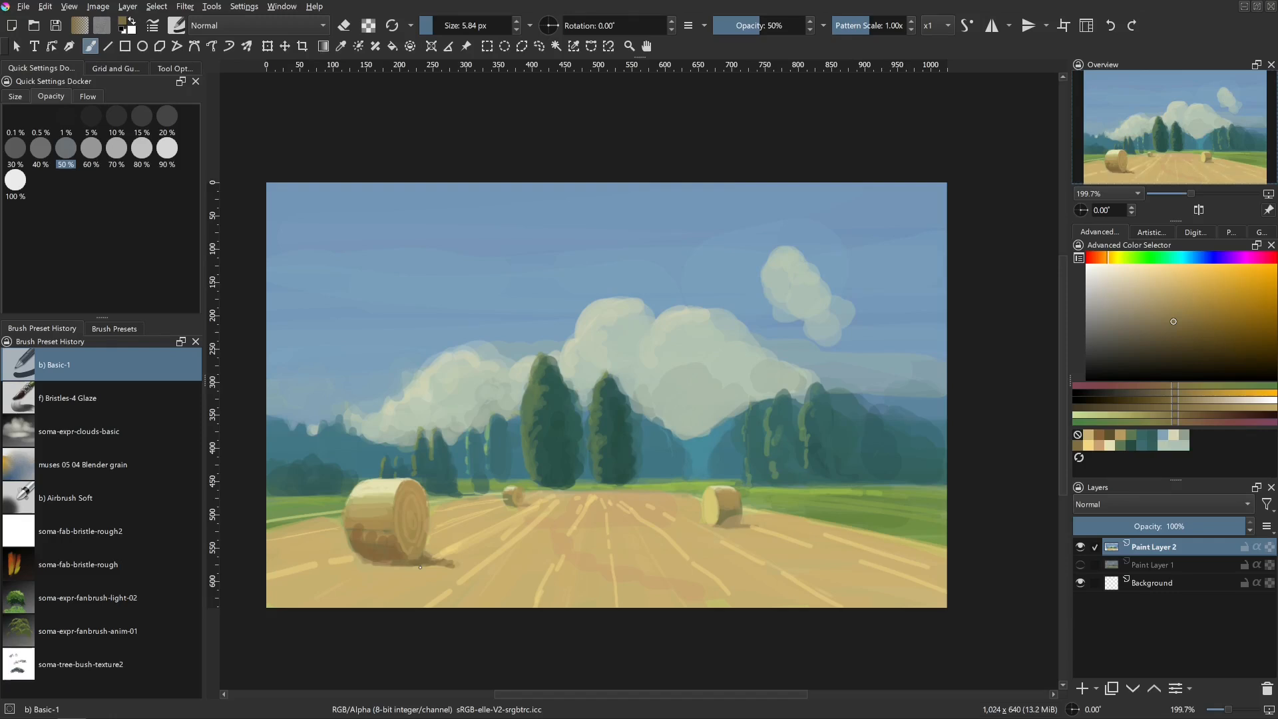
{"action": "left_click", "coordinate": [561, 480], "text": "ctrl"}
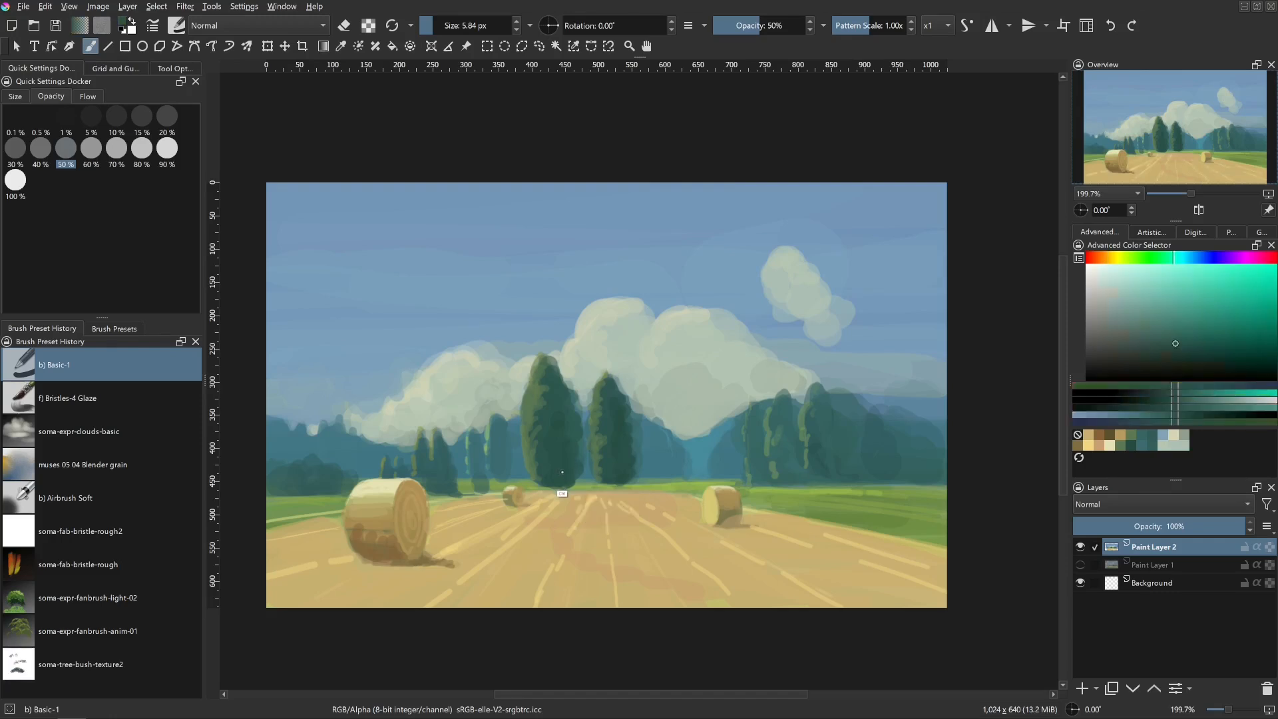
- Darken the ground line beneath the two tall poplars with green strokes, and sample teal and green from the trees and field edge
{"action": "left_click_drag", "start_coordinate": [563, 491], "coordinate": [576, 486]}
{"action": "mouse_move", "coordinate": [564, 487]}
{"action": "left_mouse_down"}
{"action": "mouse_move", "coordinate": [546, 488]}
{"action": "mouse_move", "coordinate": [561, 487]}
{"action": "left_mouse_up"}
{"action": "left_click_drag", "start_coordinate": [599, 487], "coordinate": [576, 488]}
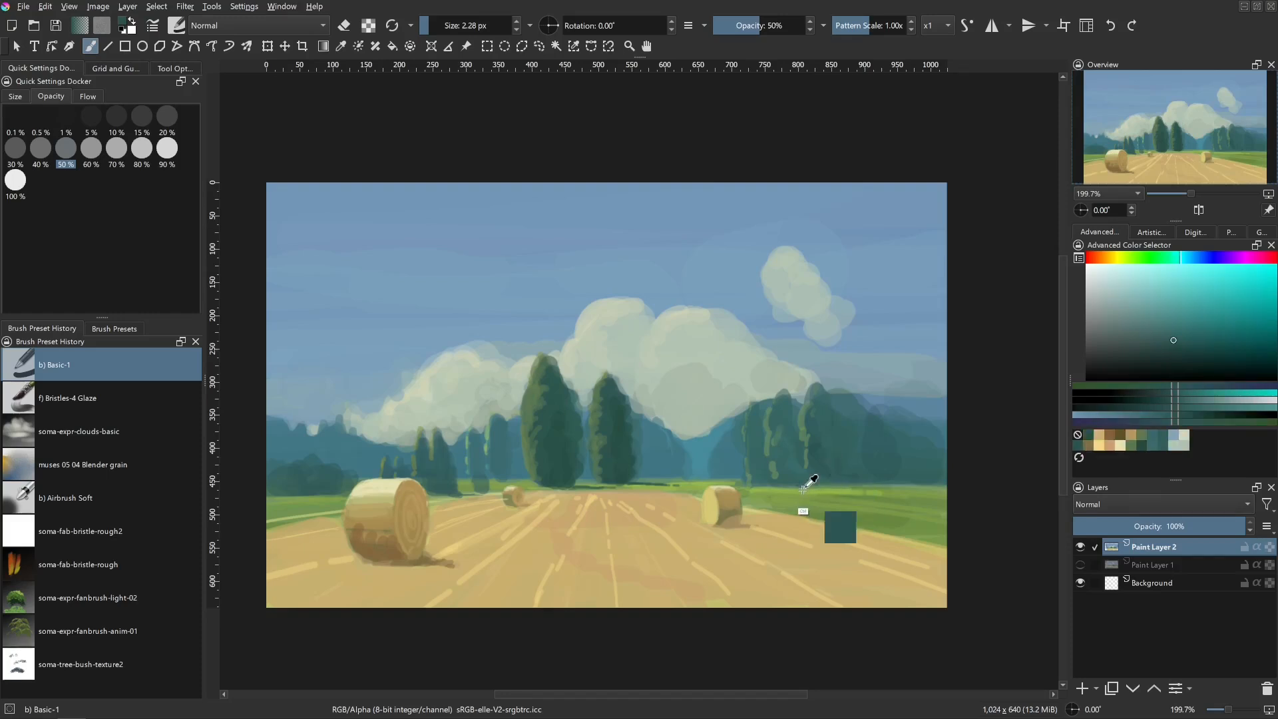
{"action": "left_click", "coordinate": [772, 484], "text": "ctrl"}
{"action": "left_click", "coordinate": [757, 477], "text": "ctrl"}
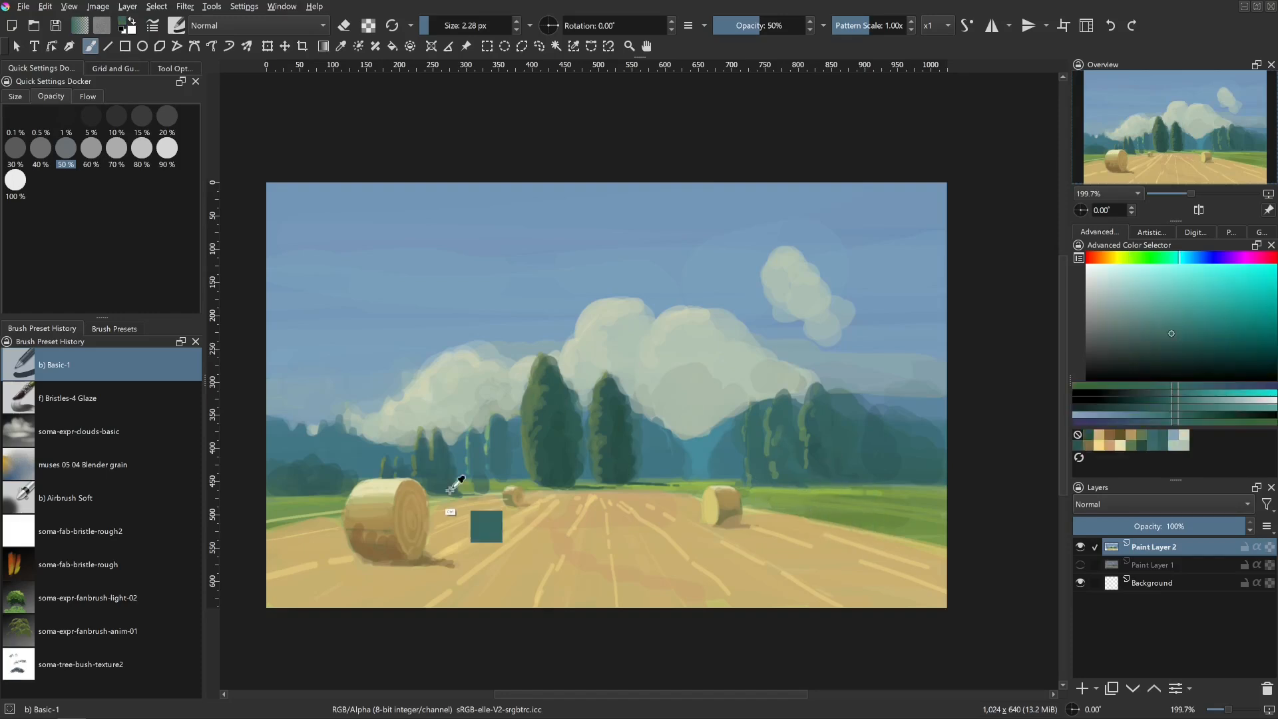
{"action": "left_click", "coordinate": [468, 493], "text": "ctrl"}
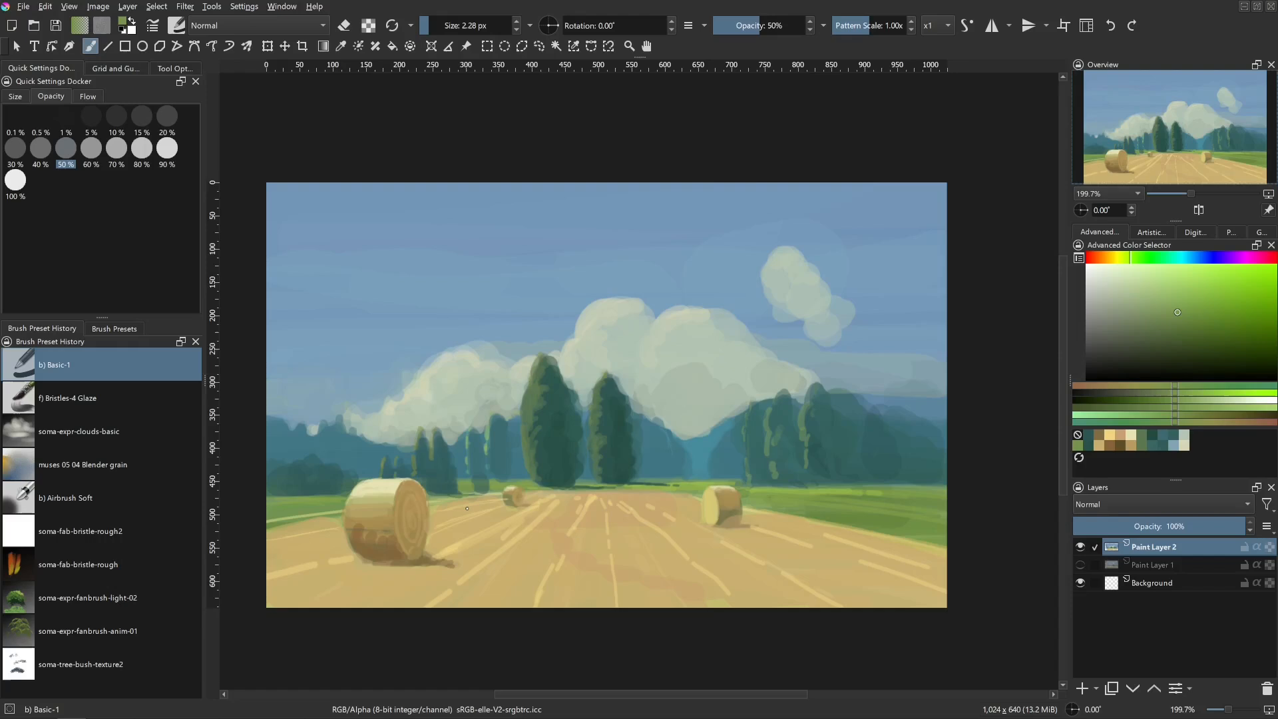
- Sample the central cloud's grey-green, soften its shaded body and right slope, and paint a low cloud above the right-hand hills
{"action": "scroll", "coordinate": [566, 506], "scroll_direction": "up", "scroll_amount": 3}
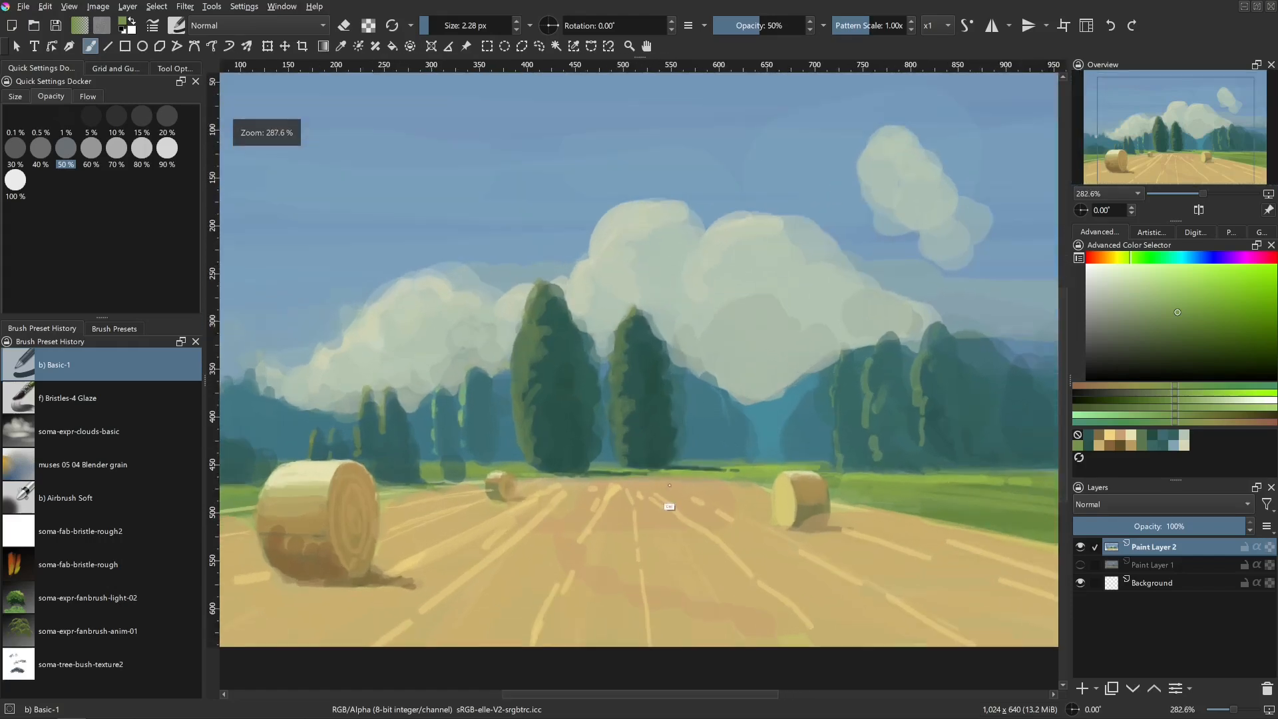
{"action": "scroll", "coordinate": [506, 526], "scroll_direction": "down", "scroll_amount": 4}
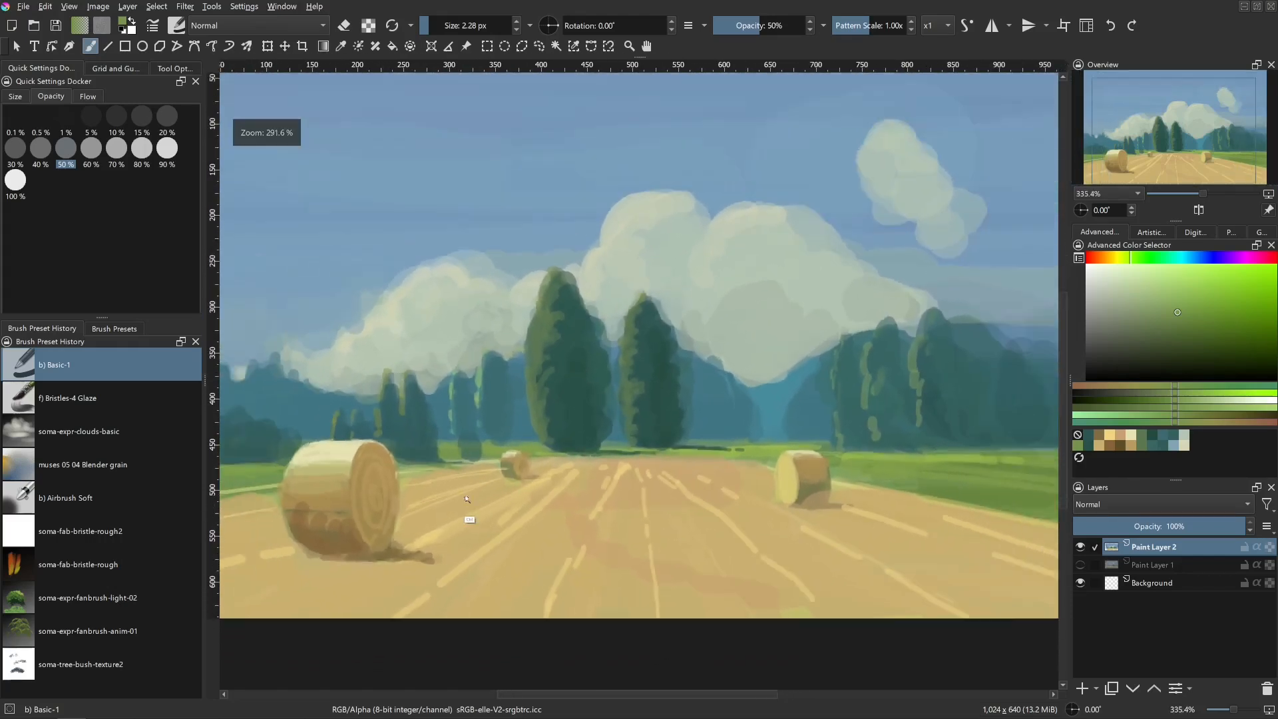
{"action": "scroll", "coordinate": [503, 524], "scroll_direction": "down", "scroll_amount": 1}
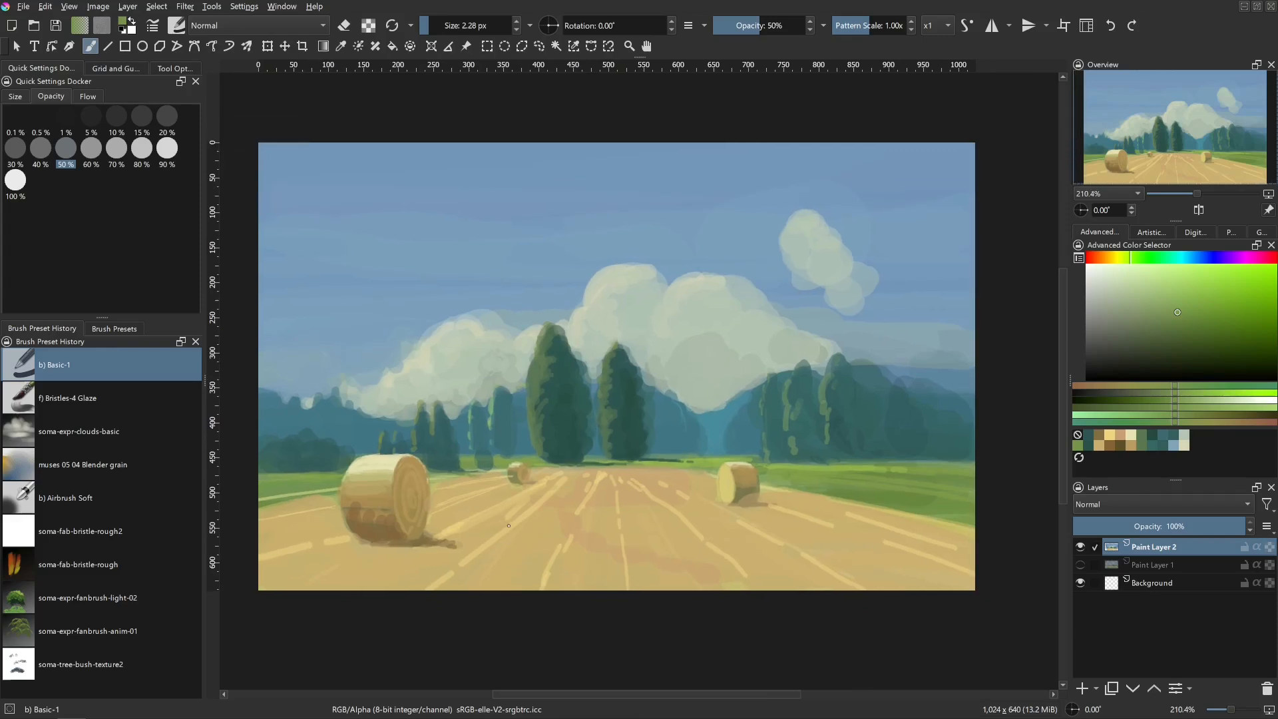
{"action": "left_click", "coordinate": [683, 354], "text": "ctrl"}
{"action": "left_click_drag", "start_coordinate": [661, 338], "coordinate": [675, 334], "text": "shift"}
{"action": "mouse_move", "coordinate": [671, 323]}
{"action": "left_mouse_down"}
{"action": "mouse_move", "coordinate": [741, 324]}
{"action": "mouse_move", "coordinate": [782, 349]}
{"action": "mouse_move", "coordinate": [766, 339]}
{"action": "left_mouse_up"}
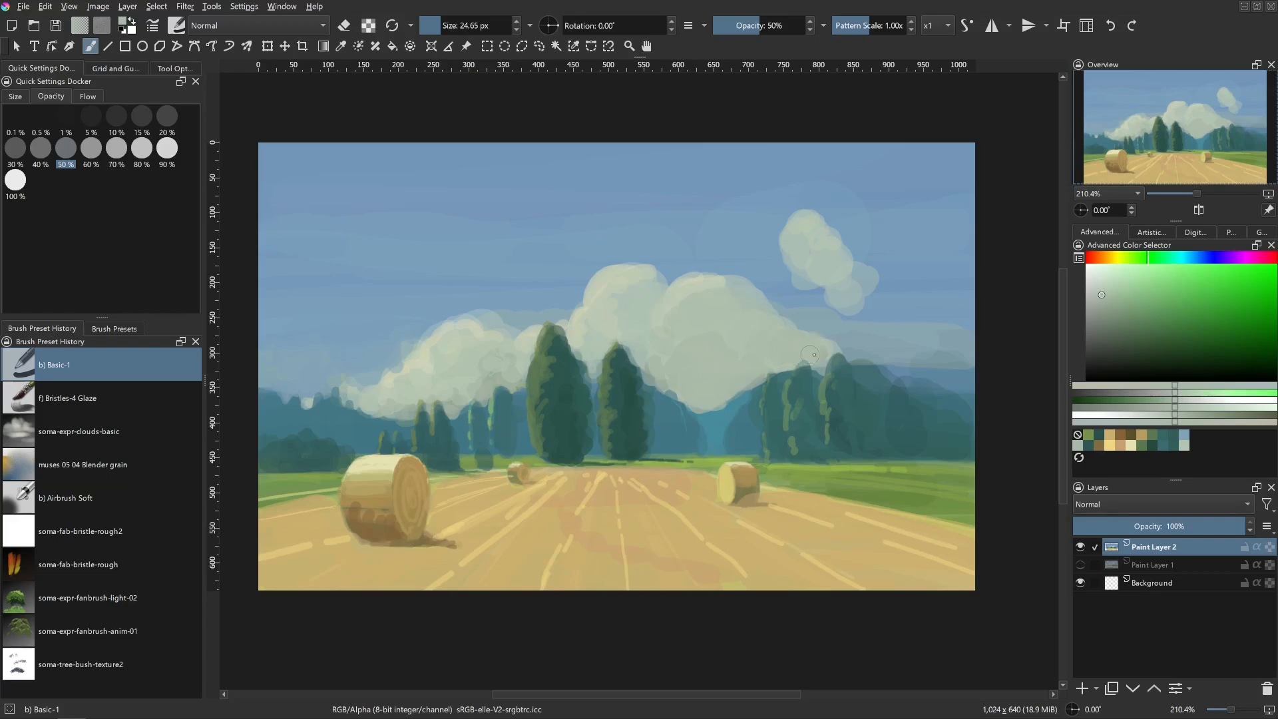
{"action": "mouse_move", "coordinate": [865, 373]}
{"action": "left_mouse_down", "text": "shift"}
{"action": "mouse_move", "coordinate": [945, 327]}
{"action": "mouse_move", "coordinate": [953, 367]}
{"action": "mouse_move", "coordinate": [927, 377]}
{"action": "left_mouse_up", "text": "shift"}
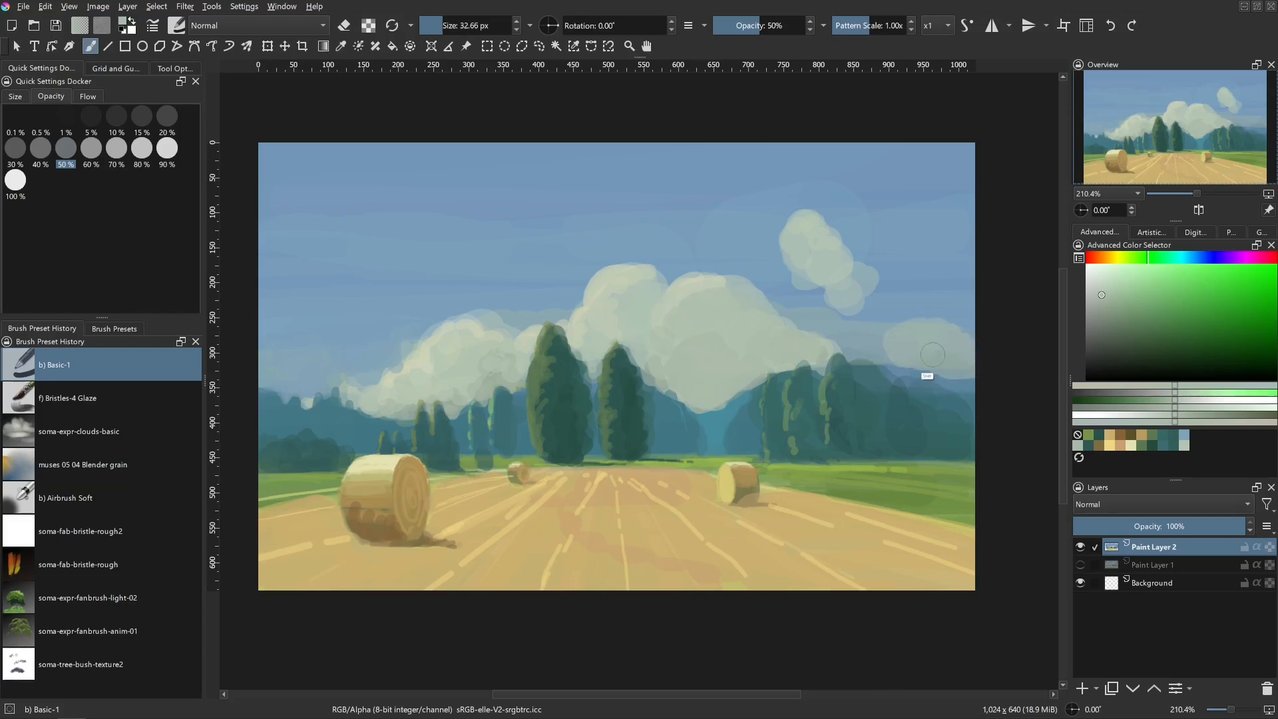
- Paint a low grey-green cloud bank above the hills at the left end of the horizon
{"action": "left_click_drag", "start_coordinate": [384, 417], "coordinate": [398, 414]}
{"action": "left_click_drag", "start_coordinate": [319, 380], "coordinate": [325, 380], "text": "shift"}
{"action": "mouse_move", "coordinate": [323, 381]}
{"action": "left_mouse_down"}
{"action": "mouse_move", "coordinate": [358, 373]}
{"action": "mouse_move", "coordinate": [359, 390]}
{"action": "mouse_move", "coordinate": [275, 378]}
{"action": "left_mouse_up"}
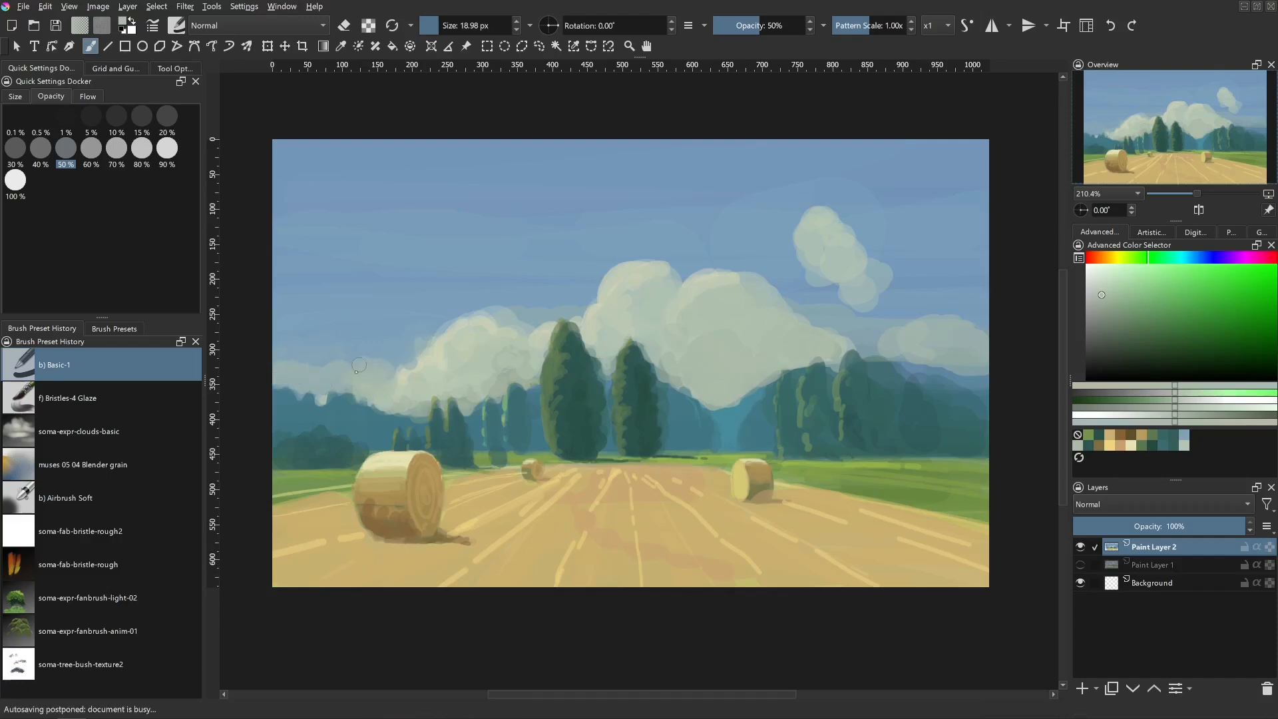
{"action": "left_click_drag", "start_coordinate": [385, 367], "coordinate": [347, 376]}
- Sample the left cloud's pale cream and outline the sunlit puffs of the low cloud bank with smaller strokes
{"action": "left_click", "coordinate": [445, 353], "text": "ctrl"}
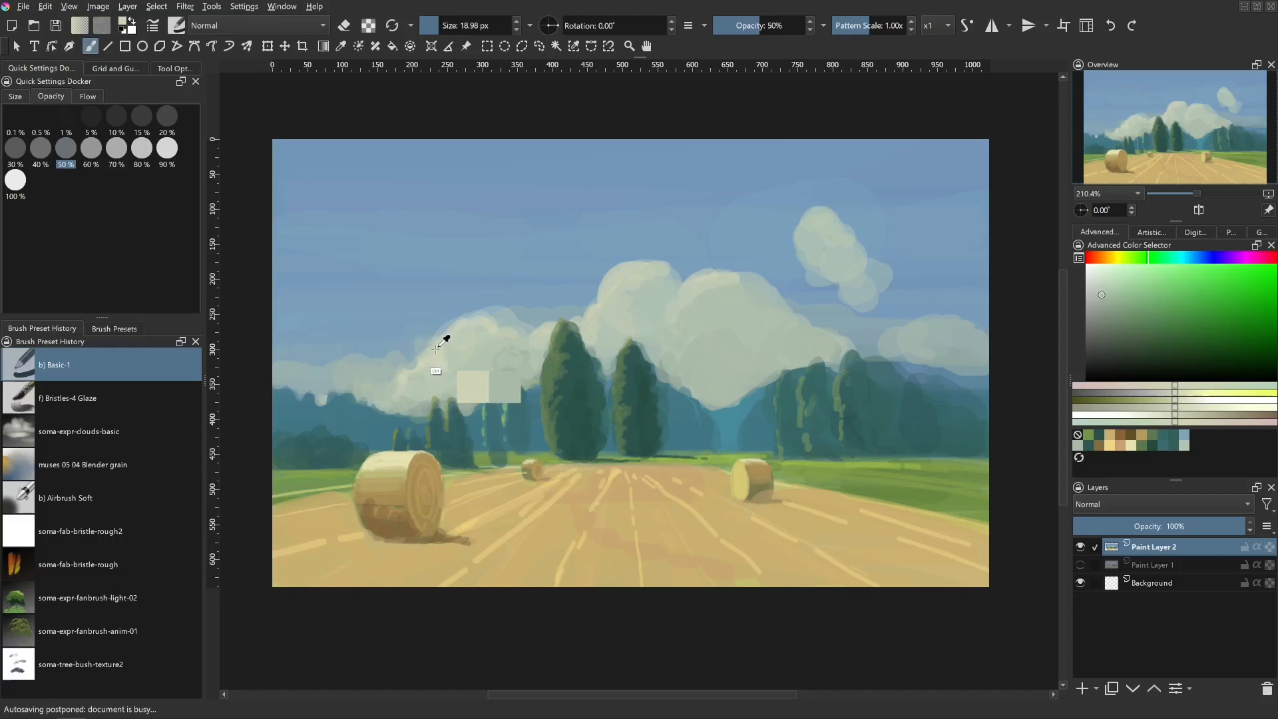
{"action": "mouse_move", "coordinate": [390, 363]}
{"action": "left_mouse_down", "text": "shift"}
{"action": "mouse_move", "coordinate": [386, 400]}
{"action": "mouse_move", "coordinate": [374, 370]}
{"action": "mouse_move", "coordinate": [296, 386]}
{"action": "mouse_move", "coordinate": [299, 366]}
{"action": "mouse_move", "coordinate": [270, 364]}
{"action": "mouse_move", "coordinate": [320, 377]}
{"action": "left_mouse_up", "text": "shift"}
{"action": "left_click_drag", "start_coordinate": [368, 399], "coordinate": [365, 400], "text": "shift"}
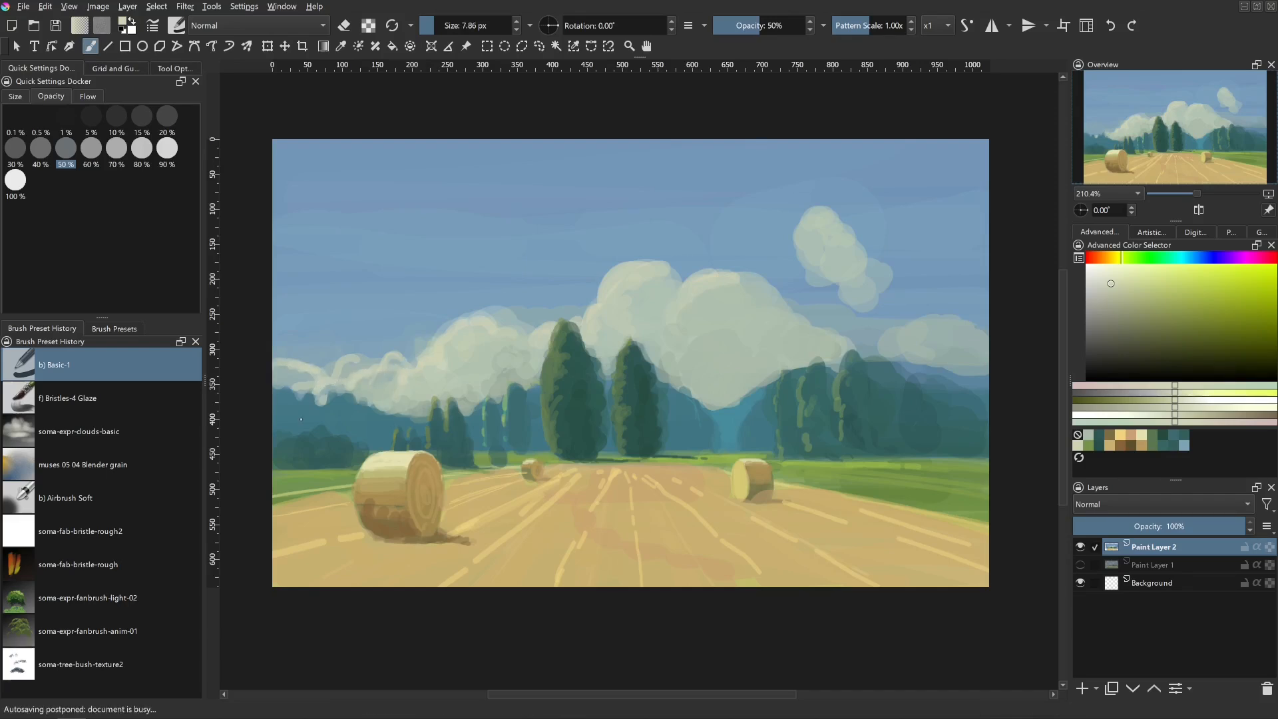
- Sample the sky blue near the left clouds and mix a lighter sky blue from it
{"action": "left_click", "coordinate": [414, 332], "text": "ctrl"}
{"action": "left_click_drag", "start_coordinate": [388, 373], "coordinate": [405, 374], "text": "shift"}
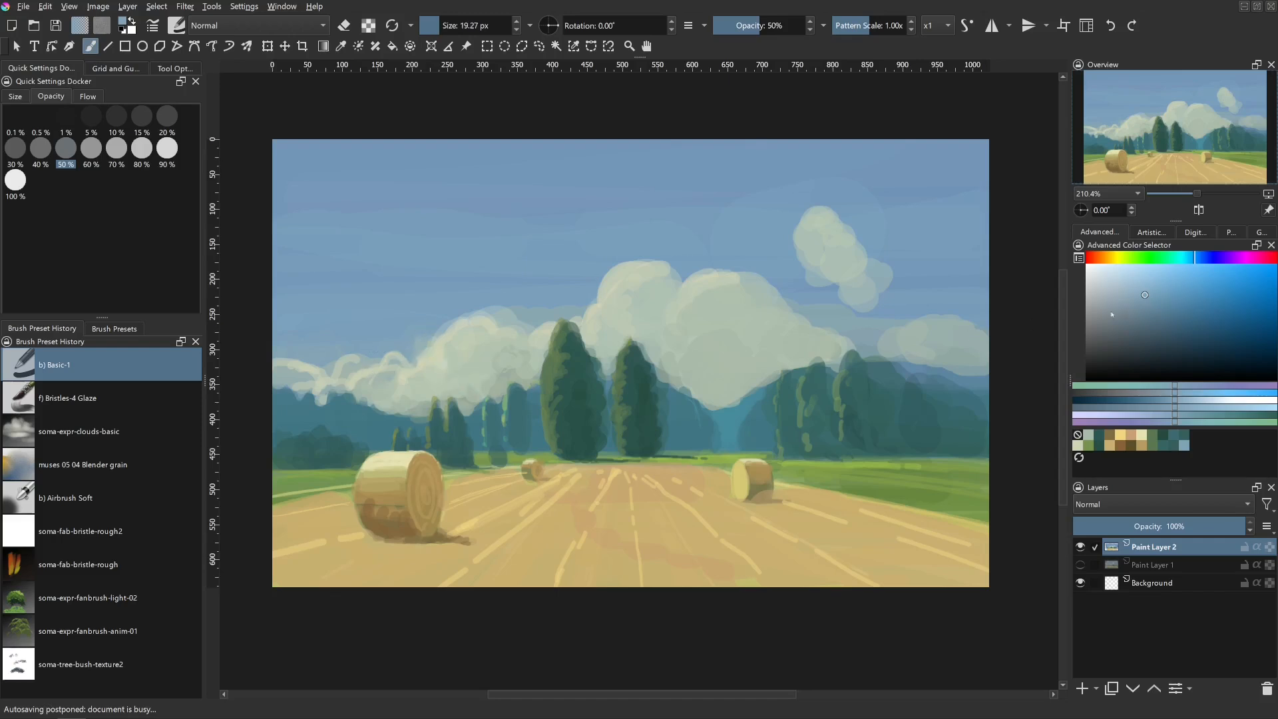
{"action": "left_click", "coordinate": [1134, 283]}
- Try broad light blue strokes in the sky above the left clouds with an enlarged brush of up to about 130 px
{"action": "left_click_drag", "start_coordinate": [517, 360], "coordinate": [538, 360], "text": "shift"}
{"action": "mouse_move", "coordinate": [699, 282]}
{"action": "left_mouse_down"}
{"action": "mouse_move", "coordinate": [715, 280]}
{"action": "mouse_move", "coordinate": [718, 323]}
{"action": "left_mouse_up"}
{"action": "left_click_drag", "start_coordinate": [555, 311], "coordinate": [573, 311], "text": "shift"}
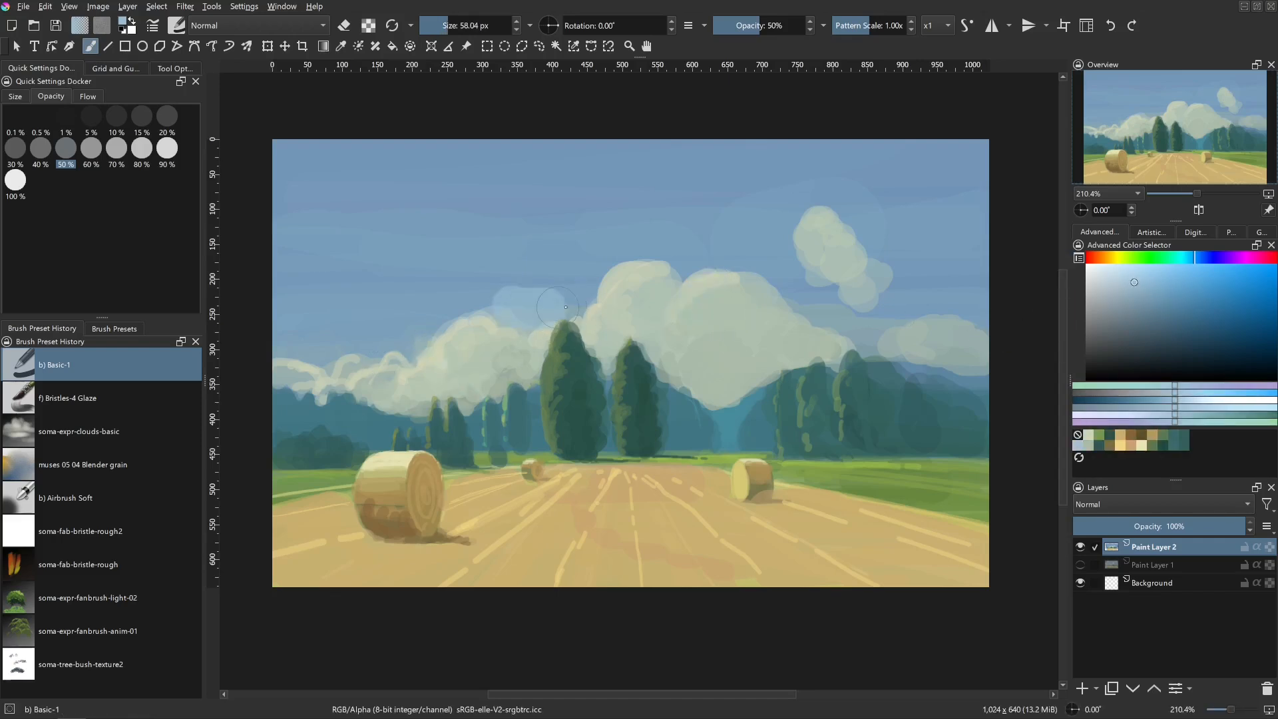
{"action": "left_click_drag", "start_coordinate": [424, 324], "coordinate": [468, 324], "text": "shift"}
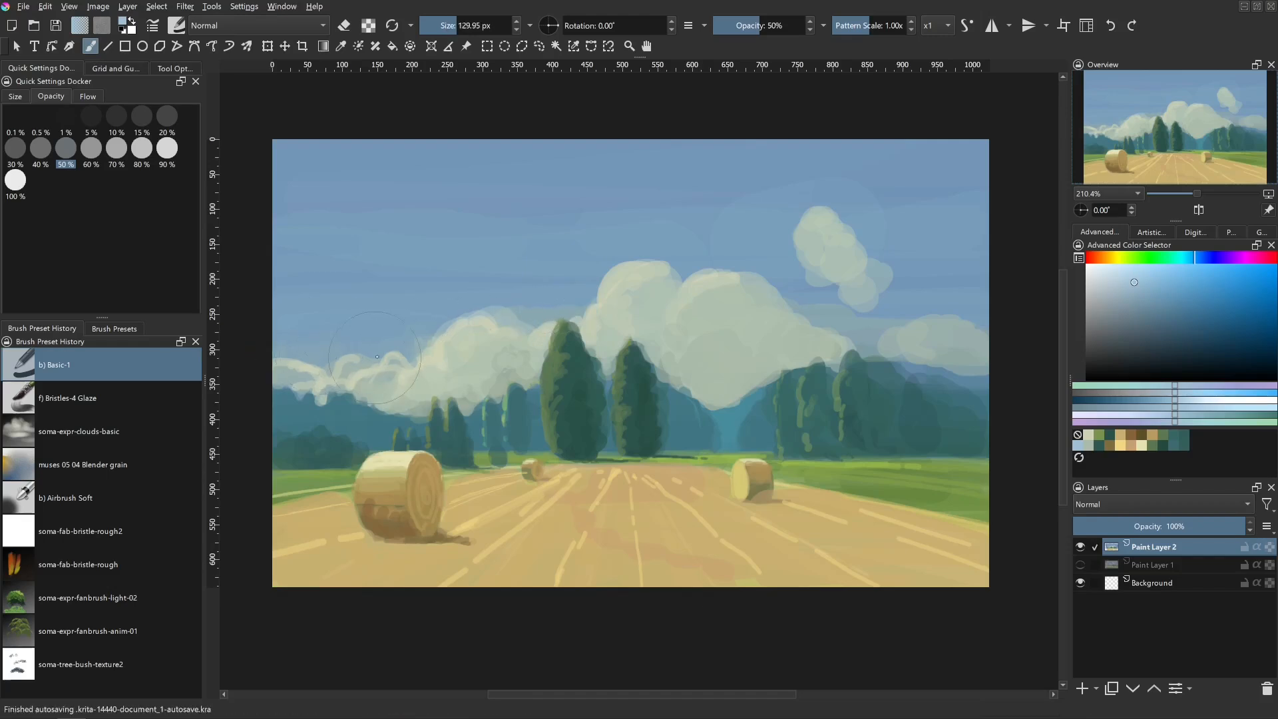
{"action": "mouse_move", "coordinate": [283, 329]}
{"action": "left_mouse_down"}
{"action": "mouse_move", "coordinate": [425, 331]}
{"action": "mouse_move", "coordinate": [451, 343]}
{"action": "mouse_move", "coordinate": [291, 331]}
{"action": "left_mouse_up"}
{"action": "key", "text": "ctrl+z"}
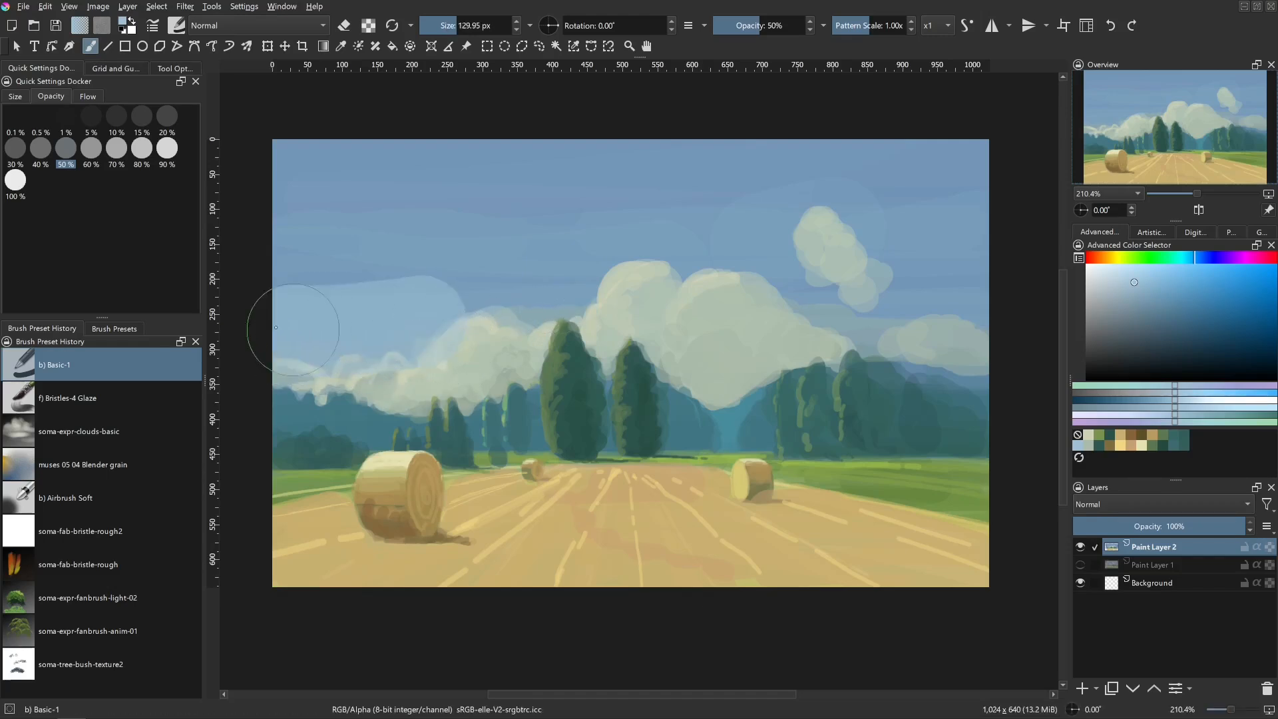
{"action": "key", "text": "ctrl+z"}
- Paint a light blue horizontal haze band across the sky from the left edge to the central cloud
{"action": "mouse_move", "coordinate": [389, 350]}
{"action": "left_mouse_down", "text": "shift"}
{"action": "mouse_move", "coordinate": [346, 350]}
{"action": "mouse_move", "coordinate": [368, 350]}
{"action": "left_mouse_up", "text": "shift"}
{"action": "mouse_move", "coordinate": [443, 330]}
{"action": "left_mouse_down"}
{"action": "mouse_move", "coordinate": [390, 317]}
{"action": "mouse_move", "coordinate": [288, 352]}
{"action": "mouse_move", "coordinate": [275, 342]}
{"action": "mouse_move", "coordinate": [310, 299]}
{"action": "mouse_move", "coordinate": [384, 289]}
{"action": "mouse_move", "coordinate": [415, 296]}
{"action": "mouse_move", "coordinate": [399, 317]}
{"action": "mouse_move", "coordinate": [417, 319]}
{"action": "mouse_move", "coordinate": [579, 288]}
{"action": "left_mouse_up"}
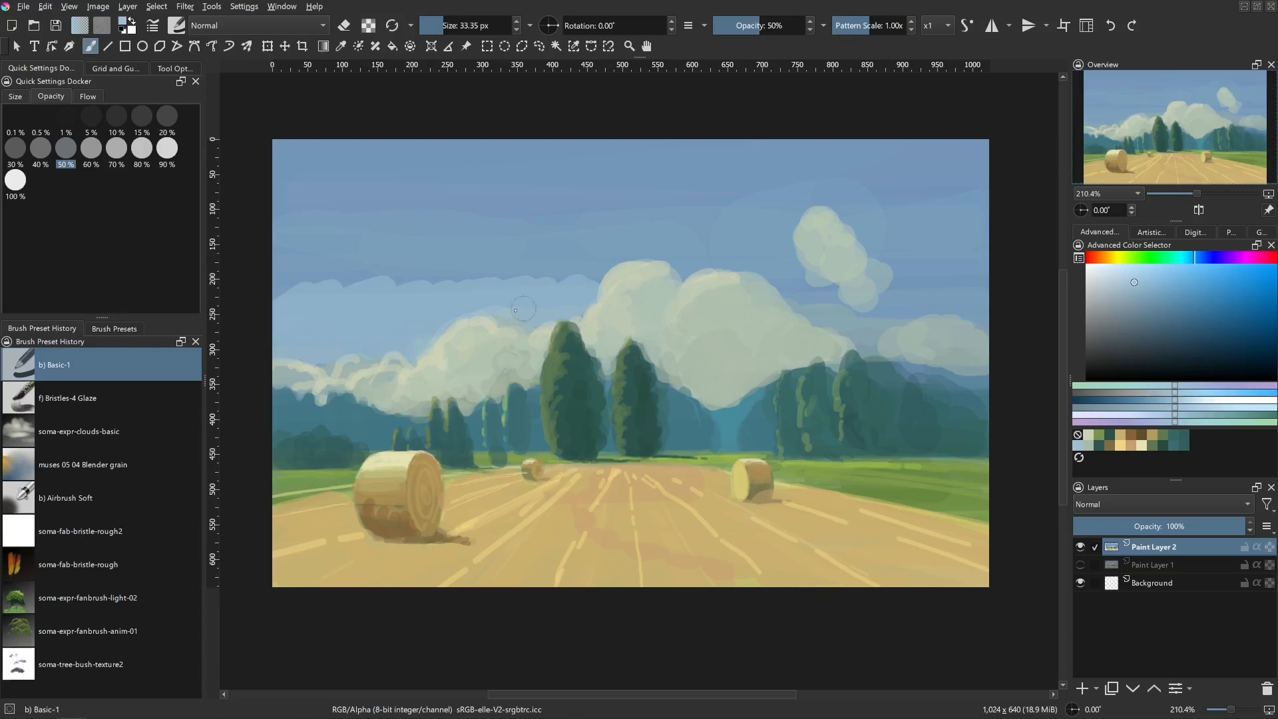
{"action": "left_click_drag", "start_coordinate": [422, 325], "coordinate": [434, 325], "text": "shift"}
{"action": "left_click_drag", "start_coordinate": [583, 276], "coordinate": [270, 261]}
{"action": "key", "text": "ctrl+z"}
{"action": "left_click_drag", "start_coordinate": [516, 280], "coordinate": [241, 273]}
{"action": "left_click_drag", "start_coordinate": [440, 277], "coordinate": [588, 278]}
{"action": "key", "text": "ctrl+z"}
{"action": "left_click_drag", "start_coordinate": [270, 280], "coordinate": [588, 283]}
- Add light blue haze behind the central cloud's right side and around the base of the small upper cloud
{"action": "left_click_drag", "start_coordinate": [816, 291], "coordinate": [798, 291], "text": "shift"}
{"action": "left_click_drag", "start_coordinate": [683, 273], "coordinate": [697, 268]}
{"action": "mouse_move", "coordinate": [723, 268]}
{"action": "left_mouse_down"}
{"action": "mouse_move", "coordinate": [811, 278]}
{"action": "mouse_move", "coordinate": [889, 326]}
{"action": "mouse_move", "coordinate": [848, 336]}
{"action": "mouse_move", "coordinate": [918, 310]}
{"action": "mouse_move", "coordinate": [899, 300]}
{"action": "mouse_move", "coordinate": [917, 283]}
{"action": "left_mouse_up"}
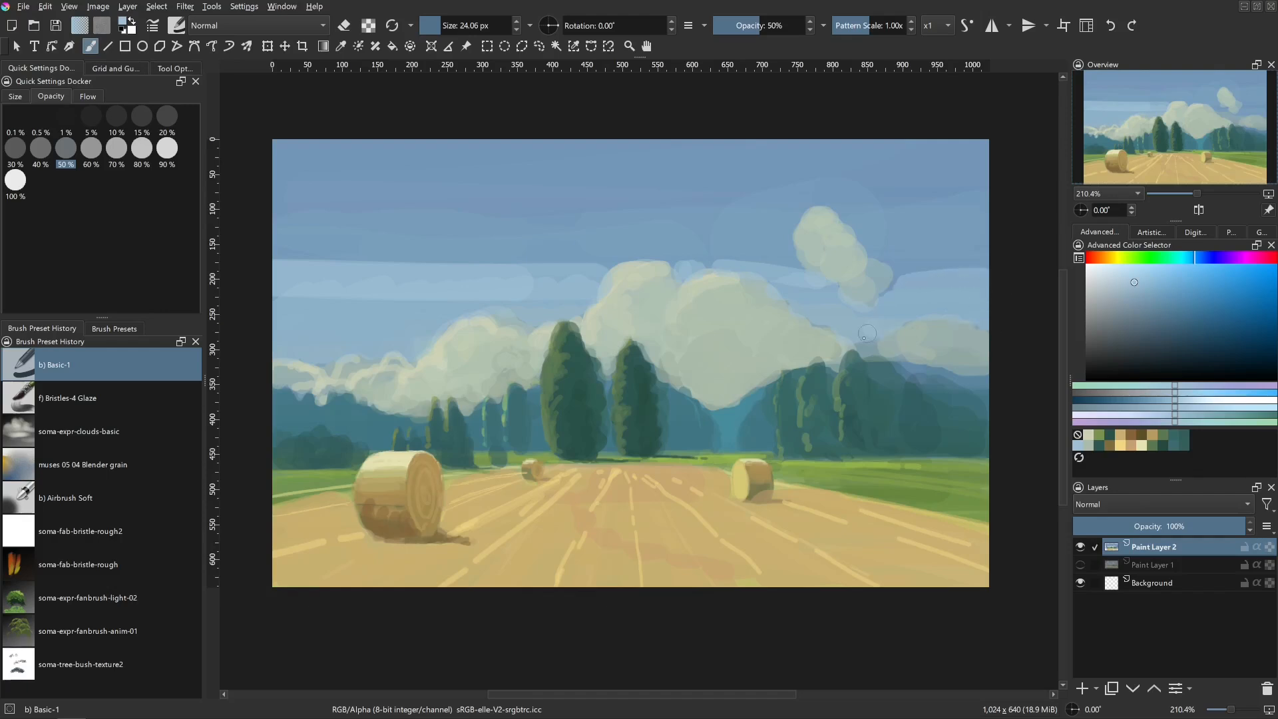
{"action": "left_click_drag", "start_coordinate": [807, 292], "coordinate": [790, 290]}
{"action": "left_click_drag", "start_coordinate": [802, 295], "coordinate": [813, 295], "text": "shift"}
{"action": "mouse_move", "coordinate": [811, 297]}
{"action": "left_mouse_down"}
{"action": "mouse_move", "coordinate": [861, 333]}
{"action": "mouse_move", "coordinate": [958, 297]}
{"action": "mouse_move", "coordinate": [899, 286]}
{"action": "mouse_move", "coordinate": [979, 280]}
{"action": "mouse_move", "coordinate": [774, 301]}
{"action": "mouse_move", "coordinate": [707, 264]}
{"action": "mouse_move", "coordinate": [689, 269]}
{"action": "left_mouse_up"}
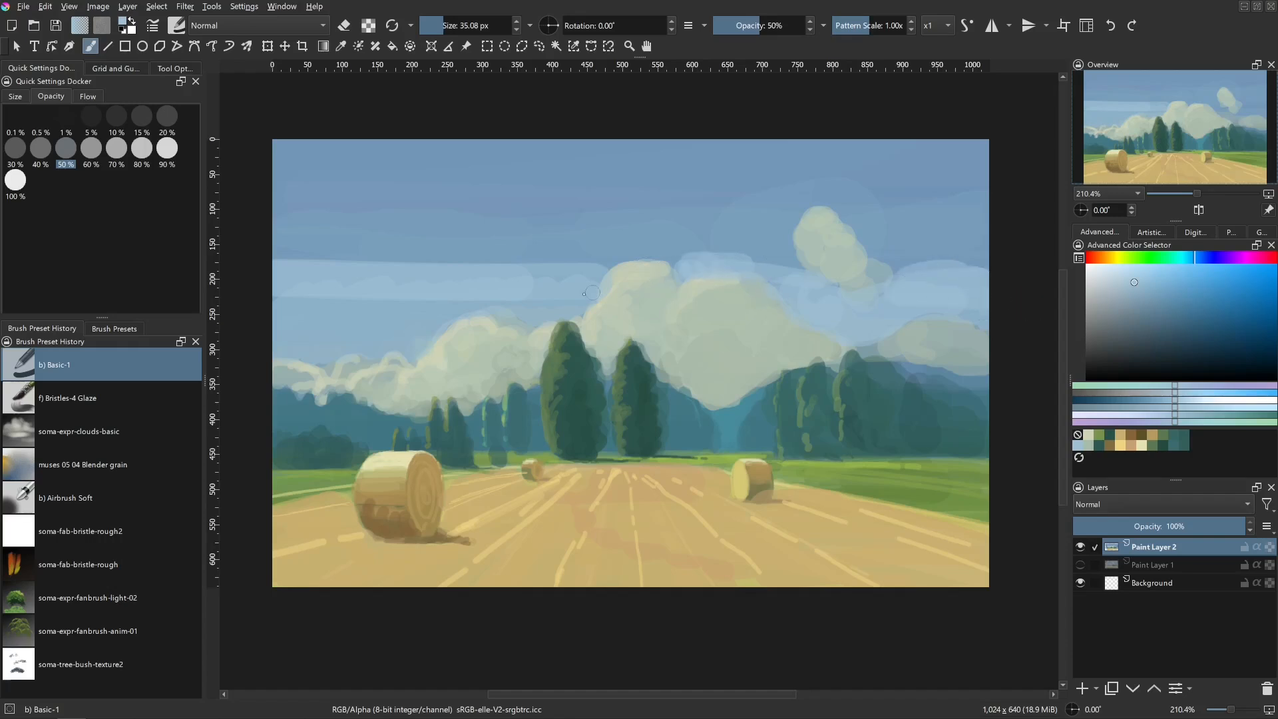
- Extend the light blue haze down the left sky to the tops of the left clouds
{"action": "left_click_drag", "start_coordinate": [601, 297], "coordinate": [532, 313], "text": "shift"}
{"action": "left_click_drag", "start_coordinate": [526, 298], "coordinate": [287, 298]}
{"action": "left_click_drag", "start_coordinate": [418, 343], "coordinate": [372, 351], "text": "shift"}
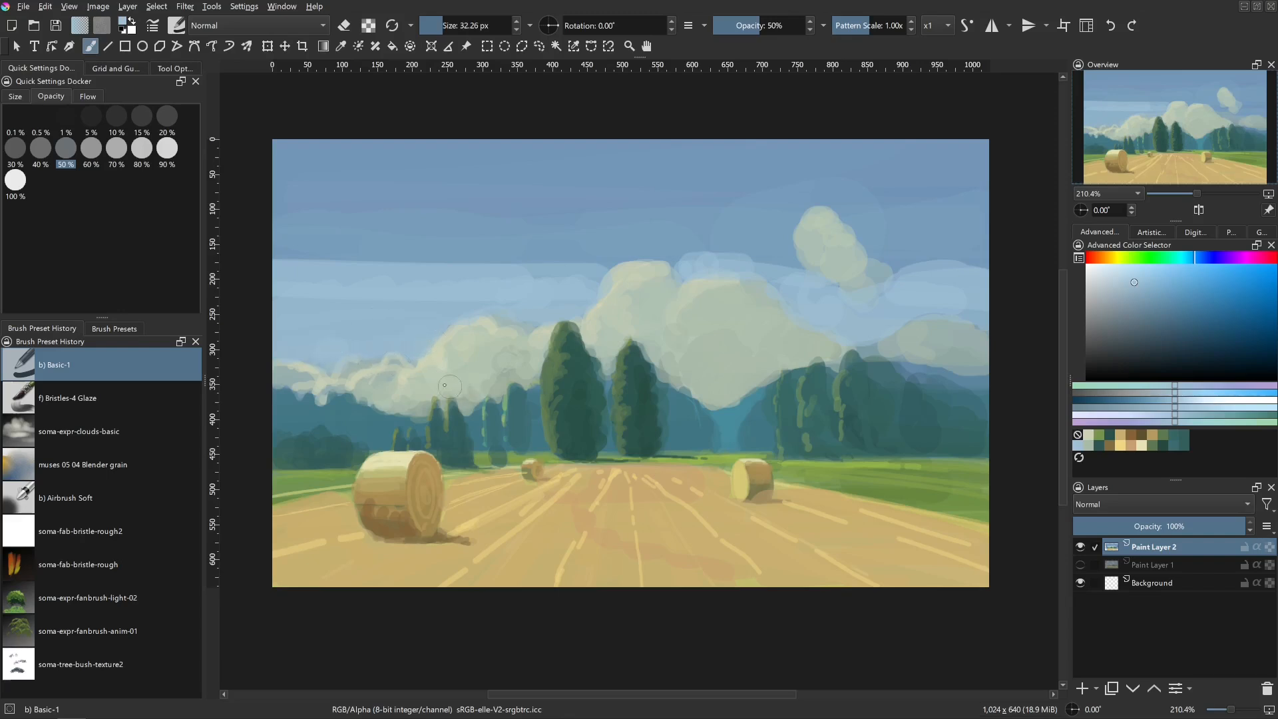
- Sample the left cloud's pale cream and fill the low cloud bank on the left with a brush of about 20 px
{"action": "left_click", "coordinate": [442, 359], "text": "ctrl"}
{"action": "mouse_move", "coordinate": [401, 401]}
{"action": "left_mouse_down", "text": "shift"}
{"action": "mouse_move", "coordinate": [387, 400]}
{"action": "mouse_move", "coordinate": [403, 381]}
{"action": "left_mouse_up", "text": "shift"}
{"action": "left_click_drag", "start_coordinate": [419, 389], "coordinate": [461, 335], "text": "shift"}
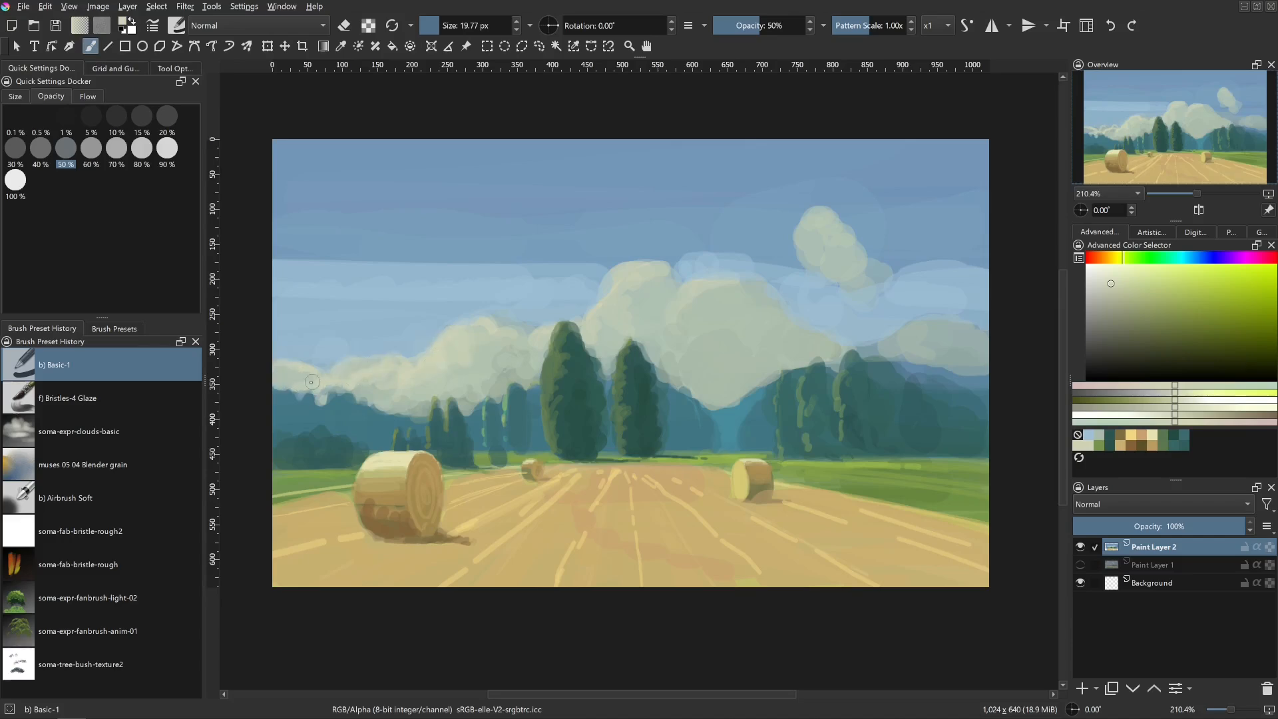
{"action": "mouse_move", "coordinate": [311, 383]}
{"action": "left_mouse_down"}
{"action": "mouse_move", "coordinate": [301, 392]}
{"action": "mouse_move", "coordinate": [416, 406]}
{"action": "mouse_move", "coordinate": [491, 363]}
{"action": "mouse_move", "coordinate": [463, 409]}
{"action": "mouse_move", "coordinate": [501, 370]}
{"action": "mouse_move", "coordinate": [504, 384]}
{"action": "left_mouse_up"}
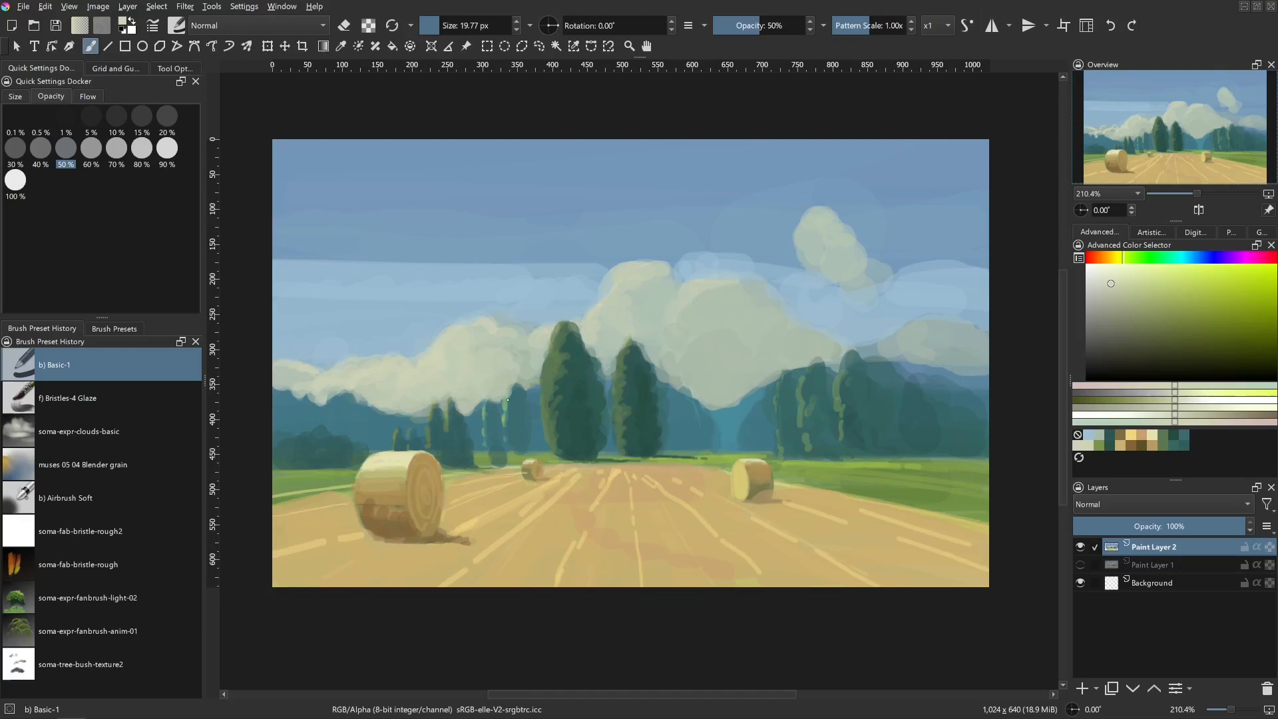
- Sample the light haze blue and repaint the upper sky with broad strokes, covering the area around the small upper cloud
{"action": "left_click", "coordinate": [483, 304], "text": "ctrl"}
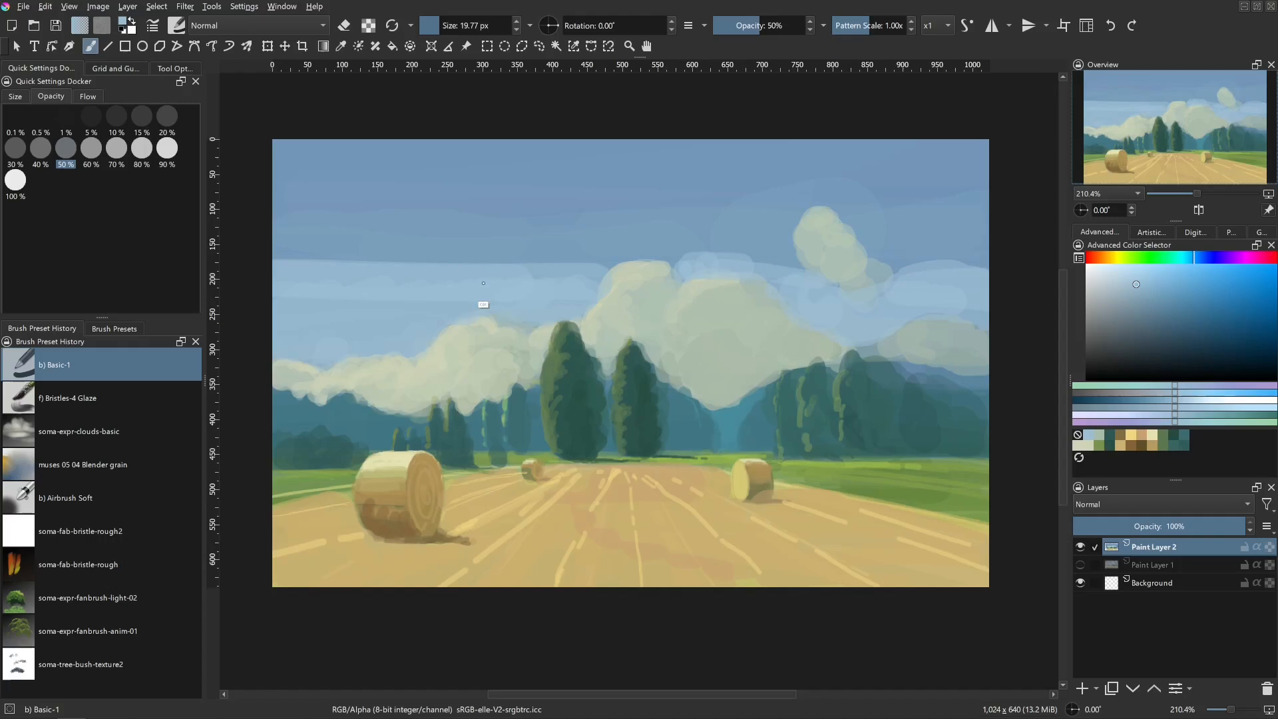
{"action": "left_click_drag", "start_coordinate": [541, 292], "coordinate": [551, 291]}
{"action": "mouse_move", "coordinate": [966, 279]}
{"action": "left_mouse_down"}
{"action": "mouse_move", "coordinate": [882, 250]}
{"action": "mouse_move", "coordinate": [1005, 240]}
{"action": "left_mouse_up"}
{"action": "left_click_drag", "start_coordinate": [908, 269], "coordinate": [925, 268]}
{"action": "mouse_move", "coordinate": [885, 223]}
{"action": "left_mouse_down"}
{"action": "mouse_move", "coordinate": [984, 209]}
{"action": "mouse_move", "coordinate": [907, 144]}
{"action": "mouse_move", "coordinate": [342, 134]}
{"action": "mouse_move", "coordinate": [808, 175]}
{"action": "mouse_move", "coordinate": [407, 192]}
{"action": "mouse_move", "coordinate": [320, 236]}
{"action": "mouse_move", "coordinate": [676, 243]}
{"action": "mouse_move", "coordinate": [622, 211]}
{"action": "mouse_move", "coordinate": [776, 260]}
{"action": "mouse_move", "coordinate": [812, 206]}
{"action": "mouse_move", "coordinate": [794, 281]}
{"action": "mouse_move", "coordinate": [895, 257]}
{"action": "mouse_move", "coordinate": [952, 160]}
{"action": "mouse_move", "coordinate": [866, 156]}
{"action": "mouse_move", "coordinate": [957, 222]}
{"action": "left_mouse_up"}
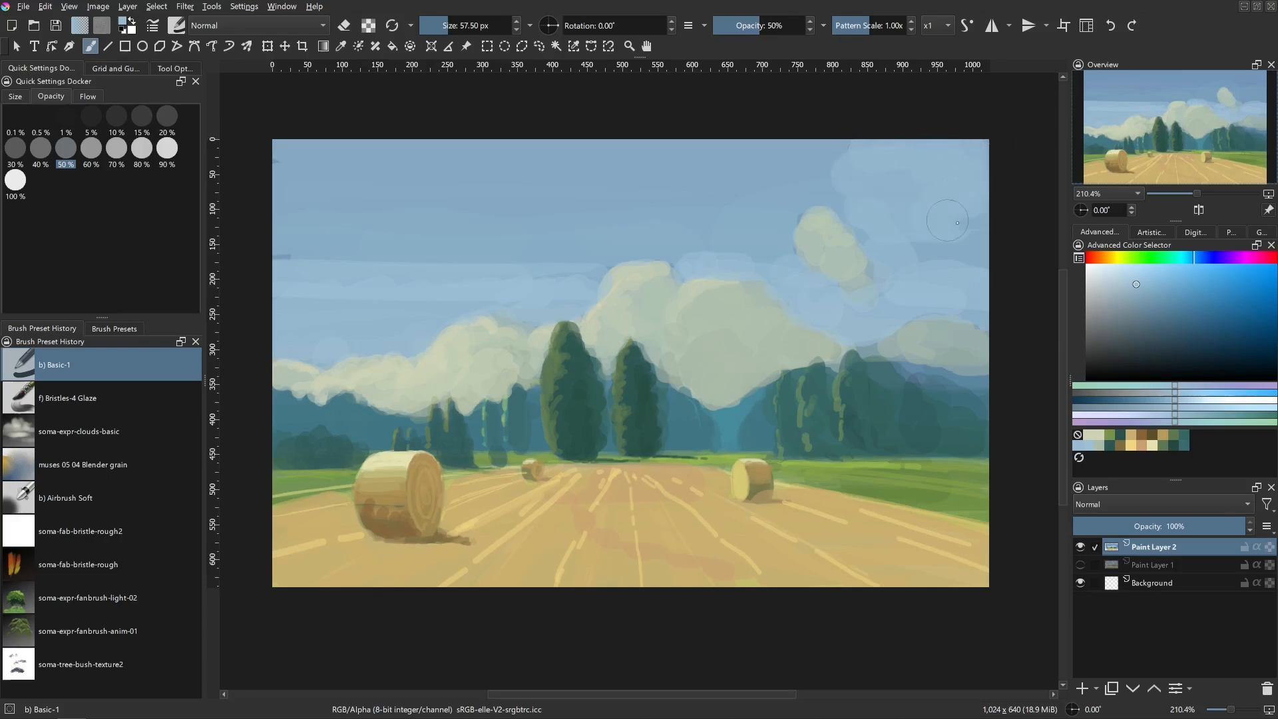
- Trim the central cloud's top edge with light blue and blend the sky across to the small upper cloud
{"action": "left_click_drag", "start_coordinate": [800, 282], "coordinate": [774, 279]}
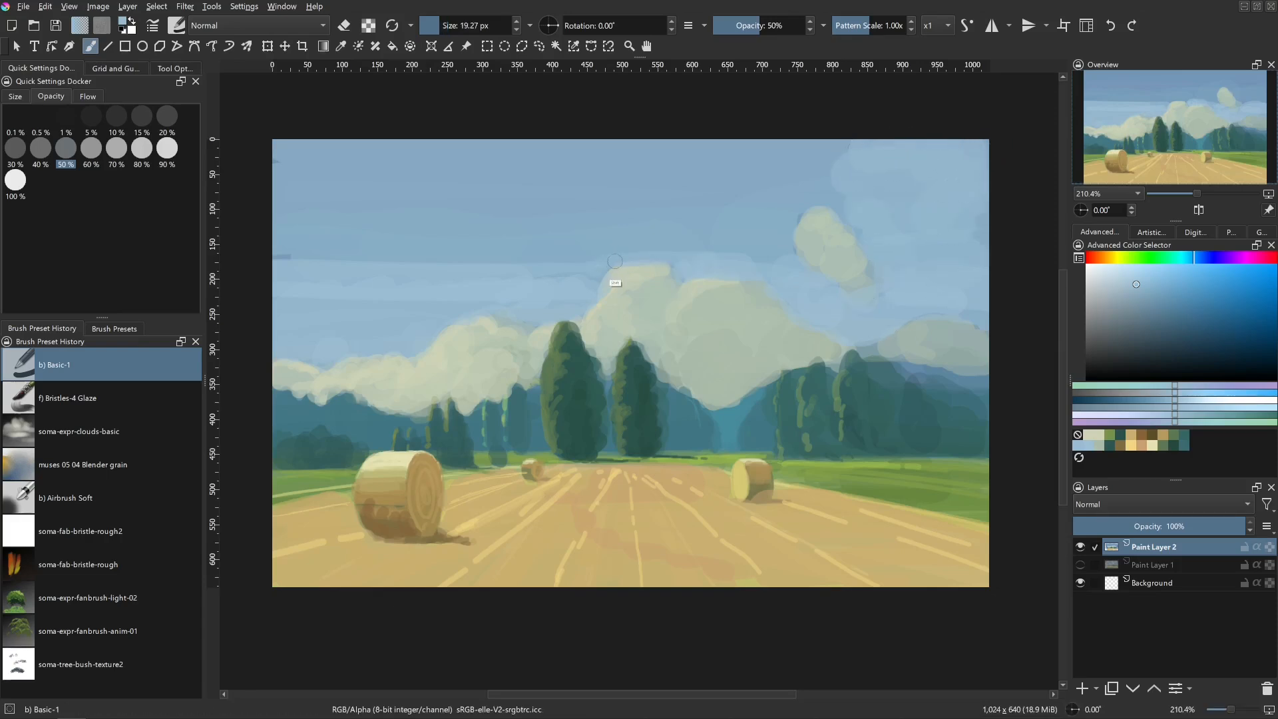
{"action": "left_click_drag", "start_coordinate": [615, 264], "coordinate": [756, 285]}
{"action": "mouse_move", "coordinate": [777, 264]}
{"action": "left_mouse_down"}
{"action": "mouse_move", "coordinate": [825, 193]}
{"action": "mouse_move", "coordinate": [837, 225]}
{"action": "left_mouse_up"}
{"action": "mouse_move", "coordinate": [780, 230]}
{"action": "left_mouse_down"}
{"action": "mouse_move", "coordinate": [791, 203]}
{"action": "mouse_move", "coordinate": [766, 186]}
{"action": "mouse_move", "coordinate": [303, 150]}
{"action": "mouse_move", "coordinate": [477, 184]}
{"action": "mouse_move", "coordinate": [276, 245]}
{"action": "mouse_move", "coordinate": [599, 233]}
{"action": "mouse_move", "coordinate": [626, 206]}
{"action": "mouse_move", "coordinate": [534, 258]}
{"action": "left_mouse_up"}
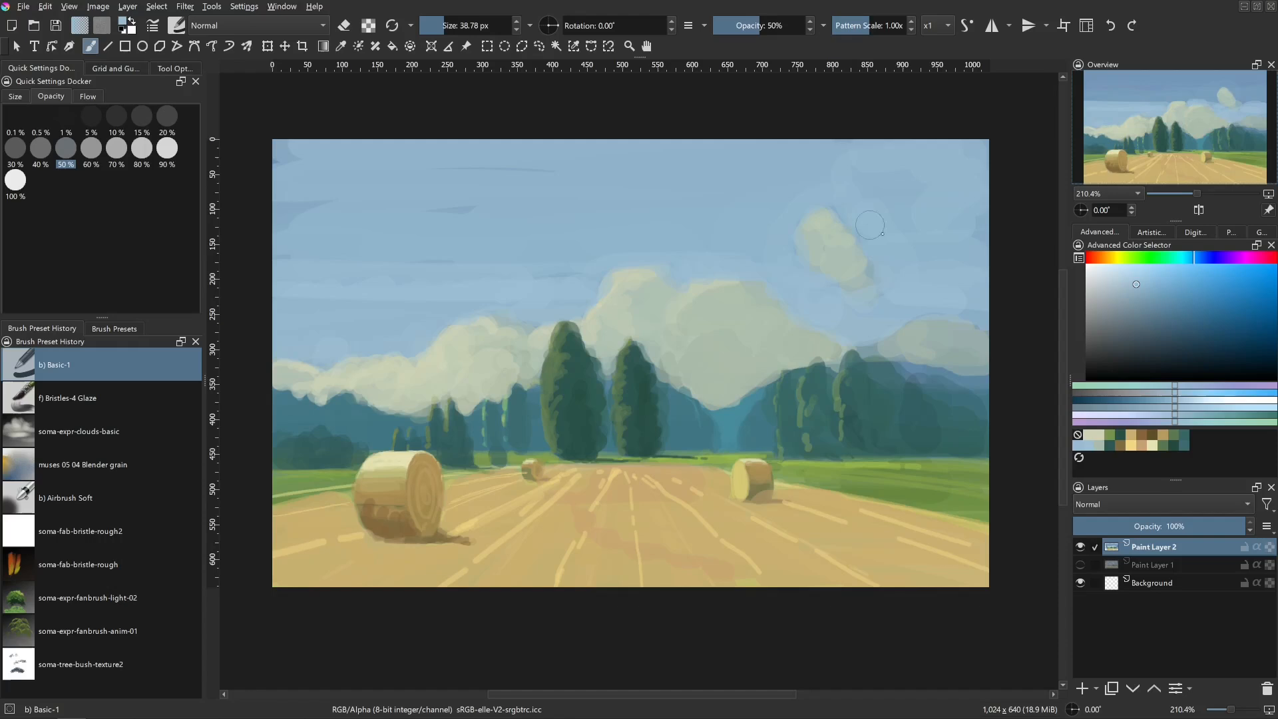
- Sample the cloud grey-green and reshape the low cloud above the right-hand hills
{"action": "left_click", "coordinate": [793, 331], "text": "ctrl"}
{"action": "mouse_move", "coordinate": [892, 340]}
{"action": "left_mouse_down"}
{"action": "mouse_move", "coordinate": [867, 353]}
{"action": "mouse_move", "coordinate": [929, 334]}
{"action": "mouse_move", "coordinate": [978, 377]}
{"action": "mouse_move", "coordinate": [971, 345]}
{"action": "left_mouse_up"}
{"action": "left_click", "coordinate": [909, 334], "text": "ctrl"}
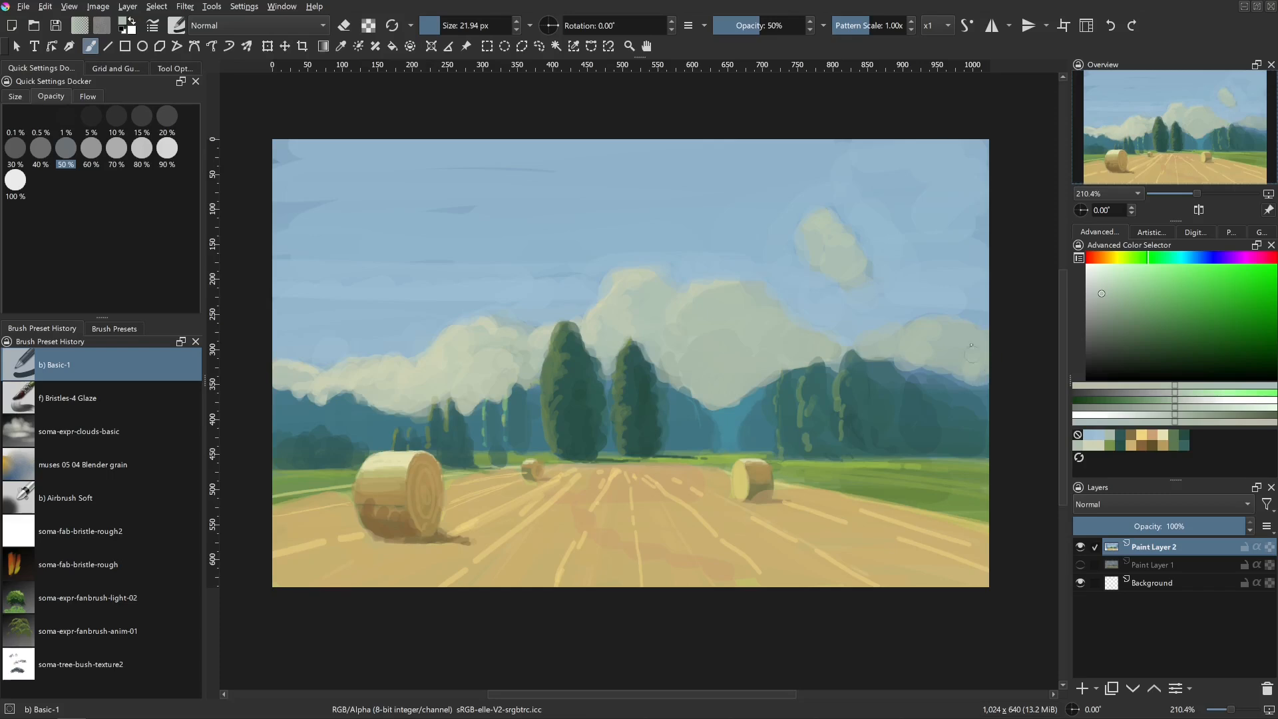
- Paint wispy grey-green cloud patches beside and above the small cloud in the upper right sky
{"action": "mouse_move", "coordinate": [858, 278]}
{"action": "left_mouse_down"}
{"action": "mouse_move", "coordinate": [839, 278]}
{"action": "mouse_move", "coordinate": [908, 273]}
{"action": "left_mouse_up"}
{"action": "left_click_drag", "start_coordinate": [924, 229], "coordinate": [923, 229]}
{"action": "left_click_drag", "start_coordinate": [897, 189], "coordinate": [900, 182]}
- Sample the distant hill teal, shift it to a bluer hue and paint the hills beneath the central cloud
{"action": "left_click", "coordinate": [739, 405], "text": "ctrl"}
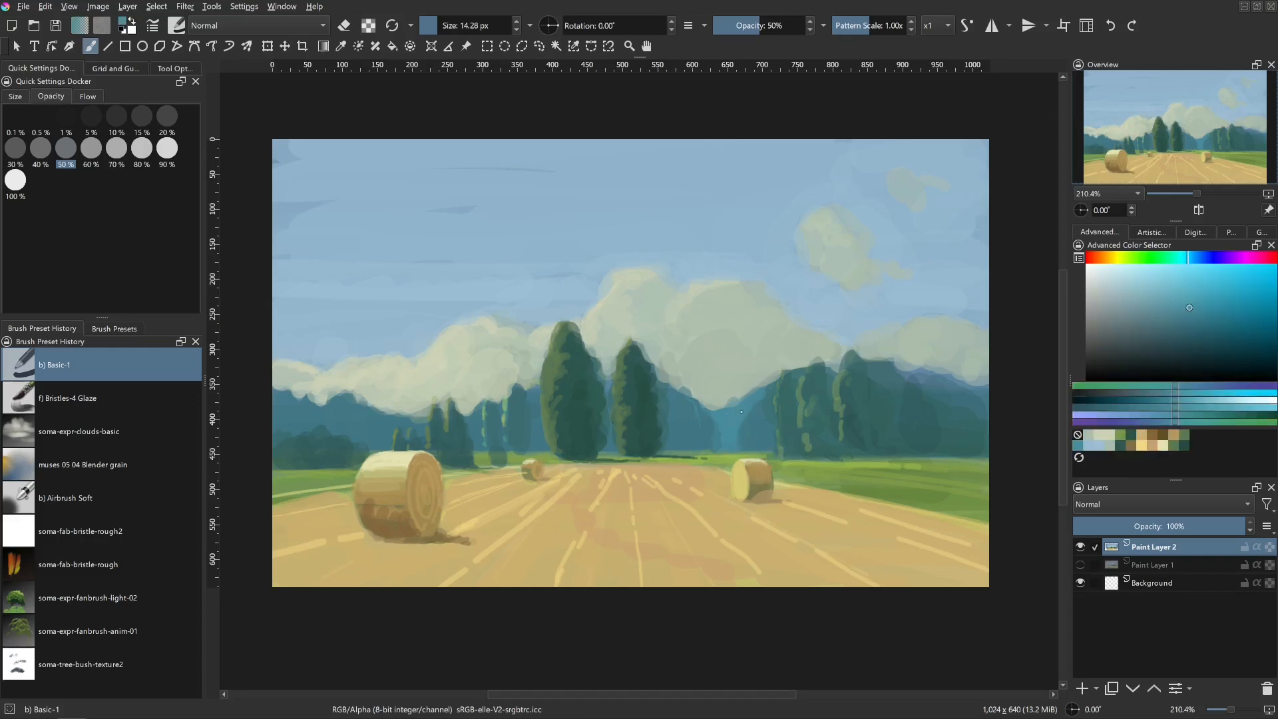
{"action": "left_click", "coordinate": [1193, 257]}
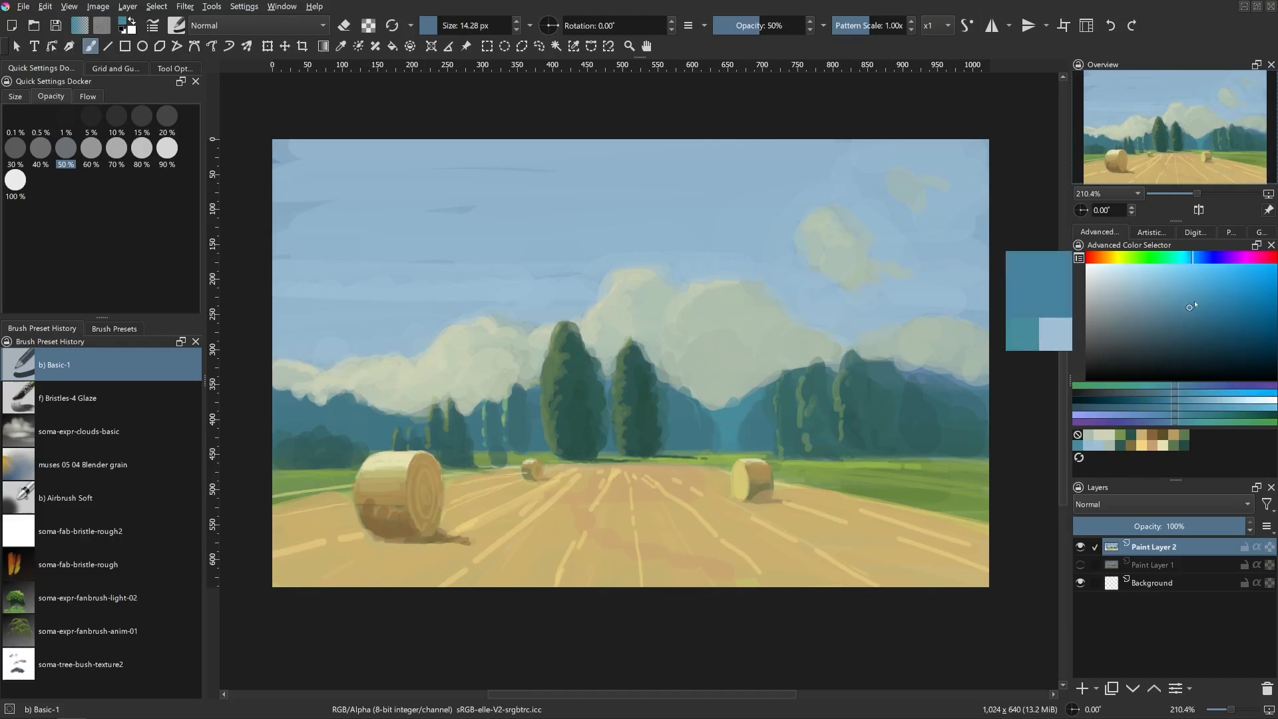
{"action": "left_click", "coordinate": [1194, 302]}
{"action": "left_click_drag", "start_coordinate": [748, 431], "coordinate": [723, 410], "text": "shift"}
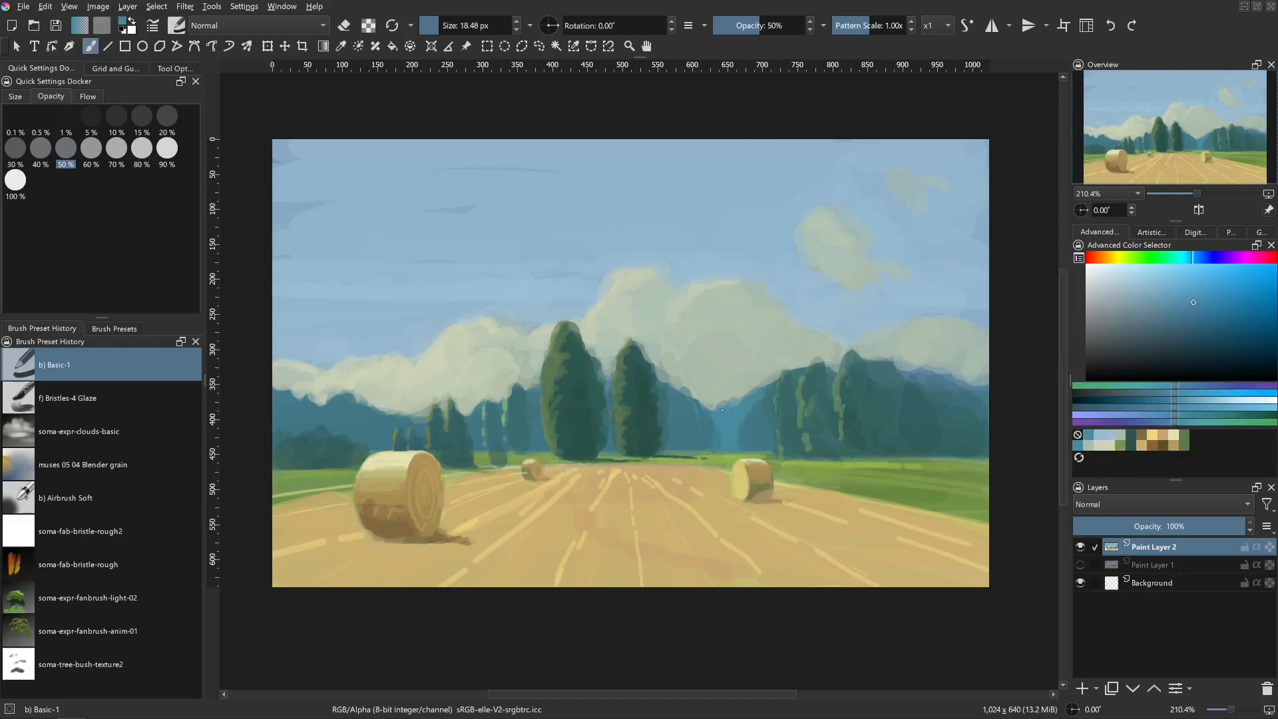
- Refine the central cloud's lower edge and shaded underside with grey-green tones sampled from it
{"action": "left_click", "coordinate": [740, 380], "text": "ctrl"}
{"action": "mouse_move", "coordinate": [740, 380]}
{"action": "left_mouse_down", "text": "shift"}
{"action": "mouse_move", "coordinate": [732, 408]}
{"action": "mouse_move", "coordinate": [761, 382]}
{"action": "left_mouse_up", "text": "shift"}
{"action": "left_click", "coordinate": [744, 374], "text": "ctrl"}
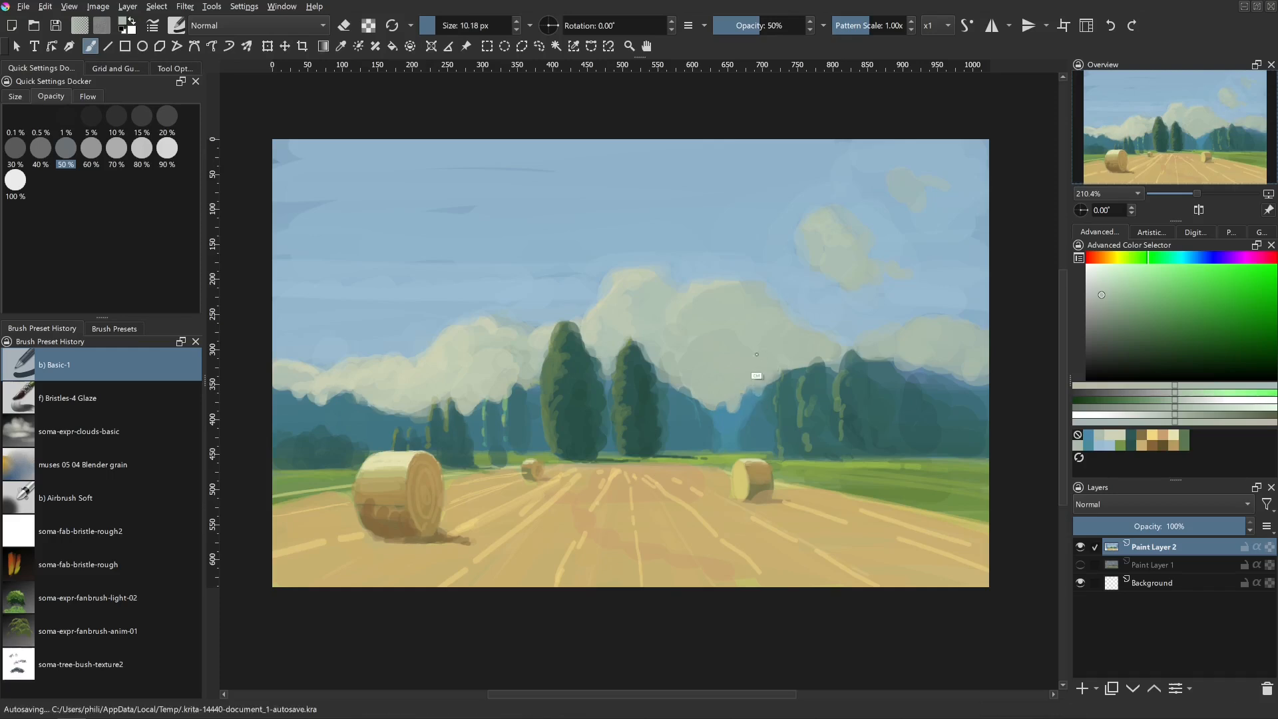
{"action": "mouse_move", "coordinate": [759, 374]}
{"action": "left_mouse_down"}
{"action": "mouse_move", "coordinate": [703, 369]}
{"action": "mouse_move", "coordinate": [674, 374]}
{"action": "left_mouse_up"}
{"action": "left_click", "coordinate": [697, 381], "text": "ctrl"}
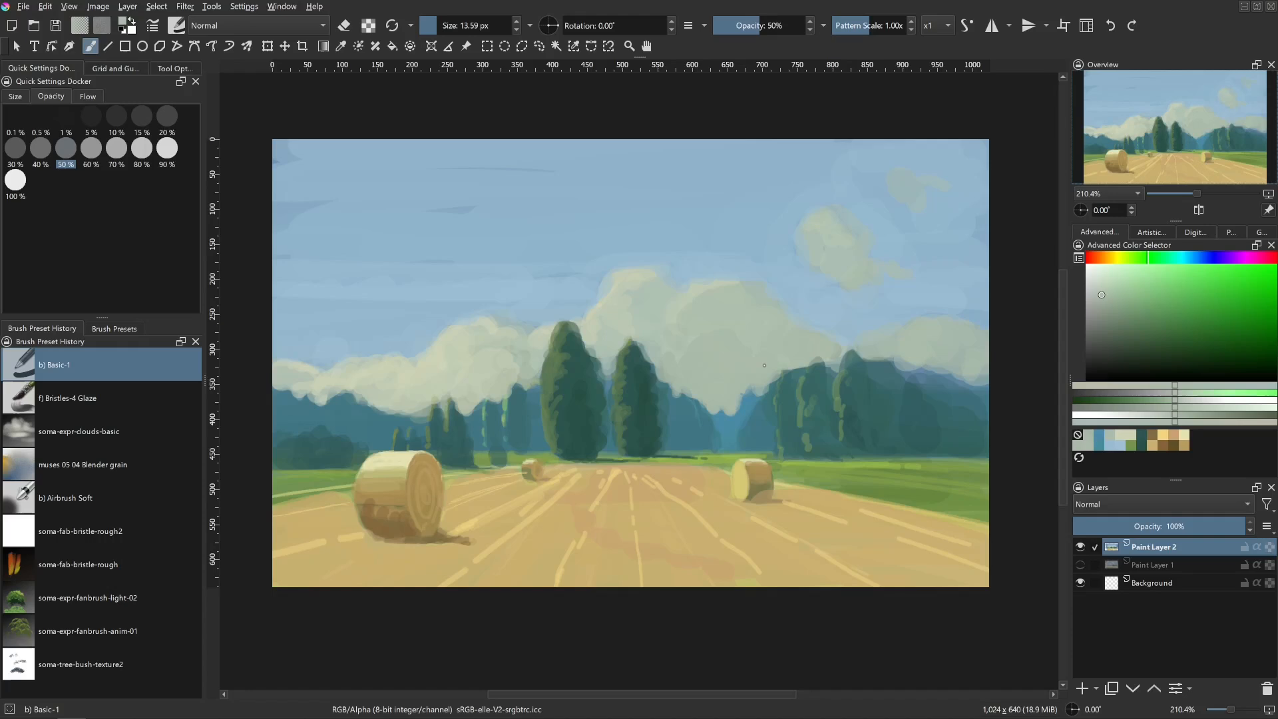
- Blend the left cloud's shaded side and lower edge with tones sampled from it, and sample the central cloud's left side
{"action": "left_click", "coordinate": [513, 371], "text": "ctrl"}
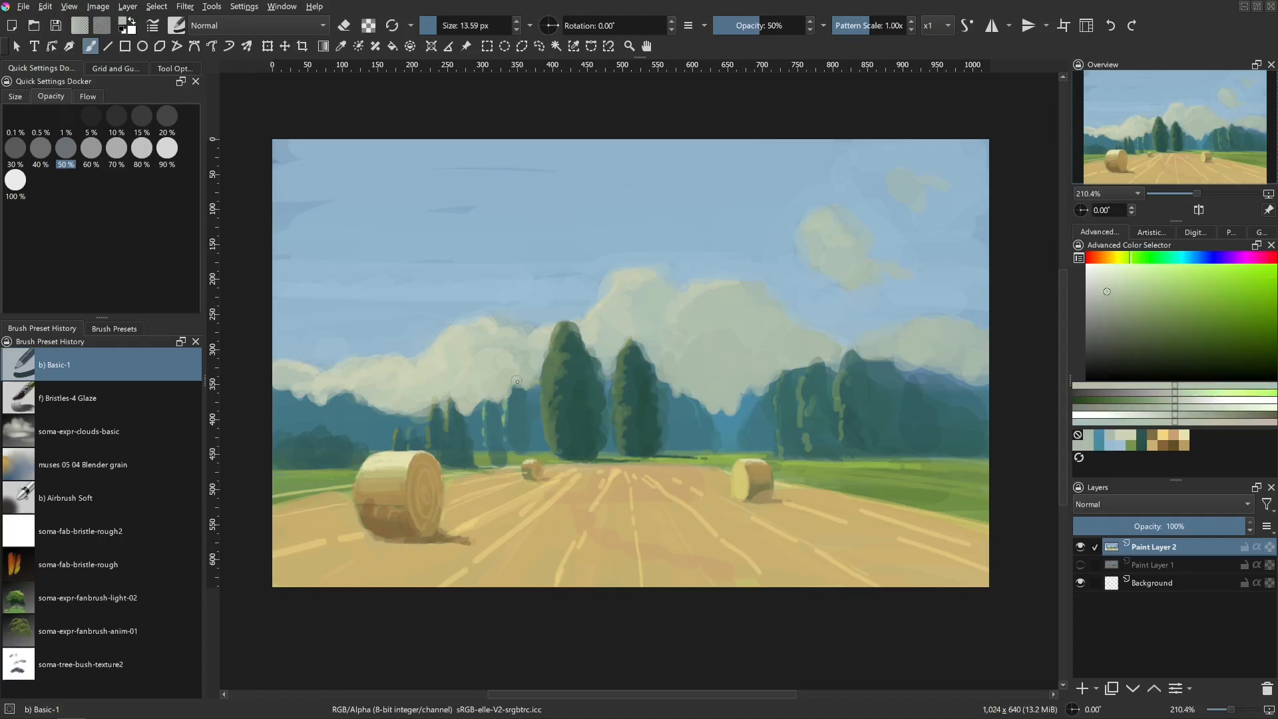
{"action": "left_click_drag", "start_coordinate": [527, 364], "coordinate": [523, 360]}
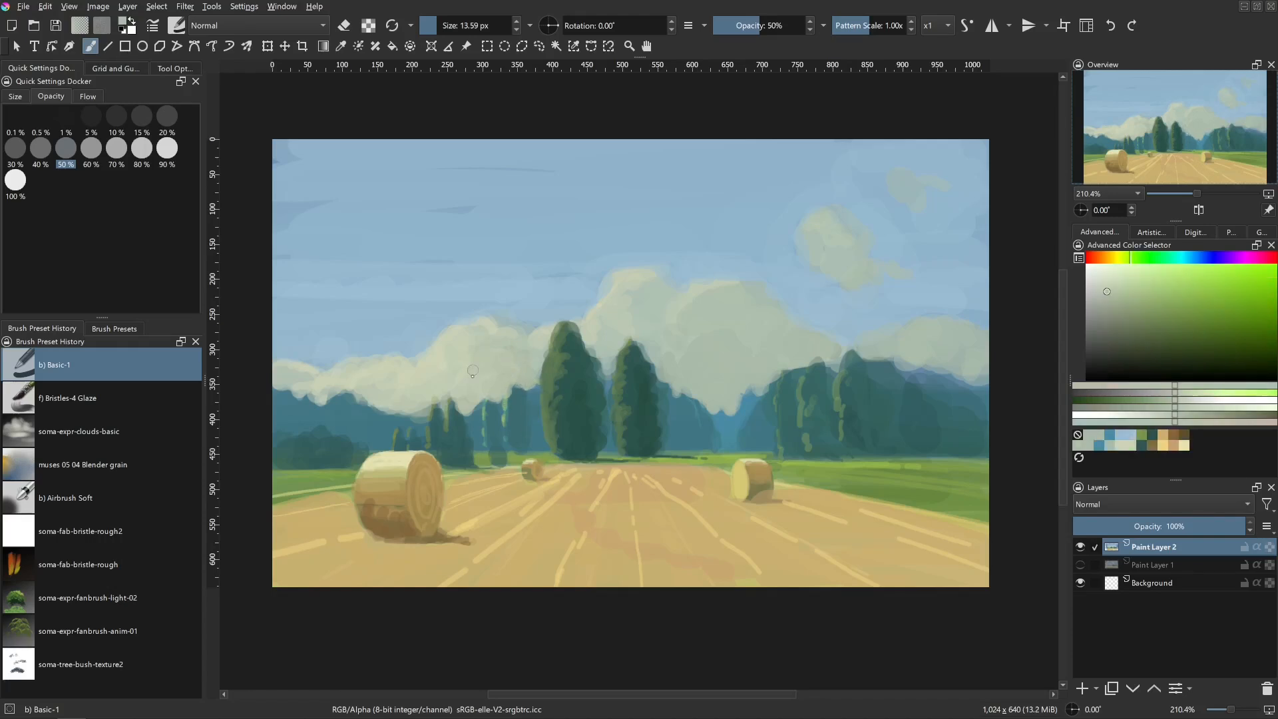
{"action": "left_click", "coordinate": [467, 404], "text": "ctrl"}
{"action": "left_click_drag", "start_coordinate": [427, 407], "coordinate": [441, 398]}
{"action": "left_click_drag", "start_coordinate": [441, 401], "coordinate": [445, 405]}
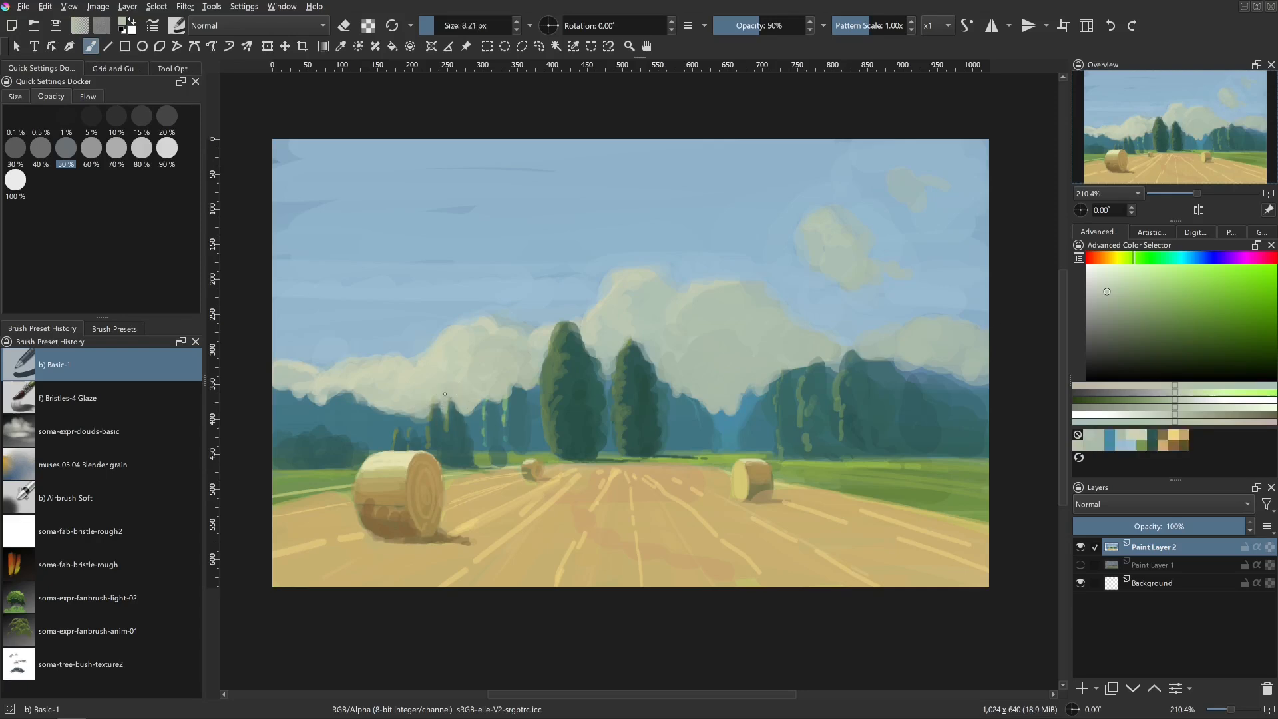
{"action": "left_click", "coordinate": [595, 325], "text": "ctrl"}
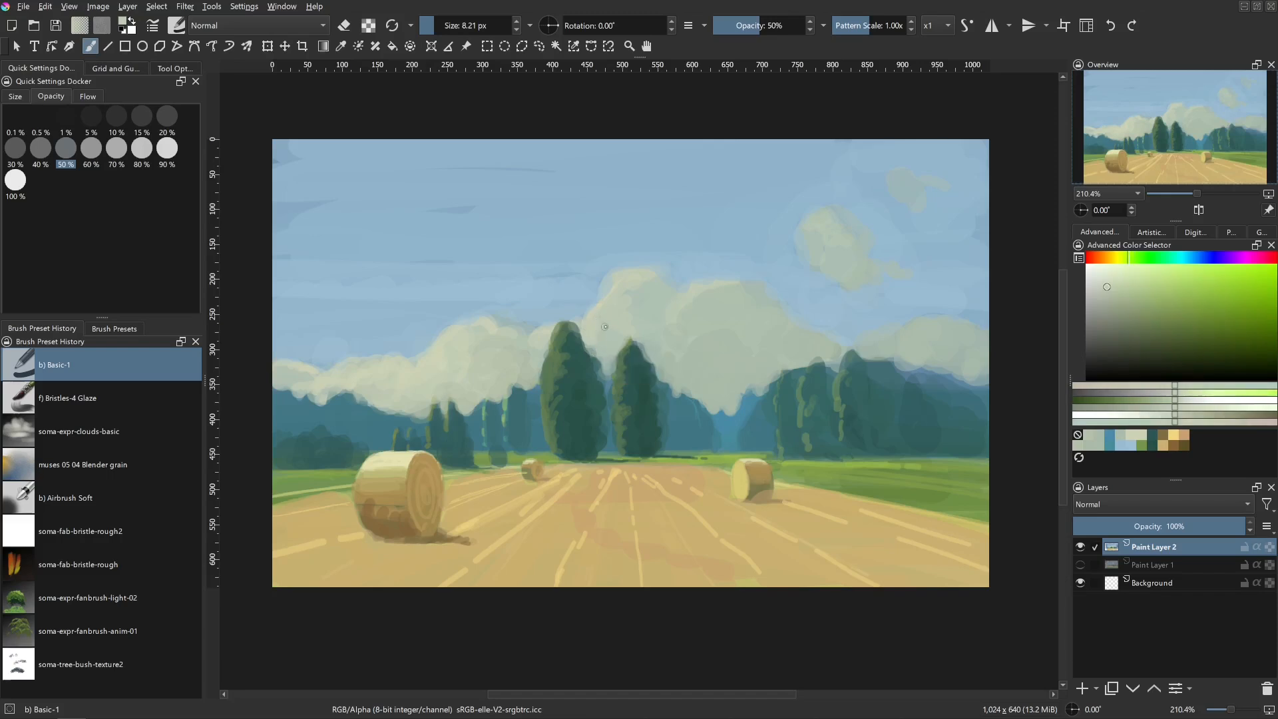
- Refine the central cloud's left side and build up the left cloud's upper edge with a tone sampled from it
{"action": "left_click_drag", "start_coordinate": [605, 326], "coordinate": [617, 325]}
{"action": "left_click_drag", "start_coordinate": [622, 315], "coordinate": [627, 310]}
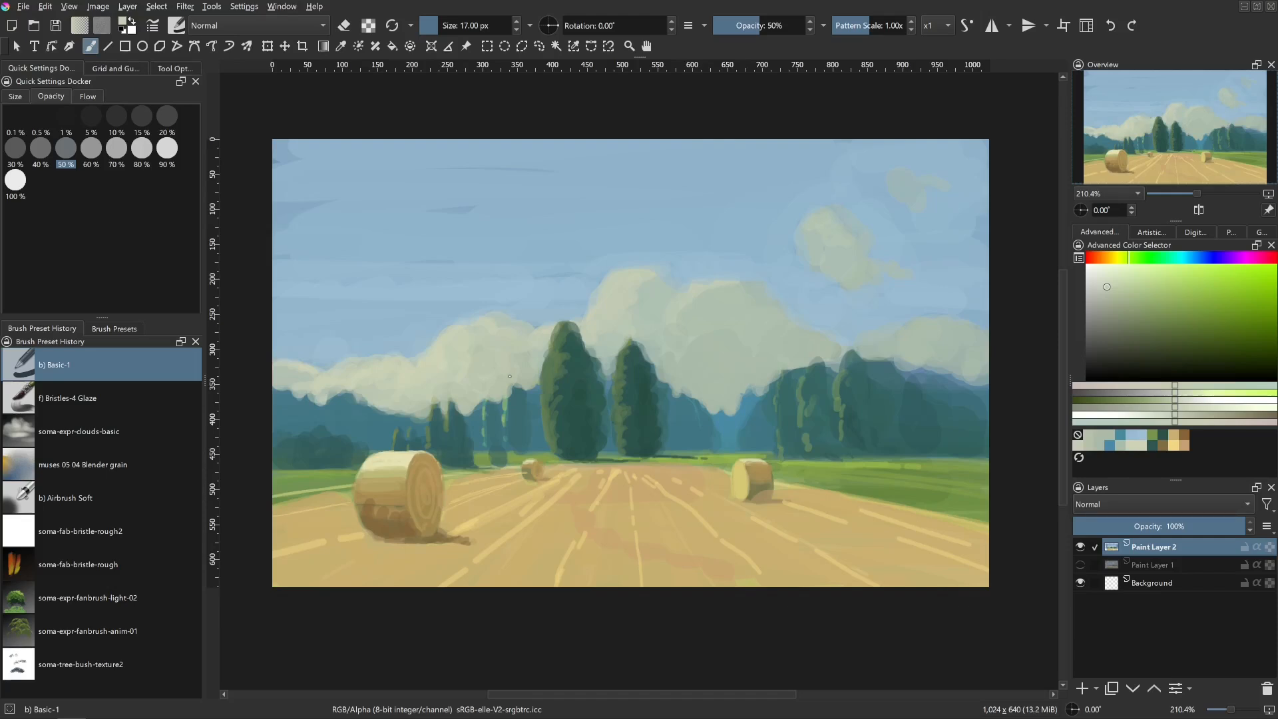
{"action": "left_click", "coordinate": [452, 356], "text": "ctrl"}
{"action": "left_click_drag", "start_coordinate": [430, 338], "coordinate": [439, 340]}
{"action": "left_click_drag", "start_coordinate": [440, 341], "coordinate": [444, 341]}
{"action": "mouse_move", "coordinate": [440, 346]}
{"action": "left_mouse_down"}
{"action": "mouse_move", "coordinate": [497, 319]}
{"action": "mouse_move", "coordinate": [487, 304]}
{"action": "left_mouse_up"}
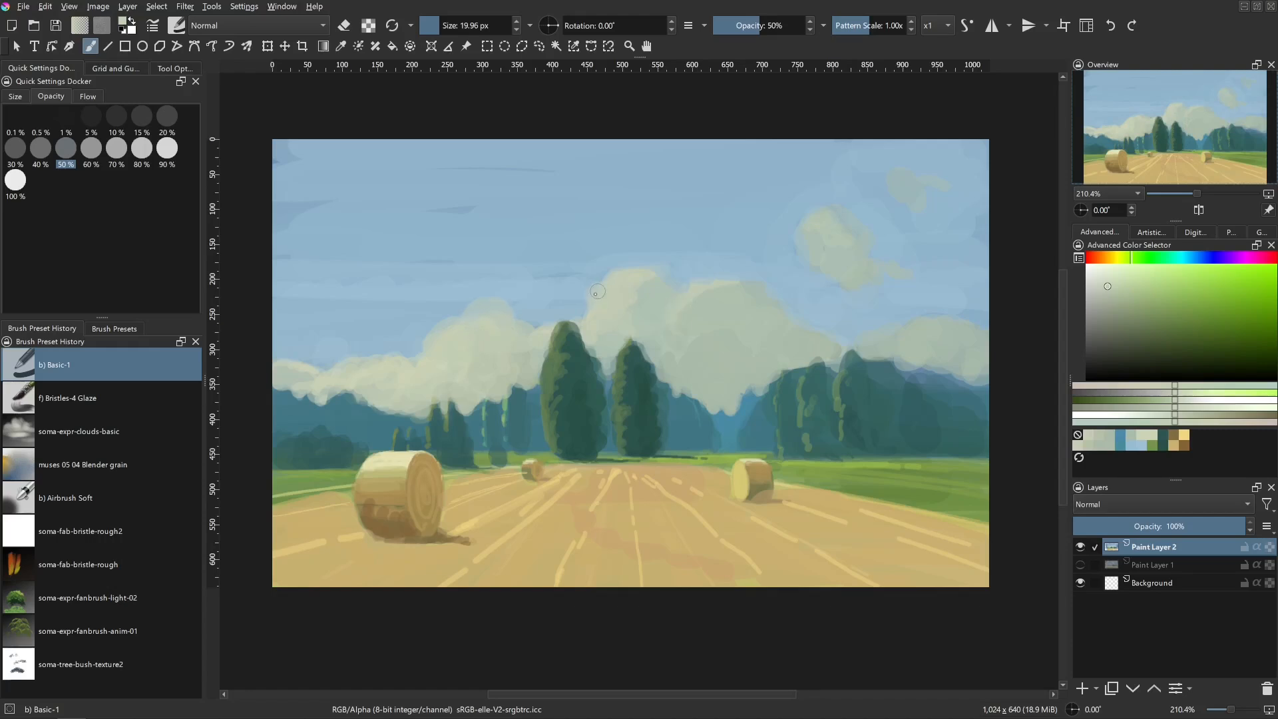
{"action": "mouse_move", "coordinate": [598, 292]}
{"action": "left_mouse_down"}
{"action": "mouse_move", "coordinate": [631, 269]}
{"action": "mouse_move", "coordinate": [641, 304]}
{"action": "left_mouse_up"}
- Pick a lighter cream and brighten the central cloud's left dome and the whole left cloud bank
{"action": "left_click", "coordinate": [1105, 279]}
{"action": "key", "text": "bracketleft"}
{"action": "key", "text": "bracketleft"}
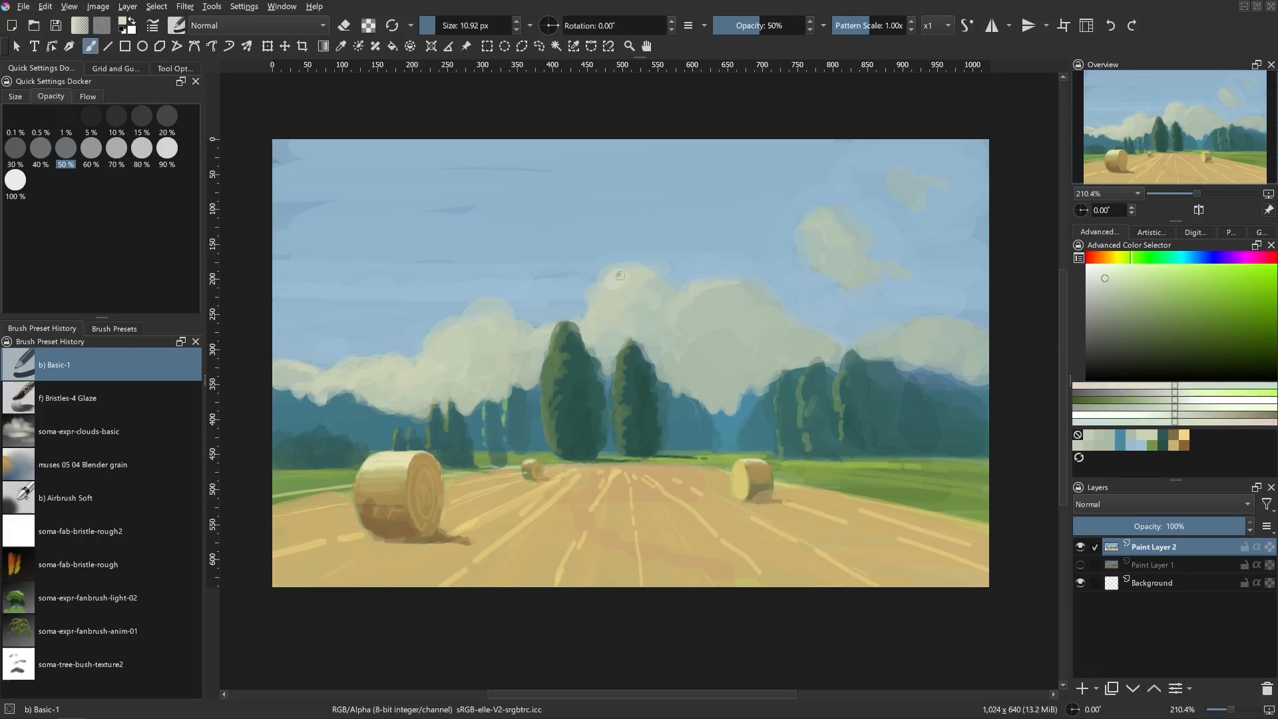
{"action": "mouse_move", "coordinate": [596, 291]}
{"action": "left_mouse_down"}
{"action": "mouse_move", "coordinate": [600, 335]}
{"action": "mouse_move", "coordinate": [614, 318]}
{"action": "mouse_move", "coordinate": [599, 315]}
{"action": "mouse_move", "coordinate": [608, 348]}
{"action": "mouse_move", "coordinate": [591, 327]}
{"action": "mouse_move", "coordinate": [606, 317]}
{"action": "mouse_move", "coordinate": [540, 351]}
{"action": "mouse_move", "coordinate": [544, 332]}
{"action": "mouse_move", "coordinate": [532, 377]}
{"action": "mouse_move", "coordinate": [545, 352]}
{"action": "mouse_move", "coordinate": [530, 329]}
{"action": "mouse_move", "coordinate": [487, 331]}
{"action": "mouse_move", "coordinate": [521, 328]}
{"action": "mouse_move", "coordinate": [505, 347]}
{"action": "mouse_move", "coordinate": [449, 327]}
{"action": "mouse_move", "coordinate": [448, 361]}
{"action": "mouse_move", "coordinate": [489, 351]}
{"action": "mouse_move", "coordinate": [479, 375]}
{"action": "mouse_move", "coordinate": [492, 391]}
{"action": "mouse_move", "coordinate": [522, 372]}
{"action": "mouse_move", "coordinate": [509, 363]}
{"action": "mouse_move", "coordinate": [534, 360]}
{"action": "mouse_move", "coordinate": [419, 370]}
{"action": "mouse_move", "coordinate": [421, 386]}
{"action": "mouse_move", "coordinate": [385, 370]}
{"action": "mouse_move", "coordinate": [362, 389]}
{"action": "mouse_move", "coordinate": [334, 373]}
{"action": "mouse_move", "coordinate": [274, 383]}
{"action": "left_mouse_up"}
{"action": "key", "text": "bracketright"}
{"action": "key", "text": "bracketright"}
{"action": "key", "text": "bracketright"}
{"action": "key", "text": "bracketleft"}
{"action": "key", "text": "bracketleft"}
{"action": "key", "text": "bracketleft"}
{"action": "key", "text": "bracketleft"}
{"action": "left_click_drag", "start_coordinate": [370, 378], "coordinate": [409, 386]}
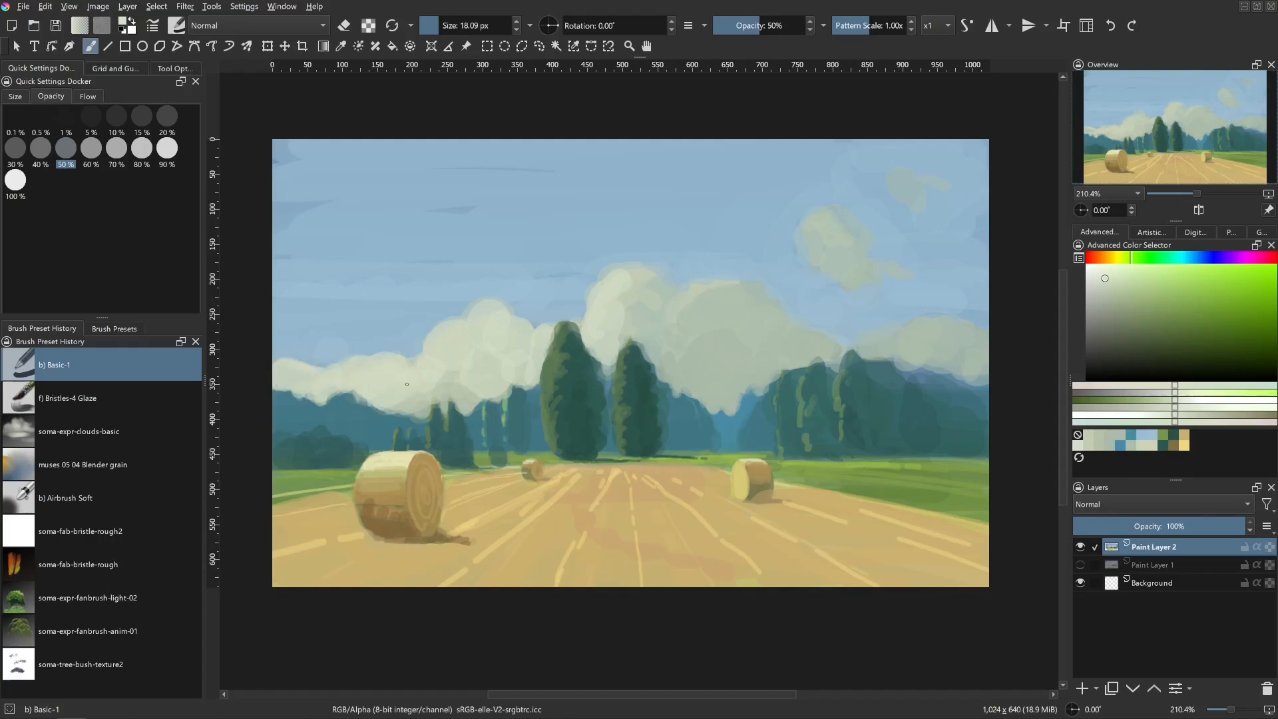
{"action": "key", "text": "bracketleft"}
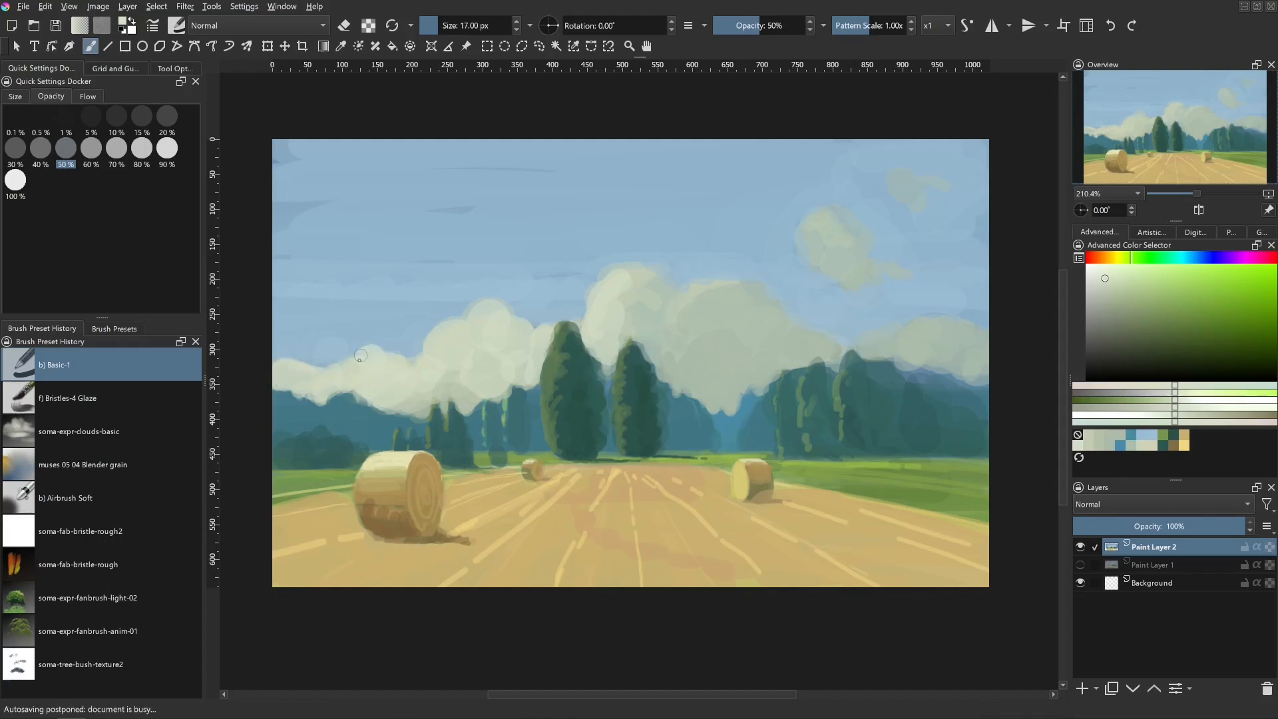
{"action": "mouse_move", "coordinate": [451, 373]}
{"action": "left_mouse_down"}
{"action": "mouse_move", "coordinate": [436, 401]}
{"action": "mouse_move", "coordinate": [465, 393]}
{"action": "mouse_move", "coordinate": [470, 405]}
{"action": "left_mouse_up"}
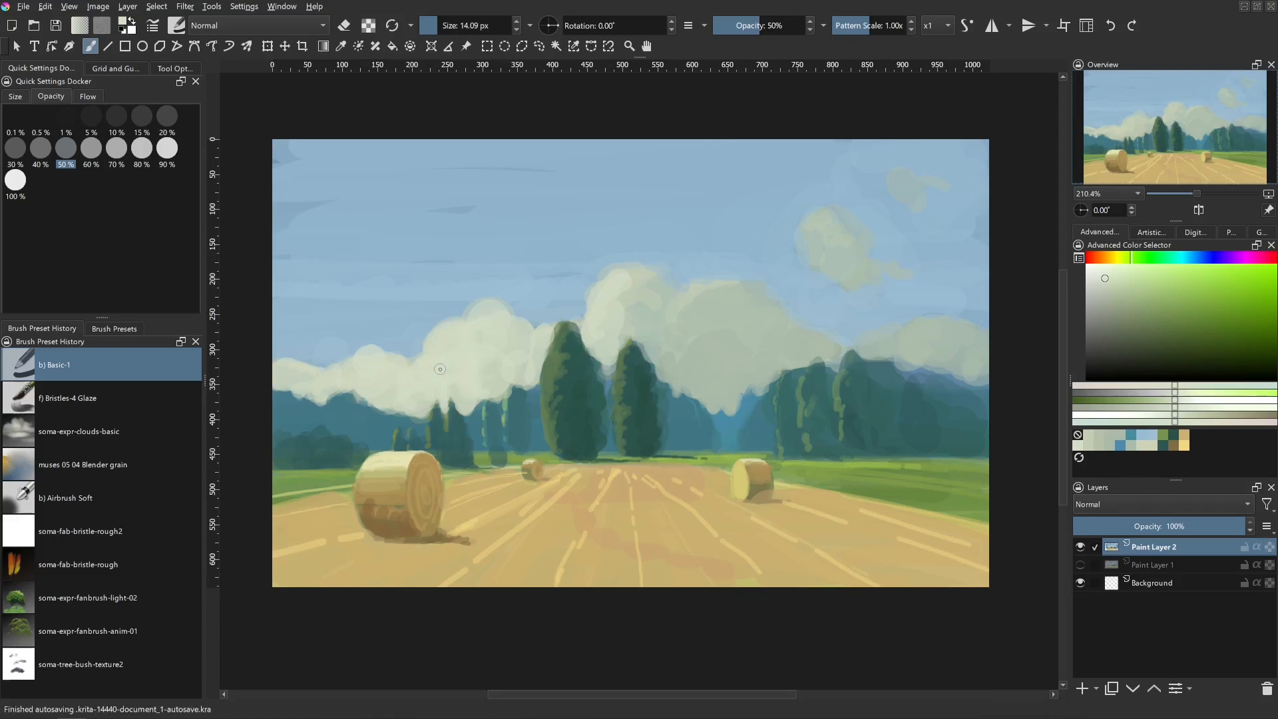
- Sample the distant hill teal and touch up the ridge beneath the left cloud bank with a small brush
{"action": "left_click", "coordinate": [476, 422], "text": "ctrl"}
{"action": "left_click_drag", "start_coordinate": [475, 415], "coordinate": [480, 406], "text": "shift"}
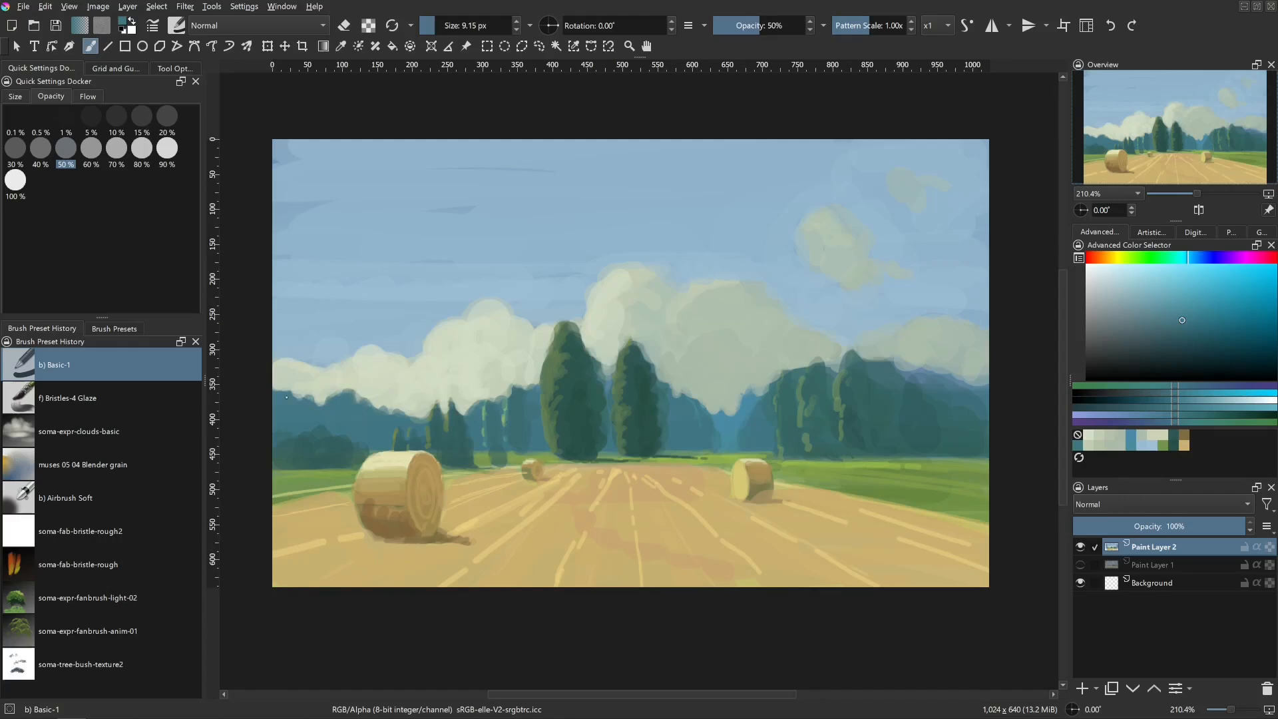
{"action": "key", "text": "bracketleft"}
- Sample the left cloud's pale cream and paint it across the central cloud with a larger brush
{"action": "left_click", "coordinate": [478, 394], "text": "ctrl"}
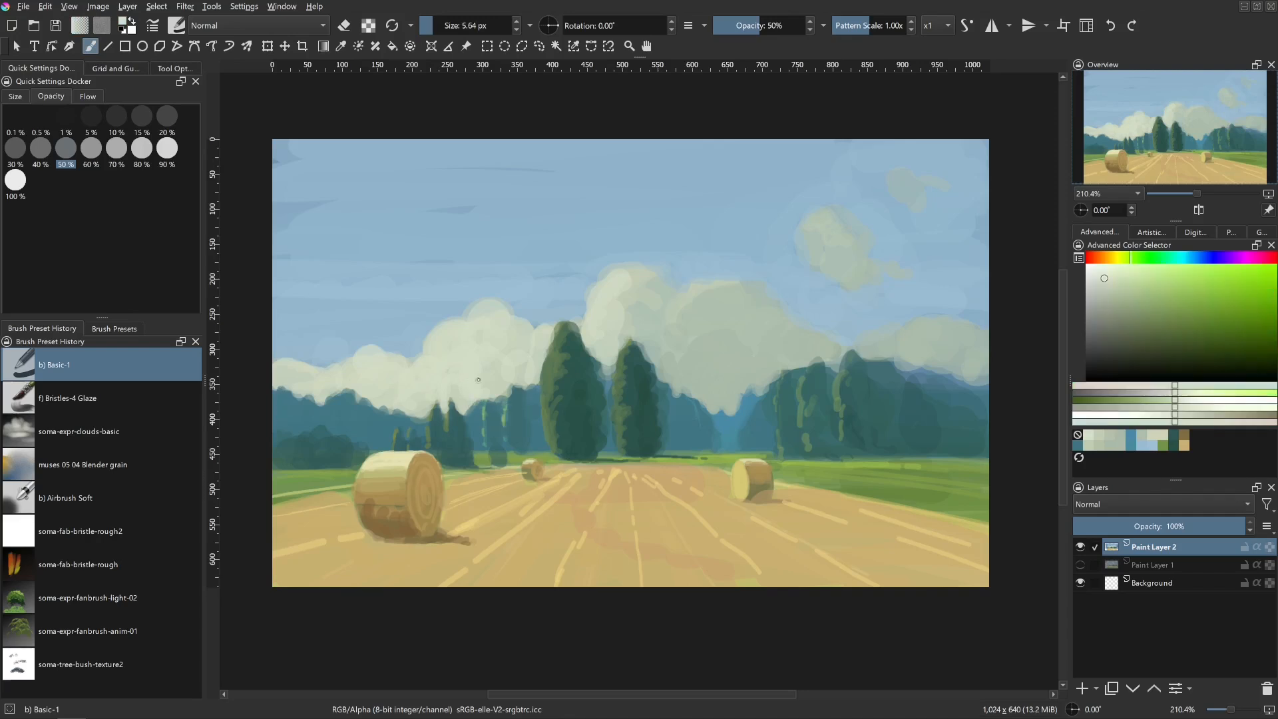
{"action": "mouse_move", "coordinate": [478, 382]}
{"action": "left_mouse_down", "text": "shift"}
{"action": "mouse_move", "coordinate": [496, 393]}
{"action": "mouse_move", "coordinate": [535, 373]}
{"action": "left_mouse_up", "text": "shift"}
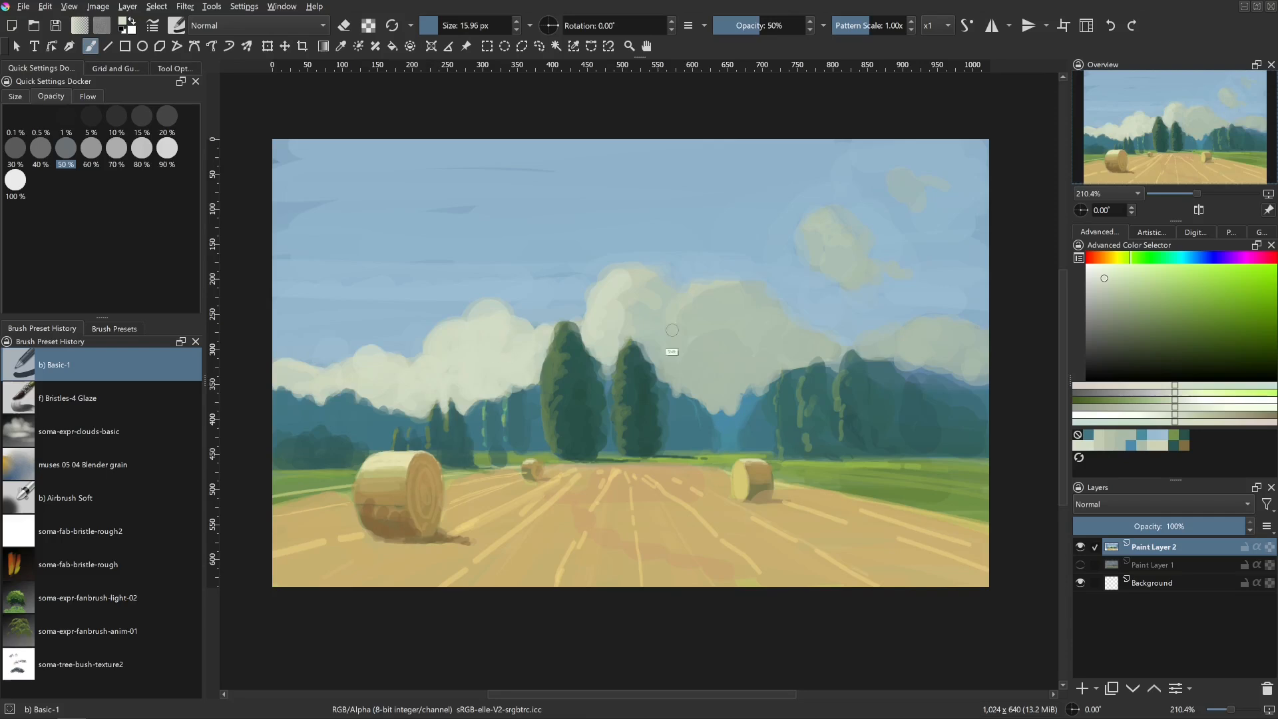
{"action": "left_click_drag", "start_coordinate": [671, 353], "coordinate": [677, 353], "text": "shift"}
{"action": "mouse_move", "coordinate": [627, 297]}
{"action": "left_mouse_down"}
{"action": "mouse_move", "coordinate": [659, 336]}
{"action": "mouse_move", "coordinate": [661, 358]}
{"action": "left_mouse_up"}
{"action": "mouse_move", "coordinate": [683, 307]}
{"action": "left_mouse_down"}
{"action": "mouse_move", "coordinate": [657, 327]}
{"action": "mouse_move", "coordinate": [661, 310]}
{"action": "mouse_move", "coordinate": [684, 326]}
{"action": "mouse_move", "coordinate": [712, 302]}
{"action": "left_mouse_up"}
{"action": "left_click_drag", "start_coordinate": [709, 303], "coordinate": [734, 295]}
{"action": "mouse_move", "coordinate": [703, 343]}
{"action": "left_mouse_down", "text": "shift"}
{"action": "mouse_move", "coordinate": [687, 350]}
{"action": "mouse_move", "coordinate": [712, 392]}
{"action": "left_mouse_up", "text": "shift"}
{"action": "left_click_drag", "start_coordinate": [721, 382], "coordinate": [715, 382], "text": "shift"}
{"action": "mouse_move", "coordinate": [718, 384]}
{"action": "left_mouse_down"}
{"action": "mouse_move", "coordinate": [759, 367]}
{"action": "mouse_move", "coordinate": [744, 318]}
{"action": "mouse_move", "coordinate": [755, 298]}
{"action": "mouse_move", "coordinate": [786, 326]}
{"action": "mouse_move", "coordinate": [780, 350]}
{"action": "mouse_move", "coordinate": [831, 356]}
{"action": "mouse_move", "coordinate": [811, 336]}
{"action": "mouse_move", "coordinate": [756, 317]}
{"action": "mouse_move", "coordinate": [727, 323]}
{"action": "mouse_move", "coordinate": [723, 308]}
{"action": "mouse_move", "coordinate": [707, 321]}
{"action": "mouse_move", "coordinate": [700, 307]}
{"action": "mouse_move", "coordinate": [676, 336]}
{"action": "mouse_move", "coordinate": [761, 328]}
{"action": "mouse_move", "coordinate": [667, 334]}
{"action": "mouse_move", "coordinate": [662, 350]}
{"action": "mouse_move", "coordinate": [710, 320]}
{"action": "left_mouse_up"}
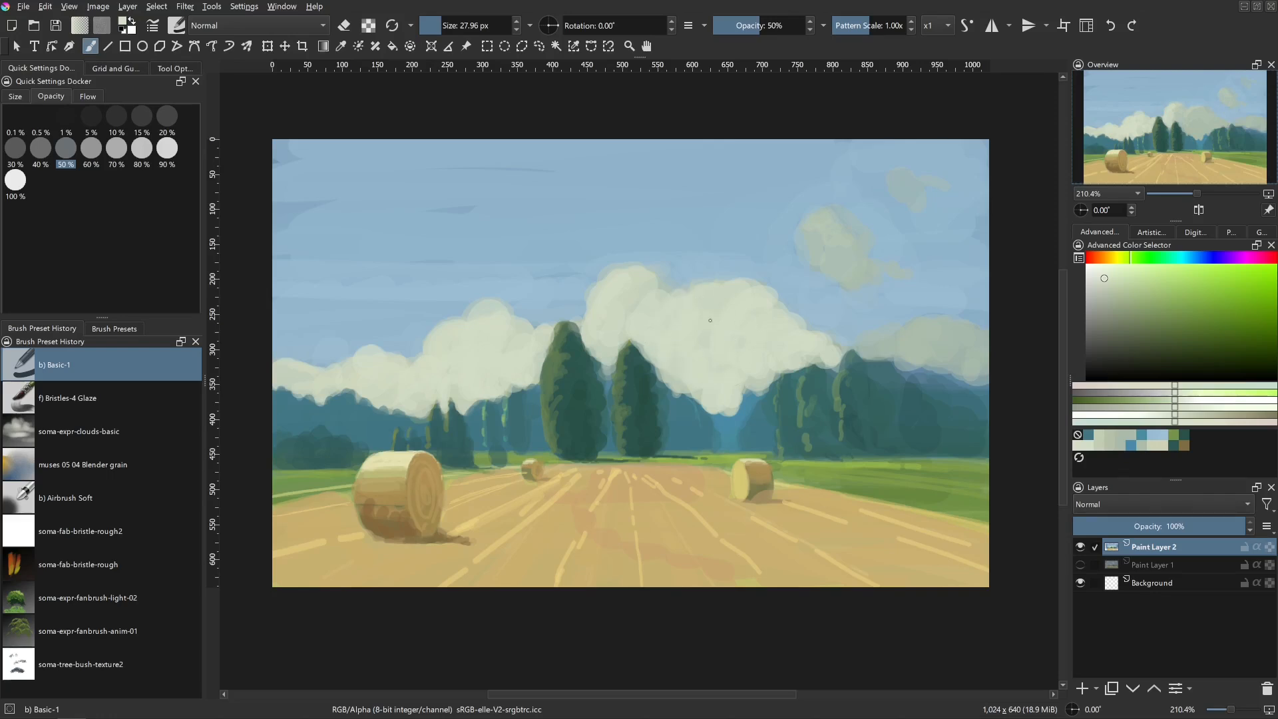
- Paint the low cloud above the far-right hills in the same pale cream
{"action": "key", "text": "bracketleft"}
{"action": "key", "text": "bracketleft"}
{"action": "key", "text": "bracketleft"}
{"action": "mouse_move", "coordinate": [907, 350]}
{"action": "left_mouse_down"}
{"action": "mouse_move", "coordinate": [872, 336]}
{"action": "mouse_move", "coordinate": [904, 342]}
{"action": "mouse_move", "coordinate": [906, 362]}
{"action": "mouse_move", "coordinate": [933, 334]}
{"action": "mouse_move", "coordinate": [913, 344]}
{"action": "left_mouse_up"}
{"action": "key", "text": "bracketright"}
{"action": "mouse_move", "coordinate": [962, 329]}
{"action": "left_mouse_down"}
{"action": "mouse_move", "coordinate": [955, 362]}
{"action": "mouse_move", "coordinate": [964, 378]}
{"action": "mouse_move", "coordinate": [989, 347]}
{"action": "mouse_move", "coordinate": [978, 338]}
{"action": "mouse_move", "coordinate": [935, 321]}
{"action": "mouse_move", "coordinate": [893, 342]}
{"action": "left_mouse_up"}
- Brighten and extend the small upper-right clouds with rounded cream puffs, and touch up the central cloud's right slope
{"action": "left_click_drag", "start_coordinate": [868, 272], "coordinate": [882, 271], "text": "shift"}
{"action": "mouse_move", "coordinate": [829, 223]}
{"action": "left_mouse_down"}
{"action": "mouse_move", "coordinate": [853, 232]}
{"action": "mouse_move", "coordinate": [850, 276]}
{"action": "mouse_move", "coordinate": [795, 260]}
{"action": "mouse_move", "coordinate": [843, 244]}
{"action": "mouse_move", "coordinate": [815, 235]}
{"action": "mouse_move", "coordinate": [851, 212]}
{"action": "left_mouse_up"}
{"action": "mouse_move", "coordinate": [929, 179]}
{"action": "left_mouse_down"}
{"action": "mouse_move", "coordinate": [905, 183]}
{"action": "mouse_move", "coordinate": [942, 159]}
{"action": "left_mouse_up"}
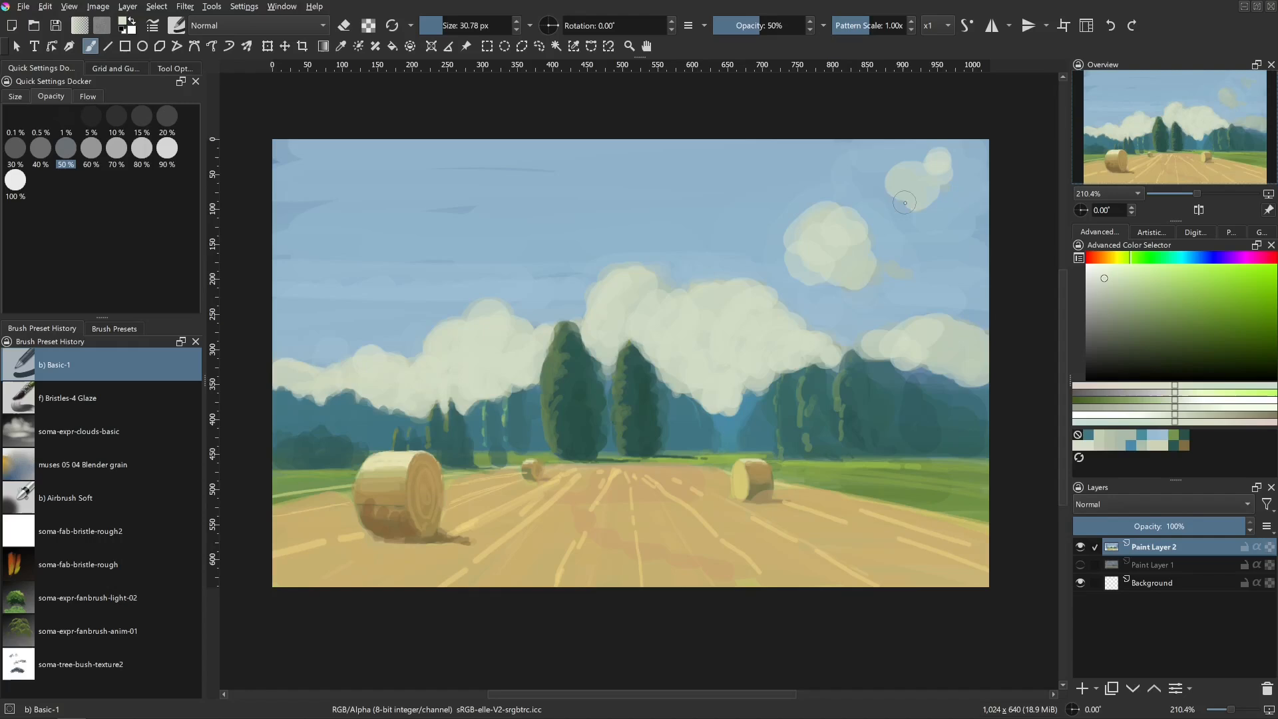
{"action": "left_click_drag", "start_coordinate": [874, 231], "coordinate": [874, 225]}
{"action": "left_click_drag", "start_coordinate": [797, 321], "coordinate": [802, 315]}
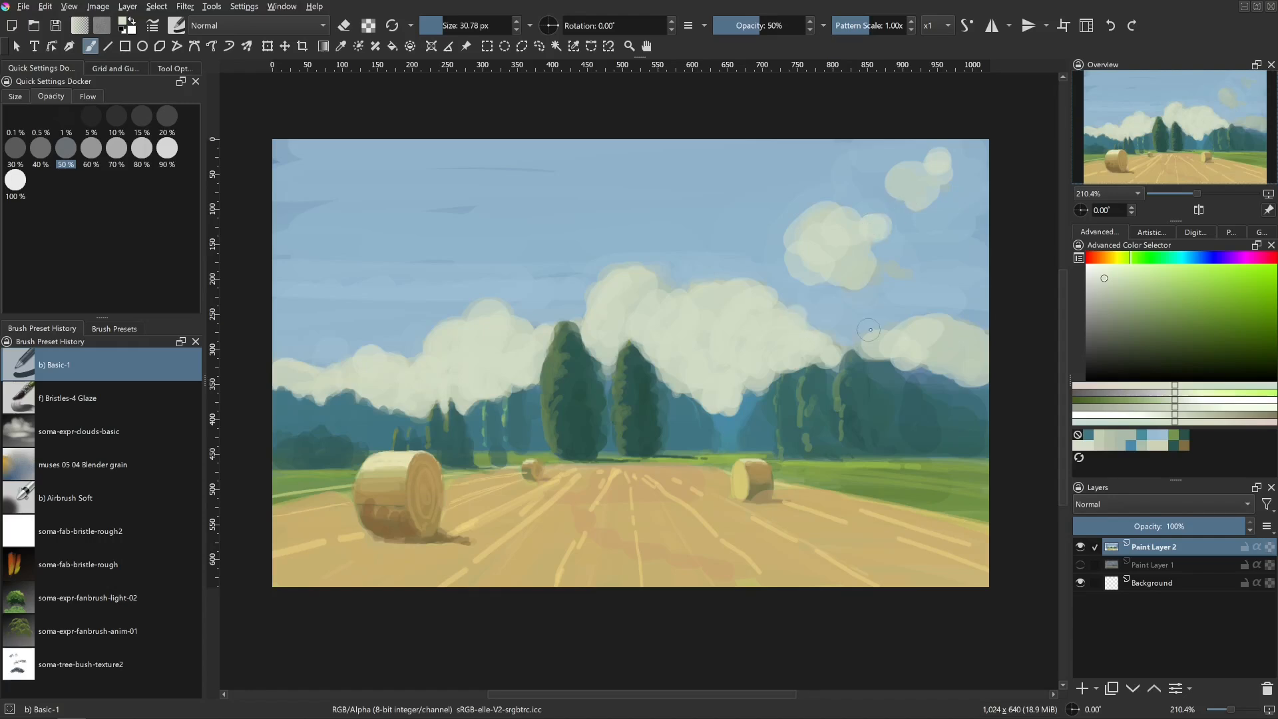
{"action": "left_click_drag", "start_coordinate": [889, 260], "coordinate": [898, 272]}
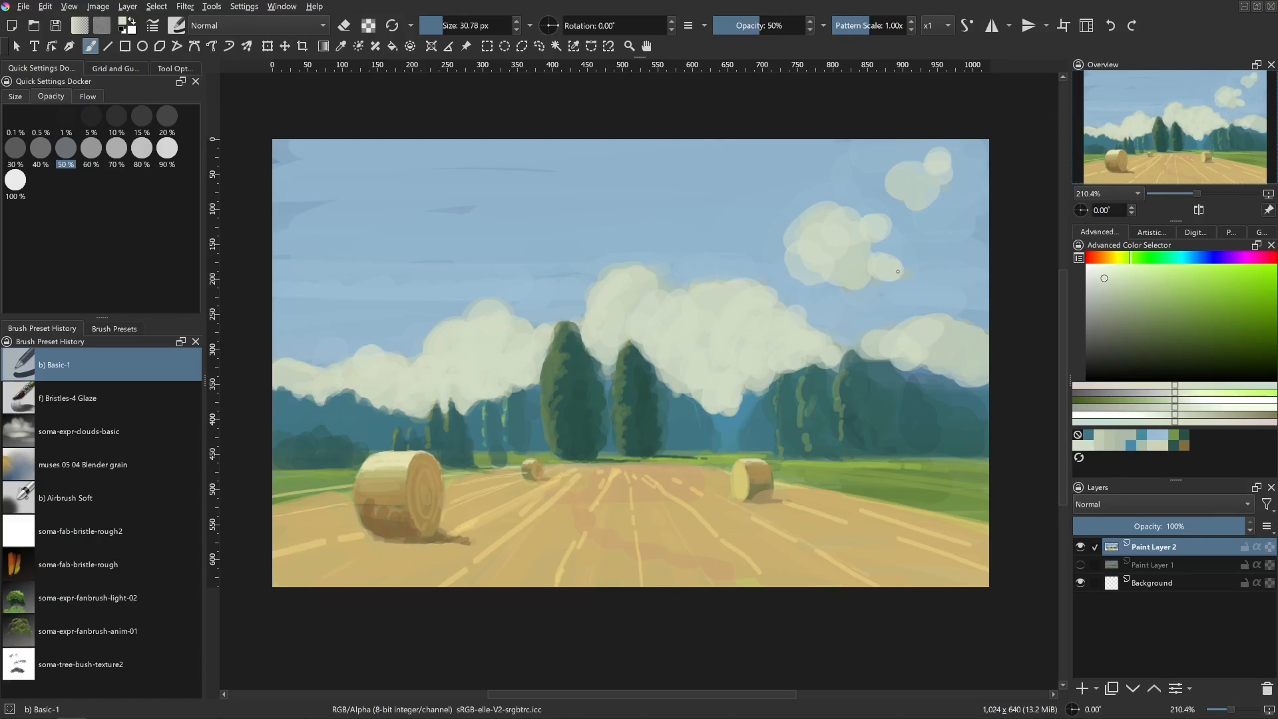
- Sample the central cloud's cream and reshape its lower edge over the hills with a brush of about 10 to 12 px
{"action": "left_click", "coordinate": [740, 378], "text": "ctrl"}
{"action": "mouse_move", "coordinate": [759, 374]}
{"action": "left_mouse_down"}
{"action": "mouse_move", "coordinate": [752, 384]}
{"action": "mouse_move", "coordinate": [779, 363]}
{"action": "left_mouse_up"}
{"action": "left_click_drag", "start_coordinate": [752, 412], "coordinate": [757, 393]}
{"action": "key", "text": "bracketleft"}
{"action": "key", "text": "bracketleft"}
{"action": "key", "text": "bracketleft"}
{"action": "key", "text": "bracketleft"}
{"action": "key", "text": "bracketleft"}
{"action": "key", "text": "bracketleft"}
{"action": "key", "text": "bracketleft"}
{"action": "key", "text": "bracketleft"}
{"action": "key", "text": "bracketright"}
{"action": "key", "text": "bracketright"}
{"action": "key", "text": "bracketright"}
{"action": "key", "text": "bracketright"}
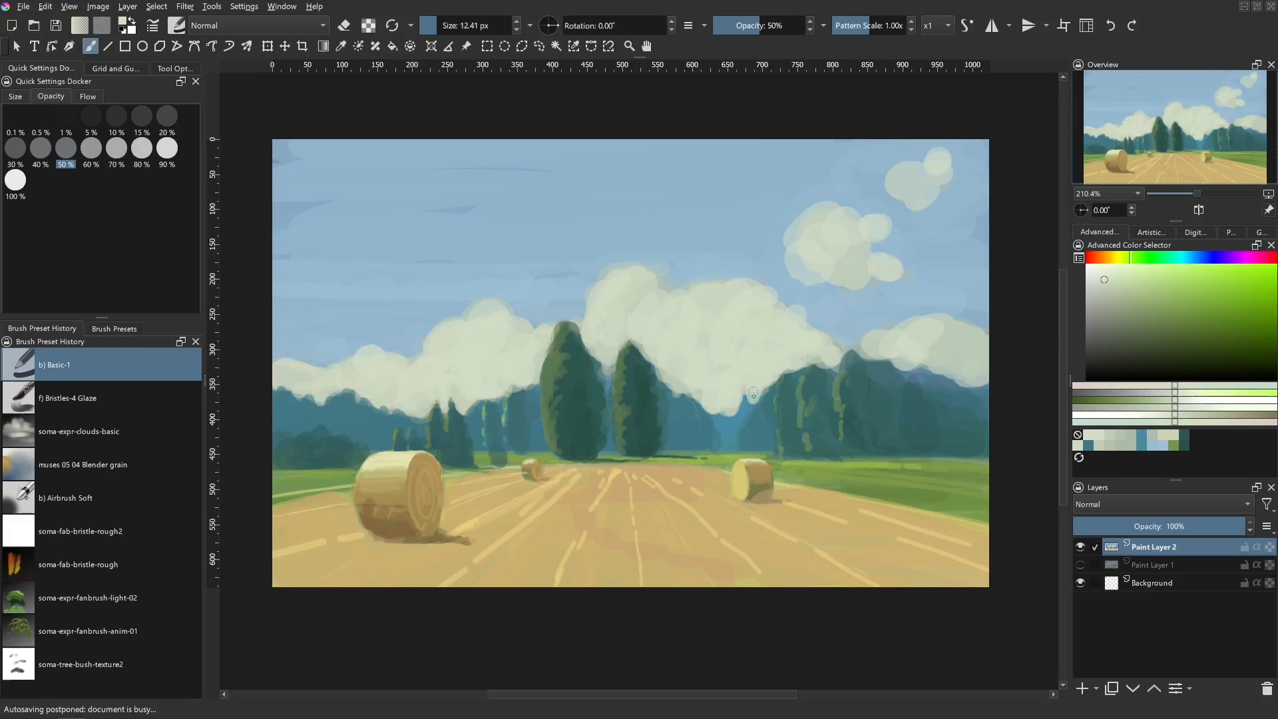
{"action": "key", "text": "bracketleft"}
{"action": "key", "text": "bracketleft"}
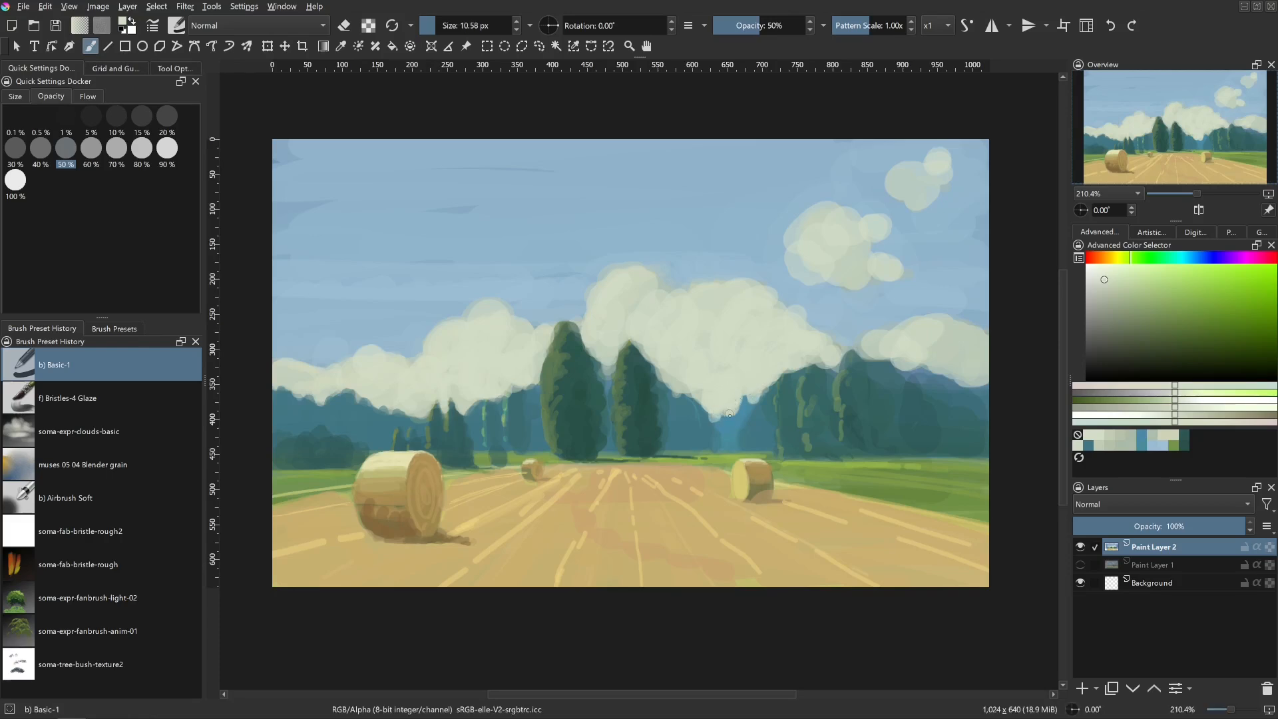
{"action": "key", "text": "bracketleft"}
{"action": "key", "text": "bracketright"}
{"action": "key", "text": "bracketright"}
{"action": "key", "text": "bracketright"}
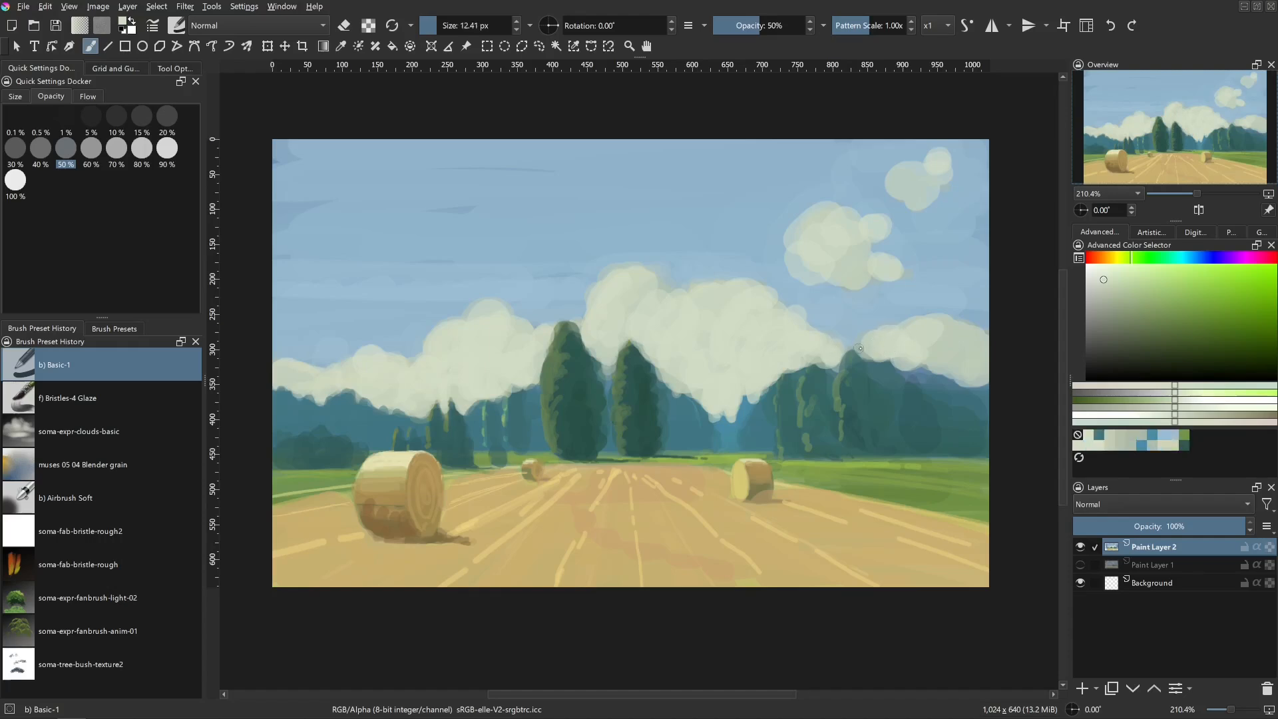
- Refine the central cloud's right slope and upper edge, and smooth the left cloud's left side with its sampled cream
{"action": "mouse_move", "coordinate": [860, 349]}
{"action": "left_mouse_down"}
{"action": "mouse_move", "coordinate": [867, 356]}
{"action": "mouse_move", "coordinate": [835, 364]}
{"action": "mouse_move", "coordinate": [832, 334]}
{"action": "mouse_move", "coordinate": [759, 311]}
{"action": "mouse_move", "coordinate": [766, 296]}
{"action": "left_mouse_up"}
{"action": "left_click", "coordinate": [443, 370], "text": "ctrl"}
{"action": "left_click_drag", "start_coordinate": [437, 357], "coordinate": [442, 342]}
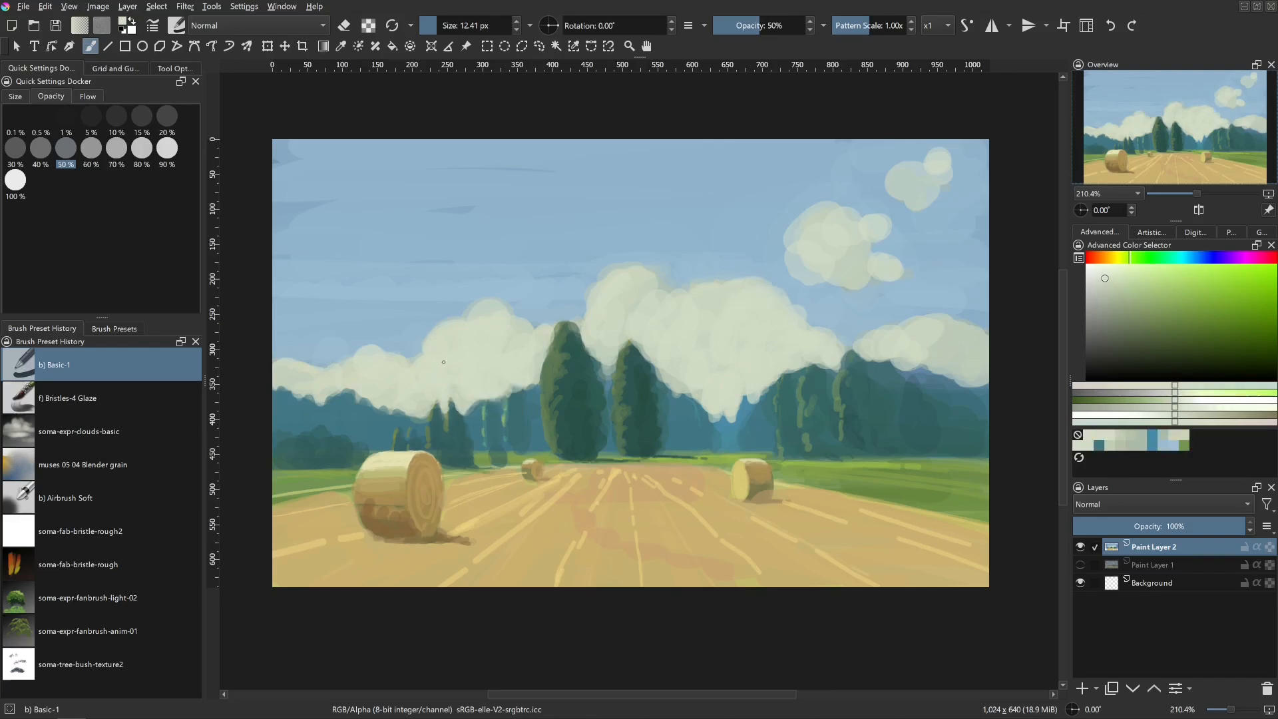
- Sample the sky blue and soften the sky above the left clouds with a large brush
{"action": "left_click", "coordinate": [561, 278], "text": "ctrl"}
{"action": "mouse_move", "coordinate": [553, 265]}
{"action": "left_mouse_down"}
{"action": "mouse_move", "coordinate": [575, 265]}
{"action": "mouse_move", "coordinate": [550, 294]}
{"action": "left_mouse_up"}
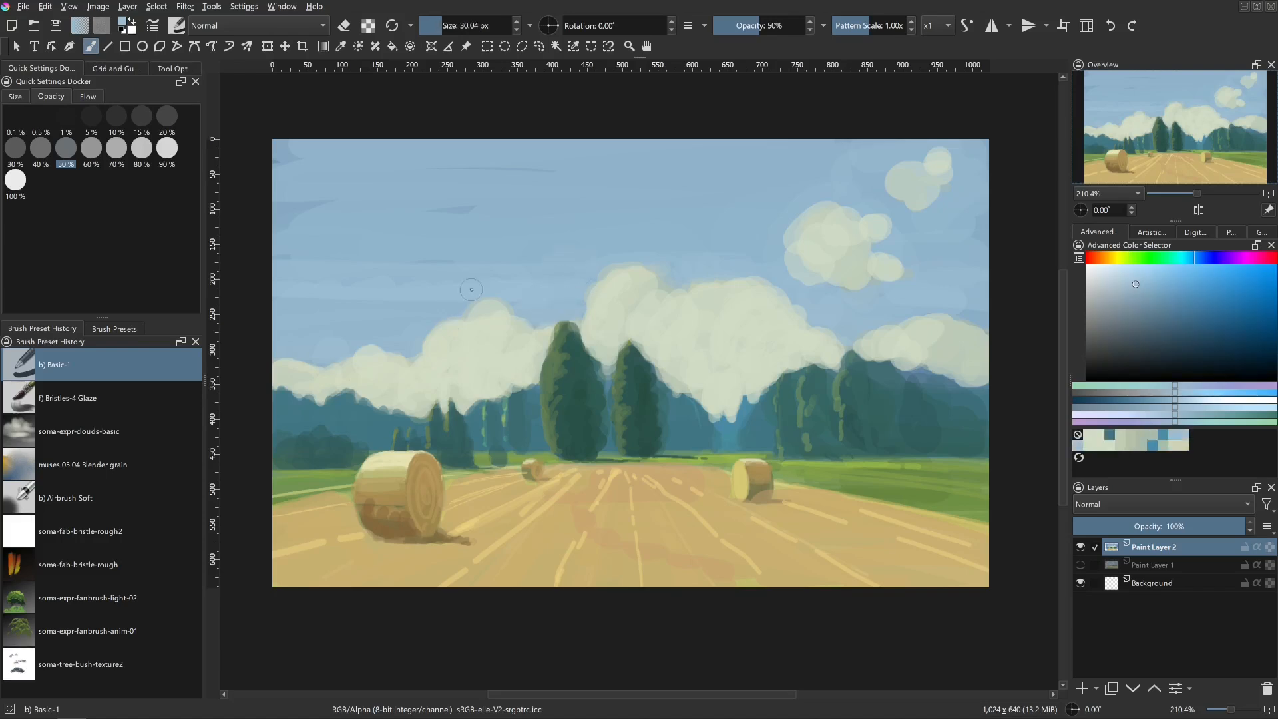
{"action": "mouse_move", "coordinate": [434, 328]}
{"action": "left_mouse_down"}
{"action": "mouse_move", "coordinate": [426, 342]}
{"action": "mouse_move", "coordinate": [427, 331]}
{"action": "mouse_move", "coordinate": [303, 363]}
{"action": "mouse_move", "coordinate": [278, 351]}
{"action": "left_mouse_up"}
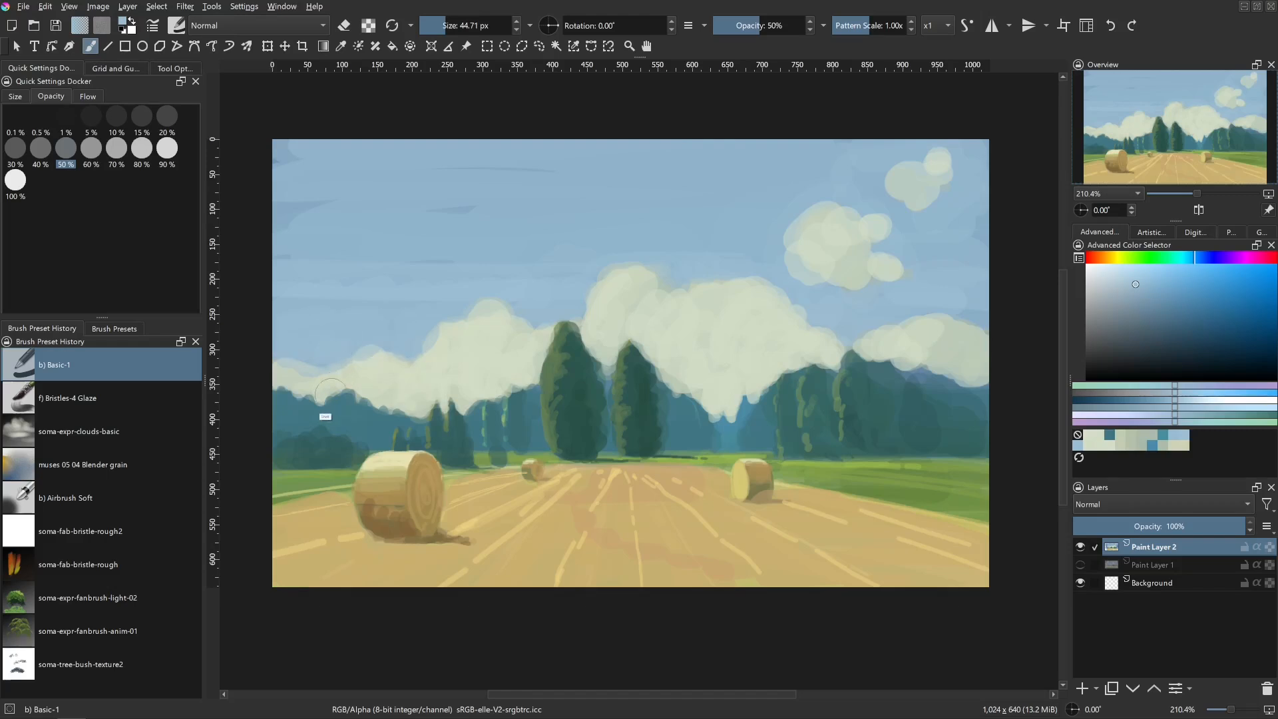
- Glaze sky-blue shadows over the left cloud bank, undo the last two strokes, and shade the left cloud's middle and right side
{"action": "mouse_move", "coordinate": [328, 388]}
{"action": "left_mouse_down"}
{"action": "mouse_move", "coordinate": [294, 381]}
{"action": "mouse_move", "coordinate": [320, 410]}
{"action": "mouse_move", "coordinate": [302, 388]}
{"action": "mouse_move", "coordinate": [373, 370]}
{"action": "mouse_move", "coordinate": [415, 403]}
{"action": "mouse_move", "coordinate": [424, 388]}
{"action": "mouse_move", "coordinate": [390, 371]}
{"action": "mouse_move", "coordinate": [462, 332]}
{"action": "mouse_move", "coordinate": [461, 350]}
{"action": "mouse_move", "coordinate": [502, 376]}
{"action": "mouse_move", "coordinate": [496, 389]}
{"action": "mouse_move", "coordinate": [455, 378]}
{"action": "mouse_move", "coordinate": [441, 392]}
{"action": "left_mouse_up"}
{"action": "key", "text": "ctrl+z"}
{"action": "key", "text": "ctrl+z"}
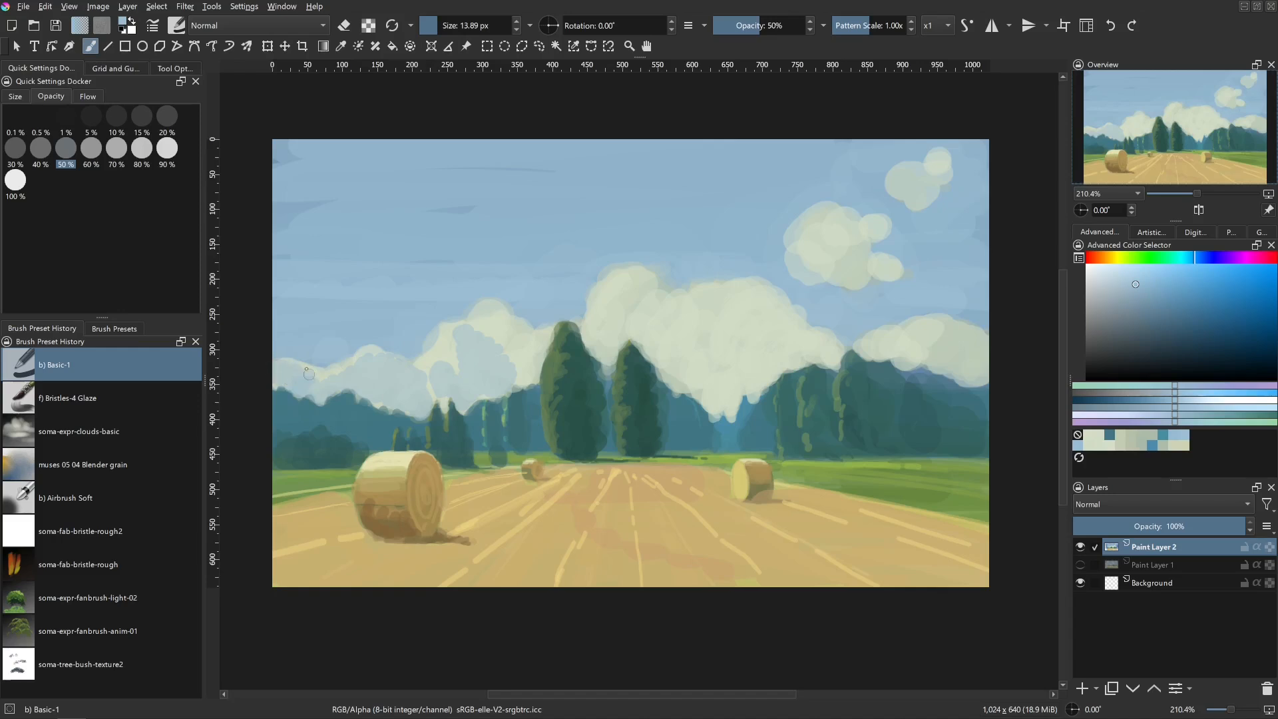
{"action": "key", "text": "bracketright"}
{"action": "mouse_move", "coordinate": [519, 356]}
{"action": "left_mouse_down"}
{"action": "mouse_move", "coordinate": [502, 325]}
{"action": "mouse_move", "coordinate": [496, 337]}
{"action": "mouse_move", "coordinate": [549, 339]}
{"action": "left_mouse_up"}
{"action": "key", "text": "bracketleft"}
{"action": "mouse_move", "coordinate": [472, 343]}
{"action": "left_mouse_down"}
{"action": "mouse_move", "coordinate": [449, 359]}
{"action": "mouse_move", "coordinate": [464, 387]}
{"action": "left_mouse_up"}
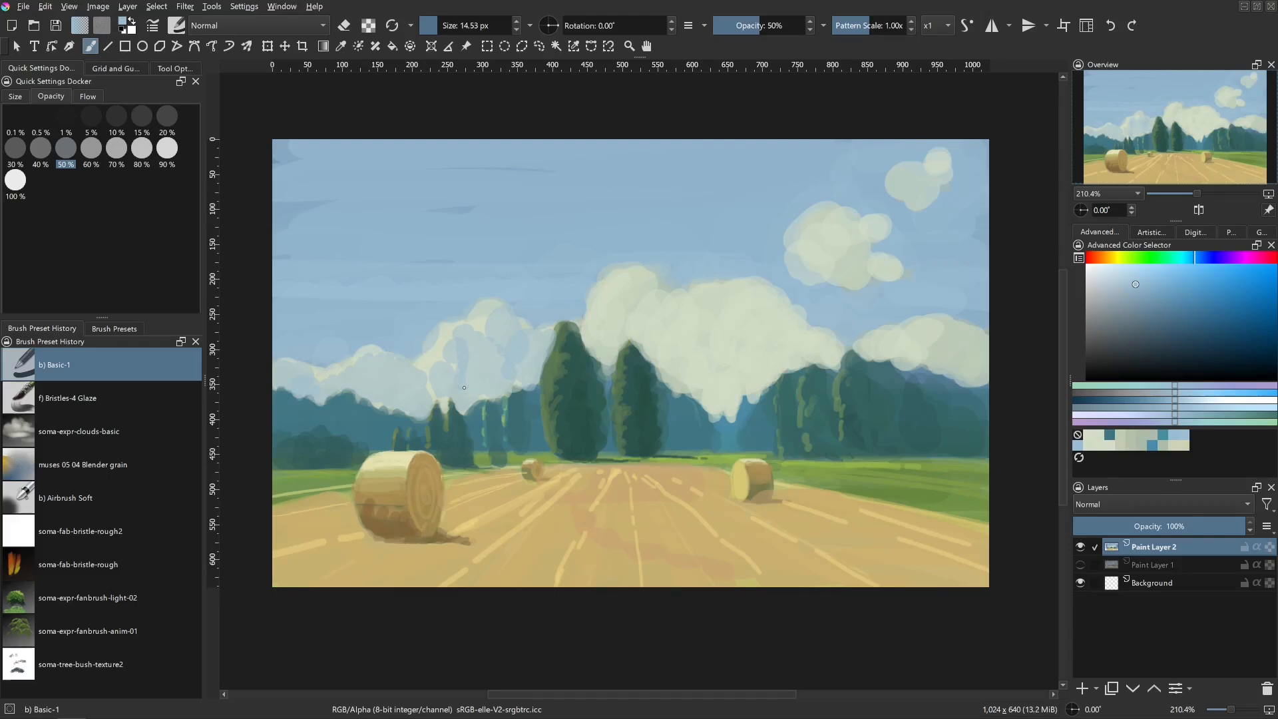
- Paint sky-blue shadow shapes into the central cloud's left dome
{"action": "key", "text": "bracketright"}
{"action": "left_click_drag", "start_coordinate": [655, 283], "coordinate": [650, 295]}
{"action": "key", "text": "bracketleft"}
{"action": "left_click_drag", "start_coordinate": [588, 329], "coordinate": [612, 348]}
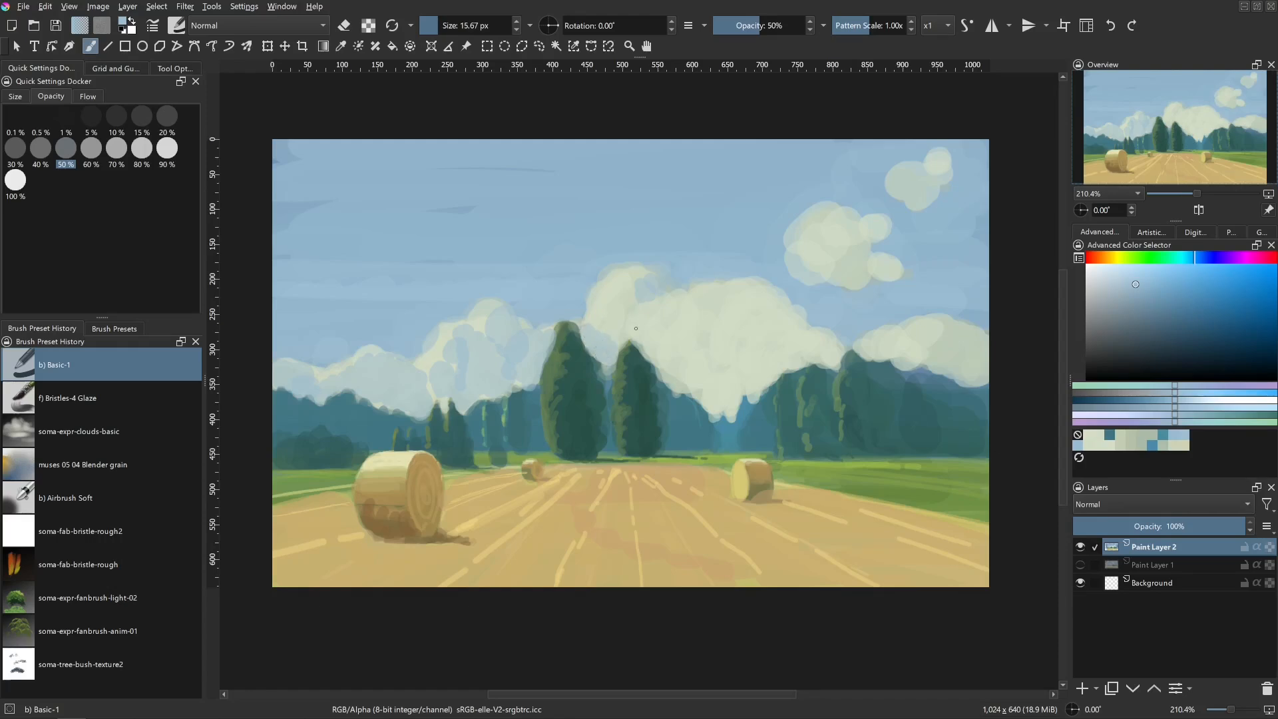
- Add sky-blue shadows to the central cloud's lower tip and its upper right side
{"action": "left_click_drag", "start_coordinate": [710, 349], "coordinate": [715, 349]}
{"action": "left_click_drag", "start_coordinate": [713, 381], "coordinate": [731, 407]}
{"action": "left_click_drag", "start_coordinate": [741, 404], "coordinate": [733, 403]}
{"action": "left_click_drag", "start_coordinate": [736, 394], "coordinate": [753, 393]}
{"action": "mouse_move", "coordinate": [771, 298]}
{"action": "left_mouse_down"}
{"action": "mouse_move", "coordinate": [768, 343]}
{"action": "mouse_move", "coordinate": [817, 353]}
{"action": "mouse_move", "coordinate": [747, 350]}
{"action": "mouse_move", "coordinate": [774, 320]}
{"action": "left_mouse_up"}
{"action": "key", "text": "bracketleft"}
{"action": "key", "text": "bracketleft"}
{"action": "key", "text": "bracketleft"}
{"action": "key", "text": "bracketleft"}
{"action": "key", "text": "bracketleft"}
{"action": "key", "text": "bracketleft"}
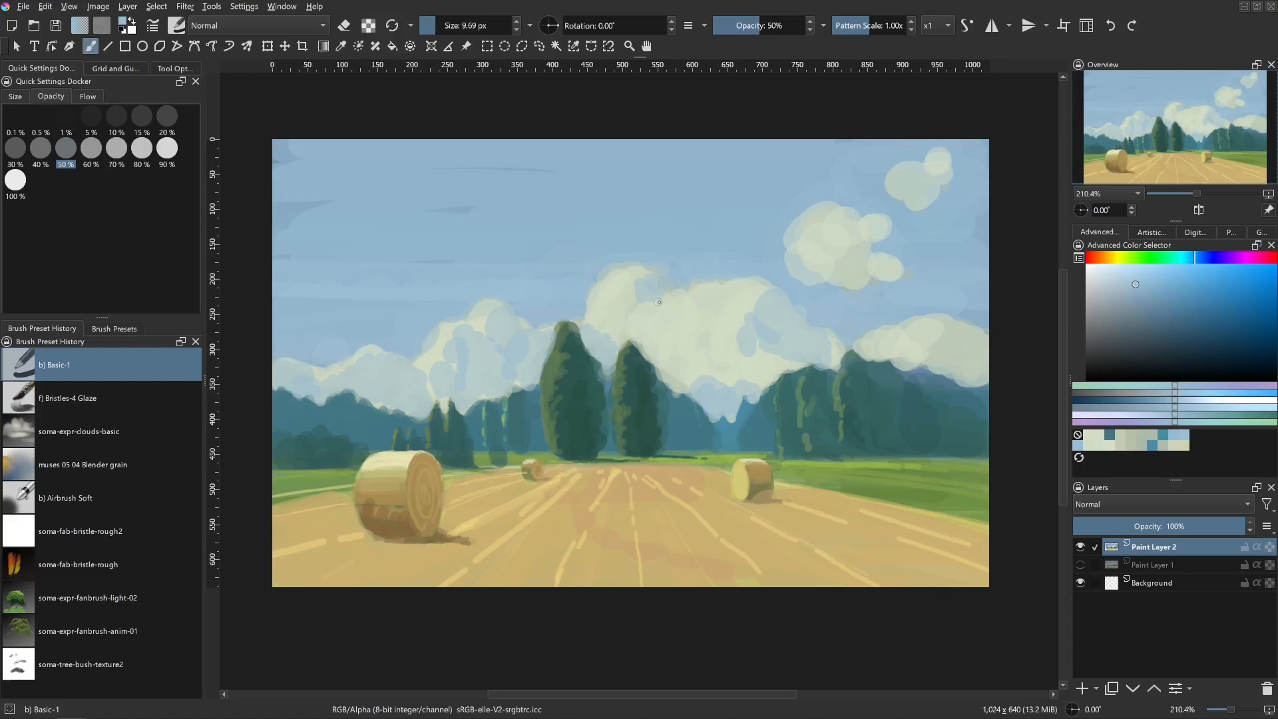
- Paint sky-blue shadow patches across the central cloud's middle and sample its cream to restate the lit edges
{"action": "key", "text": "bracketright"}
{"action": "key", "text": "bracketright"}
{"action": "mouse_move", "coordinate": [624, 304]}
{"action": "left_mouse_down"}
{"action": "mouse_move", "coordinate": [661, 306]}
{"action": "mouse_move", "coordinate": [659, 328]}
{"action": "mouse_move", "coordinate": [691, 324]}
{"action": "mouse_move", "coordinate": [664, 327]}
{"action": "mouse_move", "coordinate": [675, 336]}
{"action": "mouse_move", "coordinate": [677, 322]}
{"action": "mouse_move", "coordinate": [685, 339]}
{"action": "mouse_move", "coordinate": [727, 309]}
{"action": "mouse_move", "coordinate": [718, 363]}
{"action": "mouse_move", "coordinate": [751, 365]}
{"action": "mouse_move", "coordinate": [725, 319]}
{"action": "mouse_move", "coordinate": [697, 325]}
{"action": "left_mouse_up"}
{"action": "key", "text": "bracketright"}
{"action": "key", "text": "bracketright"}
{"action": "key", "text": "bracketright"}
{"action": "key", "text": "bracketright"}
{"action": "key", "text": "ctrl"}
{"action": "left_click", "coordinate": [700, 292], "text": "ctrl"}
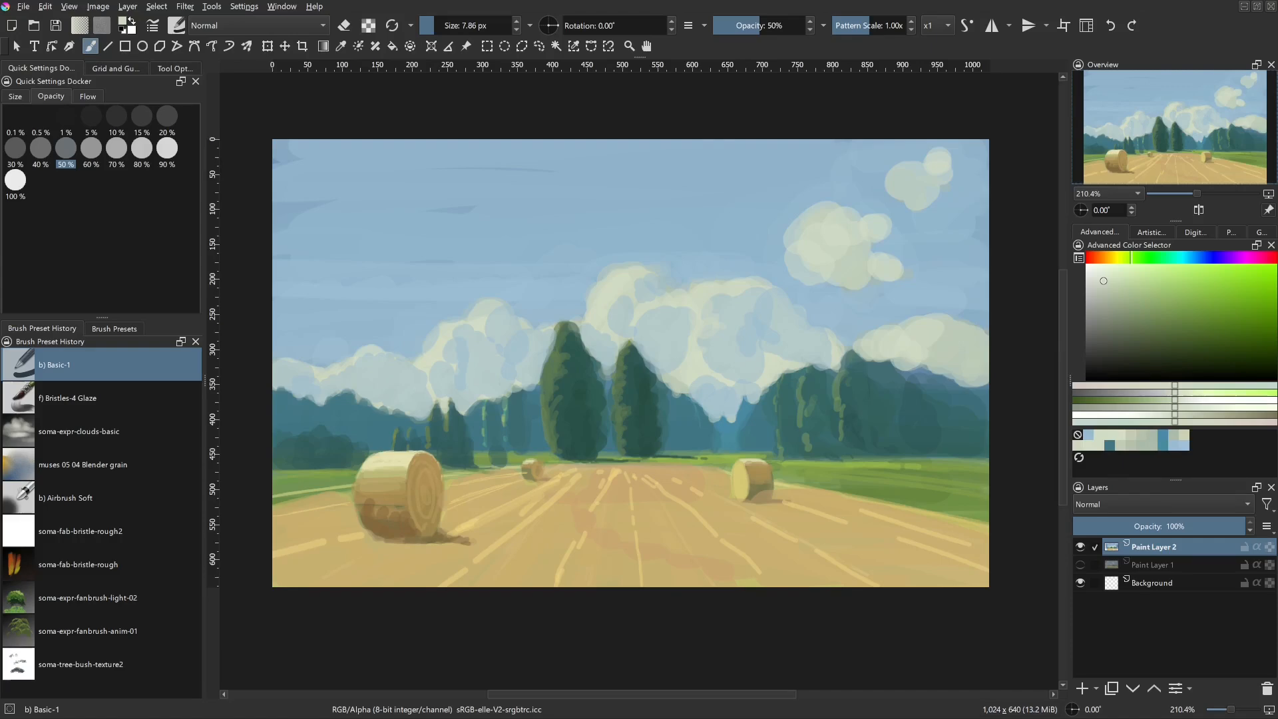
- Sample the sky blue above the left cloud and repaint the upper sky with broad strokes, covering the dark streaks
{"action": "left_click", "coordinate": [442, 306], "text": "ctrl"}
{"action": "left_click_drag", "start_coordinate": [413, 333], "coordinate": [447, 334], "text": "shift"}
{"action": "mouse_move", "coordinate": [455, 246]}
{"action": "left_mouse_down"}
{"action": "mouse_move", "coordinate": [272, 299]}
{"action": "mouse_move", "coordinate": [268, 206]}
{"action": "mouse_move", "coordinate": [287, 151]}
{"action": "left_mouse_up"}
{"action": "mouse_move", "coordinate": [453, 160]}
{"action": "left_mouse_down"}
{"action": "mouse_move", "coordinate": [434, 219]}
{"action": "mouse_move", "coordinate": [476, 220]}
{"action": "mouse_move", "coordinate": [439, 280]}
{"action": "left_mouse_up"}
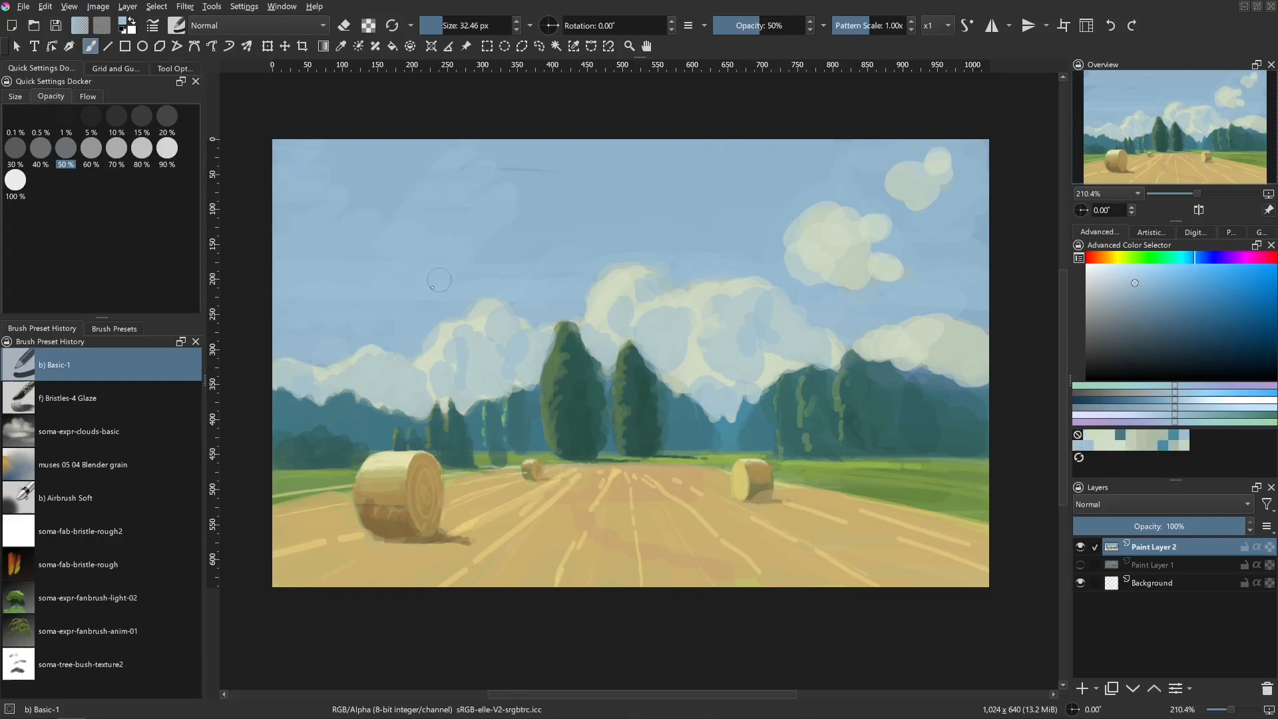
{"action": "left_click_drag", "start_coordinate": [285, 120], "coordinate": [339, 162]}
{"action": "left_click_drag", "start_coordinate": [470, 255], "coordinate": [493, 254], "text": "shift"}
{"action": "mouse_move", "coordinate": [470, 257]}
{"action": "left_mouse_down"}
{"action": "mouse_move", "coordinate": [513, 176]}
{"action": "mouse_move", "coordinate": [559, 152]}
{"action": "mouse_move", "coordinate": [637, 149]}
{"action": "mouse_move", "coordinate": [670, 212]}
{"action": "left_mouse_up"}
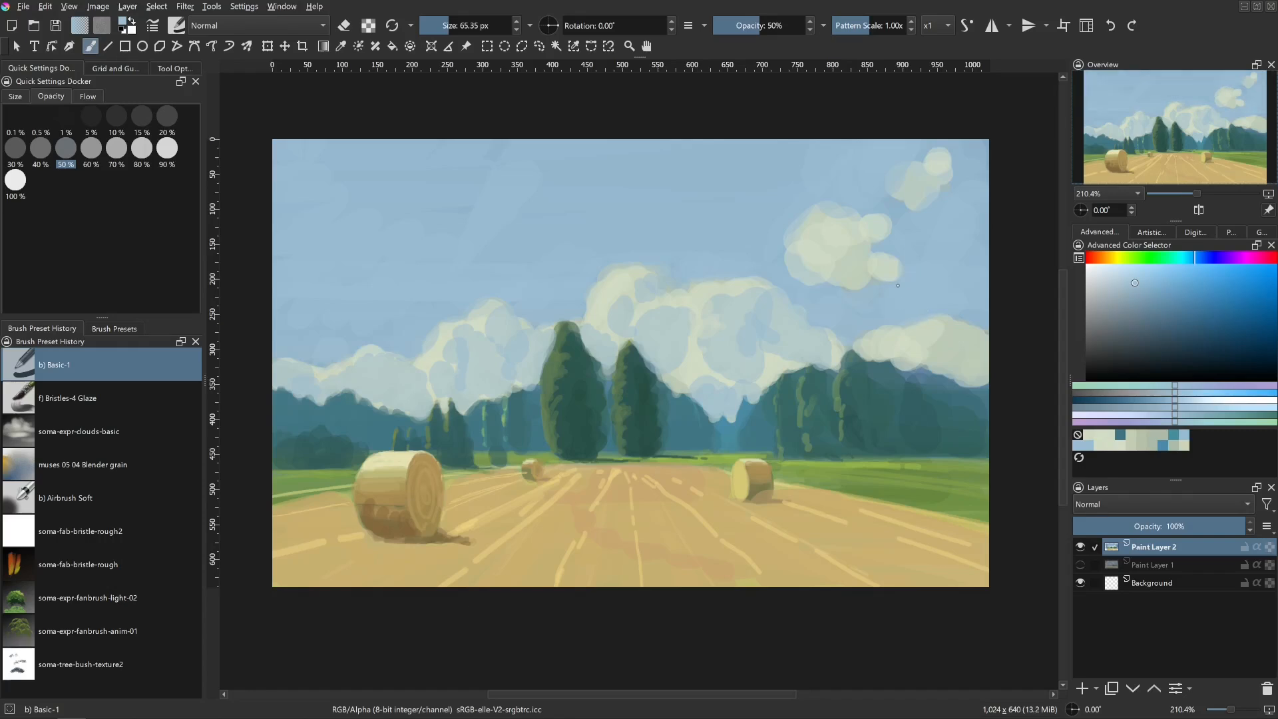
- Start a new filter layer above the painting, choose the Burn adjustment and uncover the canvas for preview
{"action": "left_click", "coordinate": [1094, 689]}
{"action": "left_click", "coordinate": [1140, 572]}
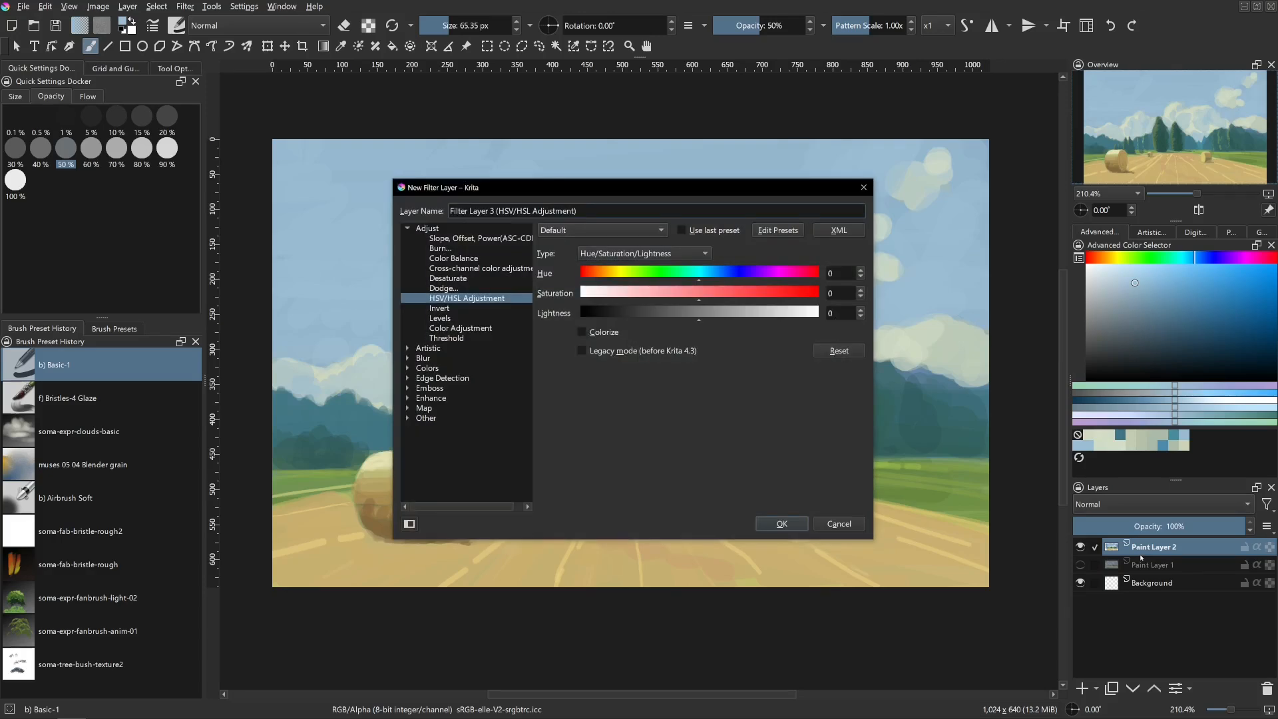
{"action": "left_click_drag", "start_coordinate": [640, 192], "coordinate": [858, 236]}
{"action": "left_click", "coordinate": [708, 297]}
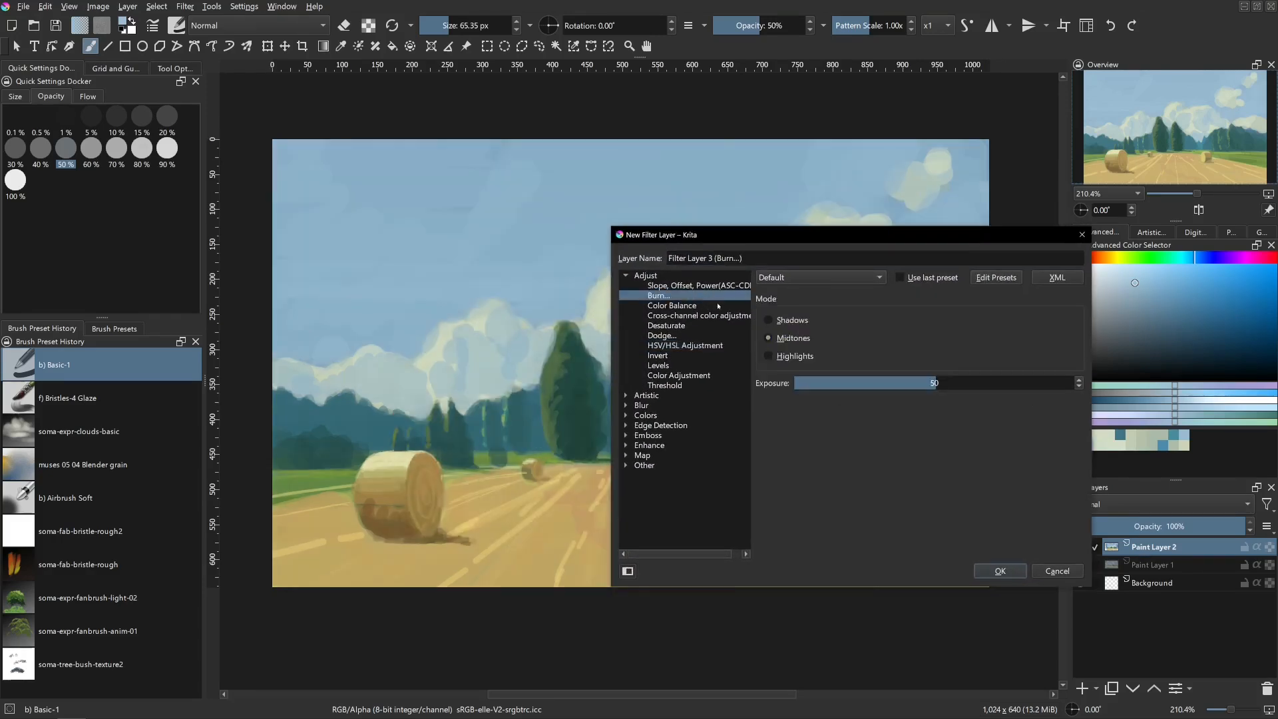
{"action": "left_click", "coordinate": [717, 305]}
{"action": "left_click", "coordinate": [716, 297]}
{"action": "left_click_drag", "start_coordinate": [857, 240], "coordinate": [934, 300]}
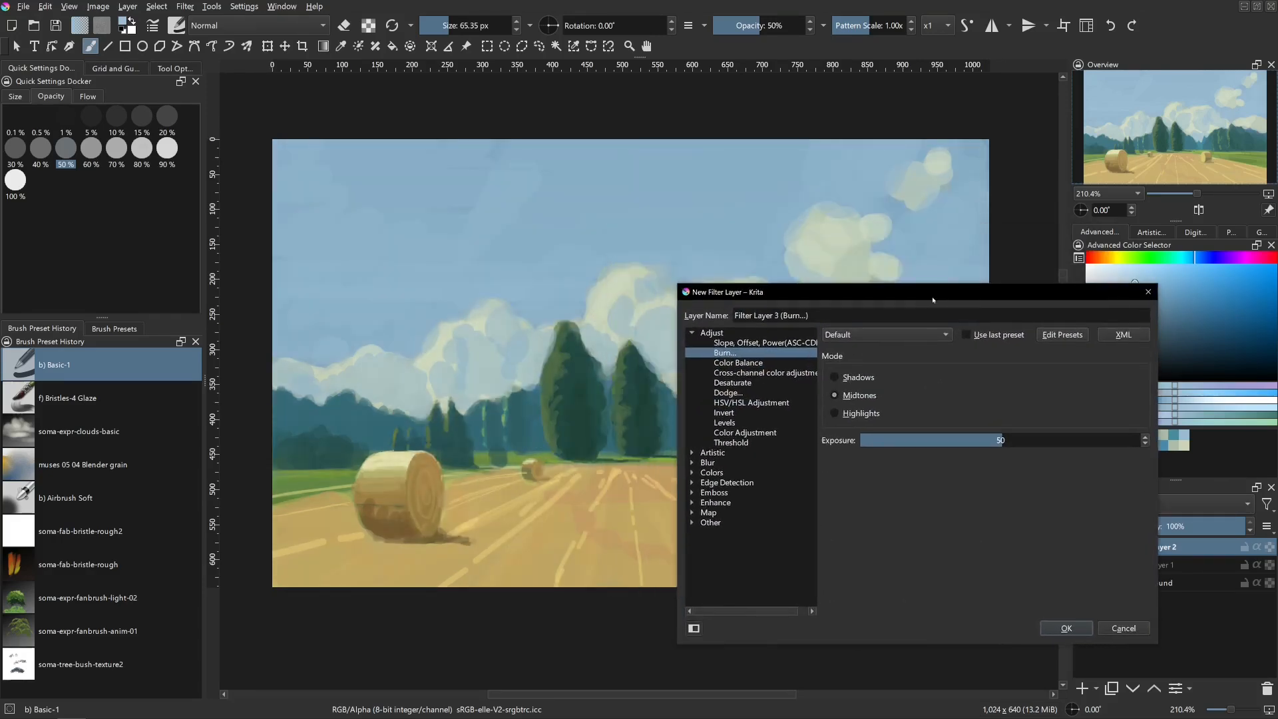
- Compare the Burn modes on the painting, choose Shadows and set the exposure to 28
{"action": "left_click", "coordinate": [858, 377]}
{"action": "left_click", "coordinate": [860, 394]}
{"action": "left_click", "coordinate": [860, 412]}
{"action": "left_click", "coordinate": [869, 394]}
{"action": "left_click", "coordinate": [854, 377]}
{"action": "left_click", "coordinate": [859, 395]}
{"action": "left_click", "coordinate": [862, 412]}
{"action": "left_click", "coordinate": [862, 395]}
{"action": "left_click", "coordinate": [865, 377]}
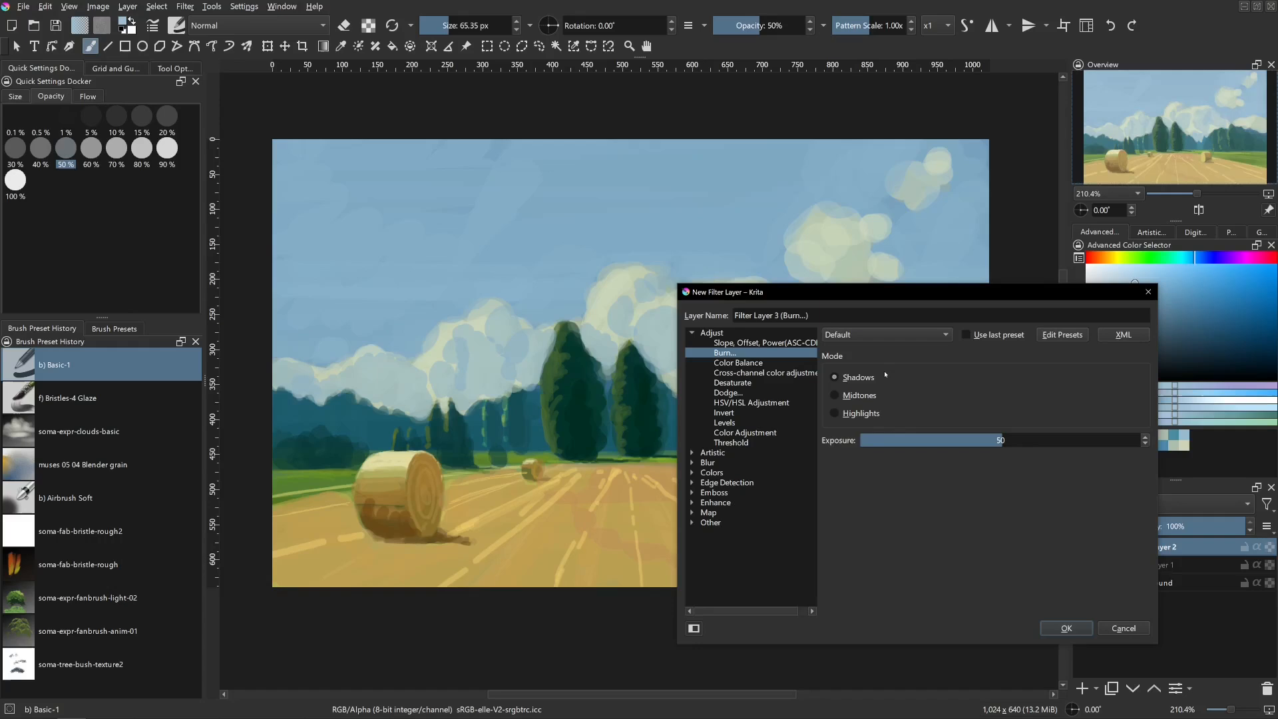
{"action": "mouse_move", "coordinate": [959, 439]}
{"action": "left_mouse_down"}
{"action": "mouse_move", "coordinate": [866, 439]}
{"action": "mouse_move", "coordinate": [1013, 439]}
{"action": "mouse_move", "coordinate": [864, 438]}
{"action": "mouse_move", "coordinate": [1002, 439]}
{"action": "left_mouse_up"}
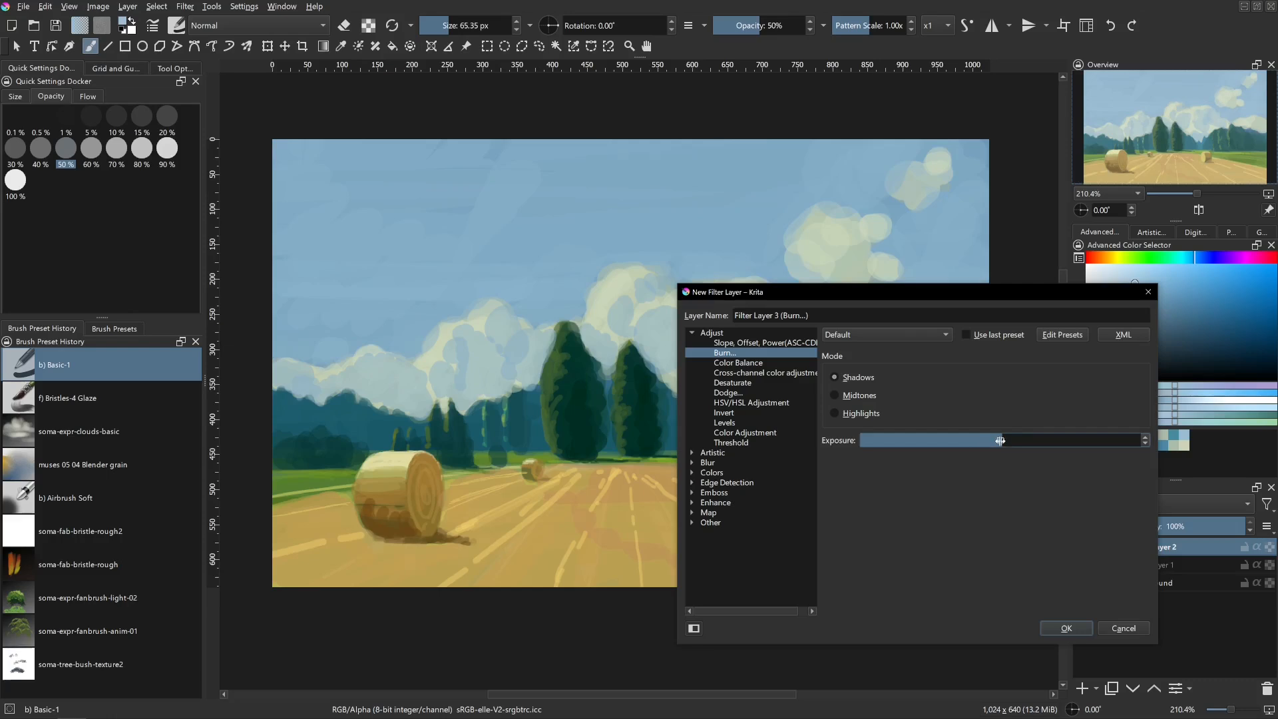
{"action": "mouse_move", "coordinate": [1002, 439]}
{"action": "left_mouse_down"}
{"action": "mouse_move", "coordinate": [913, 439]}
{"action": "mouse_move", "coordinate": [1095, 439]}
{"action": "mouse_move", "coordinate": [858, 439]}
{"action": "mouse_move", "coordinate": [971, 439]}
{"action": "mouse_move", "coordinate": [935, 439]}
{"action": "mouse_move", "coordinate": [940, 427]}
{"action": "left_mouse_up"}
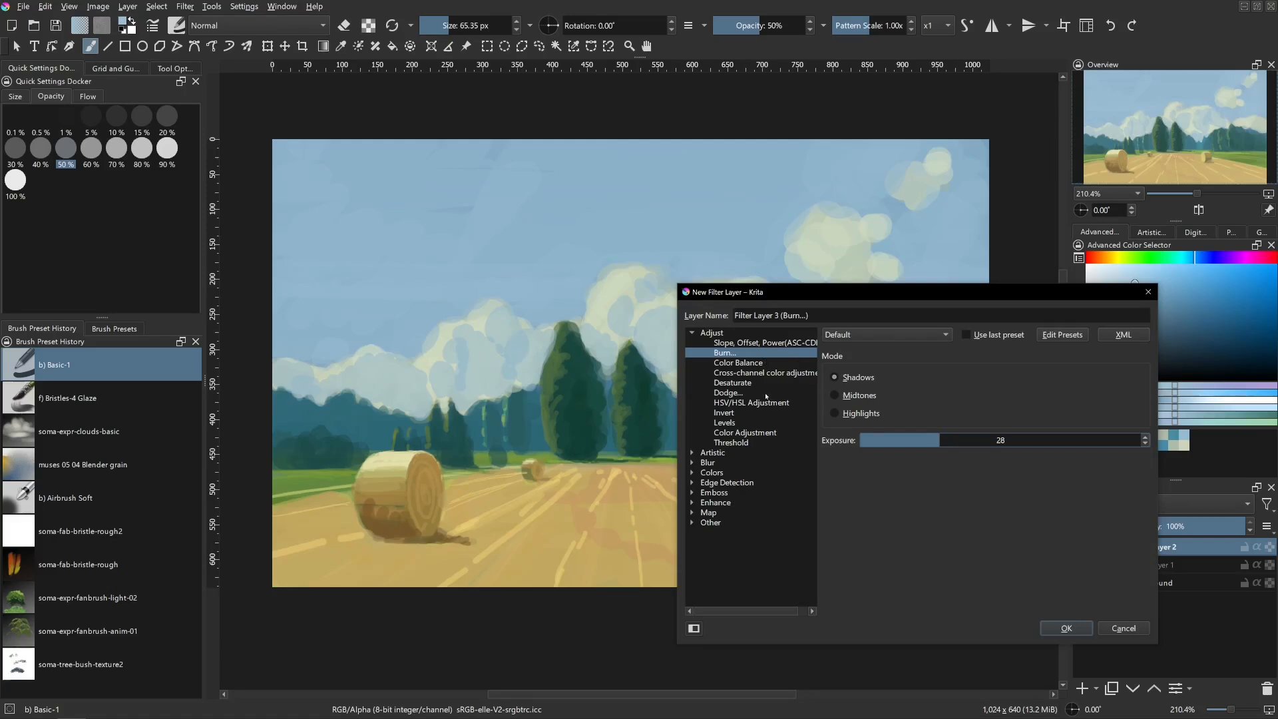
- Try the Dodge adjustment on the painting, comparing Midtones at exposure 15 with Highlights at exposure 8
{"action": "left_click", "coordinate": [765, 393]}
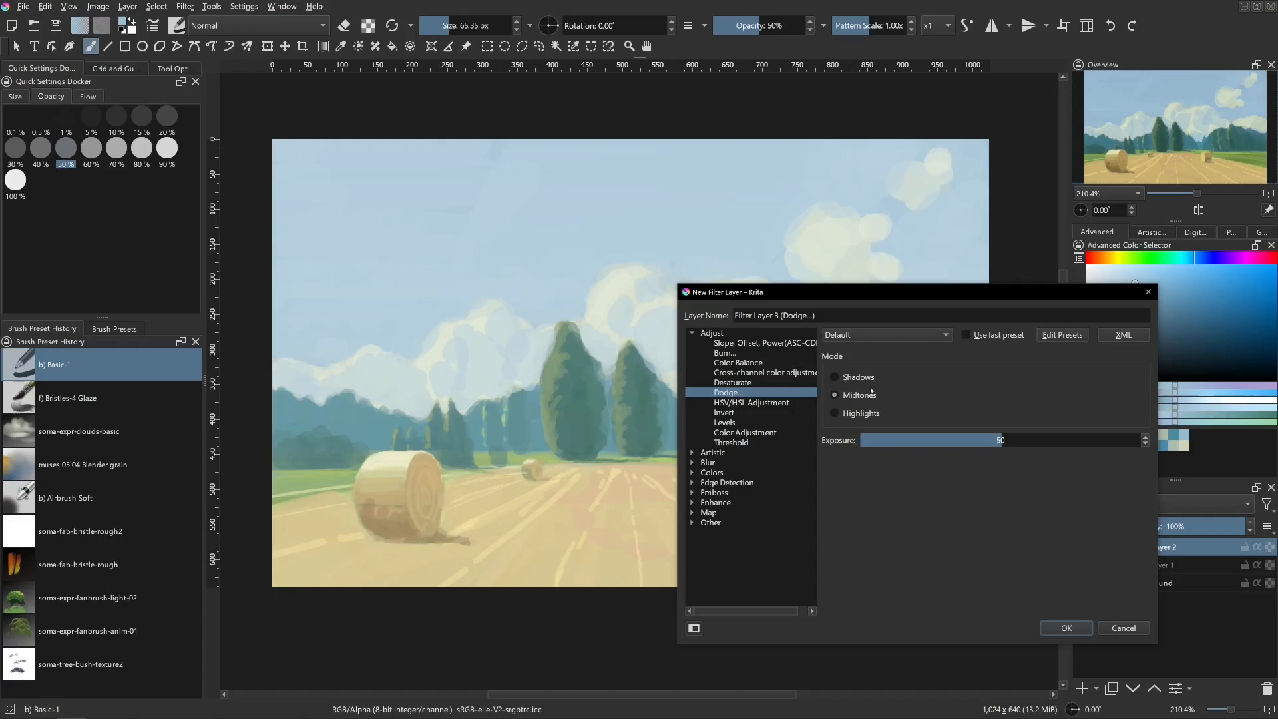
{"action": "left_click", "coordinate": [859, 412]}
{"action": "mouse_move", "coordinate": [937, 440]}
{"action": "left_mouse_down"}
{"action": "mouse_move", "coordinate": [882, 438]}
{"action": "mouse_move", "coordinate": [942, 439]}
{"action": "mouse_move", "coordinate": [902, 438]}
{"action": "mouse_move", "coordinate": [913, 438]}
{"action": "left_mouse_up"}
{"action": "left_click", "coordinate": [860, 396]}
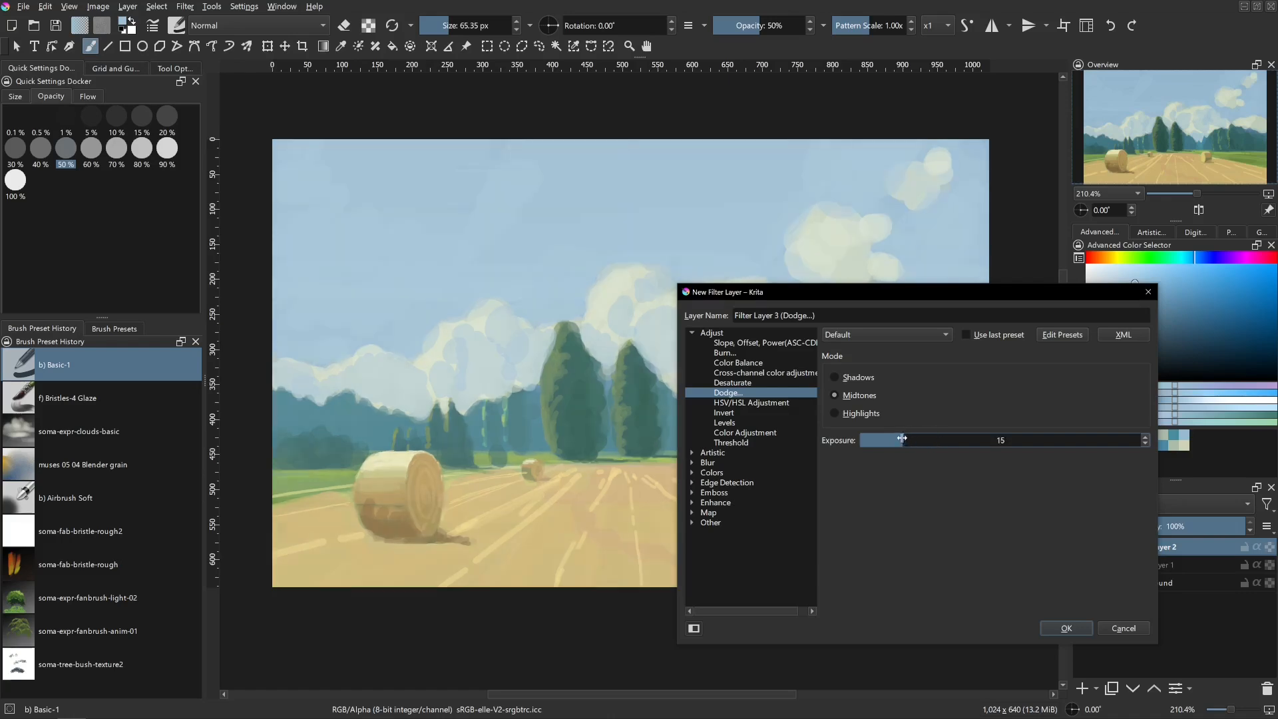
{"action": "left_click", "coordinate": [869, 416]}
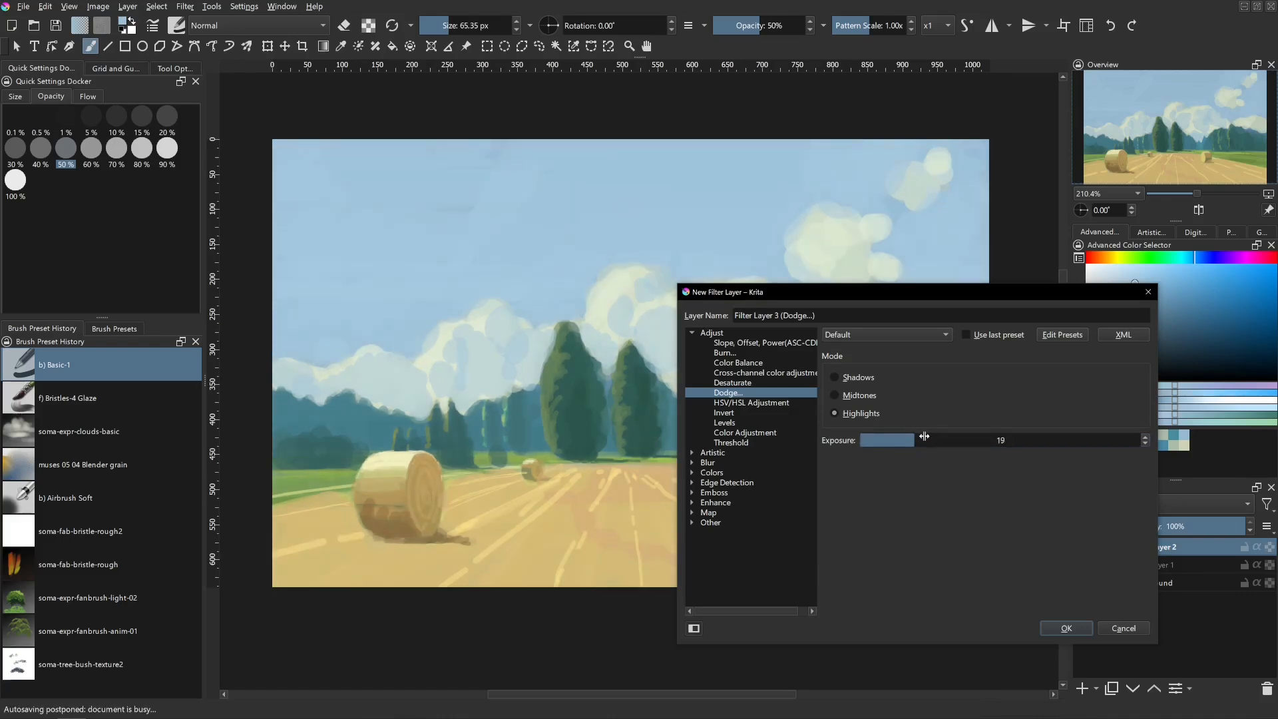
{"action": "left_click_drag", "start_coordinate": [925, 438], "coordinate": [881, 443]}
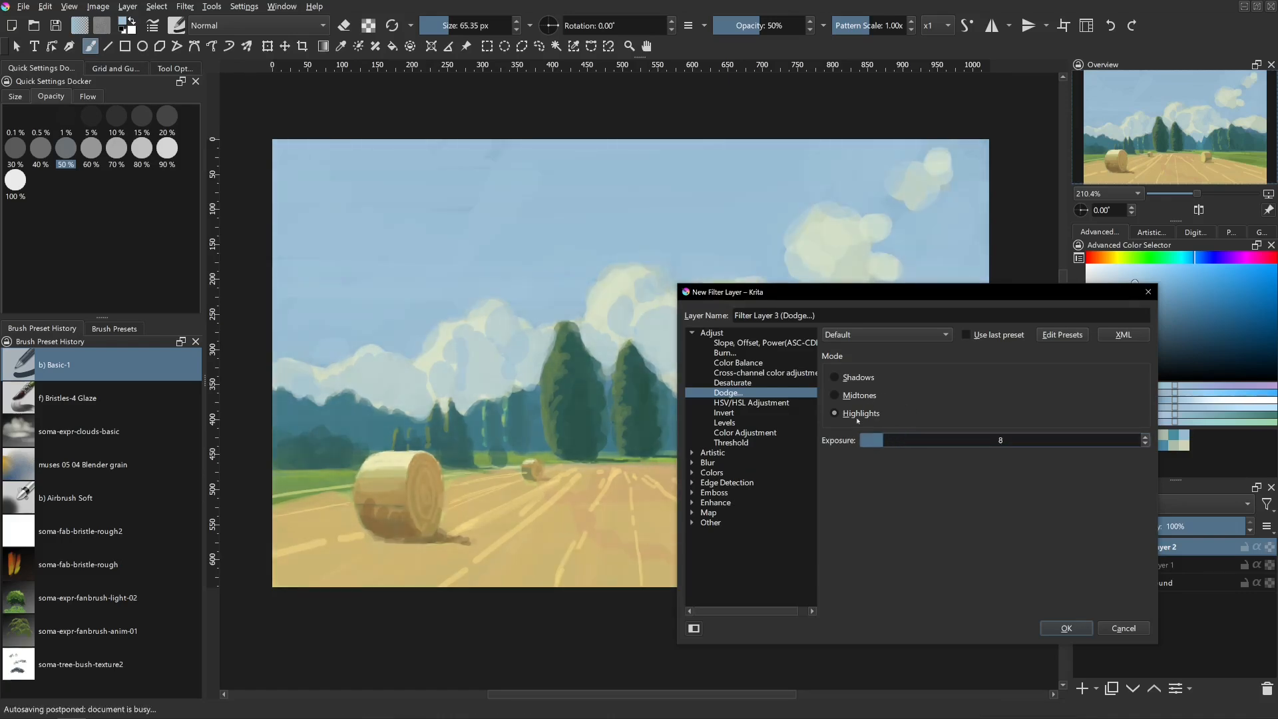
- Switch the filter layer to Color Balance, setting shadows red to 1 and midtones red to 11
{"action": "left_click", "coordinate": [759, 363]}
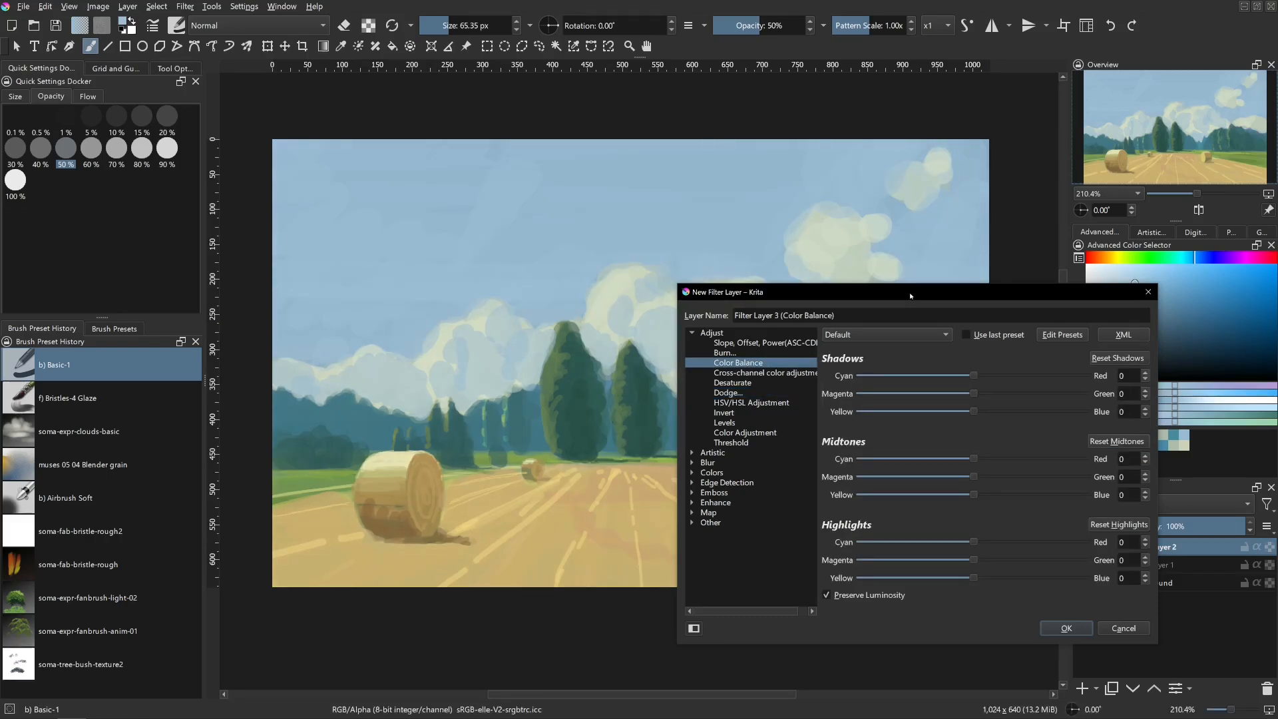
{"action": "left_click_drag", "start_coordinate": [910, 296], "coordinate": [1050, 294]}
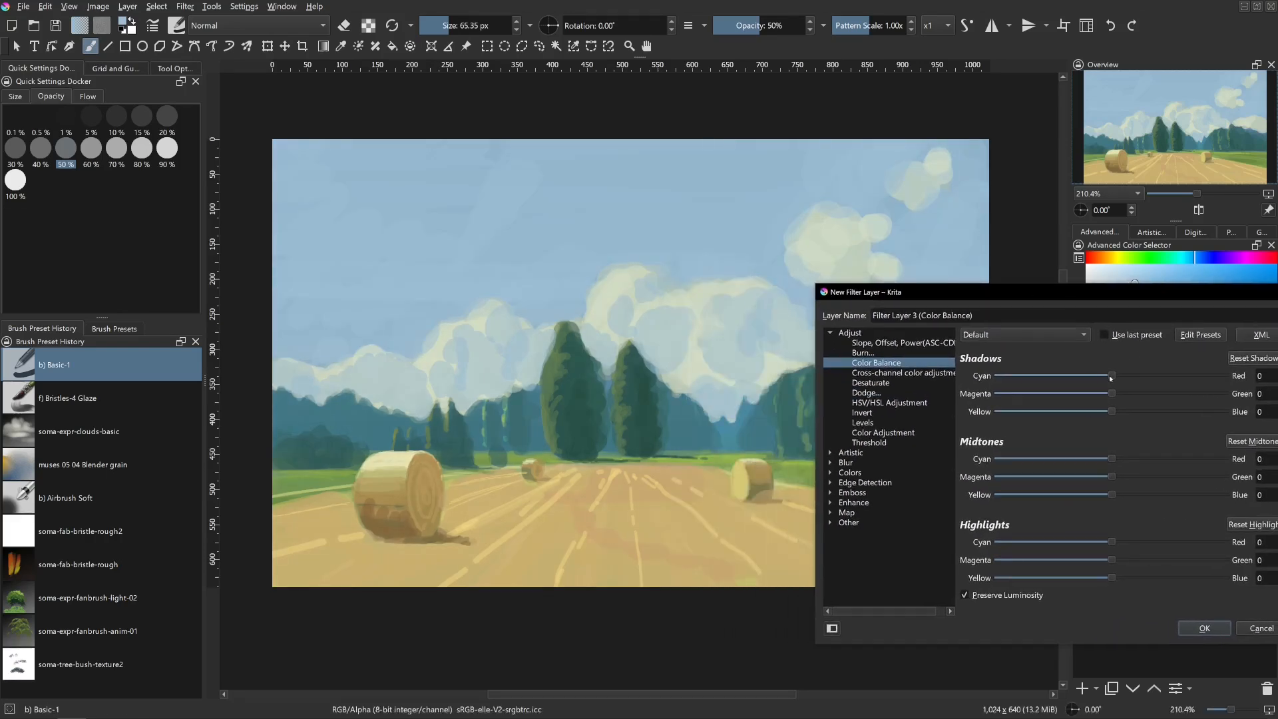
{"action": "mouse_move", "coordinate": [1111, 377]}
{"action": "left_mouse_down"}
{"action": "mouse_move", "coordinate": [1132, 376]}
{"action": "mouse_move", "coordinate": [1112, 376]}
{"action": "left_mouse_up"}
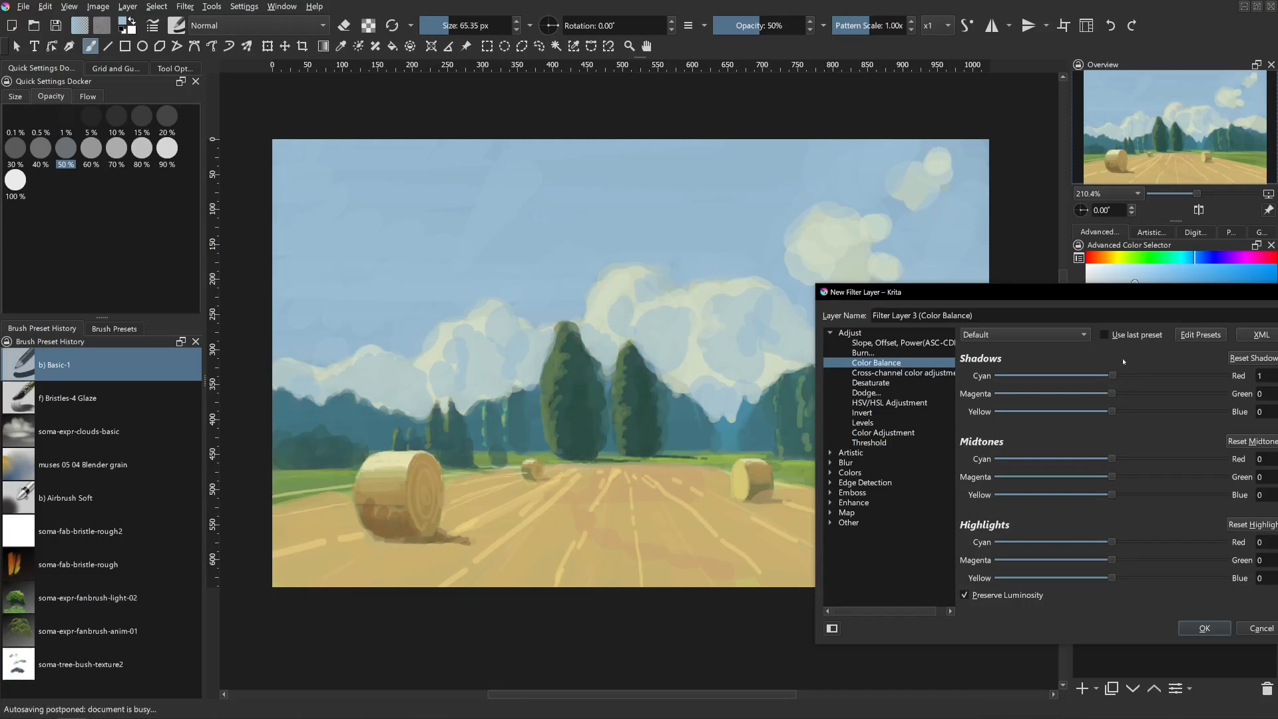
{"action": "left_click_drag", "start_coordinate": [1129, 299], "coordinate": [1072, 289]}
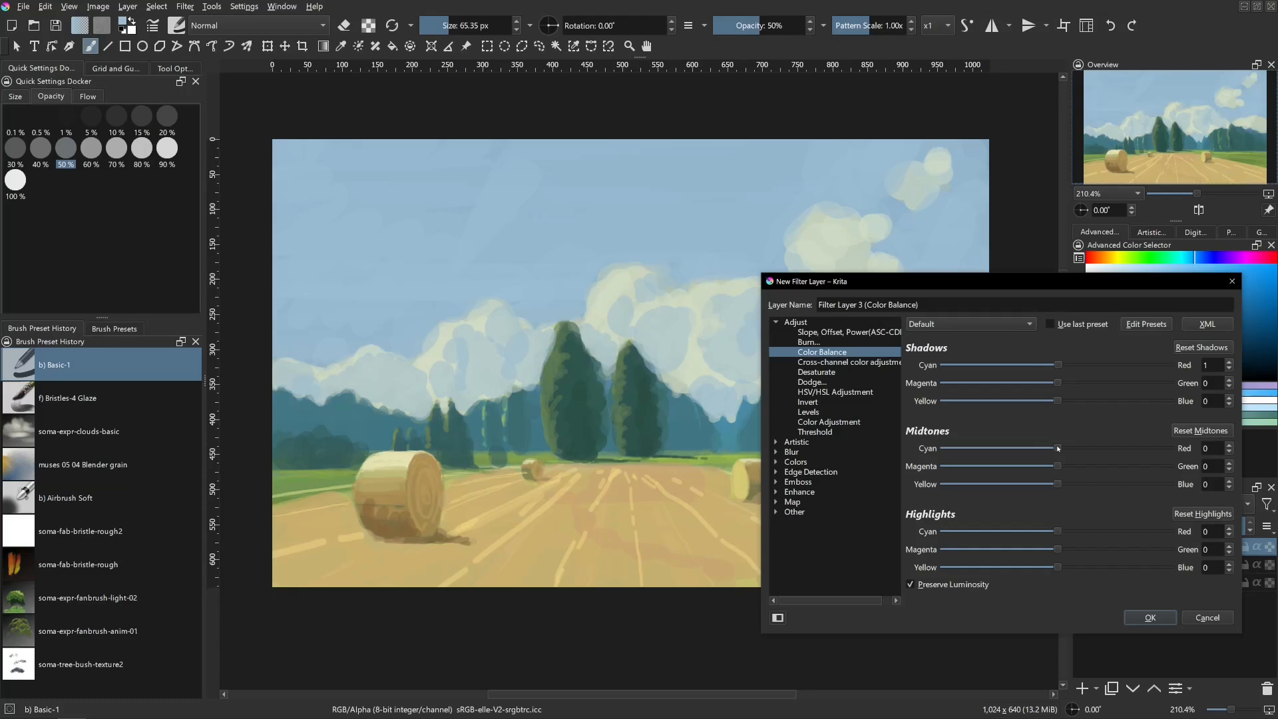
{"action": "left_click_drag", "start_coordinate": [1057, 447], "coordinate": [1070, 448]}
{"action": "left_click_drag", "start_coordinate": [966, 275], "coordinate": [993, 303]}
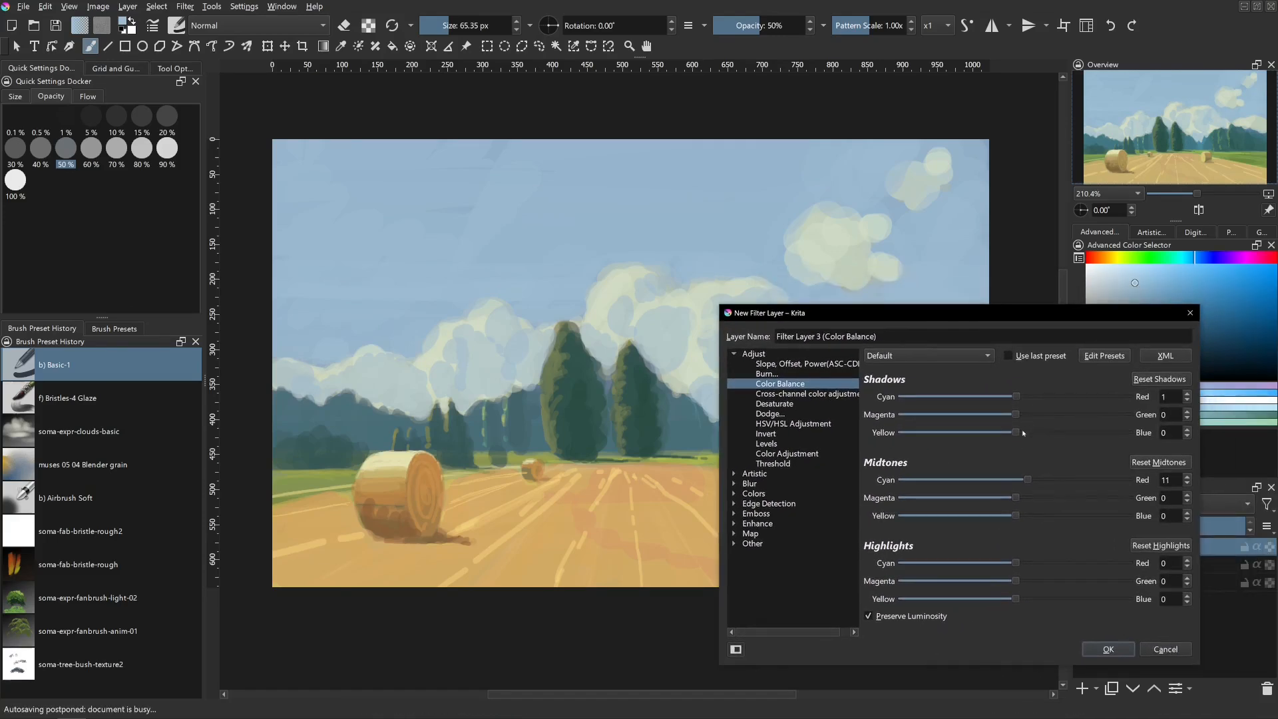
- Set the Color Balance shadows to blue 8 and red 8, and create the filter layer
{"action": "mouse_move", "coordinate": [1015, 433]}
{"action": "left_mouse_down"}
{"action": "mouse_move", "coordinate": [1028, 433]}
{"action": "mouse_move", "coordinate": [1014, 425]}
{"action": "left_mouse_up"}
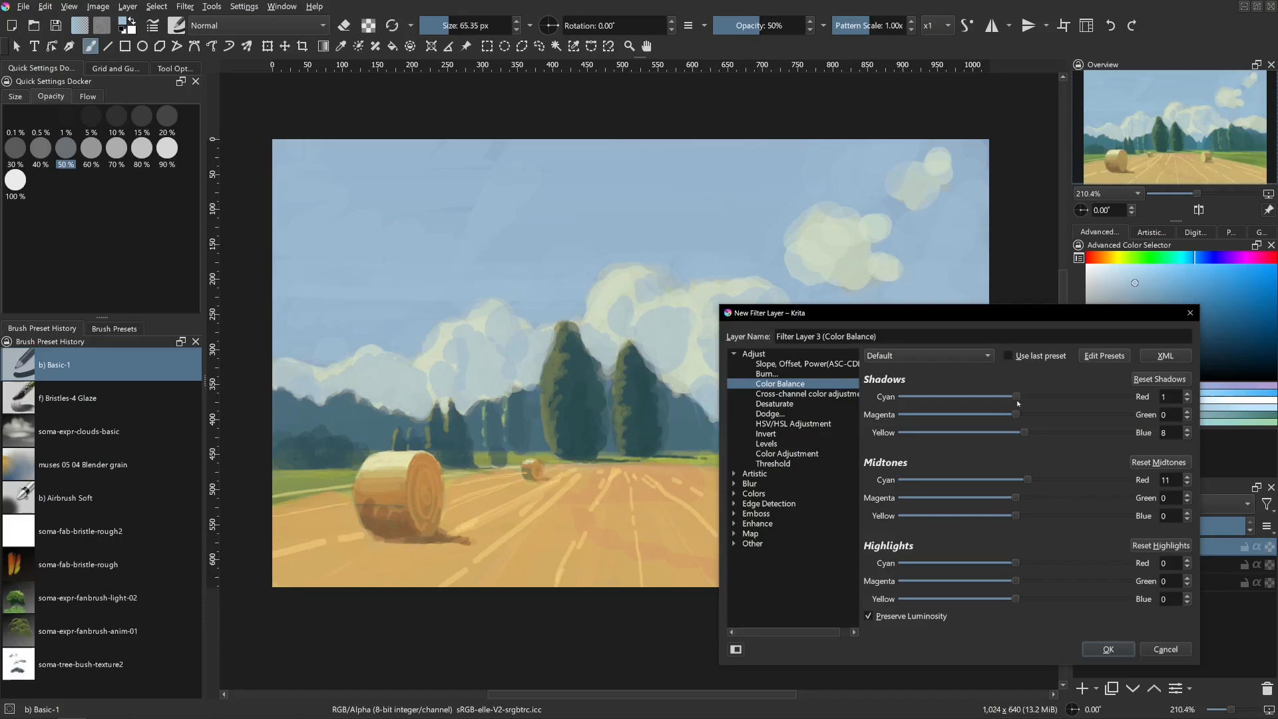
{"action": "mouse_move", "coordinate": [1016, 398]}
{"action": "left_mouse_down"}
{"action": "mouse_move", "coordinate": [1002, 397]}
{"action": "mouse_move", "coordinate": [1023, 399]}
{"action": "left_mouse_up"}
{"action": "left_click_drag", "start_coordinate": [903, 313], "coordinate": [936, 284]}
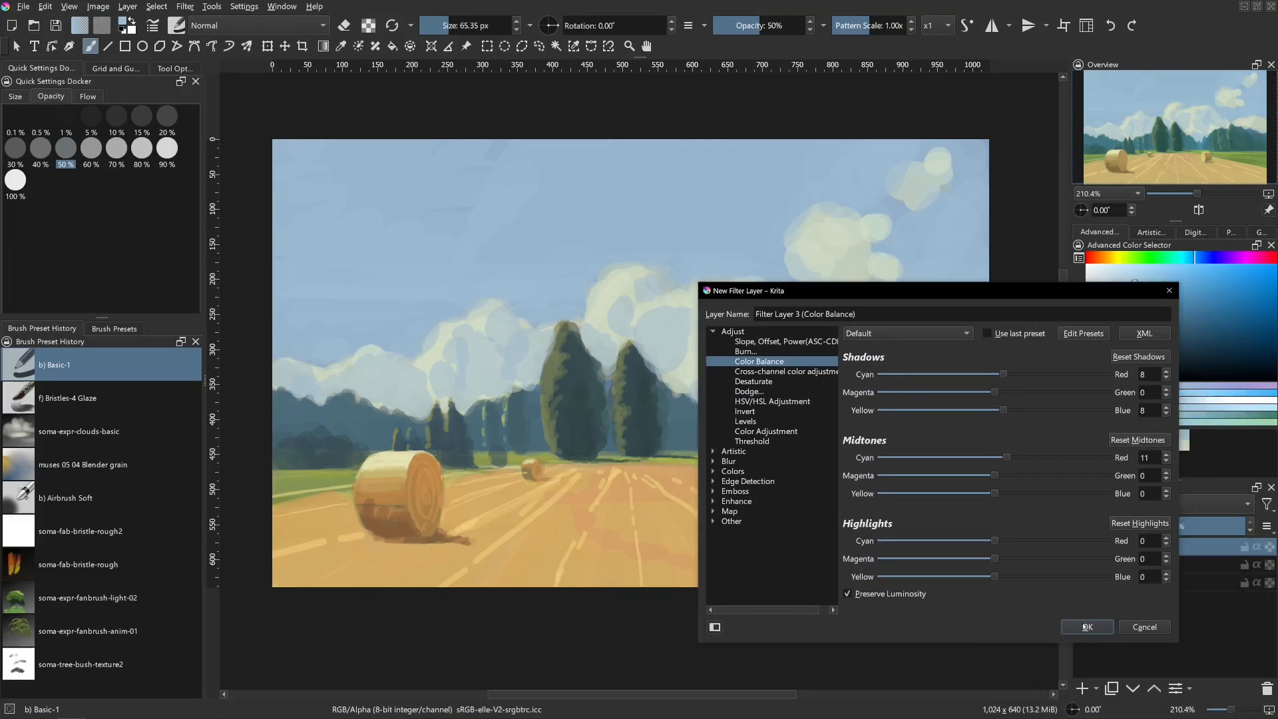
{"action": "left_click", "coordinate": [1087, 627]}
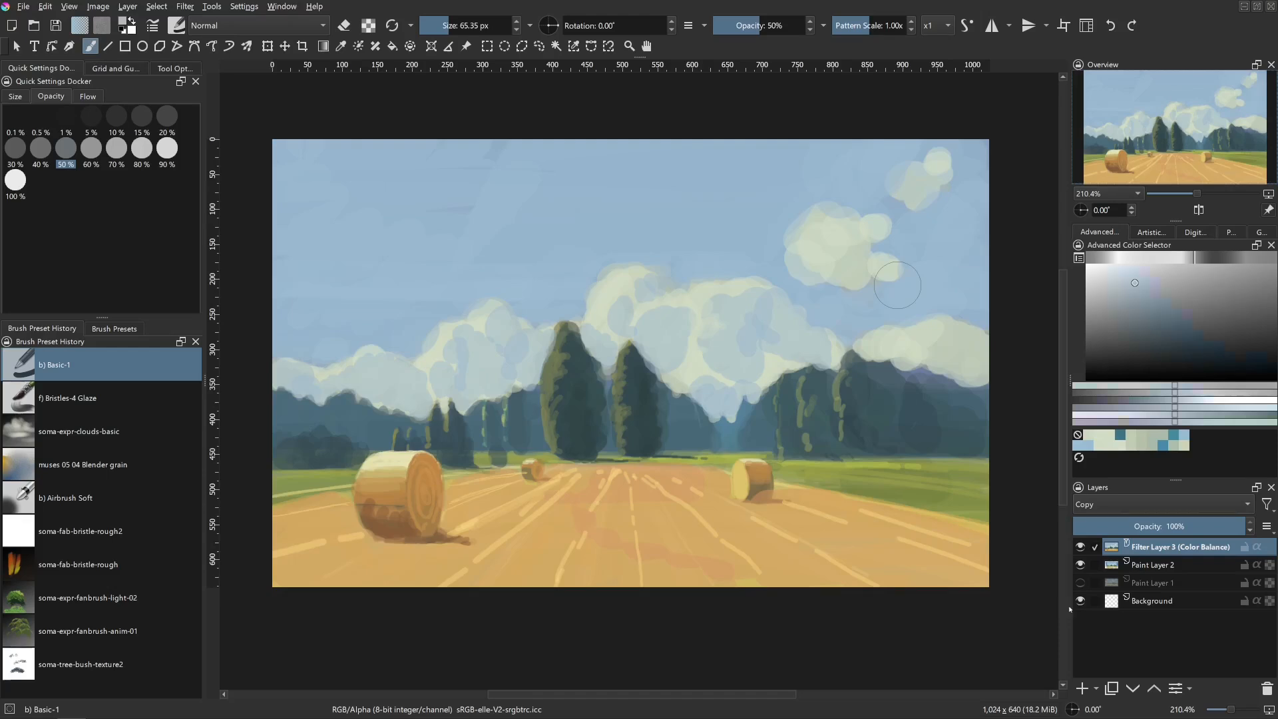
- Compare the painting with and without the Color Balance filter layer, and leave the layer undone
{"action": "key", "text": "ctrl+z"}
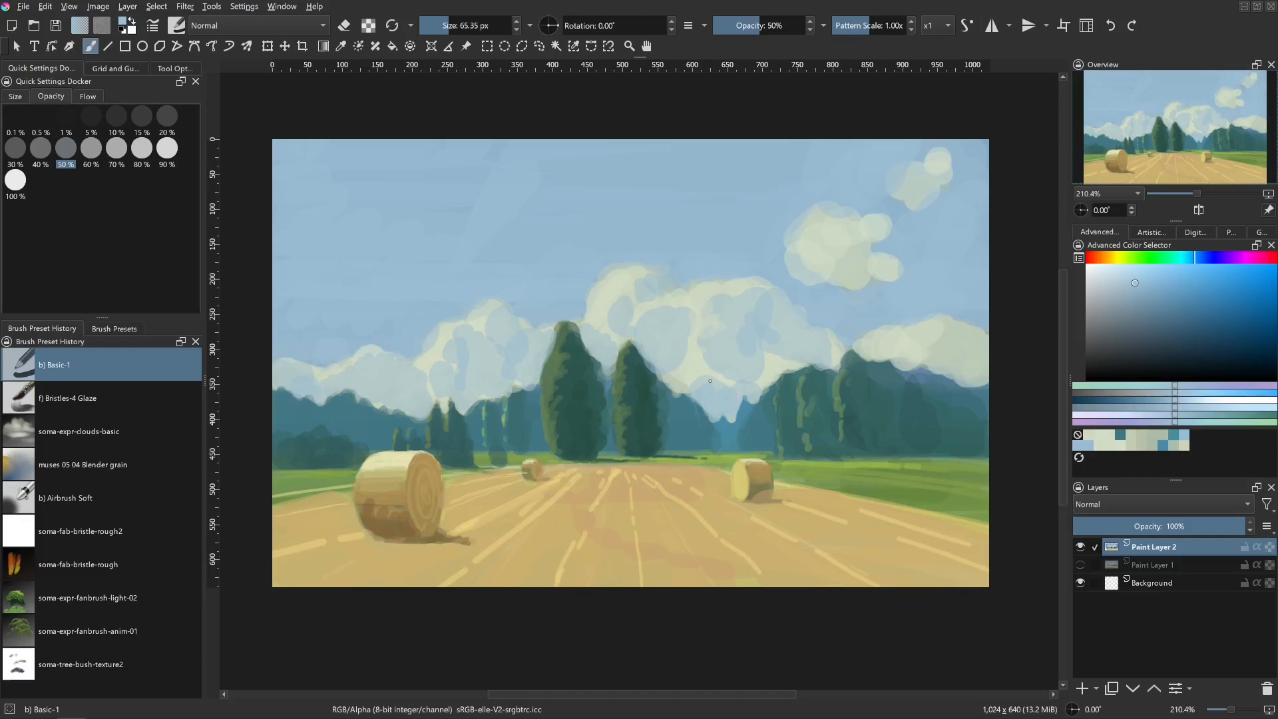
{"action": "left_click", "coordinate": [1132, 26]}
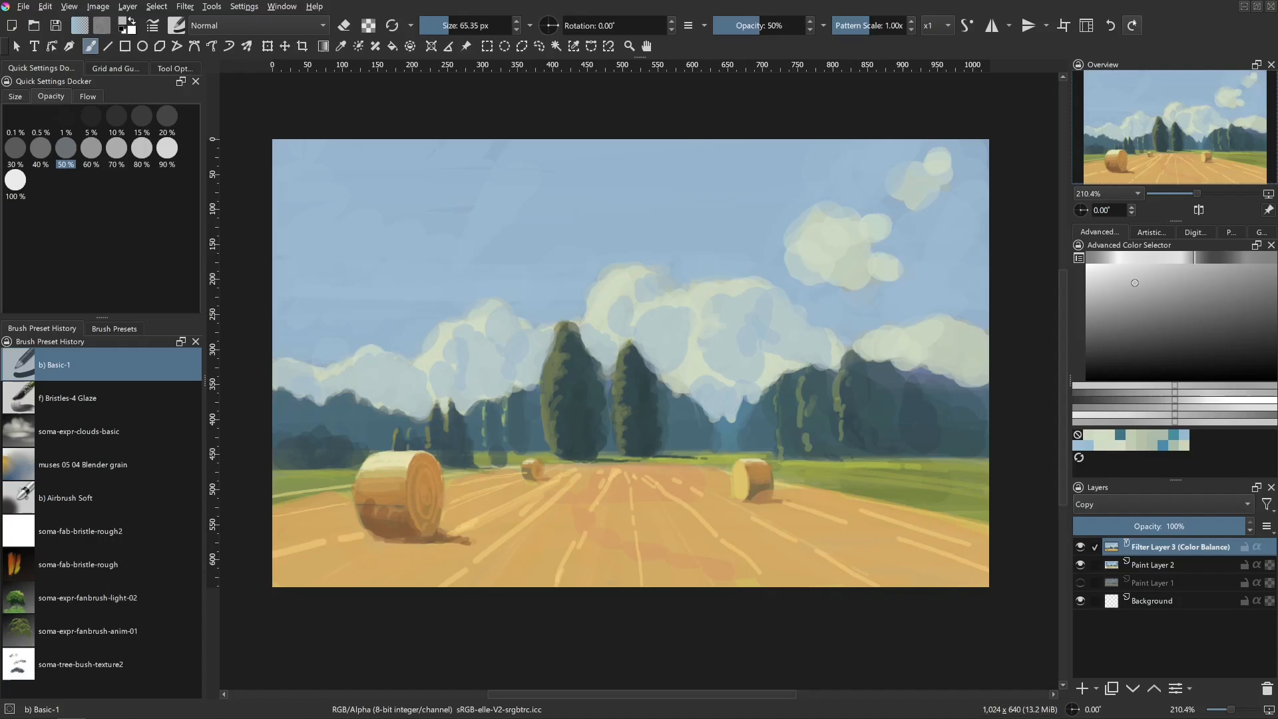
{"action": "left_click", "coordinate": [1111, 26]}
{"action": "left_click", "coordinate": [1133, 25]}
{"action": "key", "text": "ctrl+z"}
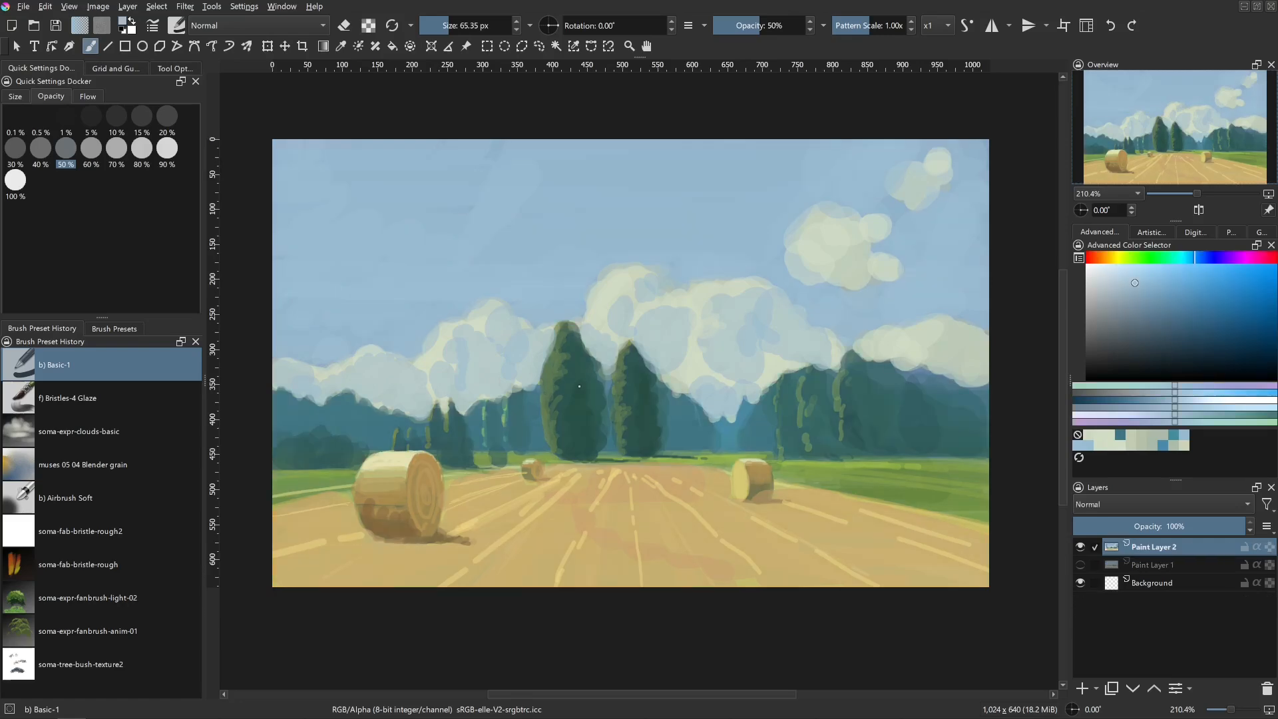
- Add a new paint layer above Paint Layer 2 and set its blending mode to Overlay
{"action": "left_click", "coordinate": [1097, 689]}
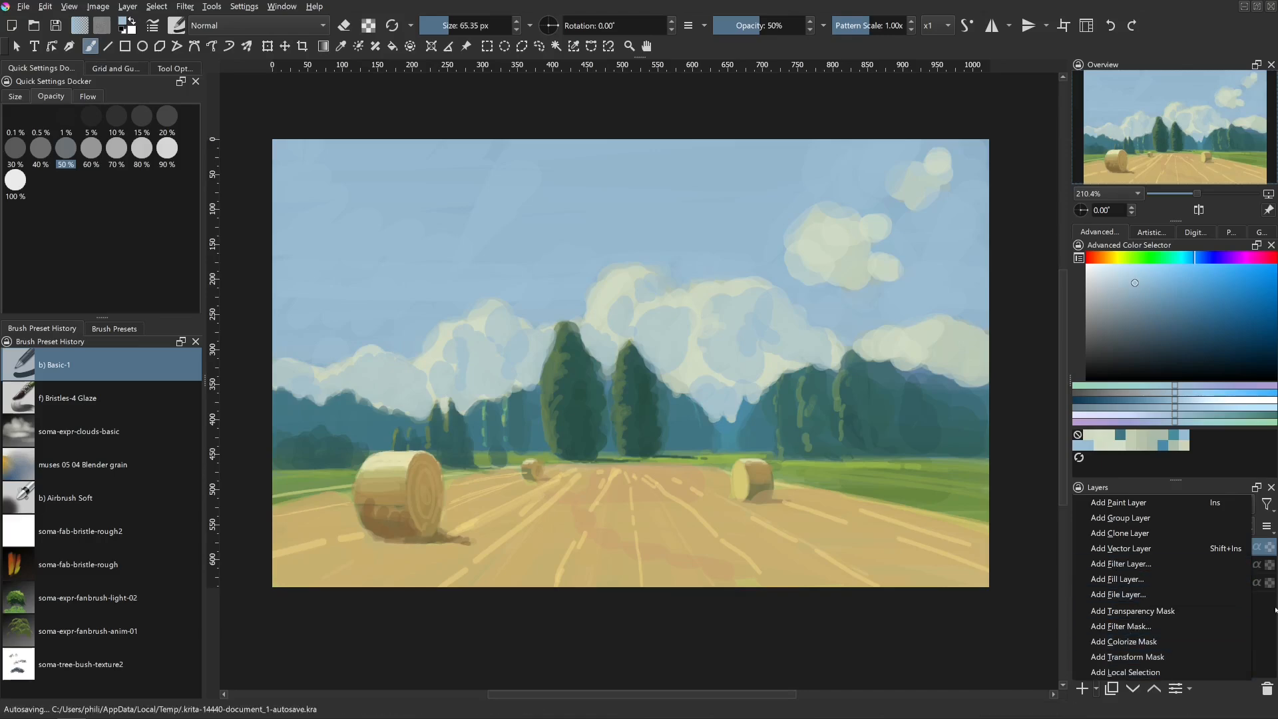
{"action": "left_click", "coordinate": [1206, 683]}
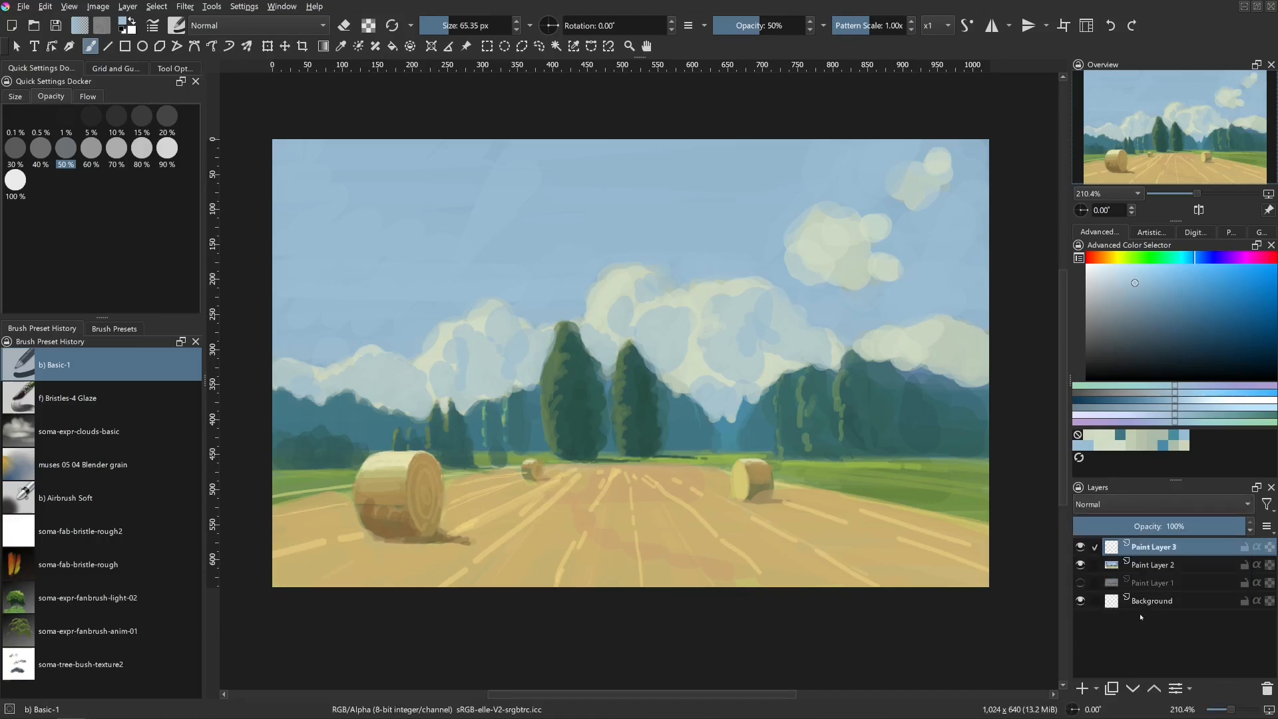
{"action": "left_click", "coordinate": [1131, 504]}
{"action": "left_click", "coordinate": [1128, 510]}
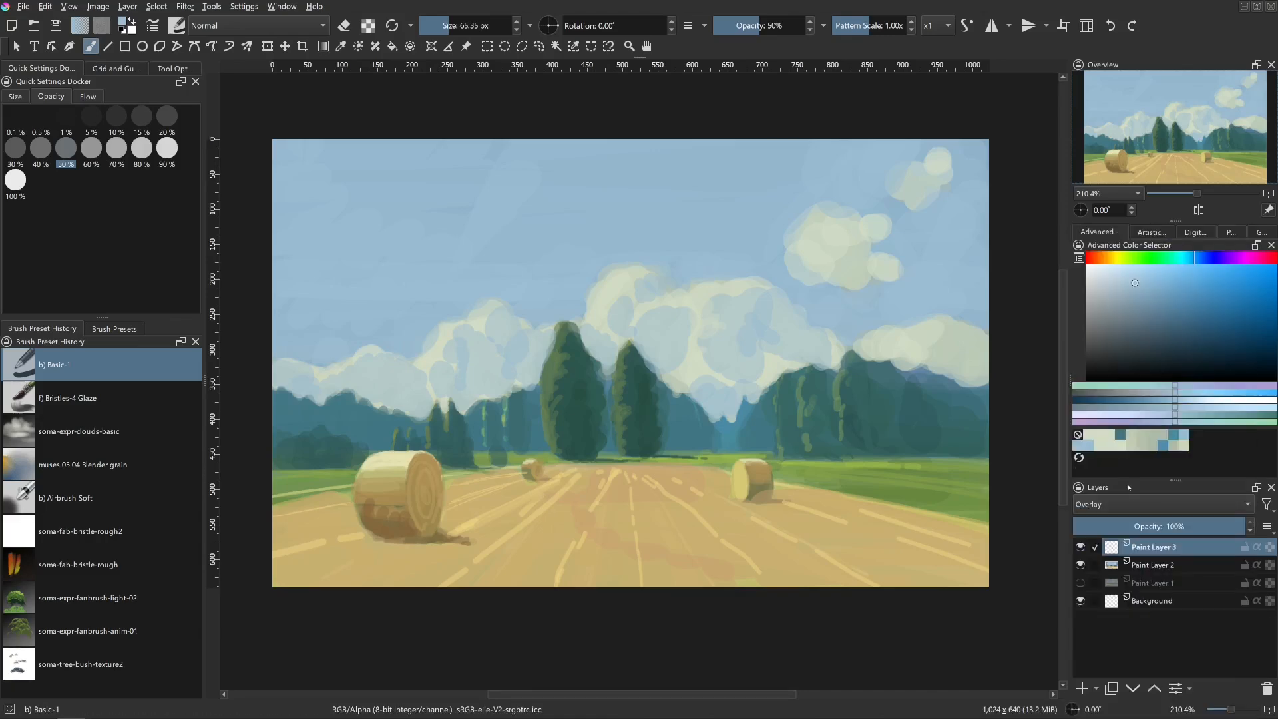
- Choose a golden yellow and fill the whole new layer with it
{"action": "left_click", "coordinate": [1113, 258]}
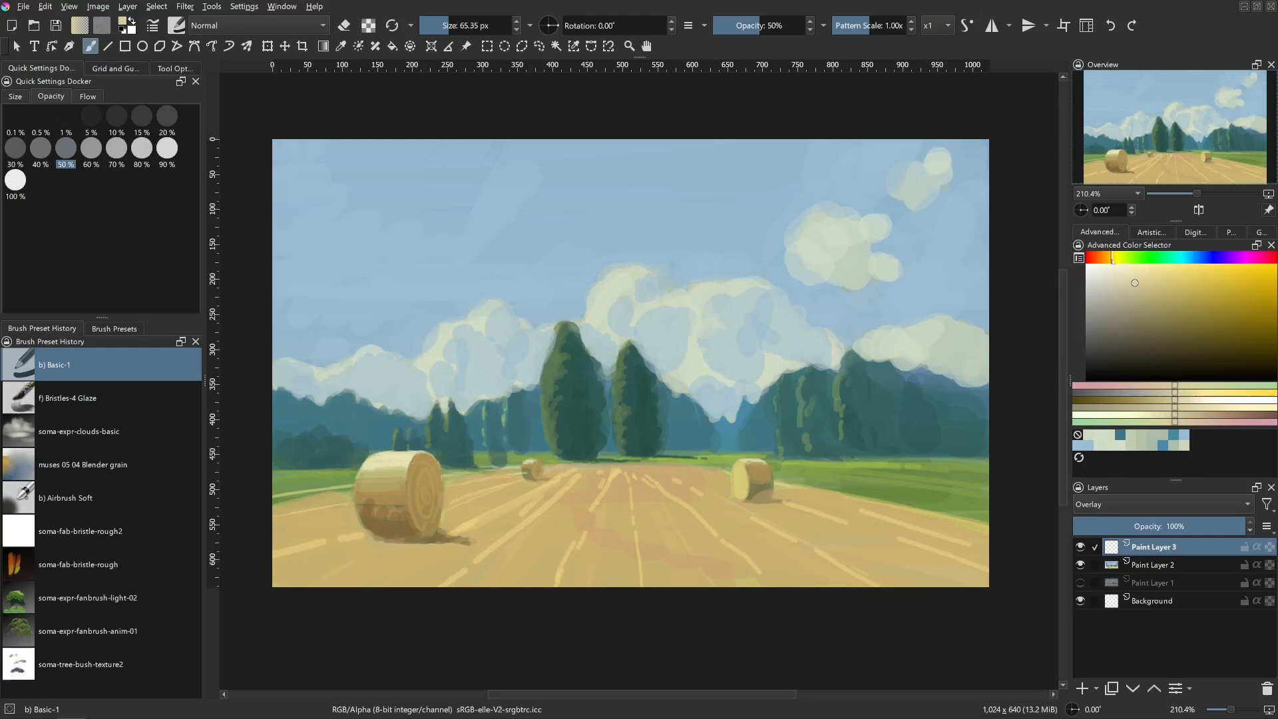
{"action": "left_click", "coordinate": [1189, 291]}
{"action": "key", "text": "shift+BackSpace"}
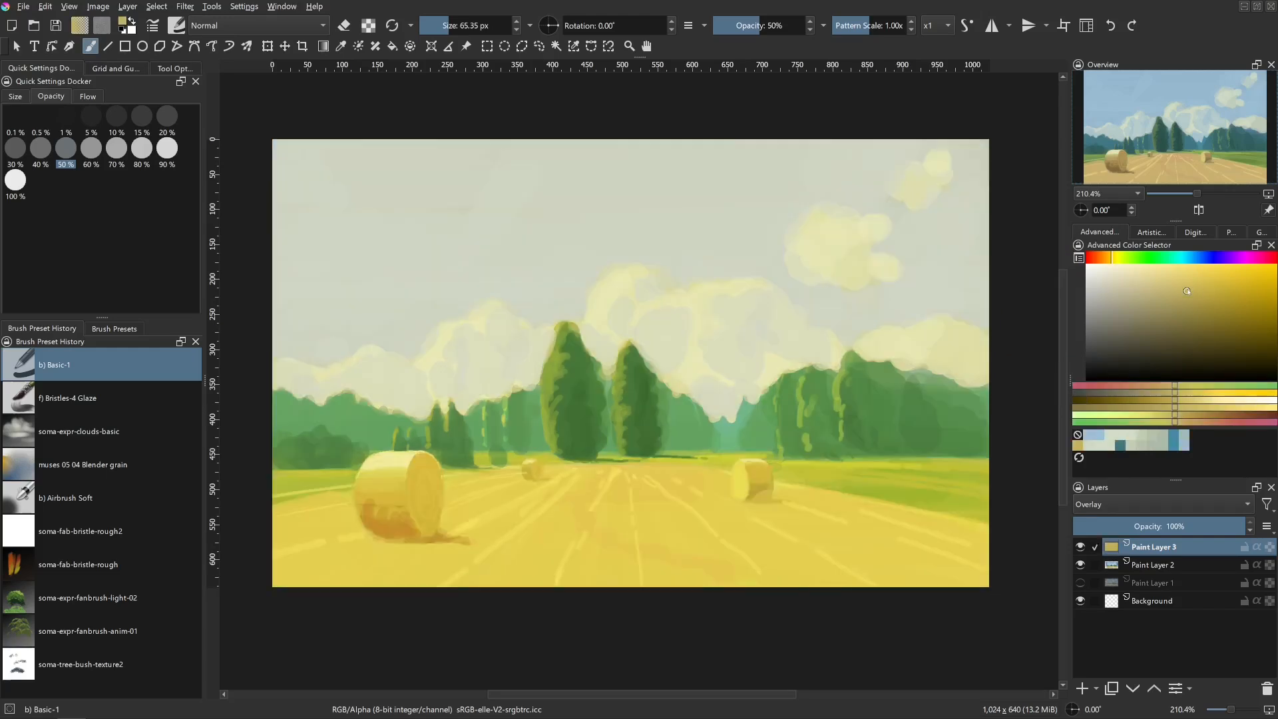
- Try the Saturation, Easy Dodge and Color blending modes on the yellow layer, lowering its opacity to 17% in Color mode
{"action": "left_click", "coordinate": [1128, 504]}
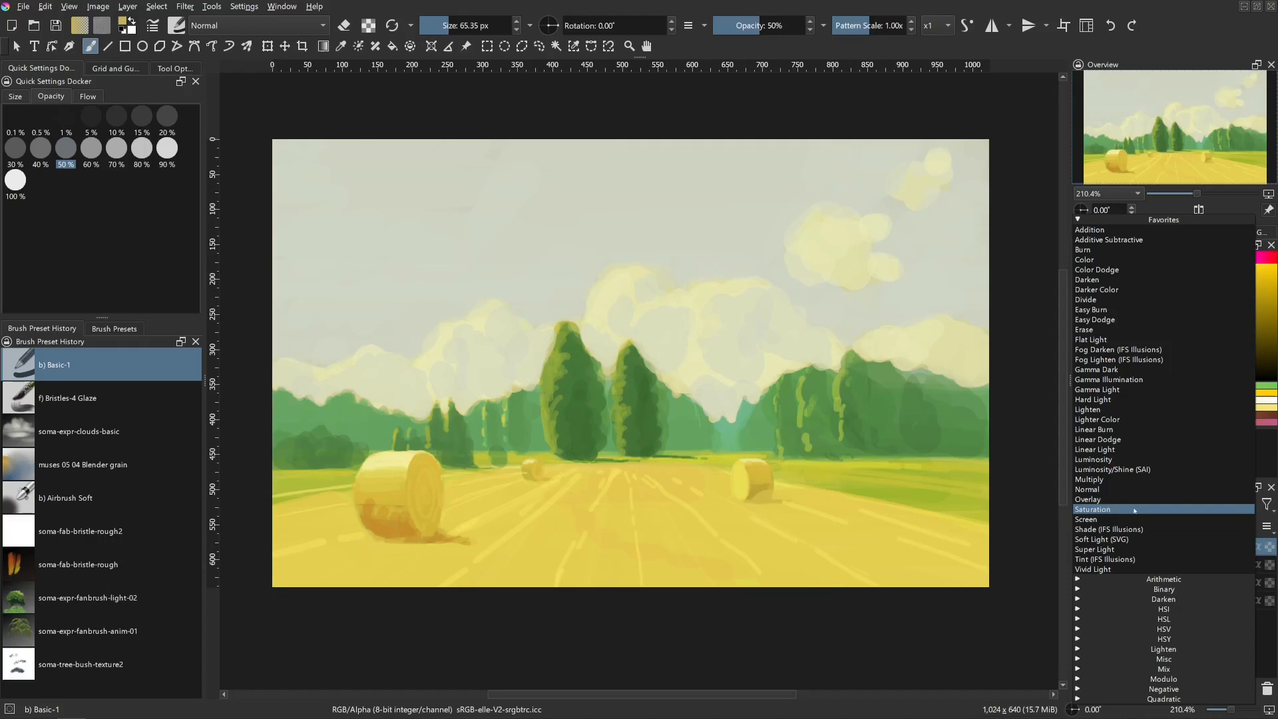
{"action": "left_click", "coordinate": [1135, 510]}
{"action": "left_click", "coordinate": [1136, 504]}
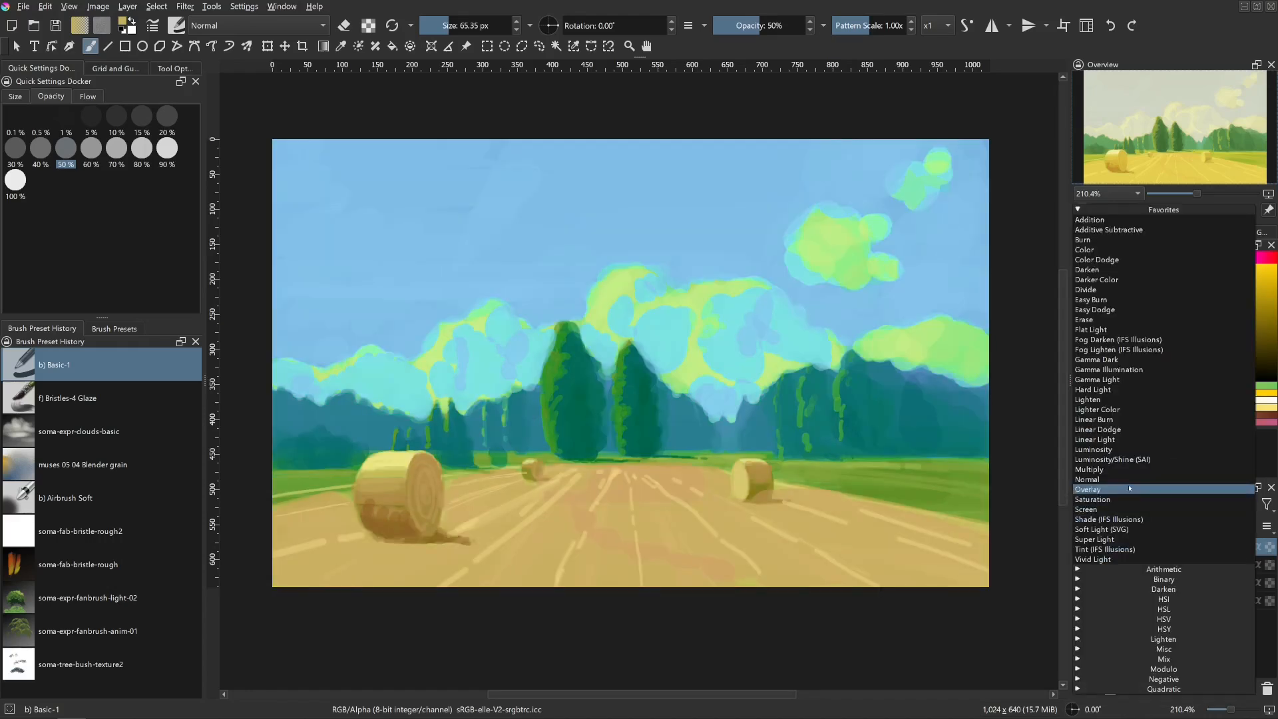
{"action": "left_click", "coordinate": [1160, 310]}
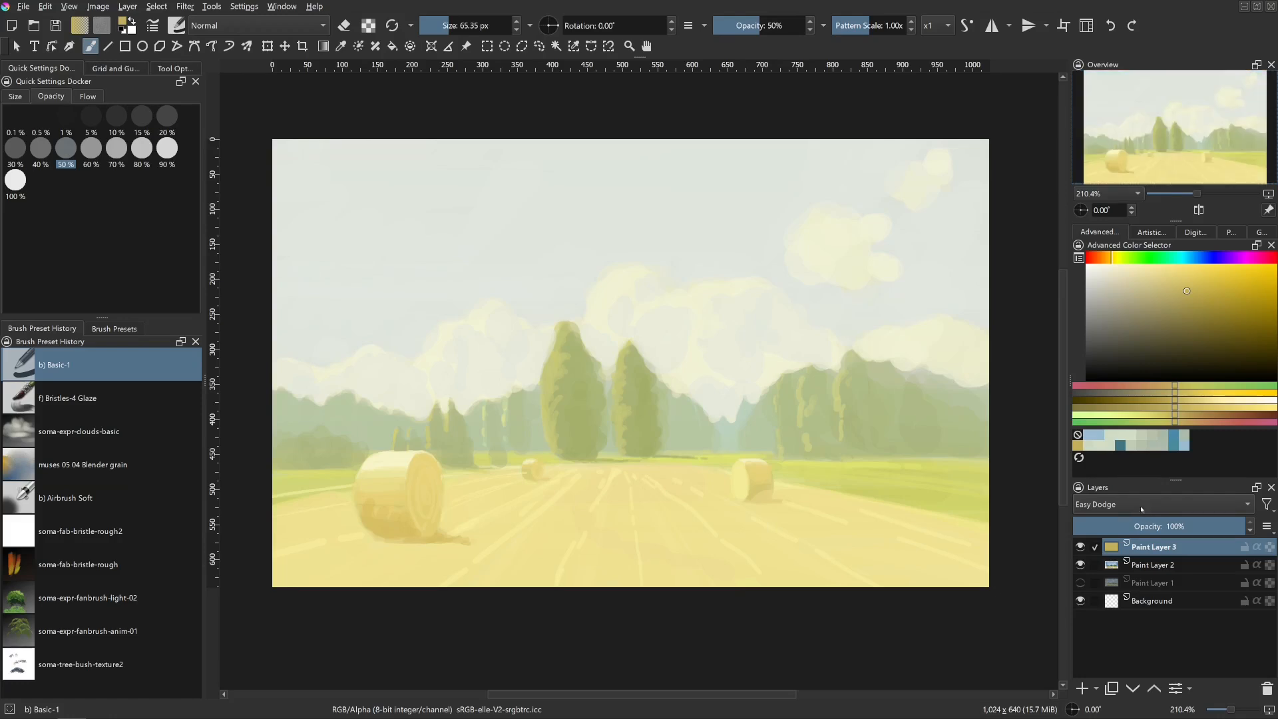
{"action": "left_click", "coordinate": [1151, 514]}
{"action": "left_click", "coordinate": [1149, 280]}
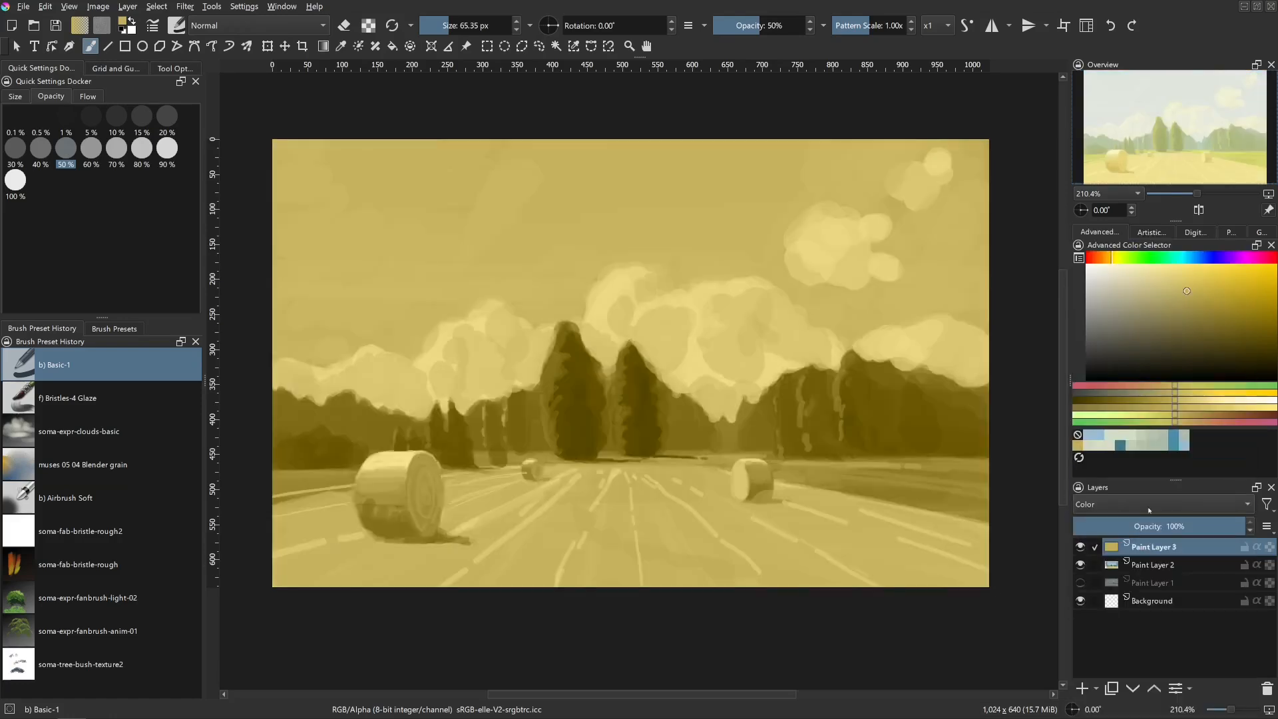
{"action": "mouse_move", "coordinate": [1132, 526]}
{"action": "left_mouse_down"}
{"action": "mouse_move", "coordinate": [1079, 527]}
{"action": "mouse_move", "coordinate": [1111, 527]}
{"action": "left_mouse_up"}
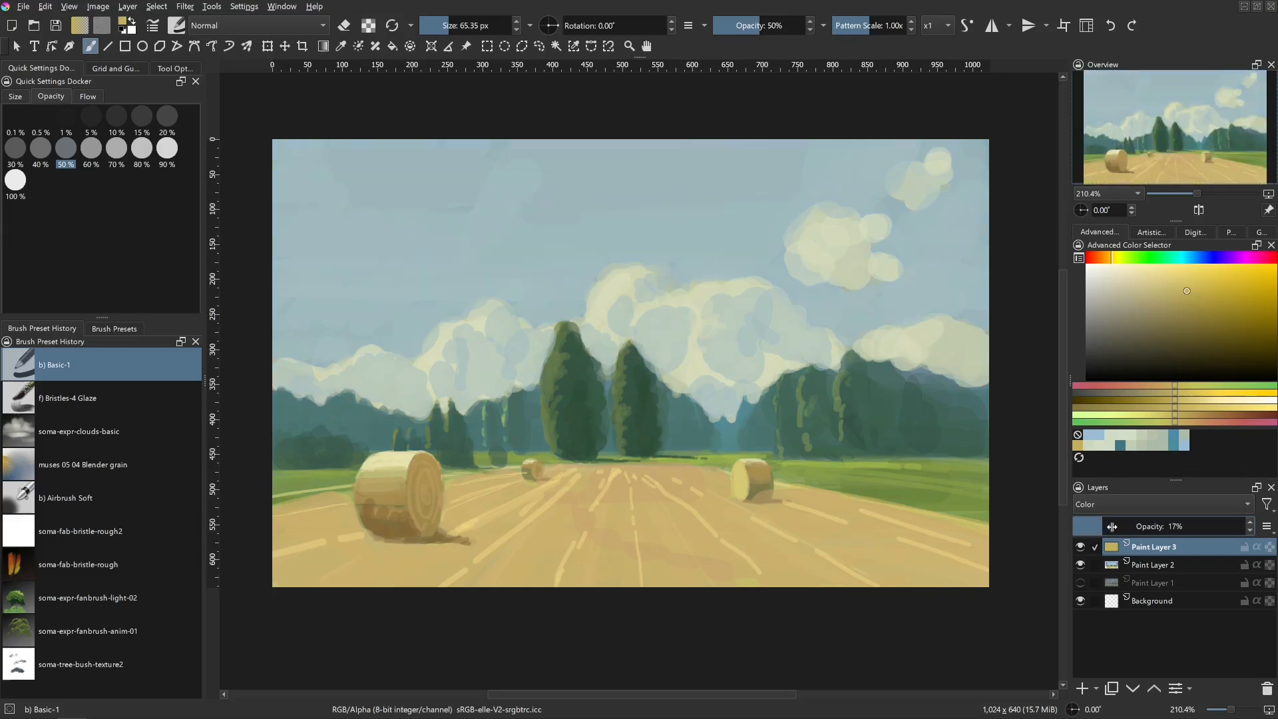
- Set the yellow layer's blending mode to Linear Light and its opacity to 25%
{"action": "left_click", "coordinate": [1159, 504]}
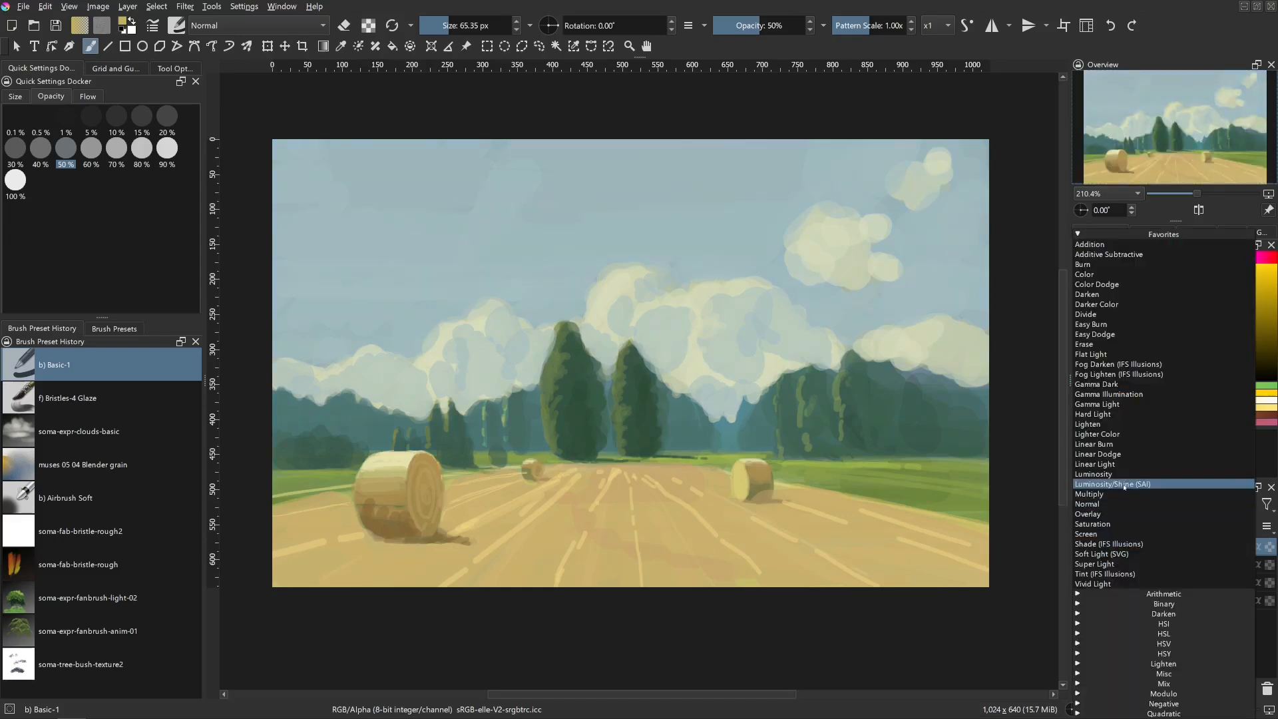
{"action": "left_click", "coordinate": [1159, 464]}
{"action": "left_click", "coordinate": [1116, 526]}
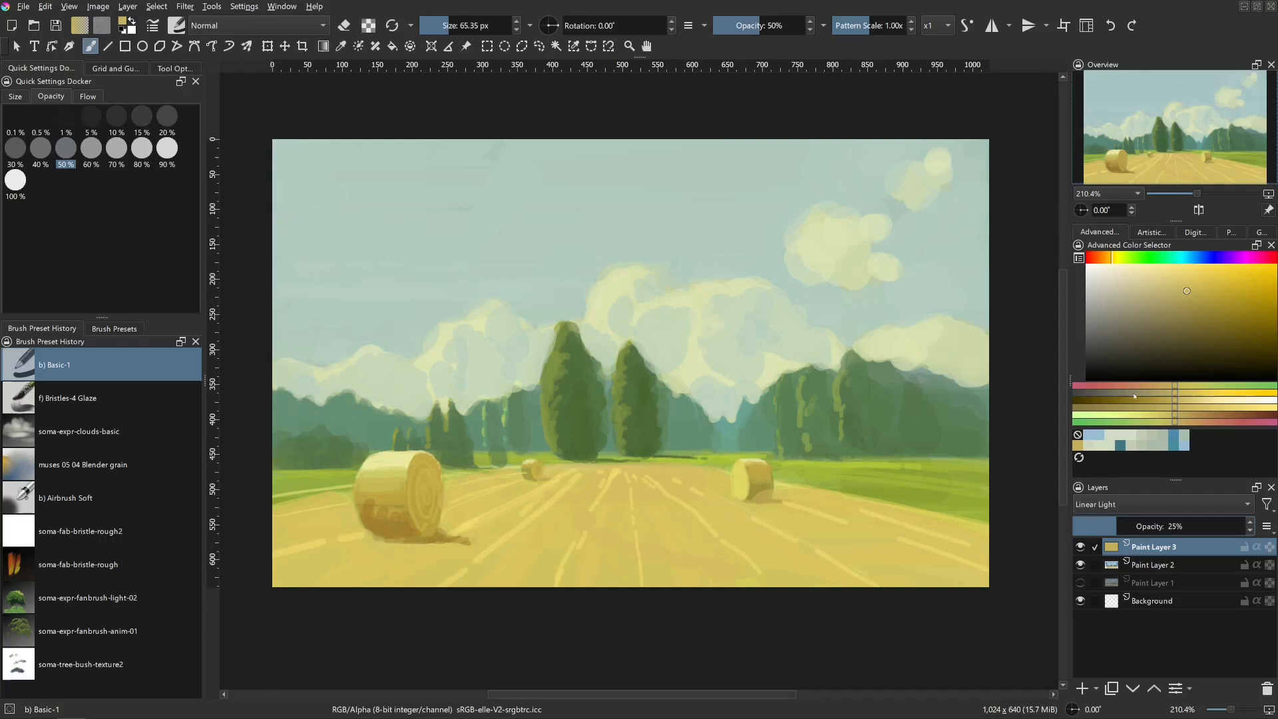
- Refill the Linear Light layer with a medium blue and set its opacity to 20%
{"action": "left_click", "coordinate": [1191, 259]}
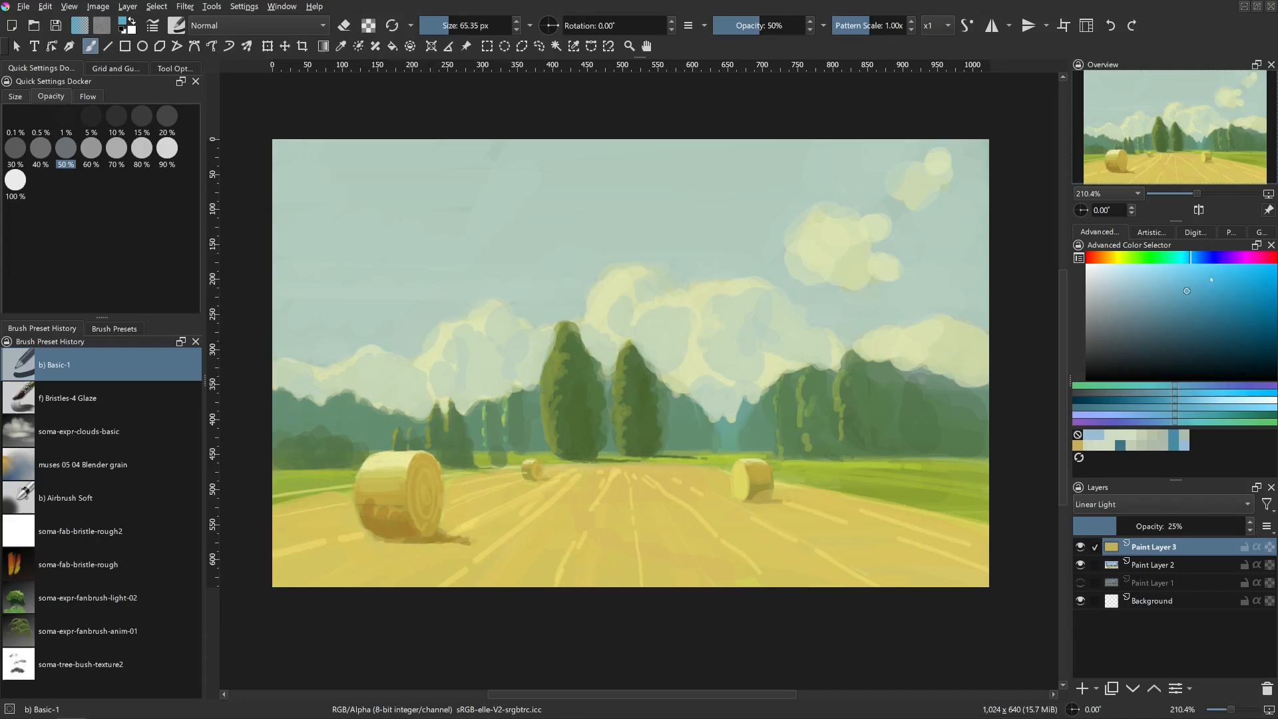
{"action": "left_click", "coordinate": [1199, 315]}
{"action": "left_click", "coordinate": [1201, 259]}
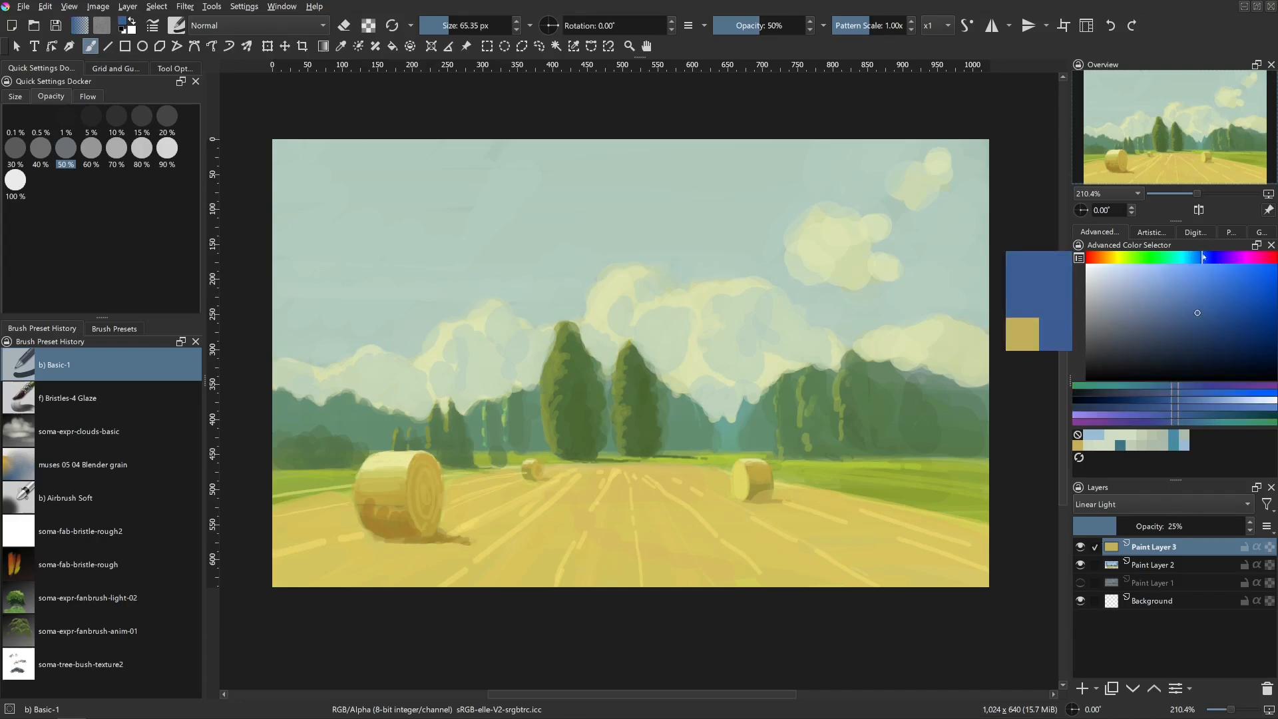
{"action": "key", "text": "shift+BackSpace"}
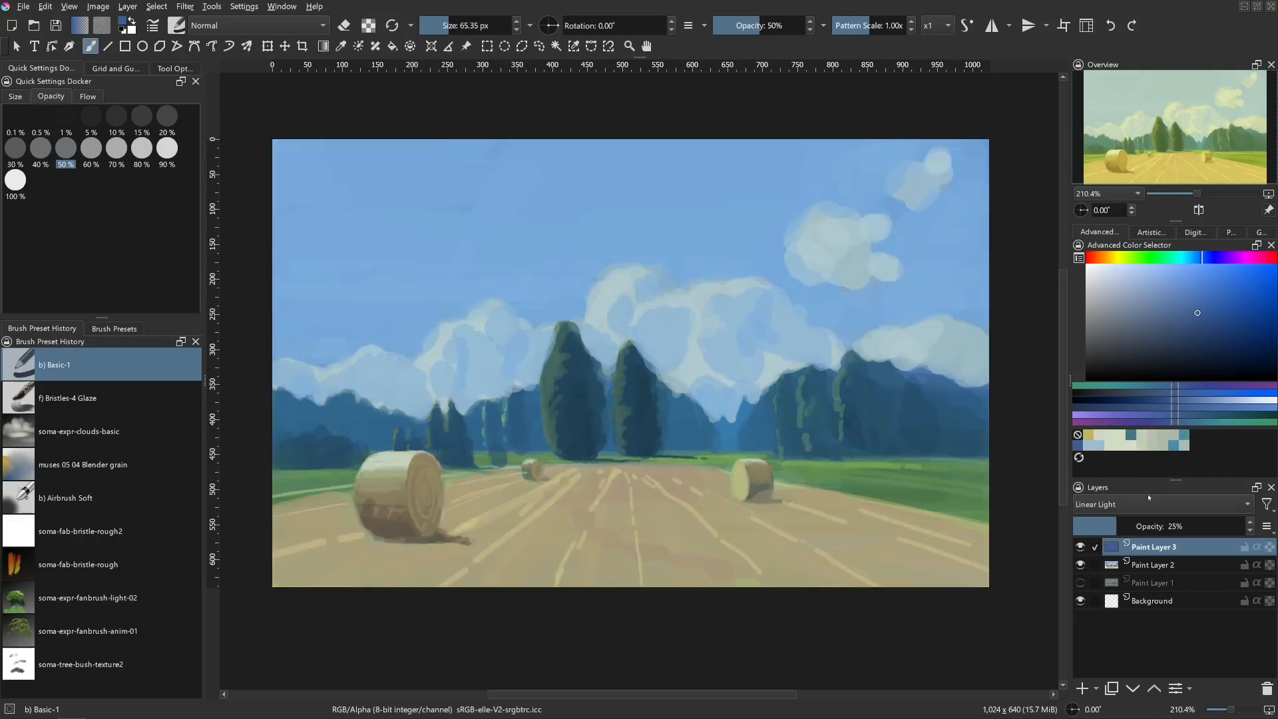
{"action": "left_click_drag", "start_coordinate": [1139, 526], "coordinate": [1107, 526]}
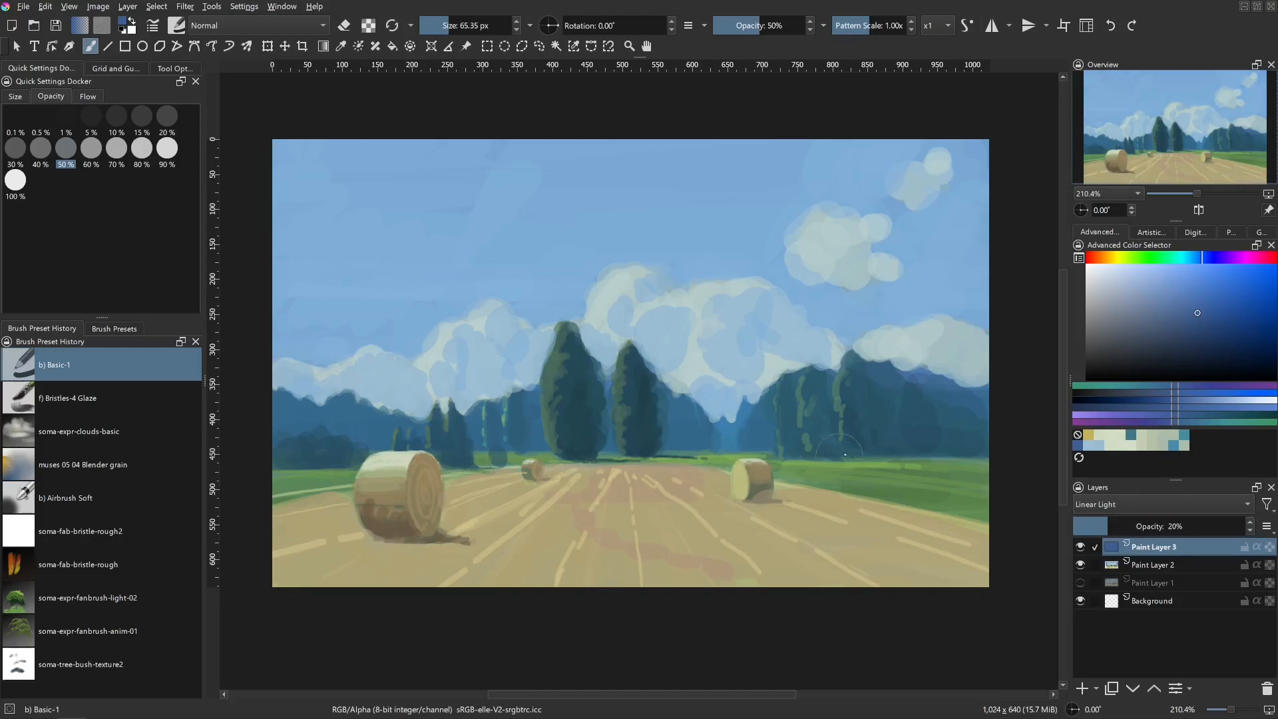
- Try painting light yellow strokes across the field on the blue layer with the brush enlarged to about 146 px
{"action": "left_click", "coordinate": [1117, 259]}
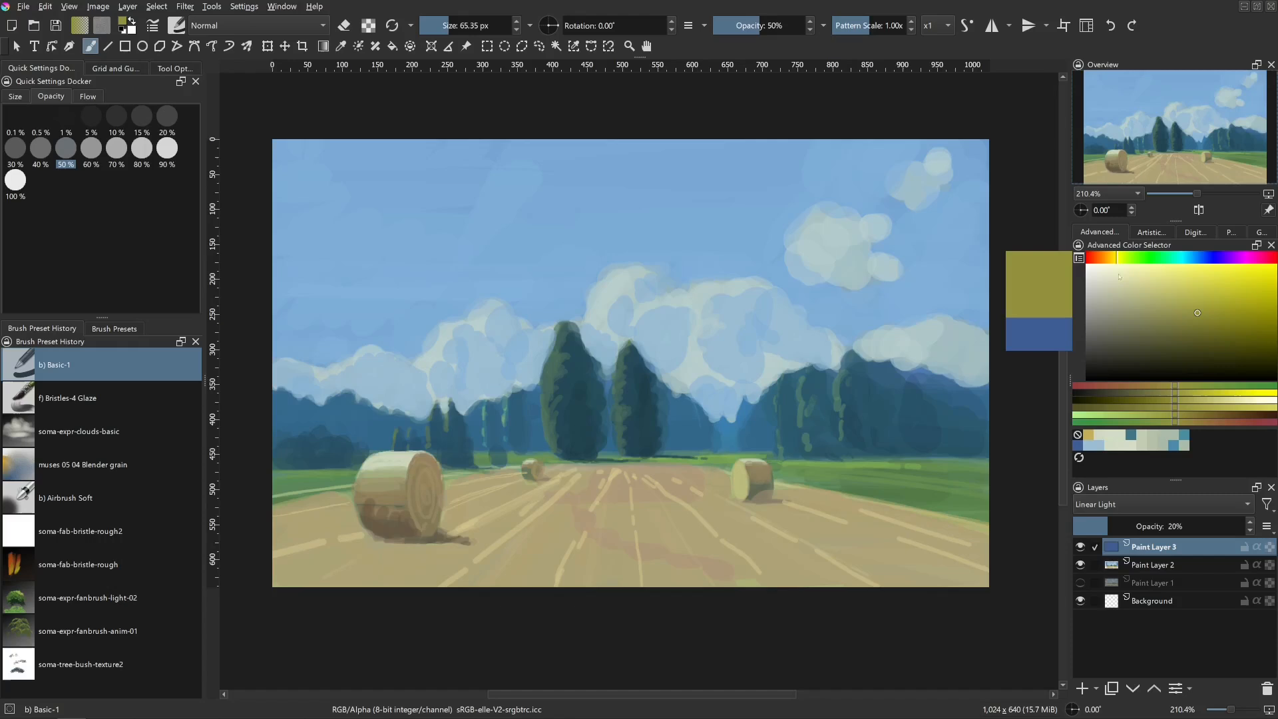
{"action": "left_click", "coordinate": [1166, 280]}
{"action": "left_click_drag", "start_coordinate": [752, 490], "coordinate": [782, 489], "text": "shift"}
{"action": "left_click_drag", "start_coordinate": [861, 491], "coordinate": [460, 527]}
{"action": "key", "text": "ctrl+z"}
{"action": "left_click_drag", "start_coordinate": [611, 552], "coordinate": [637, 551], "text": "shift"}
{"action": "mouse_move", "coordinate": [614, 509]}
{"action": "left_mouse_down"}
{"action": "mouse_move", "coordinate": [280, 504]}
{"action": "mouse_move", "coordinate": [617, 535]}
{"action": "mouse_move", "coordinate": [418, 504]}
{"action": "mouse_move", "coordinate": [780, 502]}
{"action": "mouse_move", "coordinate": [967, 518]}
{"action": "mouse_move", "coordinate": [978, 533]}
{"action": "mouse_move", "coordinate": [911, 555]}
{"action": "mouse_move", "coordinate": [595, 564]}
{"action": "mouse_move", "coordinate": [261, 593]}
{"action": "mouse_move", "coordinate": [291, 540]}
{"action": "mouse_move", "coordinate": [433, 511]}
{"action": "mouse_move", "coordinate": [721, 498]}
{"action": "mouse_move", "coordinate": [1017, 512]}
{"action": "mouse_move", "coordinate": [818, 483]}
{"action": "left_mouse_up"}
- Undo the yellow field strokes, restoring them once to compare, and return to the plain blue fill
{"action": "key", "text": "ctrl+z"}
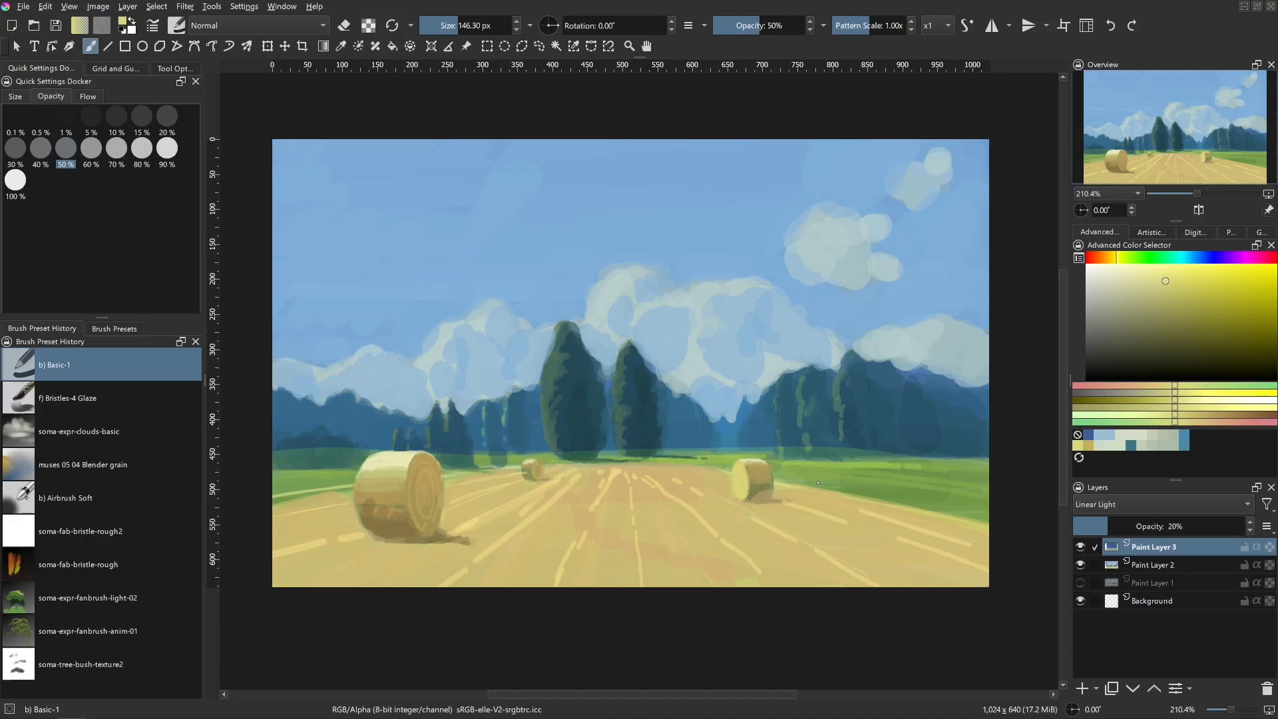
{"action": "key", "text": "ctrl+z"}
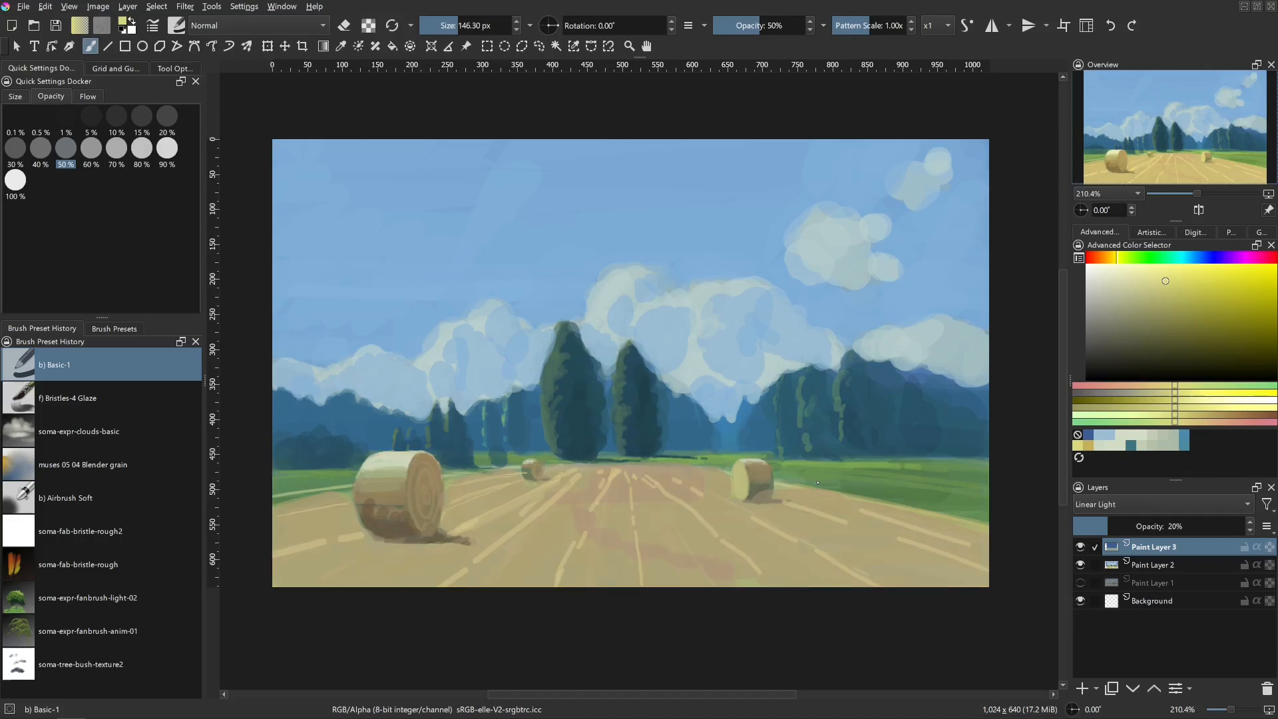
{"action": "key", "text": "ctrl+shift+z"}
{"action": "key", "text": "ctrl+z"}
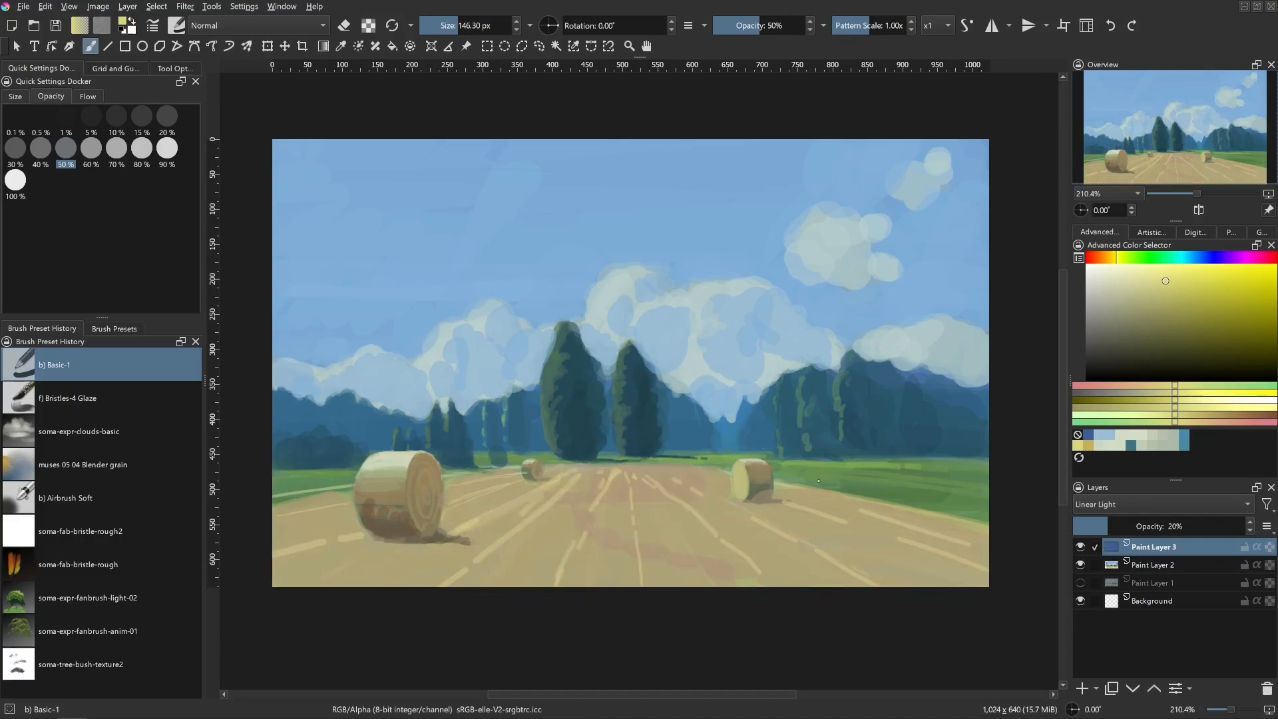
- Switch to the Airbrush Soft preset at about 470 px and airbrush a light blue across the sky and trees on the blue layer
{"action": "key", "text": "slash"}
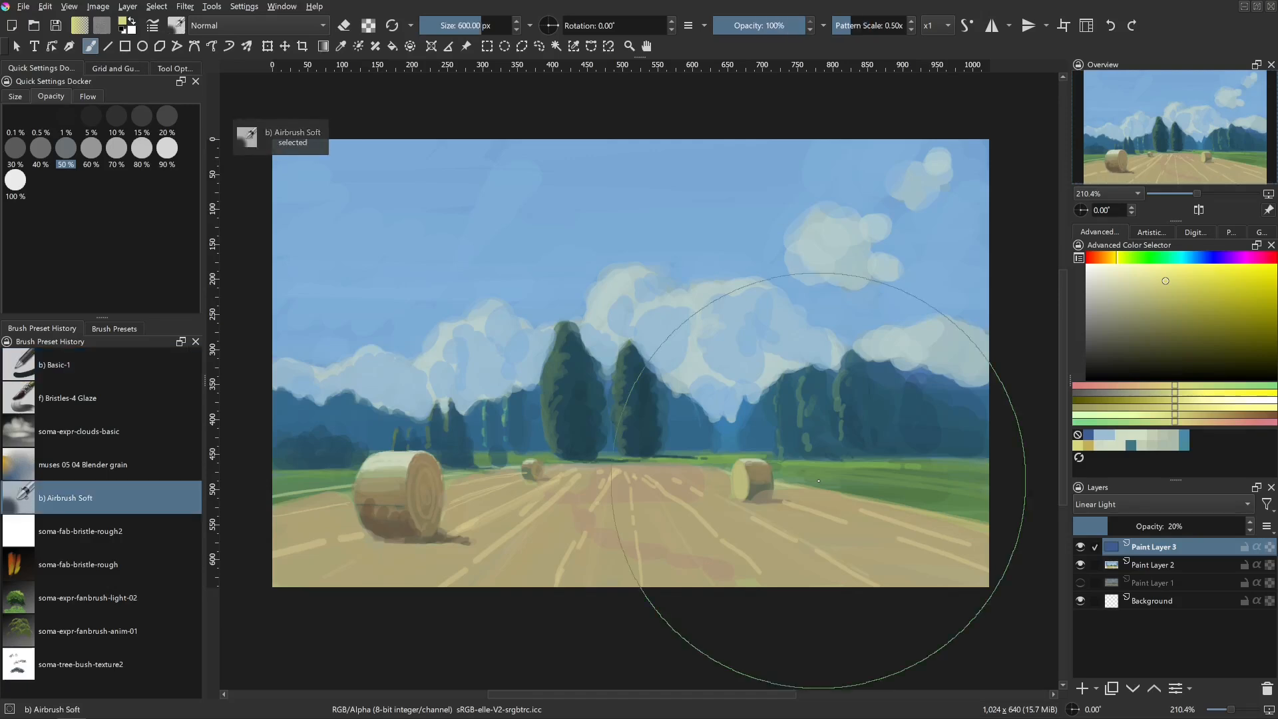
{"action": "left_click_drag", "start_coordinate": [579, 393], "coordinate": [335, 547]}
{"action": "key", "text": "ctrl+z"}
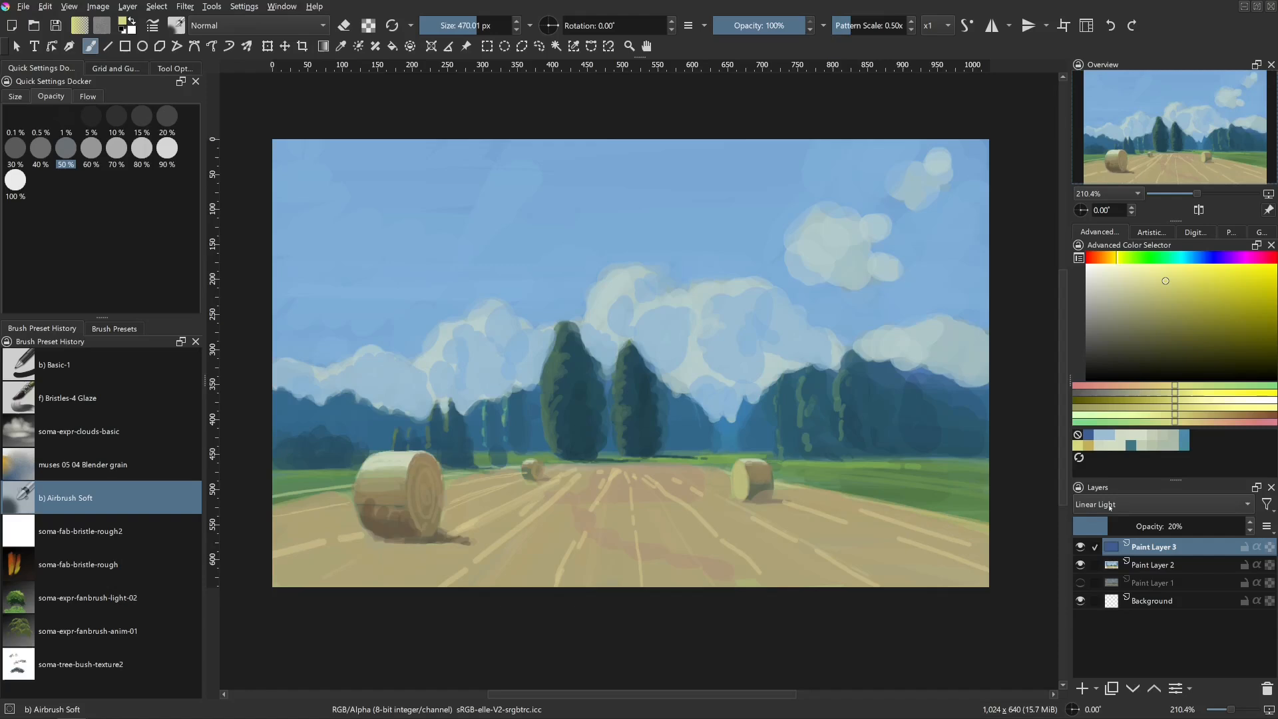
{"action": "left_click", "coordinate": [1082, 385]}
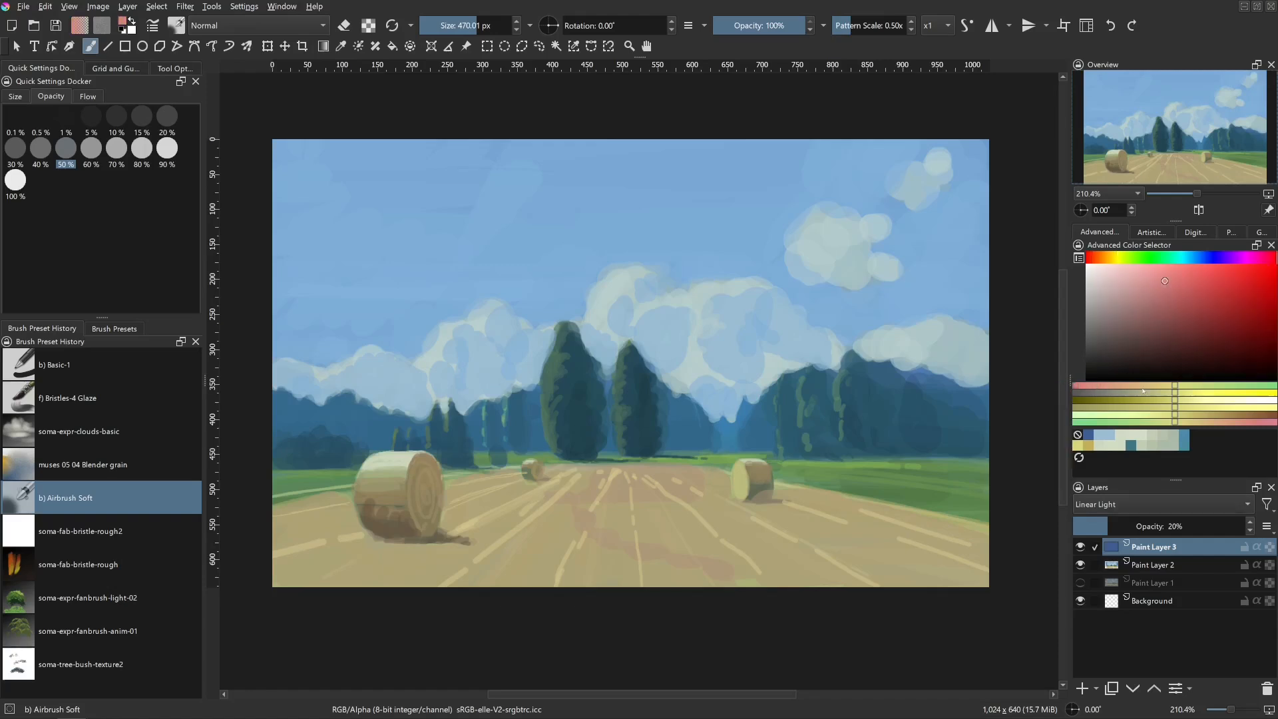
{"action": "left_click", "coordinate": [1202, 258]}
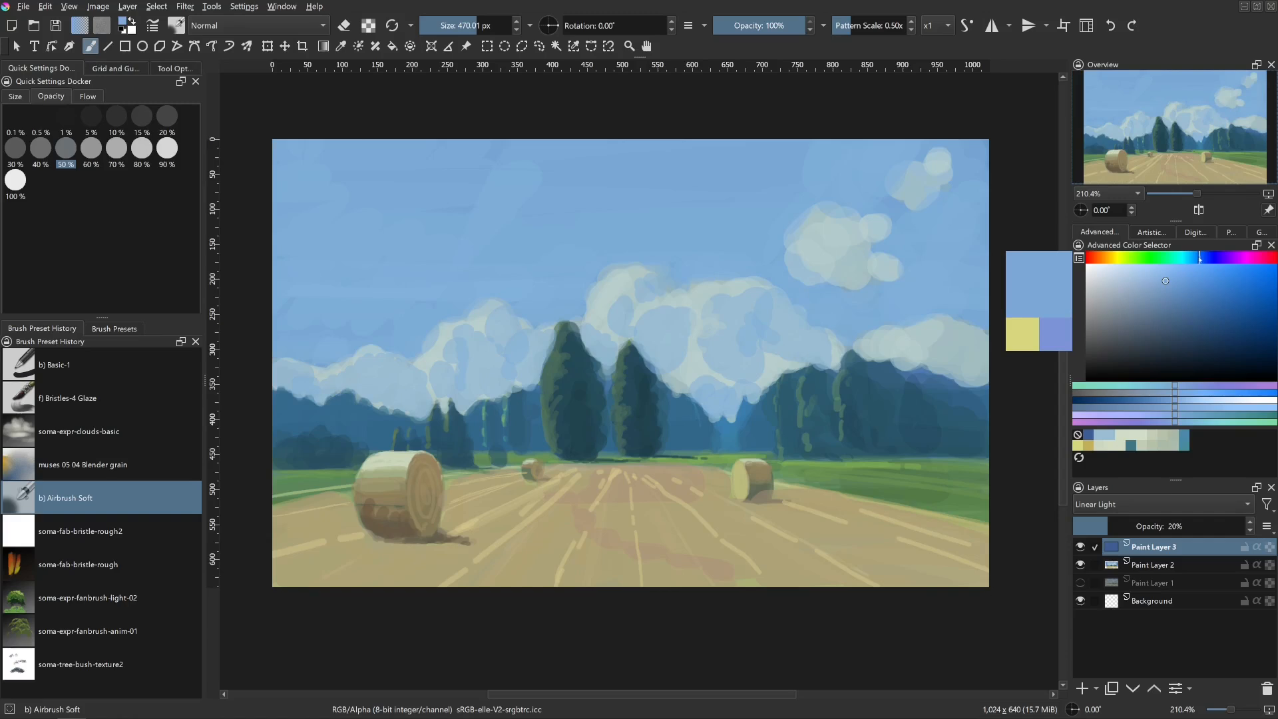
{"action": "left_click_drag", "start_coordinate": [1200, 259], "coordinate": [1201, 261]}
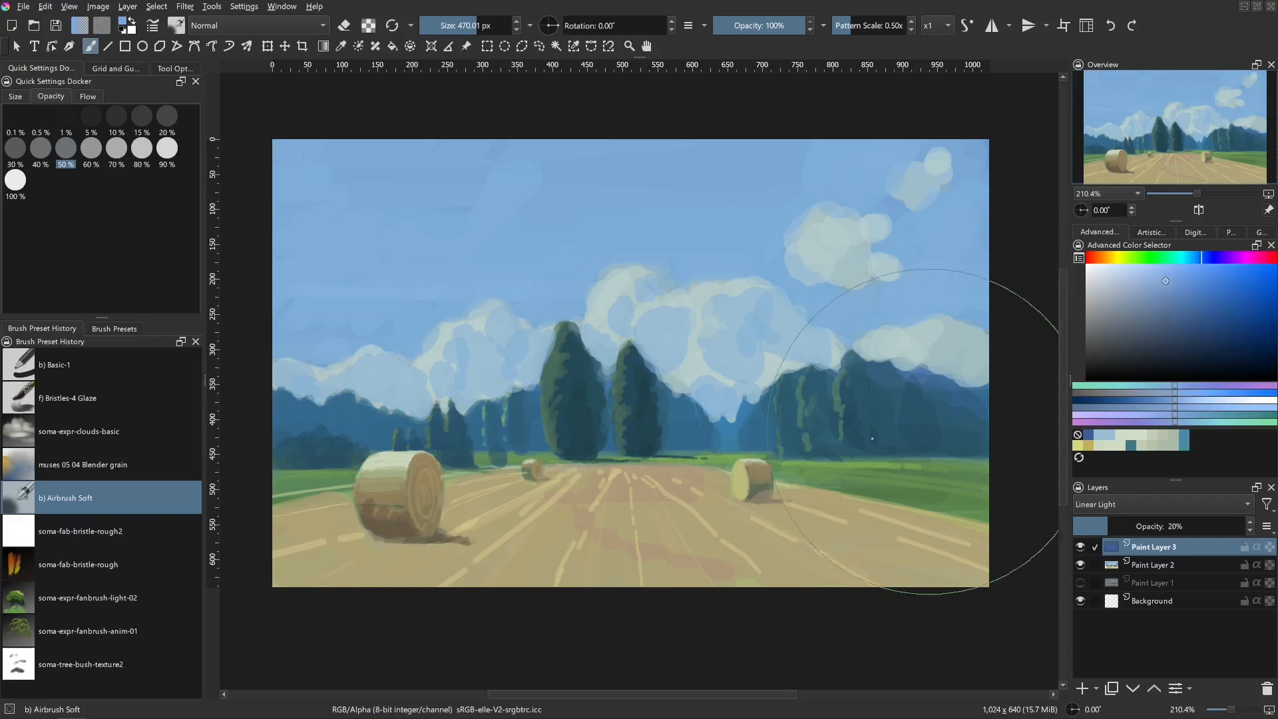
{"action": "mouse_move", "coordinate": [756, 419]}
{"action": "left_mouse_down"}
{"action": "mouse_move", "coordinate": [718, 425]}
{"action": "mouse_move", "coordinate": [460, 346]}
{"action": "mouse_move", "coordinate": [501, 294]}
{"action": "left_mouse_up"}
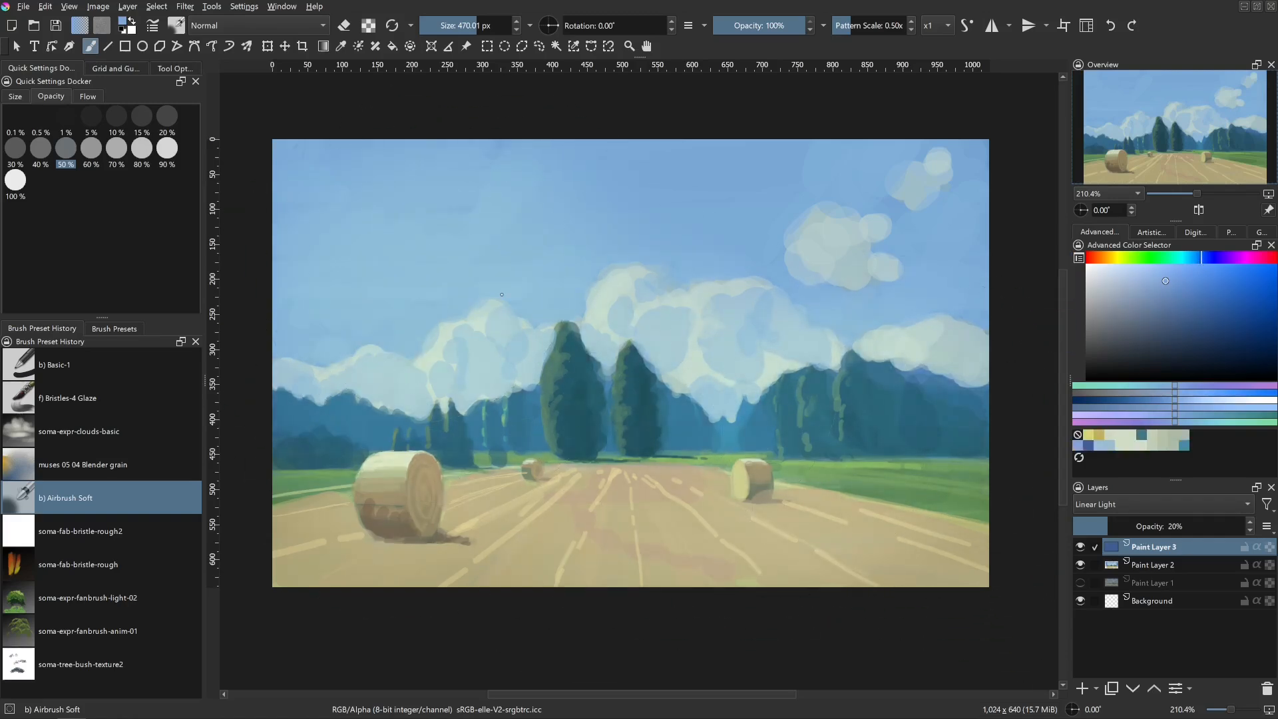
- Airbrush a light golden yellow over the grass behind the hay bales on the color layer
{"action": "left_click", "coordinate": [1110, 259]}
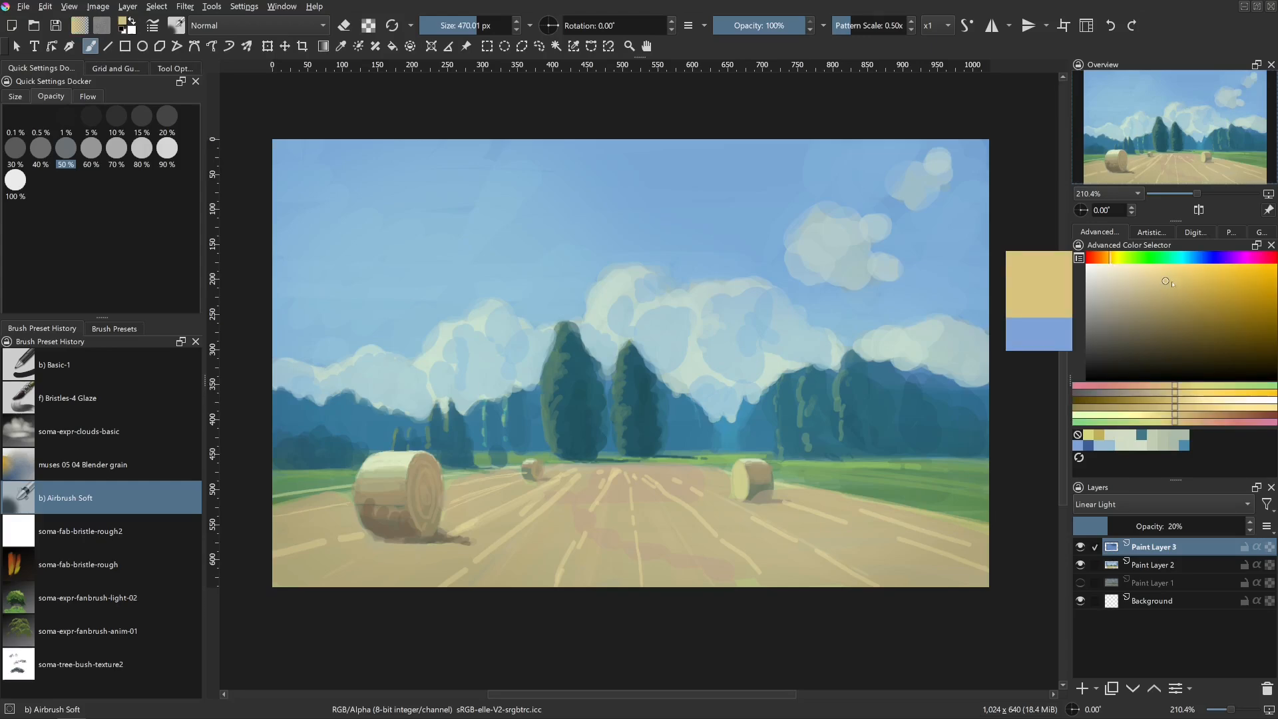
{"action": "mouse_move", "coordinate": [730, 459]}
{"action": "left_mouse_down"}
{"action": "mouse_move", "coordinate": [245, 459]}
{"action": "mouse_move", "coordinate": [909, 455]}
{"action": "left_mouse_up"}
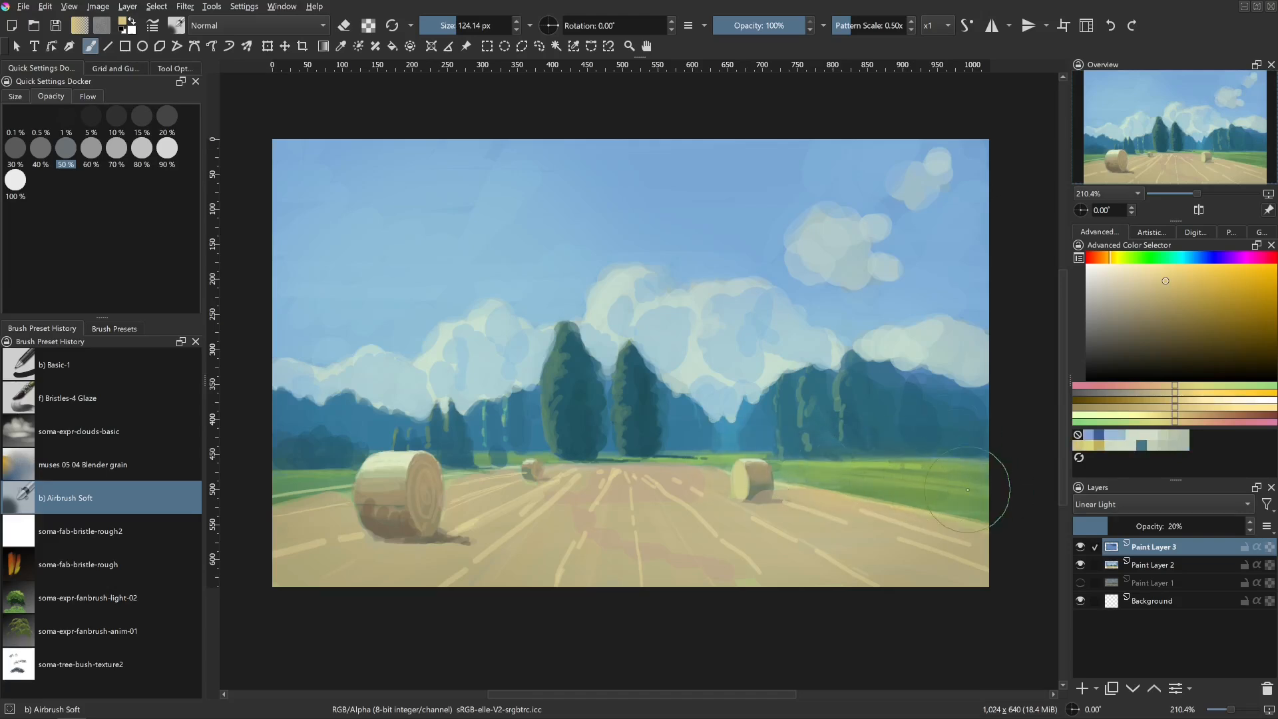
- Try airbrushing golden yellow across the field with the brush at about 124 px
{"action": "mouse_move", "coordinate": [940, 509]}
{"action": "left_mouse_down"}
{"action": "mouse_move", "coordinate": [859, 537]}
{"action": "mouse_move", "coordinate": [730, 553]}
{"action": "mouse_move", "coordinate": [587, 548]}
{"action": "mouse_move", "coordinate": [567, 530]}
{"action": "mouse_move", "coordinate": [333, 575]}
{"action": "mouse_move", "coordinate": [242, 536]}
{"action": "left_mouse_up"}
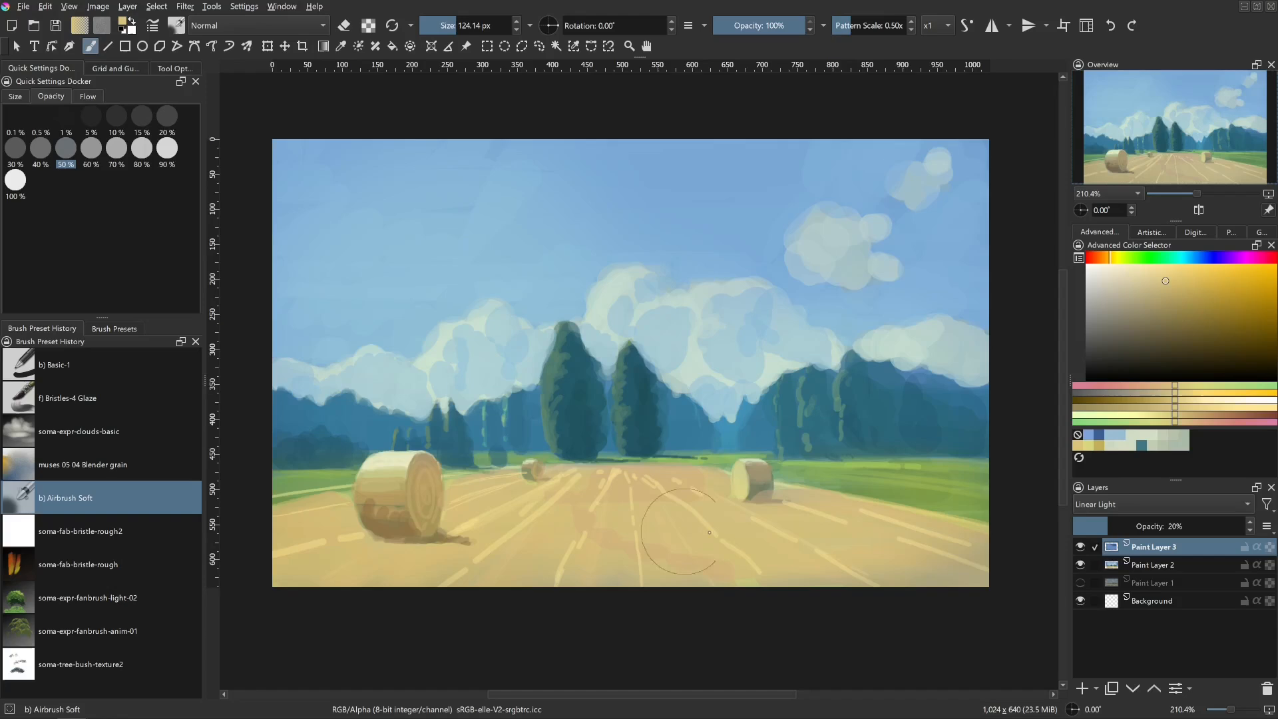
{"action": "left_click_drag", "start_coordinate": [775, 570], "coordinate": [523, 576]}
{"action": "mouse_move", "coordinate": [870, 561]}
{"action": "left_mouse_down"}
{"action": "mouse_move", "coordinate": [334, 578]}
{"action": "mouse_move", "coordinate": [338, 592]}
{"action": "left_mouse_up"}
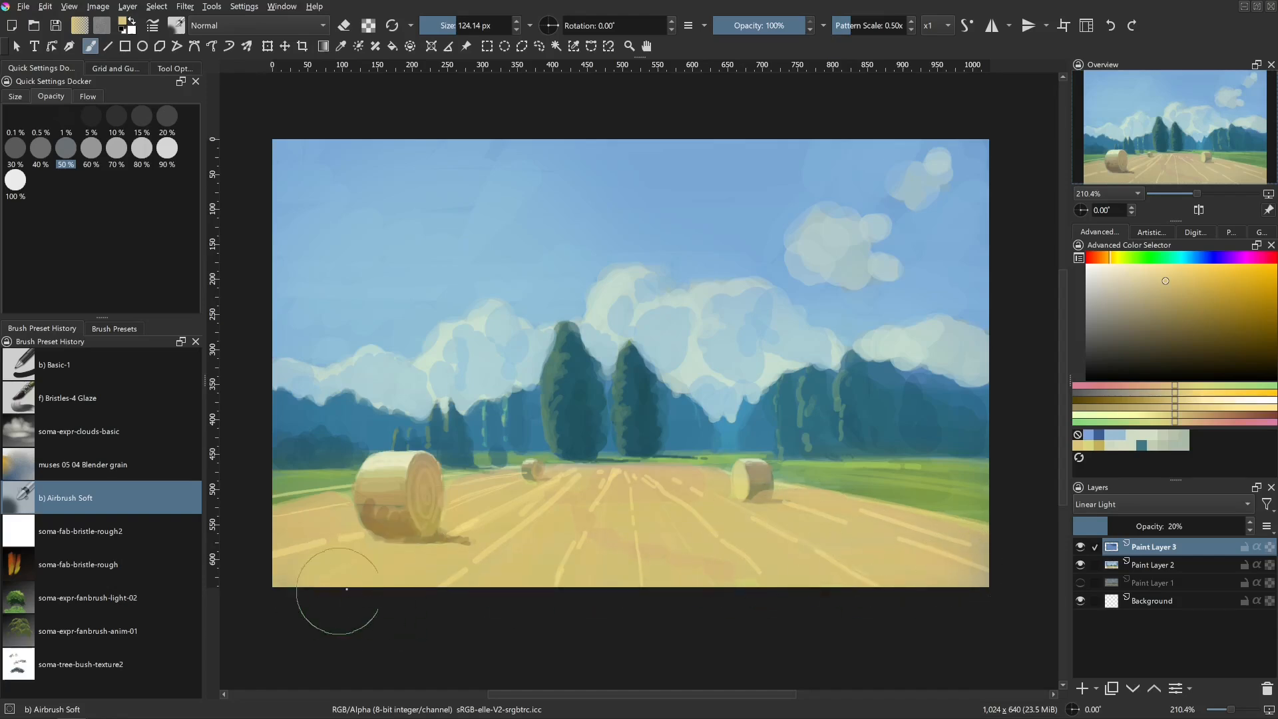
{"action": "left_click_drag", "start_coordinate": [990, 540], "coordinate": [587, 531]}
{"action": "key", "text": "ctrl+z"}
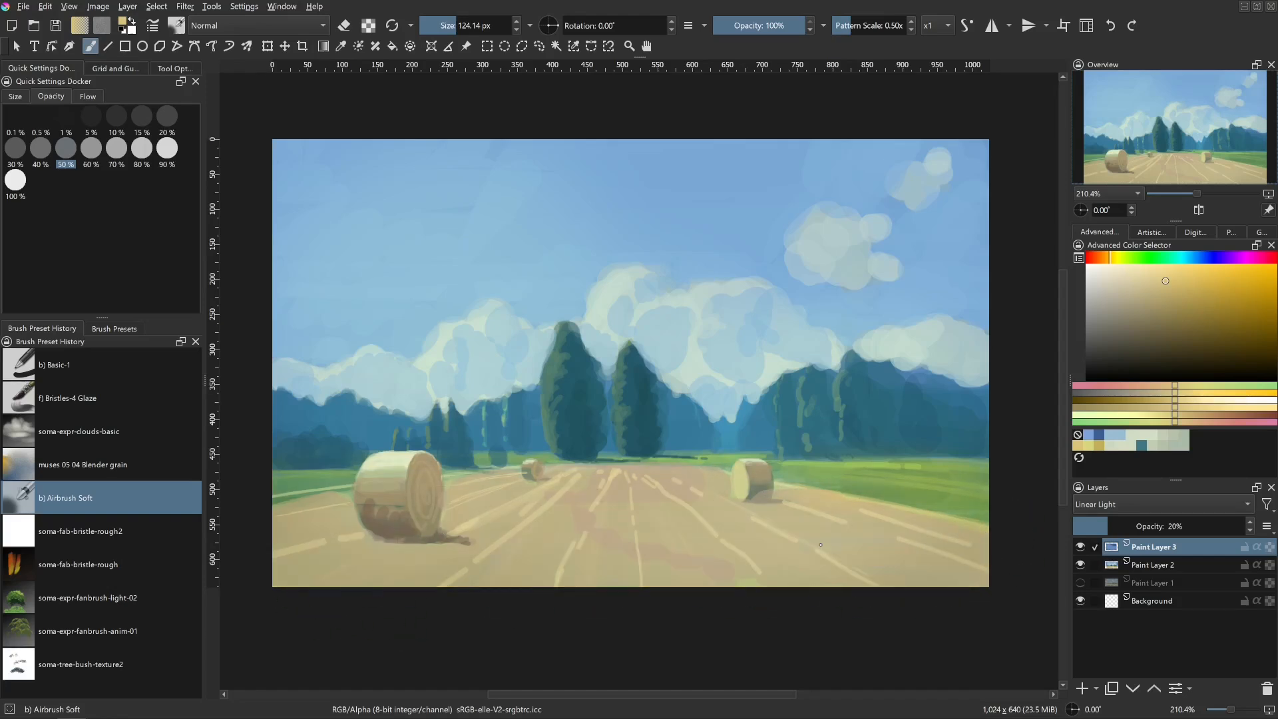
{"action": "mouse_move", "coordinate": [632, 494]}
{"action": "left_mouse_down", "text": "shift"}
{"action": "mouse_move", "coordinate": [573, 500]}
{"action": "mouse_move", "coordinate": [878, 466]}
{"action": "mouse_move", "coordinate": [455, 517]}
{"action": "mouse_move", "coordinate": [773, 472]}
{"action": "left_mouse_up", "text": "shift"}
{"action": "key", "text": "ctrl+z"}
- Set the Linear Light layer's opacity to 46% and airbrush golden yellow over the field's center with a brush of about 87 px
{"action": "left_click", "coordinate": [1152, 527]}
{"action": "left_click_drag", "start_coordinate": [711, 509], "coordinate": [716, 509], "text": "shift"}
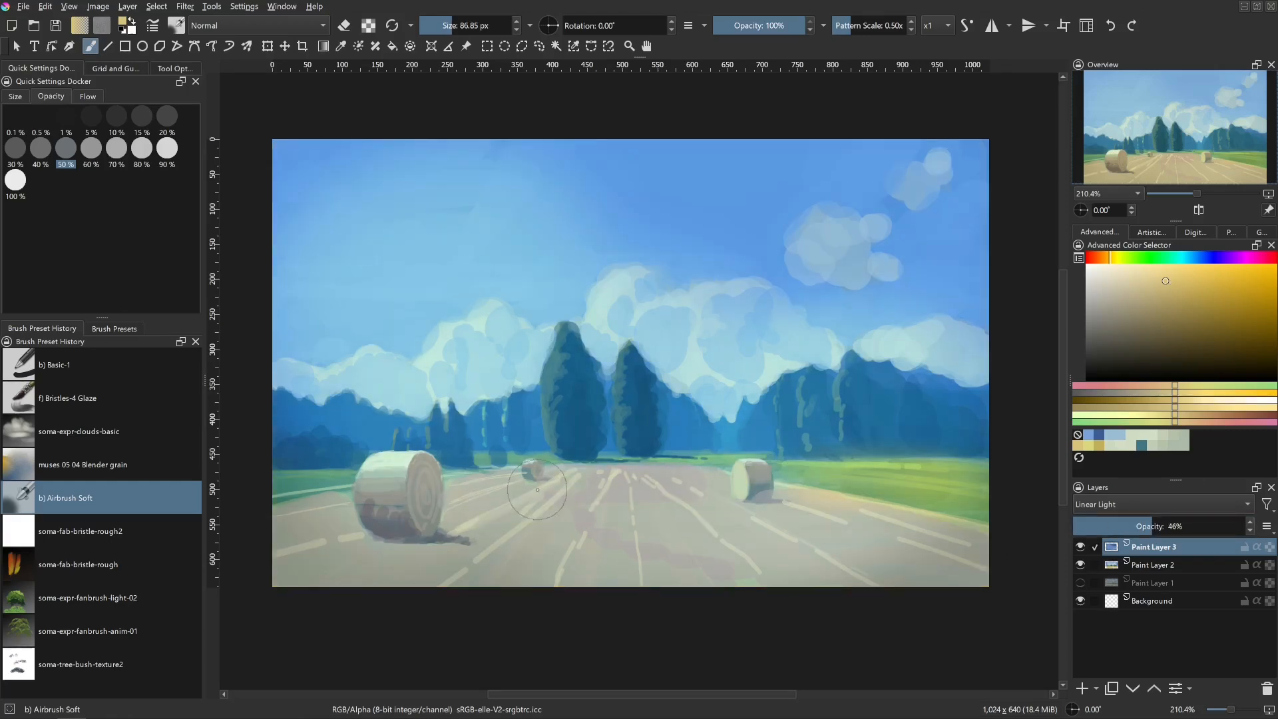
{"action": "mouse_move", "coordinate": [538, 492]}
{"action": "left_mouse_down"}
{"action": "mouse_move", "coordinate": [716, 482]}
{"action": "mouse_move", "coordinate": [723, 512]}
{"action": "left_mouse_up"}
{"action": "key", "text": "ctrl+z"}
{"action": "mouse_move", "coordinate": [566, 481]}
{"action": "left_mouse_down"}
{"action": "mouse_move", "coordinate": [742, 471]}
{"action": "mouse_move", "coordinate": [637, 461]}
{"action": "mouse_move", "coordinate": [742, 476]}
{"action": "mouse_move", "coordinate": [668, 481]}
{"action": "mouse_move", "coordinate": [498, 469]}
{"action": "mouse_move", "coordinate": [839, 479]}
{"action": "mouse_move", "coordinate": [691, 474]}
{"action": "mouse_move", "coordinate": [855, 493]}
{"action": "mouse_move", "coordinate": [518, 528]}
{"action": "mouse_move", "coordinate": [783, 527]}
{"action": "mouse_move", "coordinate": [763, 527]}
{"action": "mouse_move", "coordinate": [799, 561]}
{"action": "left_mouse_up"}
{"action": "mouse_move", "coordinate": [765, 539]}
{"action": "left_mouse_down"}
{"action": "mouse_move", "coordinate": [610, 504]}
{"action": "mouse_move", "coordinate": [626, 550]}
{"action": "mouse_move", "coordinate": [511, 605]}
{"action": "mouse_move", "coordinate": [886, 538]}
{"action": "mouse_move", "coordinate": [881, 519]}
{"action": "mouse_move", "coordinate": [955, 503]}
{"action": "mouse_move", "coordinate": [521, 532]}
{"action": "mouse_move", "coordinate": [693, 498]}
{"action": "mouse_move", "coordinate": [500, 481]}
{"action": "mouse_move", "coordinate": [647, 489]}
{"action": "left_mouse_up"}
- Sample the layer's medium blue and airbrush cool shading on the two small hay bales with a brush of about 17 to 21 px
{"action": "key", "text": "e"}
{"action": "mouse_move", "coordinate": [464, 494]}
{"action": "left_mouse_down", "text": "shift"}
{"action": "mouse_move", "coordinate": [364, 547]}
{"action": "mouse_move", "coordinate": [427, 488]}
{"action": "mouse_move", "coordinate": [427, 513]}
{"action": "mouse_move", "coordinate": [429, 491]}
{"action": "mouse_move", "coordinate": [401, 506]}
{"action": "mouse_move", "coordinate": [436, 507]}
{"action": "left_mouse_up", "text": "shift"}
{"action": "key", "text": "ctrl+z"}
{"action": "left_click", "coordinate": [376, 582], "text": "ctrl+alt"}
{"action": "key", "text": "ctrl+z"}
{"action": "mouse_move", "coordinate": [549, 481]}
{"action": "left_mouse_down", "text": "shift"}
{"action": "mouse_move", "coordinate": [536, 468]}
{"action": "mouse_move", "coordinate": [556, 479]}
{"action": "left_mouse_up", "text": "shift"}
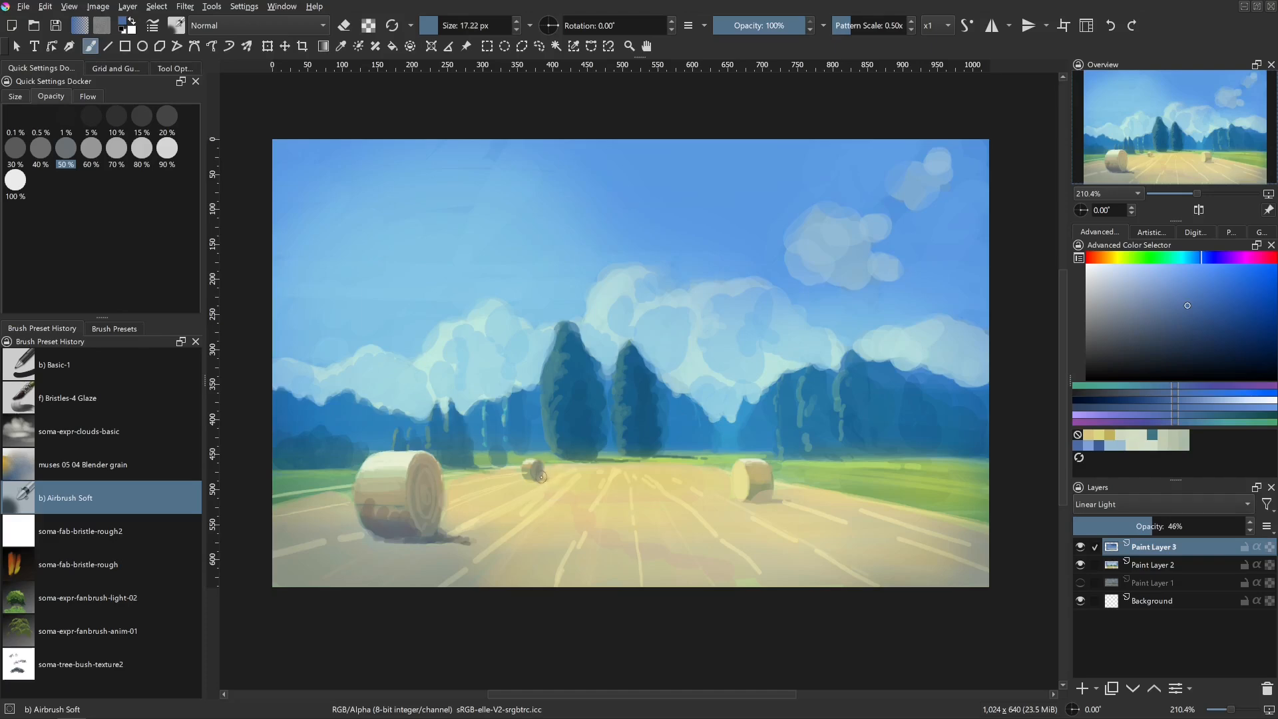
{"action": "left_click_drag", "start_coordinate": [759, 510], "coordinate": [759, 470], "text": "shift"}
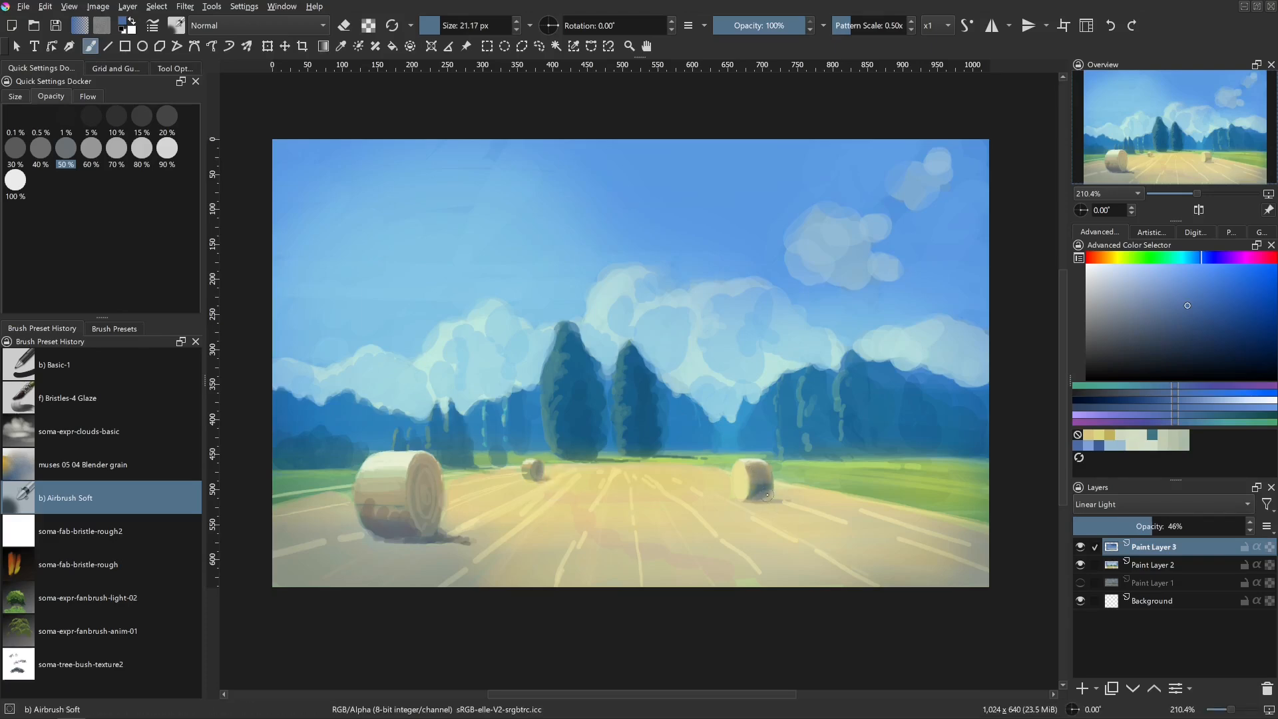
{"action": "mouse_move", "coordinate": [775, 519]}
{"action": "left_mouse_down", "text": "shift"}
{"action": "mouse_move", "coordinate": [760, 519]}
{"action": "mouse_move", "coordinate": [812, 505]}
{"action": "left_mouse_up", "text": "shift"}
- Airbrush a muted orange over the field and the large hay bale with the brush between about 103 and 160 px
{"action": "left_click", "coordinate": [1102, 257]}
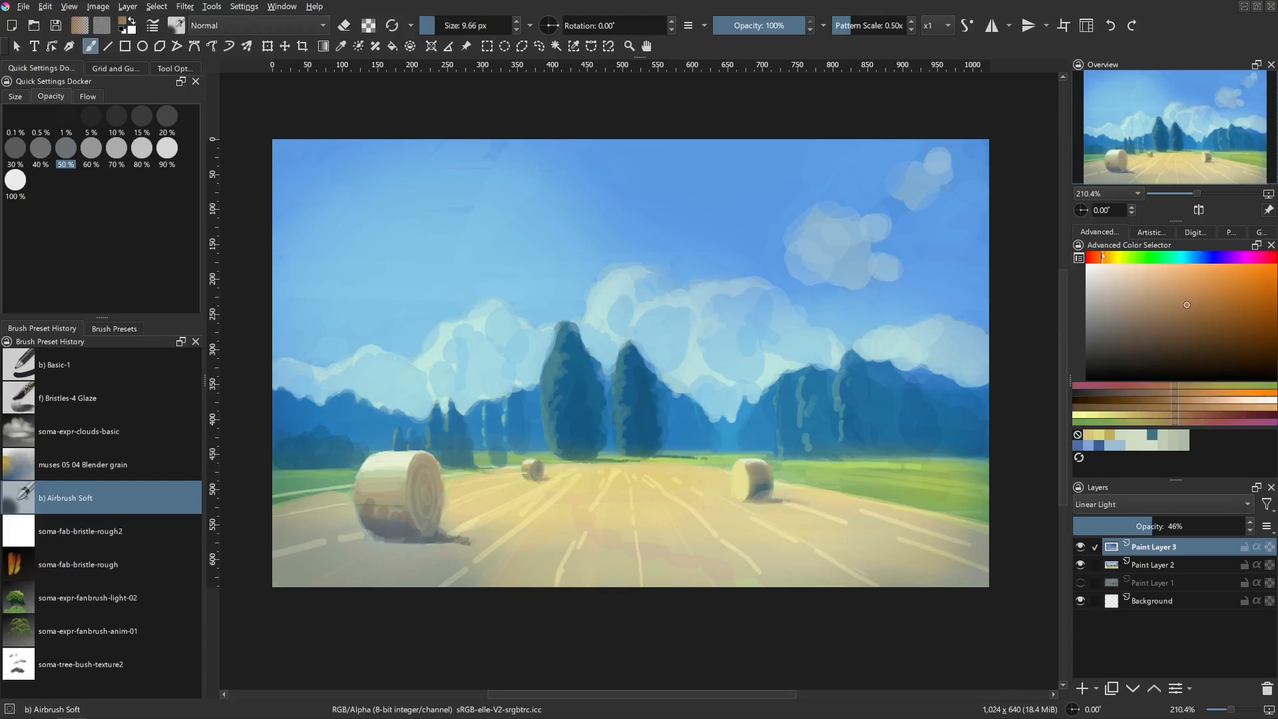
{"action": "left_click_drag", "start_coordinate": [658, 516], "coordinate": [819, 534], "text": "shift"}
{"action": "mouse_move", "coordinate": [579, 513]}
{"action": "left_mouse_down"}
{"action": "mouse_move", "coordinate": [521, 543]}
{"action": "mouse_move", "coordinate": [602, 551]}
{"action": "left_mouse_up"}
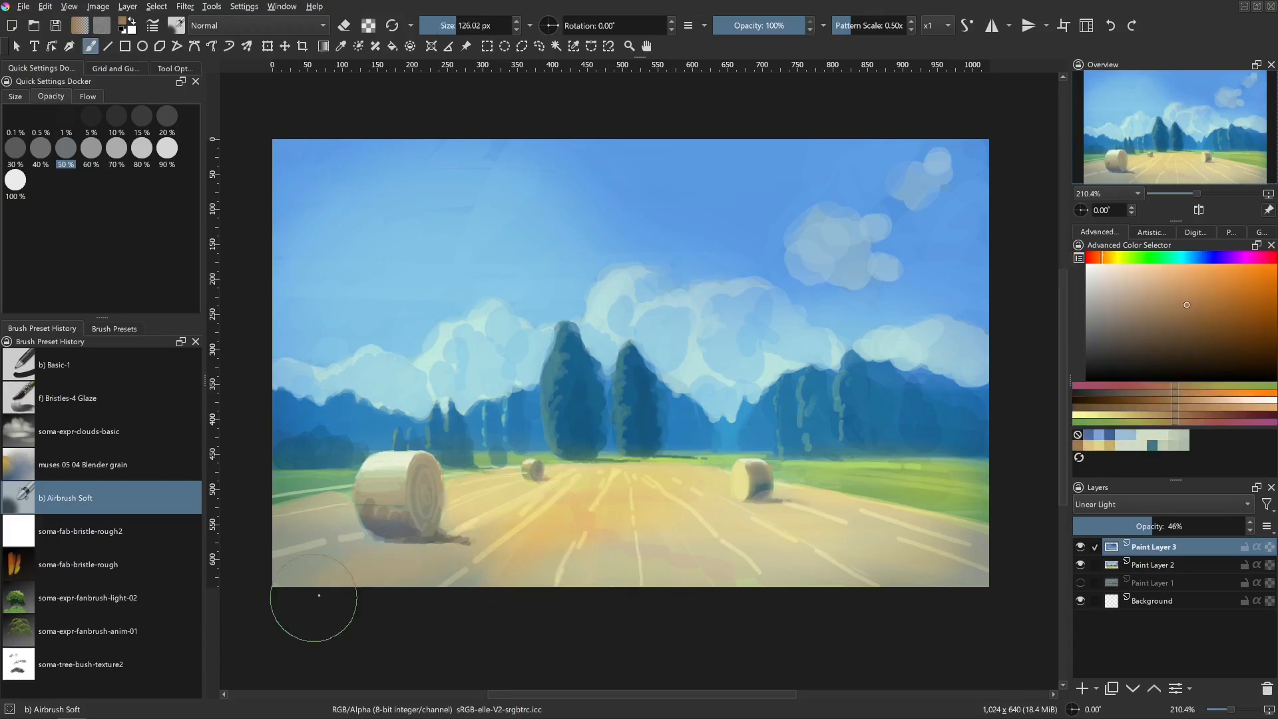
{"action": "left_click_drag", "start_coordinate": [340, 591], "coordinate": [387, 591], "text": "shift"}
{"action": "left_click_drag", "start_coordinate": [332, 542], "coordinate": [647, 553]}
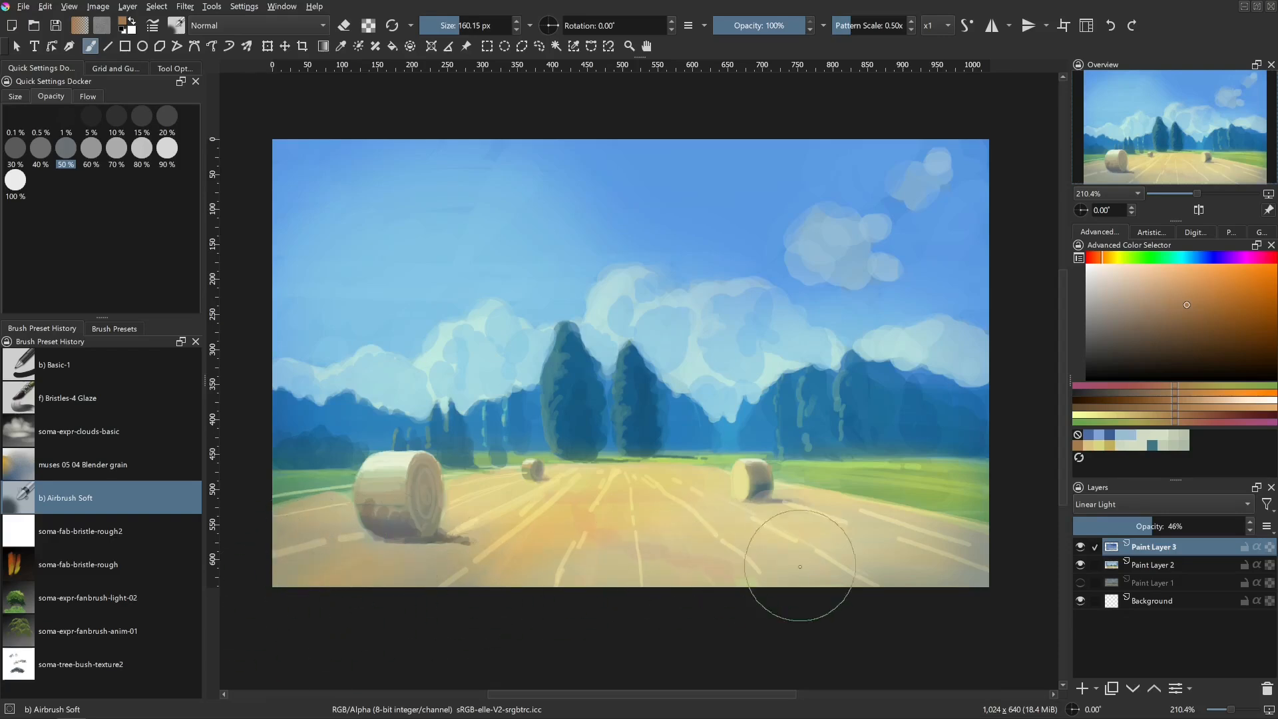
{"action": "left_click_drag", "start_coordinate": [790, 494], "coordinate": [820, 507]}
{"action": "left_click_drag", "start_coordinate": [826, 493], "coordinate": [764, 494], "text": "shift"}
{"action": "mouse_move", "coordinate": [447, 509]}
{"action": "left_mouse_down", "text": "shift"}
{"action": "mouse_move", "coordinate": [387, 510]}
{"action": "mouse_move", "coordinate": [431, 510]}
{"action": "left_mouse_up", "text": "shift"}
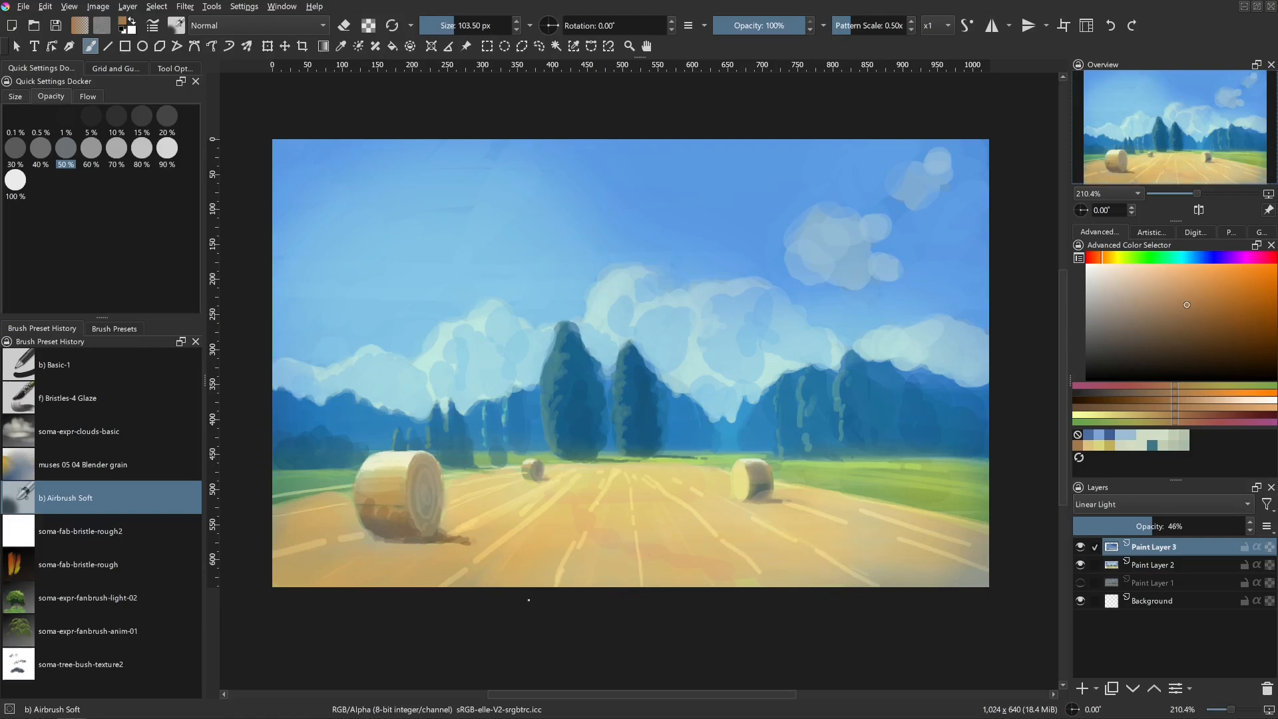
- Hide and show the Linear Light layer repeatedly to compare the painting with and without the color tint
{"action": "left_click", "coordinate": [1081, 549]}
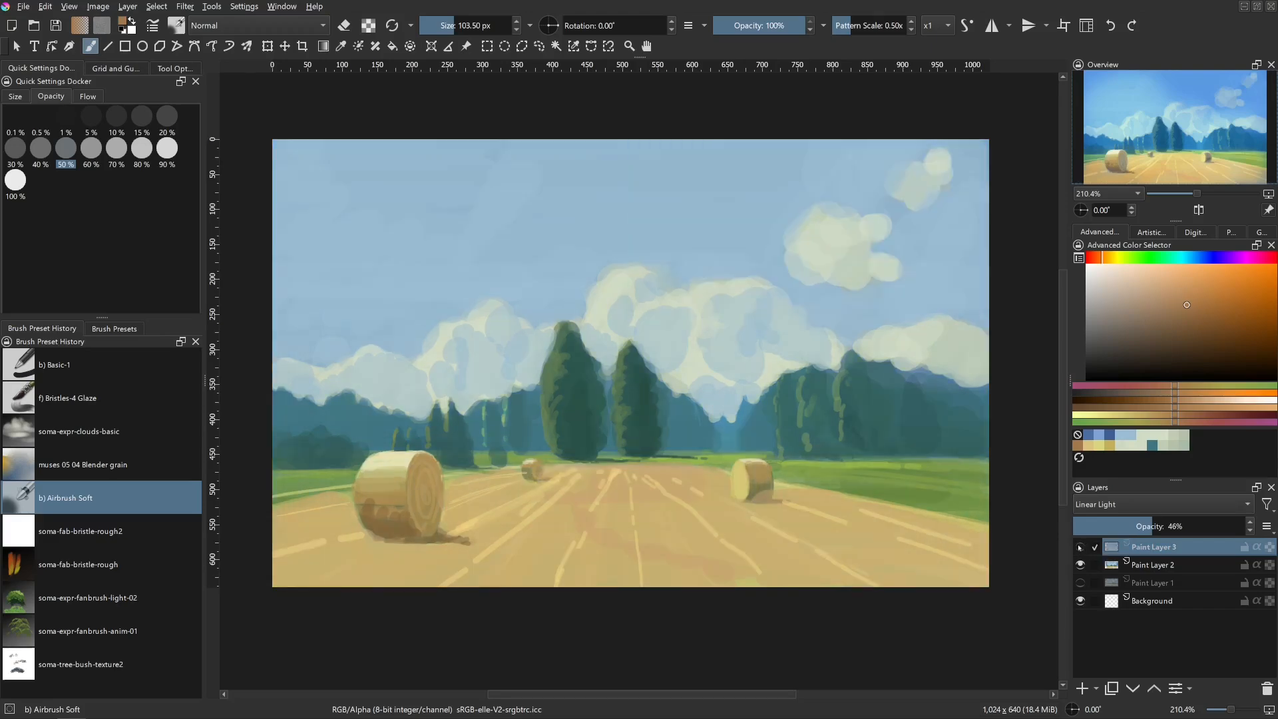
{"action": "left_click", "coordinate": [1081, 548]}
{"action": "left_click", "coordinate": [1082, 548]}
{"action": "left_click", "coordinate": [1081, 547]}
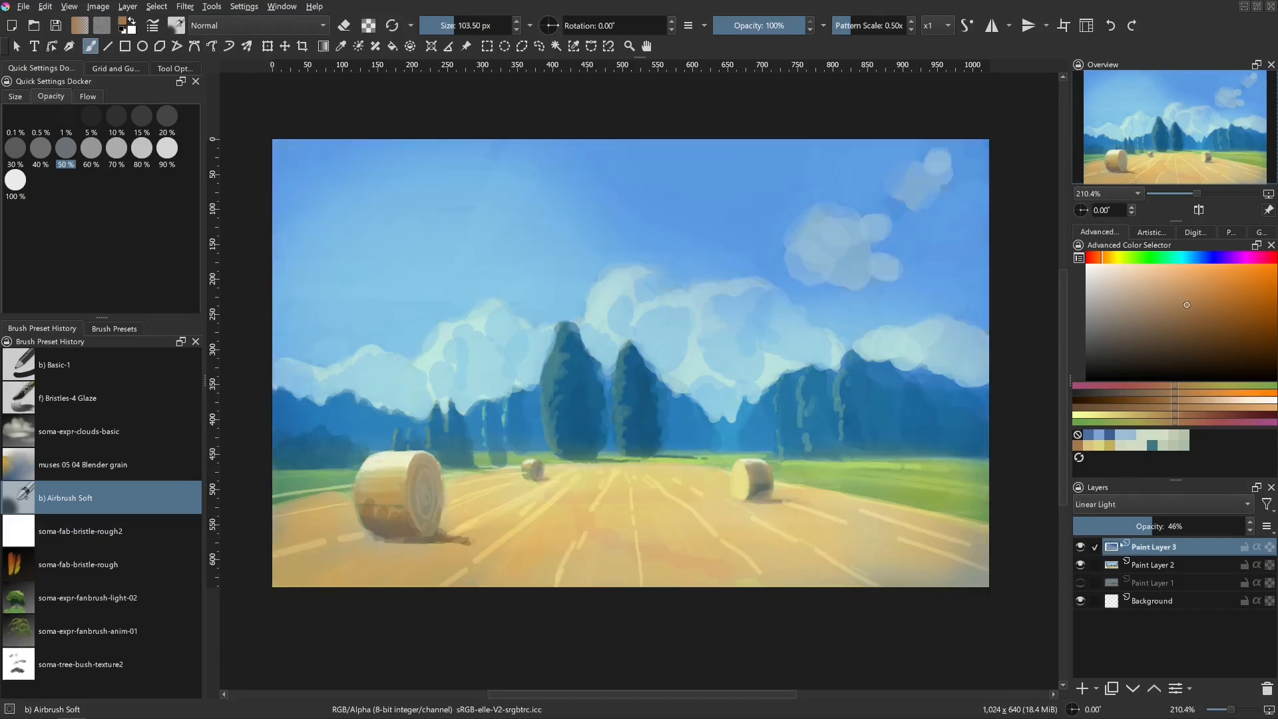
{"action": "left_click", "coordinate": [1081, 548]}
{"action": "left_click", "coordinate": [1081, 548]}
- Enlarge the airbrush to about 431 px and cover the sky, clouds and trees with the muted orange
{"action": "left_click_drag", "start_coordinate": [694, 315], "coordinate": [748, 315]}
{"action": "key", "text": "bracketright"}
{"action": "key", "text": "bracketright"}
{"action": "key", "text": "bracketright"}
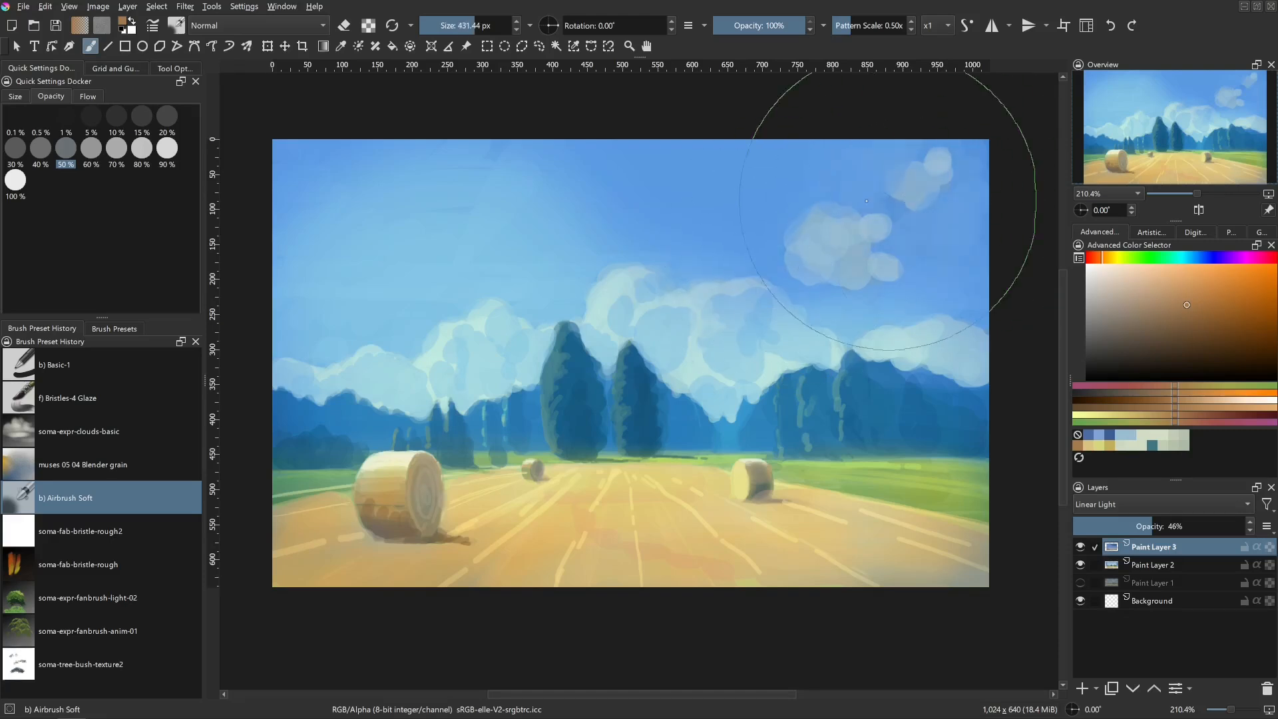
{"action": "mouse_move", "coordinate": [980, 221]}
{"action": "left_mouse_down"}
{"action": "mouse_move", "coordinate": [659, 272]}
{"action": "mouse_move", "coordinate": [290, 304]}
{"action": "mouse_move", "coordinate": [1005, 330]}
{"action": "mouse_move", "coordinate": [915, 354]}
{"action": "mouse_move", "coordinate": [294, 387]}
{"action": "mouse_move", "coordinate": [1032, 410]}
{"action": "mouse_move", "coordinate": [868, 422]}
{"action": "mouse_move", "coordinate": [287, 421]}
{"action": "mouse_move", "coordinate": [971, 399]}
{"action": "left_mouse_up"}
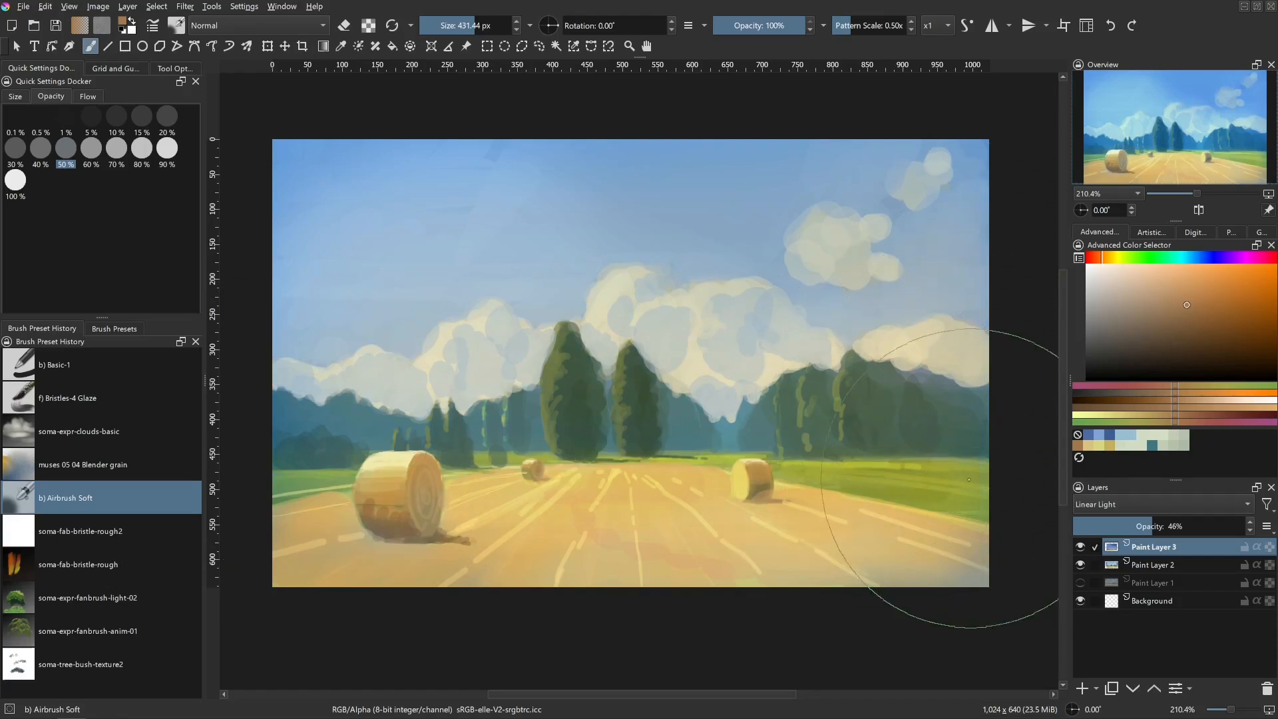
{"action": "mouse_move", "coordinate": [985, 471]}
{"action": "left_mouse_down"}
{"action": "mouse_move", "coordinate": [819, 108]}
{"action": "mouse_move", "coordinate": [284, 199]}
{"action": "left_mouse_up"}
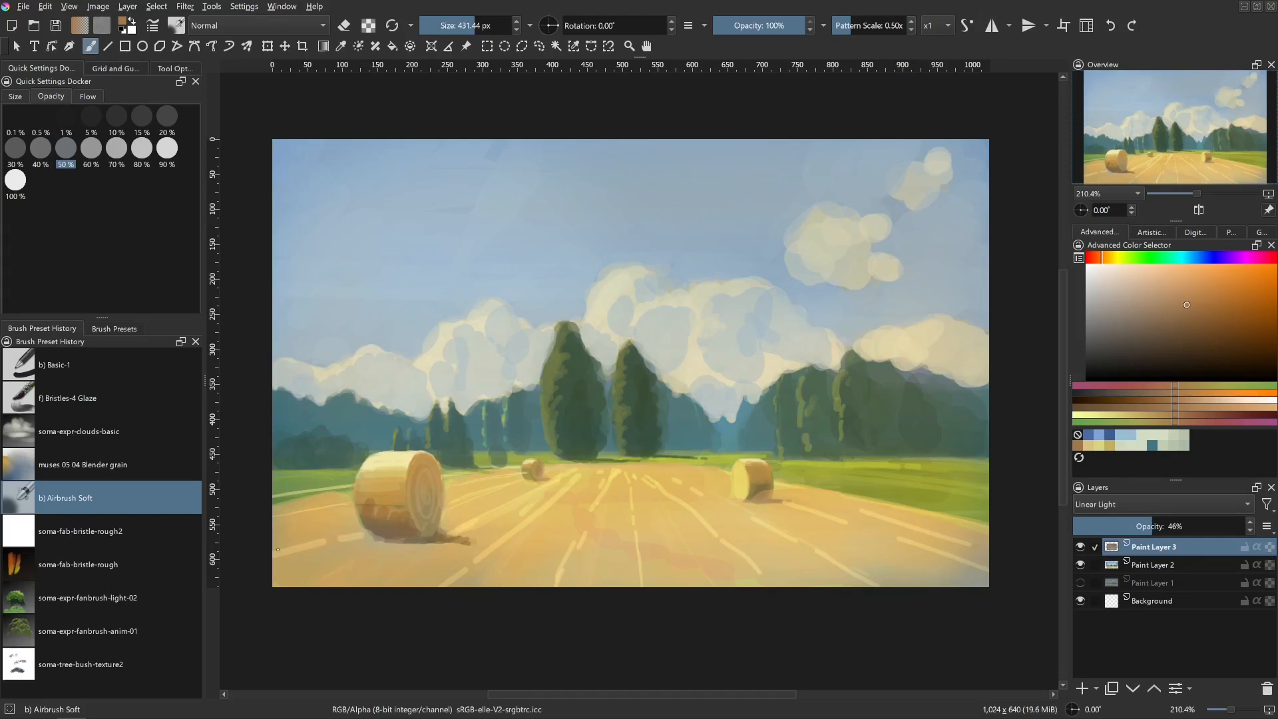
- Compare the painting with and without the warm orange tint by switching the color layer's visibility
{"action": "left_click", "coordinate": [1081, 546]}
{"action": "left_click", "coordinate": [1082, 546]}
{"action": "left_click", "coordinate": [1082, 545]}
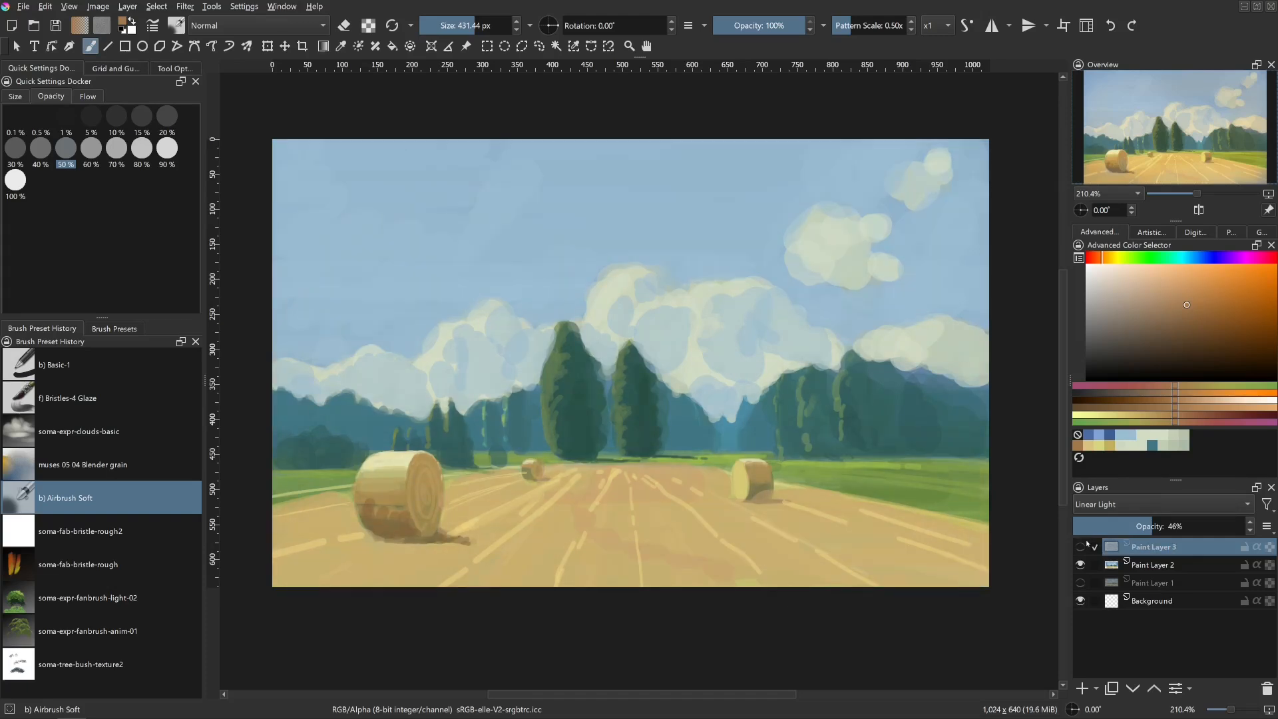
{"action": "left_click", "coordinate": [1081, 546]}
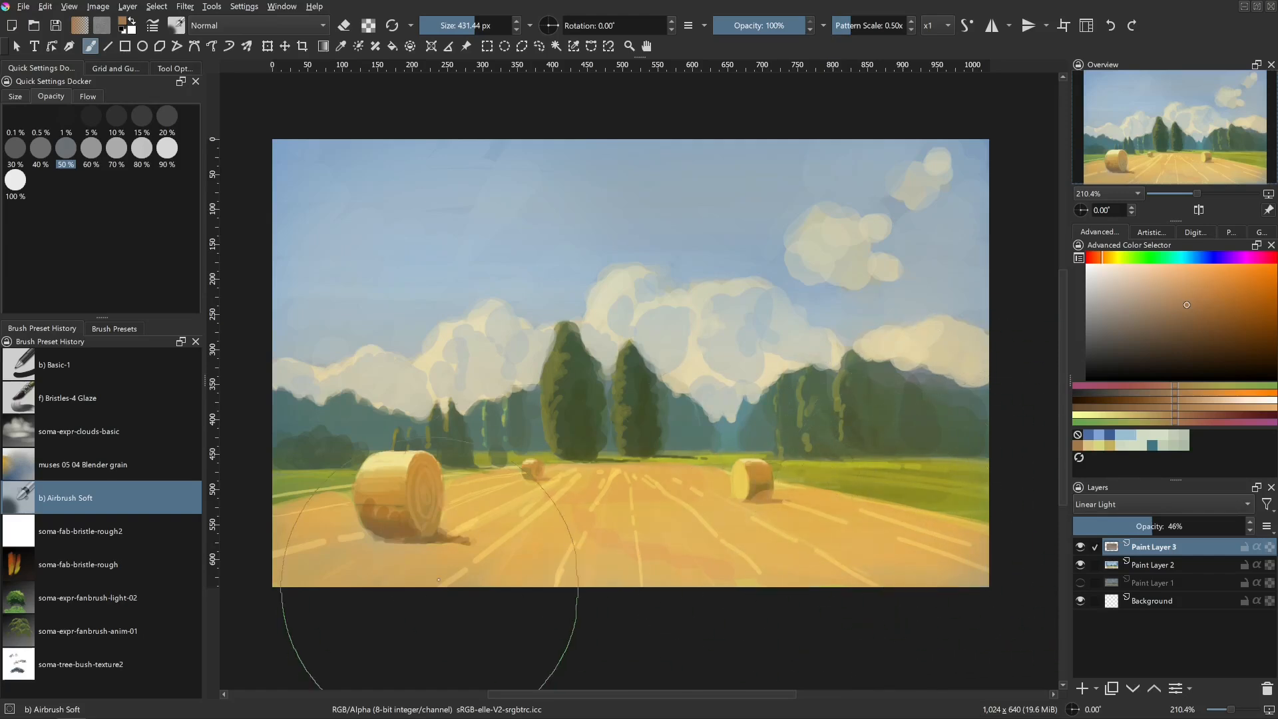
- Erase the orange tint with the large soft airbrush, then set the color layer's opacity to 75% and hide it
{"action": "key", "text": "e"}
{"action": "mouse_move", "coordinate": [745, 482]}
{"action": "left_mouse_down"}
{"action": "mouse_move", "coordinate": [785, 448]}
{"action": "mouse_move", "coordinate": [433, 456]}
{"action": "mouse_move", "coordinate": [423, 360]}
{"action": "mouse_move", "coordinate": [464, 249]}
{"action": "left_mouse_up"}
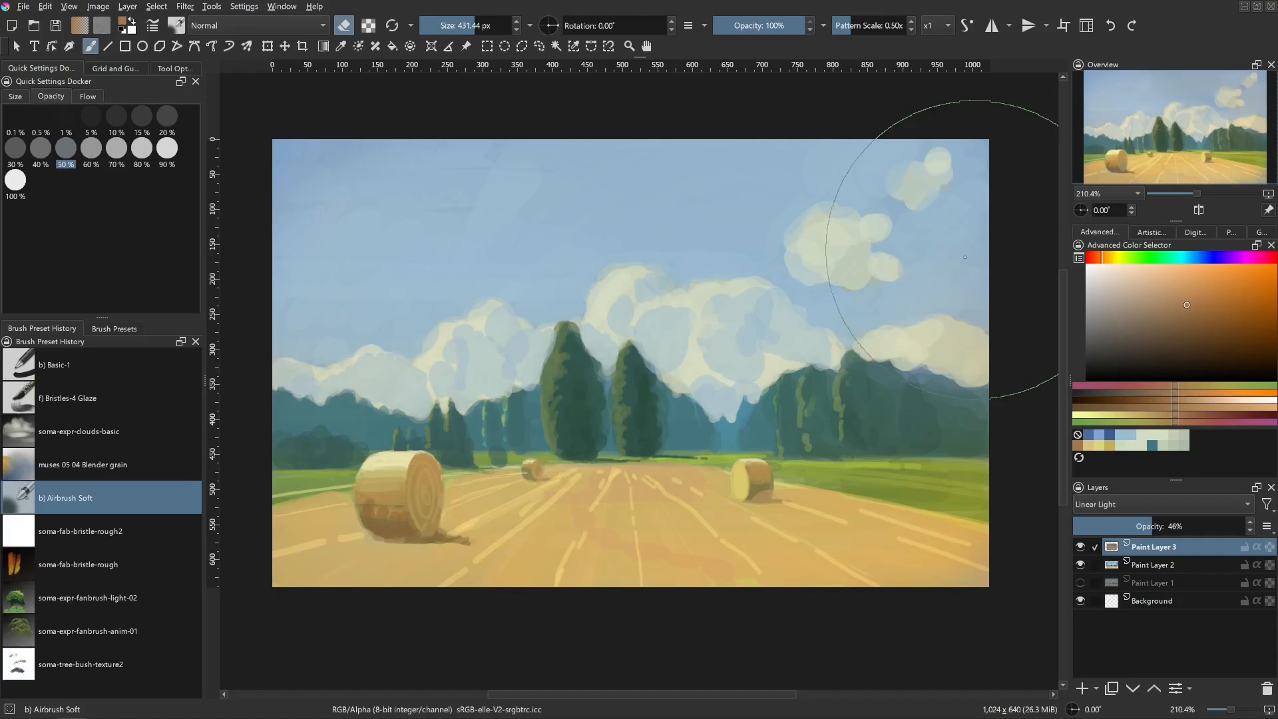
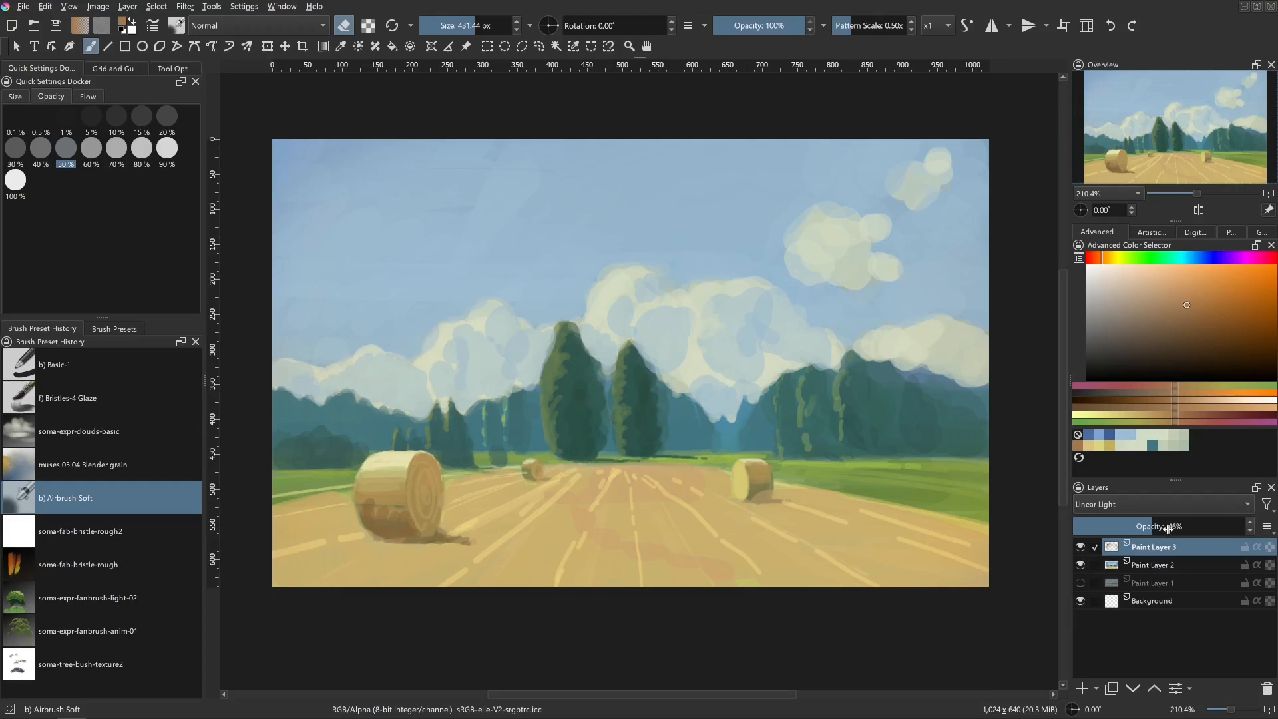
{"action": "left_click", "coordinate": [1202, 526]}
{"action": "left_click", "coordinate": [1081, 547]}
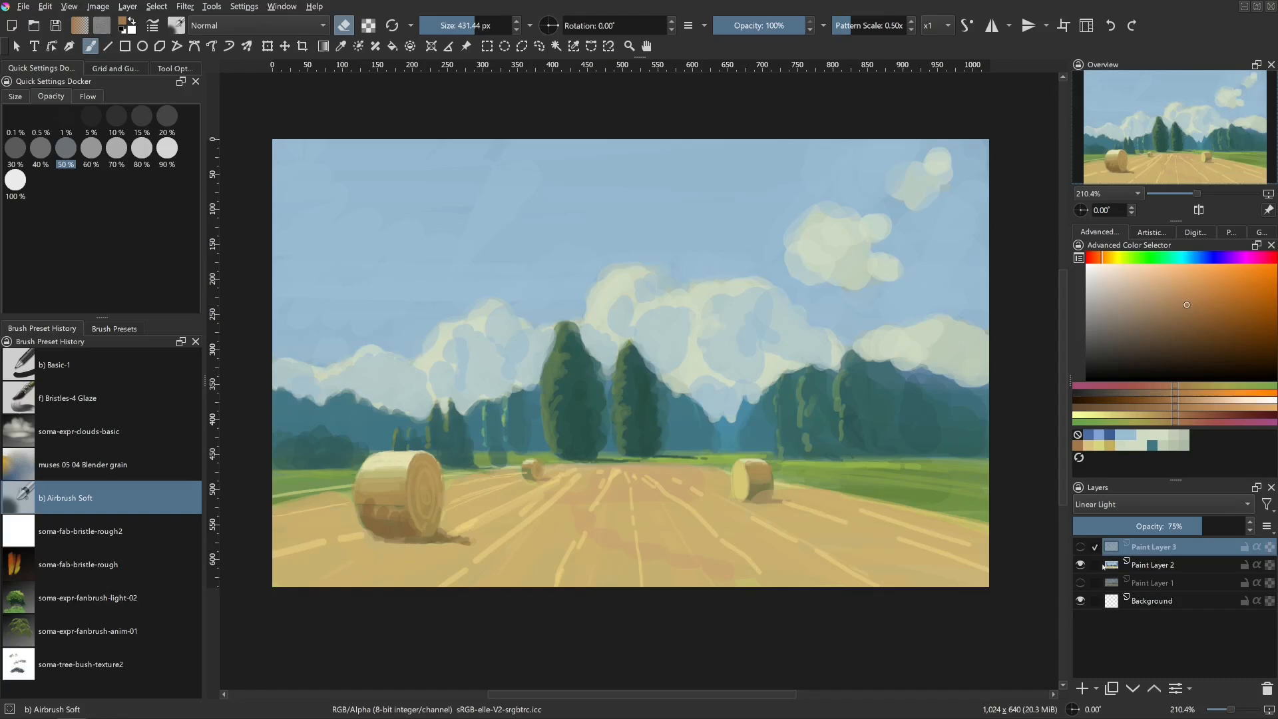
- View the other open document and return to the hay bale painting
{"action": "left_click", "coordinate": [281, 6]}
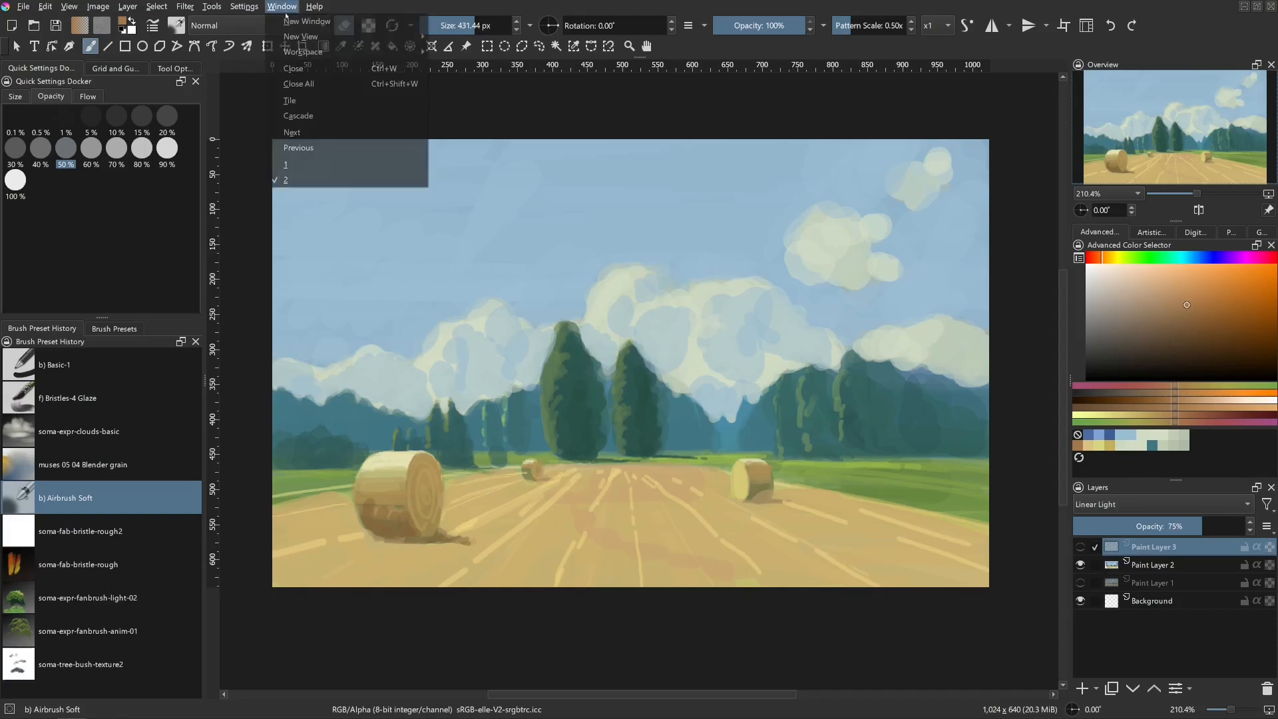
{"action": "left_click", "coordinate": [313, 143]}
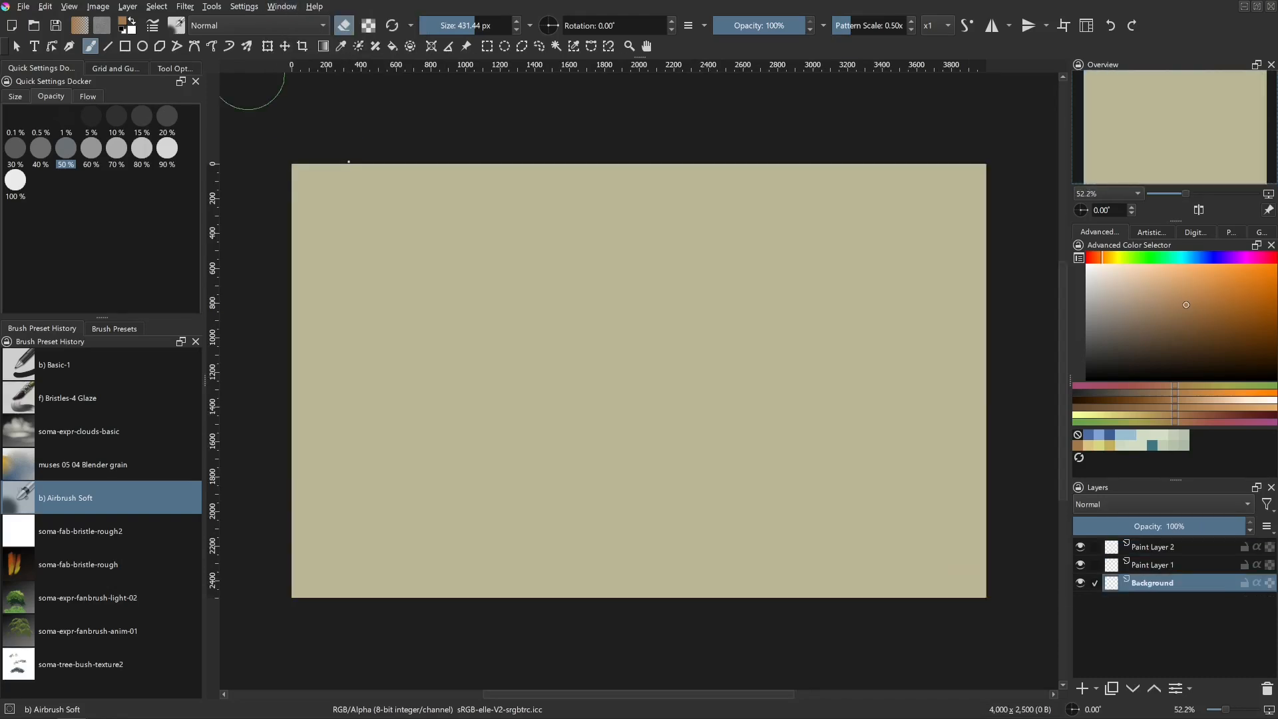
{"action": "left_click", "coordinate": [281, 6]}
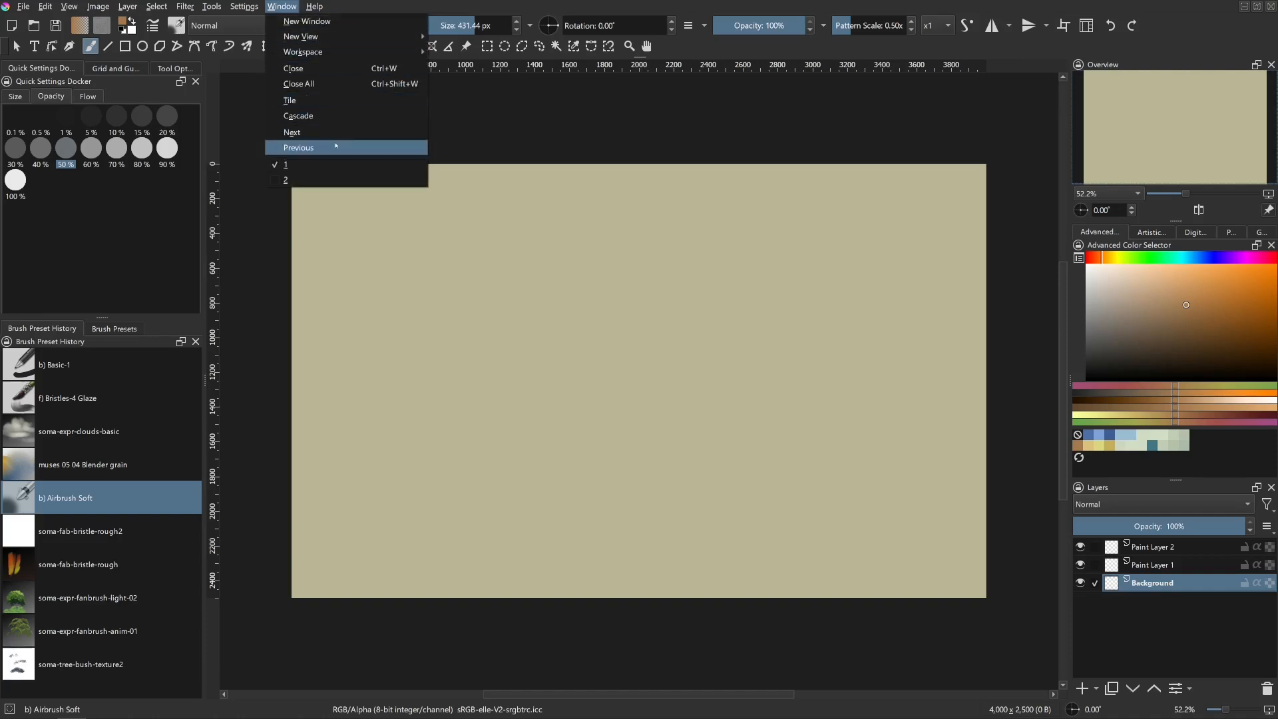
{"action": "left_click", "coordinate": [313, 145]}
- Hide Paint Layer 2, show and select Paint Layer 1 to view the first landscape, and make Paint Layer 2 visible again
{"action": "left_click", "coordinate": [1080, 564]}
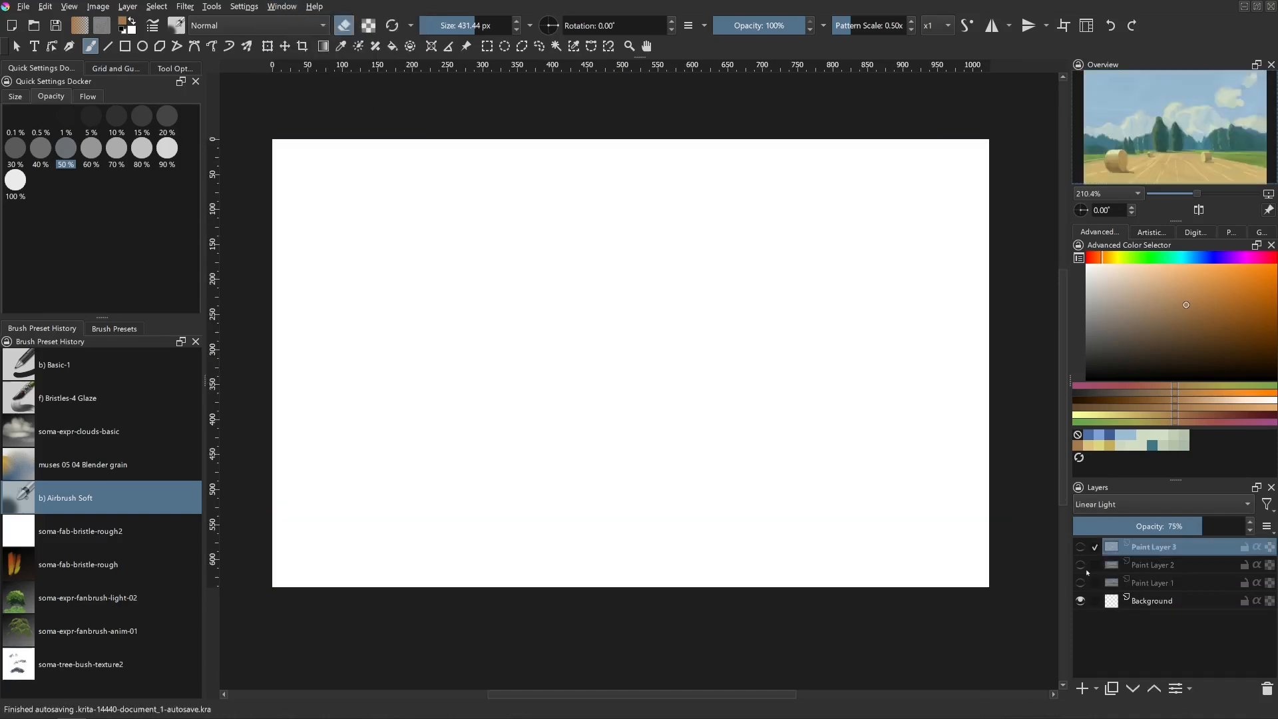
{"action": "left_click", "coordinate": [1081, 583]}
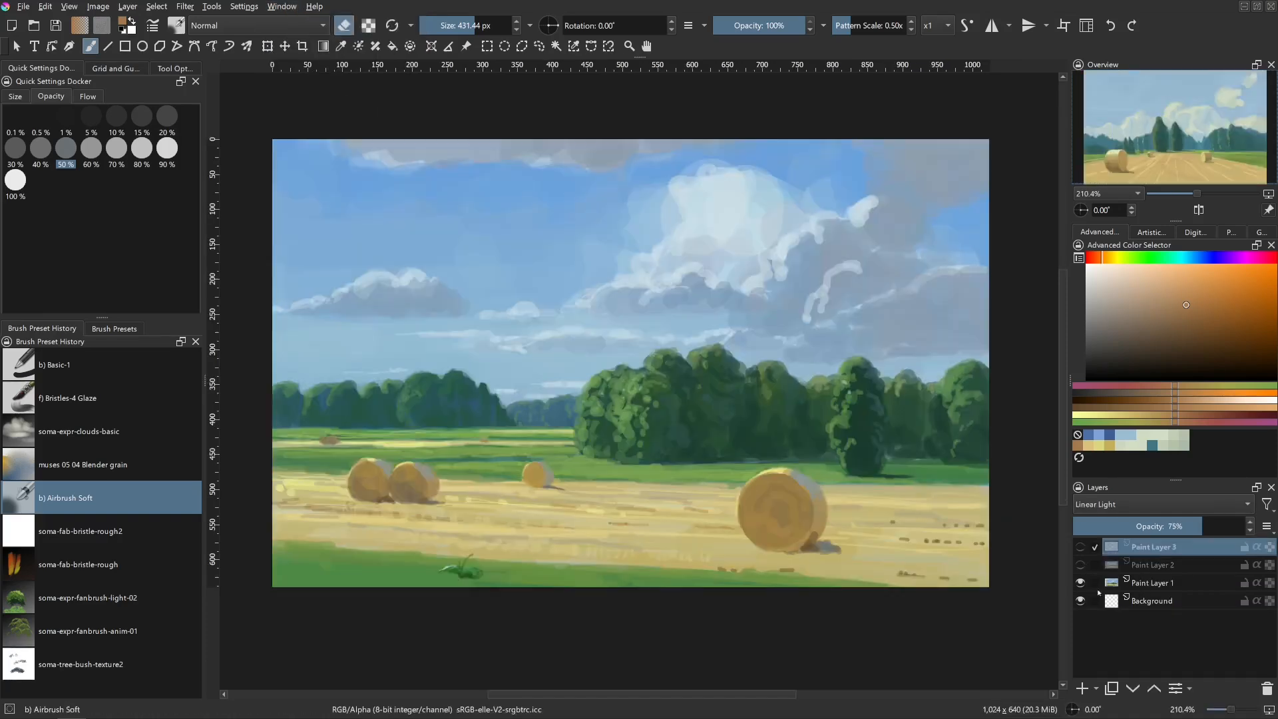
{"action": "left_click", "coordinate": [1135, 585]}
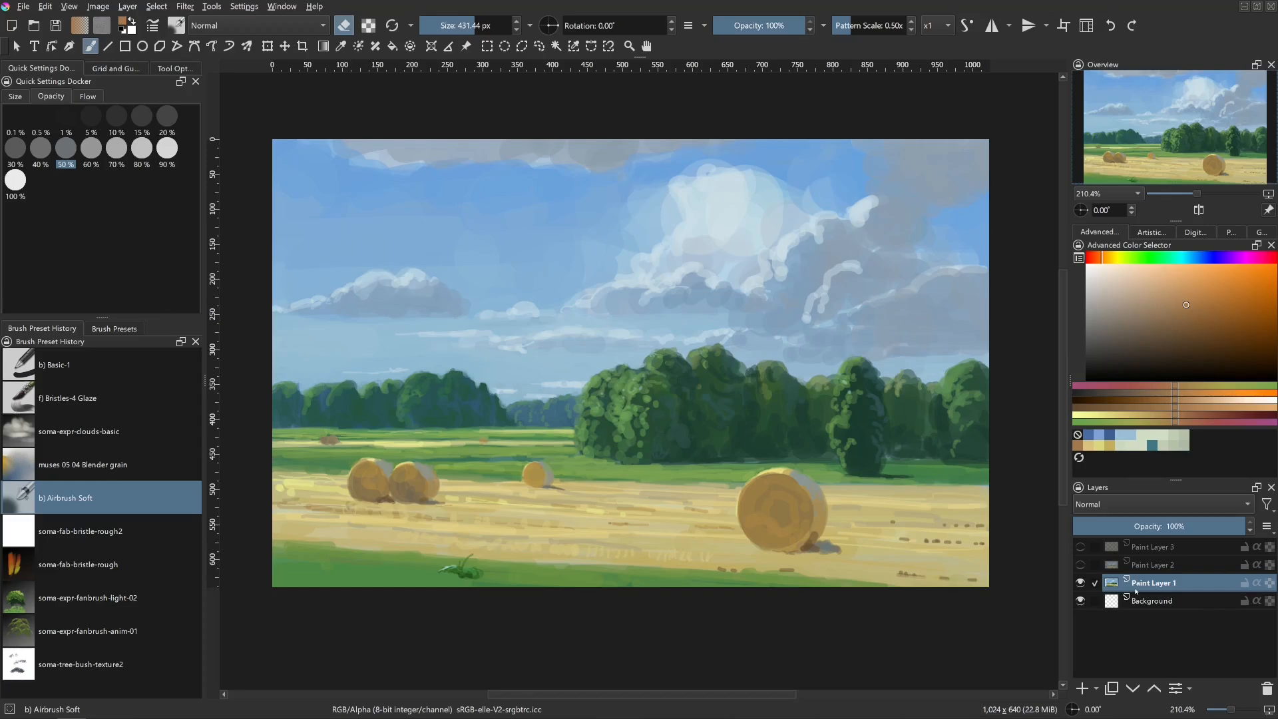
{"action": "left_click_drag", "start_coordinate": [656, 492], "coordinate": [508, 551], "text": "shift"}
{"action": "left_click", "coordinate": [1081, 564]}
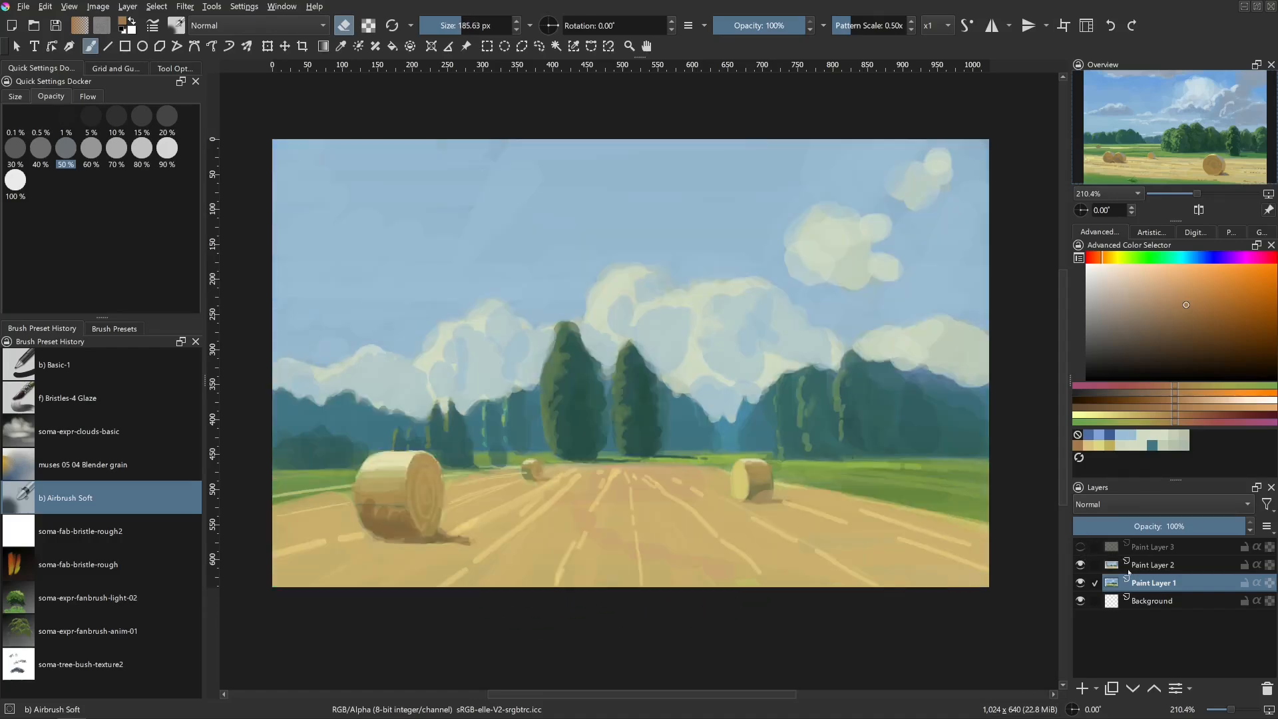
- Compare the paintings by toggling the visibility of Paint Layer 2 and Paint Layer 3, and make Paint Layer 2 the active layer
{"action": "left_click", "coordinate": [1081, 564]}
{"action": "left_click", "coordinate": [1081, 565]}
{"action": "left_click", "coordinate": [1124, 563]}
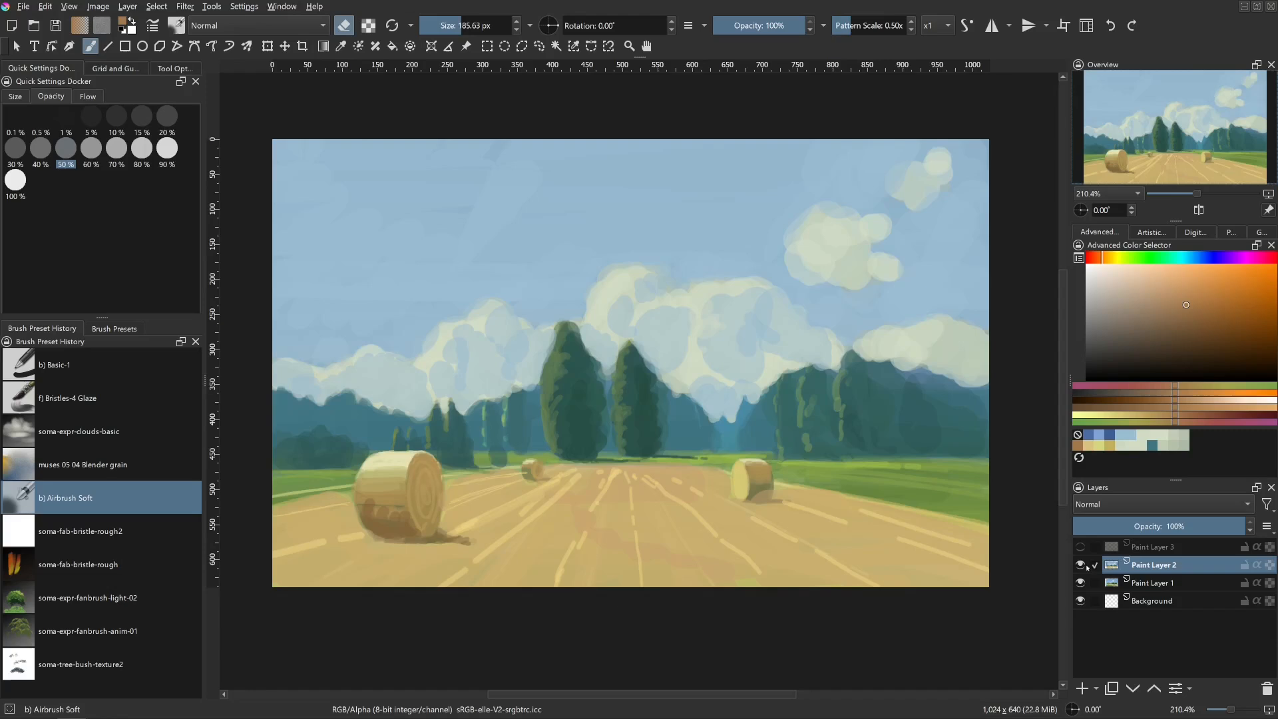
{"action": "left_click_drag", "start_coordinate": [574, 531], "coordinate": [570, 482], "text": "shift"}
{"action": "left_click", "coordinate": [1082, 547]}
{"action": "left_click", "coordinate": [1081, 547]}
{"action": "left_click", "coordinate": [1147, 548]}
{"action": "left_click", "coordinate": [1146, 567]}
- Examine the composition by sliding a full-height crop frame about 517 px wide across the hay bale landscape, without applying the crop
{"action": "left_click", "coordinate": [302, 46]}
{"action": "left_click", "coordinate": [415, 352]}
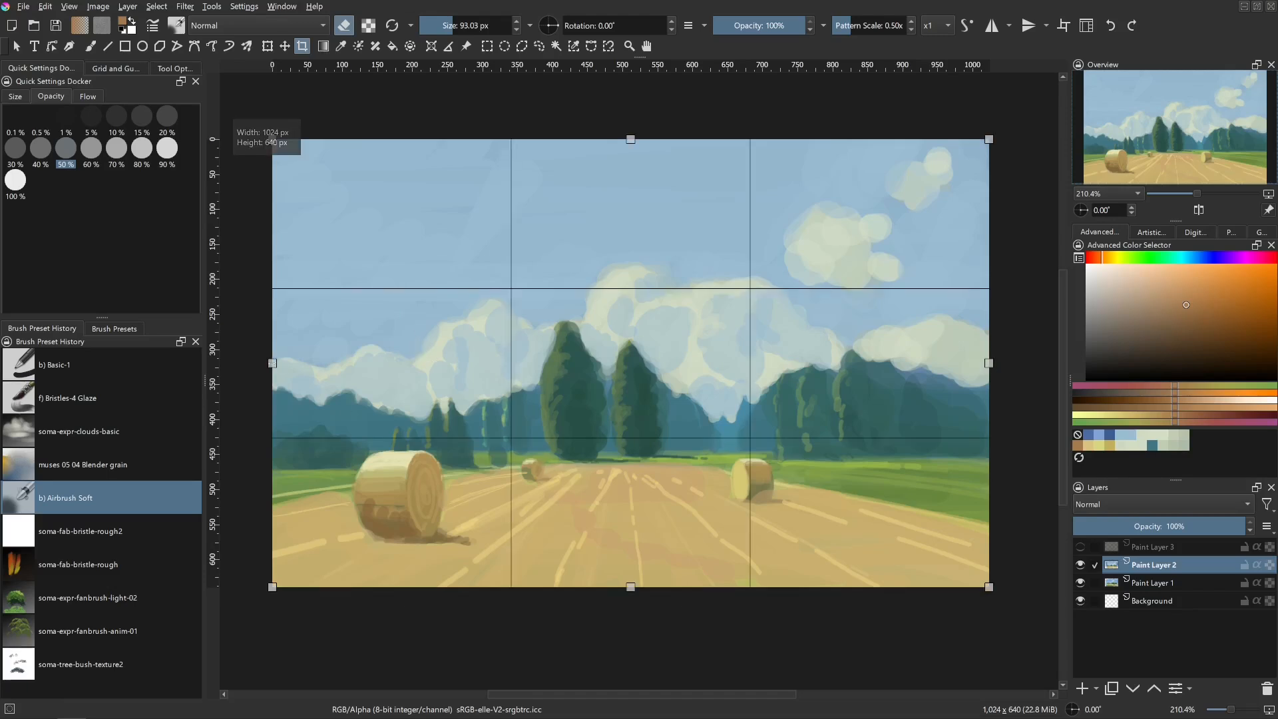
{"action": "left_click_drag", "start_coordinate": [272, 363], "coordinate": [290, 363]}
{"action": "left_click_drag", "start_coordinate": [988, 363], "coordinate": [652, 378]}
{"action": "left_click_drag", "start_coordinate": [512, 538], "coordinate": [518, 537]}
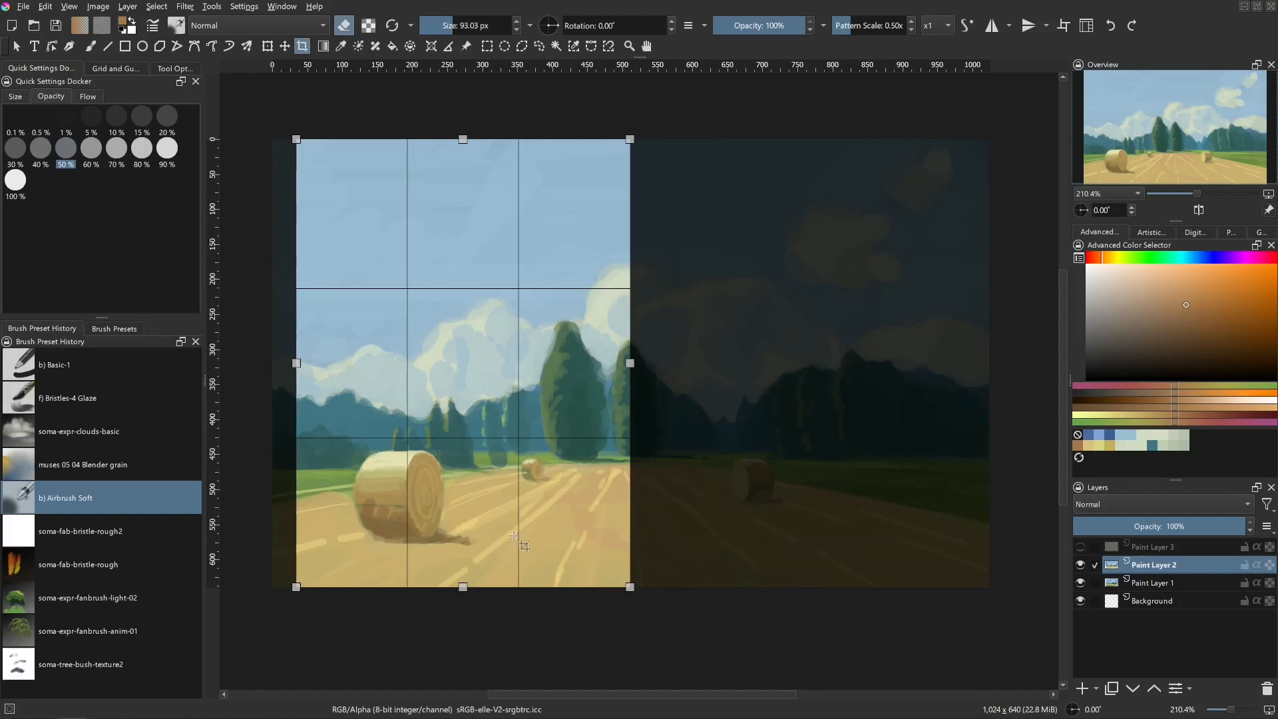
{"action": "left_click_drag", "start_coordinate": [493, 536], "coordinate": [530, 532]}
{"action": "left_click_drag", "start_coordinate": [668, 363], "coordinate": [687, 363]}
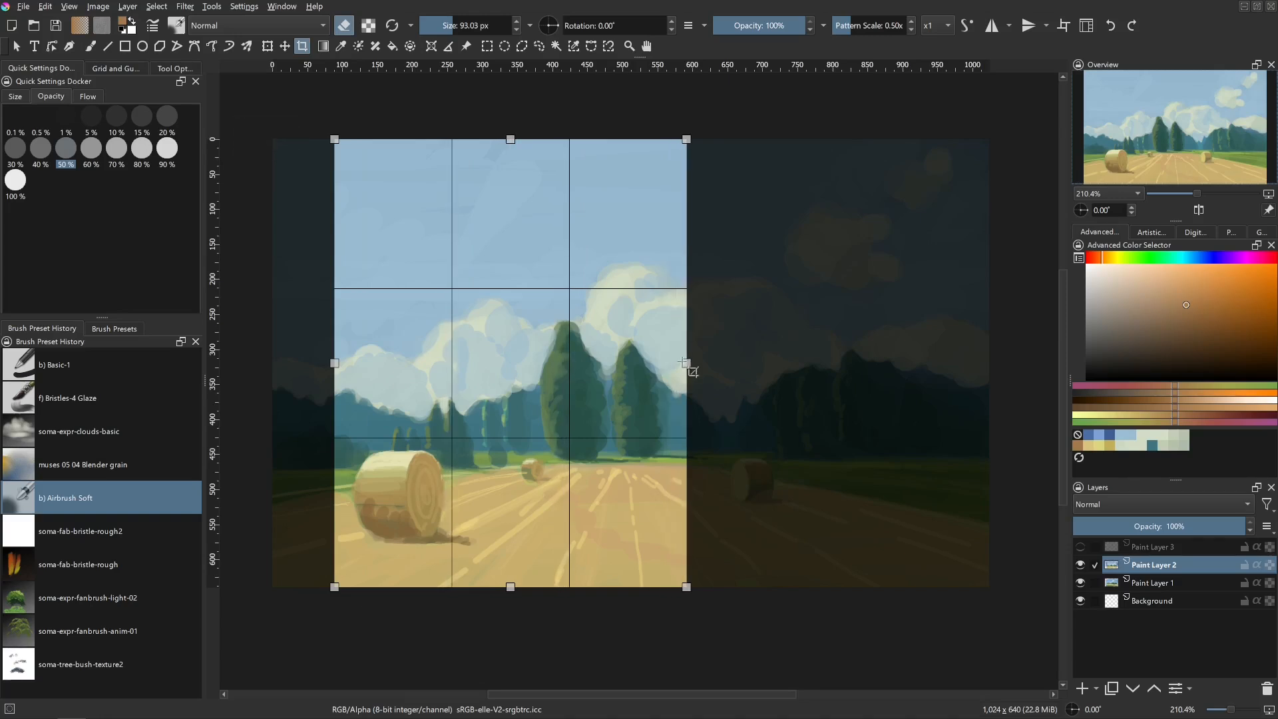
{"action": "left_click_drag", "start_coordinate": [685, 363], "coordinate": [696, 363]}
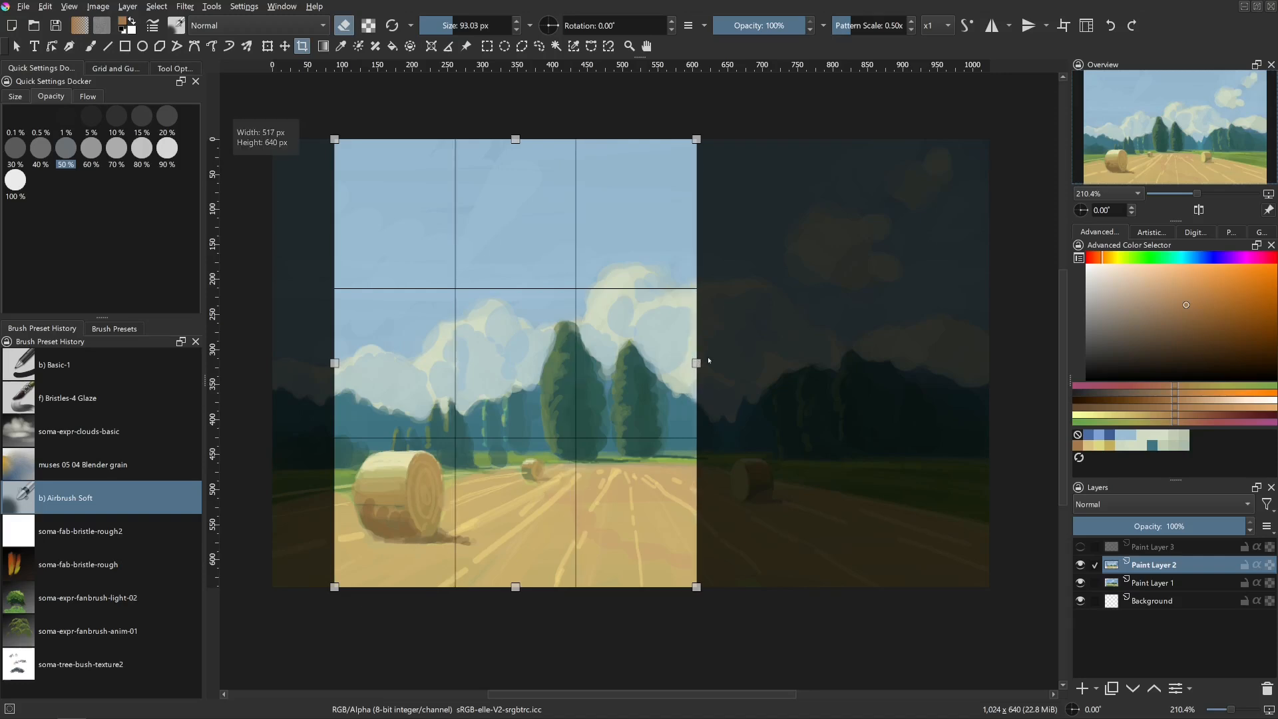
{"action": "left_click_drag", "start_coordinate": [637, 484], "coordinate": [776, 498]}
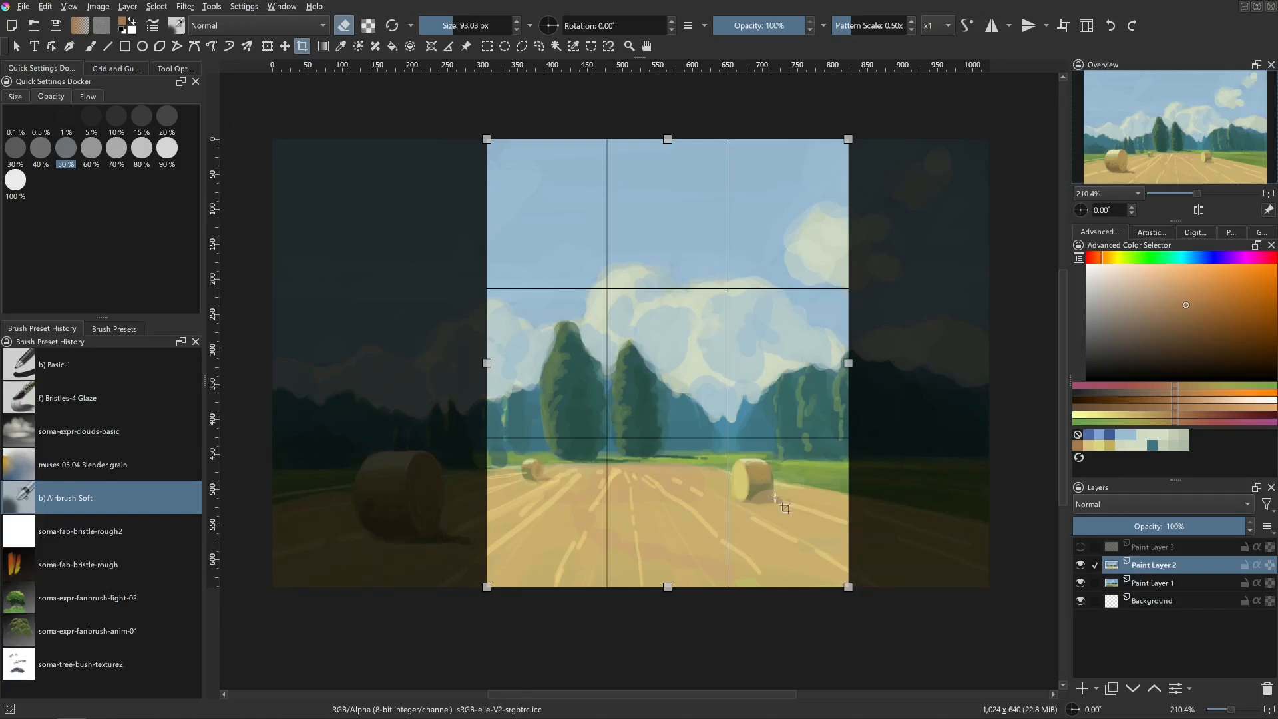
{"action": "key", "text": "b"}
- Hide Paint Layer 1 and paint saturated orange into the foreground hay bale's shadow on Paint Layer 2 with a small soft airbrush
{"action": "left_click_drag", "start_coordinate": [455, 441], "coordinate": [466, 440]}
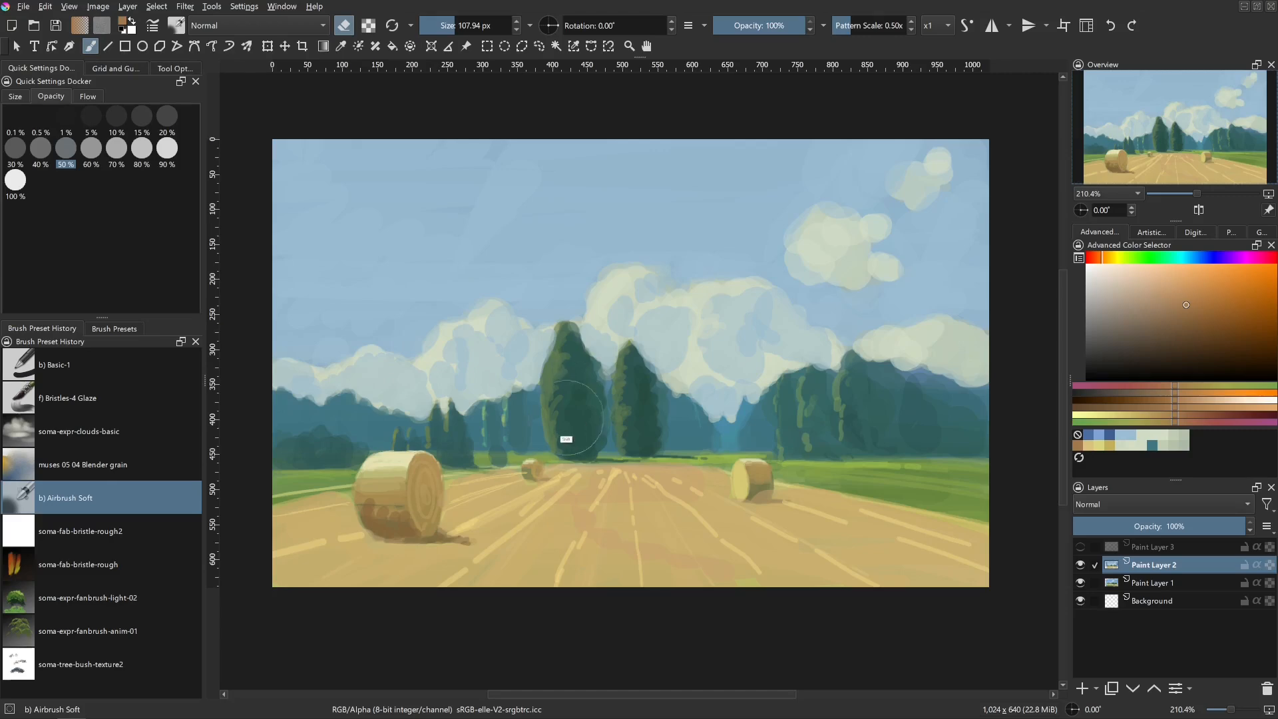
{"action": "key", "text": "bracketleft"}
{"action": "key", "text": "bracketleft"}
{"action": "left_click", "coordinate": [1080, 582]}
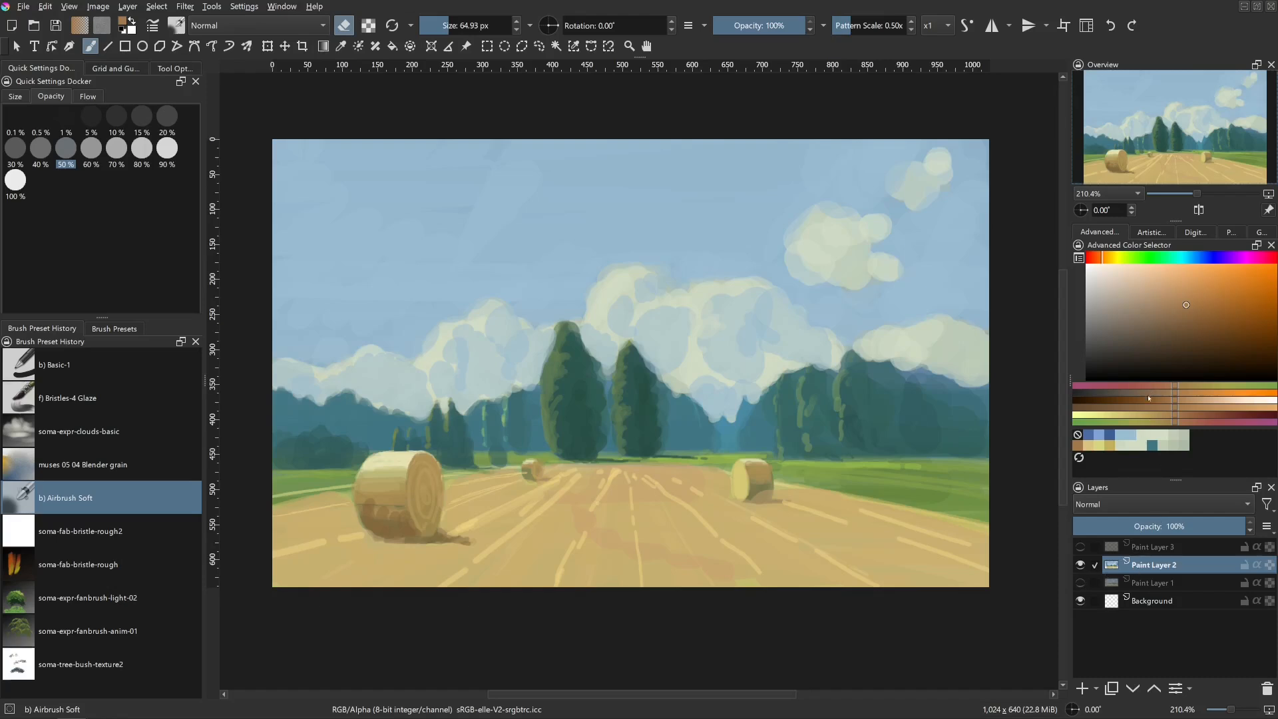
{"action": "left_click", "coordinate": [1139, 401]}
{"action": "left_click", "coordinate": [1245, 393]}
{"action": "mouse_move", "coordinate": [509, 533]}
{"action": "left_mouse_down"}
{"action": "mouse_move", "coordinate": [413, 534]}
{"action": "mouse_move", "coordinate": [403, 560]}
{"action": "mouse_move", "coordinate": [440, 548]}
{"action": "mouse_move", "coordinate": [403, 541]}
{"action": "left_mouse_up"}
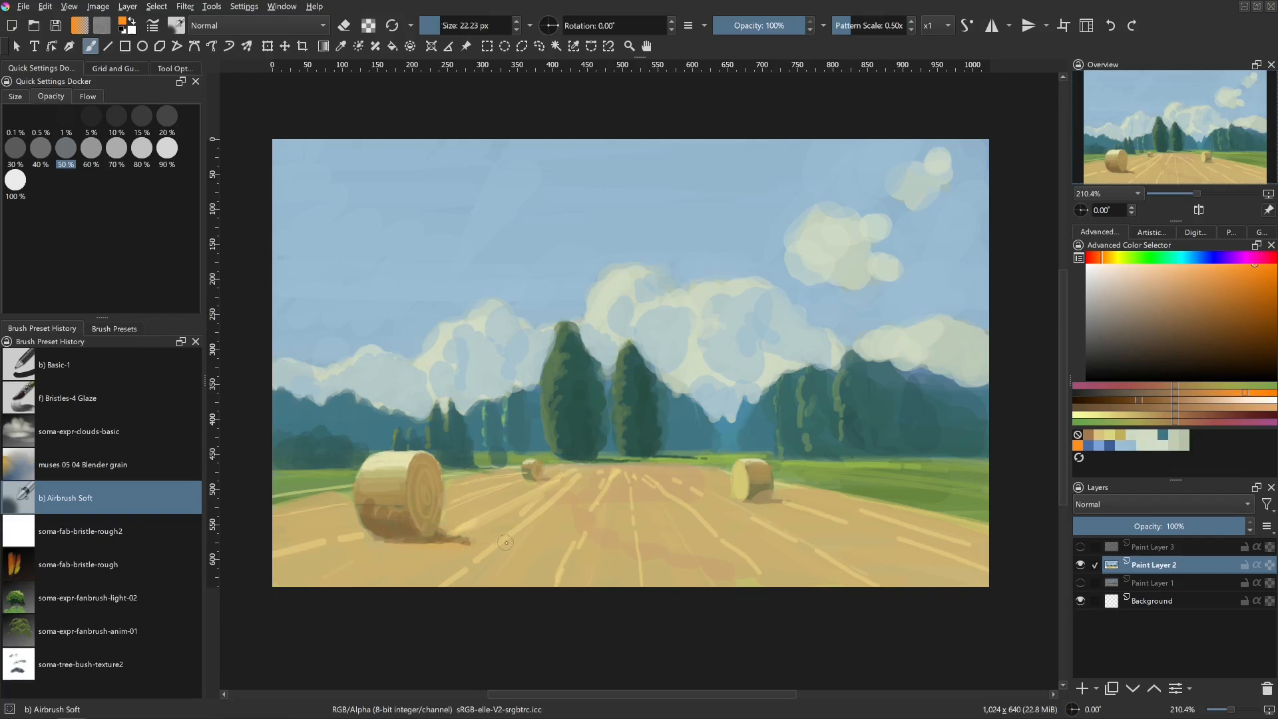
{"action": "key", "text": "bracketleft"}
{"action": "key", "text": "bracketleft"}
{"action": "key", "text": "bracketleft"}
- Paint reddish brown into the shaded sides and cast shadows of the hay bales with the soft airbrush, varying the brush size
{"action": "left_click", "coordinate": [1153, 393]}
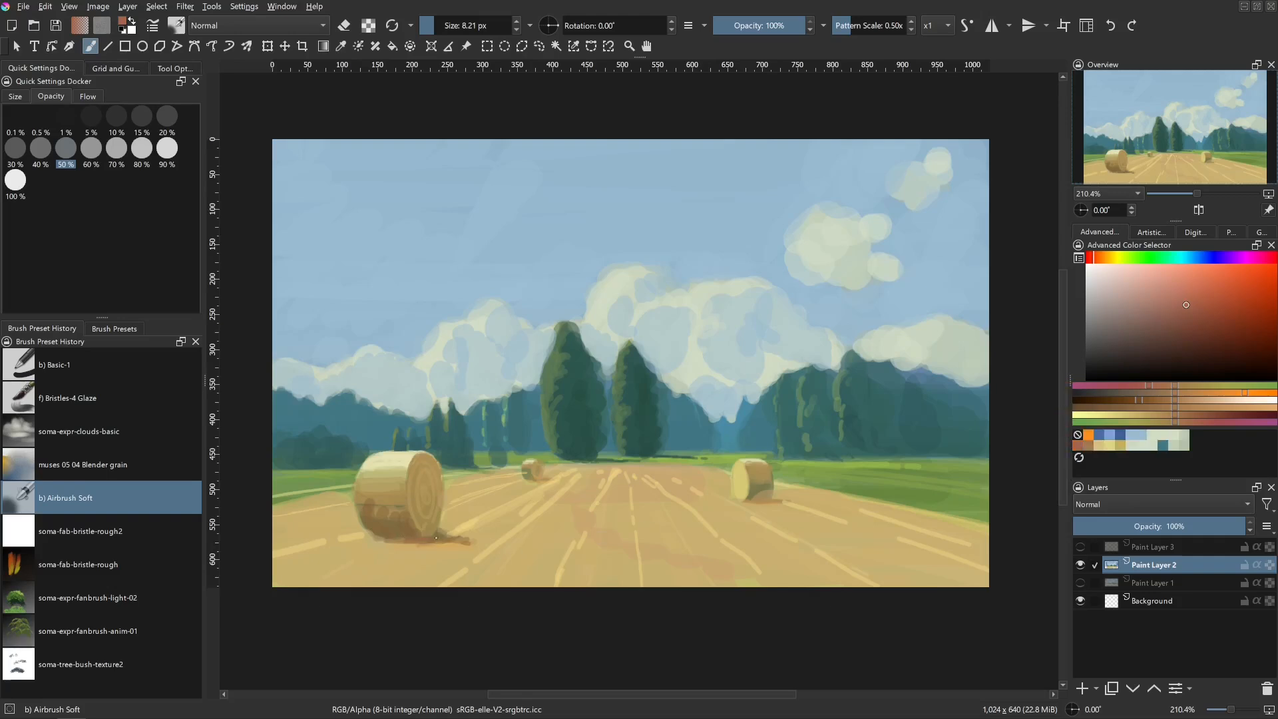
{"action": "key", "text": "bracketright"}
{"action": "key", "text": "bracketright"}
{"action": "key", "text": "bracketright"}
{"action": "key", "text": "bracketright"}
{"action": "key", "text": "bracketright"}
{"action": "key", "text": "bracketright"}
{"action": "key", "text": "bracketright"}
{"action": "key", "text": "bracketright"}
{"action": "key", "text": "bracketright"}
{"action": "key", "text": "bracketleft"}
{"action": "key", "text": "bracketleft"}
{"action": "key", "text": "bracketleft"}
{"action": "key", "text": "bracketright"}
{"action": "key", "text": "bracketright"}
{"action": "key", "text": "bracketright"}
{"action": "key", "text": "bracketright"}
{"action": "key", "text": "bracketright"}
{"action": "key", "text": "bracketright"}
{"action": "key", "text": "bracketright"}
{"action": "key", "text": "bracketright"}
{"action": "key", "text": "bracketright"}
{"action": "key", "text": "bracketright"}
{"action": "left_click_drag", "start_coordinate": [434, 538], "coordinate": [433, 537], "text": "shift"}
{"action": "left_click_drag", "start_coordinate": [552, 483], "coordinate": [548, 484], "text": "shift"}
- Refine the cast shadow of the hay bale on the far side of the field with colors sampled from the painting
{"action": "left_click", "coordinate": [759, 503], "text": "ctrl"}
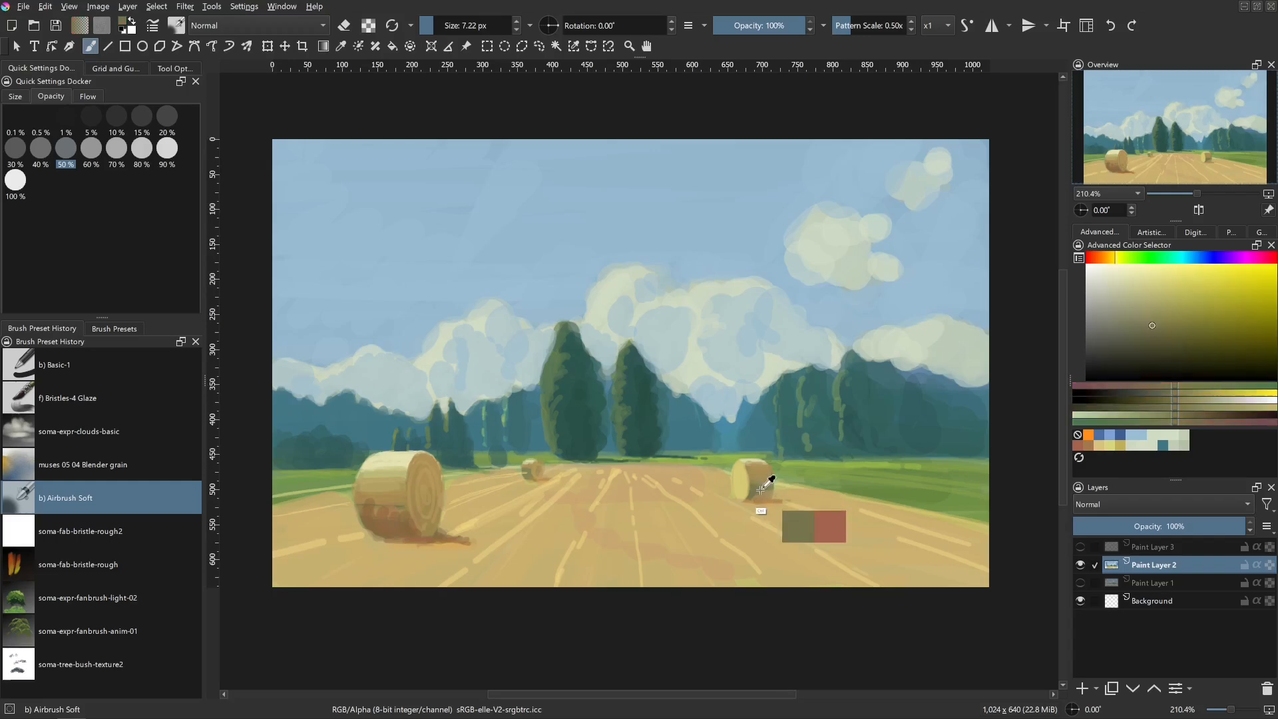
{"action": "left_click_drag", "start_coordinate": [758, 502], "coordinate": [754, 480], "text": "shift"}
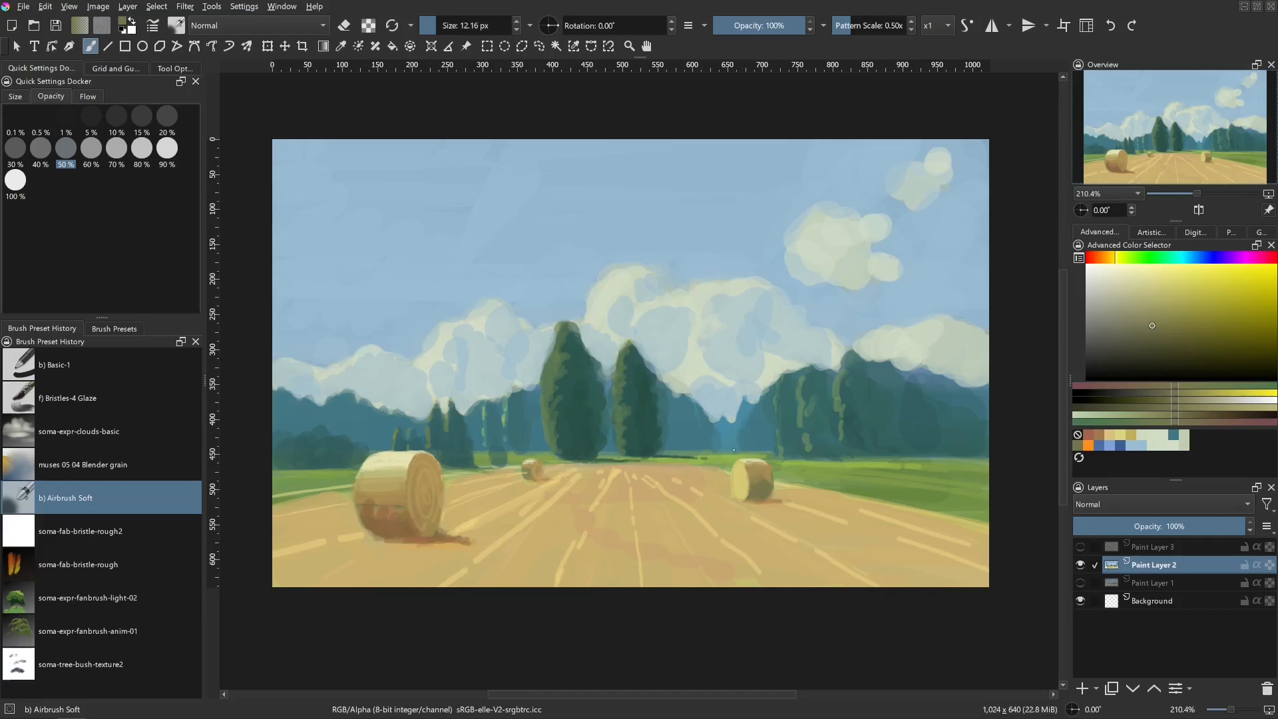
{"action": "left_click", "coordinate": [772, 499], "text": "ctrl"}
{"action": "key", "text": "bracketleft"}
{"action": "key", "text": "bracketleft"}
{"action": "key", "text": "bracketleft"}
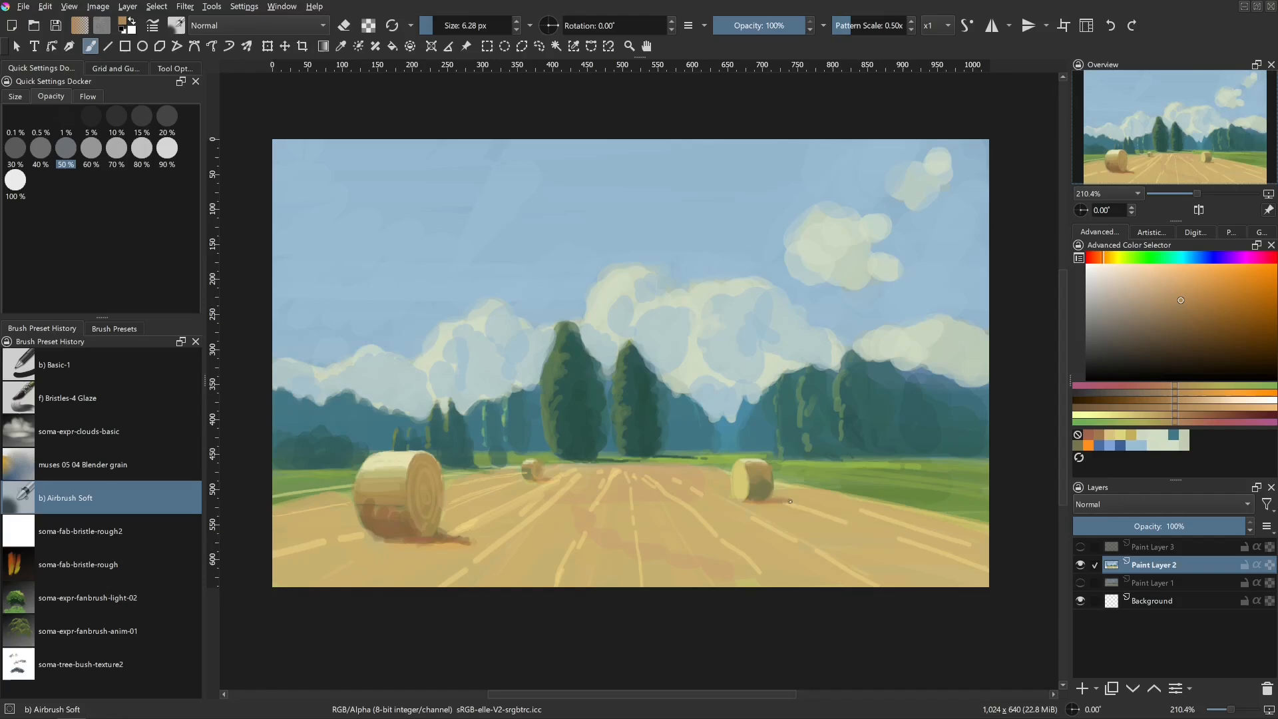
{"action": "left_click_drag", "start_coordinate": [790, 501], "coordinate": [742, 500]}
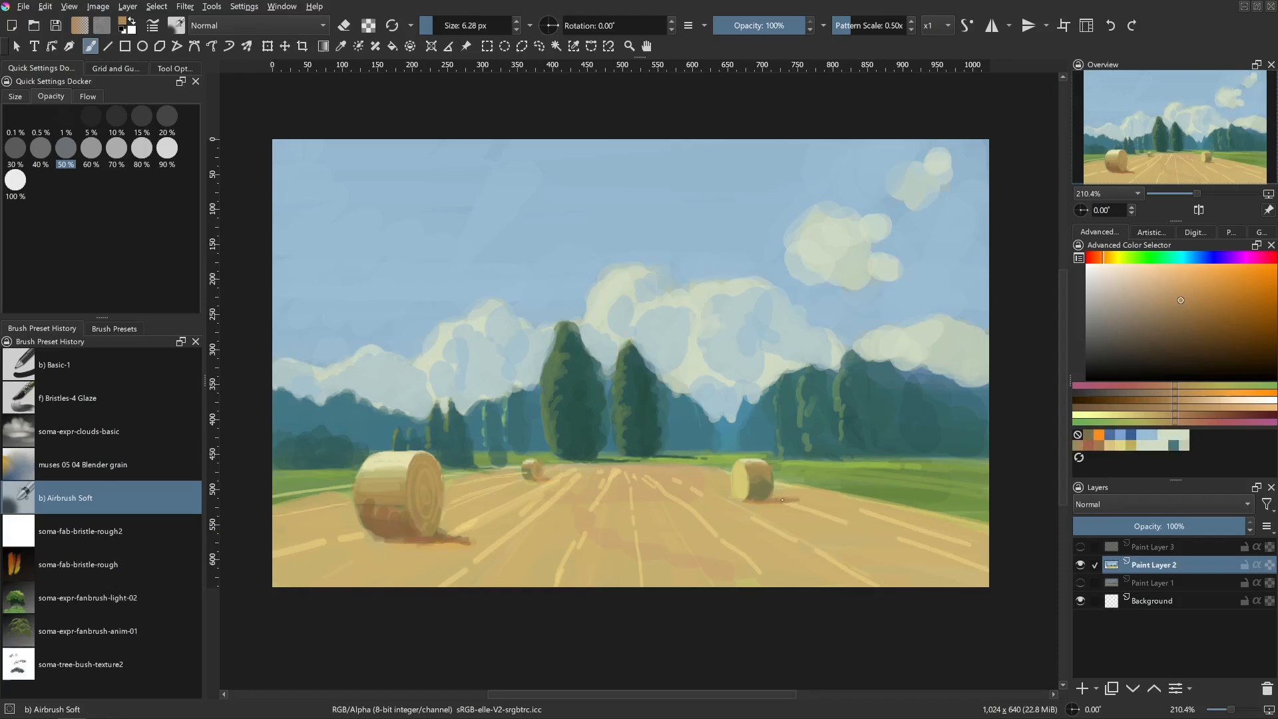
- Soften the field's far edge beneath the two tall trees with greens sampled from the grass
{"action": "left_click", "coordinate": [623, 456], "text": "ctrl"}
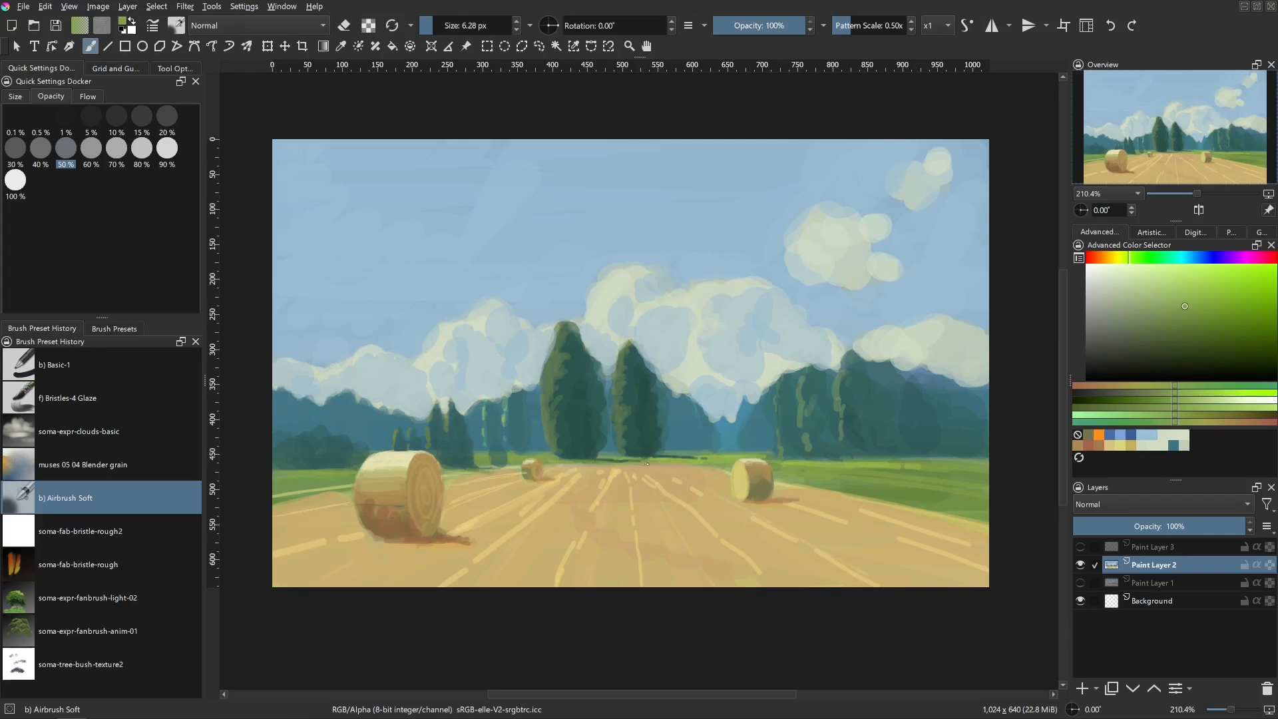
{"action": "left_click_drag", "start_coordinate": [648, 464], "coordinate": [707, 464]}
{"action": "left_click", "coordinate": [694, 458], "text": "ctrl"}
{"action": "left_click", "coordinate": [625, 493], "text": "shift"}
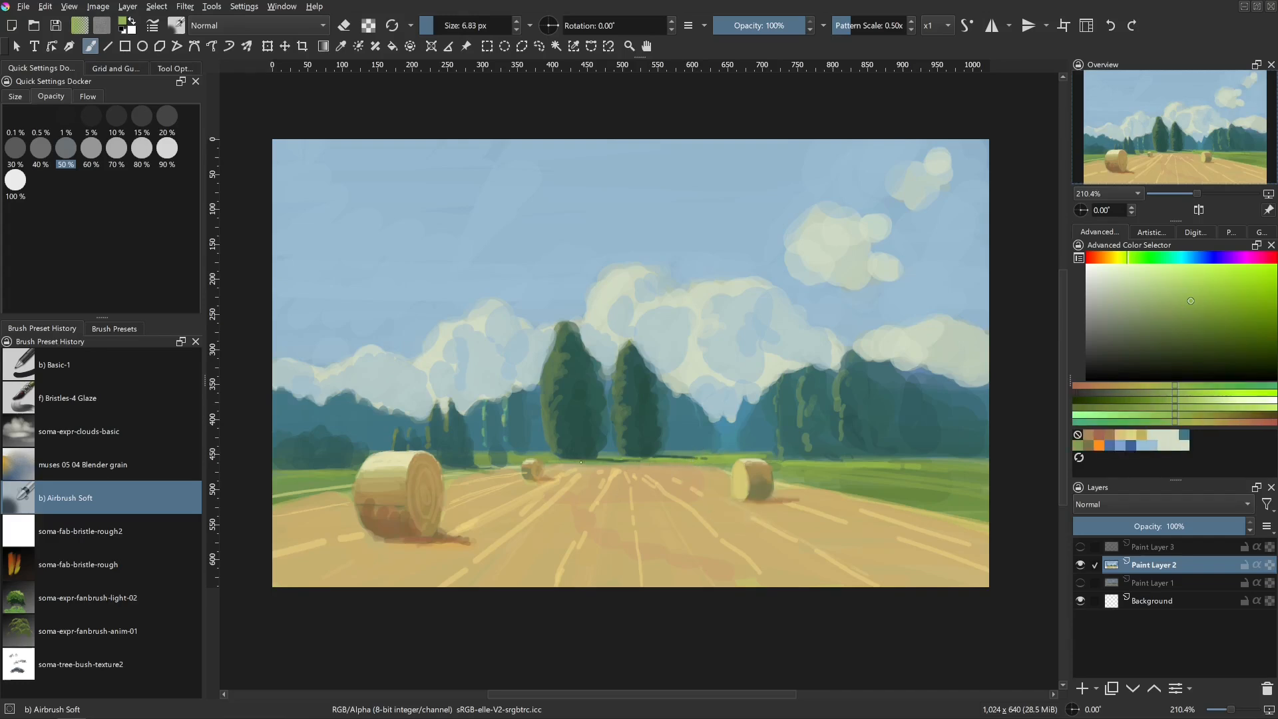
{"action": "left_click_drag", "start_coordinate": [582, 462], "coordinate": [627, 462]}
- Paint sampled green grass around the small distant hay bale with the Basic-1 brush at about 6.5 px
{"action": "left_click", "coordinate": [55, 365]}
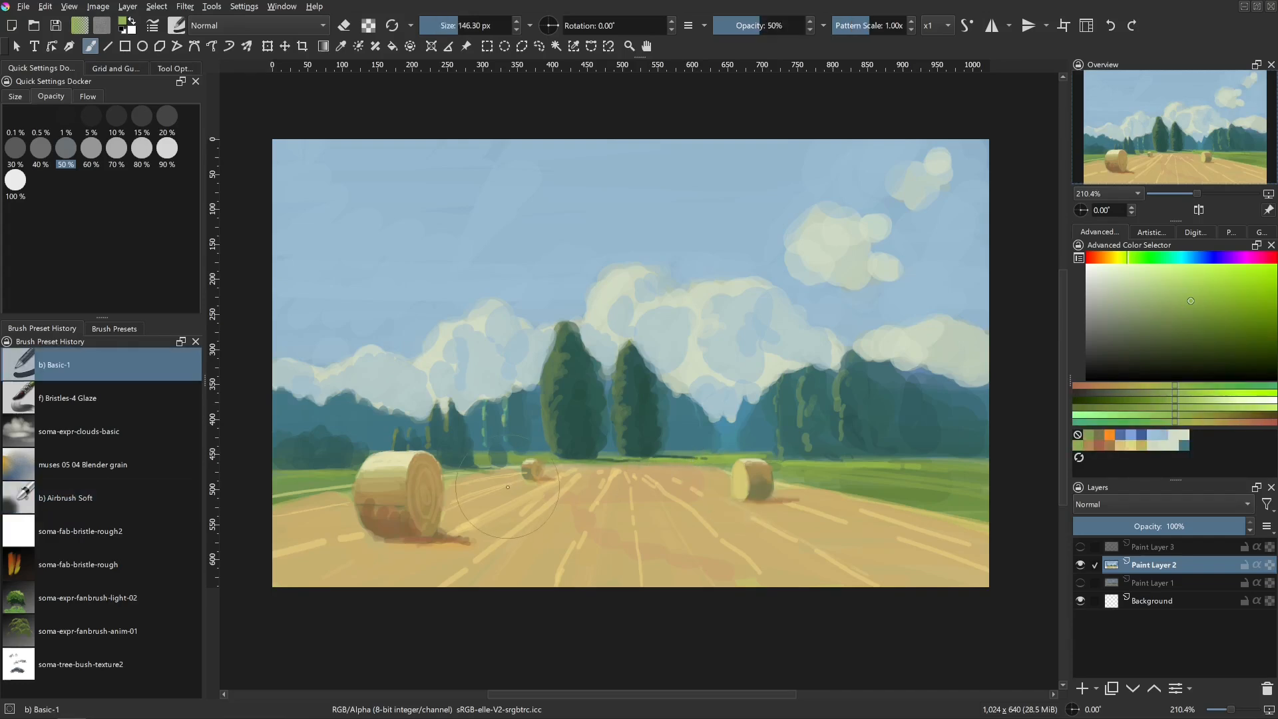
{"action": "mouse_move", "coordinate": [515, 464]}
{"action": "left_mouse_down"}
{"action": "mouse_move", "coordinate": [445, 466]}
{"action": "mouse_move", "coordinate": [539, 464]}
{"action": "left_mouse_up"}
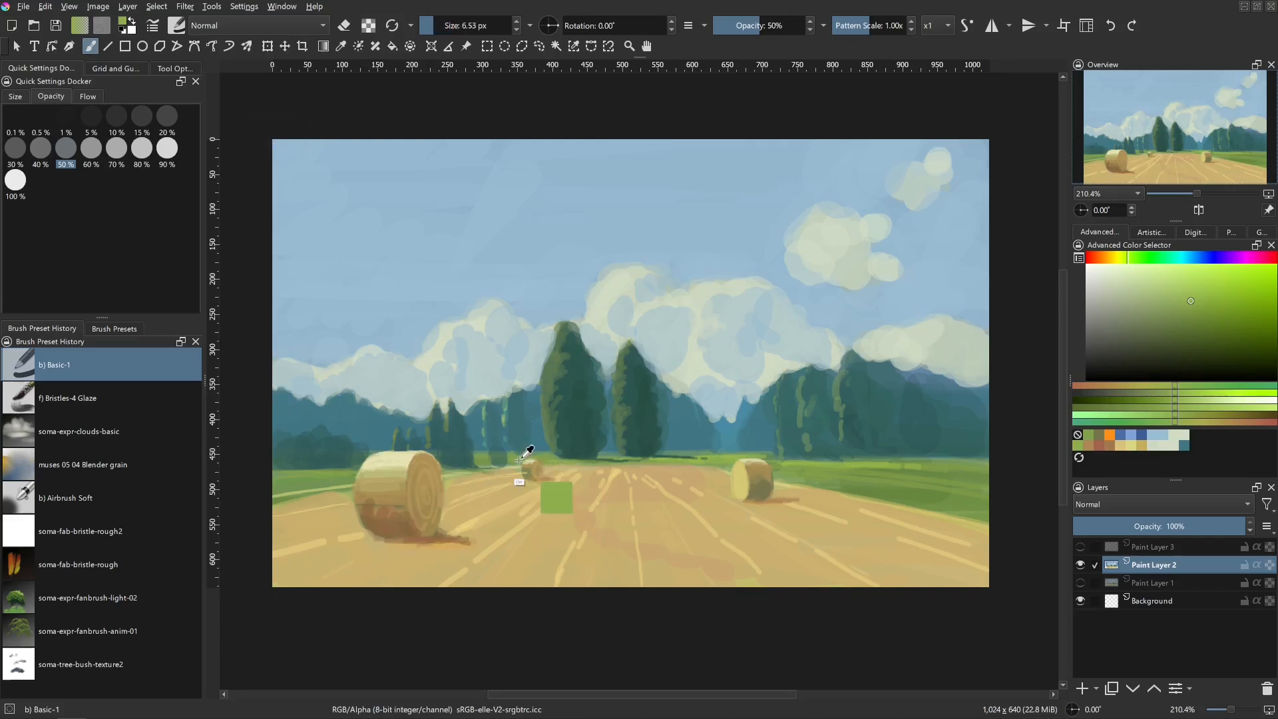
{"action": "left_click", "coordinate": [559, 460], "text": "ctrl"}
{"action": "left_click_drag", "start_coordinate": [530, 461], "coordinate": [517, 462]}
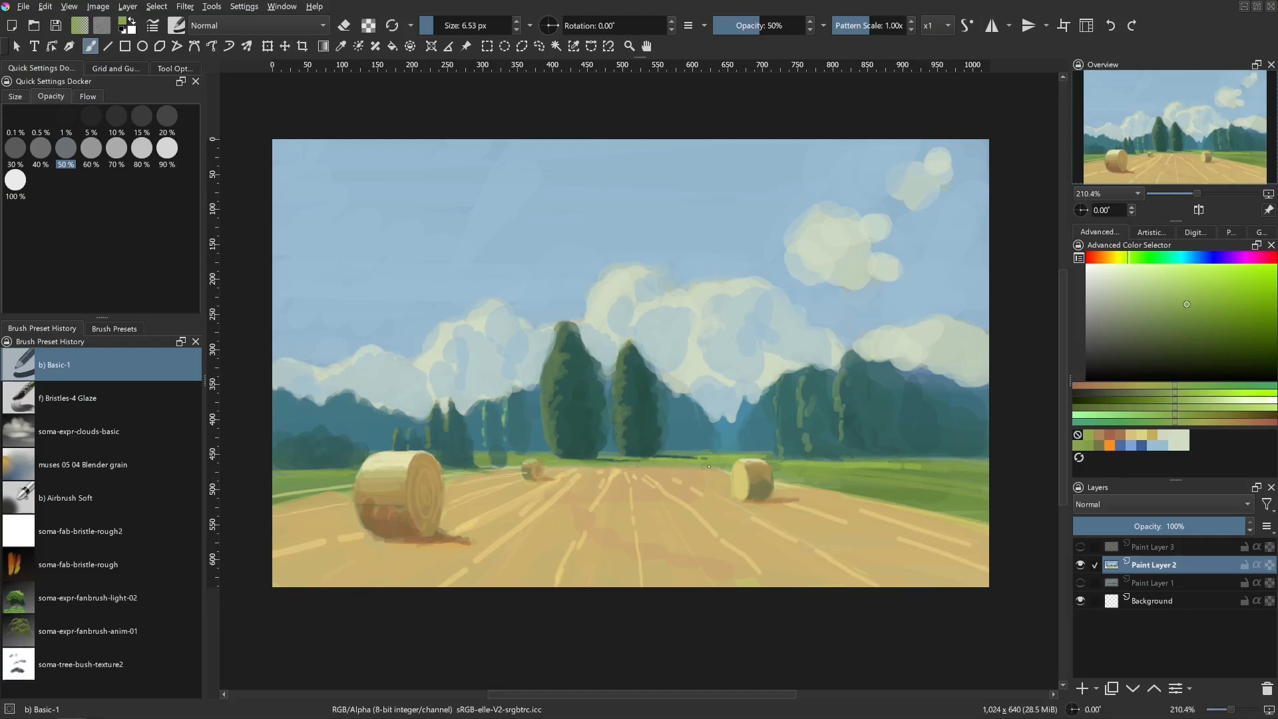
- Paint fine light green strokes along the far edge of the field with the Basic-1 brush, undoing the last unwanted strokes
{"action": "left_click", "coordinate": [734, 456], "text": "ctrl"}
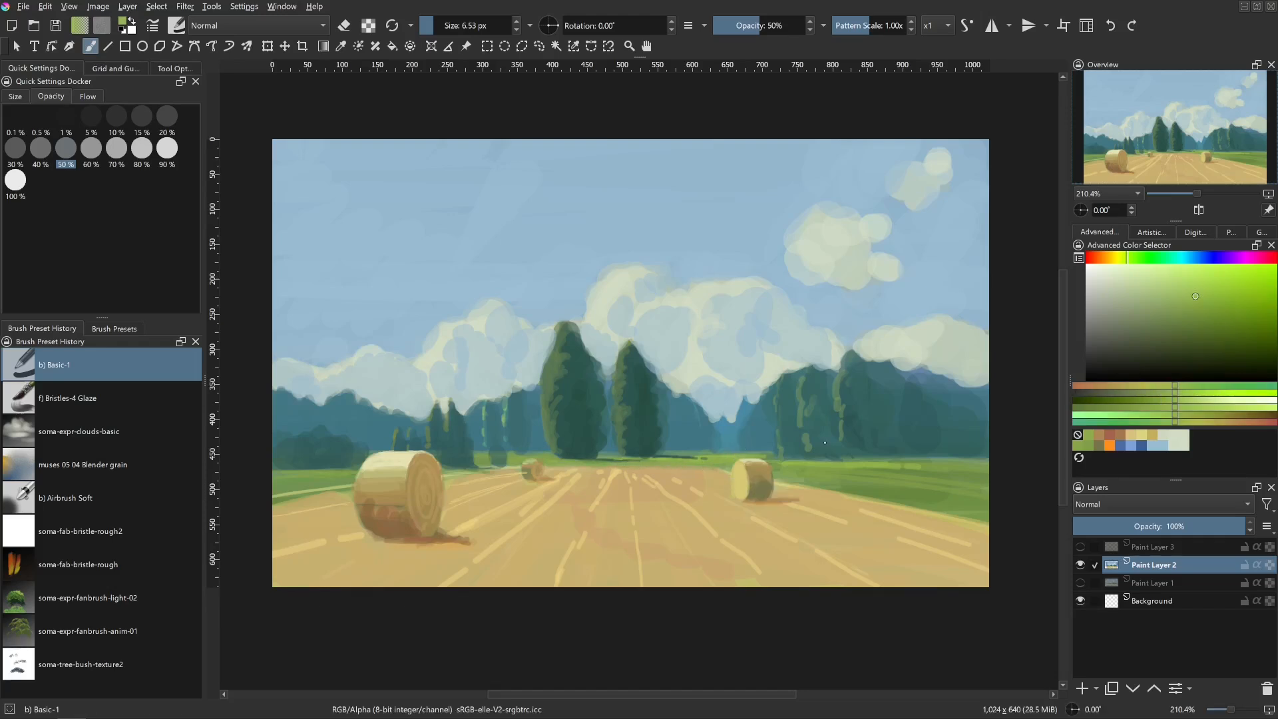
{"action": "left_click", "coordinate": [1196, 287]}
{"action": "left_click_drag", "start_coordinate": [636, 489], "coordinate": [633, 490], "text": "shift"}
{"action": "mouse_move", "coordinate": [577, 463]}
{"action": "left_mouse_down"}
{"action": "mouse_move", "coordinate": [626, 464]}
{"action": "mouse_move", "coordinate": [549, 462]}
{"action": "left_mouse_up"}
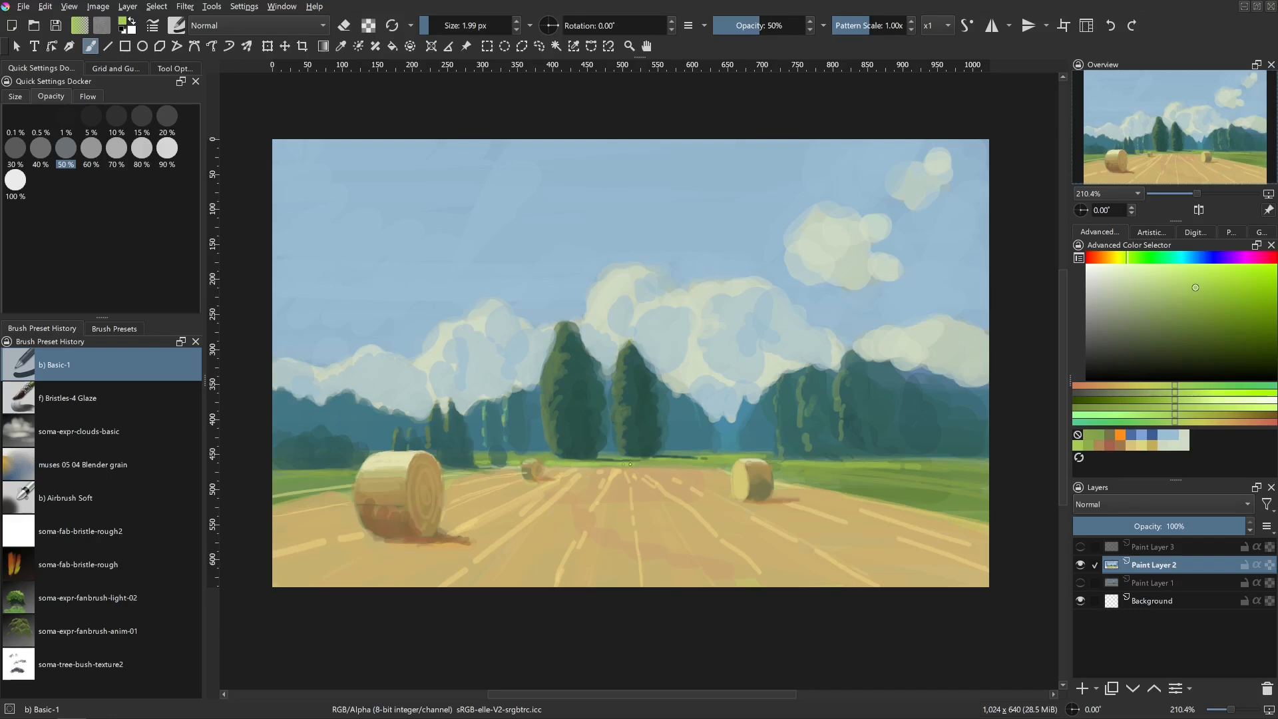
{"action": "left_click_drag", "start_coordinate": [665, 464], "coordinate": [721, 462]}
{"action": "left_click_drag", "start_coordinate": [787, 460], "coordinate": [806, 461]}
{"action": "mouse_move", "coordinate": [722, 454]}
{"action": "left_mouse_down"}
{"action": "mouse_move", "coordinate": [671, 452]}
{"action": "mouse_move", "coordinate": [735, 453]}
{"action": "mouse_move", "coordinate": [667, 454]}
{"action": "mouse_move", "coordinate": [717, 455]}
{"action": "left_mouse_up"}
{"action": "key", "text": "ctrl+z"}
{"action": "key", "text": "ctrl+z"}
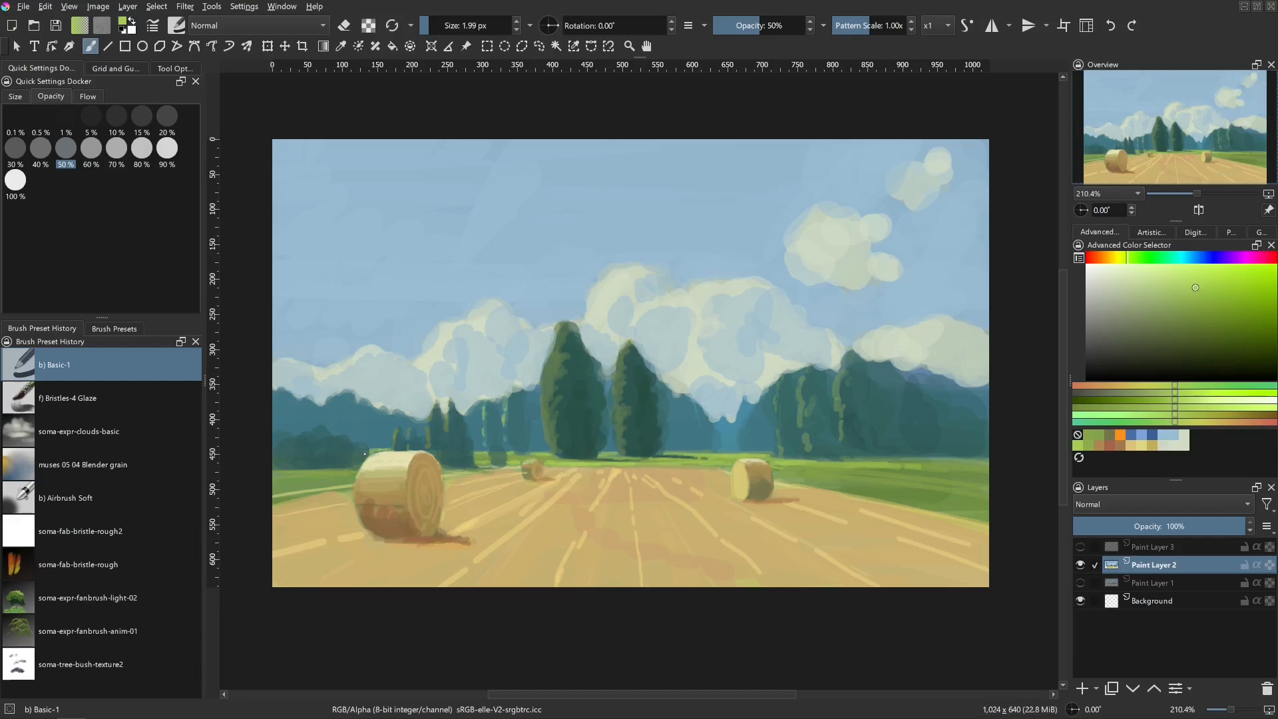
{"action": "mouse_move", "coordinate": [902, 462]}
{"action": "left_mouse_down"}
{"action": "mouse_move", "coordinate": [990, 462]}
{"action": "mouse_move", "coordinate": [924, 484]}
{"action": "mouse_move", "coordinate": [797, 467]}
{"action": "mouse_move", "coordinate": [882, 468]}
{"action": "mouse_move", "coordinate": [694, 460]}
{"action": "left_mouse_up"}
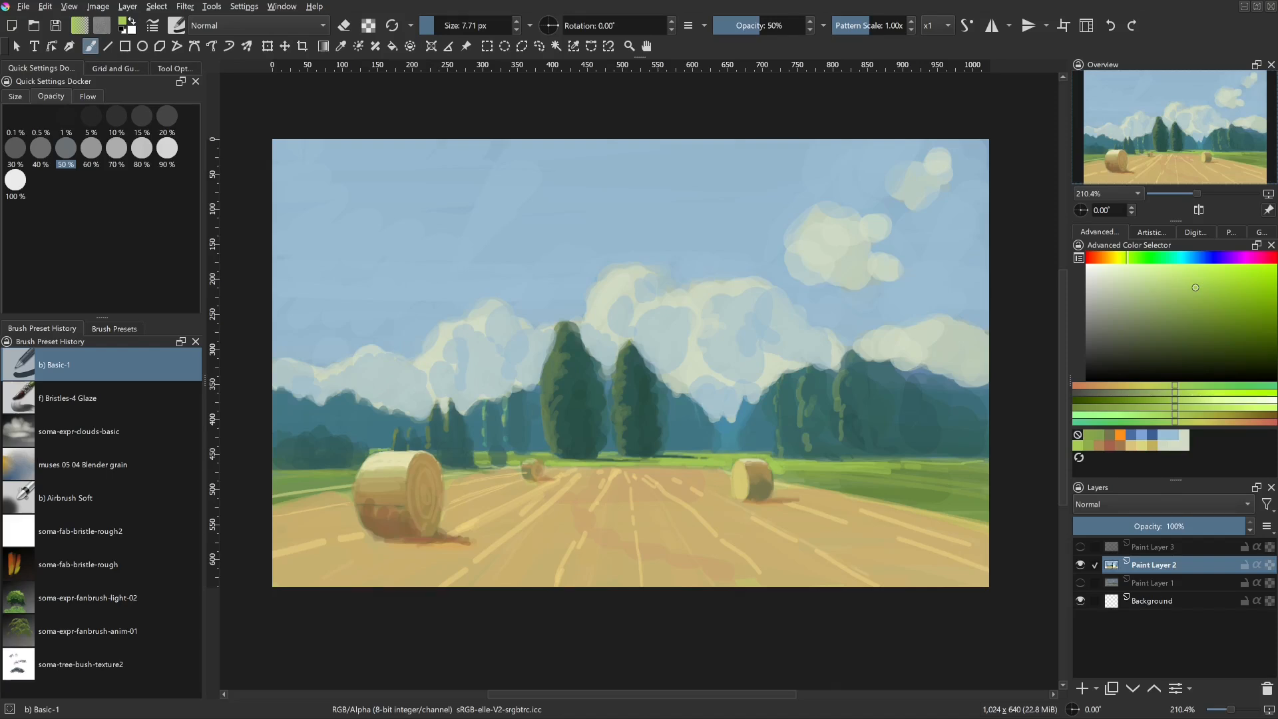
- Hide Paint Layer 2, then show and select Paint Layer 1 with the first landscape
{"action": "left_click", "coordinate": [1081, 582]}
{"action": "left_click", "coordinate": [1080, 565]}
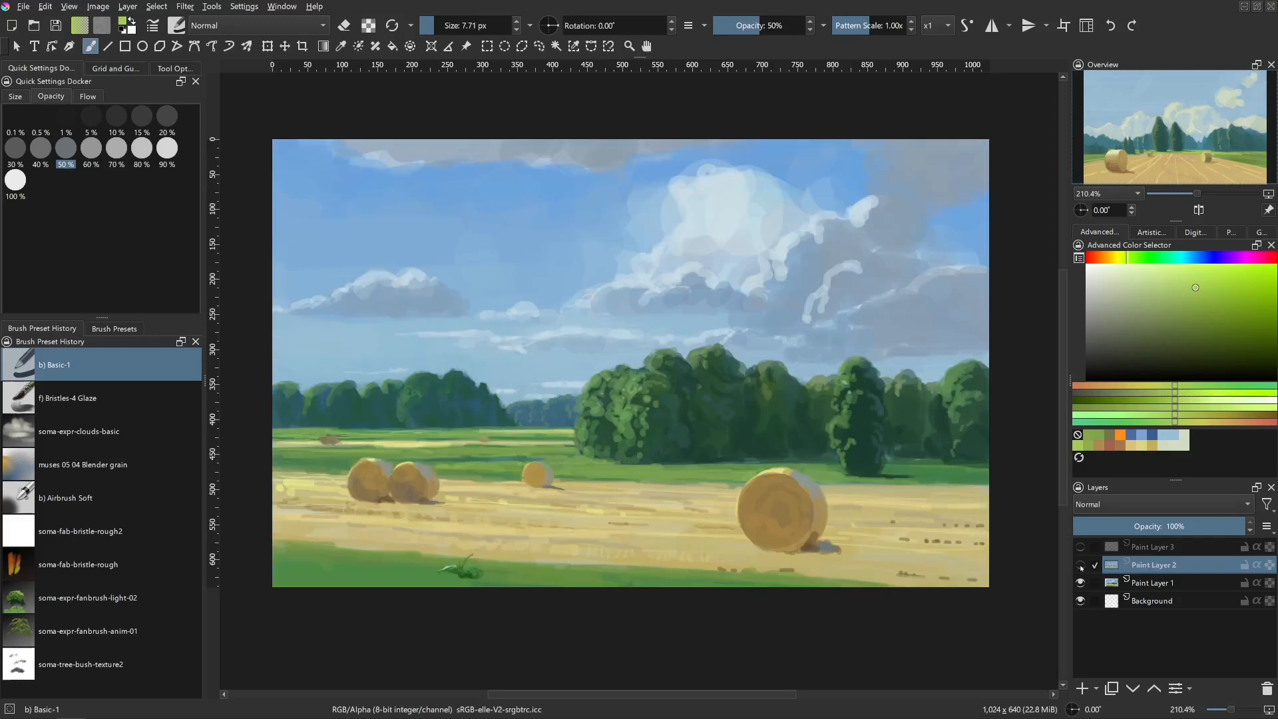
{"action": "left_click", "coordinate": [1131, 582]}
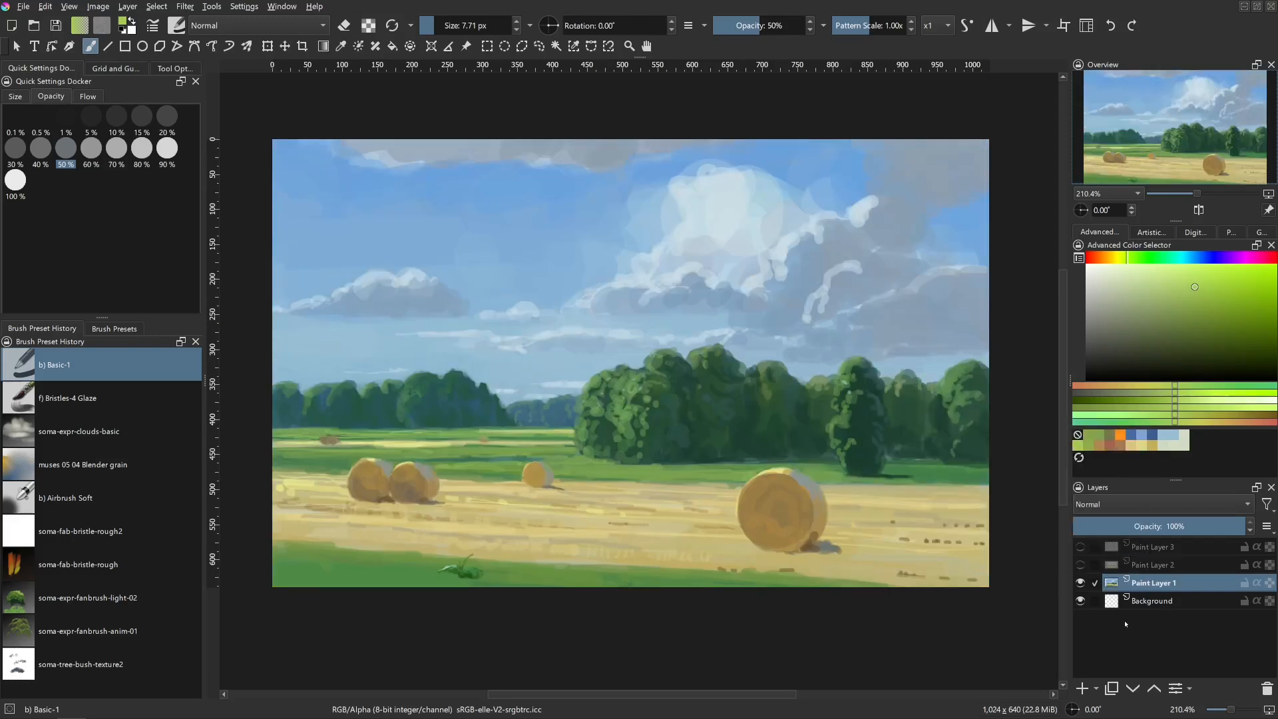
{"action": "left_click", "coordinate": [1096, 688]}
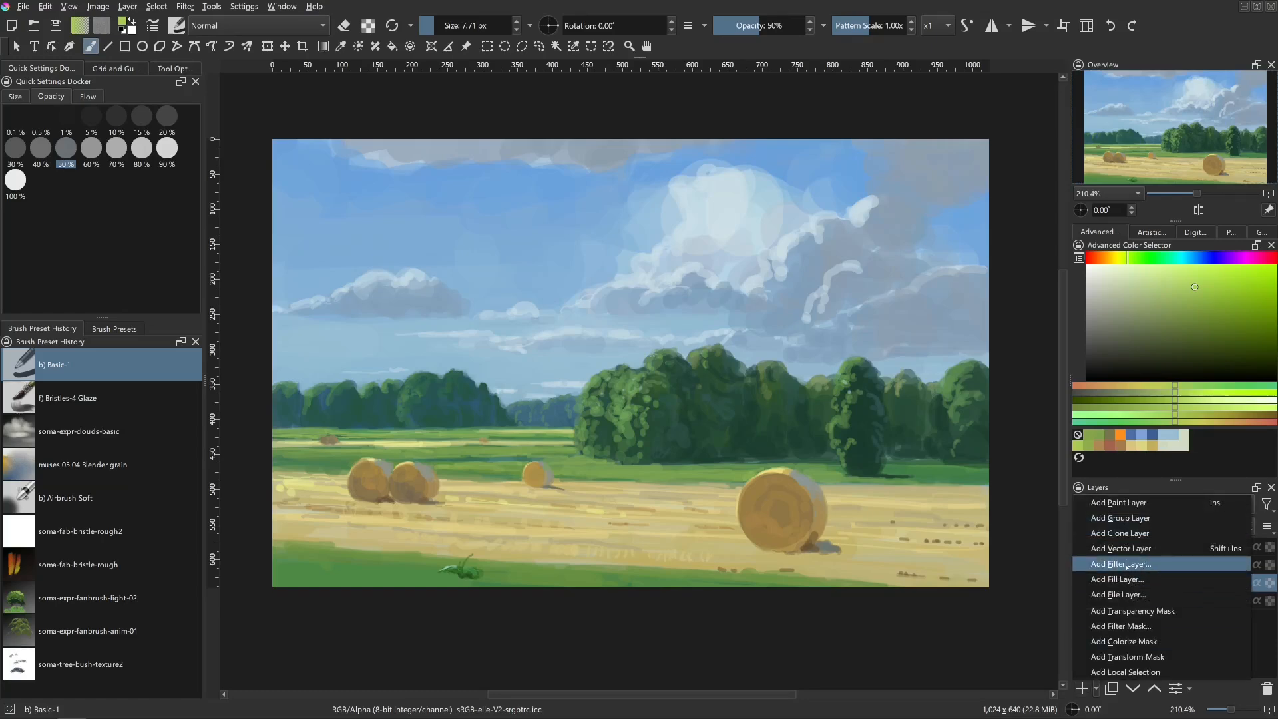
{"action": "left_click", "coordinate": [1118, 594]}
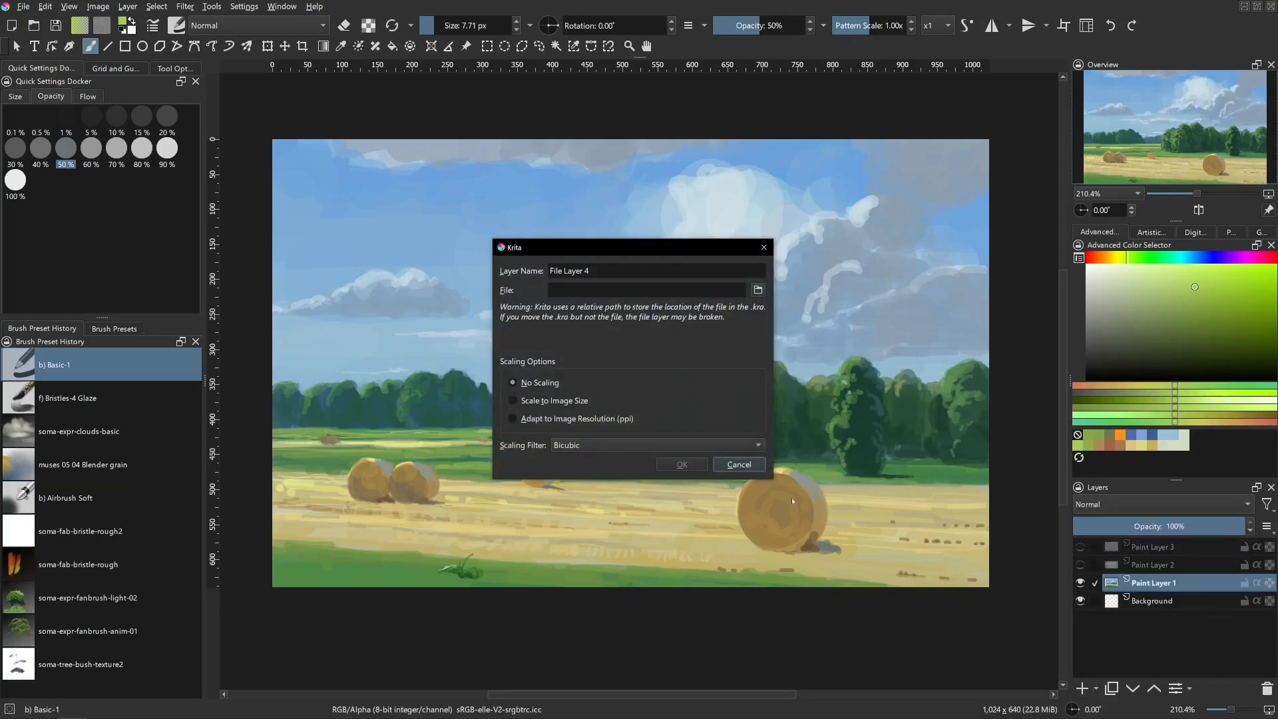
{"action": "left_click", "coordinate": [738, 464]}
- Add a Color Balance filter layer above Paint Layer 1, shifting the shadows toward blue
{"action": "left_click", "coordinate": [1096, 689]}
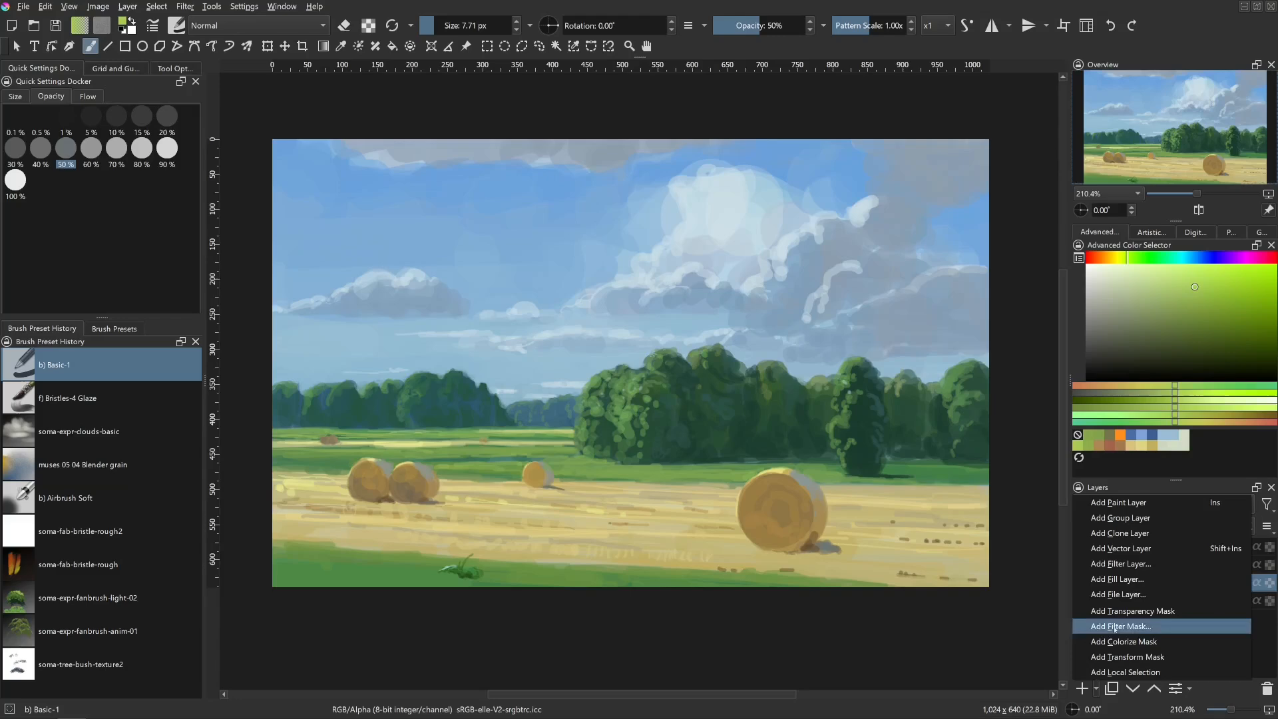
{"action": "left_click", "coordinate": [1121, 564]}
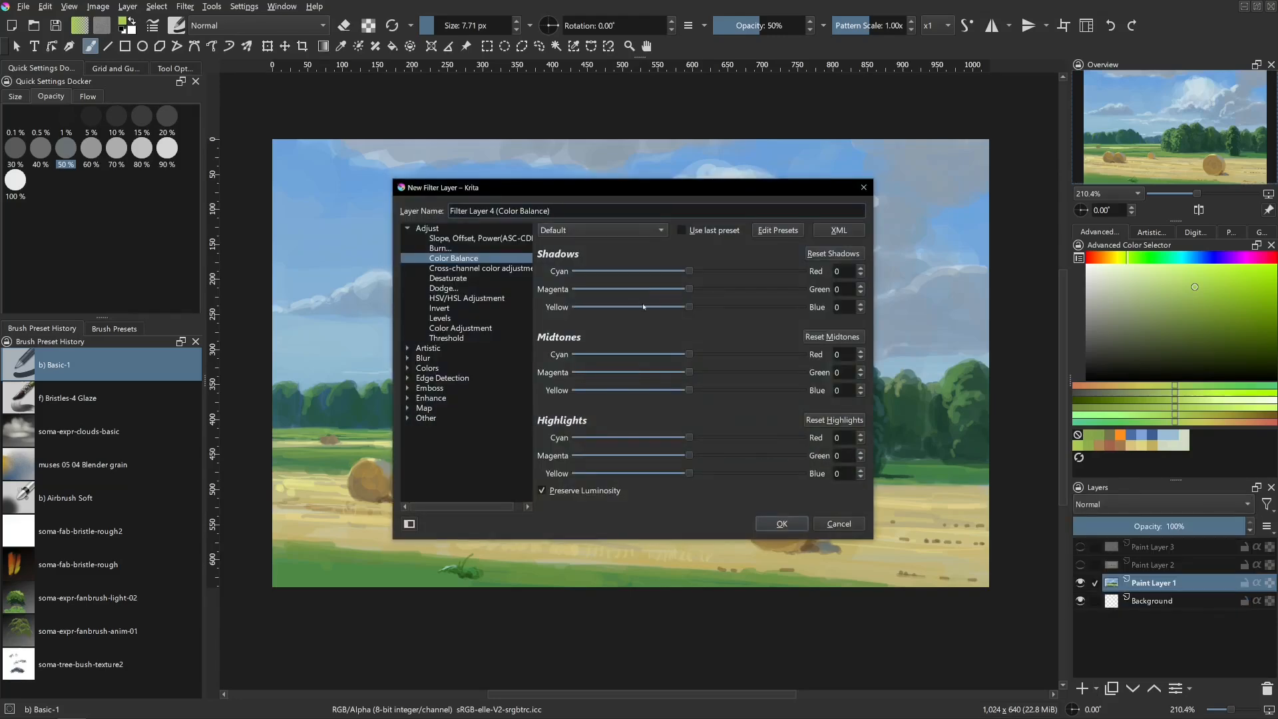
{"action": "left_click_drag", "start_coordinate": [666, 196], "coordinate": [1039, 297]}
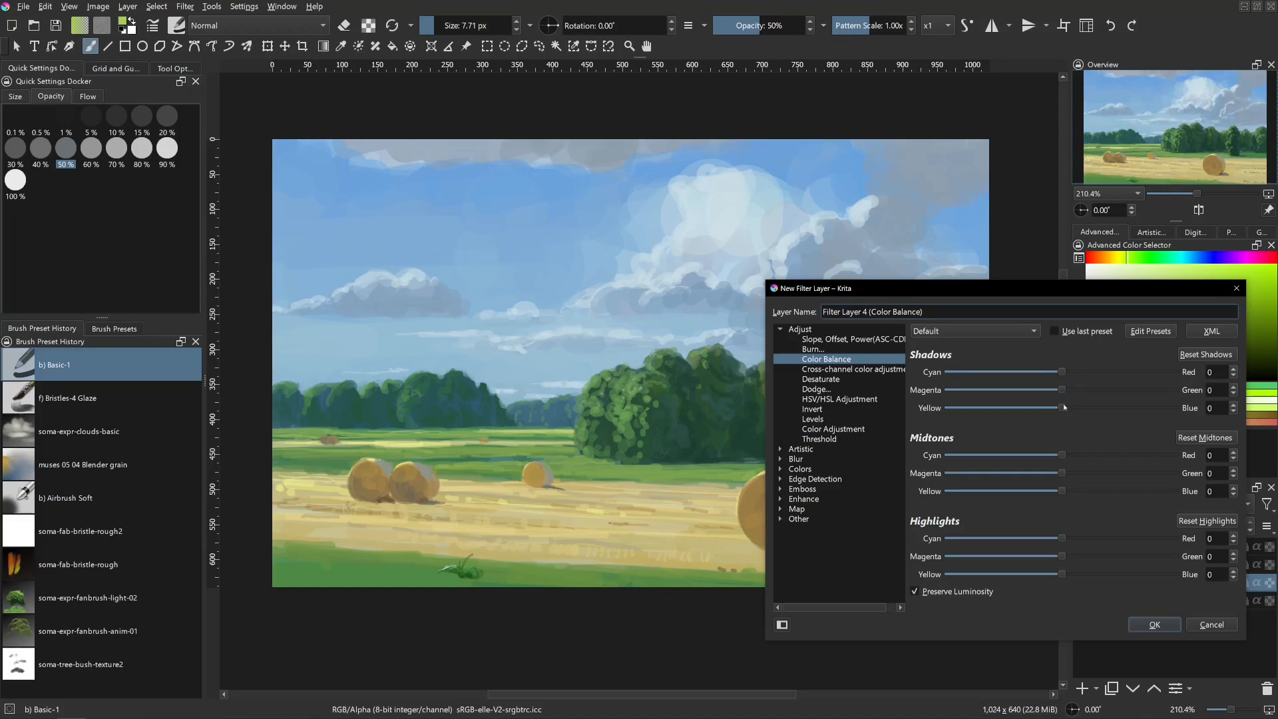
{"action": "left_click_drag", "start_coordinate": [1063, 408], "coordinate": [1086, 410]}
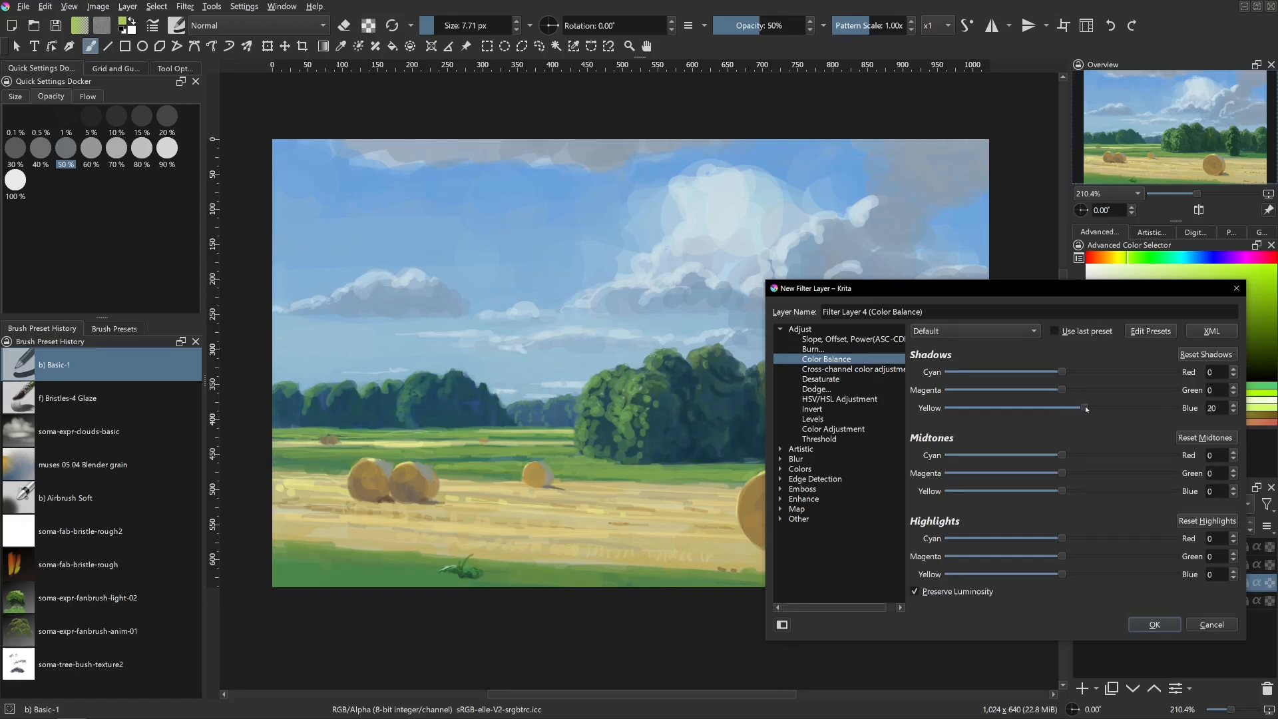
{"action": "left_click_drag", "start_coordinate": [1031, 293], "coordinate": [967, 293]}
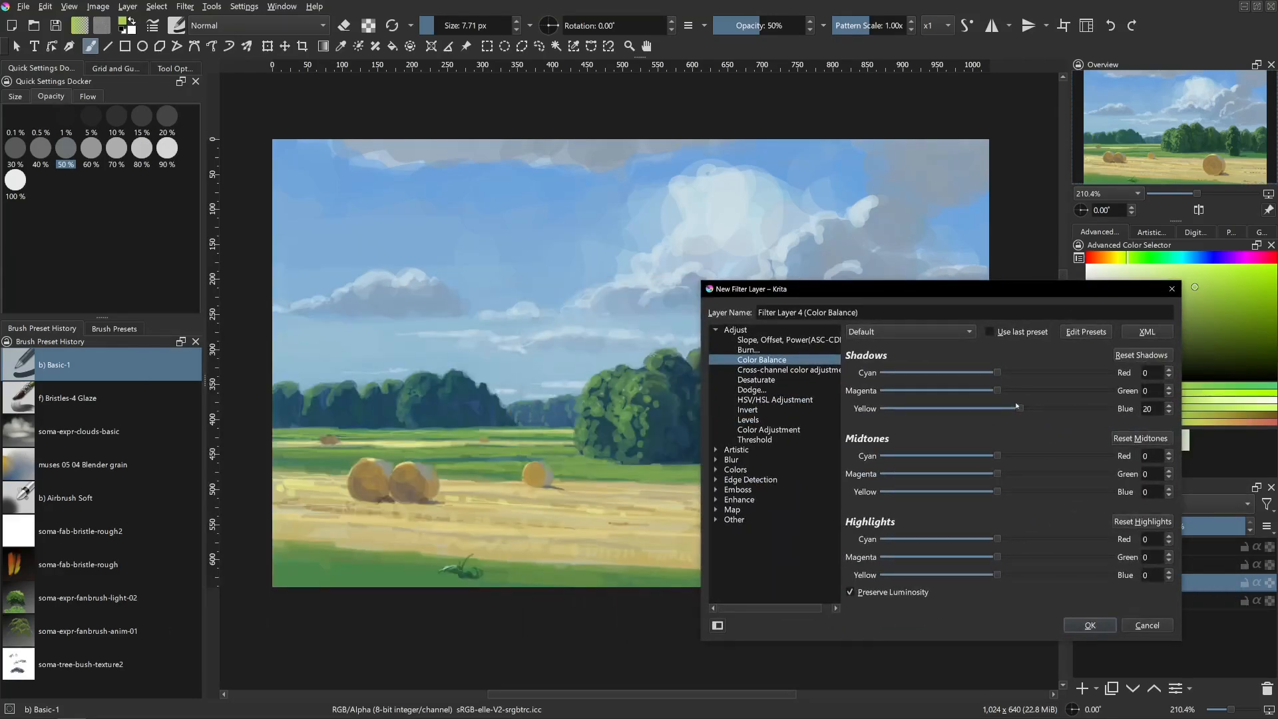
{"action": "left_click_drag", "start_coordinate": [1017, 406], "coordinate": [1004, 374]}
{"action": "left_click", "coordinate": [1114, 626]}
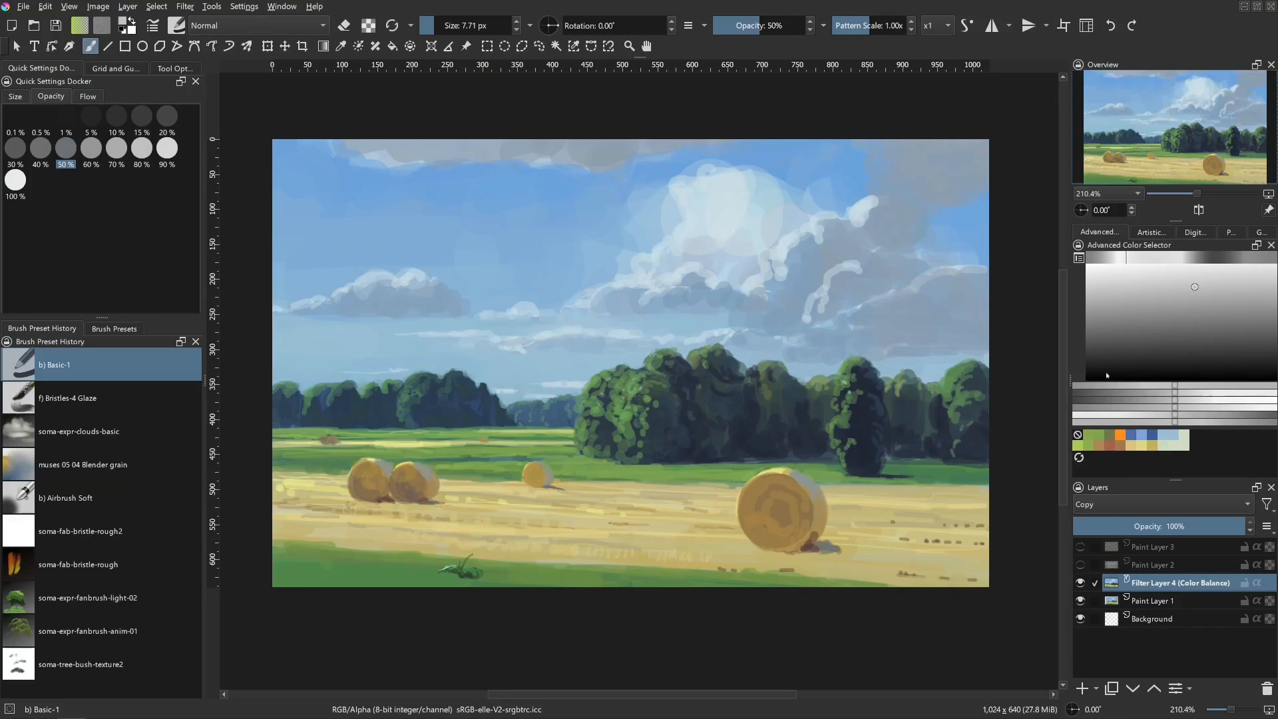
- Try a bright green stroke about 95 px wide on Paint Layer 1 beneath the filter layer, and undo it
{"action": "left_click", "coordinate": [1143, 600]}
{"action": "left_click_drag", "start_coordinate": [1190, 291], "coordinate": [1233, 272]}
{"action": "key", "text": "bracketright"}
{"action": "left_click_drag", "start_coordinate": [732, 361], "coordinate": [852, 362], "text": "shift"}
{"action": "left_click_drag", "start_coordinate": [743, 317], "coordinate": [786, 330]}
{"action": "key", "text": "ctrl+z"}
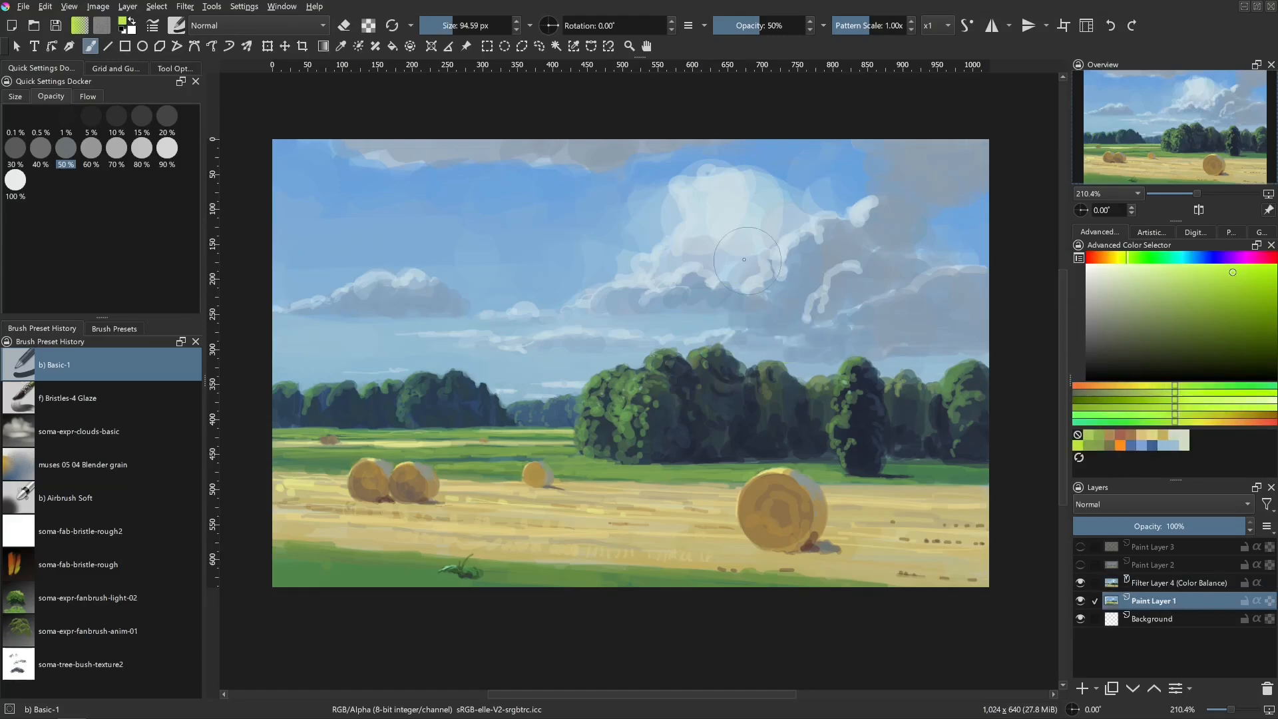
- Select Paint Layer 3, show it over the landscape to compare its Linear Light effect, and hide it again
{"action": "left_click", "coordinate": [1120, 550]}
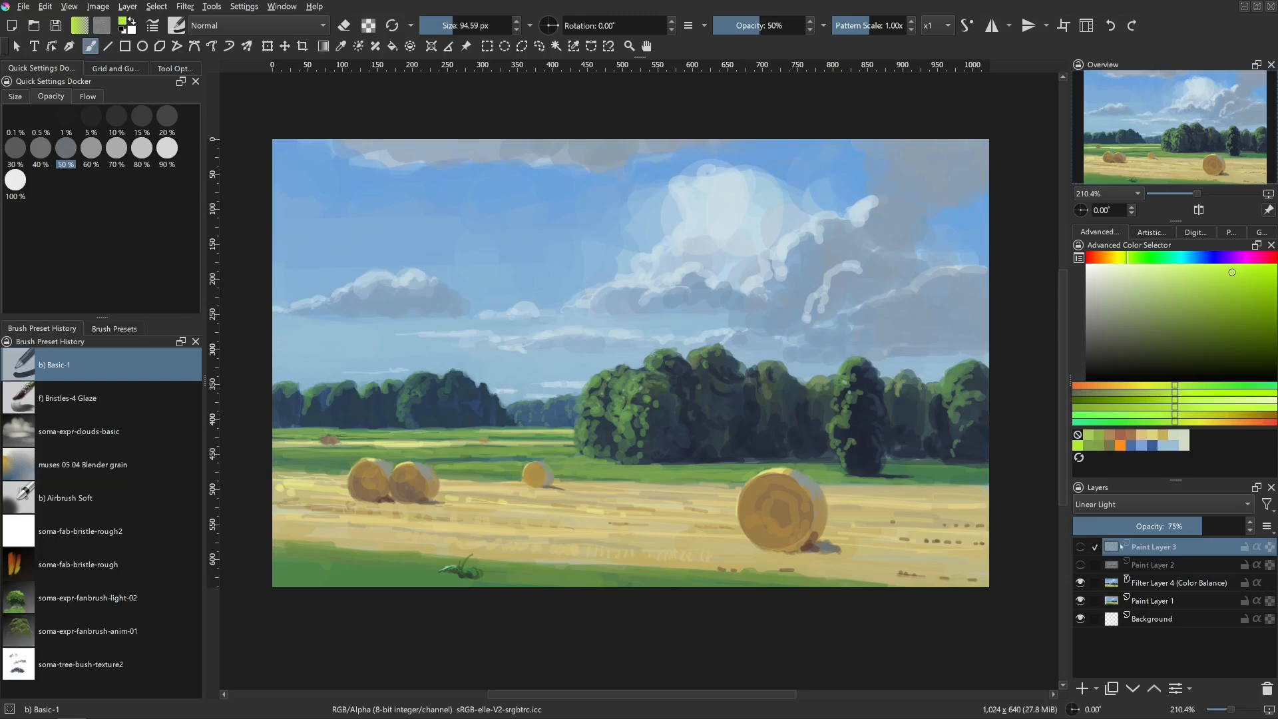
{"action": "left_click", "coordinate": [1080, 547]}
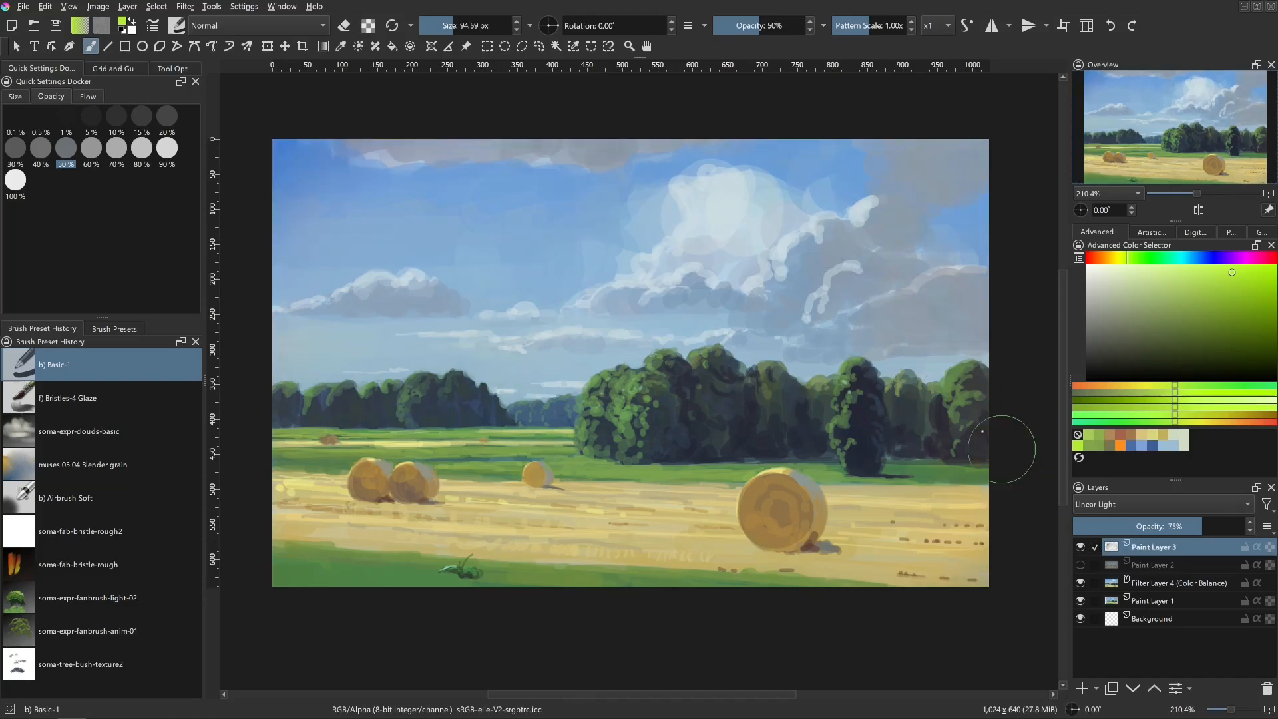
{"action": "left_click", "coordinate": [1080, 547]}
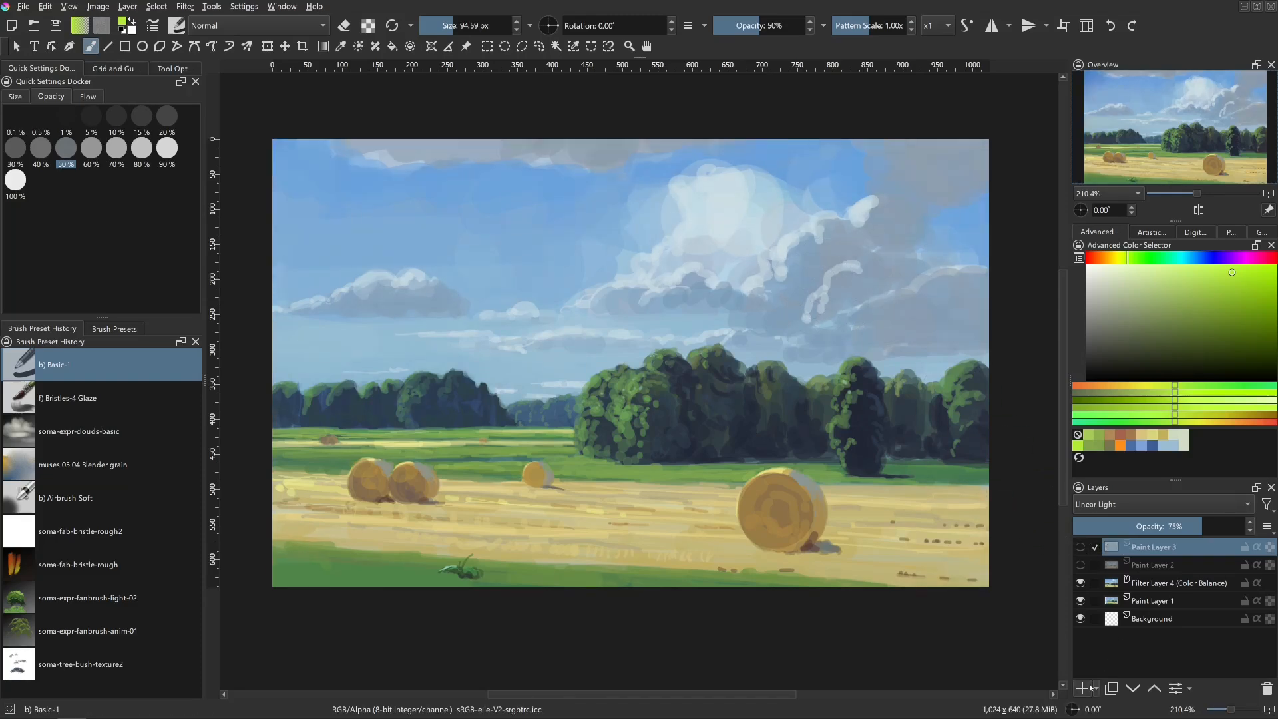
- Add a new paint layer on top and paint wide yellow-green and bright green strokes over the large cloud
{"action": "left_click", "coordinate": [1082, 688]}
{"action": "mouse_move", "coordinate": [771, 262]}
{"action": "left_mouse_down"}
{"action": "mouse_move", "coordinate": [739, 264]}
{"action": "mouse_move", "coordinate": [830, 241]}
{"action": "mouse_move", "coordinate": [825, 270]}
{"action": "mouse_move", "coordinate": [855, 274]}
{"action": "mouse_move", "coordinate": [821, 285]}
{"action": "left_mouse_up"}
{"action": "left_click", "coordinate": [1152, 257]}
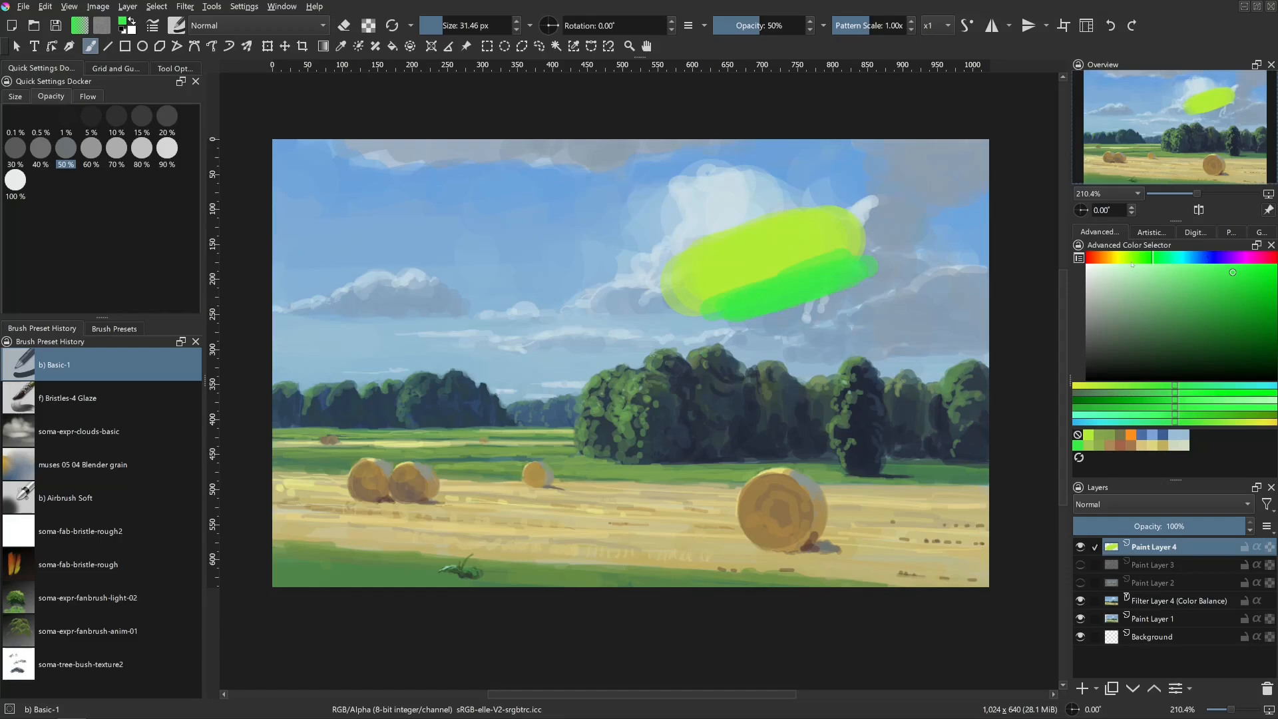
- Paint muted brownish and grey strokes about 33 px wide over the lower part of the green patch, using colors sampled from it
{"action": "left_click", "coordinate": [1109, 259]}
{"action": "left_click_drag", "start_coordinate": [1172, 337], "coordinate": [1188, 338]}
{"action": "mouse_move", "coordinate": [801, 283]}
{"action": "left_mouse_down"}
{"action": "mouse_move", "coordinate": [825, 279]}
{"action": "mouse_move", "coordinate": [765, 283]}
{"action": "mouse_move", "coordinate": [838, 264]}
{"action": "mouse_move", "coordinate": [825, 279]}
{"action": "mouse_move", "coordinate": [726, 283]}
{"action": "mouse_move", "coordinate": [842, 273]}
{"action": "mouse_move", "coordinate": [799, 312]}
{"action": "mouse_move", "coordinate": [726, 321]}
{"action": "mouse_move", "coordinate": [801, 289]}
{"action": "left_mouse_up"}
{"action": "left_click", "coordinate": [796, 286], "text": "ctrl"}
{"action": "left_click", "coordinate": [876, 277], "text": "ctrl"}
{"action": "left_click_drag", "start_coordinate": [859, 274], "coordinate": [749, 307]}
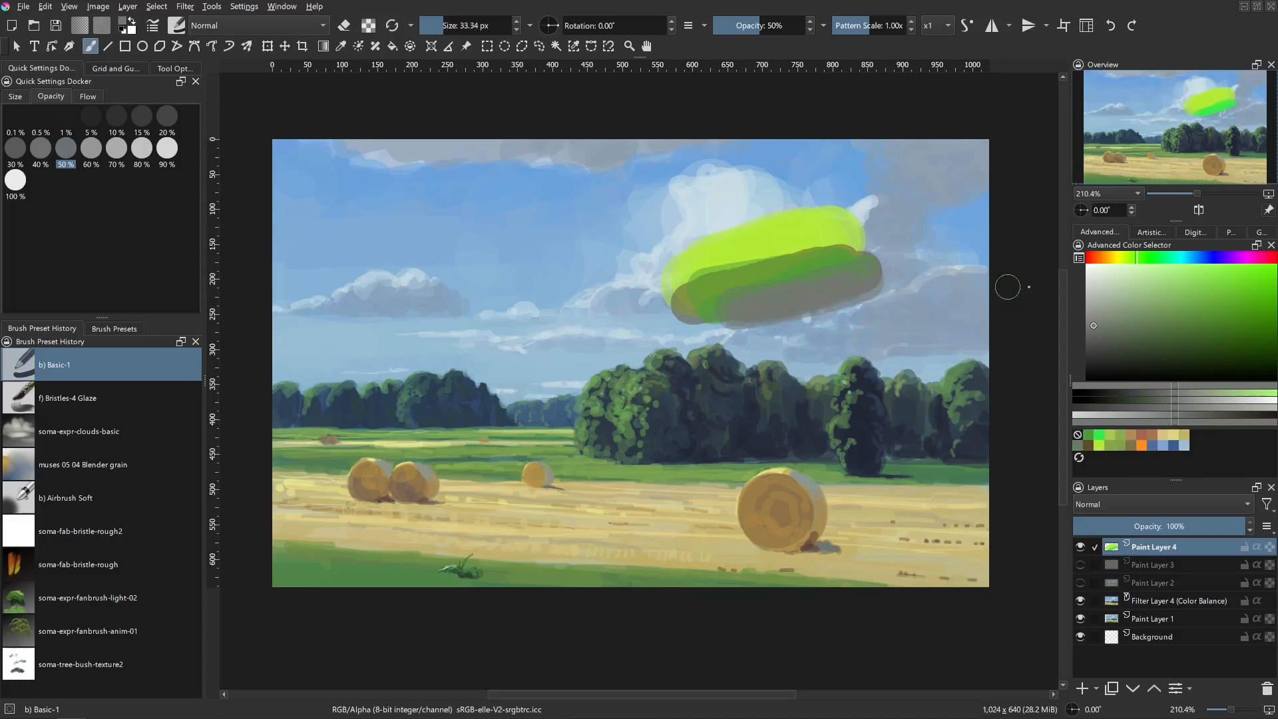
- Layer grey strokes tinted yellow-green, yellow and purple, about 34 to 37 px wide, over the lower part of the green patch
{"action": "left_click", "coordinate": [1100, 331]}
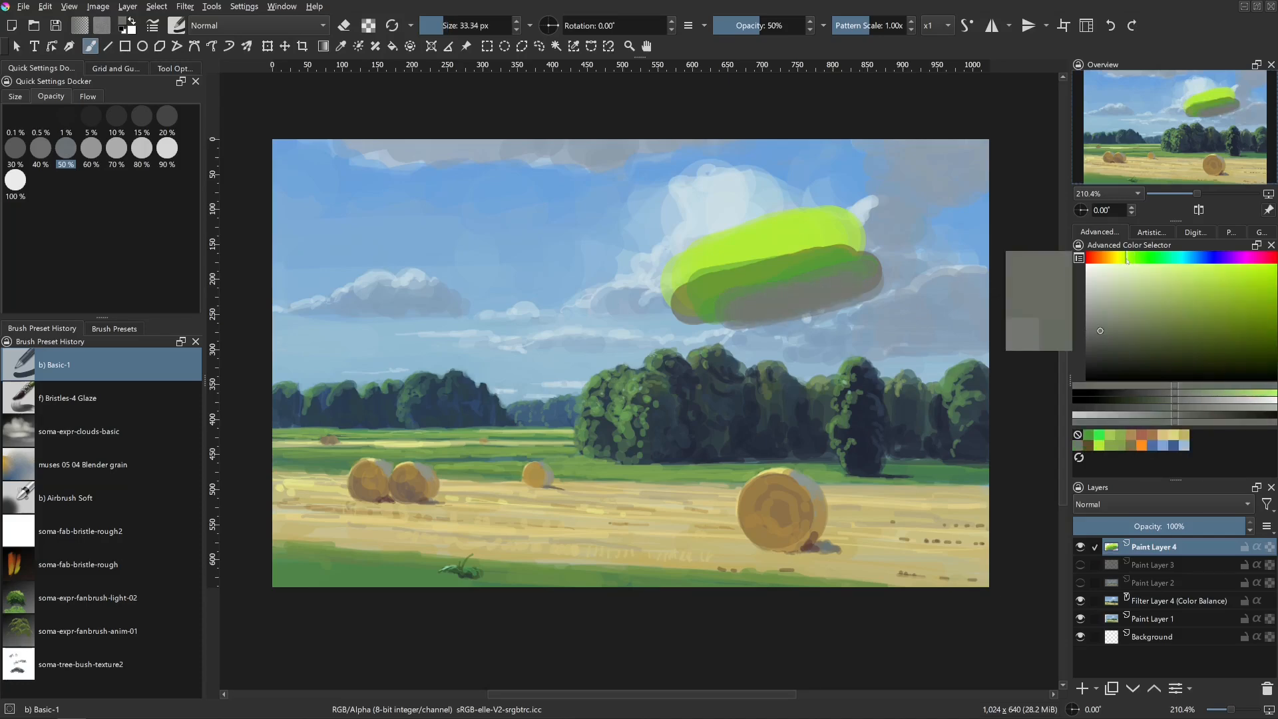
{"action": "left_click_drag", "start_coordinate": [827, 277], "coordinate": [758, 291]}
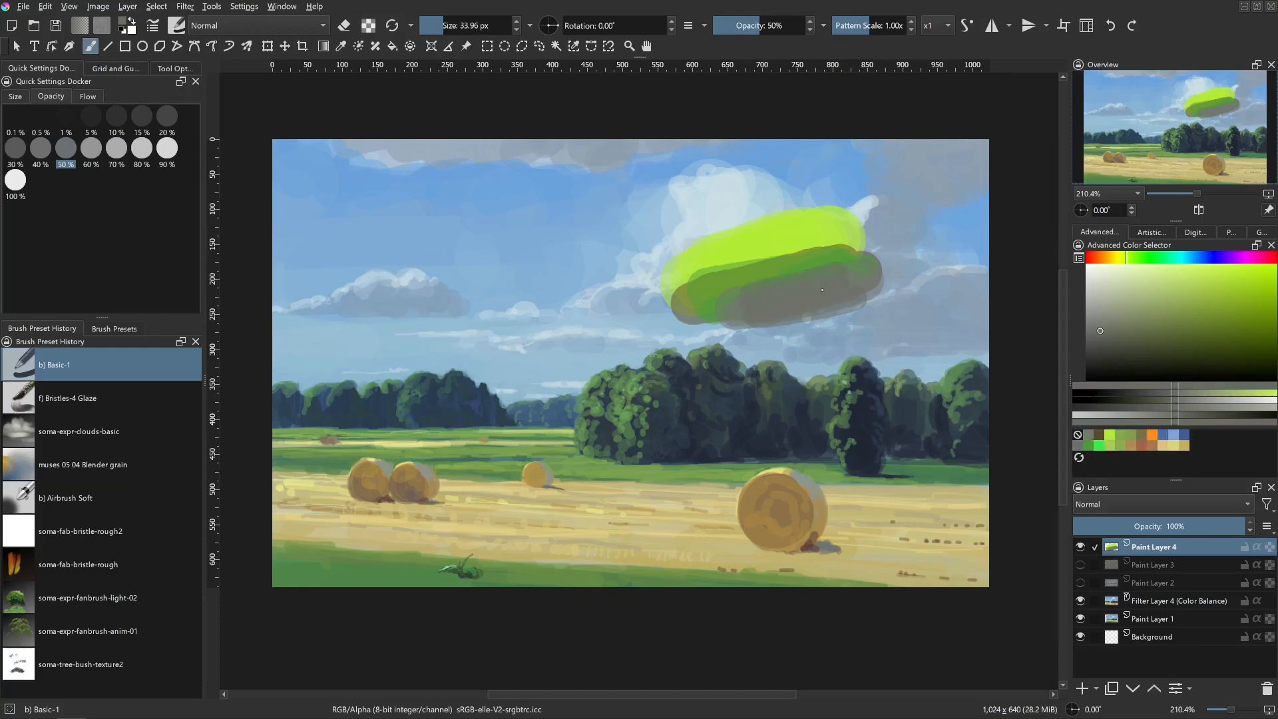
{"action": "left_click", "coordinate": [1115, 259]}
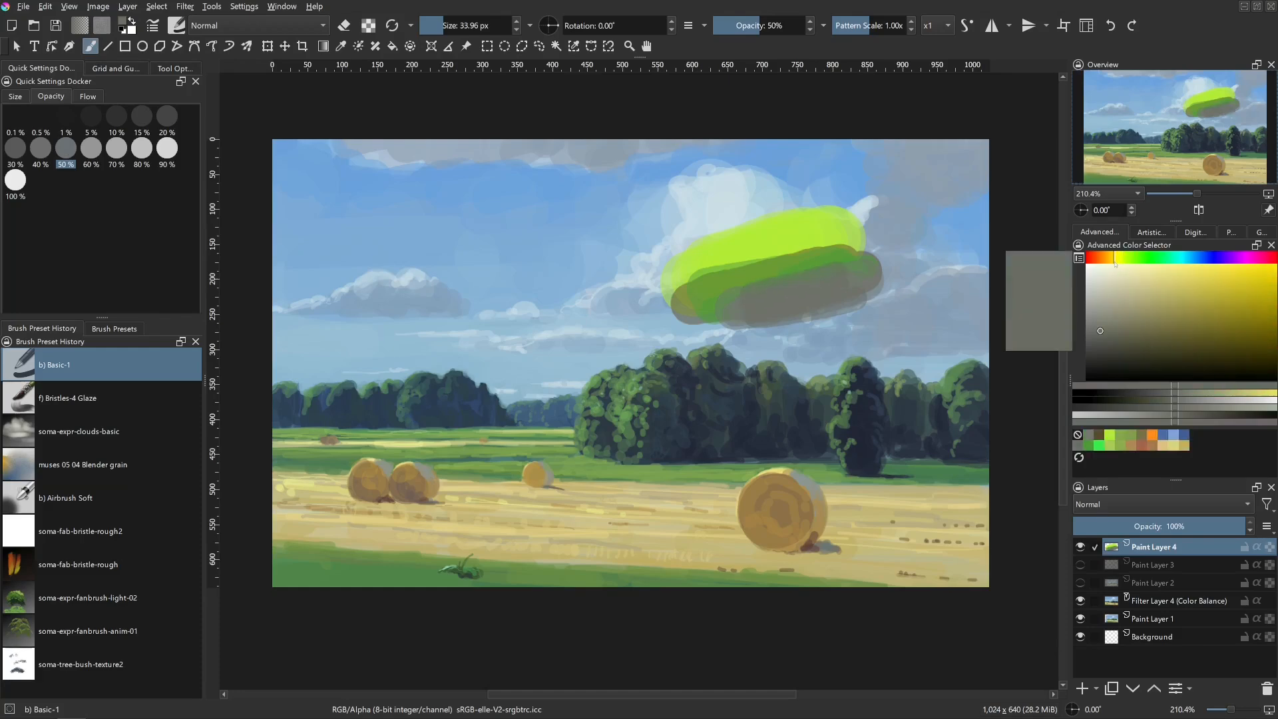
{"action": "left_click_drag", "start_coordinate": [762, 278], "coordinate": [808, 266]}
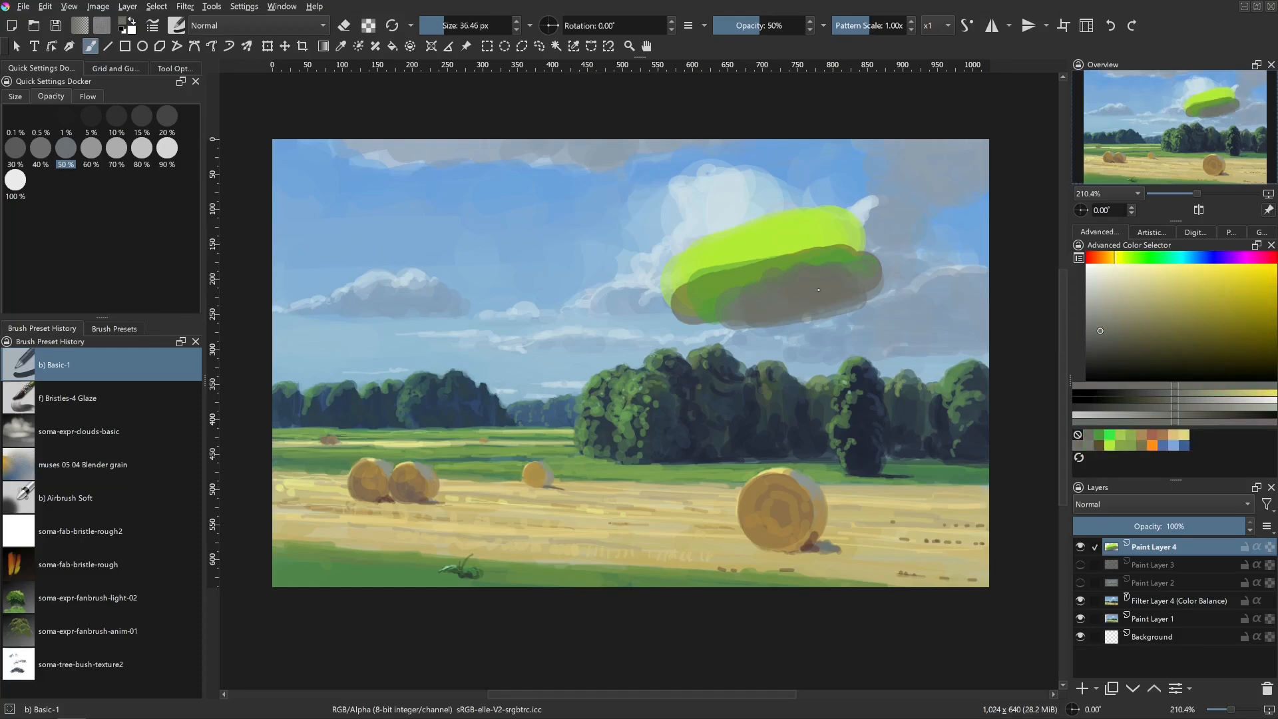
{"action": "left_click", "coordinate": [1236, 258]}
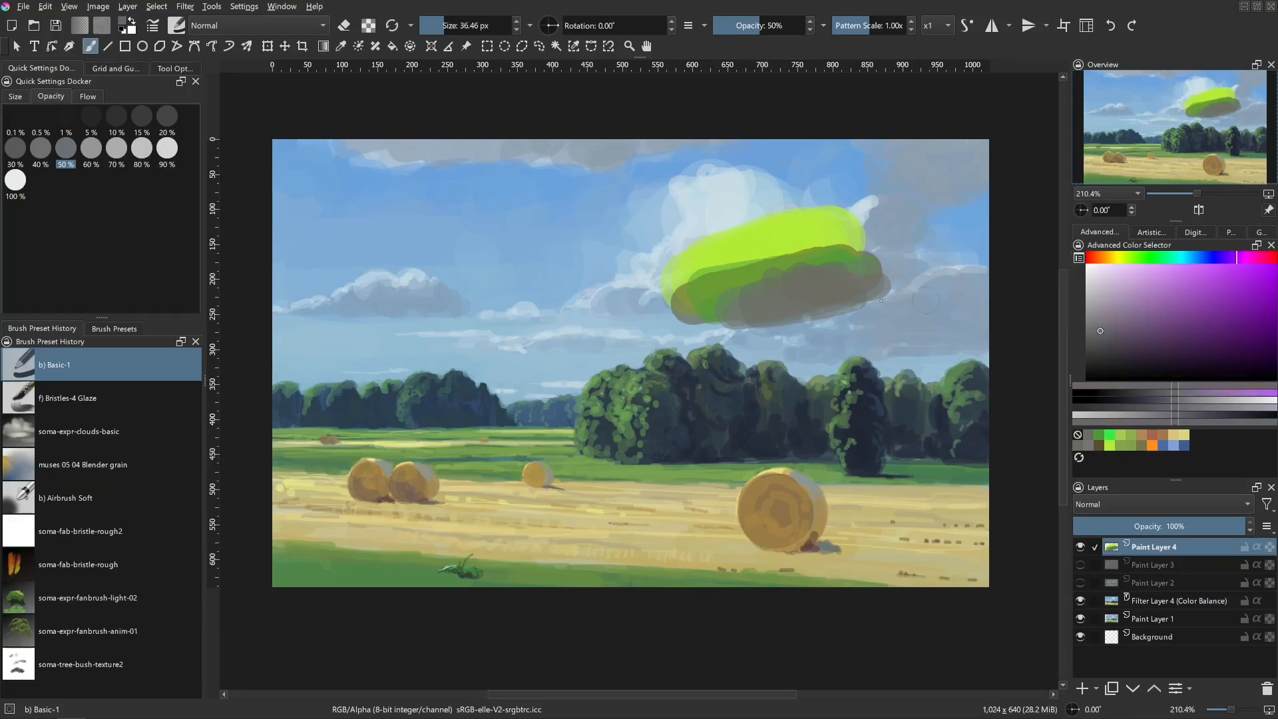
{"action": "left_click_drag", "start_coordinate": [851, 274], "coordinate": [892, 270]}
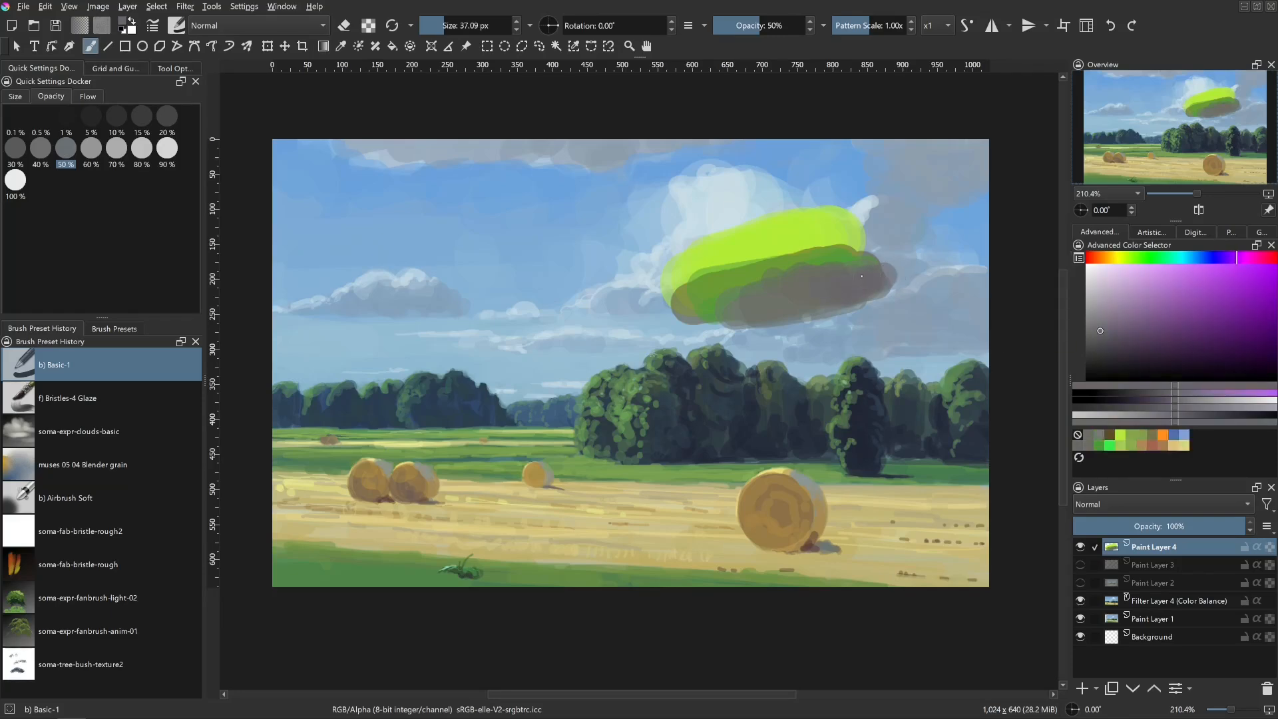
{"action": "left_click_drag", "start_coordinate": [749, 291], "coordinate": [695, 306]}
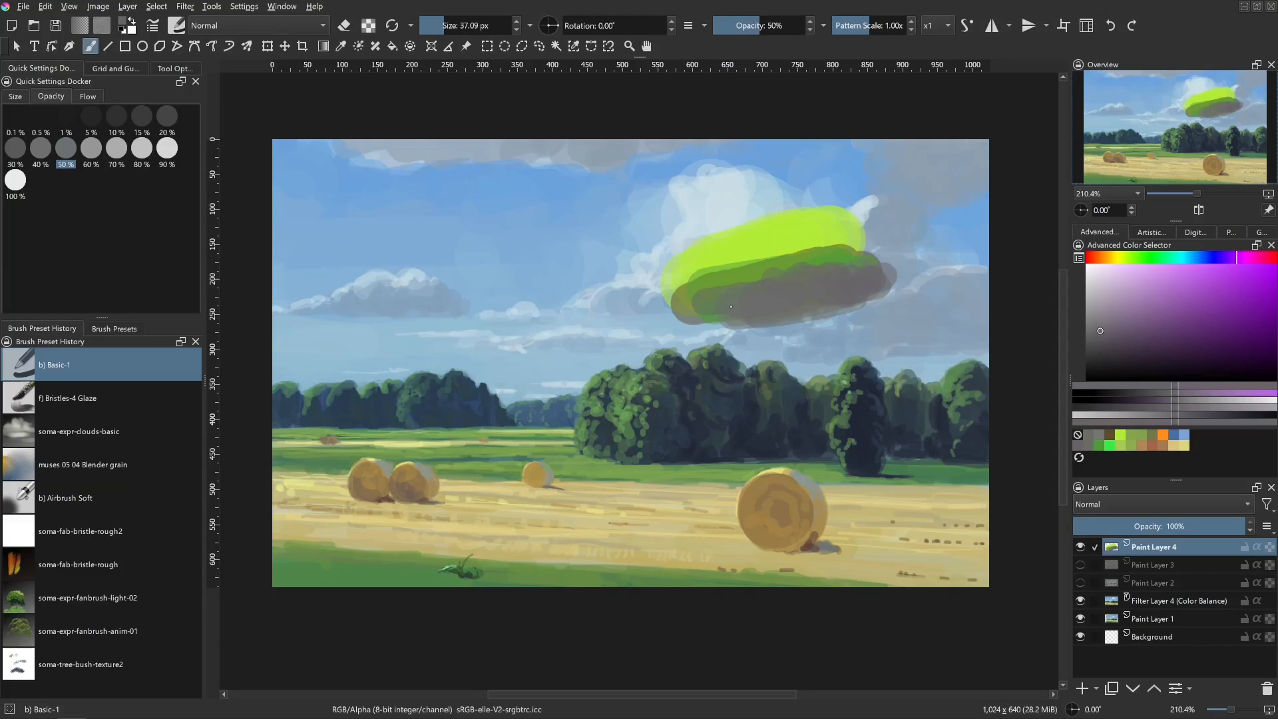
- Sample the mixed grey patch and the tree shadows to examine their hue and brightness in the color selector
{"action": "scroll", "coordinate": [821, 292], "scroll_direction": "up", "scroll_amount": 3}
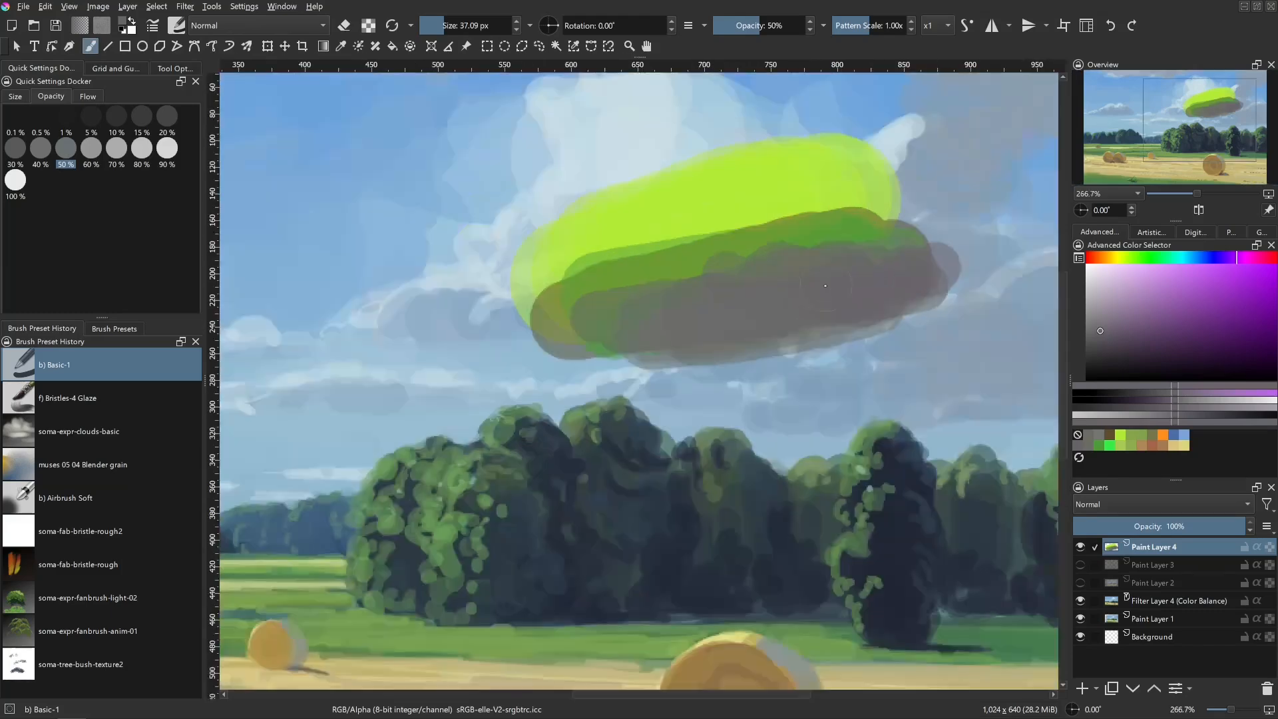
{"action": "left_click", "coordinate": [794, 290], "text": "ctrl"}
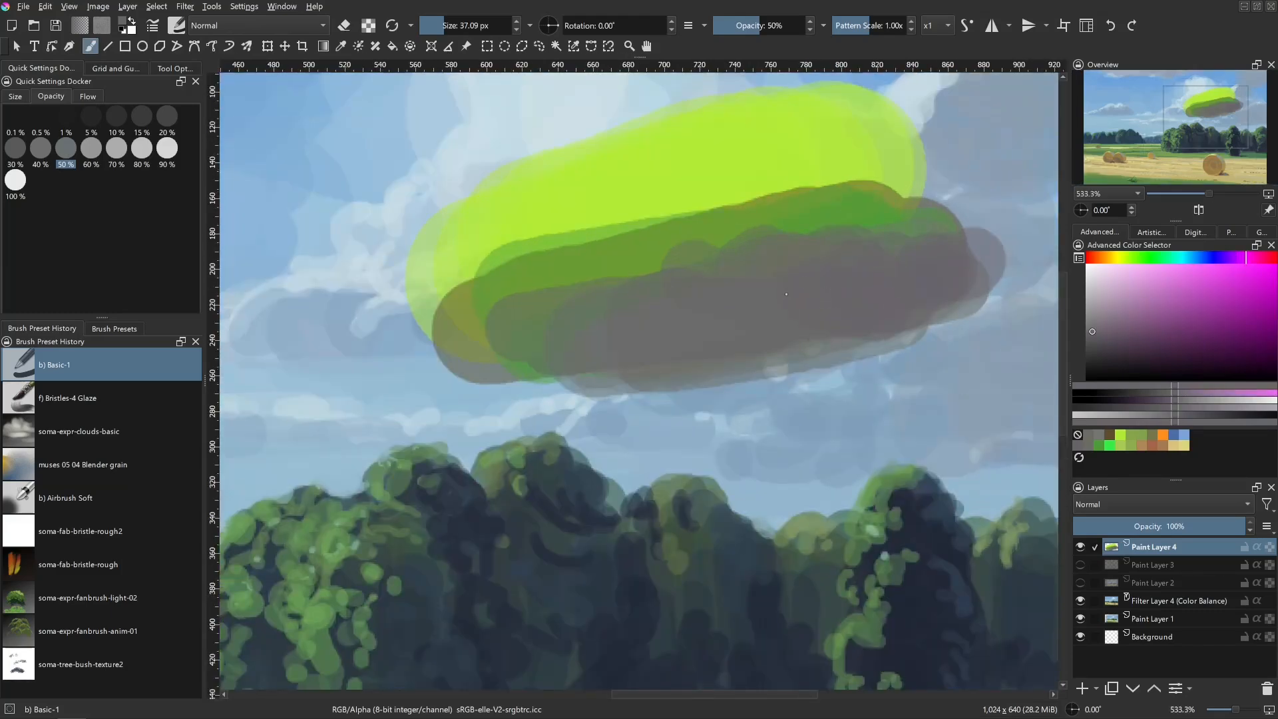
{"action": "scroll", "coordinate": [790, 295], "scroll_direction": "down", "scroll_amount": 2}
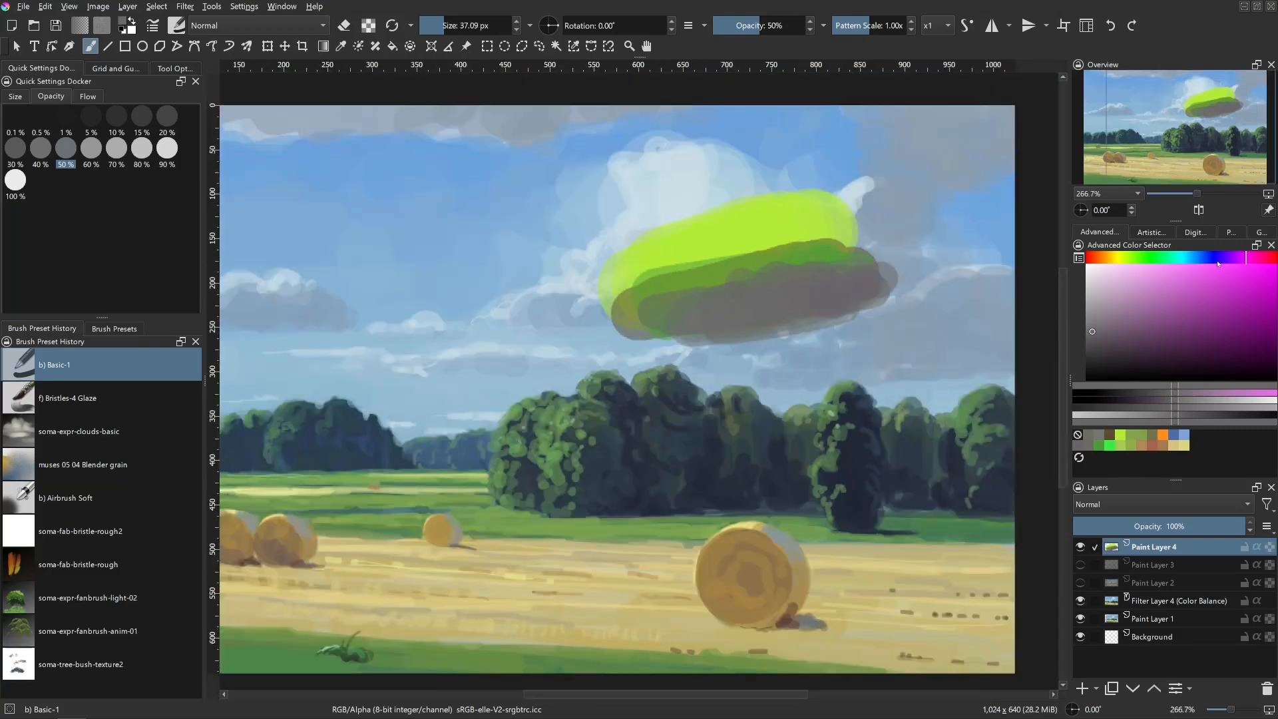
{"action": "left_click", "coordinate": [711, 466], "text": "ctrl"}
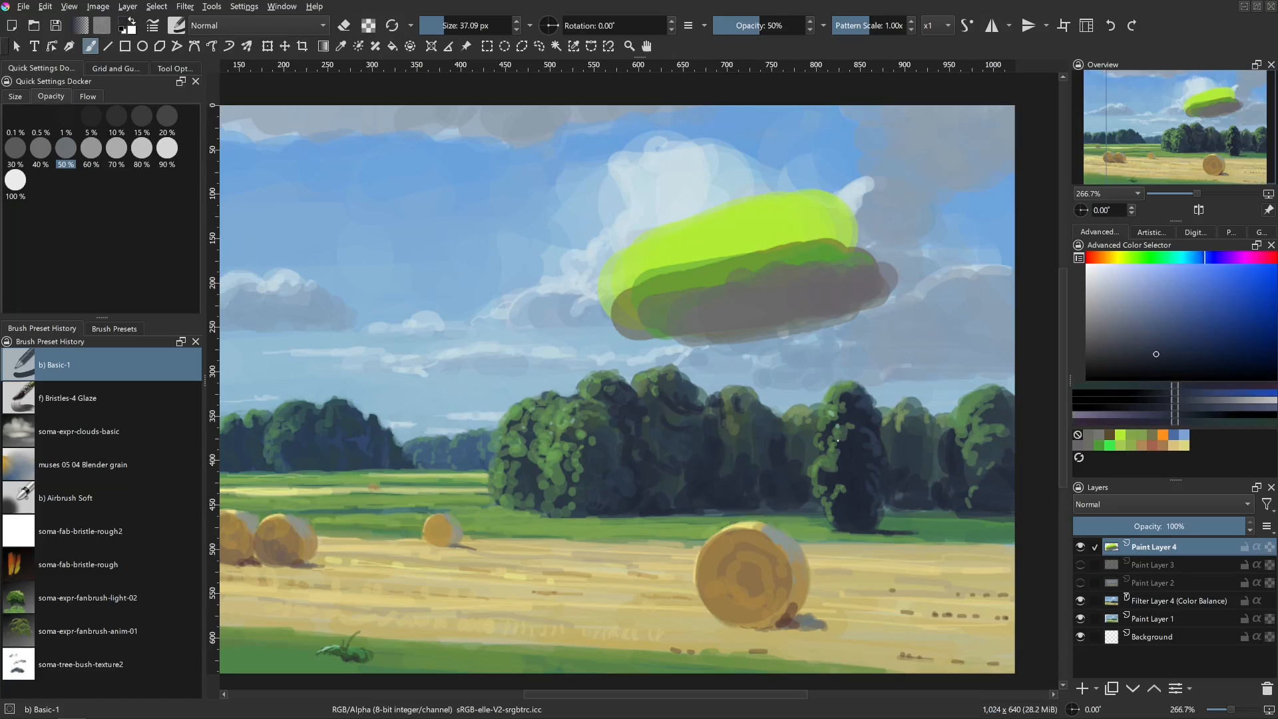
{"action": "left_click_drag", "start_coordinate": [1157, 355], "coordinate": [1153, 339]}
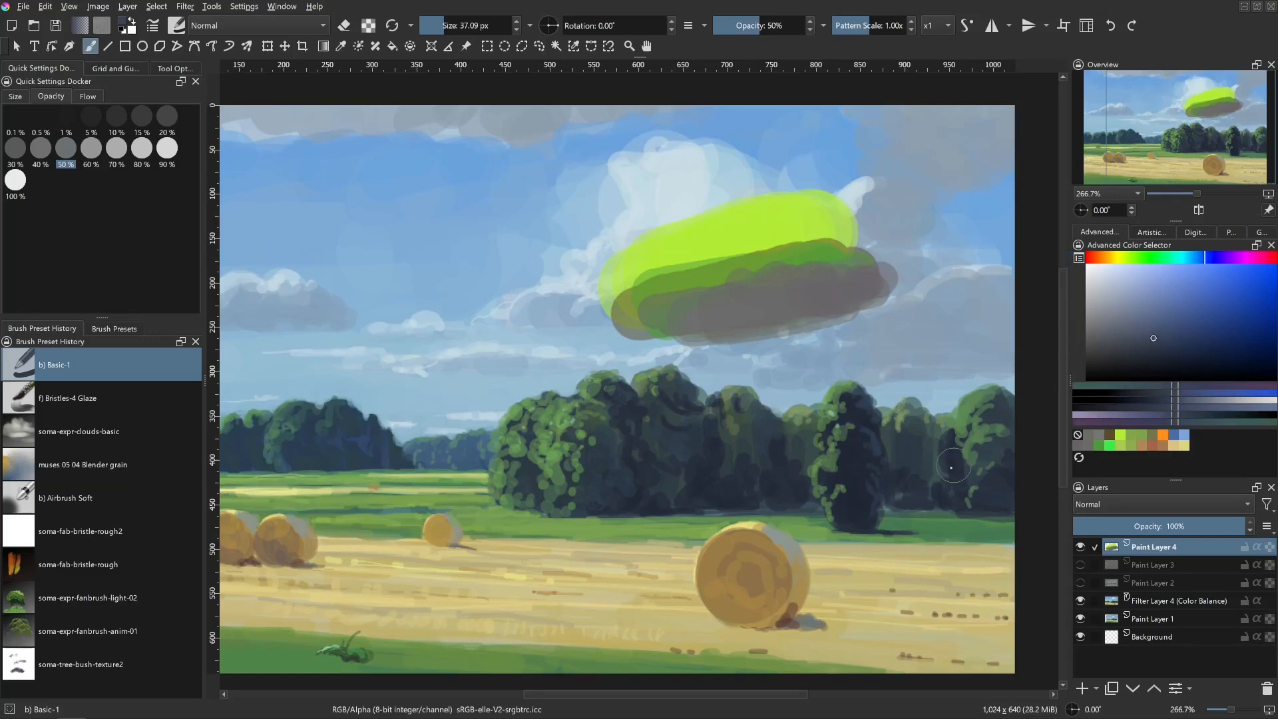
{"action": "left_click", "coordinate": [854, 452], "text": "ctrl"}
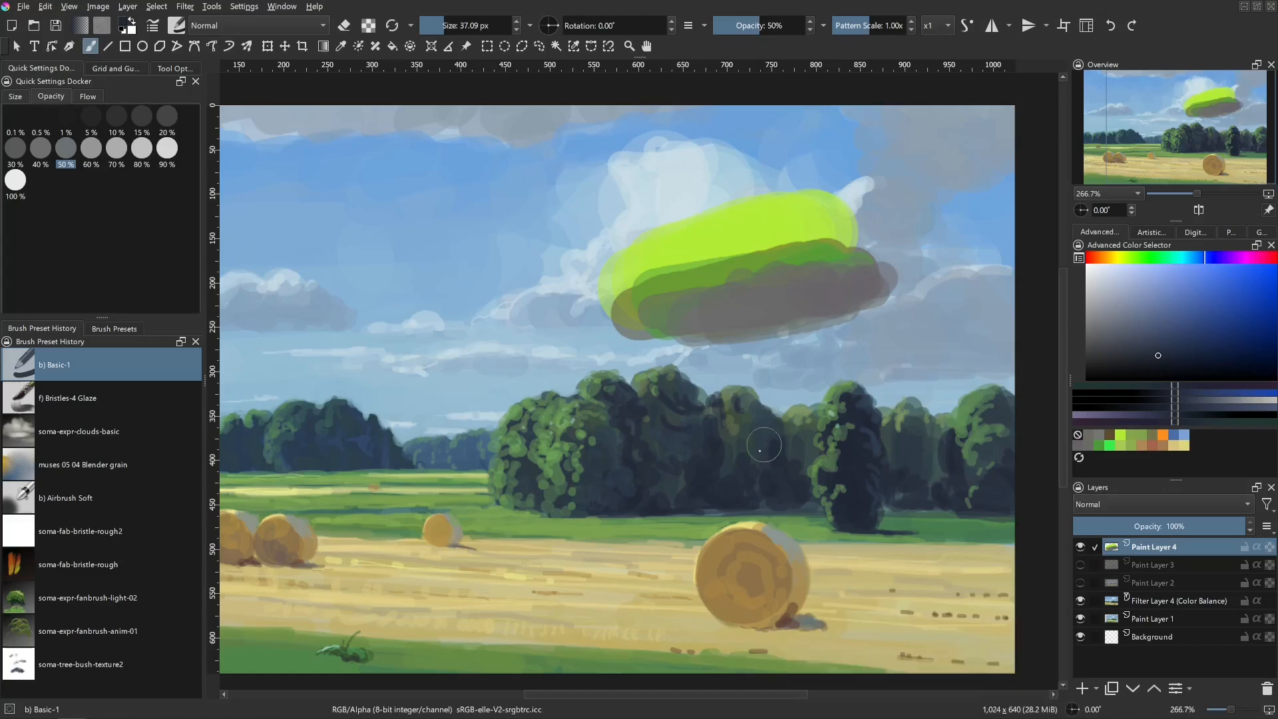
- Paint broad dark blue shadow strokes about 76 px wide across the middle of the grove with a sampled color, undoing unwanted strokes
{"action": "left_click", "coordinate": [705, 466], "text": "ctrl"}
{"action": "left_click_drag", "start_coordinate": [1151, 354], "coordinate": [1153, 351]}
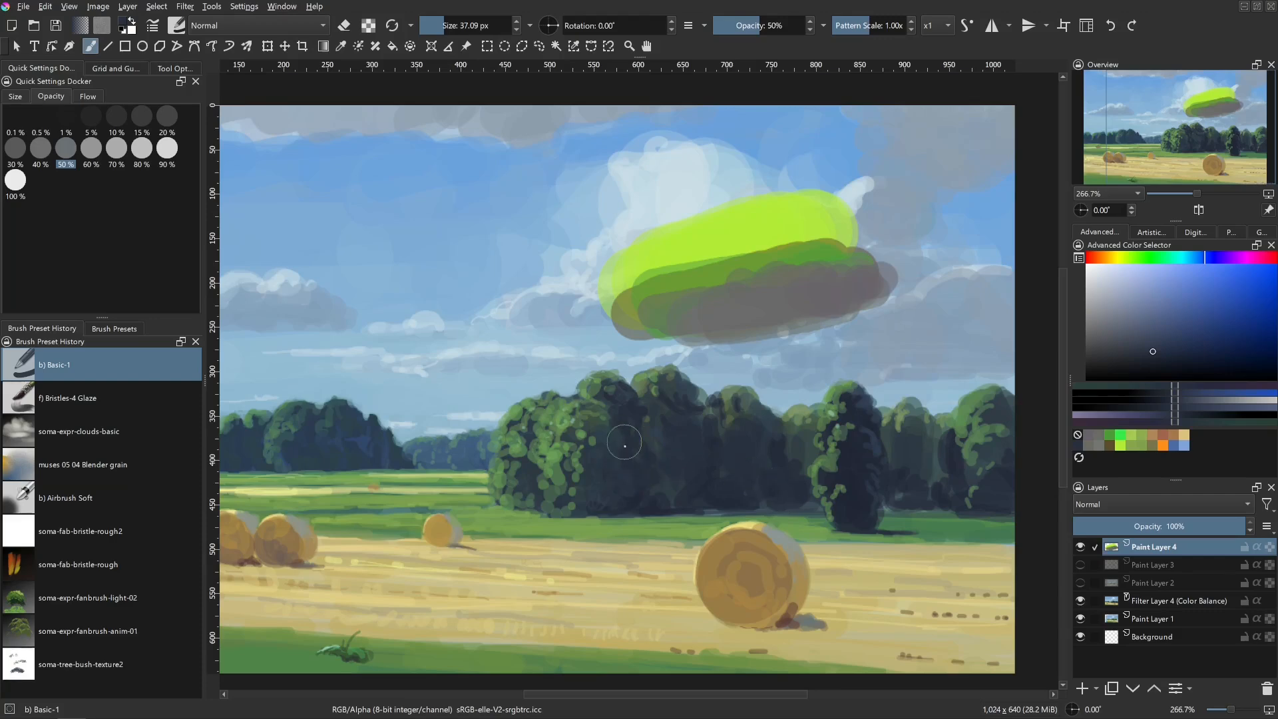
{"action": "mouse_move", "coordinate": [608, 428]}
{"action": "left_mouse_down"}
{"action": "mouse_move", "coordinate": [588, 464]}
{"action": "mouse_move", "coordinate": [625, 460]}
{"action": "left_mouse_up"}
{"action": "mouse_move", "coordinate": [559, 454]}
{"action": "left_mouse_down"}
{"action": "mouse_move", "coordinate": [574, 487]}
{"action": "mouse_move", "coordinate": [599, 477]}
{"action": "mouse_move", "coordinate": [550, 467]}
{"action": "mouse_move", "coordinate": [534, 480]}
{"action": "mouse_move", "coordinate": [548, 473]}
{"action": "mouse_move", "coordinate": [533, 436]}
{"action": "left_mouse_up"}
{"action": "key", "text": "ctrl+z"}
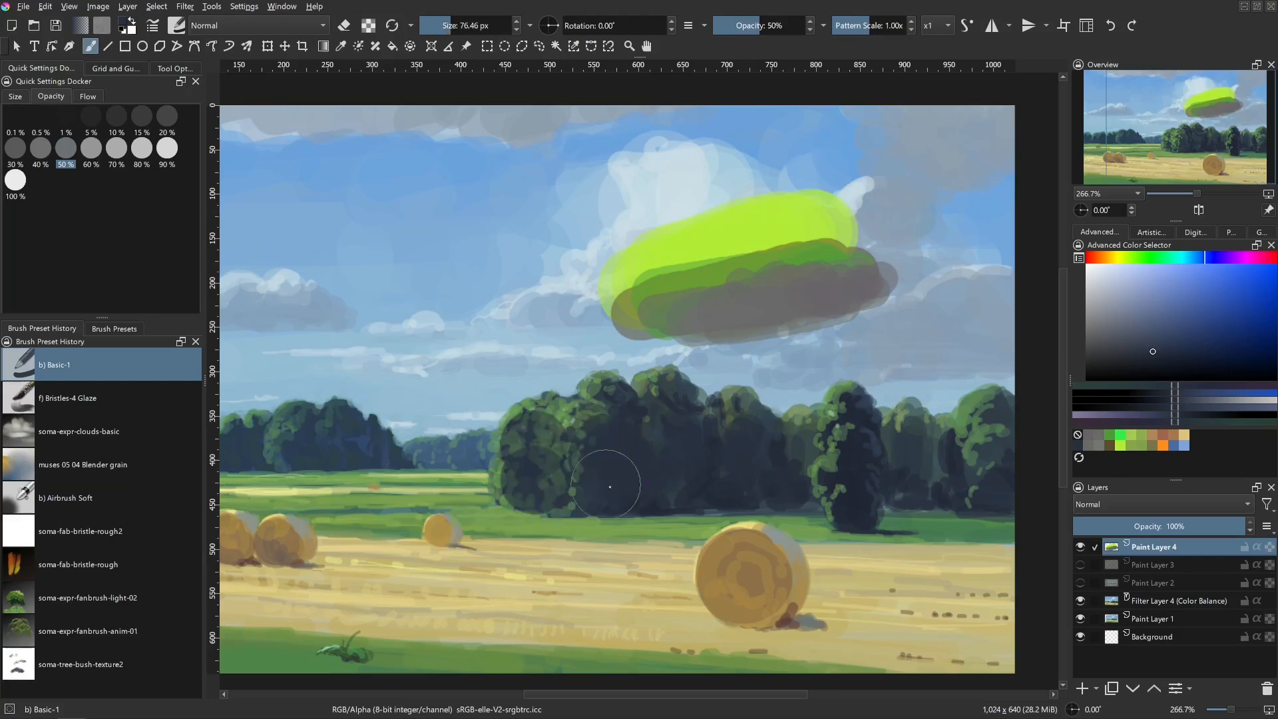
{"action": "key", "text": "ctrl+z"}
{"action": "key", "text": "ctrl+z"}
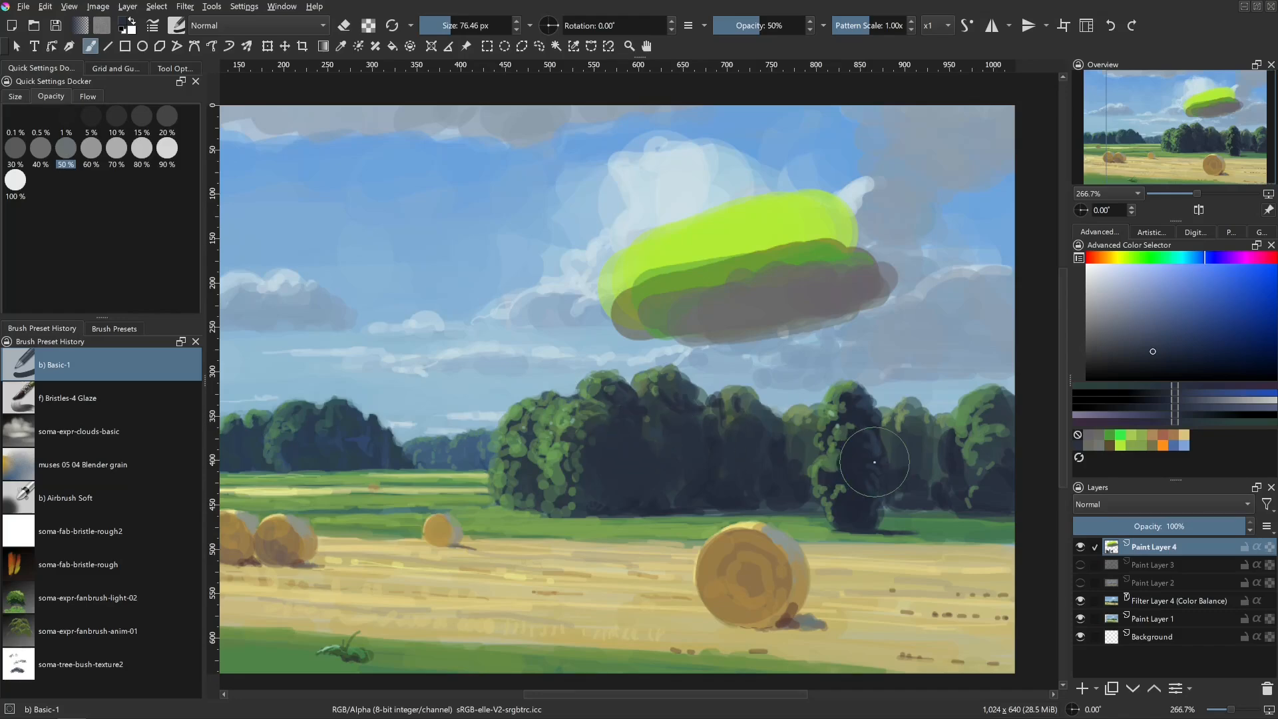
- Darken the trees around and beyond the tall foreground tree with sampled dark blue strokes about 43 px wide, undoing unwanted strokes
{"action": "left_click", "coordinate": [864, 472], "text": "ctrl"}
{"action": "mouse_move", "coordinate": [916, 439]}
{"action": "left_mouse_down"}
{"action": "mouse_move", "coordinate": [912, 456]}
{"action": "mouse_move", "coordinate": [934, 460]}
{"action": "mouse_move", "coordinate": [887, 448]}
{"action": "mouse_move", "coordinate": [912, 447]}
{"action": "left_mouse_up"}
{"action": "key", "text": "ctrl+z"}
{"action": "left_click_drag", "start_coordinate": [905, 424], "coordinate": [902, 479]}
{"action": "key", "text": "ctrl+z"}
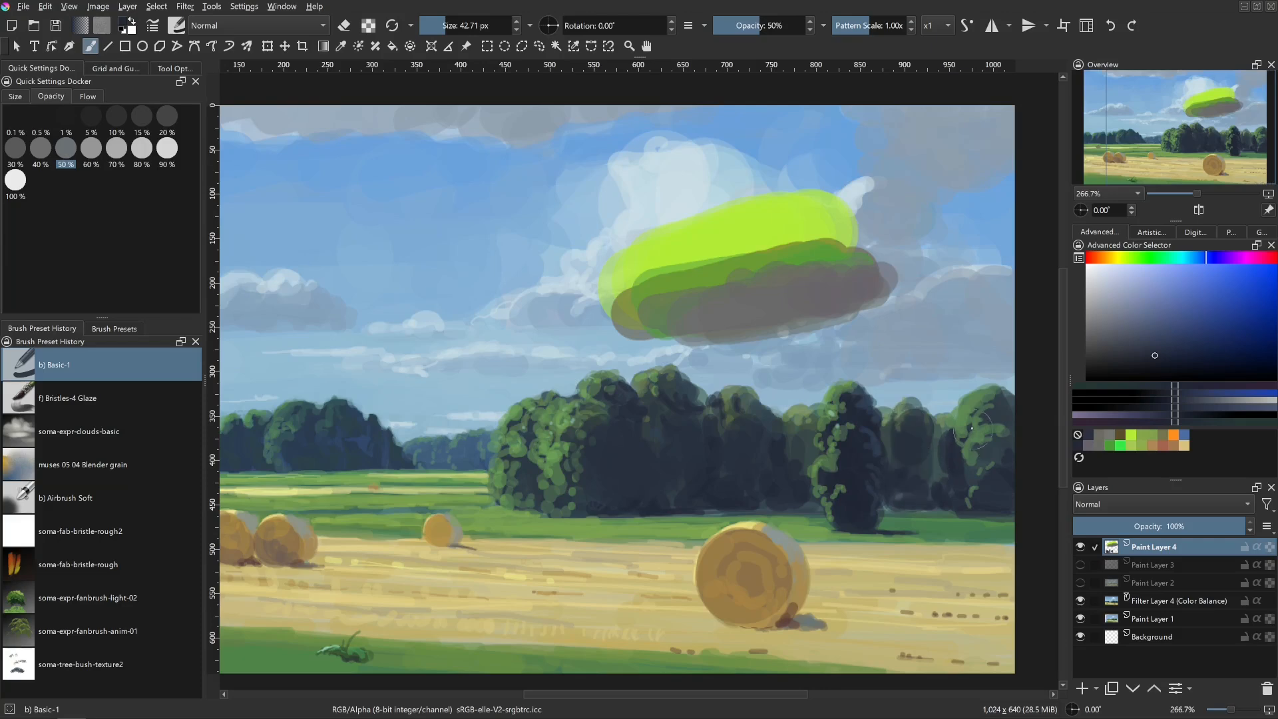
{"action": "left_click_drag", "start_coordinate": [977, 418], "coordinate": [998, 477]}
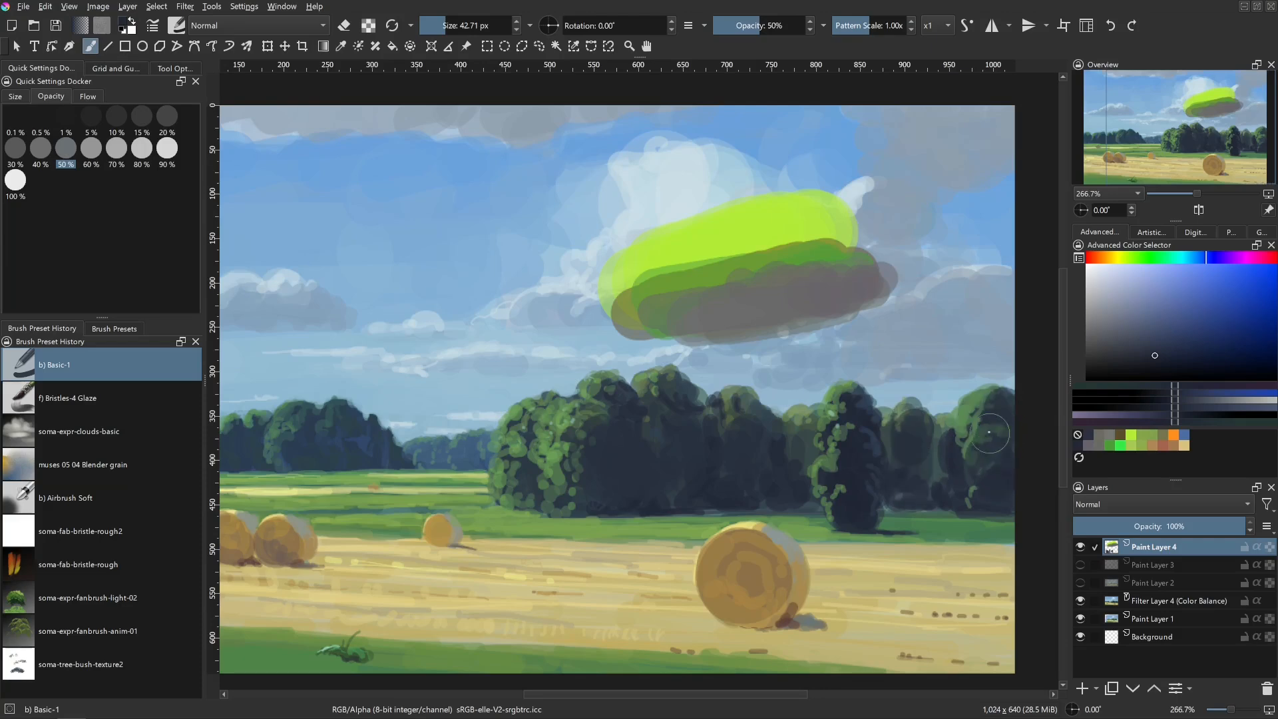
{"action": "mouse_move", "coordinate": [744, 428]}
{"action": "left_mouse_down"}
{"action": "mouse_move", "coordinate": [732, 428]}
{"action": "mouse_move", "coordinate": [760, 412]}
{"action": "mouse_move", "coordinate": [807, 464]}
{"action": "mouse_move", "coordinate": [811, 501]}
{"action": "mouse_move", "coordinate": [728, 503]}
{"action": "left_mouse_up"}
{"action": "key", "text": "ctrl+z"}
- Paint thin green strokes about 8 px wide along the base of the grove, and add brighter green accents on the far grass
{"action": "left_click", "coordinate": [802, 521], "text": "ctrl"}
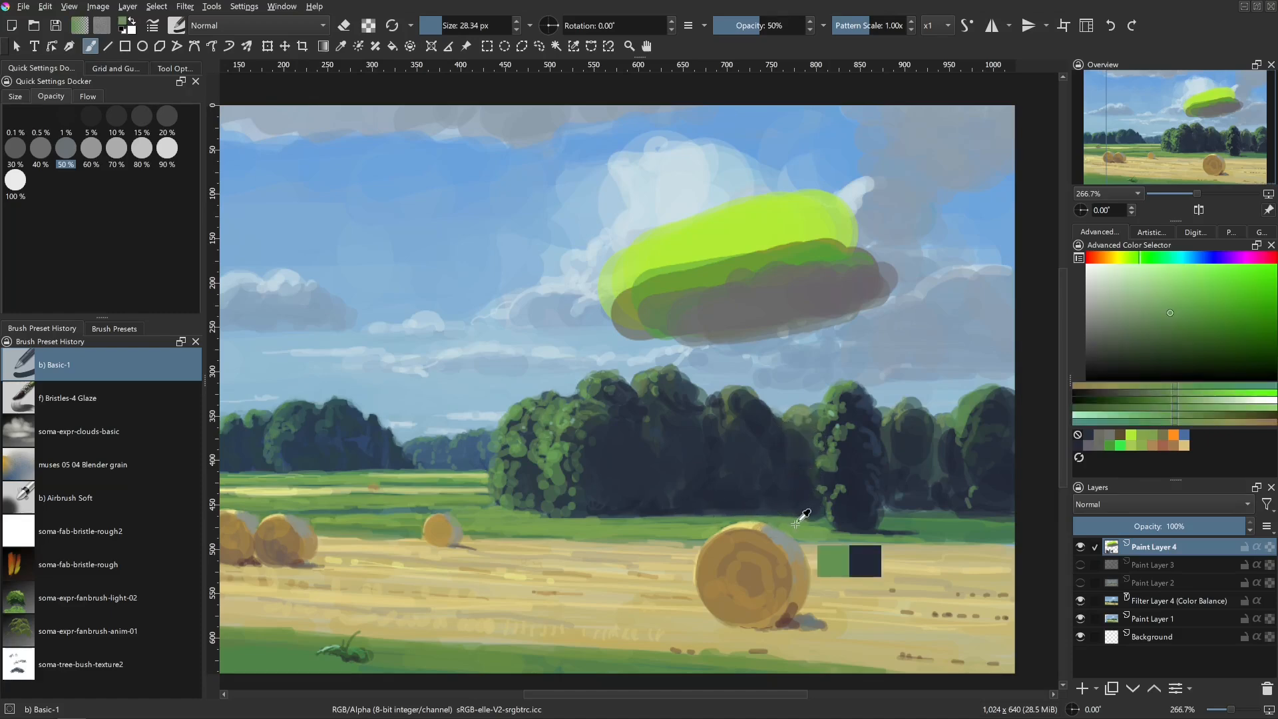
{"action": "left_click_drag", "start_coordinate": [815, 522], "coordinate": [807, 518]}
{"action": "left_click_drag", "start_coordinate": [826, 519], "coordinate": [641, 514]}
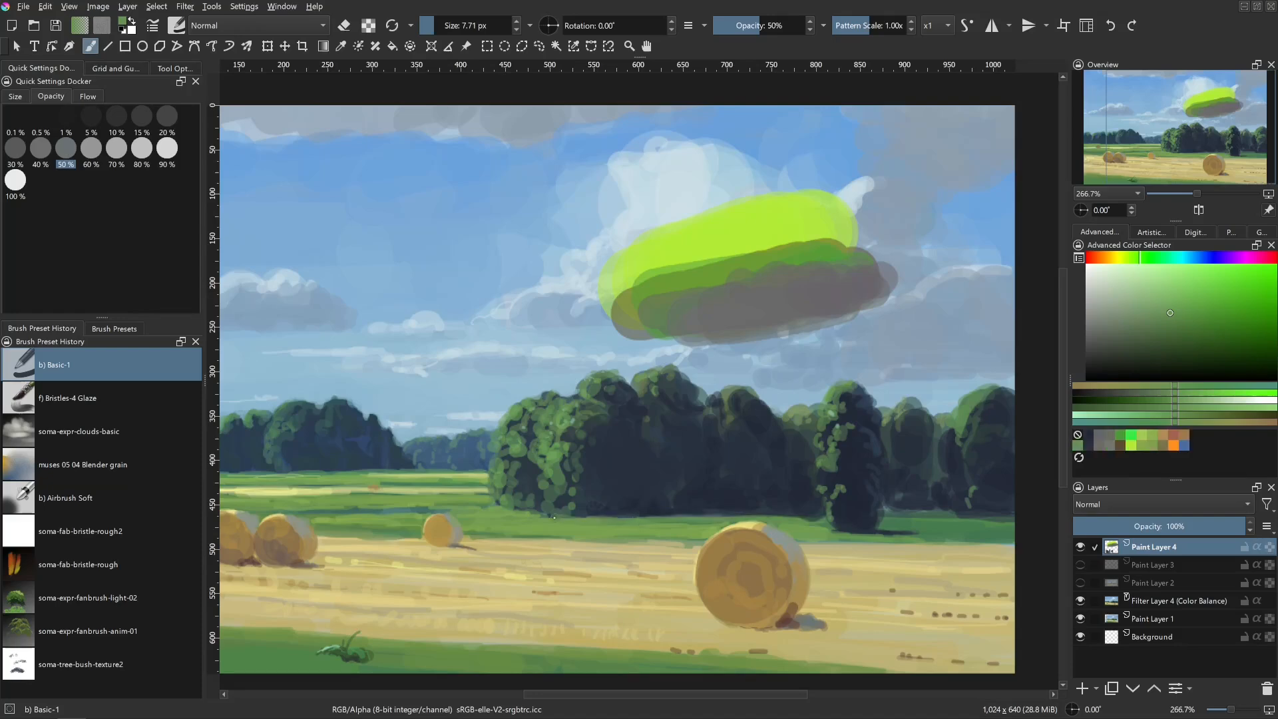
{"action": "left_click", "coordinate": [496, 515], "text": "ctrl"}
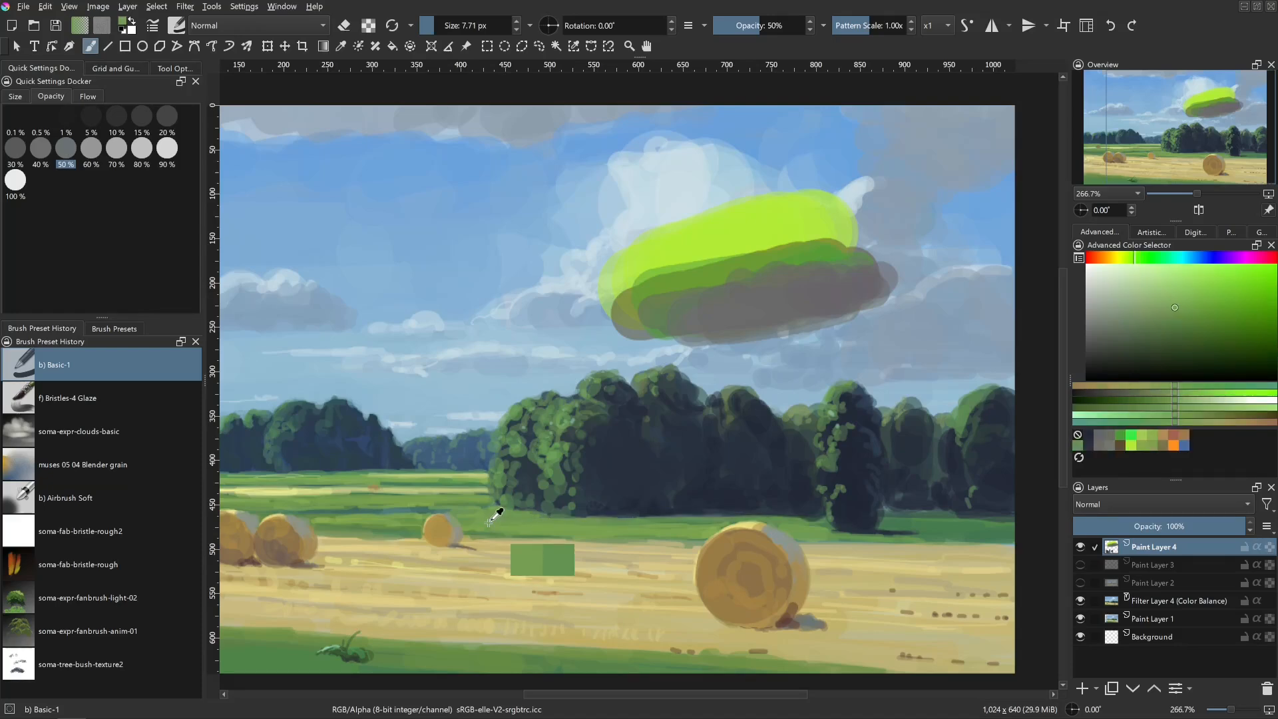
{"action": "left_click", "coordinate": [1183, 288]}
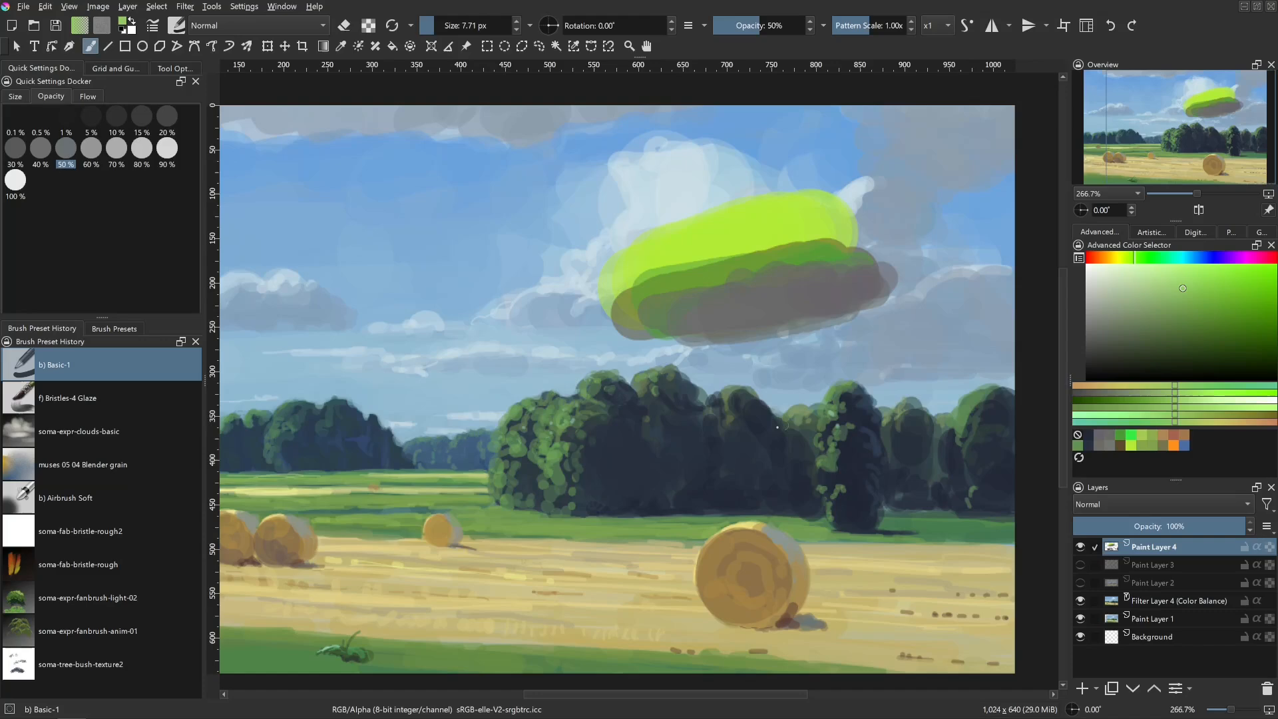
{"action": "mouse_move", "coordinate": [458, 512]}
{"action": "left_mouse_down"}
{"action": "mouse_move", "coordinate": [493, 507]}
{"action": "mouse_move", "coordinate": [453, 507]}
{"action": "left_mouse_up"}
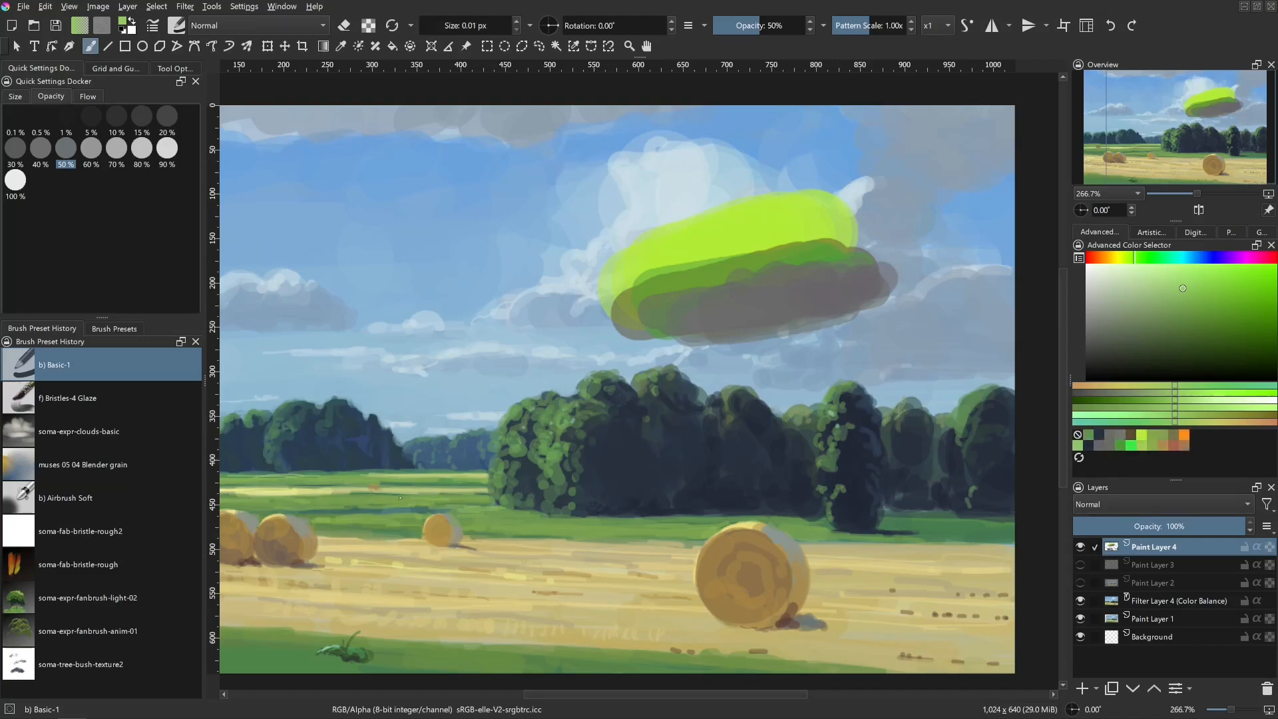
- Paint dark blue shadow strokes about 27 px wide in the middle of the grove with a color sampled from its shadows
{"action": "key", "text": "minus"}
{"action": "key", "text": "minus"}
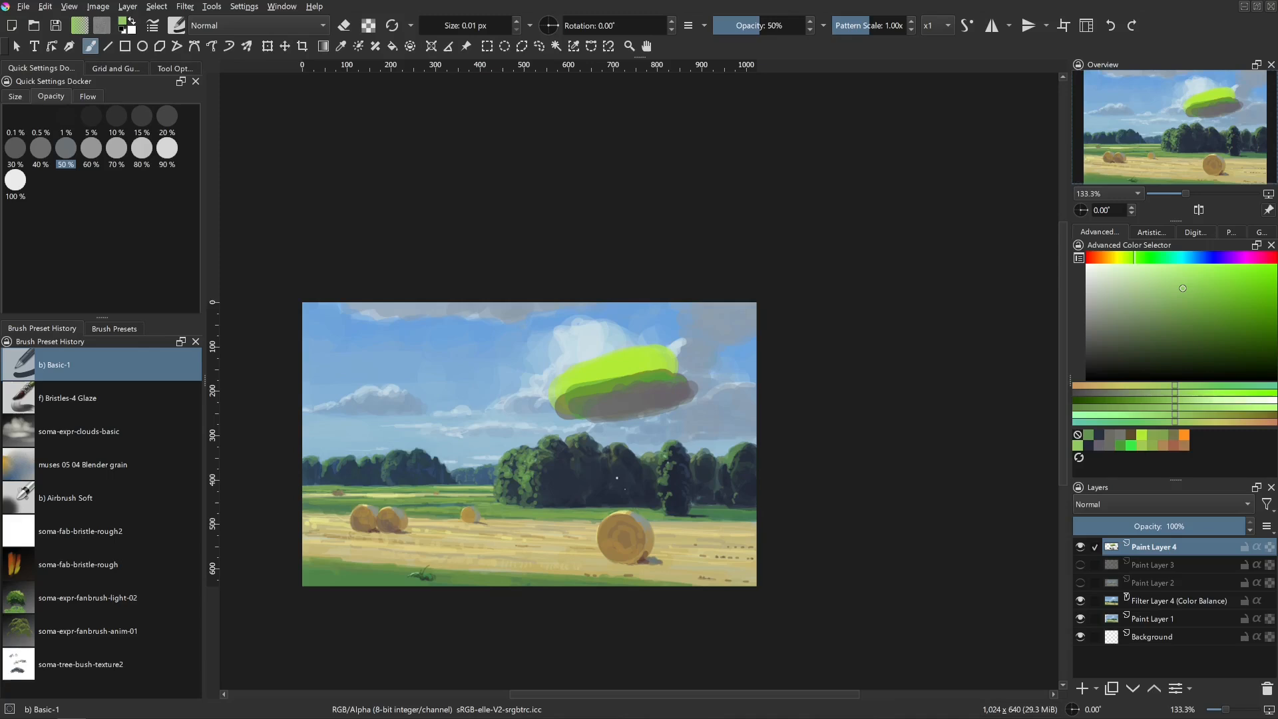
{"action": "key", "text": "plus"}
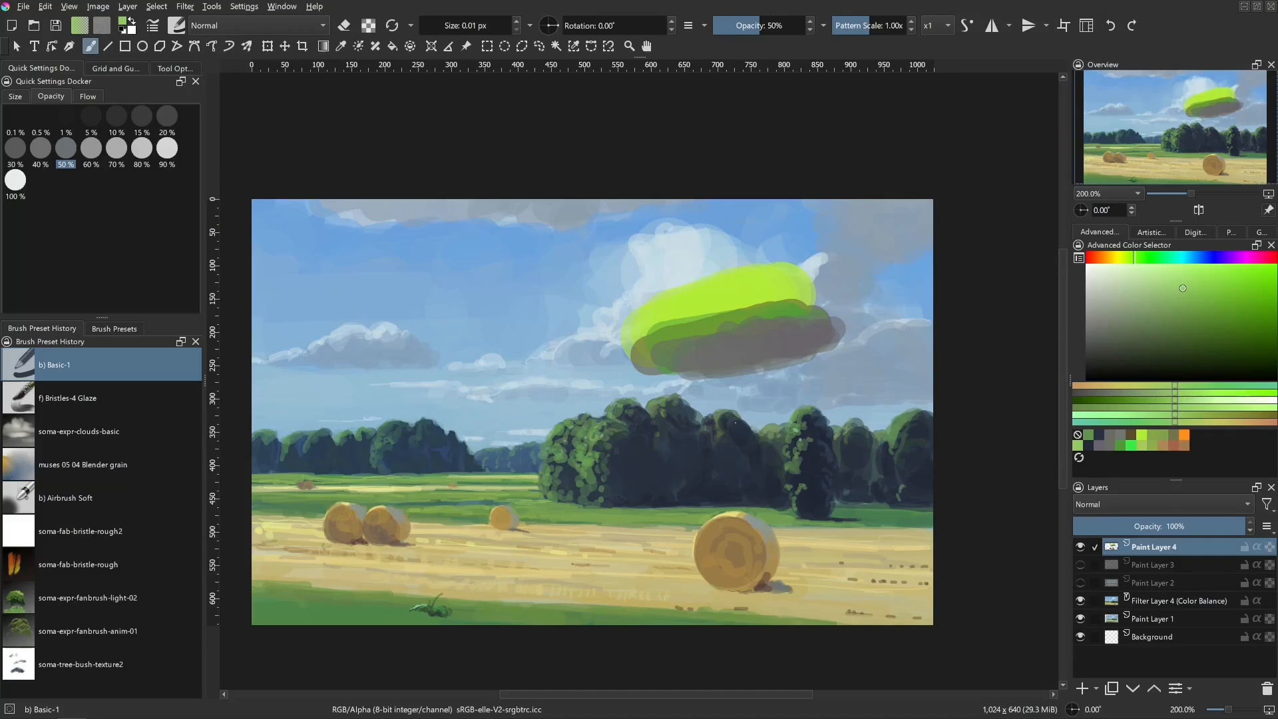
{"action": "left_click_drag", "start_coordinate": [736, 423], "coordinate": [754, 423], "text": "shift"}
{"action": "left_click", "coordinate": [657, 491], "text": "ctrl"}
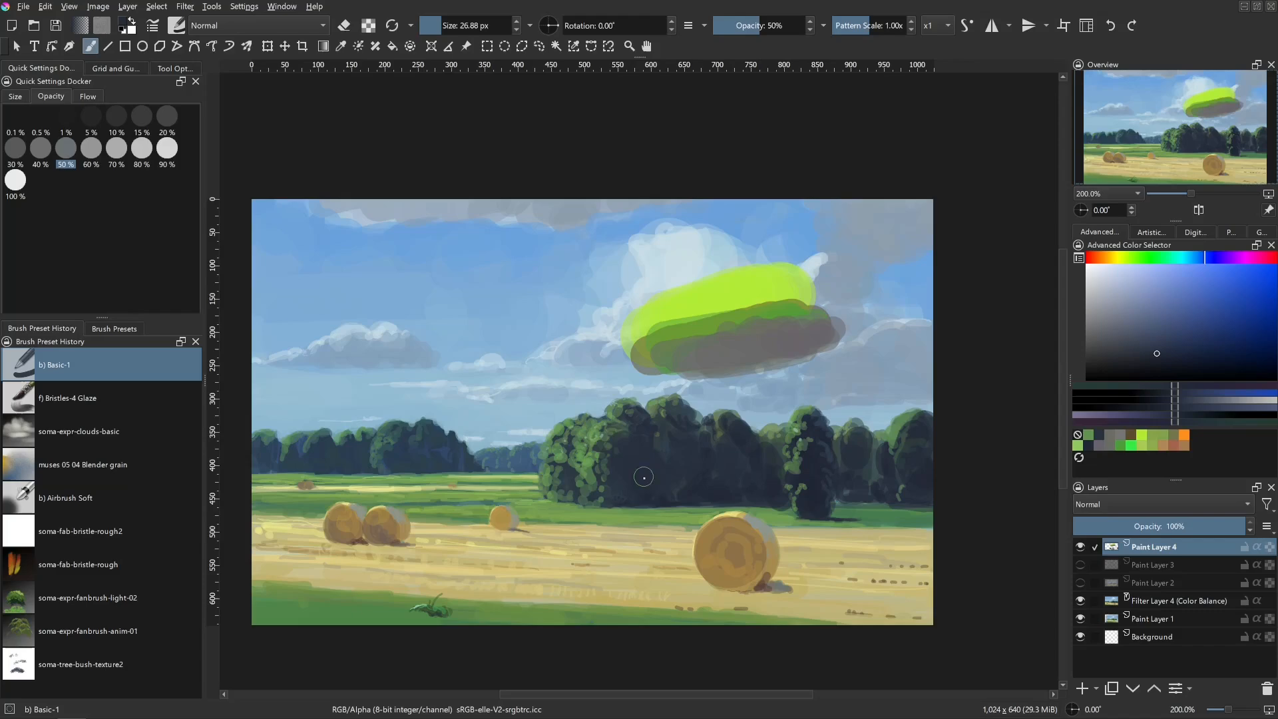
{"action": "mouse_move", "coordinate": [644, 478]}
{"action": "left_mouse_down"}
{"action": "mouse_move", "coordinate": [648, 460]}
{"action": "mouse_move", "coordinate": [668, 491]}
{"action": "mouse_move", "coordinate": [689, 487]}
{"action": "left_mouse_up"}
{"action": "left_click_drag", "start_coordinate": [681, 477], "coordinate": [679, 476], "text": "shift"}
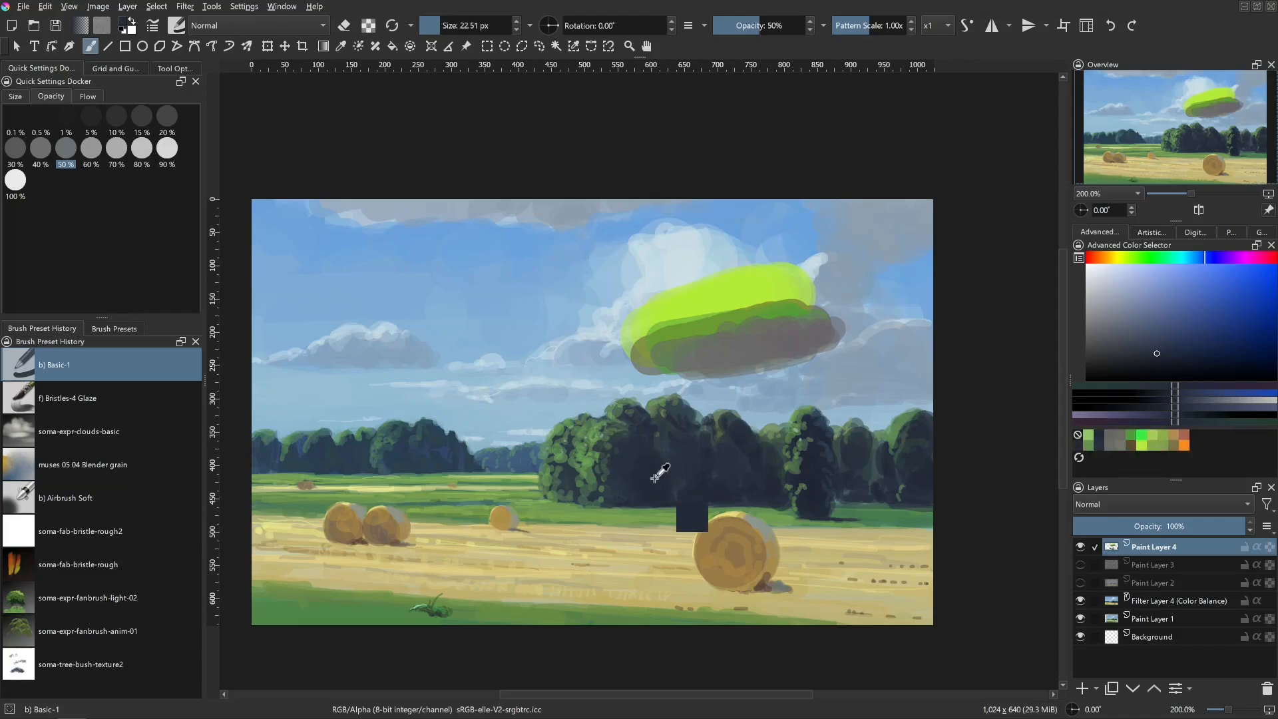
- Paint small dark teal strokes in the shadowed grove, lightening the color slightly and reducing the brush to about 9 px
{"action": "left_click", "coordinate": [1105, 386]}
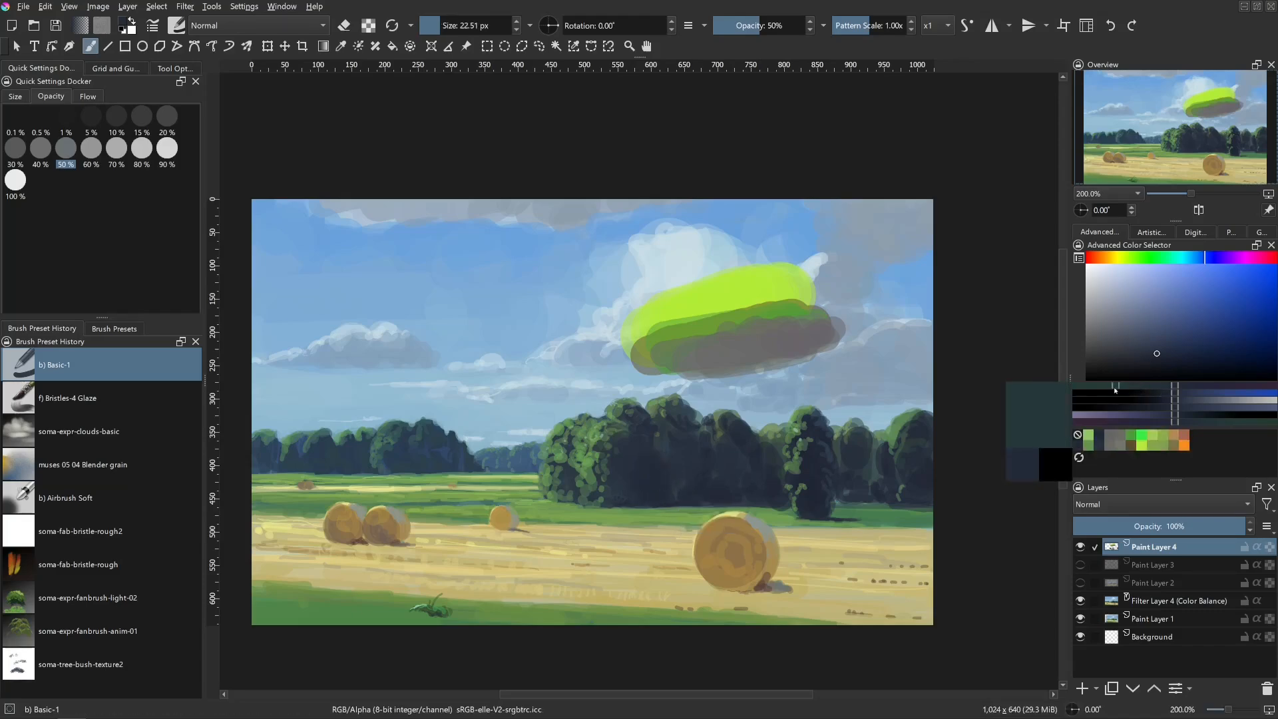
{"action": "mouse_move", "coordinate": [690, 463]}
{"action": "left_mouse_down", "text": "shift"}
{"action": "mouse_move", "coordinate": [666, 466]}
{"action": "mouse_move", "coordinate": [667, 482]}
{"action": "left_mouse_up", "text": "shift"}
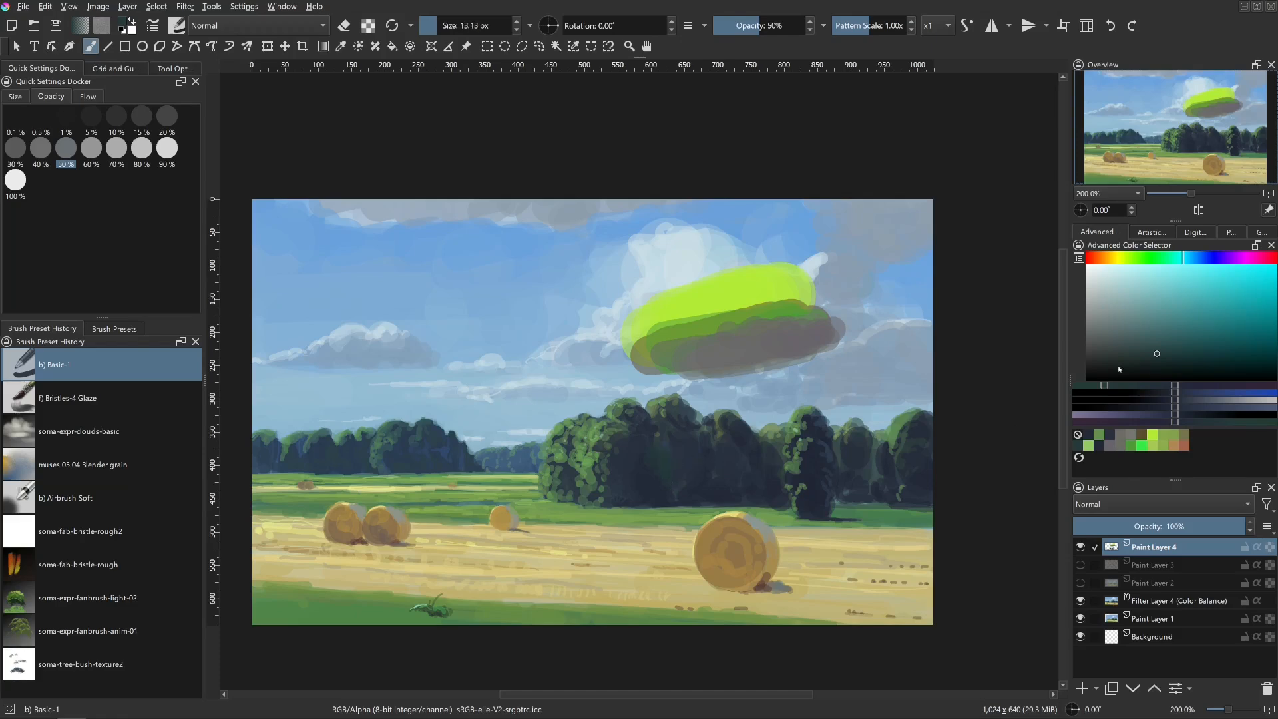
{"action": "left_click", "coordinate": [1158, 347]}
{"action": "key", "text": "bracketleft"}
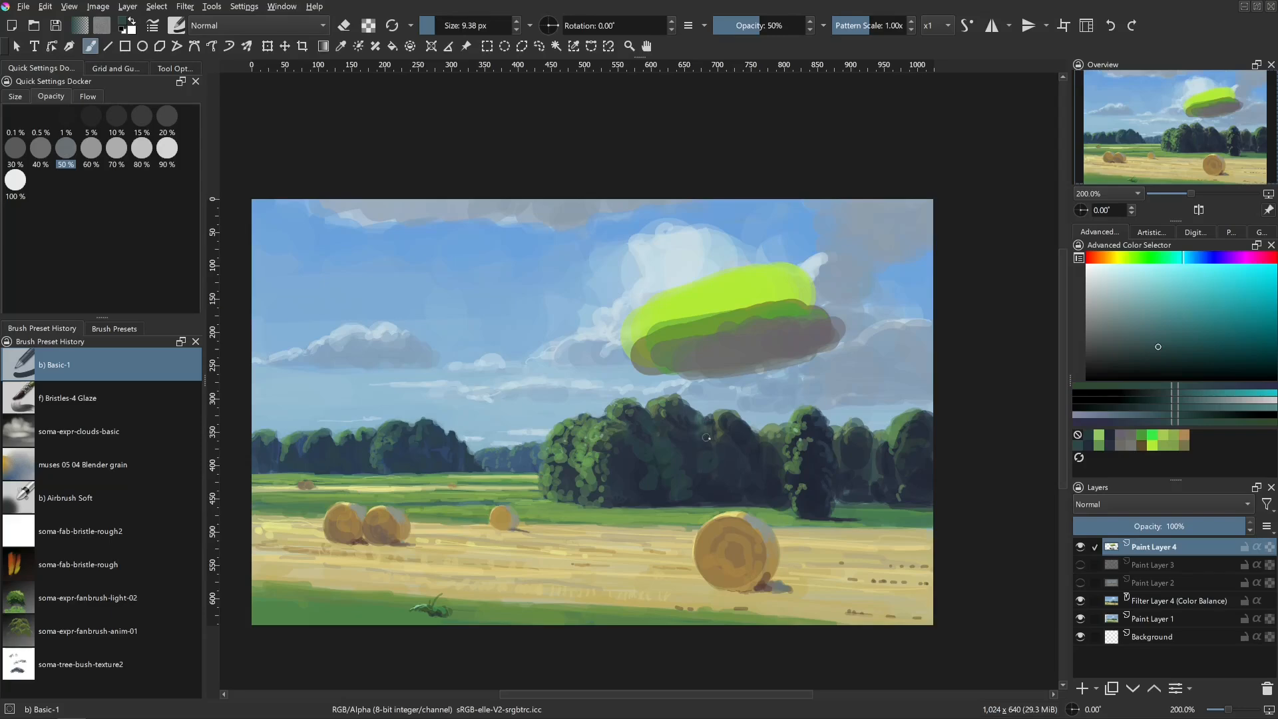
- Touch up the base of the grove with sampled dark blue about 16 px wide and thin sampled green strokes about 3 px wide
{"action": "key", "text": "bracketright"}
{"action": "key", "text": "bracketleft"}
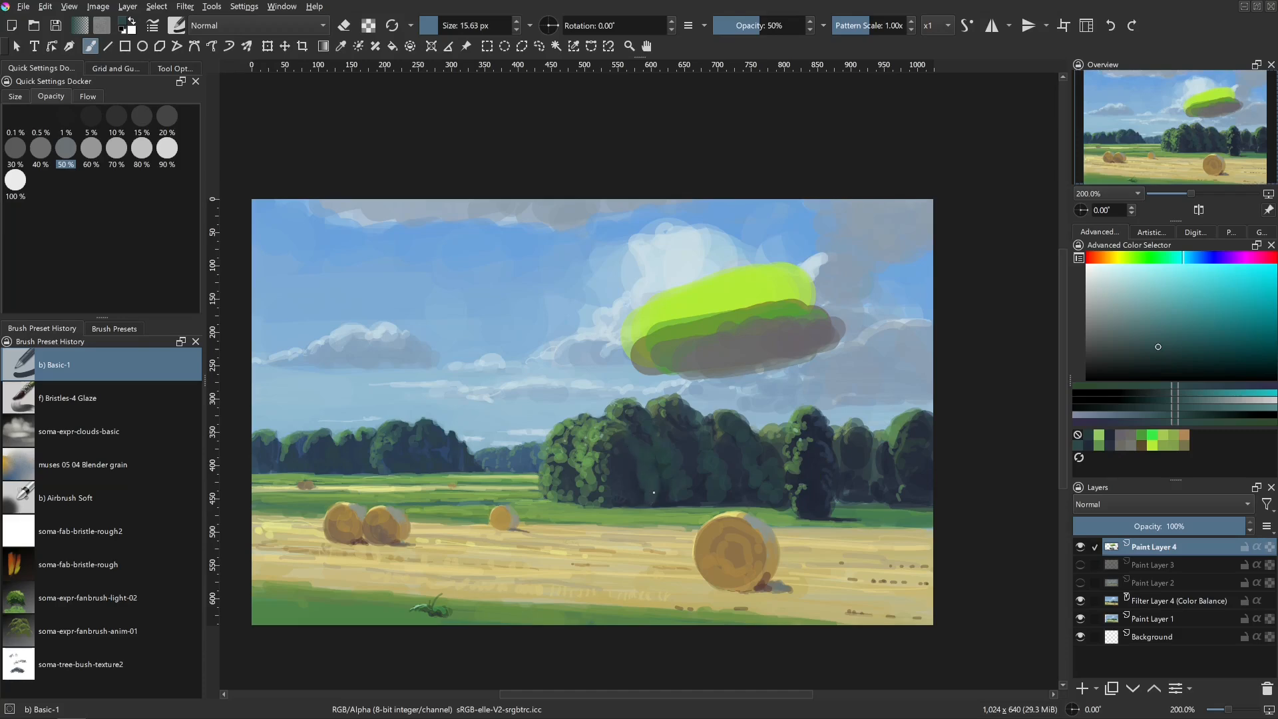
{"action": "left_click", "coordinate": [649, 488], "text": "ctrl"}
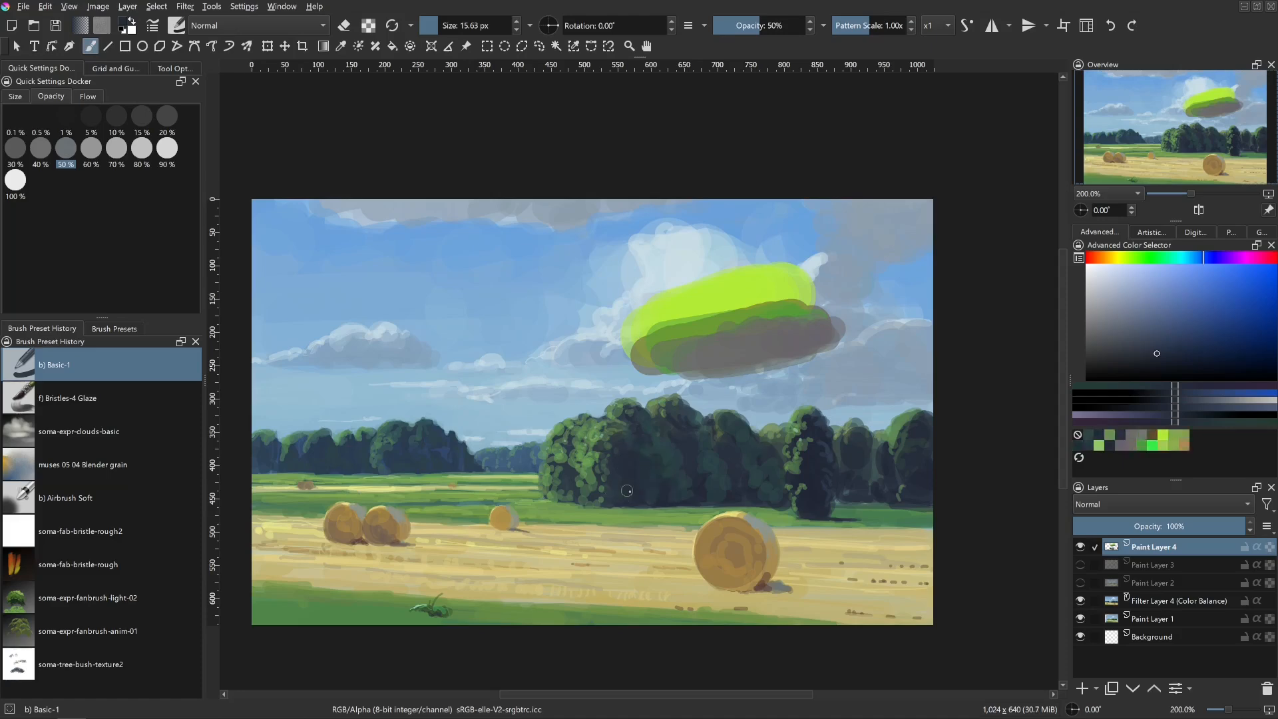
{"action": "left_click", "coordinate": [624, 510], "text": "ctrl"}
{"action": "left_click_drag", "start_coordinate": [636, 504], "coordinate": [616, 503]}
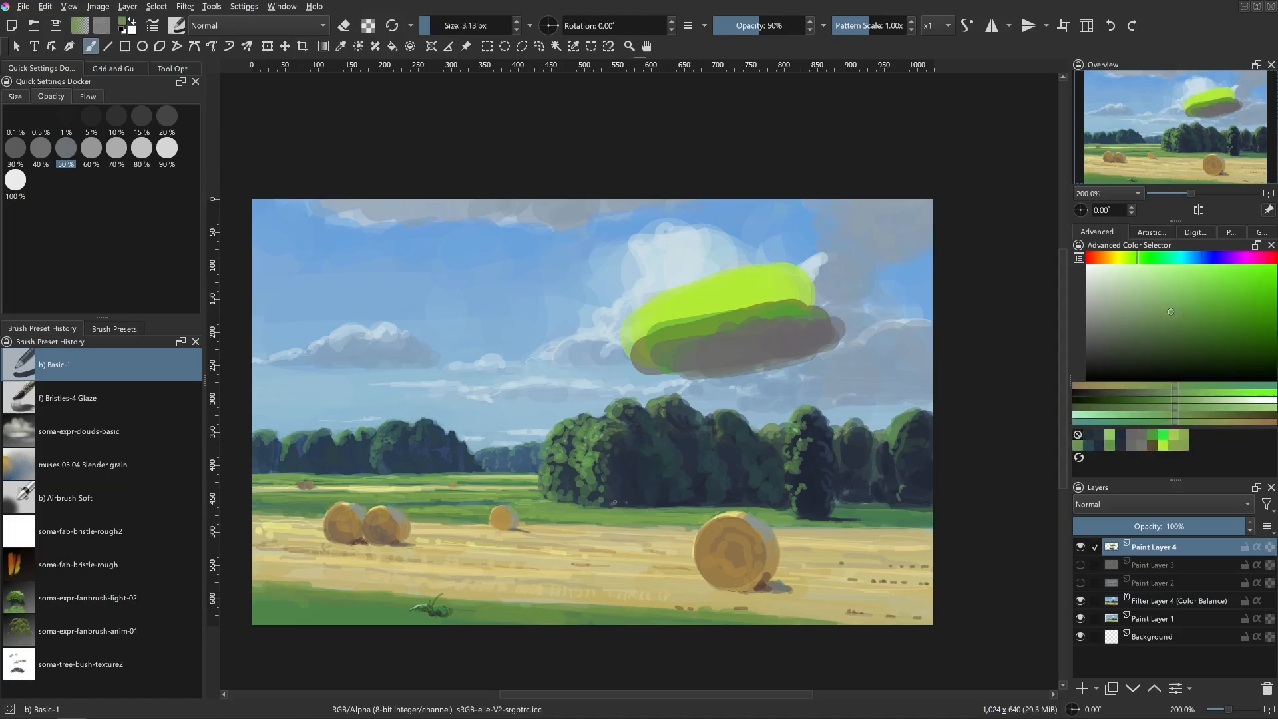
- Refine the top edge of the distant tree line with small sampled sky-blue strokes about 6 px wide
{"action": "key", "text": "bracketright"}
{"action": "left_click_drag", "start_coordinate": [495, 461], "coordinate": [559, 458]}
{"action": "left_click", "coordinate": [488, 402], "text": "ctrl"}
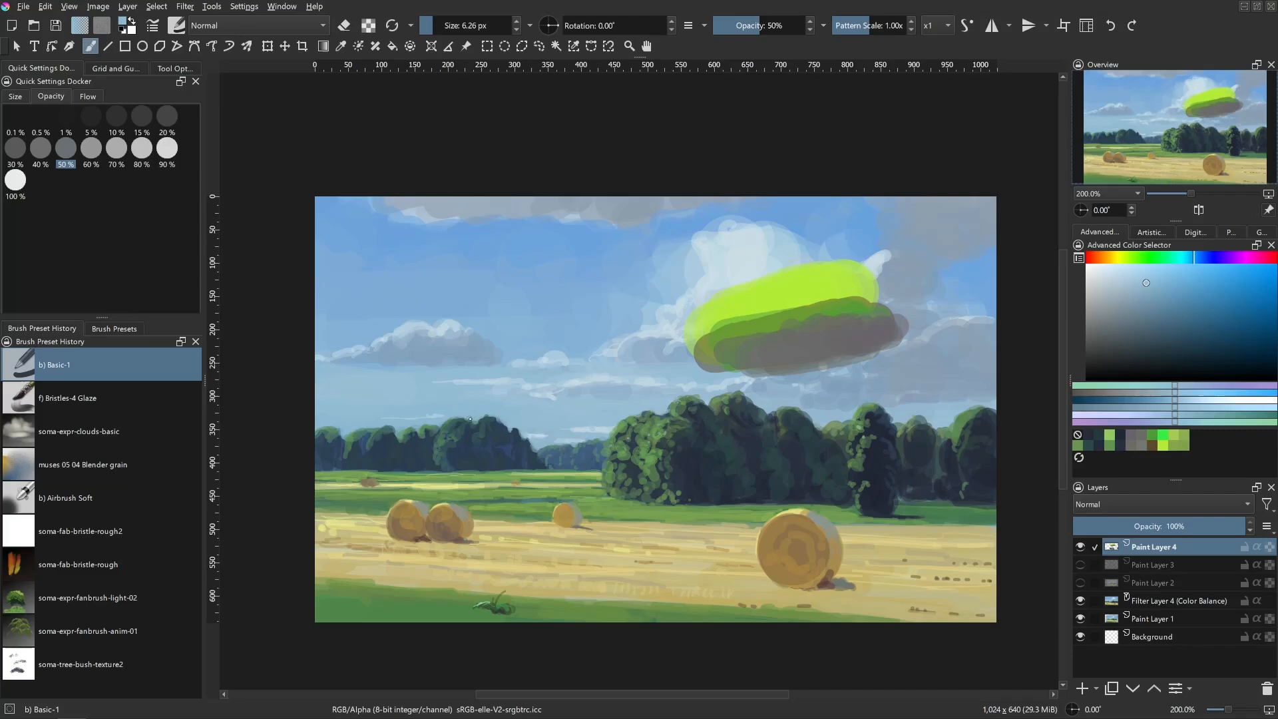
{"action": "mouse_move", "coordinate": [462, 417]}
{"action": "left_mouse_down"}
{"action": "mouse_move", "coordinate": [449, 420]}
{"action": "mouse_move", "coordinate": [469, 417]}
{"action": "left_mouse_up"}
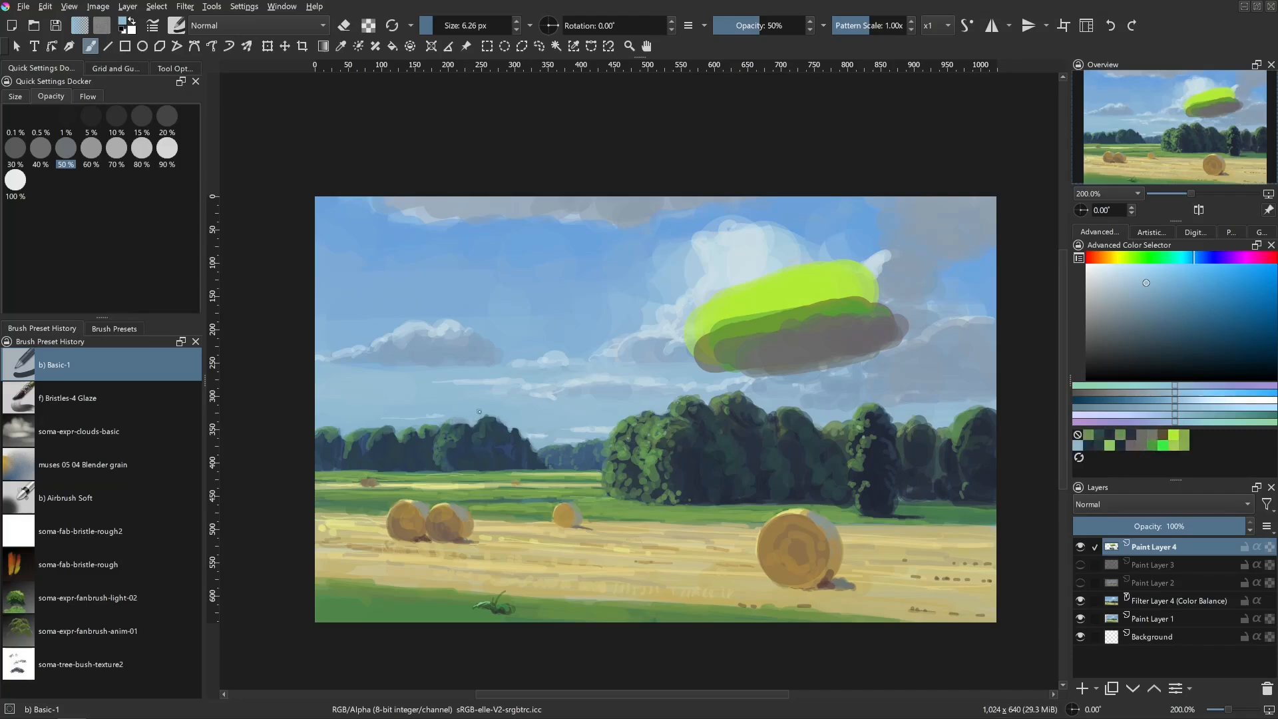
{"action": "left_click_drag", "start_coordinate": [480, 417], "coordinate": [490, 419]}
- Paint small dark blue and green foliage strokes about 7 px wide in the distant trees with colors sampled from them
{"action": "left_click", "coordinate": [412, 441], "text": "ctrl"}
{"action": "left_click_drag", "start_coordinate": [397, 430], "coordinate": [399, 435]}
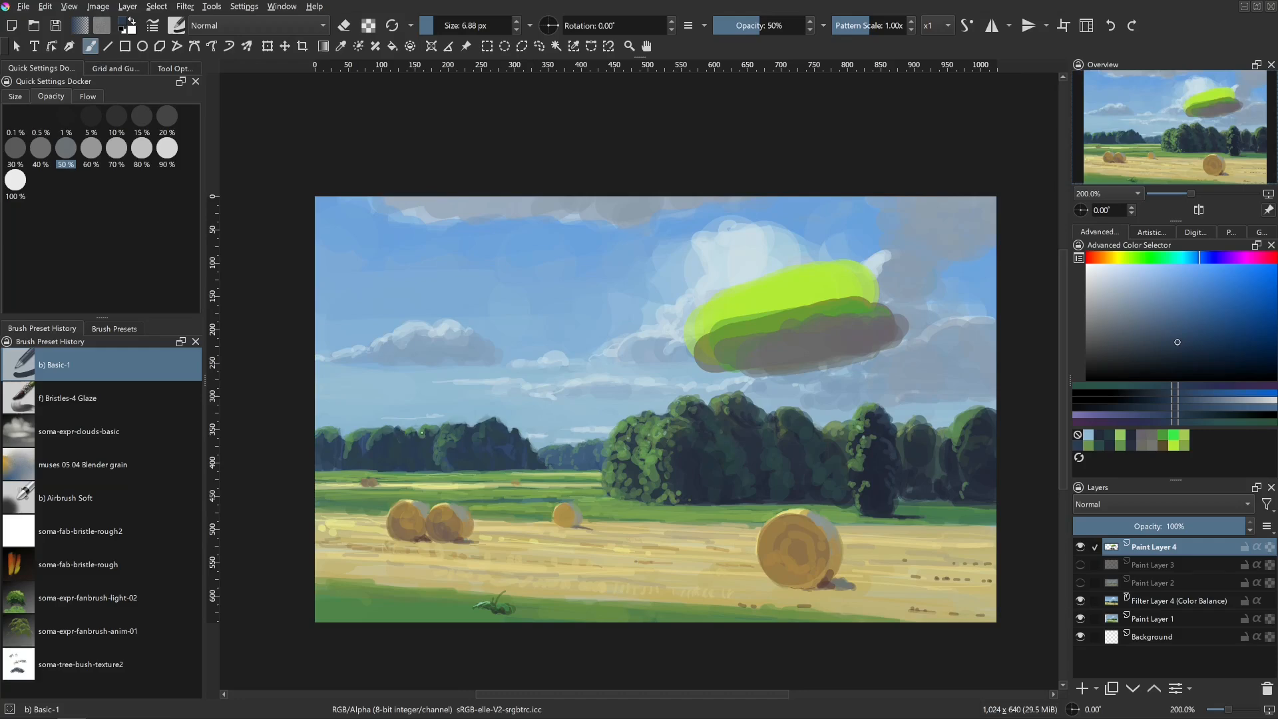
{"action": "left_click", "coordinate": [422, 433], "text": "ctrl"}
{"action": "left_click_drag", "start_coordinate": [421, 432], "coordinate": [381, 439]}
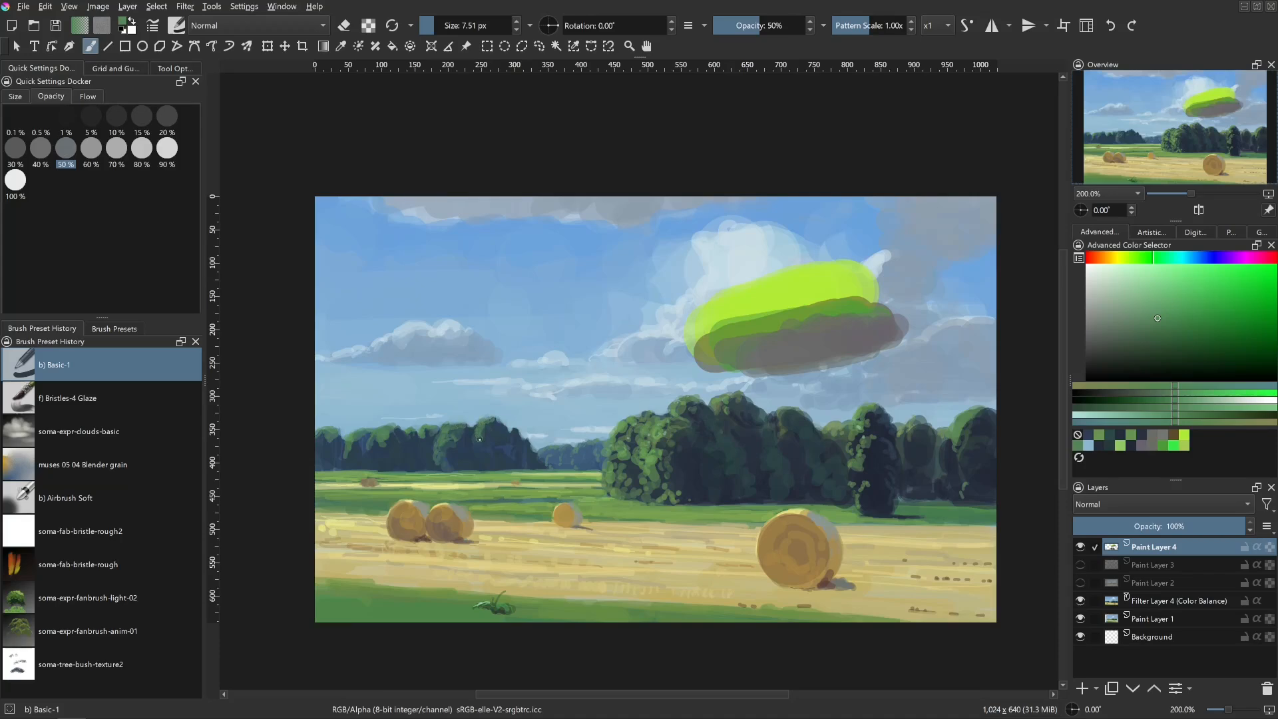
- Erase the green and gray color-mixing test from the sky with an eraser about 122 px wide
{"action": "key", "text": "["}
{"action": "mouse_move", "coordinate": [717, 333]}
{"action": "left_mouse_down", "text": "shift"}
{"action": "mouse_move", "coordinate": [797, 333]}
{"action": "mouse_move", "coordinate": [689, 308]}
{"action": "mouse_move", "coordinate": [865, 336]}
{"action": "mouse_move", "coordinate": [765, 316]}
{"action": "mouse_move", "coordinate": [772, 279]}
{"action": "mouse_move", "coordinate": [693, 312]}
{"action": "mouse_move", "coordinate": [704, 305]}
{"action": "left_mouse_up", "text": "shift"}
{"action": "key", "text": "e"}
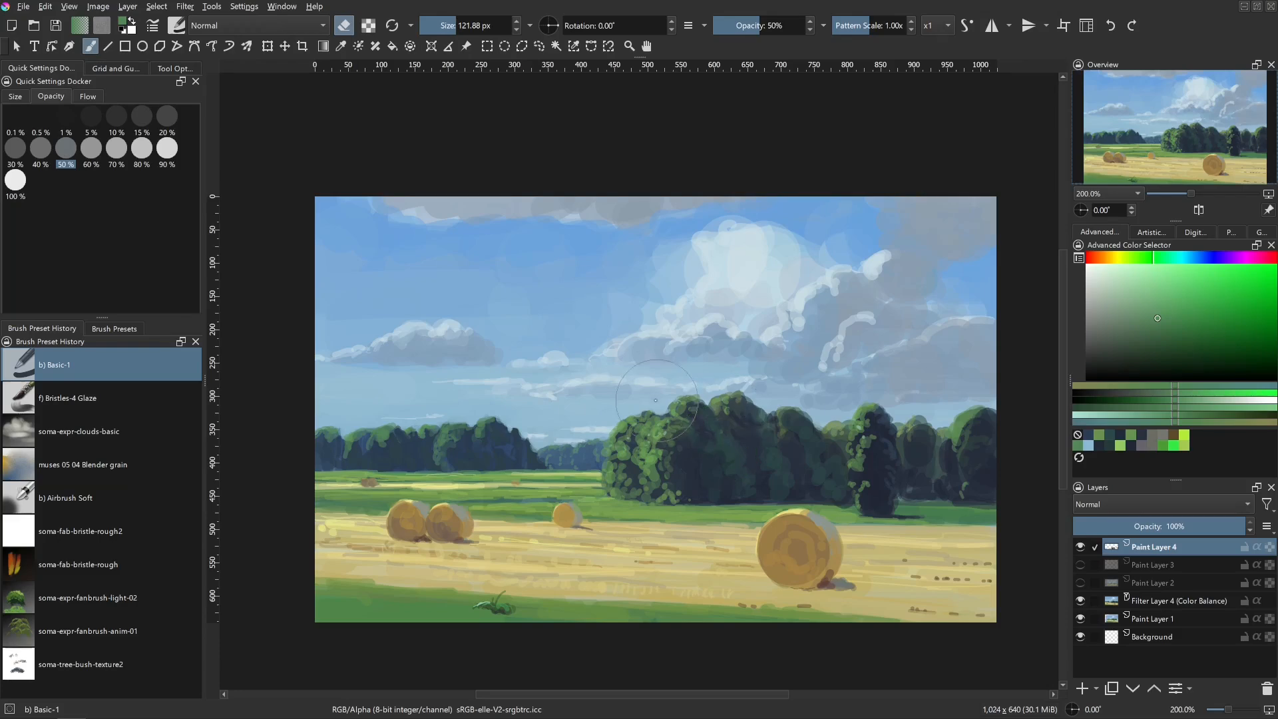
- Switch to the Airbrush Soft preset with the recent light sky blue, and try large haze strokes over the distant trees, undoing them
{"action": "key", "text": "slash"}
{"action": "left_click_drag", "start_coordinate": [550, 366], "coordinate": [607, 367], "text": "shift"}
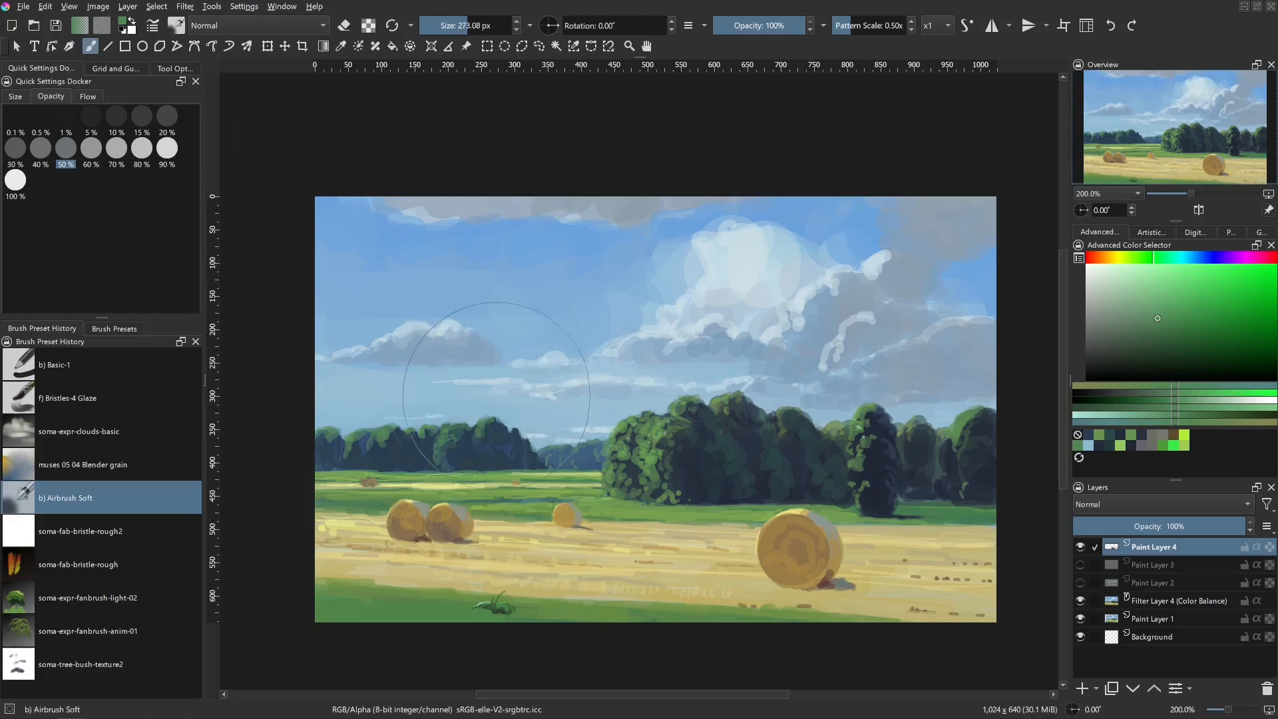
{"action": "left_click_drag", "start_coordinate": [497, 397], "coordinate": [405, 395]}
{"action": "key", "text": "ctrl+z"}
{"action": "left_click", "coordinate": [1088, 445]}
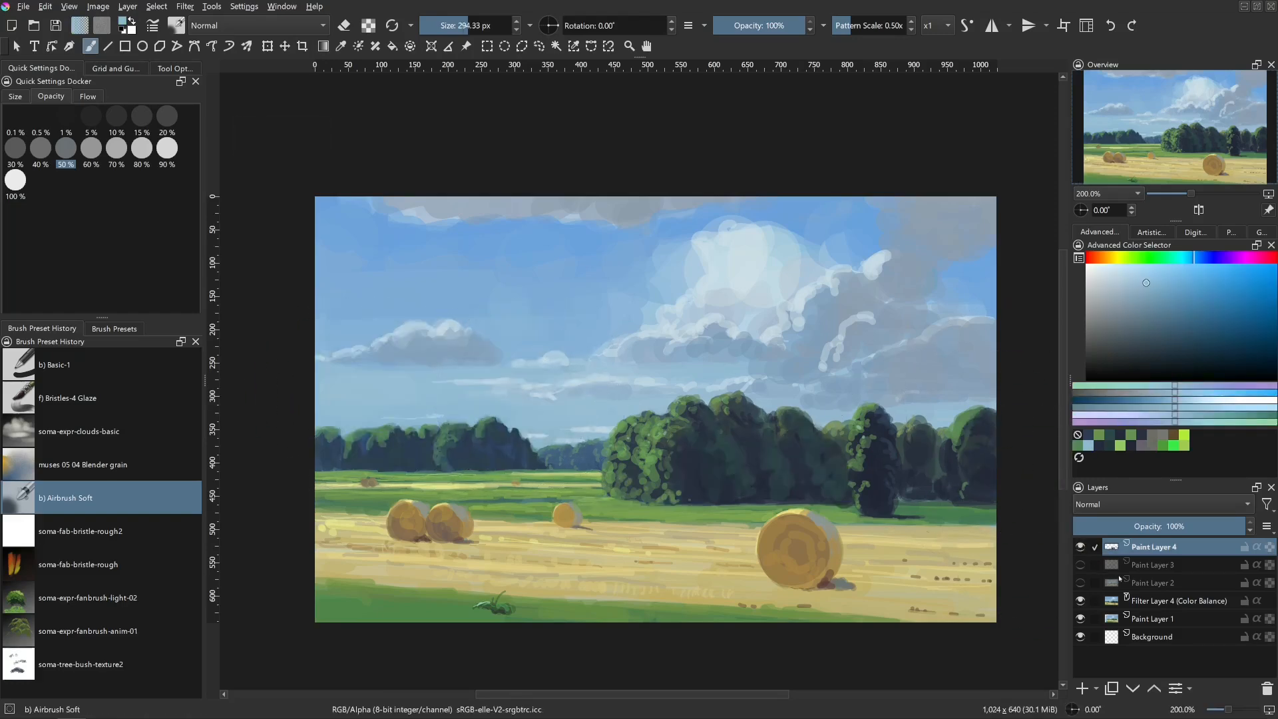
{"action": "left_click_drag", "start_coordinate": [565, 446], "coordinate": [326, 398]}
{"action": "key", "text": "ctrl+z"}
- Add a new paint layer and airbrush faint sky-blue haze over the distant trees at 16% opacity, about 202 px wide
{"action": "left_click_drag", "start_coordinate": [462, 378], "coordinate": [570, 377], "text": "shift"}
{"action": "left_click", "coordinate": [1082, 688]}
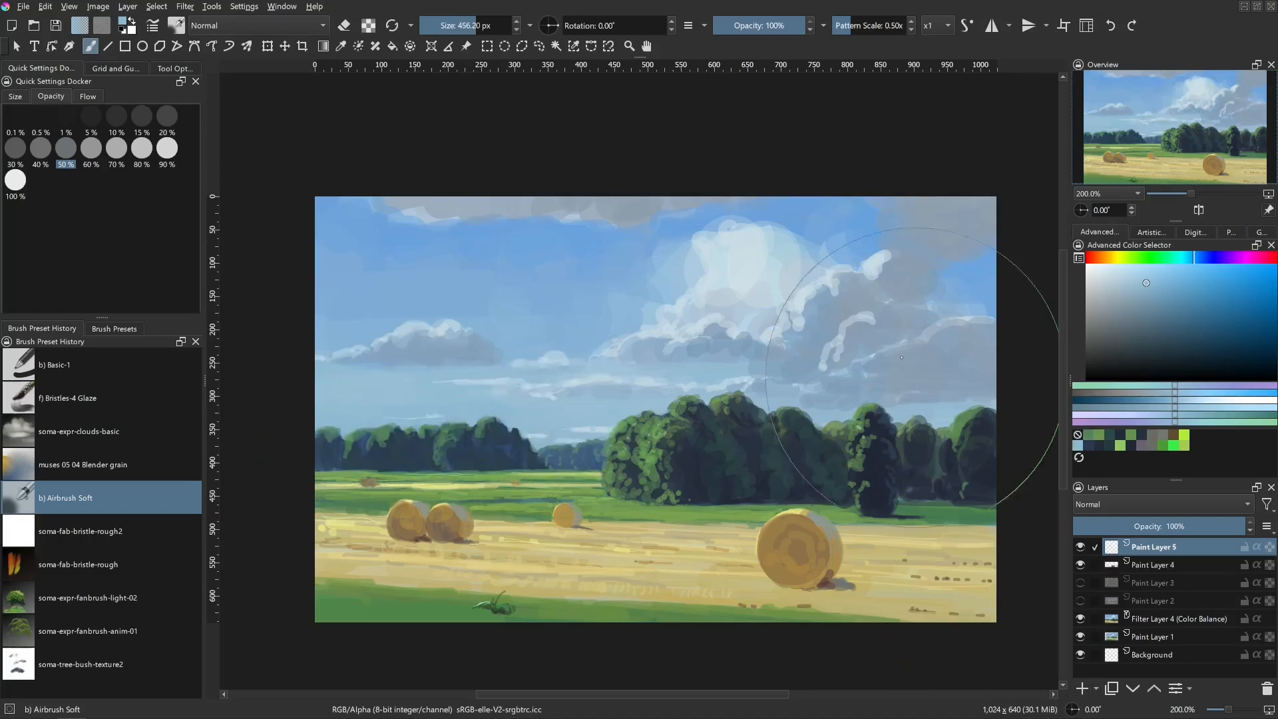
{"action": "left_click", "coordinate": [729, 26]}
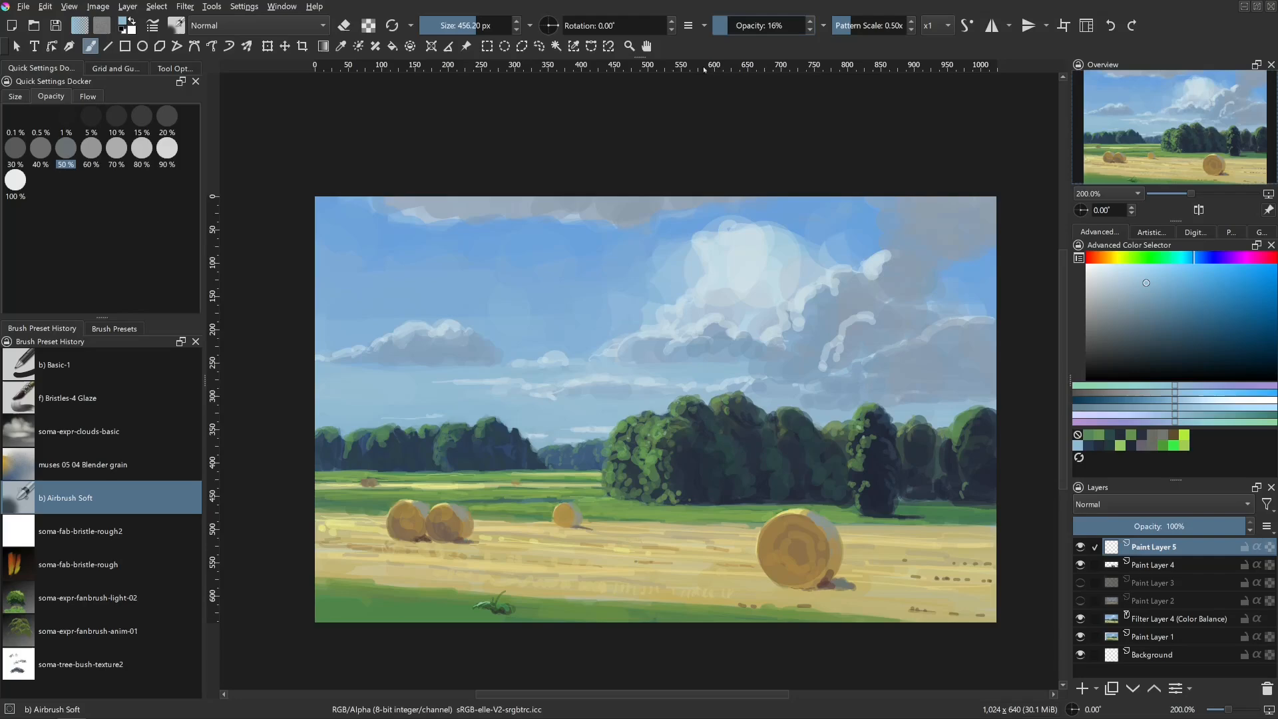
{"action": "mouse_move", "coordinate": [486, 404]}
{"action": "left_mouse_down", "text": "shift"}
{"action": "mouse_move", "coordinate": [317, 404]}
{"action": "mouse_move", "coordinate": [530, 447]}
{"action": "left_mouse_up", "text": "shift"}
{"action": "key", "text": "ctrl+z"}
{"action": "mouse_move", "coordinate": [327, 441]}
{"action": "left_mouse_down"}
{"action": "mouse_move", "coordinate": [559, 445]}
{"action": "mouse_move", "coordinate": [311, 437]}
{"action": "left_mouse_up"}
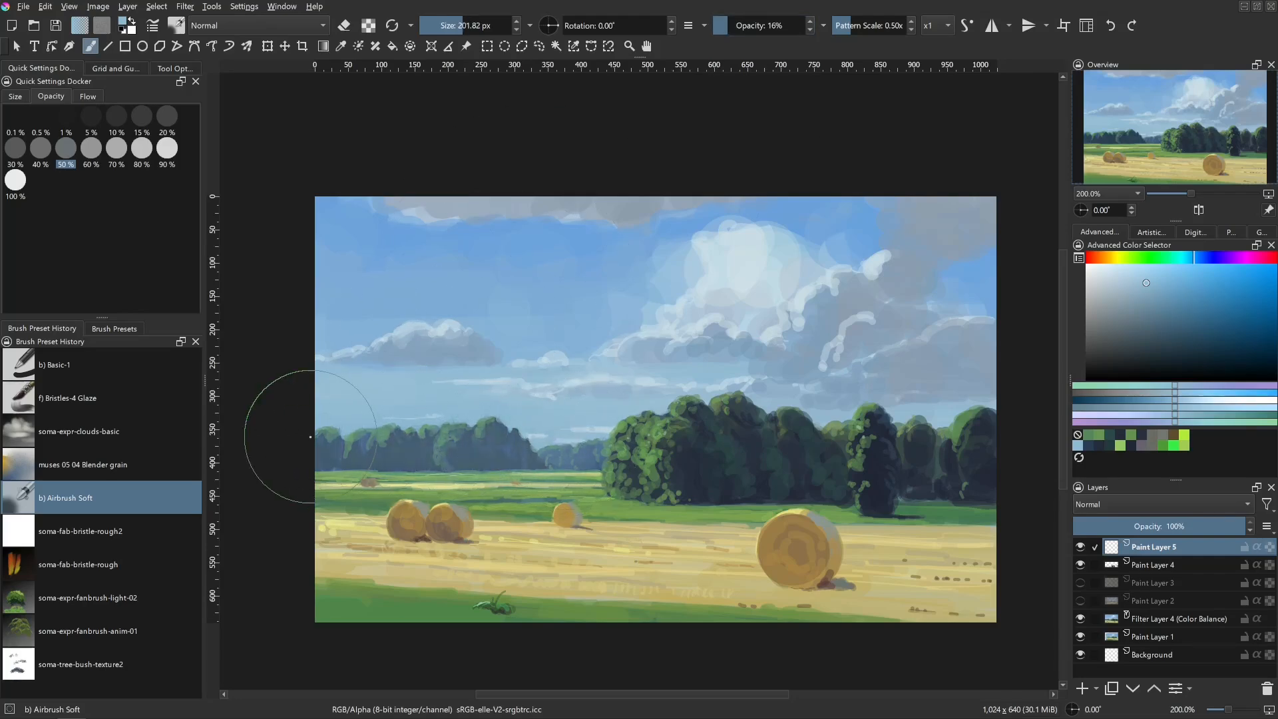